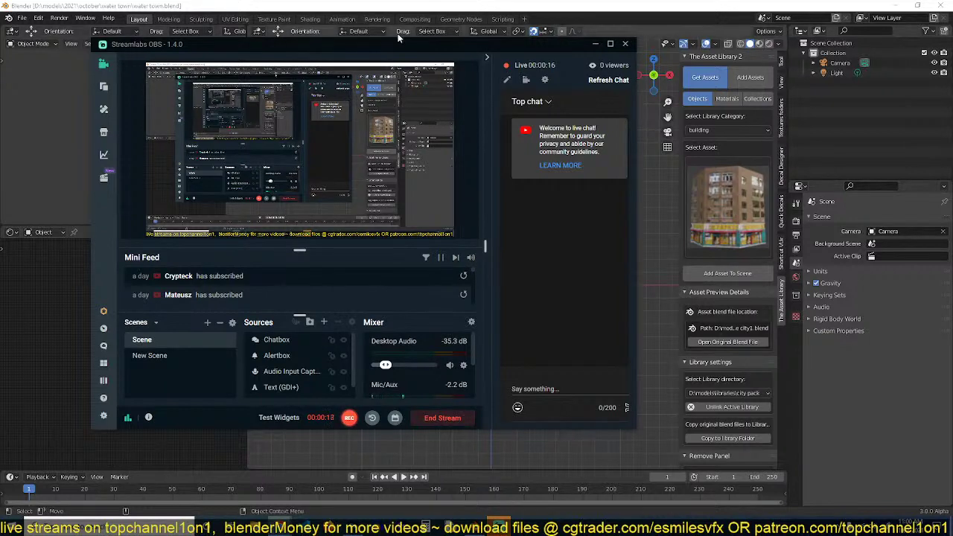
pyautogui.moveTo(397, 45); pyautogui.dragTo(0, 186)
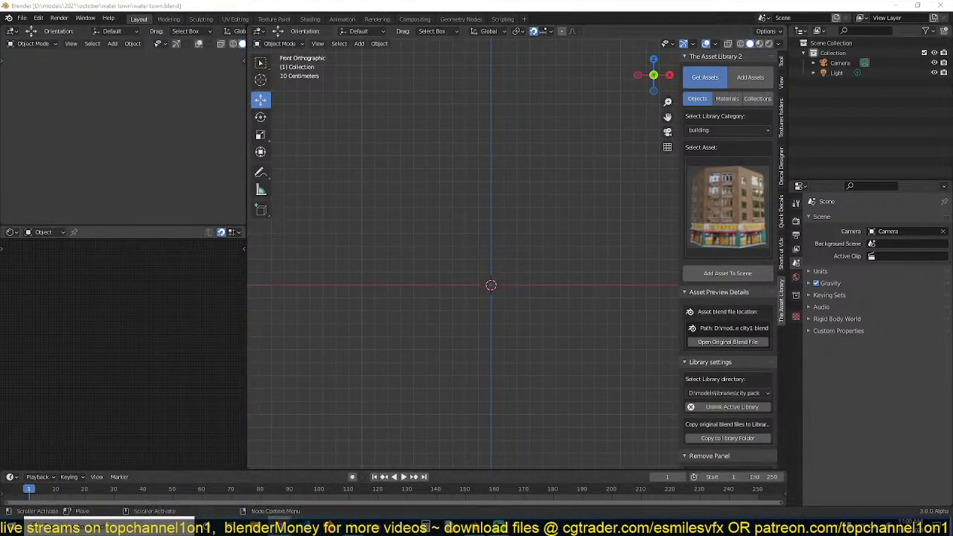
pyautogui.hotkey('alt', 'Tab')
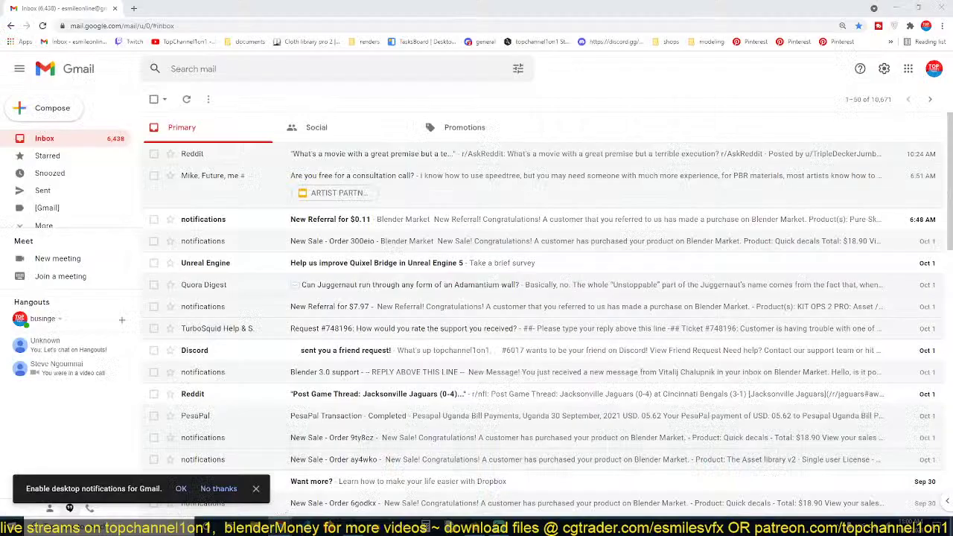
pyautogui.hotkey('alt', 'Tab')
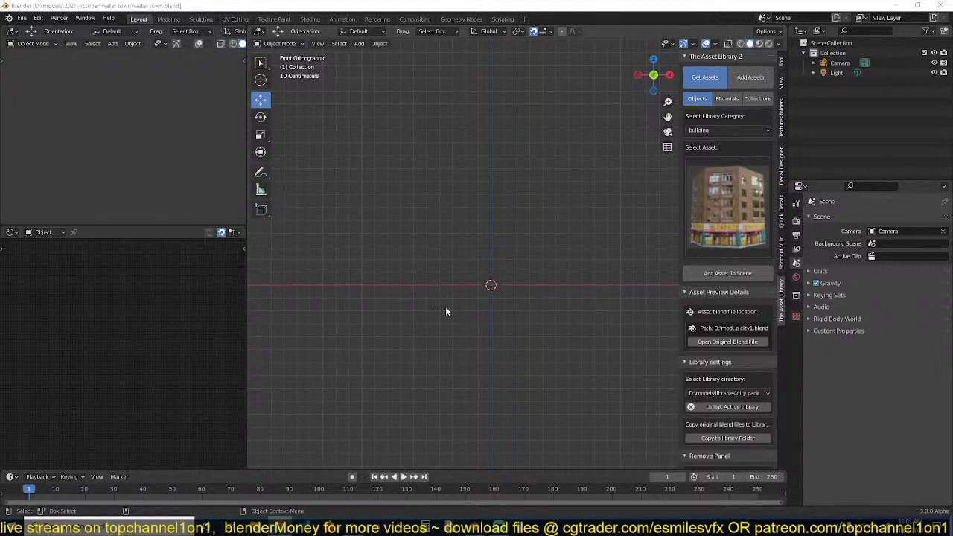
pyautogui.keyDown('shift'); pyautogui.moveTo(412, 324); pyautogui.dragTo(401, 338, button='middle'); pyautogui.keyUp('shift')
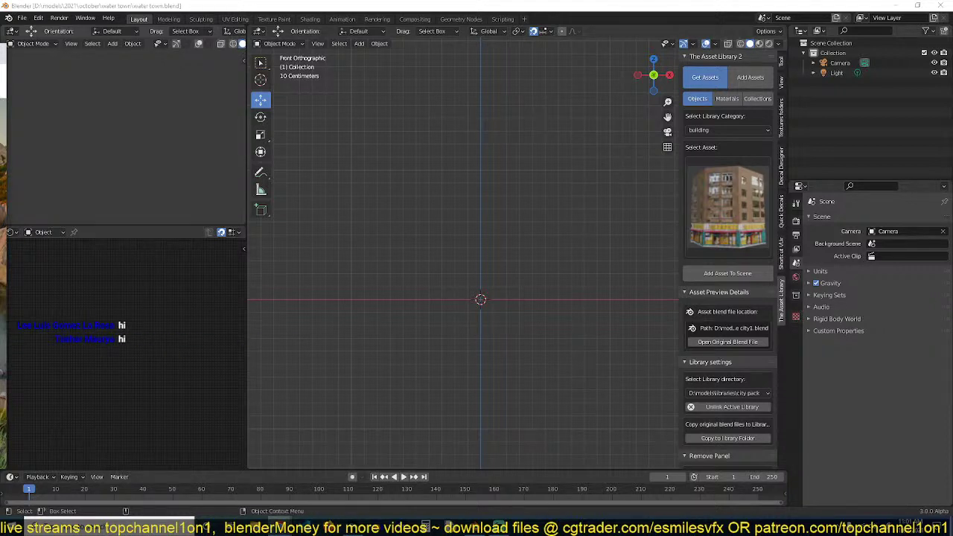
pyautogui.keyDown('shift'); pyautogui.moveTo(514, 266); pyautogui.dragTo(514, 288, button='middle'); pyautogui.keyUp('shift')
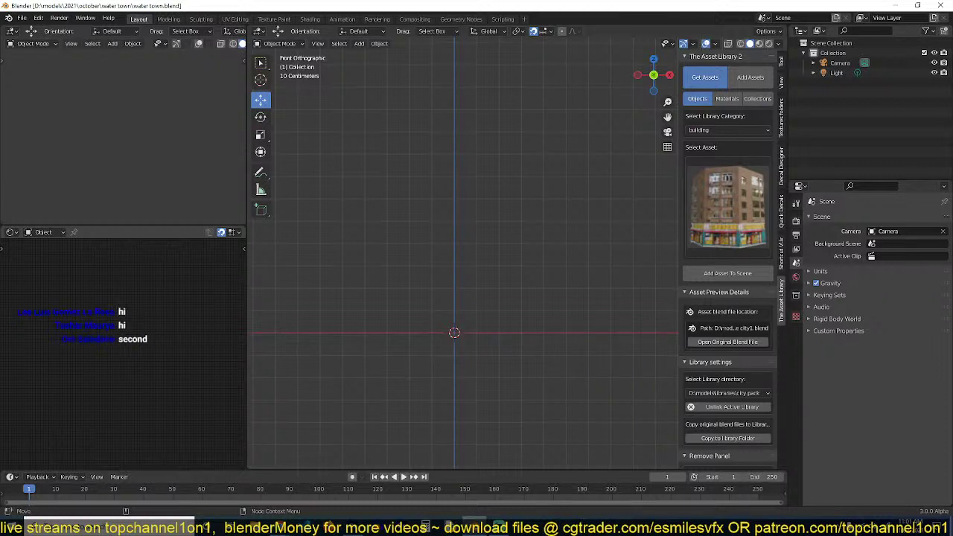
pyautogui.hotkey('alt', 'Tab')
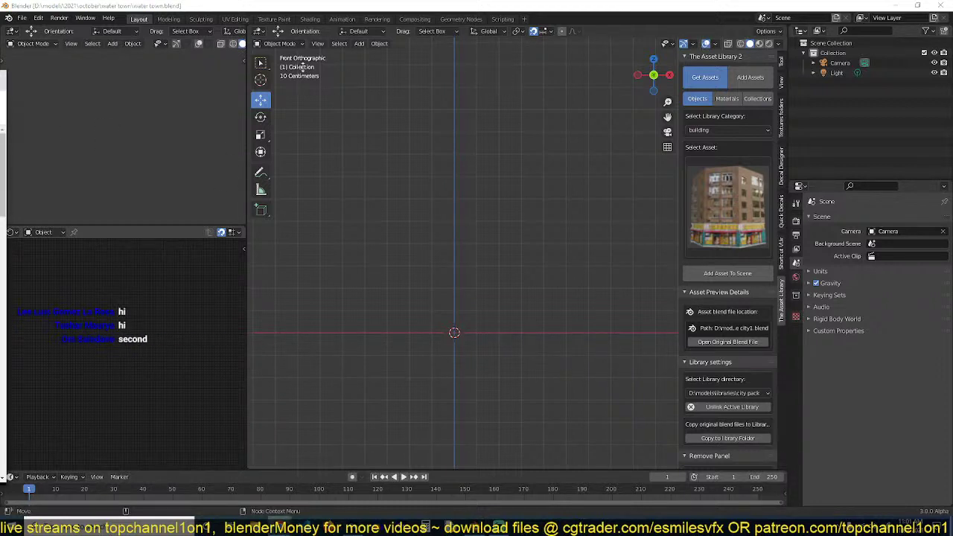
# Switch to the browser, review the Water town artwork on ArtStation and save its image to New Folder(1).
pyautogui.moveTo(0, 42); pyautogui.dragTo(123, 0)
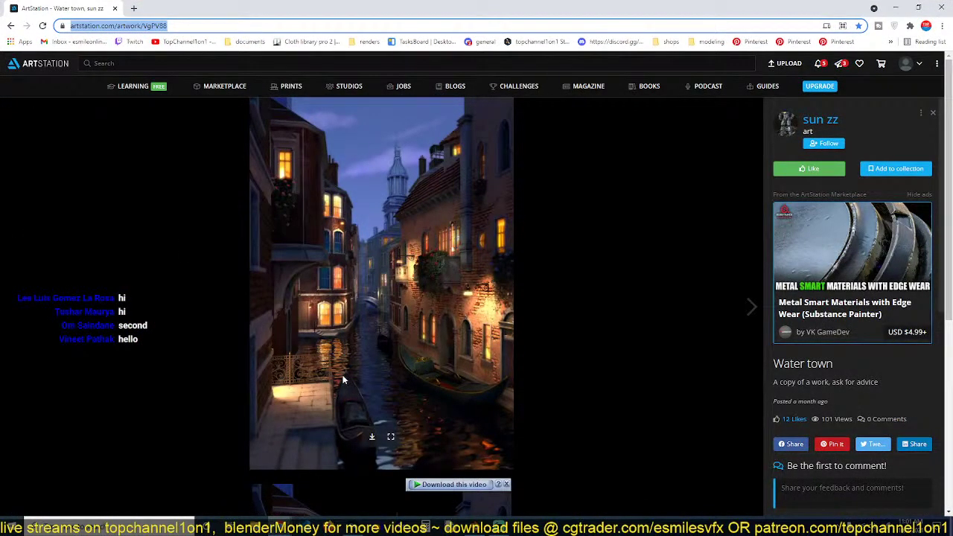
pyautogui.scroll(-2, 343, 379)
pyautogui.scroll(2, 341, 378)
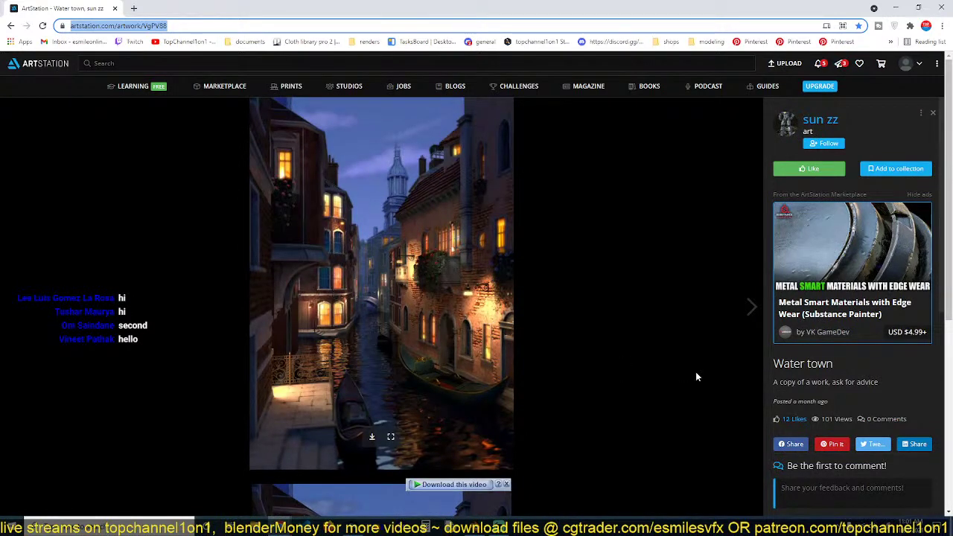
pyautogui.scroll(-3, 813, 422)
pyautogui.scroll(-2, 813, 422)
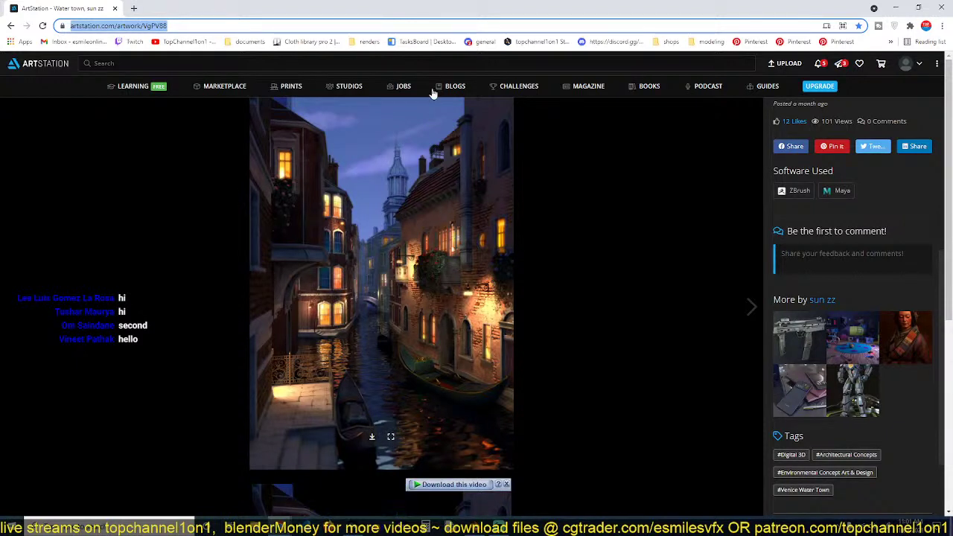
pyautogui.click(436, 63)
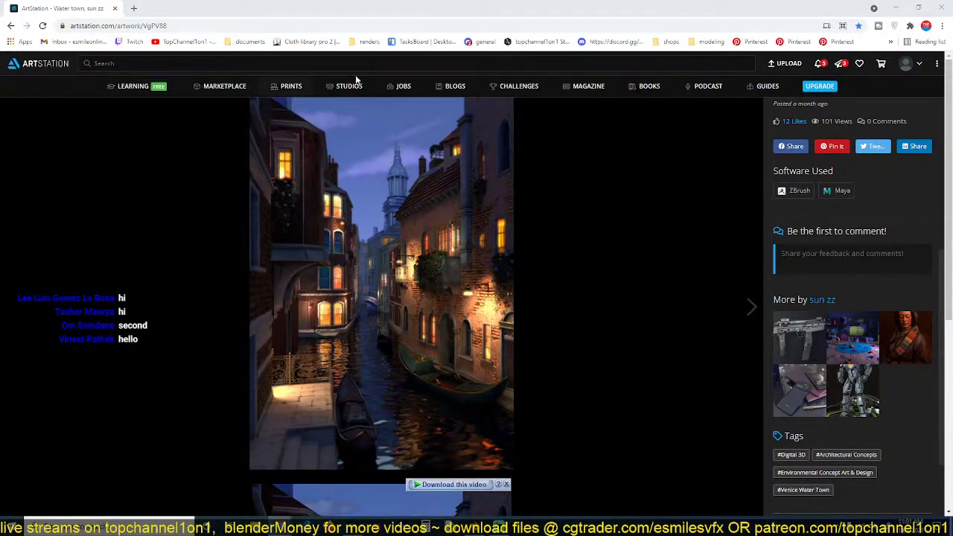
pyautogui.moveTo(460, 4); pyautogui.dragTo(0, 37)
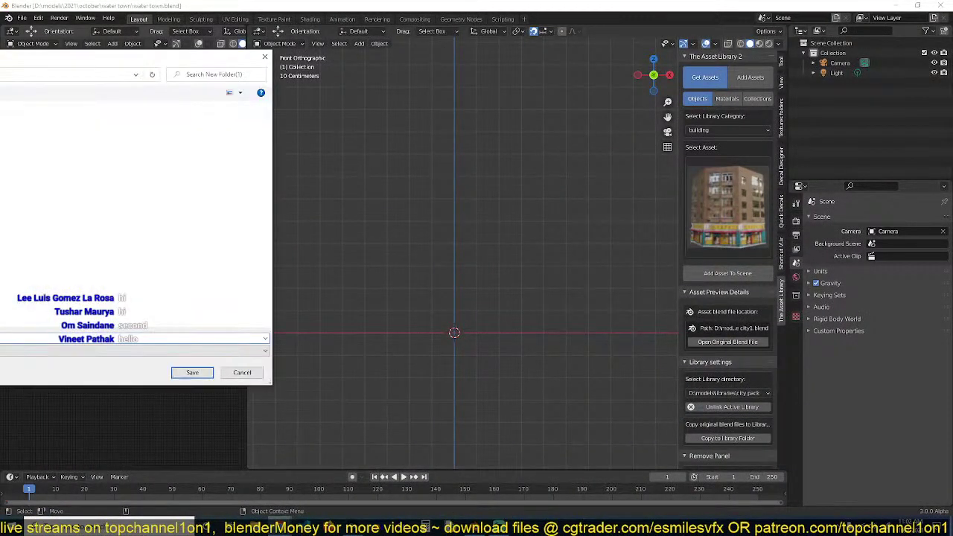
pyautogui.click(202, 375)
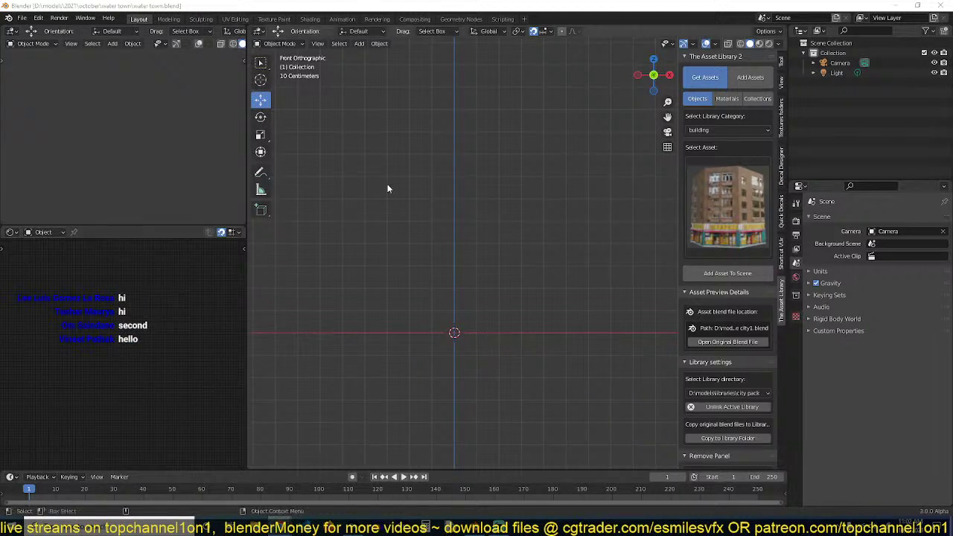
# Change the Outliner area into an Image Editor and load the reference image sun-zz-(1).jpg.
pyautogui.click(801, 31)
pyautogui.click(522, 70)
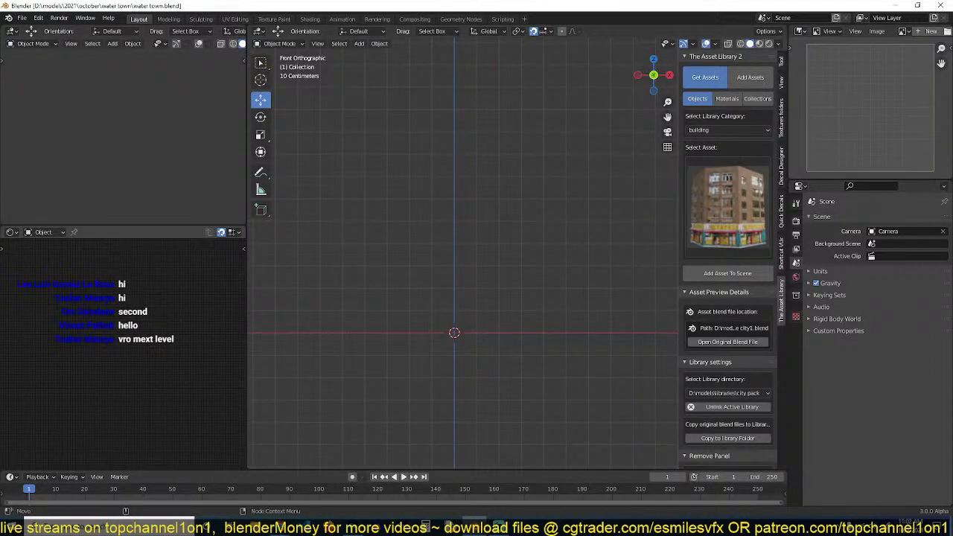
pyautogui.moveTo(557, 383); pyautogui.dragTo(858, 125)
pyautogui.scroll(-5, 856, 127)
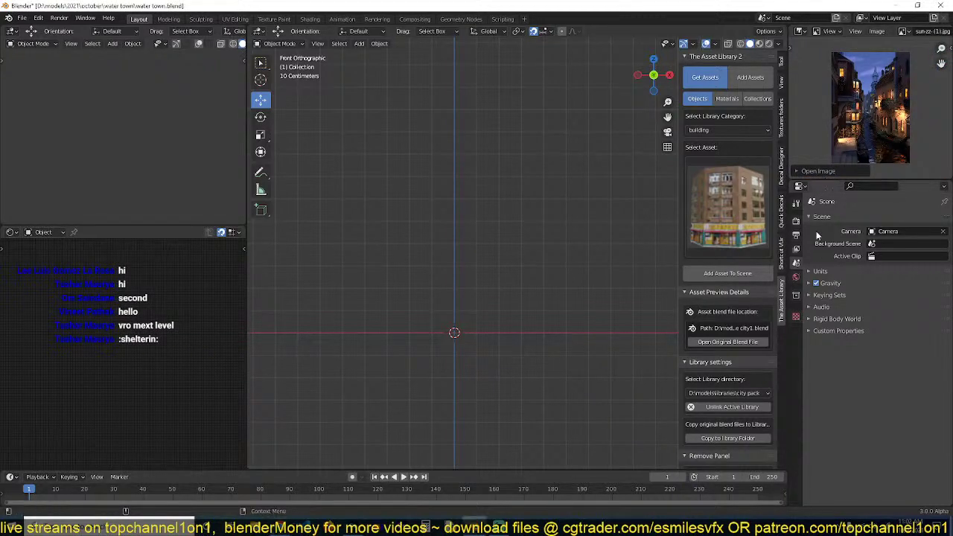
# Widen and heighten the Image Editor area so the canal reference is shown larger.
pyautogui.moveTo(786, 152); pyautogui.dragTo(704, 160)
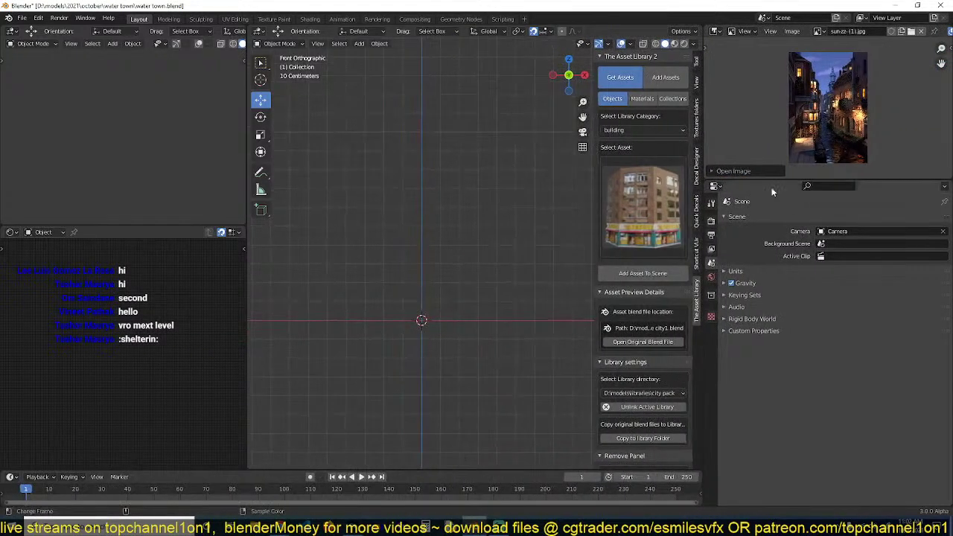
pyautogui.moveTo(773, 180); pyautogui.dragTo(779, 258)
pyautogui.scroll(6, 782, 235)
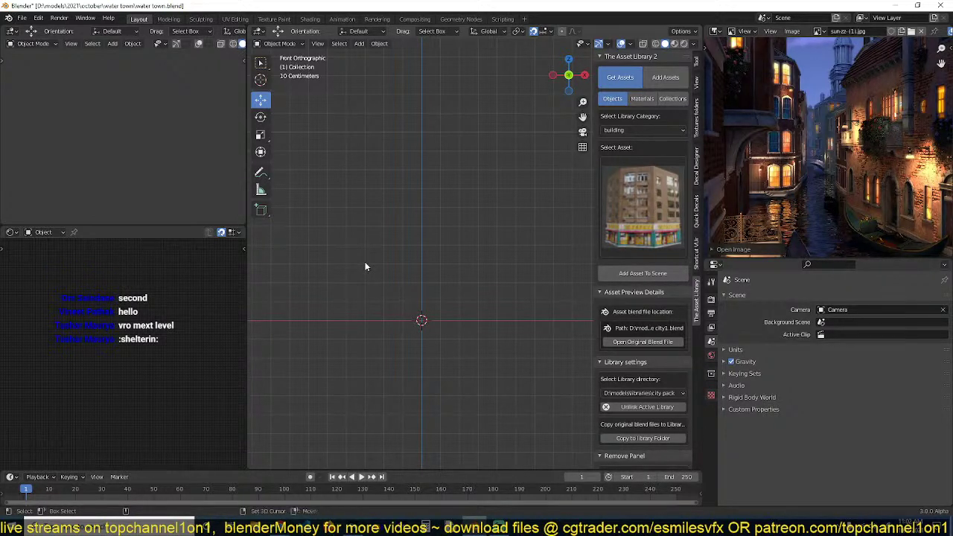
# Add a 2 m plane at the world origin and view it from the top.
pyautogui.hotkey('shift', 'a')
pyautogui.click(423, 257)
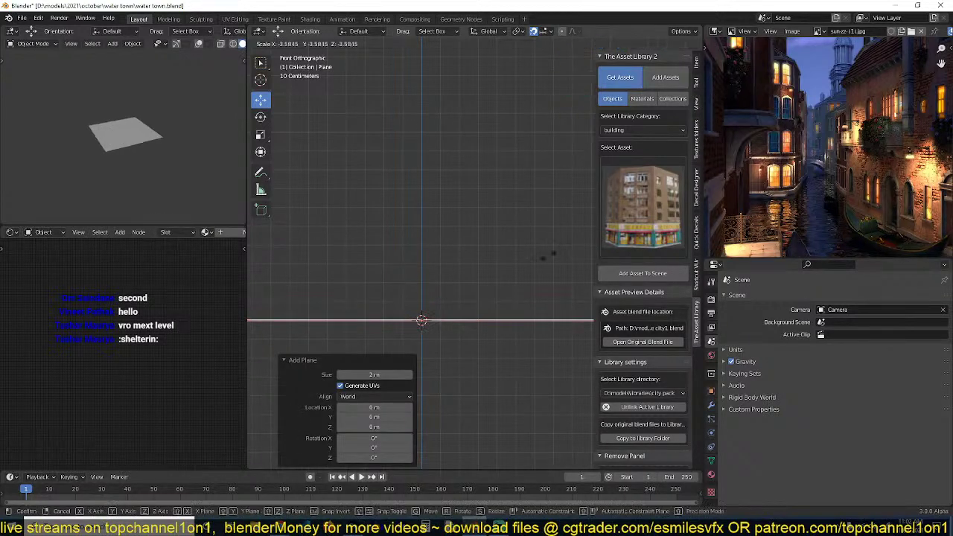
pyautogui.press('KP_7')
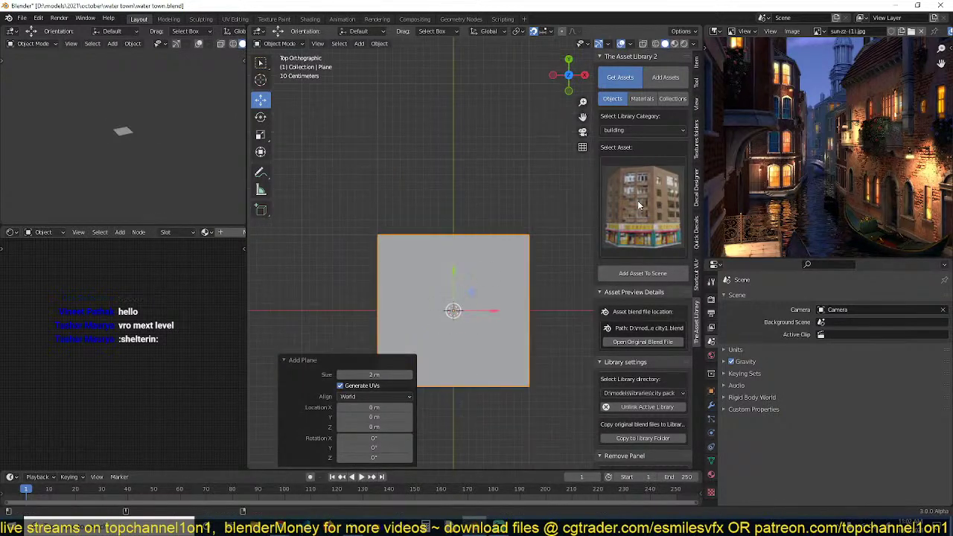
# Start the Shortcut VUr input display and scale the plane up by about 3.06.
pyautogui.click(696, 276)
pyautogui.scroll(-3, 438, 326)
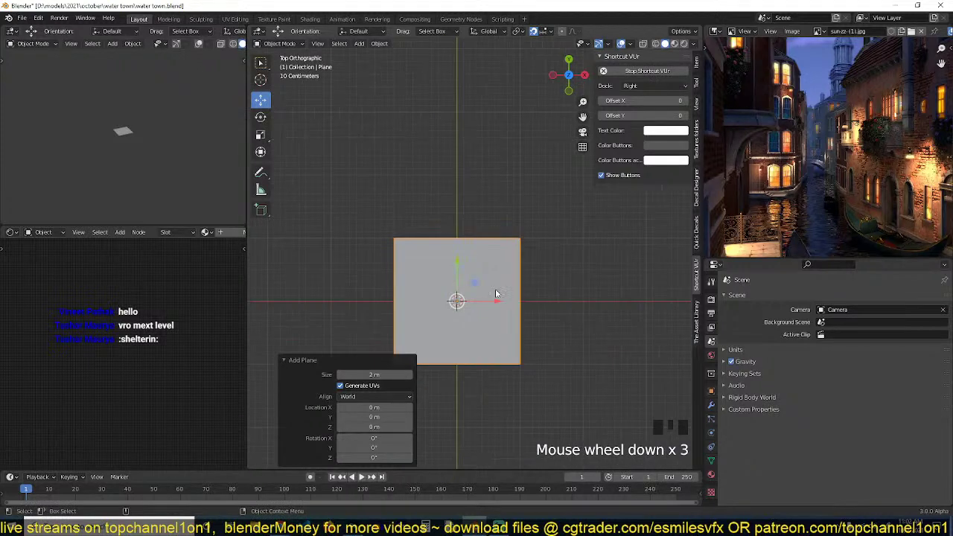
pyautogui.press('s')
pyautogui.click(641, 302)
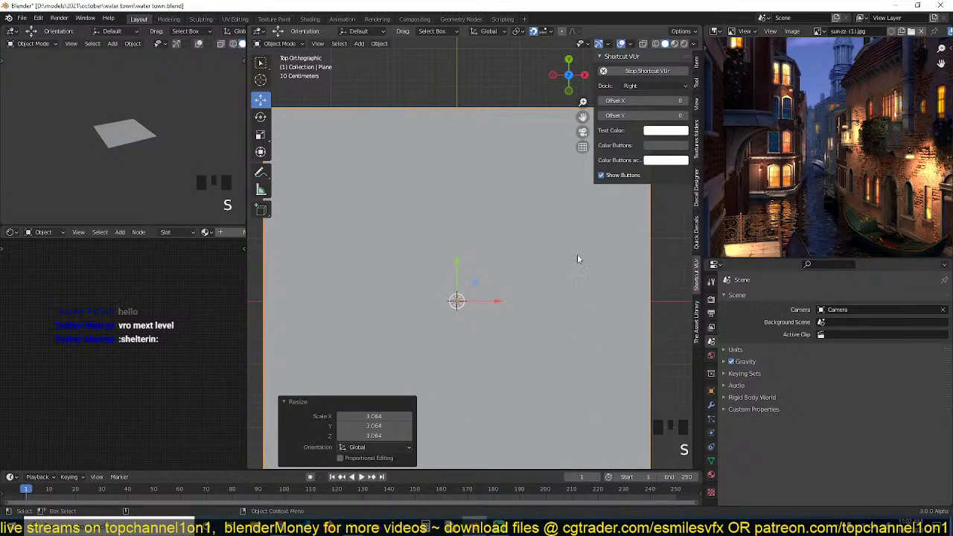
# Create a new node-based material for the plane.
pyautogui.click(227, 232)
pyautogui.scroll(-5, 146, 300)
pyautogui.scroll(4, 539, 247)
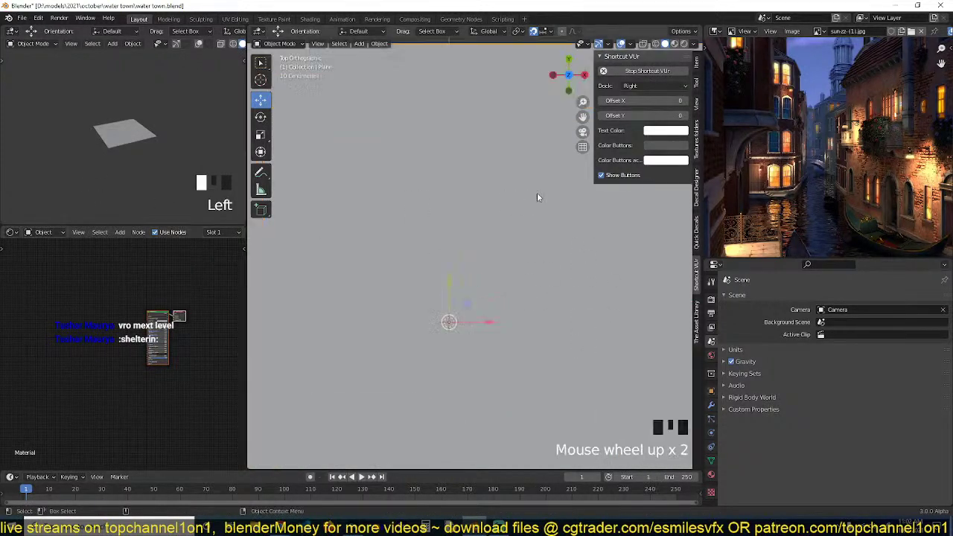
pyautogui.scroll(4, 799, 237)
pyautogui.scroll(1, 799, 237)
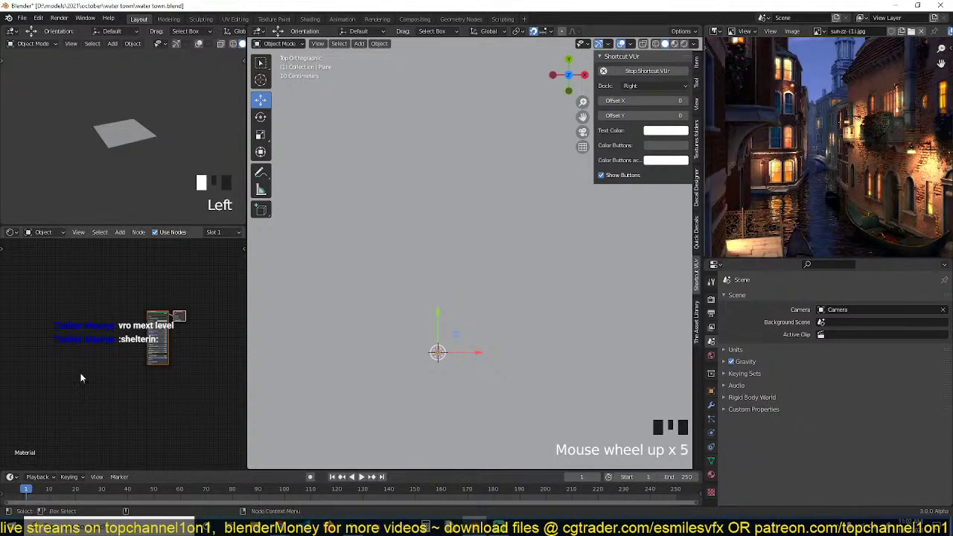
pyautogui.scroll(3, 81, 372)
pyautogui.hotkey('shift', 'a')
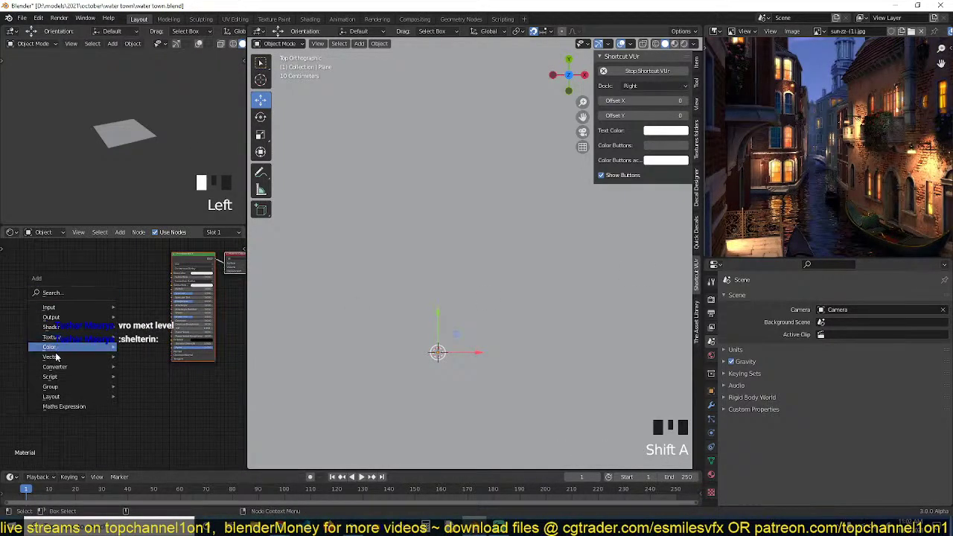
pyautogui.scroll(-4, 379, 181)
# Align the scene camera to the front view and select the camera.
pyautogui.press('KP_1')
pyautogui.press('ctrl+alt+KP_0')
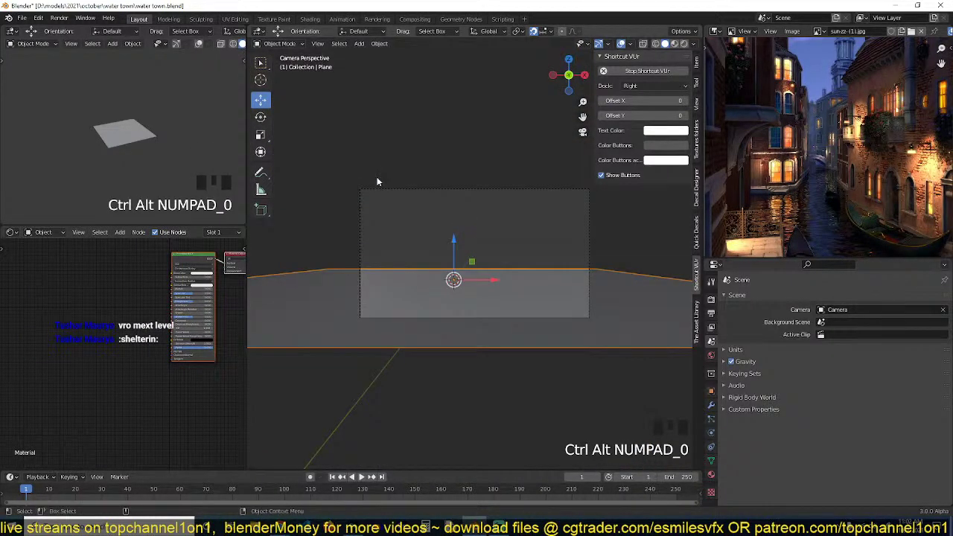
pyautogui.click(427, 192)
pyautogui.click(427, 192)
# Set the render output resolution to 1080 px in X and 1920 px in Y.
pyautogui.click(711, 301)
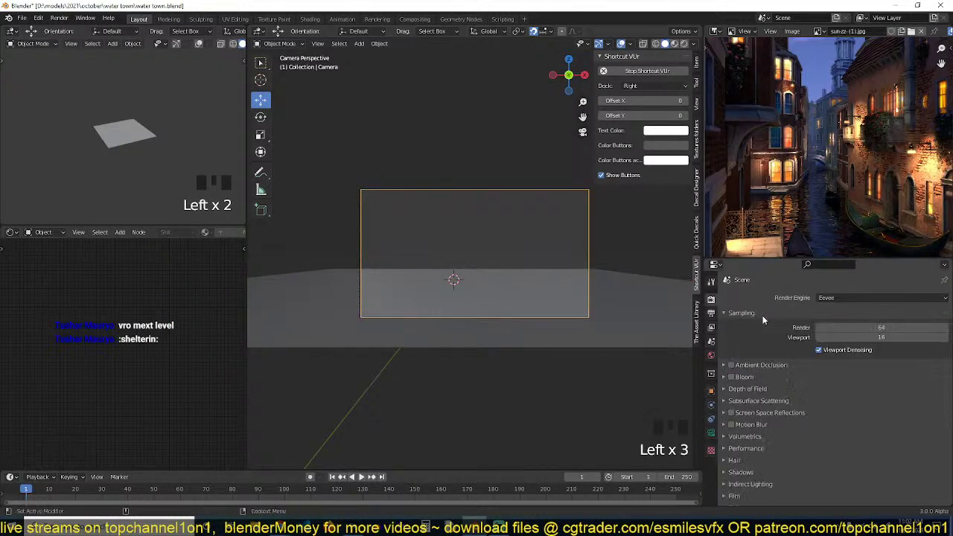
pyautogui.click(711, 314)
pyautogui.click(881, 310)
pyautogui.write('1')
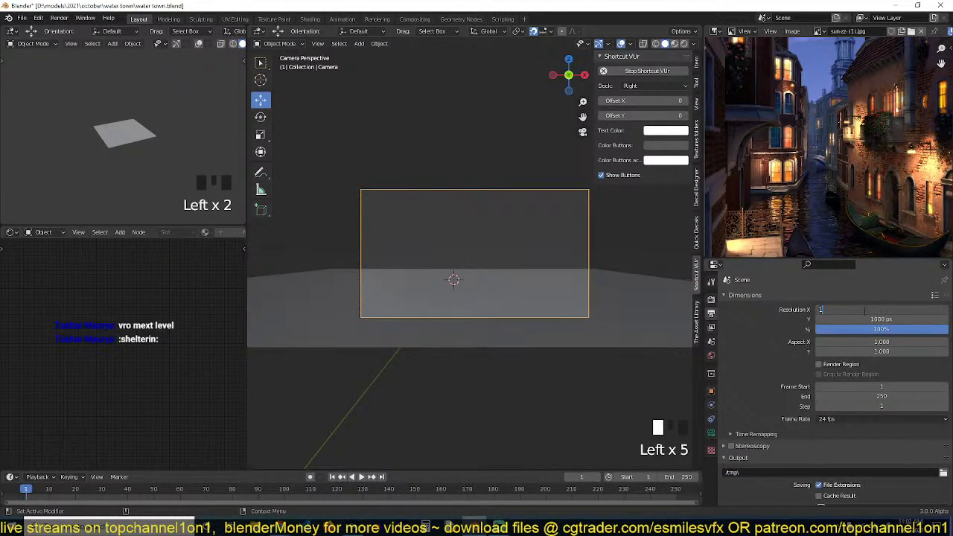
pyautogui.write('080')
pyautogui.press('Return')
pyautogui.click(855, 318)
pyautogui.write('1')
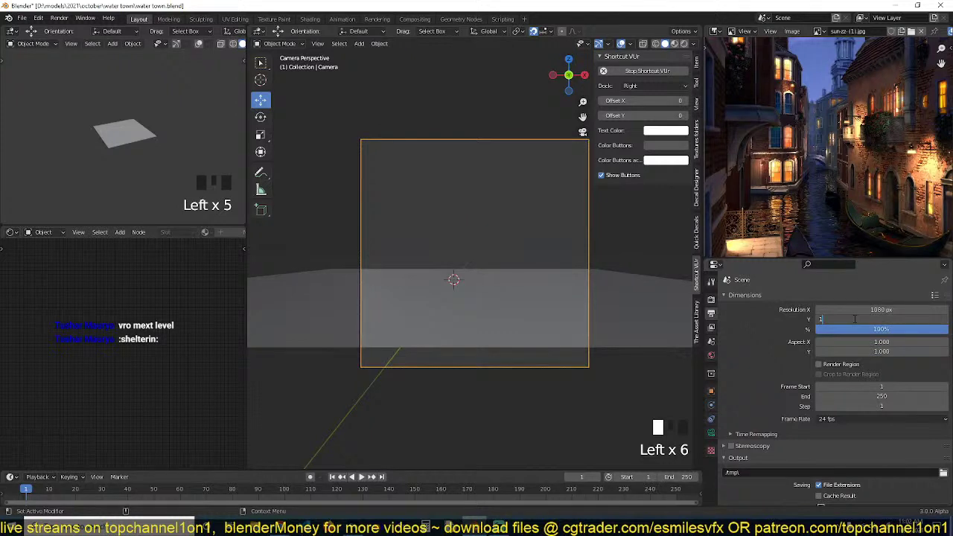
pyautogui.write('920')
pyautogui.press('Return')
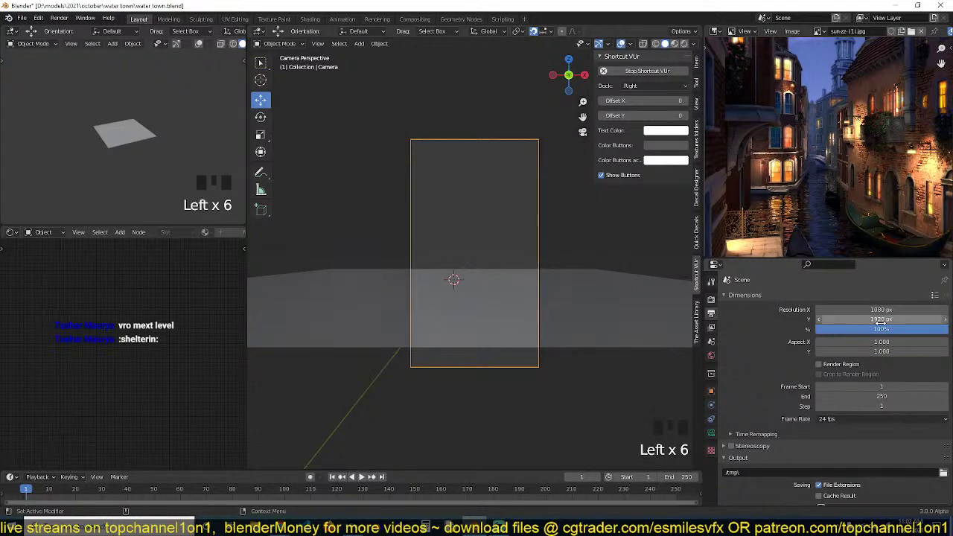
# Reduce the Y resolution to 1431 px, comparing the frame's proportions with the whole reference image.
pyautogui.moveTo(881, 320); pyautogui.dragTo(820, 320)
pyautogui.scroll(-4, 827, 146)
pyautogui.scroll(2, 827, 145)
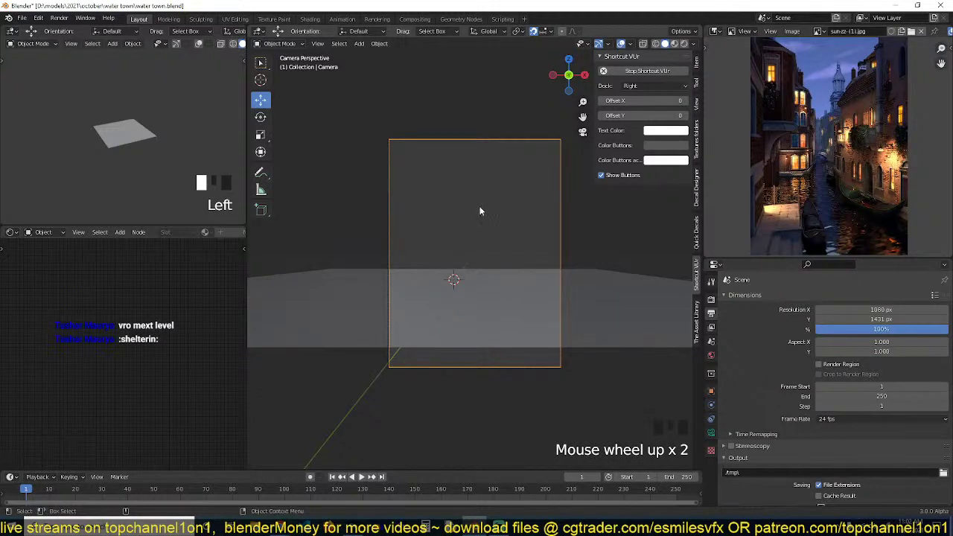
# Set the camera's focal length to 25 mm.
pyautogui.click(712, 433)
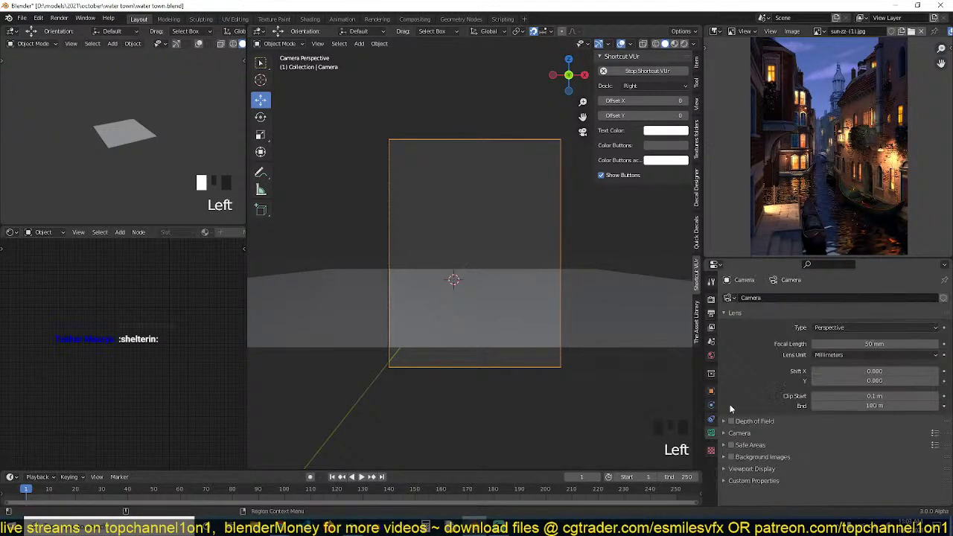
pyautogui.click(870, 344)
pyautogui.write('25')
pyautogui.press('Return')
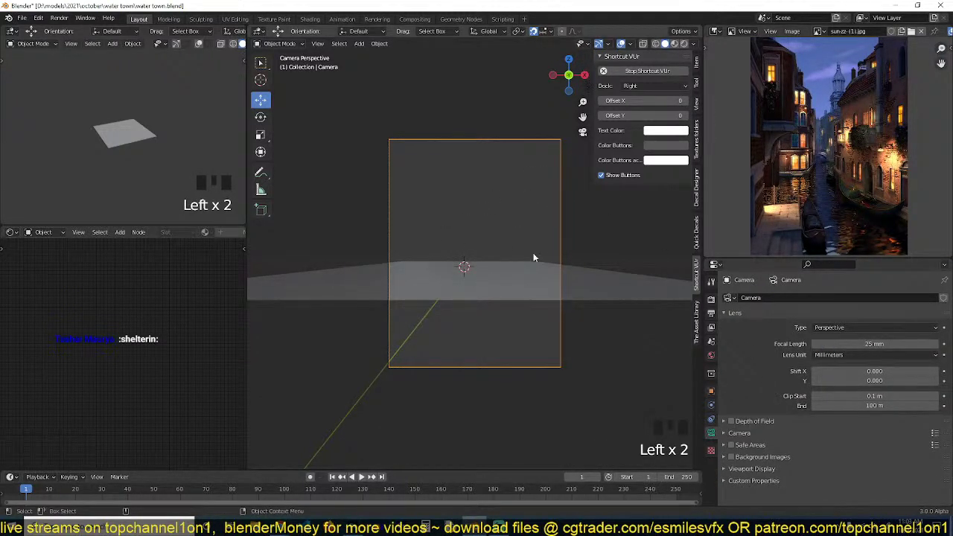
# Raise the camera 1 m along the global Z axis and turn off snapping.
pyautogui.press('g')
pyautogui.press('z')
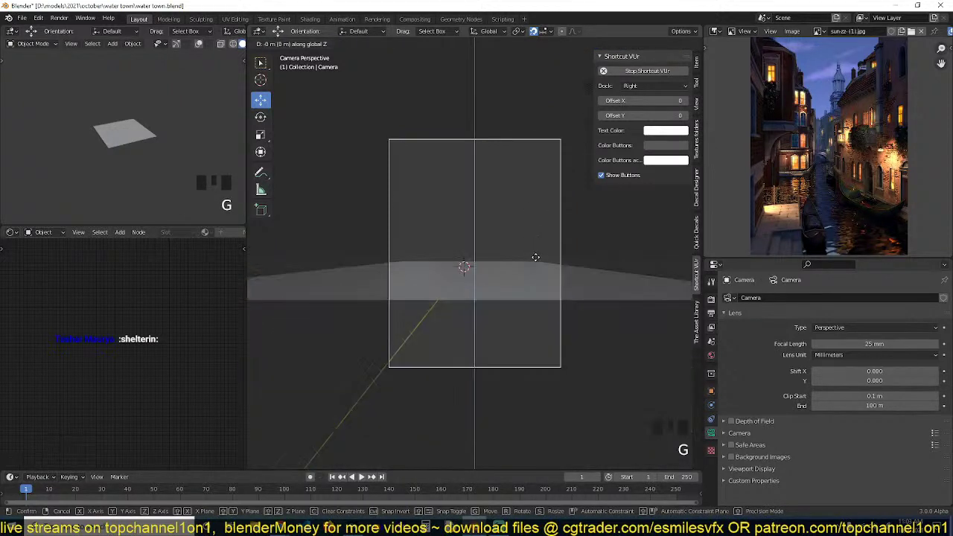
pyautogui.click(539, 240)
pyautogui.click(534, 31)
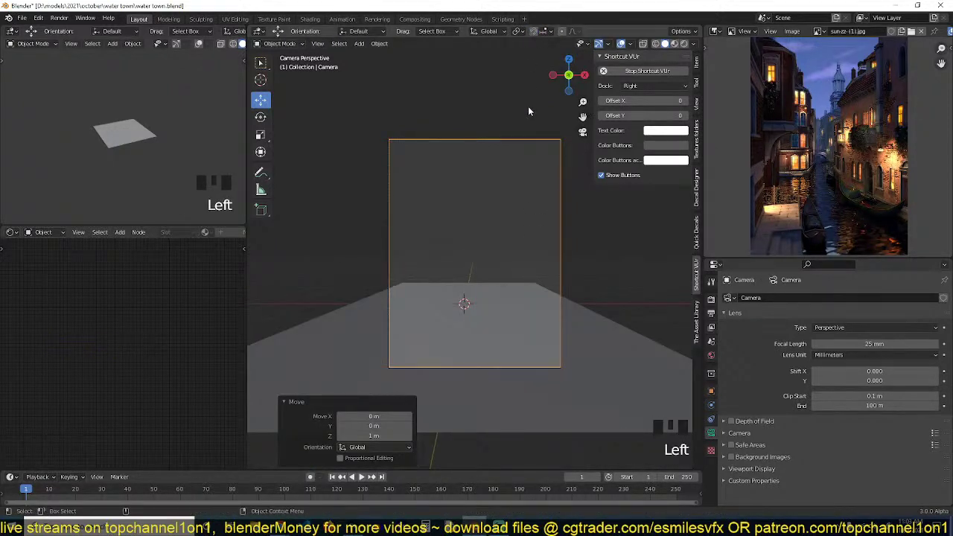
# Lower the camera about 0.56 m along Z and rotate it about 10.3° around the X axis.
pyautogui.press('g')
pyautogui.press('z')
pyautogui.click(526, 119)
pyautogui.press('r')
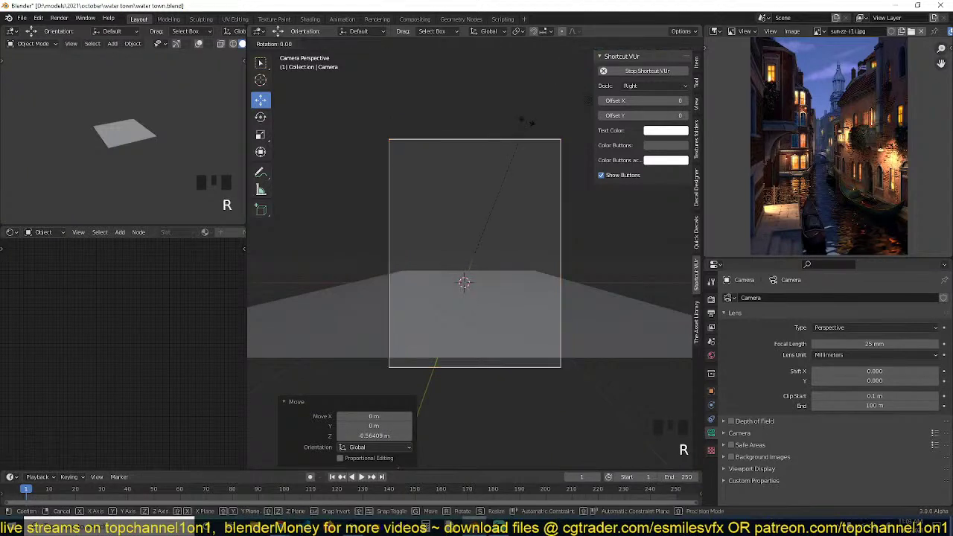
pyautogui.press('x')
pyautogui.click(493, 281)
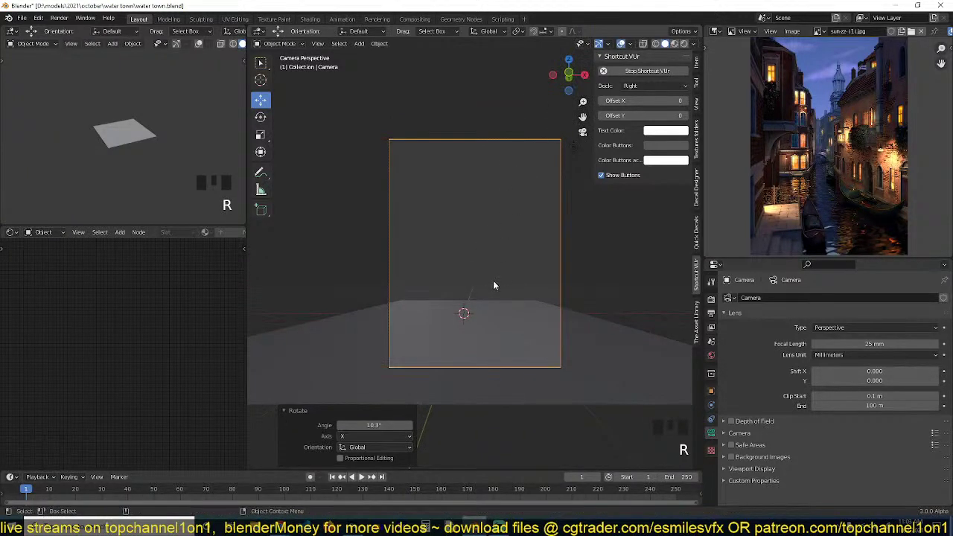
# Scale the ground plane up uniformly by about 2.55.
pyautogui.click(494, 282)
pyautogui.click(495, 309)
pyautogui.press('s')
pyautogui.click(536, 309)
# Add a Noise Texture node to the ground plane's material.
pyautogui.scroll(-4, 73, 303)
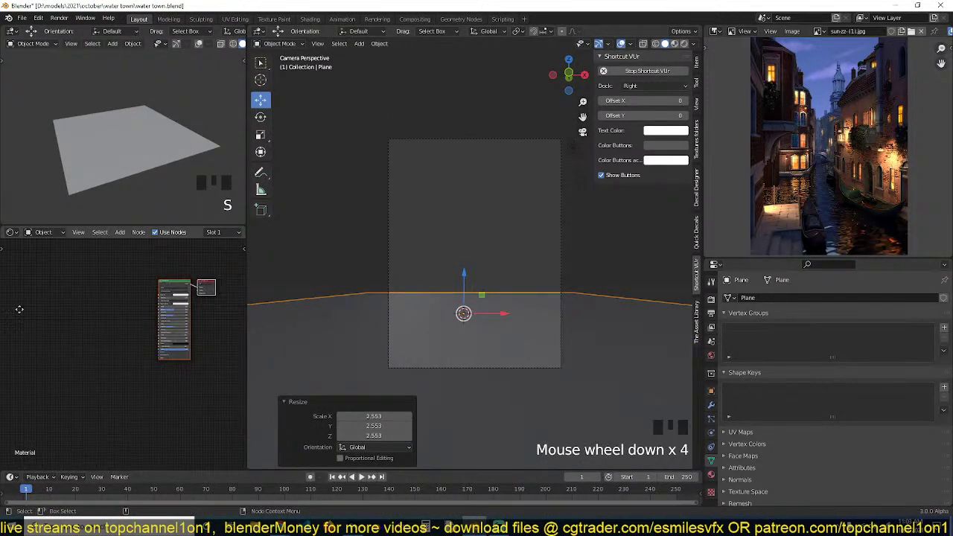
pyautogui.scroll(5, 73, 304)
pyautogui.scroll(5, 73, 304)
pyautogui.moveTo(97, 312); pyautogui.dragTo(20, 317, button='middle')
pyautogui.hotkey('shift', 'a')
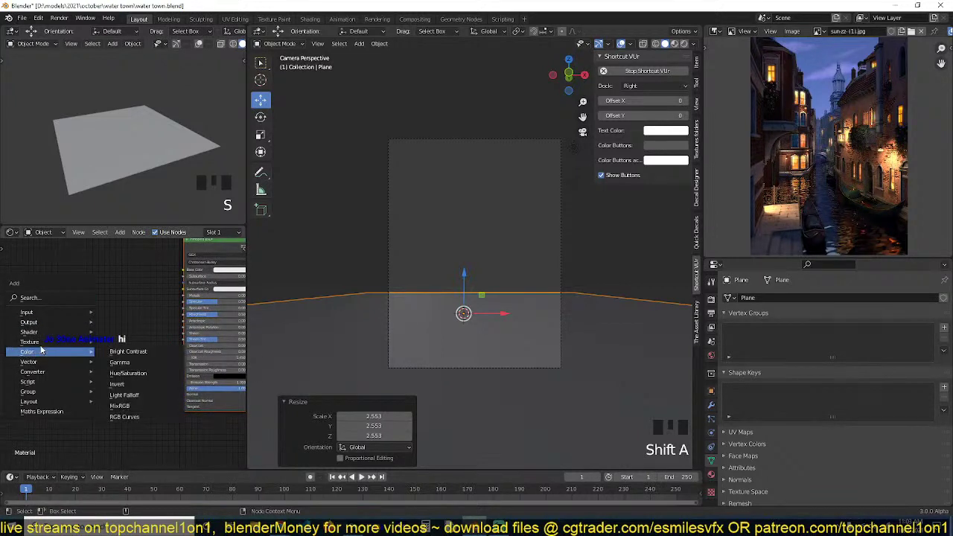
pyautogui.moveTo(52, 342)
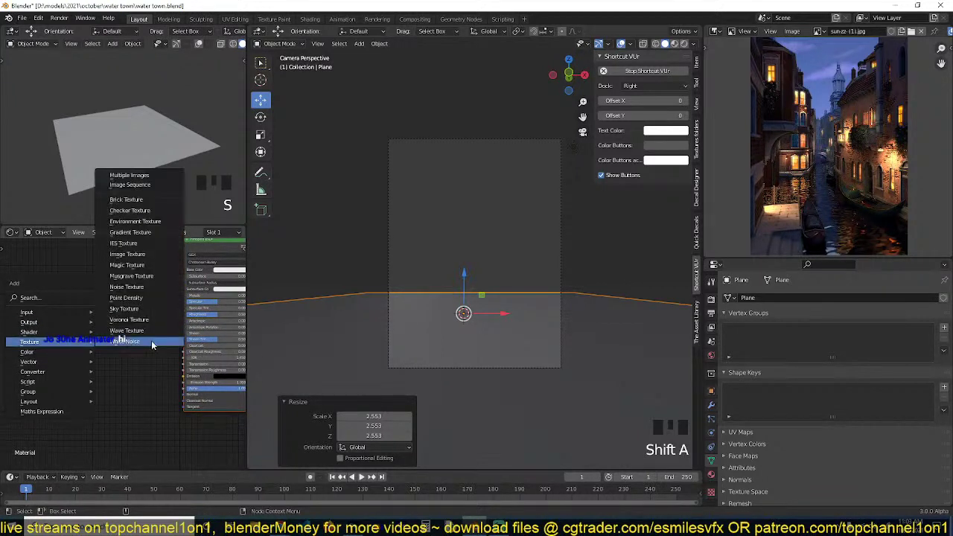
pyautogui.click(149, 287)
# Add a Bump node between the Noise Texture and the Principled BSDF.
pyautogui.scroll(4, 65, 300)
pyautogui.moveTo(82, 299); pyautogui.dragTo(63, 289, button='middle')
pyautogui.hotkey('shift', 'a')
pyautogui.moveTo(63, 289)
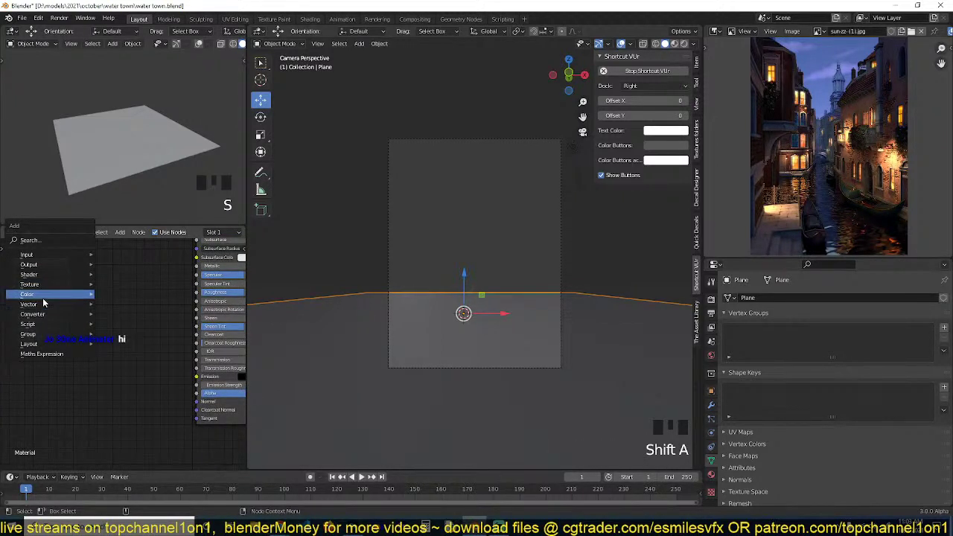
pyautogui.moveTo(51, 305)
pyautogui.click(123, 307)
pyautogui.click(99, 311)
pyautogui.scroll(4, 123, 320)
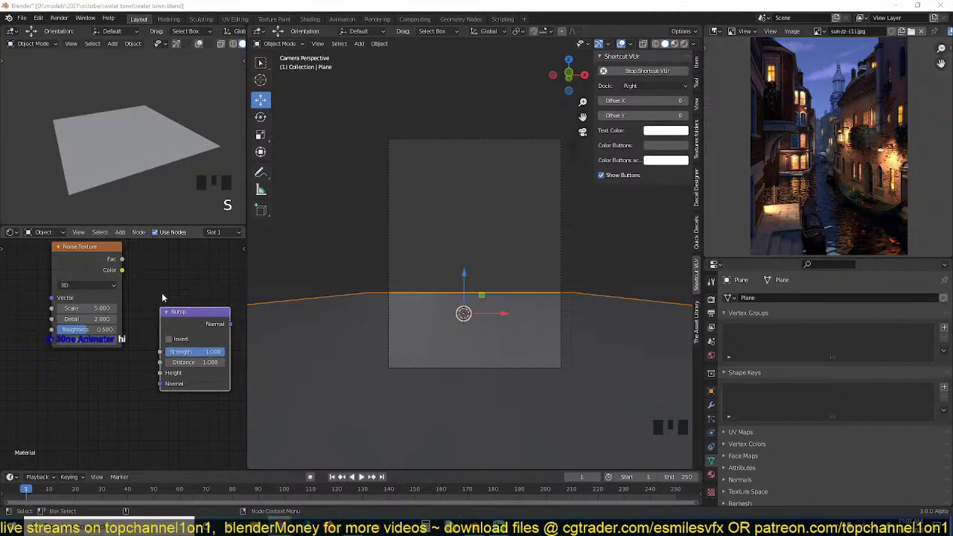
# Connect the noise Fac output to the Bump node's Height input and set the noise Scale to 0.5.
pyautogui.moveTo(161, 294); pyautogui.dragTo(164, 293, button='middle')
pyautogui.moveTo(102, 271); pyautogui.dragTo(169, 373)
pyautogui.moveTo(56, 350); pyautogui.dragTo(23, 349)
pyautogui.moveTo(133, 338); pyautogui.dragTo(70, 354, button='middle')
pyautogui.click(35, 352)
pyautogui.write('.5')
pyautogui.press('Return')
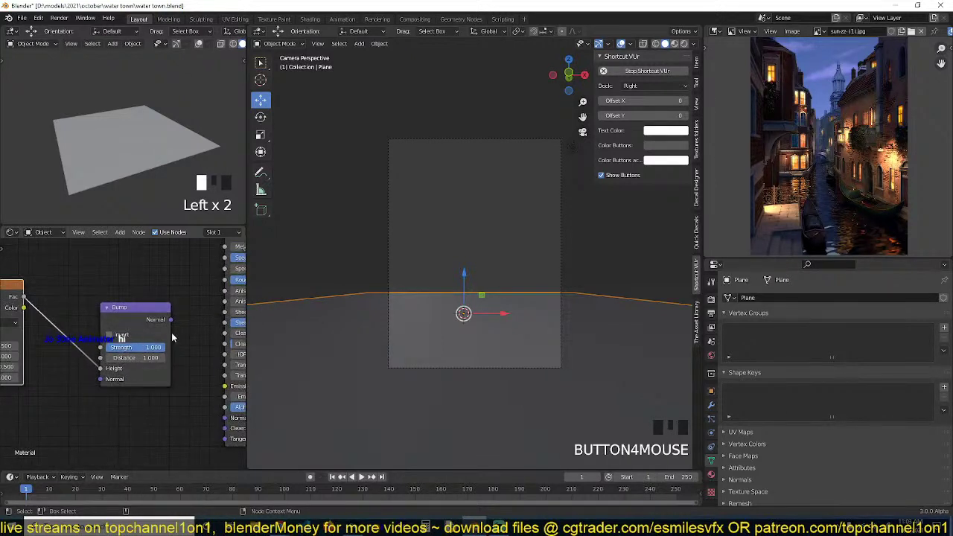
# Connect the Bump node's Normal output to the Principled BSDF's Normal input and show the small viewport through the camera in Material Preview shading.
pyautogui.moveTo(171, 319); pyautogui.dragTo(177, 418)
pyautogui.scroll(1, 349, 279)
pyautogui.press('KP_0')
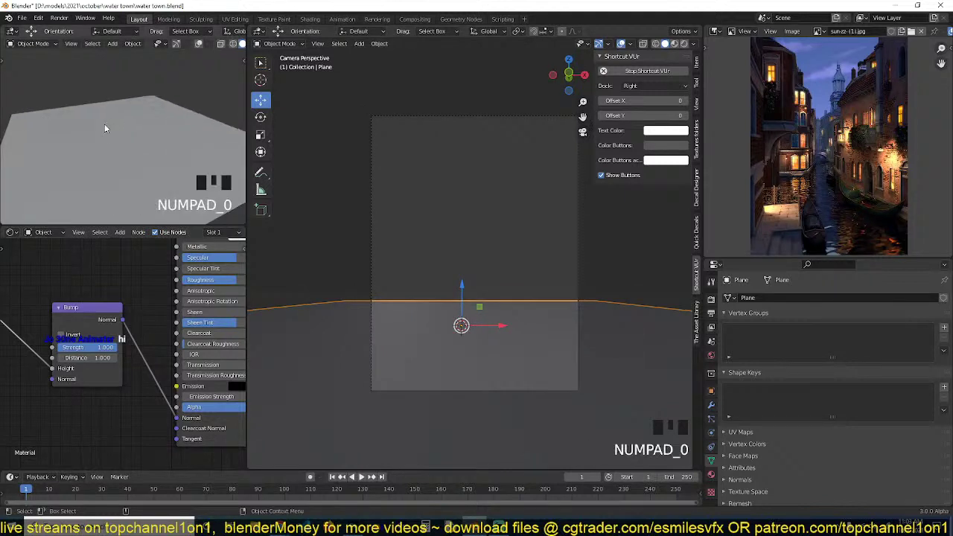
pyautogui.scroll(-3, 216, 45)
pyautogui.click(221, 46)
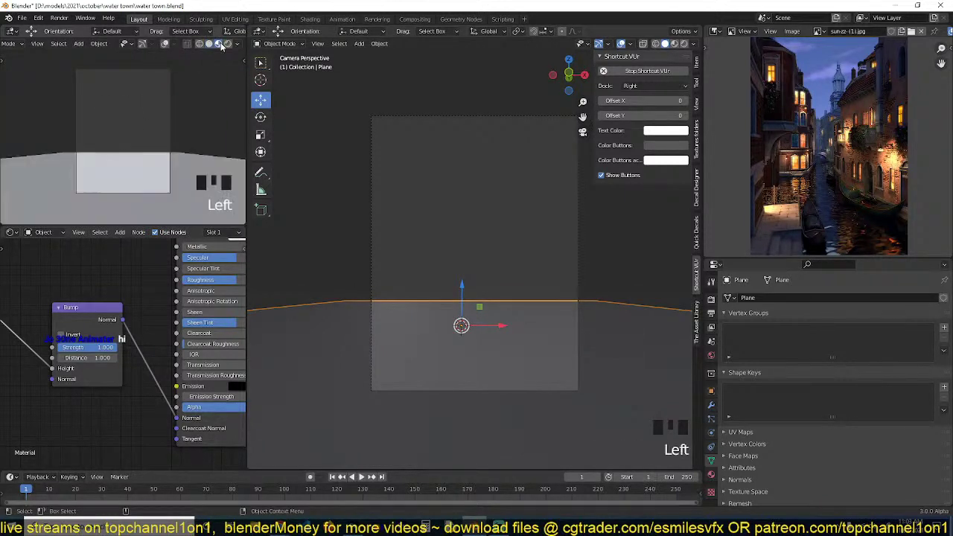
# Reduce the Bump node's Strength to about 0.292.
pyautogui.scroll(3, 394, 262)
pyautogui.moveTo(127, 308); pyautogui.dragTo(106, 297, button='middle')
pyautogui.click(69, 336)
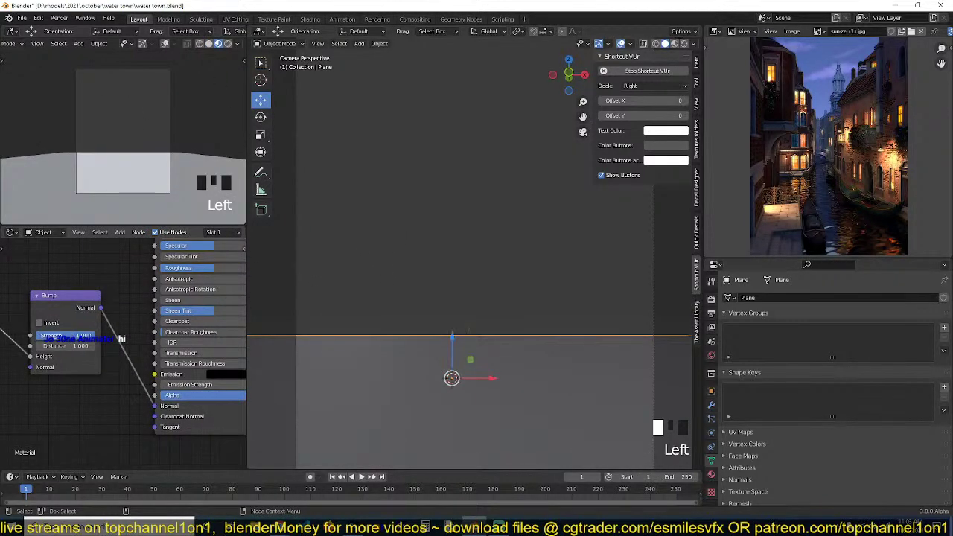
pyautogui.moveTo(68, 336); pyautogui.dragTo(25, 336)
# Try a Metallic value of 1 on the plane's Principled BSDF and restore it to 0.
pyautogui.moveTo(124, 315); pyautogui.dragTo(78, 375, button='middle')
pyautogui.click(161, 295)
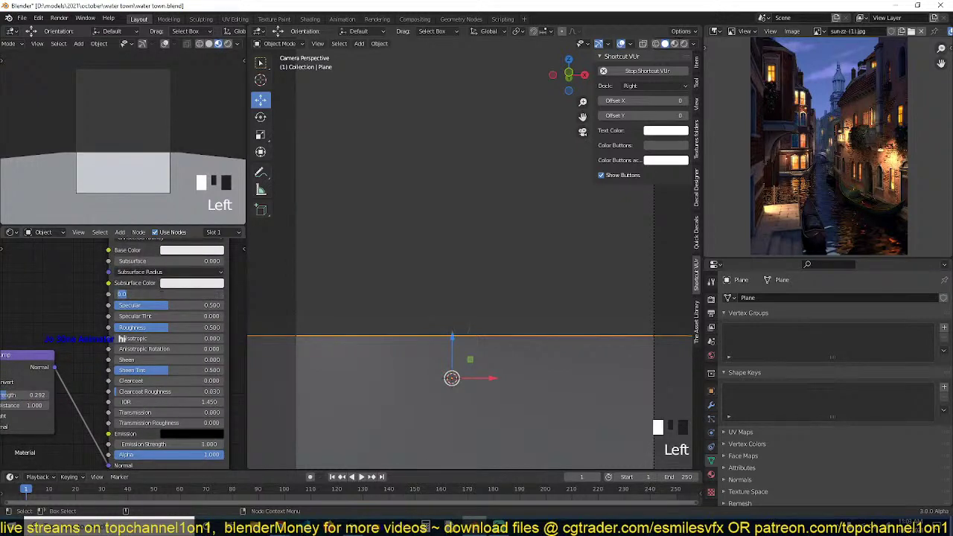
pyautogui.write('1')
pyautogui.press('Return')
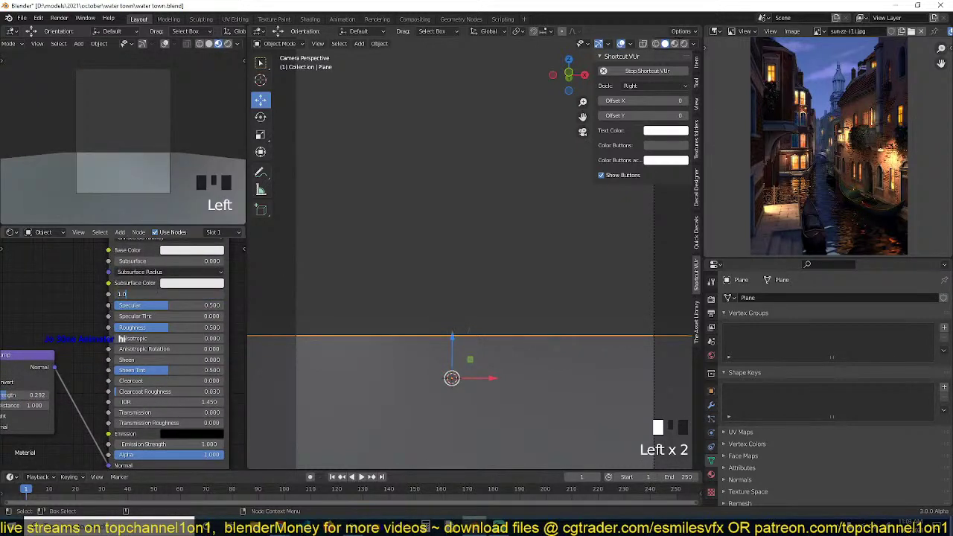
pyautogui.press('Return')
# Set the Principled BSDF's Roughness to 0 and its Base Color to a dark teal (H 0.479, S 0.706, V 0.030).
pyautogui.click(179, 327)
pyautogui.write('0')
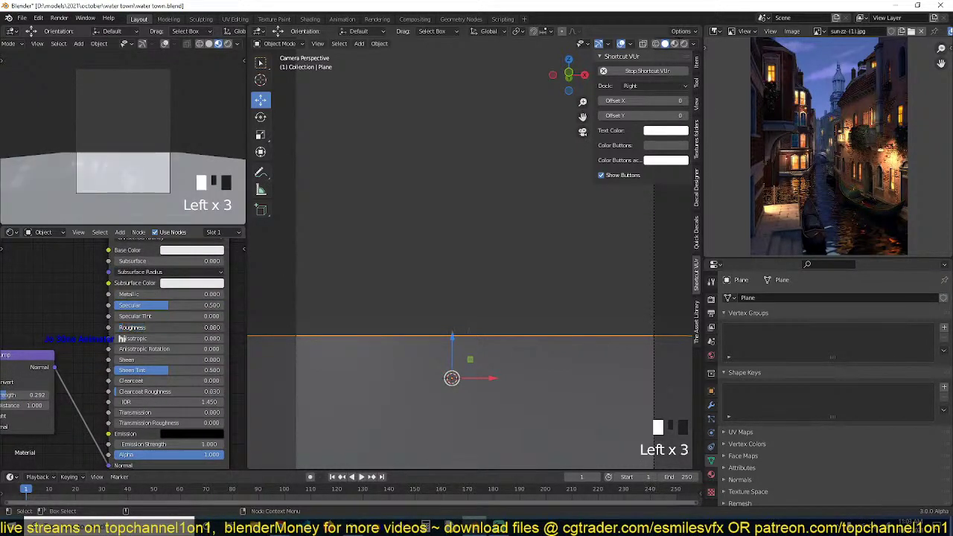
pyautogui.press('Return')
pyautogui.moveTo(156, 296); pyautogui.dragTo(139, 332, button='middle')
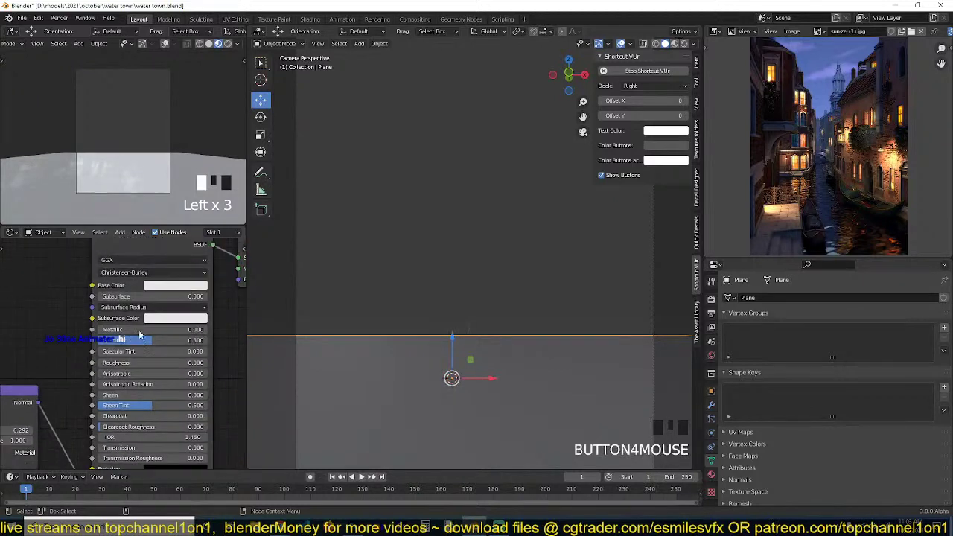
pyautogui.click(181, 287)
pyautogui.moveTo(199, 171); pyautogui.dragTo(230, 201)
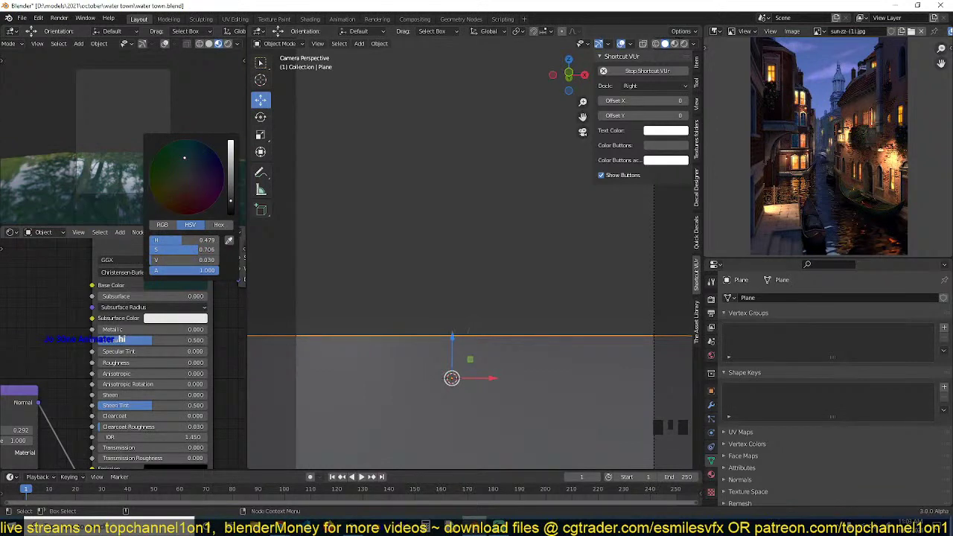
# Show the main viewport in Material Preview shading and raise the Noise Texture's Scale to 19.9 for finer ripples.
pyautogui.click(675, 44)
pyautogui.moveTo(480, 282); pyautogui.dragTo(479, 317, button='middle')
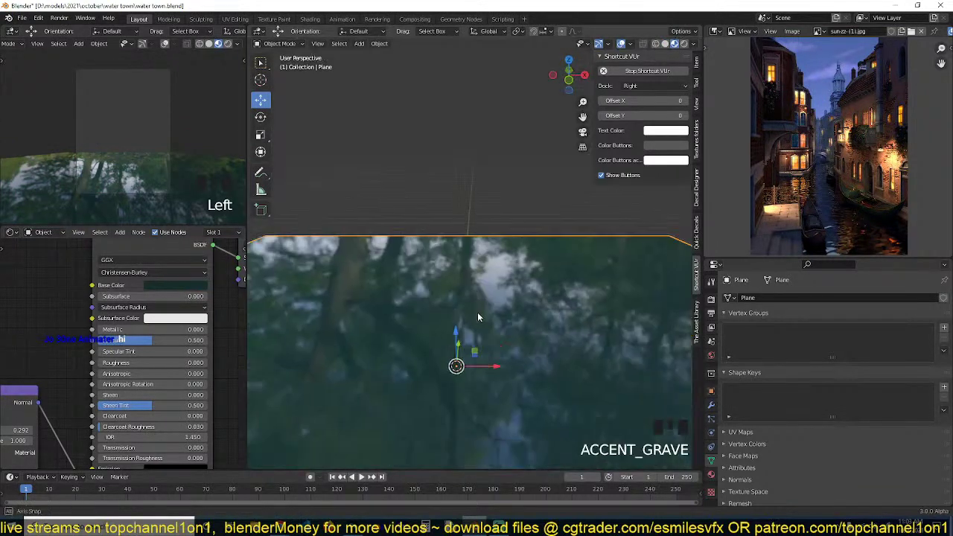
pyautogui.scroll(-8, 476, 318)
pyautogui.press('Home')
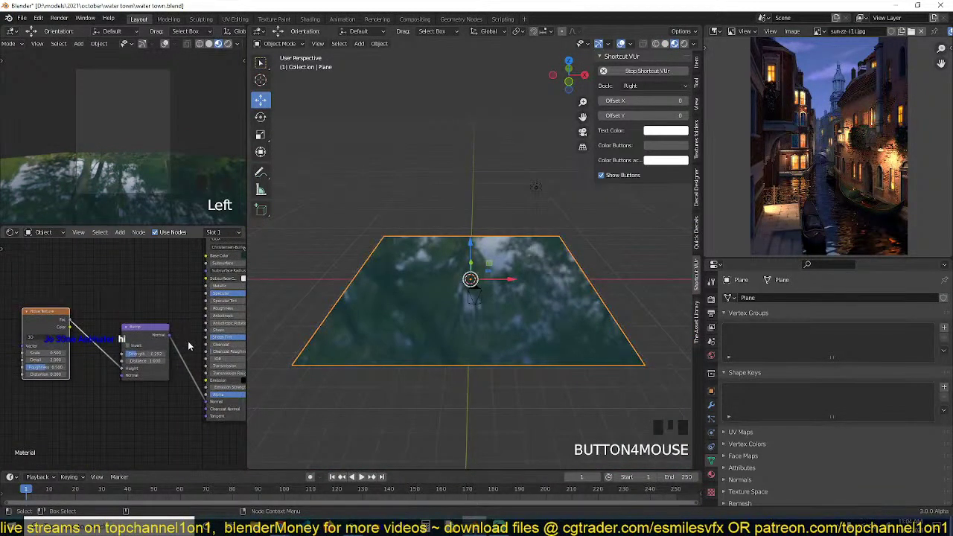
pyautogui.scroll(4, 190, 346)
pyautogui.moveTo(84, 342); pyautogui.dragTo(135, 329, button='middle')
pyautogui.moveTo(90, 347); pyautogui.dragTo(130, 346)
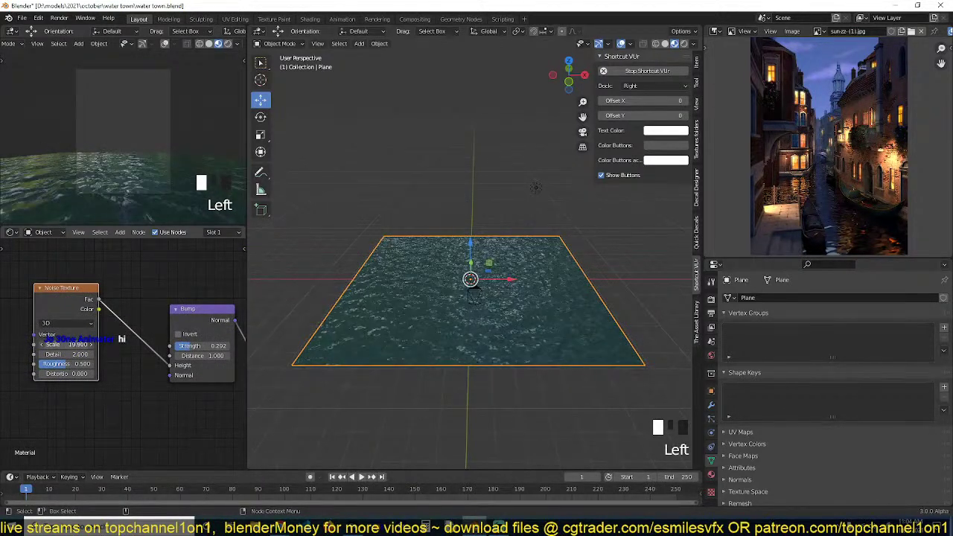
# Examine the water ripples up close and through the camera, and compare the view with the reference image.
pyautogui.moveTo(534, 265); pyautogui.dragTo(503, 286, button='middle')
pyautogui.scroll(2, 488, 306)
pyautogui.scroll(1, 489, 305)
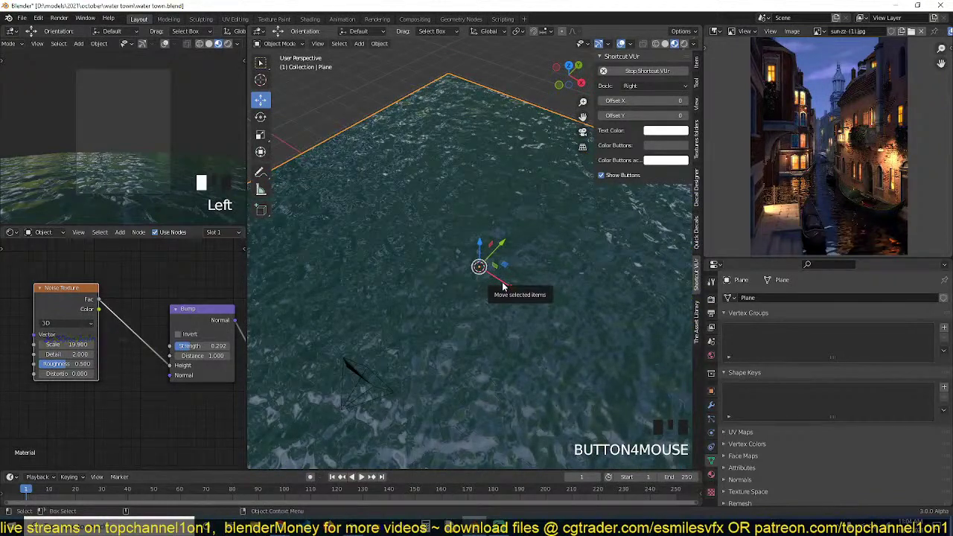
pyautogui.press('KP_0')
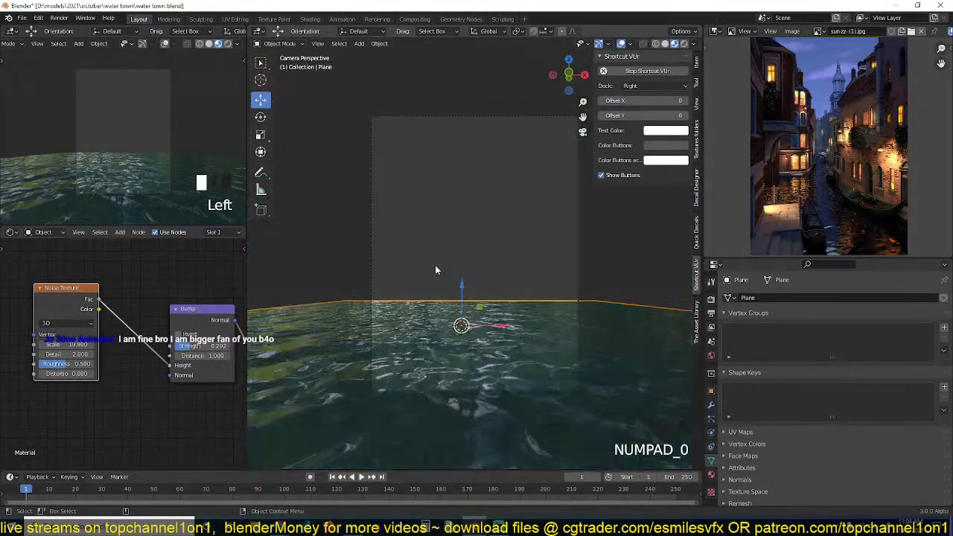
pyautogui.scroll(1, 511, 262)
pyautogui.scroll(5, 876, 145)
pyautogui.scroll(-2, 876, 145)
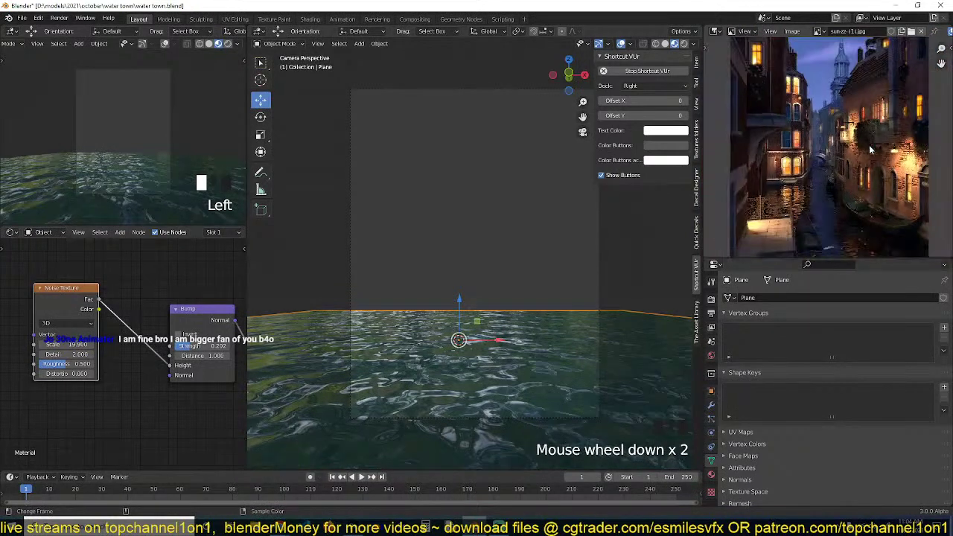
pyautogui.scroll(-2, 516, 295)
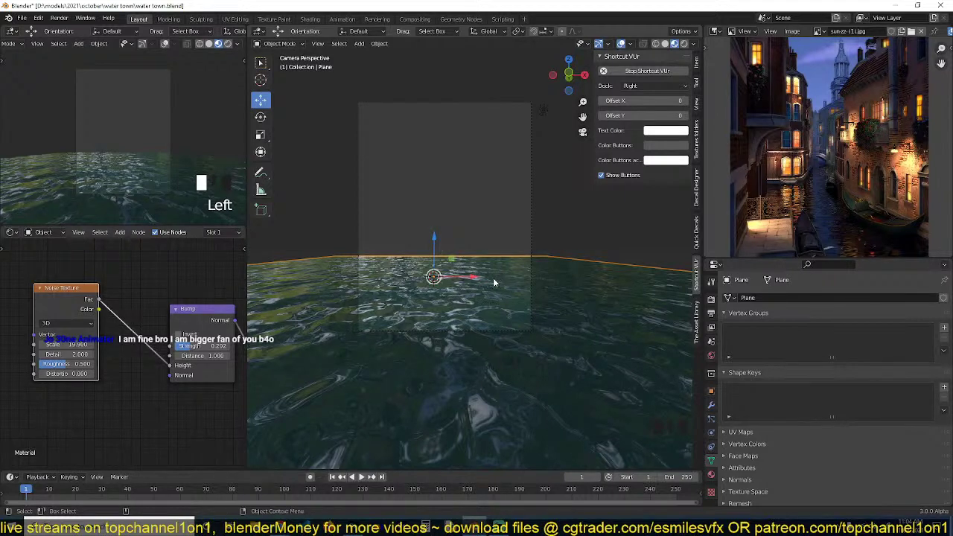
pyautogui.keyDown('shift'); pyautogui.moveTo(494, 279); pyautogui.dragTo(461, 285, button='middle'); pyautogui.keyUp('shift')
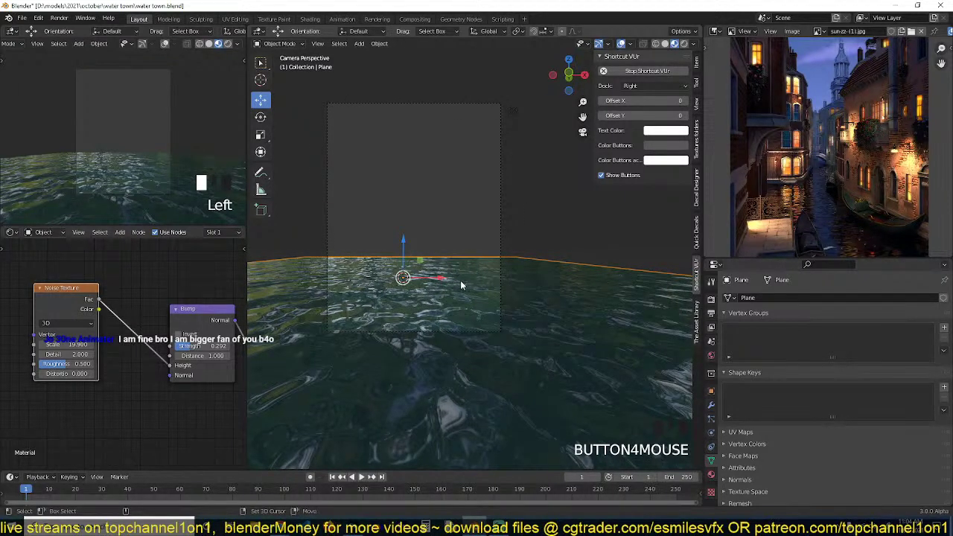
# Add a second plane at the scene's origin and scale it up by about 1.5.
pyautogui.hotkey('shift', 'a')
pyautogui.click(486, 283)
pyautogui.press('s')
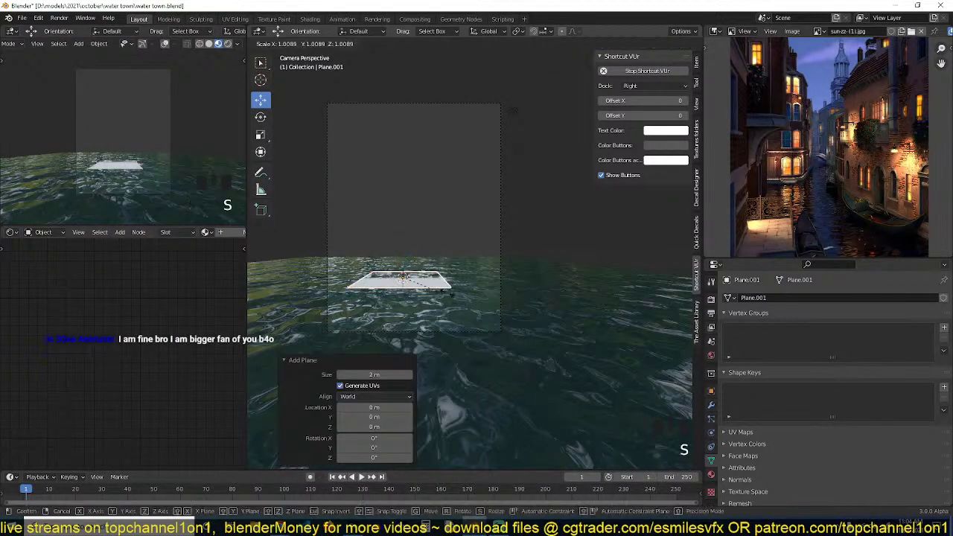
pyautogui.click(473, 289)
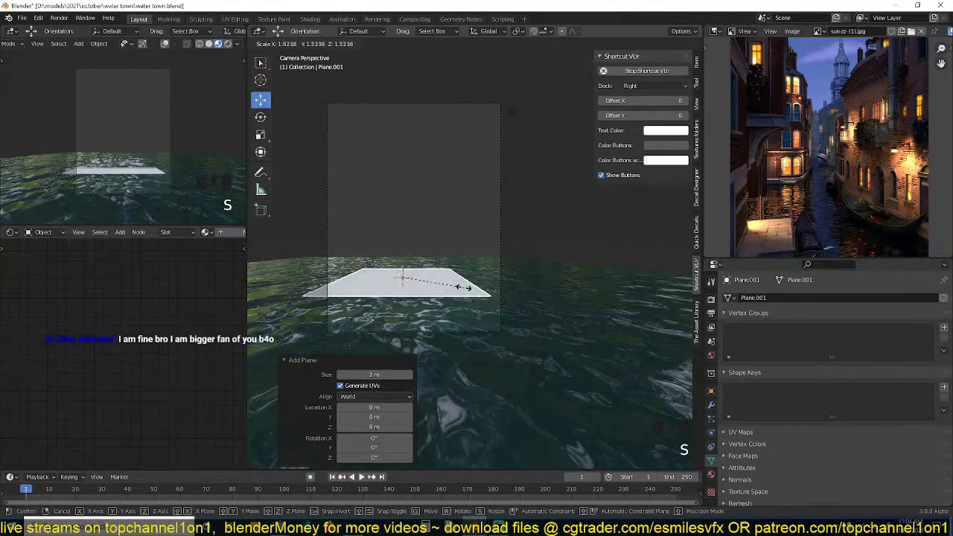
# Stretch the new plane's mesh along the Y axis by about 4.46, working from the top view.
pyautogui.press('`')
pyautogui.scroll(-4, 477, 289)
pyautogui.press('Tab')
pyautogui.press('alt')
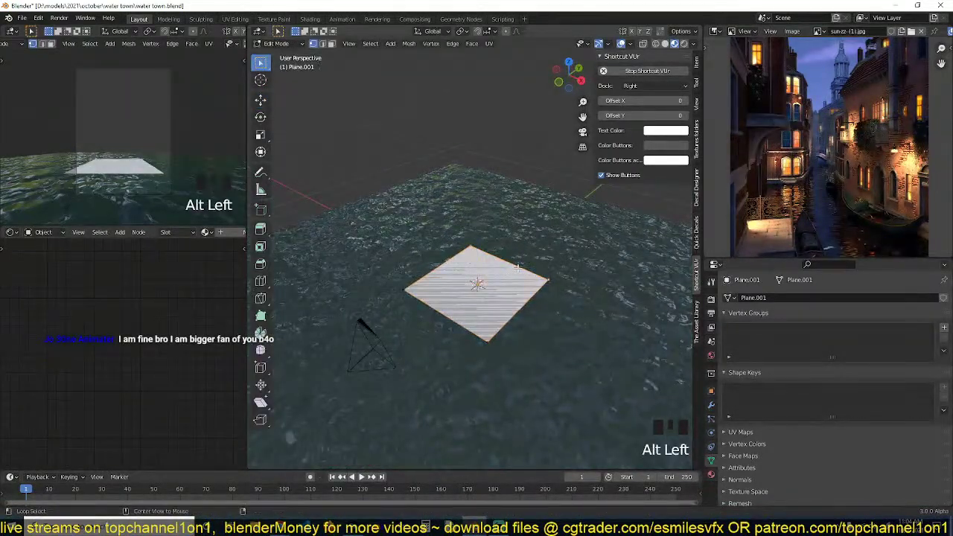
pyautogui.press('KP_7')
pyautogui.scroll(-3, 534, 257)
pyautogui.press('a')
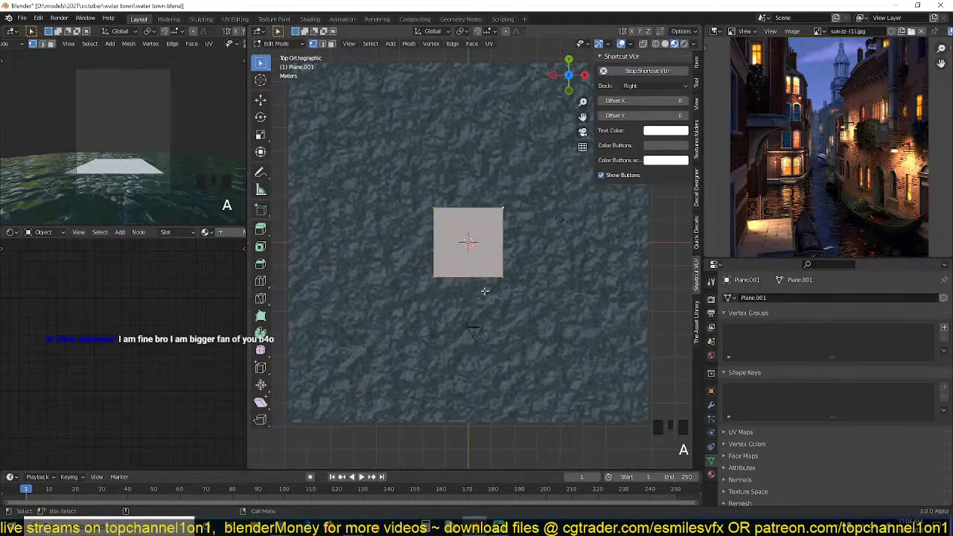
pyautogui.press('s')
pyautogui.press('y')
pyautogui.click(487, 461)
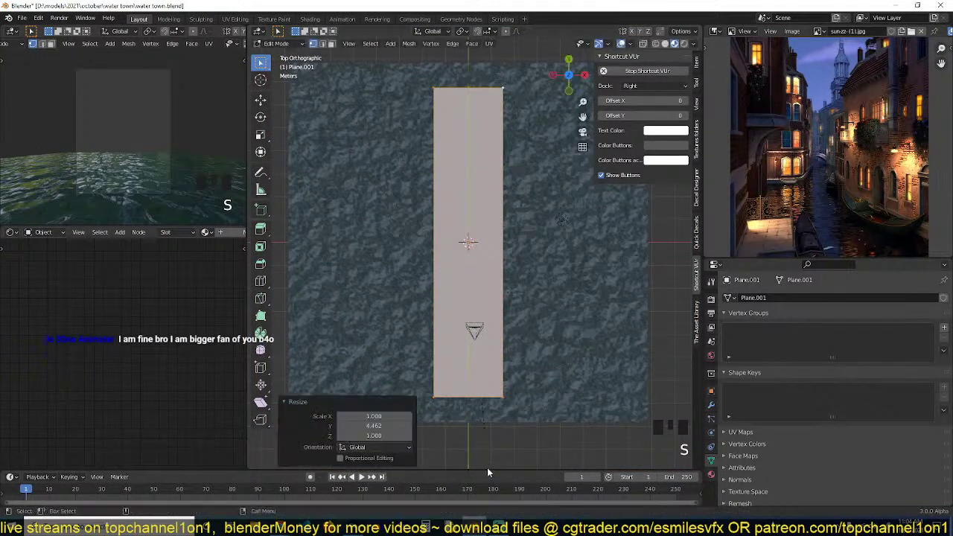
pyautogui.press('Tab')
# Delete the long edge on the negative X side of the new plane, keeping only the opposite edge.
pyautogui.press('x')
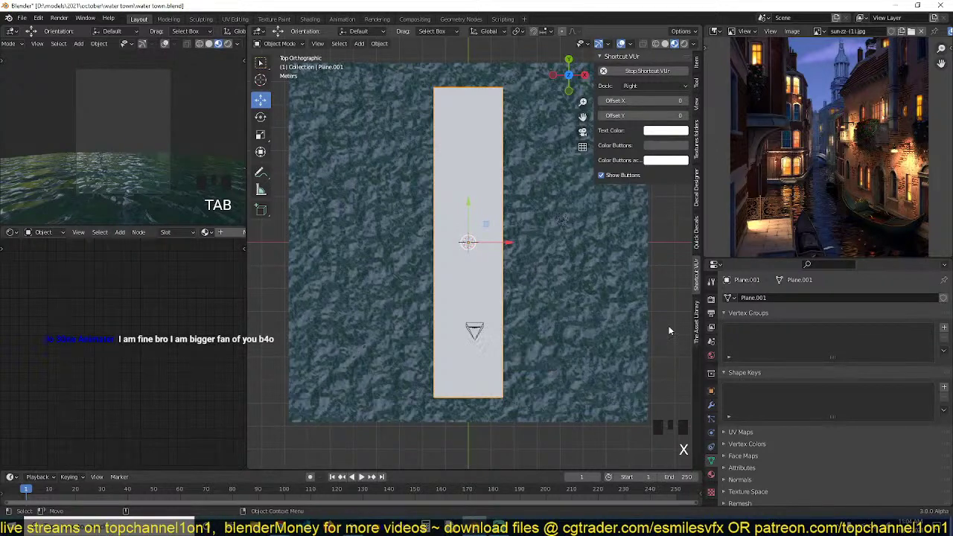
pyautogui.press('`')
pyautogui.moveTo(543, 325); pyautogui.dragTo(554, 240, button='middle')
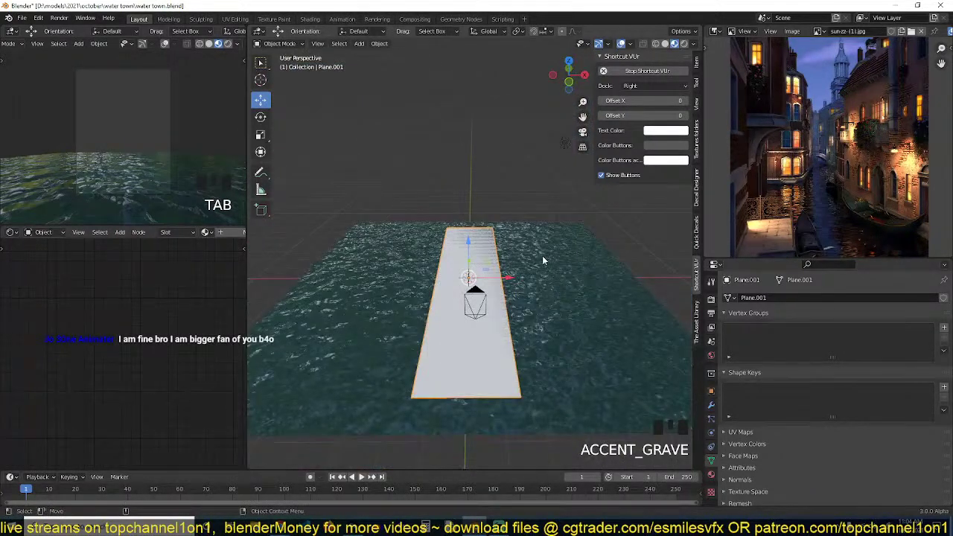
pyautogui.press('Tab')
pyautogui.keyDown('alt'); pyautogui.click(444, 240); pyautogui.keyUp('alt')
pyautogui.press('x')
pyautogui.click(446, 212)
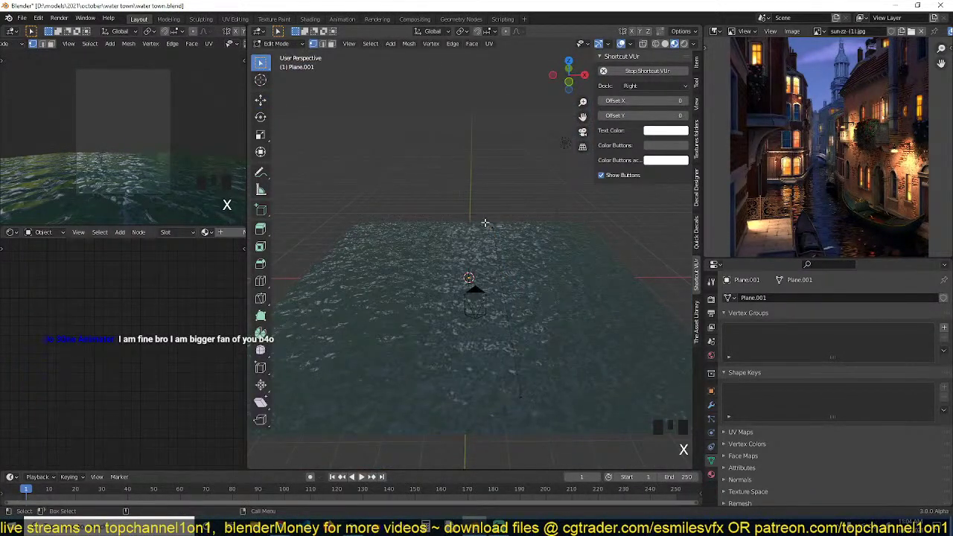
# In a top wireframe view, move the line's far vertex about -0.58 m in X and -11.16 m in Y.
pyautogui.press('KP_7')
pyautogui.press('z')
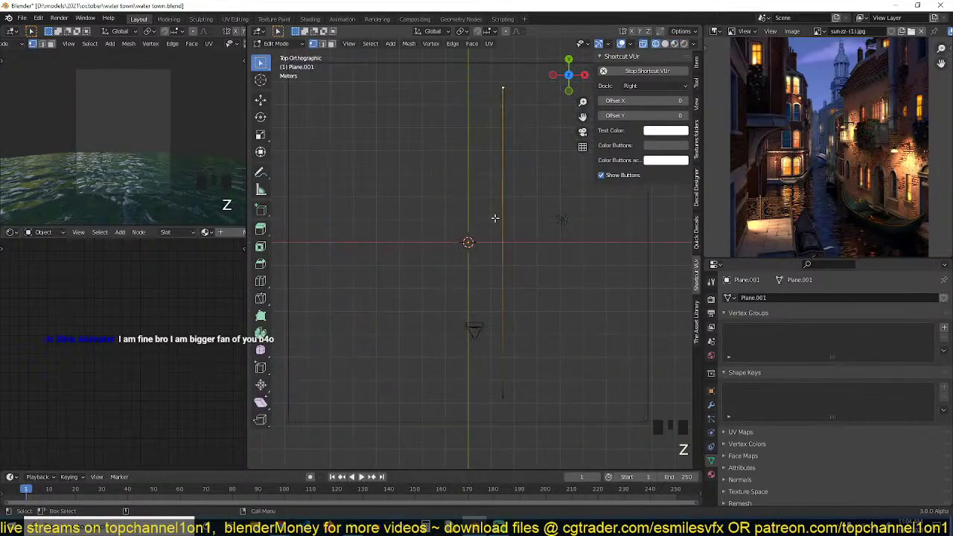
pyautogui.scroll(-4, 503, 190)
pyautogui.press('g')
pyautogui.click(495, 314)
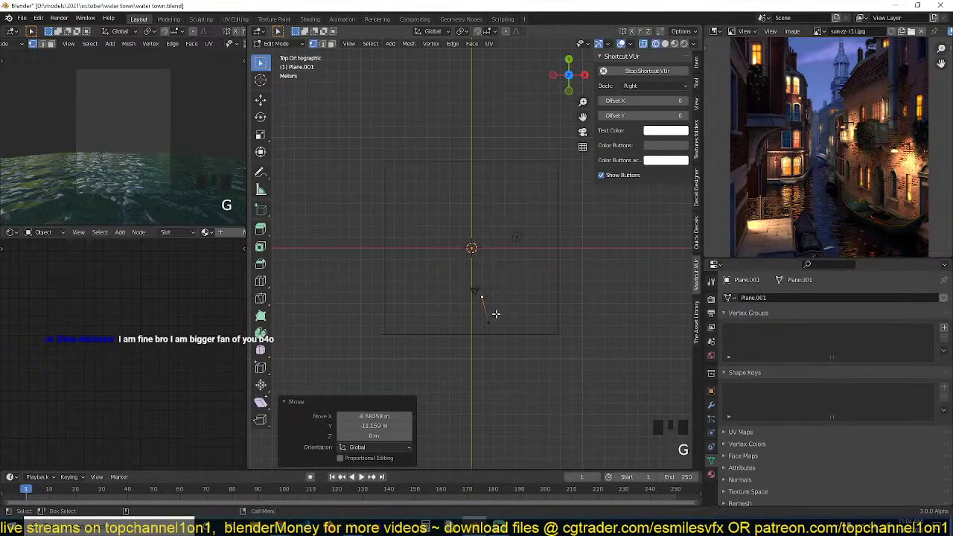
# Extrude the outline's end vertex segment by segment past the origin, stepping out toward +X and back in to form a notch.
pyautogui.press('e')
pyautogui.click(487, 276)
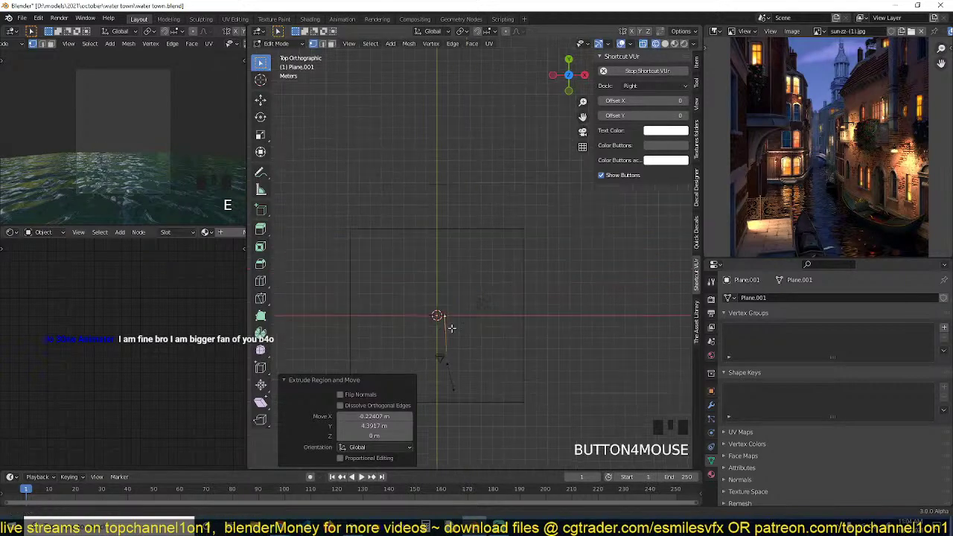
pyautogui.scroll(4, 449, 328)
pyautogui.press('e')
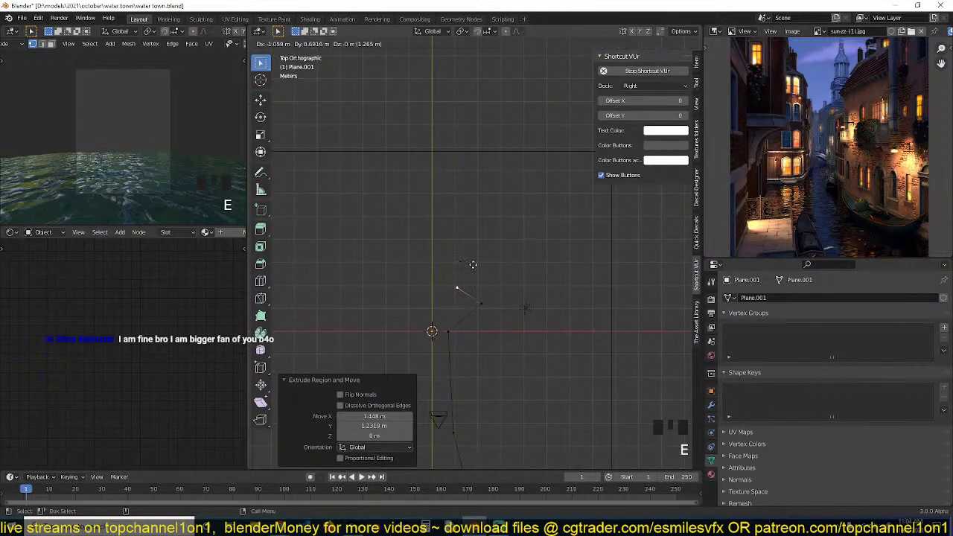
pyautogui.click(496, 258)
pyautogui.press('e')
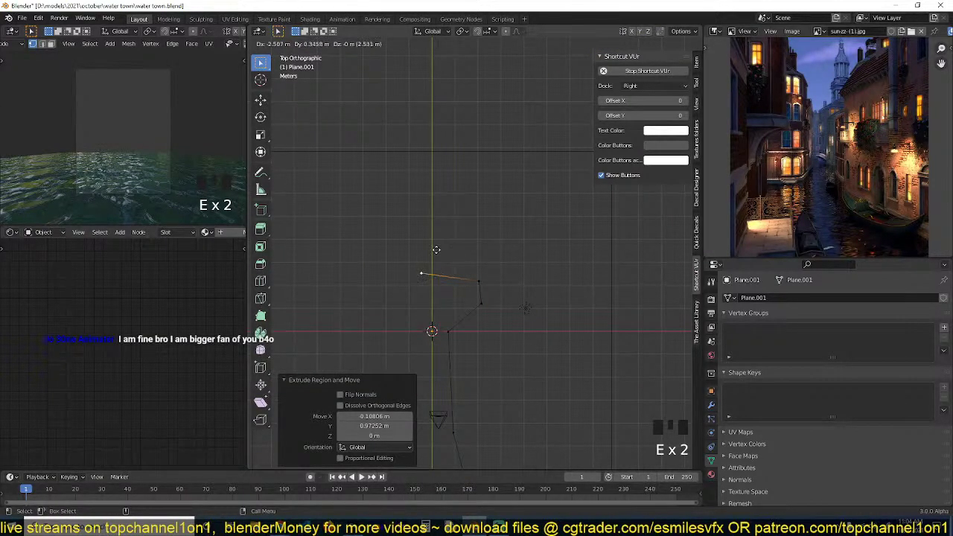
pyautogui.click(434, 249)
pyautogui.press('e')
pyautogui.click(434, 211)
# Continue extruding the outline with three segments that swing toward +X and run in +Y past the water plane's far edge.
pyautogui.keyDown('shift'); pyautogui.moveTo(442, 219); pyautogui.dragTo(447, 234, button='middle'); pyautogui.keyUp('shift')
pyautogui.press('e')
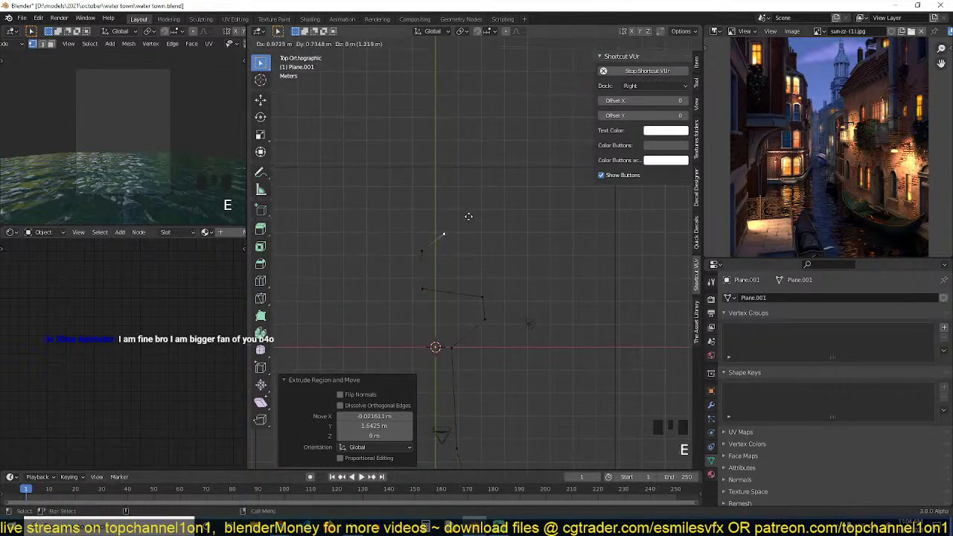
pyautogui.click(479, 210)
pyautogui.press('e')
pyautogui.click(487, 178)
pyautogui.press('e')
pyautogui.click(485, 128)
pyautogui.keyDown('shift'); pyautogui.moveTo(476, 150); pyautogui.dragTo(502, 198, button='middle'); pyautogui.keyUp('shift')
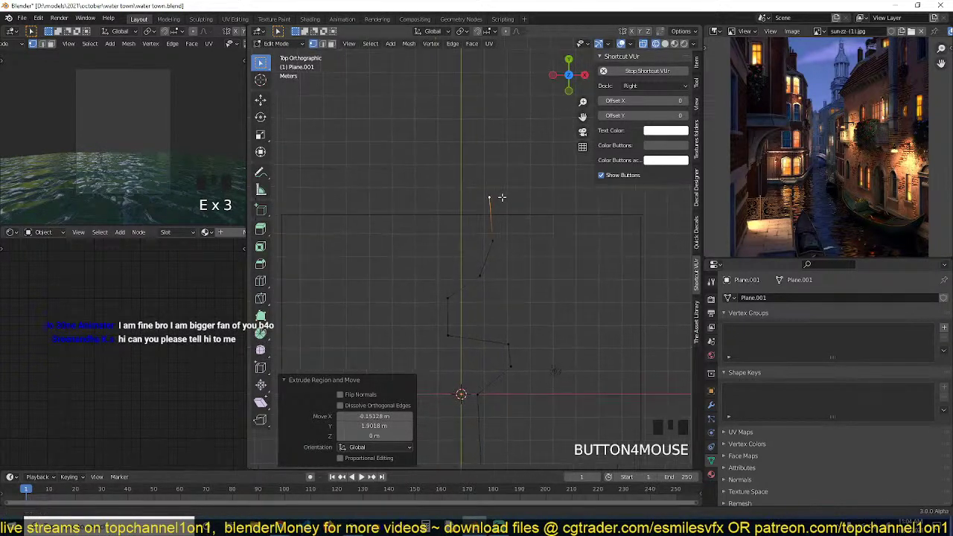
# Extend the outline's far end with three more extruded segments curving toward negative X.
pyautogui.press('e')
pyautogui.click(443, 134)
pyautogui.keyDown('shift'); pyautogui.moveTo(442, 138); pyautogui.dragTo(533, 190, button='middle'); pyautogui.keyUp('shift')
pyautogui.press('e')
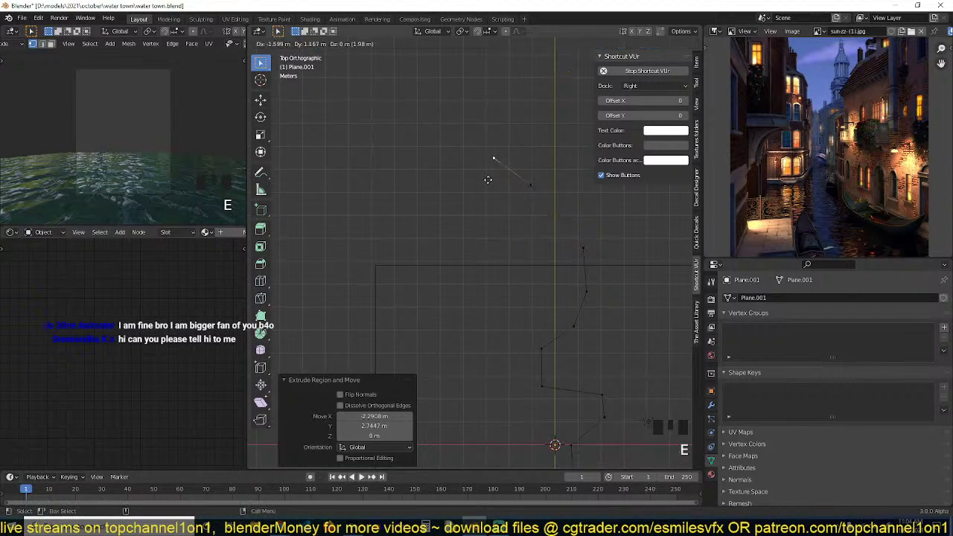
pyautogui.click(483, 174)
pyautogui.press('e')
pyautogui.click(441, 156)
pyautogui.scroll(-4, 539, 336)
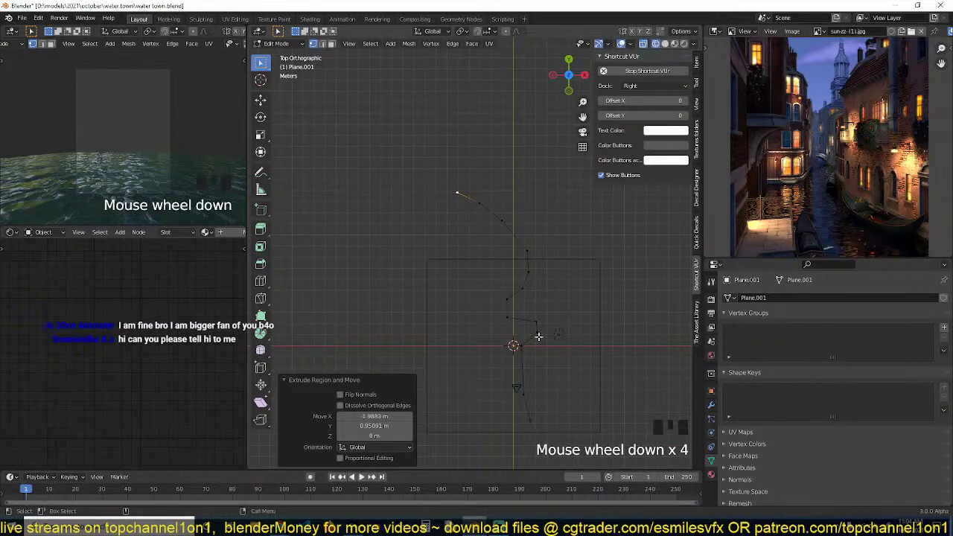
pyautogui.keyDown('shift'); pyautogui.moveTo(542, 337); pyautogui.dragTo(578, 330, button='middle'); pyautogui.keyUp('shift')
# Duplicate the whole outline and offset the copy about -4.3 m along X for the opposite canal bank.
pyautogui.press('a')
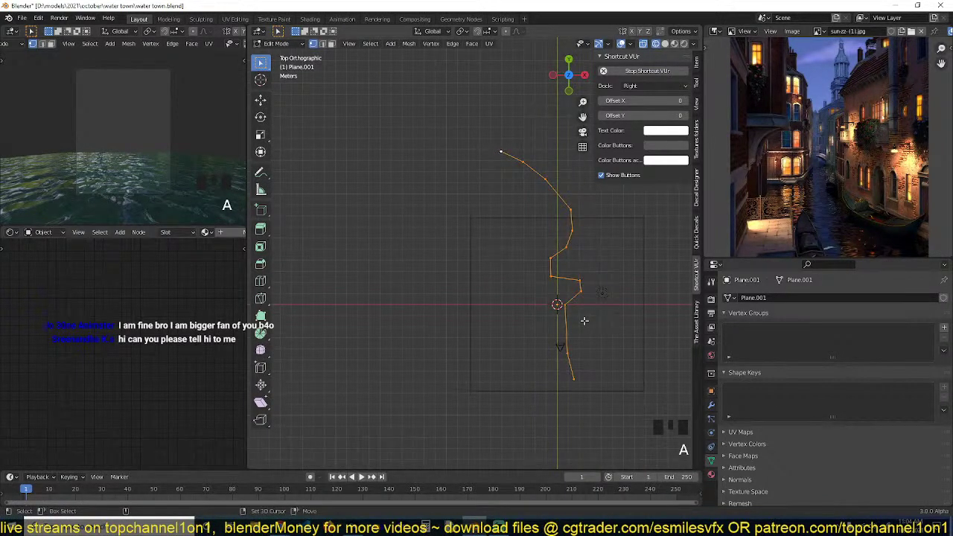
pyautogui.hotkey('shift', 'd')
pyautogui.press('x')
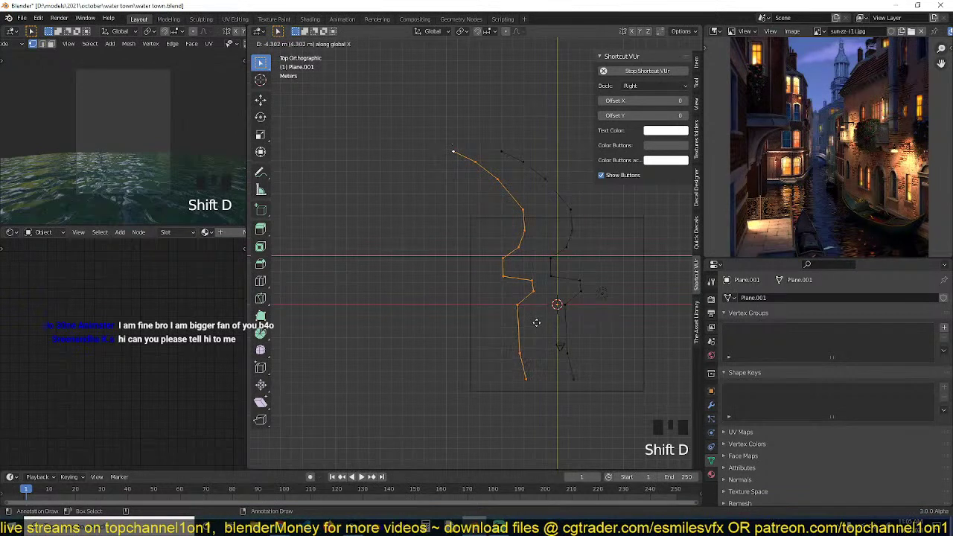
pyautogui.click(536, 322)
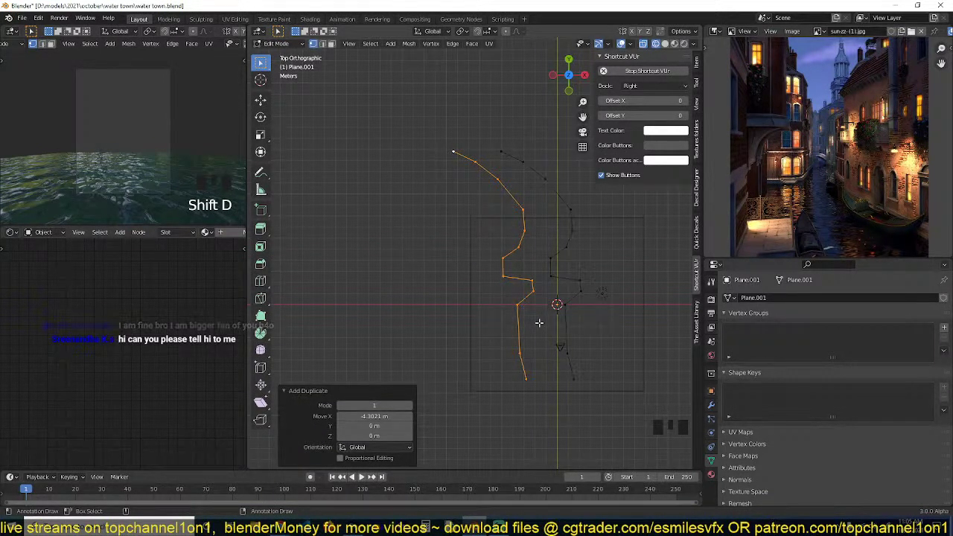
# Dissolve the two protruding notch vertices of the duplicated outline near the origin.
pyautogui.scroll(1, 539, 322)
pyautogui.scroll(2, 539, 323)
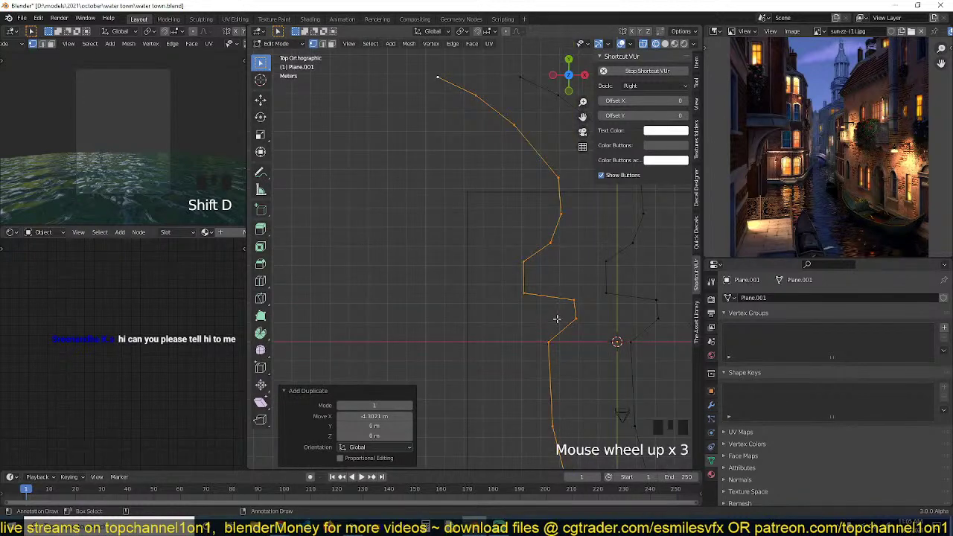
pyautogui.click(461, 286)
pyautogui.hotkey('ctrl', 'x')
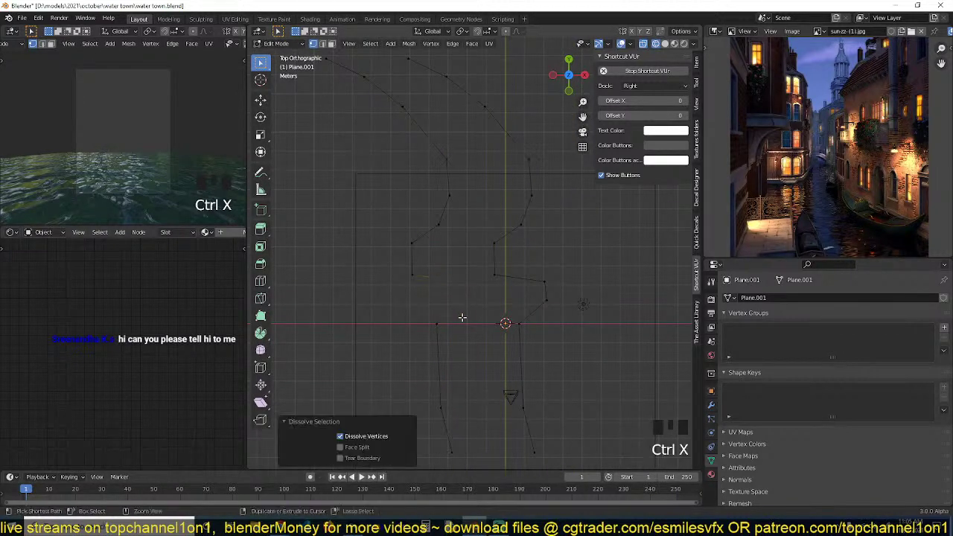
pyautogui.keyDown('shift'); pyautogui.moveTo(460, 333); pyautogui.dragTo(485, 298, button='middle'); pyautogui.keyUp('shift')
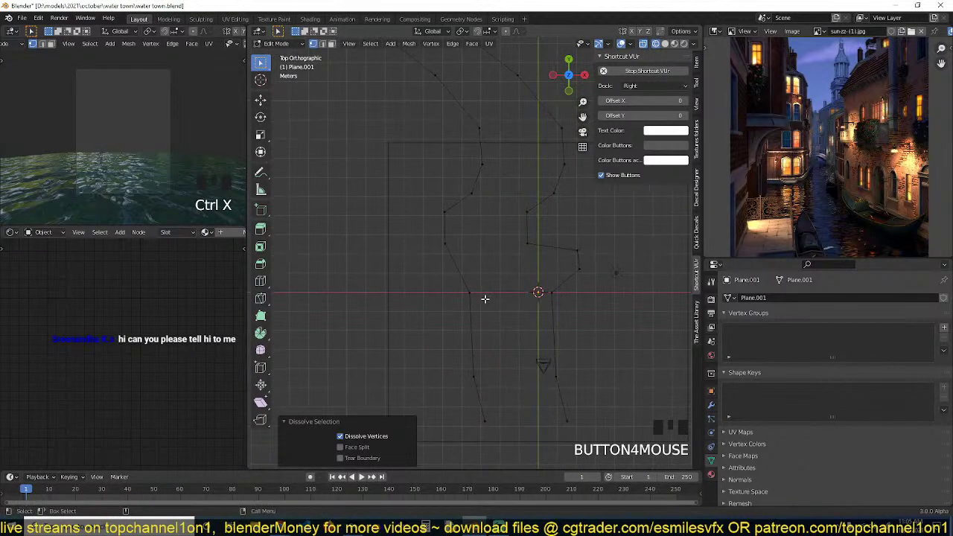
# Delete the short straight edge just beyond the origin on the duplicated outline, splitting it into two lines.
pyautogui.click(484, 299)
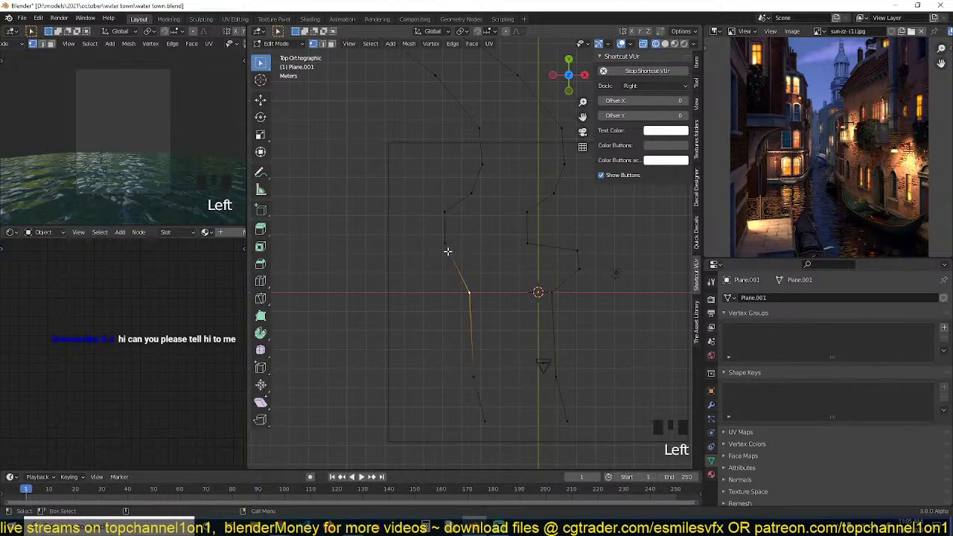
pyautogui.keyDown('shift'); pyautogui.click(444, 214); pyautogui.keyUp('shift')
pyautogui.press('x')
pyautogui.click(455, 228)
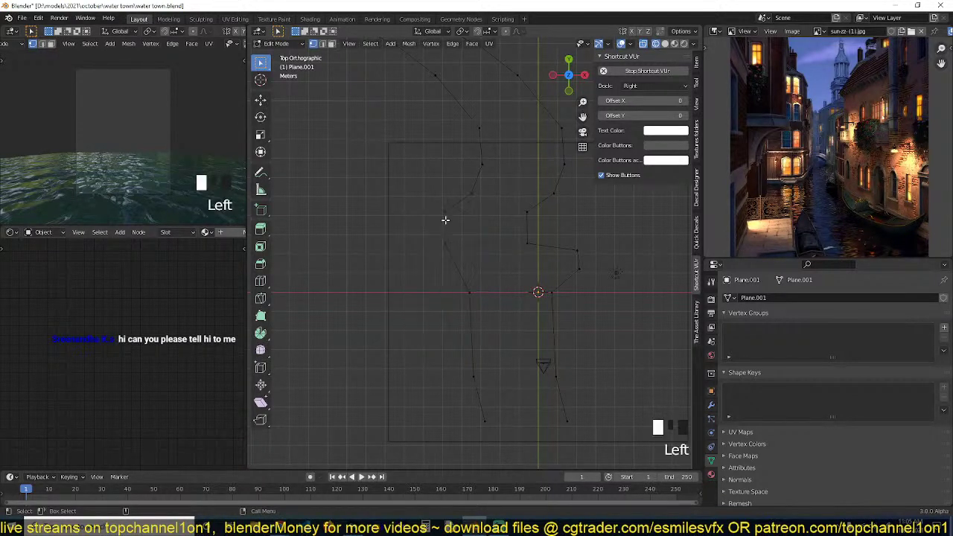
# Extrude the two open end vertices at the gap about 6.5 m toward negative X to form a side channel.
pyautogui.press('1')
pyautogui.press('e')
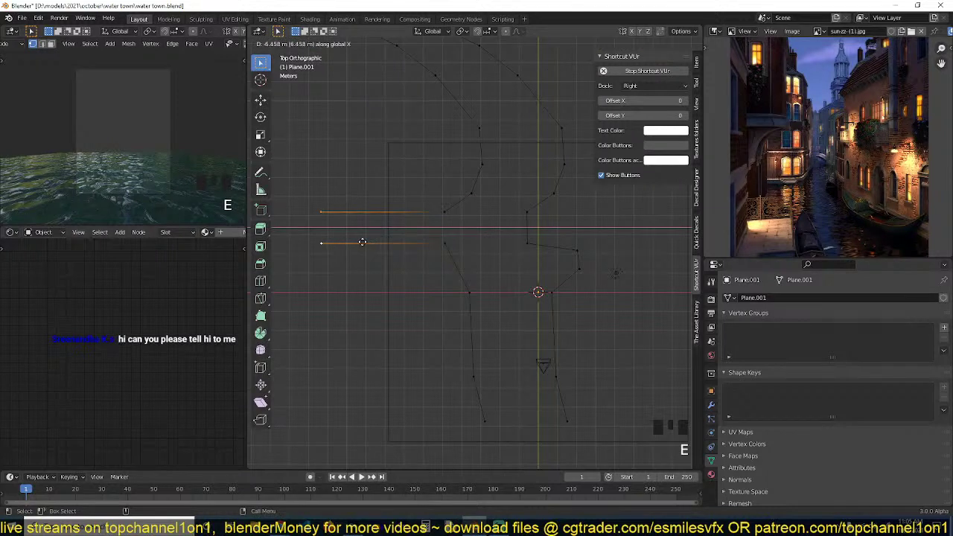
pyautogui.click(361, 242)
# Move the near line of the duplicated outline about -1.01 m along X.
pyautogui.keyDown('alt'); pyautogui.click(455, 237); pyautogui.keyUp('alt')
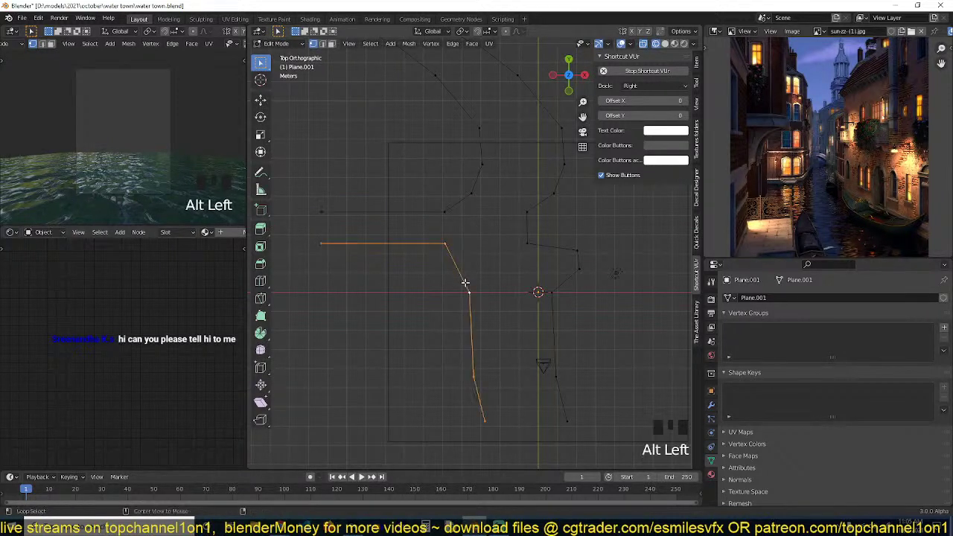
pyautogui.press('g')
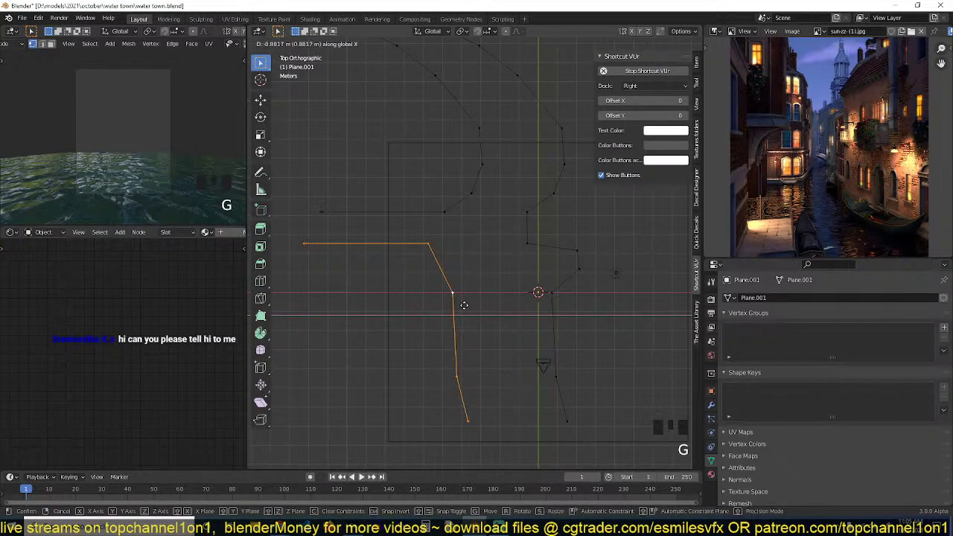
pyautogui.click(465, 305)
# Move the far end vertex of the original outline about -0.34 m in X and 0.78 m in Y.
pyautogui.scroll(-2, 525, 313)
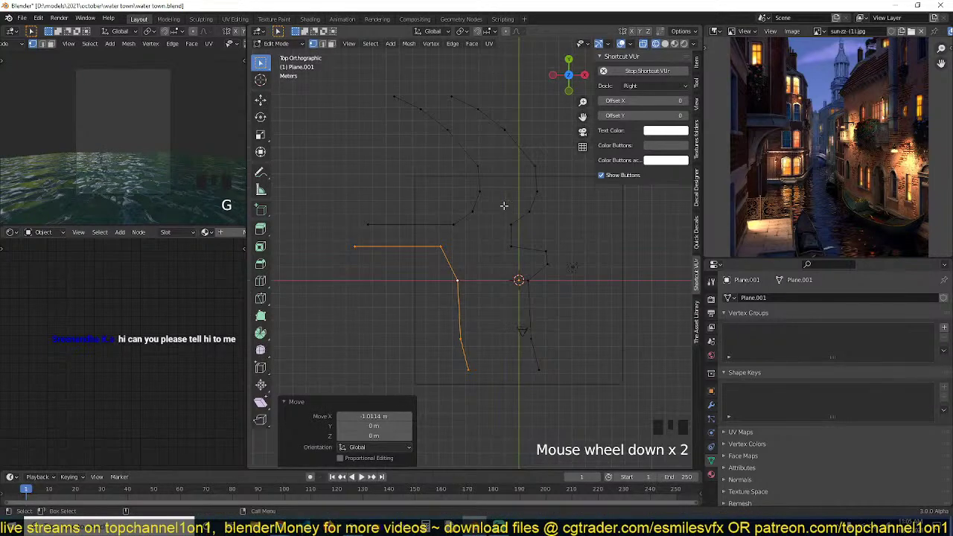
pyautogui.click(484, 167)
pyautogui.press('g')
pyautogui.click(498, 179)
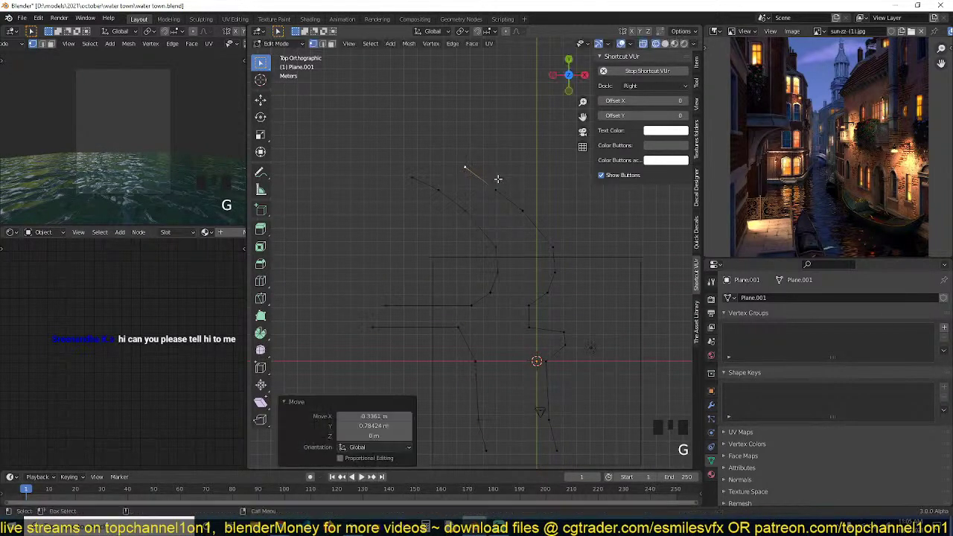
# Extrude all the canal outlines upward along Z into walls about 5 m high.
pyautogui.scroll(-4, 543, 255)
pyautogui.press('`')
pyautogui.moveTo(546, 294)
pyautogui.mouseDown(button='middle')
pyautogui.moveTo(538, 281)
pyautogui.moveTo(529, 286)
pyautogui.mouseUp(button='middle')
pyautogui.scroll(3, 530, 286)
pyautogui.press('e')
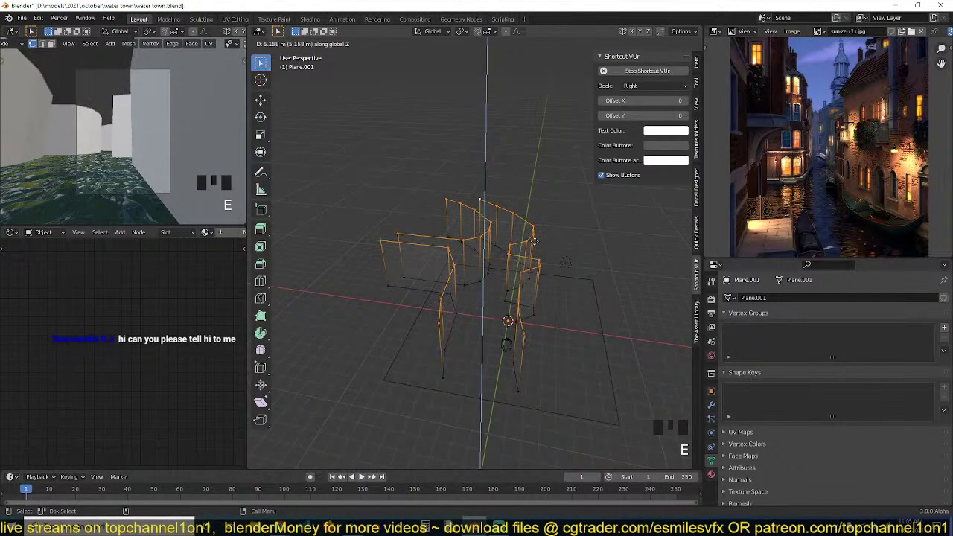
pyautogui.click(536, 235)
# Leave mesh editing and move the wall object toward +X so the walls frame the canal in the camera view.
pyautogui.press('Tab')
pyautogui.click(526, 343)
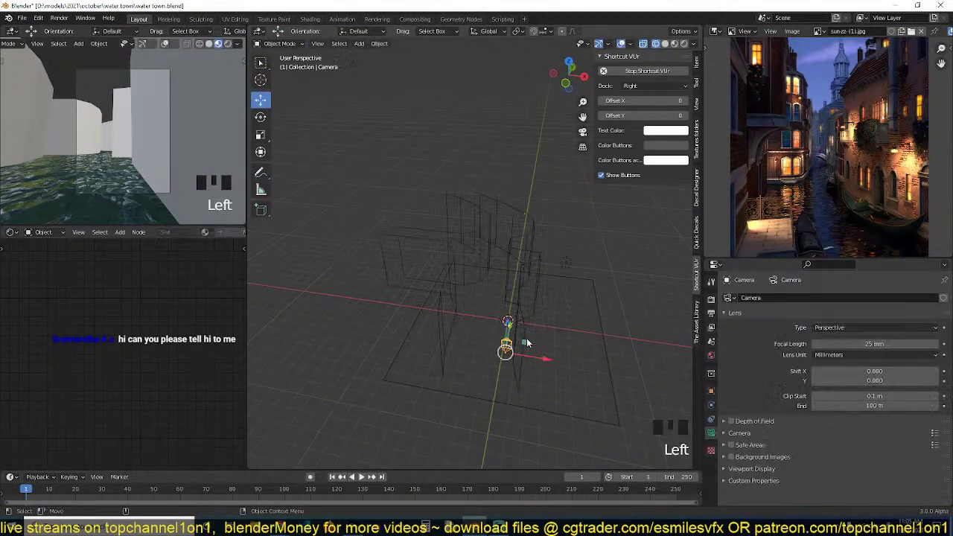
pyautogui.click(529, 313)
pyautogui.moveTo(543, 322); pyautogui.dragTo(563, 328)
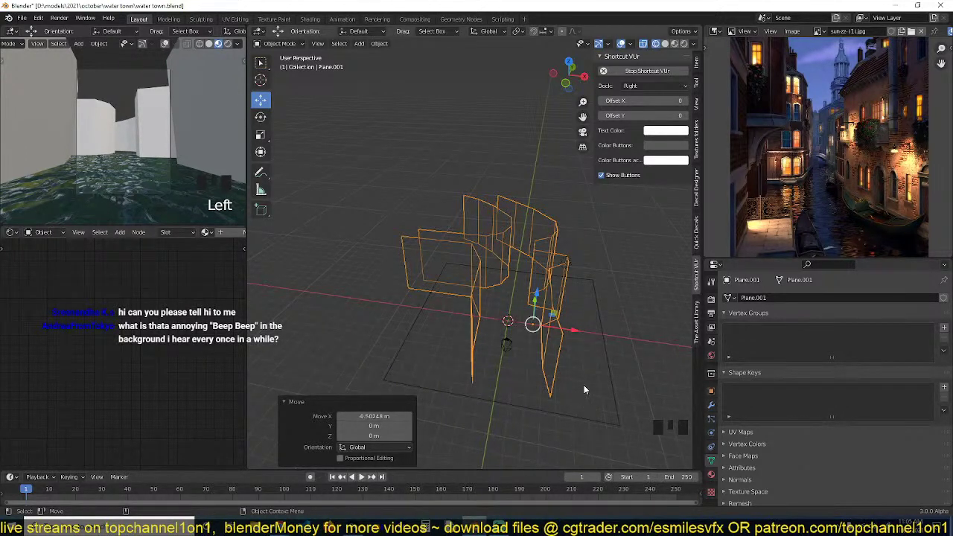
# Select all faces of both wall sections on the negative X bank and shift them slightly toward +X.
pyautogui.moveTo(584, 385); pyautogui.dragTo(561, 407, button='middle')
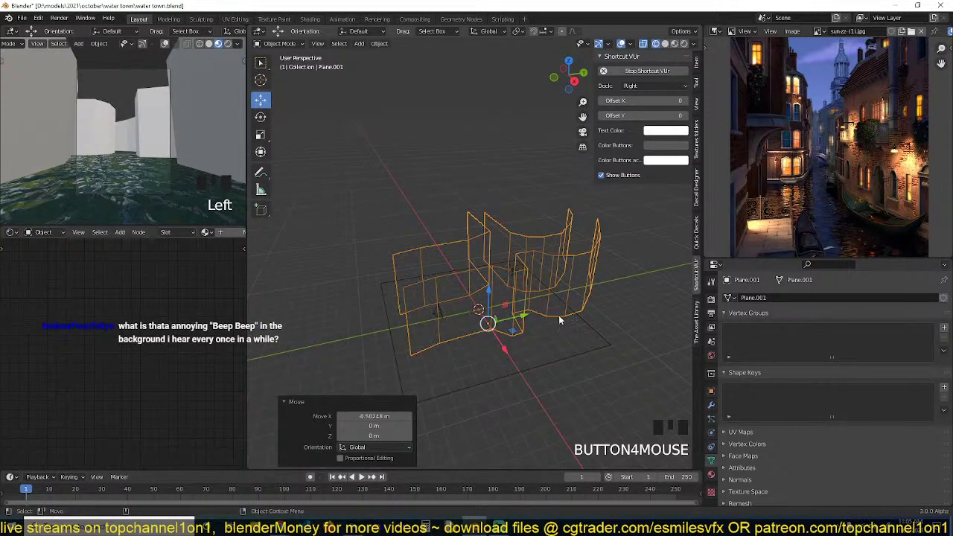
pyautogui.press('Tab')
pyautogui.scroll(2, 533, 305)
pyautogui.moveTo(531, 308); pyautogui.dragTo(539, 302, button='middle')
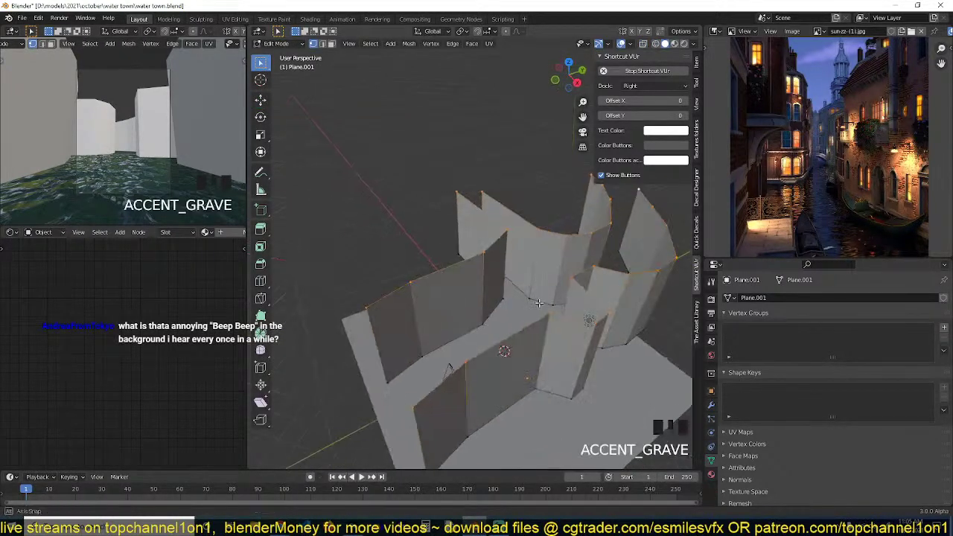
pyautogui.press('3')
pyautogui.keyDown('alt'); pyautogui.click(539, 301); pyautogui.keyUp('alt')
pyautogui.keyDown('alt'); pyautogui.keyDown('shift'); pyautogui.click(480, 306); pyautogui.keyUp('shift'); pyautogui.keyUp('alt')
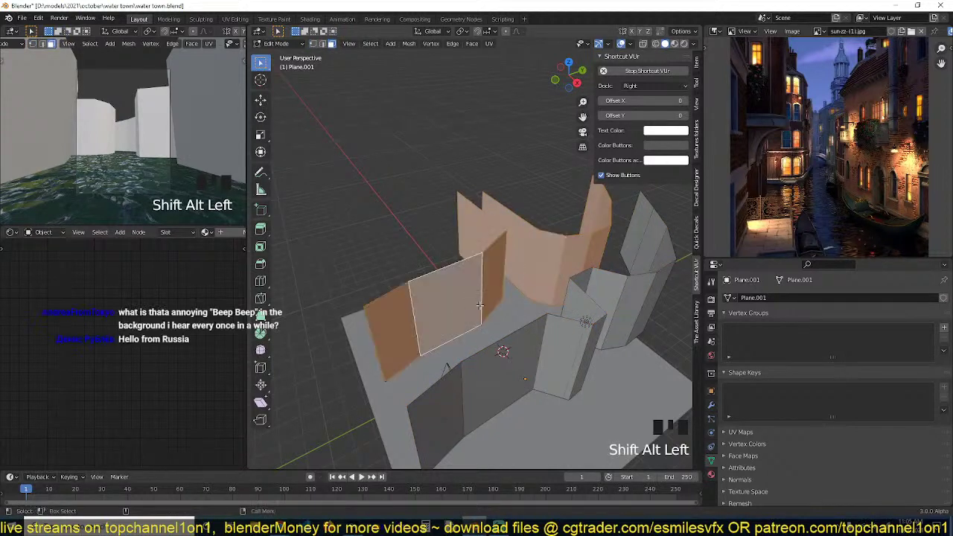
pyautogui.moveTo(480, 305); pyautogui.dragTo(363, 217, button='middle')
pyautogui.click(261, 100)
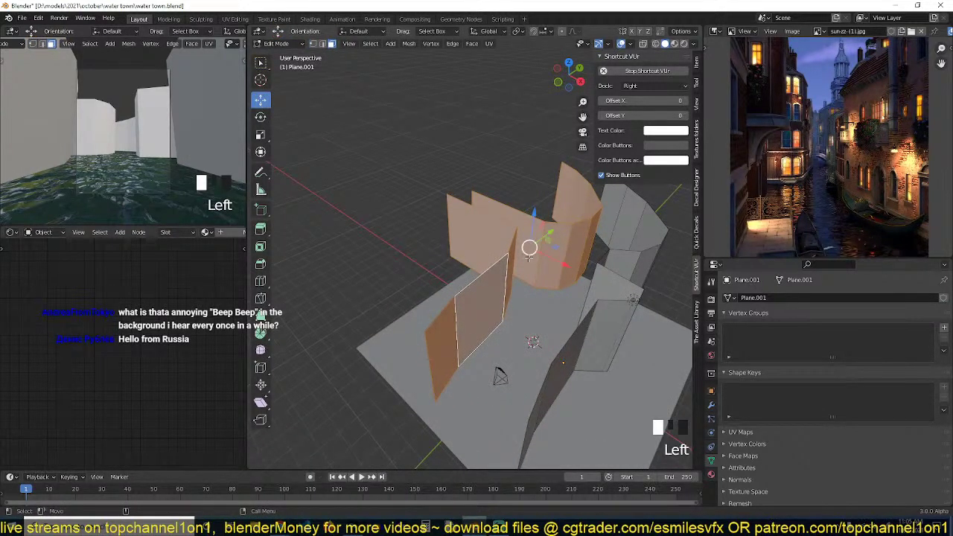
pyautogui.moveTo(558, 257); pyautogui.dragTo(558, 267)
# Move the far curved wall section on the negative X bank slightly toward negative X.
pyautogui.keyDown('alt'); pyautogui.click(593, 263); pyautogui.keyUp('alt')
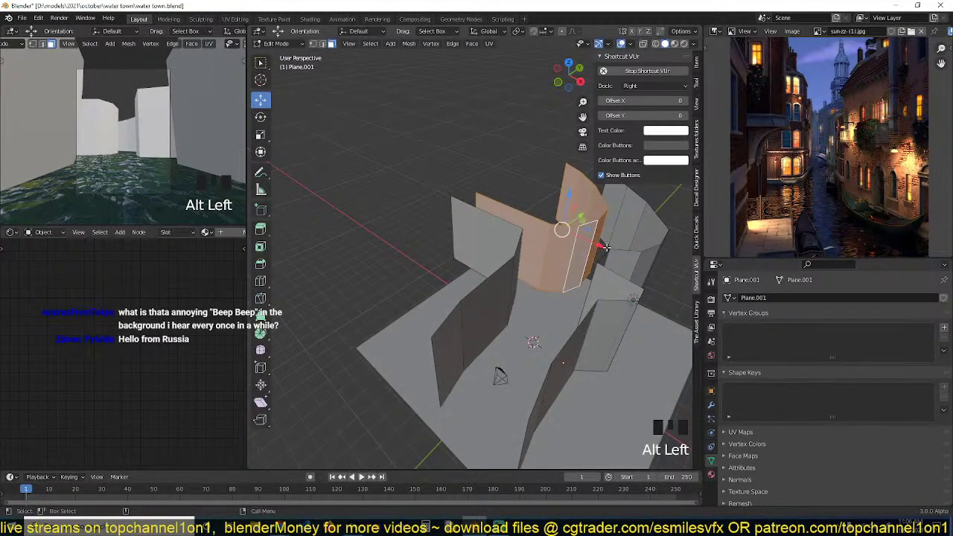
pyautogui.moveTo(607, 247); pyautogui.dragTo(592, 245)
pyautogui.press('1')
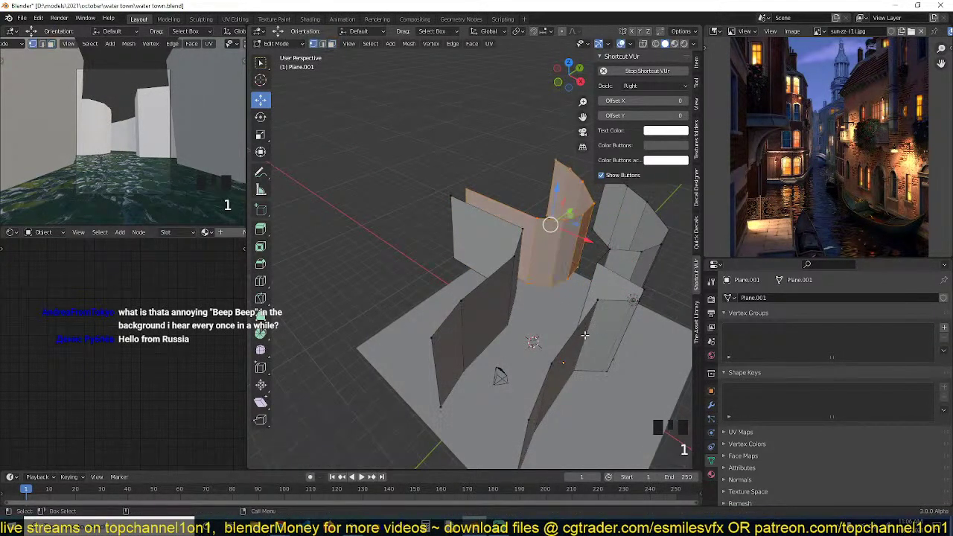
# Leave mesh editing and set the solid viewport shading color to Random.
pyautogui.press('Tab')
pyautogui.click(693, 43)
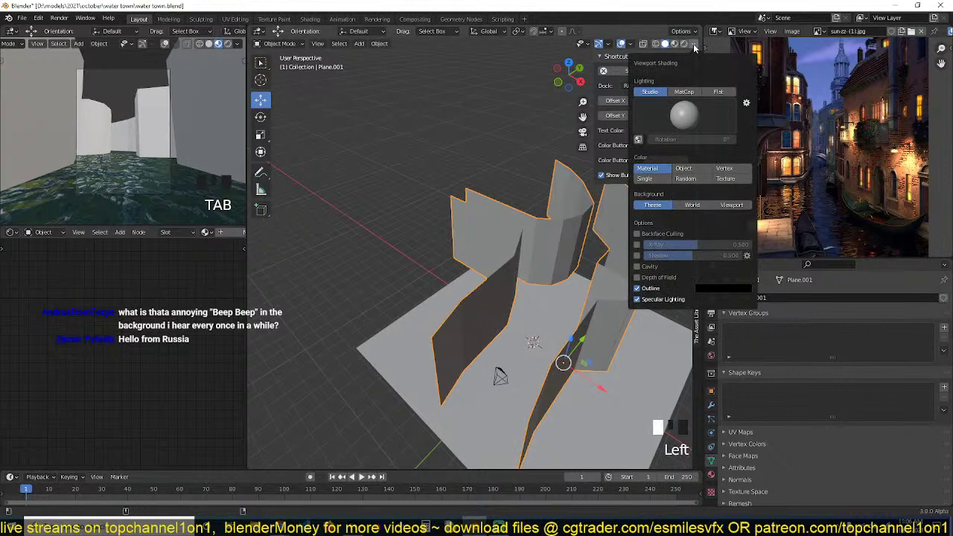
pyautogui.click(685, 178)
# Select the bottom edges of all the walls and lower them about 2.31 m along Z, below the water plane.
pyautogui.press('`')
pyautogui.press('Tab')
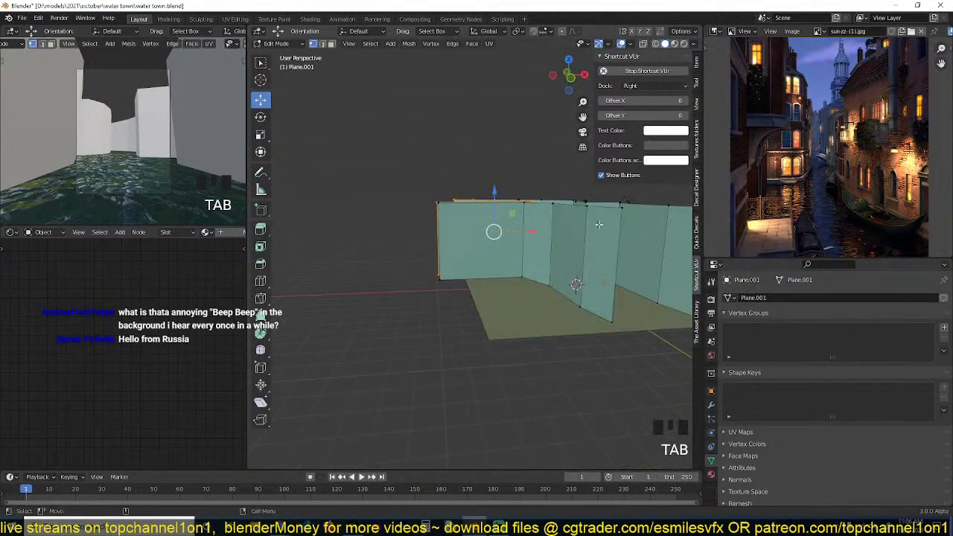
pyautogui.keyDown('alt'); pyautogui.click(586, 312); pyautogui.keyUp('alt')
pyautogui.press('`')
pyautogui.keyDown('alt'); pyautogui.keyDown('shift'); pyautogui.click(425, 251); pyautogui.keyUp('shift'); pyautogui.keyUp('alt')
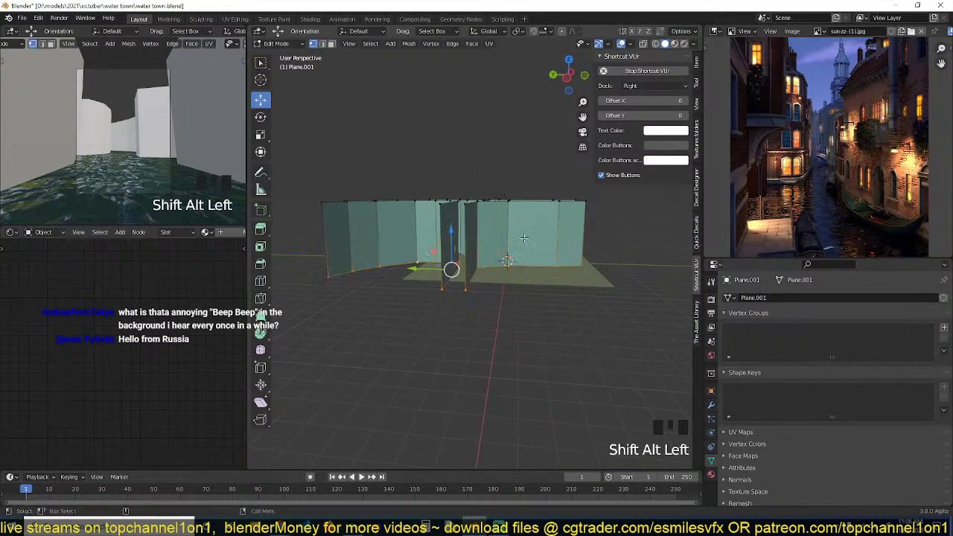
pyautogui.press('`')
pyautogui.keyDown('alt'); pyautogui.keyDown('shift'); pyautogui.click(598, 305); pyautogui.keyUp('shift'); pyautogui.keyUp('alt')
pyautogui.press('`')
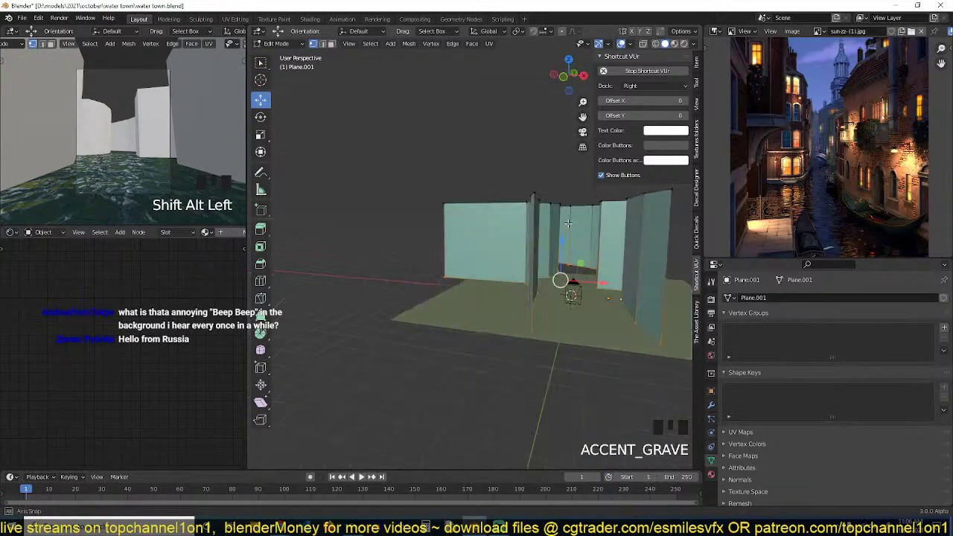
pyautogui.click(560, 247)
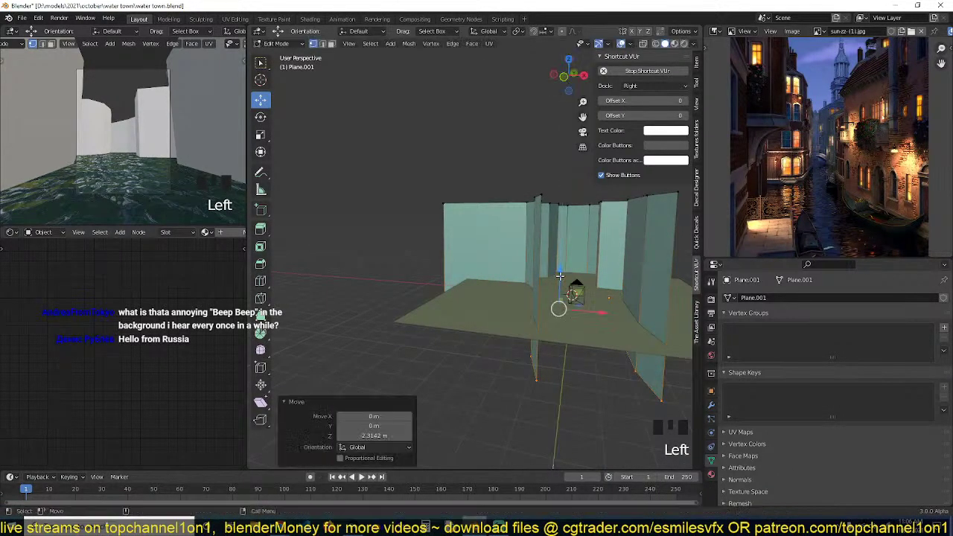
pyautogui.press('Tab')
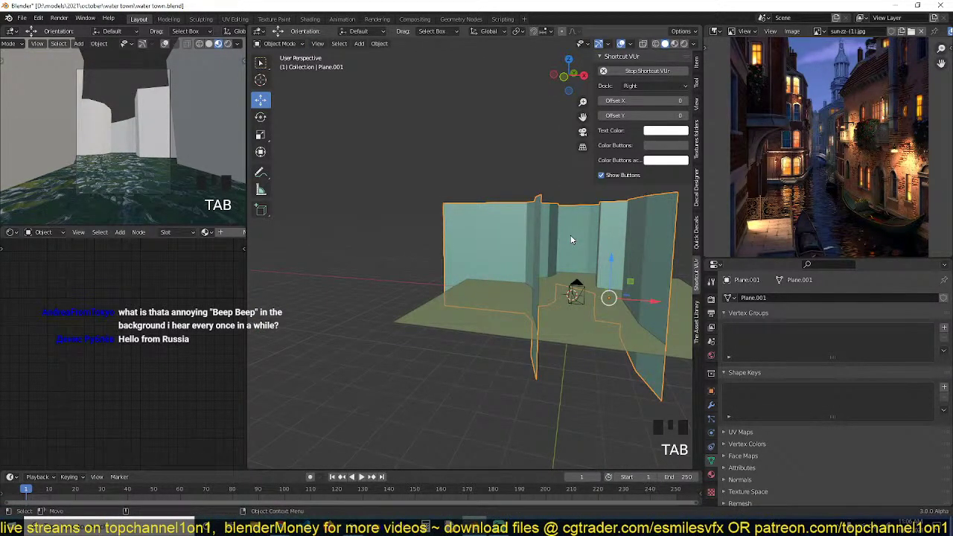
# Examine the canal wall blockout from several angles and show the Texture Folders add-on options.
pyautogui.keyDown('shift'); pyautogui.moveTo(572, 230); pyautogui.dragTo(511, 224, button='middle'); pyautogui.keyUp('shift')
pyautogui.press('`')
pyautogui.scroll(2, 539, 271)
pyautogui.press('`')
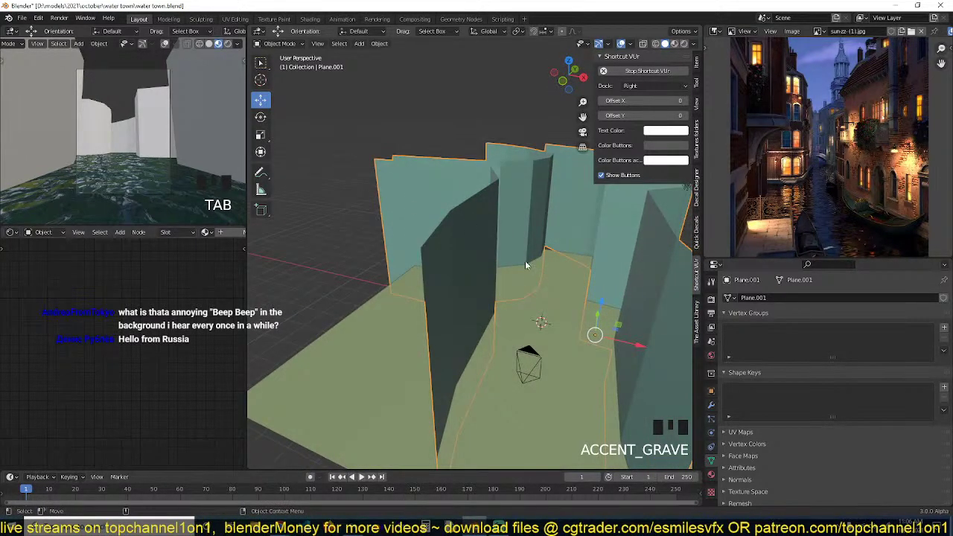
pyautogui.press('`')
pyautogui.keyDown('shift'); pyautogui.moveTo(528, 291); pyautogui.dragTo(519, 247, button='middle'); pyautogui.keyUp('shift')
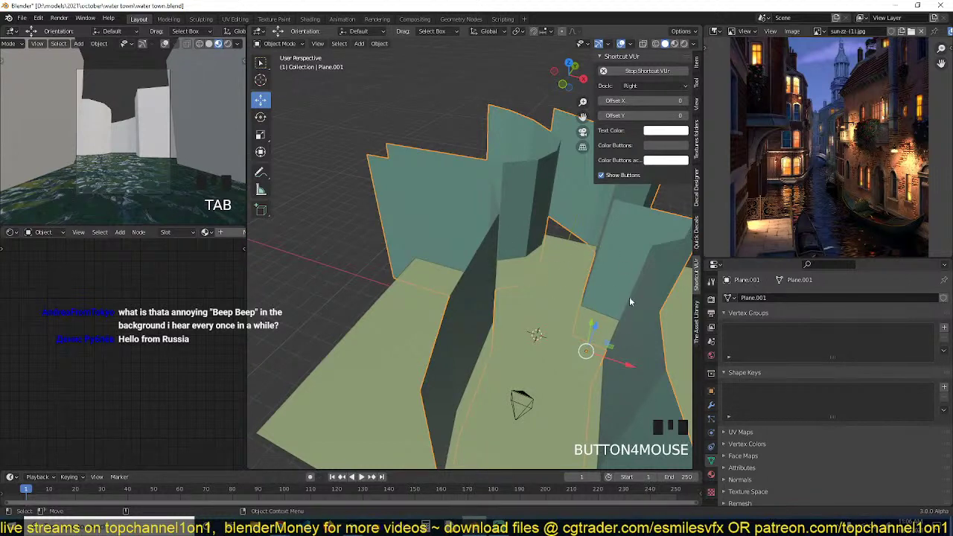
pyautogui.keyDown('shift'); pyautogui.moveTo(627, 326); pyautogui.dragTo(557, 271, button='middle'); pyautogui.keyUp('shift')
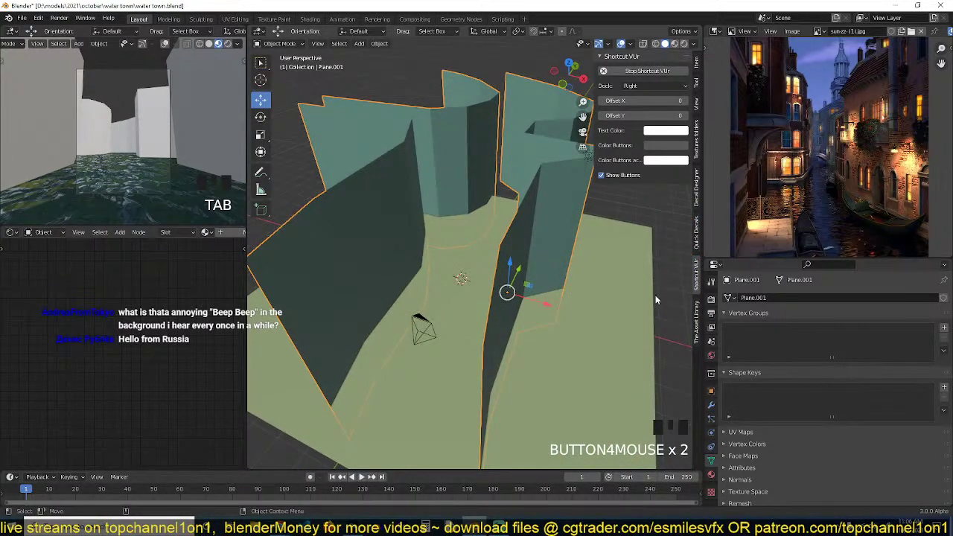
pyautogui.click(697, 145)
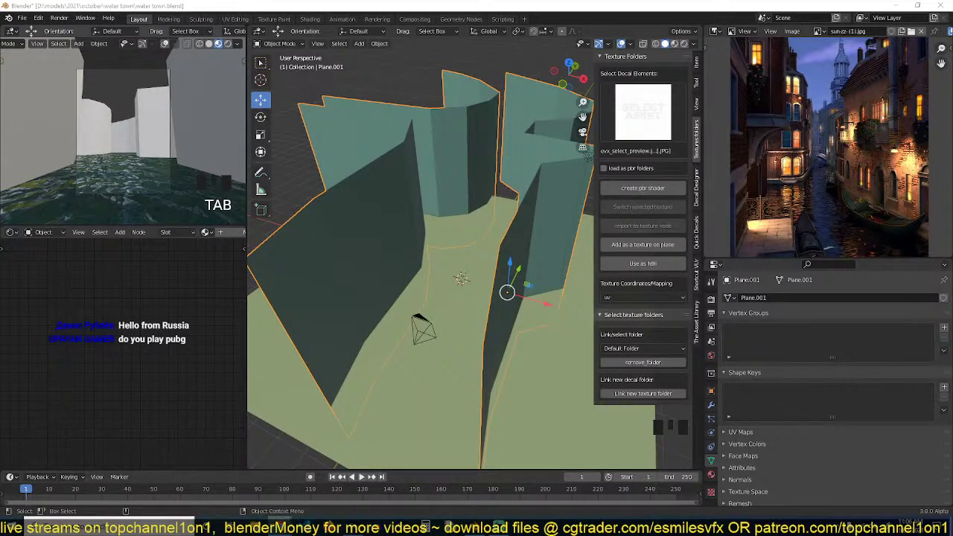
# Shade the walls object smooth and turn on Auto Smooth for it.
pyautogui.rightClick(435, 211)
pyautogui.click(435, 212)
pyautogui.press('`')
pyautogui.moveTo(424, 269); pyautogui.dragTo(448, 244, button='middle')
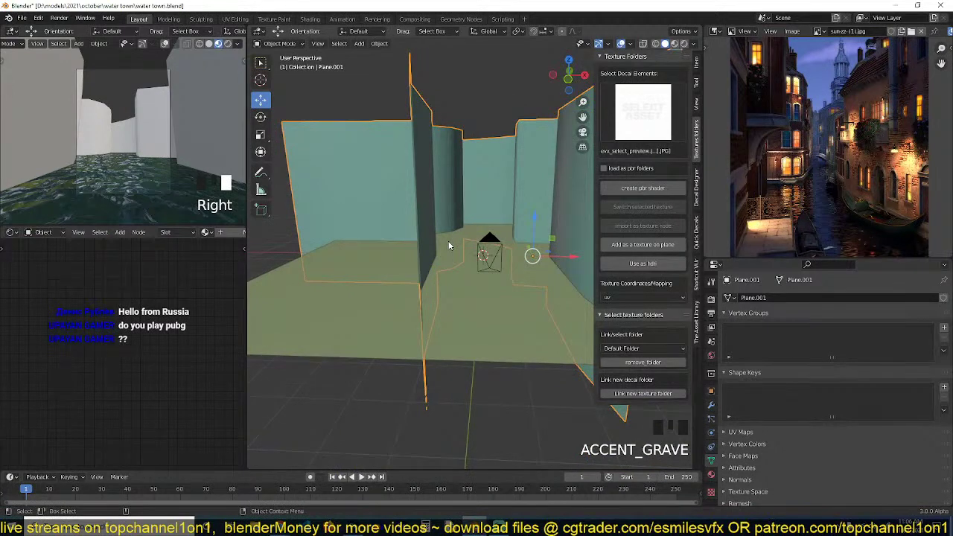
pyautogui.press('q')
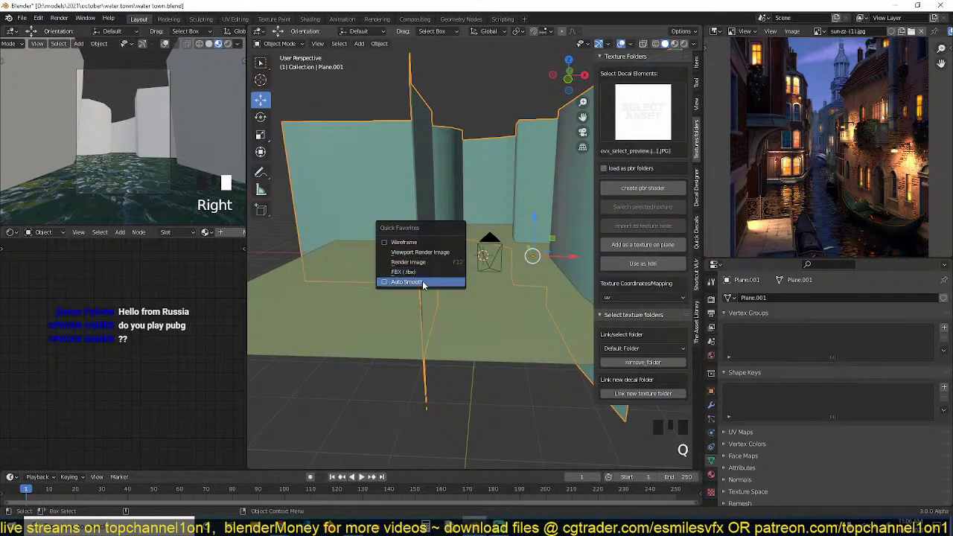
pyautogui.click(423, 284)
# In top wireframe view, scale the walls about 2.24 times along Y and move them about 5.65 m toward +Y.
pyautogui.press('`')
pyautogui.moveTo(459, 252)
pyautogui.mouseDown(button='middle')
pyautogui.moveTo(415, 305)
pyautogui.moveTo(449, 300)
pyautogui.moveTo(401, 293)
pyautogui.moveTo(390, 308)
pyautogui.moveTo(447, 313)
pyautogui.mouseUp(button='middle')
pyautogui.scroll(-3, 449, 299)
pyautogui.scroll(1, 434, 291)
pyautogui.scroll(2, 433, 289)
pyautogui.press('`')
pyautogui.click(411, 307)
pyautogui.press('`')
pyautogui.click(472, 279)
pyautogui.press('KP_7')
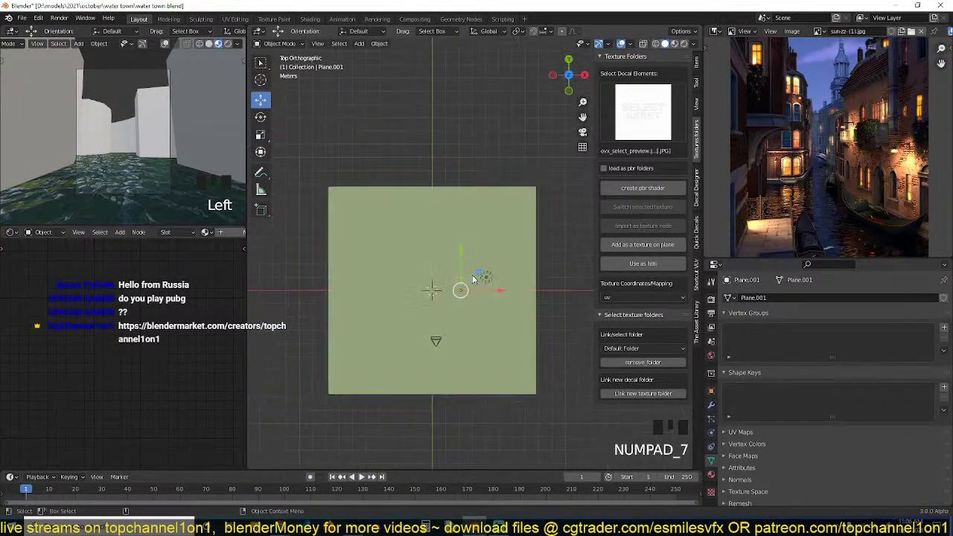
pyautogui.press('z')
pyautogui.press('s')
pyautogui.press('y')
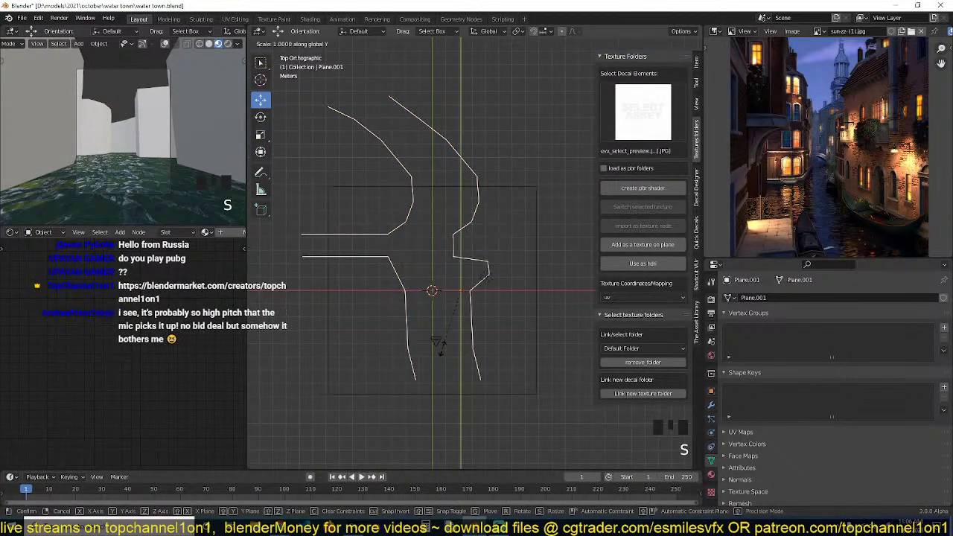
pyautogui.click(449, 424)
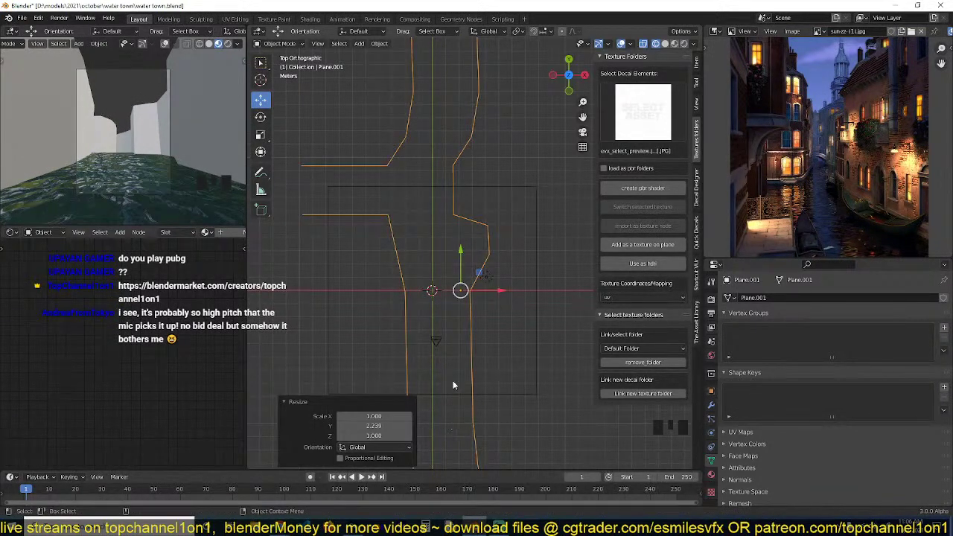
pyautogui.scroll(-4, 465, 305)
pyautogui.moveTo(469, 231); pyautogui.dragTo(473, 194)
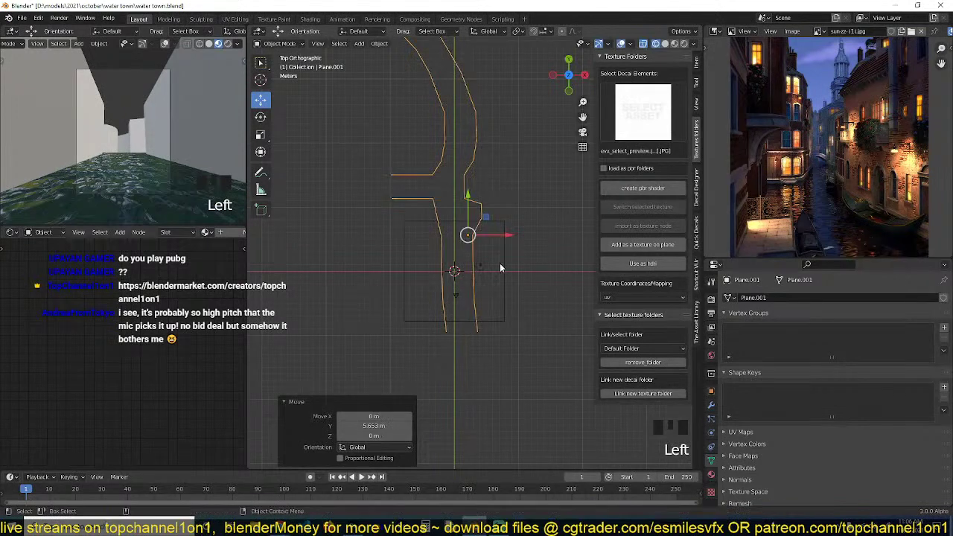
# Select the camera and raise it about 1.87 m along Z.
pyautogui.doubleClick(502, 293)
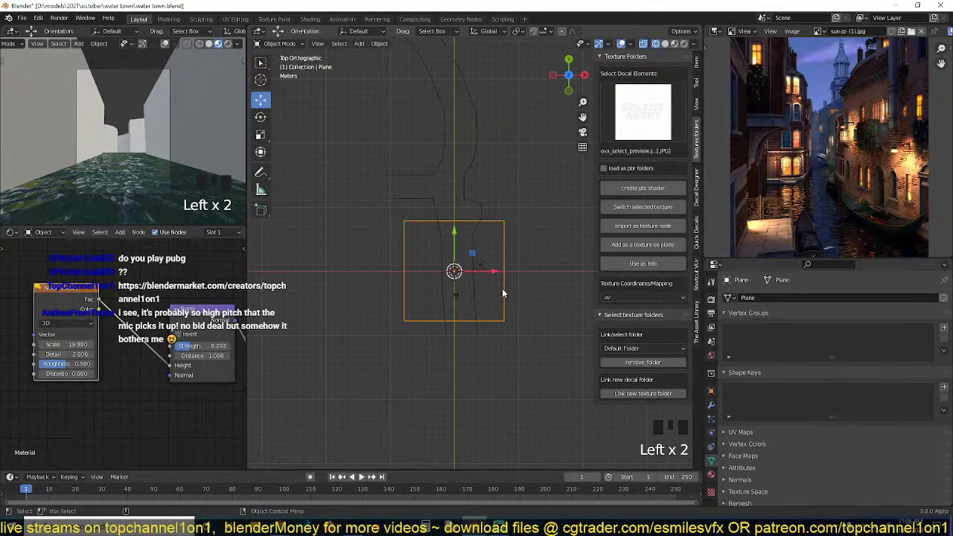
pyautogui.click(455, 295)
pyautogui.press('`')
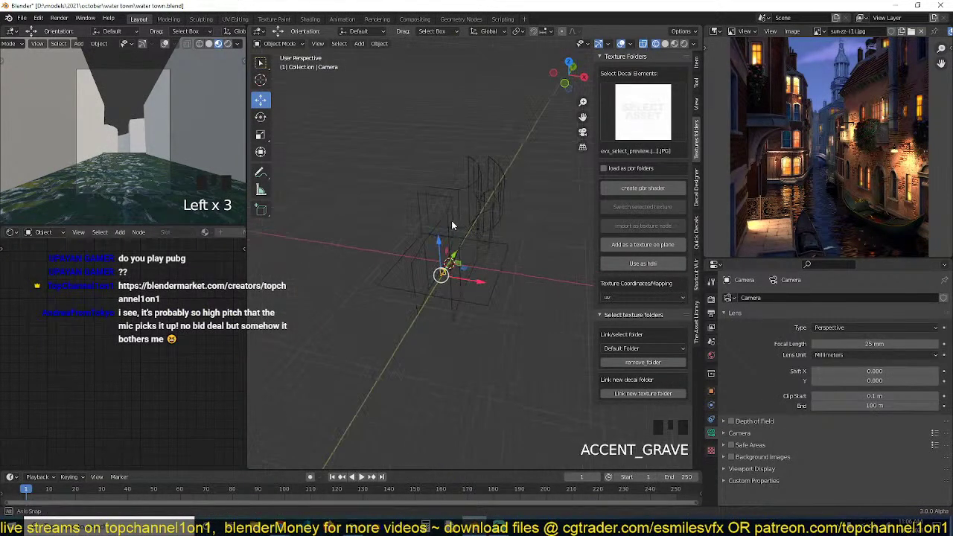
pyautogui.press('g')
pyautogui.press('z')
pyautogui.click(439, 218)
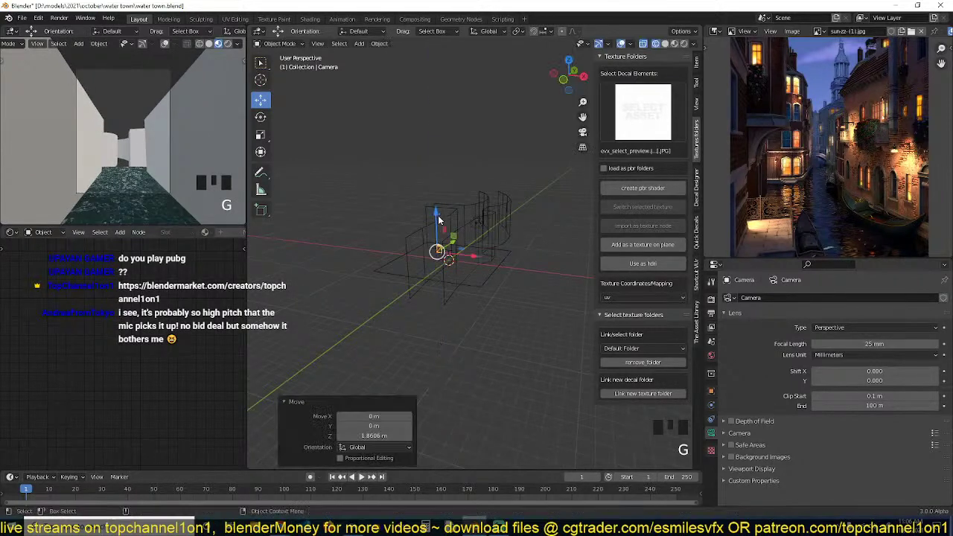
# Scale the water plane's mesh up about 3.49 times and shift it toward +Y along the canal.
pyautogui.press('`')
pyautogui.click(483, 288)
pyautogui.press('Tab')
pyautogui.press('s')
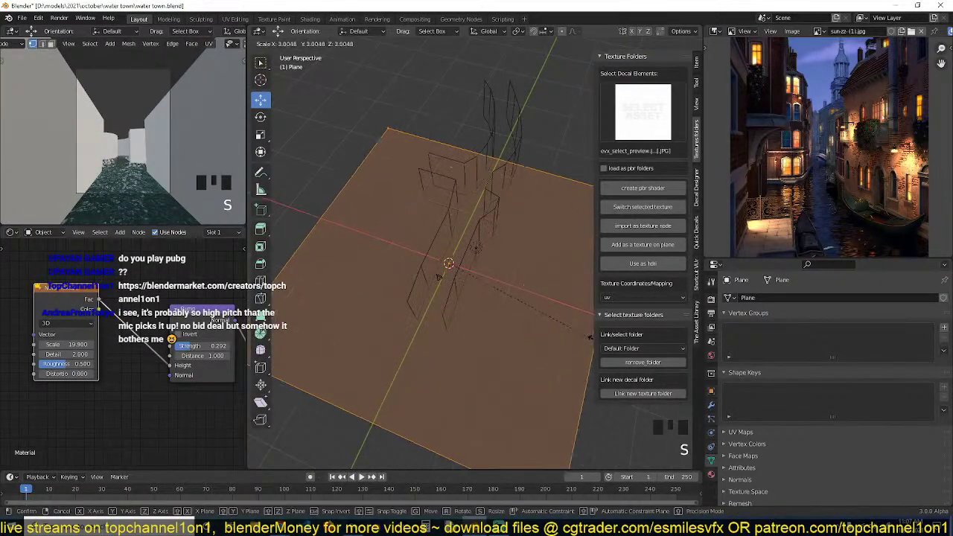
pyautogui.click(607, 348)
pyautogui.press('`')
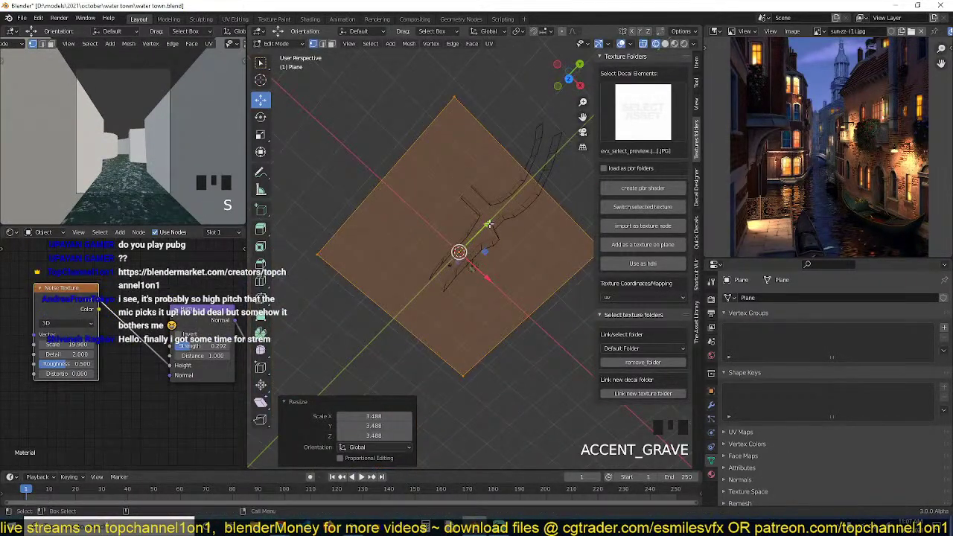
pyautogui.moveTo(490, 224); pyautogui.dragTo(521, 192)
pyautogui.press('Tab')
# Return to solid shading and examine the brick building along the canal in the reference image.
pyautogui.press('`')
pyautogui.press('`')
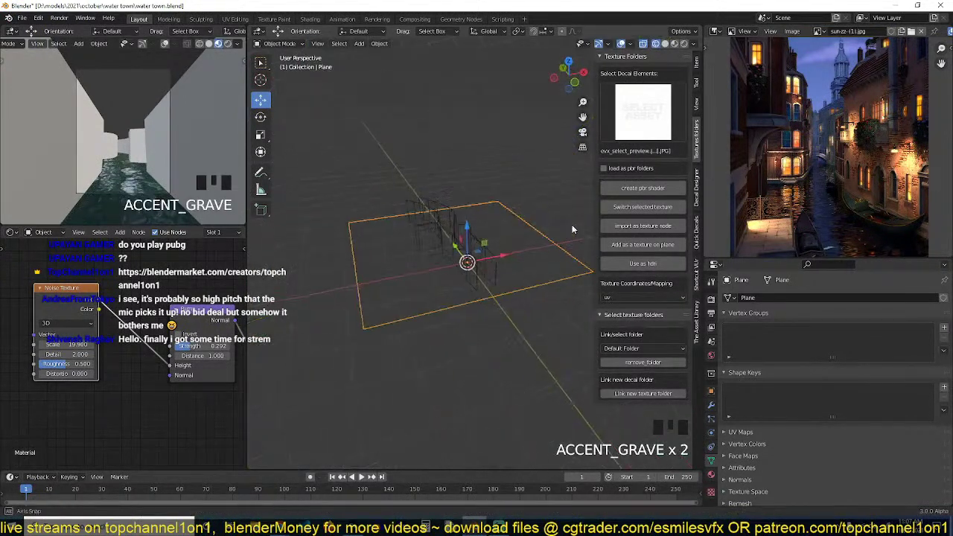
pyautogui.scroll(3, 530, 223)
pyautogui.scroll(4, 533, 249)
pyautogui.press('`')
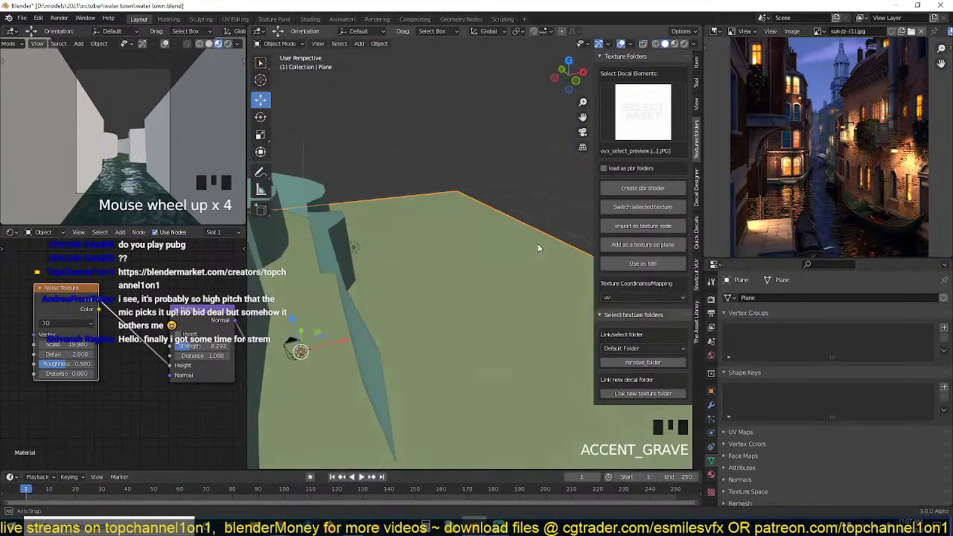
pyautogui.scroll(2, 841, 134)
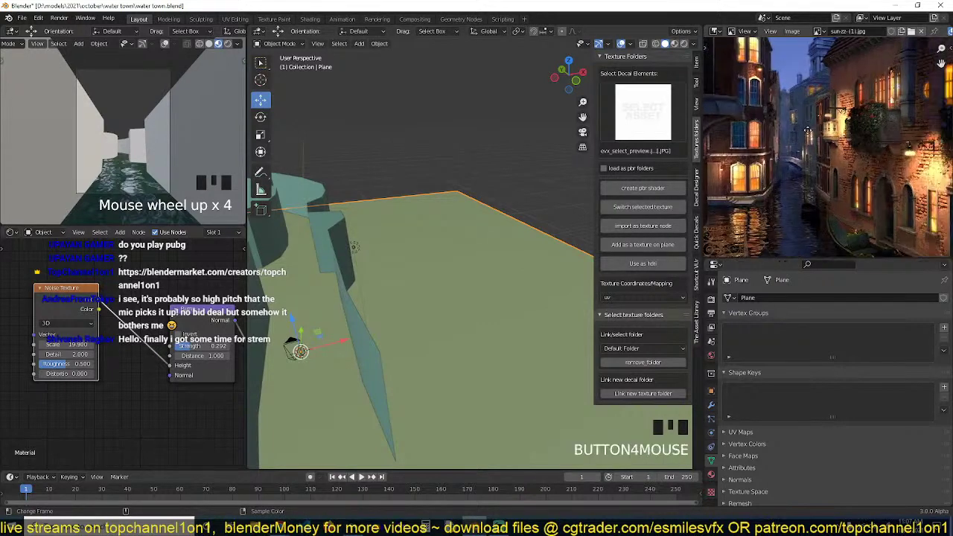
pyautogui.scroll(-1, 819, 136)
pyautogui.scroll(2, 795, 140)
pyautogui.moveTo(827, 138); pyautogui.dragTo(812, 169, button='middle')
pyautogui.keyDown('shift'); pyautogui.moveTo(353, 272); pyautogui.dragTo(400, 246, button='middle'); pyautogui.keyUp('shift')
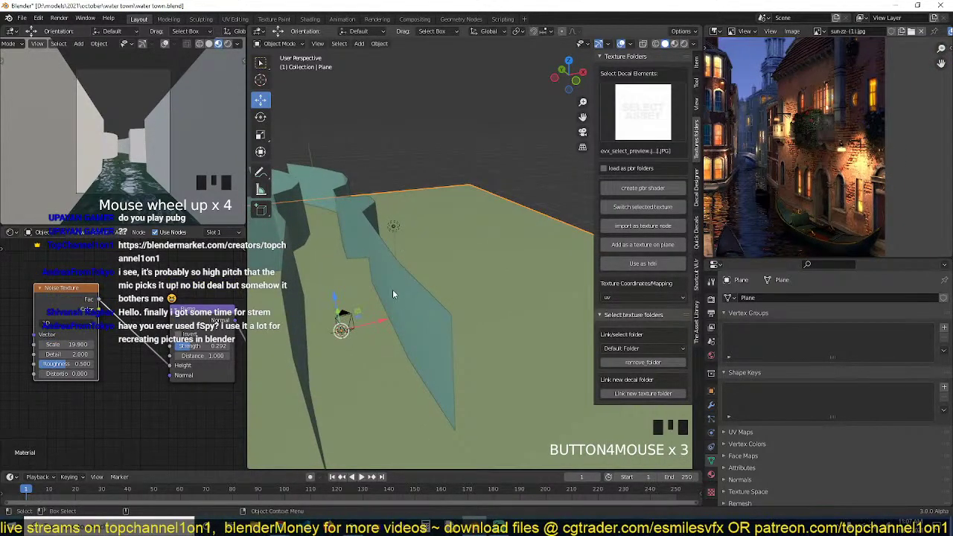
# Select the walls object and apply its scale.
pyautogui.press('Tab')
pyautogui.press('`')
pyautogui.click(428, 328)
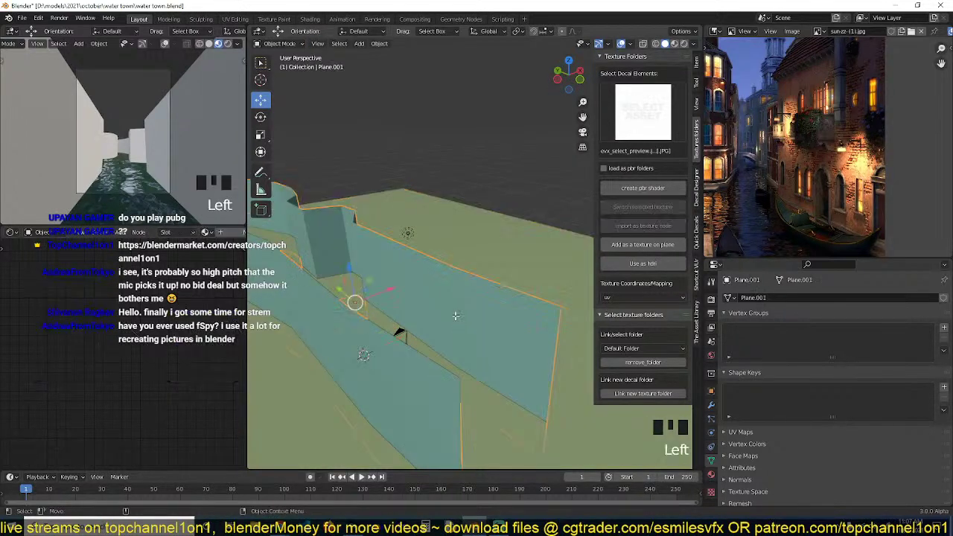
pyautogui.press('3')
pyautogui.press('Tab')
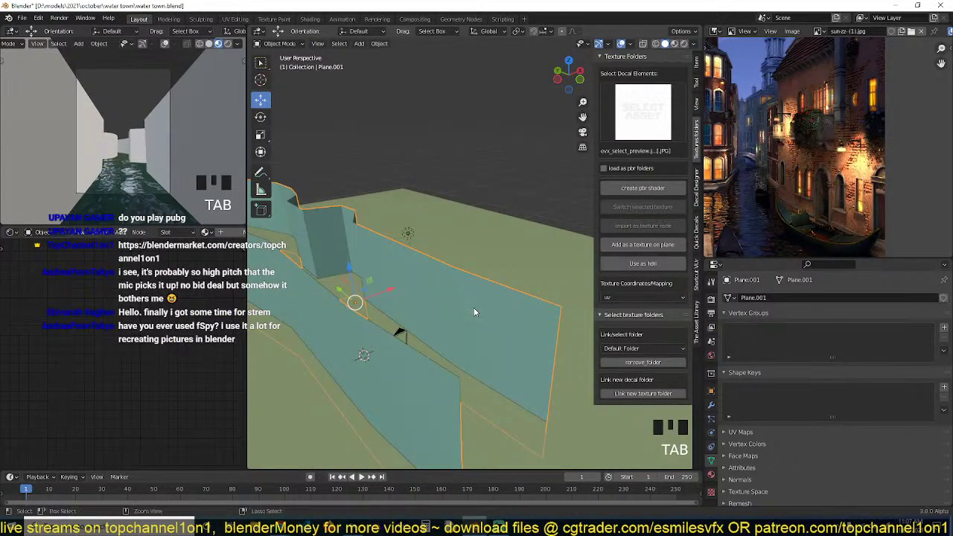
pyautogui.hotkey('ctrl', 'a')
pyautogui.click(466, 308)
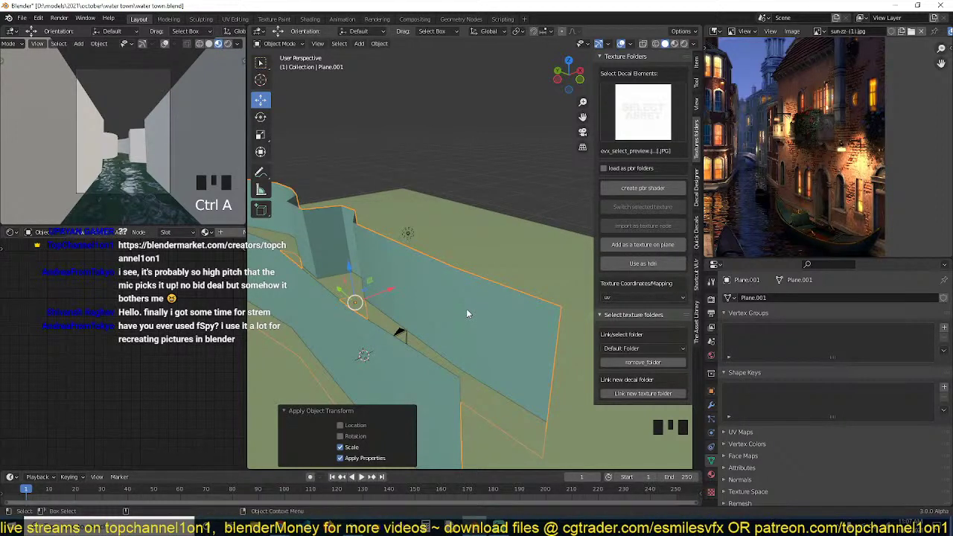
pyautogui.press('Tab')
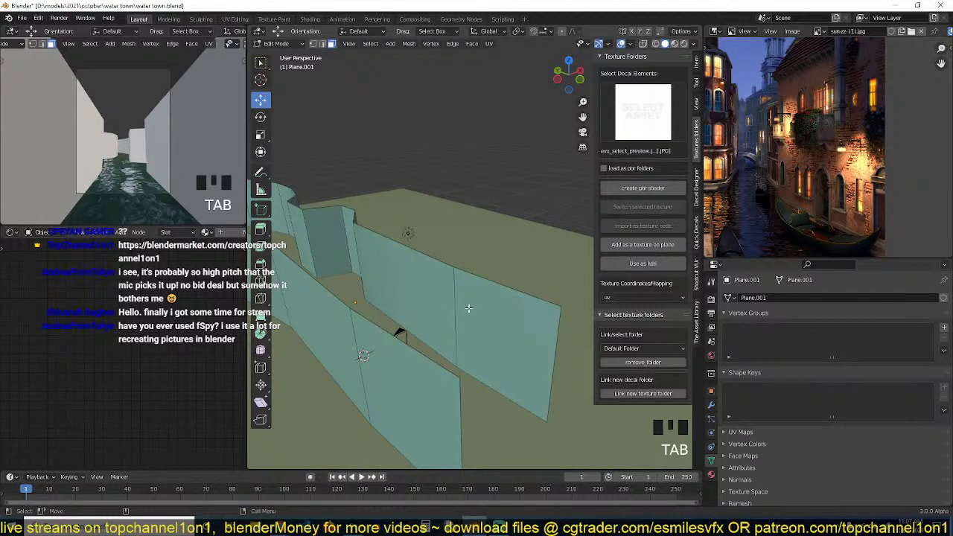
pyautogui.keyDown('alt'); pyautogui.click(459, 307); pyautogui.keyUp('alt')
pyautogui.press('`')
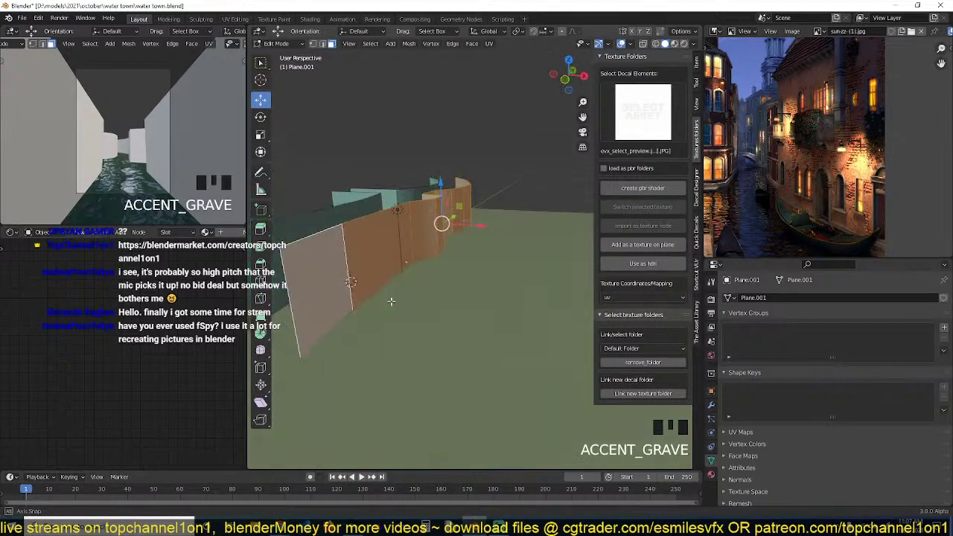
pyautogui.press('Tab')
pyautogui.hotkey('ctrl', 'a')
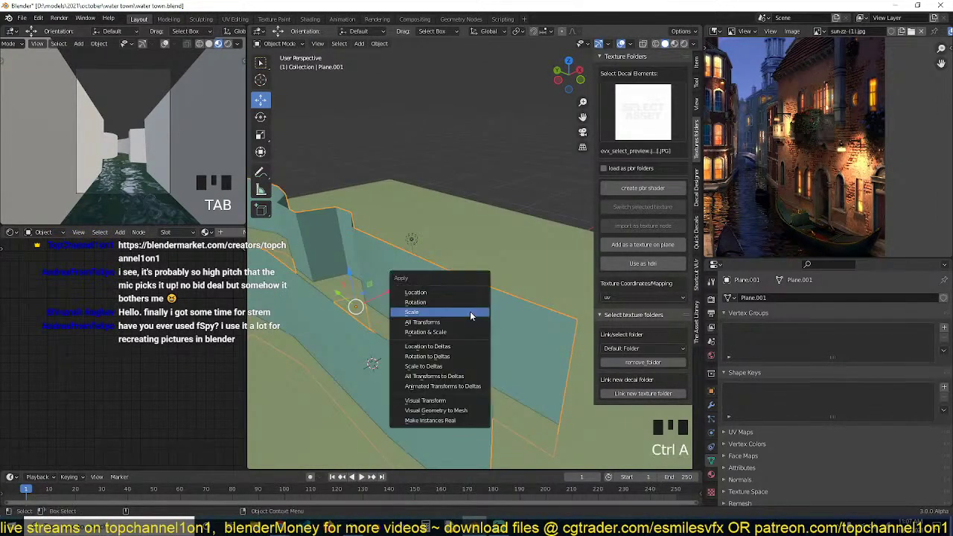
pyautogui.click(456, 313)
# Select the two wall faces nearest the camera on the +X bank and separate them into their own object.
pyautogui.press('`')
pyautogui.press('Tab')
pyautogui.click(430, 304)
pyautogui.keyDown('ctrl'); pyautogui.click(428, 305); pyautogui.keyUp('ctrl')
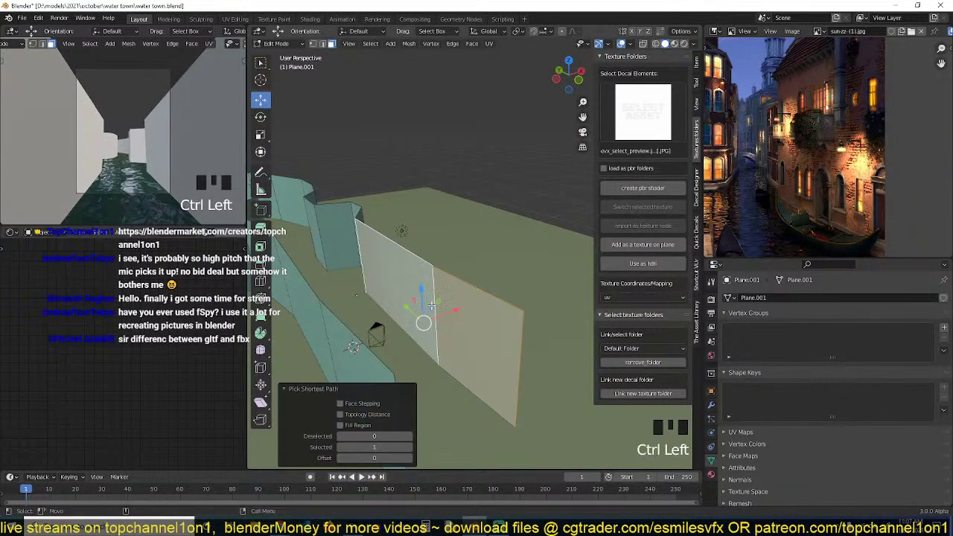
pyautogui.press('p')
pyautogui.click(439, 314)
pyautogui.press('Tab')
# Select the separated wall section and set its origin to its geometry.
pyautogui.click(432, 304)
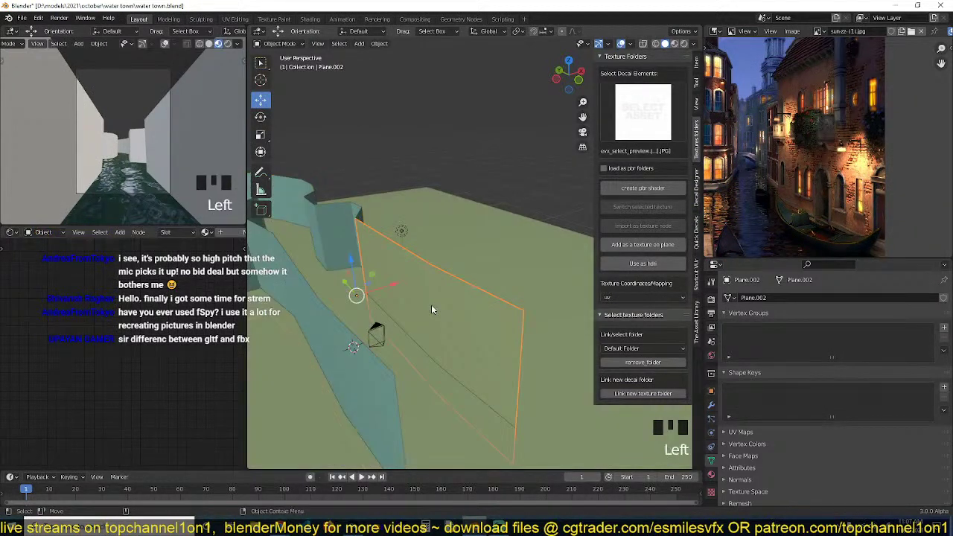
pyautogui.press('`')
pyautogui.rightClick(385, 308)
pyautogui.moveTo(358, 338)
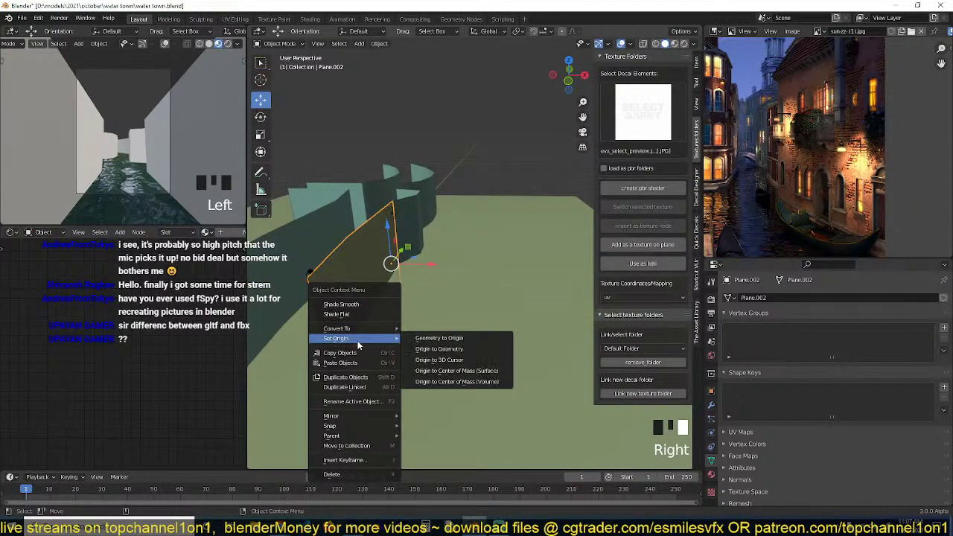
pyautogui.click(433, 352)
pyautogui.press('`')
pyautogui.press('Tab')
pyautogui.press('`')
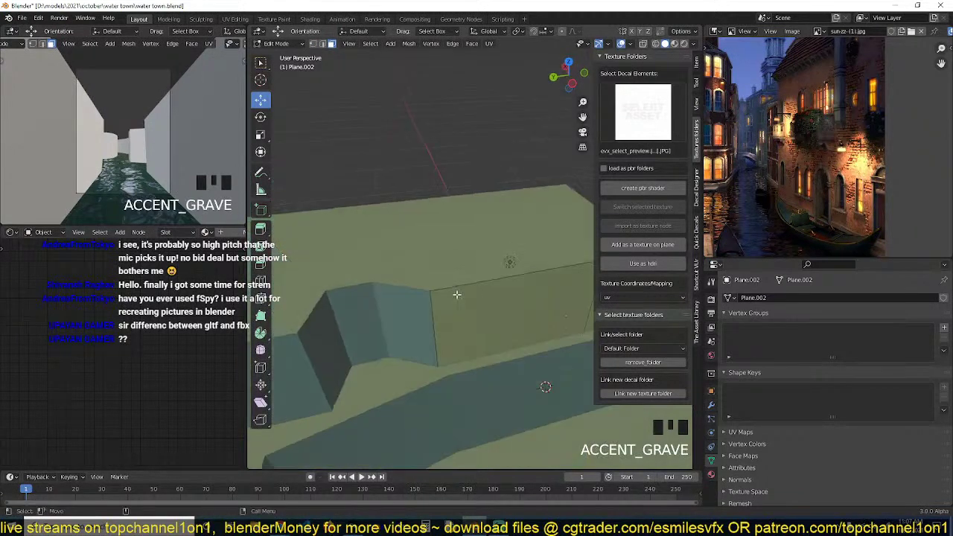
pyautogui.press('Tab')
pyautogui.press('`')
pyautogui.press('`')
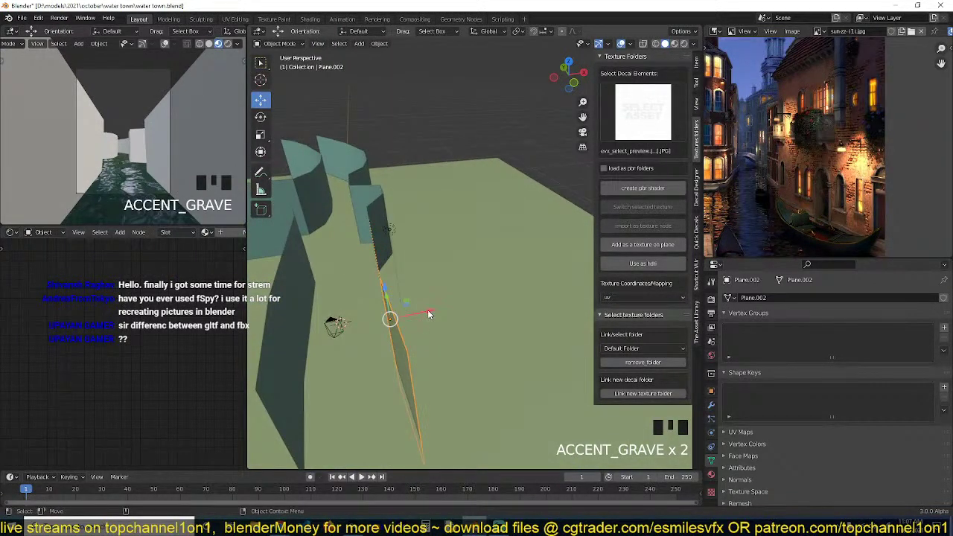
pyautogui.click(428, 313)
# Extrude the whole separated wall section about 6.52 m away from the canal toward +X into a building block, and leave mesh editing.
pyautogui.press('Tab')
pyautogui.press('`')
pyautogui.press('1')
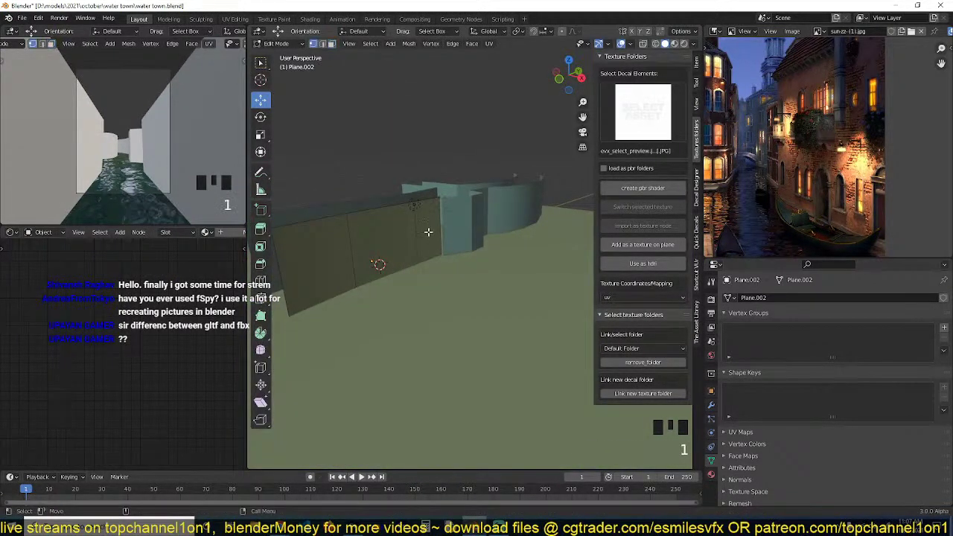
pyautogui.keyDown('alt'); pyautogui.click(428, 232); pyautogui.keyUp('alt')
pyautogui.press('`')
pyautogui.keyDown('shift'); pyautogui.click(324, 317); pyautogui.keyUp('shift')
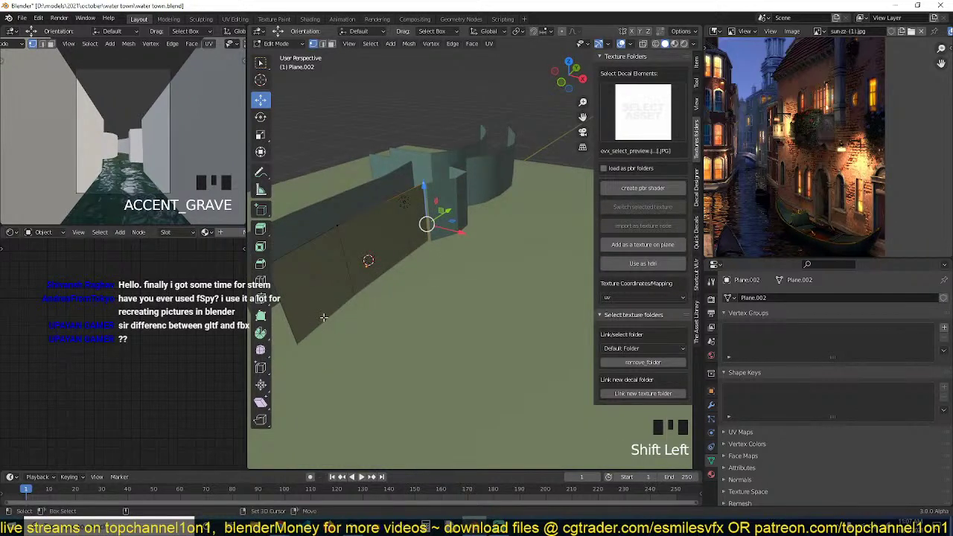
pyautogui.press('a')
pyautogui.press('e')
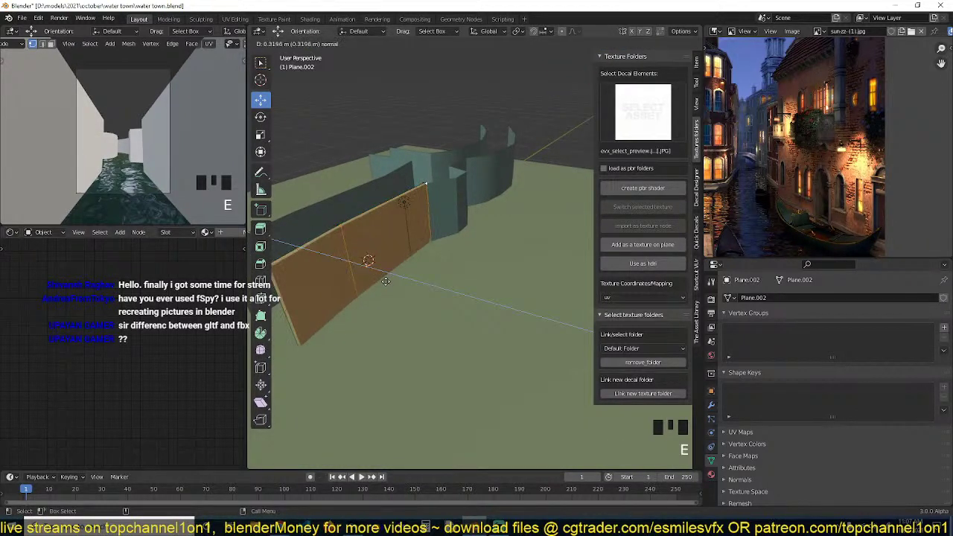
pyautogui.click(450, 326)
pyautogui.press('`')
pyautogui.press('`')
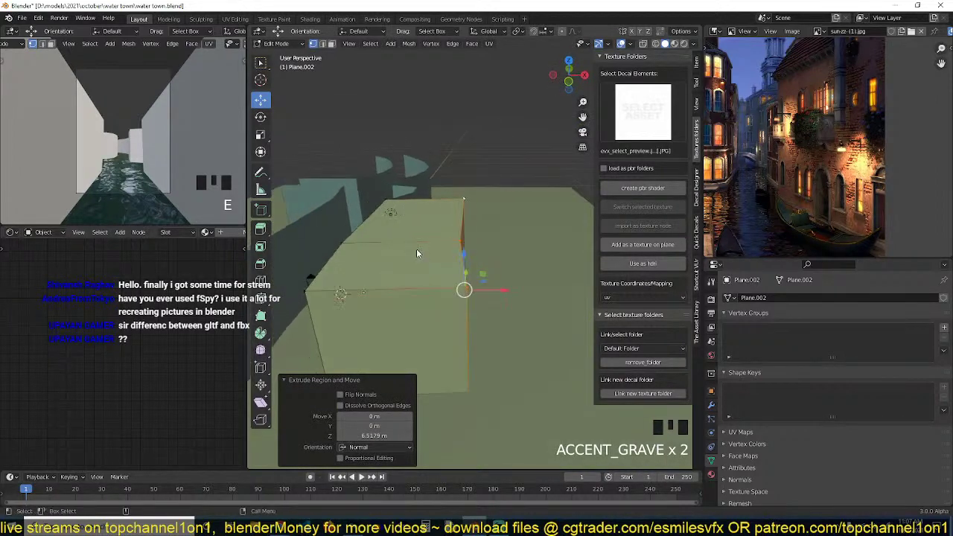
pyautogui.press('Tab')
pyautogui.press('`')
pyautogui.press('Tab')
pyautogui.press('Tab')
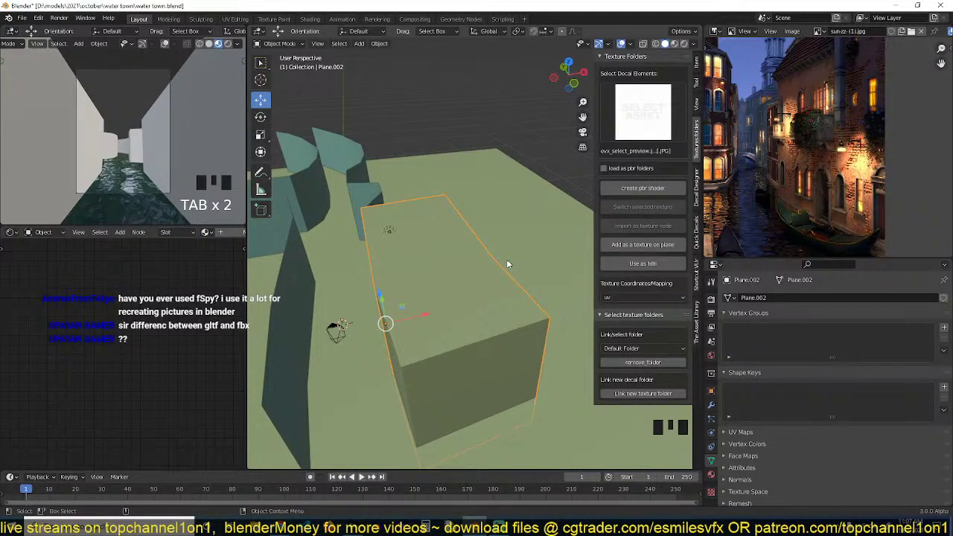
# Select the building block on the +X bank and set its origin to its geometry.
pyautogui.click(474, 297)
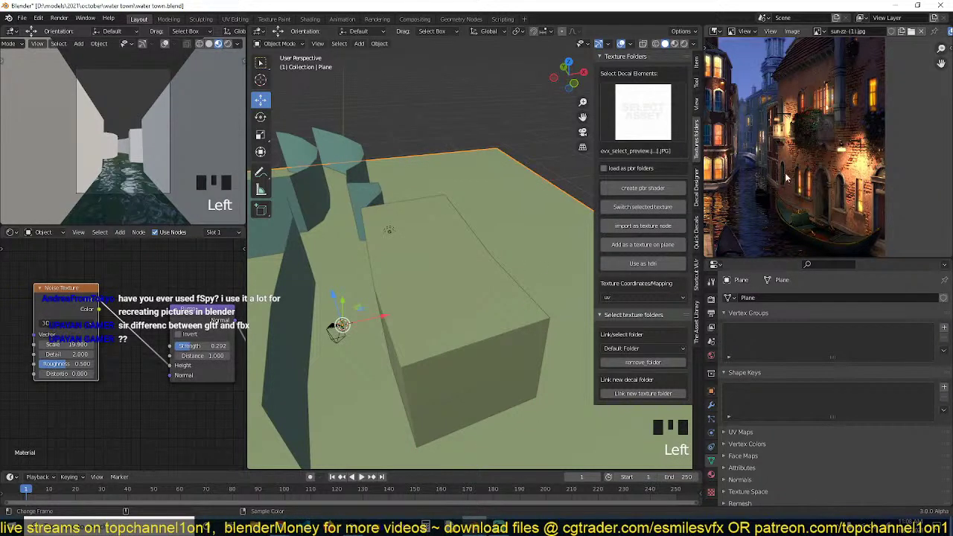
pyautogui.moveTo(785, 178); pyautogui.dragTo(848, 160, button='middle')
pyautogui.scroll(1, 763, 171)
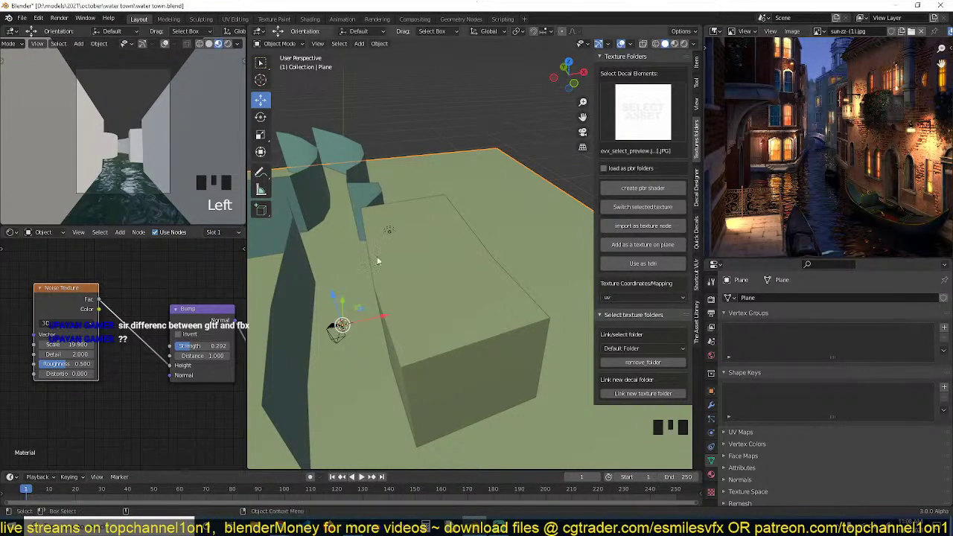
pyautogui.click(418, 258)
pyautogui.rightClick(418, 259)
pyautogui.moveTo(419, 257)
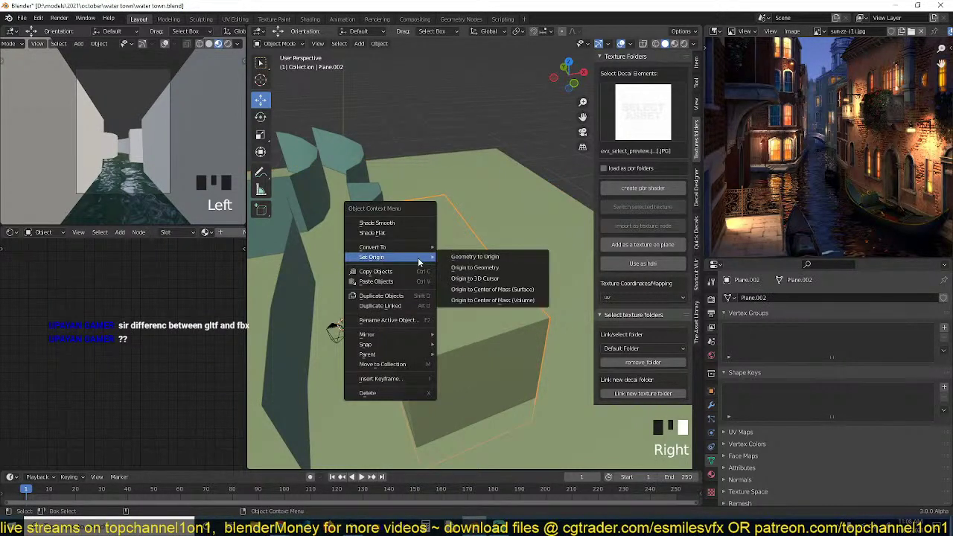
pyautogui.click(469, 268)
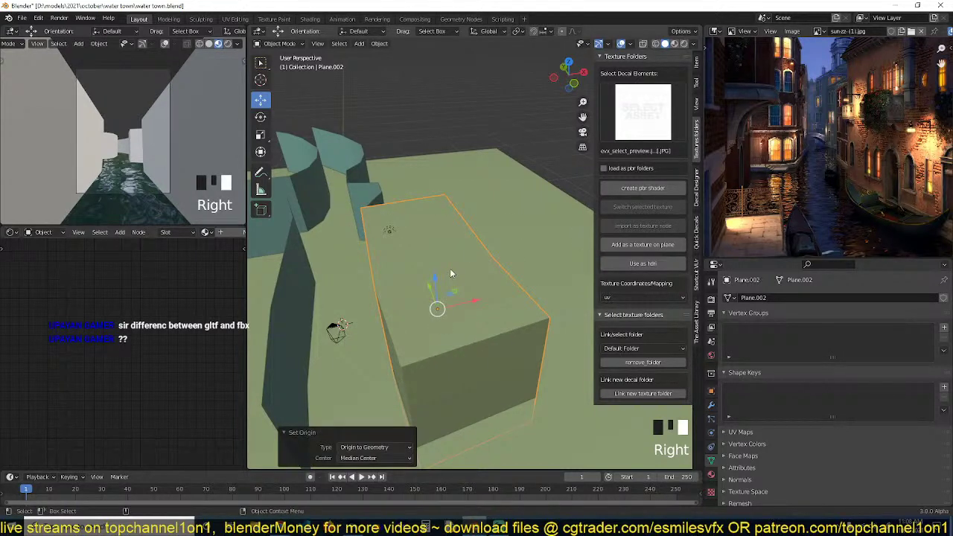
# Raise the building block's two top faces about 2.95 m along Z, and leave mesh editing.
pyautogui.press('Tab')
pyautogui.press('3')
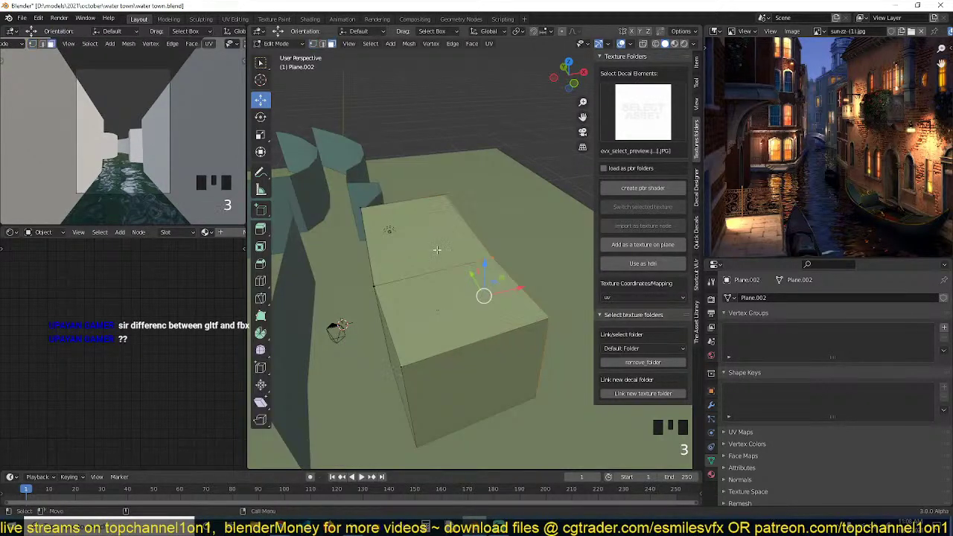
pyautogui.click(450, 287)
pyautogui.press('`')
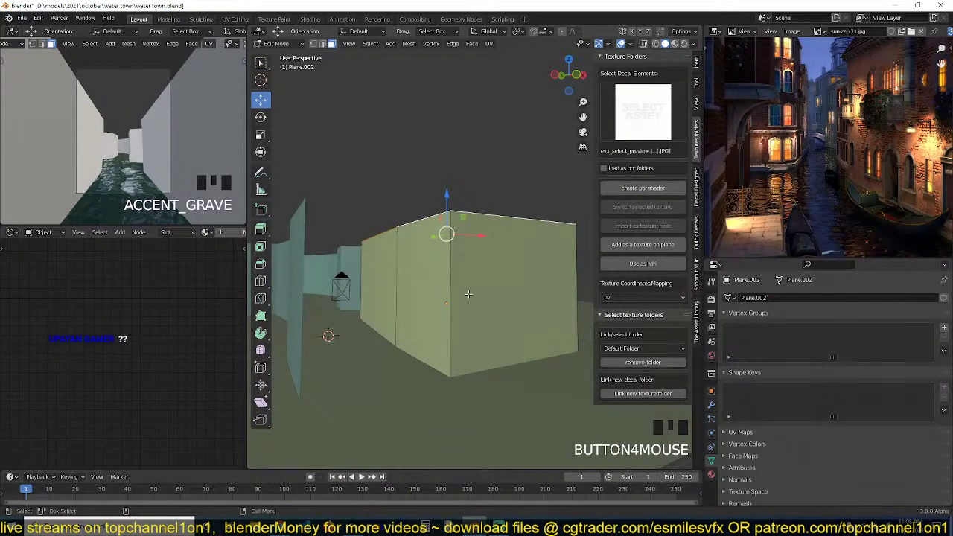
pyautogui.press('g')
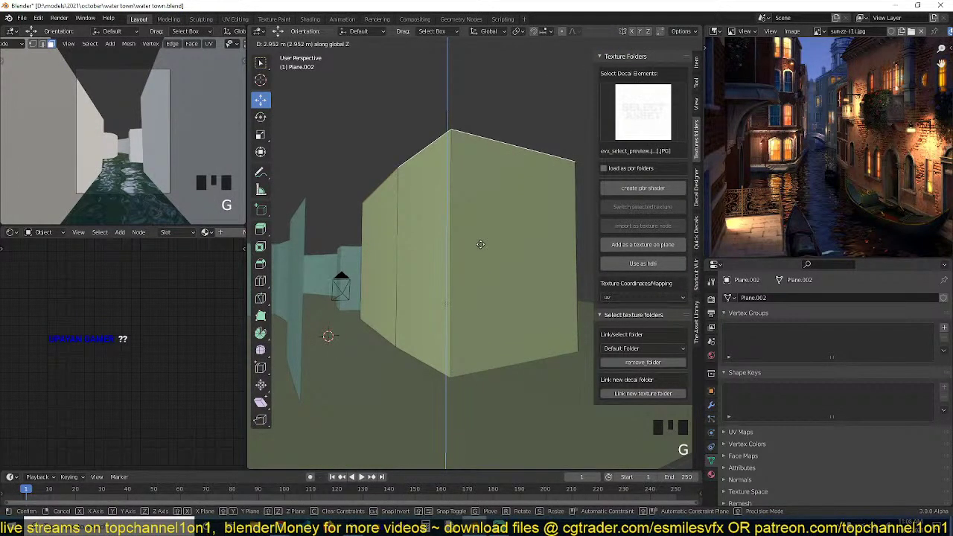
pyautogui.click(480, 244)
pyautogui.press('Tab')
# Examine the raised block from several sides and compare it with the tiled-roof building in the reference image.
pyautogui.press('`')
pyautogui.scroll(3, 828, 146)
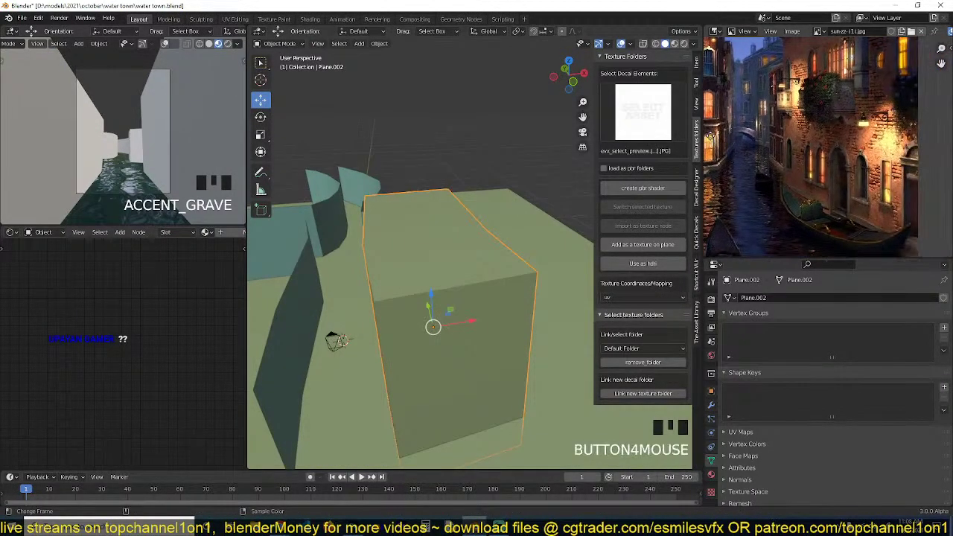
pyautogui.scroll(2, 736, 179)
pyautogui.scroll(-2, 423, 235)
pyautogui.press('`')
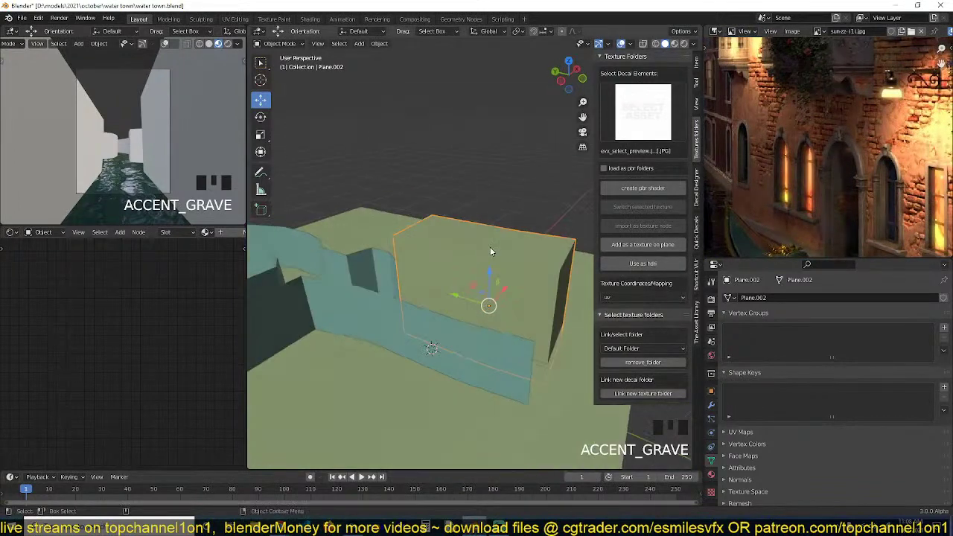
pyautogui.press('Tab')
pyautogui.press('`')
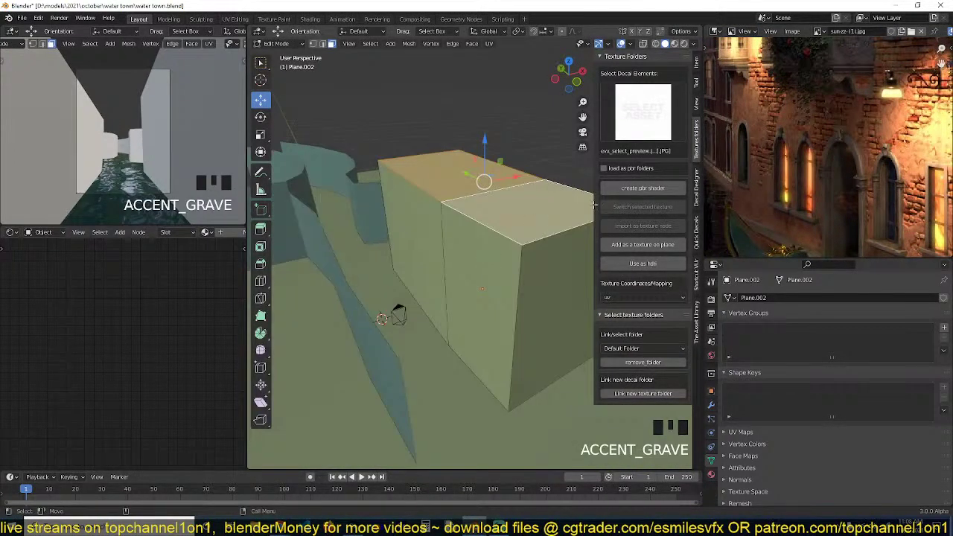
pyautogui.scroll(-3, 741, 156)
pyautogui.scroll(1, 417, 298)
pyautogui.press('`')
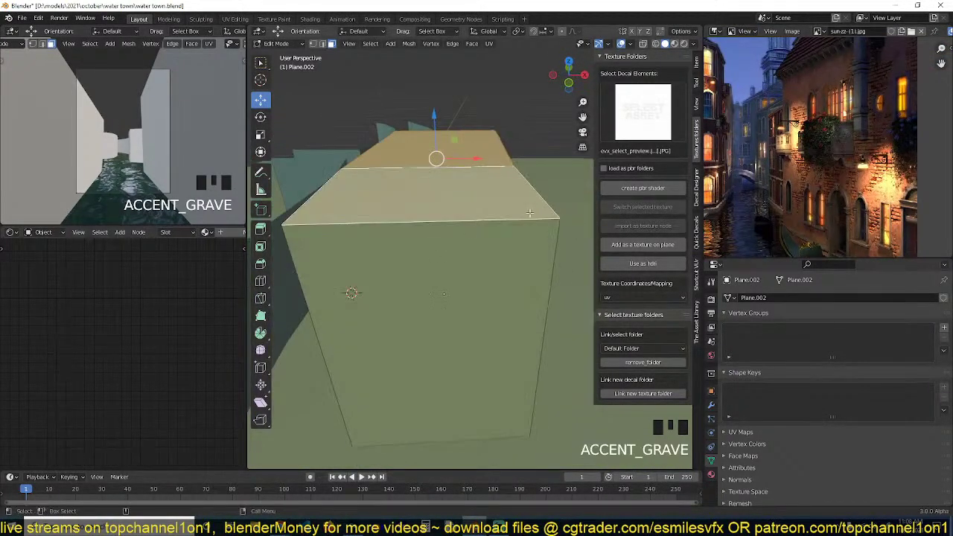
pyautogui.scroll(-2, 741, 149)
pyautogui.scroll(3, 745, 149)
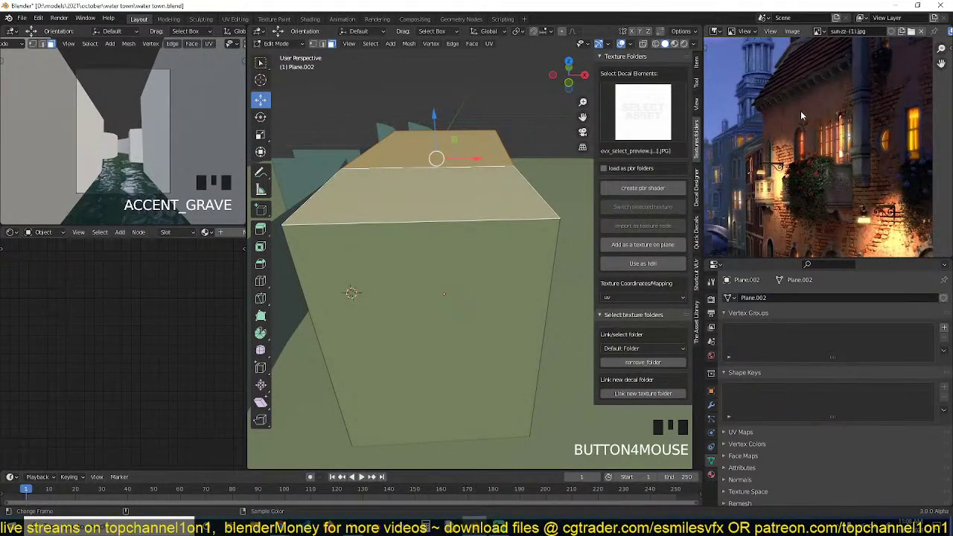
pyautogui.scroll(1, 774, 137)
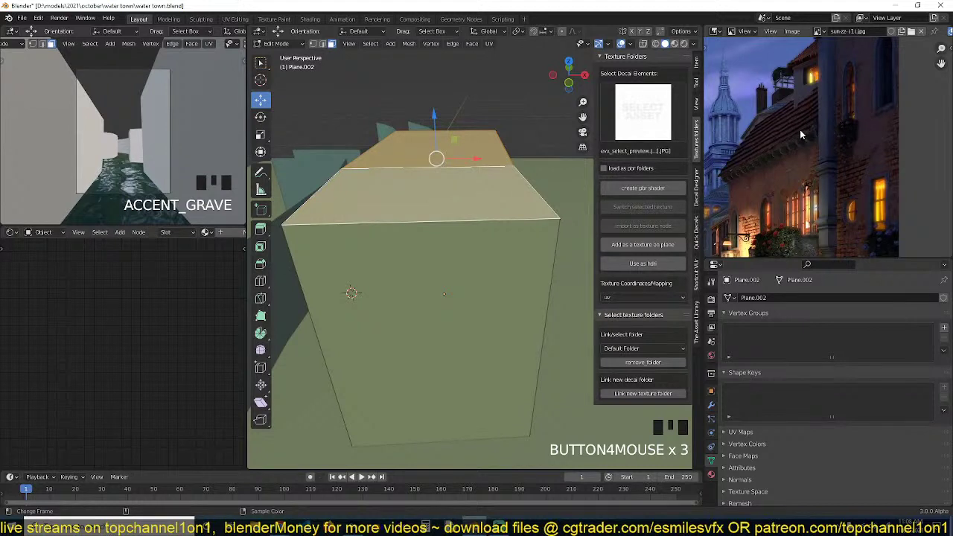
# Clear the face selection and add one centred loop cut running along the length of the building block.
pyautogui.press('Tab')
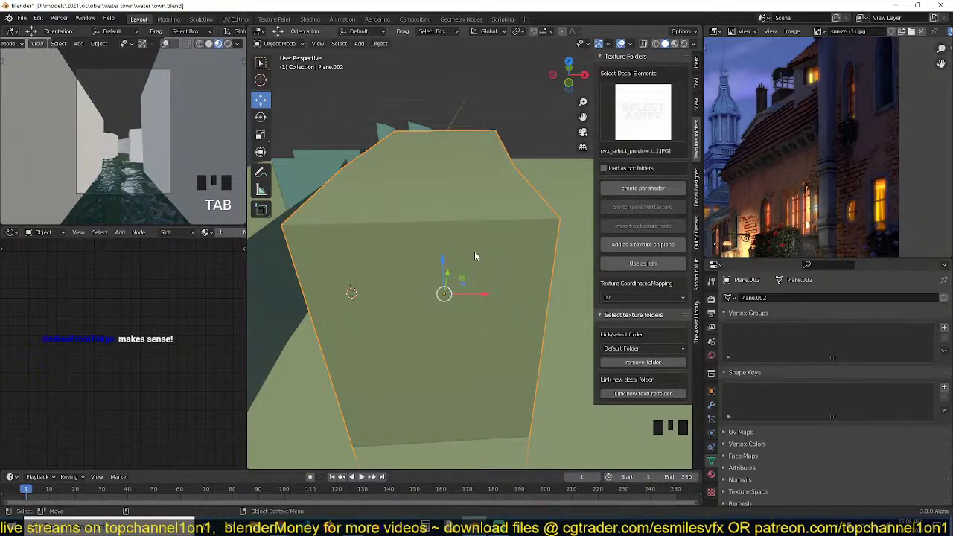
pyautogui.press('Tab')
pyautogui.hotkey('alt', 'a')
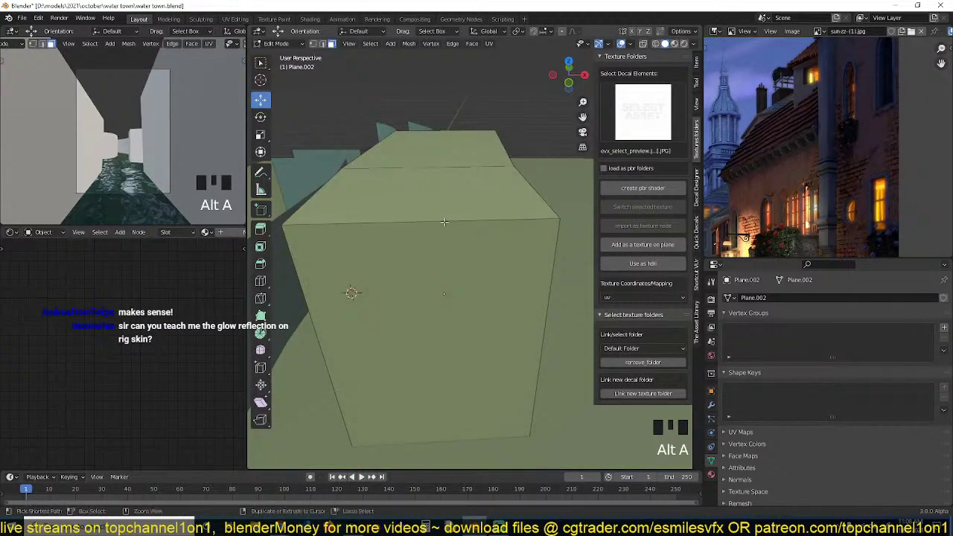
pyautogui.hotkey('ctrl', 'r')
pyautogui.click(442, 222)
pyautogui.rightClick(442, 222)
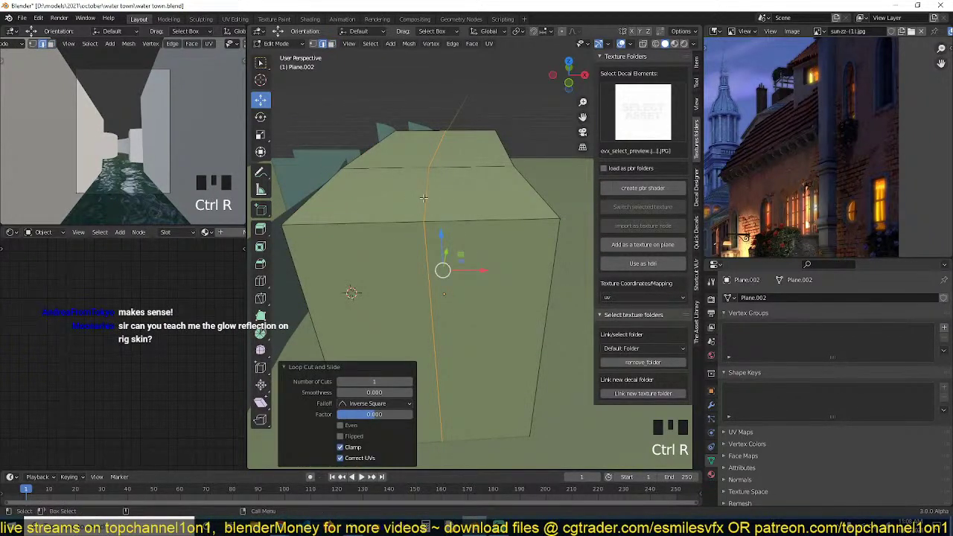
# Raise the centre line of the block's top about 2.16 m along Z into a gable roof ridge, and leave mesh editing.
pyautogui.press('1')
pyautogui.click(424, 198)
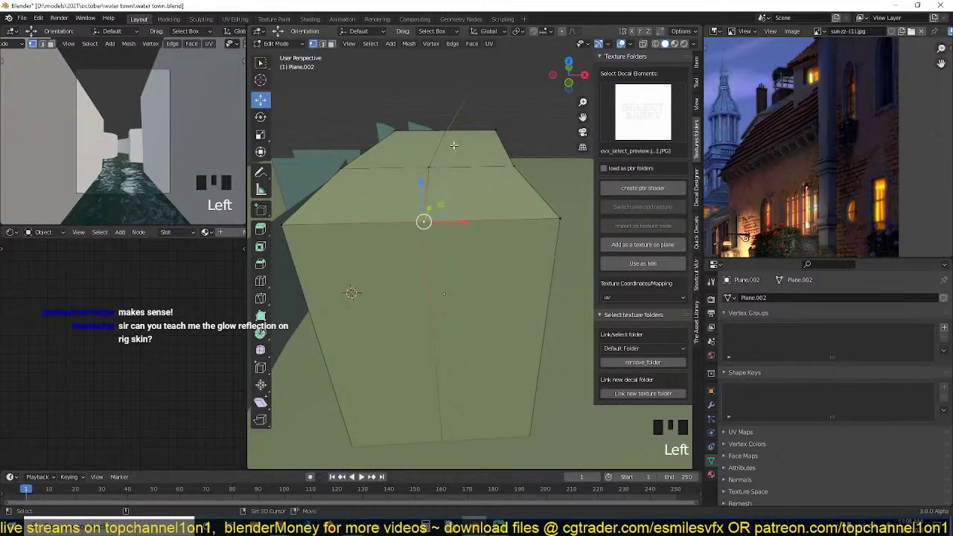
pyautogui.keyDown('ctrl'); pyautogui.click(453, 146); pyautogui.keyUp('ctrl')
pyautogui.moveTo(434, 115); pyautogui.dragTo(435, 82)
pyautogui.press('`')
pyautogui.scroll(2, 489, 179)
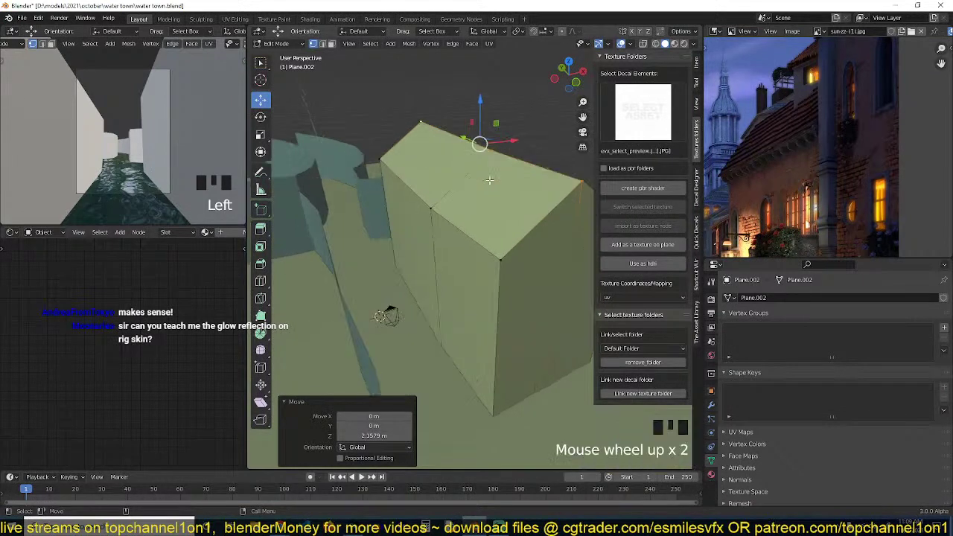
pyautogui.keyDown('shift'); pyautogui.moveTo(489, 179); pyautogui.dragTo(472, 184, button='middle'); pyautogui.keyUp('shift')
pyautogui.press('Tab')
pyautogui.press('`')
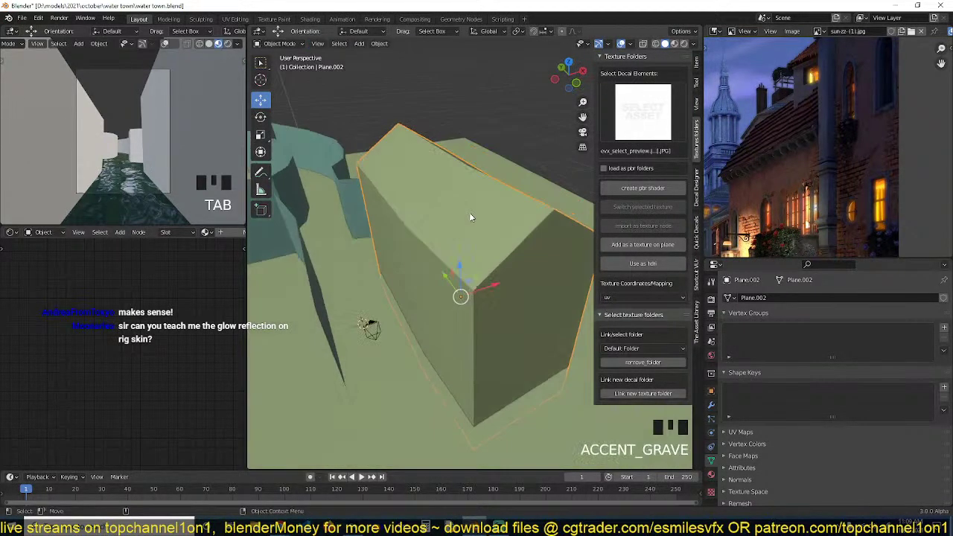
# In top view, select the water plane and save the file.
pyautogui.press('KP_7')
pyautogui.scroll(-1, 469, 216)
pyautogui.keyDown('shift'); pyautogui.moveTo(470, 223); pyautogui.dragTo(460, 190, button='middle'); pyautogui.keyUp('shift')
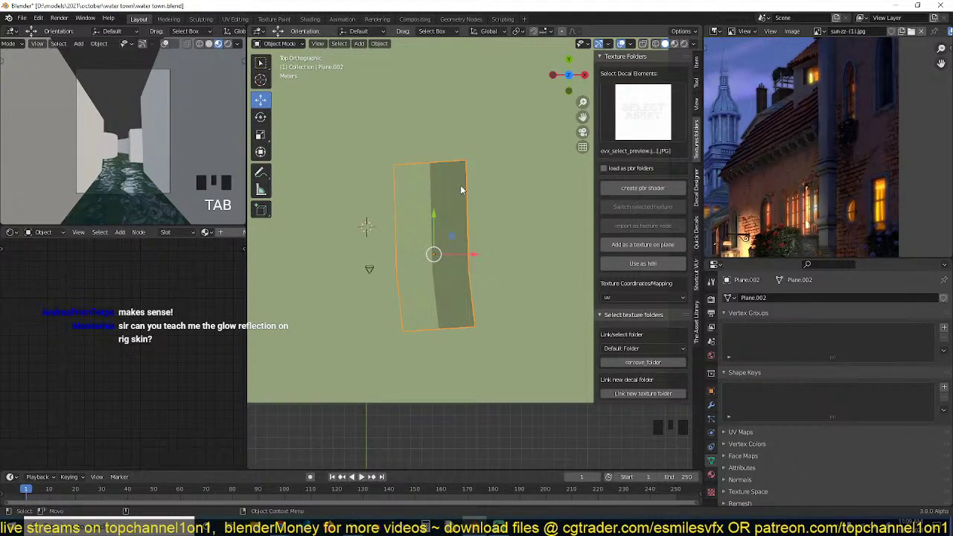
pyautogui.keyDown('shift'); pyautogui.moveTo(472, 212); pyautogui.dragTo(421, 208, button='middle'); pyautogui.keyUp('shift')
pyautogui.scroll(2, 469, 187)
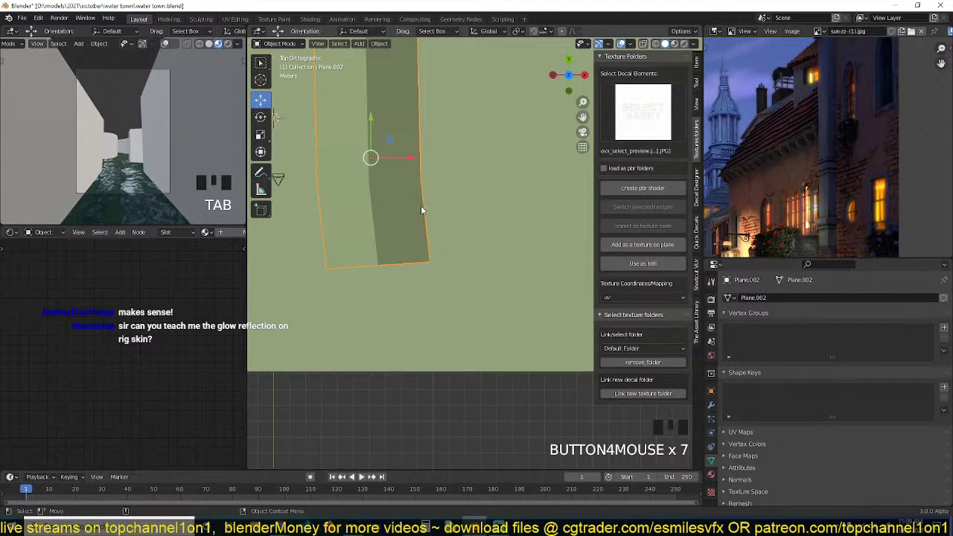
pyautogui.click(453, 230)
pyautogui.scroll(-3, 452, 230)
pyautogui.hotkey('ctrl', 's')
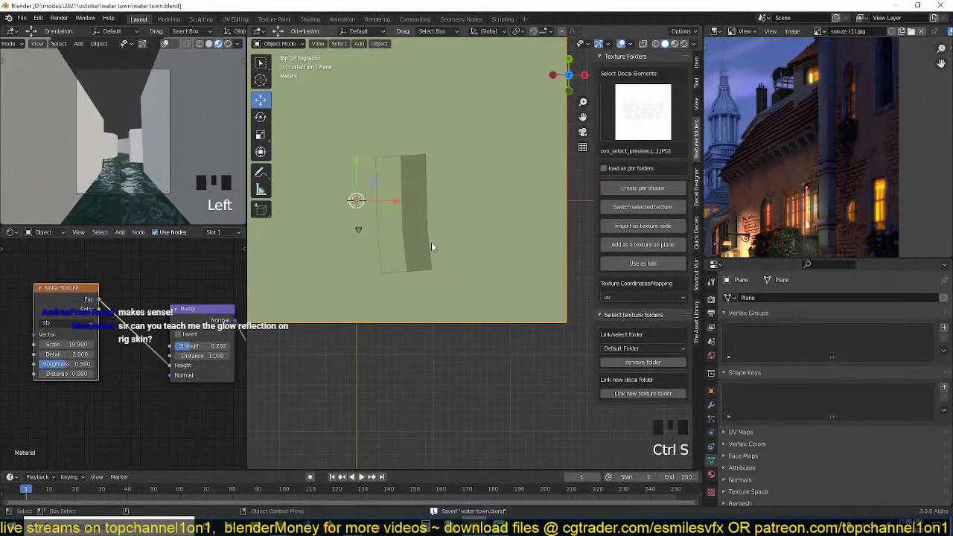
# Apply the water plane's scale and set its Noise Texture scale to about 43.7 for finer ripples.
pyautogui.hotkey('ctrl', 'a')
pyautogui.click(491, 244)
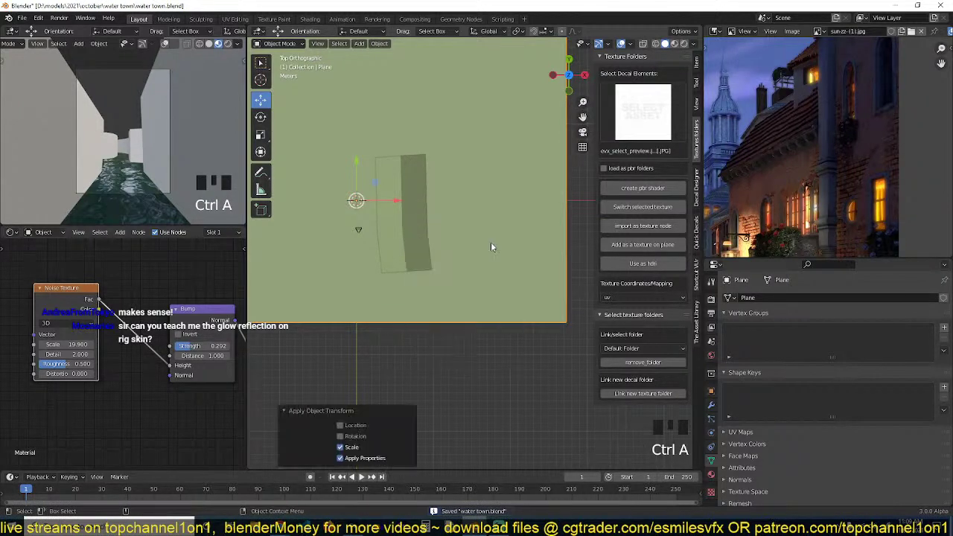
pyautogui.moveTo(112, 344); pyautogui.dragTo(161, 344)
pyautogui.scroll(-1, 477, 253)
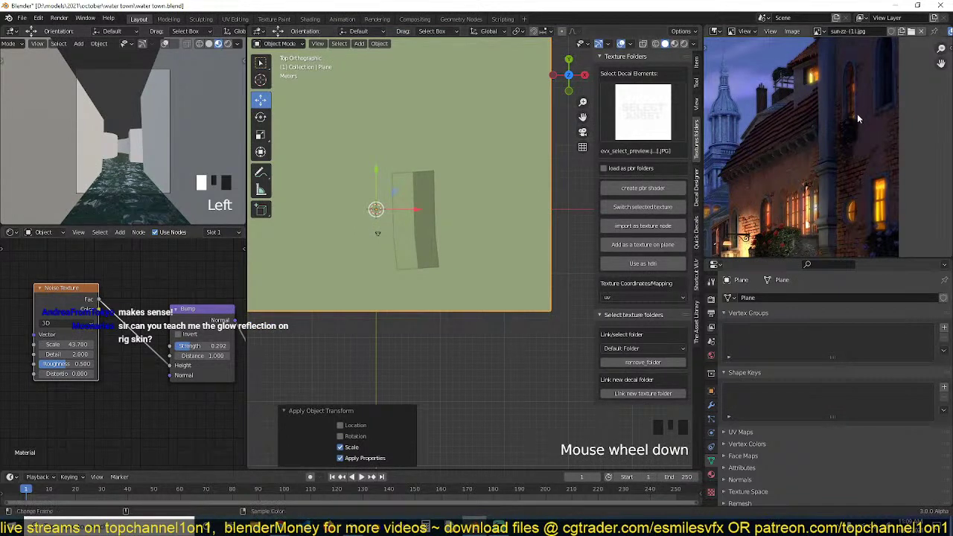
# Examine the building block's roof and the tiled roof and eaves in the reference image.
pyautogui.moveTo(476, 194); pyautogui.dragTo(501, 144, button='middle')
pyautogui.scroll(3, 501, 144)
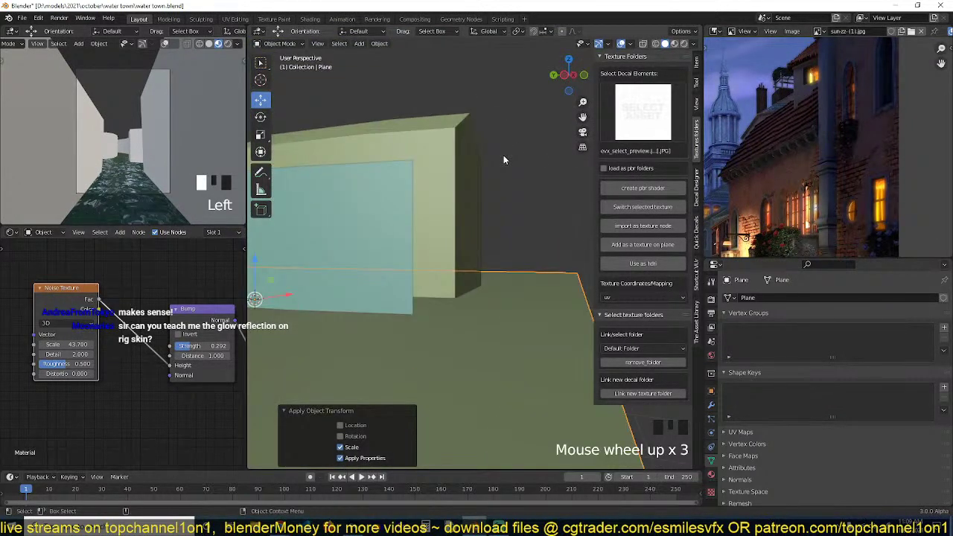
pyautogui.press('KP_7')
pyautogui.scroll(3, 768, 123)
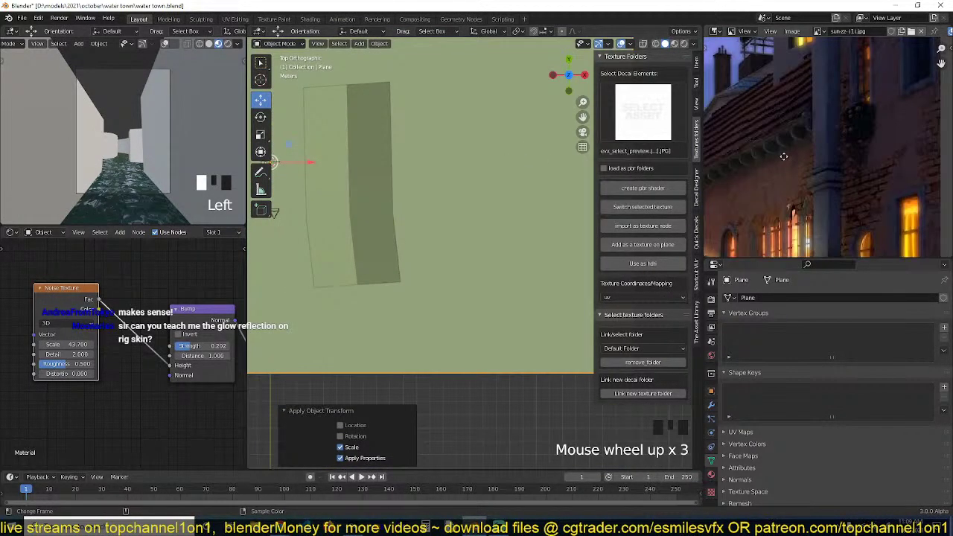
pyautogui.moveTo(782, 158); pyautogui.dragTo(833, 169, button='middle')
pyautogui.scroll(-7, 400, 372)
pyautogui.keyDown('shift'); pyautogui.moveTo(444, 335); pyautogui.dragTo(430, 247, button='middle'); pyautogui.keyUp('shift')
pyautogui.scroll(-1, 783, 182)
pyautogui.scroll(3, 412, 311)
pyautogui.rightClick(415, 201)
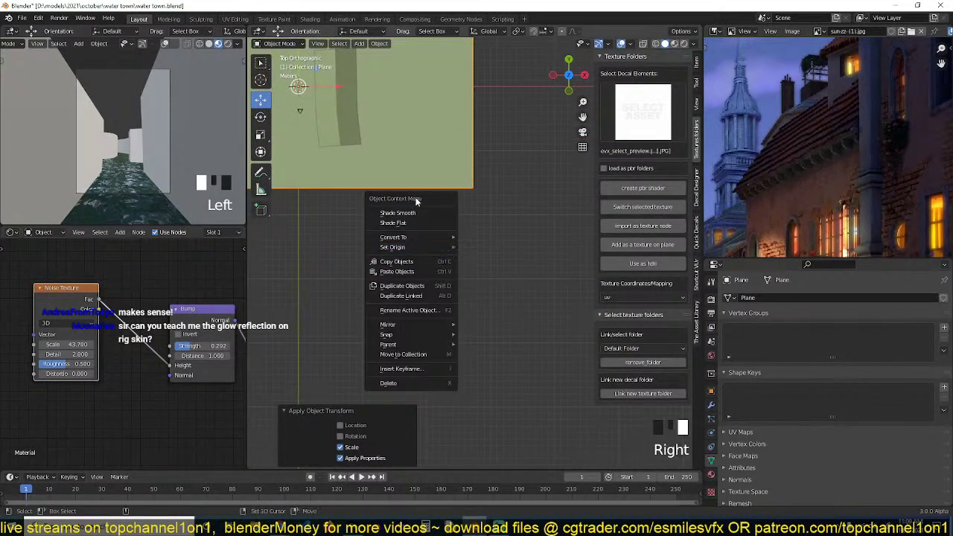
pyautogui.click(414, 213)
pyautogui.scroll(-2, 429, 245)
pyautogui.rightClick(365, 238)
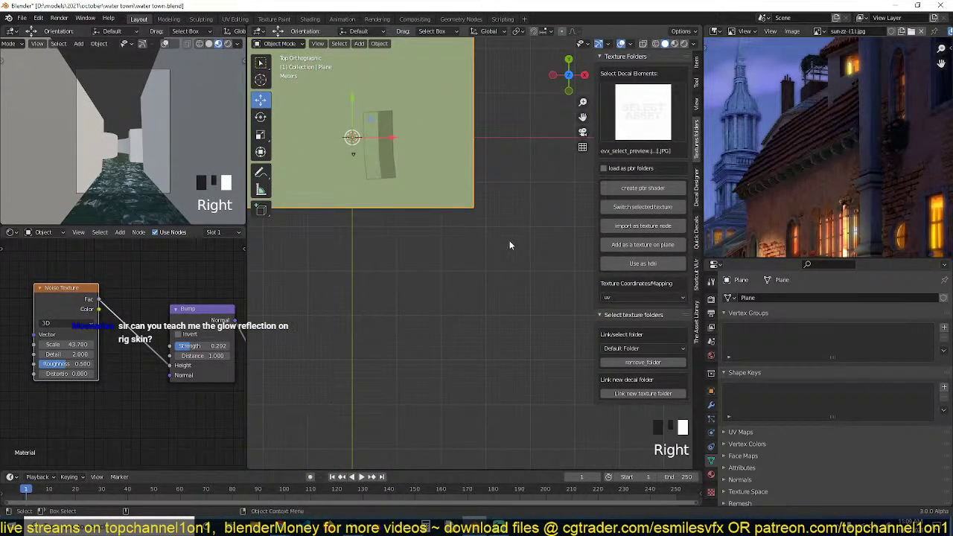
# Add a plane outside the water plane at about X 8.39 m, Y -27.4 m, and scale it down to about 0.572.
pyautogui.hotkey('alt', 'a')
pyautogui.keyDown('shift'); pyautogui.rightClick(391, 260); pyautogui.keyUp('shift')
pyautogui.hotkey('shift', 'a')
pyautogui.click(421, 262)
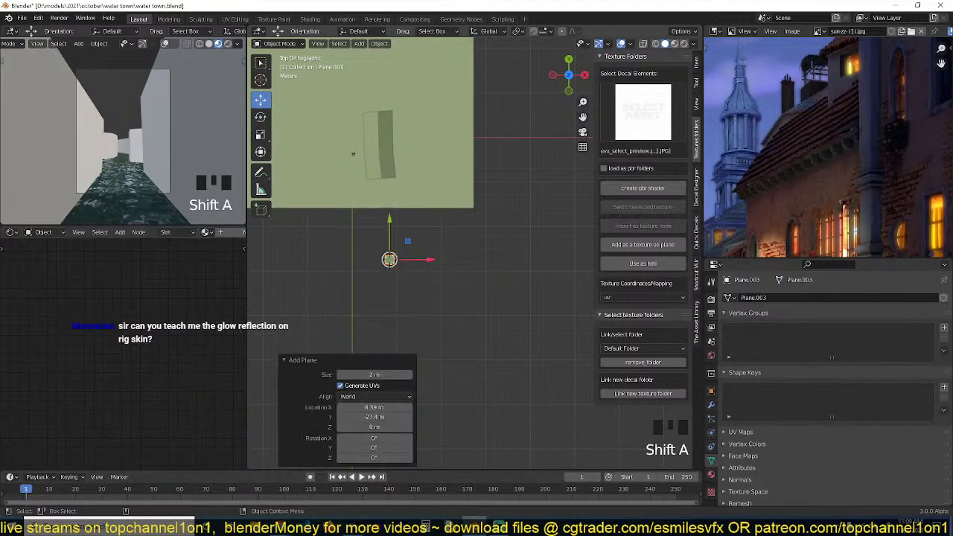
pyautogui.press('s')
pyautogui.click(441, 282)
pyautogui.press('KP_Decimal')
pyautogui.scroll(-6, 441, 283)
pyautogui.press('`')
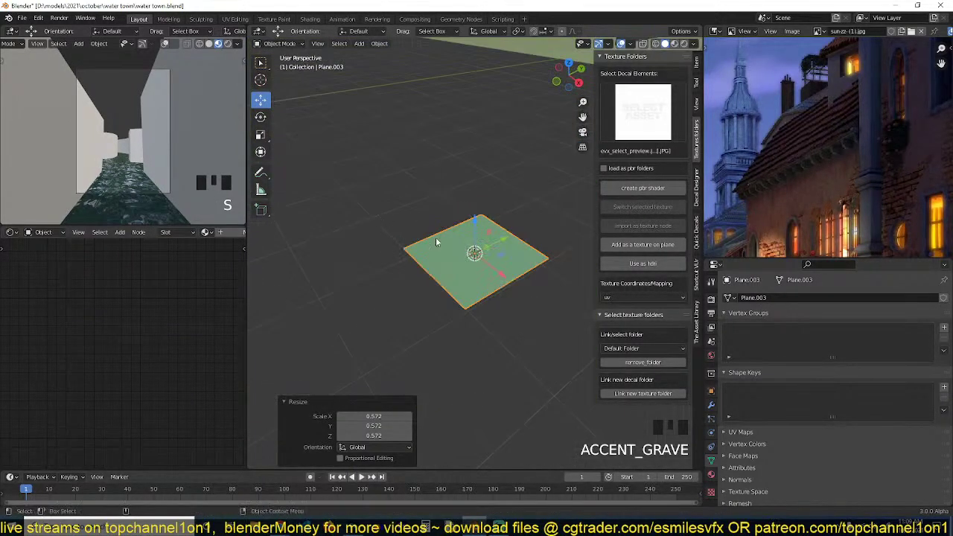
# Add an Array modifier to the small plane and set its count to 27, keeping the X offset factor at 1.
pyautogui.click(712, 407)
pyautogui.click(793, 296)
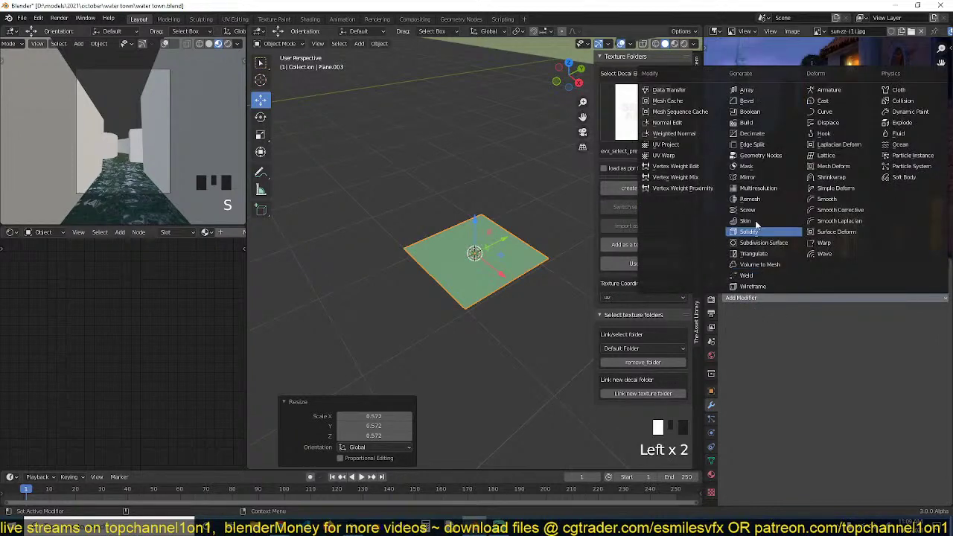
pyautogui.click(747, 90)
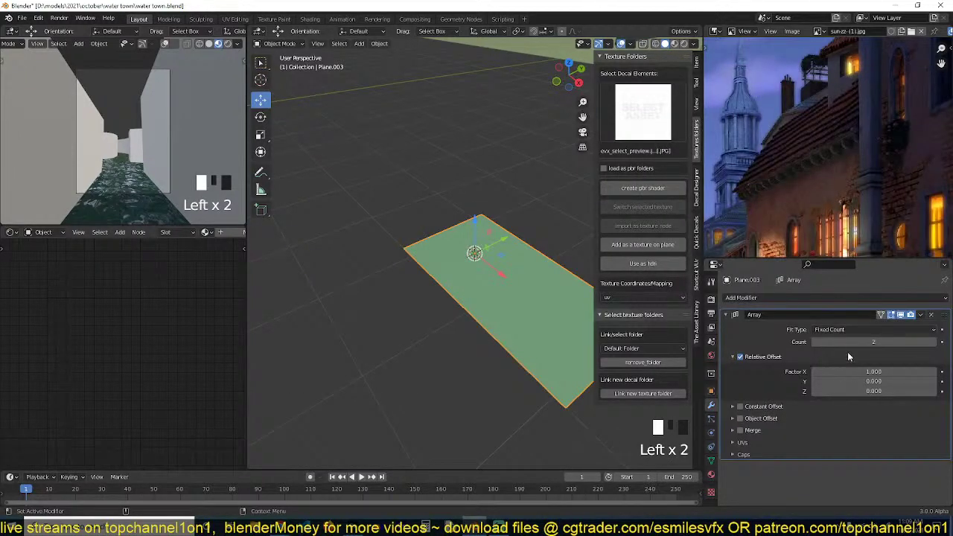
pyautogui.moveTo(849, 371); pyautogui.dragTo(902, 371)
pyautogui.hotkey('ctrl', 'z')
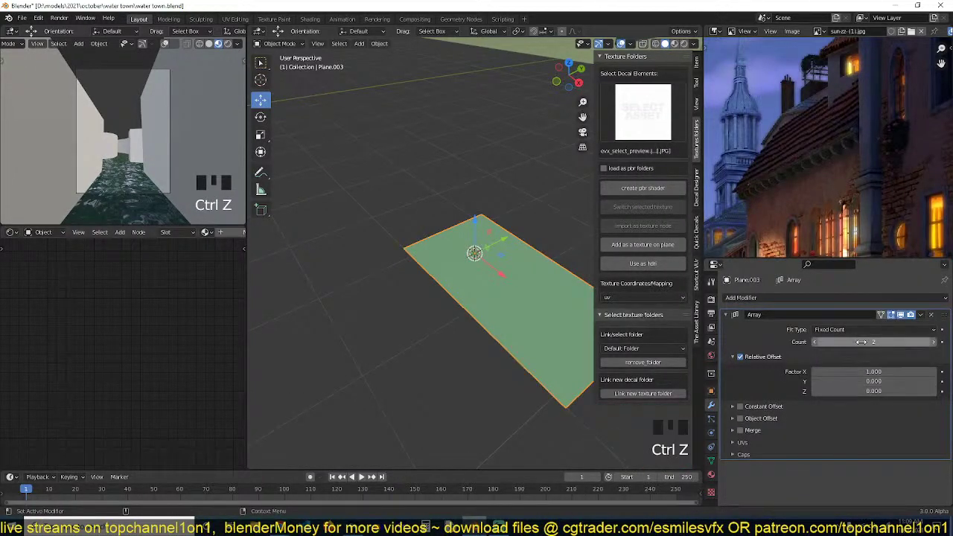
pyautogui.moveTo(862, 342); pyautogui.dragTo(905, 342)
pyautogui.scroll(-2, 566, 298)
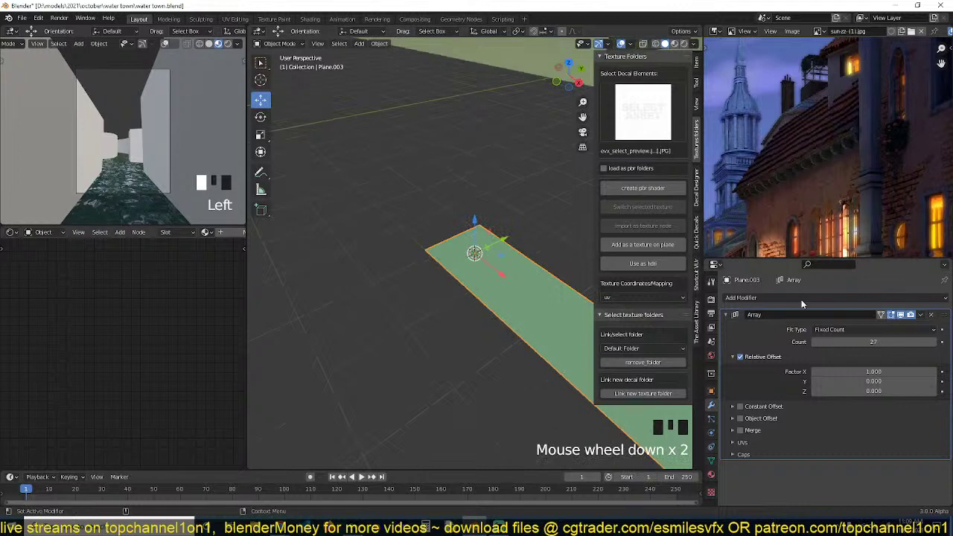
# Add a second Array modifier to the arrayed plane with relative offset X 0, Y 1 and a count of 8.
pyautogui.click(737, 302)
pyautogui.click(752, 92)
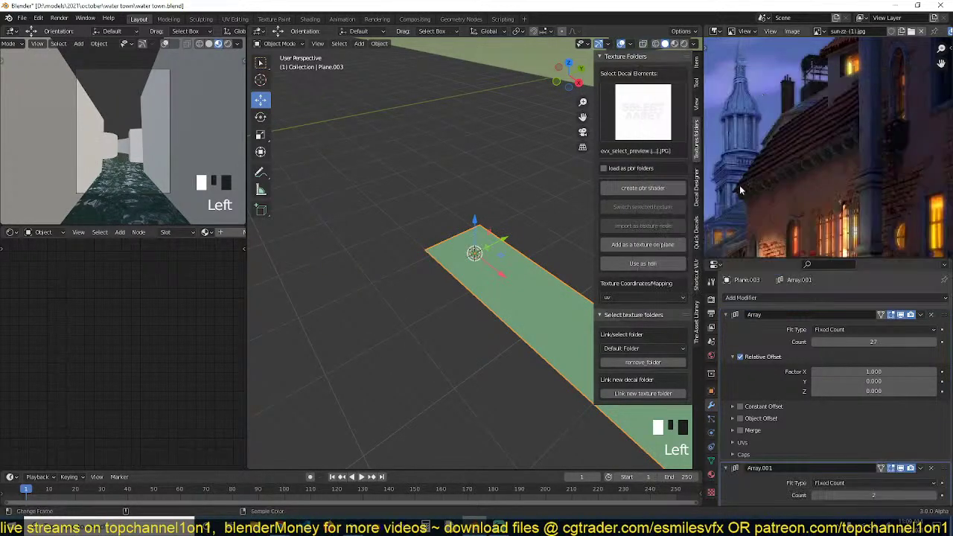
pyautogui.click(726, 314)
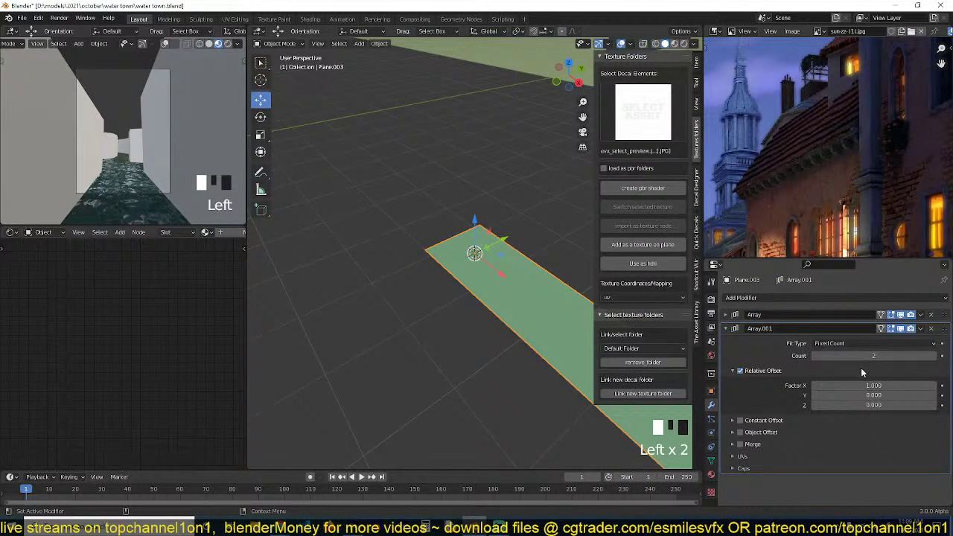
pyautogui.click(869, 396)
pyautogui.write('1')
pyautogui.press('Return')
pyautogui.click(850, 386)
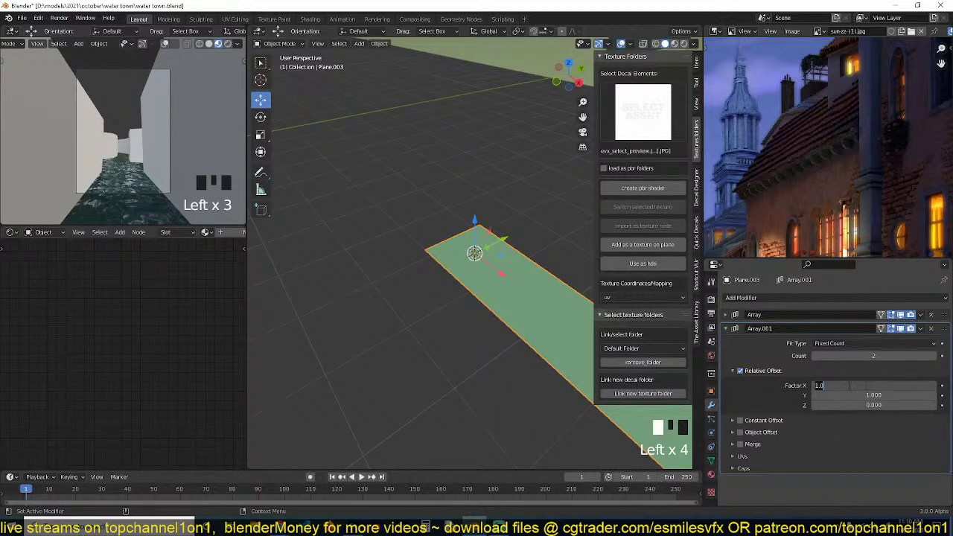
pyautogui.write('0')
pyautogui.press('Return')
pyautogui.click(874, 356)
pyautogui.write('8')
pyautogui.press('Return')
# Rotate the plane's mesh slightly about the X axis in Edit Mode so the arrayed rows step like shingles.
pyautogui.press('`')
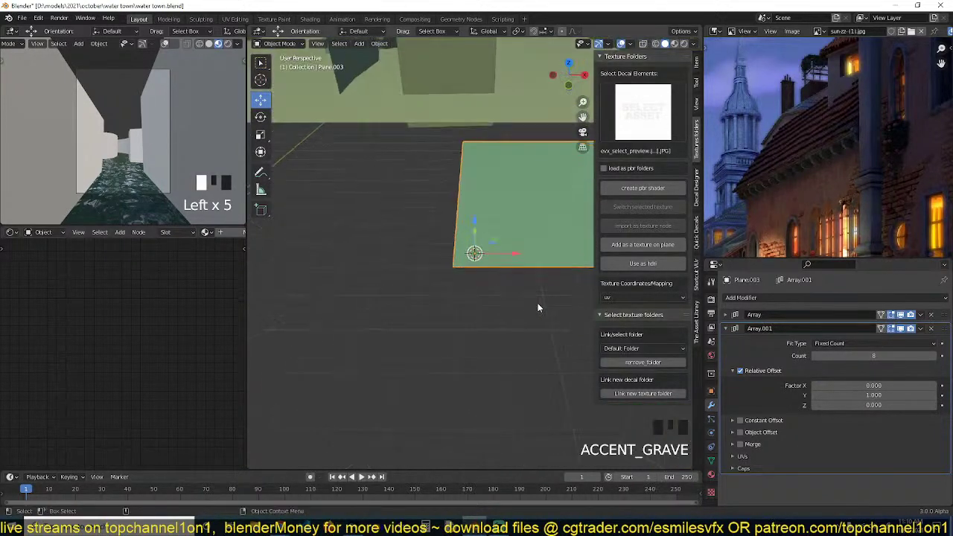
pyautogui.moveTo(539, 308); pyautogui.dragTo(480, 344, button='middle')
pyautogui.press('Tab')
pyautogui.scroll(3, 418, 264)
pyautogui.scroll(3, 418, 264)
pyautogui.keyDown('shift'); pyautogui.moveTo(480, 344); pyautogui.dragTo(506, 312, button='middle'); pyautogui.keyUp('shift')
pyautogui.scroll(-3, 519, 296)
pyautogui.press('r')
pyautogui.press('x')
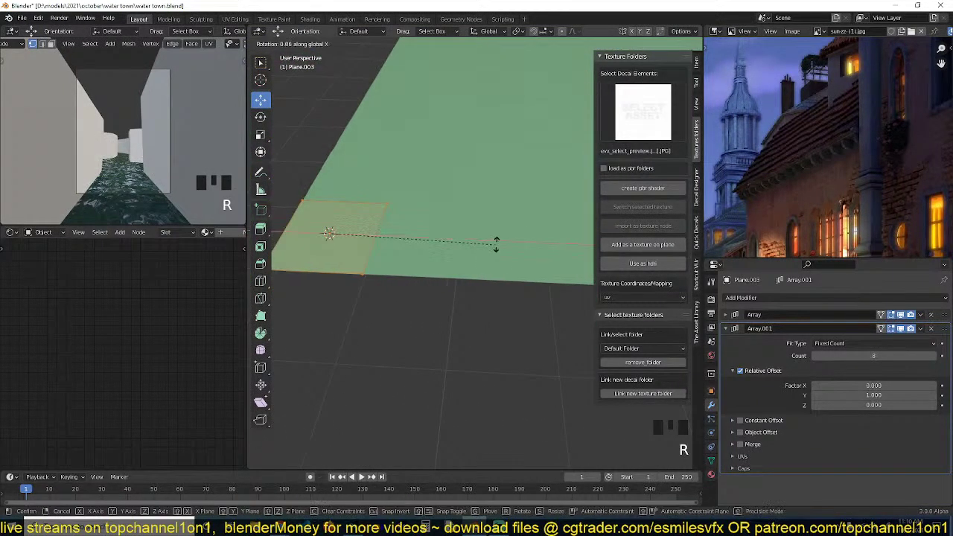
pyautogui.click(477, 245)
pyautogui.press('Tab')
pyautogui.moveTo(475, 248); pyautogui.dragTo(512, 227, button='middle')
pyautogui.scroll(-3, 512, 227)
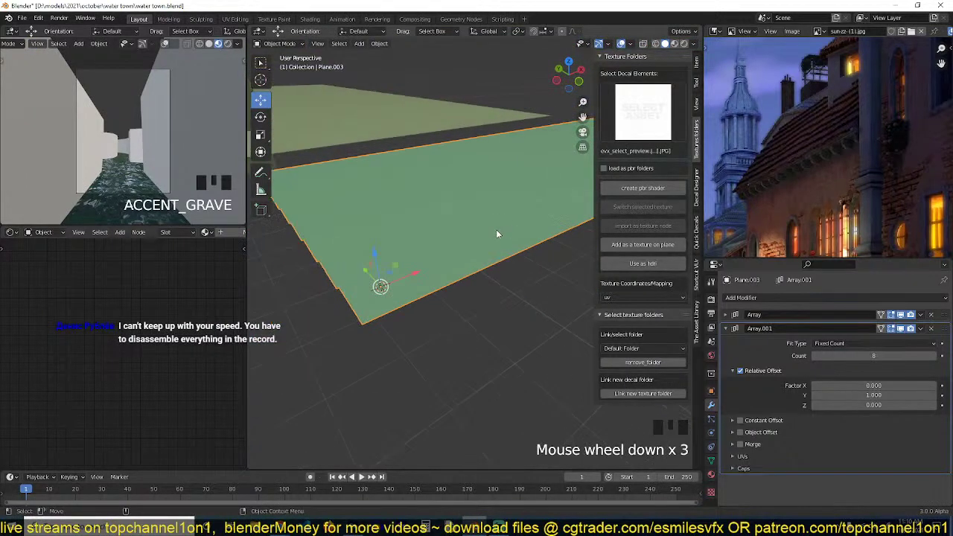
# Turn on the wireframe overlay in the large viewport.
pyautogui.press('q')
pyautogui.click(466, 193)
pyautogui.moveTo(466, 195)
pyautogui.mouseDown(button='middle')
pyautogui.moveTo(416, 230)
pyautogui.moveTo(446, 237)
pyautogui.moveTo(551, 215)
pyautogui.moveTo(553, 206)
pyautogui.moveTo(534, 221)
pyautogui.moveTo(439, 220)
pyautogui.moveTo(403, 208)
pyautogui.moveTo(456, 219)
pyautogui.mouseUp(button='middle')
pyautogui.scroll(1, 446, 237)
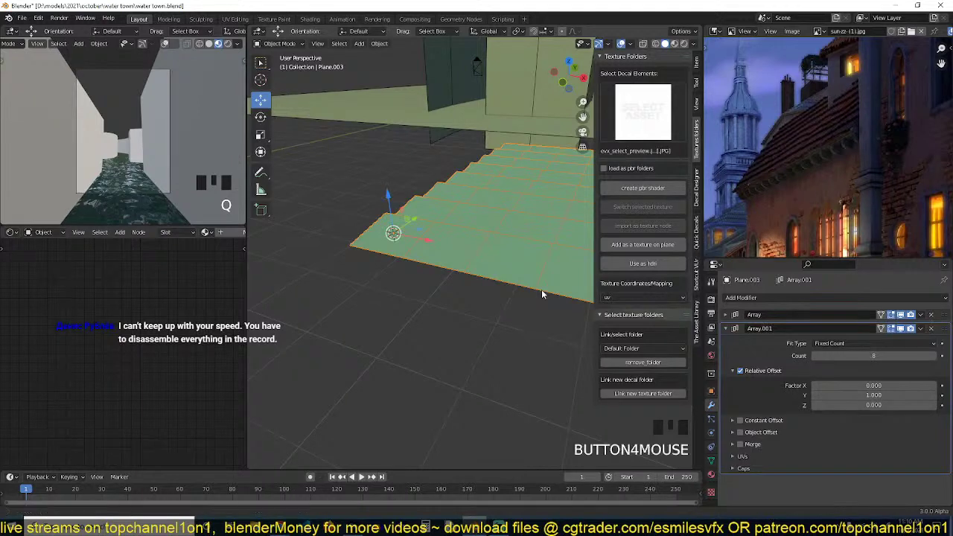
# Make a linked duplicate of the tile array, move it about -2.55 m along Y, and delete both of its Array modifiers.
pyautogui.scroll(-2, 541, 291)
pyautogui.hotkey('alt', 'd')
pyautogui.rightClick(517, 272)
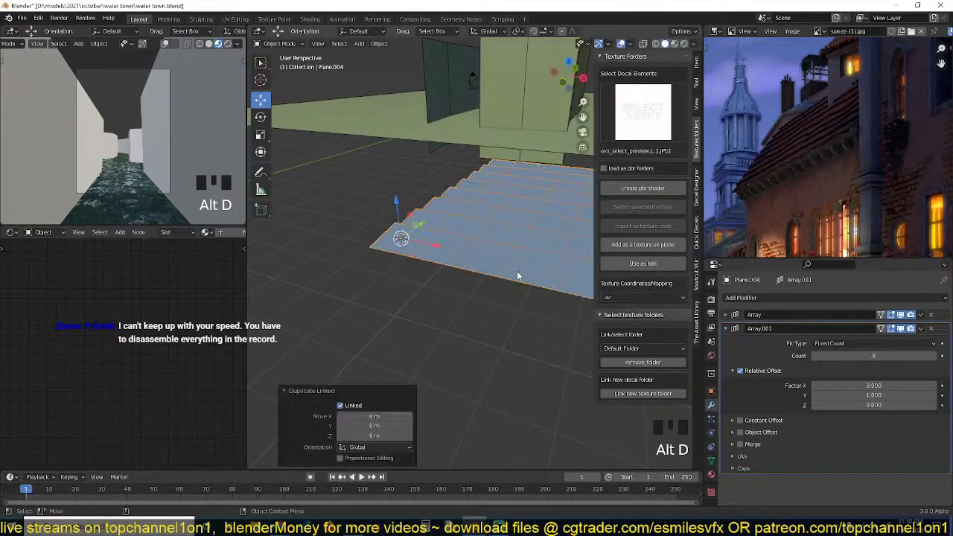
pyautogui.click(931, 314)
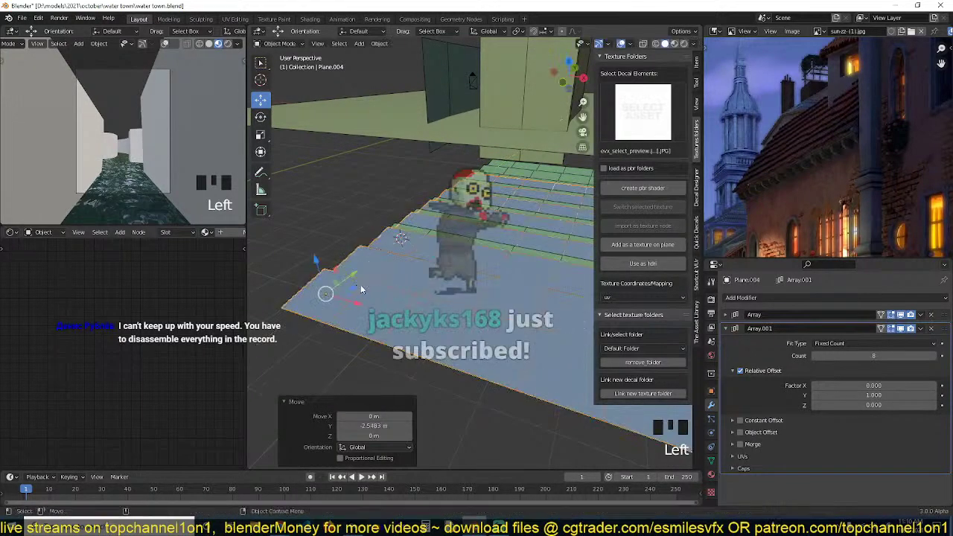
pyautogui.click(938, 318)
pyautogui.click(938, 316)
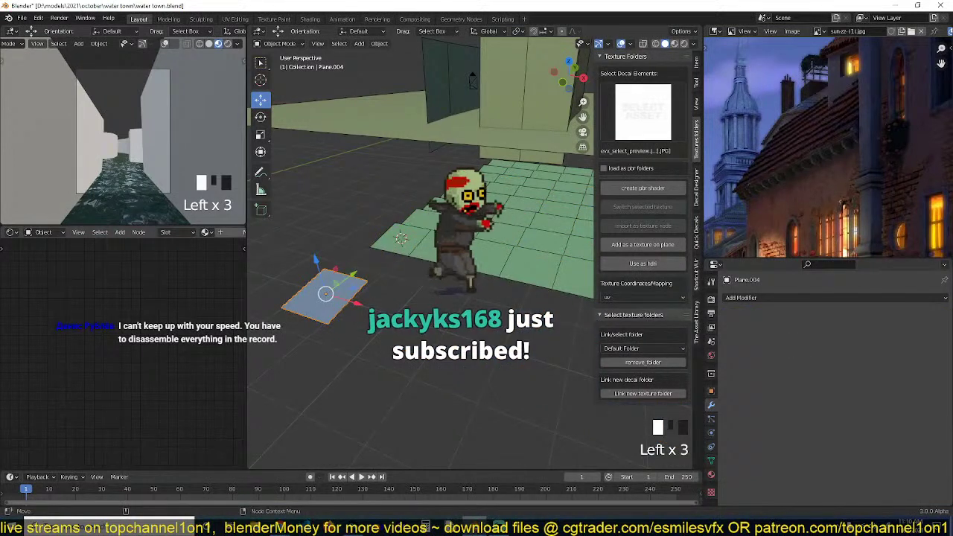
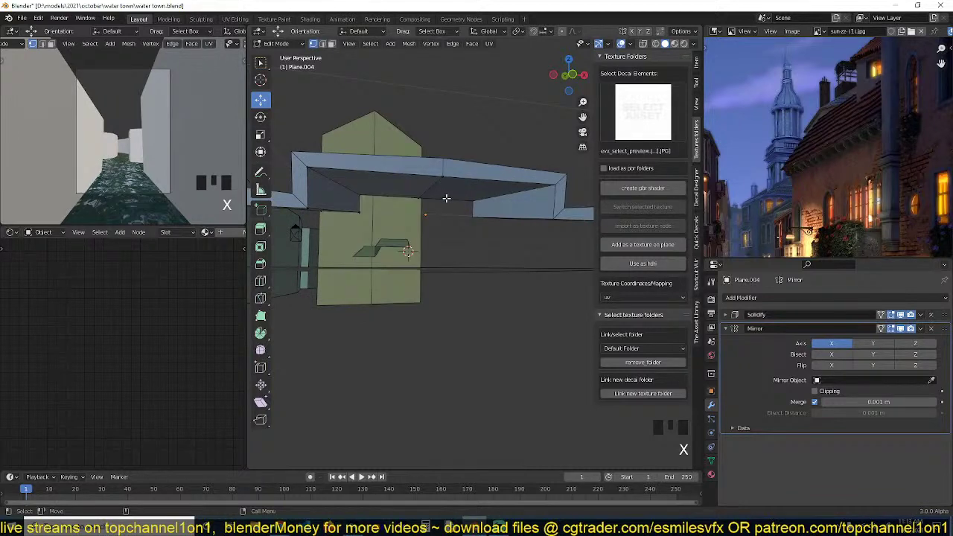
# Move the single tile's raised side edge inward along X to turn the vertical step into a slope.
pyautogui.press('`')
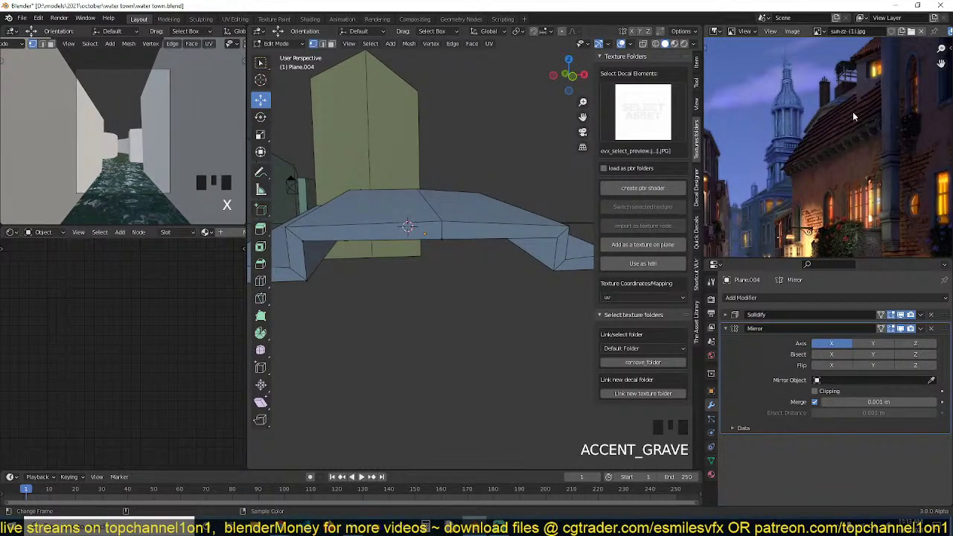
pyautogui.scroll(-3, 342, 316)
pyautogui.press('Tab')
pyautogui.press('`')
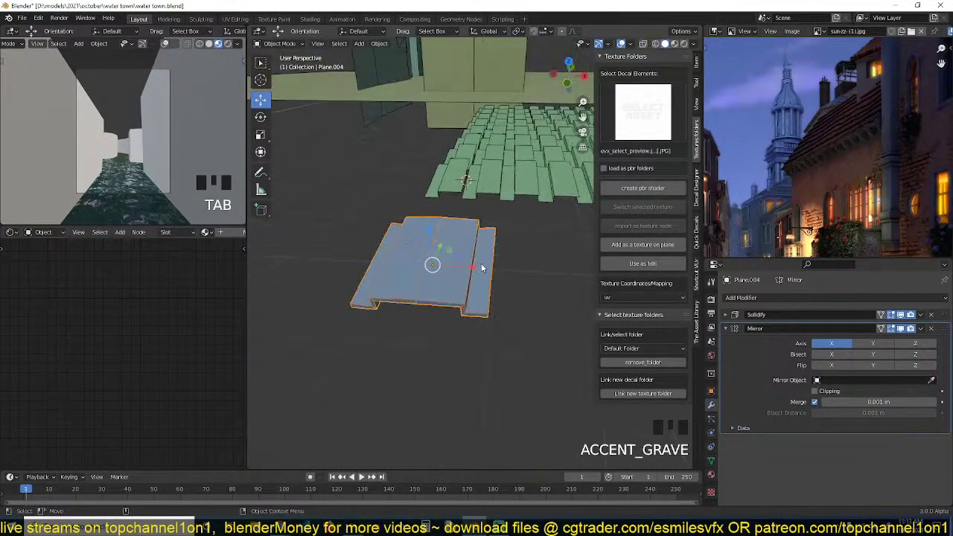
pyautogui.press('Tab')
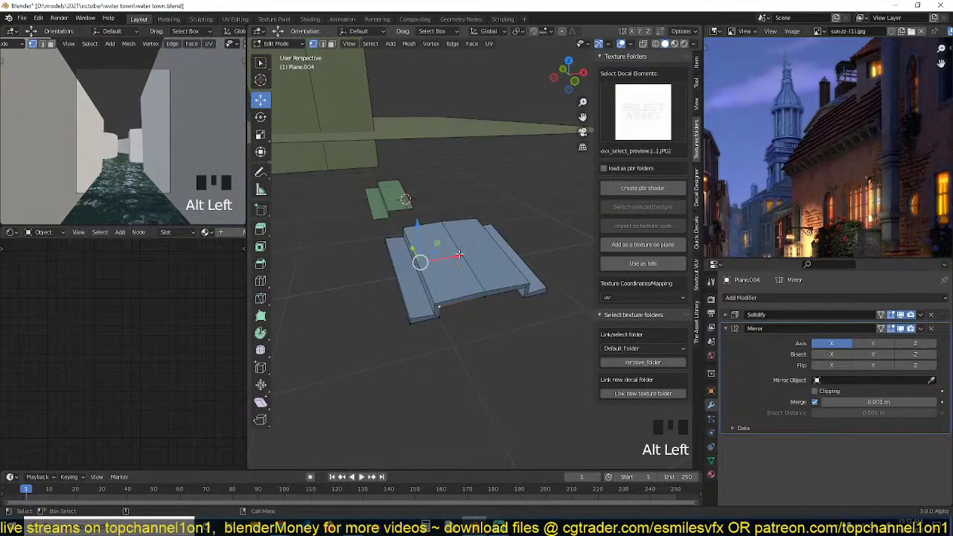
pyautogui.moveTo(459, 255); pyautogui.dragTo(470, 257)
# Select the tile's whole mesh and recalculate its normals with the Inside option.
pyautogui.press('a')
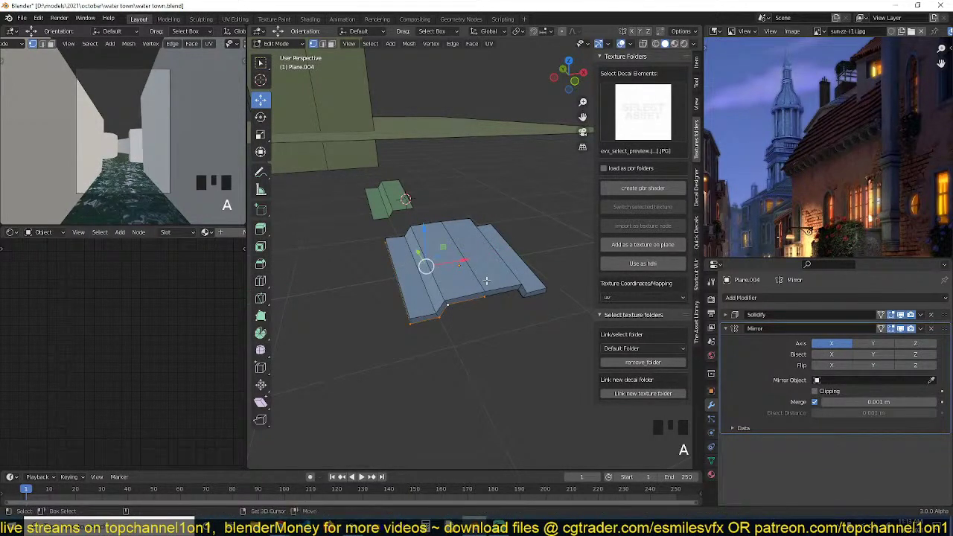
pyautogui.hotkey('shift', 'n')
pyautogui.click(368, 458)
pyautogui.press('`')
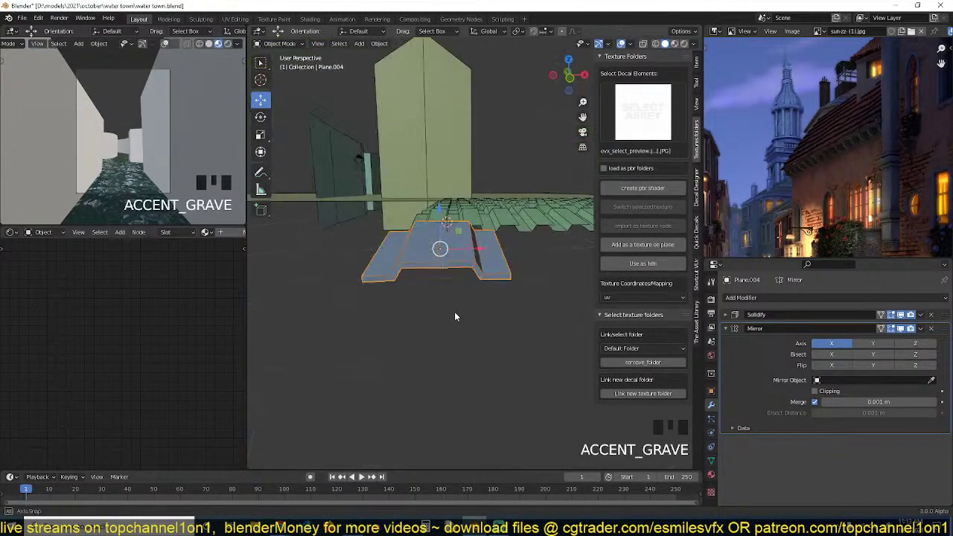
# Move the upper edge of the tile's slope about 0.1 m along X towards the centre line.
pyautogui.scroll(2, 453, 310)
pyautogui.press('Tab')
pyautogui.press('`')
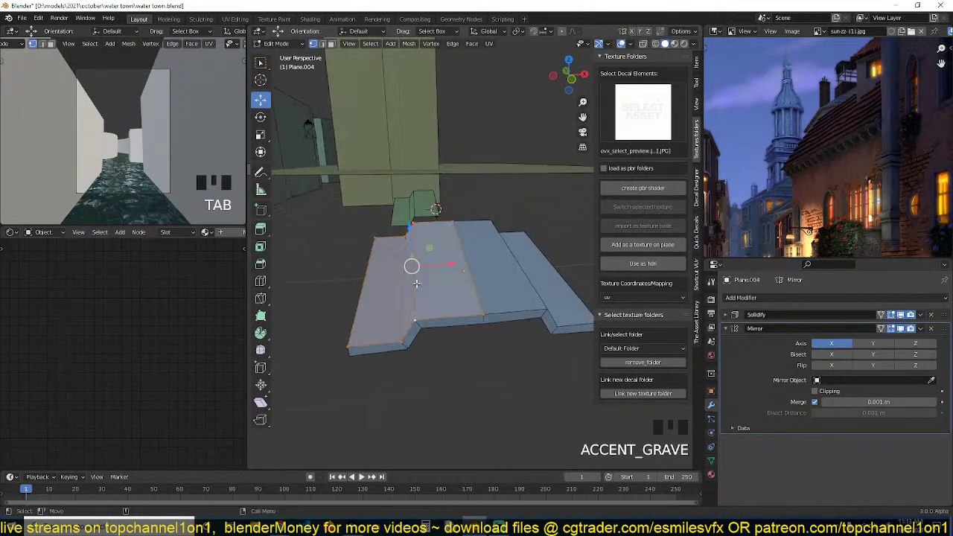
pyautogui.click(415, 256)
pyautogui.moveTo(450, 261); pyautogui.dragTo(458, 257)
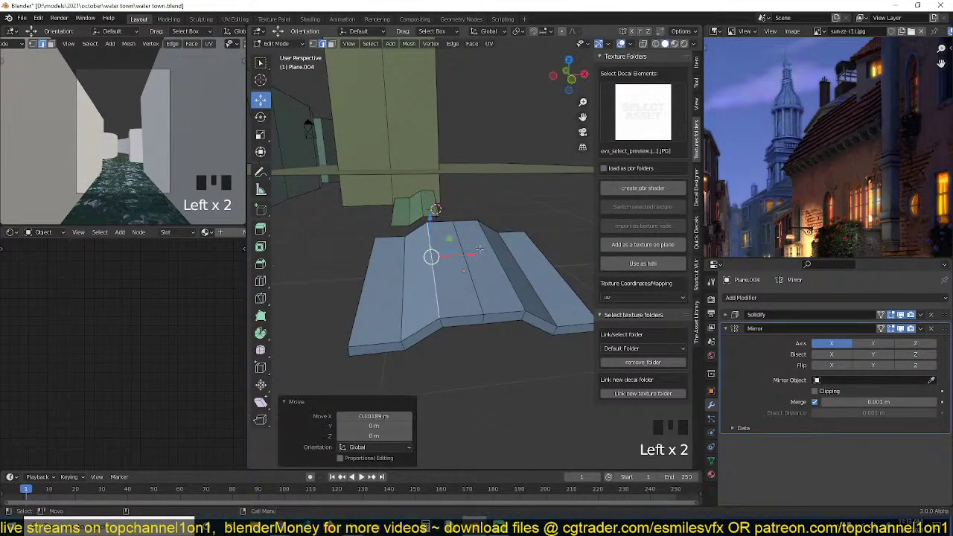
# Raise the tile's centre edge to form a rounded ridge and return to Object Mode.
pyautogui.press('`')
pyautogui.click(485, 237)
pyautogui.moveTo(489, 206); pyautogui.dragTo(478, 232)
pyautogui.click(452, 224)
pyautogui.press('Tab')
# Shade the tile smooth and turn on Auto Smooth for it.
pyautogui.rightClick(500, 207)
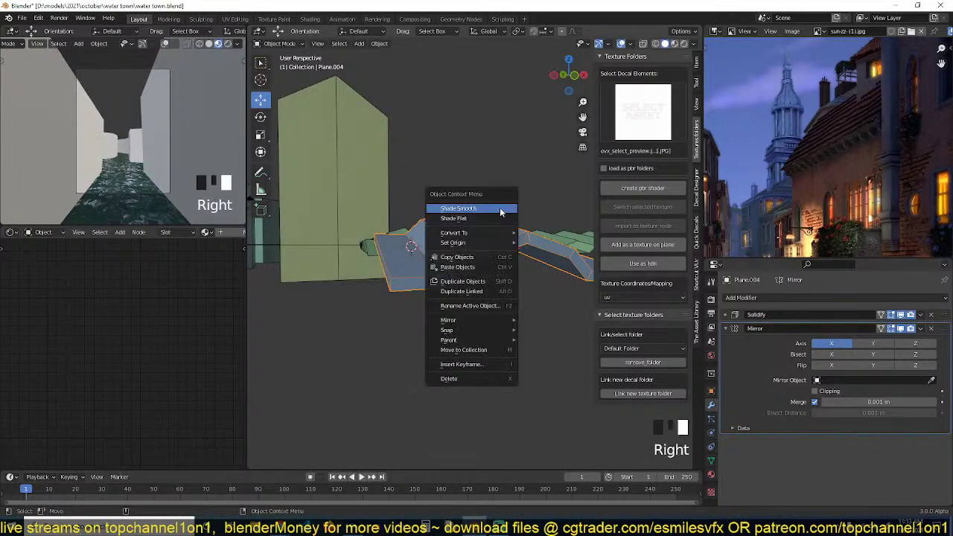
pyautogui.click(500, 207)
pyautogui.press('`')
pyautogui.moveTo(432, 238); pyautogui.dragTo(472, 246, button='middle')
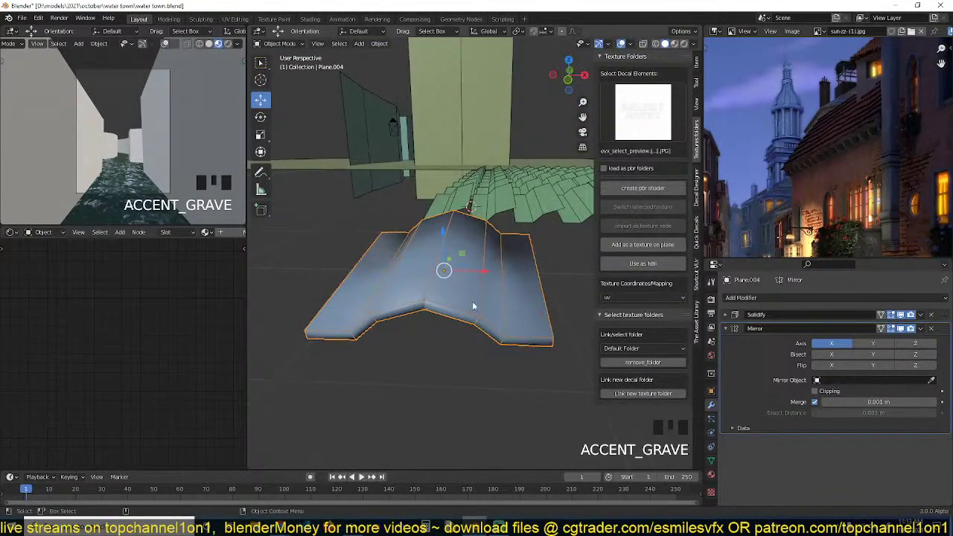
pyautogui.press('`')
pyautogui.press('q')
pyautogui.click(447, 321)
pyautogui.press('`')
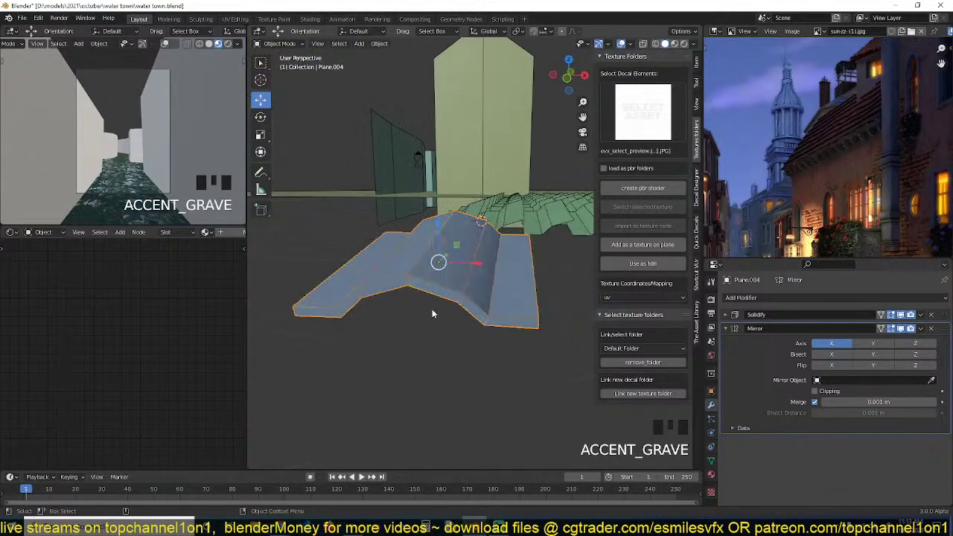
pyautogui.rightClick(469, 283)
pyautogui.click(469, 283)
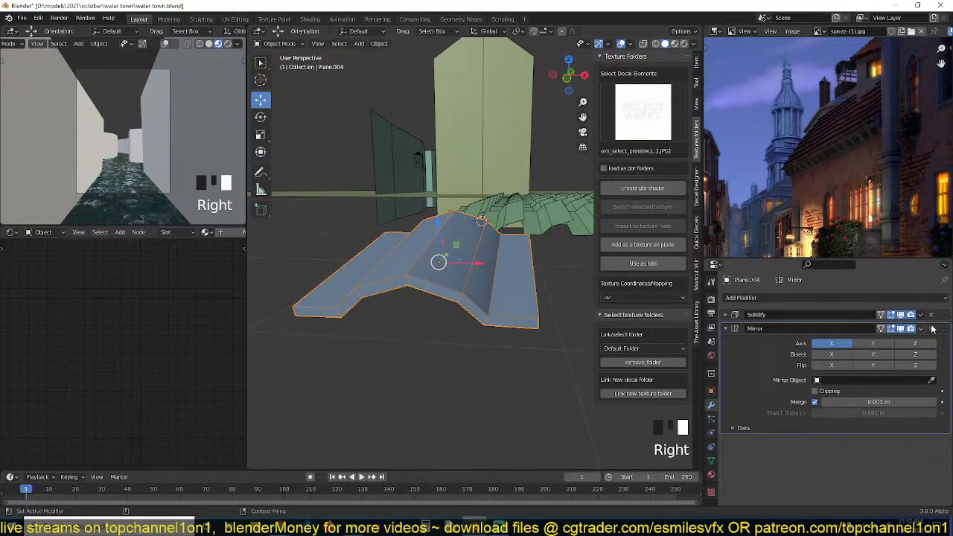
# Place the single tile's Mirror modifier above its Solidify modifier in the stack.
pyautogui.moveTo(945, 331); pyautogui.dragTo(940, 311)
pyautogui.moveTo(510, 307); pyautogui.dragTo(546, 316, button='middle')
pyautogui.hotkey('alt', 'a')
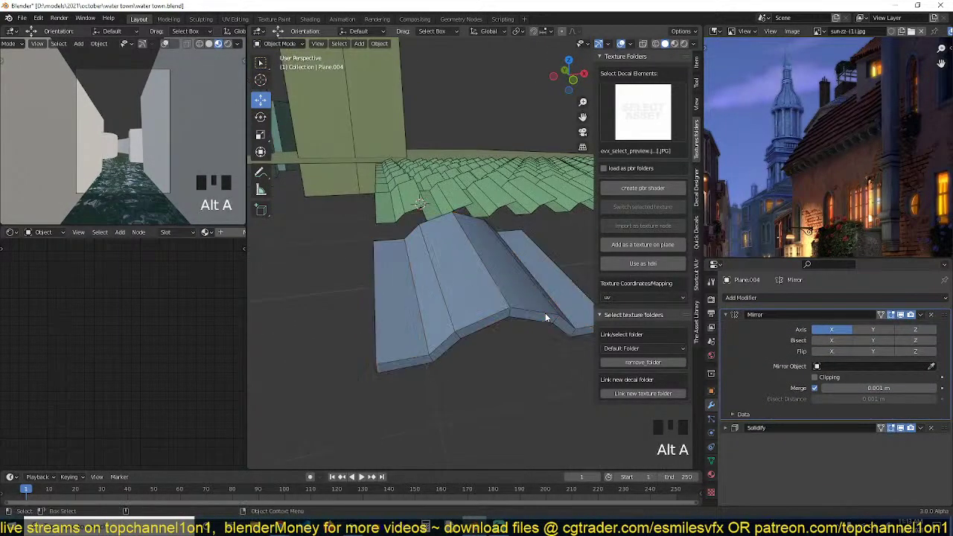
pyautogui.press('`')
pyautogui.press('`')
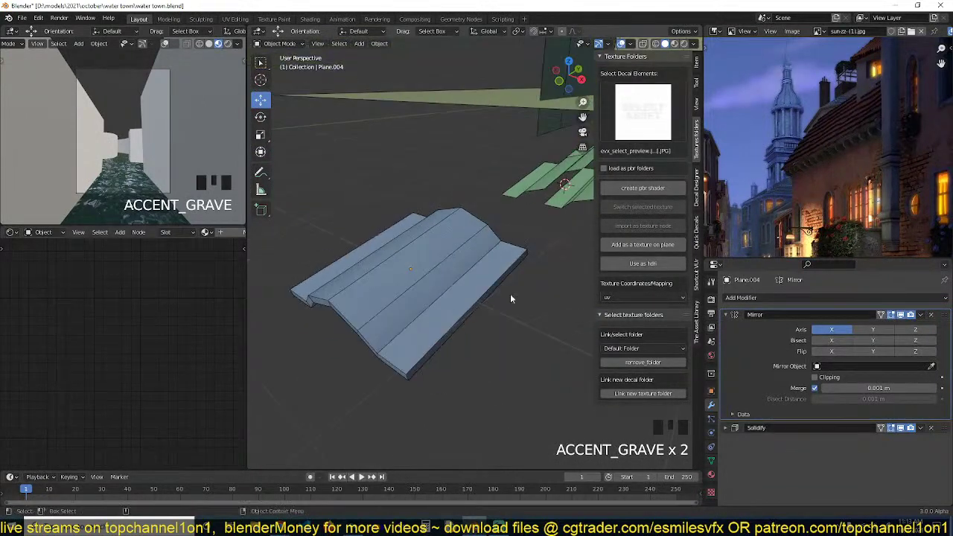
pyautogui.scroll(-3, 663, 226)
pyautogui.keyDown('shift'); pyautogui.moveTo(525, 261); pyautogui.dragTo(431, 316, button='middle'); pyautogui.keyUp('shift')
pyautogui.press('`')
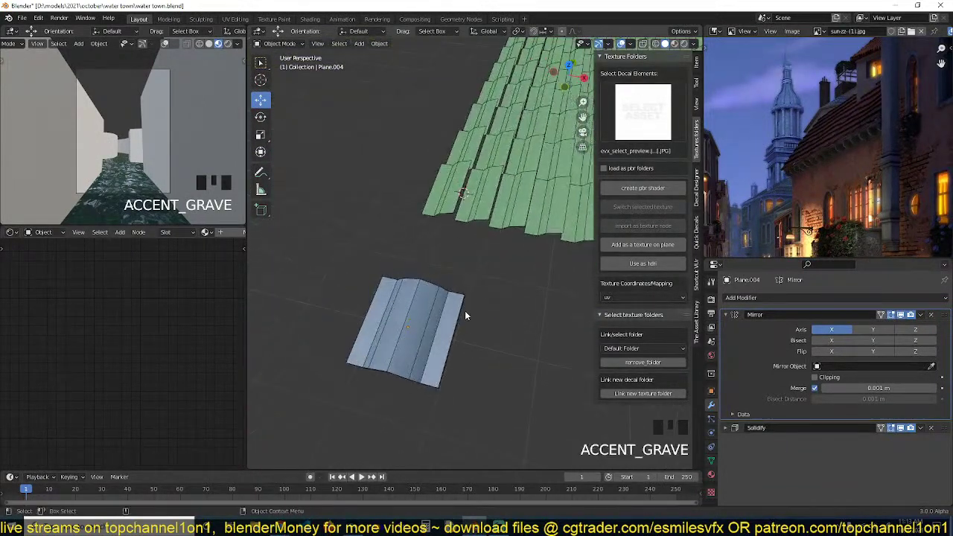
# Add a Mirror modifier on X to the tile array and place it above both Array modifiers.
pyautogui.click(409, 308)
pyautogui.click(460, 200)
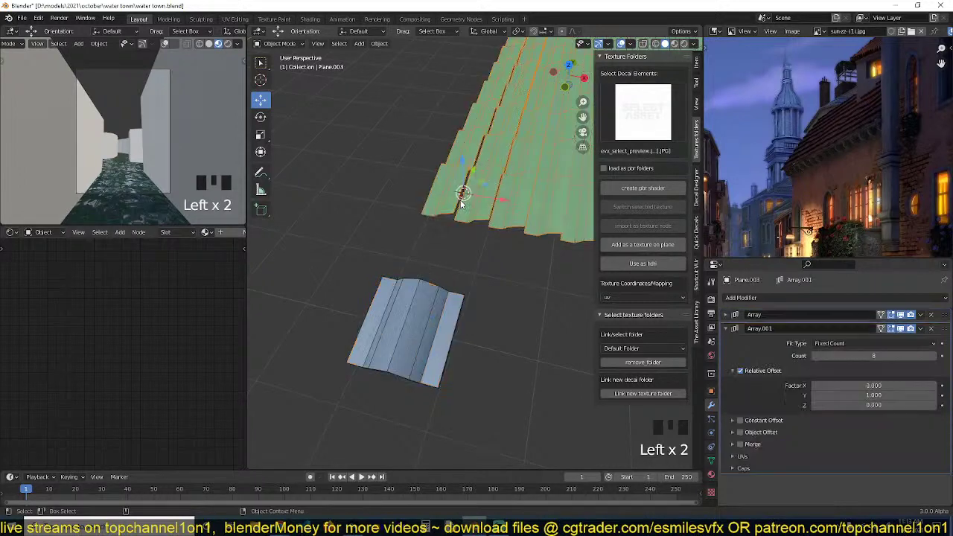
pyautogui.press('`')
pyautogui.click(744, 298)
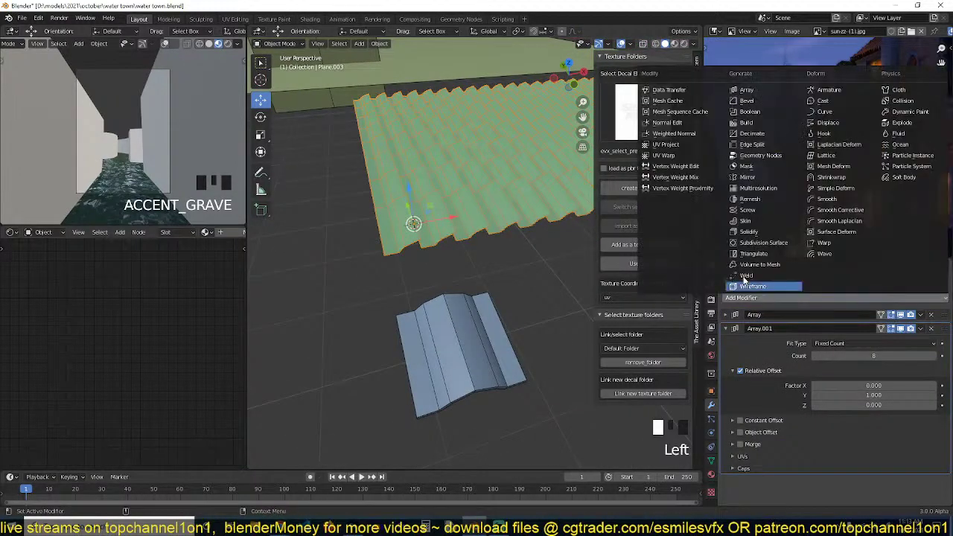
pyautogui.click(763, 179)
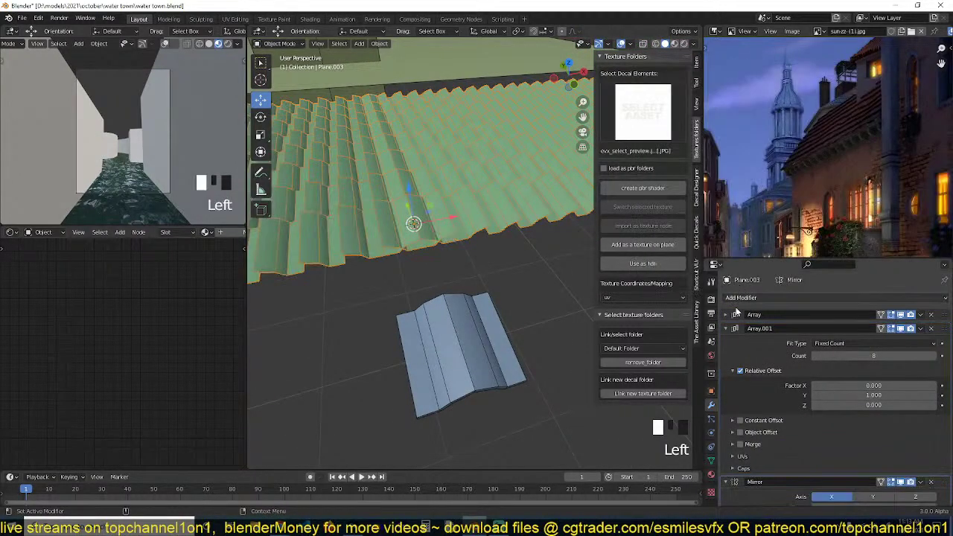
pyautogui.click(726, 328)
pyautogui.moveTo(943, 344); pyautogui.dragTo(940, 301)
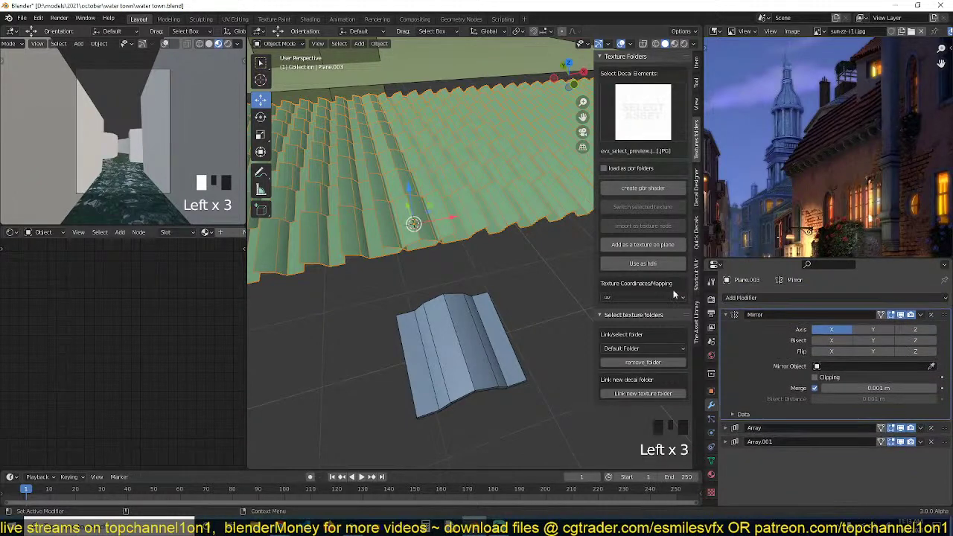
pyautogui.press('`')
pyautogui.moveTo(379, 255); pyautogui.dragTo(498, 251, button='middle')
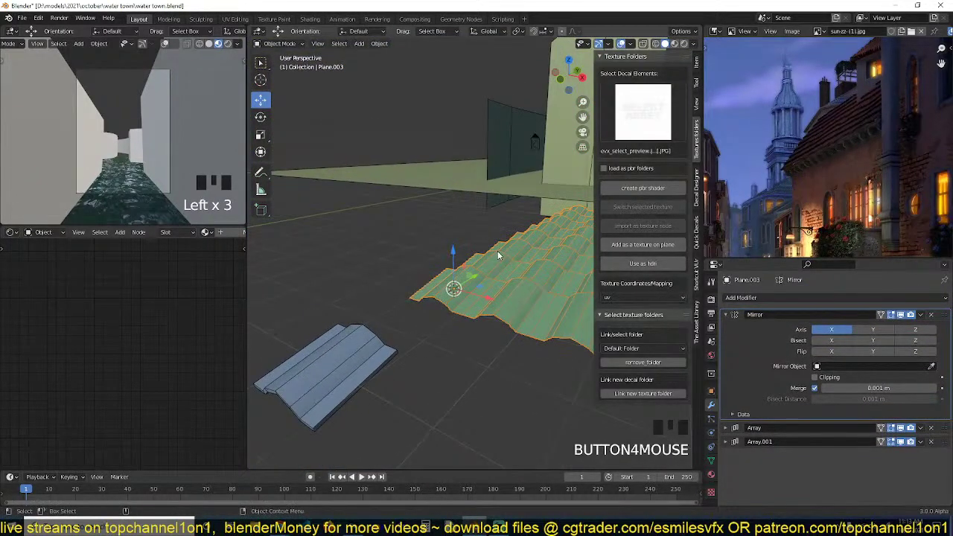
pyautogui.press('q')
pyautogui.click(733, 317)
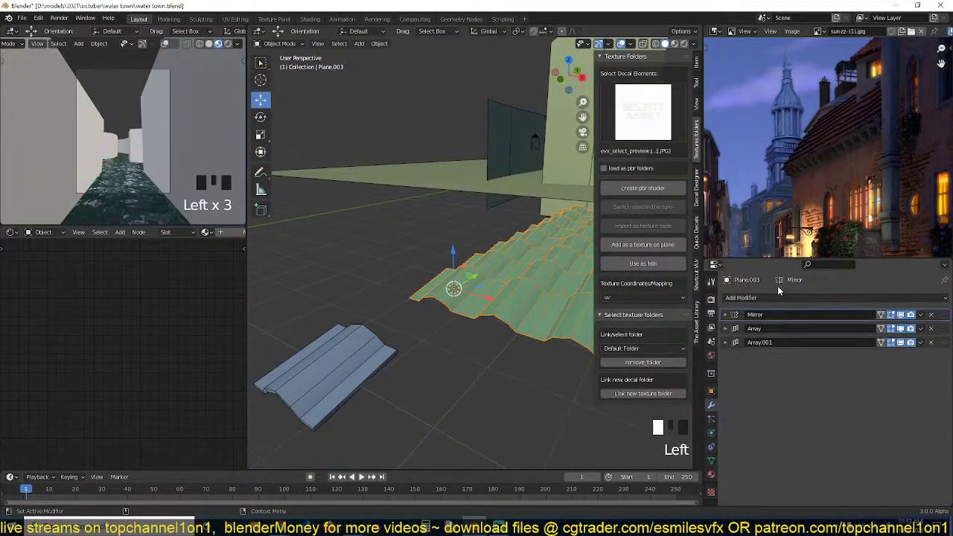
# Add a Solidify modifier to the tile array and set its thickness to about 0.085 m.
pyautogui.click(787, 298)
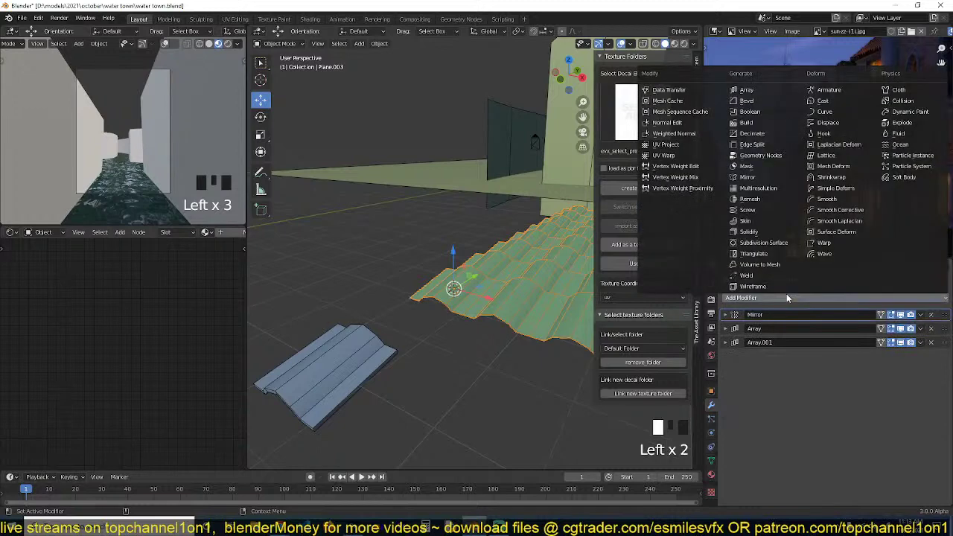
pyautogui.click(747, 232)
pyautogui.scroll(9, 491, 344)
pyautogui.moveTo(507, 347); pyautogui.dragTo(524, 247, button='middle')
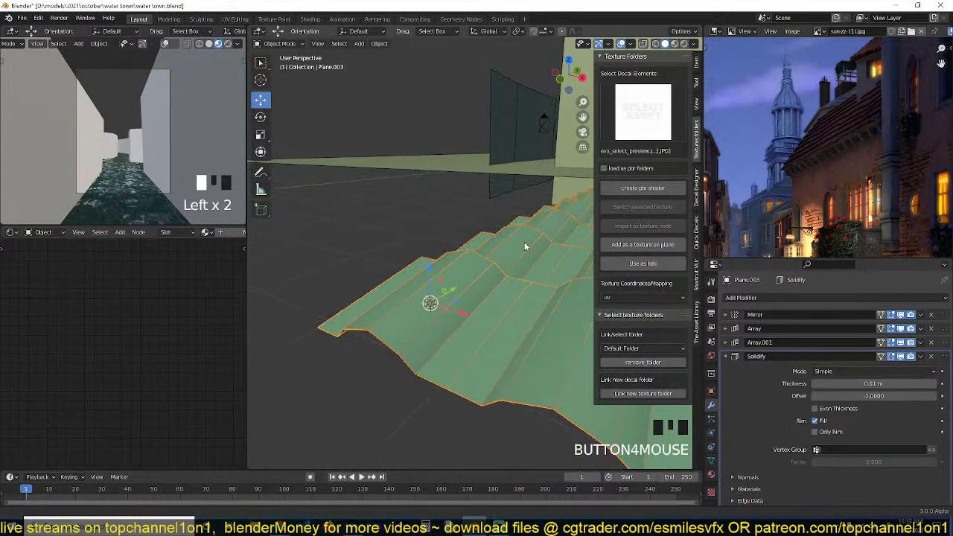
pyautogui.keyDown('shift'); pyautogui.moveTo(874, 383); pyautogui.dragTo(897, 384); pyautogui.keyUp('shift')
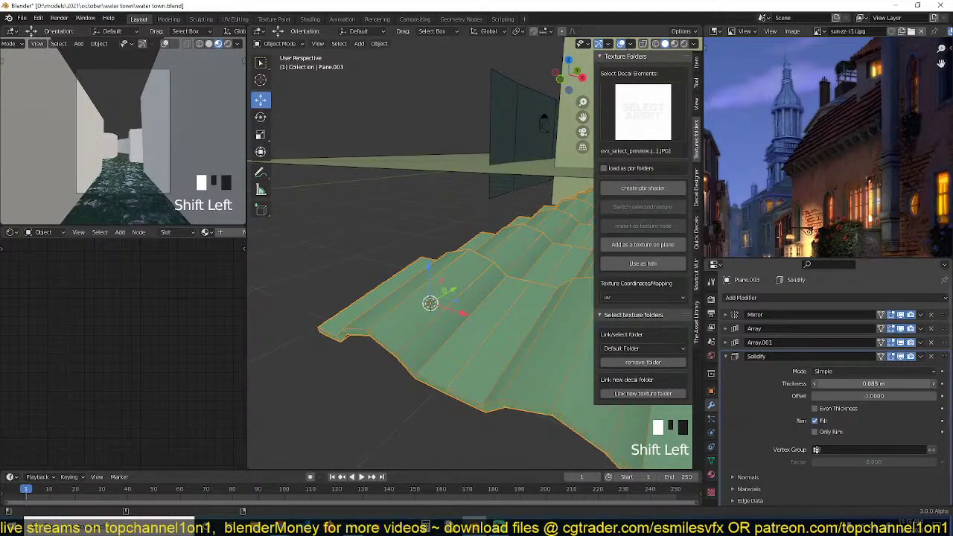
# Turn off the wireframe overlay and deselect everything.
pyautogui.press('q')
pyautogui.click(420, 266)
pyautogui.moveTo(421, 270); pyautogui.dragTo(557, 231, button='middle')
pyautogui.hotkey('alt', 'a')
pyautogui.scroll(-3, 565, 337)
# Select an edge loop on the single tile in Edit Mode and nudge it slightly to refine the tile profile.
pyautogui.click(492, 325)
pyautogui.scroll(-3, 488, 375)
pyautogui.click(537, 325)
pyautogui.scroll(3, 537, 325)
pyautogui.press('Tab')
pyautogui.press('2')
pyautogui.keyDown('alt'); pyautogui.click(532, 332); pyautogui.keyUp('alt')
pyautogui.moveTo(558, 223); pyautogui.dragTo(559, 226)
pyautogui.press('Tab')
pyautogui.moveTo(560, 227); pyautogui.dragTo(484, 275, button='middle')
pyautogui.moveTo(423, 316); pyautogui.dragTo(477, 274, button='middle')
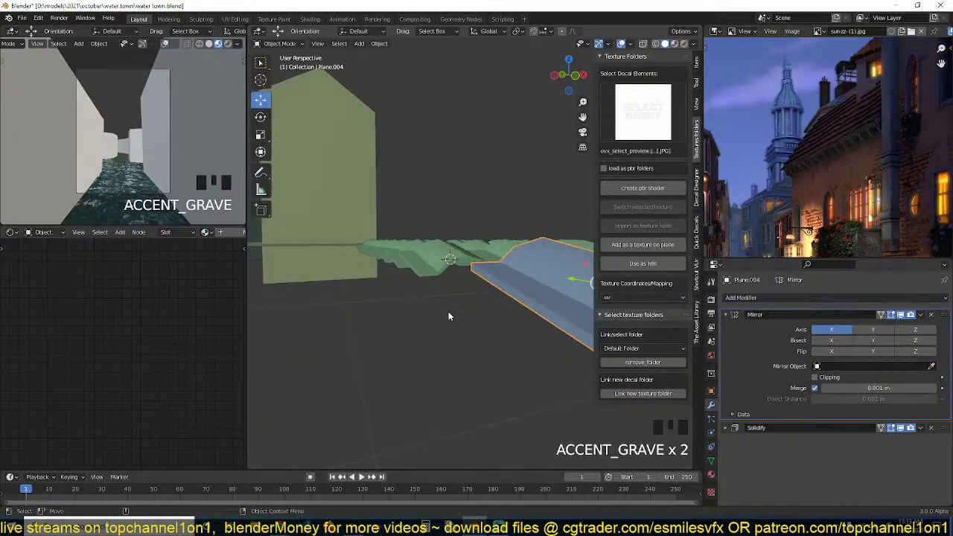
# Set the single tile's Auto Smooth angle to 45° in its mesh normals settings.
pyautogui.keyDown('shift'); pyautogui.moveTo(581, 257); pyautogui.dragTo(511, 295, button='middle'); pyautogui.keyUp('shift')
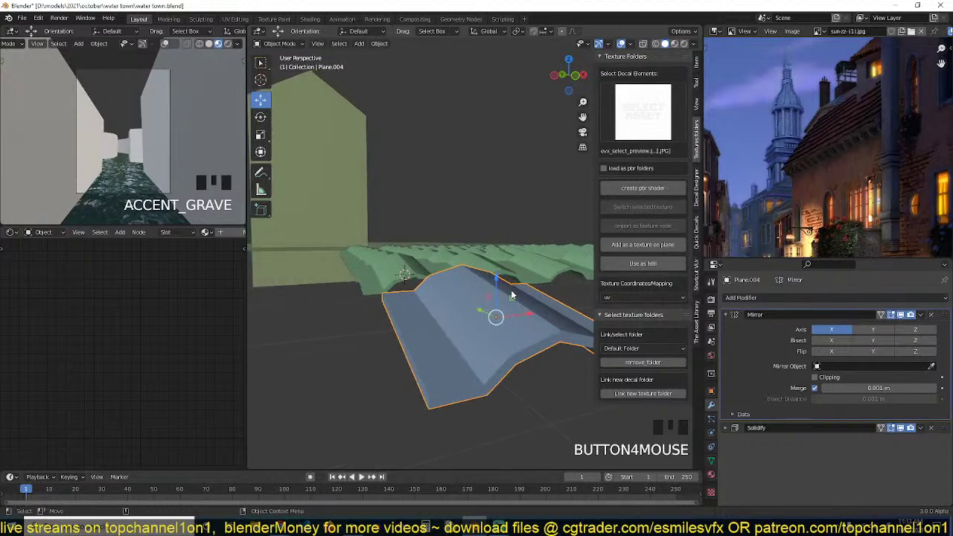
pyautogui.click(709, 461)
pyautogui.scroll(-4, 727, 459)
pyautogui.click(761, 455)
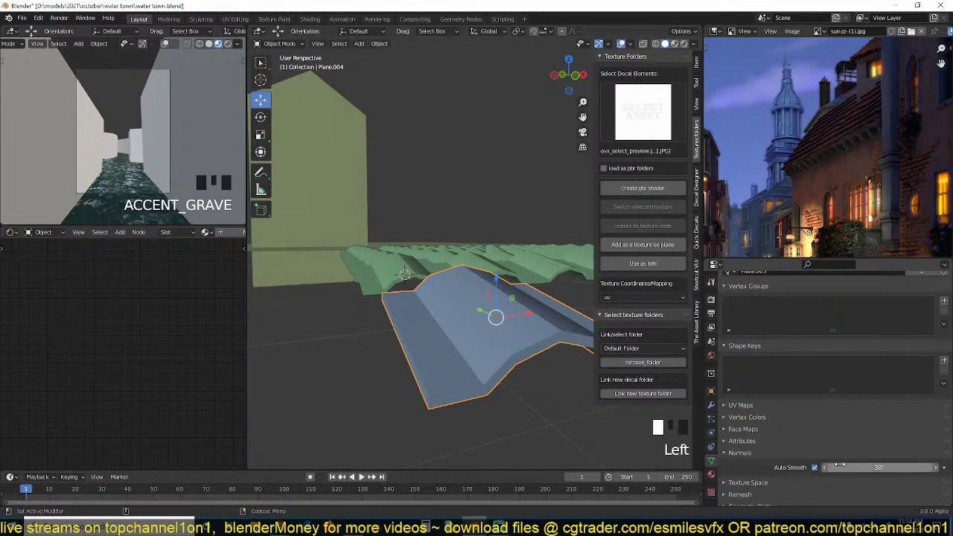
pyautogui.write('45')
pyautogui.press('Return')
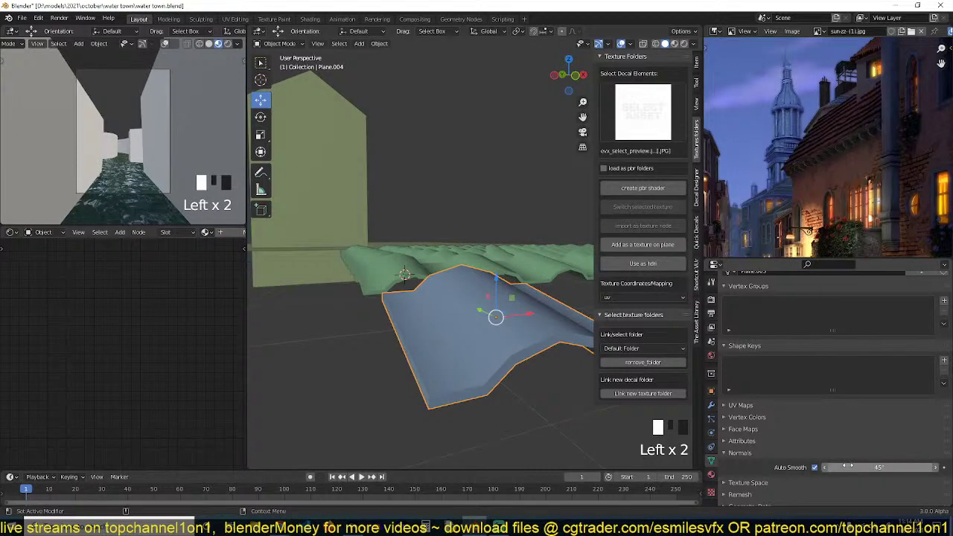
# Inspect the smoothed shading and edges of the tile array and the single tile from several angles.
pyautogui.press('`')
pyautogui.press('`')
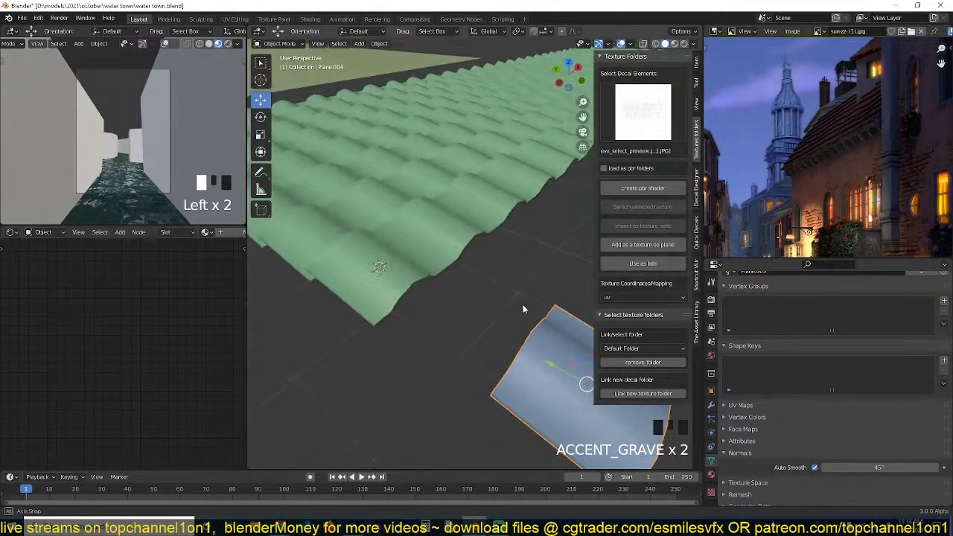
pyautogui.press('`')
pyautogui.scroll(2, 496, 272)
pyautogui.press('`')
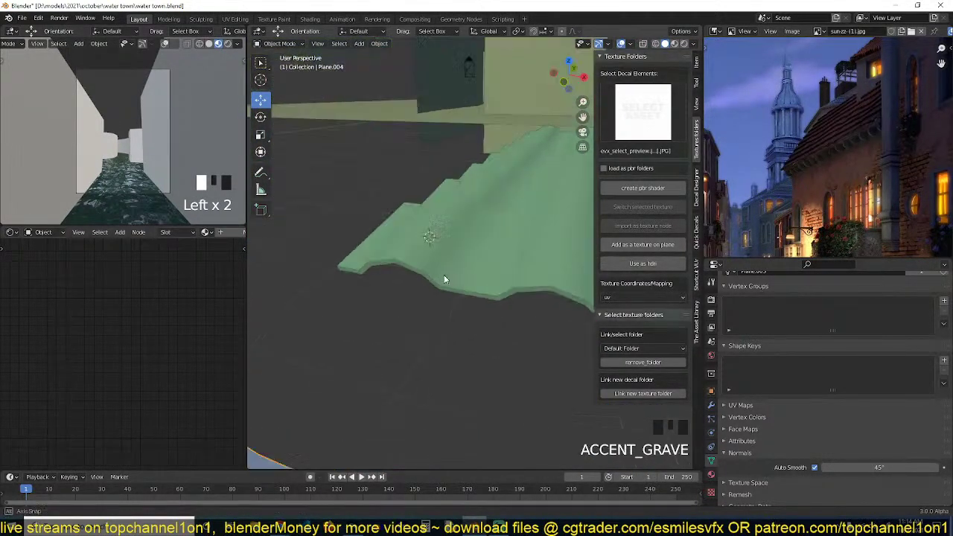
pyautogui.scroll(-2, 447, 276)
pyautogui.press('`')
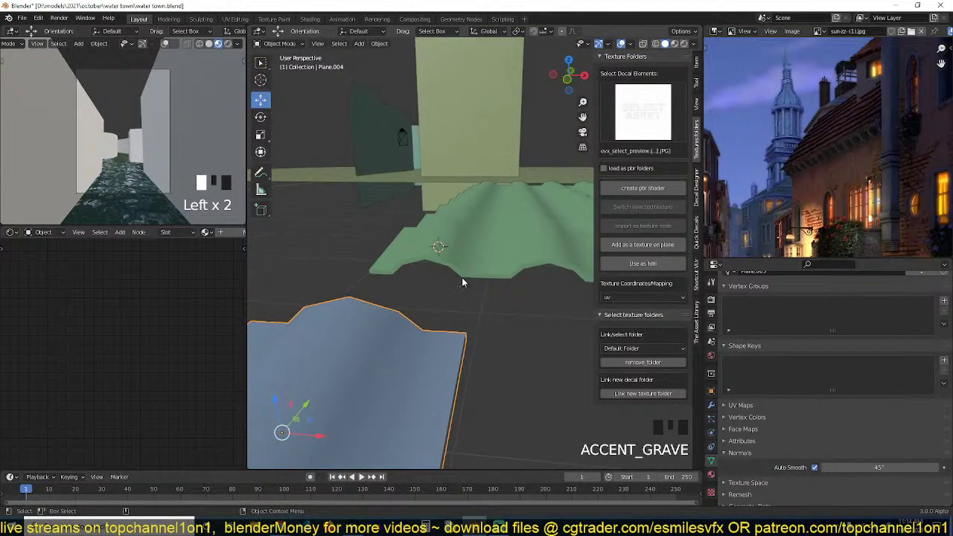
pyautogui.press('Tab')
pyautogui.press('Tab')
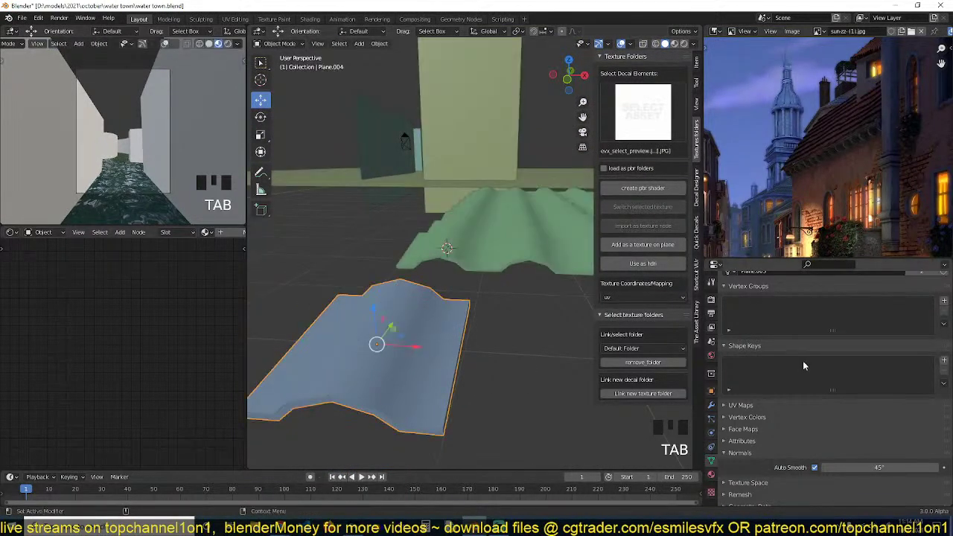
# Try to apply the Mirror modifier on the single tile.
pyautogui.click(711, 405)
pyautogui.hotkey('ctrl', 'a')
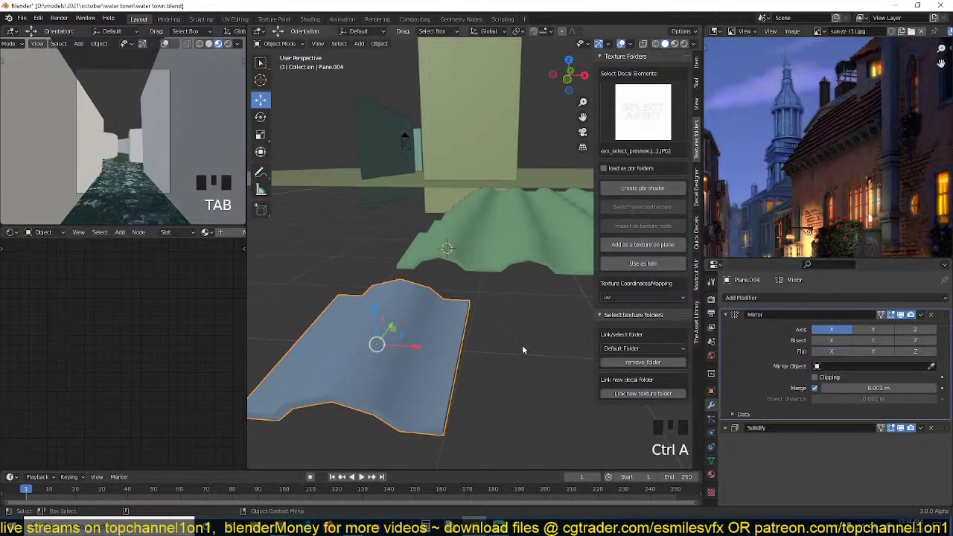
pyautogui.click(766, 350)
pyautogui.click(832, 350)
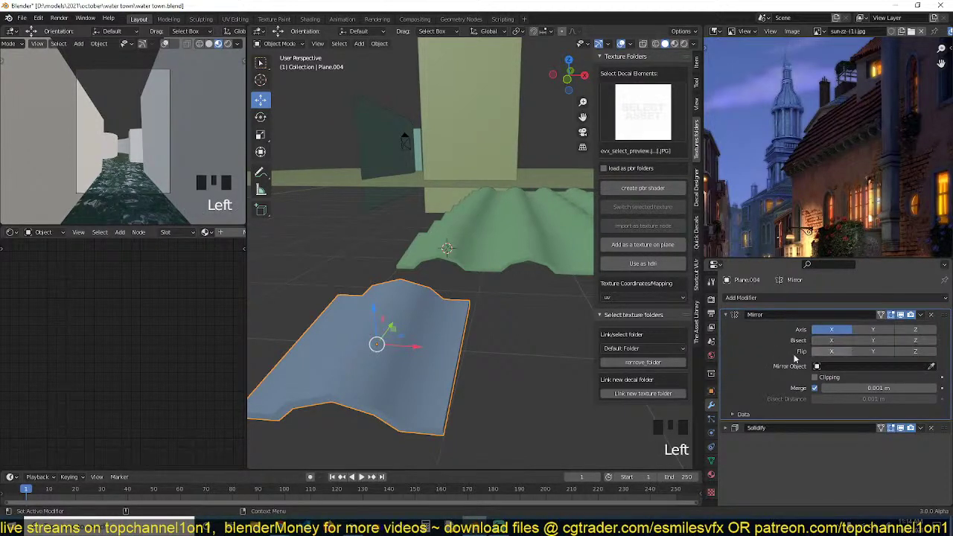
# Make the single tile a single user for Object & Data and apply its Mirror modifier.
pyautogui.press('`')
pyautogui.click(485, 221)
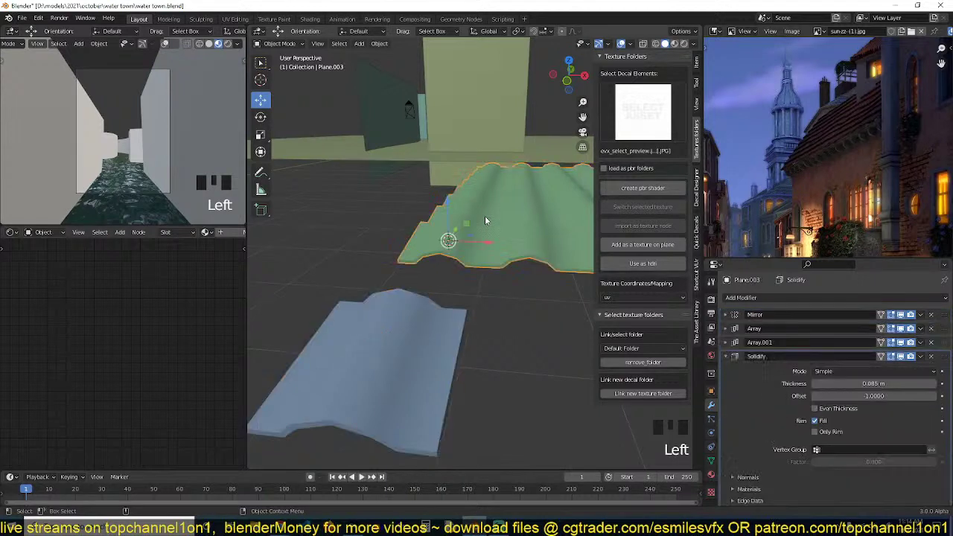
pyautogui.click(399, 341)
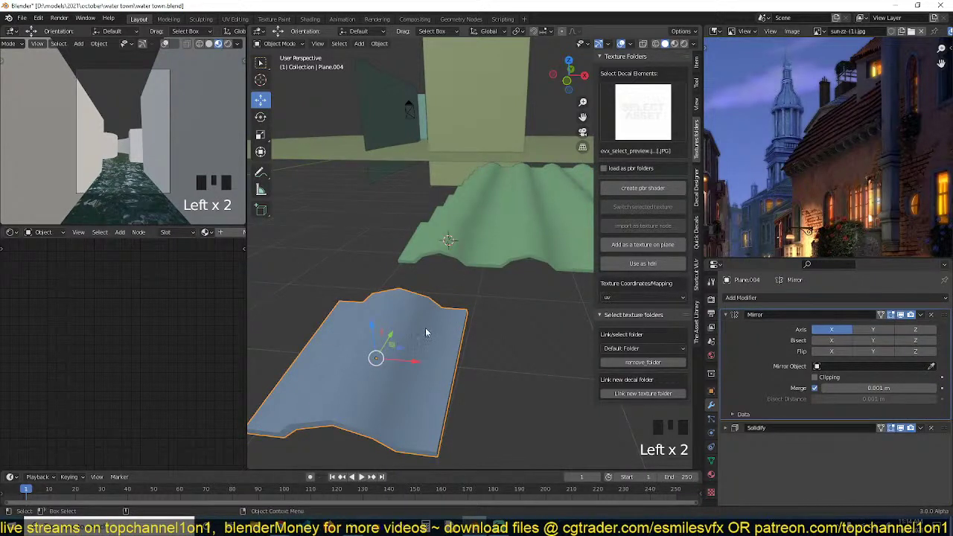
pyautogui.click(379, 43)
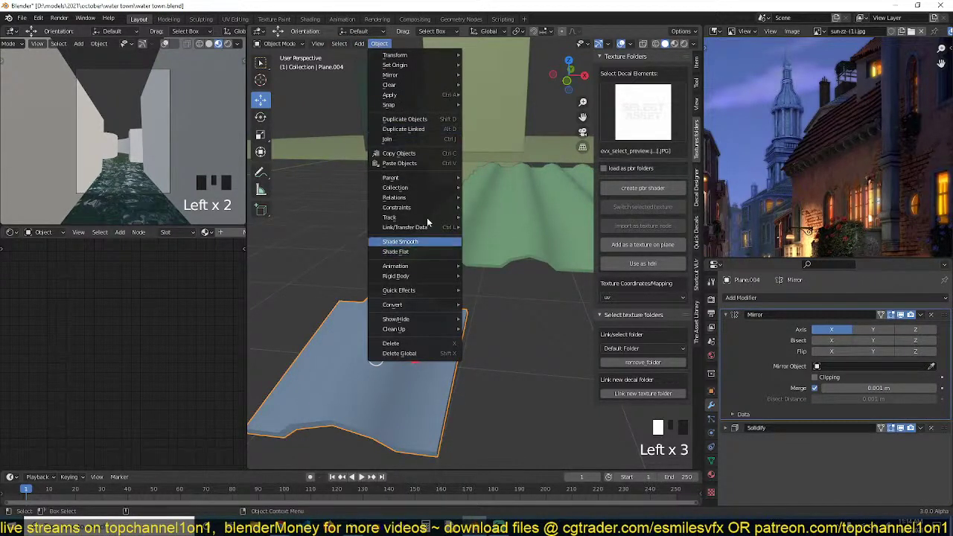
pyautogui.moveTo(417, 198)
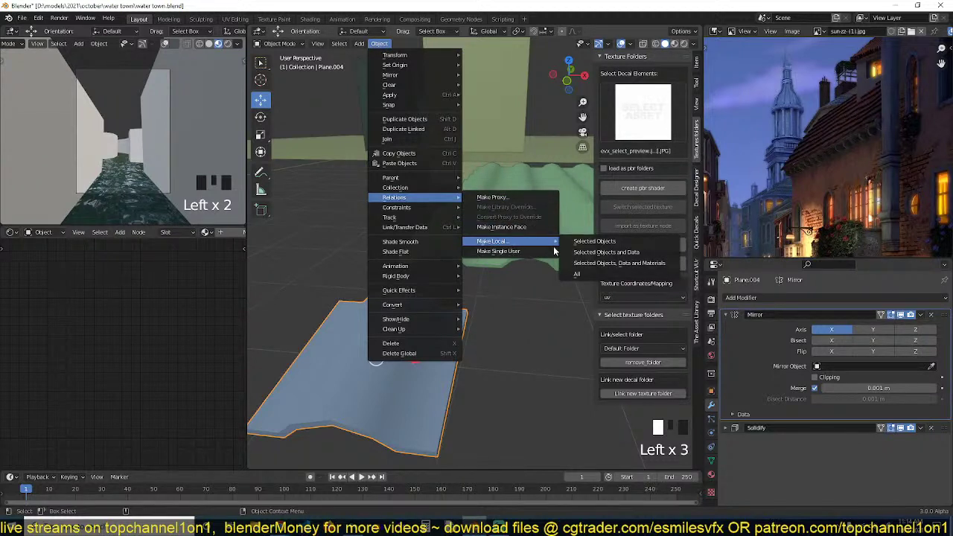
pyautogui.moveTo(513, 251)
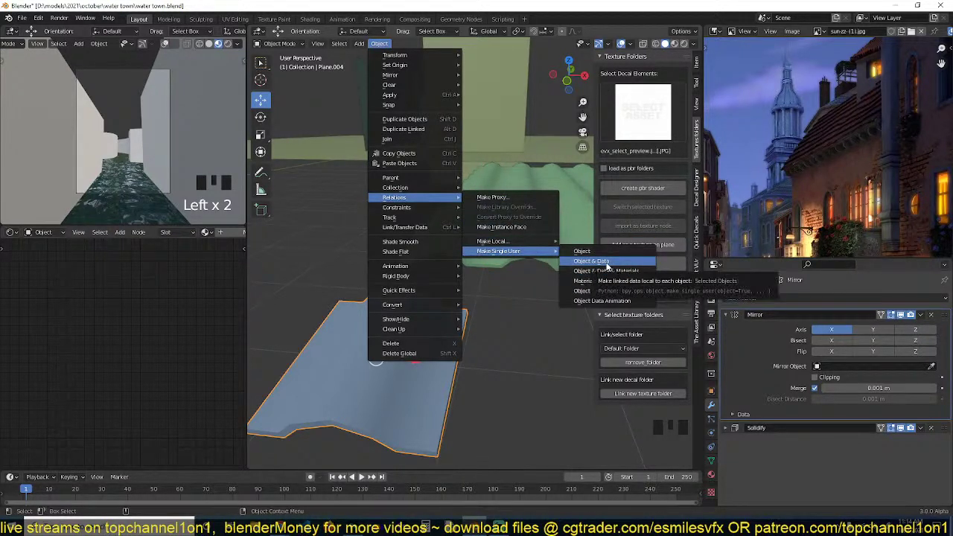
pyautogui.click(607, 262)
pyautogui.hotkey('ctrl', 'a')
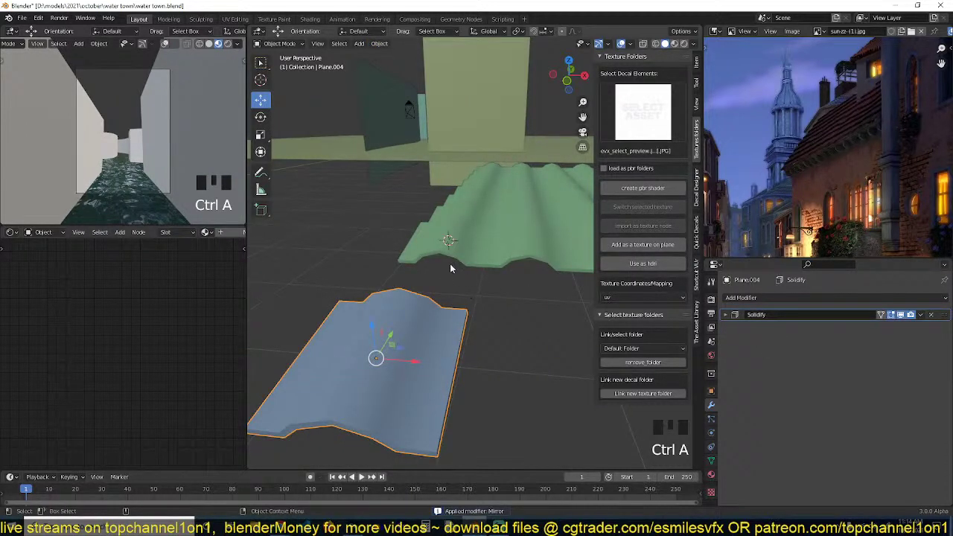
# Enter Edit Mode on the tile array and switch the editing to the single tile.
pyautogui.click(480, 262)
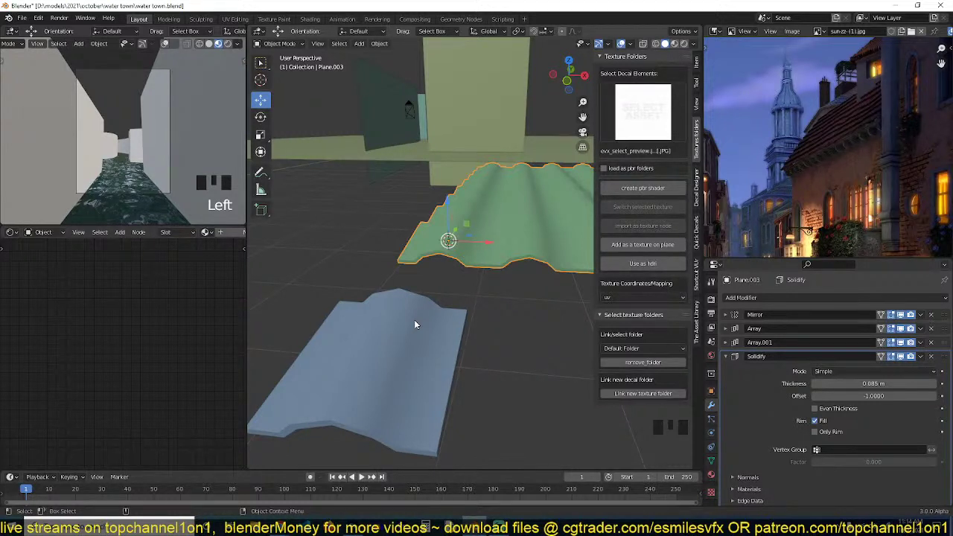
pyautogui.moveTo(416, 325); pyautogui.dragTo(429, 303, button='middle')
pyautogui.press('Tab')
pyautogui.press('`')
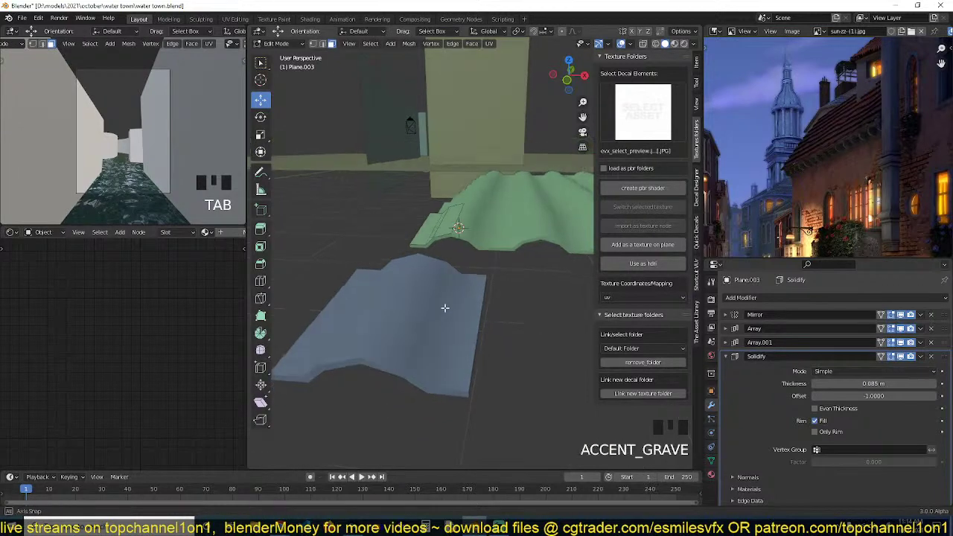
pyautogui.click(462, 213)
pyautogui.press('`')
pyautogui.moveTo(463, 213); pyautogui.dragTo(439, 328, button='middle')
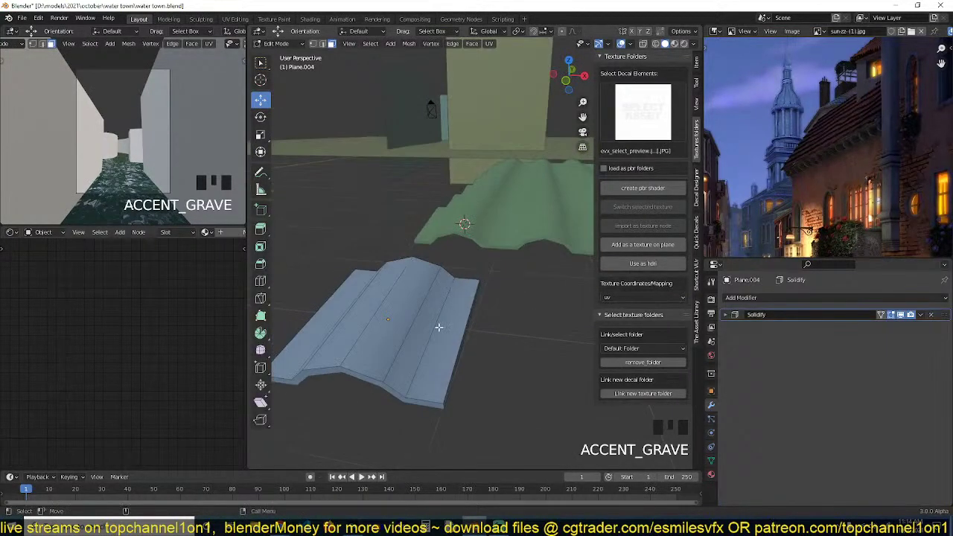
# Select the flat face strip along the single tile's outer side and raise it slightly along Z.
pyautogui.click(438, 328)
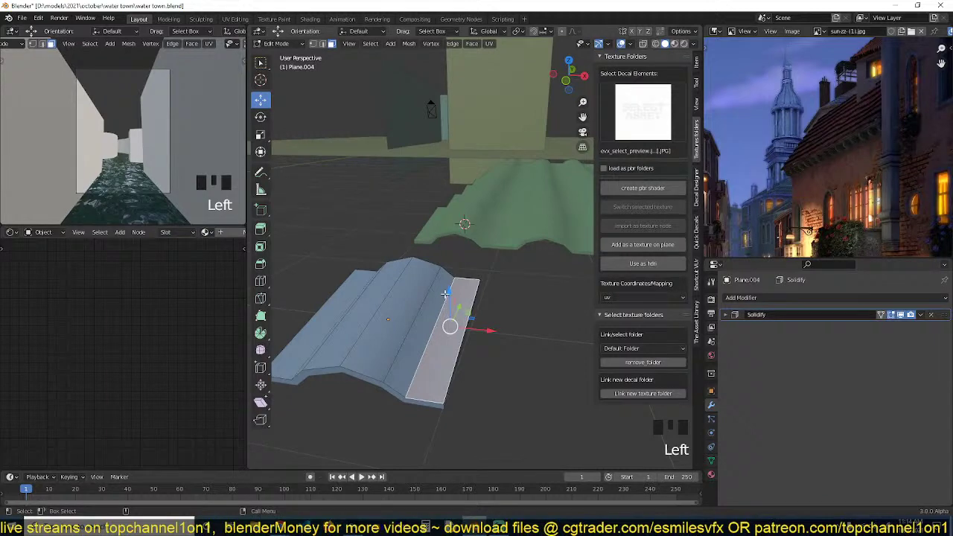
pyautogui.moveTo(448, 292); pyautogui.dragTo(447, 286)
pyautogui.press('`')
pyautogui.moveTo(456, 284)
pyautogui.mouseDown(button='middle')
pyautogui.moveTo(425, 291)
pyautogui.moveTo(464, 288)
pyautogui.mouseUp(button='middle')
pyautogui.press('a')
pyautogui.click(427, 296)
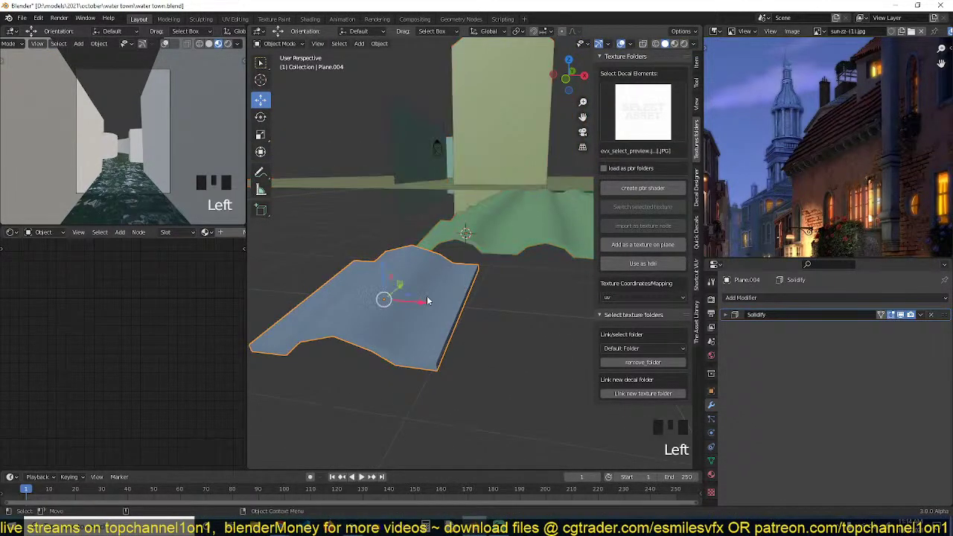
# Rotate the single tile's whole mesh about -5.4° around the global Y axis in Edit Mode.
pyautogui.press('Tab')
pyautogui.press('a')
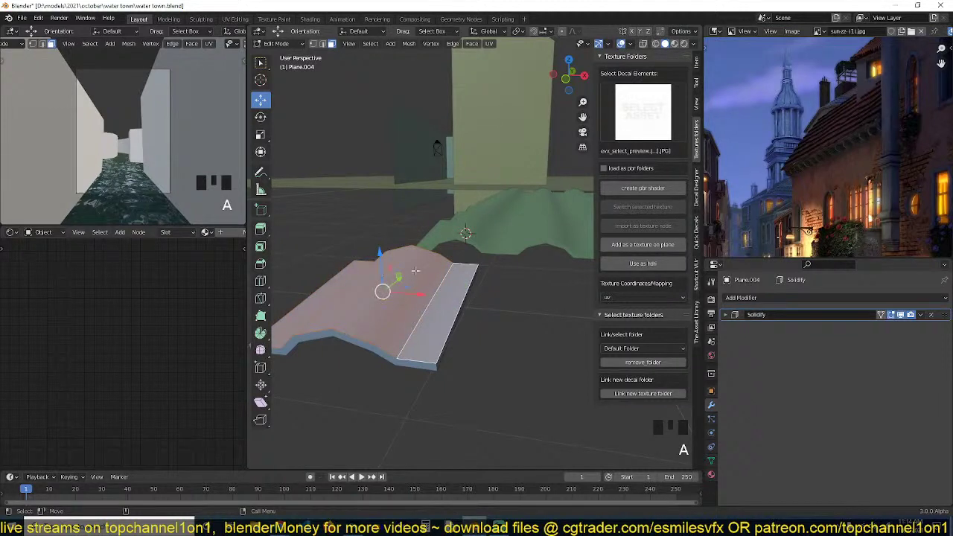
pyautogui.press('r')
pyautogui.press('y')
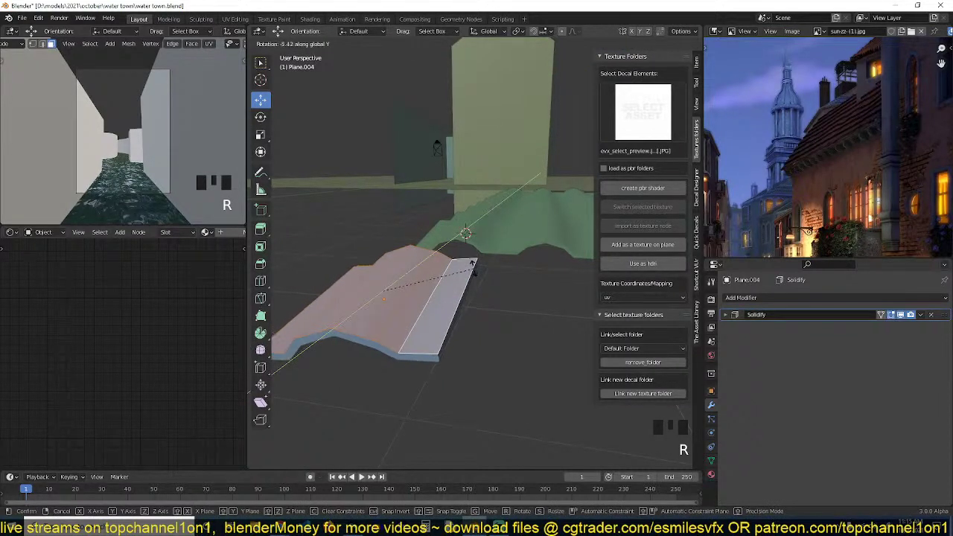
pyautogui.click(473, 262)
pyautogui.press('Tab')
# Check the single tile and the tile array in Material Preview shading.
pyautogui.moveTo(472, 265); pyautogui.dragTo(426, 356, button='middle')
pyautogui.scroll(12, 470, 301)
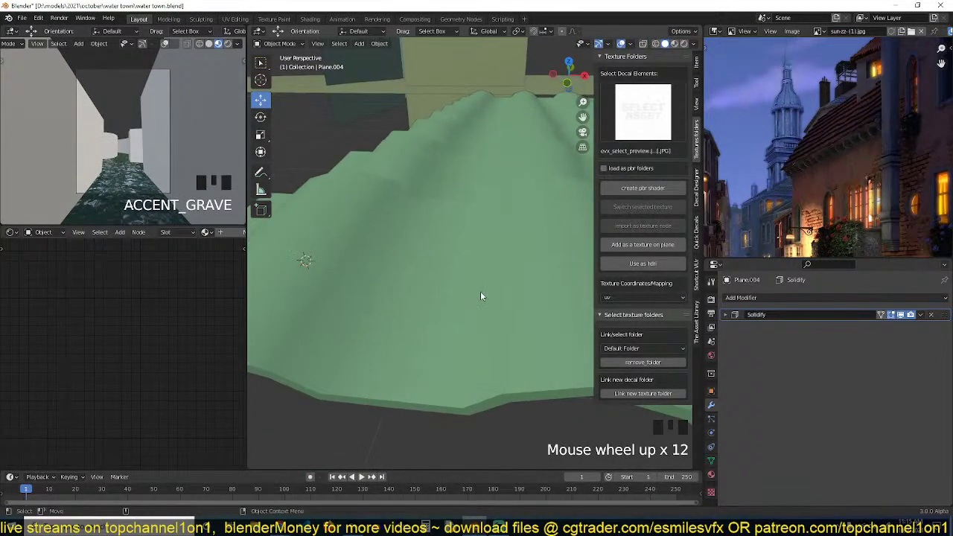
pyautogui.click(674, 43)
pyautogui.scroll(-7, 476, 245)
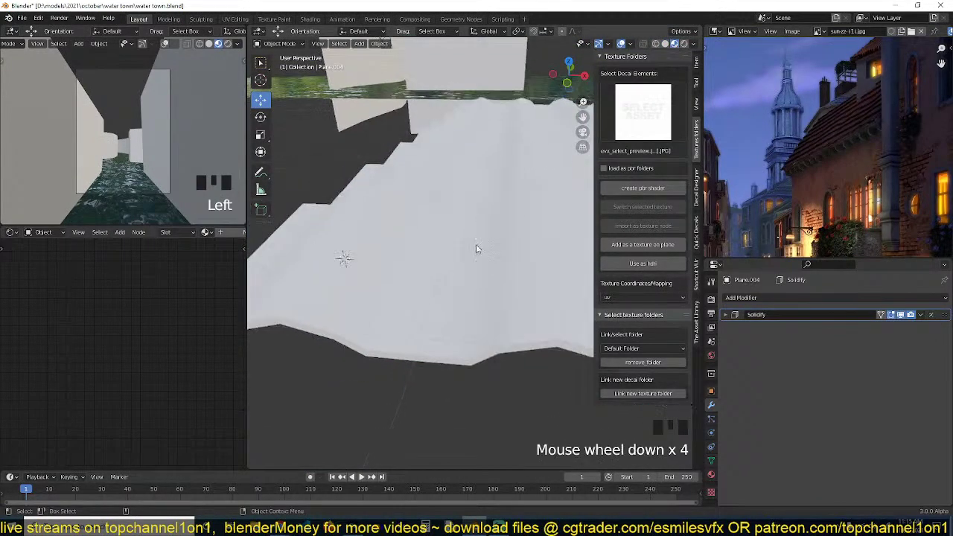
pyautogui.keyDown('shift'); pyautogui.moveTo(431, 305); pyautogui.dragTo(482, 240, button='middle'); pyautogui.keyUp('shift')
pyautogui.press('Tab')
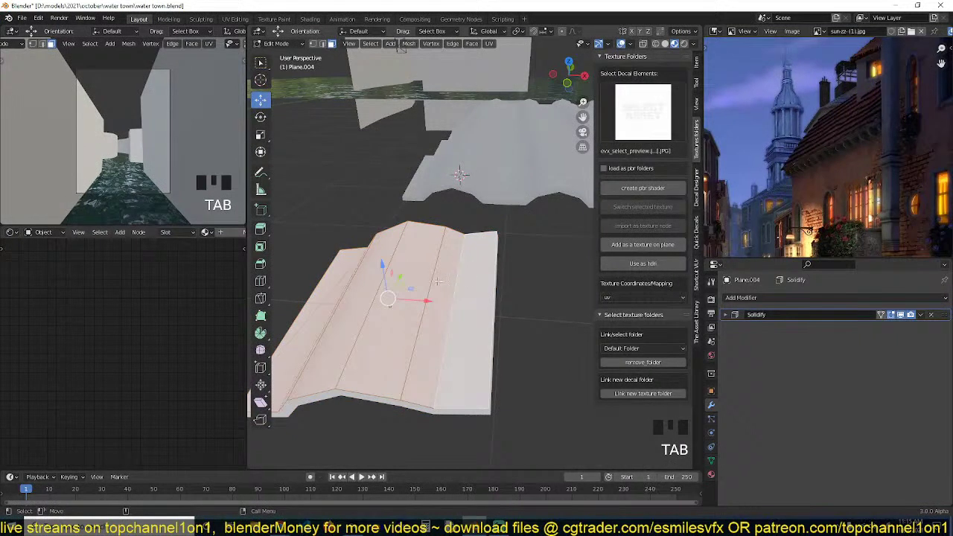
pyautogui.press('g')
pyautogui.rightClick(451, 257)
pyautogui.press('Tab')
# Link the single tile's object data to the tile array and deselect everything.
pyautogui.doubleClick(503, 194)
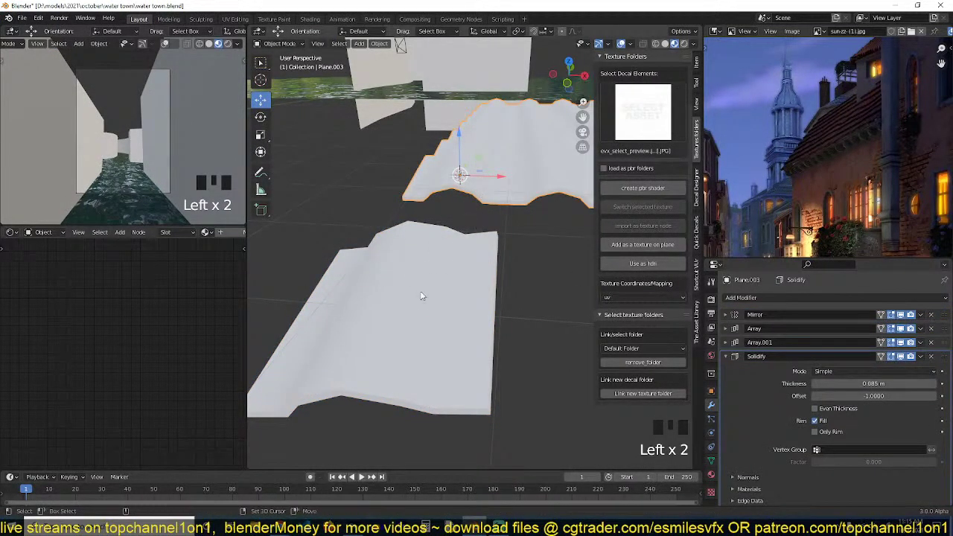
pyautogui.keyDown('shift'); pyautogui.click(421, 296); pyautogui.keyUp('shift')
pyautogui.click(498, 195)
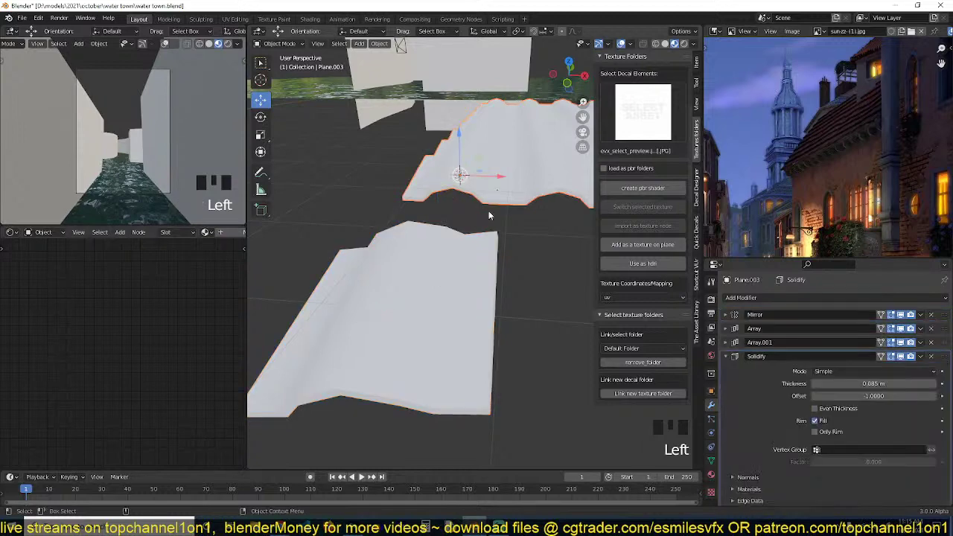
pyautogui.keyDown('shift'); pyautogui.click(434, 287); pyautogui.keyUp('shift')
pyautogui.hotkey('ctrl', 'l')
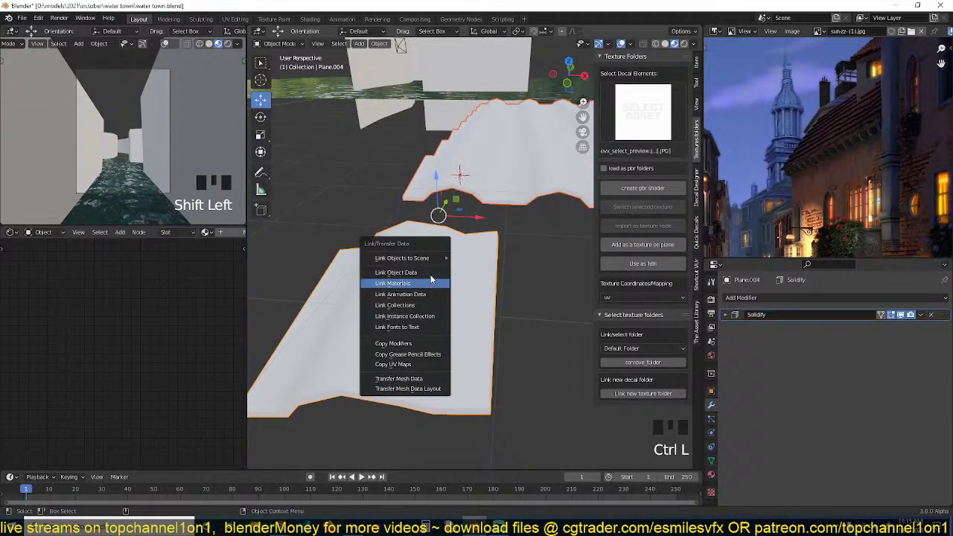
pyautogui.click(432, 282)
pyautogui.hotkey('alt', 'a')
# Return the viewport to solid shading and select the tile array to view its front edge.
pyautogui.press('`')
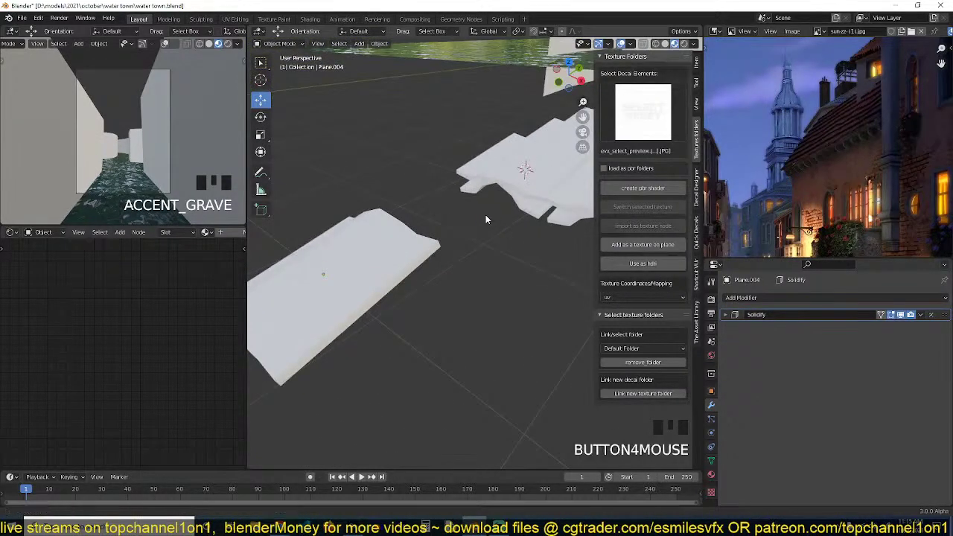
pyautogui.click(490, 219)
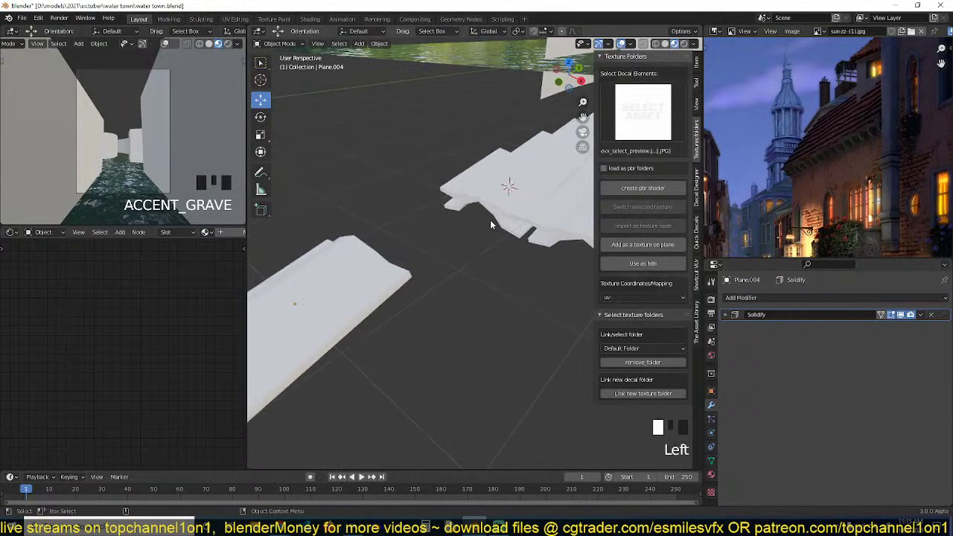
pyautogui.doubleClick(663, 45)
pyautogui.moveTo(473, 190); pyautogui.dragTo(451, 202, button='middle')
pyautogui.moveTo(413, 255); pyautogui.dragTo(394, 280, button='middle')
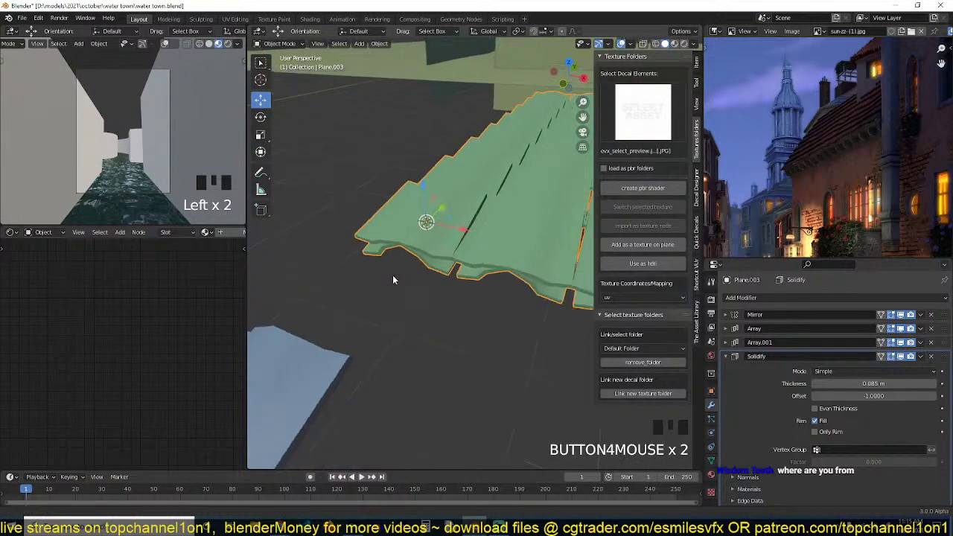
pyautogui.moveTo(417, 216); pyautogui.dragTo(438, 192, button='middle')
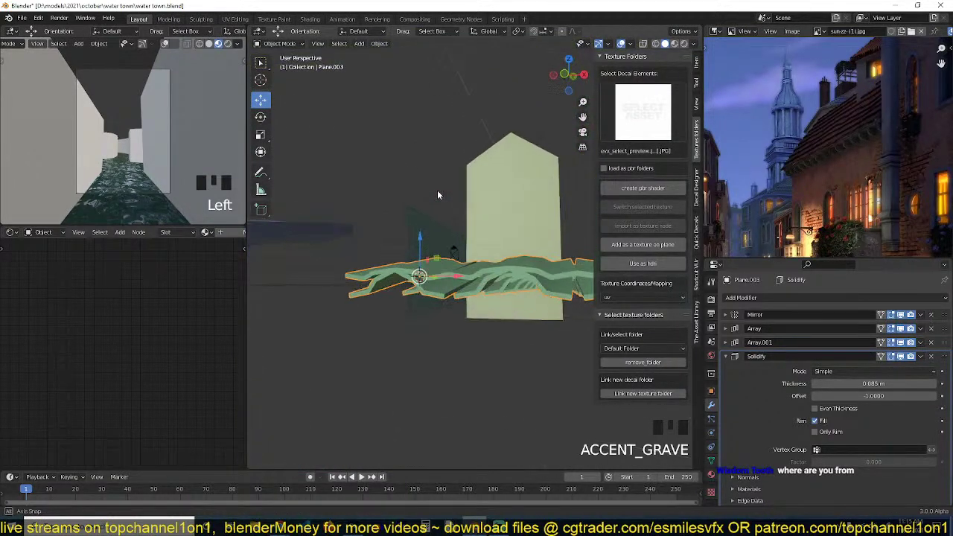
# Remove the Mirror modifier from the tile array.
pyautogui.click(931, 315)
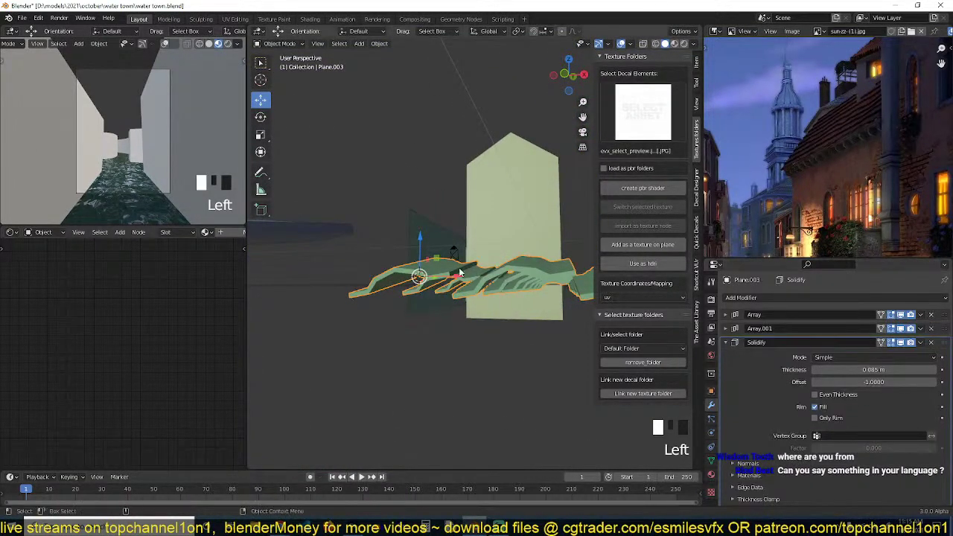
pyautogui.moveTo(458, 269); pyautogui.dragTo(475, 276, button='middle')
pyautogui.scroll(1, 463, 277)
pyautogui.press('`')
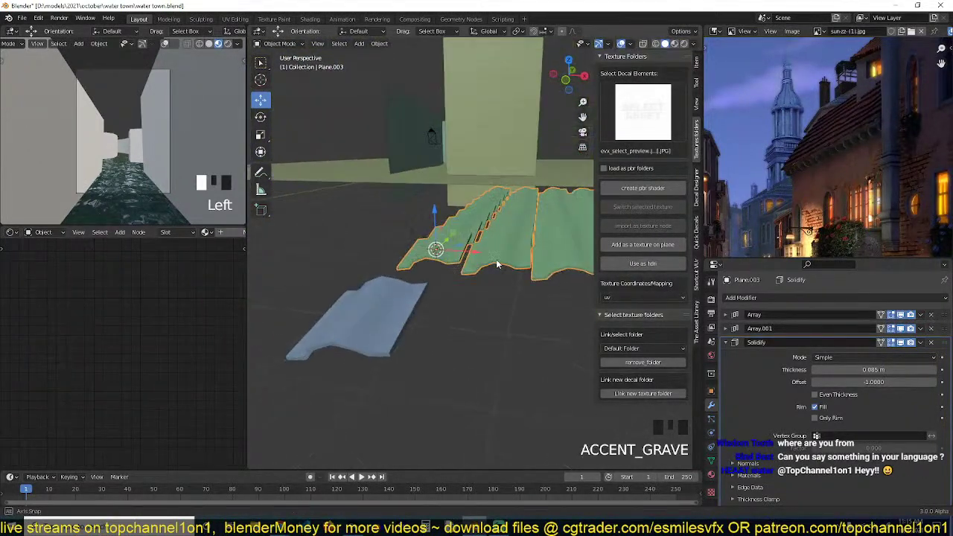
pyautogui.scroll(-2, 458, 256)
pyautogui.press('`')
pyautogui.moveTo(467, 261); pyautogui.dragTo(473, 264, button='middle')
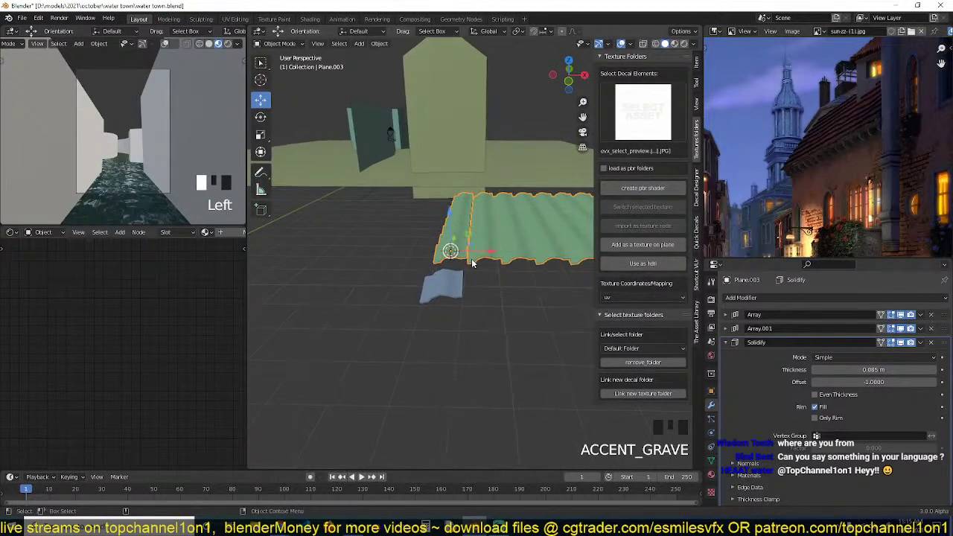
# Place the 3D cursor on the tall gabled building's roof and snap the tile array to it.
pyautogui.scroll(-3, 473, 264)
pyautogui.moveTo(413, 146); pyautogui.dragTo(525, 286, button='middle')
pyautogui.scroll(-4, 373, 204)
pyautogui.press('`')
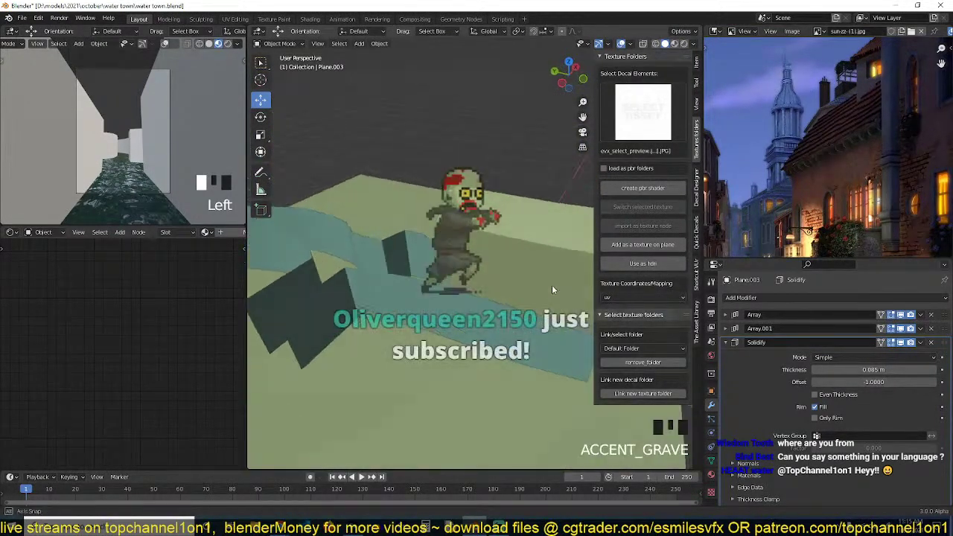
pyautogui.hotkey('shift', 'a')
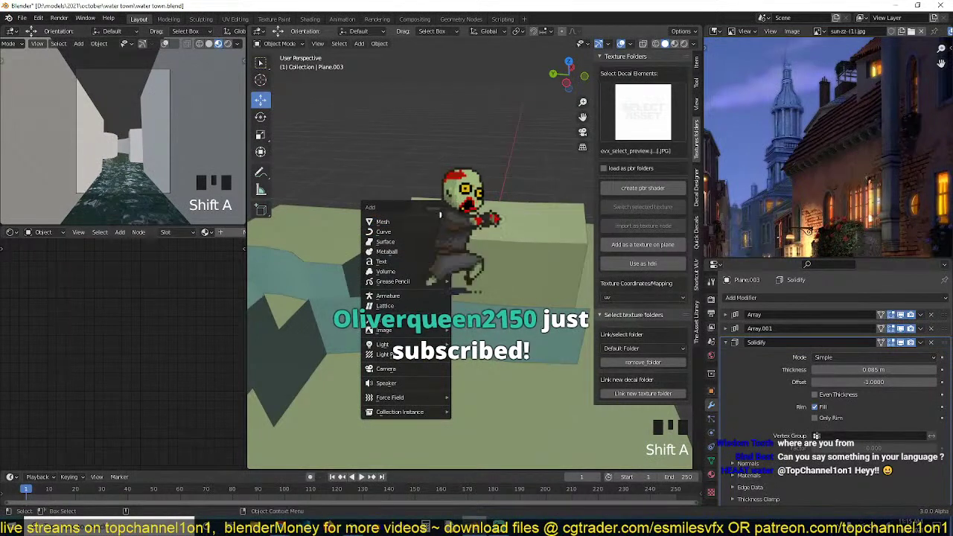
pyautogui.keyDown('shift'); pyautogui.rightClick(564, 196); pyautogui.keyUp('shift')
pyautogui.hotkey('shift', 'a')
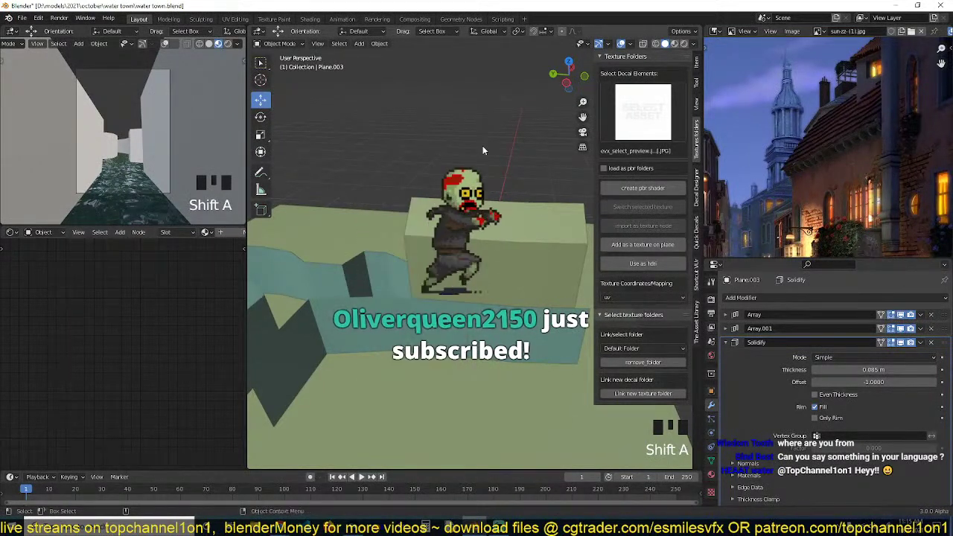
pyautogui.hotkey('shift', 's')
pyautogui.click(375, 137)
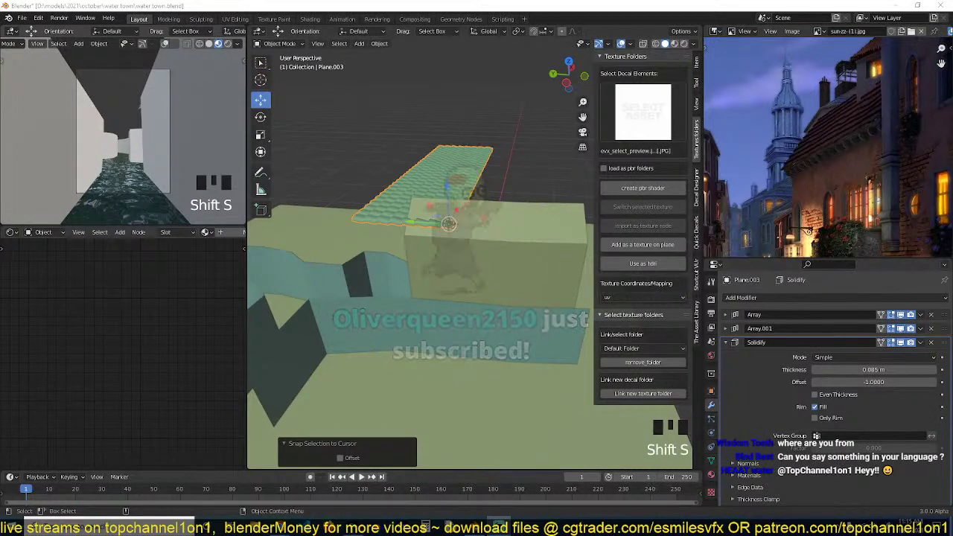
# Rotate the tile array 90° in the top view so its rows run along the building.
pyautogui.scroll(2, 421, 295)
pyautogui.moveTo(421, 295); pyautogui.dragTo(409, 328, button='middle')
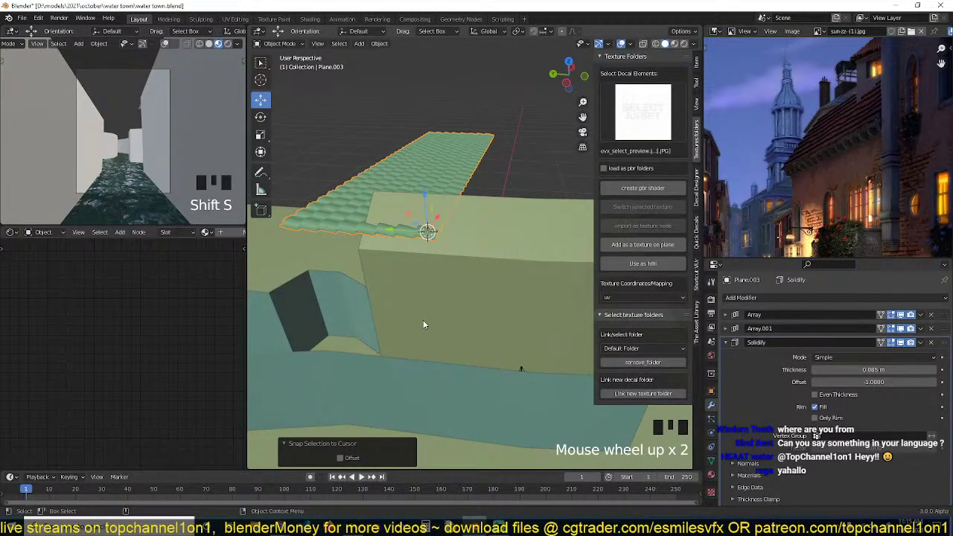
pyautogui.press('`')
pyautogui.scroll(-6, 458, 277)
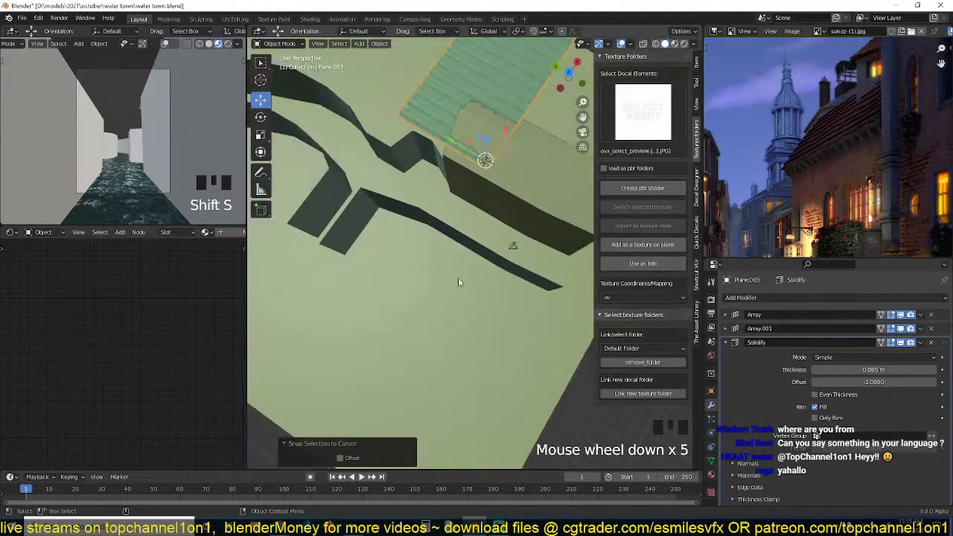
pyautogui.press('KP_1')
pyautogui.press('KP_Decimal')
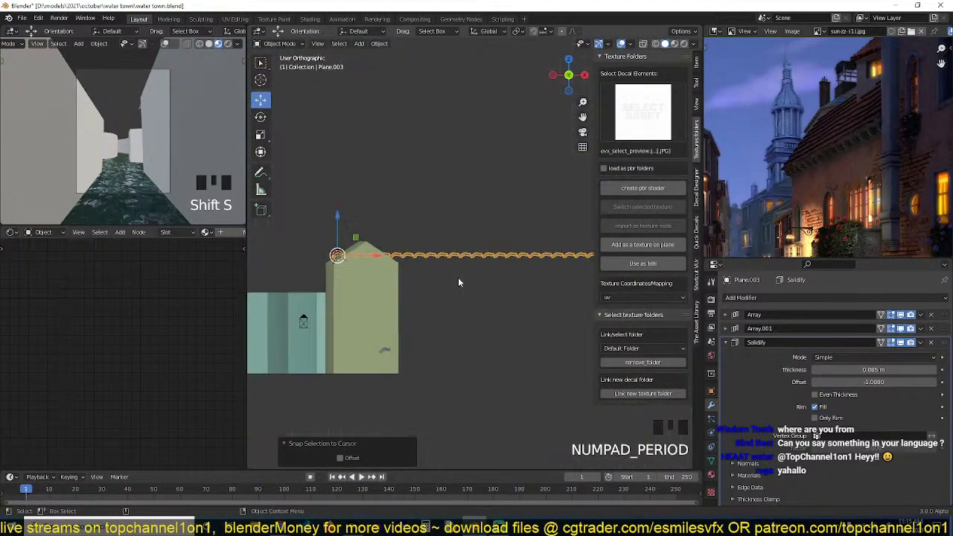
pyautogui.press('KP_7')
pyautogui.write('r')
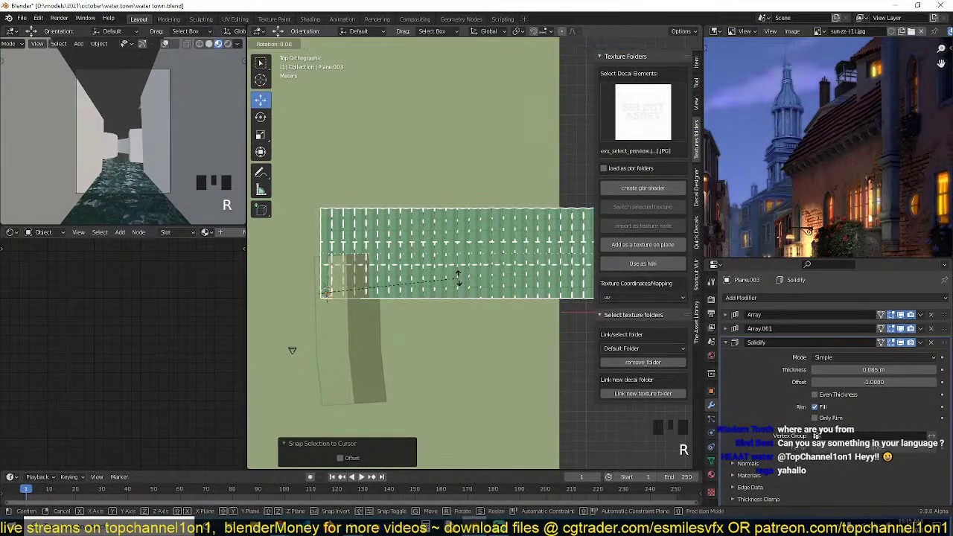
pyautogui.write('90')
pyautogui.press('Return')
# Tilt the tile array in the front view to match the building's roof slope and move it onto the roof surface.
pyautogui.press('KP_3')
pyautogui.press('KP_3')
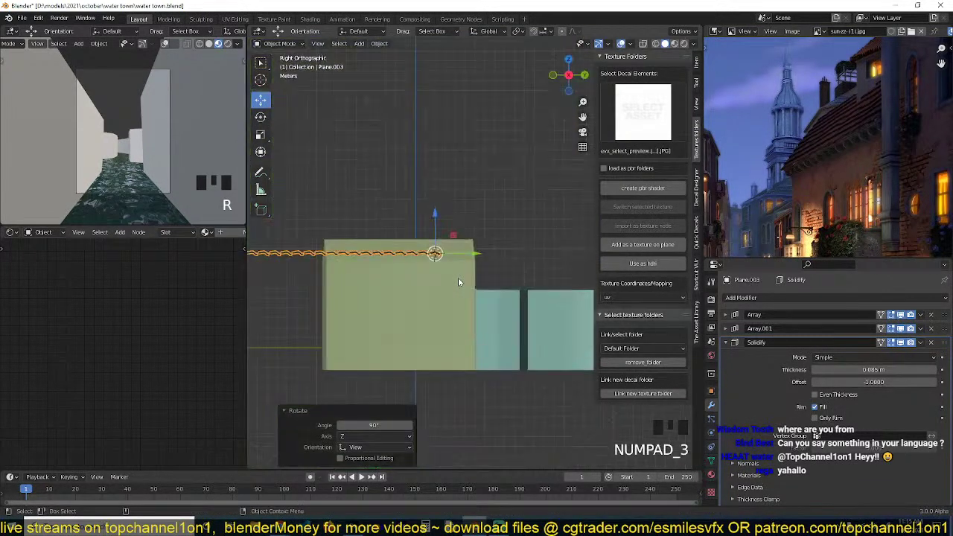
pyautogui.press('KP_1')
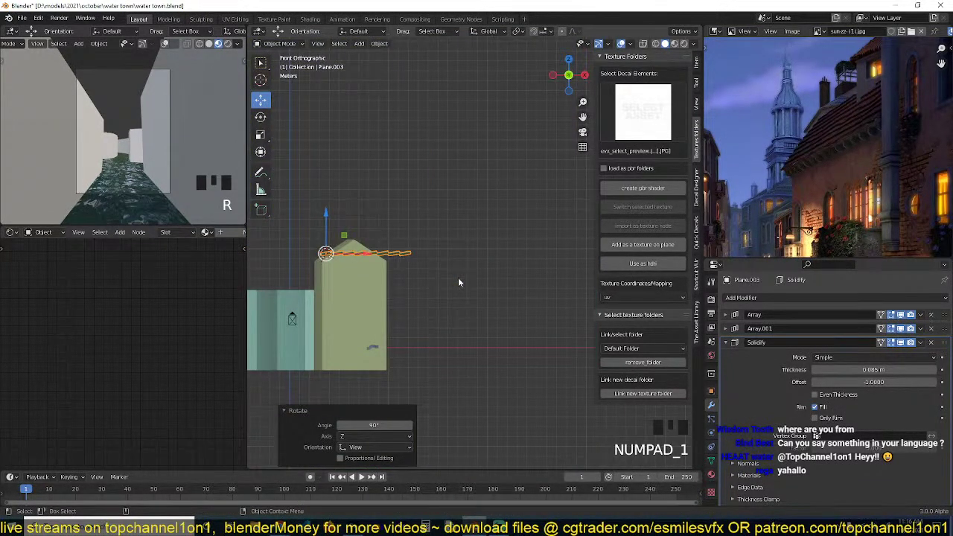
pyautogui.scroll(5, 439, 277)
pyautogui.press('r')
pyautogui.click(449, 231)
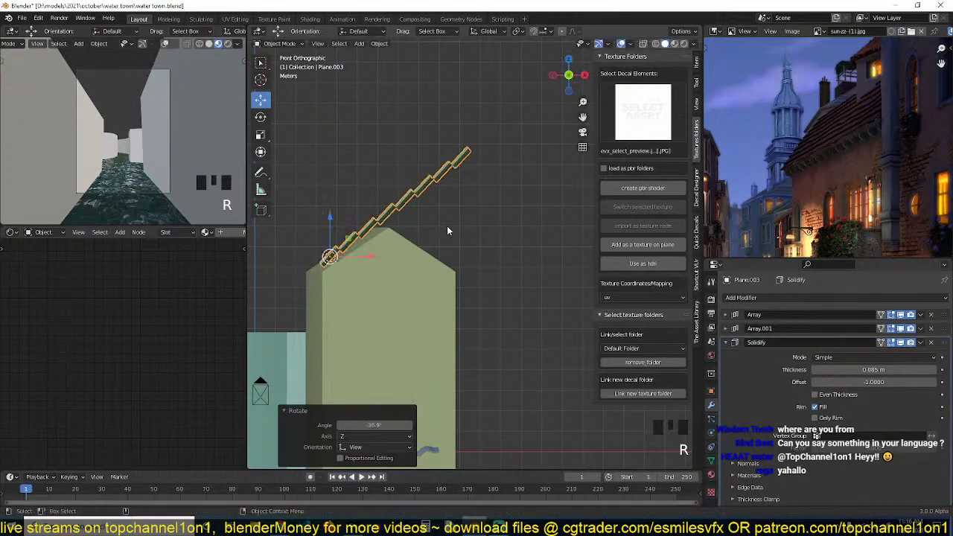
pyautogui.press('g')
pyautogui.click(430, 241)
pyautogui.press('r')
pyautogui.click(437, 268)
# Scale the tile array to fit the building's sloped roof.
pyautogui.press('`')
pyautogui.moveTo(357, 266); pyautogui.dragTo(463, 300, button='middle')
pyautogui.scroll(-3, 591, 328)
pyautogui.press('`')
pyautogui.scroll(-2, 464, 300)
pyautogui.press('s')
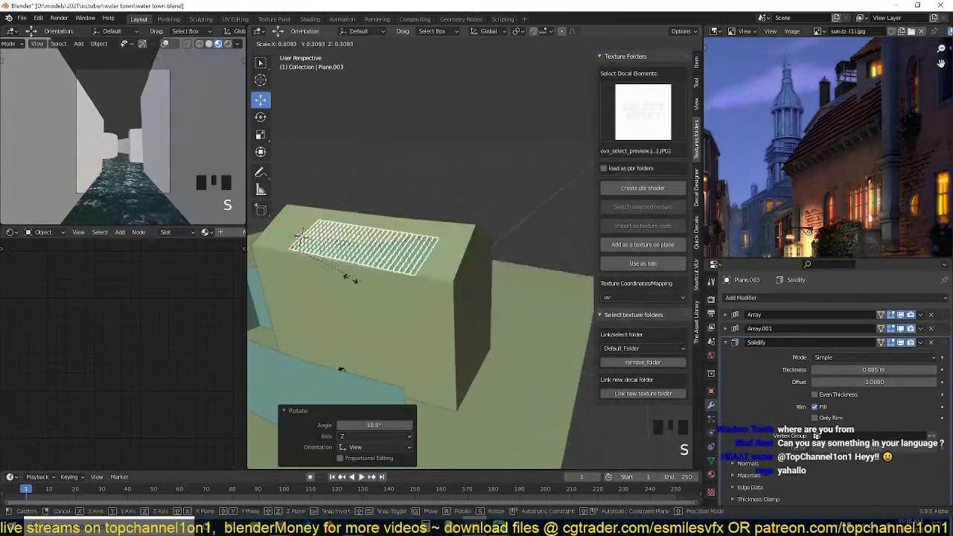
pyautogui.click(411, 293)
pyautogui.press('`')
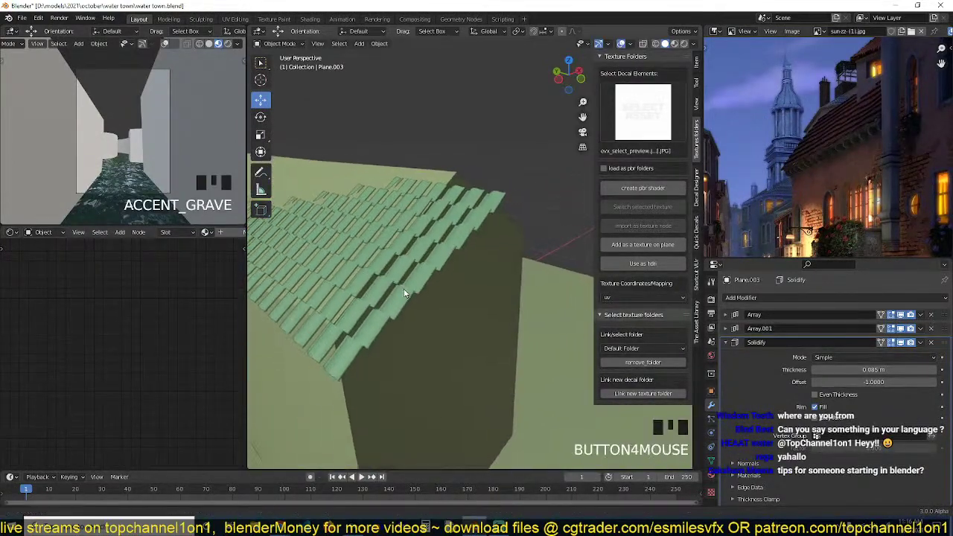
pyautogui.click(402, 292)
# Rotate the separate single tile's mesh about 6° in the front view so its side edges sit level.
pyautogui.moveTo(376, 341); pyautogui.dragTo(490, 374, button='middle')
pyautogui.scroll(-8, 490, 374)
pyautogui.scroll(-5, 488, 394)
pyautogui.moveTo(485, 424); pyautogui.dragTo(445, 402, button='middle')
pyautogui.scroll(3, 438, 417)
pyautogui.press('`')
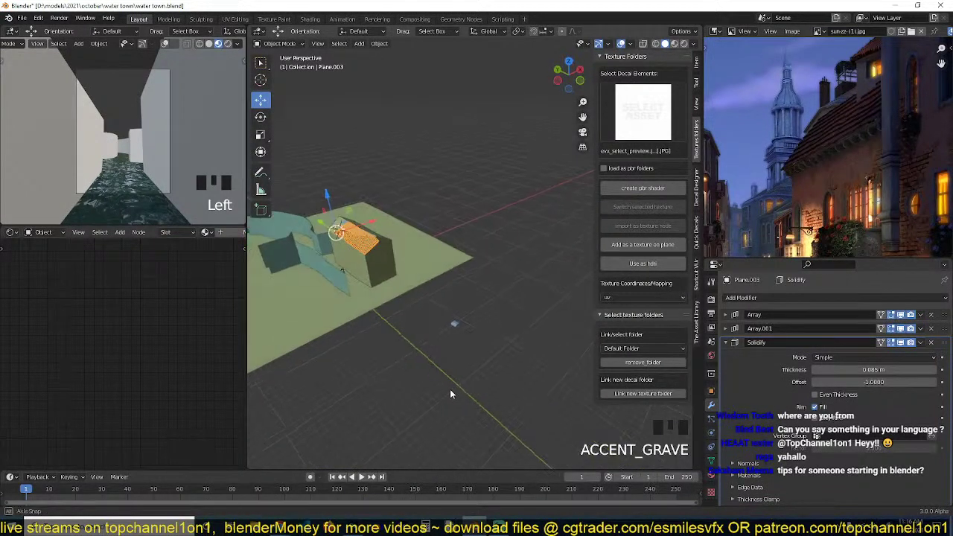
pyautogui.click(459, 326)
pyautogui.press('KP_Decimal')
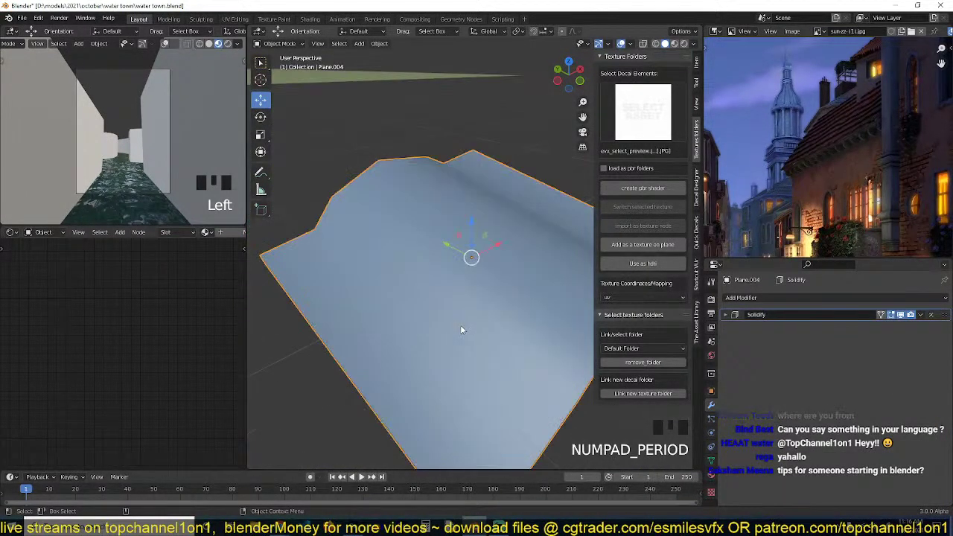
pyautogui.press('KP_1')
pyautogui.press('Tab')
pyautogui.scroll(-1, 461, 330)
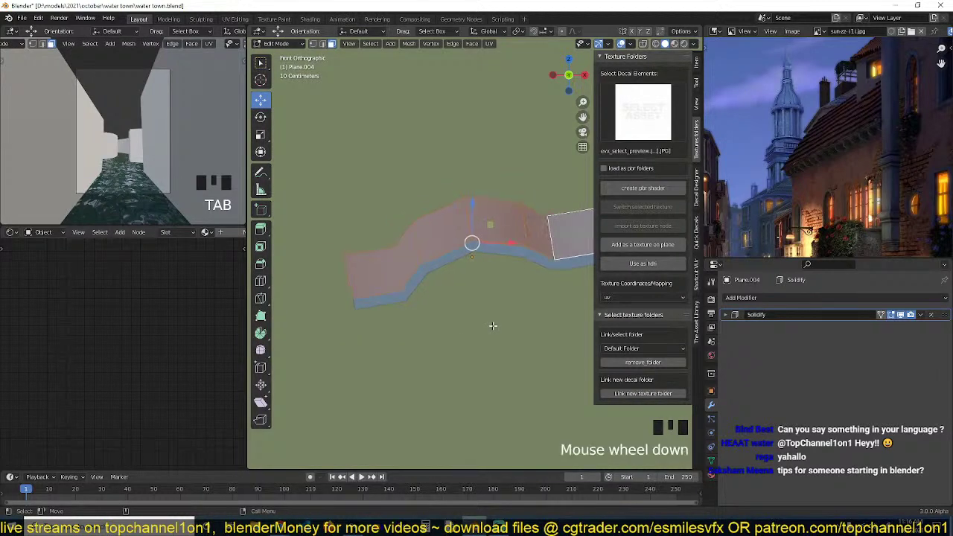
pyautogui.press('z')
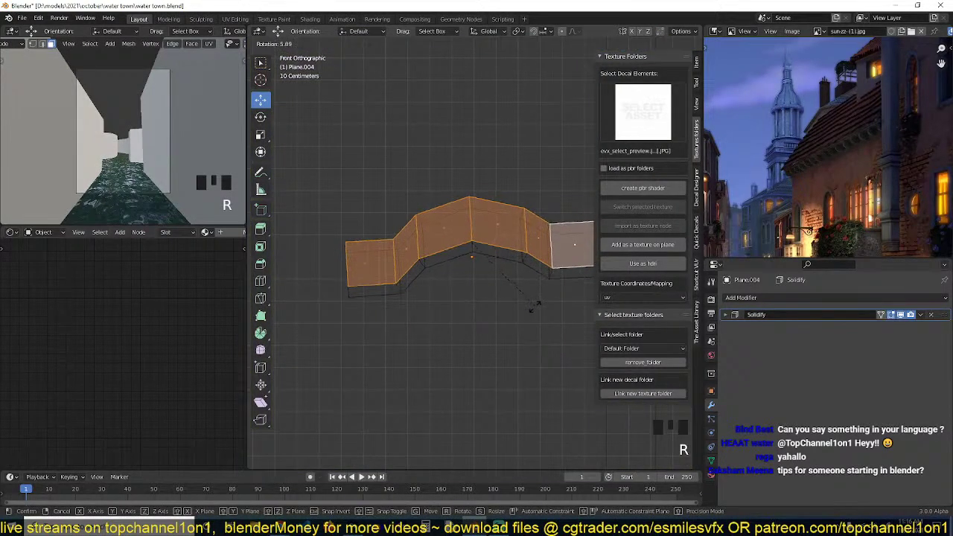
pyautogui.click(535, 307)
pyautogui.press('Tab')
# Return the viewport to solid shading and frame the single tile in perspective.
pyautogui.scroll(-4, 537, 300)
pyautogui.press('`')
pyautogui.press('`')
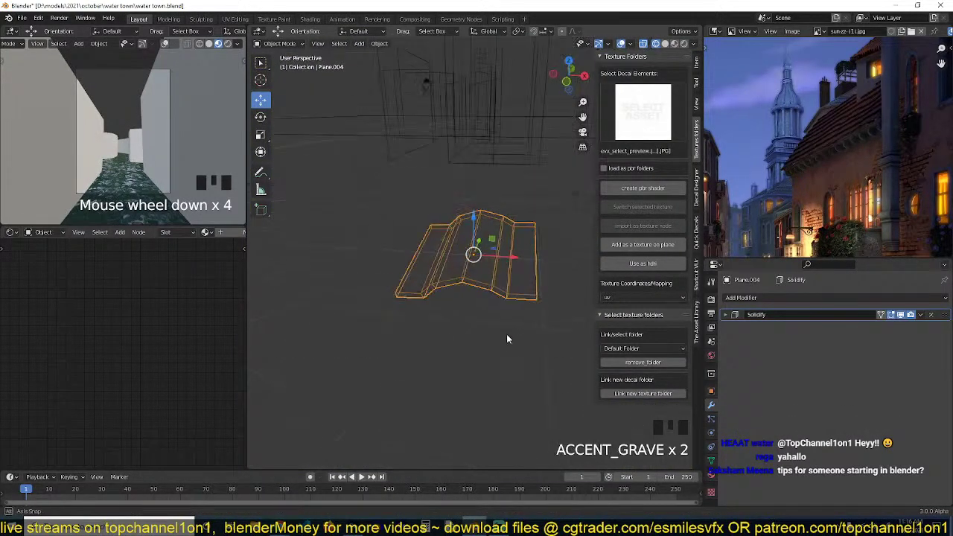
pyautogui.press('z')
pyautogui.click(668, 364)
pyautogui.keyDown('shift'); pyautogui.moveTo(482, 323); pyautogui.dragTo(440, 345, button='middle'); pyautogui.keyUp('shift')
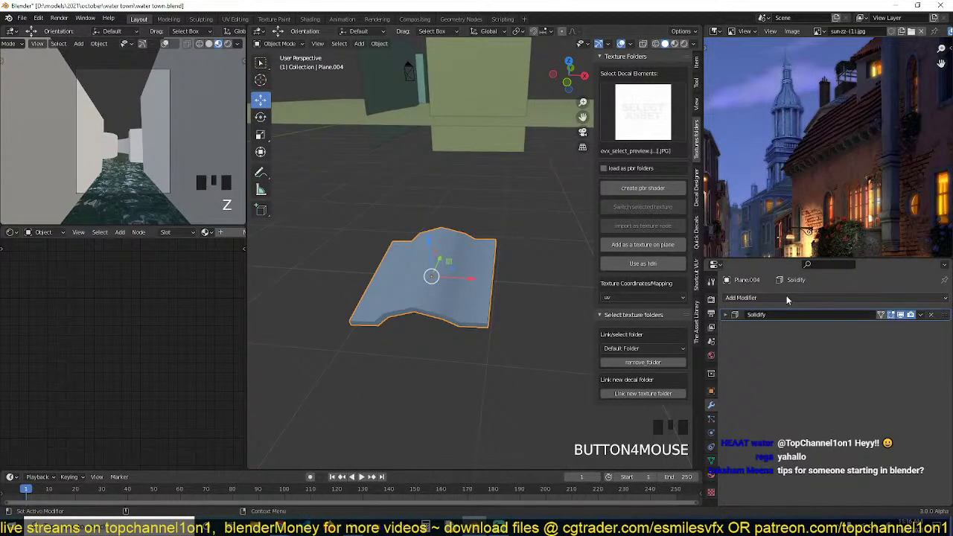
# Try an Array modifier on the single tile with a relative X offset of 0.870.
pyautogui.click(788, 298)
pyautogui.click(766, 89)
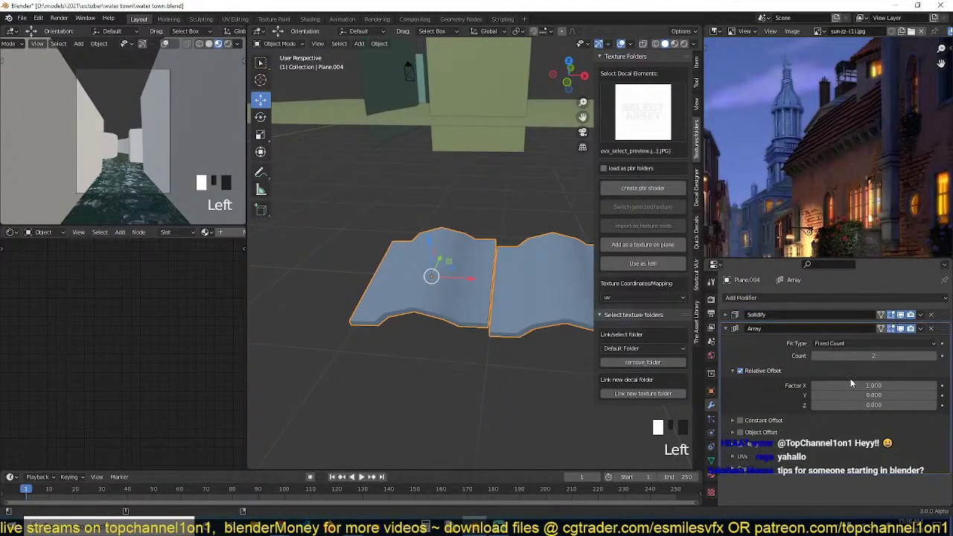
pyautogui.keyDown('shift'); pyautogui.moveTo(874, 385); pyautogui.dragTo(856, 385); pyautogui.keyUp('shift')
pyautogui.hotkey('shift', '`')
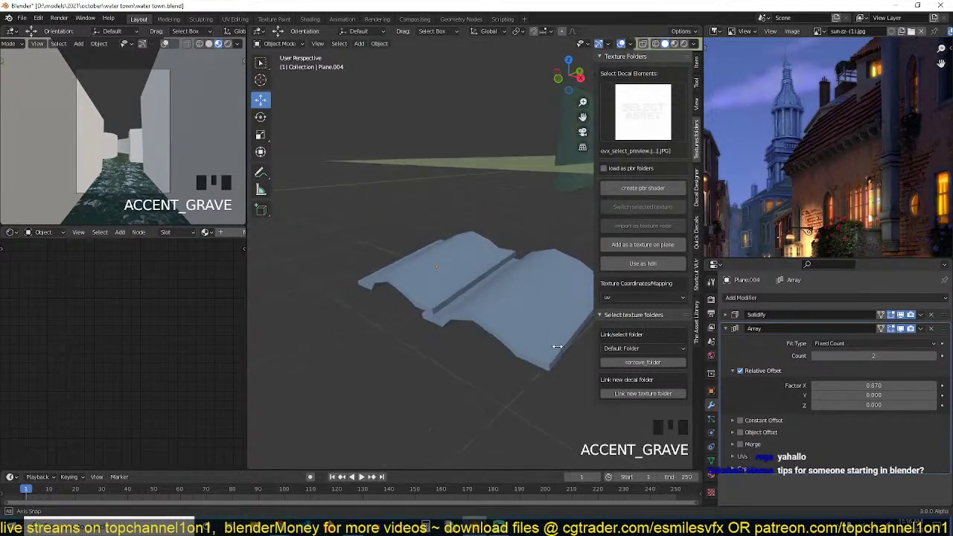
pyautogui.press('`')
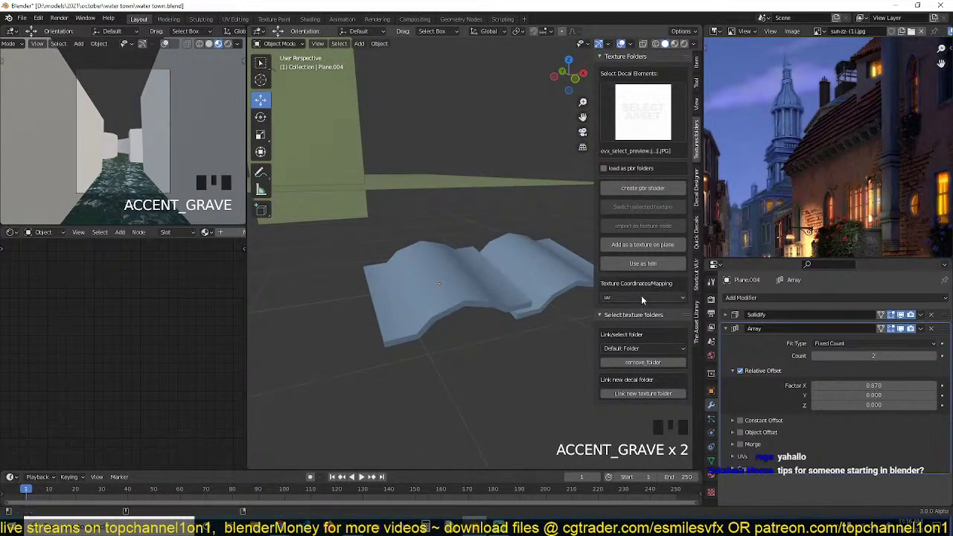
pyautogui.press('`')
pyautogui.moveTo(457, 328); pyautogui.dragTo(510, 355, button='middle')
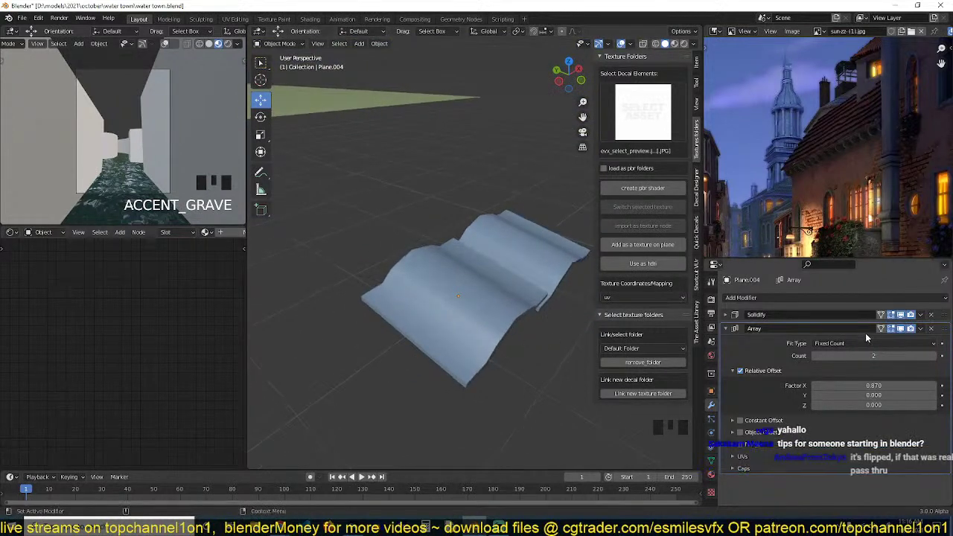
pyautogui.click(453, 264)
# Select the tile array on the roof, collapse its Solidify settings and open its first Array modifier's settings.
pyautogui.scroll(-8, 452, 264)
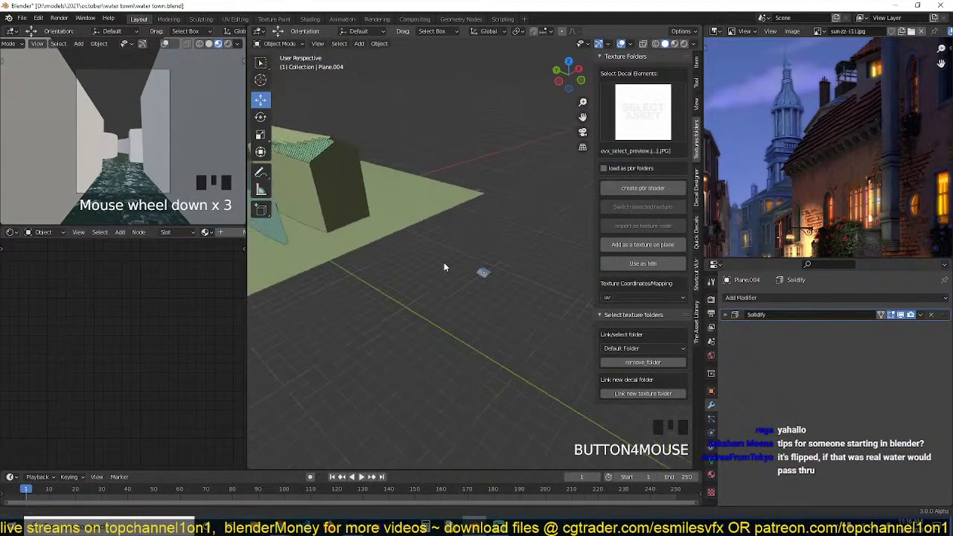
pyautogui.click(401, 201)
pyautogui.click(389, 198)
pyautogui.click(385, 196)
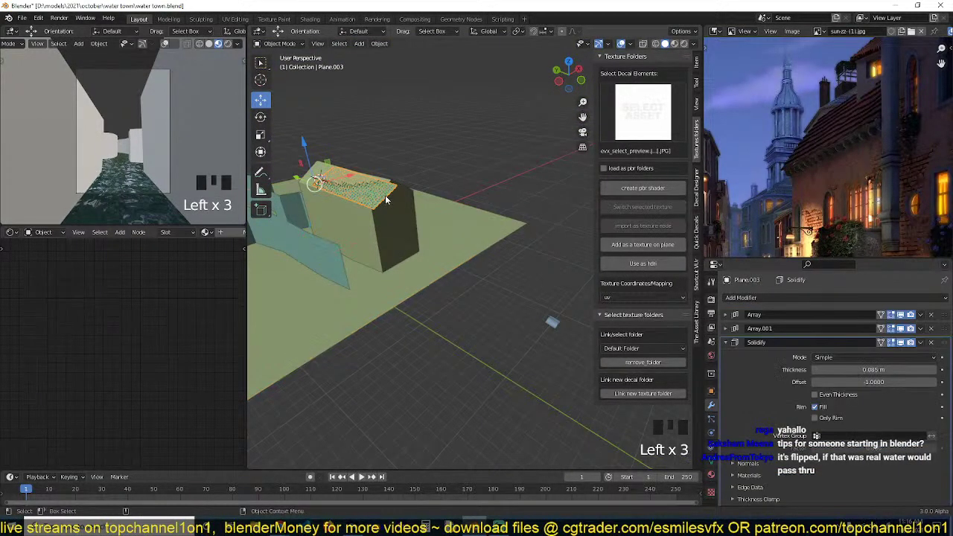
pyautogui.press('KP_Decimal')
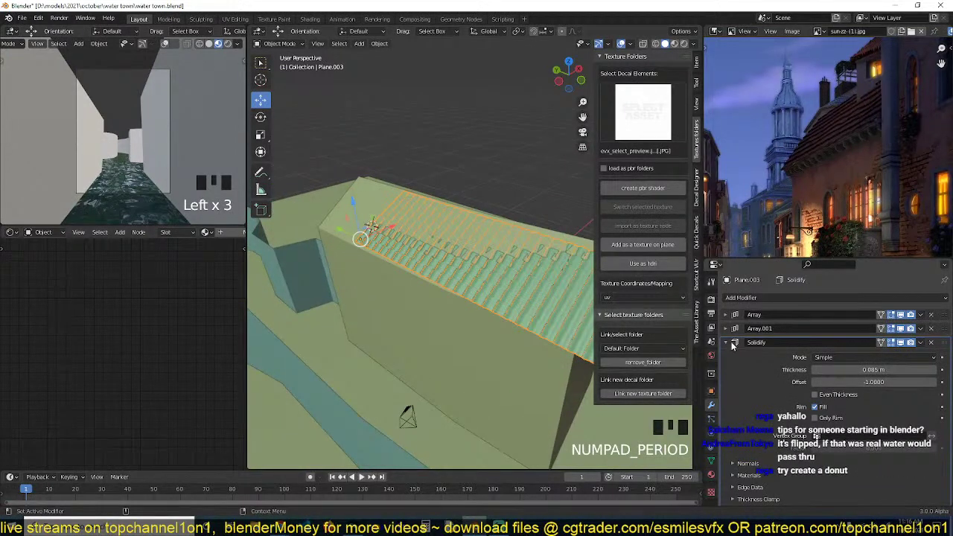
pyautogui.click(733, 345)
pyautogui.click(795, 296)
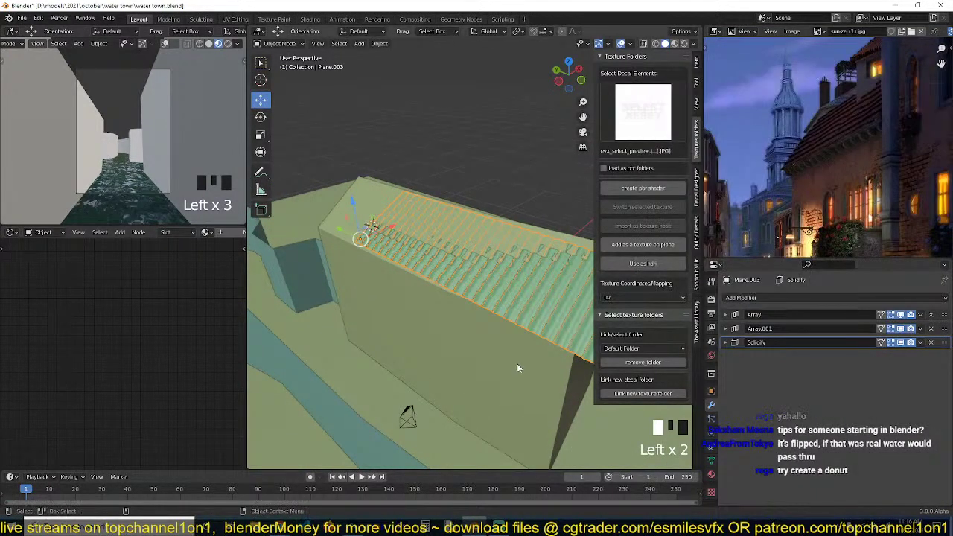
pyautogui.click(728, 315)
# Rotate the roof array's base tile mesh 17.5° about the global Y axis.
pyautogui.moveTo(536, 305); pyautogui.dragTo(448, 245, button='middle')
pyautogui.press('Tab')
pyautogui.press('r')
pyautogui.press('y')
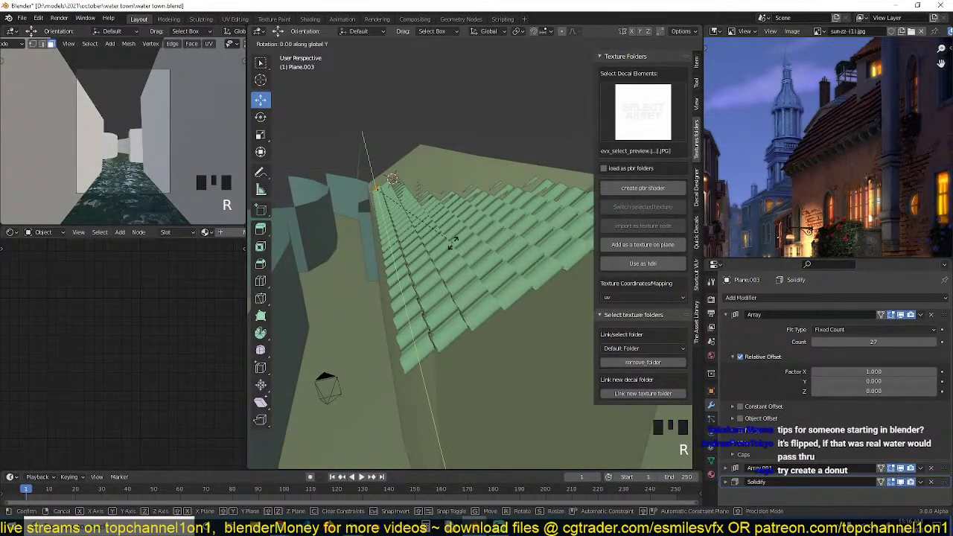
pyautogui.click(440, 272)
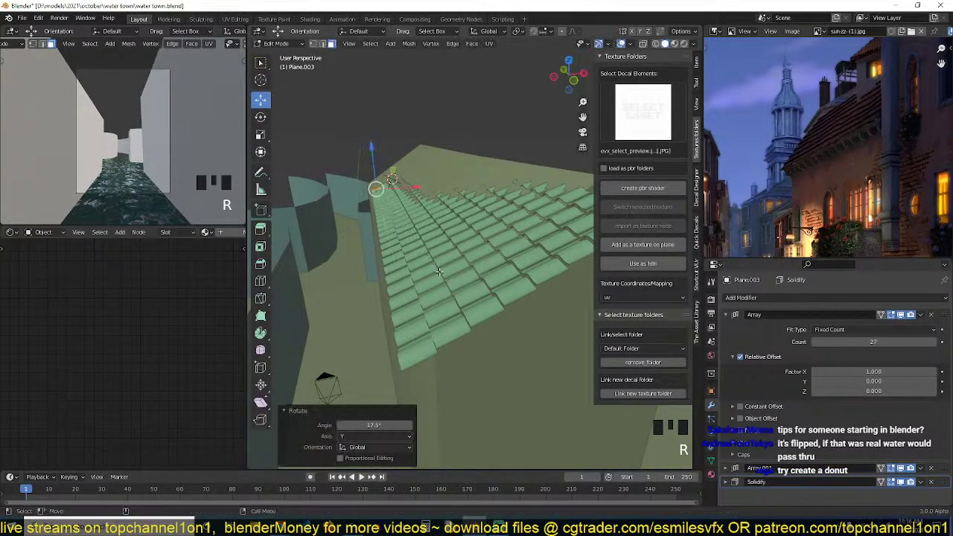
pyautogui.press('`')
pyautogui.press('Tab')
# Set the first Array modifier's relative X offset to 0.960 so neighbouring roof tiles overlap.
pyautogui.scroll(2, 449, 255)
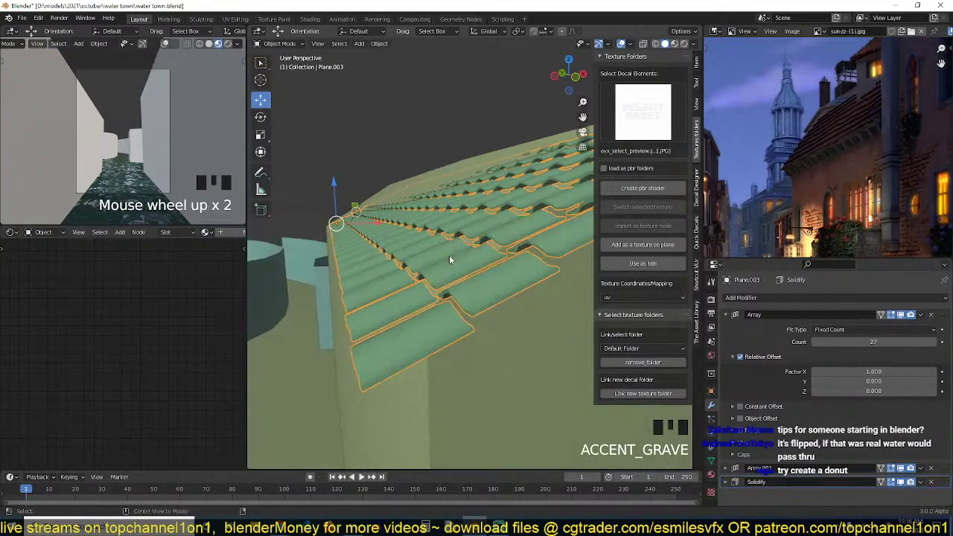
pyautogui.click(461, 280)
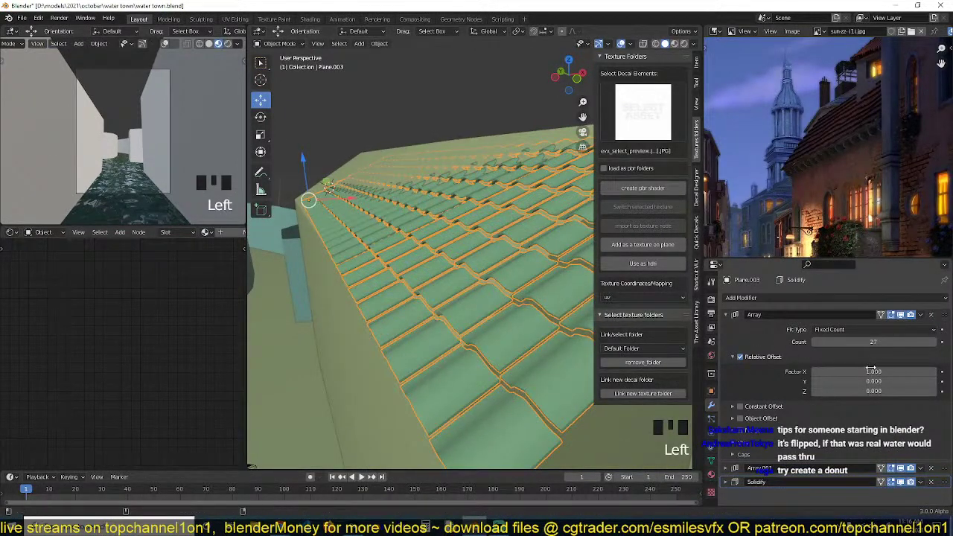
pyautogui.keyDown('shift'); pyautogui.moveTo(871, 370); pyautogui.dragTo(845, 370); pyautogui.keyUp('shift')
pyautogui.press('`')
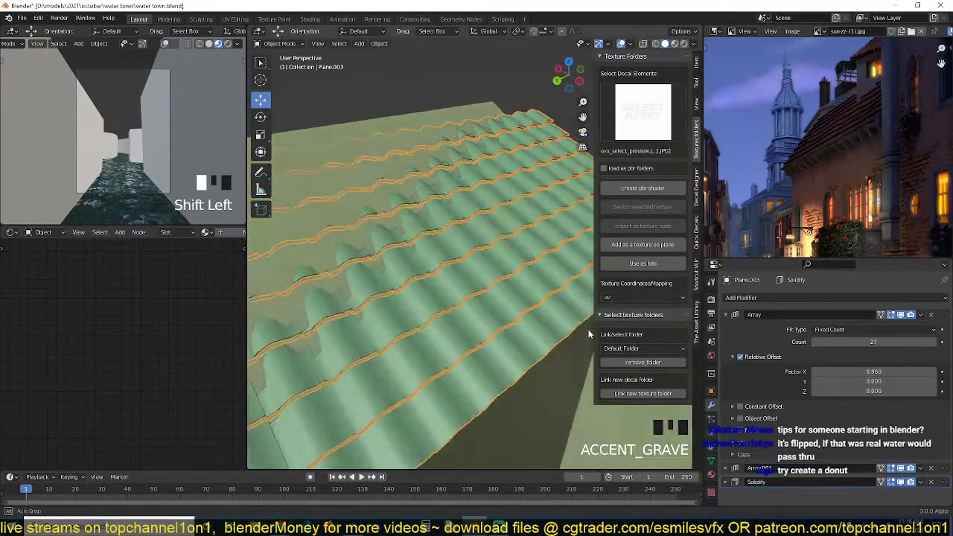
pyautogui.keyDown('shift'); pyautogui.moveTo(560, 312); pyautogui.dragTo(541, 279, button='middle'); pyautogui.keyUp('shift')
pyautogui.press('`')
pyautogui.keyDown('shift'); pyautogui.moveTo(444, 272); pyautogui.dragTo(512, 264, button='middle'); pyautogui.keyUp('shift')
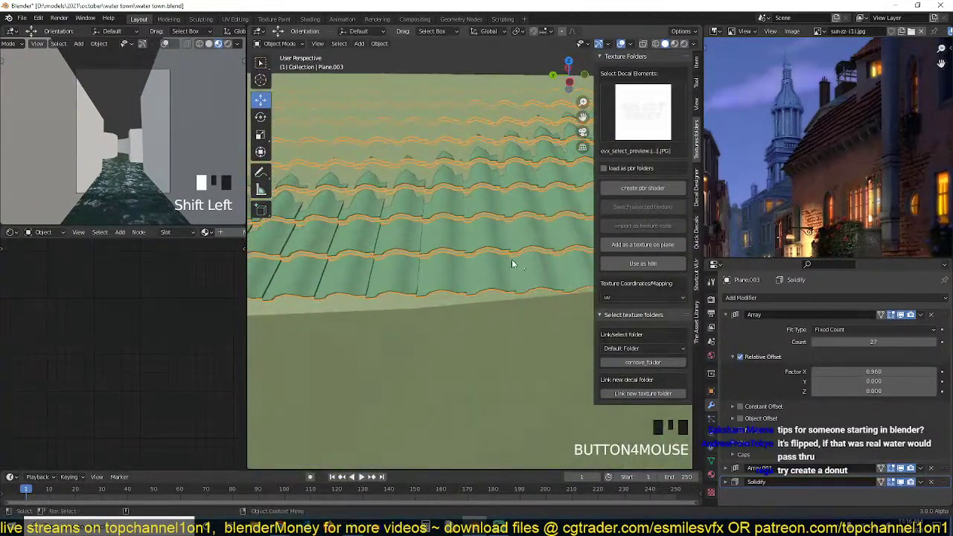
# Set the second Array modifier's relative Y offset to 0.900 so the roof tile rows overlap, and save the file.
pyautogui.press('`')
pyautogui.press('`')
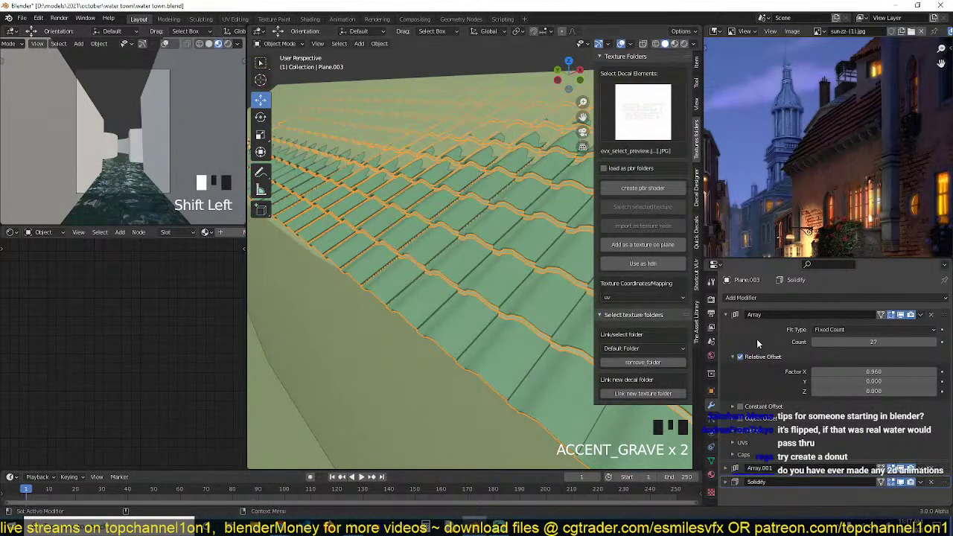
pyautogui.click(726, 315)
pyautogui.click(726, 329)
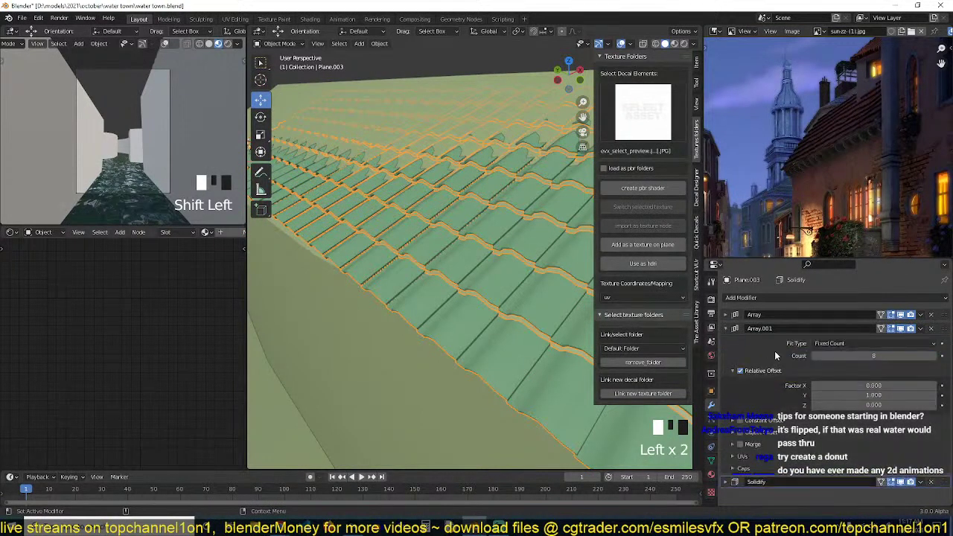
pyautogui.keyDown('shift'); pyautogui.click(867, 394); pyautogui.keyUp('shift')
pyautogui.keyDown('shift'); pyautogui.moveTo(868, 395); pyautogui.dragTo(844, 395); pyautogui.keyUp('shift')
pyautogui.scroll(-2, 433, 324)
pyautogui.scroll(-5, 434, 324)
pyautogui.click(480, 301)
pyautogui.click(511, 276)
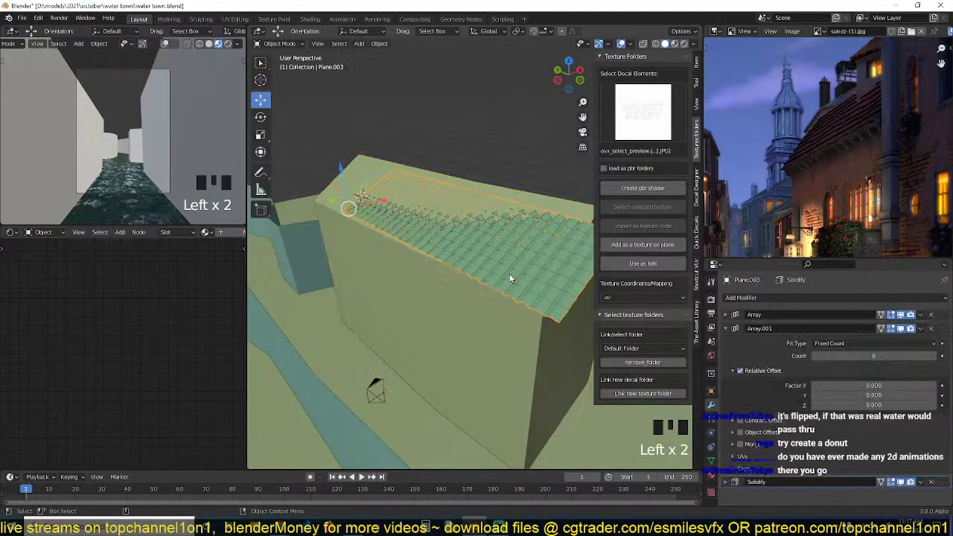
pyautogui.hotkey('ctrl', 's')
# Edit the gabled building's mesh and shift the vertices of its near end about 0.43 m along X.
pyautogui.press('`')
pyautogui.moveTo(474, 277); pyautogui.dragTo(483, 238, button='middle')
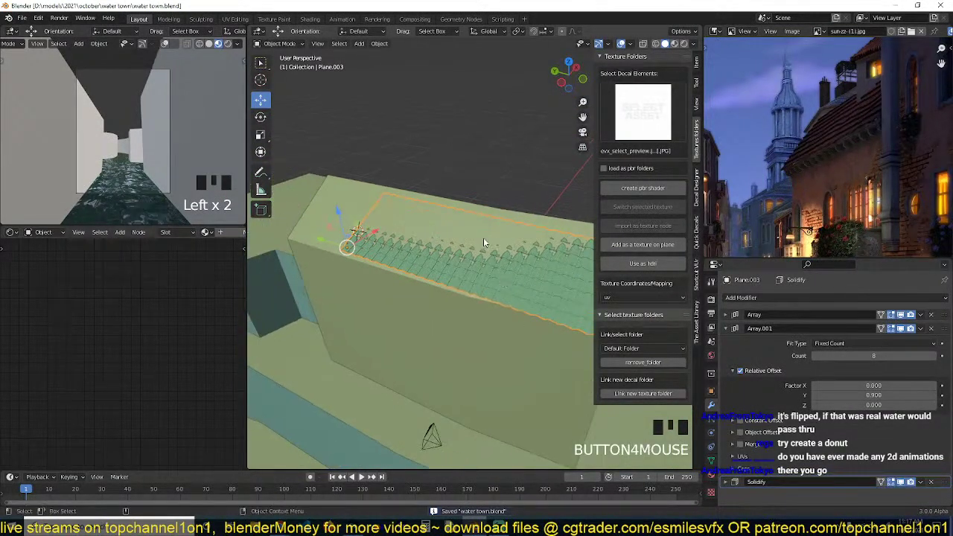
pyautogui.press('`')
pyautogui.click(456, 190)
pyautogui.press('`')
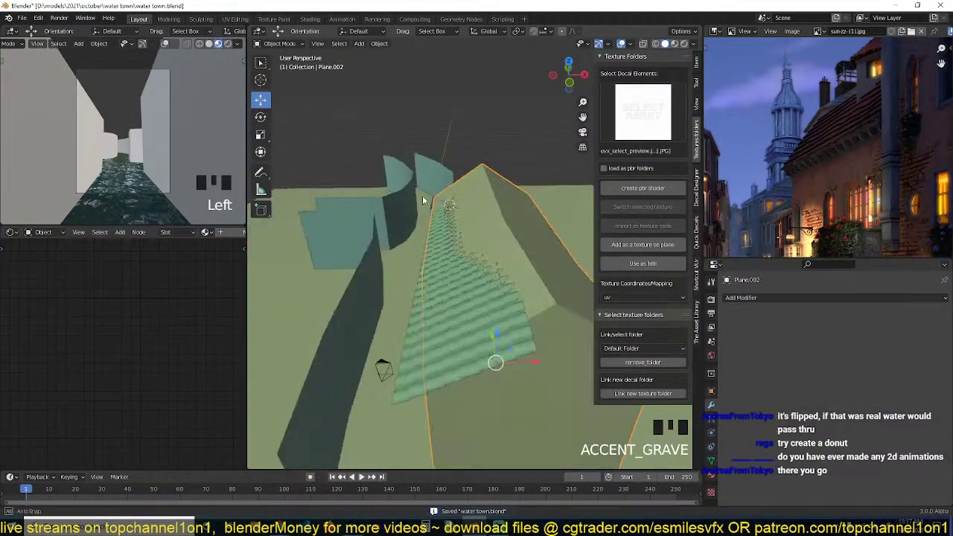
pyautogui.press('Tab')
pyautogui.press('`')
pyautogui.press('`')
pyautogui.press('`')
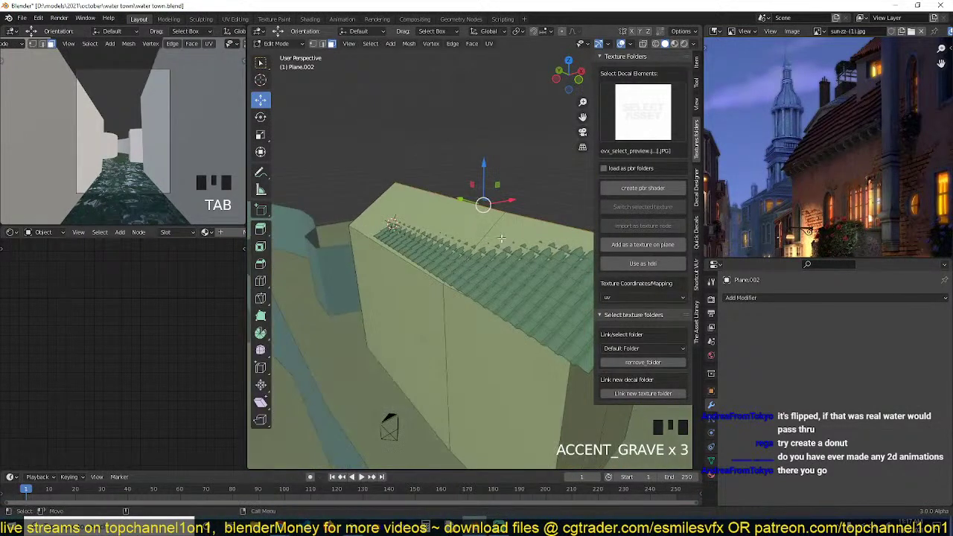
pyautogui.scroll(-3, 505, 265)
pyautogui.press('KP_7')
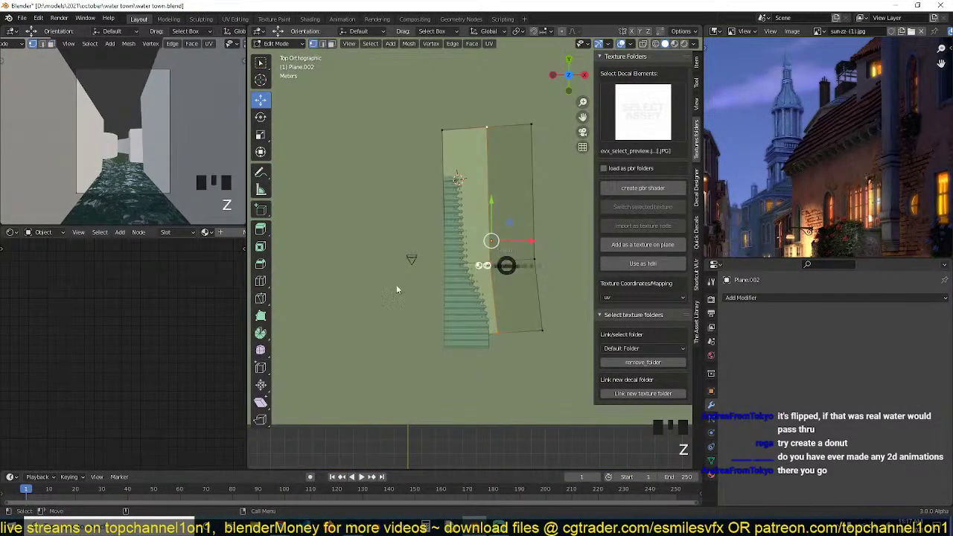
pyautogui.press('z')
pyautogui.moveTo(437, 296); pyautogui.dragTo(564, 348)
pyautogui.press('g')
pyautogui.press('x')
pyautogui.click(538, 317)
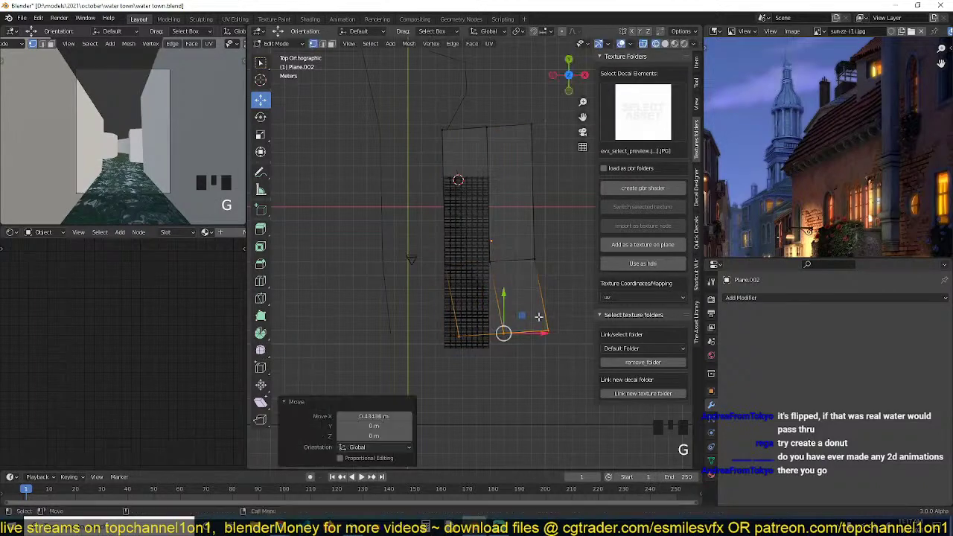
# Add a loop cut across the far section of the gabled building and shift it sideways to bend the building.
pyautogui.hotkey('ctrl', 'r')
pyautogui.click(487, 192)
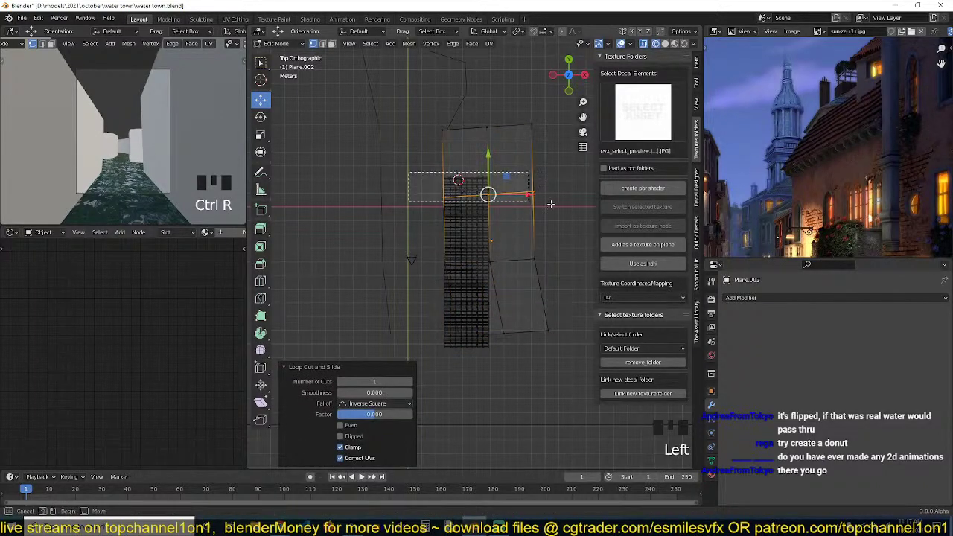
pyautogui.press('g')
pyautogui.click(545, 205)
pyautogui.press('Tab')
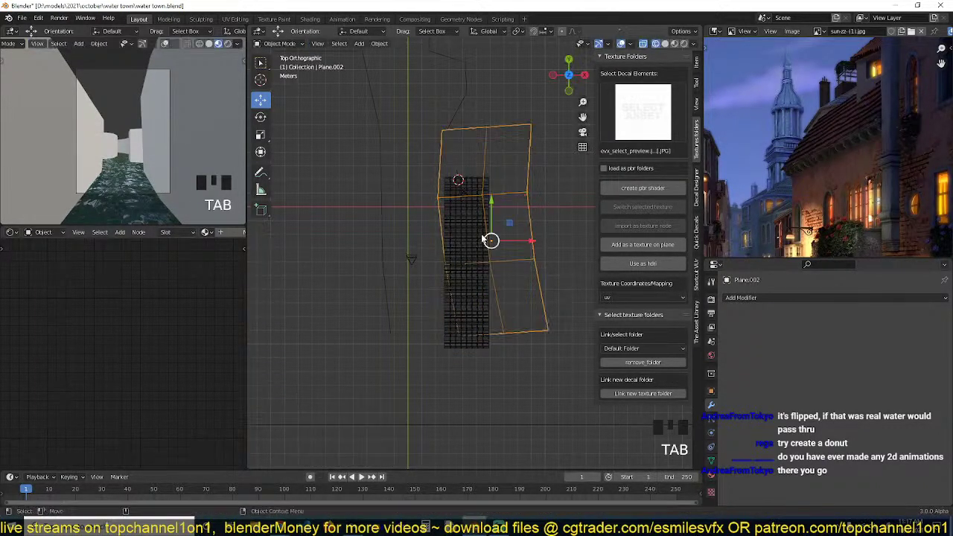
# Clear the roof tile array's rotation and rotate it 90° about Z in the top view.
pyautogui.press('`')
pyautogui.press('z')
pyautogui.scroll(4, 508, 232)
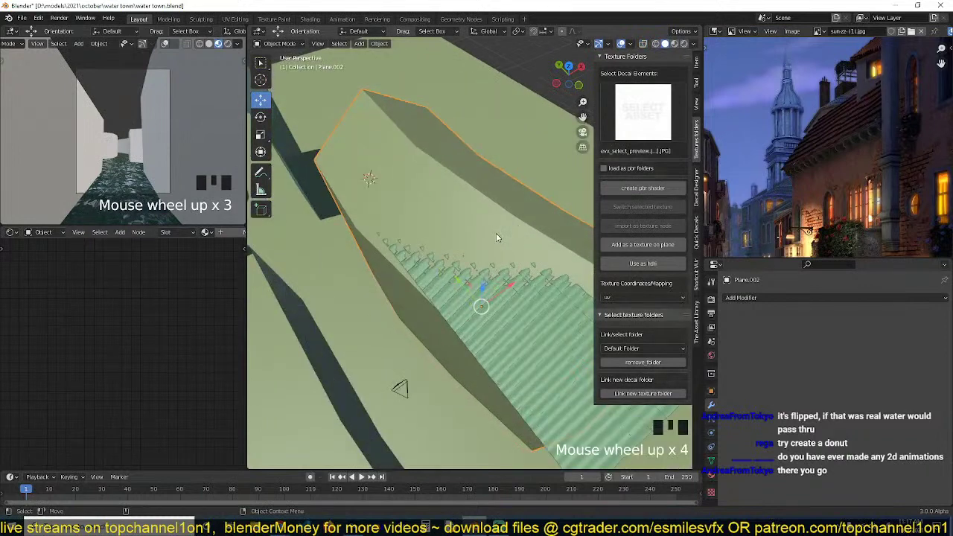
pyautogui.click(467, 342)
pyautogui.press('KP_7')
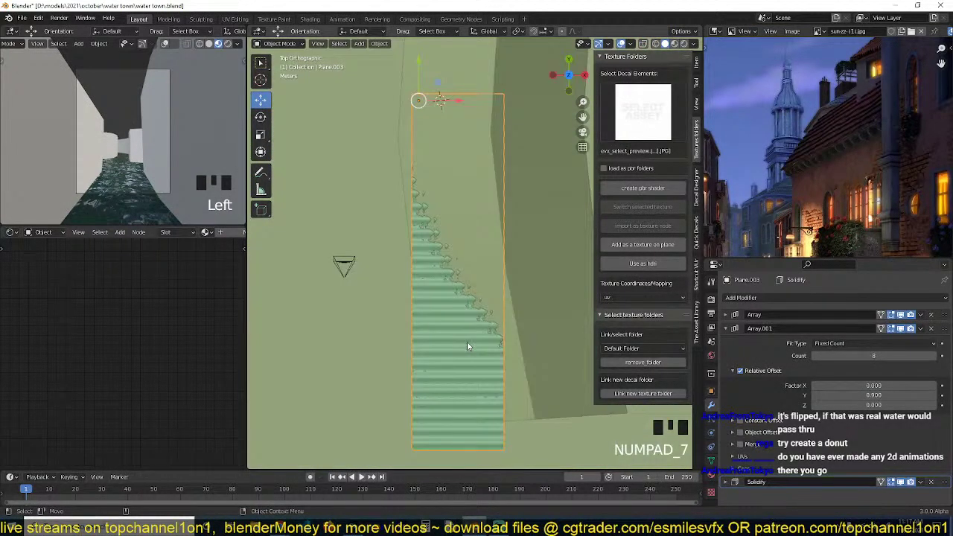
pyautogui.scroll(-6, 467, 341)
pyautogui.press('KP_1')
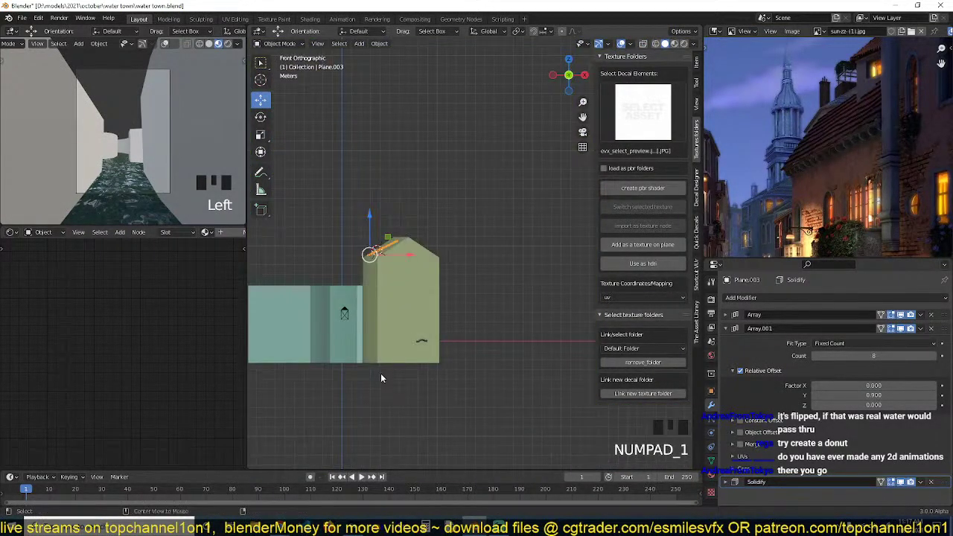
pyautogui.hotkey('alt', 'r')
pyautogui.press('KP_7')
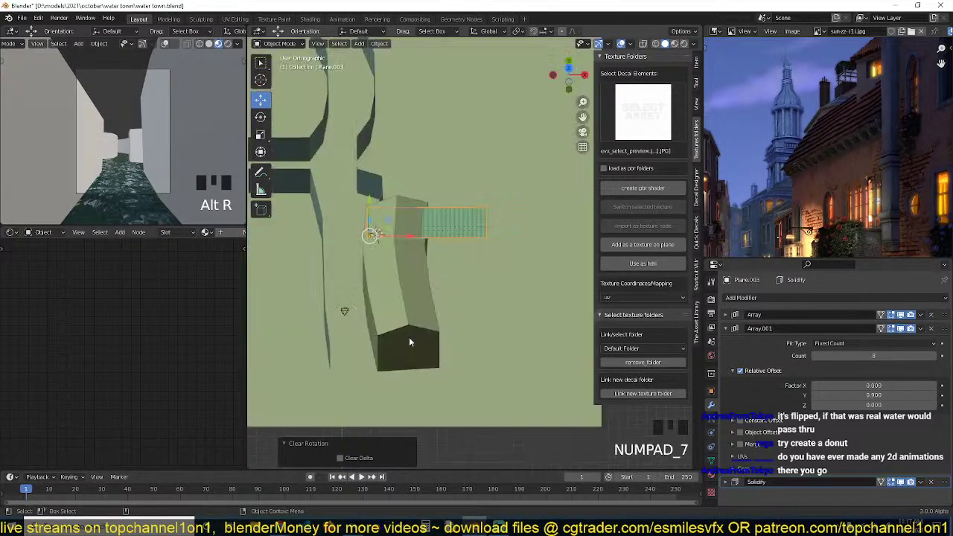
pyautogui.press('r')
pyautogui.press('9')
pyautogui.press('0')
pyautogui.press('Return')
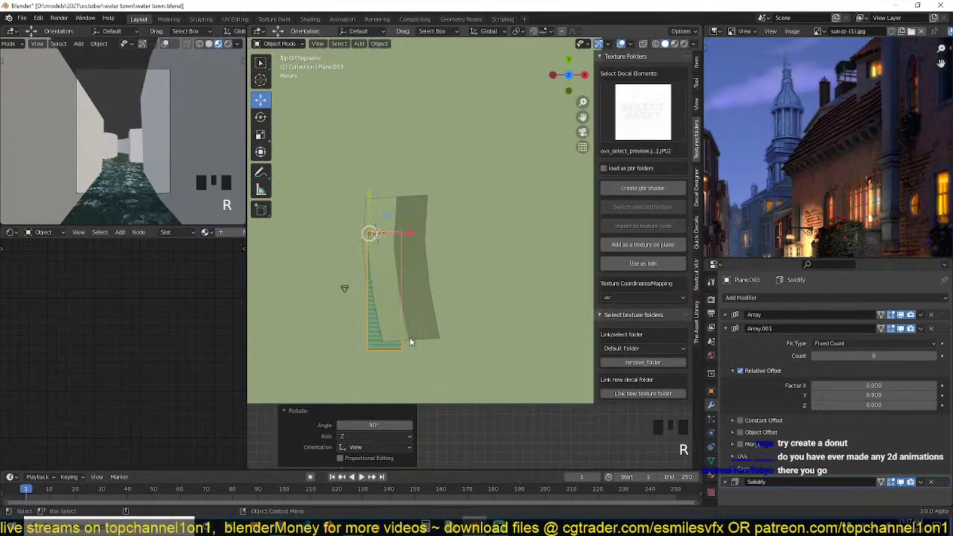
# Move the tile array off the ground plane, about 29.2 m in X and 5.4 m in Y, and save the file.
pyautogui.scroll(-3, 410, 338)
pyautogui.press('g')
pyautogui.click(480, 326)
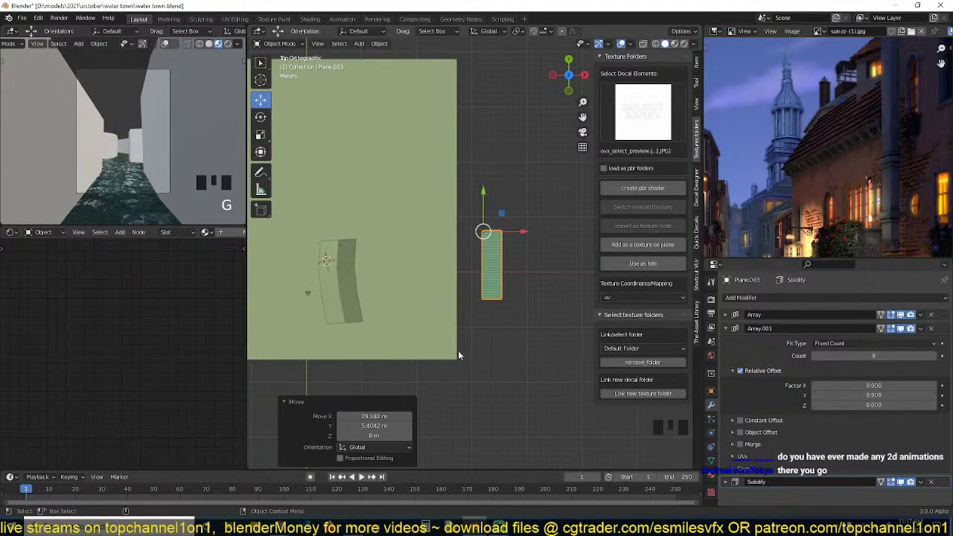
pyautogui.scroll(2, 428, 364)
pyautogui.hotkey('ctrl', 's')
pyautogui.scroll(3, 427, 365)
pyautogui.keyDown('shift'); pyautogui.moveTo(428, 367); pyautogui.dragTo(474, 314, button='middle'); pyautogui.keyUp('shift')
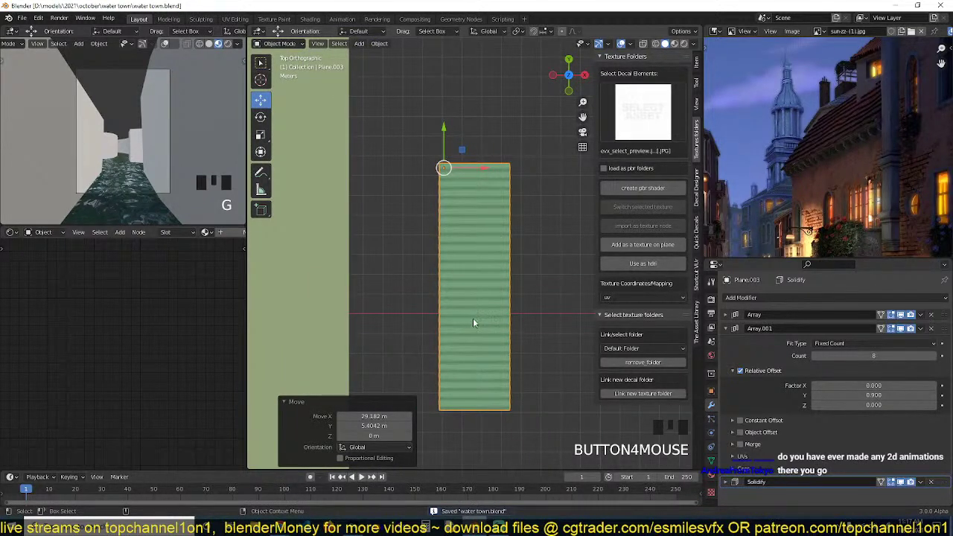
pyautogui.keyDown('shift'); pyautogui.moveTo(487, 314); pyautogui.dragTo(481, 298, button='middle'); pyautogui.keyUp('shift')
pyautogui.hotkey('shift', 'a')
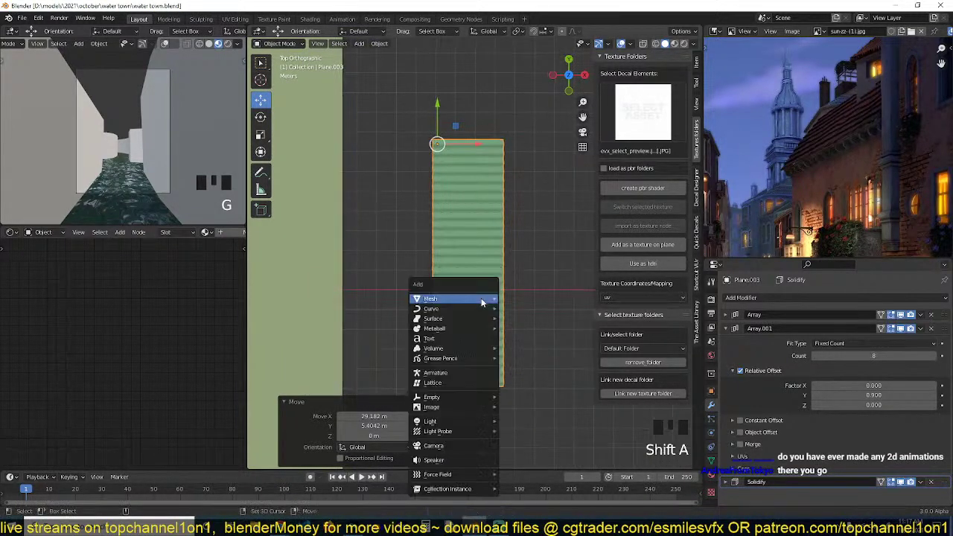
pyautogui.moveTo(481, 298)
pyautogui.click(538, 300)
pyautogui.press('x')
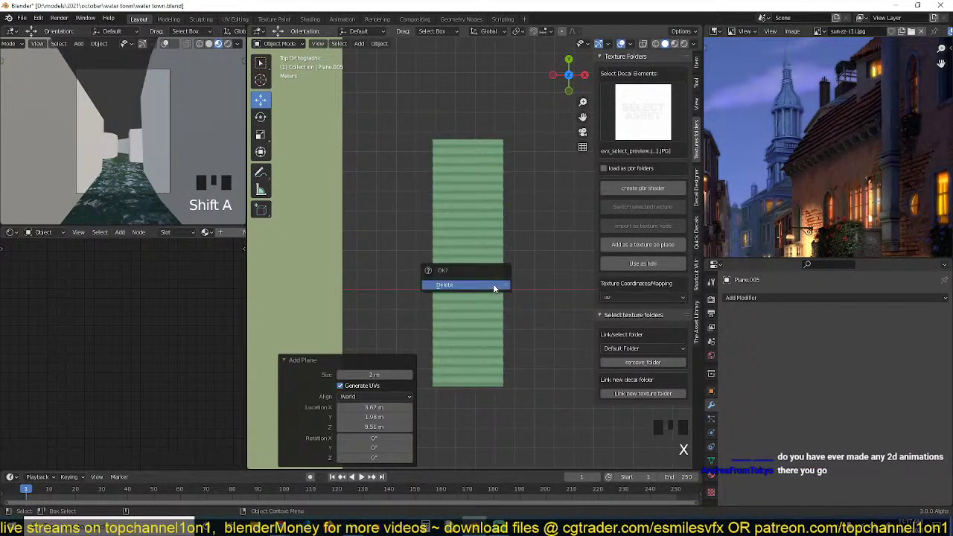
pyautogui.click(493, 283)
# Snap the 3D cursor to the tile array, add a 2 m plane there and align it with the array's corner.
pyautogui.click(476, 258)
pyautogui.hotkey('shift', 's')
pyautogui.click(462, 292)
pyautogui.hotkey('shift', 'a')
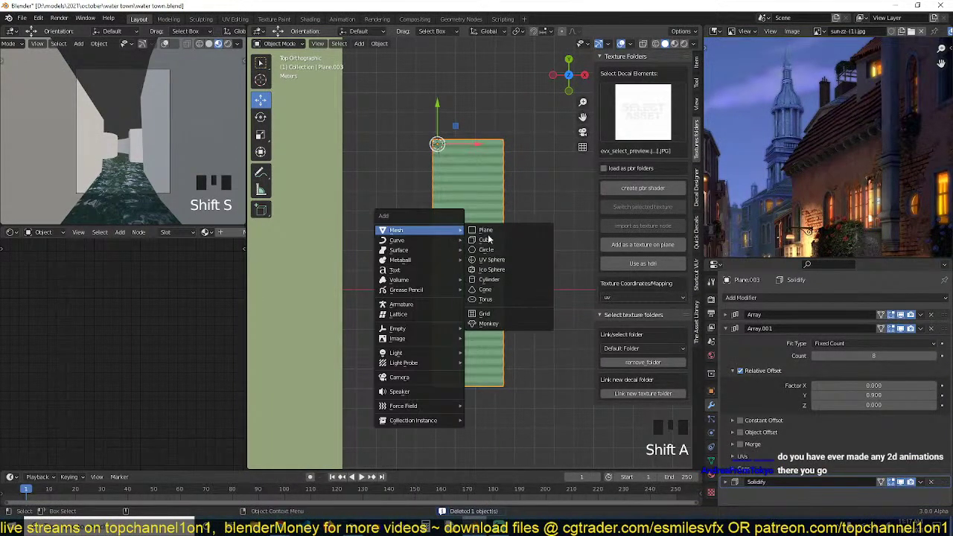
pyautogui.click(499, 232)
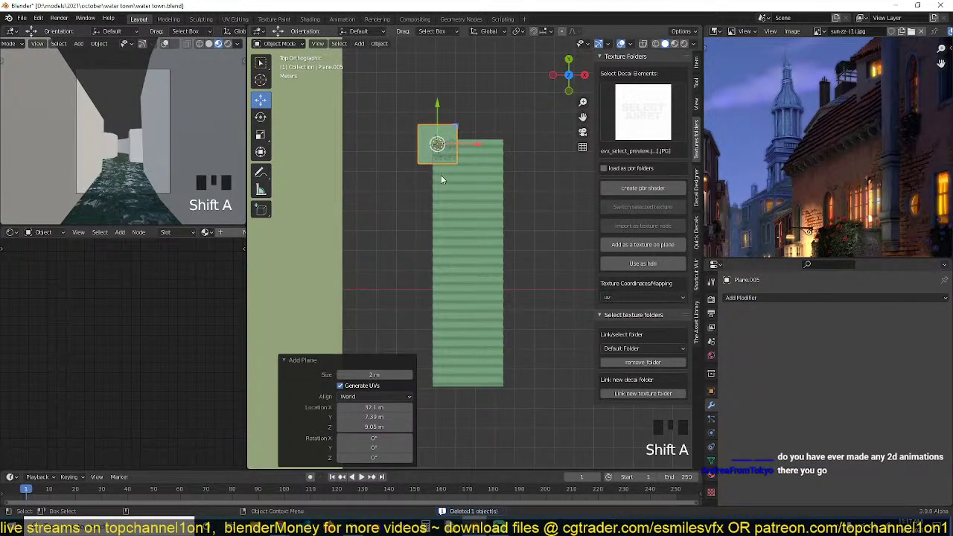
pyautogui.press('g')
pyautogui.click(463, 197)
# Stretch the plane's edges in wireframe so it covers the full length and width of the tile array.
pyautogui.press('Tab')
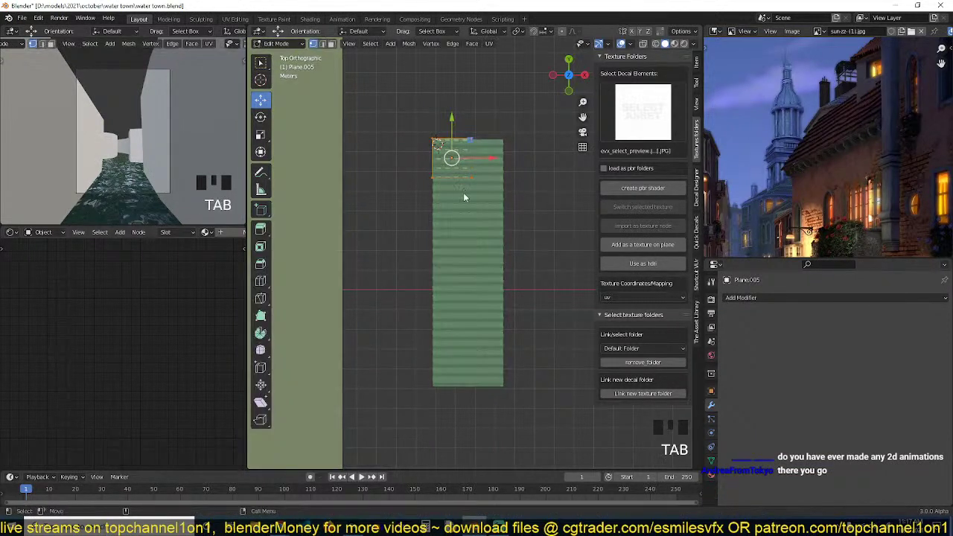
pyautogui.press('z')
pyautogui.moveTo(415, 152); pyautogui.dragTo(525, 221)
pyautogui.click(470, 143)
pyautogui.moveTo(419, 156); pyautogui.dragTo(508, 222)
pyautogui.moveTo(452, 150); pyautogui.dragTo(441, 378)
pyautogui.moveTo(452, 121); pyautogui.dragTo(497, 441)
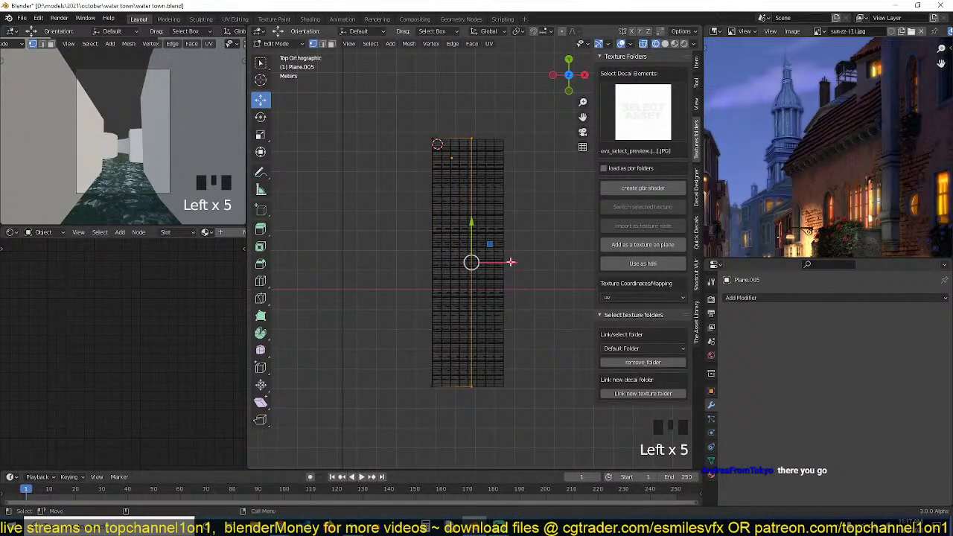
pyautogui.moveTo(510, 262); pyautogui.dragTo(542, 259)
pyautogui.press('Tab')
pyautogui.press('z')
# Raise the plane about 0.22 m along Z so it sits just above the tiles.
pyautogui.press('`')
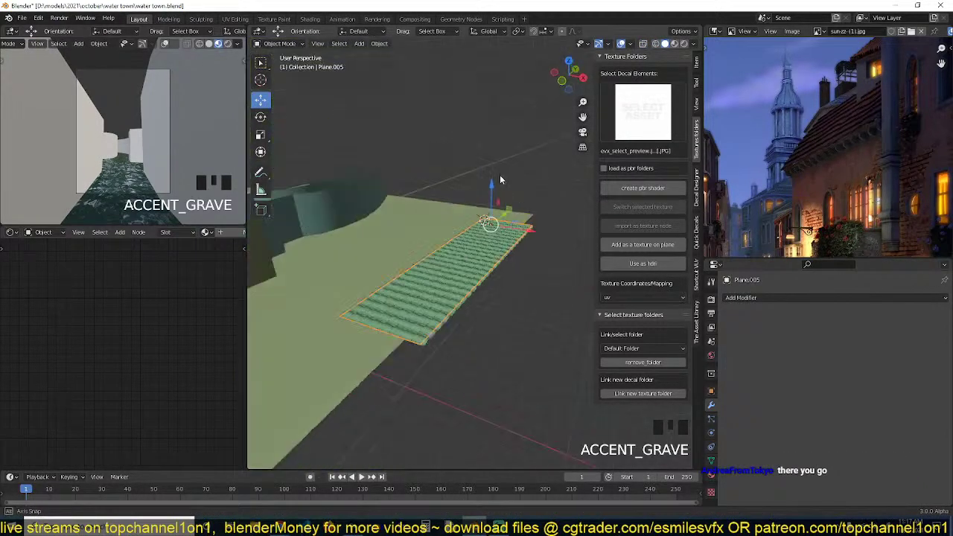
pyautogui.scroll(3, 502, 208)
pyautogui.moveTo(503, 237); pyautogui.dragTo(503, 223, button='middle')
pyautogui.press('g')
pyautogui.press('z')
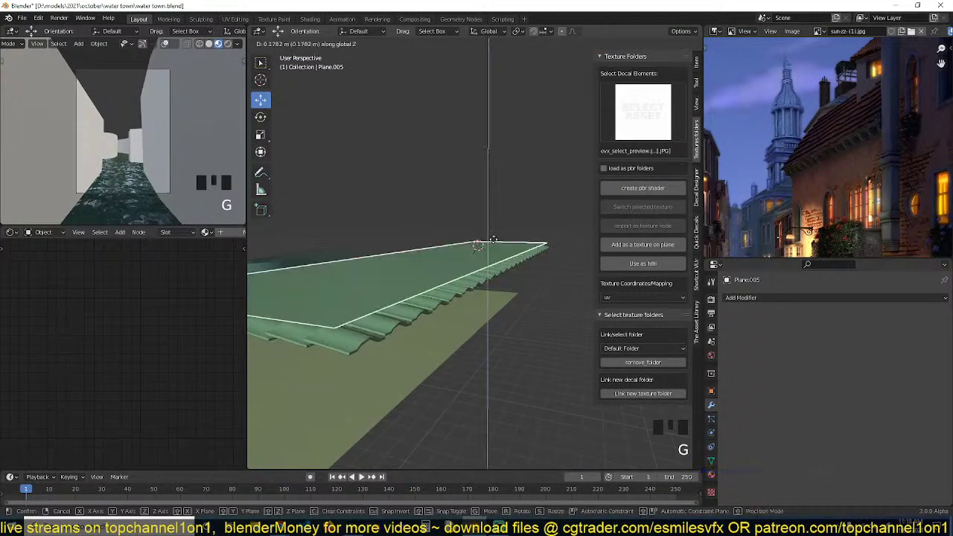
pyautogui.click(497, 242)
pyautogui.click(784, 298)
pyautogui.click(775, 233)
pyautogui.click(800, 298)
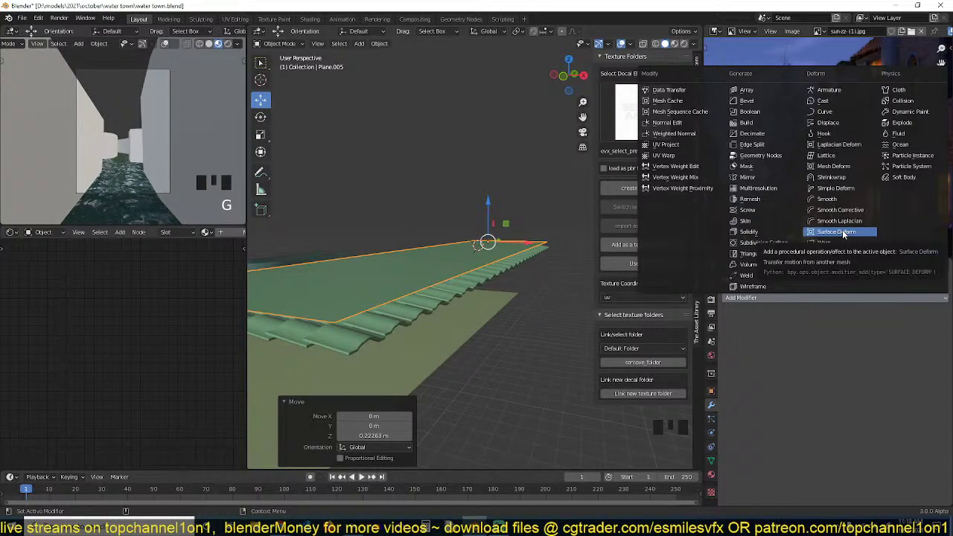
pyautogui.press('`')
pyautogui.moveTo(398, 294); pyautogui.dragTo(464, 327, button='middle')
pyautogui.scroll(-9, 394, 327)
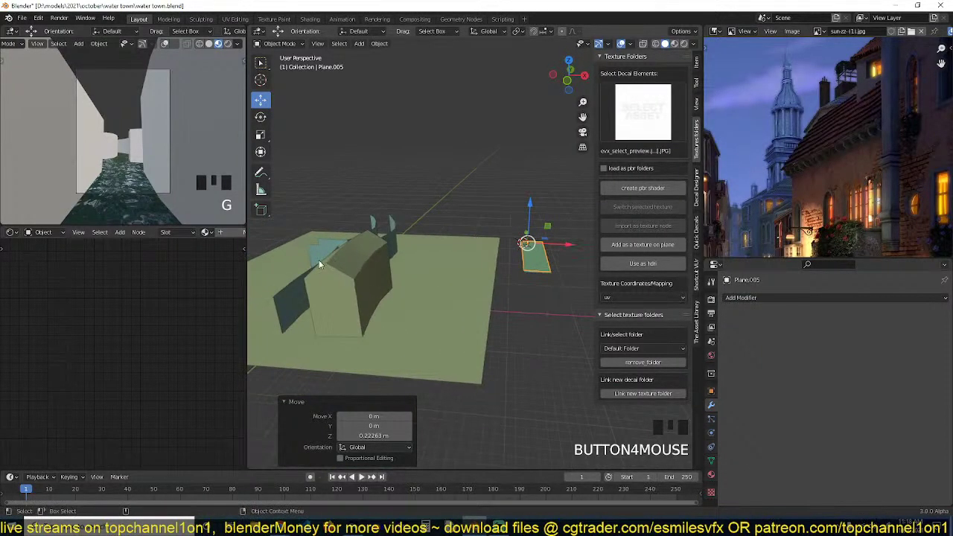
pyautogui.press('`')
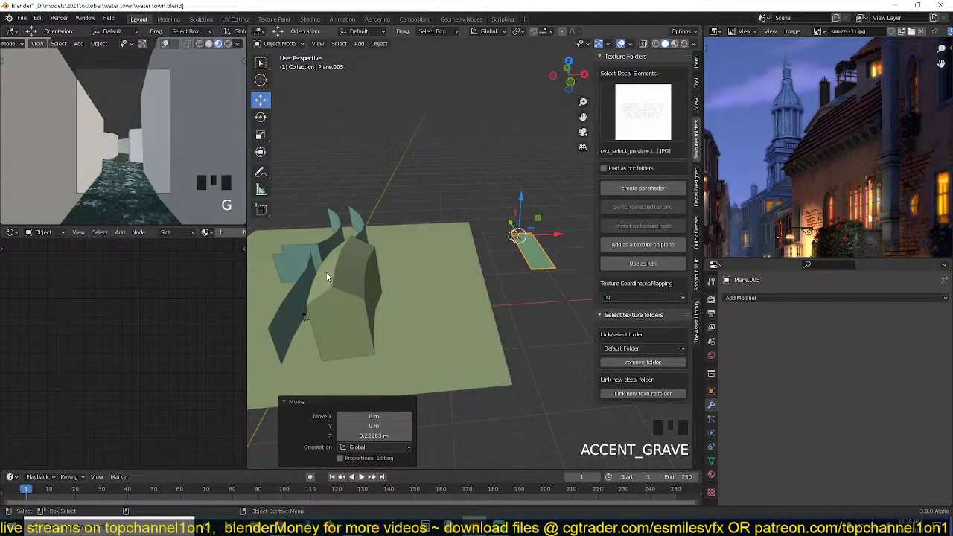
pyautogui.click(334, 262)
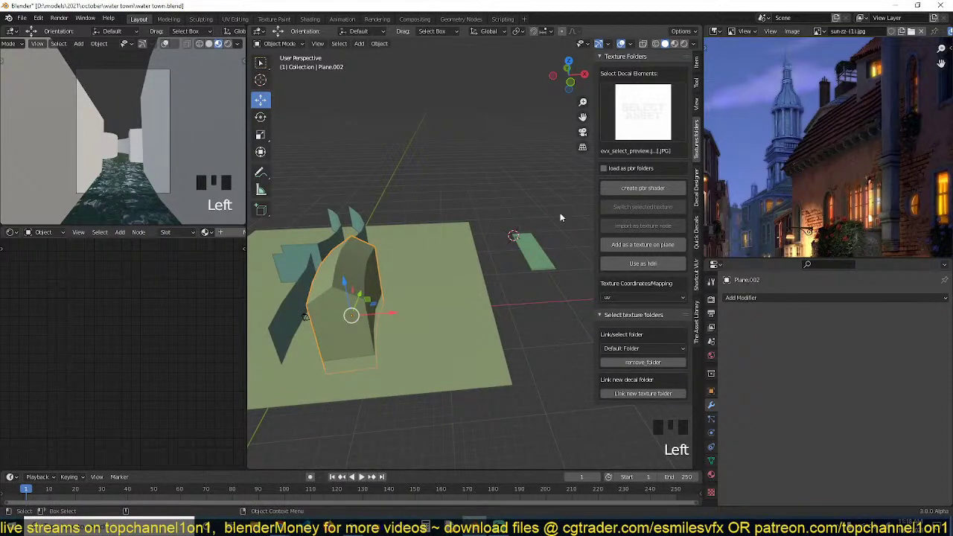
pyautogui.scroll(4, 563, 212)
# Subdivide the plane above the tiles twice and apply its scale.
pyautogui.click(351, 258)
pyautogui.click(368, 264)
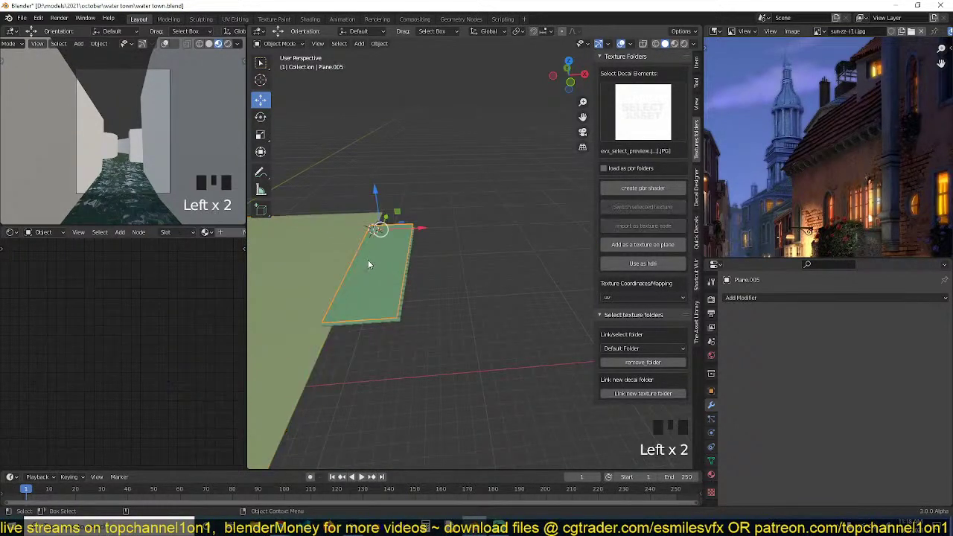
pyautogui.press('`')
pyautogui.press('Tab')
pyautogui.press('a')
pyautogui.rightClick(451, 245)
pyautogui.click(451, 245)
pyautogui.rightClick(450, 246)
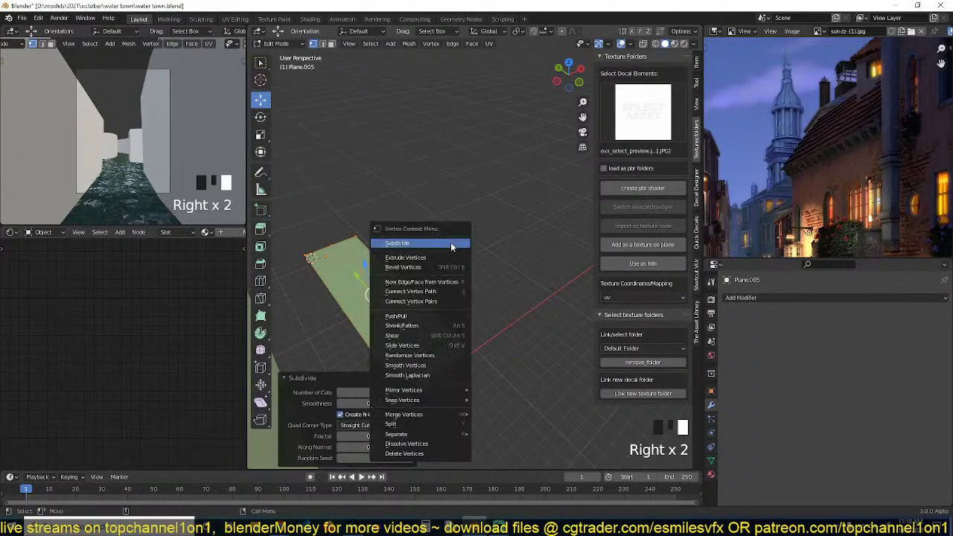
pyautogui.press('`')
pyautogui.press('Tab')
pyautogui.hotkey('ctrl', 'a')
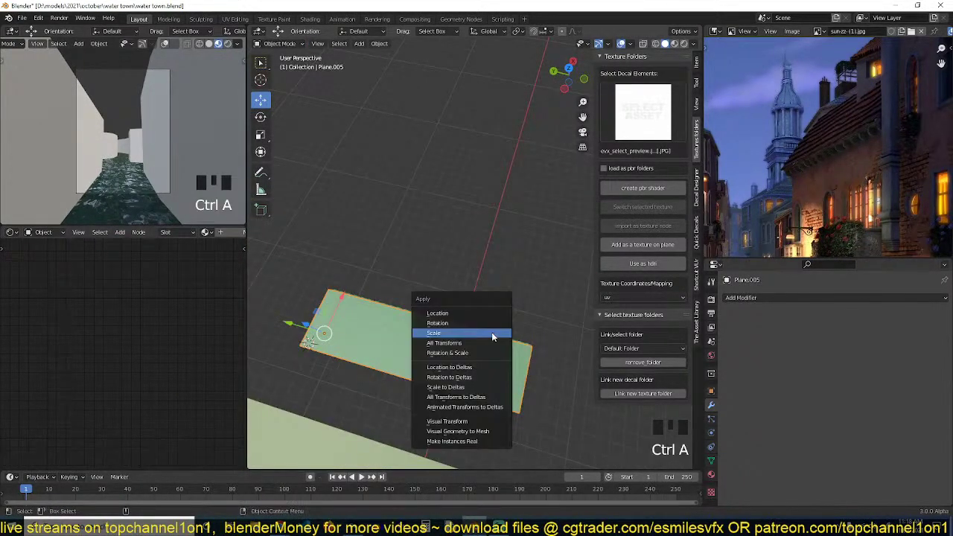
pyautogui.click(492, 337)
# Add four centred loop cuts across the plane's width, halving each of its long rows.
pyautogui.press('`')
pyautogui.press('Tab')
pyautogui.scroll(5, 465, 234)
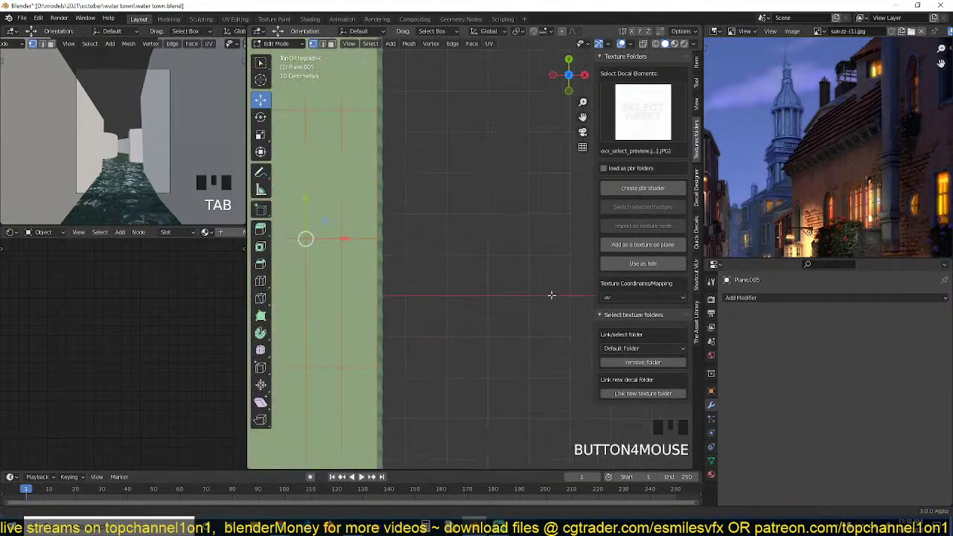
pyautogui.scroll(-3, 466, 235)
pyautogui.hotkey('ctrl', 'r')
pyautogui.hotkey('ctrl', 'r')
pyautogui.click(399, 148)
pyautogui.rightClick(400, 149)
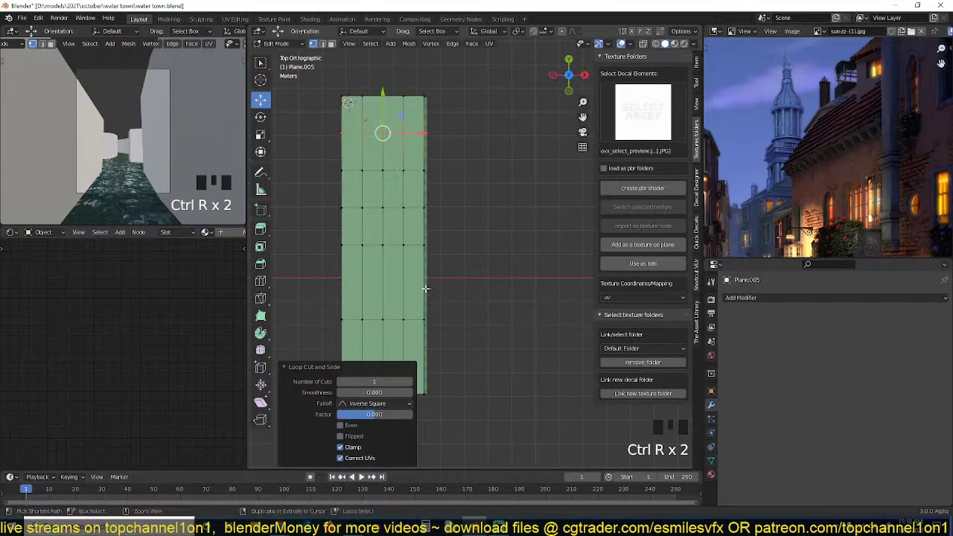
pyautogui.hotkey('ctrl', 'r')
pyautogui.click(419, 297)
pyautogui.rightClick(419, 298)
pyautogui.hotkey('ctrl', 'r')
pyautogui.click(417, 336)
pyautogui.rightClick(417, 336)
# Subdivide the whole plane above the tiles once more and leave edit mode.
pyautogui.press('a')
pyautogui.rightClick(460, 224)
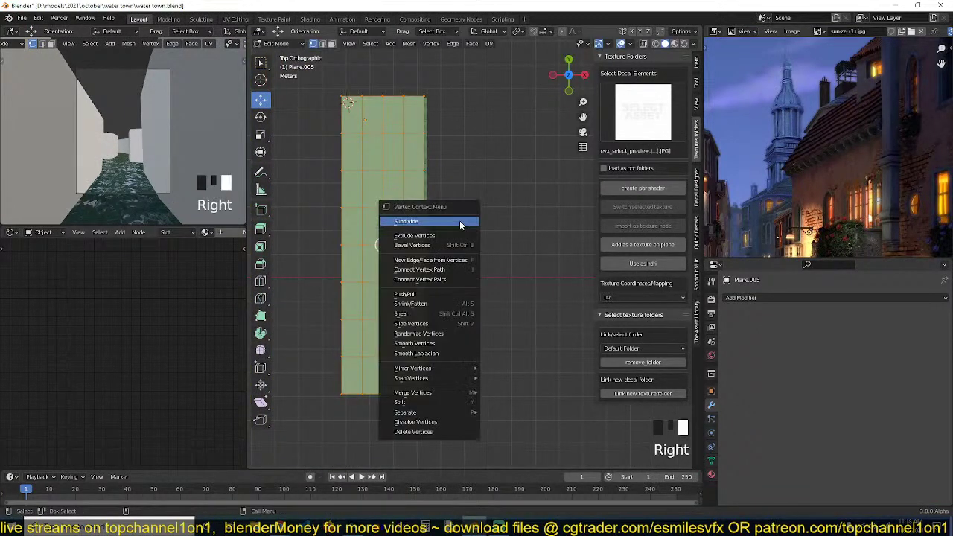
pyautogui.click(461, 222)
pyautogui.press('`')
pyautogui.moveTo(428, 246); pyautogui.dragTo(365, 181, button='middle')
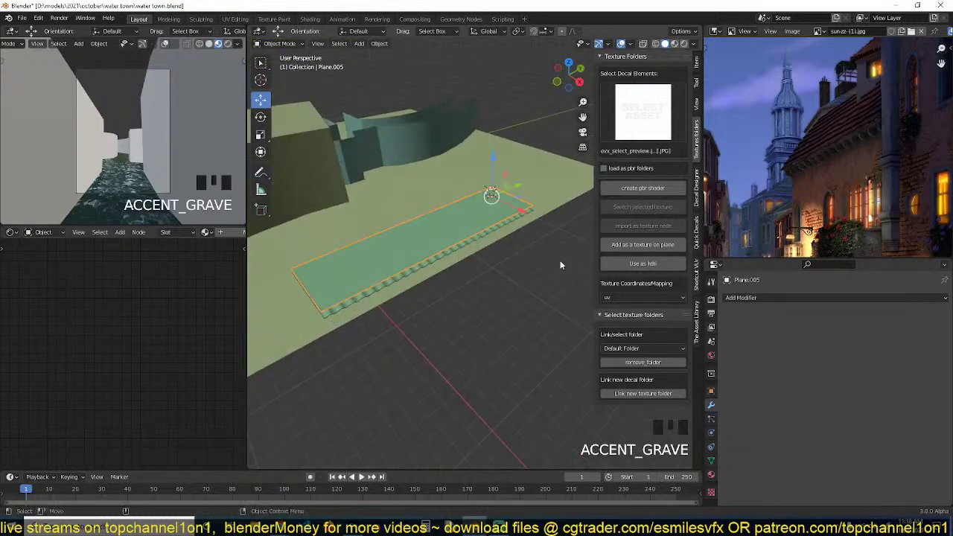
# Set the plane's viewport display to Wire in its object properties.
pyautogui.click(711, 391)
pyautogui.scroll(-4, 749, 463)
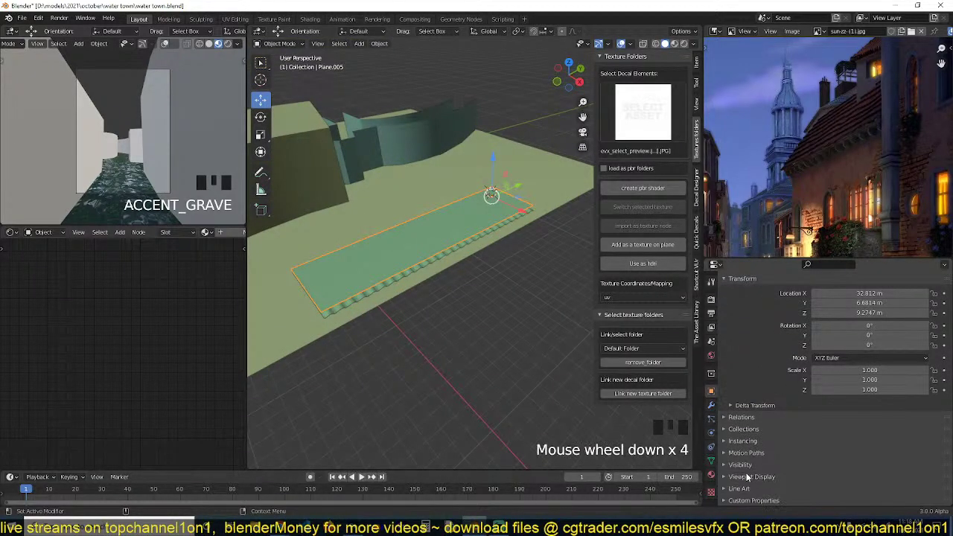
pyautogui.click(759, 461)
pyautogui.click(758, 463)
pyautogui.scroll(-4, 760, 471)
pyautogui.click(767, 477)
pyautogui.scroll(-5, 769, 475)
pyautogui.click(847, 481)
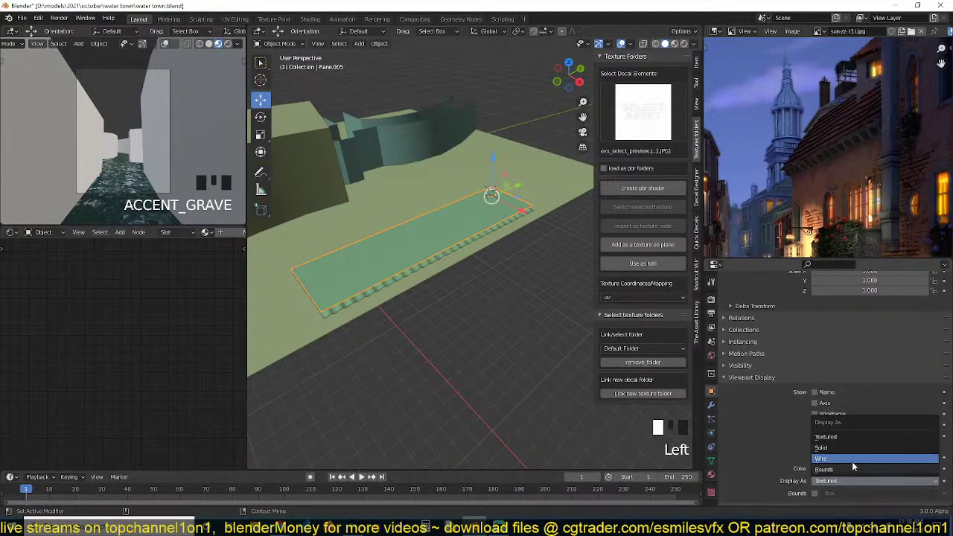
pyautogui.click(852, 462)
# Select the tile array and raise it about 0.18 m along Z towards the wire plane.
pyautogui.press('`')
pyautogui.hotkey('alt', 'a')
pyautogui.keyDown('shift'); pyautogui.moveTo(472, 342); pyautogui.dragTo(506, 287, button='middle'); pyautogui.keyUp('shift')
pyautogui.click(446, 307)
pyautogui.press('`')
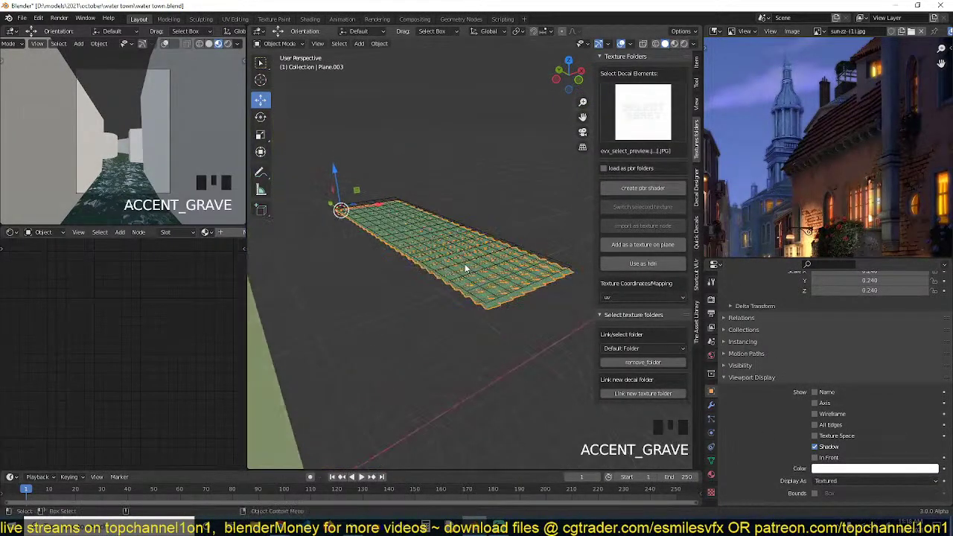
pyautogui.press('g')
pyautogui.press('z')
pyautogui.click(494, 285)
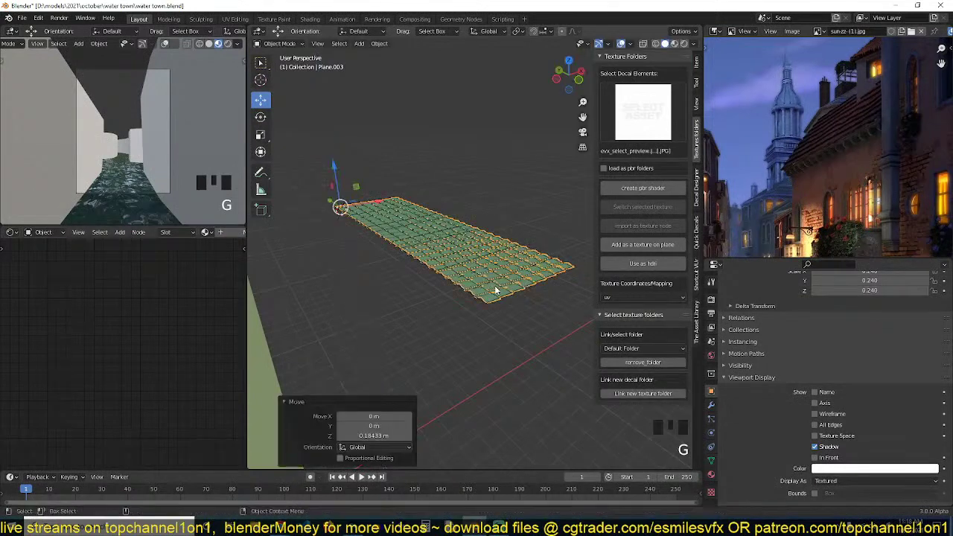
# Bring up the tile array's modifier stack and collapse the Array.001 settings.
pyautogui.scroll(6, 495, 285)
pyautogui.scroll(-2, 494, 285)
pyautogui.click(712, 407)
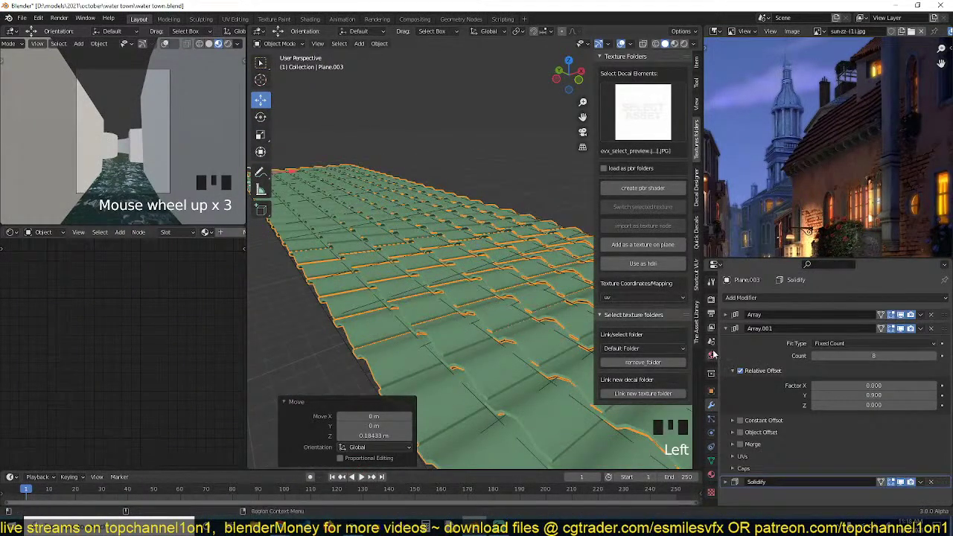
pyautogui.click(729, 329)
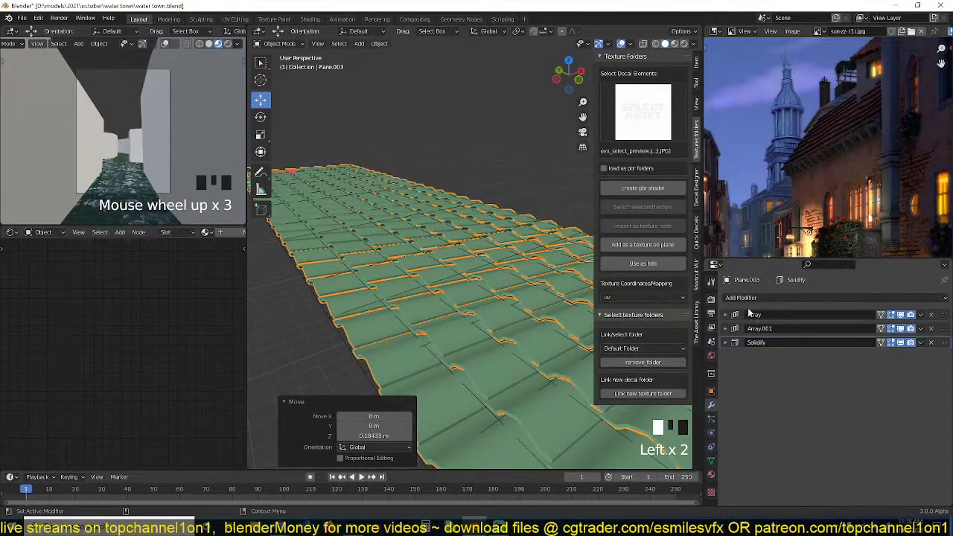
pyautogui.click(826, 296)
pyautogui.click(796, 297)
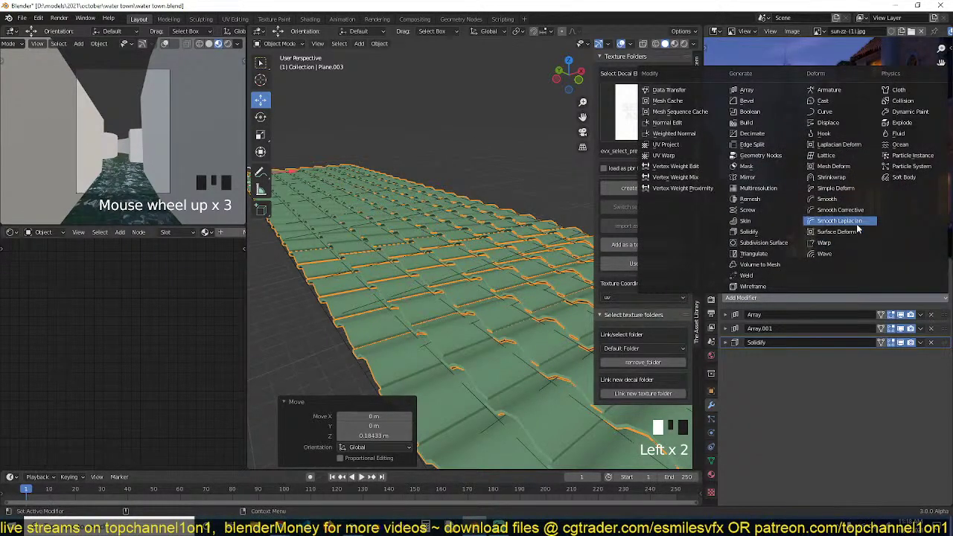
pyautogui.click(840, 221)
pyautogui.click(932, 357)
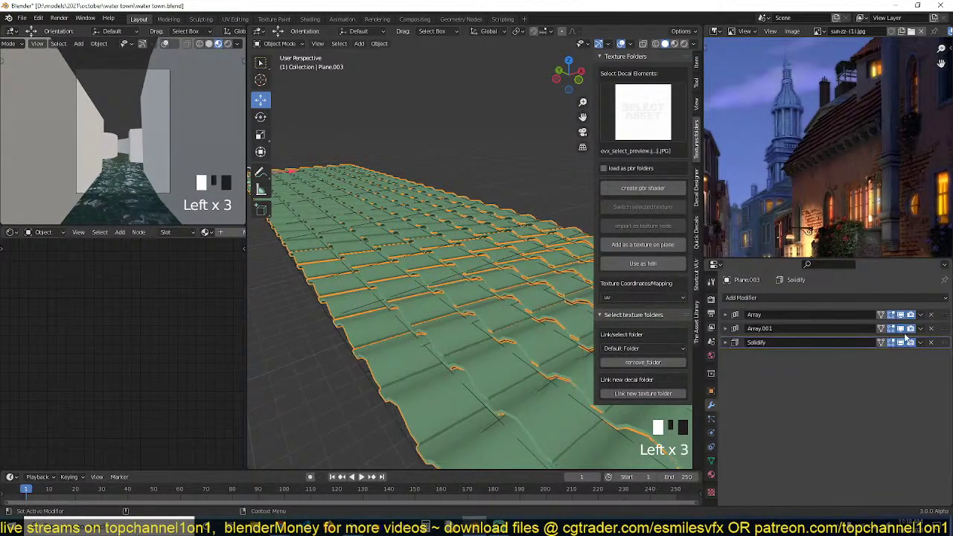
# Add a Surface Deform modifier to the tiles above Solidify, target the wire plane and bind it.
pyautogui.click(892, 298)
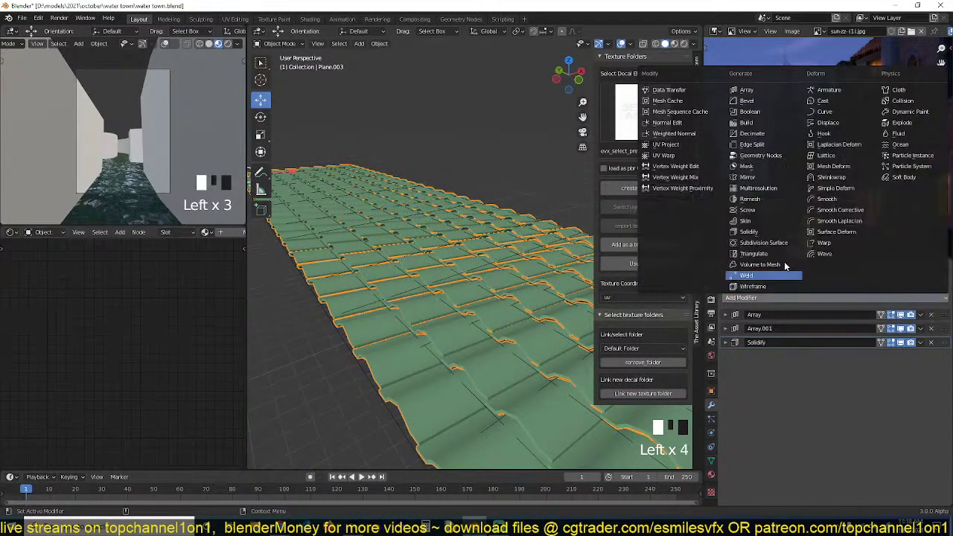
pyautogui.click(848, 233)
pyautogui.moveTo(939, 357); pyautogui.dragTo(939, 341)
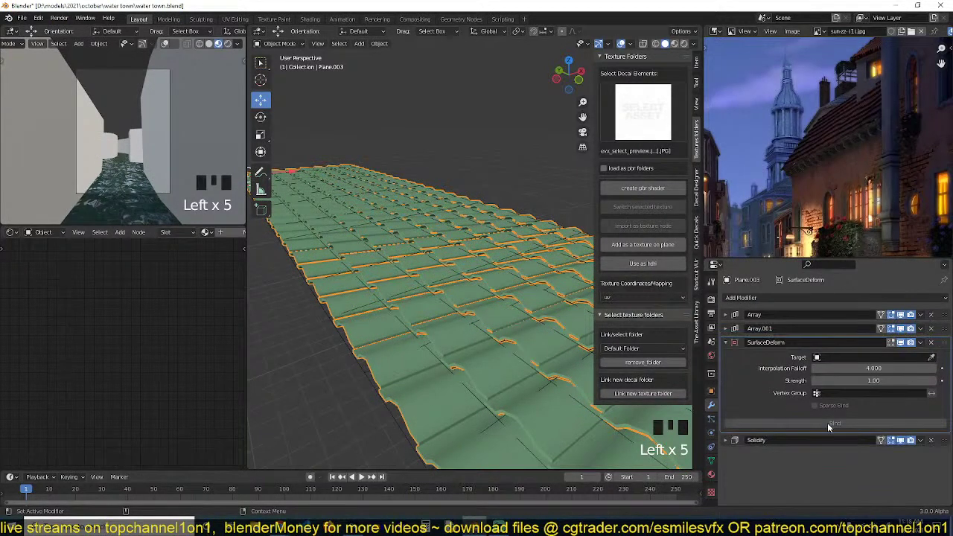
pyautogui.click(514, 223)
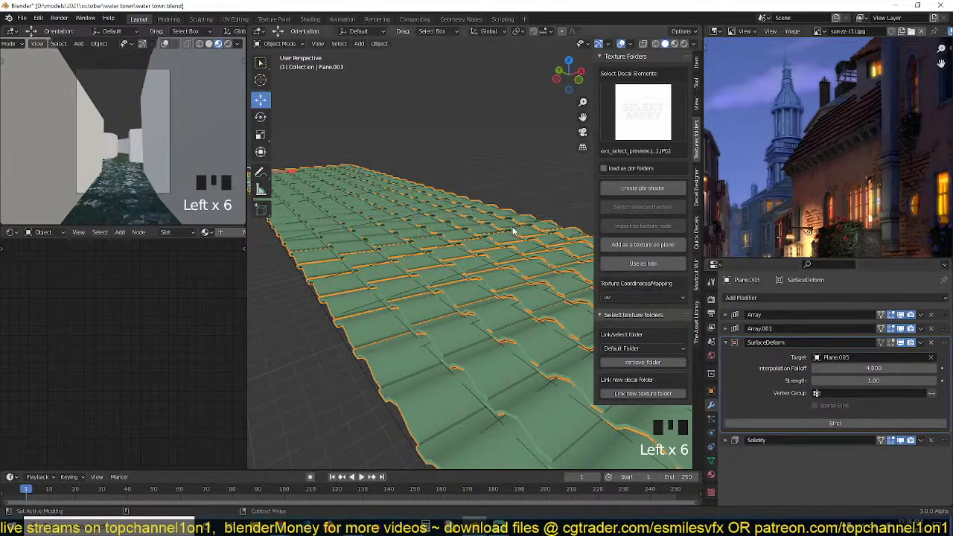
pyautogui.click(819, 423)
pyautogui.scroll(-3, 309, 313)
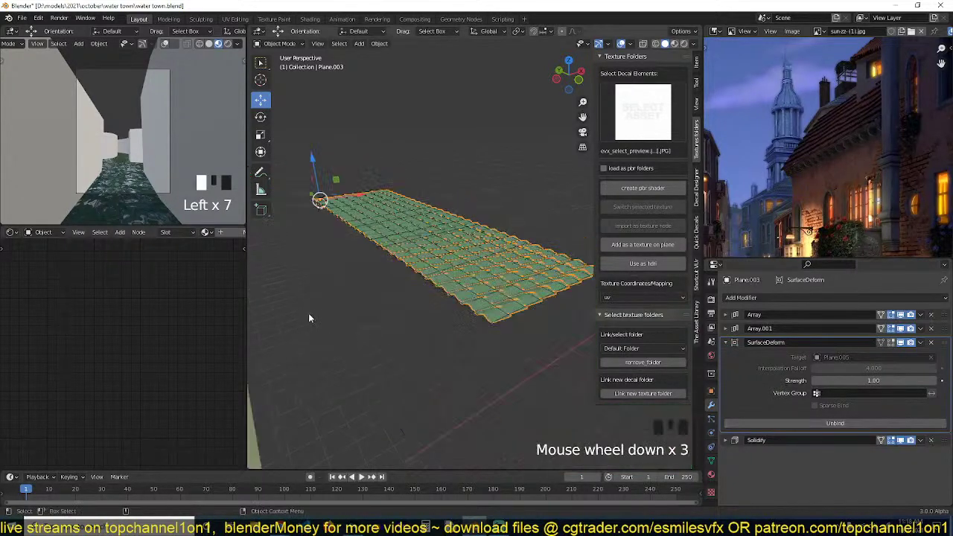
# Test the tile deformation by pulling a middle vertex of the wire plane, first alone and again with proportional editing.
pyautogui.press('`')
pyautogui.click(469, 251)
pyautogui.press('`')
pyautogui.press('Tab')
pyautogui.click(459, 260)
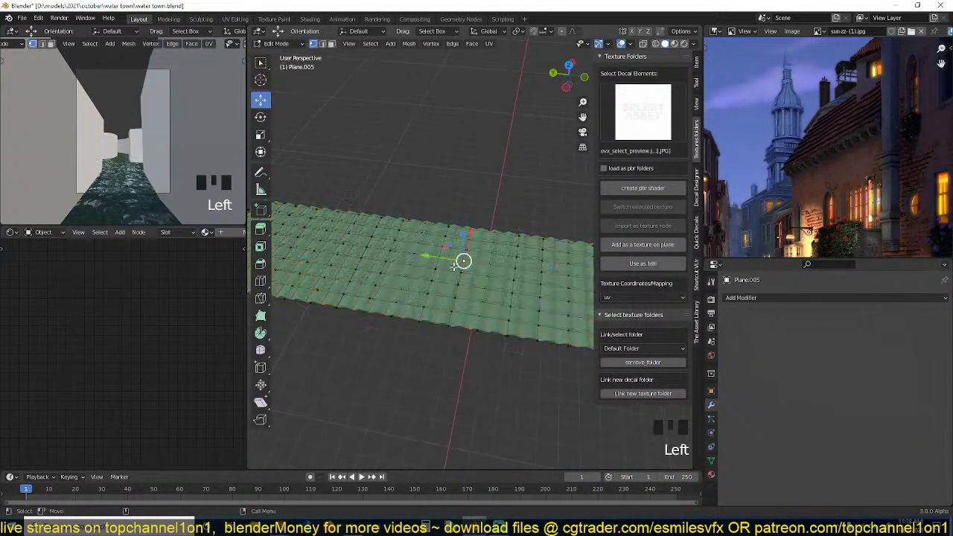
pyautogui.press('`')
pyautogui.press('g')
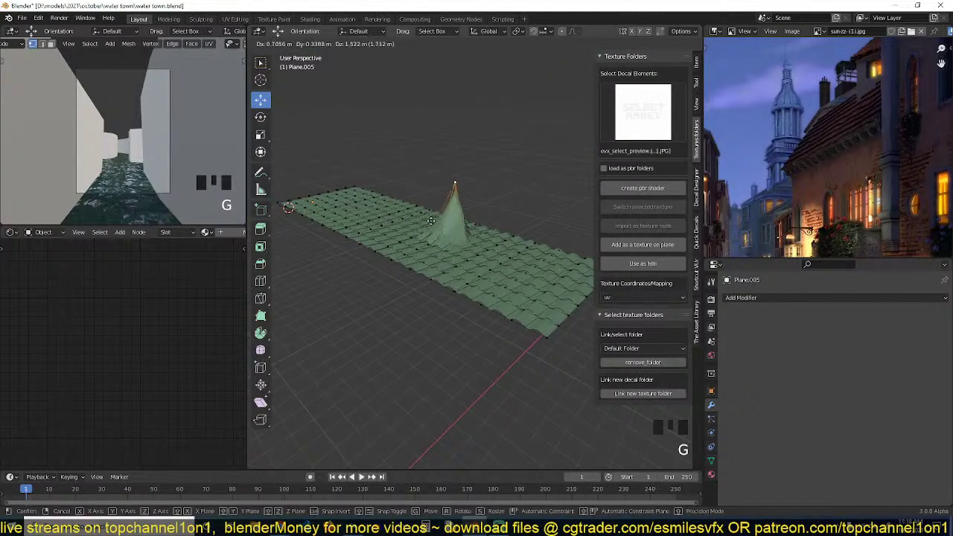
pyautogui.rightClick(433, 246)
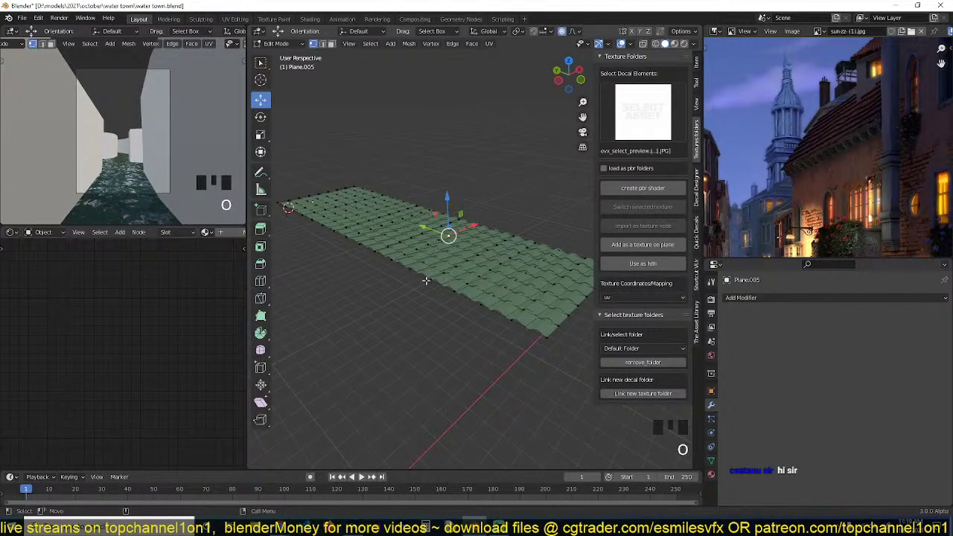
pyautogui.press('g')
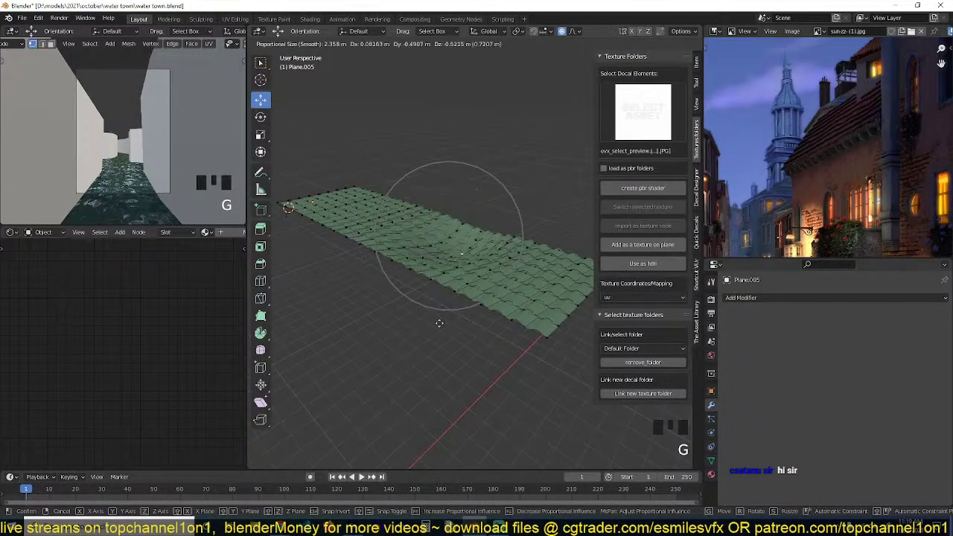
pyautogui.rightClick(425, 240)
pyautogui.press('Tab')
# Examine the bound tiles close up and from the end of the array.
pyautogui.scroll(4, 420, 288)
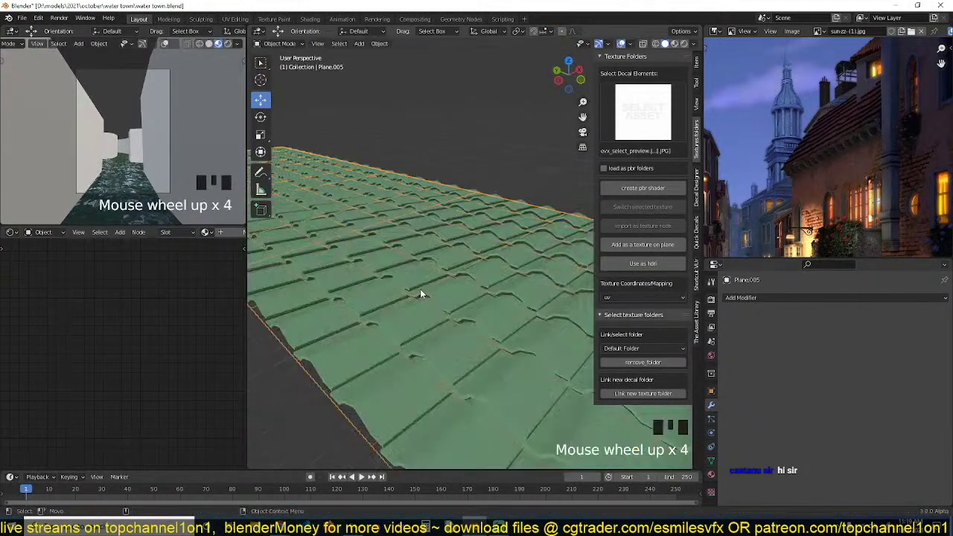
pyautogui.moveTo(420, 289); pyautogui.dragTo(430, 290, button='middle')
pyautogui.press('`')
pyautogui.hotkey('alt', 'a')
pyautogui.click(467, 305)
pyautogui.scroll(-3, 450, 311)
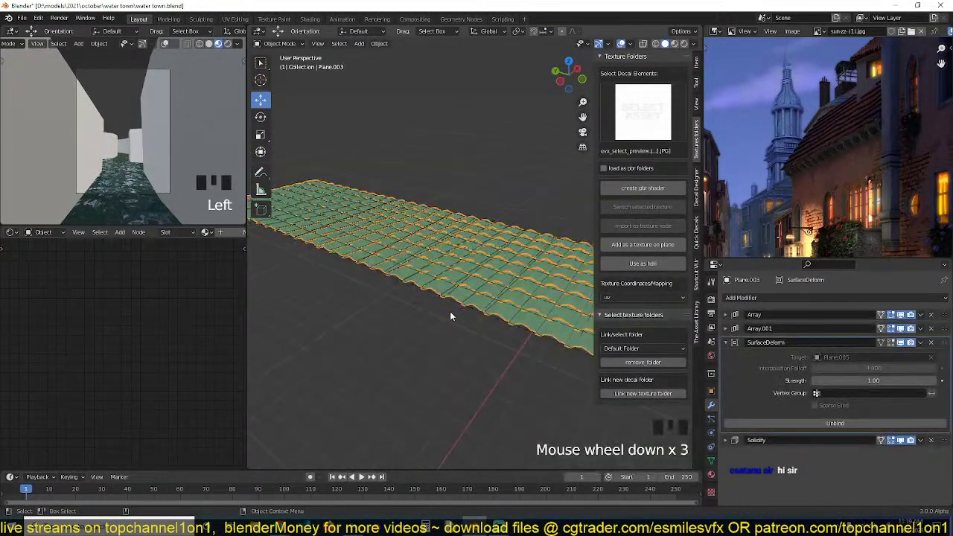
pyautogui.press('`')
pyautogui.click(408, 286)
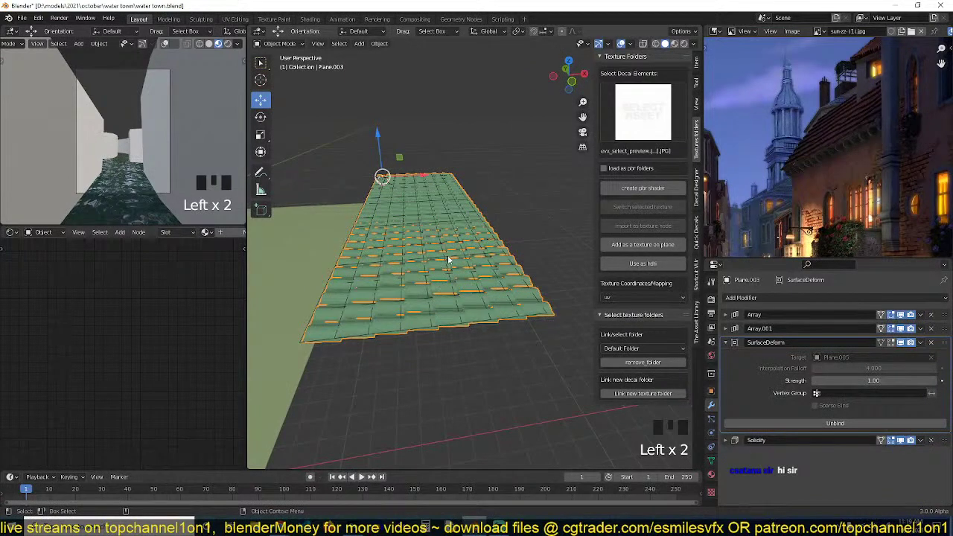
# Parent the wire plane to the tile array with the Object option, leaving only the tiles selected.
pyautogui.click(507, 277)
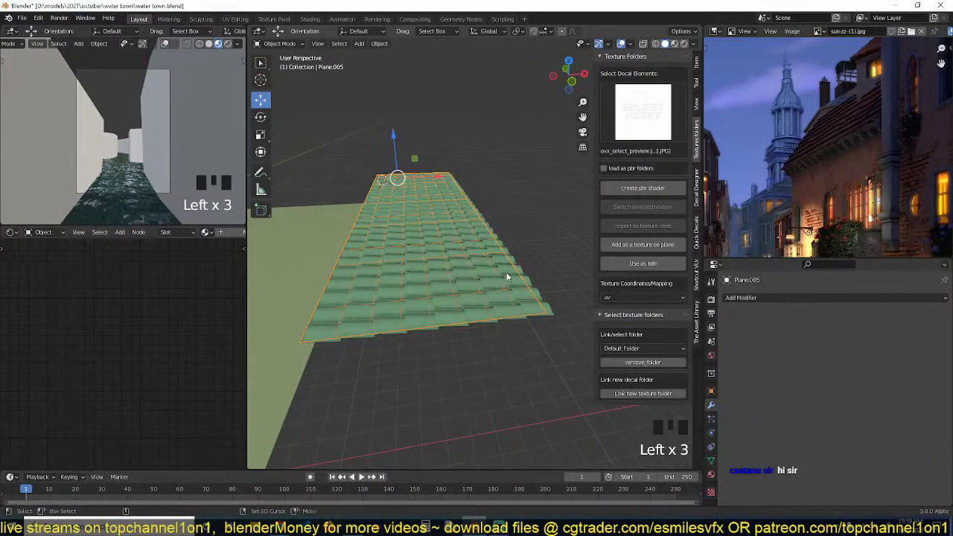
pyautogui.keyDown('shift'); pyautogui.click(546, 315); pyautogui.keyUp('shift')
pyautogui.hotkey('ctrl', 'p')
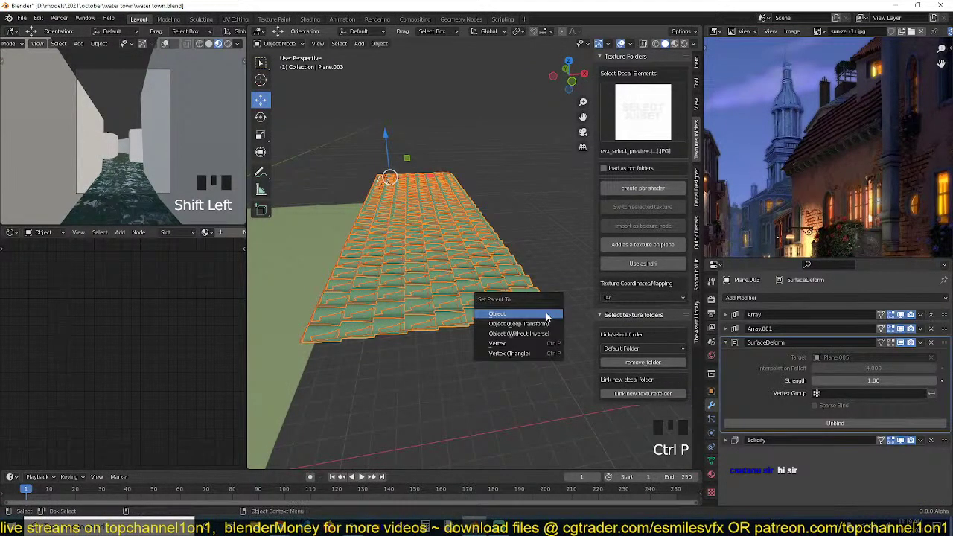
pyautogui.click(548, 315)
pyautogui.click(549, 317)
pyautogui.click(551, 316)
# Move the tiles in top view about -29.6 m in X and -1.9 m in Y, over the curved building's canal-side roof.
pyautogui.press('KP_7')
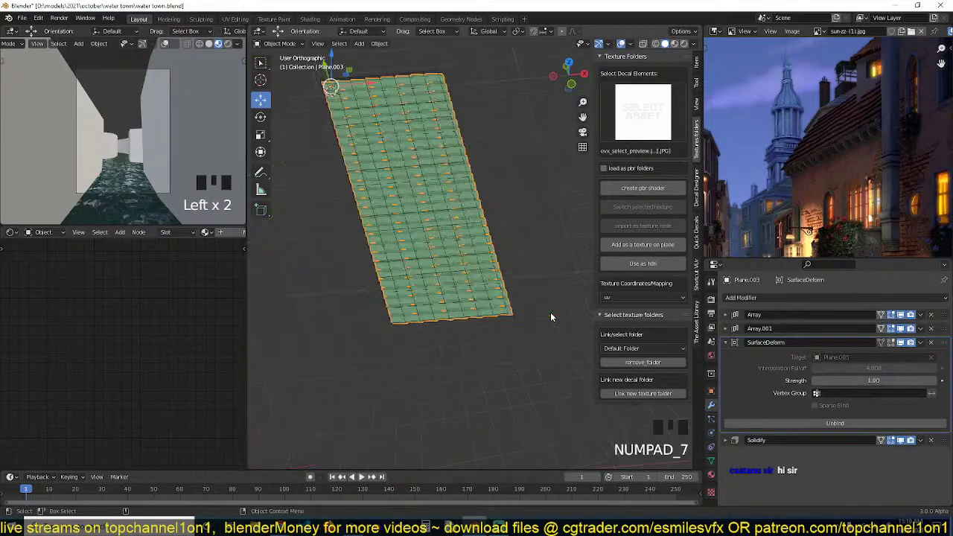
pyautogui.scroll(-10, 550, 312)
pyautogui.press('g')
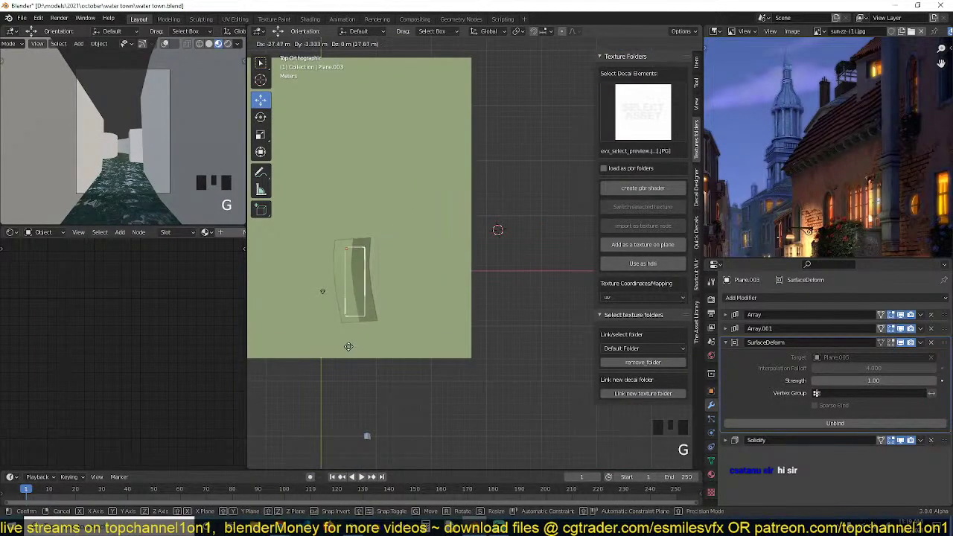
pyautogui.click(338, 337)
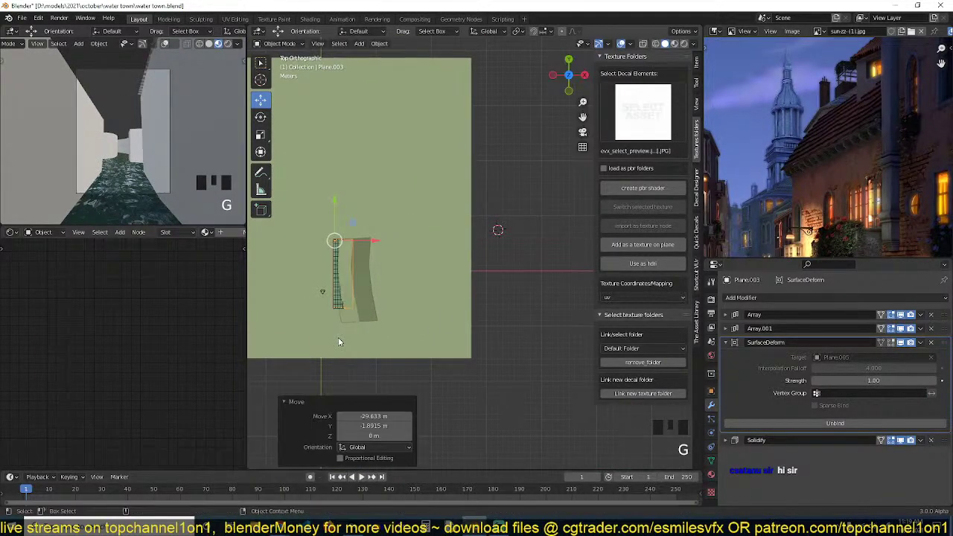
# Rotate the tiles about -40.8° in front view to follow the slope of the building's roof.
pyautogui.press('KP_1')
pyautogui.press('KP_Decimal')
pyautogui.press('`')
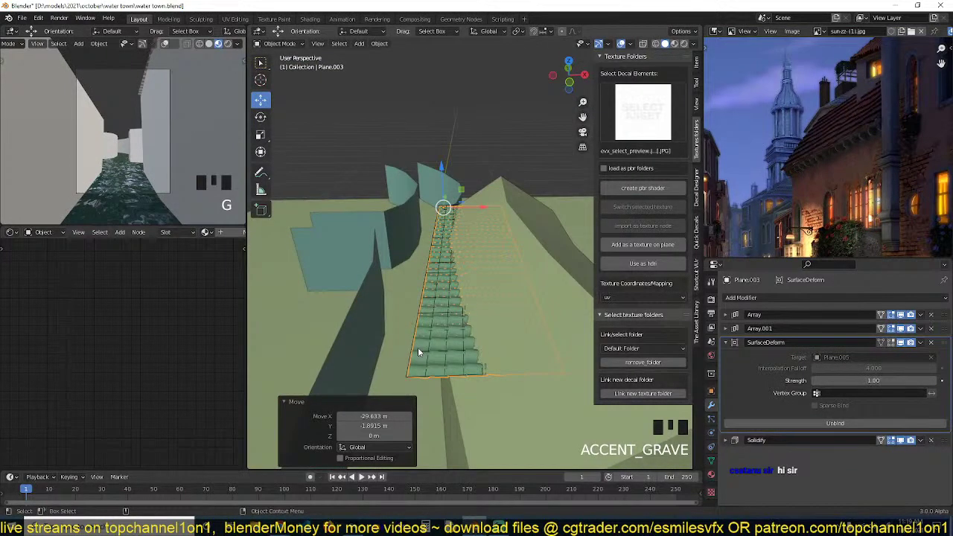
pyautogui.press('KP_3')
pyautogui.press('KP_1')
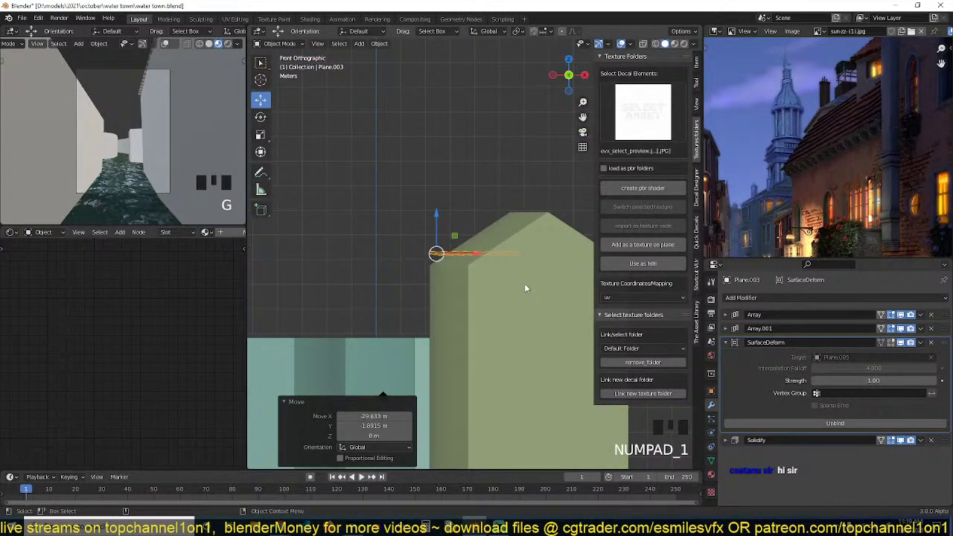
pyautogui.press('r')
pyautogui.click(523, 217)
pyautogui.press('`')
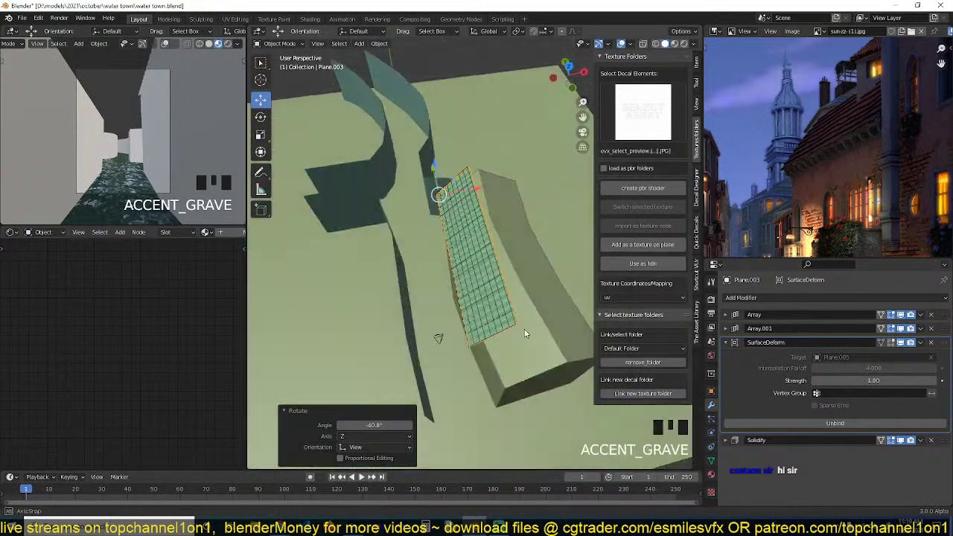
pyautogui.press('`')
pyautogui.click(500, 286)
pyautogui.scroll(3, 472, 314)
pyautogui.press('`')
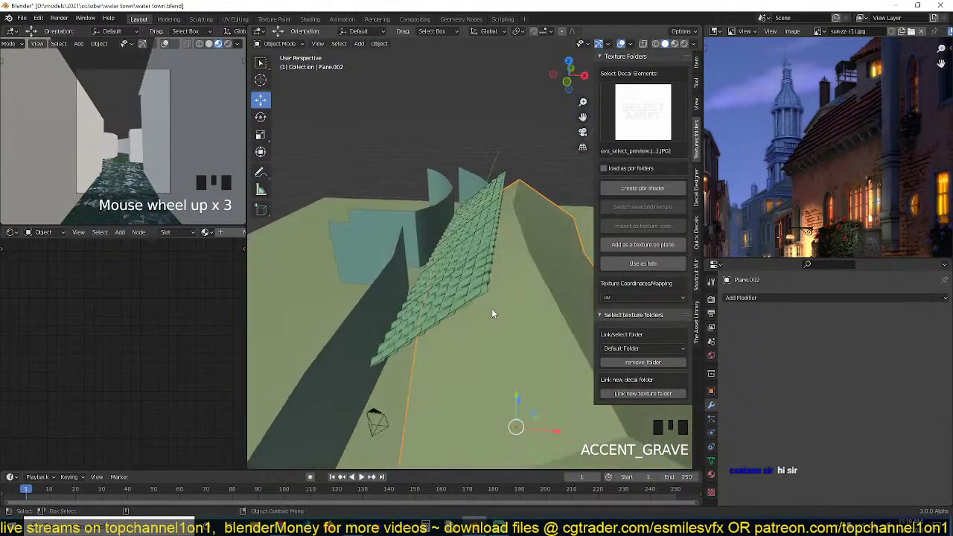
# Add a Shrinkwrap modifier to the wire plane and target the curved gabled building beneath the tiles.
pyautogui.click(481, 283)
pyautogui.click(481, 284)
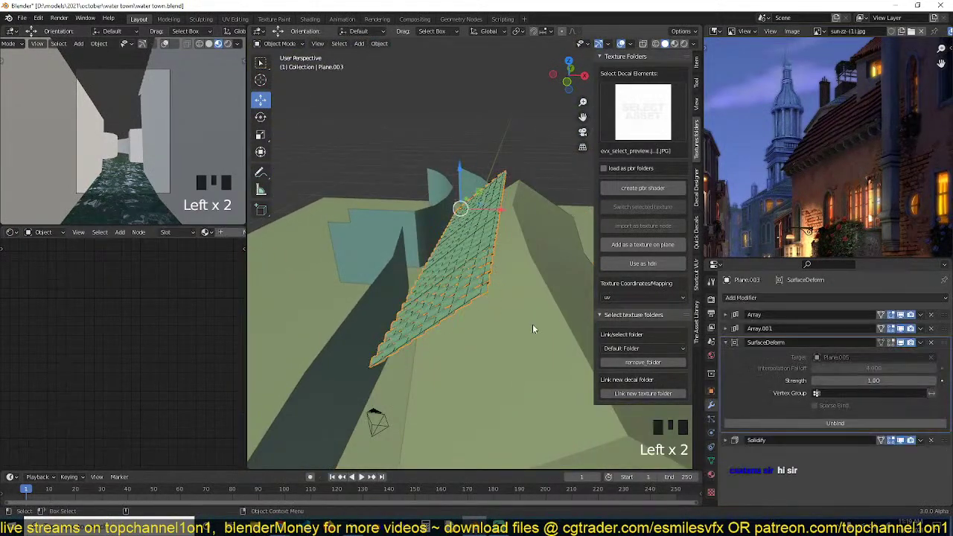
pyautogui.click(481, 280)
pyautogui.press('Tab')
pyautogui.press('Tab')
pyautogui.click(823, 290)
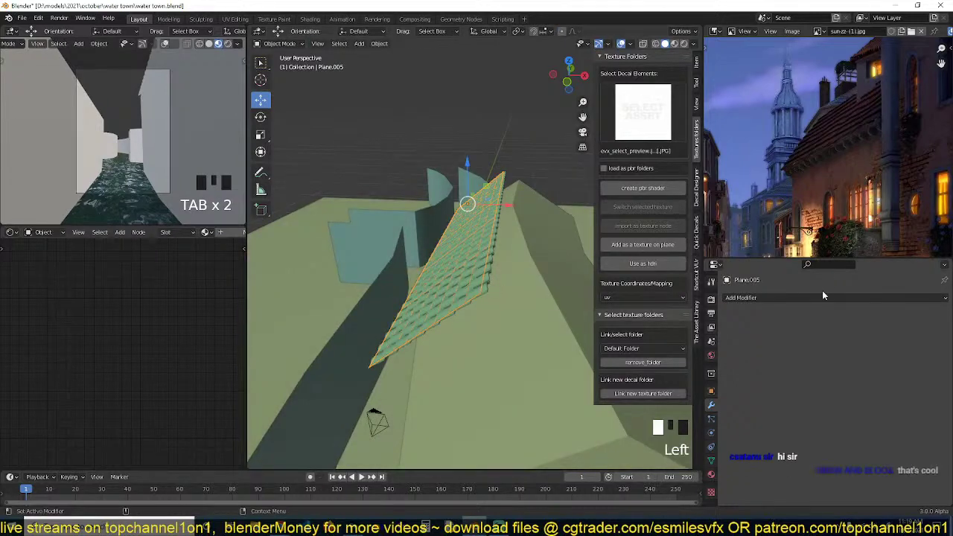
pyautogui.click(824, 297)
pyautogui.click(831, 177)
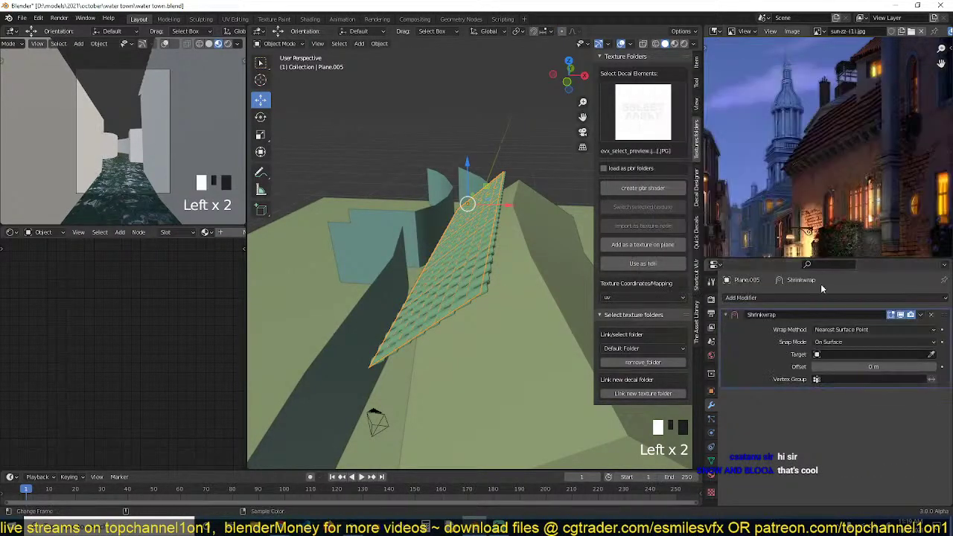
pyautogui.click(551, 349)
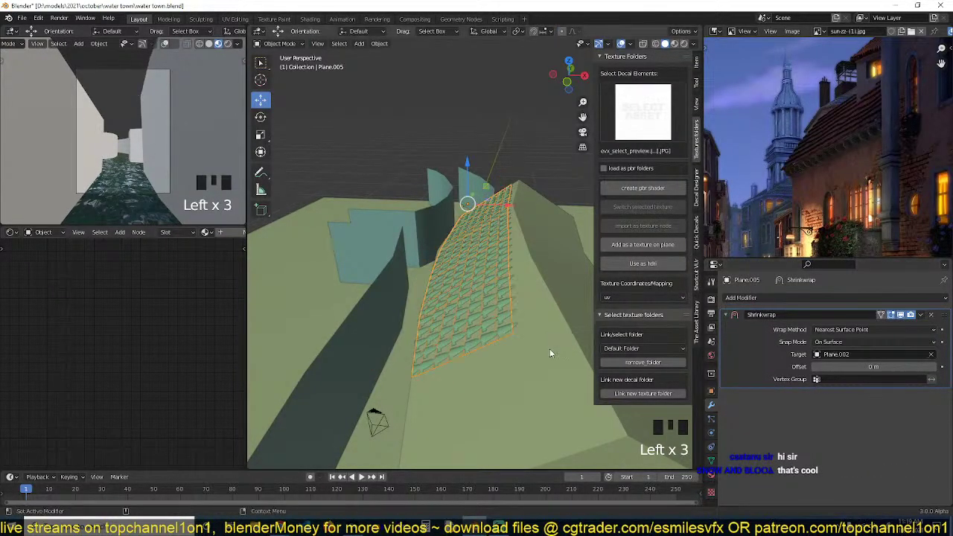
pyautogui.press('`')
pyautogui.press('`')
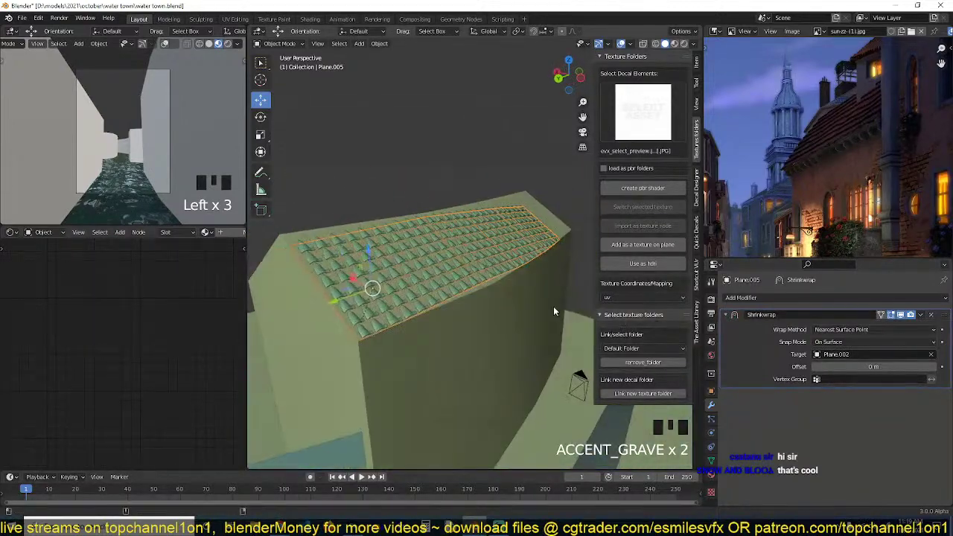
# Examine how the shrinkwrapped tiles follow the curved building's roof from several sides and from directly above.
pyautogui.press('`')
pyautogui.press('`')
pyautogui.press('`')
pyautogui.moveTo(540, 300); pyautogui.dragTo(429, 314, button='middle')
pyautogui.press('`')
pyautogui.moveTo(335, 292); pyautogui.dragTo(371, 280, button='middle')
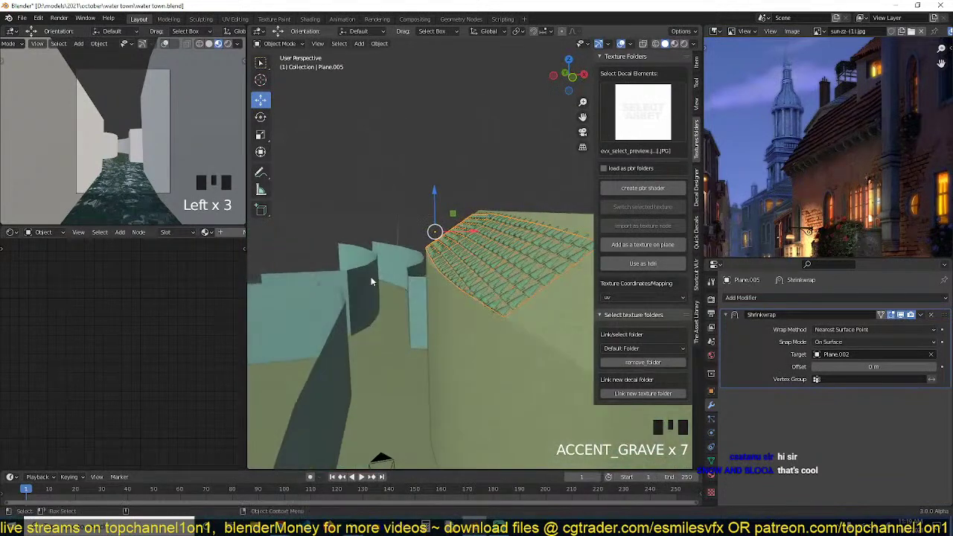
pyautogui.press('KP_7')
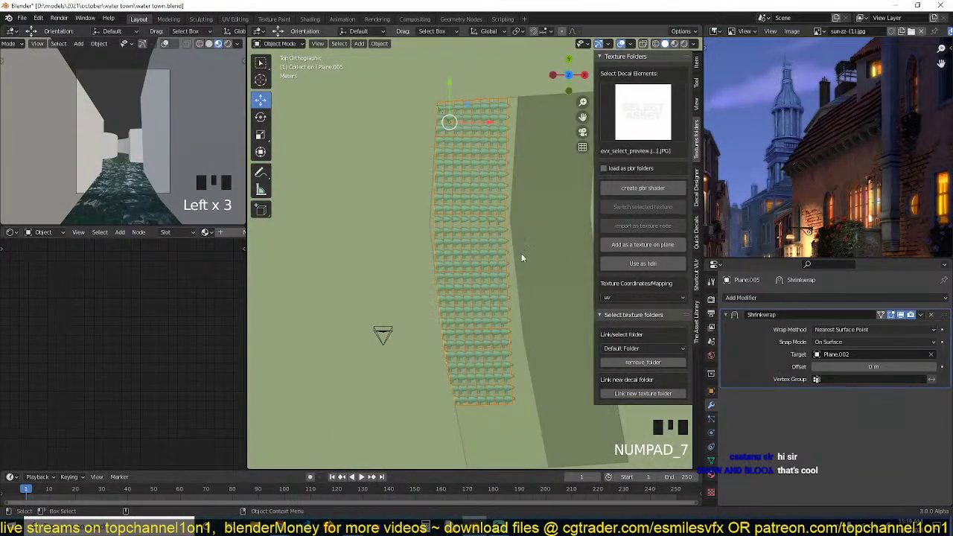
pyautogui.click(508, 246)
pyautogui.click(502, 245)
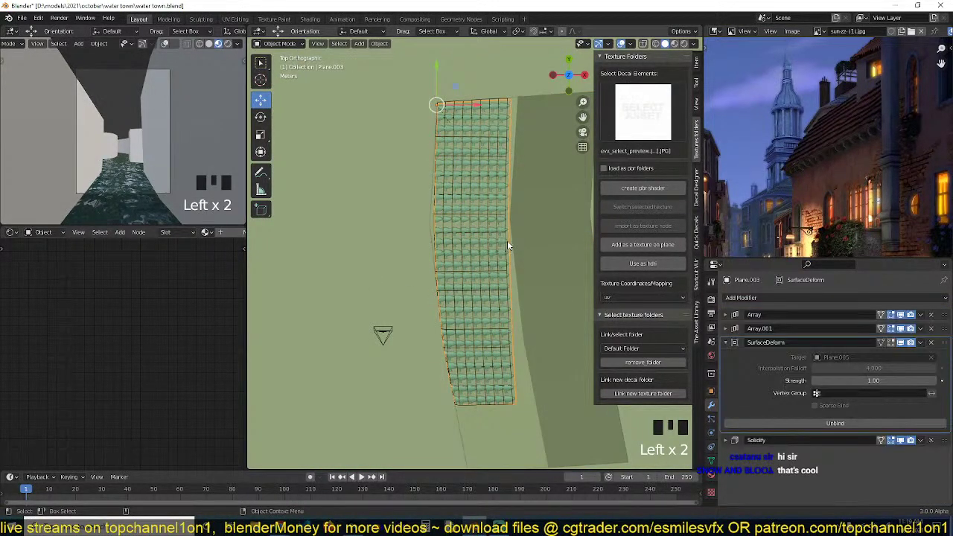
pyautogui.click(507, 240)
pyautogui.click(505, 239)
pyautogui.click(505, 230)
pyautogui.click(504, 223)
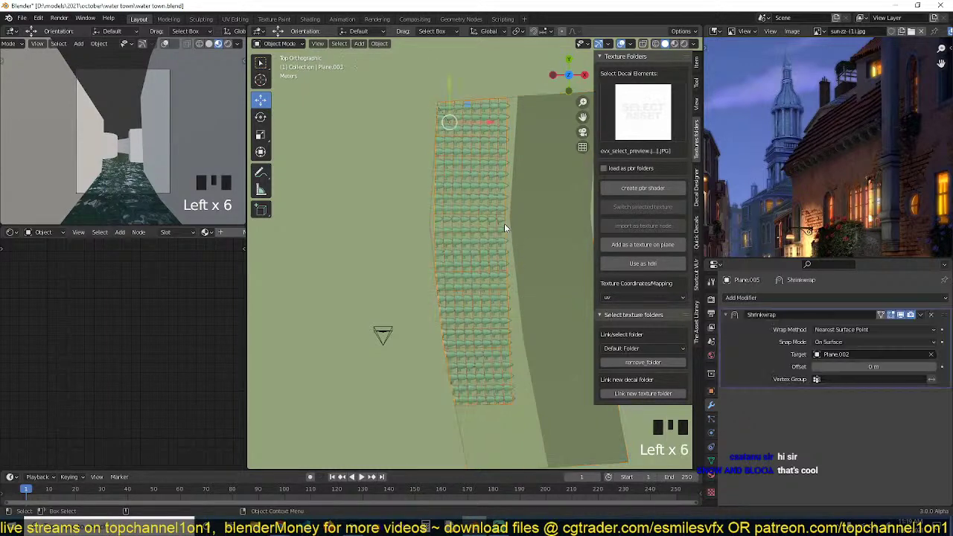
pyautogui.press('g')
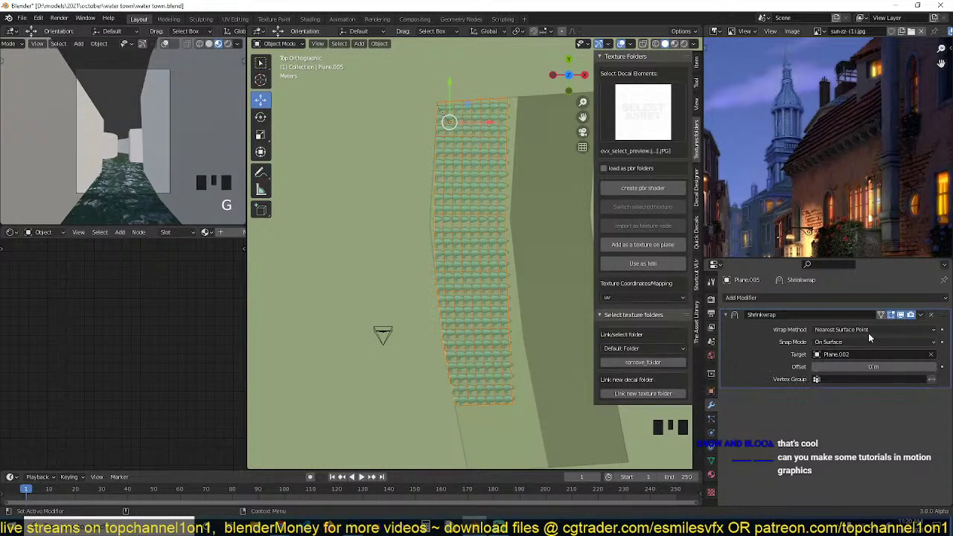
# Try the Project wrap method on the wire plane's Shrinkwrap modifier, shift the plane, and undo back to Nearest Surface Point.
pyautogui.click(862, 342)
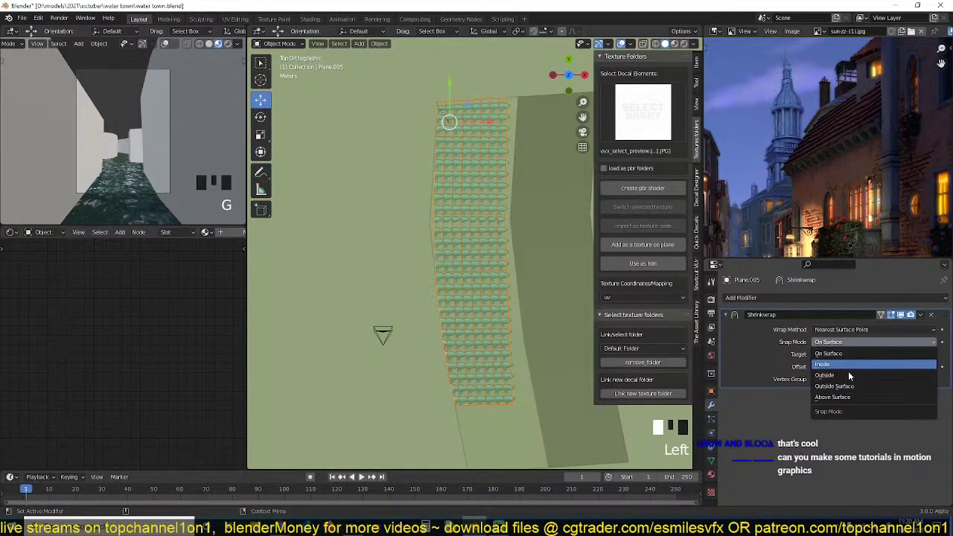
pyautogui.click(840, 341)
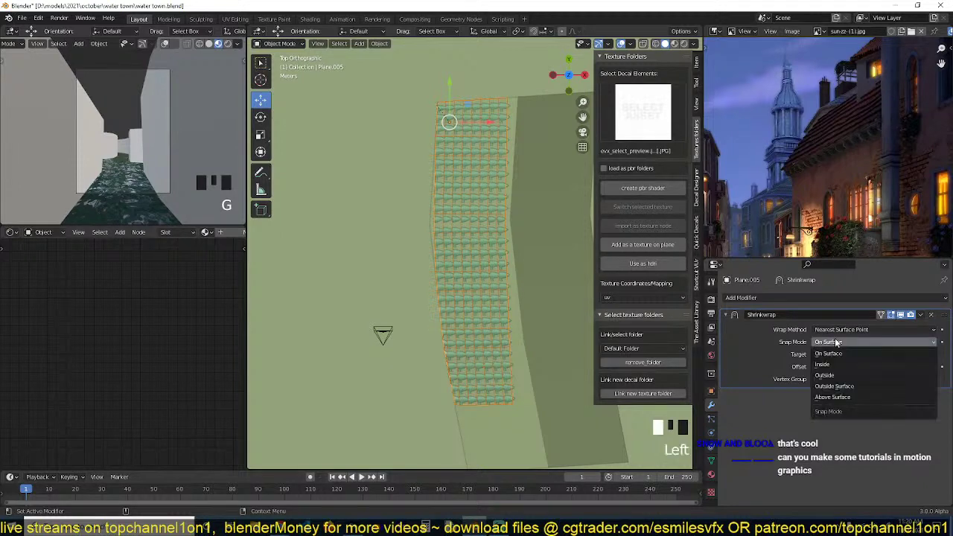
pyautogui.click(849, 330)
pyautogui.click(824, 351)
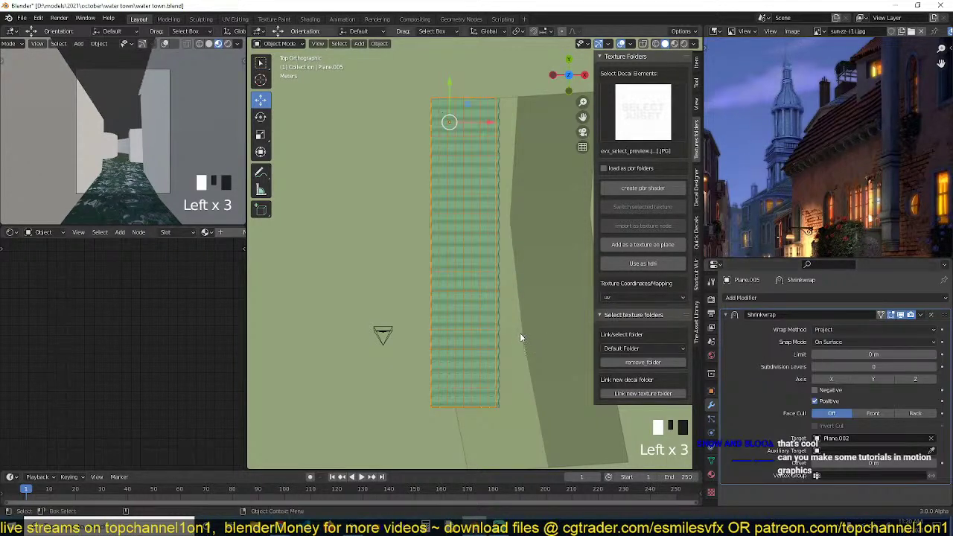
pyautogui.press('`')
pyautogui.press('`')
pyautogui.press('g')
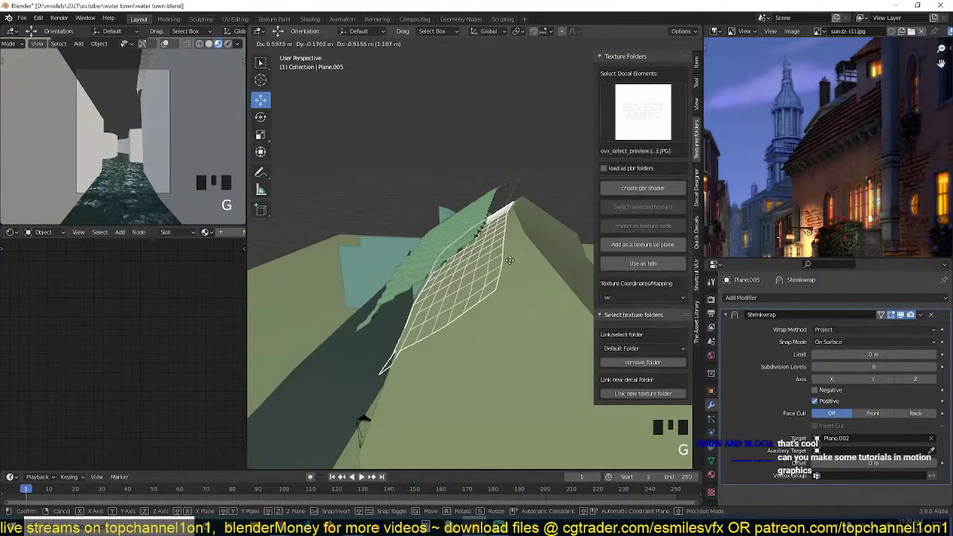
pyautogui.rightClick(519, 271)
pyautogui.hotkey('ctrl', 'z')
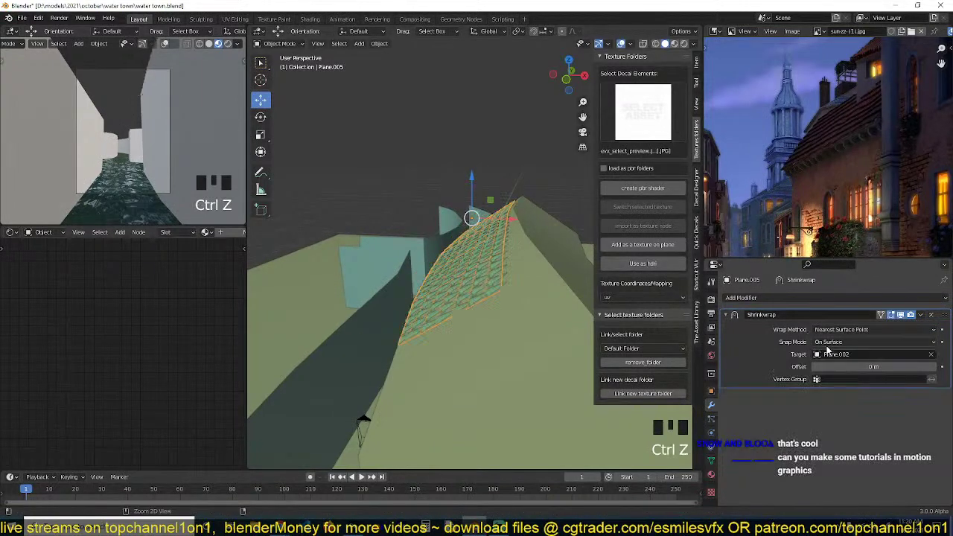
pyautogui.press('`')
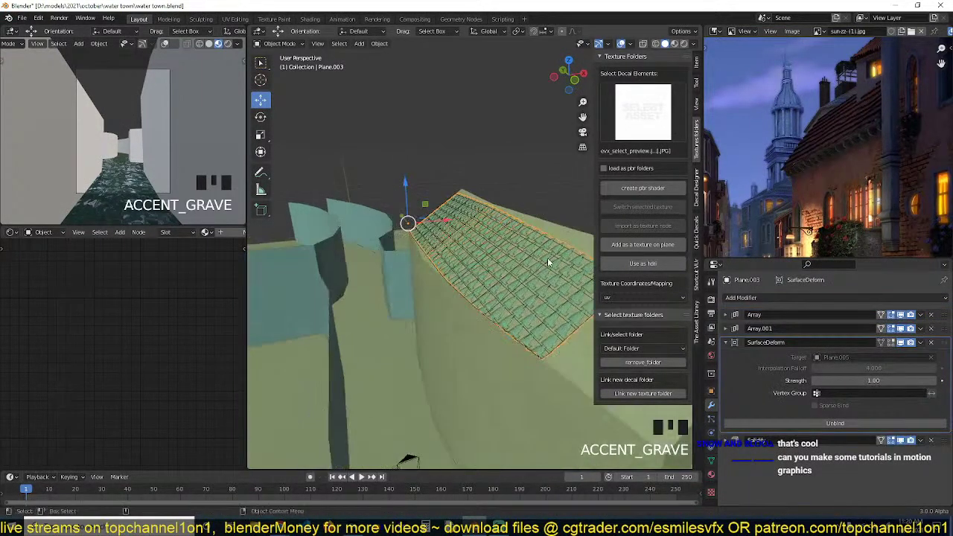
pyautogui.click(549, 256)
pyautogui.click(550, 253)
pyautogui.press('KP_7')
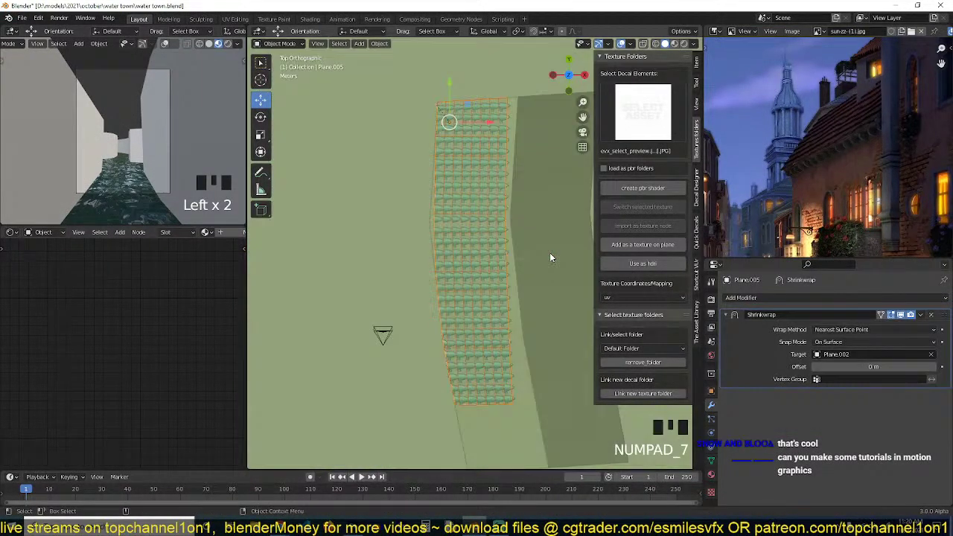
pyautogui.scroll(-2, 526, 262)
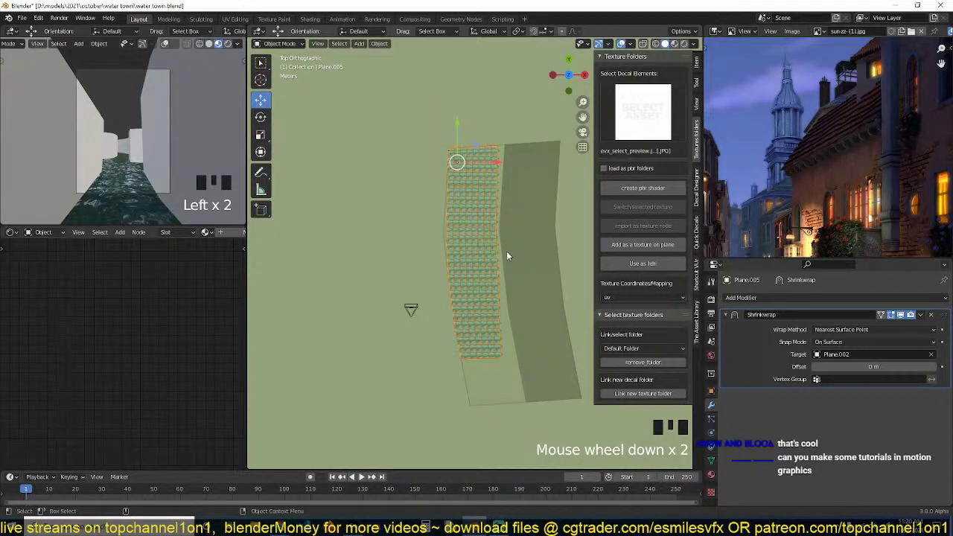
pyautogui.press('g')
pyautogui.click(506, 251)
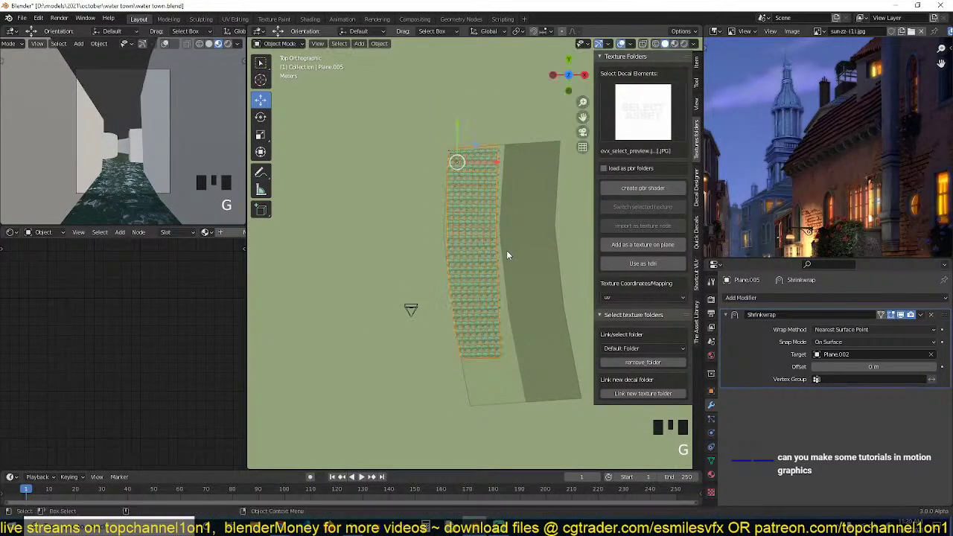
# Move the tiles about 0.88 m in X and -0.35 m in Z, and in top view about -0.66 m in X and 0.16 m in Y.
pyautogui.press('`')
pyautogui.scroll(2, 490, 161)
pyautogui.press('`')
pyautogui.click(492, 236)
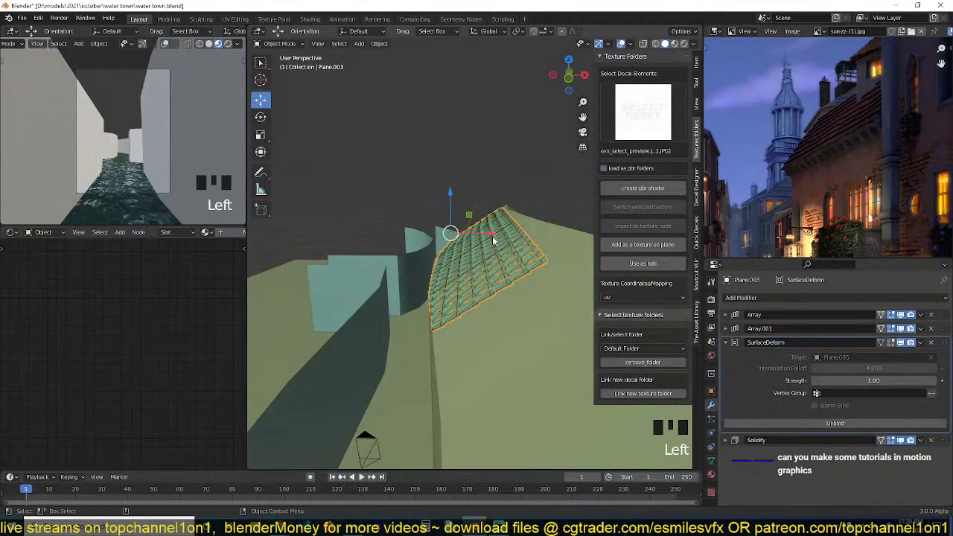
pyautogui.press('g')
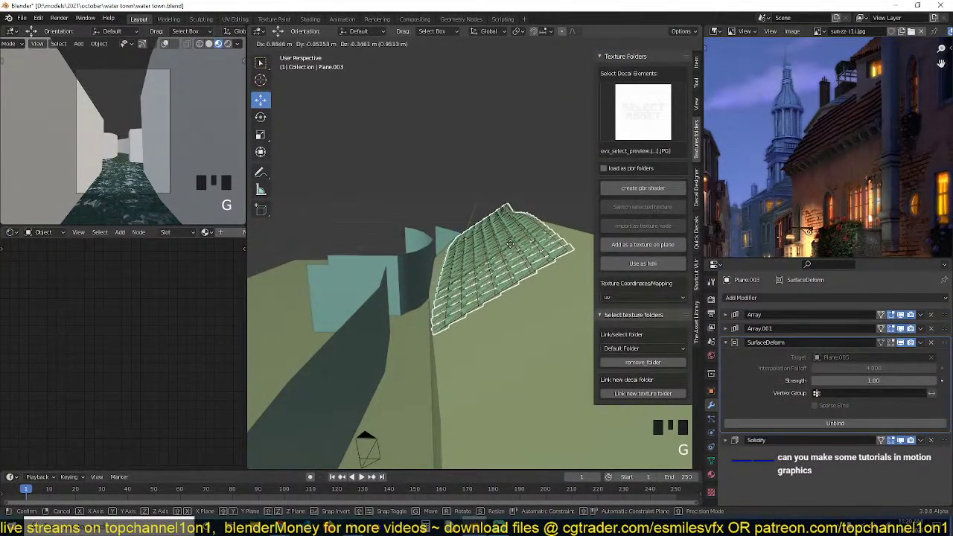
pyautogui.click(511, 249)
pyautogui.press('KP_7')
pyautogui.press('g')
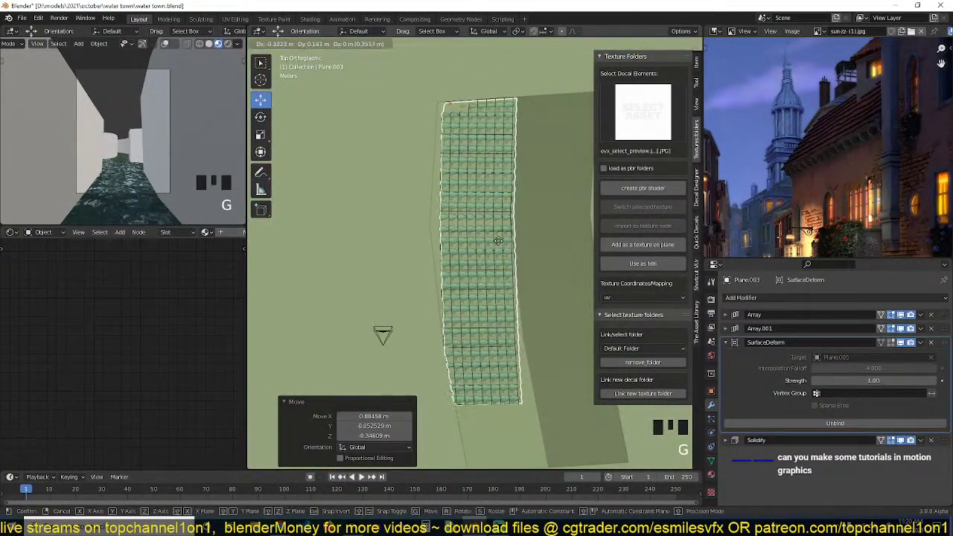
pyautogui.click(463, 240)
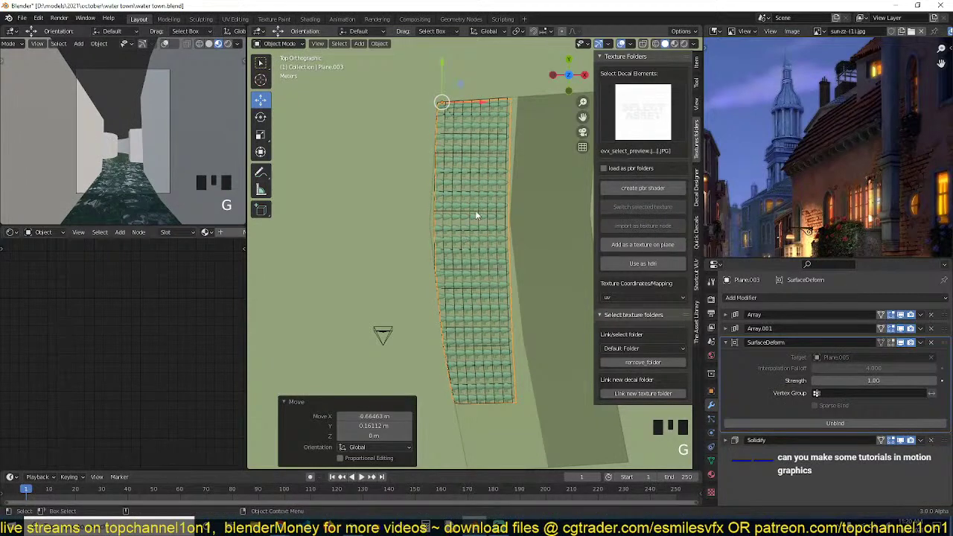
# In the wire plane's Edit Mode, select the vertices of the half beyond the roof's bend in top view.
pyautogui.click(476, 210)
pyautogui.press('Tab')
pyautogui.moveTo(406, 229); pyautogui.dragTo(525, 410)
pyautogui.press('r')
pyautogui.rightClick(536, 385)
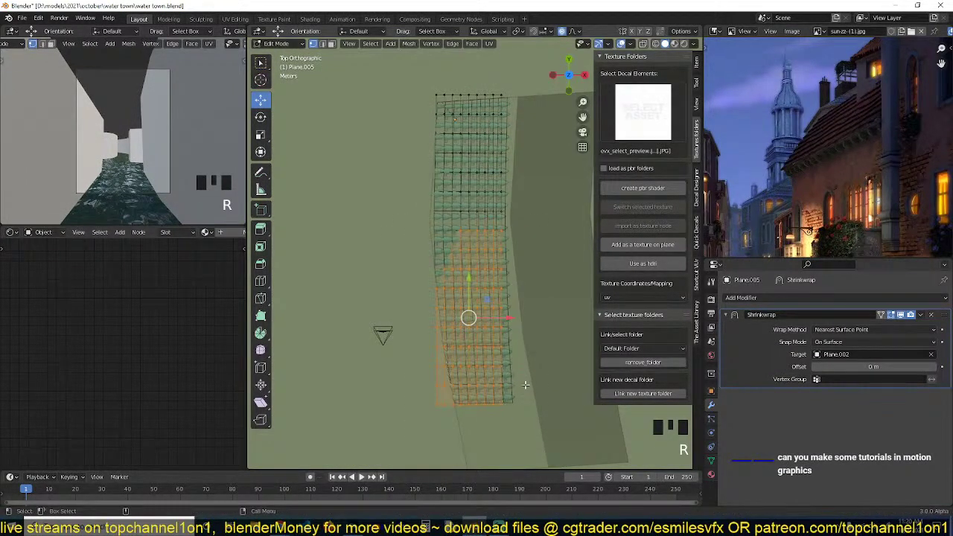
pyautogui.press('e')
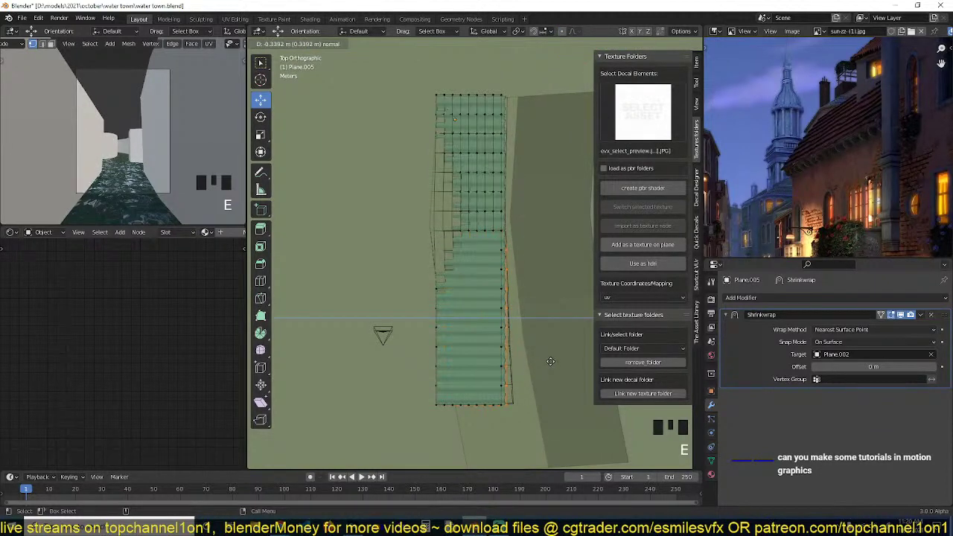
pyautogui.rightClick(540, 362)
pyautogui.hotkey('ctrl', 'z')
# Rotate the selected vertices about -8.8° and move them about 0.26 m in X and 0.06 m in Y along the bent roof.
pyautogui.press('r')
pyautogui.click(528, 365)
pyautogui.press('g')
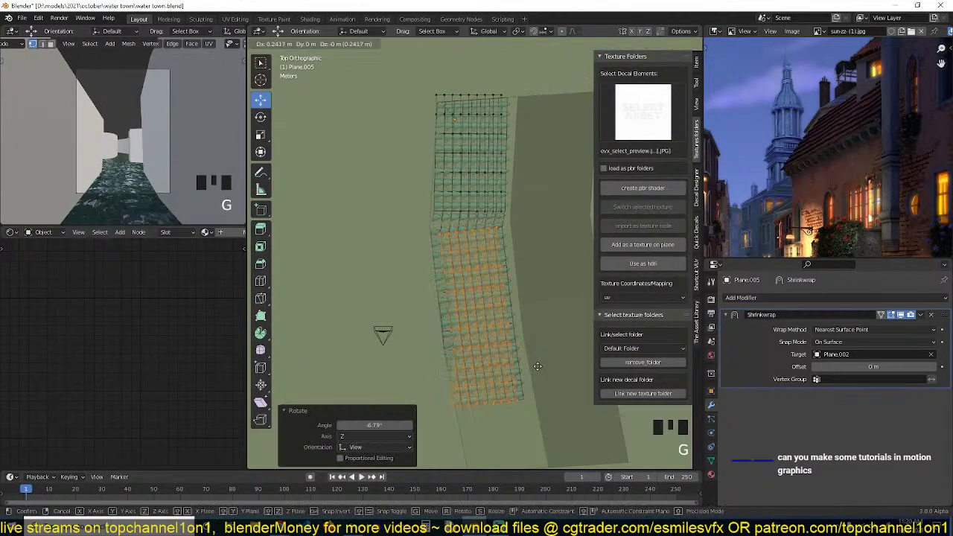
pyautogui.click(533, 364)
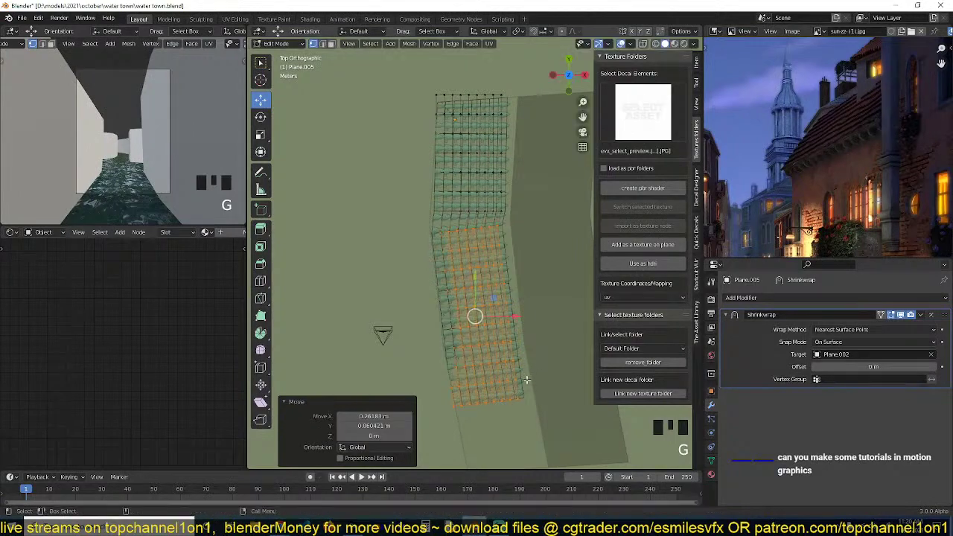
# Return to Object Mode and slightly increase the wire plane's Shrinkwrap offset to lift the tiles off the roof.
pyautogui.keyDown('shift'); pyautogui.moveTo(527, 383); pyautogui.dragTo(558, 275, button='middle'); pyautogui.keyUp('shift')
pyautogui.press('`')
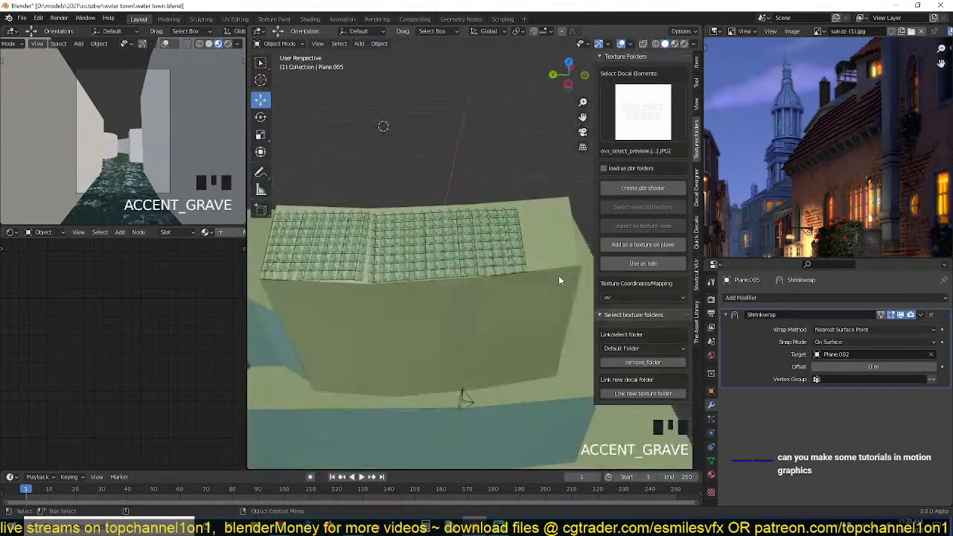
pyautogui.scroll(3, 501, 277)
pyautogui.moveTo(501, 277); pyautogui.dragTo(463, 253, button='middle')
pyautogui.click(471, 259)
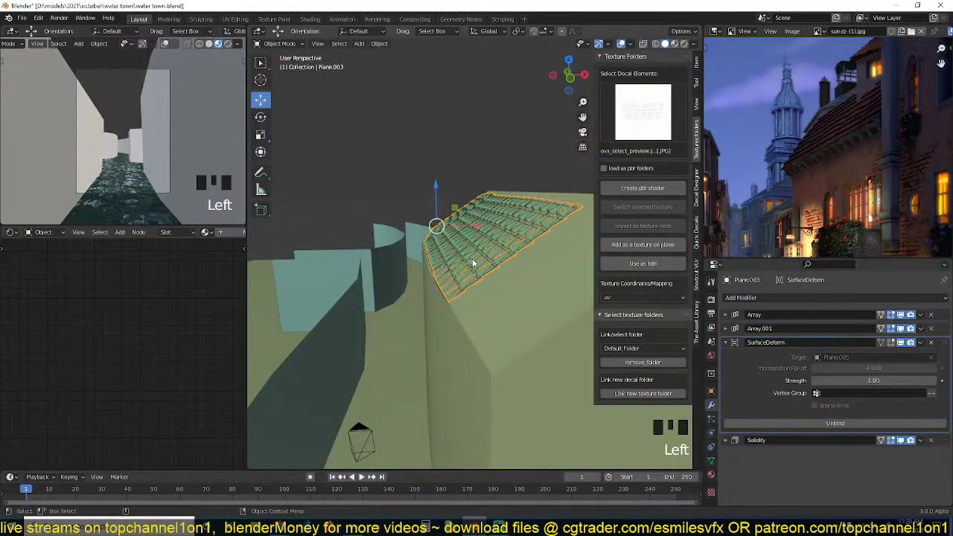
pyautogui.click(493, 261)
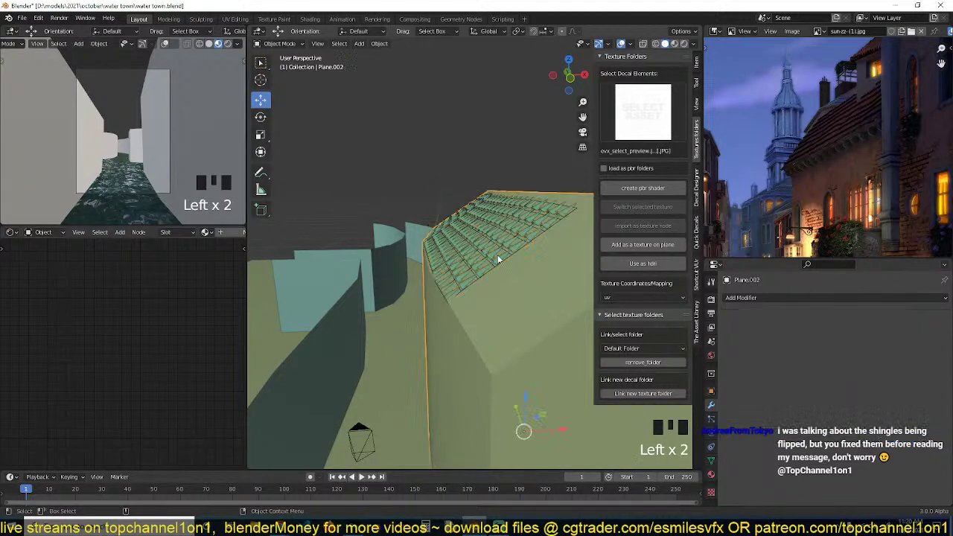
pyautogui.click(497, 258)
pyautogui.click(499, 261)
pyautogui.click(504, 262)
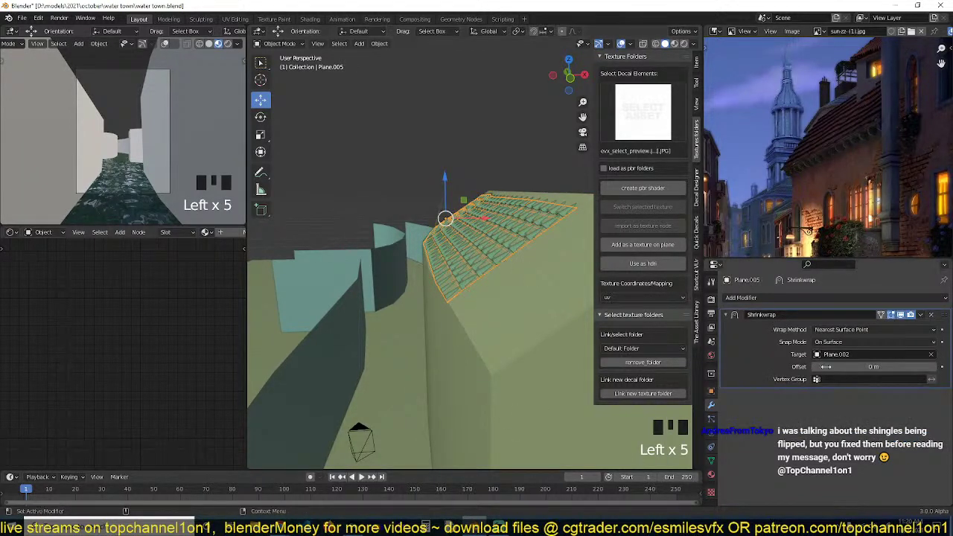
pyautogui.moveTo(874, 366)
pyautogui.keyDown('shift'); pyautogui.mouseDown()
pyautogui.moveTo(855, 366)
pyautogui.moveTo(883, 367)
pyautogui.moveTo(868, 367)
pyautogui.mouseUp(); pyautogui.keyUp('shift')
# Examine the raised tiles along the roof slope up close for clearance above the building surface.
pyautogui.press('`')
pyautogui.press('`')
pyautogui.press('`')
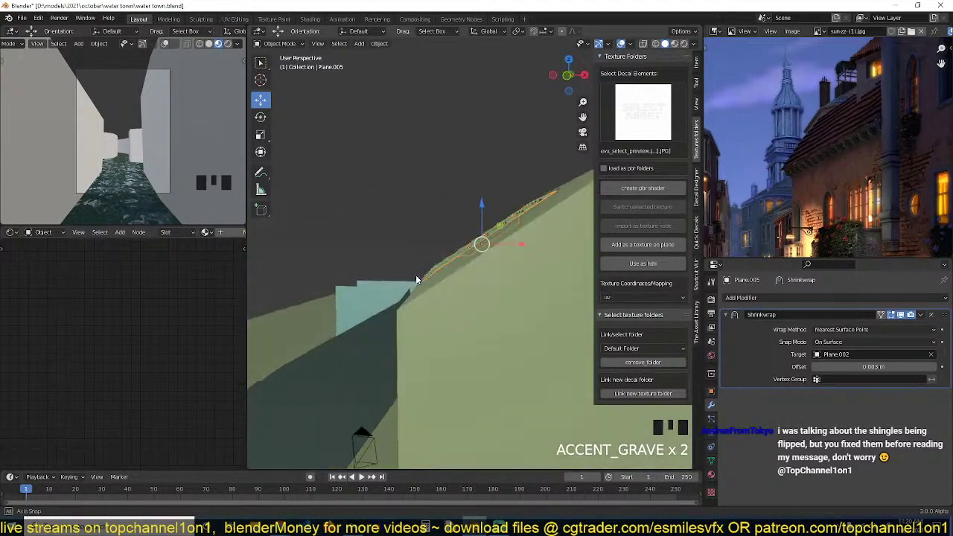
pyautogui.scroll(3, 458, 294)
pyautogui.click(485, 261)
pyautogui.press('`')
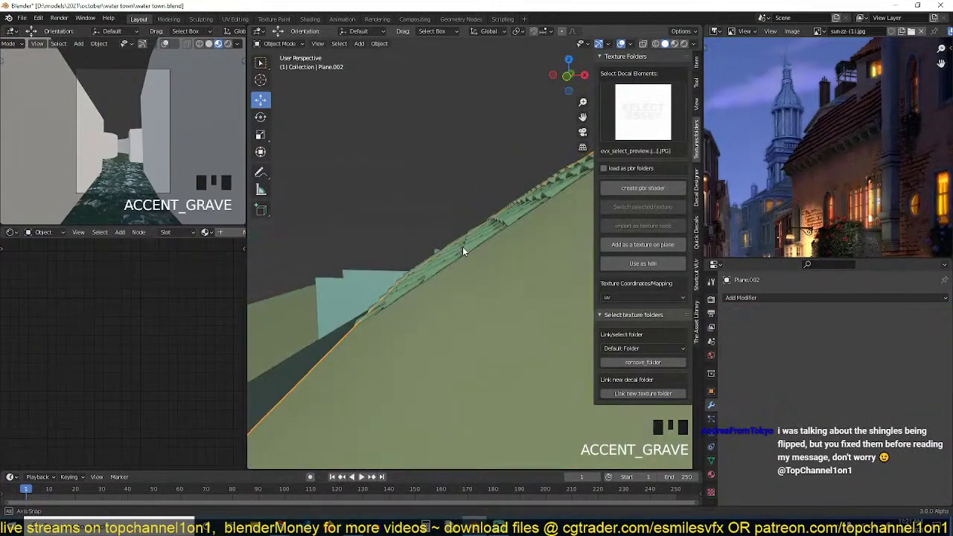
pyautogui.press('z')
pyautogui.press('z')
pyautogui.press('`')
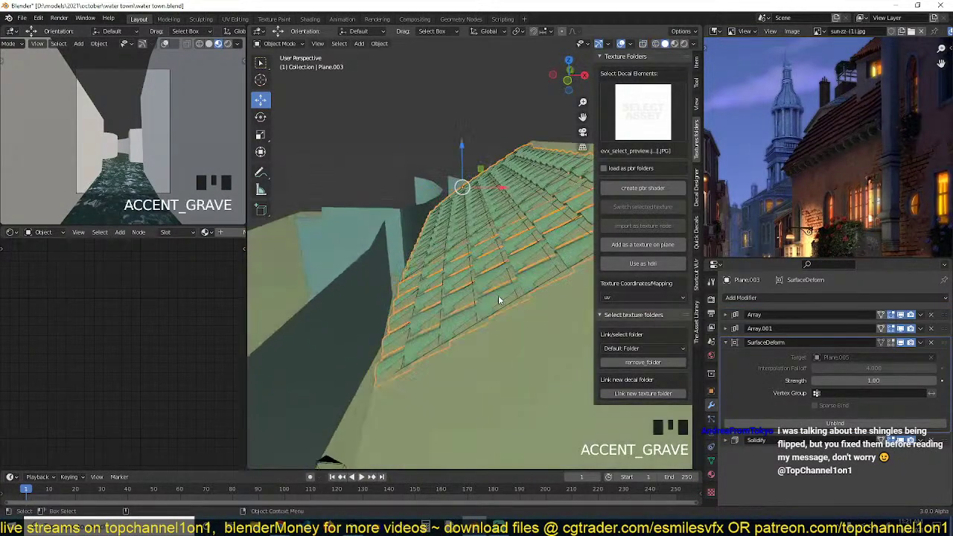
# Move the roof tile sheet along its local Z axis to offset it from the roof slope.
pyautogui.press('g')
pyautogui.press('`')
pyautogui.press('`')
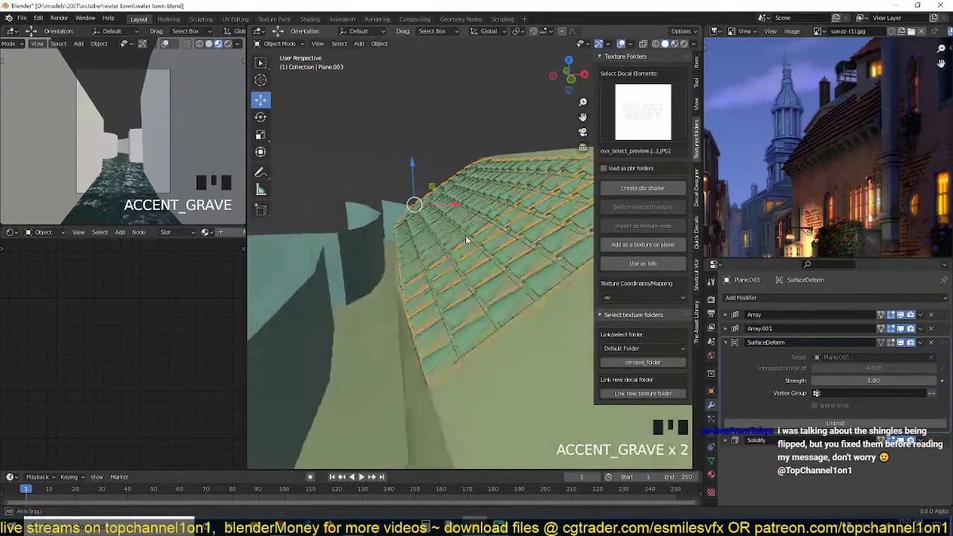
pyautogui.press('g')
pyautogui.press('z')
pyautogui.press('z')
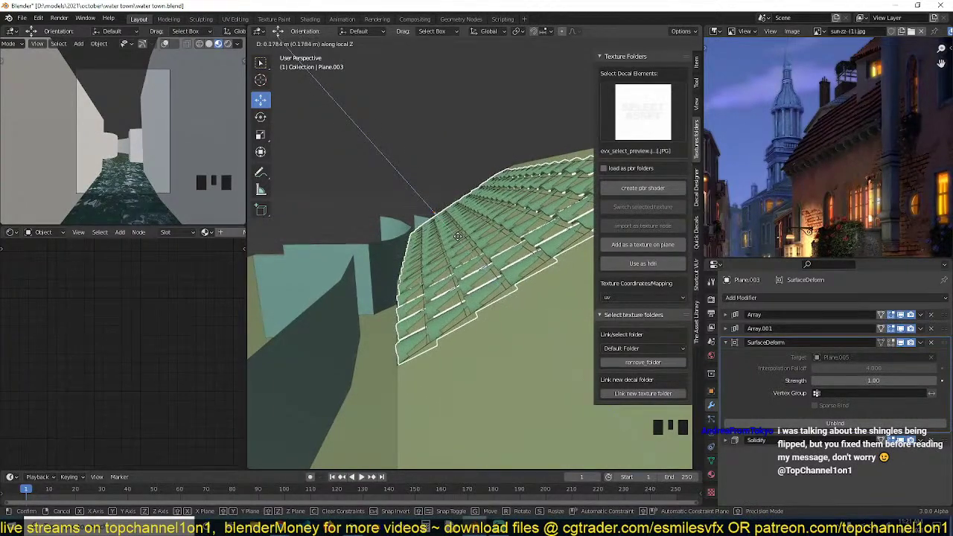
pyautogui.click(465, 235)
# Remove the Shrinkwrap modifier from the guide plane beneath the roof tiles.
pyautogui.press('`')
pyautogui.scroll(-3, 519, 268)
pyautogui.moveTo(519, 268); pyautogui.dragTo(459, 271, button='middle')
pyautogui.click(456, 265)
pyautogui.click(461, 256)
pyautogui.click(463, 257)
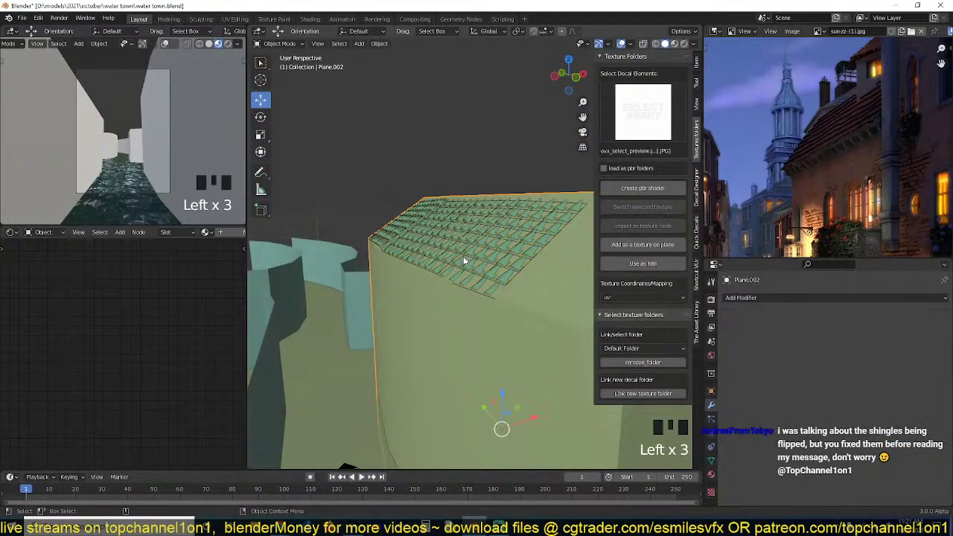
pyautogui.click(466, 259)
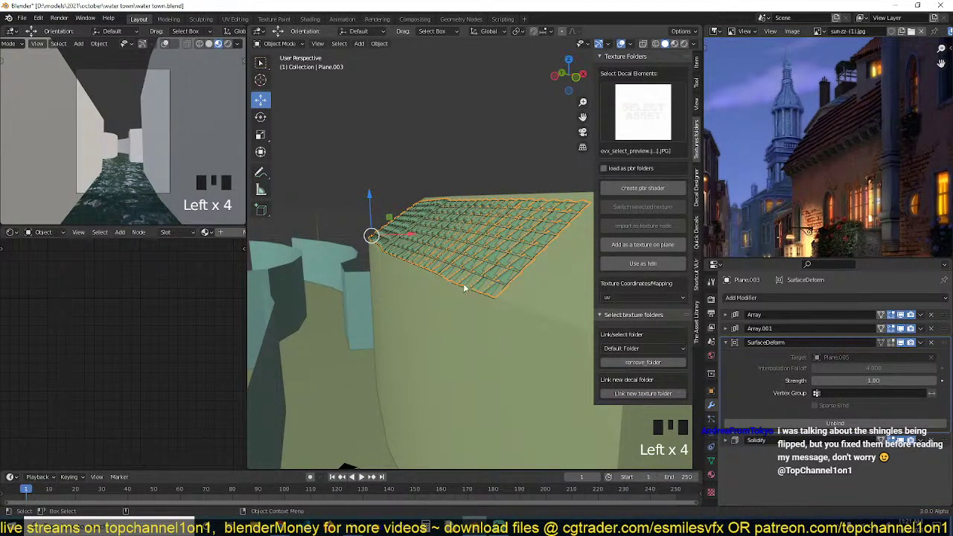
pyautogui.click(463, 286)
pyautogui.click(457, 285)
pyautogui.click(493, 304)
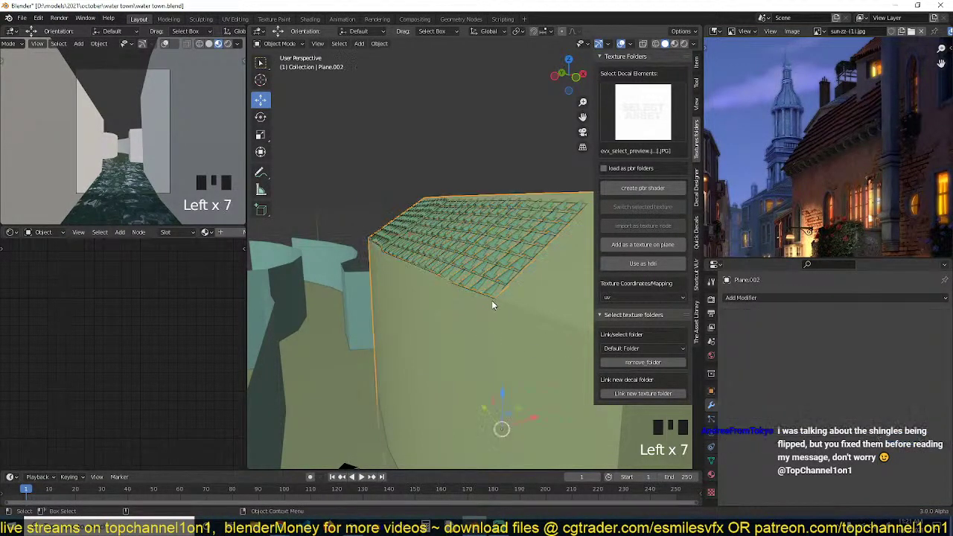
pyautogui.click(487, 298)
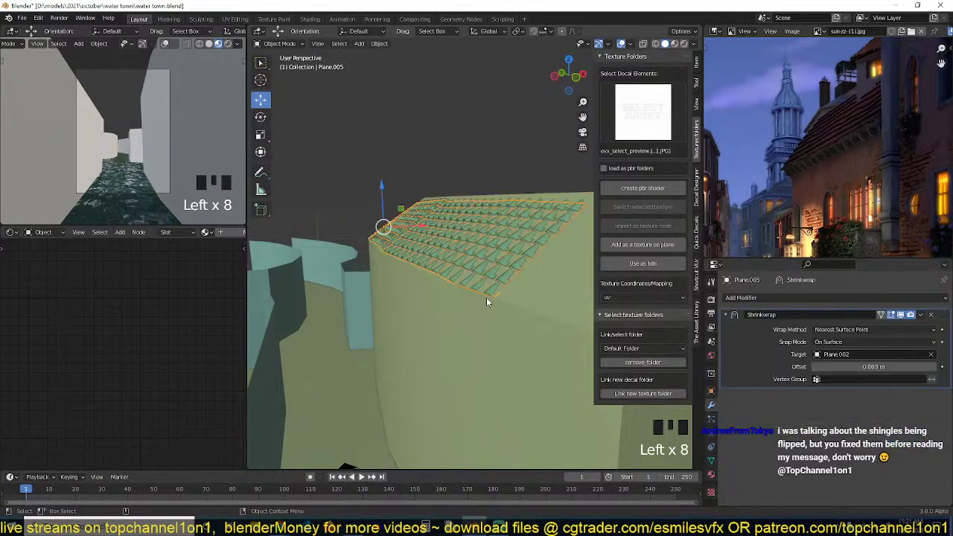
pyautogui.click(932, 315)
# Delete the guide plane that deforms the roof tiles.
pyautogui.press('KP_3')
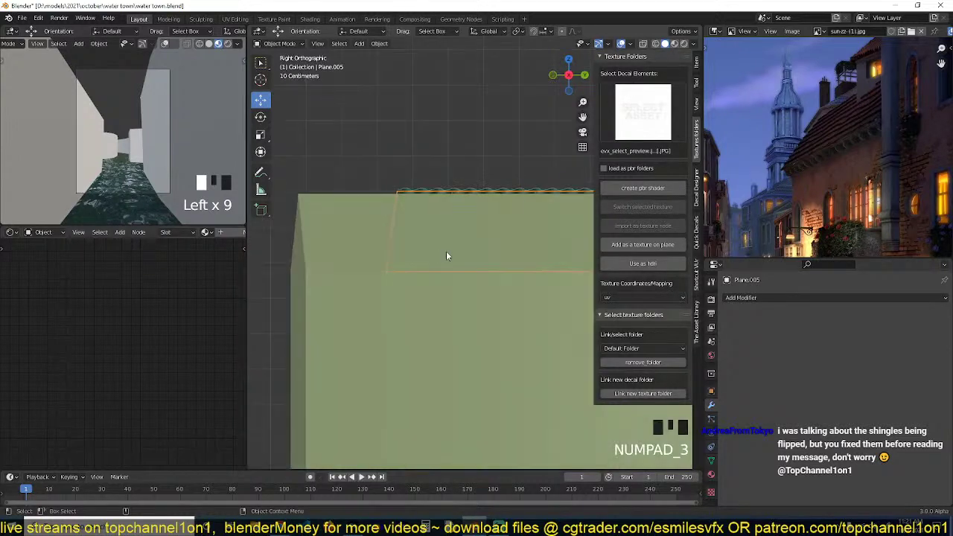
pyautogui.press('KP_7')
pyautogui.scroll(-5, 490, 323)
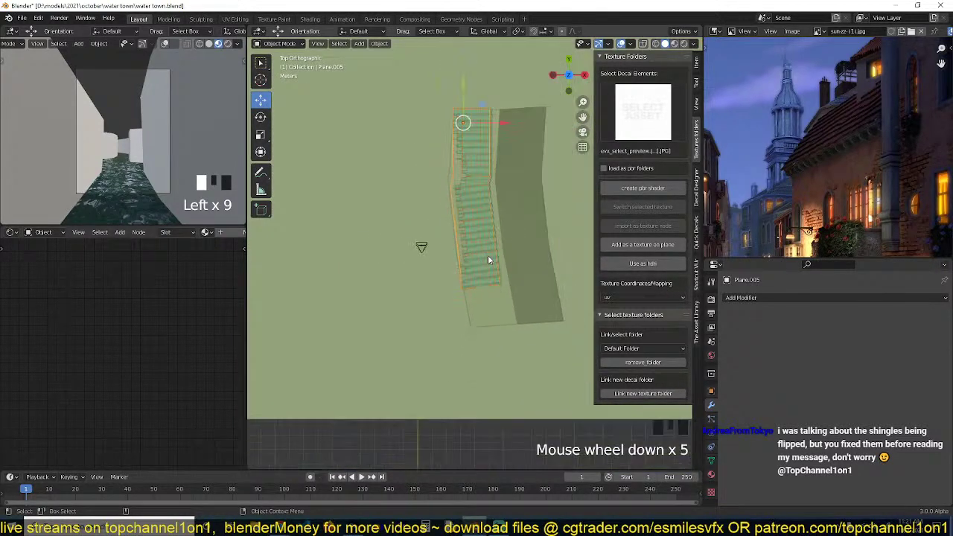
pyautogui.click(488, 173)
pyautogui.click(488, 173)
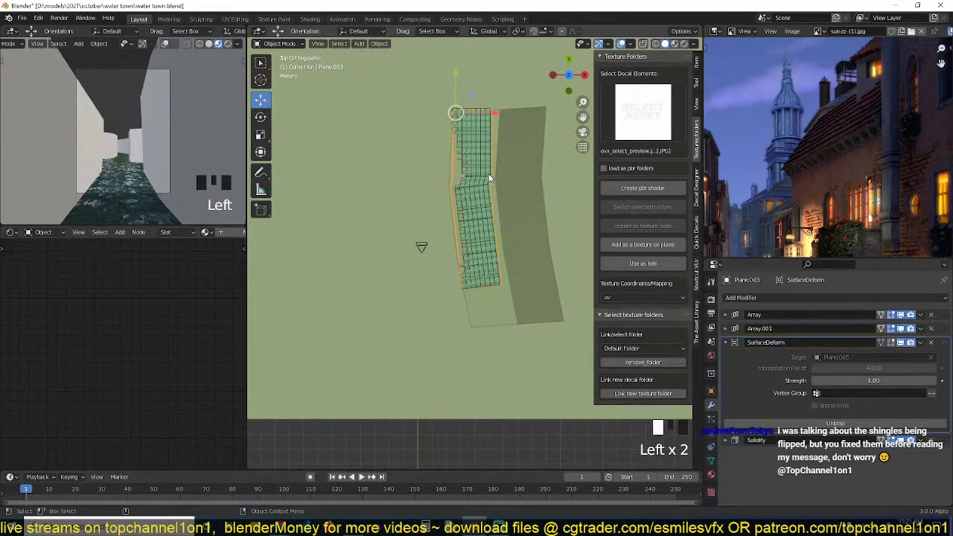
pyautogui.moveTo(491, 195); pyautogui.dragTo(502, 216, button='middle')
pyautogui.press('x')
pyautogui.click(482, 211)
# Rotate the tile sheet 3.21° in the top view and 3.37° in the front view to match the roof slope.
pyautogui.click(492, 202)
pyautogui.press('KP_7')
pyautogui.scroll(1, 433, 421)
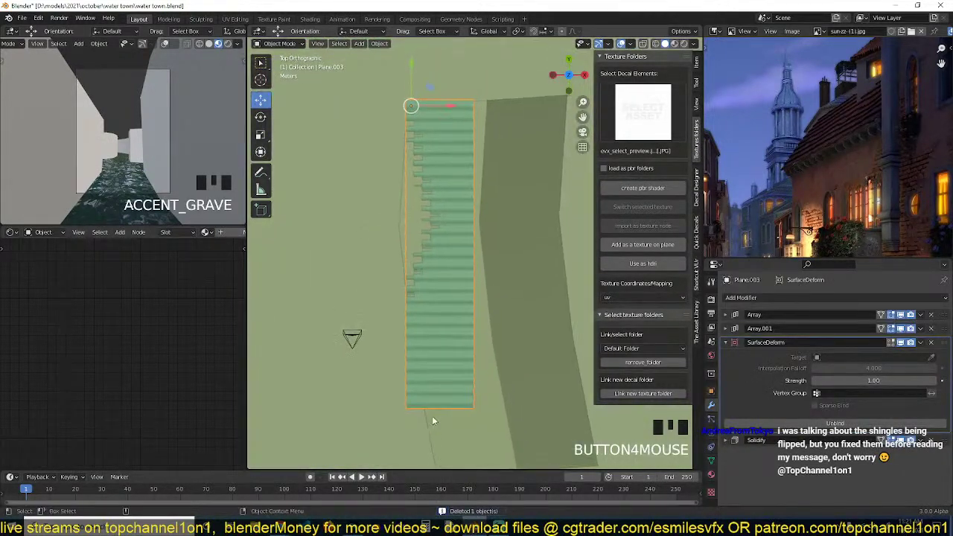
pyautogui.press('r')
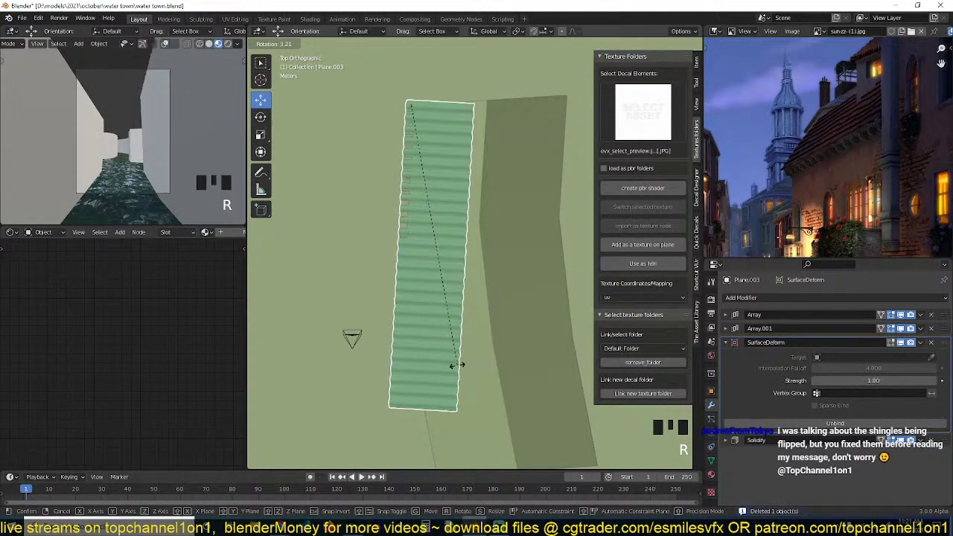
pyautogui.click(476, 343)
pyautogui.press('`')
pyautogui.press('`')
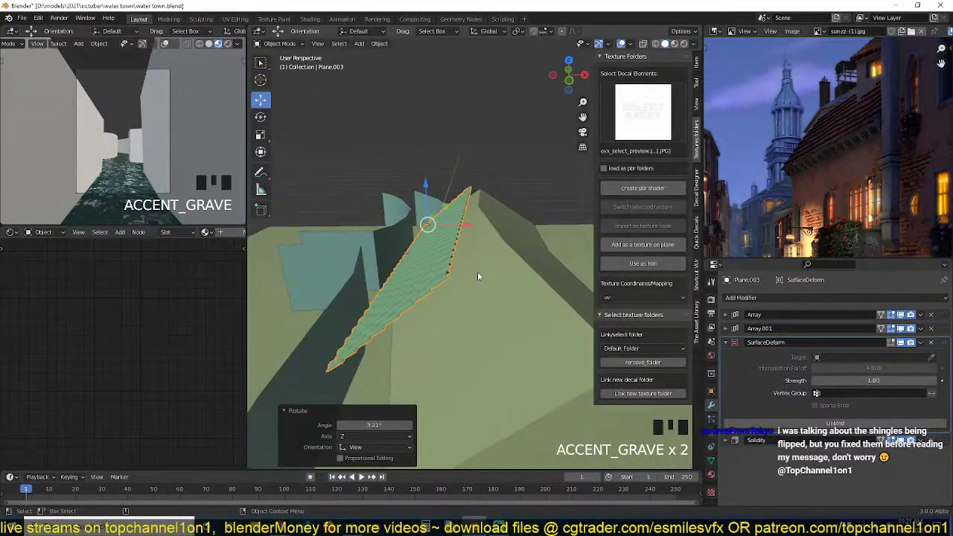
pyautogui.press('KP_1')
pyautogui.press('r')
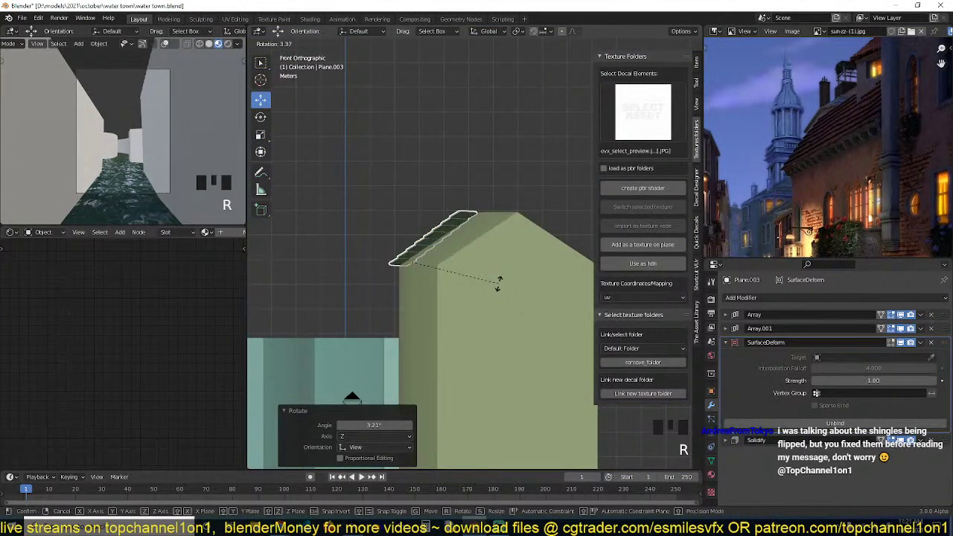
pyautogui.click(499, 283)
# Scale the tile sheet by 1.133 to cover the slope's width and remove its SurfaceDeform modifier.
pyautogui.press('`')
pyautogui.press('KP_7')
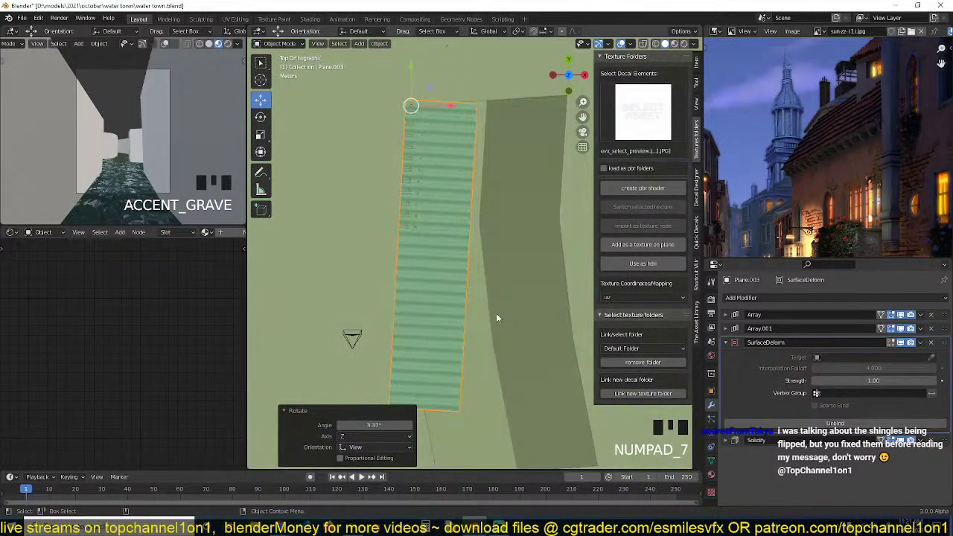
pyautogui.press('s')
pyautogui.click(541, 340)
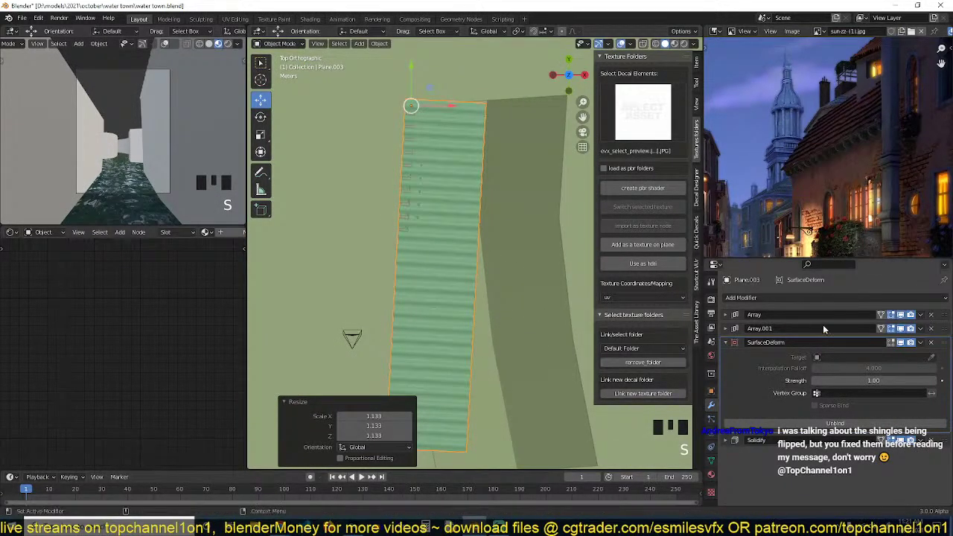
pyautogui.click(929, 343)
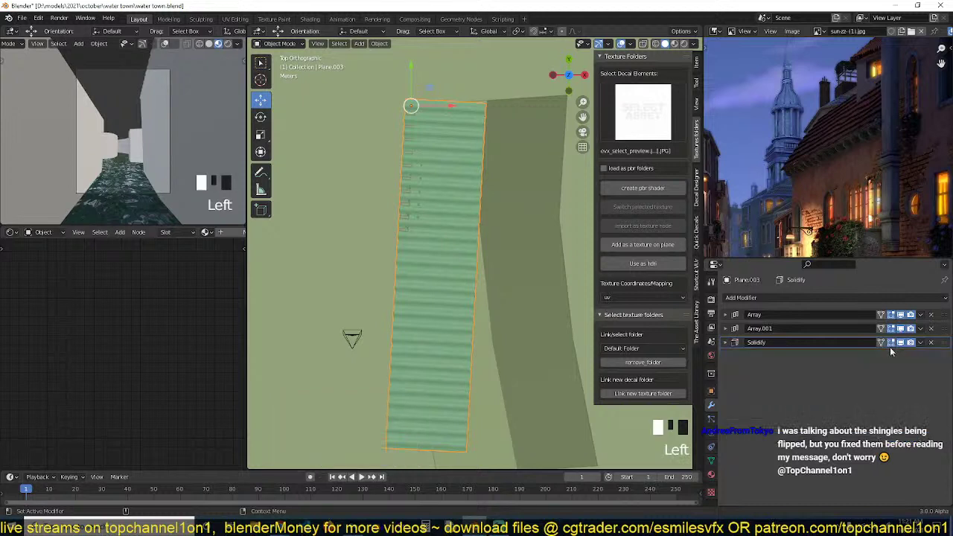
pyautogui.click(726, 329)
pyautogui.moveTo(876, 356); pyautogui.dragTo(834, 356)
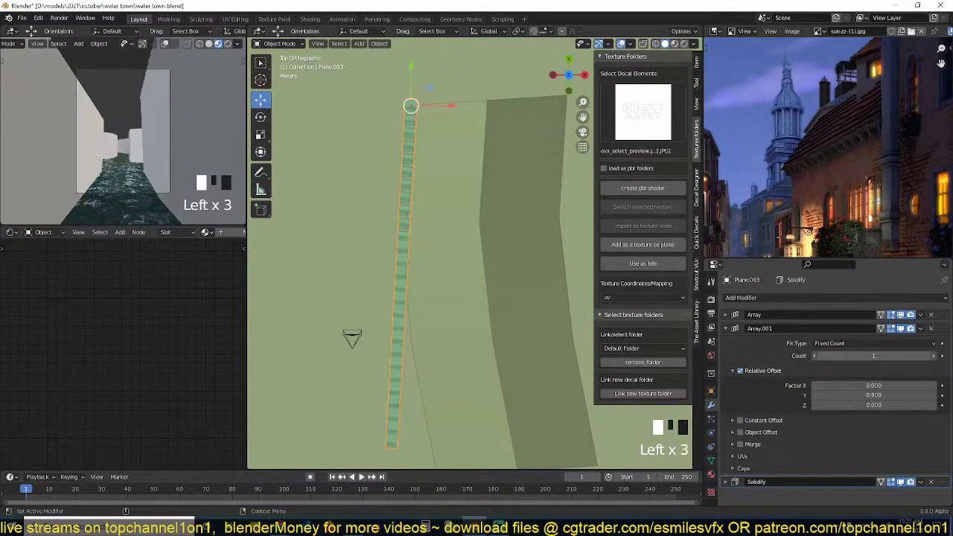
pyautogui.hotkey('ctrl', 'z')
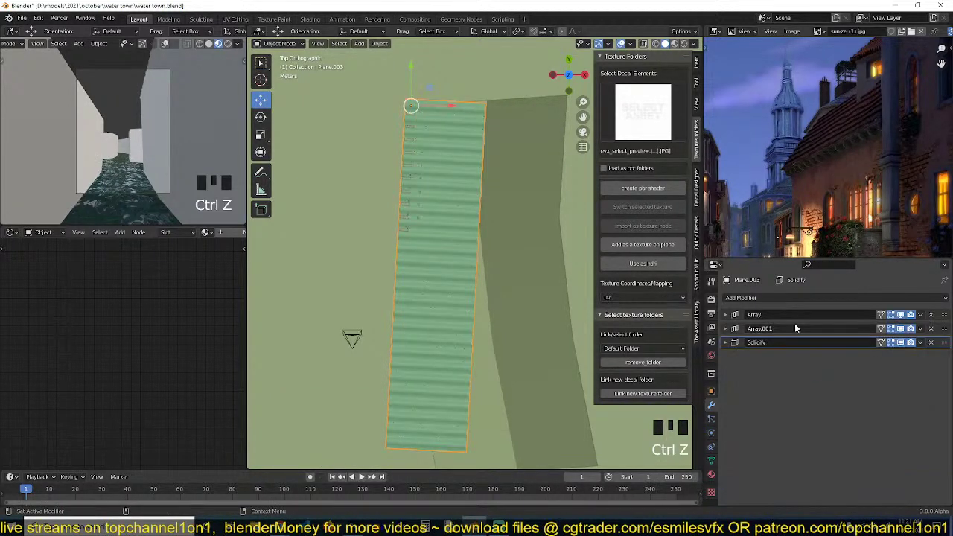
# Set the count of the tile sheet's first Array modifier to 9.
pyautogui.click(726, 315)
pyautogui.keyDown('shift'); pyautogui.moveTo(873, 341); pyautogui.dragTo(819, 342); pyautogui.keyUp('shift')
# Create a linked duplicate of the tile sheet, rotate it -7.14°, and align it with the next bend of the roof.
pyautogui.hotkey('alt', 'd')
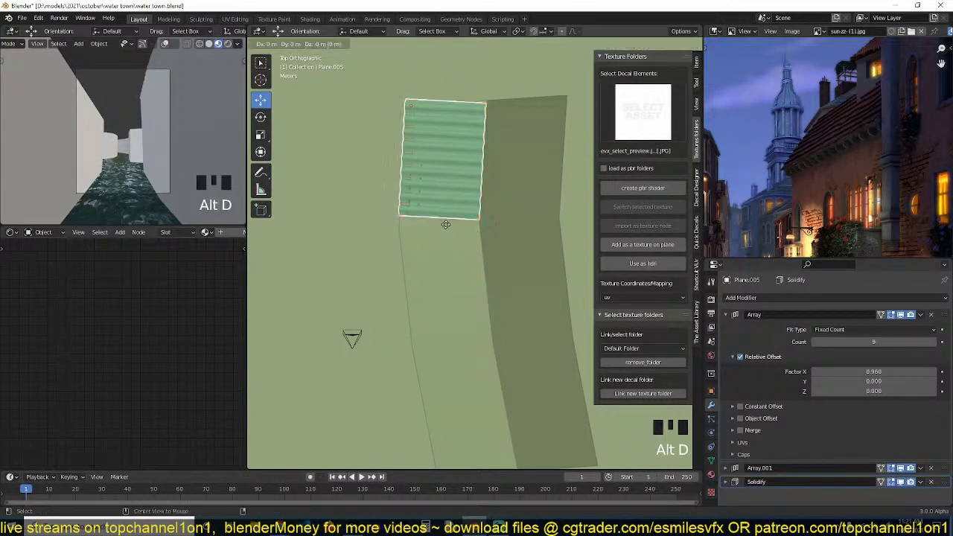
pyautogui.click(476, 306)
pyautogui.press('r')
pyautogui.click(477, 313)
pyautogui.press('g')
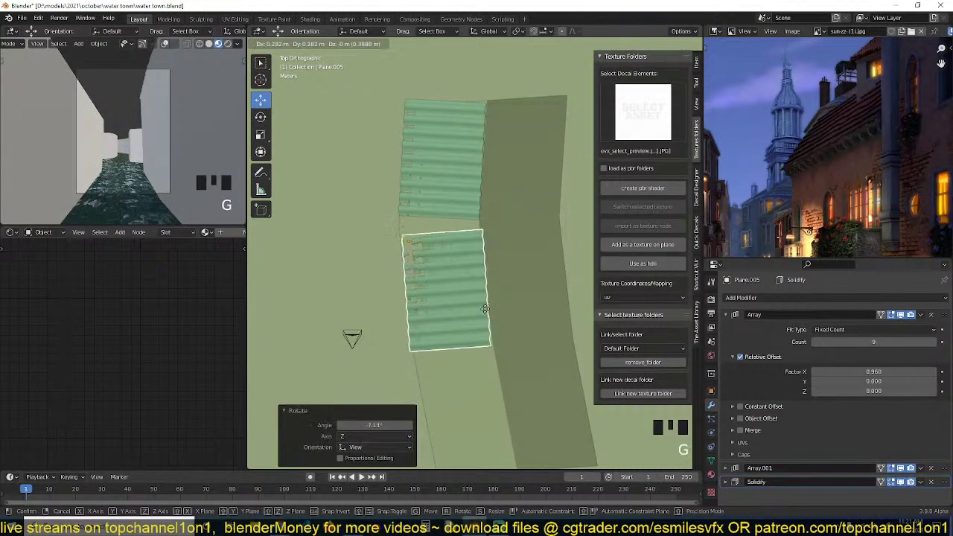
pyautogui.click(478, 289)
# Select both tile sheets and adjust their height above the roof along the global Z axis.
pyautogui.press('`')
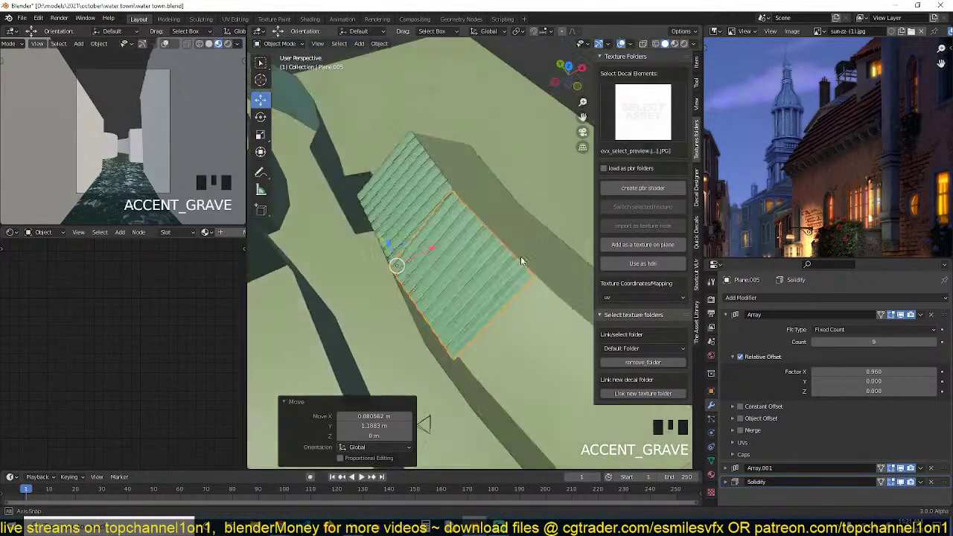
pyautogui.scroll(2, 488, 272)
pyautogui.press('`')
pyautogui.click(495, 271)
pyautogui.press('`')
pyautogui.press('`')
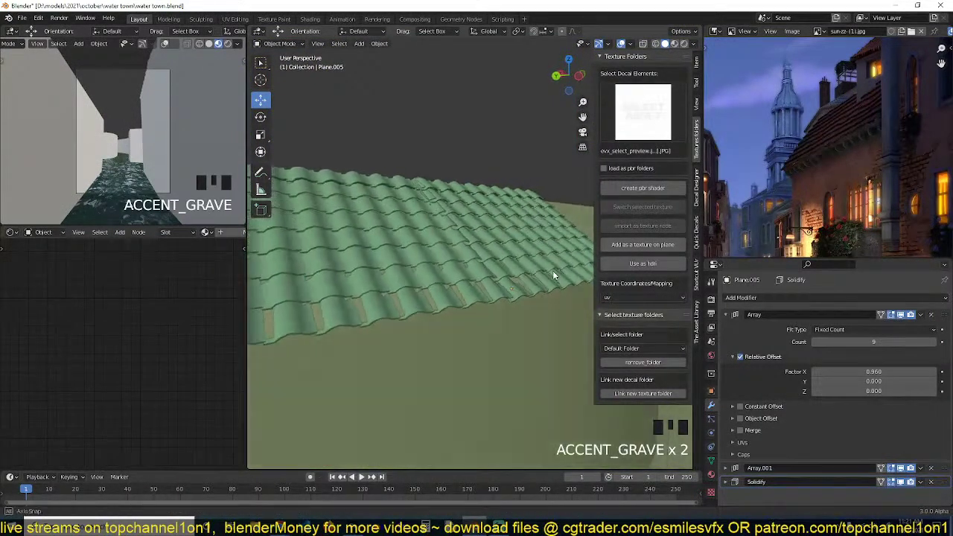
pyautogui.keyDown('shift'); pyautogui.click(471, 270); pyautogui.keyUp('shift')
pyautogui.press('`')
pyautogui.press('g')
pyautogui.press('z')
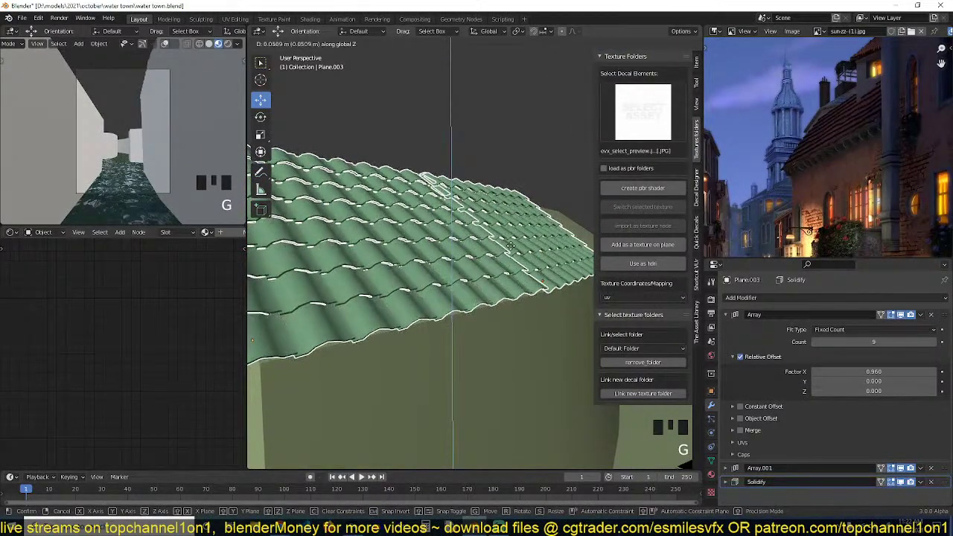
pyautogui.click(497, 308)
# Rotate the duplicated tile sheet -1.4° in the top view to follow the roof edge.
pyautogui.press('`')
pyautogui.press('`')
pyautogui.click(448, 318)
pyautogui.press('`')
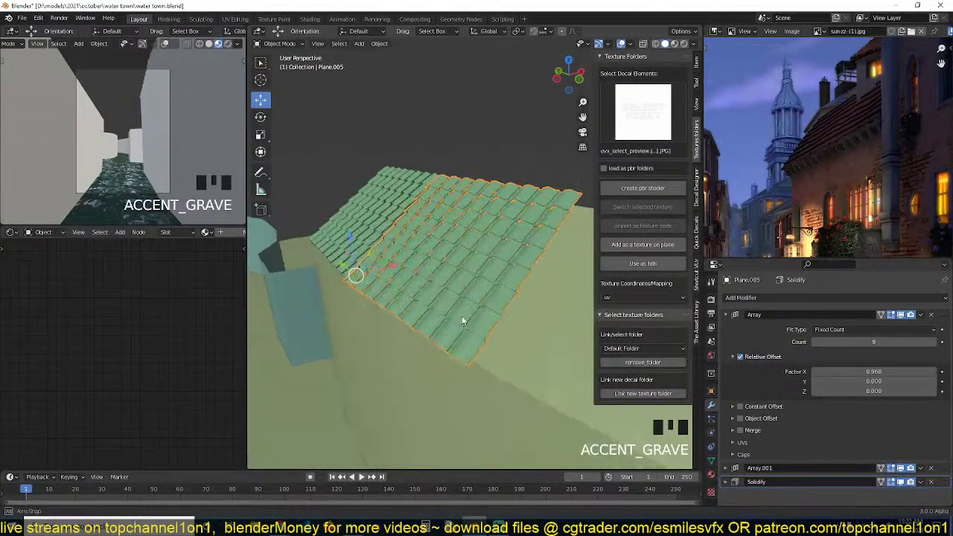
pyautogui.press('KP_7')
pyautogui.press('r')
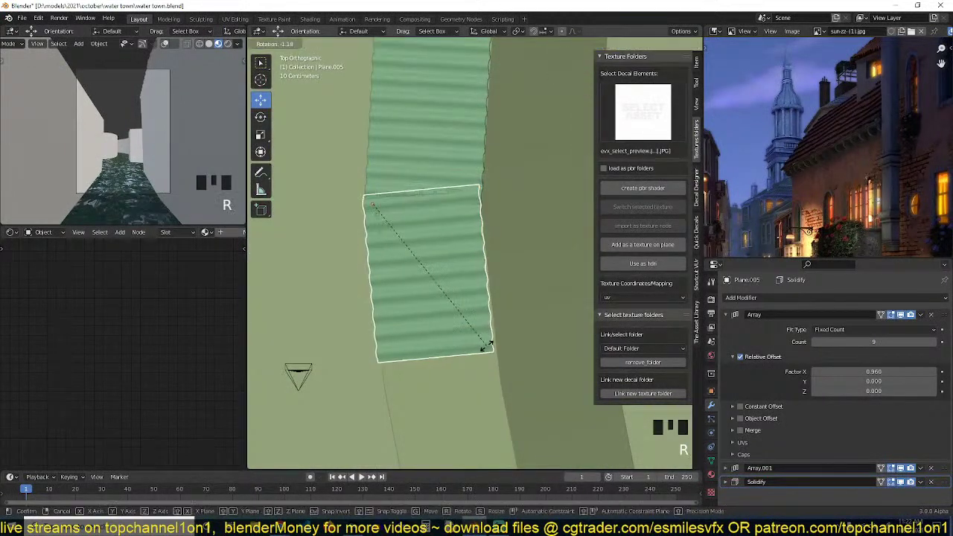
pyautogui.click(477, 351)
# Display the scene in wireframe and set the duplicated tile sheet's first Array count to 12.
pyautogui.scroll(-3, 466, 339)
pyautogui.scroll(1, 464, 298)
pyautogui.press('z')
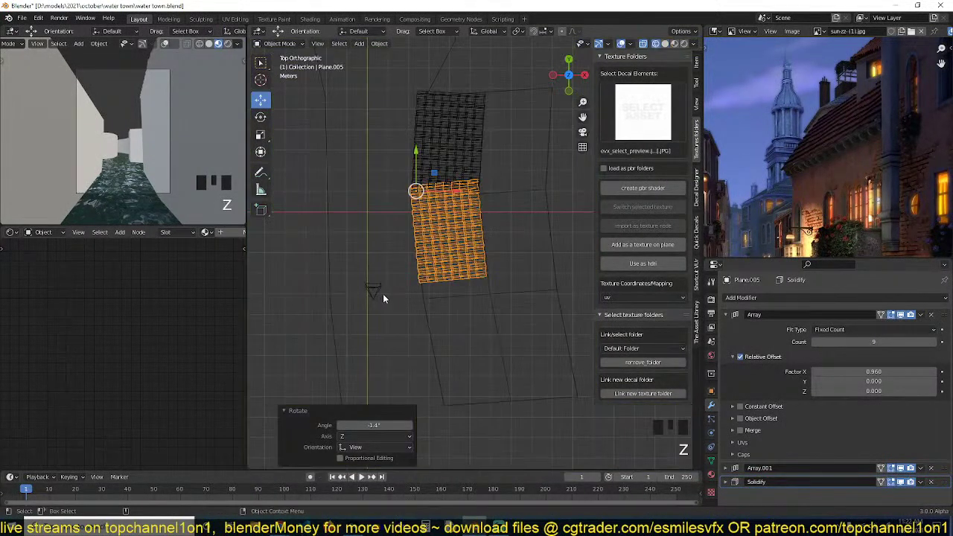
pyautogui.keyDown('shift'); pyautogui.moveTo(872, 342); pyautogui.dragTo(878, 342); pyautogui.keyUp('shift')
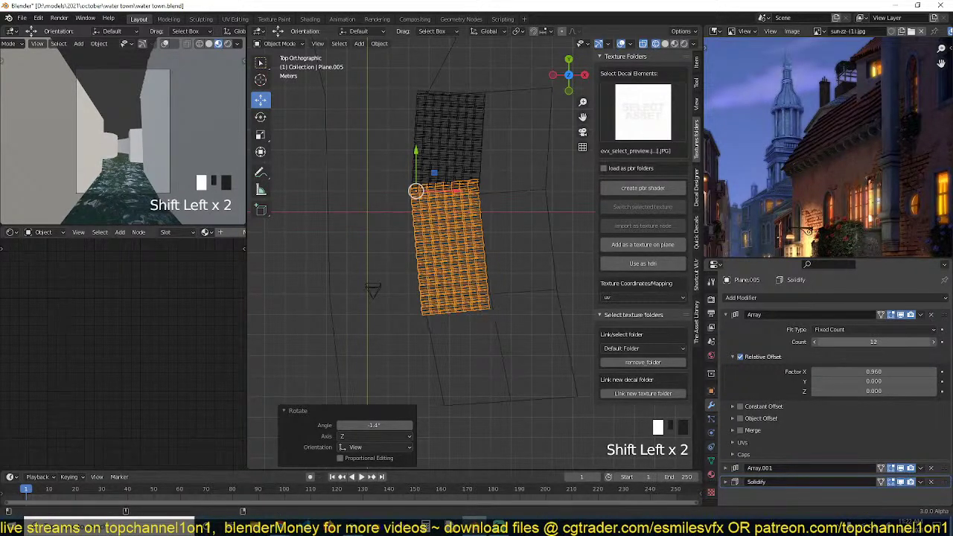
# Move both tile sheets together about 0.435 m in the negative X direction.
pyautogui.keyDown('shift'); pyautogui.click(447, 166); pyautogui.keyUp('shift')
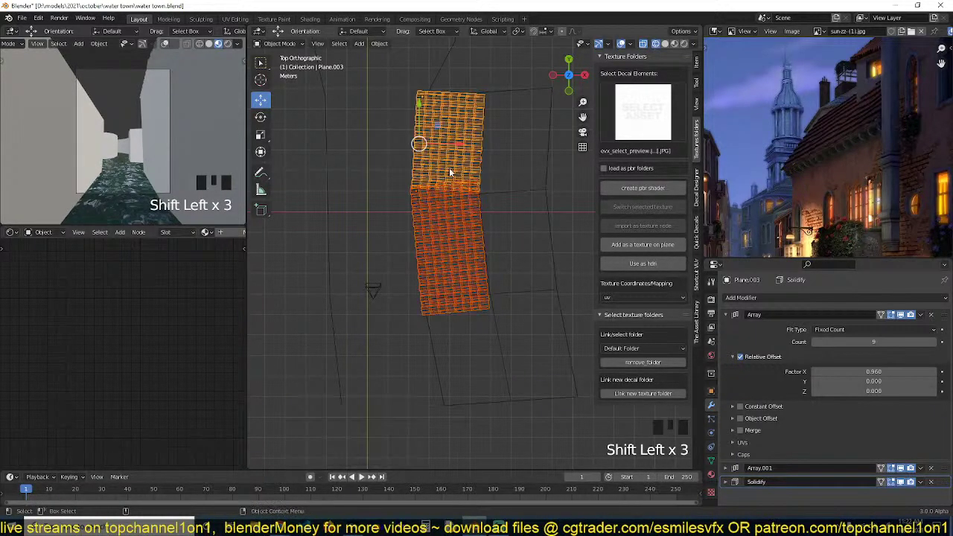
pyautogui.moveTo(460, 147); pyautogui.dragTo(445, 141)
pyautogui.press('`')
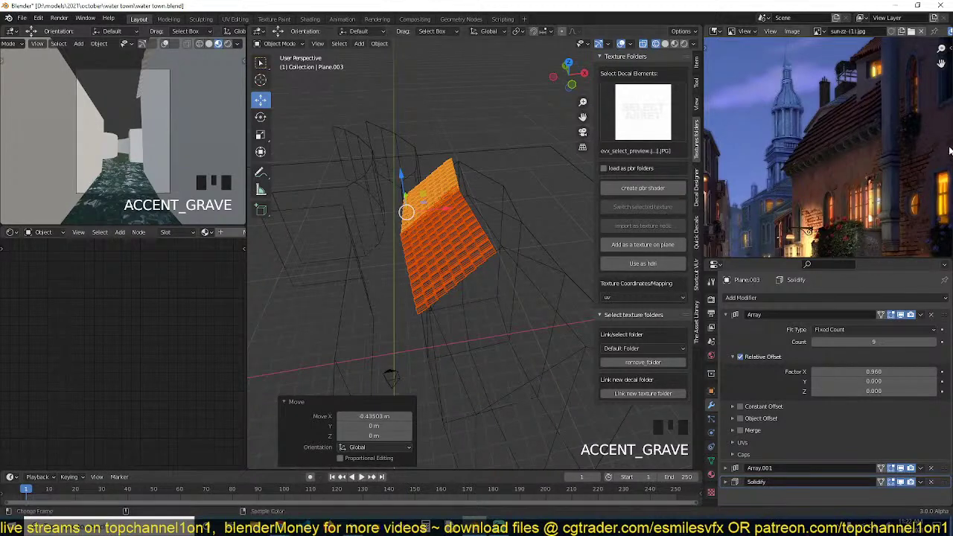
pyautogui.scroll(-4, 905, 171)
pyautogui.click(346, 325)
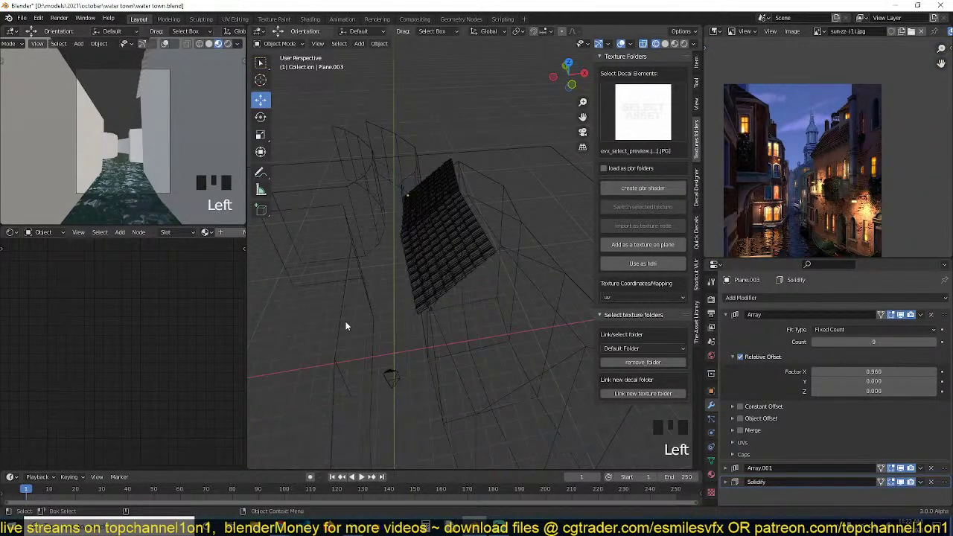
pyautogui.click(385, 378)
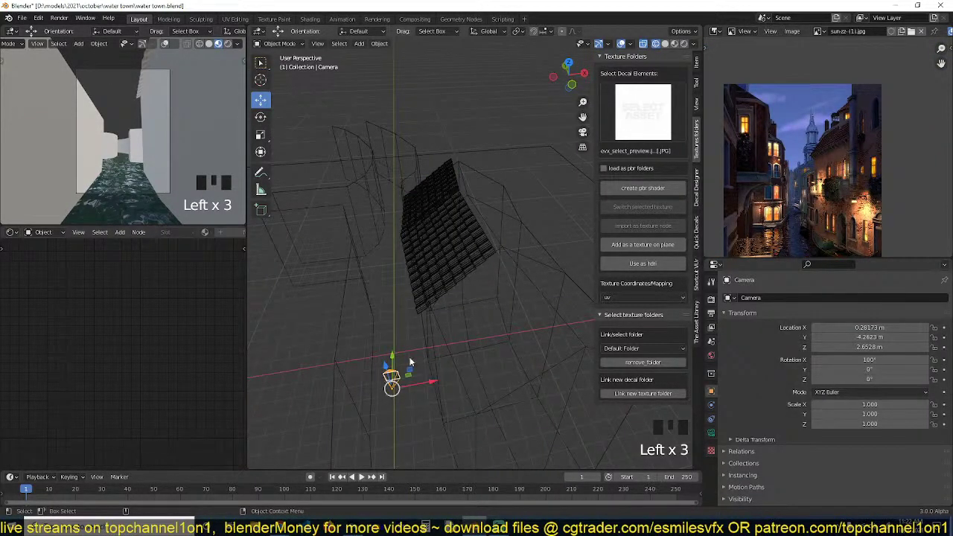
# Open the mesh of the building beneath the tile sheets for editing and clear its selection.
pyautogui.press('`')
pyautogui.click(495, 269)
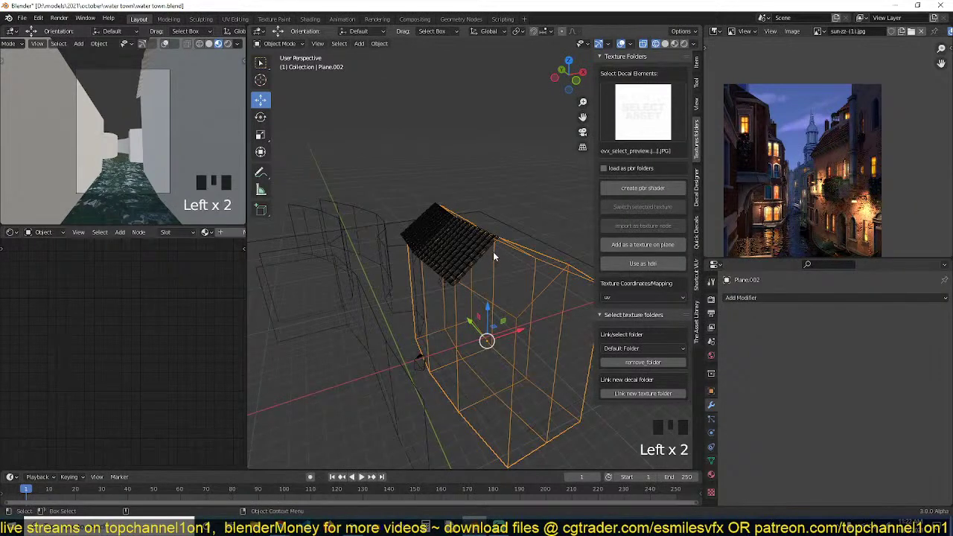
pyautogui.keyDown('shift'); pyautogui.click(460, 238); pyautogui.keyUp('shift')
pyautogui.click(522, 239)
pyautogui.press('Tab')
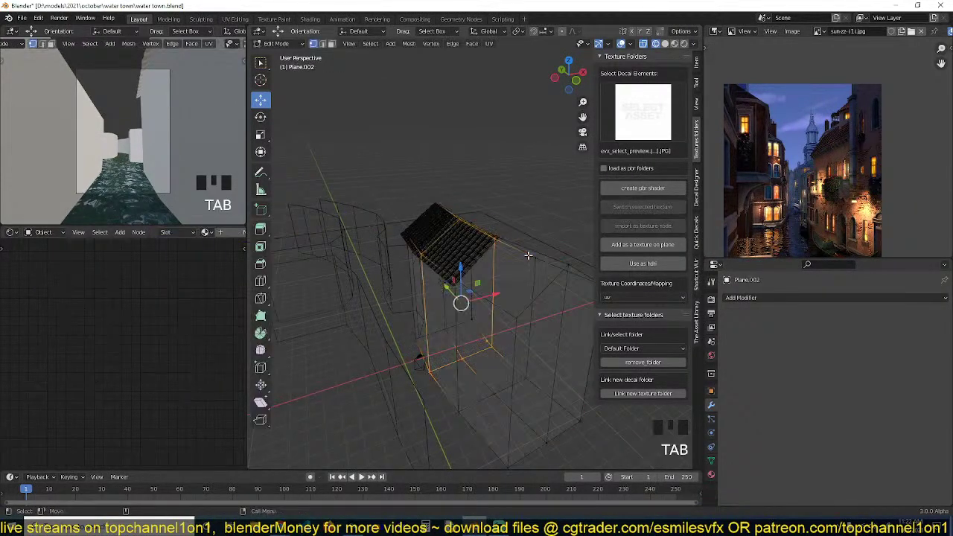
pyautogui.hotkey('alt', 'a')
# Select all the roof vertices of the building in the right view and lower them along the global Z axis.
pyautogui.press('`')
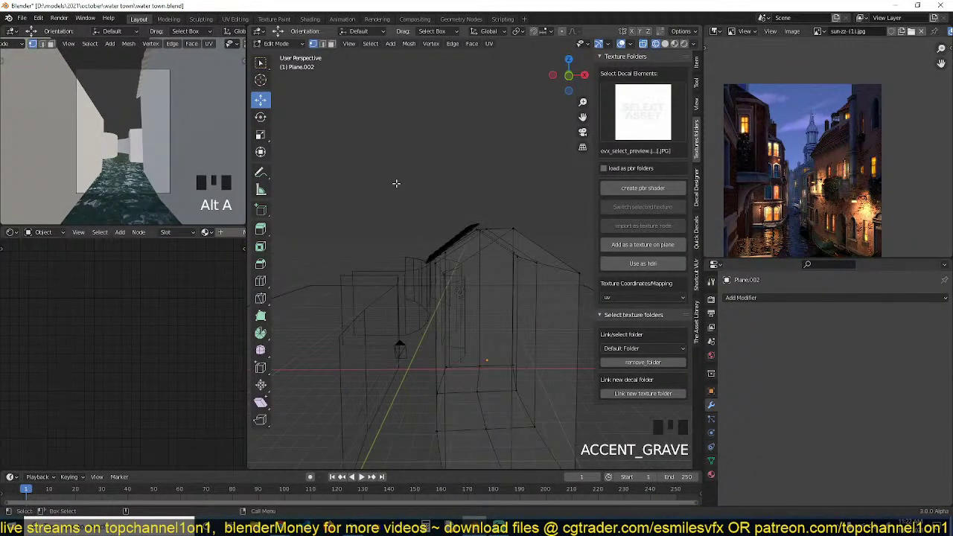
pyautogui.press('KP_3')
pyautogui.scroll(-3, 334, 199)
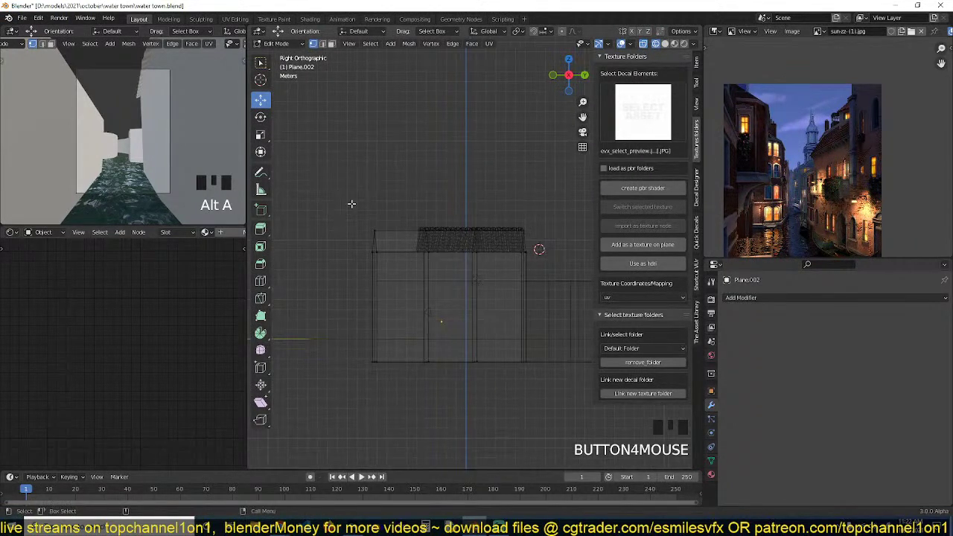
pyautogui.moveTo(347, 201); pyautogui.dragTo(625, 264)
pyautogui.press('g')
pyautogui.press('z')
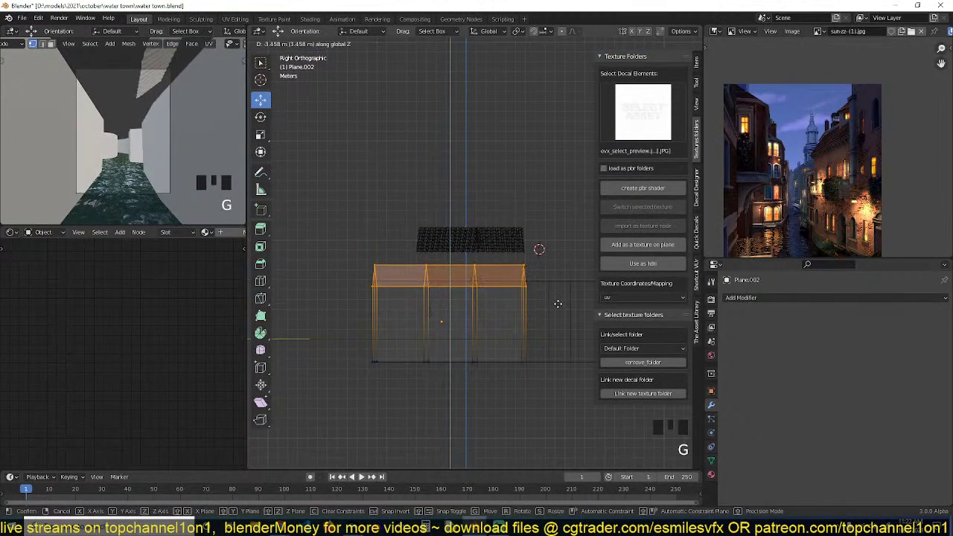
pyautogui.click(558, 307)
pyautogui.press('Tab')
# Move both tile sheets about 4.26 m down along the global Z axis onto the lowered roof.
pyautogui.click(463, 236)
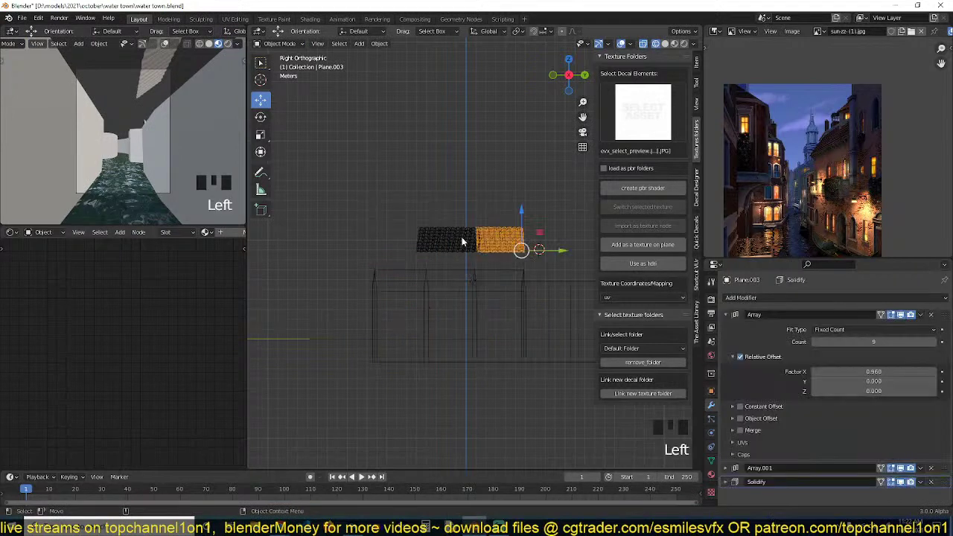
pyautogui.press('g')
pyautogui.press('z')
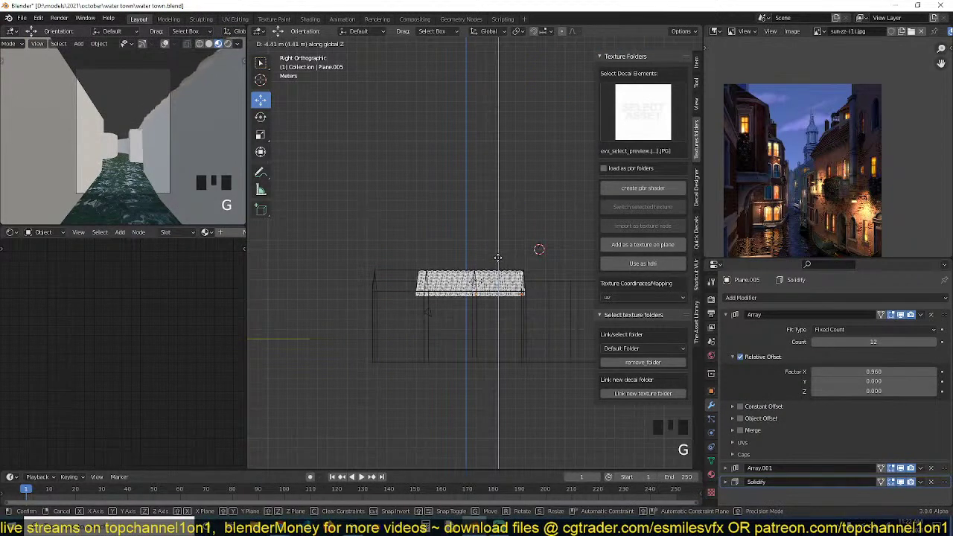
pyautogui.click(498, 257)
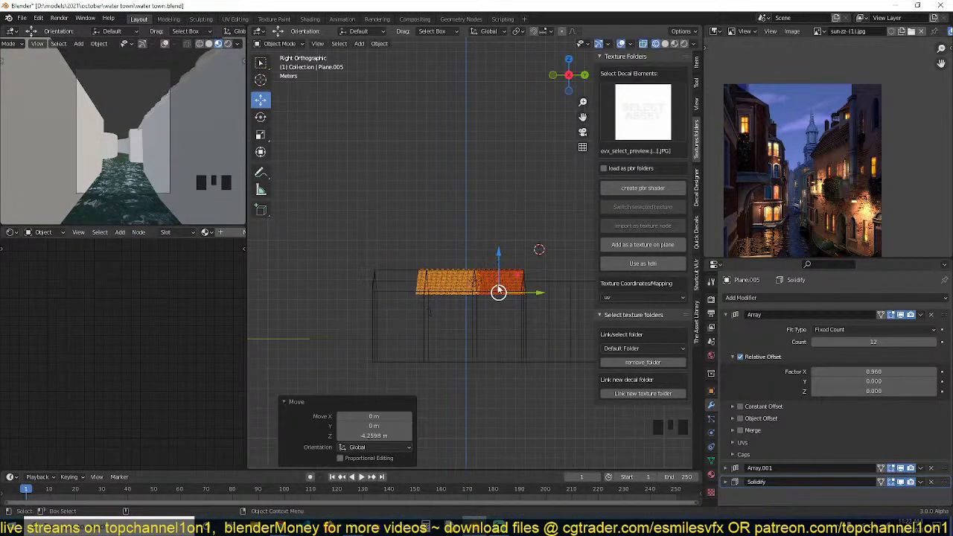
pyautogui.press('g')
pyautogui.press('z')
pyautogui.rightClick(511, 245)
# Display the scene in solid shading and examine how the tiles sit along the lowered roof's eave.
pyautogui.press('`')
pyautogui.moveTo(457, 255); pyautogui.dragTo(429, 335, button='middle')
pyautogui.hotkey('shift', 'z')
pyautogui.click(430, 335)
pyautogui.scroll(3, 433, 339)
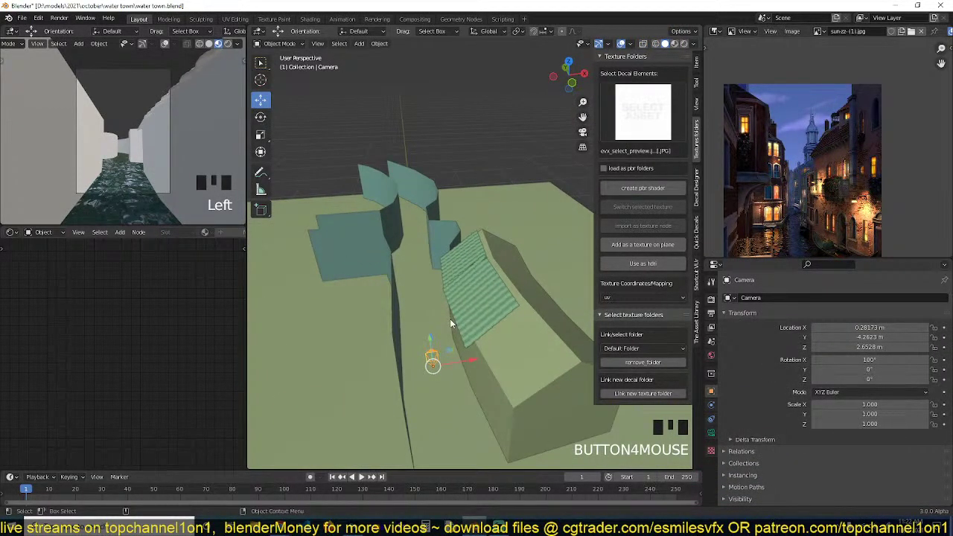
pyautogui.scroll(2, 450, 322)
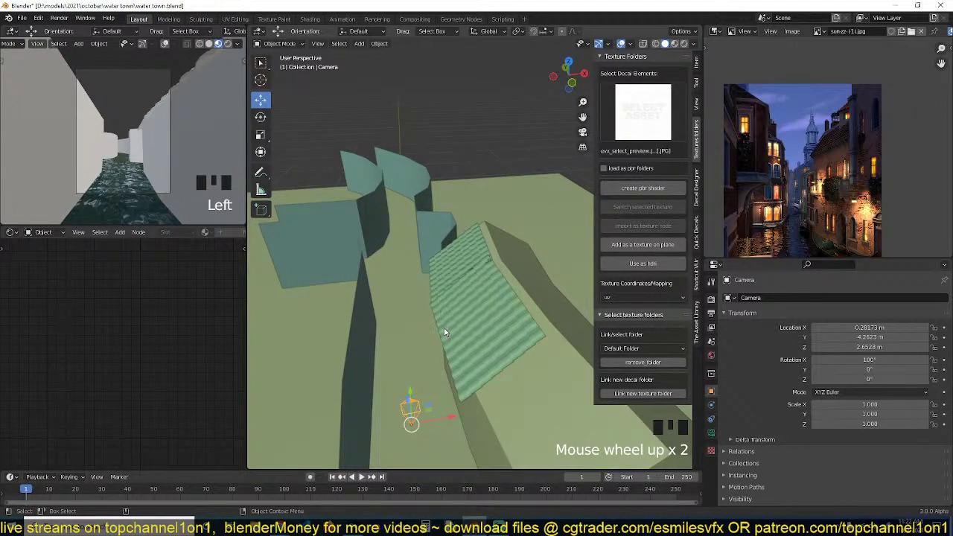
pyautogui.scroll(2, 444, 327)
pyautogui.keyDown('shift'); pyautogui.moveTo(446, 327); pyautogui.dragTo(416, 241, button='middle'); pyautogui.keyUp('shift')
pyautogui.scroll(3, 493, 302)
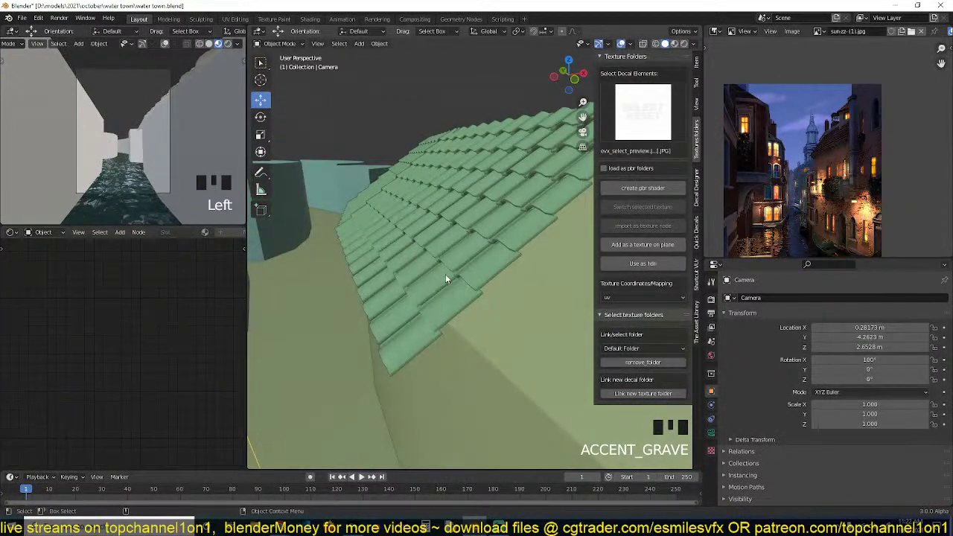
# Raise the camera 1.507 m along the Z axis and move it back in the negative Y direction.
pyautogui.scroll(-2, 448, 274)
pyautogui.press('g')
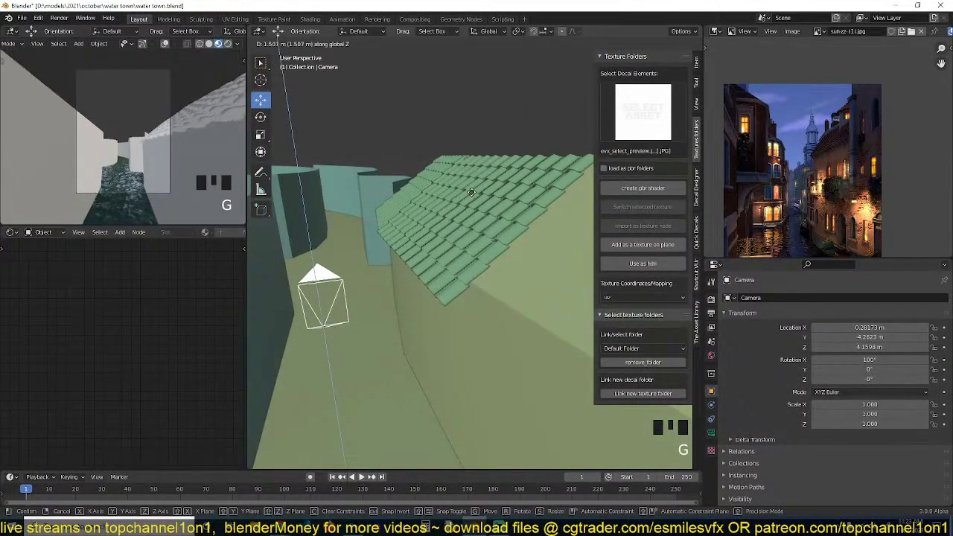
pyautogui.click(453, 215)
pyautogui.press('`')
pyautogui.scroll(-3, 437, 289)
pyautogui.press('`')
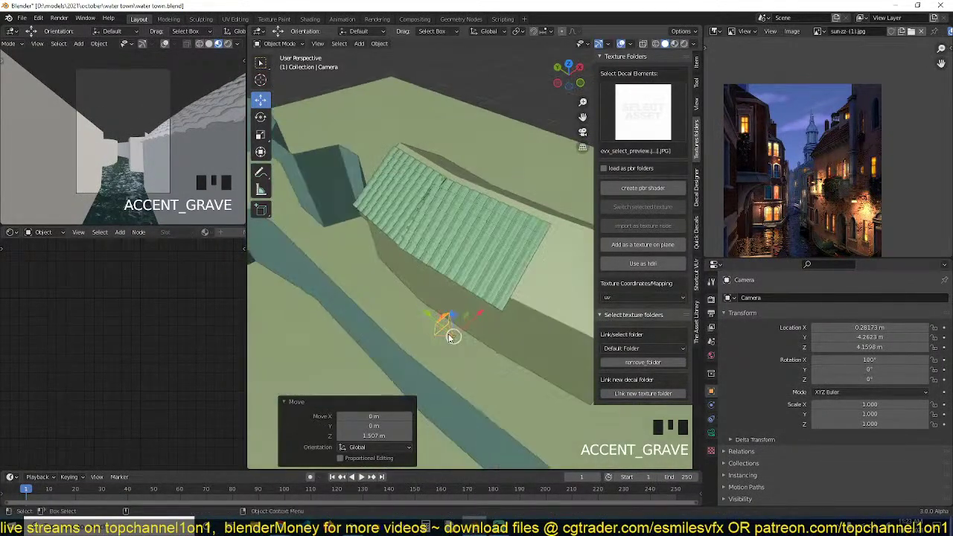
pyautogui.press('g')
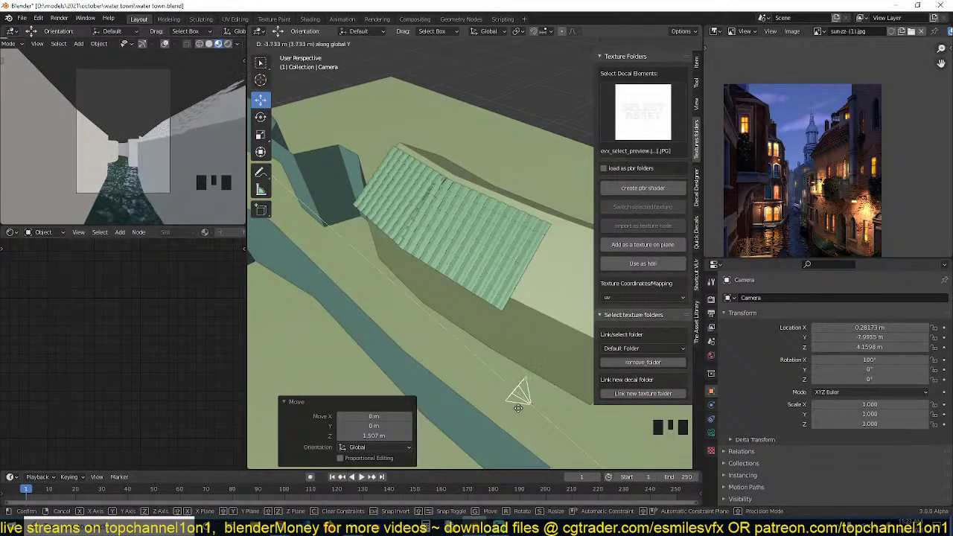
pyautogui.click(514, 397)
# Set the first Array count of the tile sheet nearer the camera to 10.
pyautogui.press('`')
pyautogui.scroll(2, 493, 240)
pyautogui.click(454, 213)
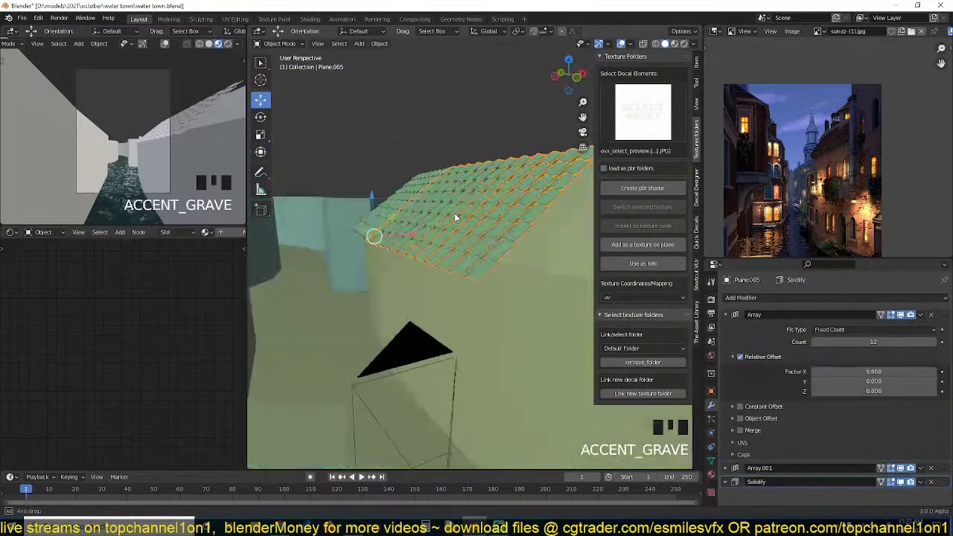
pyautogui.press('`')
pyautogui.moveTo(493, 248); pyautogui.dragTo(500, 248, button='middle')
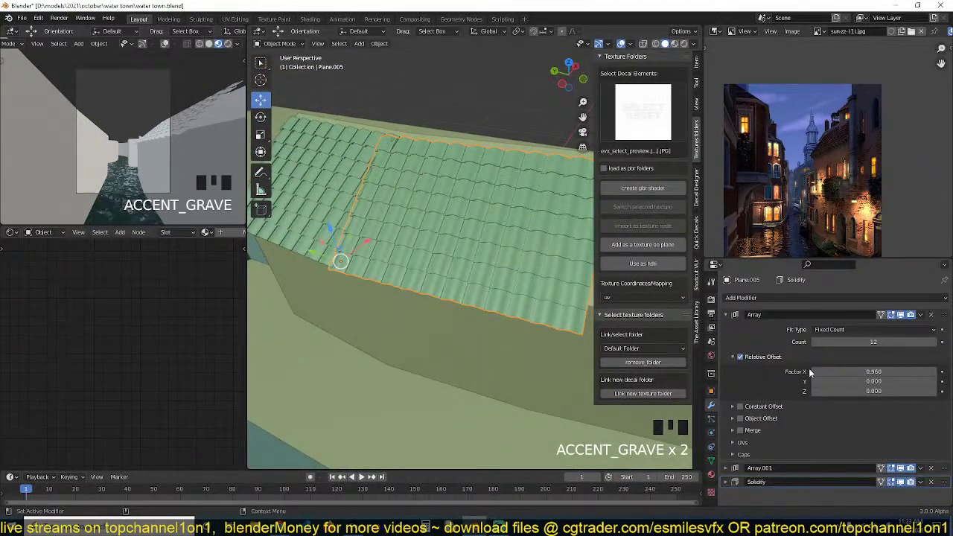
pyautogui.keyDown('shift'); pyautogui.moveTo(875, 342); pyautogui.dragTo(856, 342); pyautogui.keyUp('shift')
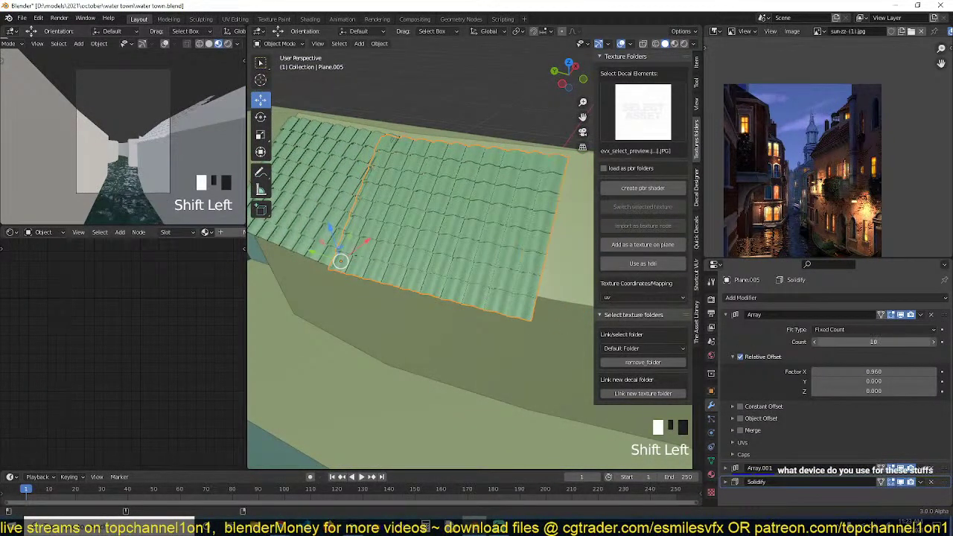
# Move both tile sheets together about 0.448 m in the positive X direction in the top view.
pyautogui.press('`')
pyautogui.moveTo(508, 225); pyautogui.dragTo(412, 192, button='middle')
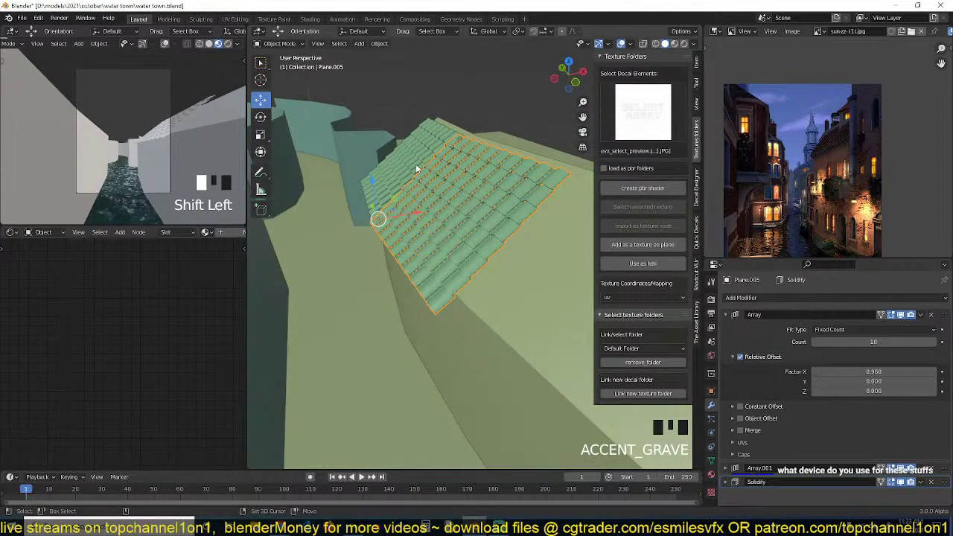
pyautogui.keyDown('shift'); pyautogui.click(415, 169); pyautogui.keyUp('shift')
pyautogui.press('KP_7')
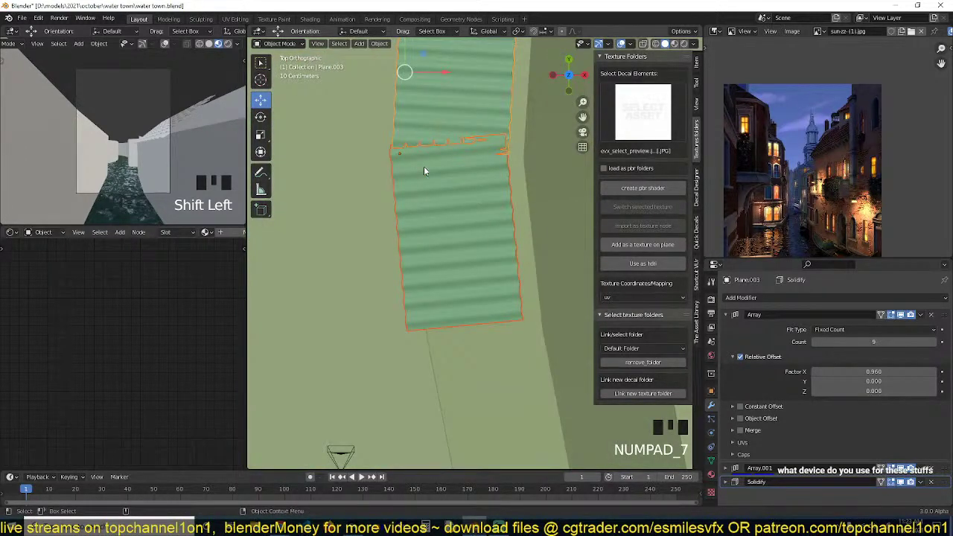
pyautogui.press('g')
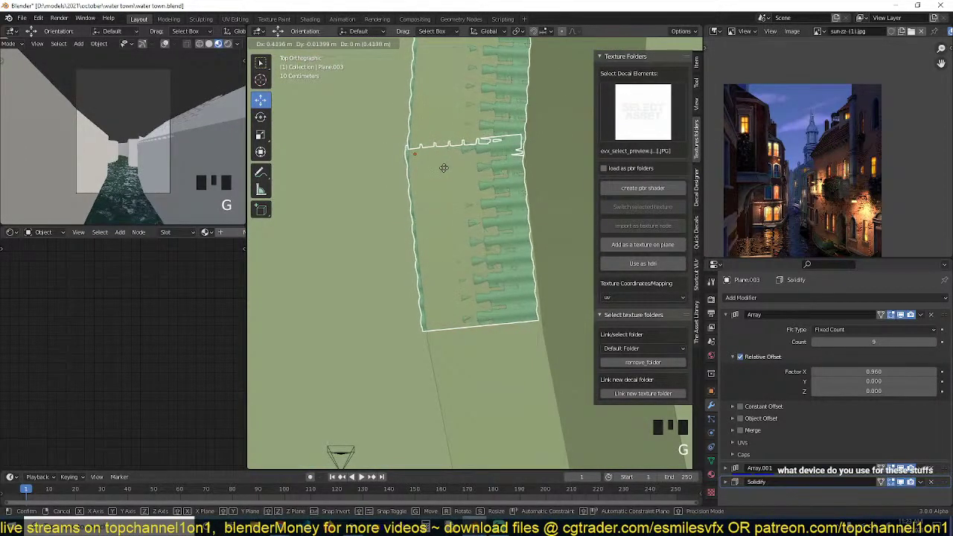
pyautogui.click(445, 169)
# Raise both tile sheets about 0.208 m along the global Z axis to clear the roof surface.
pyautogui.press('`')
pyautogui.moveTo(447, 171); pyautogui.dragTo(503, 146, button='middle')
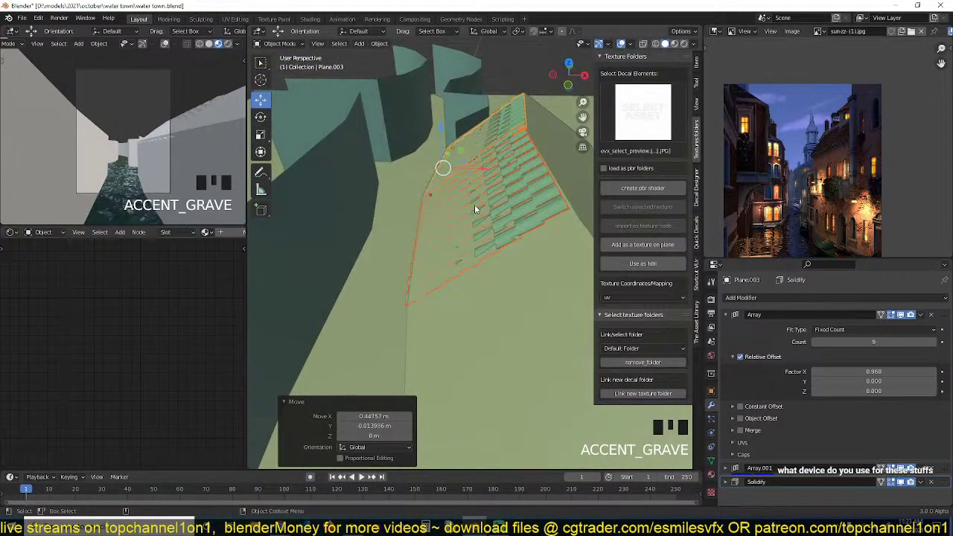
pyautogui.press('g')
pyautogui.press('z')
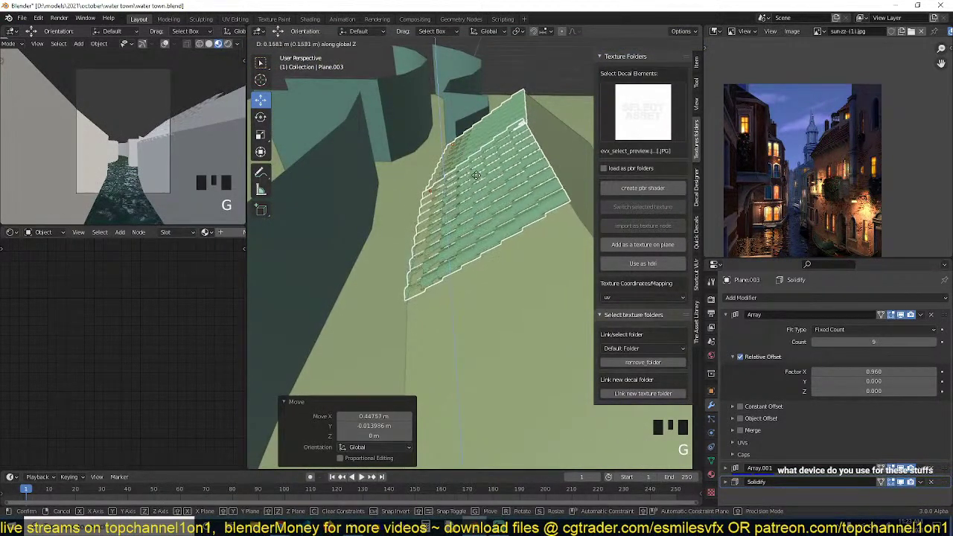
pyautogui.click(480, 172)
# Shift both tile sheets slightly in the negative X direction over the roof edge.
pyautogui.press('`')
pyautogui.moveTo(480, 173); pyautogui.dragTo(496, 172, button='middle')
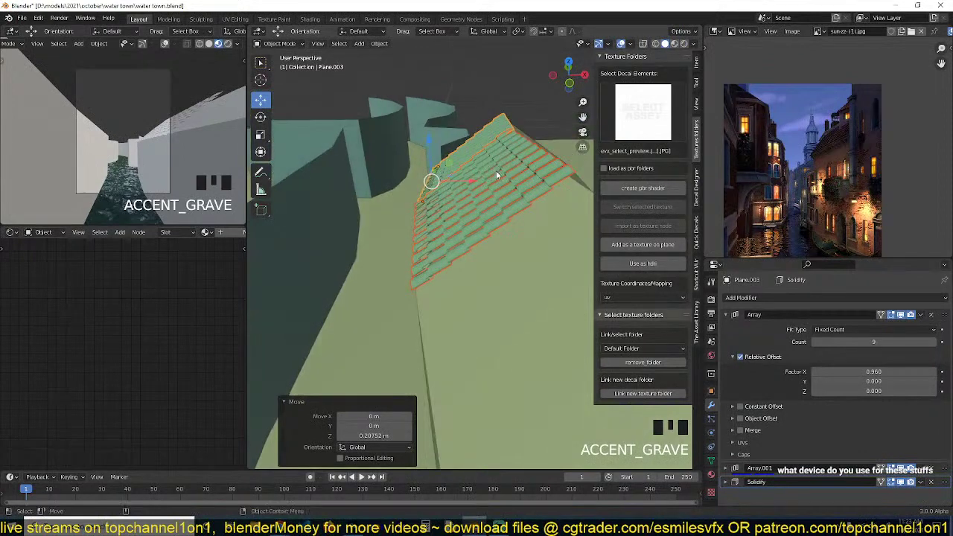
pyautogui.moveTo(480, 180); pyautogui.dragTo(473, 179)
pyautogui.click(473, 178)
pyautogui.press('`')
pyautogui.moveTo(514, 152); pyautogui.dragTo(511, 197, button='middle')
# Duplicate the nearer tile sheet about 0.463 m in X and -4.894 m in Y, and rotate the copy to follow the next roof section.
pyautogui.click(512, 166)
pyautogui.press('`')
pyautogui.press('KP_7')
pyautogui.scroll(-2, 511, 196)
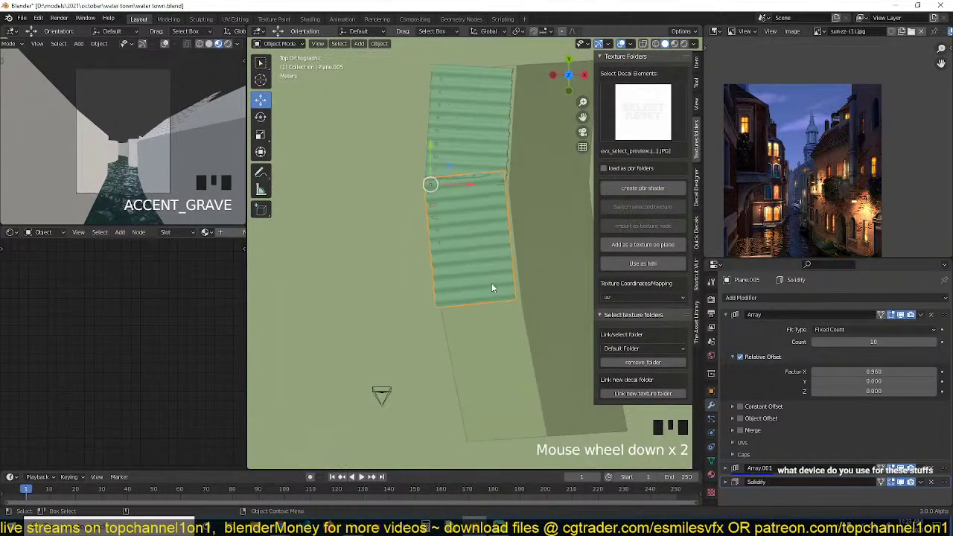
pyautogui.hotkey('shift', 'd')
pyautogui.click(506, 382)
pyautogui.press('r')
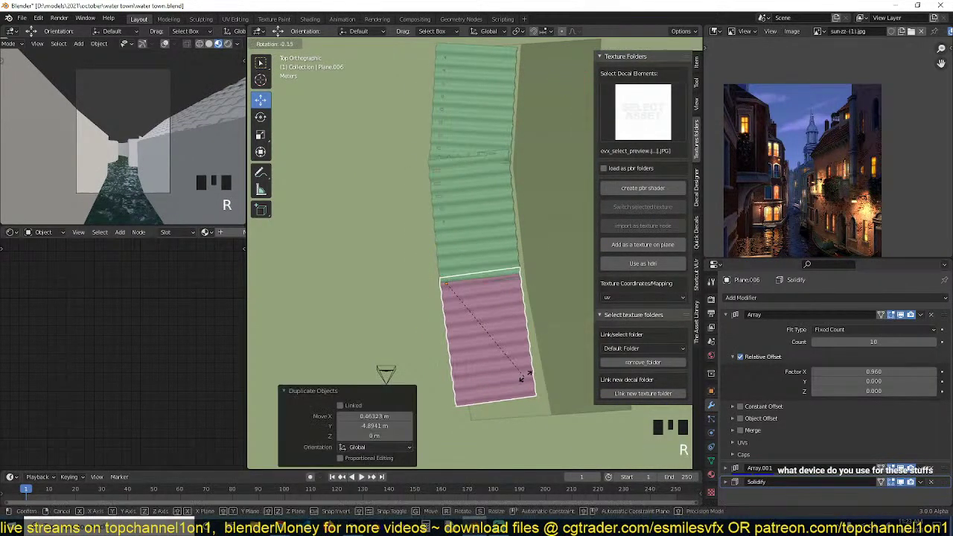
pyautogui.click(534, 376)
# Examine the tiled roof and its eave in the enlarged reference image.
pyautogui.scroll(5, 781, 200)
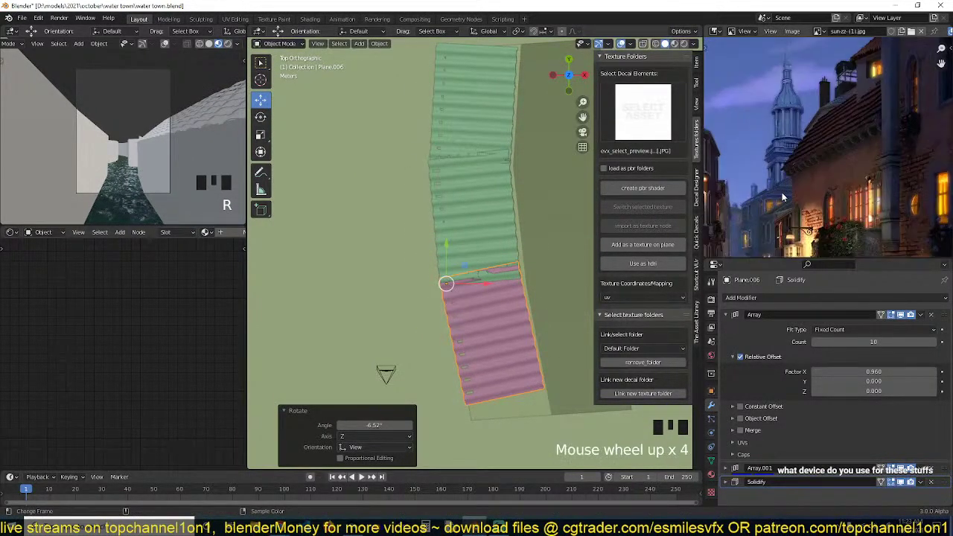
pyautogui.hotkey('ctrl', 'space')
pyautogui.scroll(3, 474, 280)
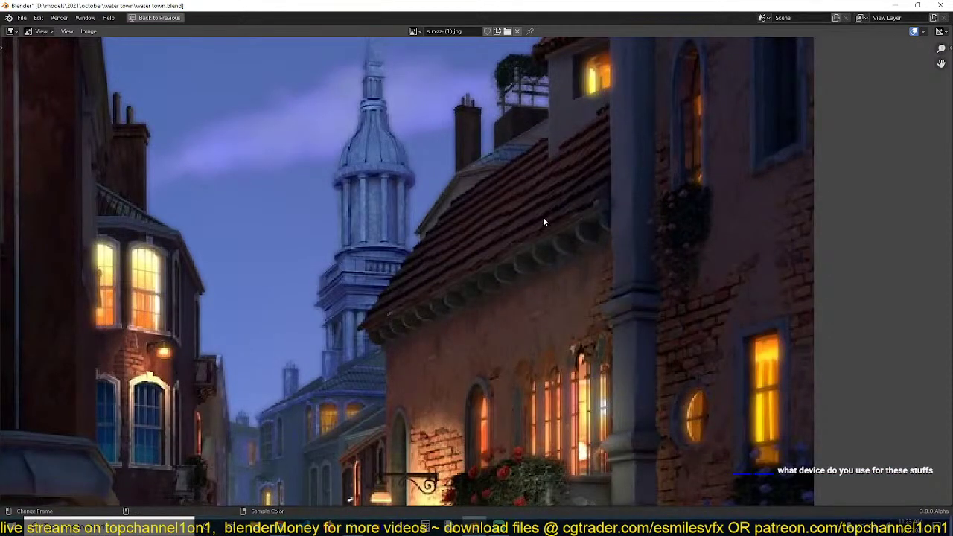
pyautogui.hotkey('ctrl', 'space')
# Scale the new tile sheet up slightly to fit its roof section and clear the selection.
pyautogui.scroll(4, 434, 303)
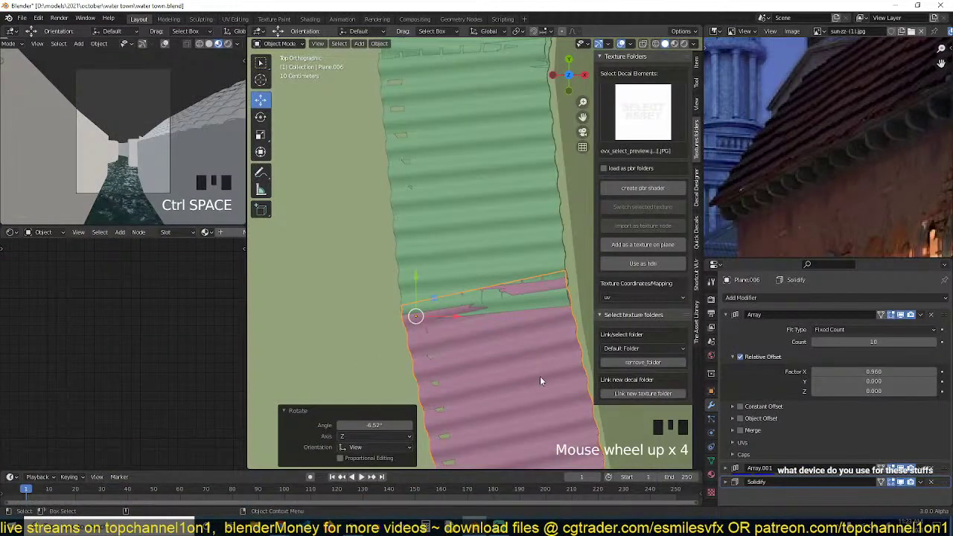
pyautogui.scroll(-2, 537, 362)
pyautogui.press('`')
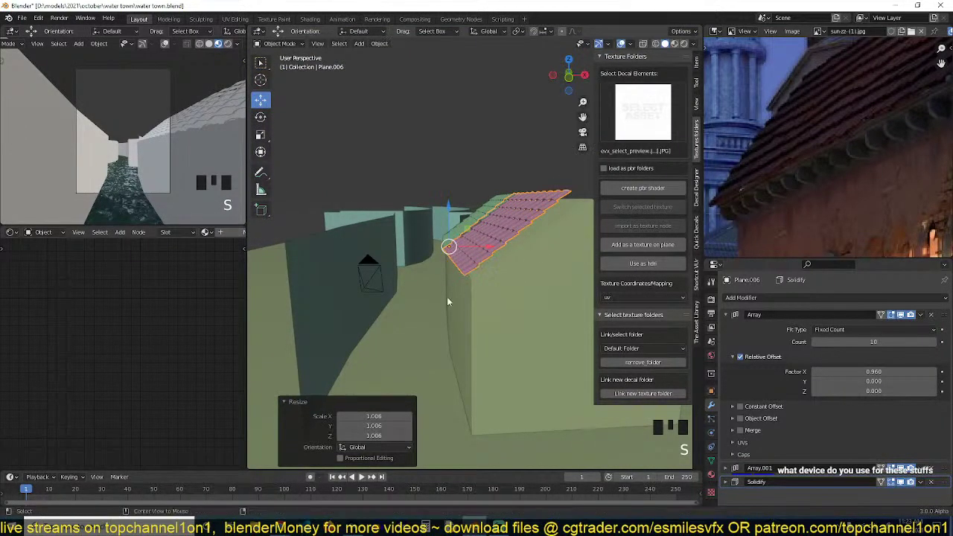
pyautogui.hotkey('alt', 'a')
# Open the building's mesh for vertex editing in wireframe display.
pyautogui.scroll(3, 469, 304)
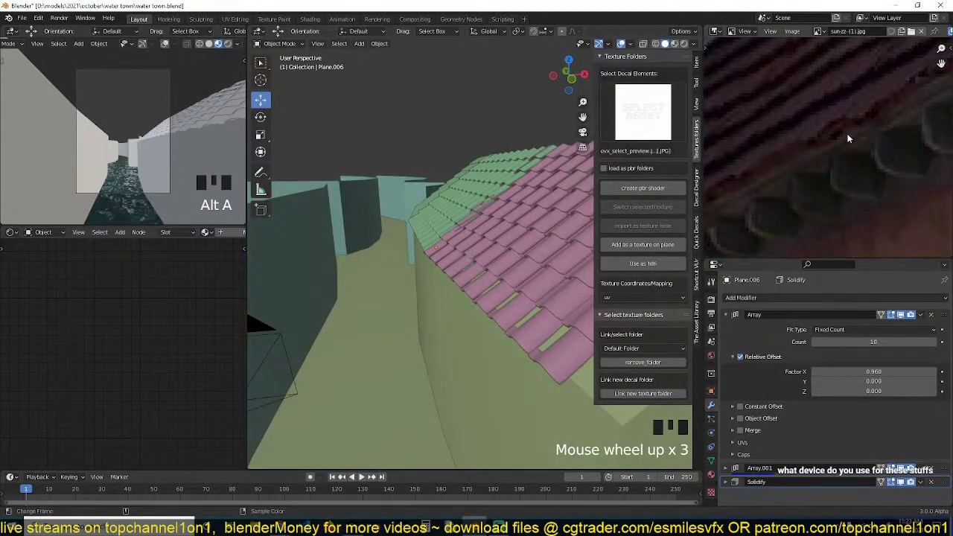
pyautogui.scroll(-7, 522, 265)
pyautogui.scroll(3, 522, 266)
pyautogui.click(499, 245)
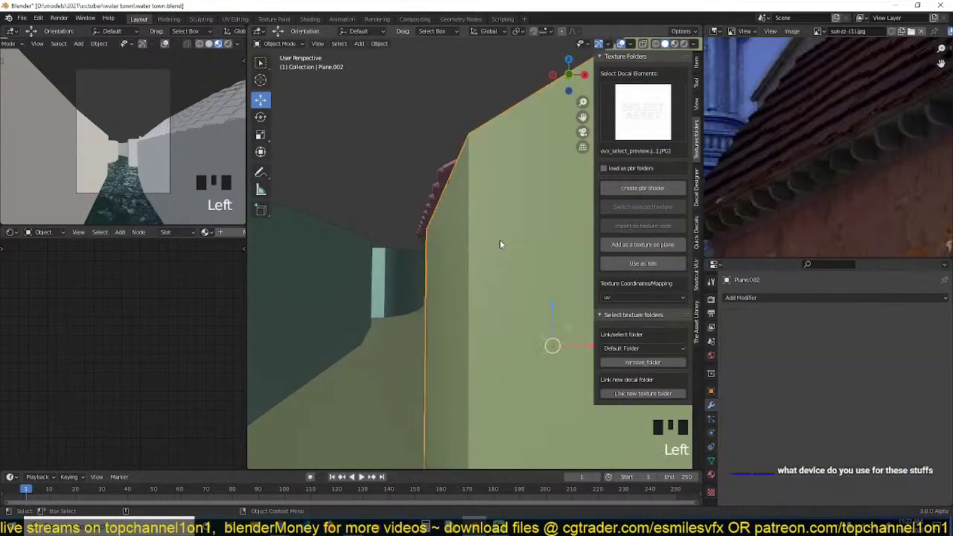
pyautogui.press('Tab')
pyautogui.press('`')
pyautogui.press('1')
pyautogui.press('z')
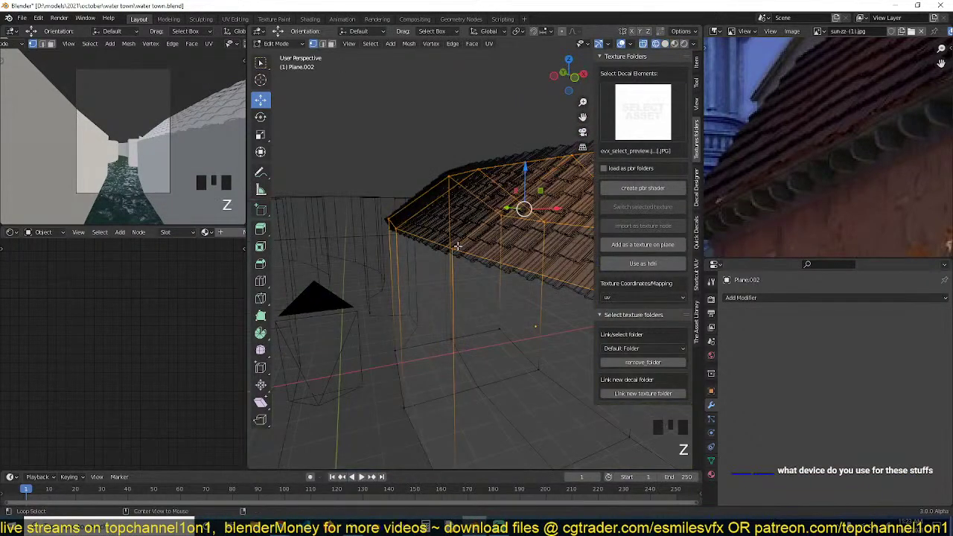
# Duplicate the building's canal-side eave edges in place and separate them into their own object.
pyautogui.click(391, 221)
pyautogui.scroll(-3, 392, 222)
pyautogui.press('`')
pyautogui.keyDown('ctrl'); pyautogui.click(540, 312); pyautogui.keyUp('ctrl')
pyautogui.hotkey('shift', 'd')
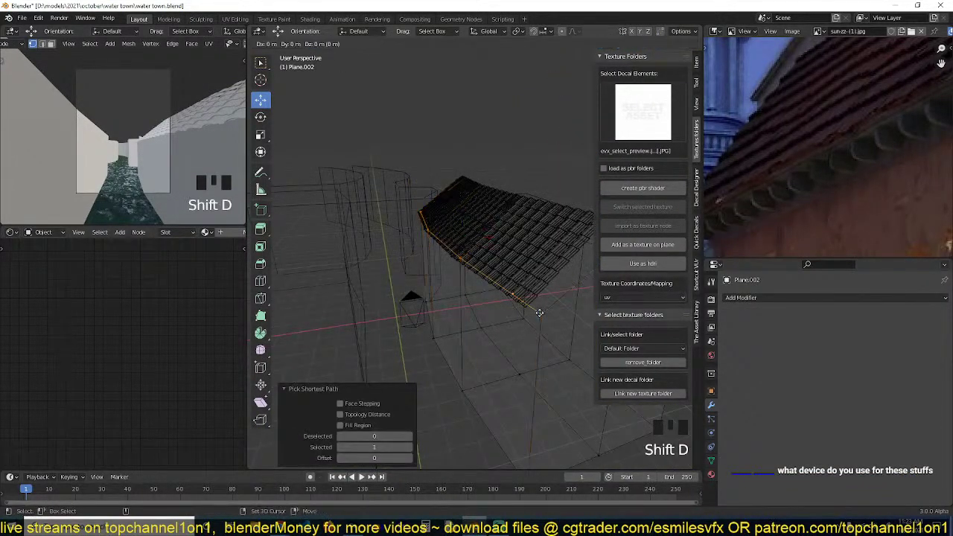
pyautogui.rightClick(540, 313)
pyautogui.press('p')
pyautogui.click(502, 273)
pyautogui.press('Tab')
# Open the separated eave-edge object for mesh editing with all its geometry selected and switch to solid display.
pyautogui.click(493, 288)
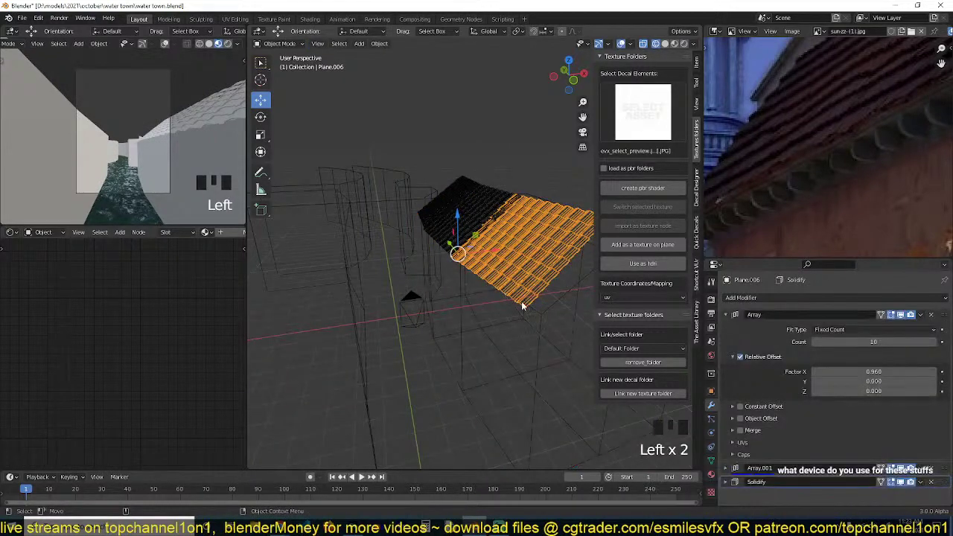
pyautogui.click(534, 312)
pyautogui.click(534, 312)
pyautogui.click(534, 312)
pyautogui.press('Tab')
pyautogui.press('a')
pyautogui.press('`')
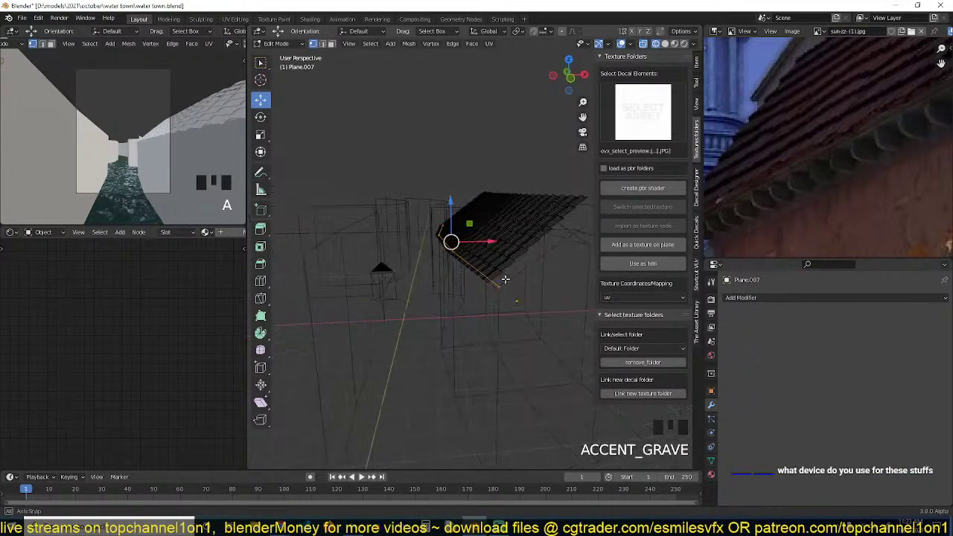
pyautogui.press('z')
pyautogui.click(514, 269)
# Extrude the eave edges about 0.32 m outward toward the canal along the X axis.
pyautogui.scroll(4, 502, 241)
pyautogui.press('`')
pyautogui.press('`')
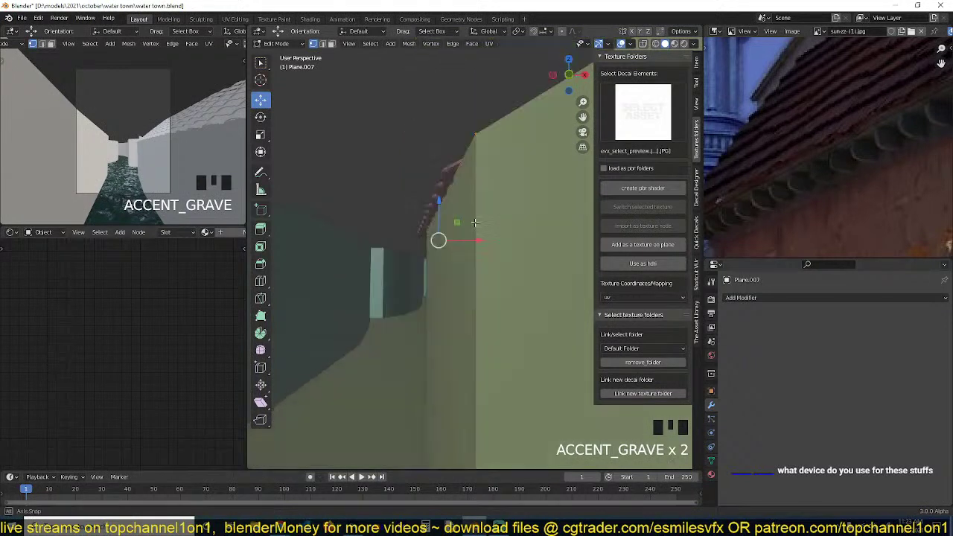
pyautogui.press('`')
pyautogui.scroll(1, 488, 226)
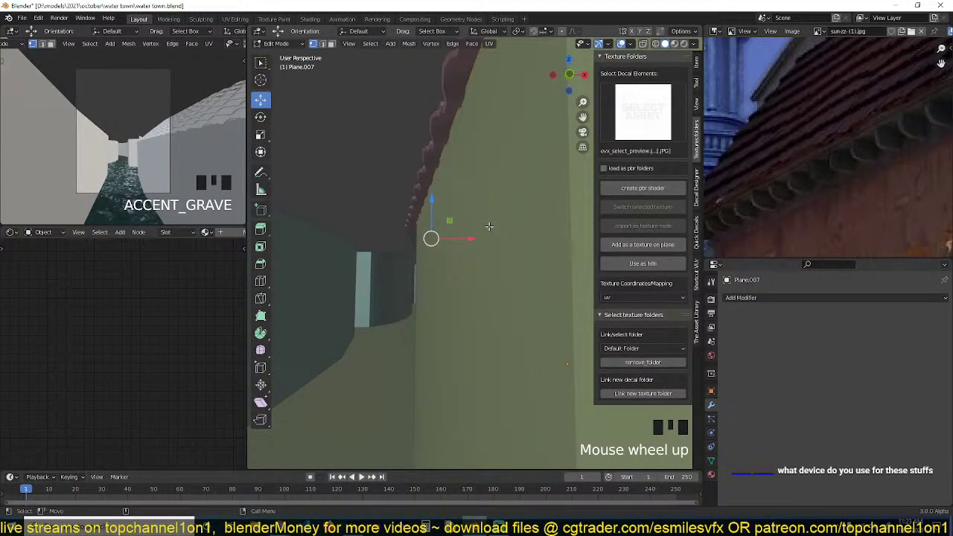
pyautogui.press('e')
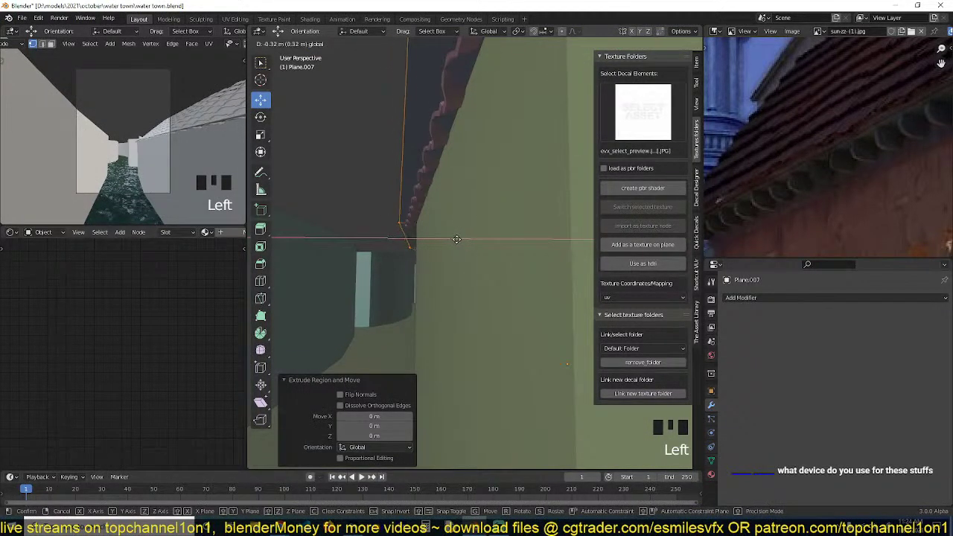
pyautogui.press('e')
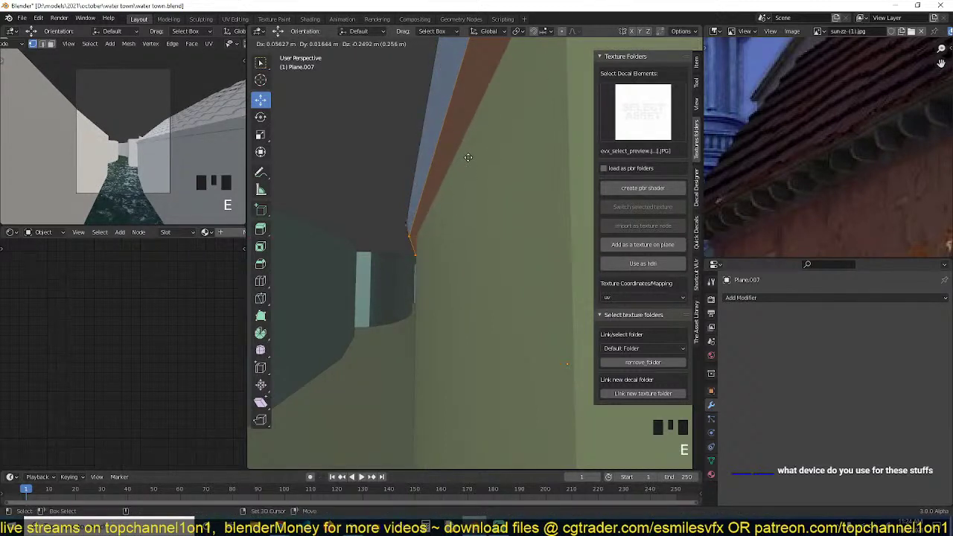
pyautogui.rightClick(467, 157)
pyautogui.hotkey('ctrl', 'z')
# Return the extruded eave strip to object mode and add a Solidify modifier with a thickness of 0.087 m.
pyautogui.press('`')
pyautogui.press('Tab')
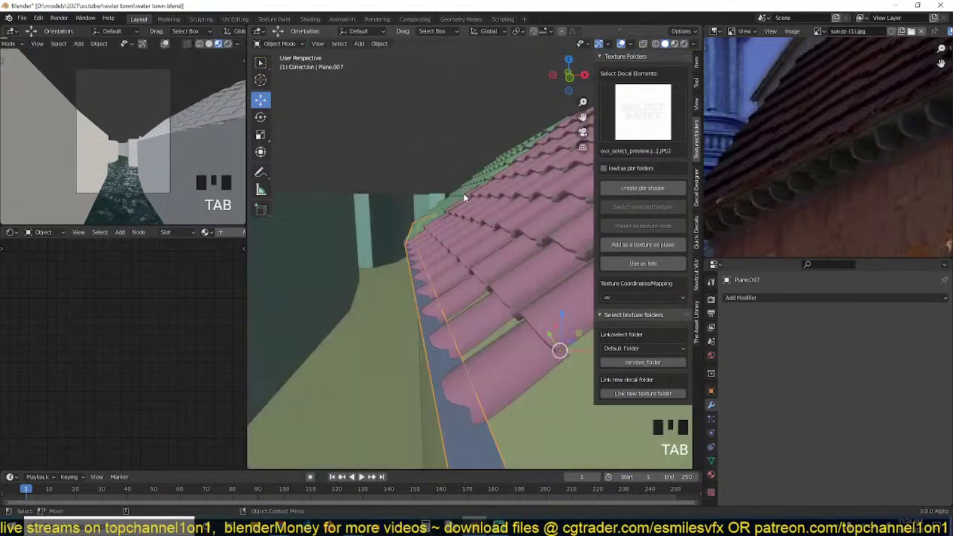
pyautogui.moveTo(499, 269); pyautogui.dragTo(509, 245, button='middle')
pyautogui.click(739, 297)
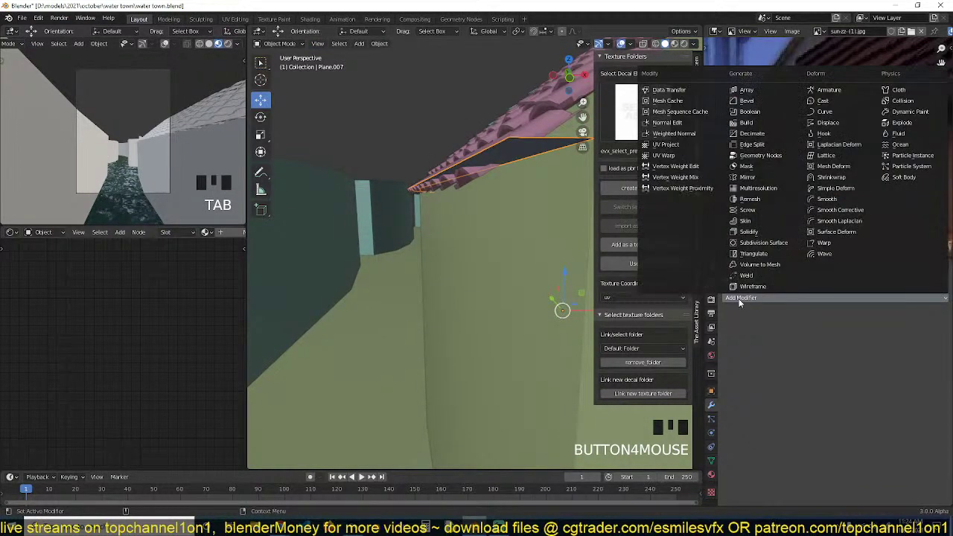
pyautogui.click(751, 231)
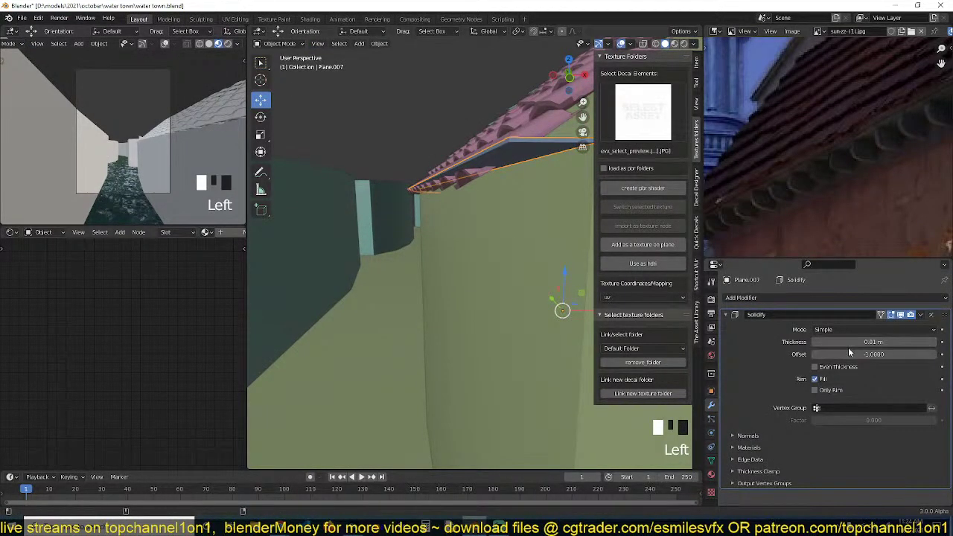
pyautogui.moveTo(849, 344); pyautogui.dragTo(905, 344)
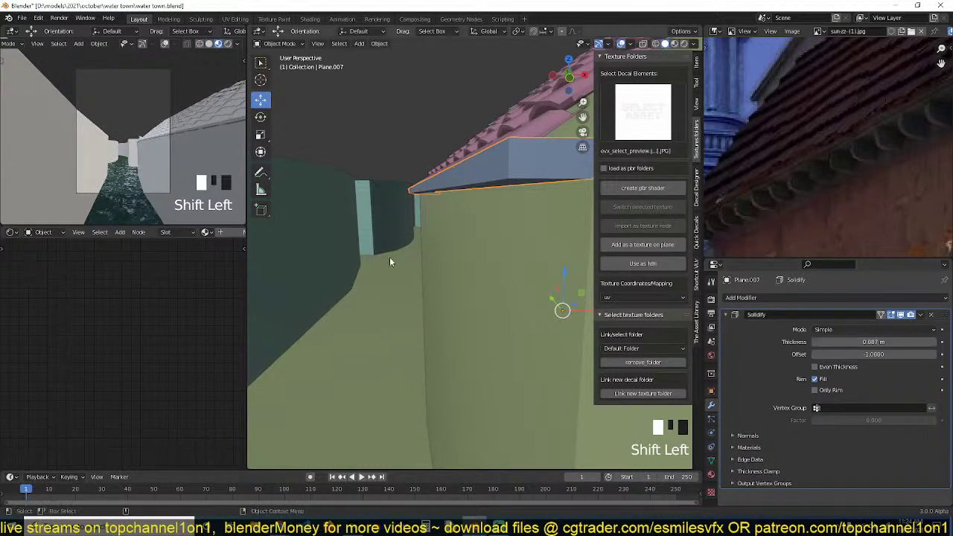
# Select the roof's tile sheets together and shift them about 0.16 m along X so they overhang the canal-side eave.
pyautogui.press('`')
pyautogui.moveTo(390, 257); pyautogui.dragTo(447, 305, button='middle')
pyautogui.scroll(-3, 825, 168)
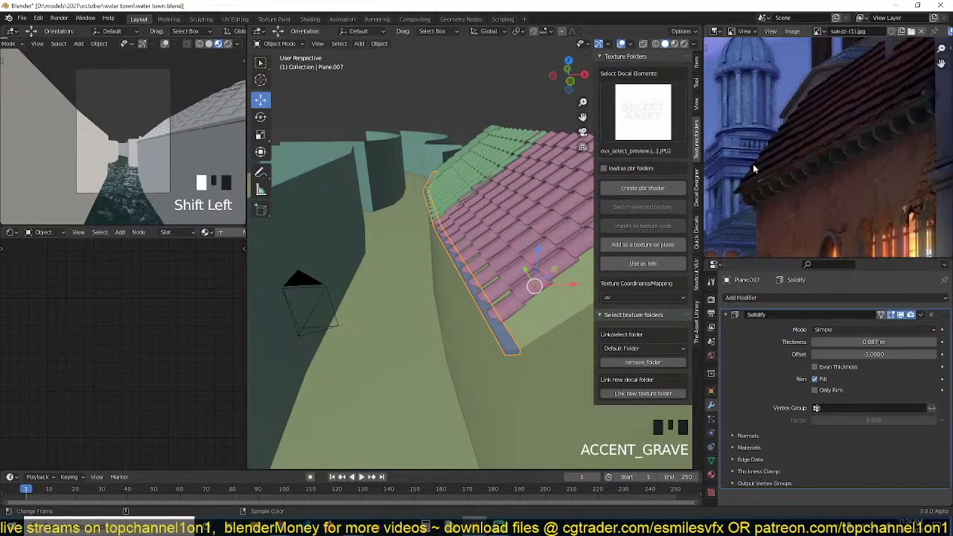
pyautogui.moveTo(497, 276); pyautogui.dragTo(455, 221, button='middle')
pyautogui.keyDown('shift'); pyautogui.moveTo(455, 221); pyautogui.dragTo(455, 329, button='middle'); pyautogui.keyUp('shift')
pyautogui.press('`')
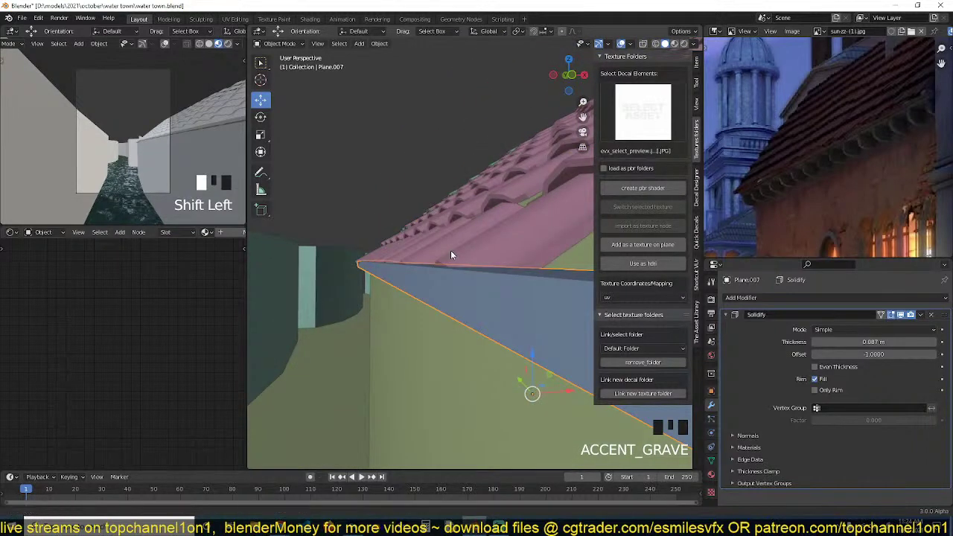
pyautogui.scroll(-2, 451, 250)
pyautogui.press('`')
pyautogui.click(442, 254)
pyautogui.keyDown('shift'); pyautogui.click(430, 200); pyautogui.keyUp('shift')
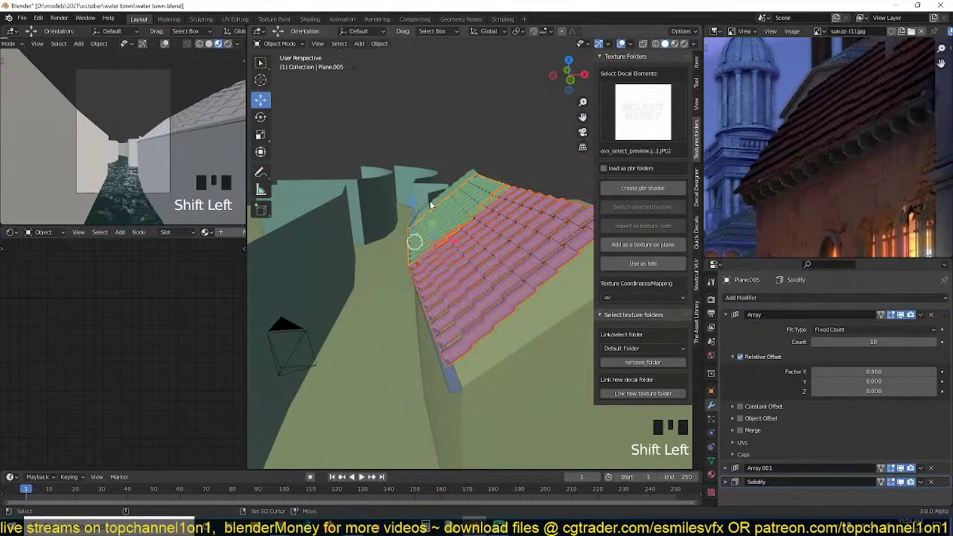
pyautogui.keyDown('shift'); pyautogui.click(458, 217); pyautogui.keyUp('shift')
pyautogui.press('`')
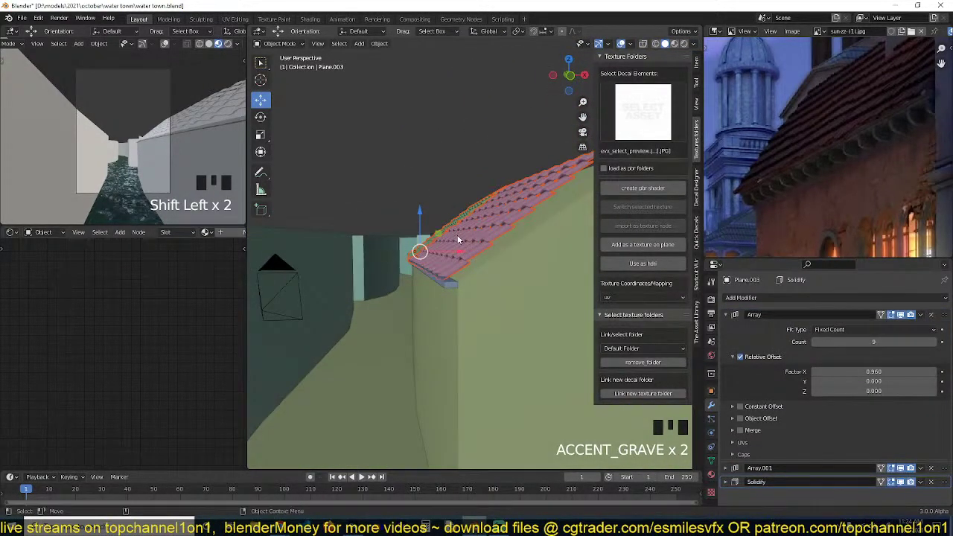
pyautogui.moveTo(458, 253); pyautogui.dragTo(453, 254)
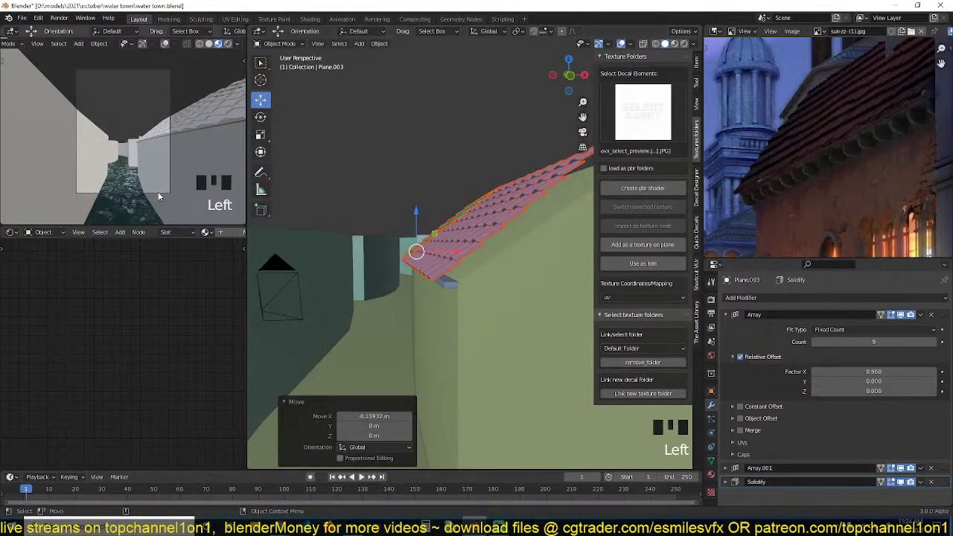
# Set the ambient occlusion factor to 2 in the Eevee render settings.
pyautogui.scroll(3, 160, 196)
pyautogui.click(711, 299)
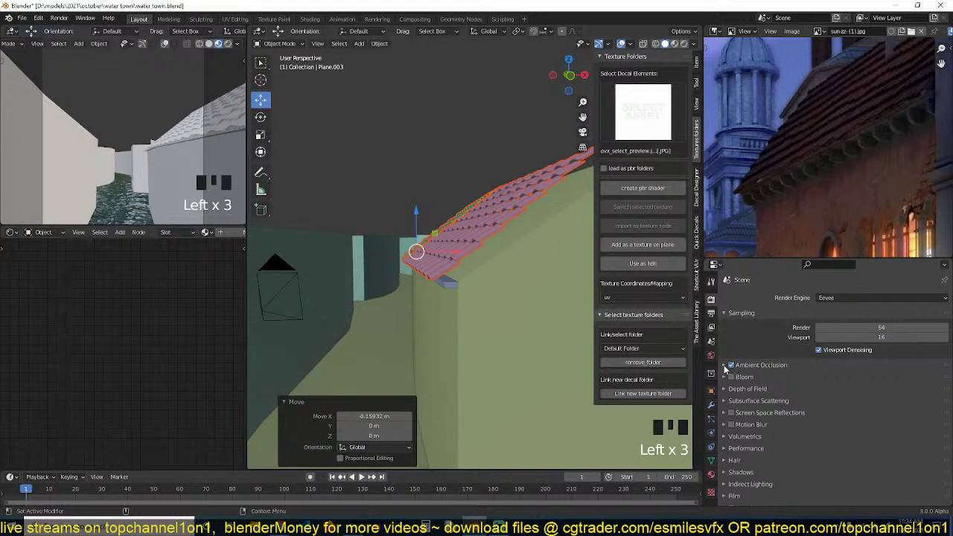
pyautogui.click(724, 366)
pyautogui.doubleClick(842, 391)
pyautogui.write('2')
pyautogui.click(804, 397)
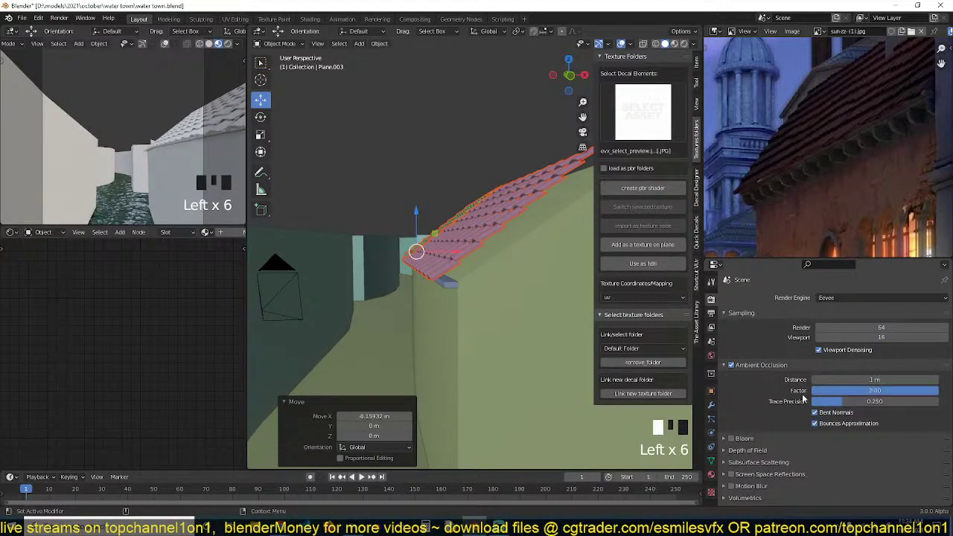
# Clear the selection, select the nearest tile sheet and save the water town file.
pyautogui.hotkey('alt', 'a')
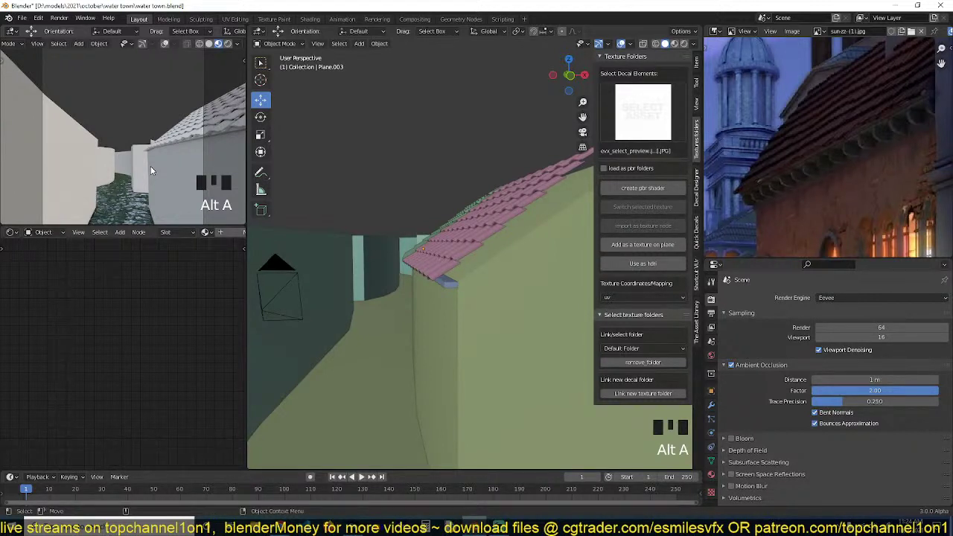
pyautogui.click(419, 262)
pyautogui.hotkey('ctrl', 's')
# Open Task Manager, review the computer's CPU, memory and GPU performance details, and close it.
pyautogui.rightClick(577, 528)
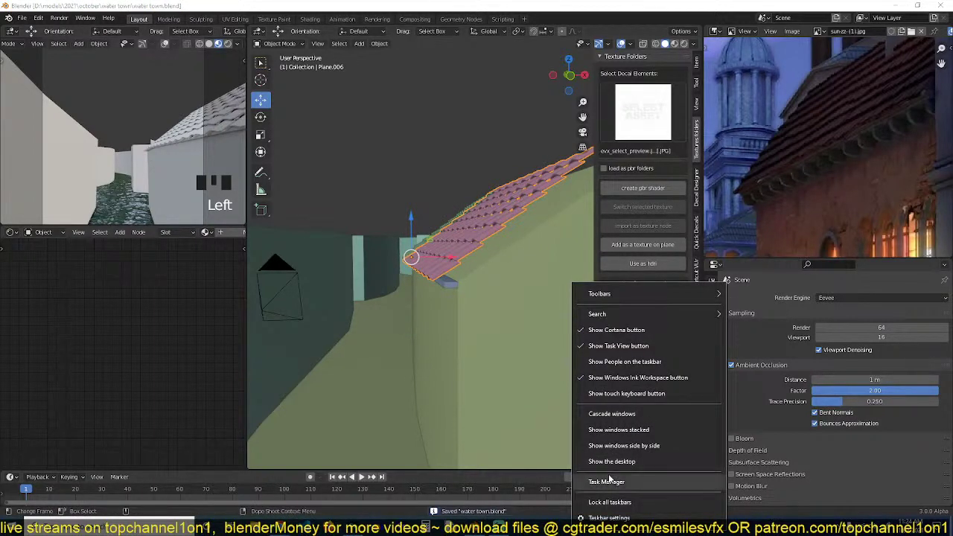
pyautogui.click(599, 481)
pyautogui.click(384, 187)
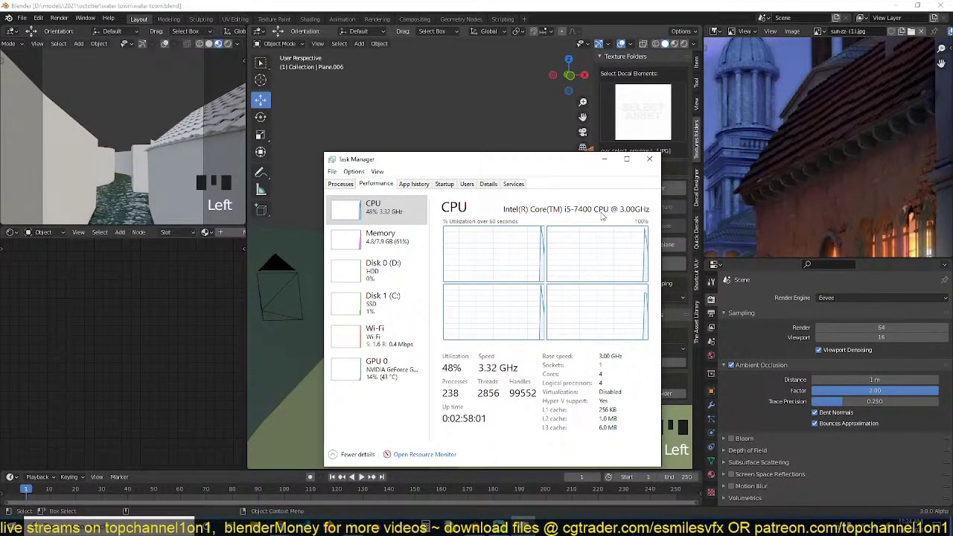
pyautogui.click(402, 246)
pyautogui.click(391, 369)
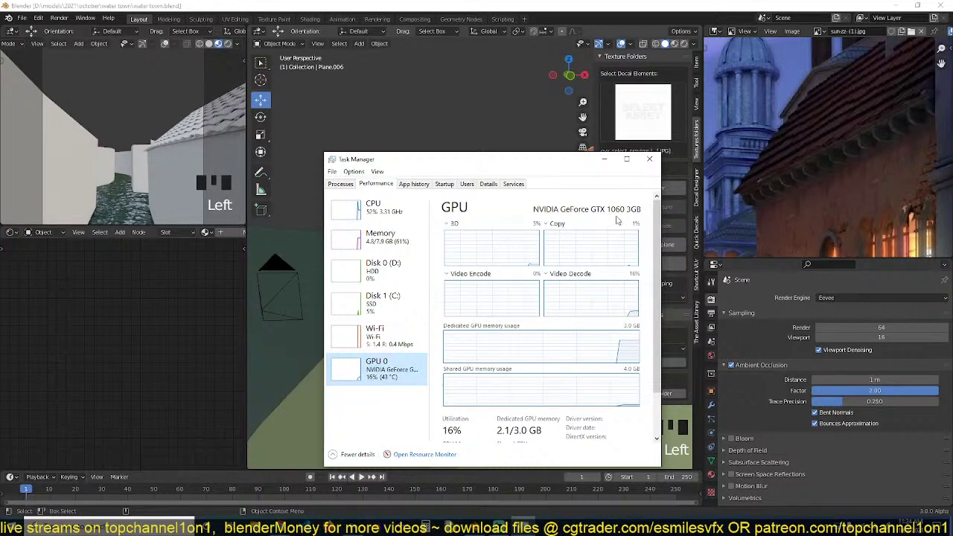
pyautogui.click(654, 161)
# Select the eave strip beneath the tiles and isolate it in local view.
pyautogui.press('`')
pyautogui.scroll(3, 482, 250)
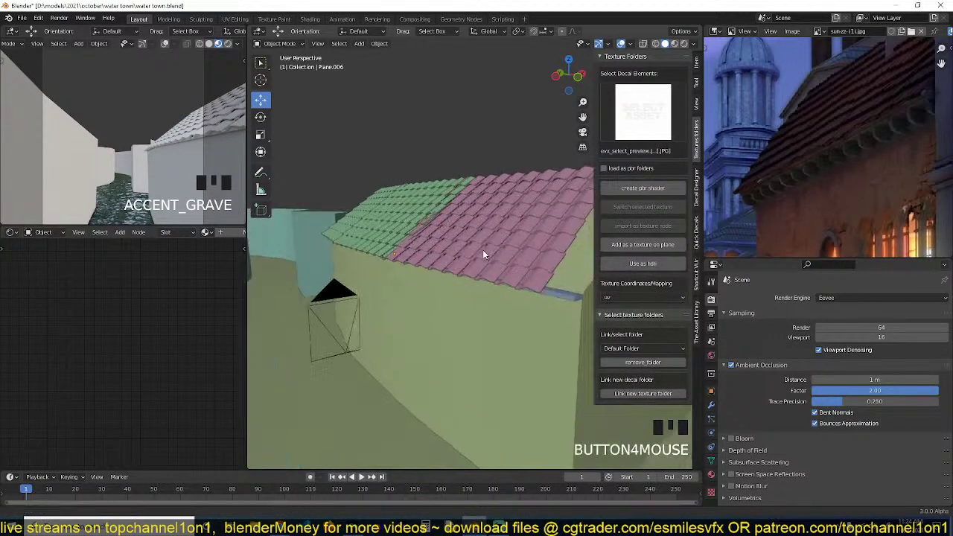
pyautogui.press('`')
pyautogui.press('`')
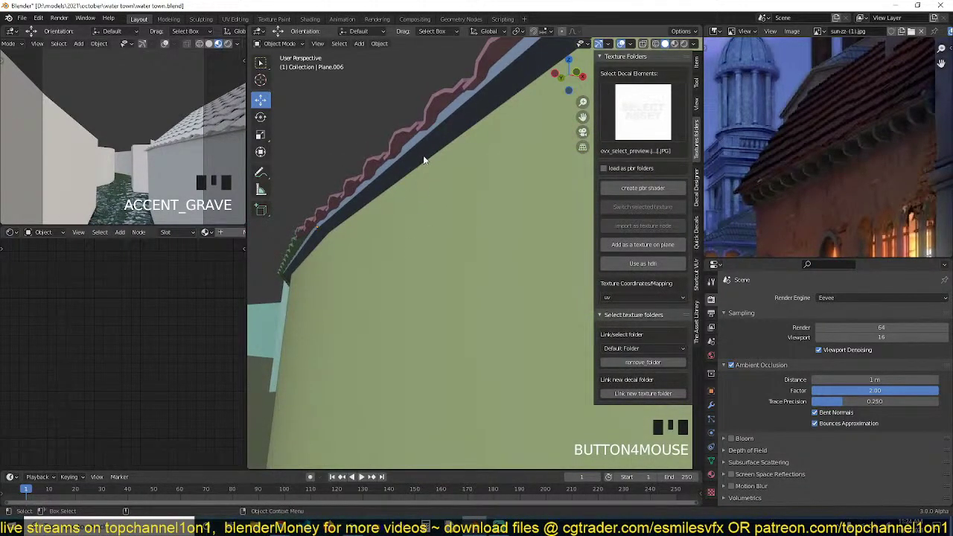
pyautogui.click(423, 158)
pyautogui.press('`')
pyautogui.press('Tab')
pyautogui.press('`')
pyautogui.press('`')
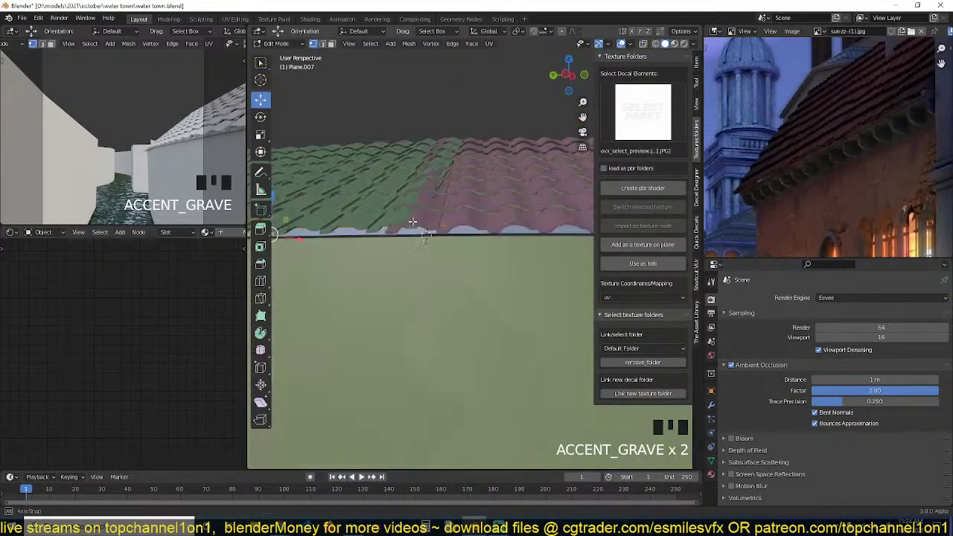
pyautogui.press('Tab')
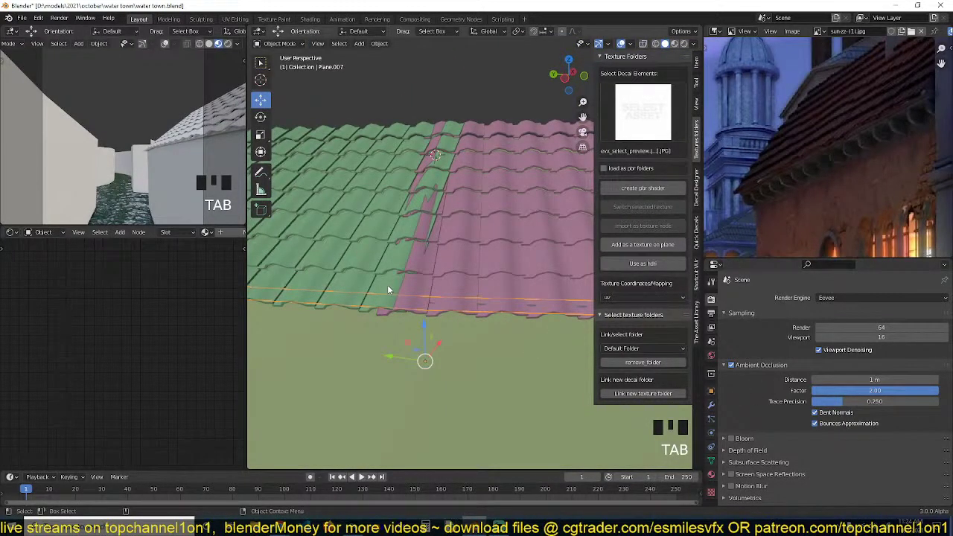
pyautogui.press('KP_Divide')
pyautogui.scroll(4, 389, 279)
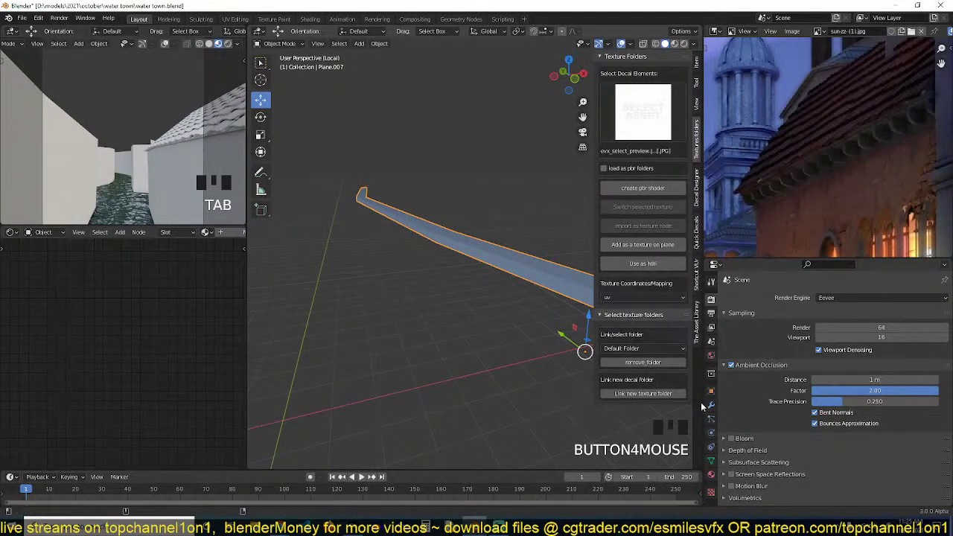
# Add a Bevel modifier of about 0.008 m to the eave strip and enable Harden Normals.
pyautogui.click(710, 405)
pyautogui.click(734, 316)
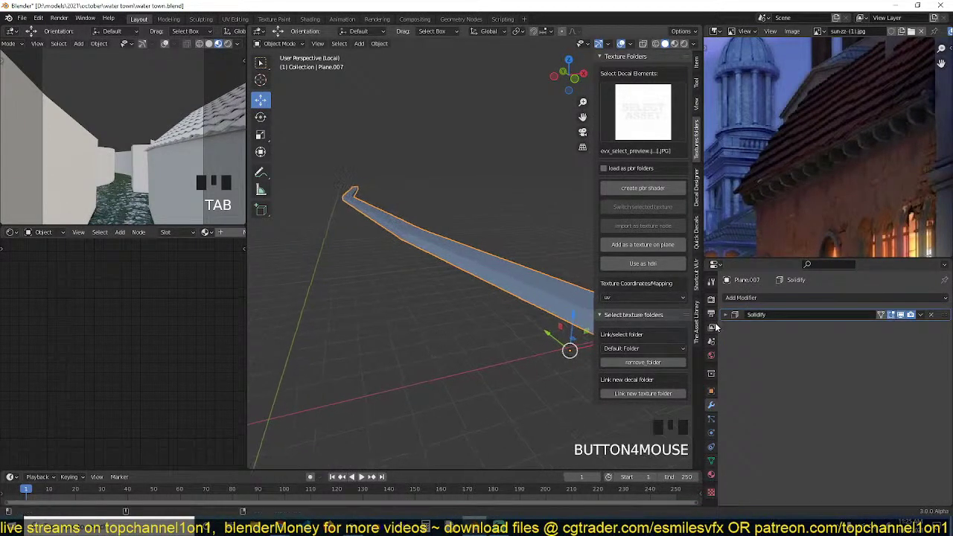
pyautogui.click(785, 298)
pyautogui.click(776, 102)
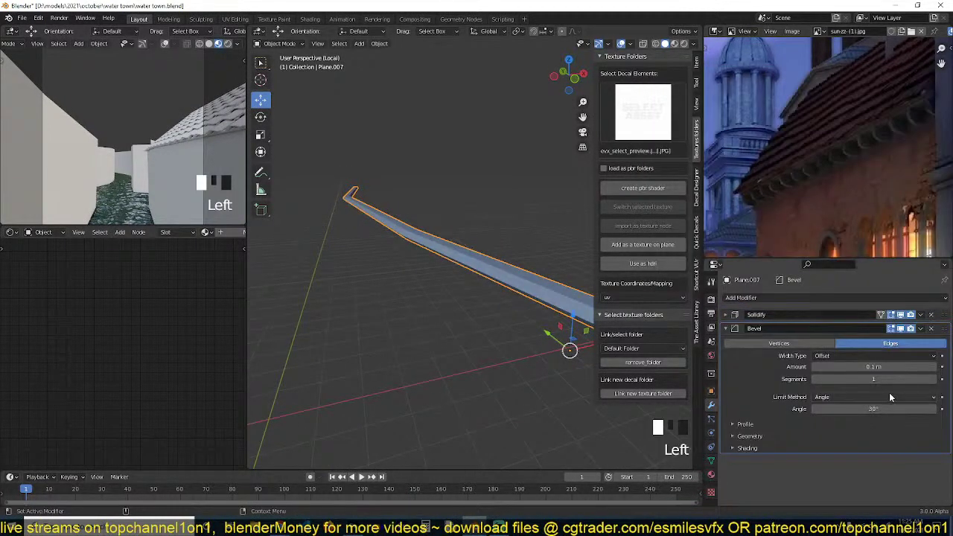
pyautogui.keyDown('shift'); pyautogui.moveTo(905, 366); pyautogui.dragTo(819, 366); pyautogui.keyUp('shift')
pyautogui.press('q')
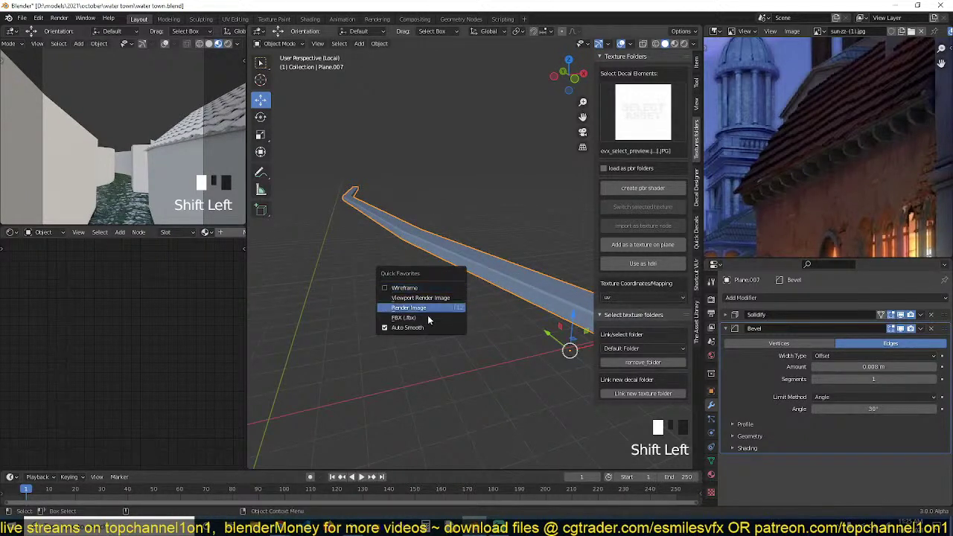
pyautogui.click(747, 451)
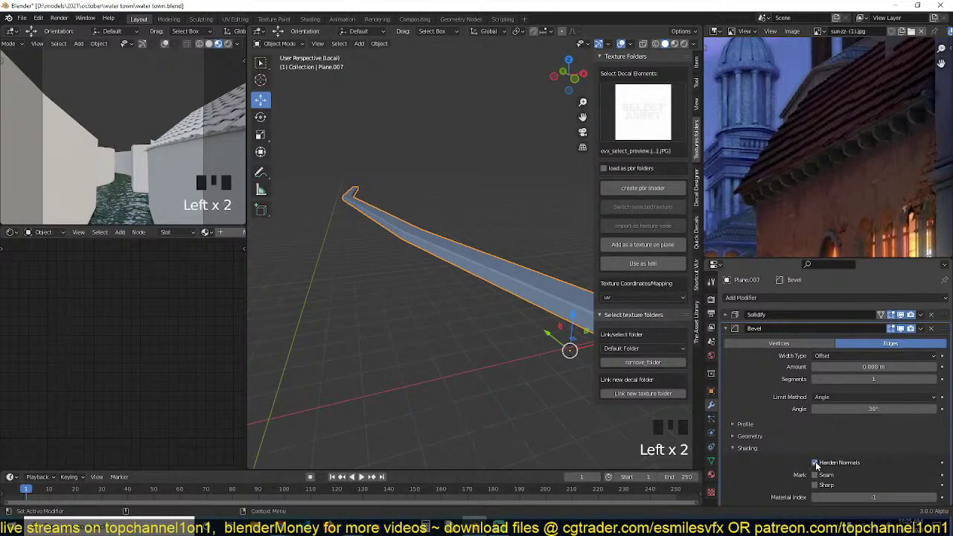
pyautogui.rightClick(558, 345)
# Open the eave strip's mesh in edge selection and select the short cross edges at its bends.
pyautogui.press('`')
pyautogui.press('Tab')
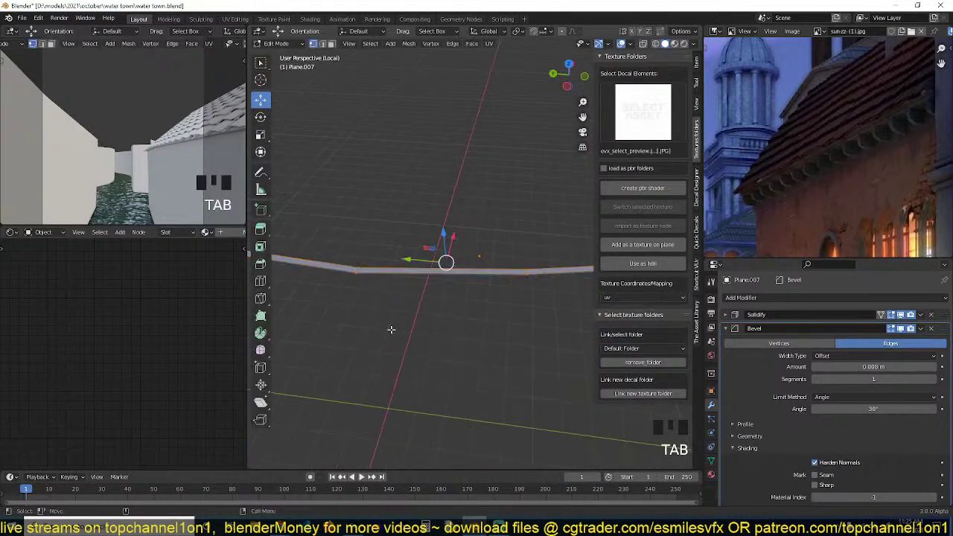
pyautogui.moveTo(391, 329); pyautogui.dragTo(549, 272, button='middle')
pyautogui.hotkey('alt', 'a')
pyautogui.scroll(3, 436, 308)
pyautogui.press('2')
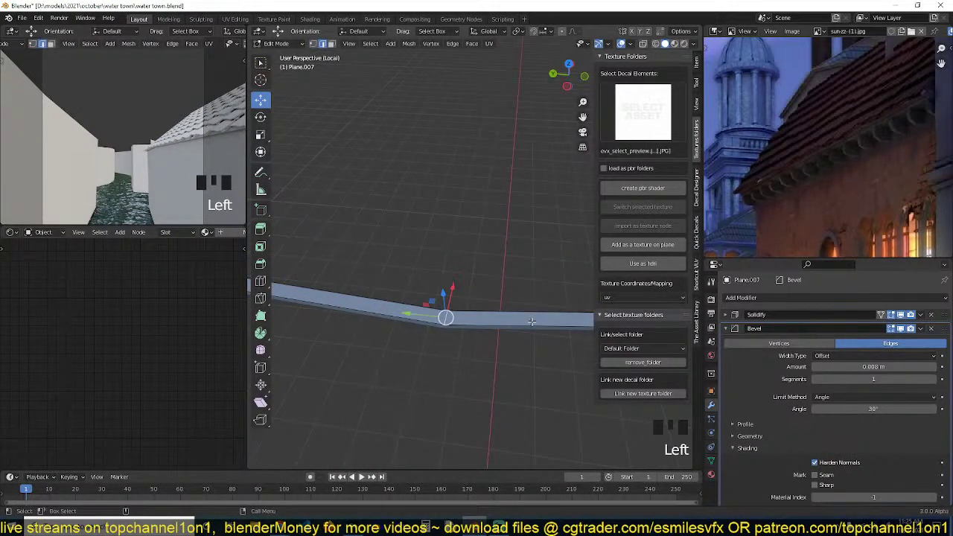
pyautogui.moveTo(531, 321); pyautogui.dragTo(442, 342, button='middle')
pyautogui.scroll(3, 506, 327)
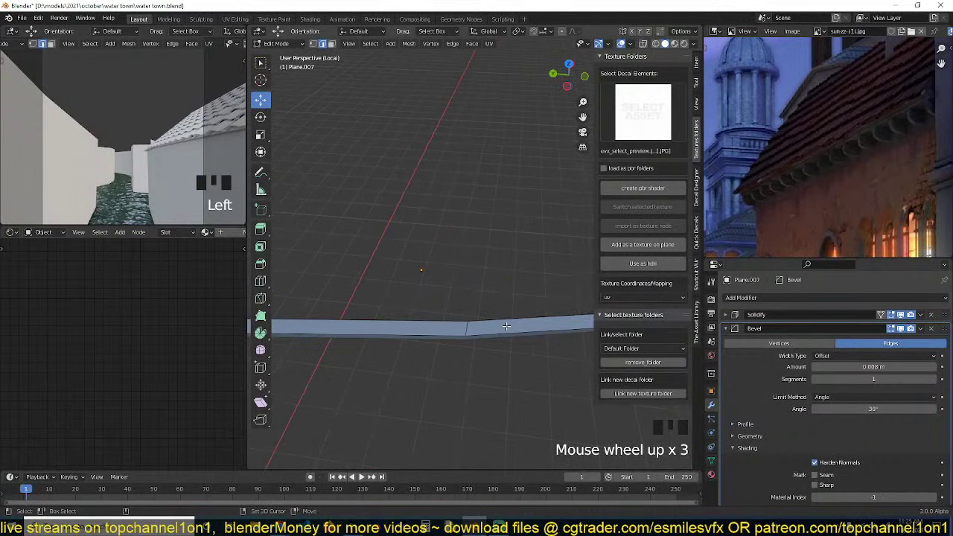
pyautogui.keyDown('shift'); pyautogui.click(467, 328); pyautogui.keyUp('shift')
# Duplicate the whole eave strip mesh and place the copy about 0.37 m straight below the original.
pyautogui.scroll(-4, 477, 337)
pyautogui.press('`')
pyautogui.scroll(2, 452, 309)
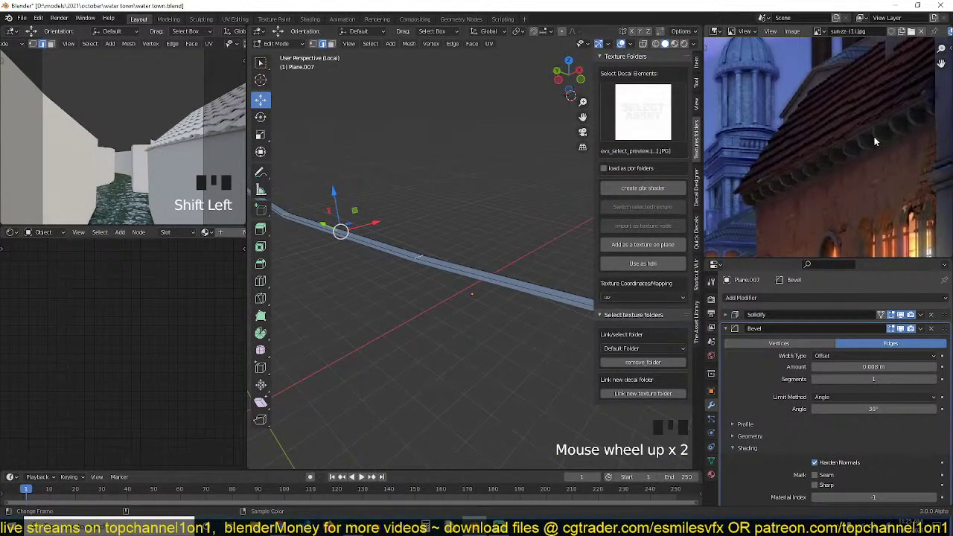
pyautogui.moveTo(511, 278); pyautogui.dragTo(504, 257, button='middle')
pyautogui.press('a')
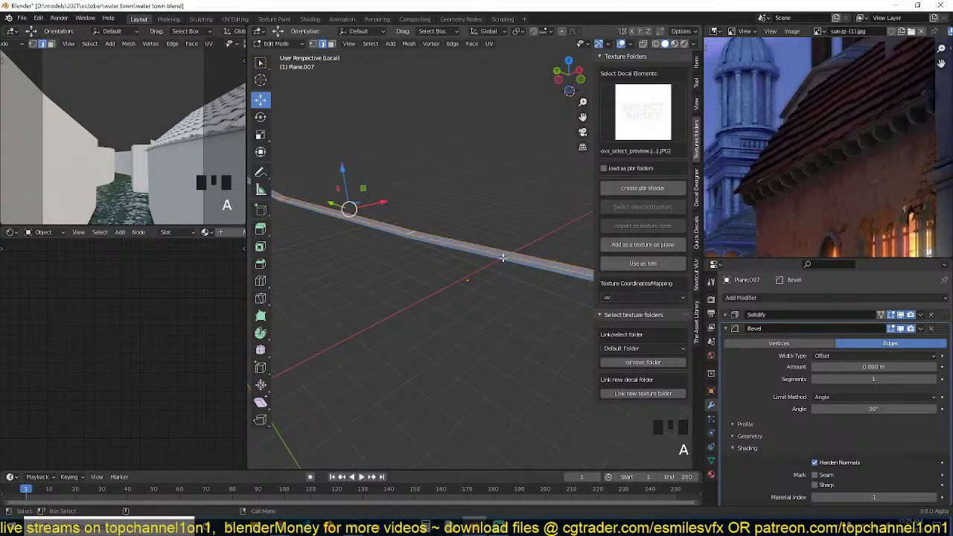
pyautogui.hotkey('shift', 'd')
pyautogui.press('z')
pyautogui.click(500, 269)
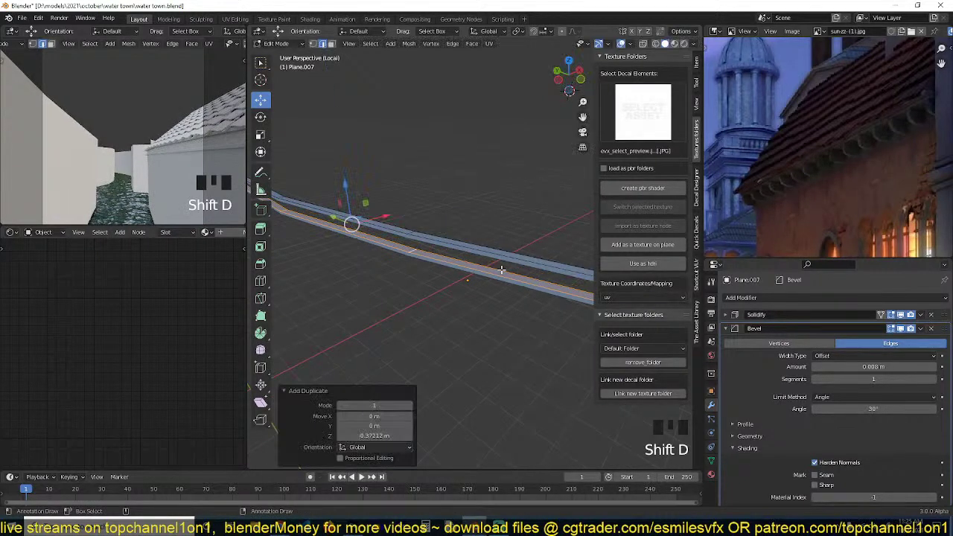
# Select the long edge loops of the lower strip copy and subdivide them into many short, even segments.
pyautogui.click(478, 295)
pyautogui.press('`')
pyautogui.moveTo(472, 298); pyautogui.dragTo(477, 294, button='middle')
pyautogui.keyDown('alt'); pyautogui.click(478, 282); pyautogui.keyUp('alt')
pyautogui.keyDown('alt'); pyautogui.keyDown('shift'); pyautogui.click(473, 280); pyautogui.keyUp('shift'); pyautogui.keyUp('alt')
pyautogui.keyDown('alt'); pyautogui.keyDown('shift'); pyautogui.click(472, 274); pyautogui.keyUp('shift'); pyautogui.keyUp('alt')
pyautogui.keyDown('alt'); pyautogui.keyDown('shift'); pyautogui.click(472, 278); pyautogui.keyUp('shift'); pyautogui.keyUp('alt')
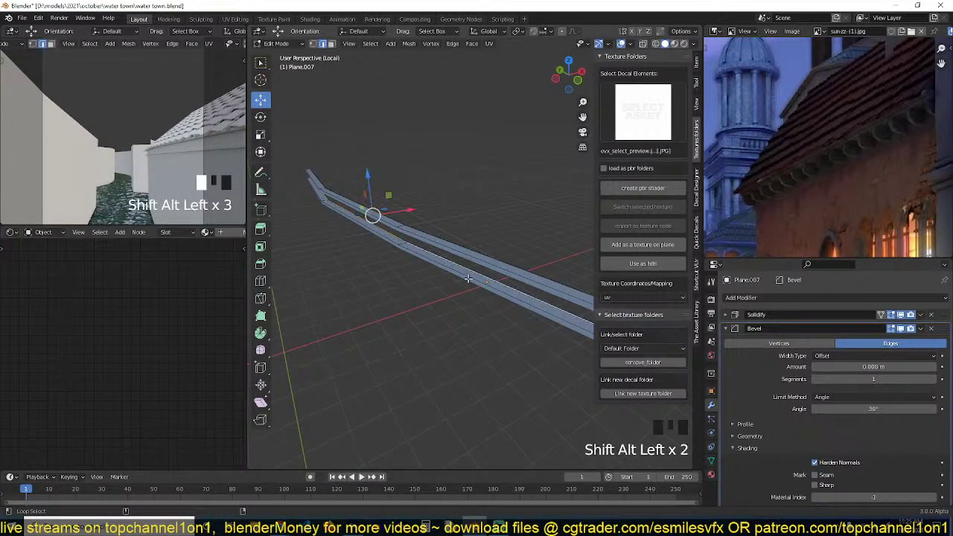
pyautogui.rightClick(500, 224)
pyautogui.click(499, 222)
pyautogui.moveTo(368, 390); pyautogui.dragTo(380, 390)
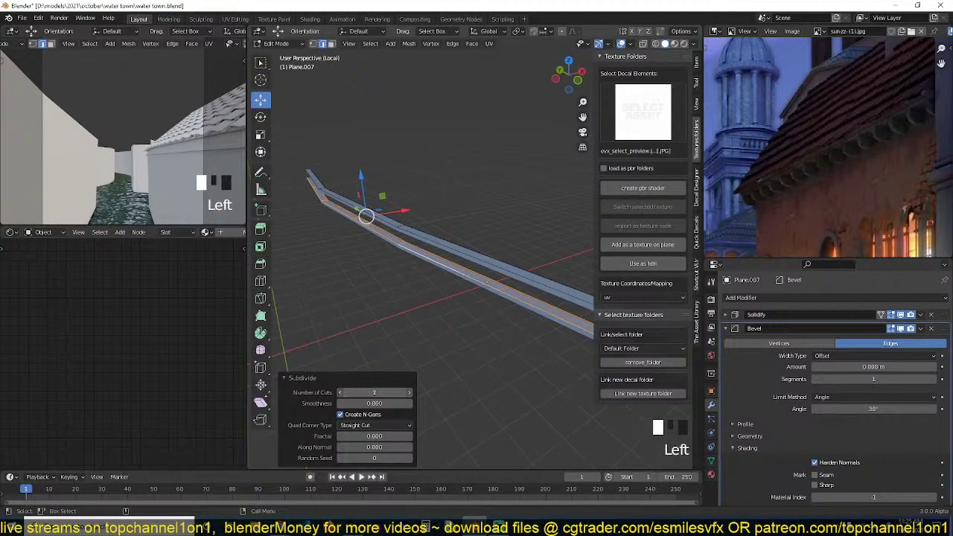
pyautogui.click(377, 392)
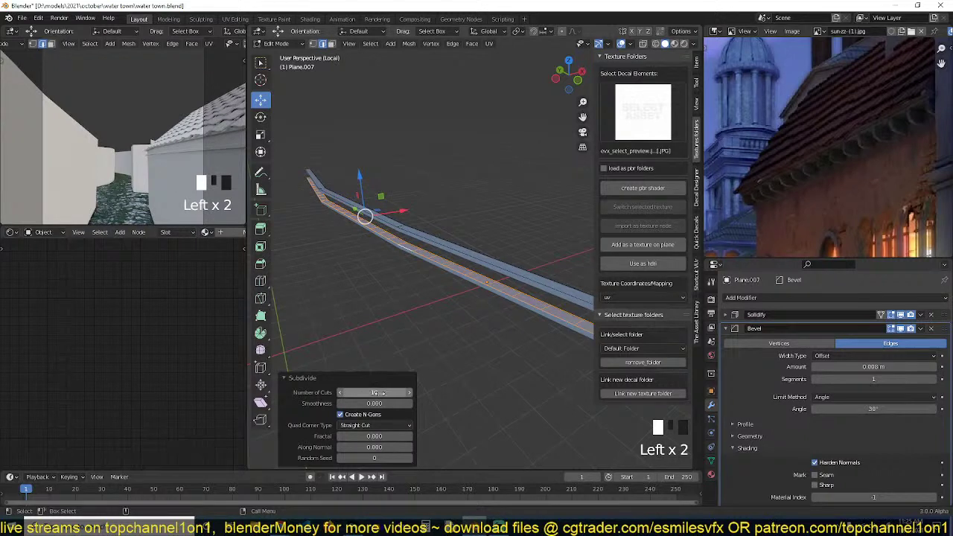
# Delete the long edge loops of the lower strip copy, keeping only its short cross edges.
pyautogui.click(502, 365)
pyautogui.keyDown('alt'); pyautogui.click(529, 315); pyautogui.keyUp('alt')
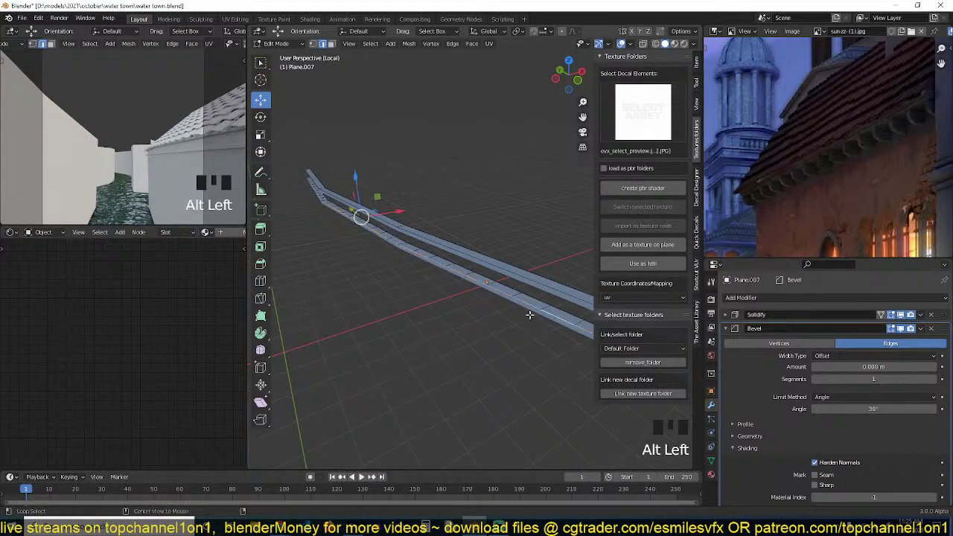
pyautogui.keyDown('alt'); pyautogui.keyDown('shift'); pyautogui.click(447, 257); pyautogui.keyUp('shift'); pyautogui.keyUp('alt')
pyautogui.press('x')
pyautogui.click(428, 284)
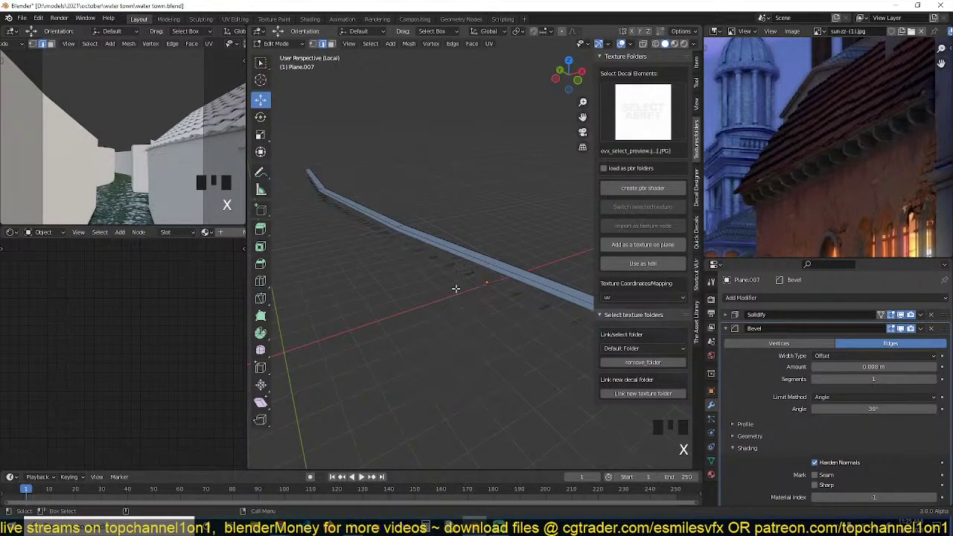
# Select only the loose cross edges below the strip, extrude them straight down into bracket blocks, and switch to vertex selection.
pyautogui.press('a')
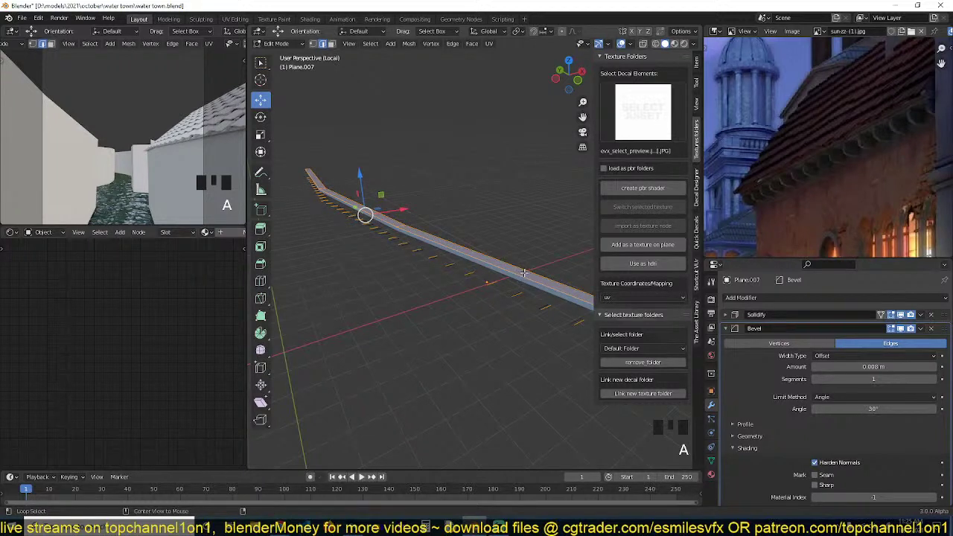
pyautogui.click(524, 274)
pyautogui.hotkey('ctrl', 'l')
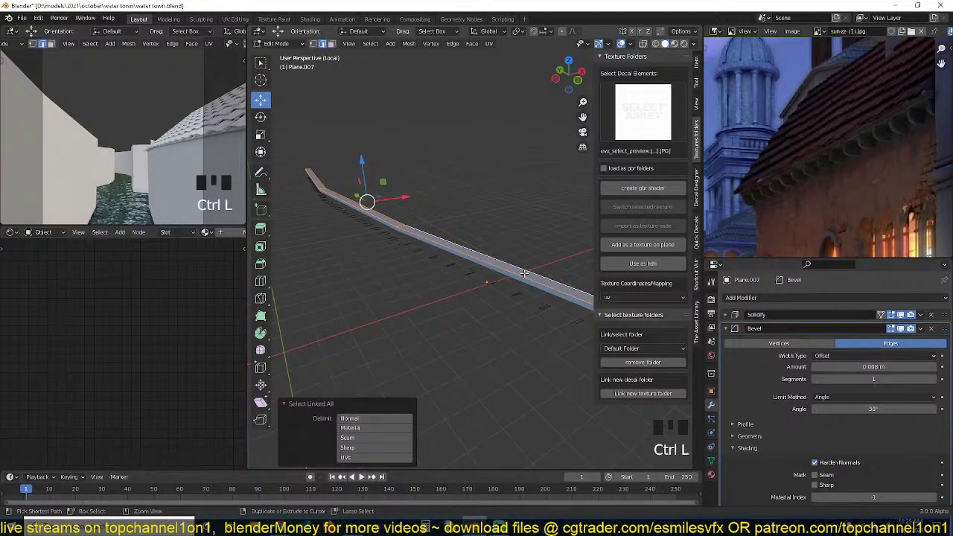
pyautogui.hotkey('ctrl', 'i')
pyautogui.moveTo(513, 314); pyautogui.dragTo(510, 324, button='middle')
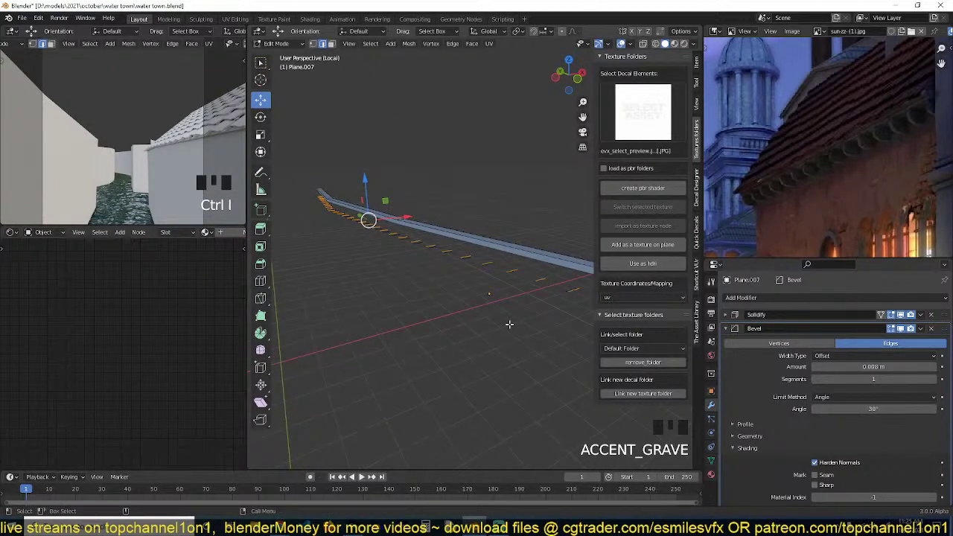
pyautogui.press('e')
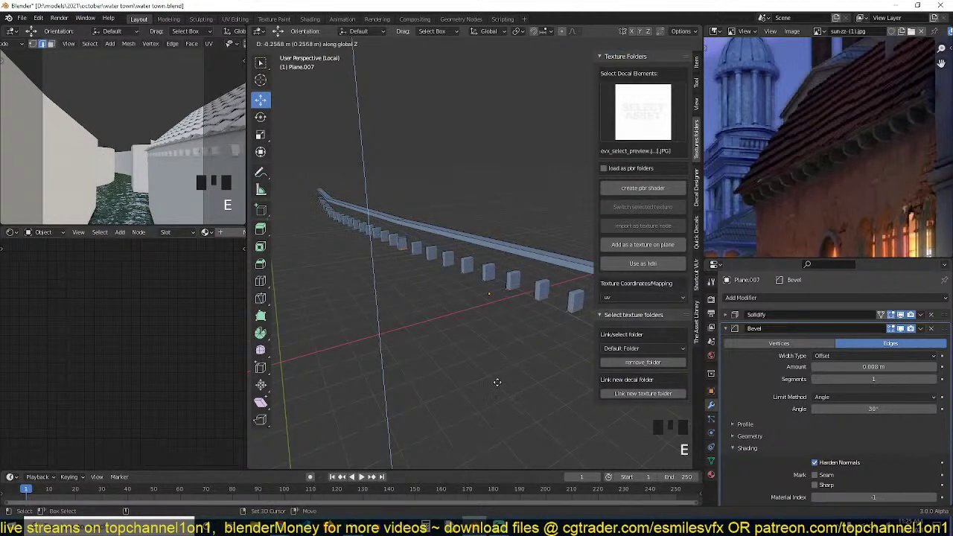
pyautogui.click(496, 393)
pyautogui.press('1')
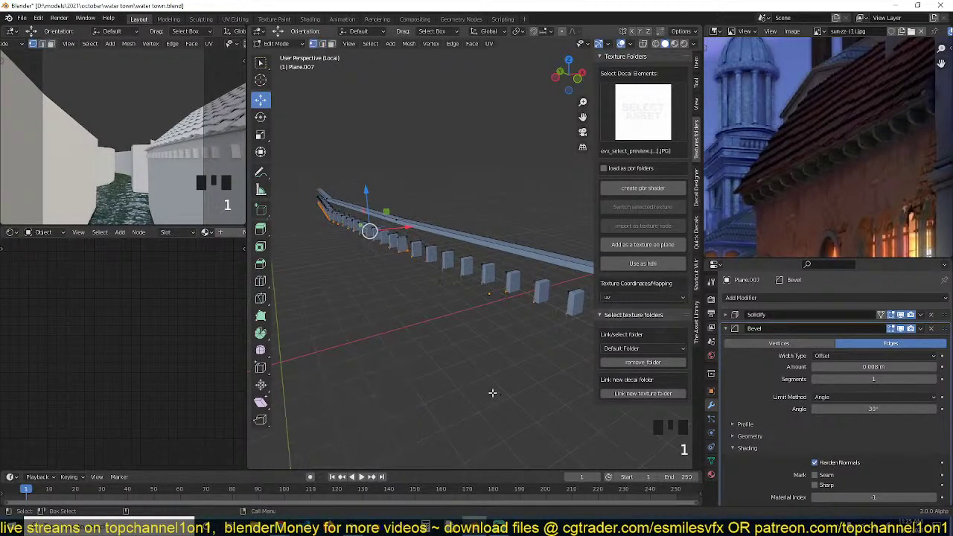
pyautogui.press('`')
pyautogui.moveTo(309, 339); pyautogui.dragTo(379, 295, button='middle')
pyautogui.scroll(3, 374, 304)
pyautogui.press('`')
pyautogui.press('KP_7')
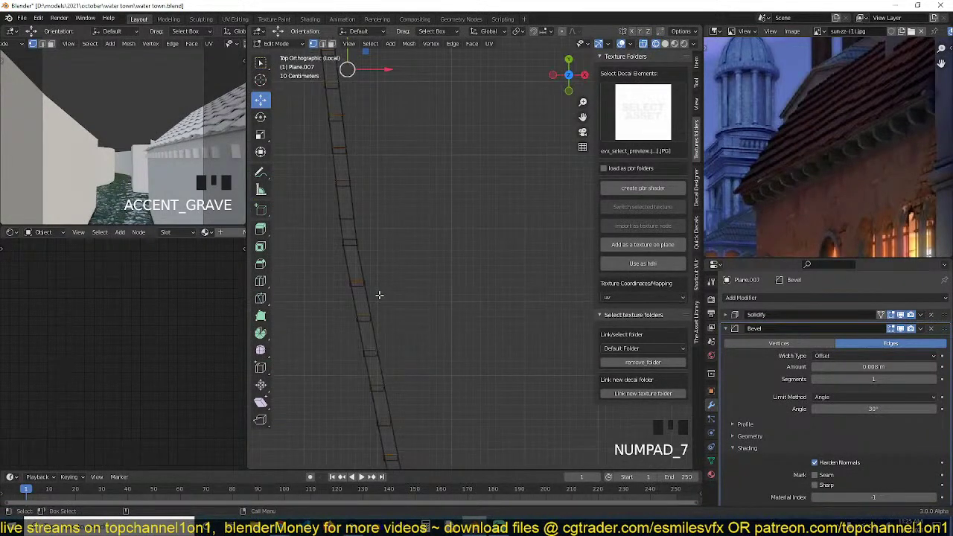
pyautogui.scroll(-2, 379, 294)
pyautogui.press('`')
pyautogui.moveTo(377, 335); pyautogui.dragTo(390, 234, button='middle')
pyautogui.press('KP_3')
pyautogui.press('KP_1')
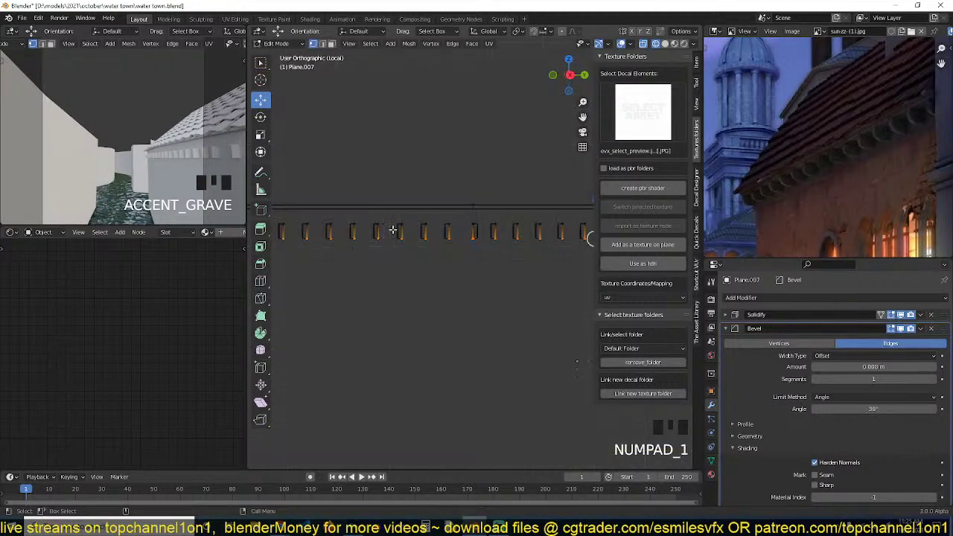
pyautogui.scroll(1, 392, 230)
pyautogui.scroll(1, 394, 230)
pyautogui.keyDown('shift'); pyautogui.moveTo(395, 236); pyautogui.dragTo(473, 227, button='middle'); pyautogui.keyUp('shift')
pyautogui.press('KP_7')
pyautogui.scroll(-7, 414, 242)
pyautogui.scroll(4, 410, 308)
pyautogui.press('c')
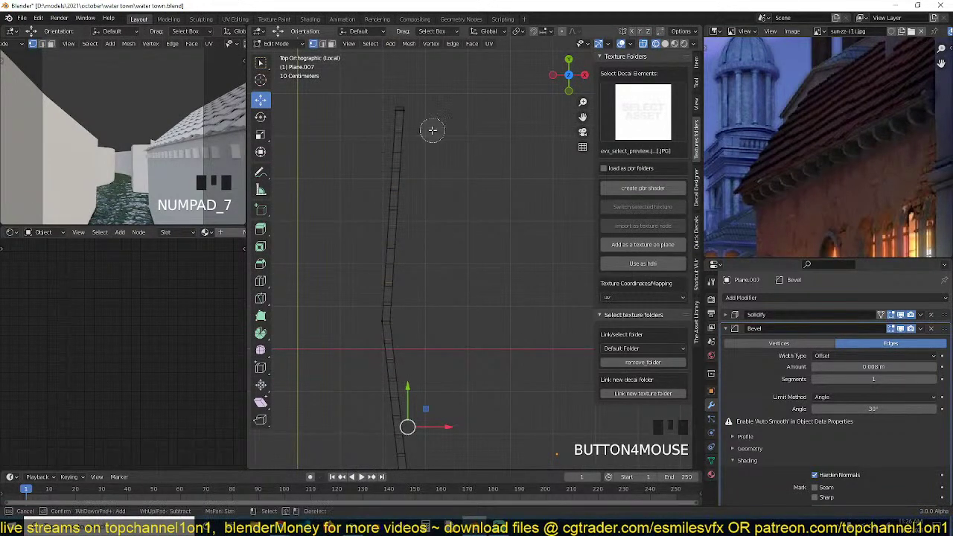
pyautogui.moveTo(410, 109); pyautogui.dragTo(396, 209, button='middle')
pyautogui.rightClick(395, 214)
pyautogui.hotkey('alt', 'a')
# Return to solid shading and select the lower outer vertex of each bracket along the first stretch of the row.
pyautogui.moveTo(360, 266); pyautogui.dragTo(399, 219, button='middle')
pyautogui.press('z')
pyautogui.hotkey('shift', '`')
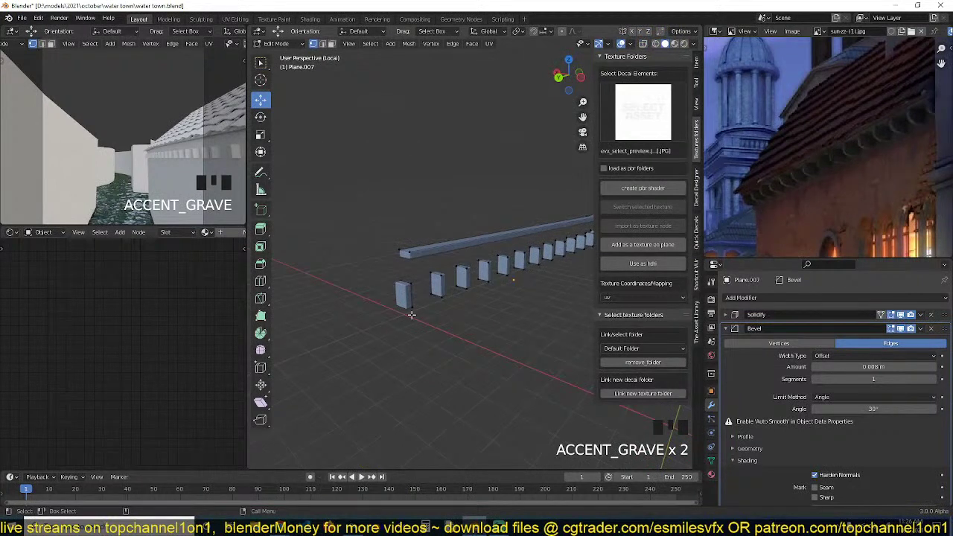
pyautogui.click(411, 313)
pyautogui.keyDown('shift'); pyautogui.click(443, 301); pyautogui.keyUp('shift')
pyautogui.keyDown('shift'); pyautogui.click(469, 293); pyautogui.keyUp('shift')
pyautogui.keyDown('shift'); pyautogui.click(490, 286); pyautogui.keyUp('shift')
pyautogui.keyDown('shift'); pyautogui.moveTo(488, 288); pyautogui.dragTo(421, 305, button='middle'); pyautogui.keyUp('shift')
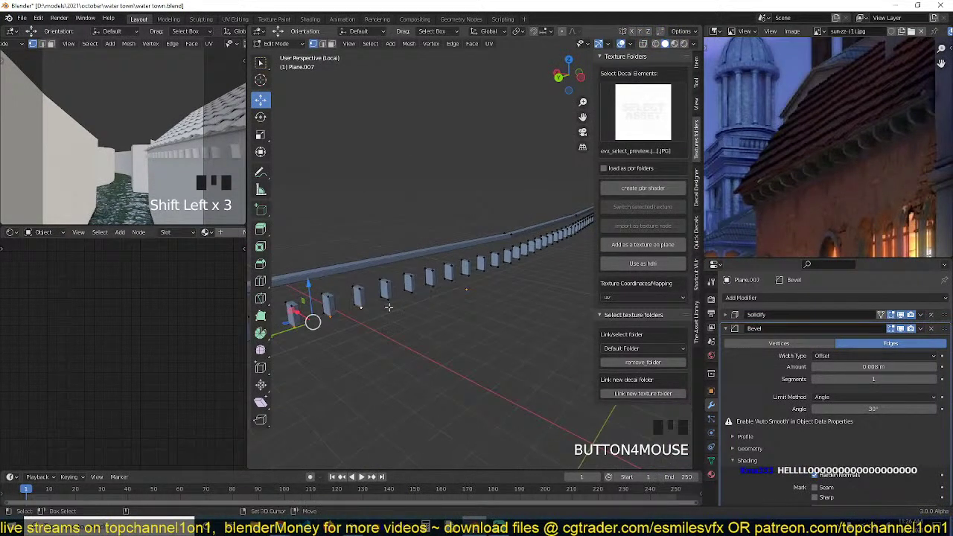
pyautogui.keyDown('shift'); pyautogui.click(415, 296); pyautogui.keyUp('shift')
pyautogui.keyDown('shift'); pyautogui.click(413, 293); pyautogui.keyUp('shift')
pyautogui.keyDown('shift'); pyautogui.click(437, 290); pyautogui.keyUp('shift')
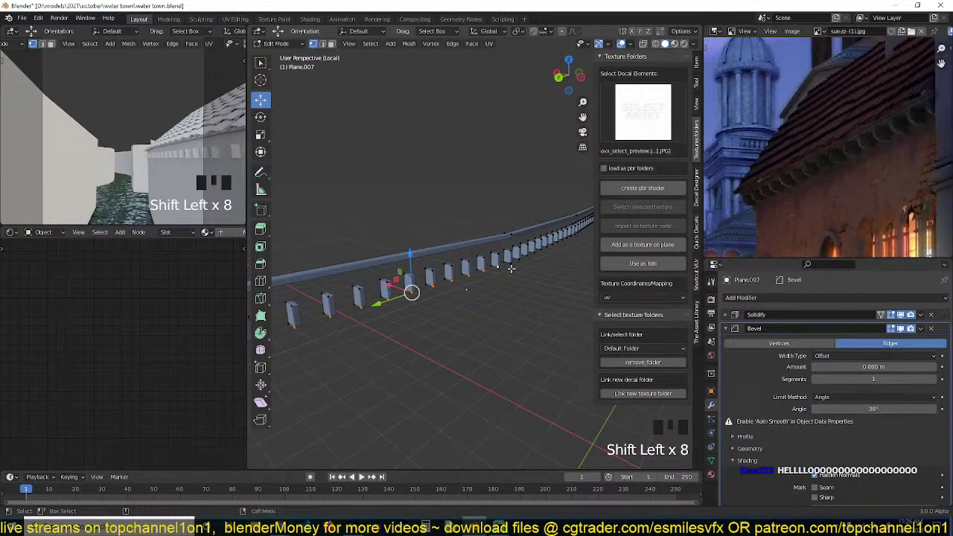
pyautogui.scroll(3, 448, 300)
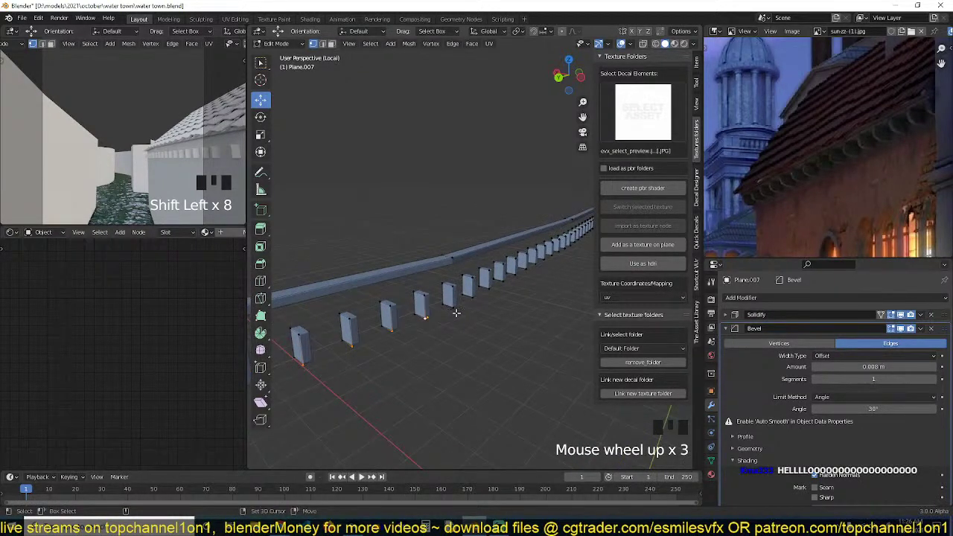
pyautogui.keyDown('shift'); pyautogui.click(452, 306); pyautogui.keyUp('shift')
pyautogui.keyDown('shift'); pyautogui.click(473, 297); pyautogui.keyUp('shift')
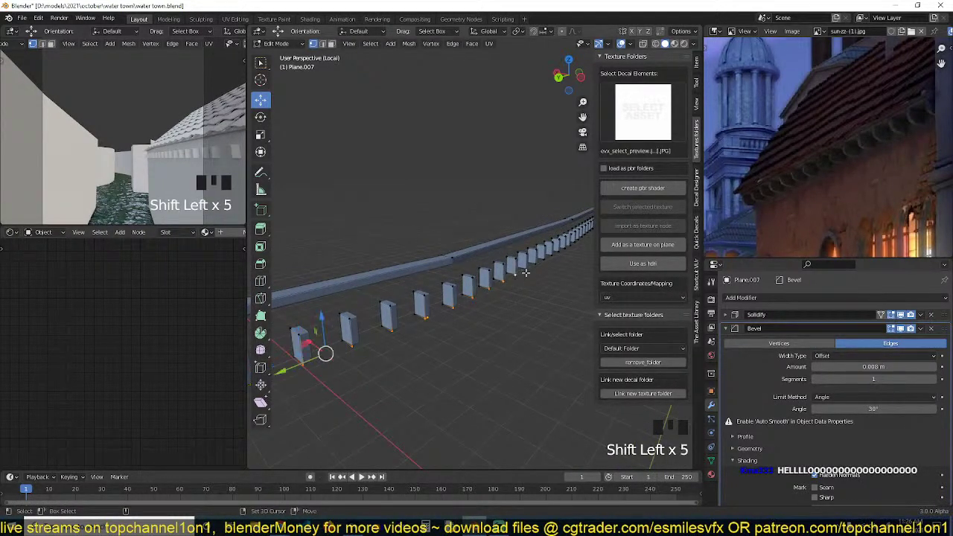
# Add the lower outer vertices of the brackets around the bend in the middle of the row to the selection.
pyautogui.press('`')
pyautogui.moveTo(437, 315); pyautogui.dragTo(369, 320, button='middle')
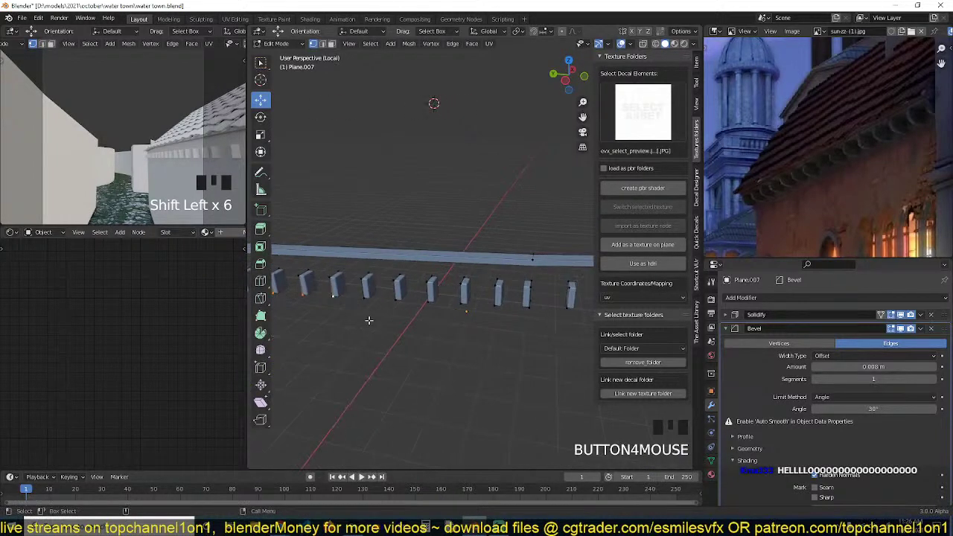
pyautogui.keyDown('shift'); pyautogui.click(367, 300); pyautogui.keyUp('shift')
pyautogui.keyDown('shift'); pyautogui.click(400, 301); pyautogui.keyUp('shift')
pyautogui.keyDown('shift'); pyautogui.click(431, 302); pyautogui.keyUp('shift')
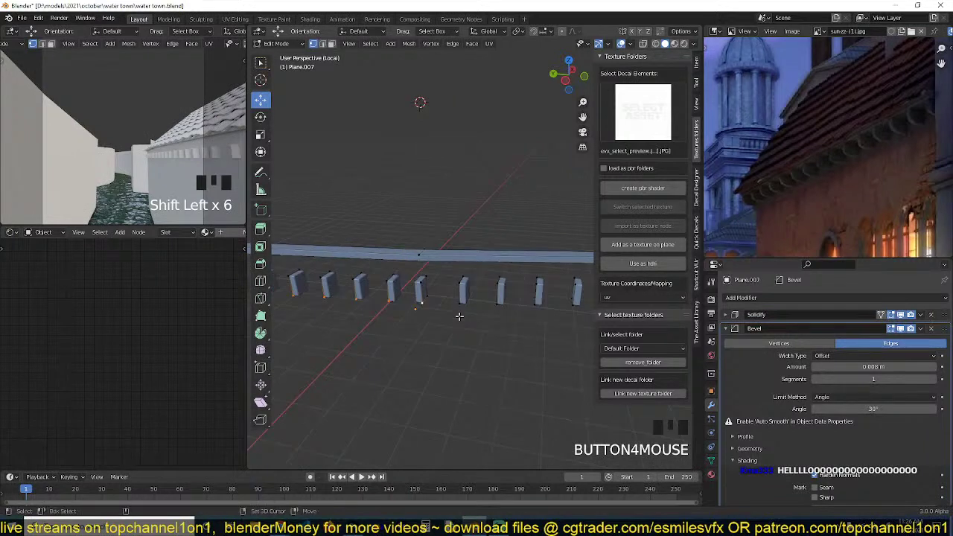
pyautogui.hotkey('shift', 'Left')
pyautogui.hotkey('shift', 'Left')
pyautogui.press('z')
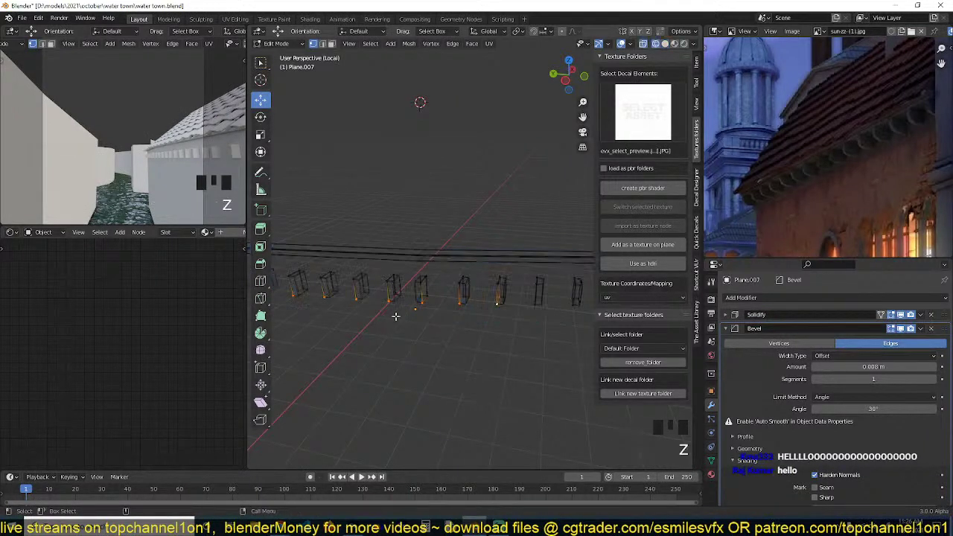
pyautogui.press('z')
pyautogui.keyDown('shift'); pyautogui.moveTo(507, 319); pyautogui.dragTo(407, 324, button='middle'); pyautogui.keyUp('shift')
pyautogui.keyDown('shift'); pyautogui.click(451, 307); pyautogui.keyUp('shift')
pyautogui.keyDown('shift'); pyautogui.click(482, 306); pyautogui.keyUp('shift')
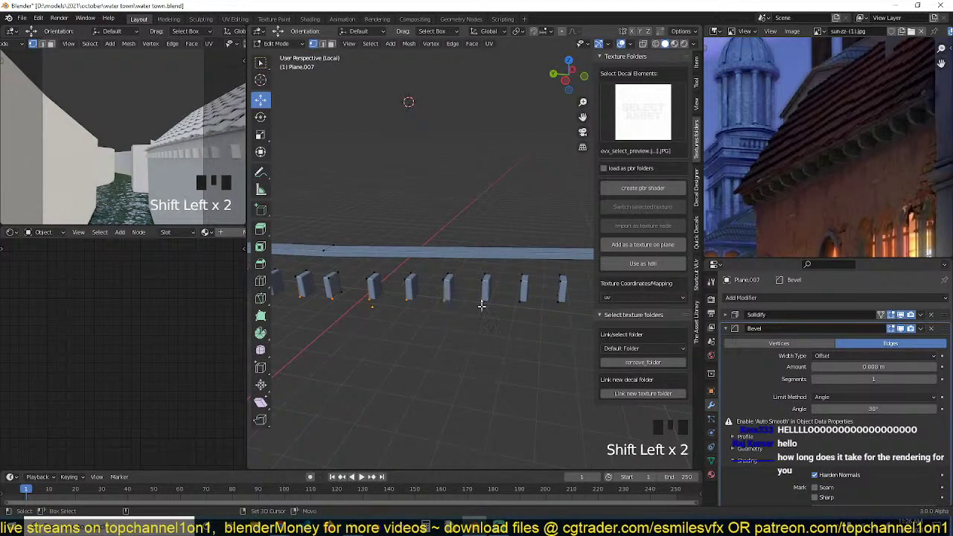
# Extend the selection with the lower outer vertices of the remaining brackets up to the far end of the row.
pyautogui.keyDown('shift'); pyautogui.moveTo(525, 323); pyautogui.dragTo(413, 327, button='middle'); pyautogui.keyUp('shift')
pyautogui.keyDown('shift'); pyautogui.click(419, 313); pyautogui.keyUp('shift')
pyautogui.keyDown('shift'); pyautogui.click(467, 311); pyautogui.keyUp('shift')
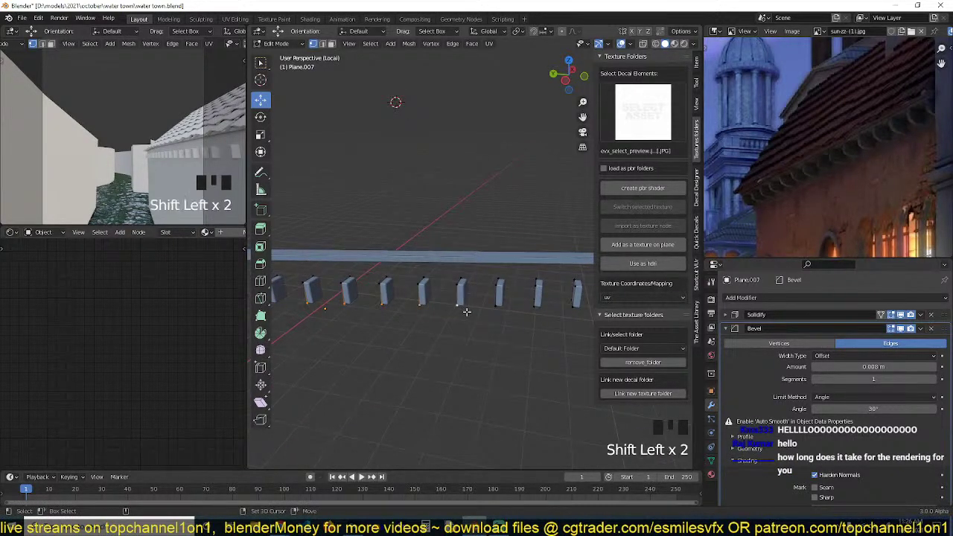
pyautogui.keyDown('shift'); pyautogui.moveTo(557, 324); pyautogui.dragTo(415, 327, button='middle'); pyautogui.keyUp('shift')
pyautogui.keyDown('shift'); pyautogui.click(399, 324); pyautogui.keyUp('shift')
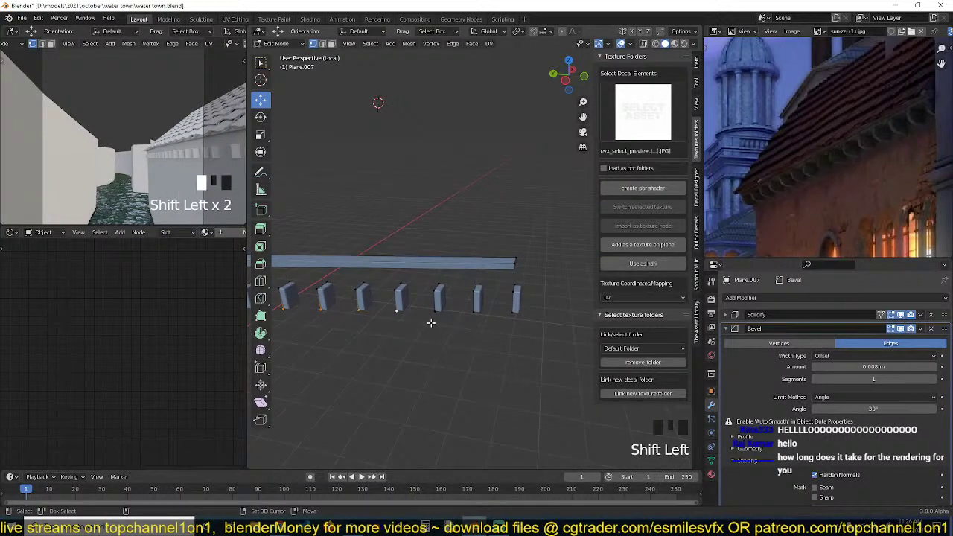
pyautogui.keyDown('shift'); pyautogui.click(438, 320); pyautogui.keyUp('shift')
pyautogui.keyDown('shift'); pyautogui.click(511, 315); pyautogui.keyUp('shift')
pyautogui.press('z')
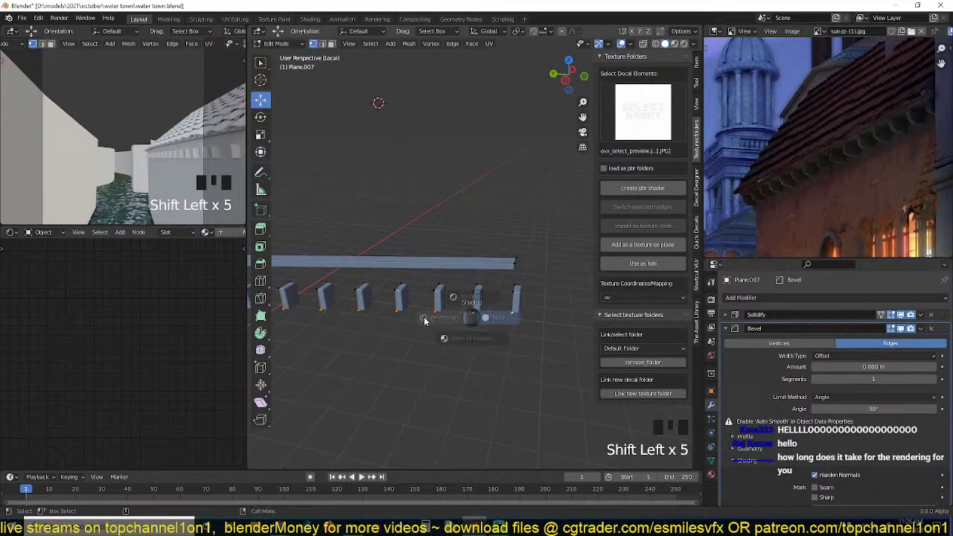
pyautogui.click(423, 318)
pyautogui.keyDown('shift'); pyautogui.click(434, 306); pyautogui.keyUp('shift')
pyautogui.press('z')
pyautogui.click(469, 327)
pyautogui.moveTo(472, 321); pyautogui.dragTo(399, 300, button='middle')
pyautogui.scroll(3, 453, 333)
pyautogui.moveTo(450, 332)
pyautogui.mouseDown(button='middle')
pyautogui.moveTo(440, 329)
pyautogui.moveTo(473, 341)
pyautogui.mouseUp(button='middle')
pyautogui.hotkey('ctrl', 'b')
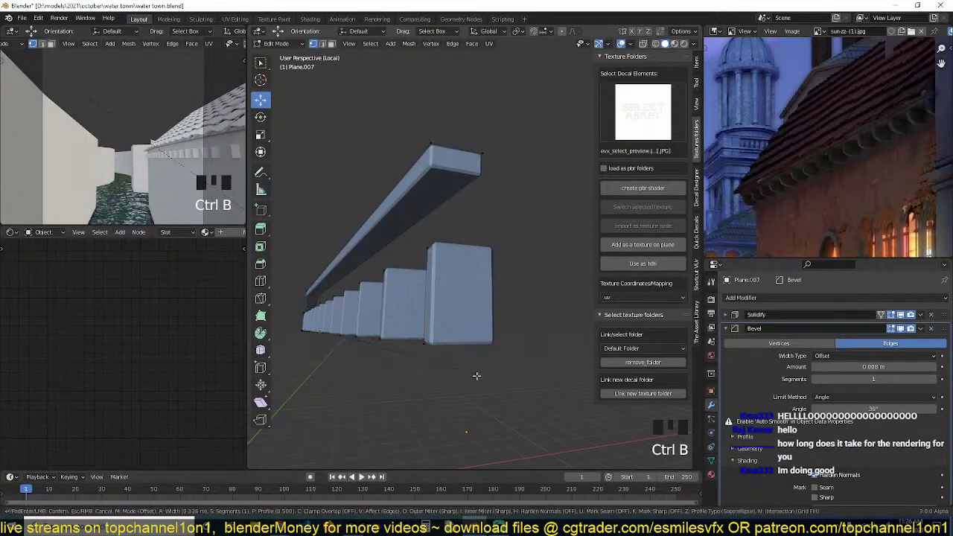
pyautogui.hotkey('ctrl', 'shift', 'b')
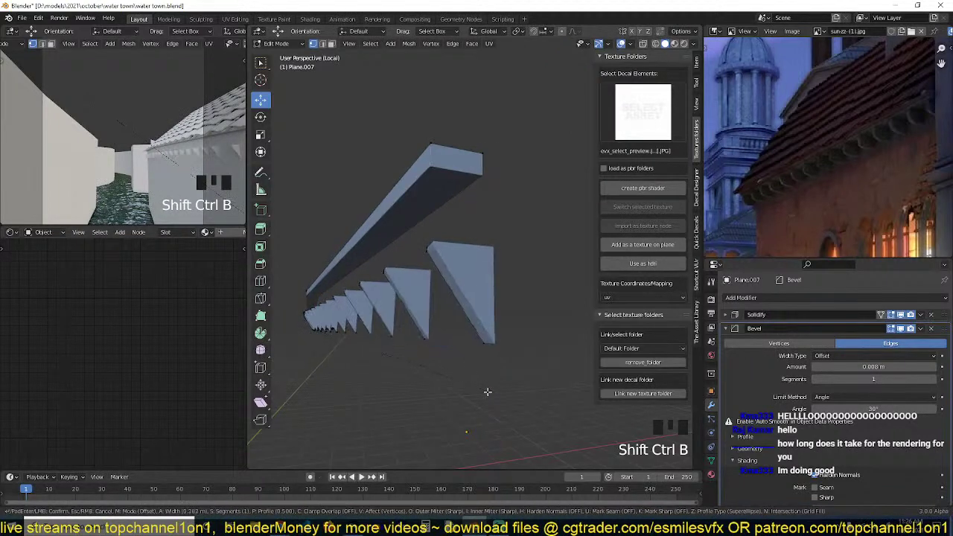
pyautogui.rightClick(481, 387)
# Apply the object's scale and round the selected bracket corners with a vertex bevel about 0.14 m wide and 4 segments.
pyautogui.press('Tab')
pyautogui.hotkey('ctrl', 'a')
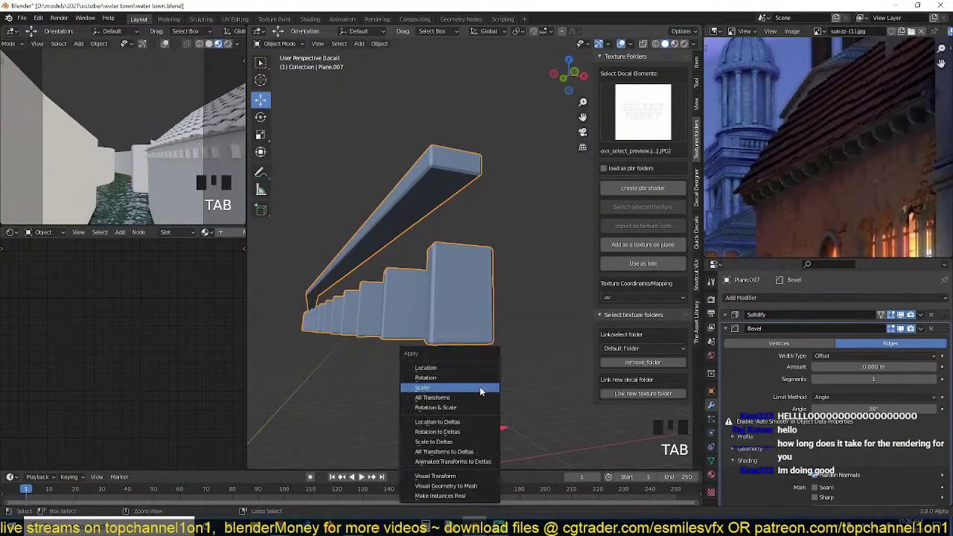
pyautogui.click(480, 388)
pyautogui.press('Tab')
pyautogui.hotkey('ctrl', 'shift', 'b')
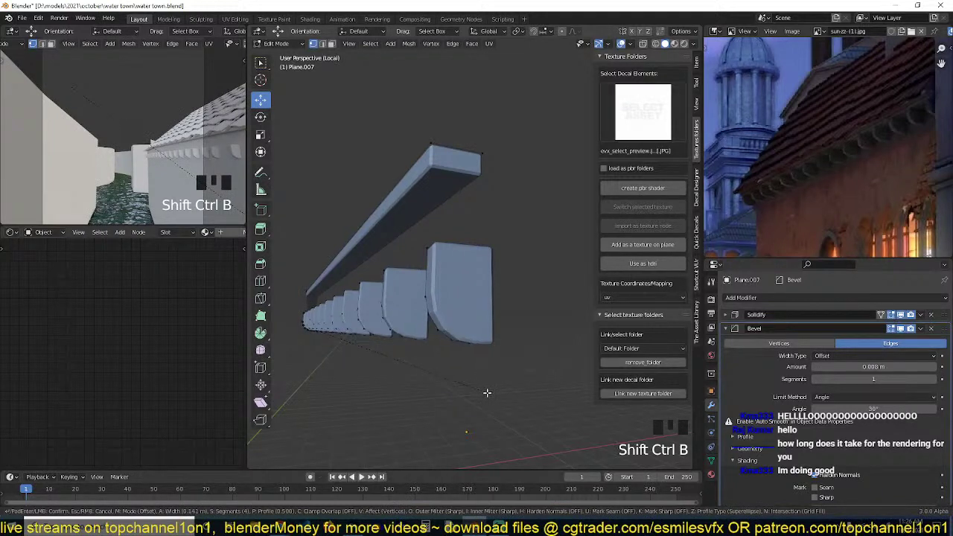
pyautogui.click(485, 393)
# Shade the eave strip and bracket object smooth and enable Auto Smooth on it.
pyautogui.press('Tab')
pyautogui.rightClick(482, 311)
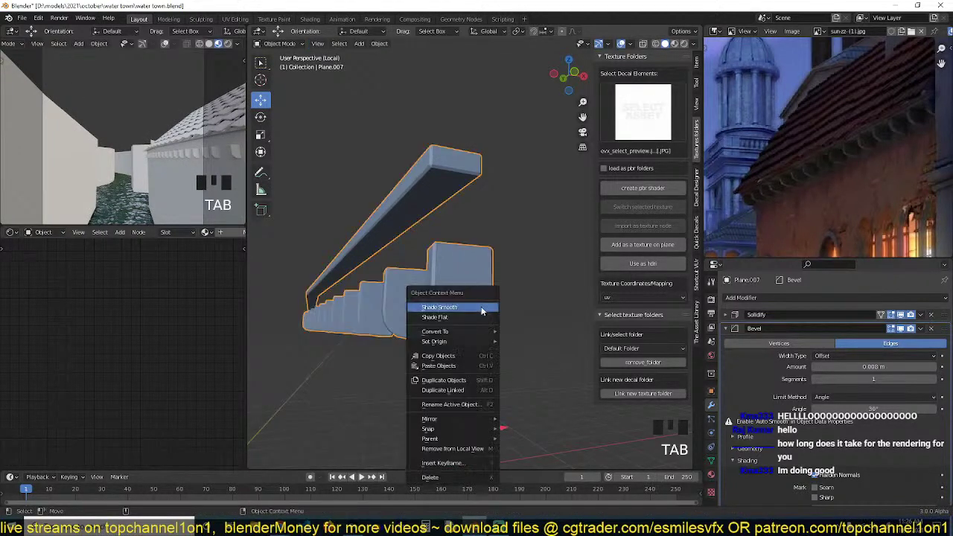
pyautogui.click(481, 307)
pyautogui.press('q')
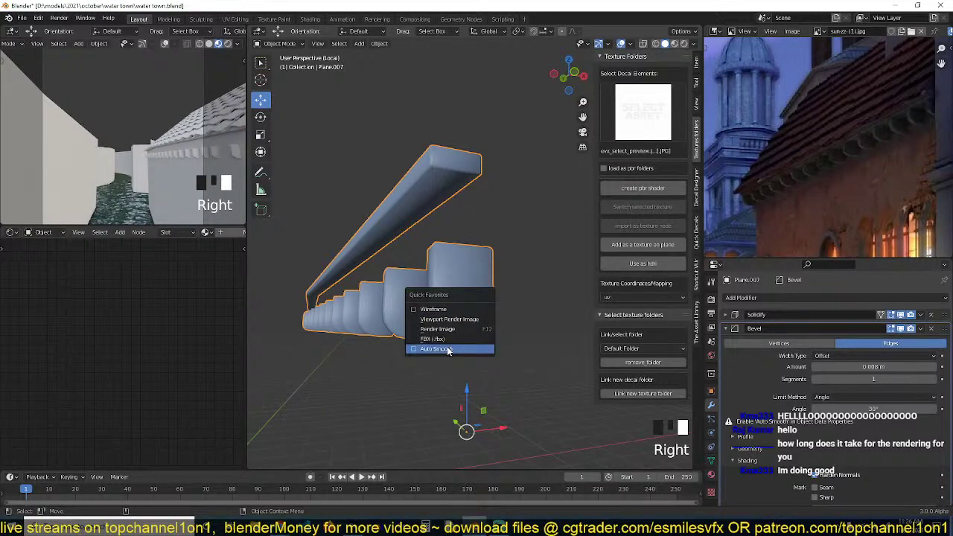
pyautogui.click(448, 349)
# Move the whole row of rounded brackets straight up about 0.3 m so it meets the underside of the eave strip.
pyautogui.press('Tab')
pyautogui.press('`')
pyautogui.press('KP_1')
pyautogui.scroll(-4, 443, 347)
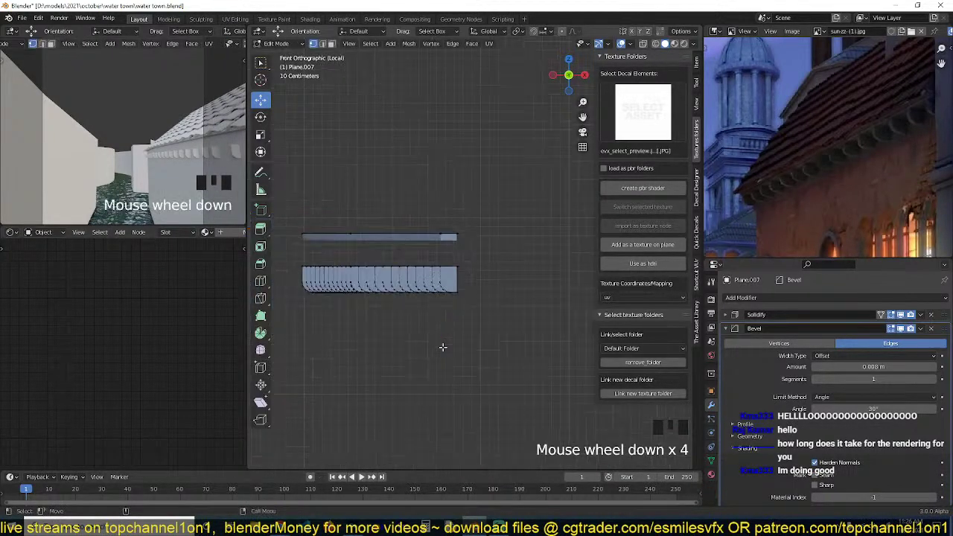
pyautogui.scroll(-4, 443, 347)
pyautogui.scroll(4, 445, 344)
pyautogui.hotkey('alt', 'z')
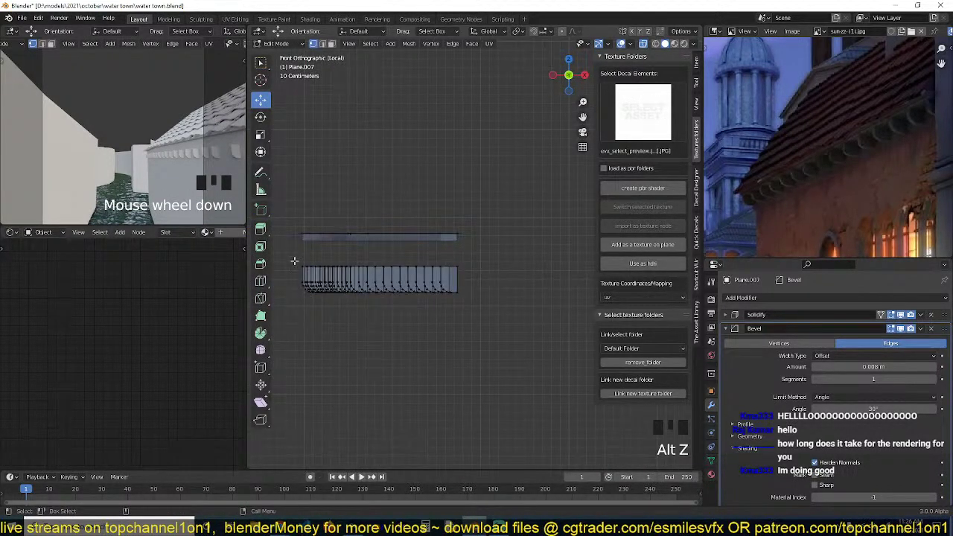
pyautogui.moveTo(294, 260); pyautogui.dragTo(512, 321)
pyautogui.press('g')
pyautogui.press('z')
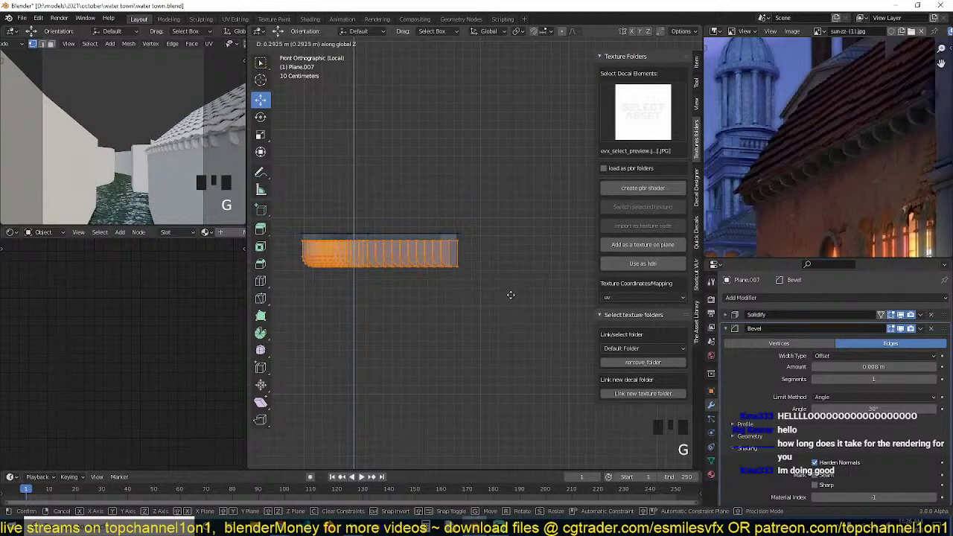
pyautogui.click(511, 293)
pyautogui.press('Tab')
# Check the raised brackets against the strip from several angles, switch X-ray display off and save the file.
pyautogui.press('`')
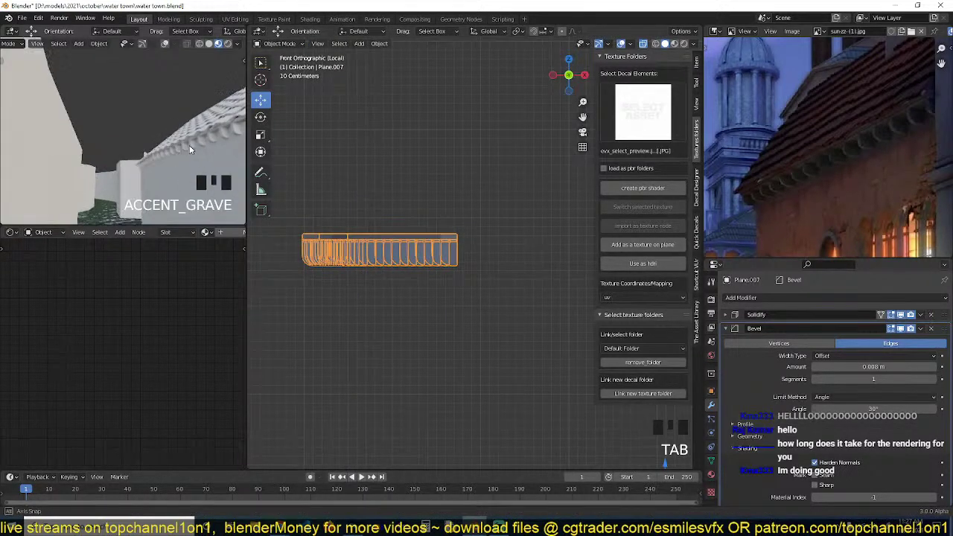
pyautogui.scroll(3, 201, 122)
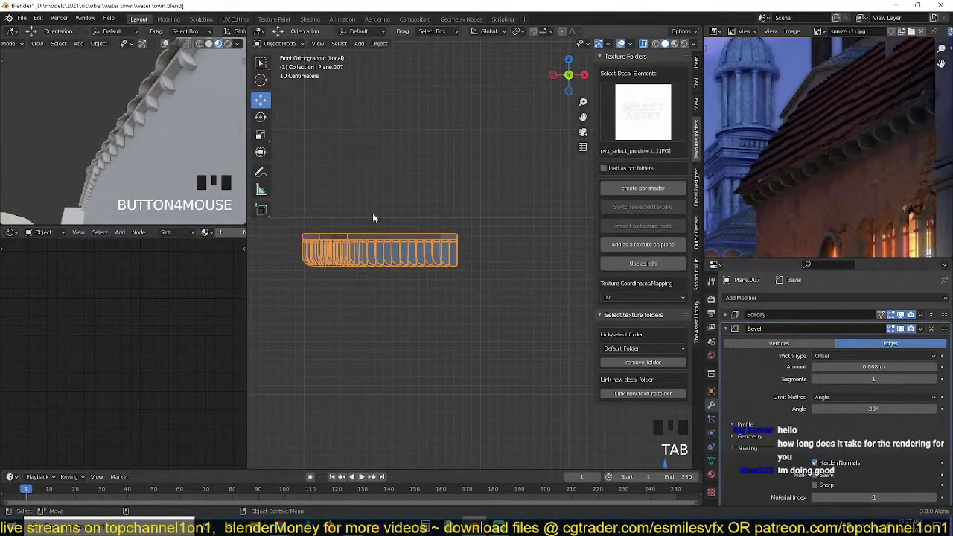
pyautogui.scroll(-1, 479, 319)
pyautogui.scroll(2, 442, 354)
pyautogui.moveTo(479, 320); pyautogui.dragTo(525, 324, button='middle')
pyautogui.press('`')
pyautogui.hotkey('alt', 'z')
pyautogui.press('`')
pyautogui.hotkey('ctrl', 's')
# Select the eave strip's long edge loops in edge mode and subdivide them with one cut.
pyautogui.click(458, 299)
pyautogui.scroll(2, 461, 296)
pyautogui.click(476, 286)
pyautogui.press('Tab')
pyautogui.scroll(2, 524, 323)
pyautogui.press('`')
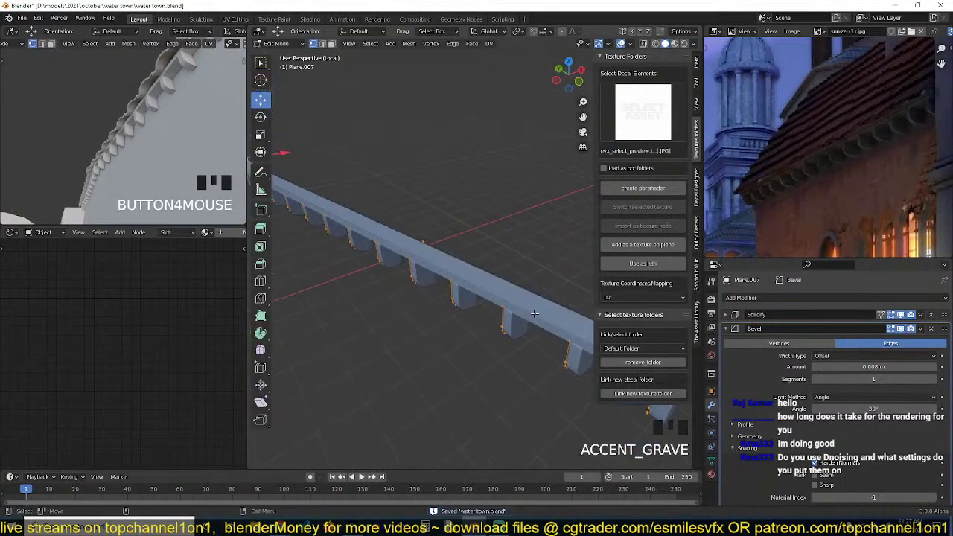
pyautogui.press('2')
pyautogui.click(498, 286)
pyautogui.scroll(-2, 496, 285)
pyautogui.moveTo(496, 286); pyautogui.dragTo(471, 287, button='middle')
pyautogui.keyDown('alt'); pyautogui.keyDown('shift'); pyautogui.click(413, 257); pyautogui.keyUp('shift'); pyautogui.keyUp('alt')
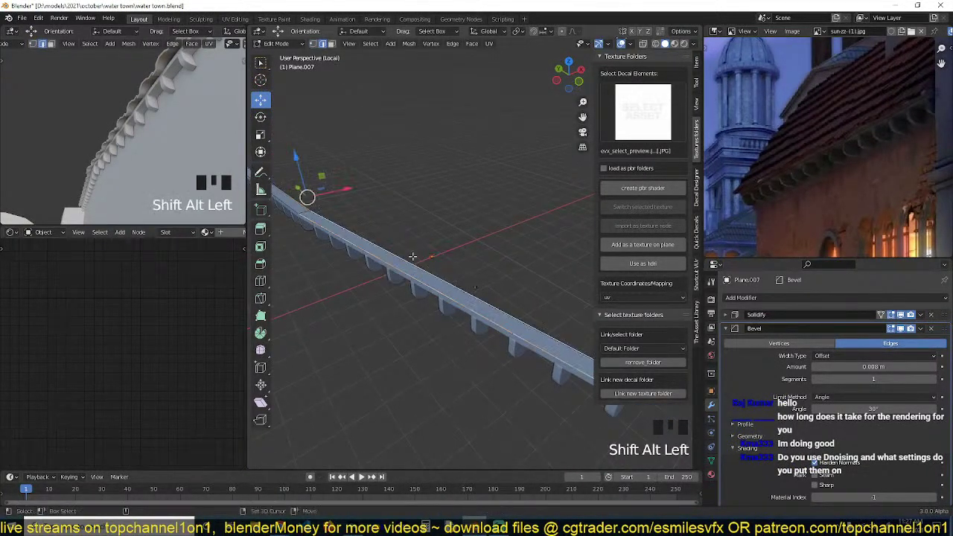
pyautogui.keyDown('shift'); pyautogui.moveTo(412, 257); pyautogui.dragTo(481, 324, button='middle'); pyautogui.keyUp('shift')
pyautogui.keyDown('alt'); pyautogui.click(482, 334); pyautogui.keyUp('alt')
pyautogui.keyDown('alt'); pyautogui.keyDown('shift'); pyautogui.click(484, 329); pyautogui.keyUp('shift'); pyautogui.keyUp('alt')
pyautogui.rightClick(485, 328)
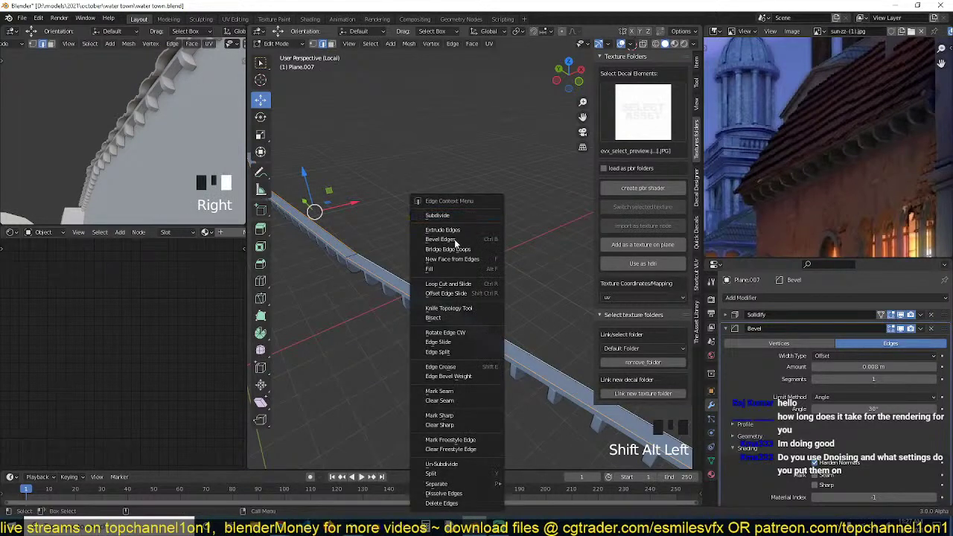
pyautogui.rightClick(446, 216)
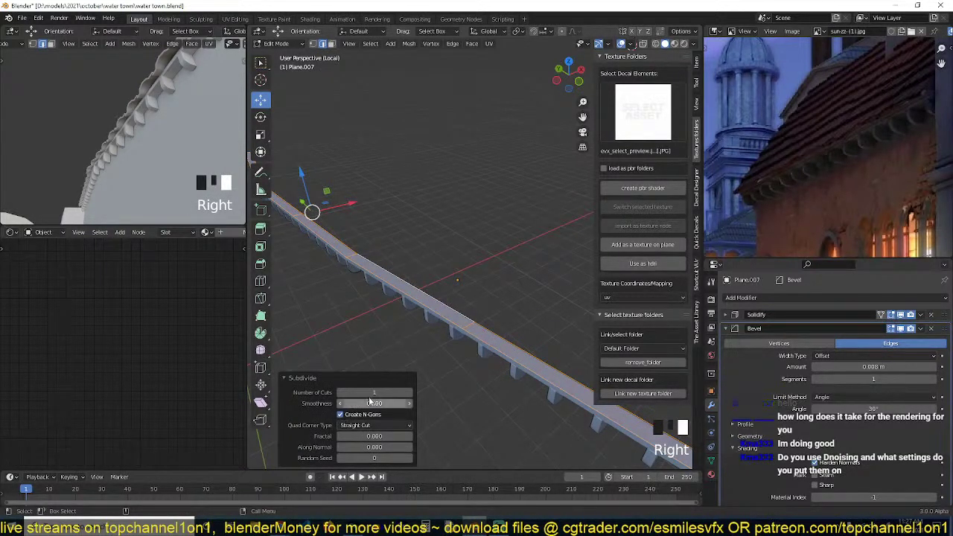
# Replace the selection with the ring of cross edges running along the full length of the eave strip.
pyautogui.scroll(-2, 479, 304)
pyautogui.moveTo(479, 304); pyautogui.dragTo(434, 310, button='middle')
pyautogui.hotkey('alt', 'a')
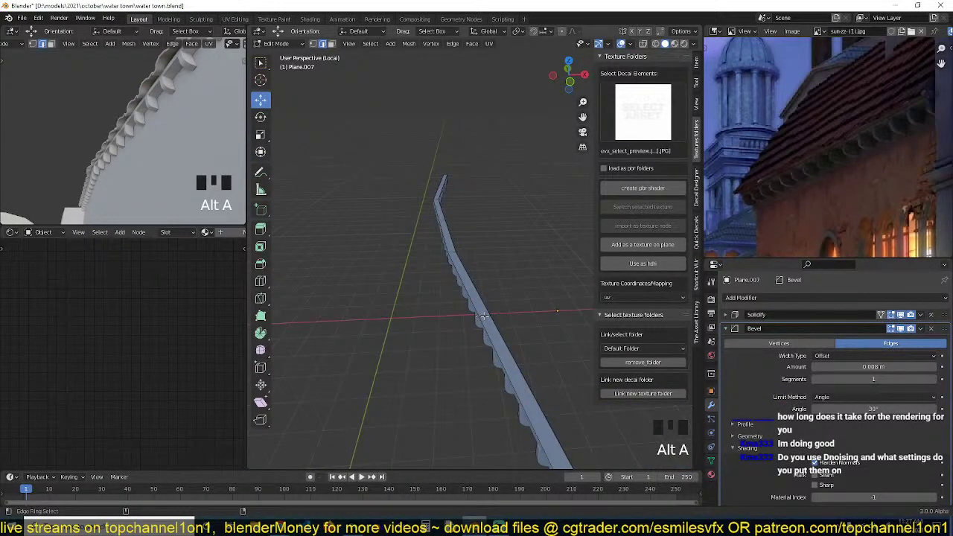
pyautogui.keyDown('ctrl'); pyautogui.keyDown('alt'); pyautogui.keyDown('shift'); pyautogui.click(484, 317); pyautogui.keyUp('shift'); pyautogui.keyUp('alt'); pyautogui.keyUp('ctrl')
pyautogui.keyDown('shift'); pyautogui.moveTo(534, 380); pyautogui.dragTo(494, 297, button='middle'); pyautogui.keyUp('shift')
pyautogui.scroll(2, 473, 269)
pyautogui.press('y')
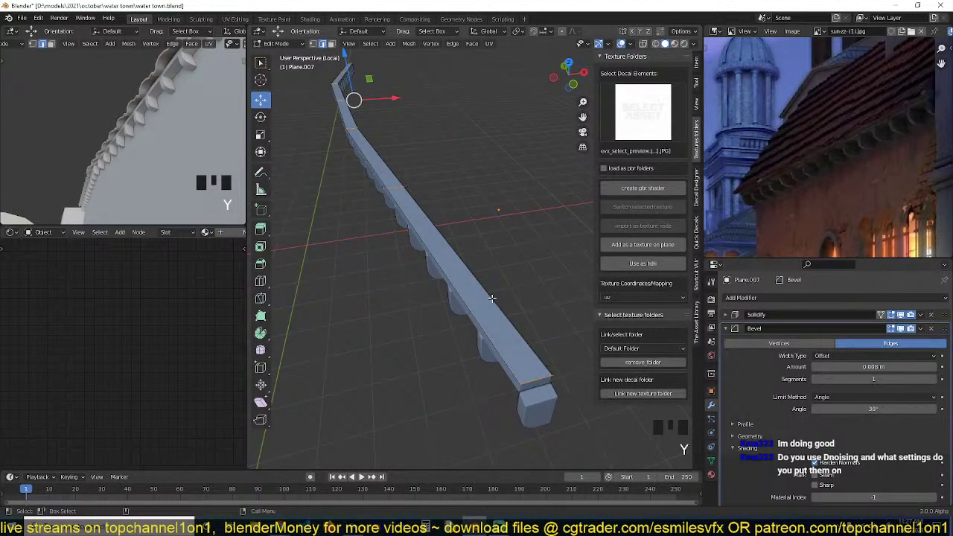
pyautogui.rightClick(492, 299)
pyautogui.hotkey('ctrl', 'z')
# Rip the eave strip apart in place along the selected cross edges and return to Object Mode.
pyautogui.press('v')
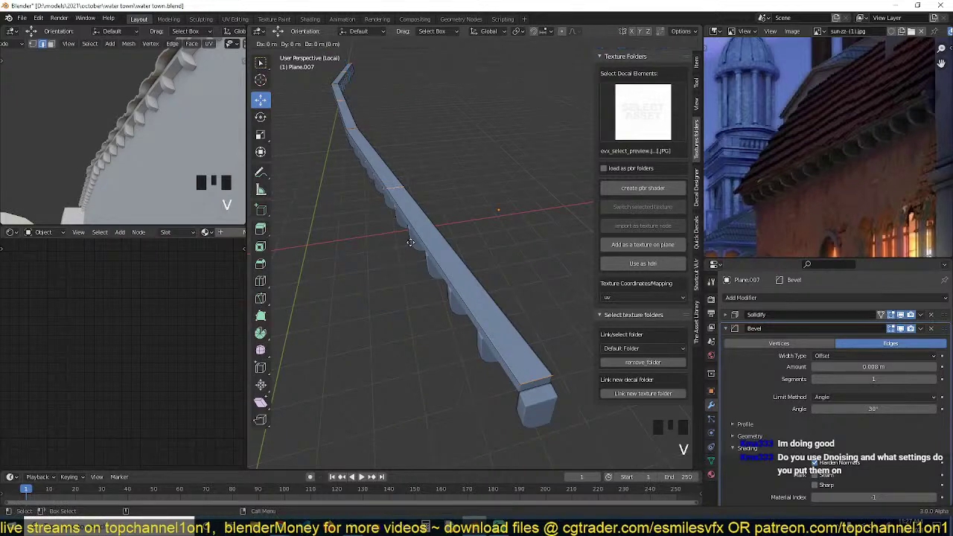
pyautogui.rightClick(377, 249)
pyautogui.press('Tab')
# Set the Bevel modifier's amount to 0.01 m on the eave strip and bracket object, and save the file.
pyautogui.press('`')
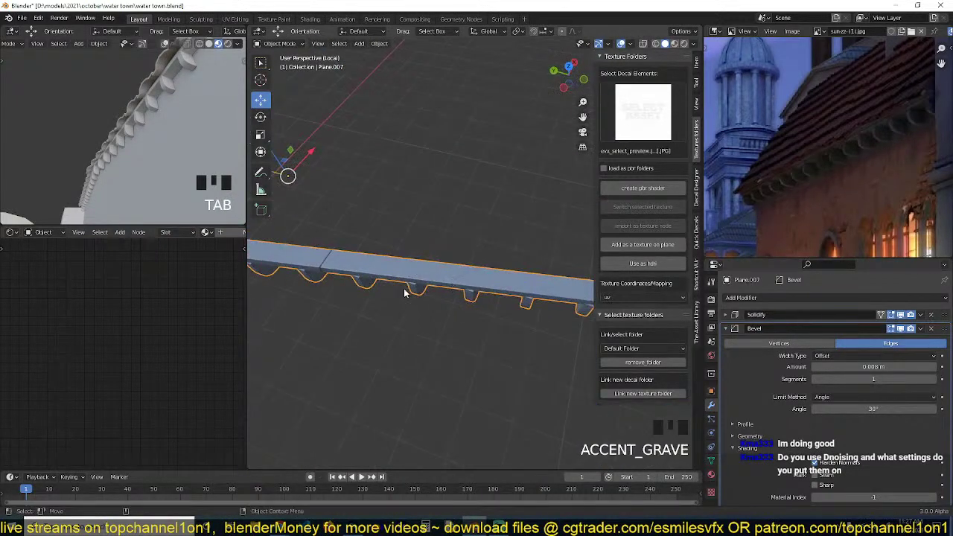
pyautogui.scroll(3, 479, 292)
pyautogui.press('`')
pyautogui.moveTo(416, 264); pyautogui.dragTo(377, 154, button='middle')
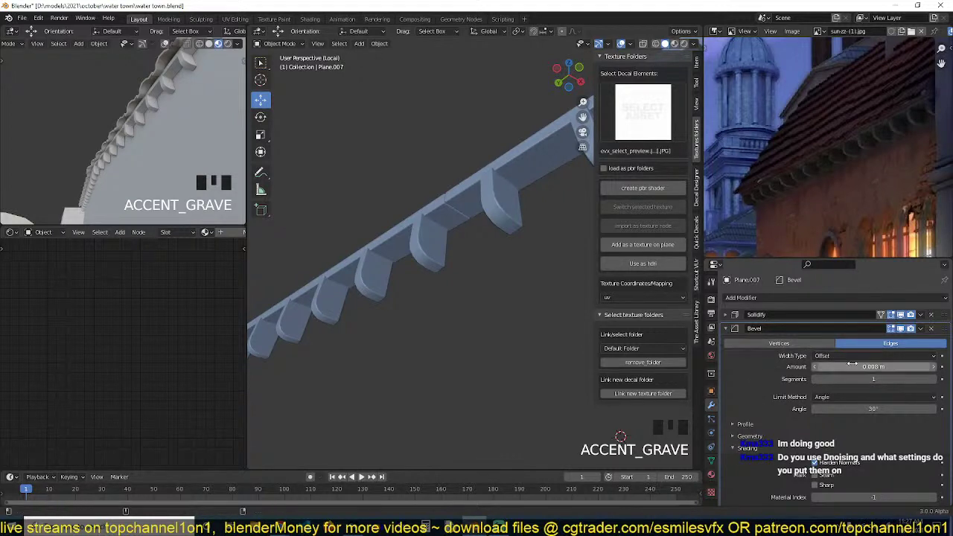
pyautogui.moveTo(819, 366)
pyautogui.keyDown('shift'); pyautogui.mouseDown()
pyautogui.moveTo(850, 367)
pyautogui.moveTo(832, 366)
pyautogui.mouseUp(); pyautogui.keyUp('shift')
pyautogui.press('`')
pyautogui.moveTo(451, 192); pyautogui.dragTo(425, 280, button='middle')
pyautogui.hotkey('ctrl', 's')
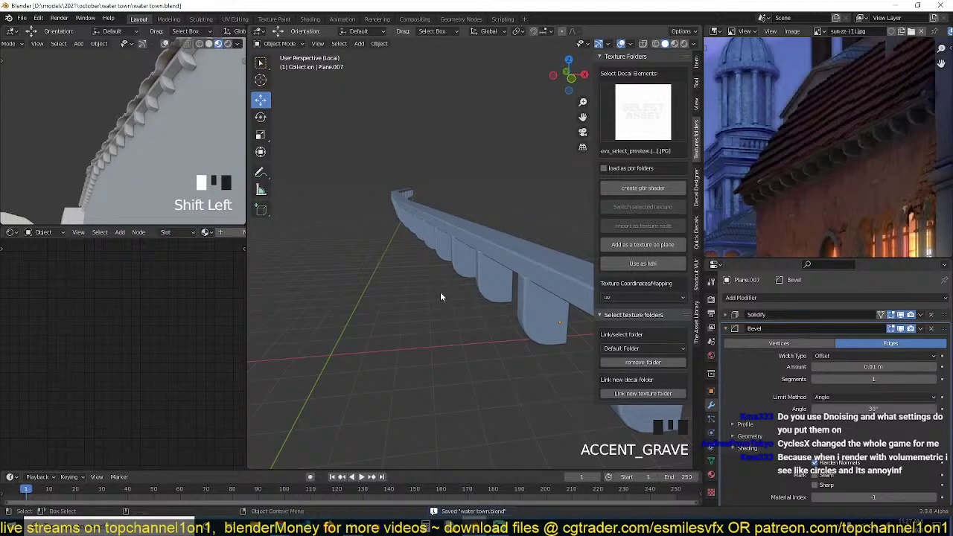
# Leave local view to show the eave and brackets under the tiled roof, and save the file.
pyautogui.press('/')
pyautogui.scroll(-2, 440, 292)
pyautogui.press('`')
pyautogui.moveTo(440, 292); pyautogui.dragTo(385, 299, button='middle')
pyautogui.scroll(2, 385, 298)
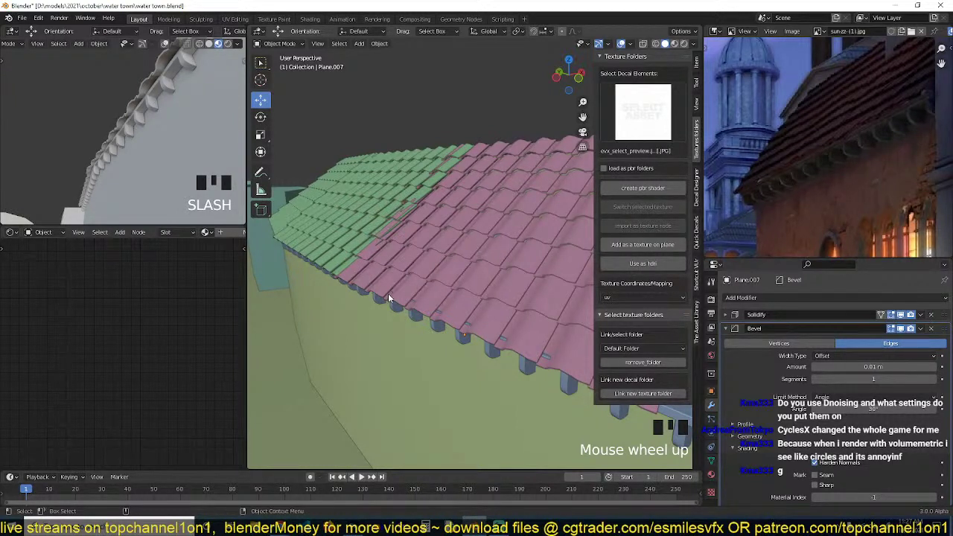
pyautogui.hotkey('ctrl', 's')
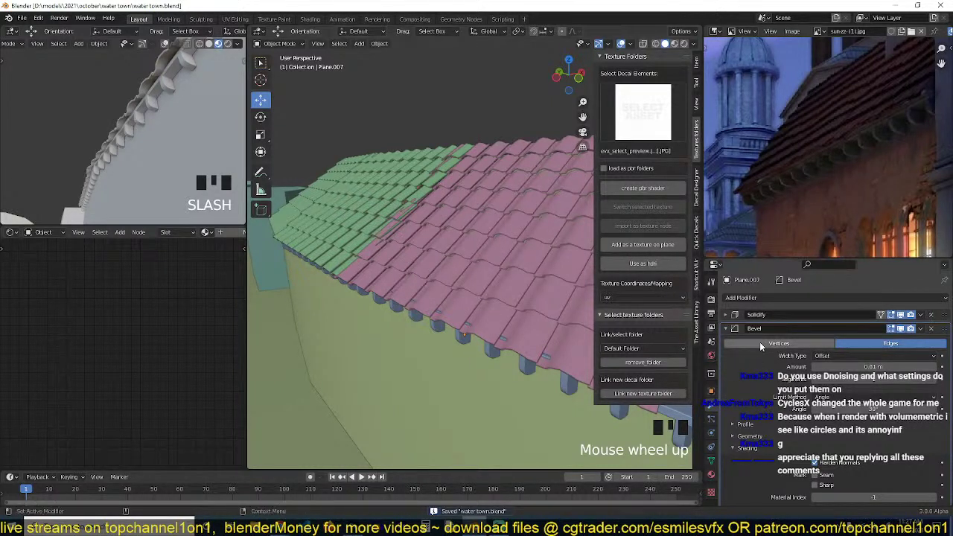
# Open the render settings and examine the bracket row beneath the roof from several angles in both 3D views.
pyautogui.click(712, 299)
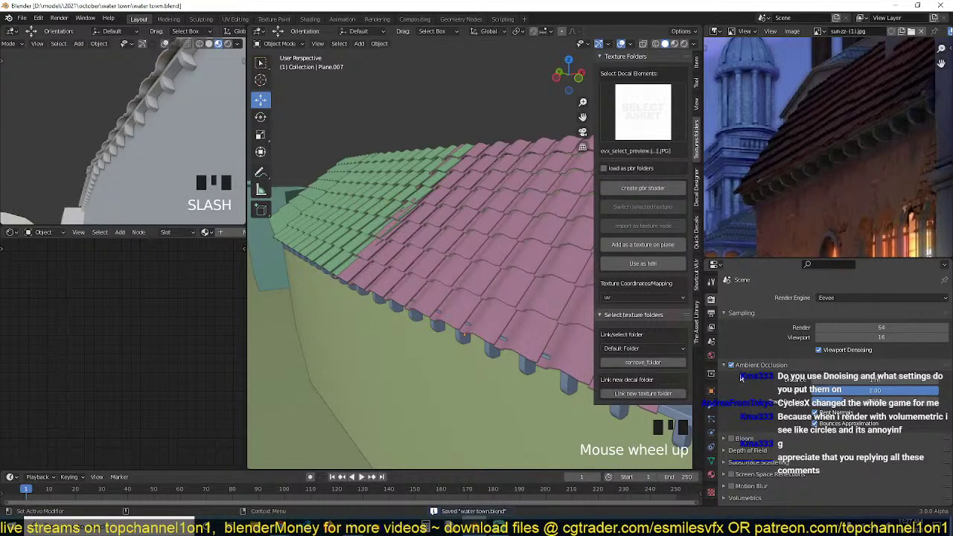
pyautogui.scroll(2, 495, 342)
pyautogui.hotkey('ctrl', 's')
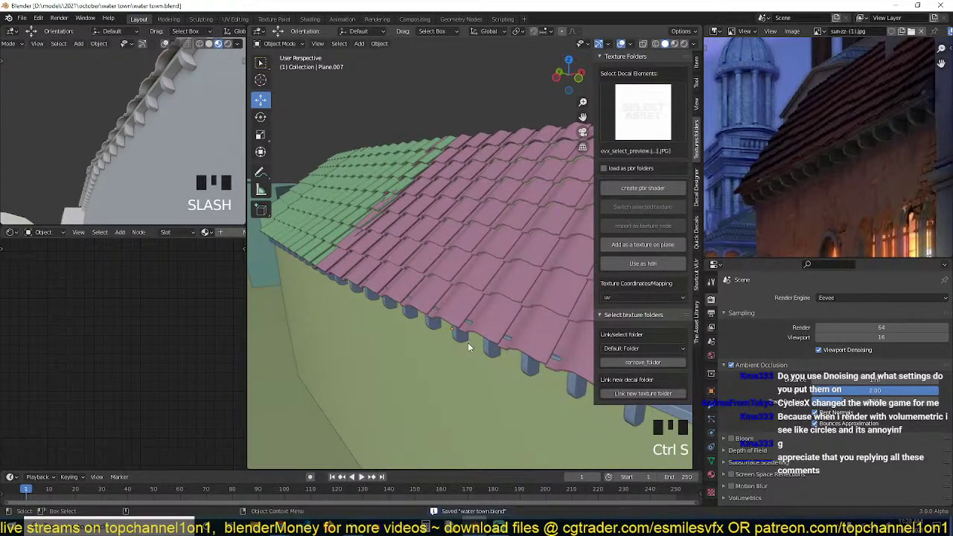
pyautogui.scroll(-4, 472, 365)
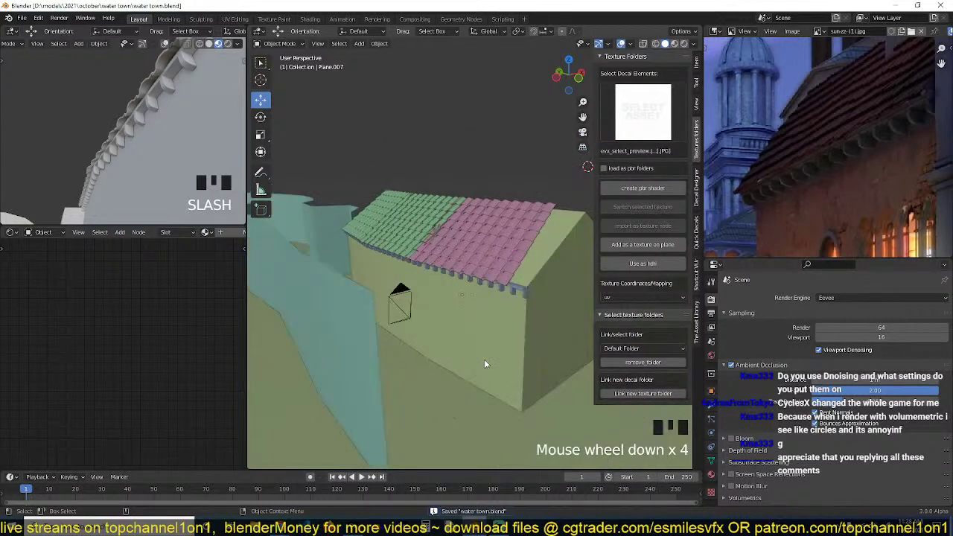
pyautogui.press('`')
pyautogui.scroll(3, 467, 339)
pyautogui.hotkey('ctrl', 's')
pyautogui.press('`')
pyautogui.keyDown('shift'); pyautogui.moveTo(457, 292); pyautogui.dragTo(469, 342, button='middle'); pyautogui.keyUp('shift')
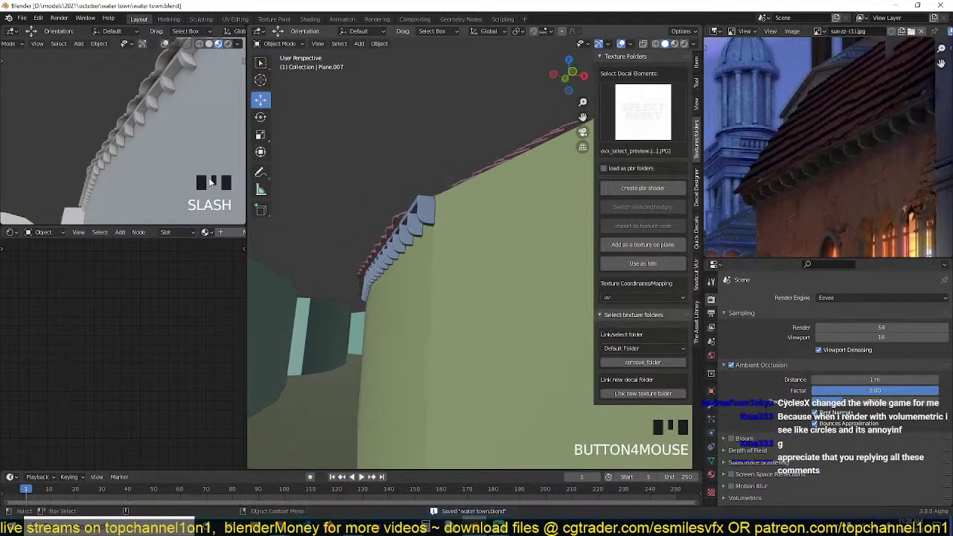
pyautogui.press('`')
pyautogui.press('`')
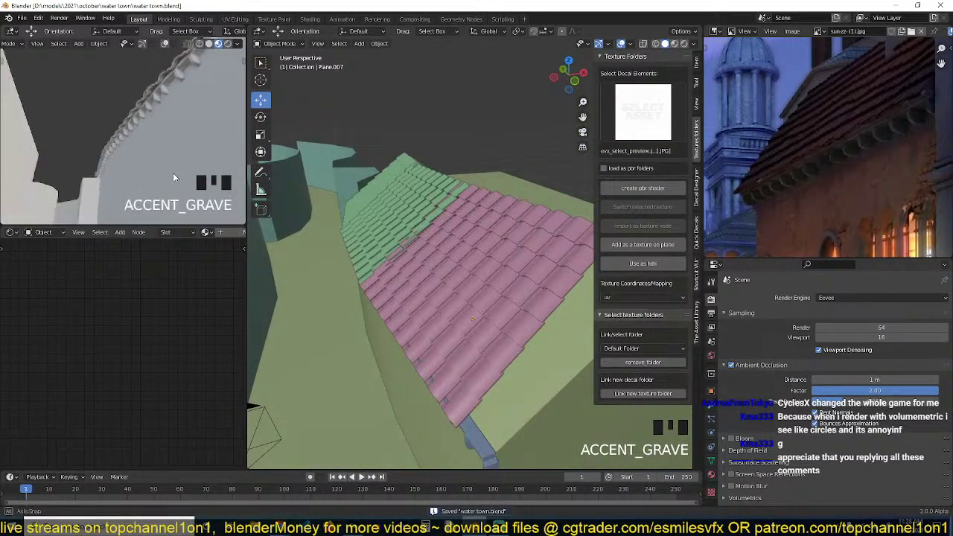
pyautogui.scroll(2, 167, 188)
pyautogui.moveTo(179, 174); pyautogui.dragTo(172, 187, button='middle')
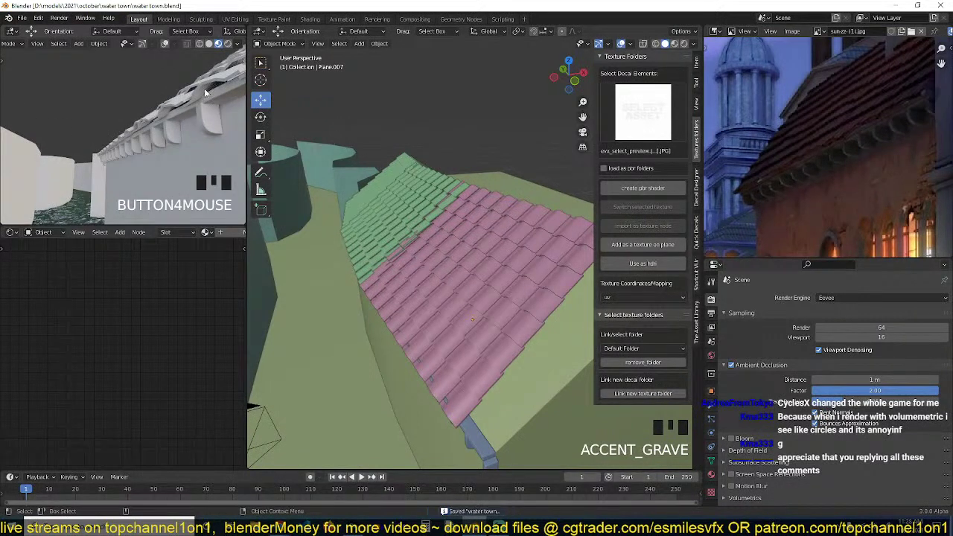
# Compare the tiled roof and the canal view with the reference image, focusing on the structures rising from the reference's roof.
pyautogui.click(367, 278)
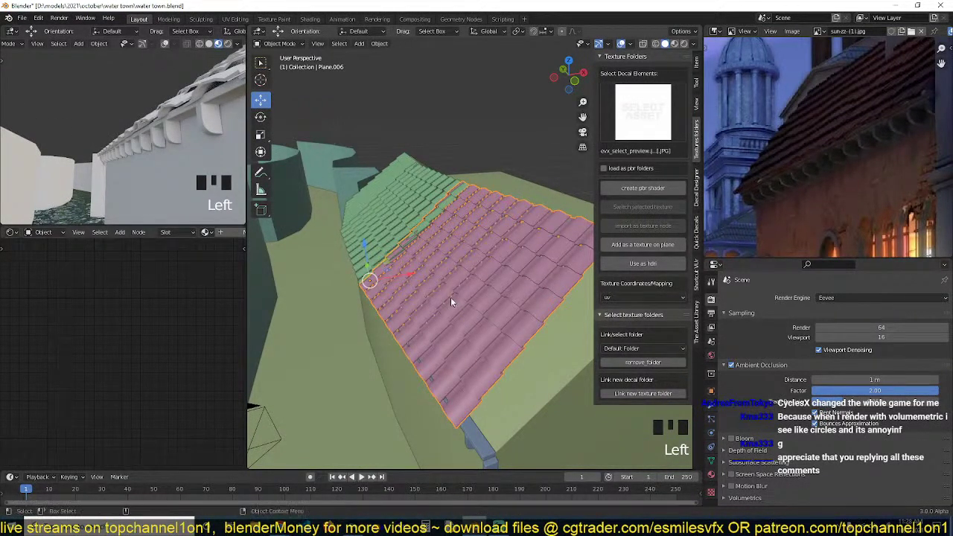
pyautogui.hotkey('alt', 'a')
pyautogui.hotkey('ctrl', 's')
pyautogui.press('`')
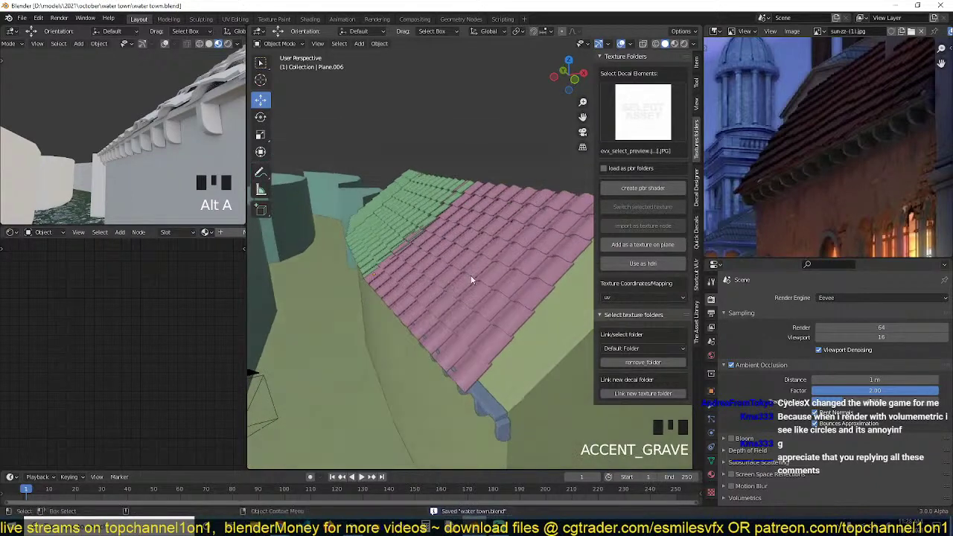
pyautogui.scroll(-6, 808, 195)
pyautogui.moveTo(456, 258); pyautogui.dragTo(459, 244, button='middle')
pyautogui.scroll(-3, 104, 158)
pyautogui.moveTo(104, 158); pyautogui.dragTo(99, 160, button='middle')
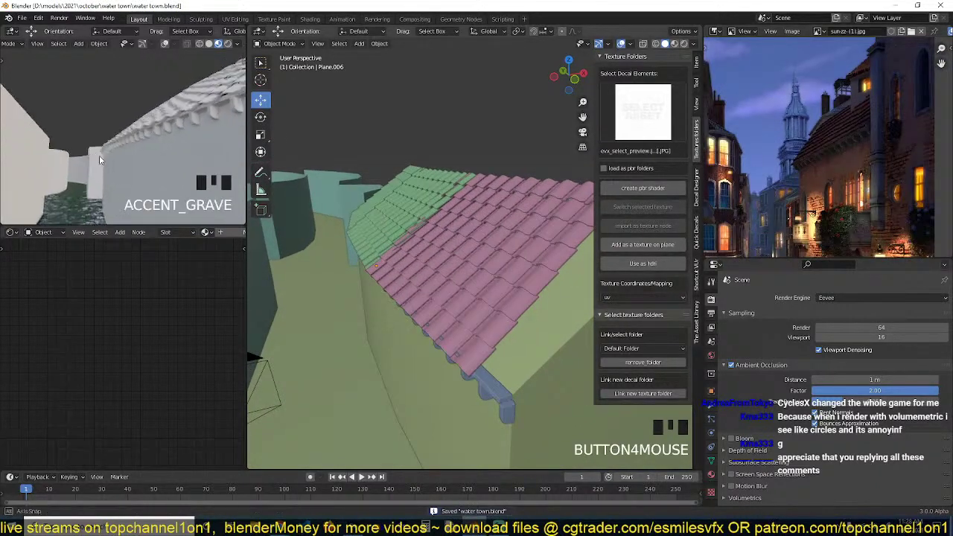
pyautogui.scroll(-2, 104, 161)
pyautogui.scroll(2, 62, 122)
pyautogui.scroll(-4, 758, 159)
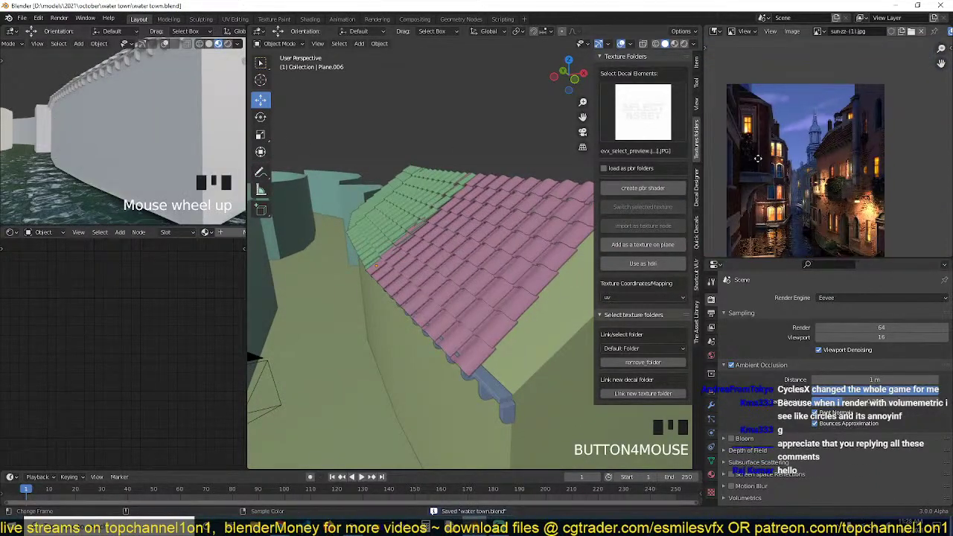
pyautogui.scroll(5, 757, 159)
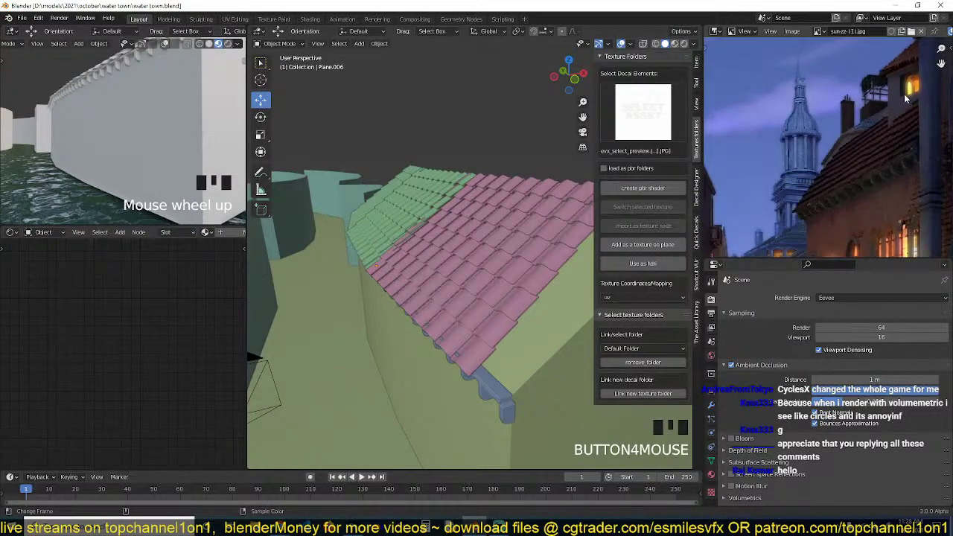
pyautogui.moveTo(890, 95); pyautogui.dragTo(839, 126, button='middle')
pyautogui.moveTo(441, 232); pyautogui.dragTo(532, 230, button='middle')
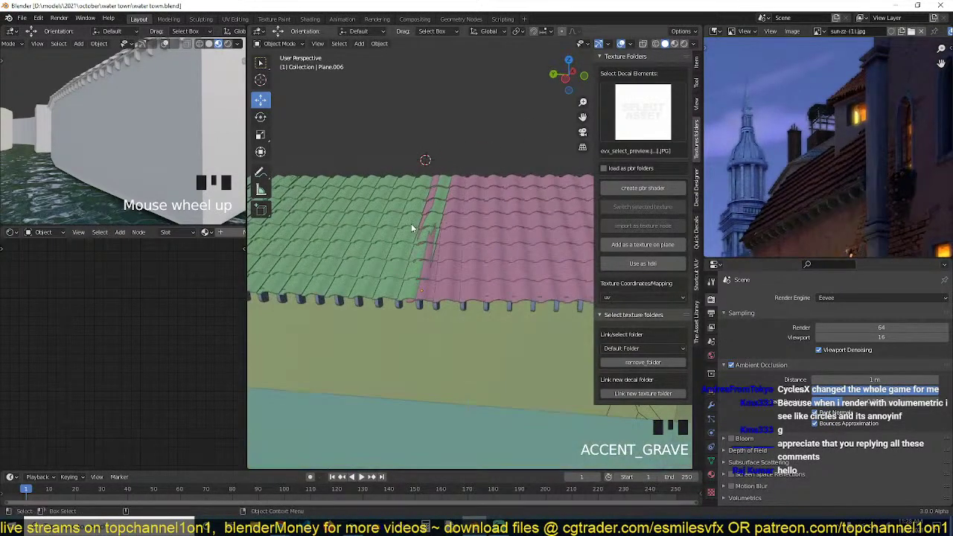
pyautogui.moveTo(53, 127); pyautogui.dragTo(60, 155, button='middle')
pyautogui.scroll(2, 73, 149)
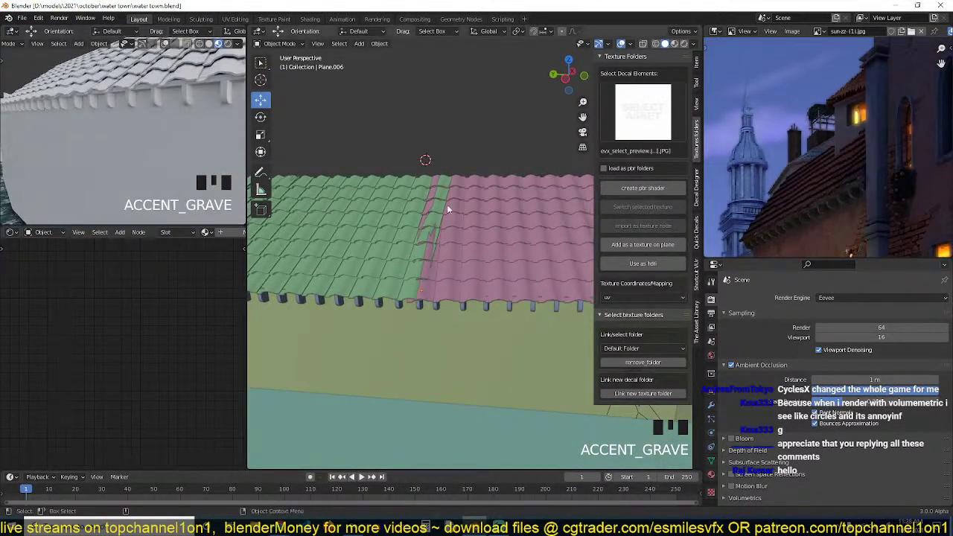
# Add a cube at a 3D cursor placed on the far tiled roof section and scale it to about 0.87.
pyautogui.moveTo(447, 206); pyautogui.dragTo(574, 224, button='middle')
pyautogui.hotkey('shift', 'a')
pyautogui.moveTo(407, 228)
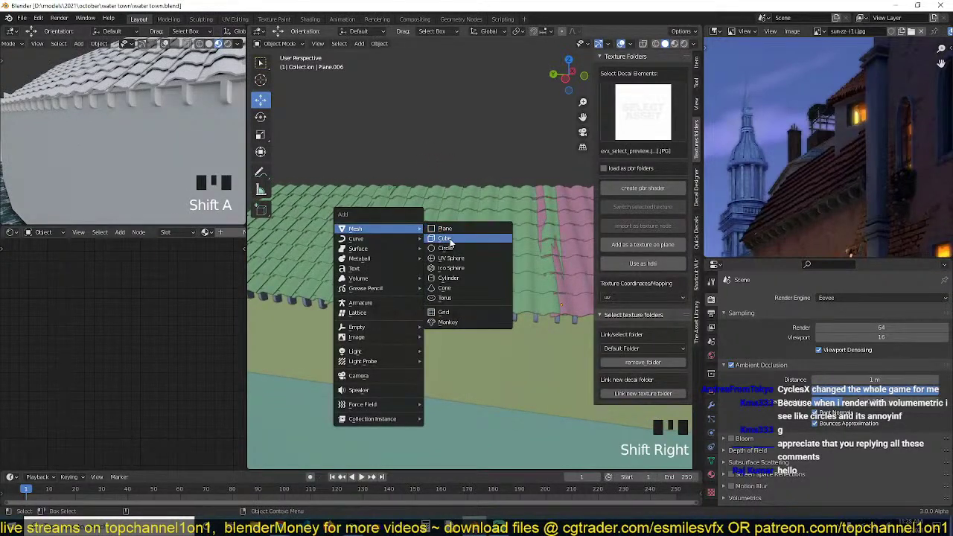
pyautogui.click(455, 238)
pyautogui.press('s')
pyautogui.click(443, 243)
# Move the cube along X into the roof slope and rotate it about 15.8° around Z to follow the bend.
pyautogui.press('`')
pyautogui.scroll(-3, 501, 257)
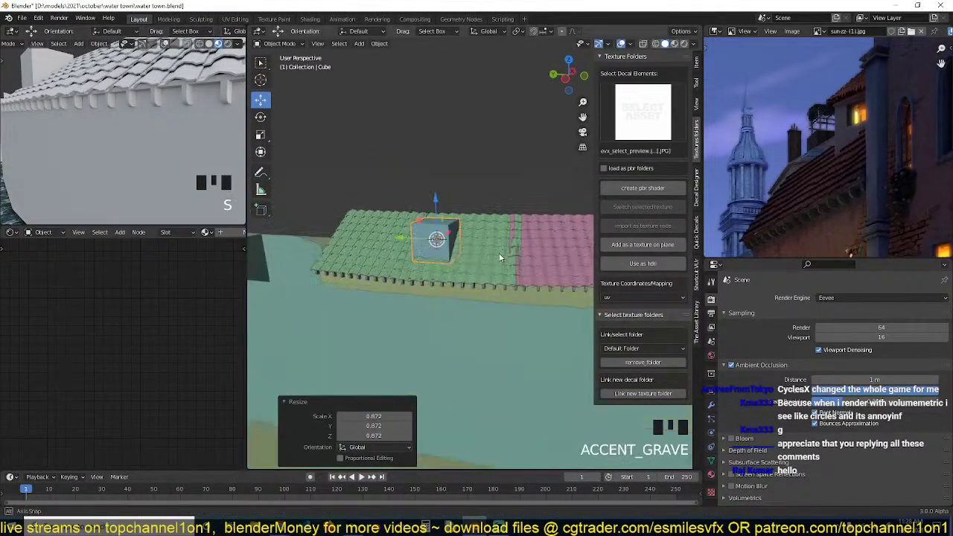
pyautogui.moveTo(501, 257); pyautogui.dragTo(423, 262, button='middle')
pyautogui.moveTo(412, 232); pyautogui.dragTo(532, 235)
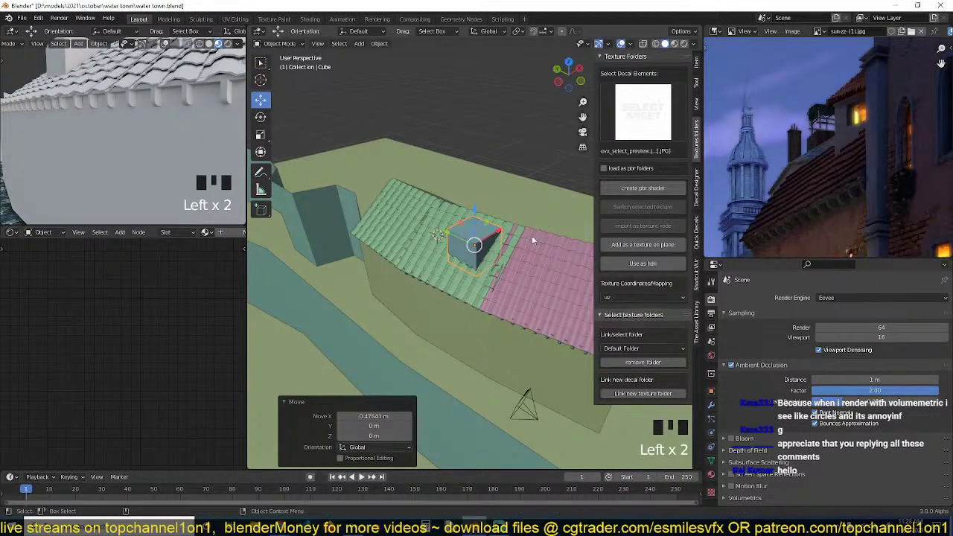
pyautogui.press('r')
pyautogui.click(536, 217)
# Scale the cube on the roof up uniformly to about 1.09.
pyautogui.moveTo(82, 116); pyautogui.dragTo(108, 160, button='middle')
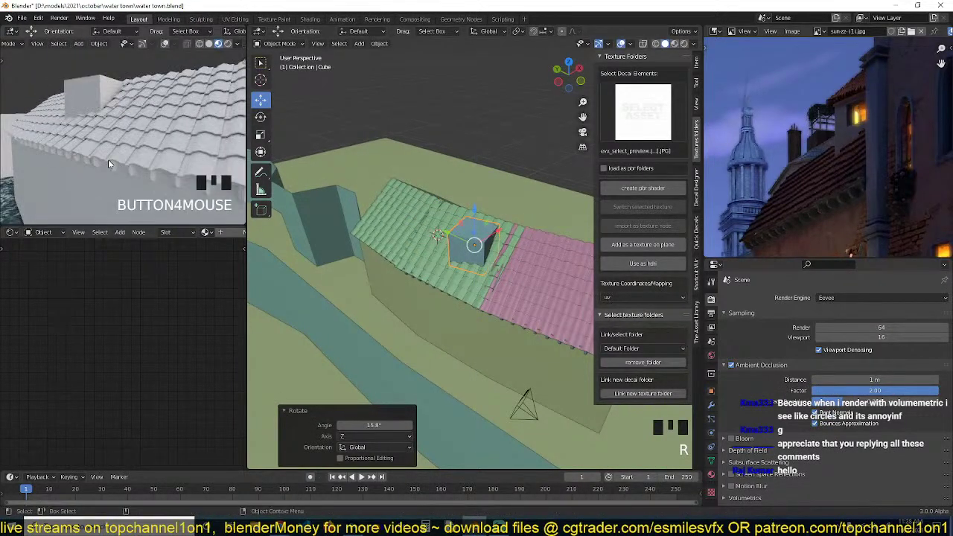
pyautogui.scroll(2, 108, 160)
pyautogui.moveTo(460, 237); pyautogui.dragTo(472, 258, button='middle')
pyautogui.press('`')
pyautogui.press('s')
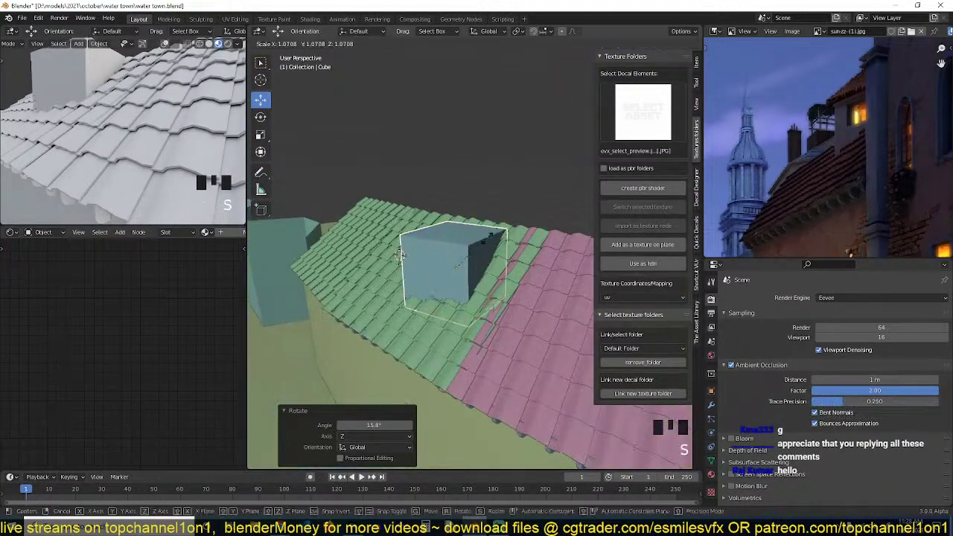
pyautogui.click(488, 244)
# Add a Bevel modifier to the rooftop cube and apply the object's scale.
pyautogui.press('`')
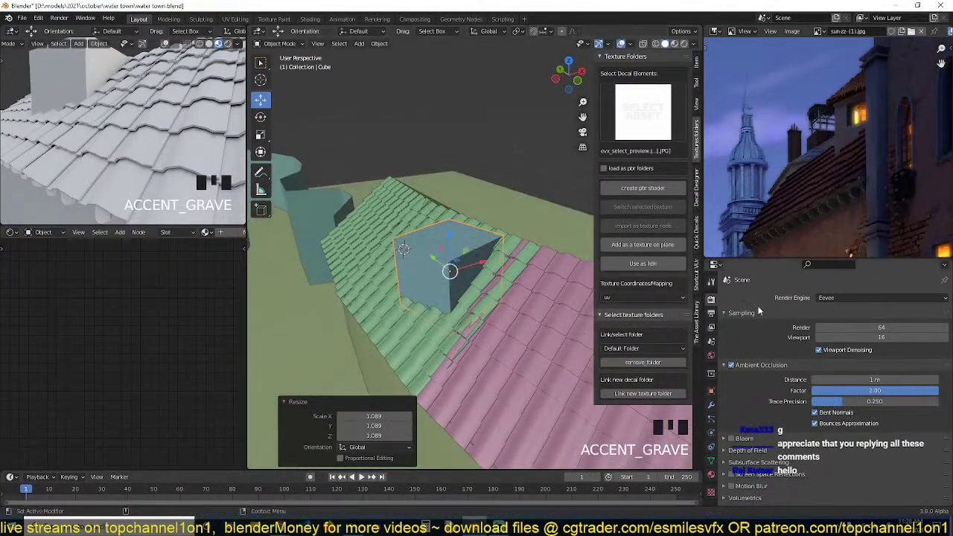
pyautogui.click(713, 406)
pyautogui.click(814, 300)
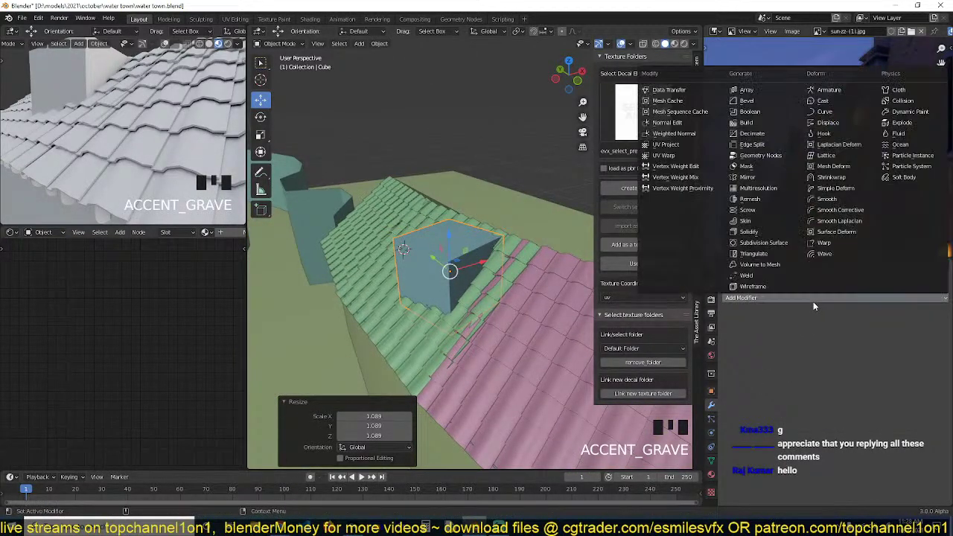
pyautogui.click(747, 100)
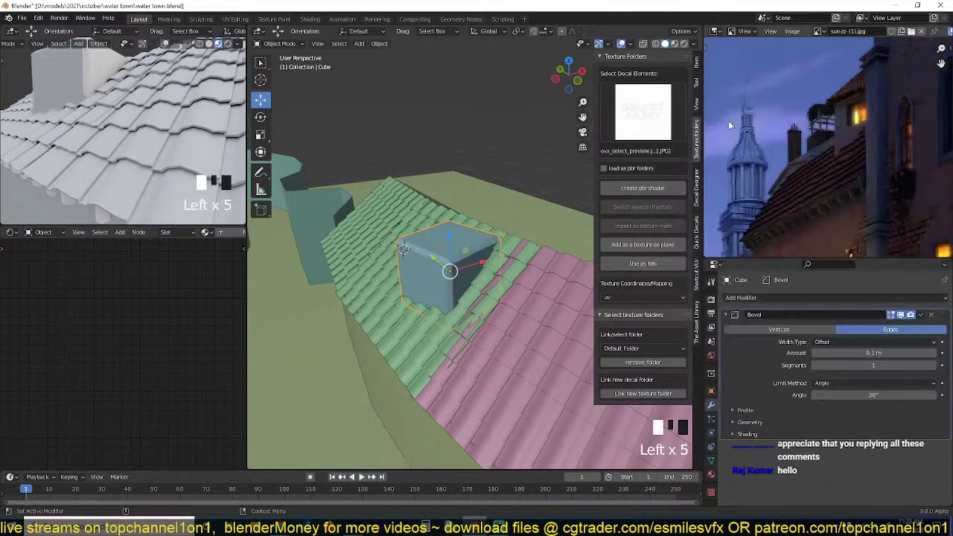
pyautogui.scroll(3, 396, 325)
pyautogui.hotkey('ctrl', 'a')
pyautogui.click(395, 323)
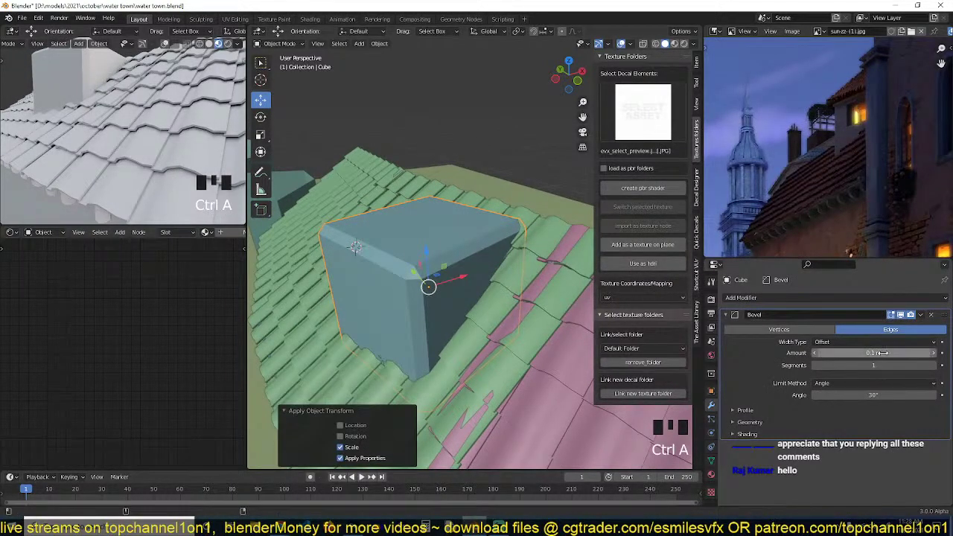
# Set the cube's bevel amount to 0.013 m and enable Harden Normals together with Auto Smooth.
pyautogui.keyDown('shift'); pyautogui.moveTo(866, 353); pyautogui.dragTo(831, 353); pyautogui.keyUp('shift')
pyautogui.click(752, 434)
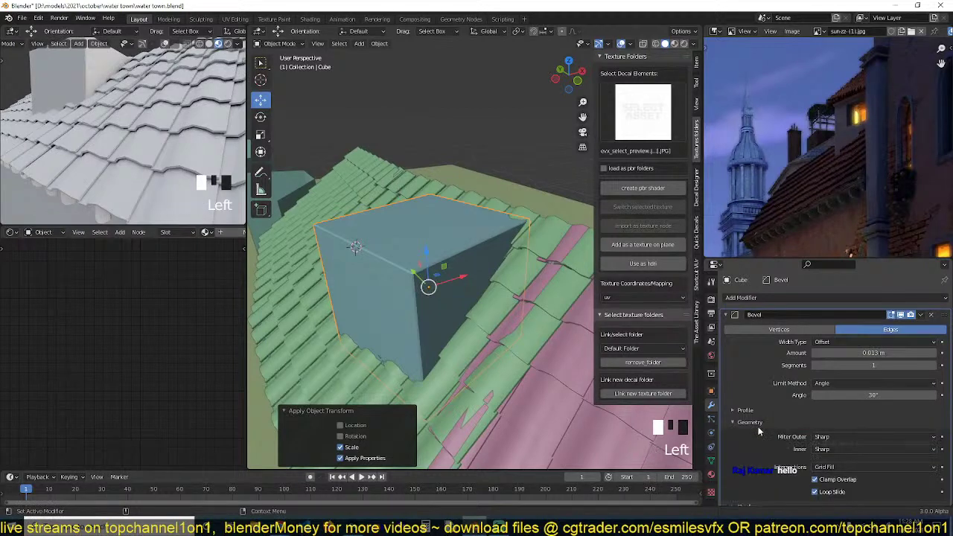
pyautogui.doubleClick(754, 435)
pyautogui.click(815, 449)
pyautogui.scroll(2, 417, 292)
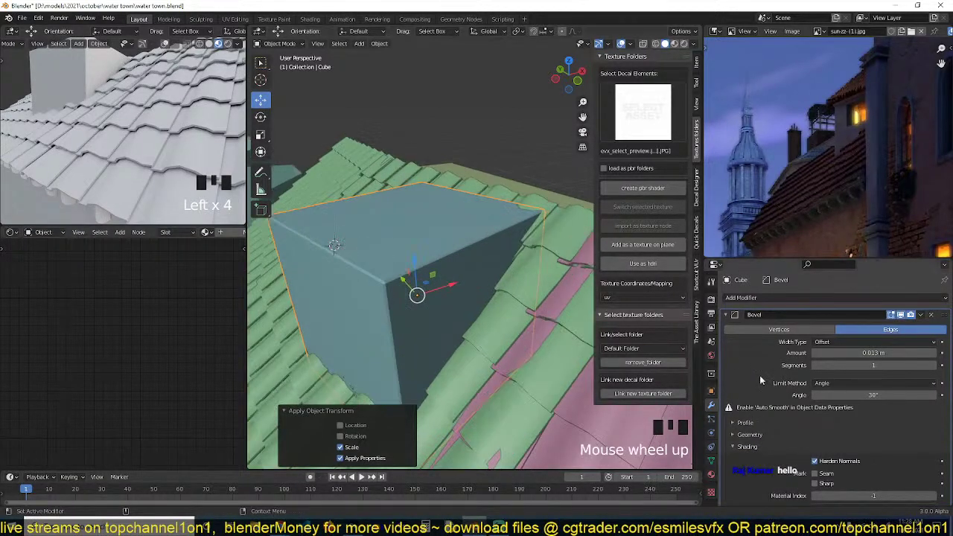
pyautogui.press('q')
pyautogui.click(494, 330)
# Compare the Auto Smooth entry in Quick Favorites with the cube's Auto Smooth setting in its mesh normals properties.
pyautogui.press('`')
pyautogui.press('`')
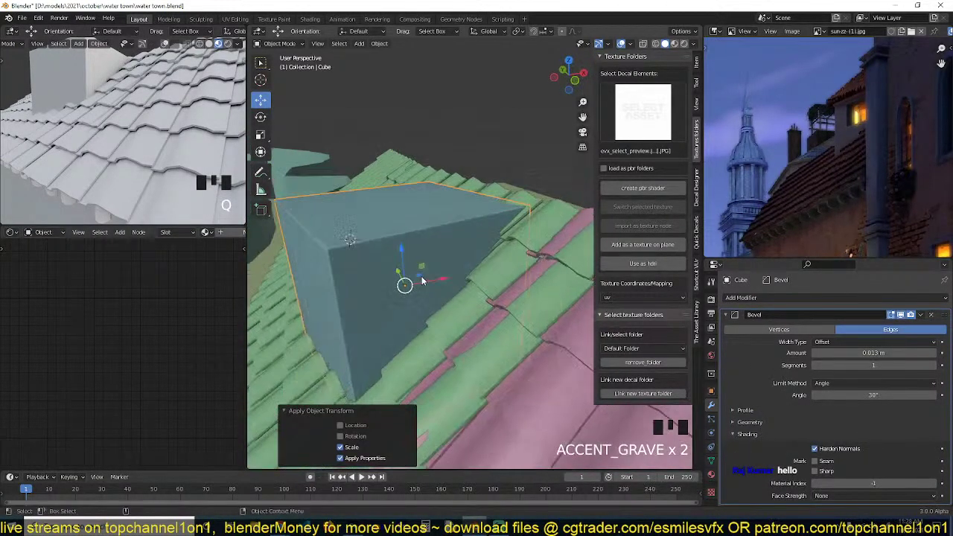
pyautogui.press('q')
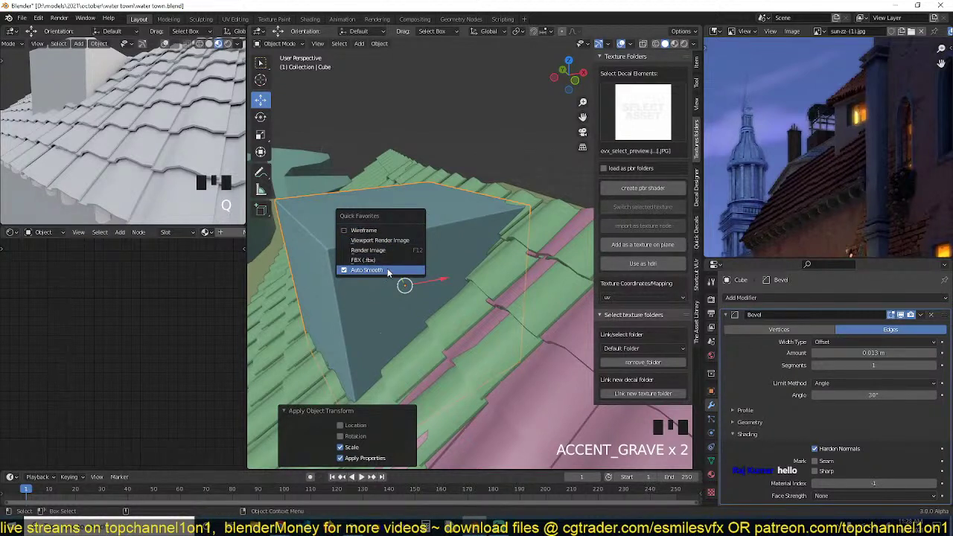
pyautogui.click(375, 270)
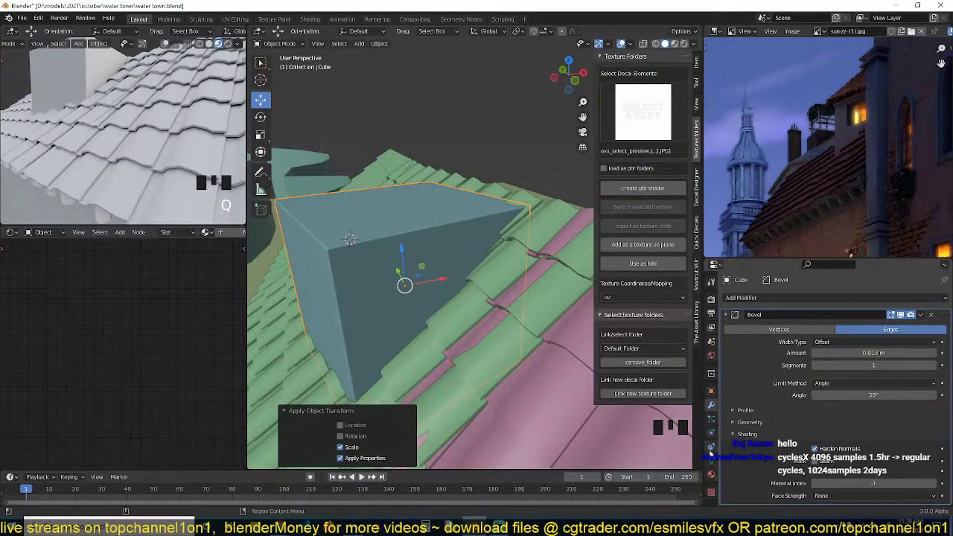
pyautogui.click(710, 459)
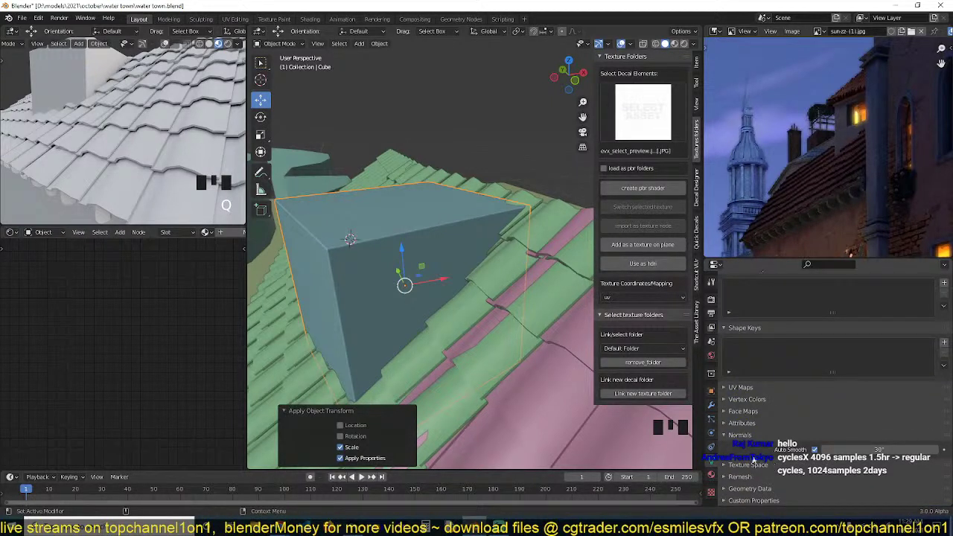
pyautogui.press('q')
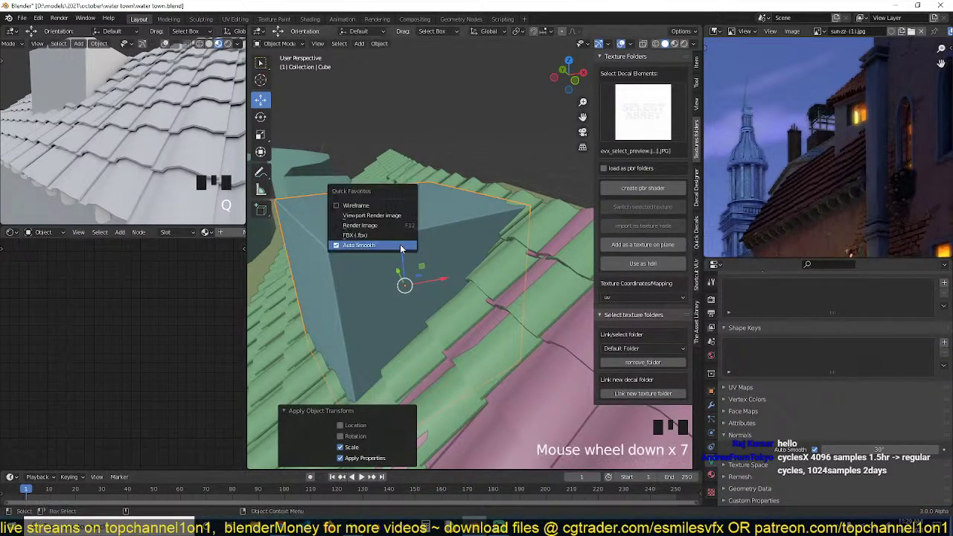
pyautogui.press('q')
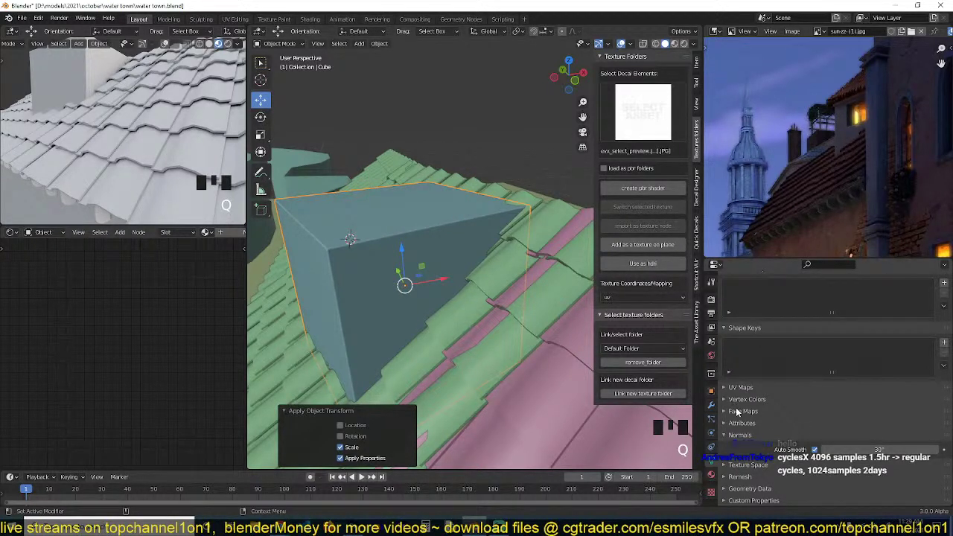
# Add the Remesh option Preserve Paint Mask to Quick Favorites.
pyautogui.click(756, 476)
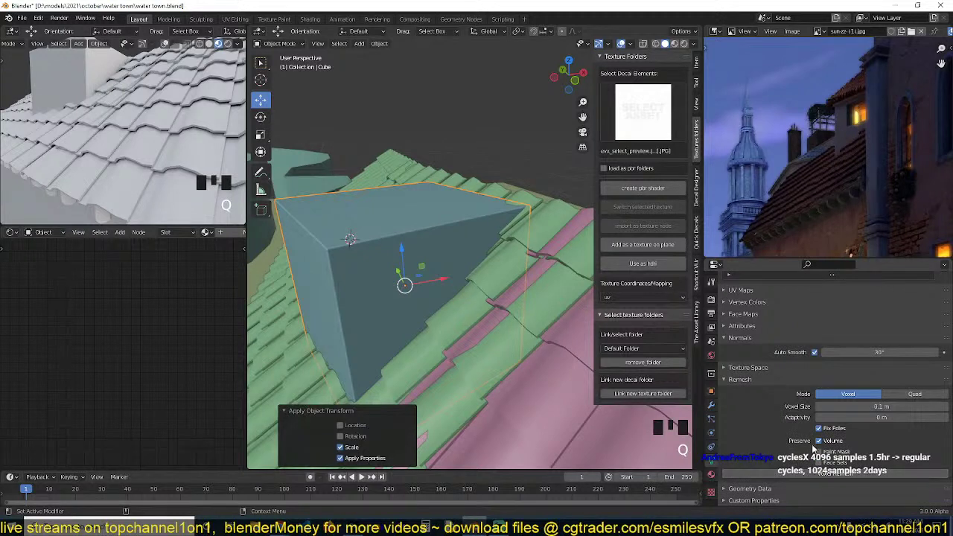
pyautogui.scroll(-7, 805, 440)
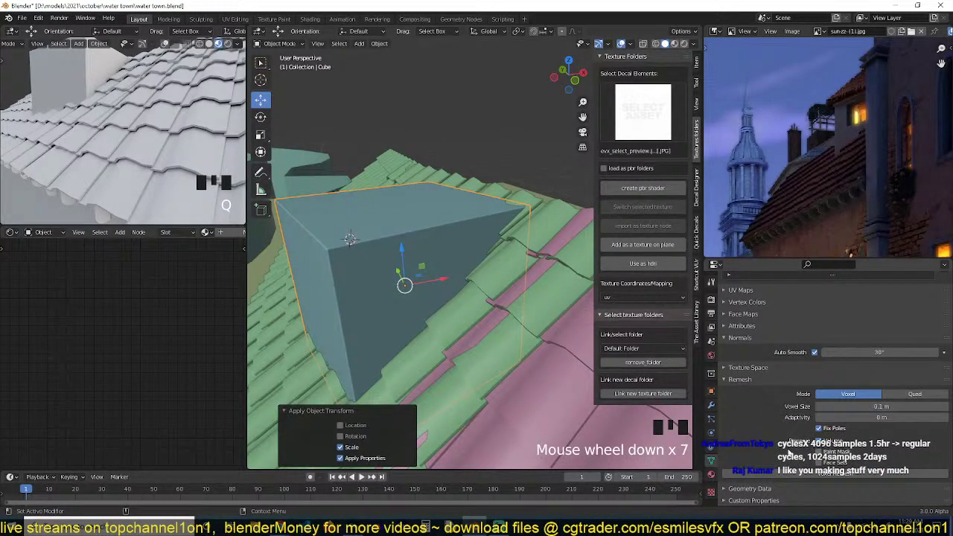
pyautogui.press('q')
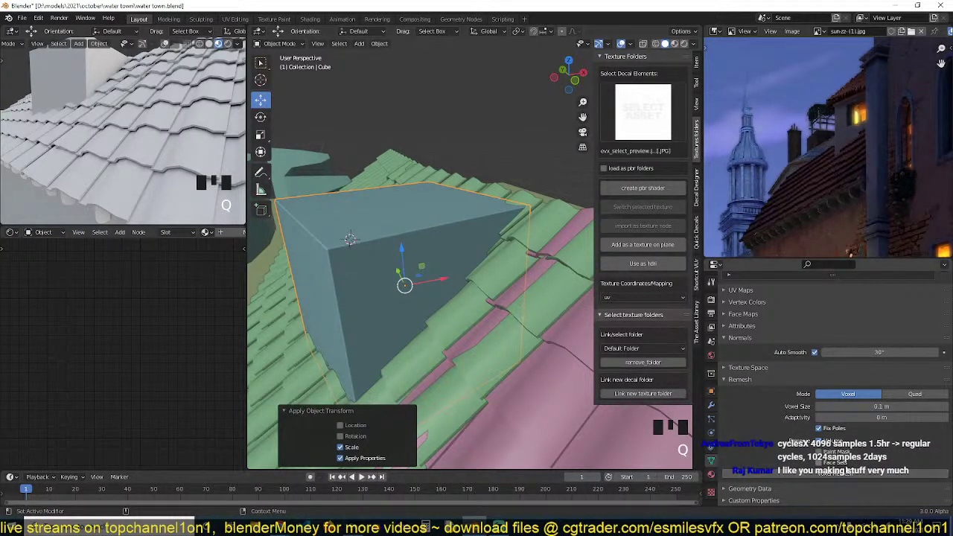
pyautogui.rightClick(841, 461)
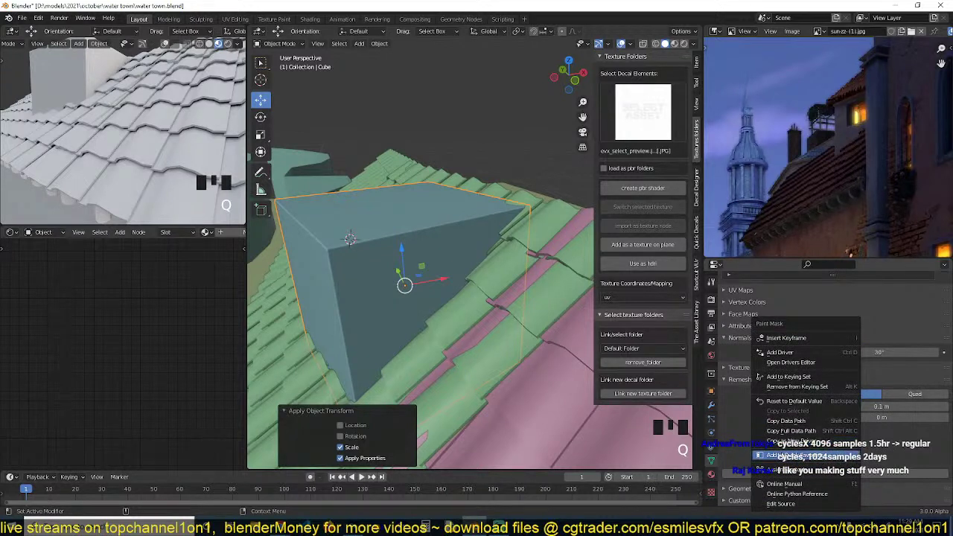
pyautogui.press('q')
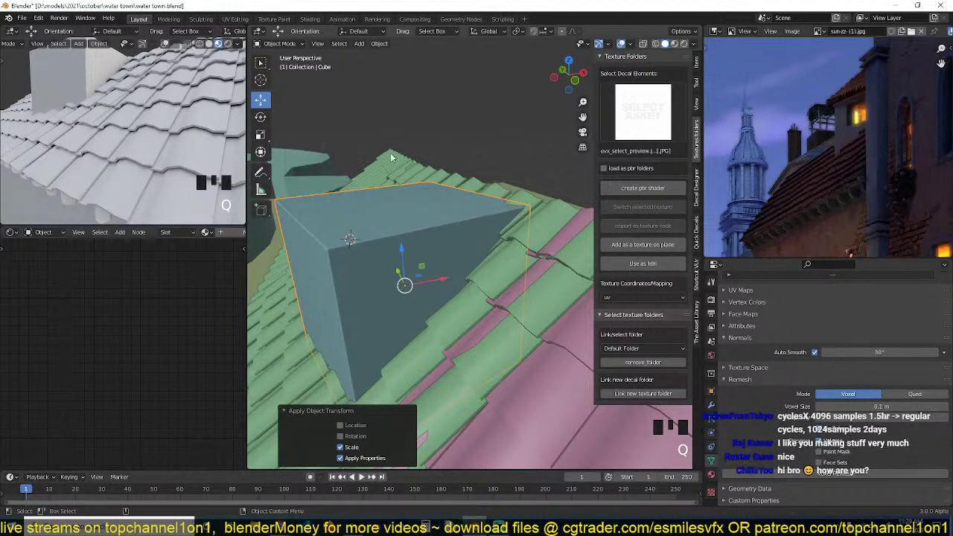
# Remove the Preserve Paint Mask entry from Quick Favorites.
pyautogui.press('q')
pyautogui.rightClick(362, 155)
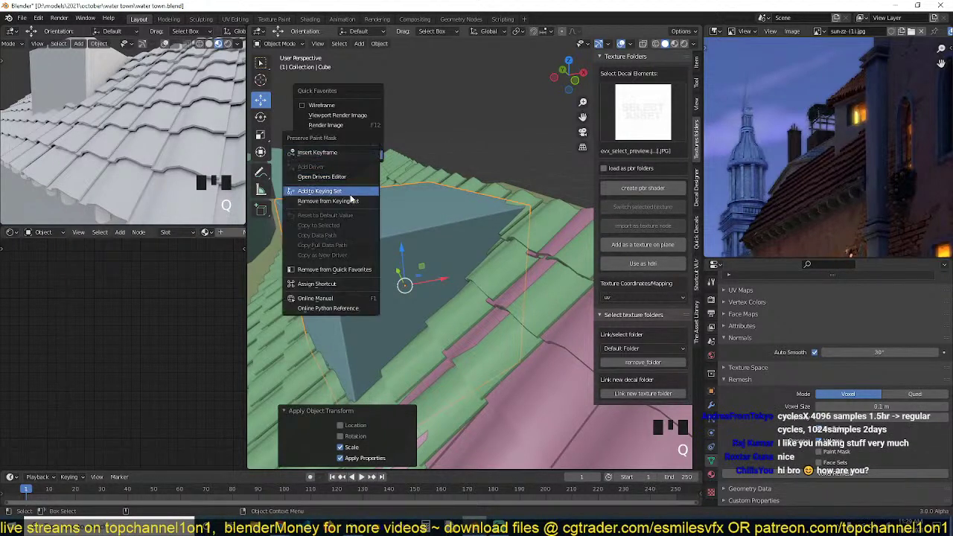
pyautogui.click(334, 270)
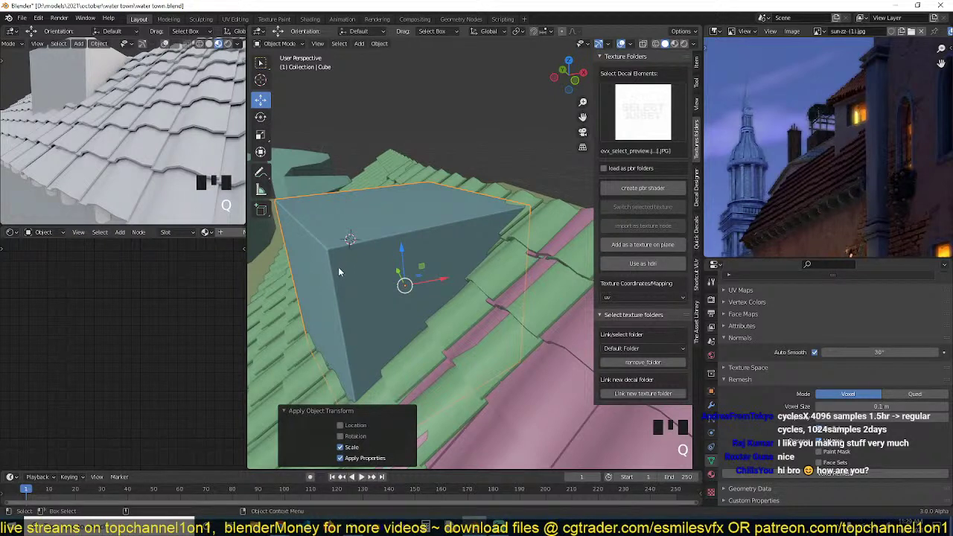
# Save the water town file.
pyautogui.scroll(-1, 338, 270)
pyautogui.scroll(1, 342, 274)
pyautogui.hotkey('ctrl', 's')
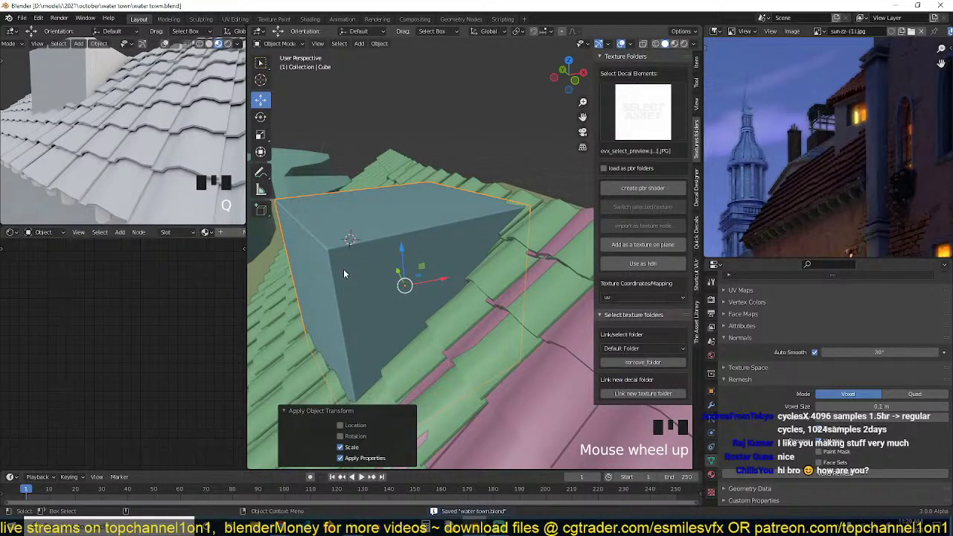
pyautogui.hotkey('ctrl', 's')
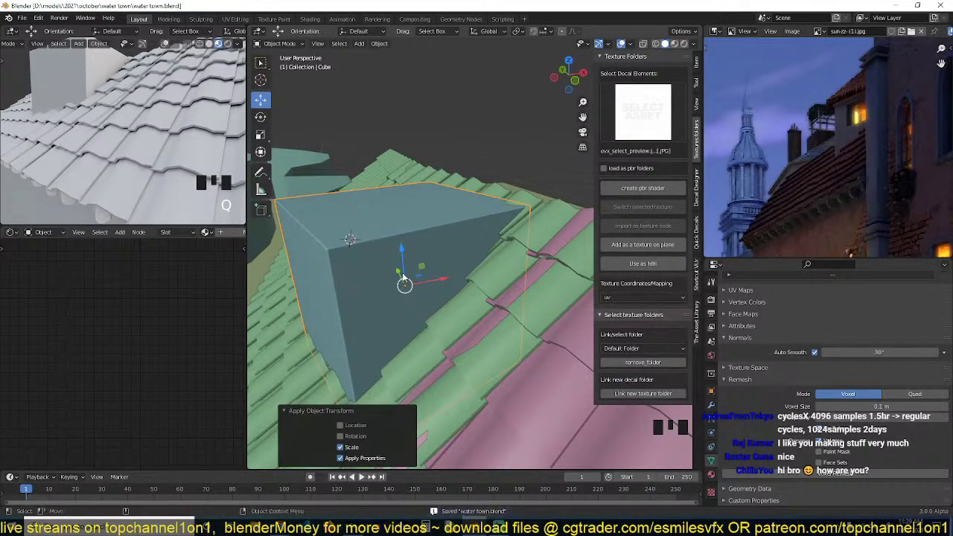
# Cut one centred vertical edge loop through the front face of the rooftop cube in Edit Mode.
pyautogui.moveTo(404, 284); pyautogui.dragTo(421, 289, button='middle')
pyautogui.press('`')
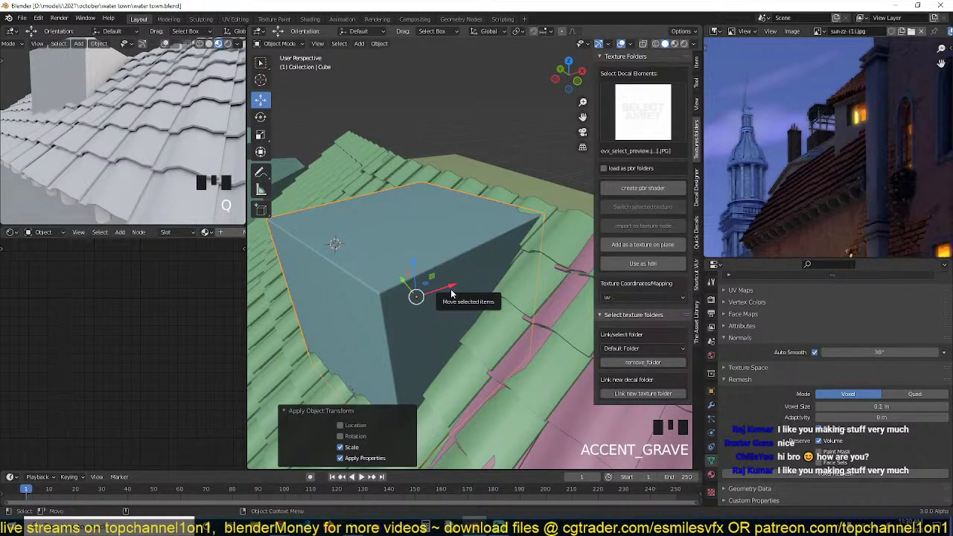
pyautogui.scroll(-2, 447, 316)
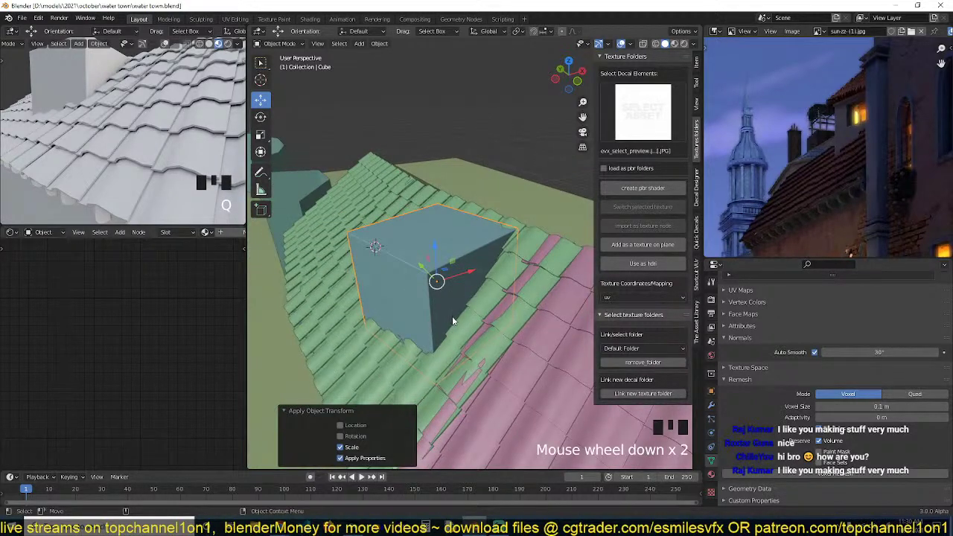
pyautogui.press('Tab')
pyautogui.press('3')
pyautogui.click(439, 245)
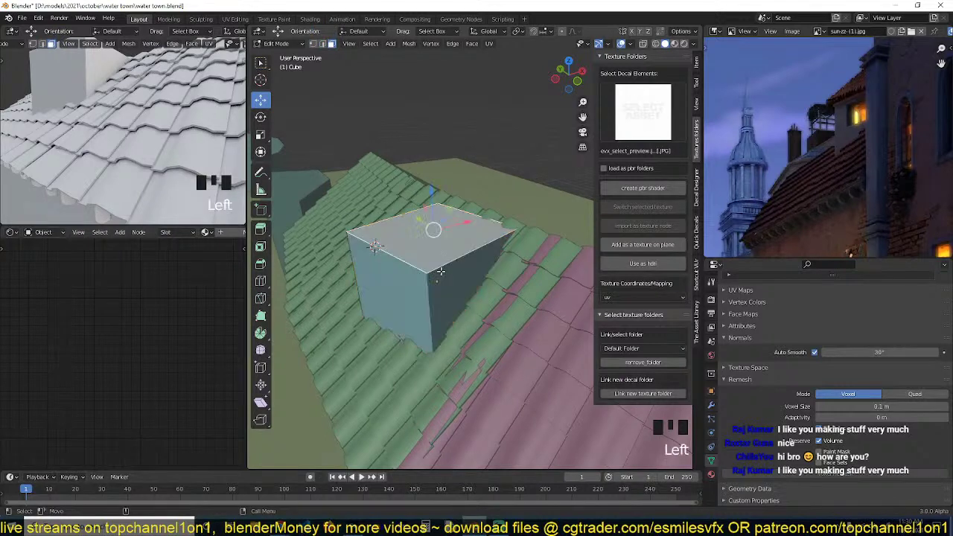
pyautogui.press('`')
pyautogui.click(438, 286)
pyautogui.press('KP_Decimal')
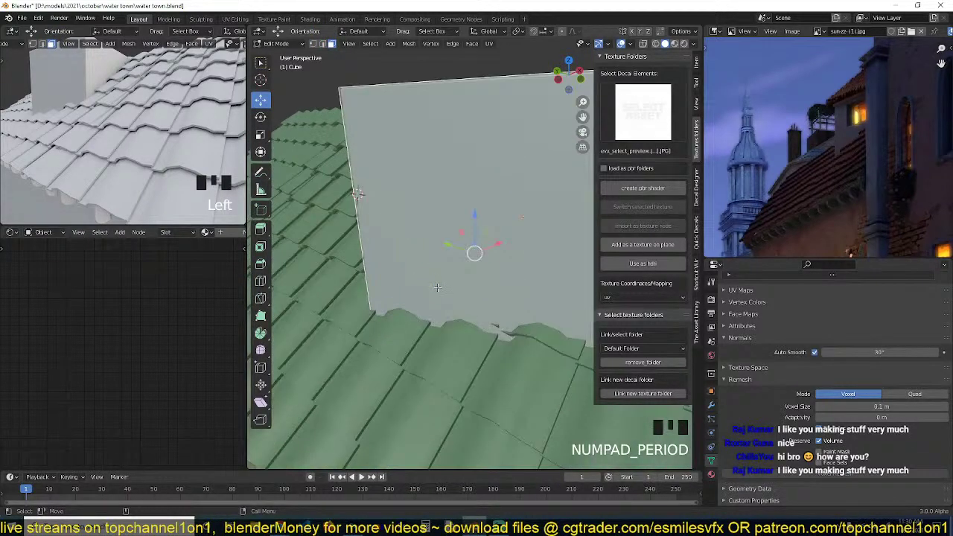
pyautogui.hotkey('ctrl', 'r')
pyautogui.click(401, 141)
pyautogui.press('`')
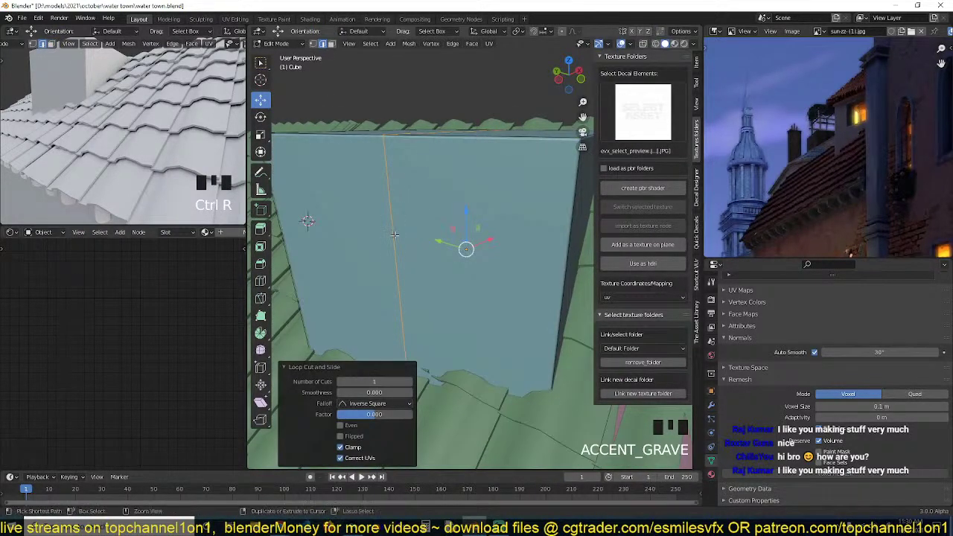
# Bevel the centre loop with a width of about 0.61 m to form two vertical edges near the cube's sides.
pyautogui.hotkey('ctrl', 'b')
pyautogui.rightClick(434, 209)
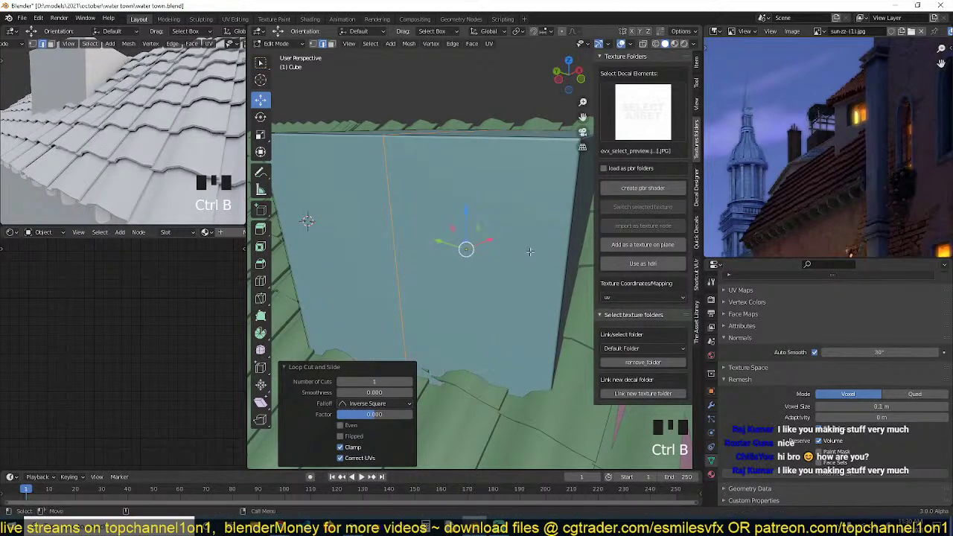
pyautogui.scroll(-3, 434, 209)
pyautogui.hotkey('ctrl', 'b')
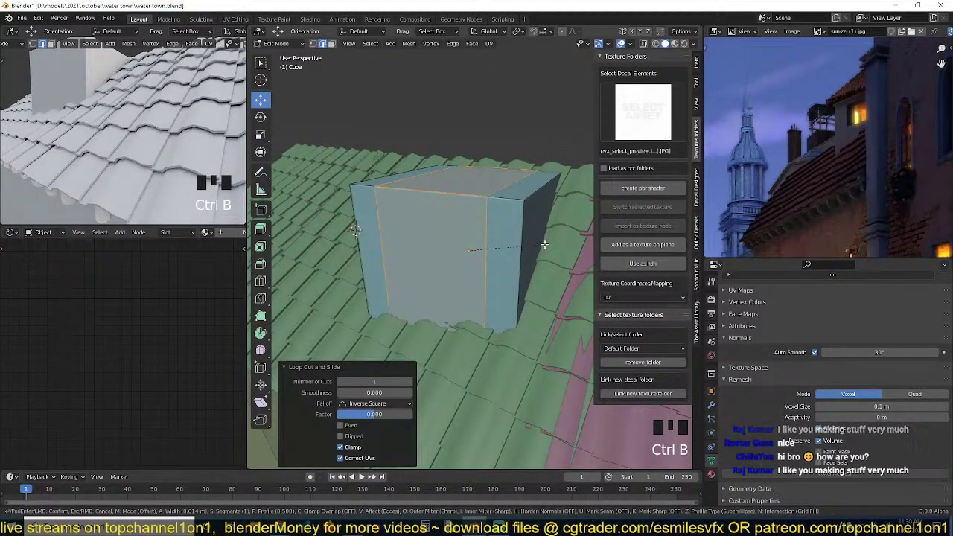
pyautogui.click(488, 202)
pyautogui.hotkey('alt', 'a')
# Cut two horizontal edge loops around the cube, one just below its top edge and one across its lower part.
pyautogui.hotkey('ctrl', 'r')
pyautogui.click(489, 215)
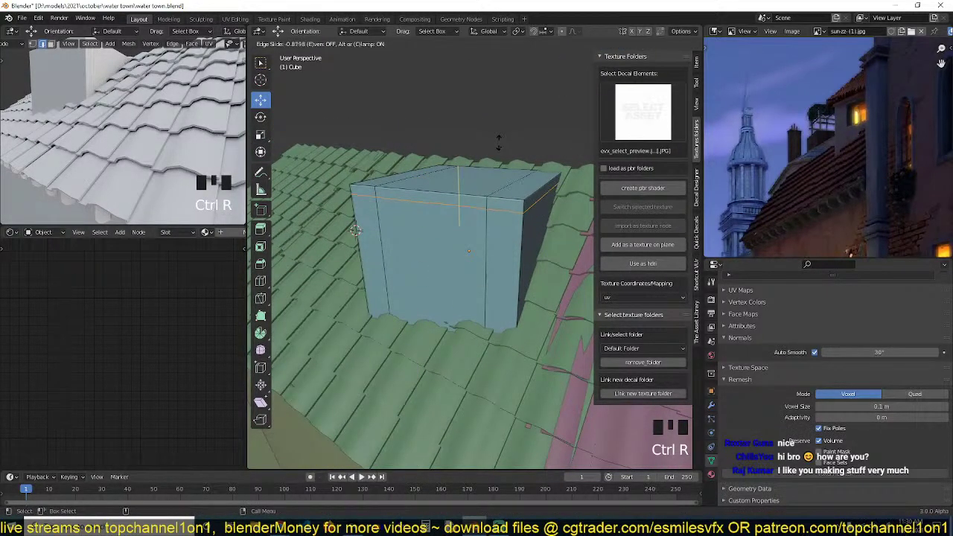
pyautogui.click(499, 142)
pyautogui.hotkey('ctrl', 'r')
pyautogui.click(499, 235)
pyautogui.rightClick(498, 239)
pyautogui.hotkey('ctrl', 'z')
pyautogui.hotkey('ctrl', 'r')
pyautogui.click(492, 254)
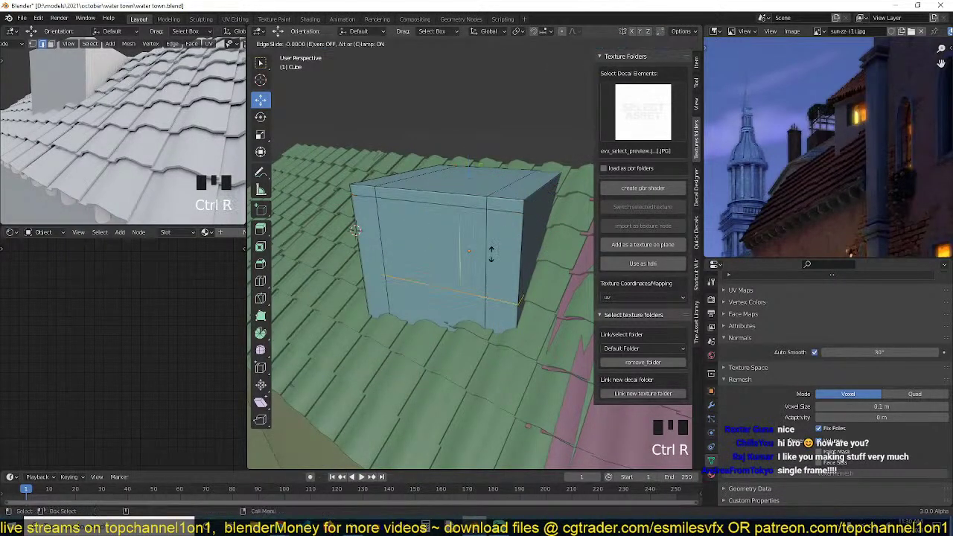
pyautogui.click(485, 251)
# Extrude the framed front face about 0.18 m inward and delete the inner face to open a window hole.
pyautogui.press('3')
pyautogui.click(473, 249)
pyautogui.press('`')
pyautogui.scroll(1, 456, 249)
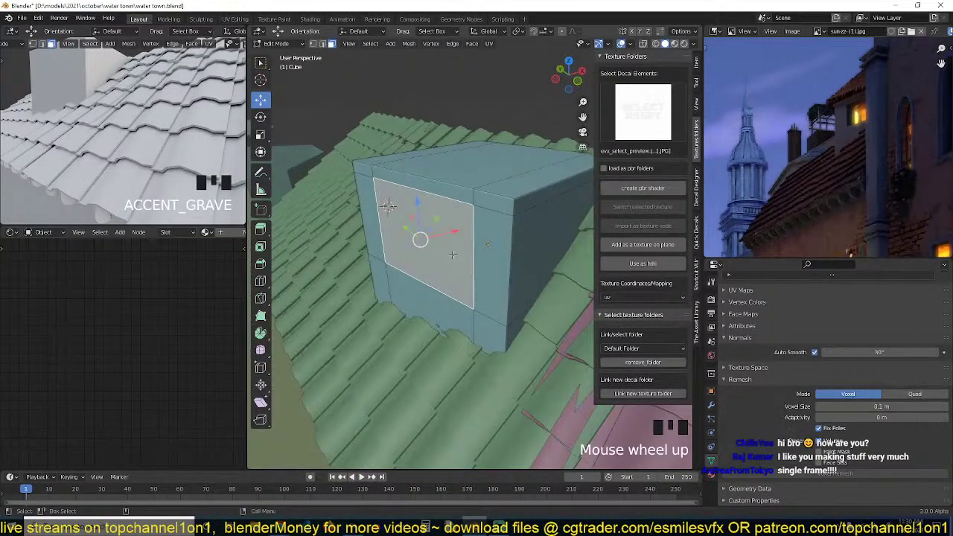
pyautogui.press('e')
pyautogui.click(464, 250)
pyautogui.press('x')
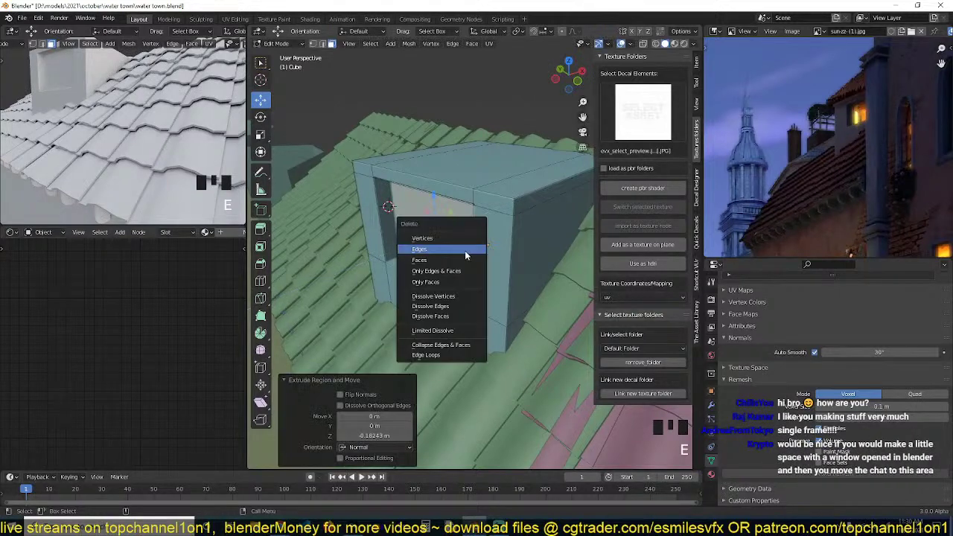
pyautogui.click(464, 250)
pyautogui.press('Tab')
pyautogui.press('`')
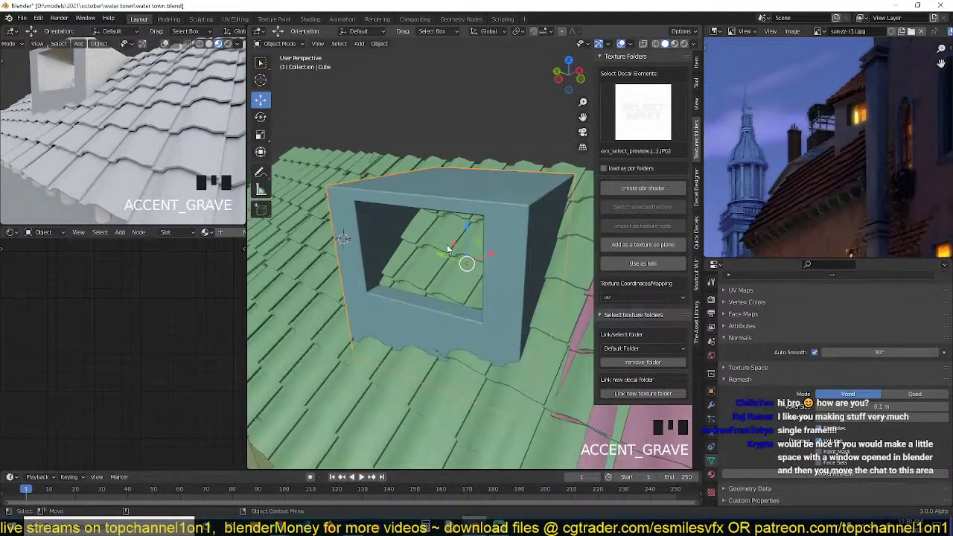
# Duplicate the tiled roof section around the dormer and raise the copy about 1.16 m along Z.
pyautogui.press('`')
pyautogui.press('`')
pyautogui.scroll(-2, 472, 302)
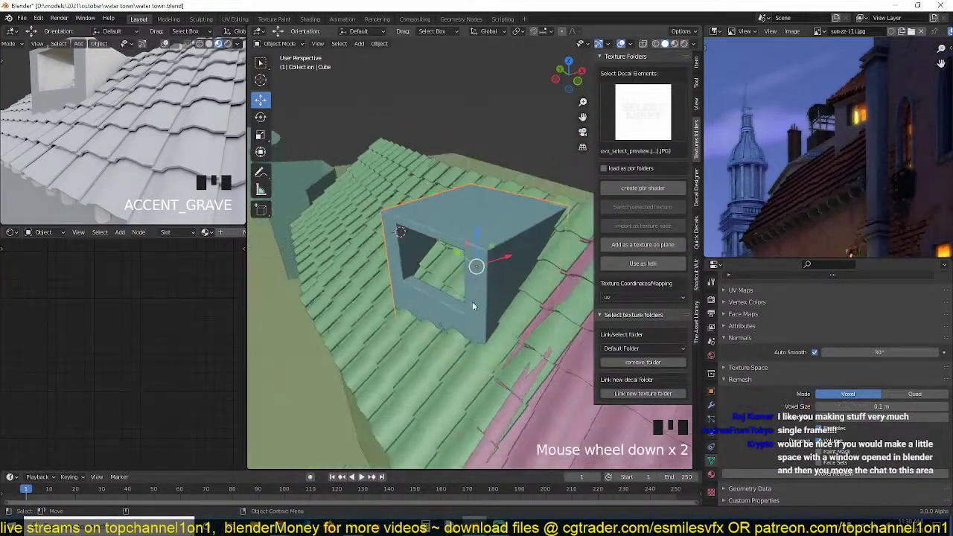
pyautogui.click(472, 316)
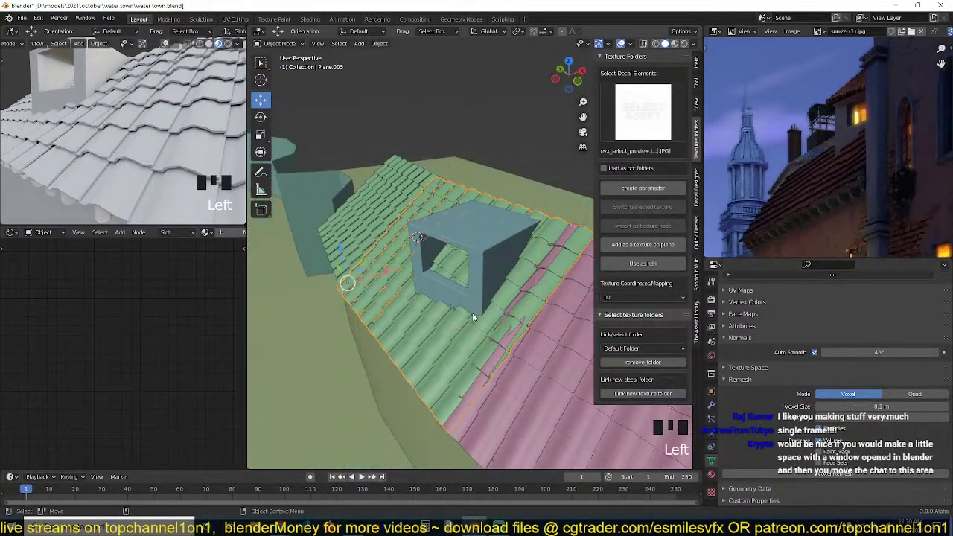
pyautogui.click(454, 347)
pyautogui.hotkey('shift', 'd')
pyautogui.press('z')
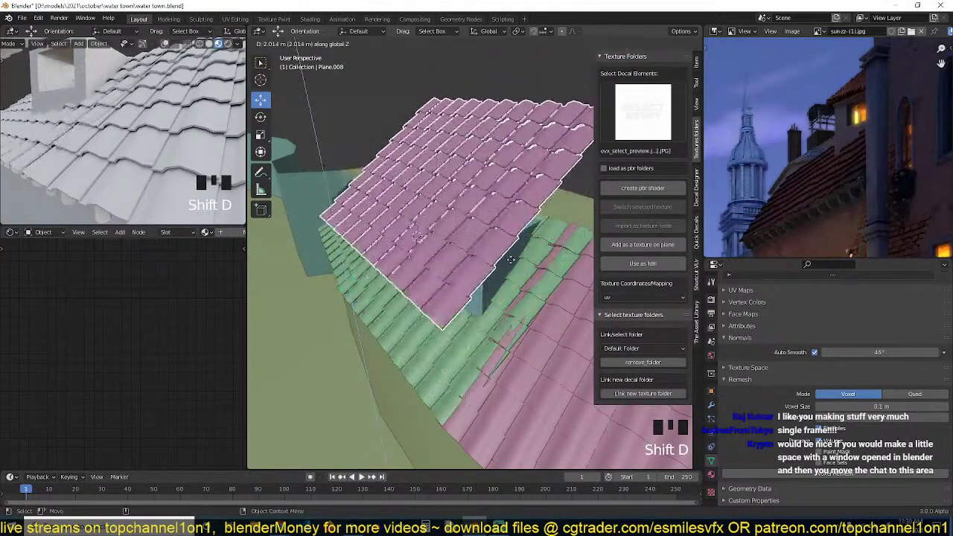
pyautogui.click(530, 286)
# Scale the duplicated tile section to about 0.472 and move it over the dormer cube in wireframe top view.
pyautogui.press('KP_7')
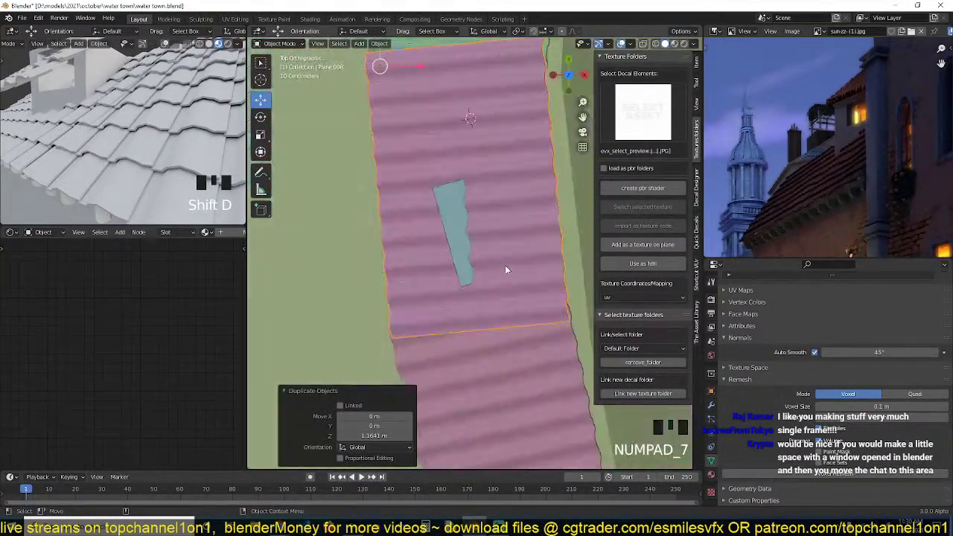
pyautogui.press('z')
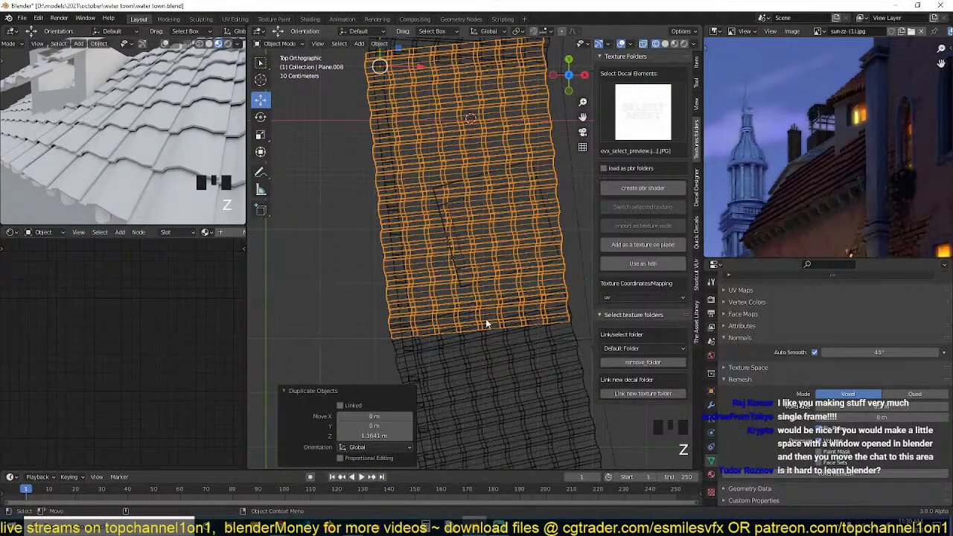
pyautogui.press('s')
pyautogui.click(428, 182)
pyautogui.press('g')
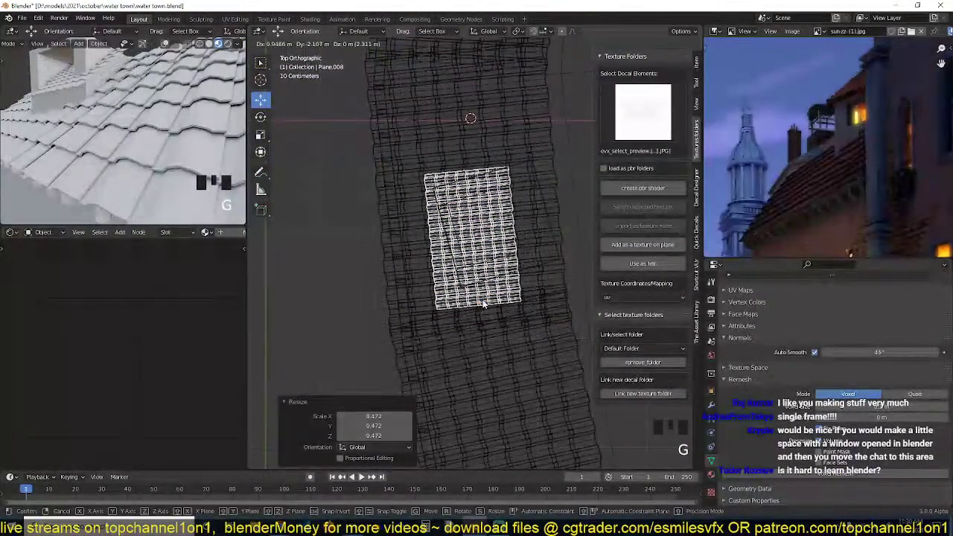
pyautogui.click(482, 300)
# Rotate the small tile section about -11.5° and fine-tune its angle and position to match the dormer cube.
pyautogui.press('r')
pyautogui.click(522, 305)
pyautogui.press('g')
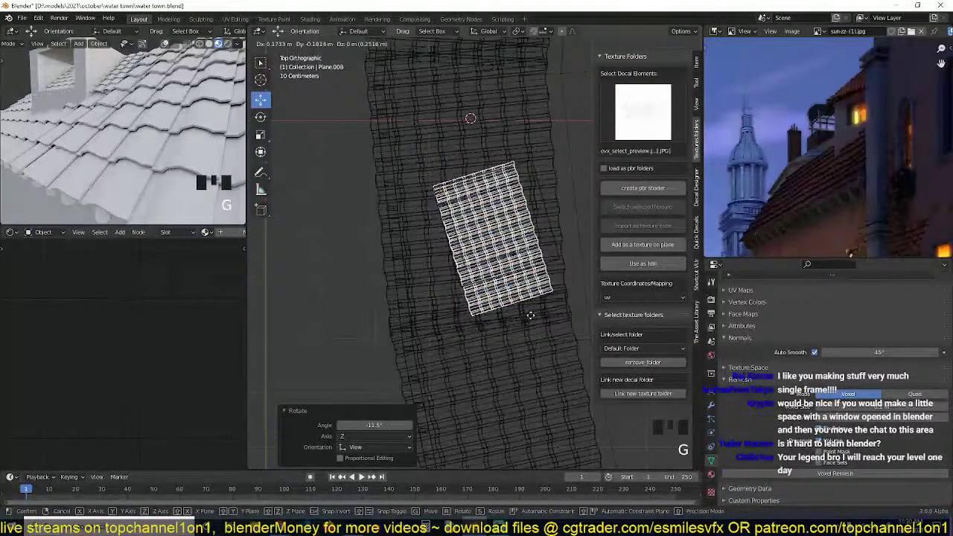
pyautogui.click(532, 319)
pyautogui.press('r')
pyautogui.click(530, 326)
pyautogui.press('g')
pyautogui.click(522, 326)
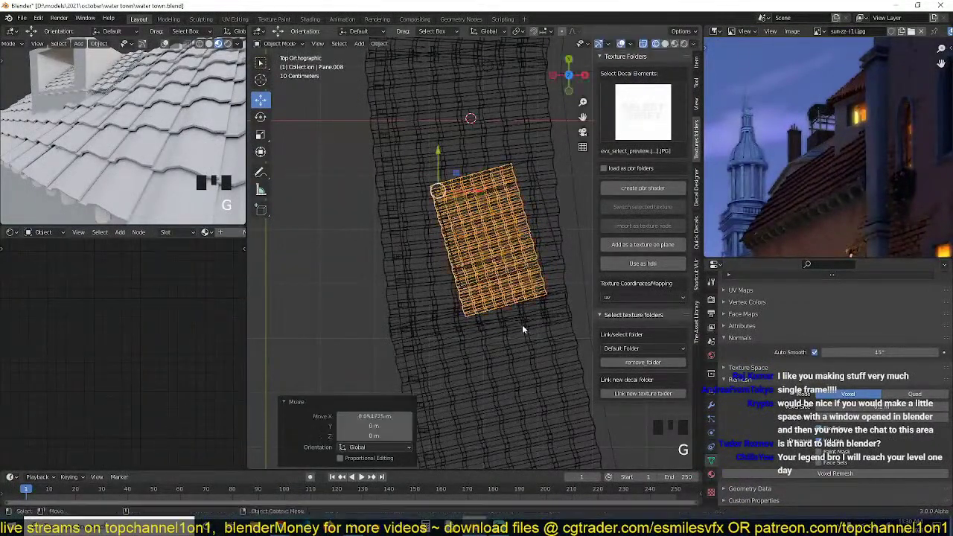
# Raise the small tile section about 1.09 m along Z so it sits on top of the dormer.
pyautogui.press('`')
pyautogui.moveTo(523, 328)
pyautogui.mouseDown(button='middle')
pyautogui.moveTo(515, 248)
pyautogui.moveTo(495, 285)
pyautogui.moveTo(568, 275)
pyautogui.moveTo(541, 268)
pyautogui.moveTo(547, 289)
pyautogui.mouseUp(button='middle')
pyautogui.click(557, 275)
pyautogui.press('g')
pyautogui.press('z')
pyautogui.click(481, 255)
pyautogui.press('`')
pyautogui.press('`')
pyautogui.press('`')
pyautogui.scroll(-3, 132, 147)
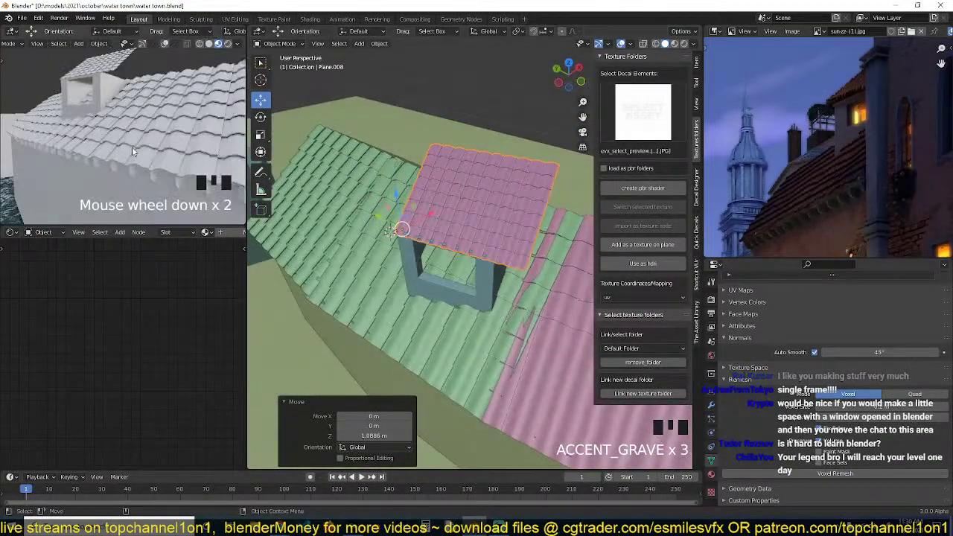
# Show the tile copy's modifiers with their panels collapsed, and raise the copy about 0.018 m along Z.
pyautogui.press('`')
pyautogui.click(712, 402)
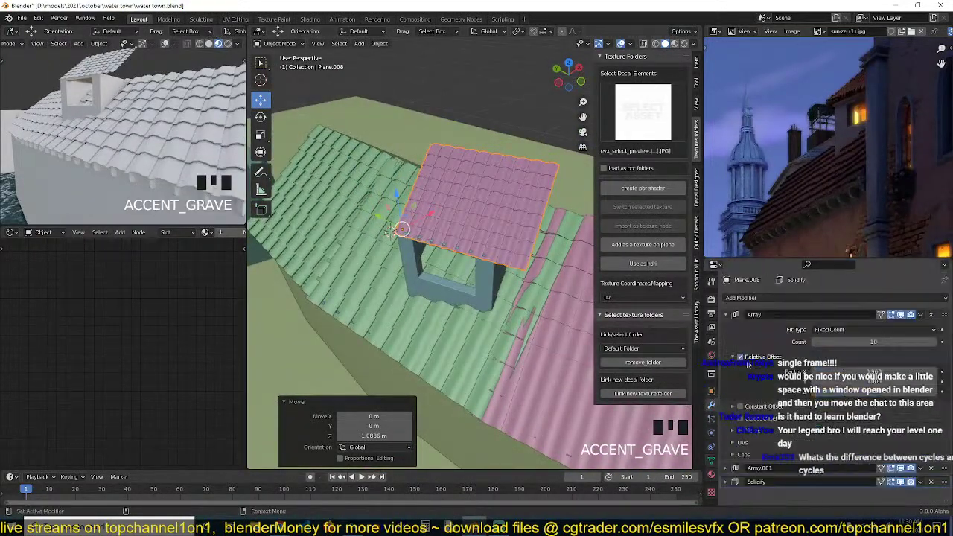
pyautogui.click(734, 315)
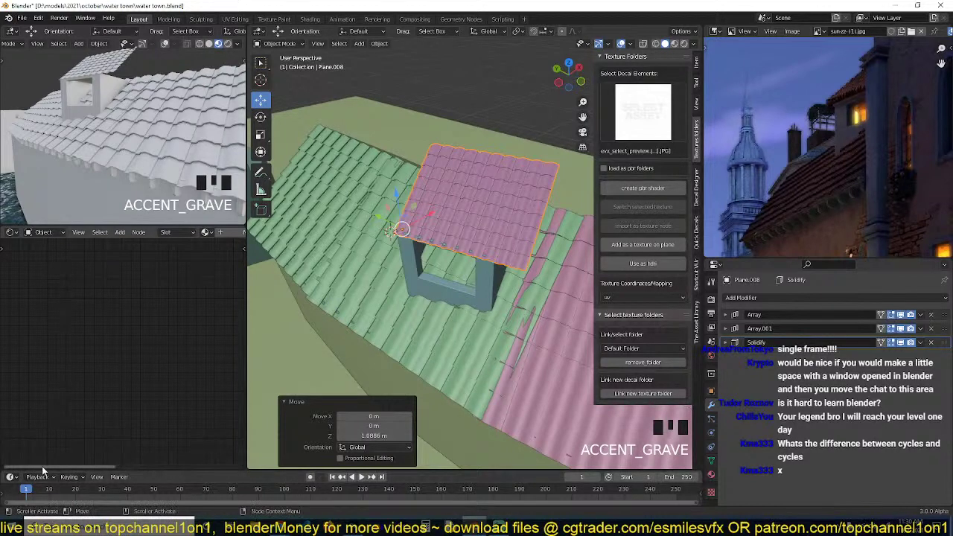
pyautogui.scroll(3, 474, 321)
pyautogui.moveTo(473, 320); pyautogui.dragTo(410, 349, button='middle')
pyautogui.scroll(3, 427, 279)
pyautogui.press('g')
pyautogui.click(409, 345)
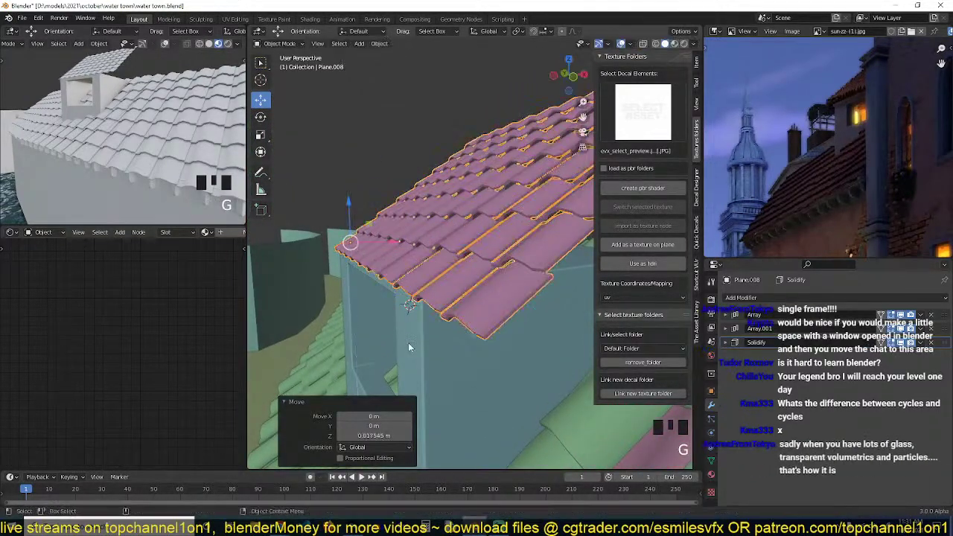
# Slide the dormer's tile section about -0.137 m along its local Y axis in top view.
pyautogui.press('KP_7')
pyautogui.scroll(-4, 408, 347)
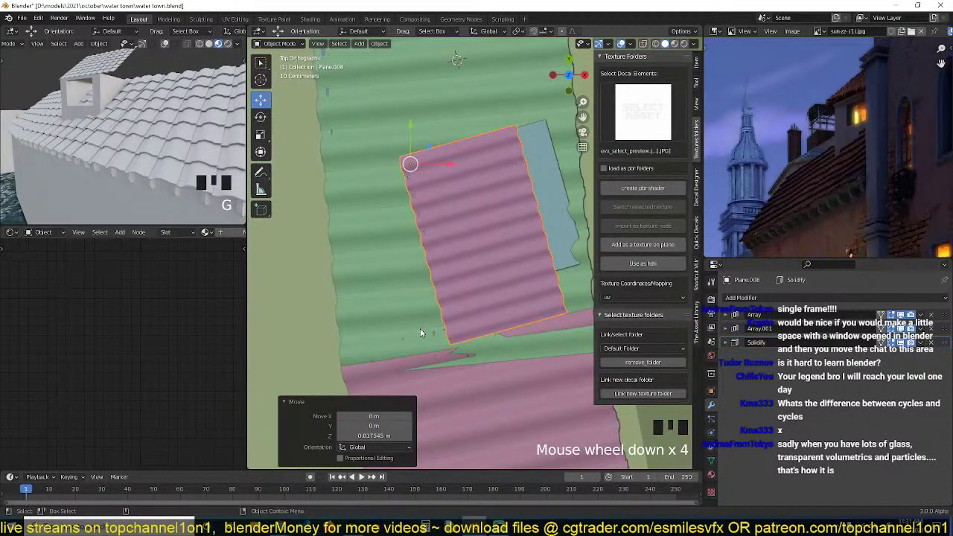
pyautogui.press('g')
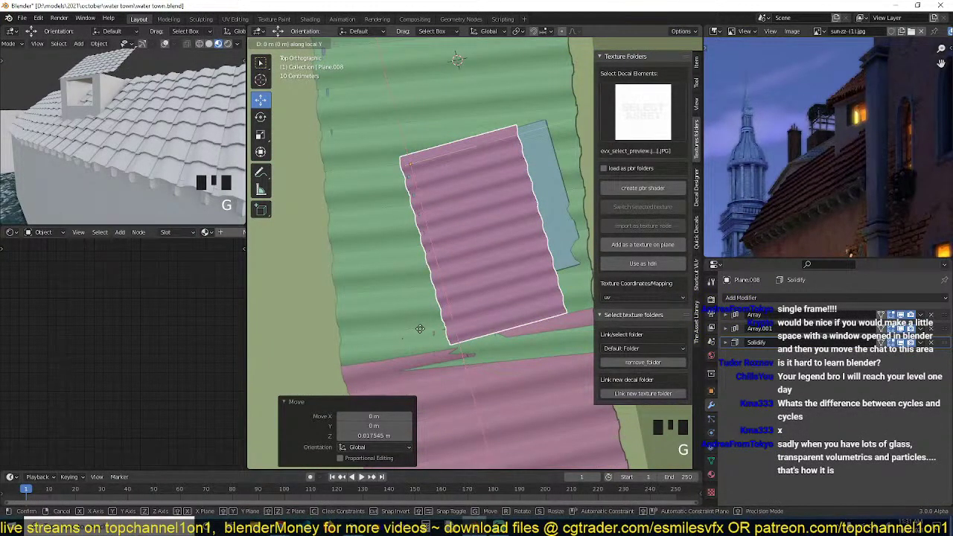
pyautogui.click(414, 334)
# Raise the dormer's tile section slightly, about 0.004 m along Z, above the window frame.
pyautogui.press('`')
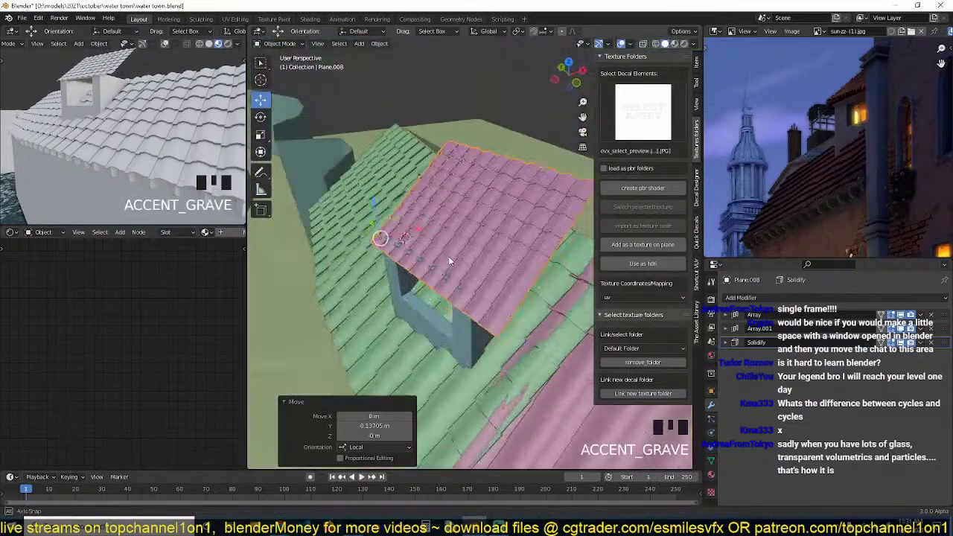
pyautogui.scroll(3, 450, 268)
pyautogui.press('`')
pyautogui.keyDown('shift'); pyautogui.moveTo(437, 221); pyautogui.dragTo(437, 274, button='middle'); pyautogui.keyUp('shift')
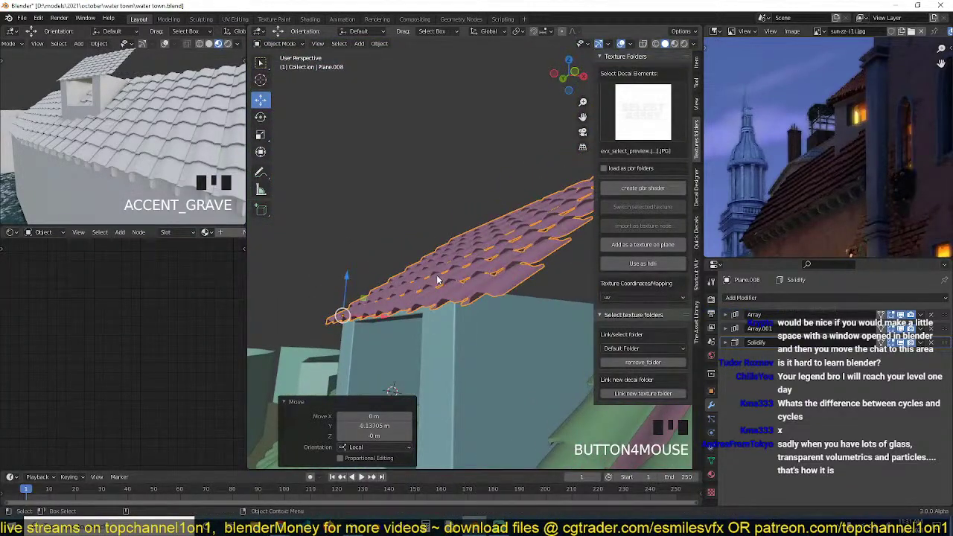
pyautogui.press('g')
pyautogui.press('z')
pyautogui.click(437, 276)
# Increase the Solidify modifier's thickness on the dormer's tiles to about 0.13 m.
pyautogui.press('`')
pyautogui.scroll(2, 454, 326)
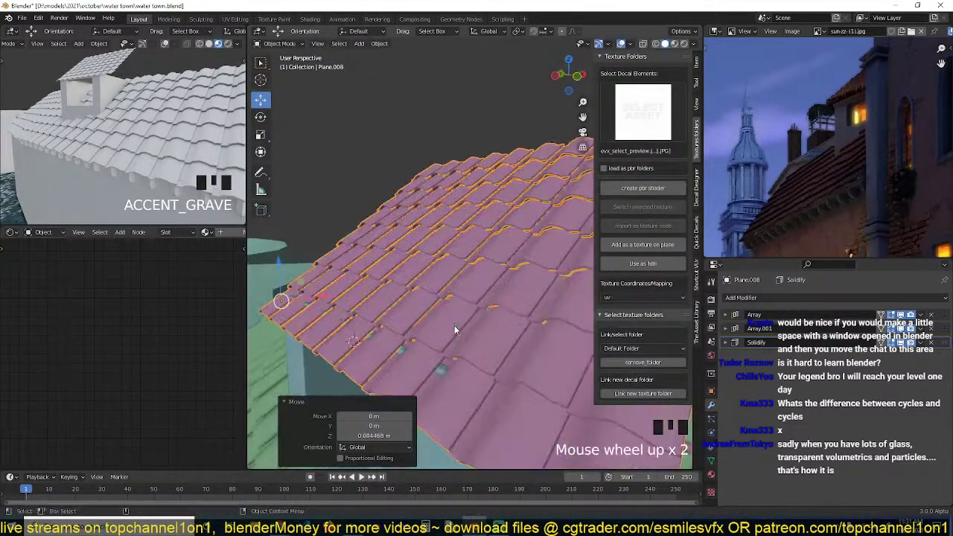
pyautogui.press('`')
pyautogui.moveTo(454, 296); pyautogui.dragTo(453, 293, button='middle')
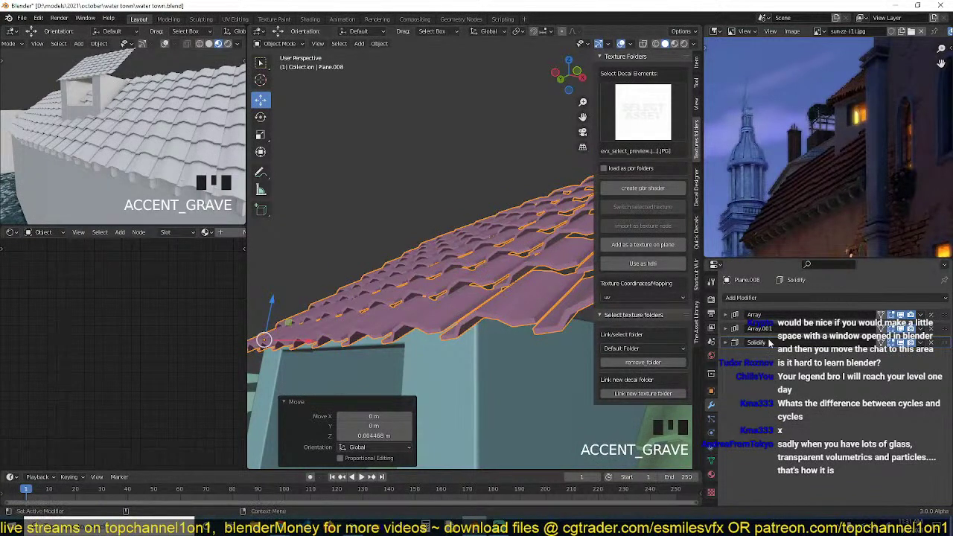
pyautogui.click(727, 342)
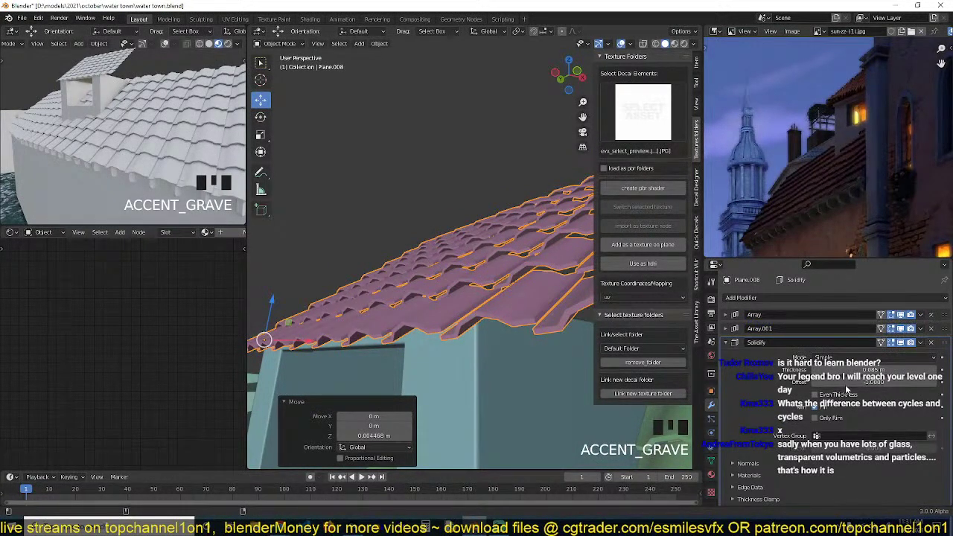
pyautogui.keyDown('shift'); pyautogui.moveTo(848, 370); pyautogui.dragTo(879, 370); pyautogui.keyUp('shift')
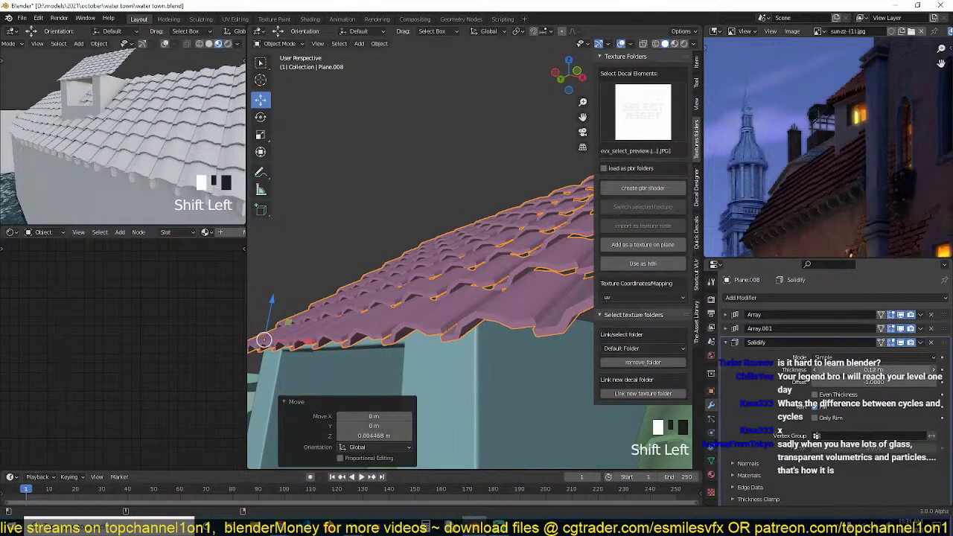
pyautogui.click(726, 341)
# Raise the thickened dormer tiles about 0.029 m along Z to clear the cube's top edge.
pyautogui.press('`')
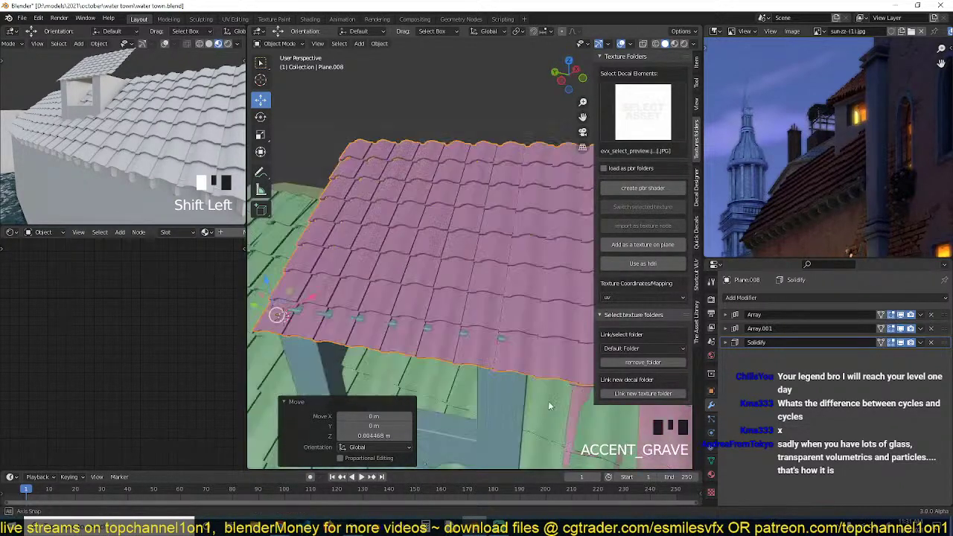
pyautogui.press('`')
pyautogui.press('`')
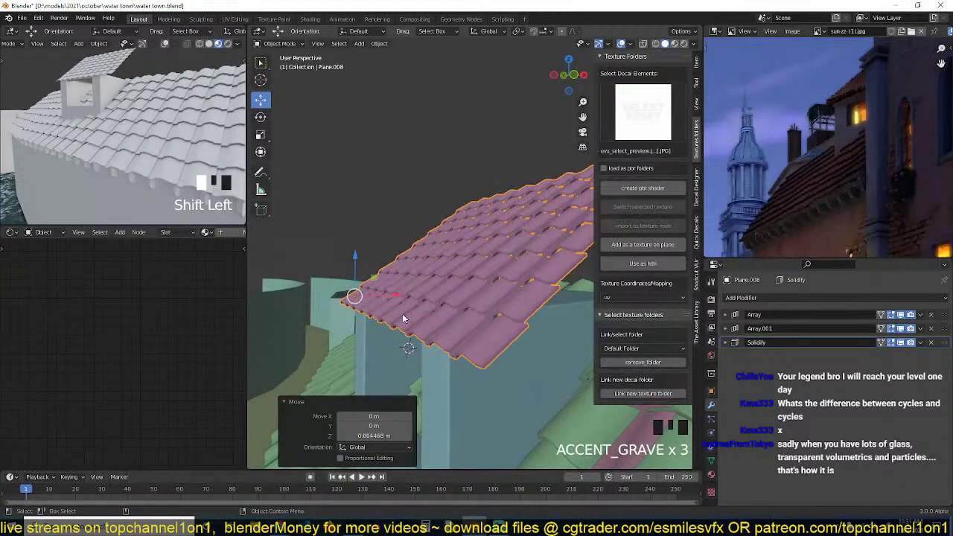
pyautogui.press('g')
pyautogui.click(404, 316)
pyautogui.press('`')
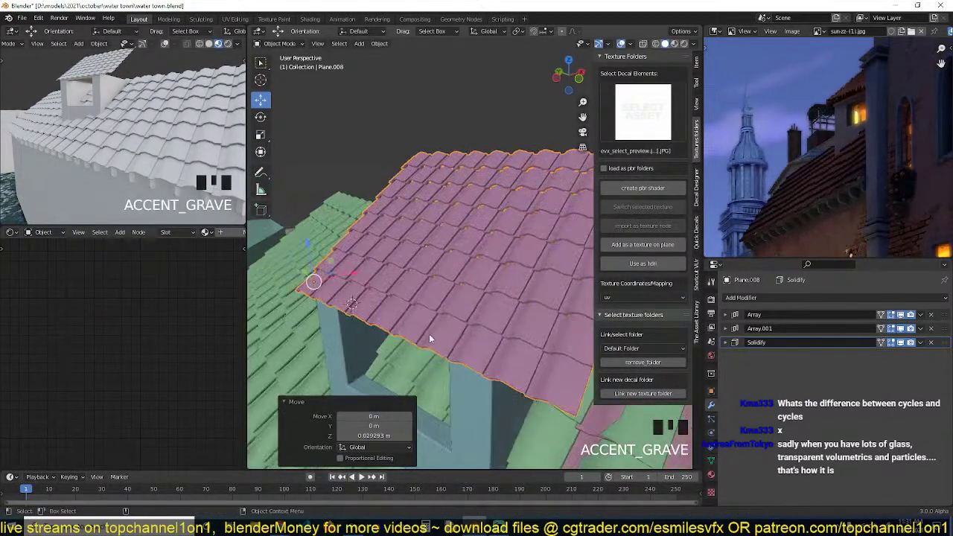
pyautogui.scroll(-3, 429, 334)
# Place the 3D cursor on the dormer roof in top view, add a cube empty there and scale it to about 0.379.
pyautogui.press('KP_7')
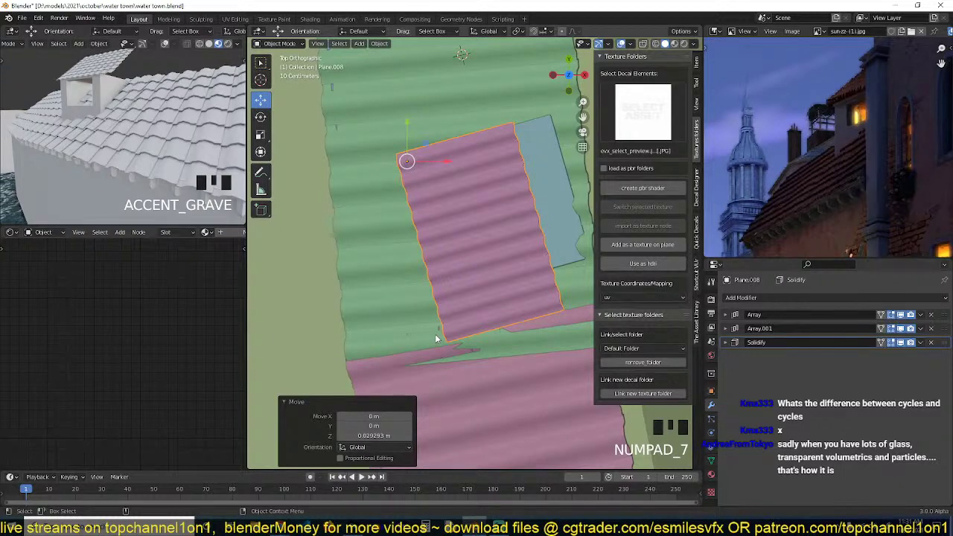
pyautogui.keyDown('shift'); pyautogui.moveTo(485, 302); pyautogui.dragTo(455, 351, button='middle'); pyautogui.keyUp('shift')
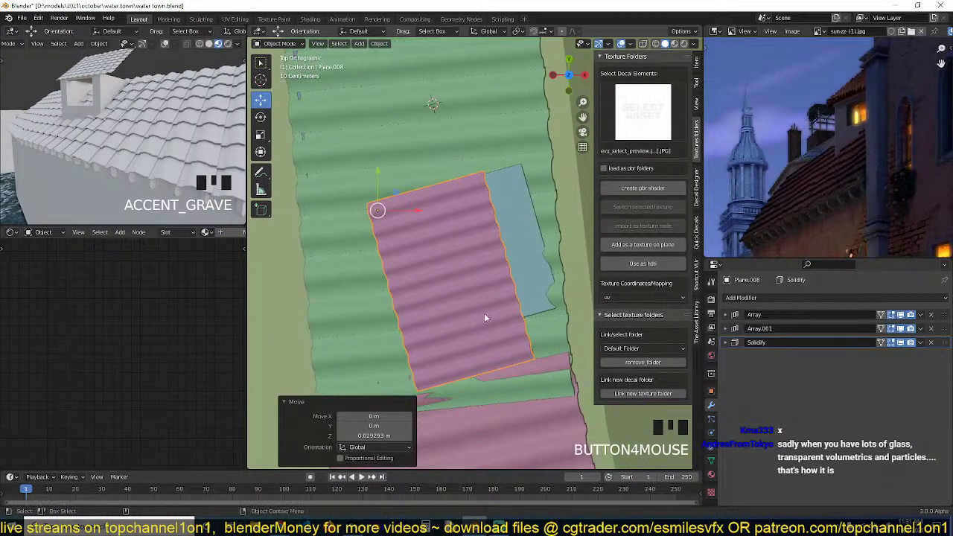
pyautogui.keyDown('shift'); pyautogui.moveTo(487, 267); pyautogui.dragTo(484, 268, button='middle'); pyautogui.keyUp('shift')
pyautogui.press('z')
pyautogui.press('z')
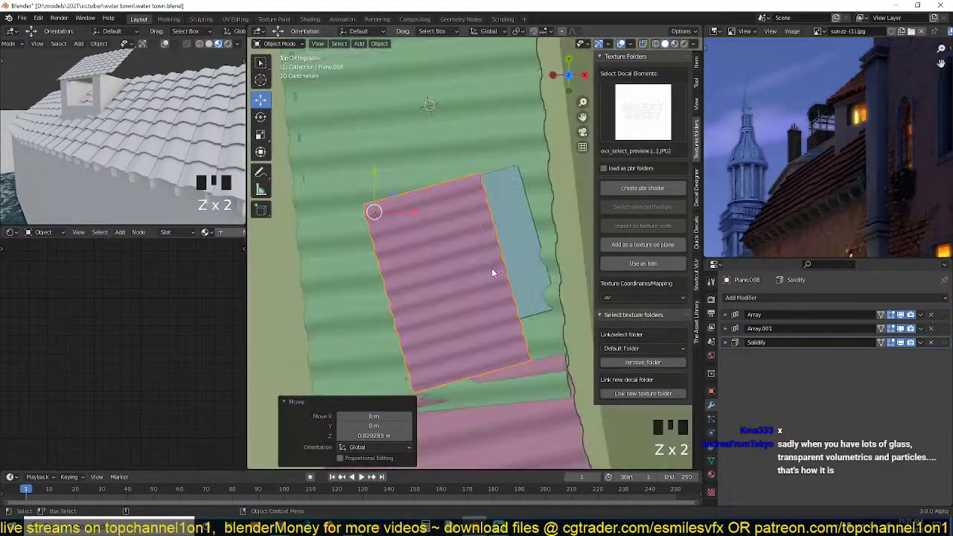
pyautogui.hotkey('shift', 'a')
pyautogui.moveTo(439, 373)
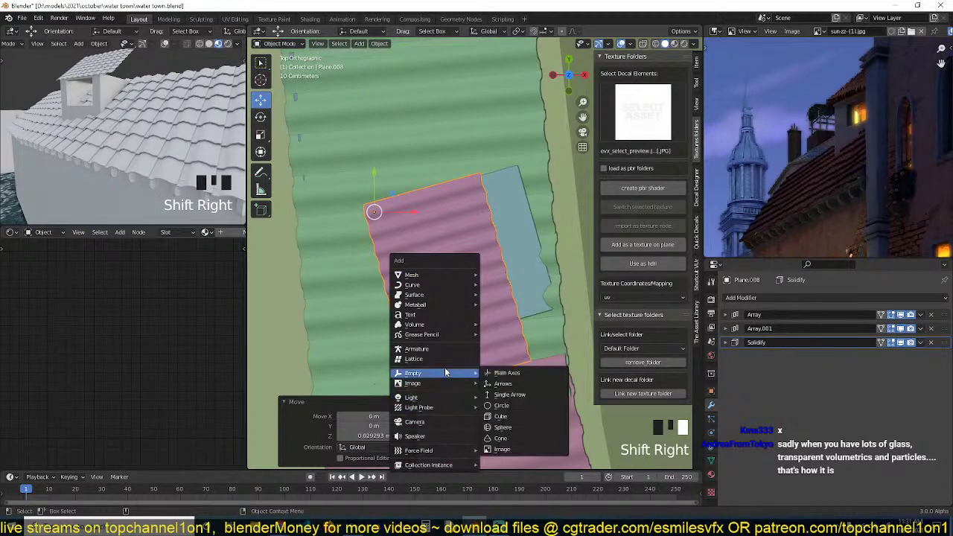
pyautogui.click(525, 419)
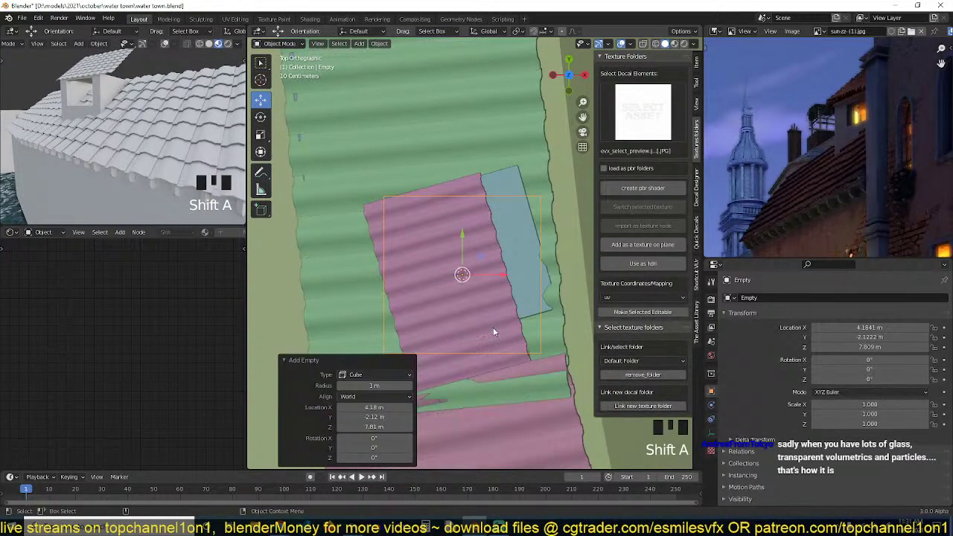
pyautogui.press('s')
pyautogui.click(501, 304)
# Add a Mirror modifier to the dormer's tile section and set the cube empty as its mirror object.
pyautogui.moveTo(501, 304); pyautogui.dragTo(507, 237, button='middle')
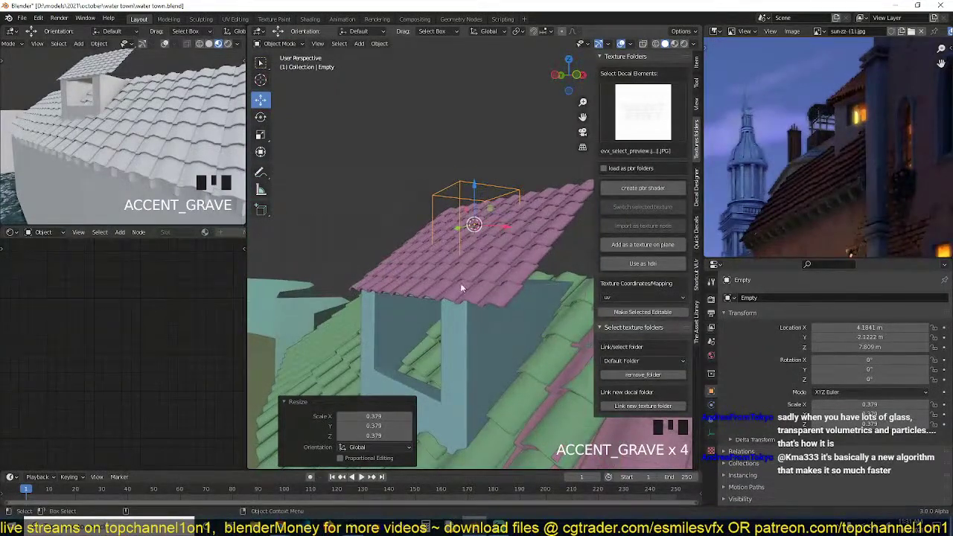
pyautogui.click(472, 333)
pyautogui.moveTo(472, 334); pyautogui.dragTo(497, 266, button='middle')
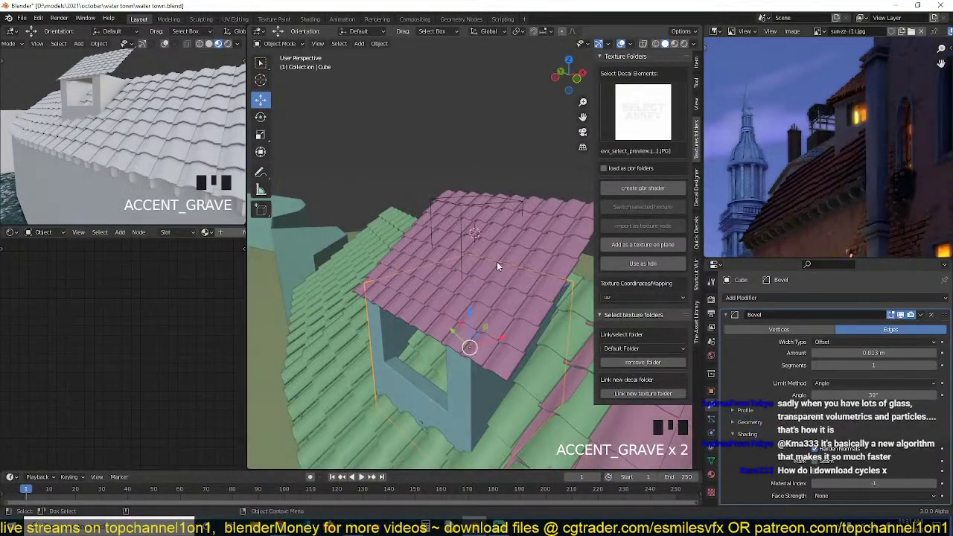
pyautogui.click(486, 337)
pyautogui.moveTo(486, 337); pyautogui.dragTo(461, 246, button='middle')
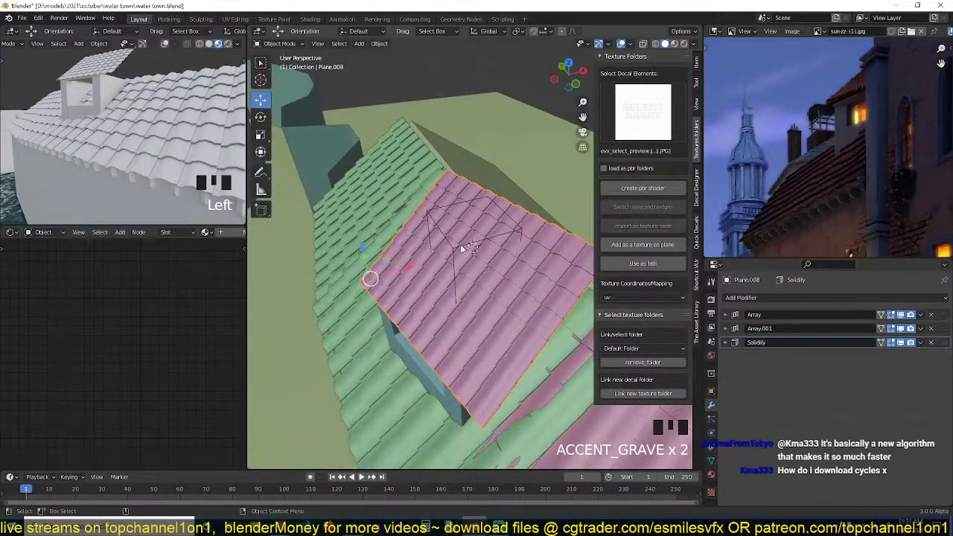
pyautogui.click(464, 250)
pyautogui.click(477, 286)
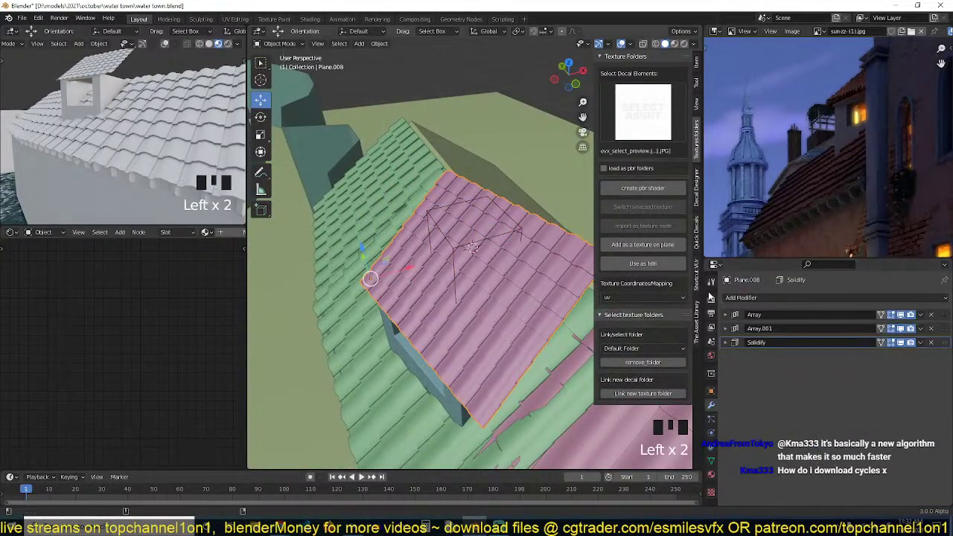
pyautogui.click(818, 295)
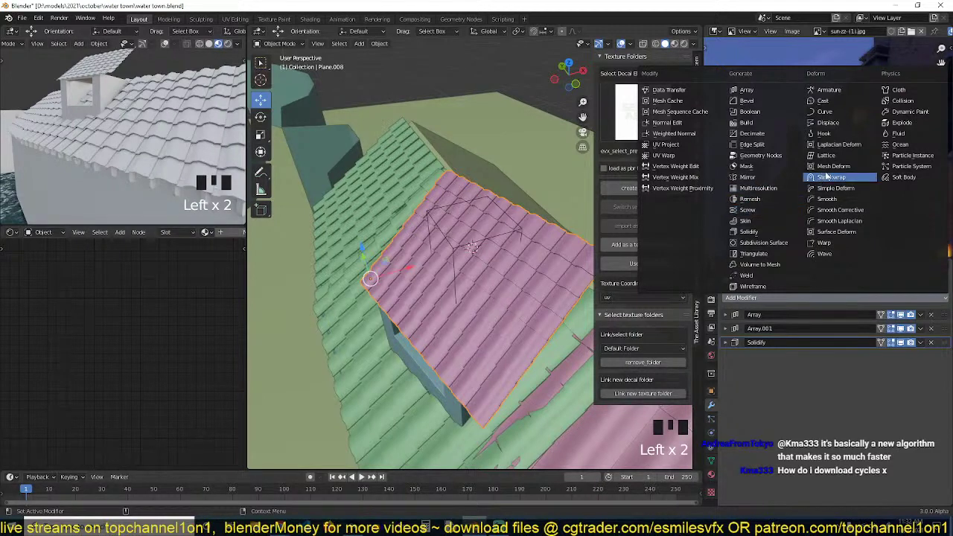
pyautogui.click(747, 178)
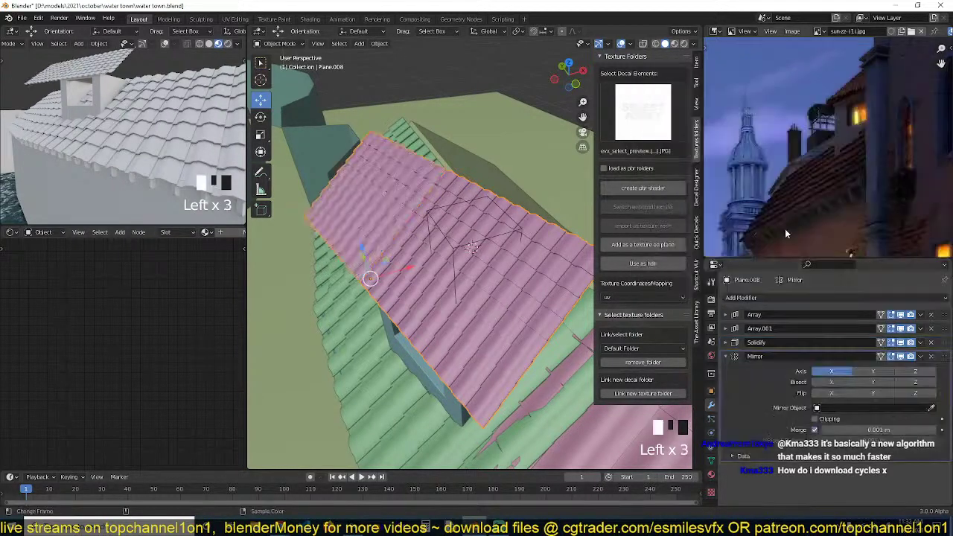
pyautogui.click(932, 408)
pyautogui.click(511, 228)
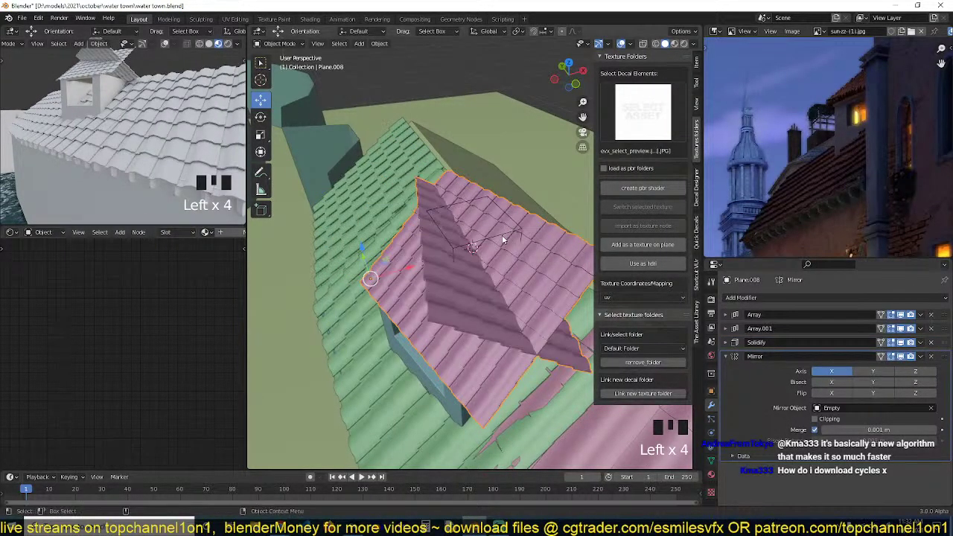
# Enable Bisect and Flip on X in the dormer tiles' Mirror modifier.
pyautogui.press('`')
pyautogui.click(844, 382)
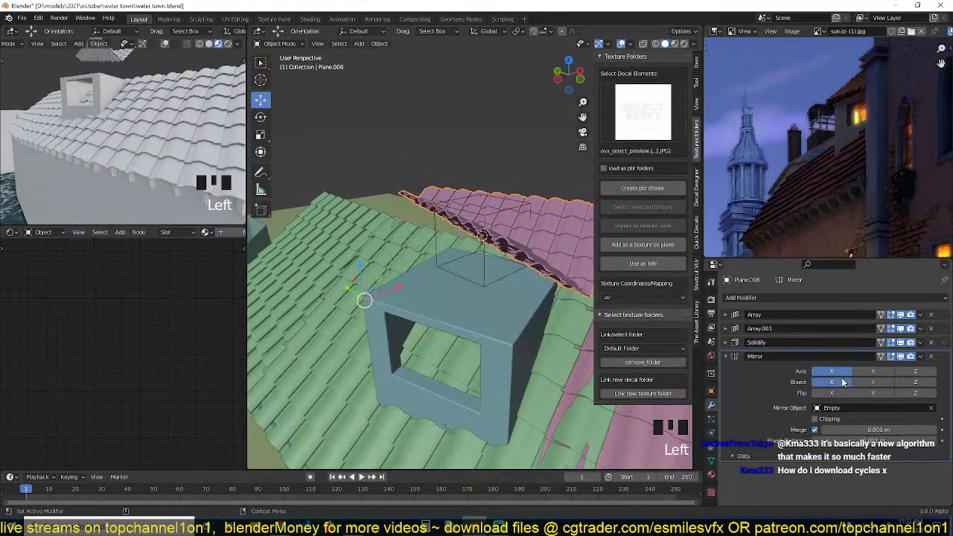
pyautogui.click(832, 393)
pyautogui.press('`')
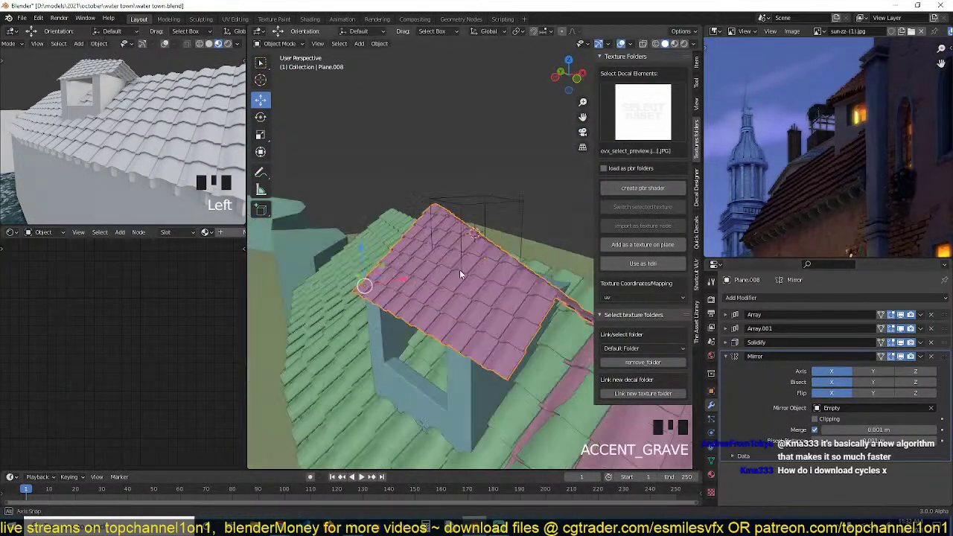
pyautogui.moveTo(497, 258); pyautogui.dragTo(454, 278, button='middle')
pyautogui.press('r')
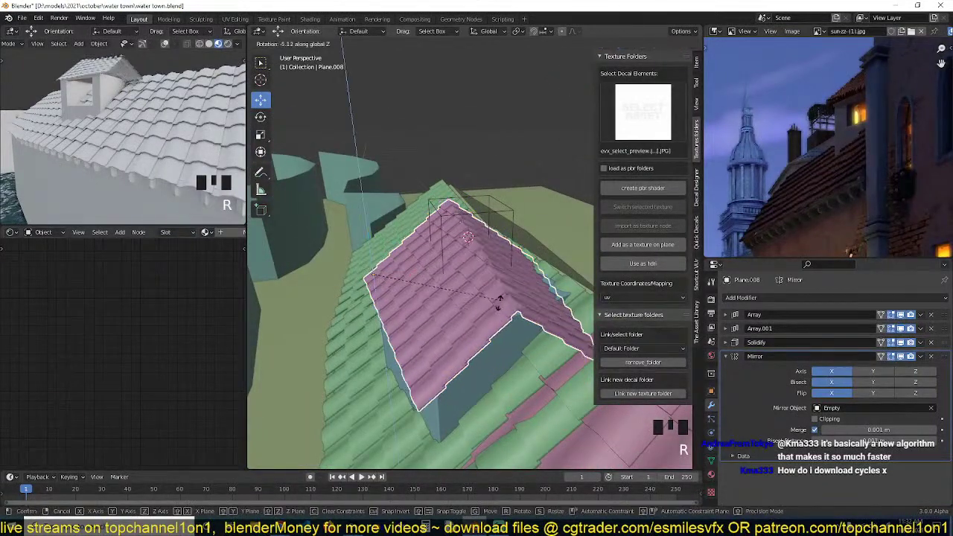
pyautogui.press('KP_7')
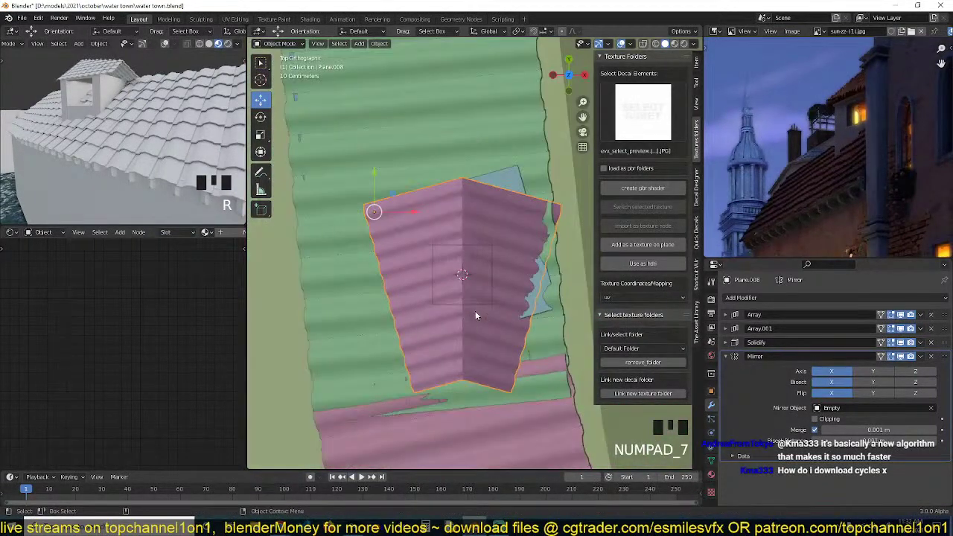
pyautogui.press('`')
pyautogui.moveTo(475, 312); pyautogui.dragTo(511, 225, button='middle')
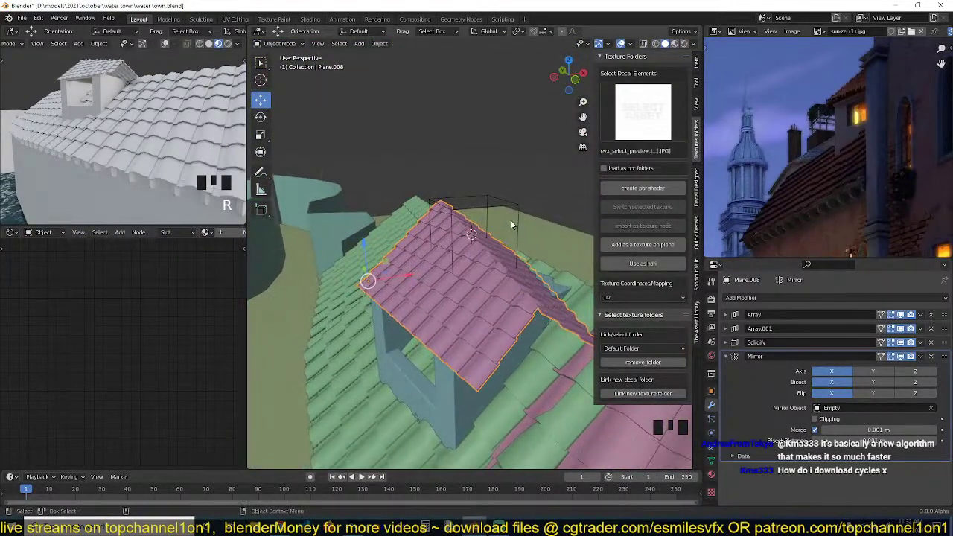
# Rotate the mirror empty to about -32.3° around Z so the dormer's mirrored tiles form a hipped corner.
pyautogui.click(517, 202)
pyautogui.press('KP_7')
pyautogui.press('r')
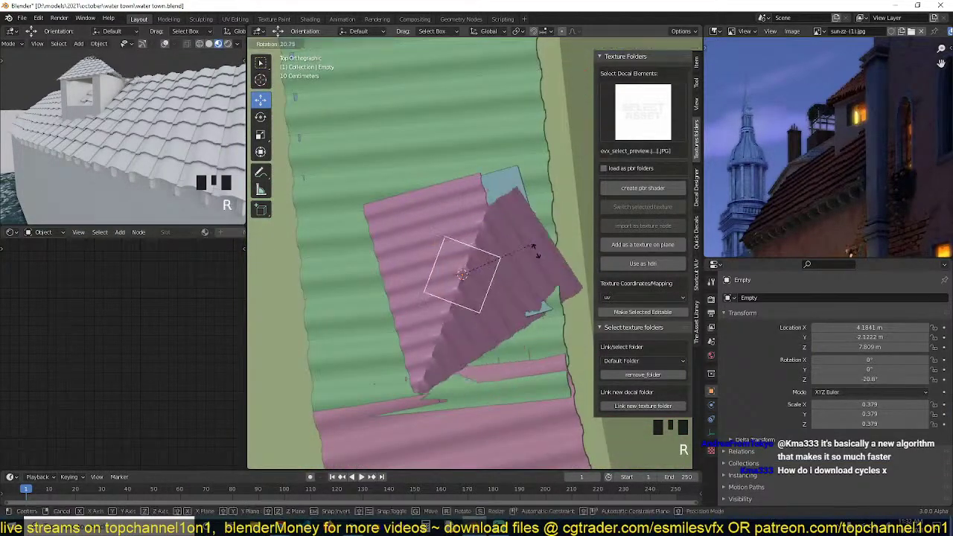
pyautogui.click(546, 256)
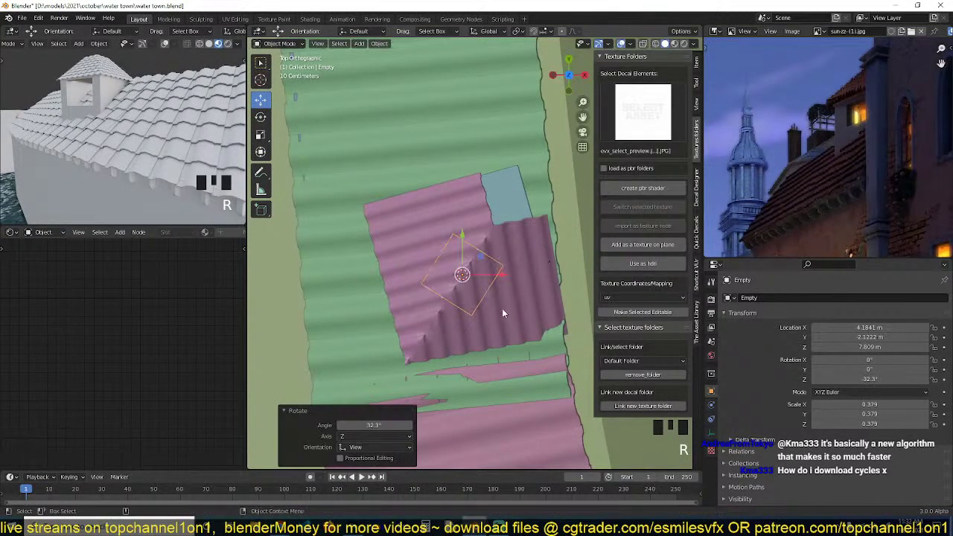
pyautogui.press('`')
pyautogui.press('`')
pyautogui.press('`')
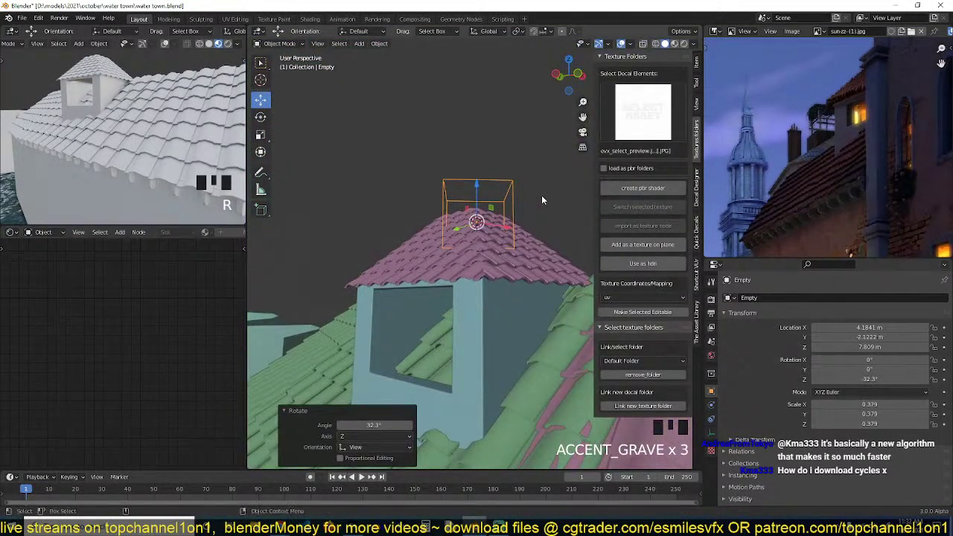
pyautogui.press('`')
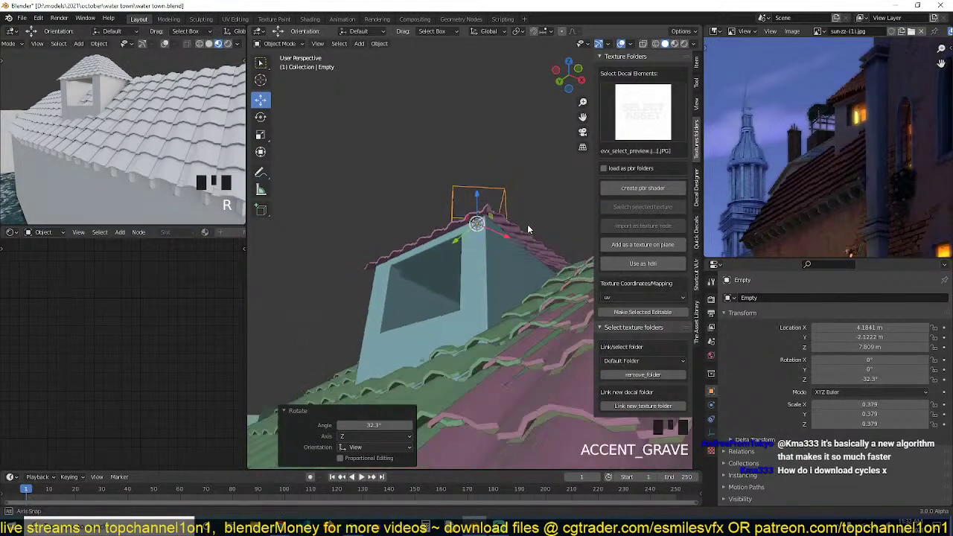
# Duplicate the main roof's bracketed eave trim and raise the copy about 1.875 m along Z.
pyautogui.scroll(-4, 525, 298)
pyautogui.scroll(1, 523, 336)
pyautogui.click(513, 299)
pyautogui.click(513, 300)
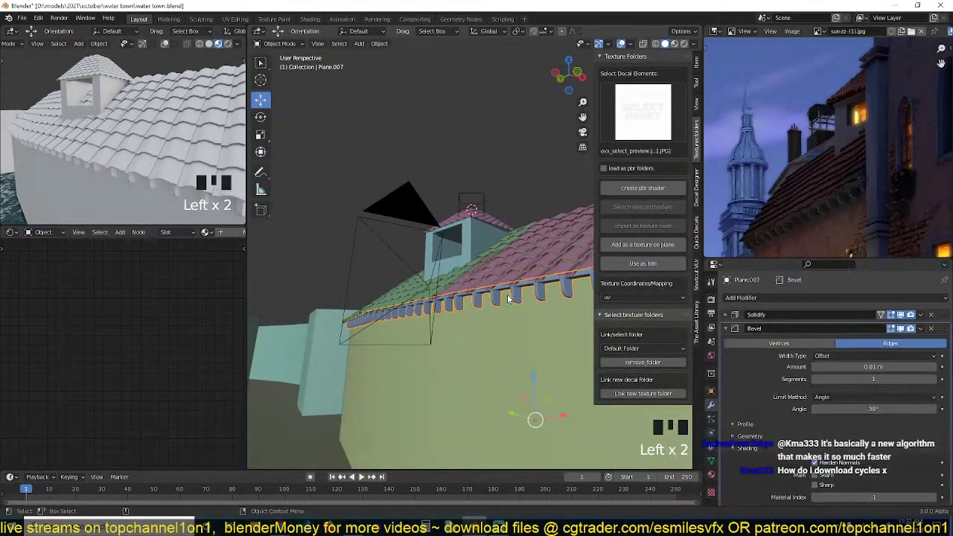
pyautogui.hotkey('shift', 'd')
pyautogui.click(523, 253)
pyautogui.press('`')
pyautogui.scroll(3, 504, 296)
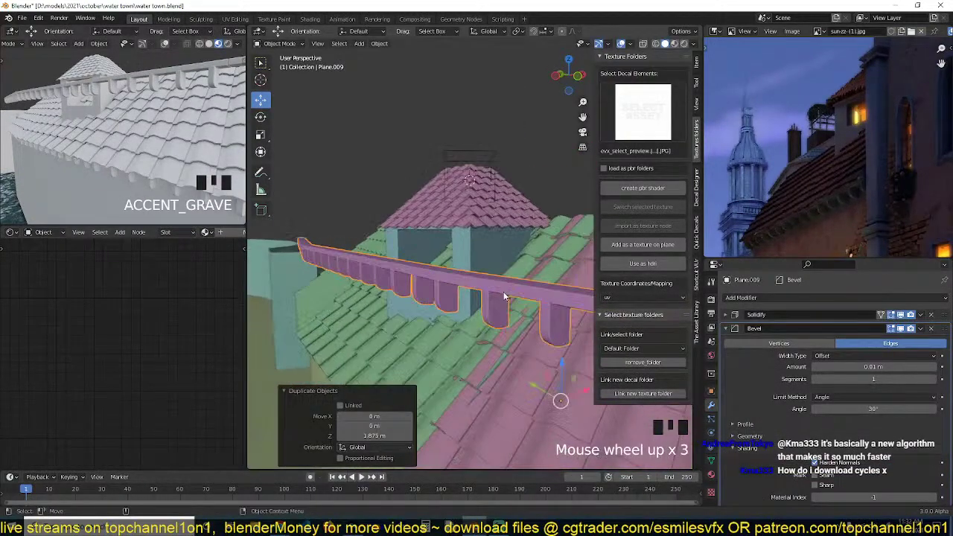
# Delete the duplicated trim's vertices except for a short section and set its origin to its geometry.
pyautogui.press('KP_7')
pyautogui.scroll(-4, 438, 279)
pyautogui.press('Tab')
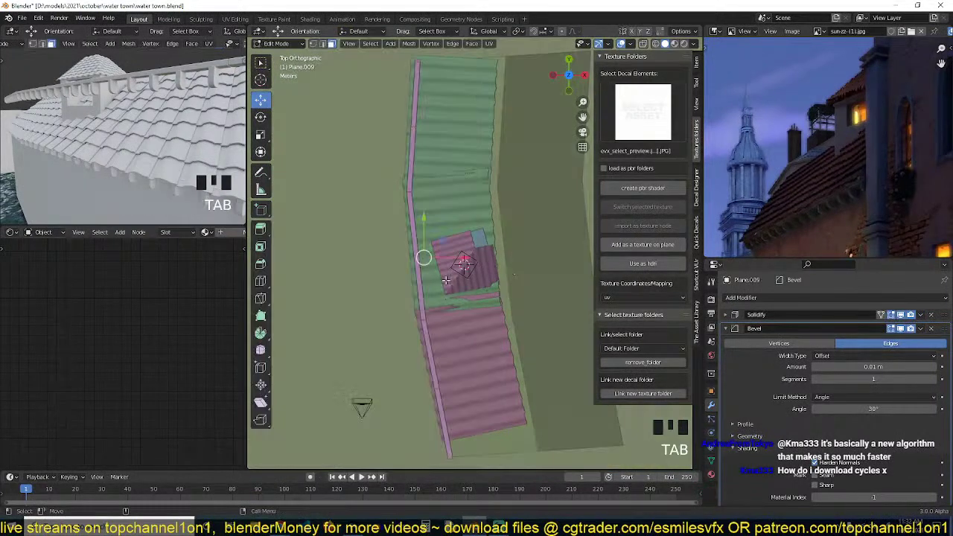
pyautogui.scroll(-1, 451, 260)
pyautogui.hotkey('shift', 'z')
pyautogui.hotkey('alt', 'a')
pyautogui.moveTo(377, 155); pyautogui.dragTo(569, 445)
pyautogui.hotkey('ctrl', 'l')
pyautogui.press('x')
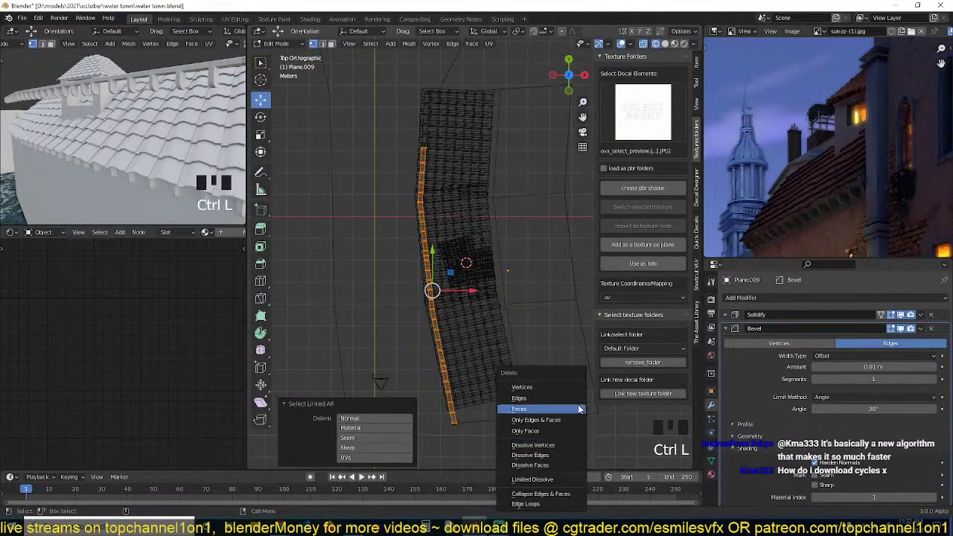
pyautogui.click(559, 386)
pyautogui.press('Tab')
pyautogui.moveTo(422, 129); pyautogui.dragTo(456, 169, button='right')
# Move the short trim section to the dormer's windowed front, about 0.86 m in X and -6.47 m in Y.
pyautogui.press('g')
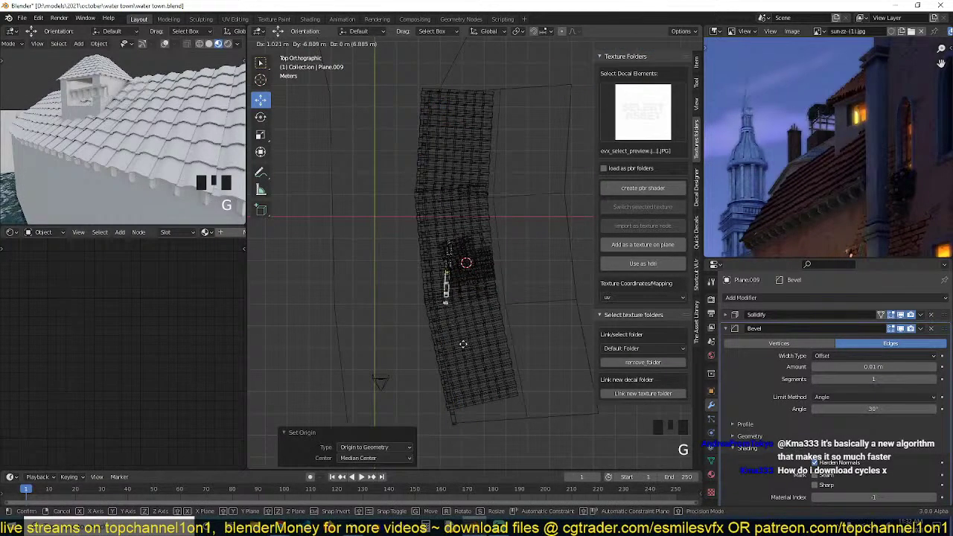
pyautogui.click(464, 346)
pyautogui.moveTo(467, 351); pyautogui.dragTo(488, 262, button='middle')
pyautogui.press('`')
pyautogui.scroll(3, 456, 323)
pyautogui.moveTo(456, 322); pyautogui.dragTo(474, 287, button='middle')
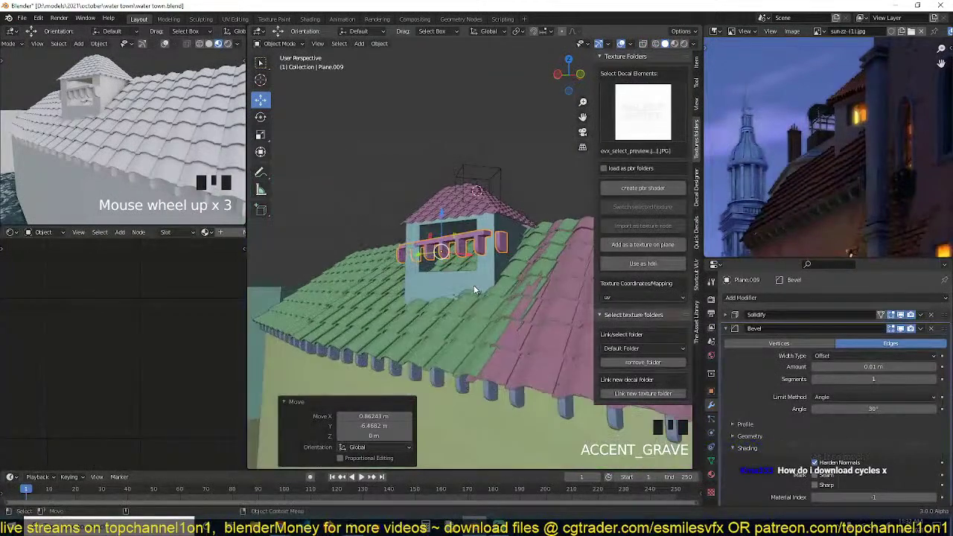
pyautogui.scroll(3, 475, 288)
pyautogui.moveTo(421, 189); pyautogui.dragTo(411, 177, button='middle')
# Shorten the dormer trim section by deleting the vertices at its lower end in wireframe top view.
pyautogui.press('KP_7')
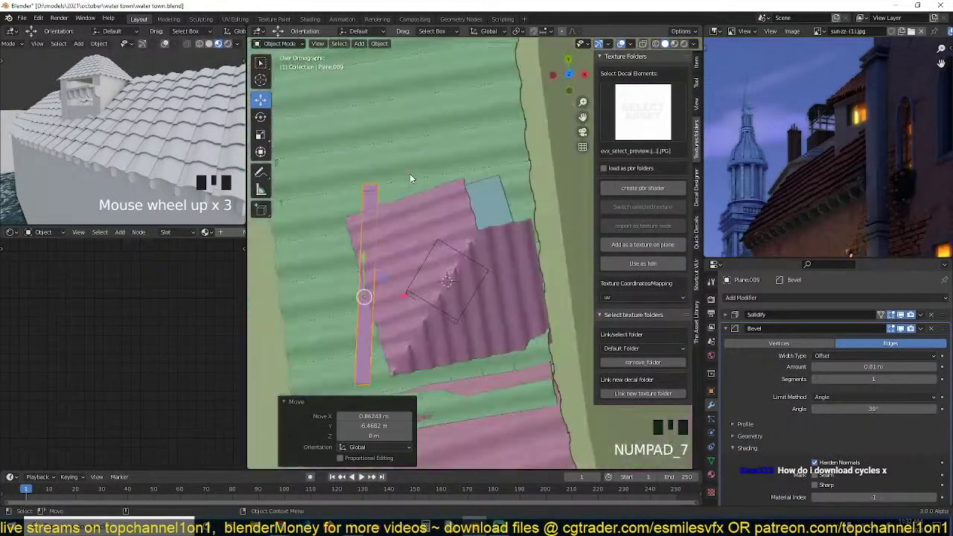
pyautogui.scroll(2, 403, 256)
pyautogui.press('z')
pyautogui.click(334, 229)
pyautogui.press('Tab')
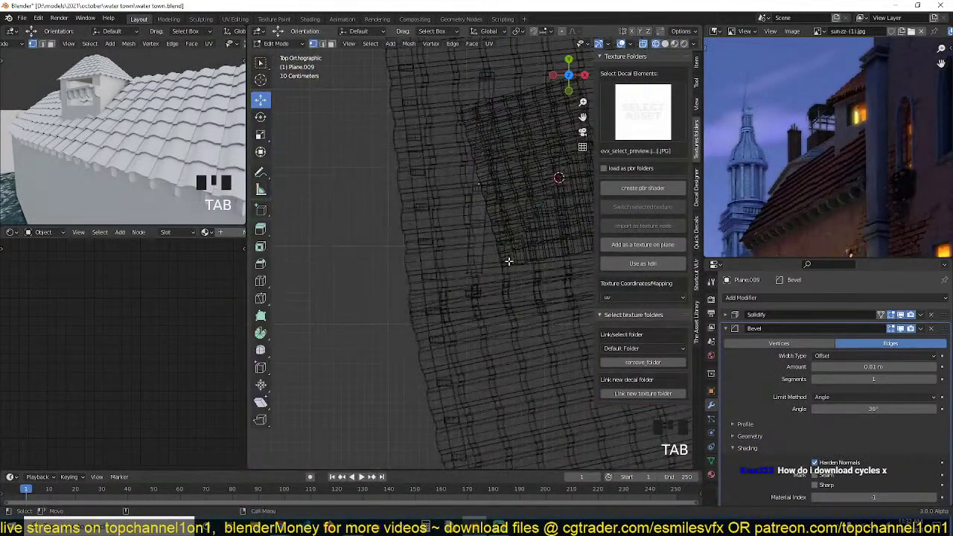
pyautogui.moveTo(444, 280); pyautogui.dragTo(509, 301)
pyautogui.press('x')
pyautogui.click(505, 298)
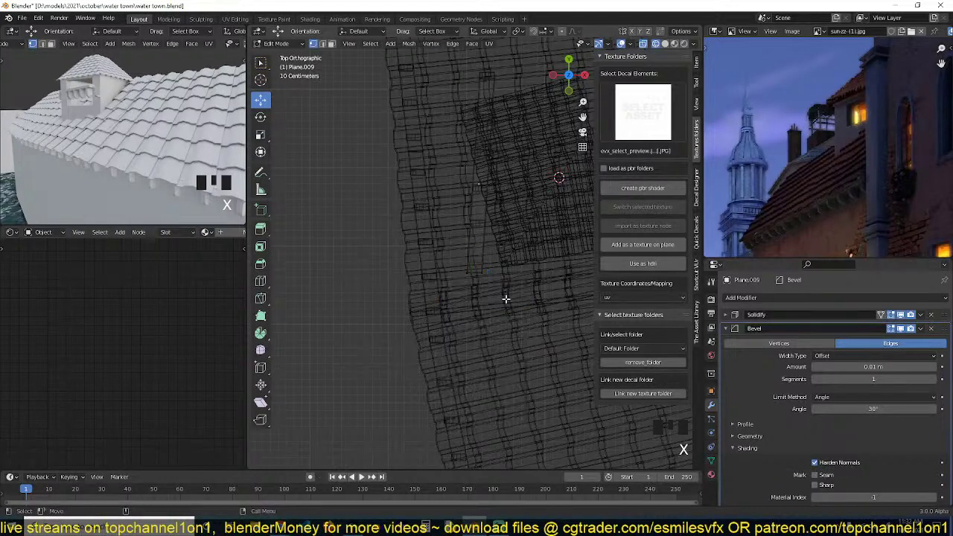
pyautogui.press('Tab')
# Align the trim with the dormer's front edge by rotating it about -15.7°, scaling it to about 0.72 and fine-tuning its angle, size and position.
pyautogui.keyDown('shift'); pyautogui.moveTo(485, 239); pyautogui.dragTo(444, 281, button='middle'); pyautogui.keyUp('shift')
pyautogui.press('r')
pyautogui.click(459, 308)
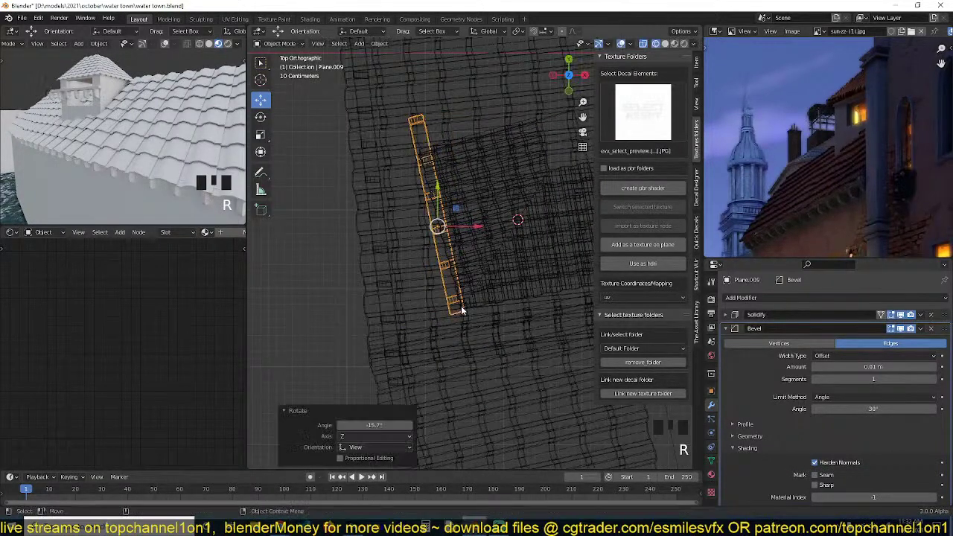
pyautogui.press('s')
pyautogui.click(460, 286)
pyautogui.press('r')
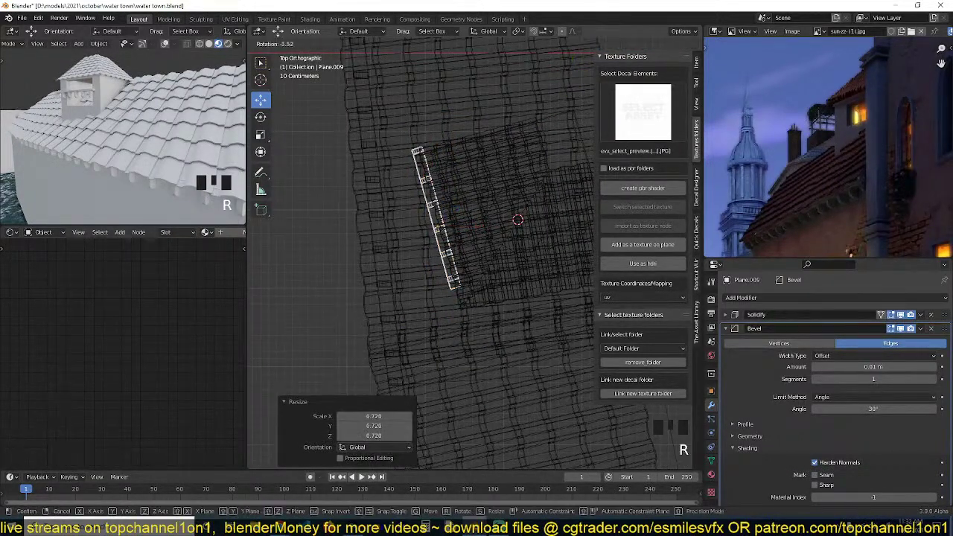
pyautogui.click(471, 298)
pyautogui.press('s')
pyautogui.click(478, 310)
pyautogui.press('g')
pyautogui.click(492, 320)
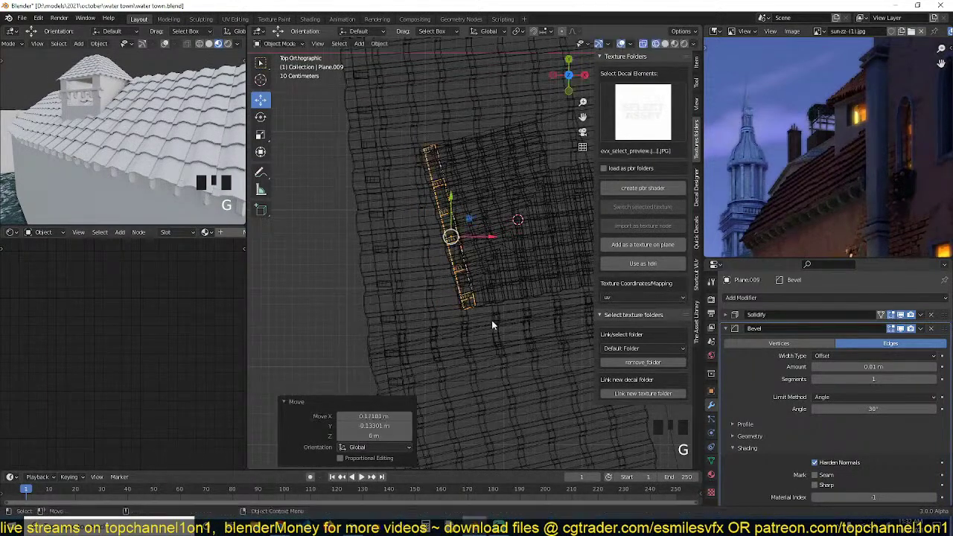
# Raise the trim about 0.49 m along Z to the dormer's roof edge and scale it to about 0.968.
pyautogui.press('`')
pyautogui.moveTo(492, 320); pyautogui.dragTo(503, 231, button='middle')
pyautogui.press('g')
pyautogui.press('z')
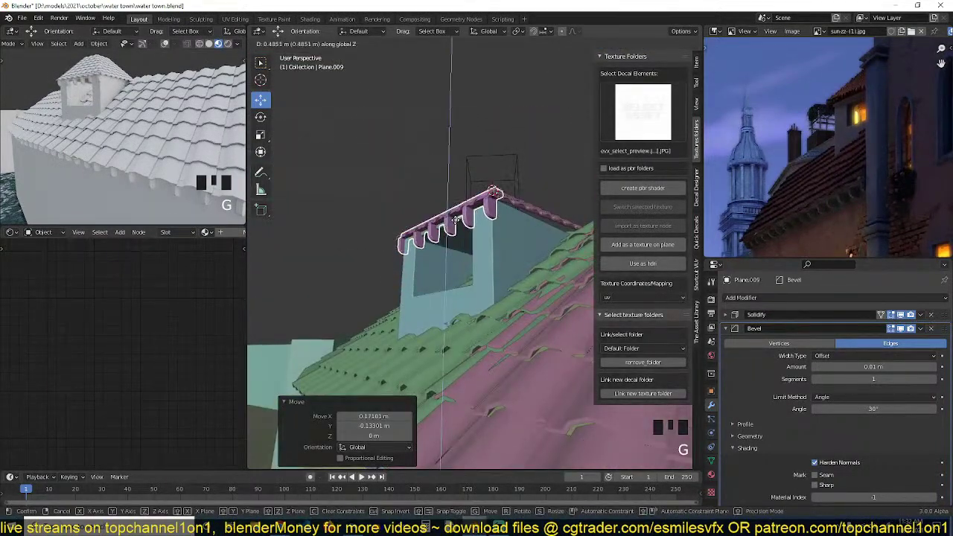
pyautogui.click(493, 228)
pyautogui.press('s')
pyautogui.click(491, 228)
pyautogui.press('`')
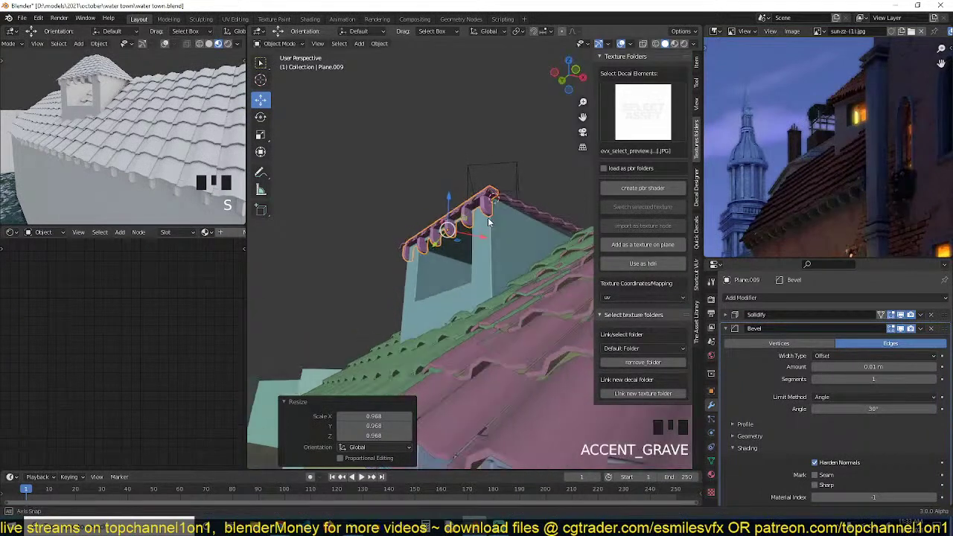
# Lower the trim about 0.054 m along Z so it sits beneath the dormer's tiles.
pyautogui.scroll(3, 487, 217)
pyautogui.press('`')
pyautogui.press('g')
pyautogui.press('z')
pyautogui.click(482, 152)
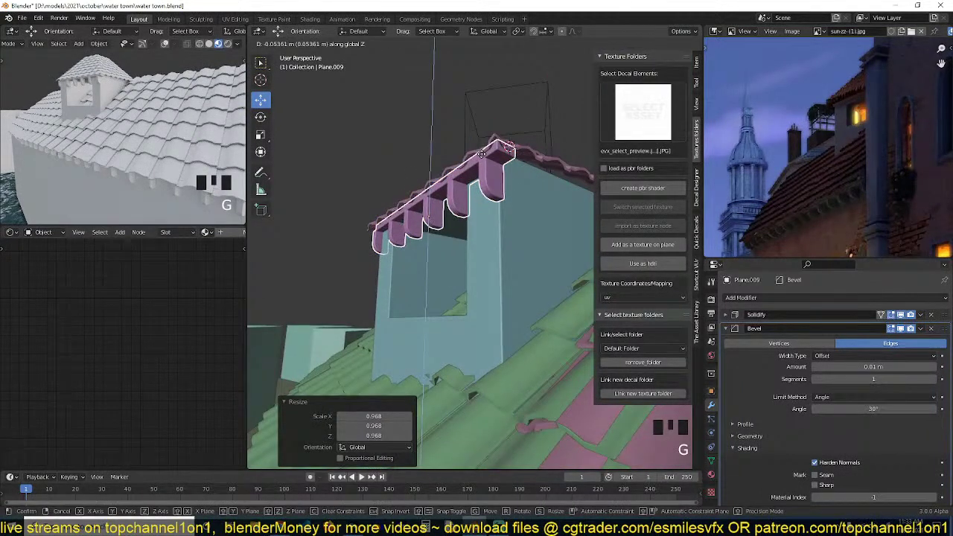
pyautogui.press('`')
pyautogui.press('`')
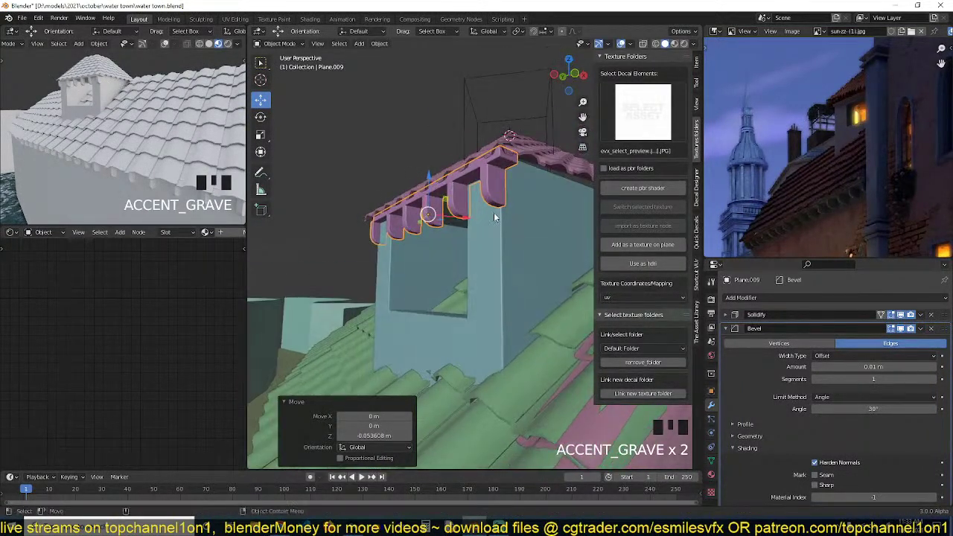
# Lower the dormer window opening's inner face loop and scale it to about 0.815 in Z.
pyautogui.click(512, 243)
pyautogui.press('Tab')
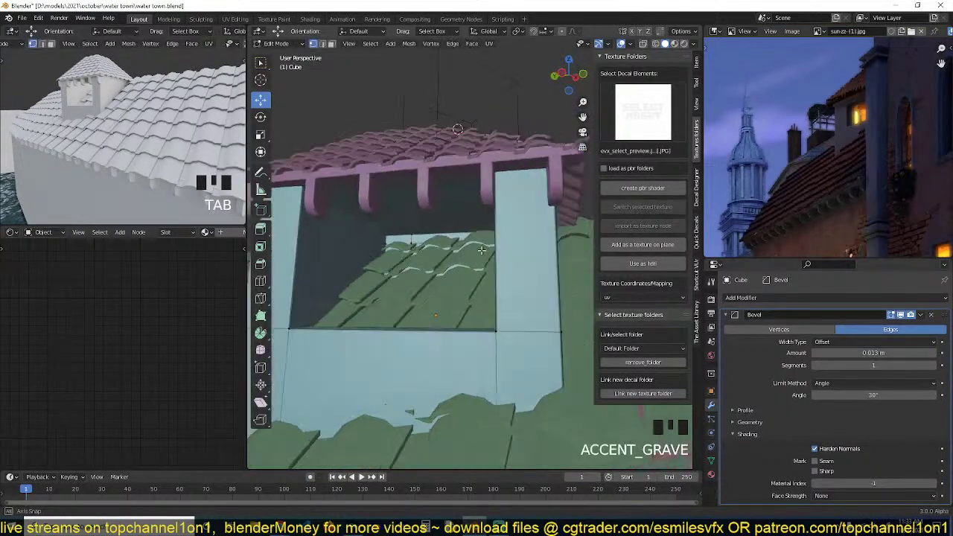
pyautogui.press('3')
pyautogui.keyDown('alt'); pyautogui.click(361, 221); pyautogui.keyUp('alt')
pyautogui.scroll(-2, 361, 222)
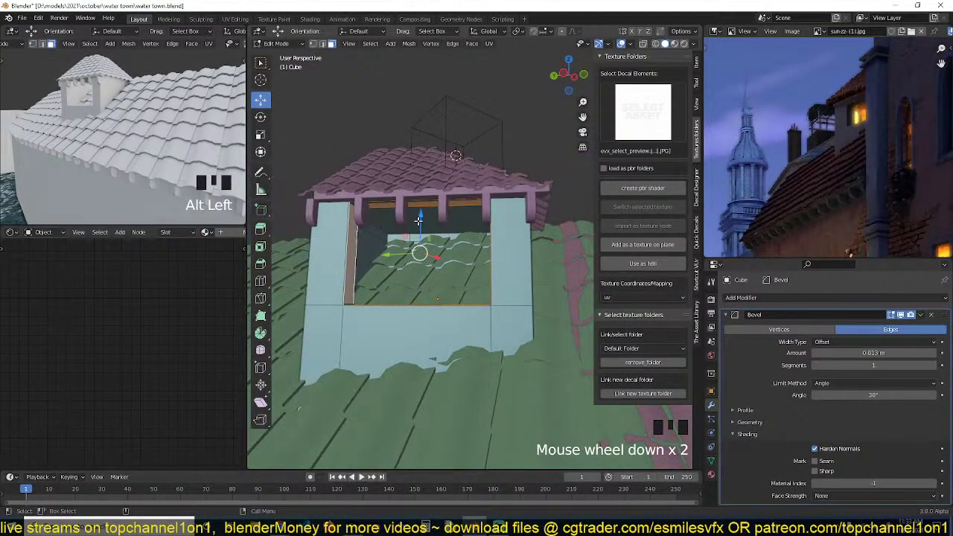
pyautogui.moveTo(419, 216); pyautogui.dragTo(420, 235)
pyautogui.press('s')
pyautogui.click(451, 198)
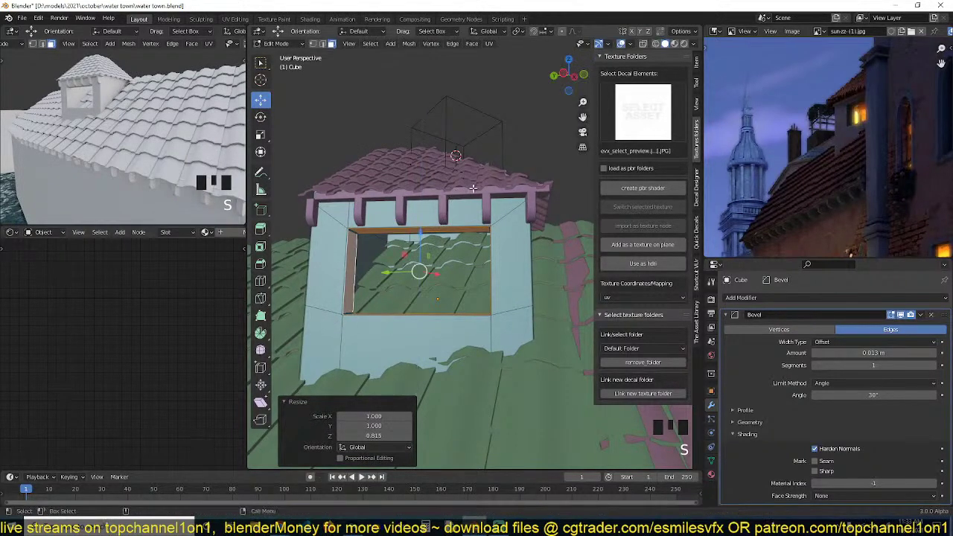
pyautogui.press('Tab')
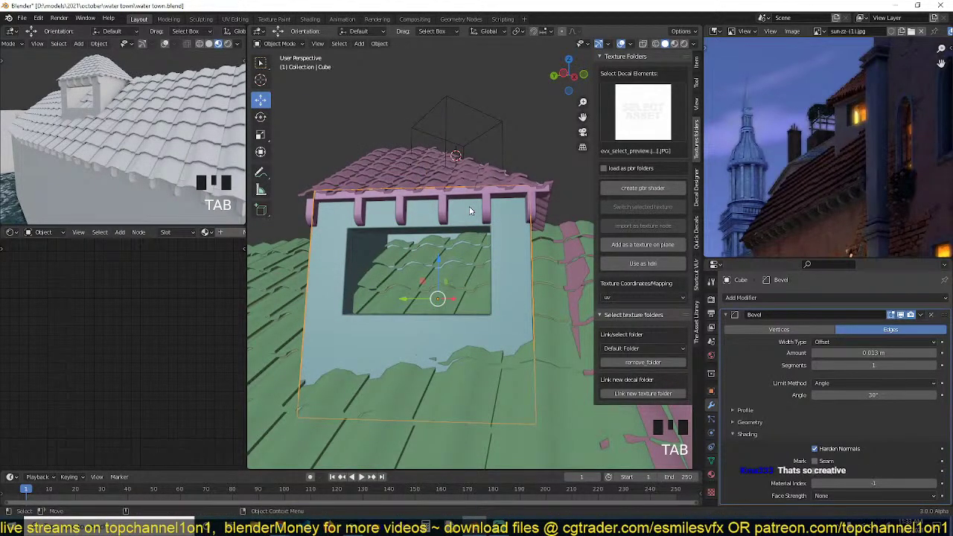
# Enable the Y axis with Bisect and Flip in the dormer tiles' Mirror modifier.
pyautogui.moveTo(470, 211); pyautogui.dragTo(430, 280, button='middle')
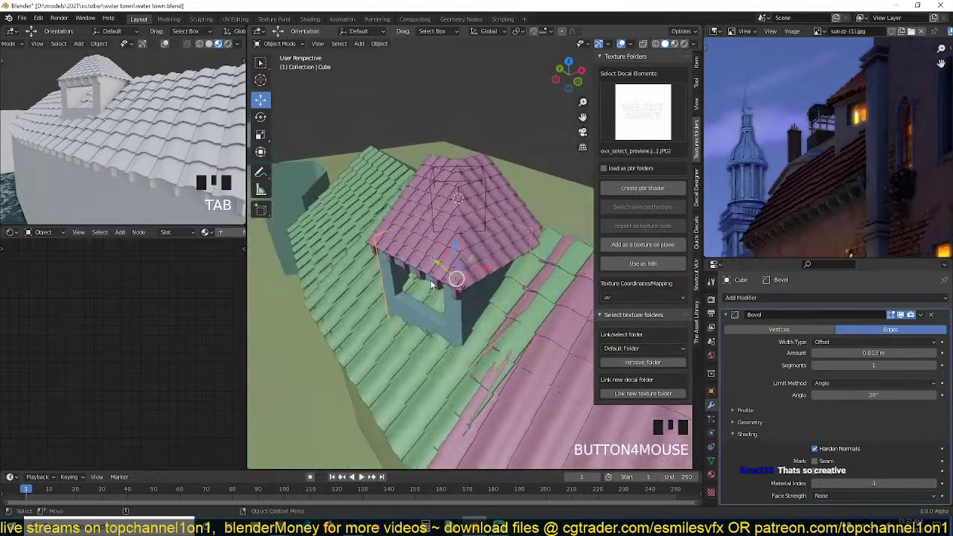
pyautogui.moveTo(491, 280); pyautogui.dragTo(484, 225, button='middle')
pyautogui.click(505, 187)
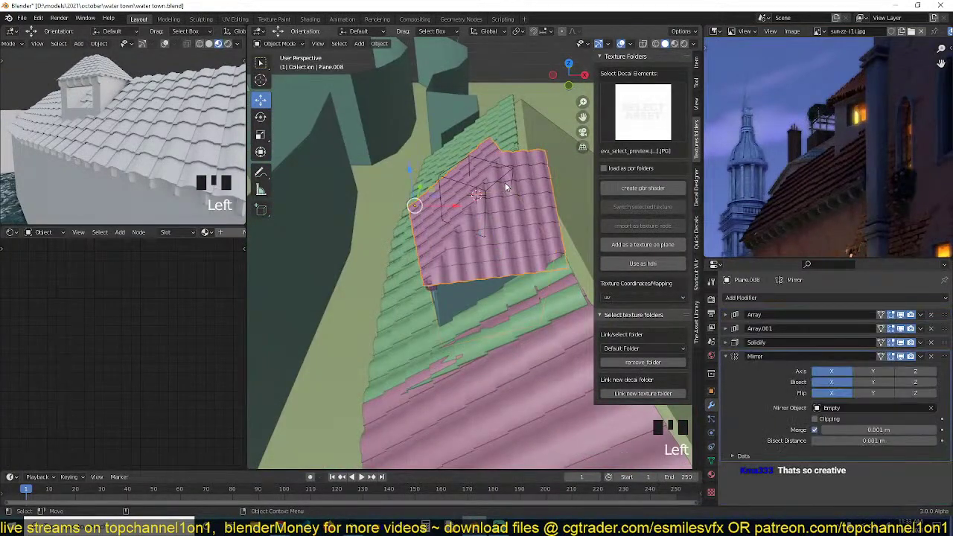
pyautogui.click(882, 372)
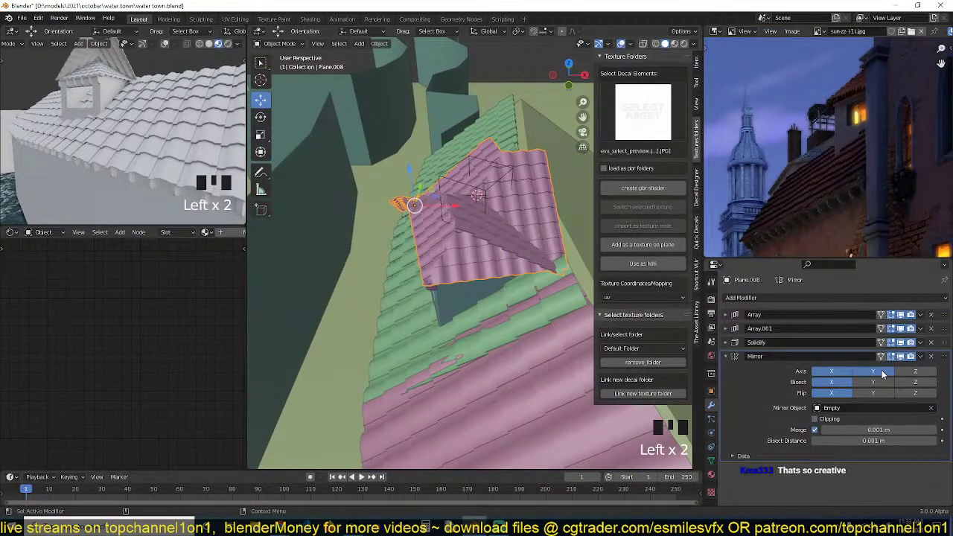
pyautogui.click(874, 382)
pyautogui.click(875, 392)
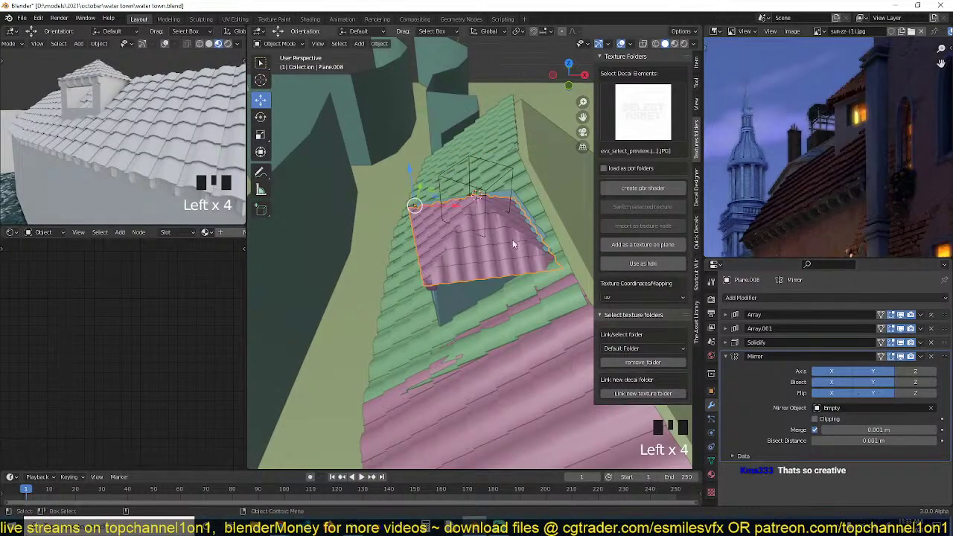
# Move the empty that mirrors the dormer tiles about 0.26 m along X and 0.02 m along Y.
pyautogui.moveTo(447, 238); pyautogui.dragTo(499, 262, button='middle')
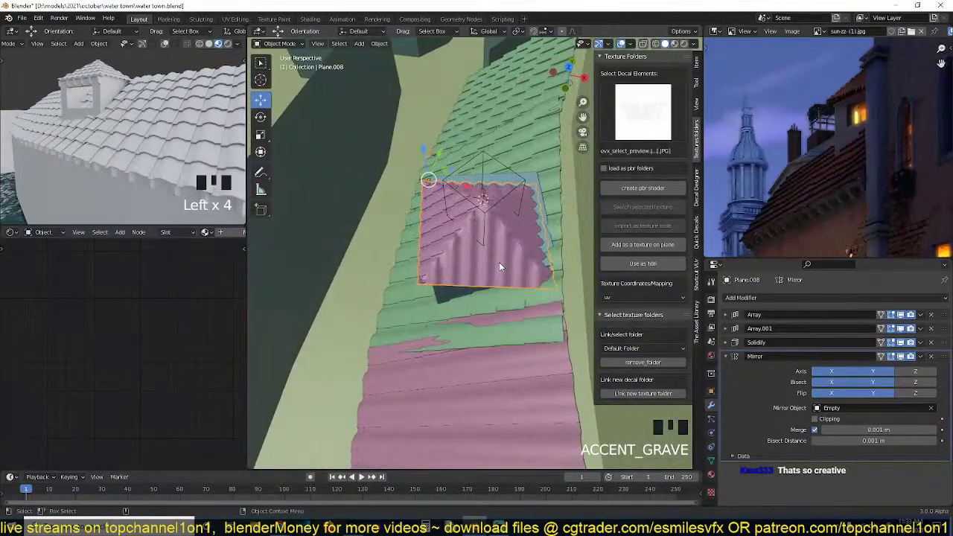
pyautogui.click(481, 199)
pyautogui.press('`')
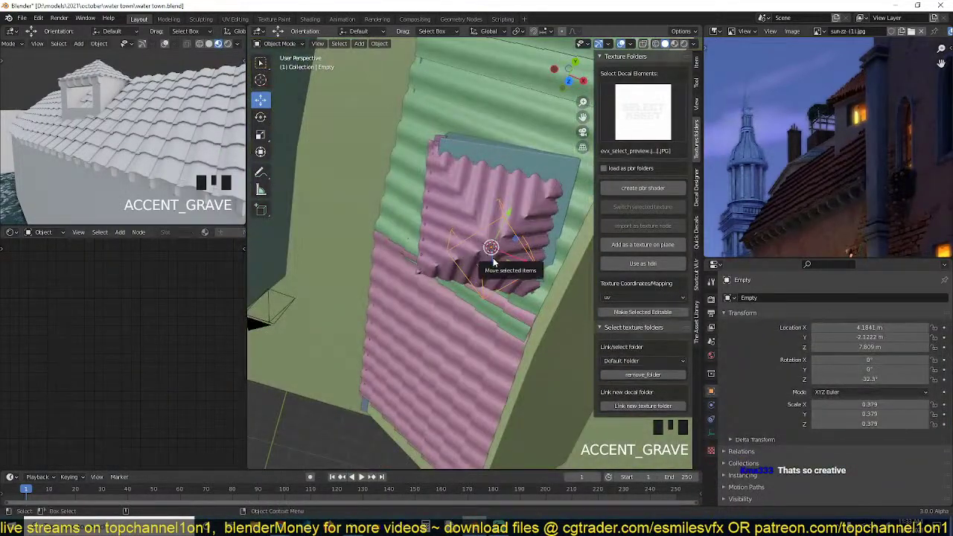
pyautogui.press('KP_7')
pyautogui.press('g')
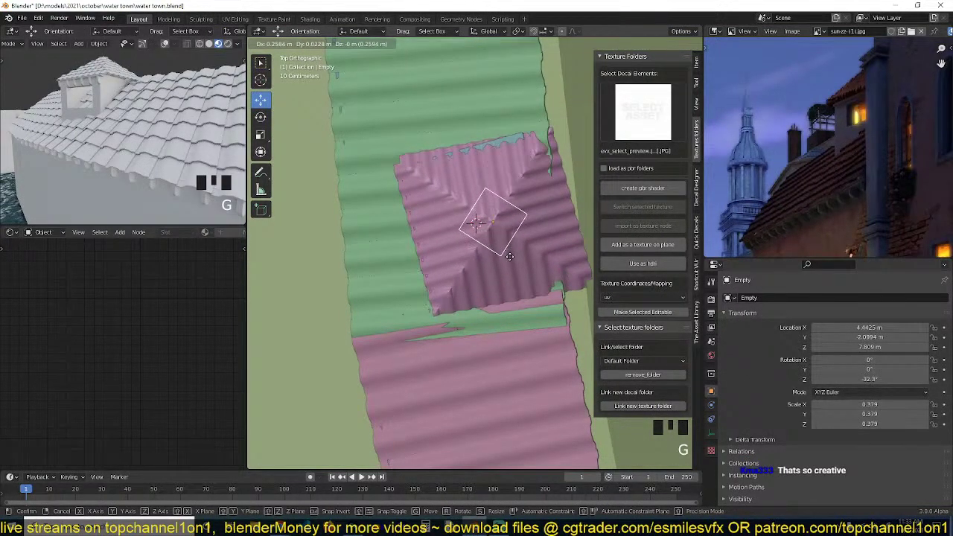
pyautogui.click(510, 253)
pyautogui.press('`')
pyautogui.press('`')
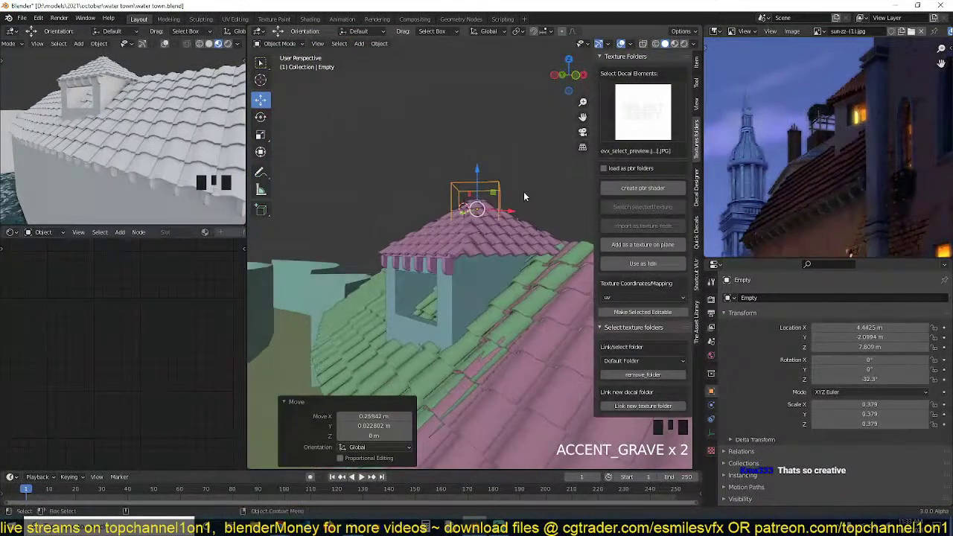
# Try to duplicate the dormer's eave trim in place and rotate the copy about Z.
pyautogui.click(524, 191)
pyautogui.press('`')
pyautogui.click(463, 234)
pyautogui.click(465, 237)
pyautogui.press('`')
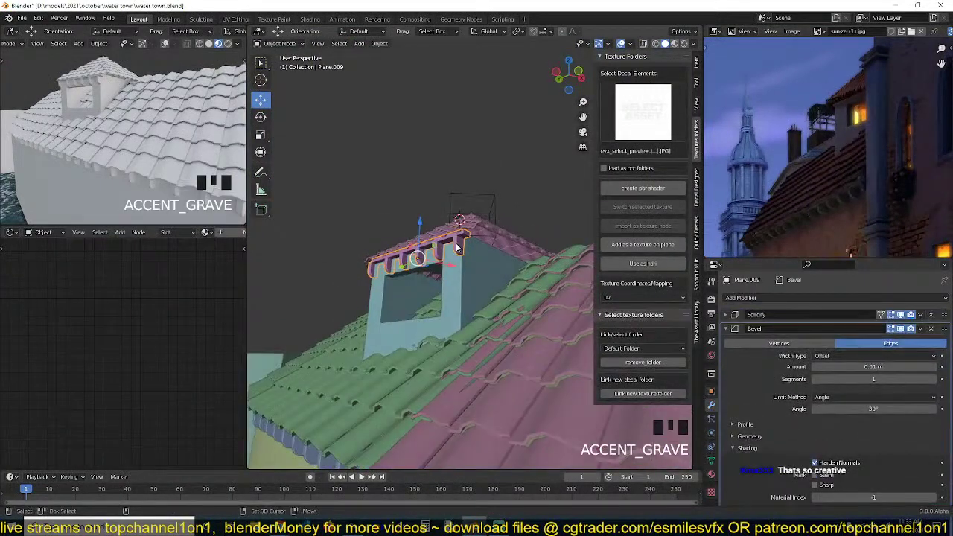
pyautogui.hotkey('shift', 'd')
pyautogui.rightClick(456, 243)
pyautogui.press('r')
pyautogui.press('z')
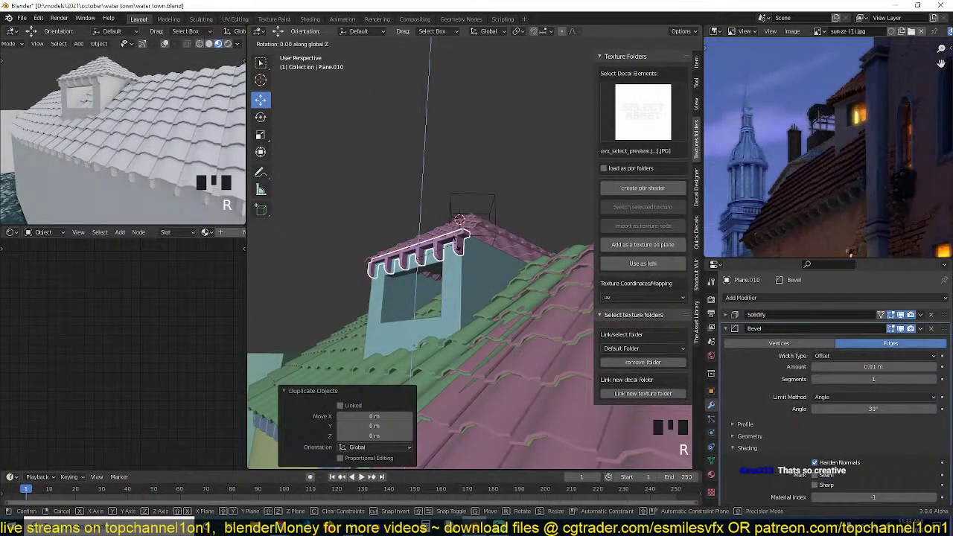
pyautogui.rightClick(458, 248)
pyautogui.press('Delete')
# Add a Mirror modifier on the X axis to the dormer's eave trim, using the empty as mirror object.
pyautogui.press('`')
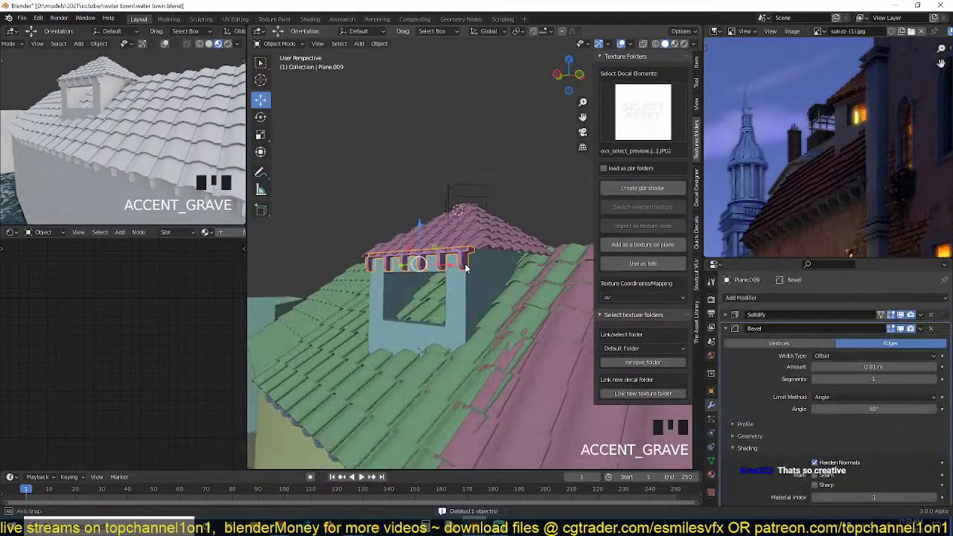
pyautogui.click(728, 328)
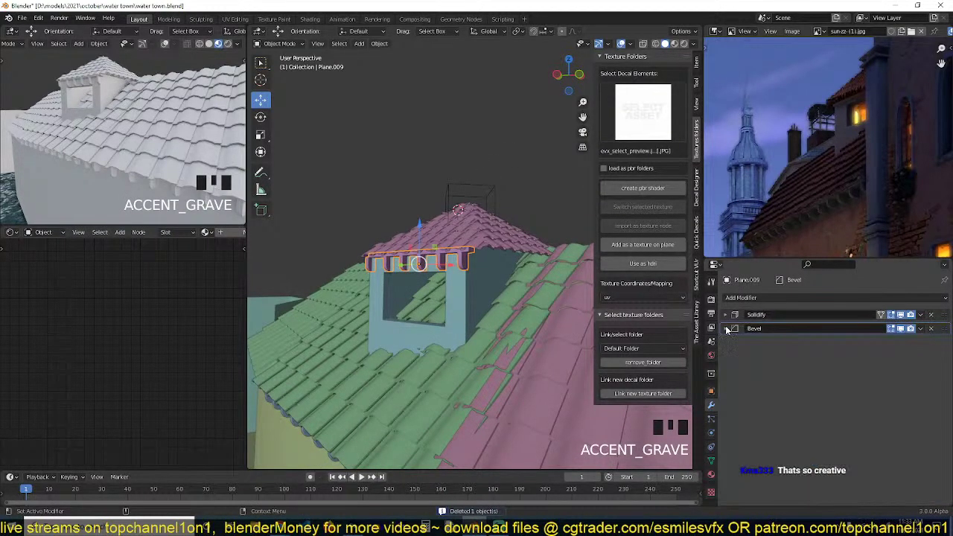
pyautogui.click(781, 300)
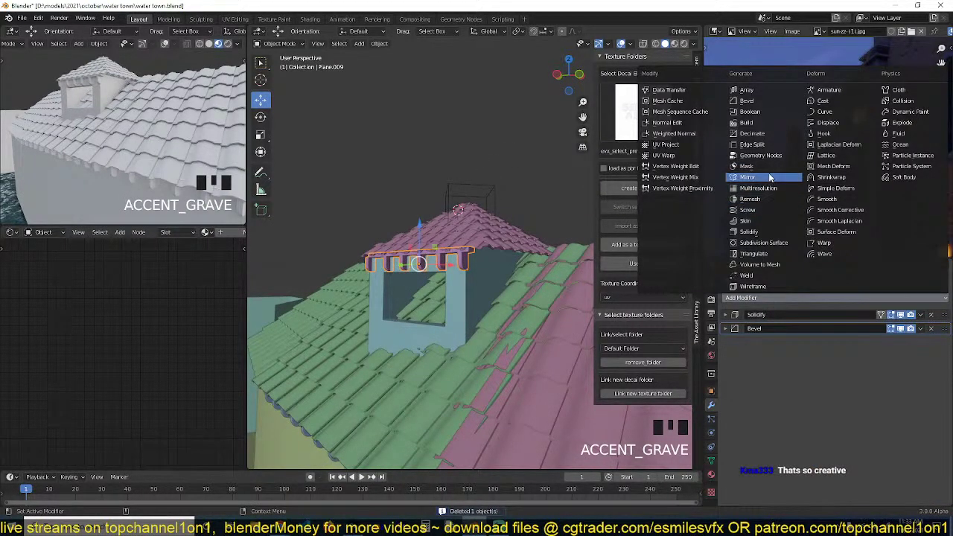
pyautogui.click(772, 179)
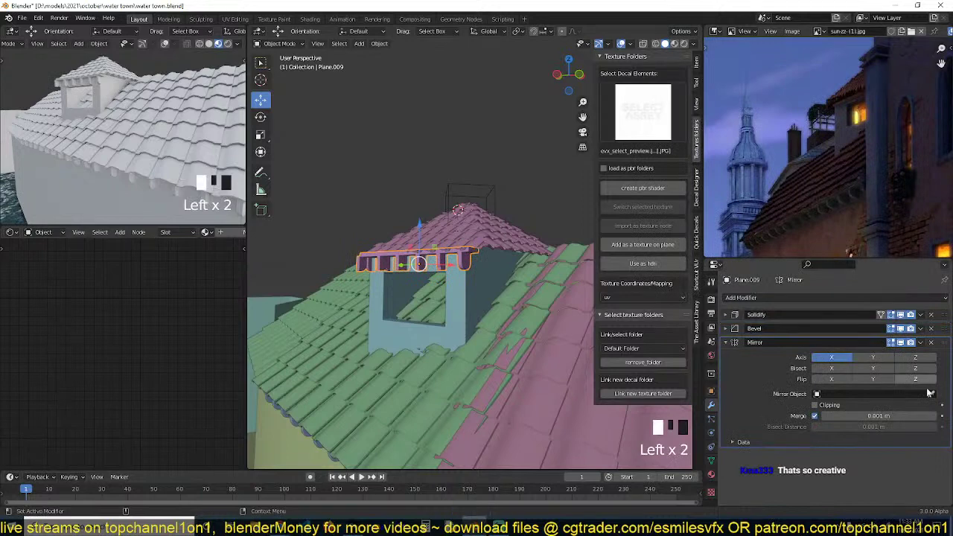
pyautogui.click(466, 179)
pyautogui.press('`')
pyautogui.press('`')
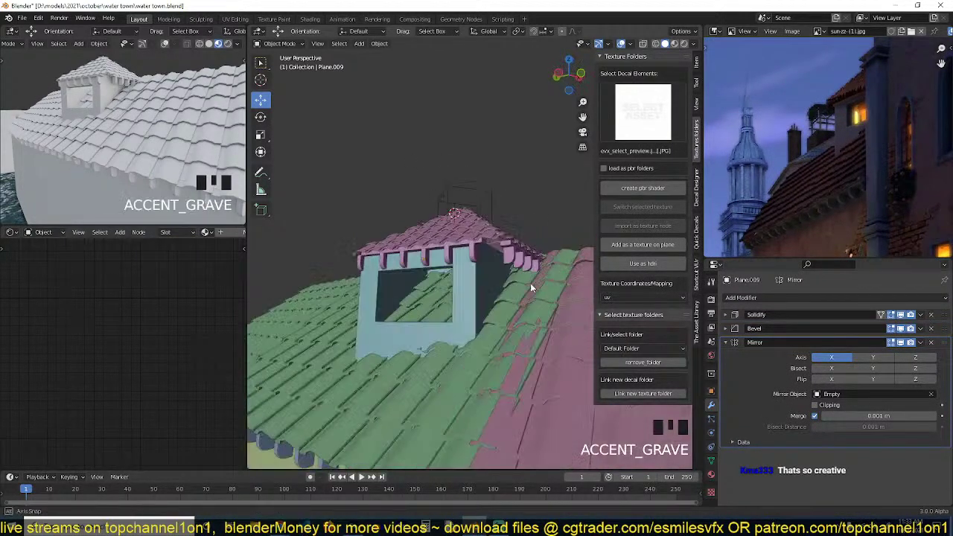
pyautogui.press('`')
# Move the dormer tiles and their mirror empty together about 0.23 m along Y and -0.07 m along X.
pyautogui.click(511, 244)
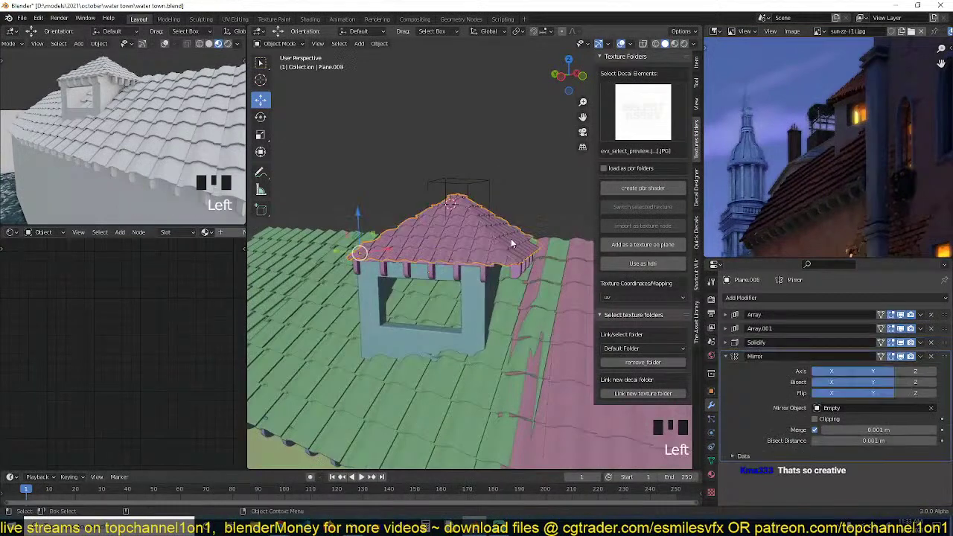
pyautogui.press('`')
pyautogui.moveTo(358, 259); pyautogui.dragTo(368, 228)
pyautogui.keyDown('shift'); pyautogui.click(463, 182); pyautogui.keyUp('shift')
pyautogui.press('`')
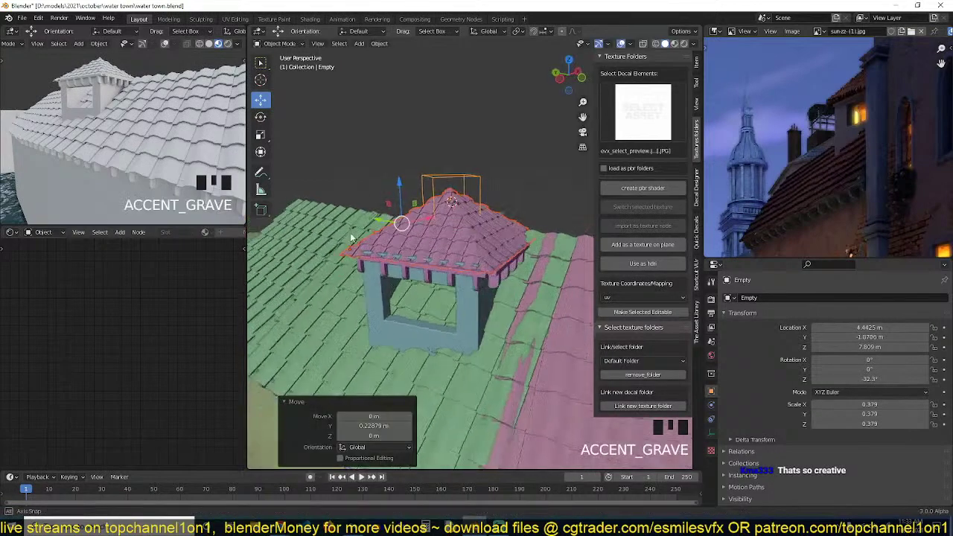
pyautogui.moveTo(453, 222); pyautogui.dragTo(443, 222)
pyautogui.hotkey('alt', 'a')
# Examine the mirrored bracket trim around the dormer and the brackets under the building's main eave.
pyautogui.press('`')
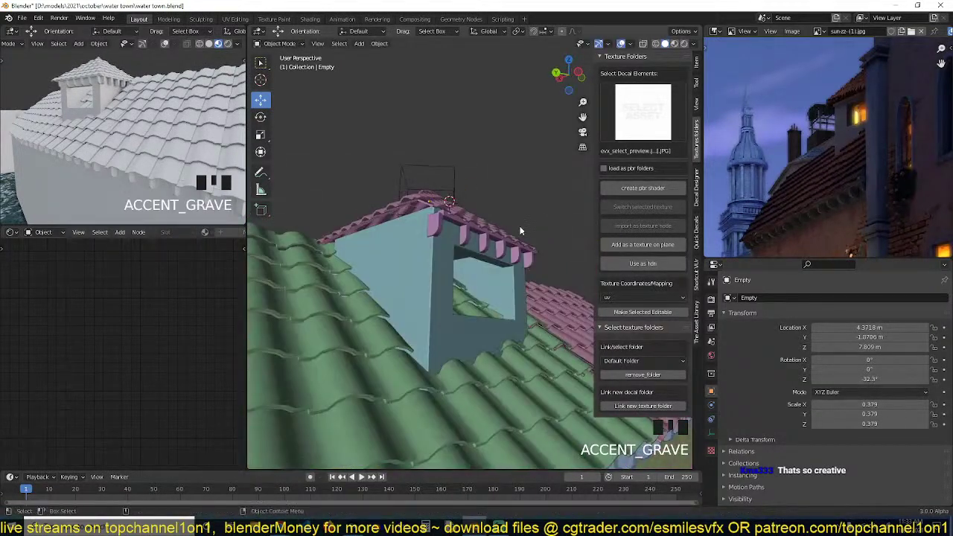
pyautogui.click(488, 224)
pyautogui.press('`')
pyautogui.click(476, 252)
pyautogui.press('`')
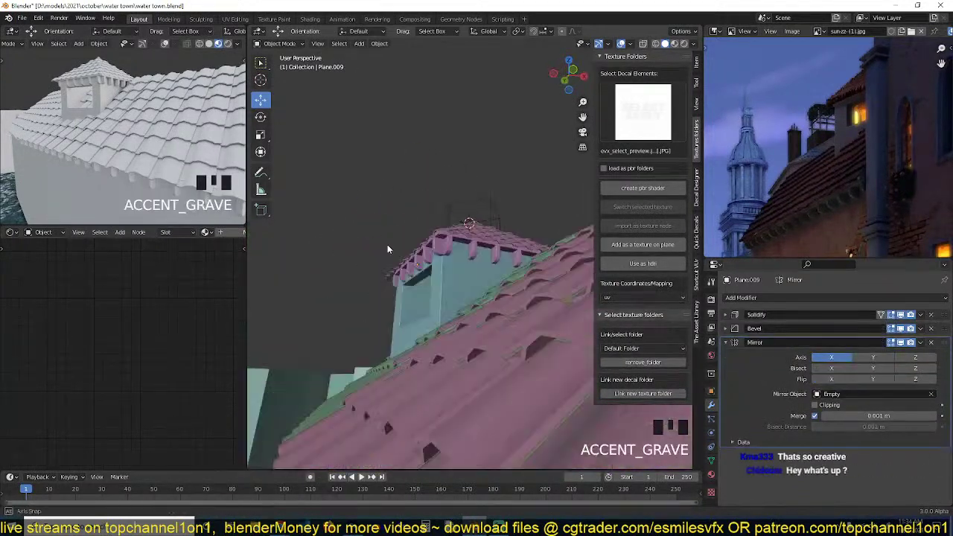
pyautogui.press('`')
pyautogui.moveTo(154, 140); pyautogui.dragTo(152, 134, button='middle')
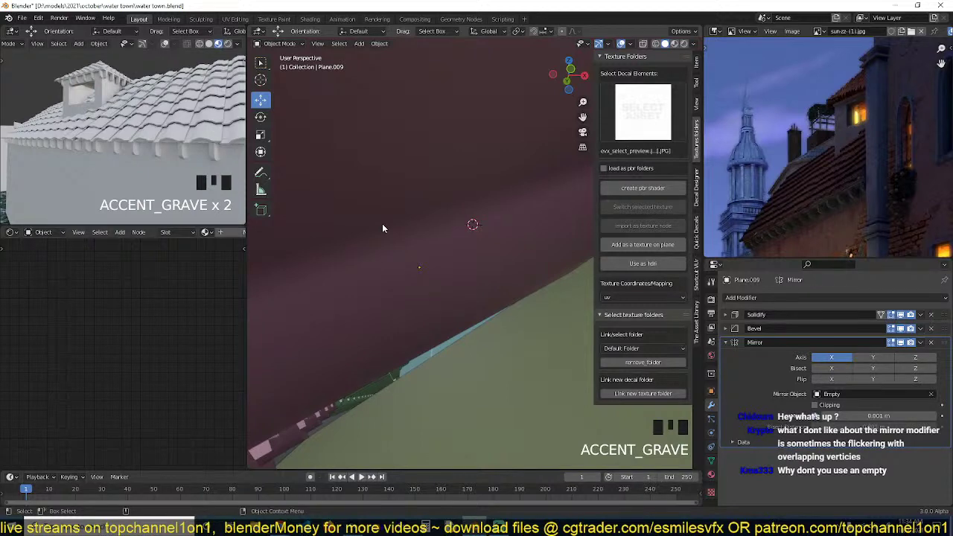
pyautogui.scroll(-2, 382, 227)
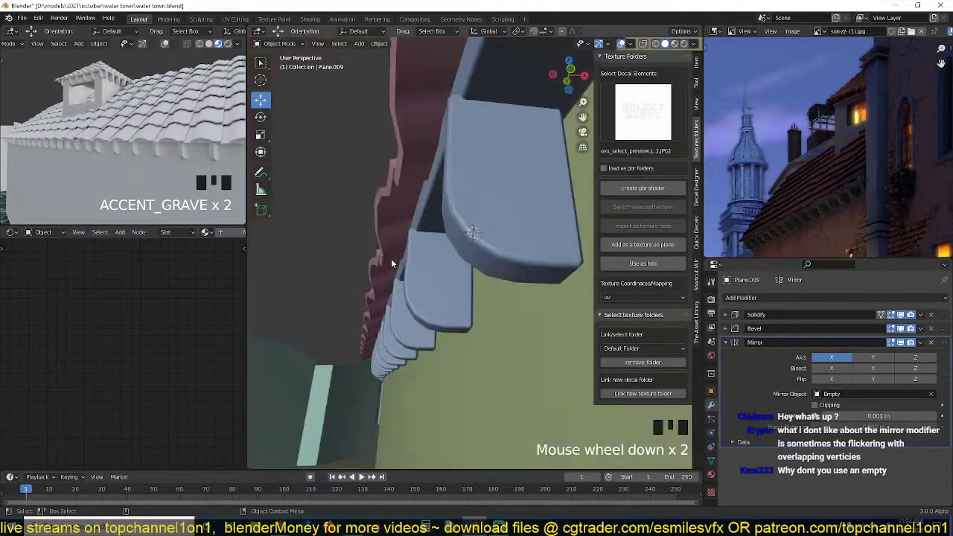
pyautogui.press('`')
pyautogui.press('`')
pyautogui.scroll(6, 500, 330)
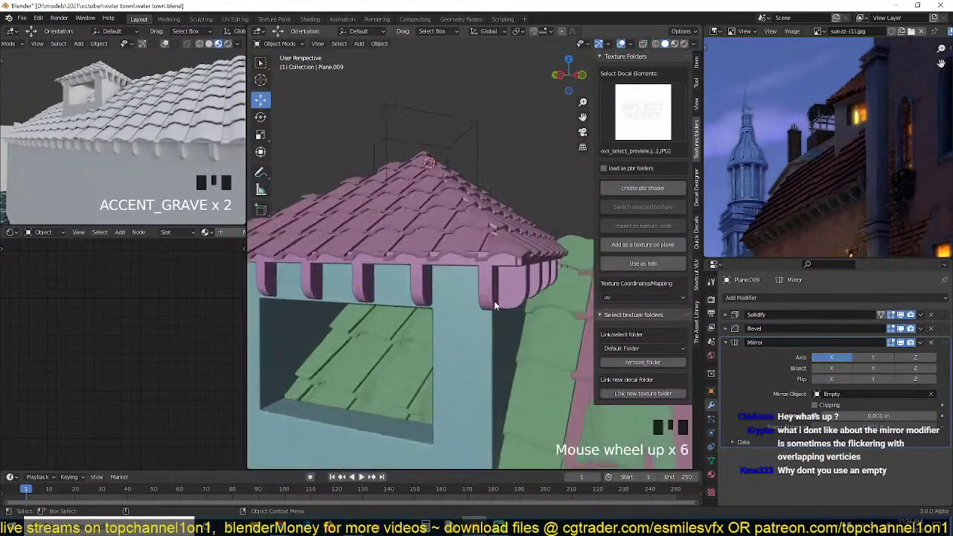
# Scale the dormer's eave trim to about 0.71 and move it about 0.345 m along Y towards the wall corner.
pyautogui.press('`')
pyautogui.click(498, 258)
pyautogui.press('s')
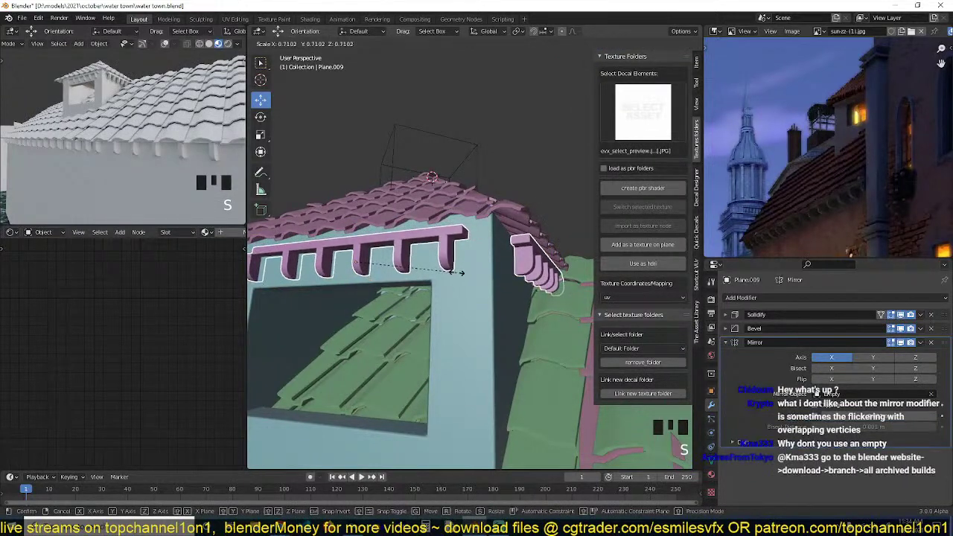
pyautogui.click(460, 269)
pyautogui.moveTo(462, 270); pyautogui.dragTo(530, 280, button='middle')
pyautogui.moveTo(487, 260); pyautogui.dragTo(458, 276)
pyautogui.press('`')
pyautogui.press('`')
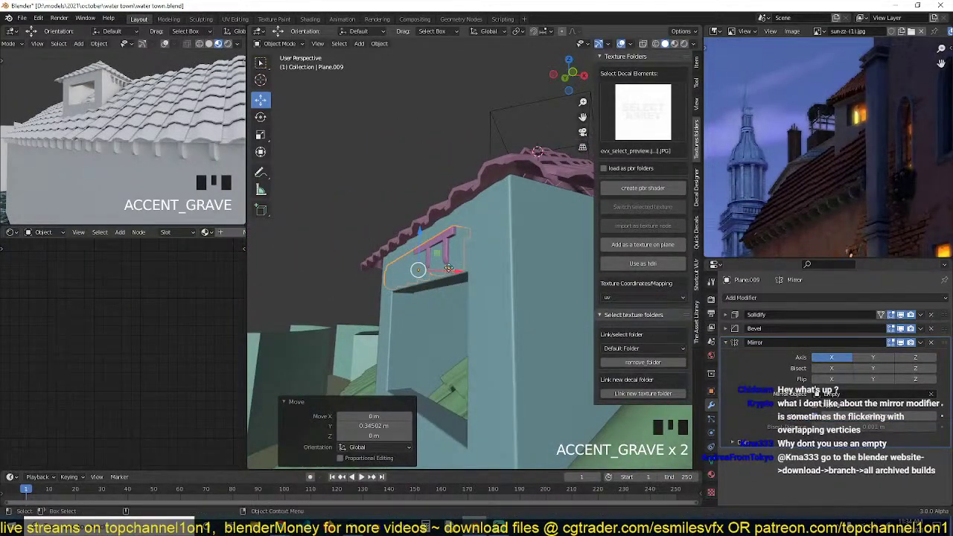
# Shift the scaled trim about -0.017 m along X and raise it about 0.049 m along Z against the tiles.
pyautogui.click(450, 268)
pyautogui.hotkey('ctrl', 'z')
pyautogui.press('`')
pyautogui.press('`')
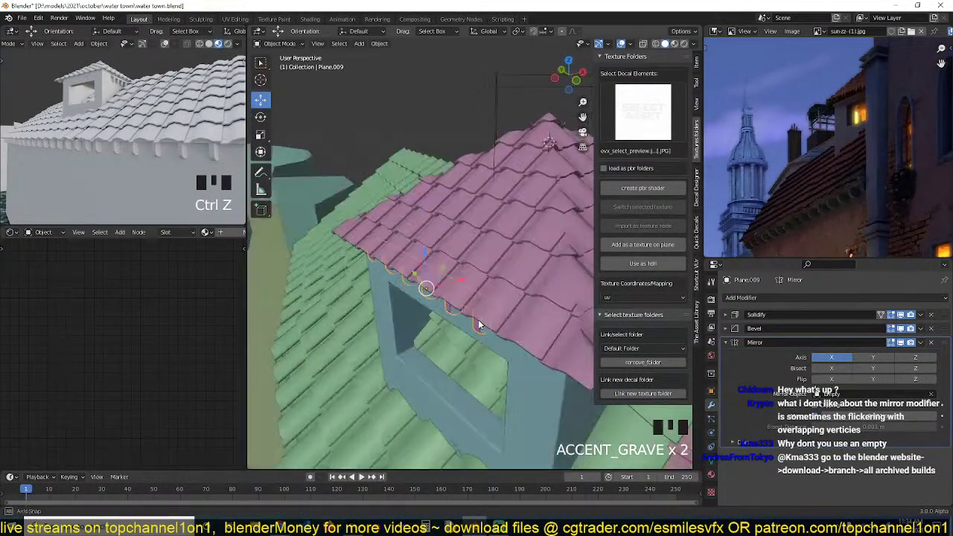
pyautogui.moveTo(467, 288); pyautogui.dragTo(441, 279)
pyautogui.press('`')
pyautogui.press('g')
pyautogui.press('z')
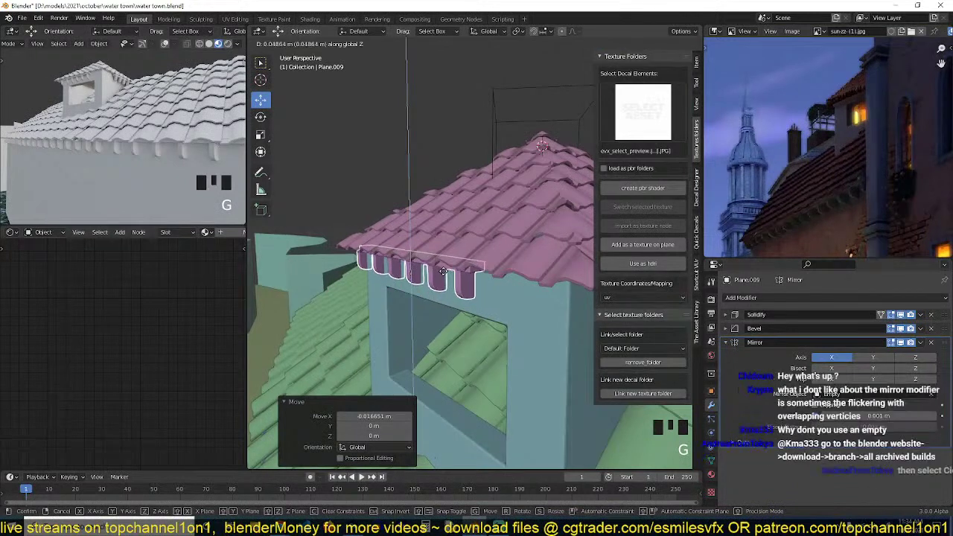
pyautogui.click(442, 270)
pyautogui.press('`')
# Add an Array modifier to the eave trim and place it first in the modifier stack.
pyautogui.click(727, 342)
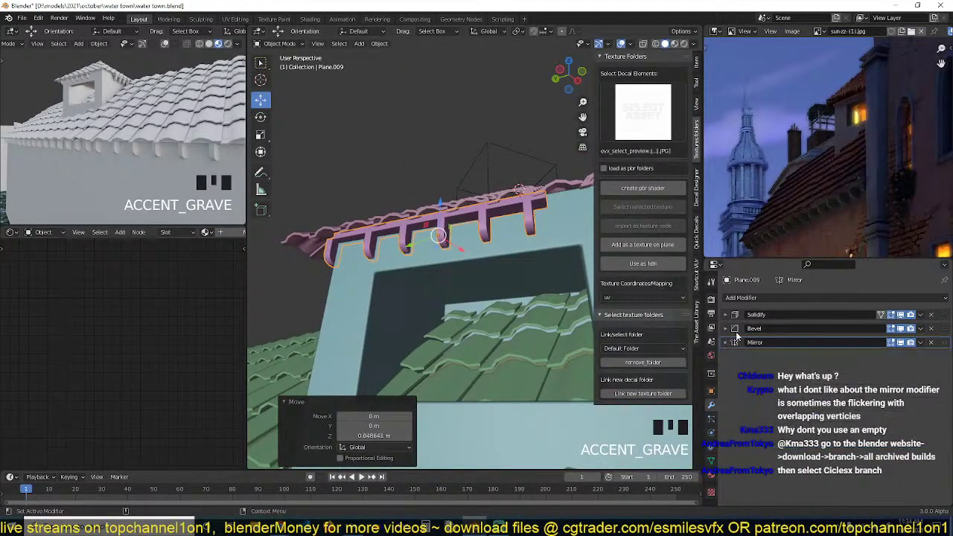
pyautogui.click(768, 298)
pyautogui.click(763, 91)
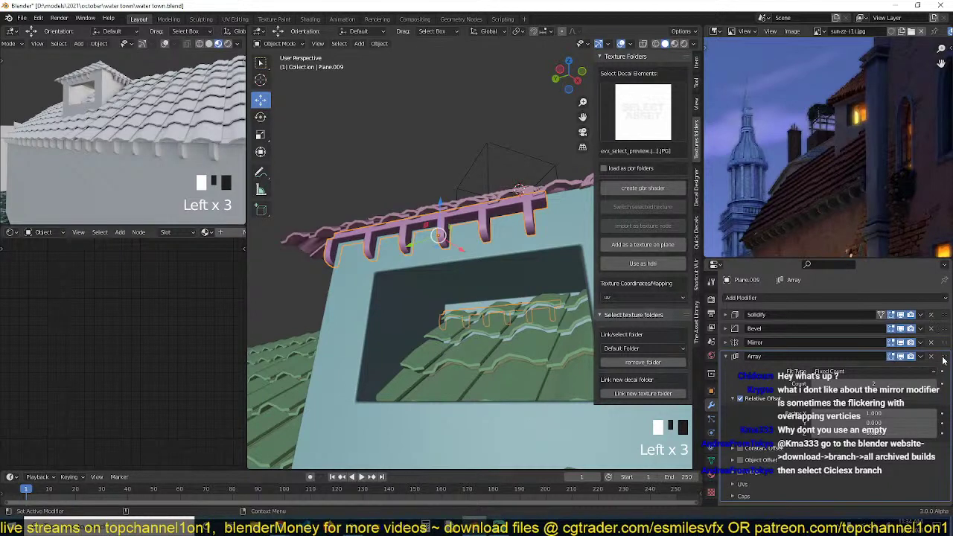
pyautogui.moveTo(943, 360); pyautogui.dragTo(943, 314)
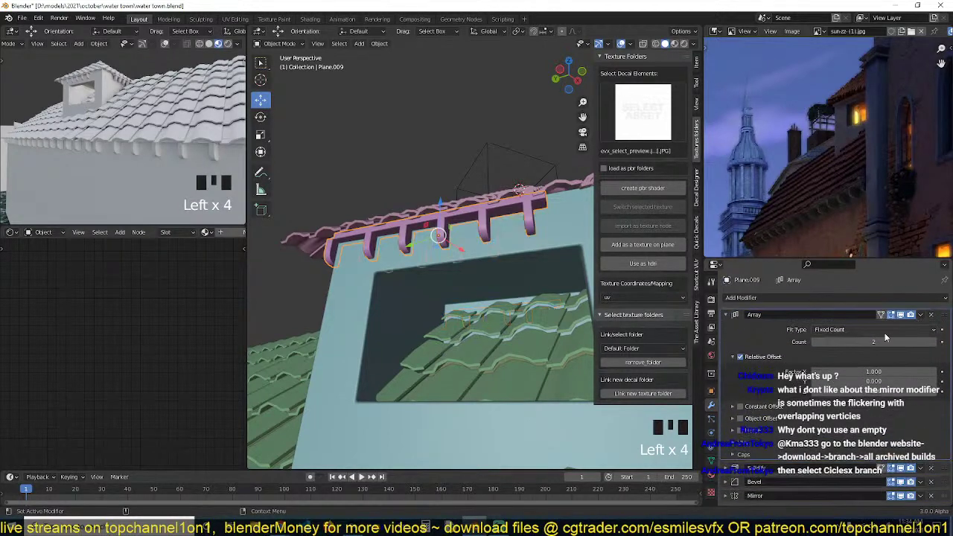
# Set the trim array's relative offset to 0 in X and -1 in Y.
pyautogui.click(894, 382)
pyautogui.write('1')
pyautogui.press('Return')
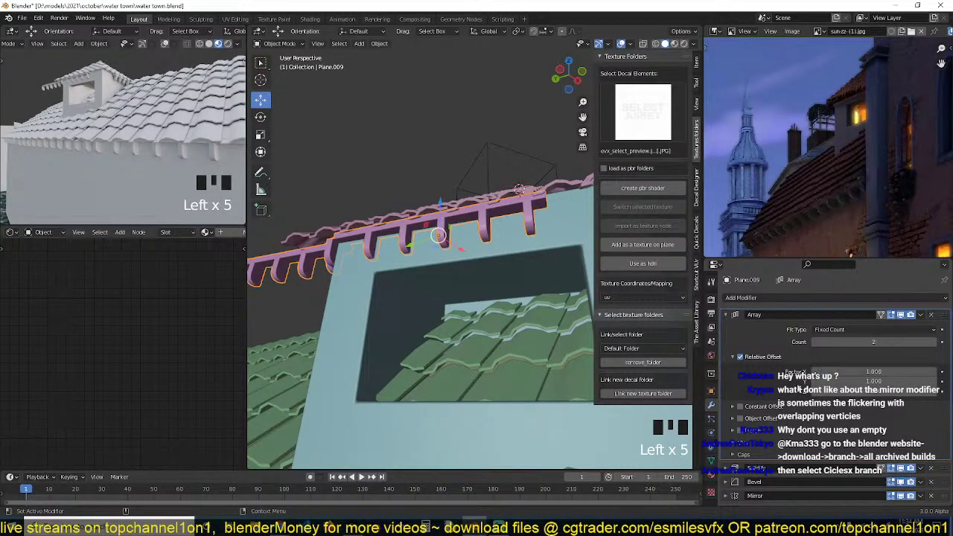
pyautogui.click(875, 381)
pyautogui.click(872, 370)
pyautogui.write('0')
pyautogui.press('Return')
pyautogui.click(861, 381)
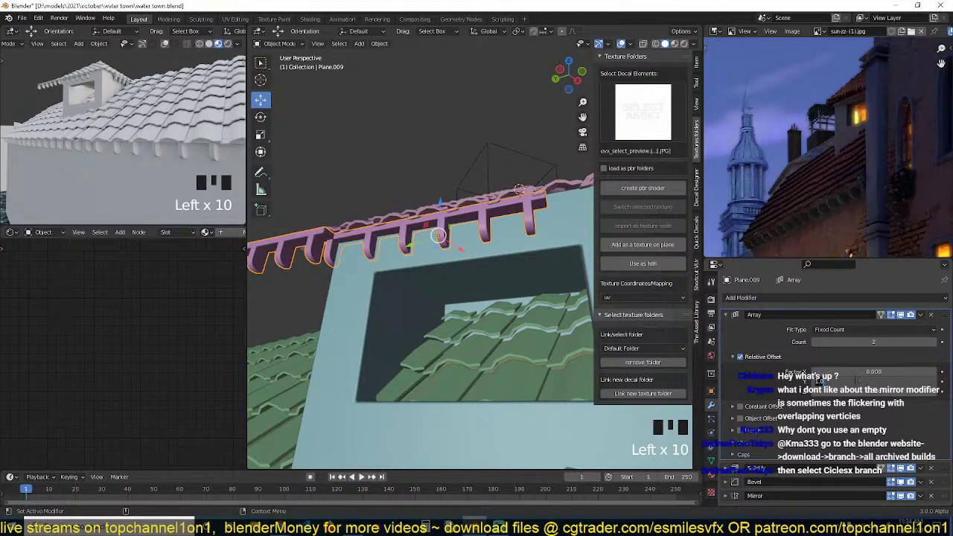
pyautogui.write('-1')
pyautogui.press('Return')
# Adjust the trim array's relative Y offset to bring the copy onto the front wall, and remove the Array modifier.
pyautogui.scroll(-3, 490, 277)
pyautogui.press('`')
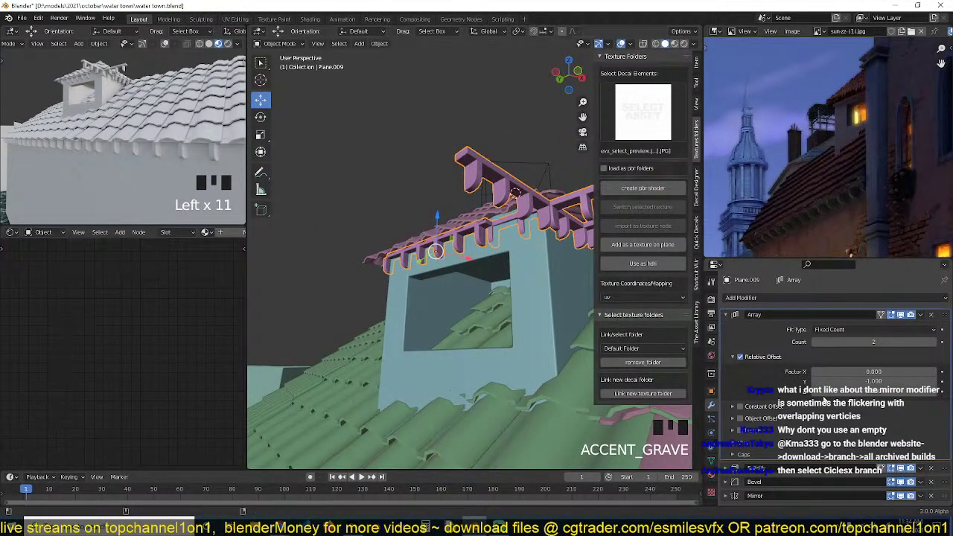
pyautogui.keyDown('shift'); pyautogui.moveTo(882, 382); pyautogui.dragTo(921, 382); pyautogui.keyUp('shift')
pyautogui.press('`')
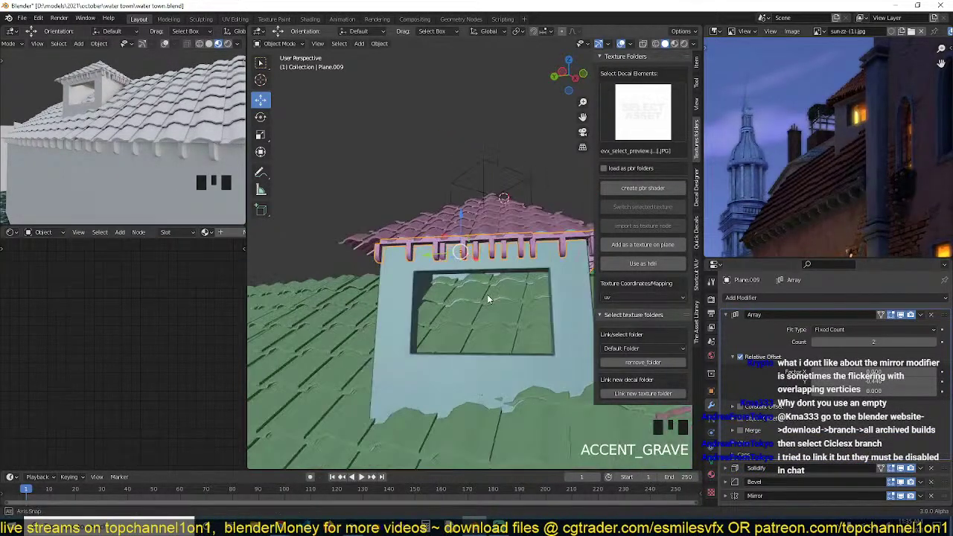
pyautogui.click(932, 315)
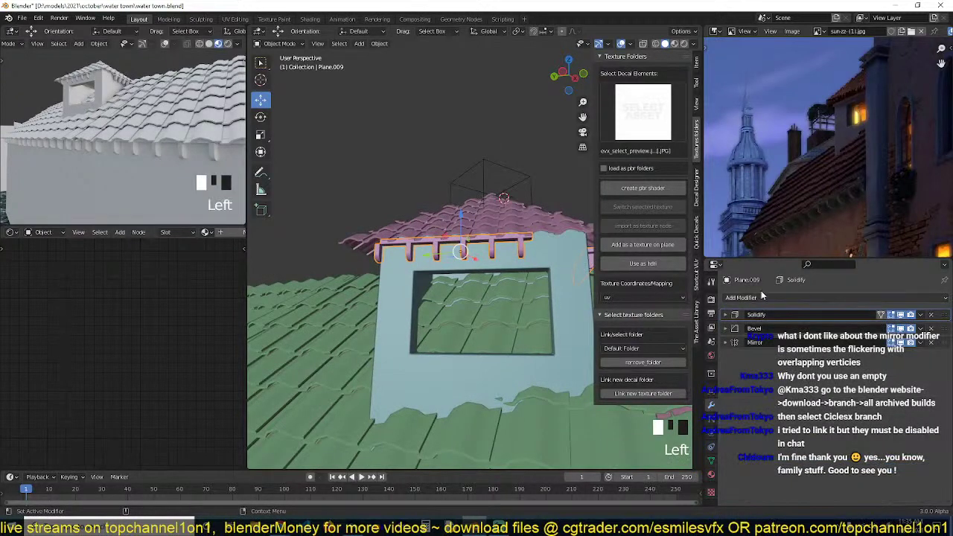
# Select the end vertices of the eave trim's rail at the uncovered side of the dormer front.
pyautogui.press('Tab')
pyautogui.press('`')
pyautogui.press('1')
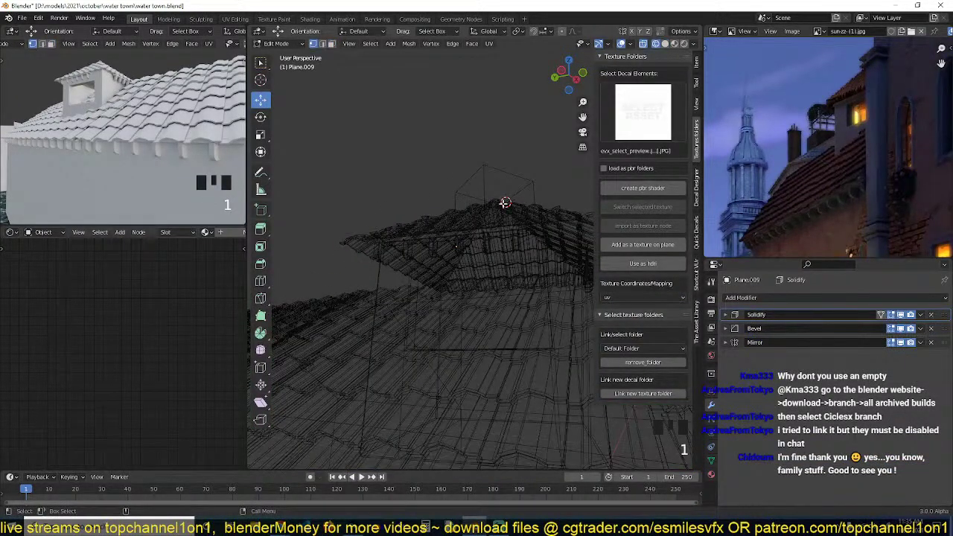
pyautogui.keyDown('alt'); pyautogui.click(531, 223); pyautogui.keyUp('alt')
pyautogui.keyDown('alt'); pyautogui.click(529, 230); pyautogui.keyUp('alt')
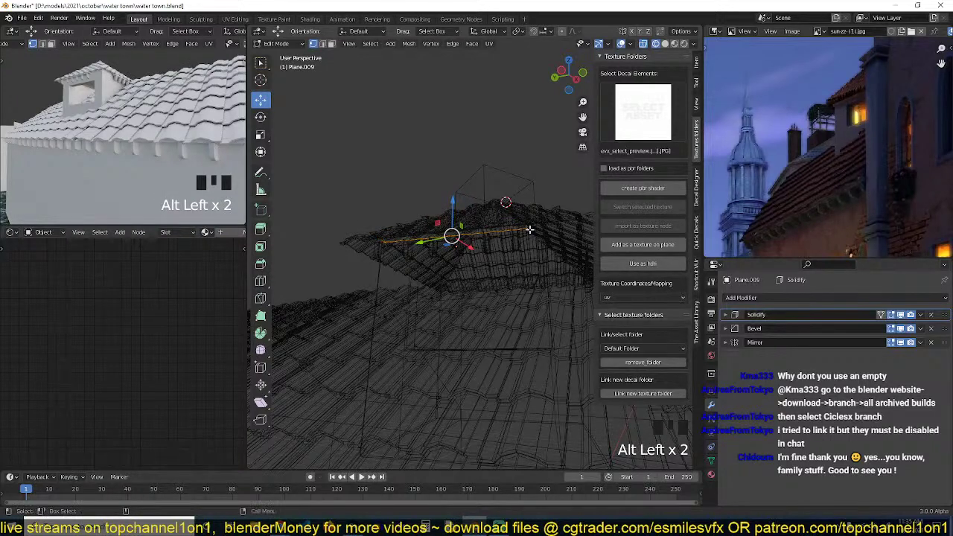
pyautogui.scroll(3, 530, 230)
pyautogui.keyDown('shift'); pyautogui.moveTo(532, 227); pyautogui.dragTo(406, 240, button='middle'); pyautogui.keyUp('shift')
pyautogui.moveTo(397, 187); pyautogui.dragTo(457, 234)
pyautogui.press('z')
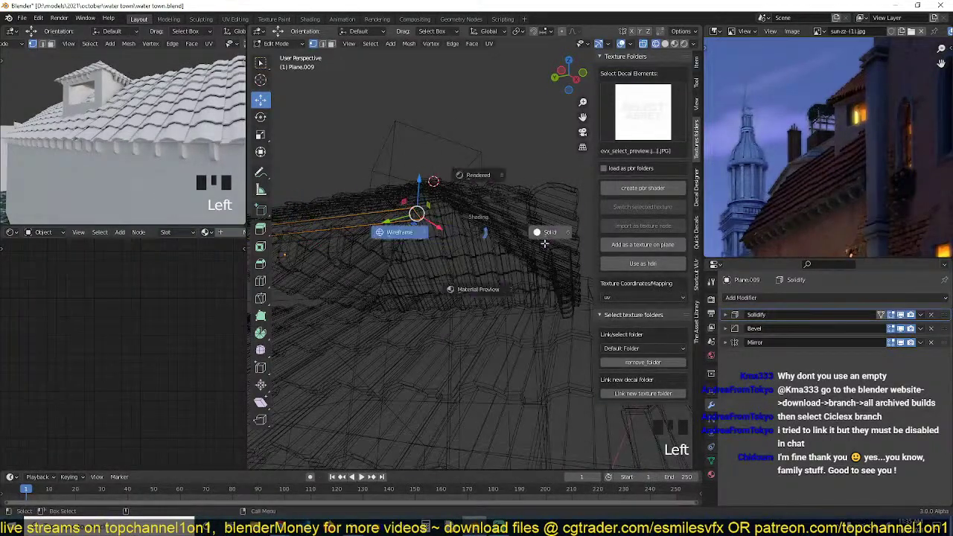
pyautogui.click(544, 243)
# Extend the eave trim rail's end vertices about 0.5 m along local Y to the dormer's front corner.
pyautogui.moveTo(387, 221); pyautogui.dragTo(488, 221)
pyautogui.hotkey('ctrl', 'z')
pyautogui.moveTo(475, 228); pyautogui.dragTo(471, 247, button='middle')
pyautogui.press('`')
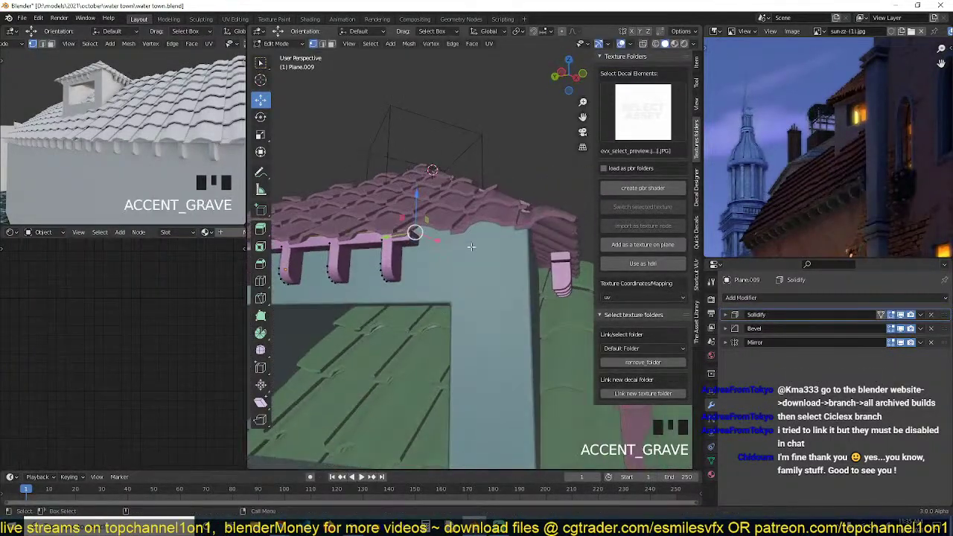
pyautogui.press('g')
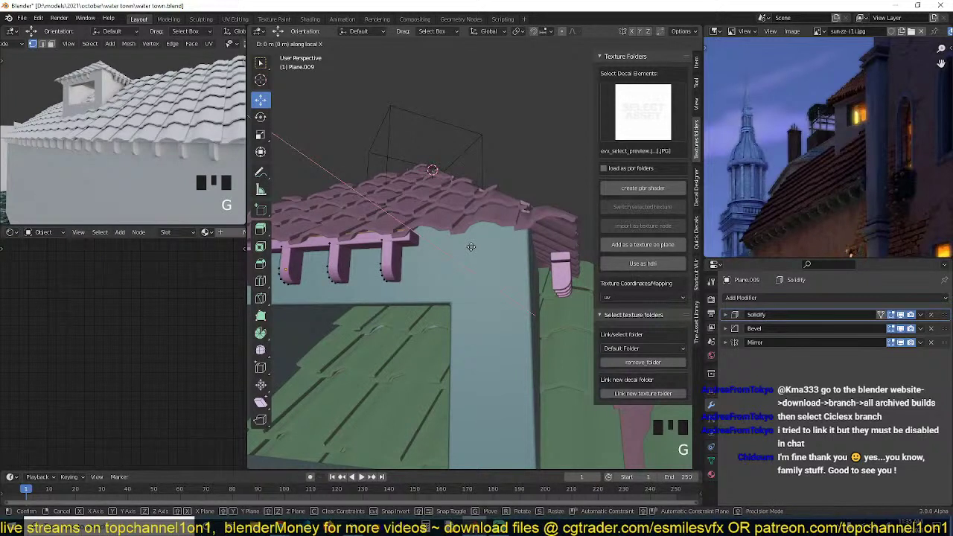
pyautogui.press('y')
pyautogui.press('y')
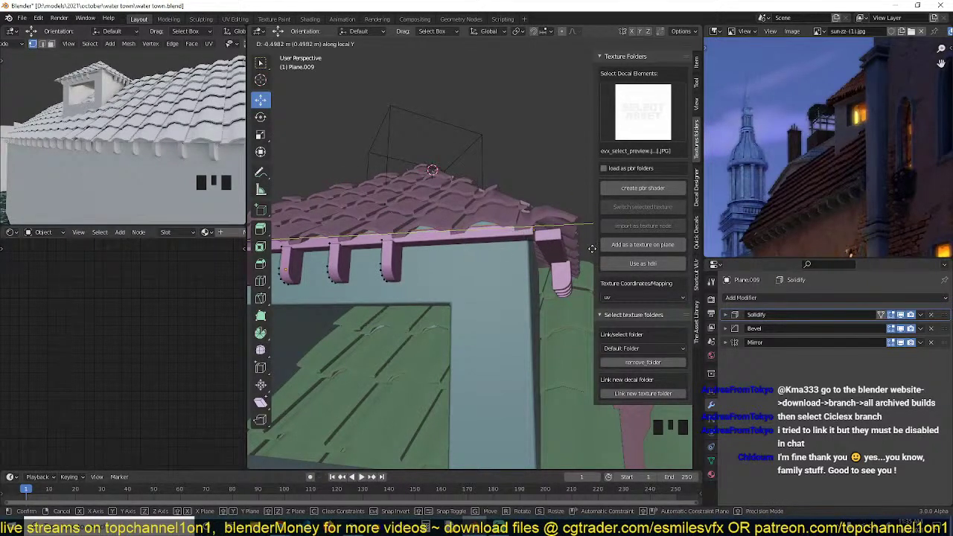
pyautogui.click(595, 249)
# Duplicate the bracket nearest the bare stretch of rail and move the copy about -0.22 m along local Y.
pyautogui.click(379, 265)
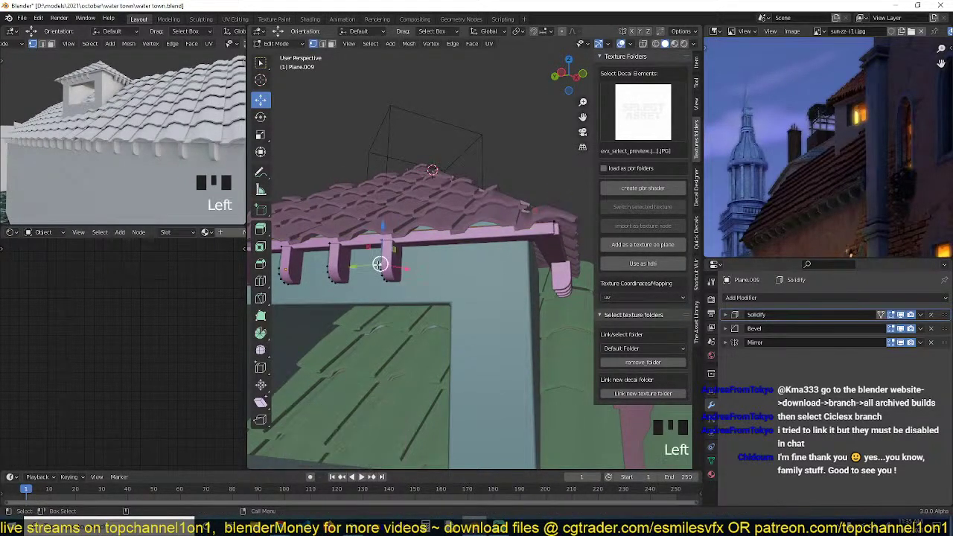
pyautogui.hotkey('ctrl', 'l')
pyautogui.hotkey('shift', 'd')
pyautogui.rightClick(411, 270)
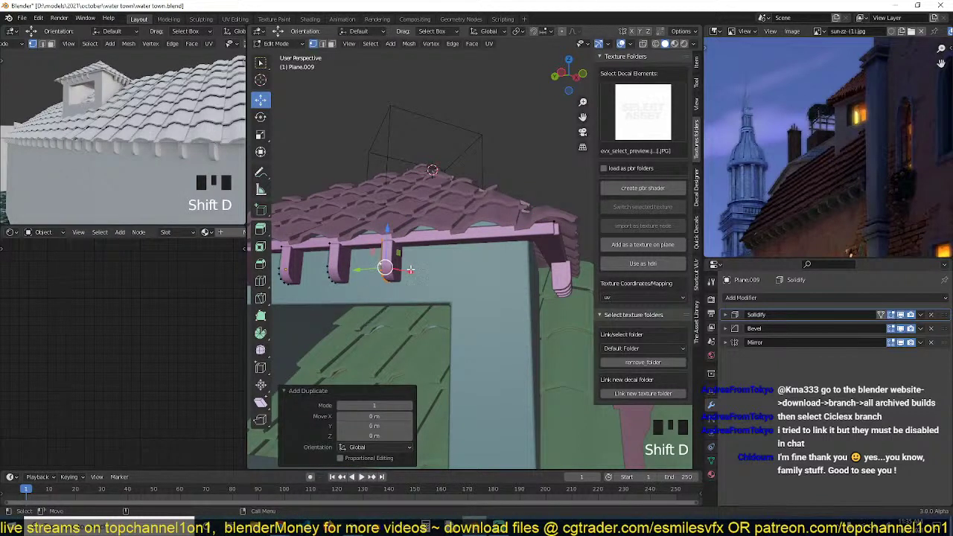
pyautogui.press('g')
pyautogui.press('y')
pyautogui.press('y')
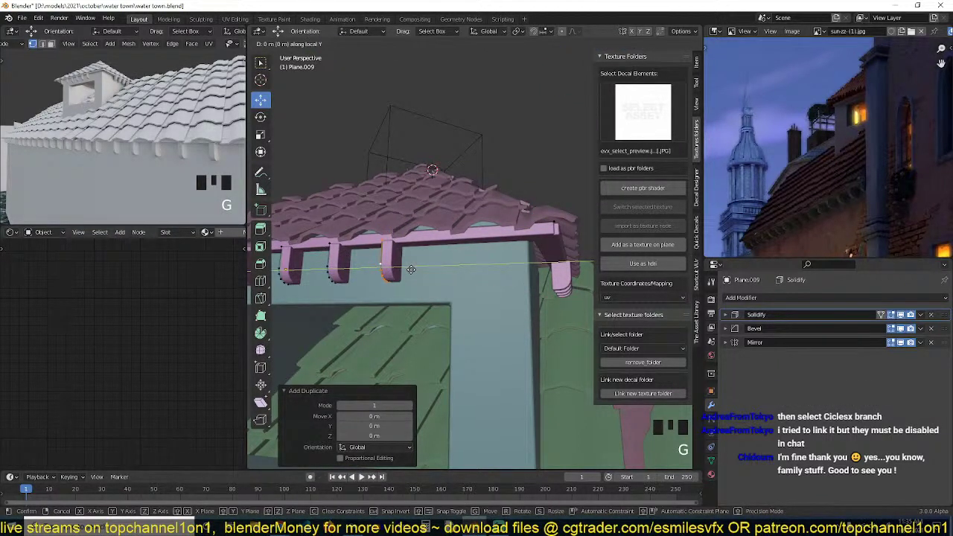
pyautogui.click(440, 270)
# Repeat the last bracket move, and shift the bracket back about 0.19 m along local Y to match the bracket spacing.
pyautogui.hotkey('shift', 'r')
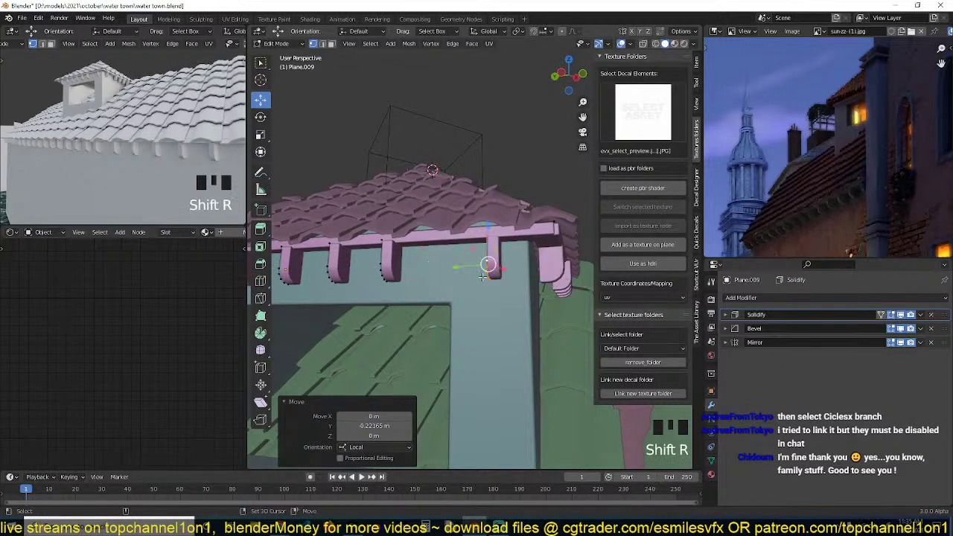
pyautogui.press('g')
pyautogui.press('y')
pyautogui.press('y')
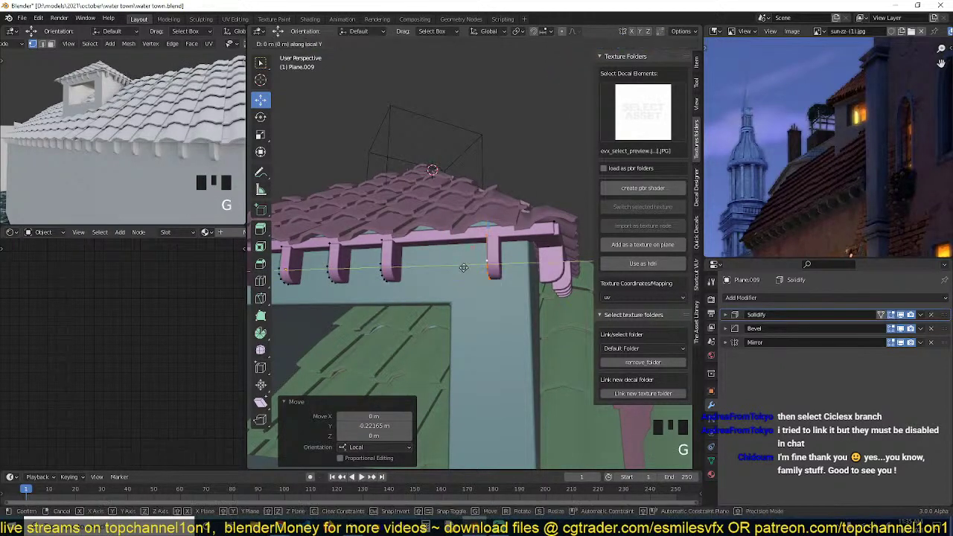
pyautogui.click(437, 267)
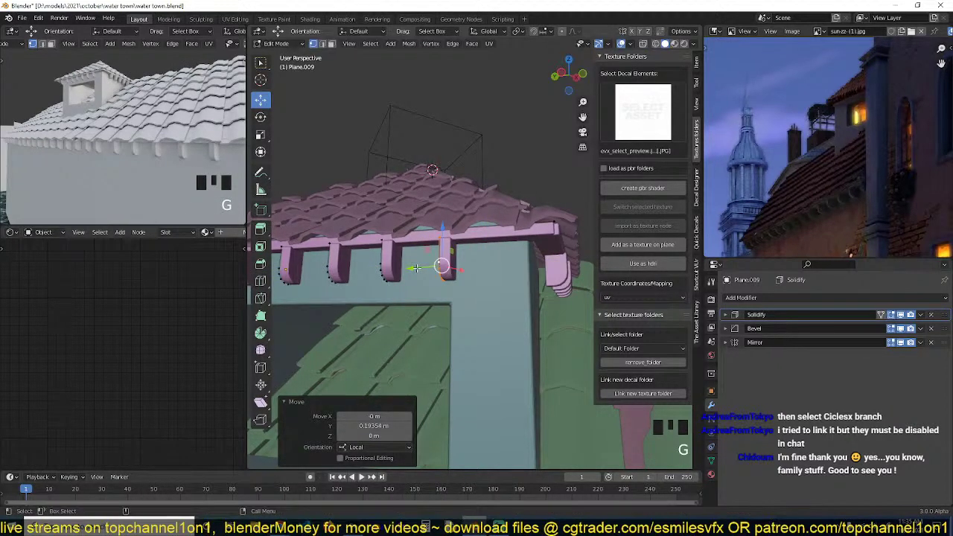
# Duplicate the bracket again along local Y towards the dormer's corner, leave mesh editing, and save the file.
pyautogui.hotkey('shift', 'd')
pyautogui.press('y')
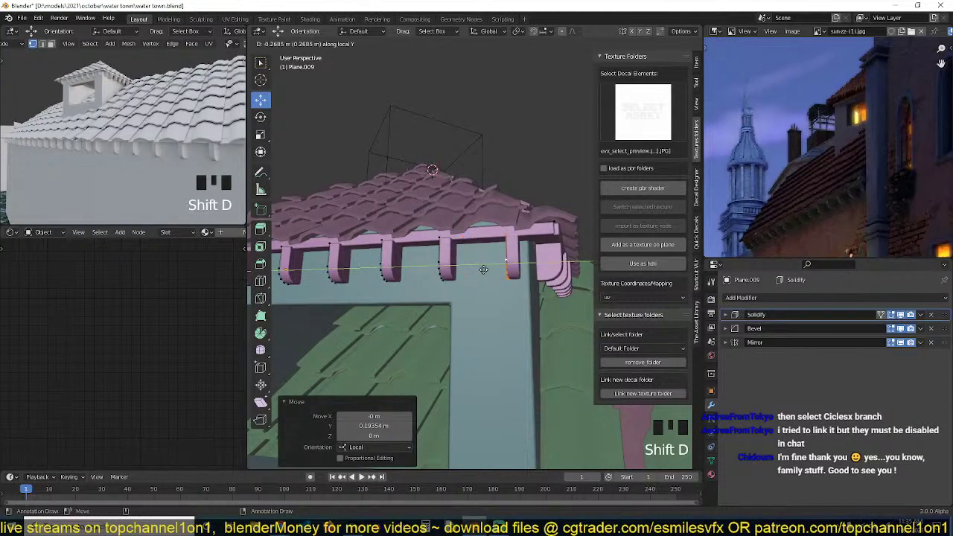
pyautogui.click(458, 292)
pyautogui.press('Tab')
pyautogui.scroll(-2, 438, 335)
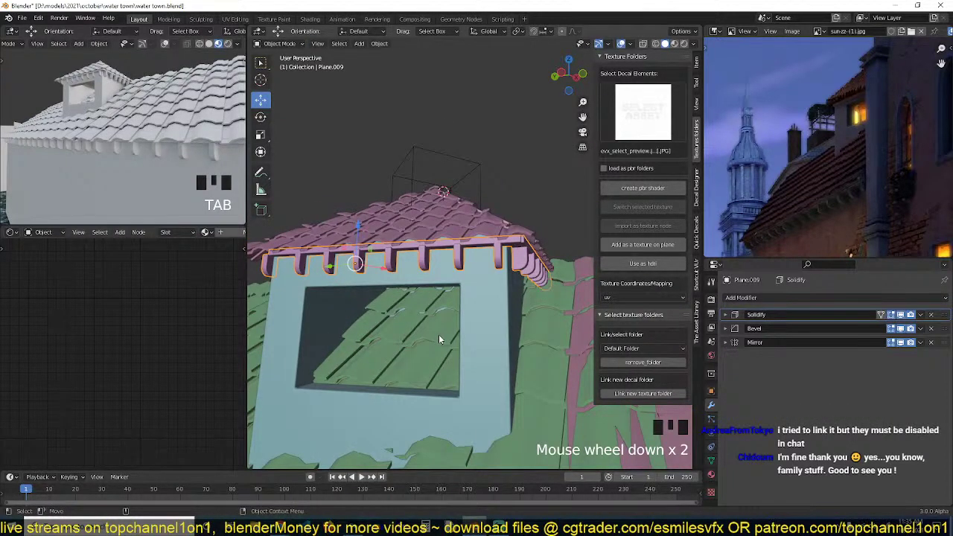
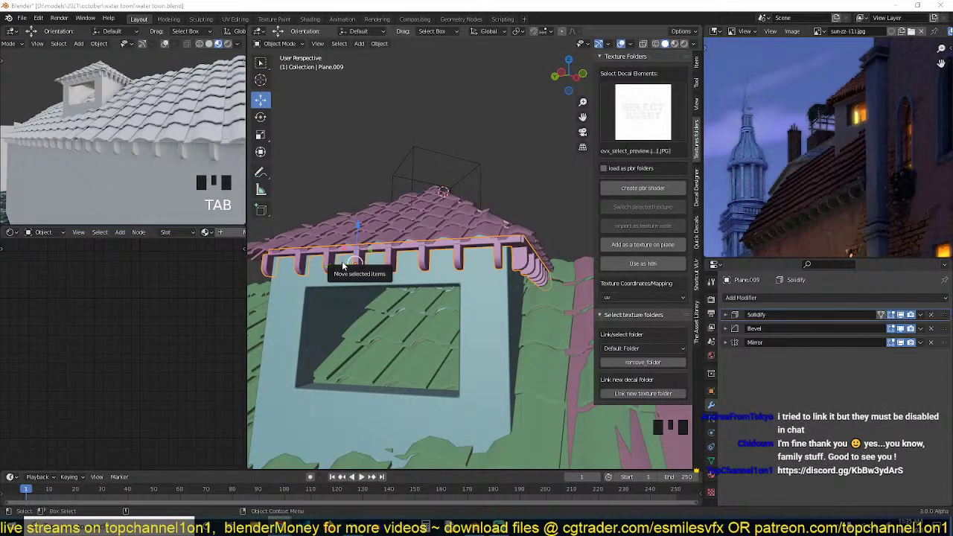
pyautogui.click(429, 227)
pyautogui.hotkey('ctrl', 's')
# Examine the dormer's roof, bracketed eaves, window opening and wall from several angles, including in the wider building view.
pyautogui.press('`')
pyautogui.hotkey('alt', 'a')
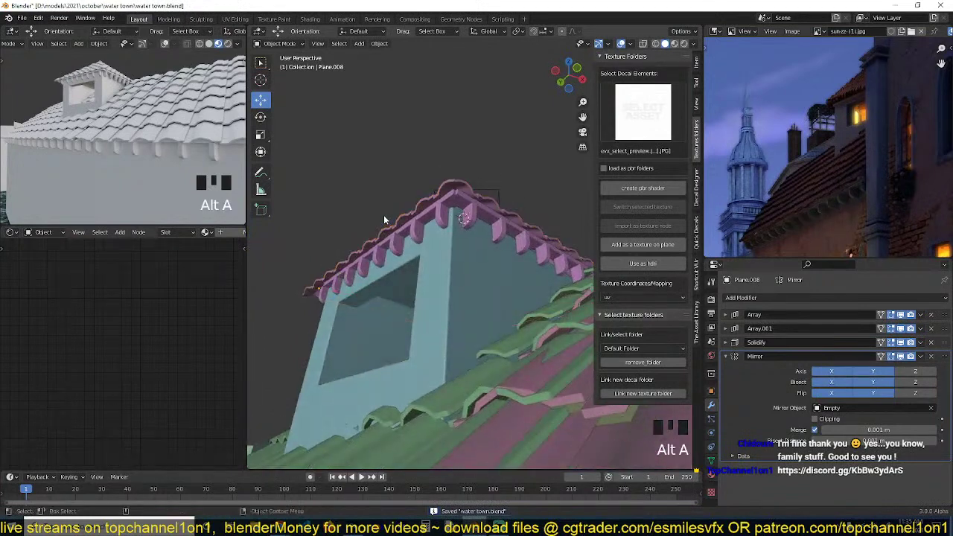
pyautogui.press('`')
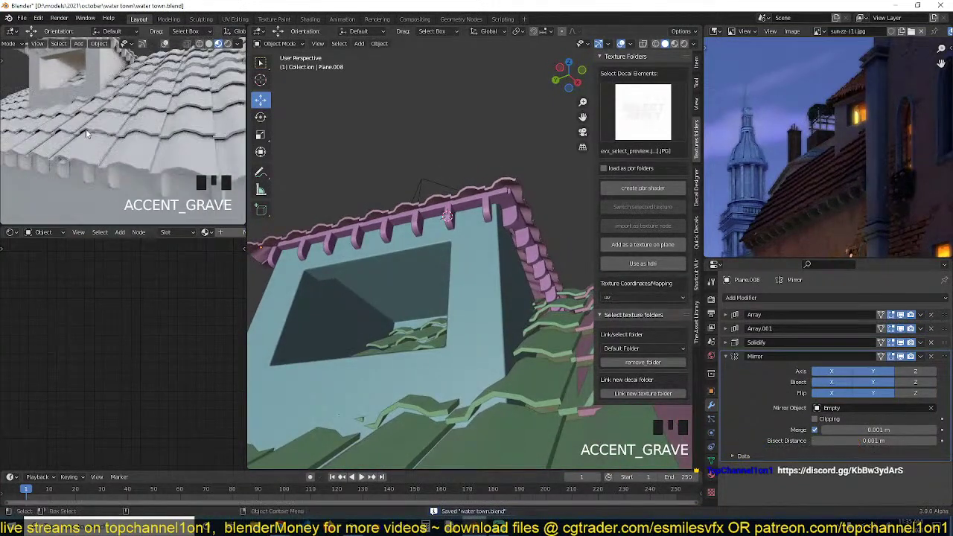
pyautogui.press('`')
pyautogui.keyDown('shift'); pyautogui.moveTo(482, 239); pyautogui.dragTo(479, 271, button='middle'); pyautogui.keyUp('shift')
pyautogui.press('`')
pyautogui.click(505, 268)
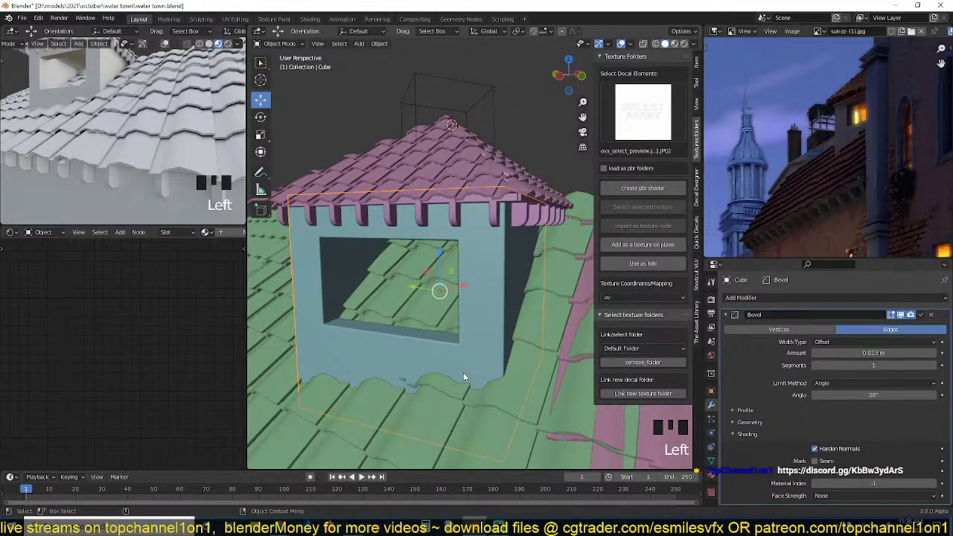
pyautogui.press('`')
pyautogui.press('`')
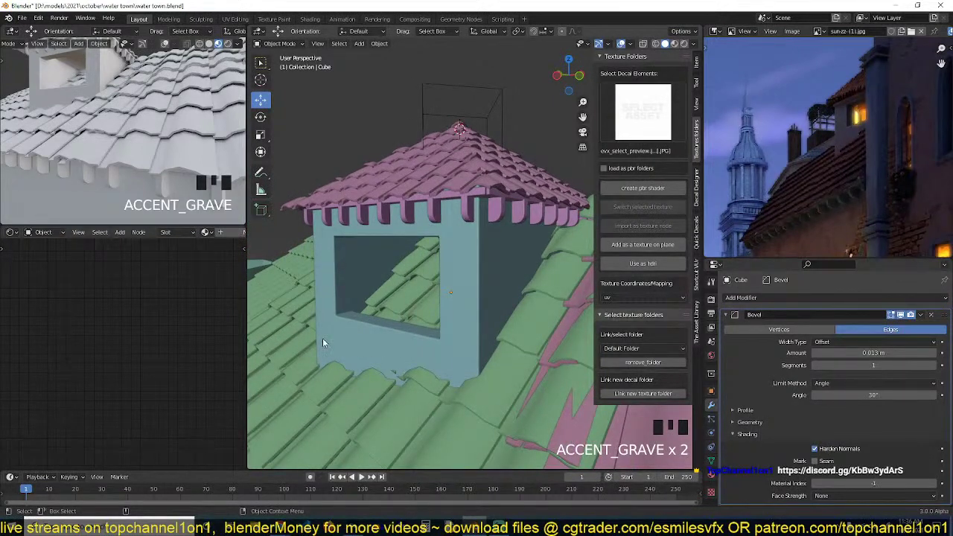
pyautogui.scroll(-4, 121, 187)
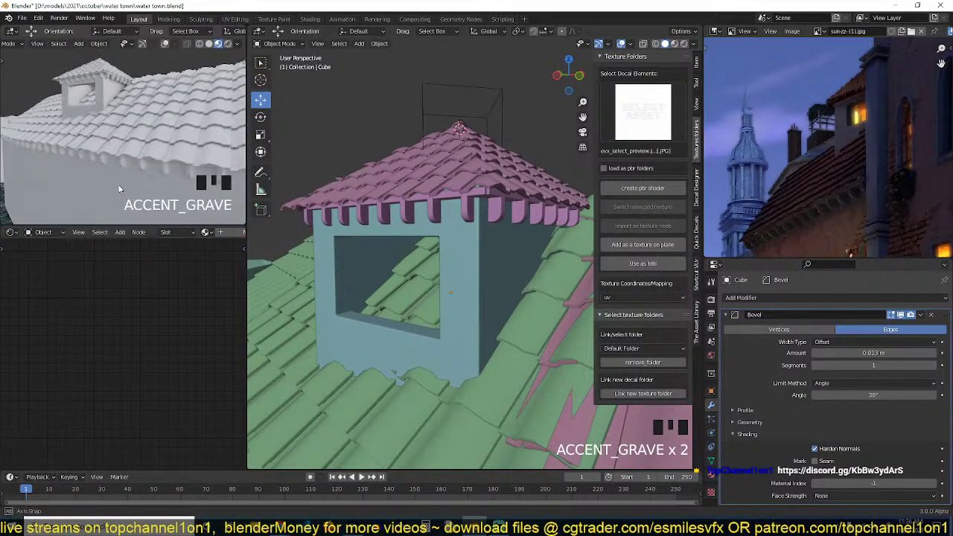
pyautogui.moveTo(382, 248); pyautogui.dragTo(478, 235, button='middle')
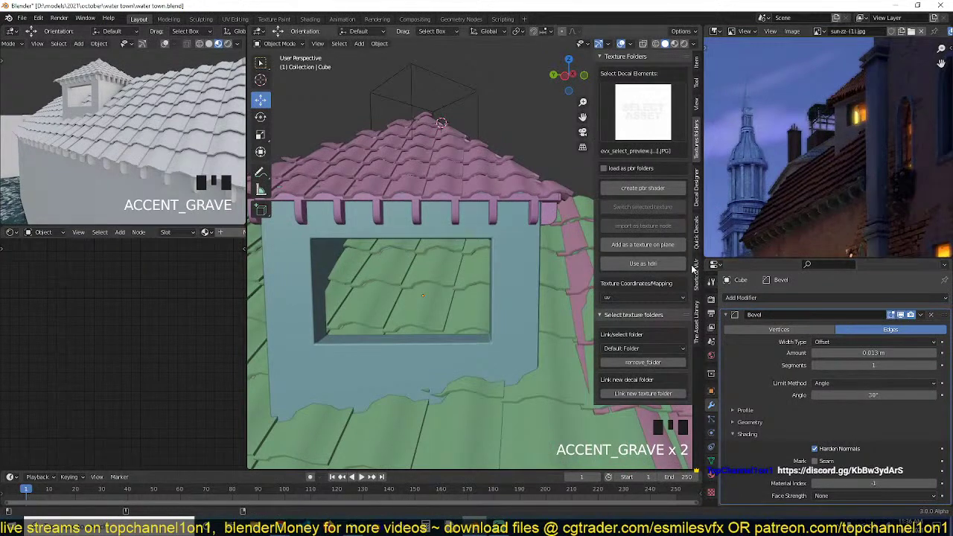
pyautogui.hotkey('ctrl', 's')
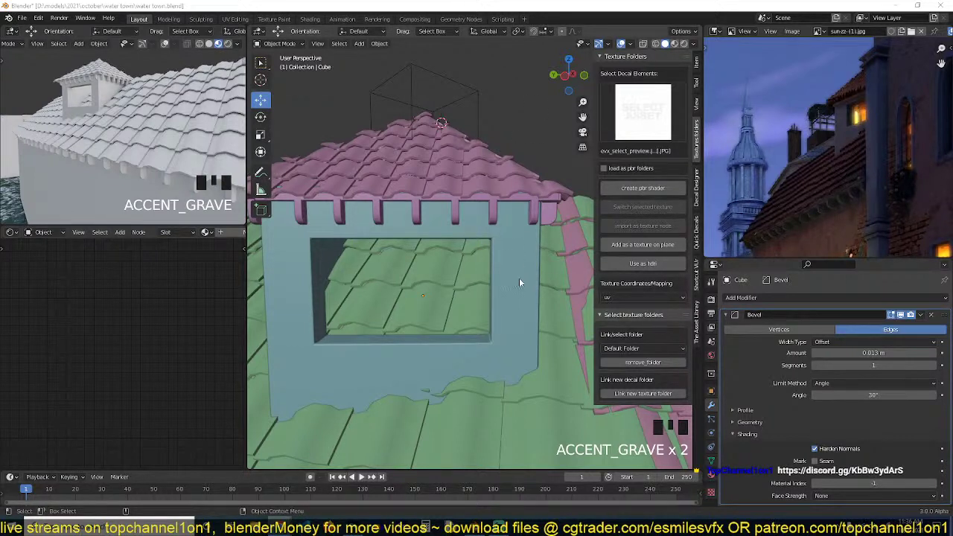
# Browse the windows category of the city pack asset library for a dormer window.
pyautogui.click(697, 298)
pyautogui.click(645, 130)
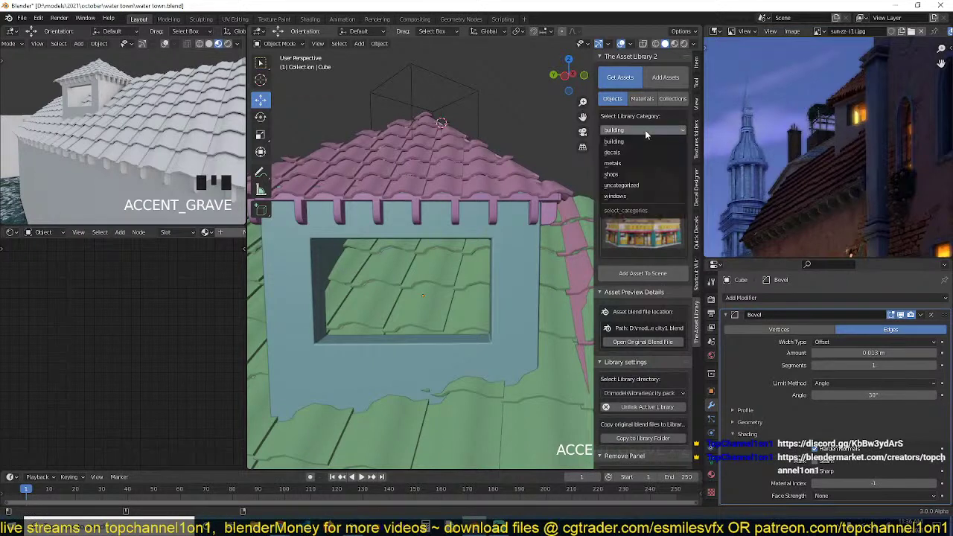
pyautogui.click(641, 198)
pyautogui.click(630, 200)
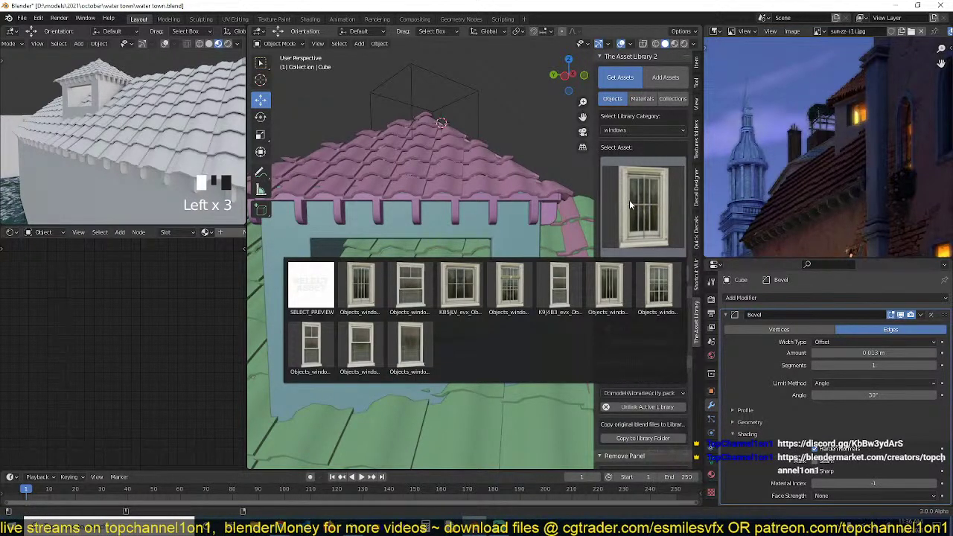
# Switch the asset library to the building pack directory and check its building category.
pyautogui.click(665, 393)
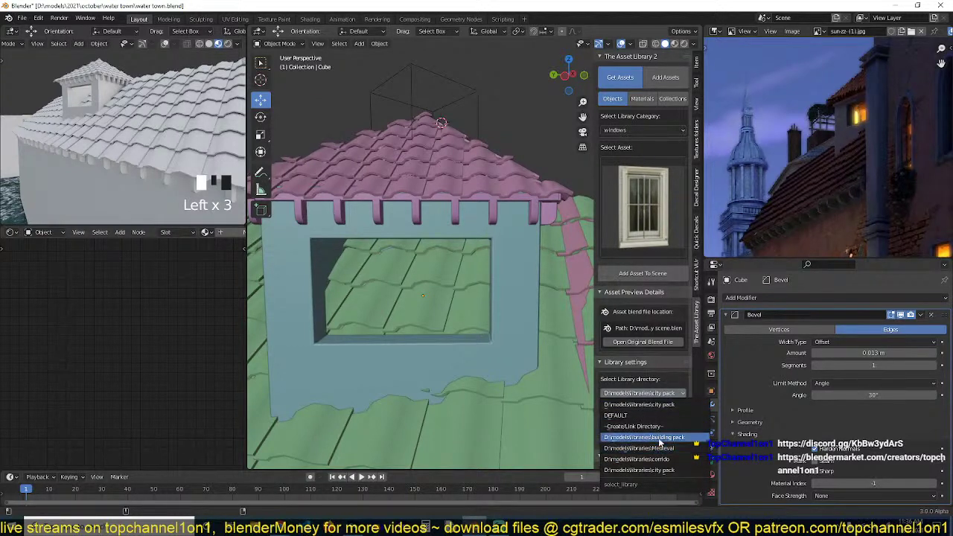
pyautogui.click(659, 438)
pyautogui.click(637, 130)
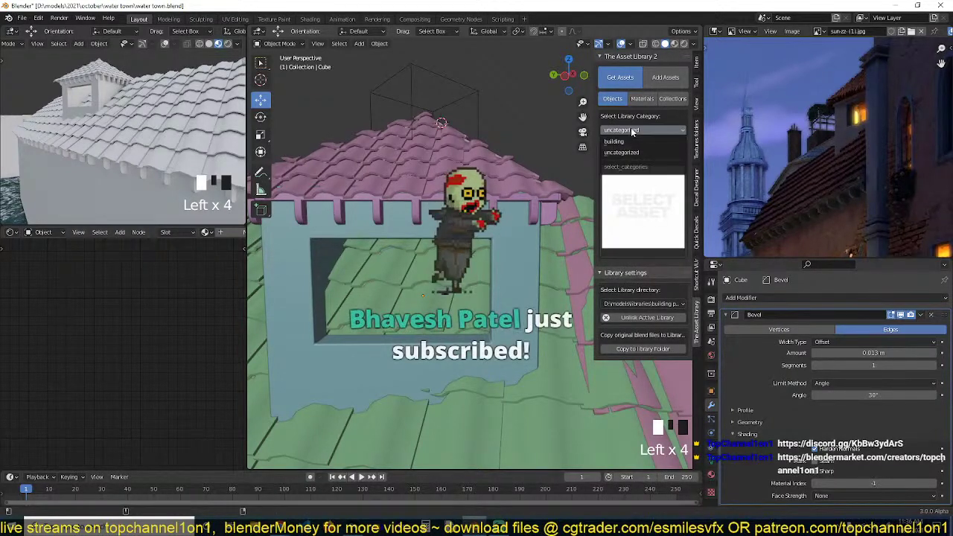
pyautogui.click(629, 146)
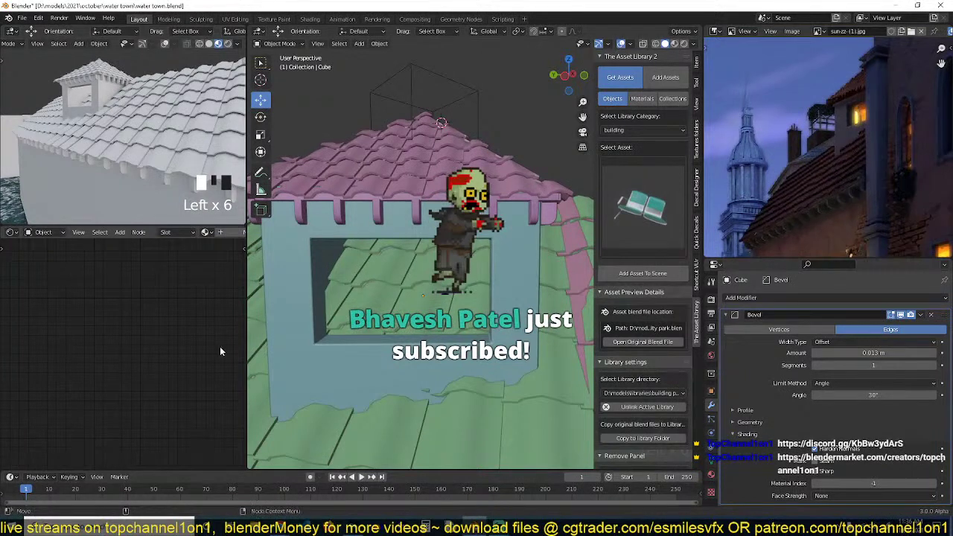
# Switch back to the city pack library and look through its uncategorized assets.
pyautogui.click(670, 393)
pyautogui.click(639, 470)
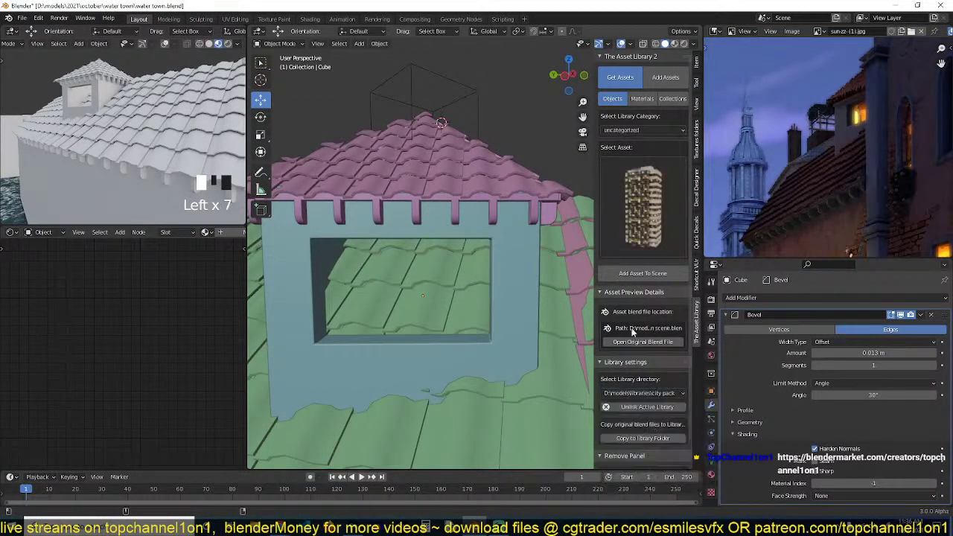
pyautogui.click(630, 171)
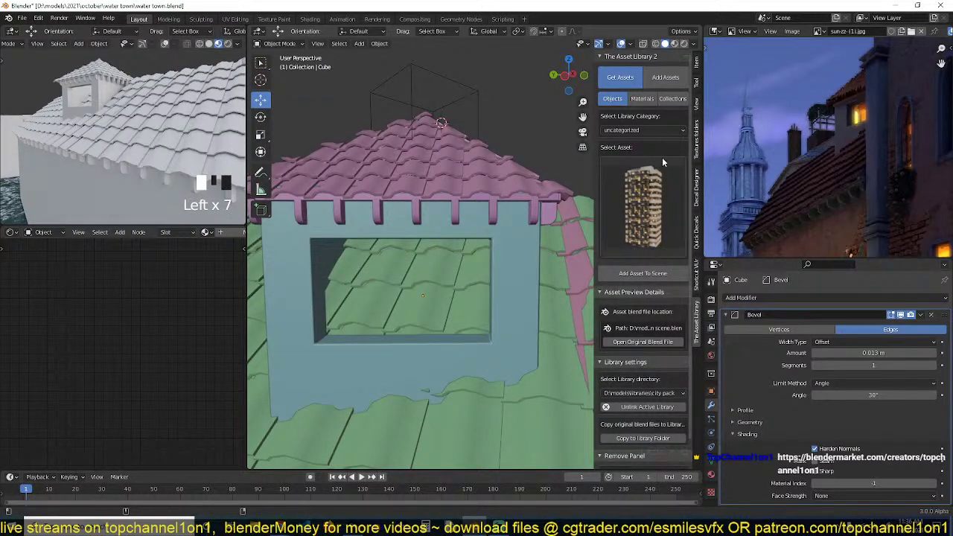
pyautogui.click(665, 193)
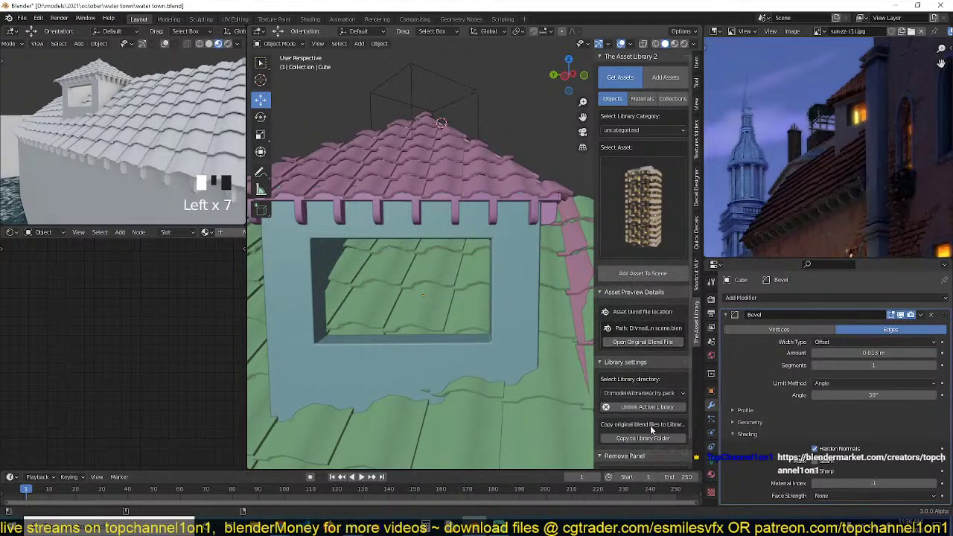
pyautogui.scroll(-1, 650, 425)
# Link the building parts folder from the libraries directory as the active asset library.
pyautogui.click(646, 365)
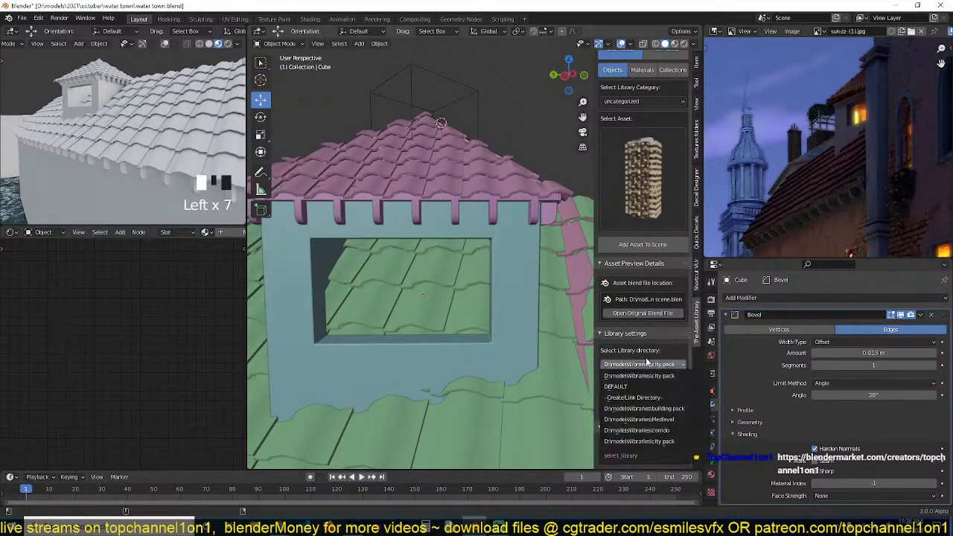
pyautogui.click(640, 397)
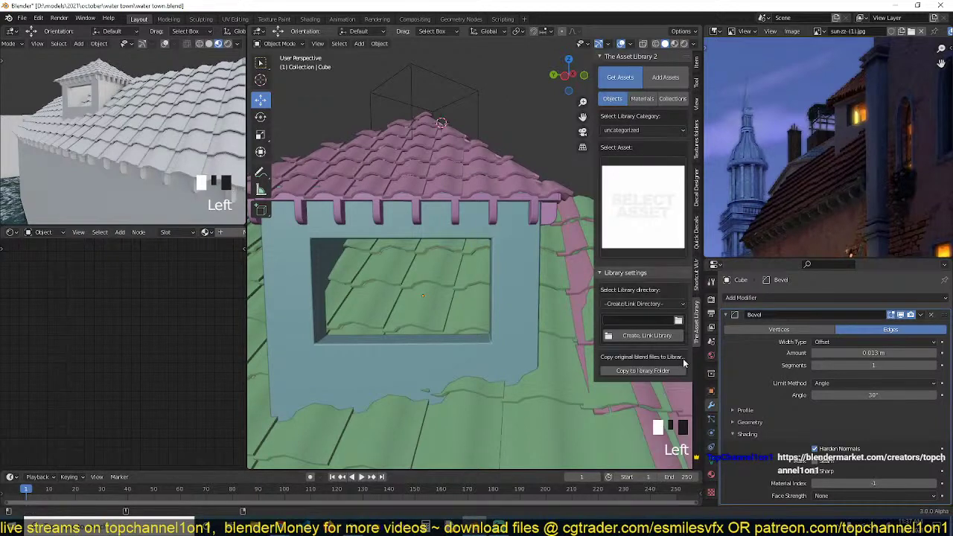
pyautogui.click(684, 318)
pyautogui.click(684, 318)
pyautogui.click(685, 319)
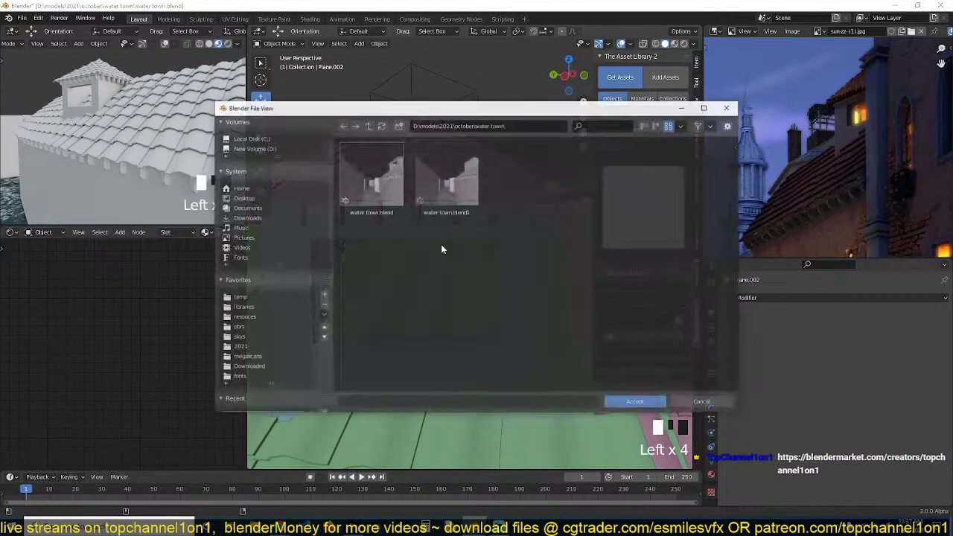
pyautogui.click(244, 307)
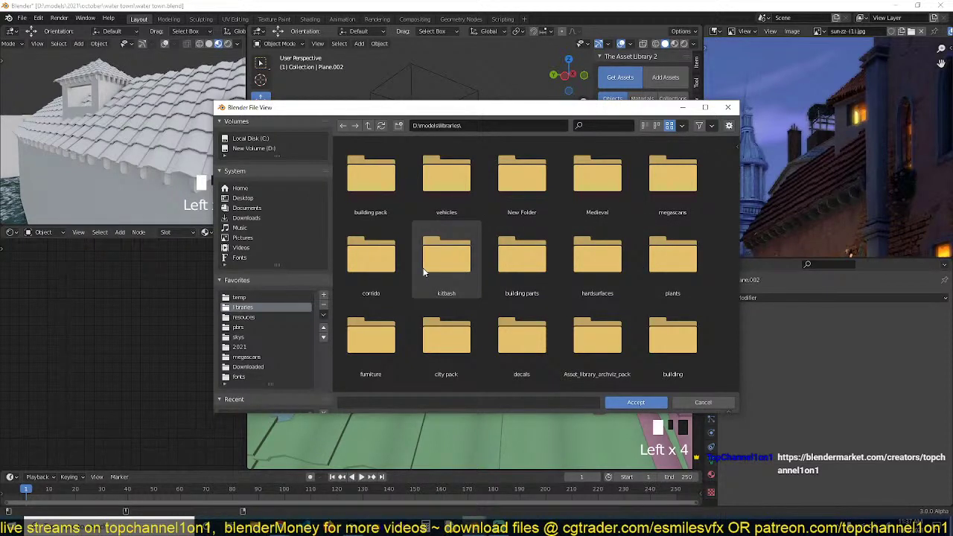
pyautogui.doubleClick(509, 273)
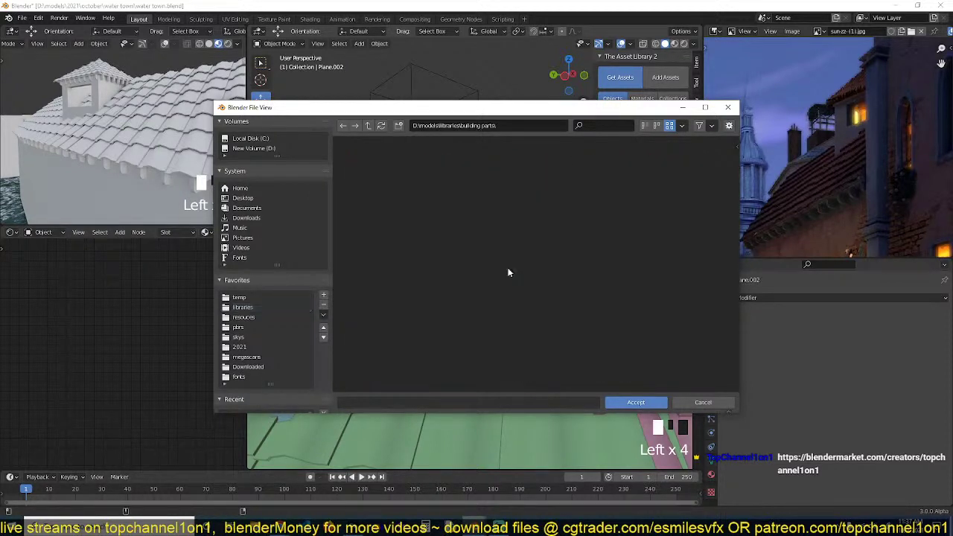
pyautogui.click(648, 403)
pyautogui.click(648, 335)
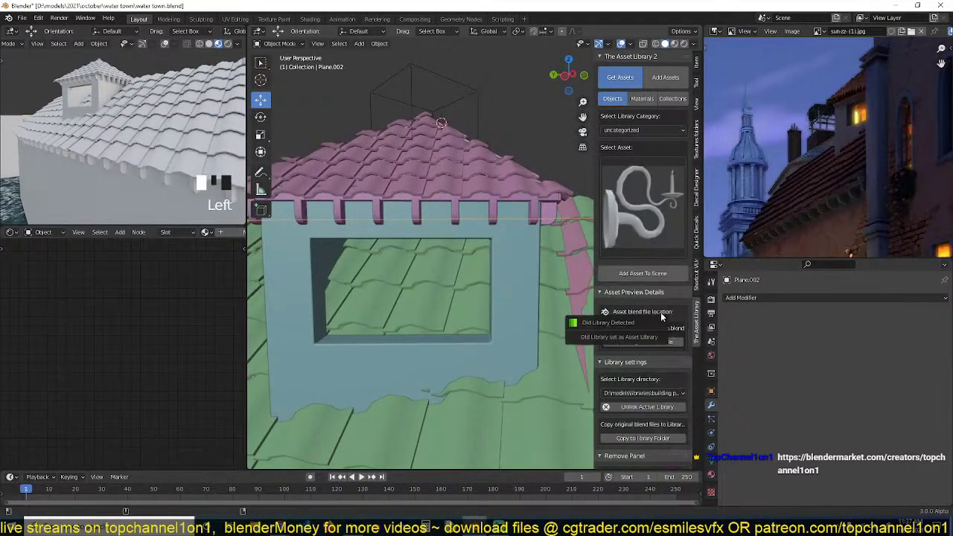
# Add the terracotta sash window from the library's windows category to the scene at the dormer opening.
pyautogui.click(626, 130)
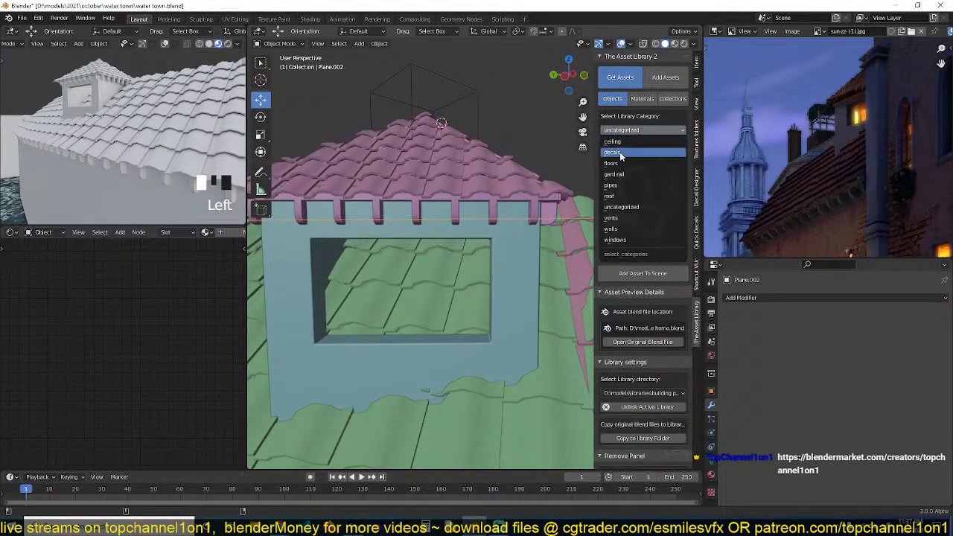
pyautogui.click(624, 239)
pyautogui.click(628, 224)
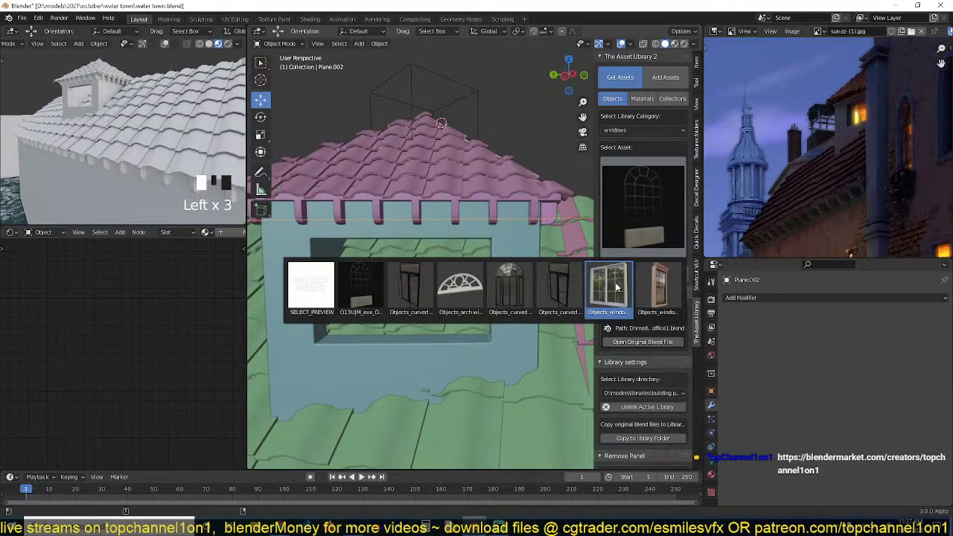
pyautogui.click(660, 293)
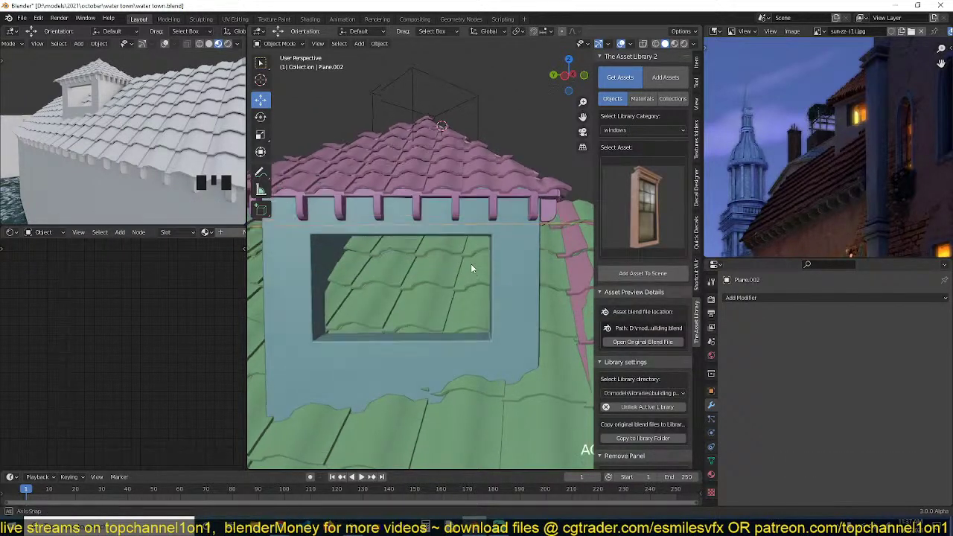
pyautogui.keyDown('shift'); pyautogui.rightClick(392, 331); pyautogui.keyUp('shift')
pyautogui.click(663, 271)
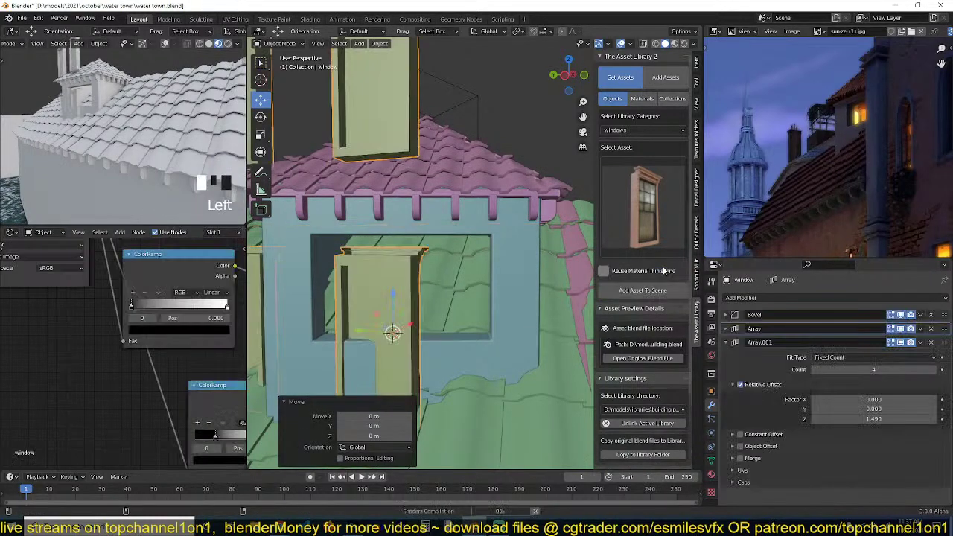
# Show the viewport in material preview and examine the imported window array and its textures.
pyautogui.moveTo(539, 275); pyautogui.dragTo(274, 310, button='middle')
pyautogui.moveTo(431, 238); pyautogui.dragTo(488, 178, button='middle')
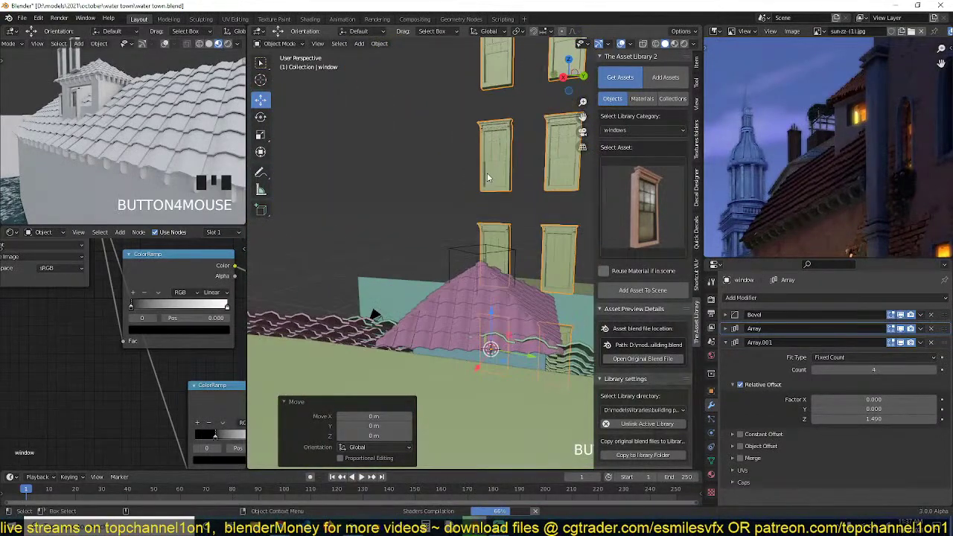
pyautogui.moveTo(537, 143); pyautogui.dragTo(496, 213, button='middle')
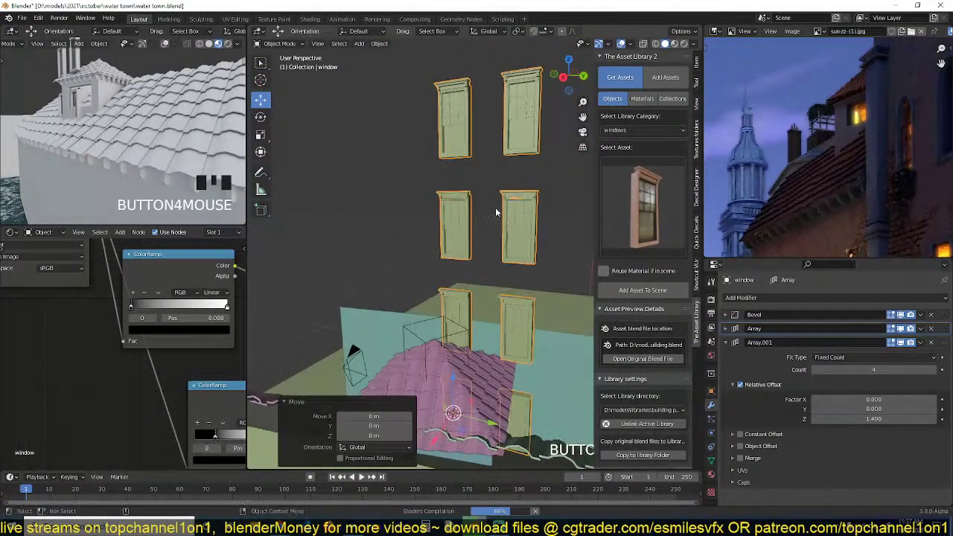
pyautogui.click(675, 44)
pyautogui.scroll(5, 533, 154)
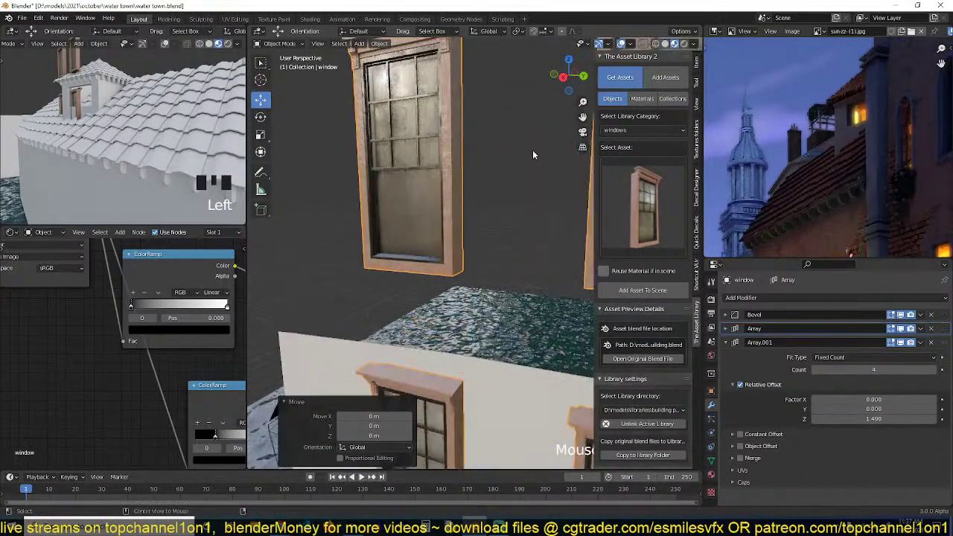
pyautogui.moveTo(532, 154); pyautogui.dragTo(446, 175, button='middle')
pyautogui.click(451, 197)
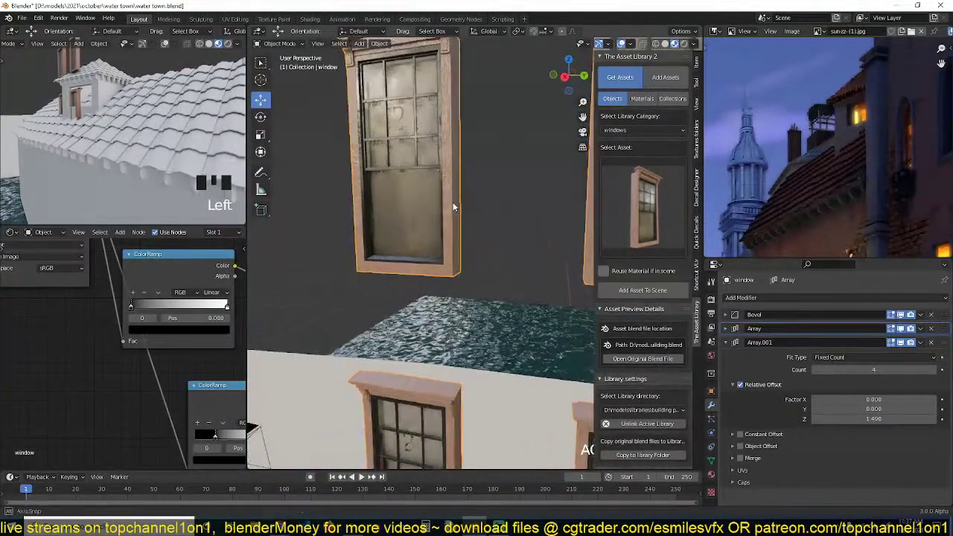
pyautogui.moveTo(454, 207); pyautogui.dragTo(477, 201, button='middle')
pyautogui.scroll(-3, 469, 253)
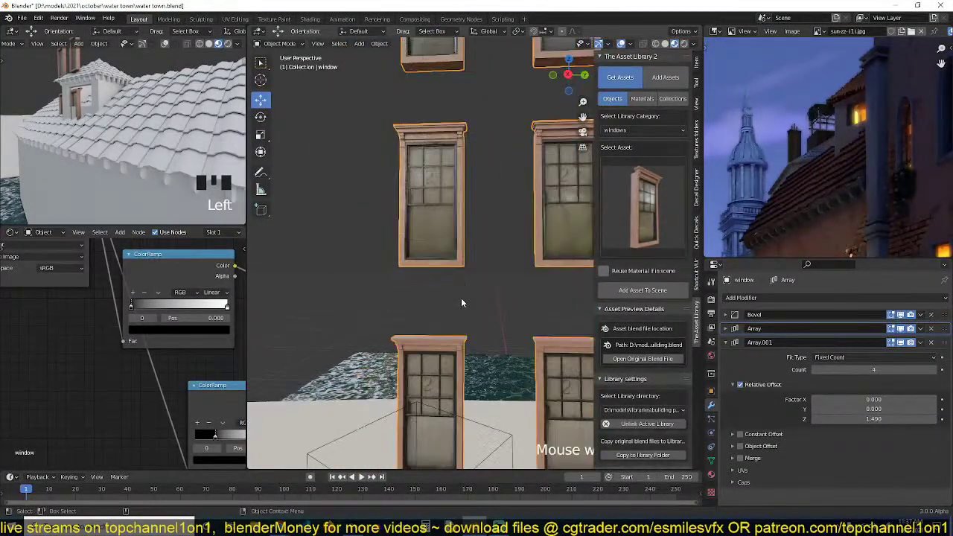
pyautogui.moveTo(462, 304); pyautogui.dragTo(489, 322, button='middle')
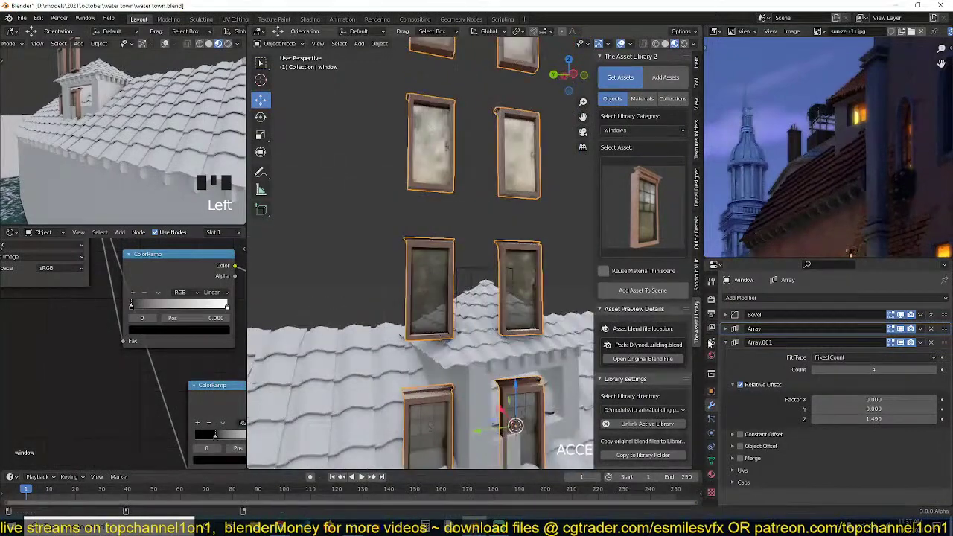
# Remove both Array modifiers from the window and rotate it 180° about Z.
pyautogui.click(931, 328)
pyautogui.click(931, 328)
pyautogui.moveTo(476, 283); pyautogui.dragTo(426, 248, button='middle')
pyautogui.write('rz')
pyautogui.write('180')
pyautogui.press('Return')
pyautogui.press('`')
pyautogui.scroll(3, 425, 249)
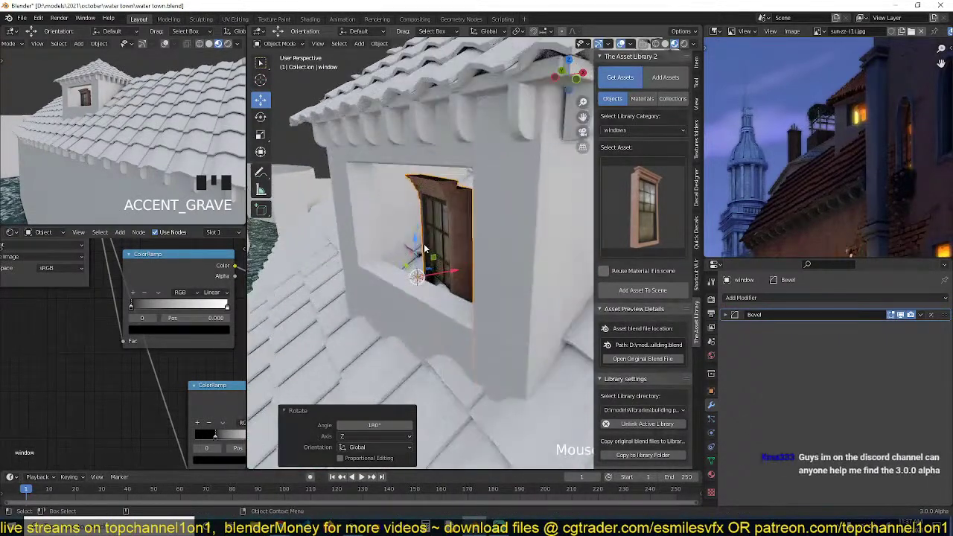
# Set the transform orientation to Local and move the window about 0.24 m outwards along its X axis.
pyautogui.press('.')
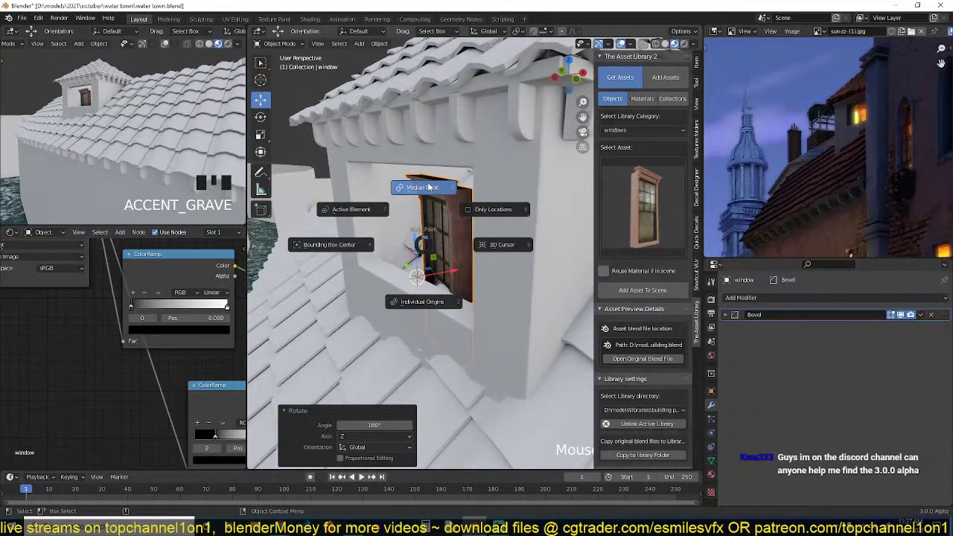
pyautogui.press(',')
pyautogui.click(501, 186)
pyautogui.moveTo(457, 270); pyautogui.dragTo(471, 333, button='middle')
pyautogui.moveTo(387, 294); pyautogui.dragTo(350, 305)
# Rotate the window about 13.9° around its local Z axis to line up with the dormer's front wall.
pyautogui.press('r')
pyautogui.press('z')
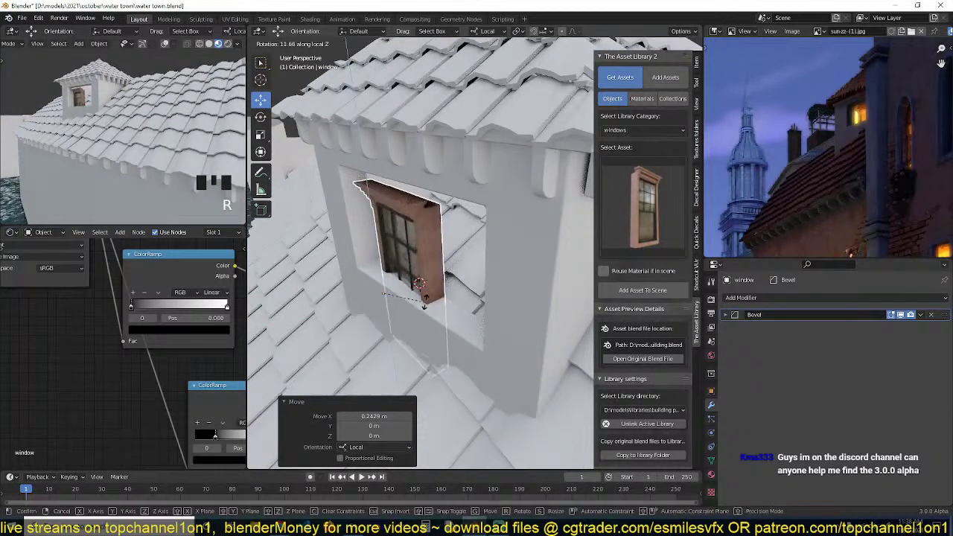
pyautogui.click(440, 290)
pyautogui.press('`')
pyautogui.moveTo(423, 296); pyautogui.dragTo(386, 237, button='middle')
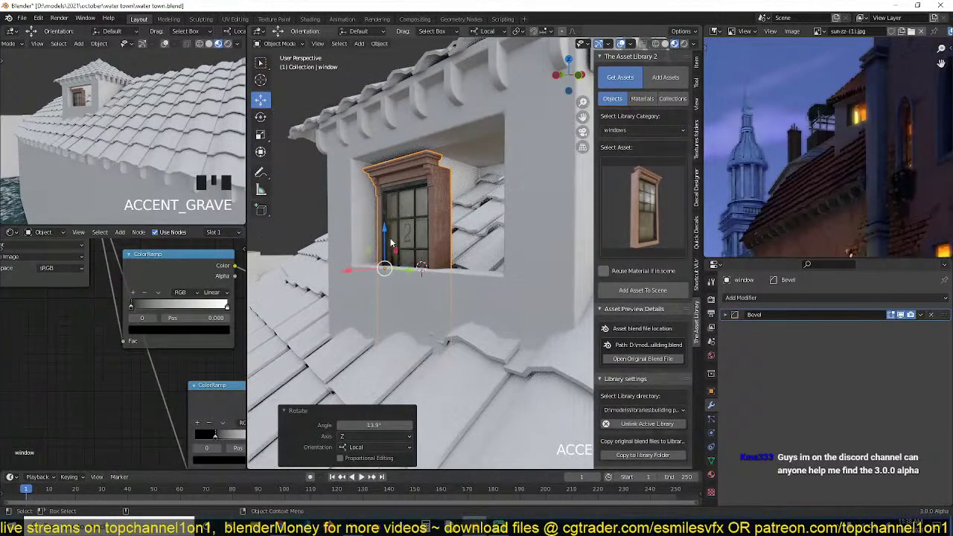
# Position the window at one end of the dormer opening by raising it, bringing it about 0.13 m outwards and sliding it sideways.
pyautogui.moveTo(386, 237); pyautogui.dragTo(386, 203)
pyautogui.press('`')
pyautogui.moveTo(386, 203); pyautogui.dragTo(354, 254, button='middle')
pyautogui.moveTo(350, 251); pyautogui.dragTo(318, 258)
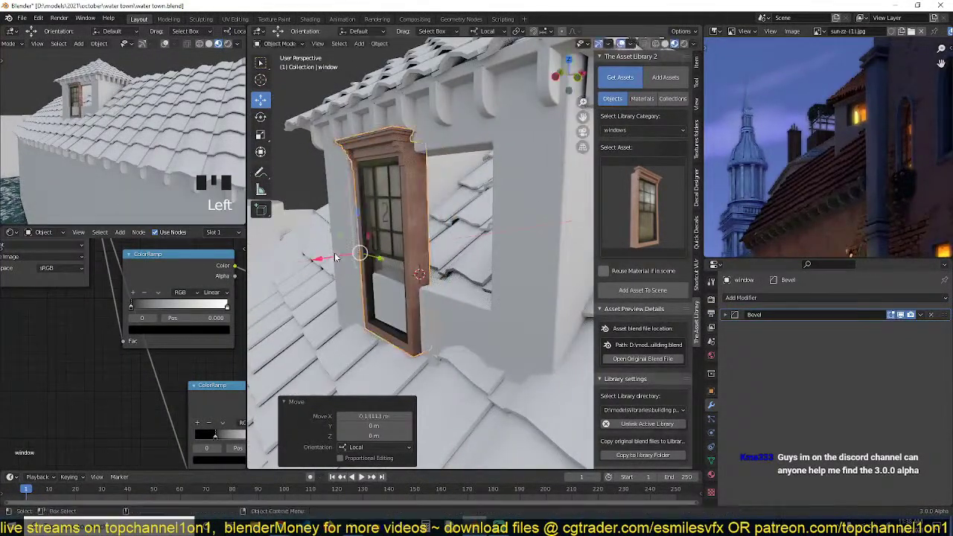
pyautogui.press('`')
pyautogui.moveTo(318, 258); pyautogui.dragTo(383, 249, button='middle')
pyautogui.moveTo(440, 249); pyautogui.dragTo(408, 240)
pyautogui.press('`')
pyautogui.moveTo(409, 239); pyautogui.dragTo(428, 248, button='middle')
# Widen the window across the dormer opening by moving its right-half vertices about 0.69 m along local Y.
pyautogui.press('Tab')
pyautogui.keyDown('alt'); pyautogui.click(462, 131); pyautogui.keyUp('alt')
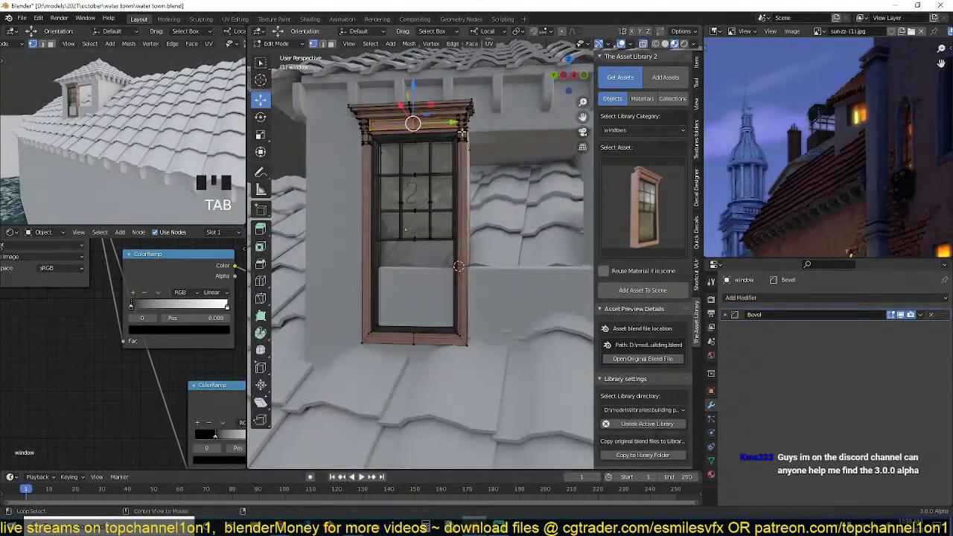
pyautogui.keyDown('alt'); pyautogui.click(411, 93); pyautogui.keyUp('alt')
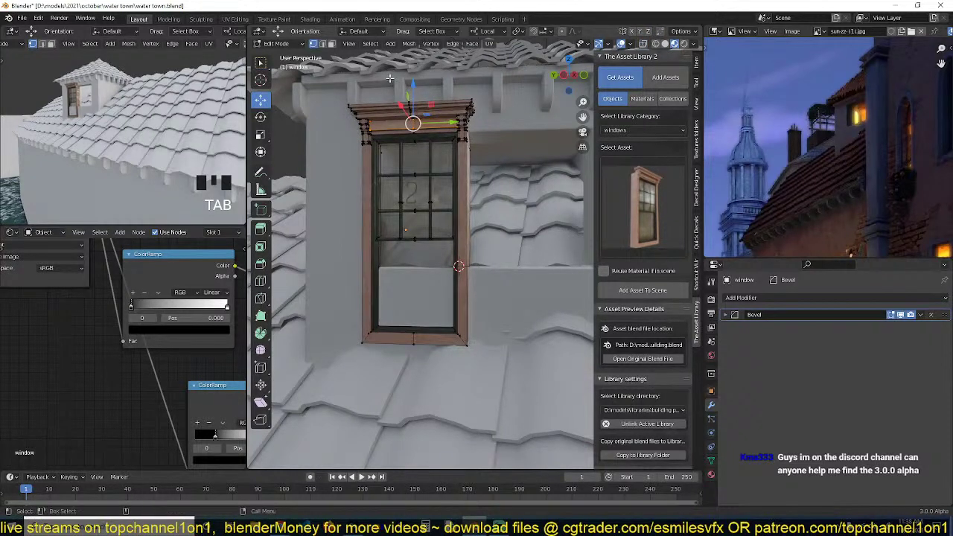
pyautogui.hotkey('alt', 'z')
pyautogui.moveTo(441, 82); pyautogui.dragTo(484, 353)
pyautogui.moveTo(495, 320); pyautogui.dragTo(527, 296, button='middle')
pyautogui.moveTo(456, 159); pyautogui.dragTo(593, 172)
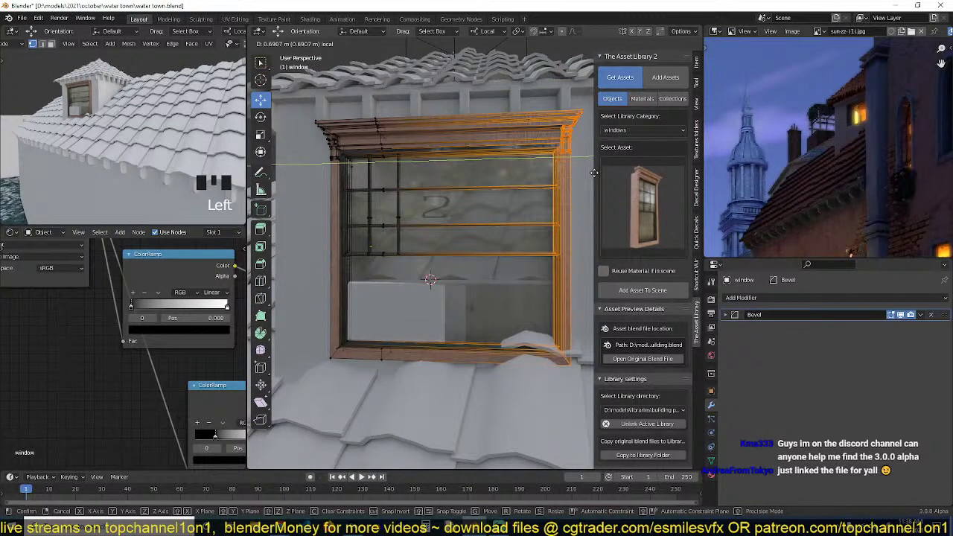
# Shorten the window by raising its bottom frame vertices about 0.33 m along local Z.
pyautogui.moveTo(525, 250); pyautogui.dragTo(484, 291, button='middle')
pyautogui.keyDown('shift'); pyautogui.moveTo(421, 312); pyautogui.dragTo(422, 288, button='middle'); pyautogui.keyUp('shift')
pyautogui.moveTo(317, 283); pyautogui.dragTo(633, 384)
pyautogui.moveTo(442, 286); pyautogui.dragTo(464, 223)
pyautogui.moveTo(464, 223)
pyautogui.mouseDown(button='middle')
pyautogui.moveTo(457, 237)
pyautogui.moveTo(471, 230)
pyautogui.mouseUp(button='middle')
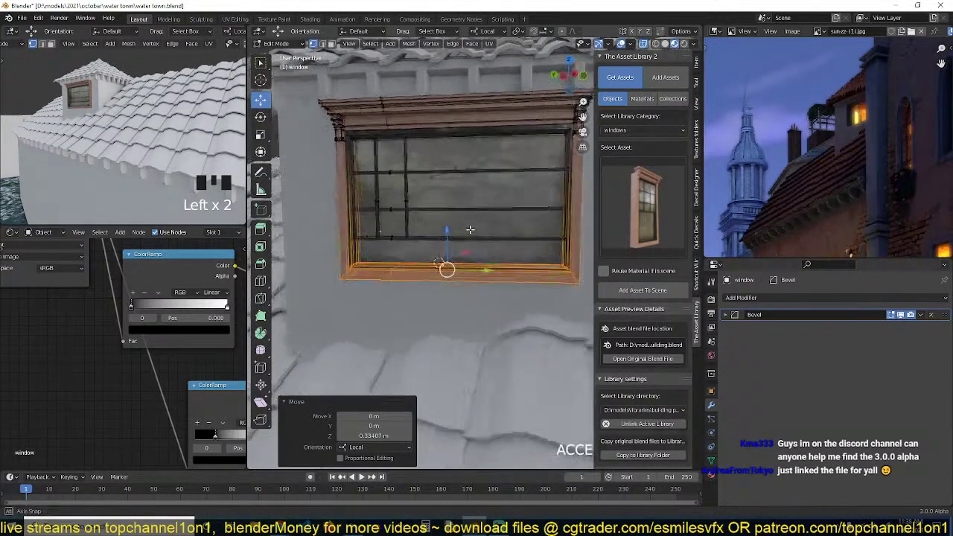
# Try to shift the inner vertical glazing bar sideways along the window's Y axis, and undo the move.
pyautogui.keyDown('alt'); pyautogui.click(405, 198); pyautogui.keyUp('alt')
pyautogui.hotkey('ctrl', 'l')
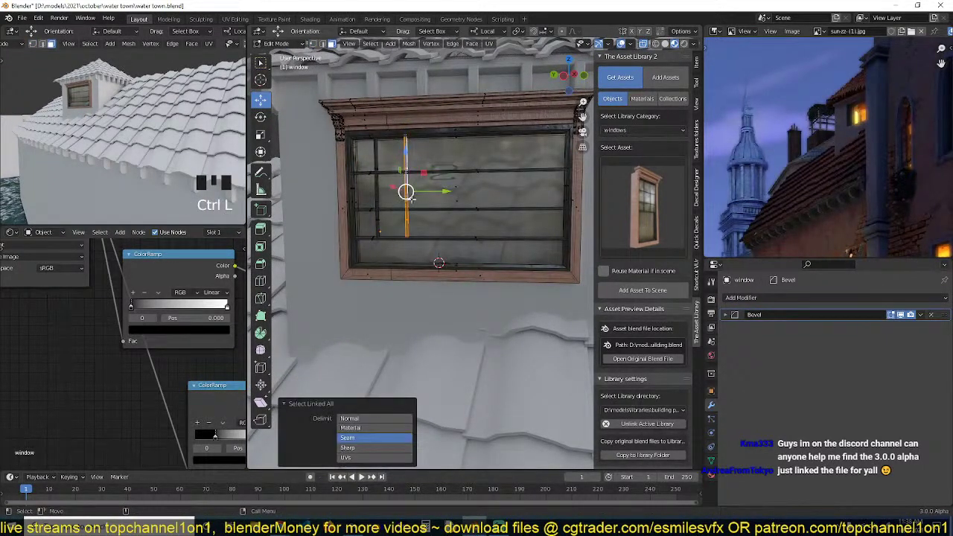
pyautogui.moveTo(446, 192); pyautogui.dragTo(471, 197)
pyautogui.hotkey('ctrl', 'z')
# Move the sash's outer right stile faces inwards to near the middle of the window frame.
pyautogui.moveTo(471, 196); pyautogui.dragTo(450, 206, button='middle')
pyautogui.moveTo(515, 159); pyautogui.dragTo(498, 198, button='middle')
pyautogui.scroll(3, 514, 203)
pyautogui.keyDown('alt'); pyautogui.click(516, 186); pyautogui.keyUp('alt')
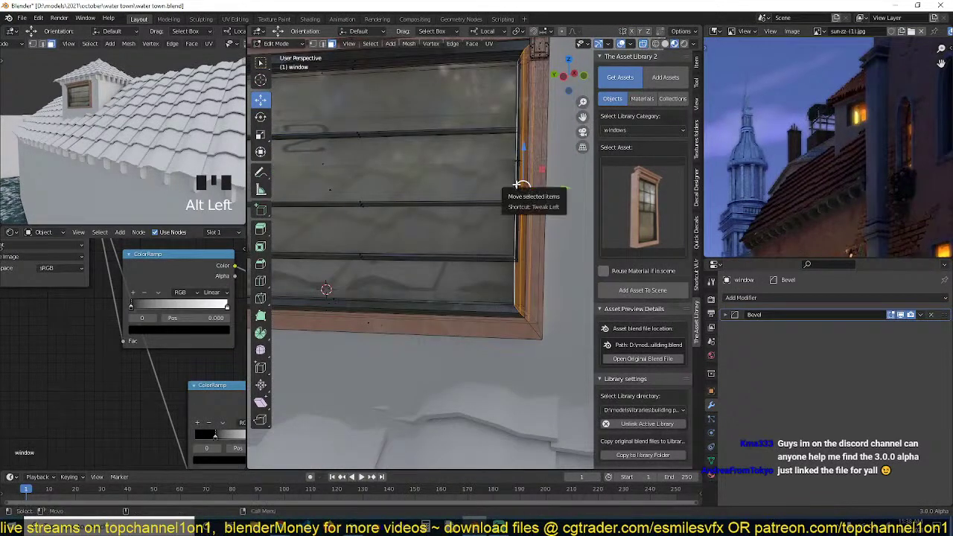
pyautogui.scroll(-4, 522, 172)
pyautogui.scroll(2, 498, 169)
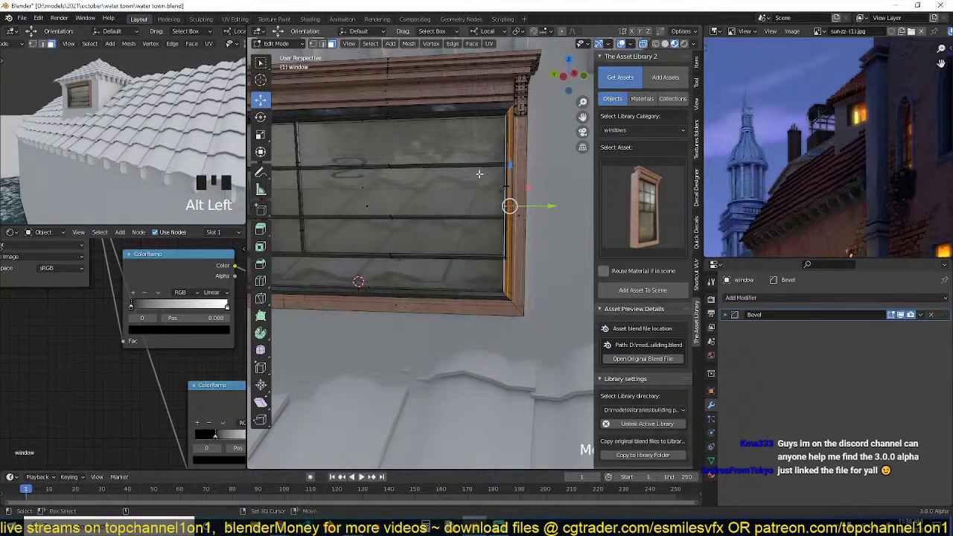
pyautogui.keyDown('shift'); pyautogui.click(513, 191); pyautogui.keyUp('shift')
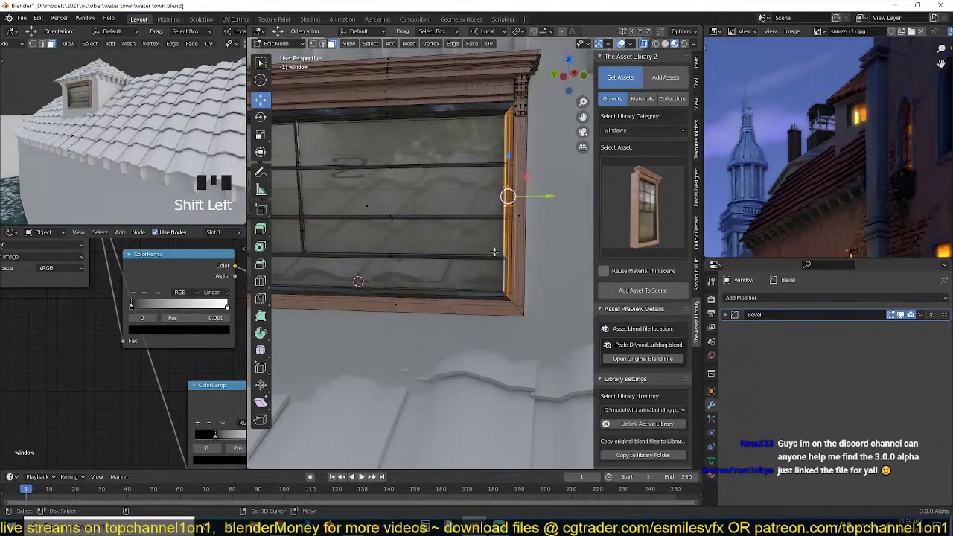
pyautogui.moveTo(545, 193); pyautogui.dragTo(387, 199)
# Fine-tune the moved stile, shifting it about 0.13 m further inwards and about 0.03 m back outwards.
pyautogui.scroll(-2, 395, 201)
pyautogui.scroll(1, 405, 202)
pyautogui.moveTo(402, 212); pyautogui.dragTo(406, 193, button='middle')
pyautogui.moveTo(428, 198); pyautogui.dragTo(404, 198)
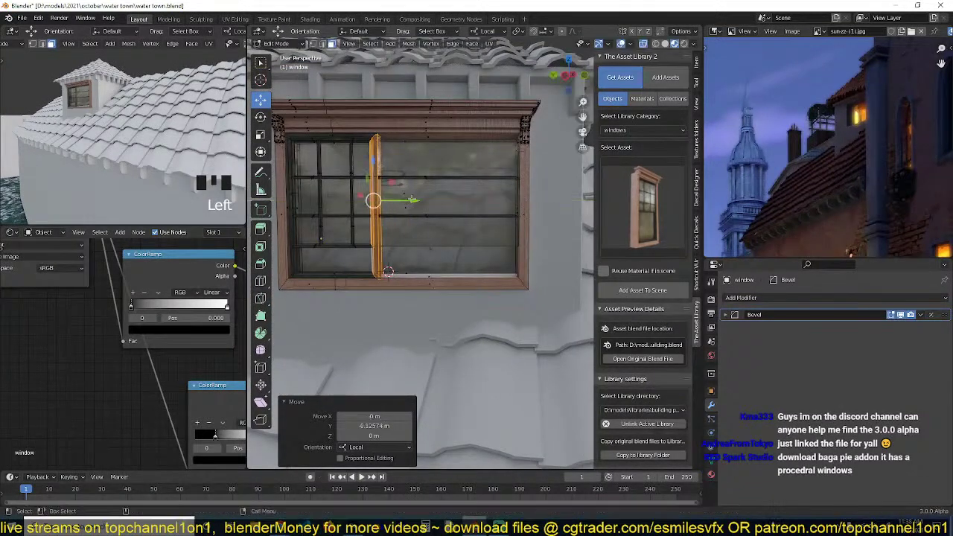
pyautogui.moveTo(404, 198); pyautogui.dragTo(435, 200, button='middle')
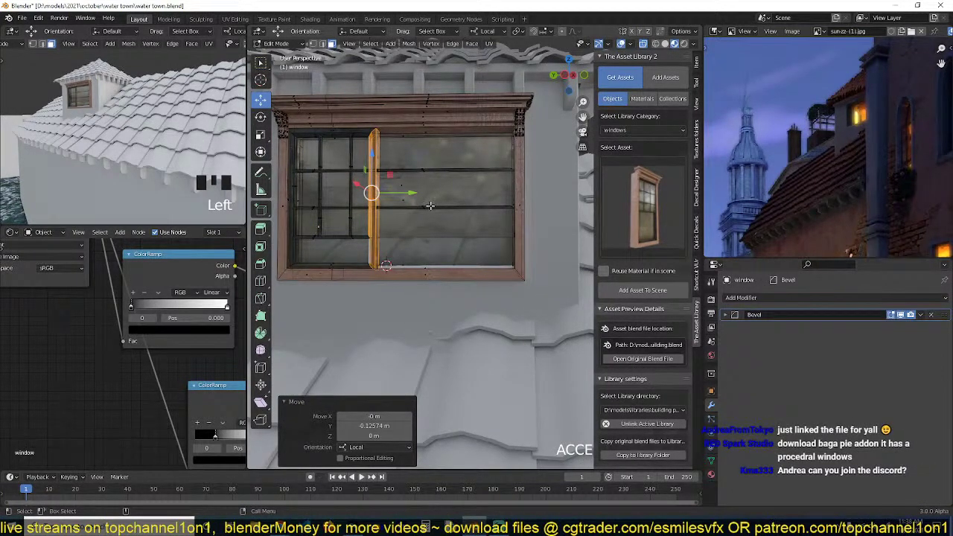
pyautogui.moveTo(400, 197); pyautogui.dragTo(407, 197)
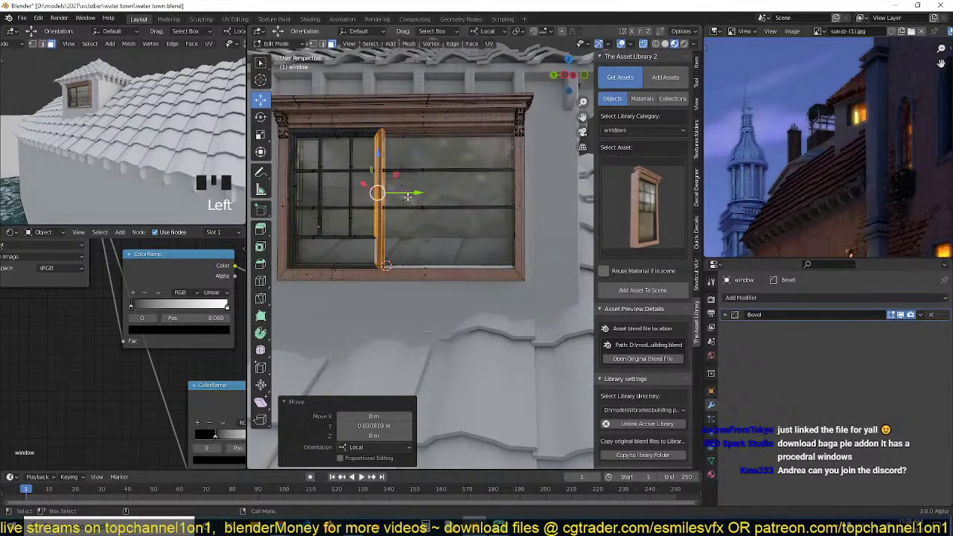
# Duplicate the linked sash frame about 0.67 m along local Y into the other half of the window.
pyautogui.hotkey('ctrl', 'l')
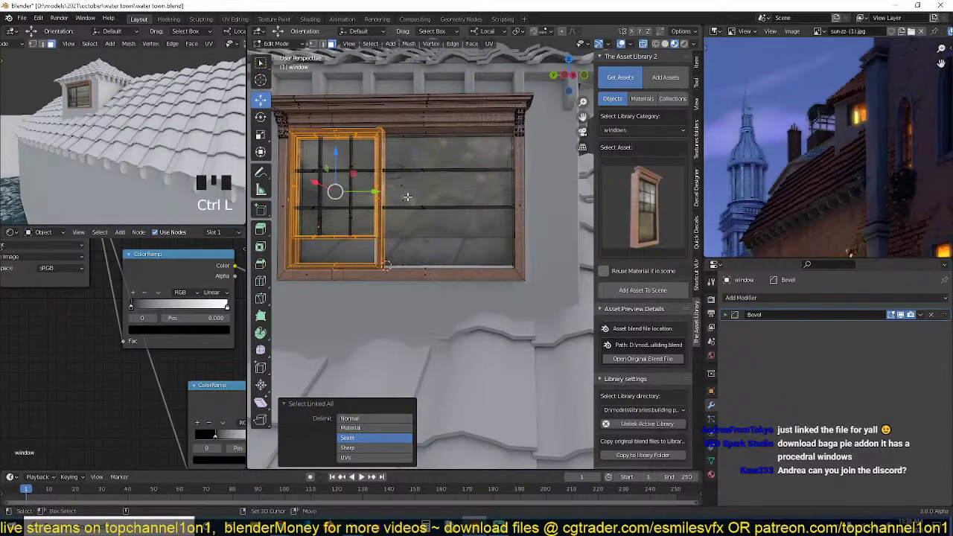
pyautogui.hotkey('shift', 'd')
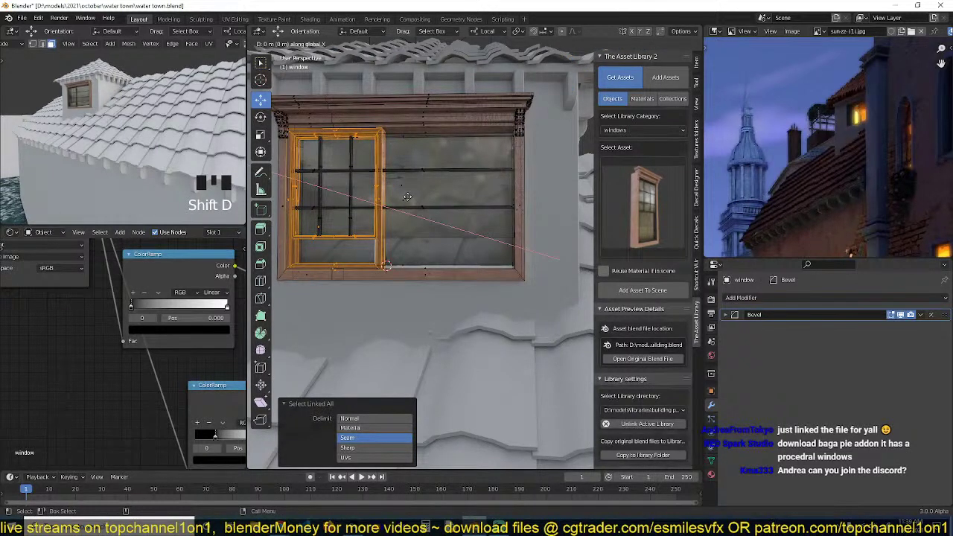
pyautogui.click(537, 214)
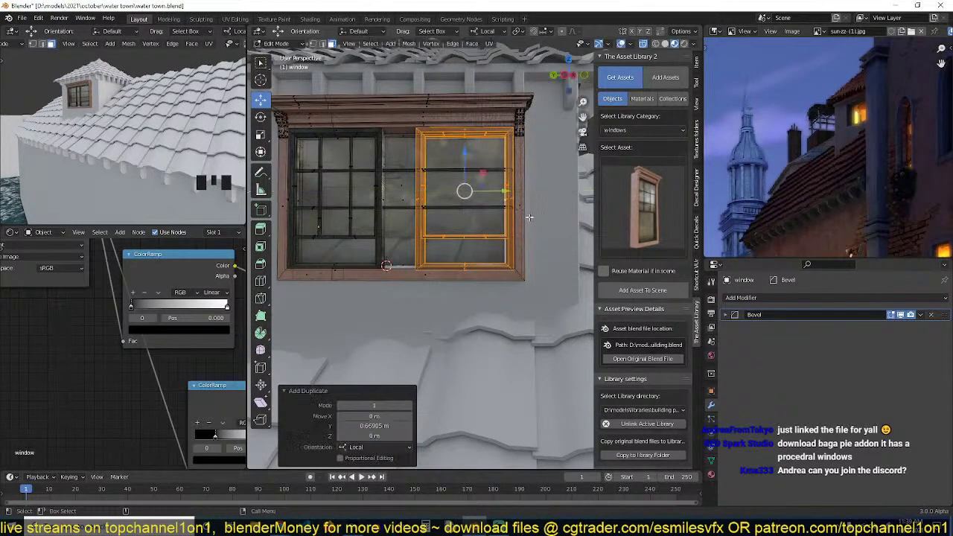
# Move the inner stiles of both sashes towards each other so they meet near the middle of the window.
pyautogui.keyDown('alt'); pyautogui.click(423, 194); pyautogui.keyUp('alt')
pyautogui.keyDown('alt'); pyautogui.keyDown('shift'); pyautogui.click(419, 192); pyautogui.keyUp('shift'); pyautogui.keyUp('alt')
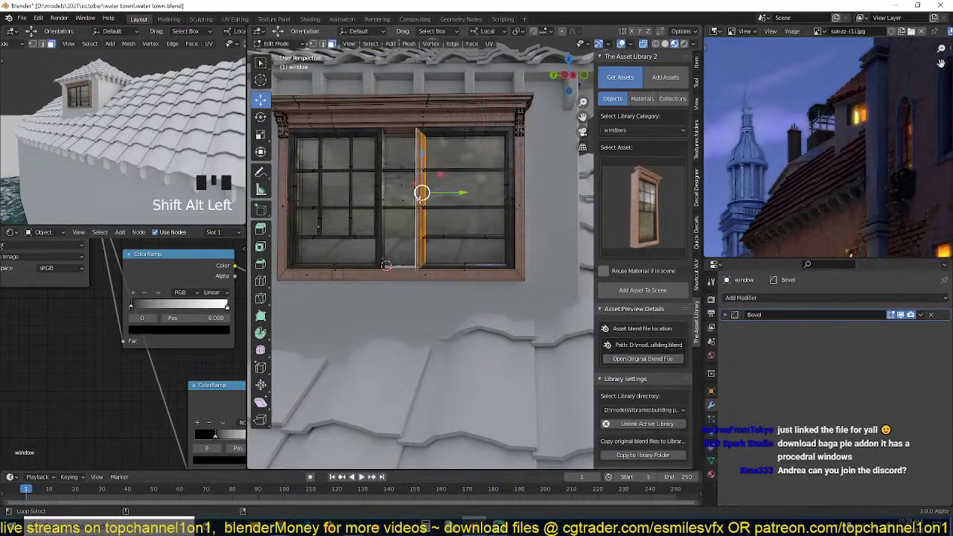
pyautogui.moveTo(452, 194); pyautogui.dragTo(432, 190)
pyautogui.keyDown('alt'); pyautogui.click(375, 195); pyautogui.keyUp('alt')
pyautogui.keyDown('alt'); pyautogui.keyDown('shift'); pyautogui.click(381, 243); pyautogui.keyUp('shift'); pyautogui.keyUp('alt')
pyautogui.press('Tab')
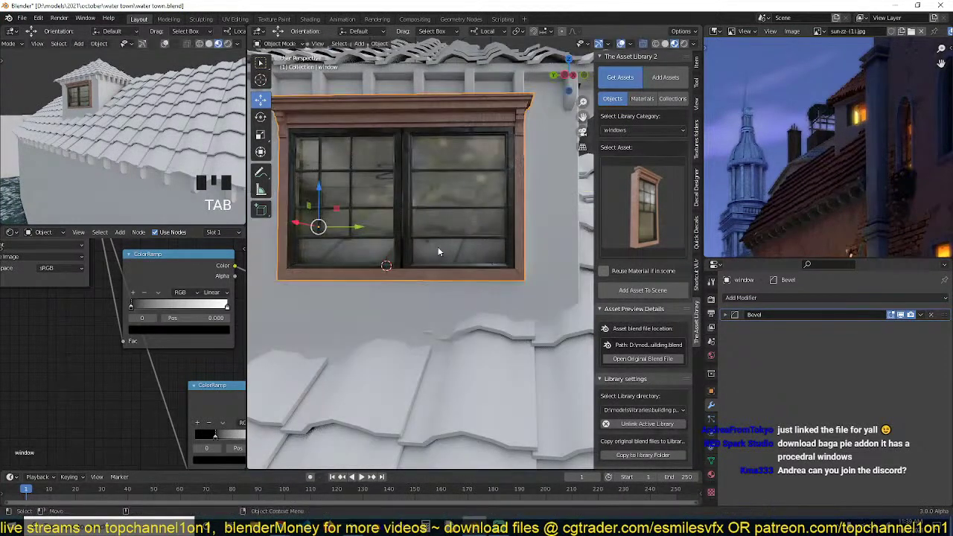
pyautogui.hotkey('alt', 'a')
pyautogui.moveTo(438, 247); pyautogui.dragTo(455, 263, button='middle')
pyautogui.scroll(-2, 436, 256)
# Move the first sash's inner vertical glazing bar about 0.51 m along local Y to the centre of the second sash.
pyautogui.press('Tab')
pyautogui.scroll(4, 455, 262)
pyautogui.moveTo(430, 232); pyautogui.dragTo(374, 214, button='middle')
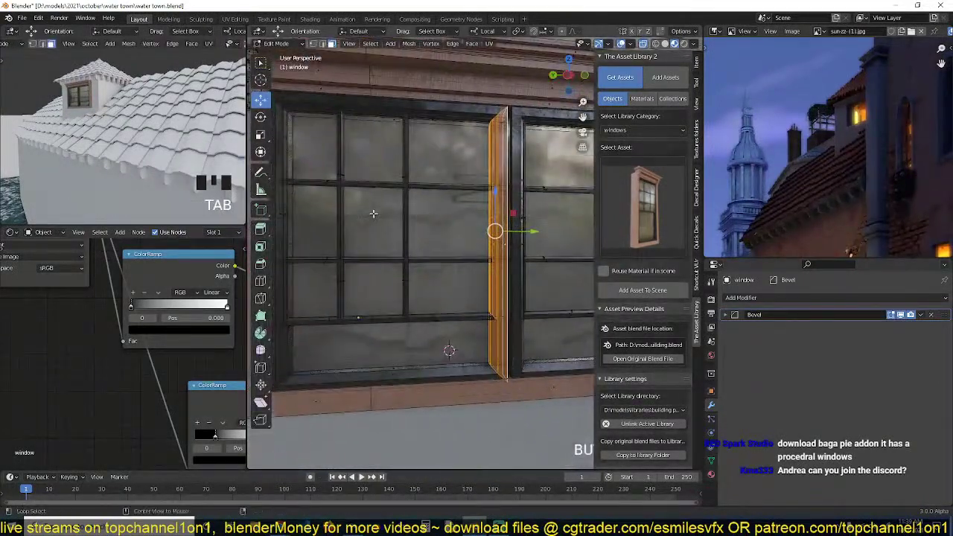
pyautogui.keyDown('alt'); pyautogui.click(404, 176); pyautogui.keyUp('alt')
pyautogui.keyDown('alt'); pyautogui.keyDown('shift'); pyautogui.click(400, 278); pyautogui.keyUp('shift'); pyautogui.keyUp('alt')
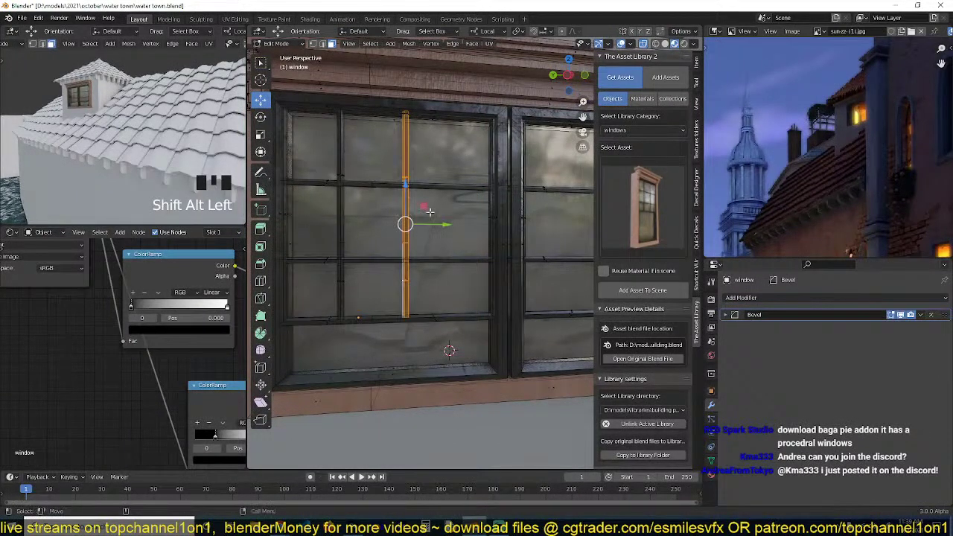
pyautogui.moveTo(435, 219); pyautogui.dragTo(566, 239)
pyautogui.scroll(-5, 425, 216)
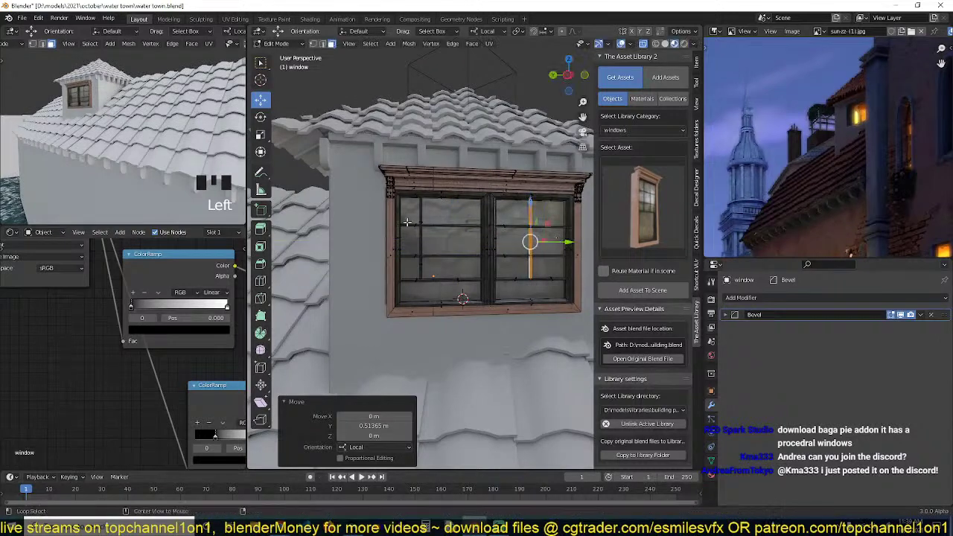
# Centre the remaining vertical glazing bar in the first sash by moving it about 0.13 m along local Y.
pyautogui.keyDown('alt'); pyautogui.click(420, 238); pyautogui.keyUp('alt')
pyautogui.keyDown('alt'); pyautogui.keyDown('shift'); pyautogui.click(422, 268); pyautogui.keyUp('shift'); pyautogui.keyUp('alt')
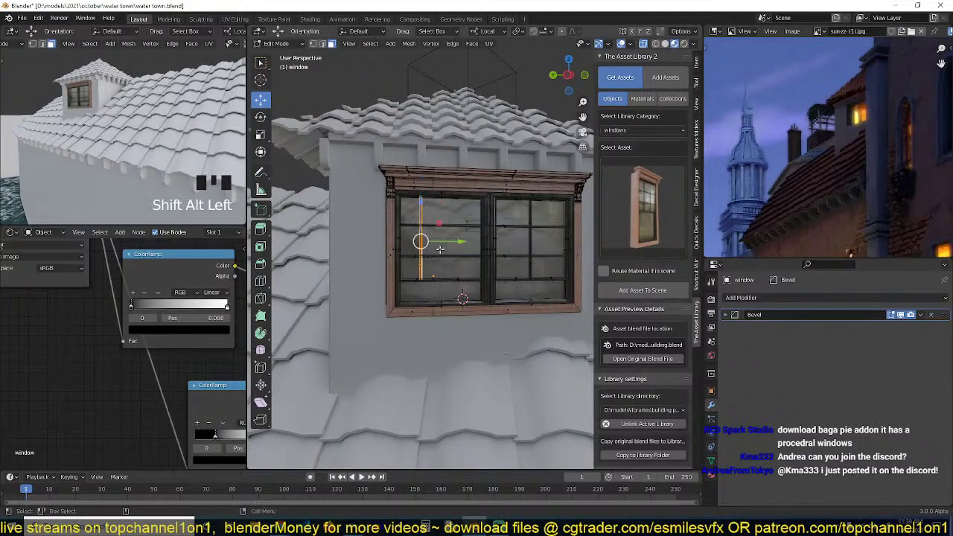
pyautogui.moveTo(457, 241); pyautogui.dragTo(477, 239)
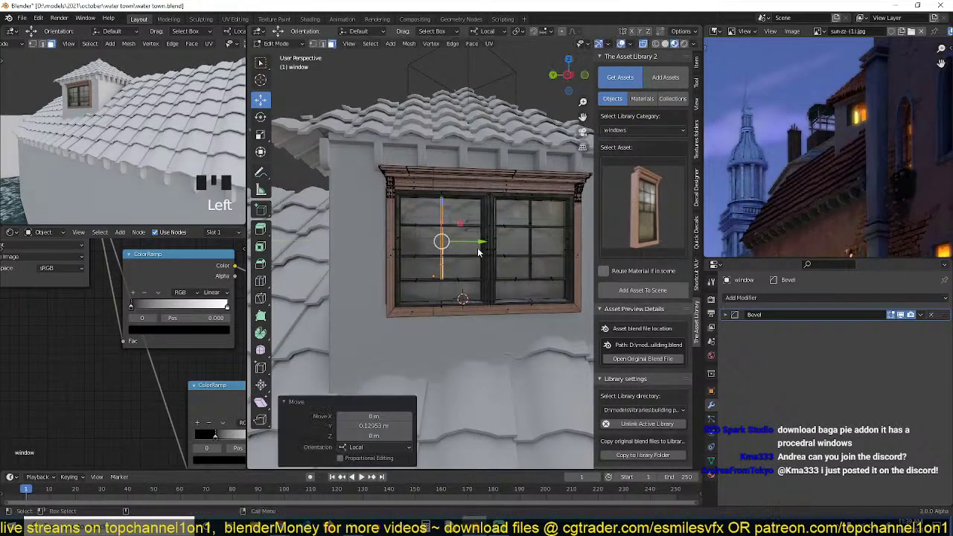
pyautogui.press('`')
pyautogui.moveTo(476, 257); pyautogui.dragTo(431, 318, button='middle')
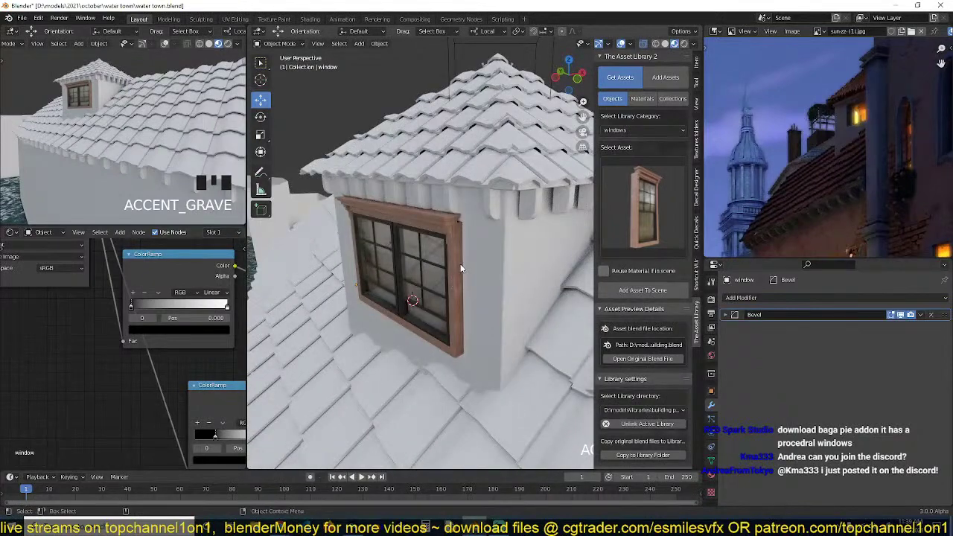
pyautogui.moveTo(461, 269); pyautogui.dragTo(545, 251, button='middle')
# Set the window's origin to its geometry.
pyautogui.click(546, 253)
pyautogui.press('r')
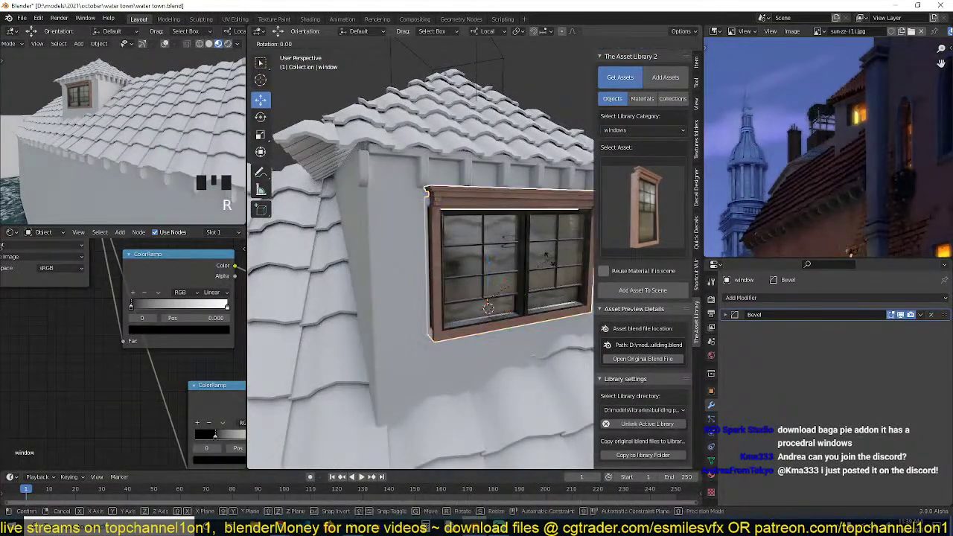
pyautogui.rightClick(551, 257)
pyautogui.rightClick(544, 259)
pyautogui.moveTo(539, 262)
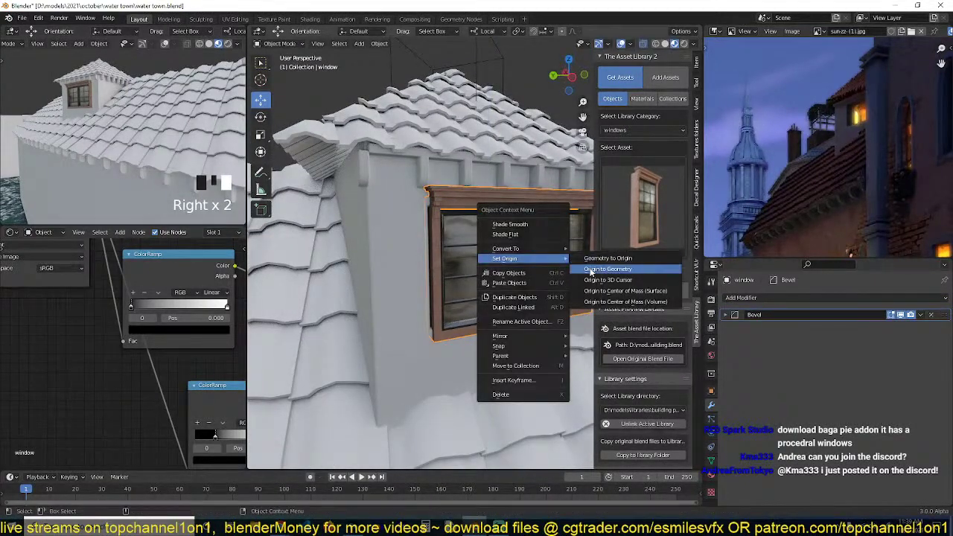
pyautogui.click(590, 271)
# Rotate the window slightly around its local Z axis to sit flush with the dormer wall.
pyautogui.press('`')
pyautogui.moveTo(507, 272); pyautogui.dragTo(485, 256, button='middle')
pyautogui.scroll(1, 491, 270)
pyautogui.press('r')
pyautogui.press('z')
pyautogui.press('z')
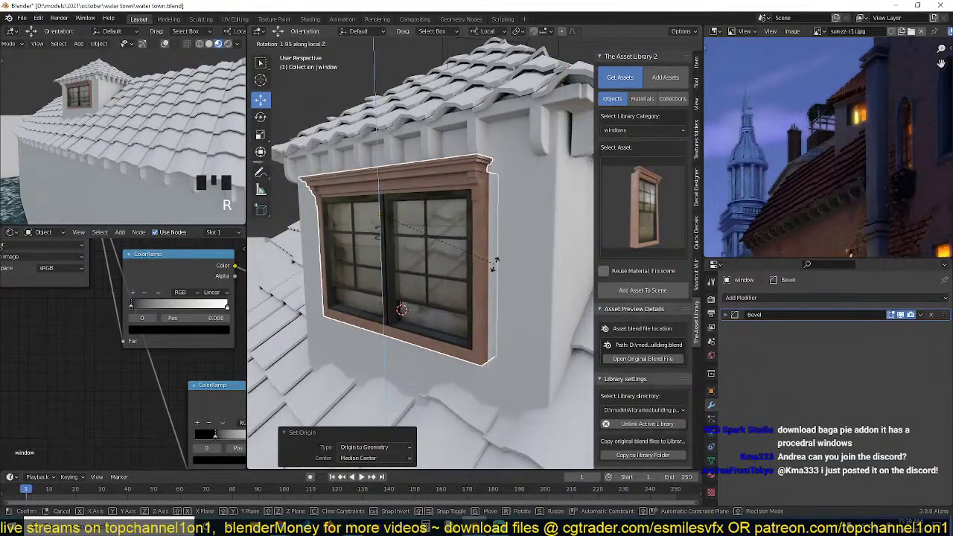
# Finish rotating the dormer window slightly about its local Z axis, deselect it, and save the file.
pyautogui.click(456, 299)
pyautogui.hotkey('alt', 'a')
pyautogui.scroll(-2, 452, 301)
pyautogui.moveTo(452, 301); pyautogui.dragTo(500, 284, button='middle')
pyautogui.scroll(2, 495, 277)
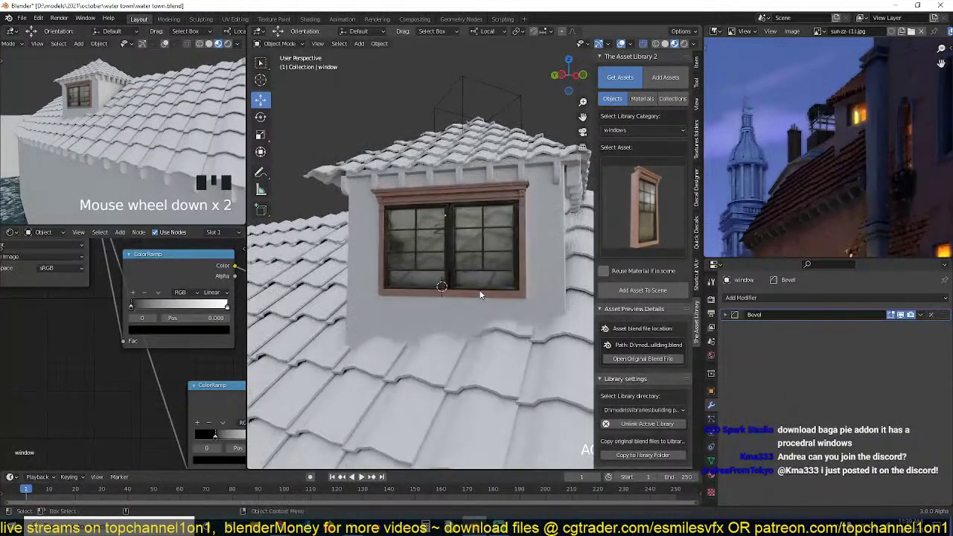
pyautogui.hotkey('ctrl', 's')
# Examine how the window frame sits against the dormer wall and browse the other window assets in the library.
pyautogui.moveTo(476, 291); pyautogui.dragTo(443, 310, button='middle')
pyautogui.scroll(4, 444, 313)
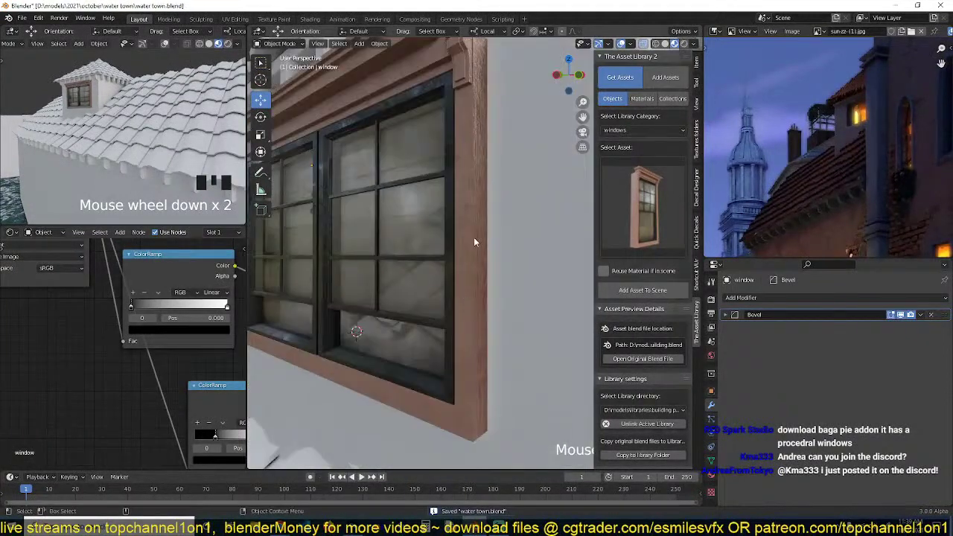
pyautogui.press('`')
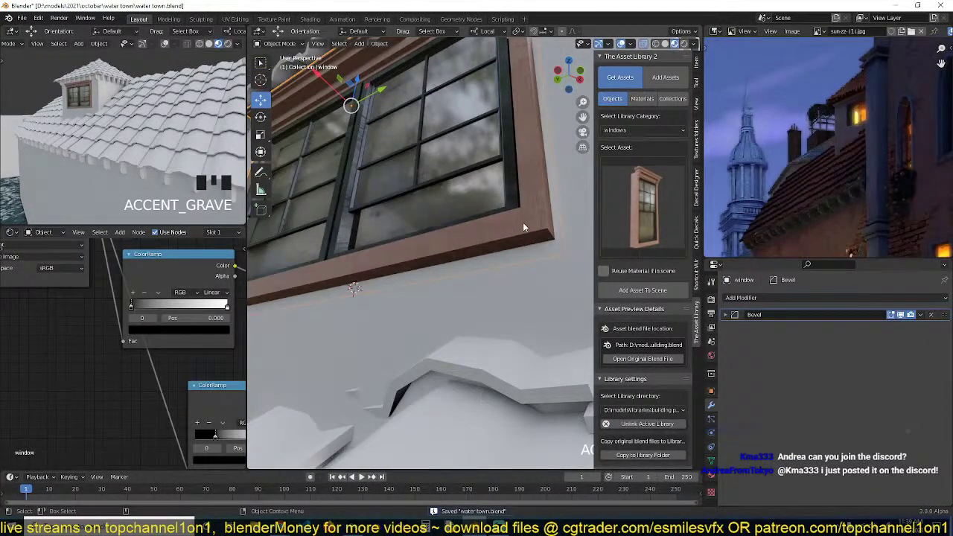
pyautogui.hotkey('alt', 'a')
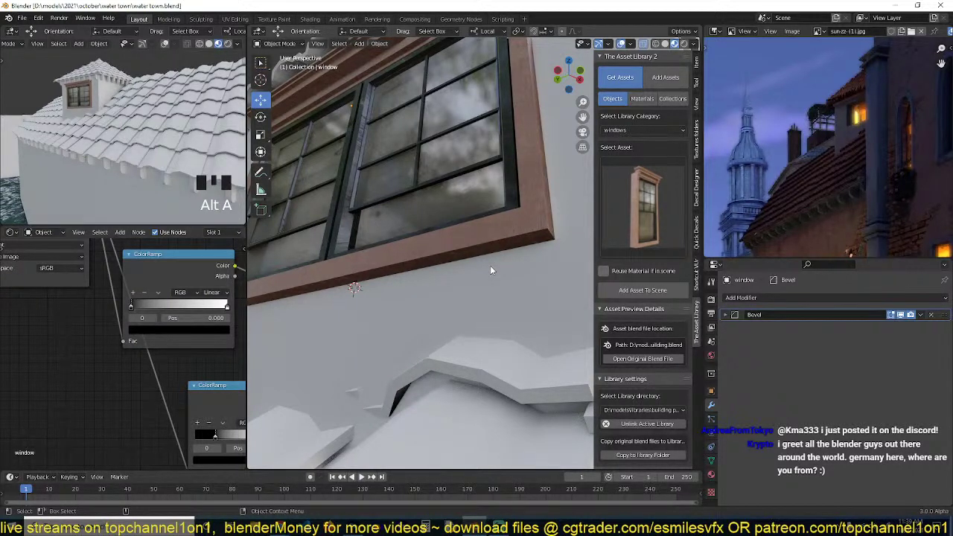
pyautogui.moveTo(490, 266)
pyautogui.mouseDown(button='middle')
pyautogui.moveTo(473, 298)
pyautogui.moveTo(488, 259)
pyautogui.mouseUp(button='middle')
pyautogui.scroll(-4, 481, 265)
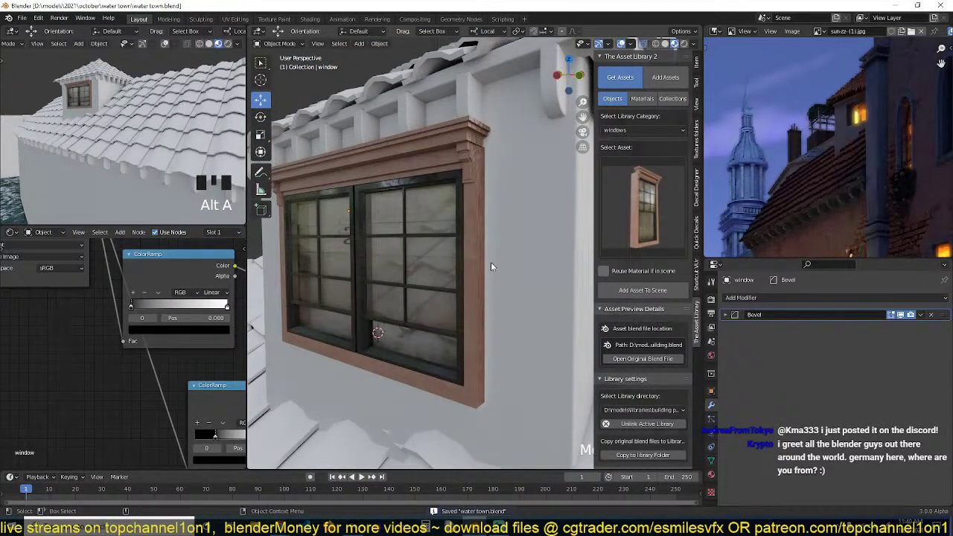
pyautogui.scroll(-3, 491, 263)
pyautogui.click(615, 209)
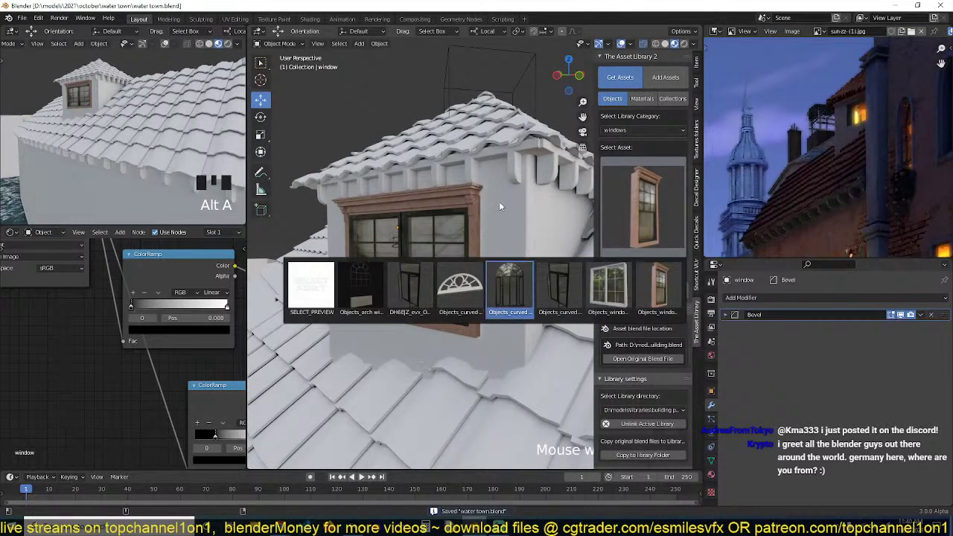
pyautogui.scroll(5, 496, 198)
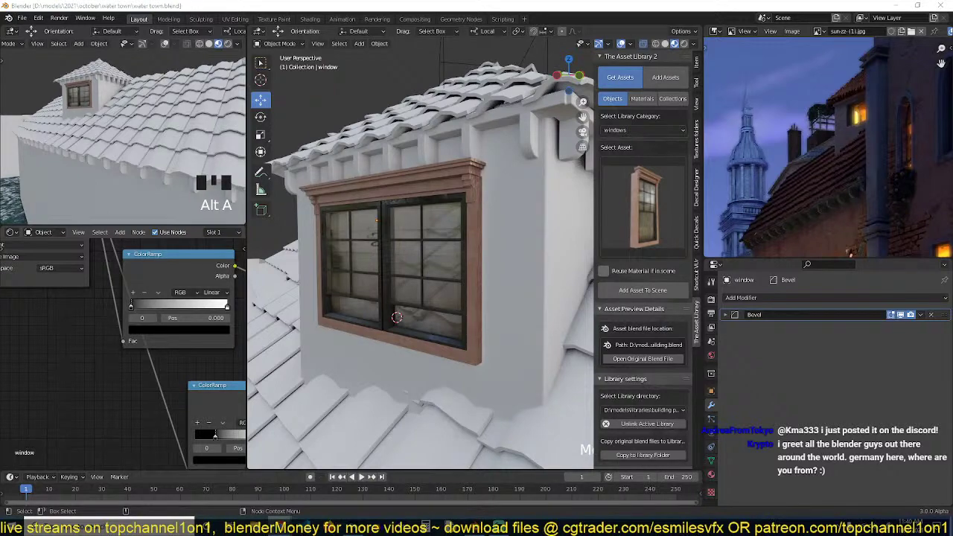
# Switch to the Chrome browser, open blender.org, and go to the experimental builds section of the download page.
pyautogui.hotkey('alt', 'Tab')
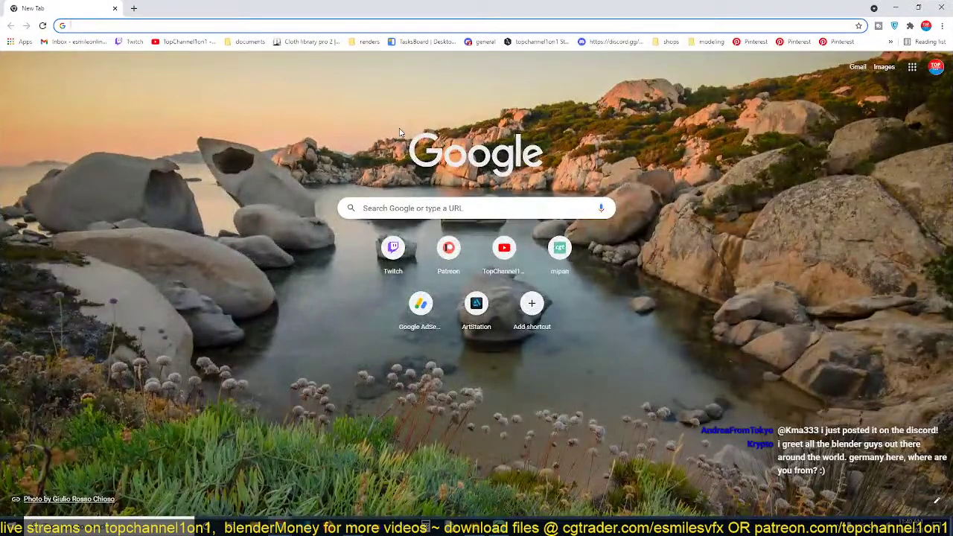
pyautogui.write('blender.')
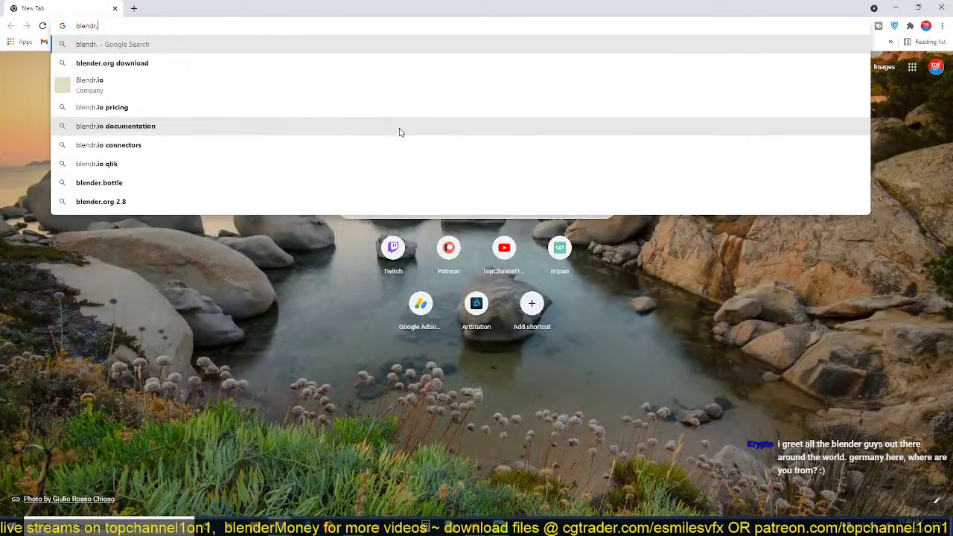
pyautogui.press('Return')
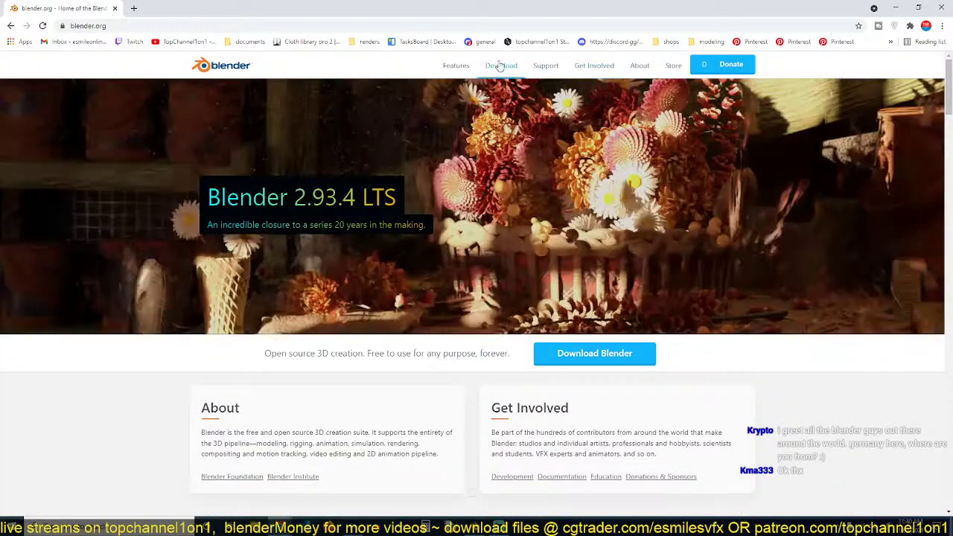
pyautogui.click(501, 66)
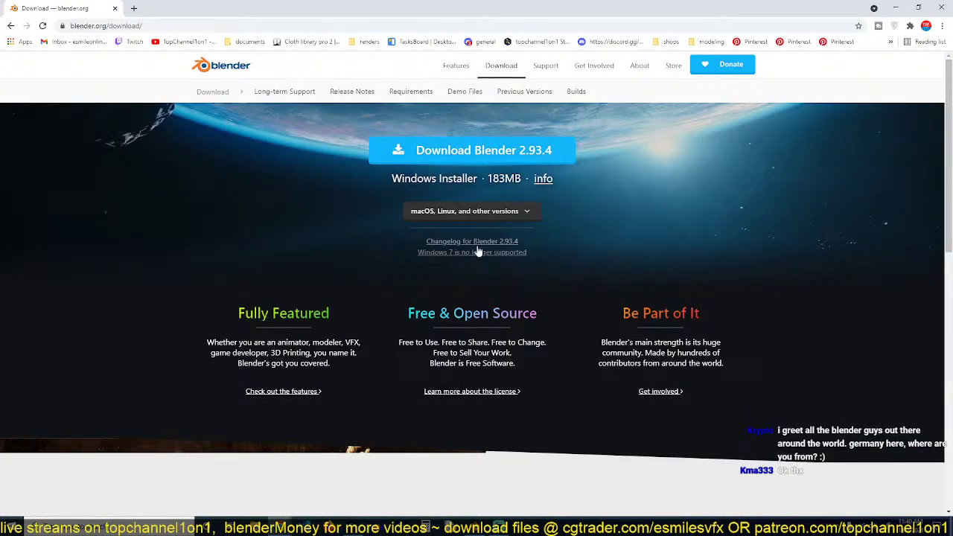
pyautogui.scroll(-10, 477, 252)
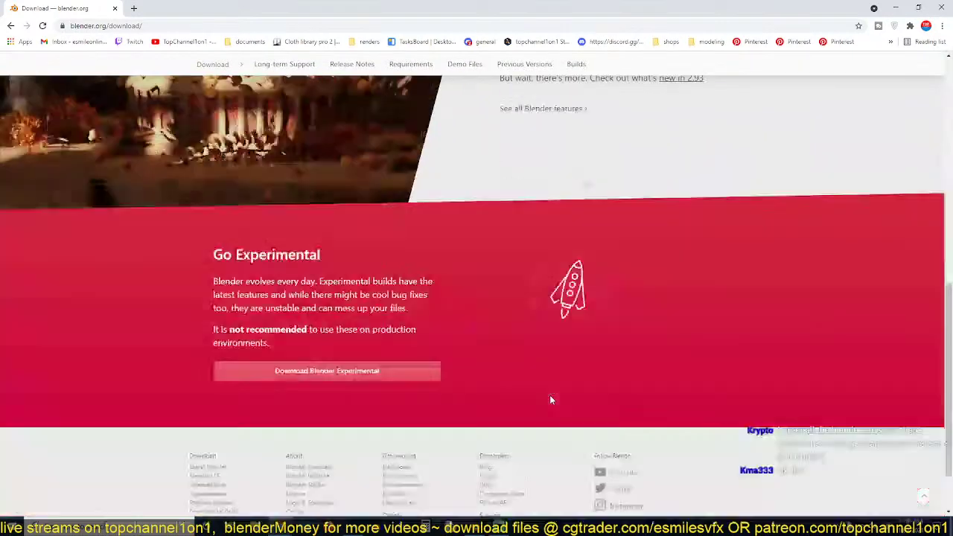
pyautogui.click(356, 313)
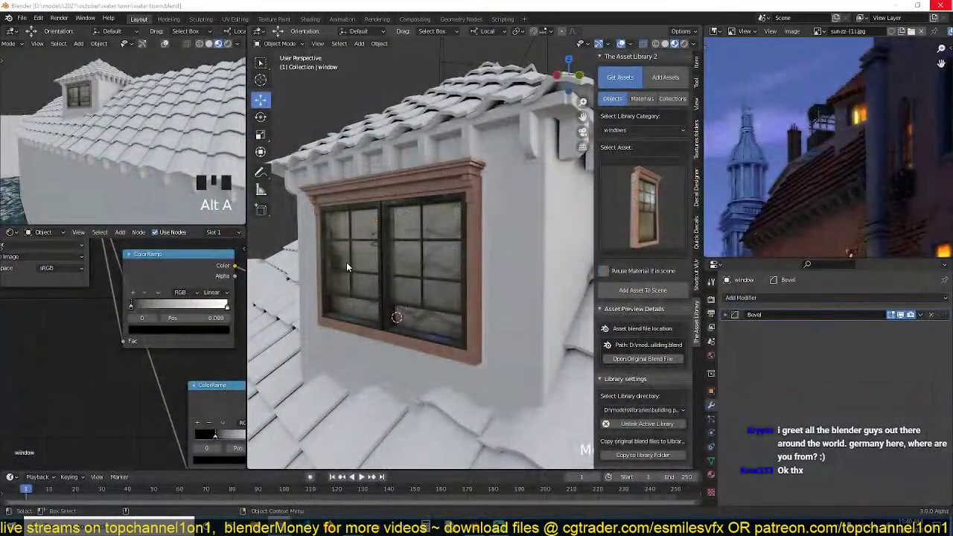
# Select the window back in Blender, inspect its fit on the dormer above the roof tiles, and clear the selection.
pyautogui.click(396, 280)
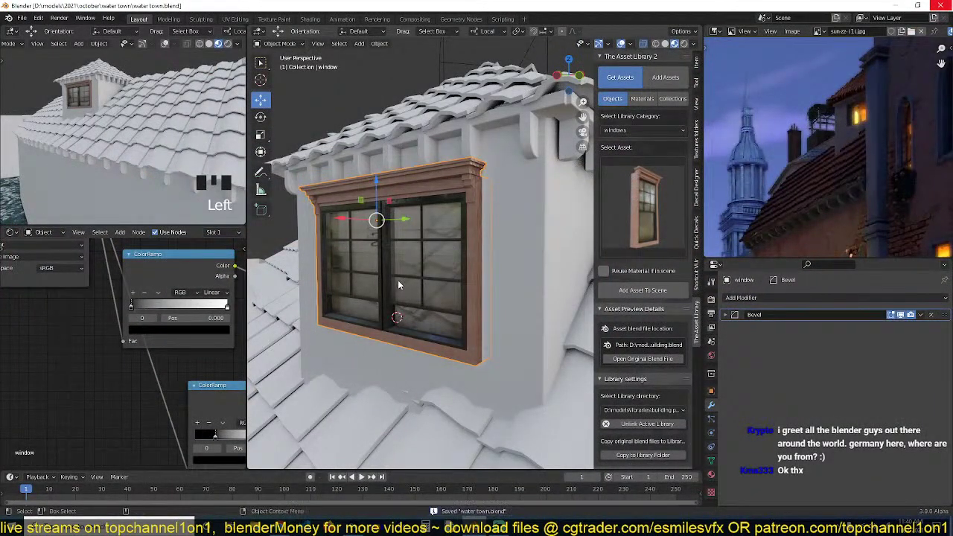
pyautogui.click(397, 281)
pyautogui.scroll(-5, 403, 334)
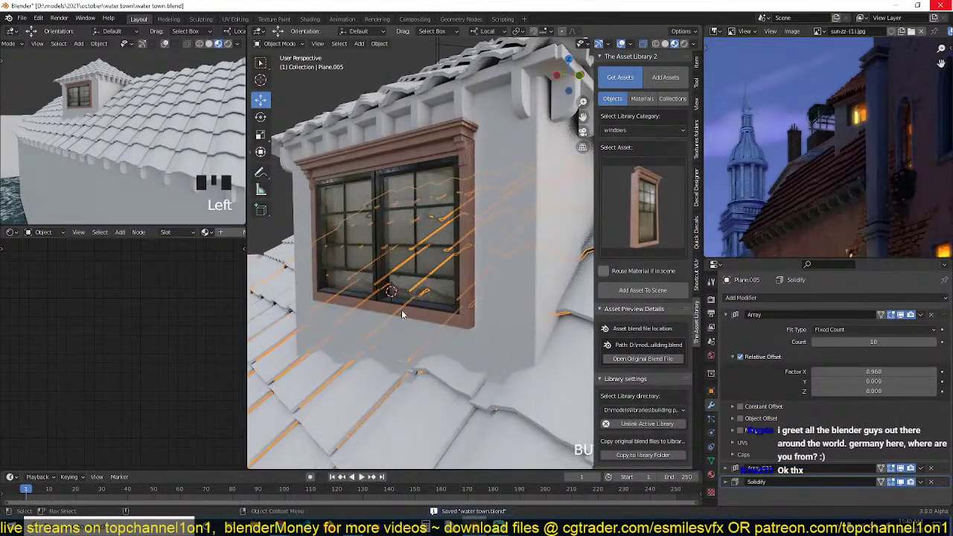
pyautogui.scroll(1, 402, 320)
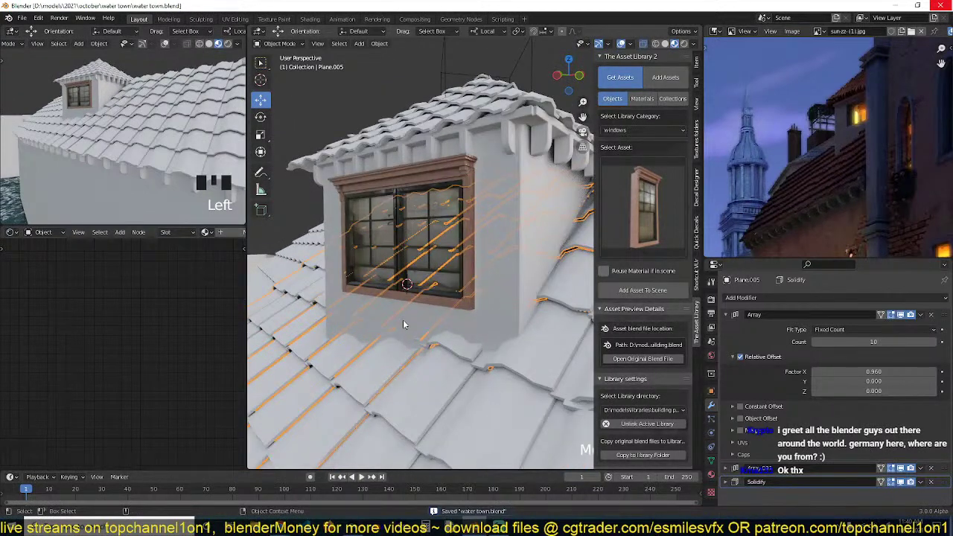
pyautogui.scroll(1, 403, 320)
pyautogui.scroll(-3, 403, 320)
pyautogui.click(462, 273)
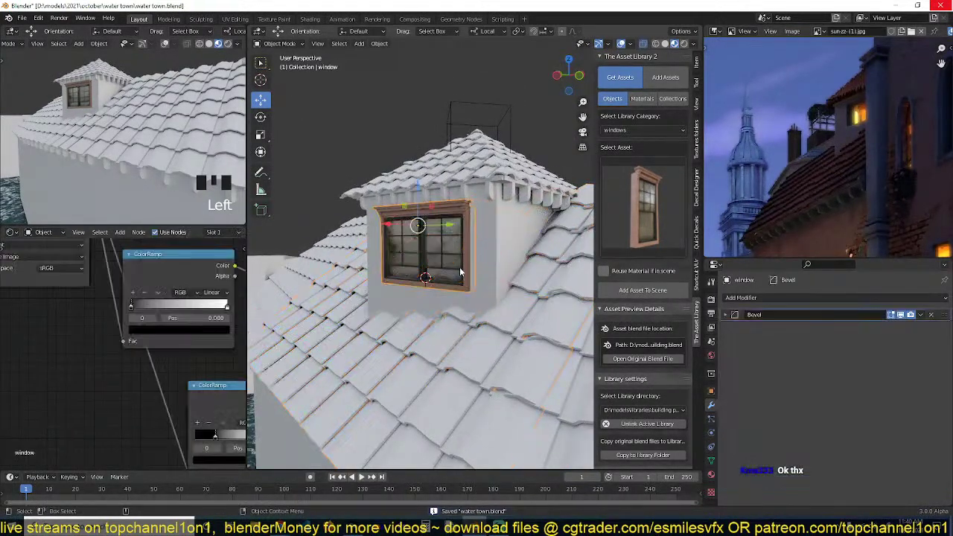
pyautogui.scroll(5, 457, 289)
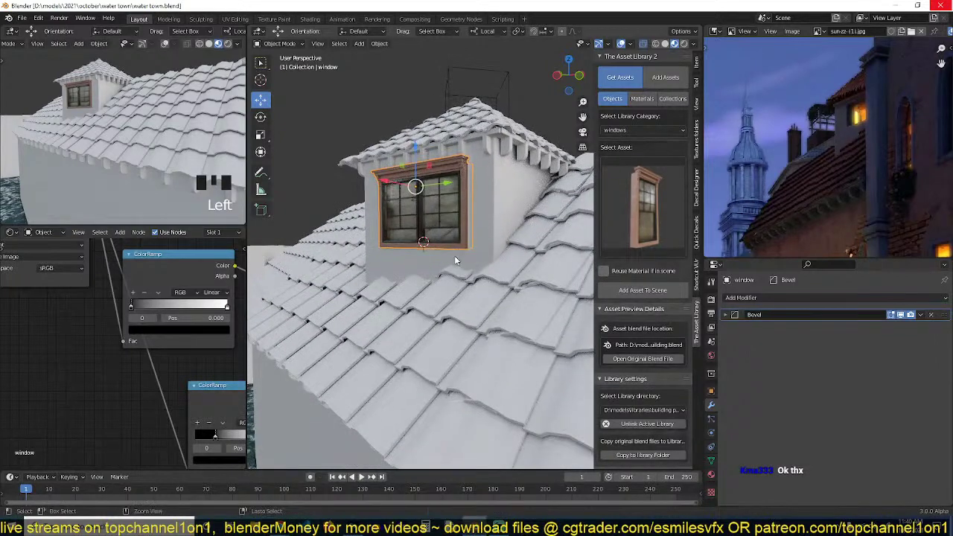
pyautogui.moveTo(477, 275); pyautogui.dragTo(480, 309, button='middle')
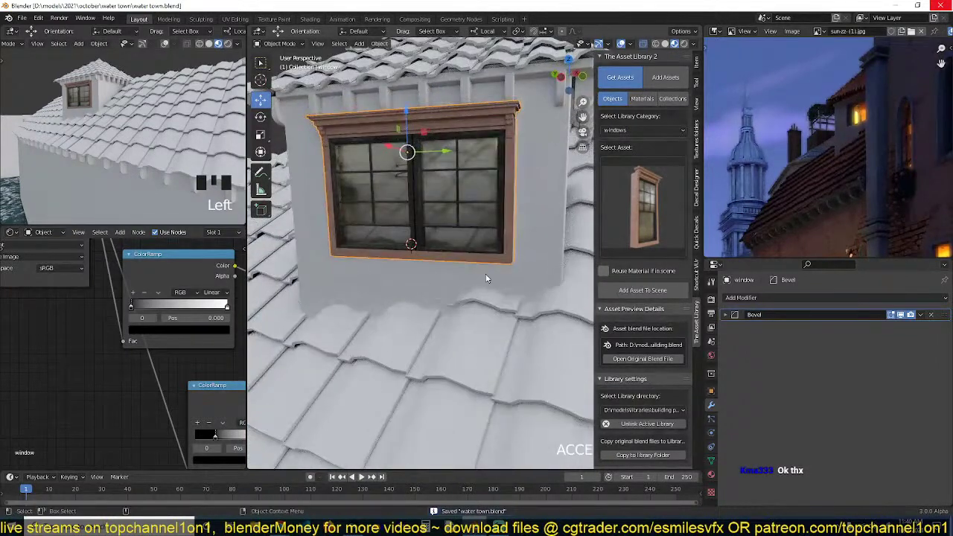
pyautogui.scroll(1, 796, 188)
pyautogui.scroll(-5, 550, 190)
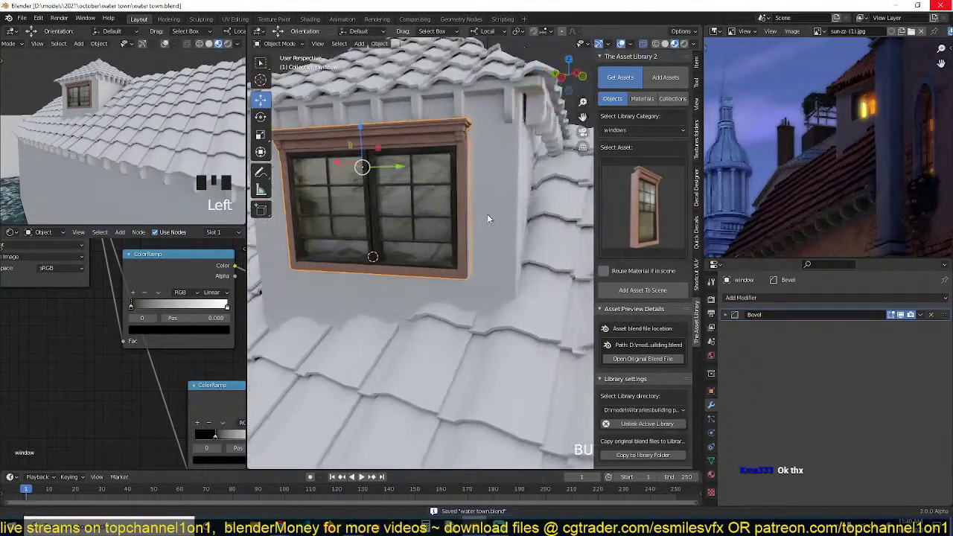
pyautogui.hotkey('alt', 'a')
# Examine the roof and canal-side wall from several angles and compare them with the building in the reference image.
pyautogui.keyDown('shift'); pyautogui.moveTo(461, 312); pyautogui.dragTo(516, 257, button='middle'); pyautogui.keyUp('shift')
pyautogui.scroll(-5, 733, 210)
pyautogui.scroll(-2, 525, 263)
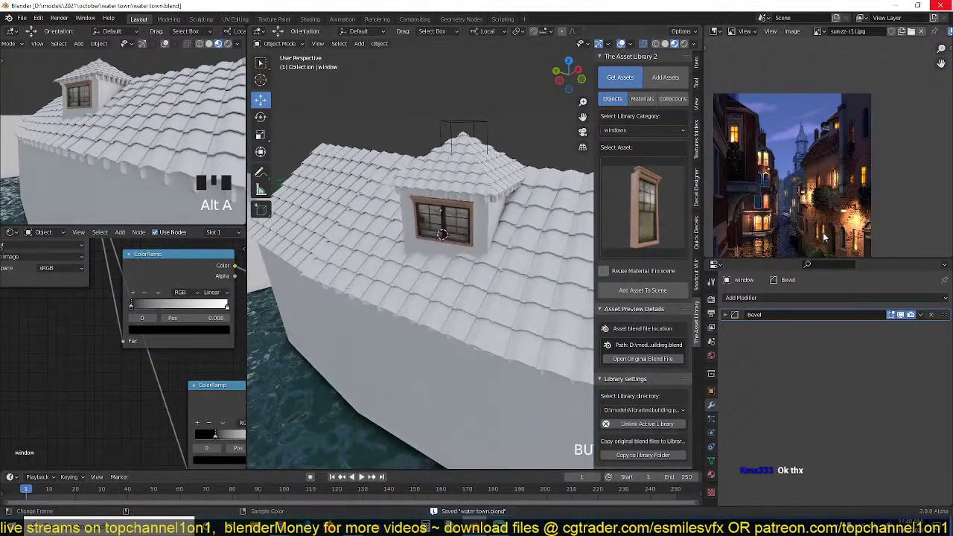
pyautogui.scroll(4, 828, 152)
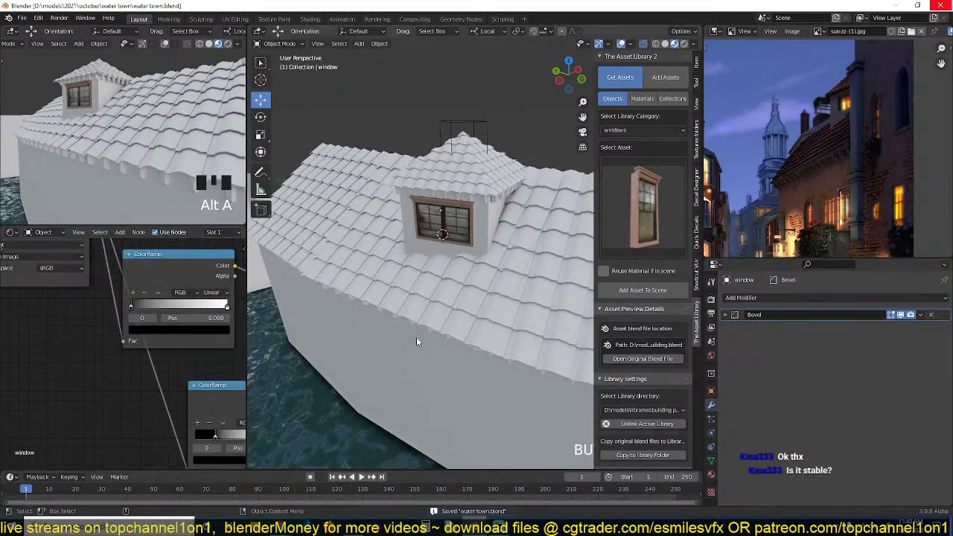
pyautogui.scroll(-3, 417, 336)
pyautogui.keyDown('shift'); pyautogui.moveTo(416, 337); pyautogui.dragTo(342, 273, button='middle'); pyautogui.keyUp('shift')
pyautogui.scroll(-1, 839, 134)
pyautogui.scroll(2, 839, 134)
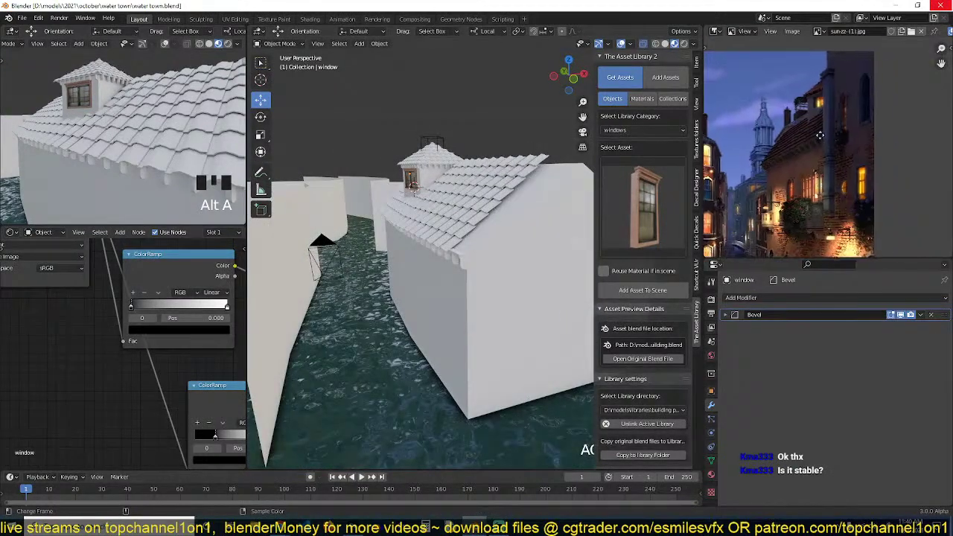
pyautogui.scroll(4, 486, 219)
pyautogui.moveTo(515, 211); pyautogui.dragTo(484, 212, button='middle')
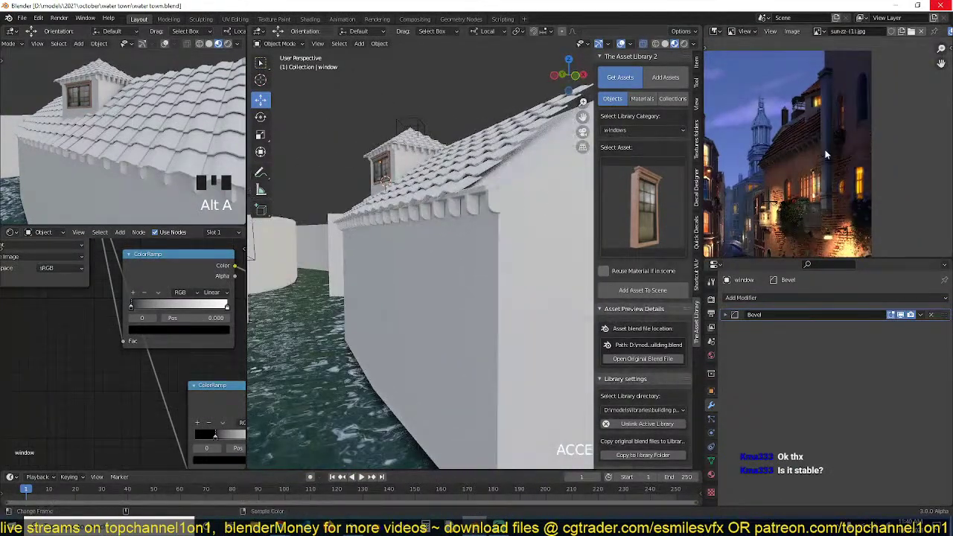
pyautogui.scroll(-2, 831, 142)
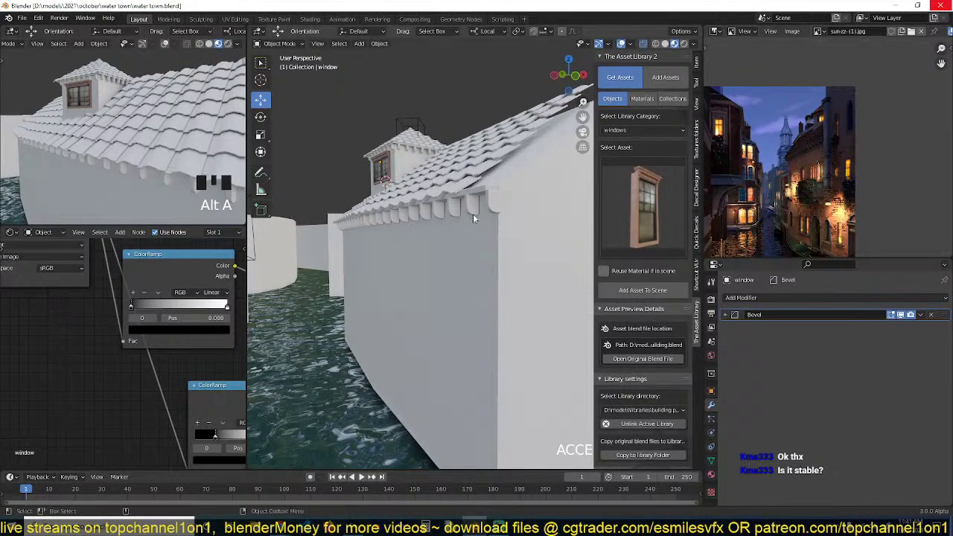
pyautogui.moveTo(417, 246); pyautogui.dragTo(430, 295, button='middle')
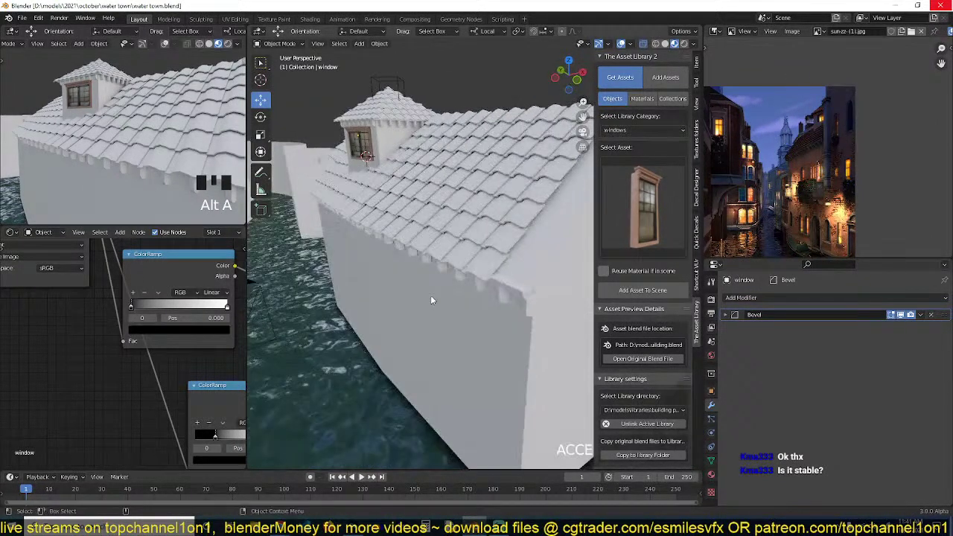
# Duplicate the near canal-side wall face of the tiled-roof building and move it up about 4.7 m along local Z.
pyautogui.hotkey('shift', 'a')
pyautogui.moveTo(494, 242)
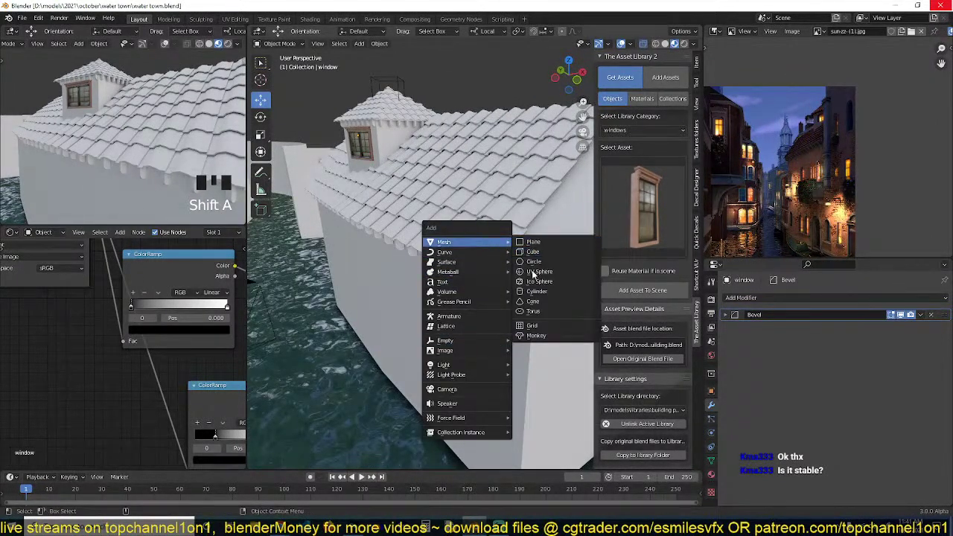
pyautogui.click(494, 341)
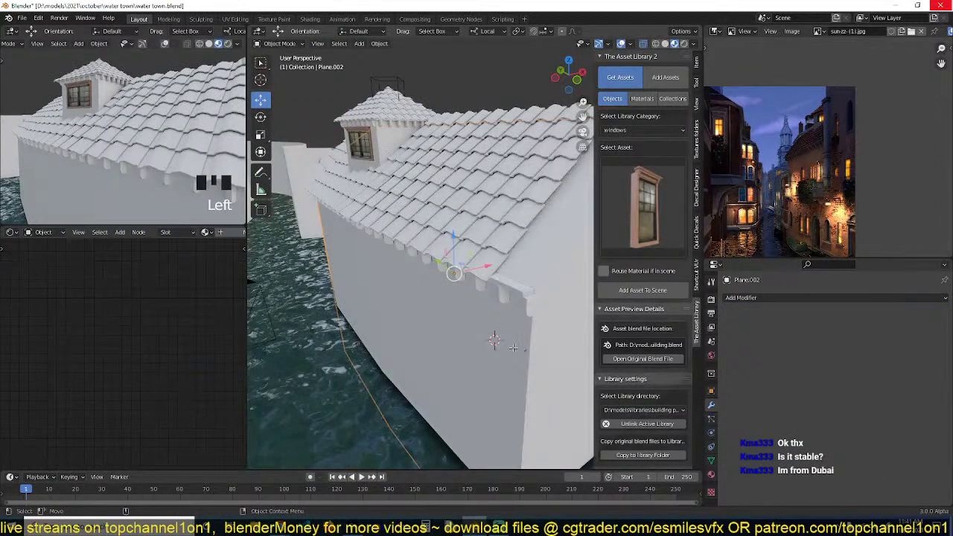
pyautogui.press('Tab')
pyautogui.click(412, 330)
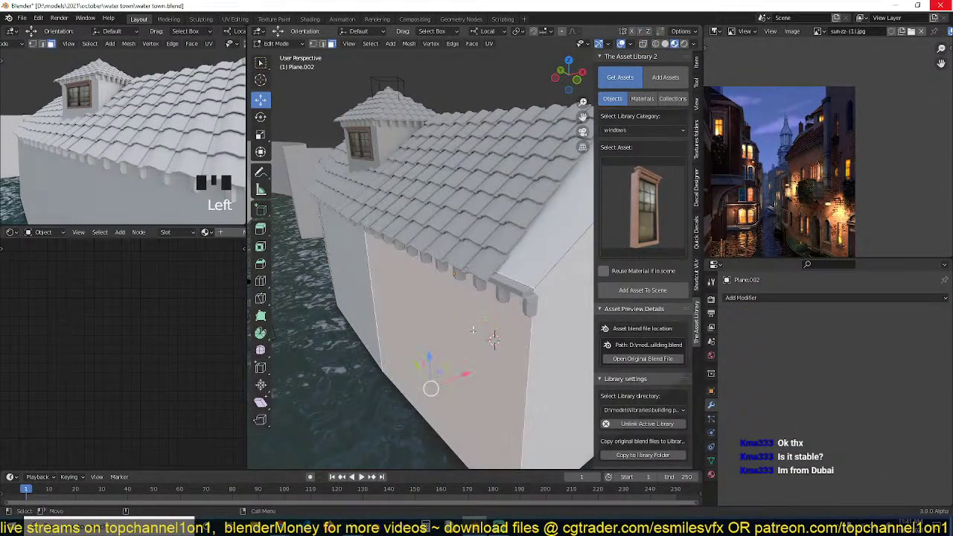
pyautogui.moveTo(412, 329); pyautogui.dragTo(460, 298, button='middle')
pyautogui.hotkey('shift', 'd')
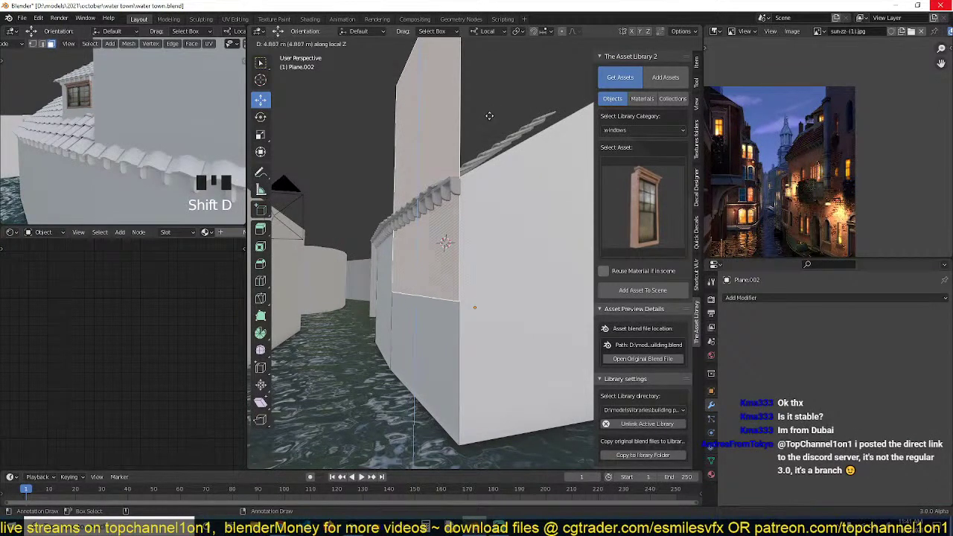
pyautogui.click(489, 115)
pyautogui.moveTo(489, 115); pyautogui.dragTo(469, 266, button='middle')
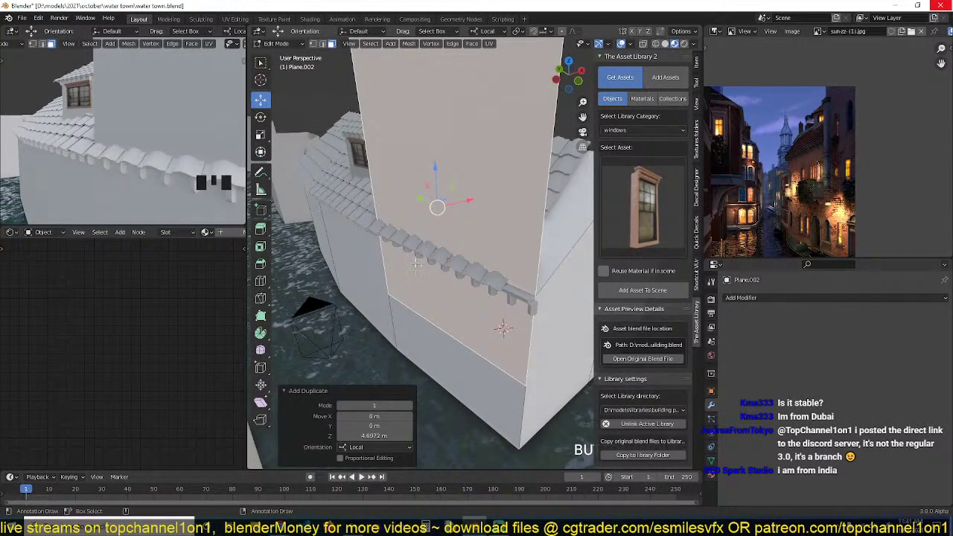
# Offset the duplicated wall face 0.305 m along its normal and extrude it into a solid block through the roof.
pyautogui.moveTo(416, 264); pyautogui.dragTo(409, 227, button='middle')
pyautogui.hotkey('alt', 's')
pyautogui.click(454, 238)
pyautogui.press('e')
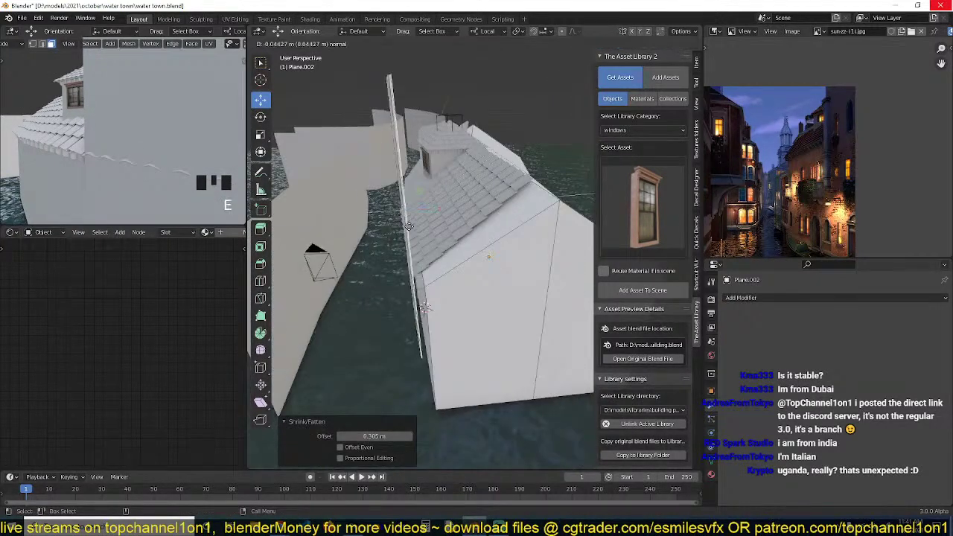
pyautogui.click(474, 227)
pyautogui.moveTo(474, 228); pyautogui.dragTo(480, 208, button='middle')
# Shift the tall block's canal-side face along its normal with Shrink/Fatten to adjust its overhang beyond the wall below.
pyautogui.click(477, 208)
pyautogui.hotkey('alt', 's')
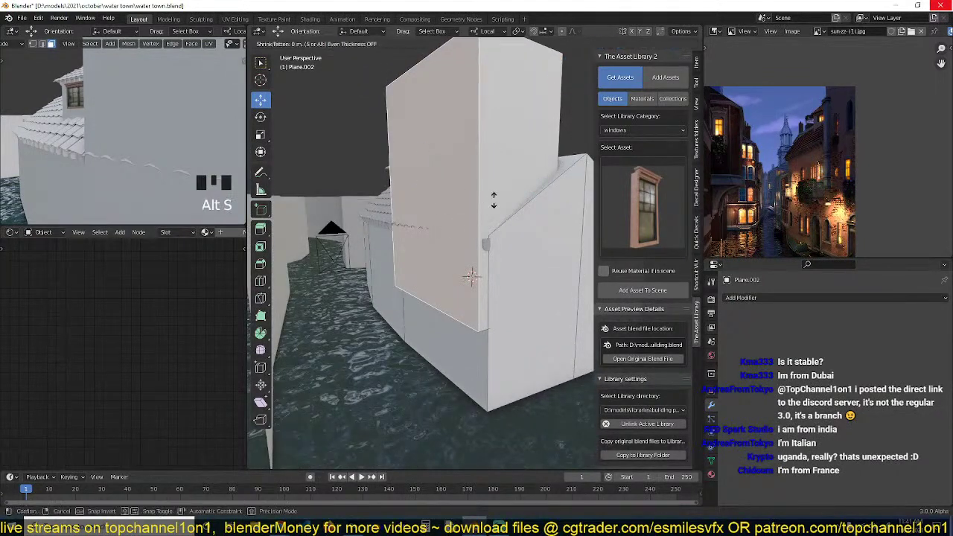
pyautogui.click(490, 190)
pyautogui.moveTo(490, 190); pyautogui.dragTo(517, 224, button='middle')
pyautogui.press('`')
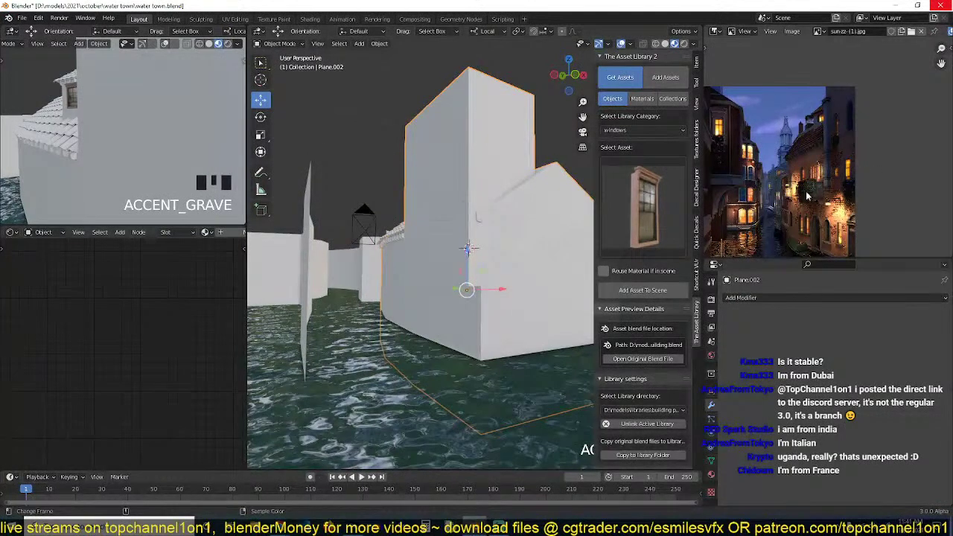
pyautogui.scroll(3, 435, 240)
pyautogui.press('`')
pyautogui.moveTo(435, 240); pyautogui.dragTo(447, 189, button='middle')
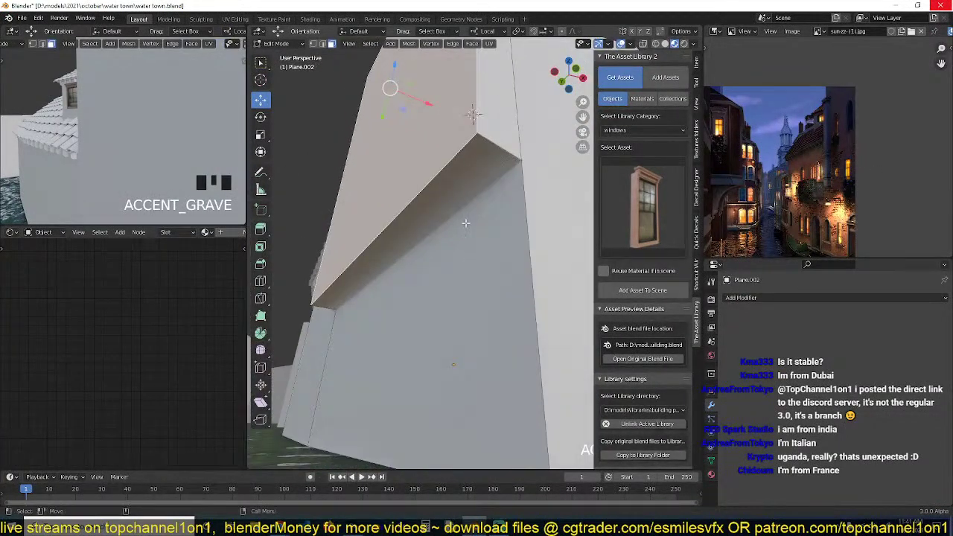
# Leave mesh editing of the building and show the canal through the camera in the small viewport.
pyautogui.moveTo(465, 223); pyautogui.dragTo(451, 292, button='middle')
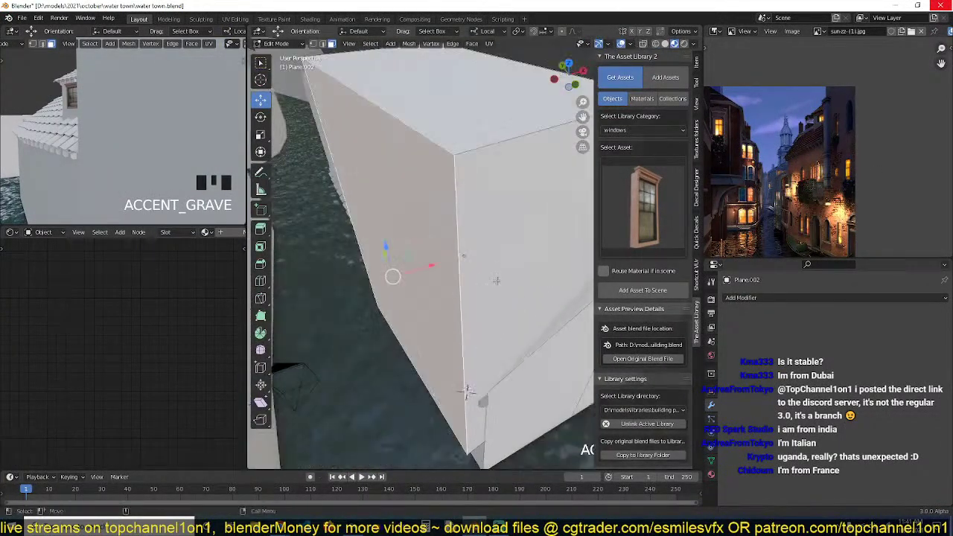
pyautogui.scroll(-4, 461, 305)
pyautogui.moveTo(484, 318); pyautogui.dragTo(482, 269, button='middle')
pyautogui.press('Tab')
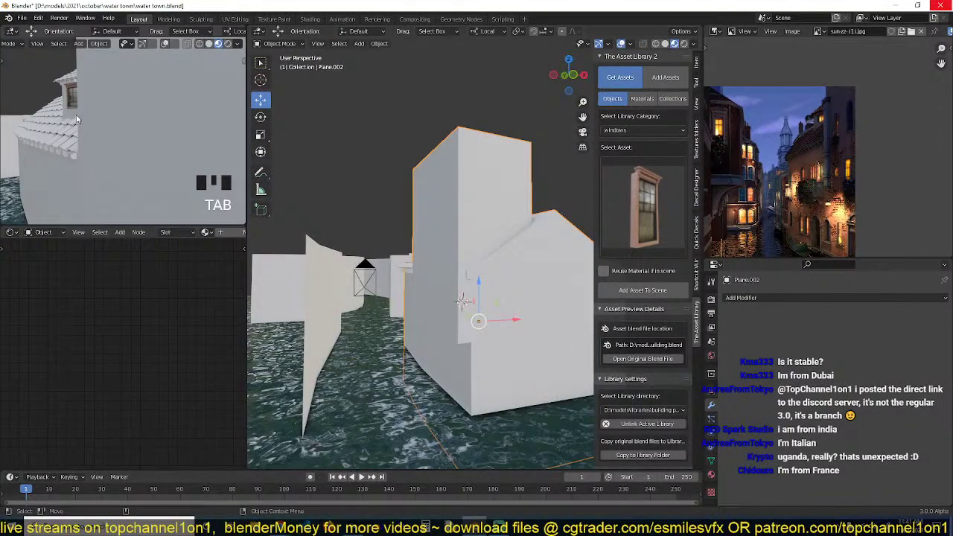
pyautogui.scroll(-2, 84, 151)
pyautogui.press('`')
pyautogui.press('KP_0')
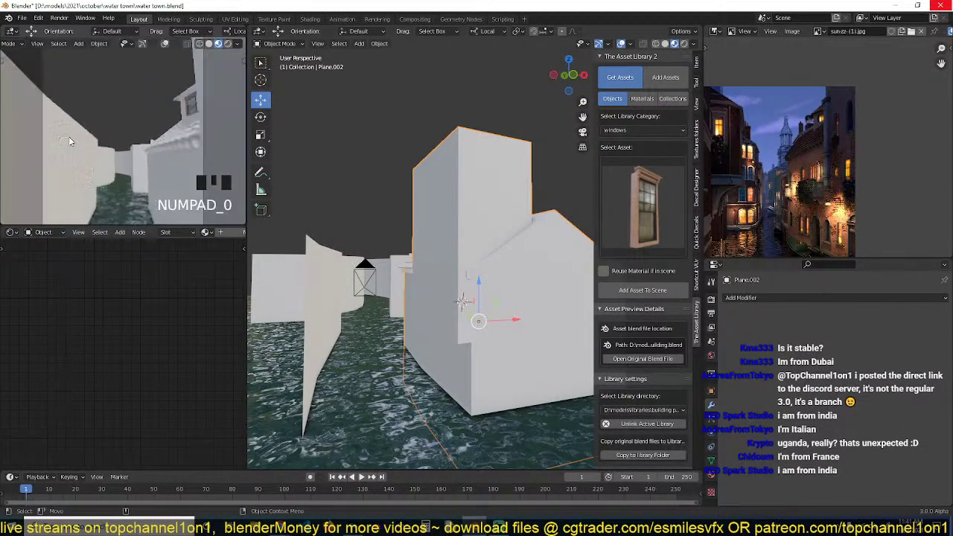
pyautogui.scroll(-4, 68, 137)
pyautogui.scroll(3, 89, 130)
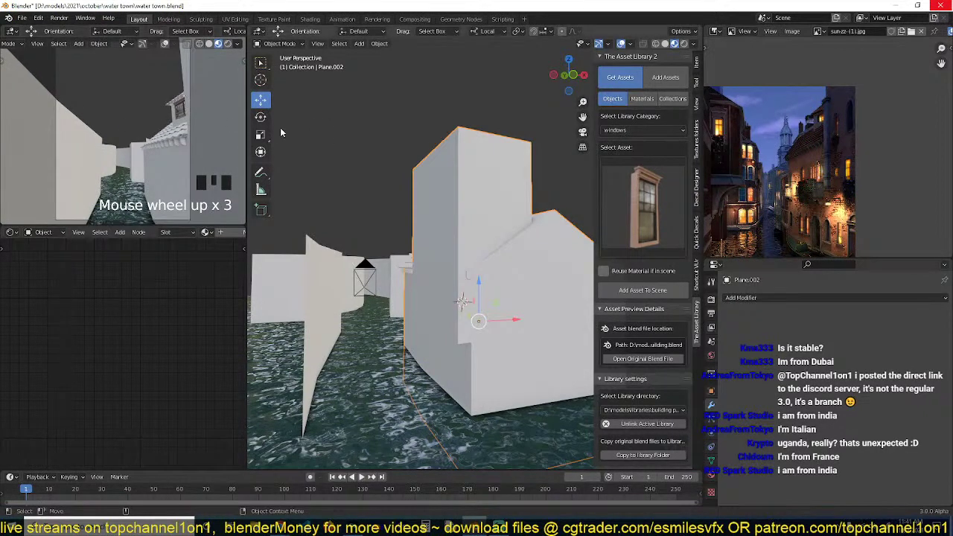
# Move the camera in top view to about X -0.27 m, Y -9.6 m and rotate it slightly about Z.
pyautogui.moveTo(378, 175); pyautogui.dragTo(401, 238, button='middle')
pyautogui.click(411, 278)
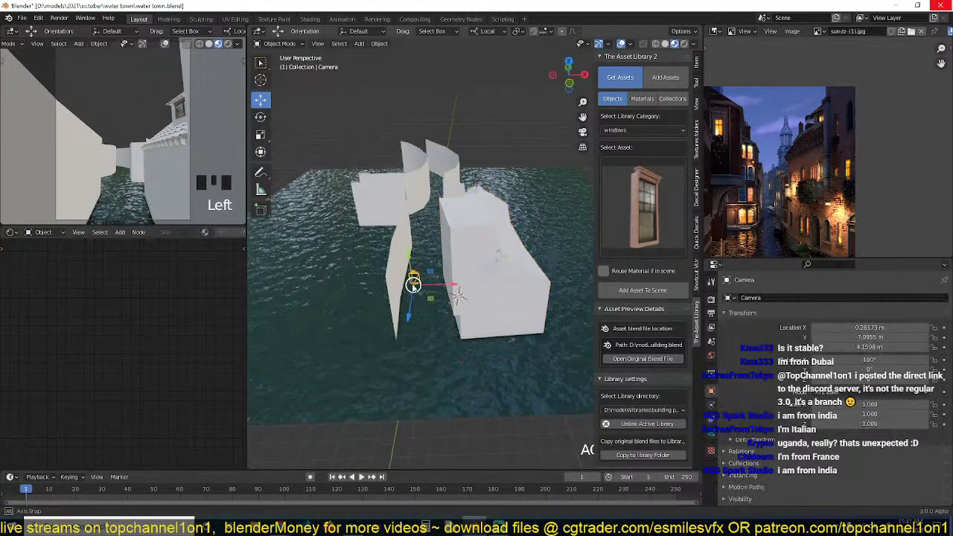
pyautogui.moveTo(412, 280); pyautogui.dragTo(414, 303, button='middle')
pyautogui.press('KP_7')
pyautogui.press('g')
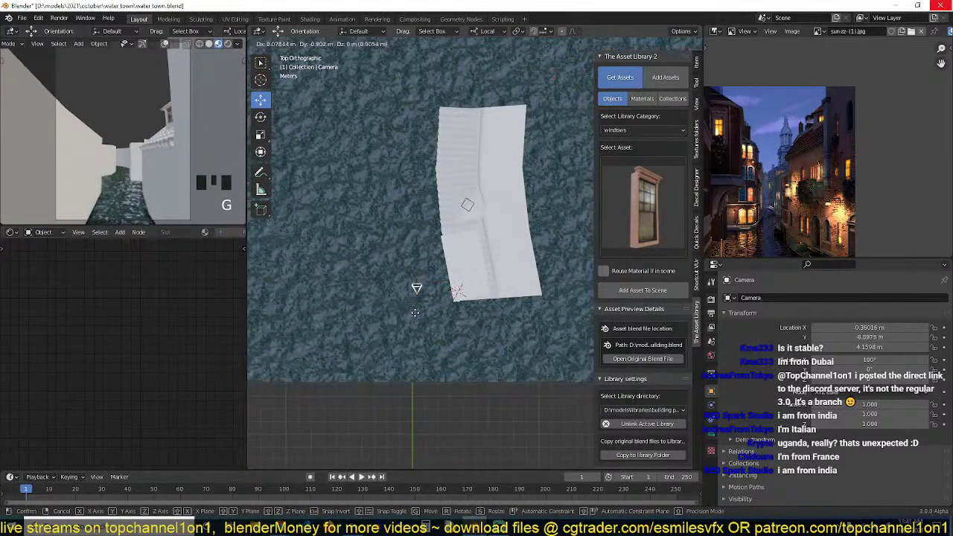
pyautogui.click(457, 303)
pyautogui.press('r')
pyautogui.click(458, 300)
# Choose a stepped, curved moulding profile from the ceiling category of the asset library for the block's overhang.
pyautogui.scroll(2, 476, 261)
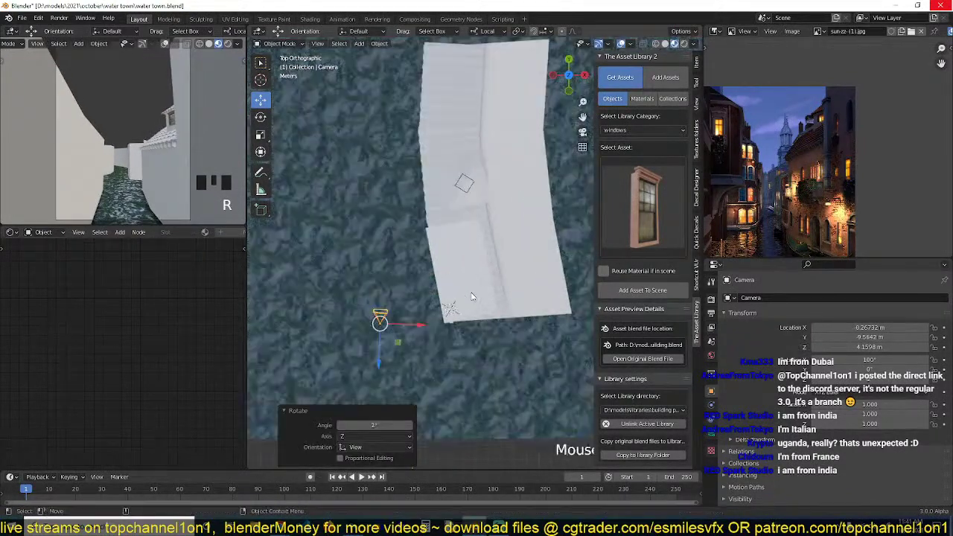
pyautogui.moveTo(480, 273); pyautogui.dragTo(507, 181, button='middle')
pyautogui.click(506, 181)
pyautogui.moveTo(468, 213); pyautogui.dragTo(482, 179, button='middle')
pyautogui.scroll(2, 524, 250)
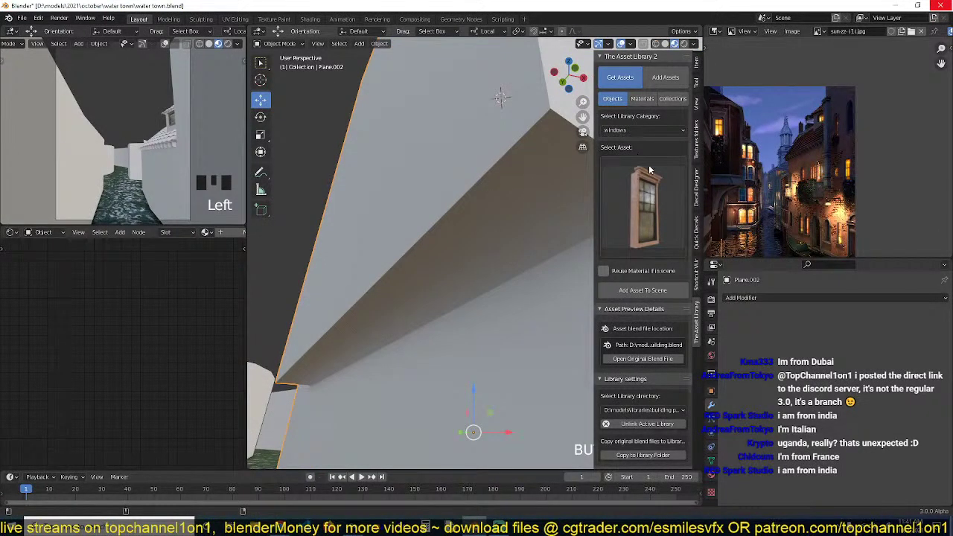
pyautogui.click(660, 133)
pyautogui.click(633, 181)
pyautogui.click(633, 181)
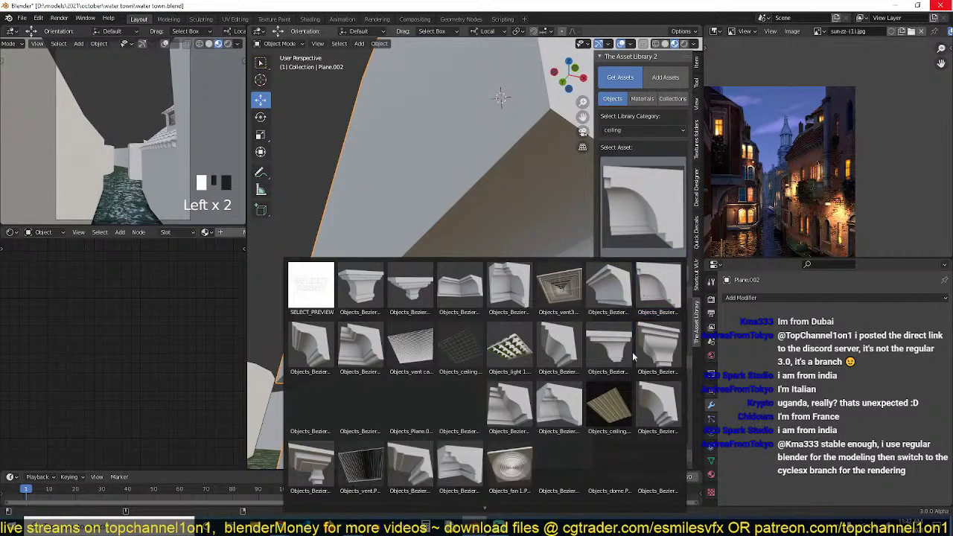
pyautogui.click(572, 354)
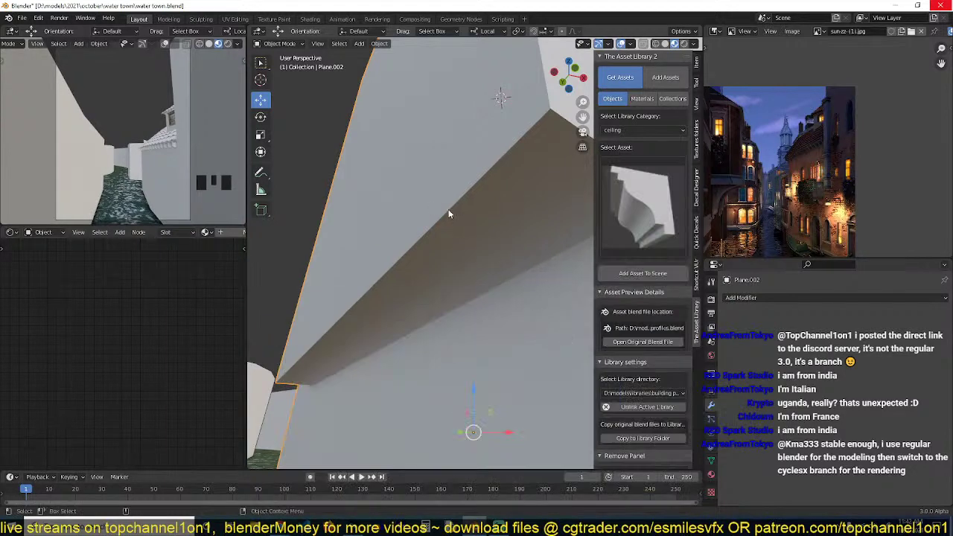
# Save the file, add the moulding asset to the scene from front view, and shift it along the canal-side wall below the overhang.
pyautogui.scroll(-4, 508, 234)
pyautogui.keyDown('shift'); pyautogui.moveTo(508, 233); pyautogui.dragTo(434, 329, button='middle'); pyautogui.keyUp('shift')
pyautogui.scroll(-1, 483, 257)
pyautogui.scroll(2, 500, 238)
pyautogui.hotkey('ctrl', 's')
pyautogui.press('KP_1')
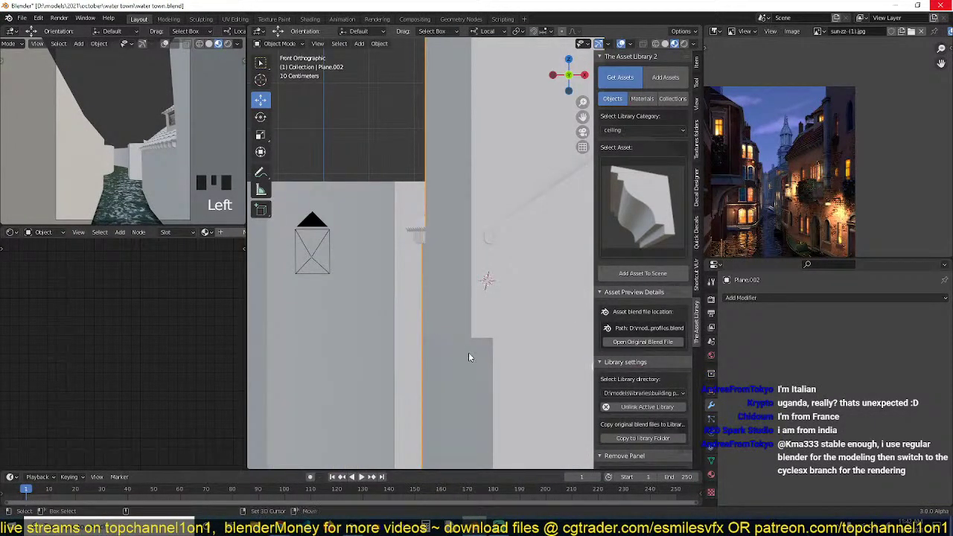
pyautogui.doubleClick(653, 274)
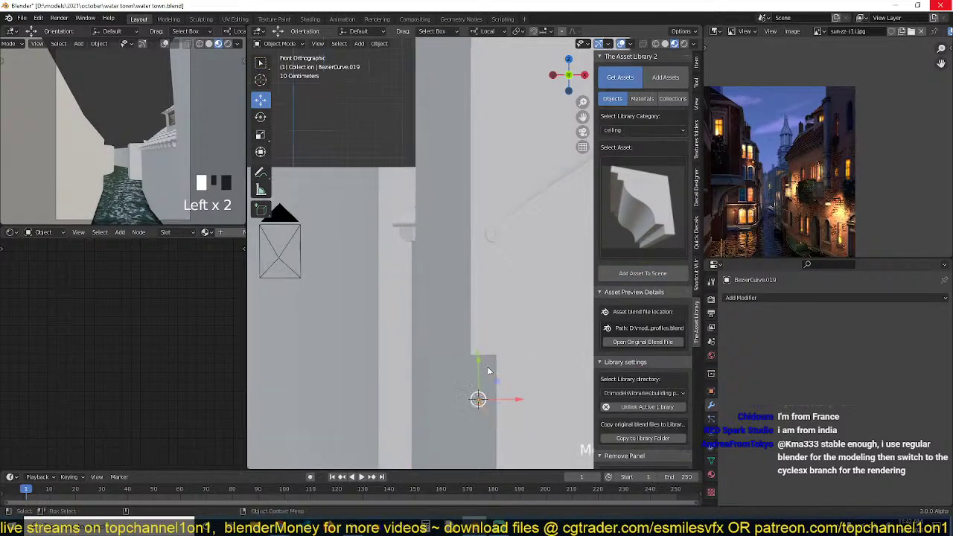
pyautogui.keyDown('shift'); pyautogui.moveTo(478, 398); pyautogui.dragTo(488, 290, button='middle'); pyautogui.keyUp('shift')
pyautogui.moveTo(493, 320); pyautogui.dragTo(455, 320)
pyautogui.press('`')
pyautogui.moveTo(455, 319)
pyautogui.mouseDown(button='middle')
pyautogui.moveTo(474, 292)
pyautogui.moveTo(521, 298)
pyautogui.moveTo(455, 299)
pyautogui.moveTo(527, 335)
pyautogui.moveTo(570, 341)
pyautogui.mouseUp(button='middle')
# Scale the moulding's whole mesh down along its length to form a narrow bracket.
pyautogui.press('Tab')
pyautogui.press('a')
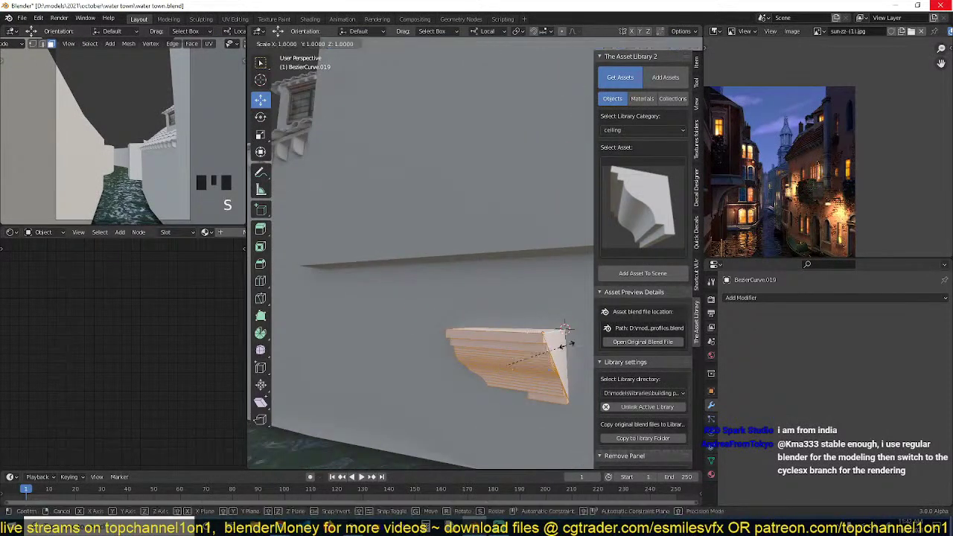
pyautogui.press('s')
pyautogui.press('x')
pyautogui.press('z')
pyautogui.press('z')
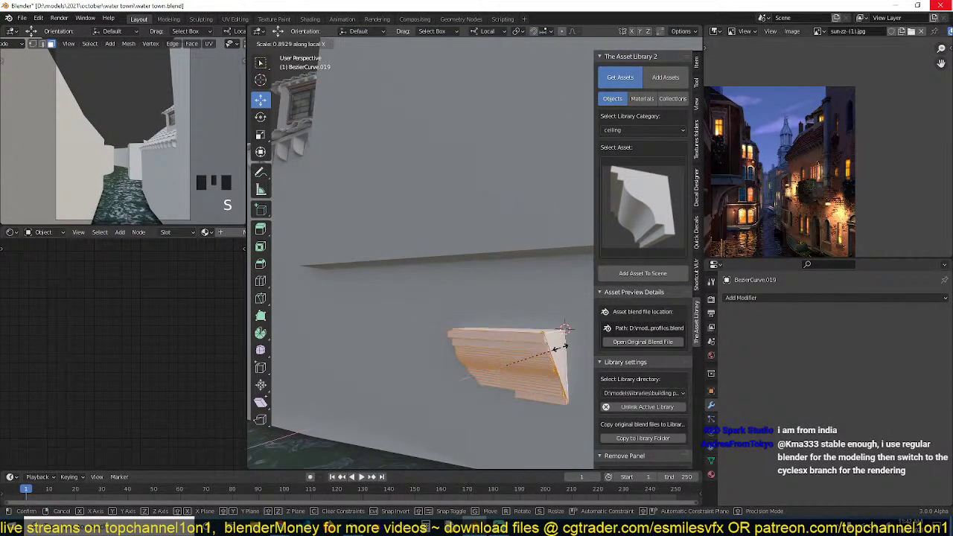
pyautogui.click(519, 358)
pyautogui.press('Tab')
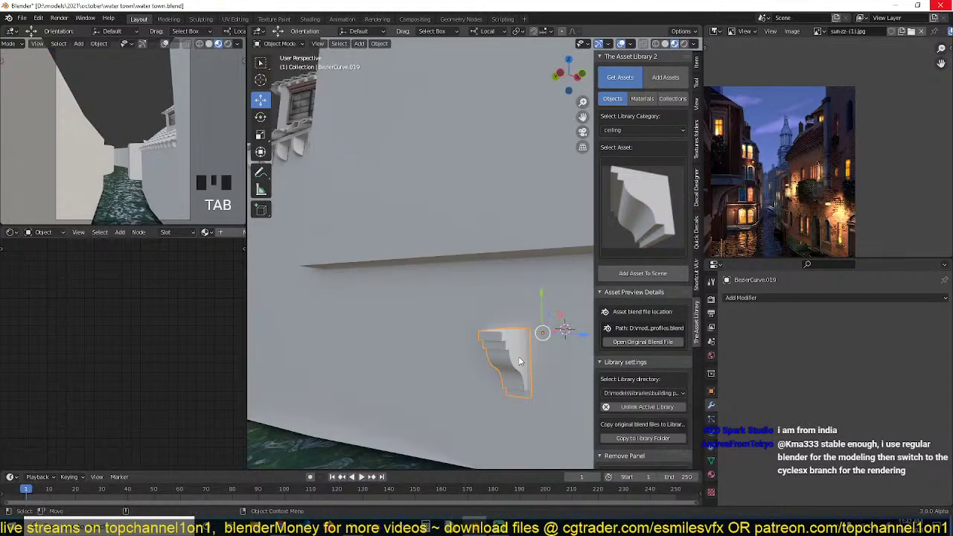
# Apply the bracket's rotation and save the file.
pyautogui.click(519, 362)
pyautogui.click(514, 361)
pyautogui.hotkey('ctrl', 'a')
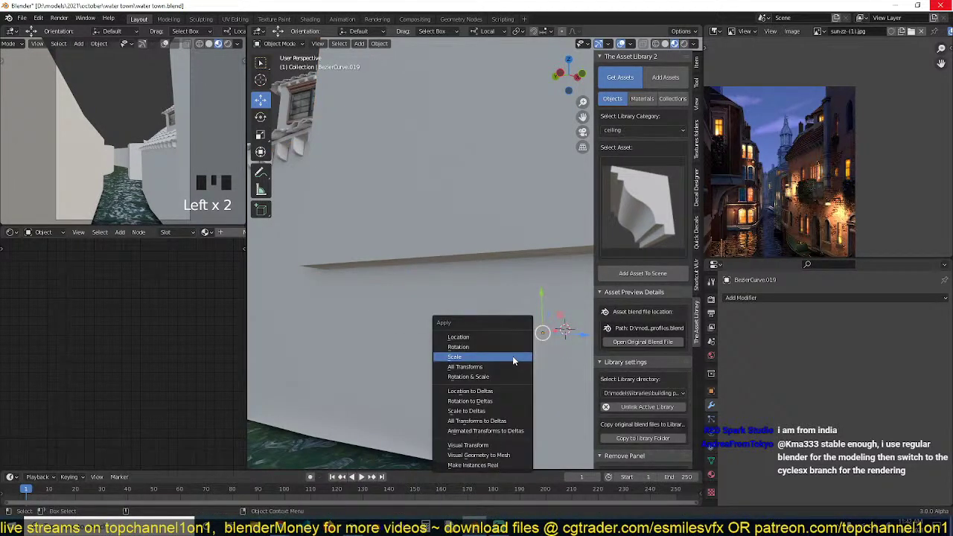
pyautogui.click(512, 357)
pyautogui.click(504, 347)
pyautogui.hotkey('ctrl', 'a')
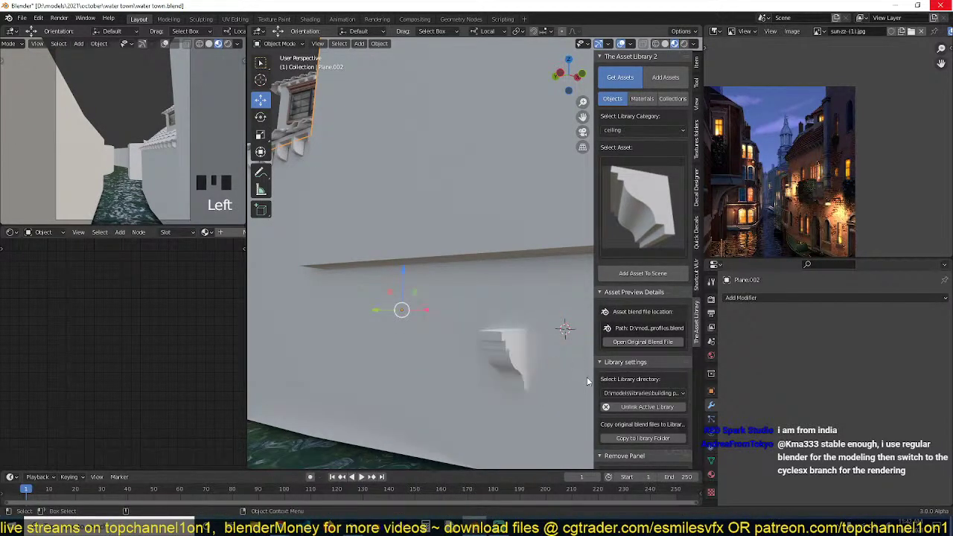
pyautogui.click(517, 378)
pyautogui.hotkey('ctrl', 'a')
pyautogui.click(497, 356)
pyautogui.hotkey('ctrl', 's')
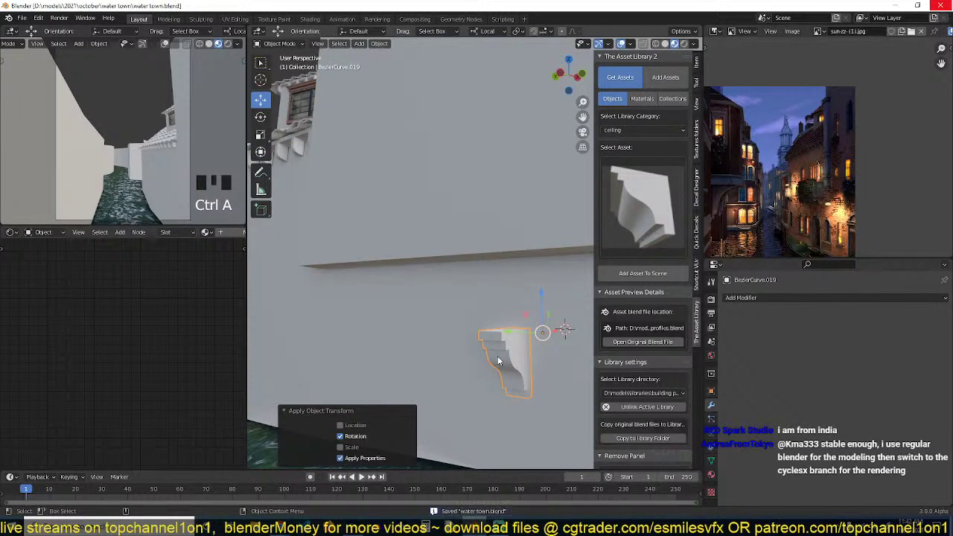
# Select the bracket's top rear edge in wireframe and snap the 3D cursor to it.
pyautogui.moveTo(519, 314); pyautogui.dragTo(409, 287, button='middle')
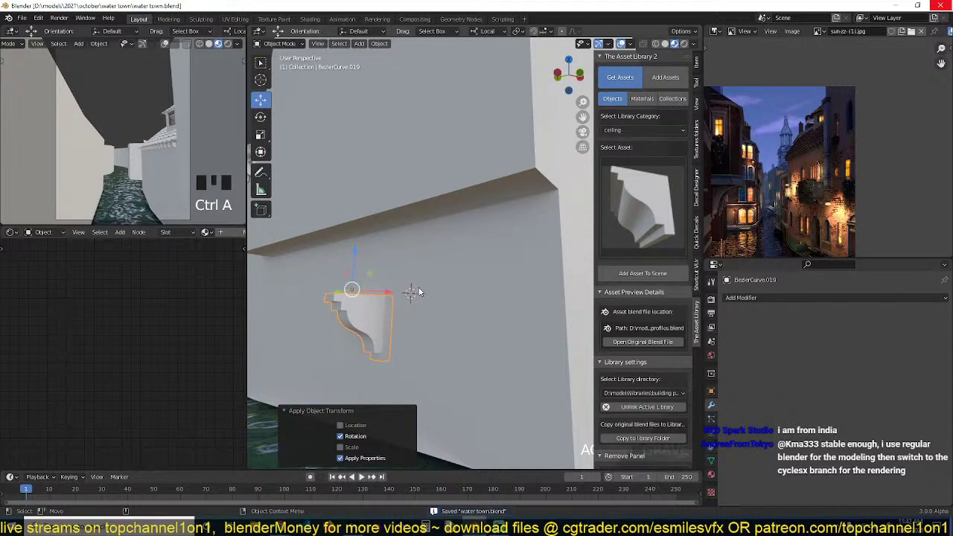
pyautogui.moveTo(411, 297); pyautogui.dragTo(435, 316, button='middle')
pyautogui.press('Tab')
pyautogui.press('z')
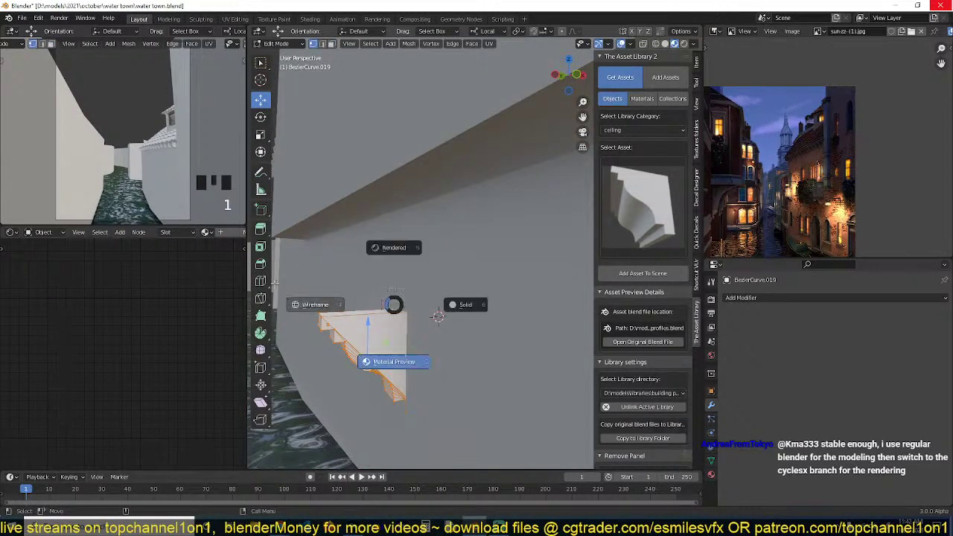
pyautogui.click(318, 304)
pyautogui.keyDown('alt'); pyautogui.click(420, 304); pyautogui.keyUp('alt')
pyautogui.hotkey('shift', 's')
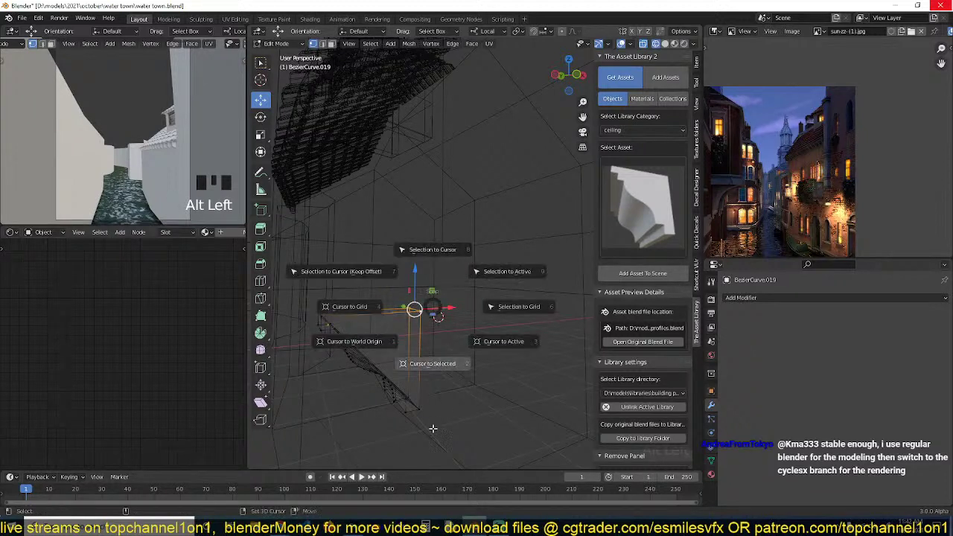
pyautogui.click(407, 361)
pyautogui.press('Tab')
pyautogui.rightClick(407, 361)
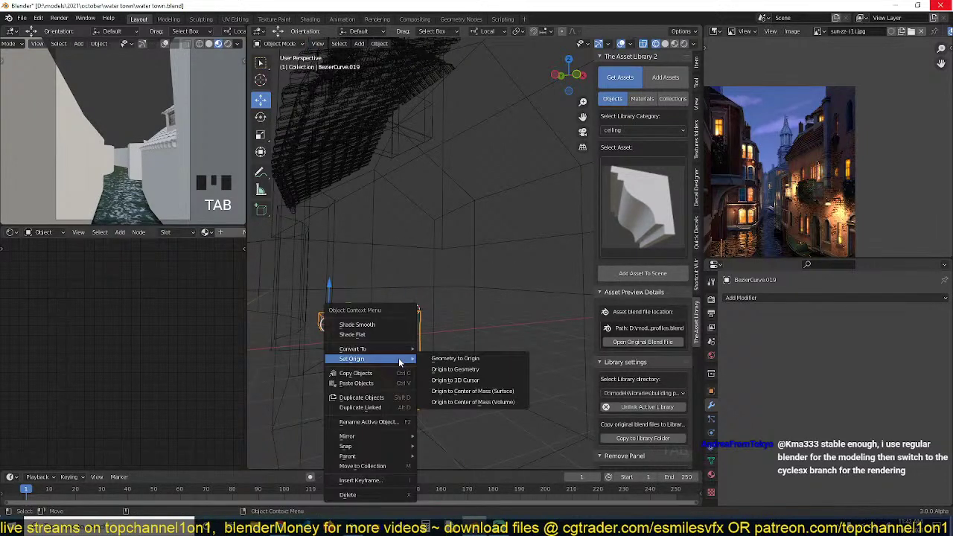
pyautogui.click(459, 370)
pyautogui.rightClick(445, 354)
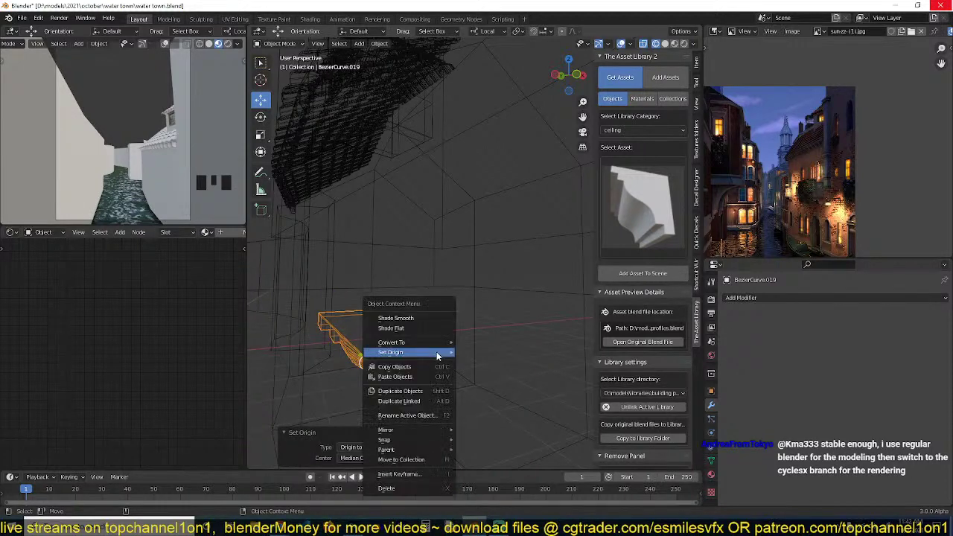
pyautogui.moveTo(445, 354)
pyautogui.click(494, 352)
pyautogui.scroll(2, 412, 357)
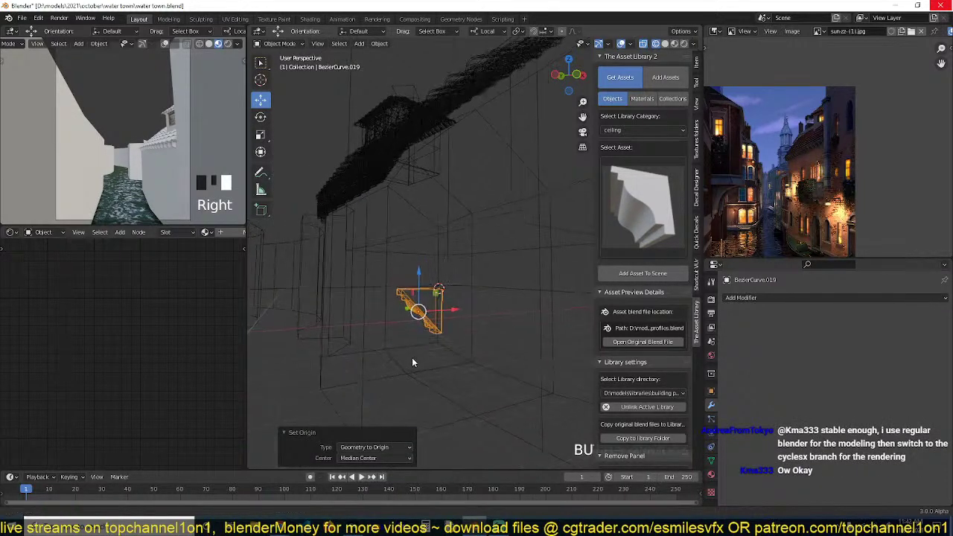
# Set the bracket's origin to the 3D cursor and return the viewport to Material Preview shading.
pyautogui.rightClick(421, 338)
pyautogui.moveTo(421, 338)
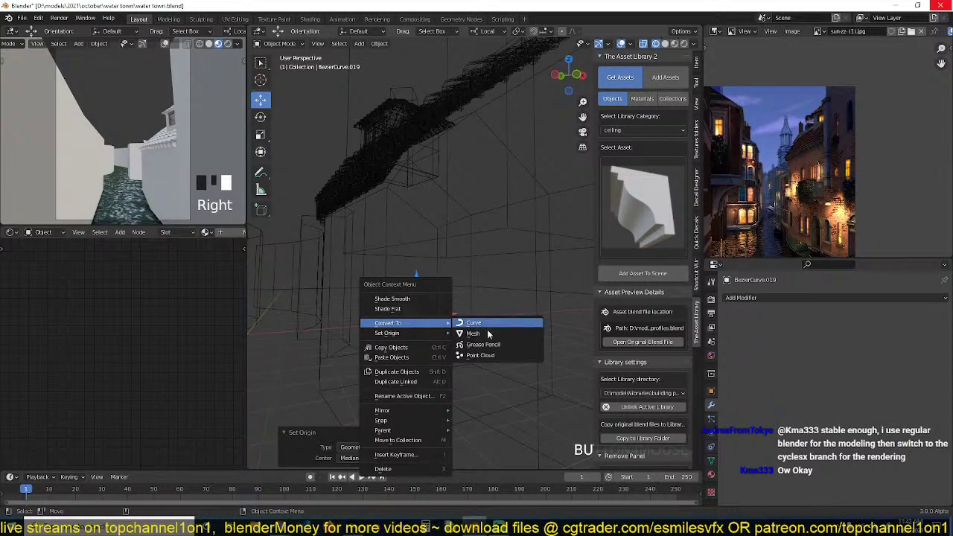
pyautogui.click(490, 354)
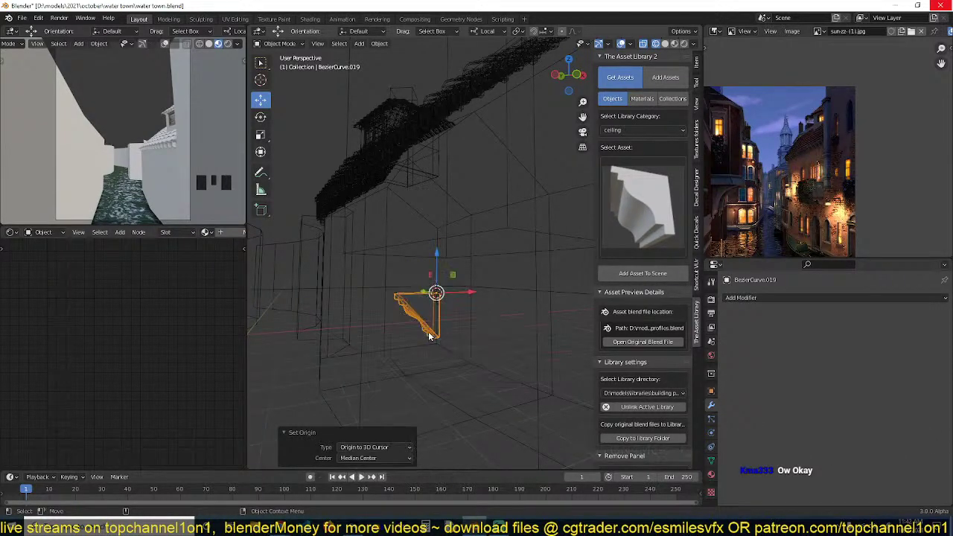
pyautogui.scroll(-3, 382, 368)
pyautogui.moveTo(504, 342); pyautogui.dragTo(511, 321, button='middle')
pyautogui.scroll(1, 511, 321)
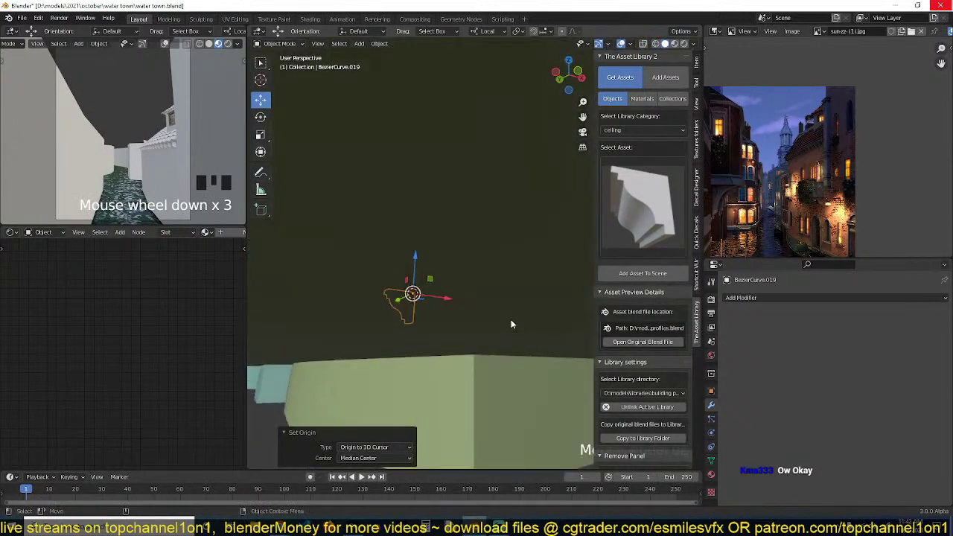
pyautogui.click(675, 44)
pyautogui.scroll(4, 465, 255)
# Place the 3D cursor on the wall just under the overhang's near corner and snap the bracket to it.
pyautogui.moveTo(466, 258); pyautogui.dragTo(467, 260, button='middle')
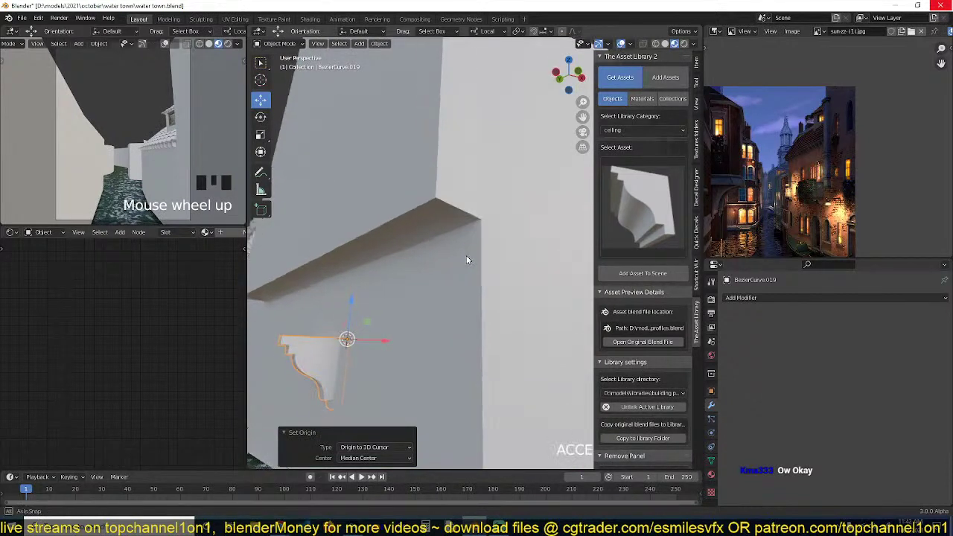
pyautogui.keyDown('shift'); pyautogui.rightClick(468, 231); pyautogui.keyUp('shift')
pyautogui.press('Escape')
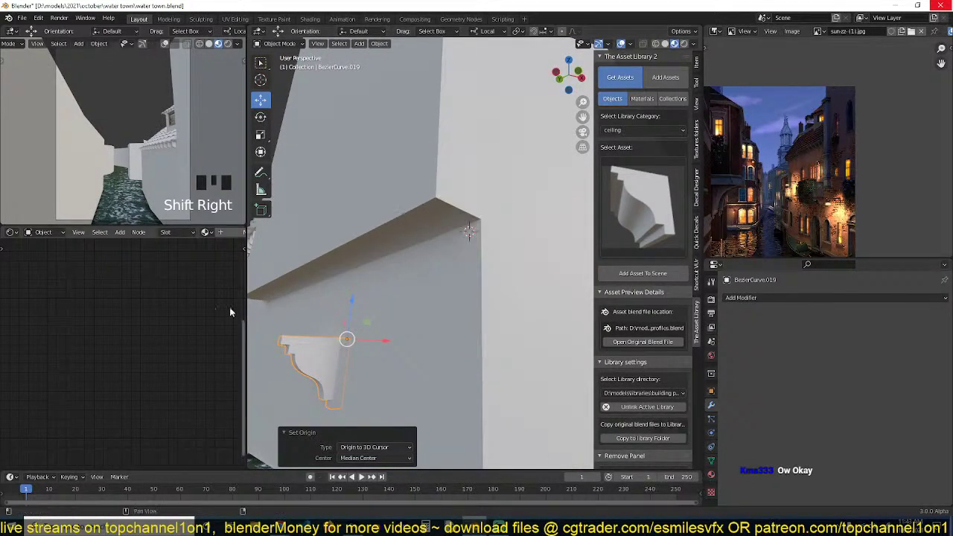
pyautogui.hotkey('shift', 's')
pyautogui.click(452, 159)
pyautogui.moveTo(470, 300); pyautogui.dragTo(459, 398, button='middle')
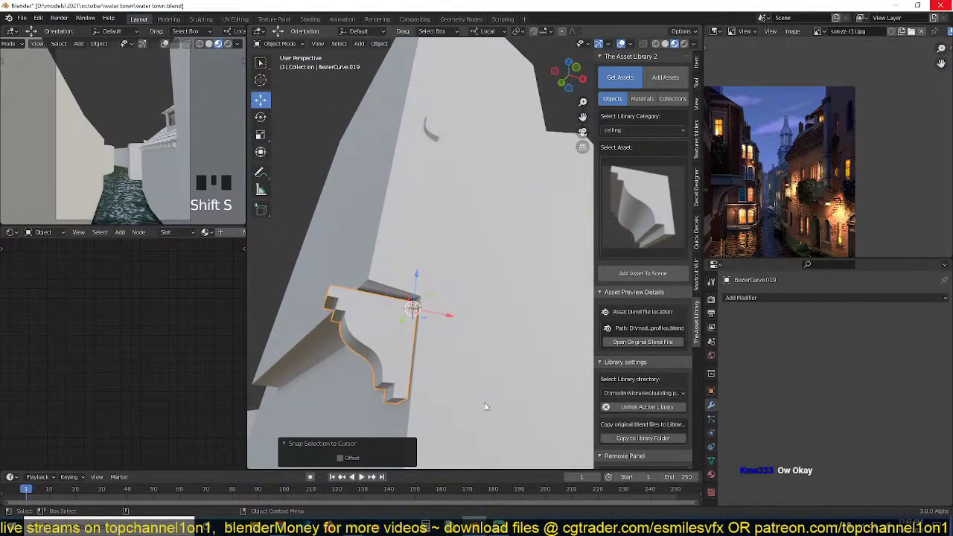
# Scale the bracket by 0.574 and again by 1.197 to fit the depth of the overhang.
pyautogui.press('s')
pyautogui.click(425, 363)
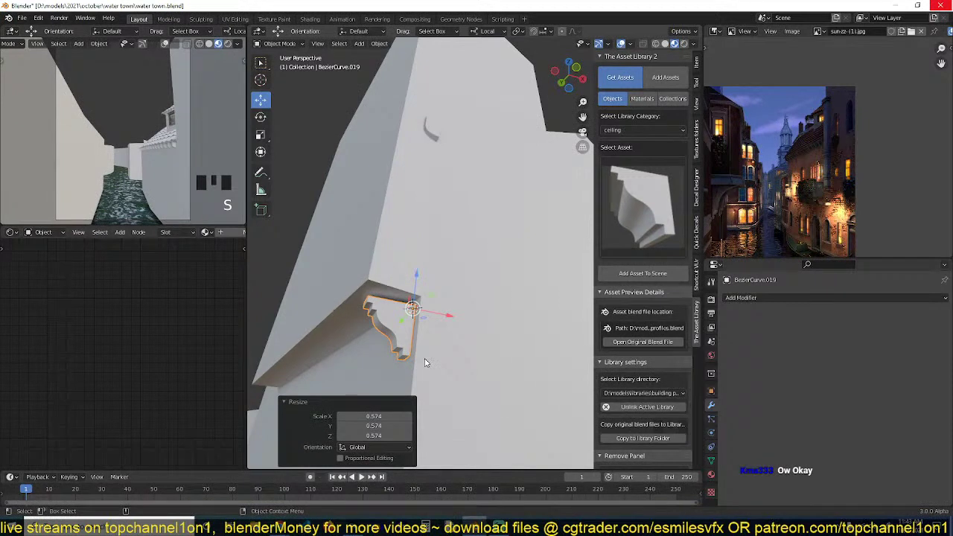
pyautogui.press('KP_Decimal')
pyautogui.scroll(-3, 435, 363)
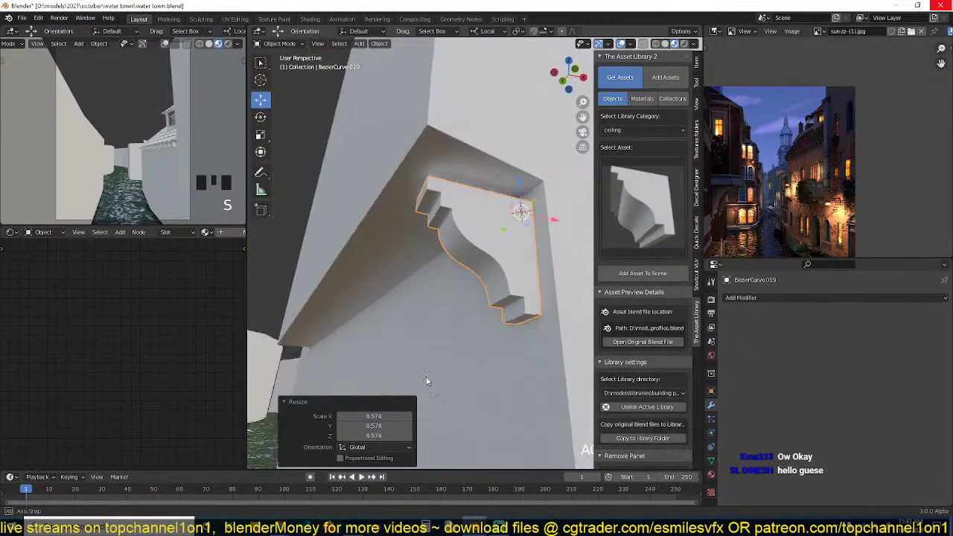
pyautogui.scroll(-2, 521, 360)
pyautogui.moveTo(544, 360); pyautogui.dragTo(489, 234, button='middle')
pyautogui.press('s')
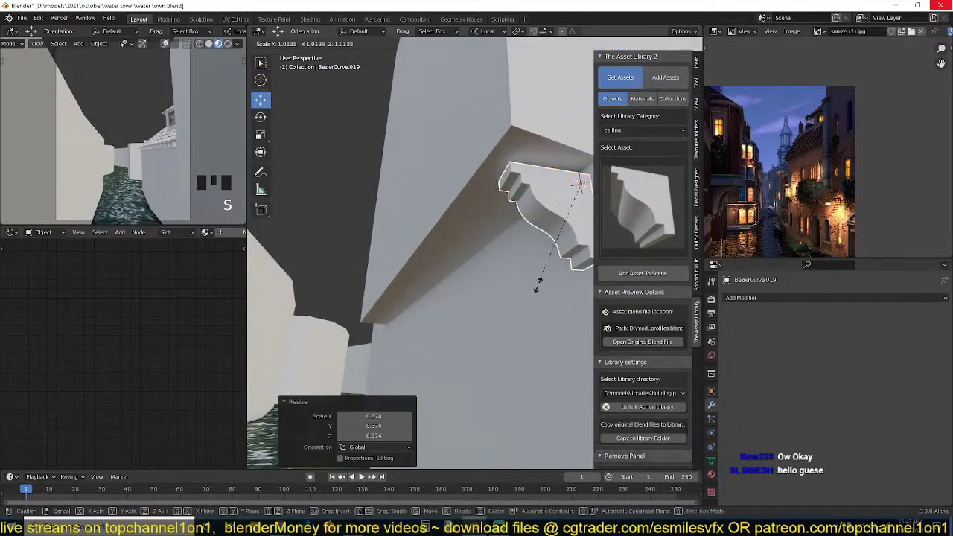
pyautogui.click(534, 297)
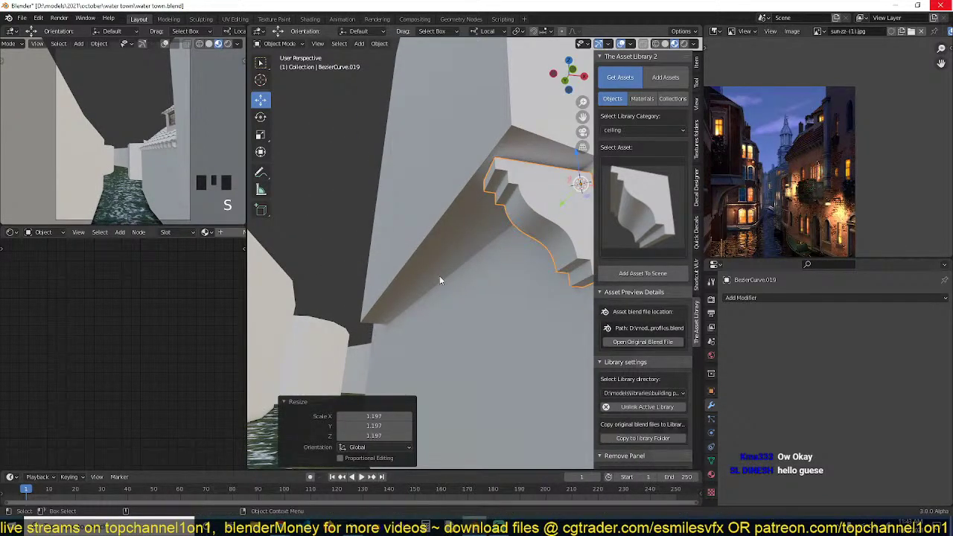
# Rotate the bracket about -10.2° around Z in the top view to square it to the building's wall.
pyautogui.moveTo(439, 276); pyautogui.dragTo(409, 307, button='middle')
pyautogui.press('KP_7')
pyautogui.scroll(-6, 414, 307)
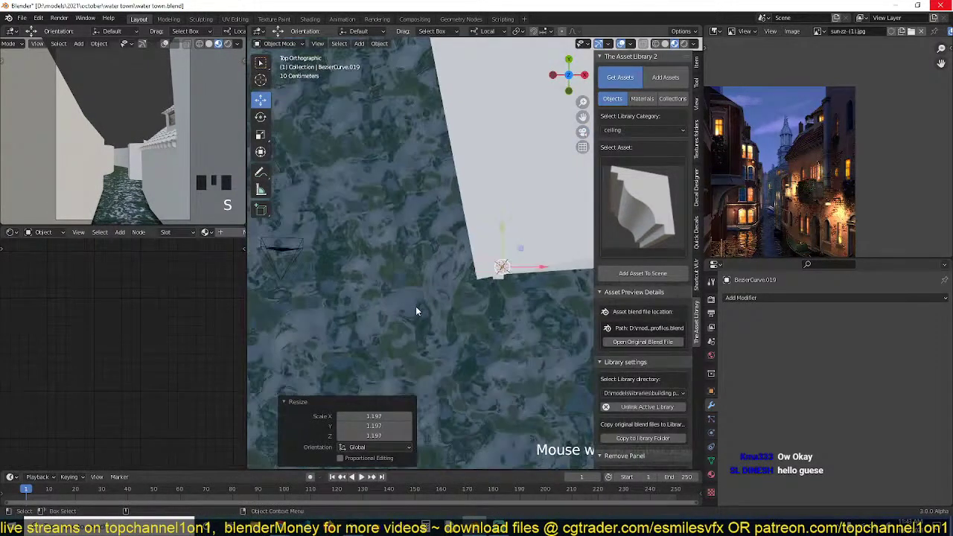
pyautogui.hotkey('shift', 'z')
pyautogui.scroll(2, 478, 292)
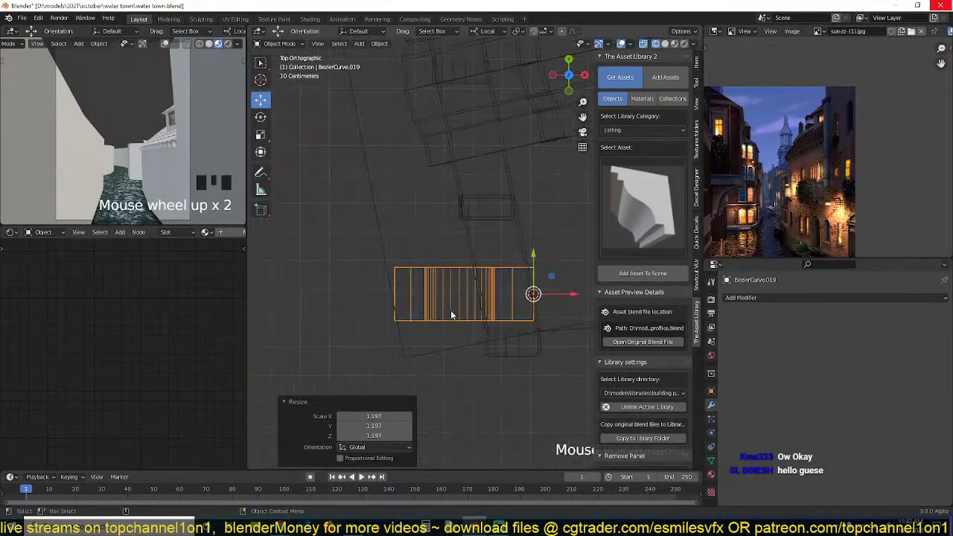
pyautogui.scroll(1, 451, 310)
pyautogui.press('r')
pyautogui.rightClick(549, 307)
pyautogui.moveTo(531, 341)
pyautogui.keyDown('shift'); pyautogui.mouseDown(button='middle')
pyautogui.moveTo(396, 305)
pyautogui.moveTo(447, 245)
pyautogui.mouseUp(button='middle'); pyautogui.keyUp('shift')
pyautogui.press('r')
pyautogui.click(421, 321)
pyautogui.scroll(-3, 423, 326)
pyautogui.press('z')
pyautogui.moveTo(409, 311)
pyautogui.mouseDown(button='middle')
pyautogui.moveTo(432, 291)
pyautogui.moveTo(519, 136)
pyautogui.mouseUp(button='middle')
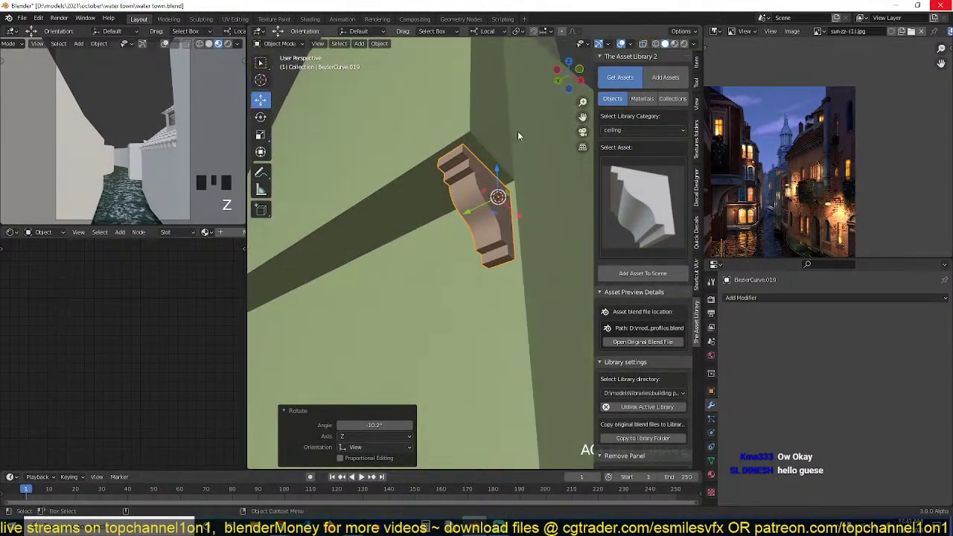
# Raise the bracket along its local Z to meet the overhang's underside and scale it by 0.982.
pyautogui.moveTo(585, 77); pyautogui.dragTo(517, 135, button='middle')
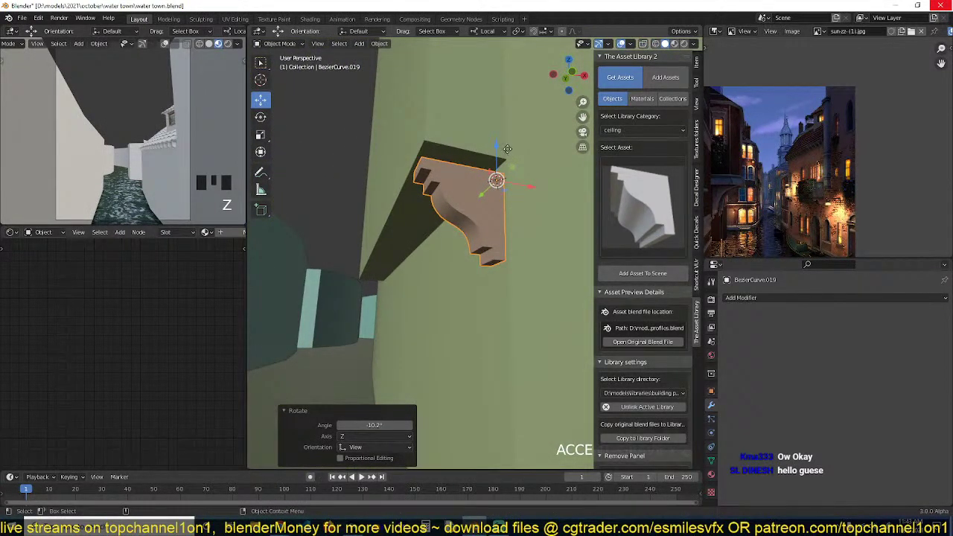
pyautogui.press('g')
pyautogui.press('z')
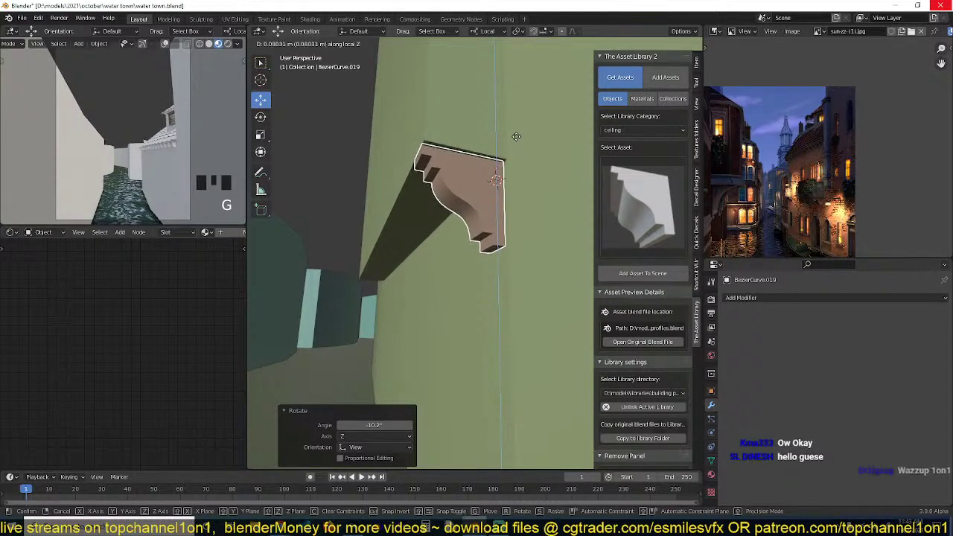
pyautogui.click(516, 139)
pyautogui.moveTo(517, 142)
pyautogui.mouseDown(button='middle')
pyautogui.moveTo(510, 163)
pyautogui.moveTo(531, 159)
pyautogui.moveTo(522, 155)
pyautogui.mouseUp(button='middle')
pyautogui.press('s')
pyautogui.click(531, 154)
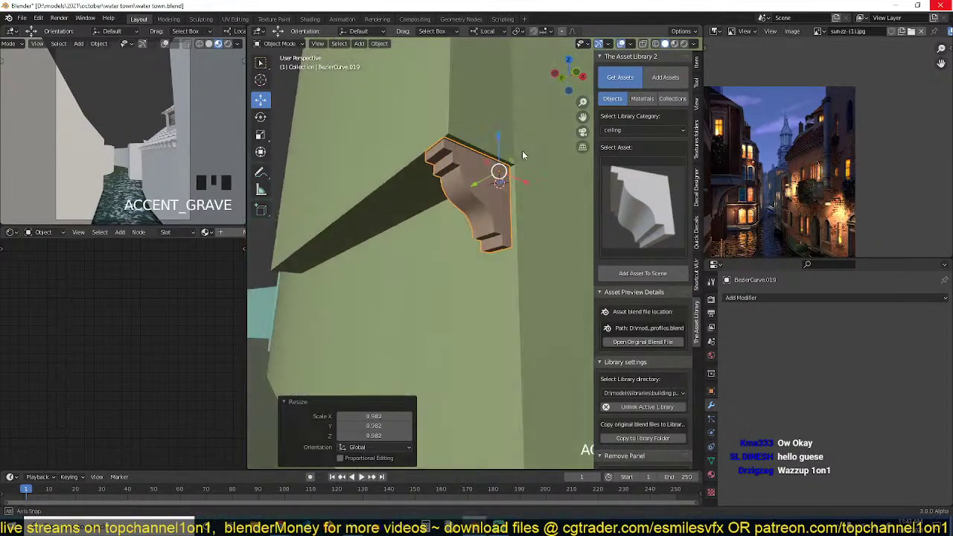
# Add a Bevel modifier to the bracket with an amount of 0.099 m.
pyautogui.scroll(3, 522, 155)
pyautogui.click(788, 298)
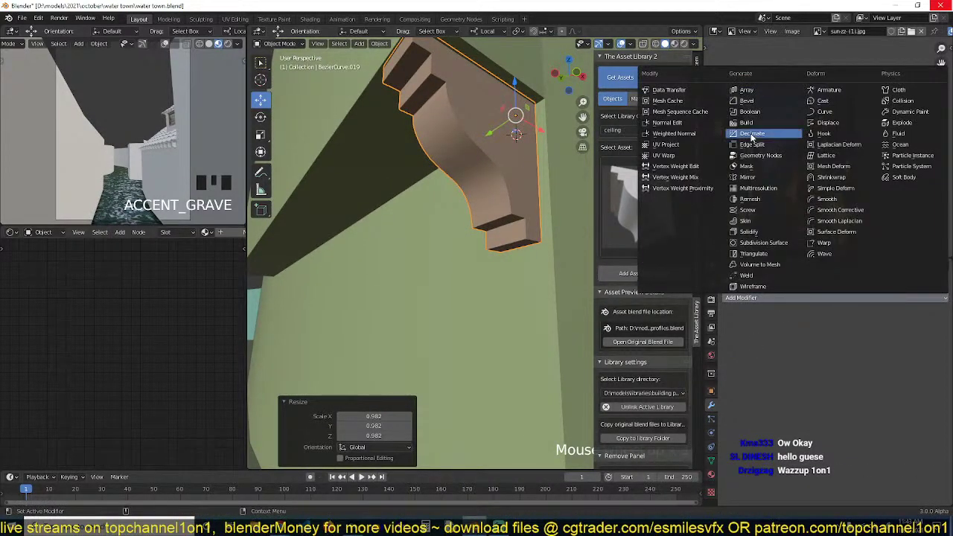
pyautogui.click(749, 100)
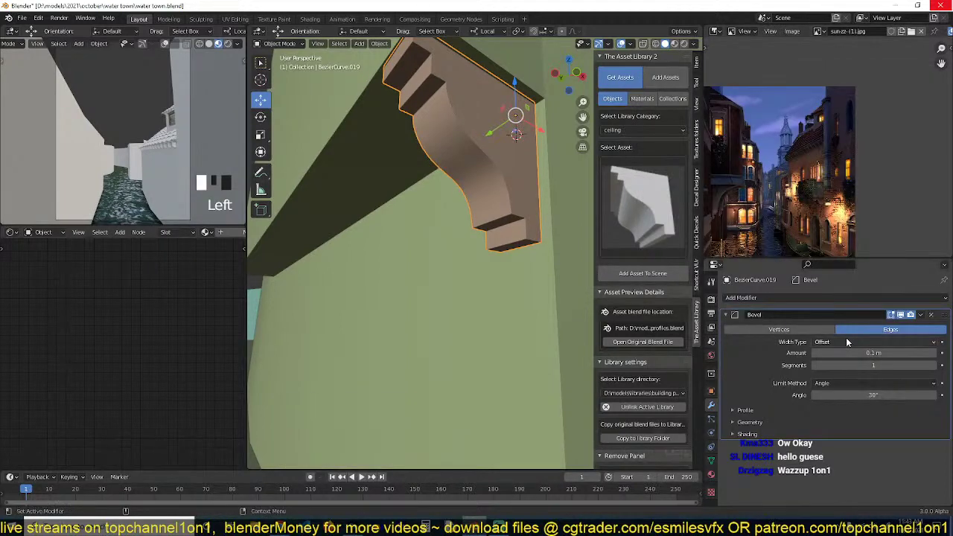
pyautogui.scroll(4, 489, 216)
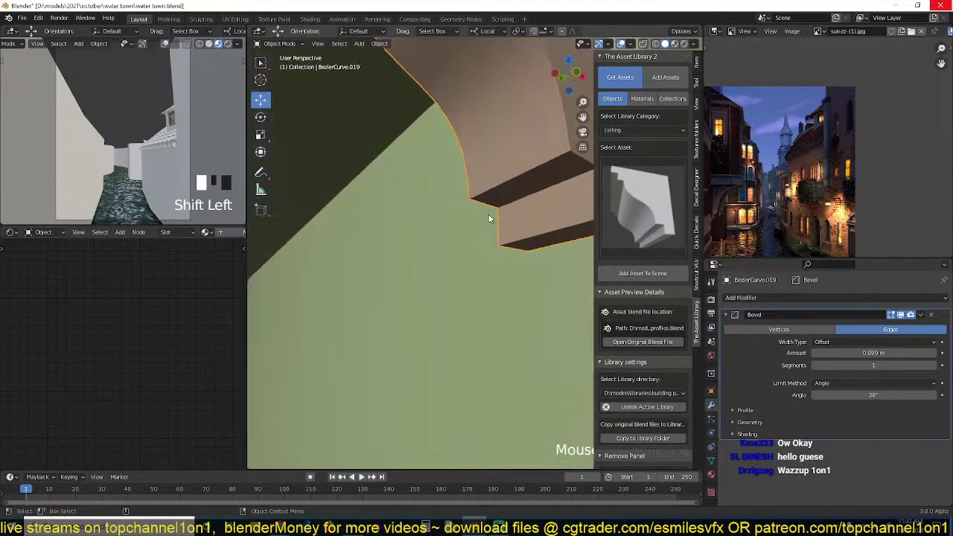
pyautogui.keyDown('shift'); pyautogui.moveTo(490, 216); pyautogui.dragTo(464, 256, button='middle'); pyautogui.keyUp('shift')
pyautogui.press('Tab')
pyautogui.press('Tab')
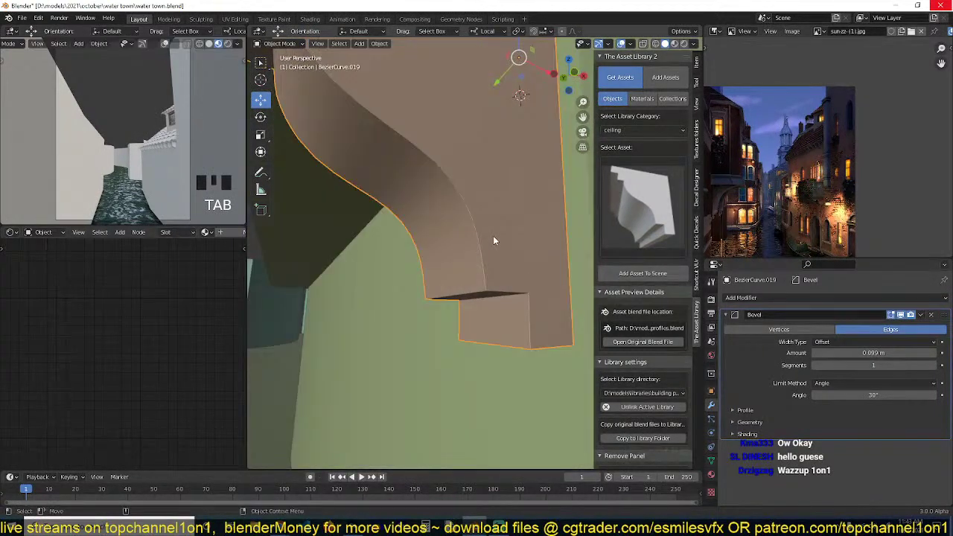
# Examine the edges along the bracket's curved profile in Edit Mode for geometry that could hinder the bevel.
pyautogui.press('Tab')
pyautogui.scroll(5, 476, 238)
pyautogui.press('2')
pyautogui.click(425, 234)
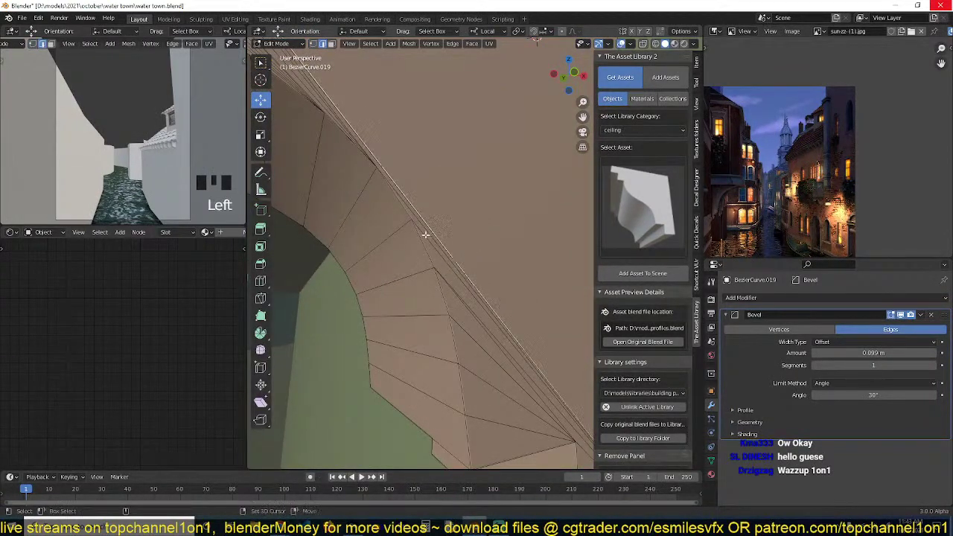
pyautogui.keyDown('shift'); pyautogui.click(428, 238); pyautogui.keyUp('shift')
pyautogui.keyDown('shift'); pyautogui.click(429, 242); pyautogui.keyUp('shift')
pyautogui.scroll(4, 427, 243)
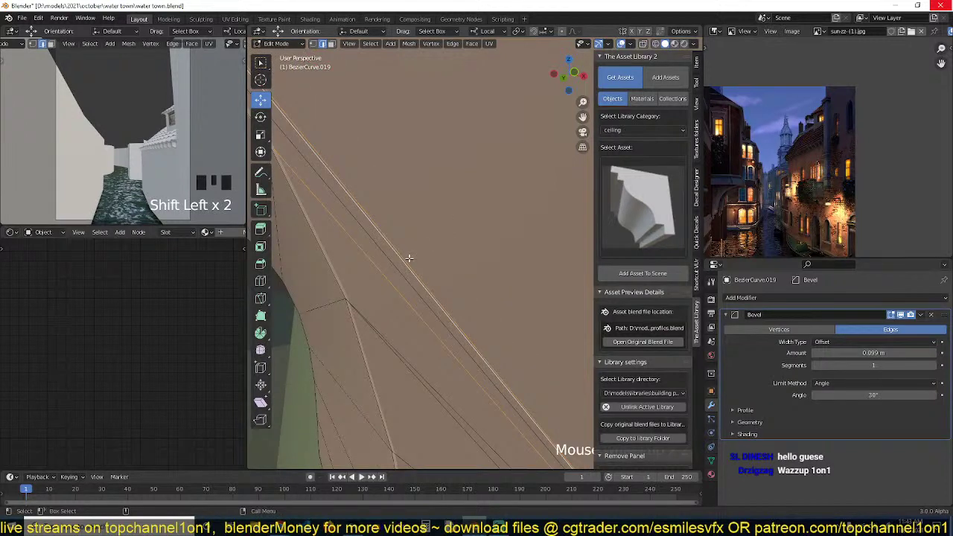
pyautogui.click(408, 260)
pyautogui.keyDown('shift'); pyautogui.click(409, 270); pyautogui.keyUp('shift')
pyautogui.press('Tab')
pyautogui.scroll(-4, 539, 308)
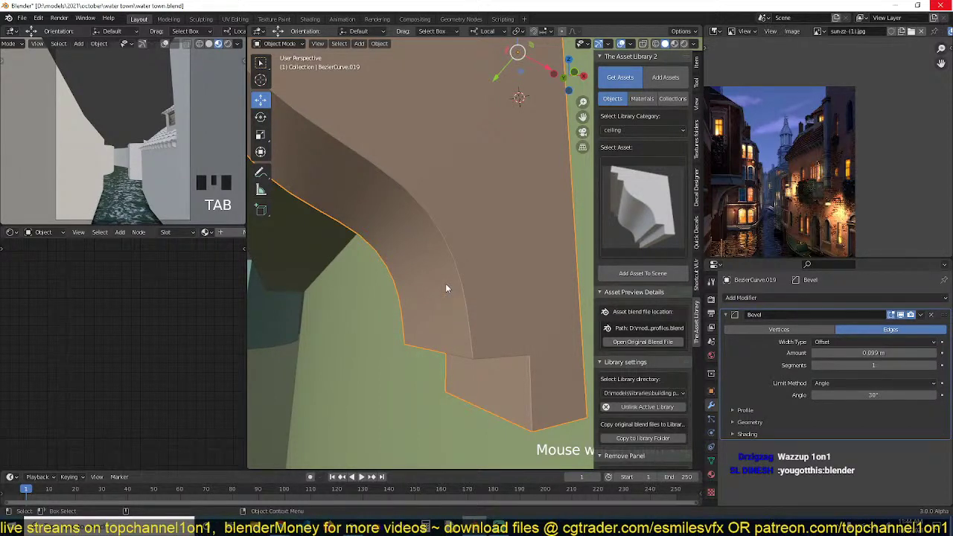
pyautogui.scroll(-2, 447, 288)
pyautogui.moveTo(447, 288); pyautogui.dragTo(451, 314, button='middle')
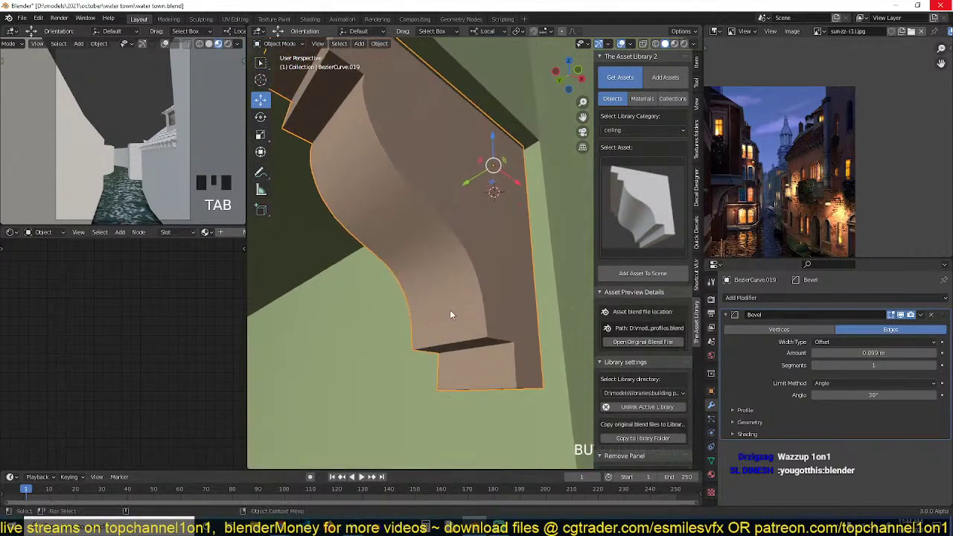
# Select the thin sliver faces along the upper curve of the bracket's side and merge them into one face.
pyautogui.press('Tab')
pyautogui.scroll(3, 447, 229)
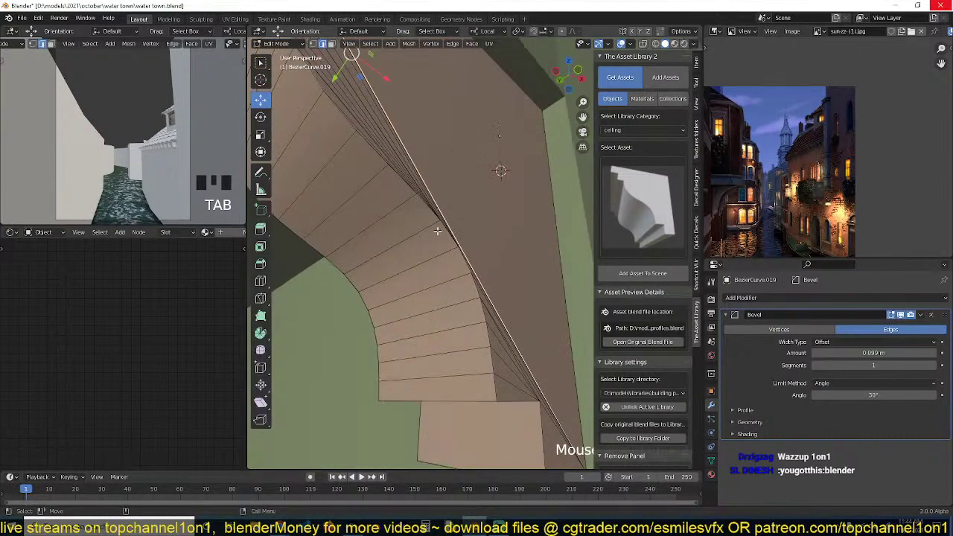
pyautogui.moveTo(437, 230); pyautogui.dragTo(522, 254, button='middle')
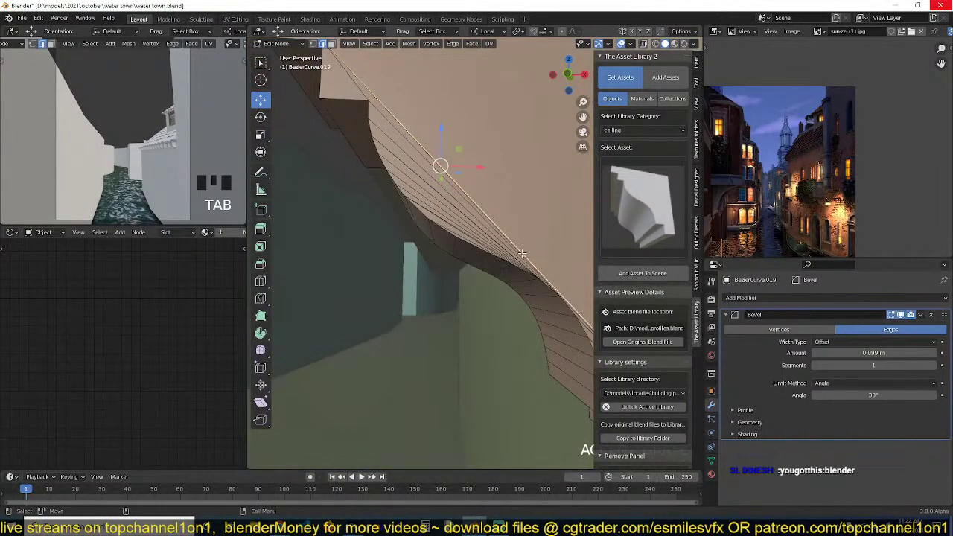
pyautogui.press('3')
pyautogui.click(462, 240)
pyautogui.scroll(-4, 471, 230)
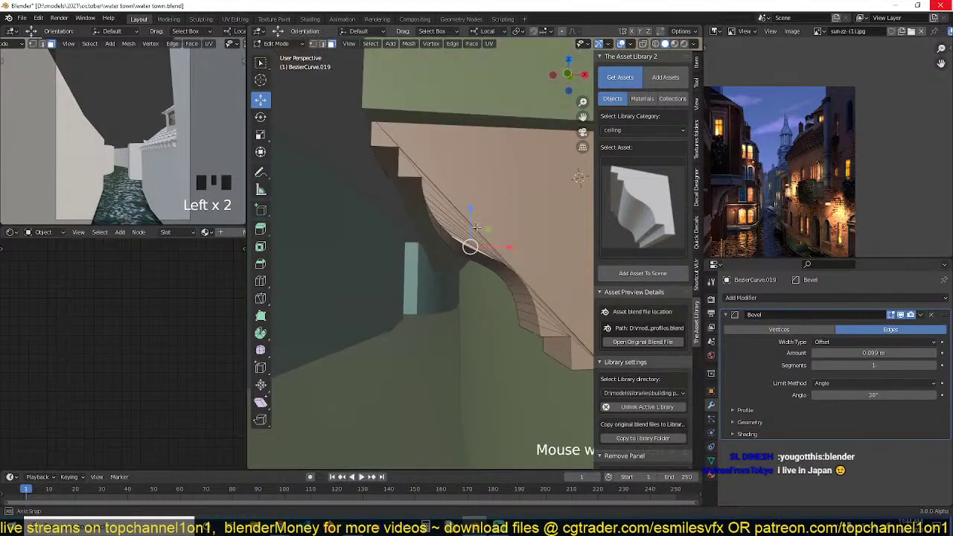
pyautogui.moveTo(472, 228); pyautogui.dragTo(433, 222, button='middle')
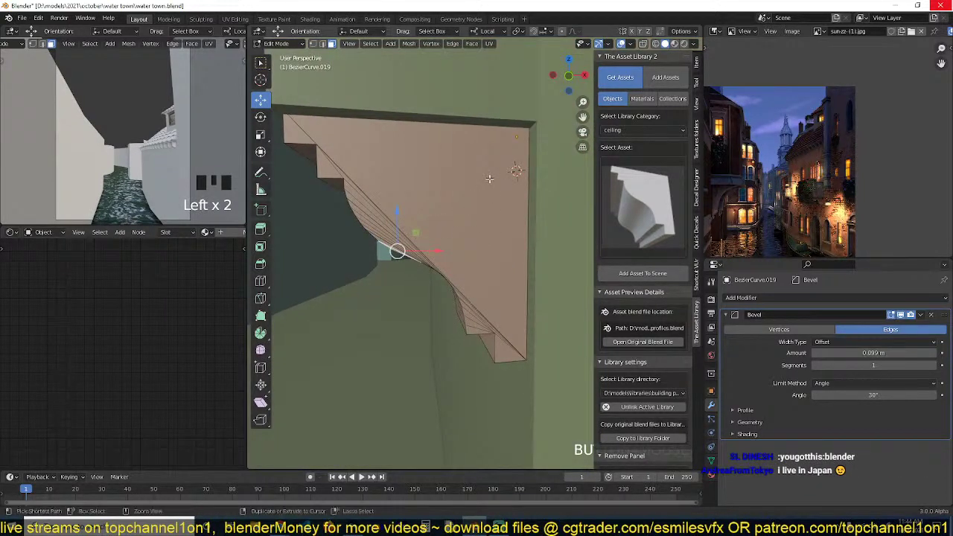
pyautogui.keyDown('ctrl'); pyautogui.click(460, 244); pyautogui.keyUp('ctrl')
pyautogui.press('f')
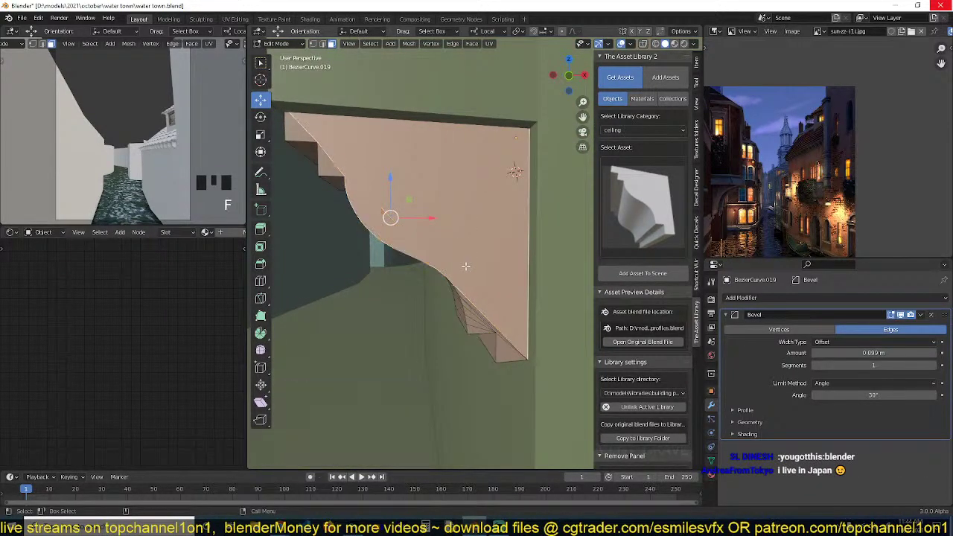
# Merge the lower curve's sliver faces and the bottom step's triangle into the same large side face.
pyautogui.scroll(4, 480, 361)
pyautogui.click(465, 368)
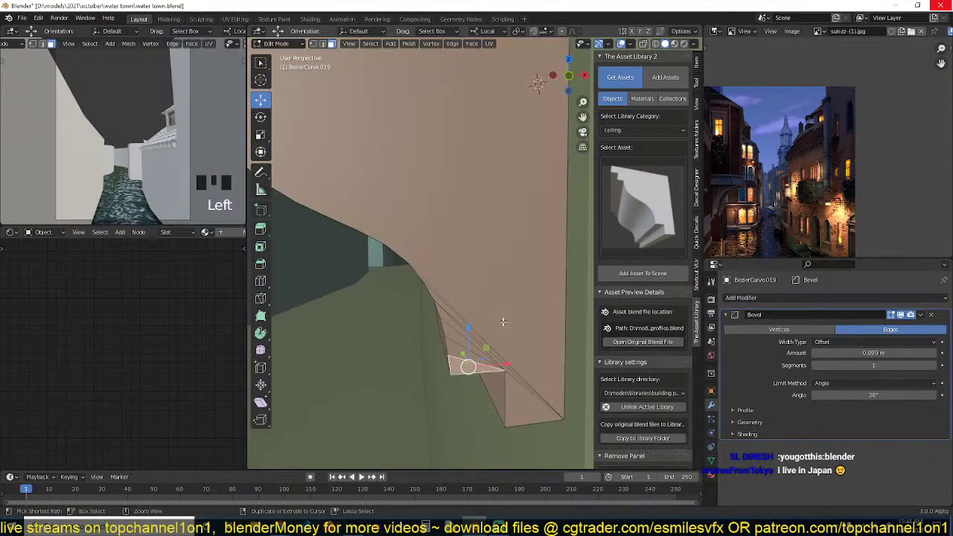
pyautogui.keyDown('ctrl'); pyautogui.click(504, 339); pyautogui.keyUp('ctrl')
pyautogui.press('f')
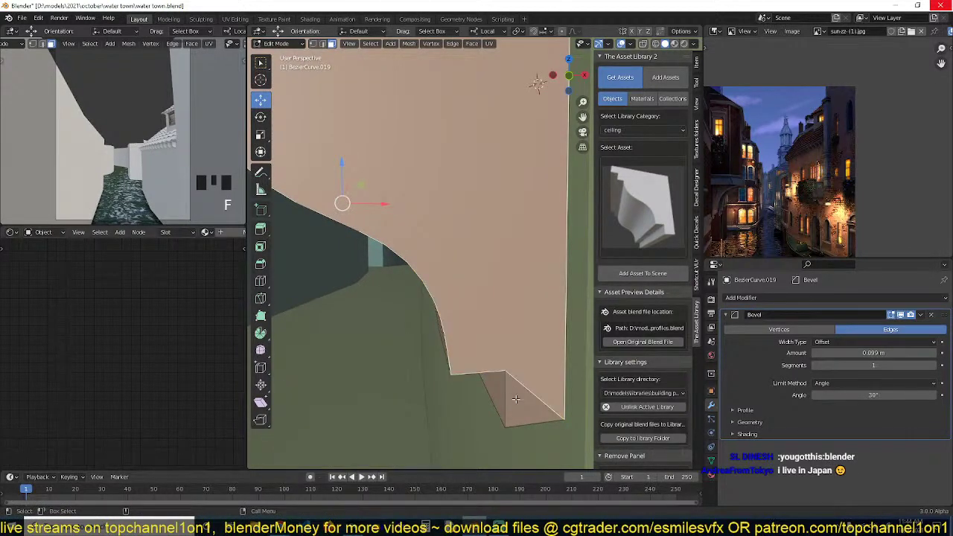
pyautogui.click(520, 387)
pyautogui.keyDown('shift'); pyautogui.click(523, 381); pyautogui.keyUp('shift')
pyautogui.press('f')
# On the bracket's opposite side, select the sliver faces along the lower curve and merge them into the side face.
pyautogui.press('`')
pyautogui.moveTo(517, 376); pyautogui.dragTo(518, 324, button='middle')
pyautogui.moveTo(501, 280); pyautogui.dragTo(538, 335, button='middle')
pyautogui.press('Tab')
pyautogui.click(465, 348)
pyautogui.keyDown('ctrl'); pyautogui.click(450, 222); pyautogui.keyUp('ctrl')
pyautogui.keyDown('shift'); pyautogui.moveTo(449, 223); pyautogui.dragTo(411, 310, button='middle'); pyautogui.keyUp('shift')
pyautogui.press('g')
pyautogui.rightClick(438, 304)
pyautogui.press('f')
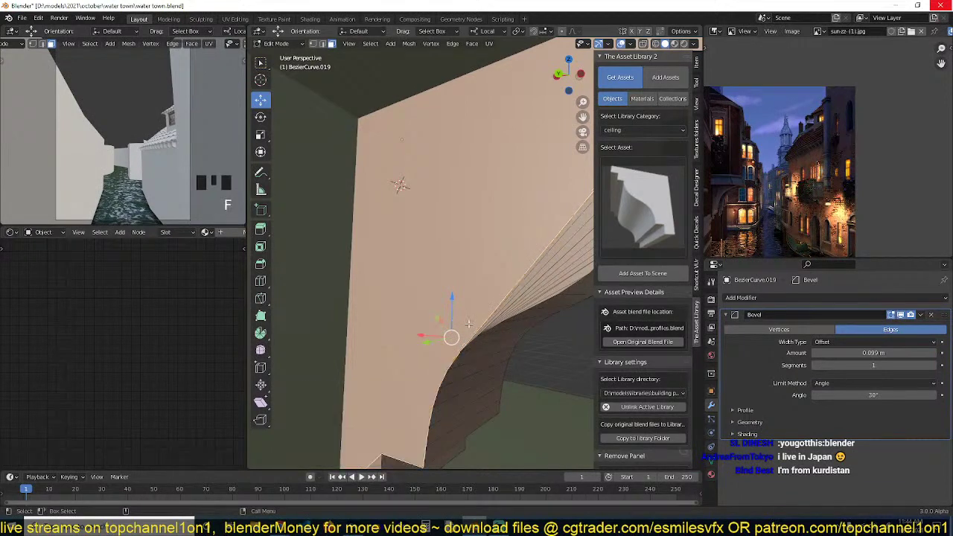
# Merge the upper curve's sliver faces on the opposite side into the large side face.
pyautogui.keyDown('shift'); pyautogui.moveTo(487, 320); pyautogui.dragTo(357, 352, button='middle'); pyautogui.keyUp('shift')
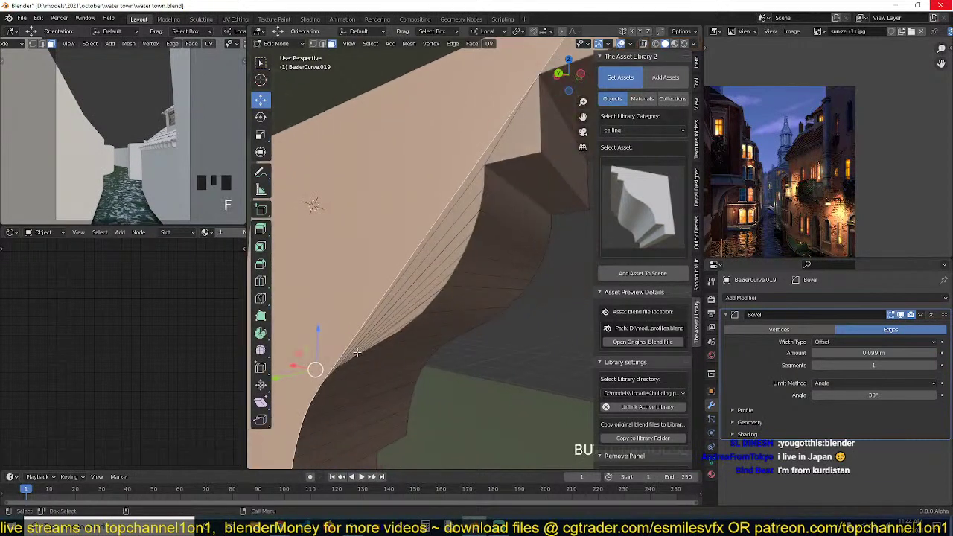
pyautogui.click(397, 331)
pyautogui.keyDown('ctrl'); pyautogui.click(385, 308); pyautogui.keyUp('ctrl')
pyautogui.press('f')
pyautogui.press('Tab')
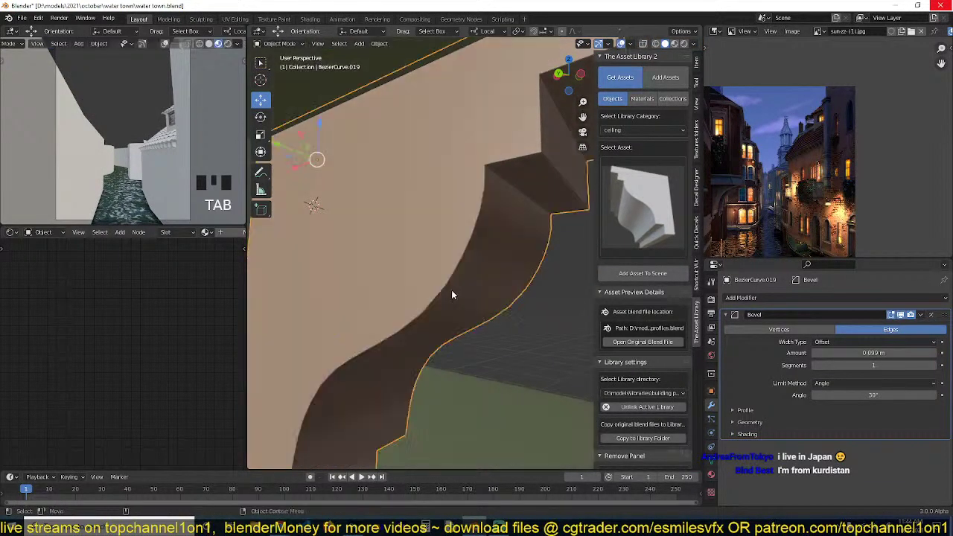
# Merge the two triangular faces at the upper steps of the opposite side into its large side face.
pyautogui.moveTo(451, 290); pyautogui.dragTo(454, 322, button='middle')
pyautogui.press('Tab')
pyautogui.click(454, 323)
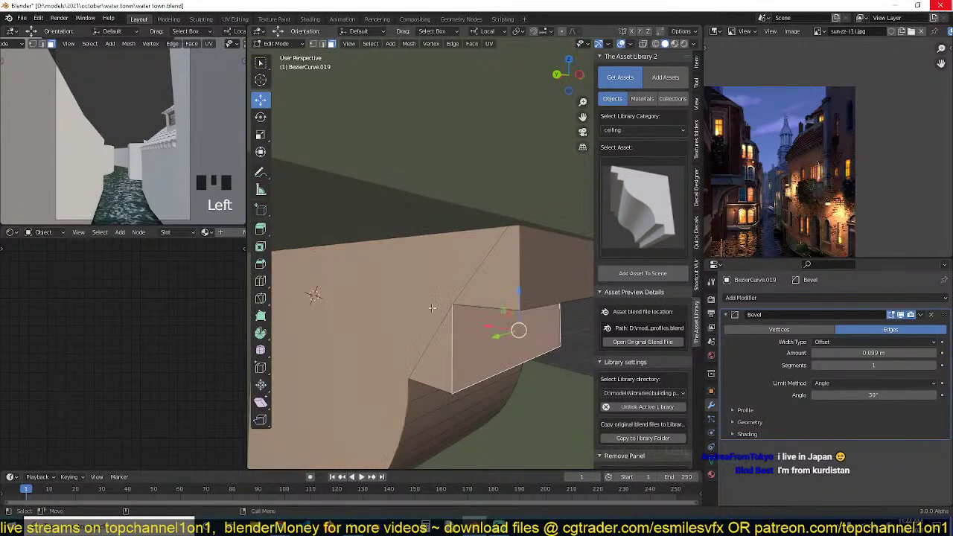
pyautogui.click(443, 324)
pyautogui.keyDown('shift'); pyautogui.click(438, 340); pyautogui.keyUp('shift')
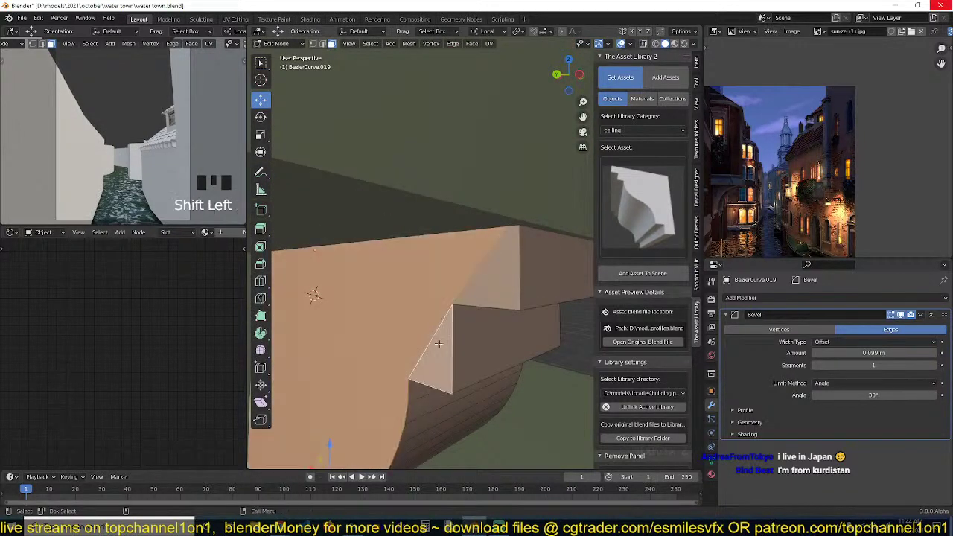
pyautogui.keyDown('shift'); pyautogui.click(480, 286); pyautogui.keyUp('shift')
pyautogui.press('f')
# Merge the remaining upper-step triangles on the first side into its large side face.
pyautogui.moveTo(479, 286); pyautogui.dragTo(396, 317, button='middle')
pyautogui.click(406, 314)
pyautogui.keyDown('shift'); pyautogui.click(436, 303); pyautogui.keyUp('shift')
pyautogui.press('f')
pyautogui.press('Tab')
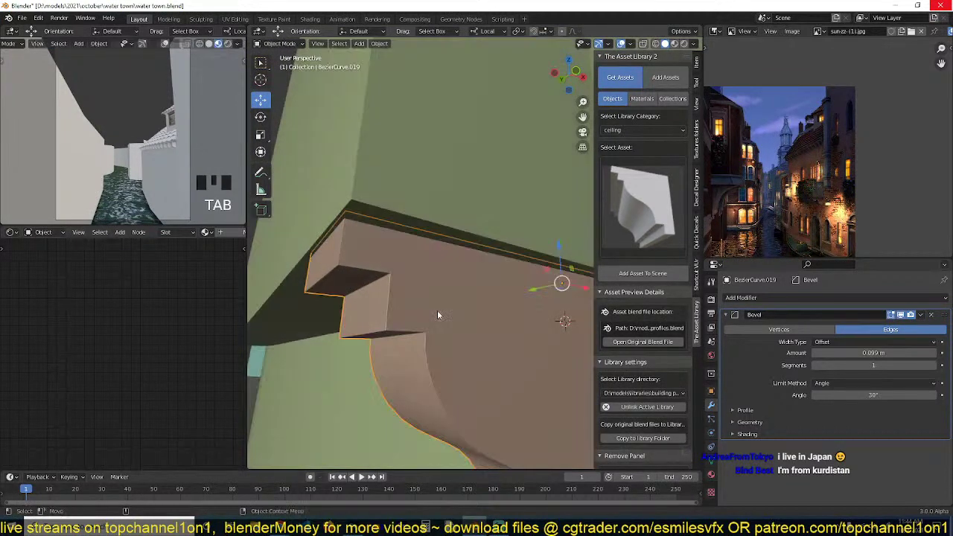
pyautogui.press('Tab')
pyautogui.click(361, 266)
pyautogui.keyDown('shift'); pyautogui.click(396, 259); pyautogui.keyUp('shift')
pyautogui.press('f')
# Set the Bevel modifier's amount to 0.229 m.
pyautogui.press('`')
pyautogui.moveTo(424, 300); pyautogui.dragTo(496, 340, button='middle')
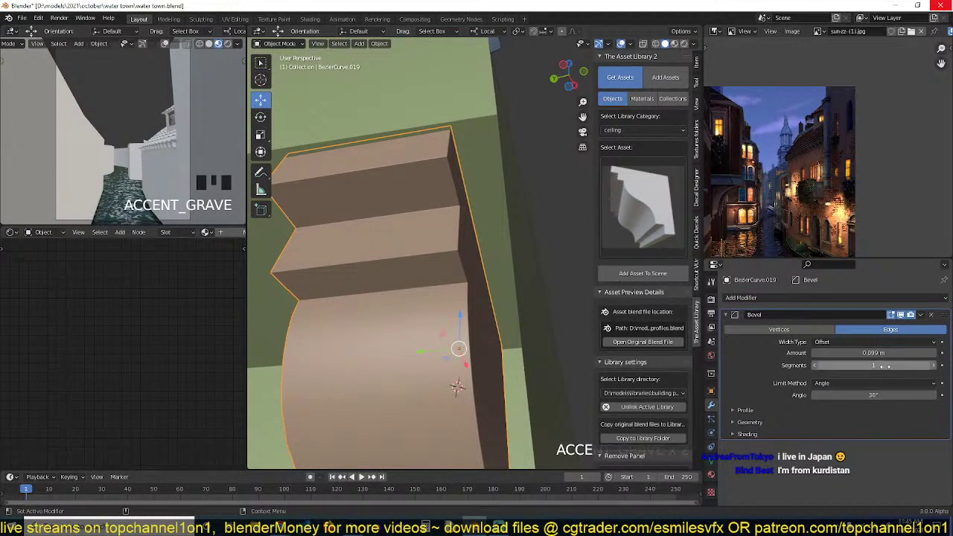
pyautogui.moveTo(873, 353); pyautogui.dragTo(902, 353)
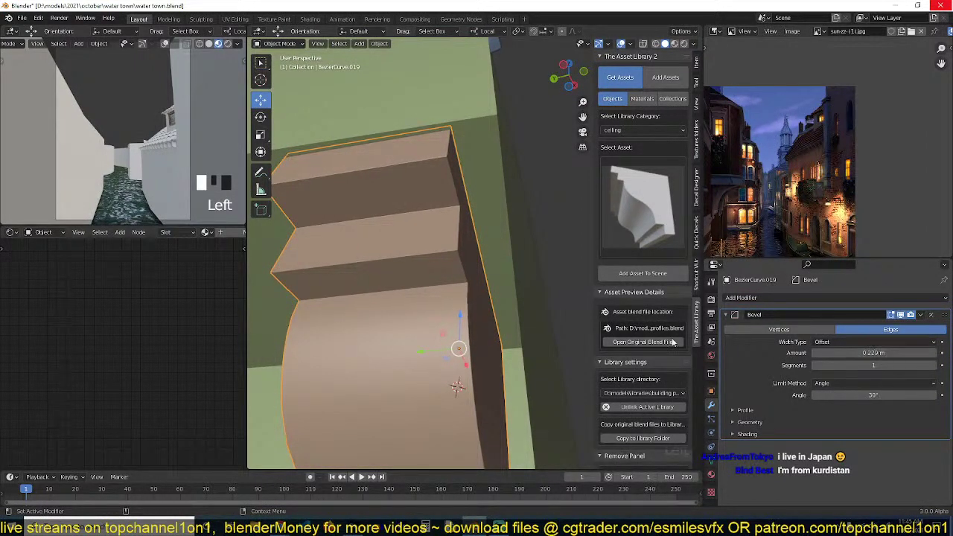
# Isolate the bracket in local view and merge all its vertices by distance.
pyautogui.press('`')
pyautogui.moveTo(372, 339); pyautogui.dragTo(404, 374, button='middle')
pyautogui.press('Tab')
pyautogui.press('Tab')
pyautogui.press('KP_Divide')
pyautogui.press('Tab')
pyautogui.press('`')
pyautogui.scroll(-4, 408, 378)
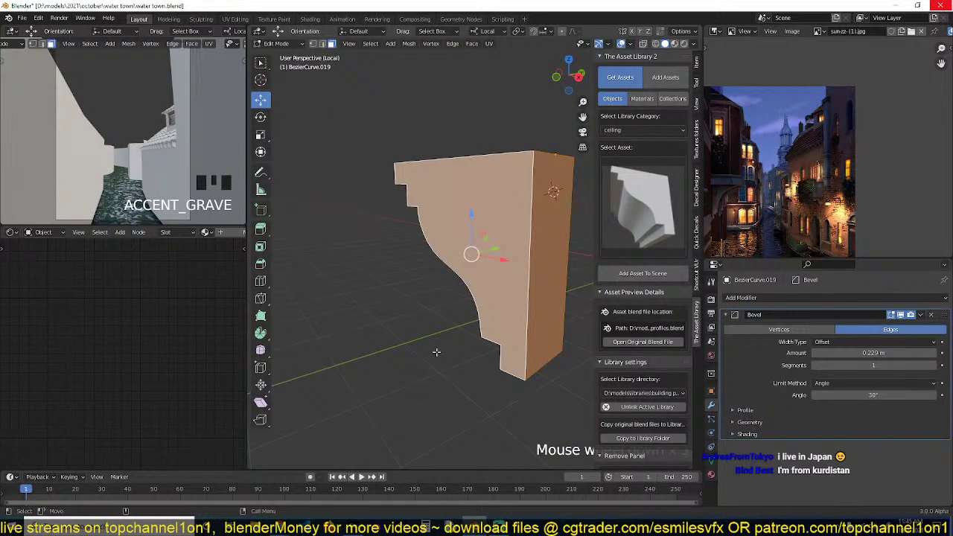
pyautogui.press('1')
pyautogui.press('m')
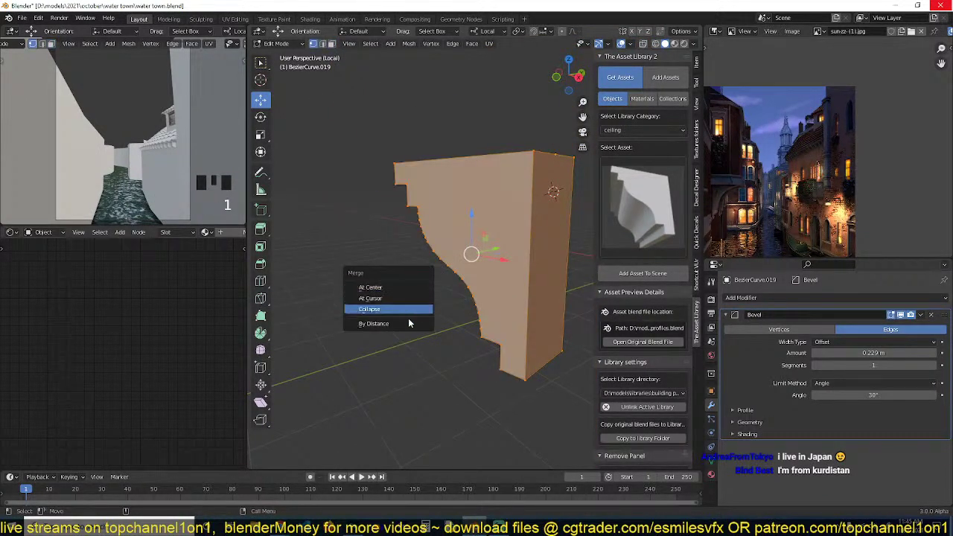
pyautogui.click(409, 326)
pyautogui.press('Tab')
pyautogui.press('`')
pyautogui.moveTo(409, 325); pyautogui.dragTo(328, 365, button='middle')
pyautogui.press('Tab')
pyautogui.press('`')
pyautogui.scroll(3, 449, 337)
pyautogui.click(445, 232)
pyautogui.press('g')
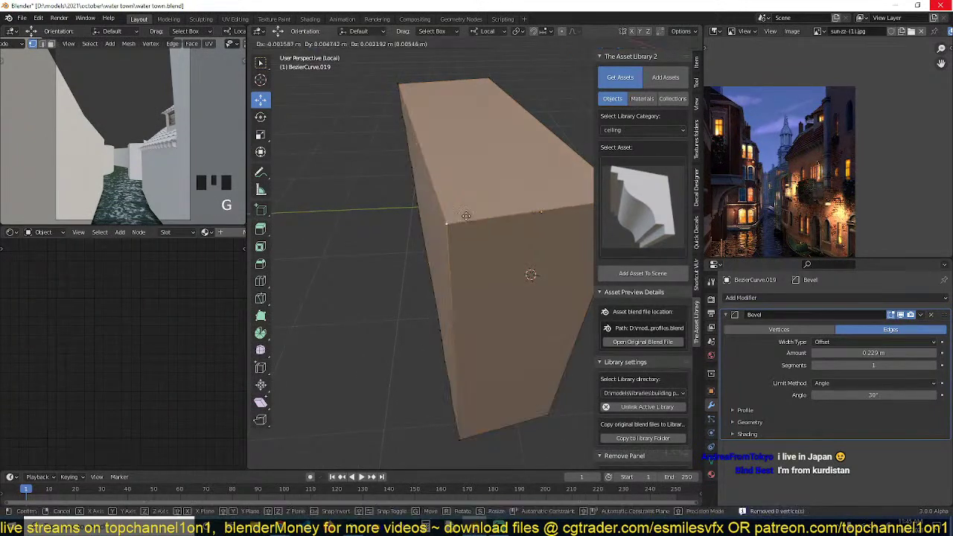
pyautogui.rightClick(447, 246)
# Apply the bracket's scale and set the Bevel modifier's amount to 0.072 m.
pyautogui.press('`')
pyautogui.moveTo(414, 294); pyautogui.dragTo(519, 310, button='middle')
pyautogui.scroll(2, 513, 270)
pyautogui.press('Tab')
pyautogui.hotkey('ctrl', 'a')
pyautogui.click(519, 310)
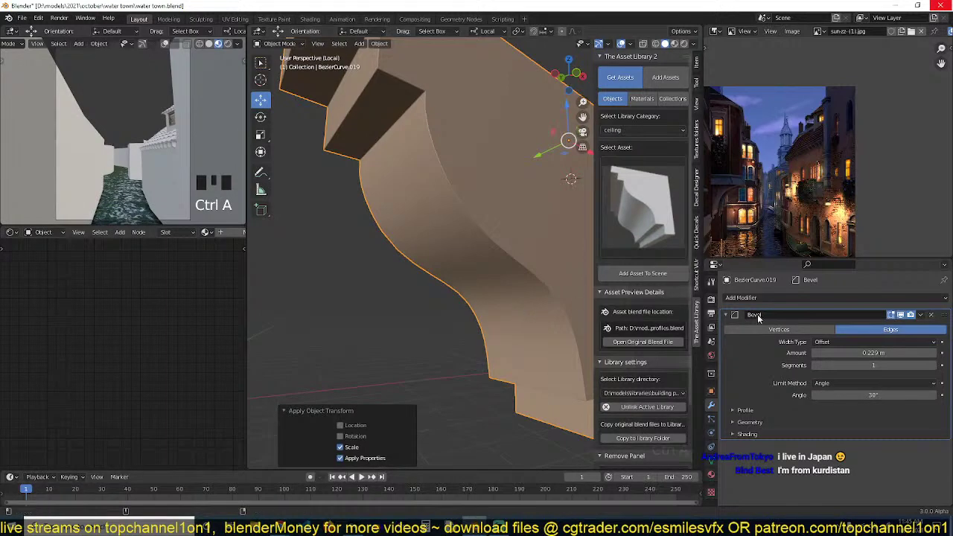
pyautogui.moveTo(873, 353)
pyautogui.keyDown('shift'); pyautogui.mouseDown()
pyautogui.moveTo(834, 353)
pyautogui.moveTo(857, 353)
pyautogui.mouseUp(); pyautogui.keyUp('shift')
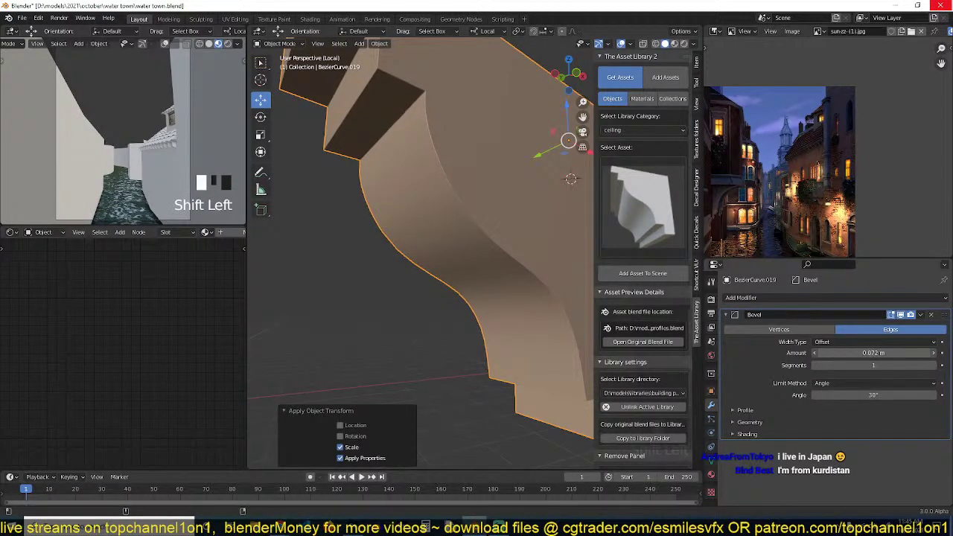
# Inspect the bracket's mesh in wireframe, examining its side outline and curved profile for faulty geometry.
pyautogui.moveTo(581, 280); pyautogui.dragTo(482, 361, button='middle')
pyautogui.press('Tab')
pyautogui.scroll(3, 483, 361)
pyautogui.scroll(2, 482, 362)
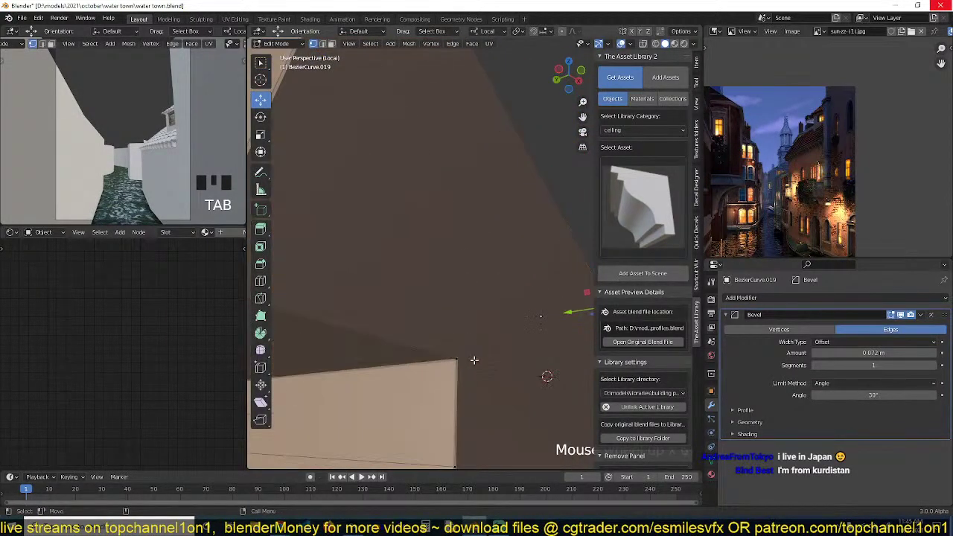
pyautogui.press('z')
pyautogui.click(351, 350)
pyautogui.scroll(-2, 401, 356)
pyautogui.moveTo(409, 360); pyautogui.dragTo(457, 291, button='middle')
pyautogui.scroll(-3, 434, 359)
pyautogui.scroll(-2, 465, 341)
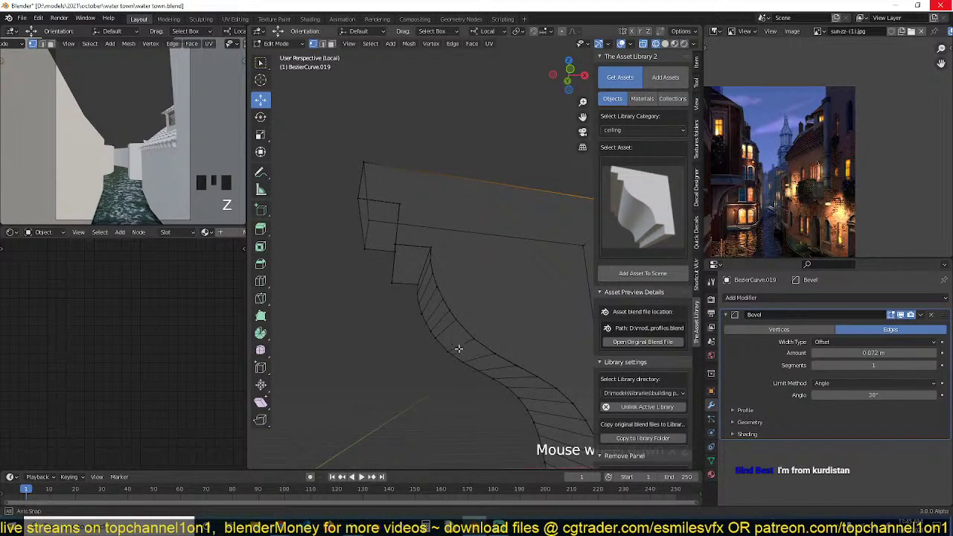
pyautogui.moveTo(459, 348); pyautogui.dragTo(463, 363, button='middle')
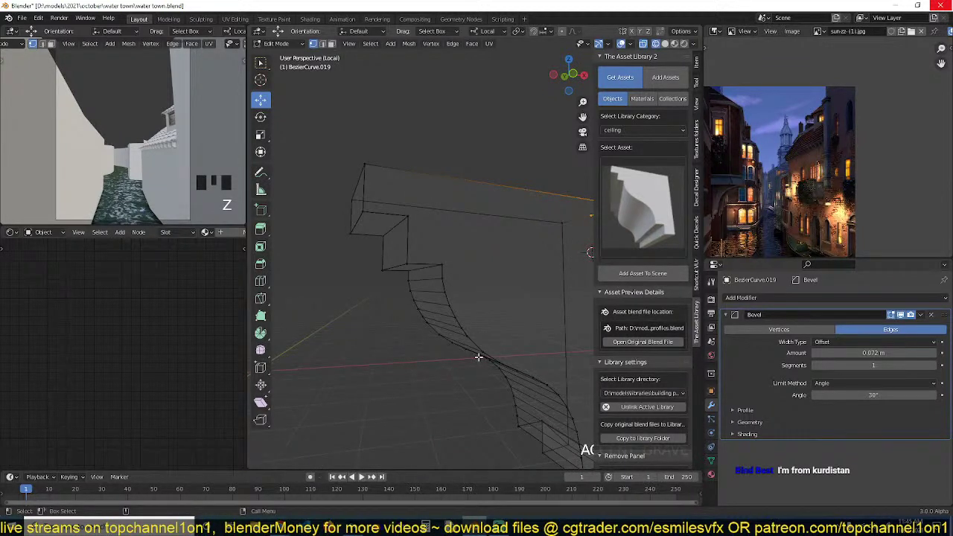
pyautogui.moveTo(482, 364)
pyautogui.mouseDown(button='middle')
pyautogui.moveTo(502, 364)
pyautogui.moveTo(487, 300)
pyautogui.moveTo(500, 250)
pyautogui.moveTo(461, 174)
pyautogui.mouseUp(button='middle')
# Return to solid shading and recalculate the normals of the bracket's entire mesh to face outward.
pyautogui.press('z')
pyautogui.click(516, 377)
pyautogui.scroll(3, 531, 376)
pyautogui.keyDown('shift'); pyautogui.moveTo(518, 365); pyautogui.dragTo(467, 341, button='middle'); pyautogui.keyUp('shift')
pyautogui.scroll(1, 467, 342)
pyautogui.press('a')
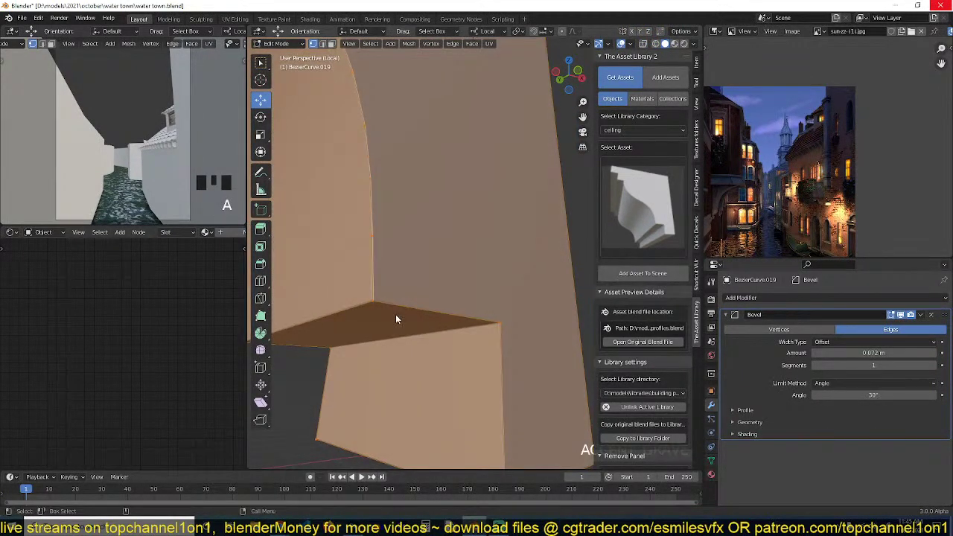
pyautogui.press('Tab')
pyautogui.press('Tab')
pyautogui.press('Tab')
pyautogui.hotkey('shift', 'n')
pyautogui.press('Tab')
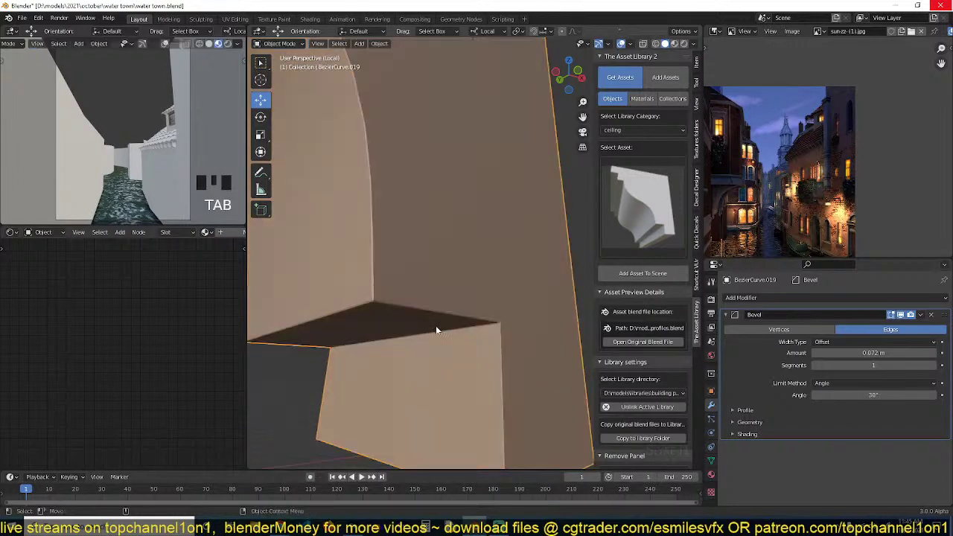
# Test-move vertices around the bracket's stepped end to check whether they are joined, without keeping any move.
pyautogui.press('`')
pyautogui.press('Tab')
pyautogui.moveTo(435, 326); pyautogui.dragTo(468, 322, button='middle')
pyautogui.press('`')
pyautogui.hotkey('alt', 'a')
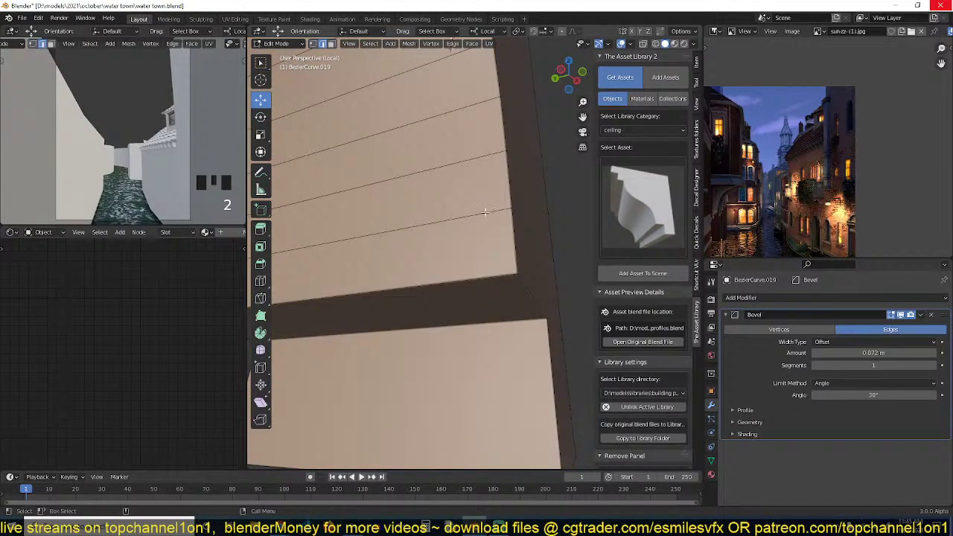
pyautogui.scroll(-3, 485, 212)
pyautogui.moveTo(485, 212); pyautogui.dragTo(466, 241, button='middle')
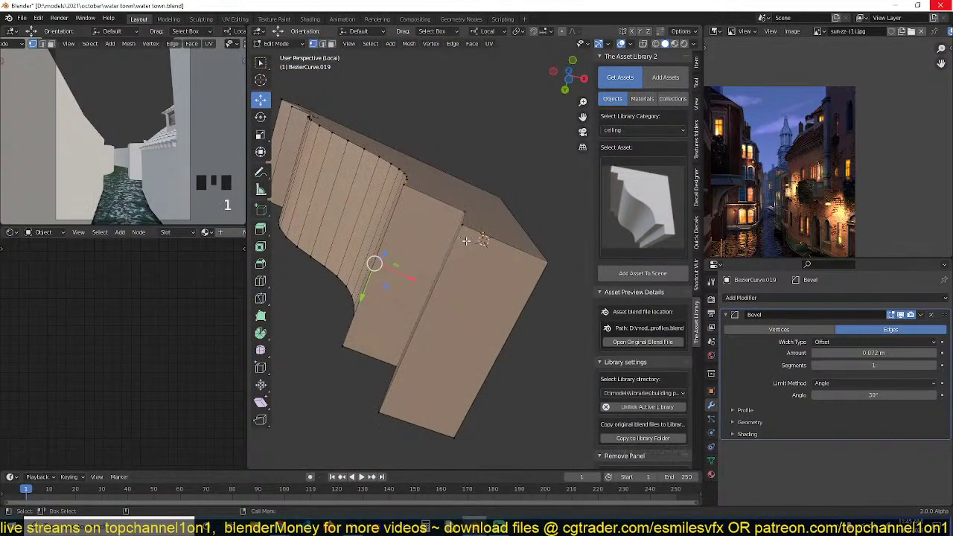
pyautogui.press('g')
pyautogui.rightClick(488, 270)
pyautogui.click(544, 269)
pyautogui.press('g')
pyautogui.rightClick(442, 370)
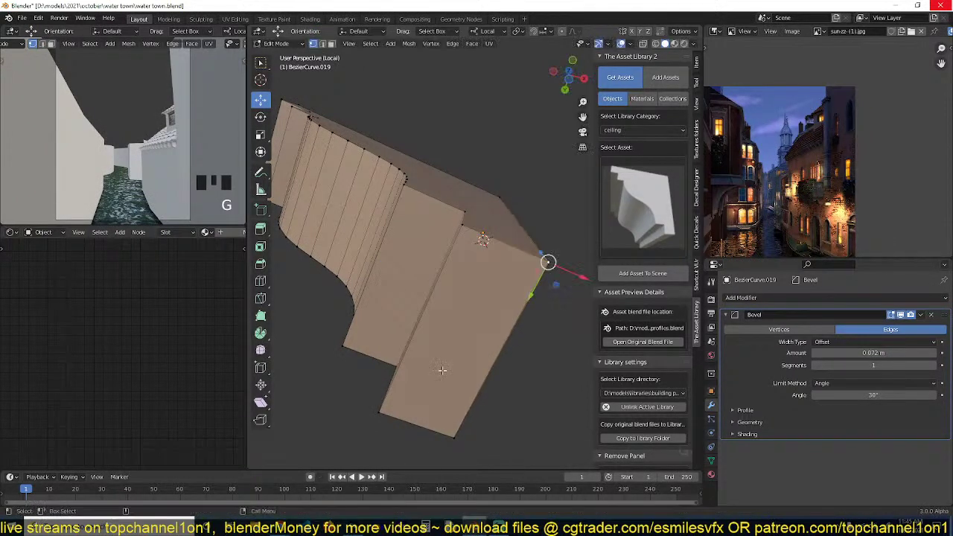
# Merge all the bracket's vertices by distance, using a merge distance of 0.0311 m.
pyautogui.press('a')
pyautogui.press('m')
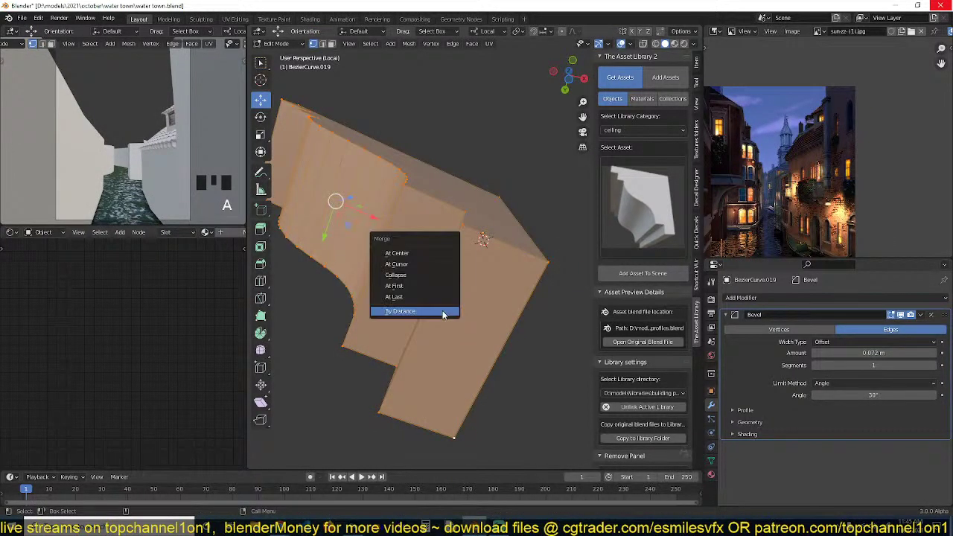
pyautogui.click(442, 314)
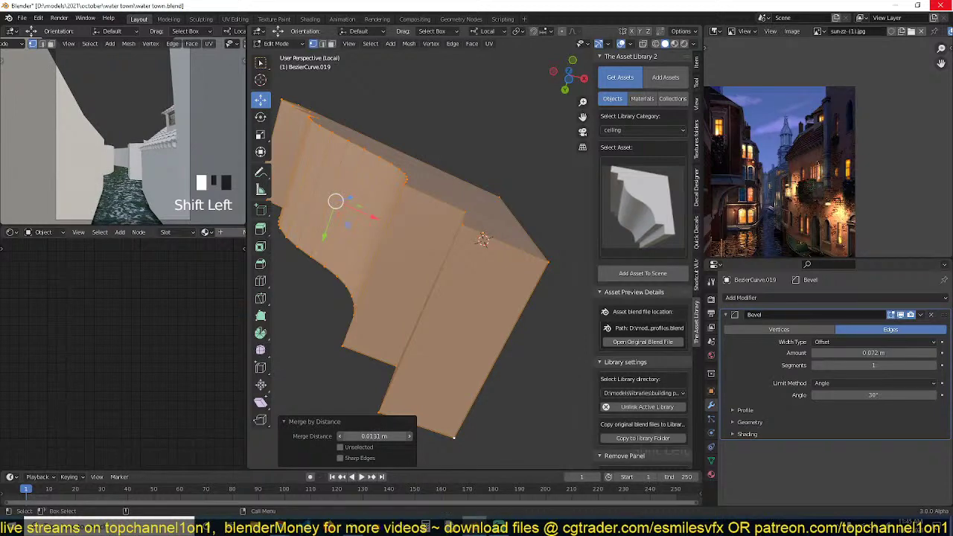
pyautogui.keyDown('shift'); pyautogui.moveTo(375, 436); pyautogui.dragTo(395, 436); pyautogui.keyUp('shift')
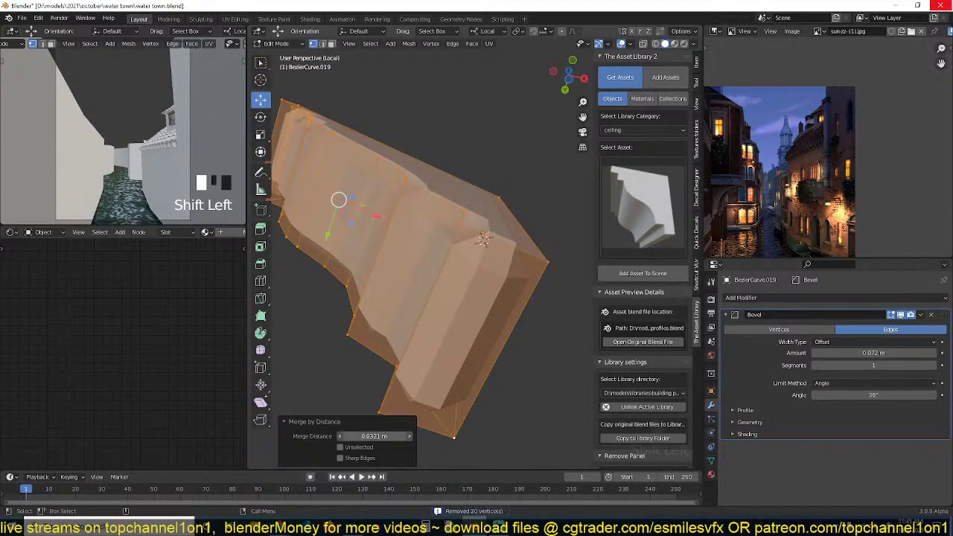
pyautogui.moveTo(477, 250); pyautogui.dragTo(435, 285, button='middle')
pyautogui.moveTo(383, 436); pyautogui.dragTo(384, 436)
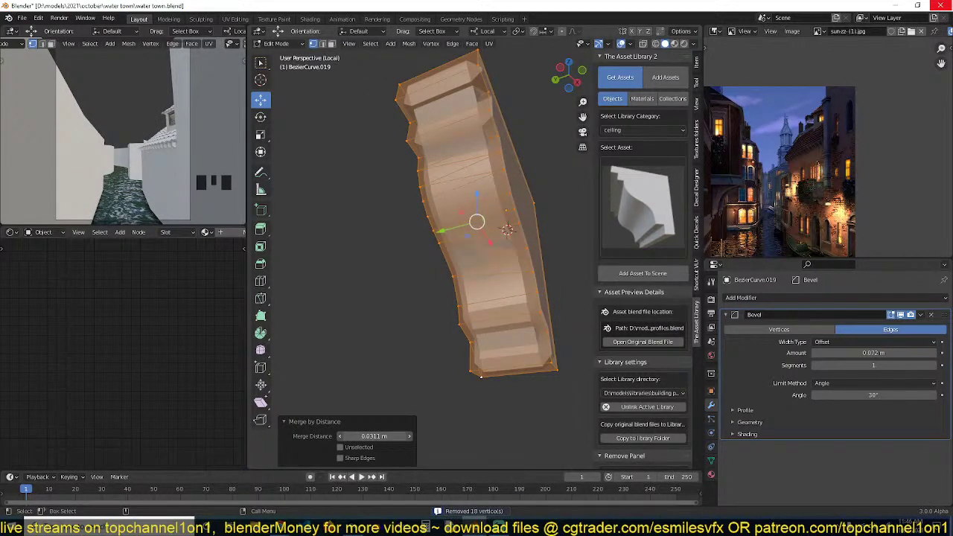
pyautogui.moveTo(448, 351); pyautogui.dragTo(445, 315, button='middle')
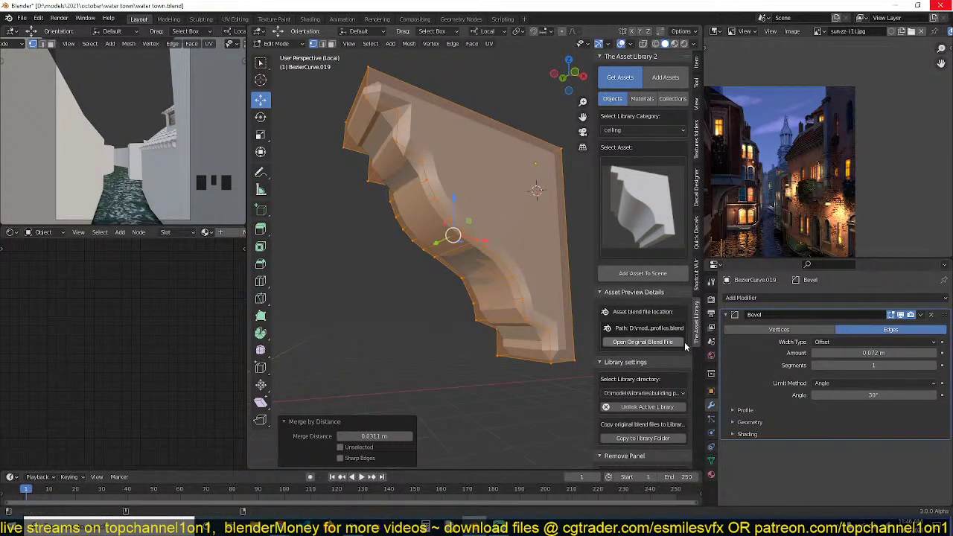
# Return to Object Mode and set the bracket's Bevel modifier amount to 0.004 m.
pyautogui.press('Tab')
pyautogui.moveTo(476, 283); pyautogui.dragTo(418, 274, button='middle')
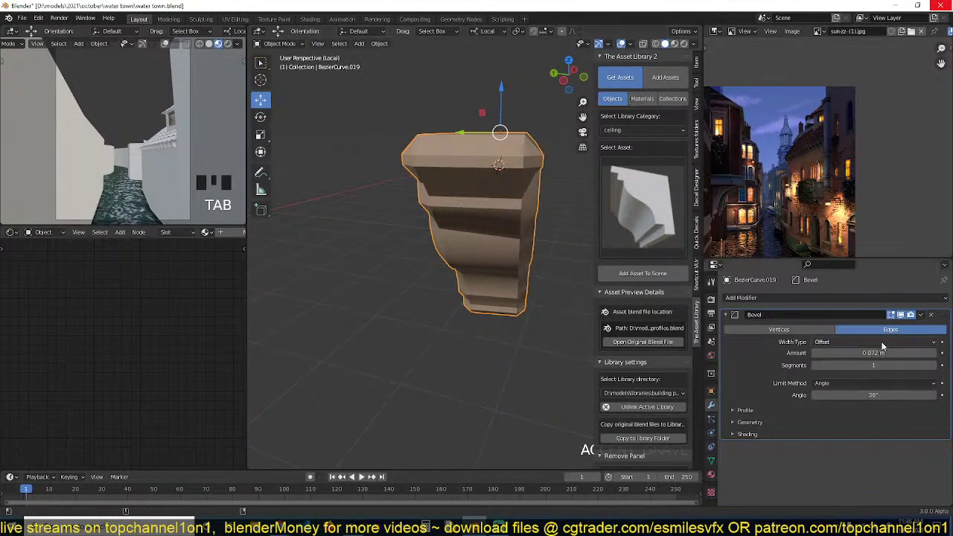
pyautogui.keyDown('shift'); pyautogui.moveTo(883, 353); pyautogui.dragTo(827, 353); pyautogui.keyUp('shift')
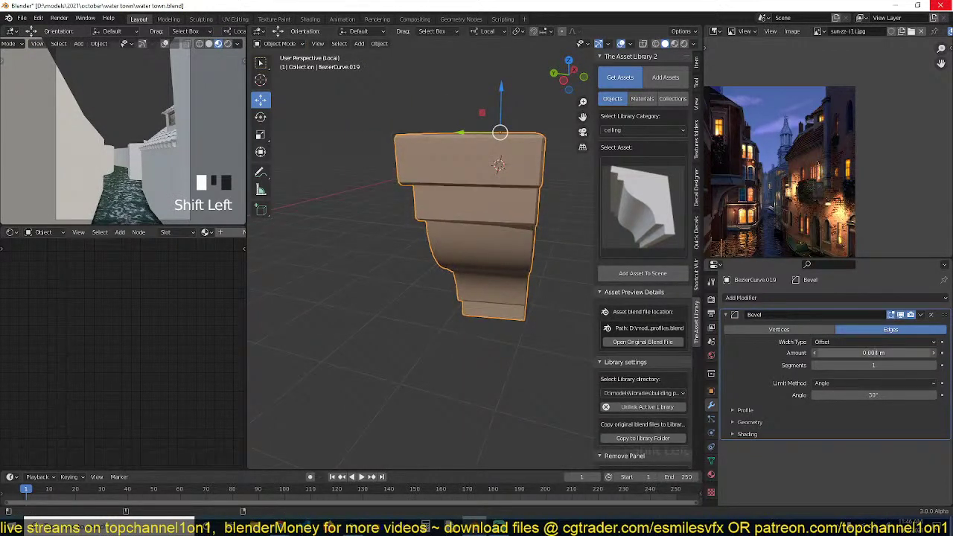
pyautogui.moveTo(596, 297); pyautogui.dragTo(531, 214, button='middle')
# Check that Auto Smooth is on and enable Harden Normals in the Bevel modifier's shading options.
pyautogui.press('q')
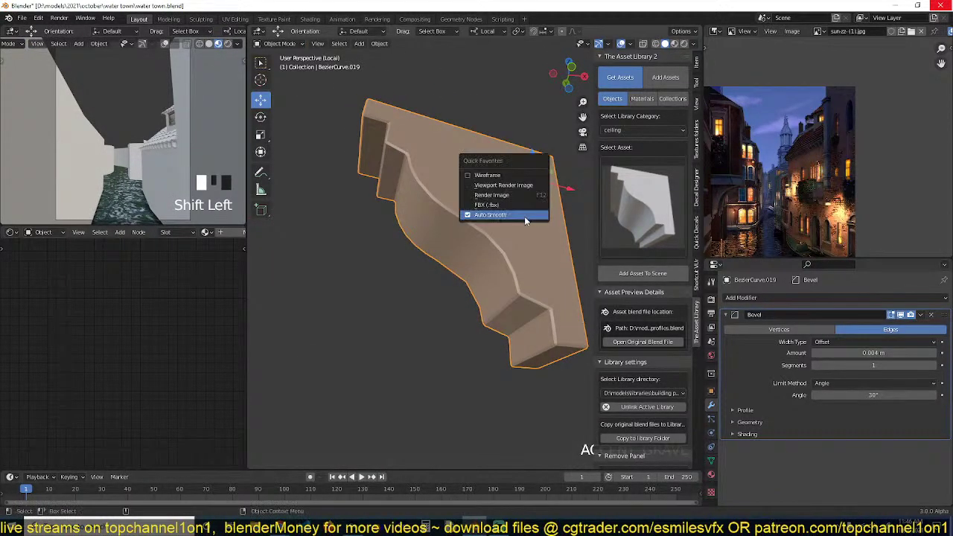
pyautogui.click(759, 435)
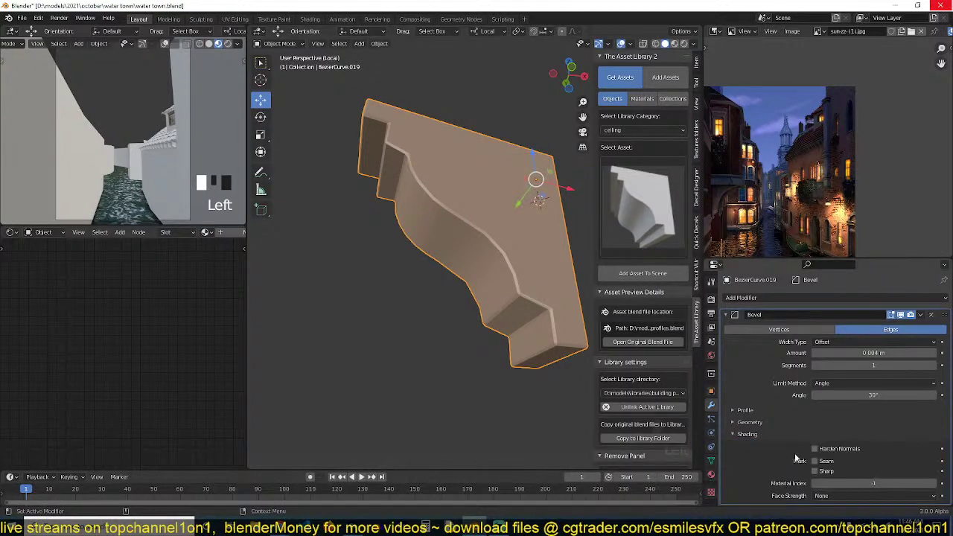
pyautogui.click(813, 451)
pyautogui.click(815, 449)
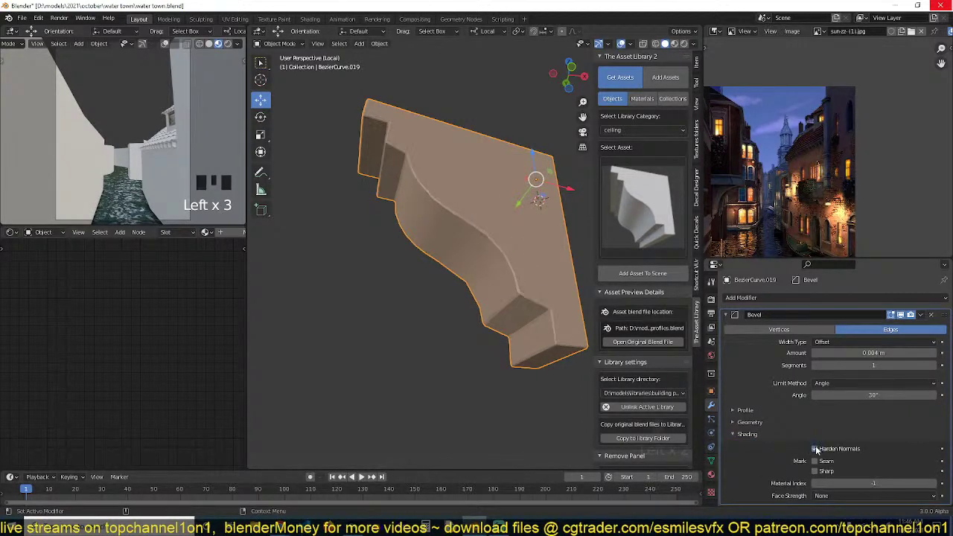
pyautogui.moveTo(587, 329)
pyautogui.mouseDown(button='middle')
pyautogui.moveTo(542, 323)
pyautogui.moveTo(674, 362)
pyautogui.mouseUp(button='middle')
pyautogui.moveTo(542, 325); pyautogui.dragTo(544, 246, button='middle')
# From the top view in wireframe, delete the vertices along one long side of the bracket, keeping only the opposite side.
pyautogui.press('Tab')
pyautogui.press('KP_7')
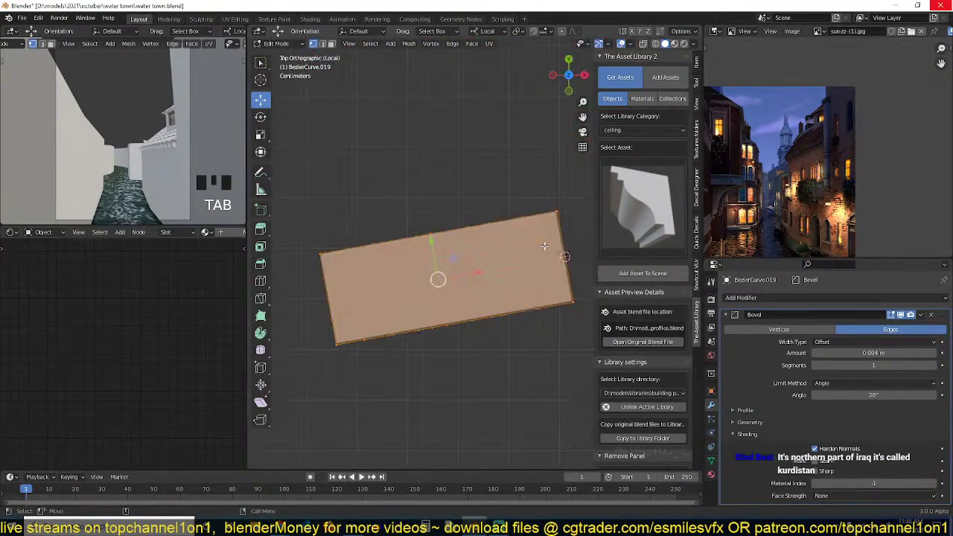
pyautogui.scroll(-3, 484, 245)
pyautogui.press('c')
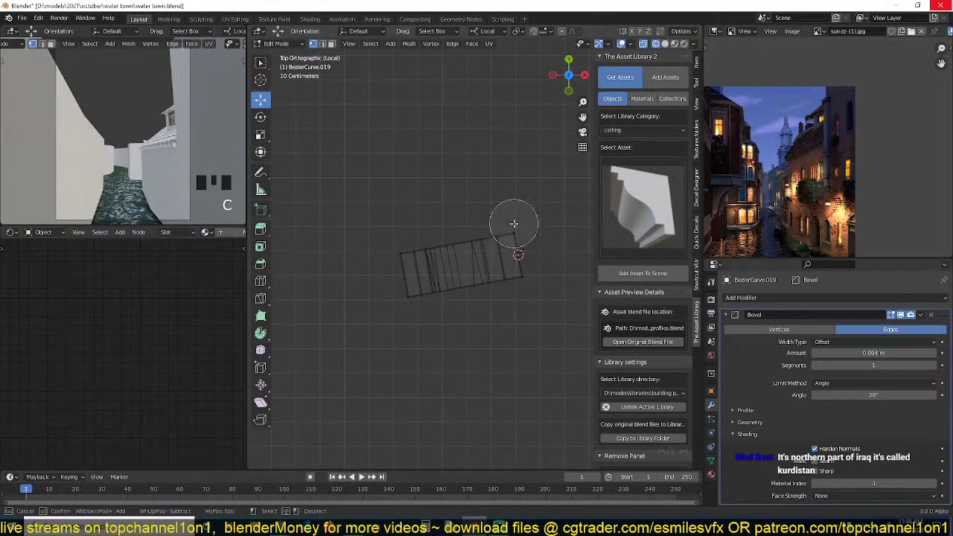
pyautogui.moveTo(514, 223); pyautogui.dragTo(367, 251)
pyautogui.rightClick(395, 238)
pyautogui.press('x')
pyautogui.click(396, 238)
# Extrude the remaining side face across to the bracket's former width and check the rebuilt shape in solid shading.
pyautogui.press('a')
pyautogui.press('e')
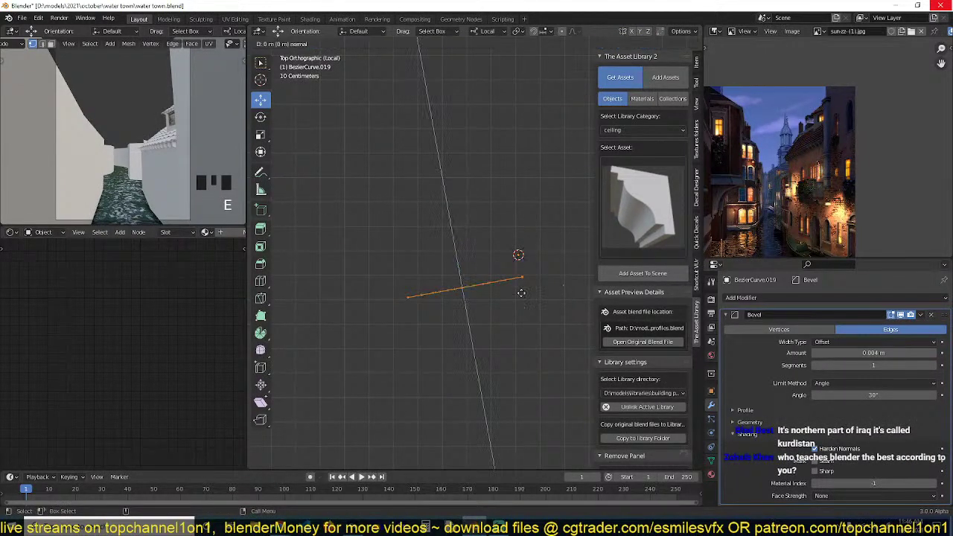
pyautogui.click(504, 244)
pyautogui.press('`')
pyautogui.moveTo(503, 242)
pyautogui.mouseDown(button='middle')
pyautogui.moveTo(489, 209)
pyautogui.moveTo(551, 177)
pyautogui.moveTo(558, 139)
pyautogui.moveTo(472, 115)
pyautogui.moveTo(507, 149)
pyautogui.moveTo(523, 149)
pyautogui.mouseUp(button='middle')
pyautogui.press('z')
pyautogui.press('`')
pyautogui.scroll(2, 557, 138)
pyautogui.scroll(2, 523, 148)
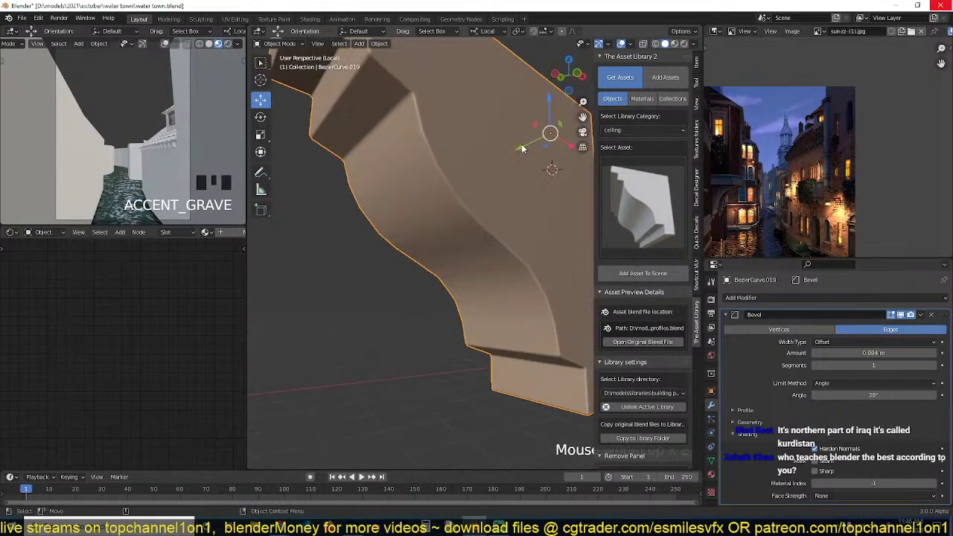
pyautogui.scroll(-3, 526, 136)
pyautogui.press('`')
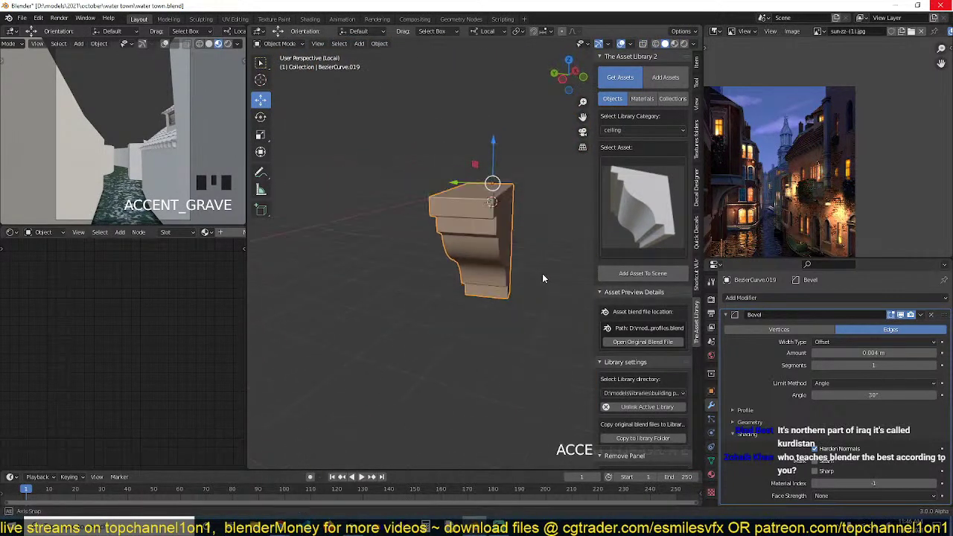
pyautogui.moveTo(543, 274); pyautogui.dragTo(572, 288, button='middle')
# Leave local view and show the bracket beneath the overhanging block in material preview shading.
pyautogui.press('KP_7')
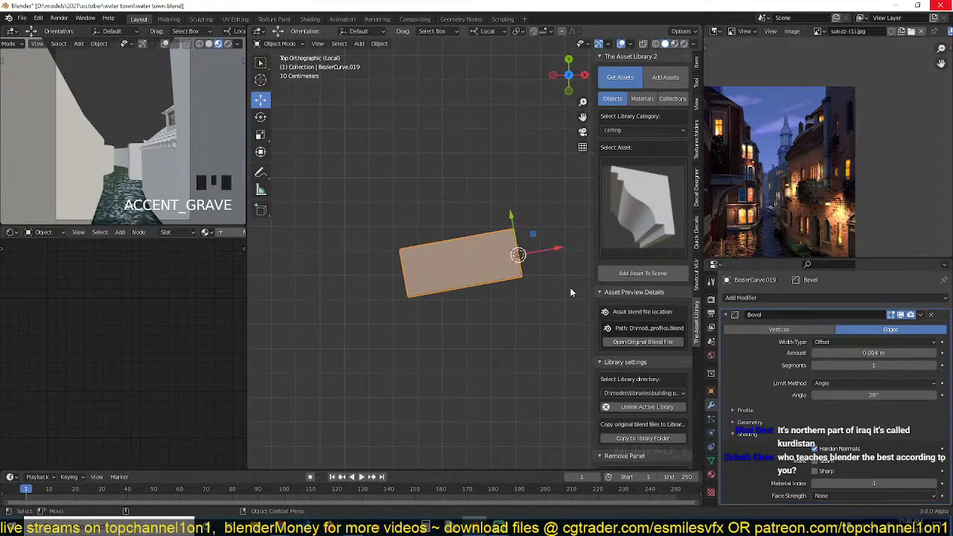
pyautogui.scroll(-2, 570, 292)
pyautogui.press('/')
pyautogui.scroll(3, 571, 291)
pyautogui.press('`')
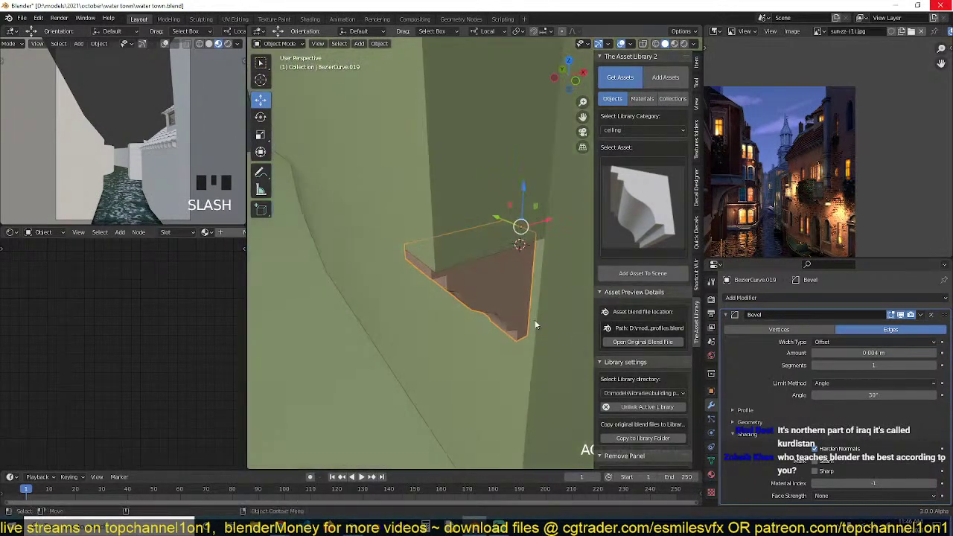
pyautogui.moveTo(535, 325); pyautogui.dragTo(521, 192, button='middle')
pyautogui.click(673, 44)
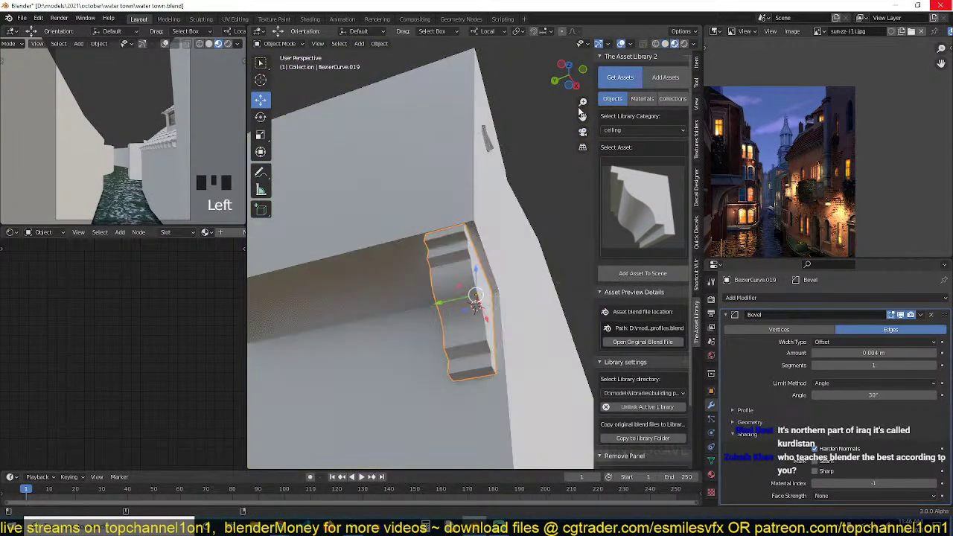
pyautogui.scroll(-3, 459, 253)
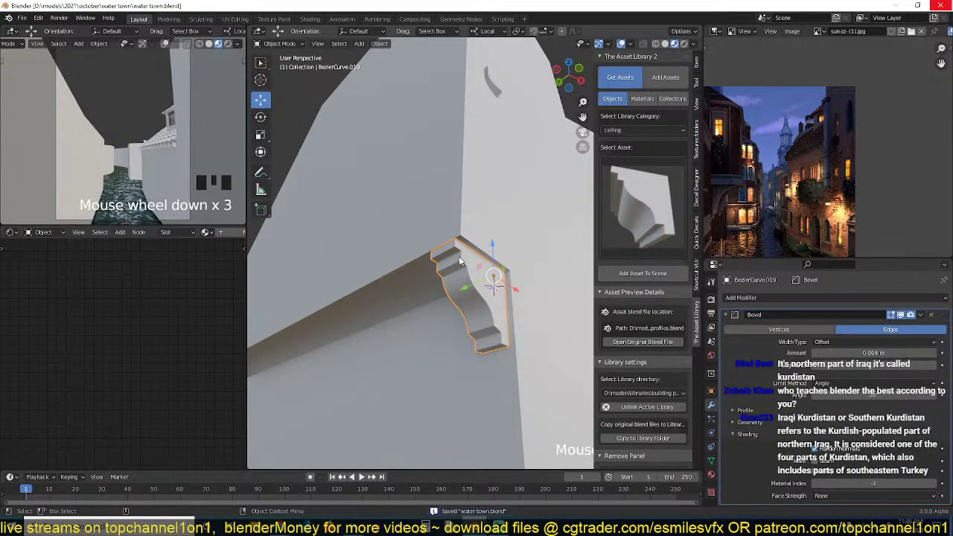
pyautogui.scroll(3, 459, 256)
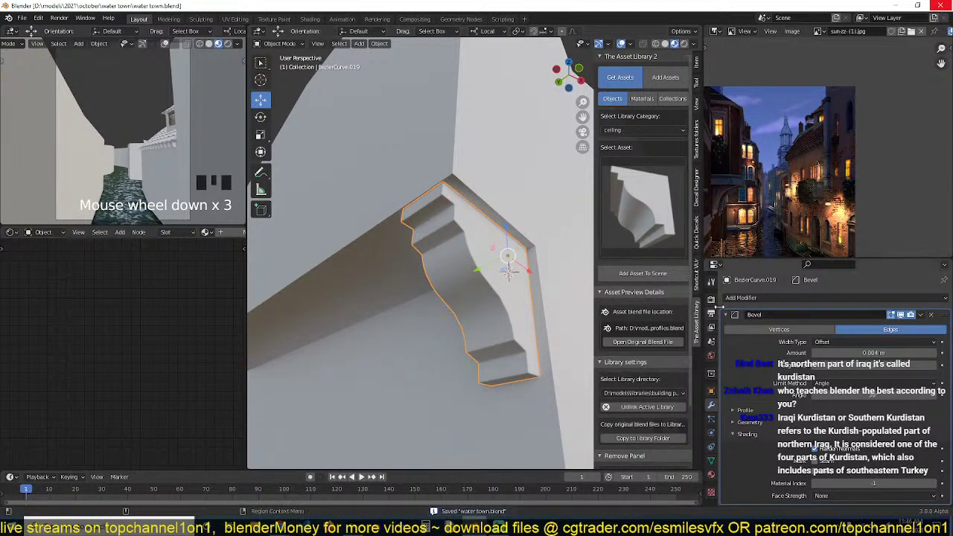
# Add an Array modifier to the bracket with a relative offset of X 0 and Y 4.3.
pyautogui.click(726, 315)
pyautogui.click(742, 297)
pyautogui.click(770, 90)
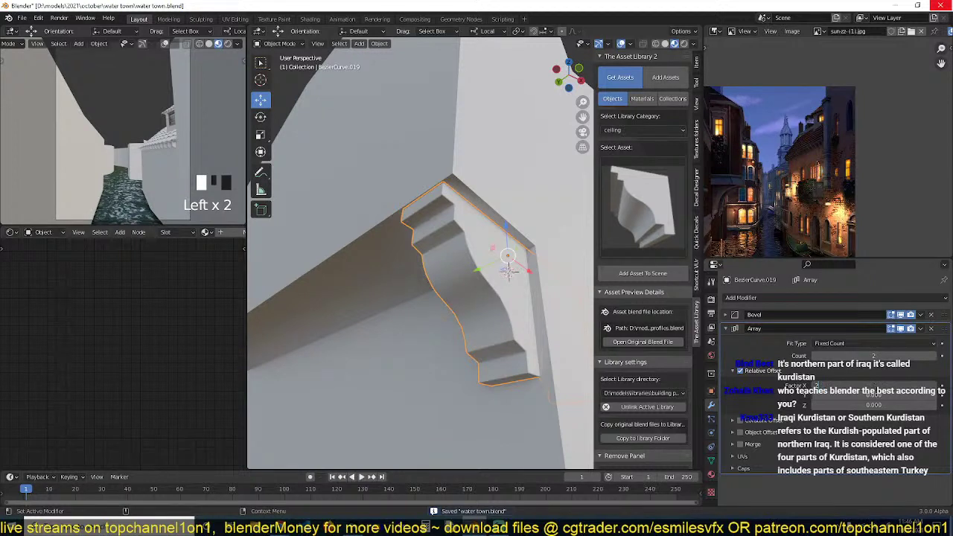
pyautogui.moveTo(877, 386); pyautogui.dragTo(905, 395)
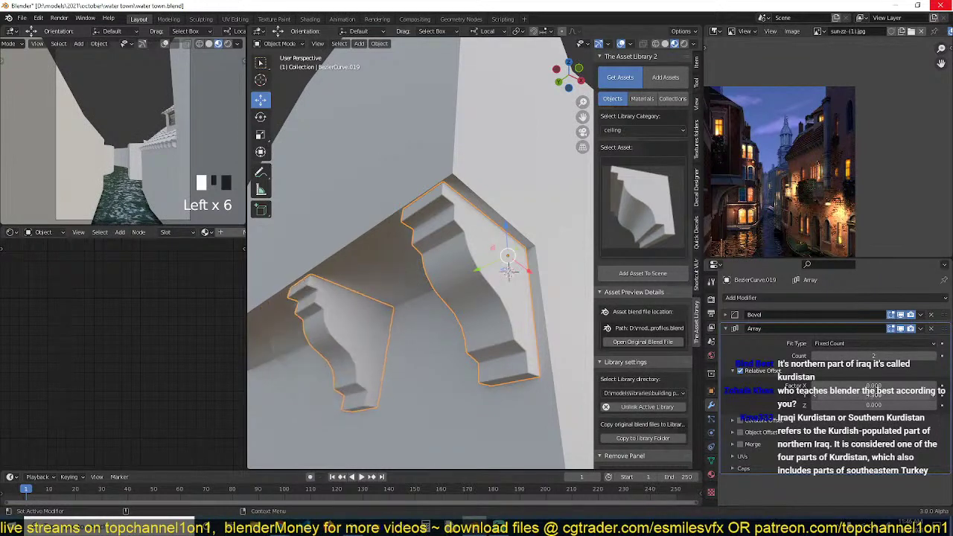
# Set the bracket's Array count to 8 and reduce the relative Y offset to 4.190 to fit the block's length.
pyautogui.scroll(-3, 628, 366)
pyautogui.scroll(-5, 523, 365)
pyautogui.moveTo(523, 366); pyautogui.dragTo(460, 340, button='middle')
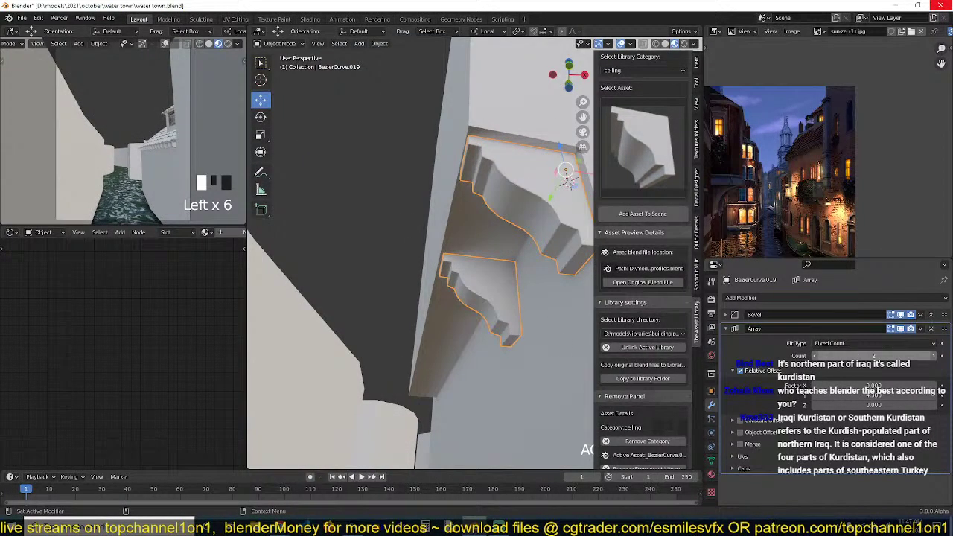
pyautogui.moveTo(875, 356); pyautogui.dragTo(904, 356)
pyautogui.moveTo(525, 295); pyautogui.dragTo(487, 370, button='middle')
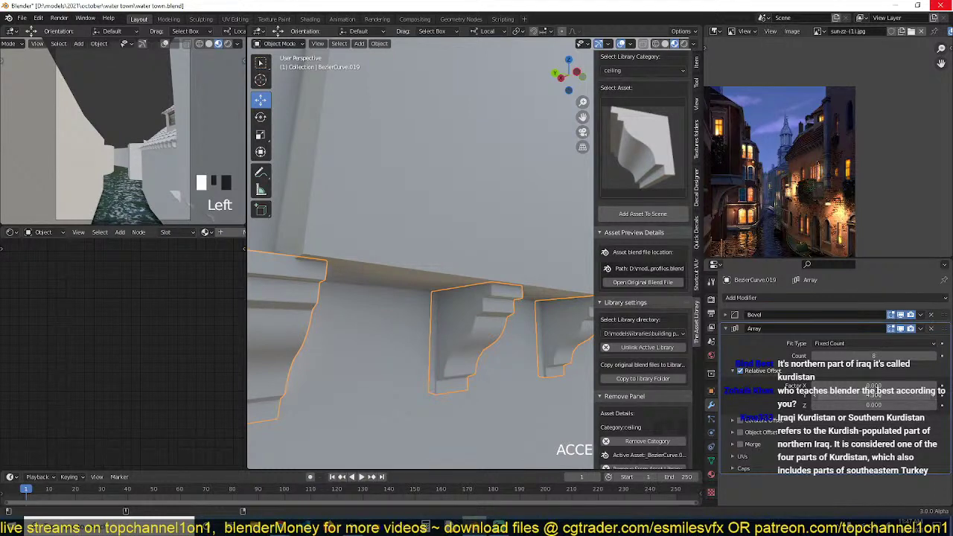
pyautogui.keyDown('shift'); pyautogui.moveTo(879, 393); pyautogui.dragTo(870, 394); pyautogui.keyUp('shift')
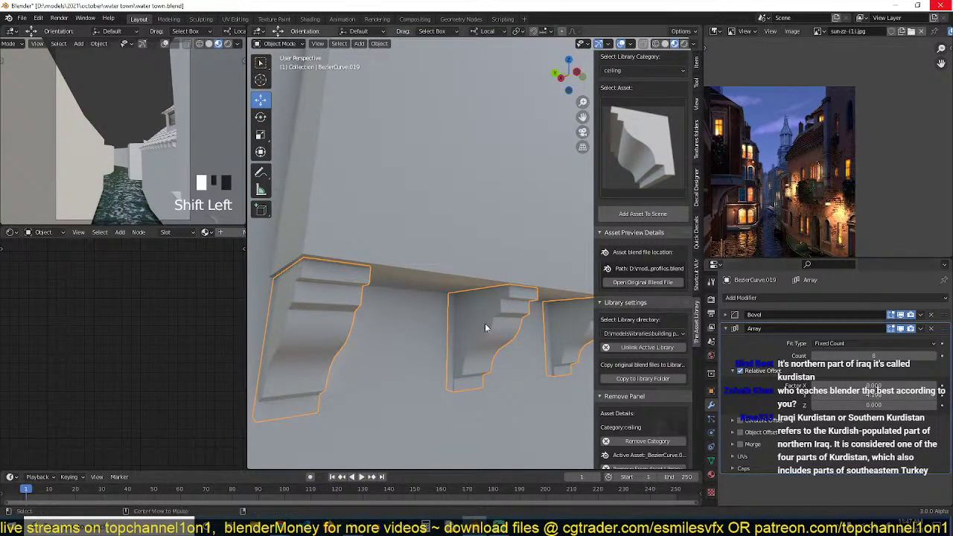
# Deselect the bracket row and compare it with the buildings in the reference image.
pyautogui.hotkey('alt', 'a')
pyautogui.scroll(5, 501, 358)
pyautogui.scroll(-5, 407, 311)
pyautogui.moveTo(407, 310); pyautogui.dragTo(365, 337, button='middle')
pyautogui.scroll(2, 452, 358)
pyautogui.scroll(4, 394, 337)
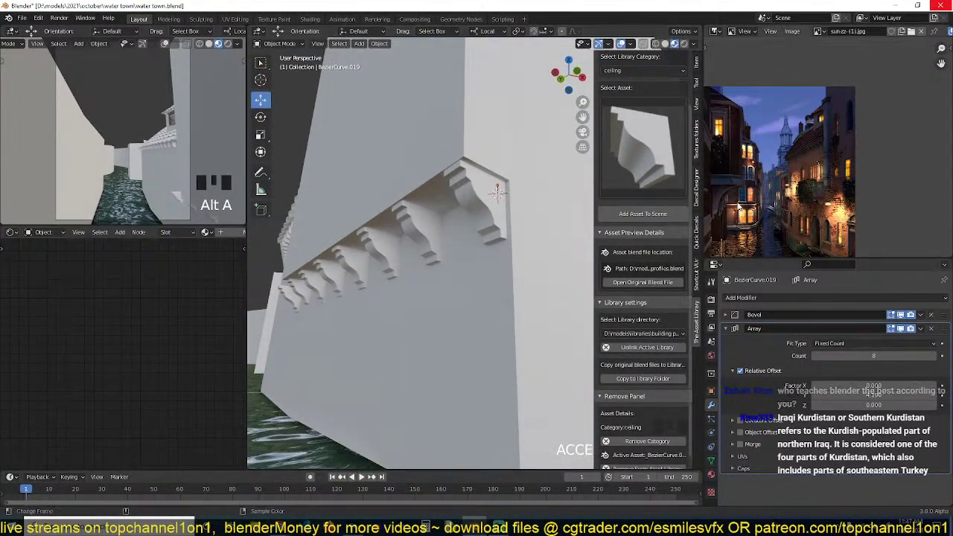
pyautogui.scroll(4, 823, 190)
pyautogui.scroll(-4, 823, 190)
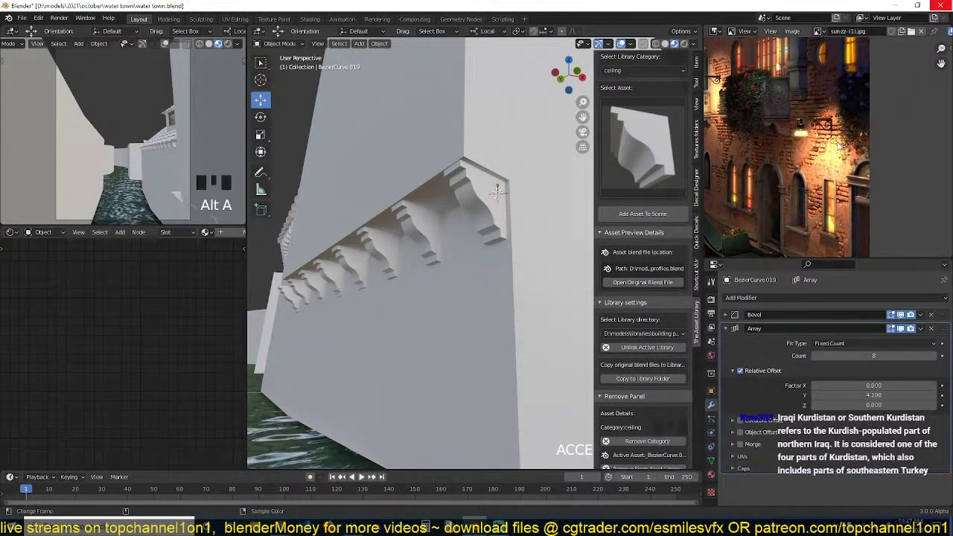
pyautogui.moveTo(384, 191); pyautogui.dragTo(454, 223, button='middle')
pyautogui.moveTo(807, 220); pyautogui.dragTo(838, 191, button='middle')
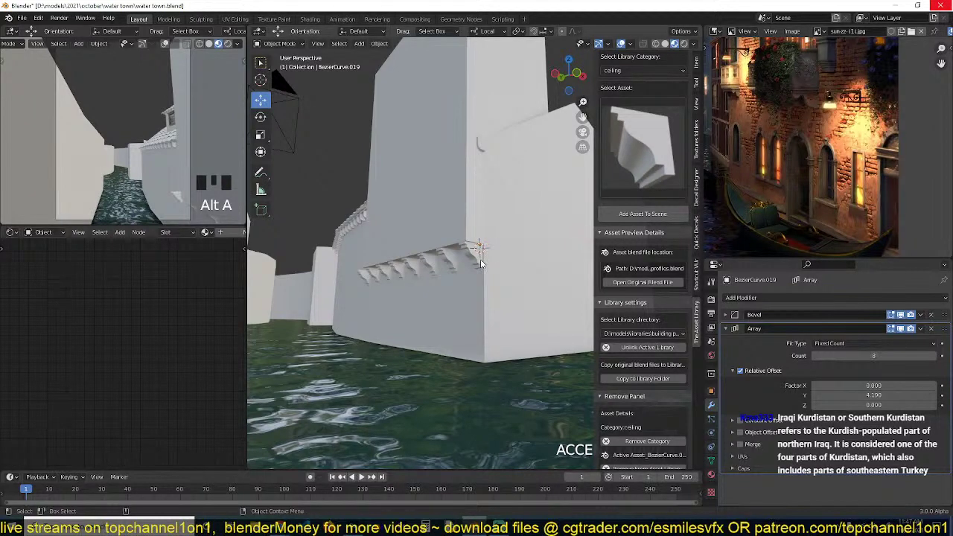
pyautogui.keyDown('shift'); pyautogui.click(462, 230); pyautogui.keyUp('shift')
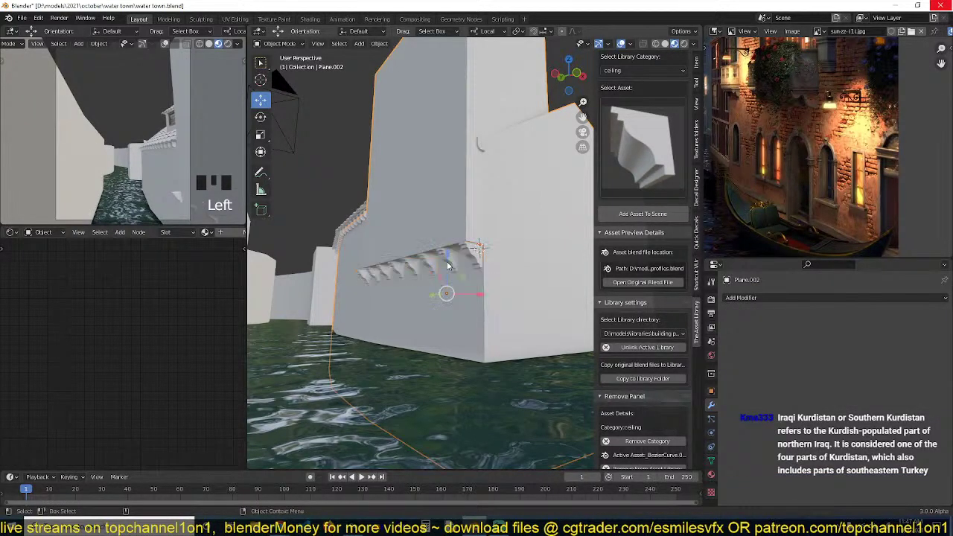
pyautogui.click(434, 263)
pyautogui.keyDown('shift'); pyautogui.click(450, 230); pyautogui.keyUp('shift')
pyautogui.scroll(-3, 449, 230)
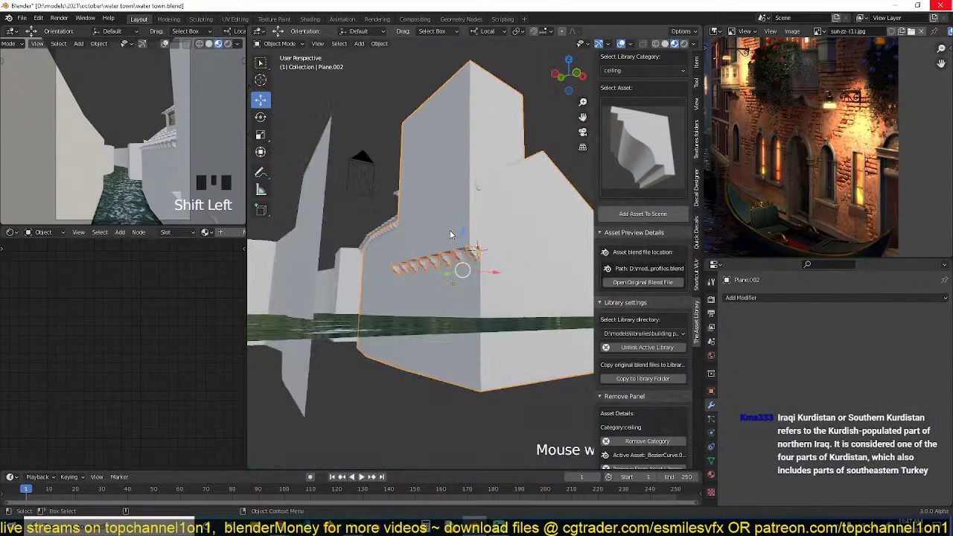
# Raise the building's whole overhanging block slightly along its local Z axis.
pyautogui.click(471, 186)
pyautogui.press('Tab')
pyautogui.press('Tab')
pyautogui.click(466, 218)
pyautogui.press('Tab')
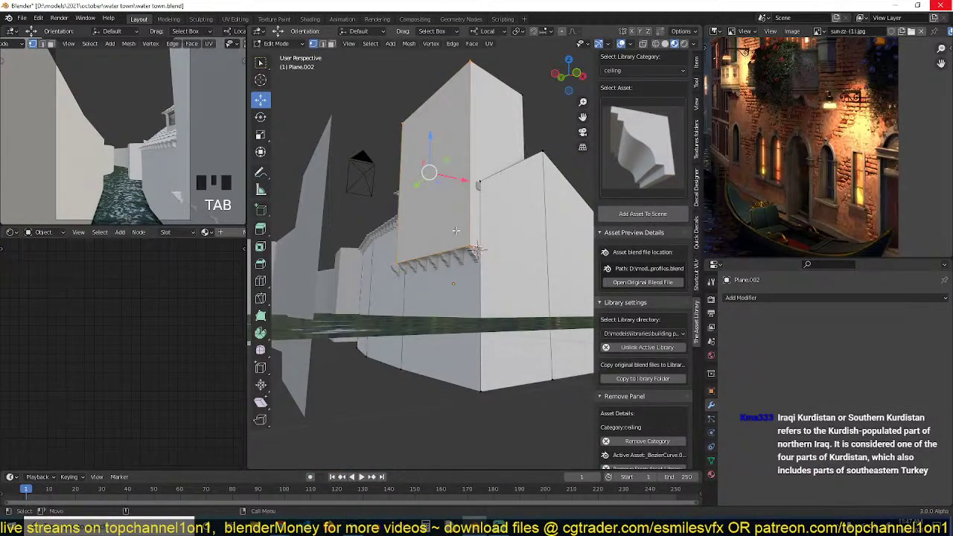
pyautogui.hotkey('ctrl', 'l')
pyautogui.press('g')
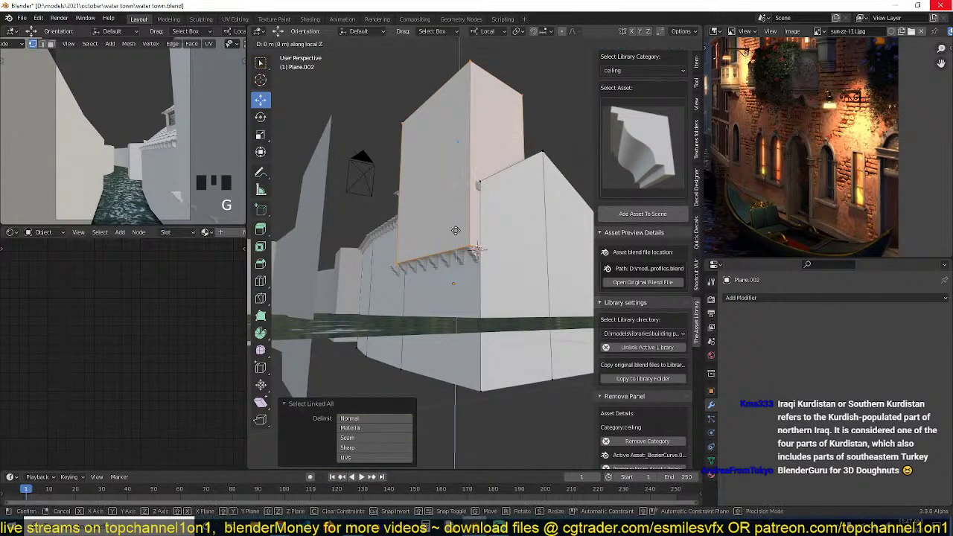
pyautogui.press('z')
pyautogui.rightClick(466, 223)
pyautogui.press('g')
pyautogui.press('z')
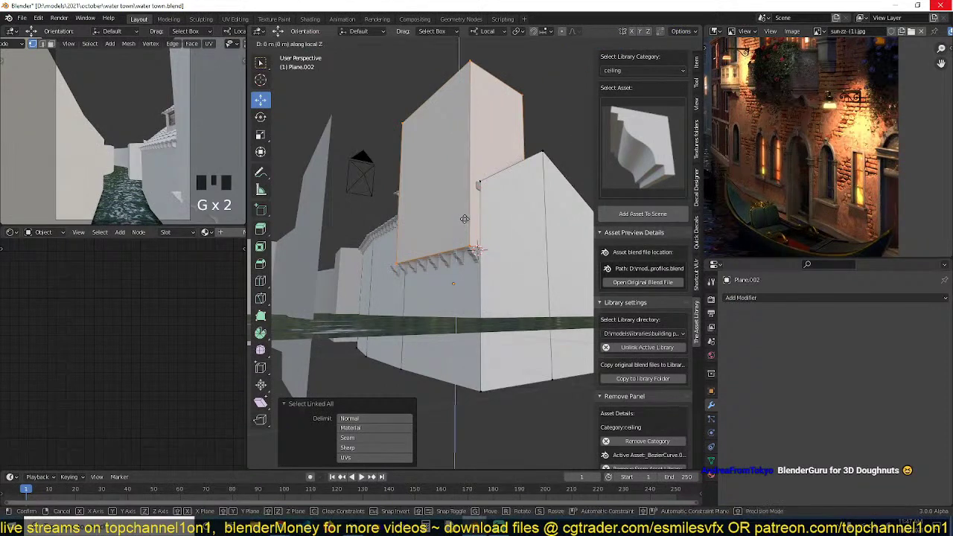
pyautogui.click(466, 222)
# Move the bracket row up along its local Z axis to meet the raised block's underside, and save the file.
pyautogui.press('Tab')
pyautogui.click(459, 261)
pyautogui.click(459, 260)
pyautogui.press('g')
pyautogui.press('z')
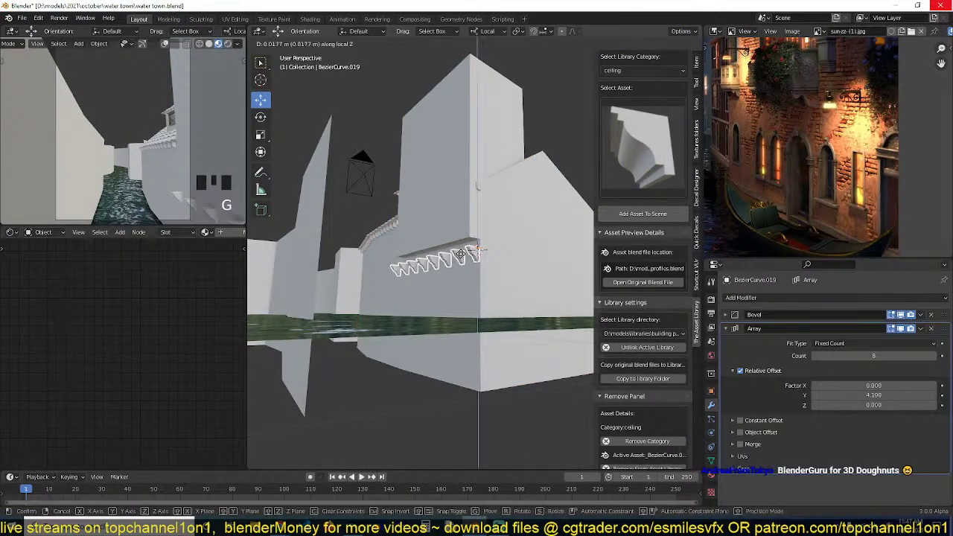
pyautogui.click(474, 220)
pyautogui.hotkey('alt', 'a')
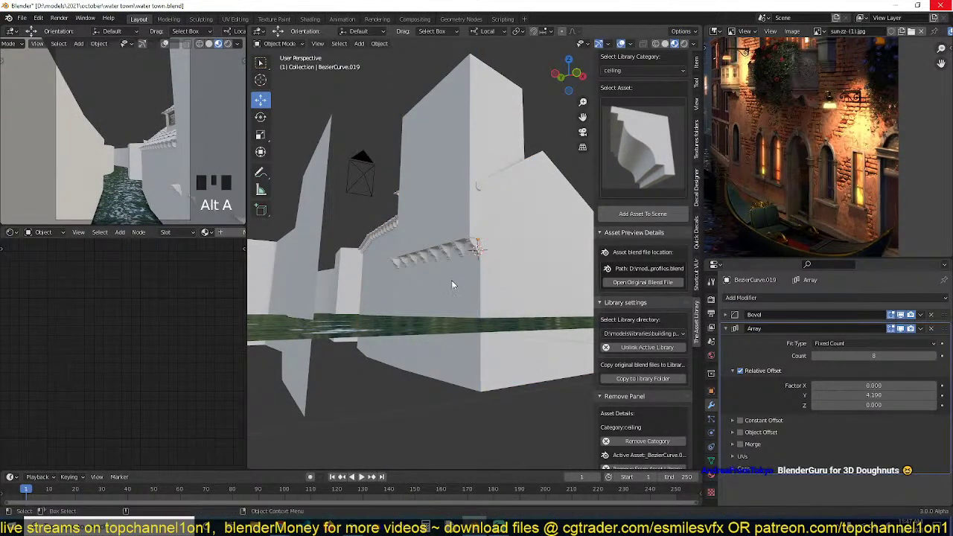
pyautogui.hotkey('ctrl', 's')
# Frame the bracketed building and the canal as in the reference image, and align the camera to this view.
pyautogui.scroll(-3, 427, 268)
pyautogui.scroll(3, 427, 268)
pyautogui.moveTo(426, 268); pyautogui.dragTo(471, 272, button='middle')
pyautogui.scroll(2, 447, 265)
pyautogui.scroll(-2, 474, 261)
pyautogui.scroll(2, 474, 270)
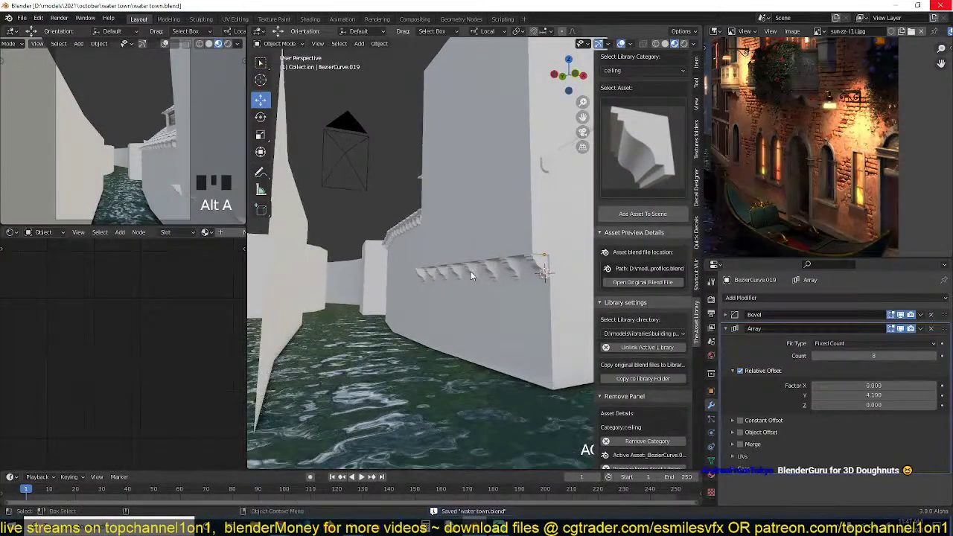
pyautogui.scroll(-1, 807, 195)
pyautogui.moveTo(807, 195); pyautogui.dragTo(865, 184, button='middle')
pyautogui.moveTo(408, 221)
pyautogui.mouseDown(button='middle')
pyautogui.moveTo(465, 223)
pyautogui.moveTo(406, 225)
pyautogui.mouseUp(button='middle')
pyautogui.scroll(-1, 432, 225)
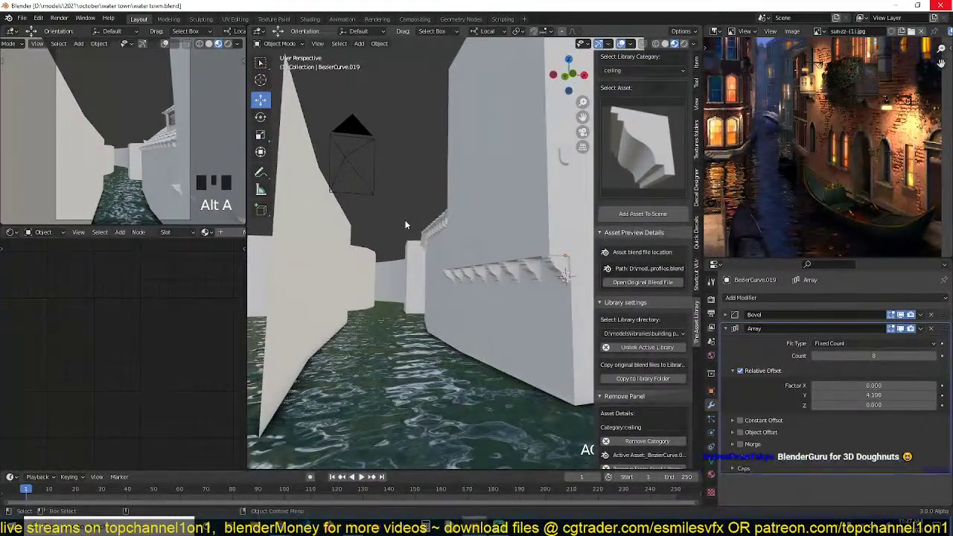
pyautogui.press('ctrl+alt+KP_1')
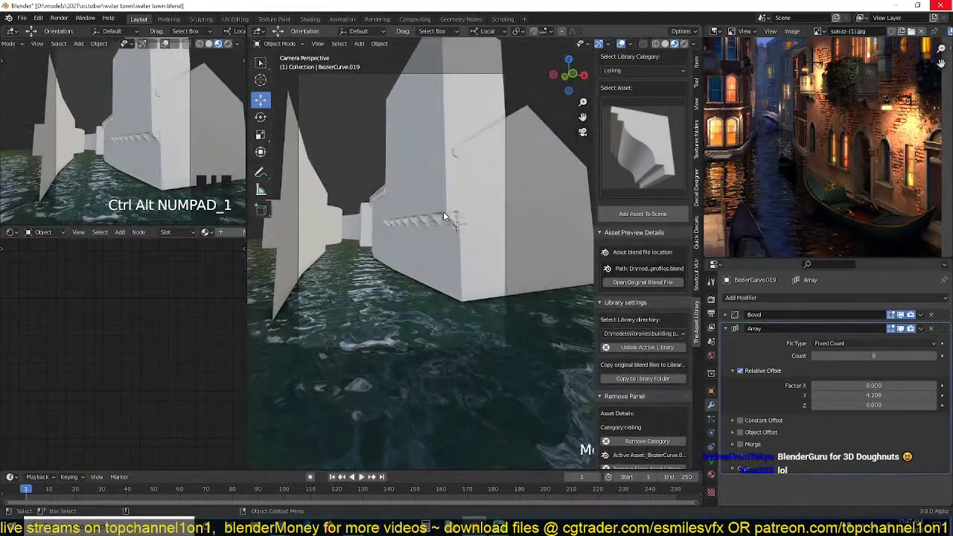
# Move the camera to about X 0.06 m, Y -14.65 m, Z 2.34 m, and save the file.
pyautogui.doubleClick(420, 74)
pyautogui.click(419, 74)
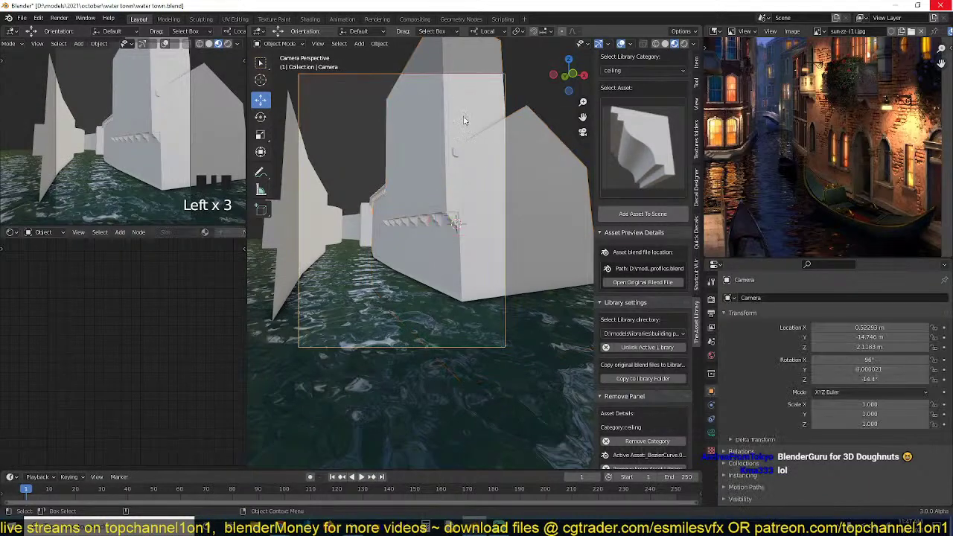
pyautogui.press('g')
pyautogui.click(473, 155)
pyautogui.hotkey('ctrl', 's')
pyautogui.hotkey('alt', 'a')
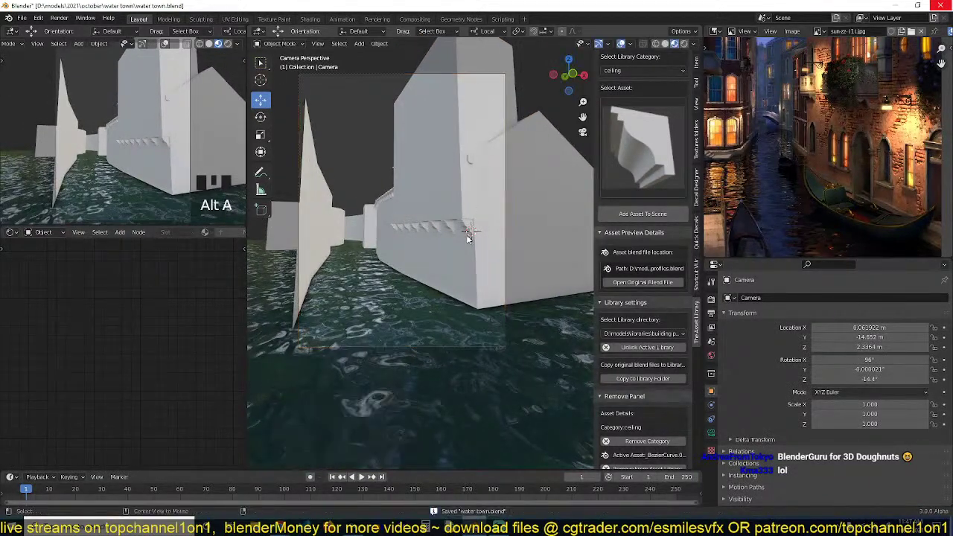
# Select the water plane of the canal.
pyautogui.scroll(2, 467, 261)
pyautogui.click(466, 281)
pyautogui.press('Tab')
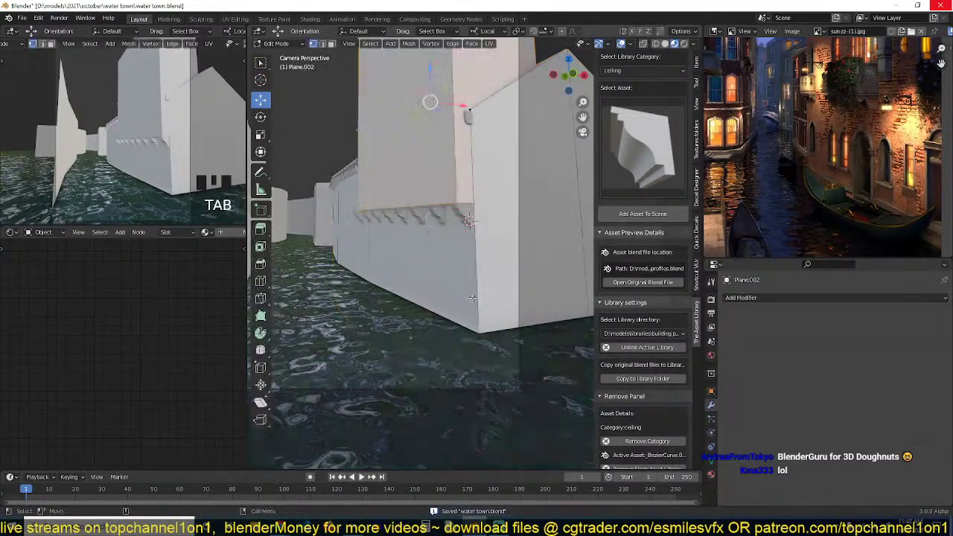
pyautogui.press('Tab')
pyautogui.click(424, 316)
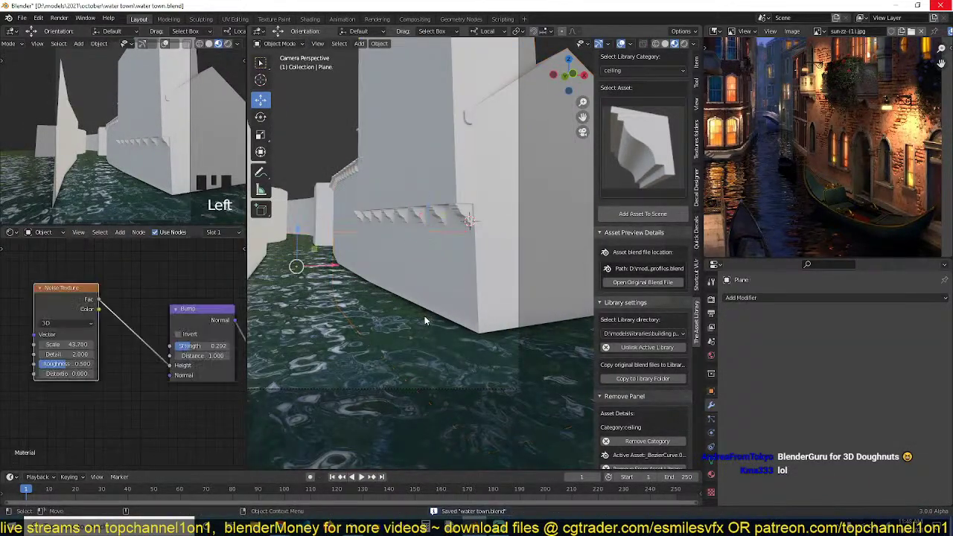
# Examine the waterline where the canal water meets the building walls from several angles.
pyautogui.moveTo(425, 315); pyautogui.dragTo(395, 275, button='middle')
pyautogui.scroll(3, 420, 344)
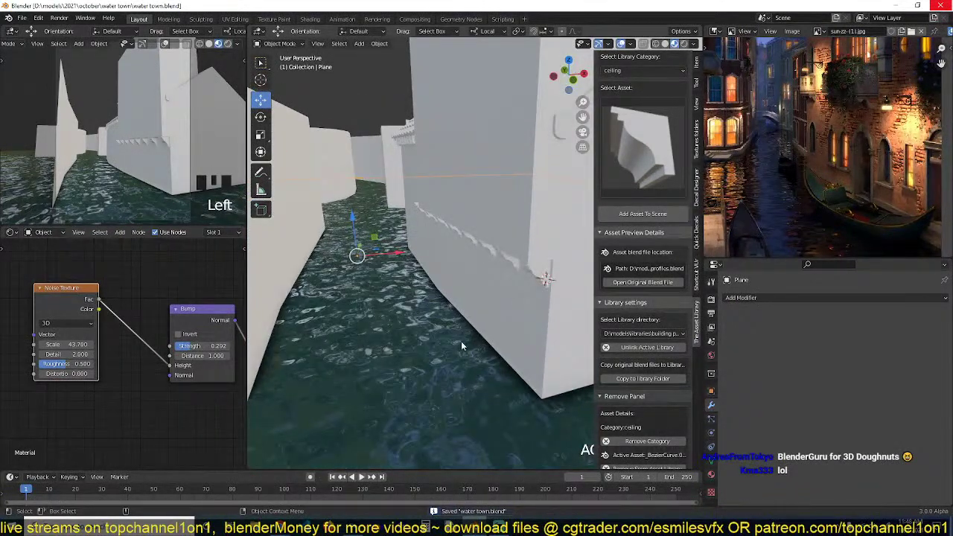
pyautogui.moveTo(437, 355); pyautogui.dragTo(410, 320, button='middle')
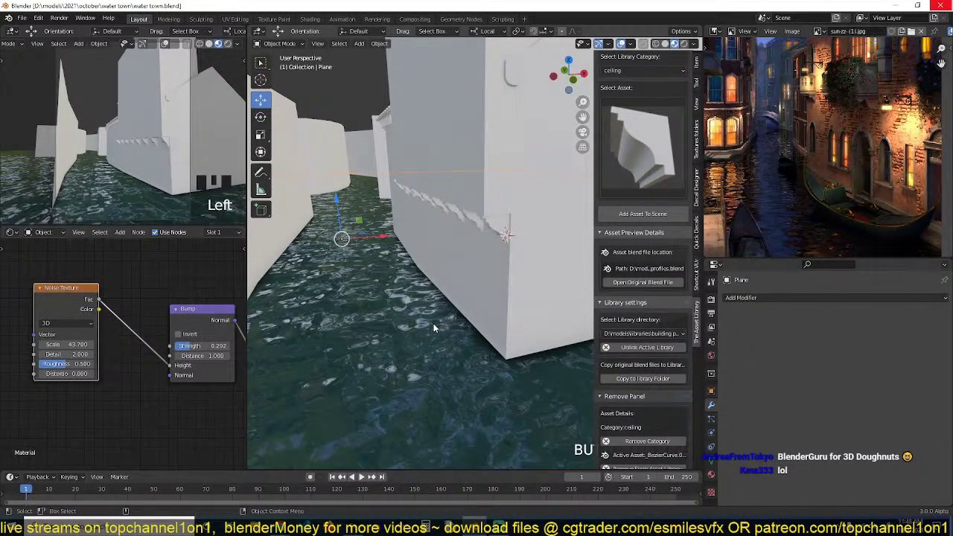
pyautogui.moveTo(457, 312); pyautogui.dragTo(426, 308, button='middle')
pyautogui.press('`')
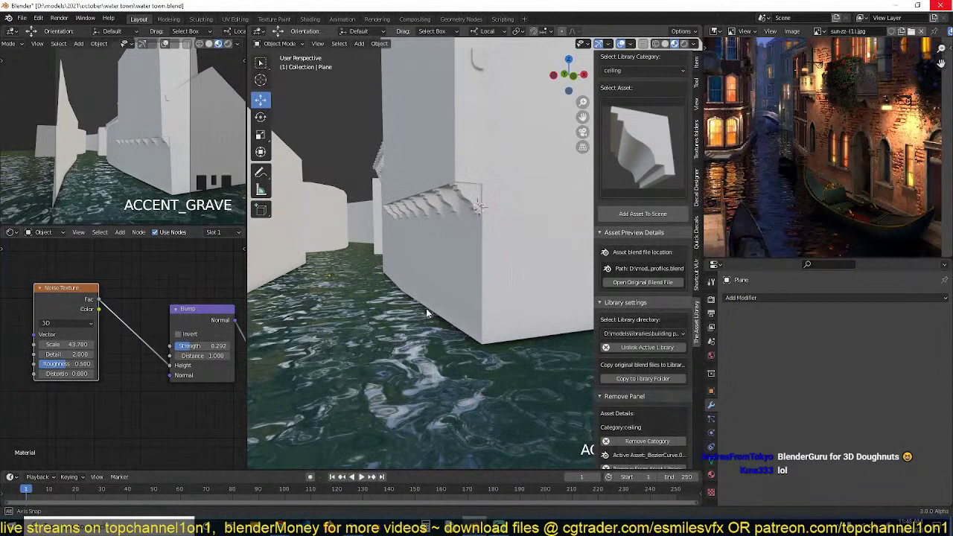
pyautogui.click(466, 299)
pyautogui.click(399, 342)
pyautogui.moveTo(399, 341); pyautogui.dragTo(409, 337, button='middle')
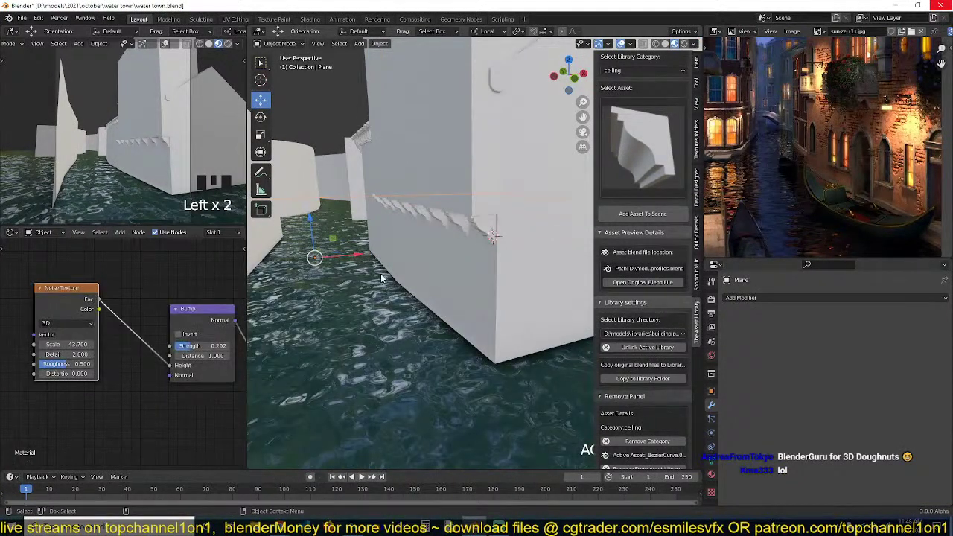
pyautogui.click(466, 284)
pyautogui.click(399, 328)
# Save the file and add an Ambient Occlusion node above the Noise Texture in the water material.
pyautogui.scroll(-4, 172, 333)
pyautogui.moveTo(172, 333); pyautogui.dragTo(105, 348, button='middle')
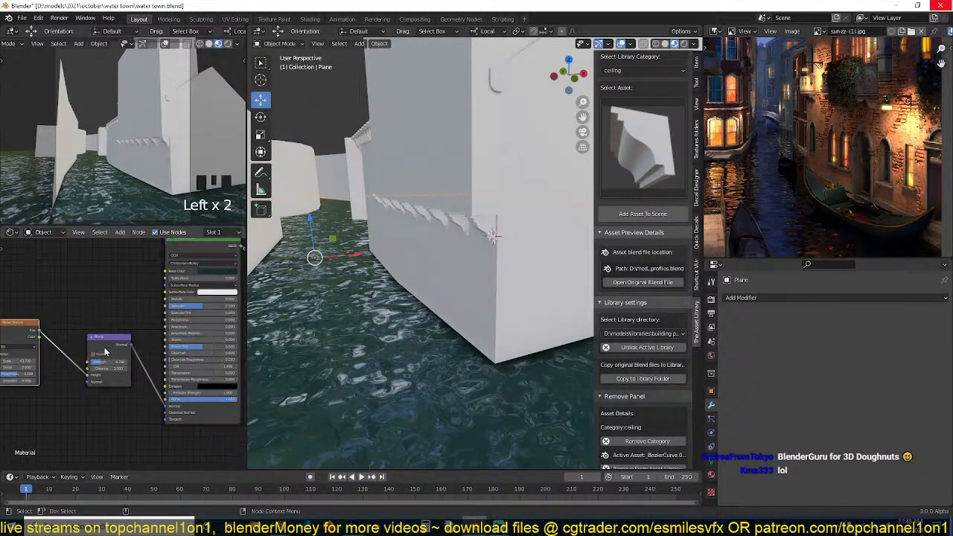
pyautogui.hotkey('ctrl', 's')
pyautogui.scroll(-1, 97, 291)
pyautogui.moveTo(97, 291); pyautogui.dragTo(55, 316, button='middle')
pyautogui.scroll(2, 126, 331)
pyautogui.scroll(1, 144, 333)
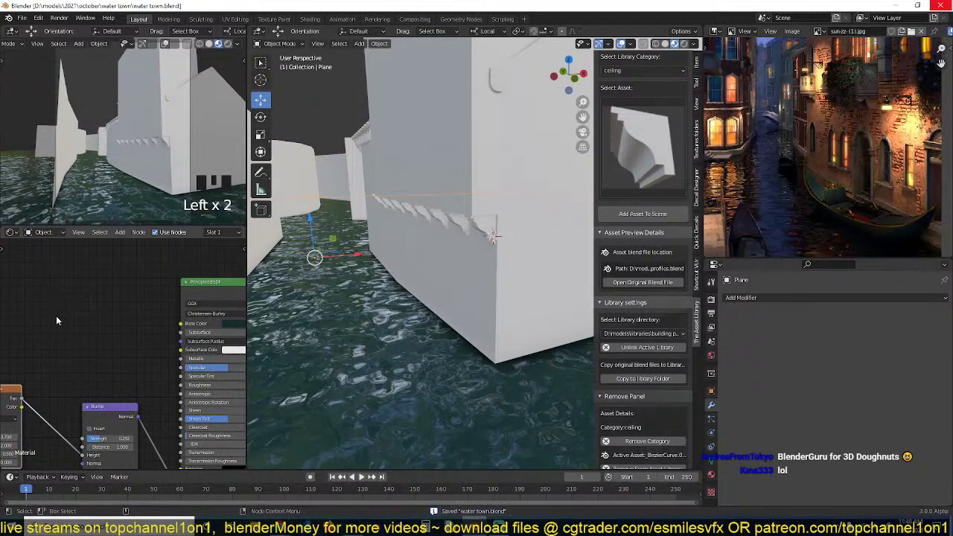
pyautogui.hotkey('shift', 'a')
pyautogui.moveTo(52, 331)
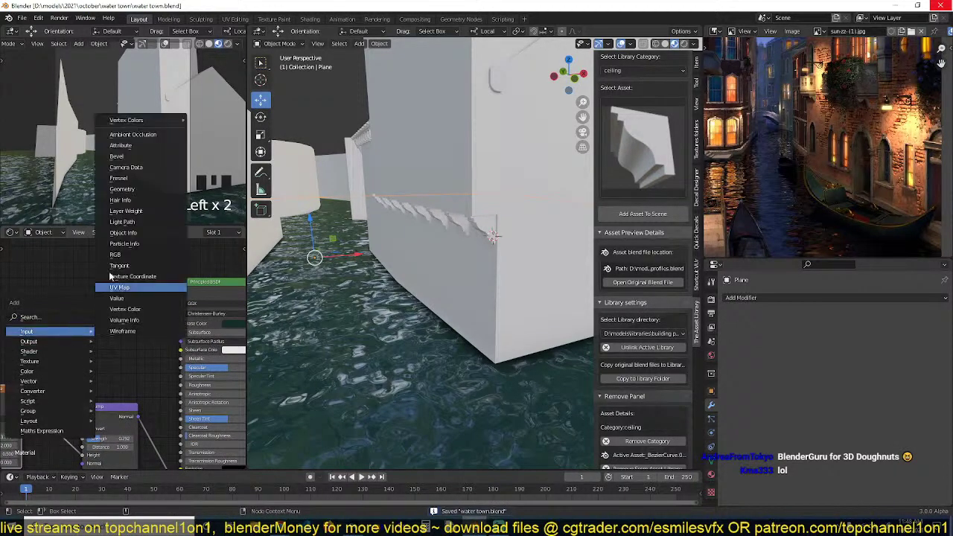
pyautogui.click(132, 134)
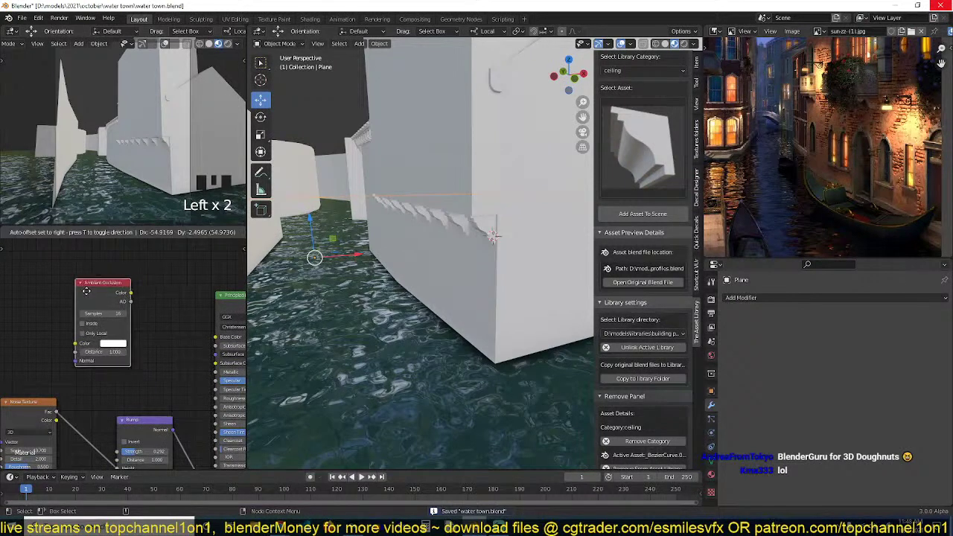
pyautogui.click(48, 280)
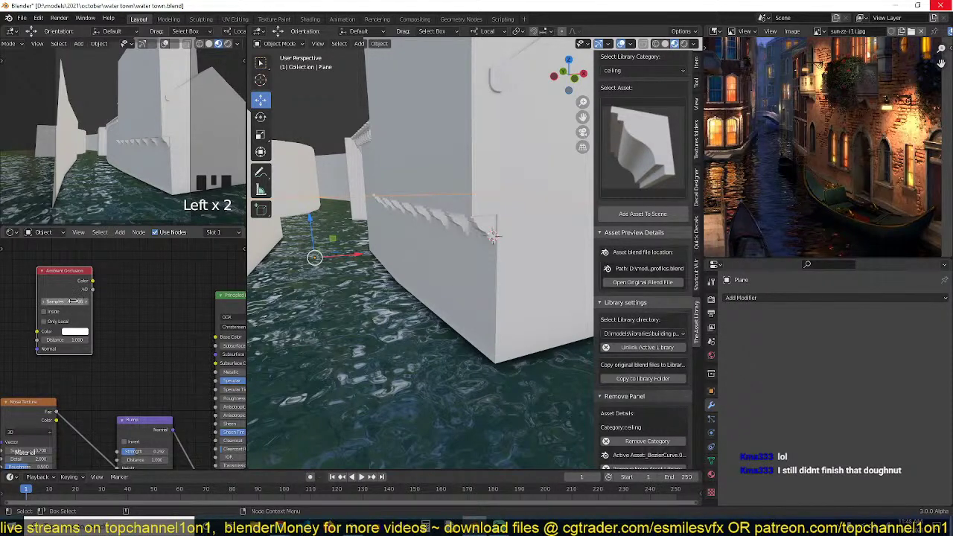
# Shift the Ambient Occlusion node aside and add a ColorRamp node next to it.
pyautogui.moveTo(69, 313); pyautogui.dragTo(119, 323, button='middle')
pyautogui.scroll(2, 119, 324)
pyautogui.moveTo(123, 285); pyautogui.dragTo(52, 266)
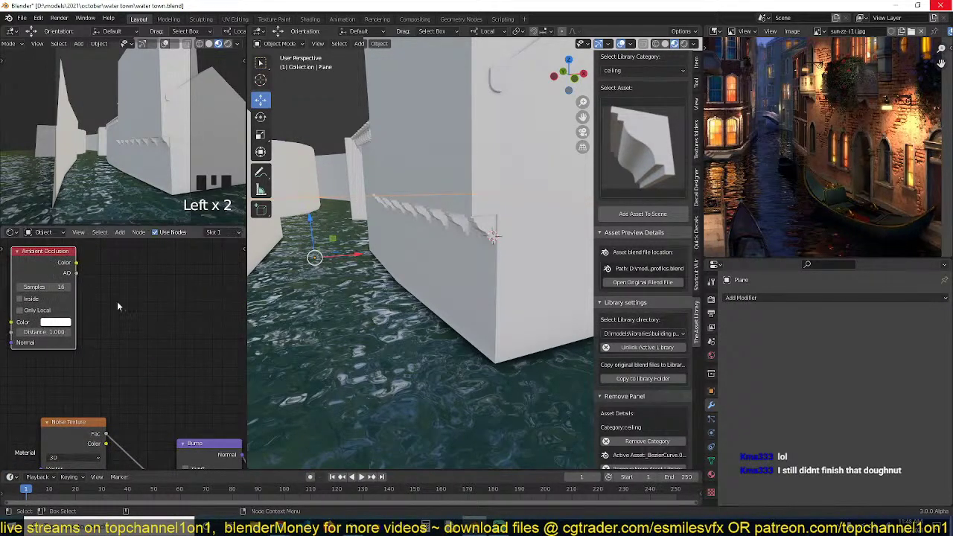
pyautogui.moveTo(117, 306); pyautogui.dragTo(79, 329, button='middle')
pyautogui.hotkey('shift', 'a')
pyautogui.moveTo(77, 392)
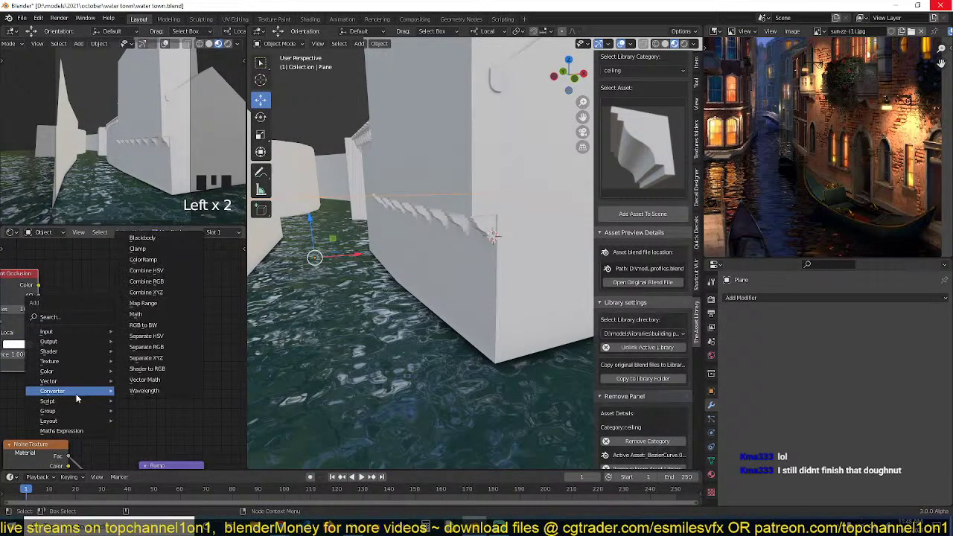
pyautogui.click(154, 259)
pyautogui.click(123, 267)
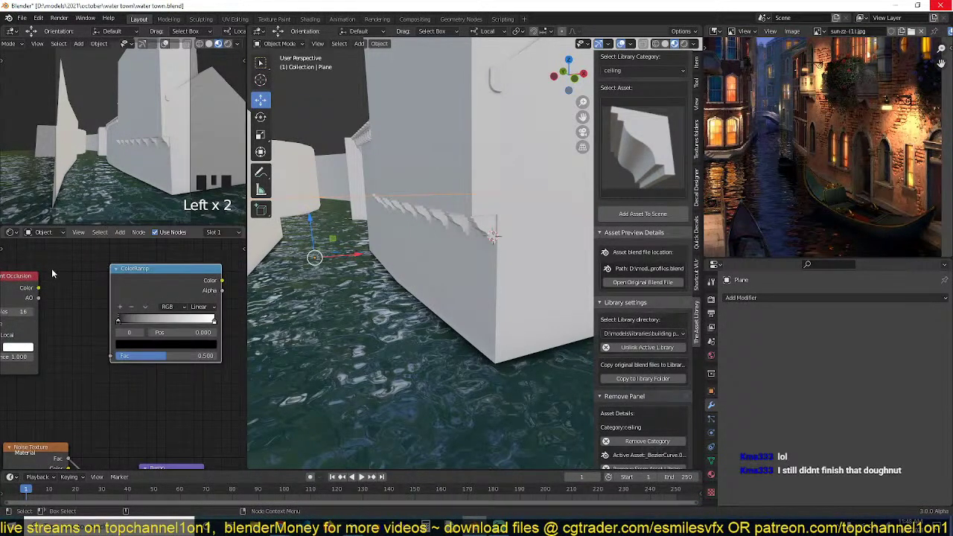
# Link the Ambient Occlusion Color output to the ColorRamp's Fac and preview the ramp with its black stop at 0.186.
pyautogui.moveTo(37, 284)
pyautogui.mouseDown()
pyautogui.moveTo(115, 292)
pyautogui.moveTo(37, 298)
pyautogui.mouseUp()
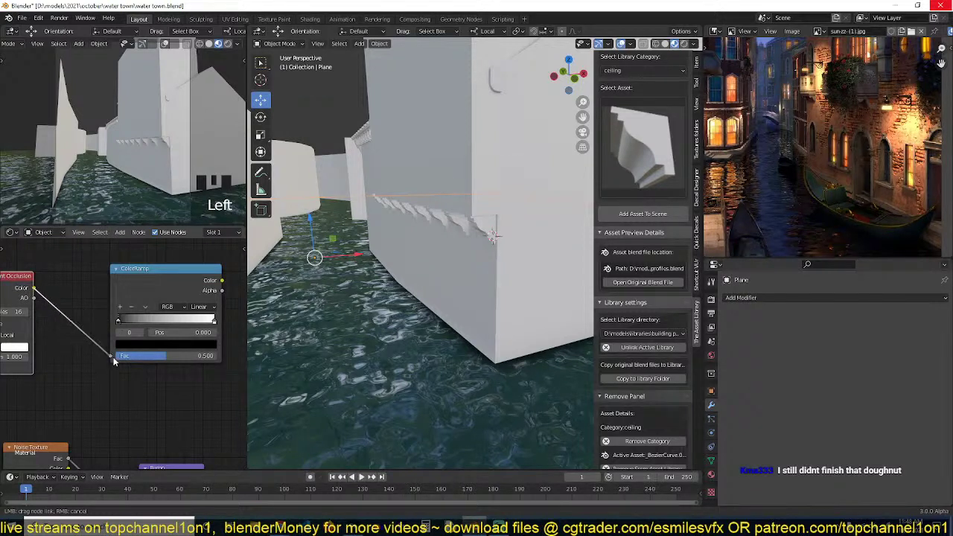
pyautogui.moveTo(113, 360); pyautogui.dragTo(112, 358)
pyautogui.keyDown('ctrl'); pyautogui.keyDown('shift'); pyautogui.click(161, 272); pyautogui.keyUp('shift'); pyautogui.keyUp('ctrl')
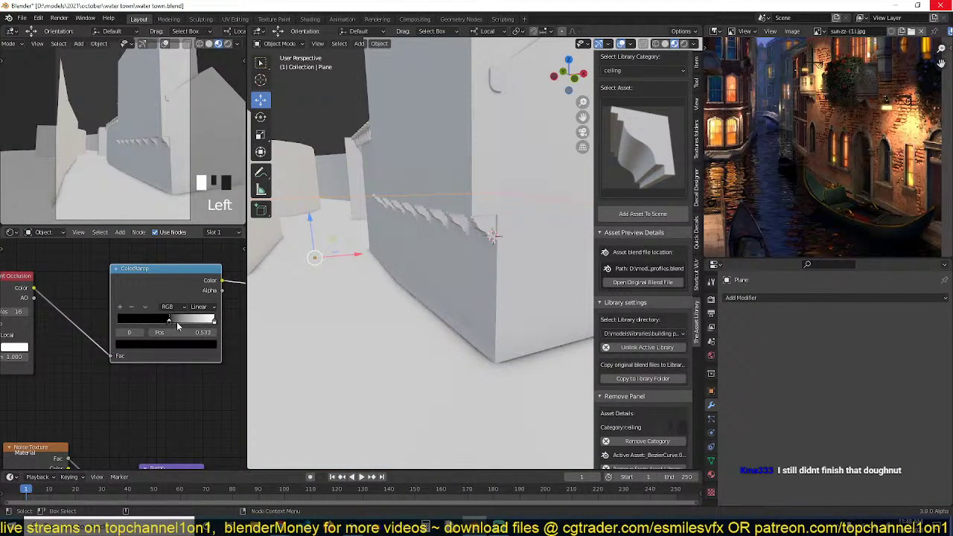
pyautogui.moveTo(175, 322); pyautogui.dragTo(136, 322)
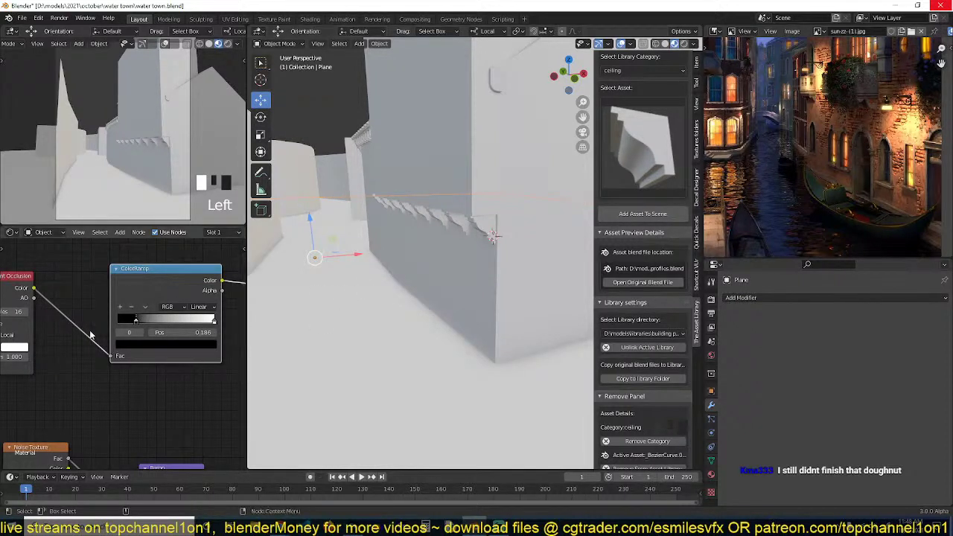
pyautogui.moveTo(89, 335); pyautogui.dragTo(160, 332, button='middle')
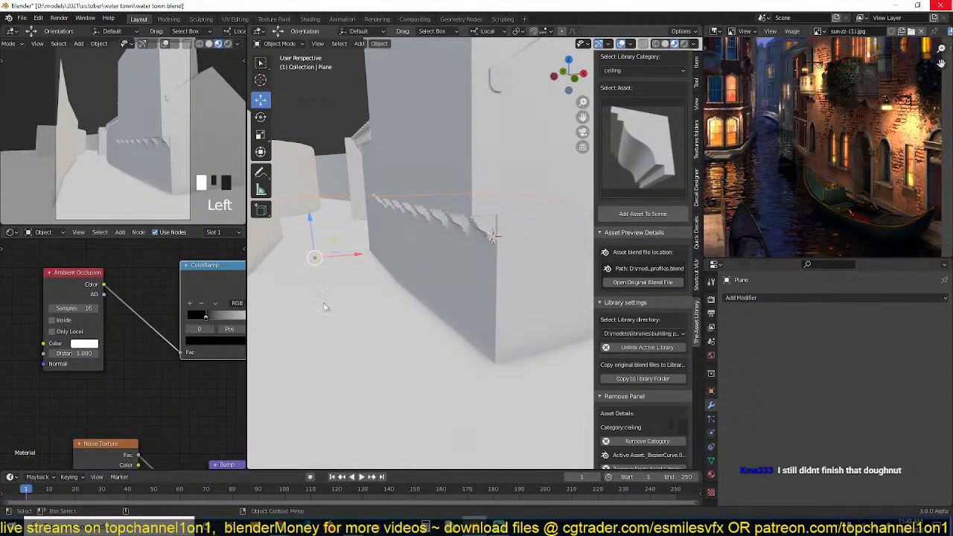
# Feed the ColorRamp from the AO output instead, increase the occlusion distance and bring the ramp closer.
pyautogui.moveTo(72, 295); pyautogui.dragTo(184, 353)
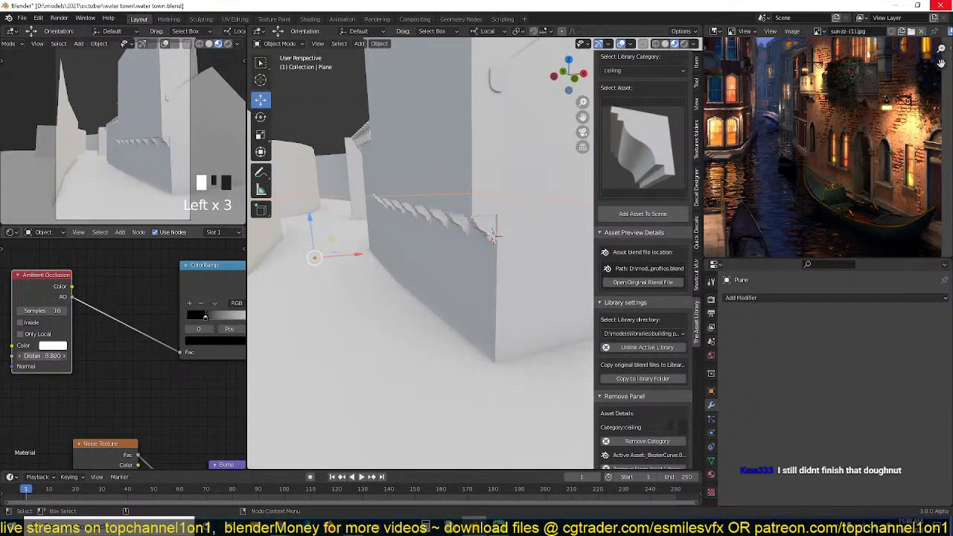
pyautogui.scroll(-1, 94, 348)
pyautogui.moveTo(181, 303); pyautogui.dragTo(113, 303)
# Insert a Math node set to Add between the ColorRamp's Color output and the preview output.
pyautogui.moveTo(176, 312); pyautogui.dragTo(75, 321, button='middle')
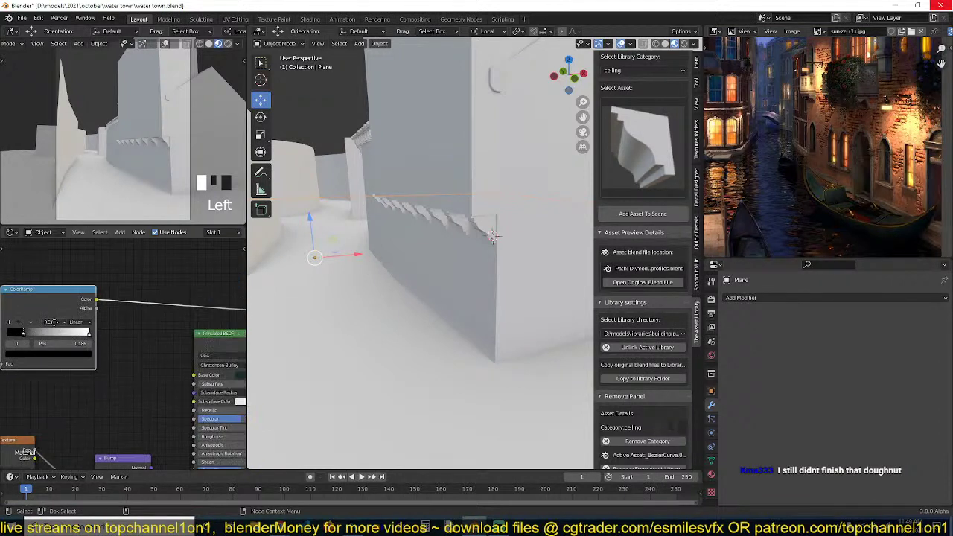
pyautogui.hotkey('shift', 'a')
pyautogui.moveTo(76, 323)
pyautogui.click(140, 388)
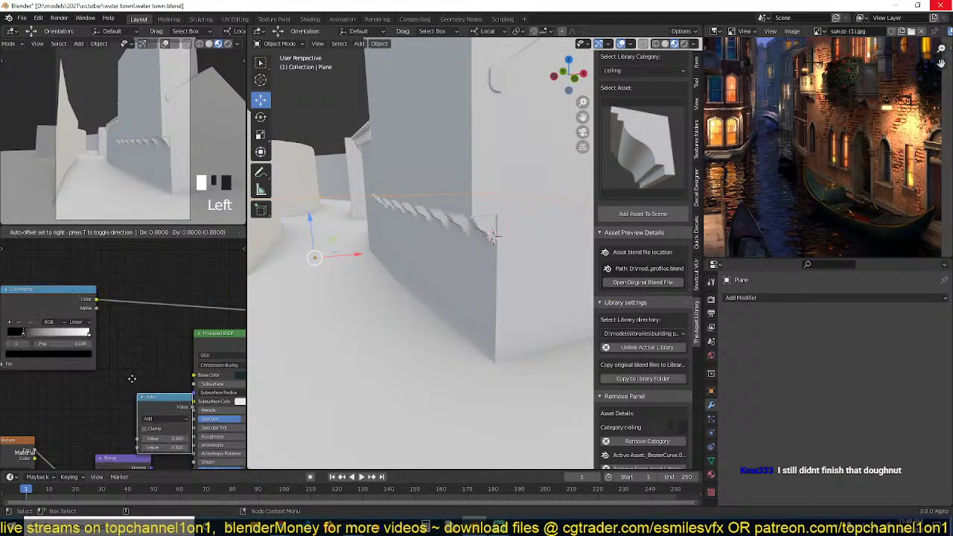
pyautogui.click(141, 322)
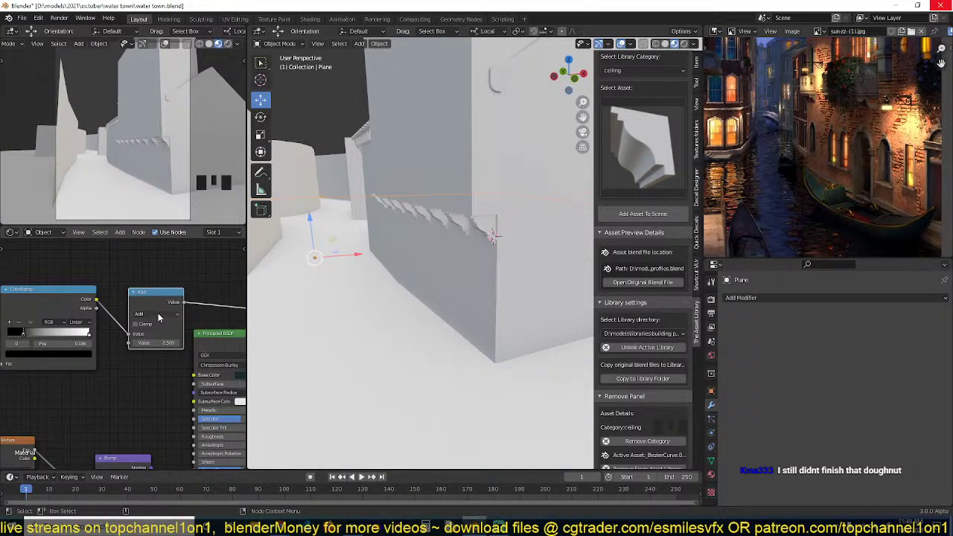
# Change the Math node's operation to Power and raise its exponent to about 2.7.
pyautogui.click(157, 318)
pyautogui.click(152, 352)
pyautogui.moveTo(156, 344); pyautogui.dragTo(171, 344)
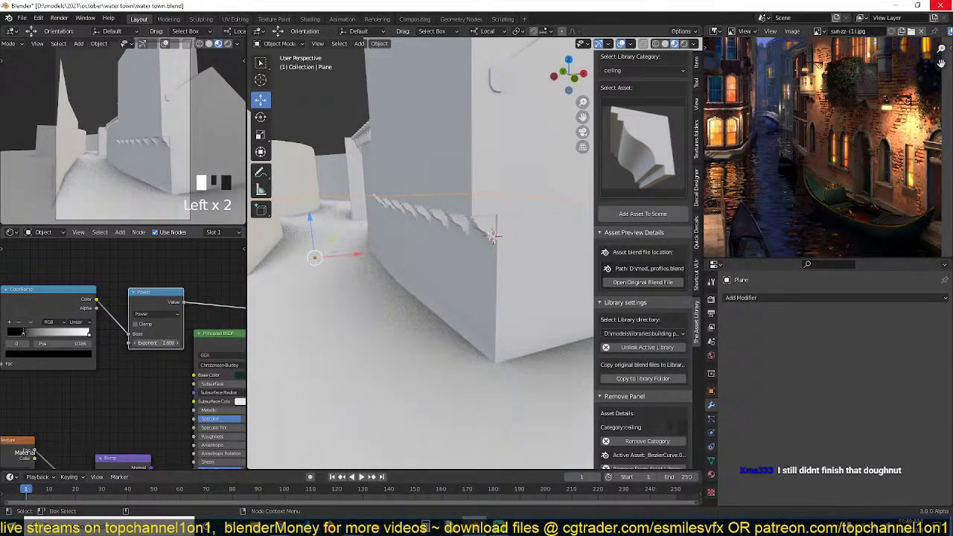
pyautogui.scroll(-8, 124, 330)
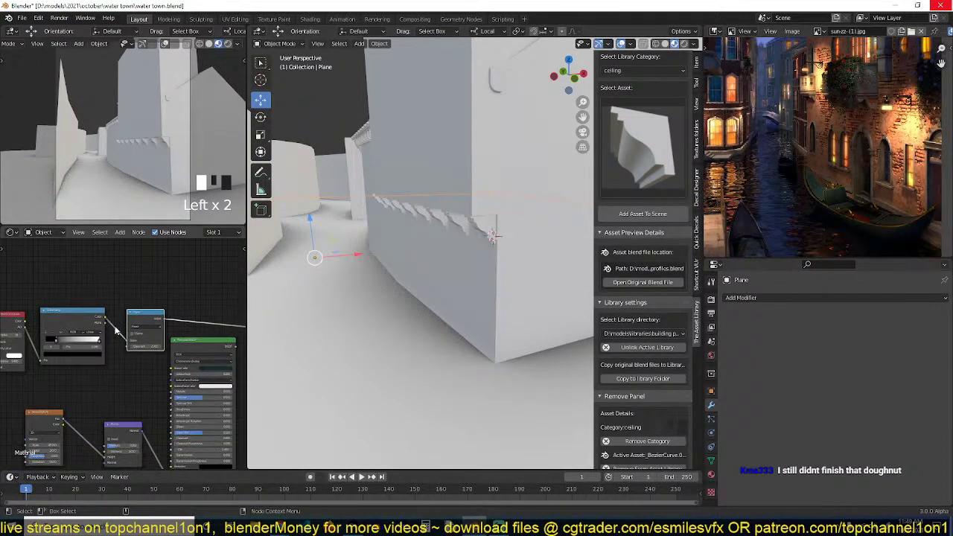
# Try a duplicate of the Power node set to Round on its output link, and delete the duplicate.
pyautogui.moveTo(165, 288); pyautogui.dragTo(80, 333)
pyautogui.moveTo(160, 305); pyautogui.dragTo(12, 355)
pyautogui.moveTo(131, 322); pyautogui.dragTo(58, 320)
pyautogui.hotkey('shift', 'd')
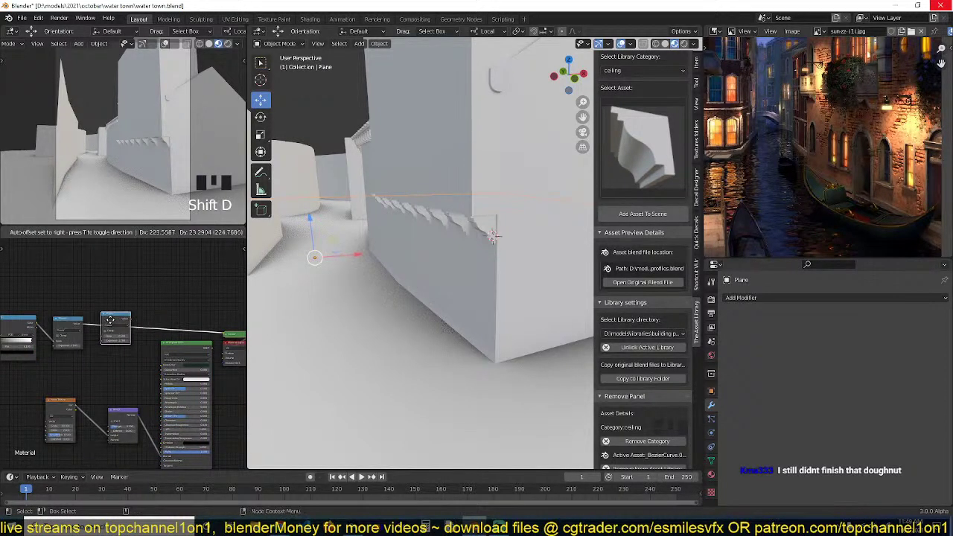
pyautogui.click(110, 327)
pyautogui.scroll(9, 110, 337)
pyautogui.click(114, 297)
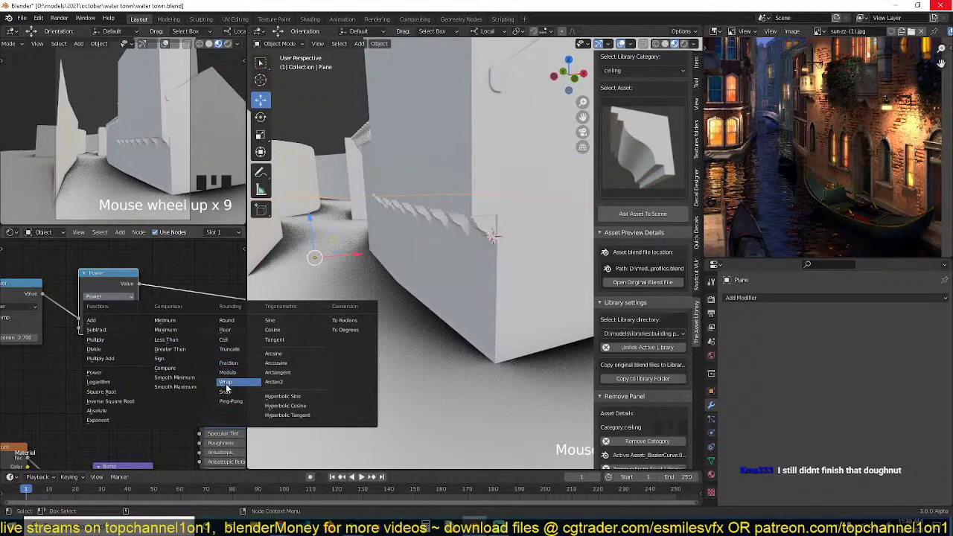
pyautogui.click(227, 320)
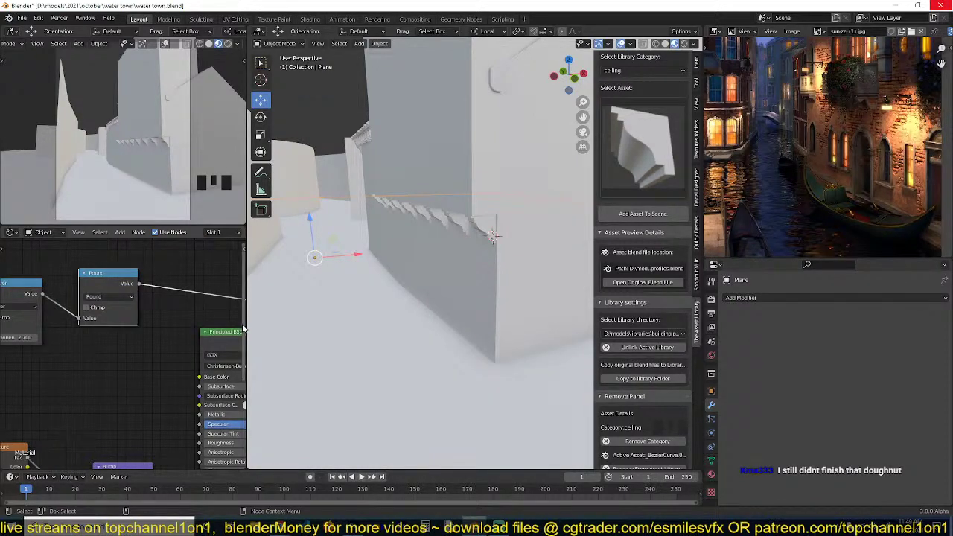
pyautogui.moveTo(393, 327)
pyautogui.mouseDown(button='middle')
pyautogui.moveTo(380, 361)
pyautogui.moveTo(390, 363)
pyautogui.moveTo(383, 344)
pyautogui.mouseUp(button='middle')
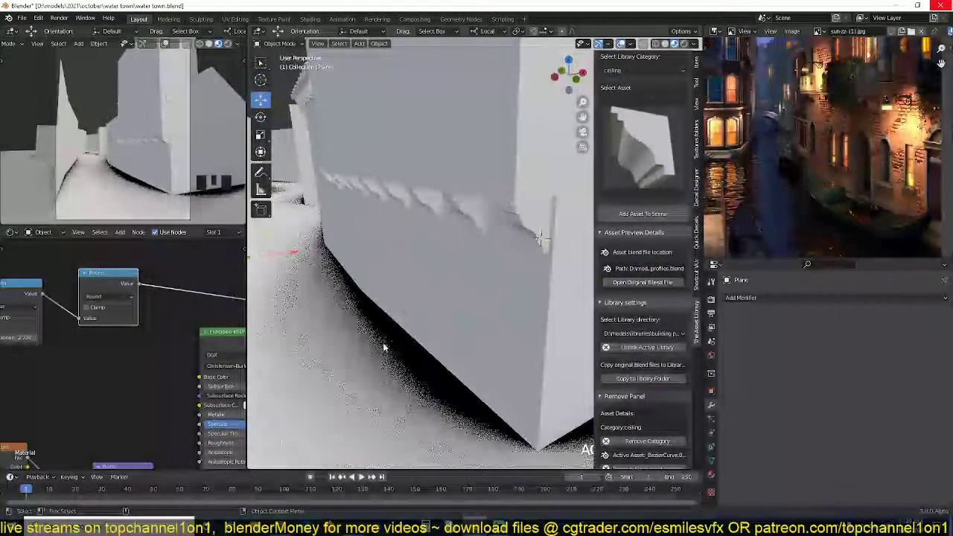
pyautogui.keyDown('alt'); pyautogui.click(114, 280); pyautogui.keyUp('alt')
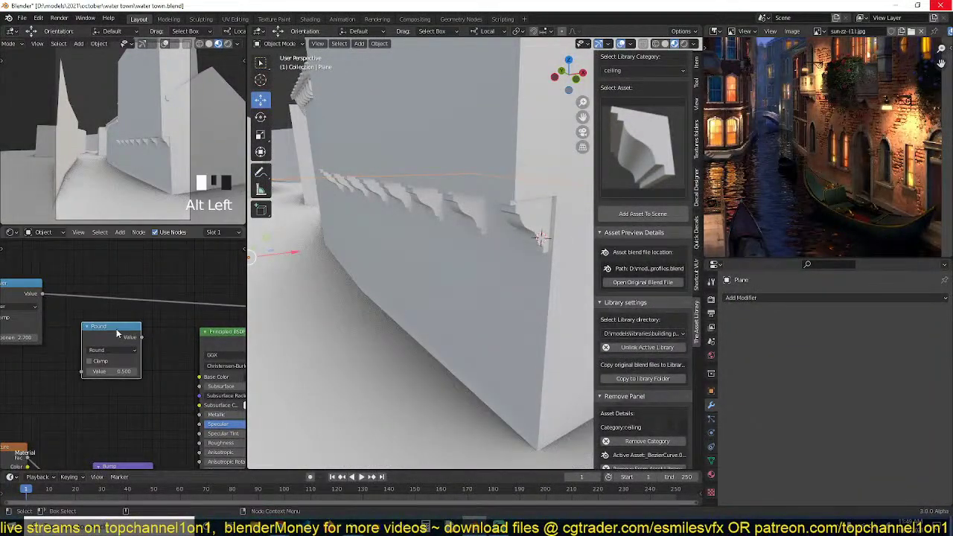
pyautogui.press('Delete')
# Insert a second ColorRamp after the Power node, with its stops close together, the white one at 0.486, and Constant interpolation.
pyautogui.hotkey('shift', 'a')
pyautogui.moveTo(109, 305)
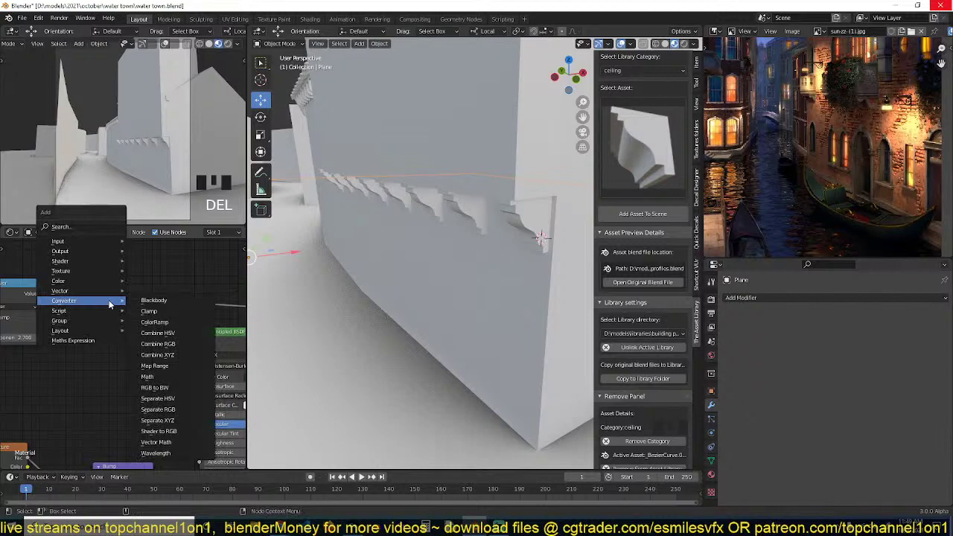
pyautogui.click(154, 322)
pyautogui.click(90, 331)
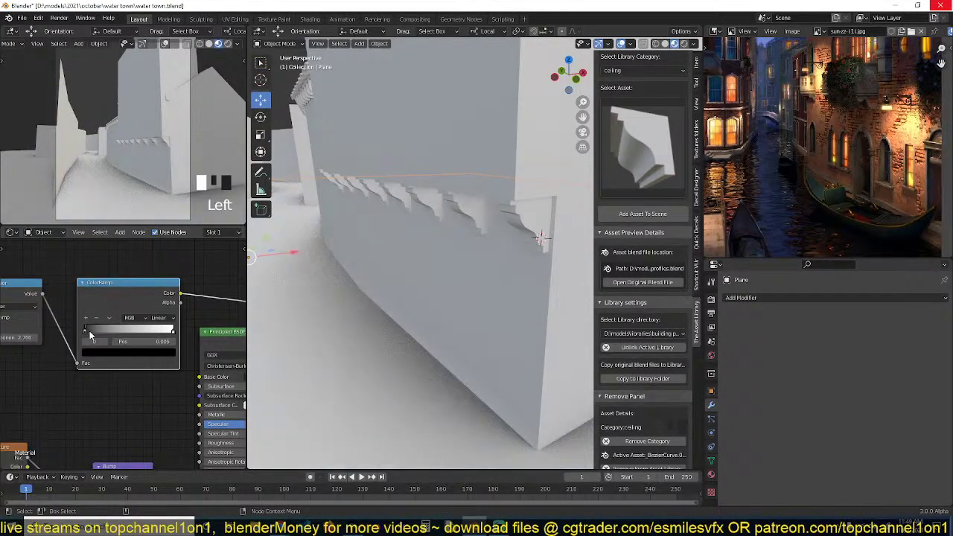
pyautogui.moveTo(89, 331); pyautogui.dragTo(128, 331)
pyautogui.click(155, 319)
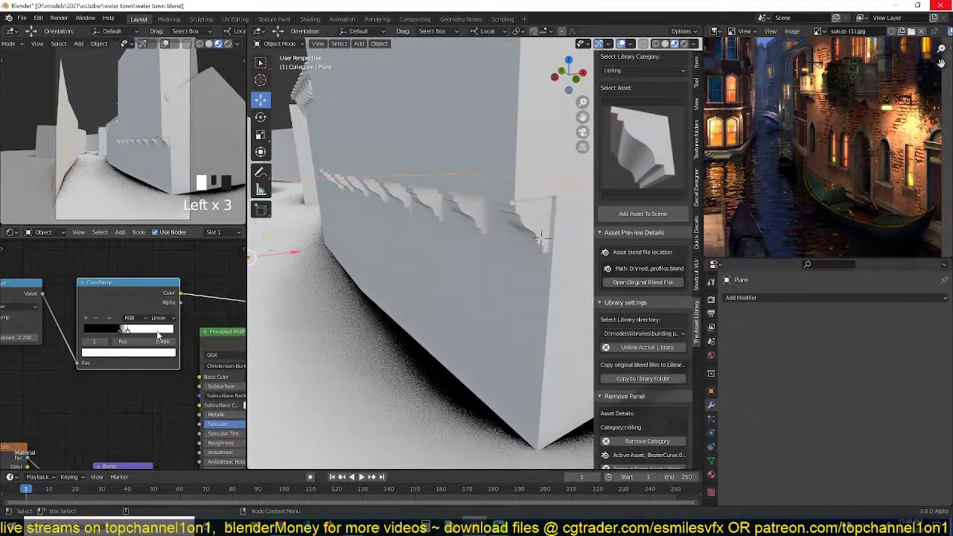
pyautogui.moveTo(162, 318); pyautogui.dragTo(161, 364)
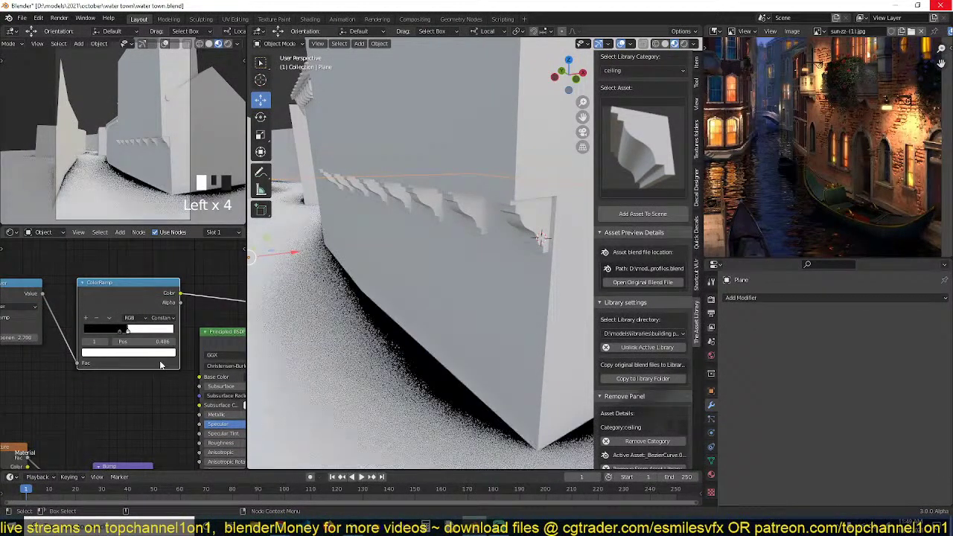
# Detach the second ColorRamp from the link after the Power node and delete it.
pyautogui.scroll(-1, 140, 379)
pyautogui.scroll(-1, 140, 374)
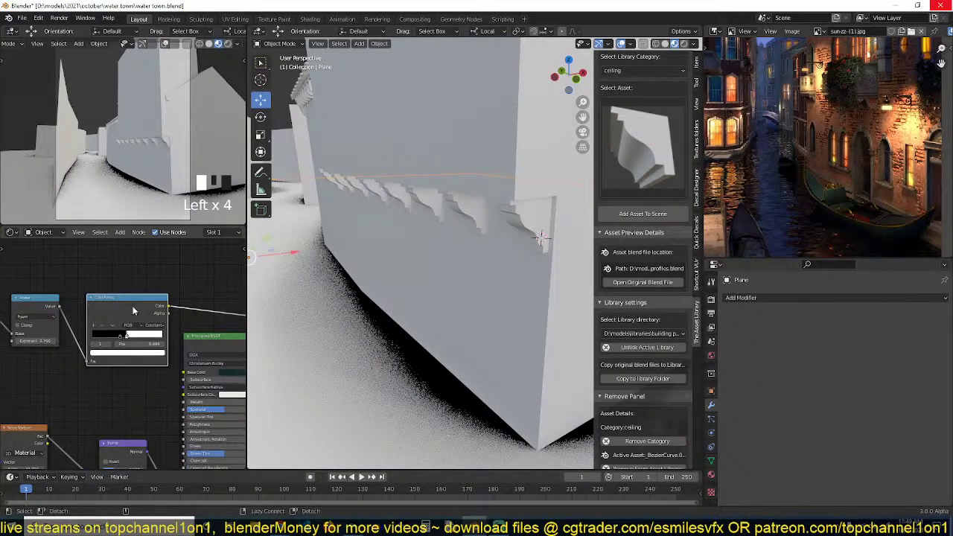
pyautogui.keyDown('alt'); pyautogui.moveTo(132, 306); pyautogui.dragTo(155, 310); pyautogui.keyUp('alt')
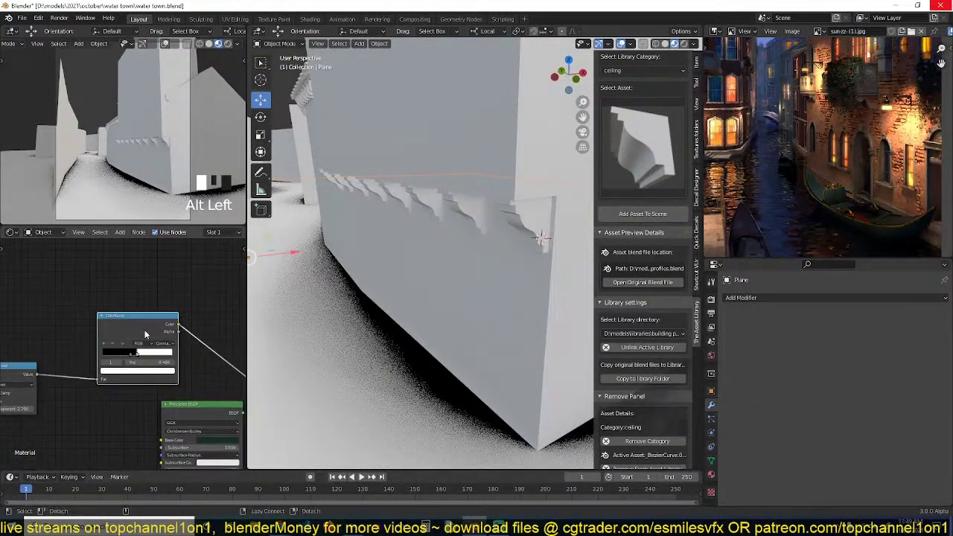
pyautogui.press('Delete')
# Add a MixRGB node in front of the Principled BSDF and link its Color output to Base Color.
pyautogui.moveTo(137, 333); pyautogui.dragTo(155, 291, button='middle')
pyautogui.scroll(-5, 138, 391)
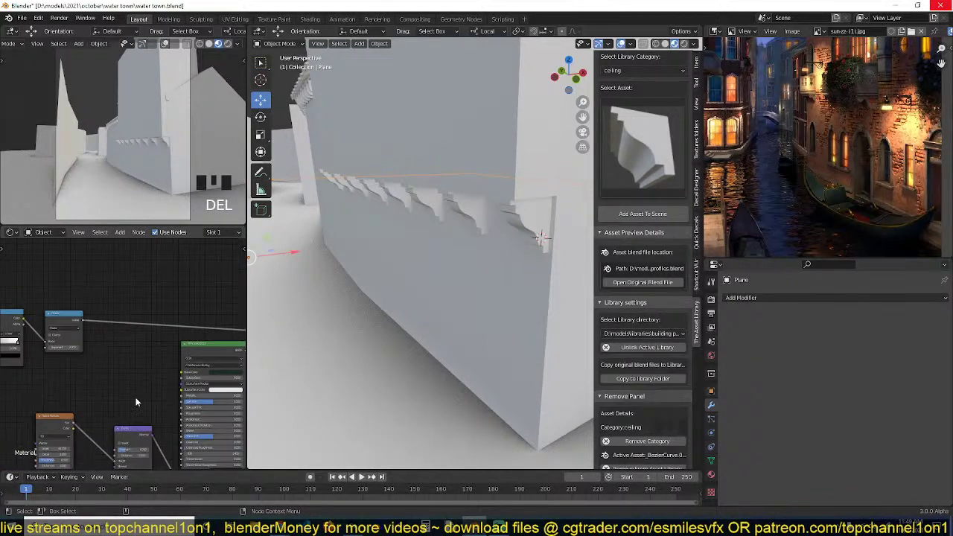
pyautogui.moveTo(149, 404); pyautogui.dragTo(168, 375, button='middle')
pyautogui.scroll(3, 127, 341)
pyautogui.moveTo(99, 338); pyautogui.dragTo(74, 340, button='middle')
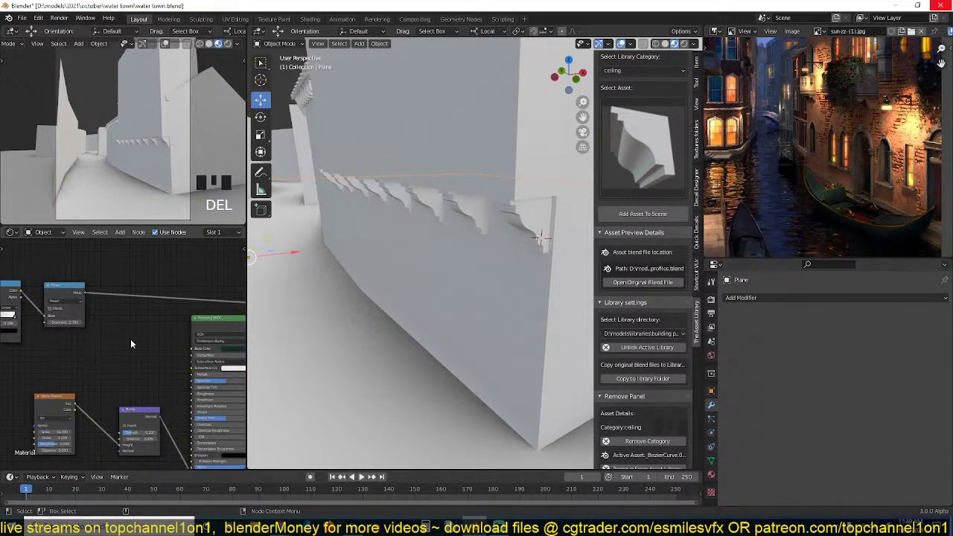
pyautogui.hotkey('shift', 'a')
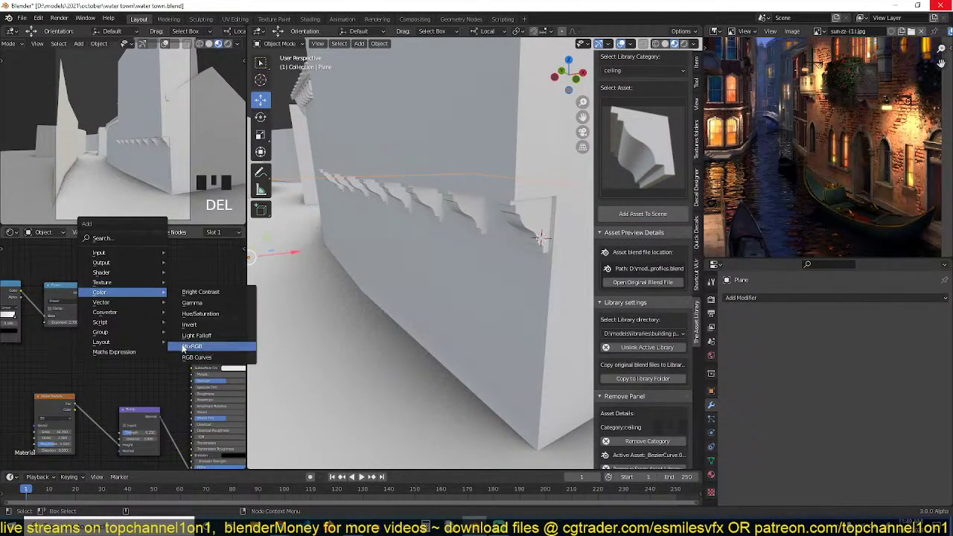
pyautogui.click(195, 341)
pyautogui.click(78, 375)
pyautogui.click(93, 368)
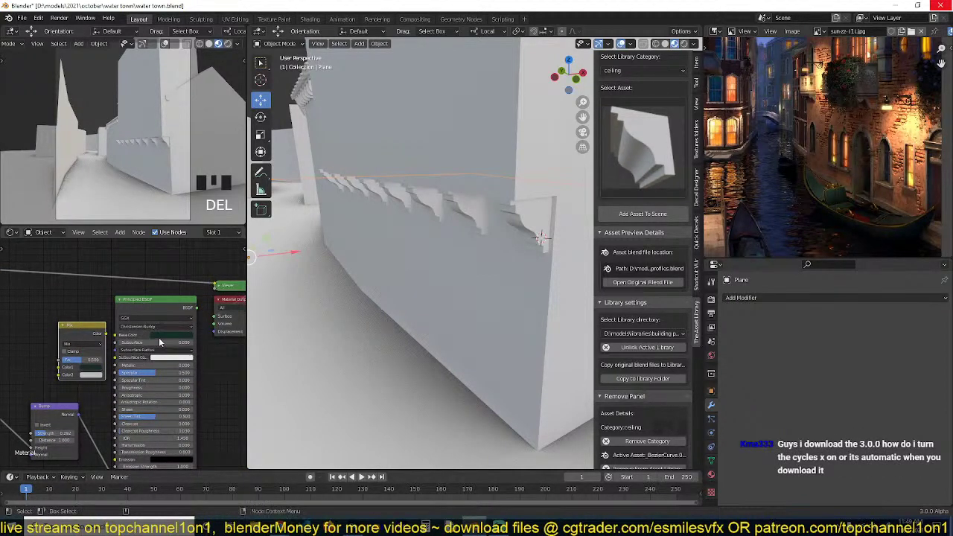
pyautogui.moveTo(83, 333); pyautogui.dragTo(164, 336, button='middle')
pyautogui.moveTo(188, 336); pyautogui.dragTo(198, 339)
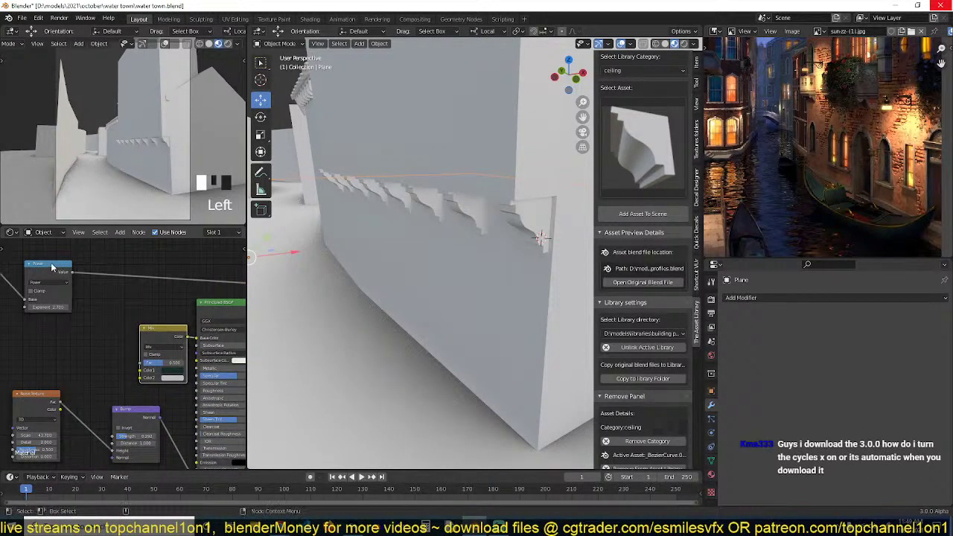
# Link the Power node's Value output to the Mix node's Fac and preview the Principled BSDF on the water.
pyautogui.moveTo(72, 272); pyautogui.dragTo(140, 364)
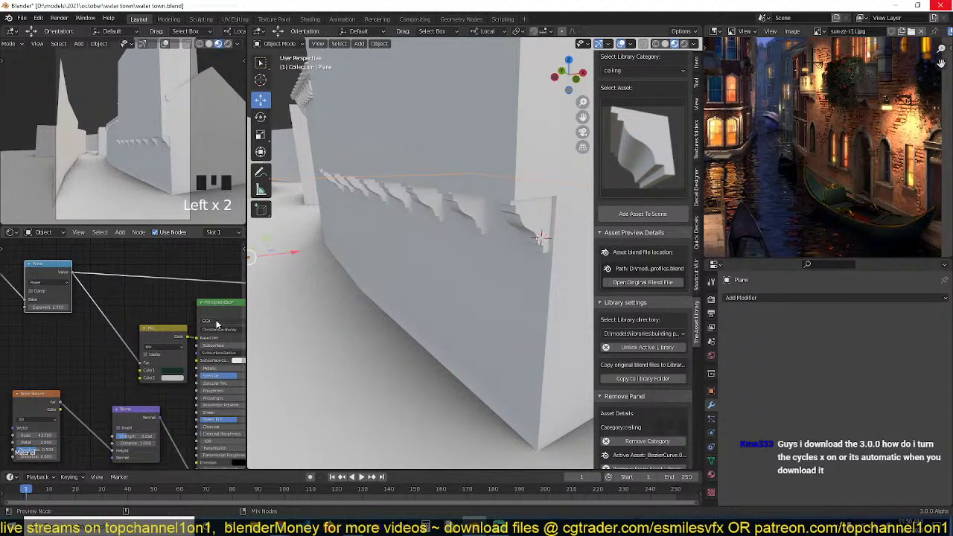
pyautogui.keyDown('ctrl'); pyautogui.keyDown('shift'); pyautogui.click(212, 322); pyautogui.keyUp('shift'); pyautogui.keyUp('ctrl')
pyautogui.scroll(3, 435, 339)
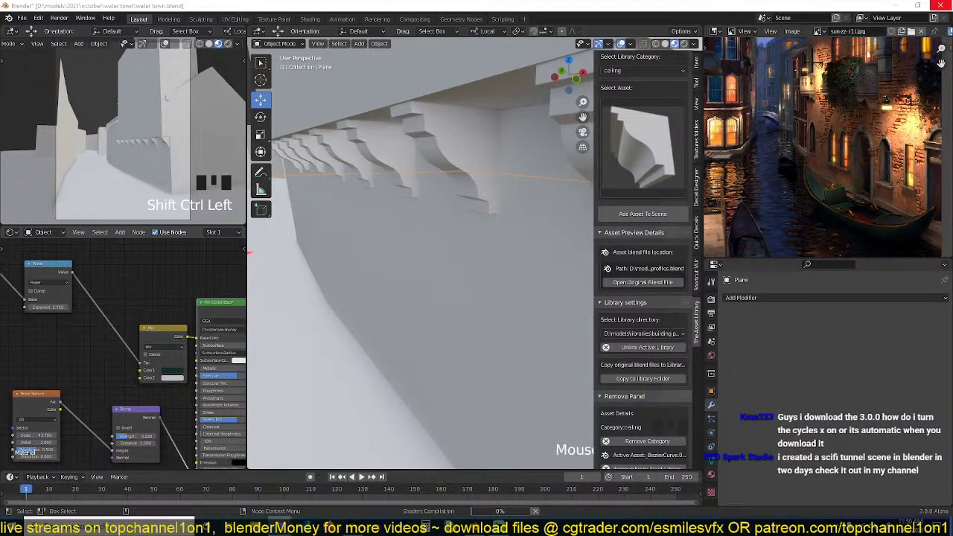
pyautogui.scroll(-6, 368, 434)
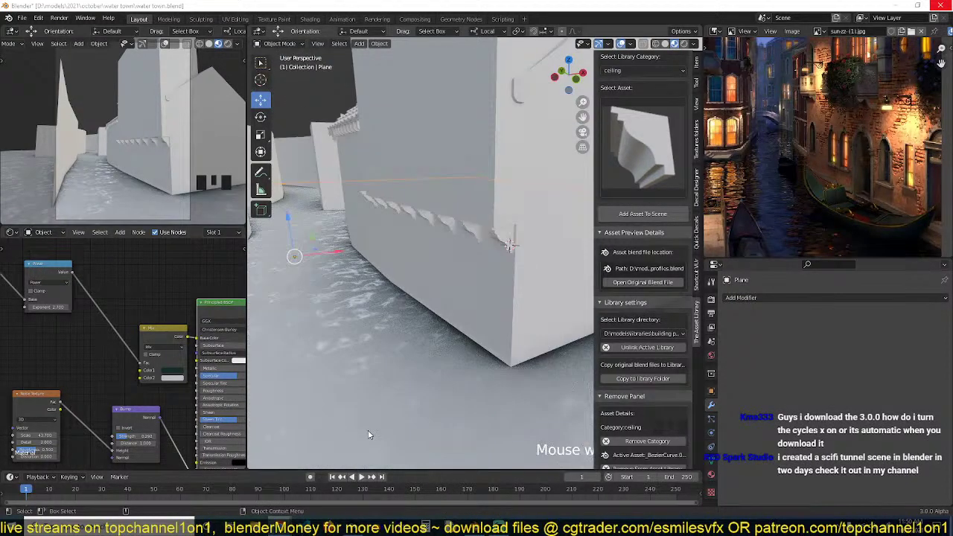
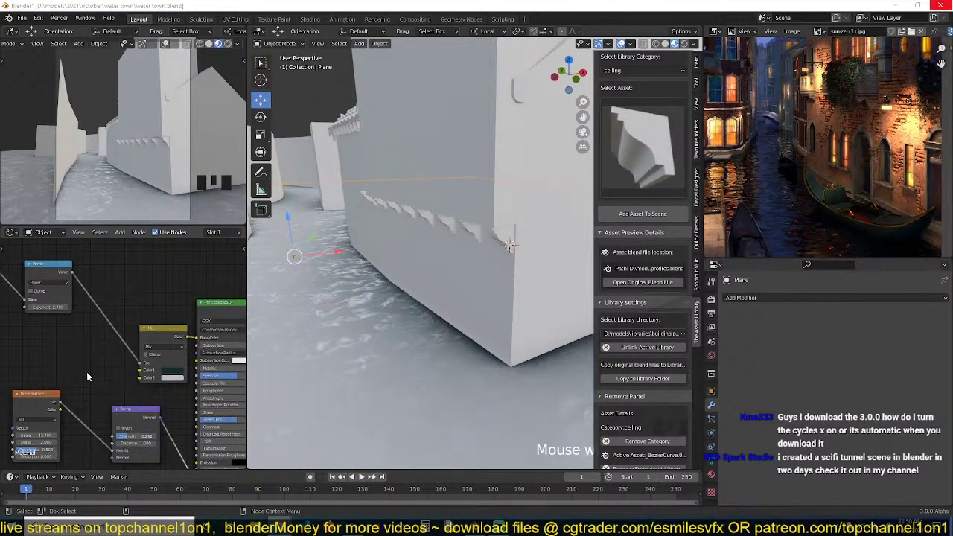
# Sample Color1's dark green into the Mix node's Color2 and set Color1 to a bright green, about H 0.378, V 0.359.
pyautogui.scroll(1, 174, 374)
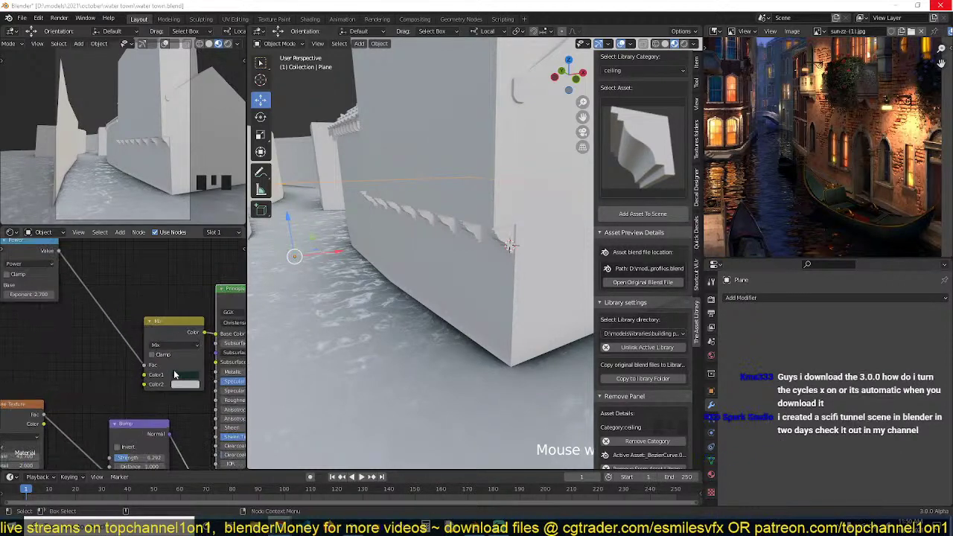
pyautogui.scroll(1, 175, 374)
pyautogui.click(184, 379)
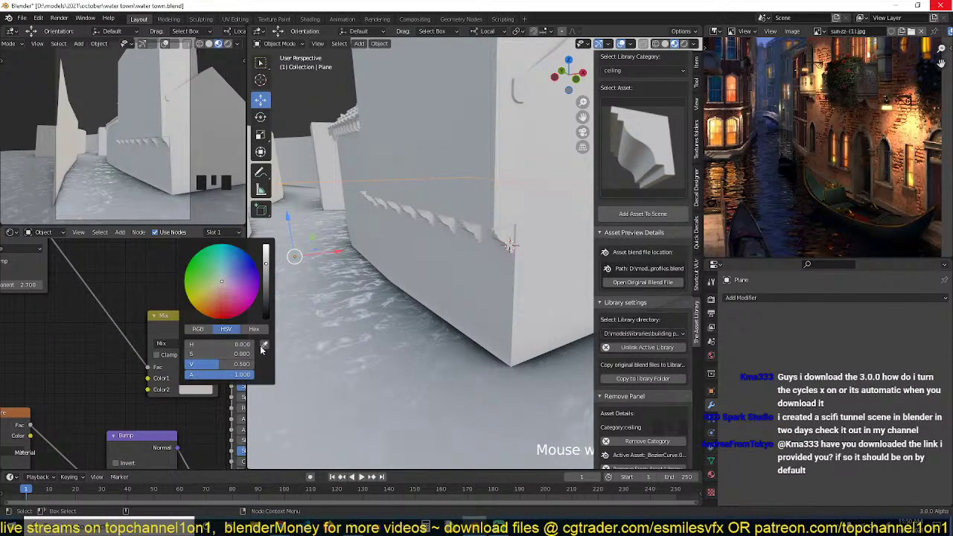
pyautogui.click(265, 345)
pyautogui.click(204, 378)
pyautogui.click(204, 379)
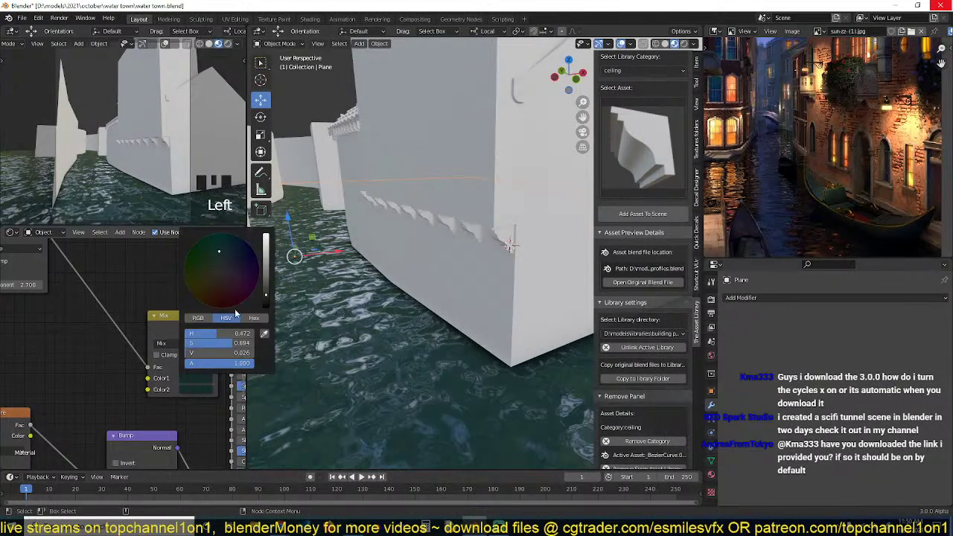
pyautogui.moveTo(242, 260); pyautogui.dragTo(205, 241)
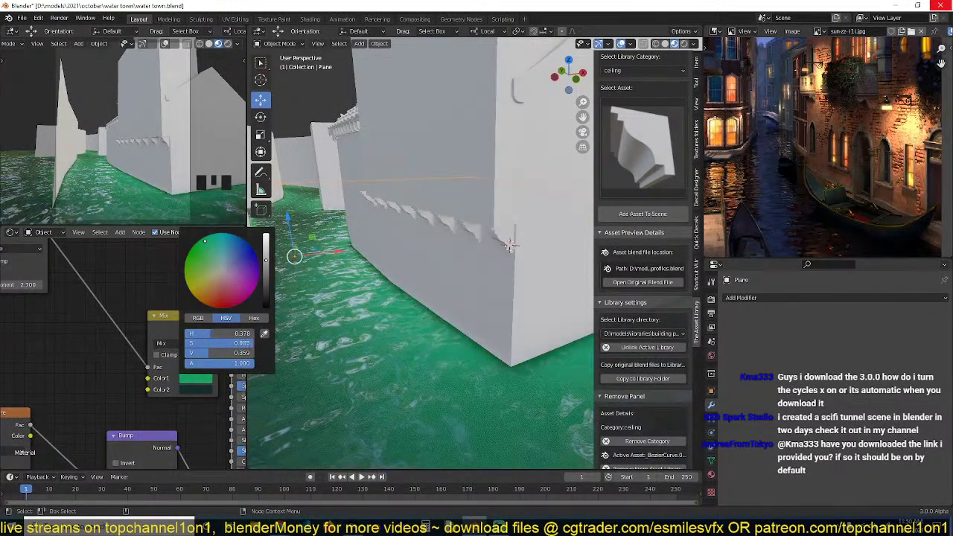
# Lower the Power node's exponent to 0.500.
pyautogui.scroll(-4, 482, 356)
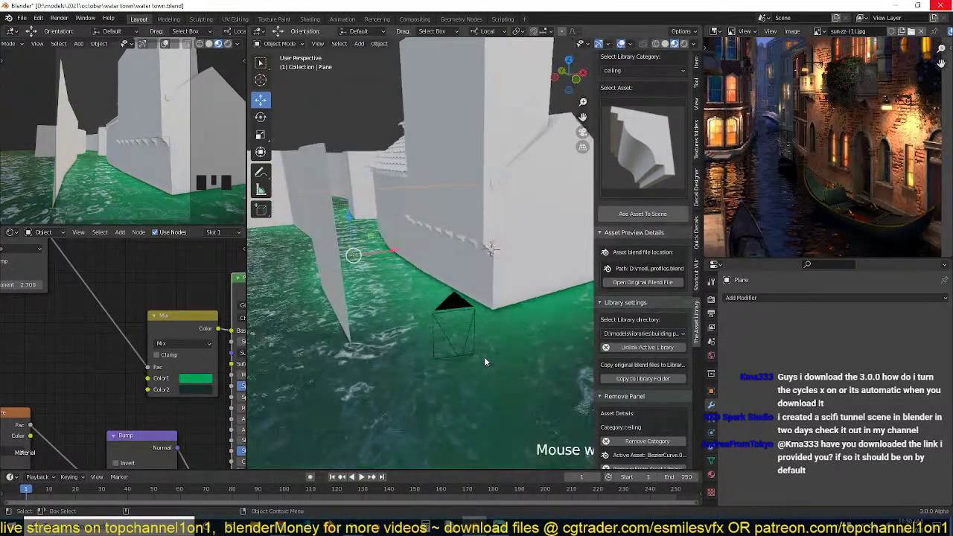
pyautogui.moveTo(484, 356); pyautogui.dragTo(400, 264, button='middle')
pyautogui.scroll(3, 402, 271)
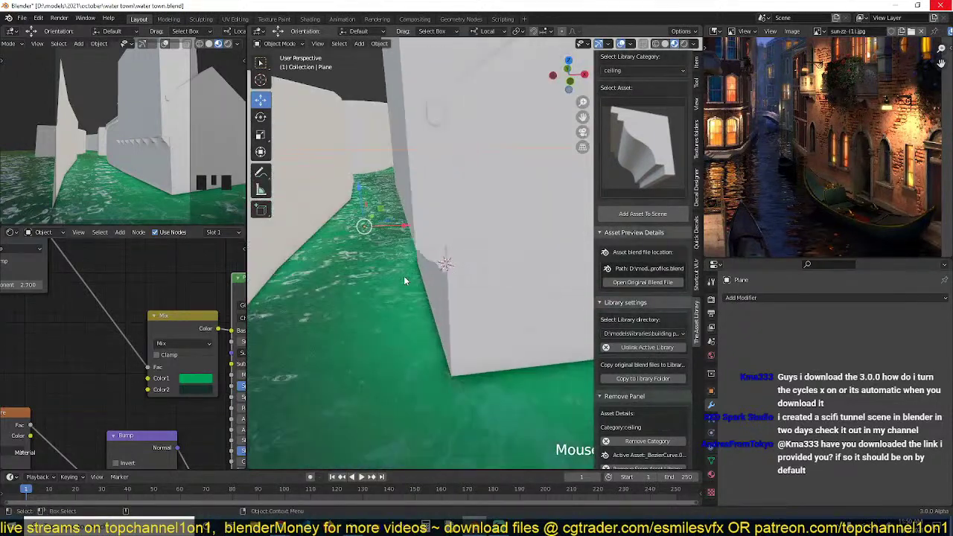
pyautogui.moveTo(15, 319); pyautogui.dragTo(123, 345, button='middle')
pyautogui.moveTo(121, 314); pyautogui.dragTo(106, 313)
# Move the ColorRamp's white stop to 0.709 and save the file.
pyautogui.moveTo(46, 321); pyautogui.dragTo(161, 326, button='middle')
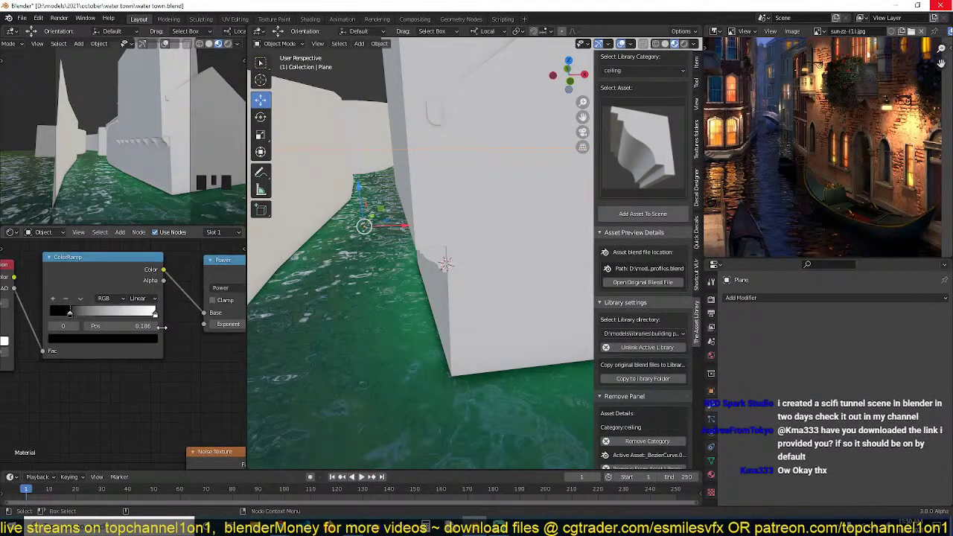
pyautogui.moveTo(154, 316); pyautogui.dragTo(123, 315)
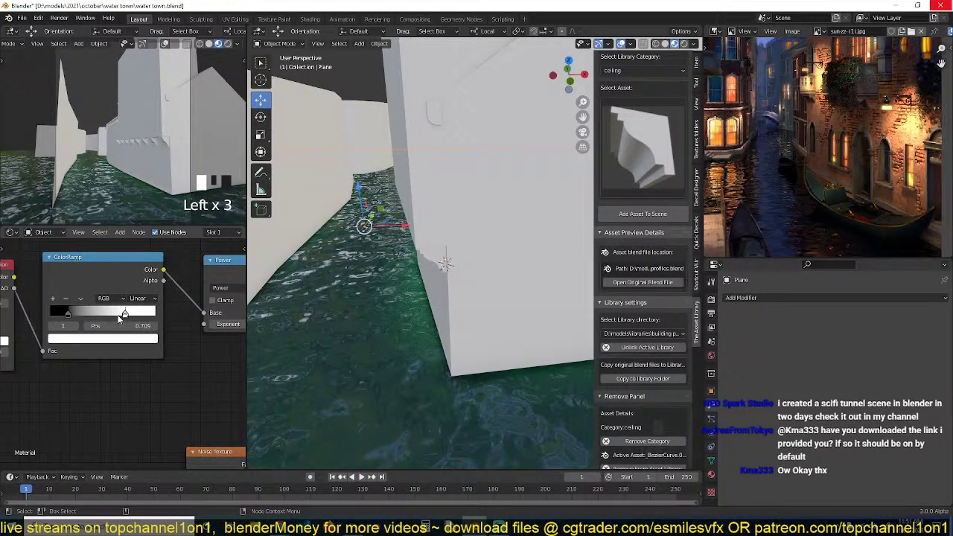
pyautogui.scroll(-1, 189, 374)
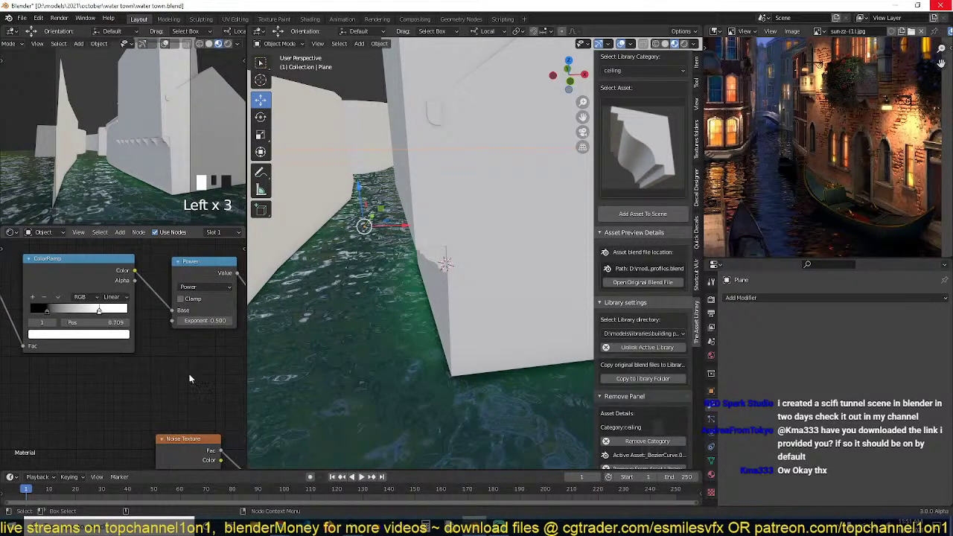
pyautogui.hotkey('ctrl', 's')
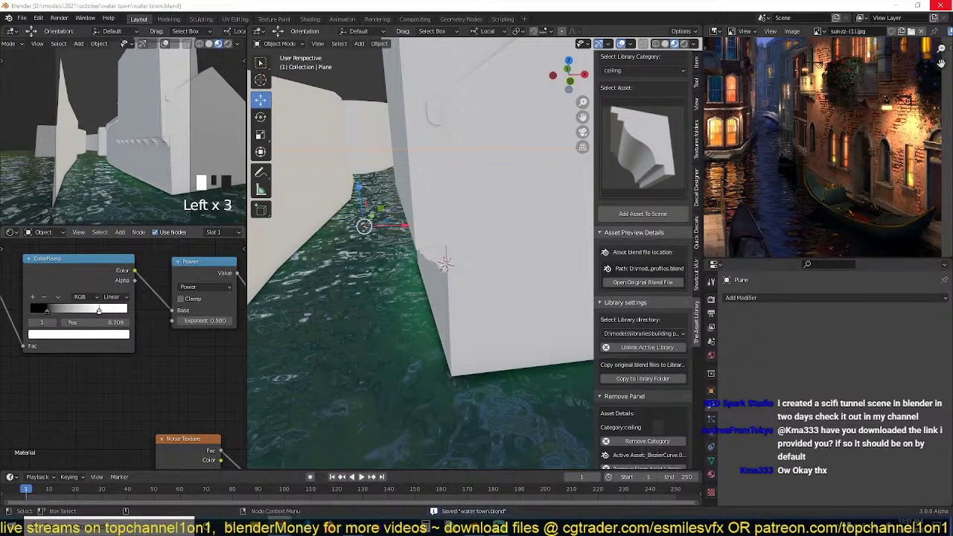
# Duplicate the Power node and insert the copy on the link between it and the Mix node's Fac.
pyautogui.moveTo(217, 396); pyautogui.dragTo(111, 394, button='middle')
pyautogui.scroll(-2, 149, 392)
pyautogui.scroll(1, 120, 373)
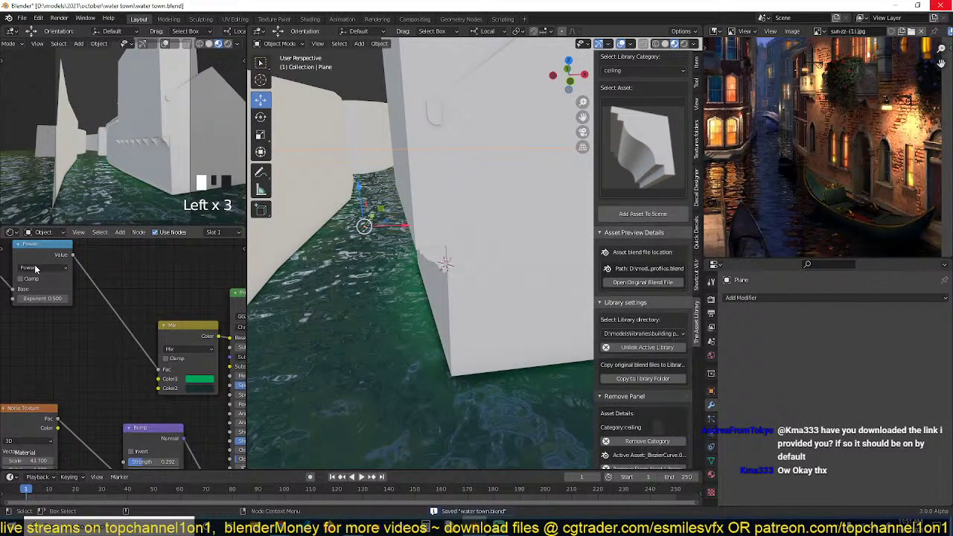
pyautogui.moveTo(40, 263); pyautogui.dragTo(28, 272)
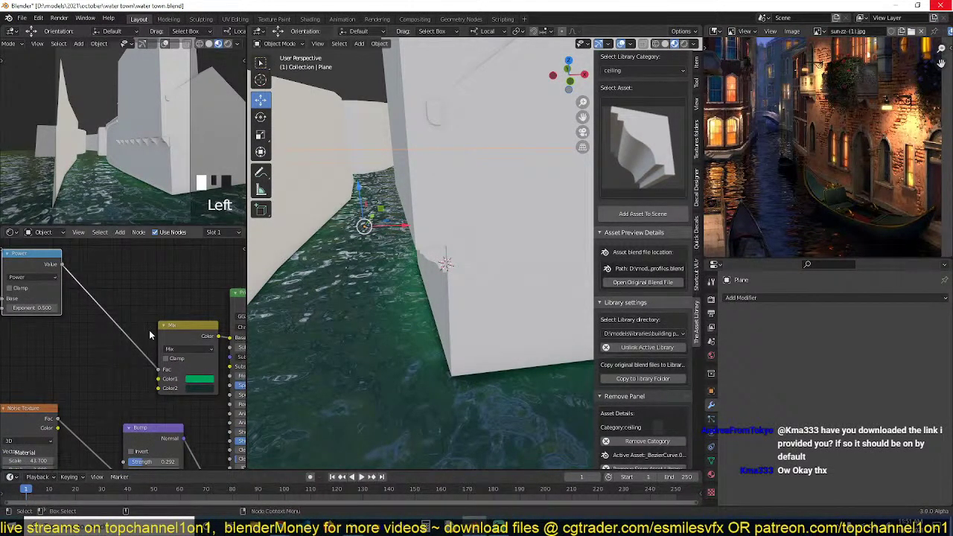
pyautogui.hotkey('shift', 'd')
pyautogui.click(135, 302)
pyautogui.click(131, 318)
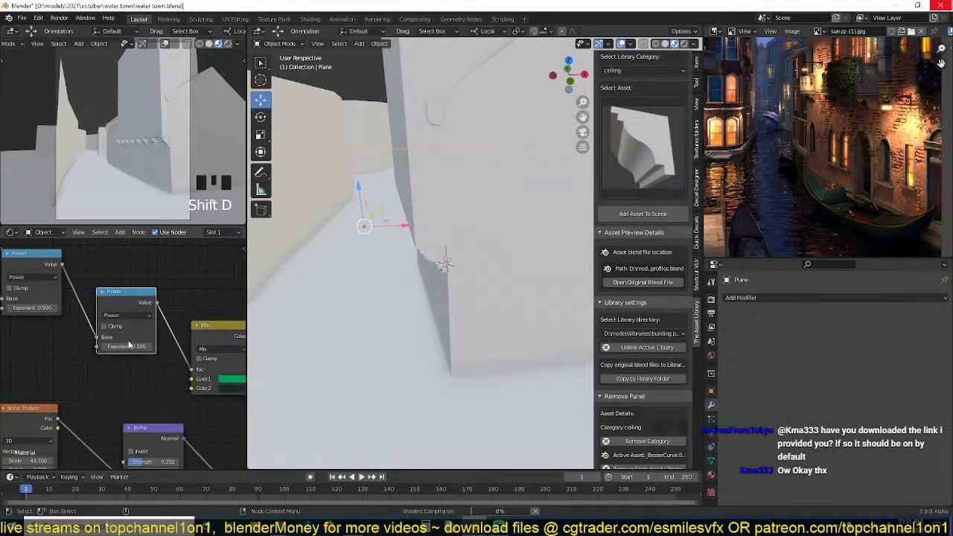
# Switch the duplicated Power node to Multiply and set its second value to -1.
pyautogui.click(128, 319)
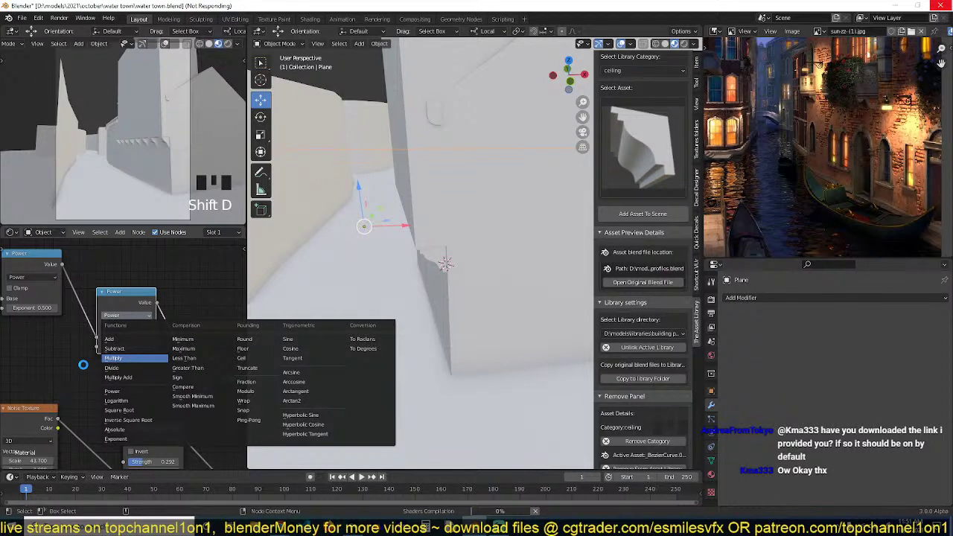
pyautogui.click(131, 347)
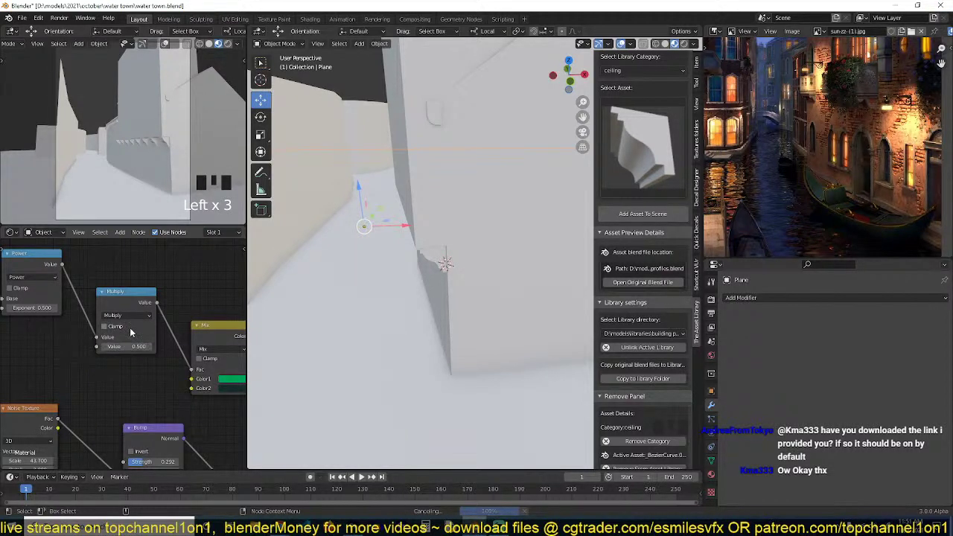
pyautogui.write('-1')
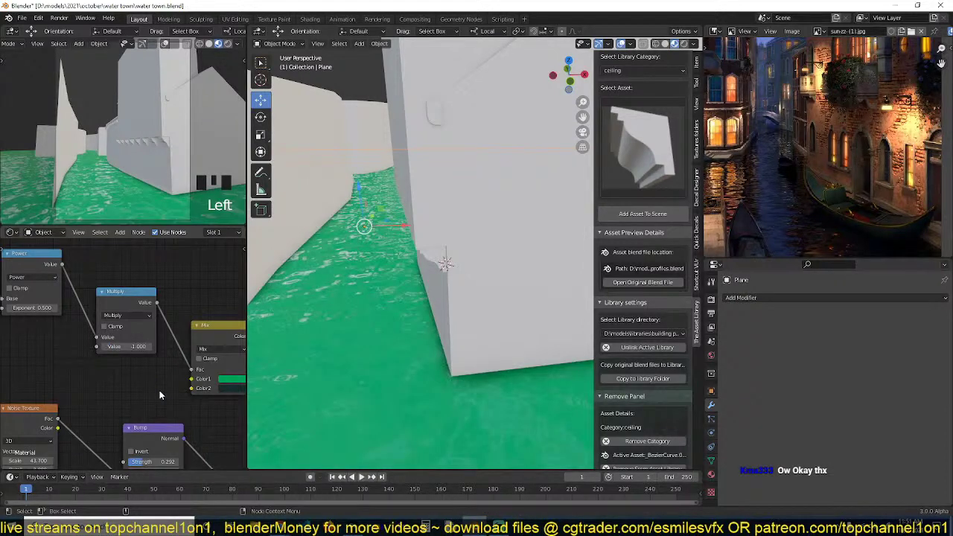
pyautogui.scroll(-2, 159, 389)
pyautogui.moveTo(153, 357); pyautogui.dragTo(140, 405, button='middle')
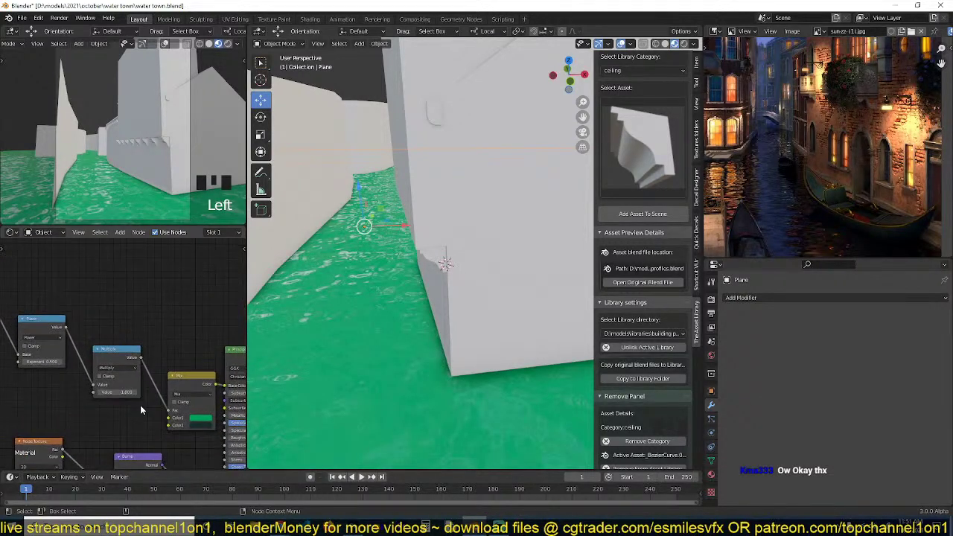
# Detach the Multiply node from between Power and Mix, delete it, and save the file.
pyautogui.keyDown('alt'); pyautogui.click(128, 329); pyautogui.keyUp('alt')
pyautogui.press('Delete')
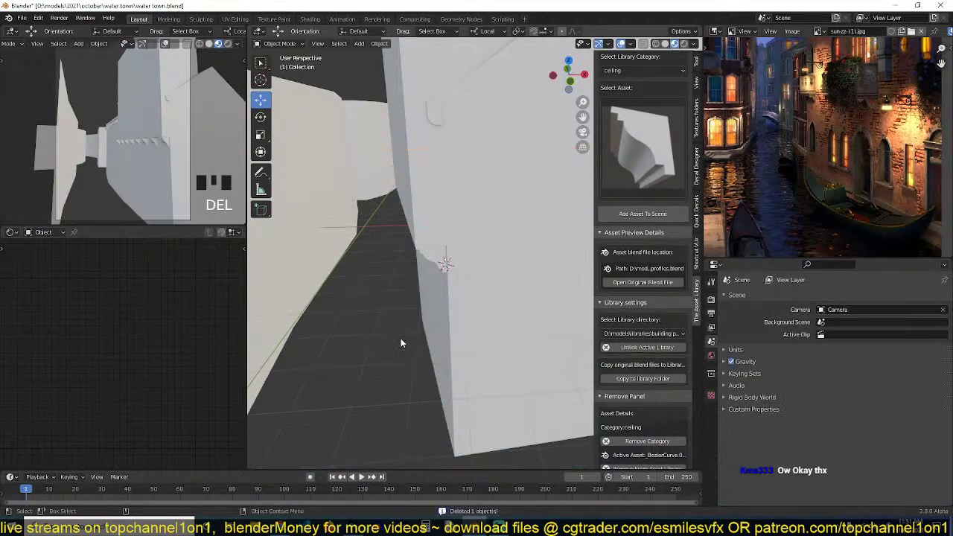
pyautogui.hotkey('ctrl', 'z')
pyautogui.click(133, 297)
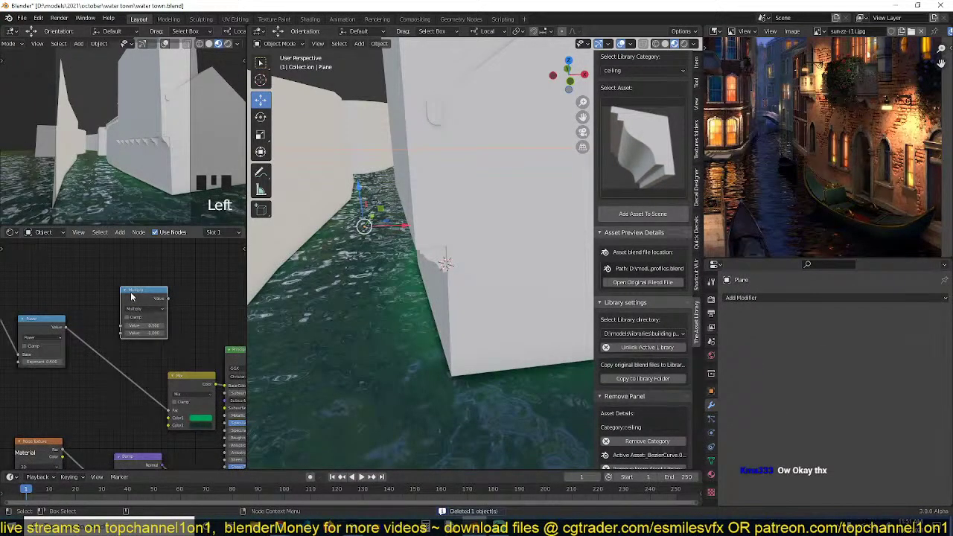
pyautogui.press('Delete')
pyautogui.scroll(-2, 399, 321)
pyautogui.moveTo(399, 321); pyautogui.dragTo(418, 333, button='middle')
pyautogui.hotkey('ctrl', 's')
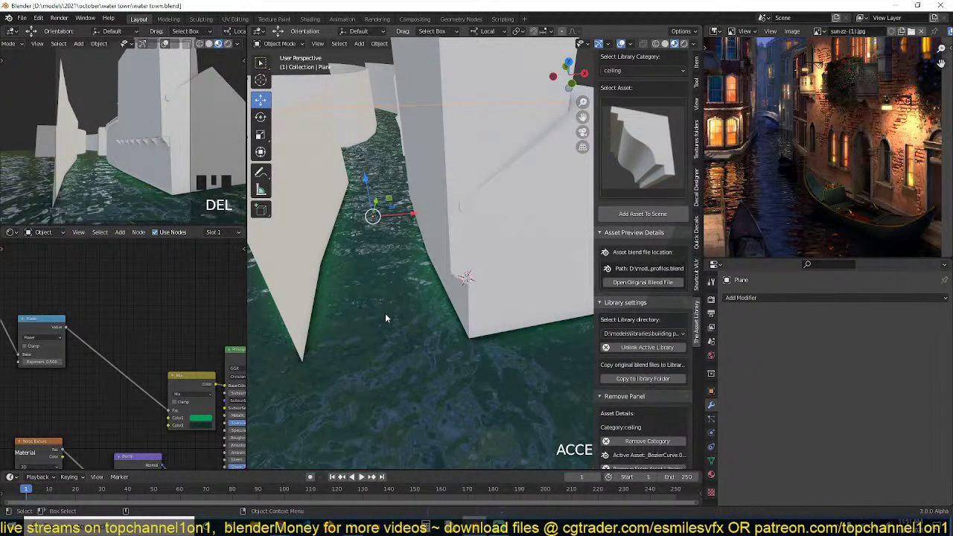
pyautogui.hotkey('alt', 'a')
pyautogui.hotkey('ctrl', 's')
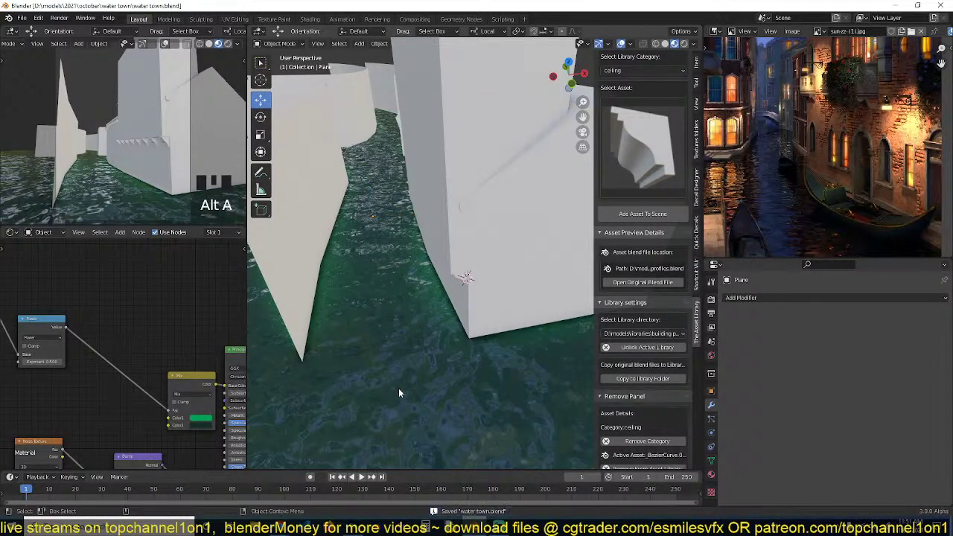
# Examine the canal water and building walls against the arched doors and windows in the reference image.
pyautogui.scroll(-5, 399, 389)
pyautogui.moveTo(400, 390); pyautogui.dragTo(415, 348, button='middle')
pyautogui.scroll(5, 411, 368)
pyautogui.scroll(-2, 759, 199)
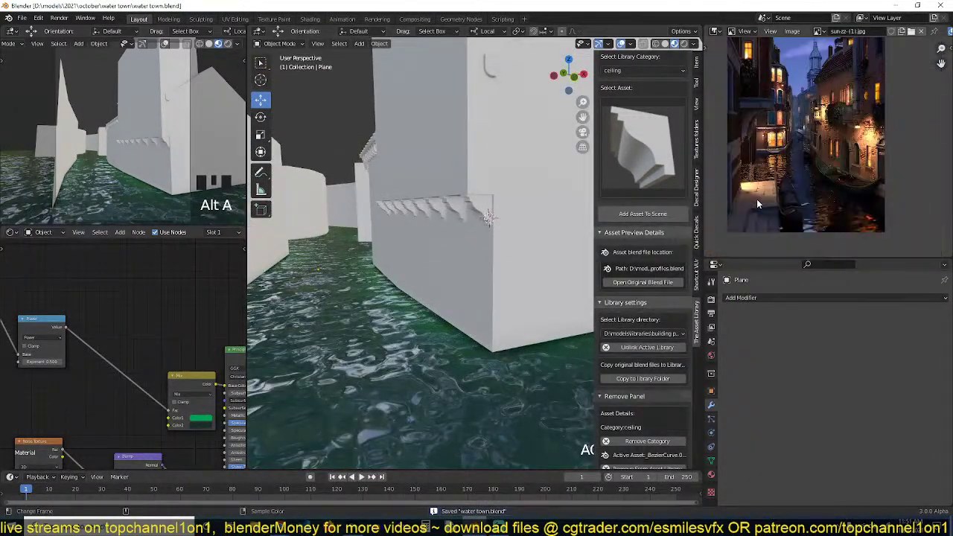
pyautogui.moveTo(756, 199); pyautogui.dragTo(738, 193, button='middle')
pyautogui.scroll(2, 738, 193)
pyautogui.scroll(2, 776, 197)
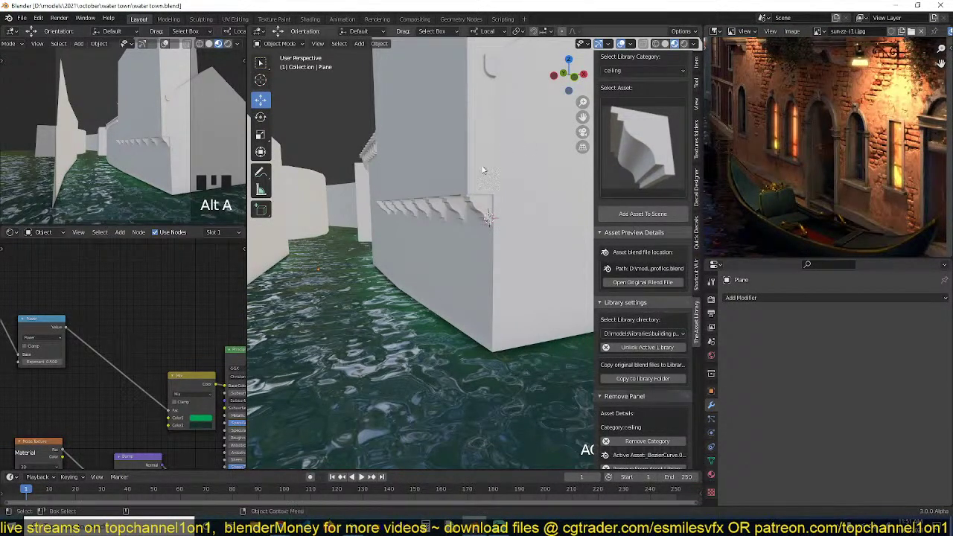
pyautogui.moveTo(461, 200); pyautogui.dragTo(591, 282, button='middle')
pyautogui.scroll(4, 539, 222)
pyautogui.scroll(-2, 534, 225)
pyautogui.click(372, 250)
pyautogui.scroll(4, 383, 262)
pyautogui.hotkey('ctrl', 's')
pyautogui.scroll(-3, 381, 265)
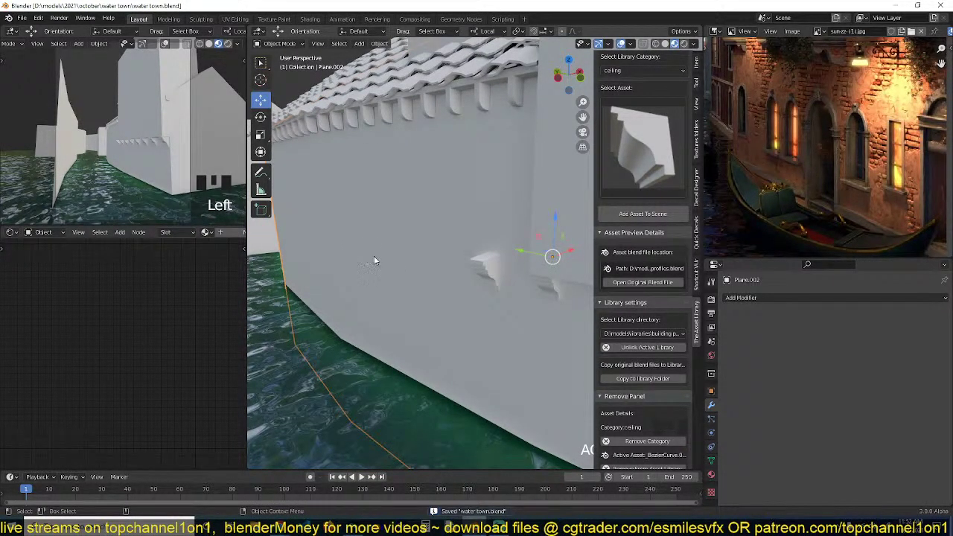
# In front view, add a plane in the empty space beside the buildings and rotate it 90 degrees about X.
pyautogui.scroll(-2, 375, 260)
pyautogui.press('KP_3')
pyautogui.scroll(-8, 375, 260)
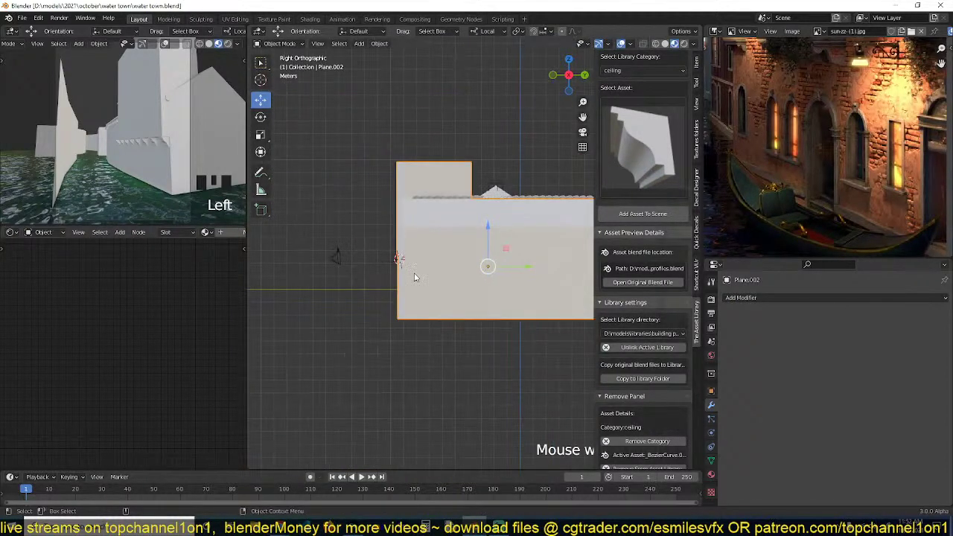
pyautogui.moveTo(415, 277); pyautogui.dragTo(293, 273, button='middle')
pyautogui.press('KP_1')
pyautogui.hotkey('alt', 'a')
pyautogui.keyDown('shift'); pyautogui.rightClick(502, 169); pyautogui.keyUp('shift')
pyautogui.hotkey('shift', 'a')
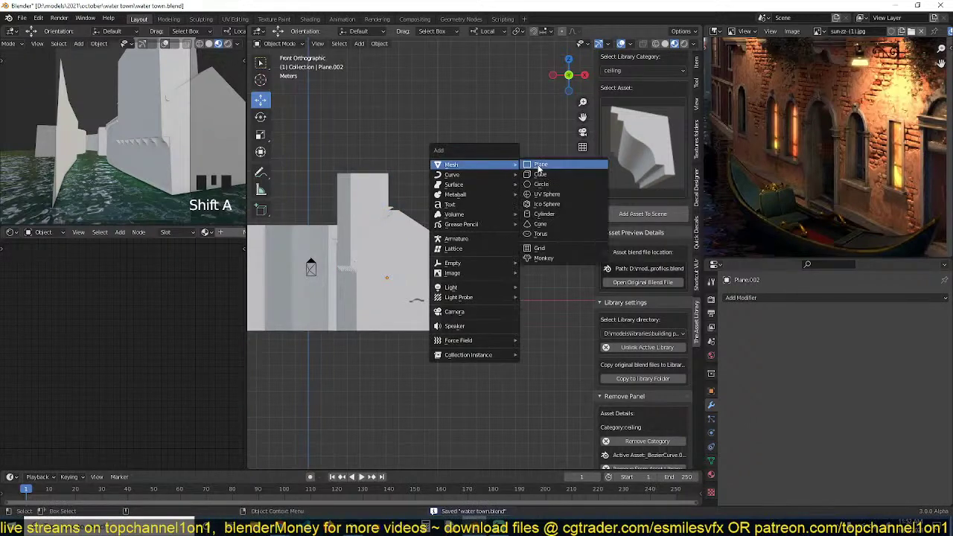
pyautogui.click(541, 165)
pyautogui.write('rx90')
pyautogui.press('Return')
# Raise the new plane's top edge to make an upright rectangle roughly twice as tall as it is wide.
pyautogui.press('Tab')
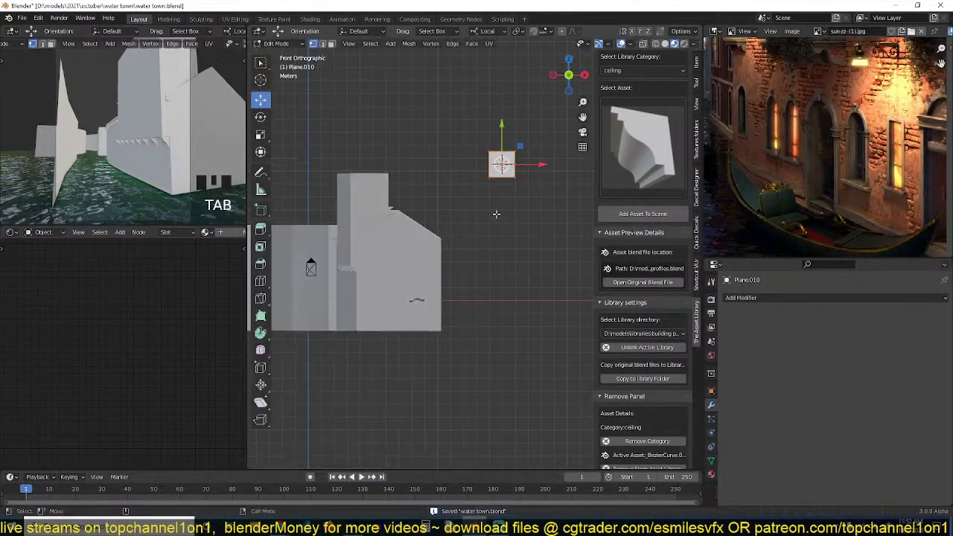
pyautogui.moveTo(473, 167); pyautogui.dragTo(539, 205)
pyautogui.press('a')
pyautogui.press('g')
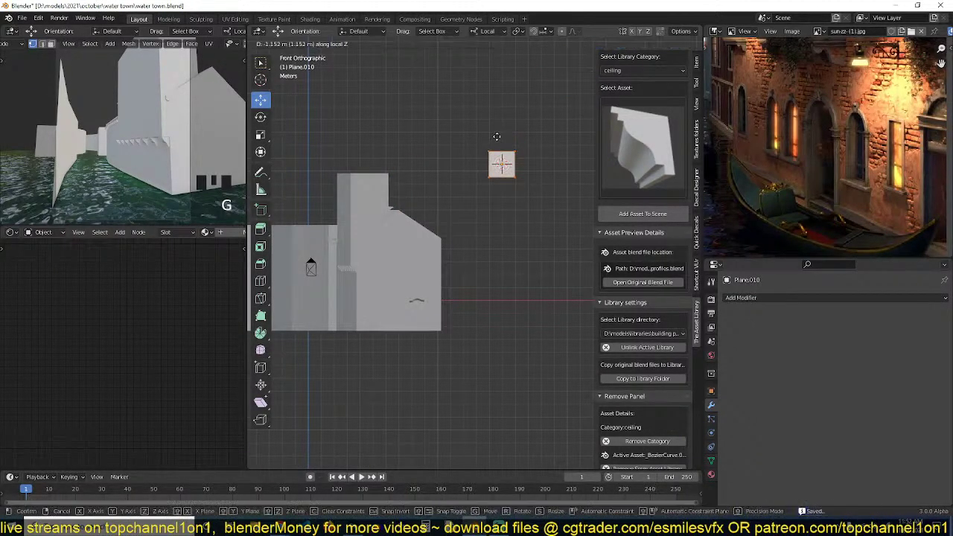
pyautogui.rightClick(498, 135)
pyautogui.moveTo(453, 125); pyautogui.dragTo(542, 155)
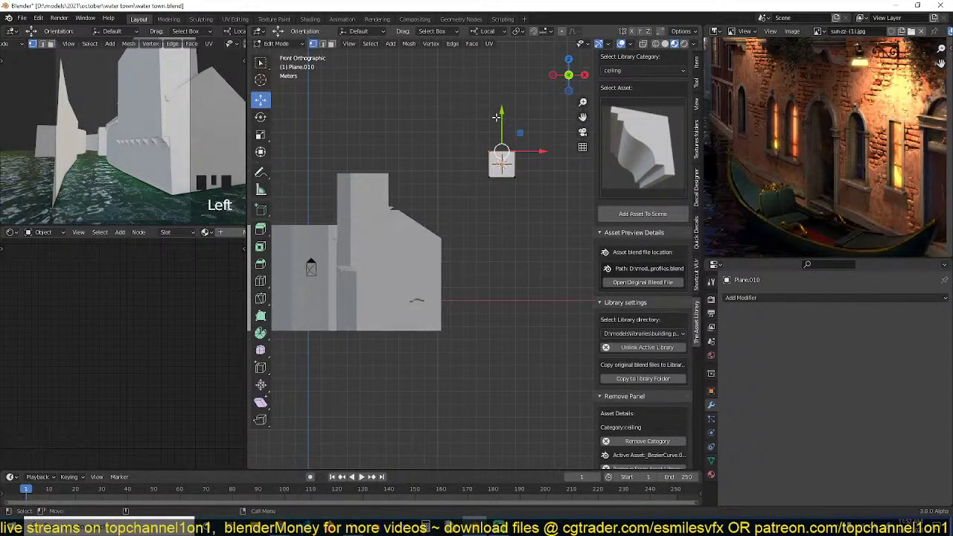
pyautogui.moveTo(501, 115); pyautogui.dragTo(511, 83)
pyautogui.press('a')
pyautogui.press('KP_Decimal')
pyautogui.press('KP_1')
pyautogui.scroll(-3, 511, 82)
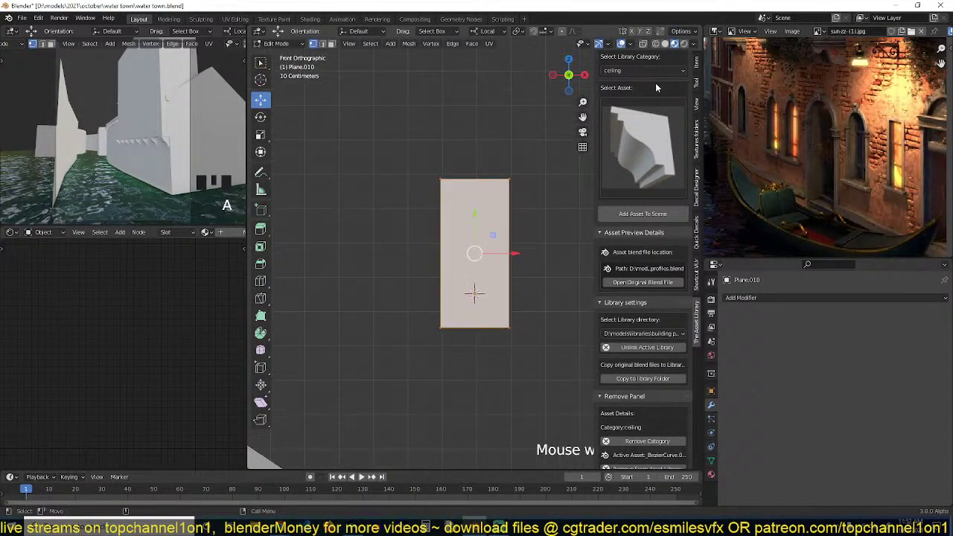
pyautogui.scroll(2, 528, 187)
# Vertex-bevel the rectangle's two top corners with 8 segments and a width of about 1 m to form a round arch.
pyautogui.moveTo(362, 113); pyautogui.dragTo(559, 181)
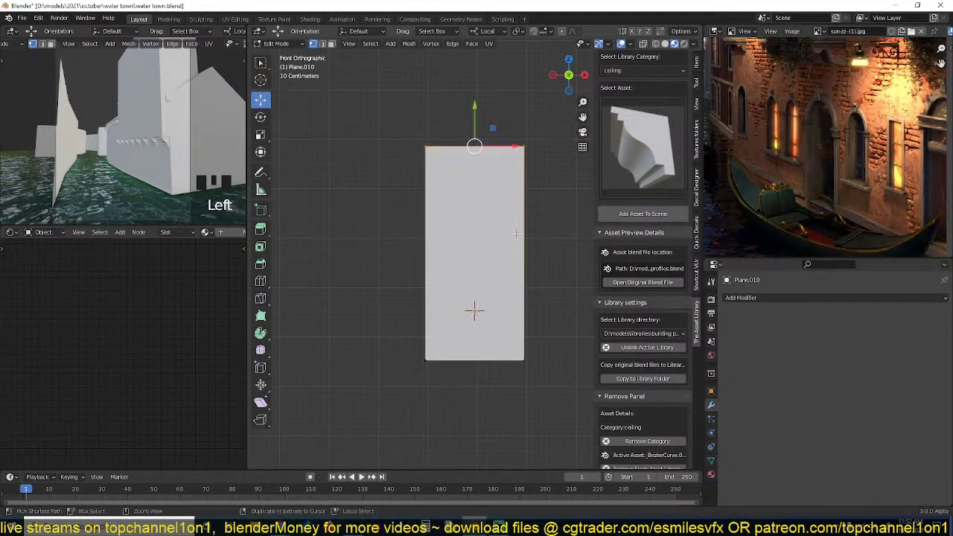
pyautogui.hotkey('shift', 'ctrl', 'b')
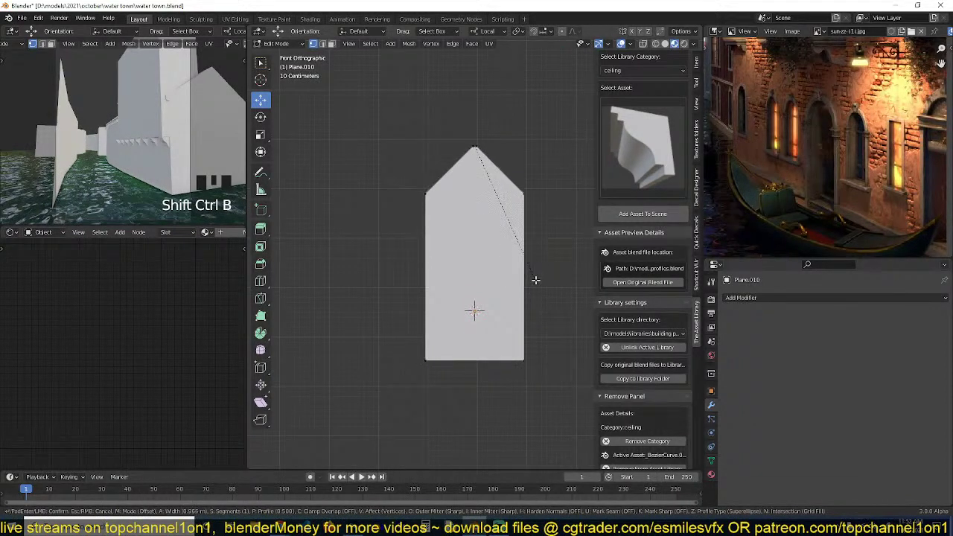
pyautogui.scroll(3, 534, 277)
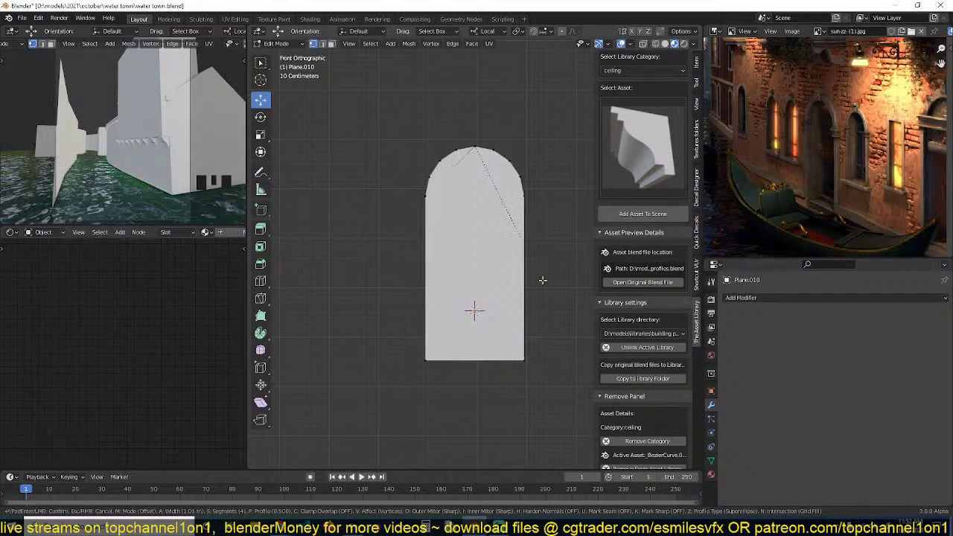
pyautogui.scroll(3, 542, 279)
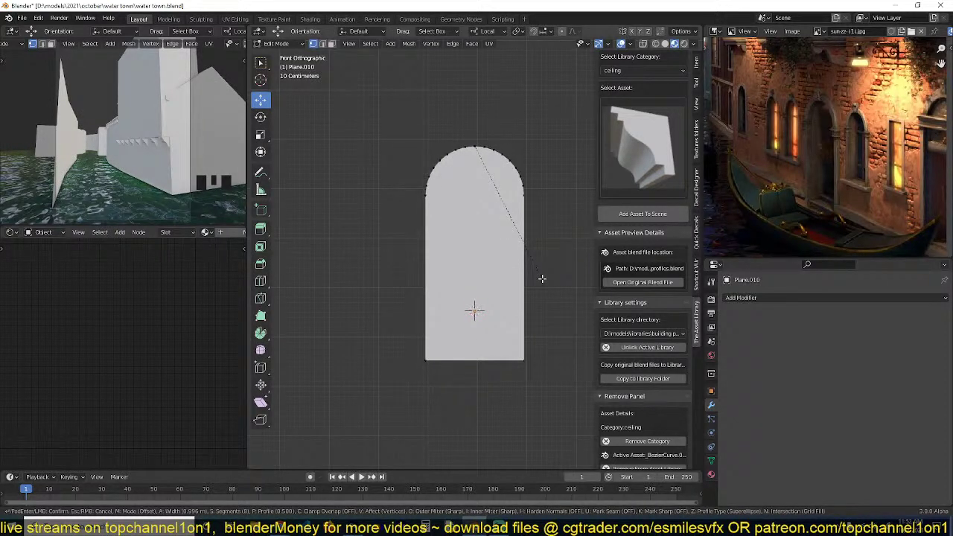
pyautogui.click(543, 279)
pyautogui.press('Tab')
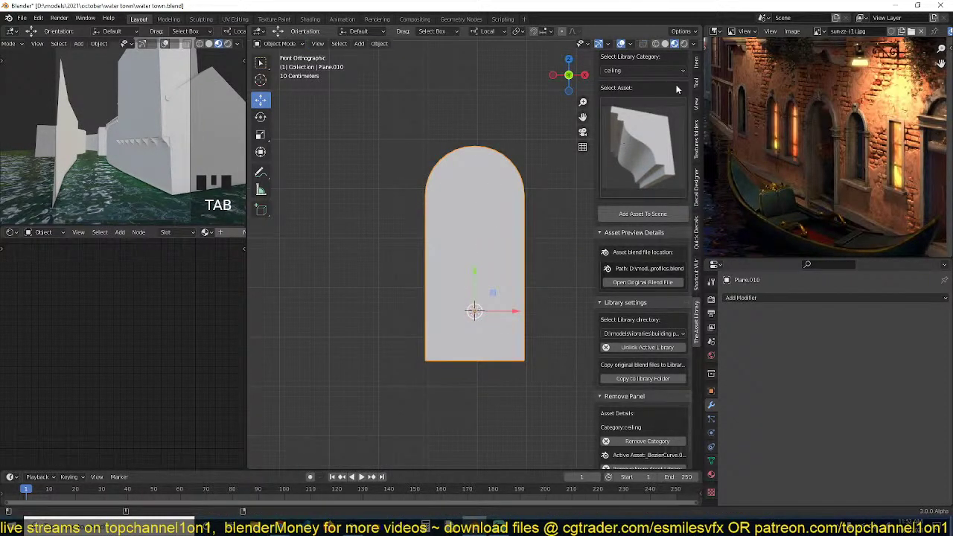
# Set the Shortcut VUr display's horizontal offset to 790.
pyautogui.click(698, 273)
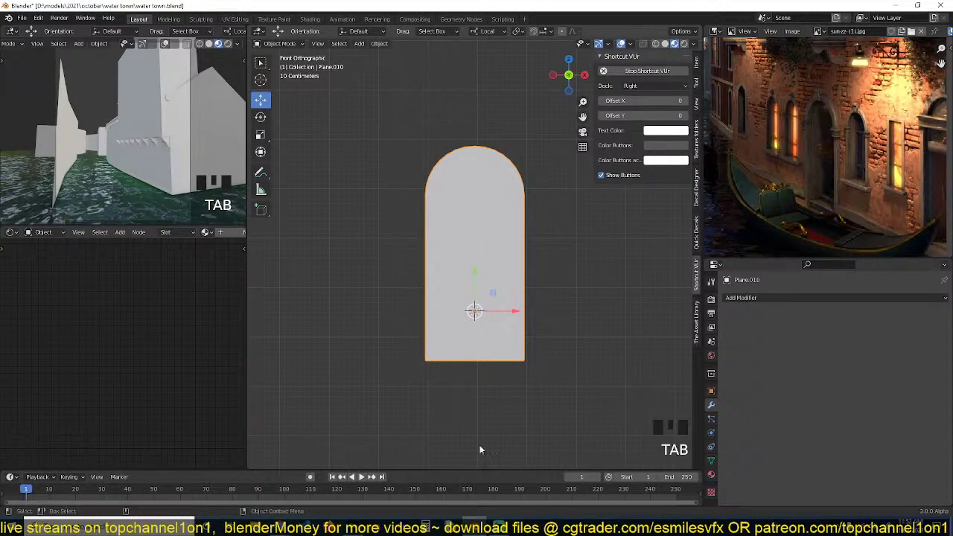
pyautogui.moveTo(661, 101); pyautogui.dragTo(586, 108)
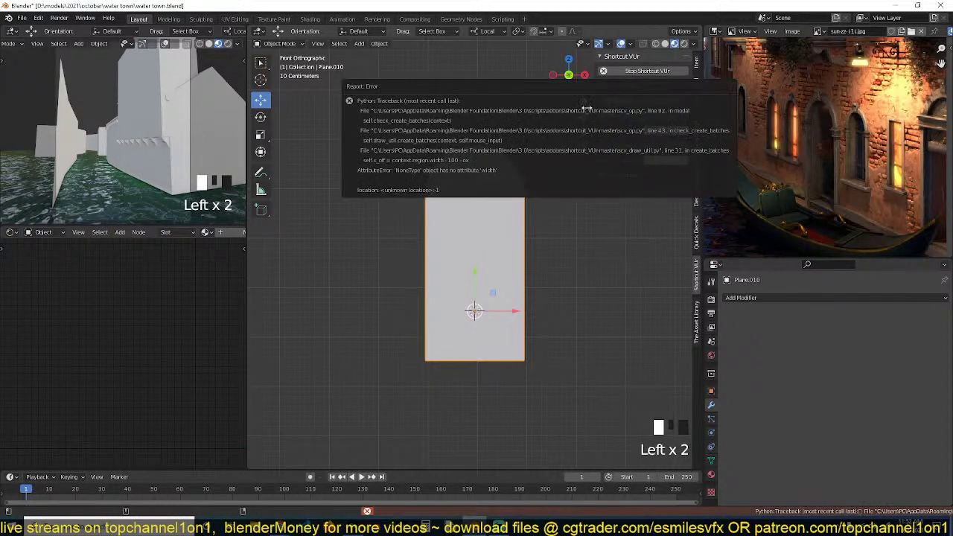
pyautogui.moveTo(670, 215); pyautogui.dragTo(767, 151)
pyautogui.moveTo(639, 100); pyautogui.dragTo(741, 101)
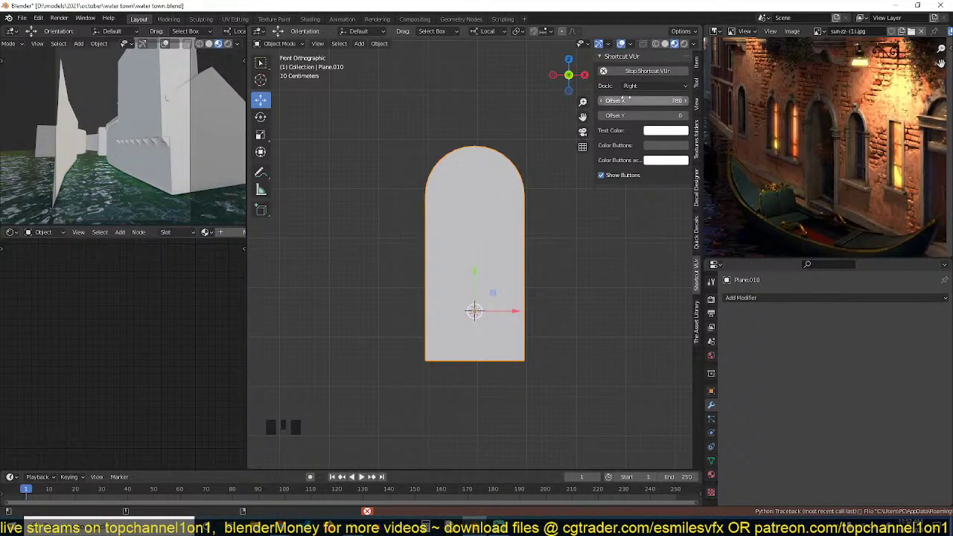
pyautogui.moveTo(629, 100)
pyautogui.mouseDown()
pyautogui.moveTo(655, 101)
pyautogui.moveTo(645, 101)
pyautogui.mouseUp()
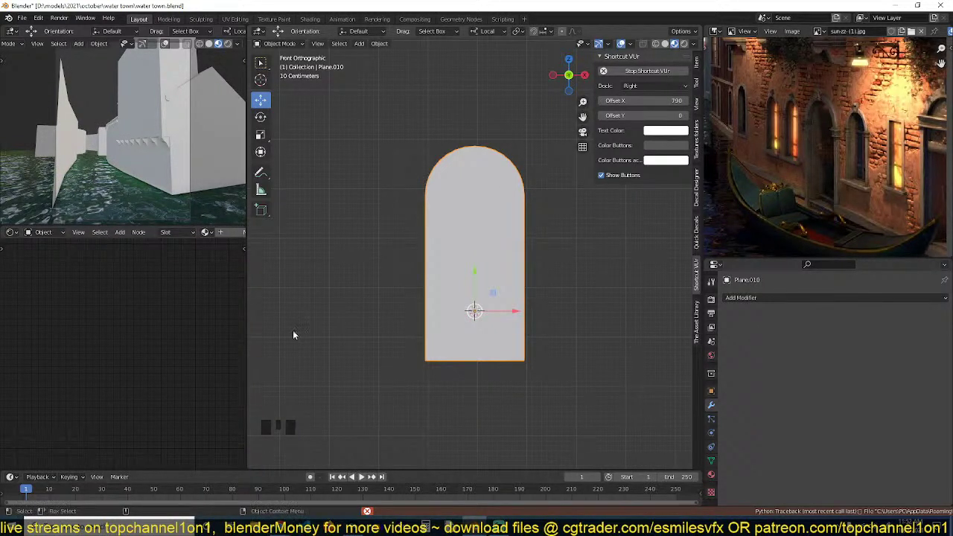
# Change the Shortcut VUr text color to orange and leave the scene objects deselected.
pyautogui.click(673, 133)
pyautogui.moveTo(663, 200); pyautogui.dragTo(667, 211)
pyautogui.click(552, 225)
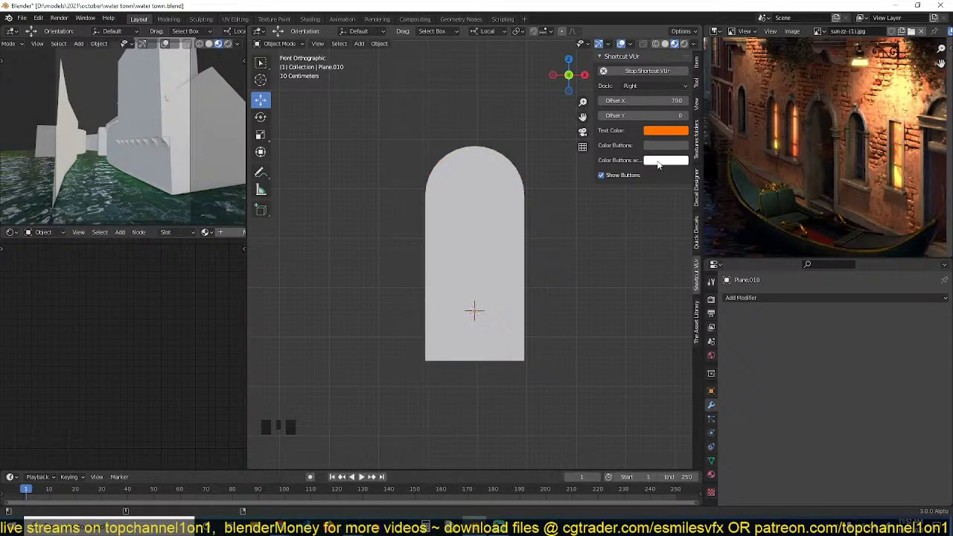
pyautogui.press('KP_Divide')
pyautogui.click(568, 265)
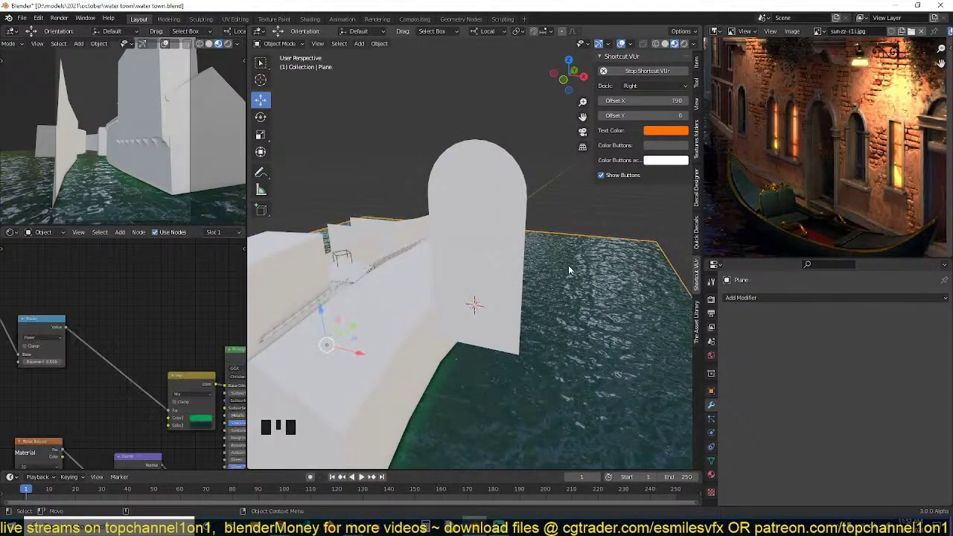
pyautogui.click(536, 117)
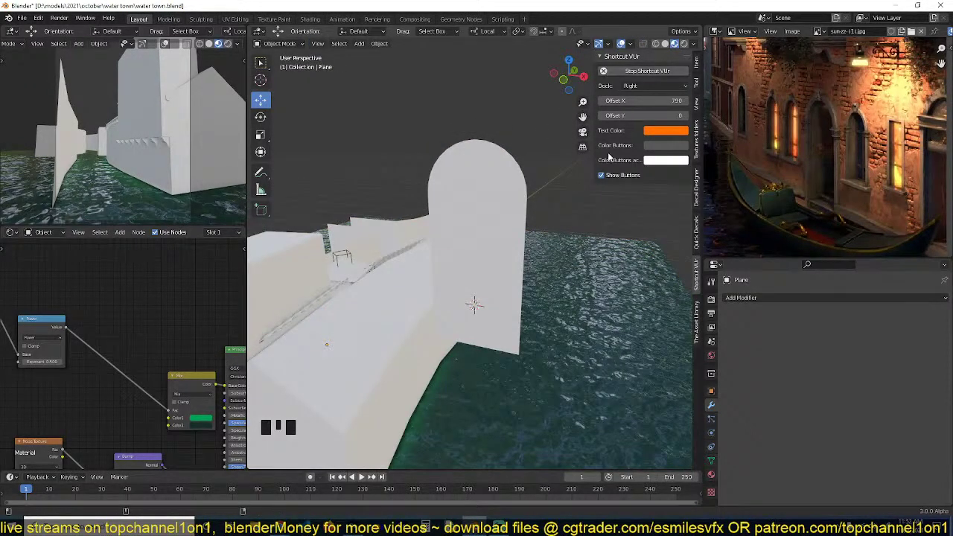
# Set the Shortcut VUr vertical offset to -3, make its buttons yellow, and select the arched plane.
pyautogui.moveTo(668, 116); pyautogui.dragTo(664, 117)
pyautogui.click(670, 146)
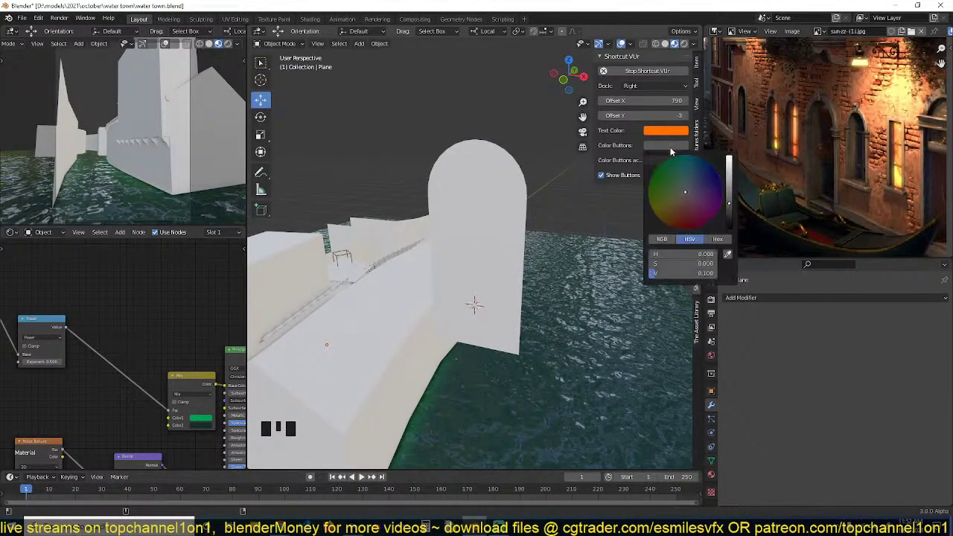
pyautogui.click(729, 166)
pyautogui.moveTo(699, 172); pyautogui.dragTo(661, 219)
pyautogui.click(501, 158)
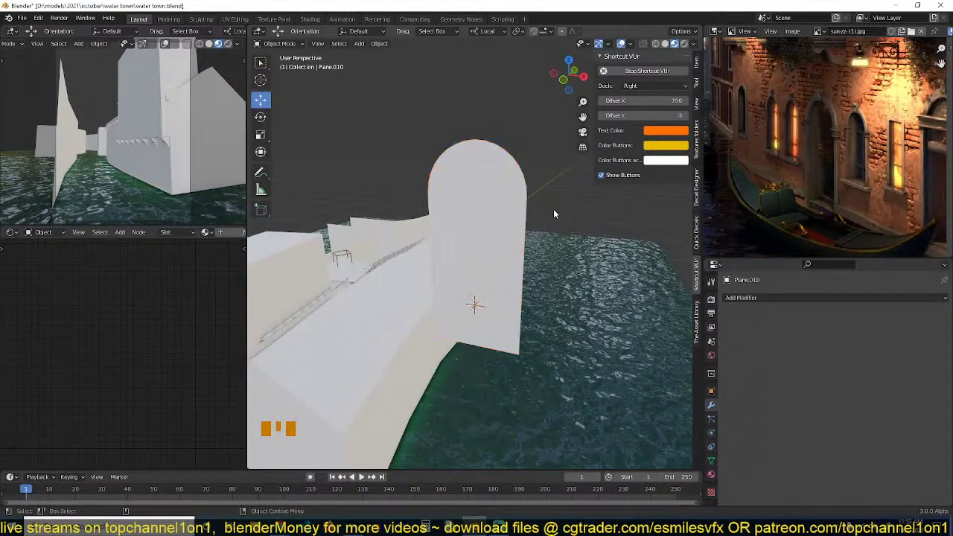
pyautogui.moveTo(599, 215); pyautogui.dragTo(521, 244, button='middle')
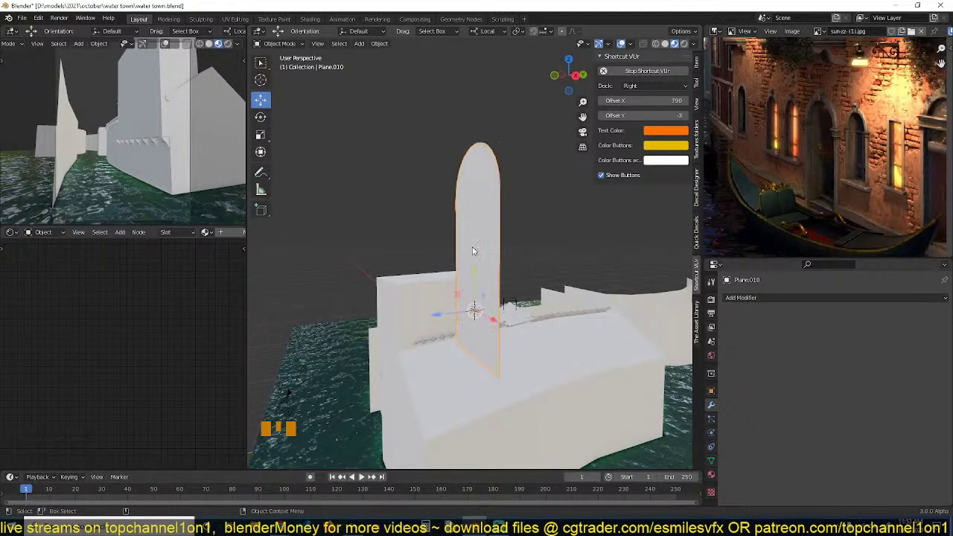
pyautogui.press('Tab')
pyautogui.press('Tab')
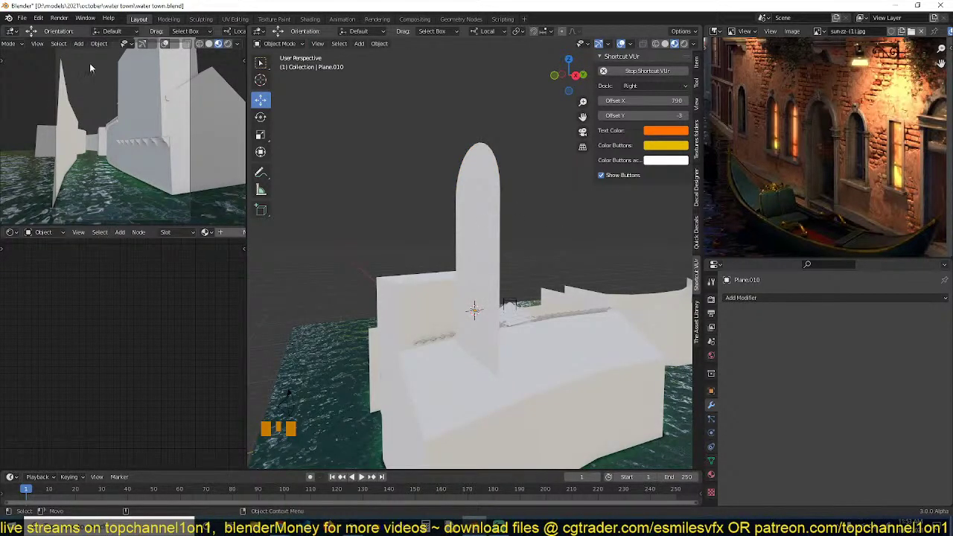
# Open the add-on preferences and search the add-ons for "sho".
pyautogui.click(38, 18)
pyautogui.click(61, 171)
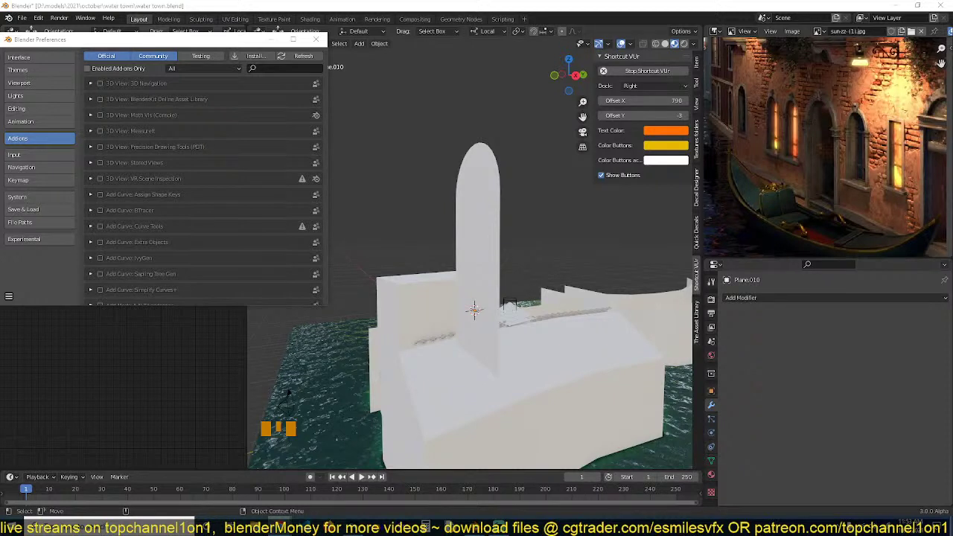
pyautogui.click(295, 67)
pyautogui.write('sho')
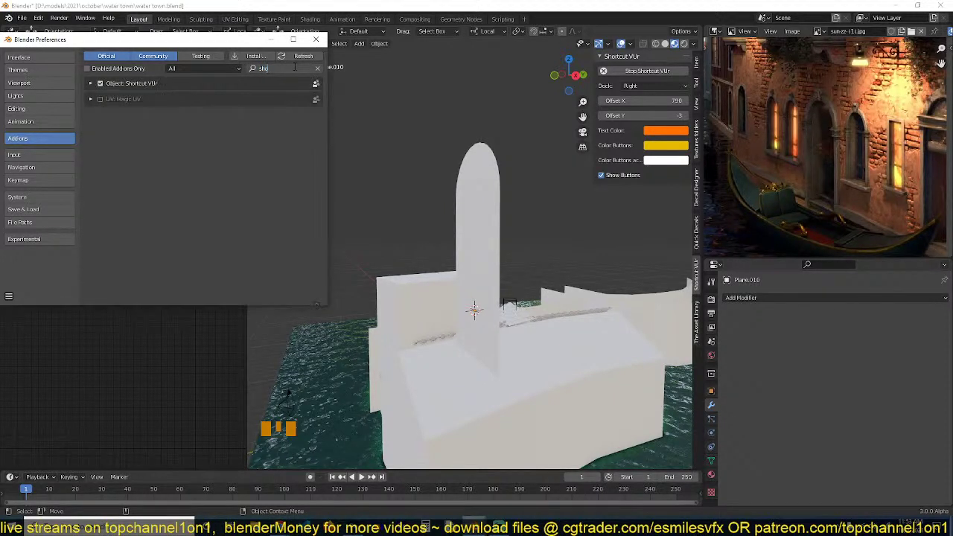
# Turn the Shortcut VUr add-on off and on again, close the preferences and deselect the arched plane.
pyautogui.press('Return')
pyautogui.click(99, 84)
pyautogui.click(99, 84)
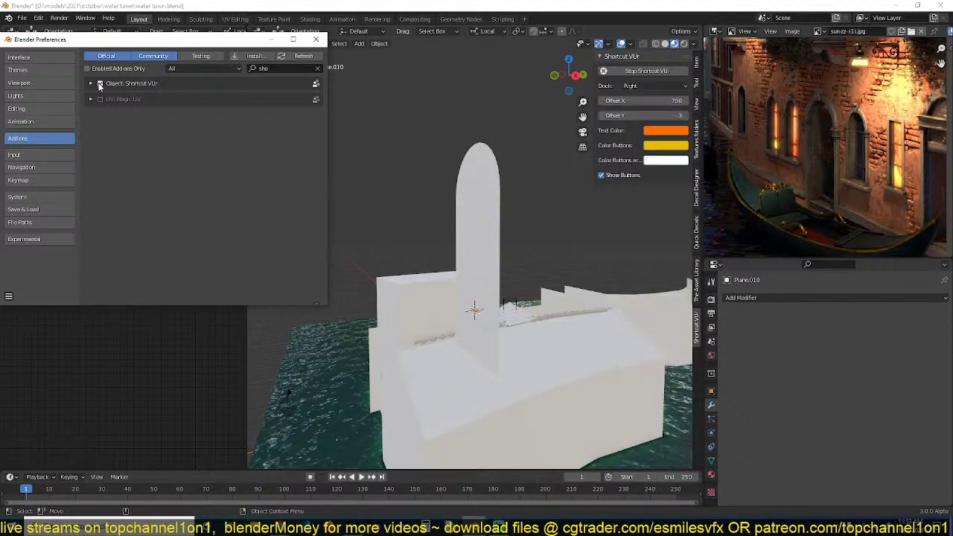
pyautogui.click(316, 38)
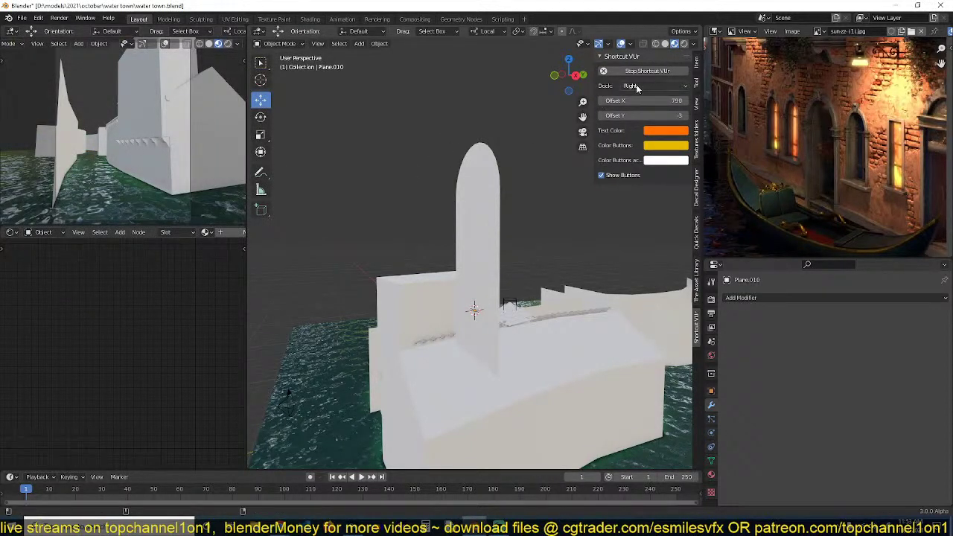
pyautogui.click(373, 194)
pyautogui.rightClick(372, 193)
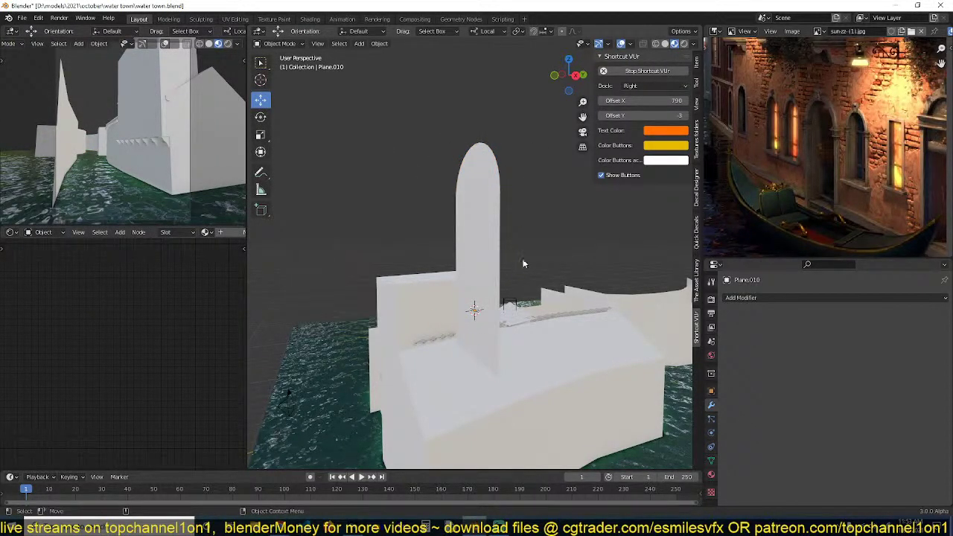
# Open the arched plane for mesh editing in front wireframe view with all of its geometry selected.
pyautogui.moveTo(548, 303); pyautogui.dragTo(486, 244, button='middle')
pyautogui.click(487, 244)
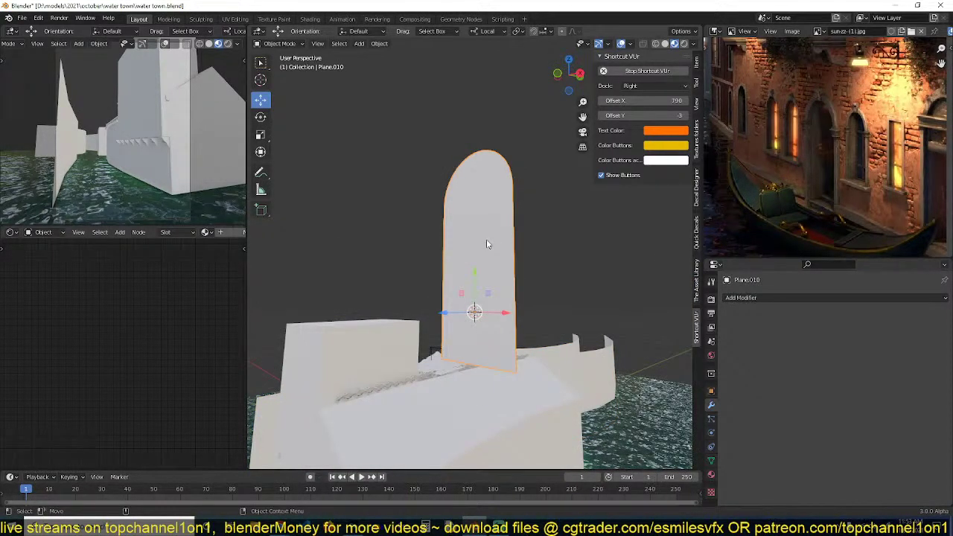
pyautogui.press('KP_1')
pyautogui.press('KP_Decimal')
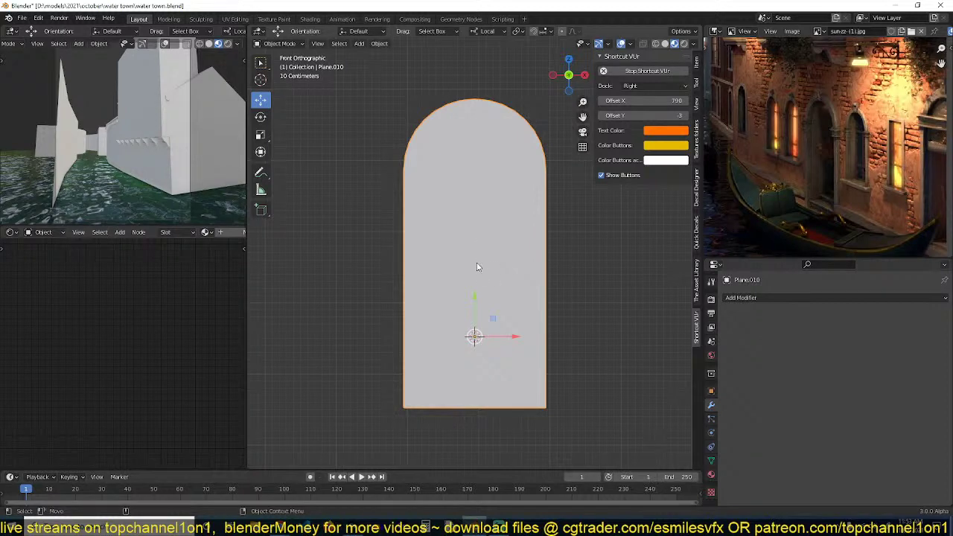
pyautogui.scroll(-1, 478, 268)
pyautogui.press('Tab')
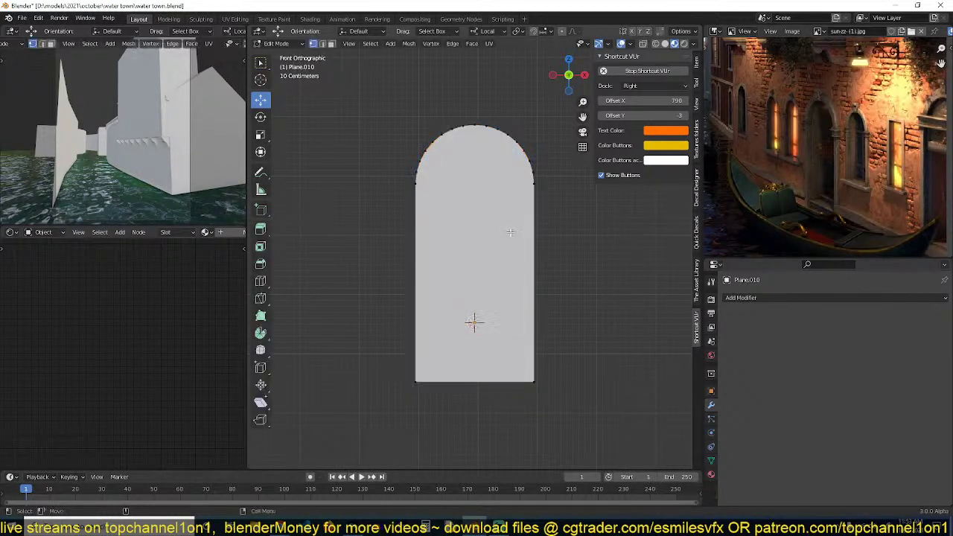
pyautogui.moveTo(522, 233); pyautogui.dragTo(560, 252, button='middle')
pyautogui.press('KP_1')
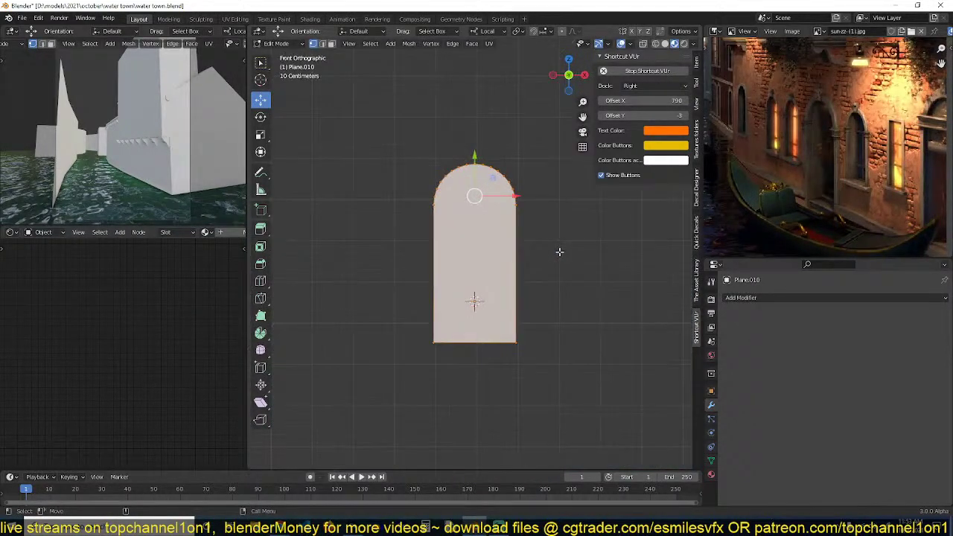
pyautogui.scroll(3, 560, 252)
pyautogui.press('a')
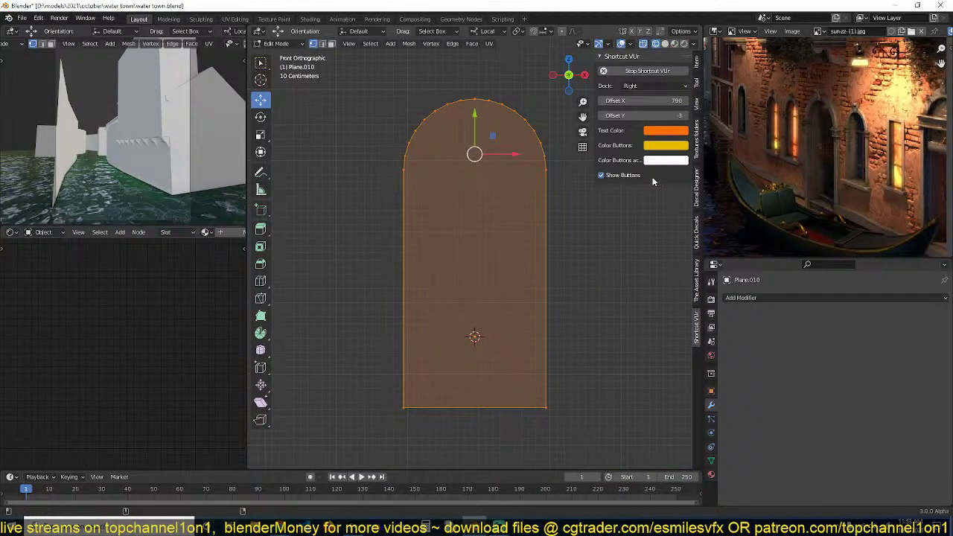
# Extrude the arched face about 0.25 m along its normal and return to solid shading.
pyautogui.moveTo(566, 245); pyautogui.dragTo(419, 301, button='middle')
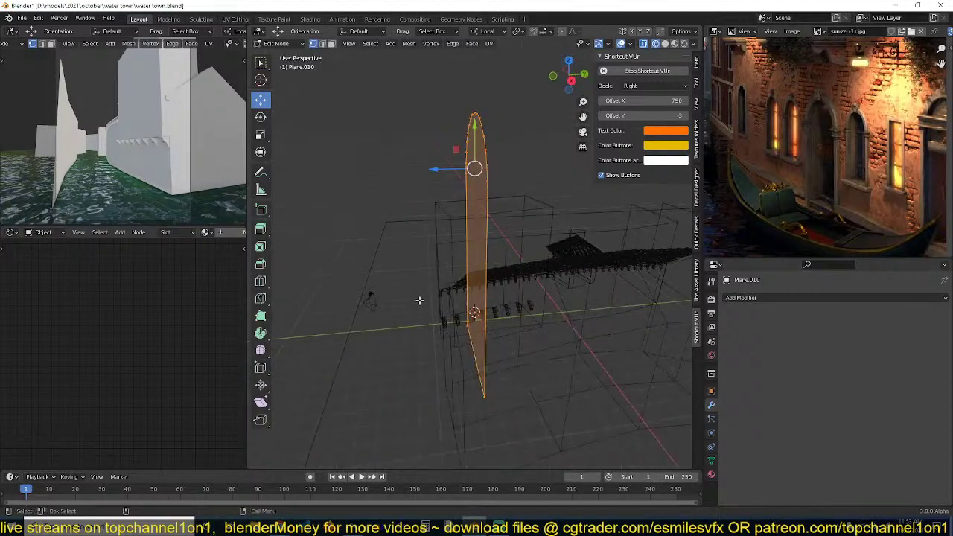
pyautogui.press('e')
pyautogui.click(463, 227)
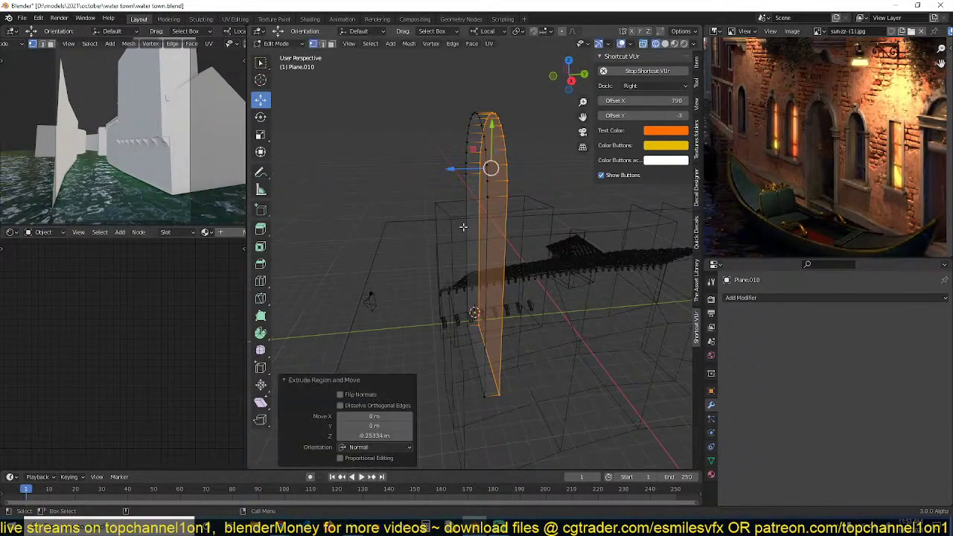
pyautogui.hotkey('shift', 'z')
pyautogui.moveTo(519, 228); pyautogui.dragTo(542, 195, button='middle')
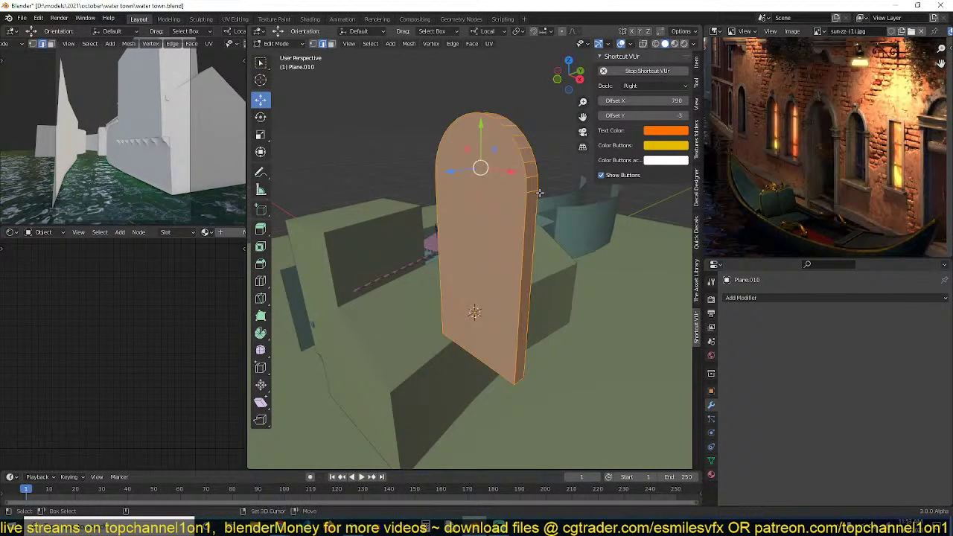
# Extrude the arch's outer rim faces outward along their normals by about 0.18 m.
pyautogui.keyDown('alt'); pyautogui.click(527, 154); pyautogui.keyUp('alt')
pyautogui.moveTo(527, 154); pyautogui.dragTo(538, 166, button='middle')
pyautogui.keyDown('alt'); pyautogui.click(531, 171); pyautogui.keyUp('alt')
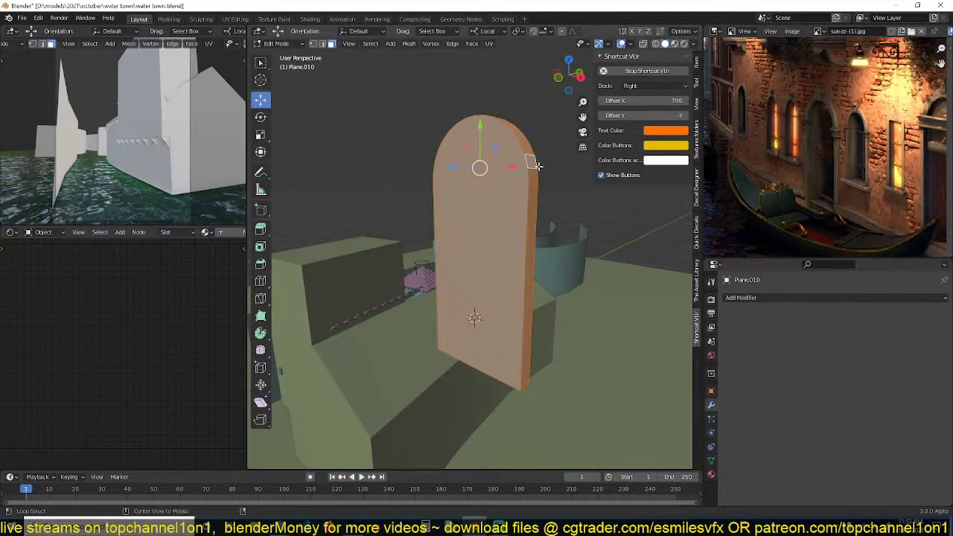
pyautogui.hotkey('alt', 'e')
pyautogui.click(540, 165)
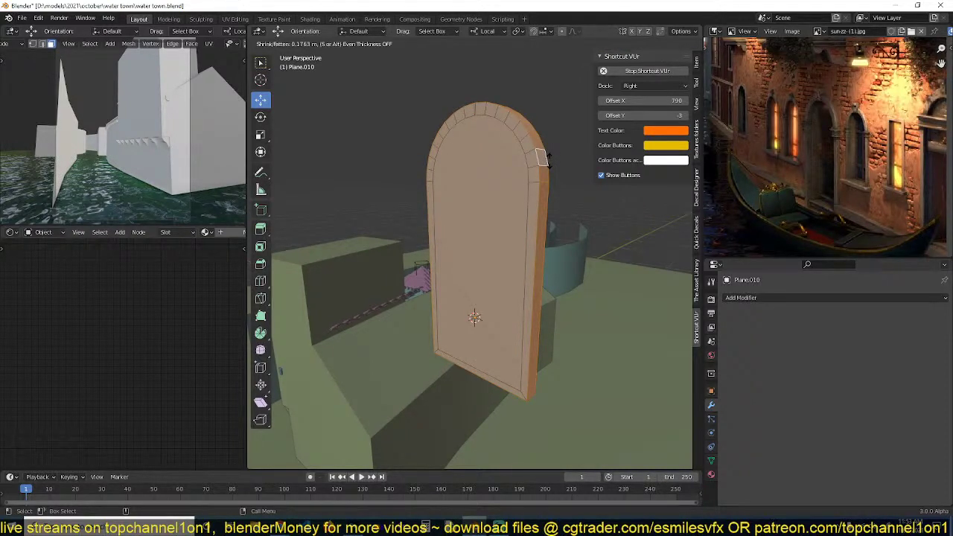
pyautogui.click(549, 160)
# Delete the large inner arched faces so only an open frame remains.
pyautogui.click(519, 172)
pyautogui.moveTo(519, 171); pyautogui.dragTo(447, 195, button='middle')
pyautogui.press('x')
pyautogui.click(474, 199)
# Bridge the frame's front and back inner edge loops to close the inside of the arch opening.
pyautogui.press('2')
pyautogui.keyDown('alt'); pyautogui.click(430, 198); pyautogui.keyUp('alt')
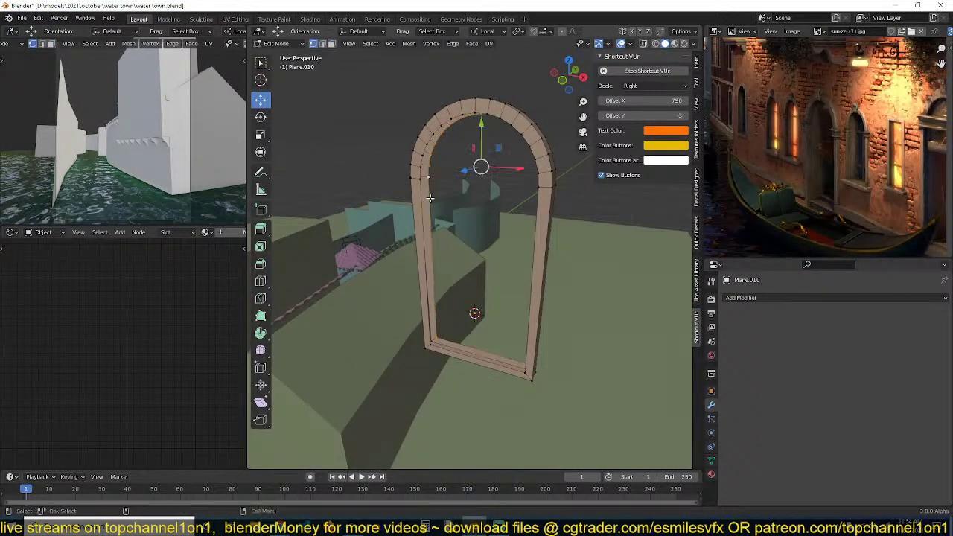
pyautogui.keyDown('alt'); pyautogui.click(424, 247); pyautogui.keyUp('alt')
pyautogui.hotkey('ctrl', 'e')
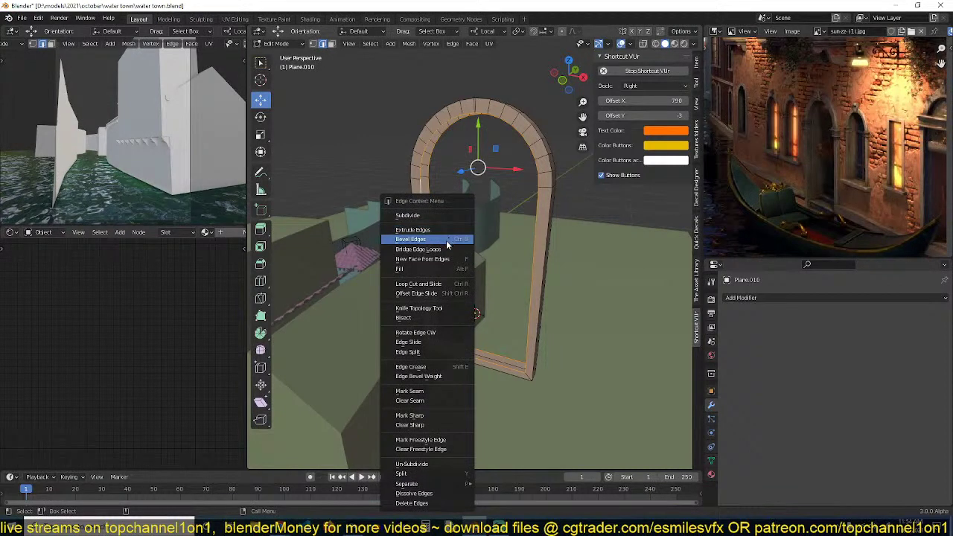
pyautogui.click(441, 259)
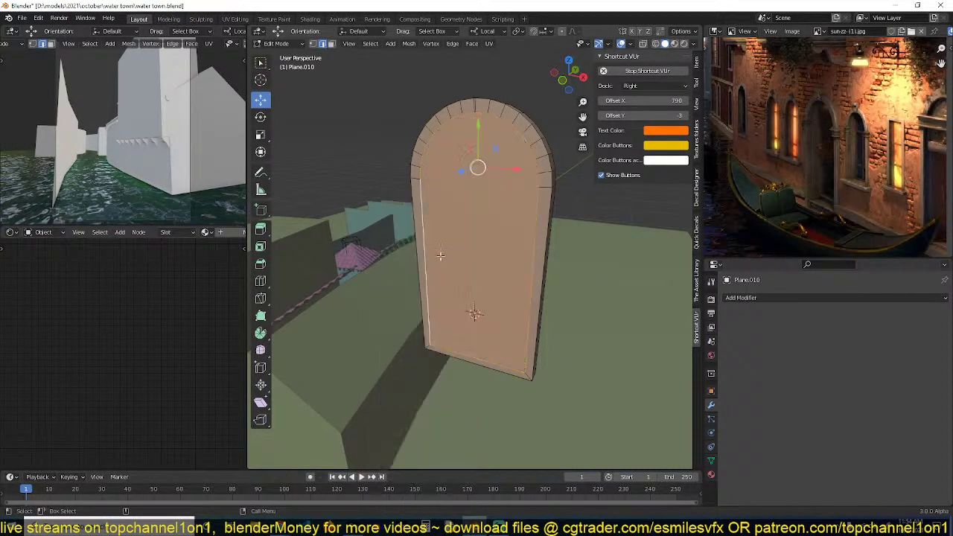
pyautogui.hotkey('ctrl', 'z')
pyautogui.hotkey('ctrl', 'e')
pyautogui.click(451, 240)
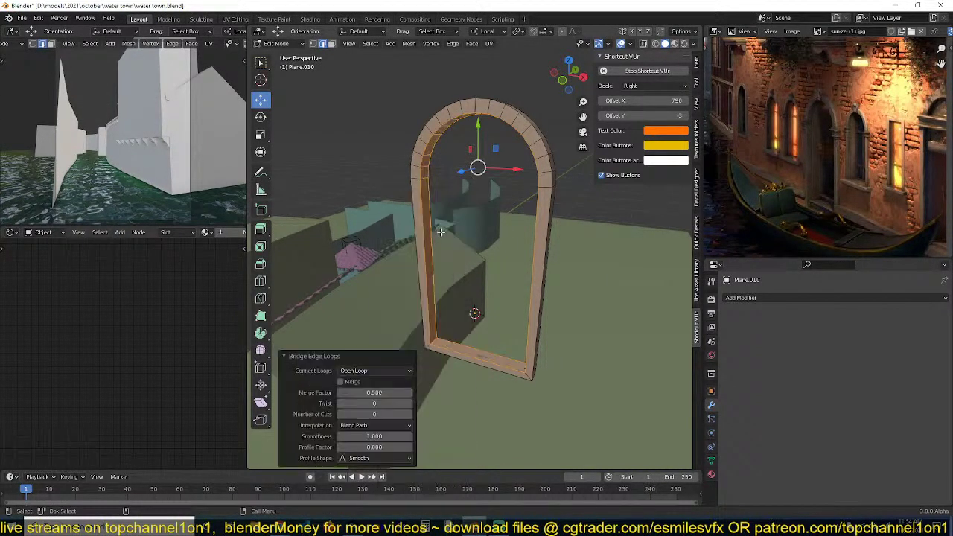
# Dissolve the edge loop crossing the frame at the top centre of the arch and exit mesh editing.
pyautogui.moveTo(450, 240); pyautogui.dragTo(530, 361, button='middle')
pyautogui.scroll(5, 507, 269)
pyautogui.click(504, 209)
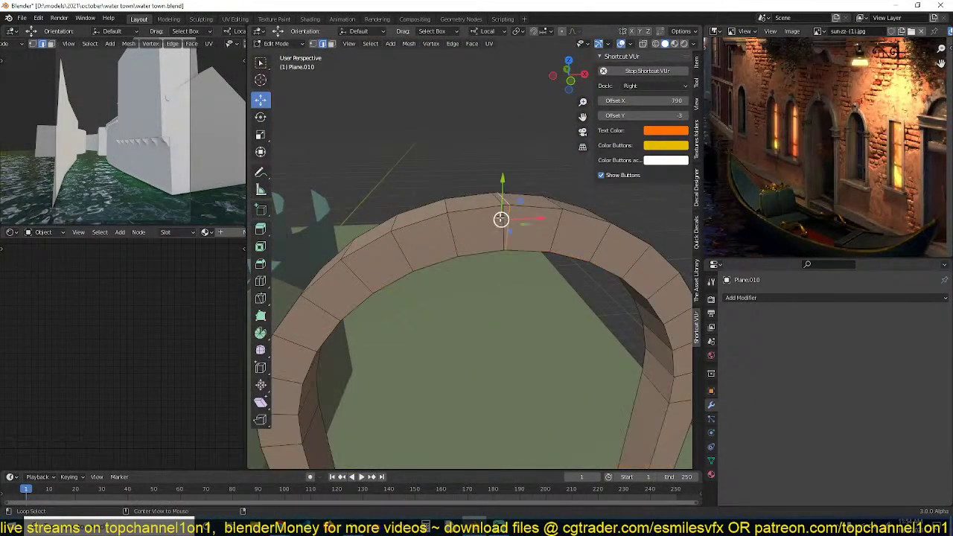
pyautogui.hotkey('ctrl', 'x')
pyautogui.moveTo(520, 254); pyautogui.dragTo(507, 281, button='middle')
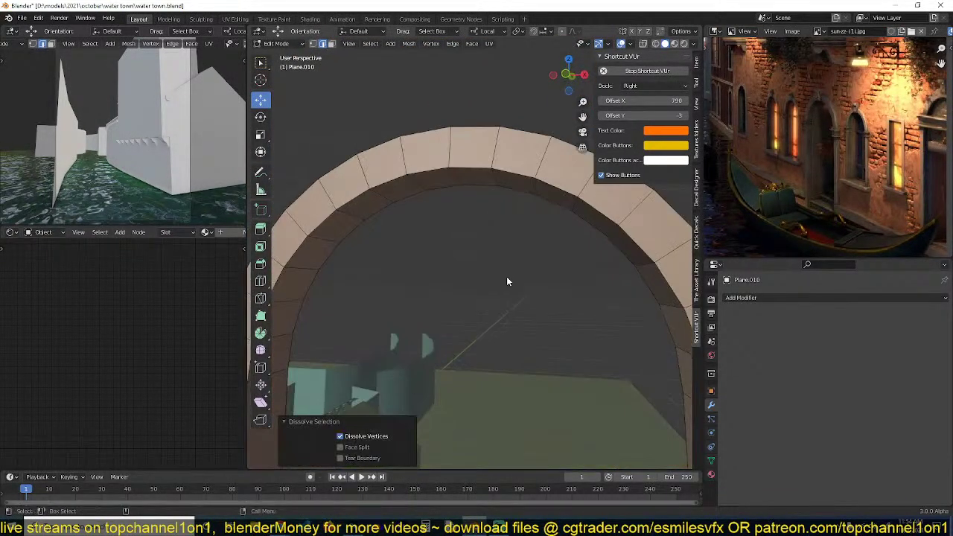
pyautogui.press('Tab')
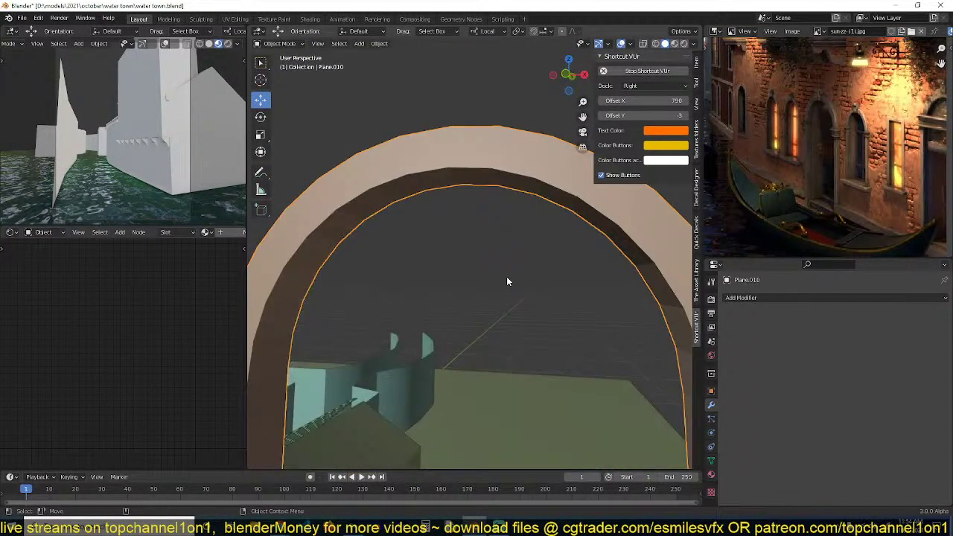
# Shade the arch frame smooth.
pyautogui.scroll(-6, 507, 276)
pyautogui.rightClick(513, 277)
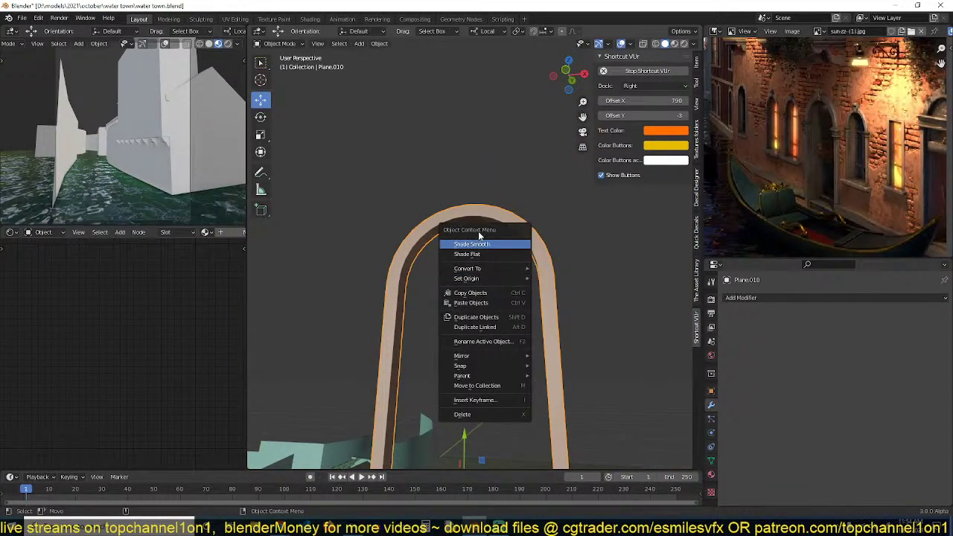
pyautogui.click(476, 244)
pyautogui.hotkey('alt', 'h')
pyautogui.press('q')
pyautogui.click(502, 286)
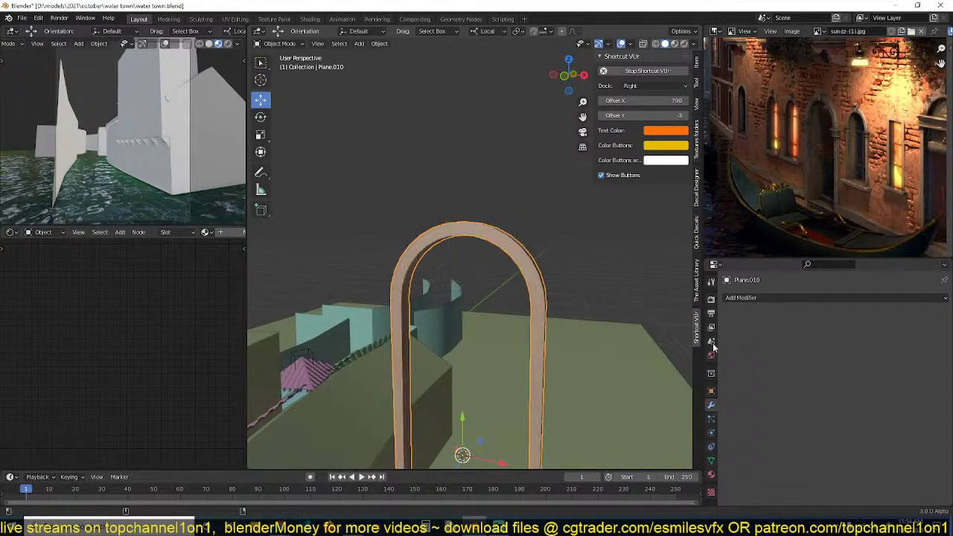
# Add a Bevel modifier to the arch frame and apply the object's scale.
pyautogui.click(783, 299)
pyautogui.click(787, 102)
pyautogui.moveTo(447, 298); pyautogui.dragTo(415, 275, button='middle')
pyautogui.hotkey('ctrl', 'a')
pyautogui.click(421, 274)
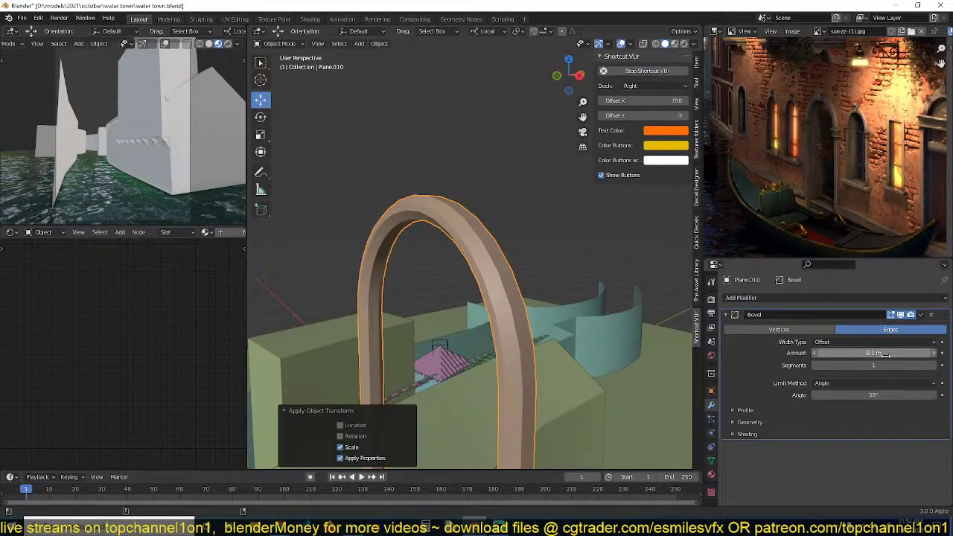
# Set the Bevel modifier's amount to 0.015 m and enable Harden Normals in its shading options.
pyautogui.moveTo(868, 353); pyautogui.dragTo(849, 353)
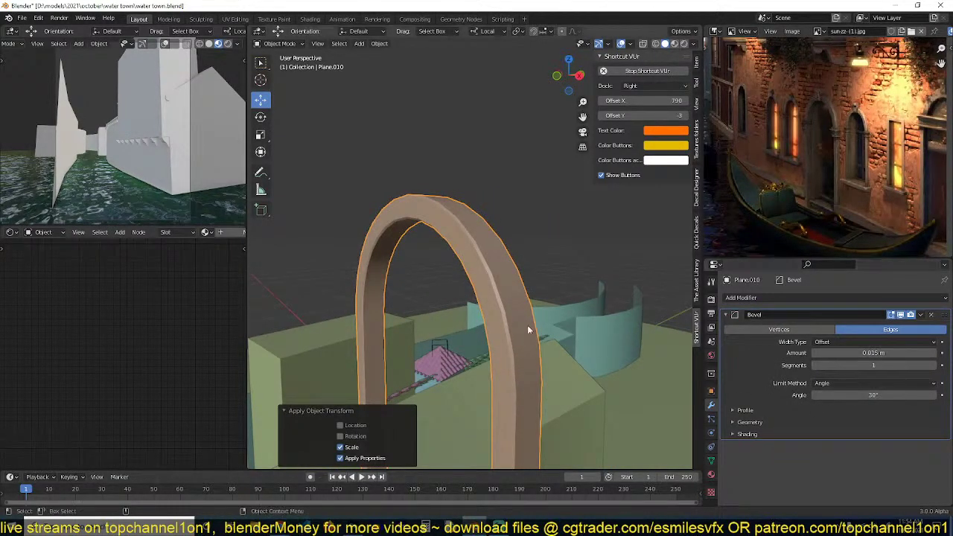
pyautogui.rightClick(460, 296)
pyautogui.click(789, 434)
pyautogui.click(831, 449)
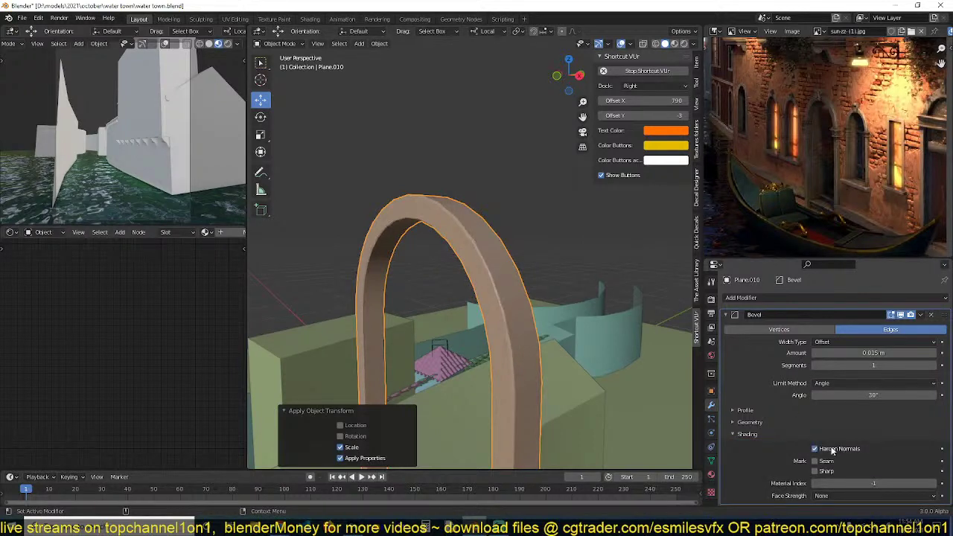
# Bevel the frame's inner front edge loop about 0.094 m wide with 5 segments.
pyautogui.moveTo(458, 316); pyautogui.dragTo(545, 272, button='middle')
pyautogui.press('Tab')
pyautogui.scroll(2, 545, 273)
pyautogui.keyDown('alt'); pyautogui.click(598, 256); pyautogui.keyUp('alt')
pyautogui.moveTo(598, 255); pyautogui.dragTo(535, 298, button='middle')
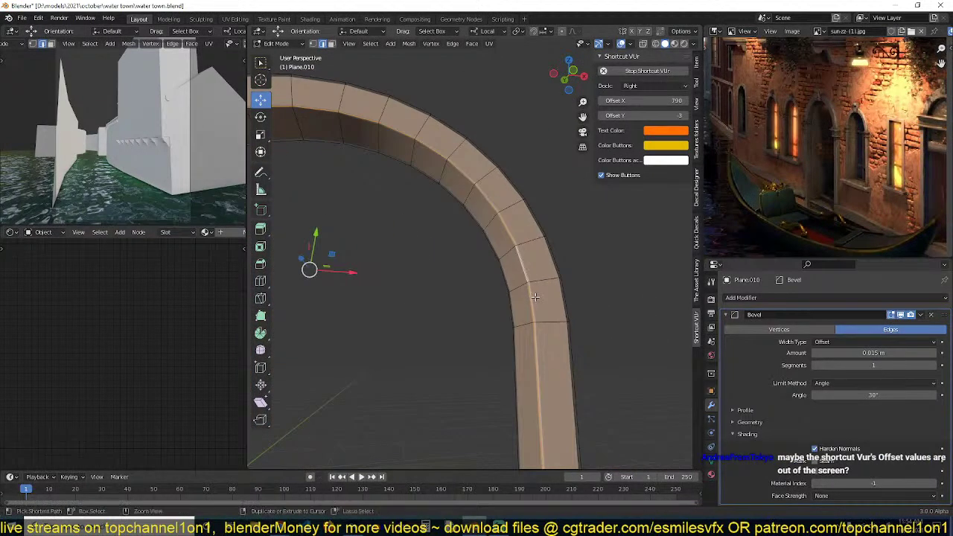
pyautogui.hotkey('ctrl', 'b')
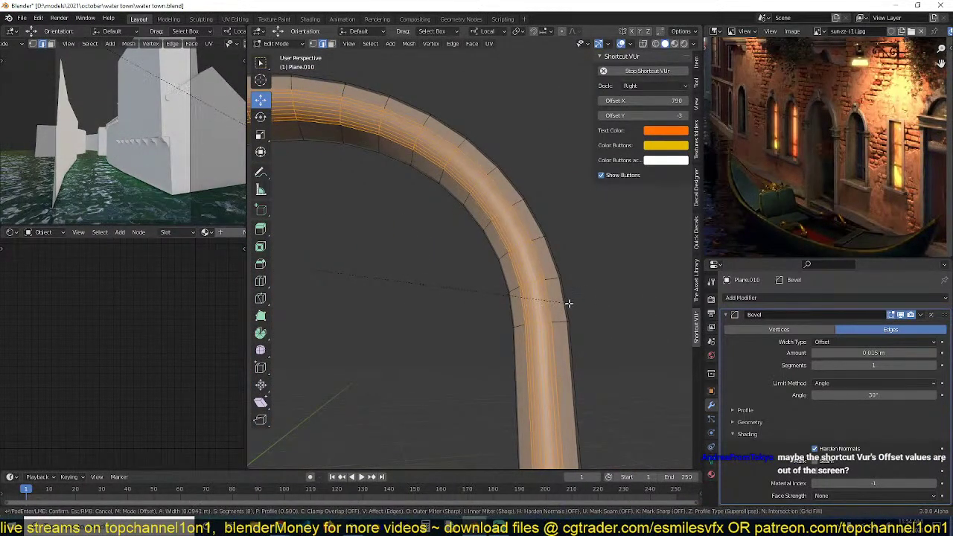
pyautogui.scroll(-6, 569, 303)
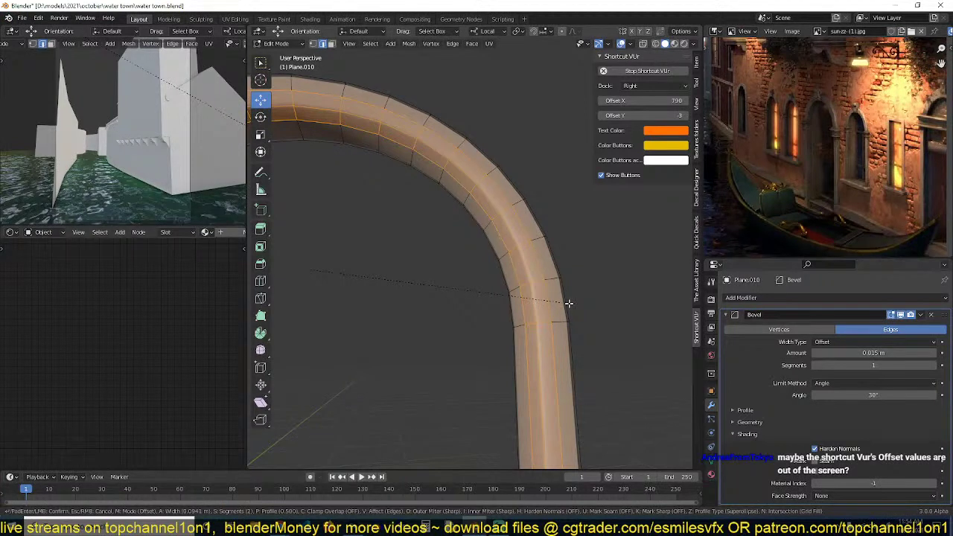
pyautogui.scroll(3, 569, 303)
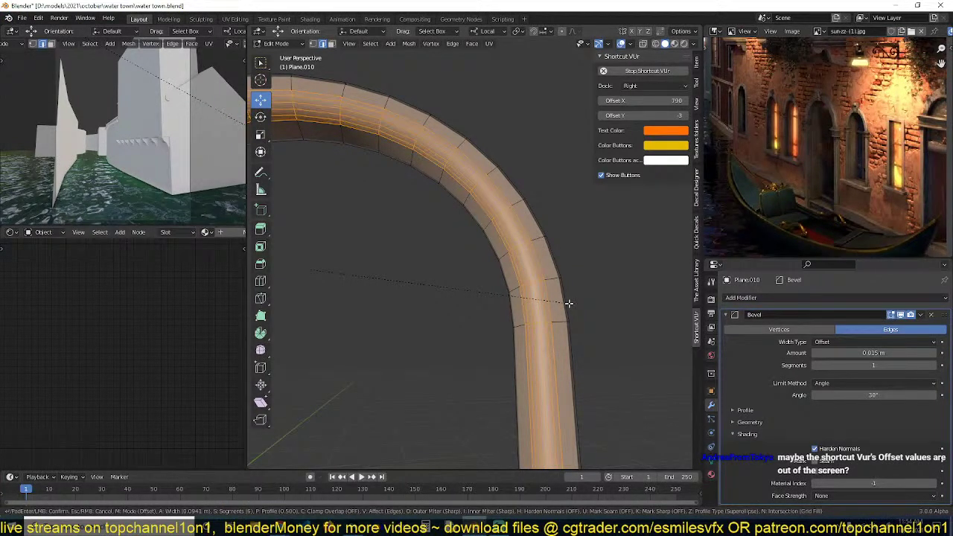
pyautogui.click(569, 303)
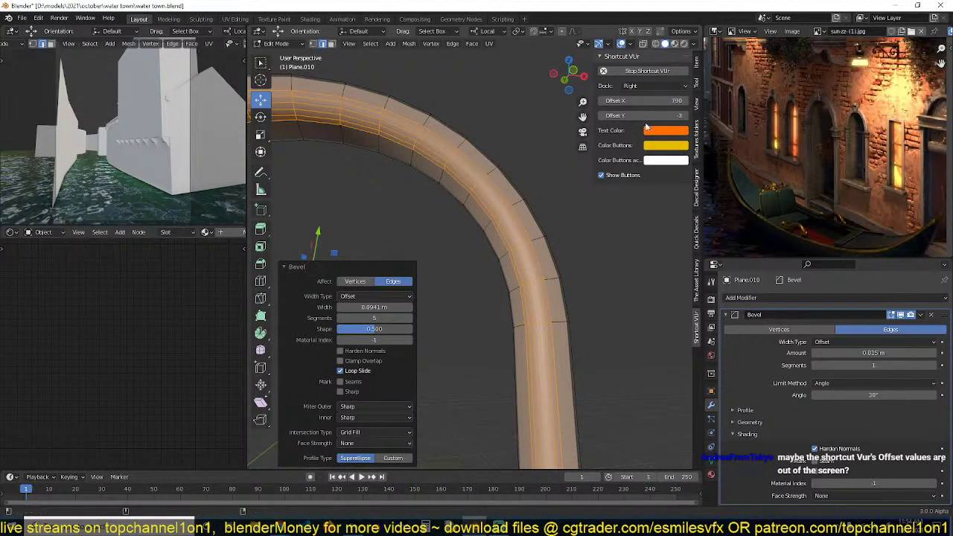
# Try a Shortcut VUr horizontal offset of 0 and exit mesh editing.
pyautogui.click(641, 100)
pyautogui.write('0')
pyautogui.press('Return')
pyautogui.press('Tab')
pyautogui.click(640, 116)
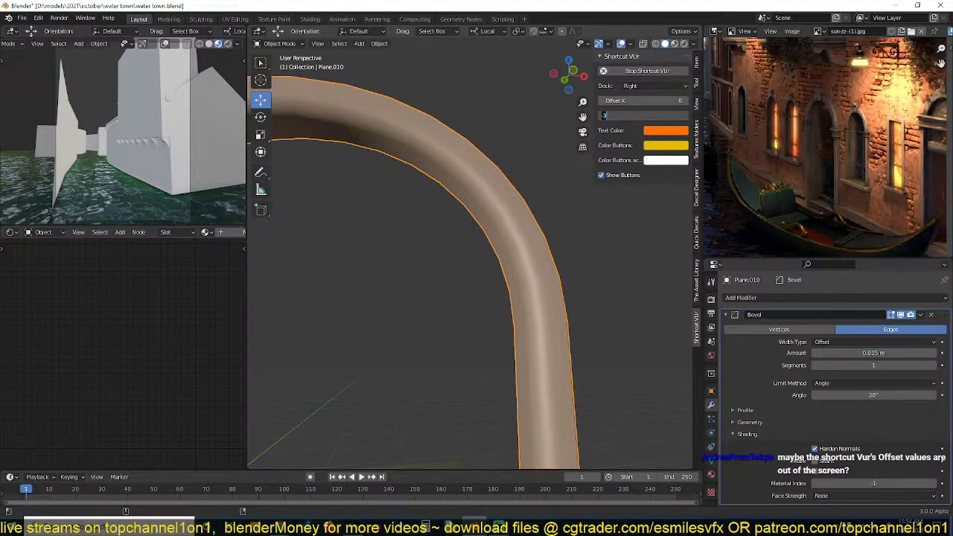
pyautogui.press('Return')
pyautogui.press('Tab')
pyautogui.press('Tab')
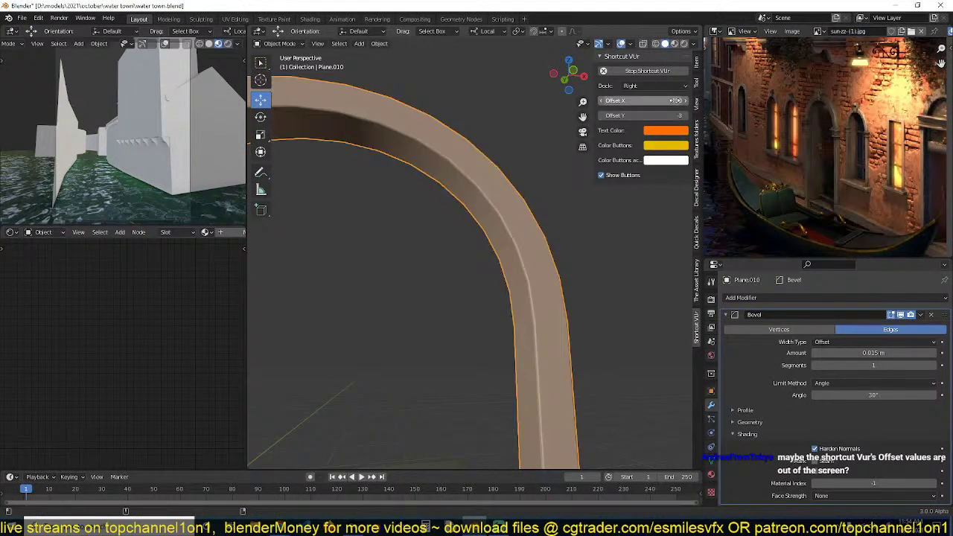
# Set both the horizontal and vertical Shortcut VUr offsets to 0, keeping the display docked on the right.
pyautogui.click(674, 100)
pyautogui.press('Return')
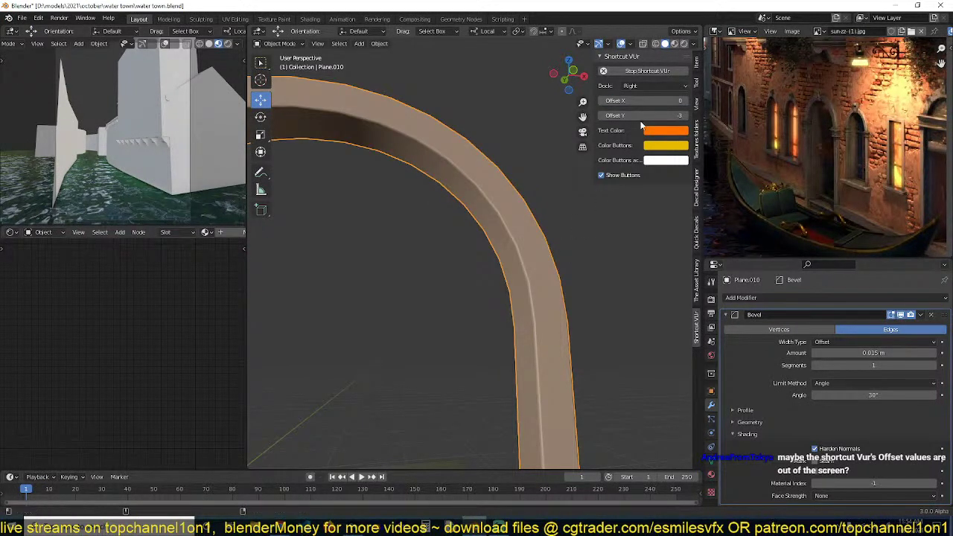
pyautogui.click(653, 86)
pyautogui.click(650, 108)
pyautogui.click(645, 115)
pyautogui.press('Return')
# Stop and restart the Shortcut VUr display, and deselect the arch frame.
pyautogui.click(606, 72)
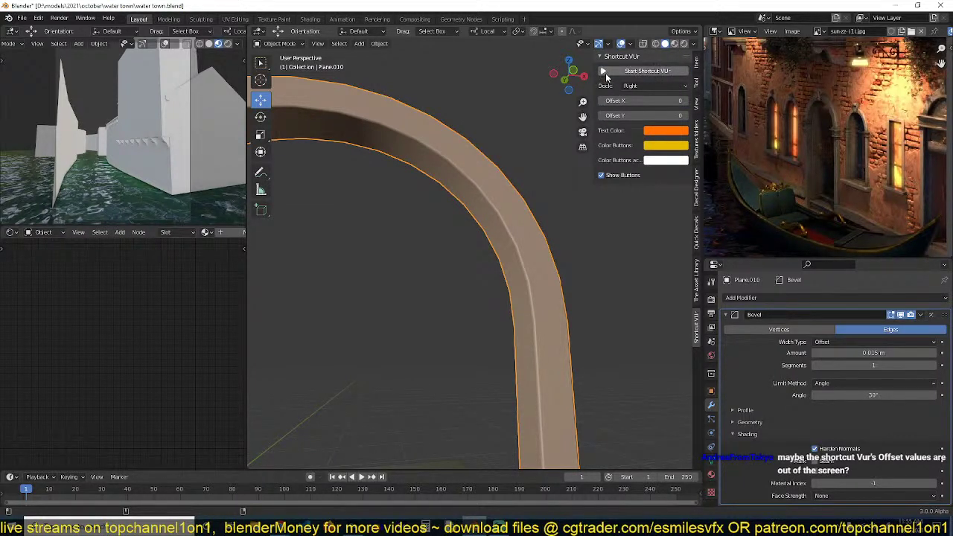
pyautogui.click(606, 71)
pyautogui.click(637, 233)
pyautogui.click(635, 216)
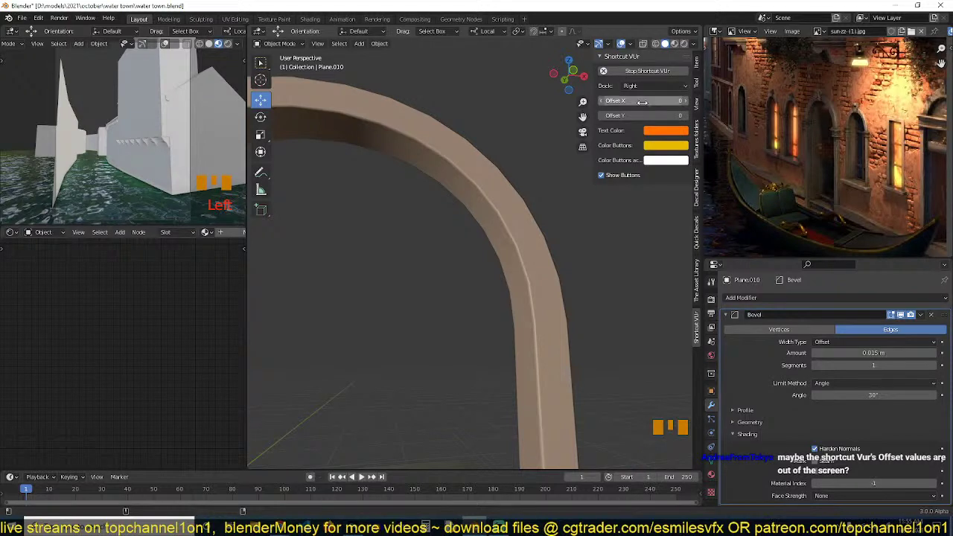
# Set the Shortcut VUr horizontal offset to 767 and its text color to yellow.
pyautogui.moveTo(638, 101); pyautogui.dragTo(715, 101)
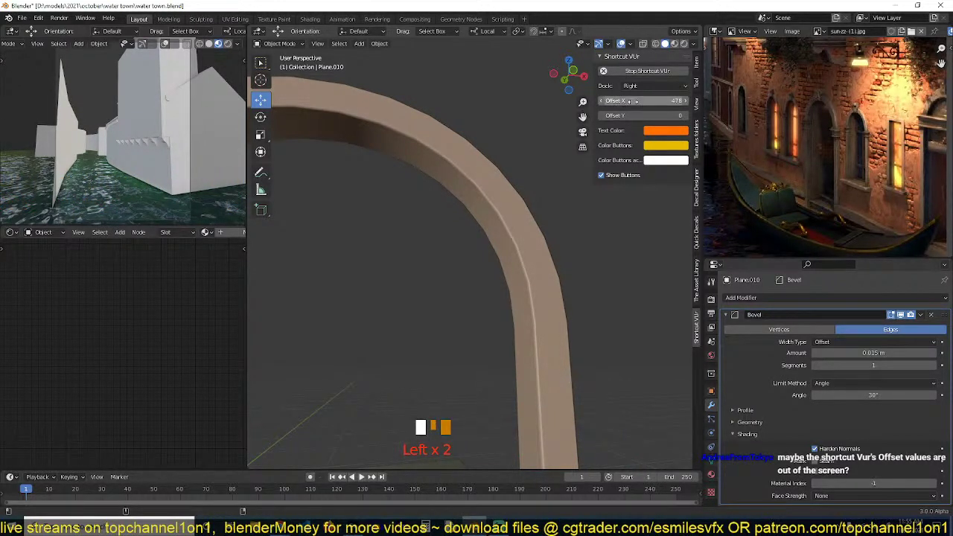
pyautogui.moveTo(630, 101); pyautogui.dragTo(737, 101)
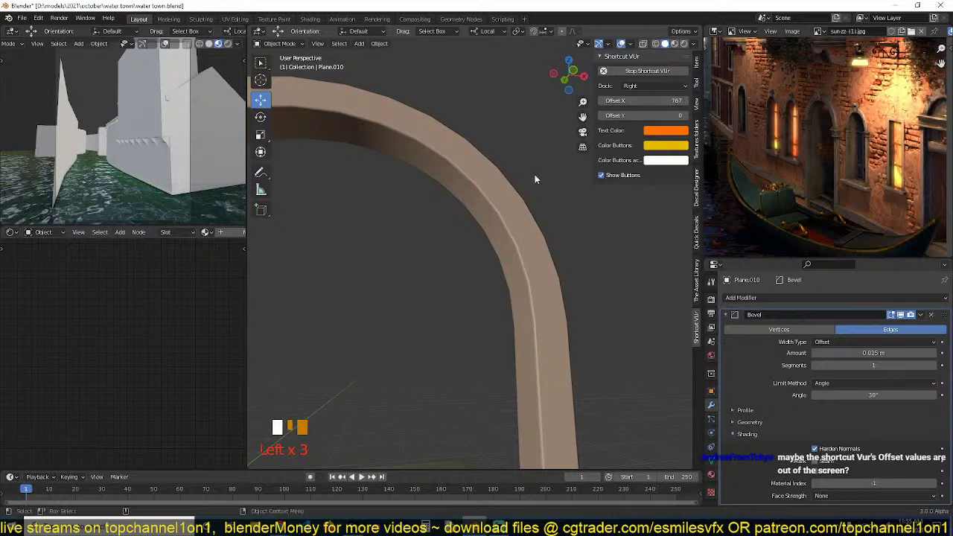
pyautogui.click(662, 132)
pyautogui.moveTo(678, 183); pyautogui.dragTo(656, 199)
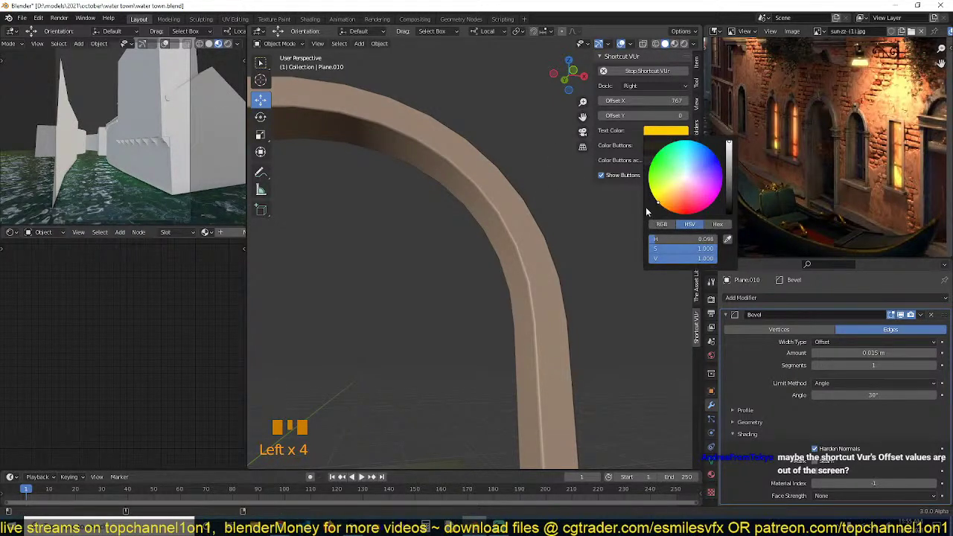
pyautogui.click(515, 229)
# Bevel the arch frame's inner front edge loop about 0.0565 m wide with 5 segments.
pyautogui.press('`')
pyautogui.moveTo(515, 228); pyautogui.dragTo(496, 230, button='middle')
pyautogui.scroll(2, 506, 253)
pyautogui.press('Tab')
pyautogui.hotkey('ctrl', 'b')
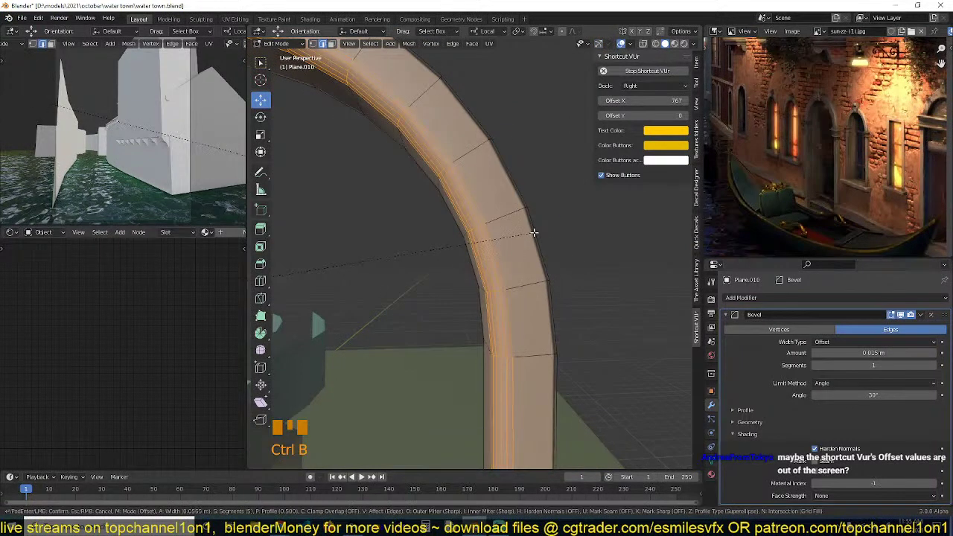
pyautogui.click(534, 233)
pyautogui.click(306, 267)
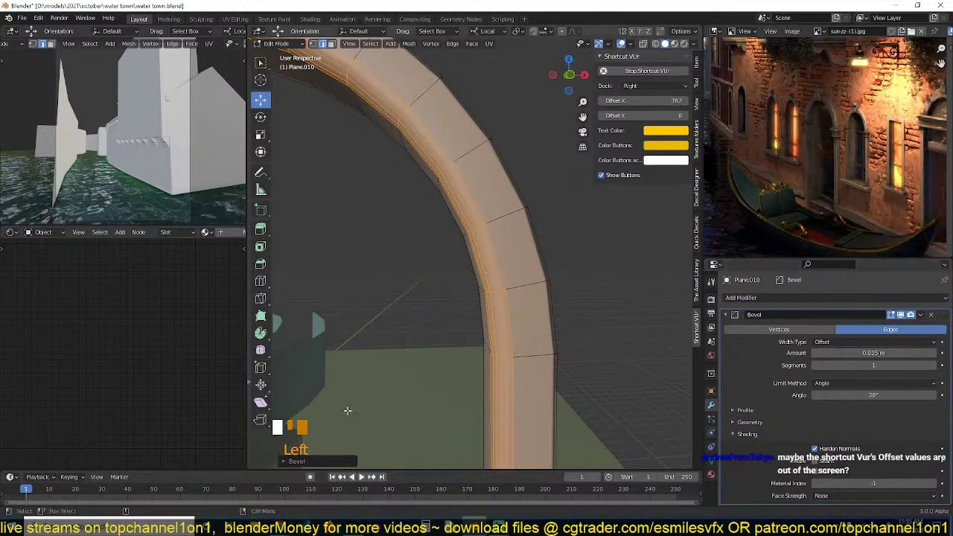
# Switch the bevel to a custom profile, try the Cornice Molding preset, and return the curve to the Default preset.
pyautogui.click(315, 463)
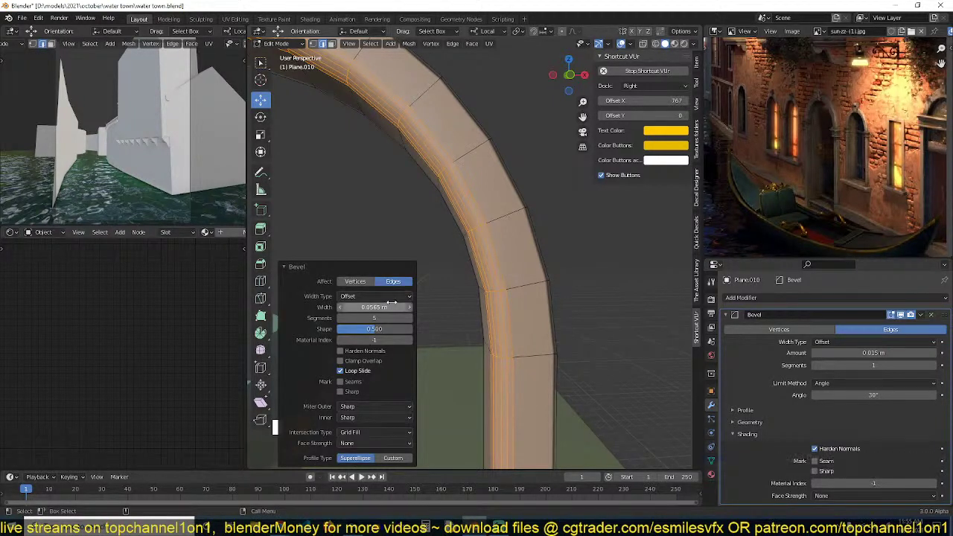
pyautogui.click(388, 458)
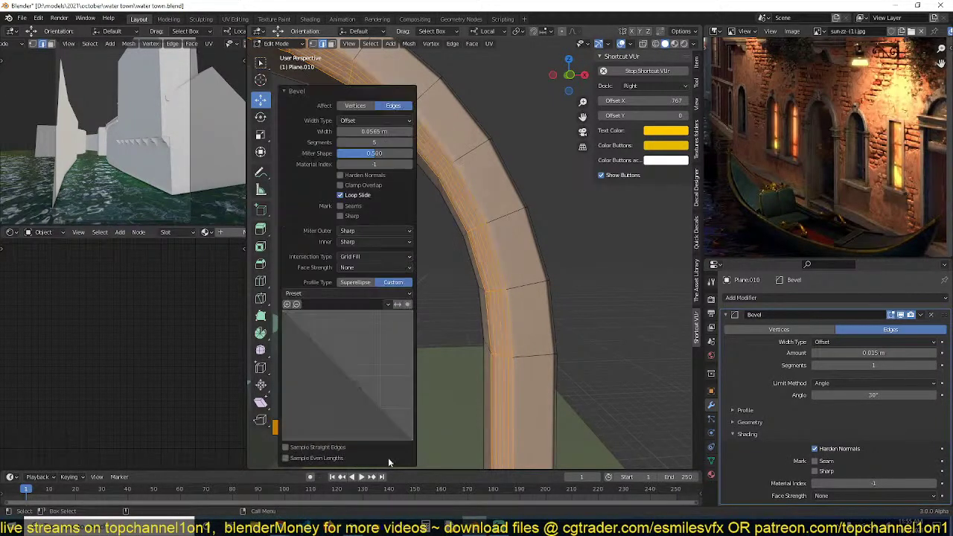
pyautogui.click(366, 293)
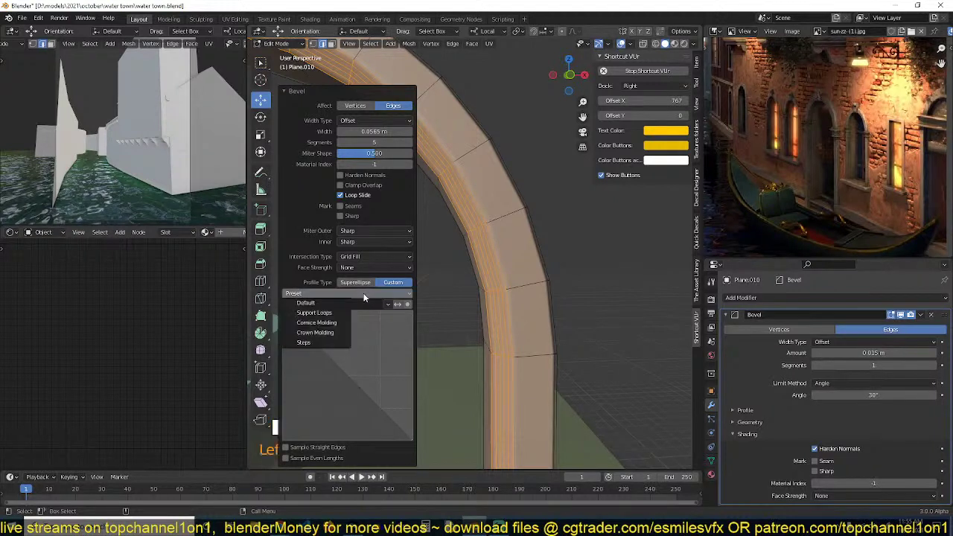
pyautogui.click(334, 321)
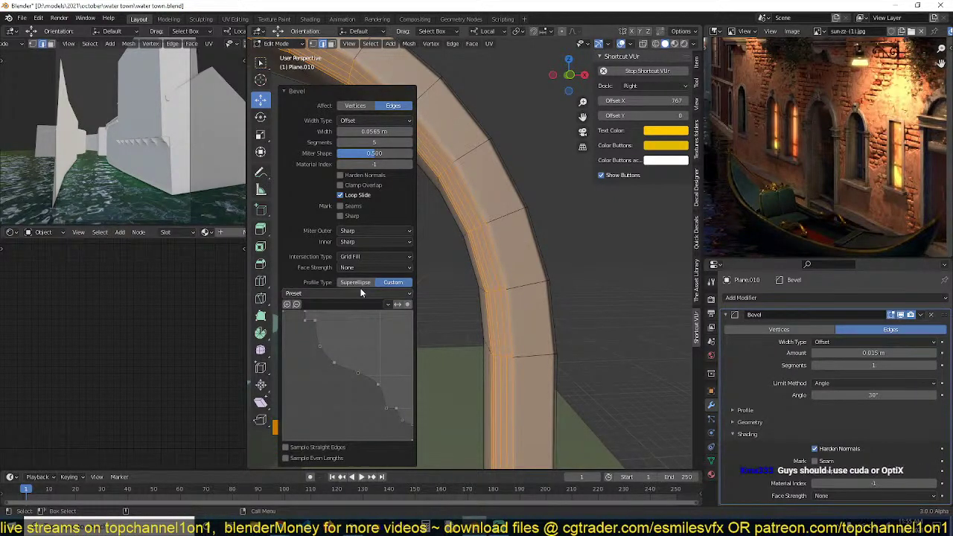
pyautogui.click(365, 293)
pyautogui.click(335, 304)
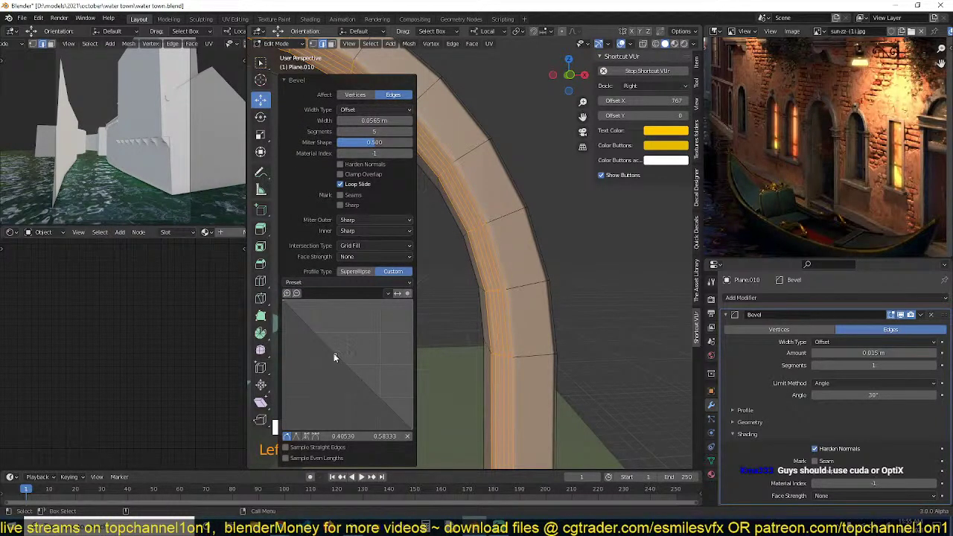
# Add a profile curve point at about X 0.170, Y 0.360, and give the curve's two end points vector handles.
pyautogui.moveTo(334, 353); pyautogui.dragTo(304, 383)
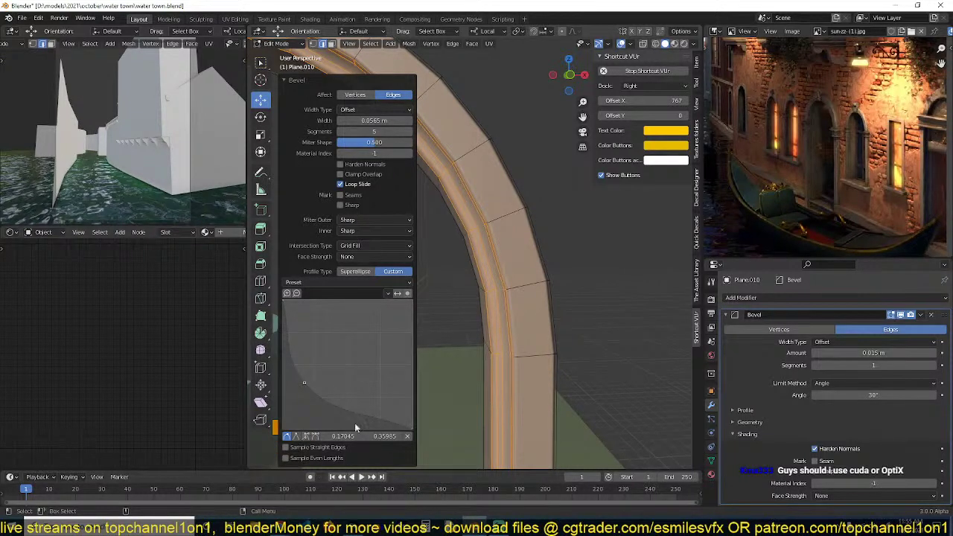
pyautogui.click(296, 436)
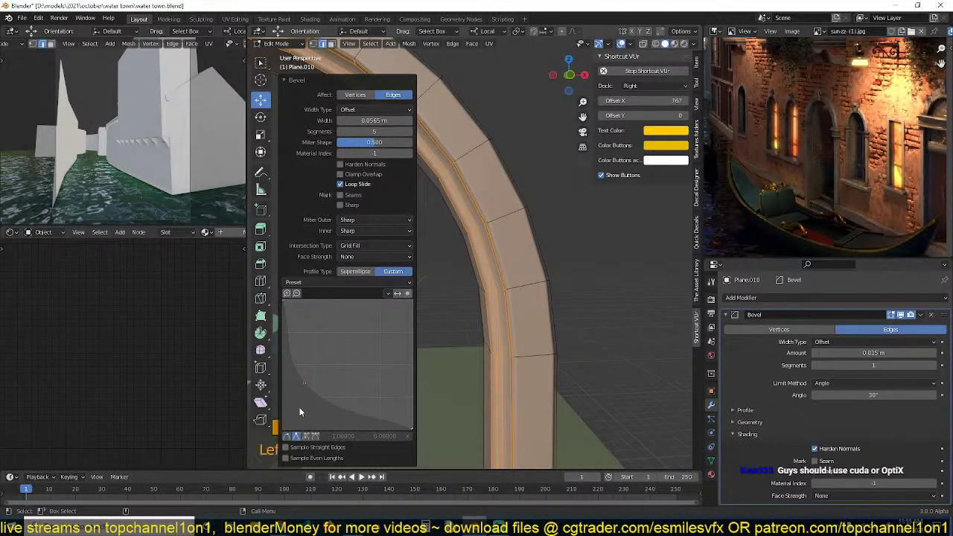
pyautogui.click(284, 303)
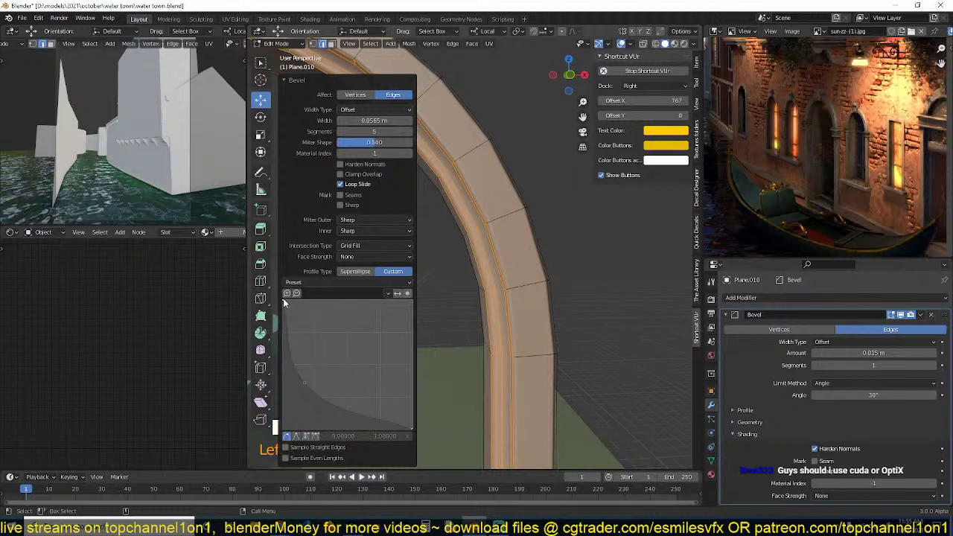
pyautogui.click(296, 435)
# Add a second profile curve point with a vector handle at about X 0.879, Y 0.311.
pyautogui.click(347, 410)
pyautogui.moveTo(347, 410); pyautogui.dragTo(371, 391)
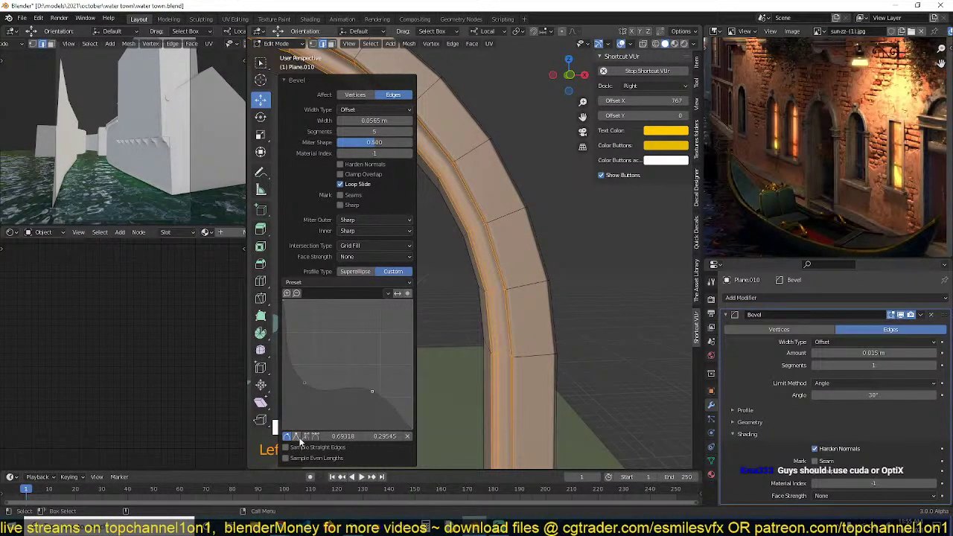
pyautogui.click(297, 436)
pyautogui.moveTo(373, 391); pyautogui.dragTo(397, 389)
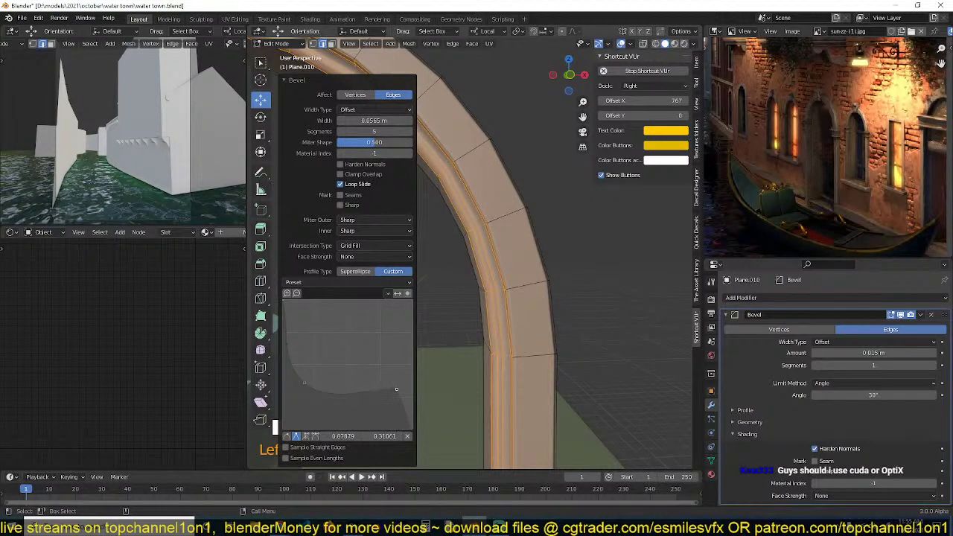
# Set the frame's Bevel modifier amount to 0.01 m and apply the frame's object transform.
pyautogui.press('Tab')
pyautogui.moveTo(522, 336); pyautogui.dragTo(519, 356, button='middle')
pyautogui.click(455, 359)
pyautogui.moveTo(843, 353)
pyautogui.keyDown('shift'); pyautogui.mouseDown()
pyautogui.moveTo(823, 353)
pyautogui.moveTo(842, 350)
pyautogui.mouseUp(); pyautogui.keyUp('shift')
pyautogui.moveTo(522, 290); pyautogui.dragTo(560, 289, button='middle')
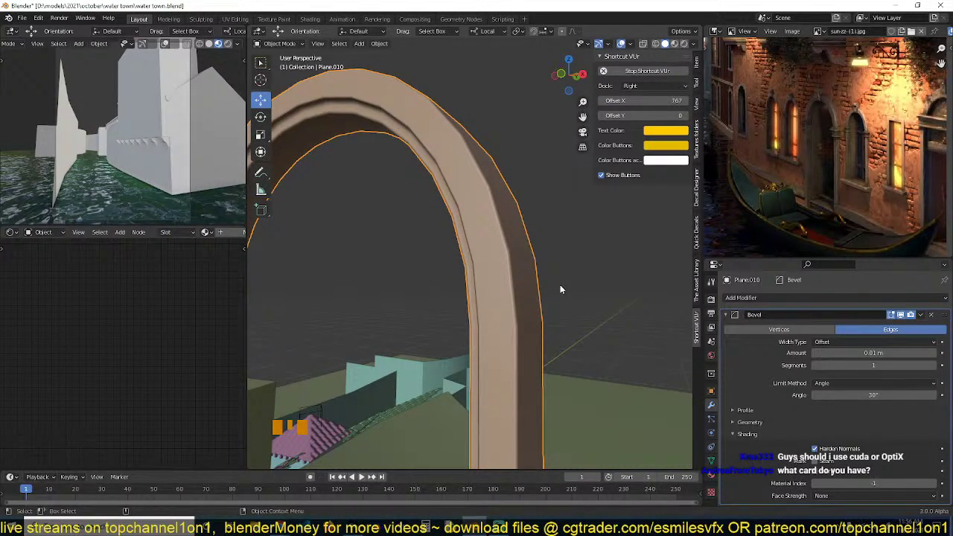
pyautogui.moveTo(560, 284); pyautogui.dragTo(517, 363, button='middle')
pyautogui.hotkey('ctrl', 'a')
pyautogui.click(540, 301)
# Duplicate the frame's bottom bar faces 2.6637 m higher and shorten the copy along local X.
pyautogui.press('Tab')
pyautogui.keyDown('alt'); pyautogui.click(506, 381); pyautogui.keyUp('alt')
pyautogui.press('3')
pyautogui.keyDown('alt'); pyautogui.click(474, 404); pyautogui.keyUp('alt')
pyautogui.hotkey('shift', 'd')
pyautogui.press('z')
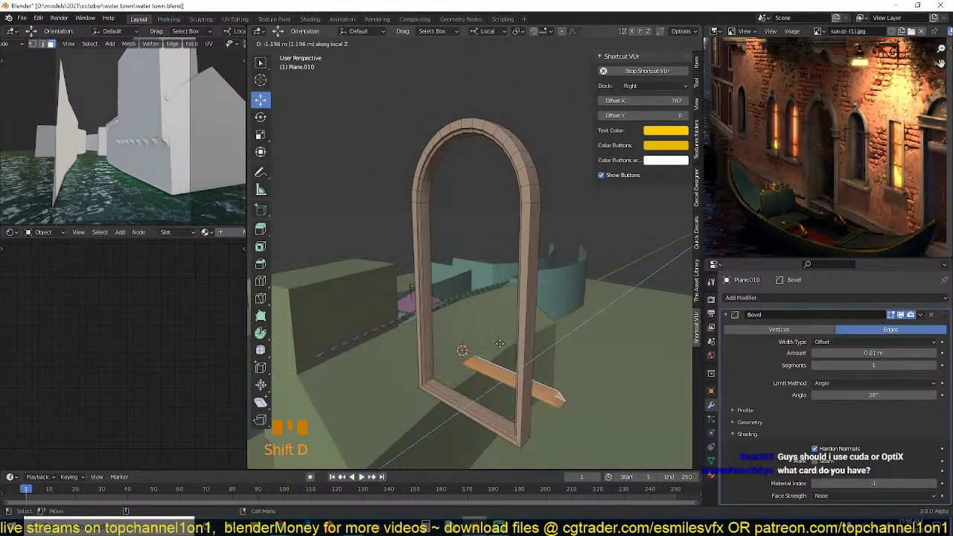
pyautogui.click(537, 248)
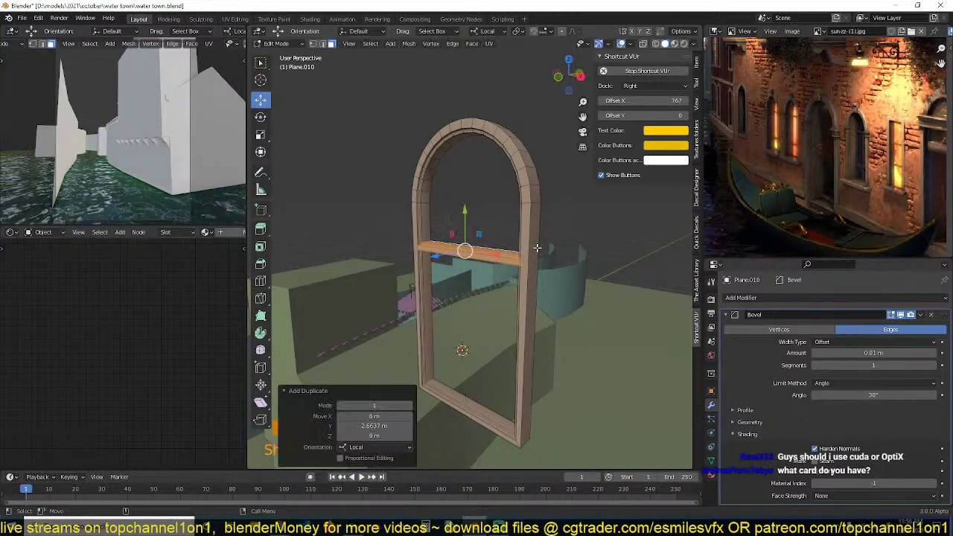
pyautogui.moveTo(548, 271); pyautogui.dragTo(610, 296, button='middle')
pyautogui.click(609, 296)
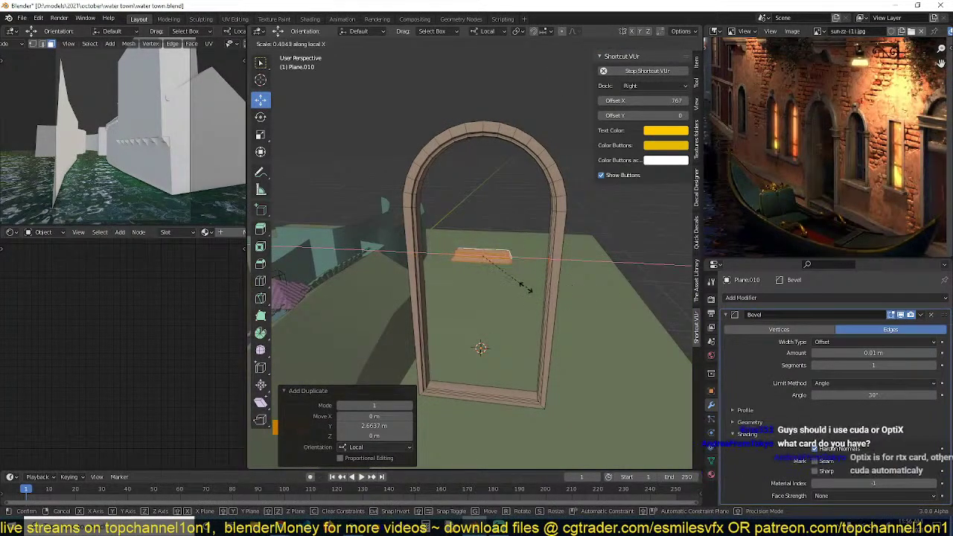
# Flatten one end of the duplicated crossbar by scaling it to 0 along local X, and select its other end.
pyautogui.scroll(5, 485, 257)
pyautogui.keyDown('alt'); pyautogui.click(558, 244); pyautogui.keyUp('alt')
pyautogui.press('s')
pyautogui.press('x')
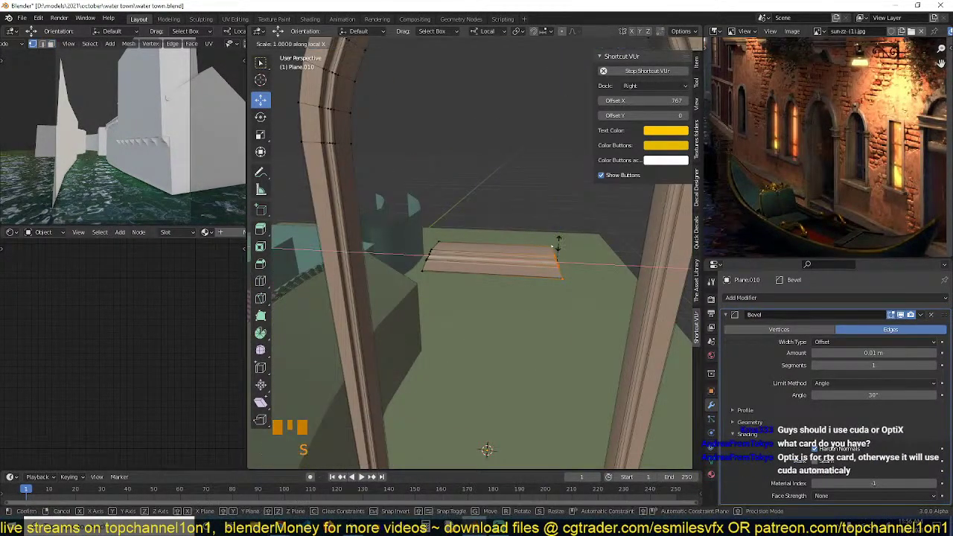
pyautogui.press('0')
pyautogui.press('Return')
pyautogui.keyDown('alt'); pyautogui.click(427, 255); pyautogui.keyUp('alt')
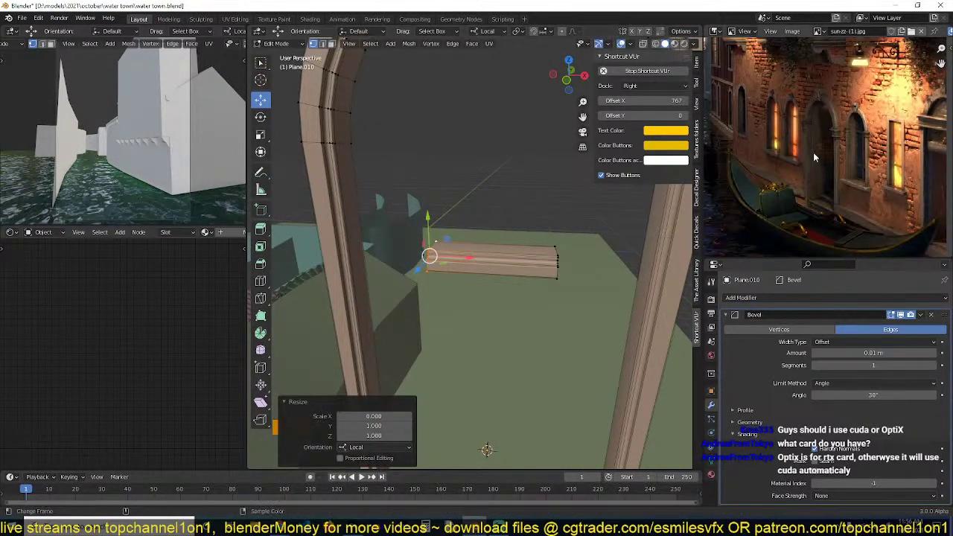
# Delete the whole duplicated crossbar from the frame mesh.
pyautogui.hotkey('ctrl', 'l')
pyautogui.press('x')
pyautogui.click(545, 254)
pyautogui.scroll(-3, 528, 289)
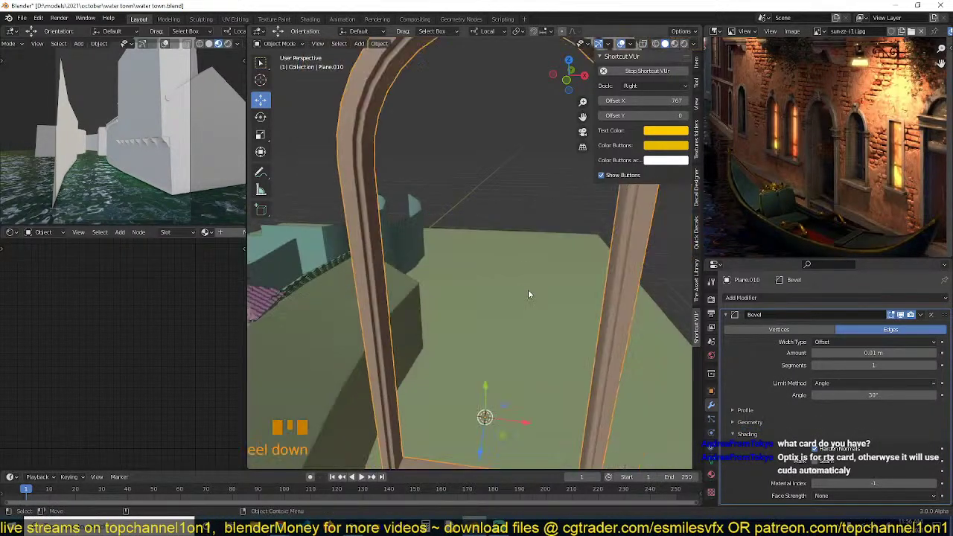
# Delete the left half of the arch frame's vertices, working in front wireframe view.
pyautogui.press('Tab')
pyautogui.press('KP_1')
pyautogui.scroll(-3, 525, 299)
pyautogui.press('z')
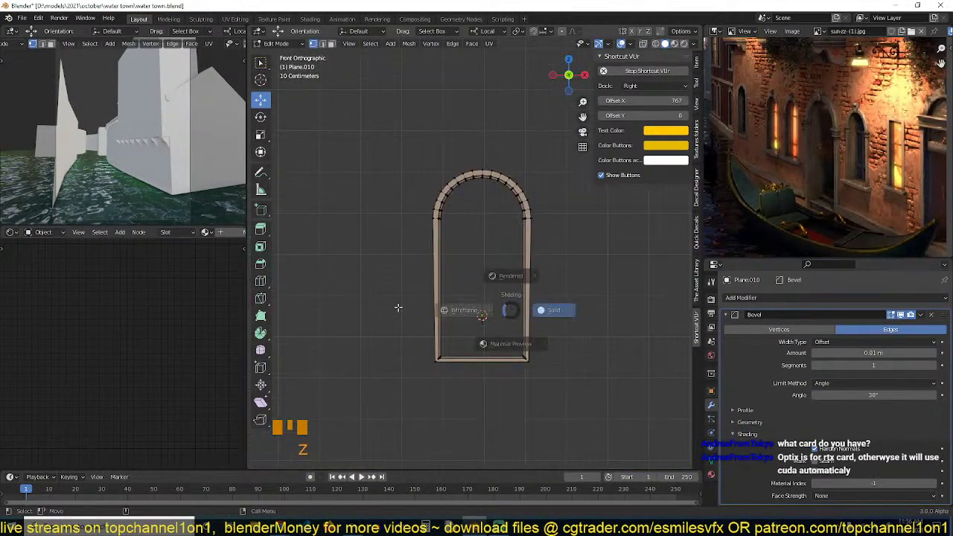
pyautogui.click(398, 309)
pyautogui.click(481, 359)
pyautogui.hotkey('alt', 'a')
pyautogui.moveTo(411, 126); pyautogui.dragTo(488, 412)
pyautogui.press('x')
pyautogui.click(492, 330)
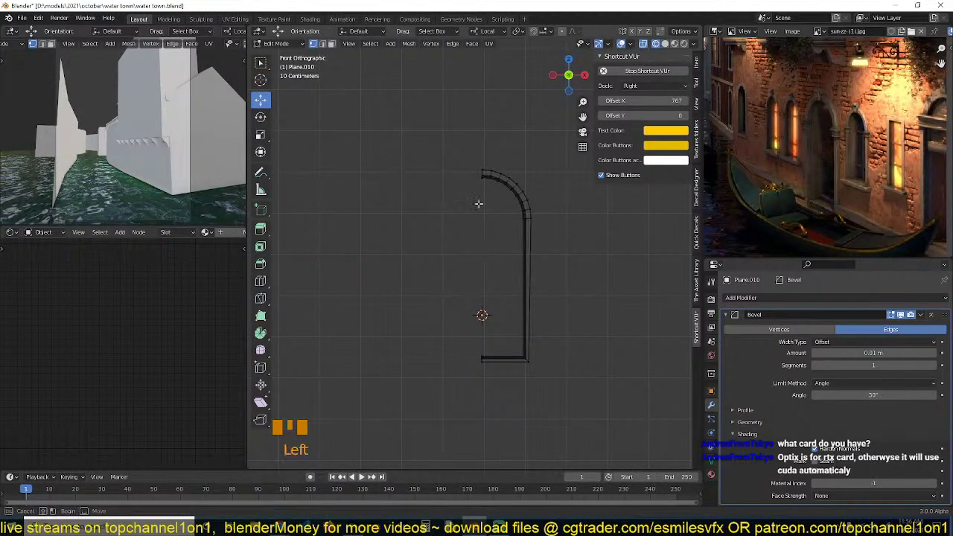
# Align the vertices at the half frame's centre cut by scaling them to 0 along local X.
pyautogui.moveTo(447, 104); pyautogui.dragTo(491, 414)
pyautogui.press('s')
pyautogui.press('x')
pyautogui.press('0')
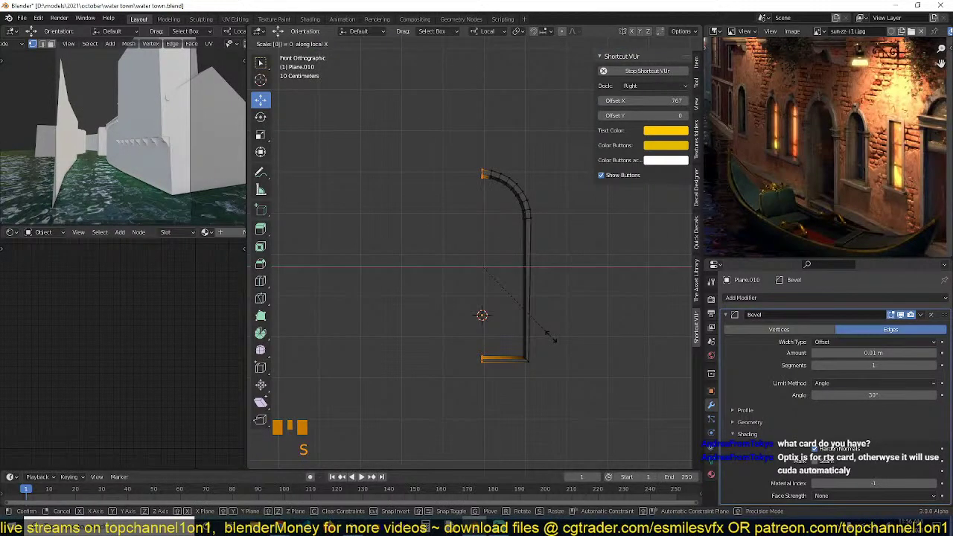
pyautogui.press('Return')
pyautogui.press('Tab')
# Add a Mirror modifier on the X axis and place it before the Bevel modifier.
pyautogui.click(726, 314)
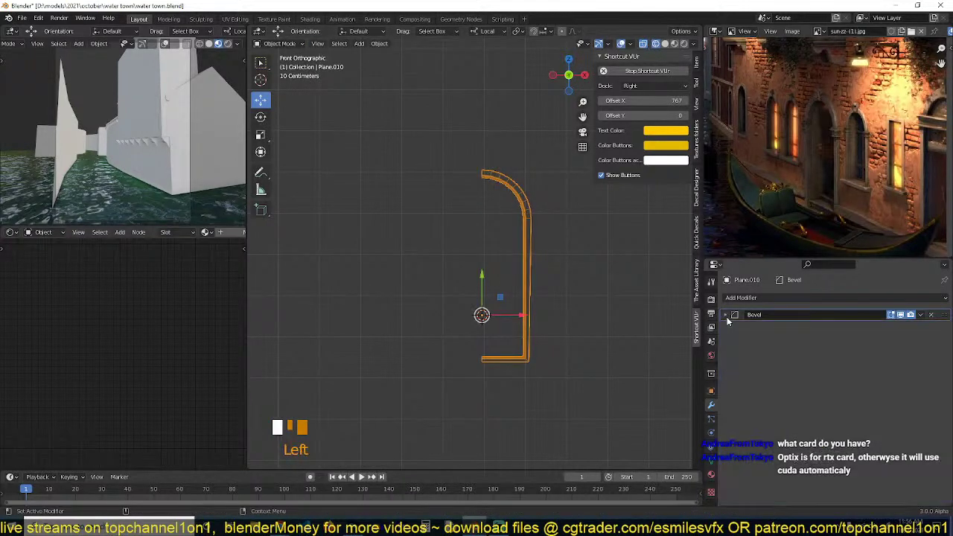
pyautogui.click(754, 299)
pyautogui.click(763, 174)
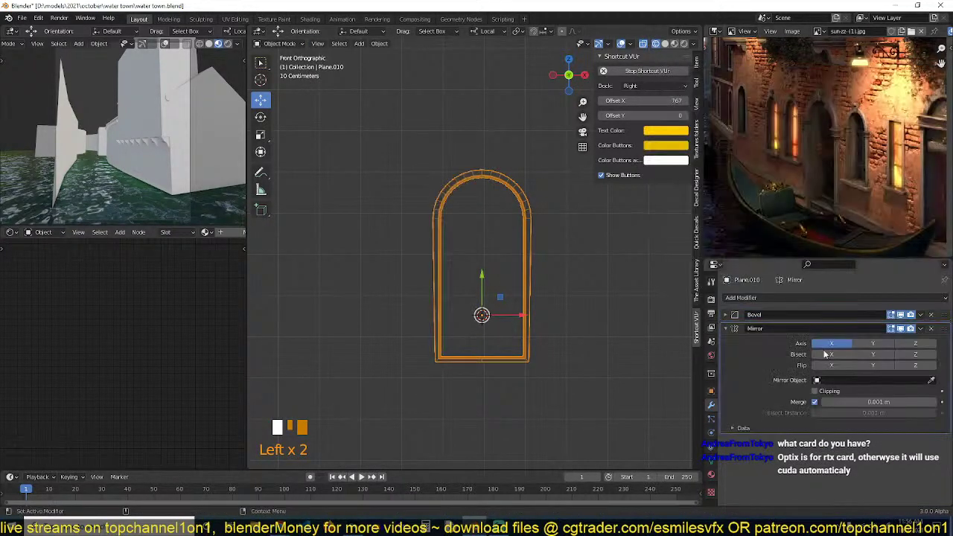
pyautogui.moveTo(945, 333); pyautogui.dragTo(947, 314)
# Enable clipping on the Mirror modifier and move the arch's top centre vertices onto the mirror plane.
pyautogui.scroll(5, 512, 212)
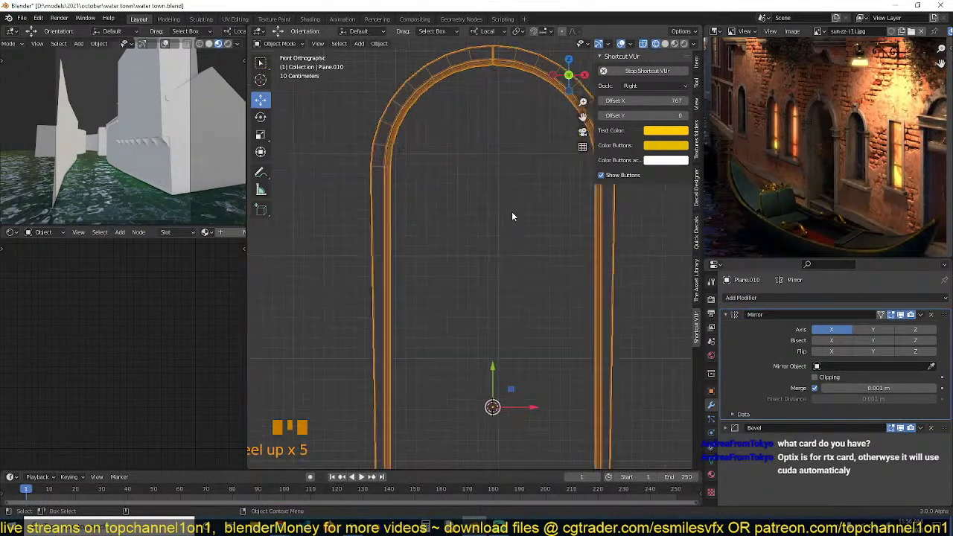
pyautogui.keyDown('shift'); pyautogui.moveTo(512, 212); pyautogui.dragTo(487, 290, button='middle'); pyautogui.keyUp('shift')
pyautogui.scroll(2, 487, 290)
pyautogui.press('Tab')
pyautogui.keyDown('shift'); pyautogui.moveTo(498, 78); pyautogui.dragTo(484, 167, button='middle'); pyautogui.keyUp('shift')
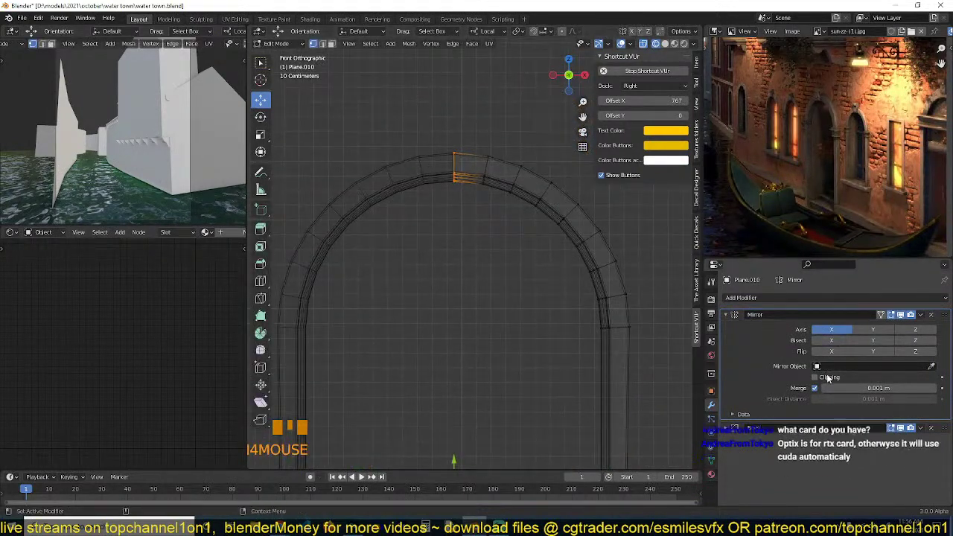
pyautogui.click(828, 378)
pyautogui.moveTo(411, 119); pyautogui.dragTo(472, 205)
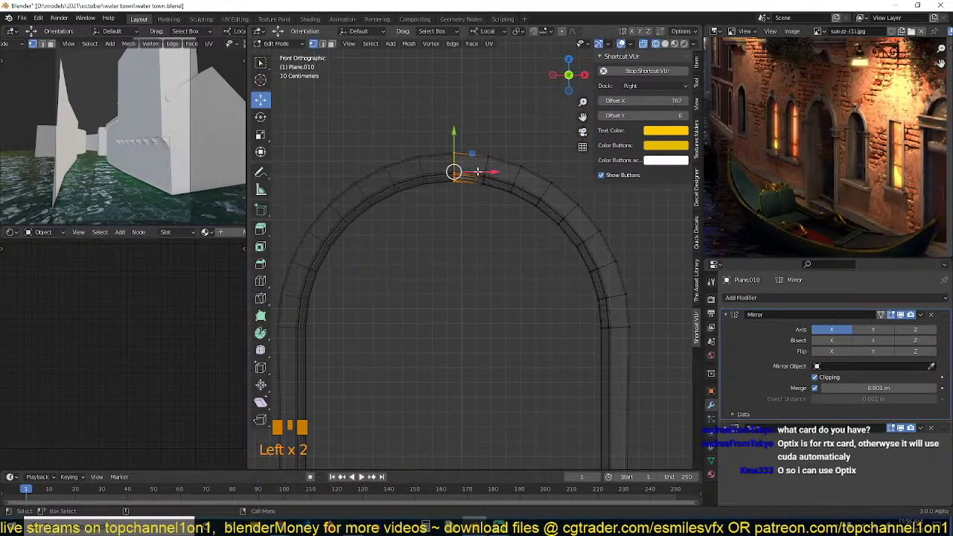
pyautogui.moveTo(478, 172); pyautogui.dragTo(472, 171)
pyautogui.press('Tab')
# Move the bottom bar's centre vertices onto the mirror plane and save the file.
pyautogui.scroll(-4, 522, 311)
pyautogui.scroll(-2, 522, 315)
pyautogui.press('Tab')
pyautogui.click(451, 329)
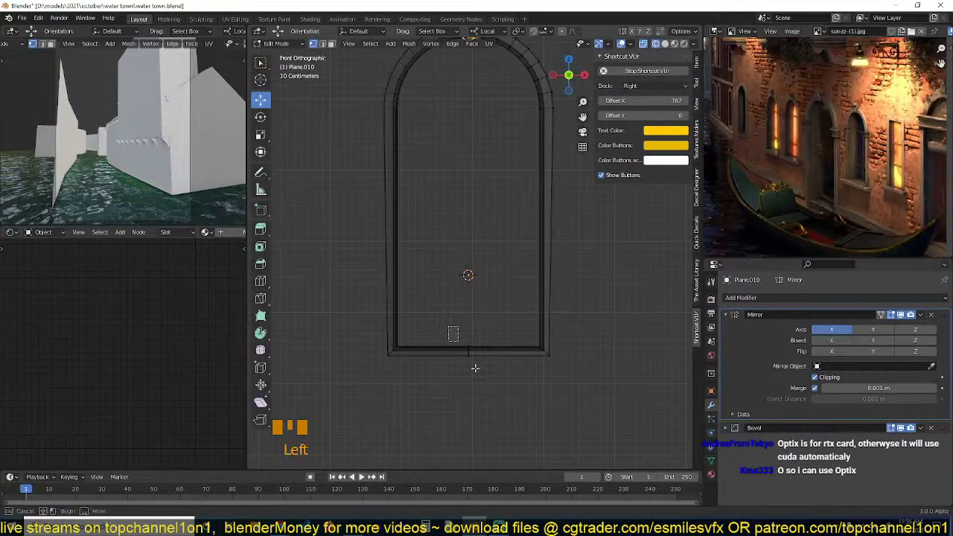
pyautogui.moveTo(511, 348); pyautogui.dragTo(476, 345)
pyautogui.press('Tab')
pyautogui.scroll(-4, 523, 294)
pyautogui.scroll(2, 501, 336)
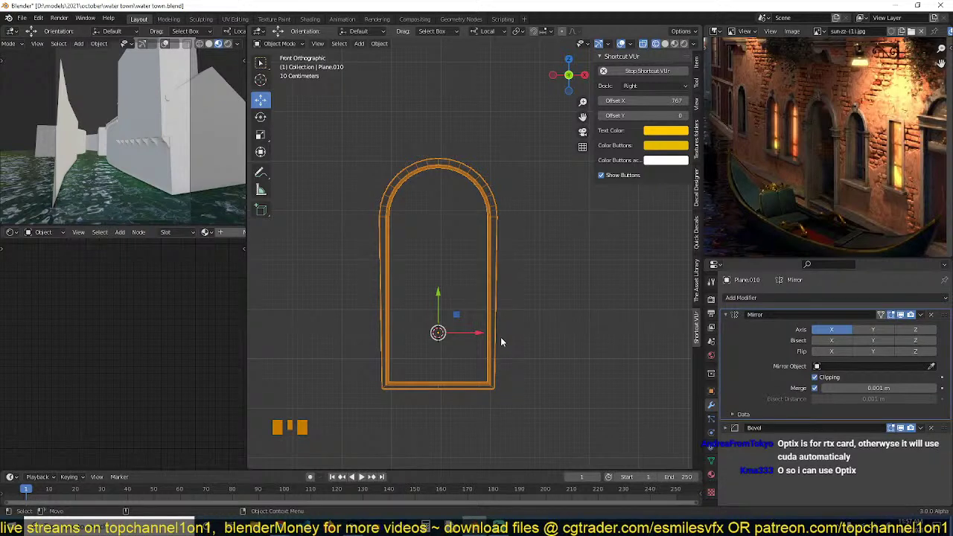
pyautogui.hotkey('ctrl', 's')
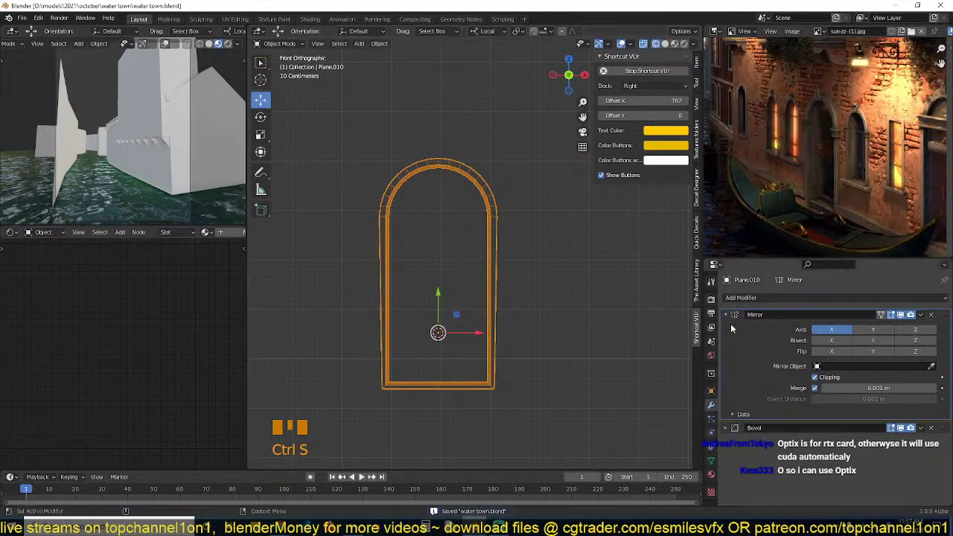
# Set the render engine to Cycles and its device to GPU Compute.
pyautogui.click(711, 298)
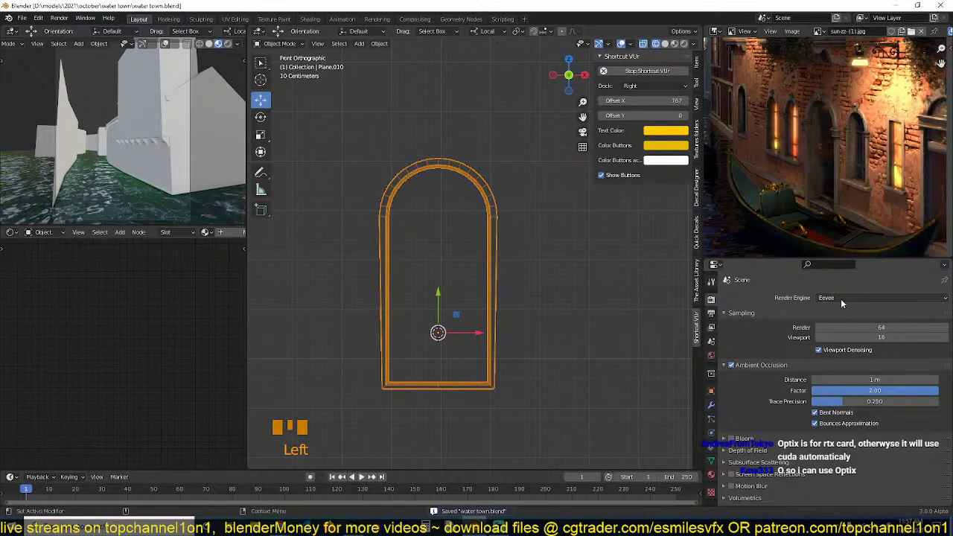
pyautogui.click(840, 298)
pyautogui.click(829, 335)
pyautogui.click(842, 323)
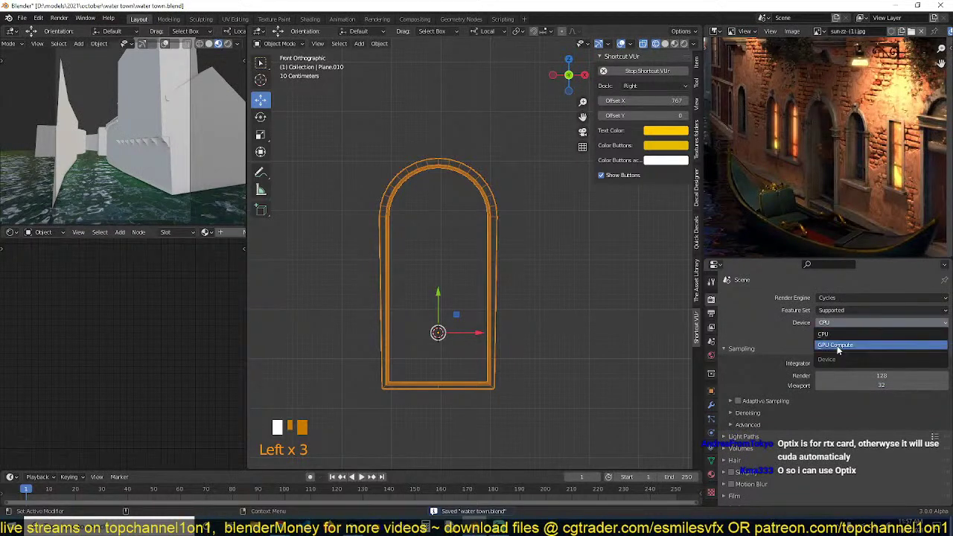
pyautogui.click(849, 341)
# Enable viewport denoising for Cycles and set the viewport denoiser to OptiX.
pyautogui.click(748, 390)
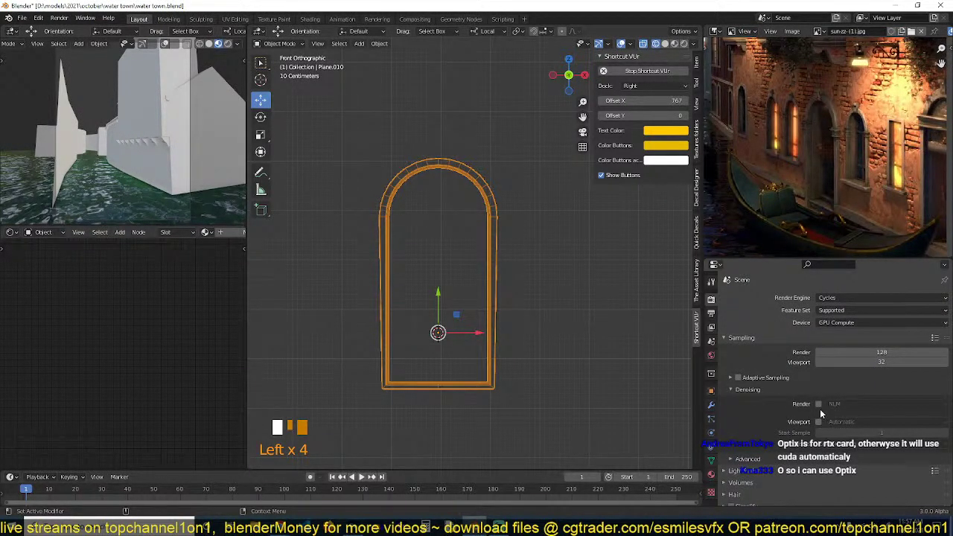
pyautogui.click(820, 423)
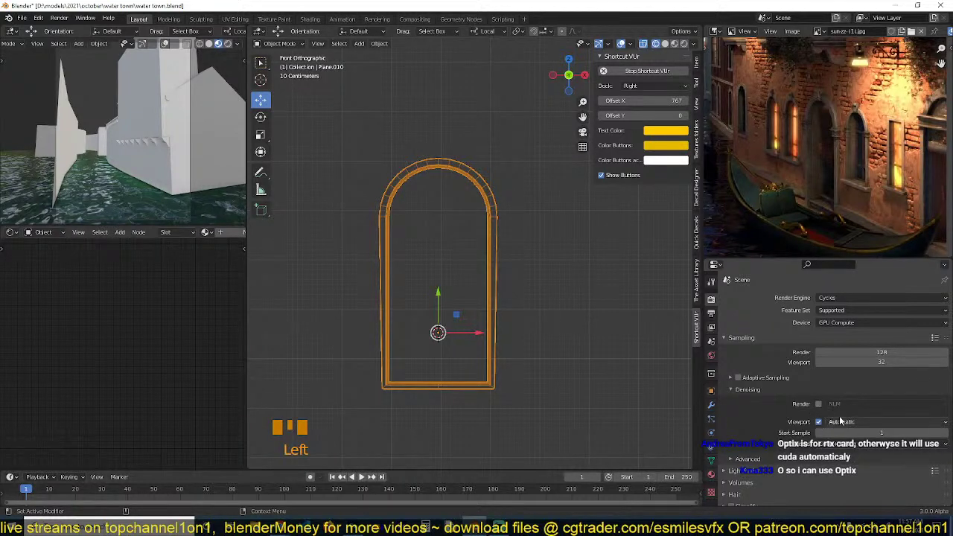
pyautogui.click(841, 422)
pyautogui.click(846, 422)
pyautogui.click(855, 444)
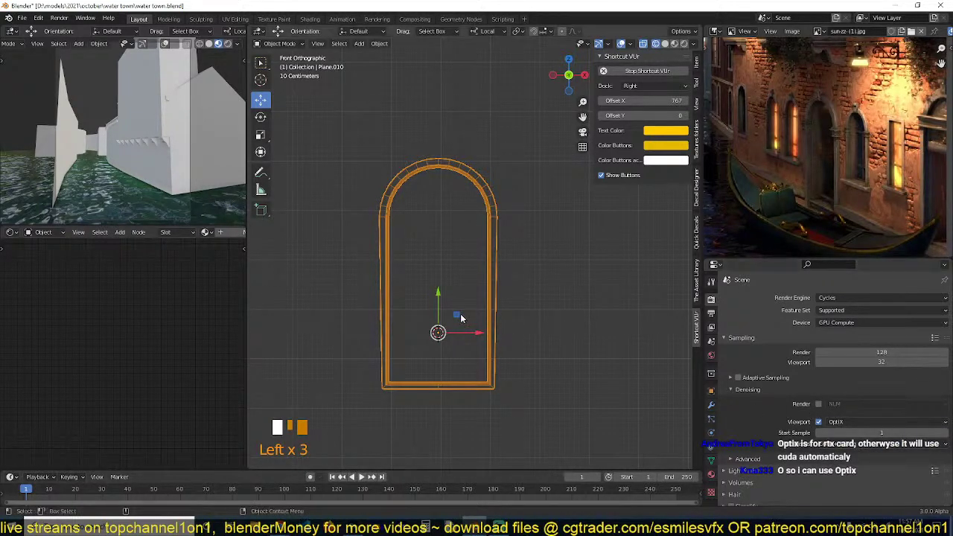
# Preview the camera view in rendered shading with overlays on, then return it to Material Preview and save the file.
pyautogui.click(228, 44)
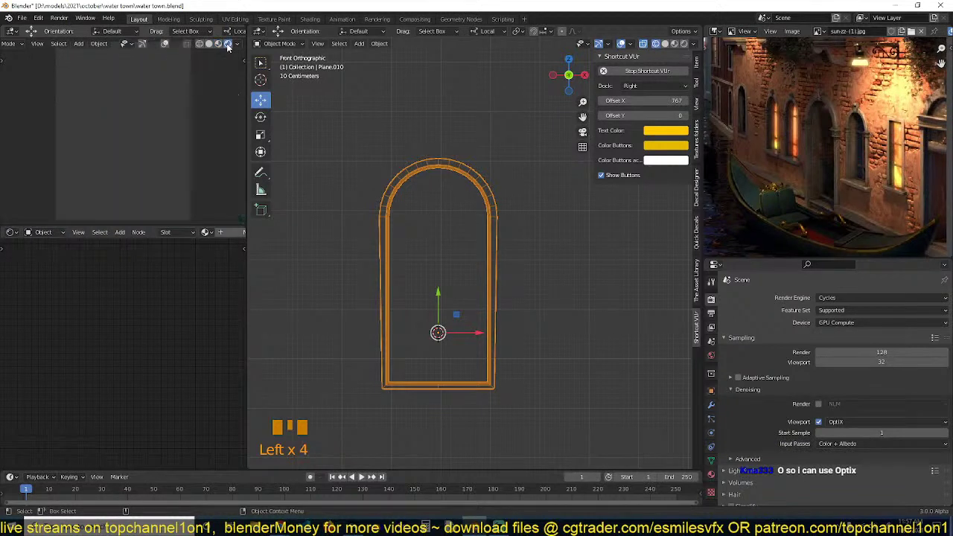
pyautogui.click(166, 44)
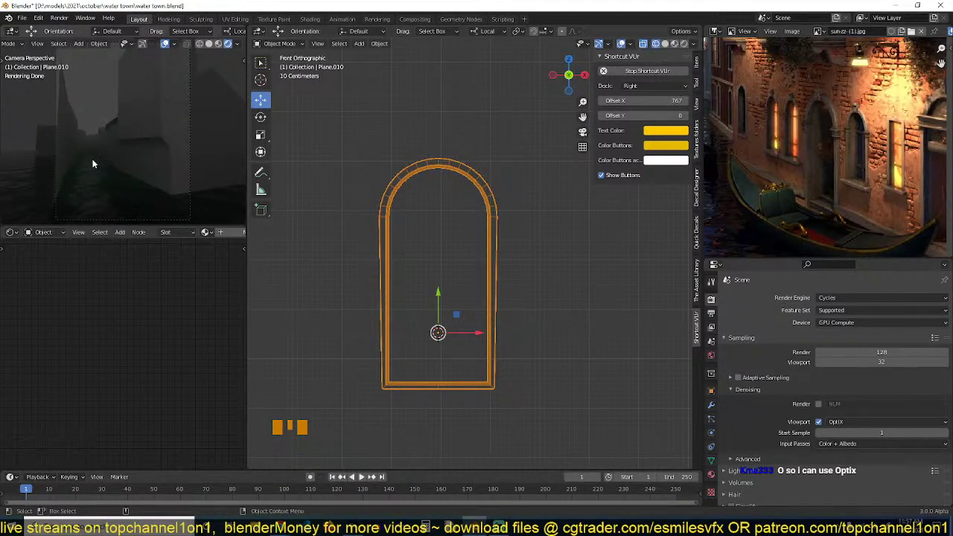
pyautogui.click(209, 43)
pyautogui.hotkey('ctrl', 's')
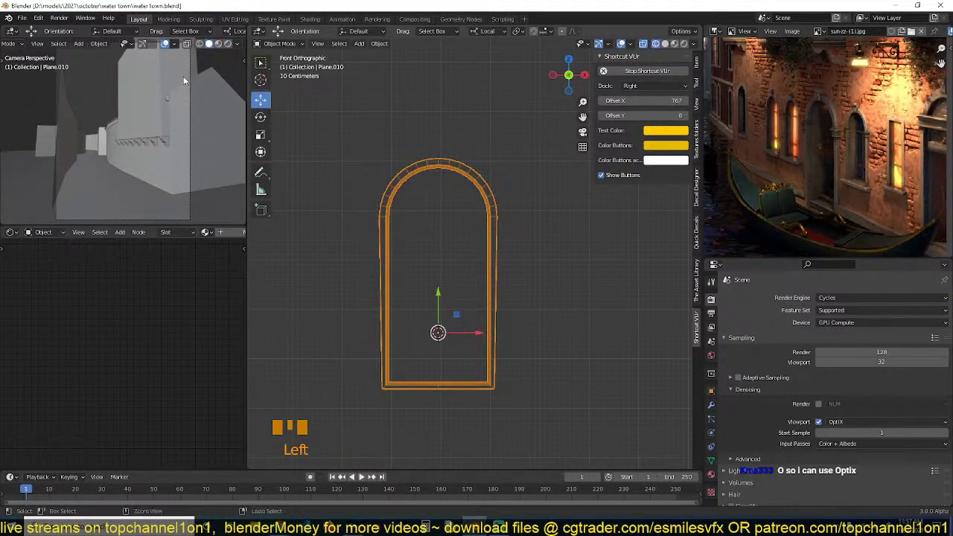
pyautogui.click(219, 43)
pyautogui.hotkey('ctrl', 's')
# Set the render engine back to Eevee, check the rendered camera view, and save the file in Material Preview shading.
pyautogui.click(834, 298)
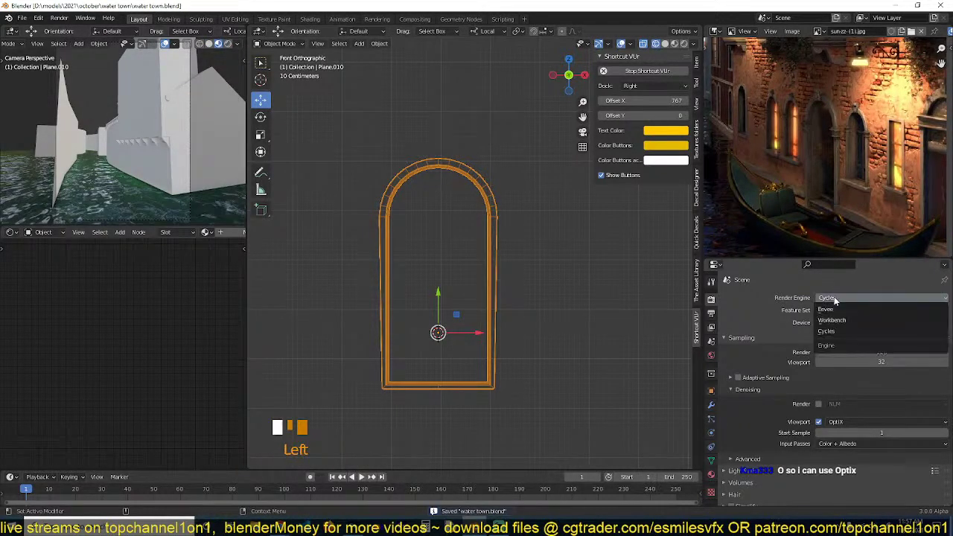
pyautogui.click(828, 309)
pyautogui.click(228, 43)
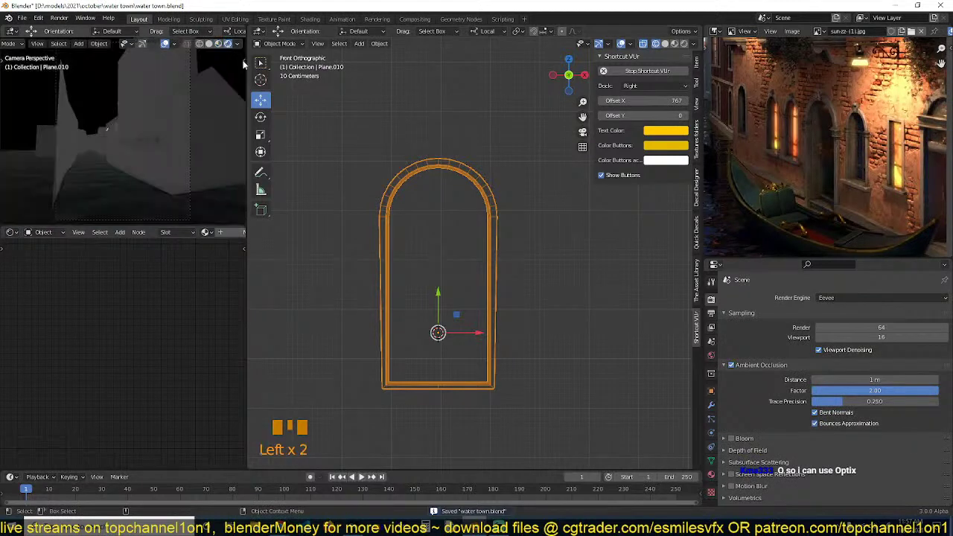
pyautogui.hotkey('ctrl', 's')
pyautogui.click(218, 43)
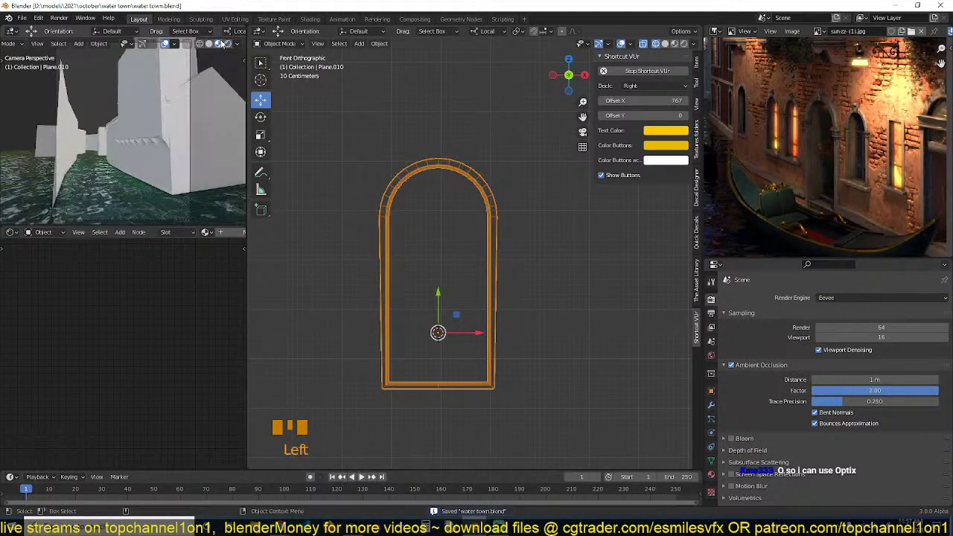
pyautogui.hotkey('ctrl', 's')
# Display the arched frame in solid shading in the main viewport and save the file.
pyautogui.press('`')
pyautogui.press('z')
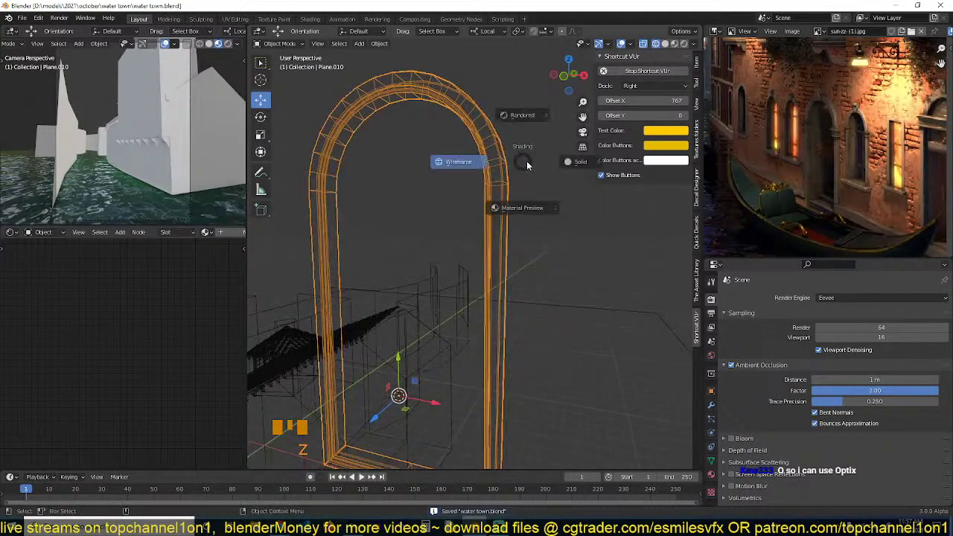
pyautogui.click(576, 162)
pyautogui.hotkey('ctrl', 's')
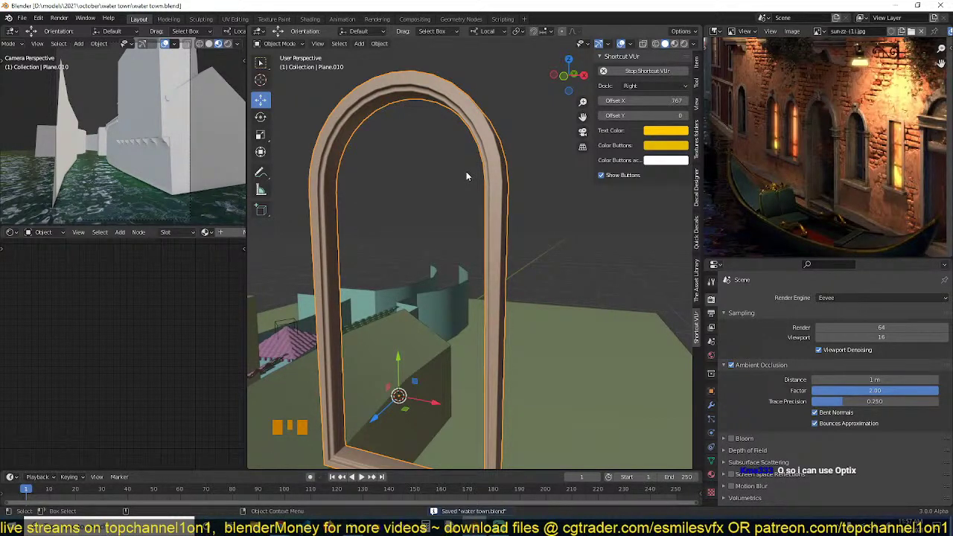
# Choose the stepped inside-corner molding from the ceiling category of The Asset Library, with the arch in front view.
pyautogui.press('KP_1')
pyautogui.press('Tab')
pyautogui.scroll(-2, 467, 179)
pyautogui.keyDown('shift'); pyautogui.moveTo(470, 228); pyautogui.dragTo(476, 180, button='middle'); pyautogui.keyUp('shift')
pyautogui.press('Tab')
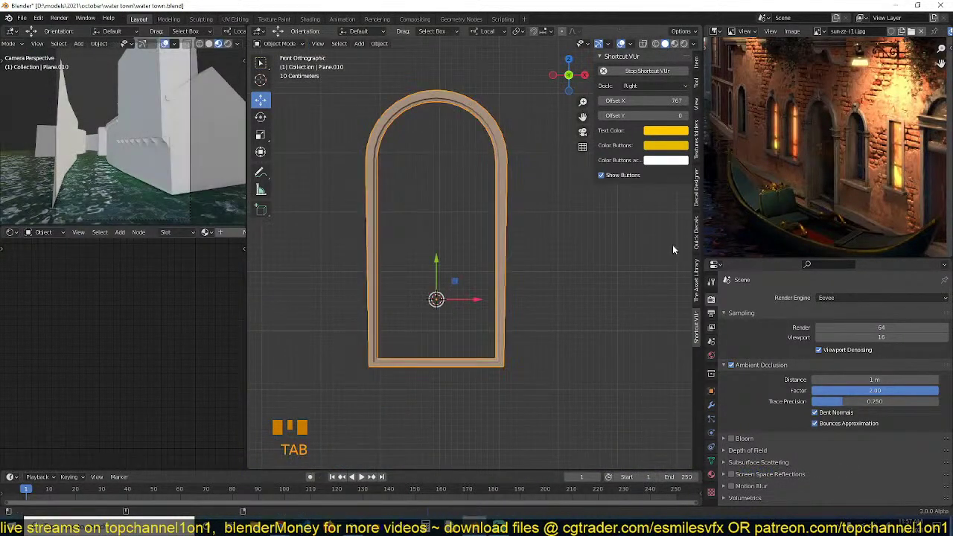
pyautogui.click(696, 277)
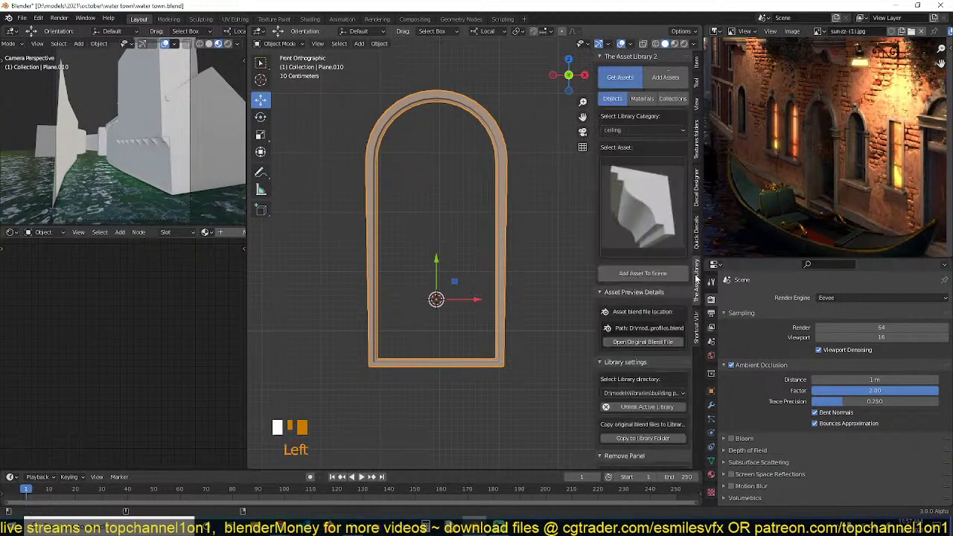
pyautogui.click(637, 237)
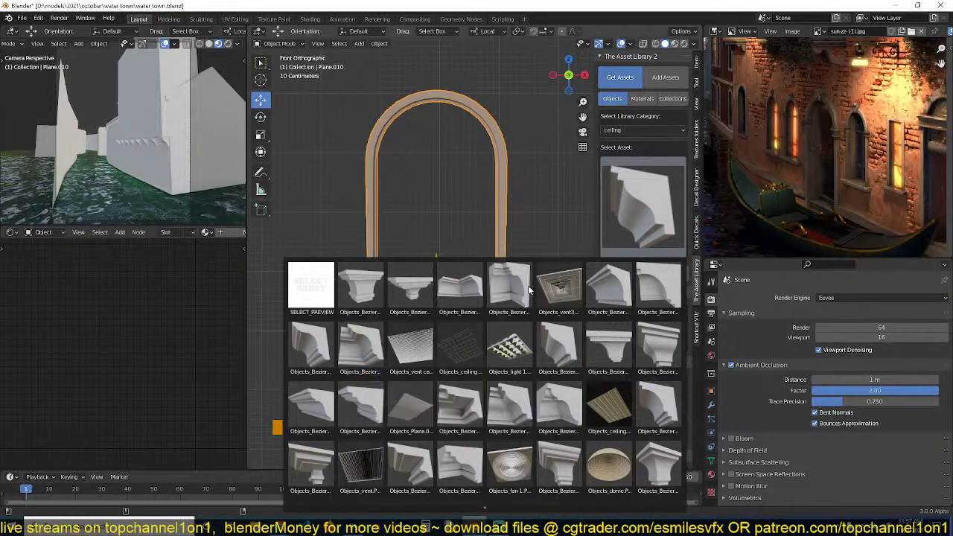
pyautogui.click(555, 282)
# Place the 3D cursor on the arch's right upright, add the chosen molding there and scale it to about 0.378.
pyautogui.scroll(4, 534, 216)
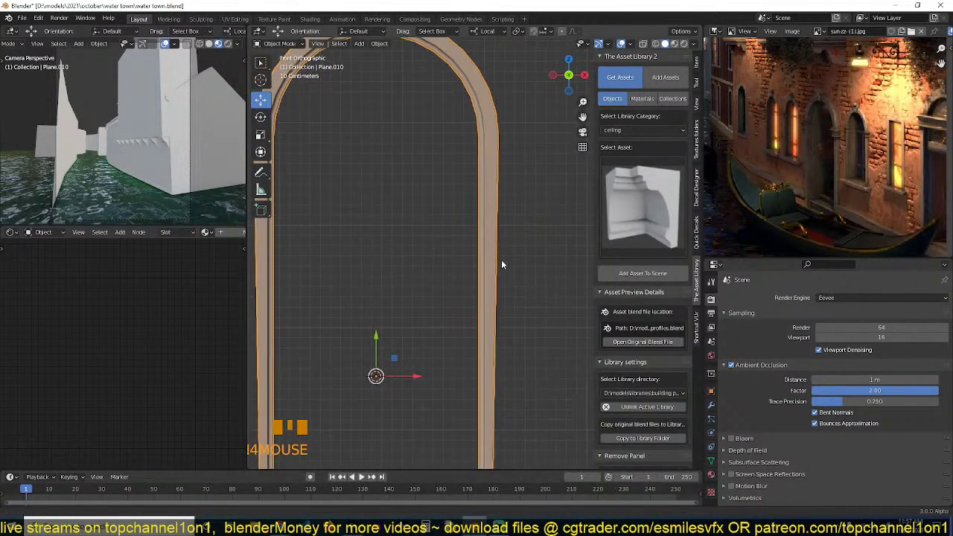
pyautogui.keyDown('shift'); pyautogui.rightClick(484, 167); pyautogui.keyUp('shift')
pyautogui.click(643, 274)
pyautogui.press('s')
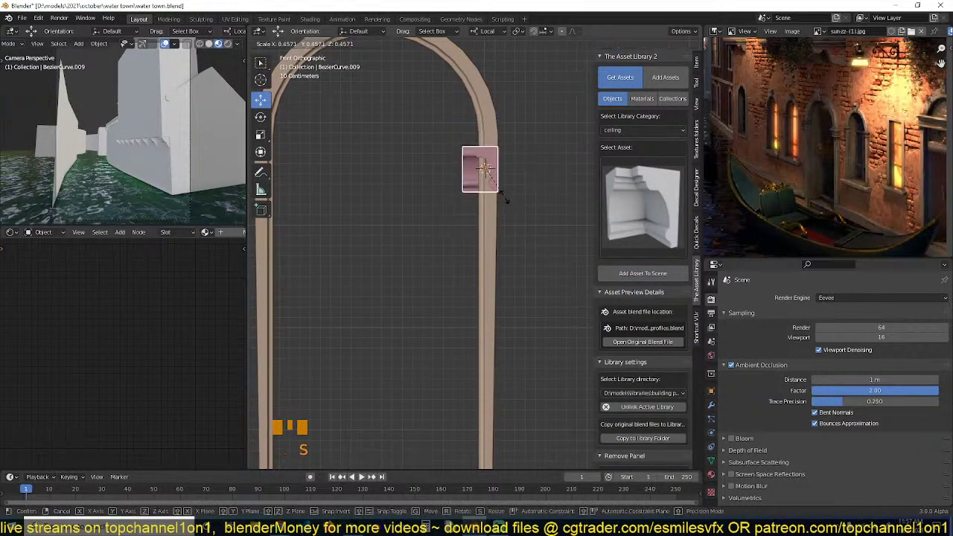
pyautogui.click(501, 193)
# Delete the end vertices of the corner molding's left wing, working in top wireframe view.
pyautogui.press('KP_7')
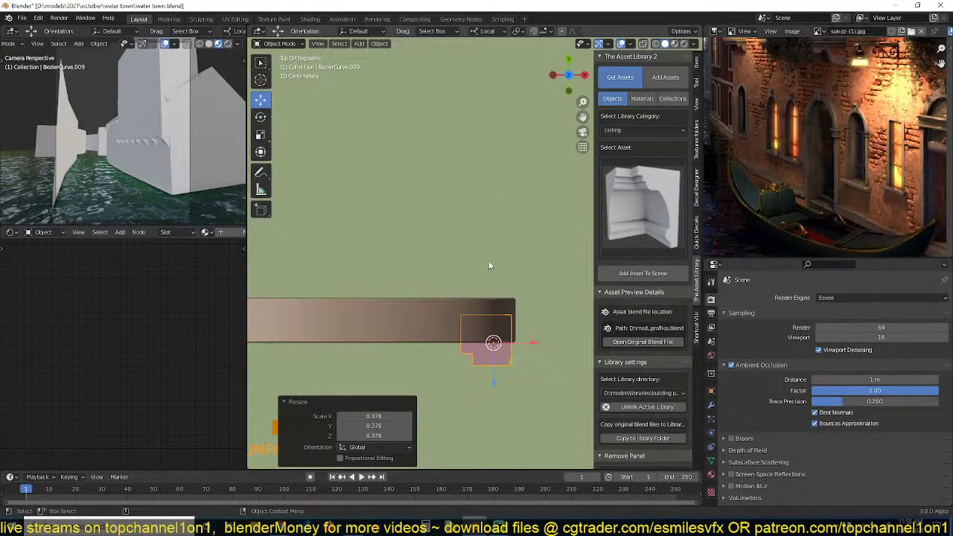
pyautogui.keyDown('shift'); pyautogui.moveTo(504, 321); pyautogui.dragTo(515, 273, button='middle'); pyautogui.keyUp('shift')
pyautogui.press('z')
pyautogui.click(398, 278)
pyautogui.scroll(3, 476, 262)
pyautogui.press('Tab')
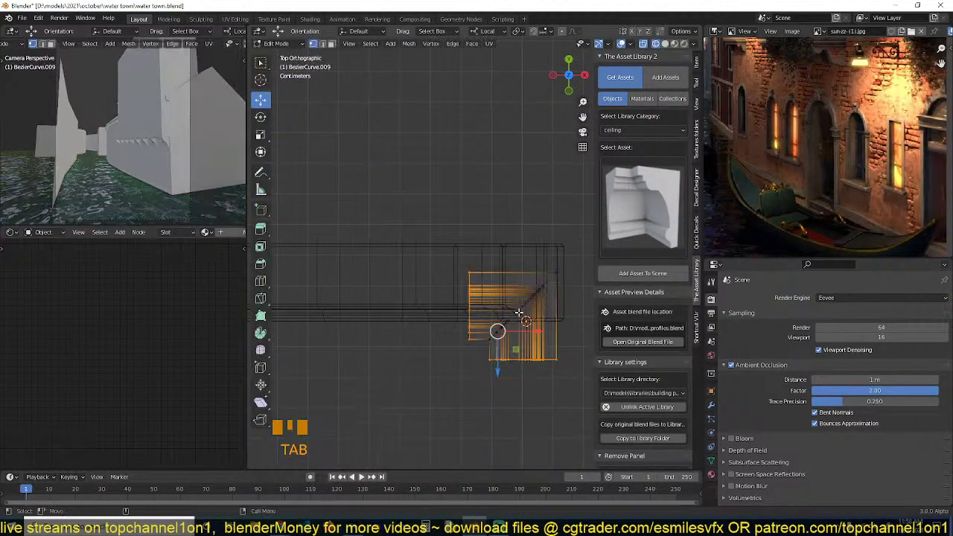
pyautogui.scroll(2, 518, 312)
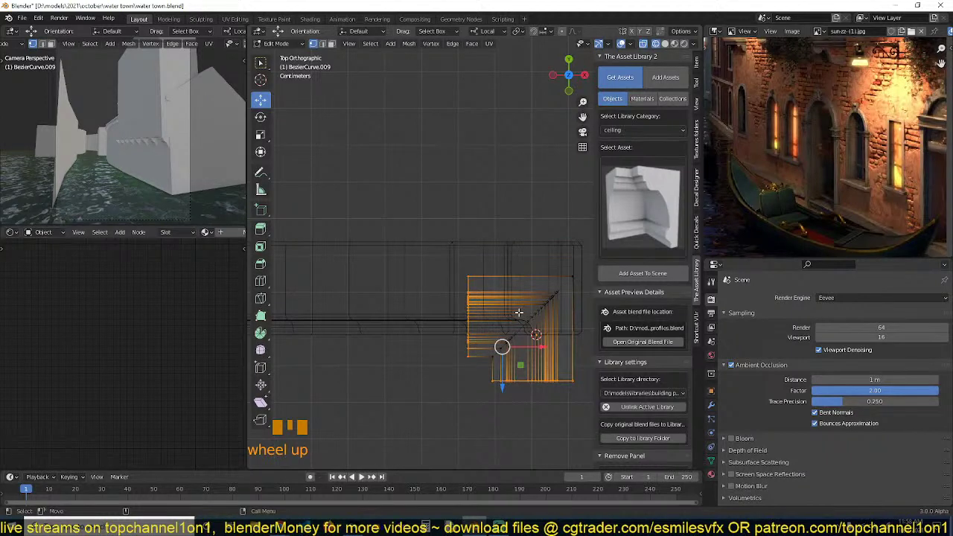
pyautogui.press('a')
pyautogui.keyDown('alt'); pyautogui.click(464, 274); pyautogui.keyUp('alt')
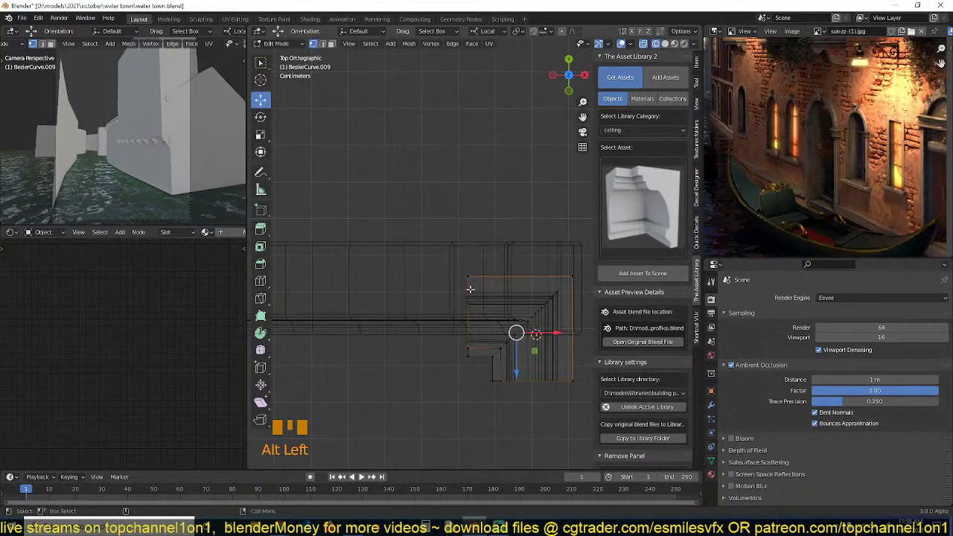
pyautogui.keyDown('alt'); pyautogui.click(464, 275); pyautogui.keyUp('alt')
pyautogui.hotkey('alt', 'a')
pyautogui.moveTo(459, 286); pyautogui.dragTo(497, 386)
pyautogui.moveTo(423, 222); pyautogui.dragTo(482, 397)
pyautogui.press('x')
pyautogui.click(540, 289)
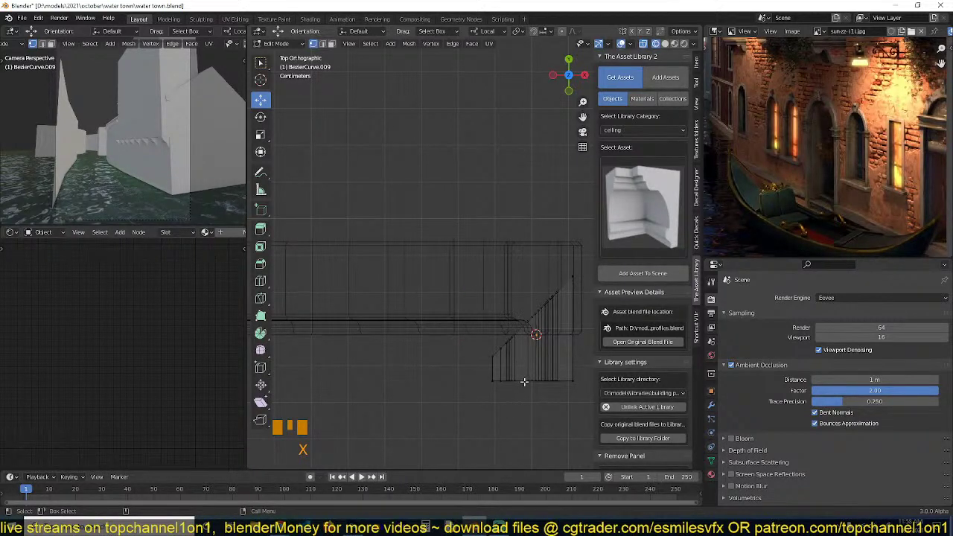
# Delete the molding's remaining front end vertices so that only the diagonal mitre profile is left.
pyautogui.moveTo(489, 379); pyautogui.dragTo(624, 414)
pyautogui.press('x')
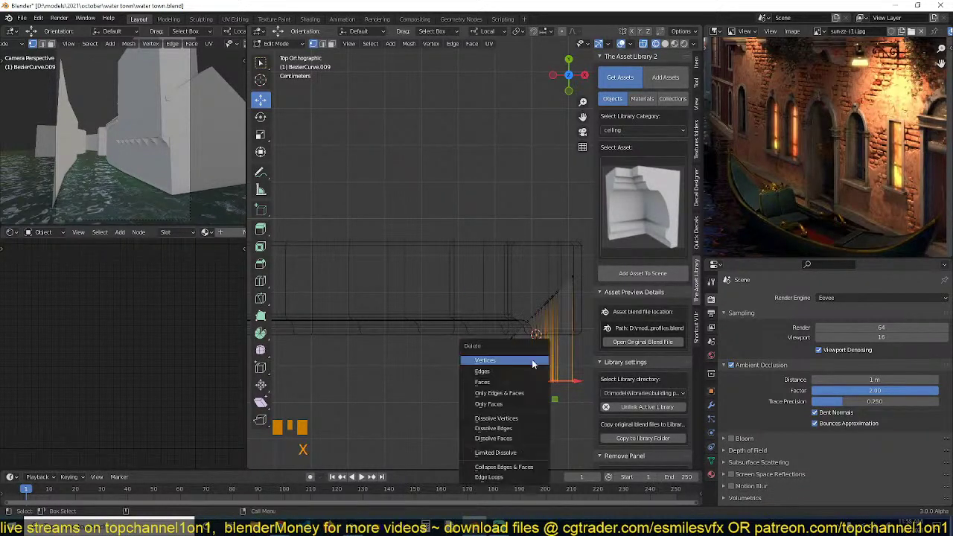
pyautogui.click(532, 359)
pyautogui.press('a')
pyautogui.press('`')
pyautogui.scroll(-7, 484, 340)
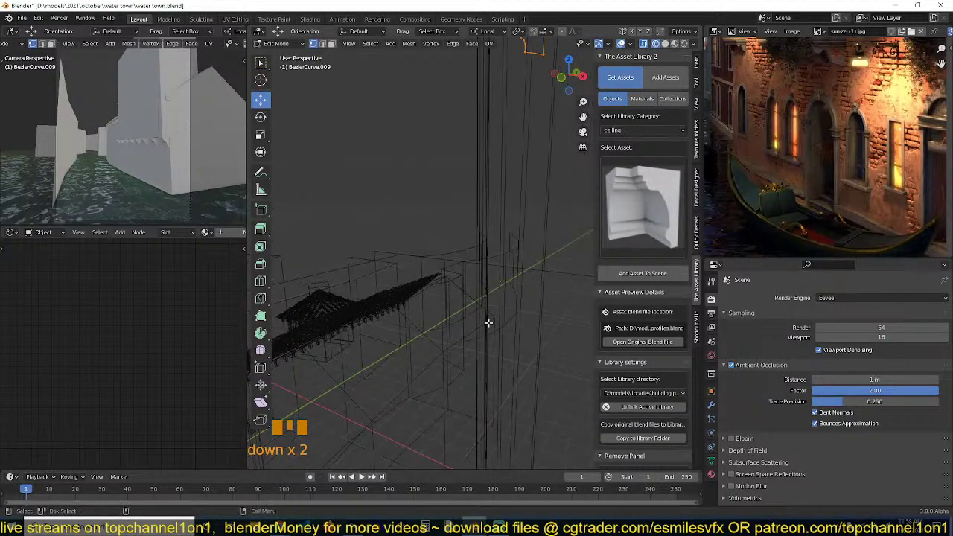
# Move the diagonal profile about -0.109 m in X and -0.160 m in Y, in front of the frame's right upright.
pyautogui.press('KP_7')
pyautogui.press('Tab')
pyautogui.scroll(3, 521, 317)
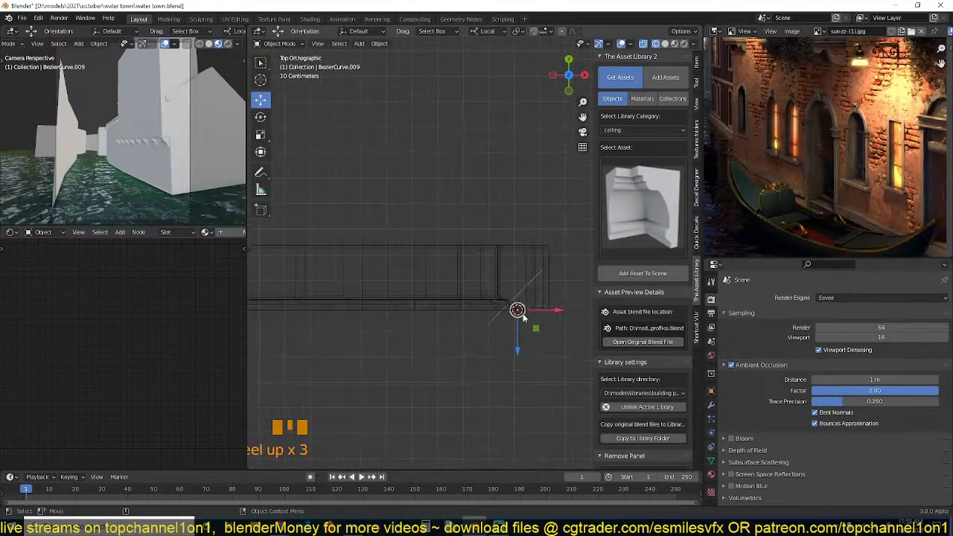
pyautogui.press('g')
pyautogui.click(514, 337)
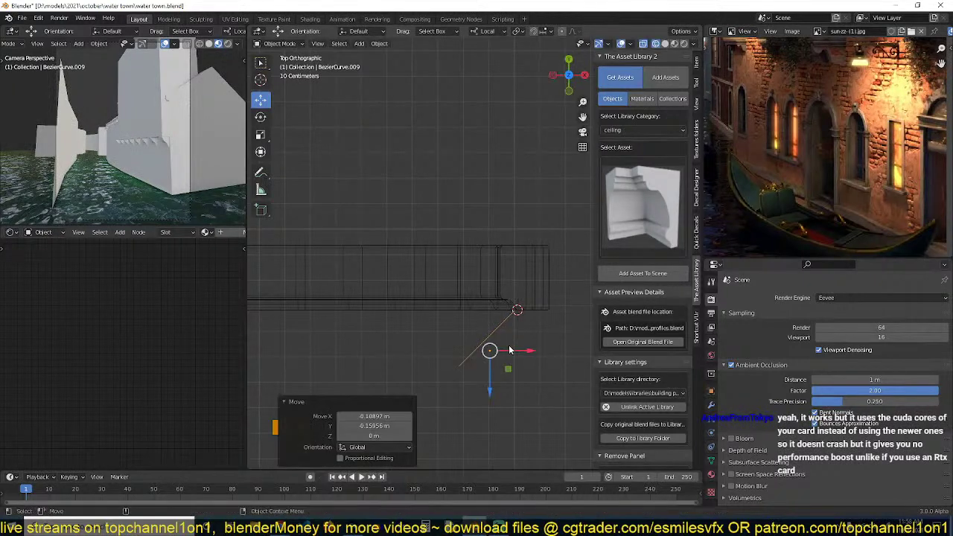
# Extrude the diagonal profile about 0.296 m along local X to form the front face of the molding.
pyautogui.press('Tab')
pyautogui.keyDown('shift'); pyautogui.moveTo(514, 337); pyautogui.dragTo(427, 305, button='middle'); pyautogui.keyUp('shift')
pyautogui.press('e')
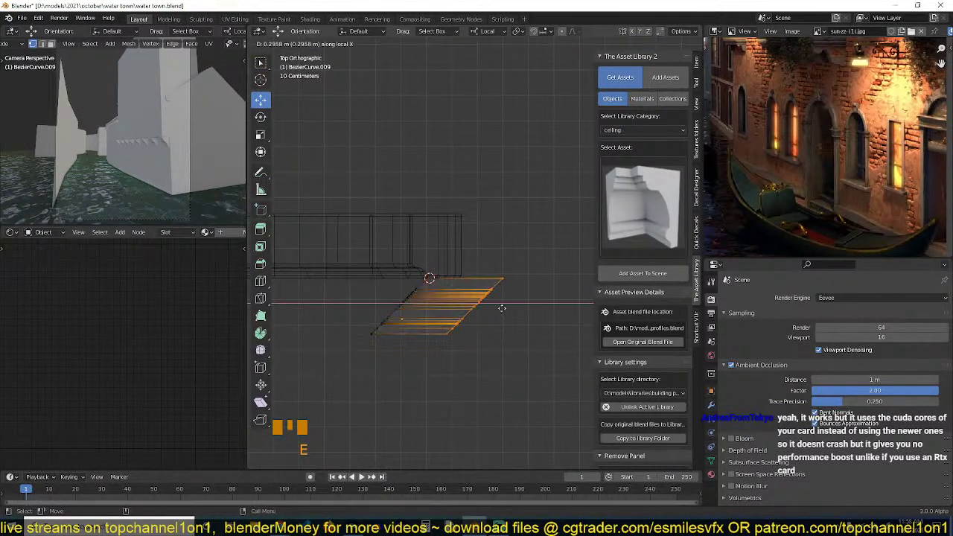
pyautogui.click(502, 307)
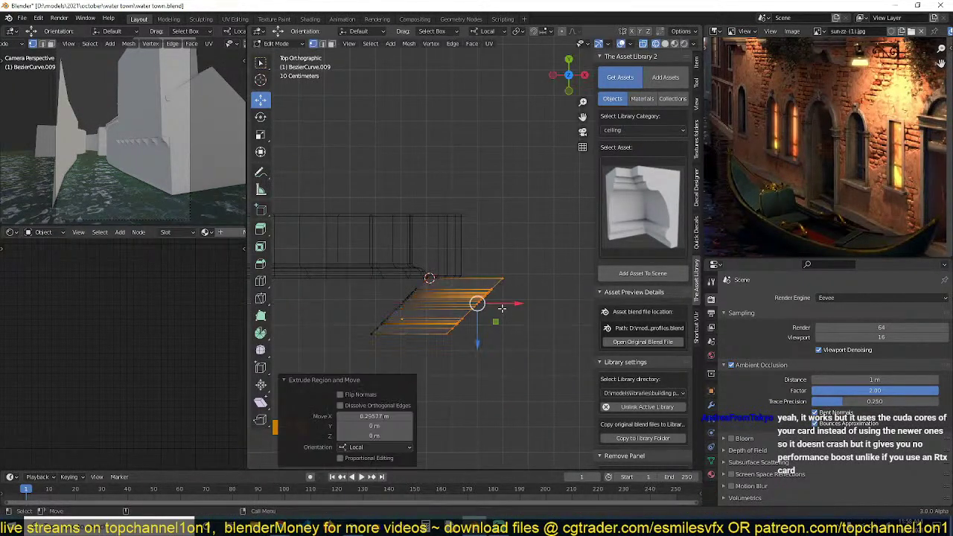
# Extrude the original profile loop backwards along local Z to form the molding's side return.
pyautogui.keyDown('alt'); pyautogui.click(421, 286); pyautogui.keyUp('alt')
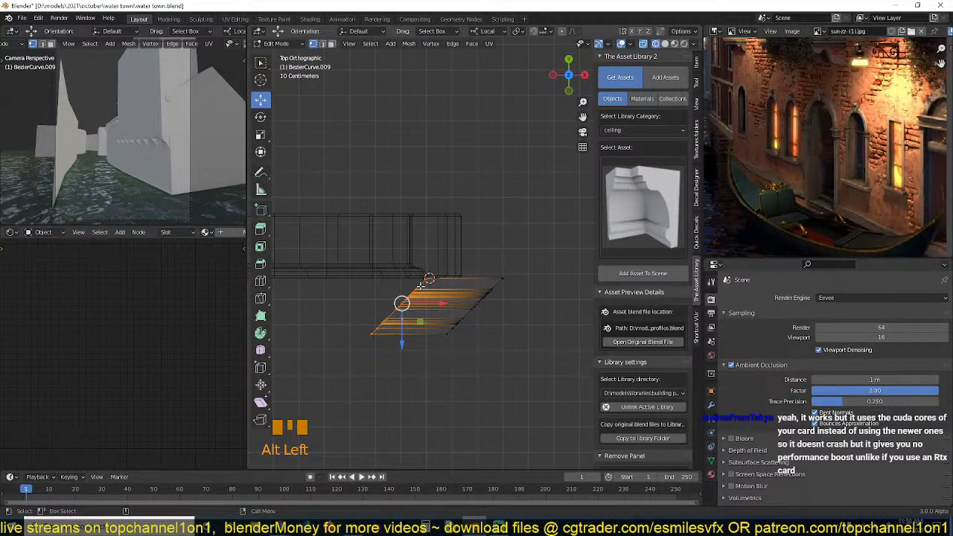
pyautogui.press('e')
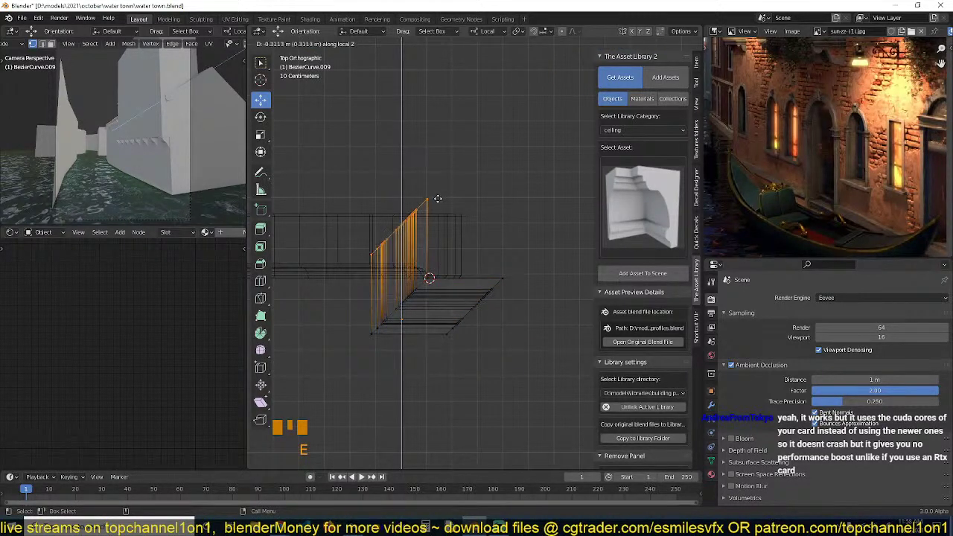
pyautogui.click(438, 198)
pyautogui.press('Tab')
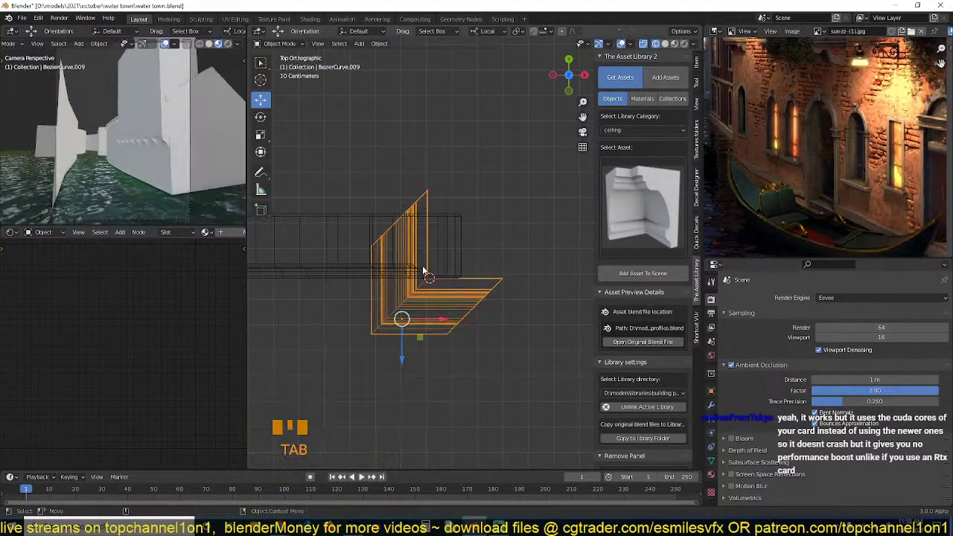
# Examine the new outside-corner molding on the upright from several angles in solid shading, including its edges in Edit Mode.
pyautogui.hotkey('shift', '`')
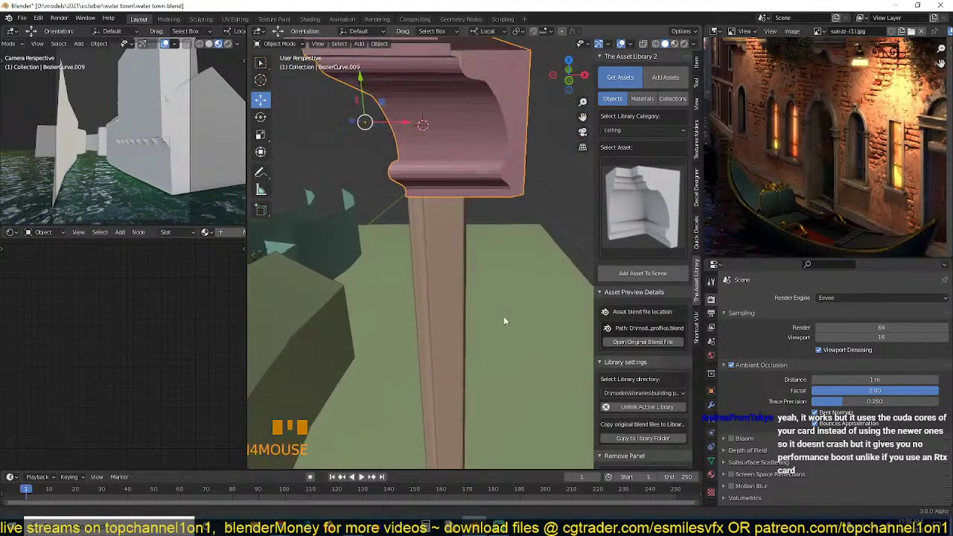
pyautogui.rightClick(519, 138)
pyautogui.moveTo(514, 149); pyautogui.dragTo(464, 203, button='middle')
pyautogui.moveTo(477, 182); pyautogui.dragTo(463, 179)
pyautogui.moveTo(437, 128); pyautogui.dragTo(461, 189)
pyautogui.moveTo(463, 195); pyautogui.dragTo(496, 224, button='middle')
pyautogui.press('`')
pyautogui.scroll(4, 496, 224)
pyautogui.press('2')
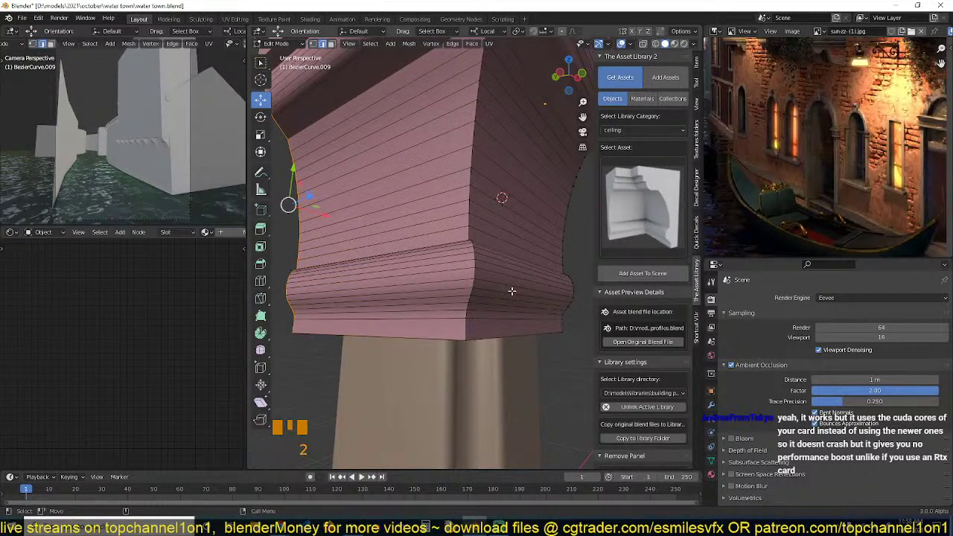
pyautogui.press('`')
pyautogui.moveTo(511, 291); pyautogui.dragTo(496, 276, button='middle')
pyautogui.scroll(-2, 496, 286)
pyautogui.press('Tab')
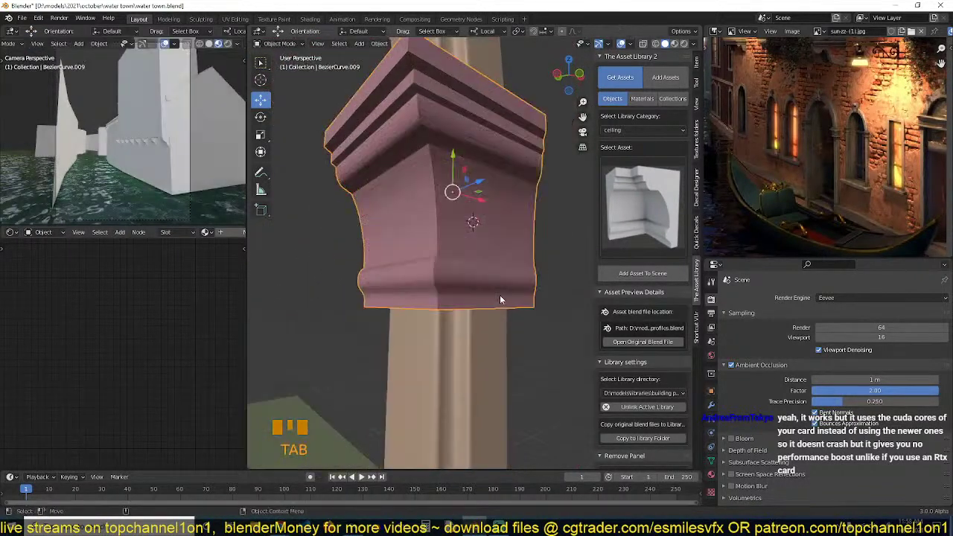
# Show the wireframe edges on the corner molding and save the file.
pyautogui.press('q')
pyautogui.click(445, 254)
pyautogui.press('q')
pyautogui.press('q')
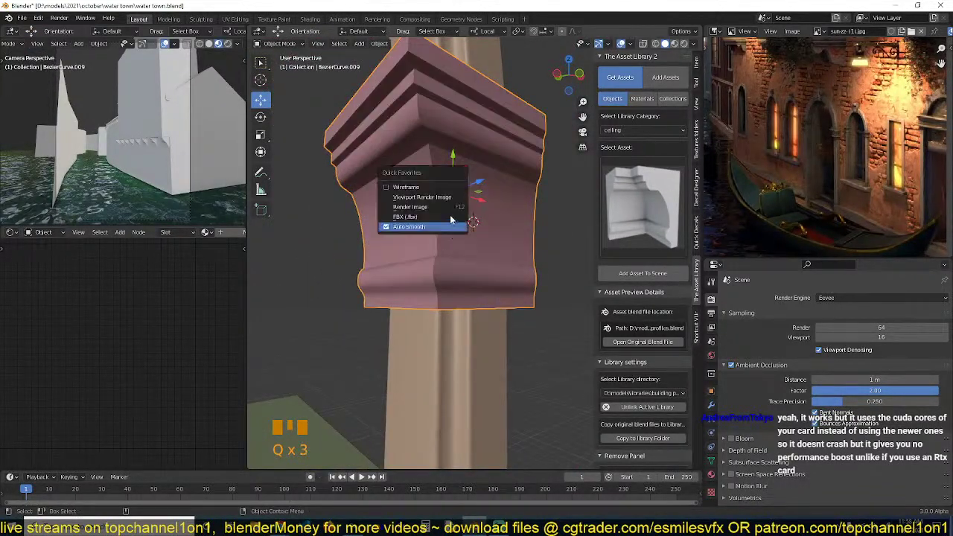
pyautogui.click(418, 186)
pyautogui.hotkey('ctrl', 's')
# Simplify the corner molding with a Decimate modifier in Collapse mode at a ratio of about 0.54, and apply it.
pyautogui.click(711, 405)
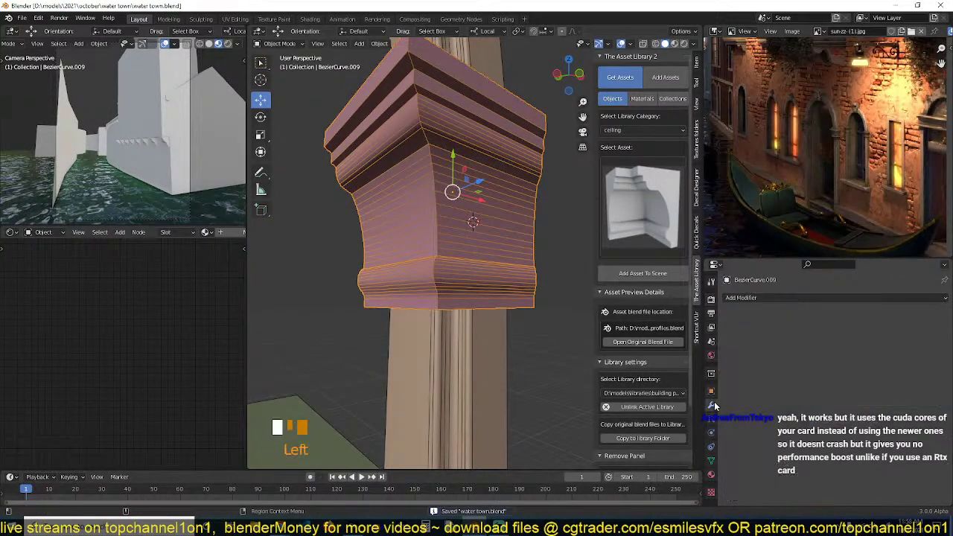
pyautogui.click(794, 296)
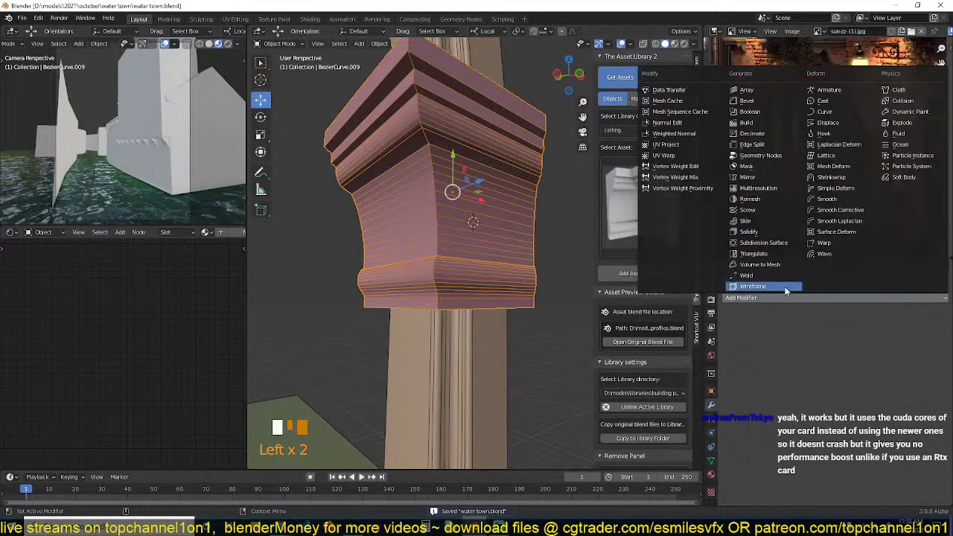
pyautogui.click(752, 134)
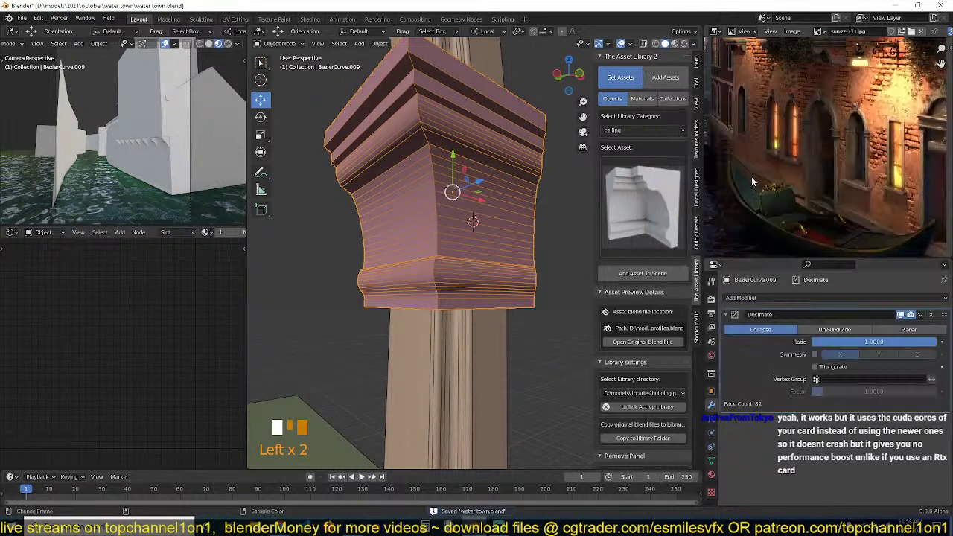
pyautogui.moveTo(447, 216); pyautogui.dragTo(452, 240, button='middle')
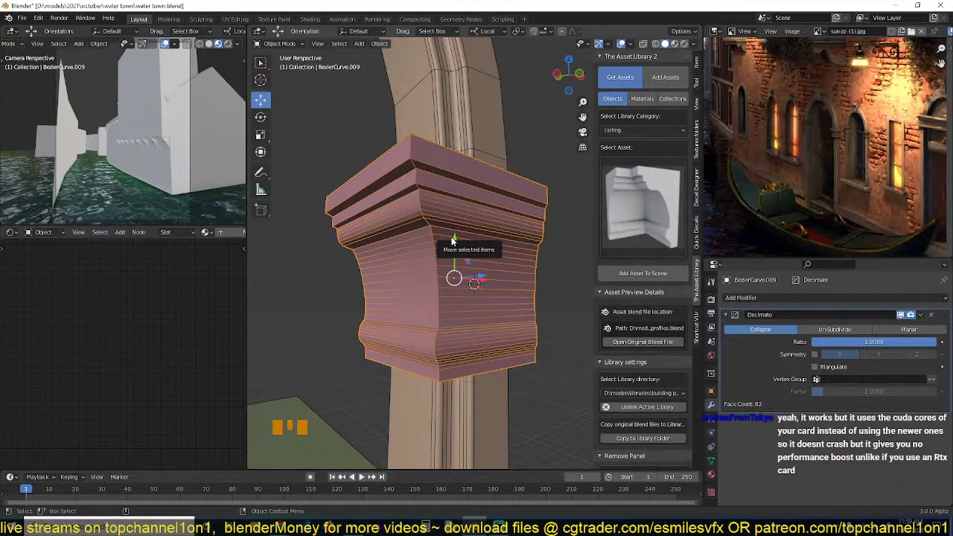
pyautogui.moveTo(454, 242)
pyautogui.mouseDown(button='middle')
pyautogui.moveTo(454, 264)
pyautogui.moveTo(458, 257)
pyautogui.mouseUp(button='middle')
pyautogui.scroll(3, 468, 251)
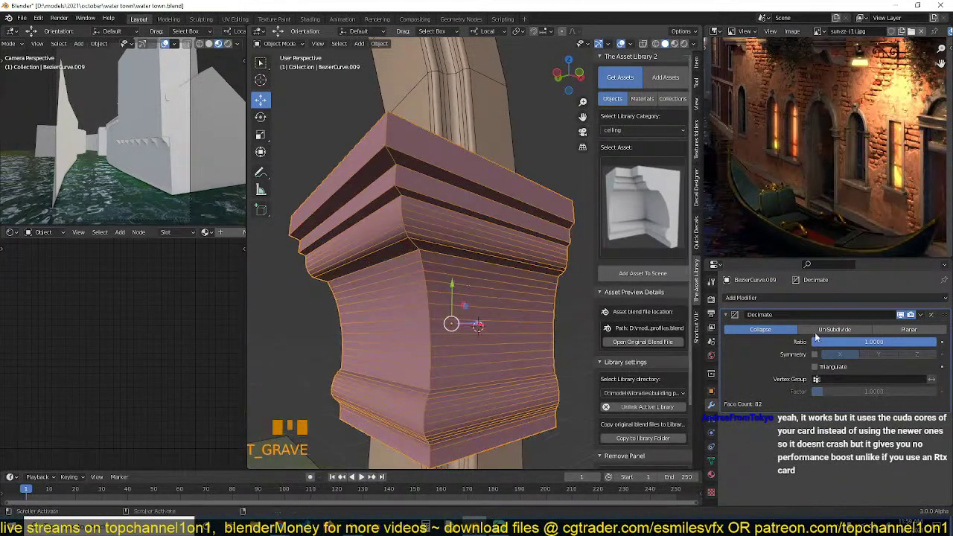
pyautogui.click(893, 341)
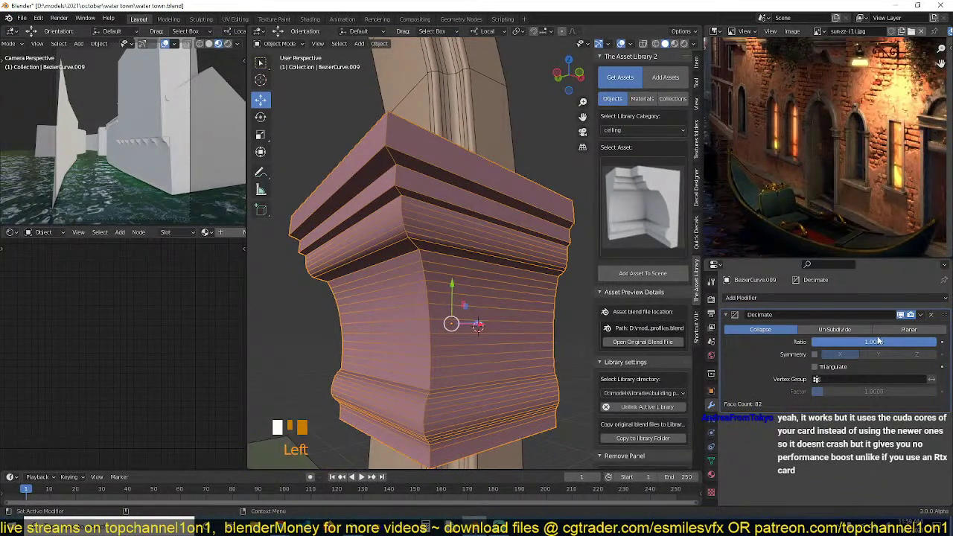
pyautogui.moveTo(917, 342); pyautogui.dragTo(859, 342)
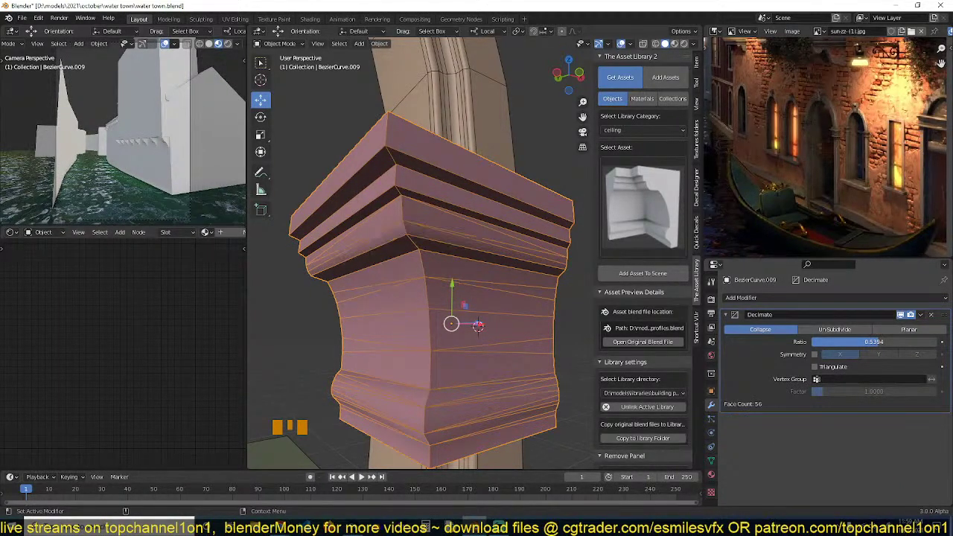
pyautogui.scroll(-3, 438, 258)
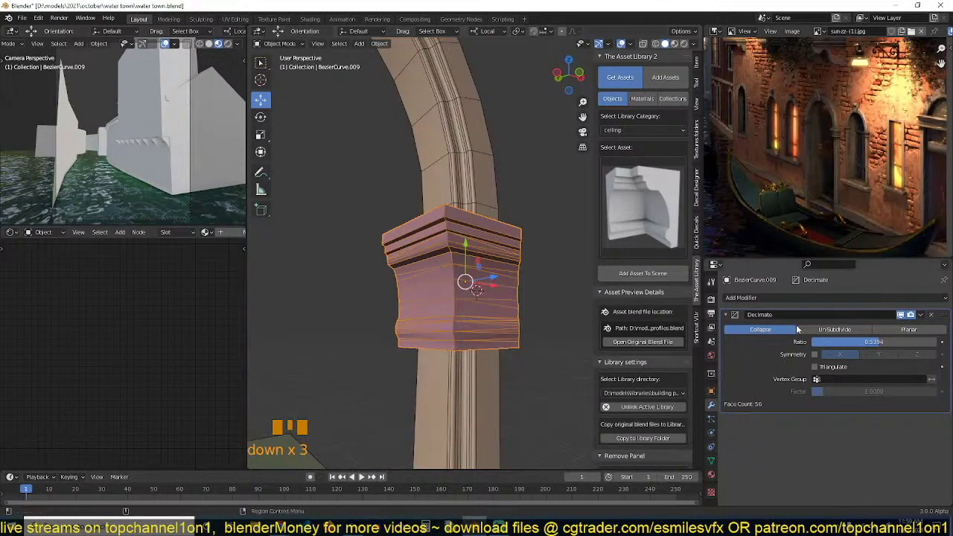
pyautogui.hotkey('ctrl', 'a')
# Delete the end loops of the molding's front and side returns, keeping only the diagonal corner profile.
pyautogui.press('`')
pyautogui.press('1')
pyautogui.moveTo(481, 262); pyautogui.dragTo(420, 252, button='middle')
pyautogui.keyDown('alt'); pyautogui.click(504, 241); pyautogui.keyUp('alt')
pyautogui.press('x')
pyautogui.click(507, 241)
pyautogui.keyDown('alt'); pyautogui.click(415, 228); pyautogui.keyUp('alt')
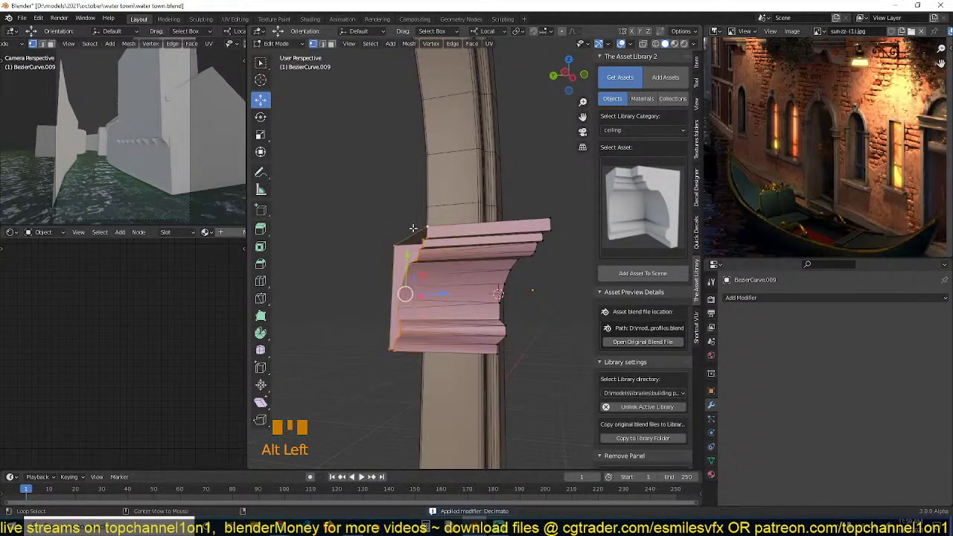
pyautogui.press('x')
pyautogui.click(414, 229)
# Extrude the whole diagonal profile about 0.276 m along local X to rebuild the molding's front face.
pyautogui.press('a')
pyautogui.press('KP_7')
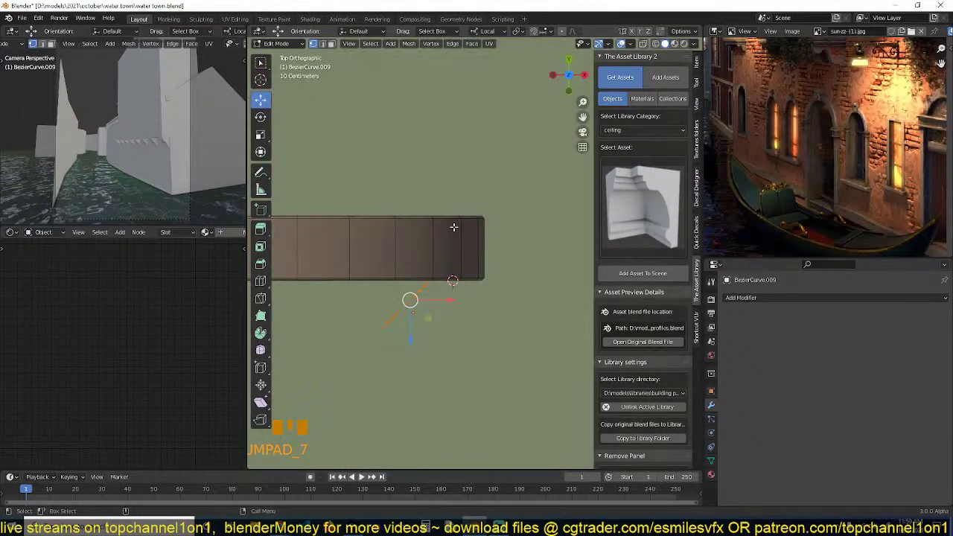
pyautogui.press('e')
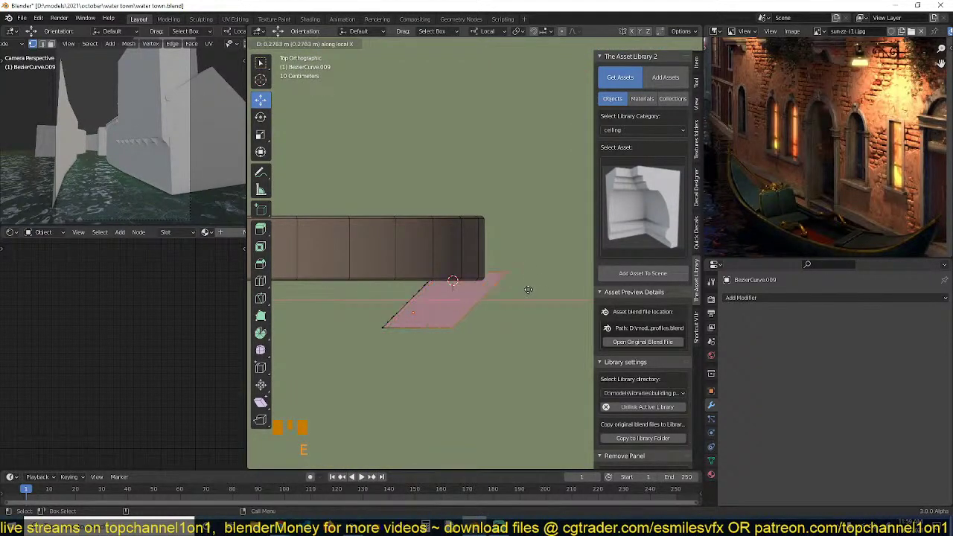
pyautogui.click(528, 289)
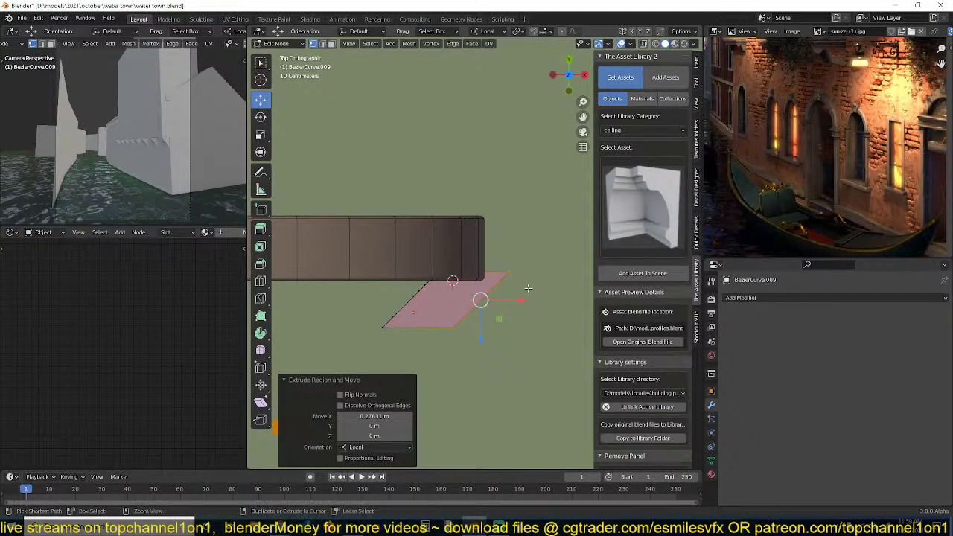
# Mirror the extruded end profile along local X and move it about 0.097 m outward in X.
pyautogui.hotkey('ctrl', 'm')
pyautogui.press('x')
pyautogui.click(526, 287)
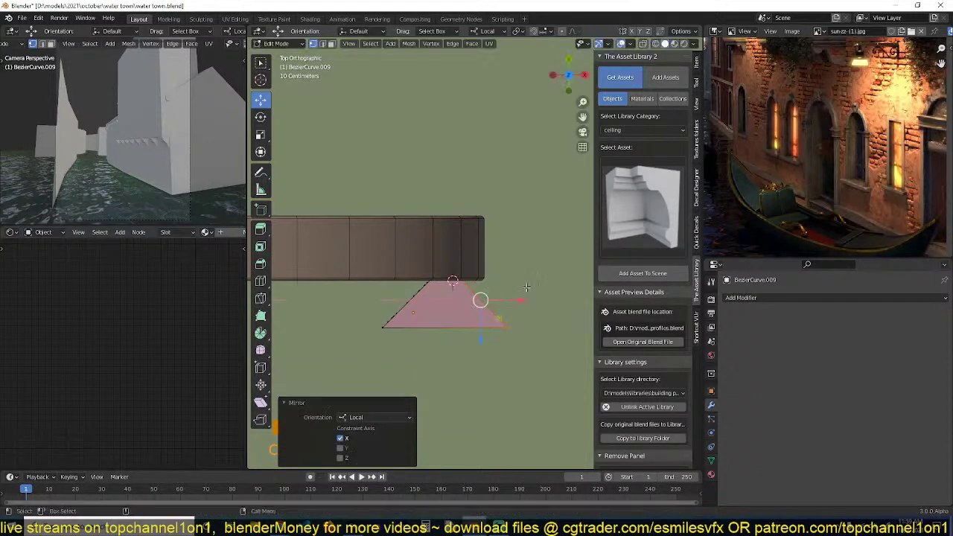
pyautogui.press('g')
pyautogui.press('x')
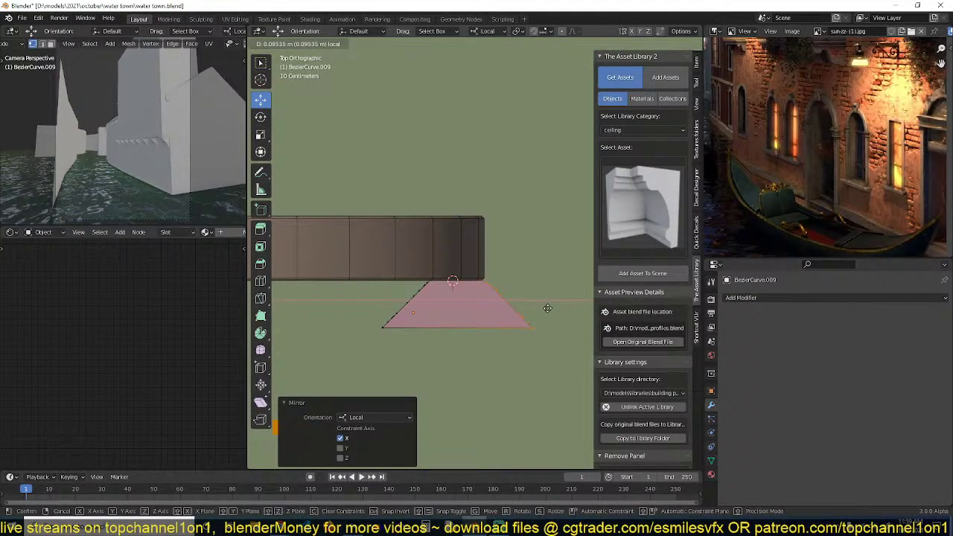
pyautogui.click(548, 307)
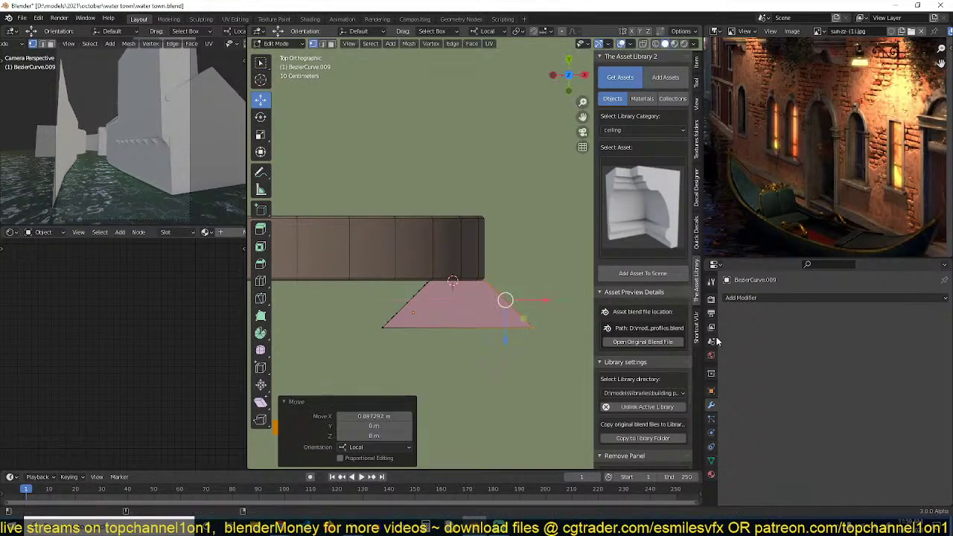
# Extrude the original diagonal profile loop about 0.288 m backwards in global Y to form the side return.
pyautogui.keyDown('alt'); pyautogui.click(410, 300); pyautogui.keyUp('alt')
pyautogui.press('z')
pyautogui.press('e')
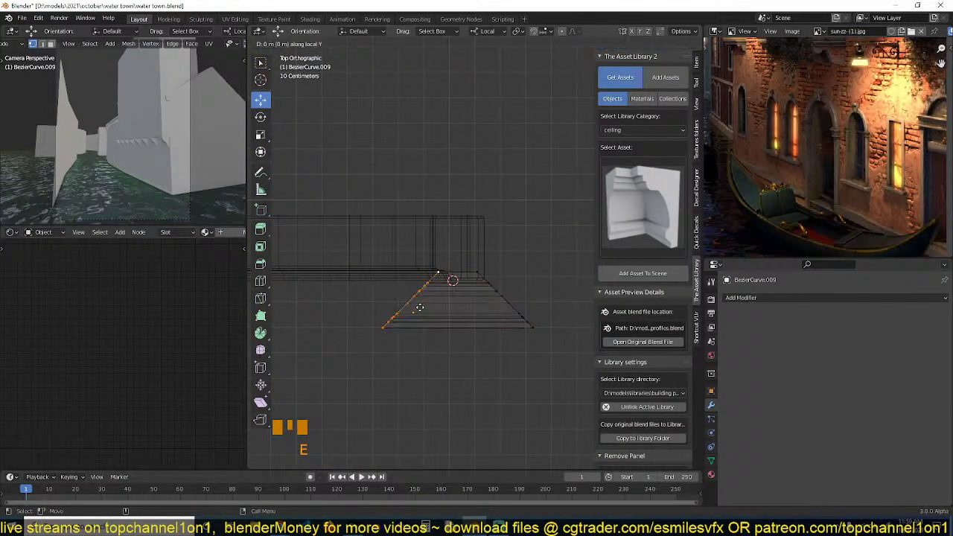
pyautogui.press('y')
pyautogui.click(426, 236)
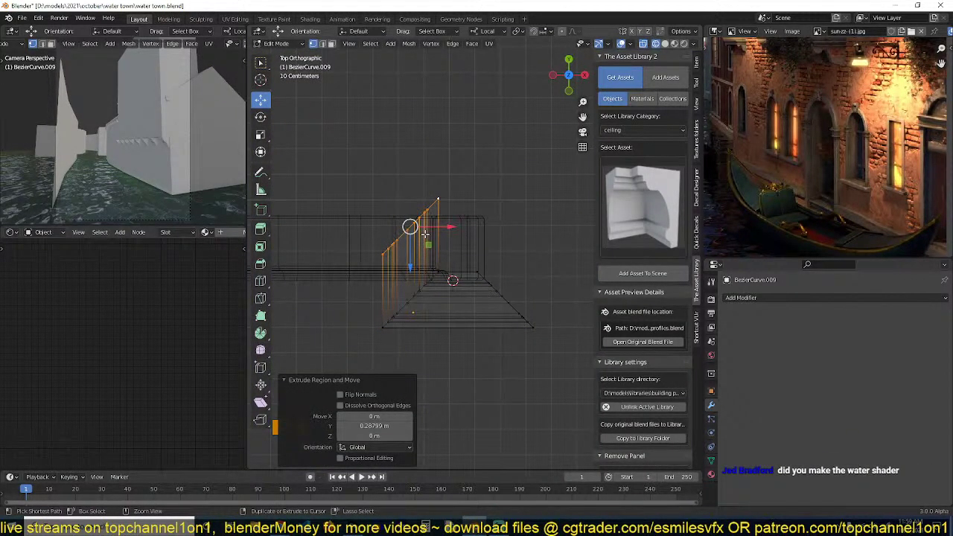
# Mirror the side return's end profile along local Z, move it further back, and return to Object Mode in solid shading.
pyautogui.hotkey('ctrl', 'm')
pyautogui.press('y')
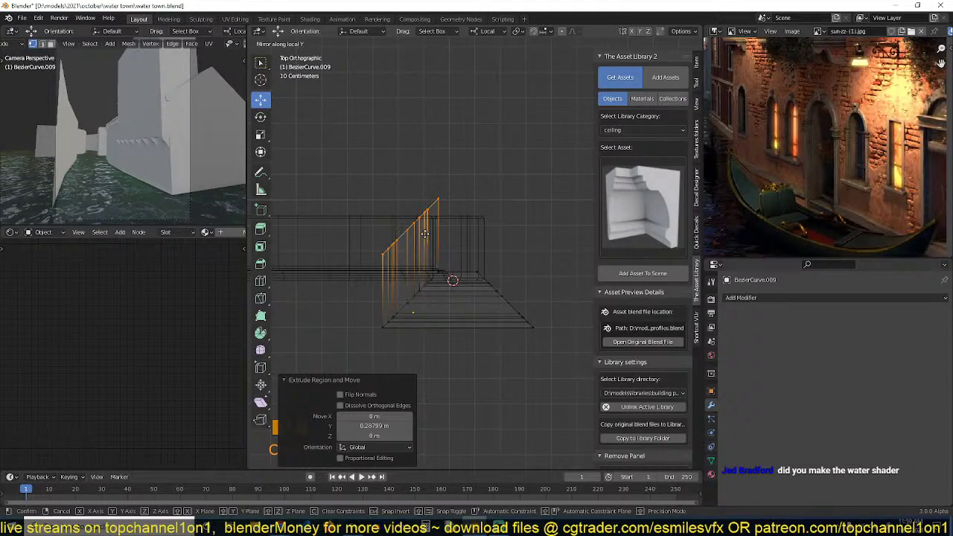
pyautogui.press('z')
pyautogui.click(425, 234)
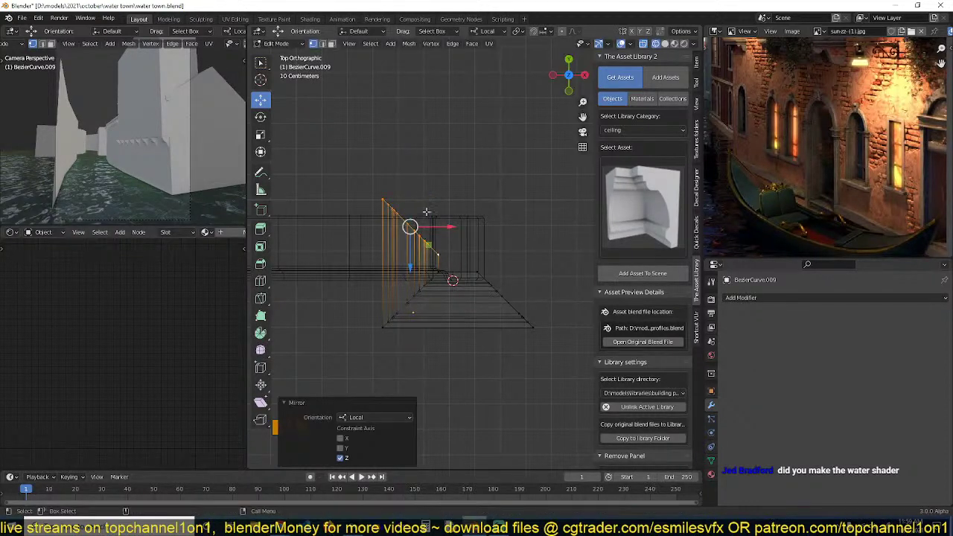
pyautogui.moveTo(411, 266); pyautogui.dragTo(422, 232)
pyautogui.press('Tab')
pyautogui.hotkey('shift', 'z')
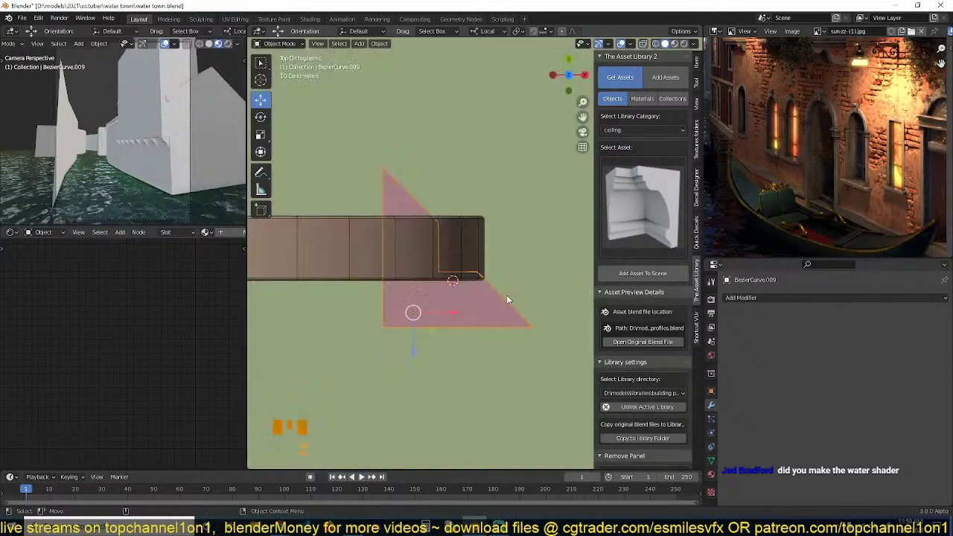
# Scale the whole molding down uniformly to 0.376.
pyautogui.moveTo(508, 297)
pyautogui.mouseDown(button='middle')
pyautogui.moveTo(521, 176)
pyautogui.moveTo(546, 166)
pyautogui.moveTo(546, 184)
pyautogui.moveTo(539, 161)
pyautogui.mouseUp(button='middle')
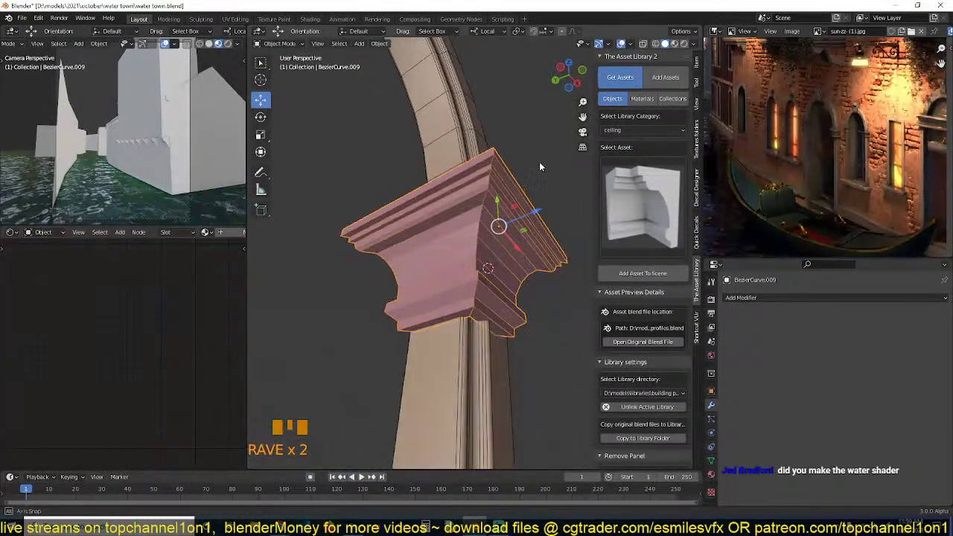
pyautogui.press('s')
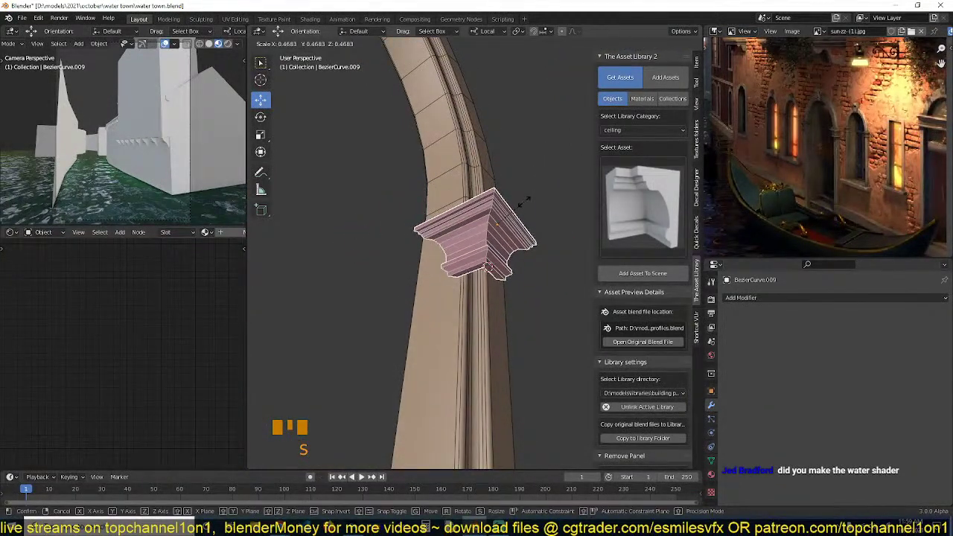
pyautogui.click(514, 209)
pyautogui.moveTo(514, 209); pyautogui.dragTo(438, 214, button='middle')
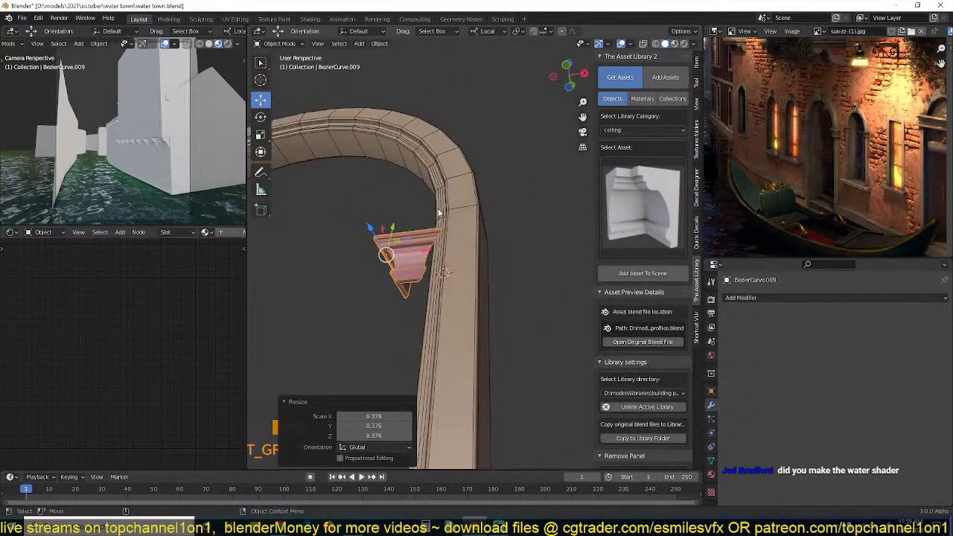
# Move the molding about 0.066 m in X and 0.095 m in Y toward the frame's upright in top view.
pyautogui.press('KP_7')
pyautogui.press('g')
pyautogui.click(478, 266)
# Fine-tune the molding's position against the upright's profile in wireframe shading.
pyautogui.press('z')
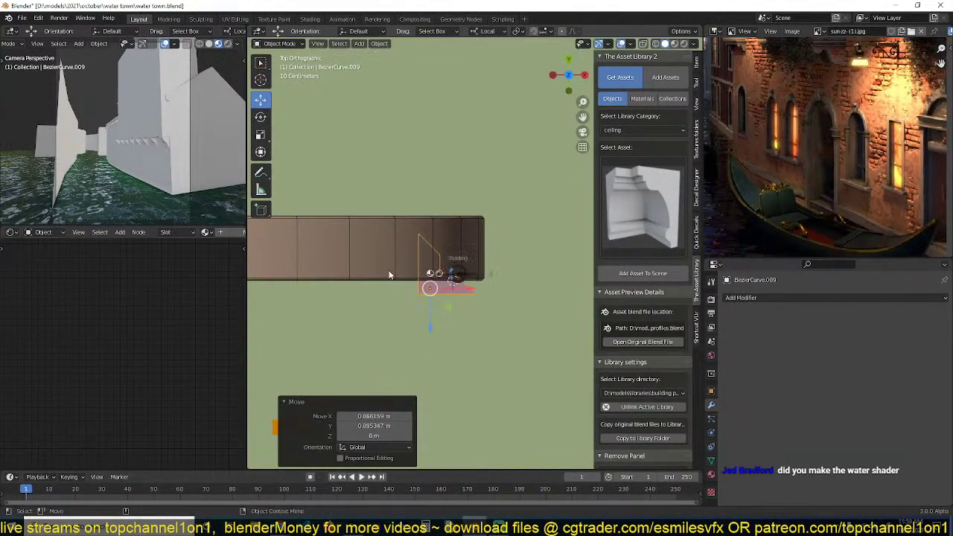
pyautogui.click(389, 274)
pyautogui.scroll(3, 473, 268)
pyautogui.press('g')
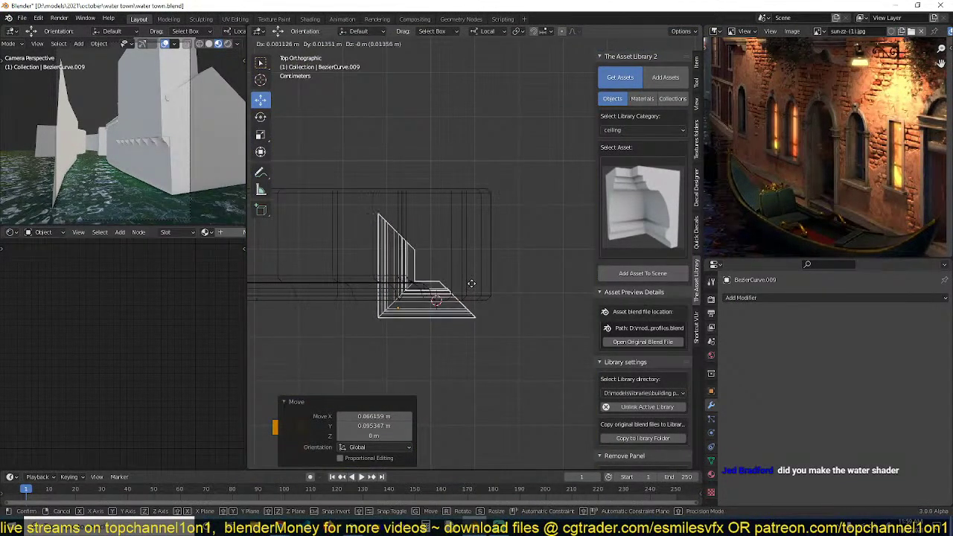
# Move the capital trim horizontally, keeping its height locked, so it sits flush against the front of the arch's pillar.
pyautogui.click(469, 307)
pyautogui.hotkey('shift', 'z')
pyautogui.moveTo(470, 306); pyautogui.dragTo(470, 212, button='middle')
pyautogui.press('g')
pyautogui.hotkey('shift', 'z')
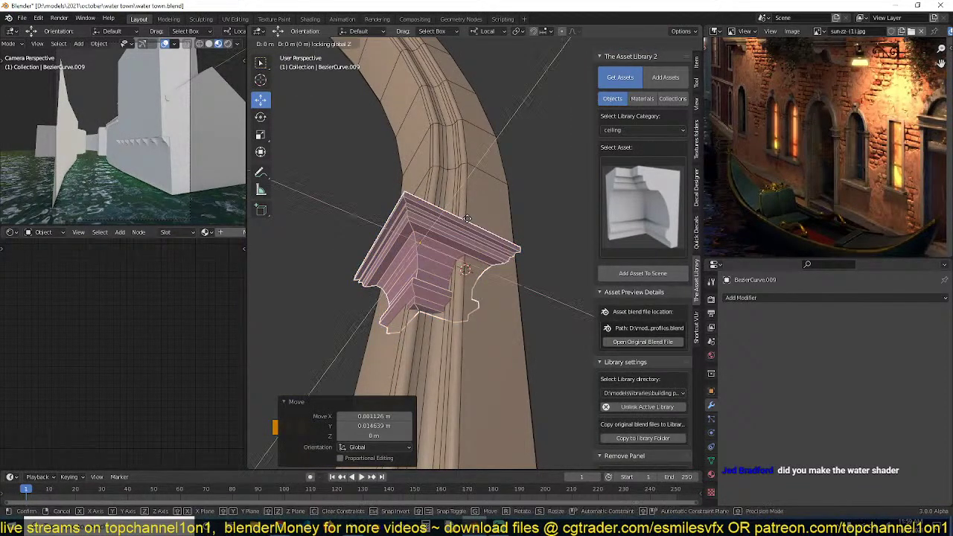
pyautogui.click(432, 246)
# Stretch the trim's rear end vertices about 0.173 m along local Z, past the back of the pillar.
pyautogui.press('KP_7')
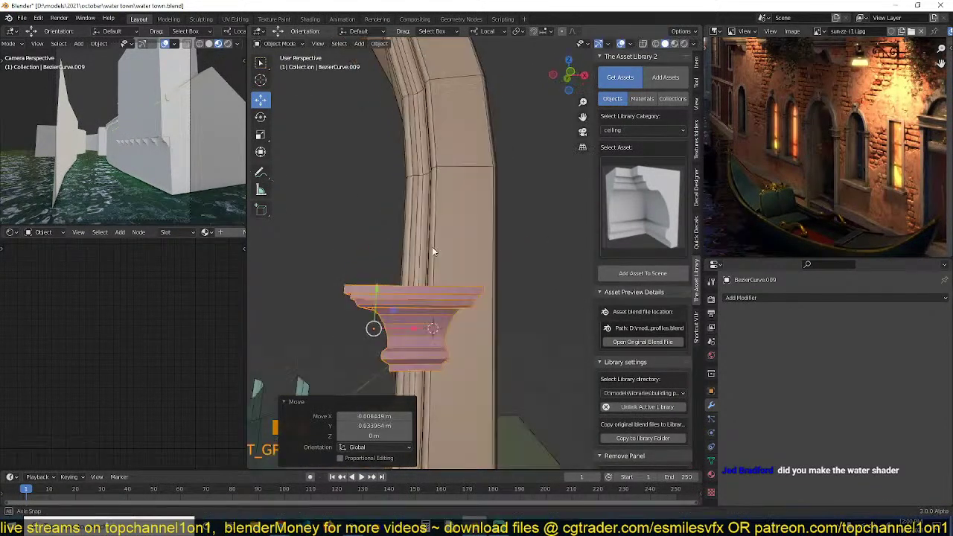
pyautogui.press('Tab')
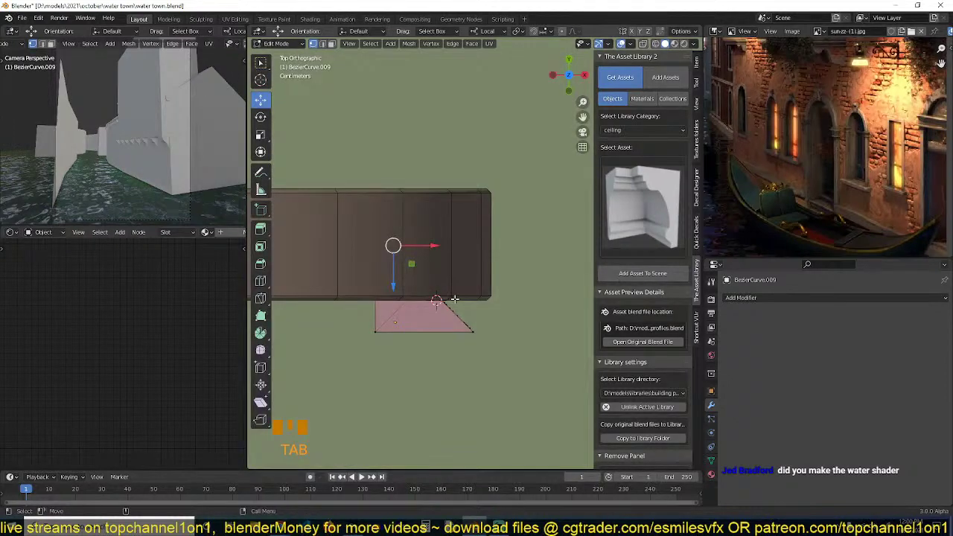
pyautogui.keyDown('shift'); pyautogui.moveTo(406, 300); pyautogui.dragTo(406, 318, button='middle'); pyautogui.keyUp('shift')
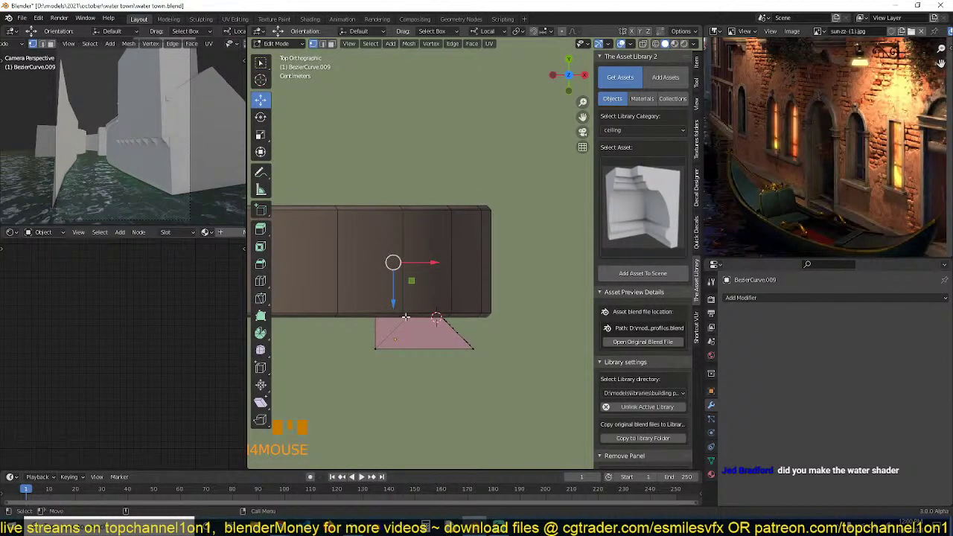
pyautogui.hotkey('shift', 'z')
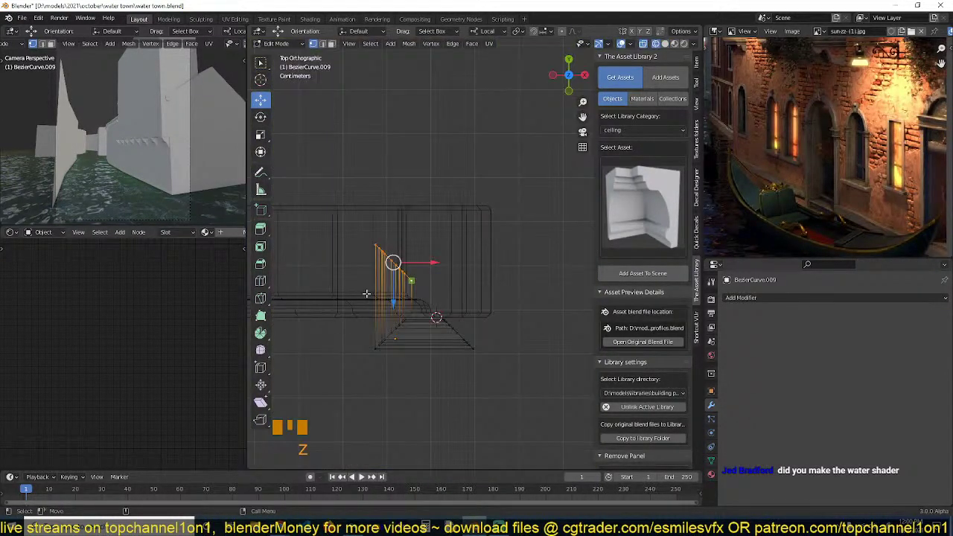
pyautogui.moveTo(388, 306); pyautogui.dragTo(393, 294)
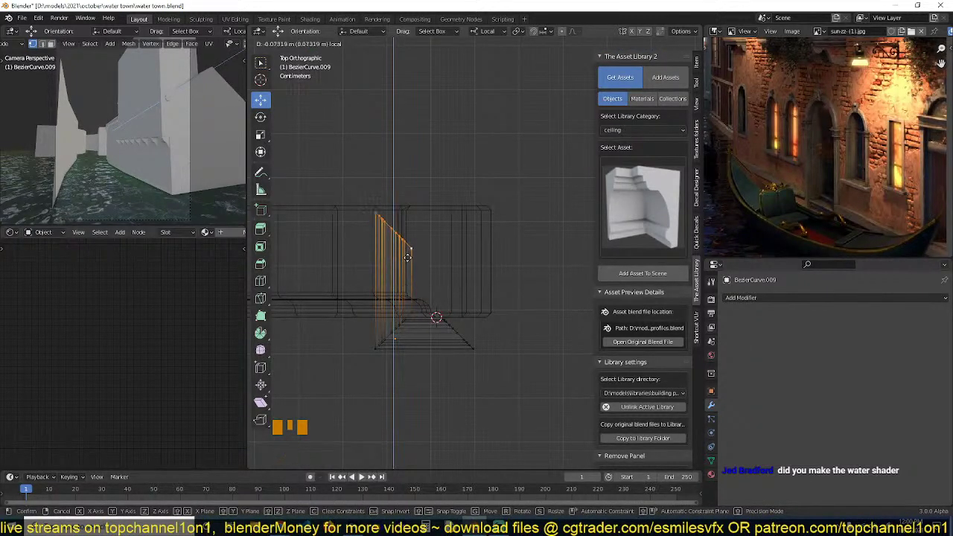
pyautogui.moveTo(414, 221); pyautogui.dragTo(415, 220)
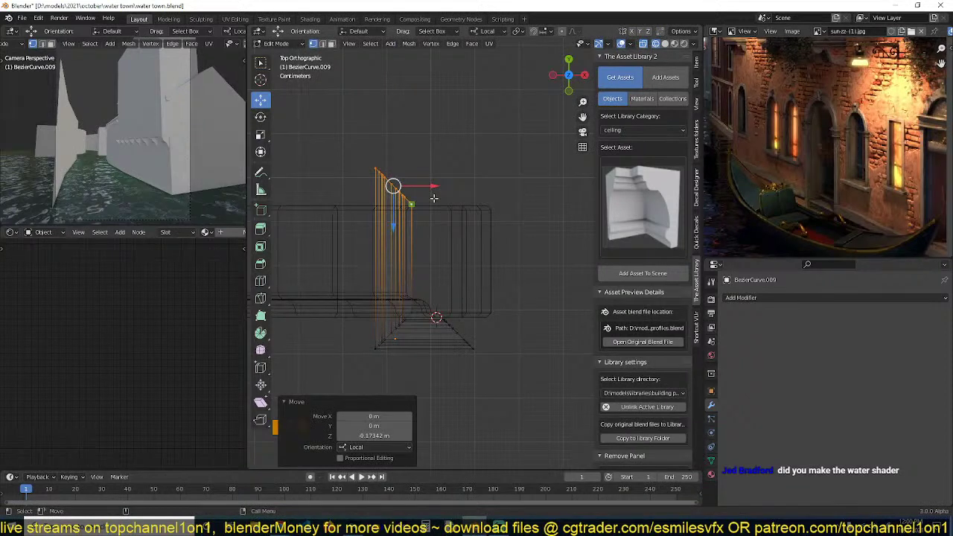
# Extrude the trim's rear end profile about 0.2 m along X, mirror it on local X and shift it slightly outward.
pyautogui.press('e')
pyautogui.click(522, 206)
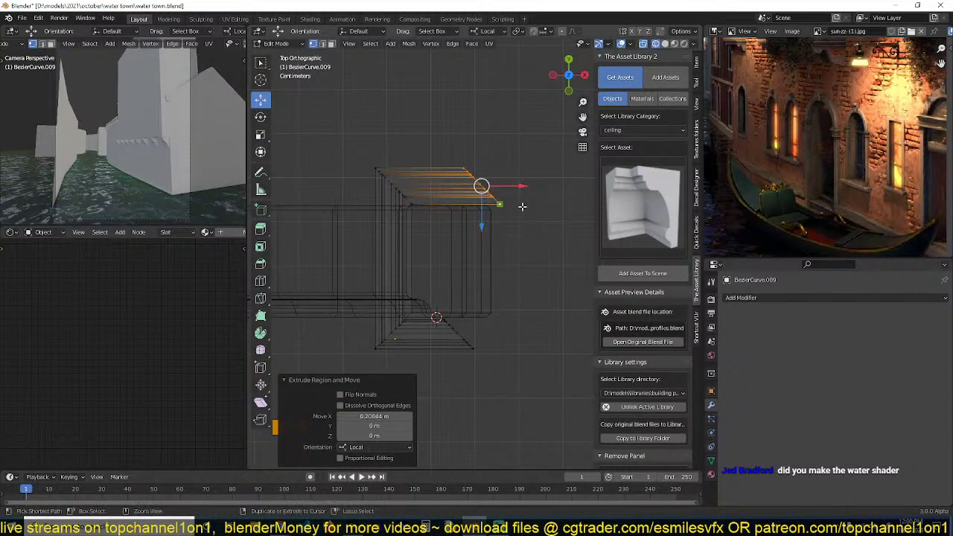
pyautogui.hotkey('ctrl', 'm')
pyautogui.press('x')
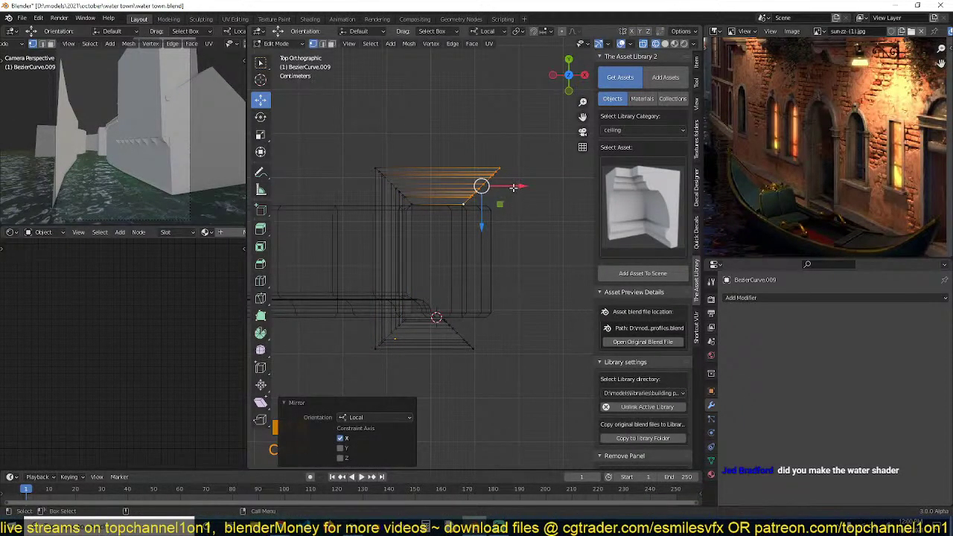
pyautogui.moveTo(514, 187); pyautogui.dragTo(532, 188)
# Select the trim's front end profile loop and move it about 0.114 m along local X to the pillar's outer corner.
pyautogui.keyDown('alt'); pyautogui.click(461, 343); pyautogui.keyUp('alt')
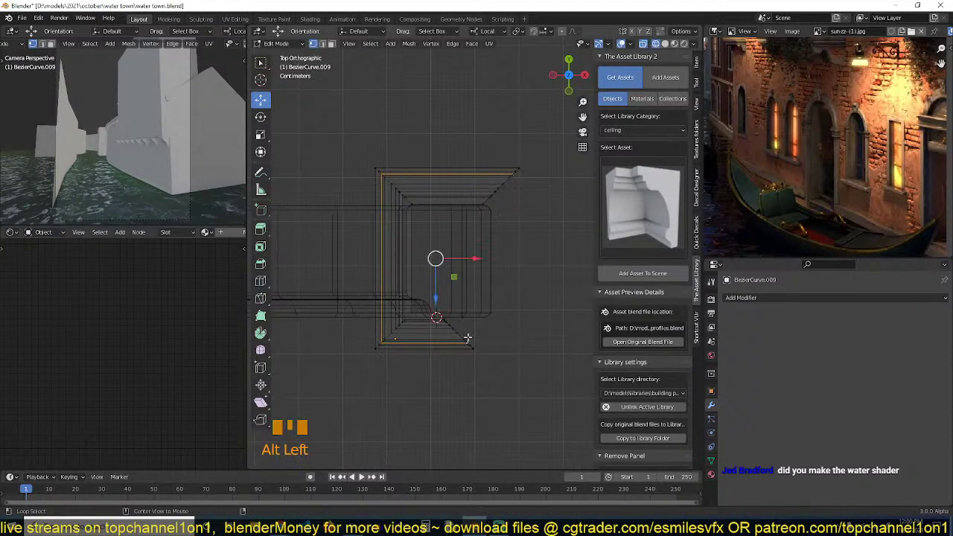
pyautogui.keyDown('alt'); pyautogui.click(485, 318); pyautogui.keyUp('alt')
pyautogui.keyDown('alt'); pyautogui.click(460, 328); pyautogui.keyUp('alt')
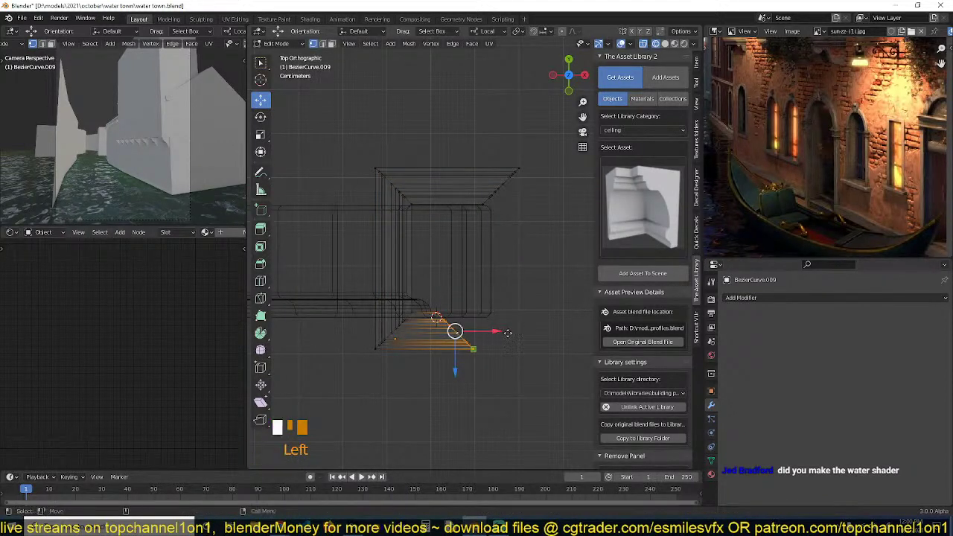
pyautogui.moveTo(507, 333); pyautogui.dragTo(557, 333)
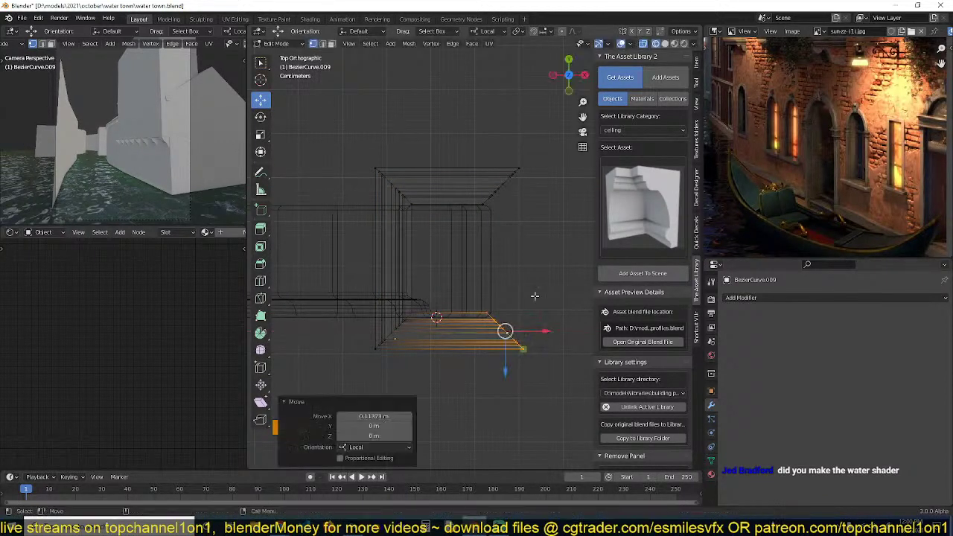
# Select both open end profiles of the trim and pull them slightly back along X towards the pillar.
pyautogui.keyDown('alt'); pyautogui.keyDown('shift'); pyautogui.click(508, 186); pyautogui.keyUp('shift'); pyautogui.keyUp('alt')
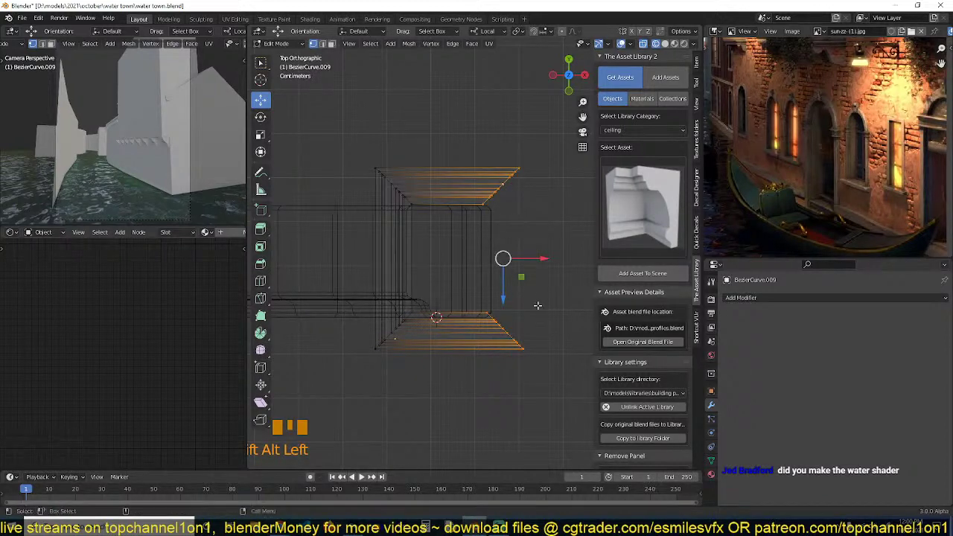
pyautogui.hotkey('shift', '`')
pyautogui.press('KP_1')
pyautogui.scroll(4, 499, 352)
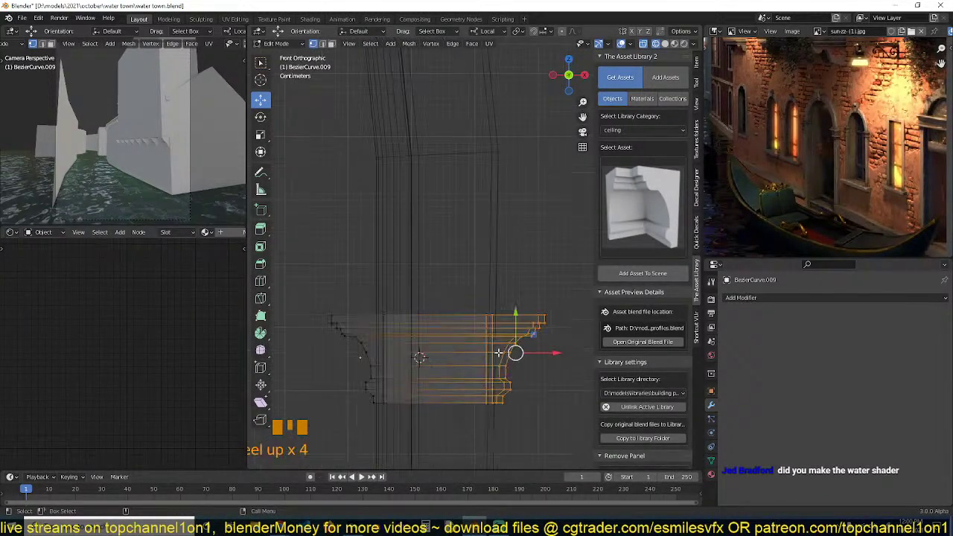
pyautogui.scroll(4, 498, 352)
pyautogui.keyDown('shift'); pyautogui.moveTo(445, 246); pyautogui.dragTo(402, 70, button='middle'); pyautogui.keyUp('shift')
pyautogui.keyDown('alt'); pyautogui.click(524, 254); pyautogui.keyUp('alt')
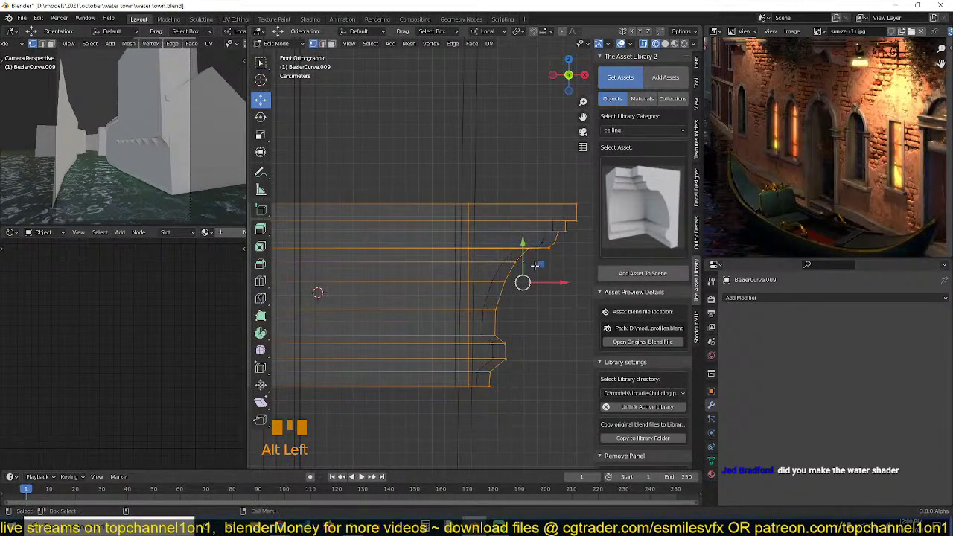
pyautogui.click(537, 267)
pyautogui.hotkey('ctrl', 'z')
pyautogui.moveTo(550, 282); pyautogui.dragTo(534, 282)
# Bridge the trim's two open end loops around the pillar and nudge the new side slightly outward along local X.
pyautogui.moveTo(533, 284); pyautogui.dragTo(481, 279, button='middle')
pyautogui.hotkey('shift', 'z')
pyautogui.press('2')
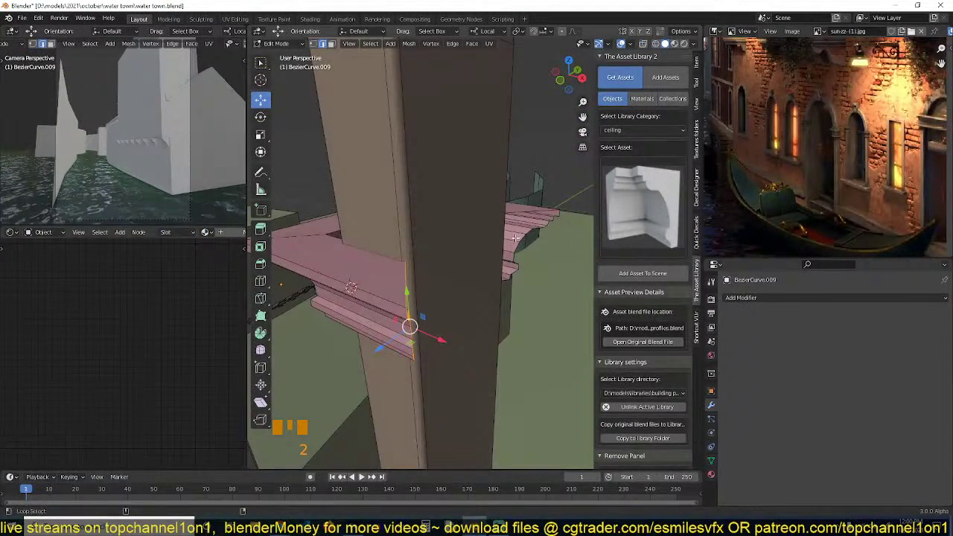
pyautogui.rightClick(522, 211)
pyautogui.click(491, 210)
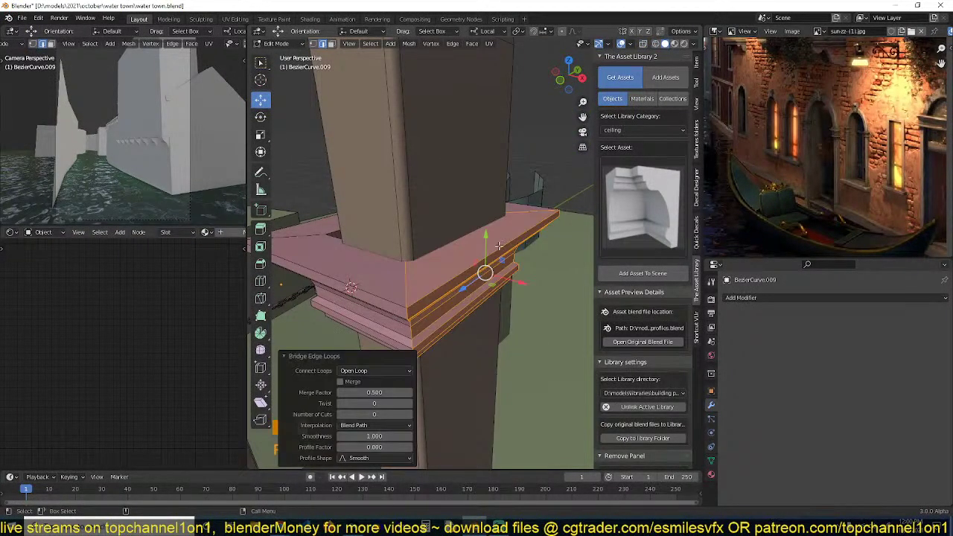
pyautogui.press('Tab')
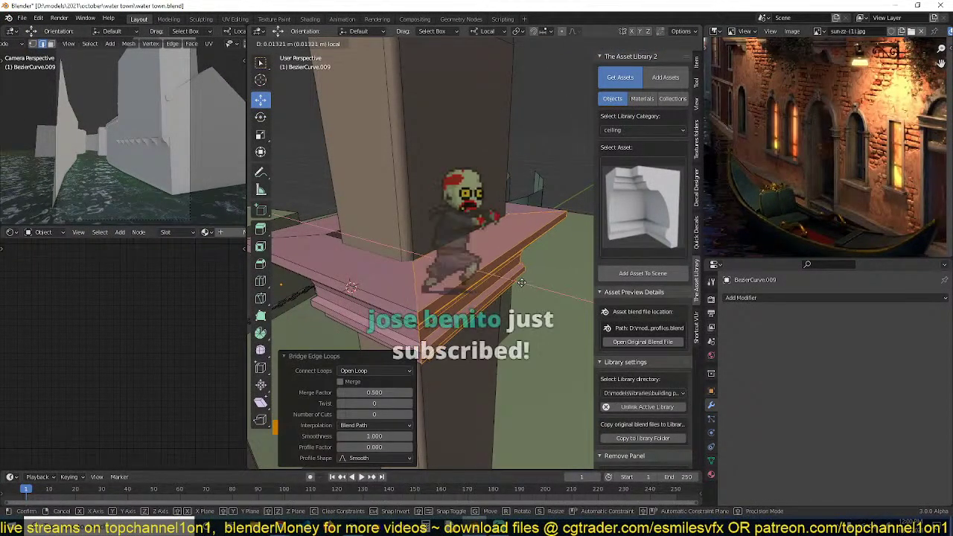
# Join the finished capital trim with the arch object.
pyautogui.scroll(-5, 509, 274)
pyautogui.moveTo(509, 274); pyautogui.dragTo(517, 259, button='middle')
pyautogui.press('`')
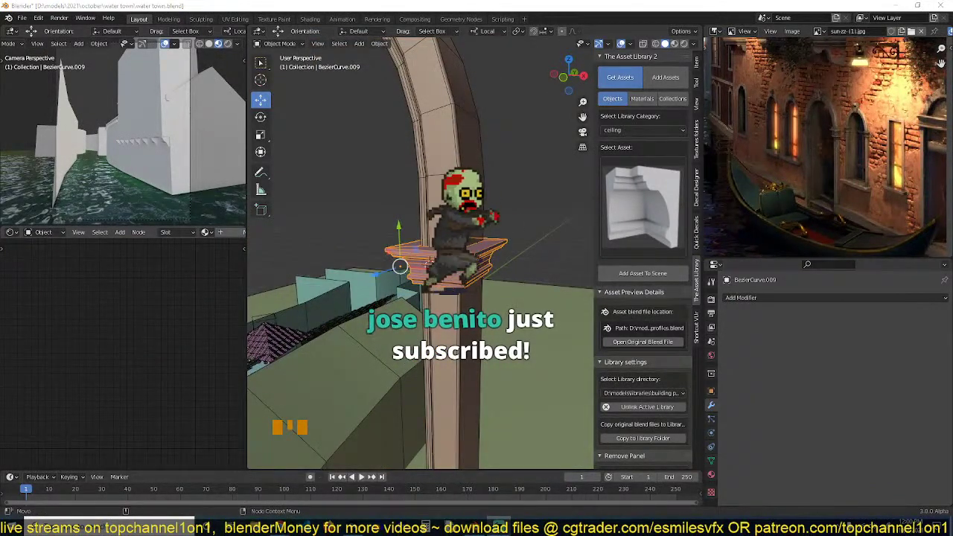
pyautogui.moveTo(475, 324); pyautogui.dragTo(420, 341, button='middle')
pyautogui.press('q')
pyautogui.click(478, 269)
pyautogui.rightClick(449, 266)
pyautogui.click(447, 266)
pyautogui.press('q')
pyautogui.press('`')
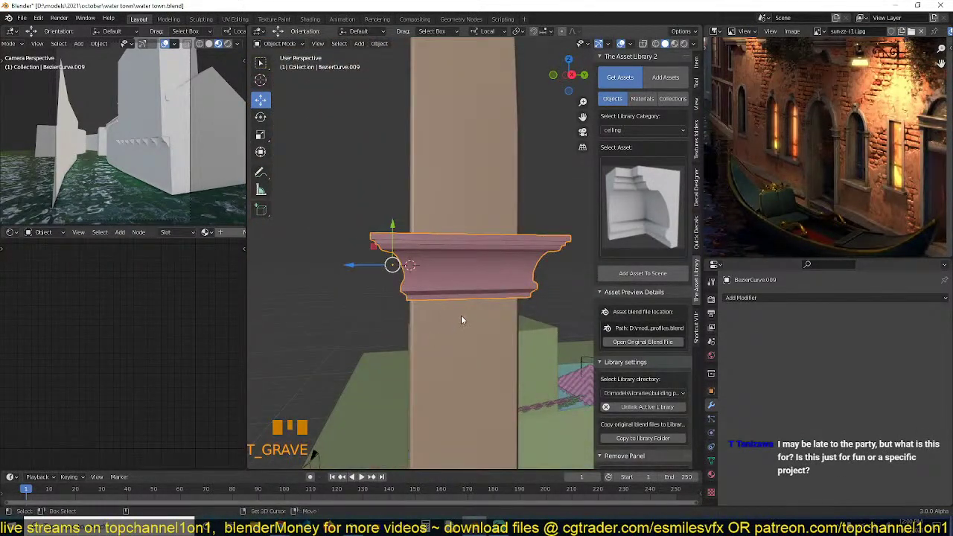
pyautogui.keyDown('shift'); pyautogui.click(470, 338); pyautogui.keyUp('shift')
pyautogui.hotkey('ctrl', 'j')
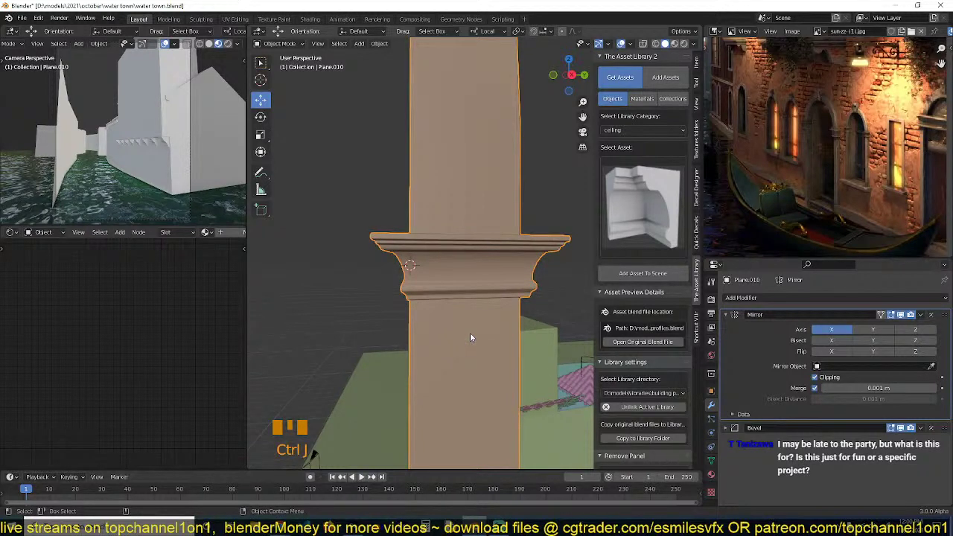
# Examine the joined capital and pillar from several sides, including the mesh in wireframe.
pyautogui.press('`')
pyautogui.scroll(-2, 481, 330)
pyautogui.press('`')
pyautogui.moveTo(481, 330); pyautogui.dragTo(504, 285, button='middle')
pyautogui.scroll(-2, 493, 302)
pyautogui.click(500, 321)
pyautogui.press('`')
pyautogui.scroll(5, 486, 249)
pyautogui.scroll(2, 485, 249)
pyautogui.click(469, 266)
pyautogui.scroll(-3, 440, 305)
pyautogui.press('Tab')
pyautogui.press('`')
pyautogui.moveTo(447, 313); pyautogui.dragTo(471, 380, button='middle')
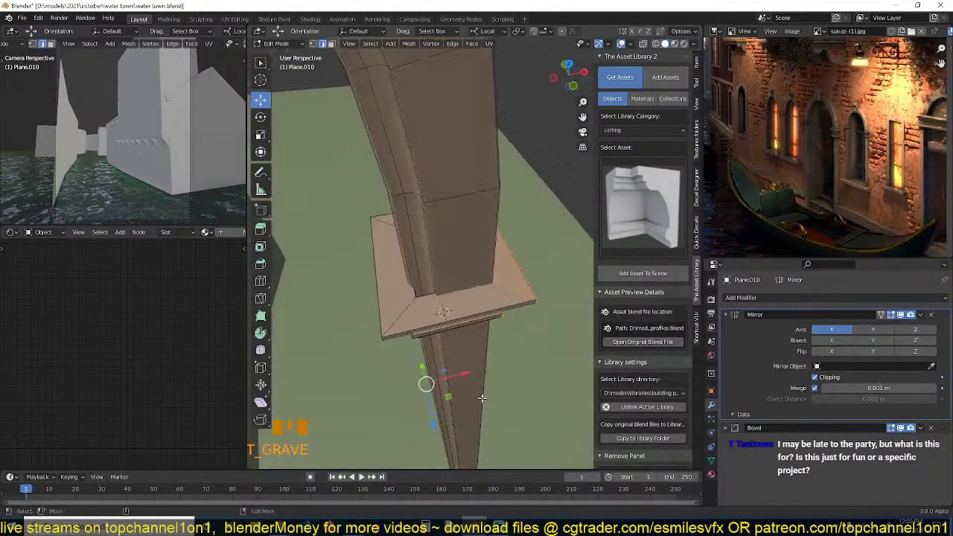
pyautogui.scroll(3, 471, 384)
pyautogui.press('z')
pyautogui.click(394, 386)
pyautogui.press('`')
pyautogui.moveTo(397, 380); pyautogui.dragTo(429, 335, button='middle')
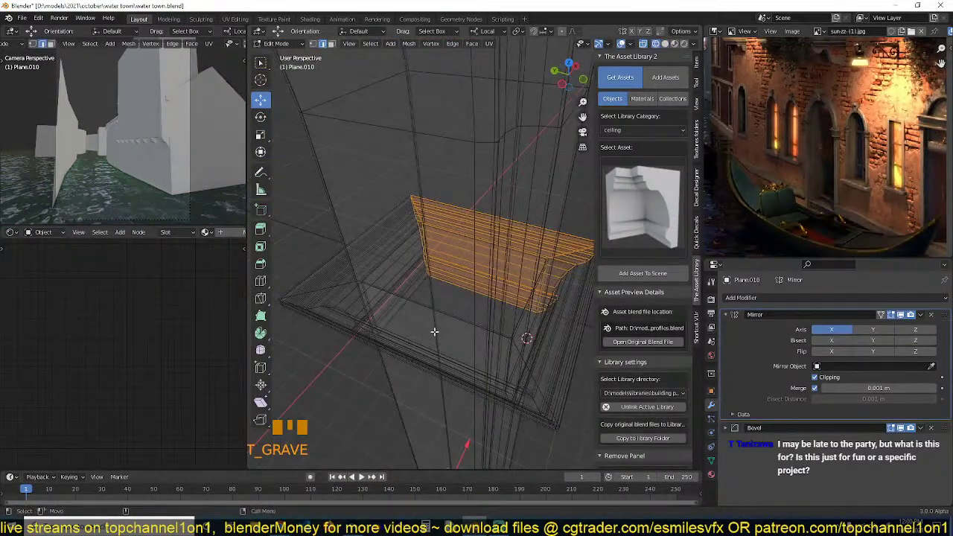
pyautogui.press('`')
pyautogui.moveTo(424, 281); pyautogui.dragTo(395, 277, button='middle')
# Return to Object Mode, show the arch in Material Preview shading and save the file.
pyautogui.press('Tab')
pyautogui.scroll(-2, 524, 354)
pyautogui.press('z')
pyautogui.press('`')
pyautogui.moveTo(514, 366); pyautogui.dragTo(582, 331, button='middle')
pyautogui.click(674, 44)
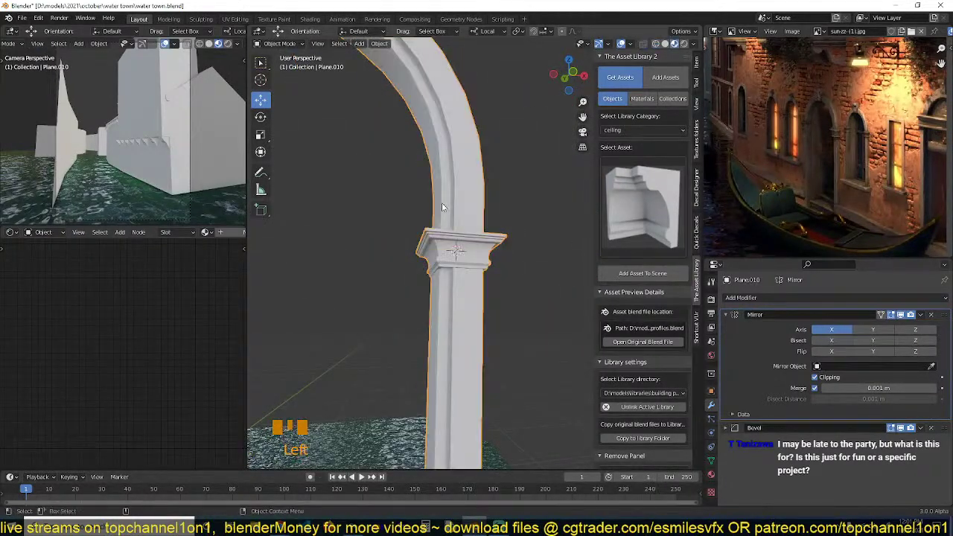
pyautogui.press('KP_Divide')
pyautogui.click(420, 220)
pyautogui.scroll(3, 419, 222)
pyautogui.moveTo(438, 229); pyautogui.dragTo(441, 254, button='middle')
pyautogui.hotkey('ctrl', 's')
pyautogui.scroll(-4, 443, 253)
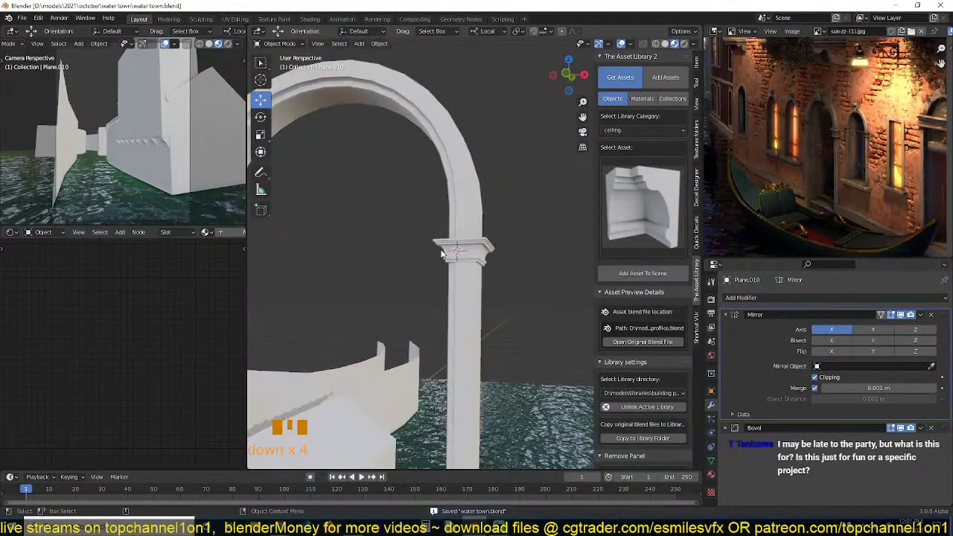
# Frame the whole arch and open the asset previews of the ceiling library category.
pyautogui.keyDown('shift'); pyautogui.moveTo(388, 144); pyautogui.dragTo(483, 206, button='middle'); pyautogui.keyUp('shift')
pyautogui.click(396, 132)
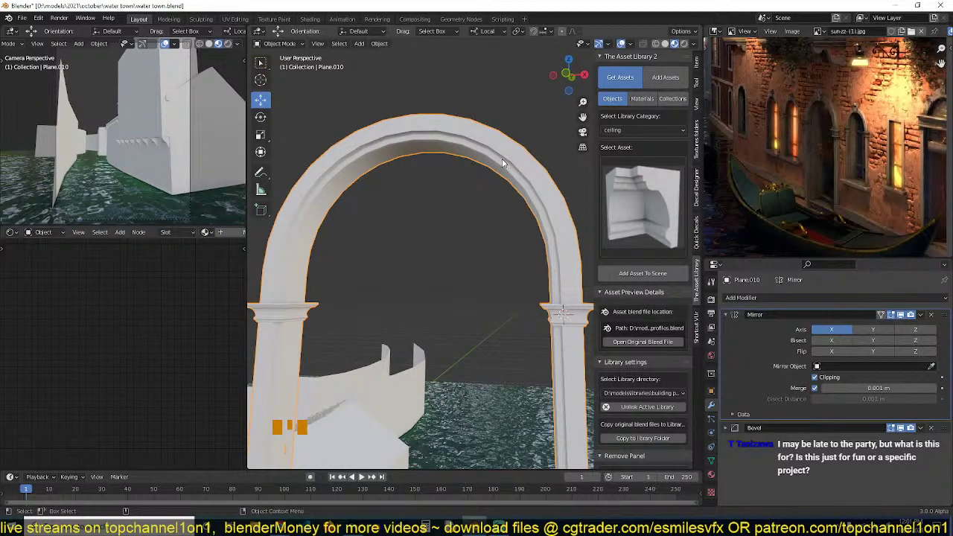
pyautogui.moveTo(503, 162); pyautogui.dragTo(441, 175, button='middle')
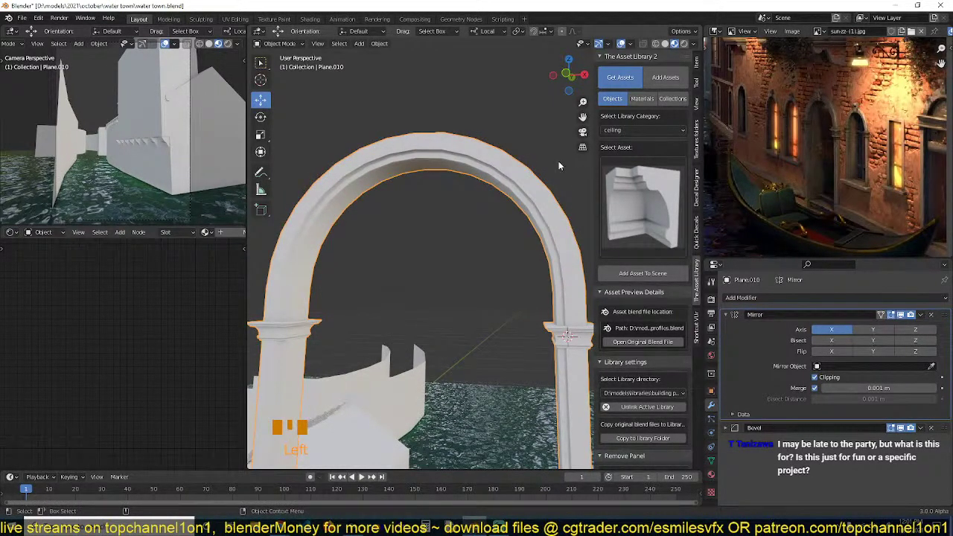
pyautogui.click(608, 192)
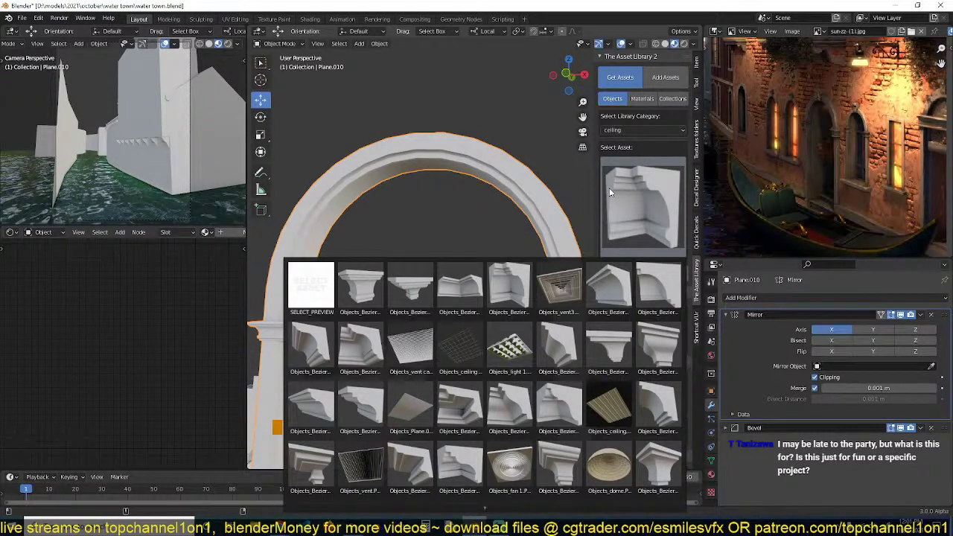
# Add a centred loop cut across the arch segment next to the crown's mirror line and save the file.
pyautogui.press('Tab')
pyautogui.scroll(3, 429, 296)
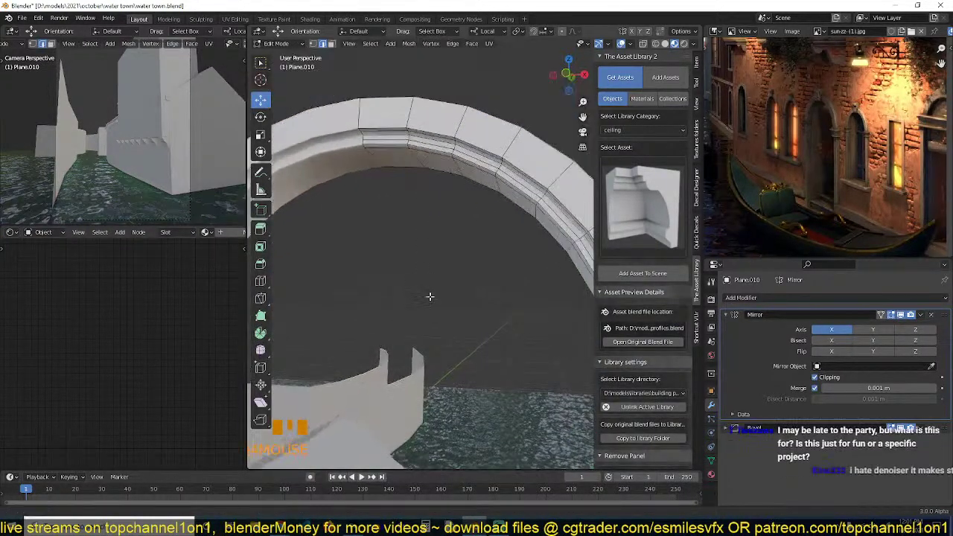
pyautogui.keyDown('shift'); pyautogui.moveTo(430, 295); pyautogui.dragTo(398, 195, button='middle'); pyautogui.keyUp('shift')
pyautogui.hotkey('ctrl', 'r')
pyautogui.click(382, 189)
pyautogui.rightClick(382, 190)
pyautogui.moveTo(445, 223)
pyautogui.mouseDown(button='middle')
pyautogui.moveTo(460, 220)
pyautogui.moveTo(447, 230)
pyautogui.mouseUp(button='middle')
pyautogui.press('3')
pyautogui.hotkey('ctrl', 's')
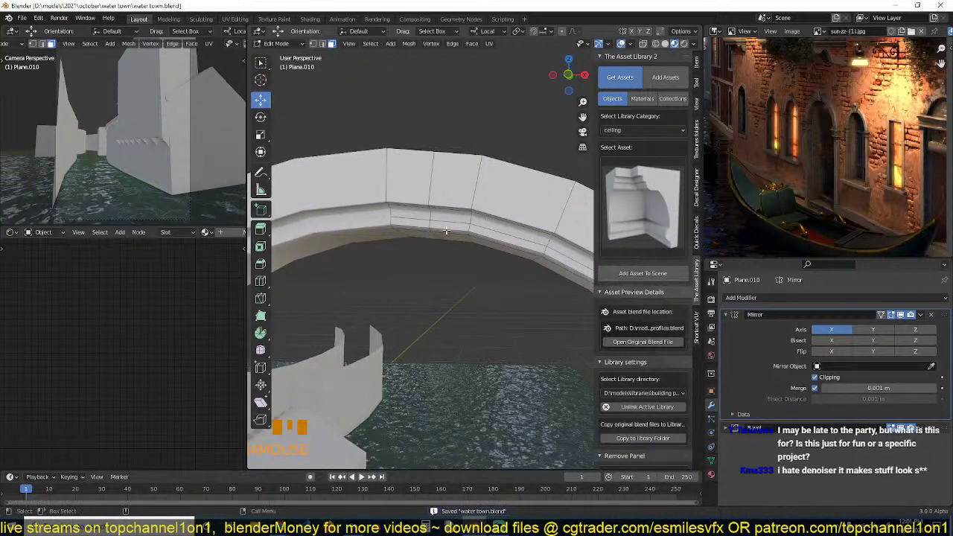
# Duplicate the face loop at the arch's crown in place and fatten the copy about 0.064 m outward as a keystone.
pyautogui.keyDown('alt'); pyautogui.click(402, 200); pyautogui.keyUp('alt')
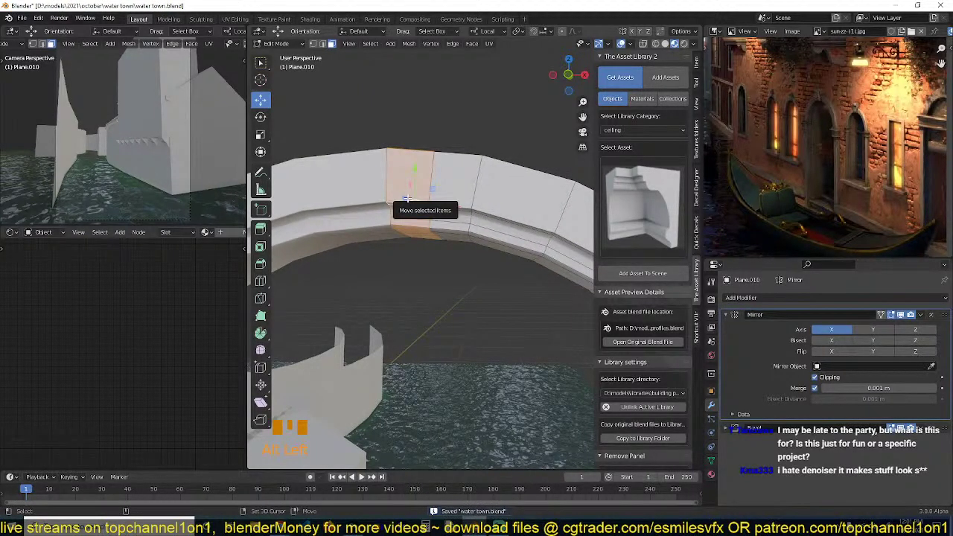
pyautogui.hotkey('shift', 'd')
pyautogui.rightClick(408, 200)
pyautogui.hotkey('alt', 's')
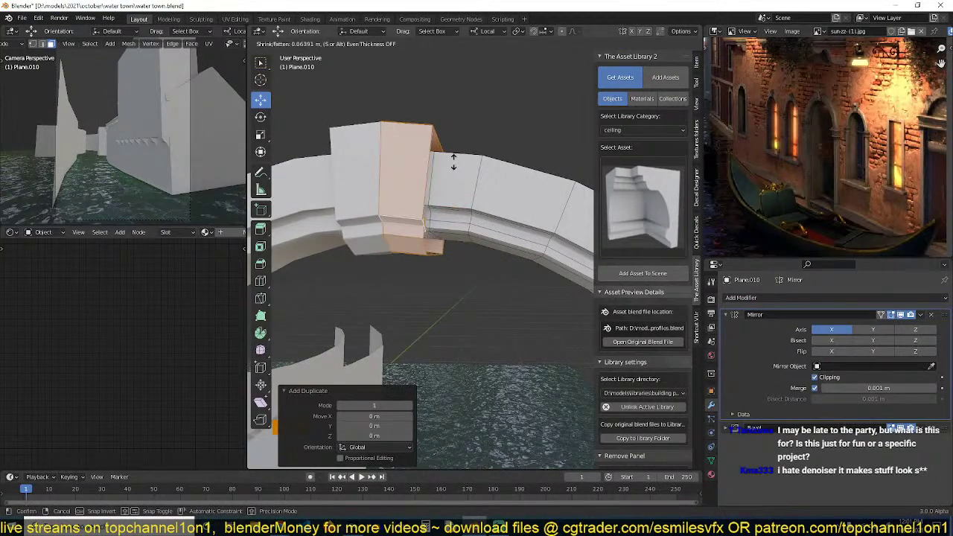
pyautogui.click(452, 162)
# Dissolve the moulding edges on the underside of the keystone copy.
pyautogui.moveTo(453, 162); pyautogui.dragTo(382, 260, button='middle')
pyautogui.scroll(3, 428, 258)
pyautogui.press('2')
pyautogui.click(348, 323)
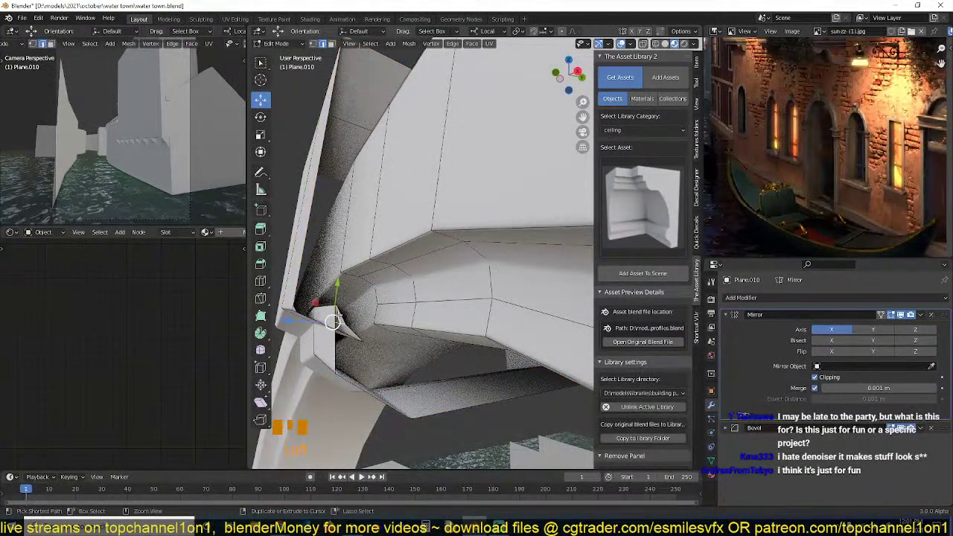
pyautogui.keyDown('alt'); pyautogui.click(359, 317); pyautogui.keyUp('alt')
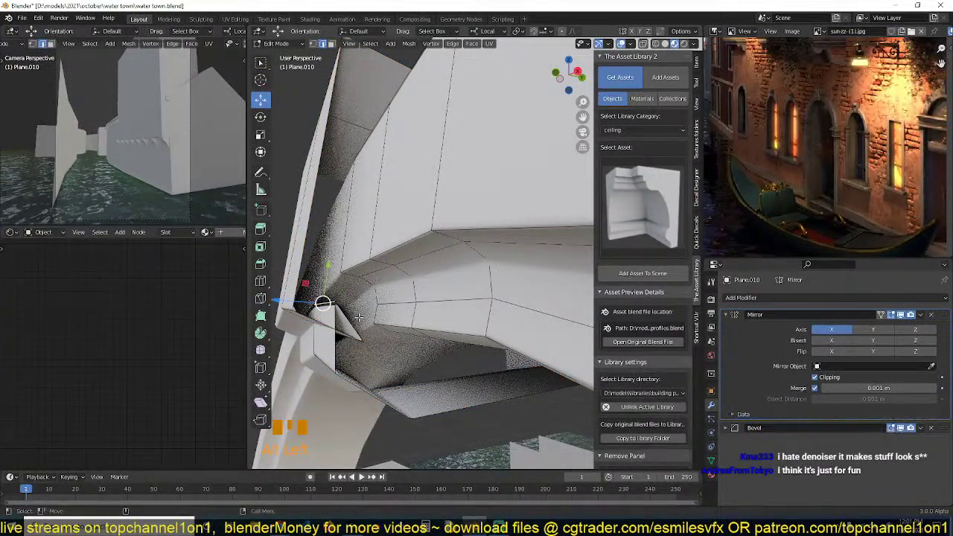
pyautogui.hotkey('ctrl', 'x')
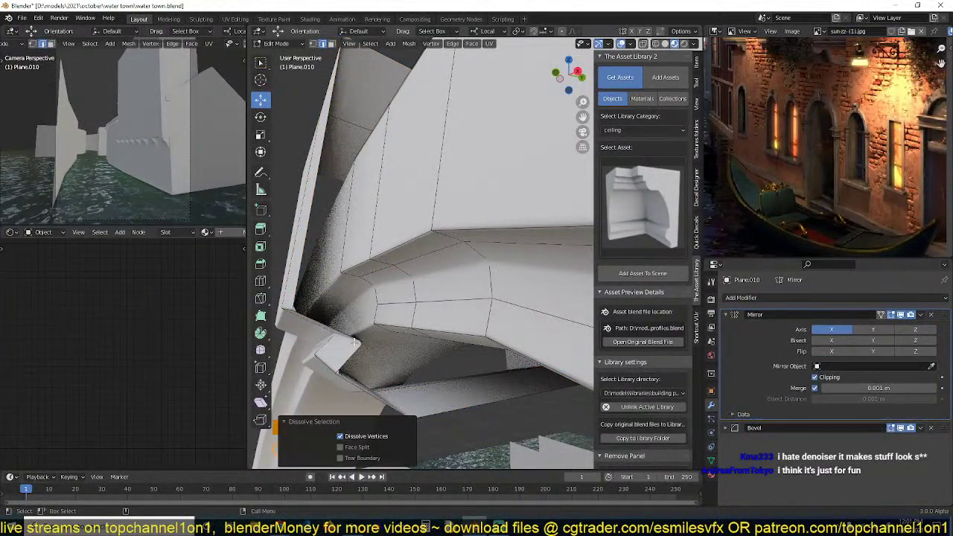
# Move the inner edge on the keystone copy's underside about 0.017 m along local Y and shift it along local Z.
pyautogui.click(349, 338)
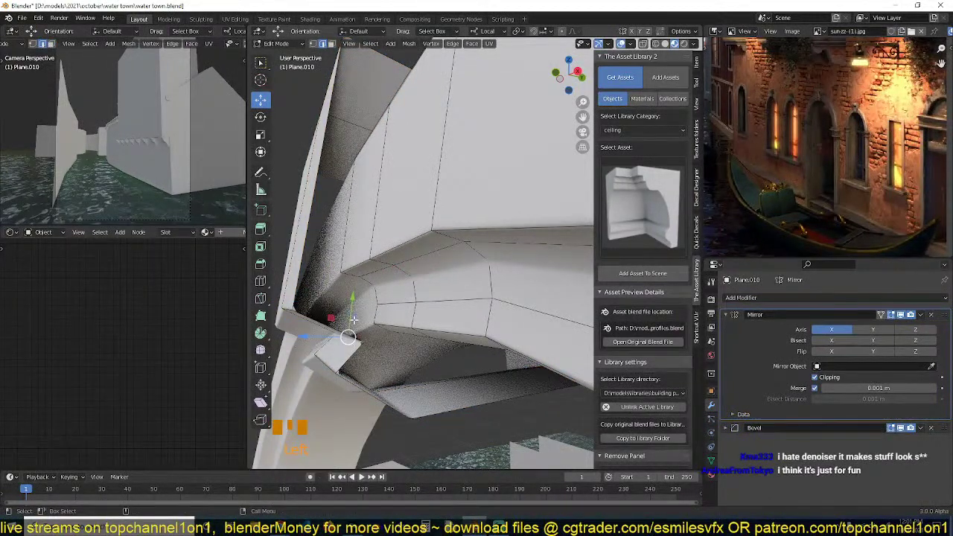
pyautogui.moveTo(354, 318); pyautogui.dragTo(356, 300)
pyautogui.moveTo(354, 300); pyautogui.dragTo(328, 295, button='middle')
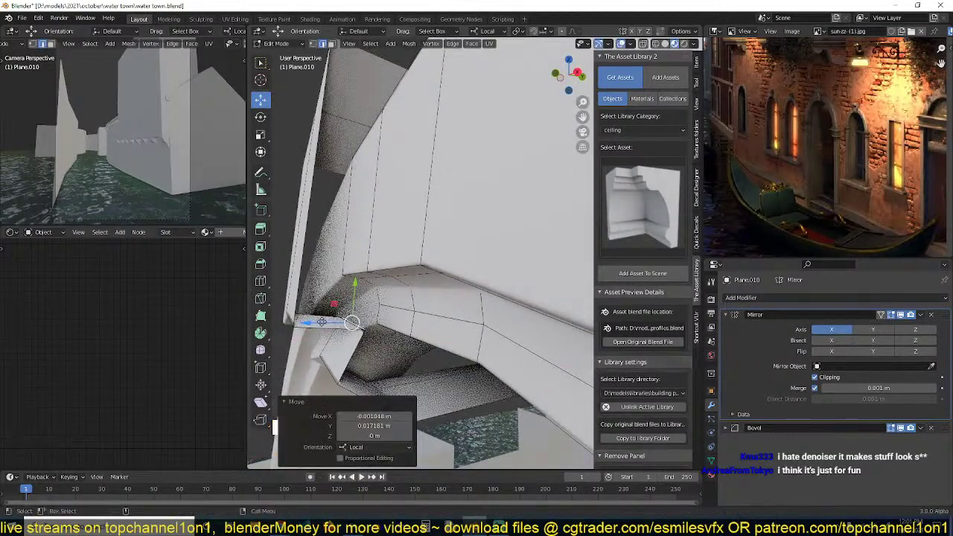
pyautogui.moveTo(321, 322); pyautogui.dragTo(301, 322)
# Fill the open boundary loop on the side of the keystone with a face.
pyautogui.scroll(-2, 346, 319)
pyautogui.moveTo(301, 322); pyautogui.dragTo(376, 296, button='middle')
pyautogui.press('`')
pyautogui.keyDown('alt'); pyautogui.click(457, 223); pyautogui.keyUp('alt')
pyautogui.press('f')
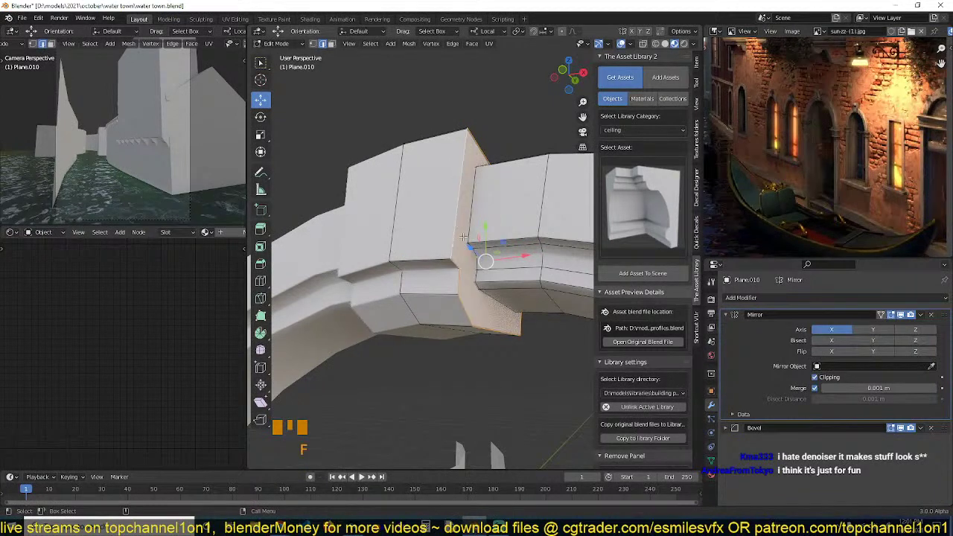
# Review the capped keystone against the arch in Object Mode and save the file.
pyautogui.moveTo(462, 238); pyautogui.dragTo(451, 269, button='middle')
pyautogui.press('Tab')
pyautogui.scroll(-3, 446, 315)
pyautogui.moveTo(446, 316)
pyautogui.mouseDown(button='middle')
pyautogui.moveTo(499, 317)
pyautogui.moveTo(492, 235)
pyautogui.moveTo(445, 328)
pyautogui.mouseUp(button='middle')
pyautogui.press('`')
pyautogui.scroll(2, 446, 328)
pyautogui.scroll(3, 446, 327)
pyautogui.press('Tab')
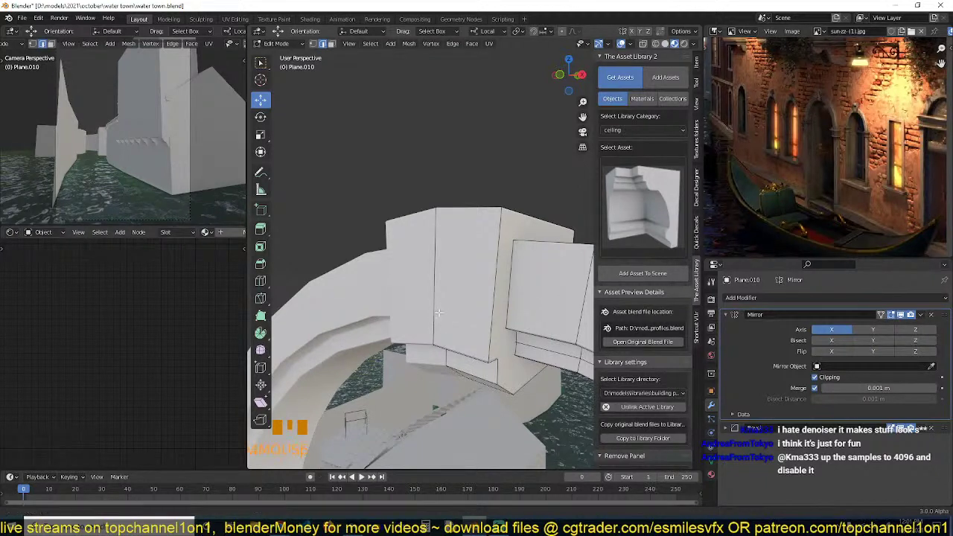
pyautogui.moveTo(439, 313); pyautogui.dragTo(415, 317, button='middle')
pyautogui.hotkey('ctrl', 's')
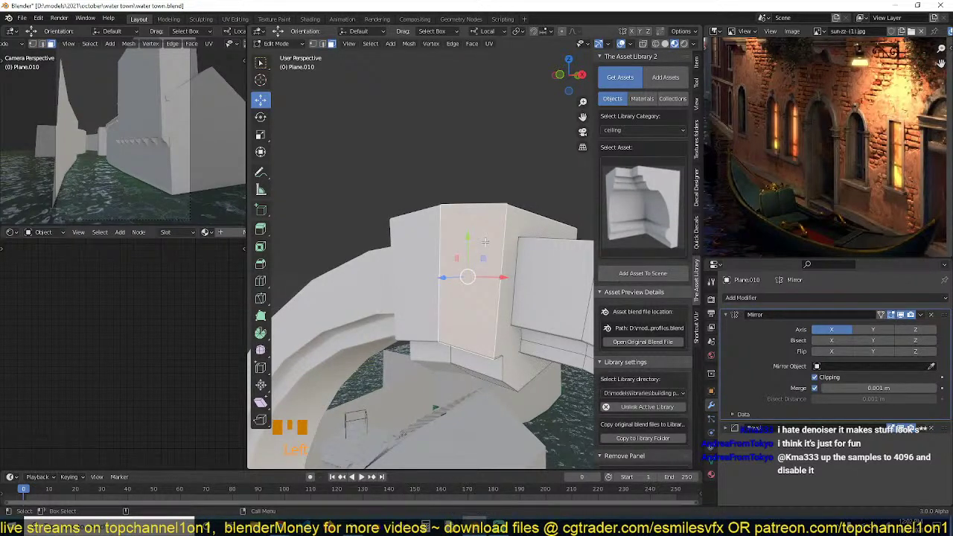
# Inset the keystone's front face about 0.019 m and extrude the inner face outward as a raised panel.
pyautogui.press('i')
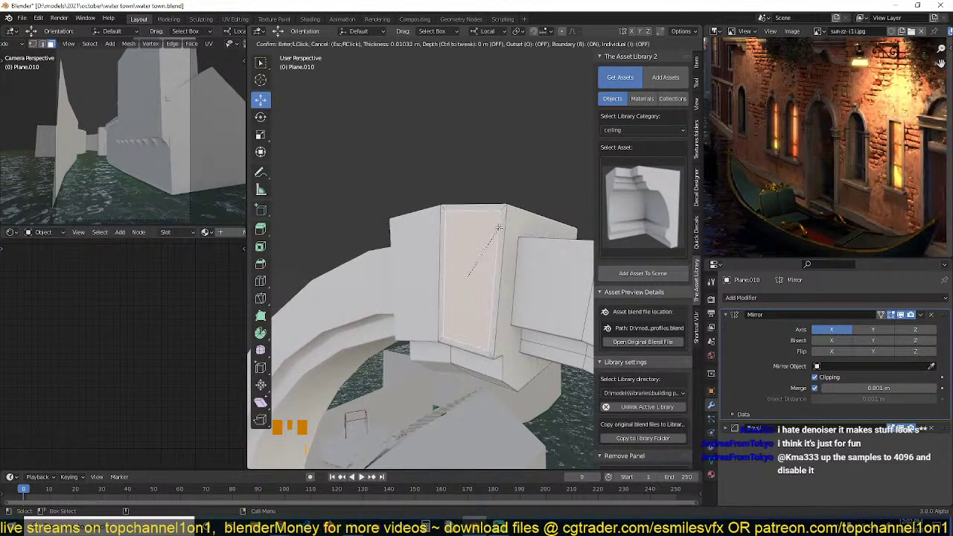
pyautogui.click(495, 232)
pyautogui.press('e')
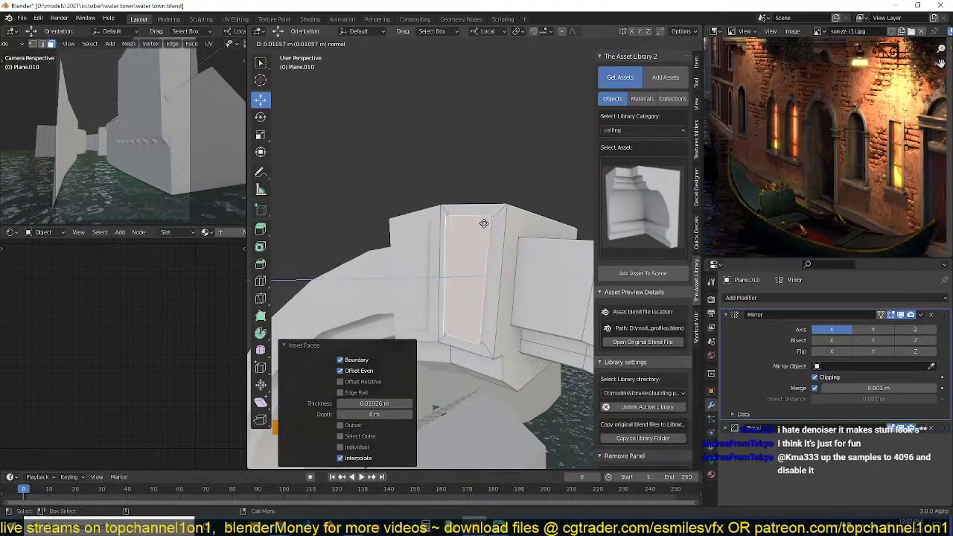
pyautogui.click(476, 218)
# Slide the lower front edge of the keystone's raised panel back by a factor of about 0.338 to taper it.
pyautogui.moveTo(477, 218); pyautogui.dragTo(497, 191, button='middle')
pyautogui.press('2')
pyautogui.click(497, 241)
pyautogui.press('`')
pyautogui.moveTo(497, 241); pyautogui.dragTo(472, 246, button='middle')
pyautogui.press('g')
pyautogui.press('g')
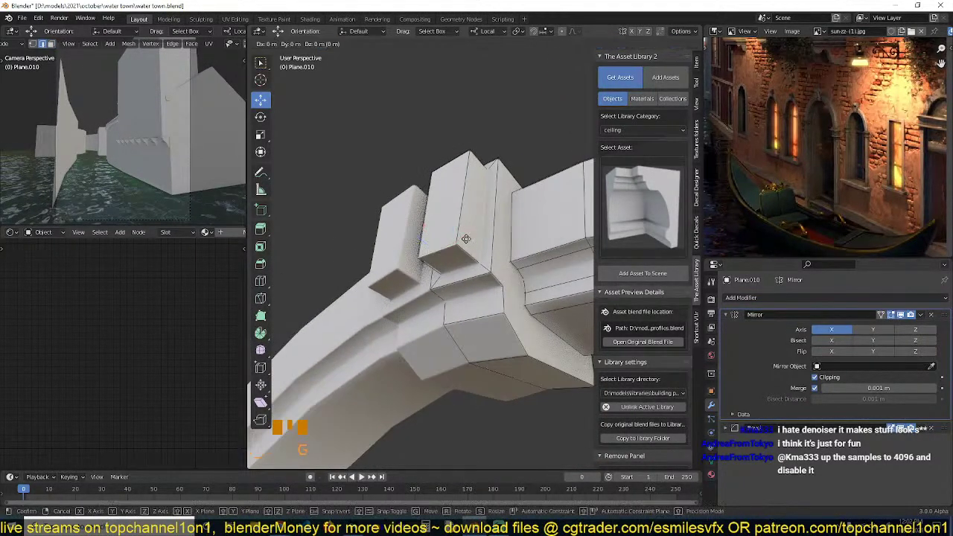
pyautogui.click(475, 256)
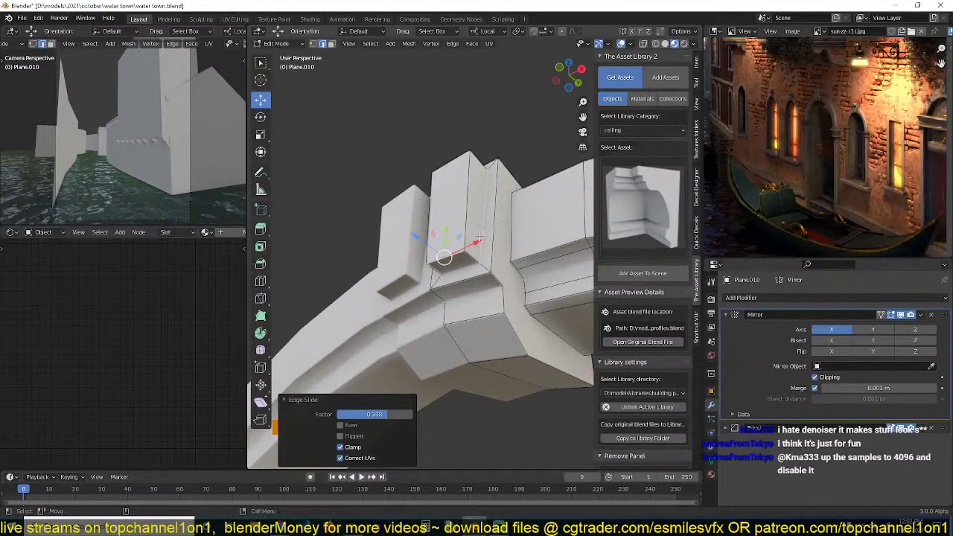
# Pull the raised panel's upper front edge outward and adjust its lower edge with an edge slide.
pyautogui.click(453, 157)
pyautogui.moveTo(453, 157); pyautogui.dragTo(435, 170, button='middle')
pyautogui.moveTo(396, 154); pyautogui.dragTo(383, 151)
pyautogui.click(441, 283)
pyautogui.press('g')
pyautogui.press('g')
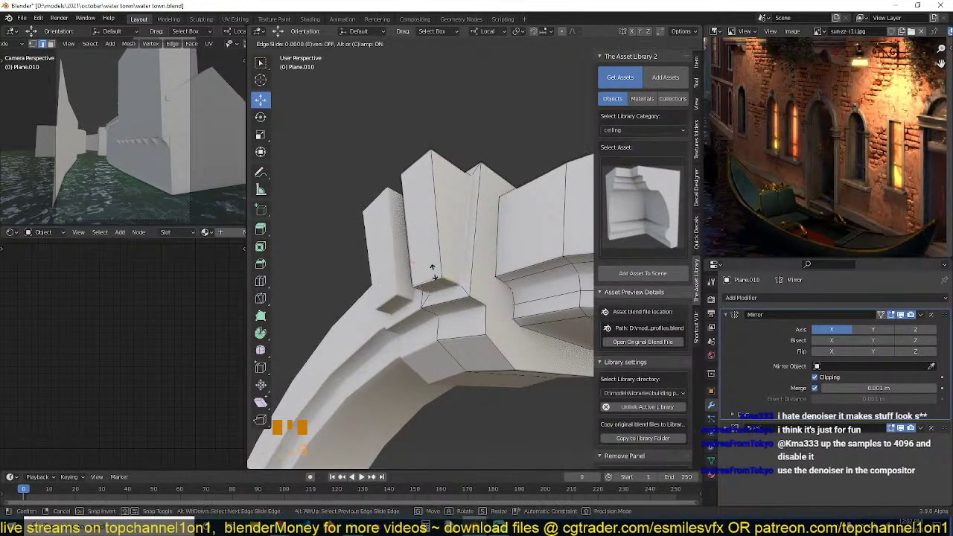
pyautogui.click(442, 276)
# Move the raised panel's inner side faces about 0.05 m along local X to the mirror line and delete them.
pyautogui.press('`')
pyautogui.moveTo(451, 293); pyautogui.dragTo(528, 309, button='middle')
pyautogui.scroll(-4, 462, 310)
pyautogui.scroll(2, 528, 311)
pyautogui.press('Tab')
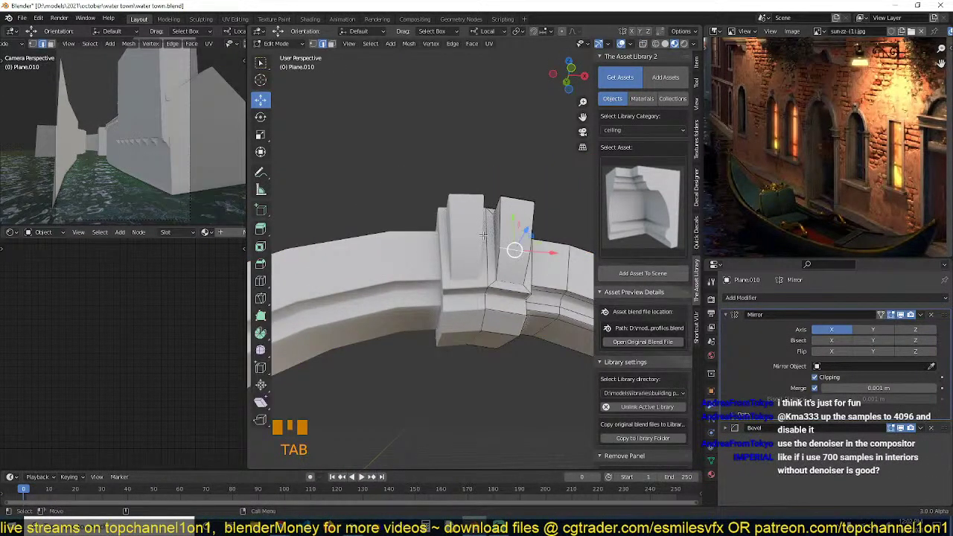
pyautogui.keyDown('shift'); pyautogui.click(496, 237); pyautogui.keyUp('shift')
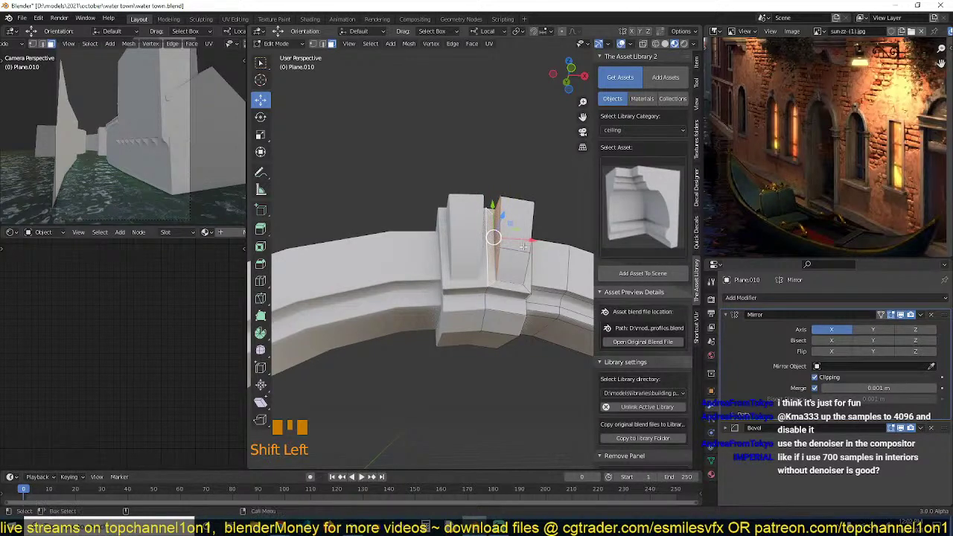
pyautogui.moveTo(512, 245); pyautogui.dragTo(502, 245)
pyautogui.press('x')
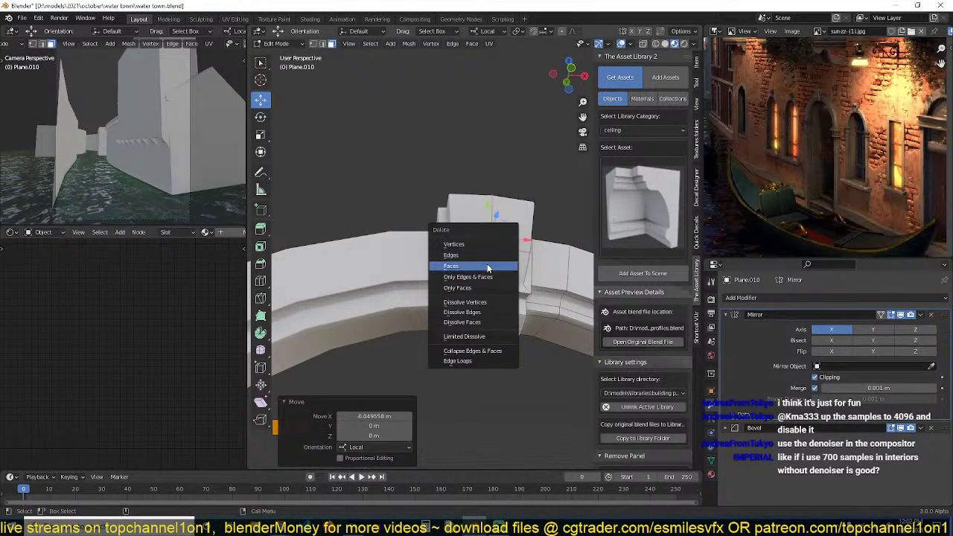
pyautogui.click(489, 268)
pyautogui.press('Tab')
# Save the file, place the 3D cursor on the canal building's wall and snap the arch to it.
pyautogui.press('`')
pyautogui.moveTo(507, 284); pyautogui.dragTo(462, 345, button='middle')
pyautogui.scroll(-5, 484, 326)
pyautogui.scroll(-3, 462, 345)
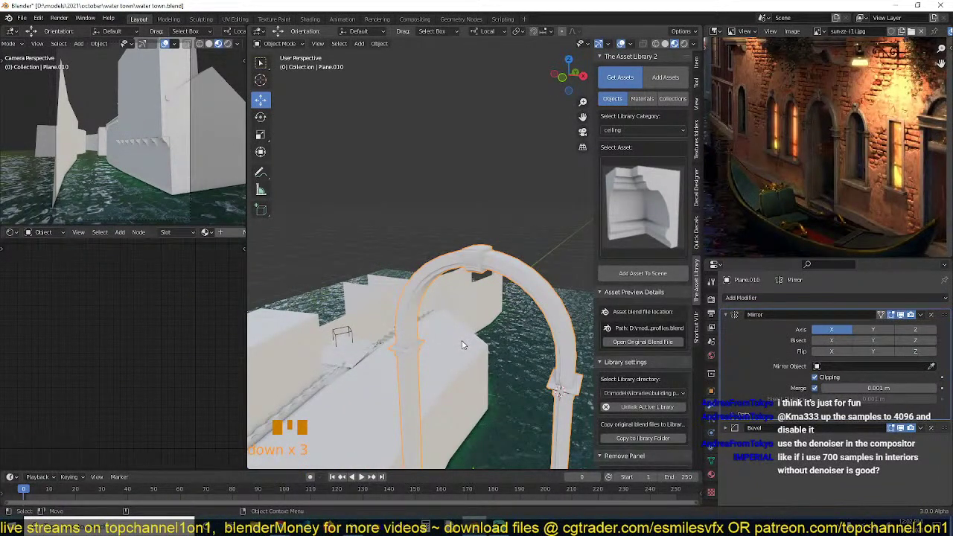
pyautogui.moveTo(463, 345); pyautogui.dragTo(511, 396, button='middle')
pyautogui.scroll(-5, 443, 397)
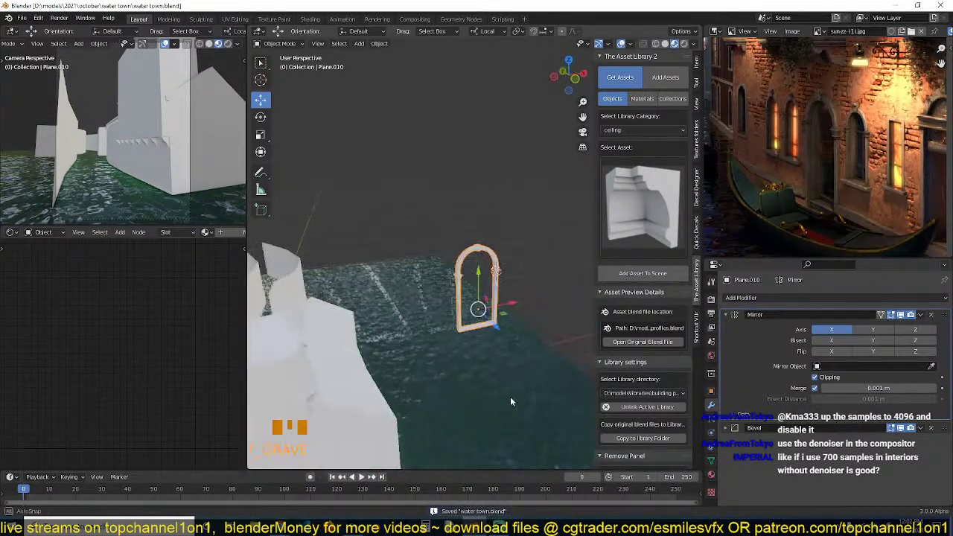
pyautogui.scroll(-5, 448, 395)
pyautogui.moveTo(381, 362); pyautogui.dragTo(463, 340, button='middle')
pyautogui.keyDown('shift'); pyautogui.rightClick(465, 325); pyautogui.keyUp('shift')
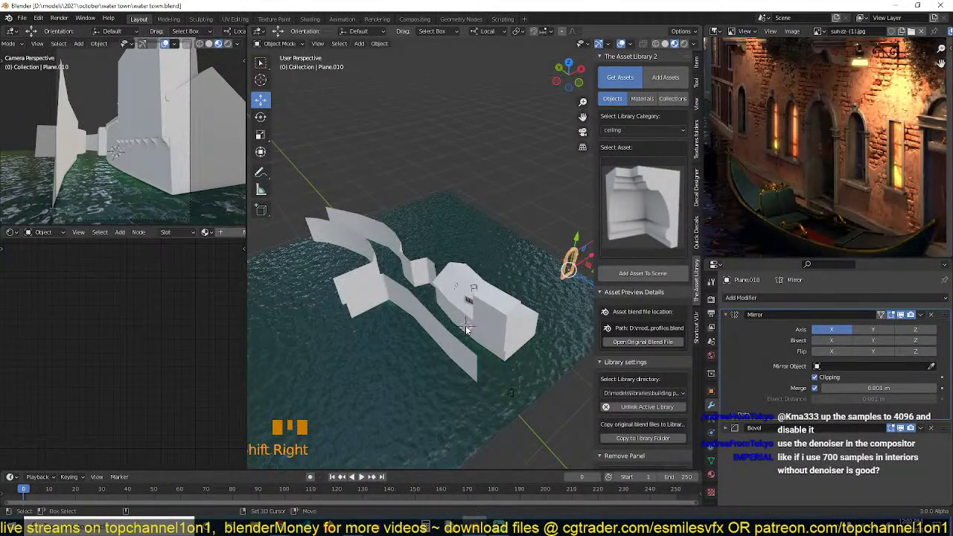
pyautogui.hotkey('shift', 's')
pyautogui.click(462, 225)
# Scale the arch uniformly to 0.756 in solid shading and save the file.
pyautogui.press('KP_Decimal')
pyautogui.moveTo(462, 231)
pyautogui.mouseDown(button='middle')
pyautogui.moveTo(487, 191)
pyautogui.moveTo(472, 184)
pyautogui.mouseUp(button='middle')
pyautogui.press('z')
pyautogui.click(539, 184)
pyautogui.press('s')
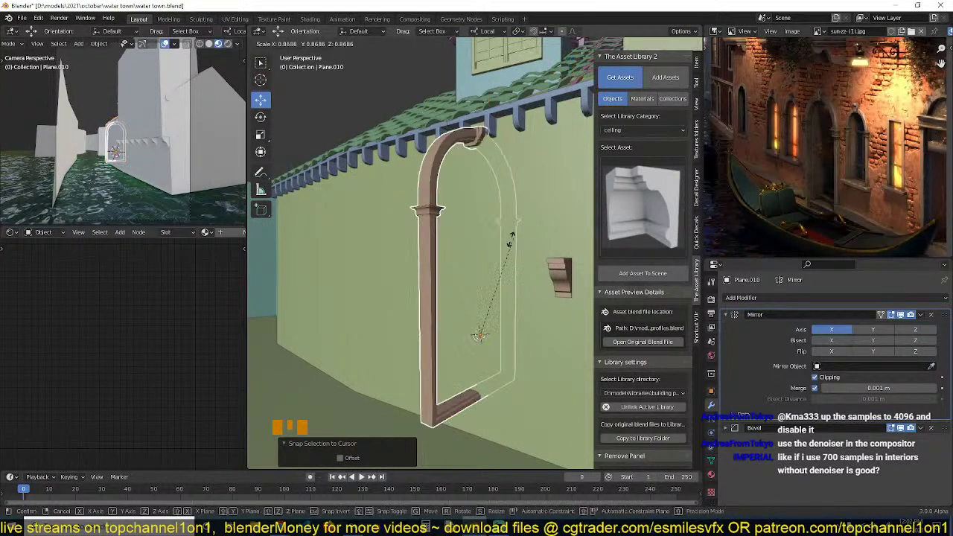
pyautogui.click(494, 291)
pyautogui.hotkey('ctrl', 's')
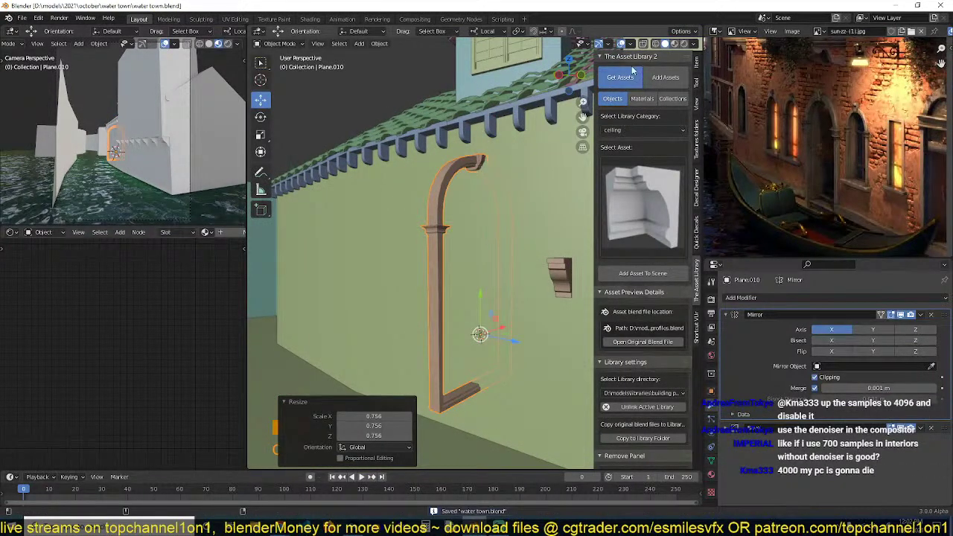
# Switch the viewport back to Material Preview shading around the arch on the wall.
pyautogui.click(675, 44)
pyautogui.moveTo(471, 196)
pyautogui.mouseDown(button='middle')
pyautogui.moveTo(416, 216)
pyautogui.moveTo(383, 191)
pyautogui.moveTo(375, 203)
pyautogui.moveTo(456, 203)
pyautogui.mouseUp(button='middle')
pyautogui.scroll(-3, 418, 209)
pyautogui.press('r')
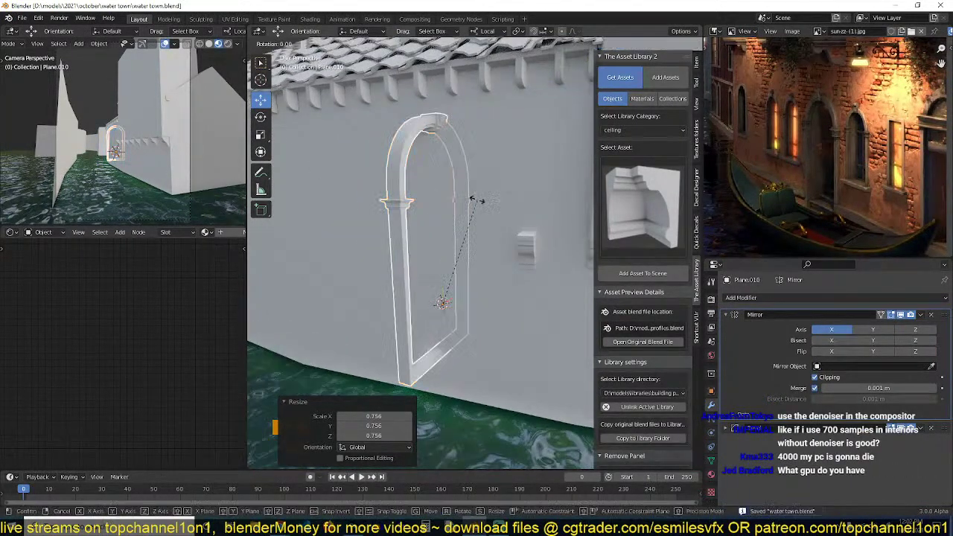
pyautogui.press('z')
pyautogui.rightClick(452, 234)
pyautogui.press('r')
pyautogui.press('z')
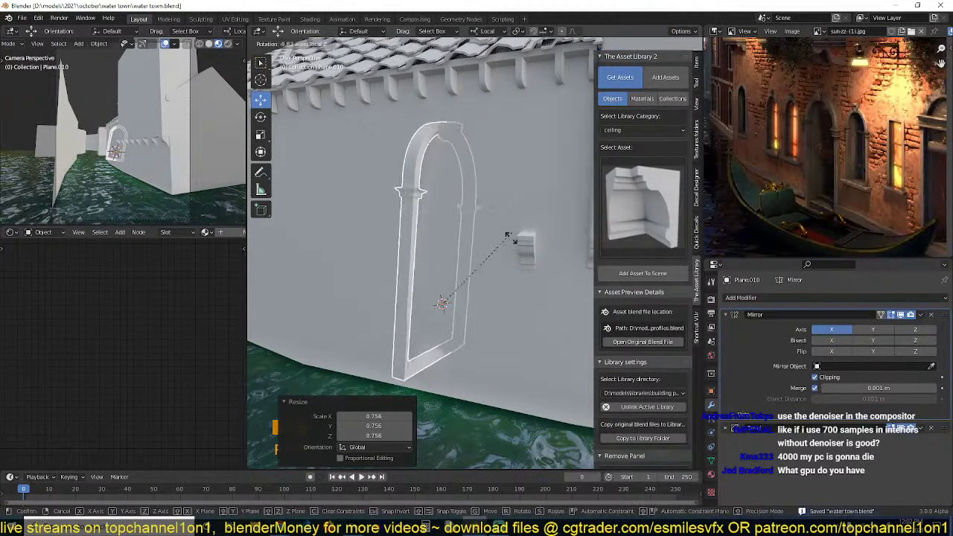
pyautogui.rightClick(529, 271)
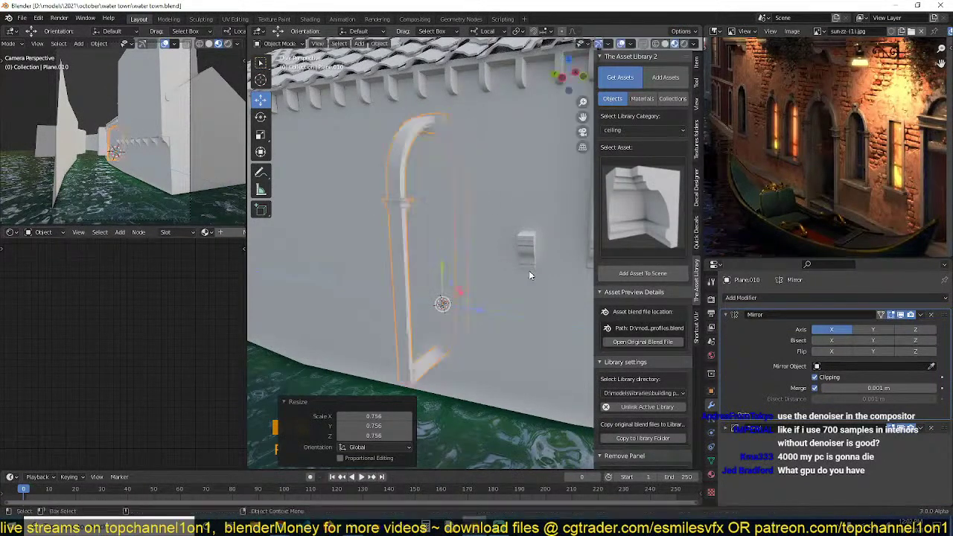
pyautogui.press('r')
pyautogui.press('z')
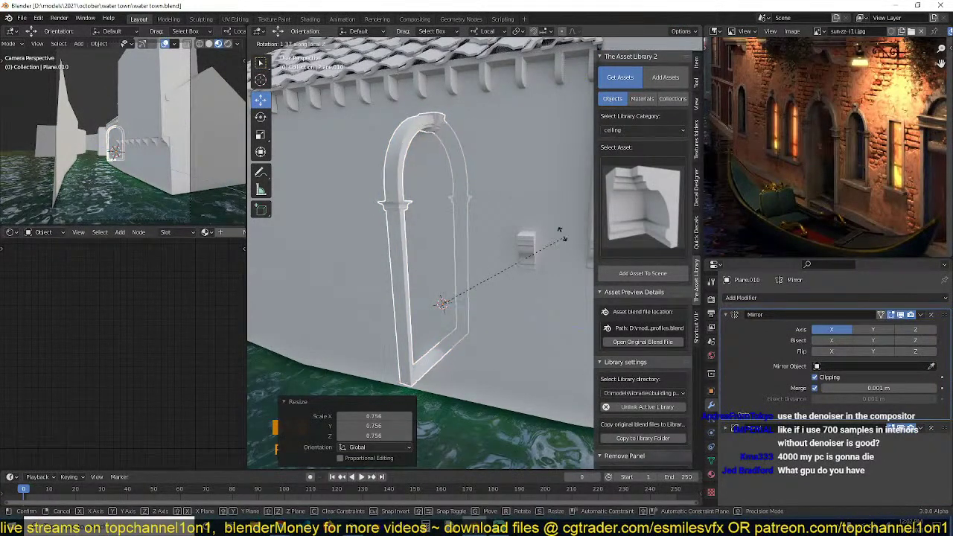
pyautogui.rightClick(529, 281)
pyautogui.hotkey('ctrl', 'a')
pyautogui.press('Escape')
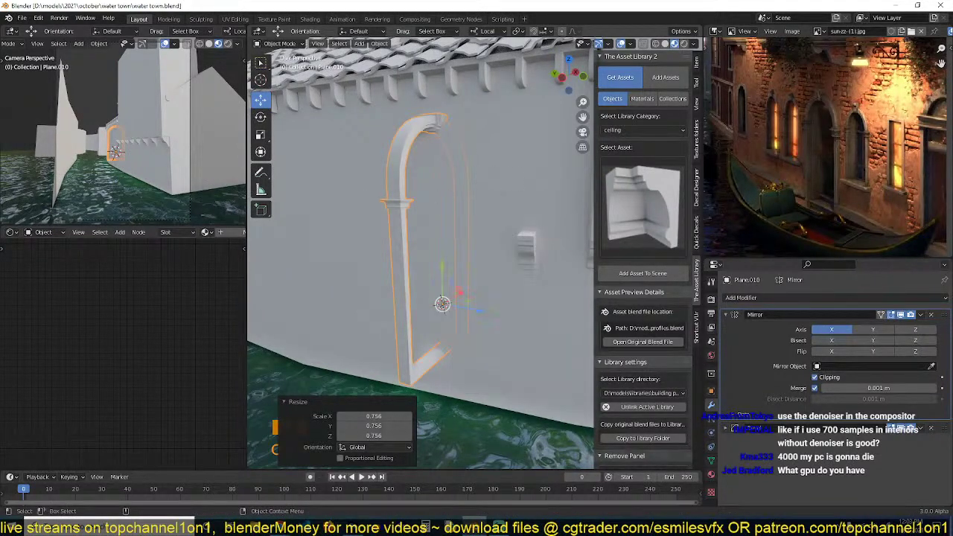
pyautogui.press('s')
pyautogui.press('Escape')
# Apply the arch's rotation and turn it about its local Z axis by -77° and a further -5.82° to follow the wall.
pyautogui.hotkey('ctrl', 'a')
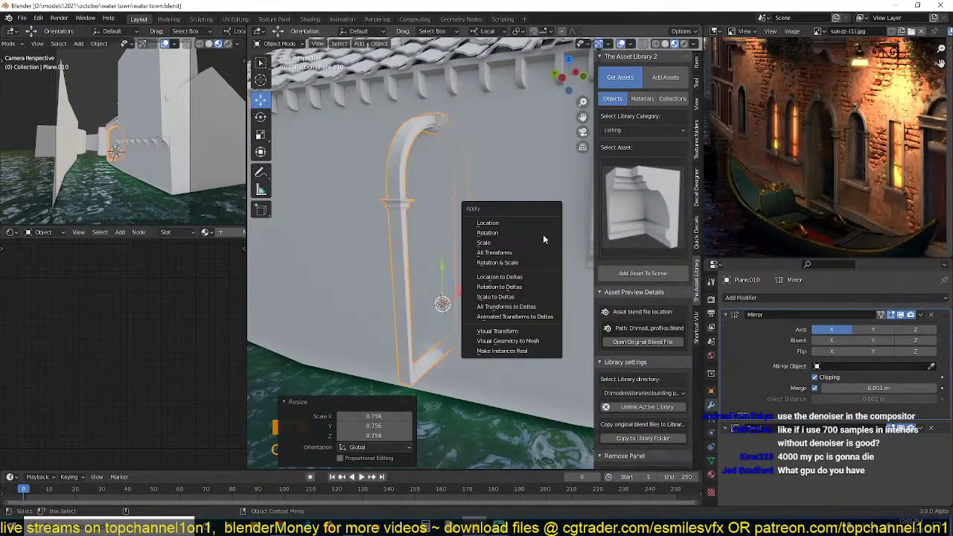
pyautogui.click(542, 233)
pyautogui.press('r')
pyautogui.press('z')
pyautogui.press('z')
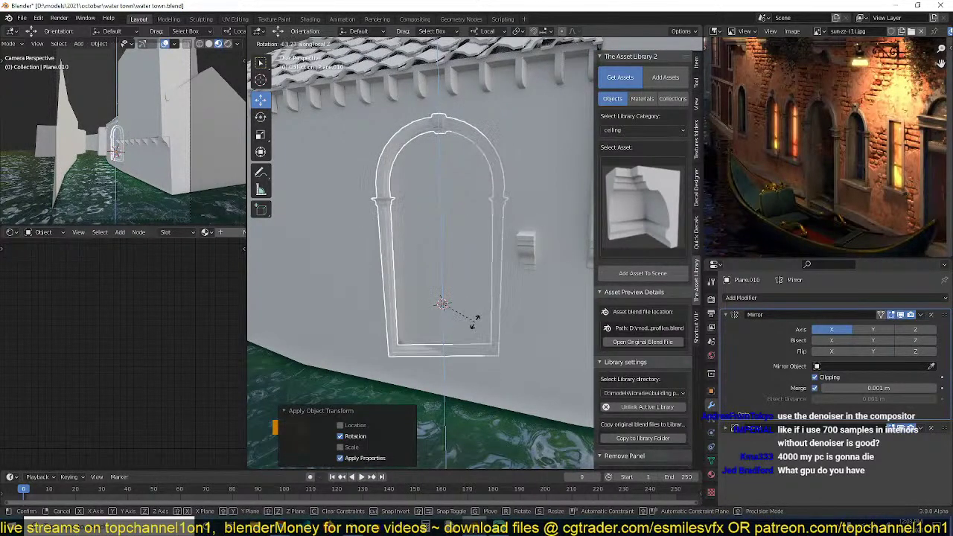
pyautogui.click(467, 326)
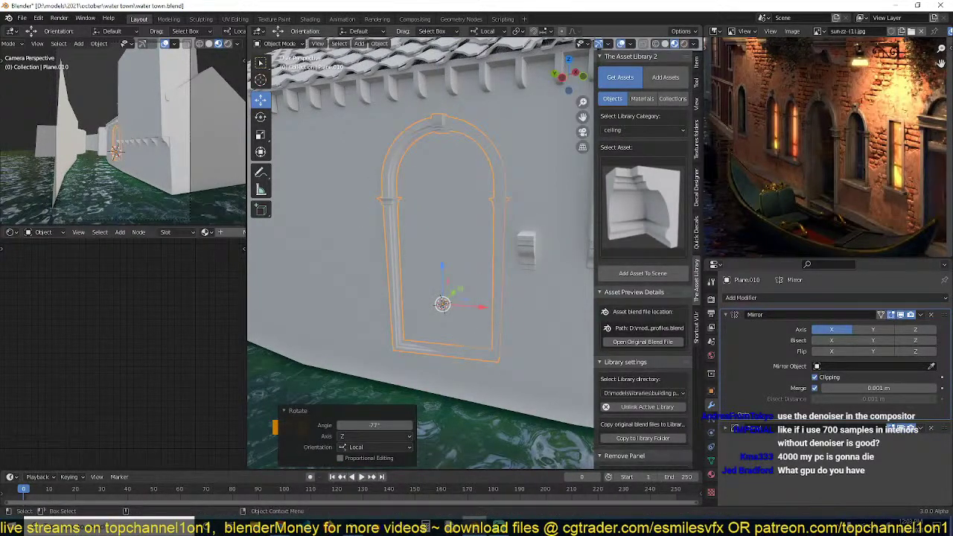
pyautogui.press('r')
pyautogui.press('z')
pyautogui.press('z')
pyautogui.click(491, 318)
# Fine-tune the arch's rotation in top wireframe view and move it about 0.023 m to line up with the wall.
pyautogui.press('KP_7')
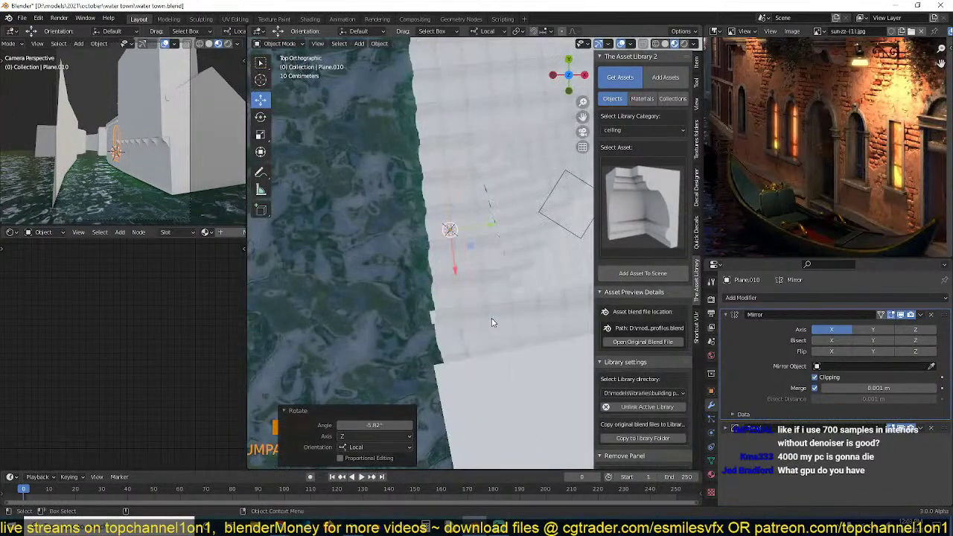
pyautogui.hotkey('shift', 'z')
pyautogui.scroll(3, 465, 278)
pyautogui.press('r')
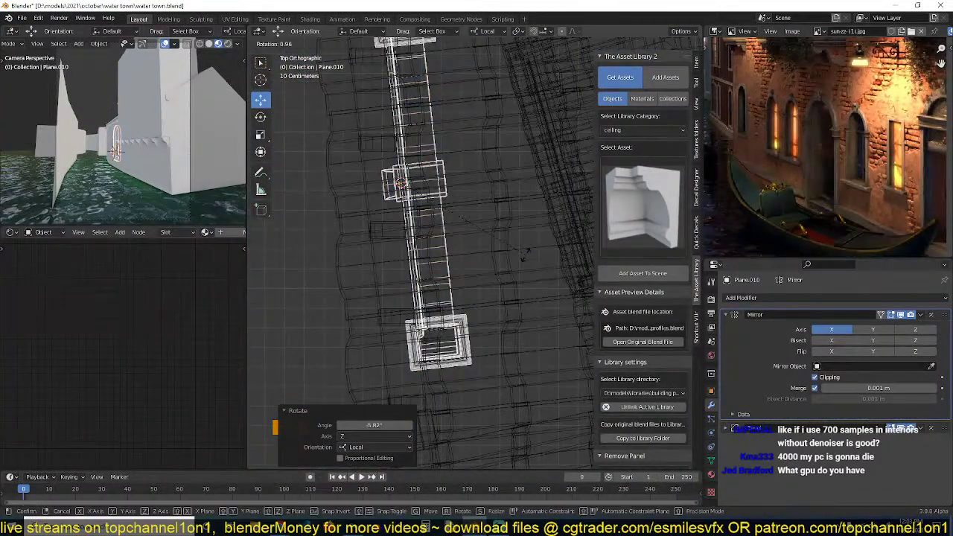
pyautogui.click(526, 256)
pyautogui.press('g')
pyautogui.click(521, 258)
# Return to Material Preview shading and inspect how the arch sits against the curved wall.
pyautogui.press('`')
pyautogui.moveTo(333, 349); pyautogui.dragTo(445, 288, button='middle')
pyautogui.hotkey('shift', 'z')
pyautogui.scroll(-4, 444, 291)
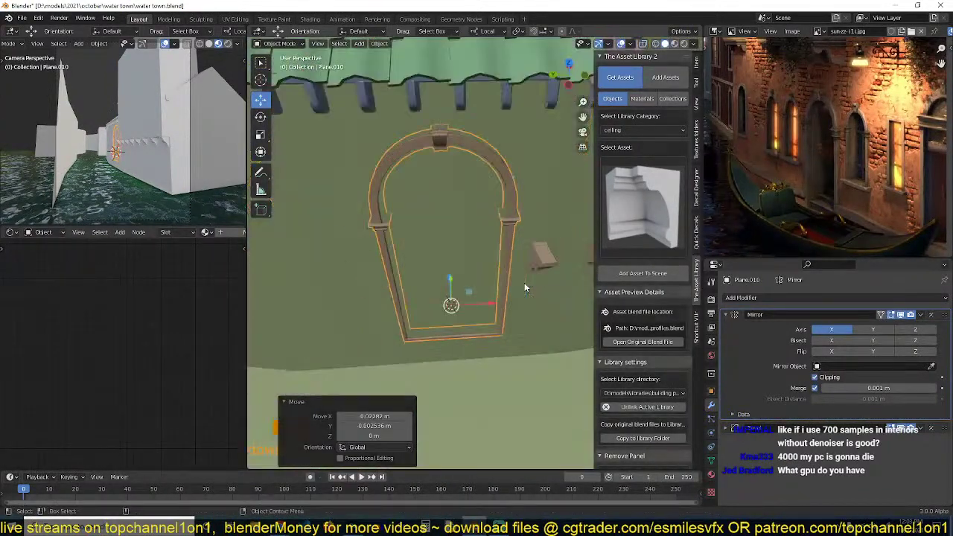
pyautogui.moveTo(524, 282); pyautogui.dragTo(520, 224, button='middle')
pyautogui.click(674, 44)
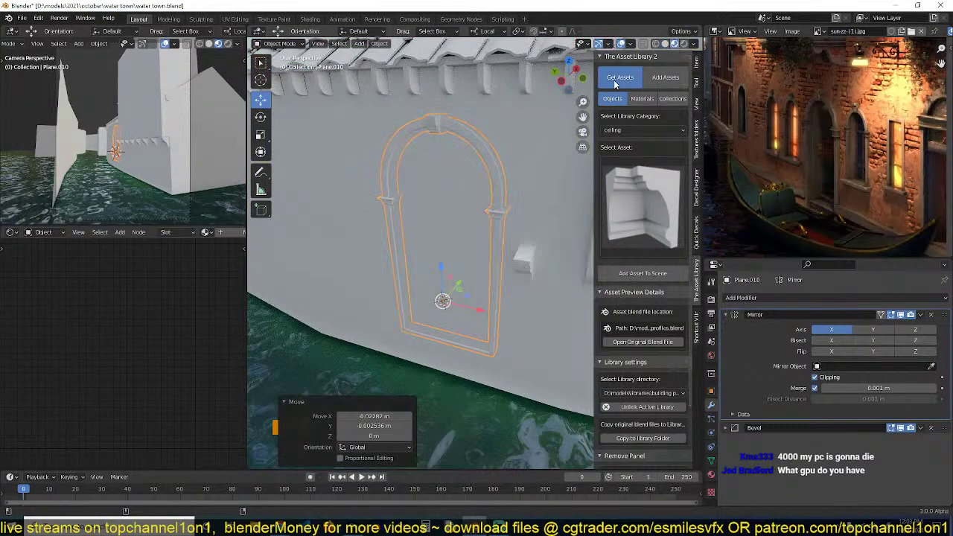
pyautogui.moveTo(568, 110)
pyautogui.mouseDown(button='middle')
pyautogui.moveTo(538, 131)
pyautogui.moveTo(526, 120)
pyautogui.mouseUp(button='middle')
pyautogui.scroll(2, 526, 120)
pyautogui.scroll(-2, 741, 94)
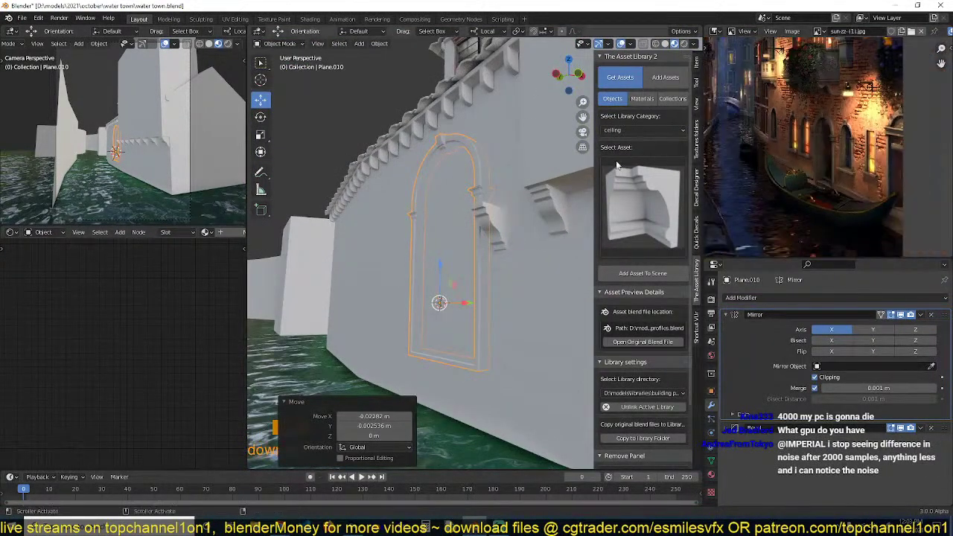
pyautogui.press('`')
pyautogui.moveTo(543, 192); pyautogui.dragTo(541, 195, button='middle')
# Scale the arch uniformly to 0.616 and lower it about 0.864 m along its local Z axis towards the water.
pyautogui.press('s')
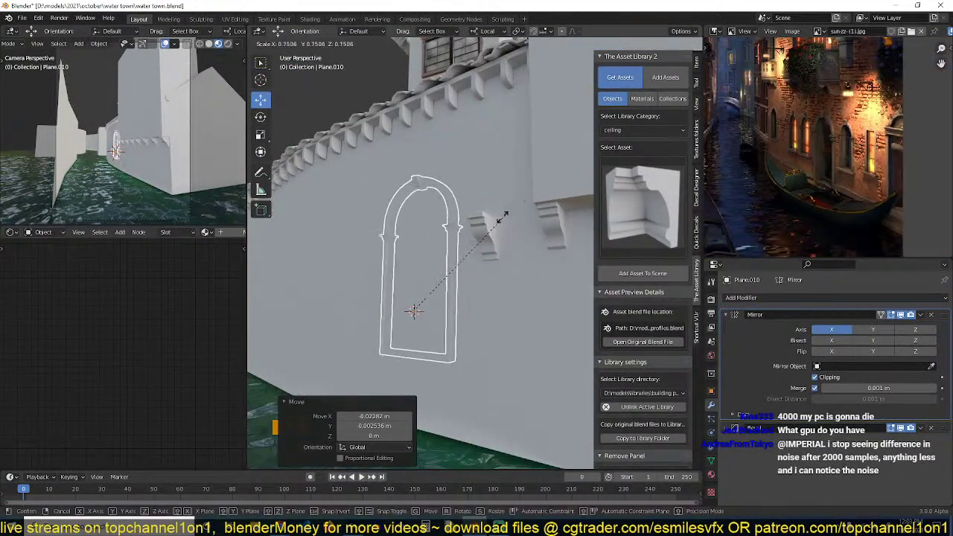
pyautogui.click(480, 229)
pyautogui.press('g')
pyautogui.press('z')
pyautogui.press('z')
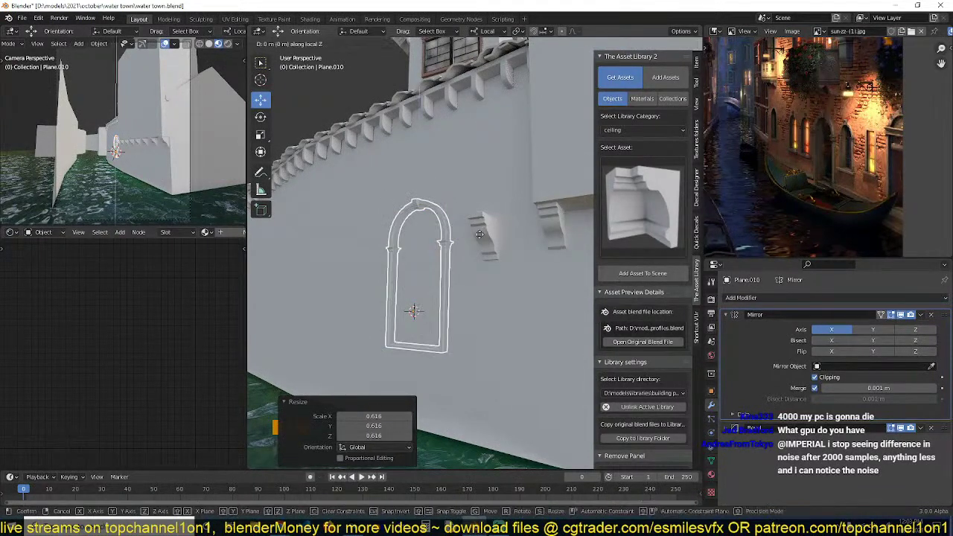
pyautogui.click(473, 289)
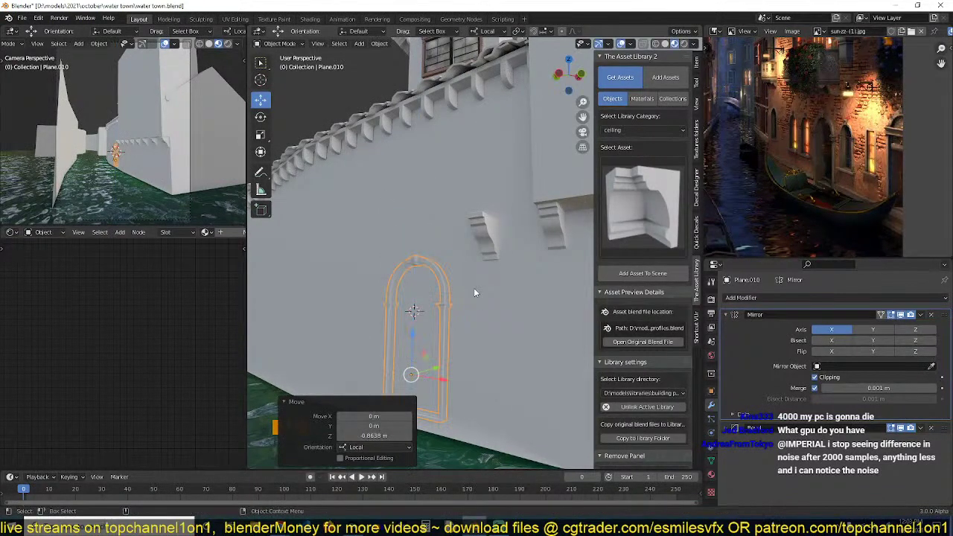
pyautogui.press('KP_Decimal')
pyautogui.moveTo(474, 289); pyautogui.dragTo(446, 320, button='middle')
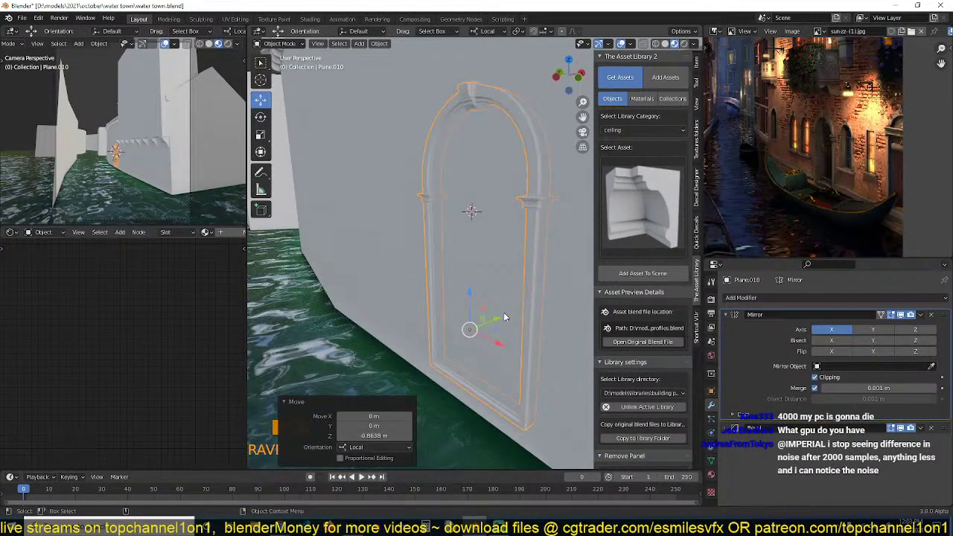
# Move the arch about -0.047 m along its local Y axis so it sits proud of the wall, and save the file.
pyautogui.moveTo(493, 319); pyautogui.dragTo(492, 319)
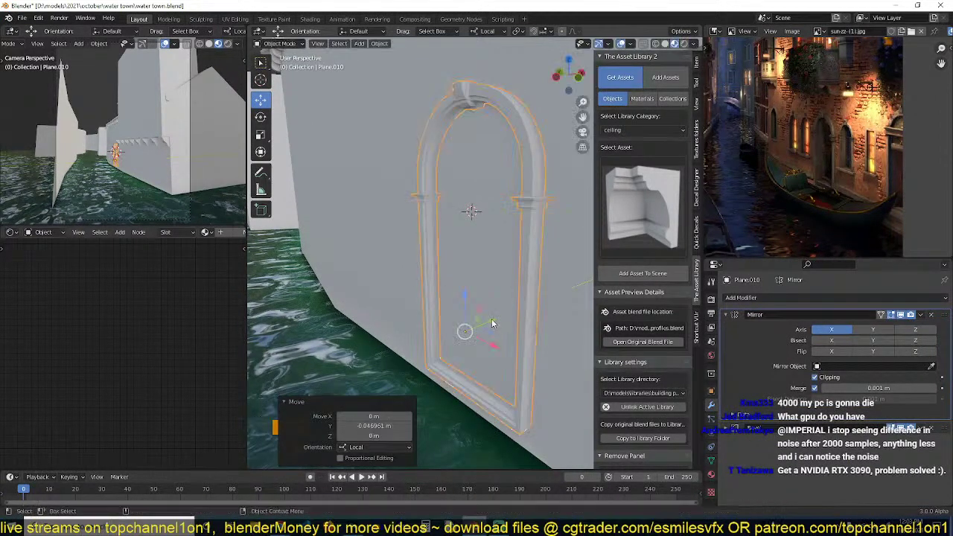
pyautogui.moveTo(492, 319)
pyautogui.mouseDown(button='middle')
pyautogui.moveTo(527, 313)
pyautogui.moveTo(466, 316)
pyautogui.moveTo(477, 282)
pyautogui.moveTo(469, 280)
pyautogui.moveTo(470, 312)
pyautogui.moveTo(480, 316)
pyautogui.mouseUp(button='middle')
pyautogui.scroll(-3, 527, 313)
pyautogui.hotkey('ctrl', 's')
pyautogui.scroll(2, 480, 315)
pyautogui.scroll(1, 477, 281)
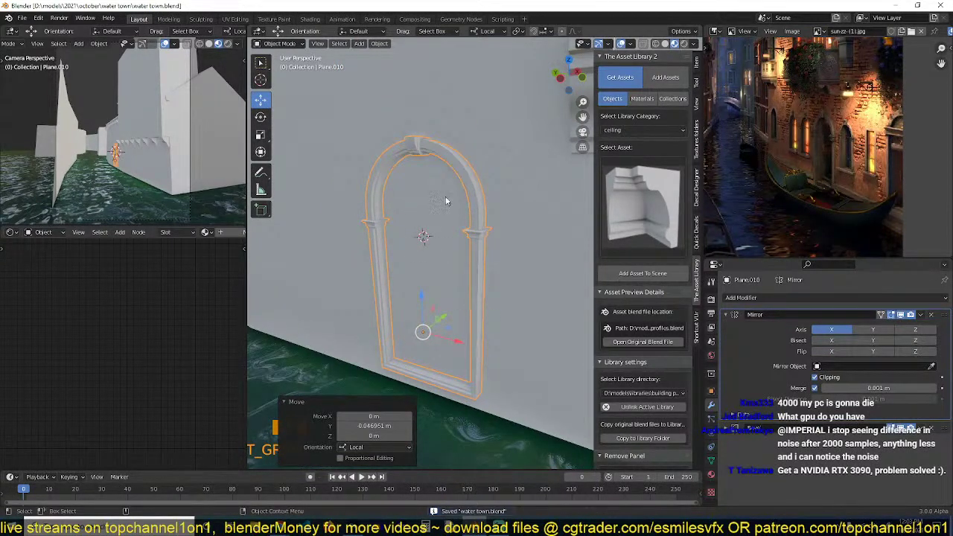
pyautogui.moveTo(462, 216); pyautogui.dragTo(529, 263, button='middle')
pyautogui.scroll(3, 493, 183)
pyautogui.hotkey('ctrl', 's')
# Duplicate the arch's outer edge loop in place and separate it into its own object, then select that object.
pyautogui.press('Tab')
pyautogui.press('2')
pyautogui.keyDown('alt'); pyautogui.click(527, 218); pyautogui.keyUp('alt')
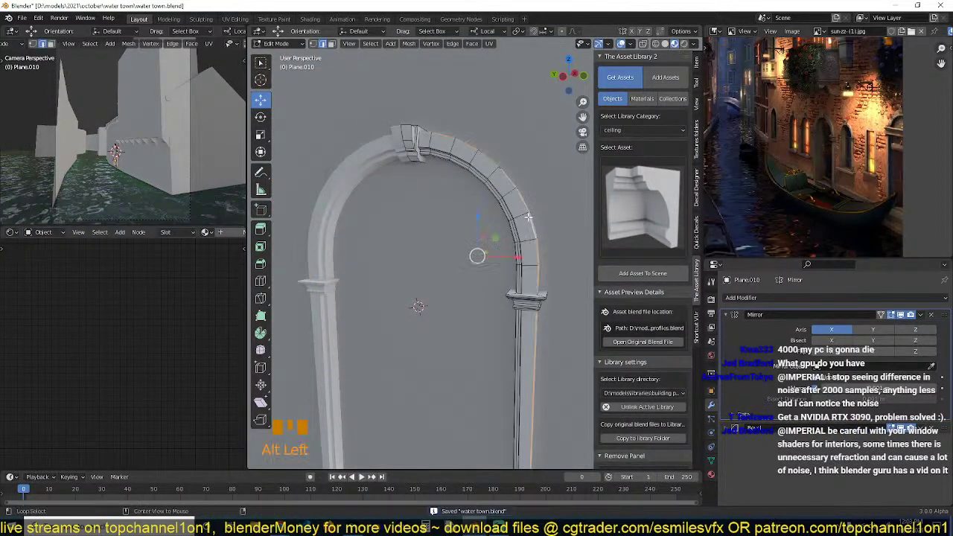
pyautogui.scroll(-3, 529, 223)
pyautogui.moveTo(529, 223); pyautogui.dragTo(535, 234, button='middle')
pyautogui.hotkey('shift', 'd')
pyautogui.rightClick(534, 235)
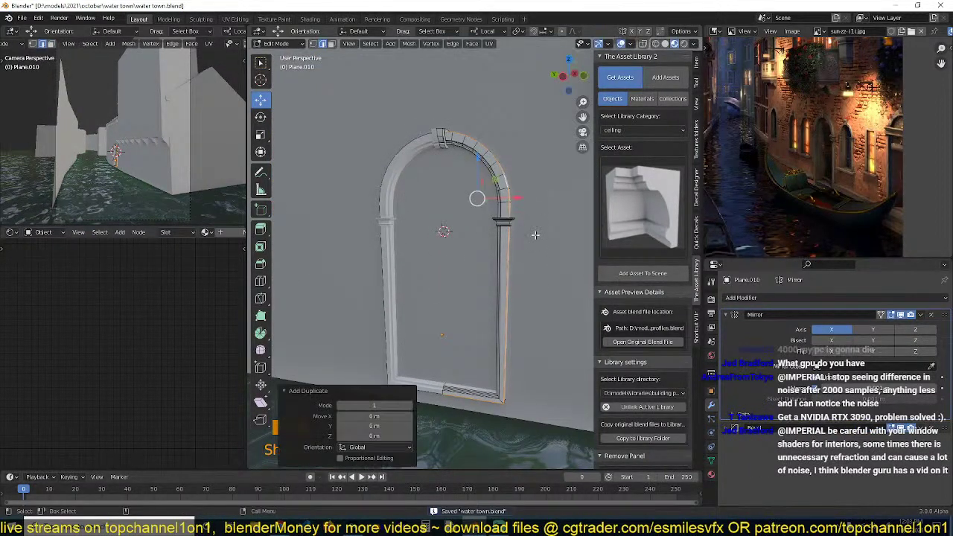
pyautogui.press('p')
pyautogui.click(500, 234)
pyautogui.press('Tab')
pyautogui.click(509, 264)
pyautogui.click(507, 259)
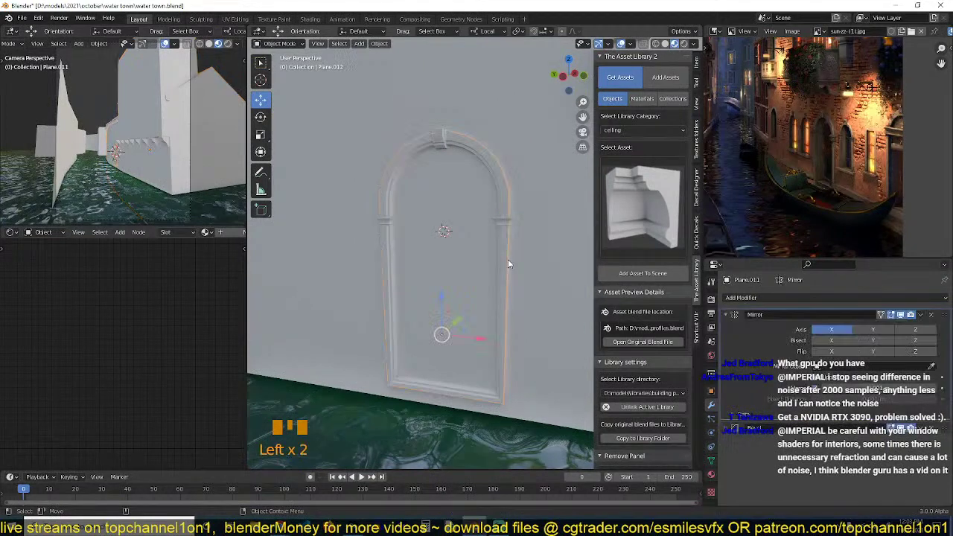
# Fill the outline with a face, shift it about -0.183 m along local Y, and extrude it deep into the wall as a solid cutter.
pyautogui.press('Tab')
pyautogui.press('f')
pyautogui.moveTo(508, 260); pyautogui.dragTo(423, 281, button='middle')
pyautogui.moveTo(485, 205); pyautogui.dragTo(473, 209)
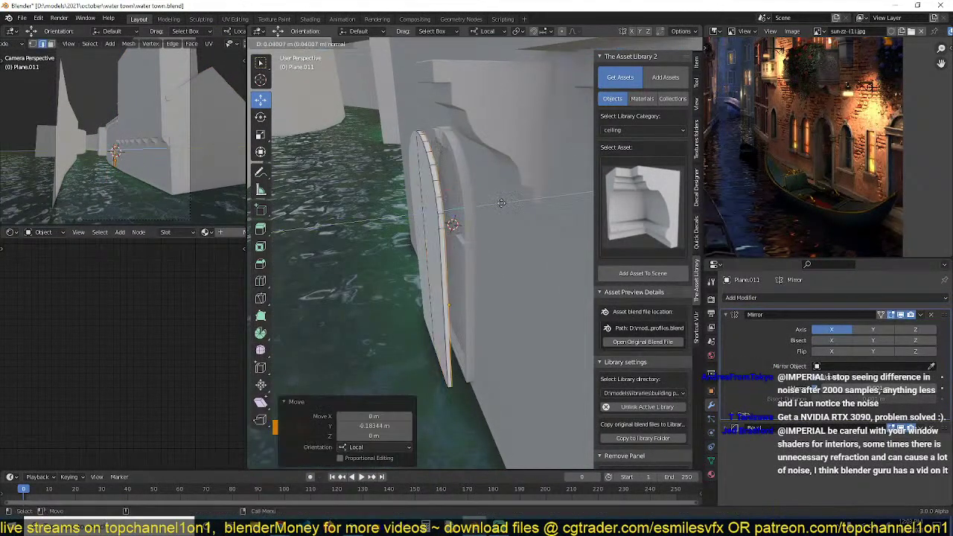
pyautogui.press('Tab')
pyautogui.press('Tab')
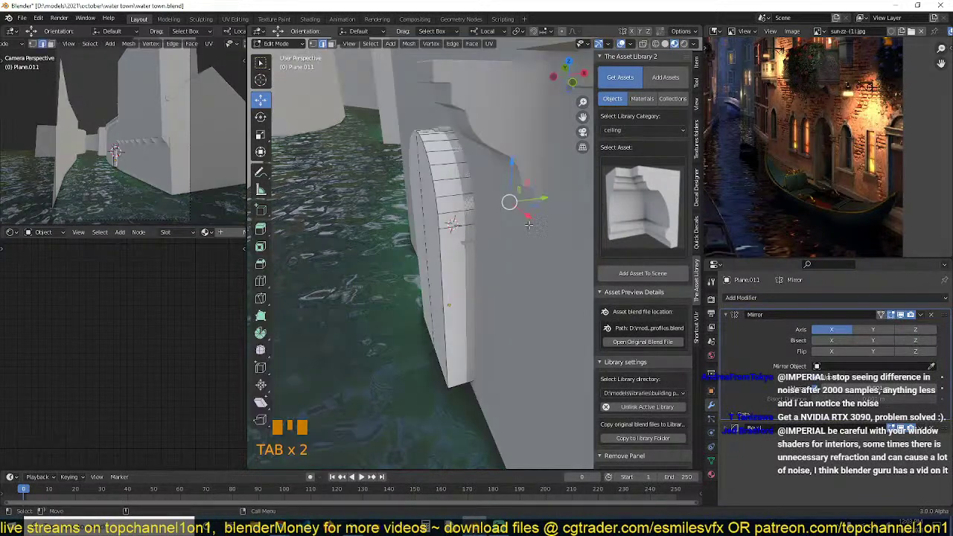
pyautogui.scroll(-3, 528, 224)
pyautogui.moveTo(528, 224); pyautogui.dragTo(420, 251, button='middle')
pyautogui.moveTo(457, 242); pyautogui.dragTo(492, 236)
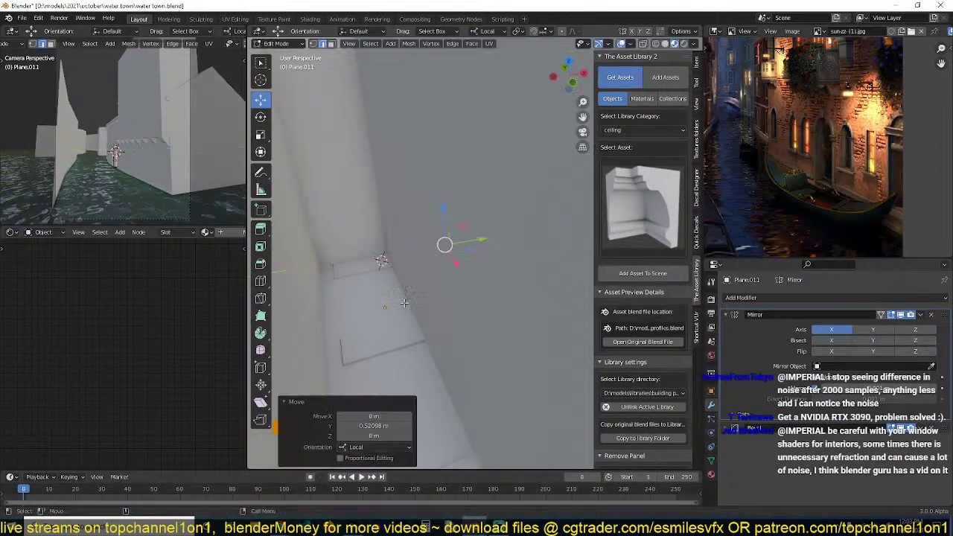
# Remove the Bevel modifier from the arched cutter block.
pyautogui.moveTo(488, 239); pyautogui.dragTo(581, 213, button='middle')
pyautogui.press('Tab')
pyautogui.rightClick(445, 292)
pyautogui.click(446, 291)
pyautogui.press('Tab')
pyautogui.press('a')
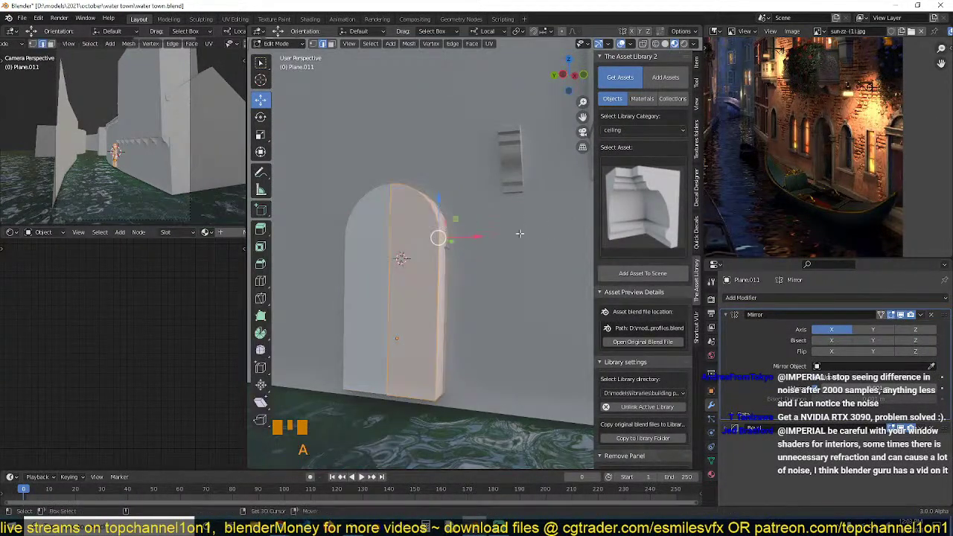
pyautogui.press('Tab')
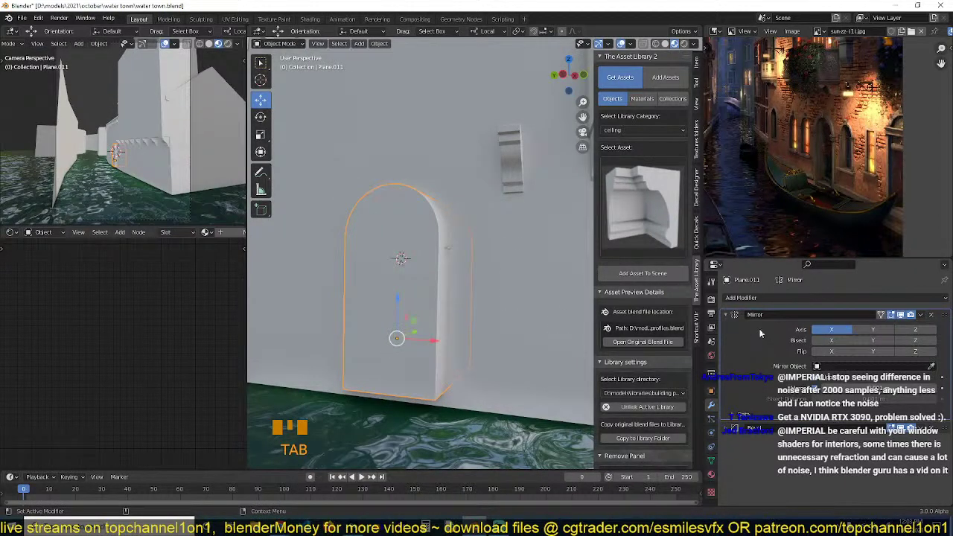
pyautogui.click(934, 430)
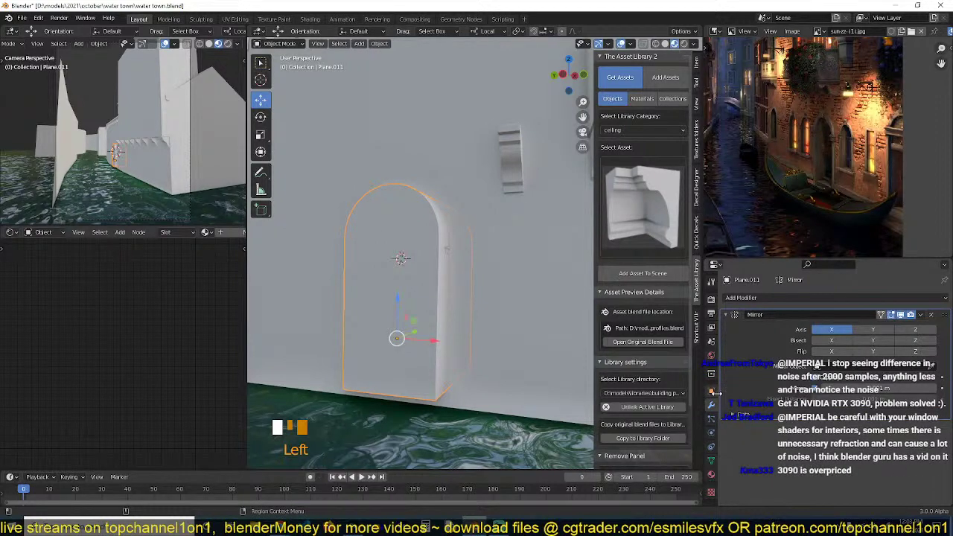
# Set the cutter's viewport display to Wire so the arch behind it can be seen, and save the file.
pyautogui.click(711, 390)
pyautogui.scroll(-6, 763, 443)
pyautogui.scroll(-3, 814, 457)
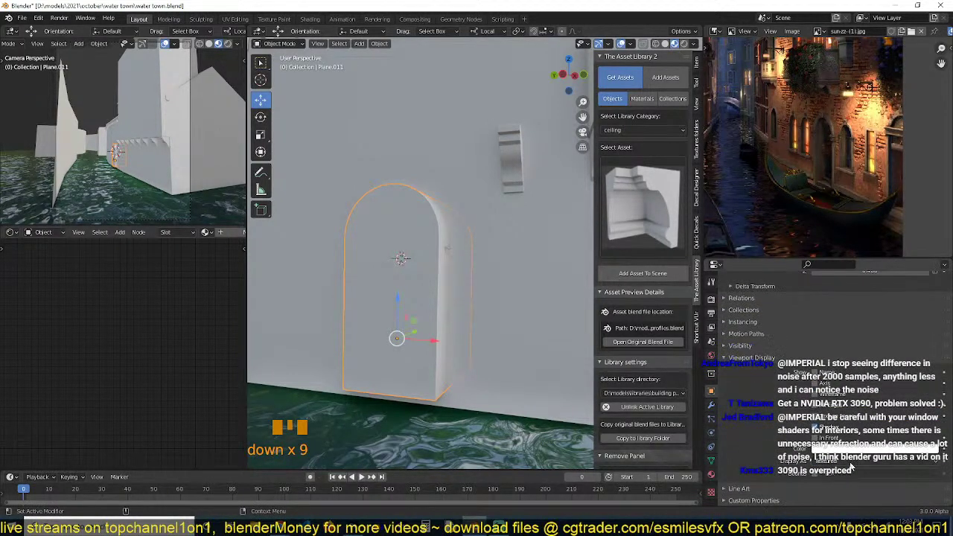
pyautogui.click(851, 460)
pyautogui.click(853, 442)
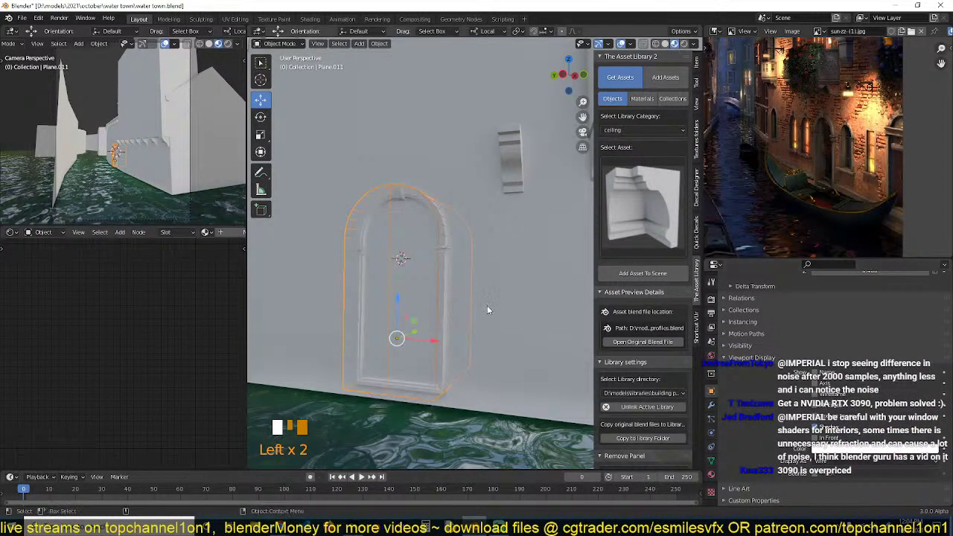
pyautogui.moveTo(487, 306); pyautogui.dragTo(417, 331, button='middle')
pyautogui.scroll(1, 418, 330)
pyautogui.hotkey('ctrl', 's')
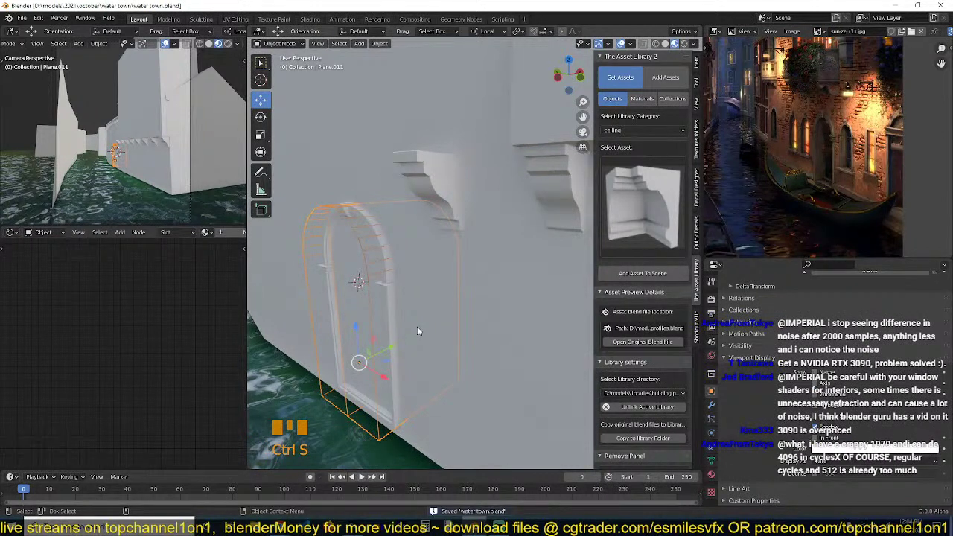
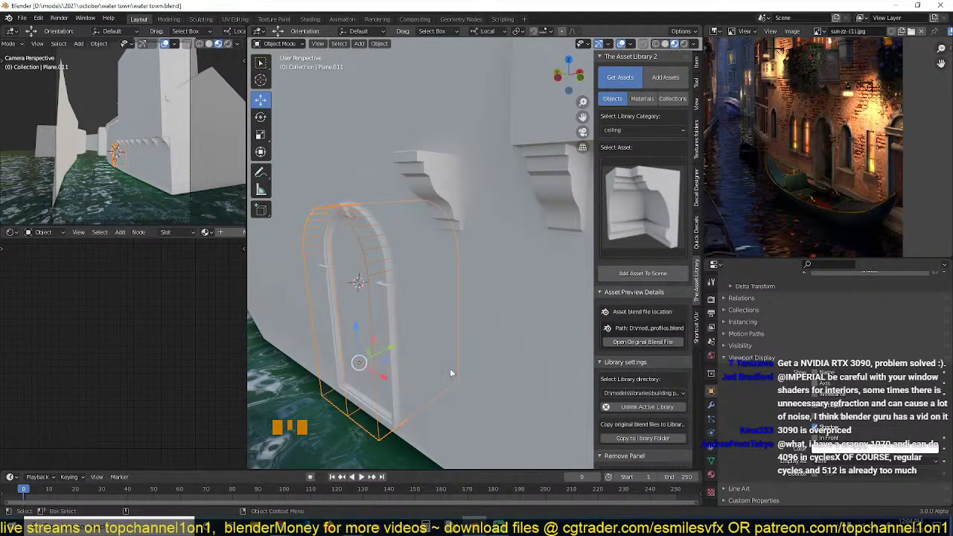
# Save the file and move the cutter about 0.164 m along its local Y axis, farther into the wall.
pyautogui.moveTo(450, 373); pyautogui.dragTo(448, 403, button='middle')
pyautogui.hotkey('ctrl', 's')
pyautogui.scroll(3, 447, 401)
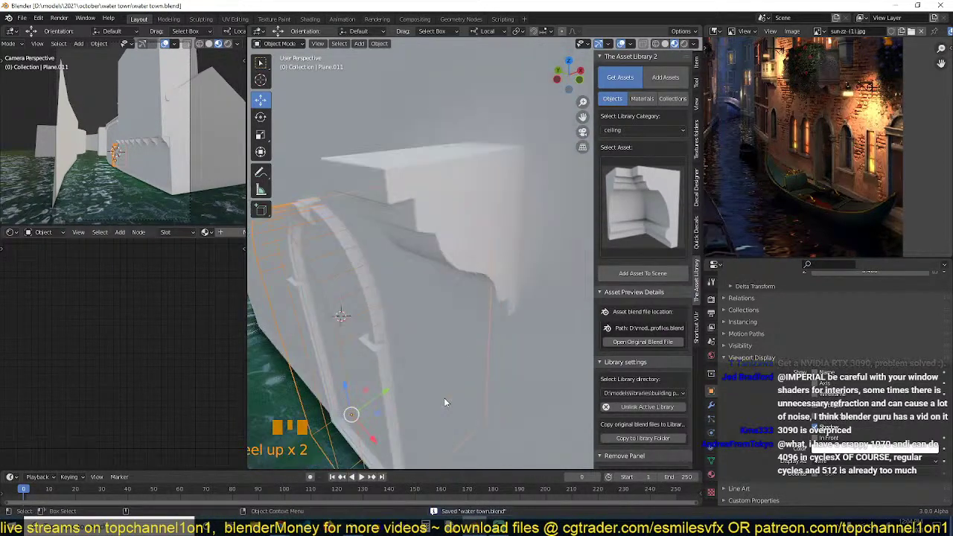
pyautogui.hotkey('ctrl', 's')
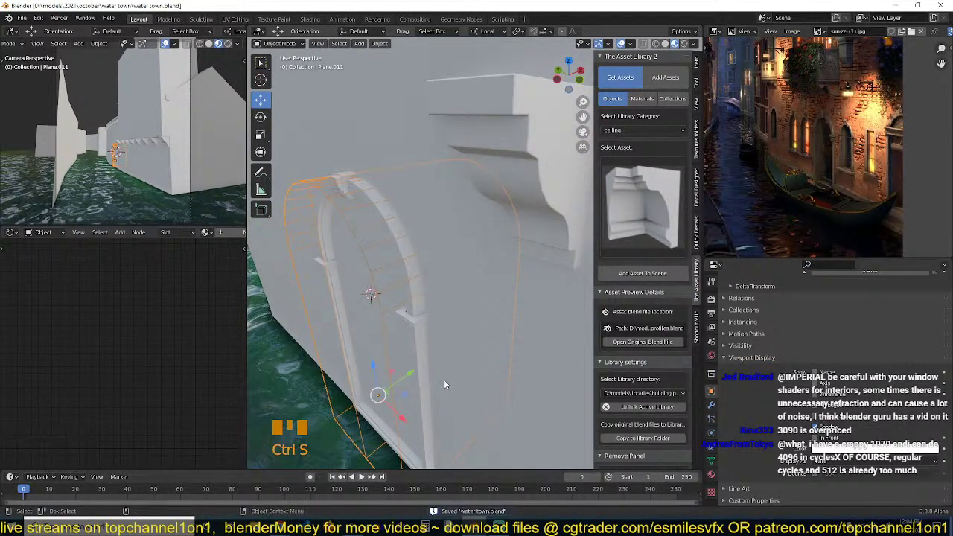
pyautogui.press('g')
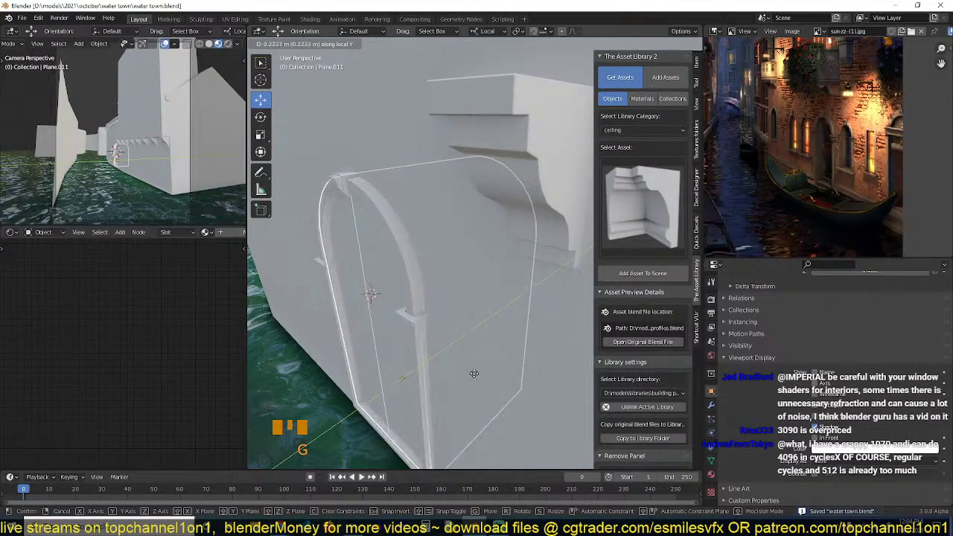
pyautogui.click(477, 375)
pyautogui.moveTo(478, 375); pyautogui.dragTo(480, 367, button='middle')
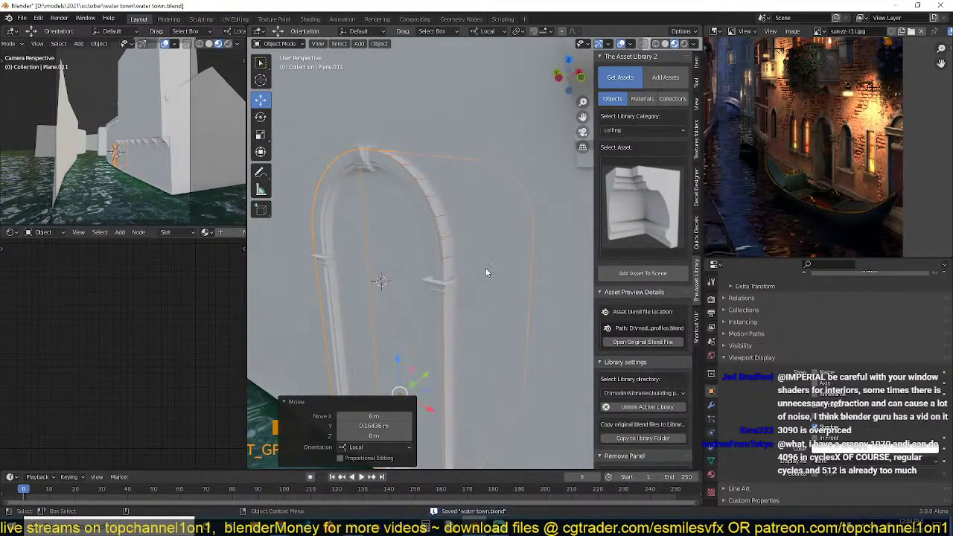
# In Solid shading, add a Difference Boolean modifier to the building wall with the arched cutter as its object, and save.
pyautogui.moveTo(445, 276)
pyautogui.mouseDown(button='middle')
pyautogui.moveTo(427, 261)
pyautogui.moveTo(491, 283)
pyautogui.mouseUp(button='middle')
pyautogui.press('z')
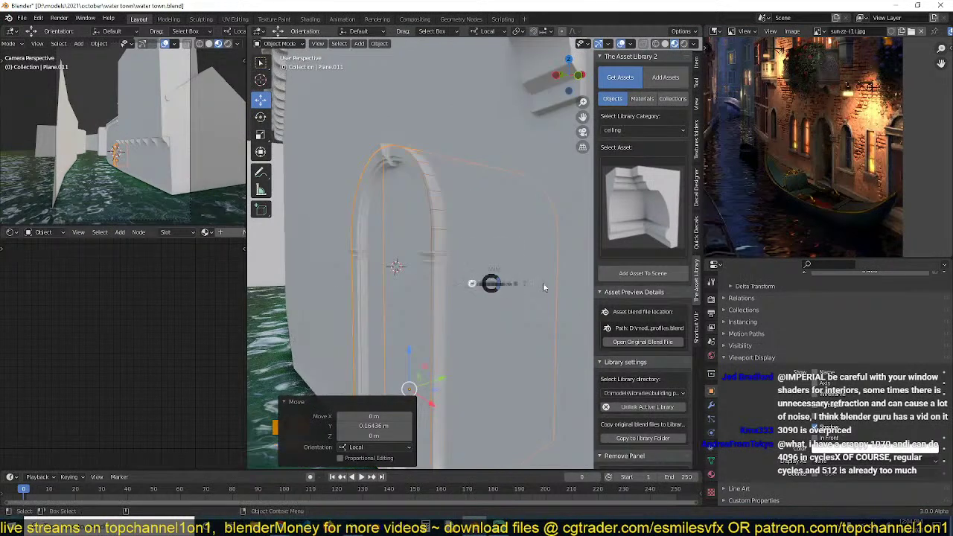
pyautogui.click(429, 249)
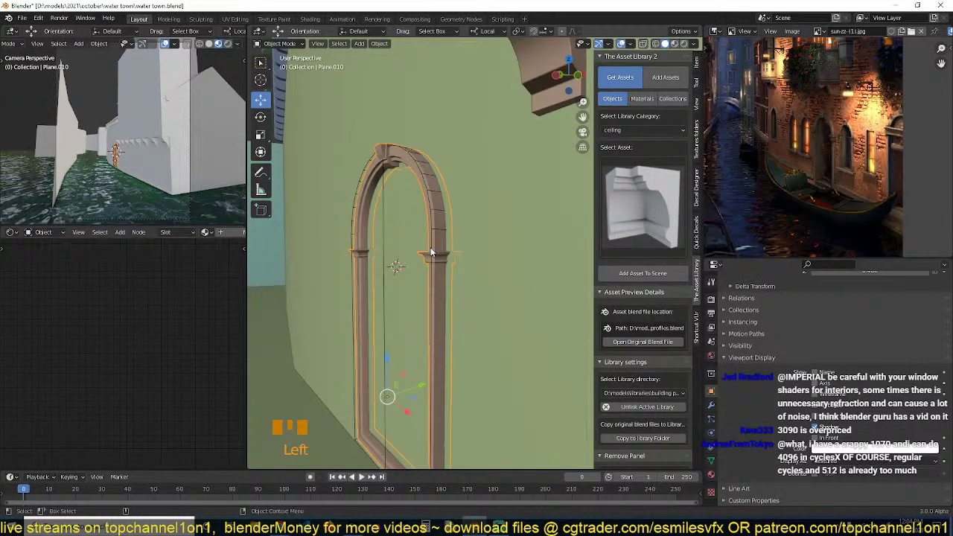
pyautogui.click(436, 237)
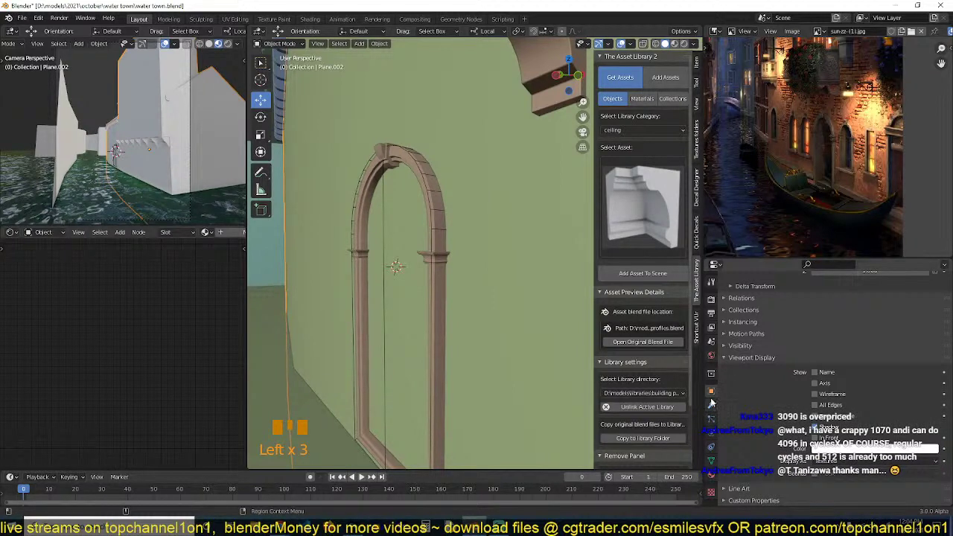
pyautogui.click(712, 405)
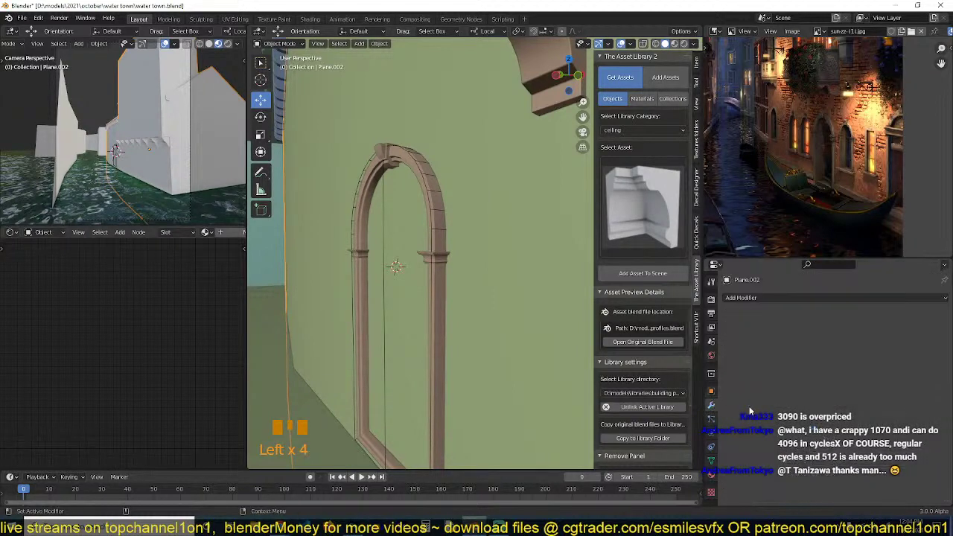
pyautogui.click(789, 297)
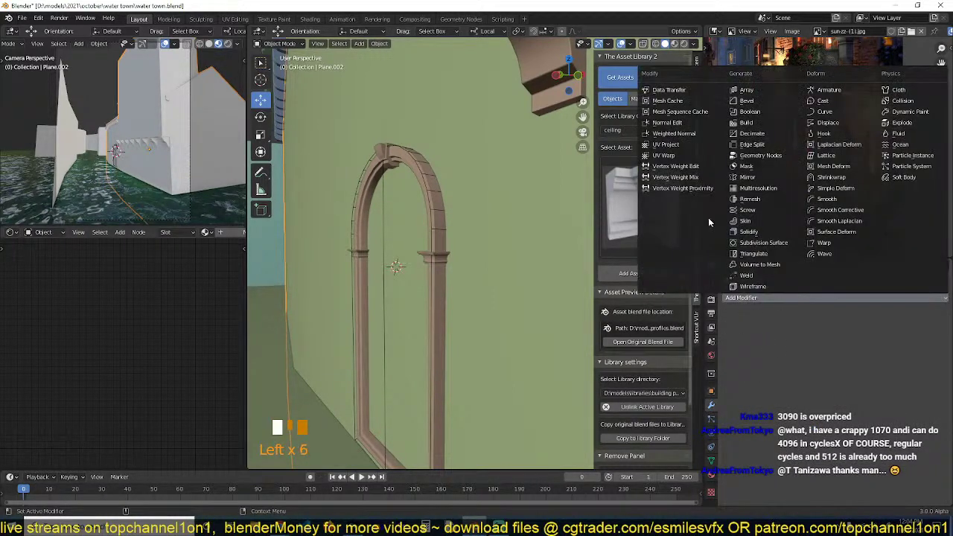
pyautogui.click(750, 111)
pyautogui.click(933, 355)
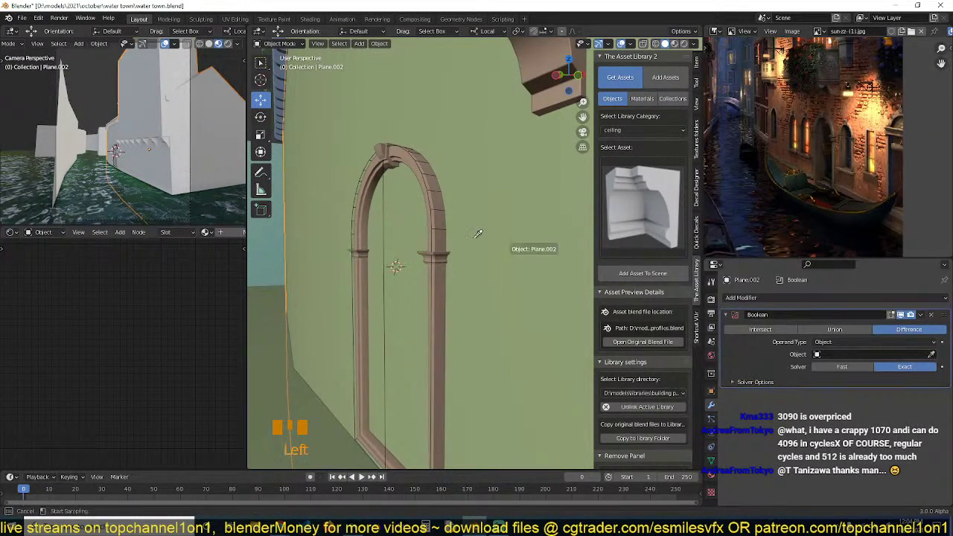
pyautogui.click(435, 234)
pyautogui.moveTo(435, 235); pyautogui.dragTo(456, 273, button='middle')
pyautogui.hotkey('ctrl', 's')
pyautogui.scroll(2, 453, 243)
# Examine the arched opening in the wall up close and from the scene camera's view.
pyautogui.click(459, 183)
pyautogui.press('`')
pyautogui.press('`')
pyautogui.moveTo(113, 149); pyautogui.dragTo(126, 154, button='middle')
pyautogui.press('KP_0')
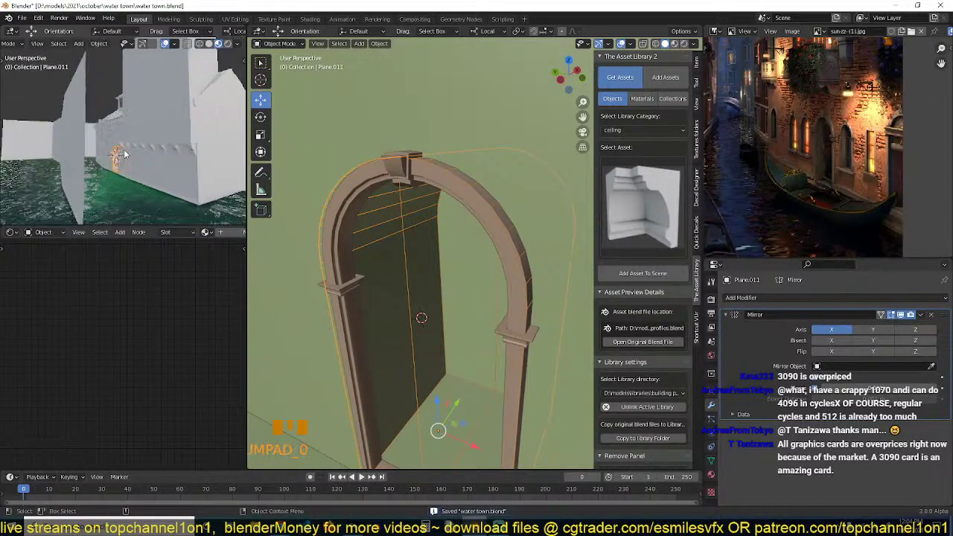
pyautogui.click(123, 149)
pyautogui.scroll(2, 112, 200)
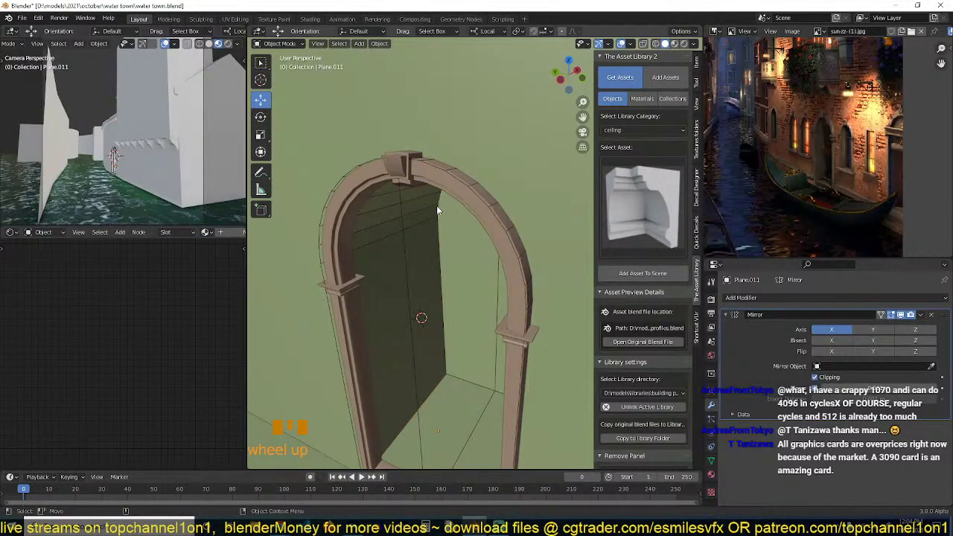
pyautogui.scroll(-3, 440, 297)
pyautogui.moveTo(440, 297); pyautogui.dragTo(490, 282, button='middle')
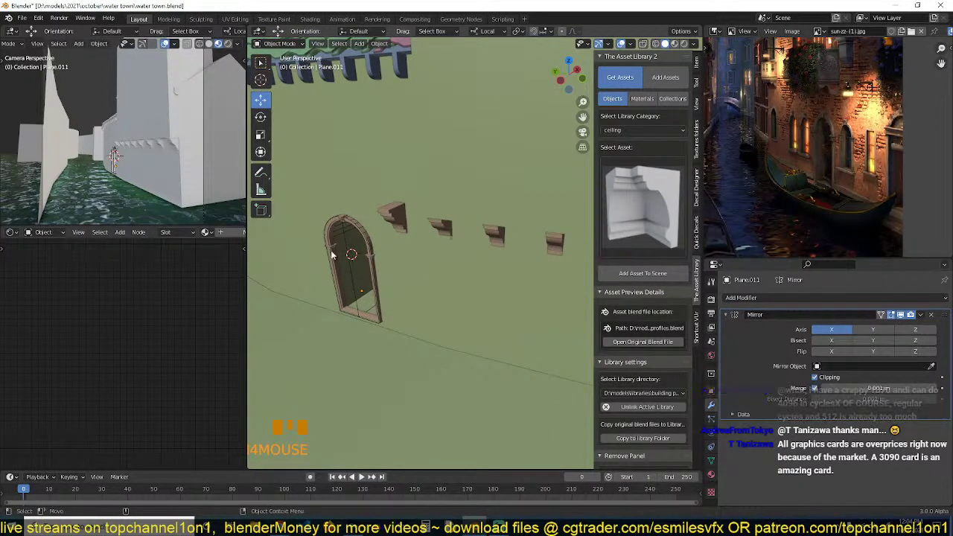
# Apply the cutter's Mirror modifier and select its entire mesh in top wireframe view.
pyautogui.click(367, 248)
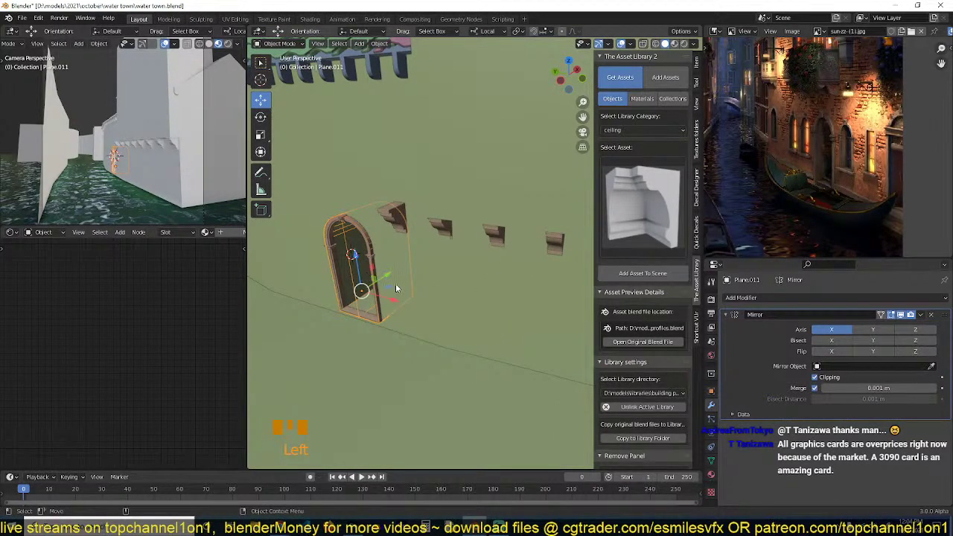
pyautogui.press('KP_7')
pyautogui.press('z')
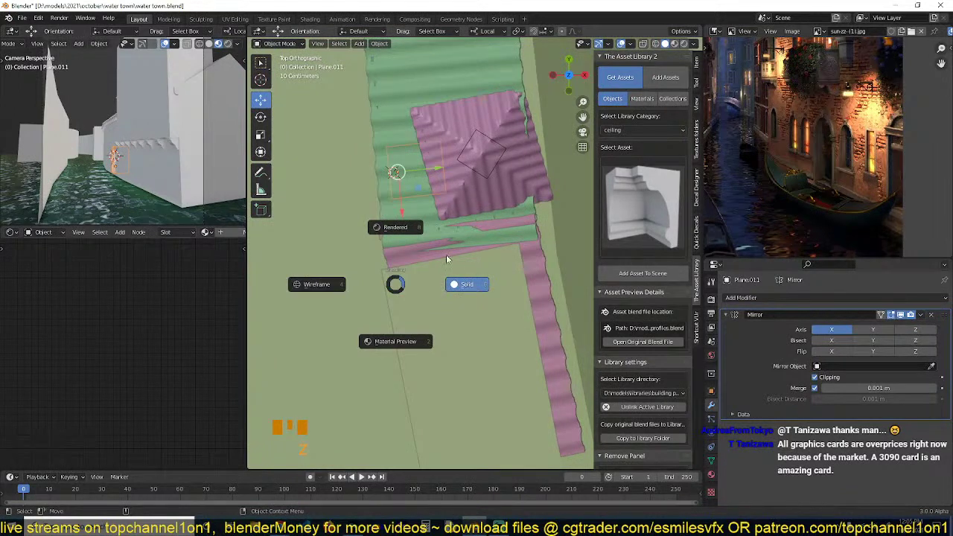
pyautogui.click(315, 280)
pyautogui.press('Tab')
pyautogui.press('a')
pyautogui.keyDown('shift'); pyautogui.moveTo(560, 291); pyautogui.dragTo(522, 272, button='middle'); pyautogui.keyUp('shift')
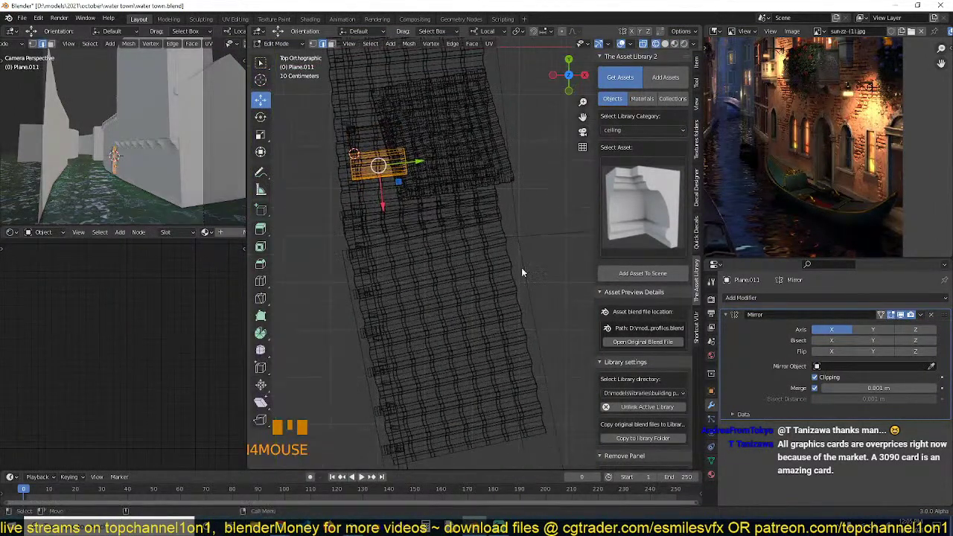
pyautogui.press('Tab')
pyautogui.hotkey('ctrl', 'a')
pyautogui.press('Tab')
pyautogui.press('a')
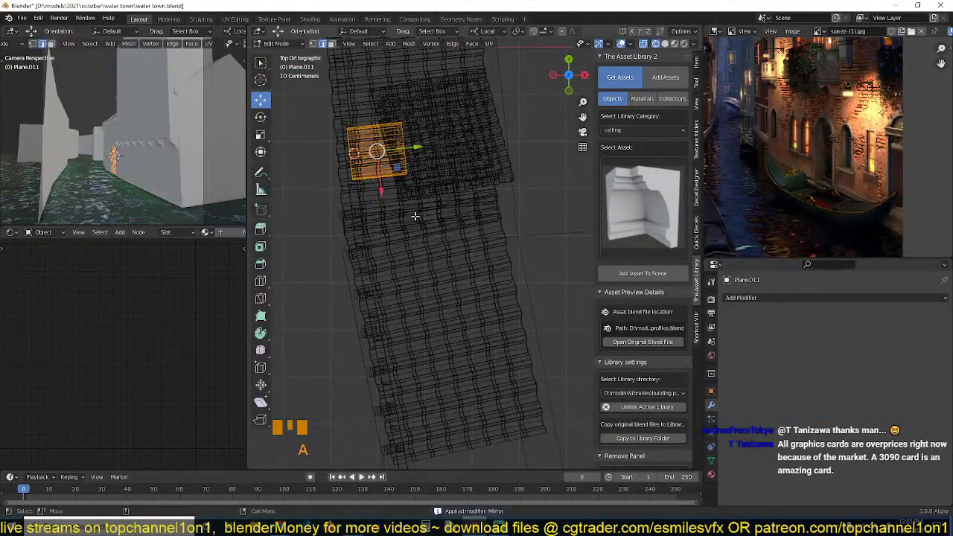
# Duplicate the cutter mesh about 0.716 m in X and -4.243 m in Y along the wall, and rotate the copy slightly to follow it.
pyautogui.hotkey('shift', 'd')
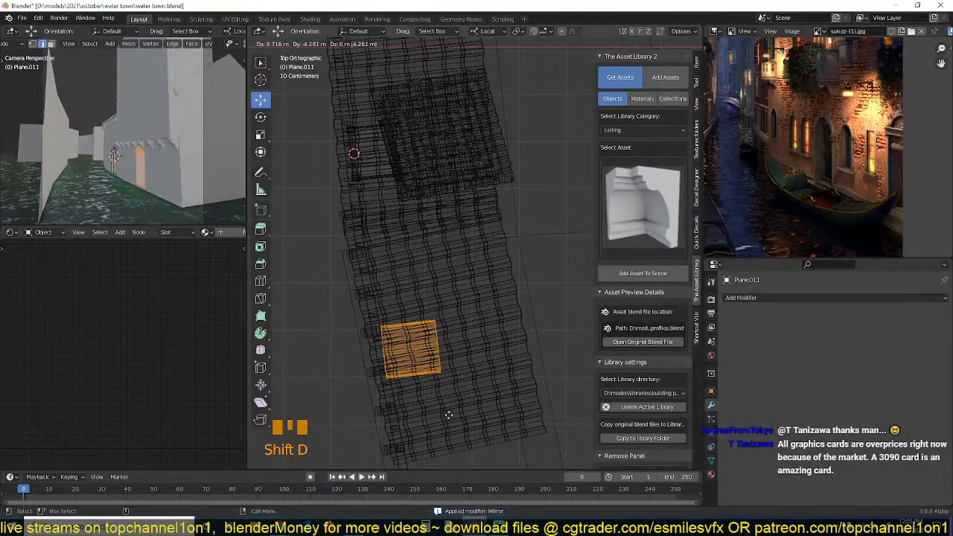
pyautogui.click(447, 414)
pyautogui.scroll(3, 528, 281)
pyautogui.scroll(2, 527, 281)
pyautogui.press('r')
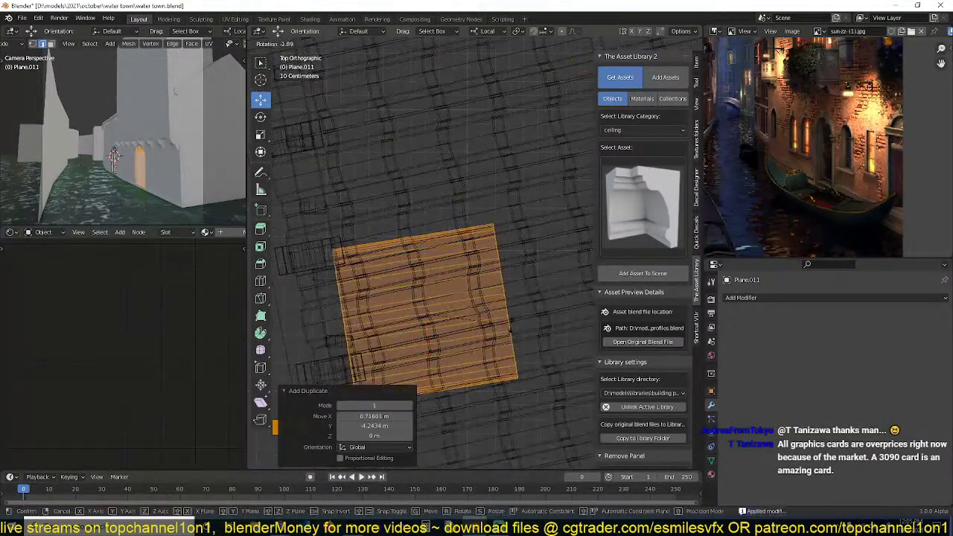
pyautogui.click(513, 319)
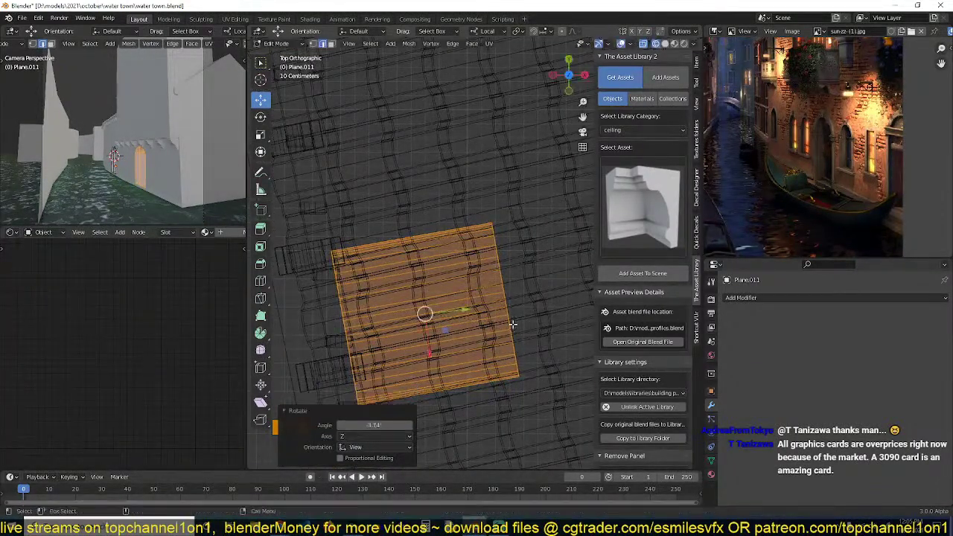
# Leave the cutter's mesh editing and return to a solid perspective view of the two arched openings.
pyautogui.press('Tab')
pyautogui.scroll(-2, 369, 339)
pyautogui.scroll(-4, 371, 341)
pyautogui.click(421, 119)
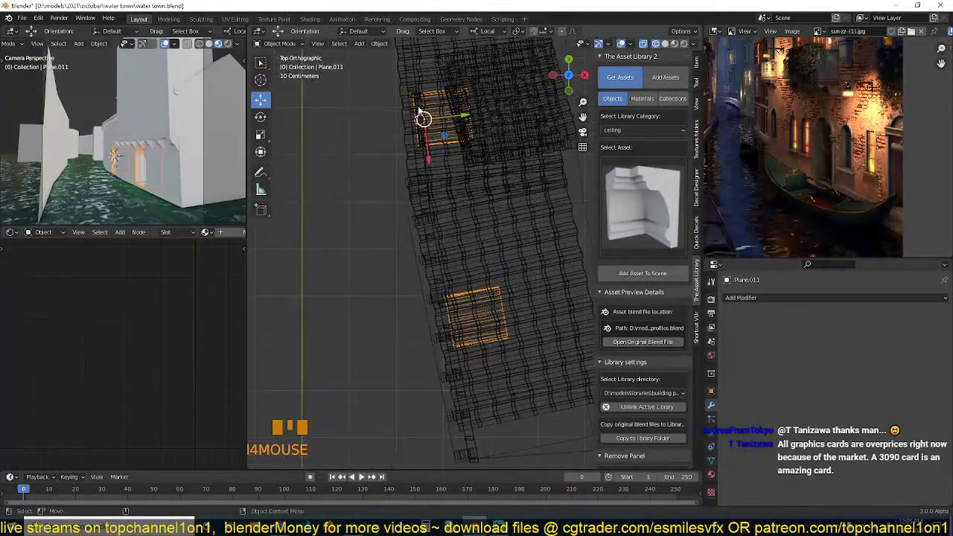
pyautogui.click(419, 119)
pyautogui.click(419, 120)
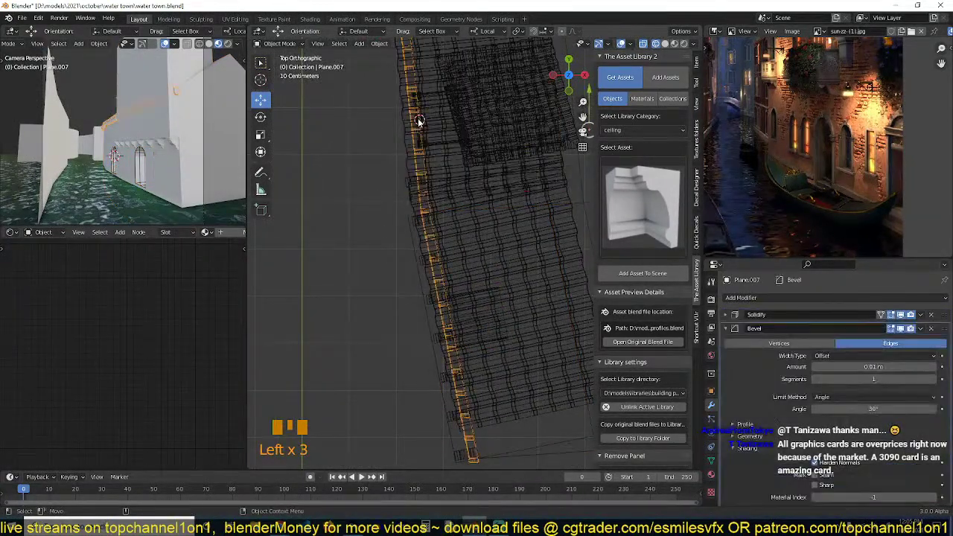
pyautogui.press('`')
pyautogui.press('z')
pyautogui.press('`')
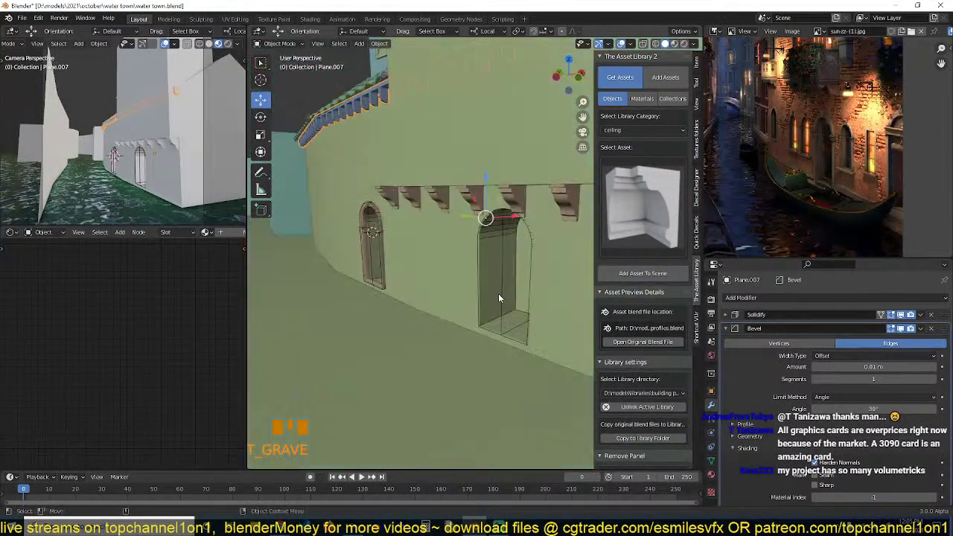
# Make a linked duplicate of the arch frame, moved about 0.592 m in X and -4.343 m in Y to the second opening.
pyautogui.scroll(2, 499, 298)
pyautogui.click(328, 220)
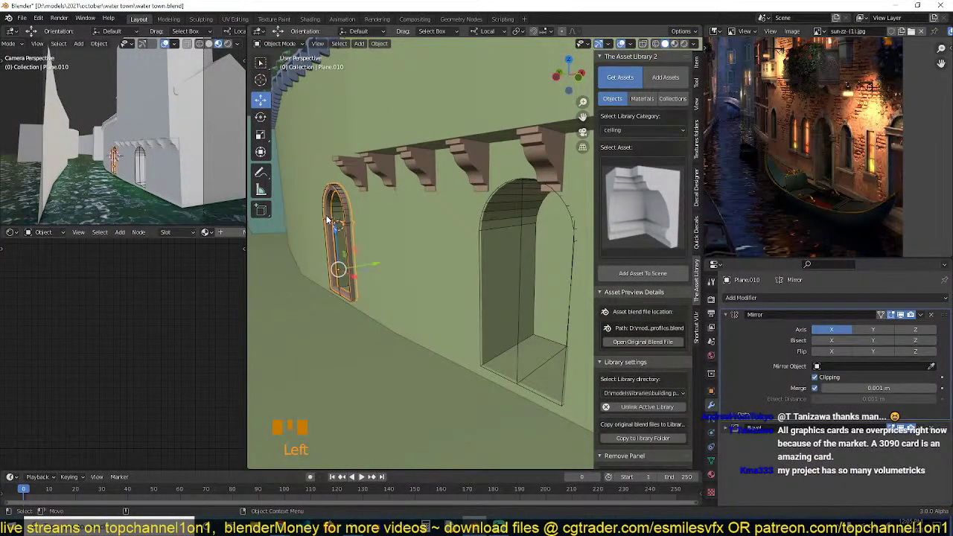
pyautogui.press('KP_7')
pyautogui.press('z')
pyautogui.keyDown('shift'); pyautogui.moveTo(365, 295); pyautogui.dragTo(382, 223, button='middle'); pyautogui.keyUp('shift')
pyautogui.hotkey('alt', 'd')
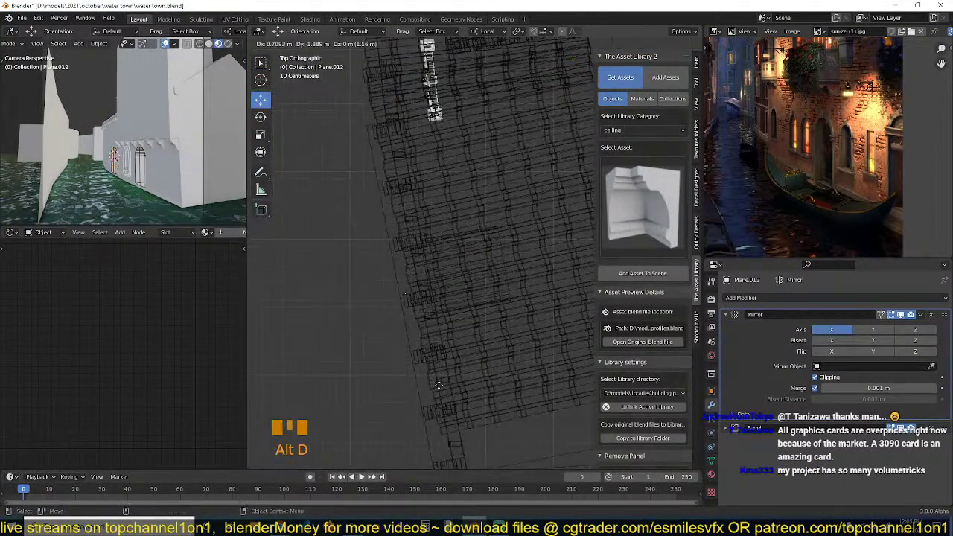
pyautogui.click(428, 148)
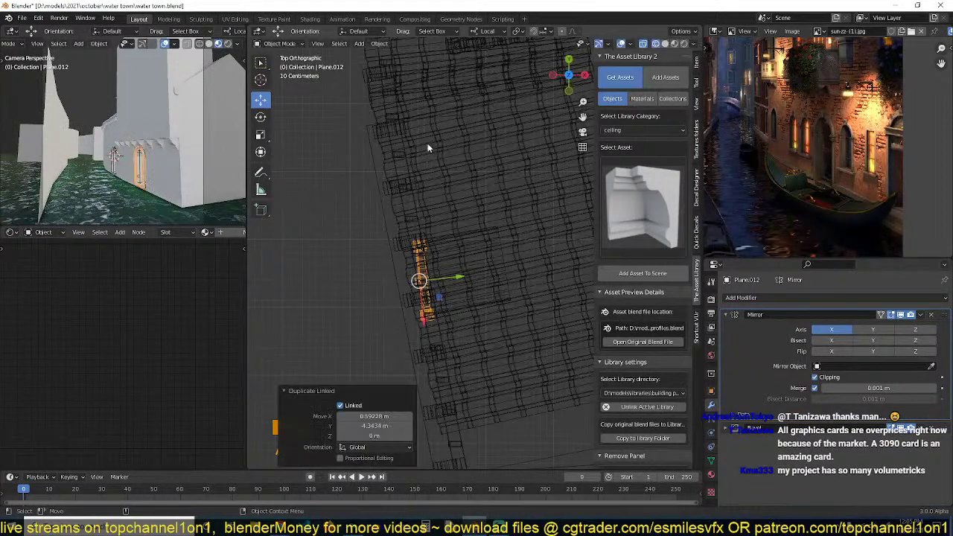
# Rotate the arch frame copy to follow the wall and shift it about 0.09 m in X and 0.027 m in Y onto the second opening.
pyautogui.scroll(5, 444, 316)
pyautogui.press('r')
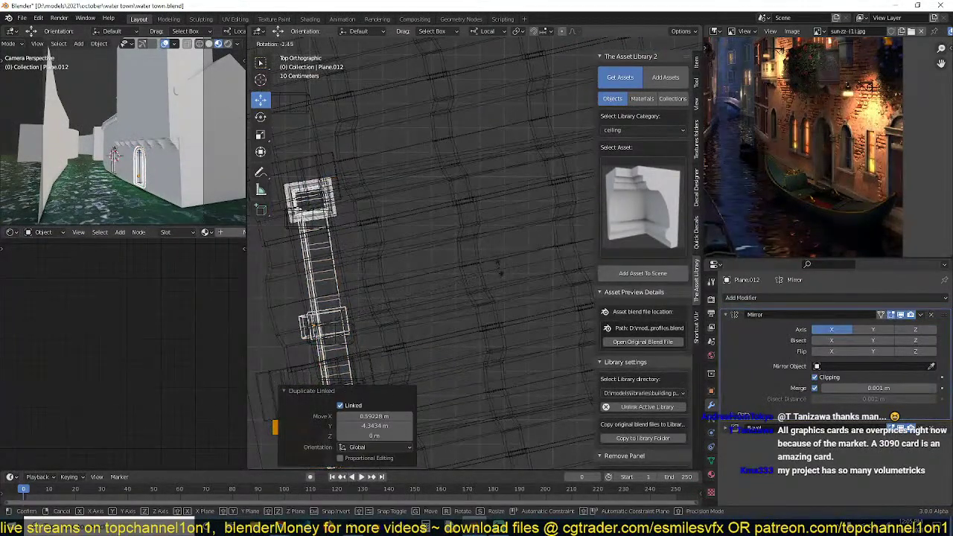
pyautogui.press('g')
pyautogui.click(479, 280)
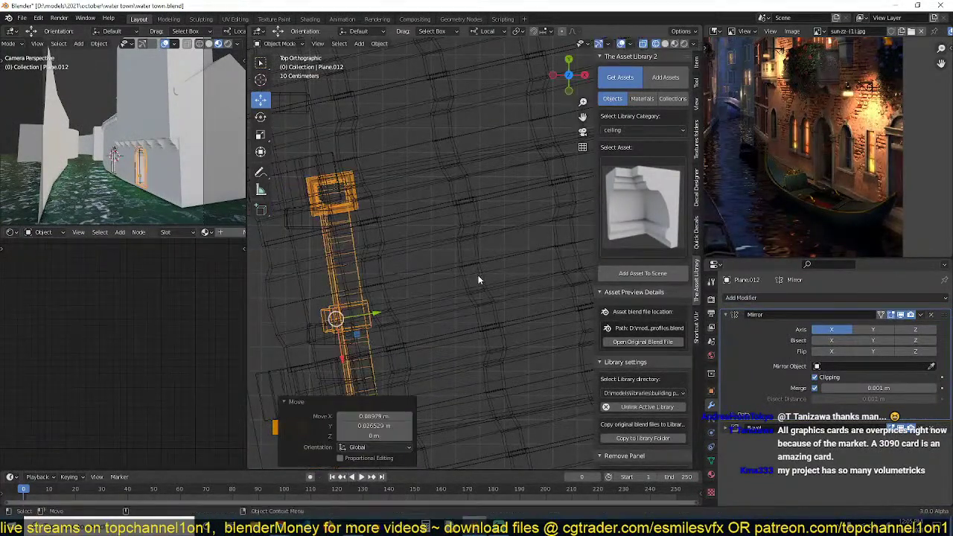
pyautogui.moveTo(479, 280); pyautogui.dragTo(499, 272, button='middle')
pyautogui.scroll(-4, 443, 253)
pyautogui.press('z')
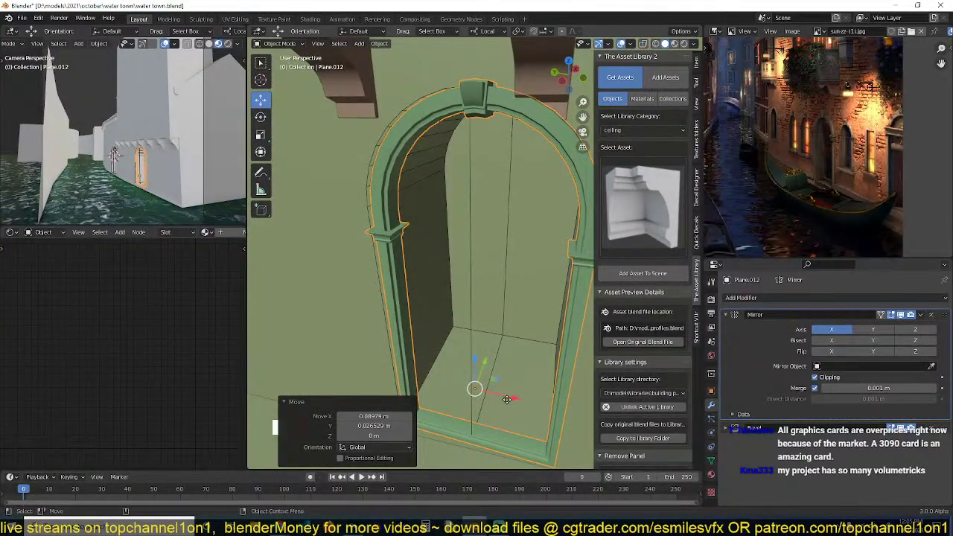
pyautogui.moveTo(506, 400); pyautogui.dragTo(441, 321, button='middle')
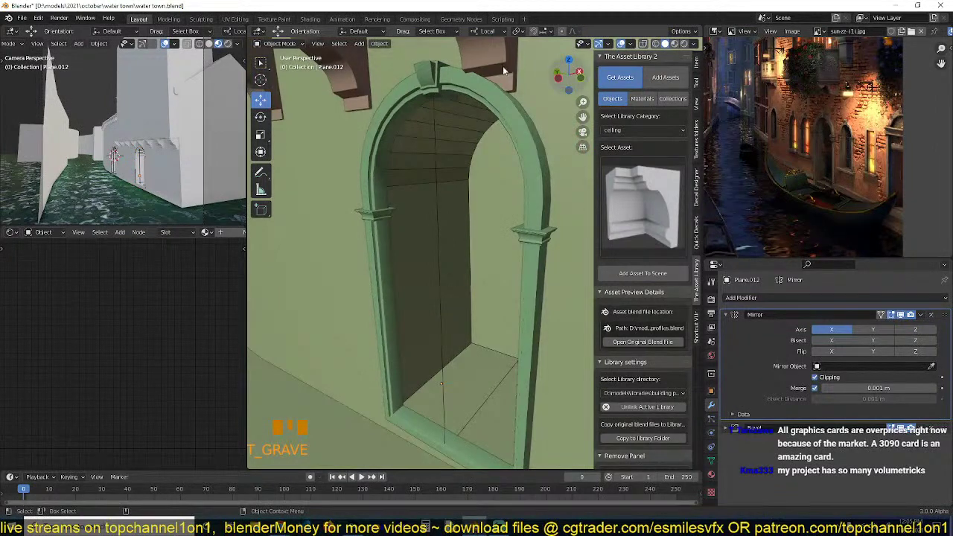
# Hide the overlays in the camera view and compare the scene with the whole reference picture.
pyautogui.click(167, 45)
pyautogui.scroll(2, 137, 120)
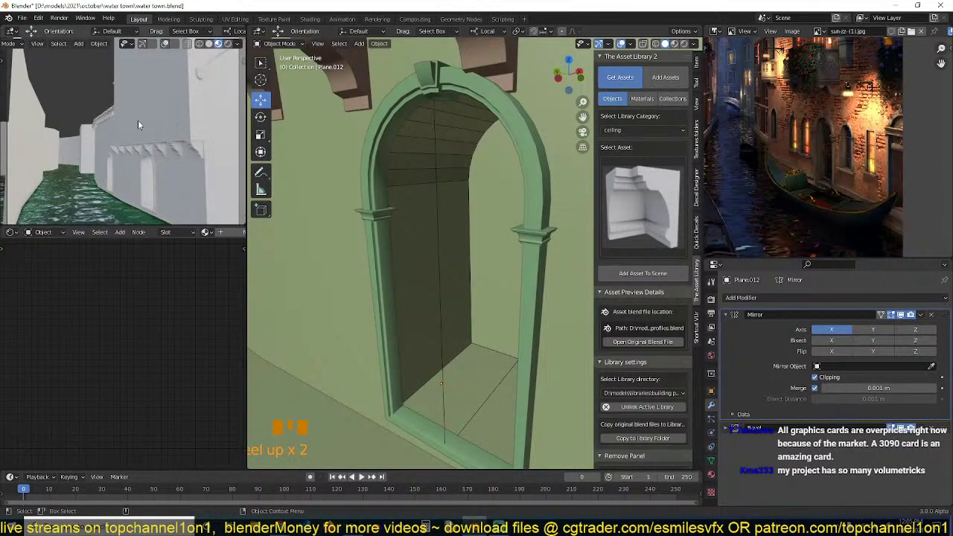
pyautogui.scroll(-5, 150, 138)
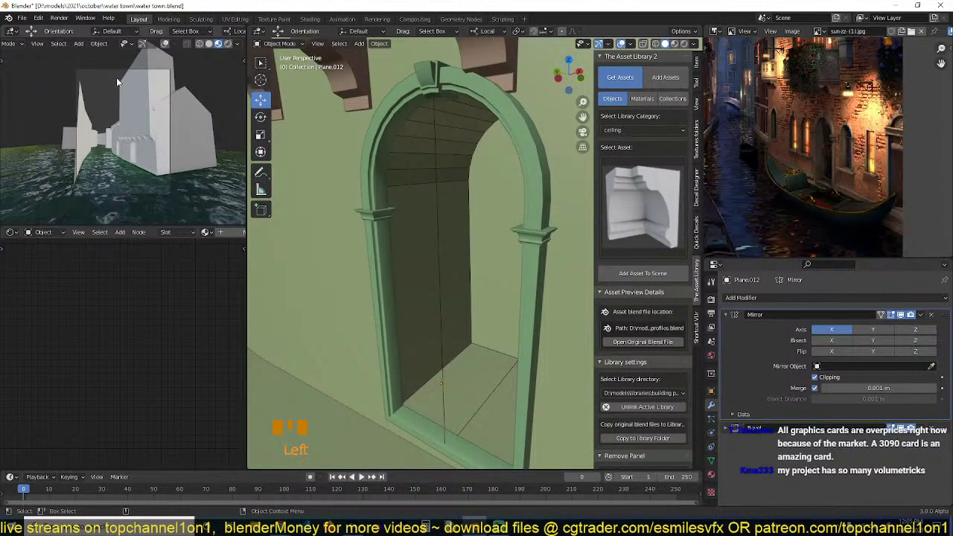
pyautogui.scroll(1, 183, 119)
pyautogui.scroll(-5, 747, 147)
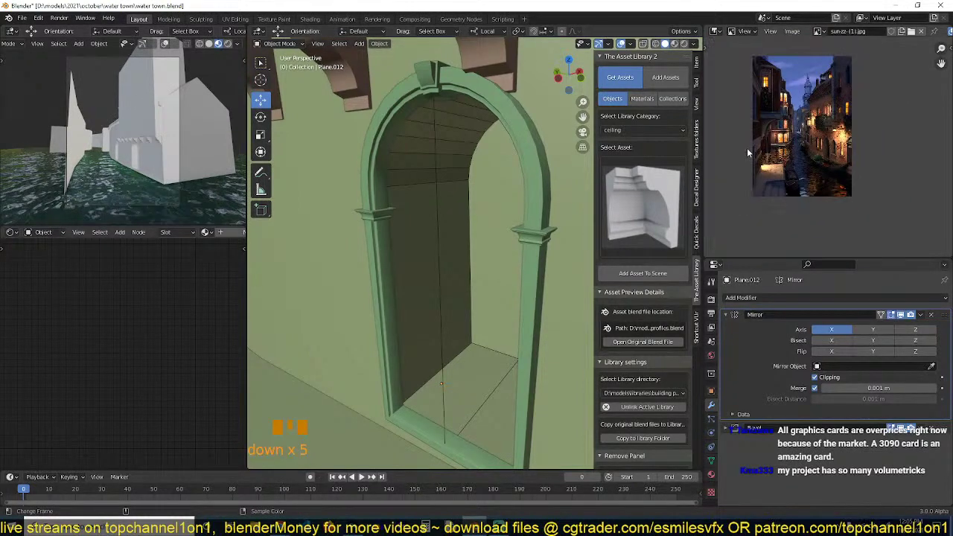
pyautogui.scroll(-12, 522, 223)
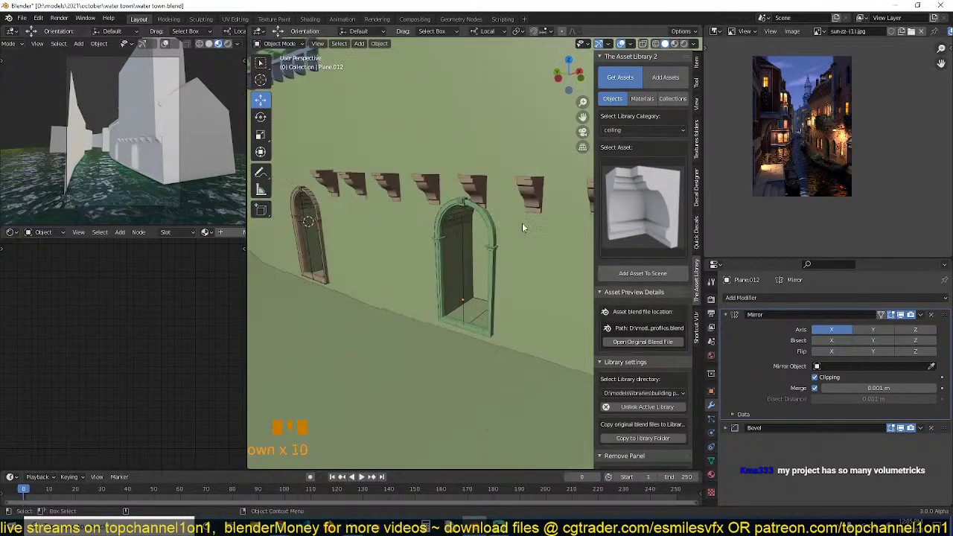
# Set the scene camera's focal length to 30 mm.
pyautogui.click(494, 329)
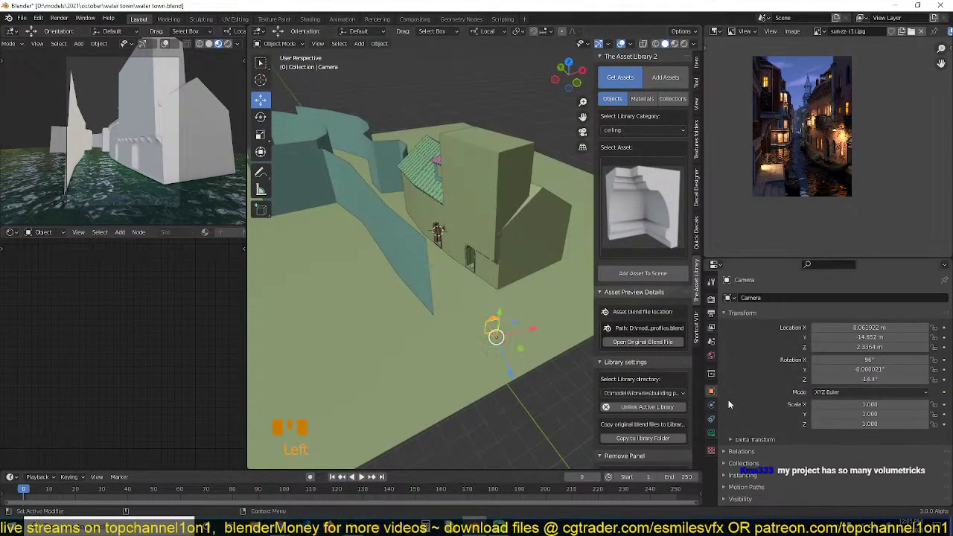
pyautogui.click(712, 432)
pyautogui.click(827, 344)
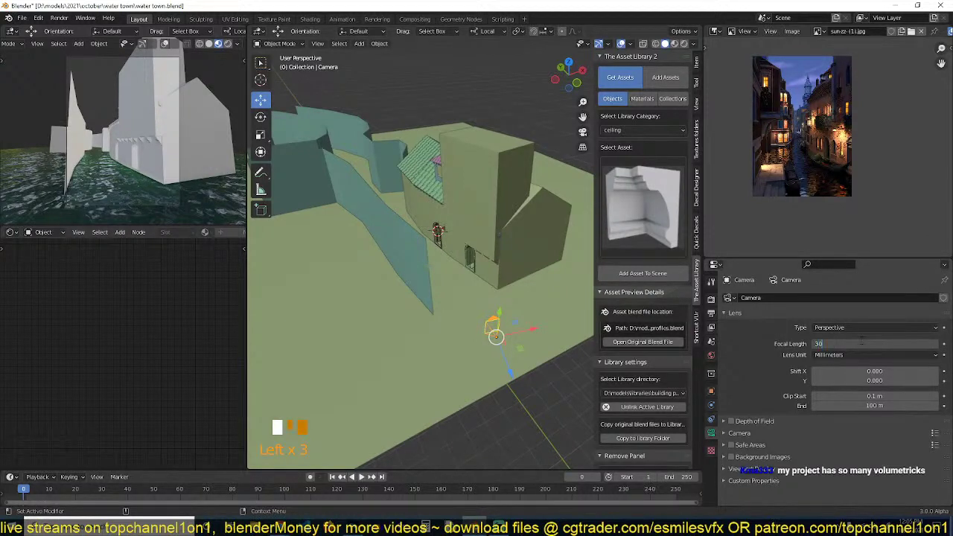
pyautogui.write('30')
pyautogui.press('Return')
# Move the camera closer to the canal building, about 1.81 m in Y, and fine-tune its position in the camera view.
pyautogui.moveTo(521, 373)
pyautogui.mouseDown()
pyautogui.moveTo(496, 347)
pyautogui.moveTo(509, 362)
pyautogui.mouseUp()
pyautogui.press('KP_7')
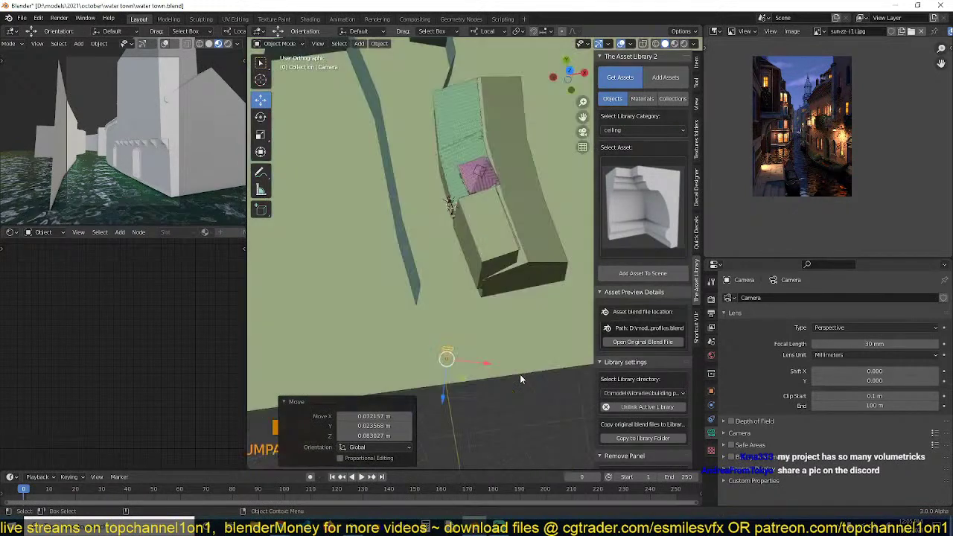
pyautogui.press('g')
pyautogui.click(515, 340)
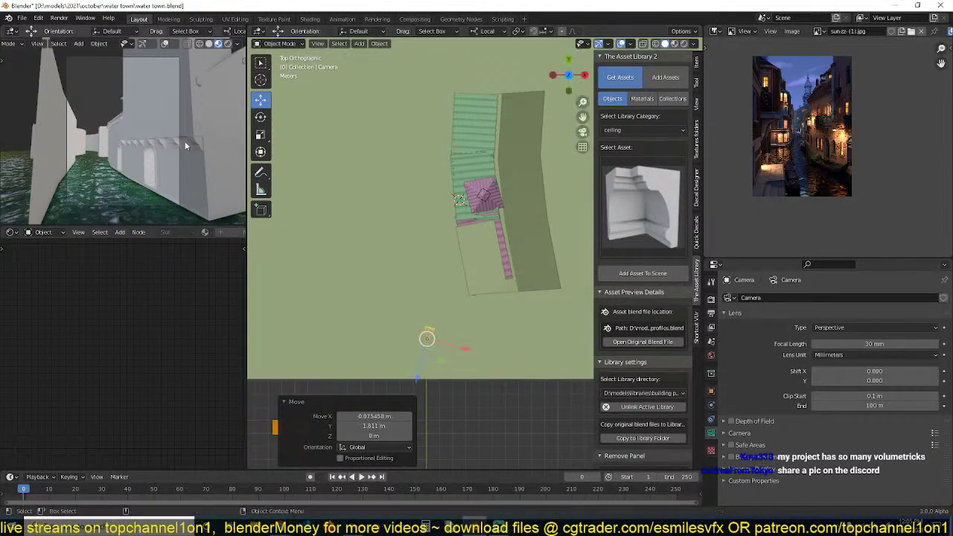
pyautogui.press('g')
pyautogui.click(207, 180)
# Compare the camera view with the windows in the reference picture, select the water plane and save the file.
pyautogui.scroll(4, 199, 180)
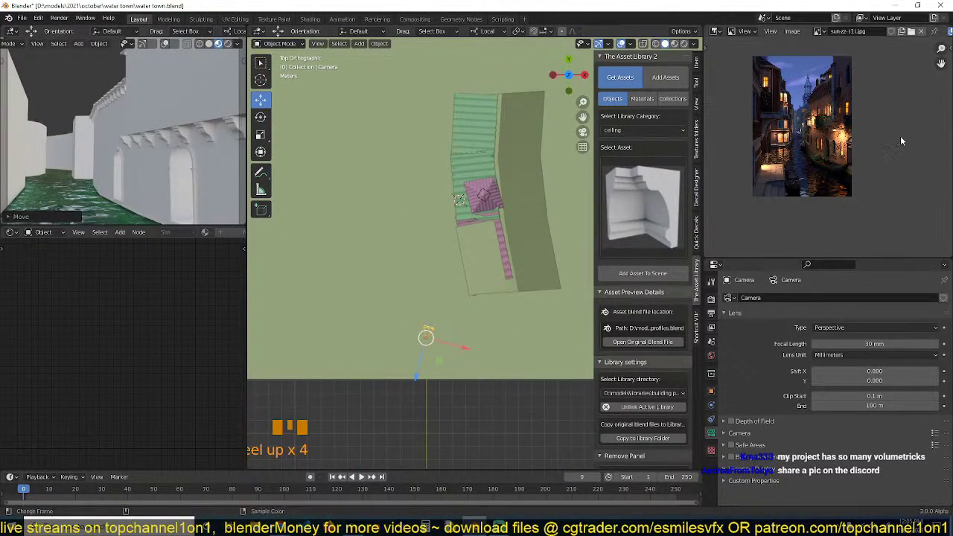
pyautogui.scroll(8, 901, 137)
pyautogui.scroll(-4, 456, 283)
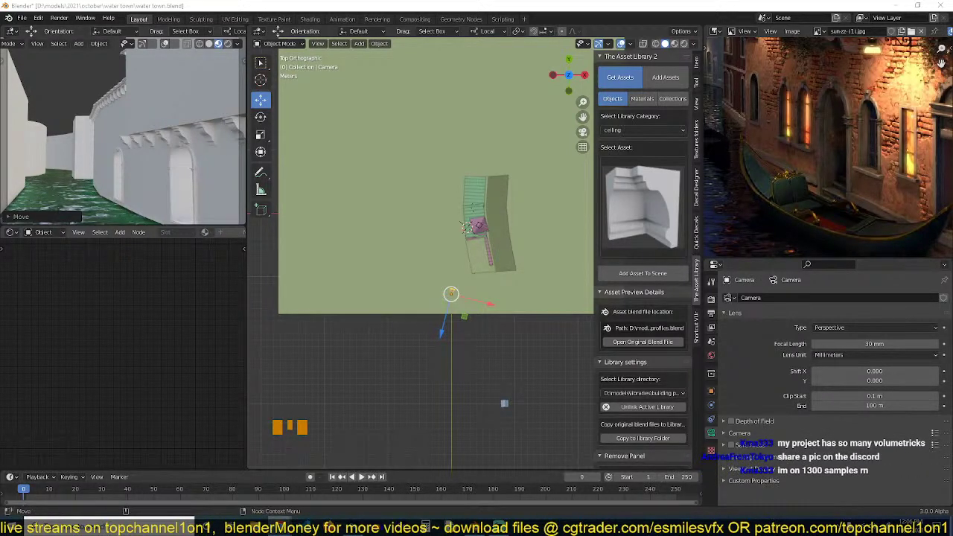
pyautogui.click(391, 262)
pyautogui.scroll(4, 425, 313)
pyautogui.hotkey('ctrl', 's')
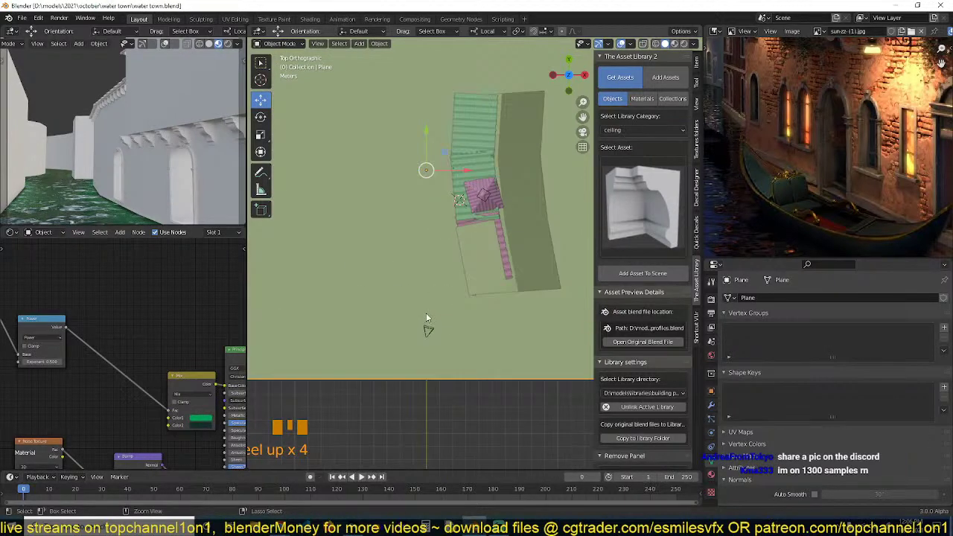
# Duplicate the second opening's arch frame and place the copy on the blank wall beside it, toward the building's corner.
pyautogui.moveTo(426, 313)
pyautogui.mouseDown(button='middle')
pyautogui.moveTo(441, 214)
pyautogui.moveTo(491, 199)
pyautogui.moveTo(443, 204)
pyautogui.mouseUp(button='middle')
pyautogui.scroll(6, 441, 212)
pyautogui.scroll(2, 470, 208)
pyautogui.moveTo(411, 209); pyautogui.dragTo(448, 204, button='middle')
pyautogui.press('`')
pyautogui.click(439, 203)
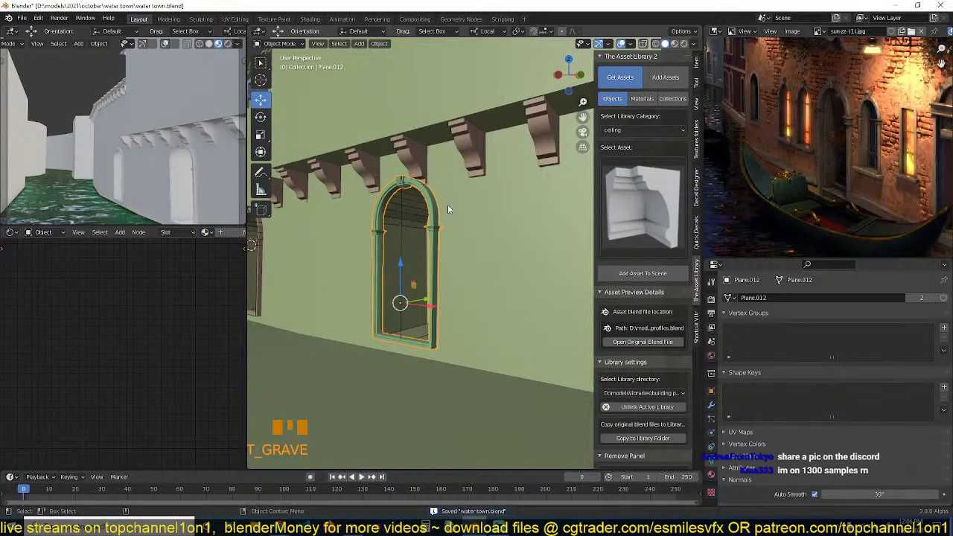
pyautogui.hotkey('shift', 'd')
pyautogui.rightClick(480, 206)
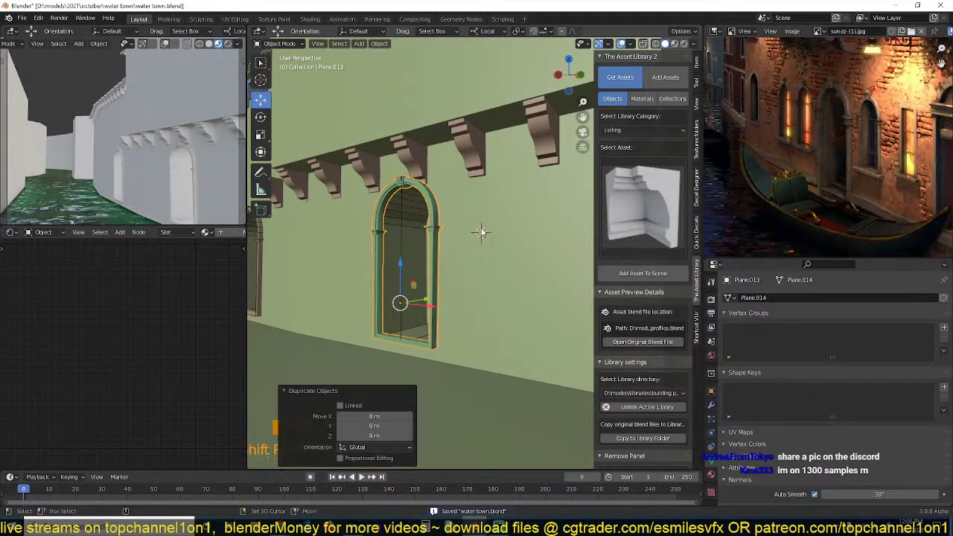
pyautogui.press('g')
pyautogui.click(488, 149)
# Scale the arch frame copy to about 0.424 as a small window and lower it about 0.09 m.
pyautogui.press('s')
pyautogui.click(507, 216)
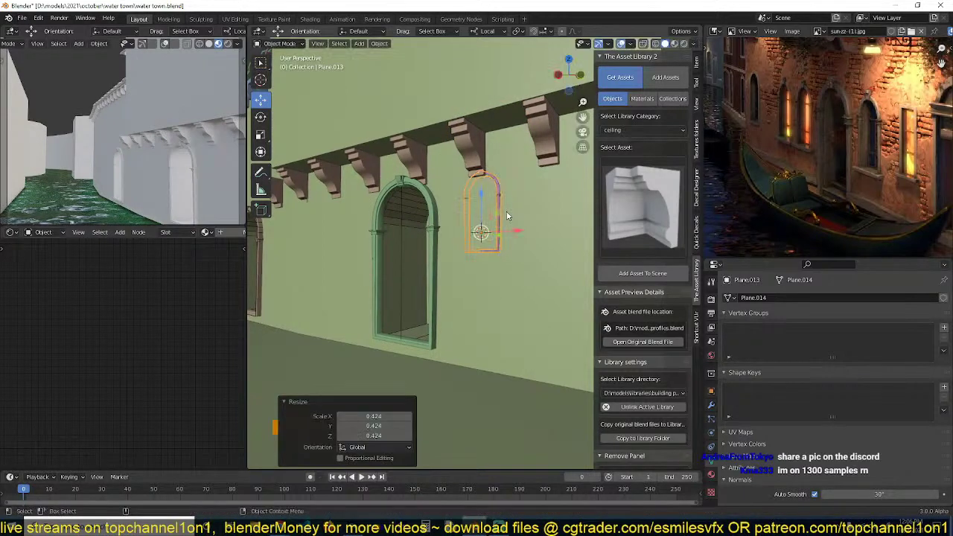
pyautogui.press('g')
pyautogui.press('z')
pyautogui.click(509, 208)
# Rotate the small arch frame about 2.92° around its local Z and shift it about 0.056 m along local Y clear of the wall.
pyautogui.moveTo(508, 208); pyautogui.dragTo(489, 232, button='middle')
pyautogui.scroll(3, 489, 232)
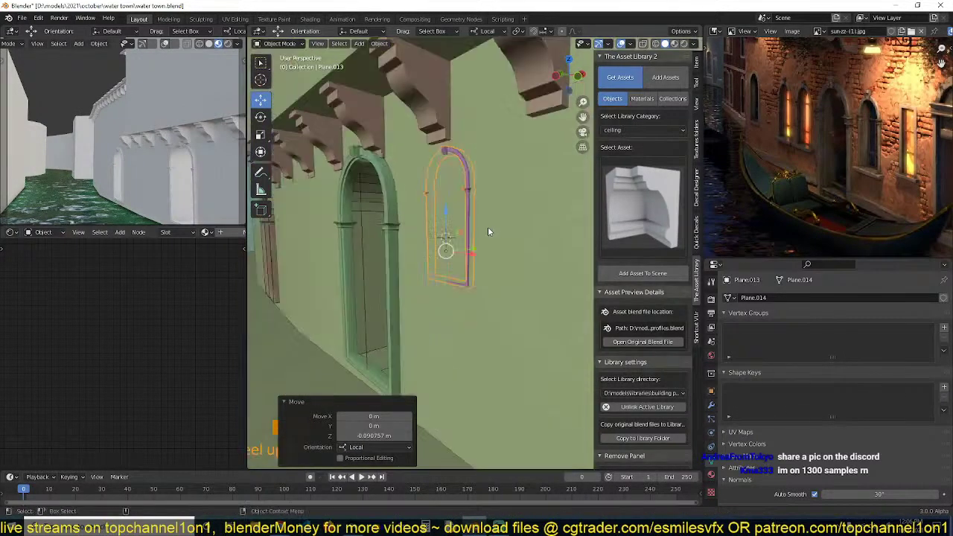
pyautogui.scroll(2, 488, 231)
pyautogui.press('r')
pyautogui.press('z')
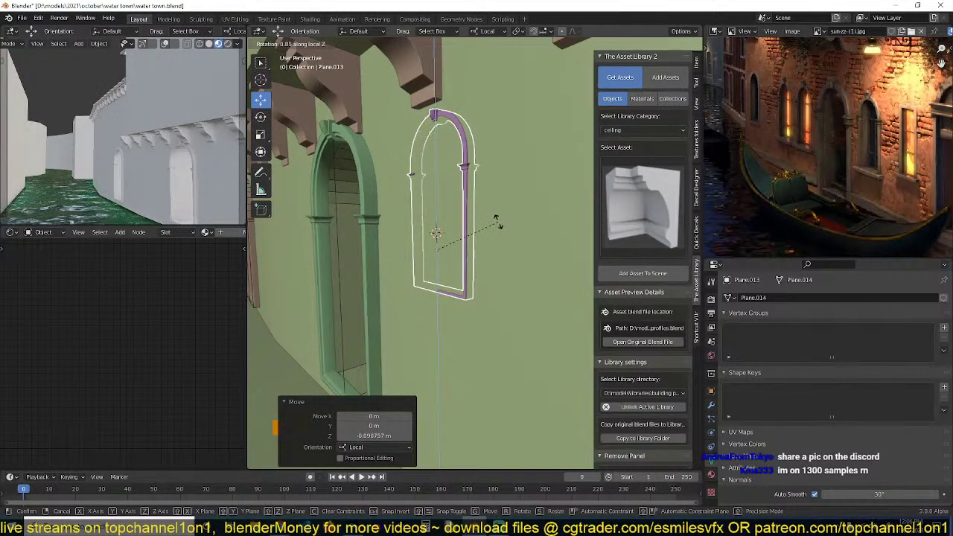
pyautogui.click(499, 219)
pyautogui.moveTo(500, 219); pyautogui.dragTo(458, 256, button='middle')
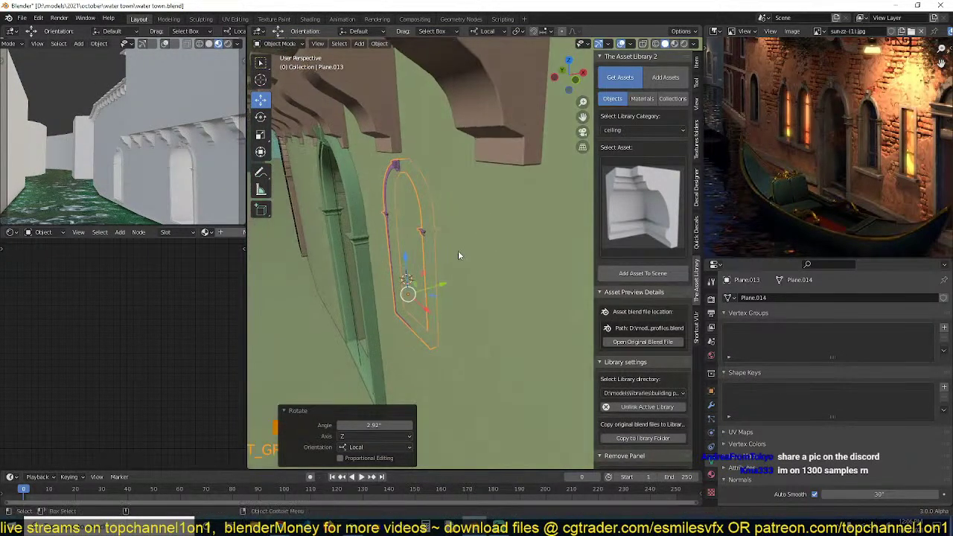
pyautogui.moveTo(433, 286); pyautogui.dragTo(451, 272, button='middle')
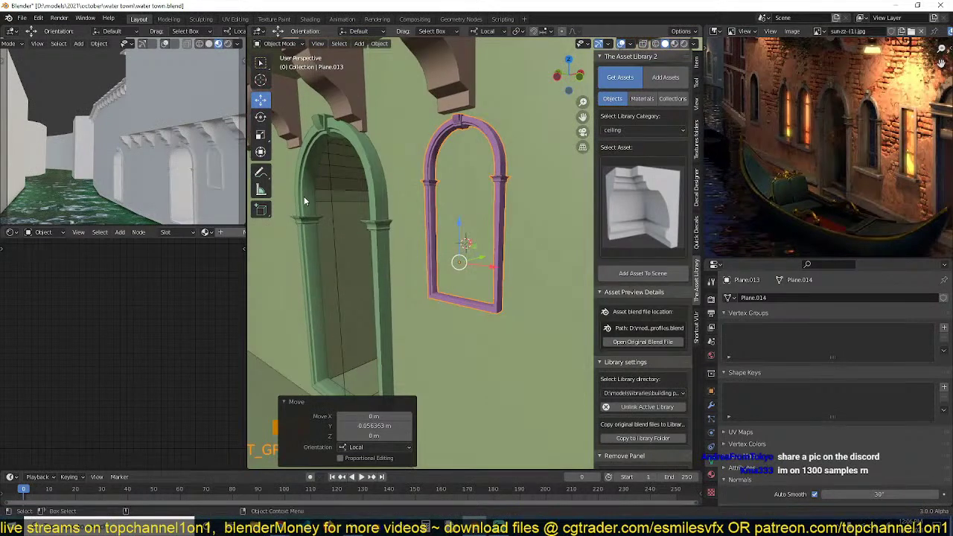
# Duplicate the second opening's cutter mesh beside the small arch frame and scale the copy to about 0.568.
pyautogui.click(335, 190)
pyautogui.click(335, 190)
pyautogui.press('`')
pyautogui.press('Tab')
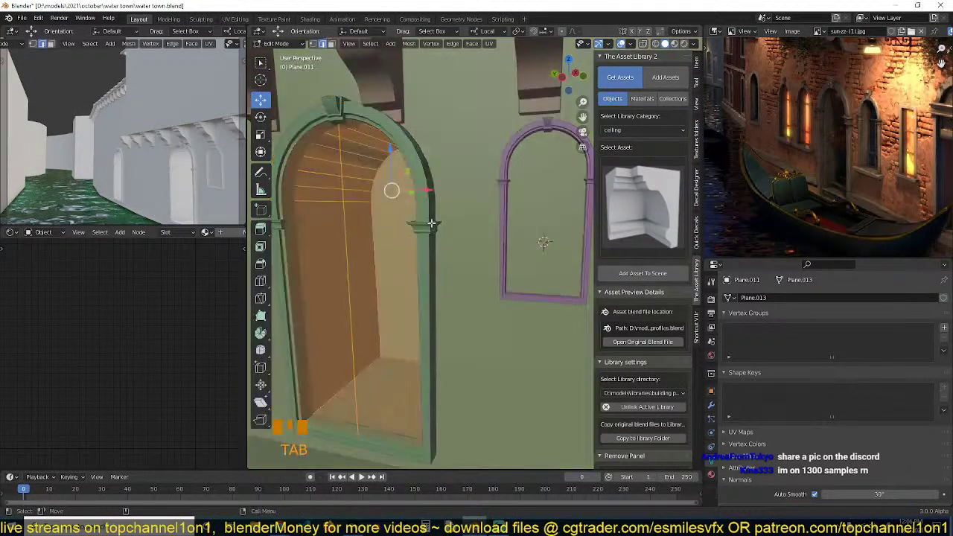
pyautogui.scroll(-5, 430, 223)
pyautogui.hotkey('shift', 'd')
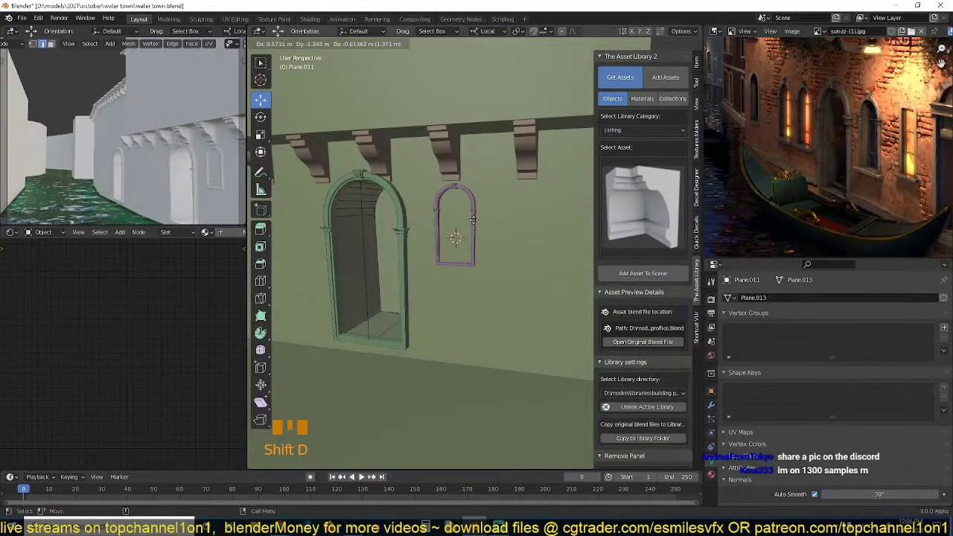
pyautogui.click(480, 228)
pyautogui.moveTo(480, 228); pyautogui.dragTo(532, 237, button='middle')
pyautogui.press('s')
pyautogui.click(513, 236)
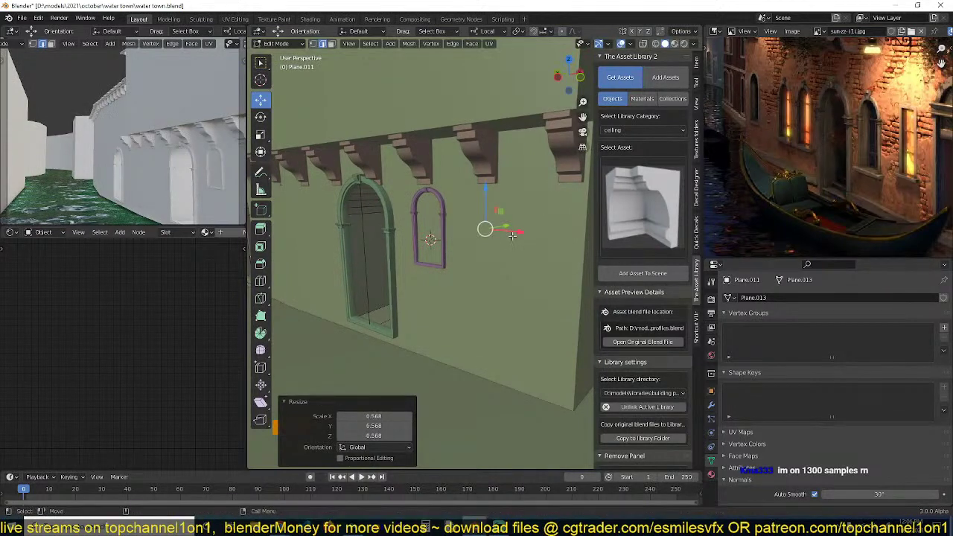
# In top wireframe view, move the cutter copy about 0.83 m in X across the wall line at the small arch frame.
pyautogui.press('KP_7')
pyautogui.press('z')
pyautogui.click(458, 237)
pyautogui.press('g')
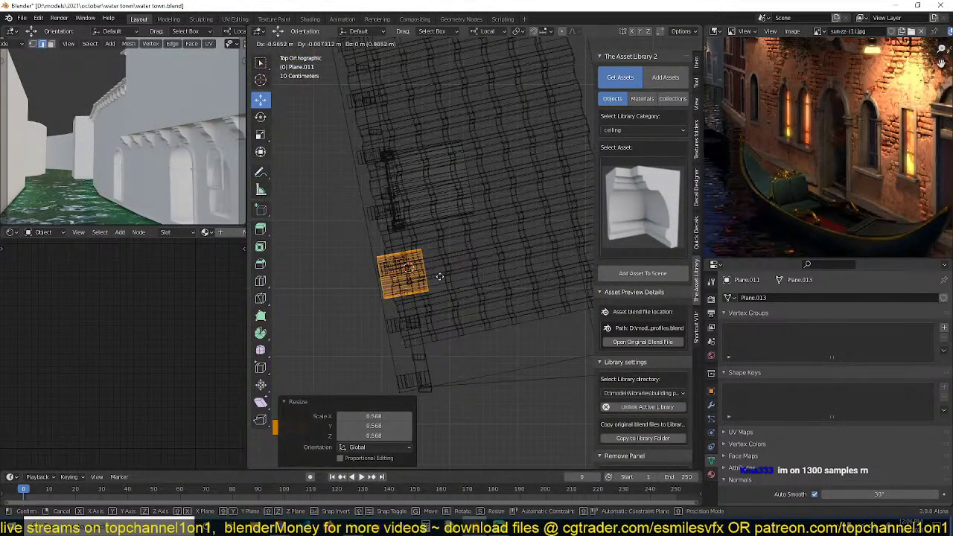
pyautogui.click(446, 275)
pyautogui.moveTo(446, 275)
pyautogui.mouseDown(button='middle')
pyautogui.moveTo(505, 198)
pyautogui.moveTo(562, 196)
pyautogui.mouseUp(button='middle')
pyautogui.press('z')
pyautogui.click(532, 217)
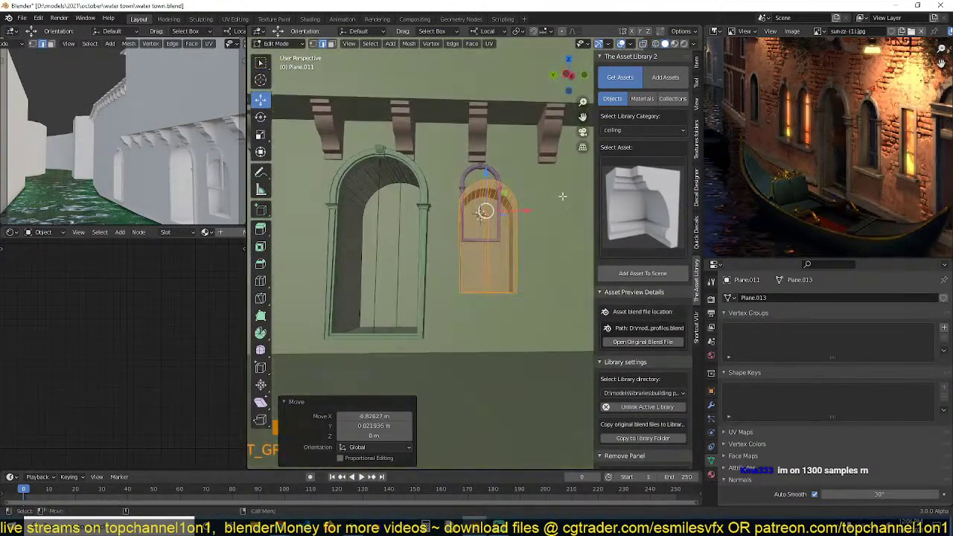
# Scale the cutter copy to about 0.753 and raise it about 0.345 m to line up with the small arch frame.
pyautogui.scroll(5, 562, 197)
pyautogui.press('s')
pyautogui.click(527, 251)
pyautogui.press('g')
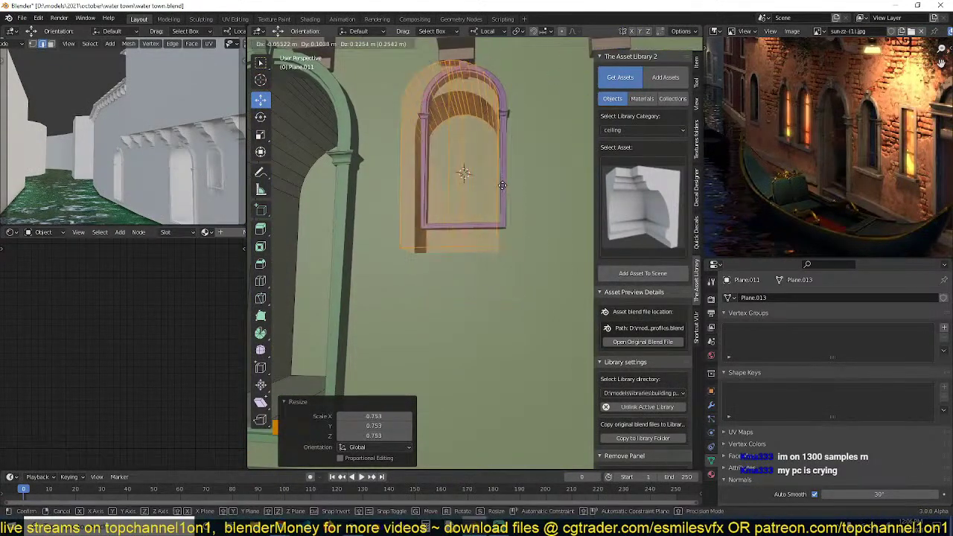
pyautogui.click(514, 183)
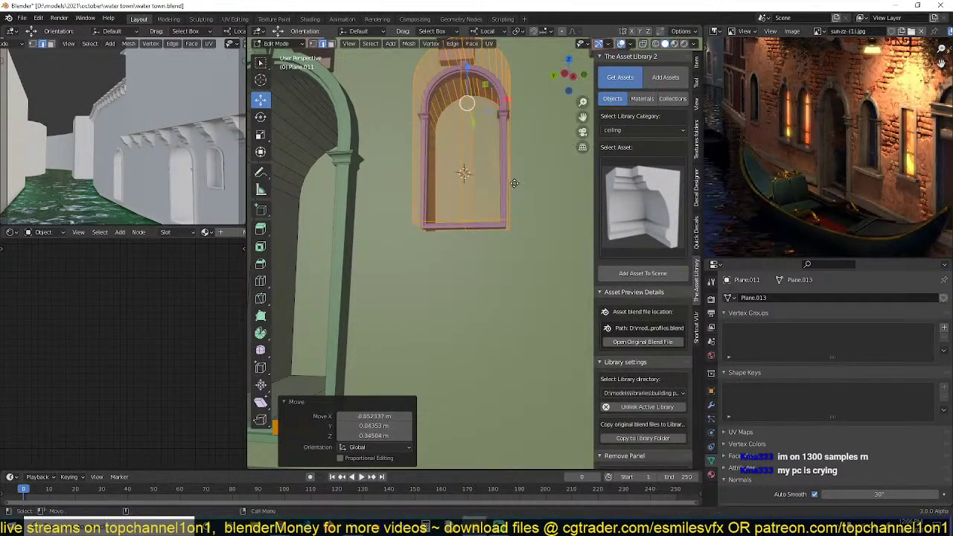
# Scale the cutter copy to about 0.932 and position it over the small arch frame.
pyautogui.press('g')
pyautogui.click(512, 185)
pyautogui.moveTo(511, 198); pyautogui.dragTo(521, 216, button='middle')
pyautogui.press('s')
pyautogui.click(512, 219)
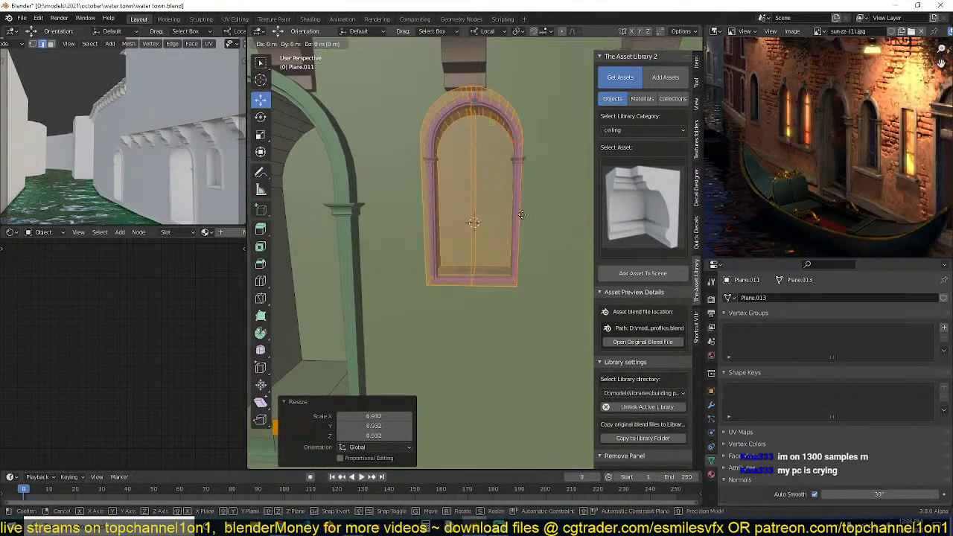
pyautogui.press('g')
pyautogui.click(523, 215)
# Scale the cutter copy to about 0.987 and lower it about 0.01 m along its local Z.
pyautogui.press('s')
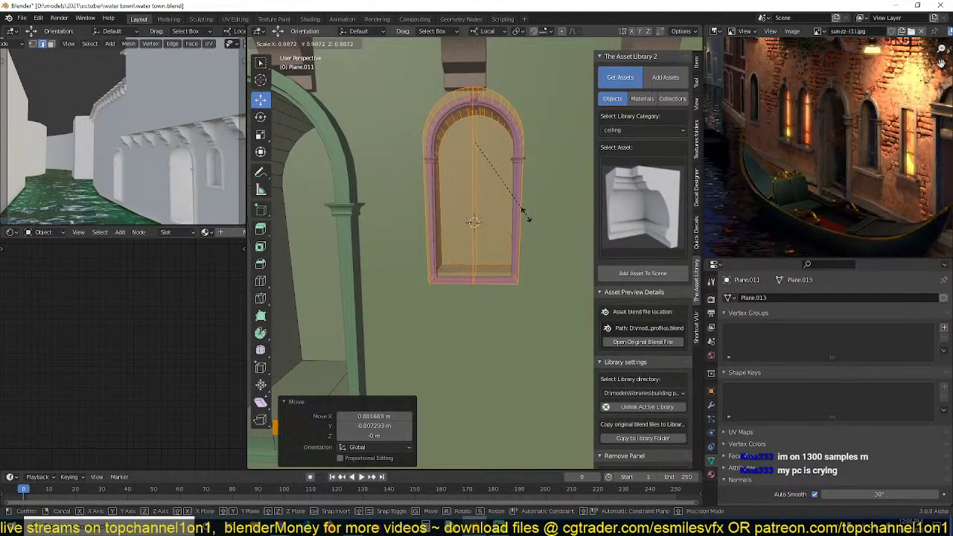
pyautogui.click(525, 215)
pyautogui.press('g')
pyautogui.press('z')
pyautogui.press('z')
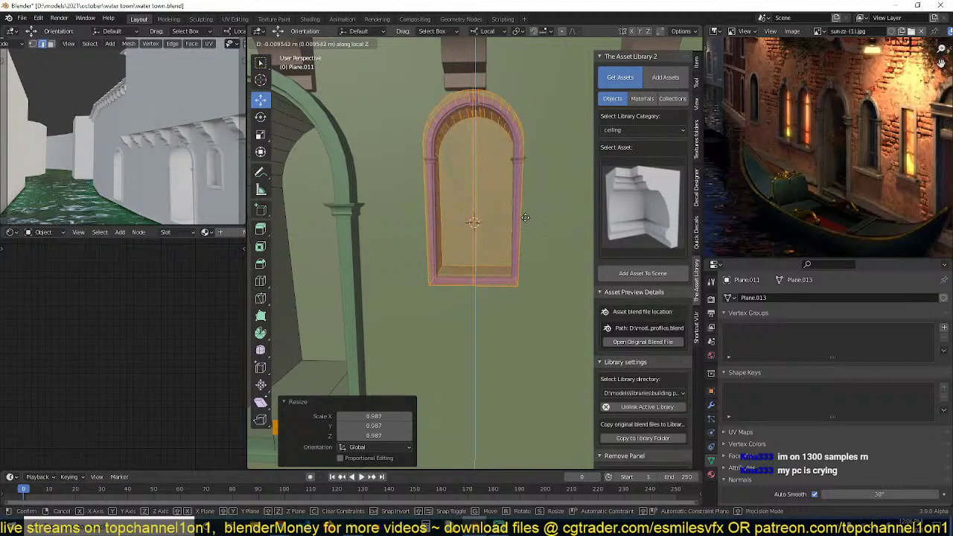
pyautogui.click(526, 218)
pyautogui.moveTo(525, 218); pyautogui.dragTo(488, 227, button='middle')
# Return to Object Mode and save the file.
pyautogui.press('Tab')
pyautogui.press('`')
pyautogui.hotkey('ctrl', 's')
pyautogui.press('`')
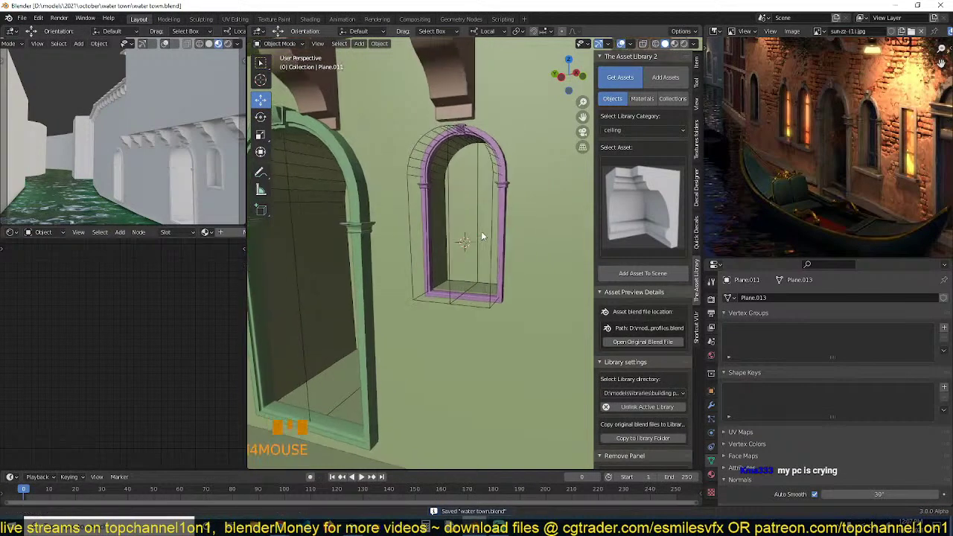
pyautogui.click(629, 133)
pyautogui.click(639, 227)
pyautogui.click(642, 216)
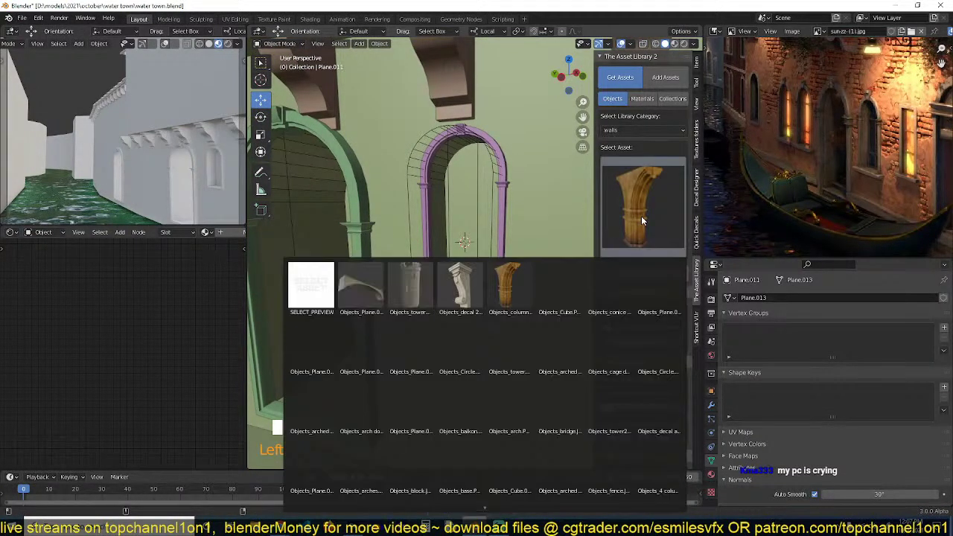
pyautogui.click(642, 213)
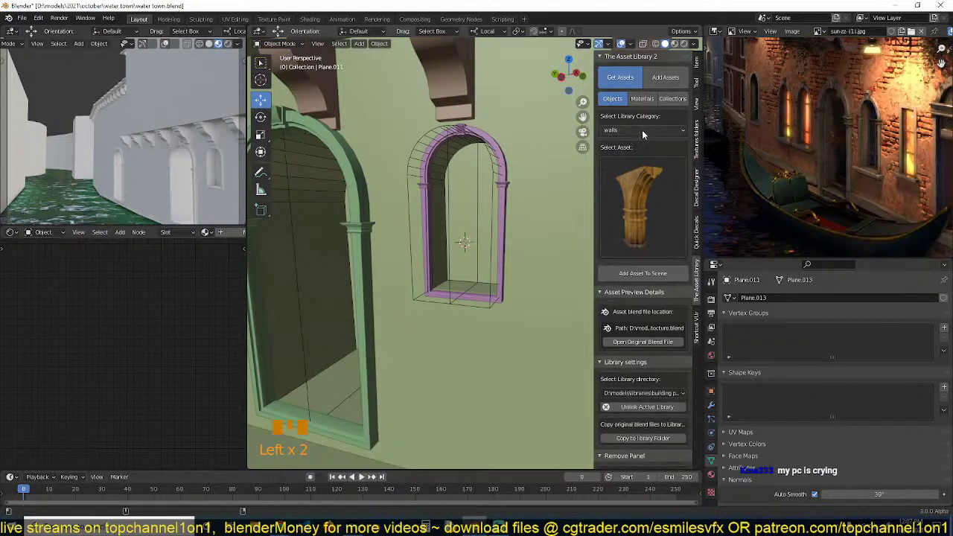
# Choose the arched window with open shutters from the windows asset category and add it to the scene.
pyautogui.click(642, 131)
pyautogui.click(641, 238)
pyautogui.click(632, 225)
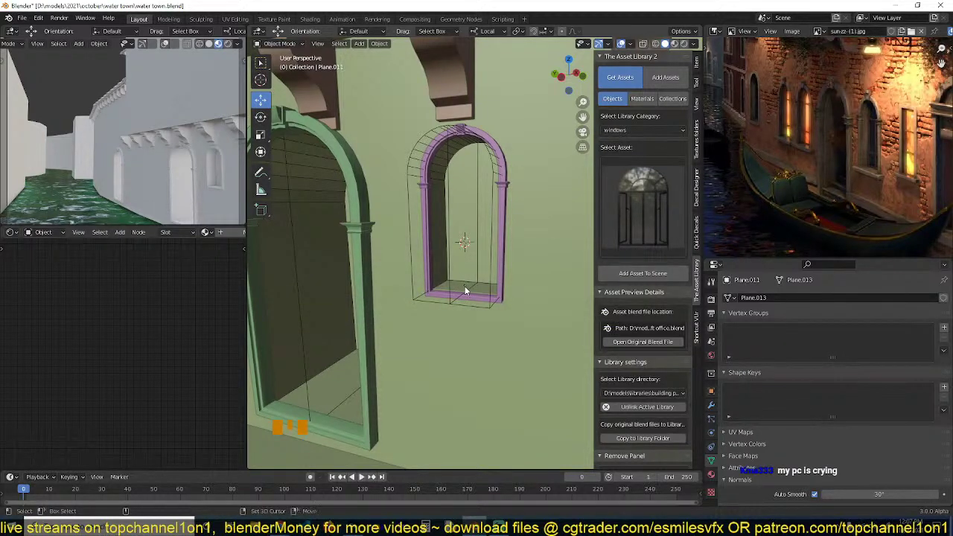
pyautogui.click(654, 272)
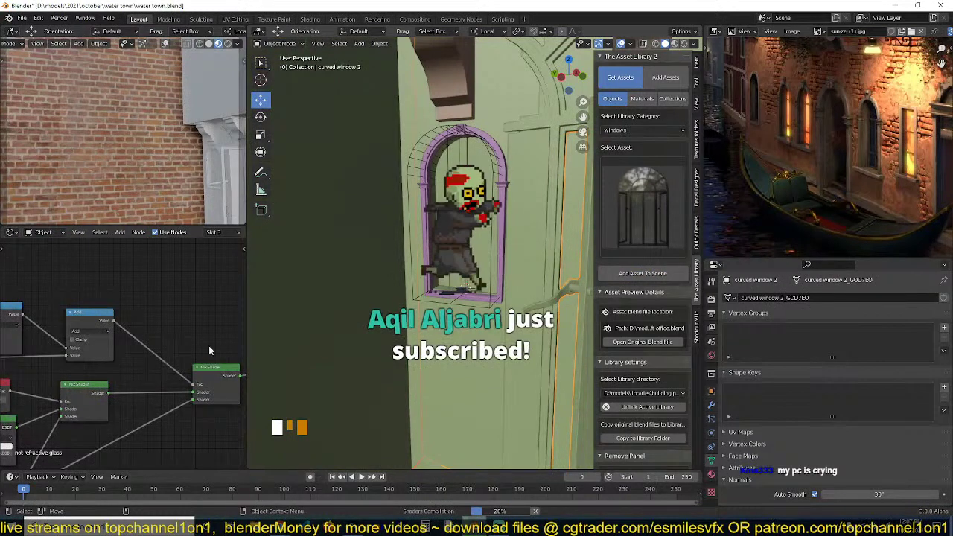
# Delete the unwanted building wall object that was imported along with the window.
pyautogui.scroll(-9, 408, 328)
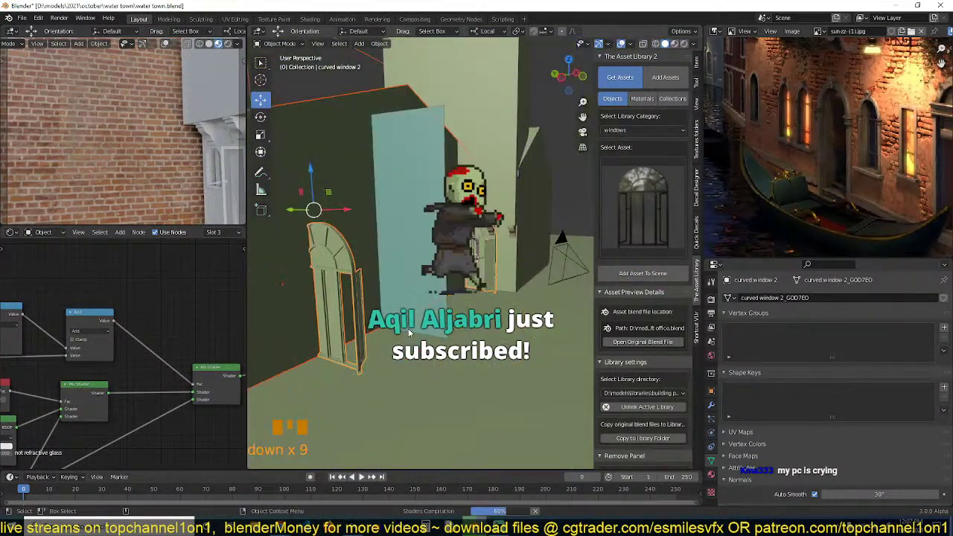
pyautogui.scroll(-5, 408, 329)
pyautogui.moveTo(408, 328); pyautogui.dragTo(392, 361, button='middle')
pyautogui.click(378, 298)
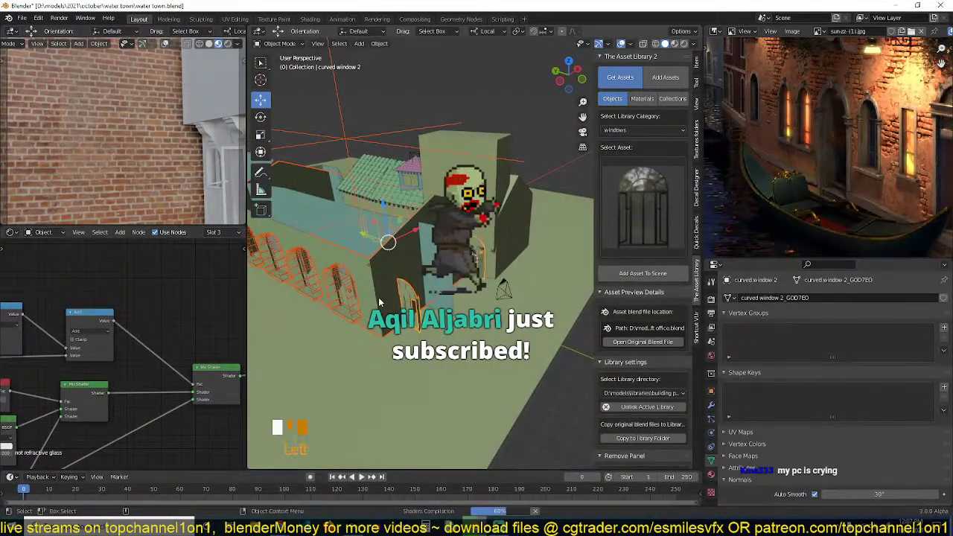
pyautogui.press('x')
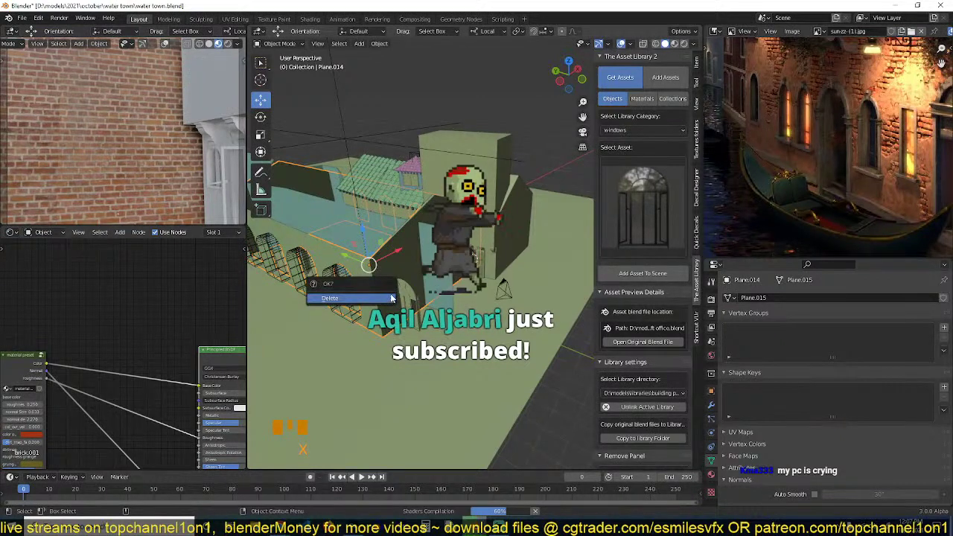
pyautogui.click(392, 298)
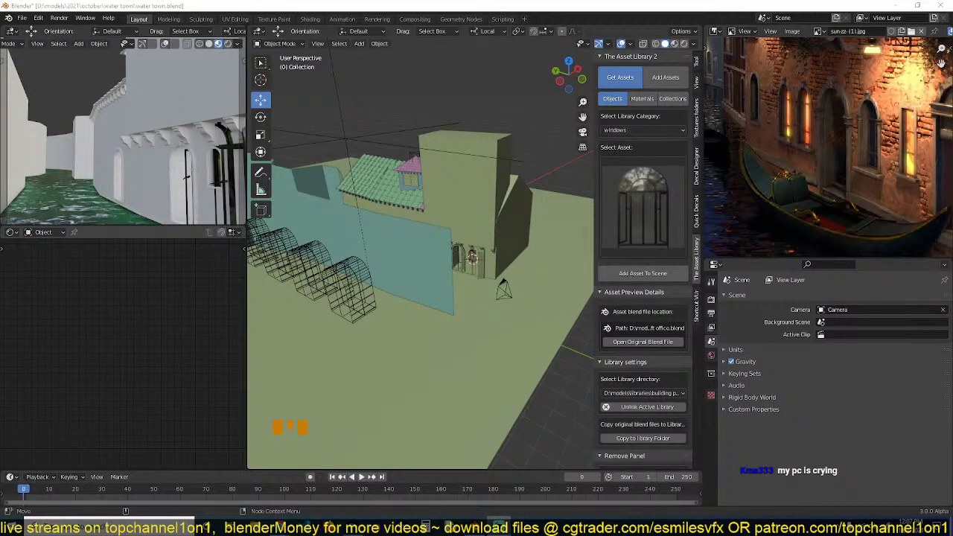
# Delete the imported row of wireframe arched windows and the imported empty.
pyautogui.click(355, 290)
pyautogui.press('x')
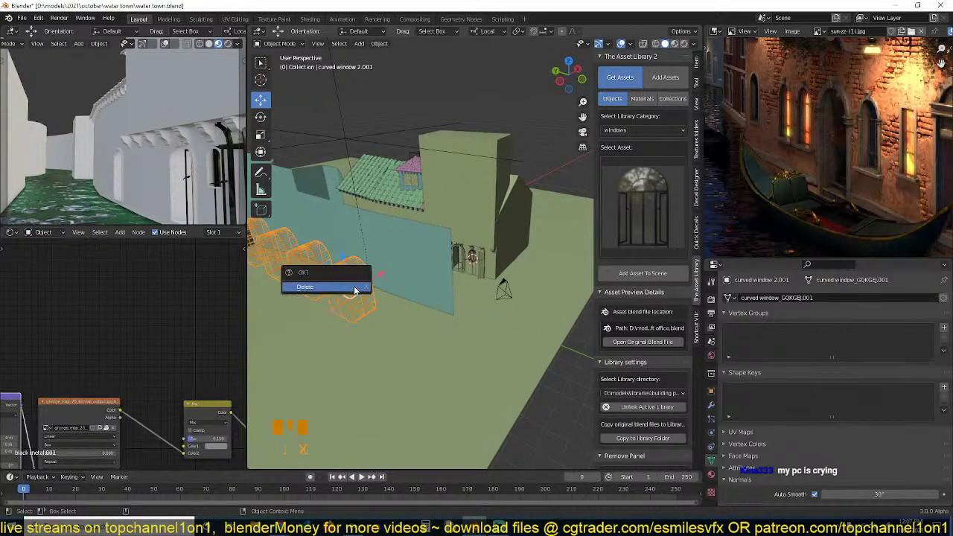
pyautogui.click(354, 289)
pyautogui.moveTo(436, 260); pyautogui.dragTo(411, 346, button='middle')
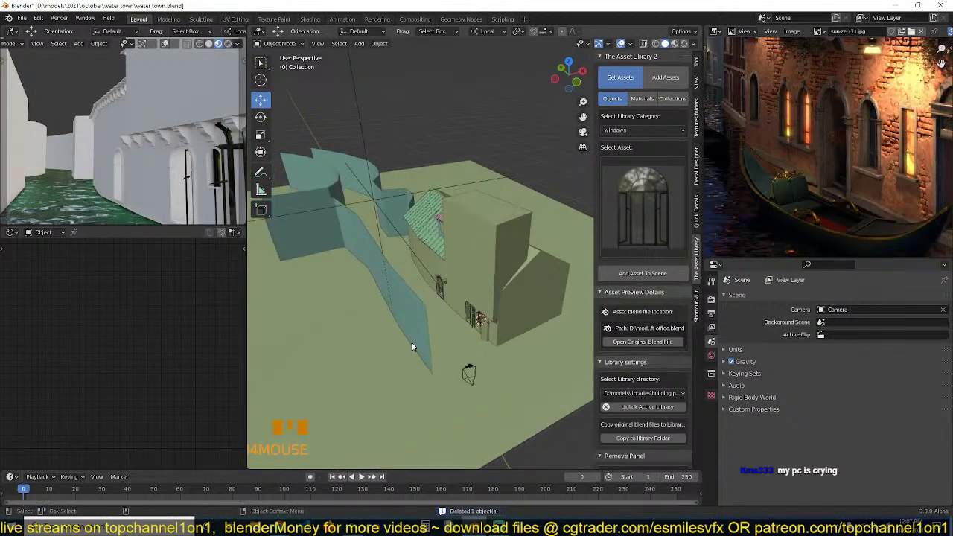
pyautogui.click(488, 180)
pyautogui.press('x')
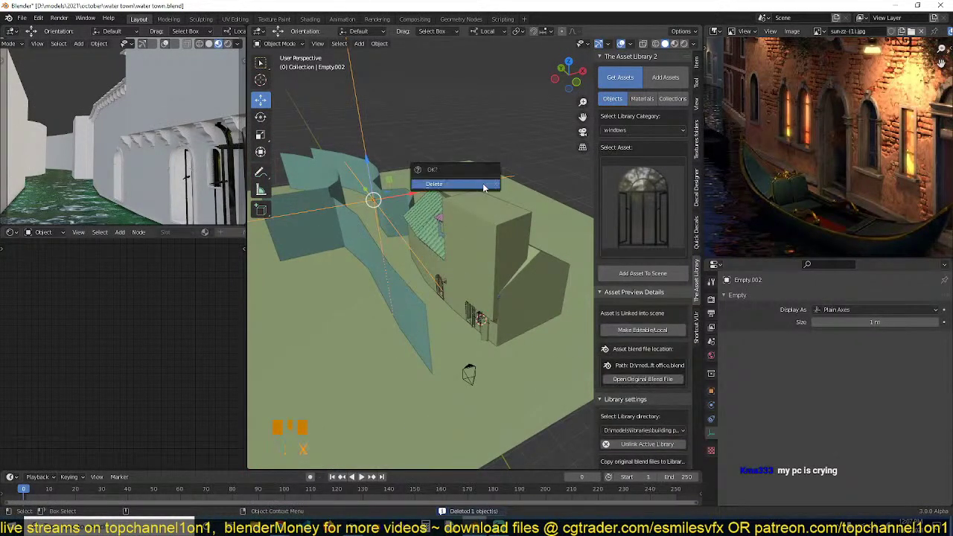
pyautogui.click(436, 183)
# Select the imported window by the small arch frame and remove its Mirror.001 modifier.
pyautogui.scroll(4, 347, 366)
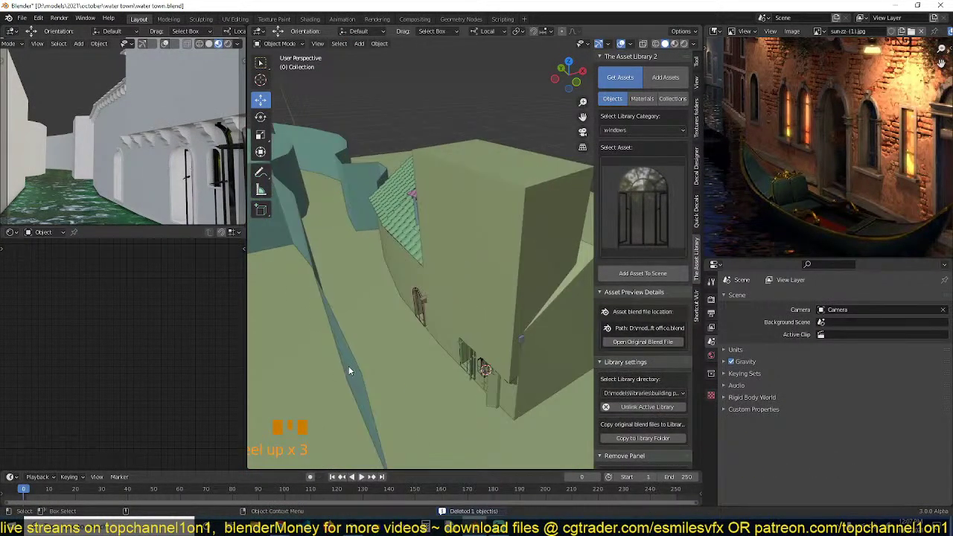
pyautogui.moveTo(349, 366); pyautogui.dragTo(395, 328, button='middle')
pyautogui.click(438, 316)
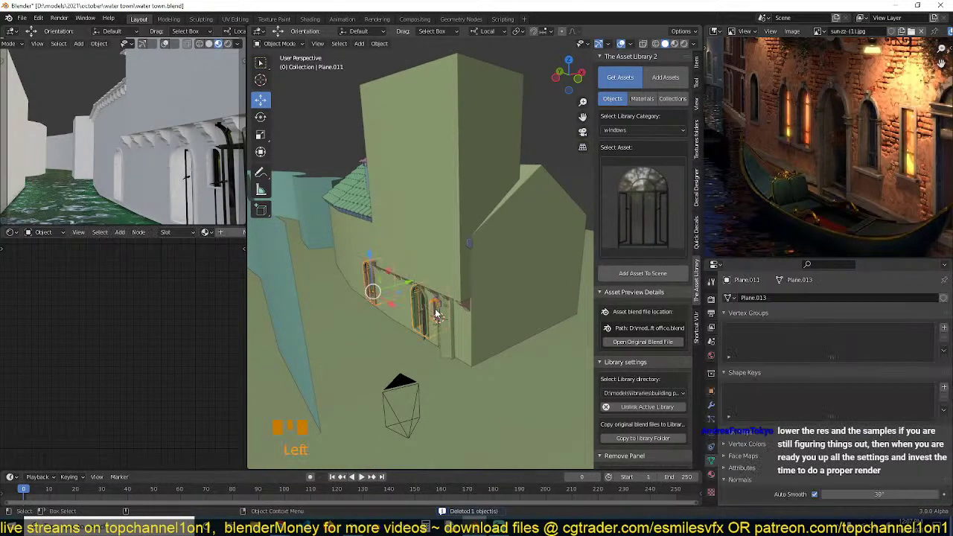
pyautogui.scroll(10, 436, 327)
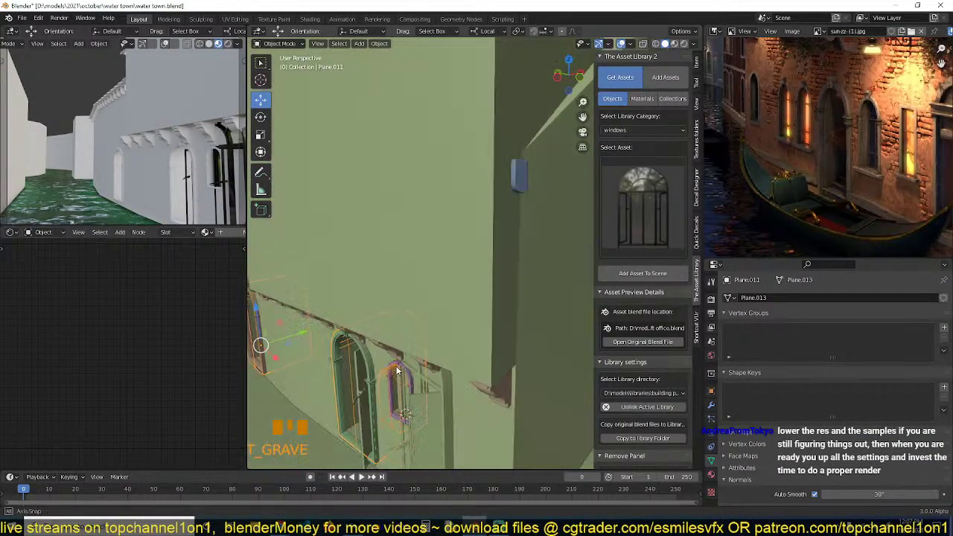
pyautogui.moveTo(415, 343); pyautogui.dragTo(423, 312, button='middle')
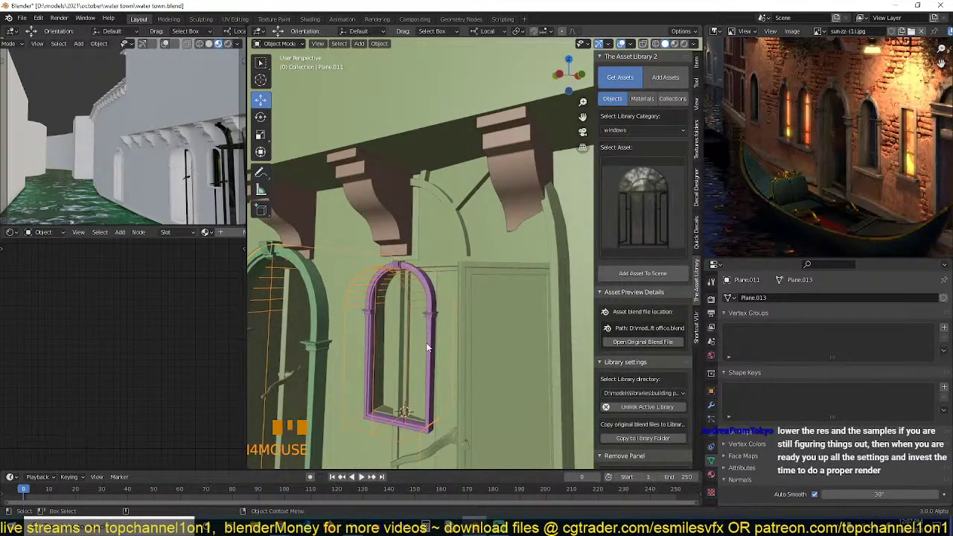
pyautogui.click(487, 327)
pyautogui.scroll(-2, 493, 350)
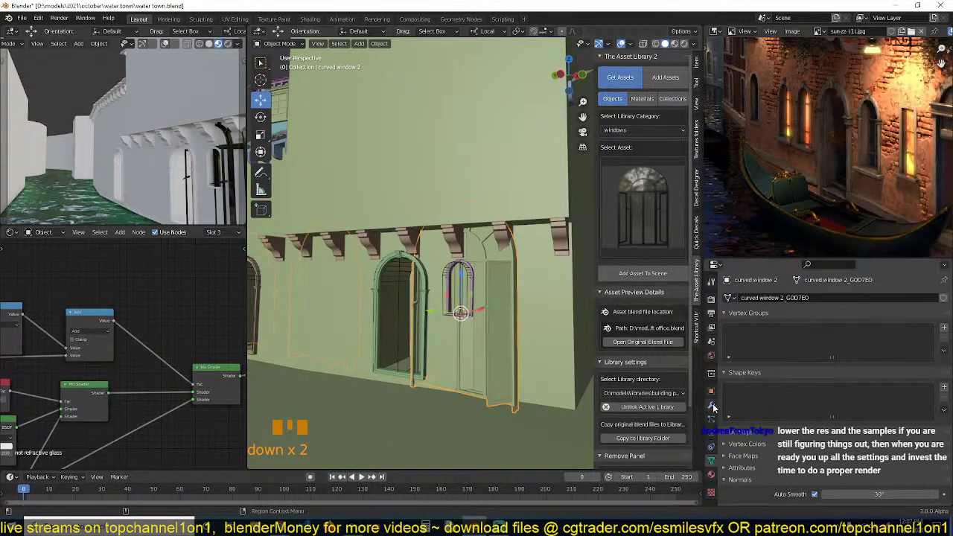
pyautogui.click(711, 404)
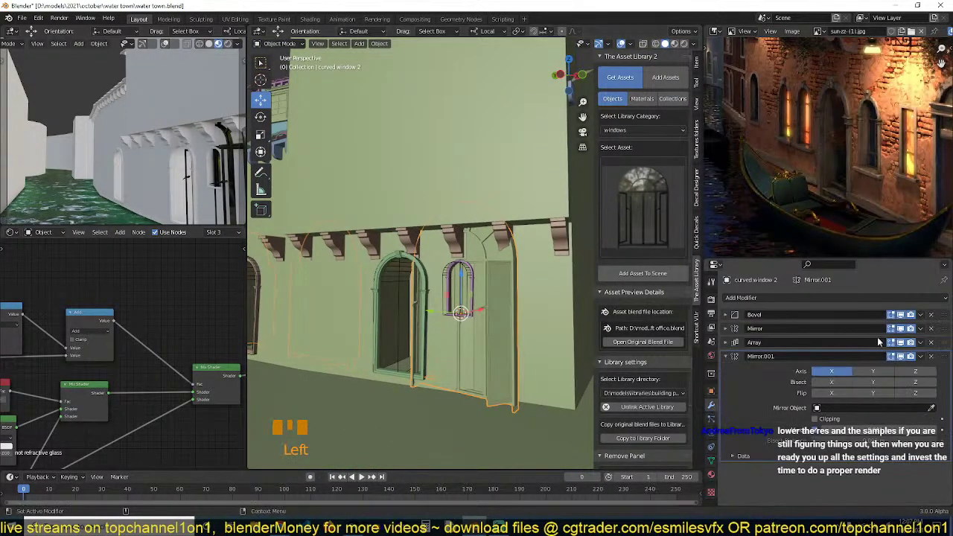
pyautogui.click(932, 357)
# Scale the imported window to about 0.416 and again to about 0.917 at the small arch frame.
pyautogui.scroll(6, 526, 344)
pyautogui.press('s')
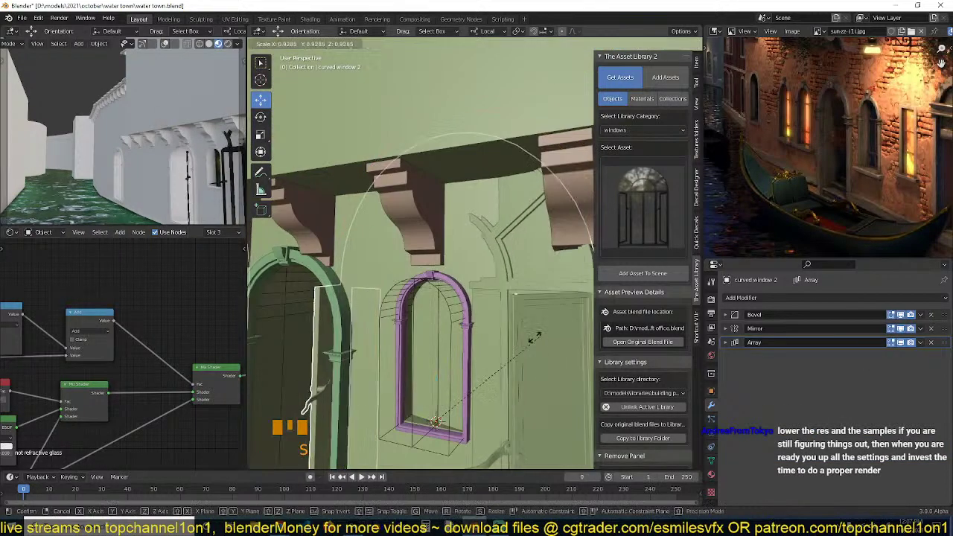
pyautogui.click(439, 366)
pyautogui.keyDown('shift'); pyautogui.moveTo(478, 355); pyautogui.dragTo(484, 306, button='middle'); pyautogui.keyUp('shift')
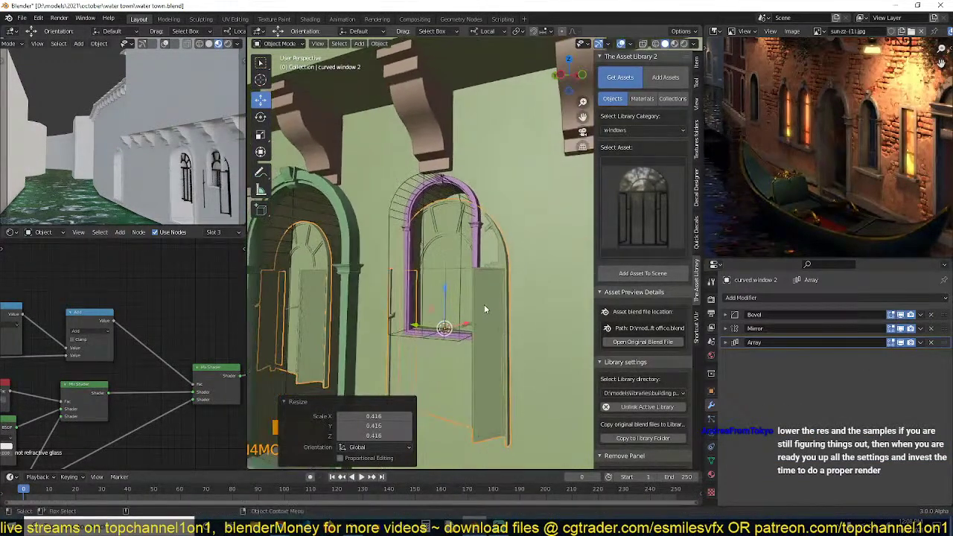
pyautogui.press('s')
pyautogui.click(463, 368)
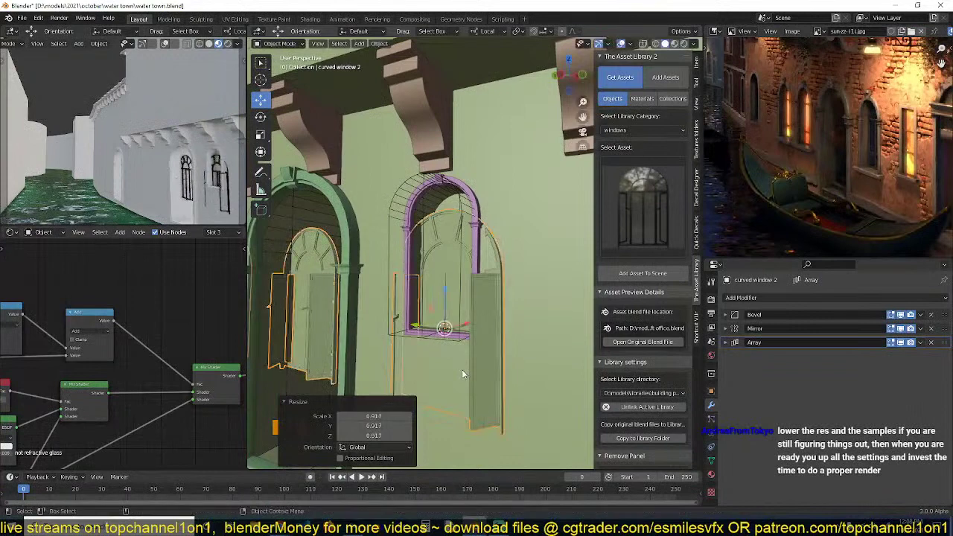
# Remove the window's Array and Bevel modifiers and scale it to about 0.587.
pyautogui.click(931, 343)
pyautogui.click(931, 315)
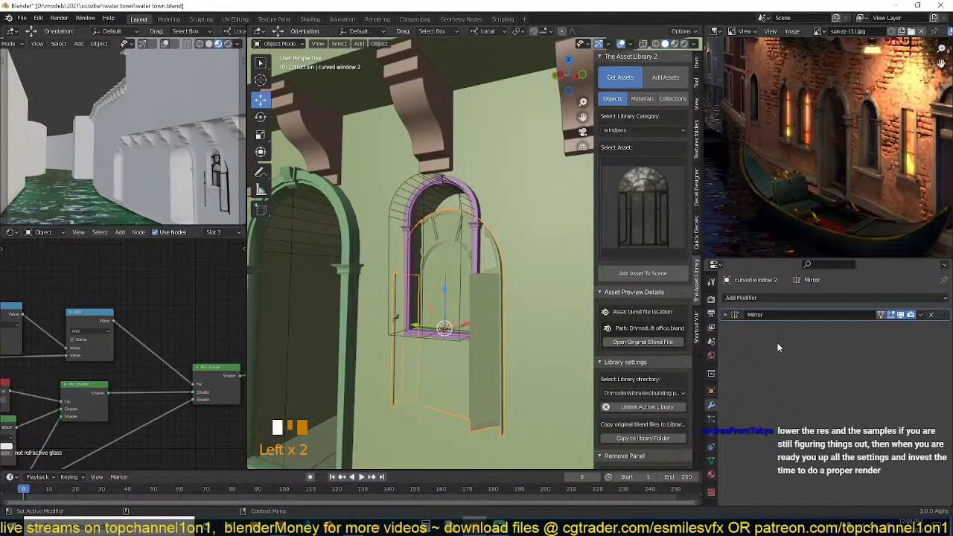
pyautogui.press('s')
pyautogui.click(493, 337)
# Raise the window along its local Z into the small arch frame and scale it to about 1.217.
pyautogui.press('g')
pyautogui.press('z')
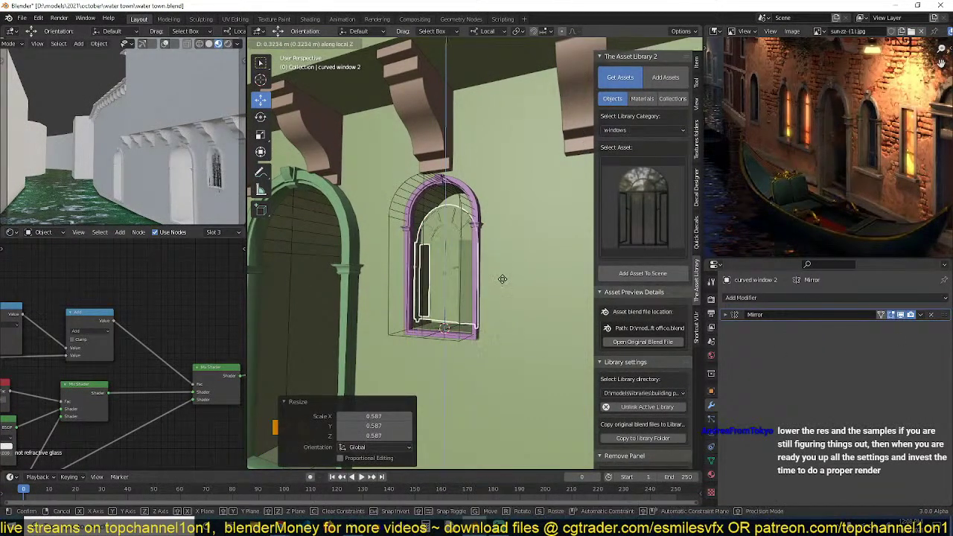
pyautogui.press('s')
pyautogui.click(509, 305)
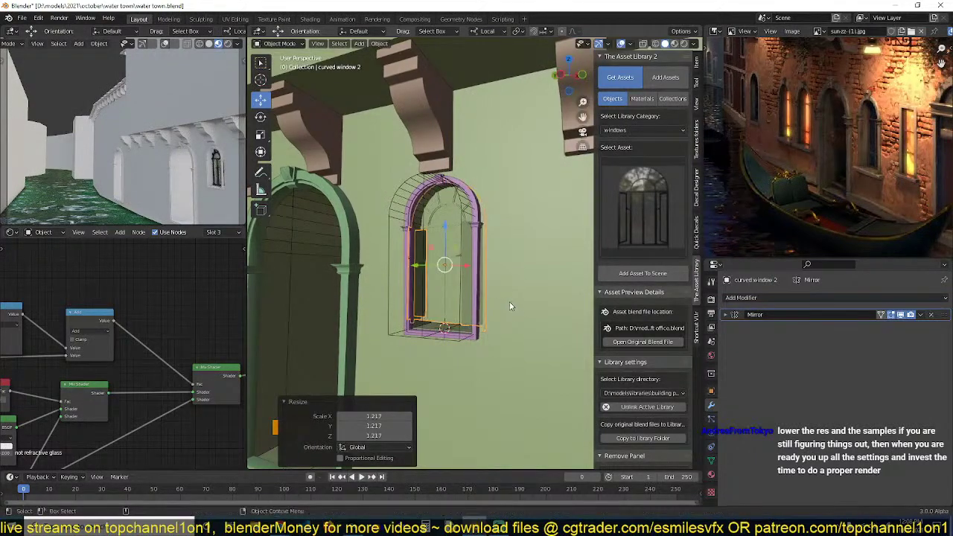
# Move the window about 0.095 m along its local X toward the small arch frame.
pyautogui.press('KP_Decimal')
pyautogui.moveTo(511, 305); pyautogui.dragTo(470, 336, button='middle')
pyautogui.press('`')
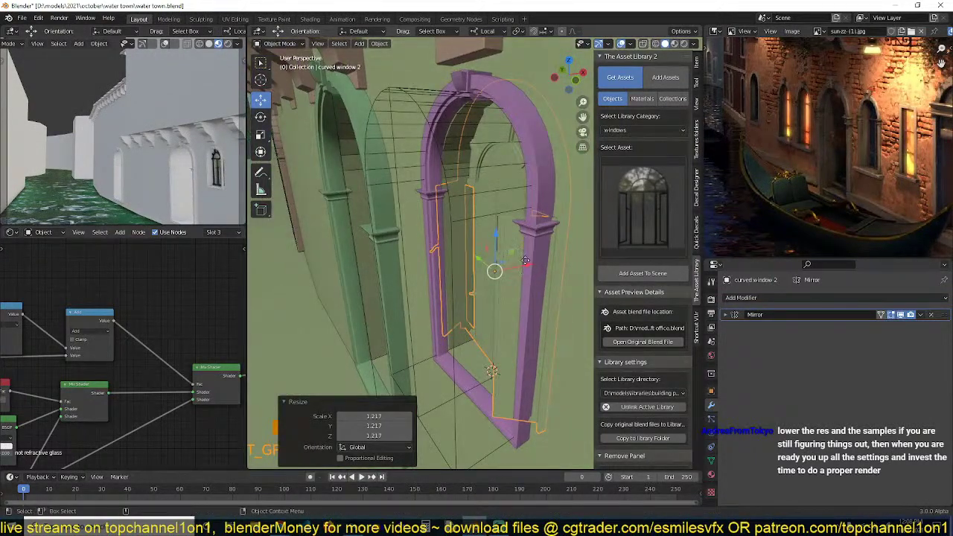
pyautogui.moveTo(525, 260); pyautogui.dragTo(499, 272)
# In top wireframe view, rotate the window by -12° to align with the wall, and return to solid shading.
pyautogui.press('KP_7')
pyautogui.press('z')
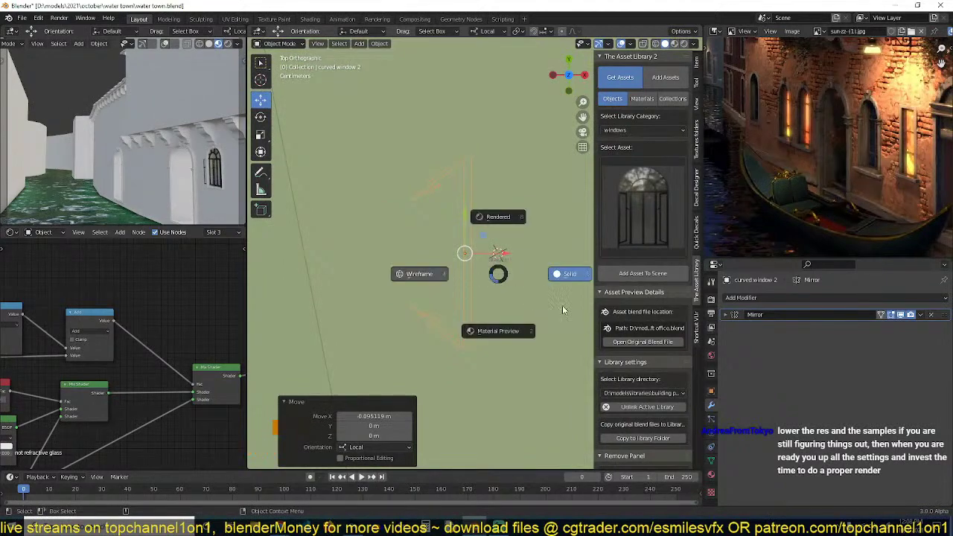
pyautogui.click(410, 275)
pyautogui.write('r-12')
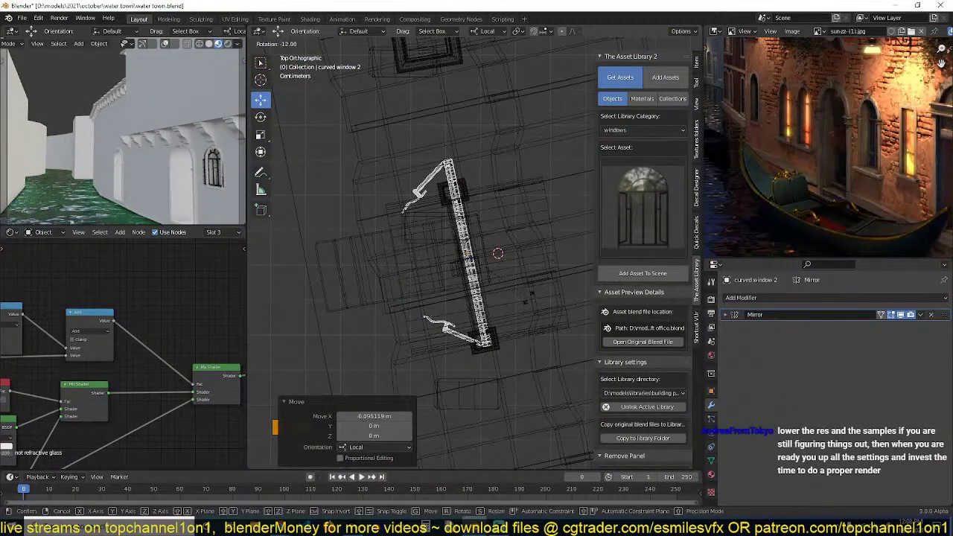
pyautogui.press('Return')
pyautogui.scroll(3, 526, 351)
pyautogui.moveTo(525, 353); pyautogui.dragTo(593, 294, button='middle')
pyautogui.press('z')
pyautogui.click(659, 295)
# Snap the 3D cursor to the small arch frame's origin and snap the window to the cursor.
pyautogui.moveTo(551, 327)
pyautogui.mouseDown(button='middle')
pyautogui.moveTo(531, 359)
pyautogui.moveTo(558, 293)
pyautogui.moveTo(534, 165)
pyautogui.mouseUp(button='middle')
pyautogui.click(538, 153)
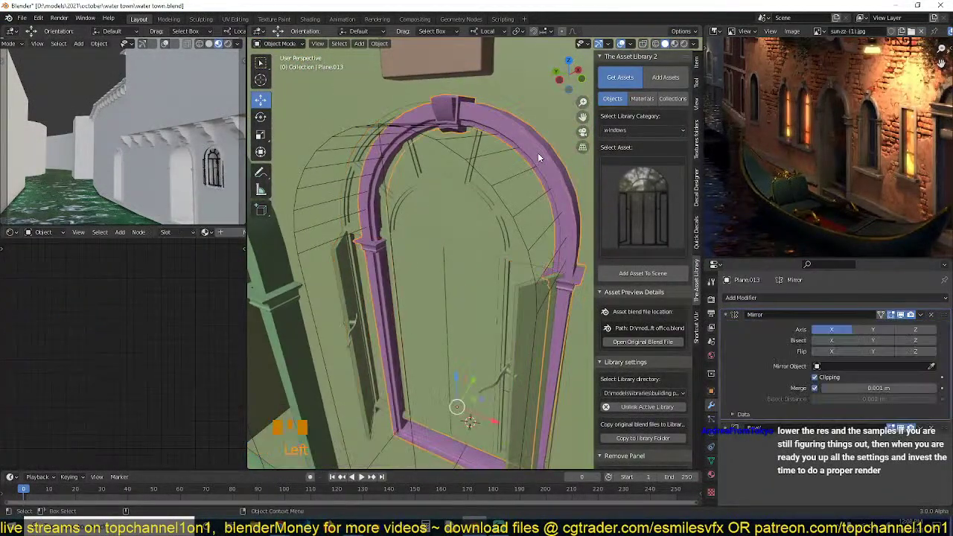
pyautogui.hotkey('shift', 's')
pyautogui.click(475, 361)
pyautogui.click(509, 259)
pyautogui.hotkey('shift', 's')
pyautogui.click(490, 127)
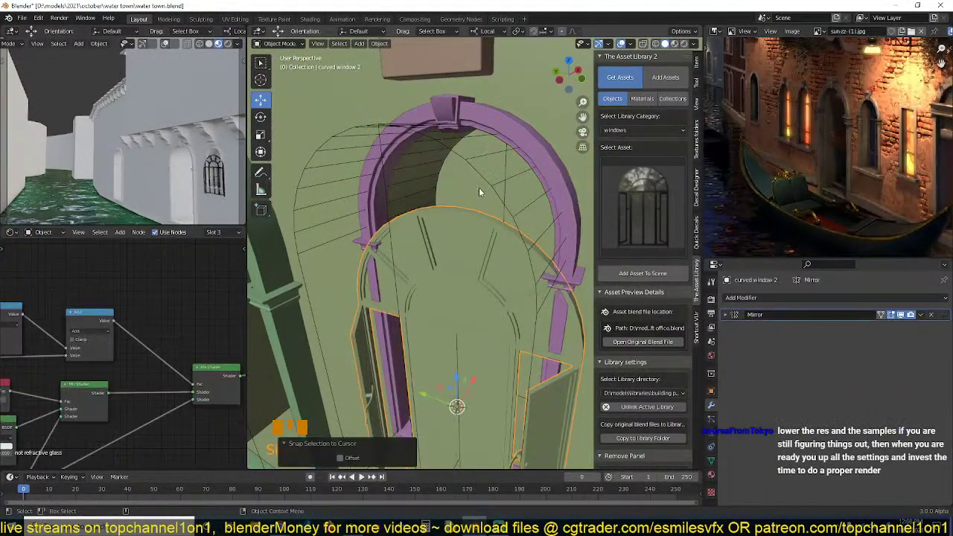
# Scale the window to about 0.692 and raise it about 0.38 m along its local Z into the frame.
pyautogui.press('s')
pyautogui.click(489, 282)
pyautogui.press('g')
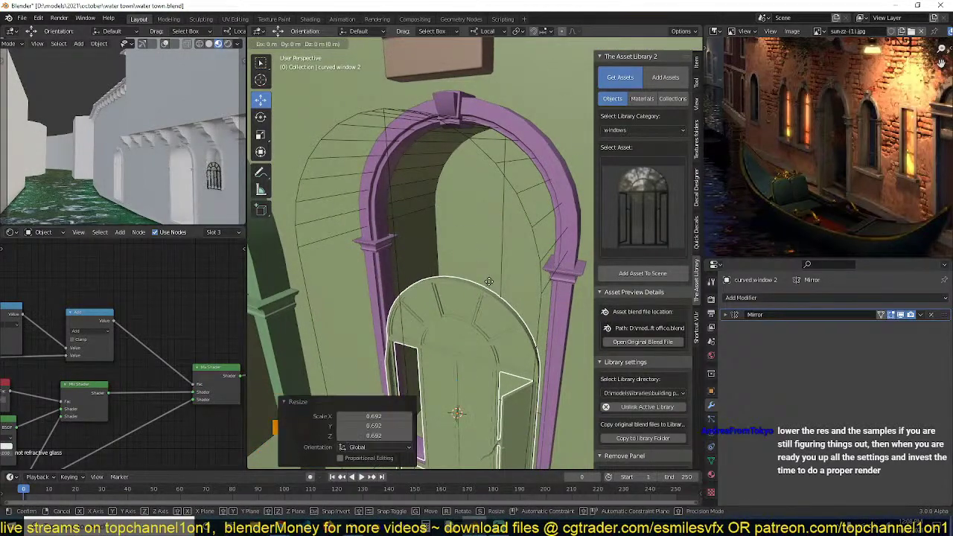
pyautogui.press('z')
pyautogui.press('z')
pyautogui.click(530, 219)
# Scale the arched window by about 1.008 and move it about 0.008 m along its local X within the frame.
pyautogui.press('s')
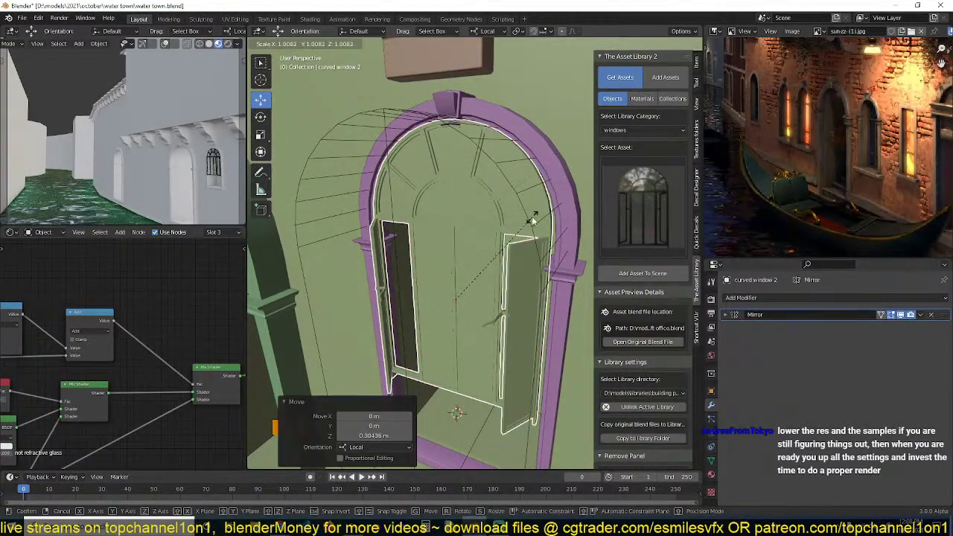
pyautogui.click(533, 219)
pyautogui.moveTo(533, 219); pyautogui.dragTo(463, 295, button='middle')
pyautogui.press('g')
pyautogui.press('x')
pyautogui.press('x')
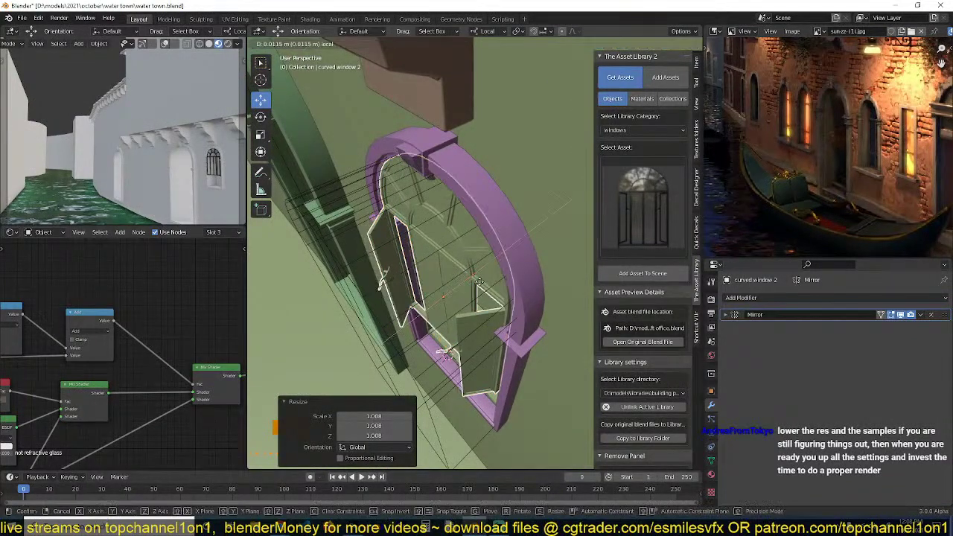
pyautogui.click(468, 324)
pyautogui.moveTo(468, 324); pyautogui.dragTo(524, 286, button='middle')
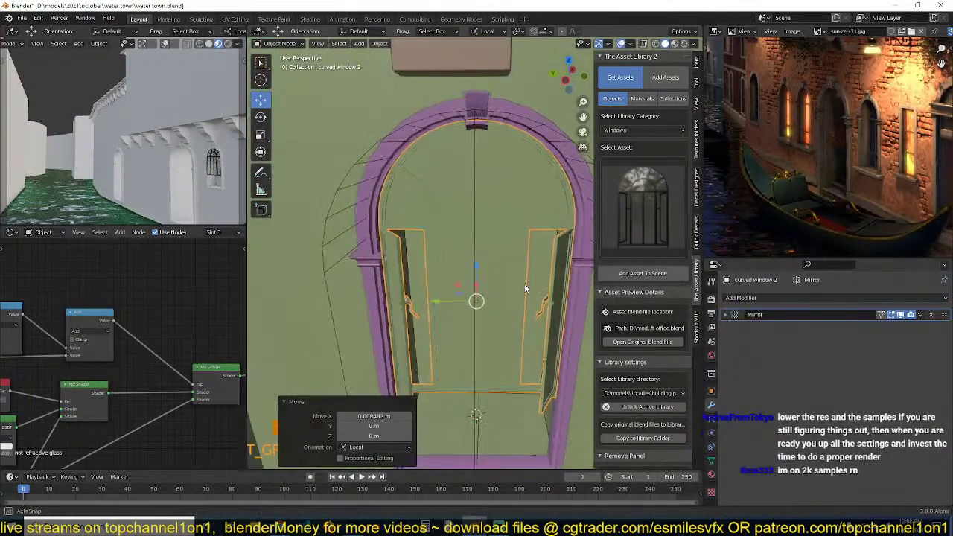
# Extend the window downward by moving its lower vertices about 0.24 m along local Z, selecting through the mesh in X-ray.
pyautogui.press('Tab')
pyautogui.moveTo(524, 349); pyautogui.dragTo(478, 300, button='middle')
pyautogui.press('`')
pyautogui.hotkey('alt', 'z')
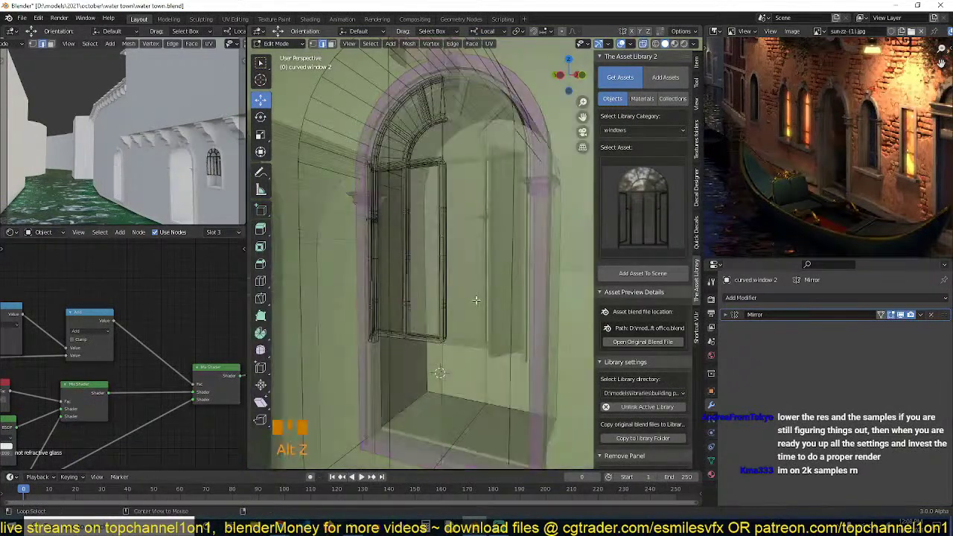
pyautogui.moveTo(340, 298); pyautogui.dragTo(511, 379)
pyautogui.press('1')
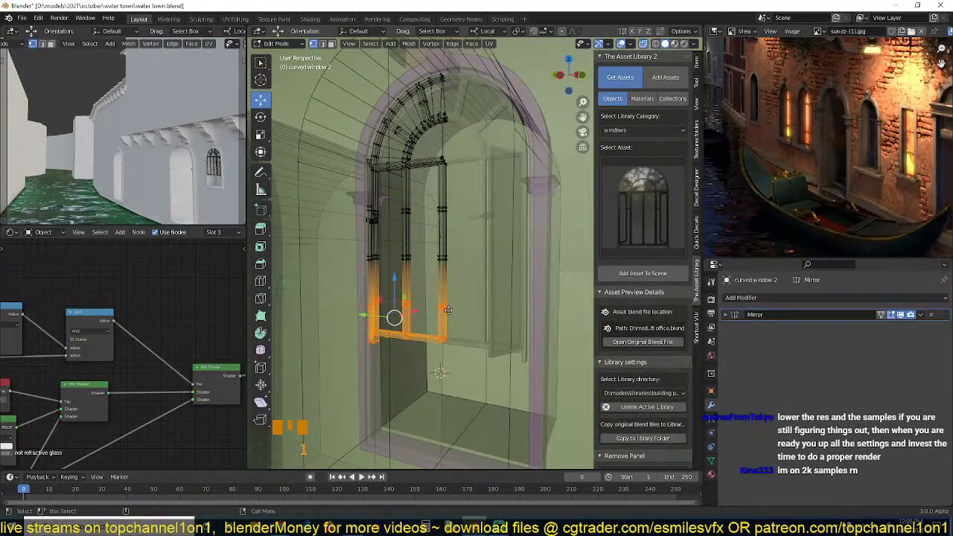
pyautogui.press('g')
pyautogui.press('z')
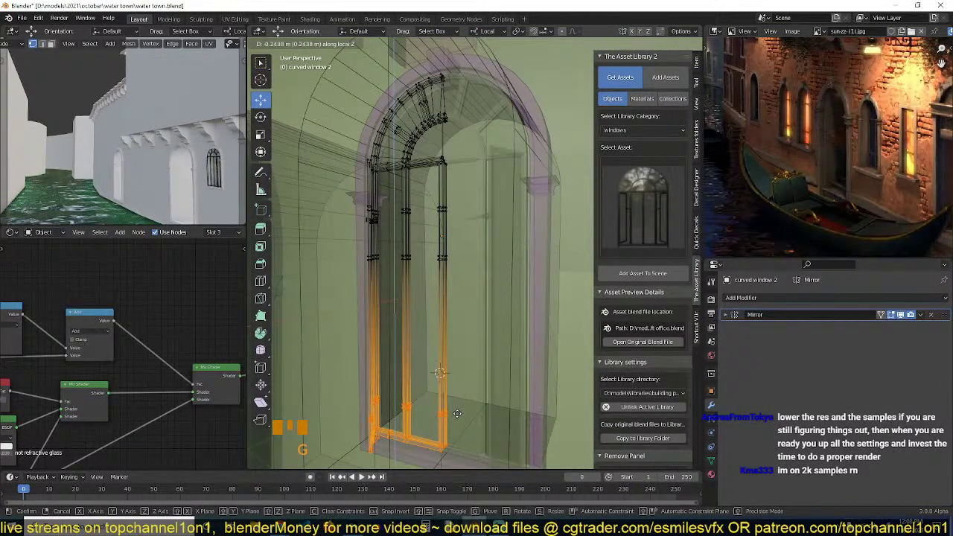
pyautogui.click(456, 413)
pyautogui.press('Tab')
pyautogui.press('Tab')
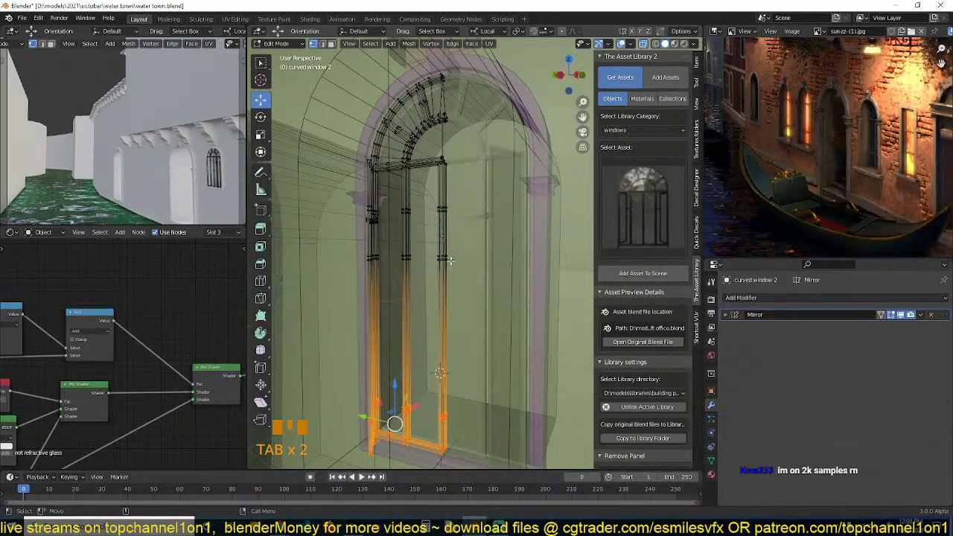
pyautogui.press('Tab')
# Turn off X-ray and switch the viewport to Material Preview to inspect the window's glass.
pyautogui.press('z')
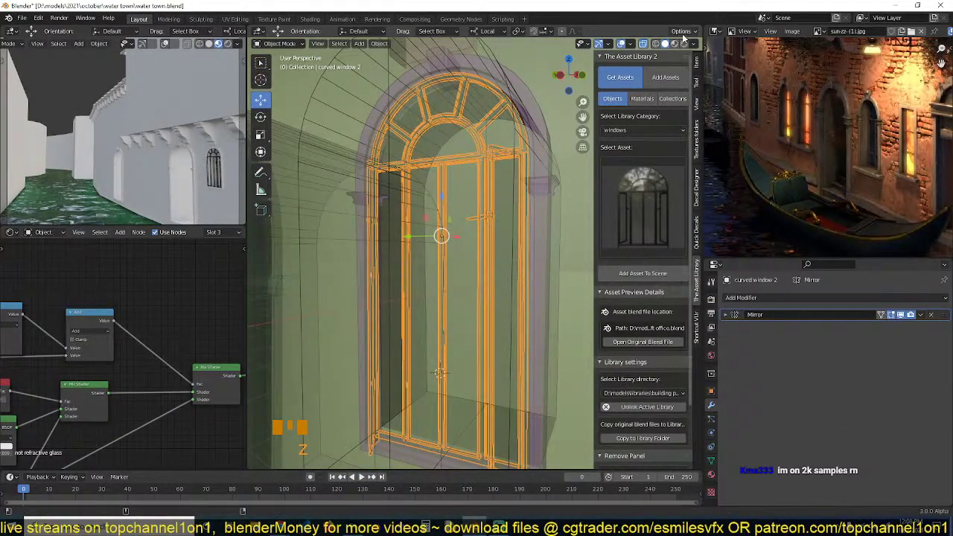
pyautogui.click(675, 43)
pyautogui.press('`')
pyautogui.moveTo(548, 125)
pyautogui.mouseDown(button='middle')
pyautogui.moveTo(563, 149)
pyautogui.moveTo(466, 207)
pyautogui.moveTo(552, 173)
pyautogui.moveTo(505, 180)
pyautogui.moveTo(485, 171)
pyautogui.moveTo(484, 187)
pyautogui.mouseUp(button='middle')
pyautogui.scroll(-3, 476, 191)
pyautogui.scroll(3, 466, 207)
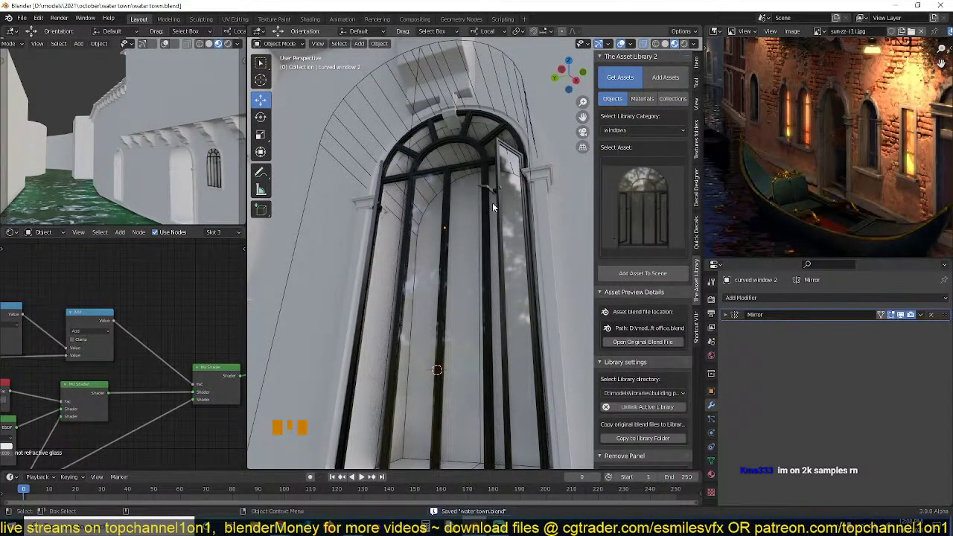
# Make the arched window's "not refractive glass" material single-user, rename the copy "translucent", and save the file.
pyautogui.click(508, 221)
pyautogui.moveTo(497, 345); pyautogui.dragTo(485, 367, button='middle')
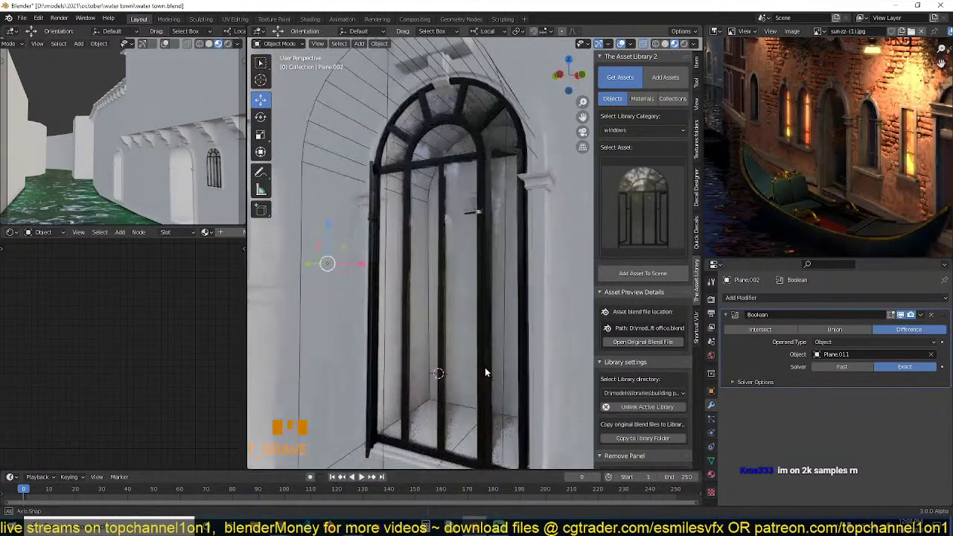
pyautogui.click(492, 327)
pyautogui.click(711, 475)
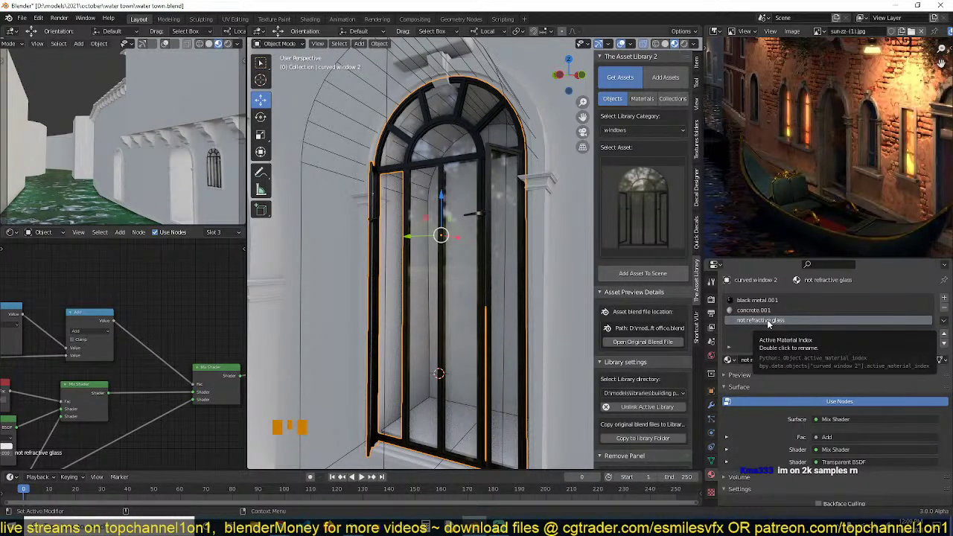
pyautogui.hotkey('ctrl', 's')
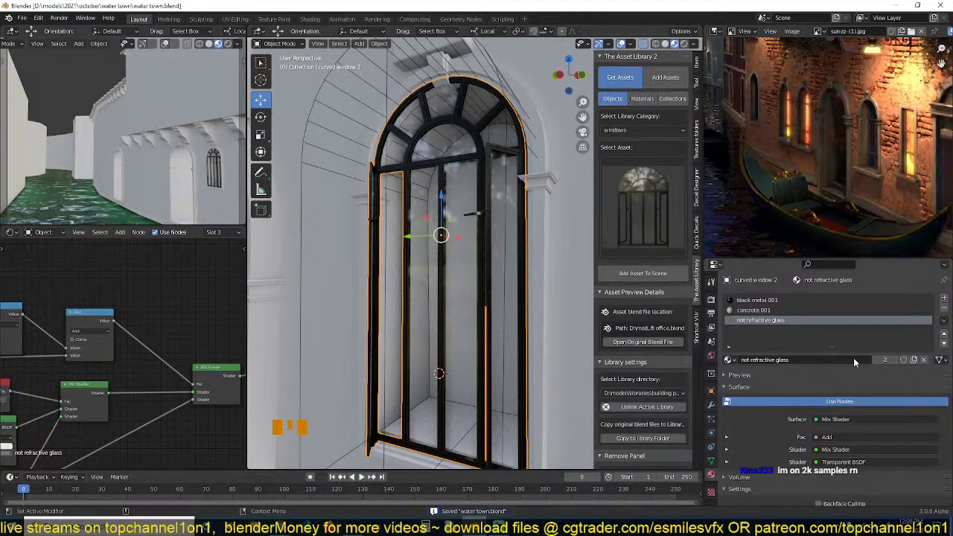
pyautogui.scroll(-5, 160, 358)
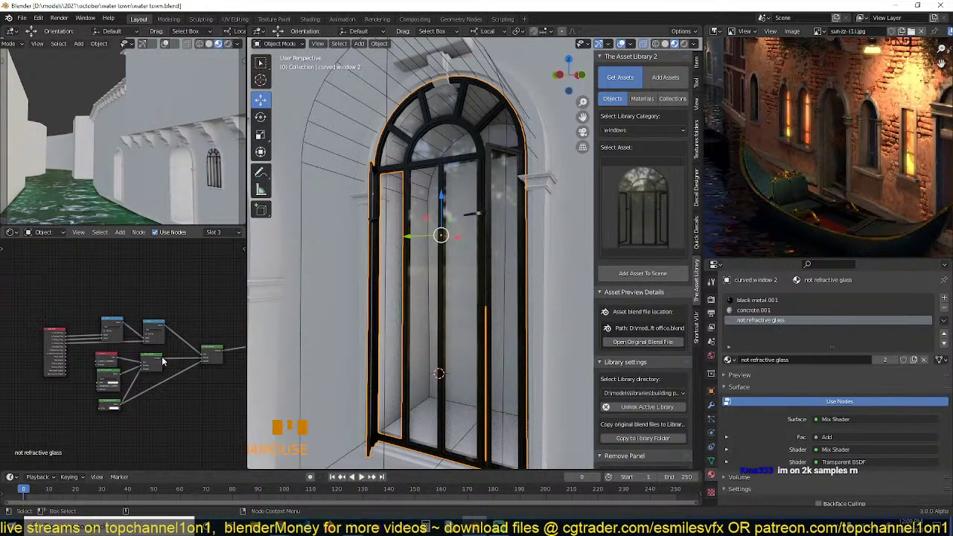
pyautogui.click(885, 359)
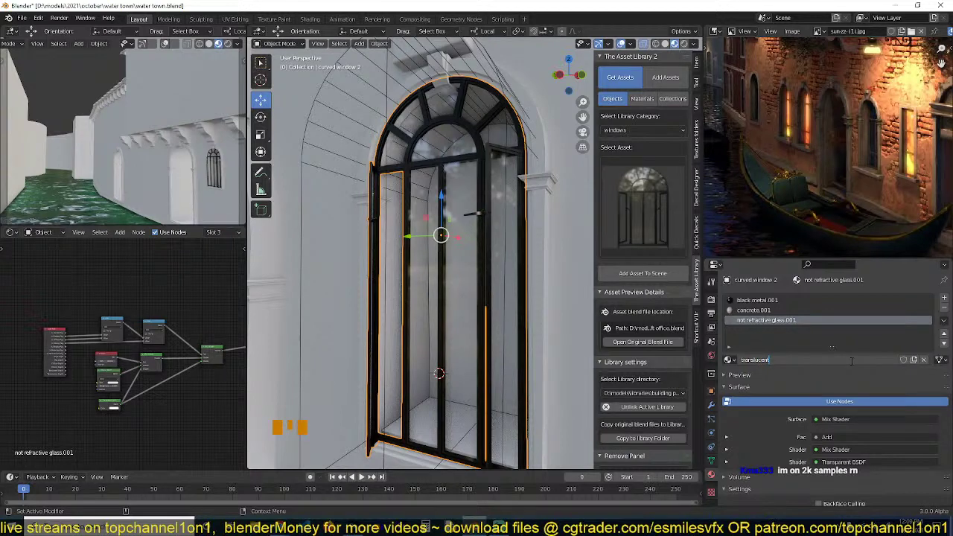
pyautogui.press('Return')
# Save the file and rename Material.003 on the window below the upper tiled roof to "translucent".
pyautogui.scroll(-4, 477, 260)
pyautogui.keyDown('shift'); pyautogui.moveTo(463, 251); pyautogui.dragTo(656, 380, button='middle'); pyautogui.keyUp('shift')
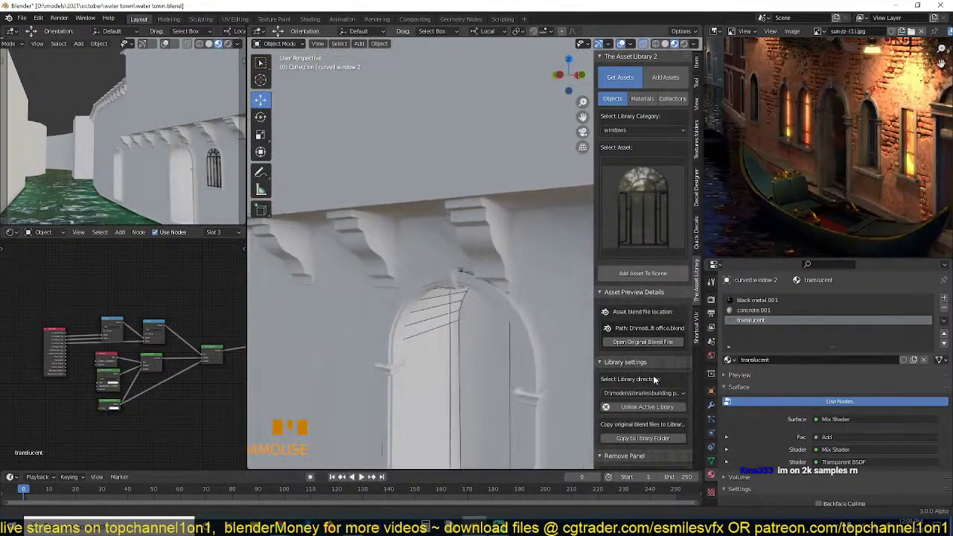
pyautogui.scroll(-3, 654, 380)
pyautogui.click(519, 318)
pyautogui.scroll(-5, 520, 317)
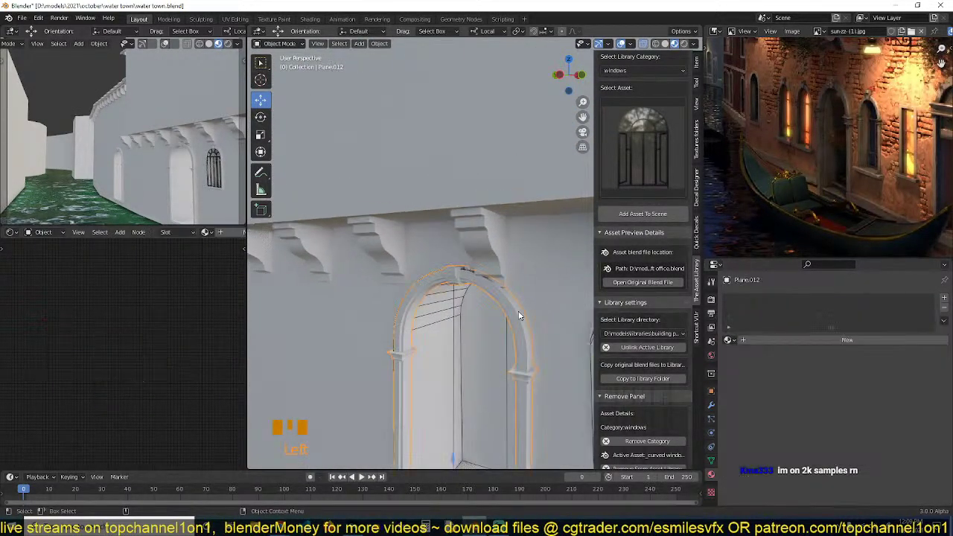
pyautogui.keyDown('shift'); pyautogui.moveTo(412, 166); pyautogui.dragTo(494, 244, button='middle'); pyautogui.keyUp('shift')
pyautogui.scroll(3, 493, 244)
pyautogui.keyDown('shift'); pyautogui.moveTo(400, 89); pyautogui.dragTo(417, 118, button='middle'); pyautogui.keyUp('shift')
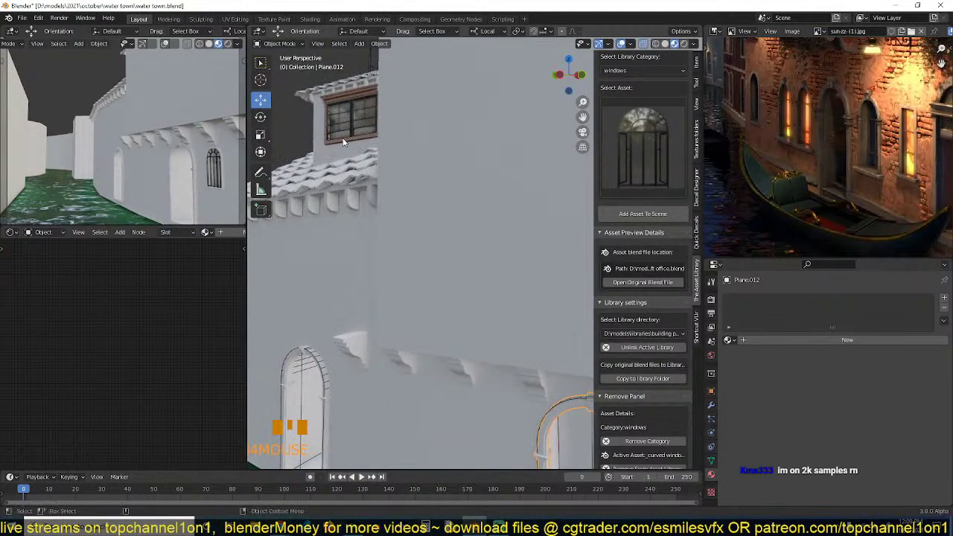
pyautogui.hotkey('ctrl', 's')
pyautogui.click(353, 121)
pyautogui.click(755, 311)
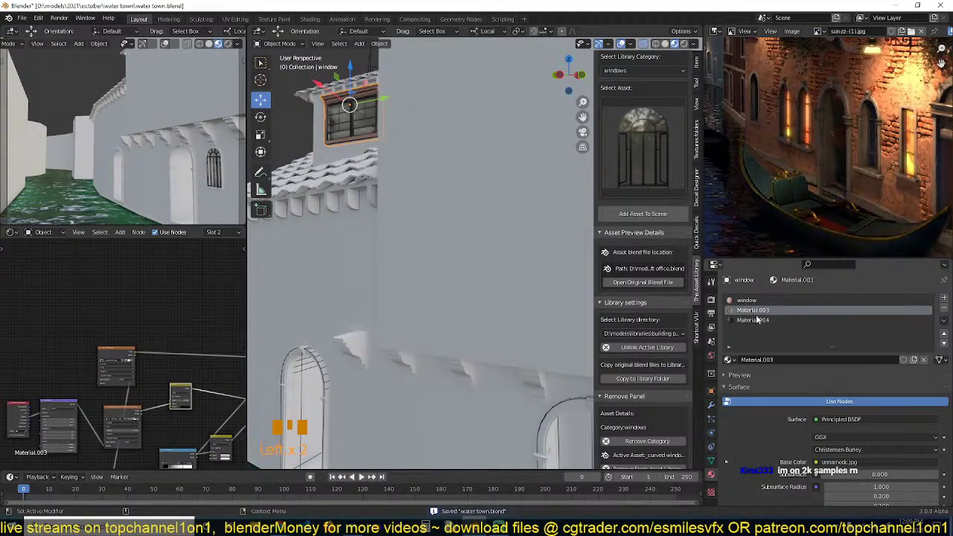
pyautogui.doubleClick(766, 360)
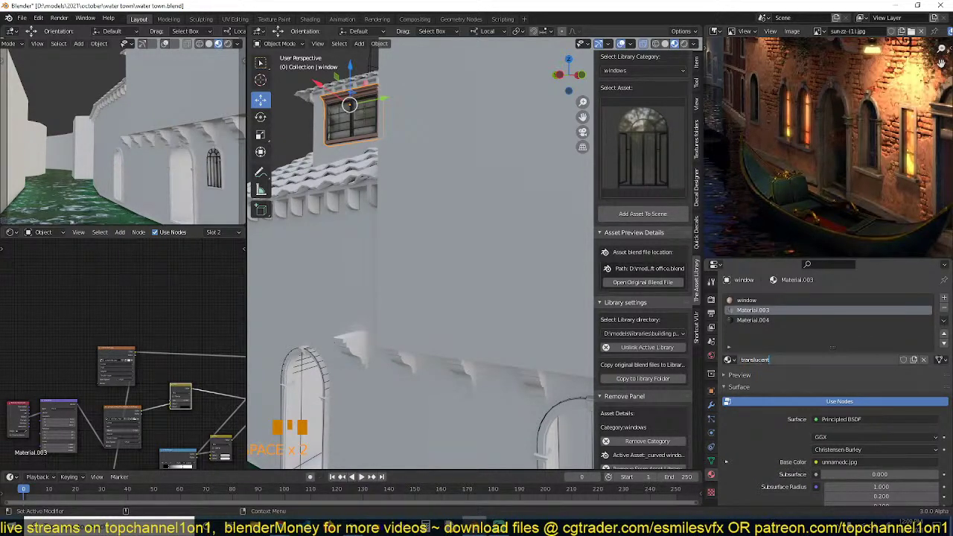
pyautogui.press('Return')
# Save the file, assign translucent.001 to the arched window's glass slot, and inspect the panes up close.
pyautogui.scroll(-3, 586, 389)
pyautogui.keyDown('shift'); pyautogui.moveTo(586, 390); pyautogui.dragTo(441, 236, button='middle'); pyautogui.keyUp('shift')
pyautogui.scroll(4, 417, 235)
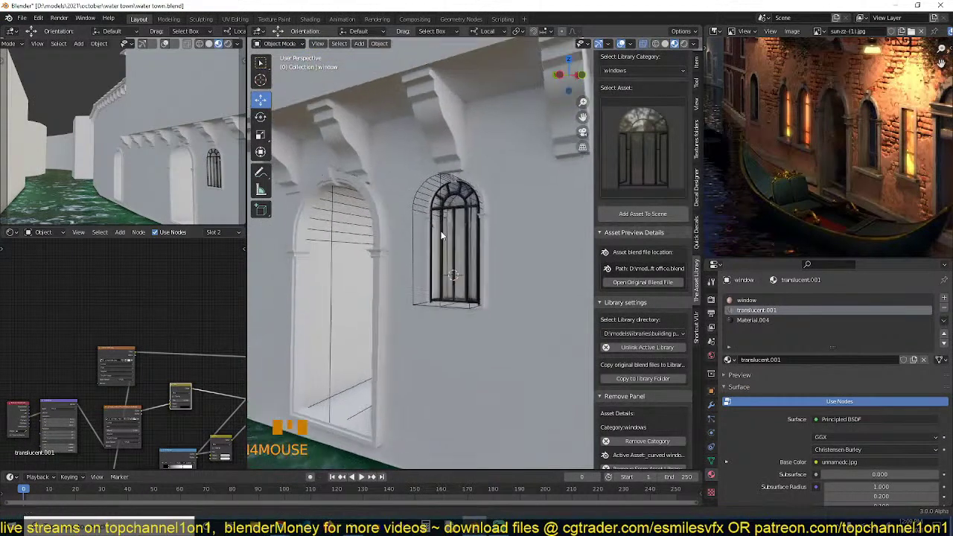
pyautogui.scroll(3, 441, 234)
pyautogui.hotkey('ctrl', 's')
pyautogui.click(434, 202)
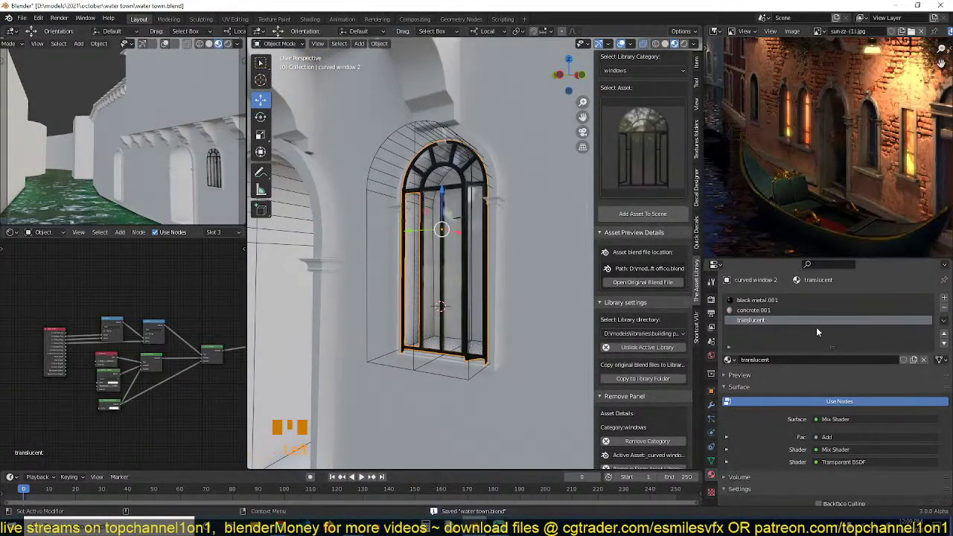
pyautogui.click(728, 361)
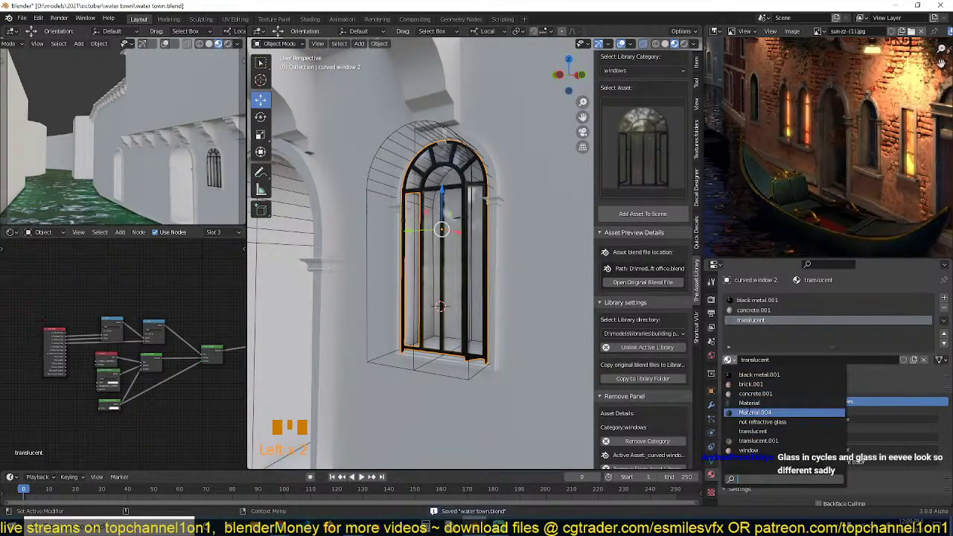
pyautogui.click(758, 441)
pyautogui.scroll(2, 418, 242)
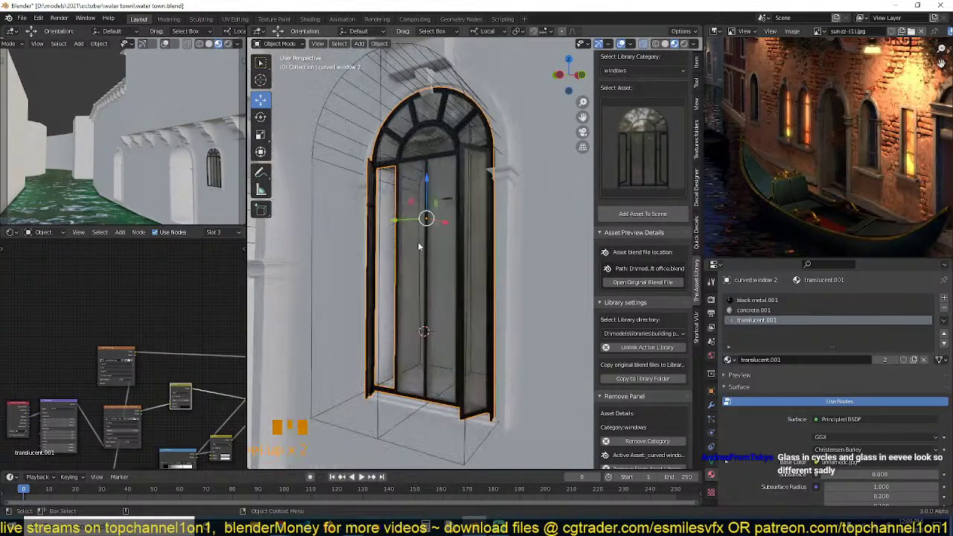
pyautogui.moveTo(418, 241); pyautogui.dragTo(470, 223, button='middle')
pyautogui.moveTo(437, 219); pyautogui.dragTo(454, 187, button='middle')
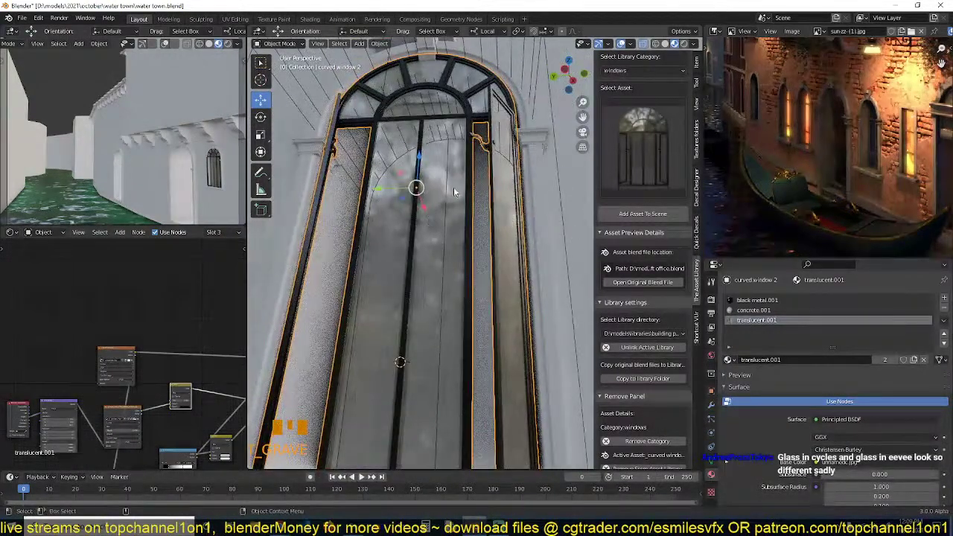
pyautogui.moveTo(491, 242); pyautogui.dragTo(462, 231, button='middle')
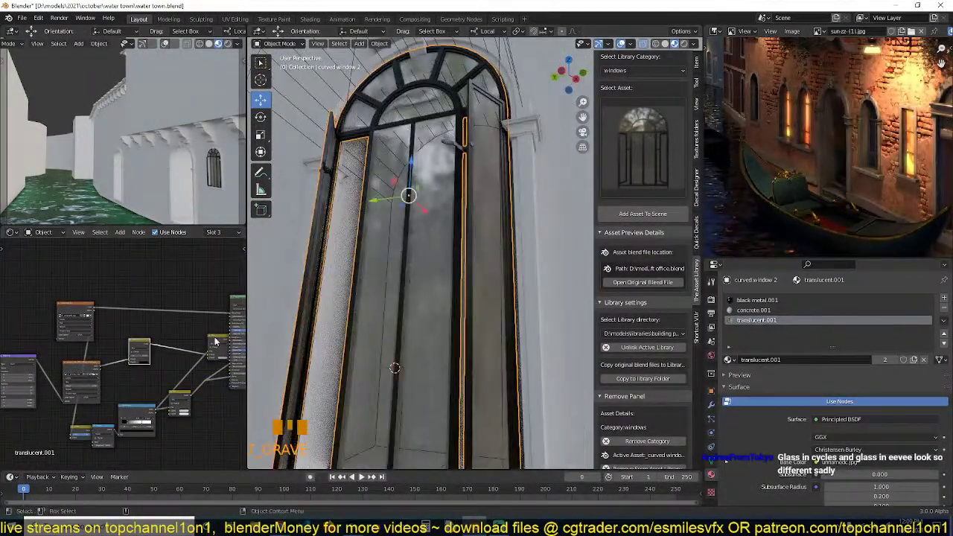
# Brighten the colour of the lower Mix node beside the colour ramp in the translucent.001 material.
pyautogui.scroll(3, 132, 313)
pyautogui.moveTo(142, 303); pyautogui.dragTo(116, 292)
pyautogui.scroll(2, 123, 292)
pyautogui.moveTo(114, 294); pyautogui.dragTo(157, 296, button='middle')
pyautogui.scroll(3, 186, 346)
pyautogui.click(119, 420)
pyautogui.moveTo(152, 356)
pyautogui.mouseDown()
pyautogui.moveTo(152, 366)
pyautogui.moveTo(153, 344)
pyautogui.mouseUp()
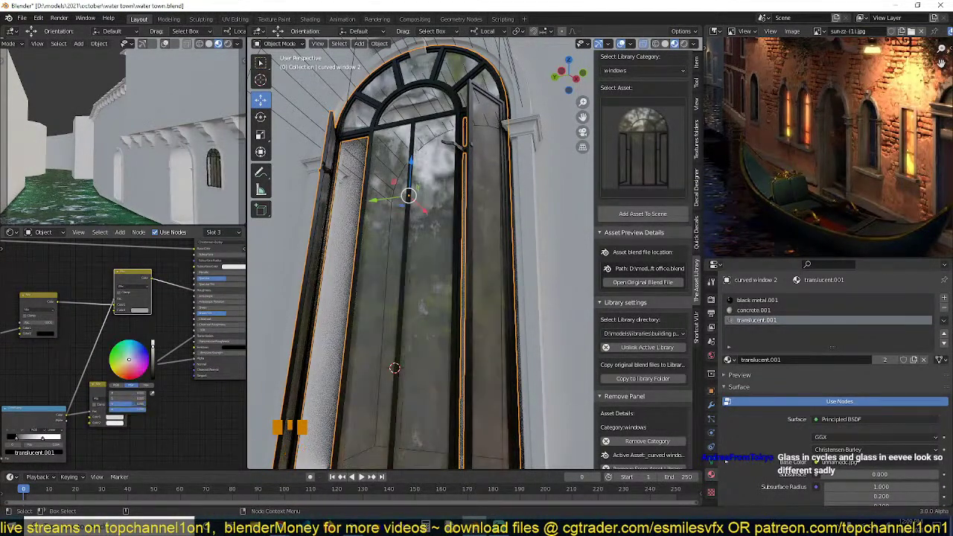
pyautogui.scroll(-2, 453, 263)
pyautogui.moveTo(453, 262); pyautogui.dragTo(441, 286, button='middle')
# Add a Translucent BSDF, blend it with the Principled BSDF through a Mix Shader, and save the file.
pyautogui.moveTo(140, 320); pyautogui.dragTo(123, 376, button='middle')
pyautogui.scroll(-2, 123, 372)
pyautogui.hotkey('shift', 'a')
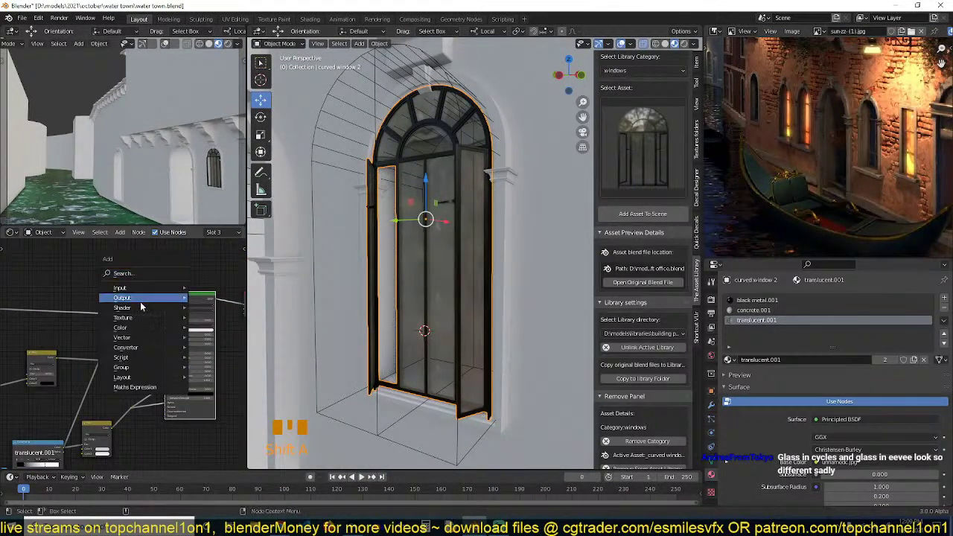
pyautogui.moveTo(140, 308)
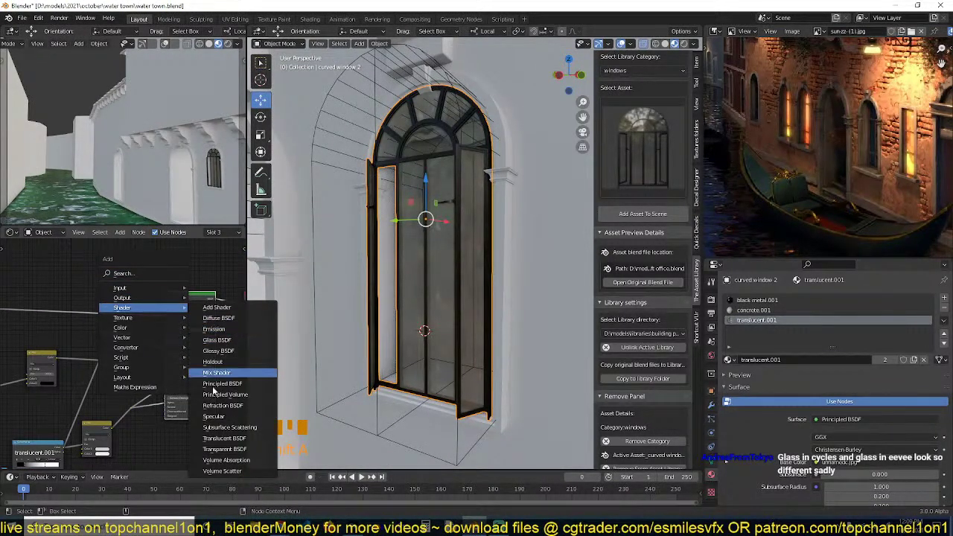
pyautogui.click(224, 438)
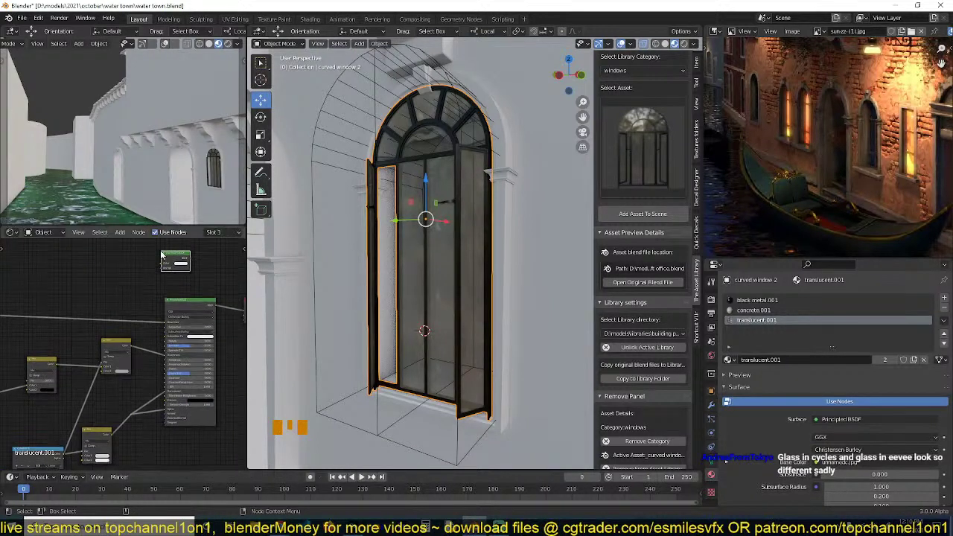
pyautogui.keyDown('ctrl'); pyautogui.keyDown('shift'); pyautogui.moveTo(185, 274); pyautogui.dragTo(184, 305, button='right'); pyautogui.keyUp('shift'); pyautogui.keyUp('ctrl')
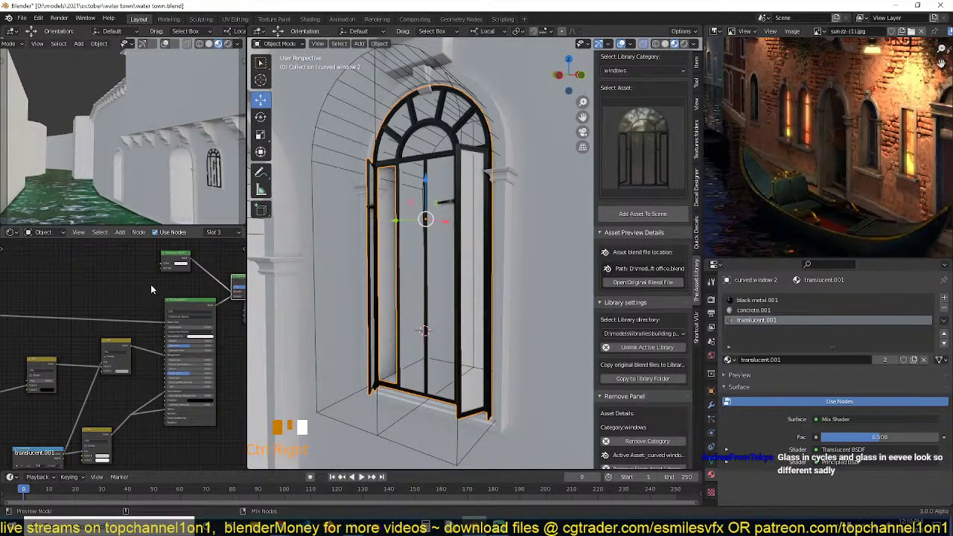
pyautogui.moveTo(151, 284); pyautogui.dragTo(174, 324, button='middle')
pyautogui.hotkey('ctrl', 's')
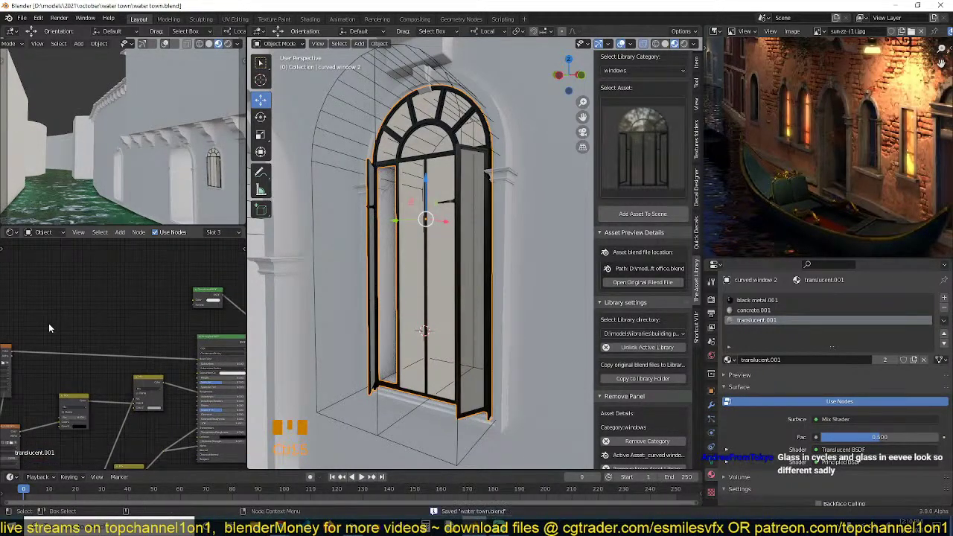
# Try feeding the previewed unnamedc.jpg texture into the Translucent BSDF's colour, disconnect it, and preview the Mix Shader again.
pyautogui.keyDown('ctrl'); pyautogui.keyDown('shift'); pyautogui.click(9, 354); pyautogui.keyUp('shift'); pyautogui.keyUp('ctrl')
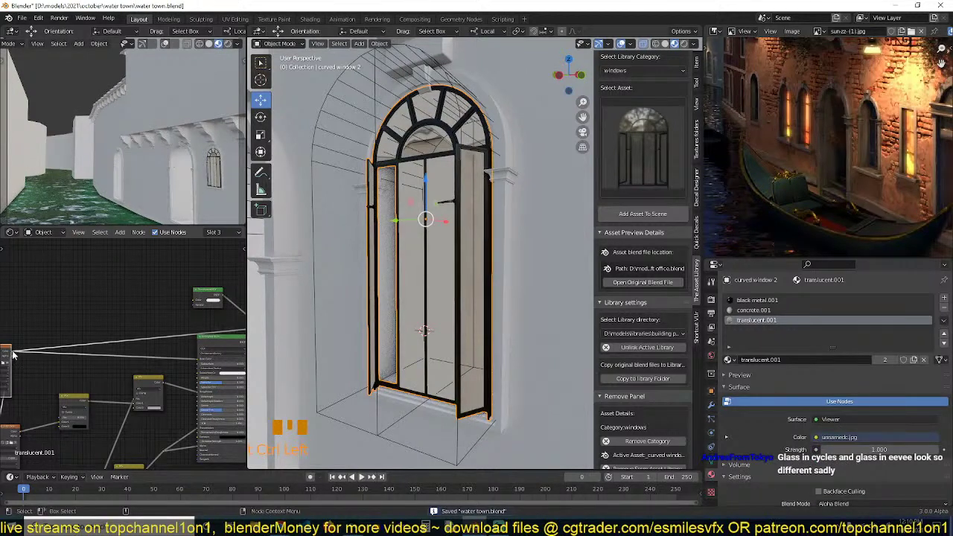
pyautogui.moveTo(13, 355); pyautogui.dragTo(147, 318)
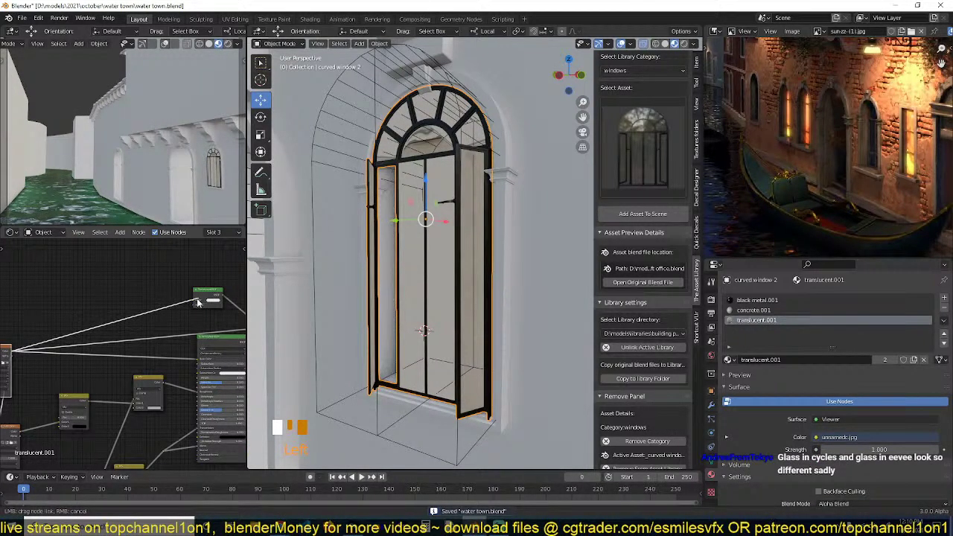
pyautogui.moveTo(197, 302); pyautogui.dragTo(187, 304)
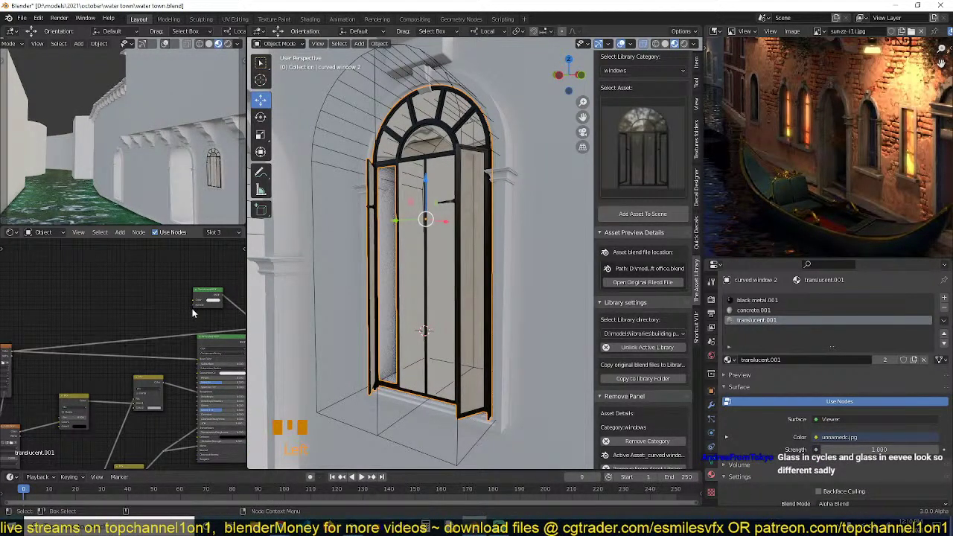
pyautogui.moveTo(182, 311); pyautogui.dragTo(114, 312, button='middle')
pyautogui.keyDown('ctrl'); pyautogui.keyDown('shift'); pyautogui.click(208, 323); pyautogui.keyUp('shift'); pyautogui.keyUp('ctrl')
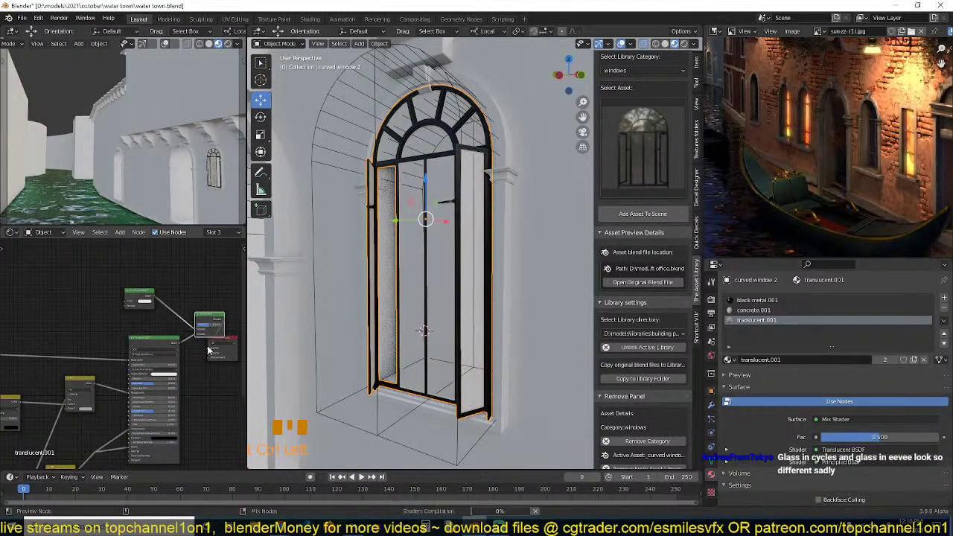
# Move the Material Output node clear of the Mix Shader, check the window panes up close, and save the file.
pyautogui.keyDown('ctrl'); pyautogui.keyDown('shift'); pyautogui.click(153, 345); pyautogui.keyUp('shift'); pyautogui.keyUp('ctrl')
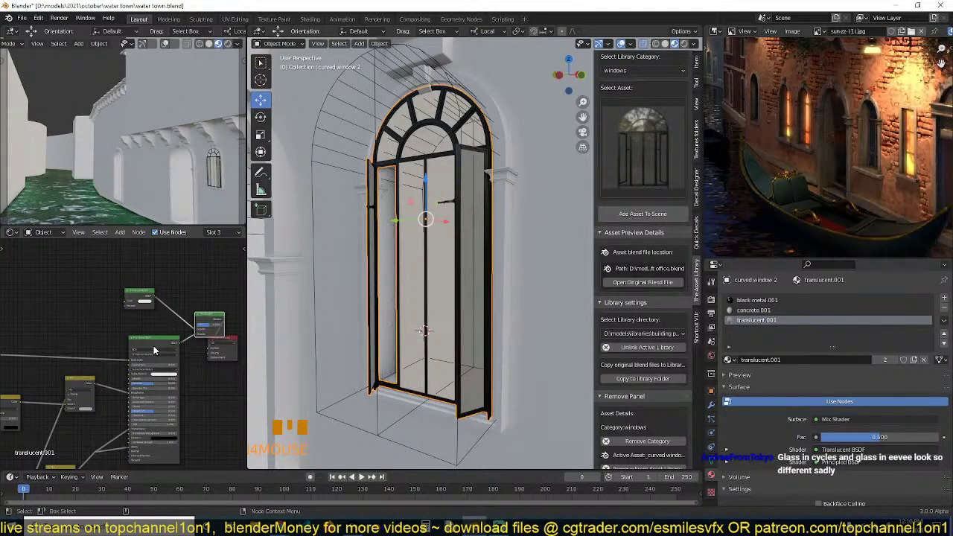
pyautogui.moveTo(154, 346); pyautogui.dragTo(117, 351, button='middle')
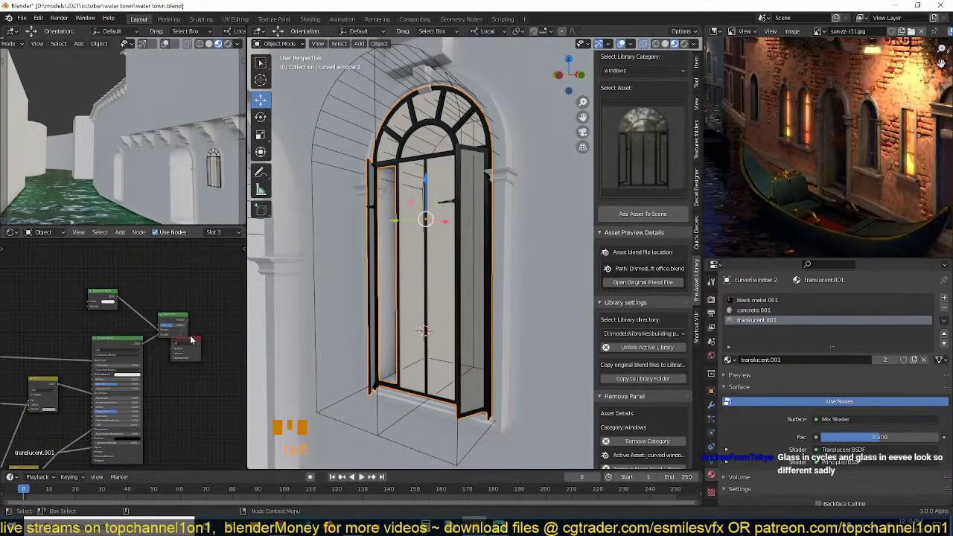
pyautogui.moveTo(198, 339); pyautogui.dragTo(231, 318)
pyautogui.scroll(2, 452, 250)
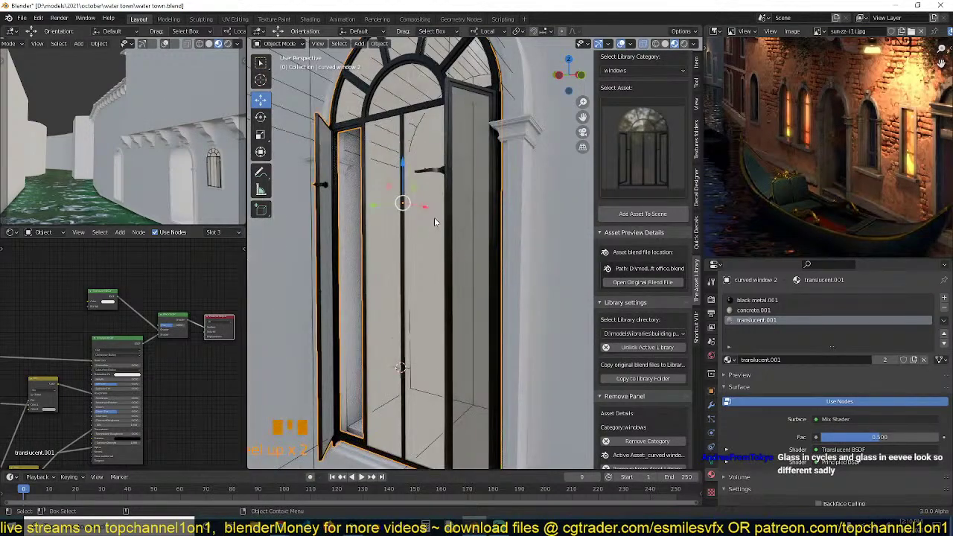
pyautogui.moveTo(434, 218); pyautogui.dragTo(341, 149, button='middle')
pyautogui.scroll(2, 377, 189)
pyautogui.hotkey('ctrl', 's')
pyautogui.scroll(5, 149, 309)
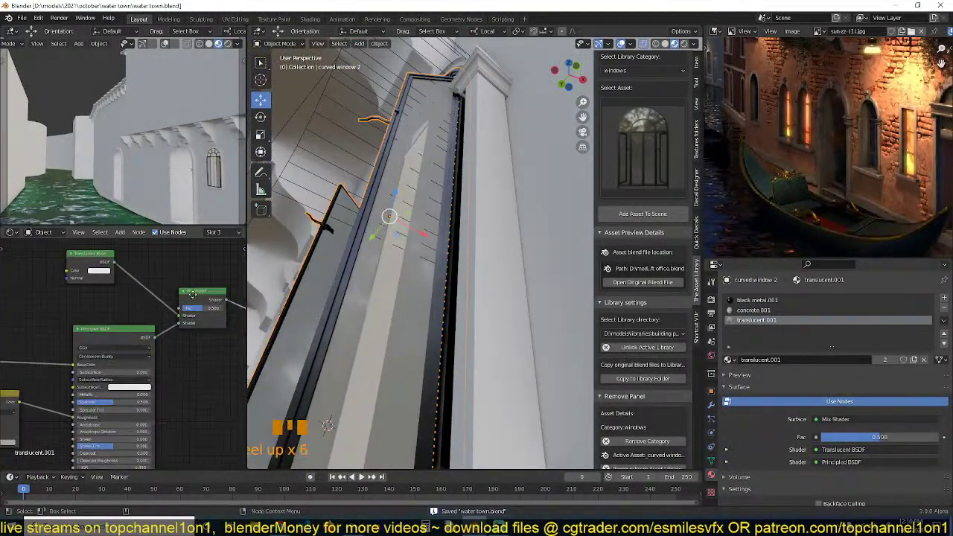
# Set the Mix Shader factor to about 0.925 and tint the Translucent BSDF's colour a light pink.
pyautogui.moveTo(158, 318); pyautogui.dragTo(172, 318)
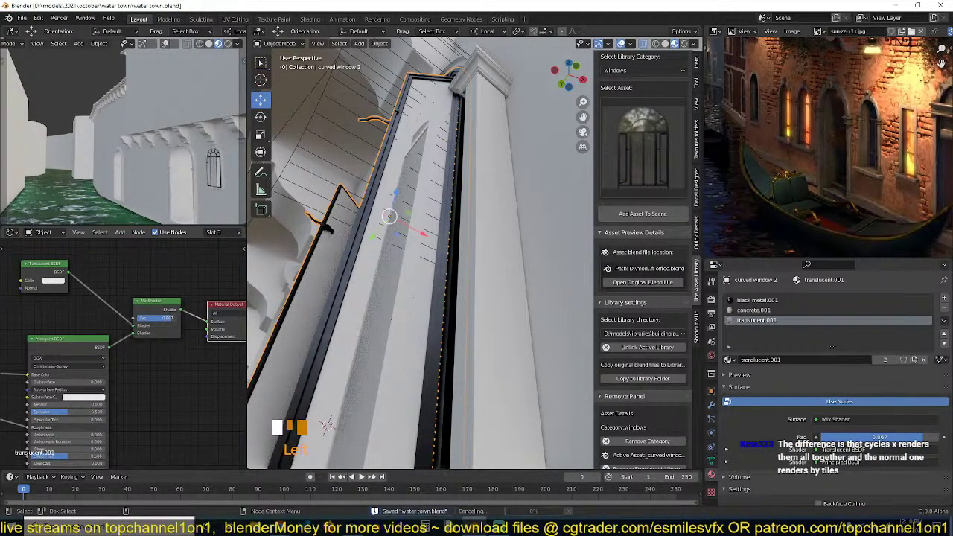
pyautogui.moveTo(165, 319); pyautogui.dragTo(172, 321)
pyautogui.moveTo(340, 302); pyautogui.dragTo(195, 341, button='middle')
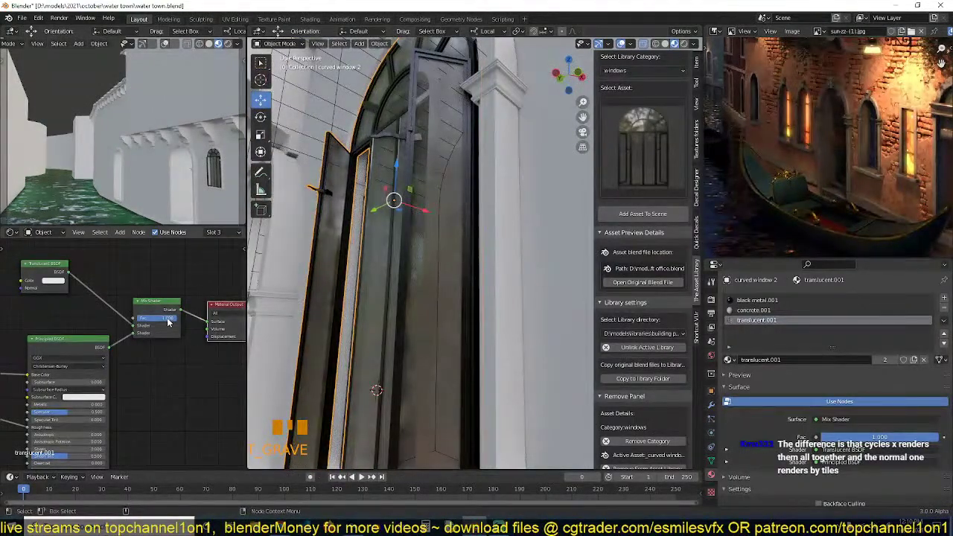
pyautogui.moveTo(168, 321)
pyautogui.mouseDown()
pyautogui.moveTo(148, 320)
pyautogui.moveTo(165, 320)
pyautogui.mouseUp()
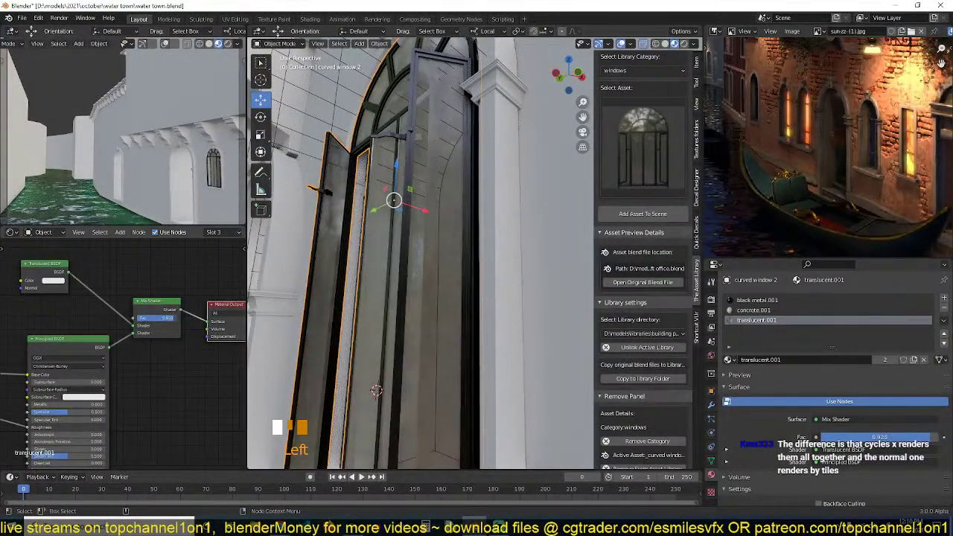
pyautogui.click(54, 281)
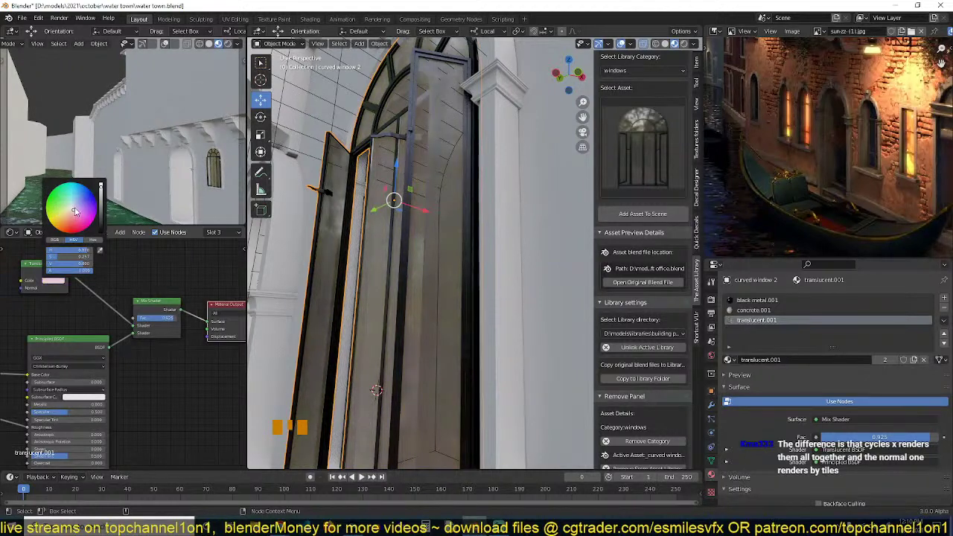
# Examine the arched window's glass from a distance, along with the neighbouring arches, roof and overall canal building.
pyautogui.scroll(-6, 511, 245)
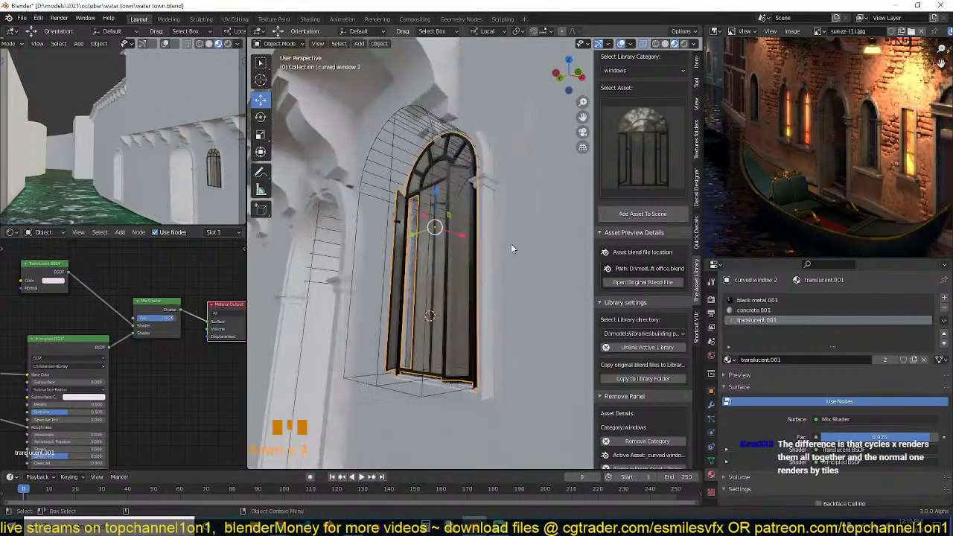
pyautogui.moveTo(511, 246); pyautogui.dragTo(555, 248, button='middle')
pyautogui.scroll(-4, 395, 234)
pyautogui.keyDown('shift'); pyautogui.moveTo(451, 234); pyautogui.dragTo(609, 297, button='middle'); pyautogui.keyUp('shift')
pyautogui.scroll(-3, 482, 229)
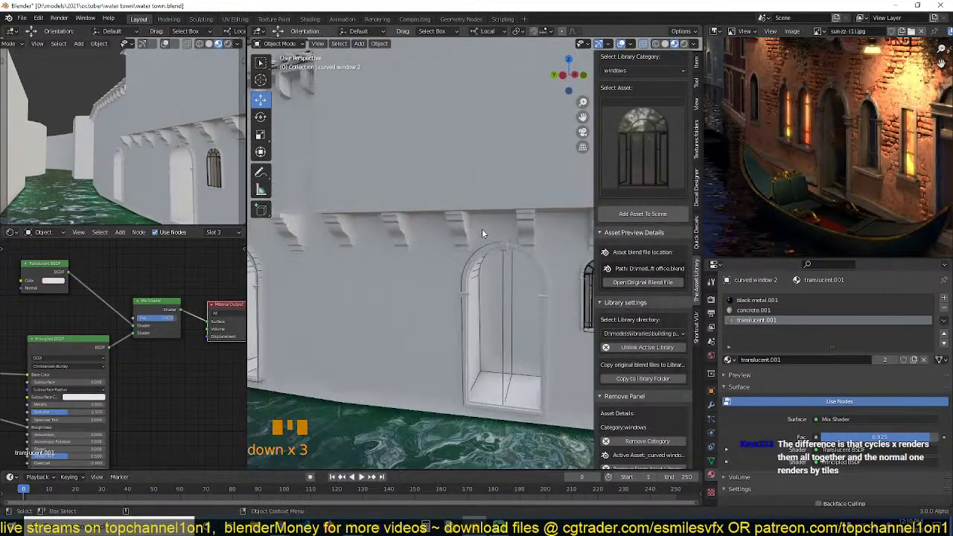
pyautogui.keyDown('shift'); pyautogui.moveTo(482, 229); pyautogui.dragTo(597, 313, button='middle'); pyautogui.keyUp('shift')
pyautogui.scroll(-3, 513, 221)
pyautogui.scroll(3, 398, 183)
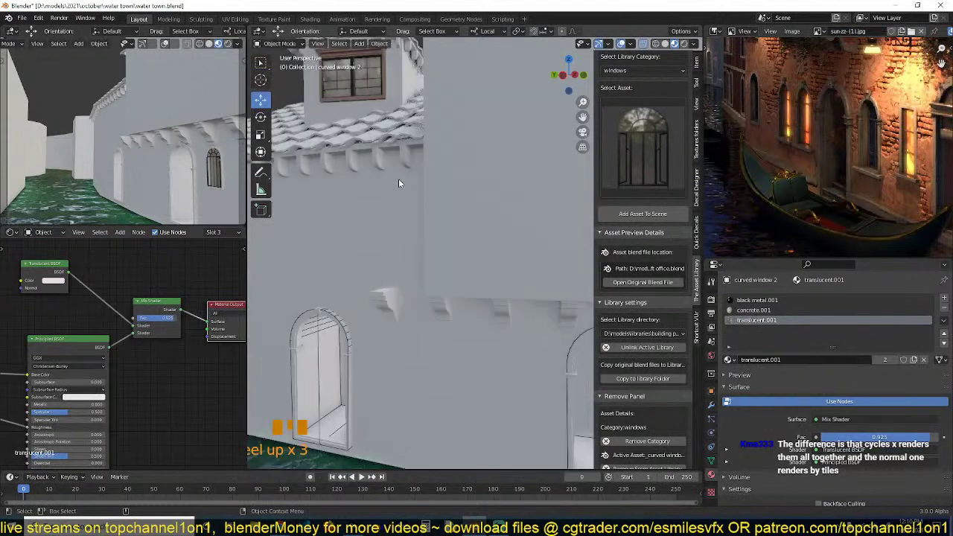
pyautogui.click(238, 44)
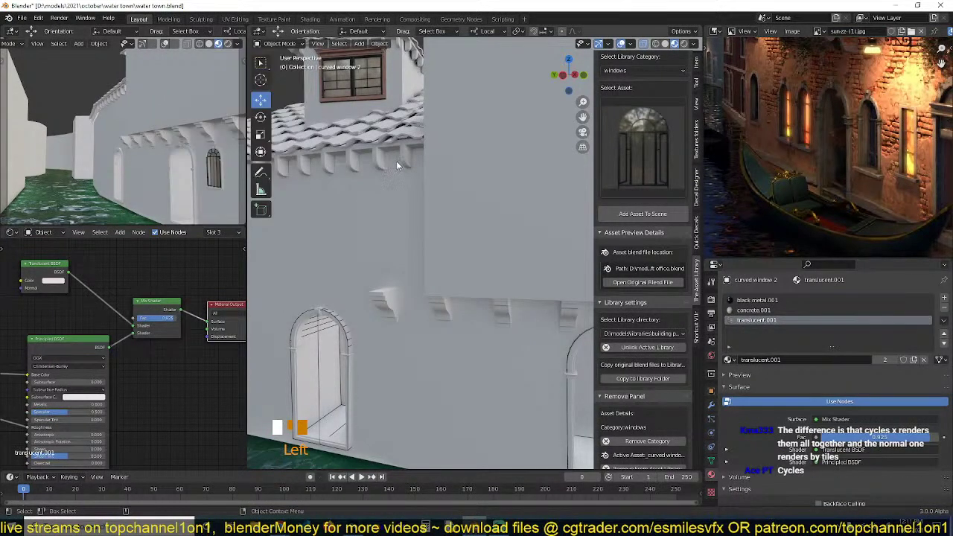
pyautogui.moveTo(396, 161)
pyautogui.keyDown('shift'); pyautogui.mouseDown(button='middle')
pyautogui.moveTo(458, 200)
pyautogui.moveTo(419, 213)
pyautogui.moveTo(418, 260)
pyautogui.mouseUp(button='middle'); pyautogui.keyUp('shift')
pyautogui.scroll(-3, 459, 199)
pyautogui.scroll(-4, 428, 207)
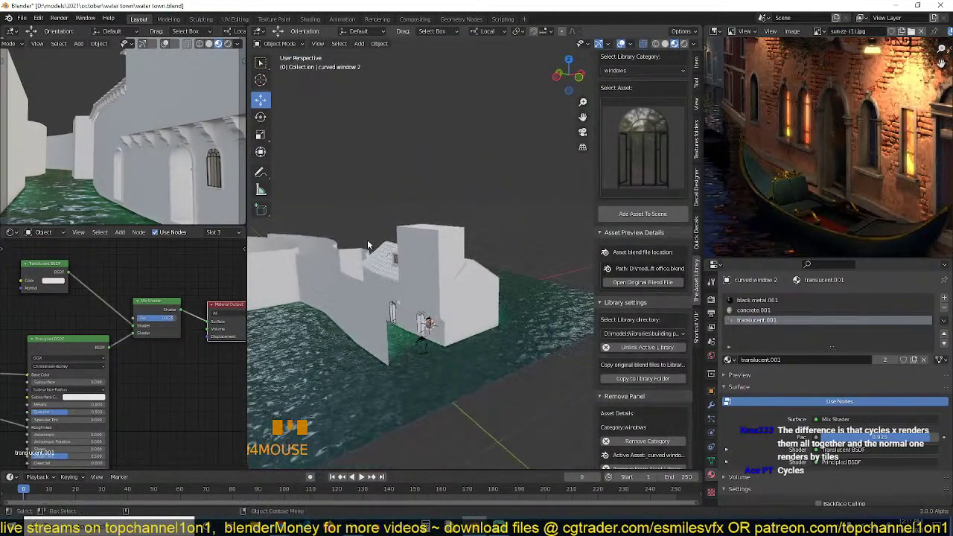
pyautogui.scroll(4, 418, 260)
pyautogui.moveTo(368, 341); pyautogui.dragTo(398, 330, button='middle')
# Save the file and add an area light at the glass of the roof dormer window.
pyautogui.hotkey('ctrl', 's')
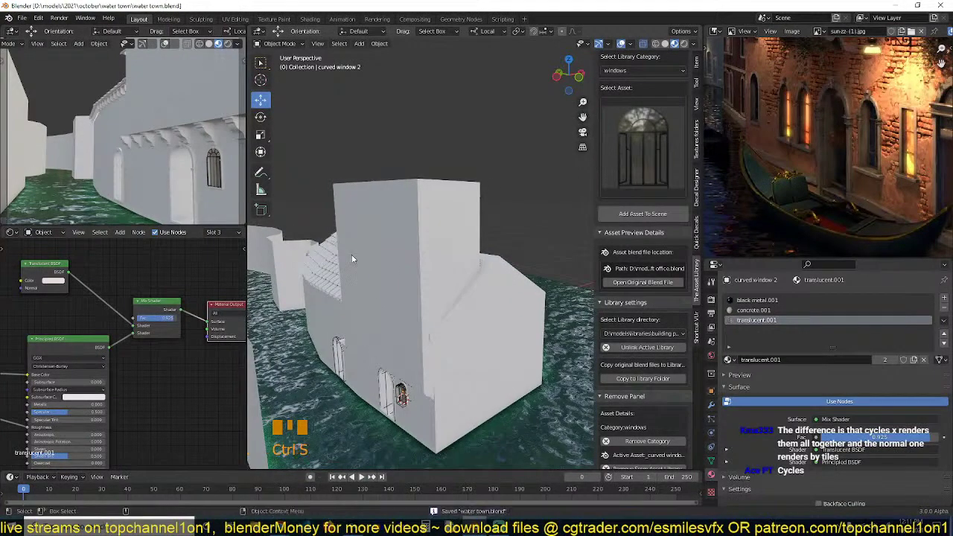
pyautogui.moveTo(353, 260); pyautogui.dragTo(422, 243, button='middle')
pyautogui.press('`')
pyautogui.scroll(4, 417, 250)
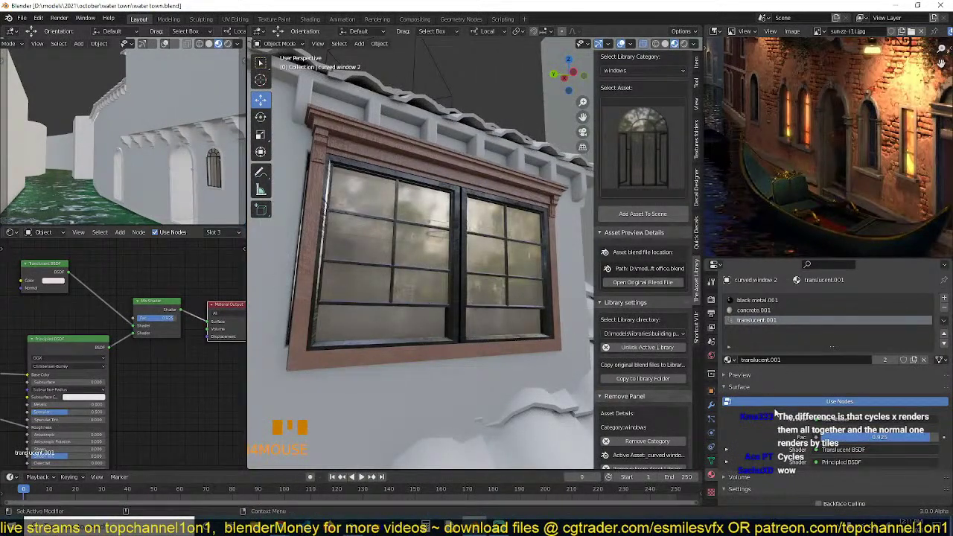
pyautogui.scroll(-16, 836, 387)
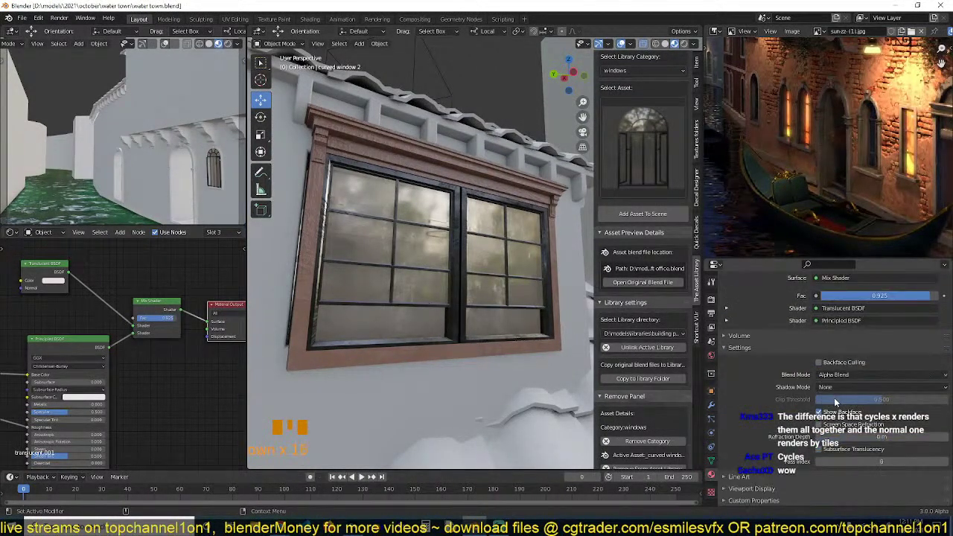
pyautogui.moveTo(376, 250); pyautogui.dragTo(364, 292, button='middle')
pyautogui.hotkey('shift', 'a')
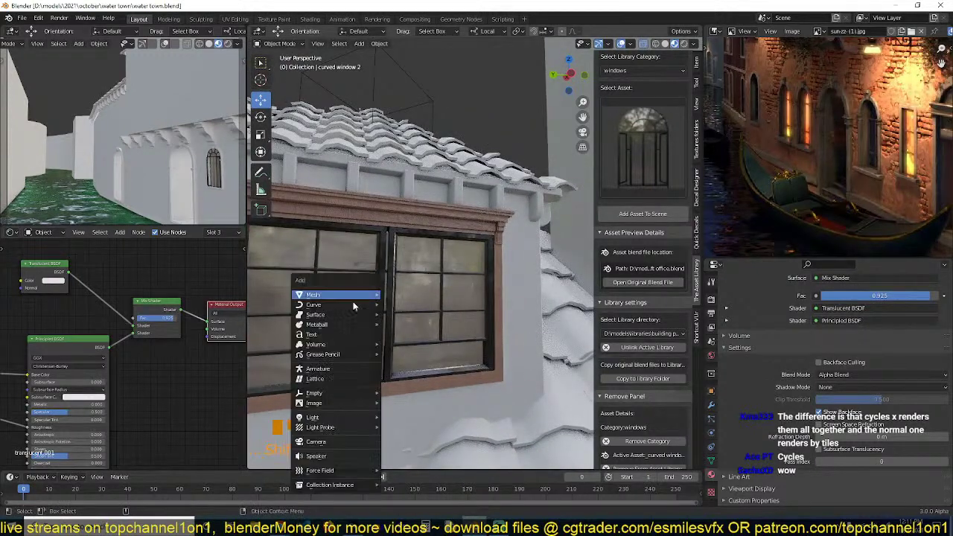
pyautogui.moveTo(371, 423)
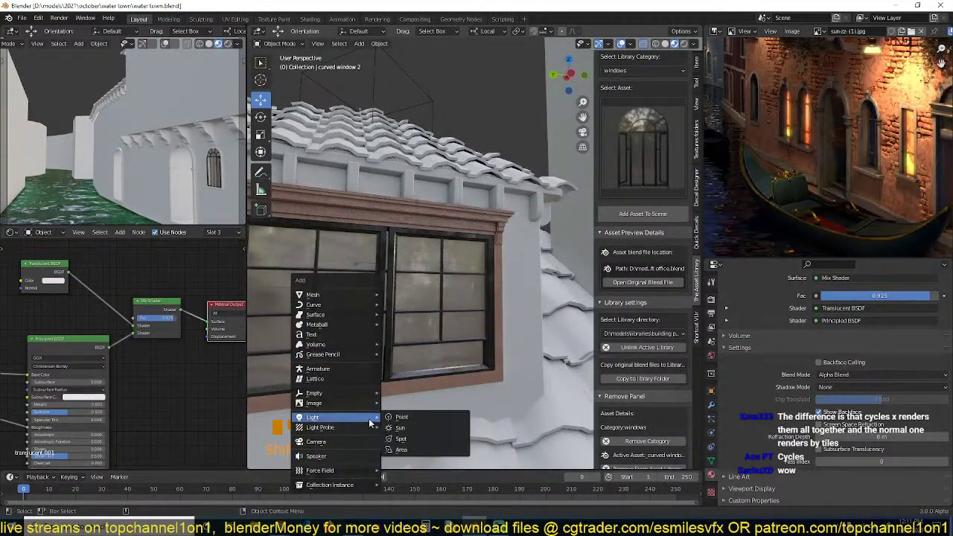
pyautogui.click(414, 449)
pyautogui.write('rx')
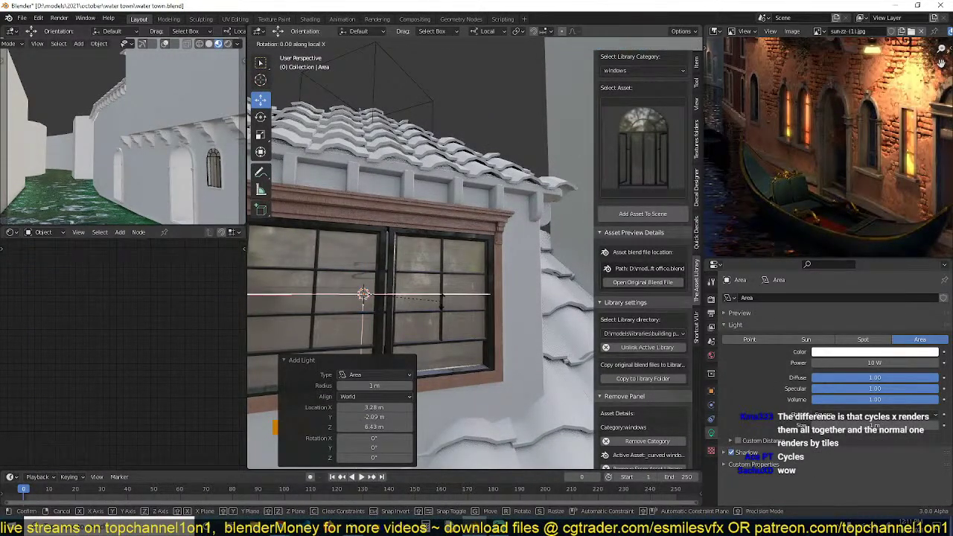
pyautogui.write('90')
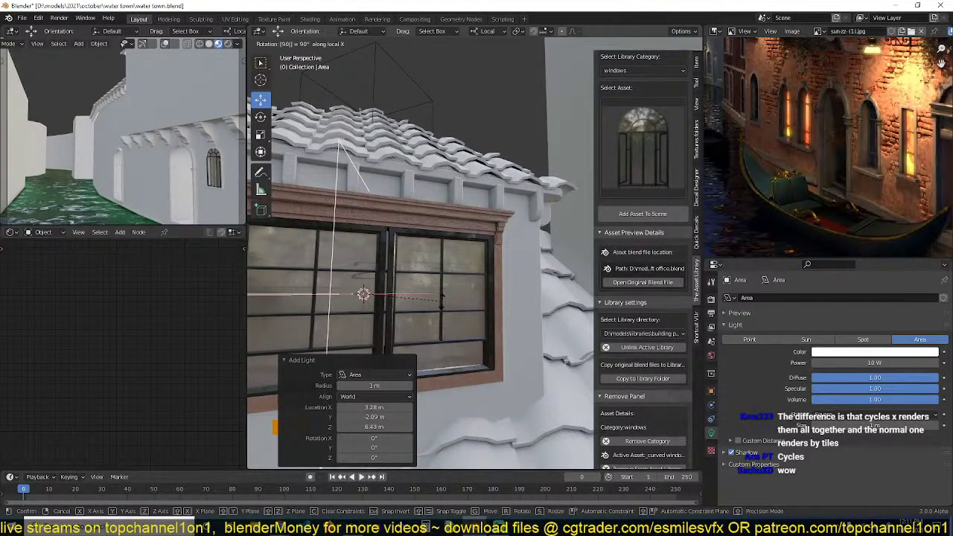
pyautogui.rightClick(443, 304)
# Rotate the area light about -14.8° in the wireframe top view to align it with the dormer window.
pyautogui.scroll(-7, 442, 306)
pyautogui.moveTo(443, 311); pyautogui.dragTo(432, 330, button='middle')
pyautogui.scroll(2, 432, 330)
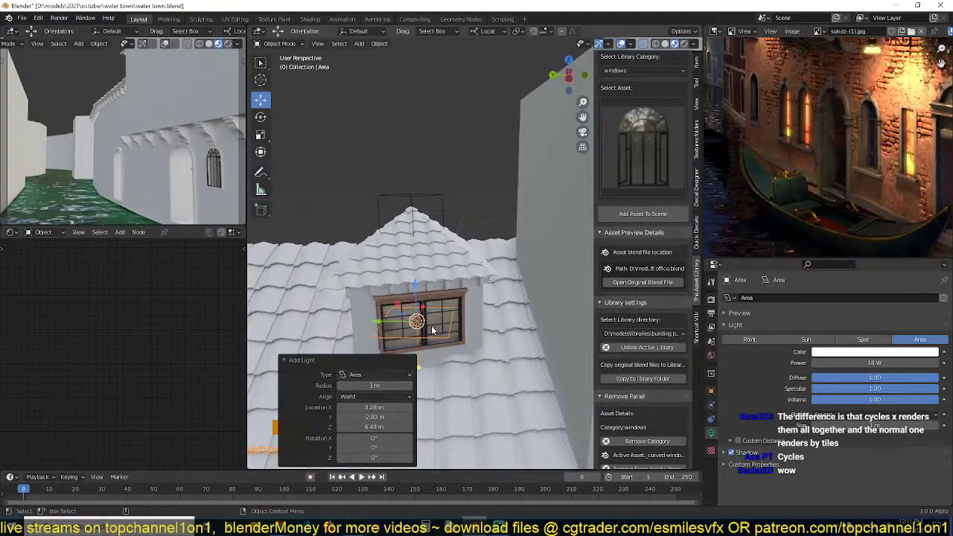
pyautogui.press('KP_7')
pyautogui.hotkey('shift', 'z')
pyautogui.press('KP_Decimal')
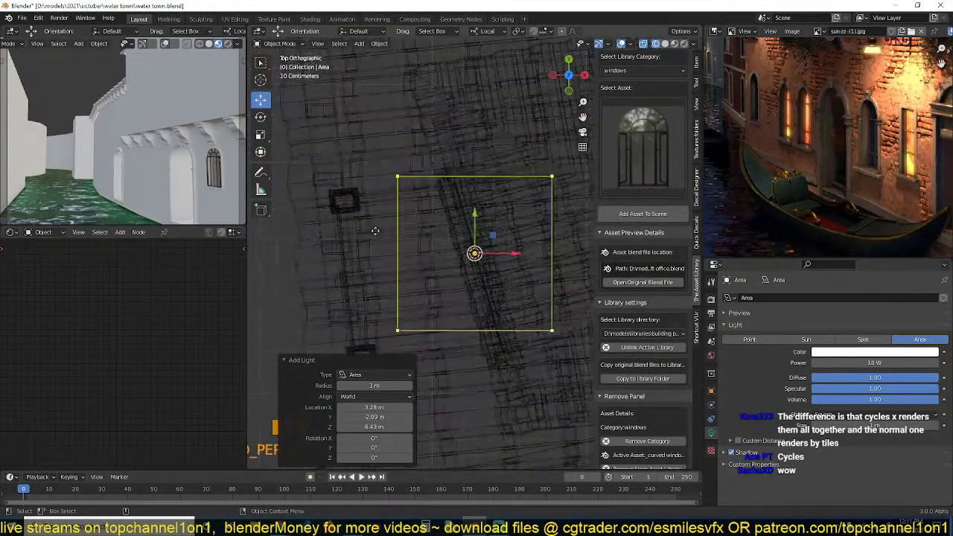
pyautogui.press('r')
pyautogui.click(570, 262)
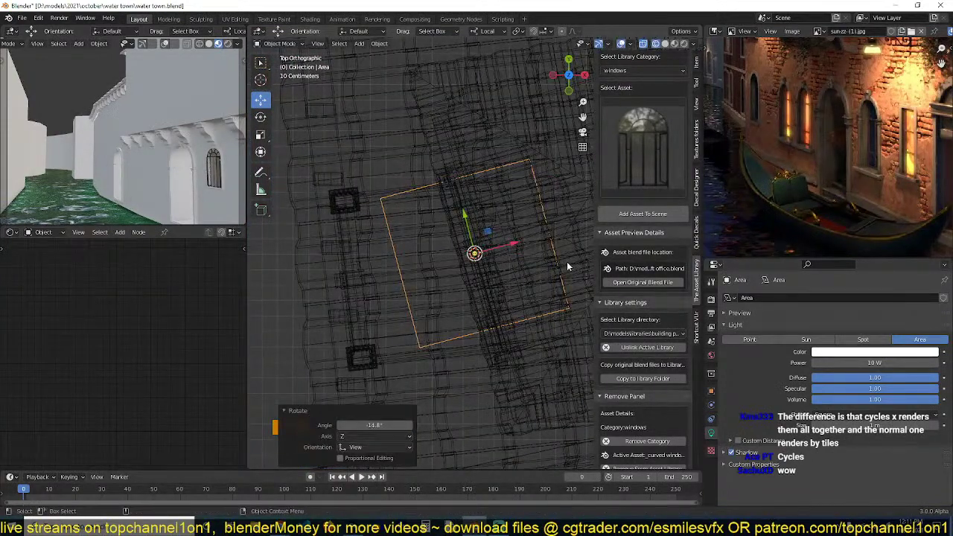
# Rotate the area light 90° about its local Y axis so it stands upright.
pyautogui.press('r')
pyautogui.press('y')
pyautogui.press('y')
pyautogui.write('9')
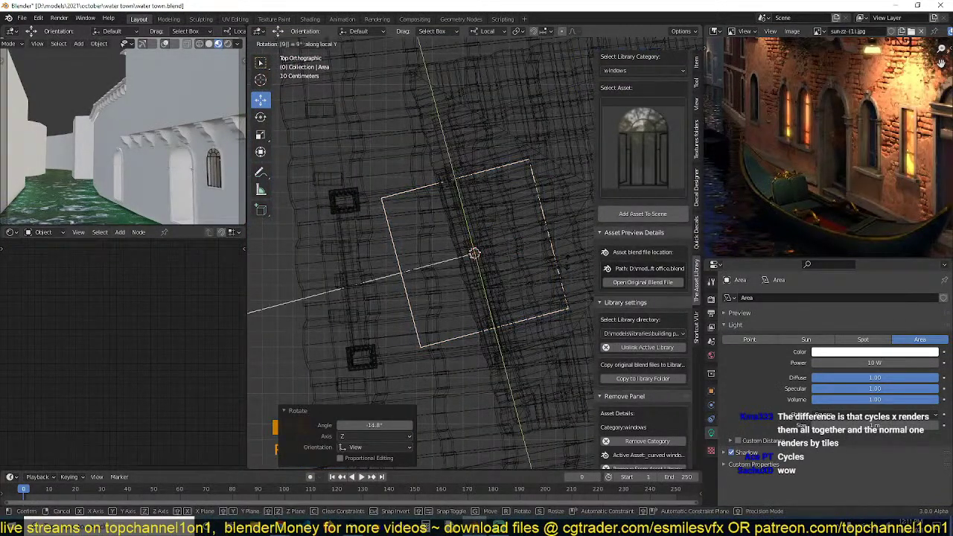
pyautogui.write('0')
pyautogui.press('Return')
# In solid shading, move the area light about 0.12 m along its local Z axis and set its power to 100 W.
pyautogui.moveTo(517, 271); pyautogui.dragTo(449, 216, button='middle')
pyautogui.press('z')
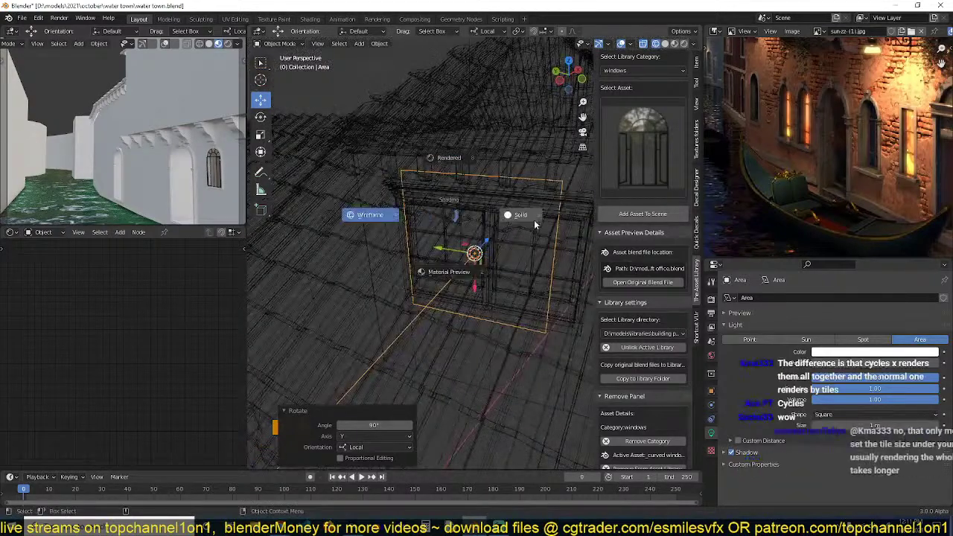
pyautogui.click(534, 220)
pyautogui.moveTo(532, 197)
pyautogui.mouseDown(button='middle')
pyautogui.moveTo(461, 200)
pyautogui.moveTo(441, 229)
pyautogui.moveTo(456, 266)
pyautogui.mouseUp(button='middle')
pyautogui.moveTo(506, 253); pyautogui.dragTo(530, 255)
pyautogui.click(875, 363)
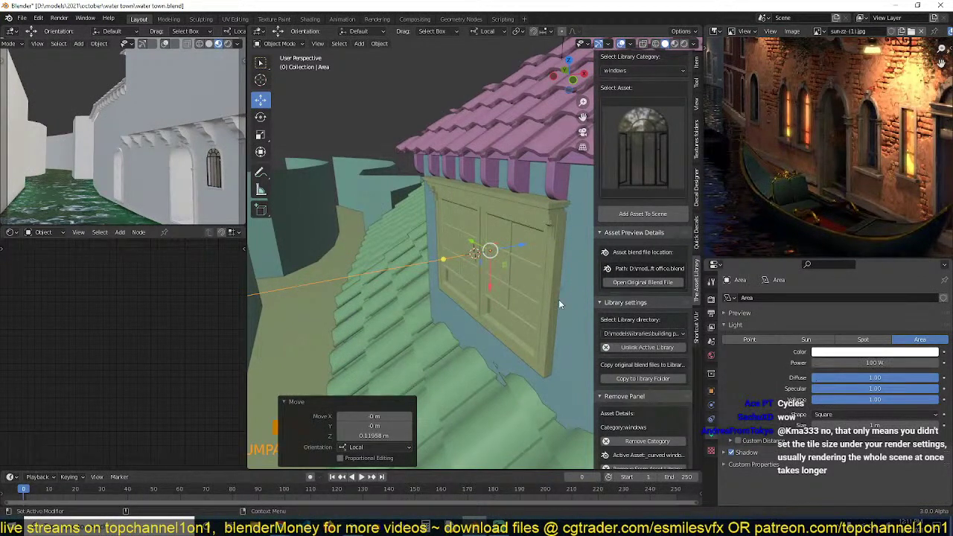
# Show the dormer in the small preview's camera view and give the area light a warm orange colour with hue 0.045.
pyautogui.moveTo(212, 158); pyautogui.dragTo(182, 126, button='middle')
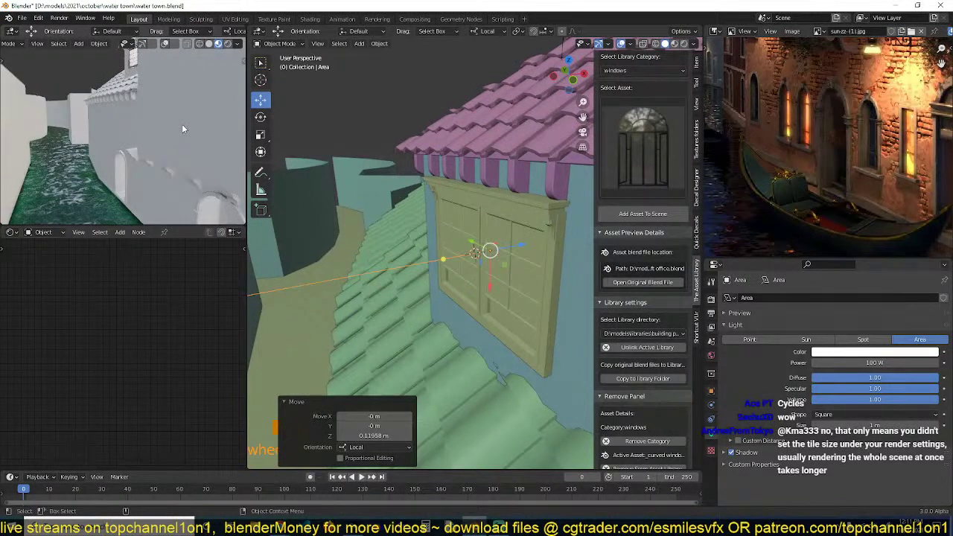
pyautogui.press('KP_0')
pyautogui.scroll(2, 181, 124)
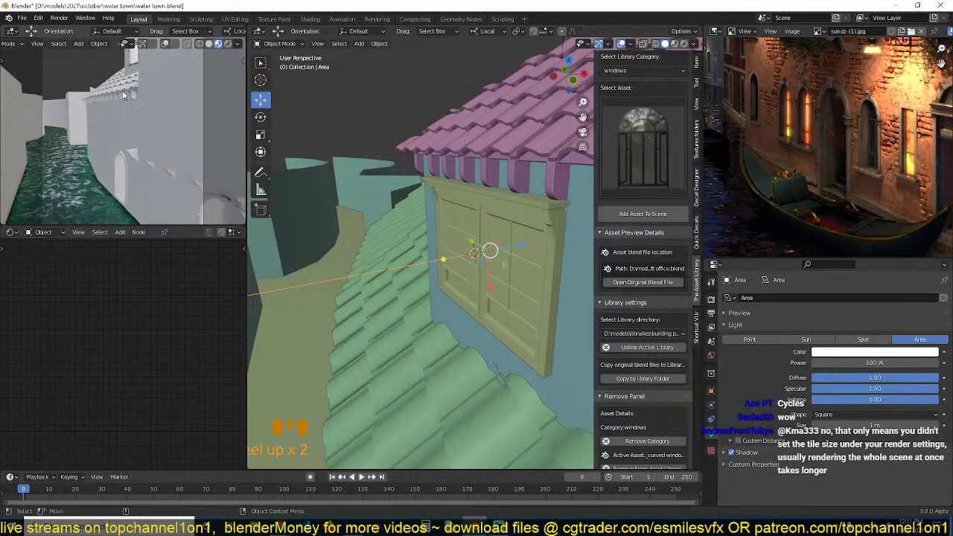
pyautogui.moveTo(123, 94); pyautogui.dragTo(128, 104, button='middle')
pyautogui.click(859, 353)
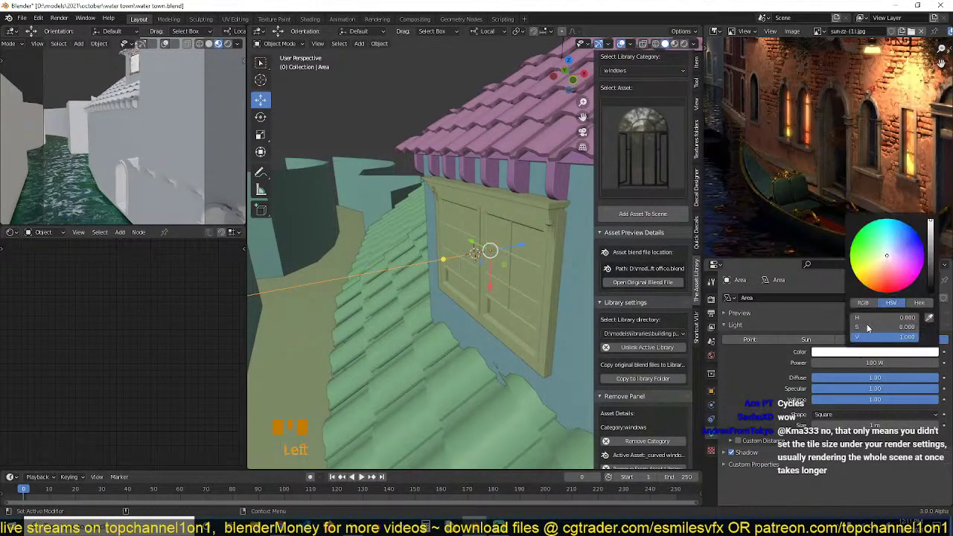
pyautogui.moveTo(887, 272); pyautogui.dragTo(876, 279)
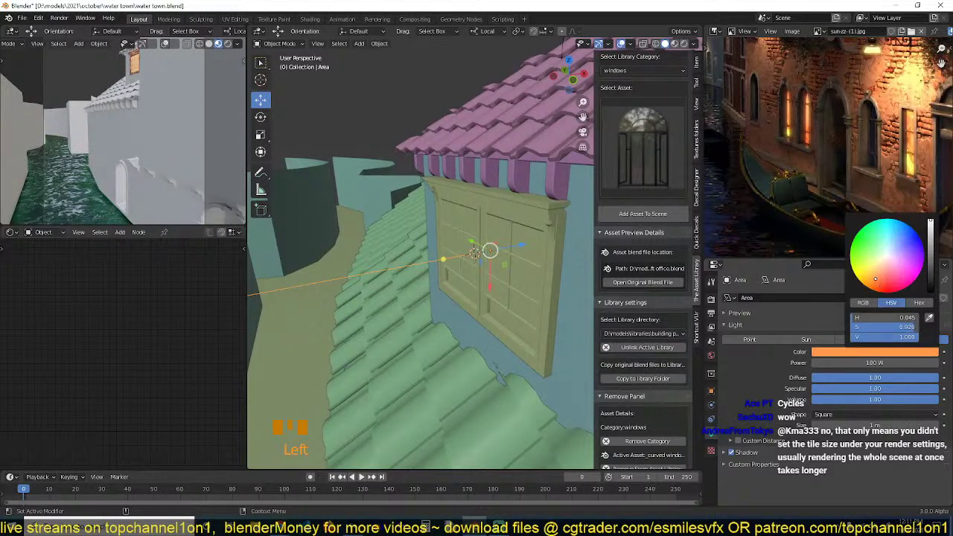
# Enable contact shadows for the light and change it to a point light with a radius of 0 m.
pyautogui.click(754, 454)
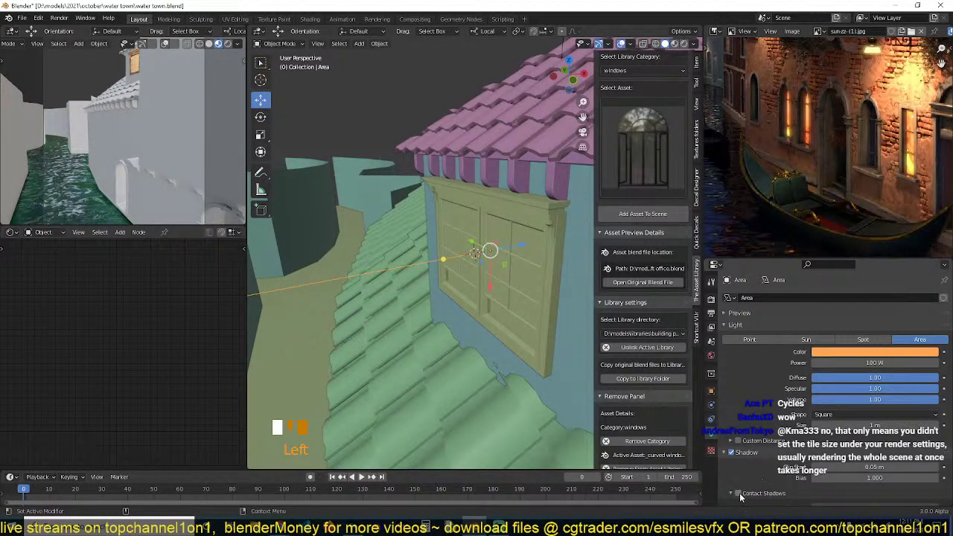
pyautogui.click(738, 494)
pyautogui.click(765, 340)
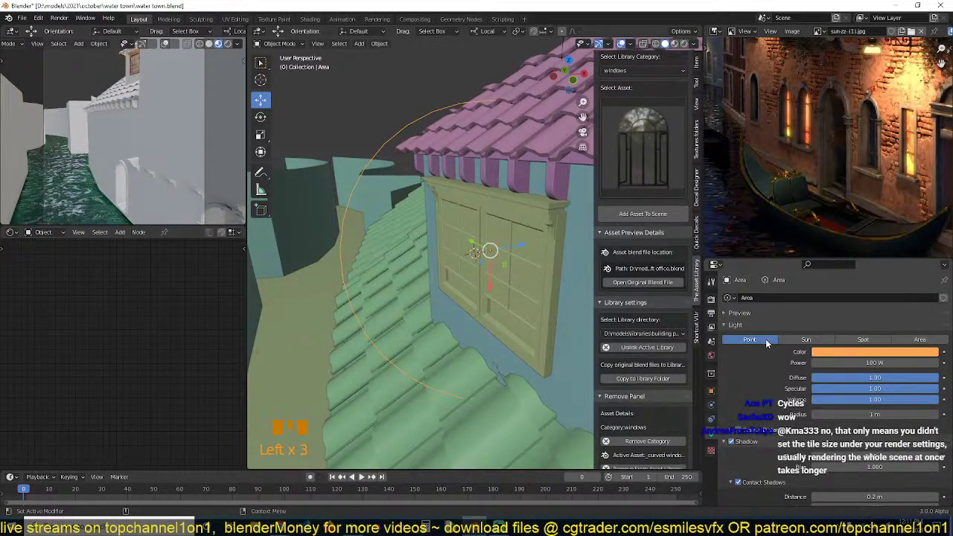
pyautogui.moveTo(878, 414); pyautogui.dragTo(875, 415)
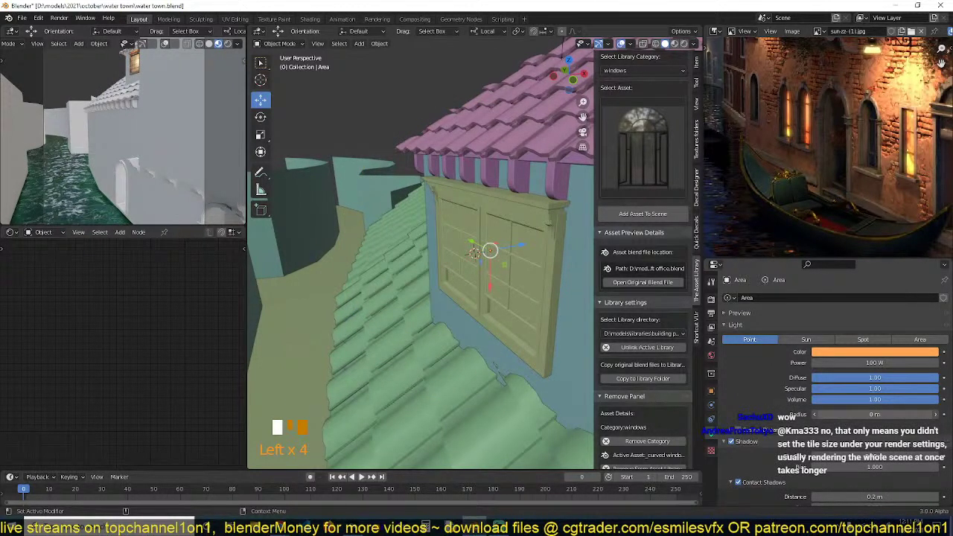
# Deepen the point light's colour to a strongly saturated orange with hue 0.029.
pyautogui.click(879, 360)
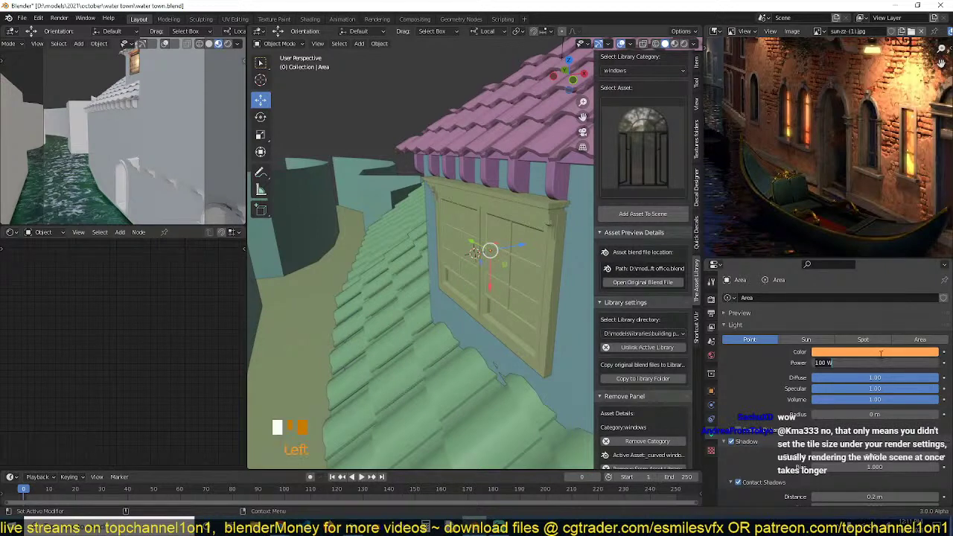
pyautogui.click(881, 353)
pyautogui.click(881, 353)
pyautogui.click(881, 353)
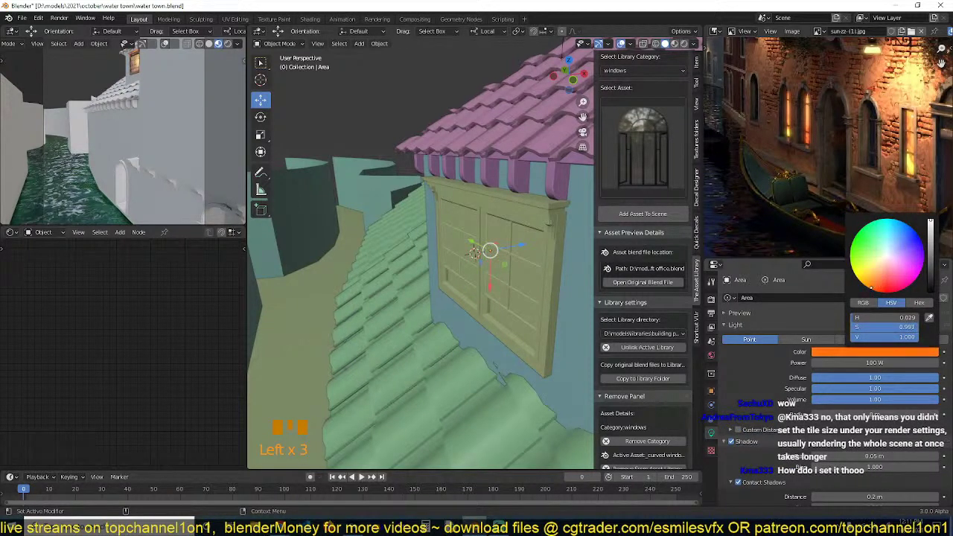
# Save the water town scene file.
pyautogui.scroll(-2, 392, 167)
pyautogui.hotkey('ctrl', 's')
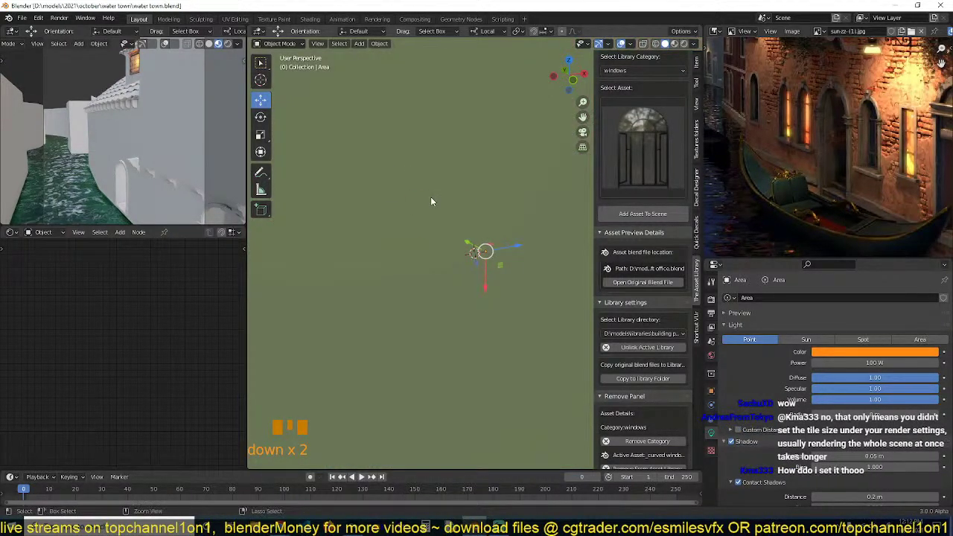
# Duplicate the orange point light and snap the copy to the 3D cursor placed inside the small arched window beside the doorway.
pyautogui.press('`')
pyautogui.moveTo(471, 174); pyautogui.dragTo(379, 129, button='middle')
pyautogui.scroll(-4, 491, 281)
pyautogui.press('`')
pyautogui.scroll(-7, 464, 310)
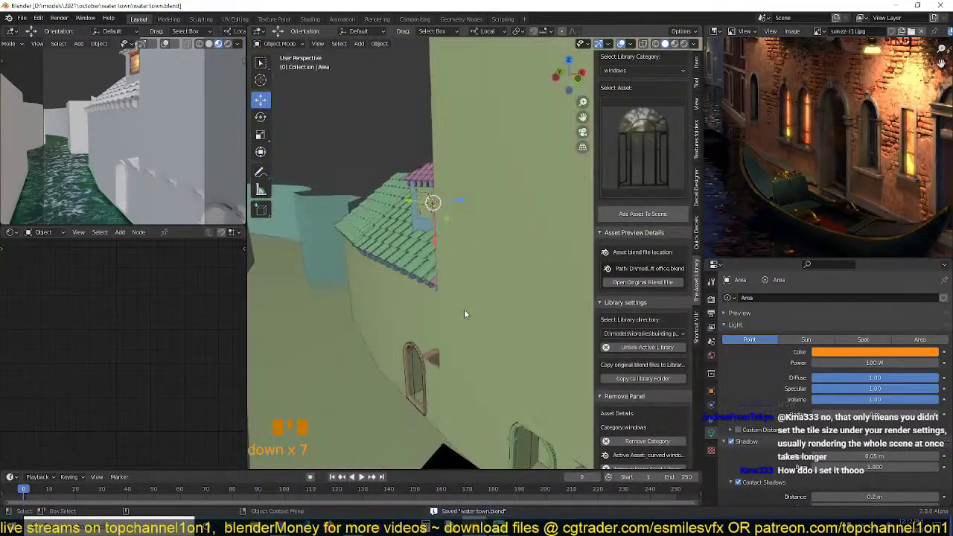
pyautogui.moveTo(464, 309); pyautogui.dragTo(414, 159, button='middle')
pyautogui.scroll(3, 489, 208)
pyautogui.moveTo(541, 265); pyautogui.dragTo(481, 297, button='middle')
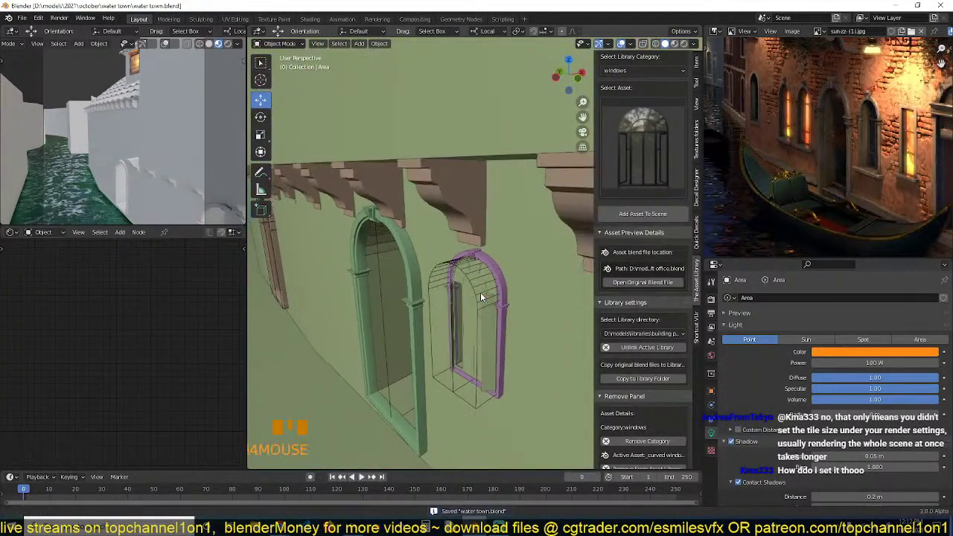
pyautogui.hotkey('shift', 'd')
pyautogui.rightClick(480, 292)
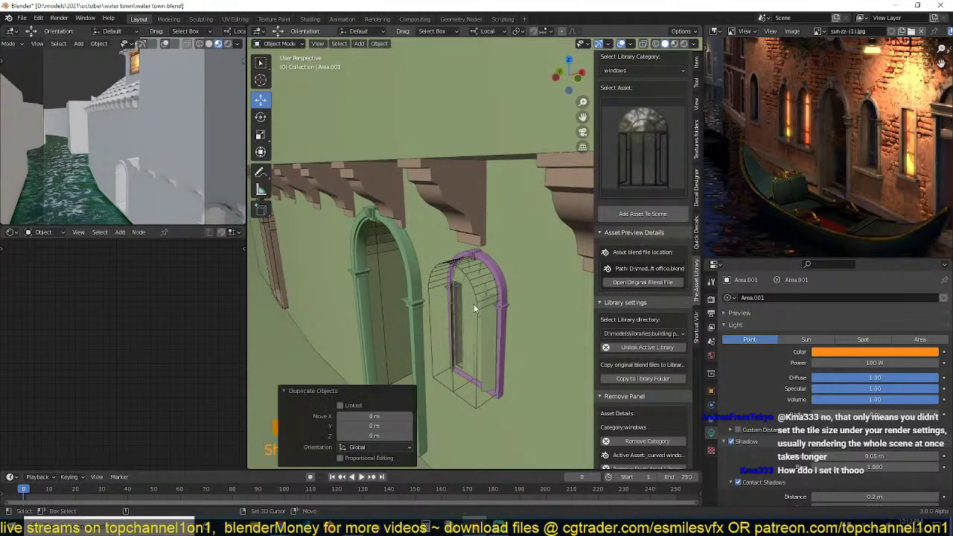
pyautogui.keyDown('shift'); pyautogui.rightClick(472, 305); pyautogui.keyUp('shift')
pyautogui.hotkey('shift', 's')
# Bring the lit arched window into the small preview and move the duplicated light about 0.05 m along its local Z axis.
pyautogui.scroll(-3, 195, 179)
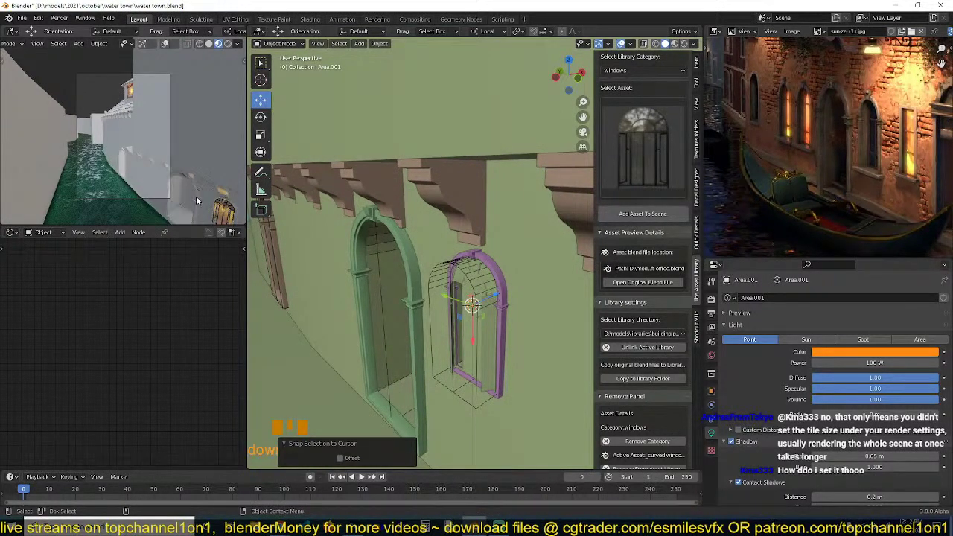
pyautogui.keyDown('shift'); pyautogui.moveTo(196, 196); pyautogui.dragTo(172, 159, button='middle'); pyautogui.keyUp('shift')
pyautogui.scroll(3, 305, 236)
pyautogui.scroll(-1, 173, 186)
pyautogui.scroll(-4, 328, 235)
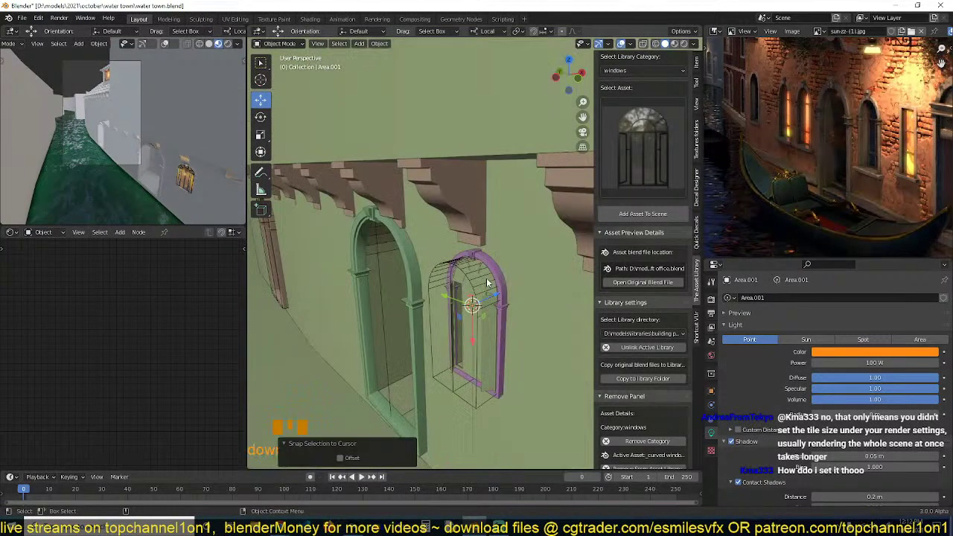
pyautogui.moveTo(461, 272); pyautogui.dragTo(494, 315, button='middle')
pyautogui.scroll(3, 406, 242)
pyautogui.scroll(-4, 406, 243)
pyautogui.scroll(2, 494, 316)
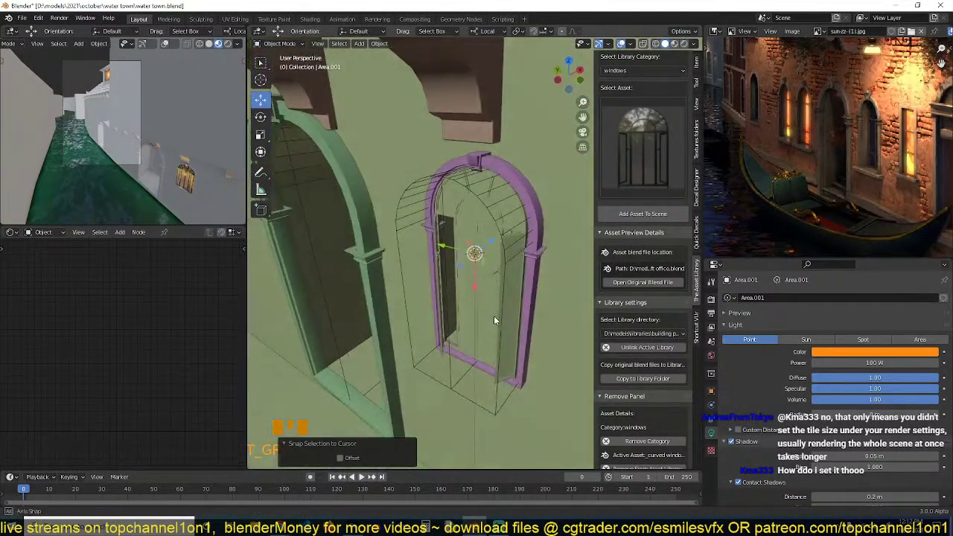
pyautogui.press('g')
pyautogui.press('z')
pyautogui.press('z')
pyautogui.click(499, 233)
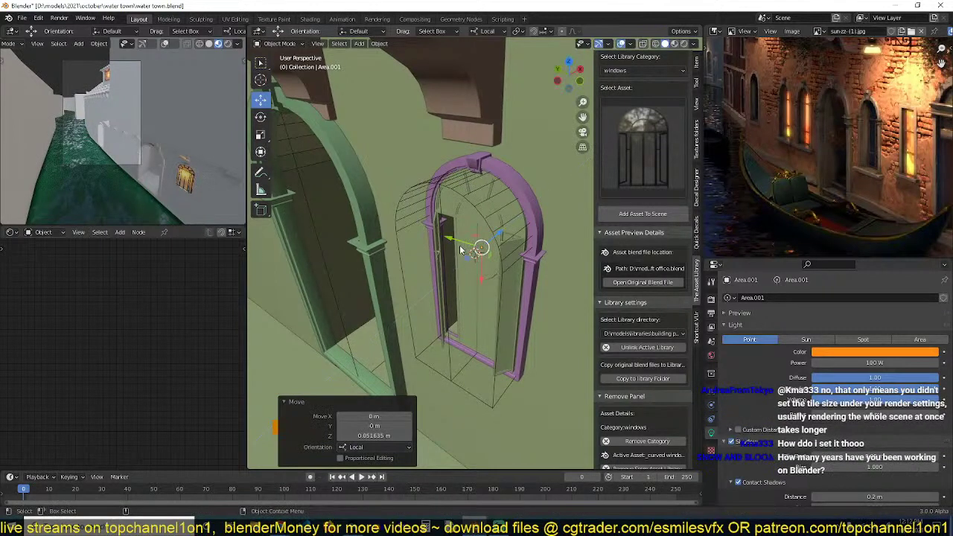
pyautogui.scroll(2, 163, 140)
pyautogui.scroll(-2, 207, 154)
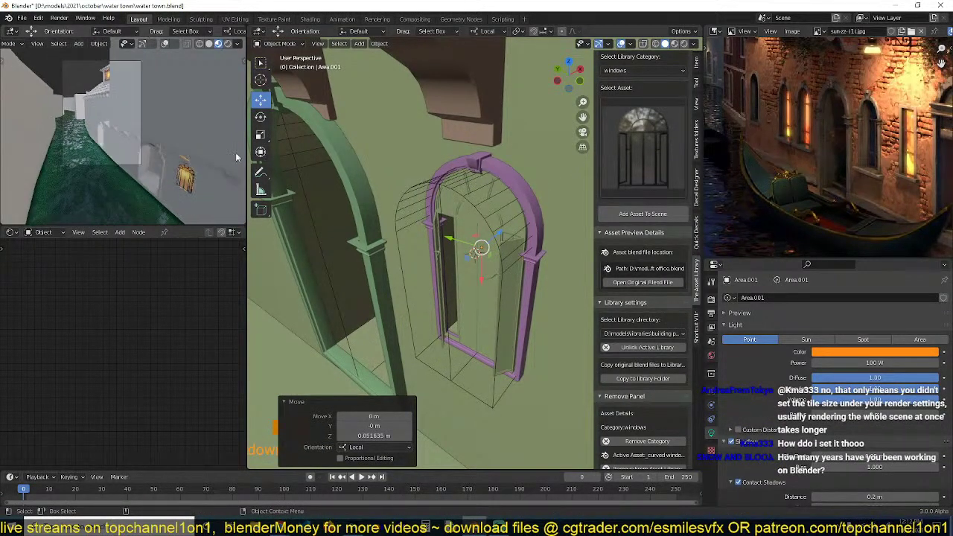
# Set the scene camera's focal length to 45 mm.
pyautogui.scroll(-1, 607, 179)
pyautogui.scroll(-8, 532, 186)
pyautogui.moveTo(521, 212); pyautogui.dragTo(467, 233, button='middle')
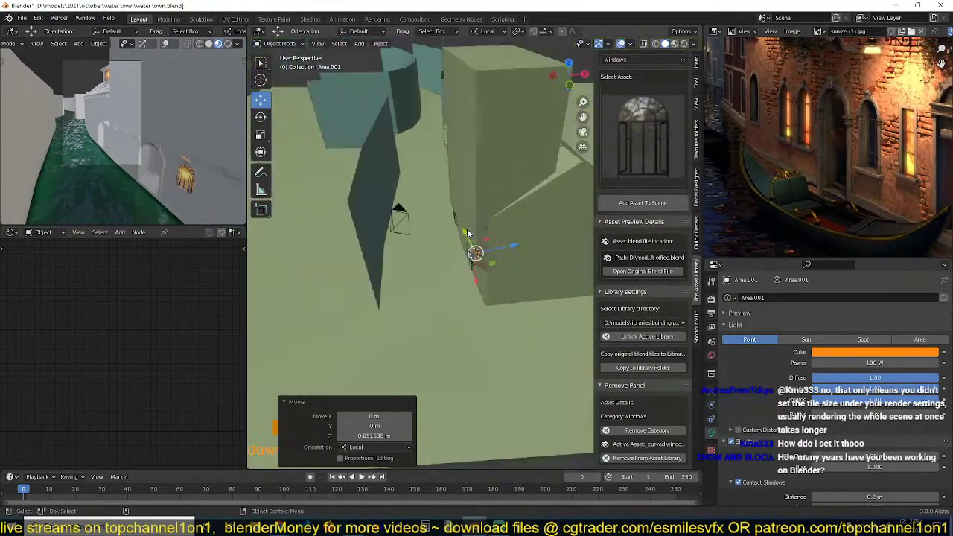
pyautogui.scroll(-2, 468, 233)
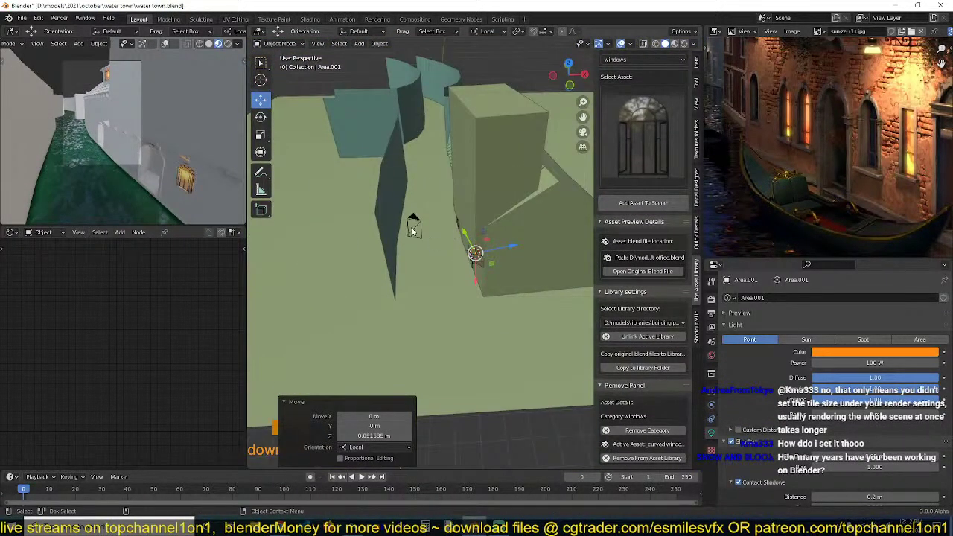
pyautogui.click(411, 227)
pyautogui.click(875, 343)
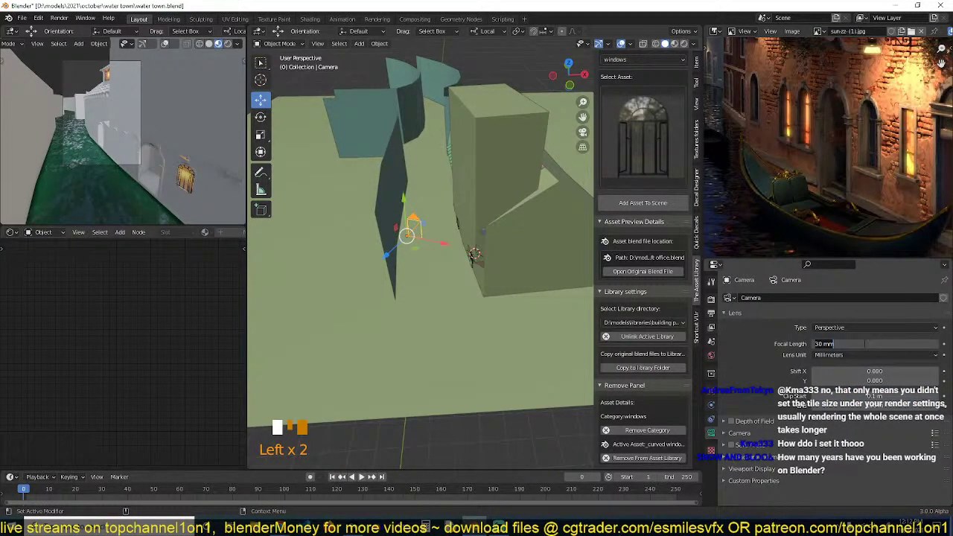
pyautogui.write('45')
pyautogui.press('Return')
# From the top view, move the camera back from the canal building and rotate it by -4.35° and 6.28° to reframe the facade.
pyautogui.scroll(-3, 302, 200)
pyautogui.press('KP_7')
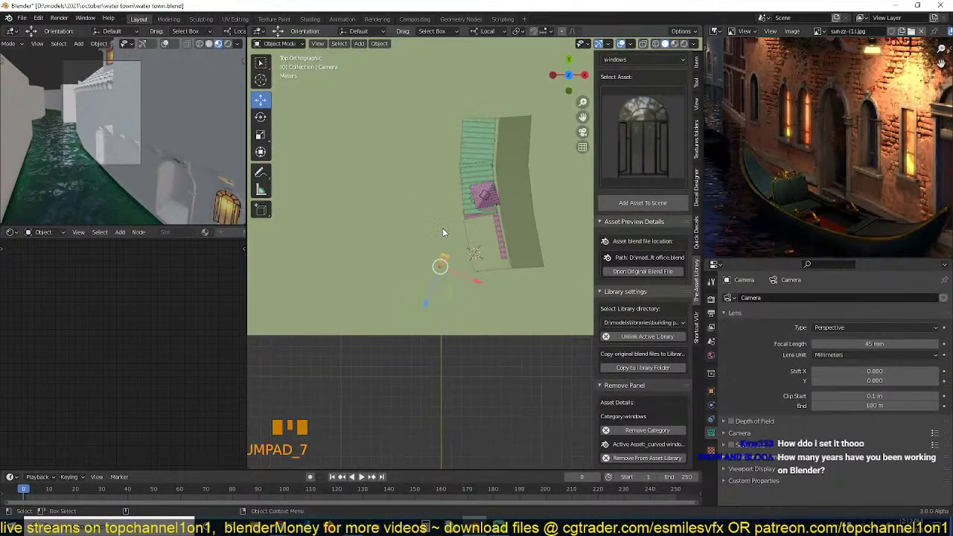
pyautogui.press('g')
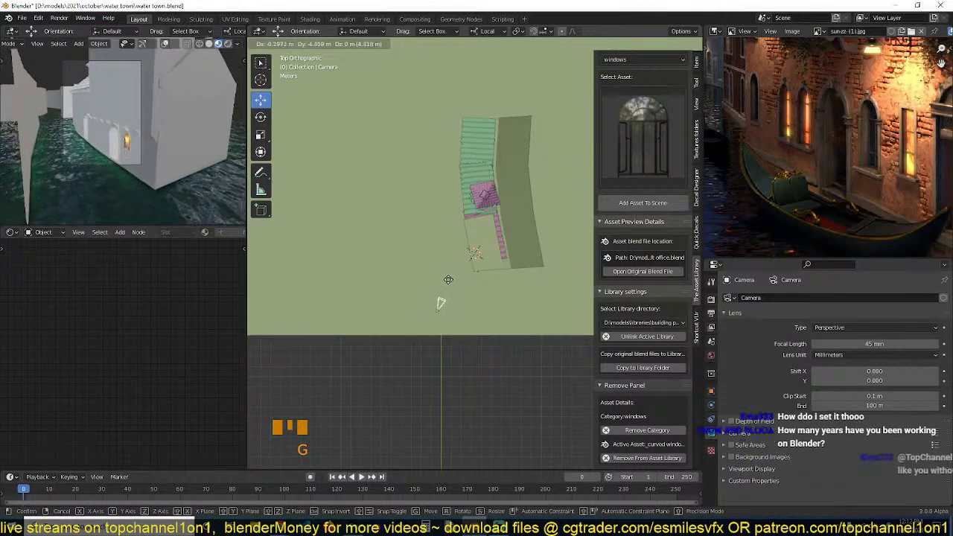
pyautogui.click(449, 278)
pyautogui.press('r')
pyautogui.click(468, 227)
pyautogui.press('g')
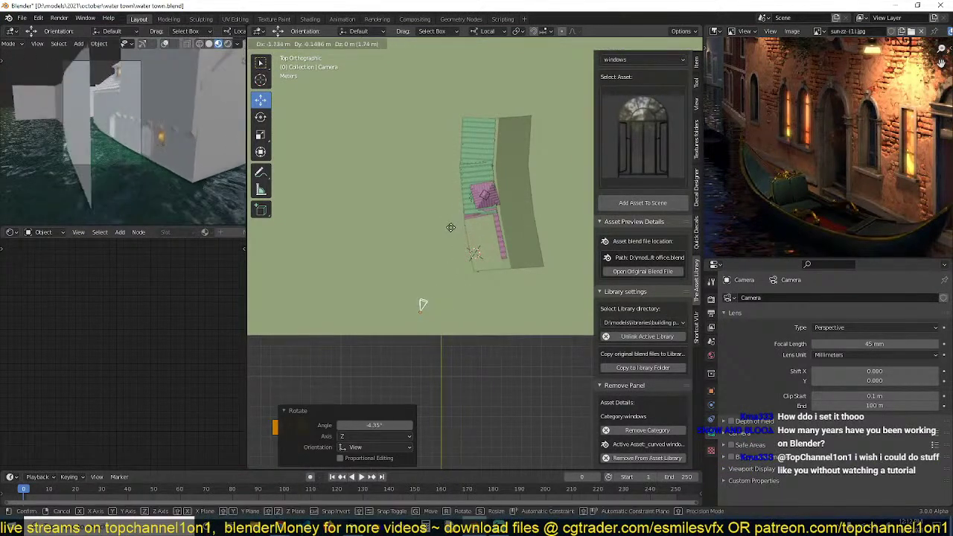
pyautogui.click(465, 232)
pyautogui.press('r')
pyautogui.click(473, 231)
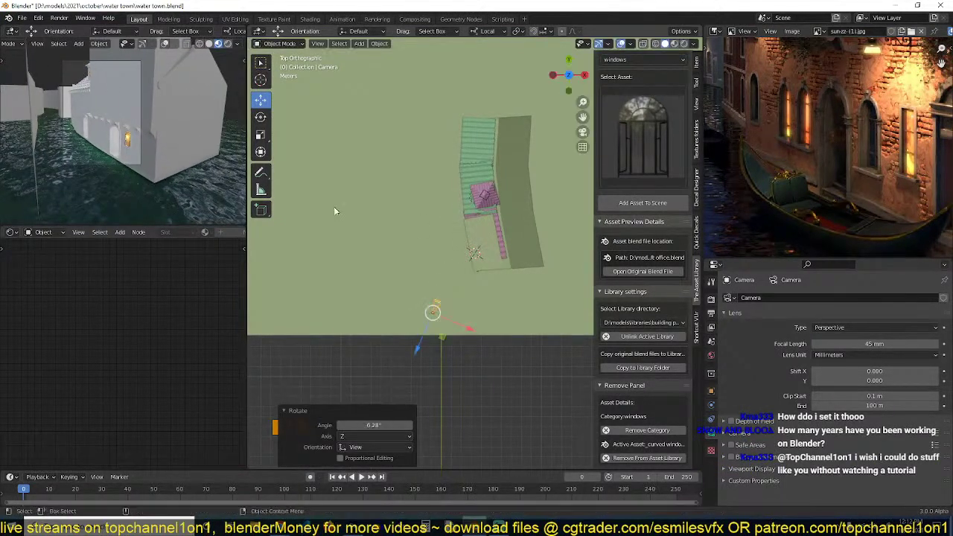
# Move the tall block's side face next to the tiled roof inward along its local Y axis to narrow the block.
pyautogui.scroll(1, 131, 153)
pyautogui.moveTo(533, 195)
pyautogui.mouseDown(button='middle')
pyautogui.moveTo(494, 134)
pyautogui.moveTo(500, 170)
pyautogui.moveTo(484, 193)
pyautogui.moveTo(517, 195)
pyautogui.mouseUp(button='middle')
pyautogui.click(468, 185)
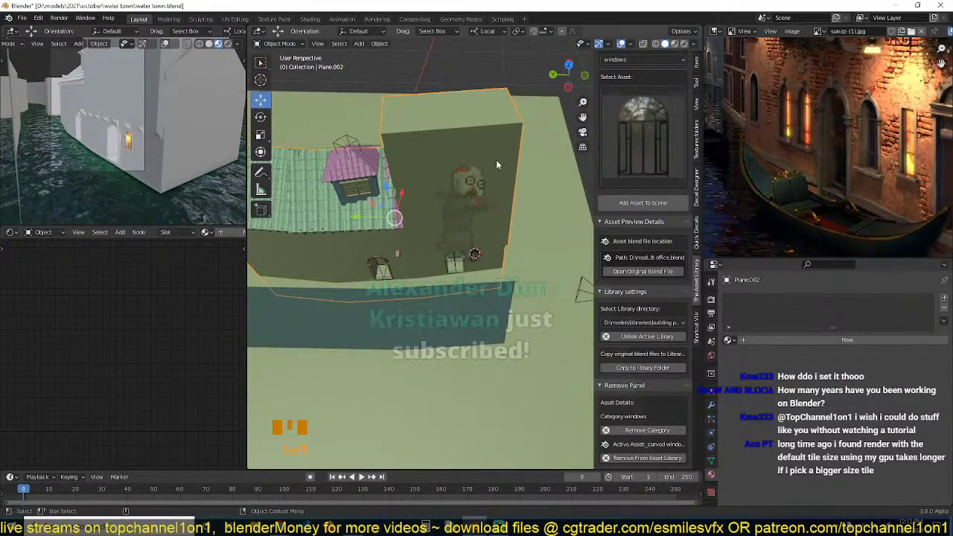
pyautogui.press('Tab')
pyautogui.moveTo(496, 159); pyautogui.dragTo(396, 176, button='middle')
pyautogui.press('3')
pyautogui.click(395, 176)
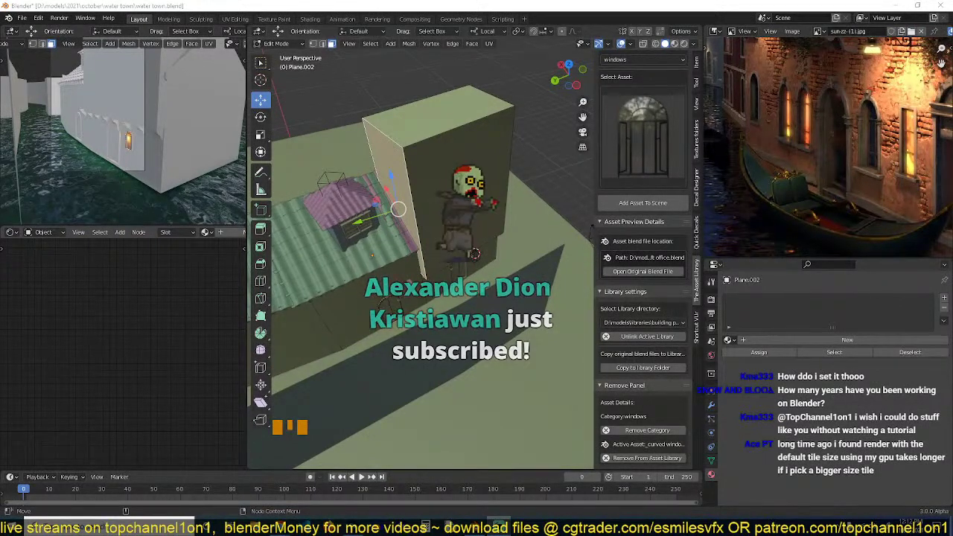
pyautogui.scroll(4, 351, 223)
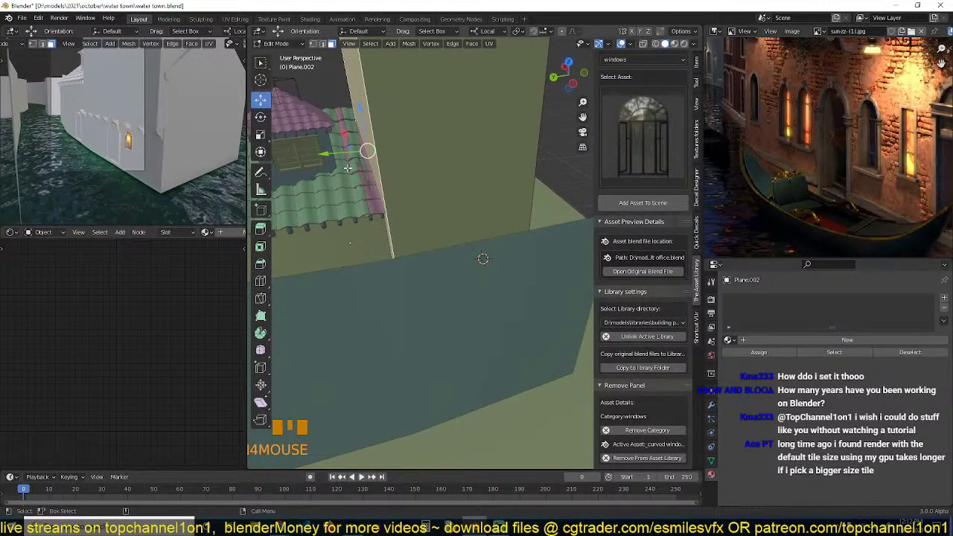
pyautogui.scroll(2, 337, 180)
pyautogui.moveTo(337, 180); pyautogui.dragTo(377, 171)
pyautogui.press('Tab')
# Reduce the Array modifier count of the corbels above the arched doorway to 6.
pyautogui.scroll(-5, 432, 177)
pyautogui.scroll(3, 457, 220)
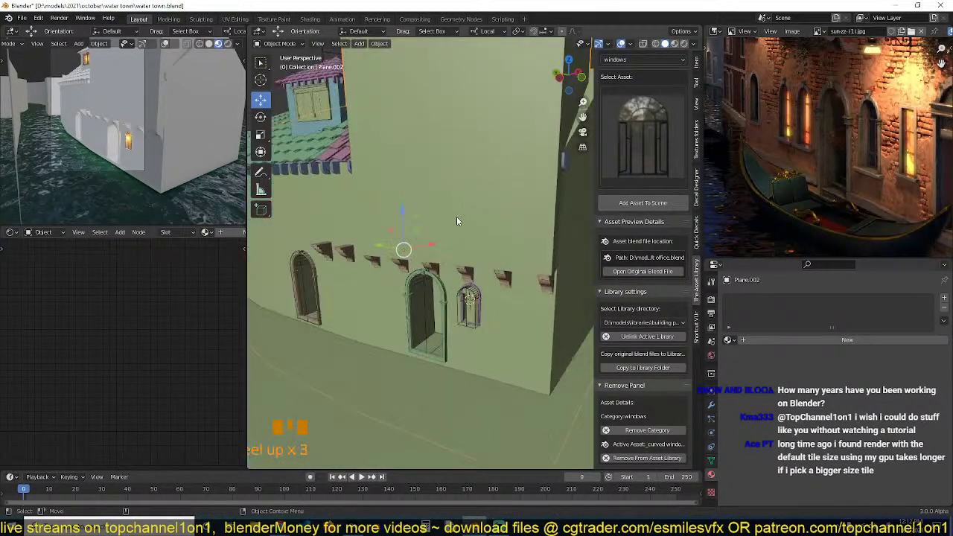
pyautogui.scroll(5, 457, 220)
pyautogui.click(411, 246)
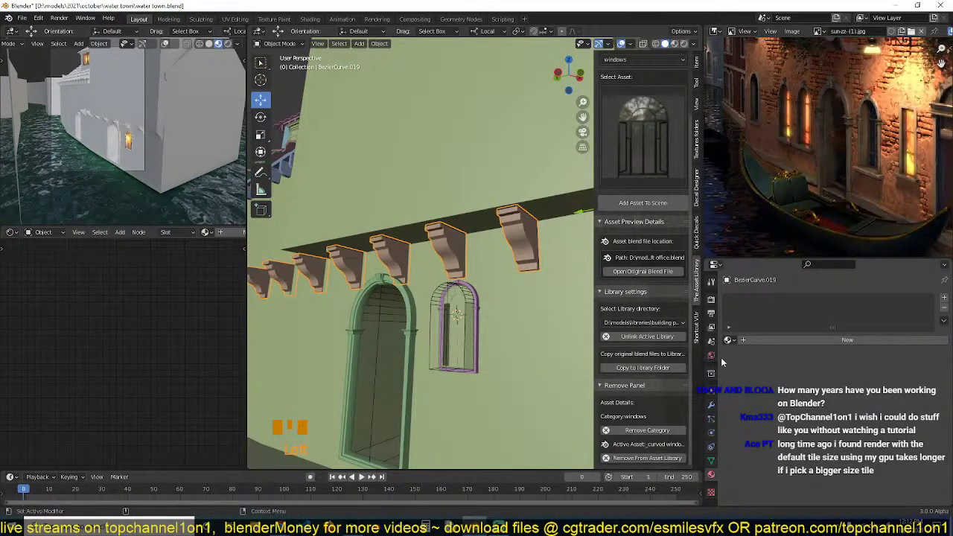
pyautogui.click(710, 406)
pyautogui.click(816, 356)
pyautogui.click(815, 356)
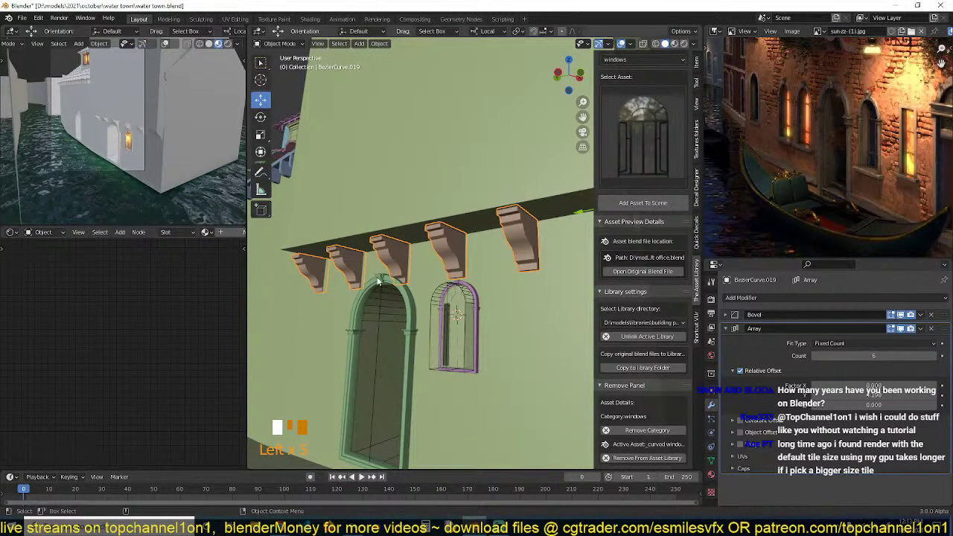
# Scale the small arched window together with its purple arch frame by about 1.28 and lower both along the local Z axis.
pyautogui.scroll(5, 381, 279)
pyautogui.moveTo(393, 195); pyautogui.dragTo(433, 253, button='middle')
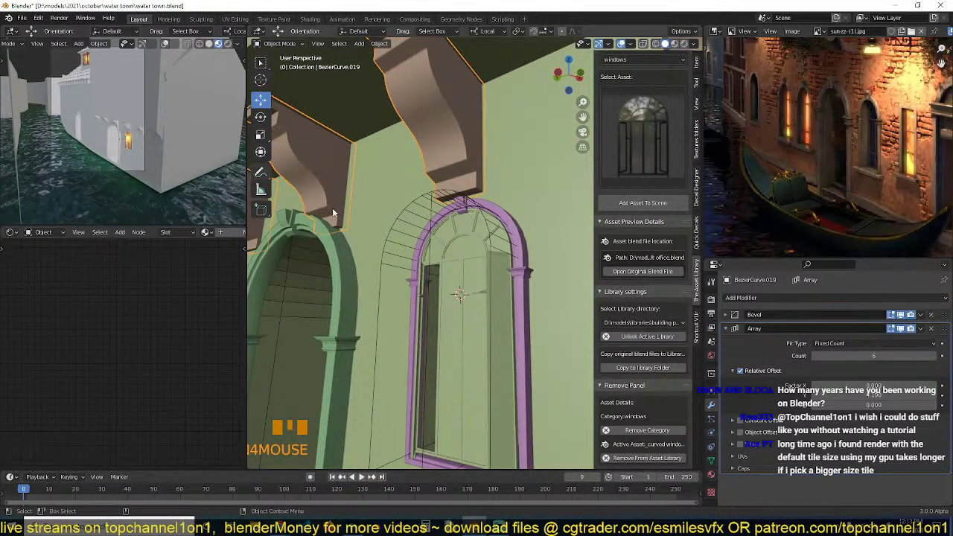
pyautogui.moveTo(332, 208); pyautogui.dragTo(461, 227, button='middle')
pyautogui.click(463, 223)
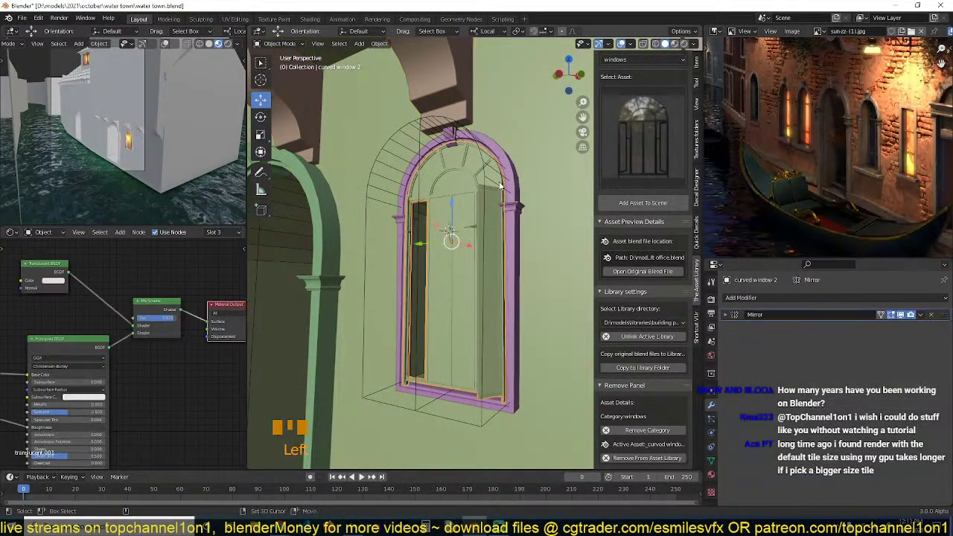
pyautogui.keyDown('shift'); pyautogui.click(484, 207); pyautogui.keyUp('shift')
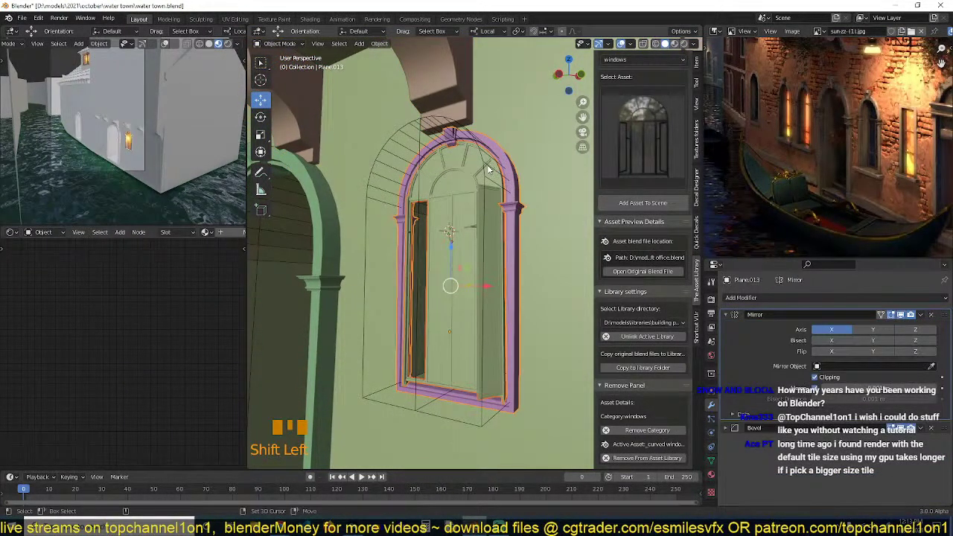
pyautogui.keyDown('shift'); pyautogui.click(491, 177); pyautogui.keyUp('shift')
pyautogui.click(480, 189)
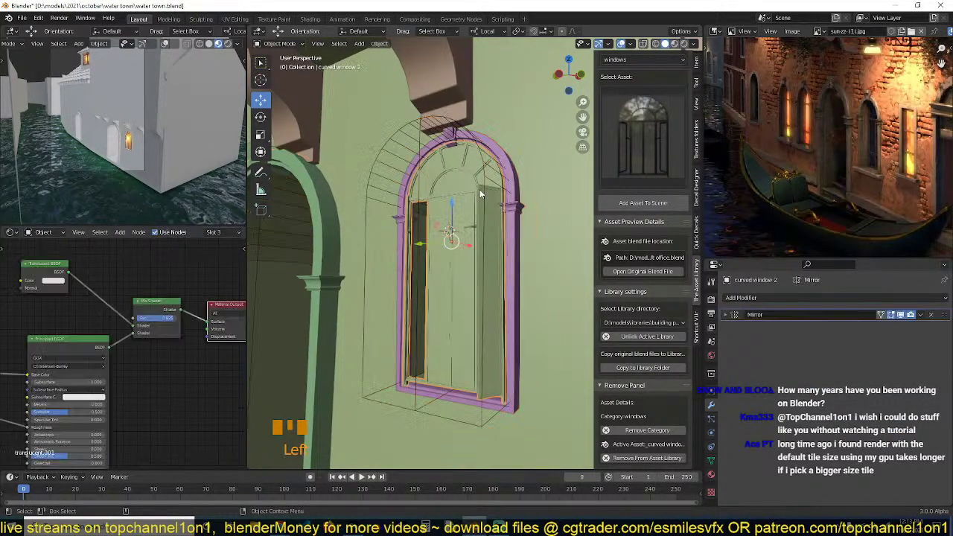
pyautogui.keyDown('shift'); pyautogui.click(498, 178); pyautogui.keyUp('shift')
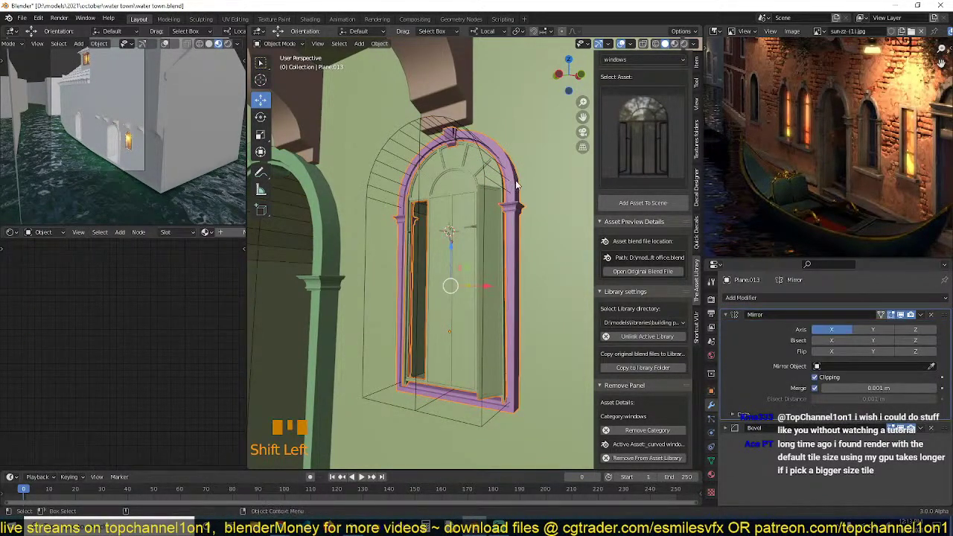
pyautogui.press('s')
pyautogui.click(539, 156)
pyautogui.press('g')
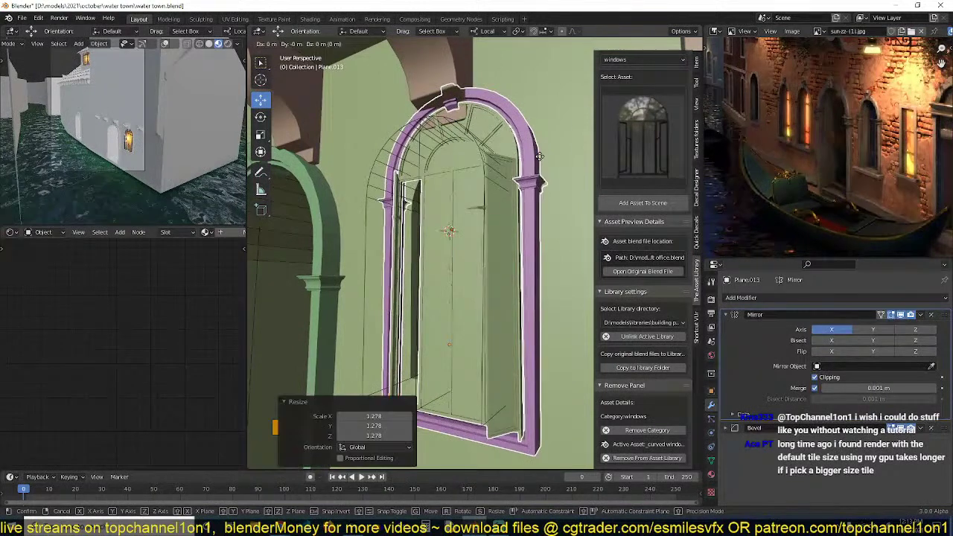
pyautogui.press('z')
pyautogui.press('z')
pyautogui.click(490, 147)
# Scale the linked cutter geometry behind the small arched window by about 1.29 and lower it along its local Z axis.
pyautogui.click(480, 147)
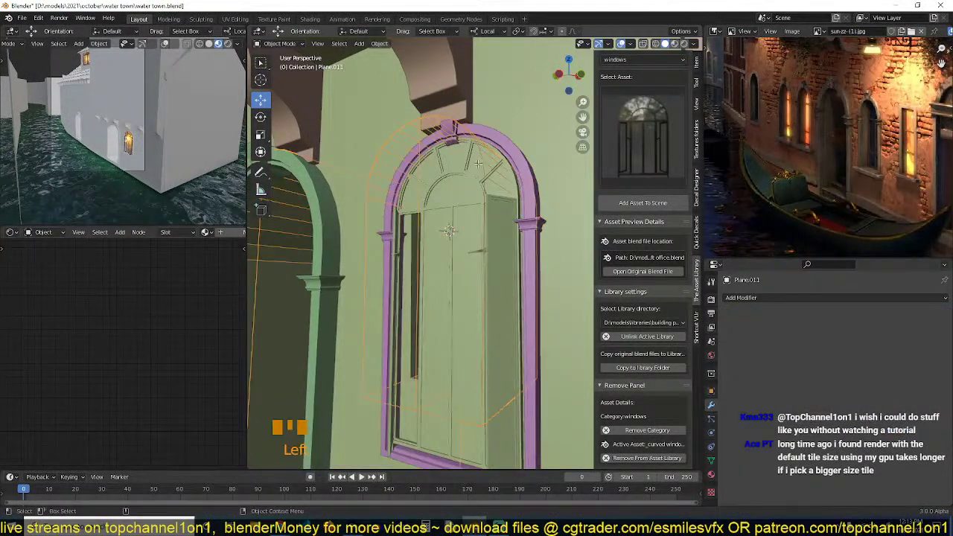
pyautogui.press('Tab')
pyautogui.hotkey('ctrl', 'l')
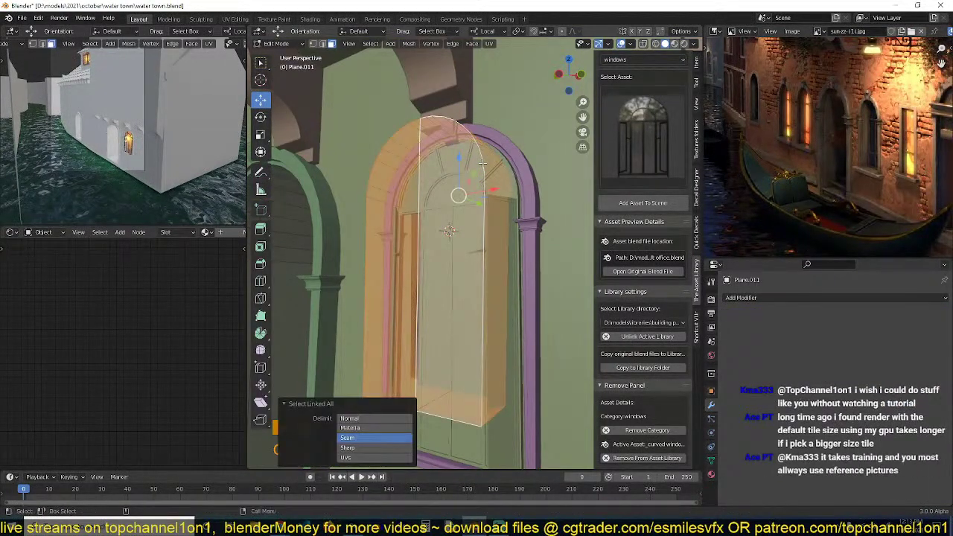
pyautogui.press('s')
pyautogui.click(520, 163)
pyautogui.press('g')
pyautogui.press('z')
pyautogui.press('z')
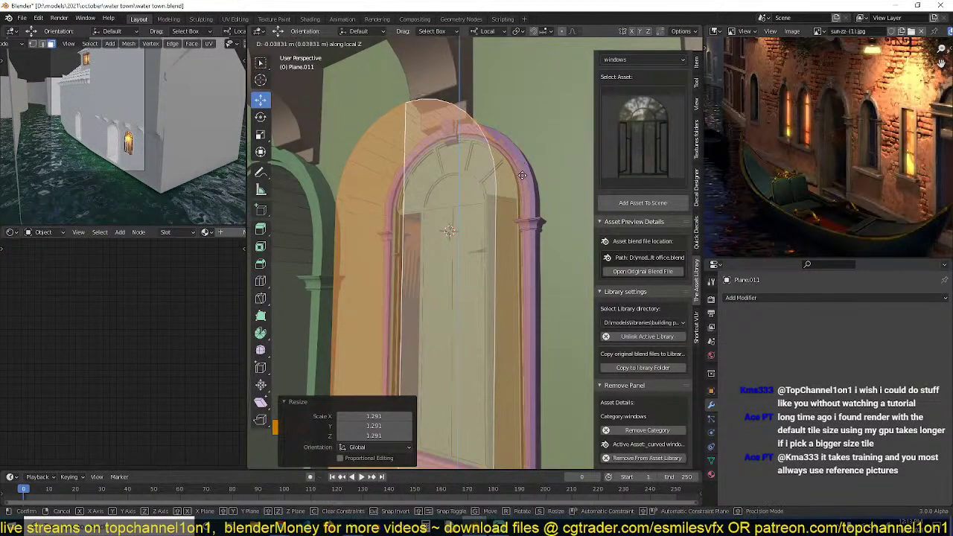
pyautogui.click(523, 179)
pyautogui.press('Tab')
# Enlarge the window's cutter geometry by a further 1.036 and shift it slightly along its local Z axis.
pyautogui.press('`')
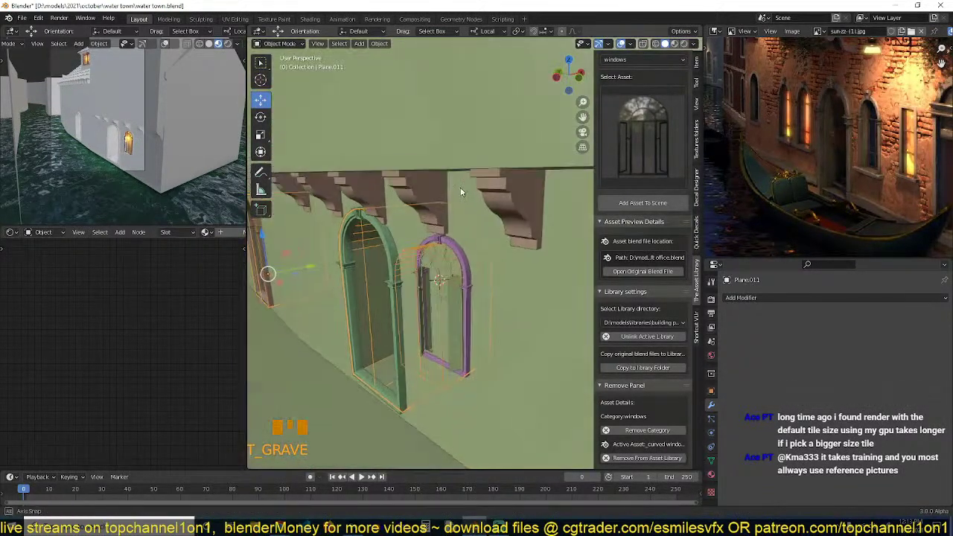
pyautogui.scroll(3, 461, 192)
pyautogui.moveTo(461, 192); pyautogui.dragTo(501, 149, button='middle')
pyautogui.press('Tab')
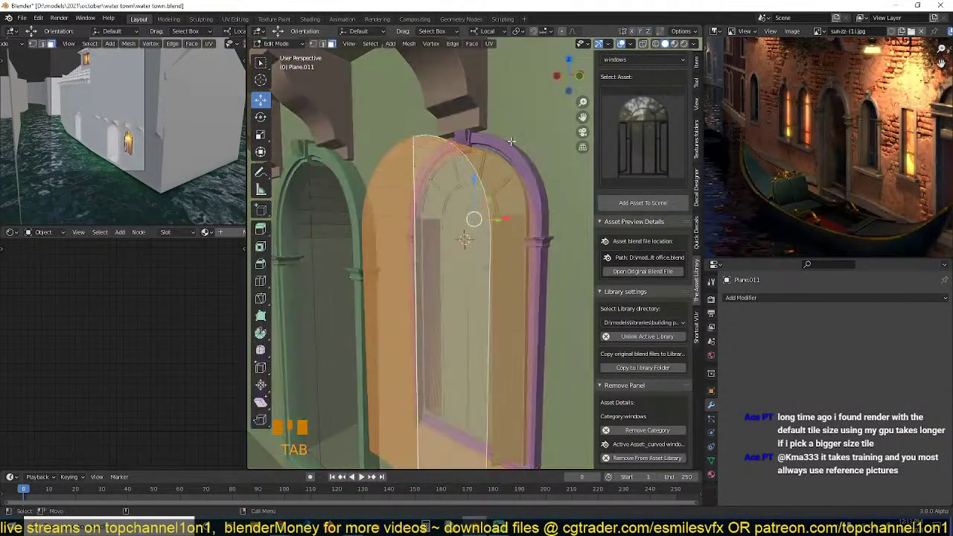
pyautogui.press('s')
pyautogui.click(517, 134)
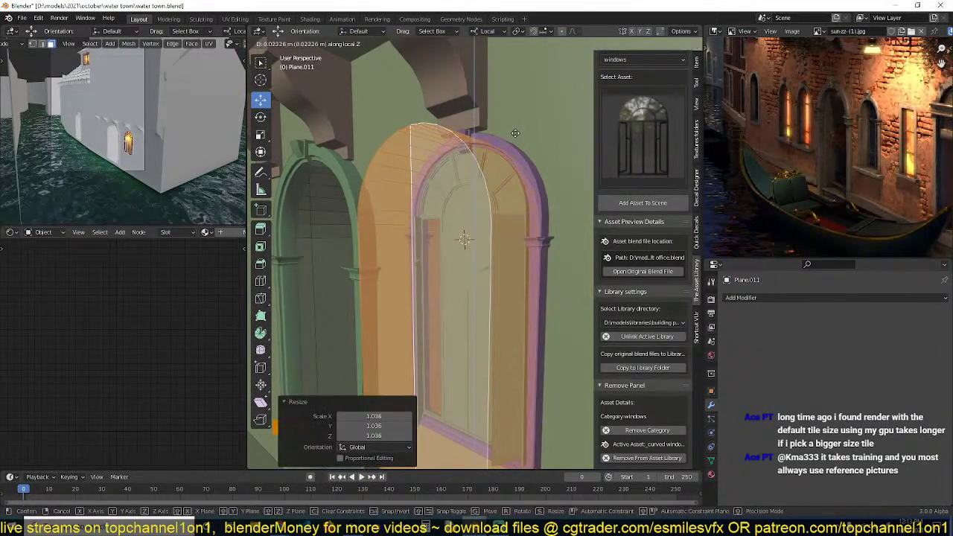
pyautogui.press('Tab')
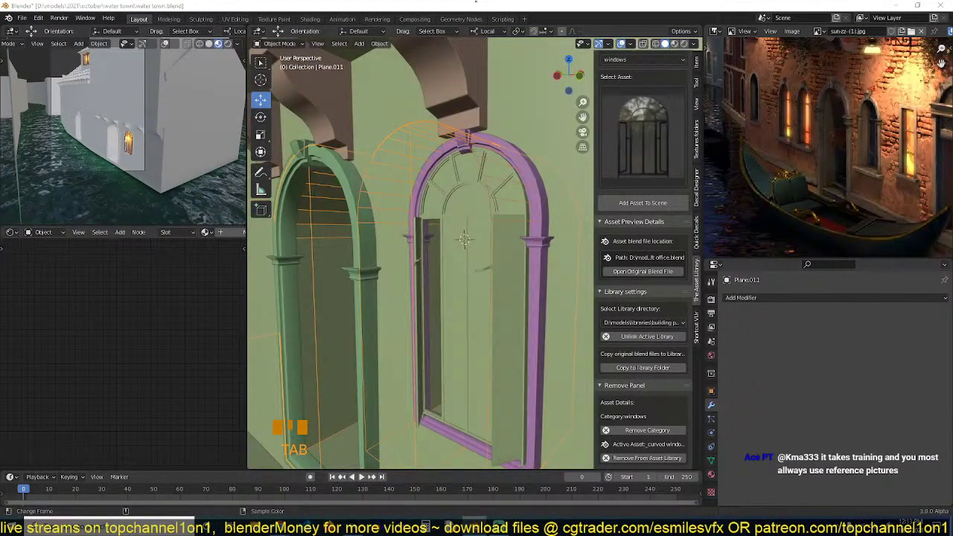
# Save the scene file and clear the selection of the green arched doorway frame.
pyautogui.click(302, 261)
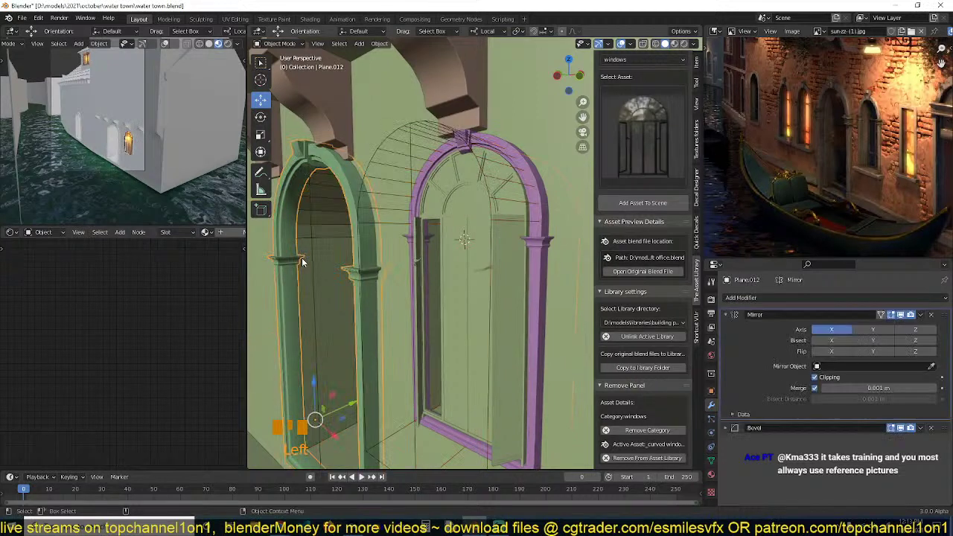
pyautogui.hotkey('ctrl', 's')
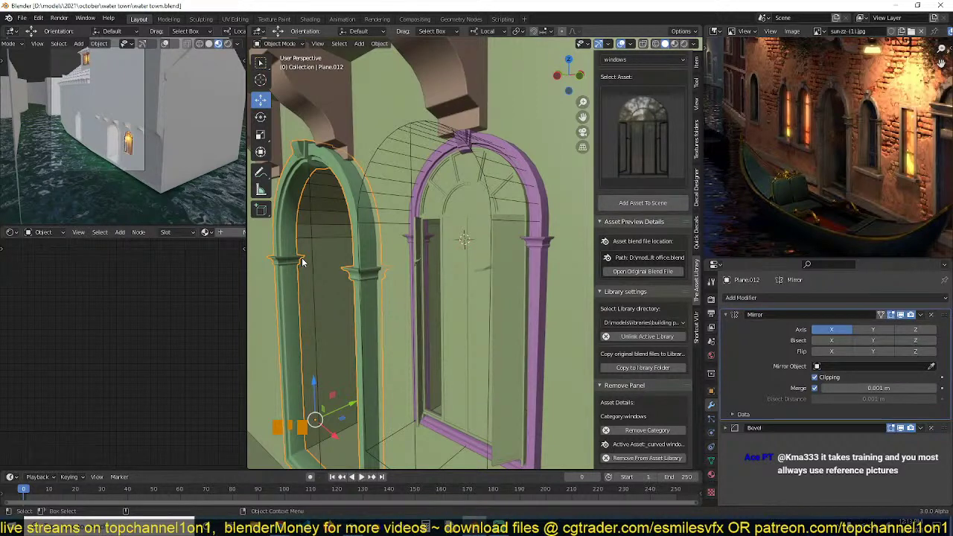
pyautogui.moveTo(388, 258)
pyautogui.mouseDown(button='middle')
pyautogui.moveTo(436, 223)
pyautogui.moveTo(448, 226)
pyautogui.moveTo(414, 245)
pyautogui.mouseUp(button='middle')
pyautogui.scroll(2, 436, 224)
pyautogui.hotkey('alt', 'a')
pyautogui.press('`')
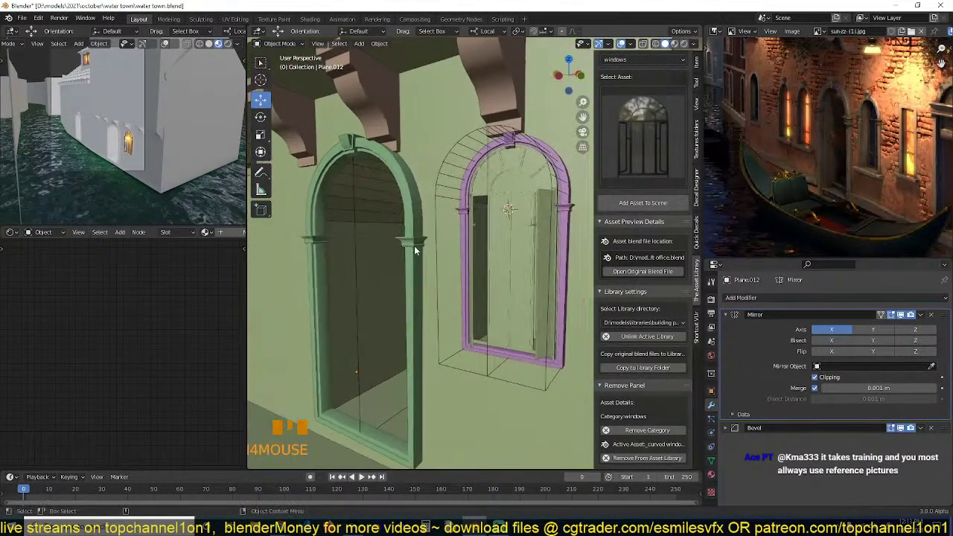
# Duplicate the orange light behind the small arched window and place the copy inside the green arched doorway.
pyautogui.scroll(2, 533, 227)
pyautogui.press('z')
pyautogui.click(549, 176)
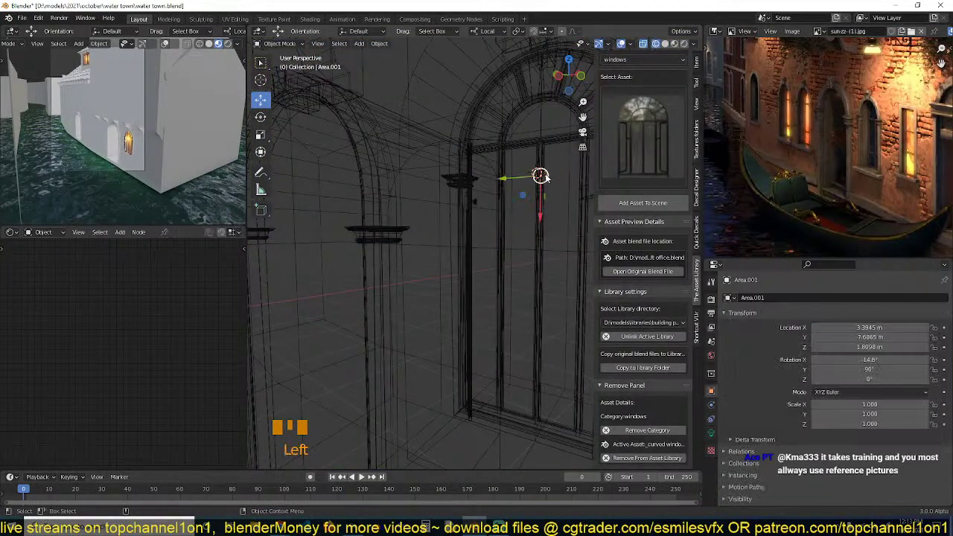
pyautogui.press('z')
pyautogui.press('`')
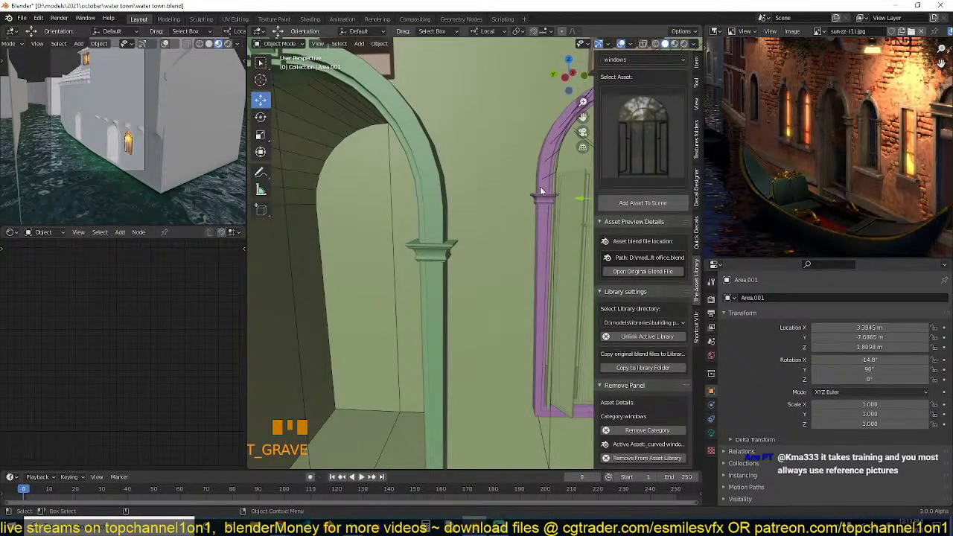
pyautogui.hotkey('shift', 'd')
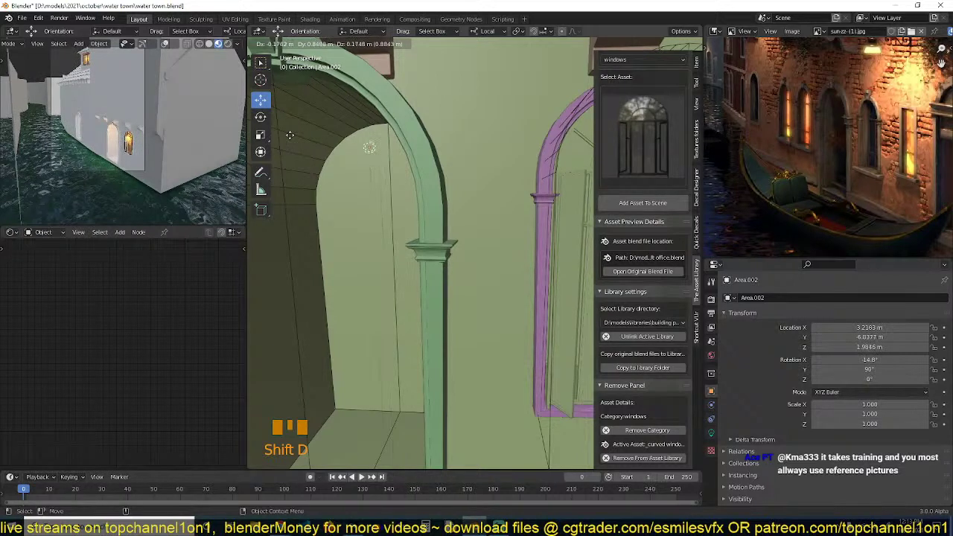
pyautogui.click(296, 146)
# Set the power of the doorway's point light to 300 W.
pyautogui.click(711, 433)
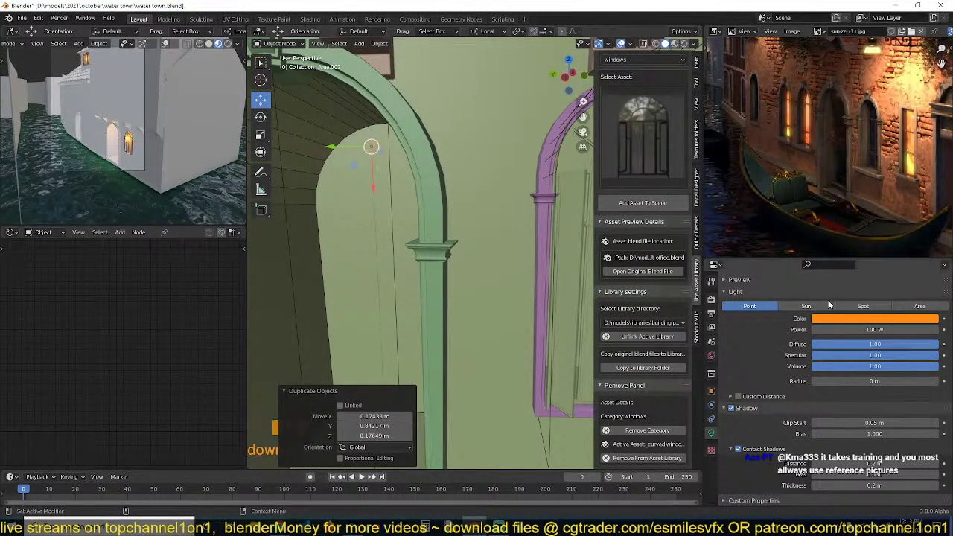
pyautogui.doubleClick(862, 329)
pyautogui.write('500')
pyautogui.press('Return')
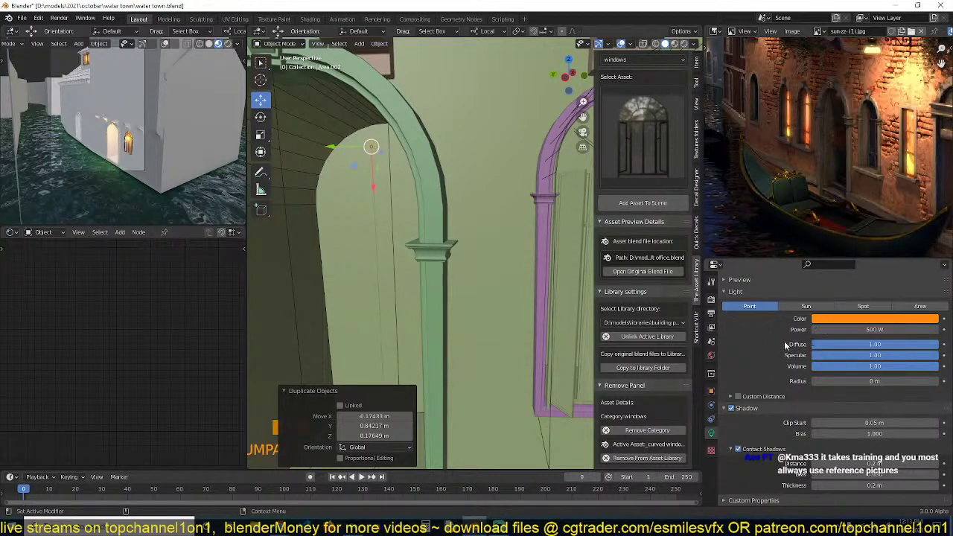
pyautogui.doubleClick(875, 329)
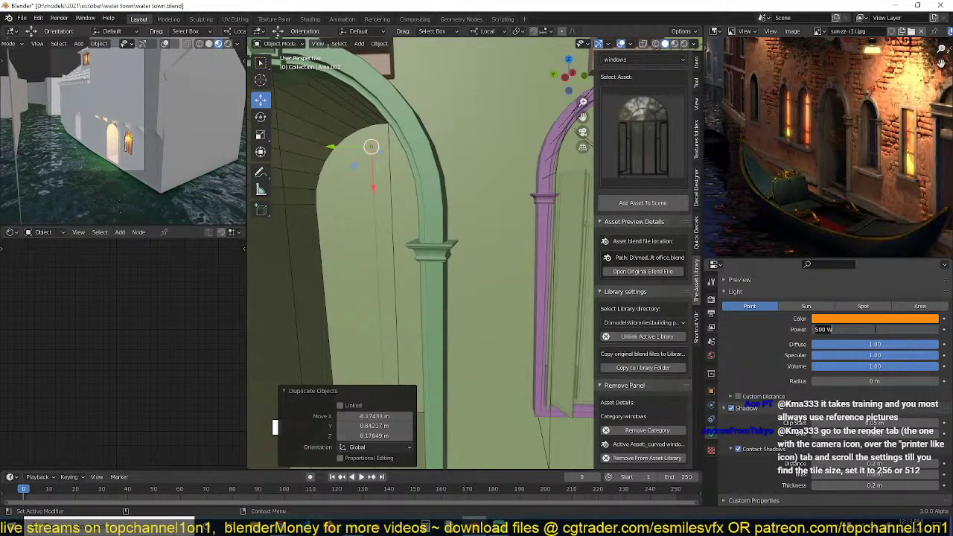
pyautogui.write('300')
pyautogui.press('Return')
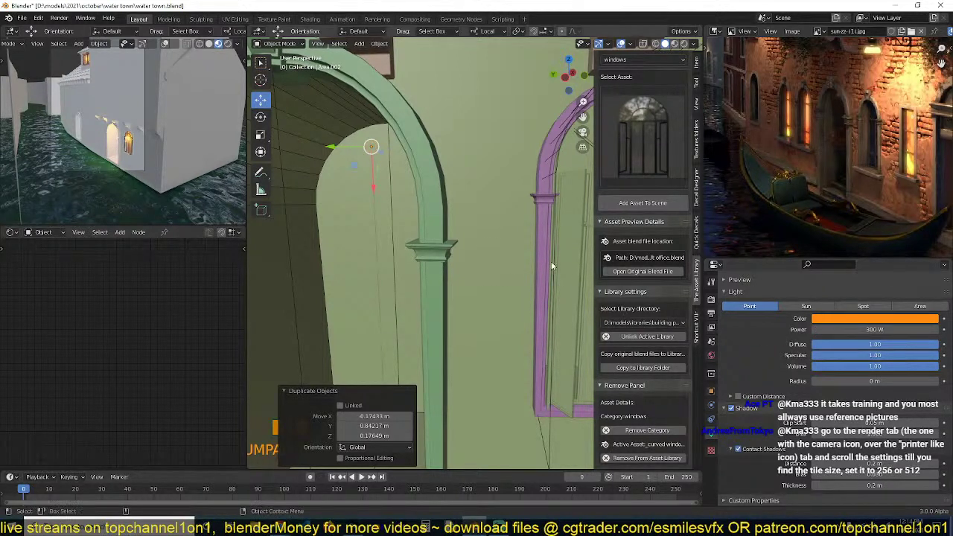
# Change the doorway light's color to a deeper, redder orange and save the file.
pyautogui.click(832, 319)
pyautogui.click(877, 246)
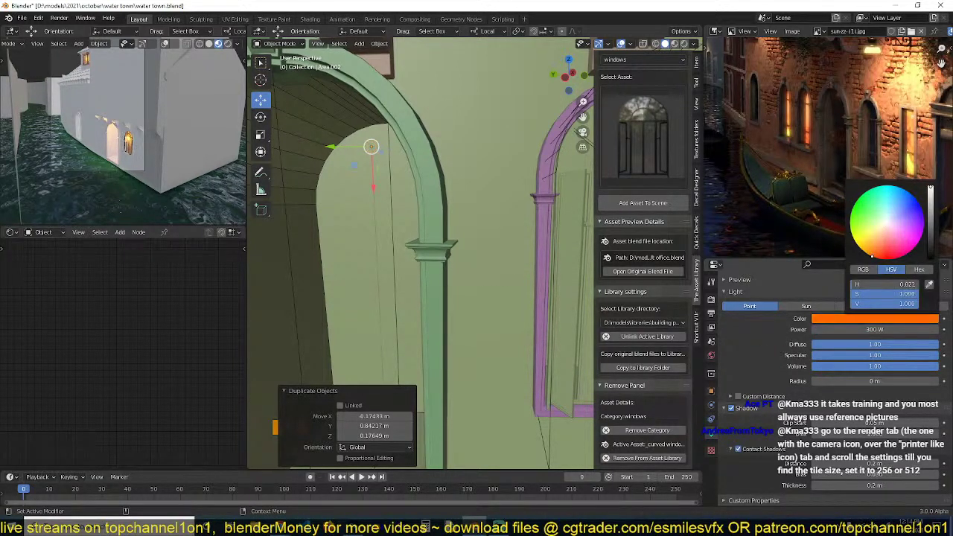
pyautogui.hotkey('ctrl', 's')
# Separate the combined arch cutter mesh into individual objects by loose parts.
pyautogui.scroll(-3, 754, 147)
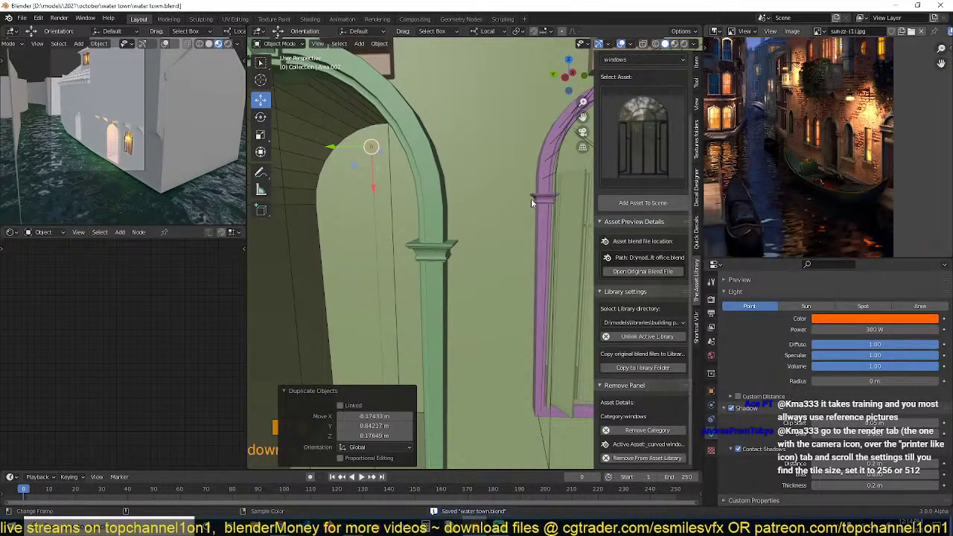
pyautogui.moveTo(491, 200); pyautogui.dragTo(441, 190, button='middle')
pyautogui.scroll(-5, 464, 202)
pyautogui.scroll(2, 442, 222)
pyautogui.click(441, 150)
pyautogui.click(441, 150)
pyautogui.press('Tab')
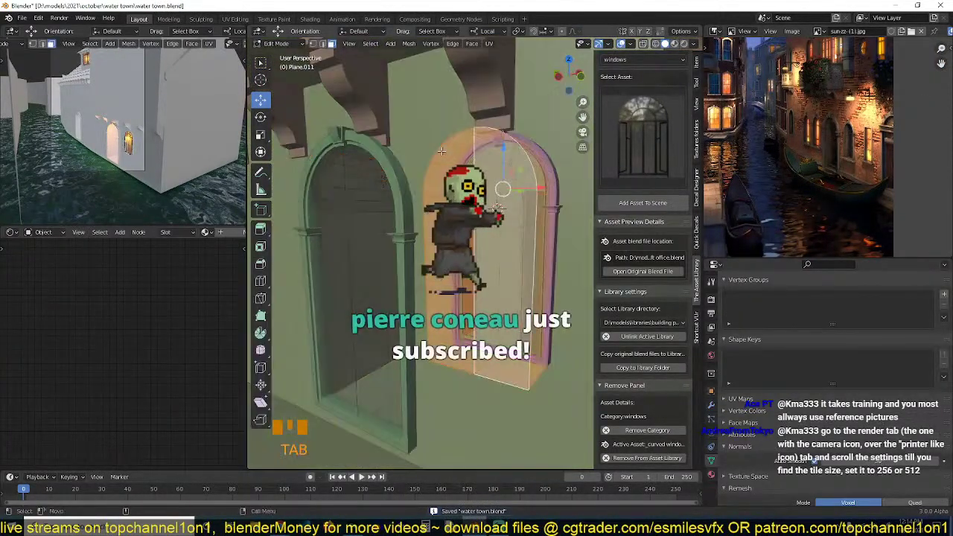
pyautogui.press('p')
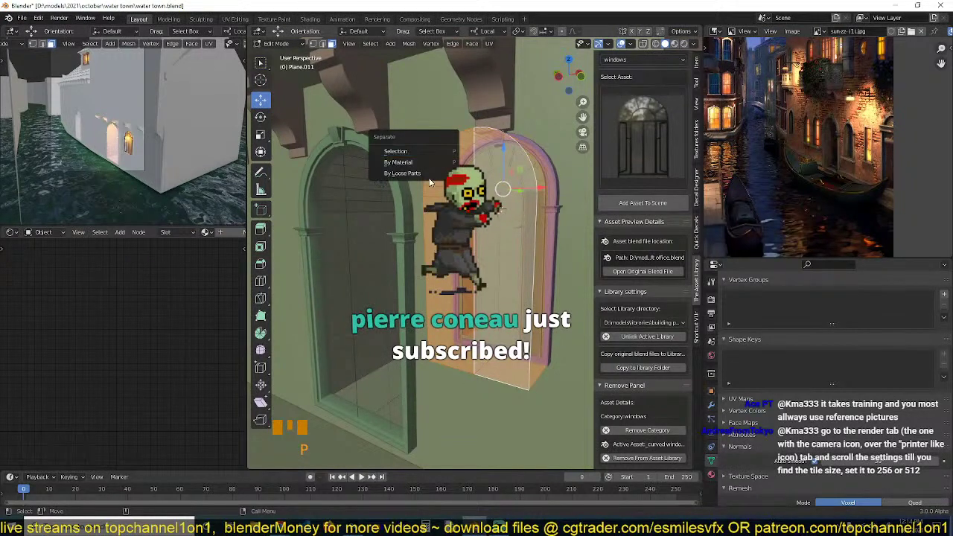
pyautogui.click(429, 173)
pyautogui.press('Tab')
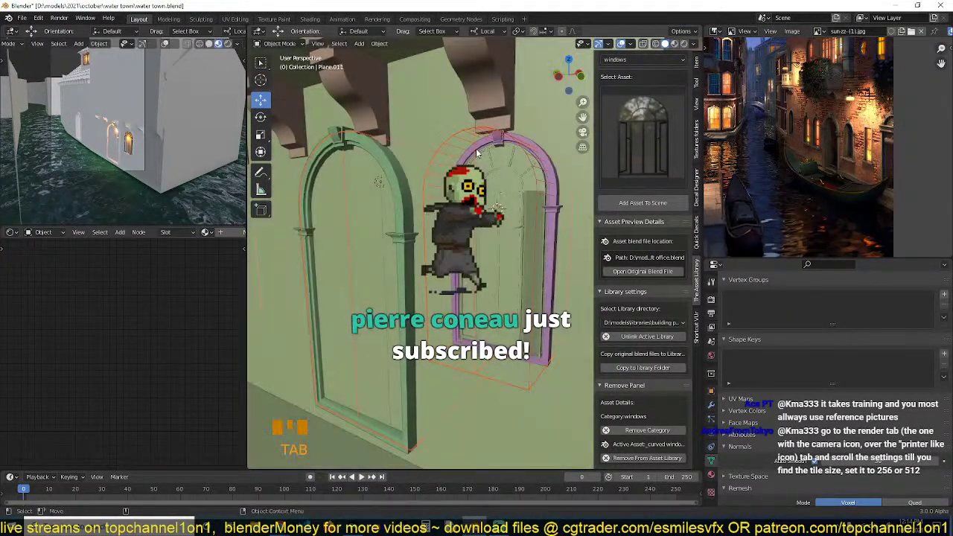
# Set the origin of the small window's separated cutter to its geometry and save the file.
pyautogui.click(466, 144)
pyautogui.click(461, 139)
pyautogui.click(461, 139)
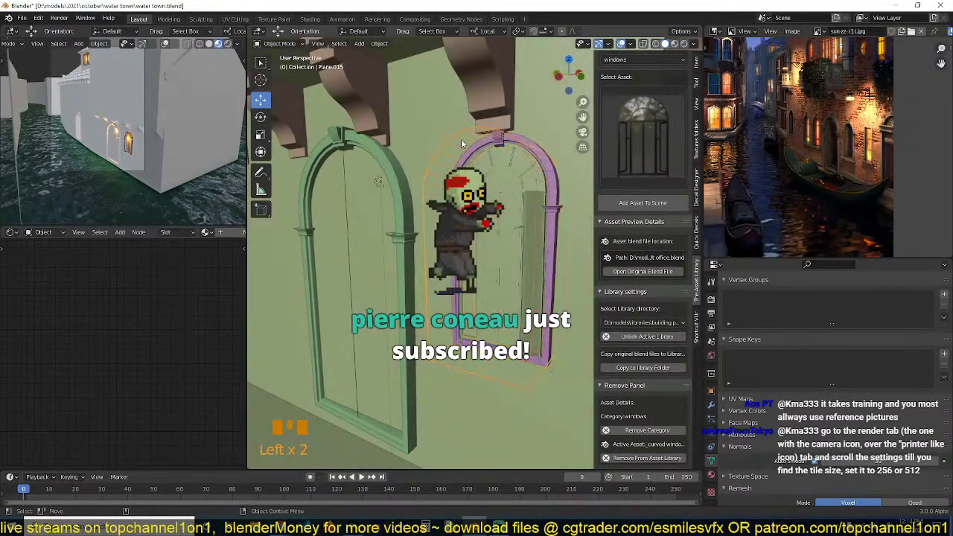
pyautogui.rightClick(436, 173)
pyautogui.moveTo(447, 174)
pyautogui.click(507, 183)
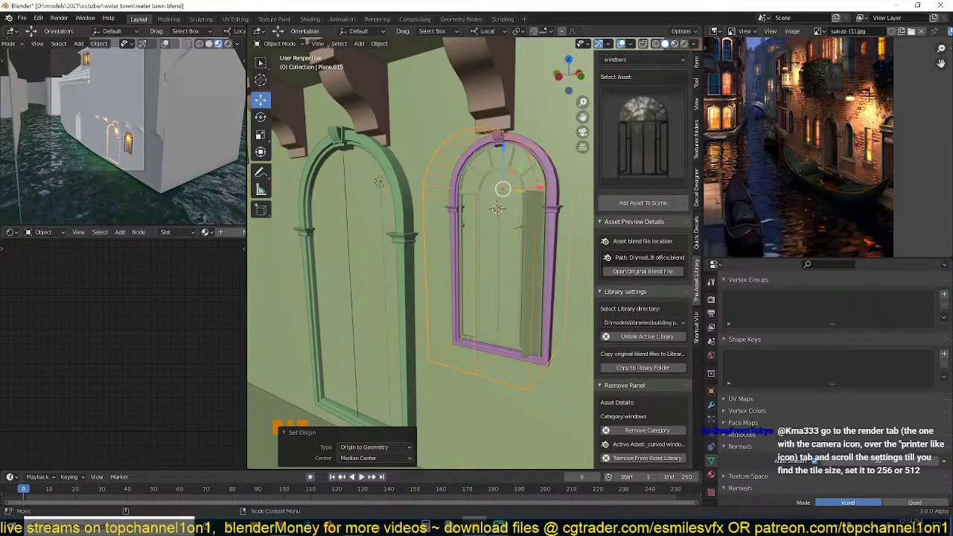
pyautogui.moveTo(389, 242); pyautogui.dragTo(377, 277, button='middle')
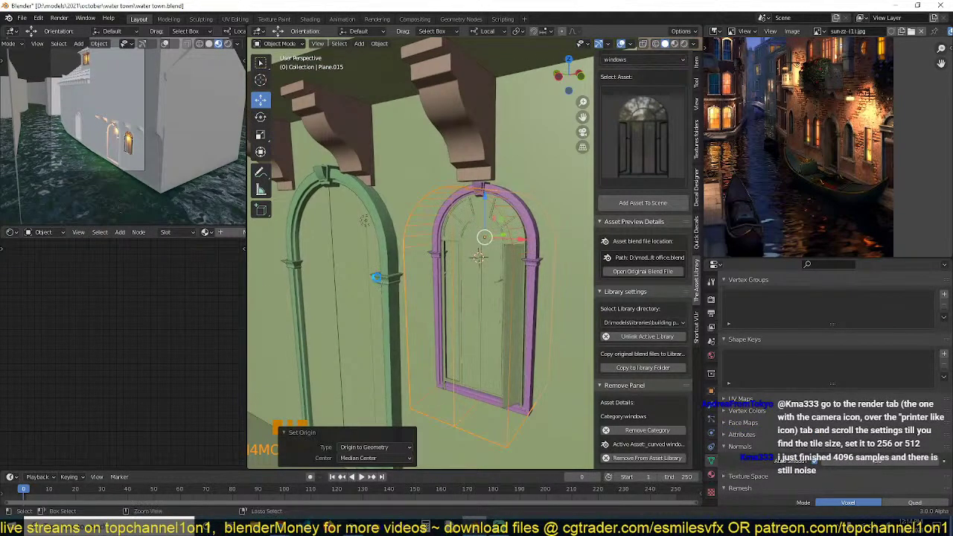
pyautogui.hotkey('ctrl', 's')
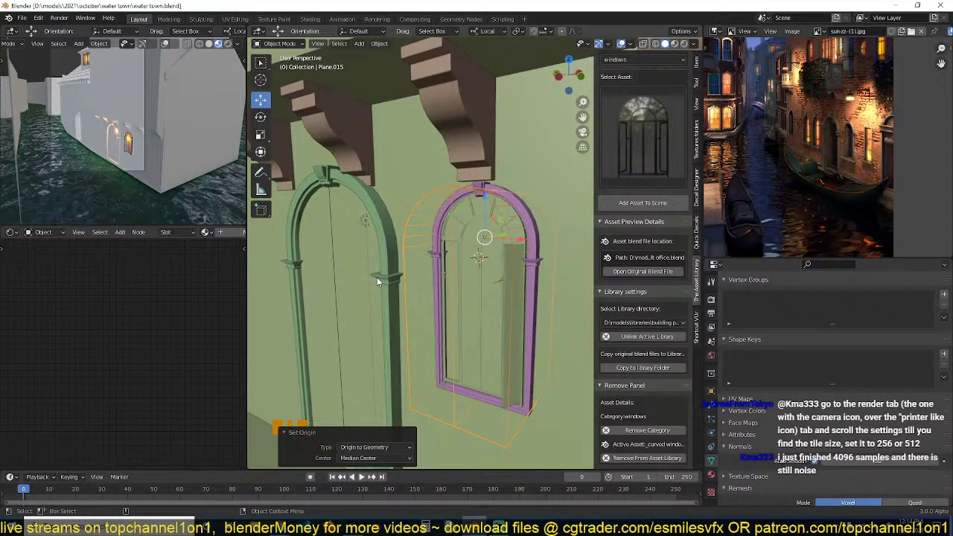
pyautogui.hotkey('ctrl', 's')
pyautogui.keyDown('shift'); pyautogui.moveTo(417, 247); pyautogui.dragTo(398, 257, button='middle'); pyautogui.keyUp('shift')
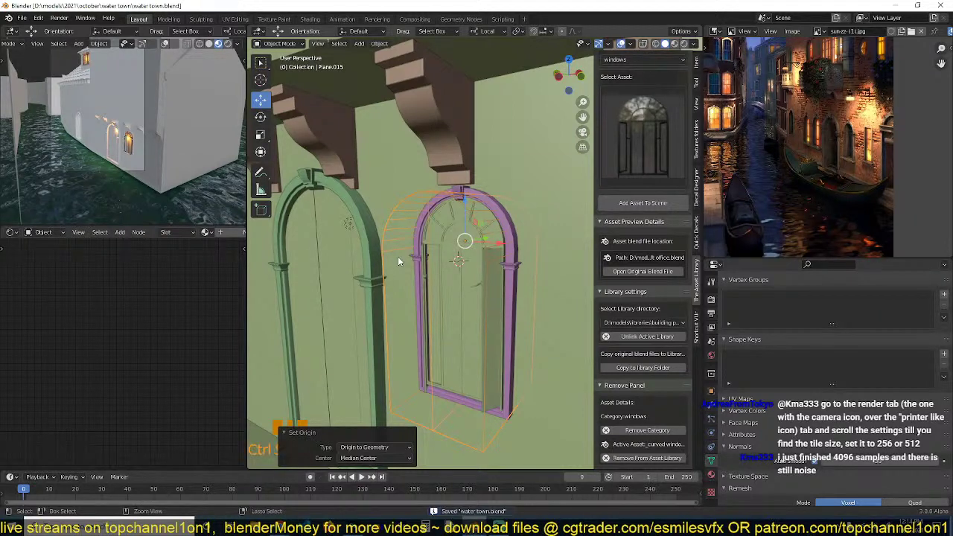
# Switch the operand type of the building wall's Boolean modifier from Object to Collection.
pyautogui.scroll(3, 398, 256)
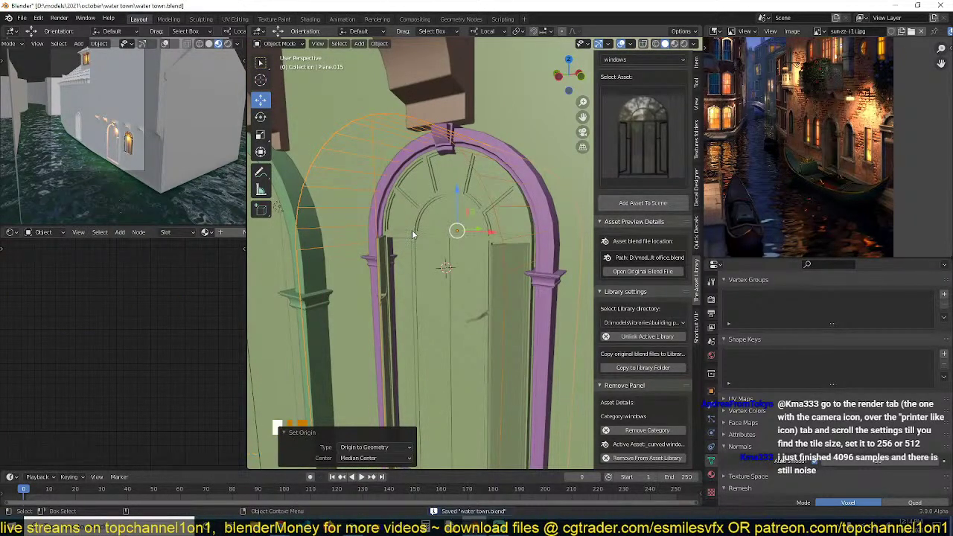
pyautogui.click(412, 230)
pyautogui.click(382, 148)
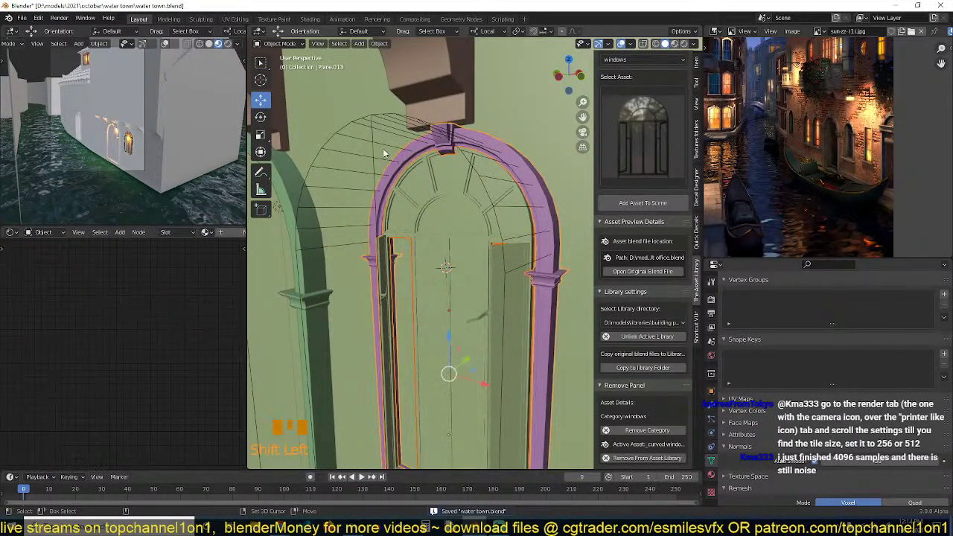
pyautogui.click(374, 145)
pyautogui.scroll(-3, 423, 265)
pyautogui.moveTo(423, 266); pyautogui.dragTo(426, 265, button='middle')
pyautogui.press('`')
pyautogui.click(425, 265)
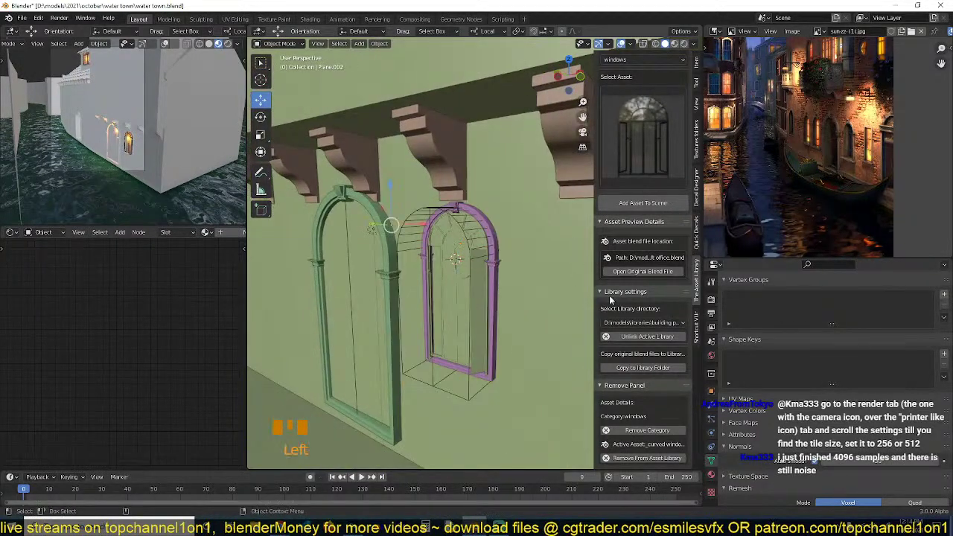
pyautogui.click(711, 404)
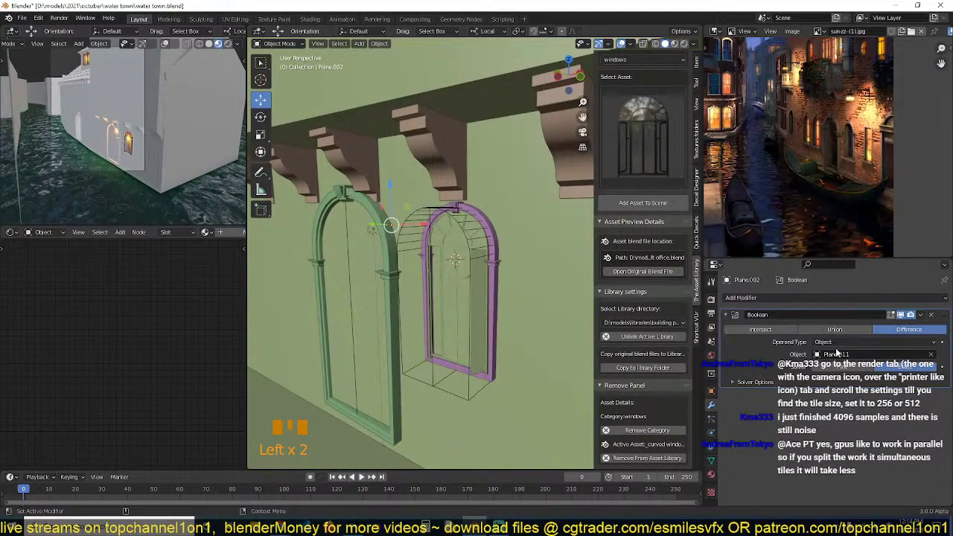
pyautogui.click(840, 342)
pyautogui.click(840, 365)
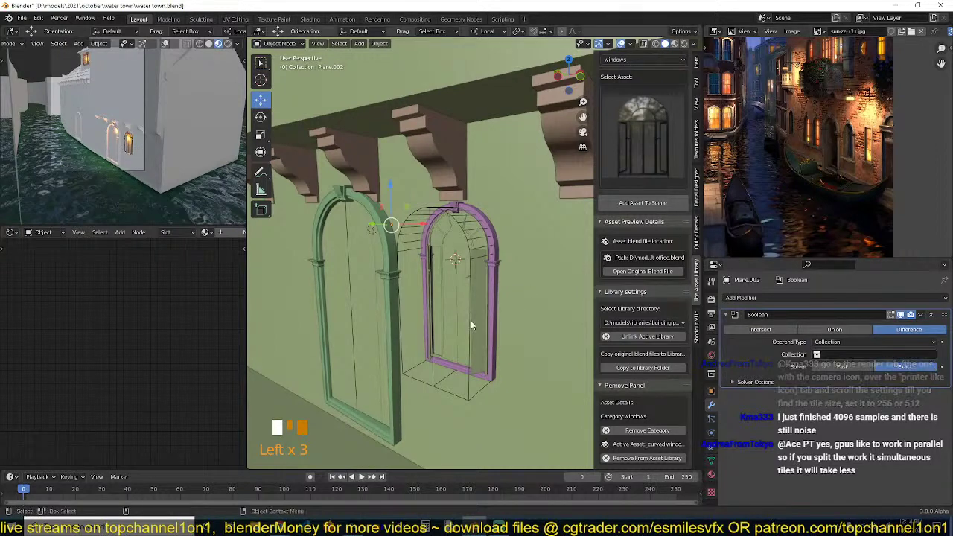
# Replace the reference image editor with an Outliner.
pyautogui.press('`')
pyautogui.click(716, 31)
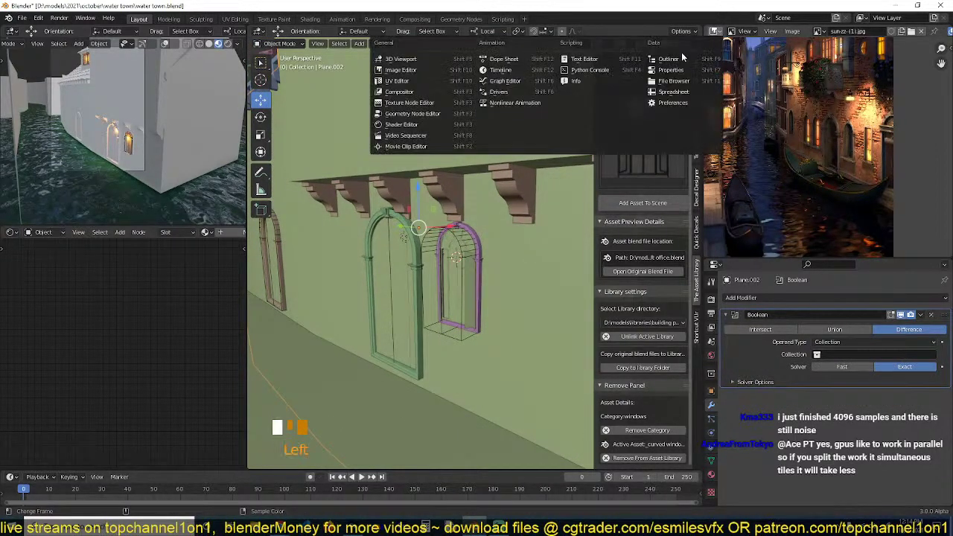
pyautogui.click(680, 56)
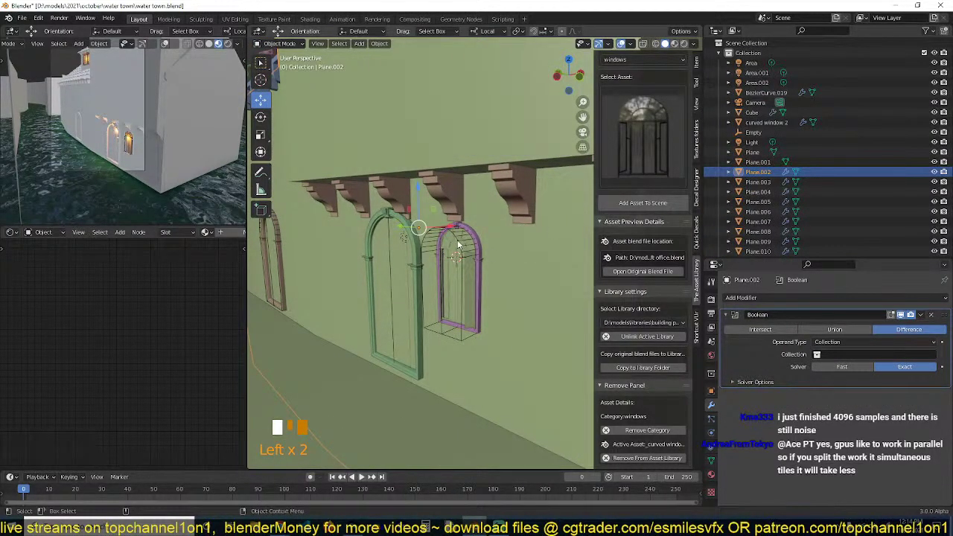
# Move the three arch cutter objects into a new collection named bools and exclude that collection from the view layer.
pyautogui.click(457, 244)
pyautogui.press('`')
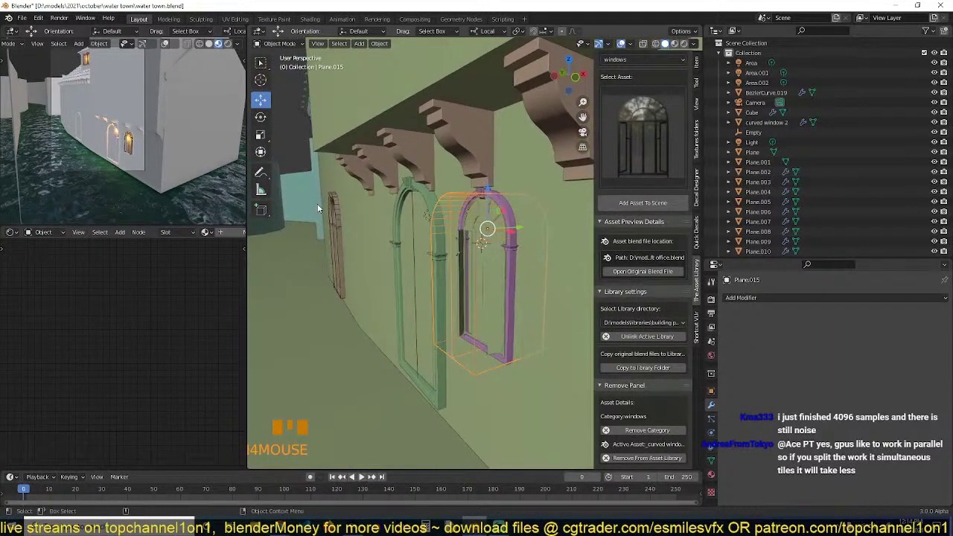
pyautogui.keyDown('shift'); pyautogui.click(335, 214); pyautogui.keyUp('shift')
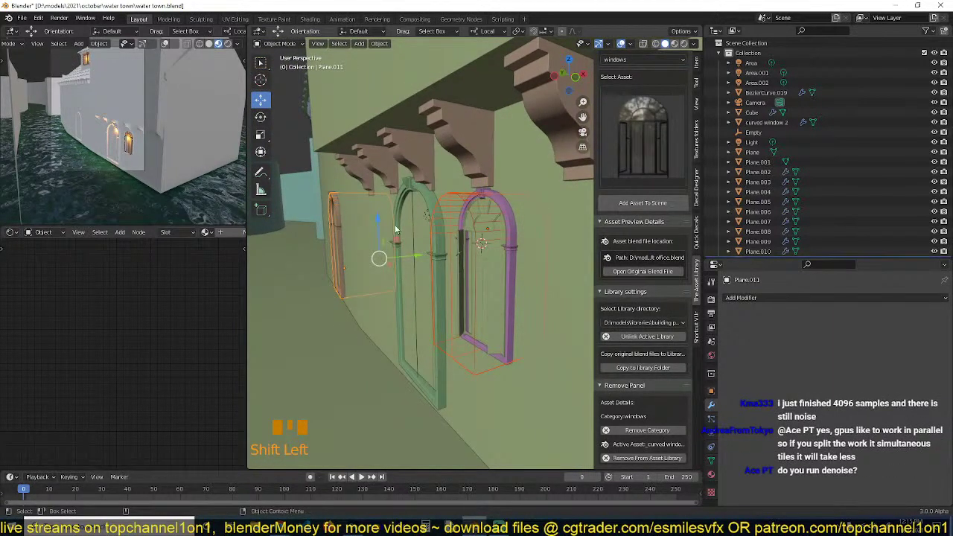
pyautogui.press('`')
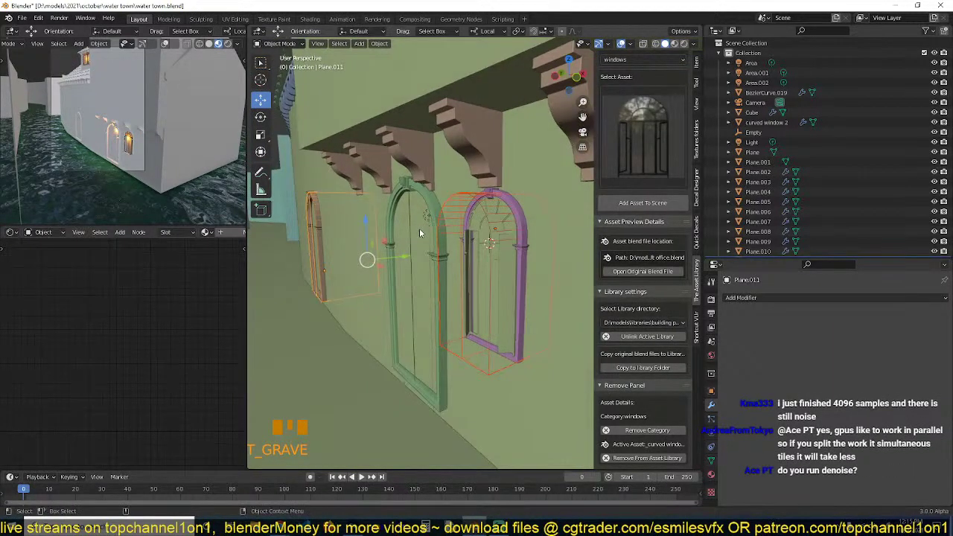
pyautogui.keyDown('shift'); pyautogui.click(409, 328); pyautogui.keyUp('shift')
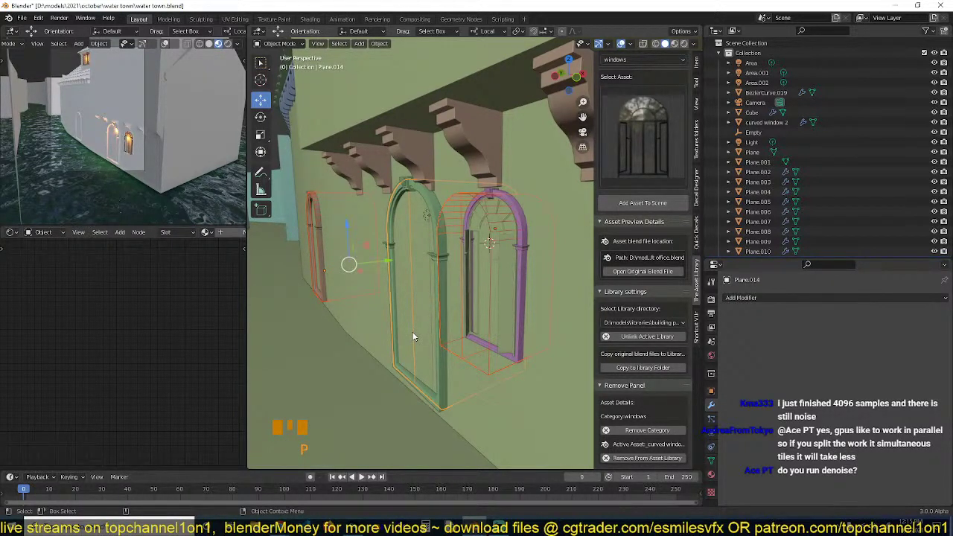
pyautogui.press('m')
pyautogui.click(412, 331)
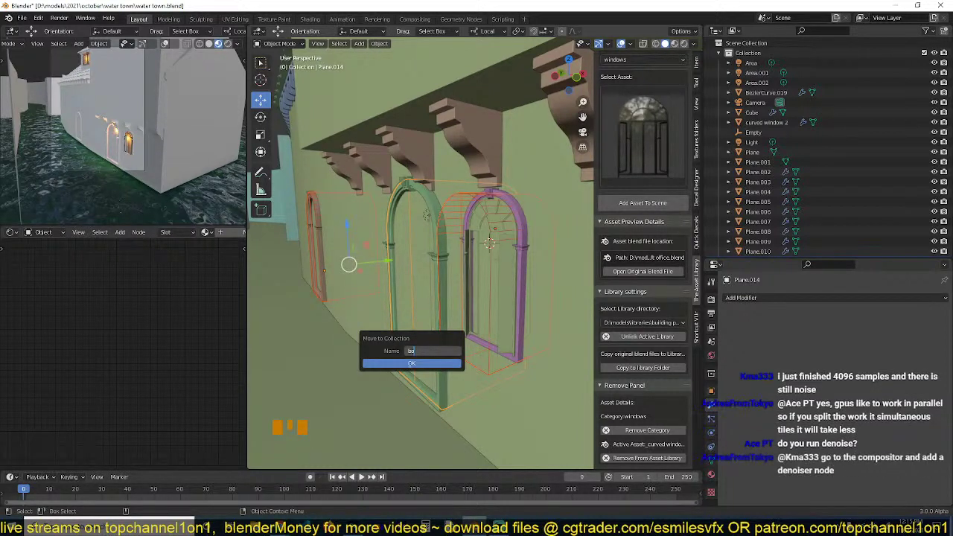
pyautogui.write('bools')
pyautogui.click(400, 363)
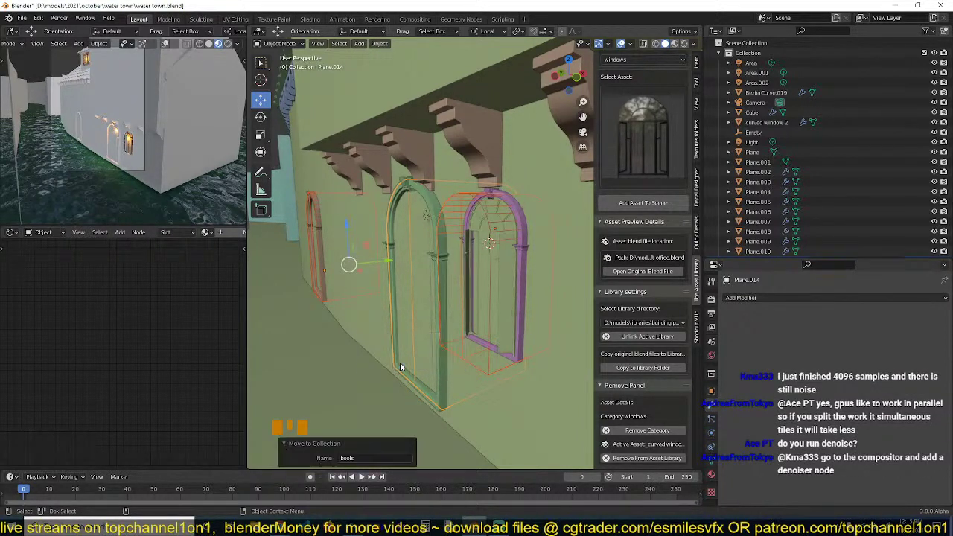
pyautogui.scroll(-3, 788, 250)
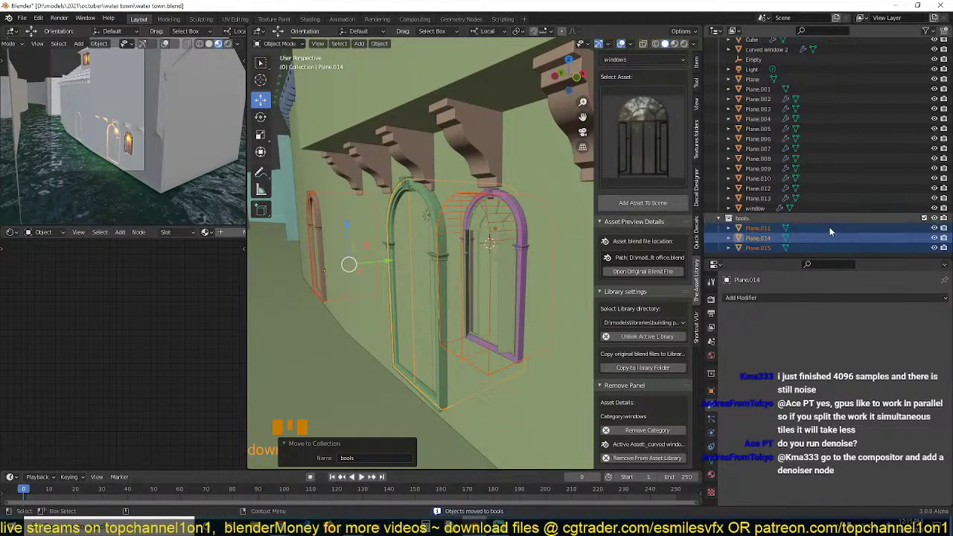
pyautogui.click(925, 218)
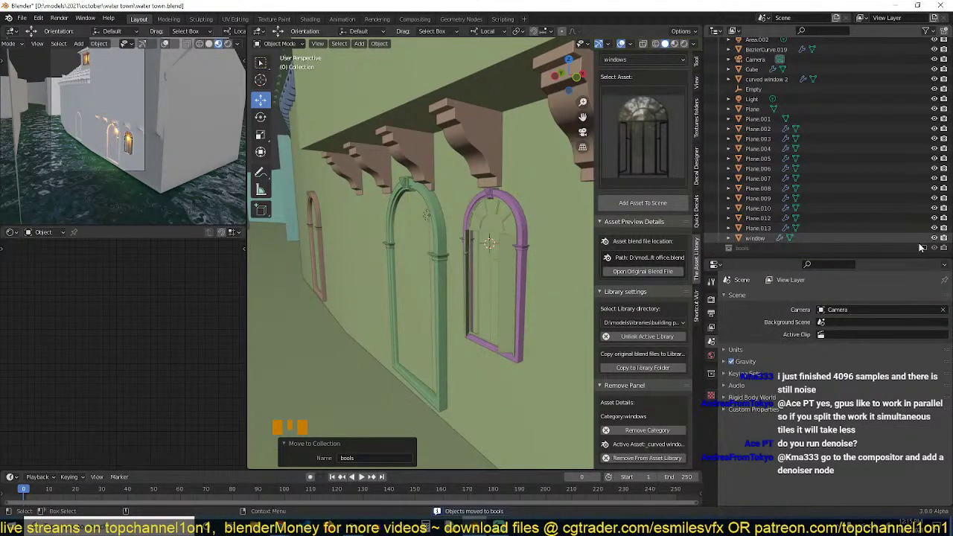
# Re-enable the bools collection in the view layer, exclude it from renders, and save the file.
pyautogui.click(925, 248)
pyautogui.hotkey('alt', 'a')
pyautogui.hotkey('ctrl', 's')
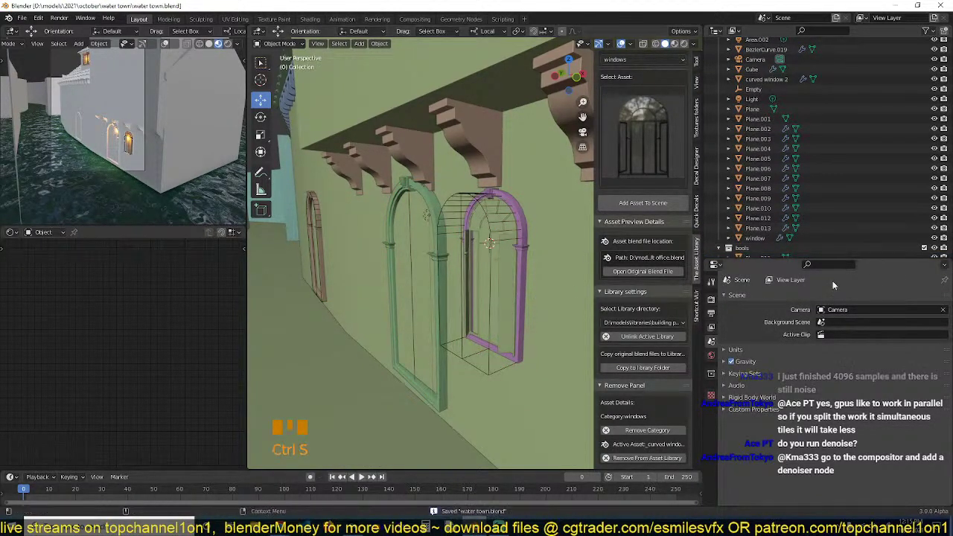
pyautogui.scroll(-3, 894, 224)
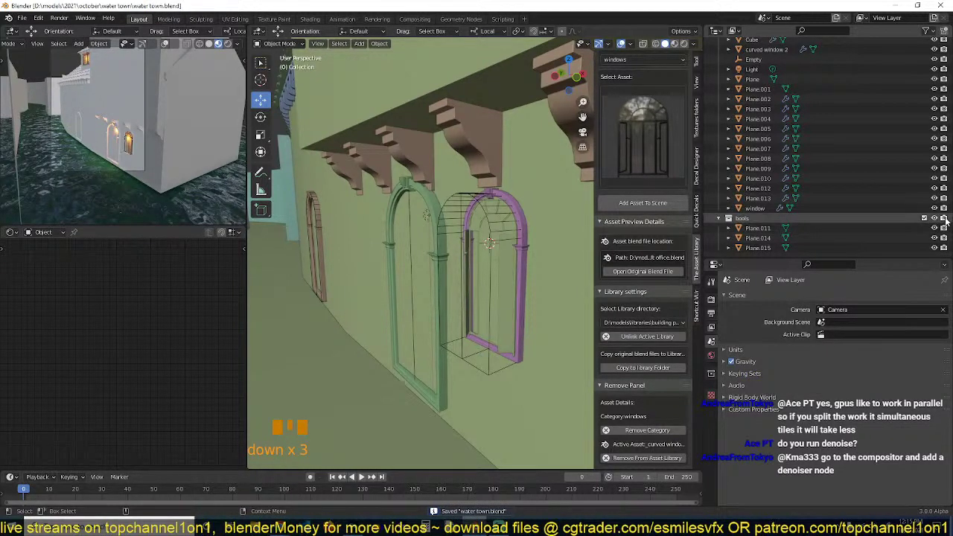
pyautogui.click(945, 219)
pyautogui.hotkey('ctrl', 's')
# Assign the bools collection as the cutter of the building wall's Boolean modifier.
pyautogui.press('`')
pyautogui.scroll(1, 530, 244)
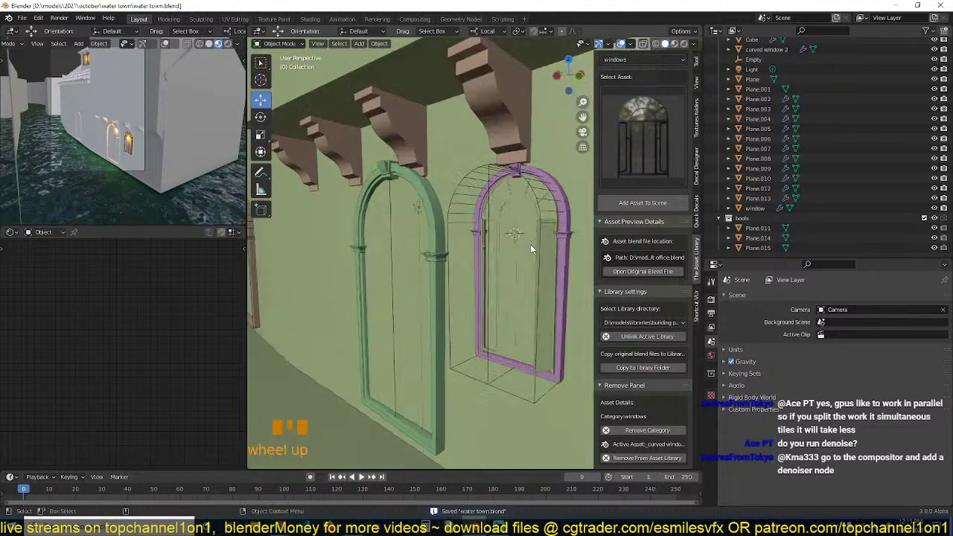
pyautogui.scroll(1, 531, 244)
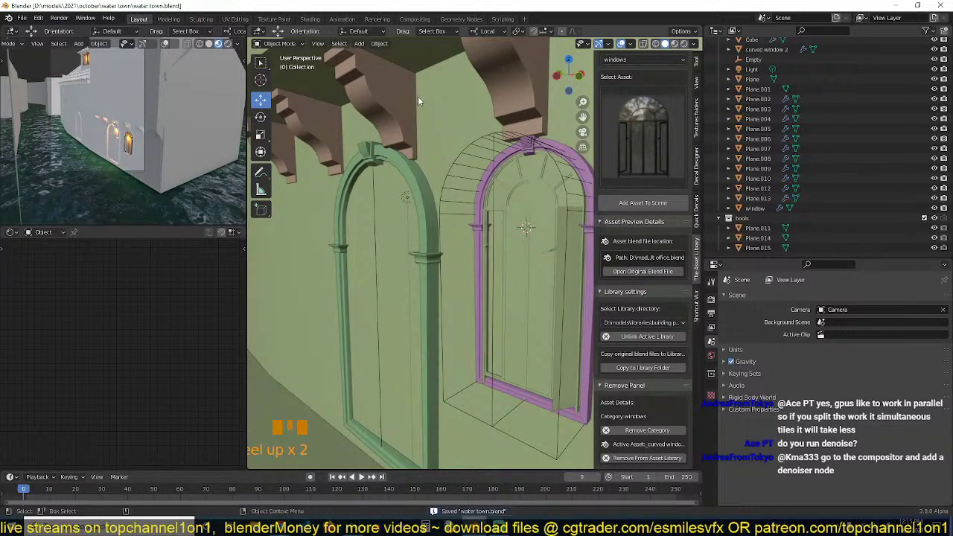
pyautogui.click(428, 216)
pyautogui.click(875, 354)
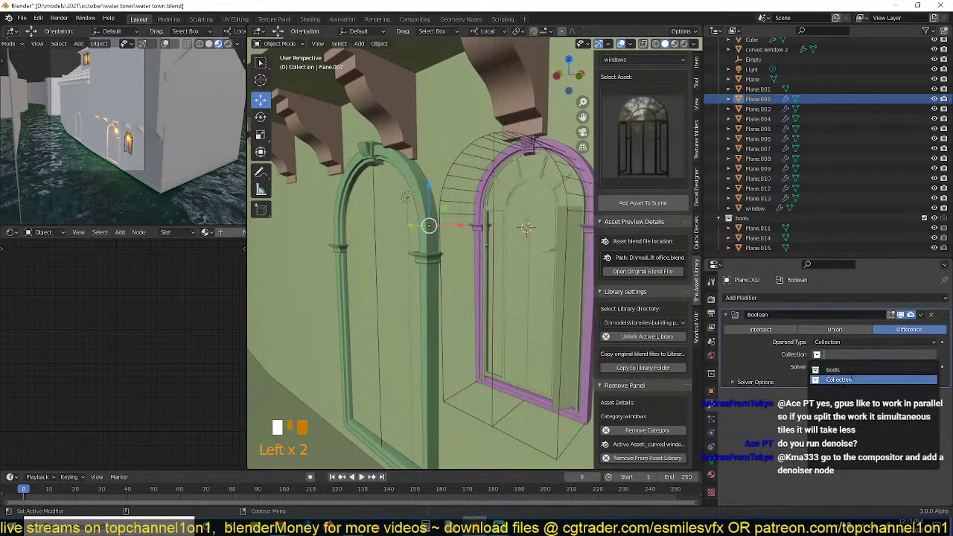
pyautogui.click(834, 370)
pyautogui.press('`')
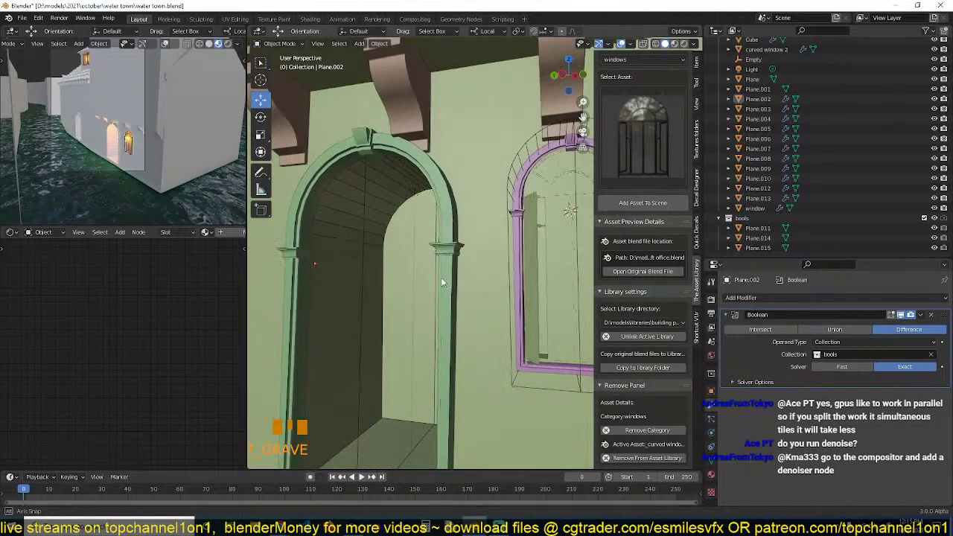
pyautogui.moveTo(441, 278)
pyautogui.mouseDown(button='middle')
pyautogui.moveTo(388, 280)
pyautogui.moveTo(484, 283)
pyautogui.moveTo(479, 295)
pyautogui.moveTo(430, 292)
pyautogui.mouseUp(button='middle')
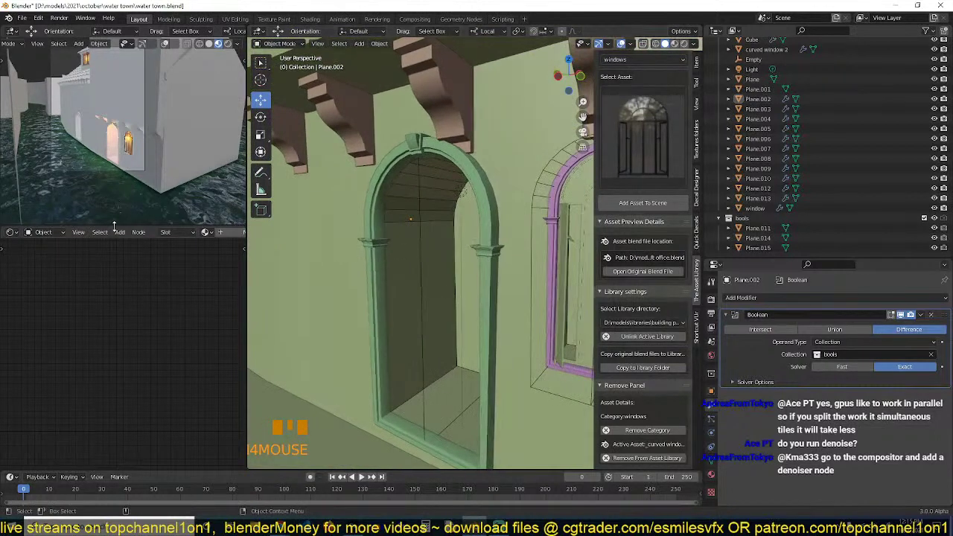
pyautogui.scroll(-2, 395, 239)
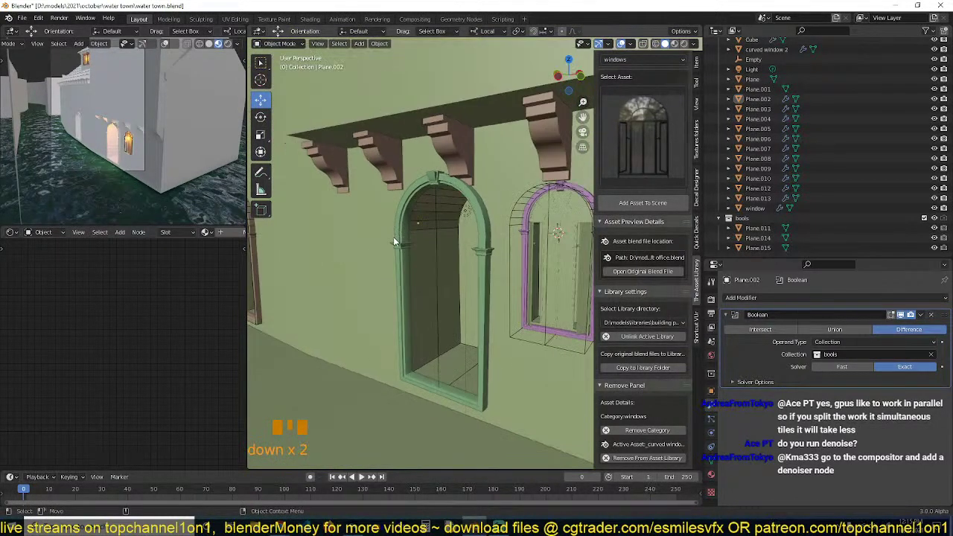
pyautogui.keyDown('shift'); pyautogui.moveTo(461, 240); pyautogui.dragTo(411, 236, button='middle'); pyautogui.keyUp('shift')
# Replace the Outliner with an Image Editor showing the canal reference image, enlarged on the building facade.
pyautogui.click(717, 31)
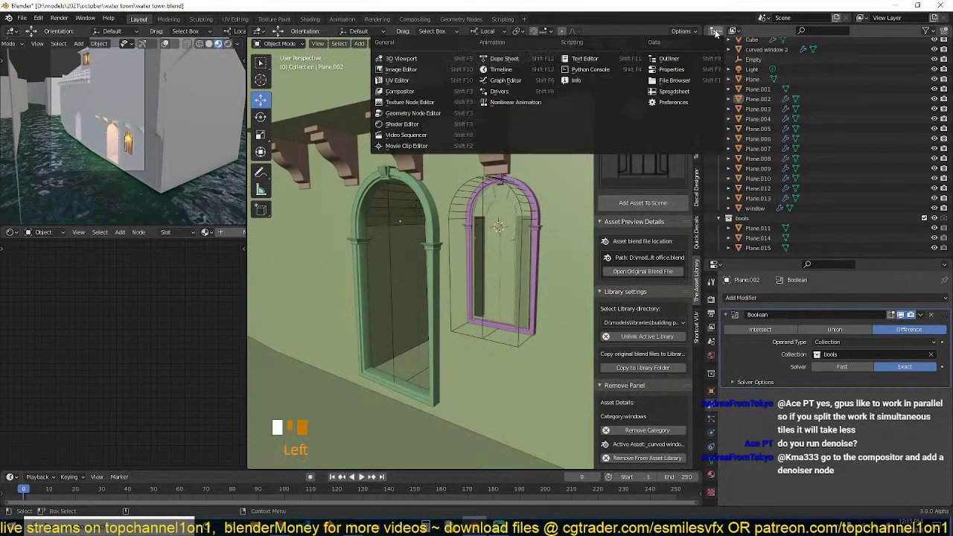
pyautogui.click(422, 69)
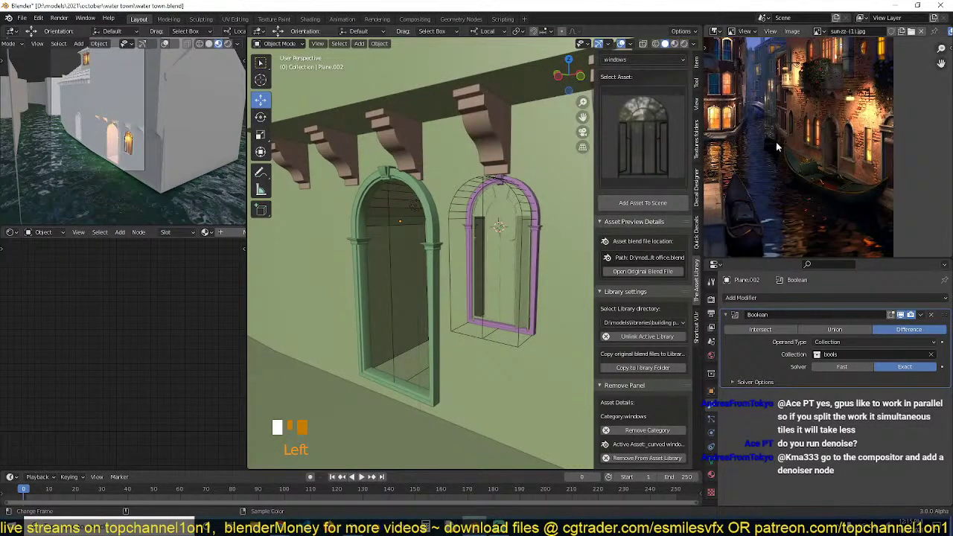
pyautogui.scroll(2, 776, 141)
pyautogui.press('`')
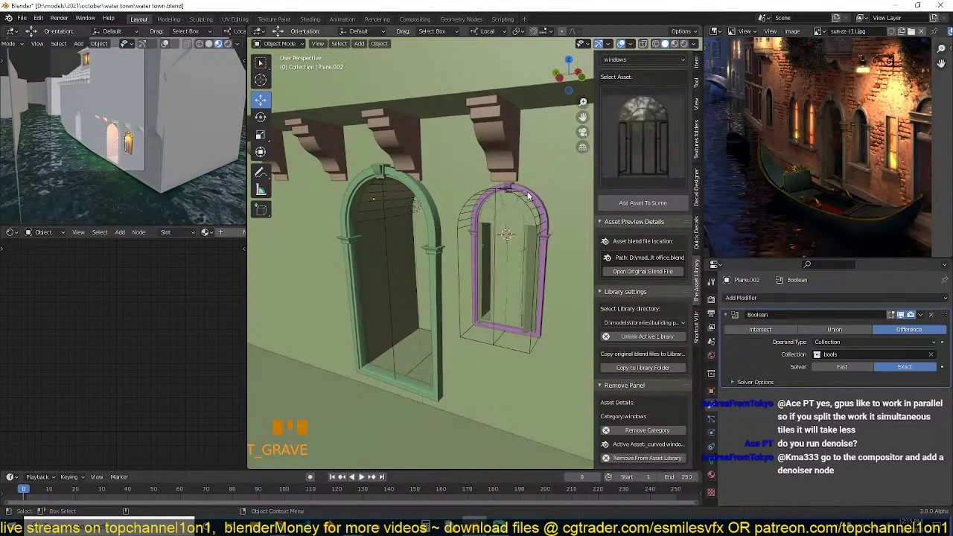
pyautogui.click(534, 198)
pyautogui.keyDown('shift'); pyautogui.click(533, 207); pyautogui.keyUp('shift')
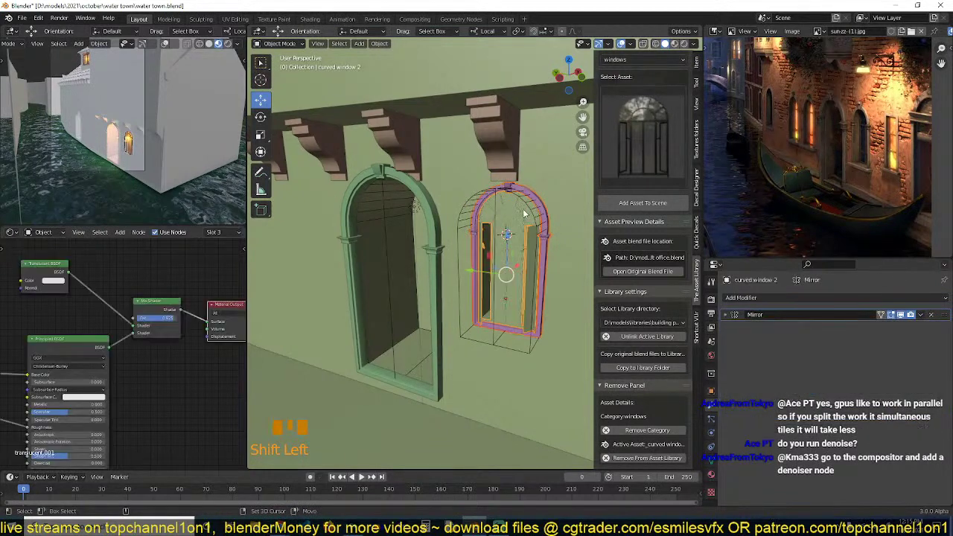
pyautogui.keyDown('shift'); pyautogui.click(525, 213); pyautogui.keyUp('shift')
pyautogui.press('`')
pyautogui.press('z')
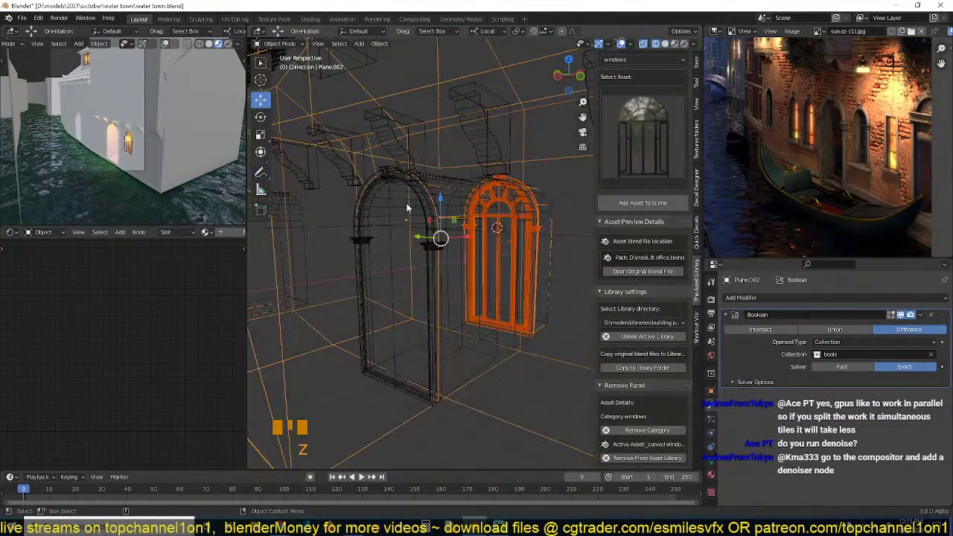
pyautogui.press('z')
pyautogui.scroll(2, 555, 219)
pyautogui.scroll(-5, 555, 219)
pyautogui.press('z')
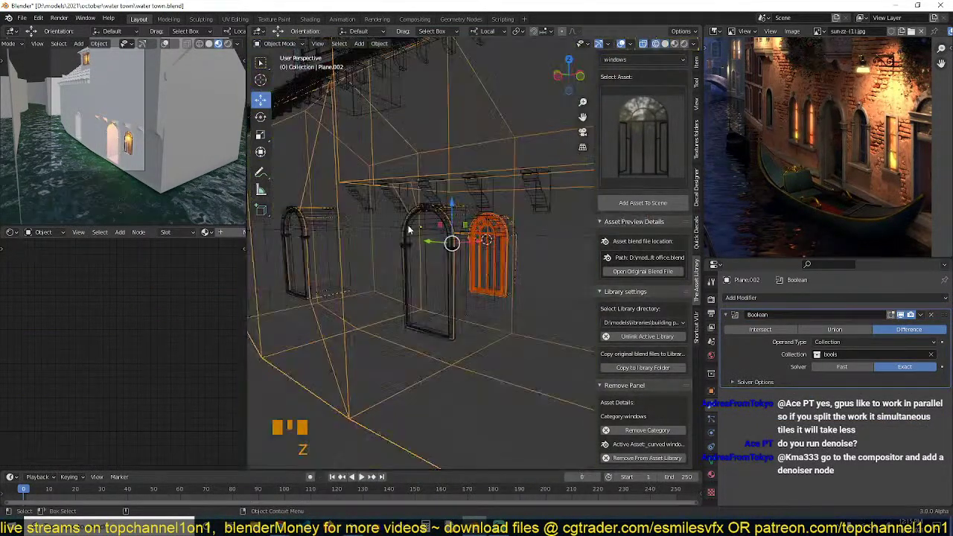
# Select the small window's arch cutter, window panes and surrounding frame in wireframe display.
pyautogui.scroll(3, 503, 212)
pyautogui.click(533, 201)
pyautogui.click(533, 201)
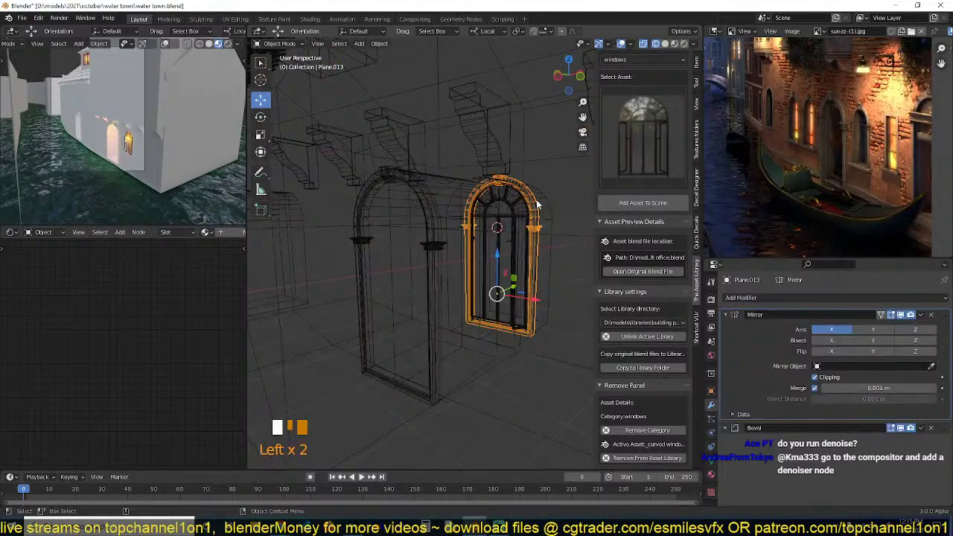
pyautogui.keyDown('shift'); pyautogui.click(529, 207); pyautogui.keyUp('shift')
pyautogui.click(539, 201)
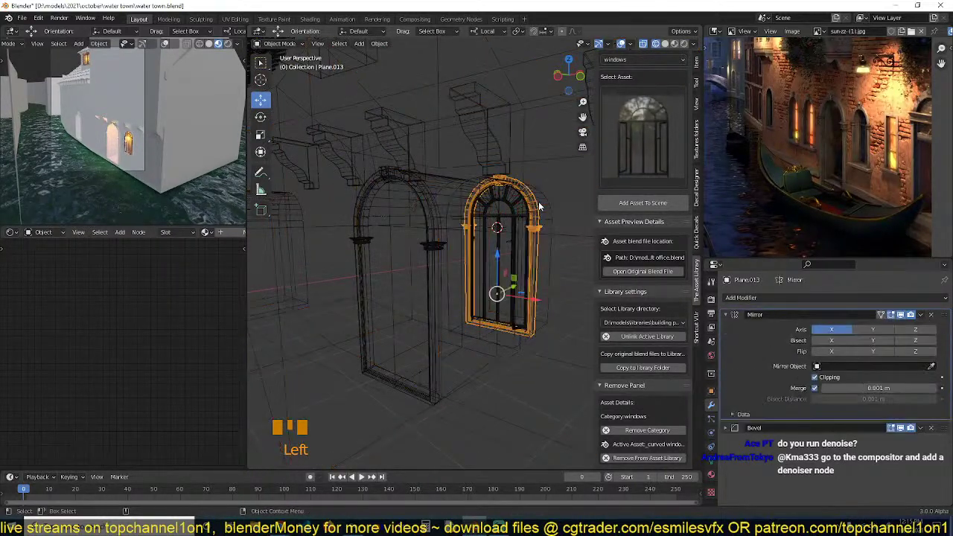
pyautogui.click(540, 202)
pyautogui.click(546, 203)
pyautogui.scroll(2, 490, 214)
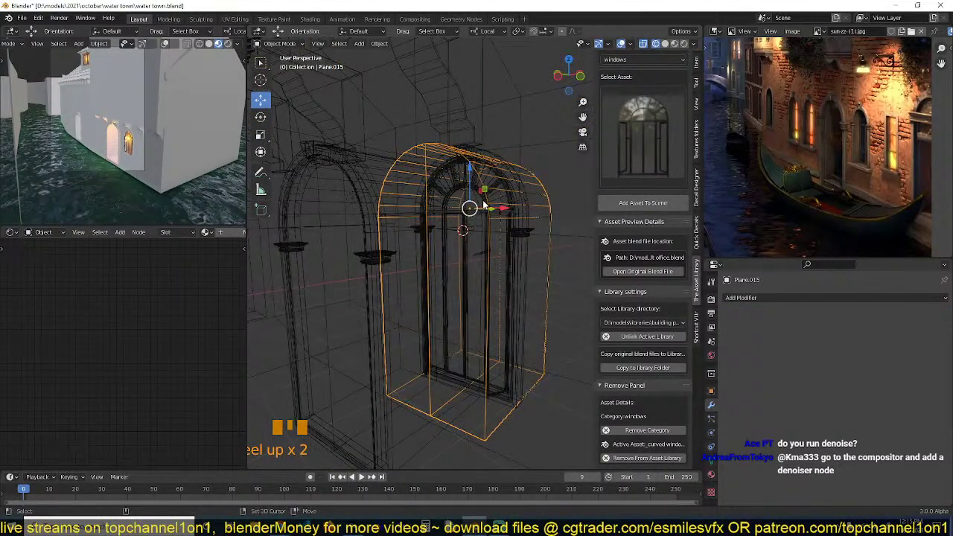
pyautogui.keyDown('shift'); pyautogui.click(482, 199); pyautogui.keyUp('shift')
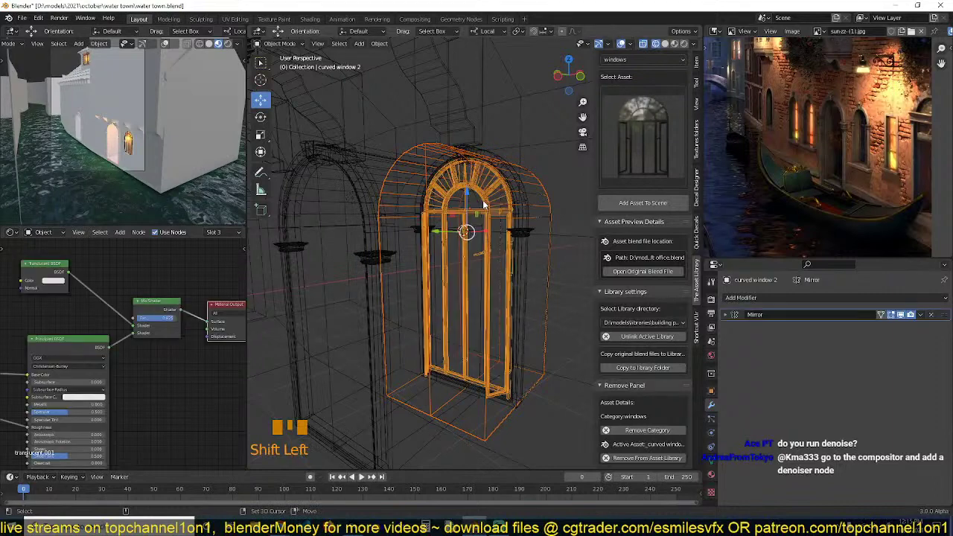
pyautogui.keyDown('shift'); pyautogui.click(488, 239); pyautogui.keyUp('shift')
pyautogui.keyDown('shift'); pyautogui.click(519, 235); pyautogui.keyUp('shift')
pyautogui.keyDown('shift'); pyautogui.click(521, 234); pyautogui.keyUp('shift')
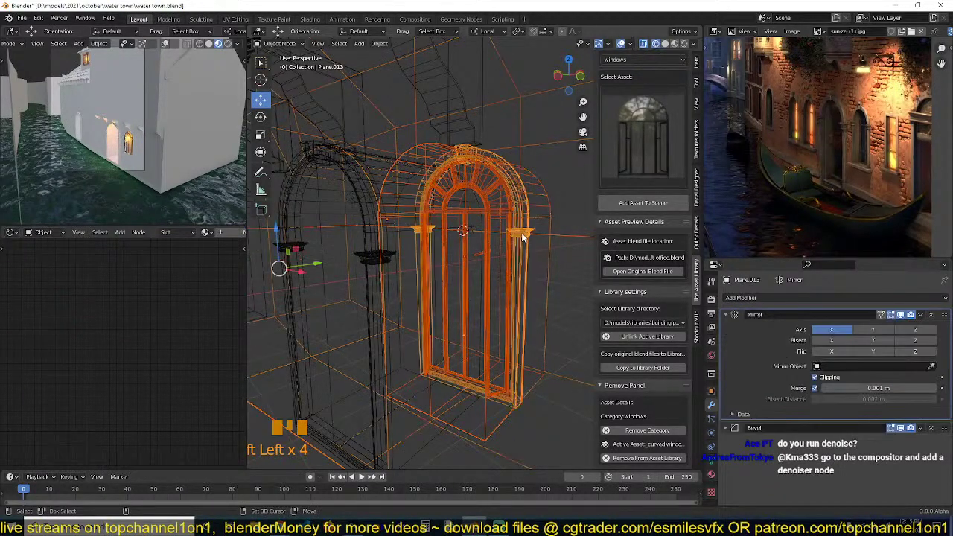
# Deselect the building wall, keep the small window, frame and cutter selected, and return to solid display.
pyautogui.scroll(-4, 522, 234)
pyautogui.press('b')
pyautogui.moveTo(531, 139); pyautogui.dragTo(573, 327, button='middle')
pyautogui.press('`')
pyautogui.moveTo(470, 283); pyautogui.dragTo(522, 303, button='middle')
pyautogui.press('`')
pyautogui.press('z')
pyautogui.scroll(3, 522, 304)
pyautogui.press('`')
pyautogui.moveTo(457, 308); pyautogui.dragTo(458, 315, button='middle')
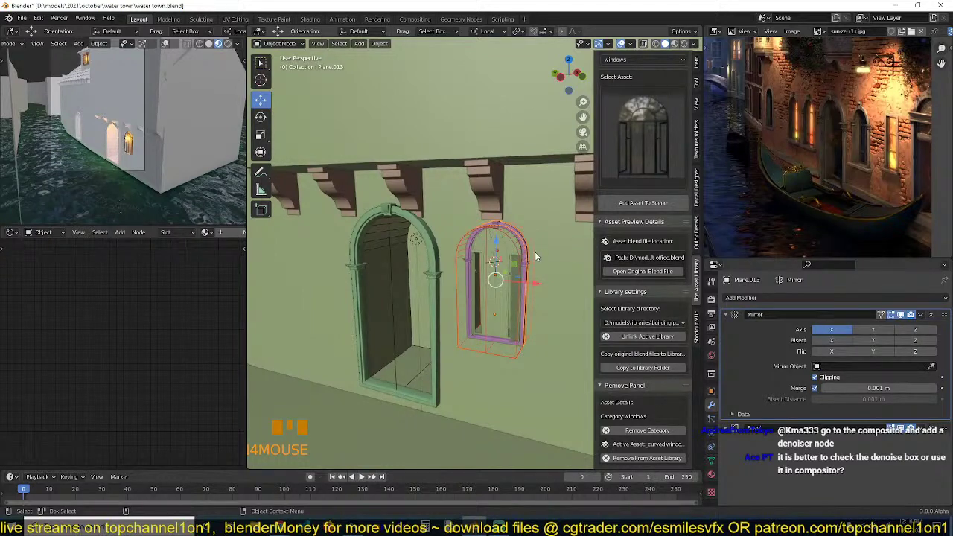
# Duplicate the small window, frame and cutter to the other side of the large arch opening, about 1.54 m along Y.
pyautogui.scroll(2, 514, 269)
pyautogui.keyDown('shift'); pyautogui.moveTo(514, 268); pyautogui.dragTo(532, 274, button='middle'); pyautogui.keyUp('shift')
pyautogui.keyDown('shift'); pyautogui.moveTo(545, 306); pyautogui.dragTo(574, 307, button='middle'); pyautogui.keyUp('shift')
pyautogui.press('`')
pyautogui.scroll(-4, 470, 327)
pyautogui.moveTo(470, 327); pyautogui.dragTo(495, 333, button='middle')
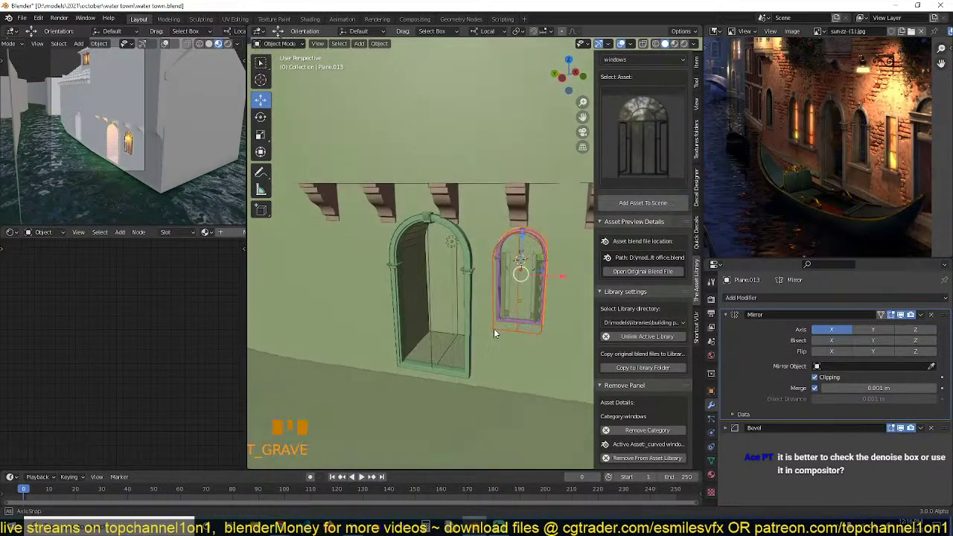
pyautogui.scroll(1, 493, 332)
pyautogui.hotkey('shift', 'd')
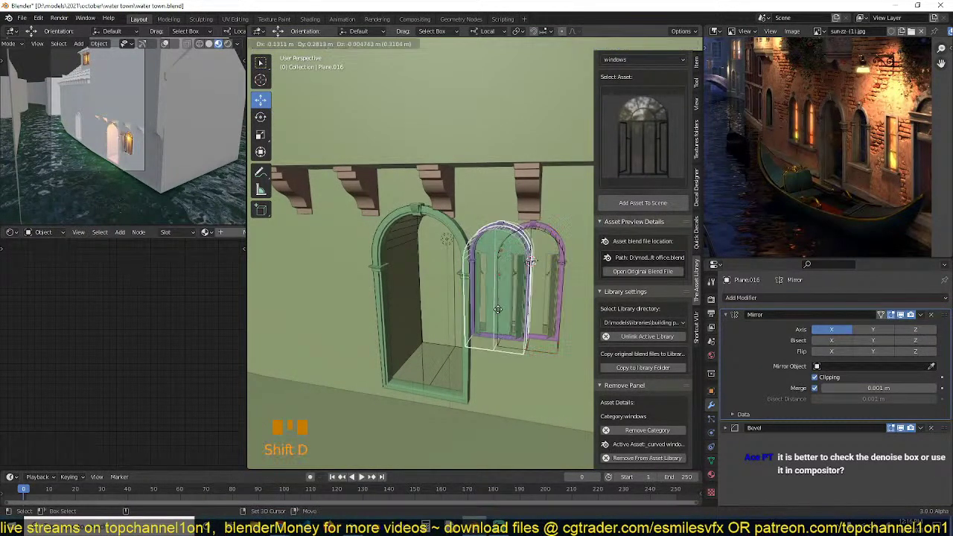
pyautogui.click(353, 289)
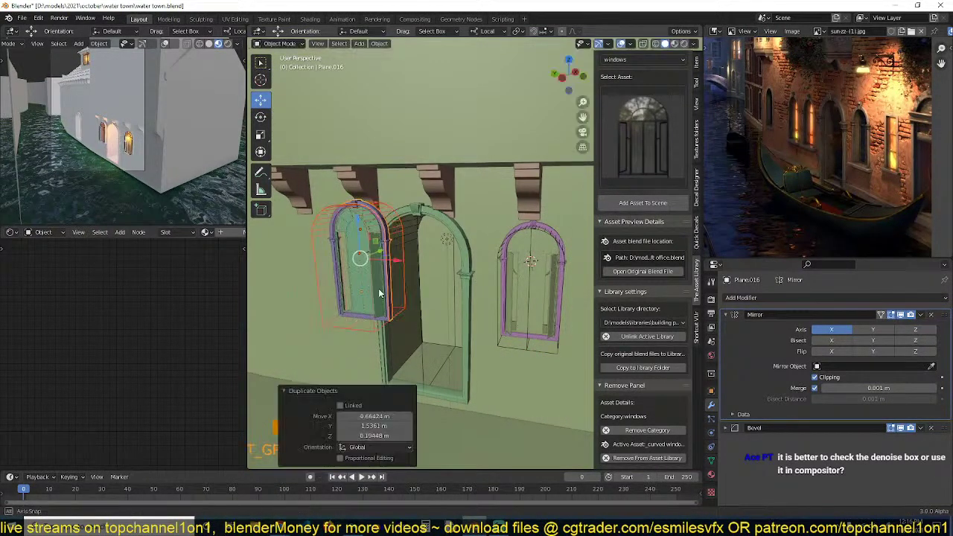
pyautogui.moveTo(379, 293); pyautogui.dragTo(430, 275, button='middle')
pyautogui.press('`')
pyautogui.moveTo(423, 264); pyautogui.dragTo(365, 272)
pyautogui.hotkey('ctrl', 'z')
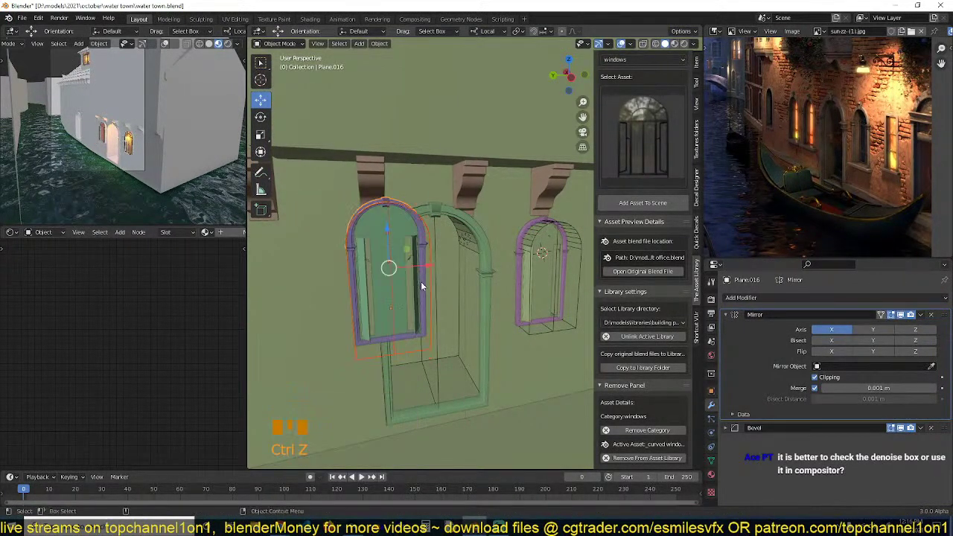
pyautogui.press('g')
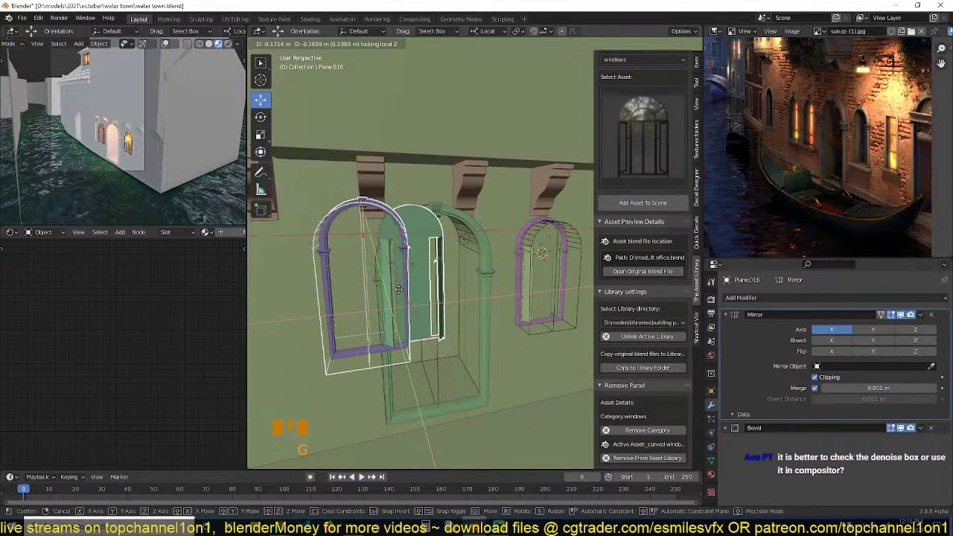
pyautogui.rightClick(411, 283)
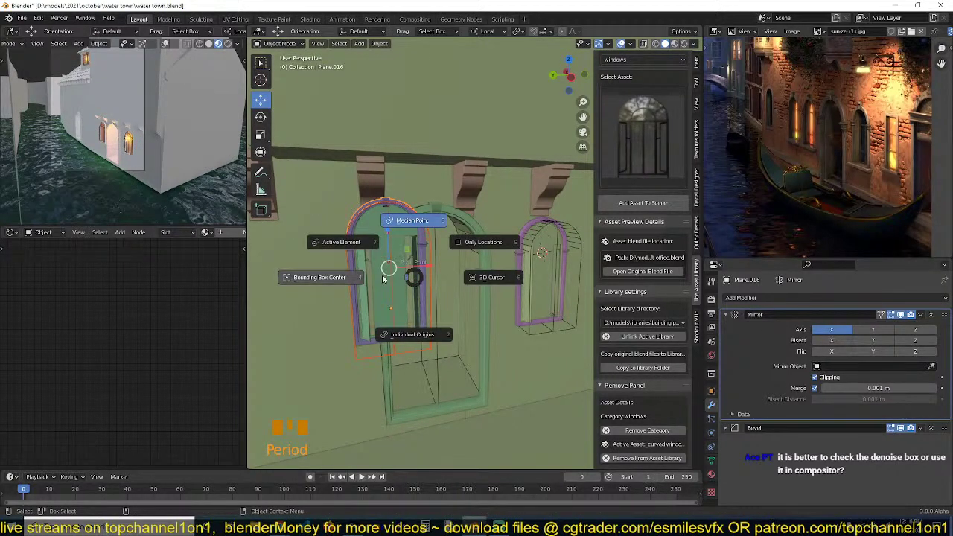
# Switch the transform orientation to Global and move the duplicated window set about 0.66 m along Y.
pyautogui.press(',')
pyautogui.press(',')
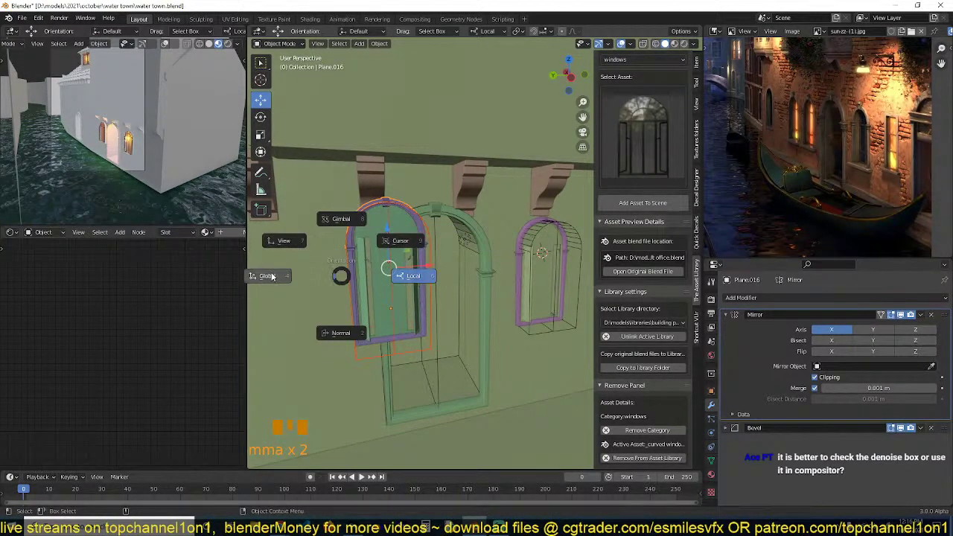
pyautogui.click(340, 277)
pyautogui.moveTo(349, 274); pyautogui.dragTo(257, 274)
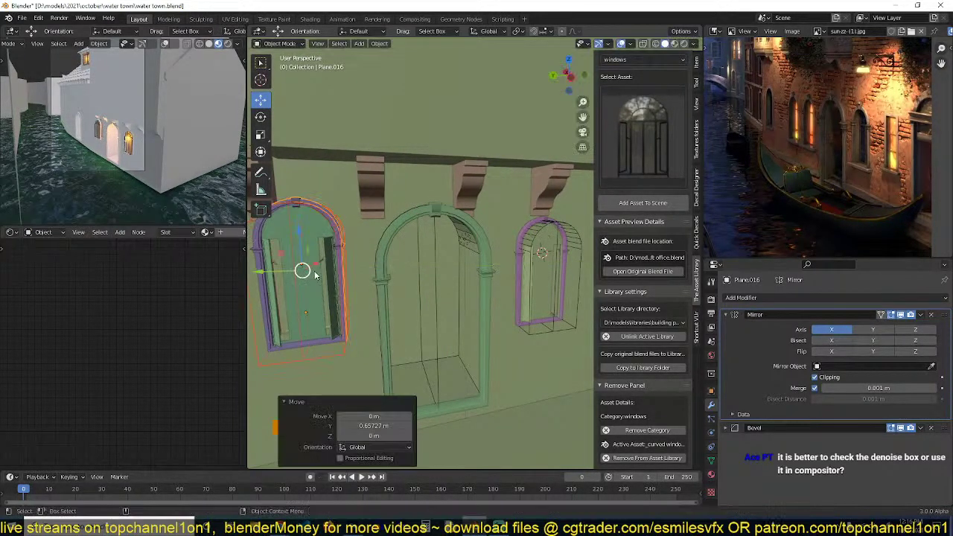
# Lower the duplicated window set about 0.28 m along the global Z axis.
pyautogui.keyDown('shift'); pyautogui.moveTo(315, 273); pyautogui.dragTo(421, 281, button='middle'); pyautogui.keyUp('shift')
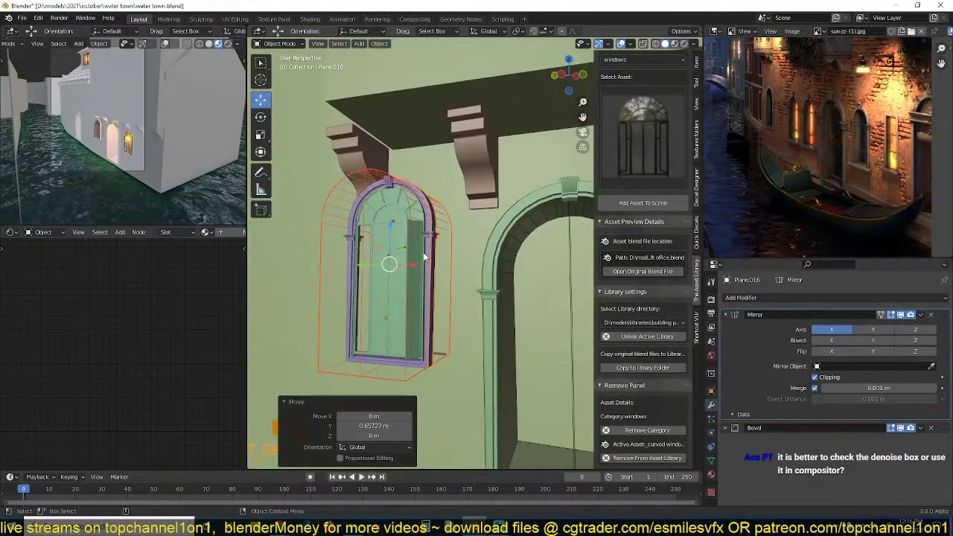
pyautogui.press('g')
pyautogui.press('z')
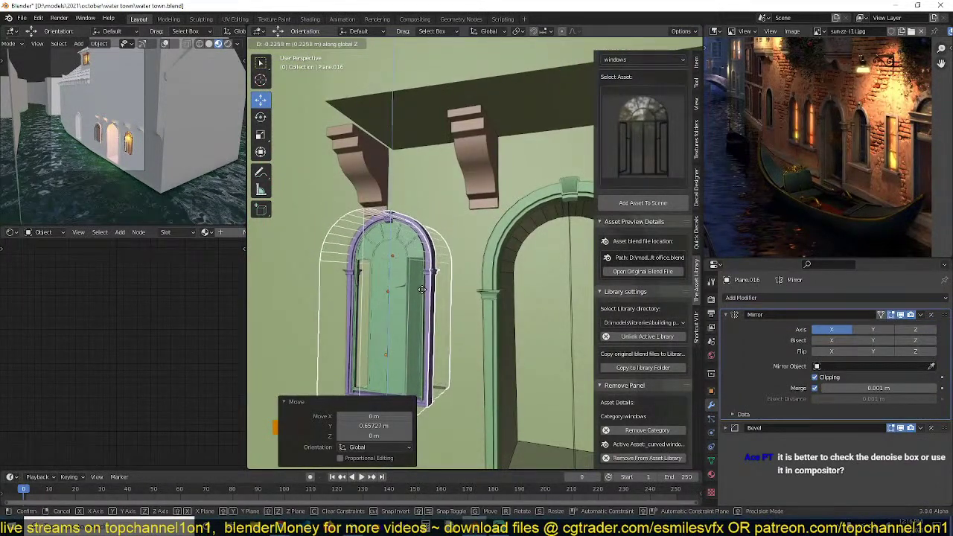
pyautogui.click(421, 298)
pyautogui.moveTo(422, 298); pyautogui.dragTo(517, 299, button='middle')
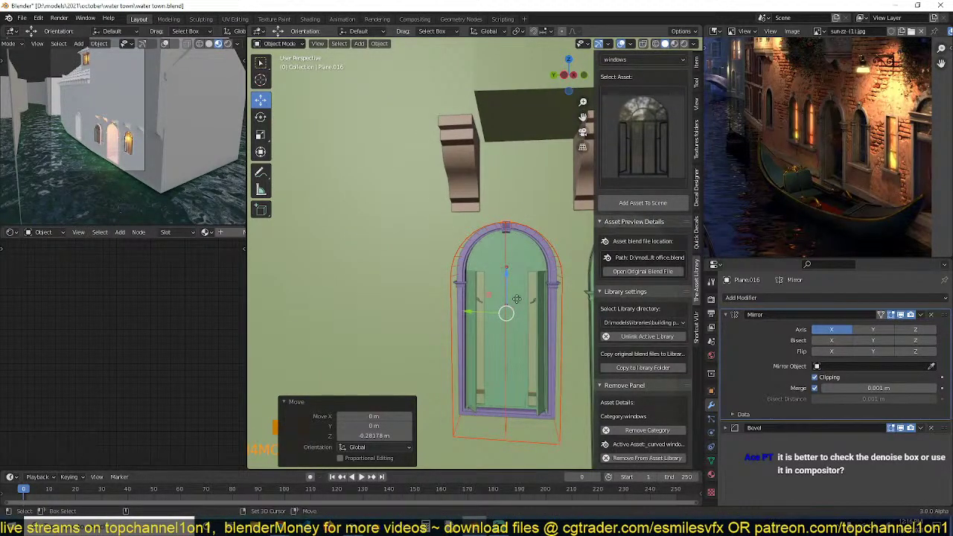
# Duplicate the lowered window set about 0.76 m further along global Y and lower the copy about 0.01 m.
pyautogui.hotkey('shift', 'd')
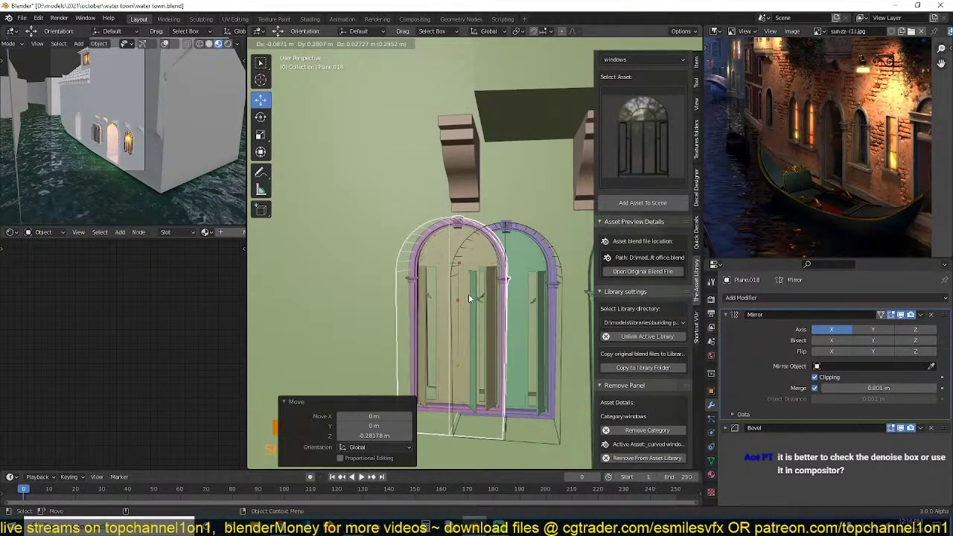
pyautogui.rightClick(467, 313)
pyautogui.moveTo(472, 321); pyautogui.dragTo(478, 326, button='middle')
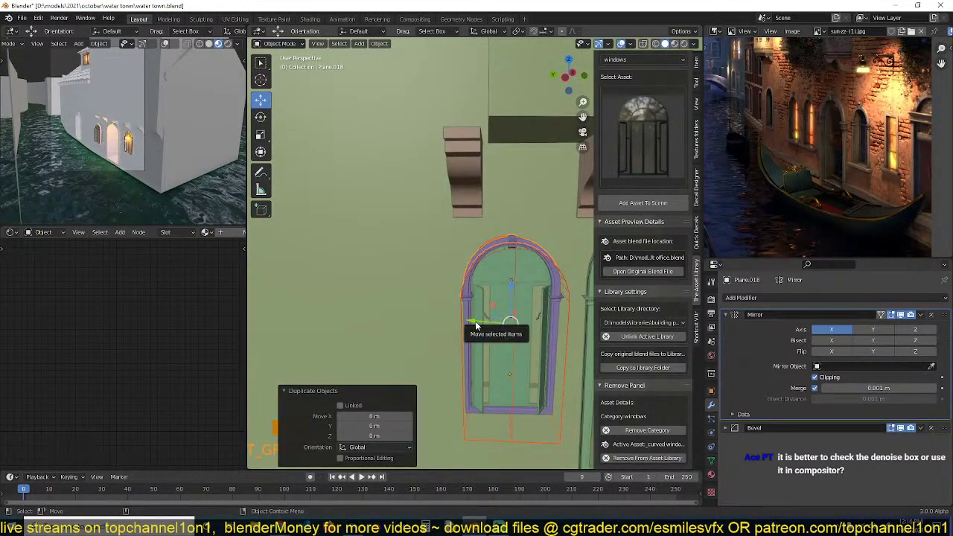
pyautogui.hotkey('shift', 'd')
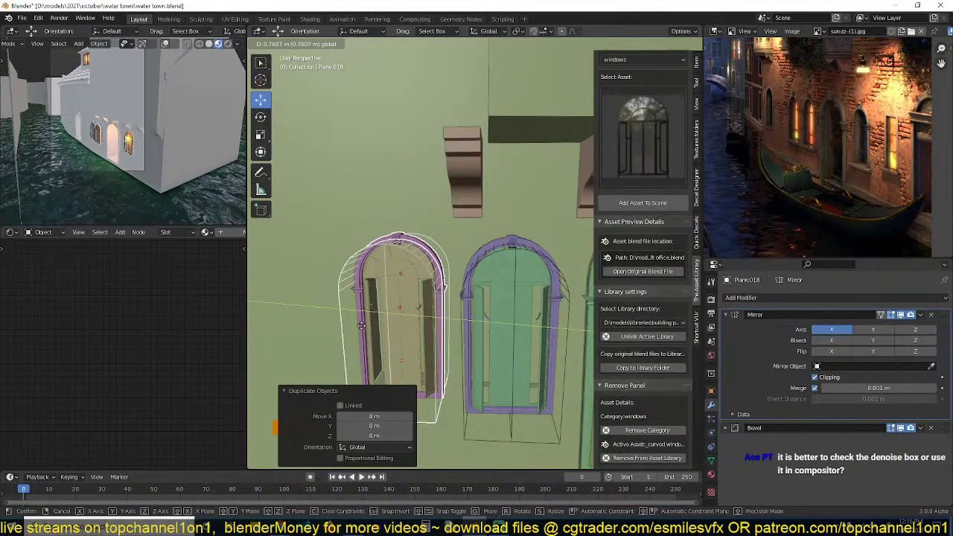
pyautogui.click(363, 328)
pyautogui.moveTo(362, 328); pyautogui.dragTo(406, 294, button='middle')
pyautogui.moveTo(396, 269); pyautogui.dragTo(396, 272)
pyautogui.scroll(4, 96, 148)
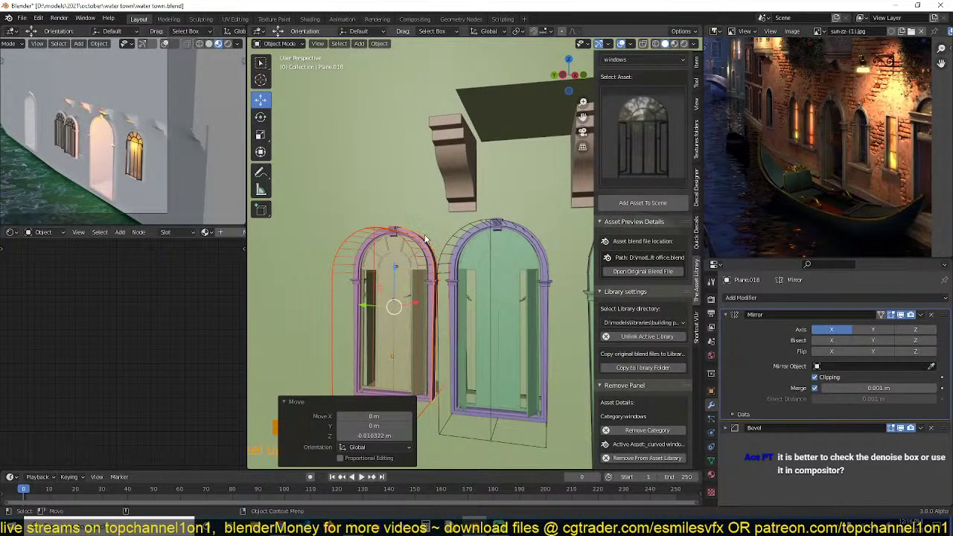
# Switch to Local orientation and try to move the second small window's cutter along its local Y axis.
pyautogui.moveTo(424, 239); pyautogui.dragTo(495, 275, button='middle')
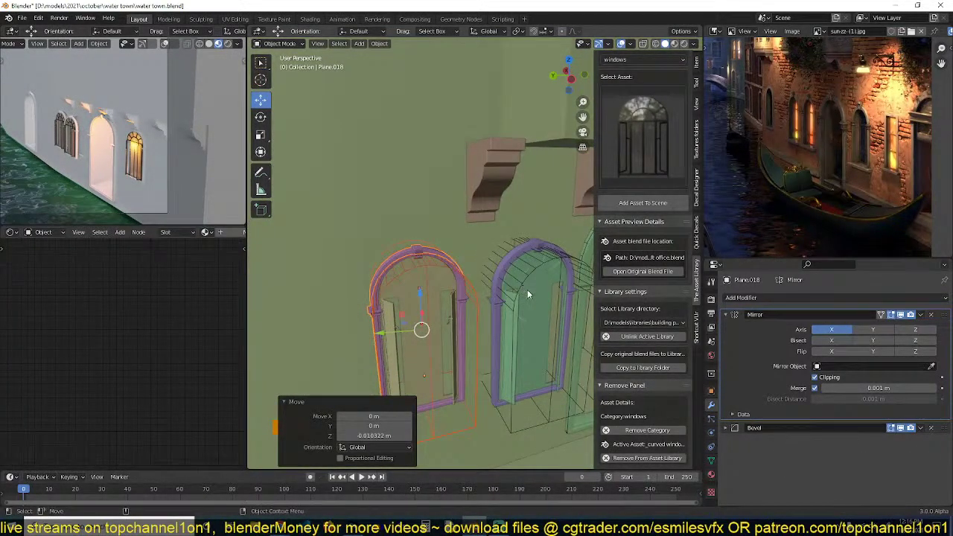
pyautogui.click(527, 289)
pyautogui.keyDown('shift'); pyautogui.click(519, 279); pyautogui.keyUp('shift')
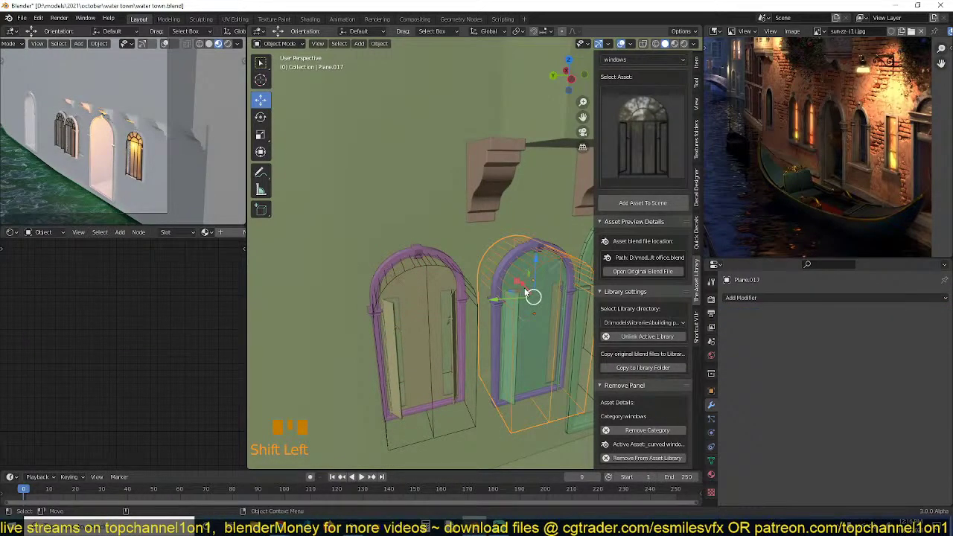
pyautogui.press('`')
pyautogui.moveTo(526, 292); pyautogui.dragTo(509, 324, button='middle')
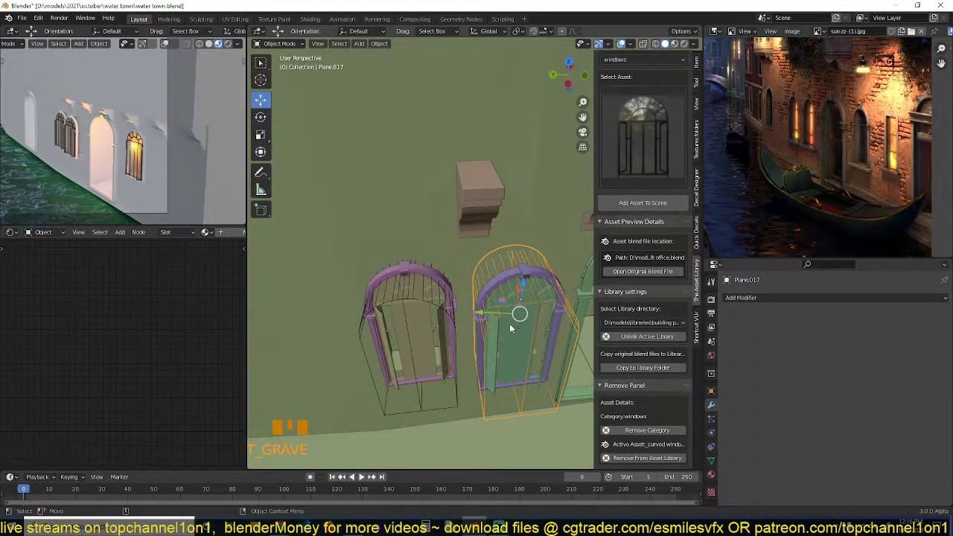
pyautogui.press(',')
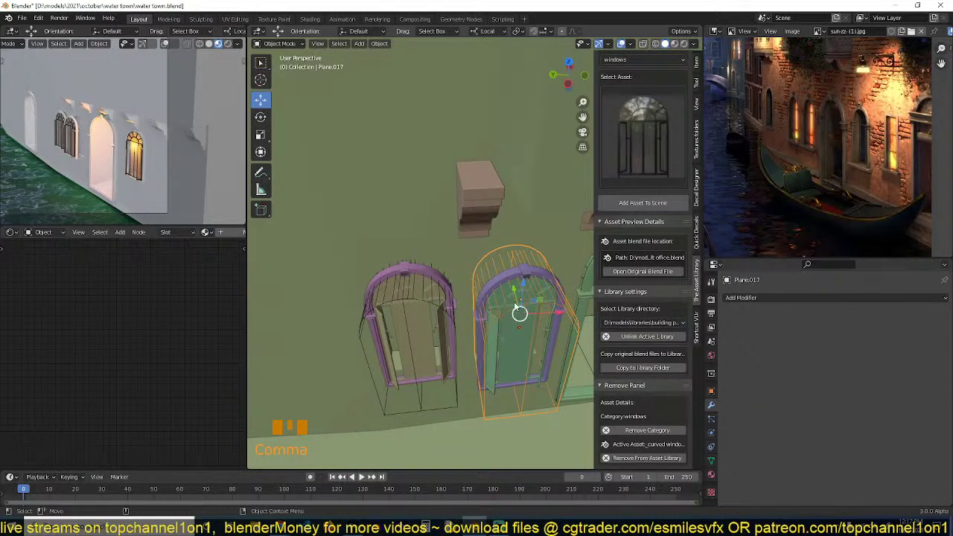
pyautogui.moveTo(518, 295); pyautogui.dragTo(514, 288)
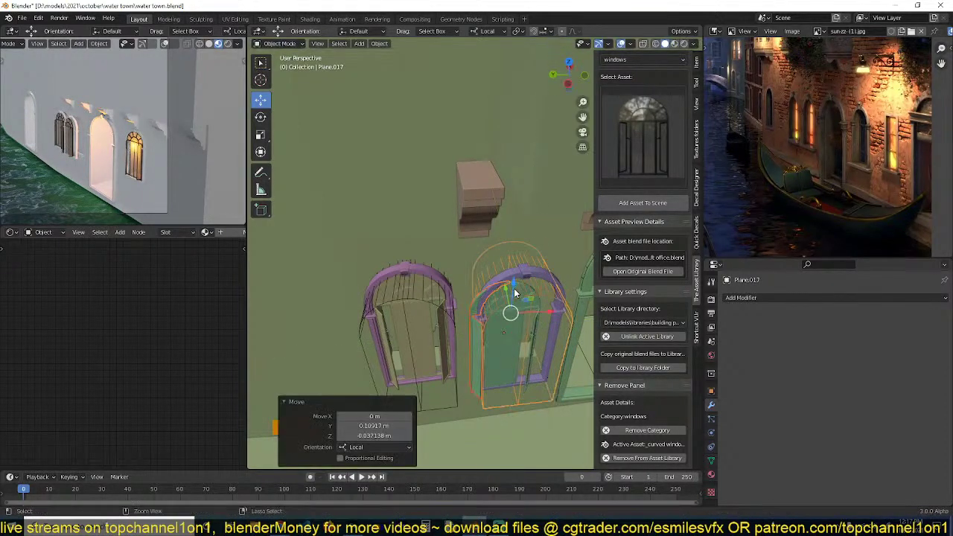
pyautogui.hotkey('ctrl', 'z')
pyautogui.press('g')
pyautogui.press('y')
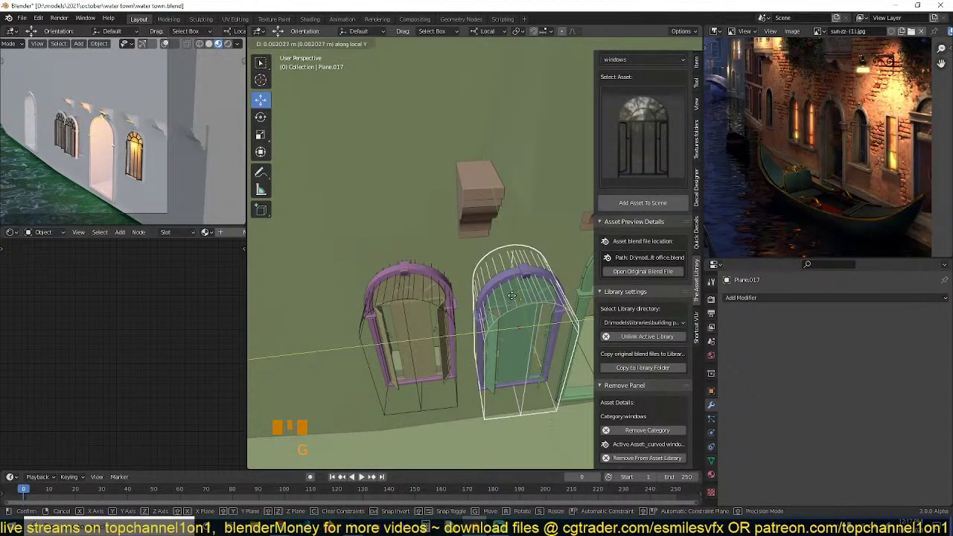
pyautogui.click(511, 295)
# Set the orientation to Global, move the second small window and frame about 0.22 m along X and 0.03 m along Y, and save.
pyautogui.press('`')
pyautogui.moveTo(502, 311); pyautogui.dragTo(437, 289, button='middle')
pyautogui.click(390, 355)
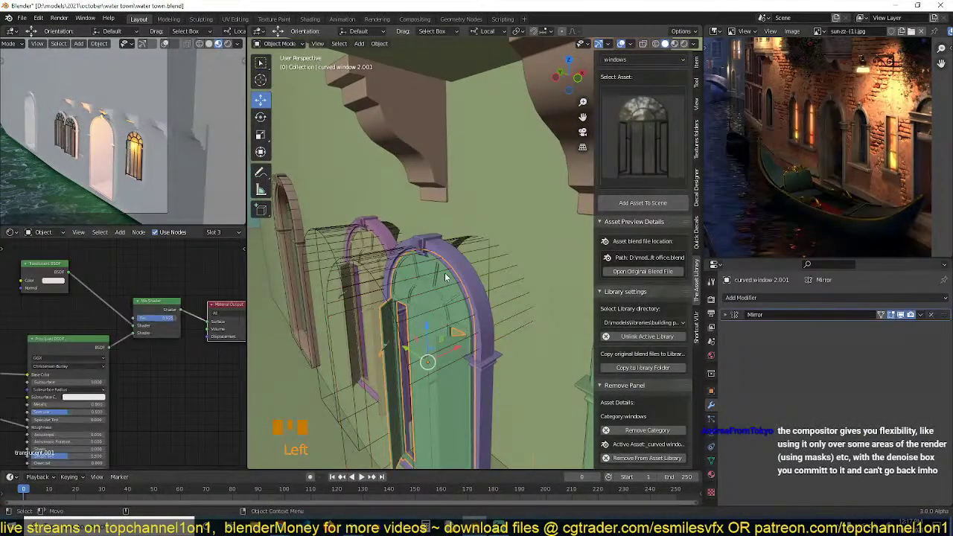
pyautogui.keyDown('shift'); pyautogui.click(462, 325); pyautogui.keyUp('shift')
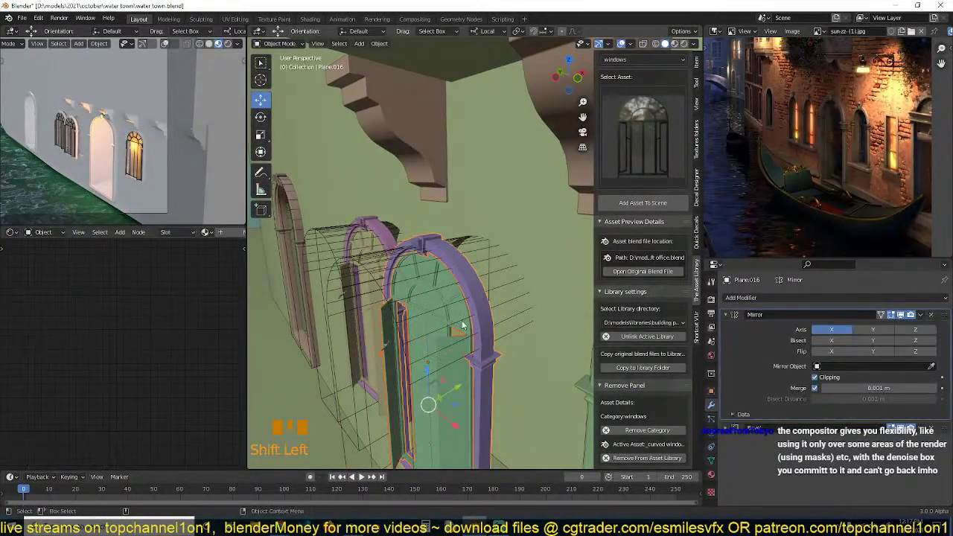
pyautogui.click(452, 392)
pyautogui.hotkey('ctrl', 'z')
pyautogui.press(',')
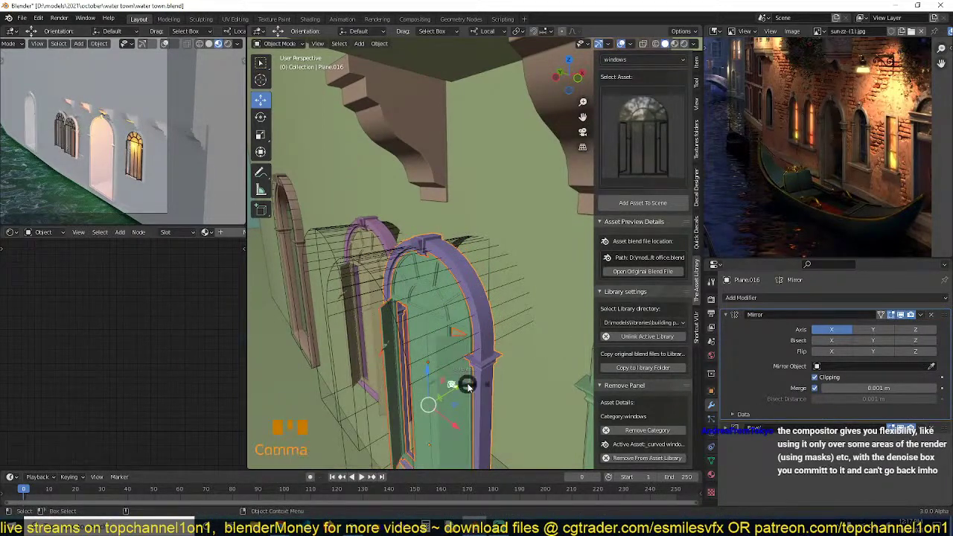
pyautogui.click(411, 383)
pyautogui.press('KP_7')
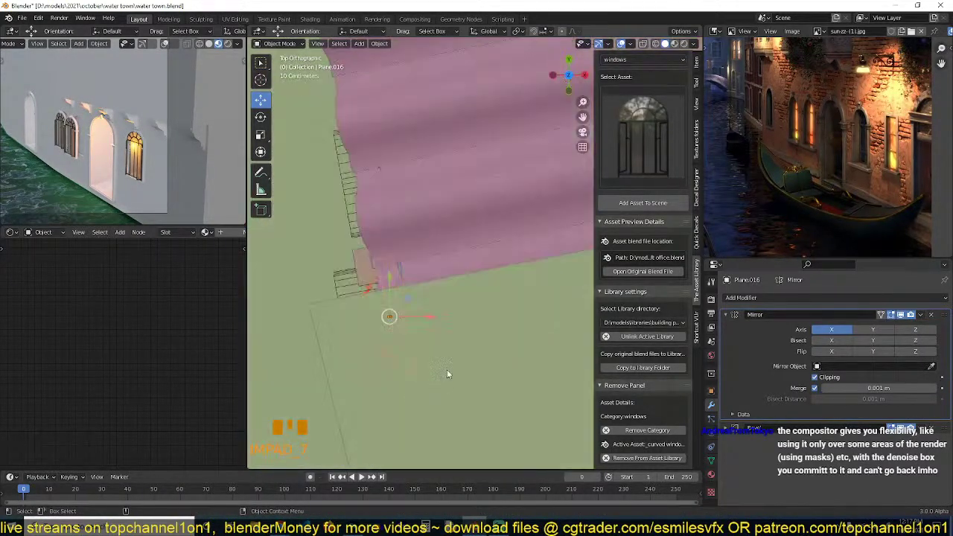
pyautogui.scroll(2, 470, 355)
pyautogui.press('z')
pyautogui.press('g')
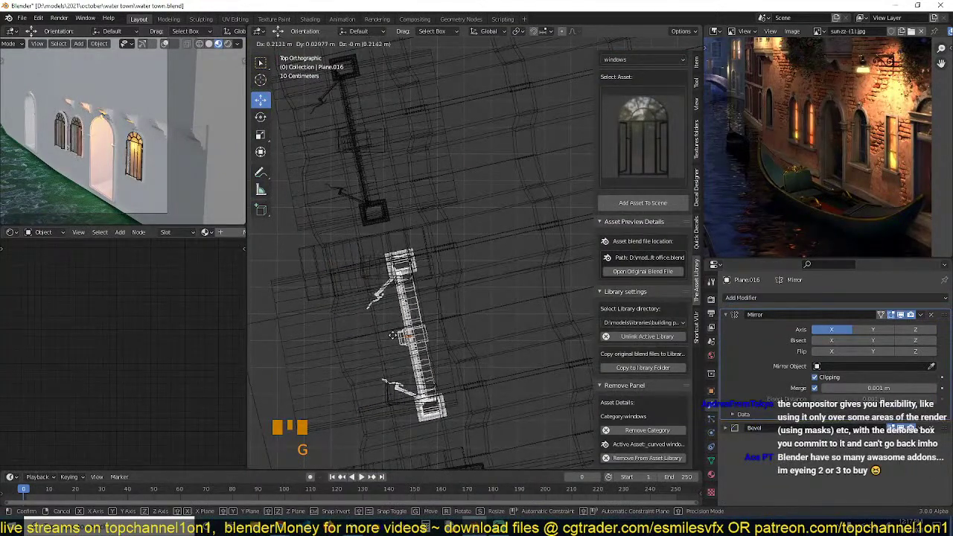
pyautogui.click(394, 337)
pyautogui.scroll(-4, 431, 354)
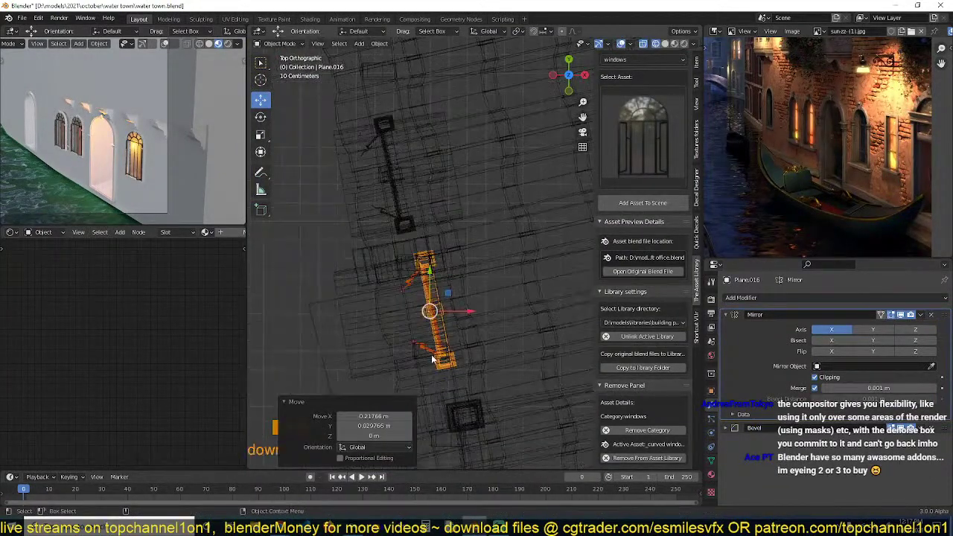
pyautogui.hotkey('ctrl', 's')
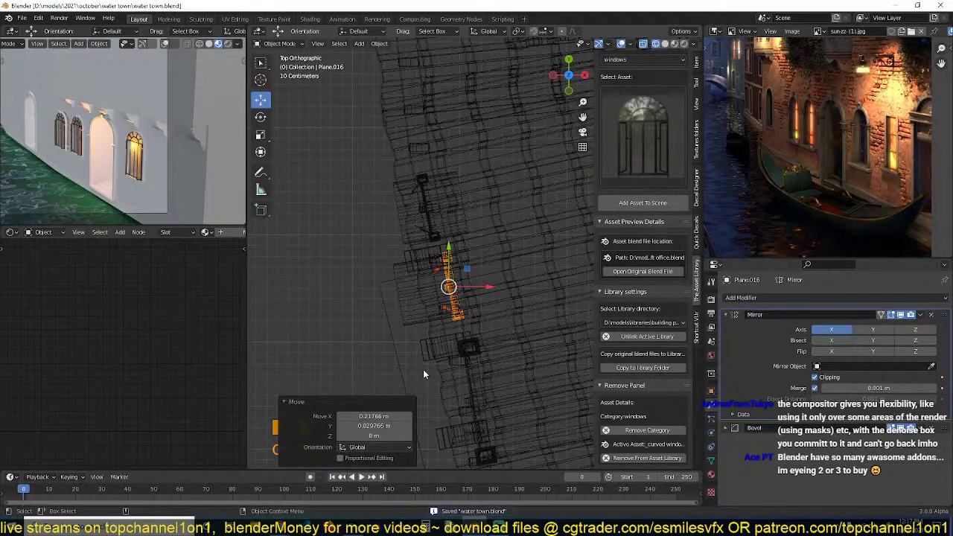
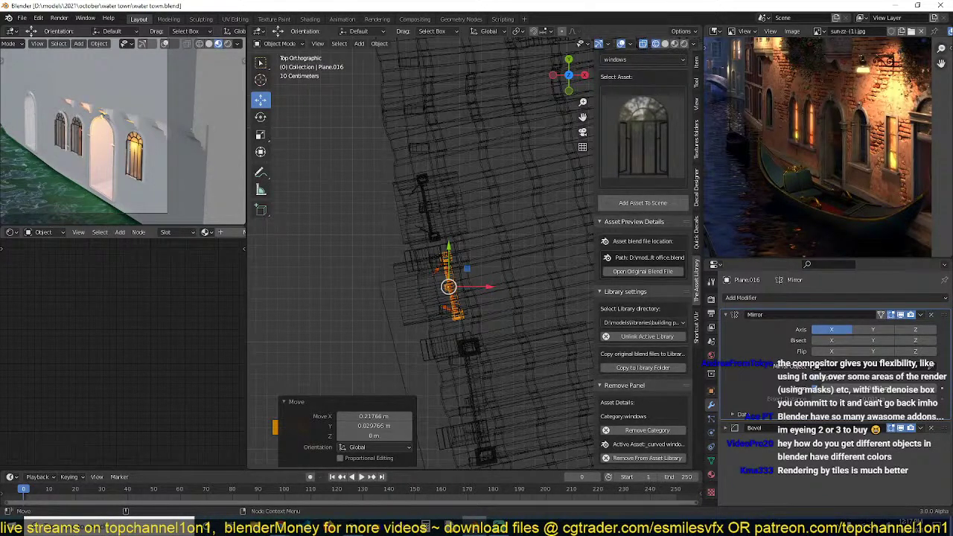
# Deselect everything, save the file, and examine the facade's window row in the solid view and rendered preview.
pyautogui.click(321, 303)
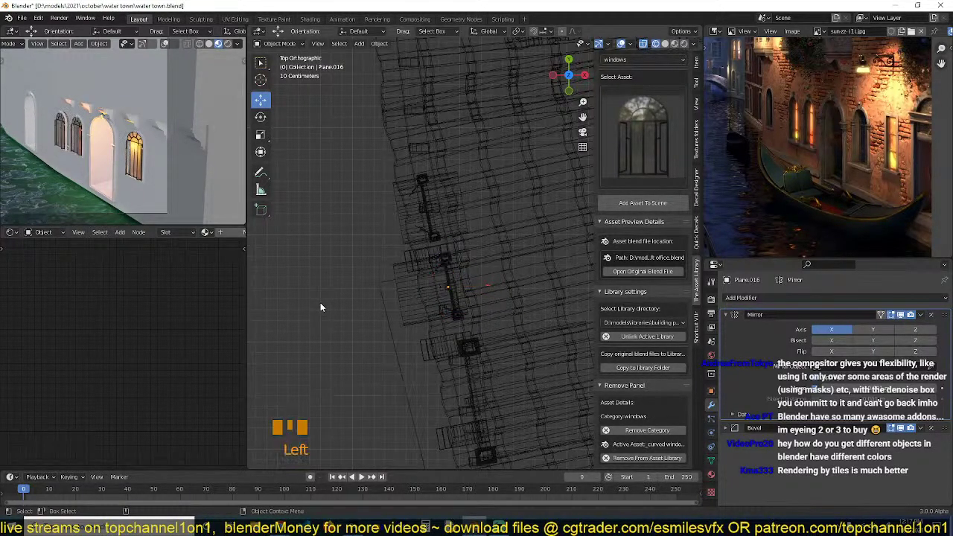
pyautogui.scroll(-3, 324, 331)
pyautogui.hotkey('ctrl', 's')
pyautogui.keyDown('shift'); pyautogui.moveTo(343, 340); pyautogui.dragTo(388, 271, button='middle'); pyautogui.keyUp('shift')
pyautogui.press('`')
pyautogui.press('z')
pyautogui.press('`')
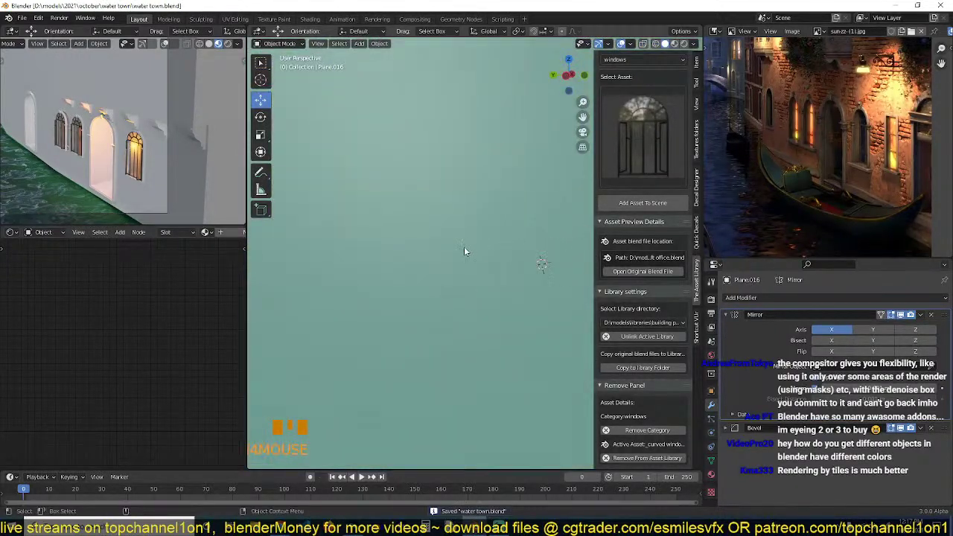
pyautogui.press('`')
pyautogui.moveTo(436, 245); pyautogui.dragTo(359, 265, button='middle')
pyautogui.press('`')
pyautogui.scroll(-2, 386, 272)
pyautogui.scroll(-3, 96, 198)
pyautogui.keyDown('shift'); pyautogui.moveTo(97, 198); pyautogui.dragTo(115, 192, button='middle'); pyautogui.keyUp('shift')
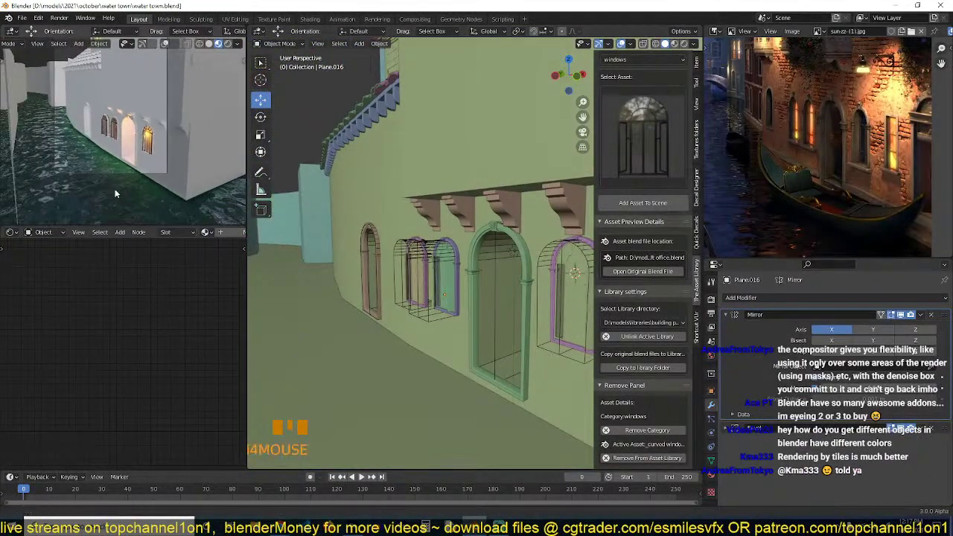
pyautogui.hotkey('ctrl', 's')
pyautogui.scroll(-1, 499, 252)
pyautogui.moveTo(499, 252); pyautogui.dragTo(430, 260, button='middle')
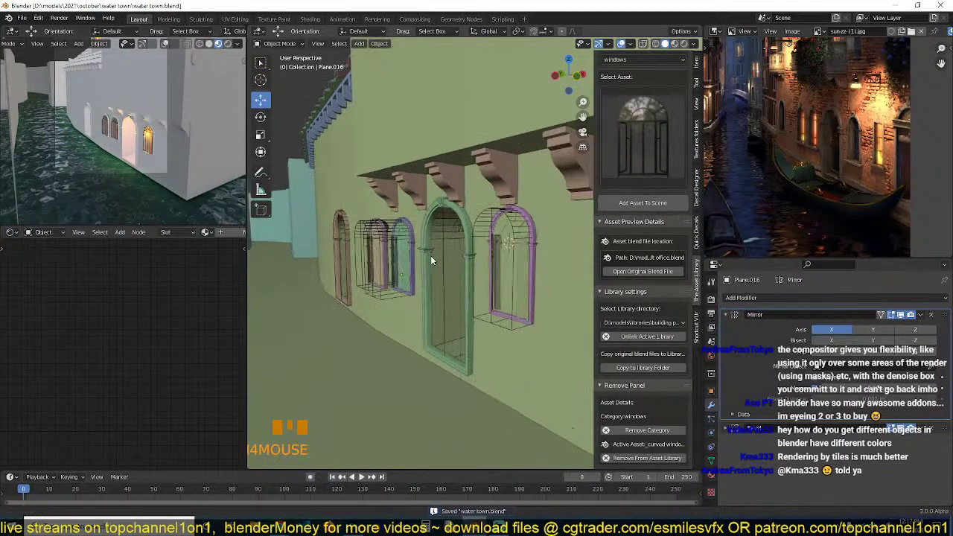
# Add one horizontal loop cut around the lower walls of the canal building with a slide factor of about 0.475.
pyautogui.scroll(-2, 511, 378)
pyautogui.moveTo(511, 378); pyautogui.dragTo(491, 364, button='middle')
pyautogui.click(542, 330)
pyautogui.keyDown('shift'); pyautogui.moveTo(542, 330); pyautogui.dragTo(503, 295, button='middle'); pyautogui.keyUp('shift')
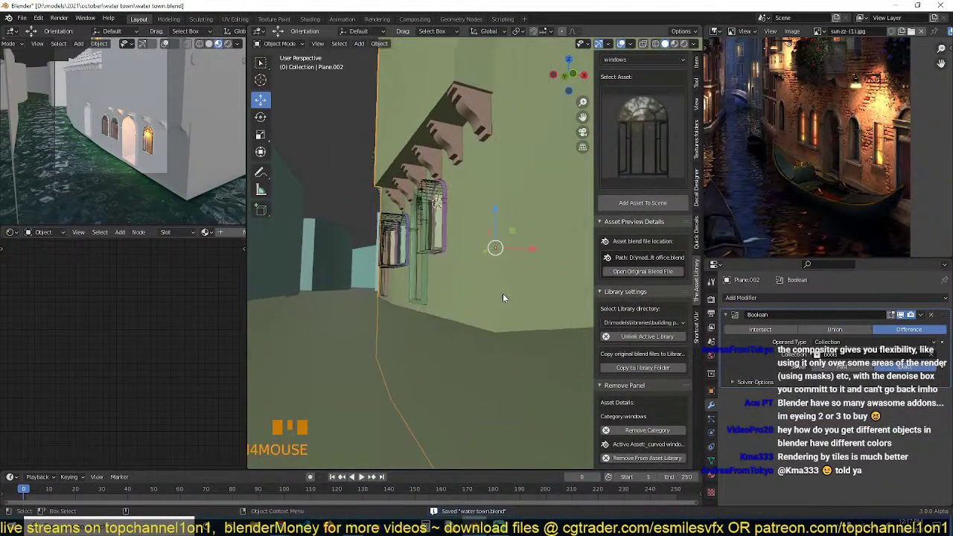
pyautogui.press('Tab')
pyautogui.press('z')
pyautogui.hotkey('ctrl', 'r')
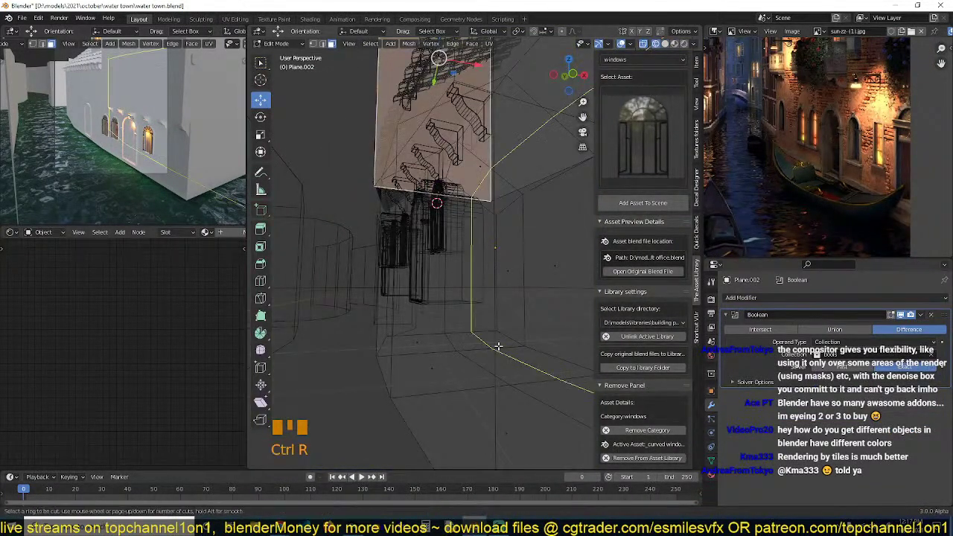
pyautogui.click(378, 338)
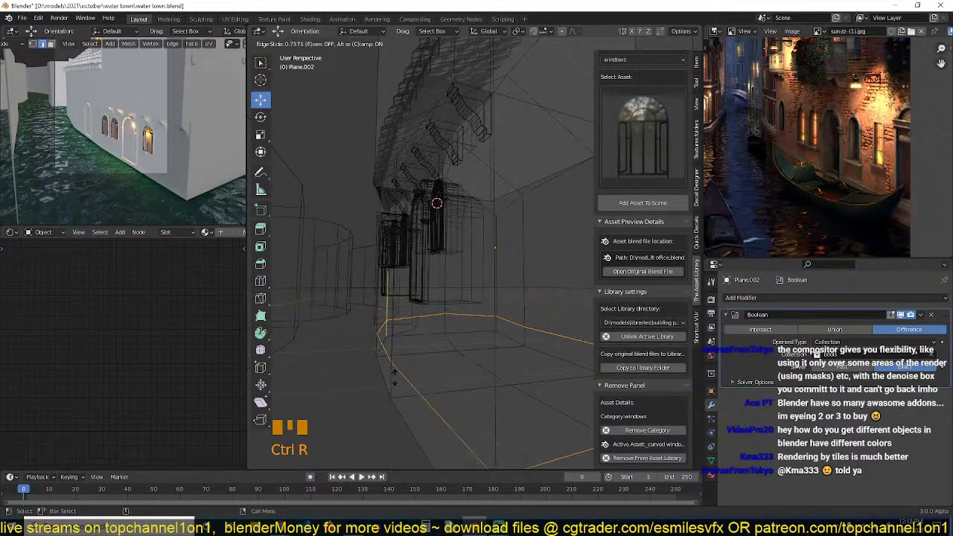
pyautogui.click(462, 362)
pyautogui.hotkey('shift', 'z')
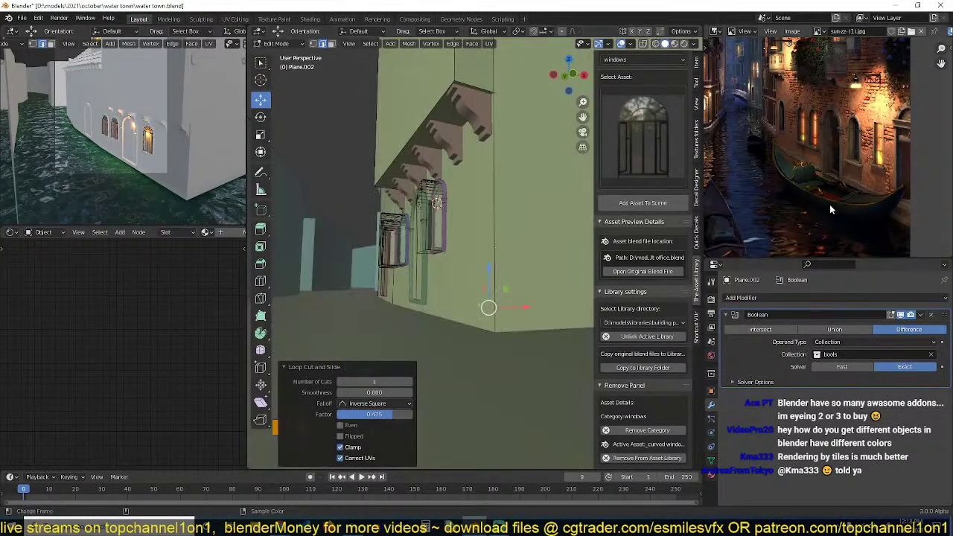
# Raise the new edge loop about 0.64 m along the global Z axis and return to solid shading.
pyautogui.moveTo(464, 255); pyautogui.dragTo(444, 331, button='middle')
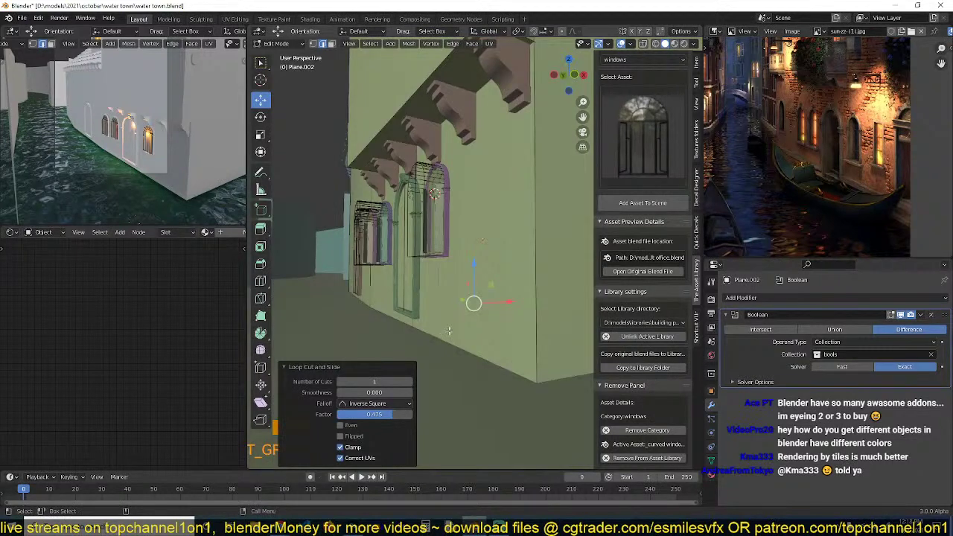
pyautogui.hotkey('shift', 'z')
pyautogui.press('g')
pyautogui.press('z')
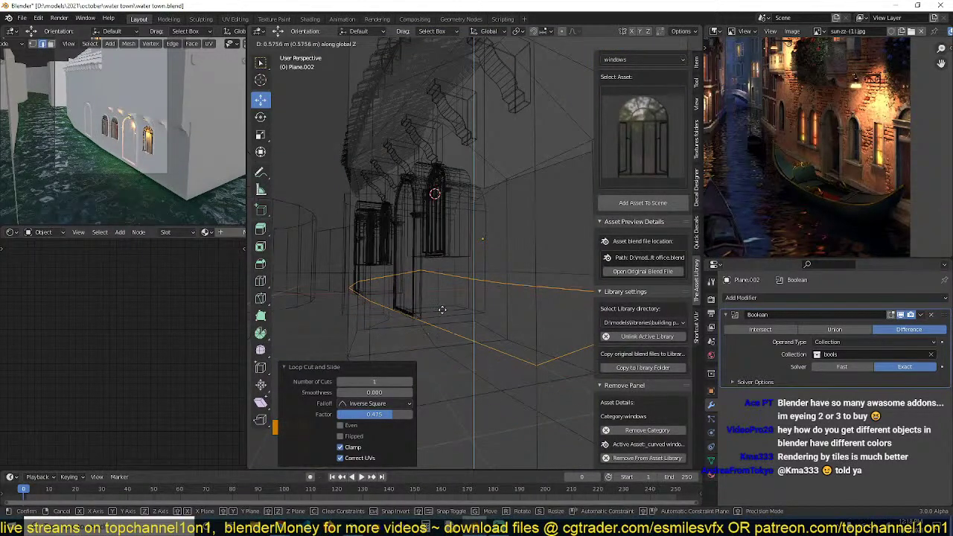
pyautogui.click(473, 283)
pyautogui.press('z')
pyautogui.click(527, 309)
# Bevel the raised edge loop along the base of the canal building.
pyautogui.moveTo(523, 333); pyautogui.dragTo(521, 316, button='middle')
pyautogui.hotkey('ctrl', 'b')
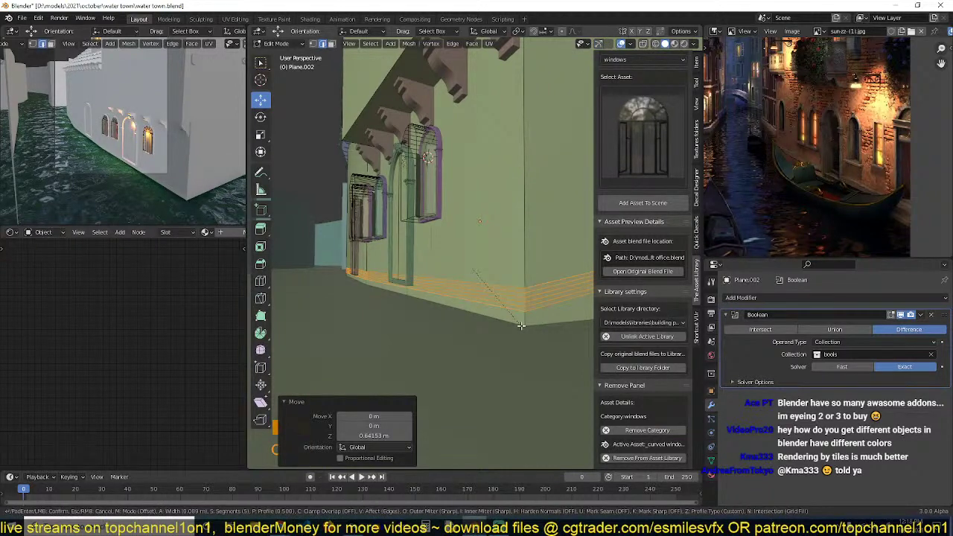
# Bevel the edge loop near the base of the building wall with a width of 0.089 m.
pyautogui.click(521, 325)
pyautogui.rightClick(523, 337)
pyautogui.scroll(-5, 574, 325)
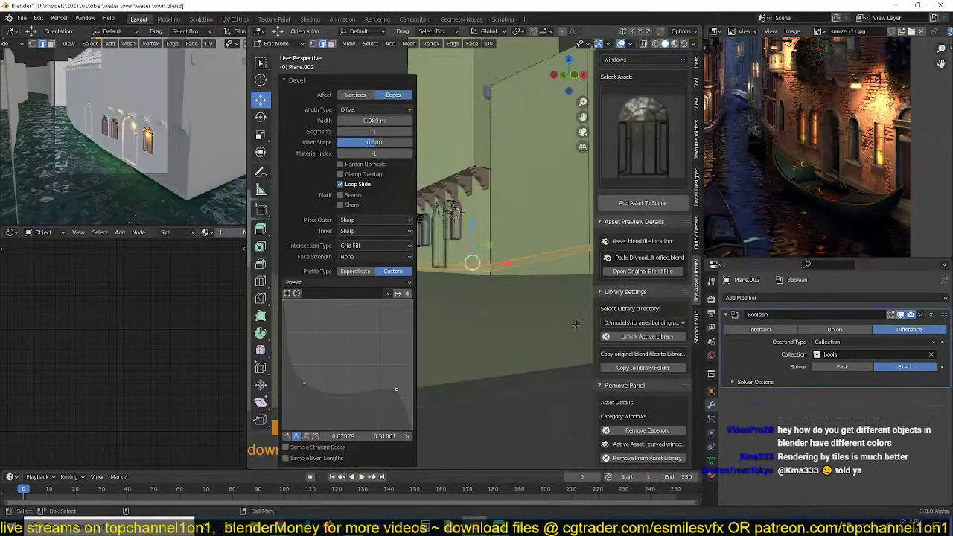
pyautogui.moveTo(574, 326); pyautogui.dragTo(422, 230, button='middle')
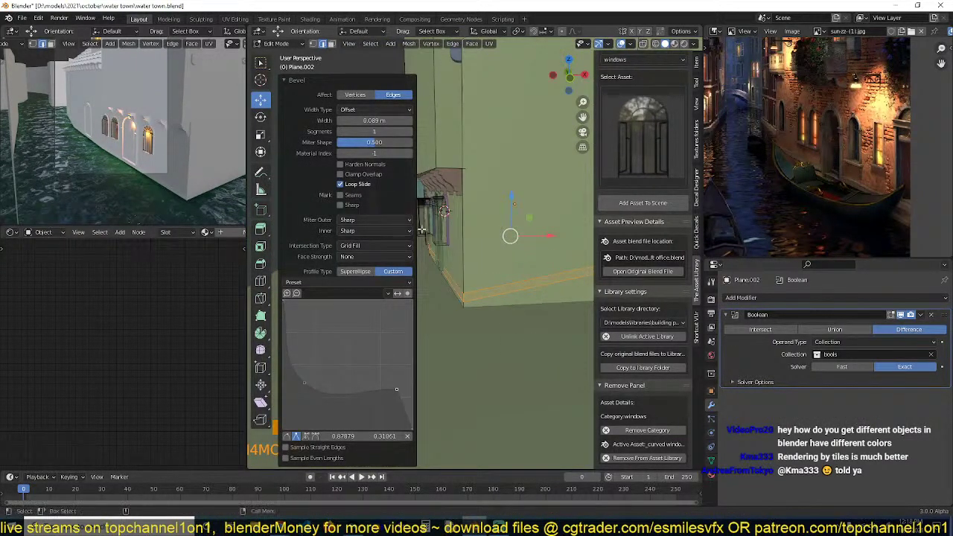
pyautogui.click(295, 78)
# Flatten the upper and lower edge loops of the wall's base band by scaling them to 0 along Z.
pyautogui.moveTo(464, 317); pyautogui.dragTo(485, 307, button='middle')
pyautogui.press('2')
pyautogui.keyDown('alt'); pyautogui.click(535, 281); pyautogui.keyUp('alt')
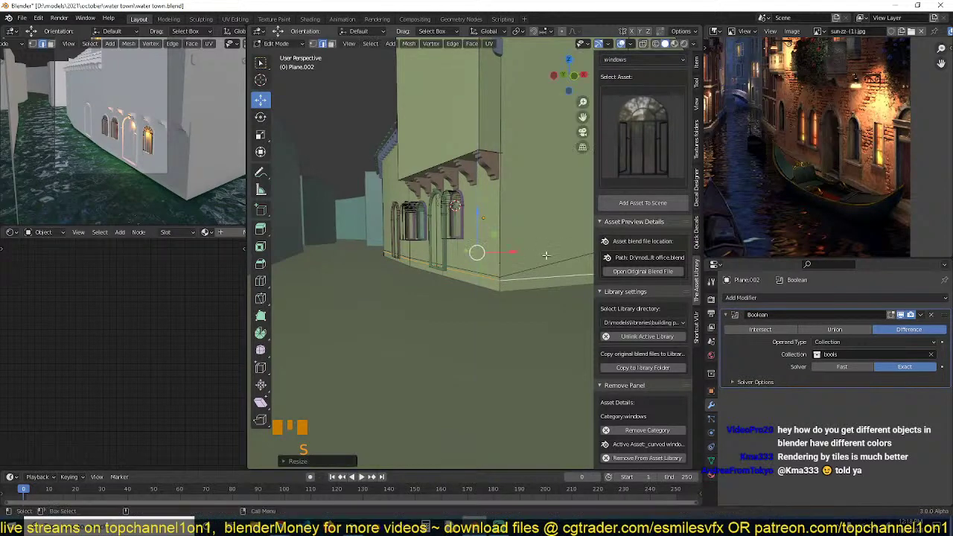
pyautogui.keyDown('alt'); pyautogui.click(546, 256); pyautogui.keyUp('alt')
pyautogui.press('s')
pyautogui.press('z')
pyautogui.press('0')
pyautogui.click(547, 257)
# Extrude the base band's face loop outward along its normals by about 0.08 m.
pyautogui.scroll(3, 551, 263)
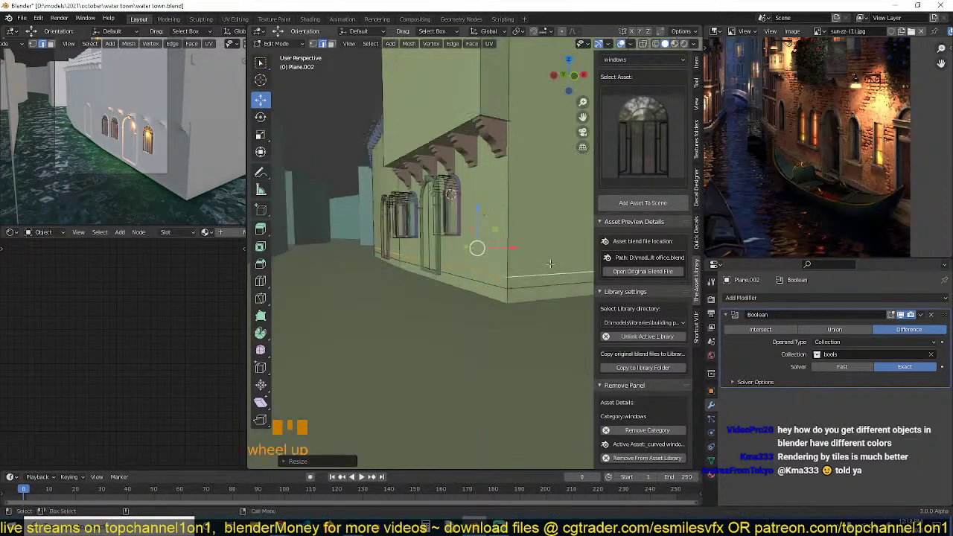
pyautogui.press('3')
pyautogui.keyDown('alt'); pyautogui.click(535, 301); pyautogui.keyUp('alt')
pyautogui.keyDown('alt'); pyautogui.click(538, 306); pyautogui.keyUp('alt')
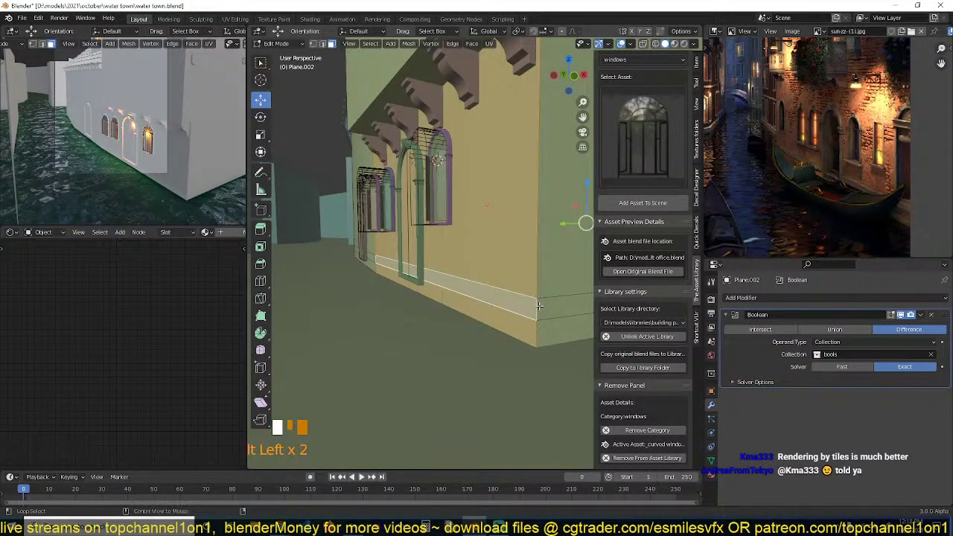
pyautogui.press('g')
pyautogui.click(557, 317)
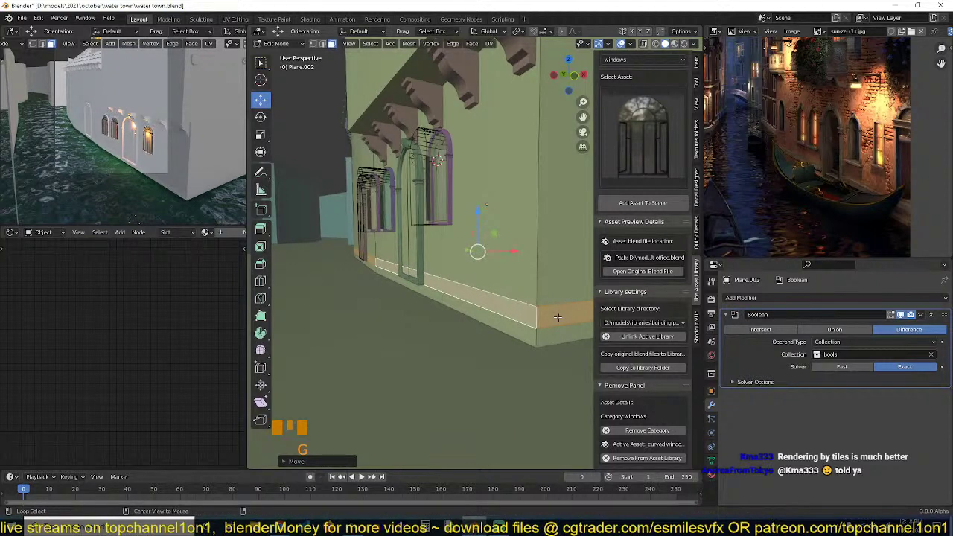
pyautogui.hotkey('alt', 'e')
pyautogui.click(558, 314)
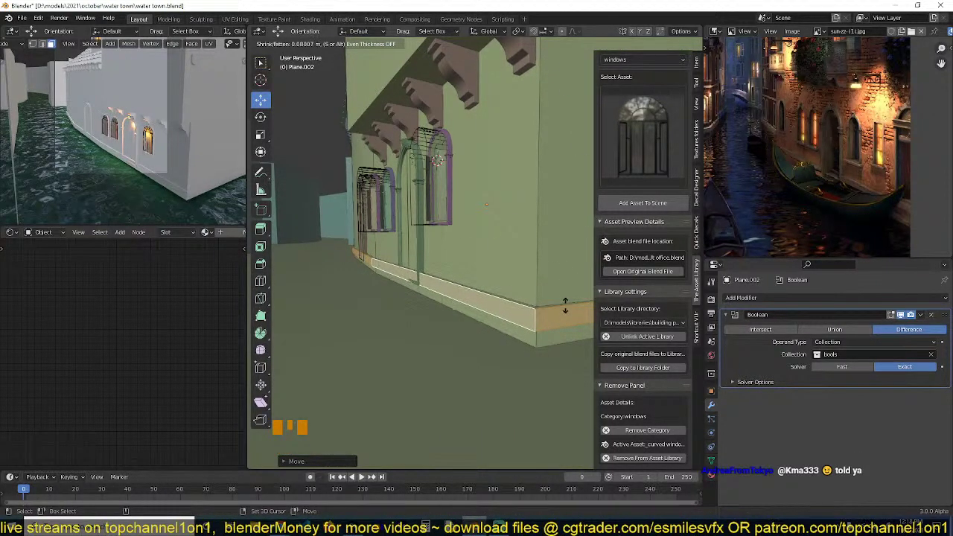
pyautogui.click(564, 306)
# Set the doorway cutter's origin to its geometry and move the cutter slightly outward along X through the extruded base.
pyautogui.press('Tab')
pyautogui.press('`')
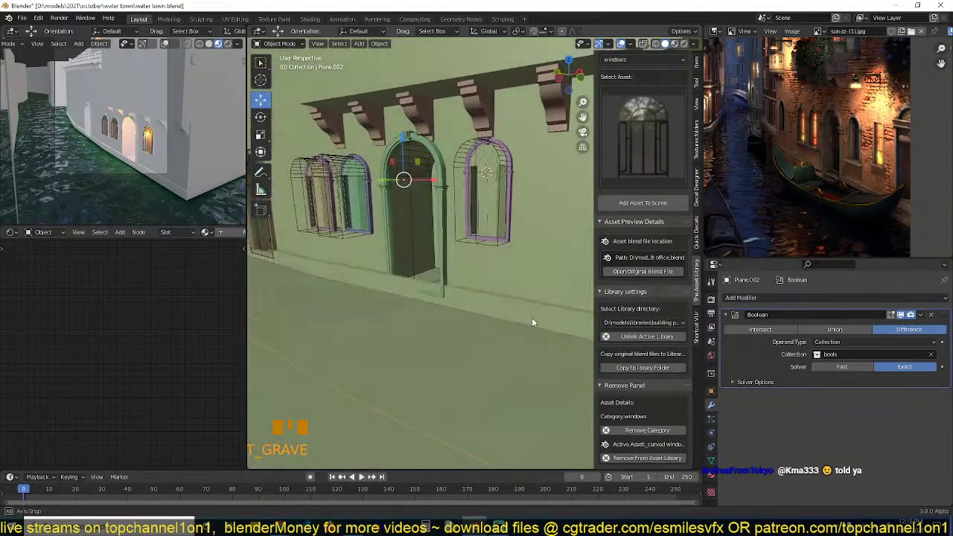
pyautogui.moveTo(532, 319); pyautogui.dragTo(565, 299, button='middle')
pyautogui.scroll(2, 539, 307)
pyautogui.press('`')
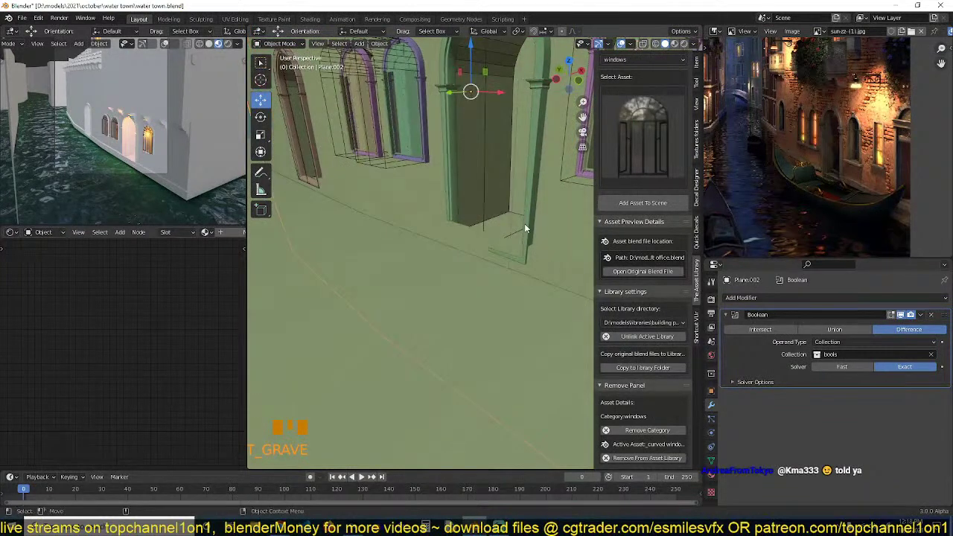
pyautogui.click(484, 270)
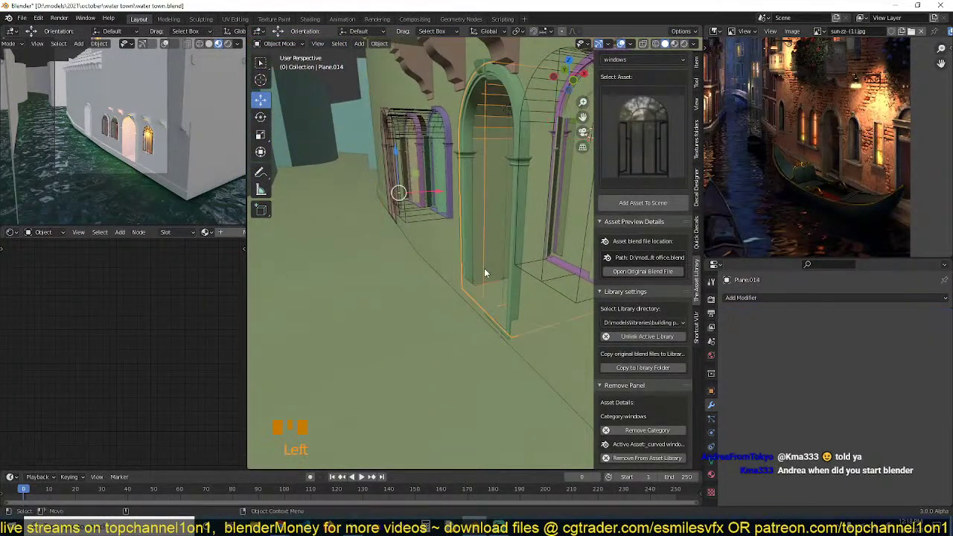
pyautogui.rightClick(481, 272)
pyautogui.moveTo(484, 271)
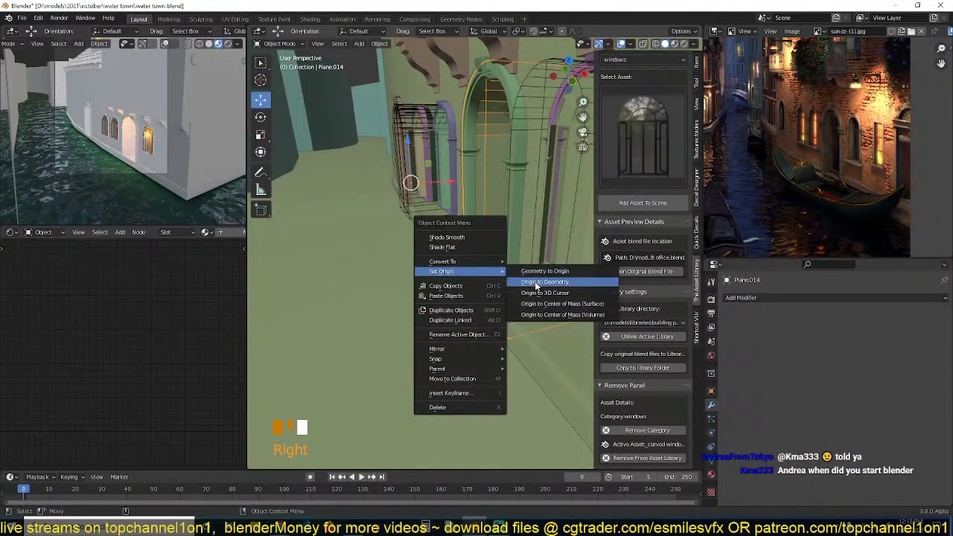
pyautogui.click(535, 284)
pyautogui.moveTo(534, 212); pyautogui.dragTo(572, 162, button='middle')
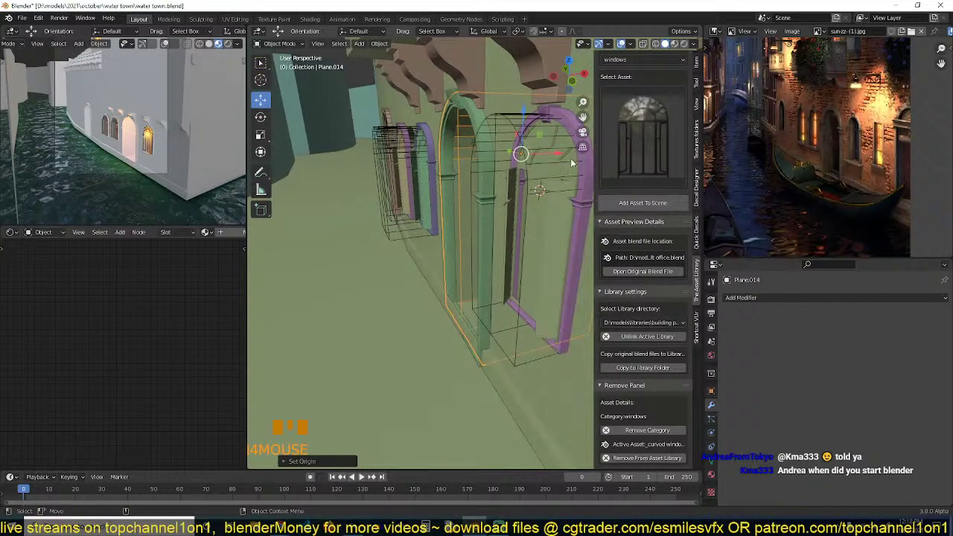
pyautogui.moveTo(559, 156); pyautogui.dragTo(553, 157)
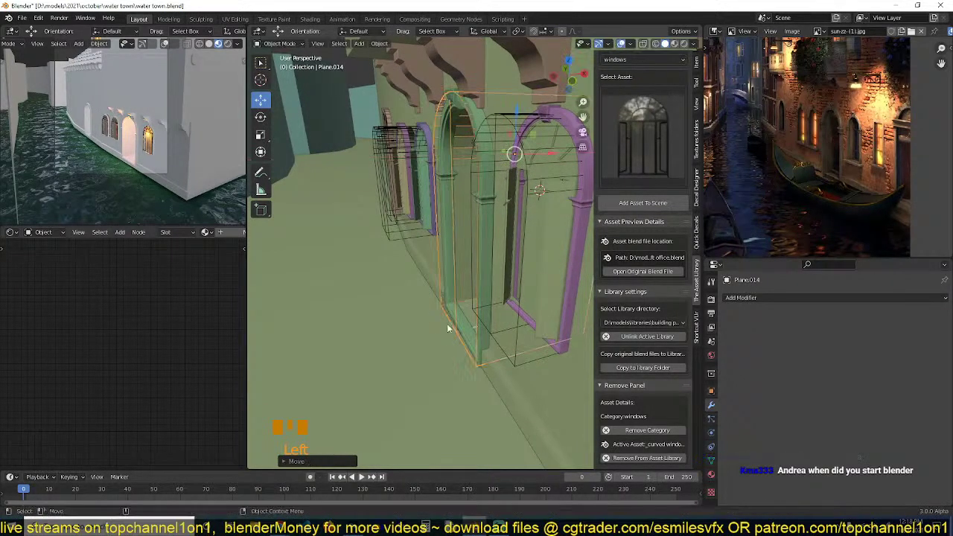
# Add a horizontal loop cut around the lower base section of the building wall.
pyautogui.moveTo(447, 323); pyautogui.dragTo(487, 322, button='middle')
pyautogui.keyDown('shift'); pyautogui.moveTo(336, 307); pyautogui.dragTo(423, 305, button='middle'); pyautogui.keyUp('shift')
pyautogui.scroll(-2, 500, 322)
pyautogui.scroll(-2, 447, 315)
pyautogui.click(537, 301)
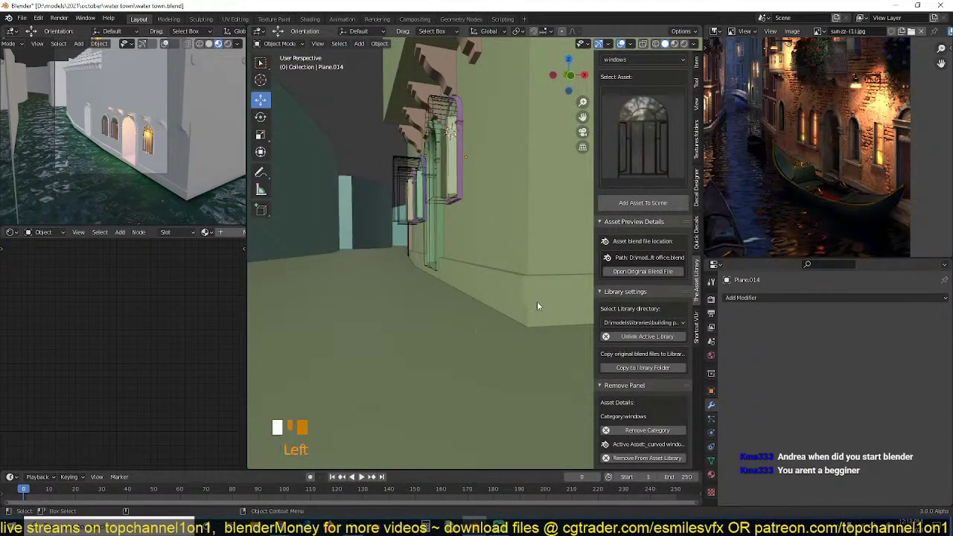
pyautogui.press('Tab')
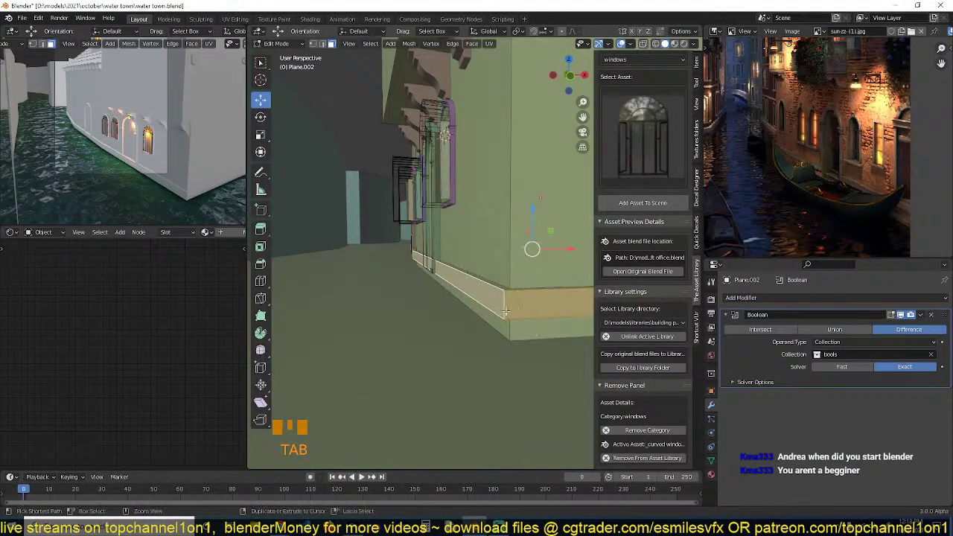
pyautogui.hotkey('ctrl', 'r')
pyautogui.click(504, 313)
pyautogui.click(504, 313)
# Extrude the upper face loop of the wall base along its normals by about 0.04 m to form a ledge.
pyautogui.scroll(3, 507, 313)
pyautogui.press('3')
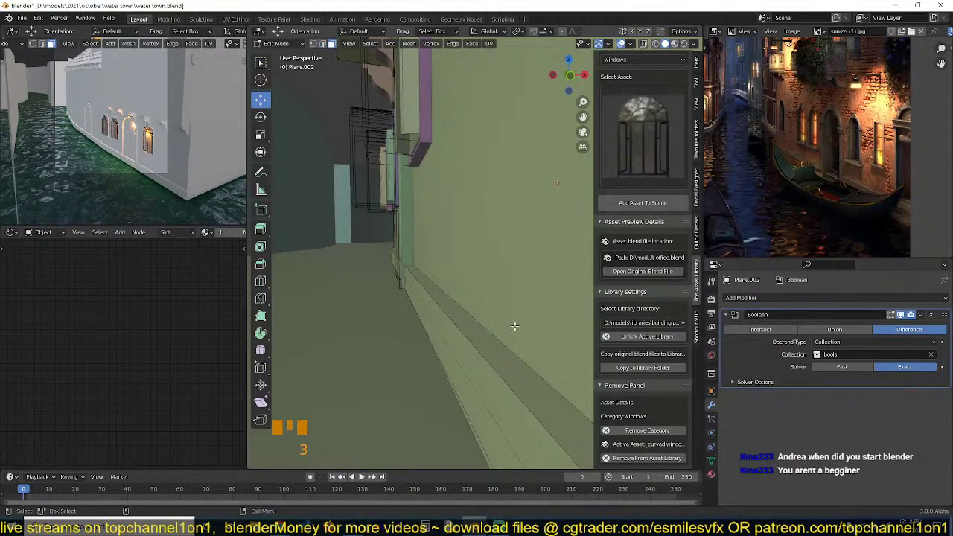
pyautogui.scroll(-1, 515, 326)
pyautogui.keyDown('alt'); pyautogui.click(515, 326); pyautogui.keyUp('alt')
pyautogui.hotkey('alt', 'e')
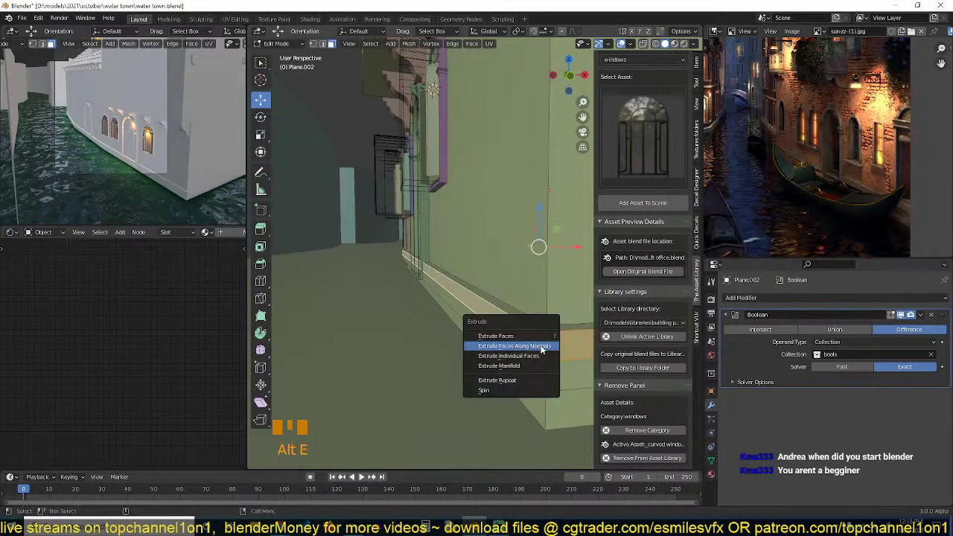
pyautogui.click(534, 345)
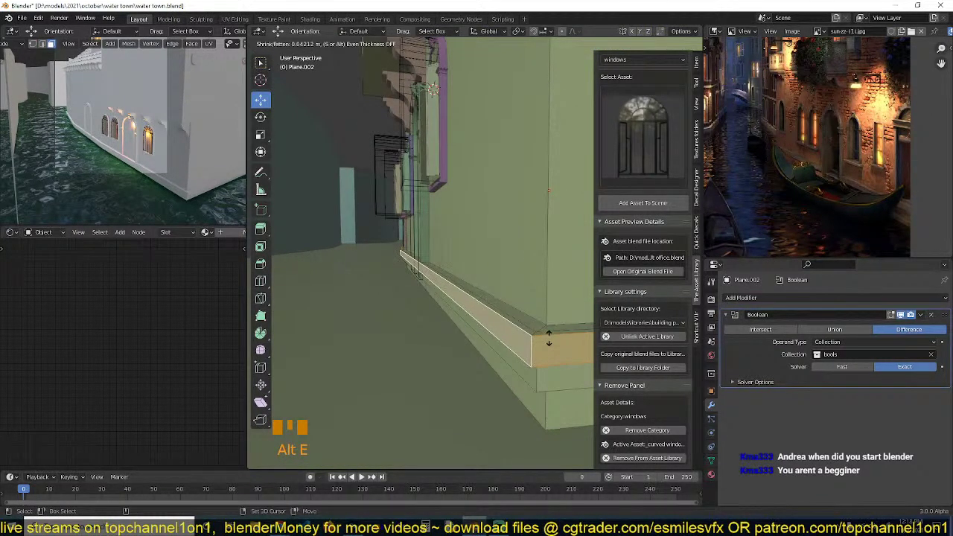
pyautogui.click(541, 345)
# Move the doorway cutter farther outward along X so it cuts through the new ledge, and save the file.
pyautogui.press('`')
pyautogui.moveTo(542, 345); pyautogui.dragTo(487, 292, button='middle')
pyautogui.click(499, 304)
pyautogui.press('`')
pyautogui.click(487, 291)
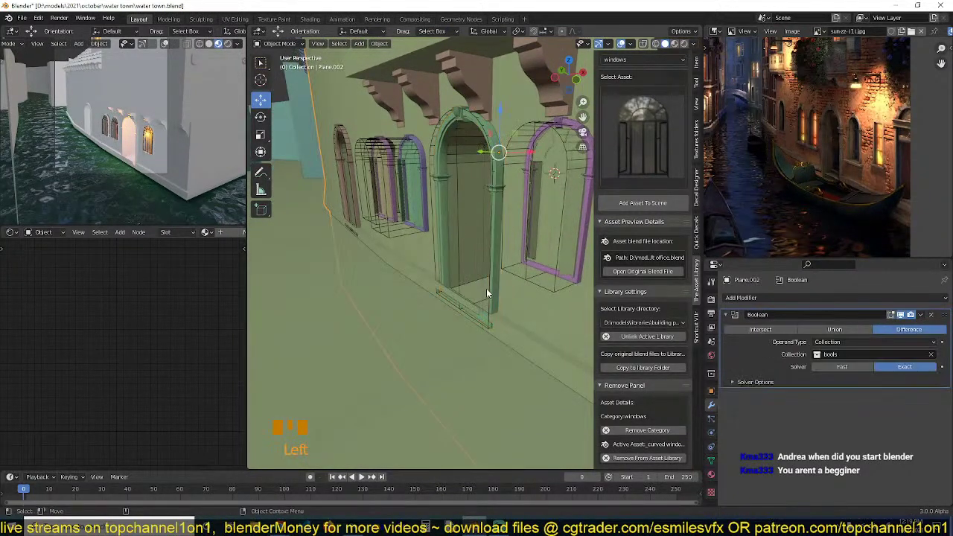
pyautogui.click(456, 286)
pyautogui.click(456, 286)
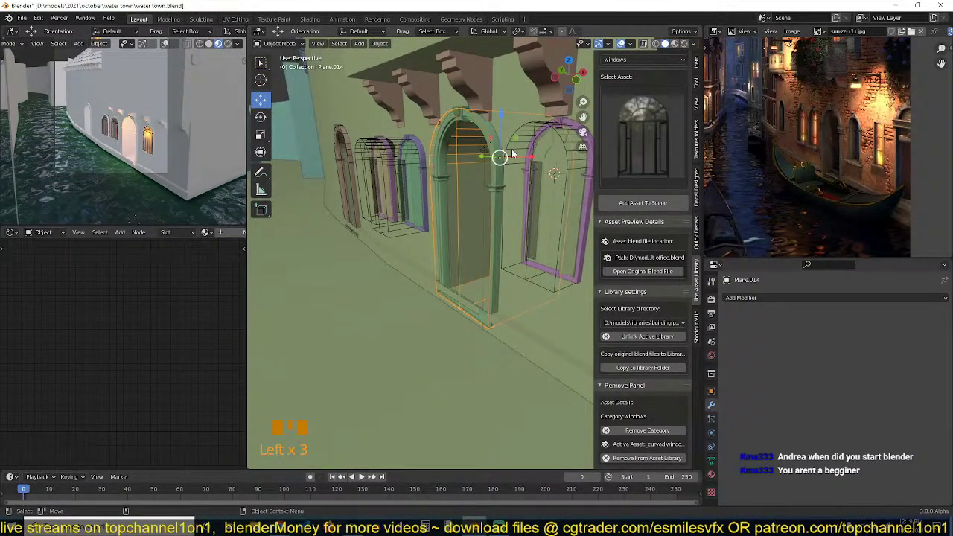
pyautogui.moveTo(527, 160); pyautogui.dragTo(517, 161)
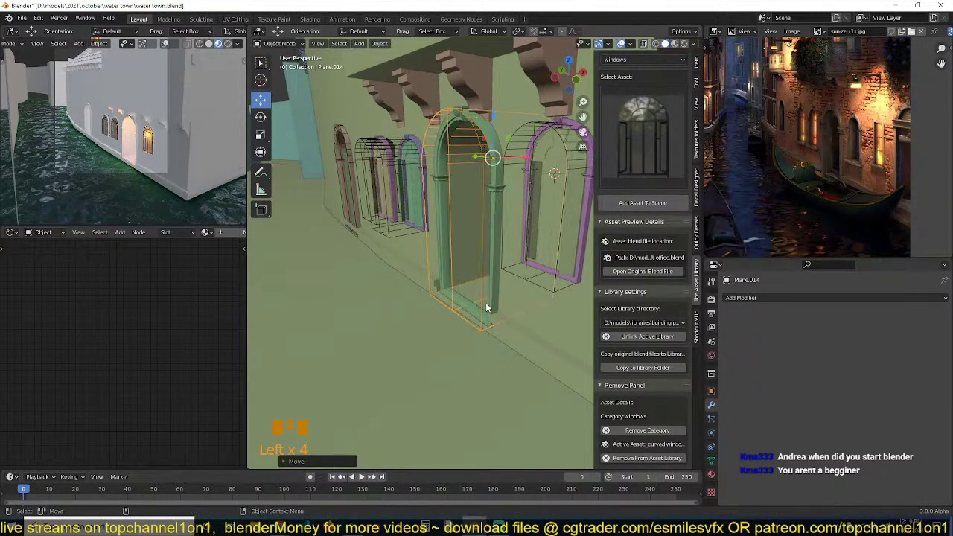
pyautogui.hotkey('alt', 'a')
pyautogui.hotkey('ctrl', 's')
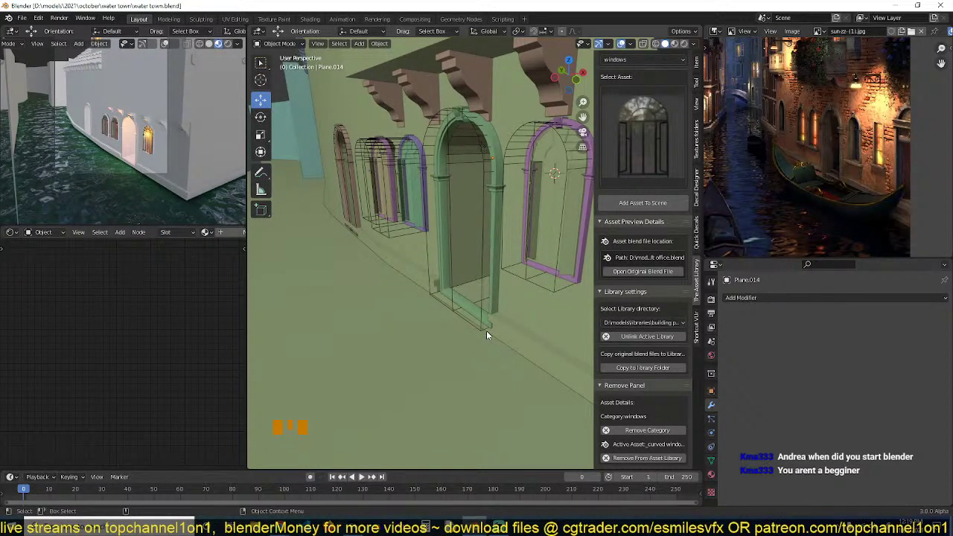
# Switch the viewport's object colouring to Single and back to Random.
pyautogui.click(694, 45)
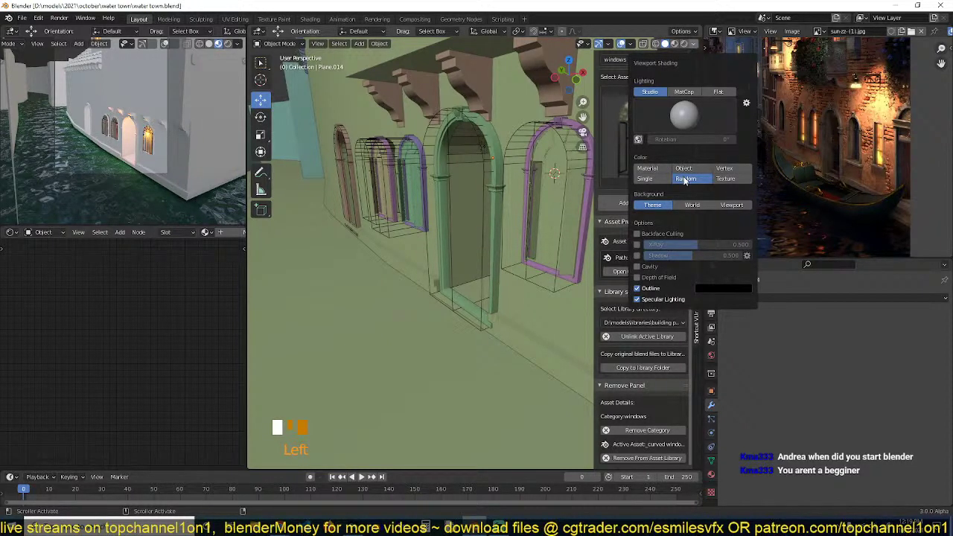
pyautogui.click(655, 181)
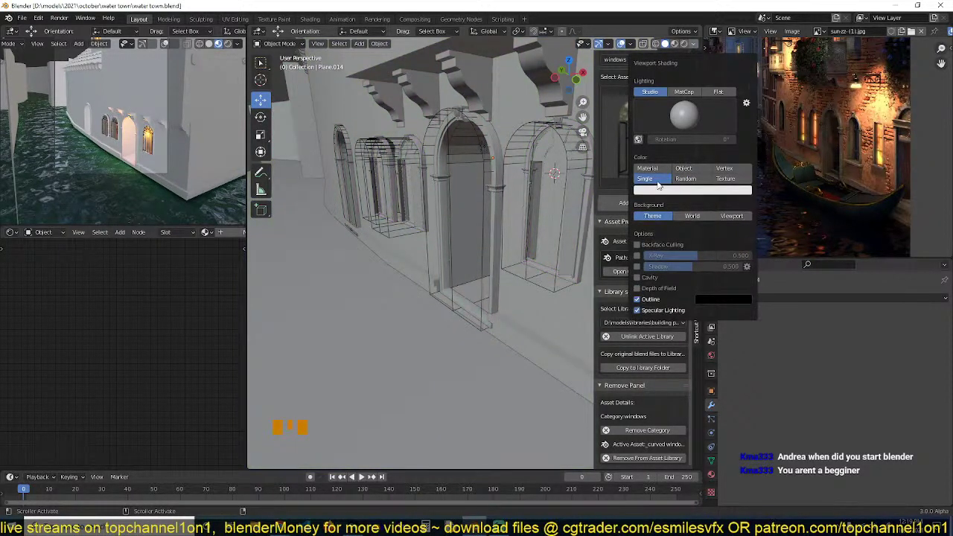
pyautogui.click(685, 179)
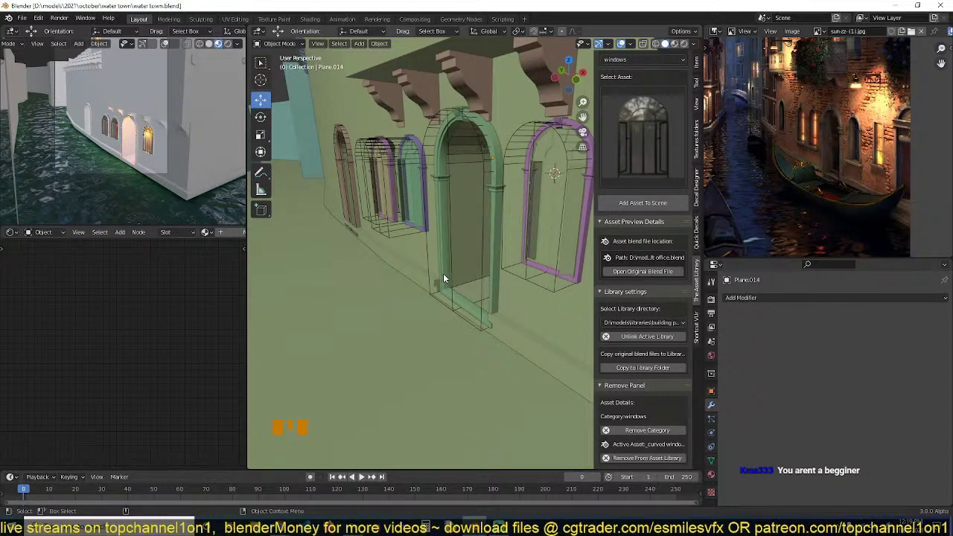
# Frame the building front, zoom the reference image in on its arched doorway and windows, and save the file.
pyautogui.moveTo(443, 273); pyautogui.dragTo(446, 298, button='middle')
pyautogui.hotkey('ctrl', 's')
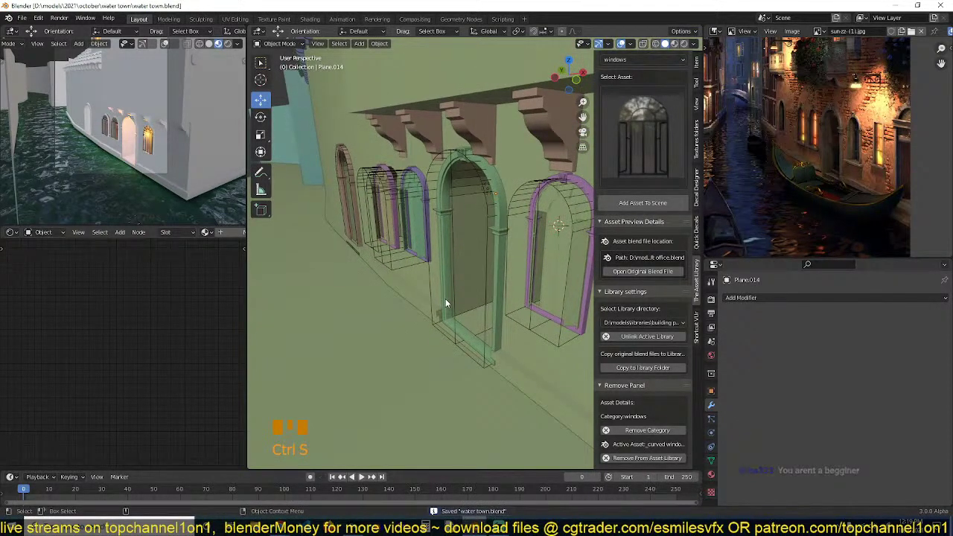
pyautogui.hotkey('shift', '`')
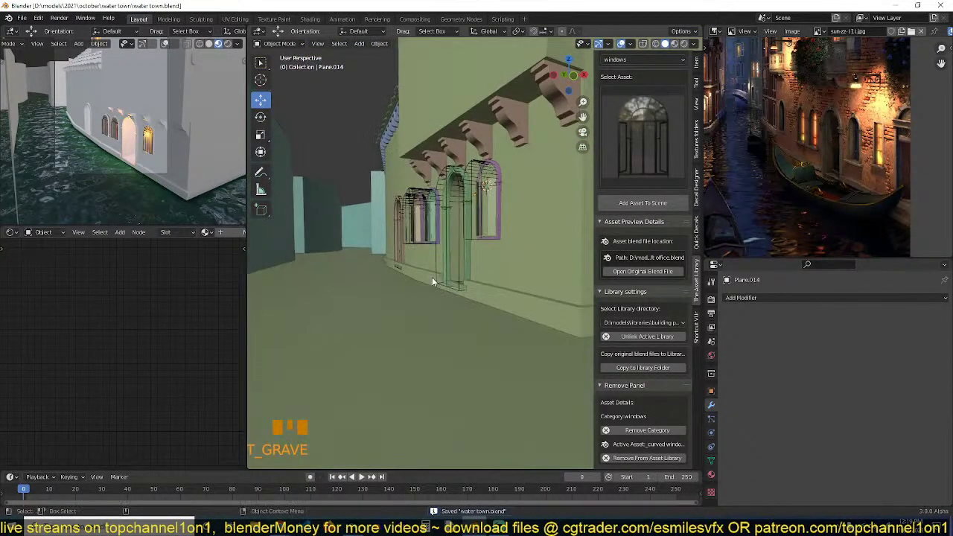
pyautogui.scroll(3, 847, 143)
pyautogui.moveTo(846, 143); pyautogui.dragTo(795, 181, button='middle')
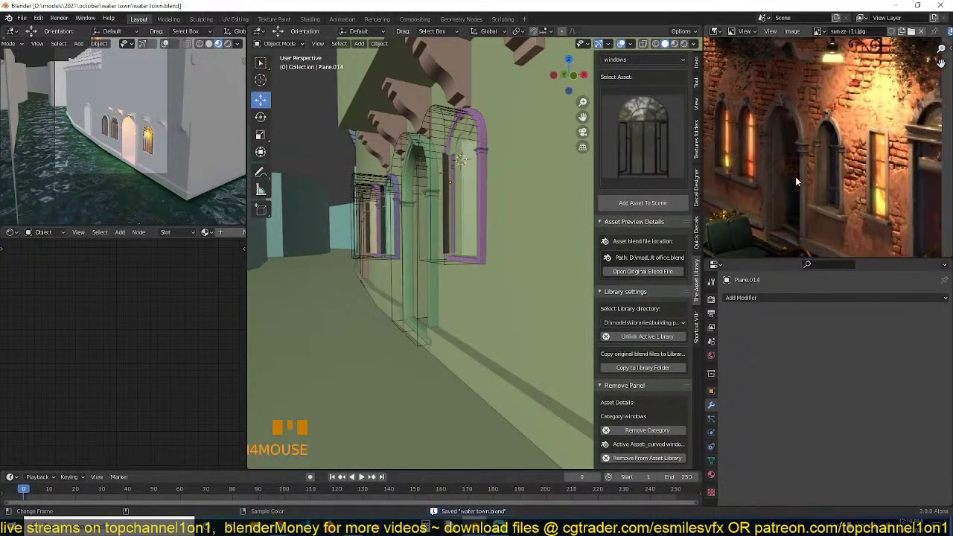
pyautogui.hotkey('ctrl', 's')
# Isolate the building wall in local view with Material Preview shading and save the file.
pyautogui.click(563, 219)
pyautogui.scroll(-3, 563, 221)
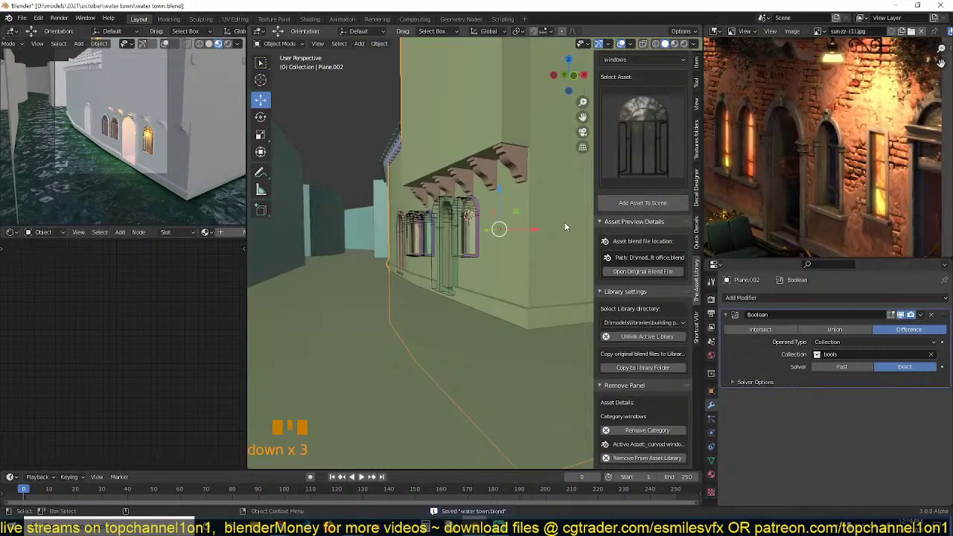
pyautogui.press('/')
pyautogui.press('`')
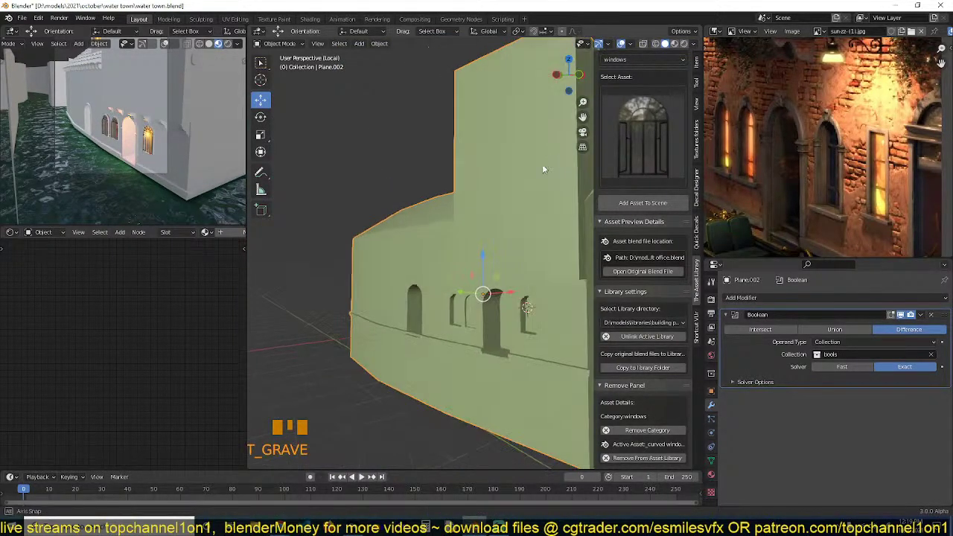
pyautogui.click(674, 44)
pyautogui.scroll(3, 525, 194)
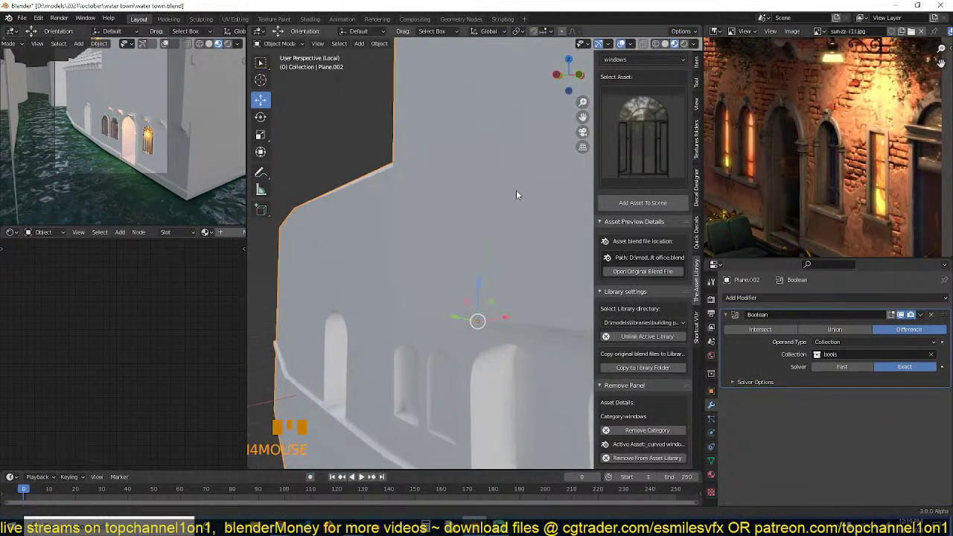
pyautogui.hotkey('ctrl', 's')
# Open the Texture Folders add-on settings with the building wall in view.
pyautogui.click(697, 138)
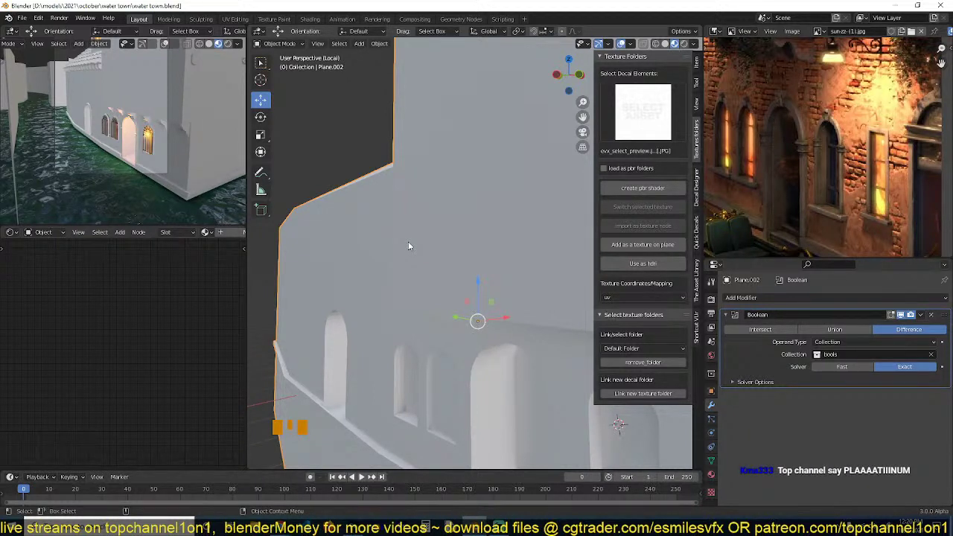
pyautogui.click(655, 129)
pyautogui.click(655, 129)
pyautogui.scroll(-2, 547, 197)
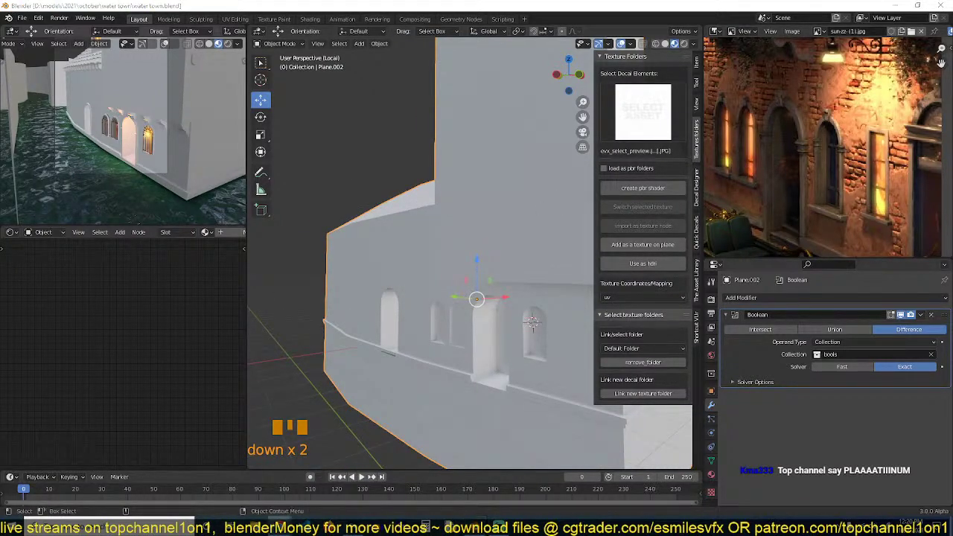
# Switch to the web browser, look through the topchannel1on1 Blender Market store page and select its address.
pyautogui.hotkey('alt', 'Tab')
pyautogui.scroll(-5, 476, 298)
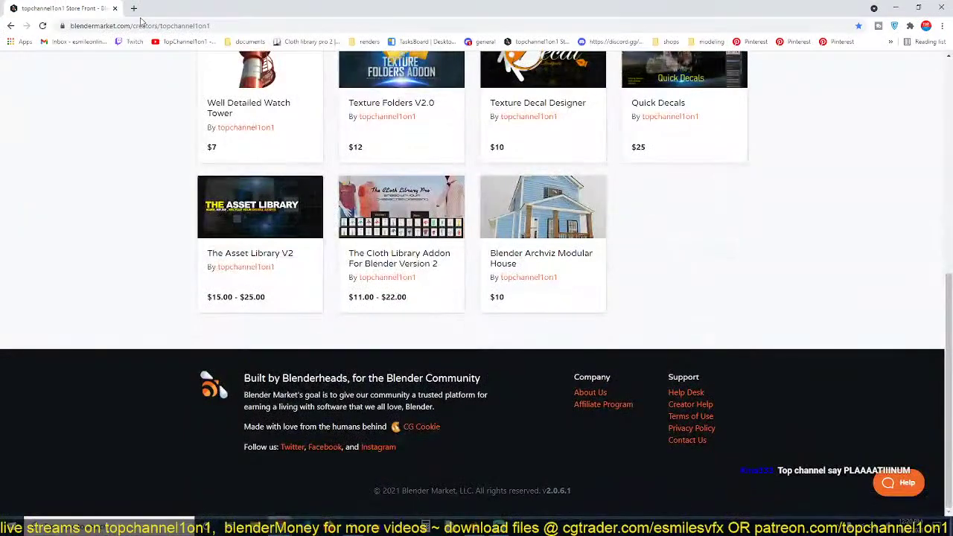
pyautogui.click(212, 26)
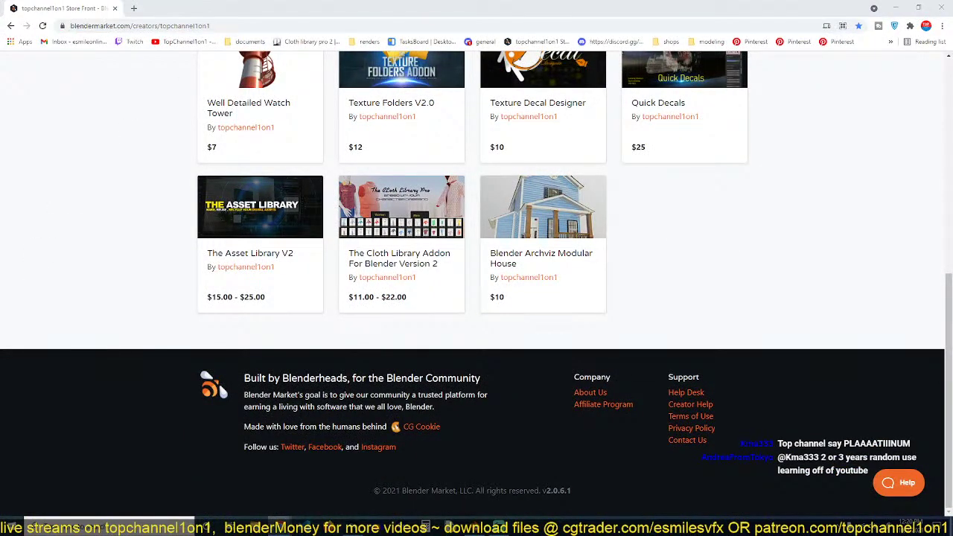
# Switch back to Blender and set the Texture Folders add-on's linked folder to D:\resouces\pbrs\bricks\.
pyautogui.scroll(5, 392, 209)
pyautogui.hotkey('alt', 'Tab')
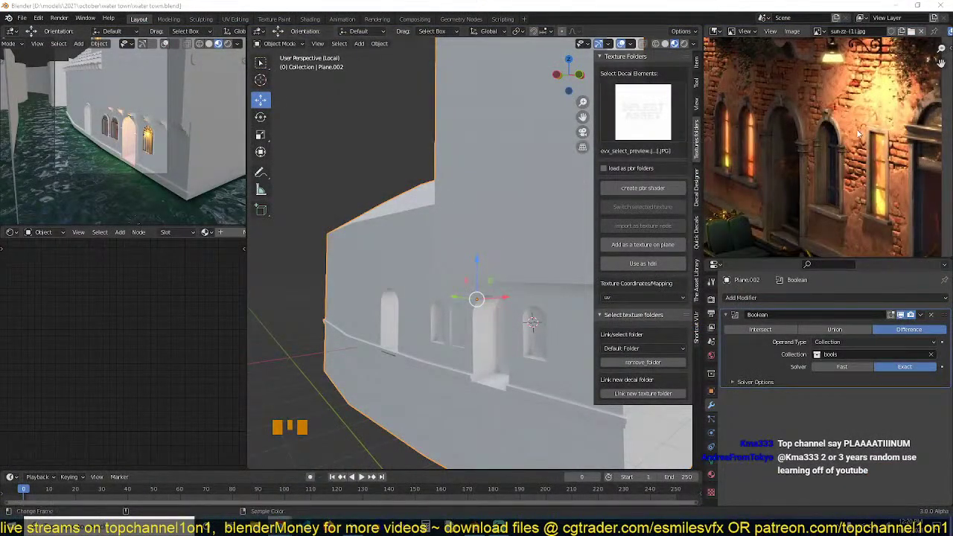
pyautogui.scroll(1, 675, 188)
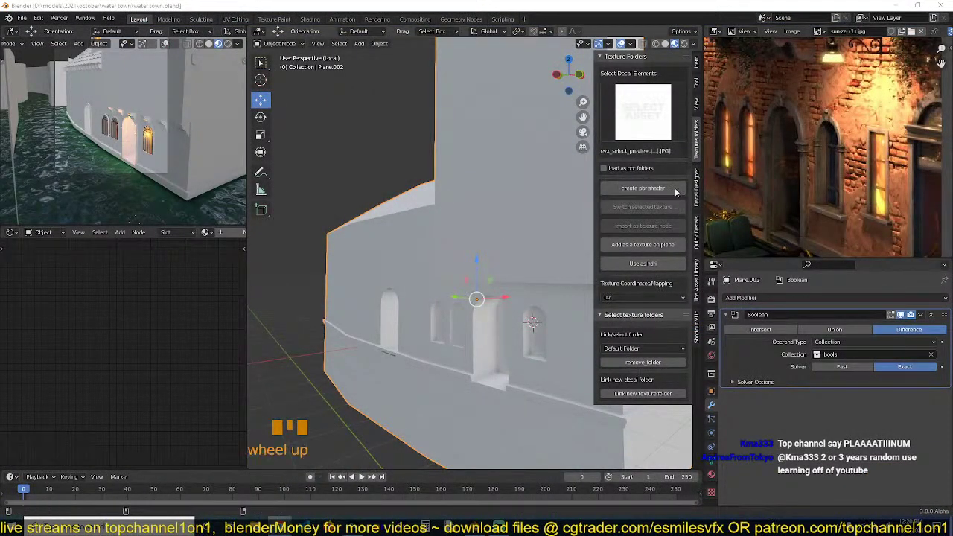
pyautogui.click(659, 349)
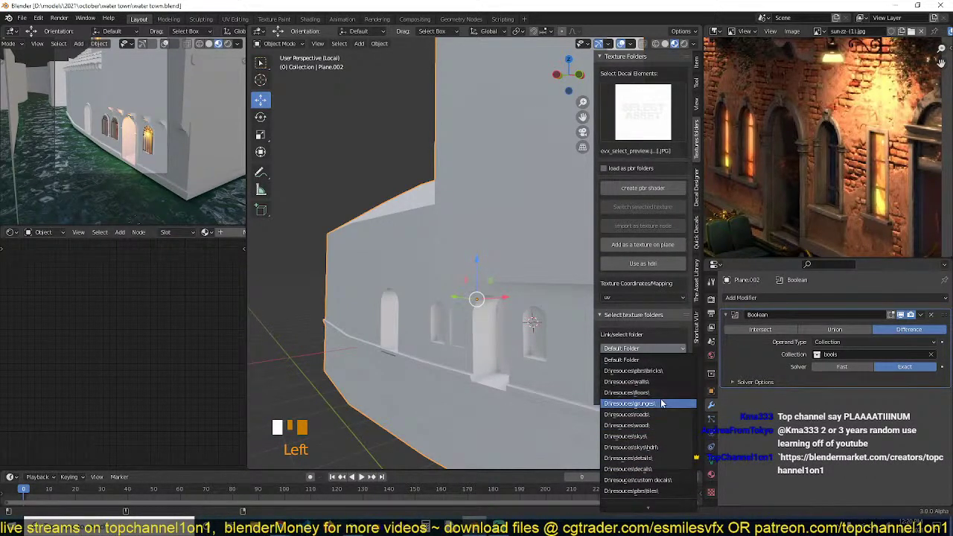
pyautogui.click(633, 370)
pyautogui.scroll(3, 652, 257)
# Choose the red TexturesCom_Bricks texture, enable loading as PBR folders, and create its PBR shader on the building wall.
pyautogui.click(645, 119)
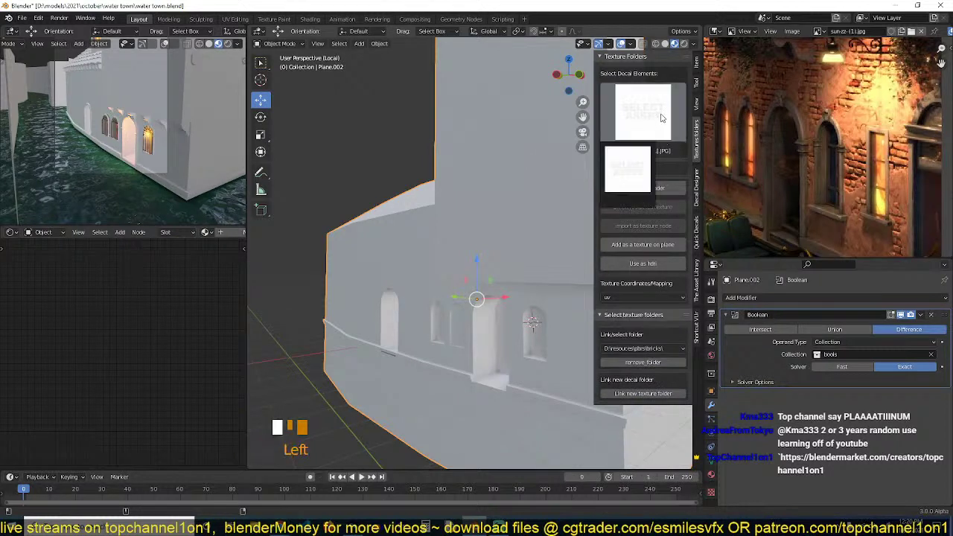
pyautogui.click(646, 123)
pyautogui.click(650, 126)
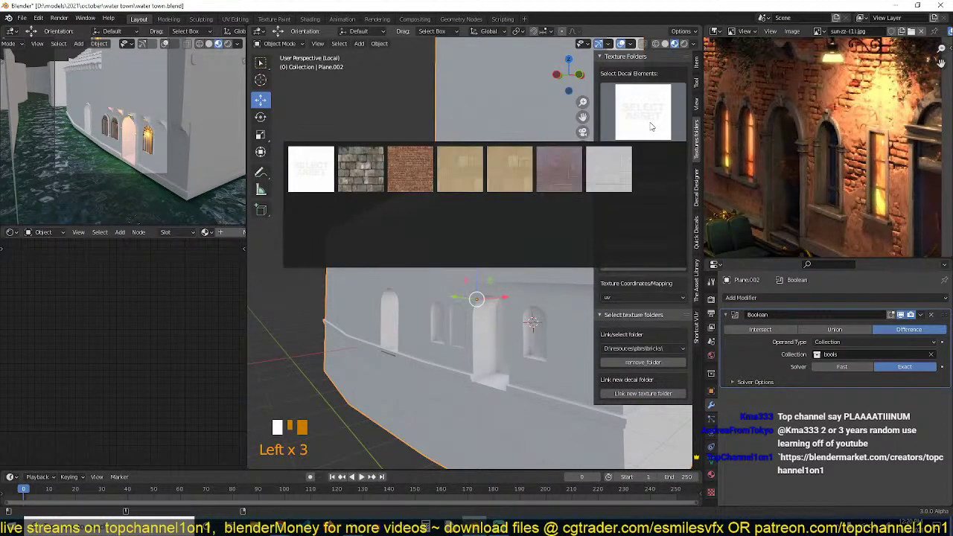
pyautogui.click(422, 171)
pyautogui.scroll(-3, 582, 207)
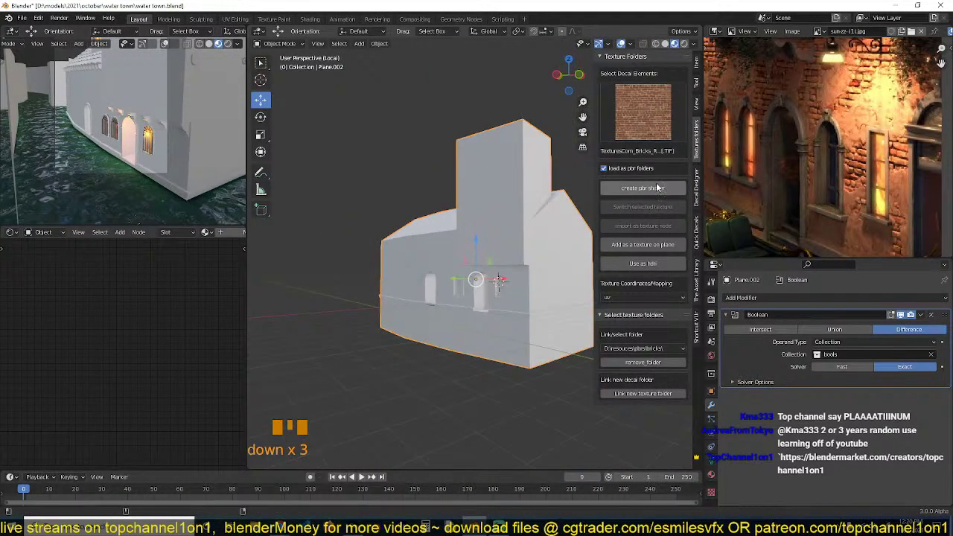
pyautogui.click(656, 188)
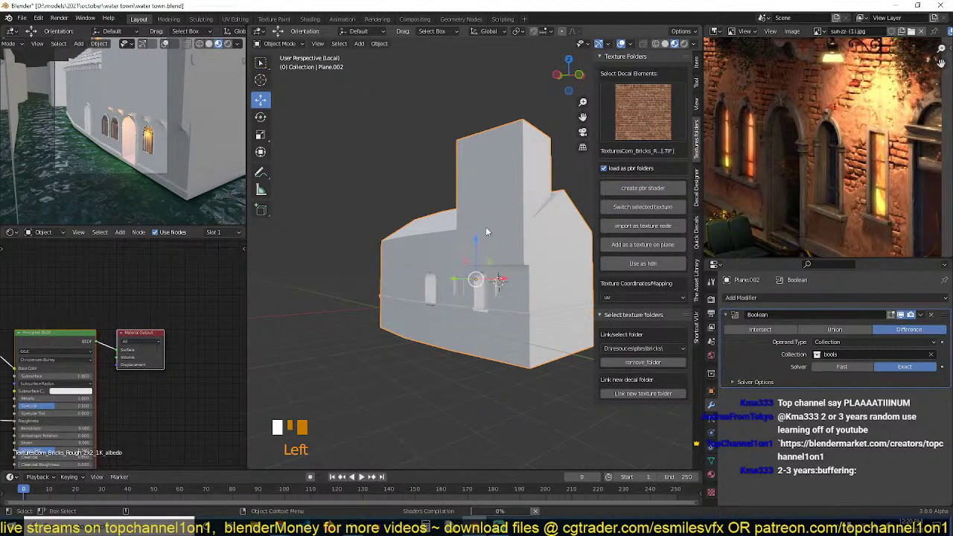
# Examine how the new brick shader sits on the building wall and look over its shader nodes.
pyautogui.scroll(3, 488, 235)
pyautogui.scroll(-2, 490, 248)
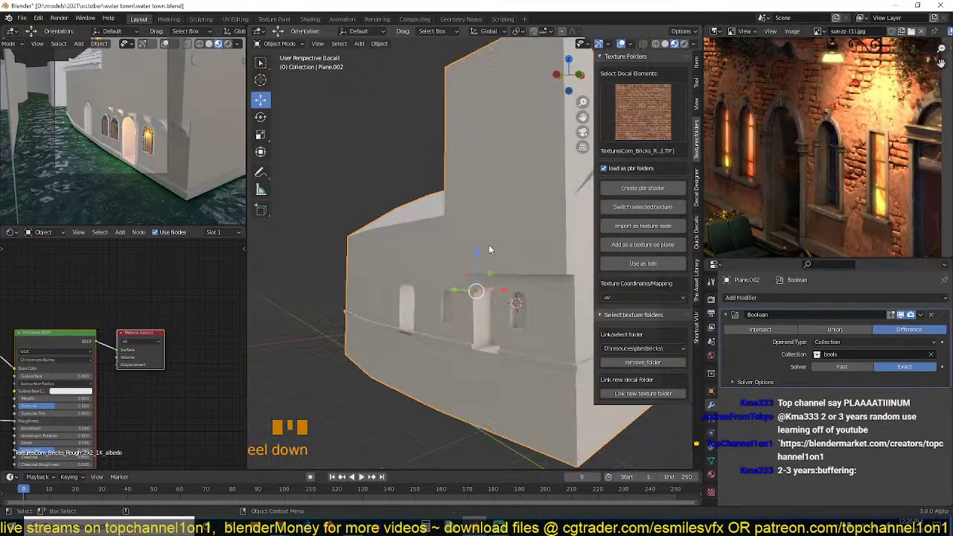
pyautogui.moveTo(489, 248); pyautogui.dragTo(468, 274, button='middle')
pyautogui.moveTo(435, 242); pyautogui.dragTo(470, 228, button='middle')
pyautogui.scroll(-4, 112, 351)
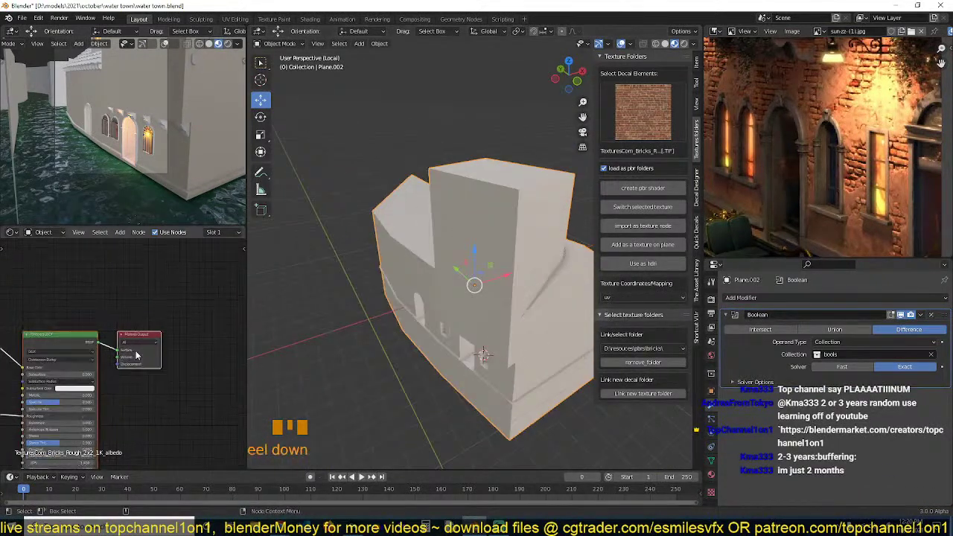
pyautogui.moveTo(112, 351); pyautogui.dragTo(175, 312, button='middle')
pyautogui.moveTo(373, 260); pyautogui.dragTo(396, 240, button='middle')
pyautogui.scroll(3, 396, 240)
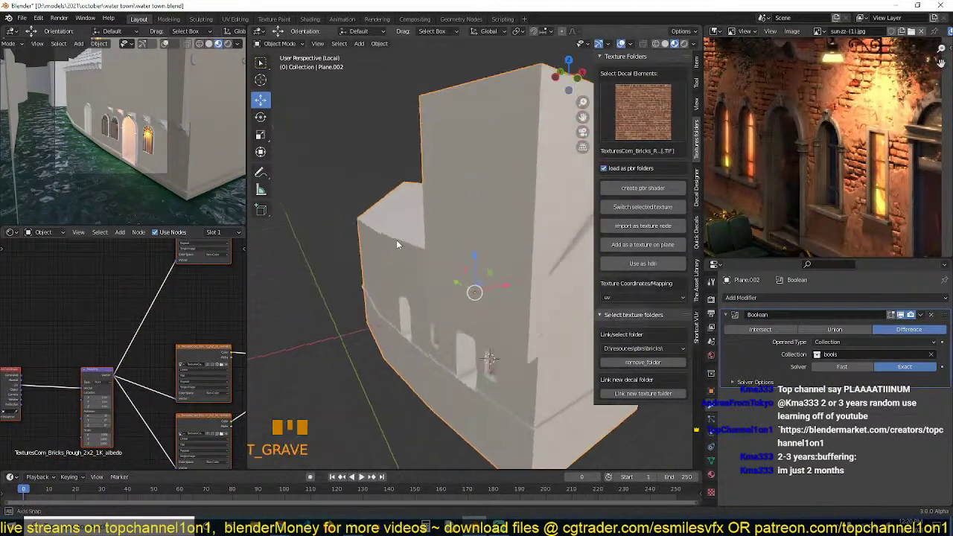
pyautogui.moveTo(417, 198); pyautogui.dragTo(444, 176, button='middle')
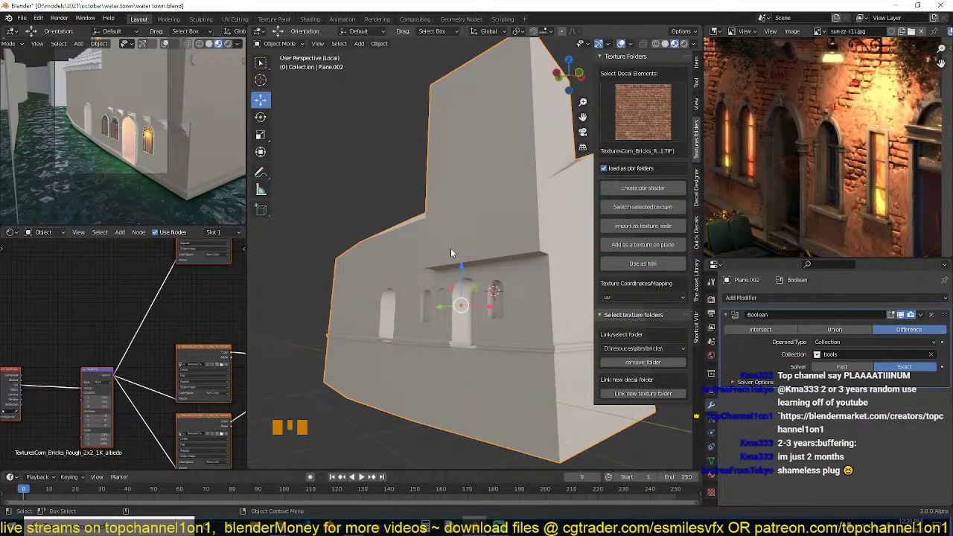
pyautogui.scroll(3, 492, 251)
pyautogui.scroll(-2, 494, 254)
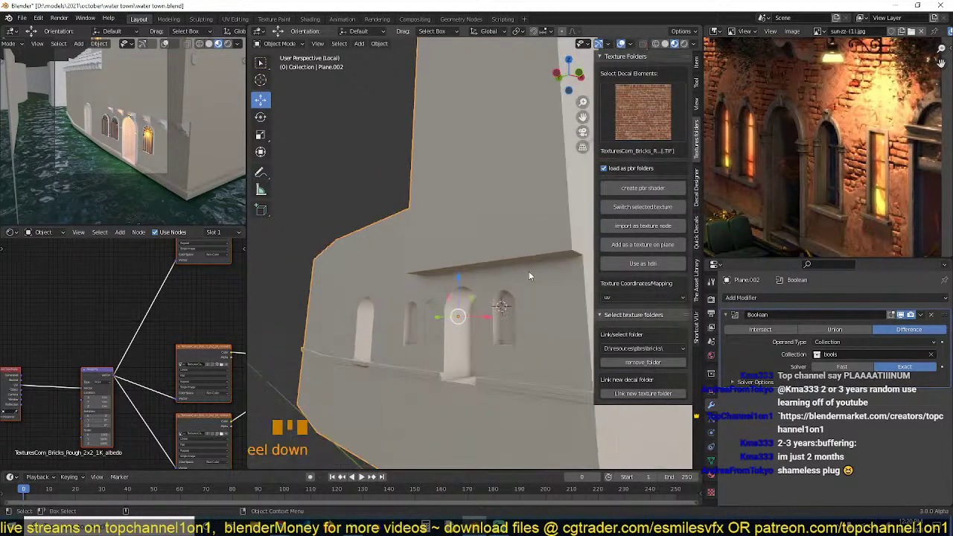
pyautogui.moveTo(529, 271); pyautogui.dragTo(508, 275, button='middle')
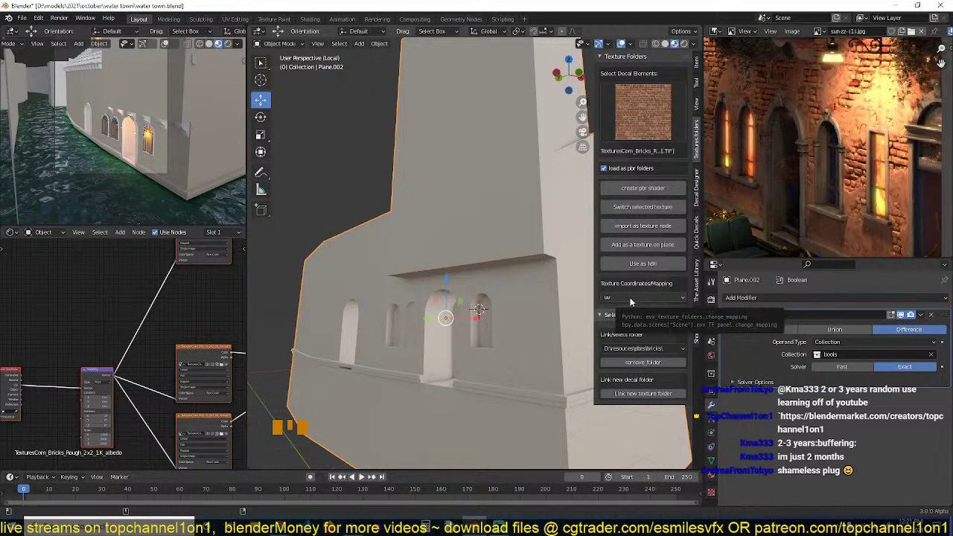
# Set the texture coordinate mapping of the TexturesCom brick shader to Object.
pyautogui.click(631, 298)
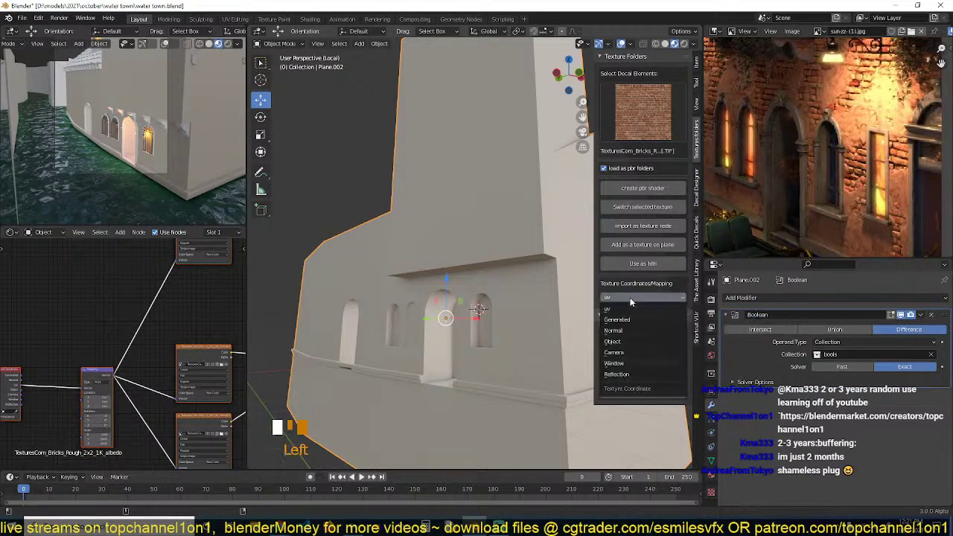
pyautogui.click(630, 345)
pyautogui.scroll(-1, 535, 273)
pyautogui.scroll(1, 533, 285)
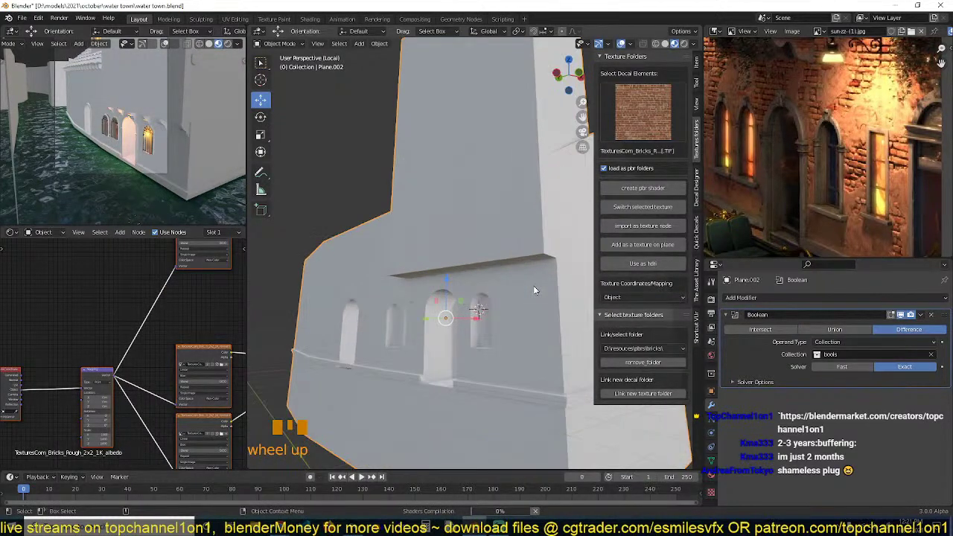
pyautogui.scroll(3, 519, 292)
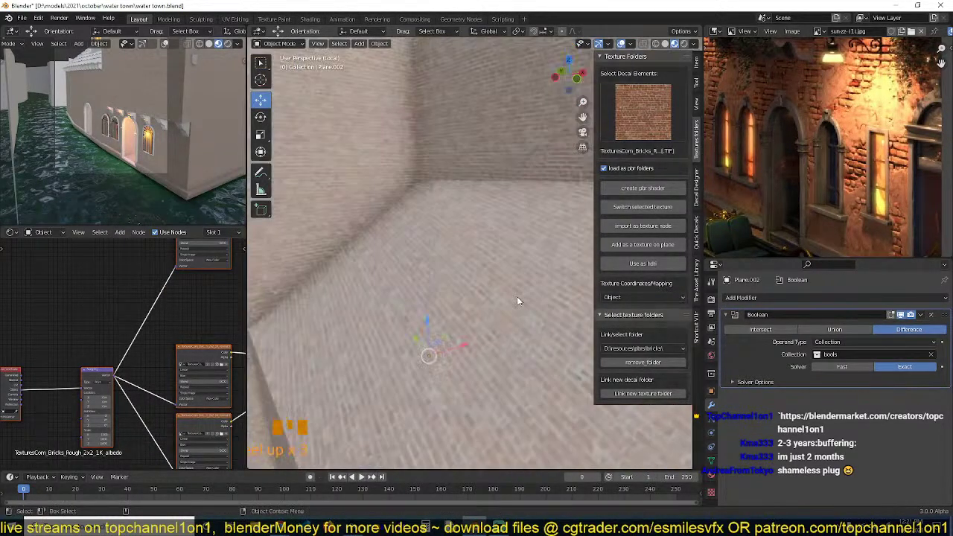
# Inspect the brick pattern around the wall's corner, overhang and arched openings, and the material's image texture nodes.
pyautogui.press('`')
pyautogui.scroll(-2, 522, 278)
pyautogui.moveTo(522, 278)
pyautogui.keyDown('shift'); pyautogui.mouseDown(button='middle')
pyautogui.moveTo(530, 261)
pyautogui.moveTo(503, 275)
pyautogui.mouseUp(button='middle'); pyautogui.keyUp('shift')
pyautogui.press('`')
pyautogui.scroll(1, 487, 242)
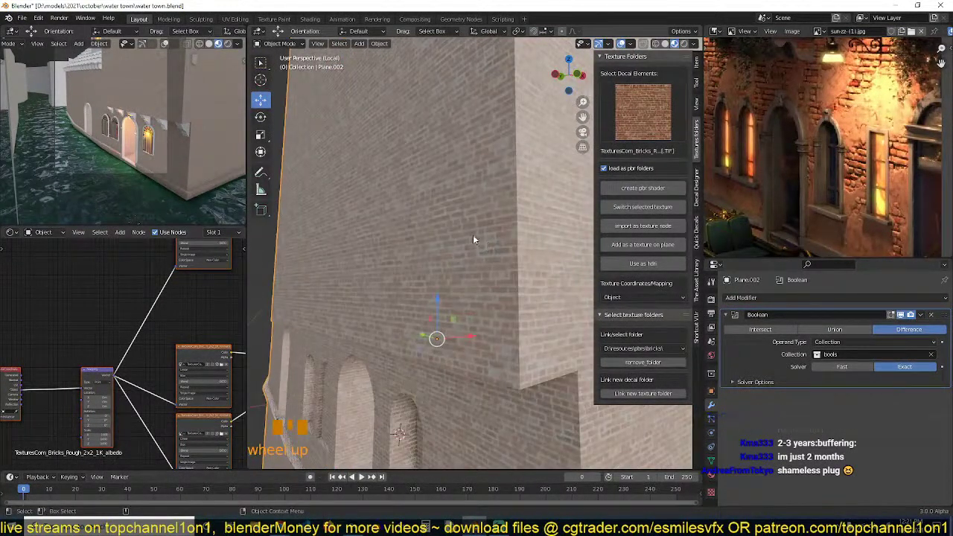
pyautogui.moveTo(473, 240); pyautogui.dragTo(467, 236, button='middle')
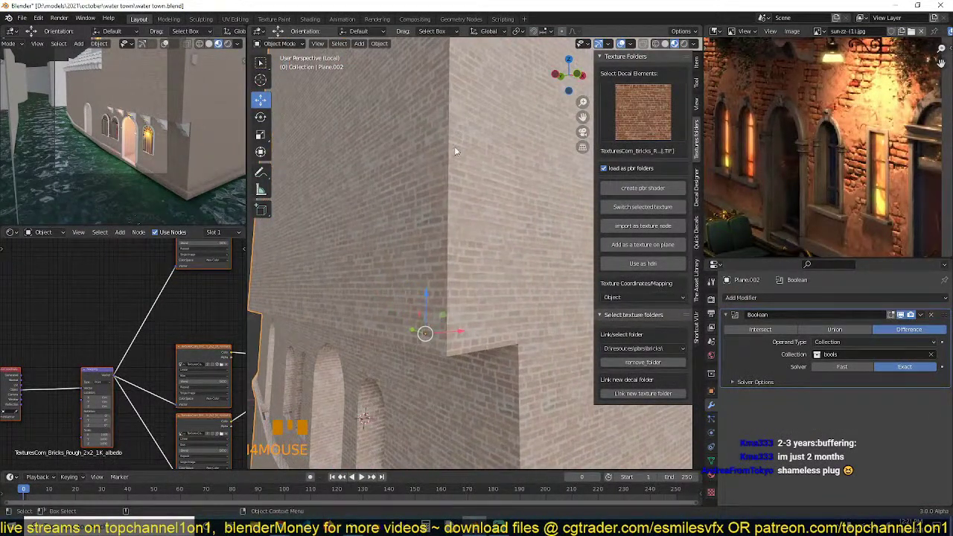
pyautogui.press('`')
pyautogui.moveTo(395, 283); pyautogui.dragTo(363, 299, button='middle')
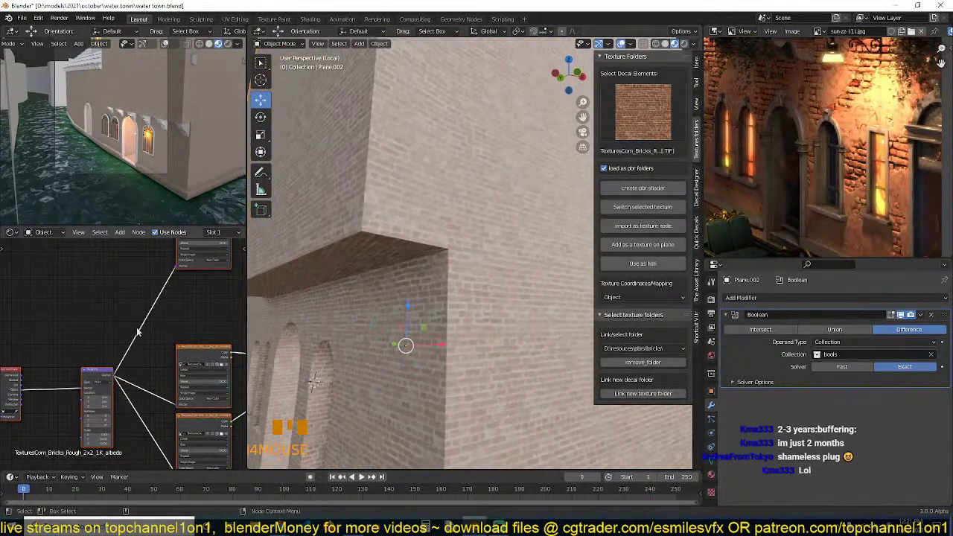
pyautogui.scroll(-5, 133, 327)
pyautogui.moveTo(190, 330); pyautogui.dragTo(115, 331, button='middle')
pyautogui.scroll(3, 158, 328)
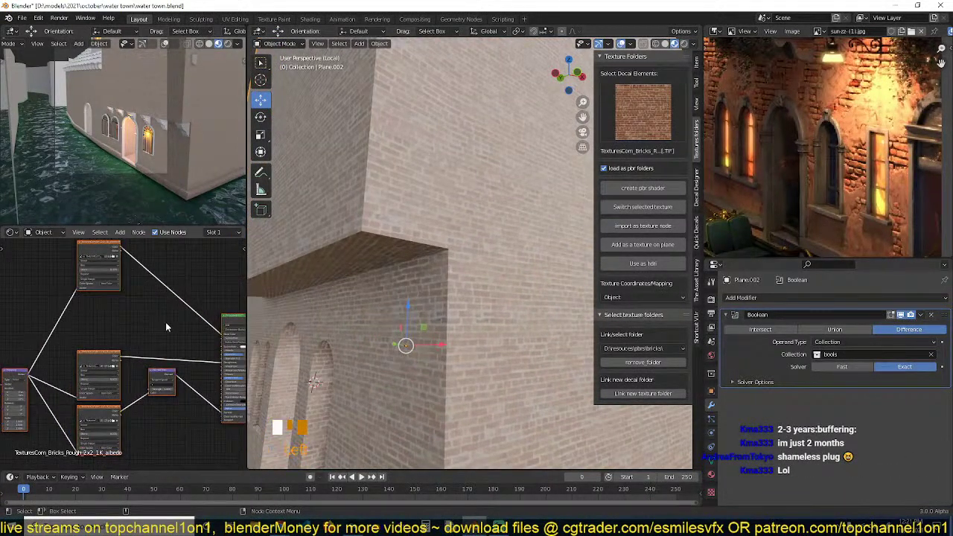
pyautogui.click(165, 322)
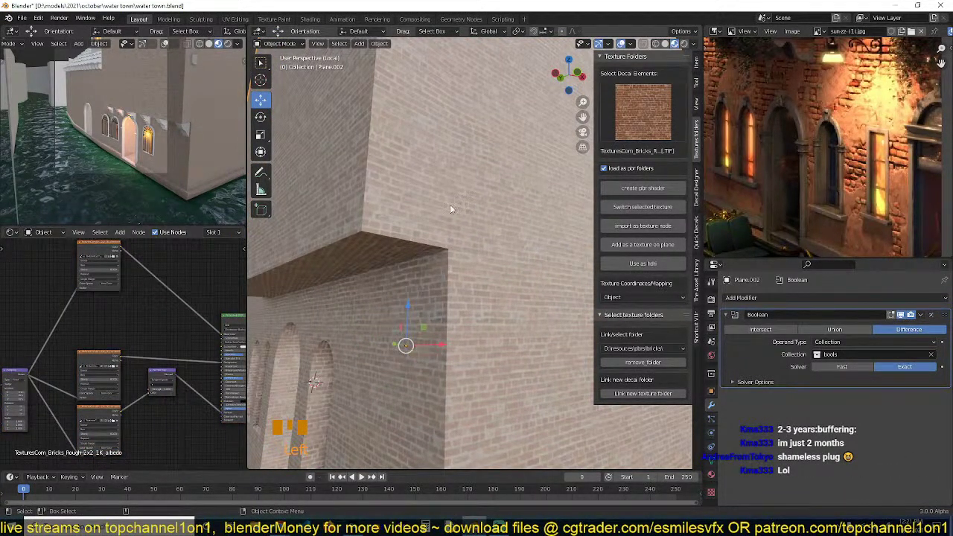
# Choose the red_brick_plaster_patch texture and create its PBR shader on the building wall.
pyautogui.click(642, 112)
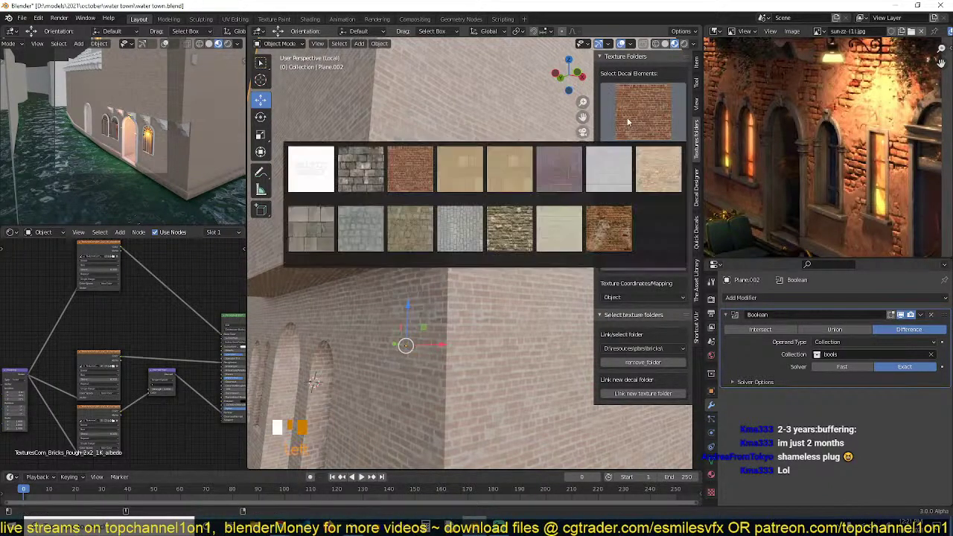
pyautogui.click(618, 227)
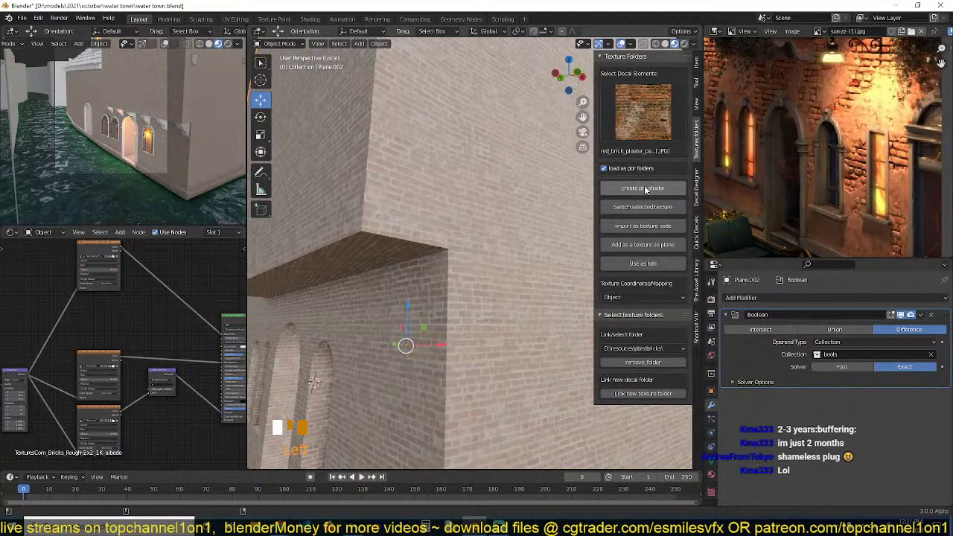
pyautogui.click(643, 188)
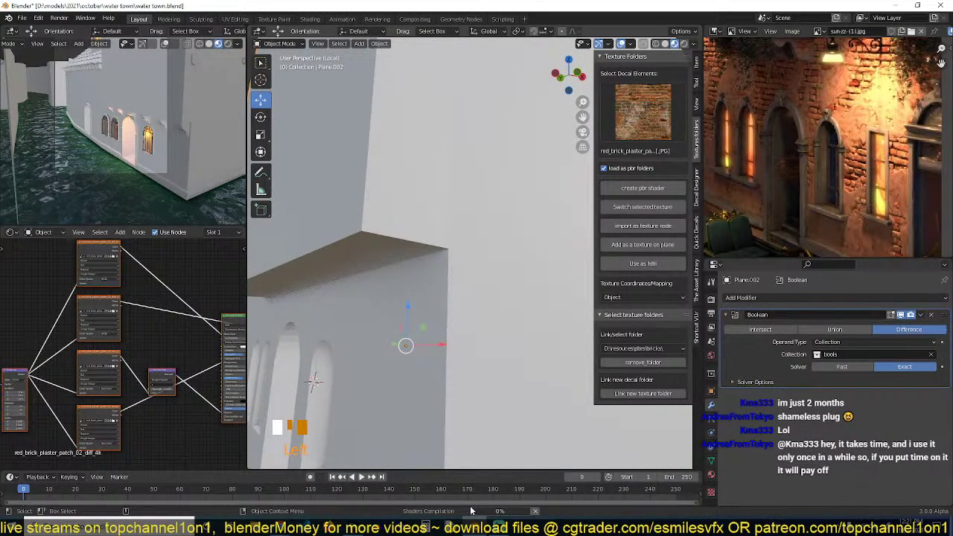
pyautogui.scroll(-3, 483, 280)
pyautogui.scroll(2, 488, 280)
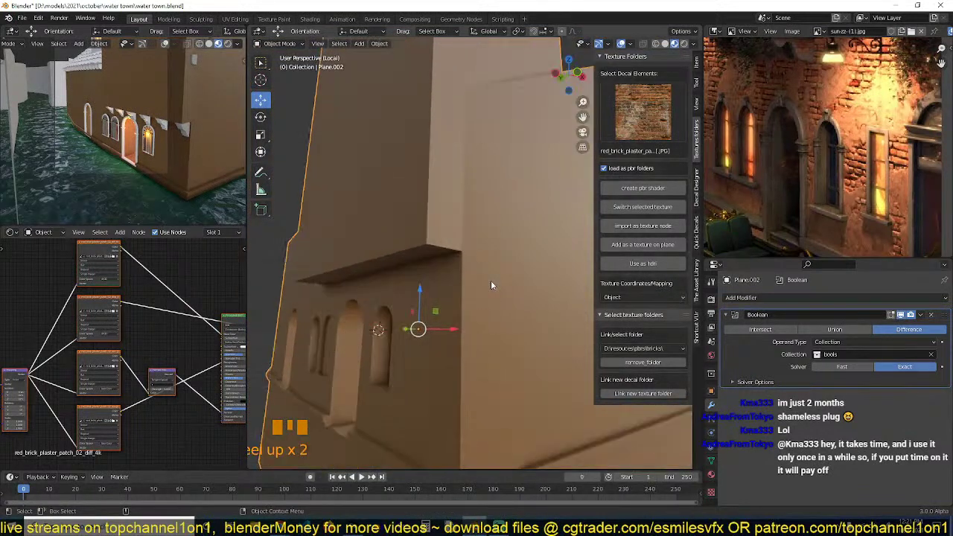
# Map the plaster-patched brick shader with Object coordinates and check its bricks around the arched doorway and window.
pyautogui.click(651, 298)
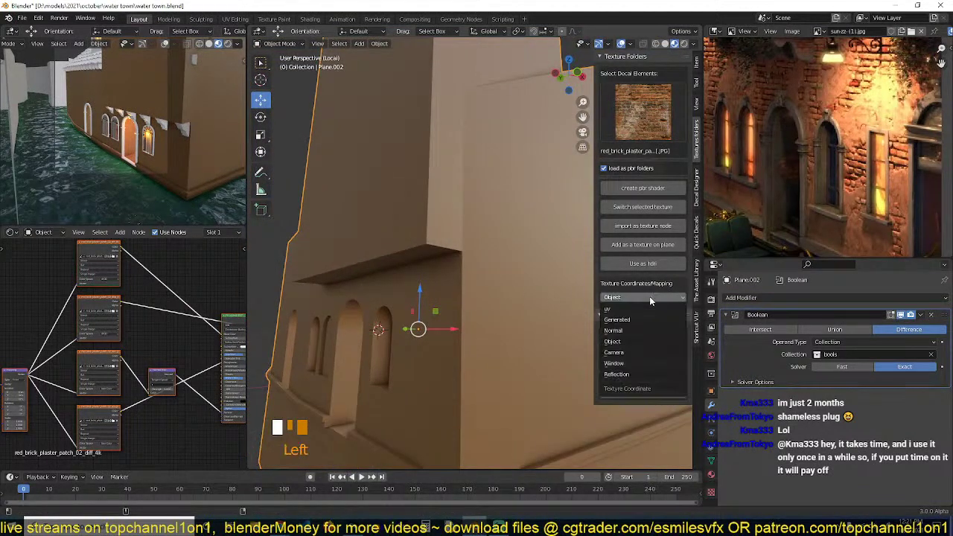
pyautogui.click(624, 342)
pyautogui.scroll(2, 521, 306)
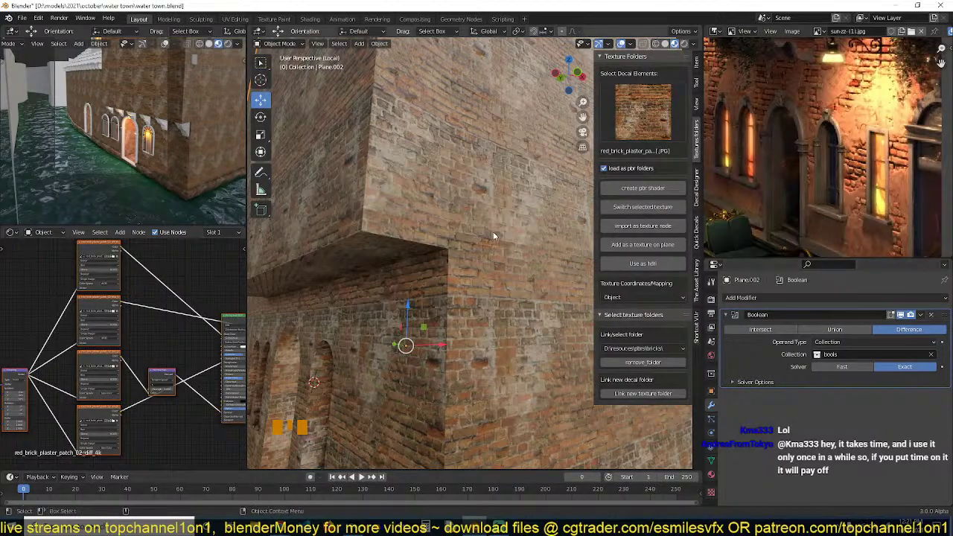
pyautogui.press('`')
pyautogui.moveTo(516, 254); pyautogui.dragTo(485, 229, button='middle')
pyautogui.scroll(4, 511, 224)
pyautogui.scroll(-3, 506, 224)
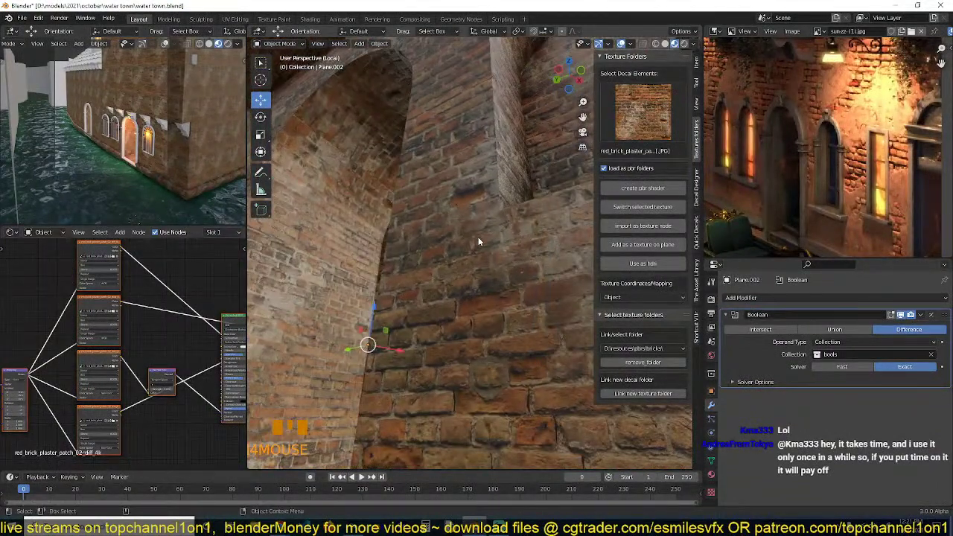
pyautogui.moveTo(253, 302); pyautogui.dragTo(370, 264, button='middle')
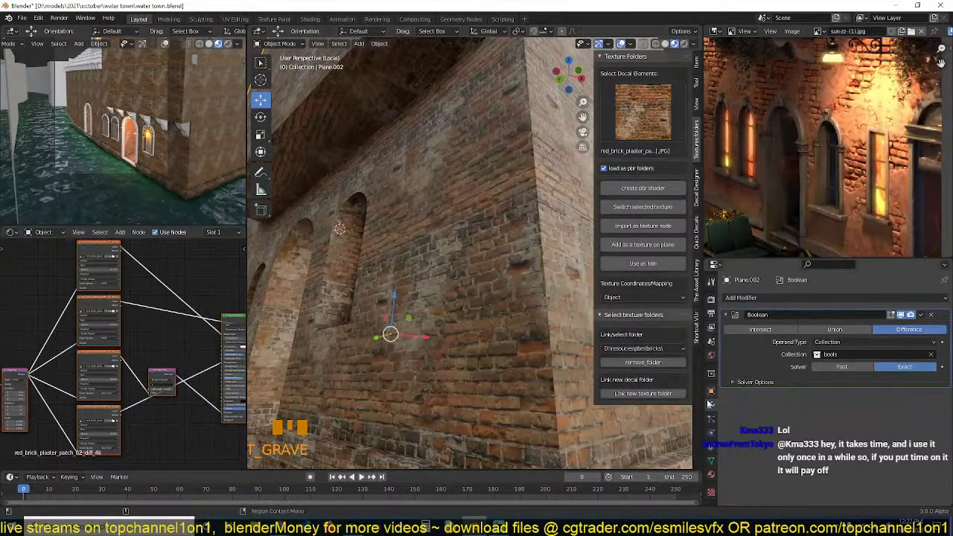
# Replace the building wall's material with the existing brick.001 material.
pyautogui.click(711, 475)
pyautogui.click(727, 339)
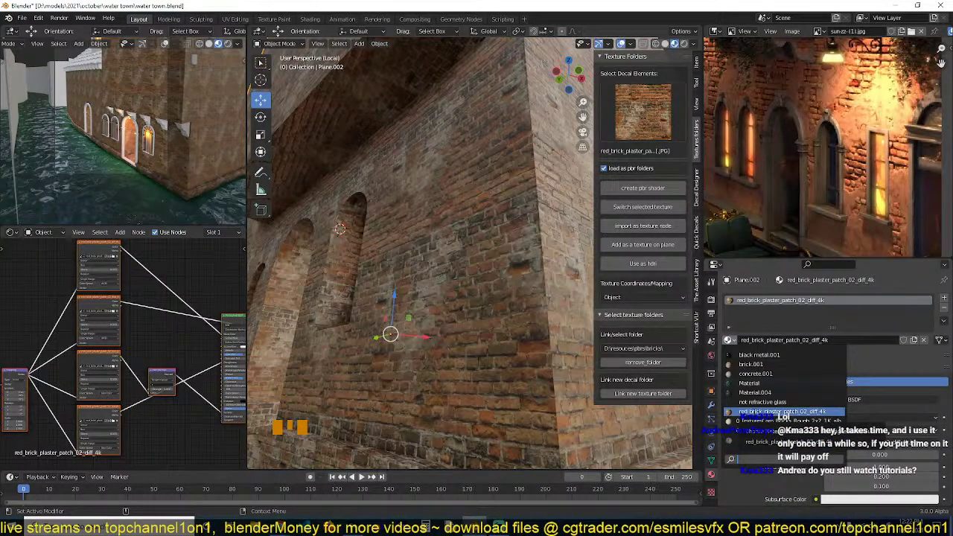
pyautogui.click(751, 364)
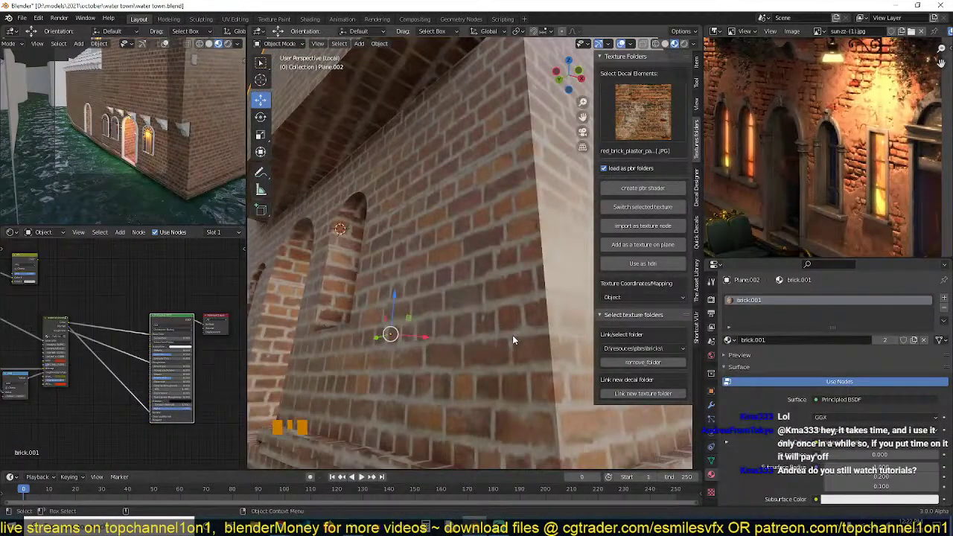
pyautogui.scroll(-5, 513, 336)
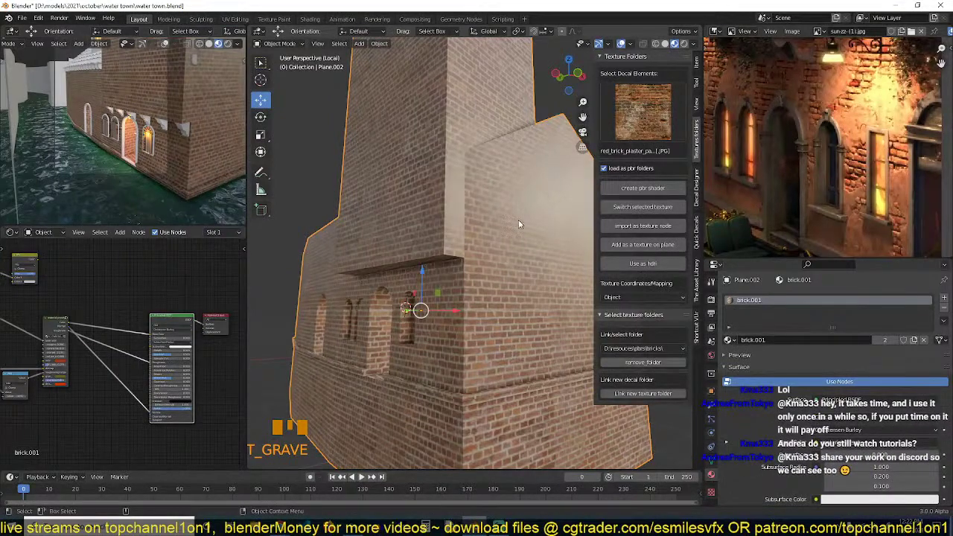
pyautogui.moveTo(518, 222); pyautogui.dragTo(484, 220, button='middle')
# Adjust the X, Y and Z scale of both Mapping nodes in brick.001 and check the brick size on the wall.
pyautogui.moveTo(142, 343); pyautogui.dragTo(103, 348, button='middle')
pyautogui.scroll(4, 167, 338)
pyautogui.moveTo(172, 412); pyautogui.dragTo(168, 422)
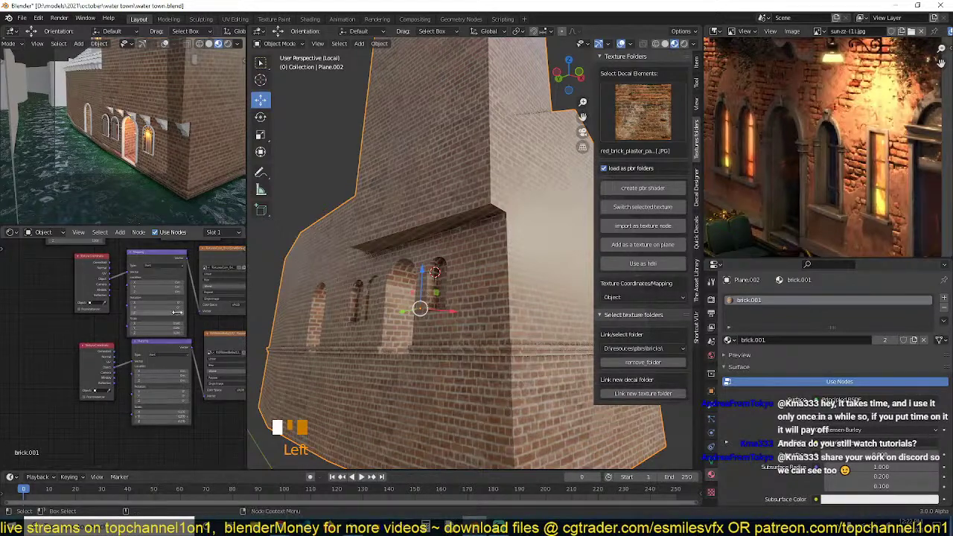
pyautogui.moveTo(177, 323); pyautogui.dragTo(185, 333)
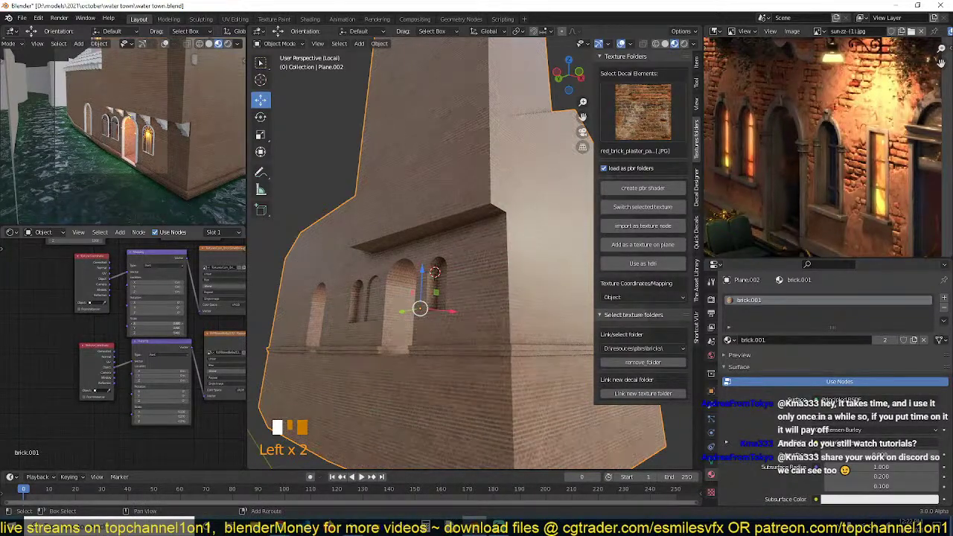
pyautogui.moveTo(426, 239); pyautogui.dragTo(435, 257, button='middle')
pyautogui.press('`')
pyautogui.scroll(2, 435, 259)
pyautogui.press('`')
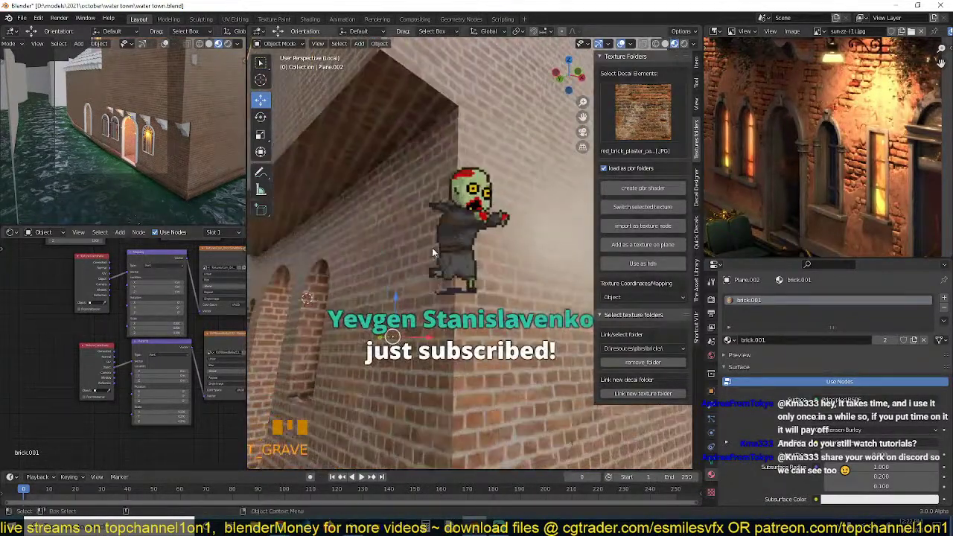
# Delete the unused upper chain of coordinate, mapping, texture and end nodes from the brick.001 material.
pyautogui.scroll(-14, 162, 328)
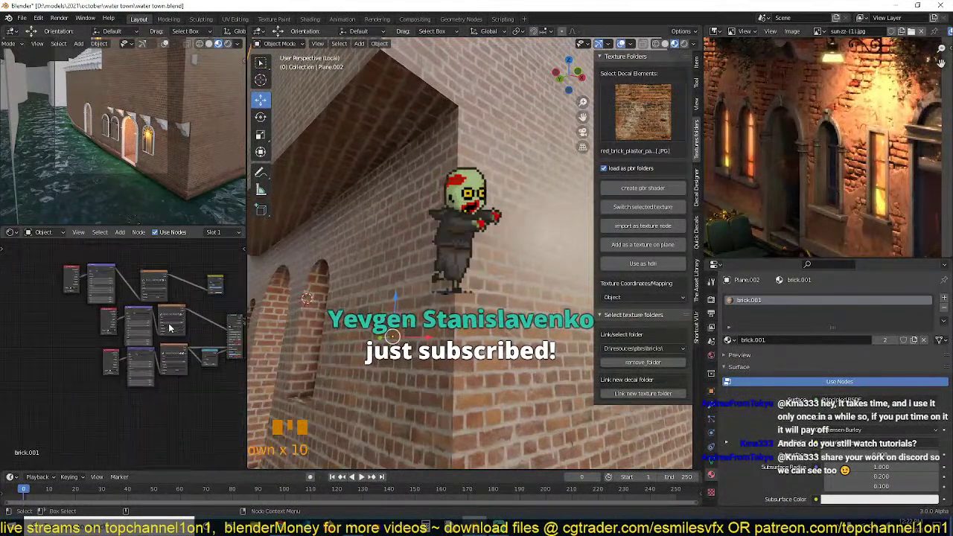
pyautogui.moveTo(176, 327); pyautogui.dragTo(98, 336, button='middle')
pyautogui.moveTo(177, 269); pyautogui.dragTo(0, 301)
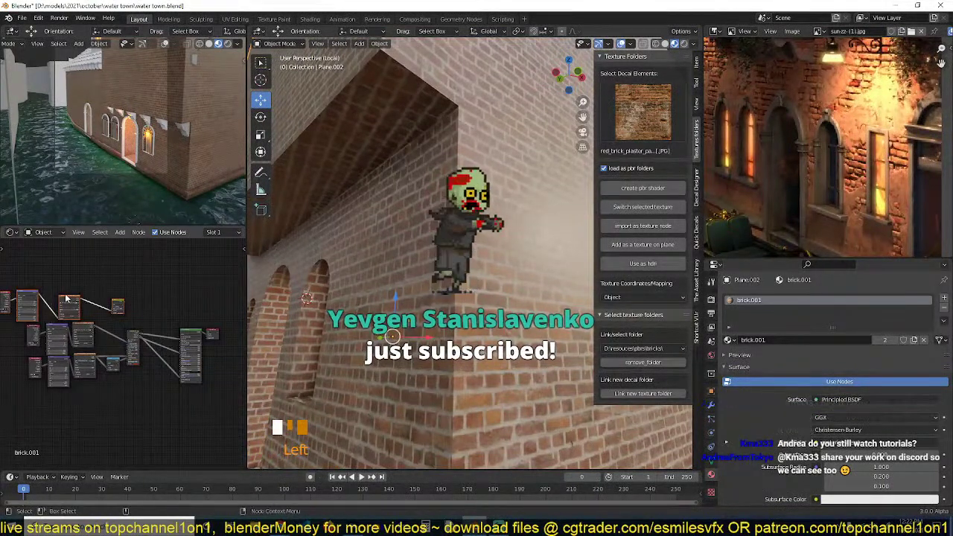
pyautogui.press('Delete')
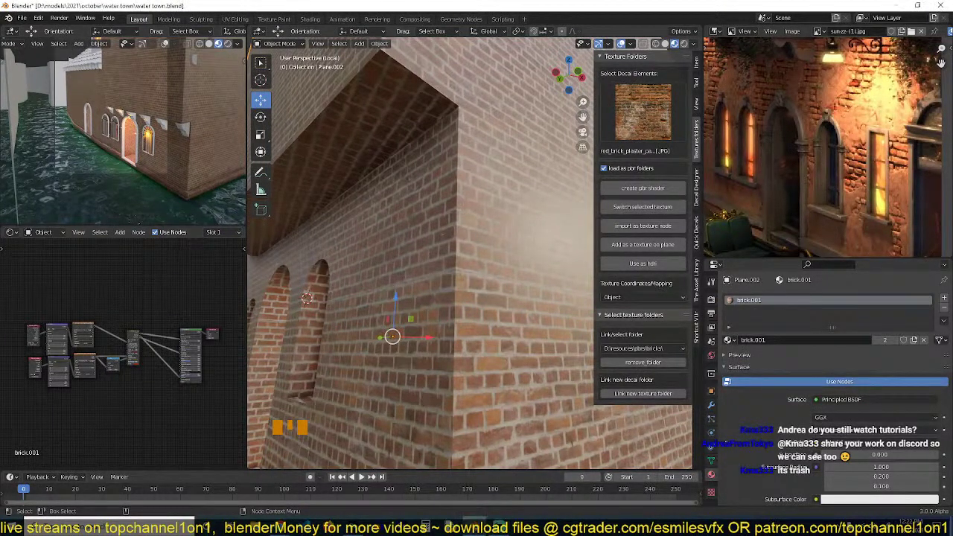
# Check the brick texture across the isolated building and leave local view to return to the full scene.
pyautogui.moveTo(465, 252); pyautogui.dragTo(465, 261, button='middle')
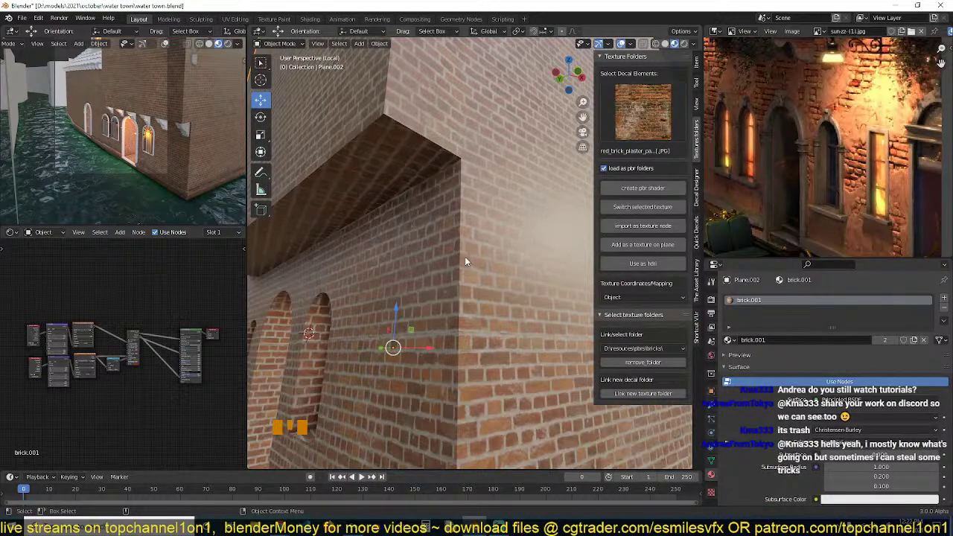
pyautogui.scroll(-2, 465, 256)
pyautogui.moveTo(464, 246); pyautogui.dragTo(463, 256, button='middle')
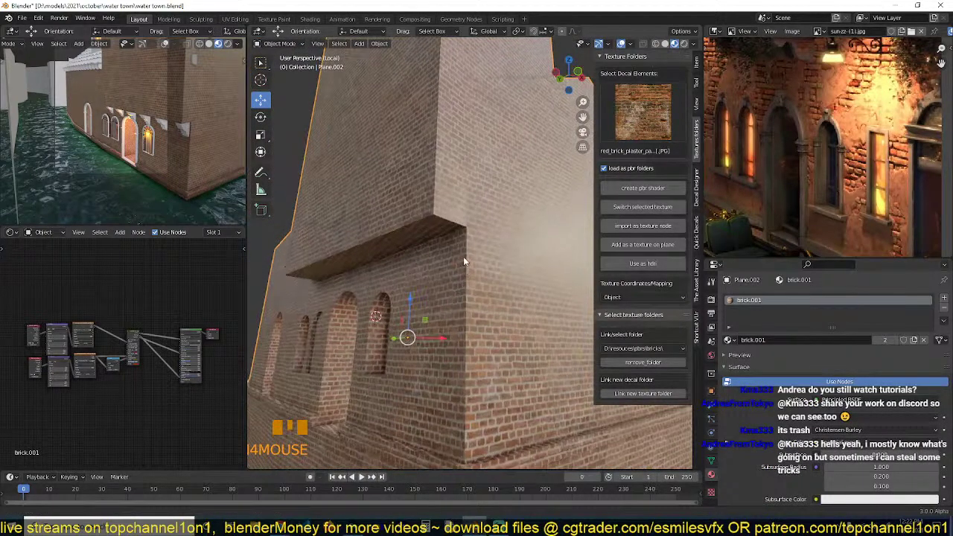
pyautogui.press('`')
pyautogui.scroll(-2, 469, 222)
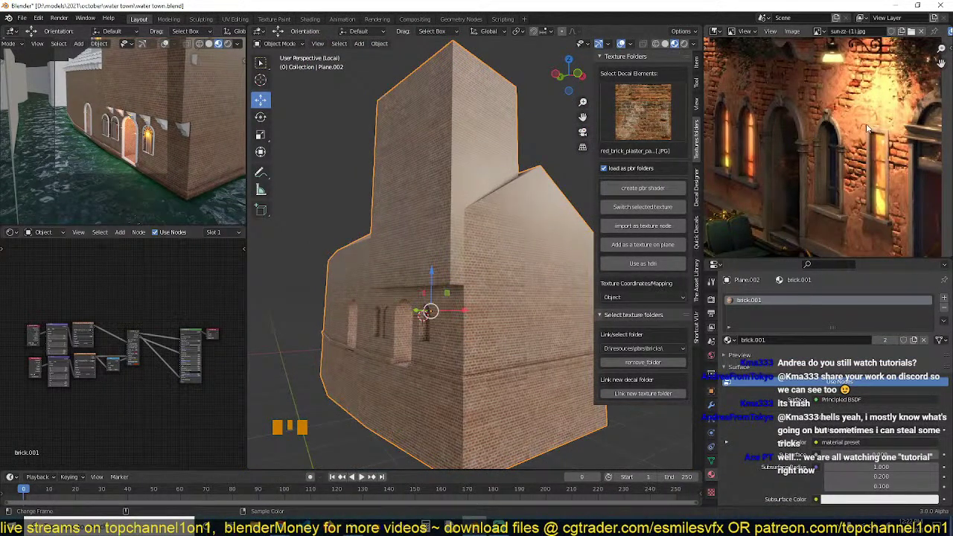
pyautogui.press('`')
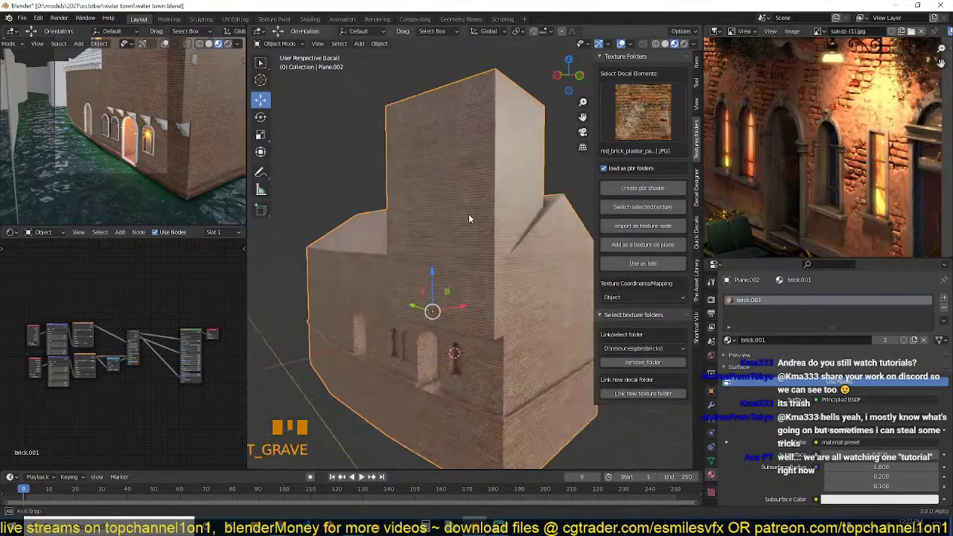
pyautogui.press('/')
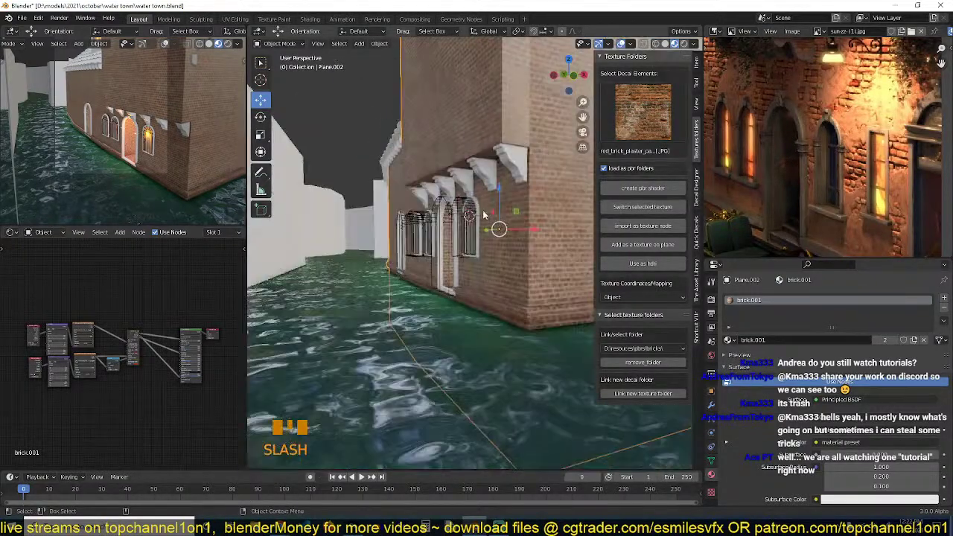
# Select the dormer window and rename its material named window to plaster.
pyautogui.scroll(4, 443, 216)
pyautogui.press('`')
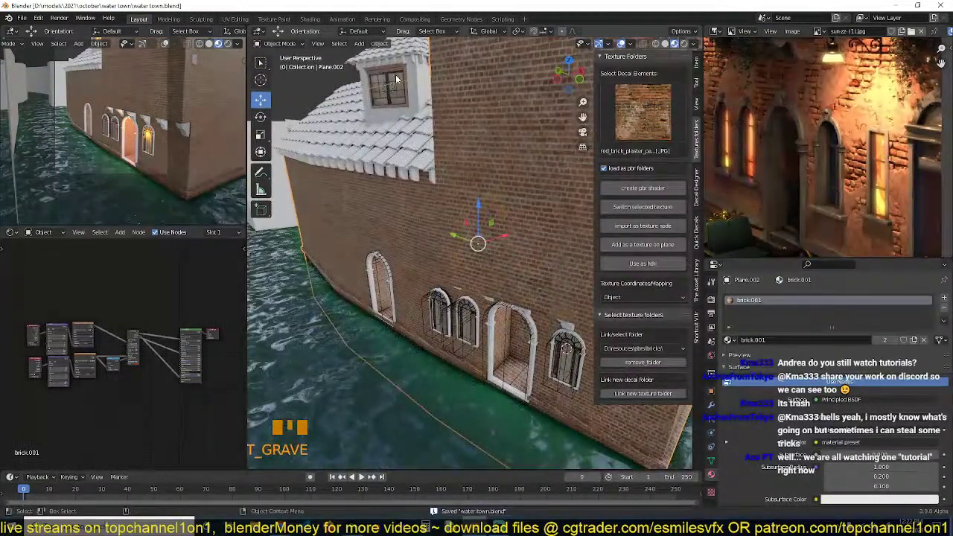
pyautogui.scroll(3, 446, 216)
pyautogui.click(405, 125)
pyautogui.moveTo(414, 118); pyautogui.dragTo(505, 168, button='middle')
pyautogui.press('`')
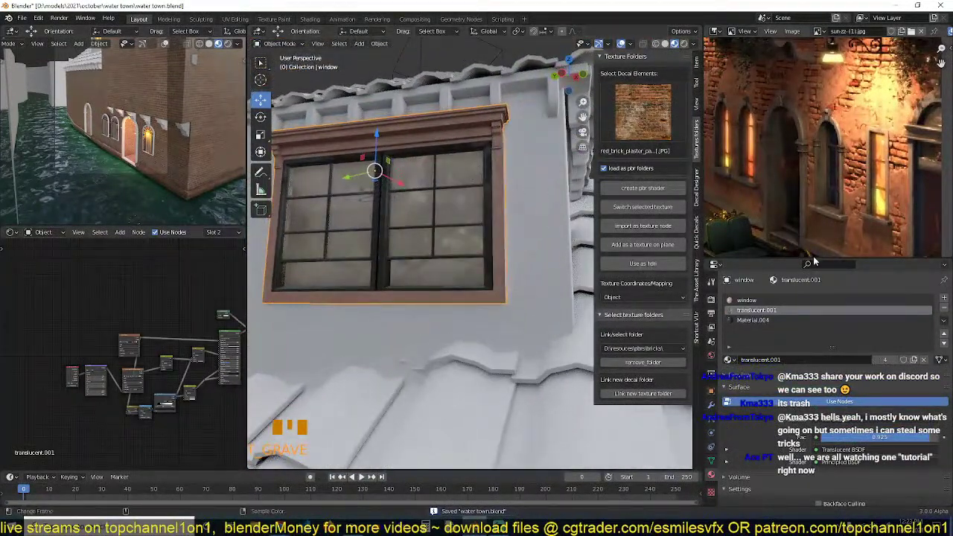
pyautogui.click(747, 300)
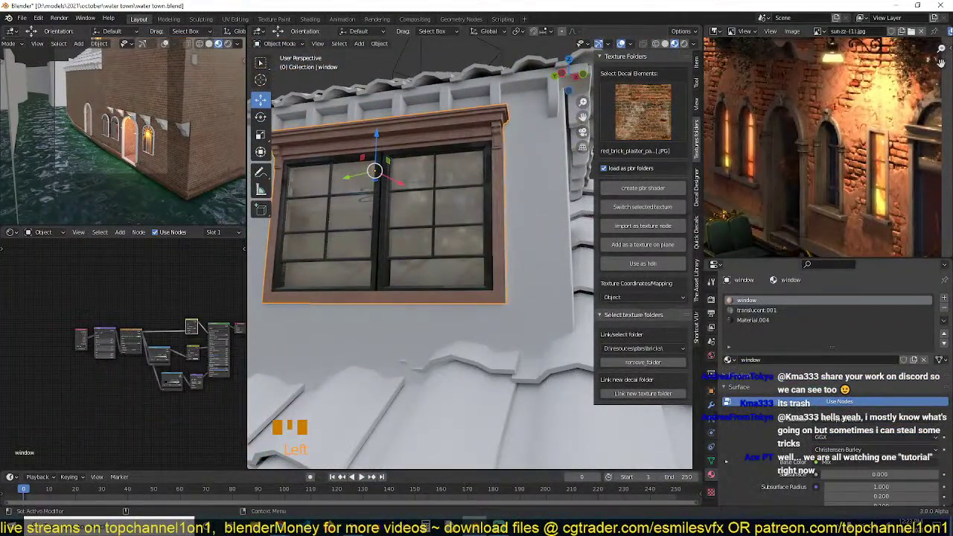
pyautogui.doubleClick(750, 359)
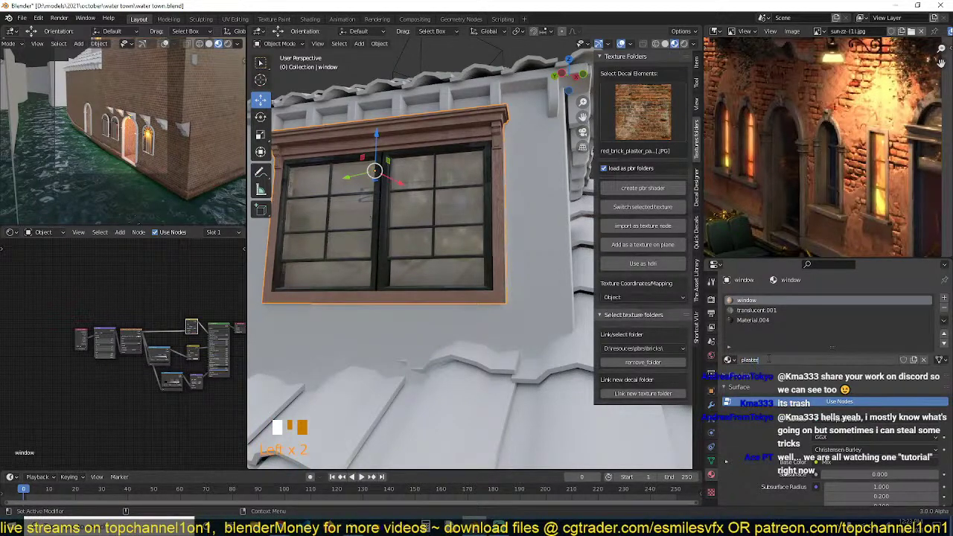
pyautogui.write('plaster')
pyautogui.press('Return')
# Select the brick building wall beside the dormer roof and save the file.
pyautogui.hotkey('shift', '`')
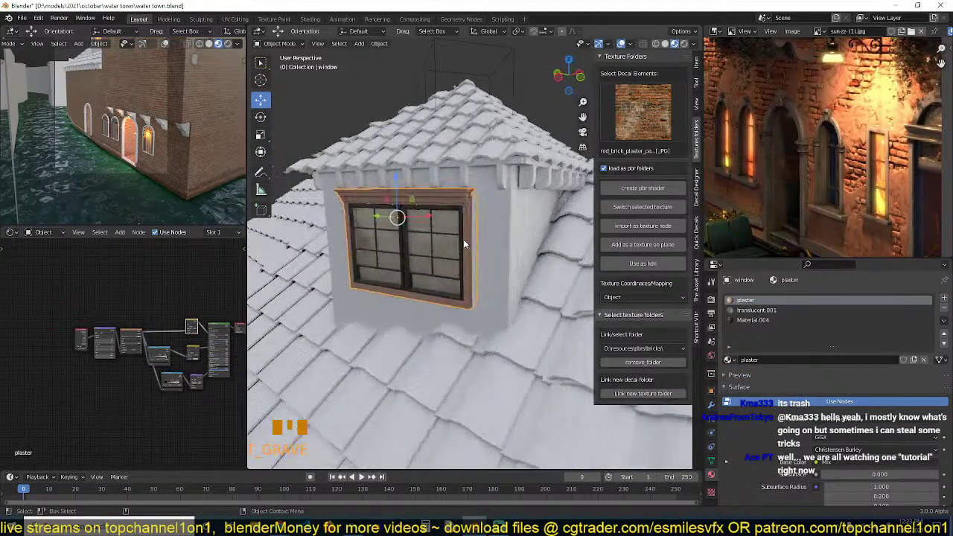
pyautogui.scroll(-4, 464, 249)
pyautogui.keyDown('shift'); pyautogui.moveTo(488, 288); pyautogui.dragTo(410, 201, button='middle'); pyautogui.keyUp('shift')
pyautogui.scroll(-1, 410, 202)
pyautogui.hotkey('shift', '`')
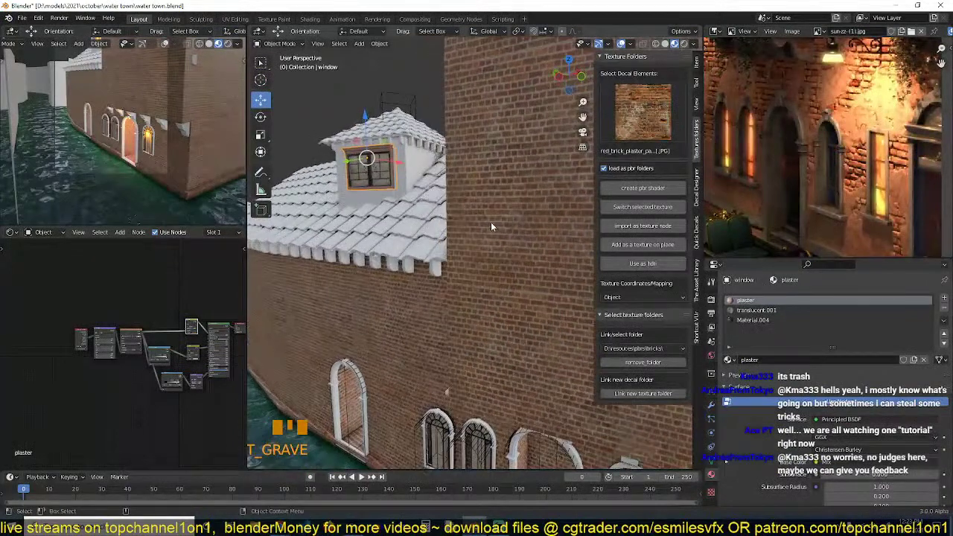
pyautogui.click(491, 222)
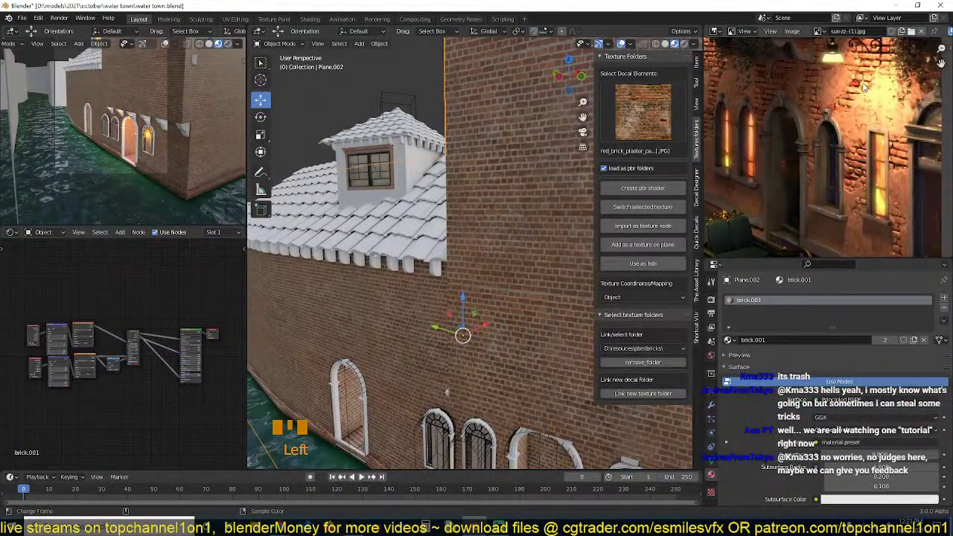
pyautogui.scroll(2, 483, 188)
pyautogui.moveTo(484, 190); pyautogui.dragTo(506, 210, button='middle')
pyautogui.hotkey('ctrl', 's')
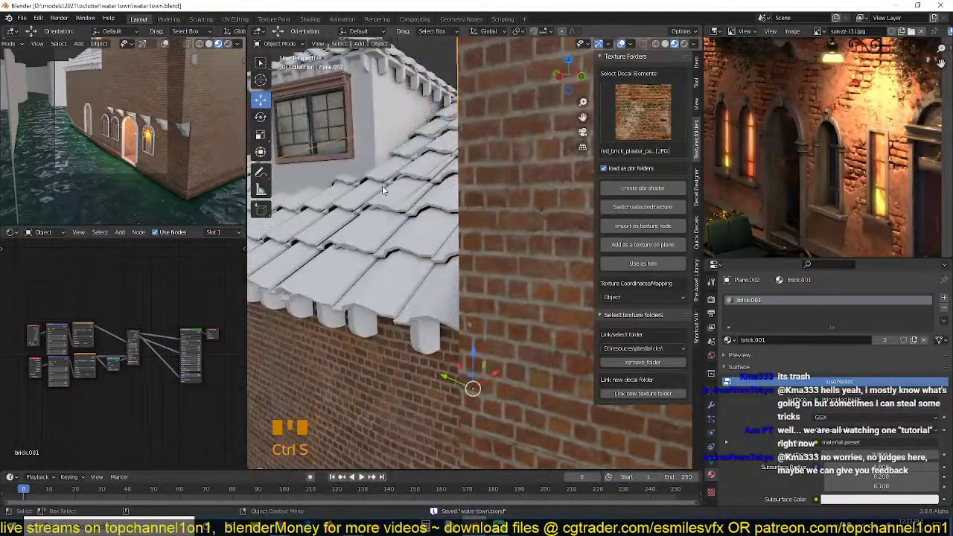
# Copy all nodes of the dormer window's plaster material except the Material Output, which is moved aside.
pyautogui.moveTo(382, 185); pyautogui.dragTo(449, 216, button='middle')
pyautogui.scroll(-4, 450, 216)
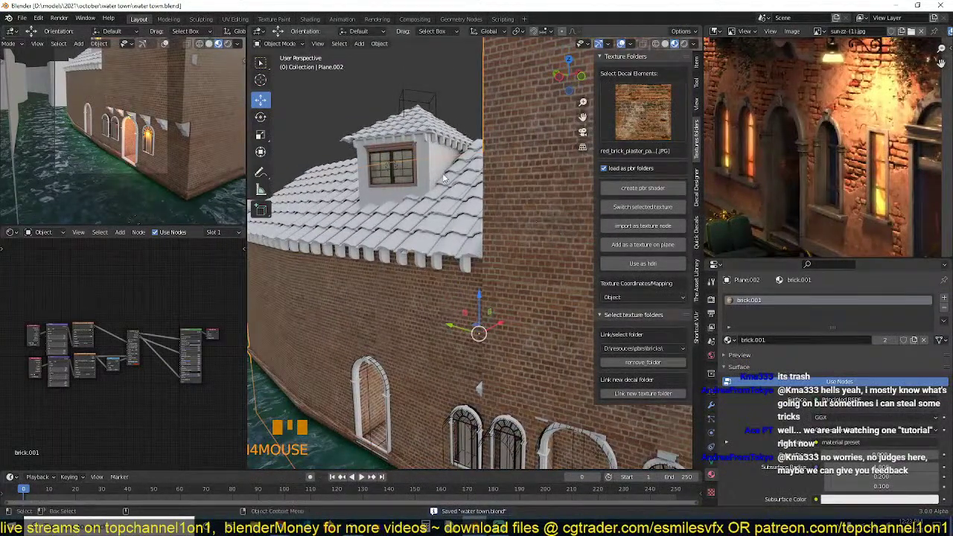
pyautogui.click(391, 164)
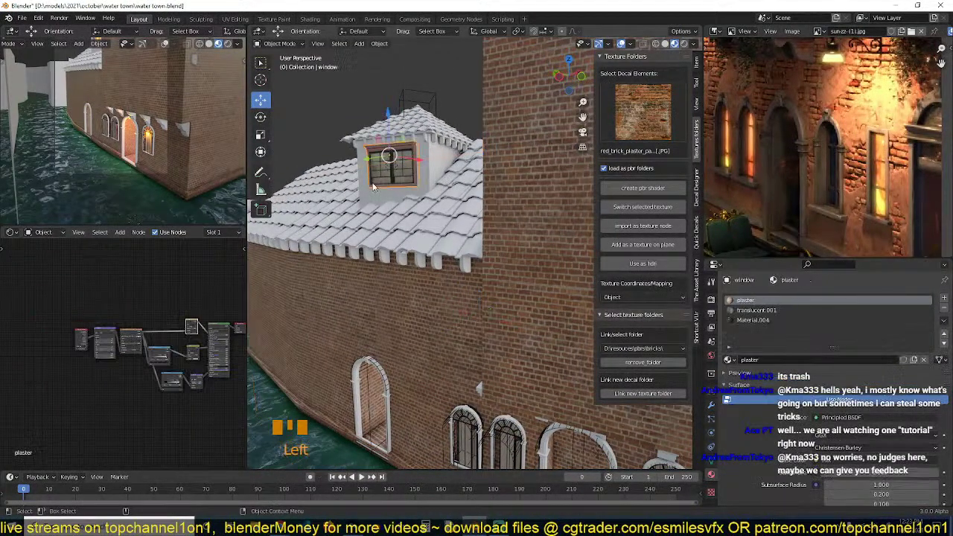
pyautogui.click(197, 316)
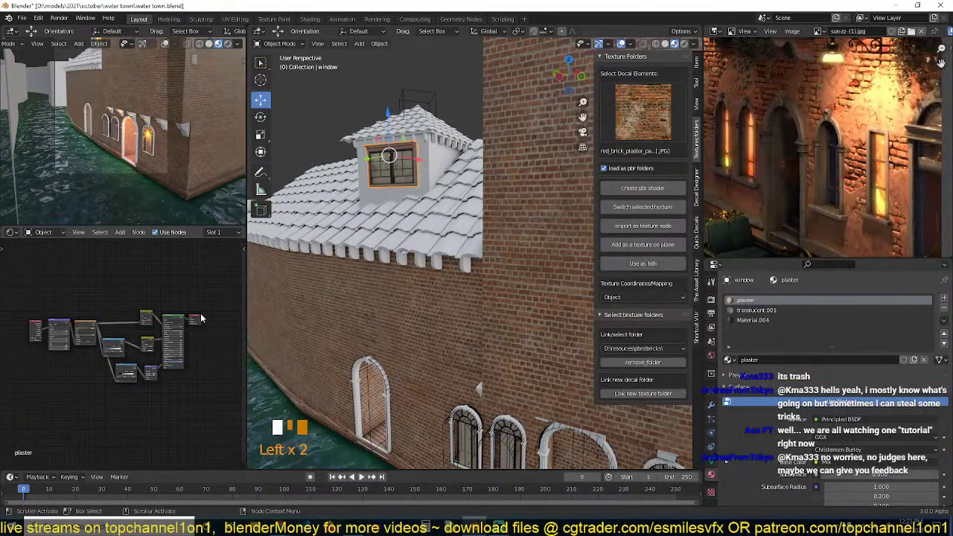
pyautogui.moveTo(196, 319); pyautogui.dragTo(218, 316)
pyautogui.click(173, 335)
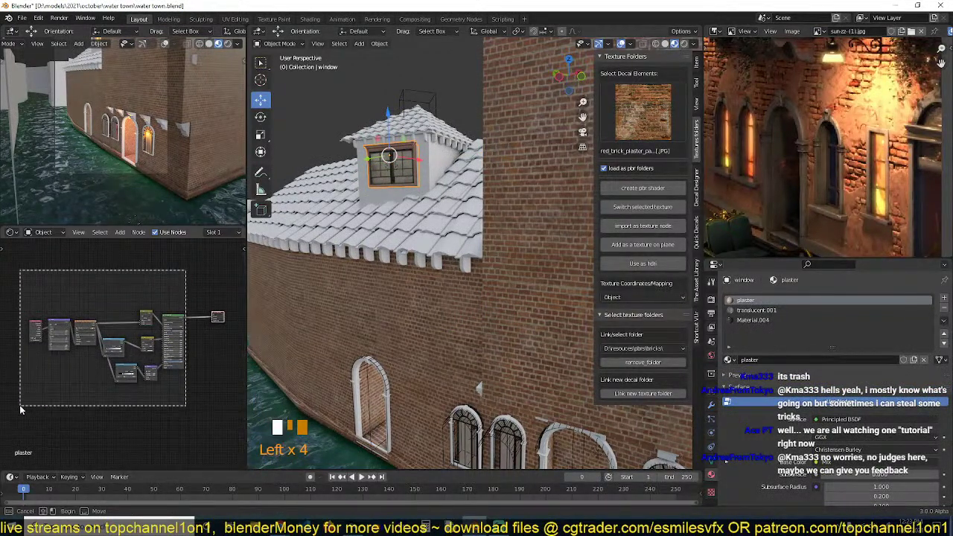
pyautogui.hotkey('ctrl', 'c')
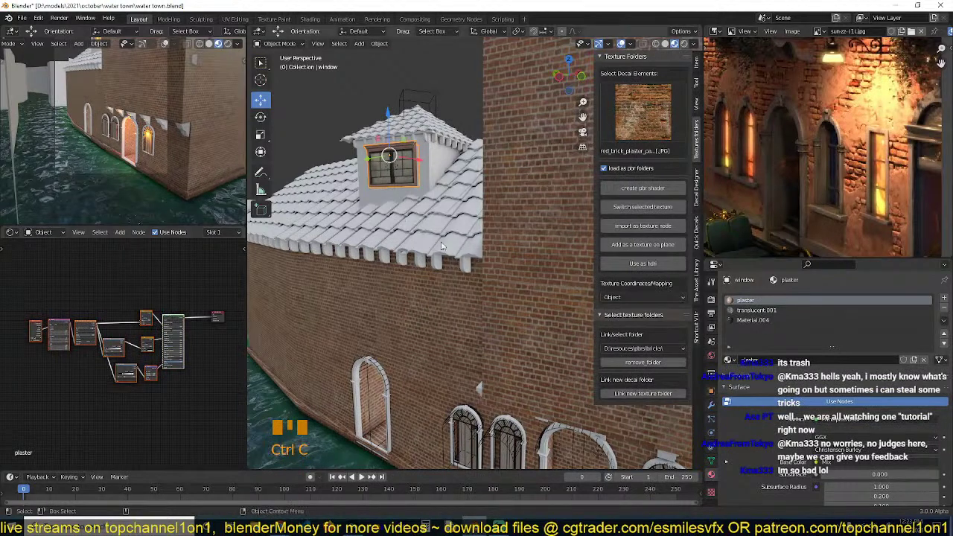
# Paste the plaster nodes into the building wall's brick.001 material and place them above the brick nodes.
pyautogui.click(467, 307)
pyautogui.moveTo(114, 261); pyautogui.dragTo(140, 281, button='middle')
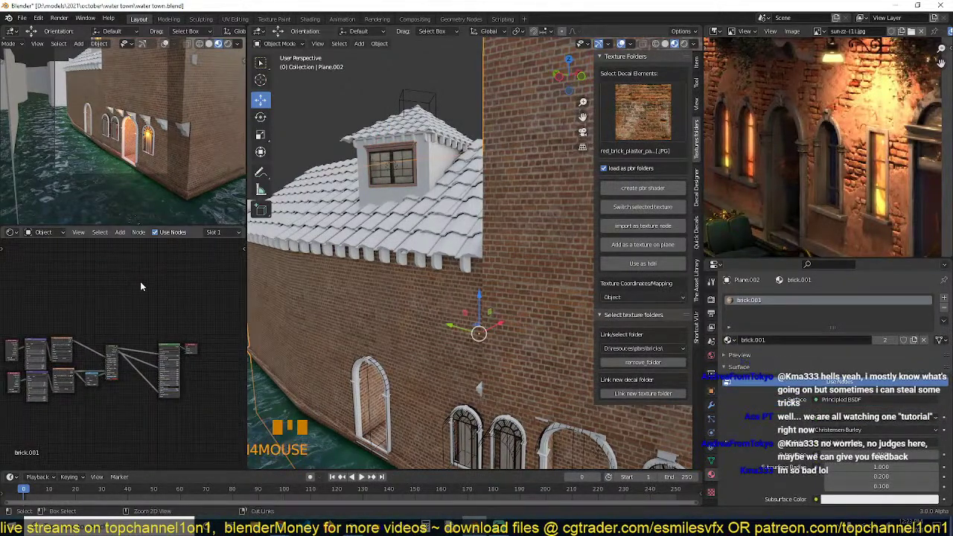
pyautogui.hotkey('ctrl', 'v')
pyautogui.press('g')
pyautogui.click(119, 294)
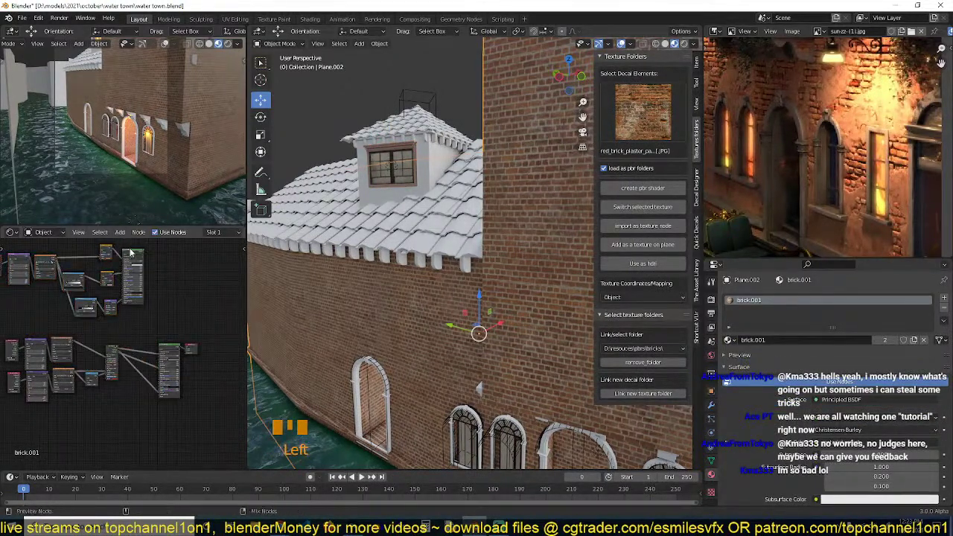
# Connect the pasted plaster shader to the Material Output to preview it on the wall, and shift the brick's Principled BSDF aside.
pyautogui.keyDown('ctrl'); pyautogui.keyDown('shift'); pyautogui.click(132, 272); pyautogui.keyUp('shift'); pyautogui.keyUp('ctrl')
pyautogui.moveTo(510, 259); pyautogui.dragTo(486, 221, button='middle')
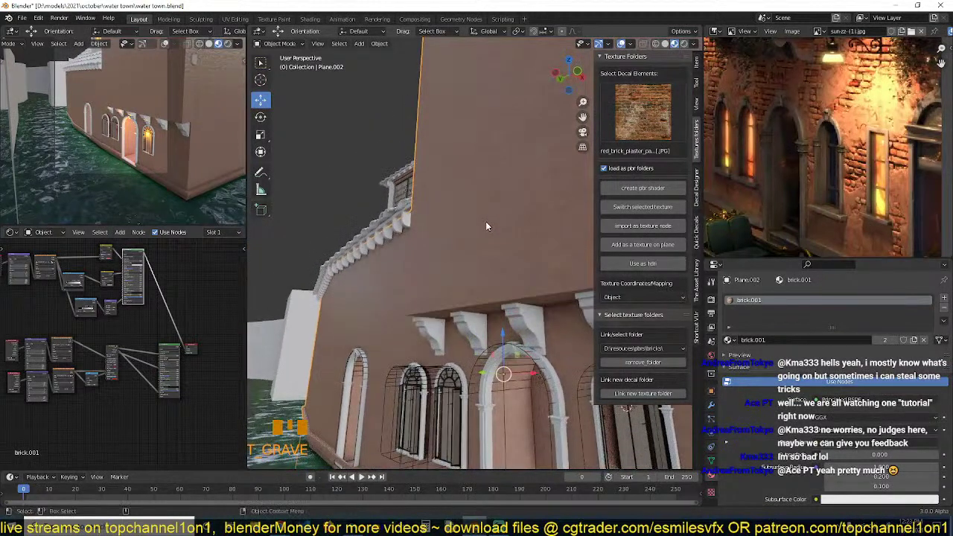
pyautogui.keyDown('ctrl'); pyautogui.keyDown('shift'); pyautogui.click(162, 352); pyautogui.keyUp('shift'); pyautogui.keyUp('ctrl')
pyautogui.moveTo(162, 353); pyautogui.dragTo(147, 347)
pyautogui.keyDown('ctrl'); pyautogui.keyDown('shift'); pyautogui.click(138, 257); pyautogui.keyUp('shift'); pyautogui.keyUp('ctrl')
# Change the second color of the plaster's base color Mix node to a light peach and save the file.
pyautogui.scroll(5, 166, 292)
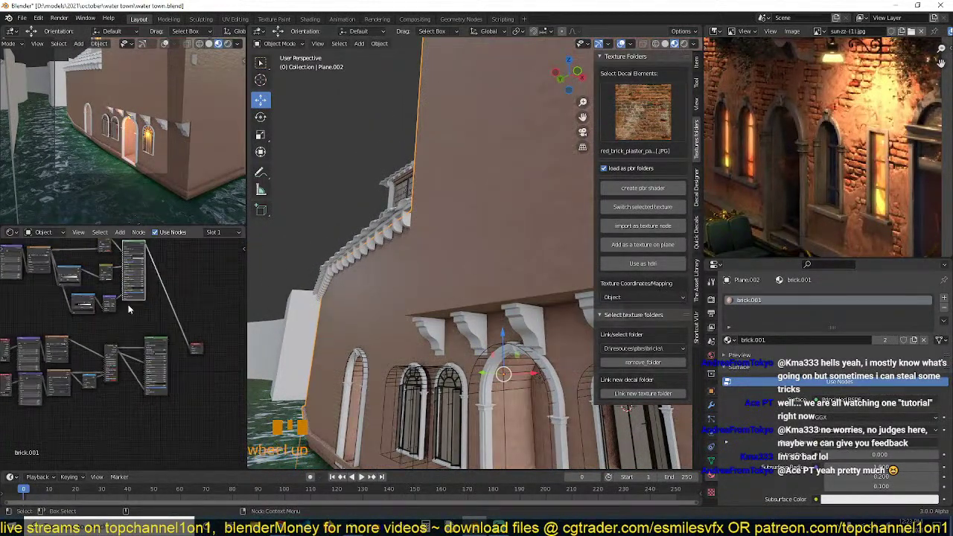
pyautogui.moveTo(167, 296); pyautogui.dragTo(163, 339, button='middle')
pyautogui.scroll(7, 163, 339)
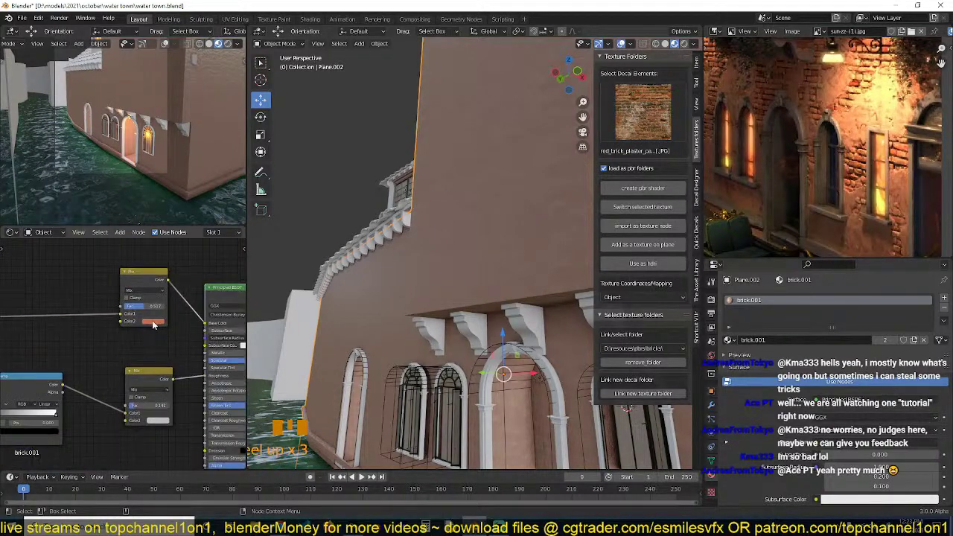
pyautogui.click(154, 322)
pyautogui.click(199, 238)
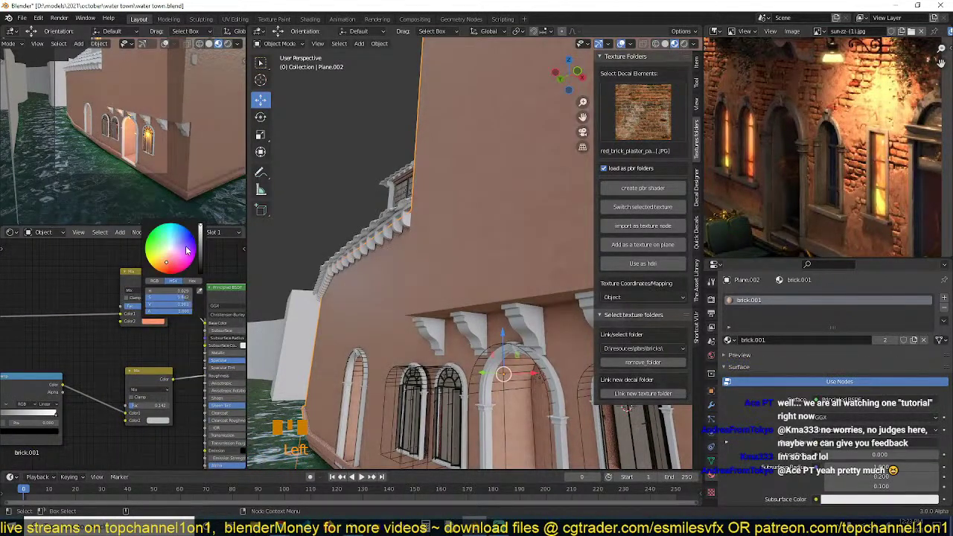
pyautogui.moveTo(173, 261); pyautogui.dragTo(167, 255)
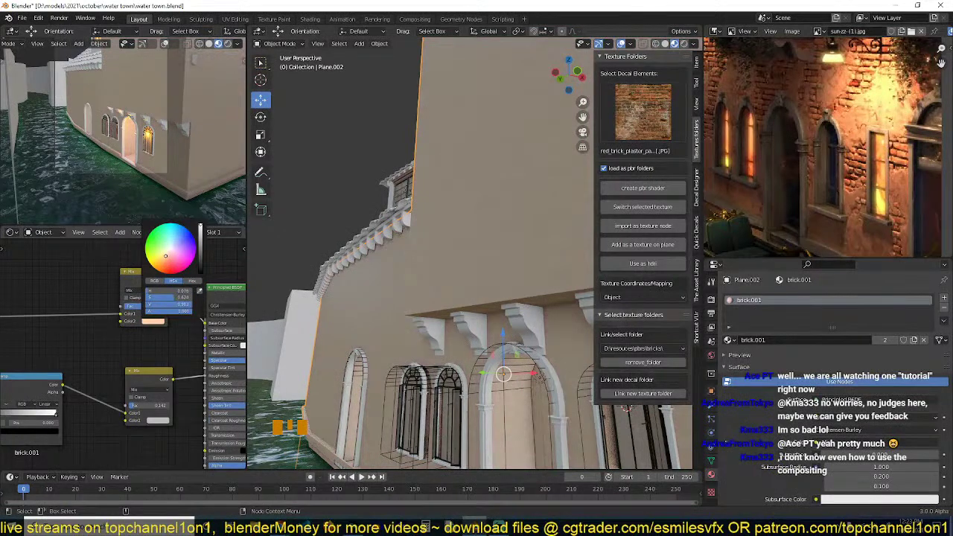
pyautogui.scroll(-3, 410, 291)
pyautogui.hotkey('ctrl', 's')
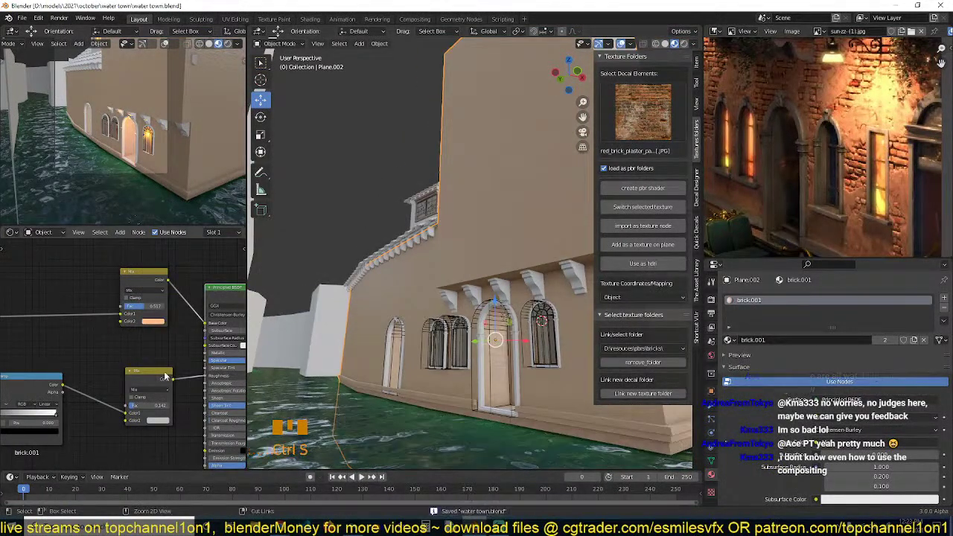
# Move the brick's Principled BSDF closer to its nodes and combine it with the plaster's Principled BSDF through a Mix Shader.
pyautogui.moveTo(164, 366); pyautogui.dragTo(41, 339, button='middle')
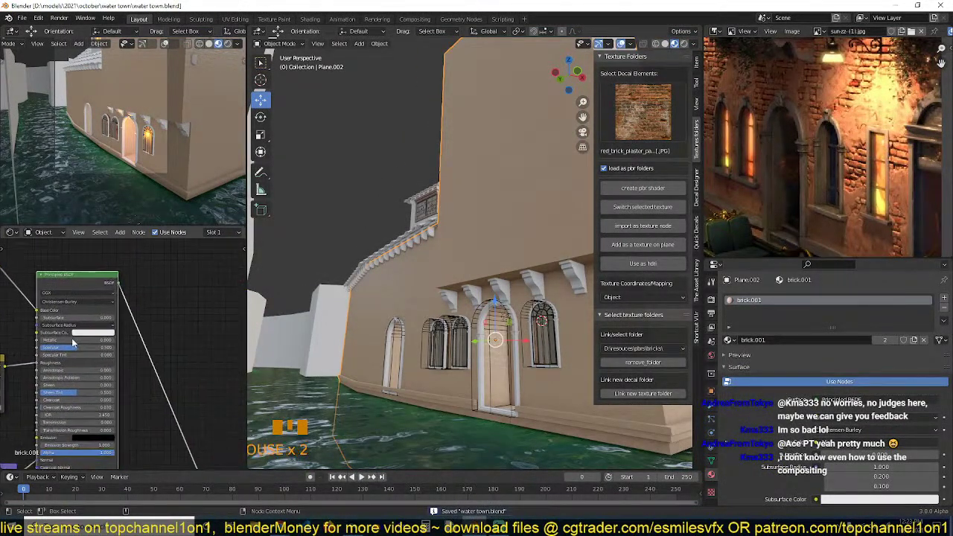
pyautogui.scroll(-4, 145, 293)
pyautogui.moveTo(146, 293); pyautogui.dragTo(143, 292, button='middle')
pyautogui.scroll(-2, 155, 331)
pyautogui.moveTo(163, 387); pyautogui.dragTo(139, 366)
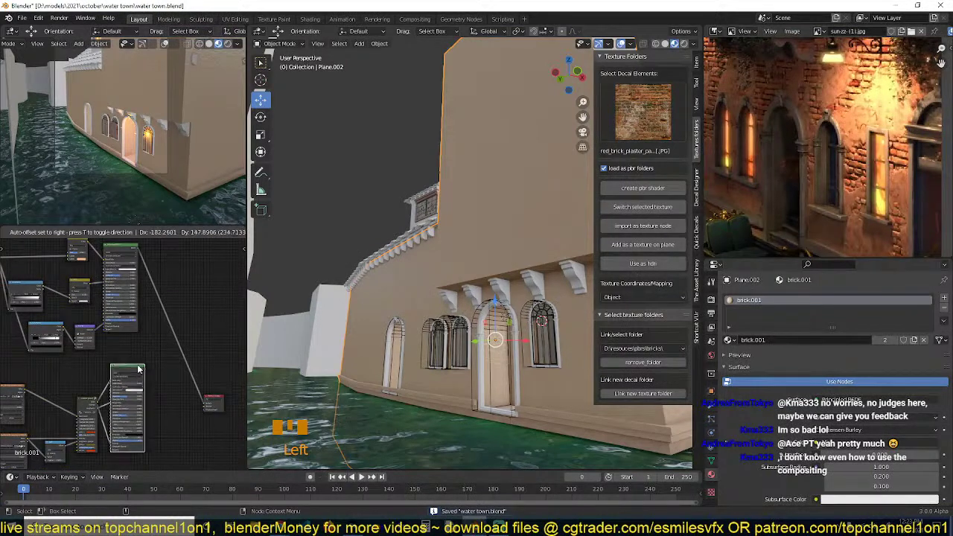
pyautogui.keyDown('ctrl'); pyautogui.keyDown('shift'); pyautogui.moveTo(139, 366); pyautogui.dragTo(132, 320, button='right'); pyautogui.keyUp('shift'); pyautogui.keyUp('ctrl')
pyautogui.scroll(4, 195, 324)
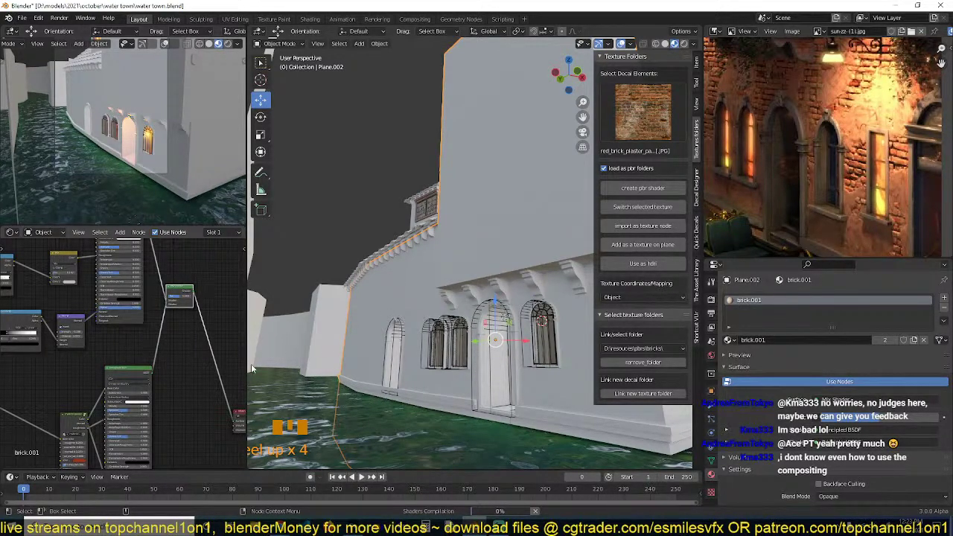
# Spread out the Material Output and Mix Shader nodes to make room, and save the file.
pyautogui.moveTo(163, 311); pyautogui.dragTo(91, 339, button='middle')
pyautogui.scroll(-2, 157, 329)
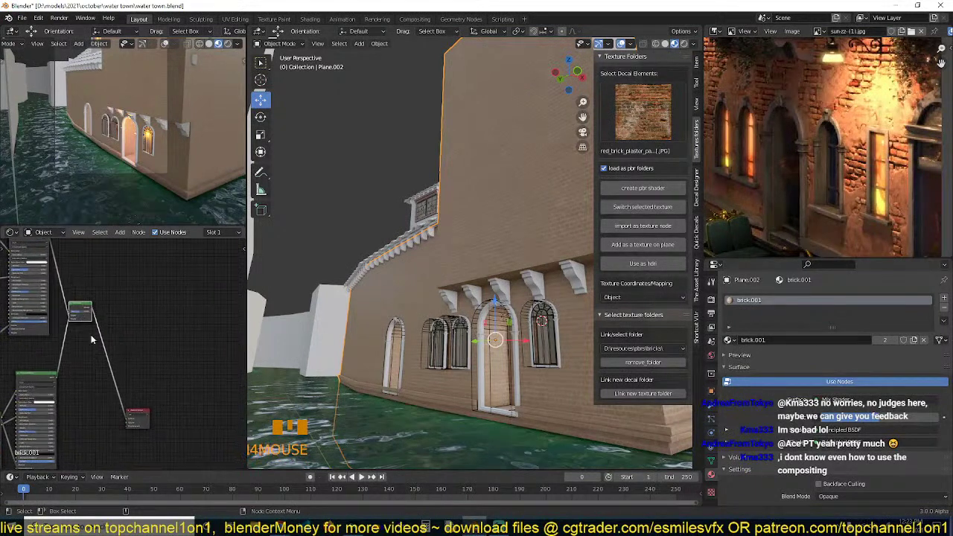
pyautogui.moveTo(137, 414); pyautogui.dragTo(229, 380)
pyautogui.moveTo(82, 311); pyautogui.dragTo(161, 332)
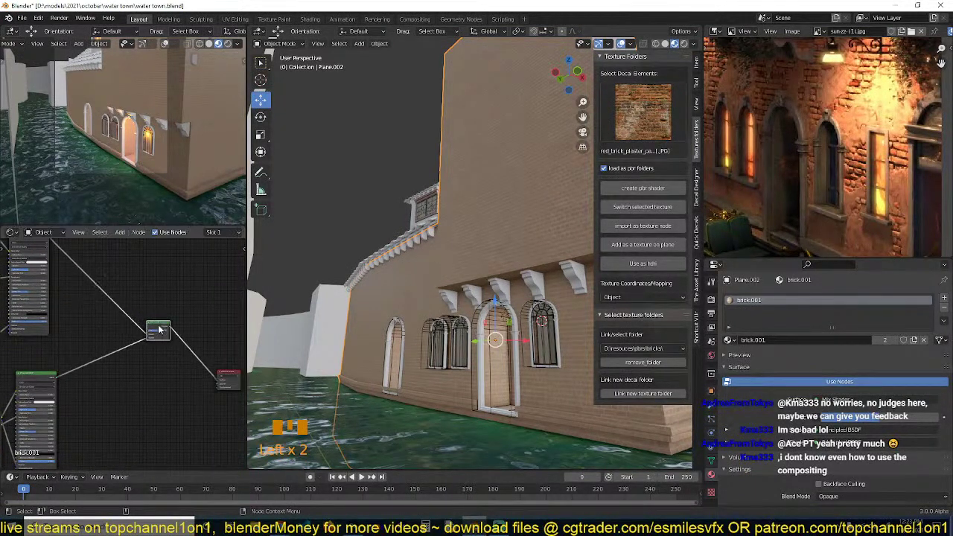
pyautogui.hotkey('ctrl', 's')
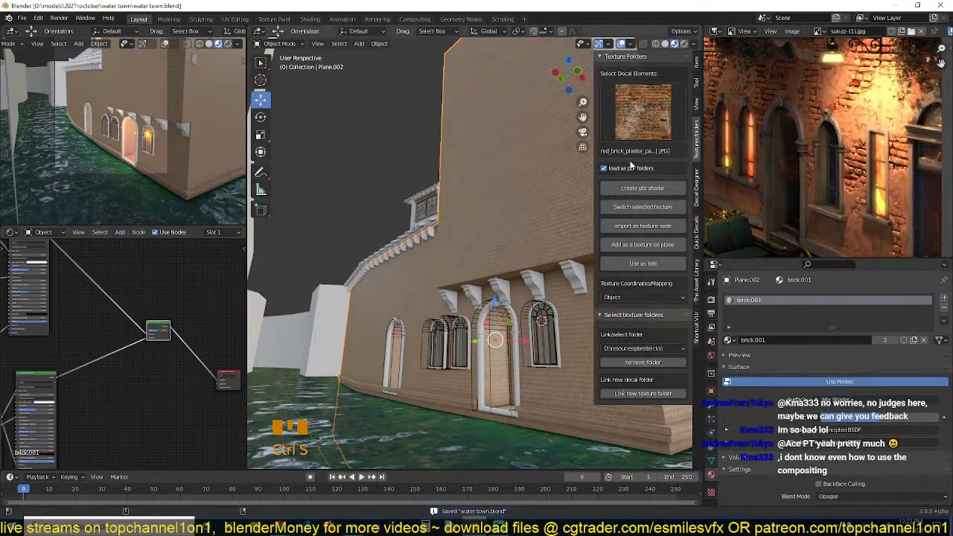
# Switch the linked texture folder to grunges and choose the grunge_map_004 texture.
pyautogui.click(650, 114)
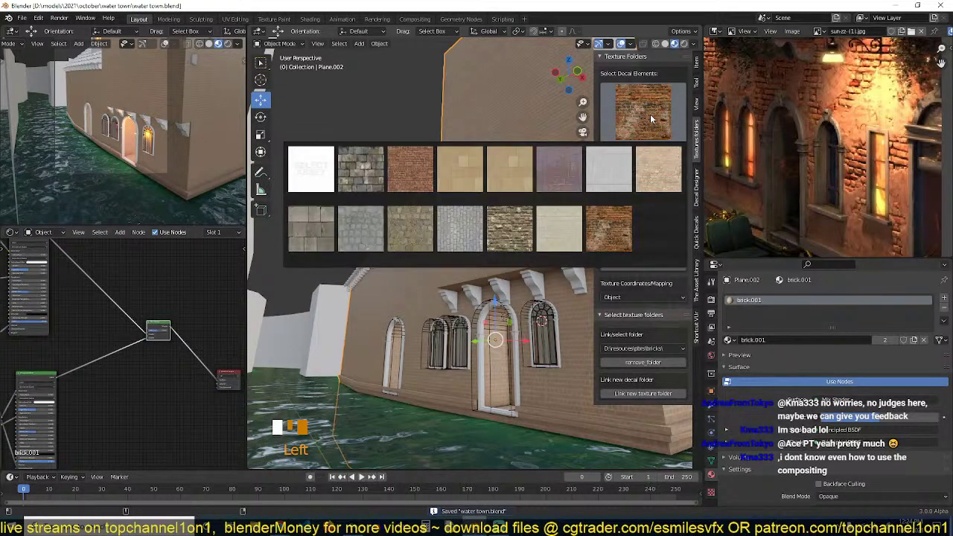
pyautogui.click(646, 348)
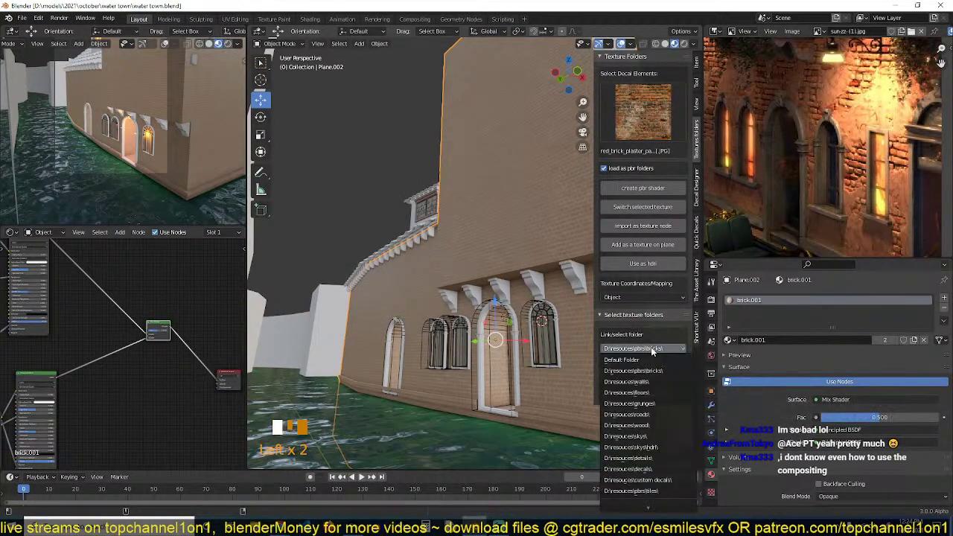
pyautogui.click(632, 403)
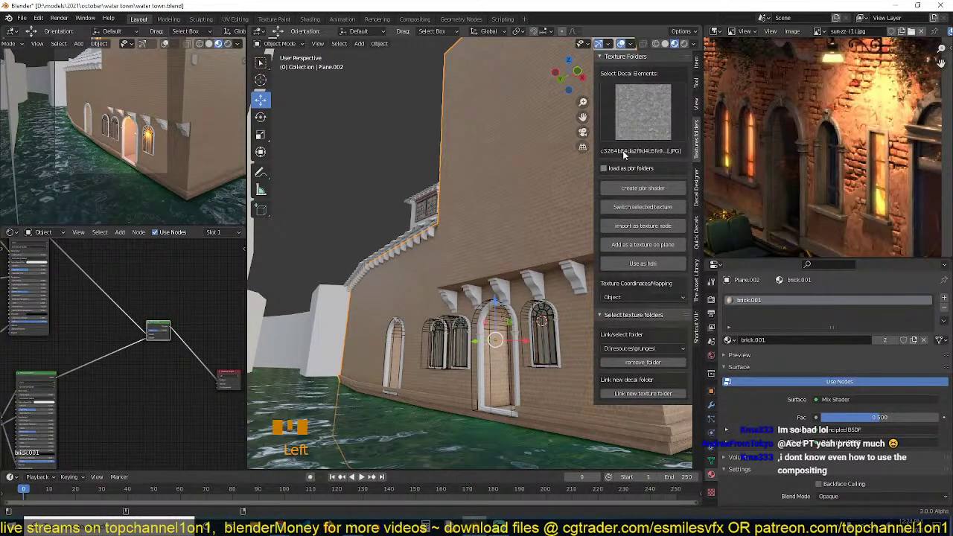
pyautogui.click(638, 127)
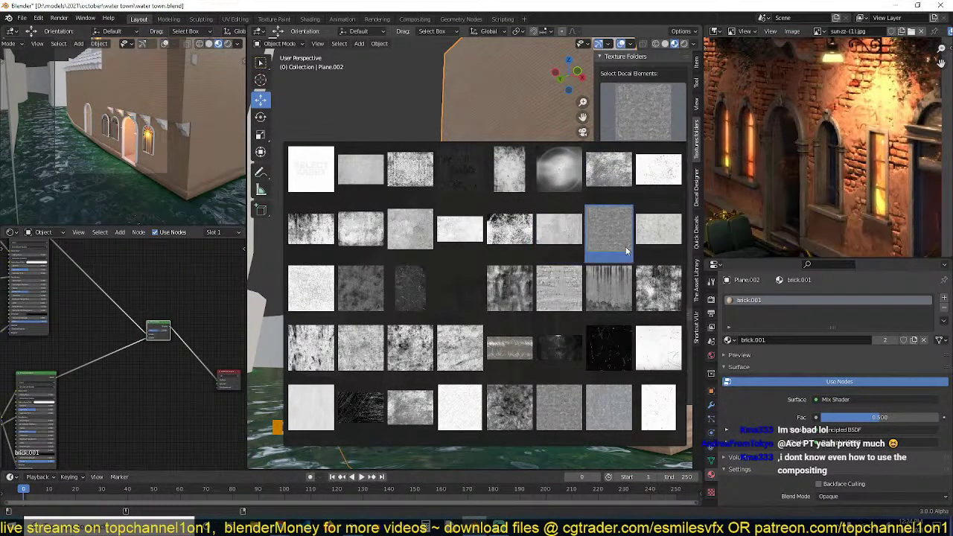
pyautogui.click(523, 290)
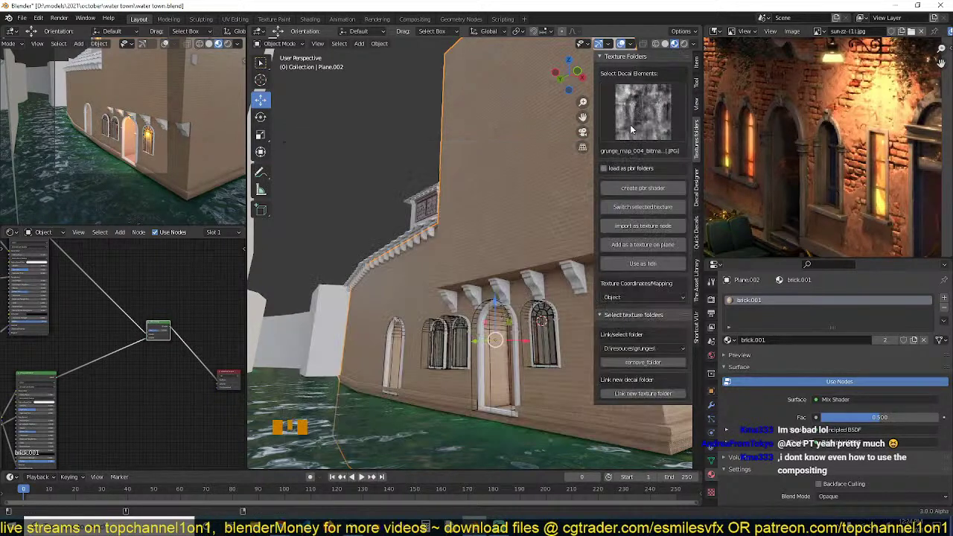
# Import the chosen grunge texture into the wall material as a texture node and save the file.
pyautogui.scroll(-4, 11, 341)
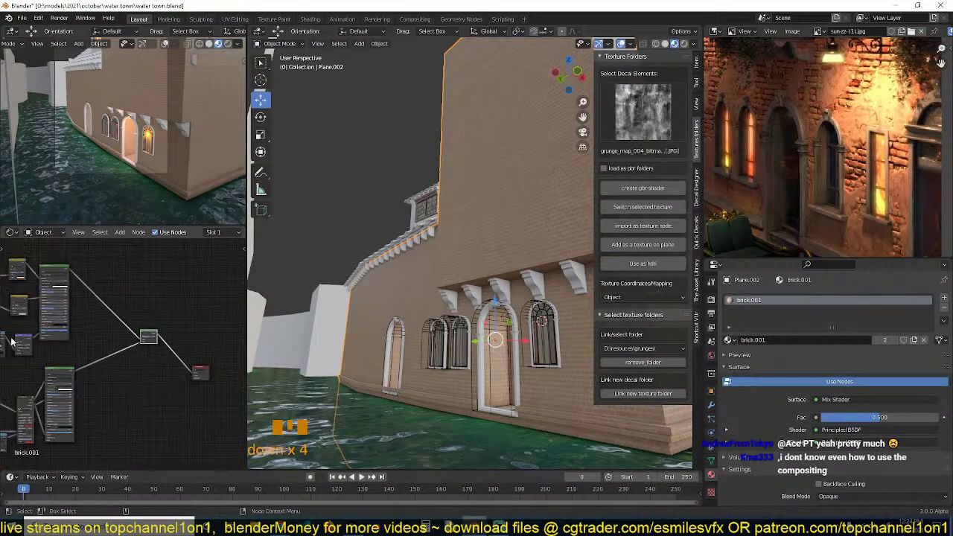
pyautogui.click(641, 226)
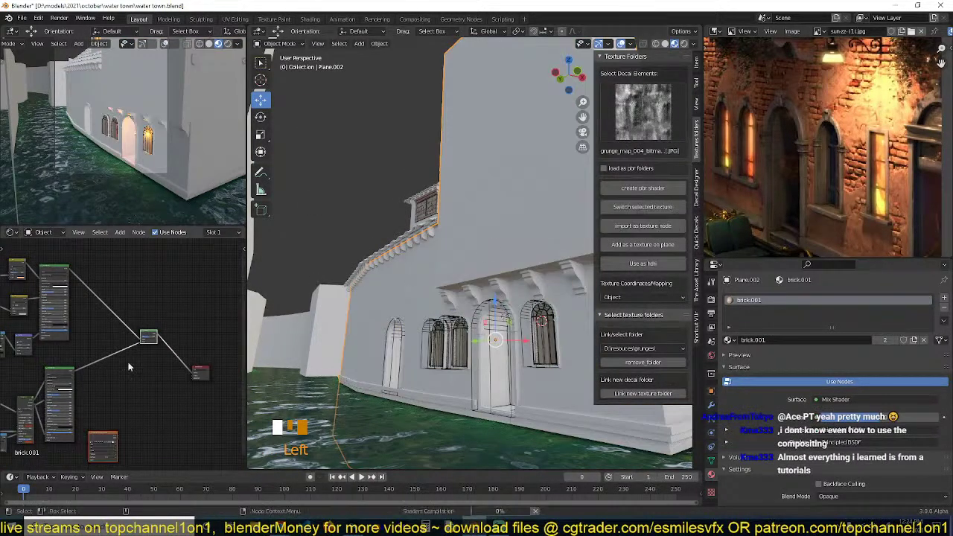
pyautogui.click(104, 435)
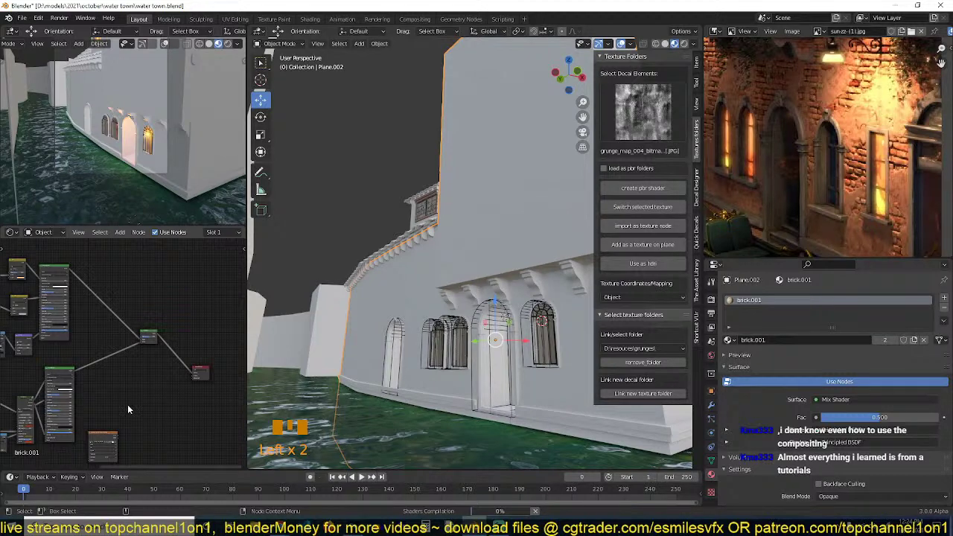
pyautogui.hotkey('ctrl', 's')
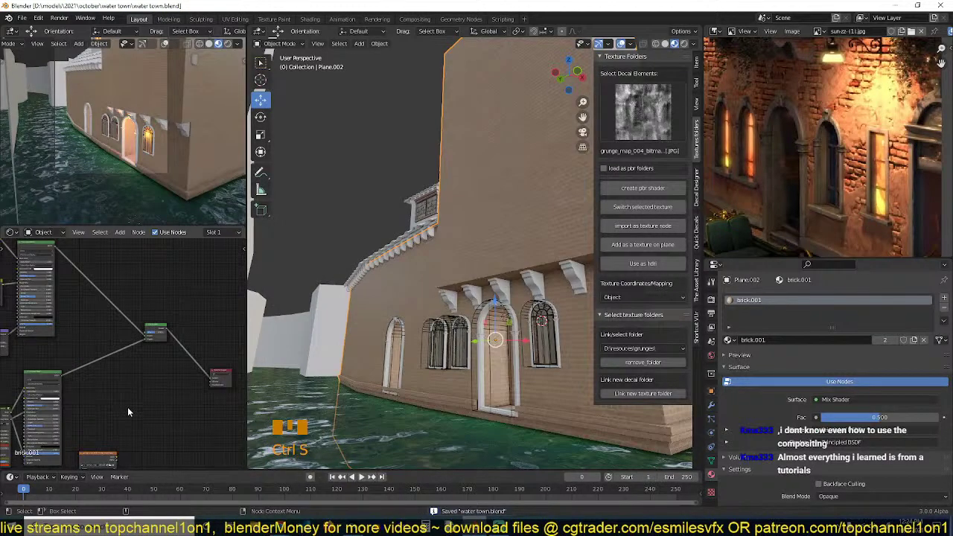
# Preview the grunge texture directly on the wall and move its node above the two shaders.
pyautogui.moveTo(105, 438); pyautogui.dragTo(87, 307)
pyautogui.keyDown('ctrl'); pyautogui.keyDown('shift'); pyautogui.click(88, 309); pyautogui.keyUp('shift'); pyautogui.keyUp('ctrl')
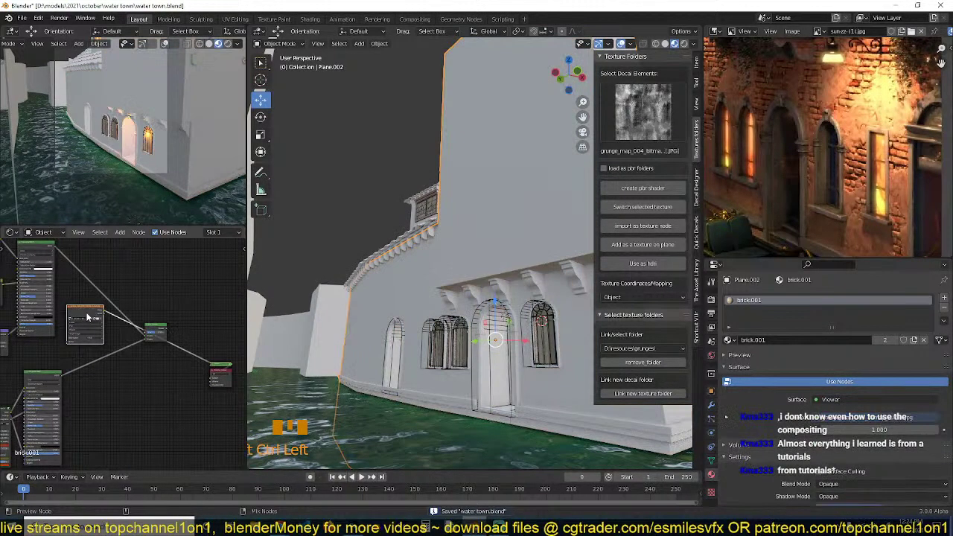
pyautogui.moveTo(108, 300); pyautogui.dragTo(142, 346, button='middle')
pyautogui.moveTo(121, 360); pyautogui.dragTo(185, 271)
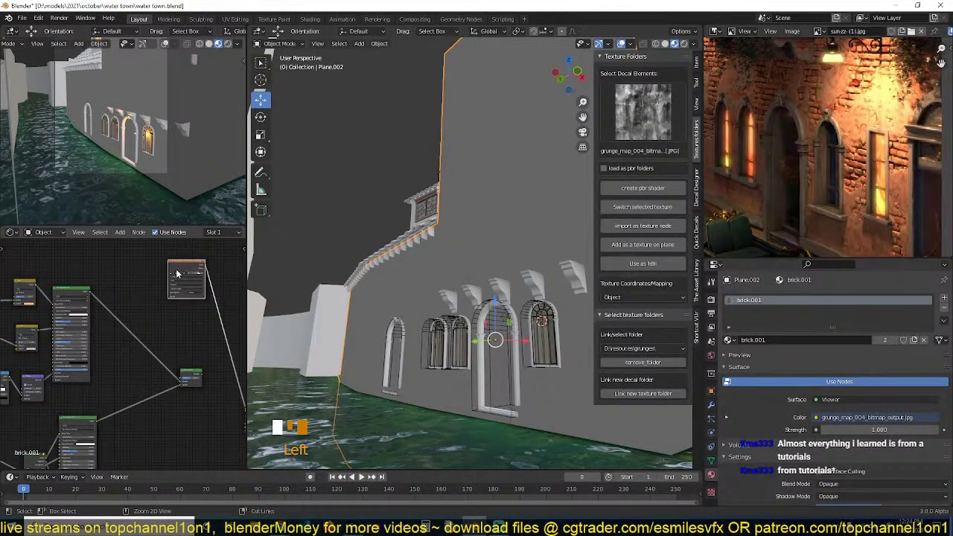
# Feed the grunge texture Object coordinates through a Mapping node and set its projection to Box.
pyautogui.scroll(4, 133, 285)
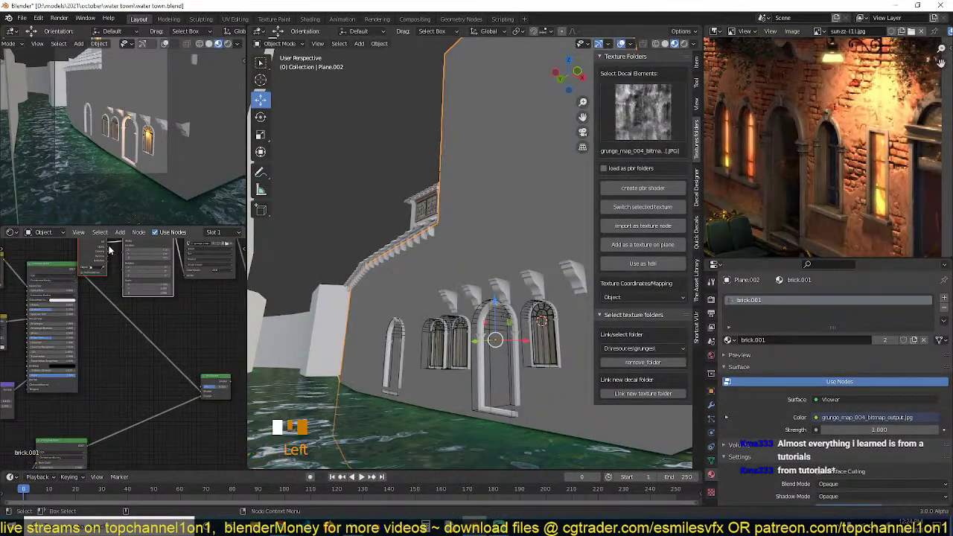
pyautogui.moveTo(108, 250); pyautogui.dragTo(130, 315, button='middle')
pyautogui.moveTo(123, 312); pyautogui.dragTo(123, 313)
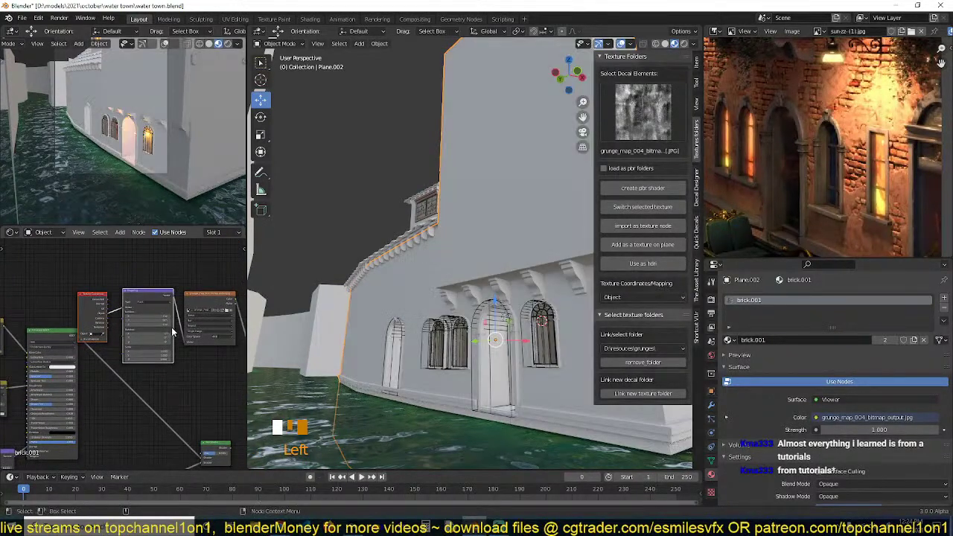
pyautogui.scroll(2, 199, 329)
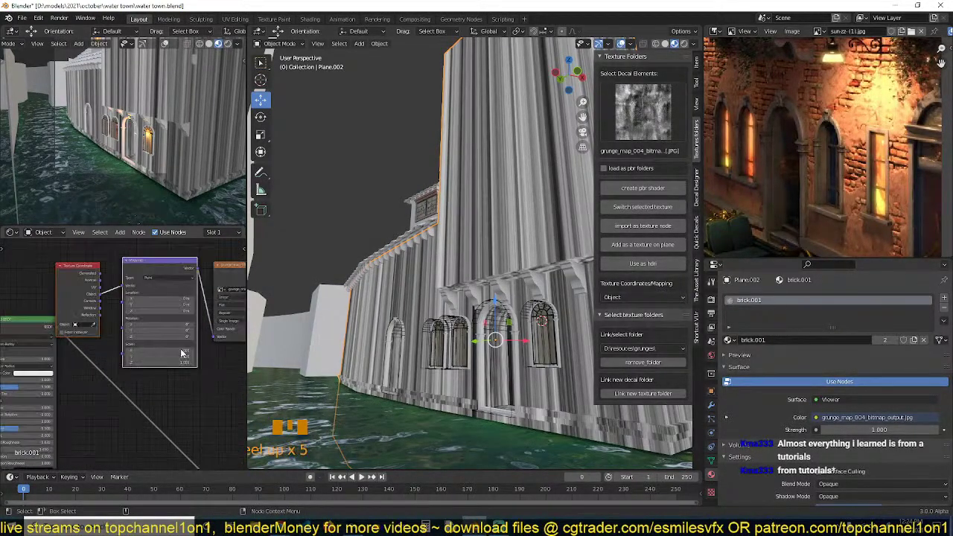
pyautogui.click(160, 312)
pyautogui.click(161, 320)
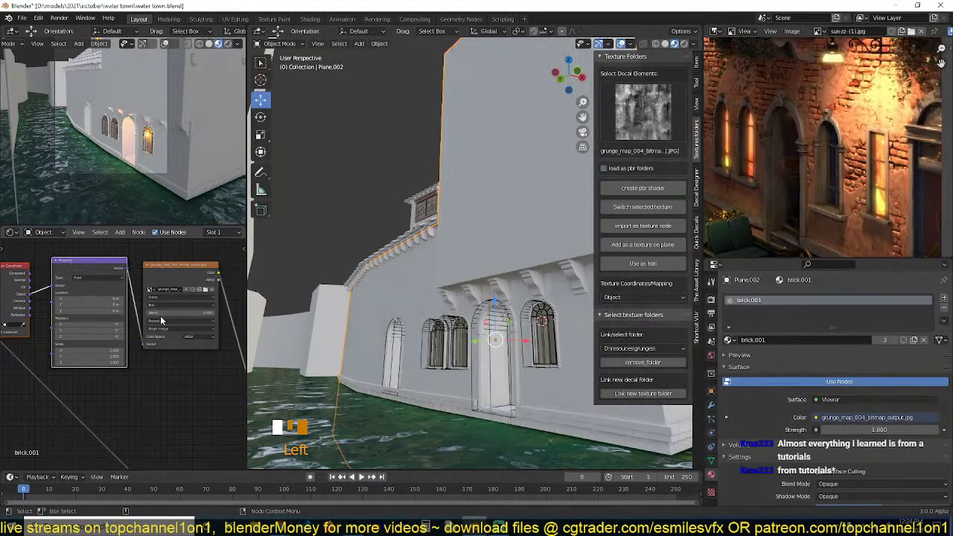
# Reduce the grunge texture's Mapping scale uniformly on all three axes to enlarge the pattern on the wall.
pyautogui.scroll(-3, 171, 321)
pyautogui.scroll(1, 131, 347)
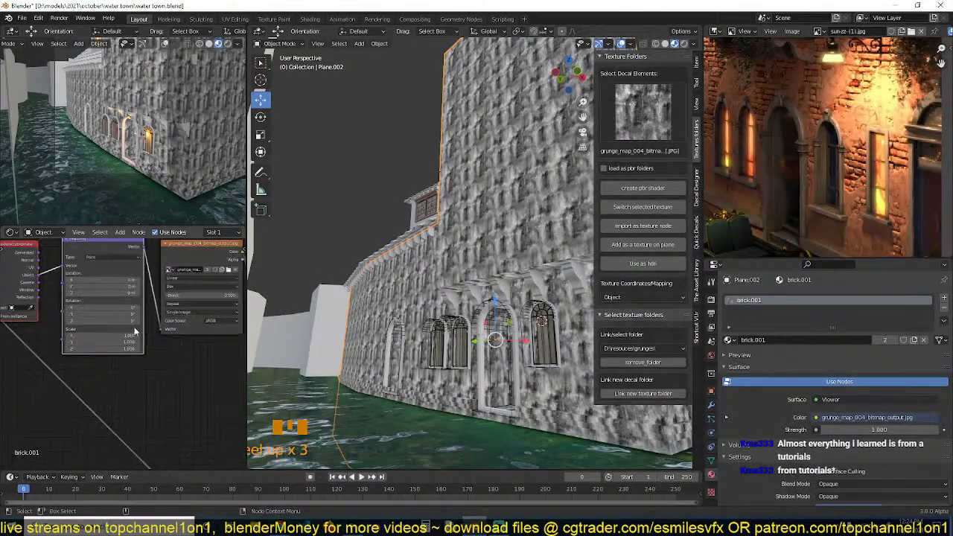
pyautogui.moveTo(135, 334)
pyautogui.mouseDown()
pyautogui.moveTo(112, 348)
pyautogui.moveTo(127, 349)
pyautogui.mouseUp()
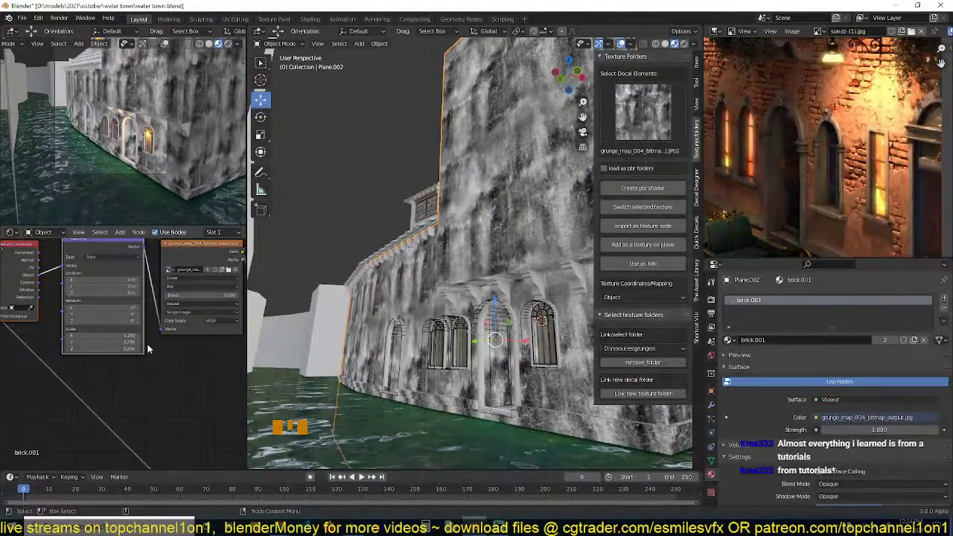
# Use the grunge texture as the Mix Shader's factor and preview the brick and plaster mix on the wall.
pyautogui.scroll(-10, 148, 348)
pyautogui.moveTo(181, 278); pyautogui.dragTo(66, 323)
pyautogui.moveTo(160, 307)
pyautogui.mouseDown()
pyautogui.moveTo(96, 274)
pyautogui.moveTo(149, 371)
pyautogui.moveTo(154, 423)
pyautogui.mouseUp()
pyautogui.click(127, 283)
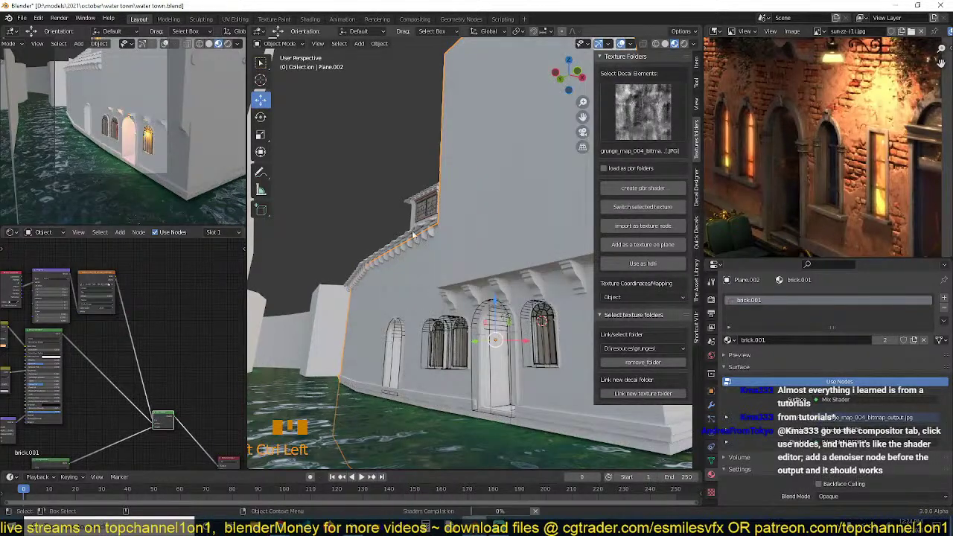
pyautogui.scroll(2, 419, 220)
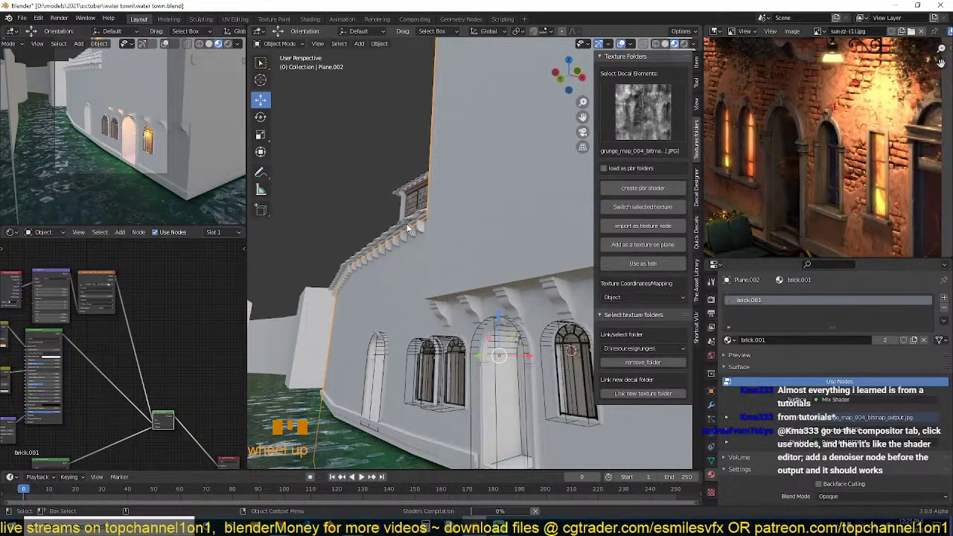
pyautogui.scroll(-2, 408, 228)
pyautogui.scroll(3, 407, 228)
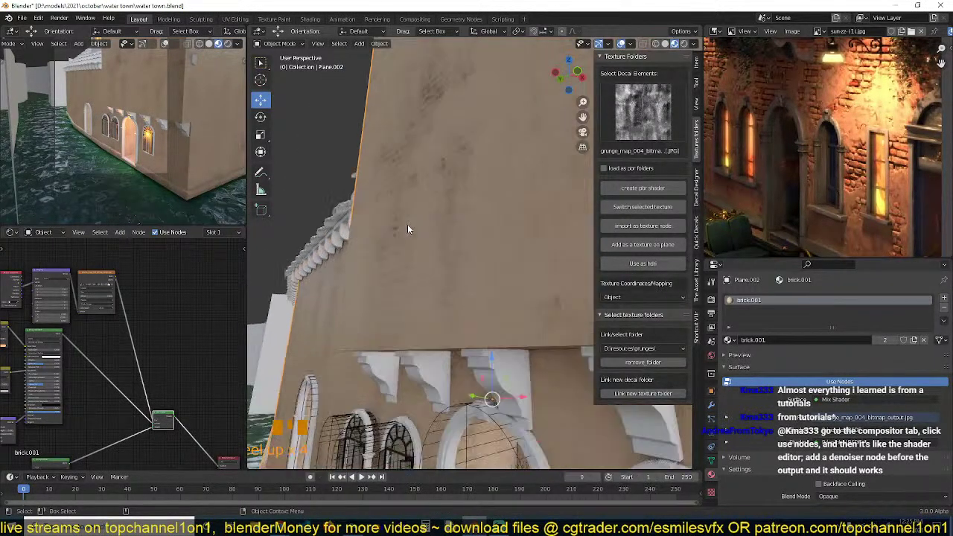
pyautogui.scroll(-2, 407, 228)
pyautogui.moveTo(407, 228); pyautogui.dragTo(431, 240, button='middle')
pyautogui.scroll(1, 445, 229)
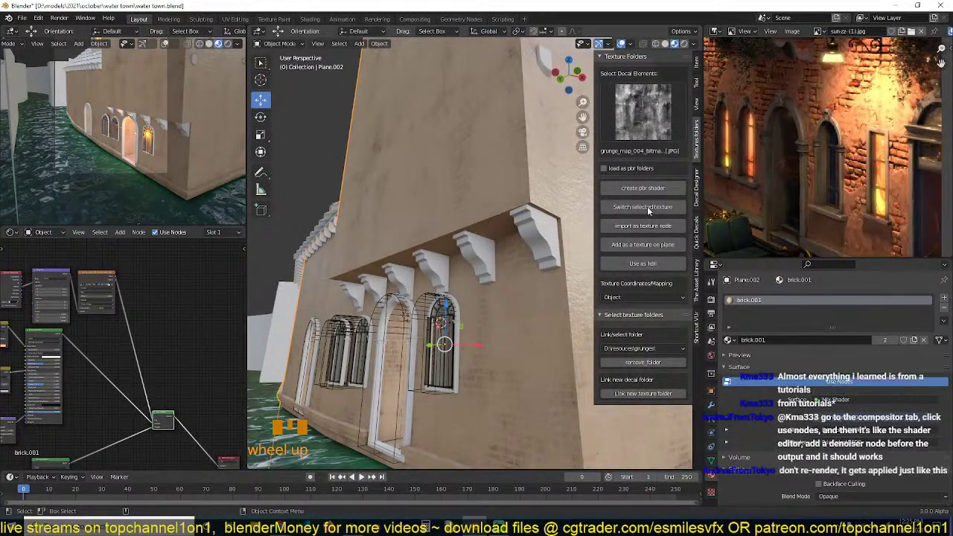
# Insert a ColorRamp between the grunge texture and the Mix Shader's factor, and save the file.
pyautogui.scroll(4, 125, 344)
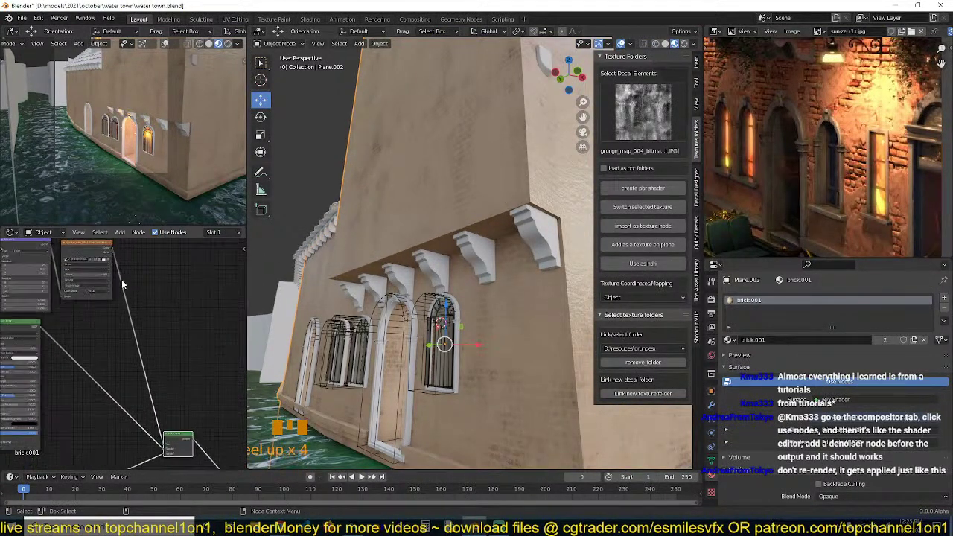
pyautogui.moveTo(84, 249); pyautogui.dragTo(82, 300)
pyautogui.scroll(2, 125, 335)
pyautogui.hotkey('ctrl', 's')
pyautogui.hotkey('shift', 'a')
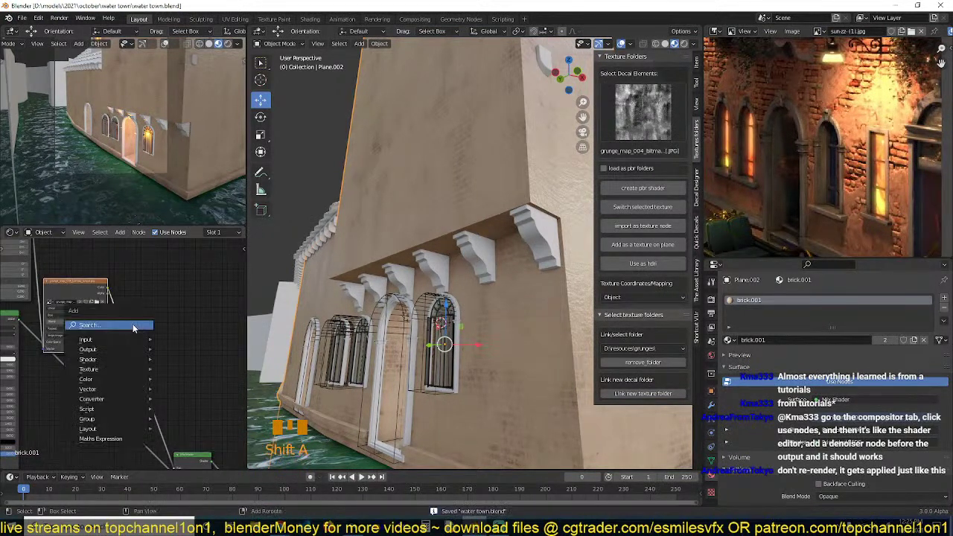
pyautogui.moveTo(111, 399)
pyautogui.click(195, 268)
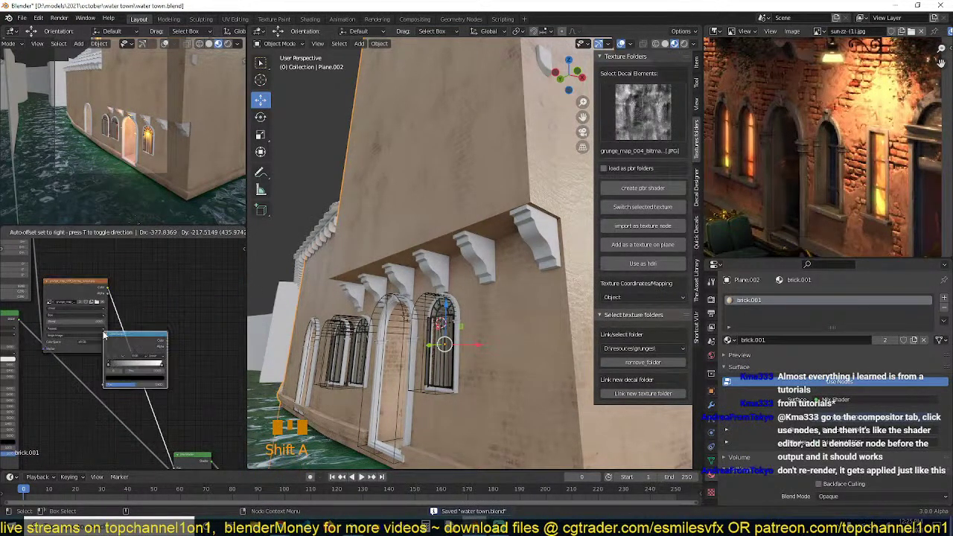
pyautogui.click(110, 323)
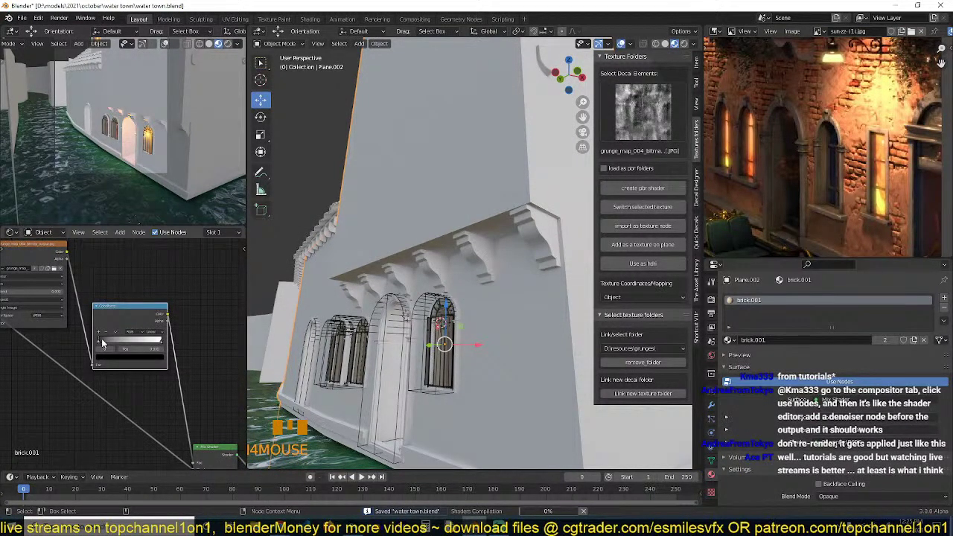
# Sharpen the grunge mask by moving the ColorRamp's black stop inward and its white stop to 0.214.
pyautogui.scroll(3, 102, 342)
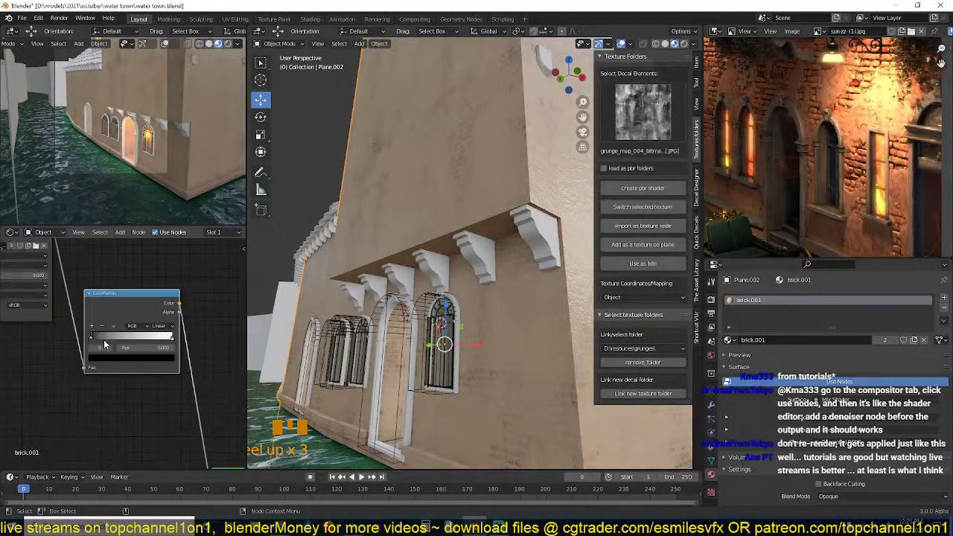
pyautogui.scroll(2, 112, 340)
pyautogui.moveTo(112, 340); pyautogui.dragTo(84, 351, button='middle')
pyautogui.hotkey('ctrl', 's')
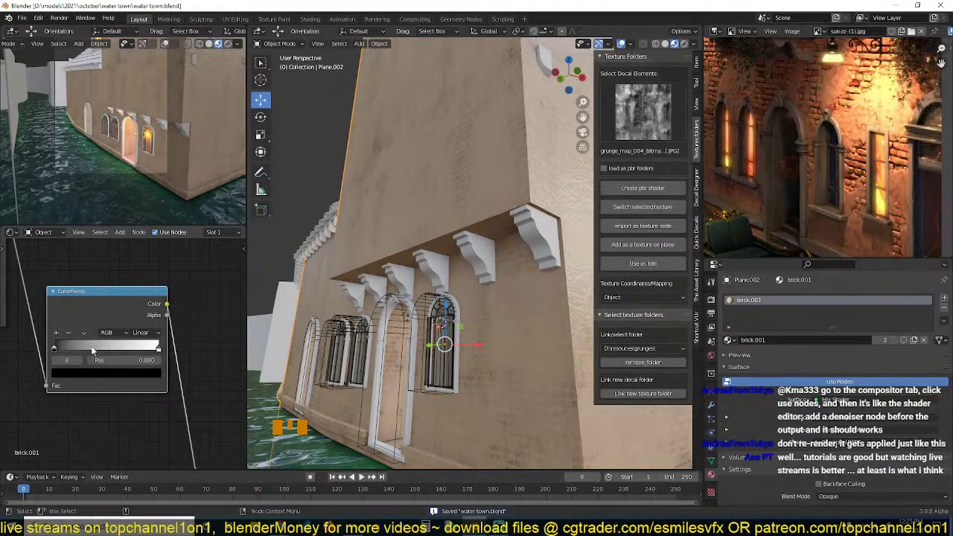
pyautogui.moveTo(61, 352); pyautogui.dragTo(94, 350)
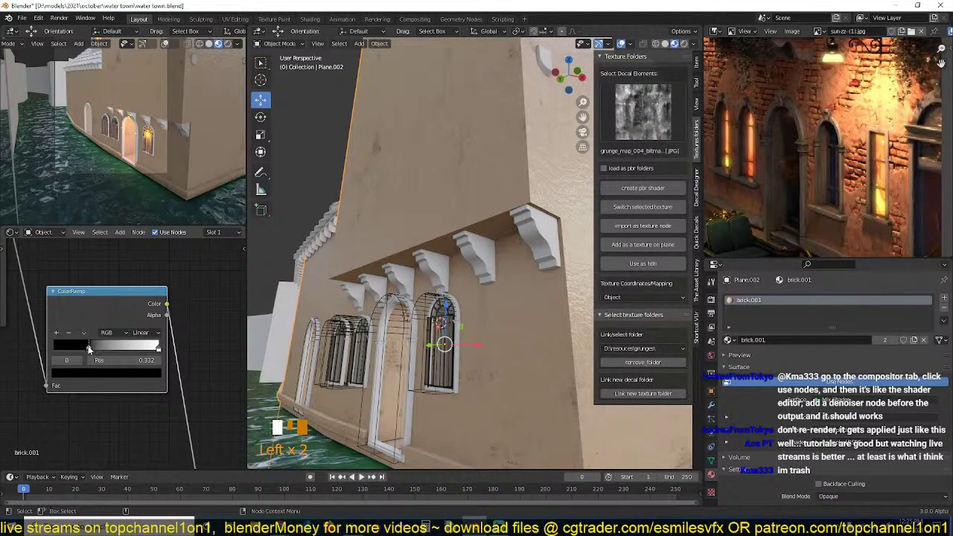
pyautogui.moveTo(149, 350); pyautogui.dragTo(77, 350)
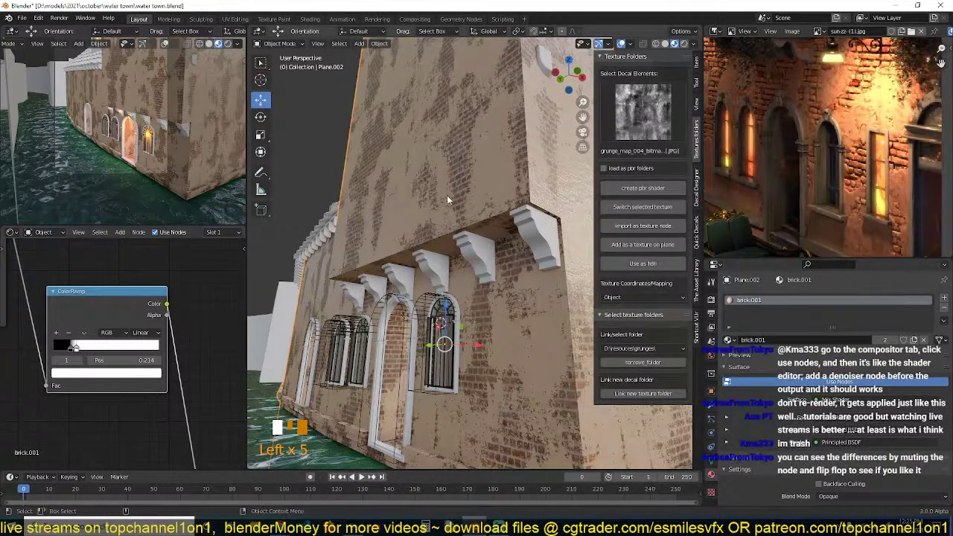
# Tighten the ColorRamp's white stop to 0.164, check the wall's brick patches up close, and save the file.
pyautogui.moveTo(447, 197); pyautogui.dragTo(376, 179, button='middle')
pyautogui.scroll(3, 394, 216)
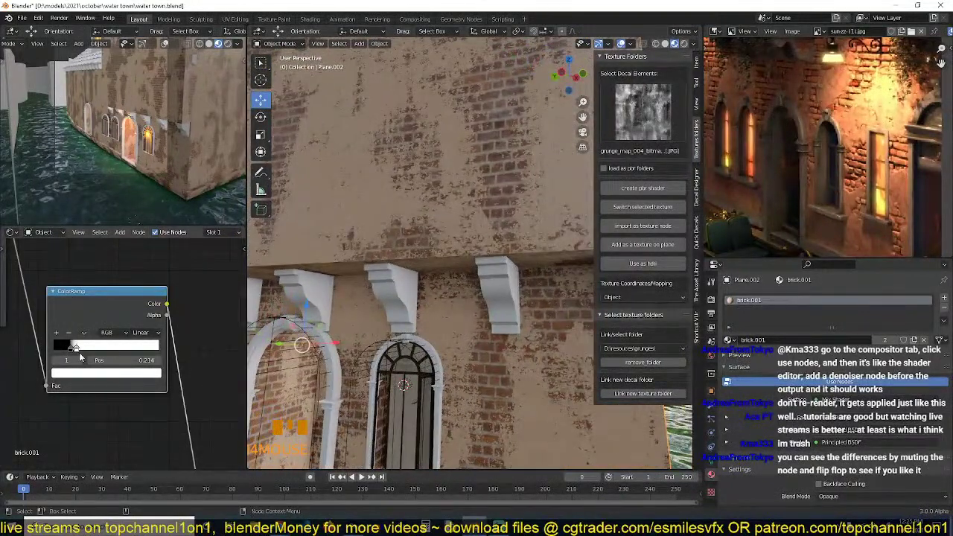
pyautogui.moveTo(68, 350); pyautogui.dragTo(65, 349)
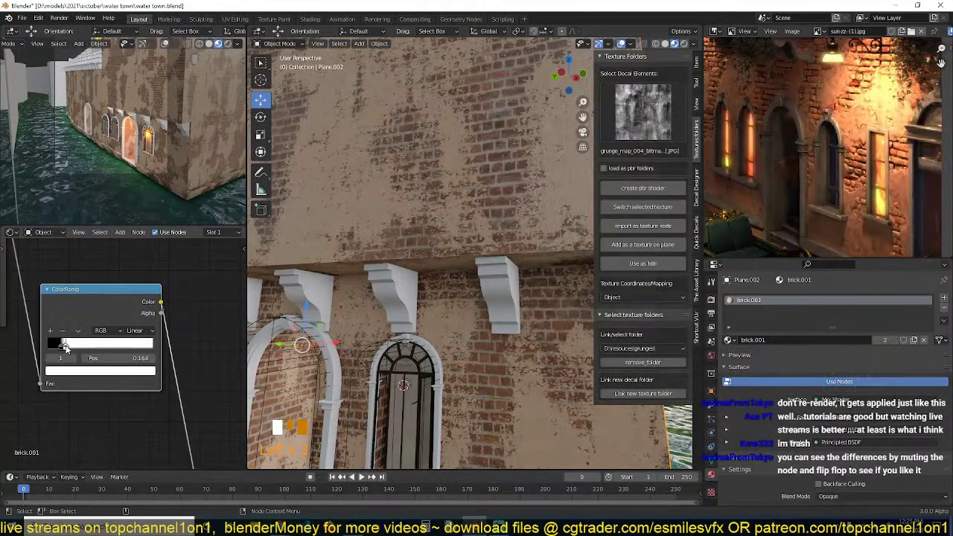
pyautogui.scroll(-4, 506, 238)
pyautogui.moveTo(506, 239); pyautogui.dragTo(514, 183, button='middle')
pyautogui.scroll(4, 492, 241)
pyautogui.scroll(2, 514, 183)
pyautogui.scroll(-3, 514, 183)
pyautogui.scroll(2, 511, 183)
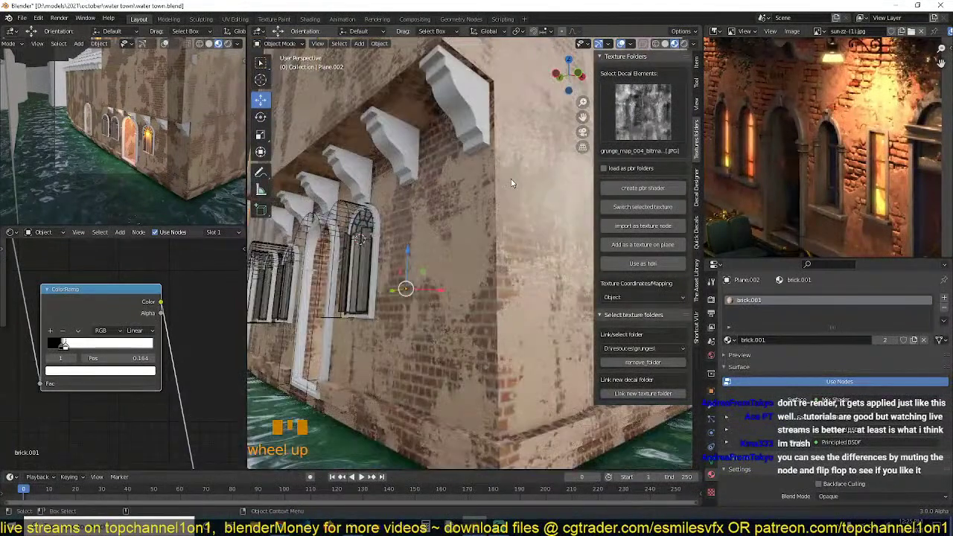
pyautogui.hotkey('ctrl', 's')
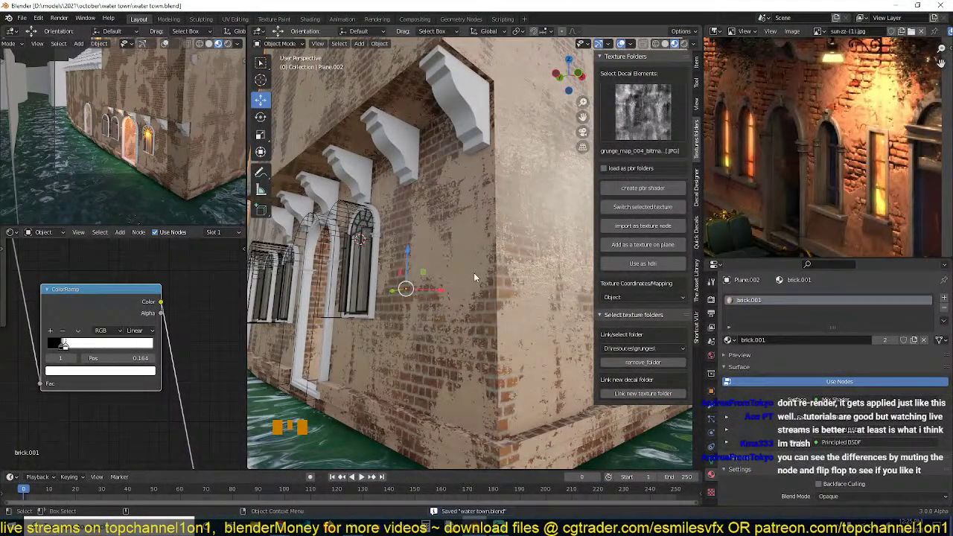
# Set the brick material preset's normal strength to 0.542 and normal detail to 3.470, and save the file.
pyautogui.scroll(-7, 186, 349)
pyautogui.moveTo(185, 349); pyautogui.dragTo(178, 293, button='middle')
pyautogui.scroll(-3, 187, 331)
pyautogui.moveTo(90, 343); pyautogui.dragTo(172, 291, button='middle')
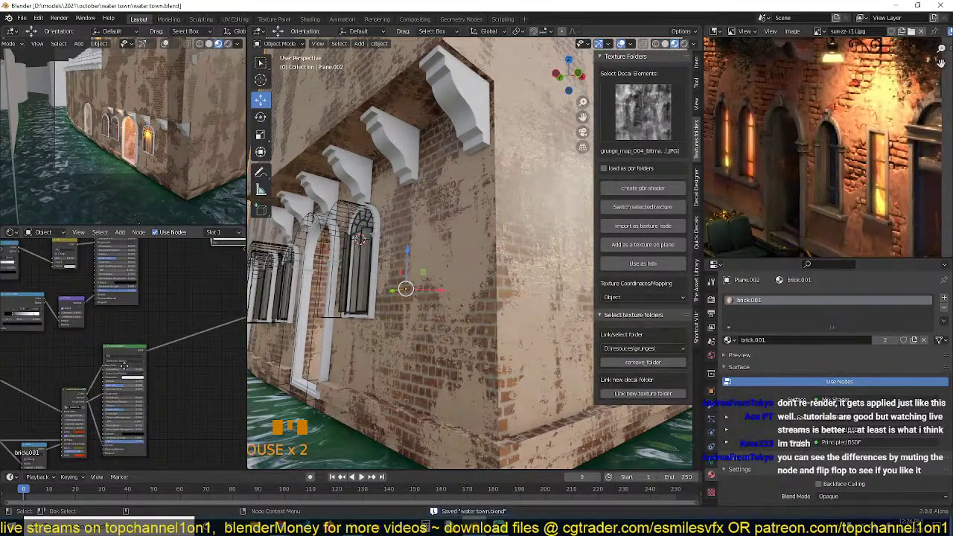
pyautogui.moveTo(119, 382); pyautogui.dragTo(153, 316, button='middle')
pyautogui.scroll(2, 153, 316)
pyautogui.scroll(11, 153, 316)
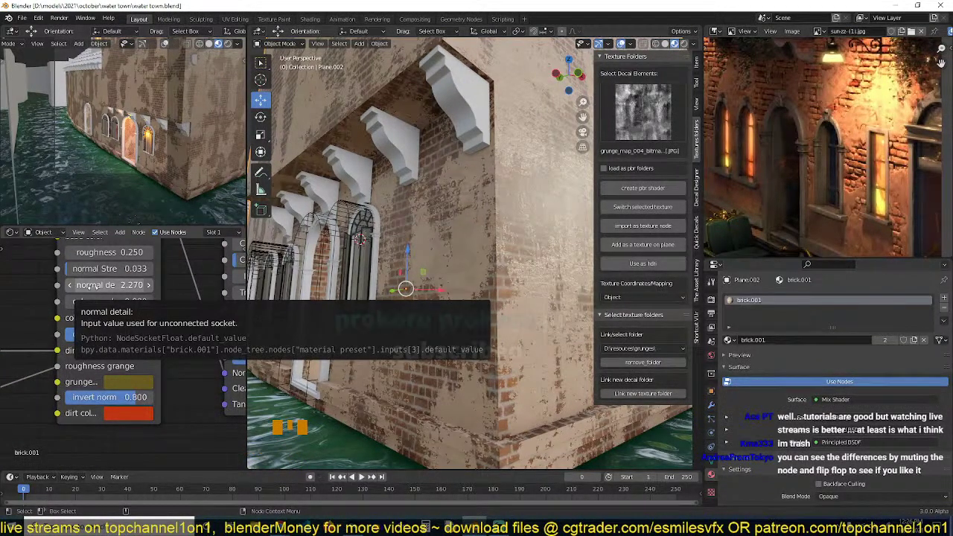
pyautogui.moveTo(92, 269); pyautogui.dragTo(135, 269)
pyautogui.moveTo(82, 286); pyautogui.dragTo(136, 286)
pyautogui.hotkey('ctrl', 's')
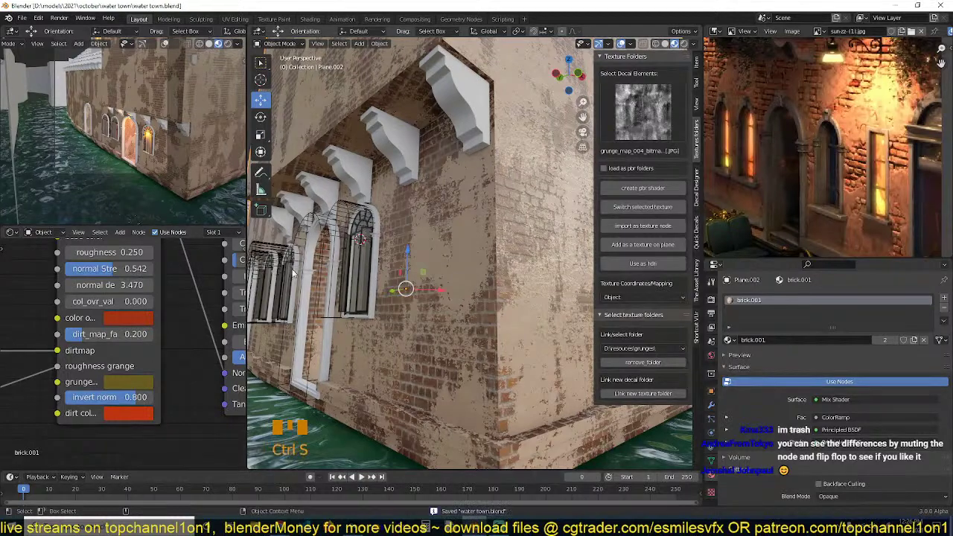
# Check the wall's corner and the ColorRamp and Mix Shader nodes, and save the file.
pyautogui.moveTo(165, 311); pyautogui.dragTo(52, 385, button='middle')
pyautogui.scroll(-9, 116, 349)
pyautogui.scroll(-5, 122, 339)
pyautogui.moveTo(161, 253); pyautogui.dragTo(141, 348, button='middle')
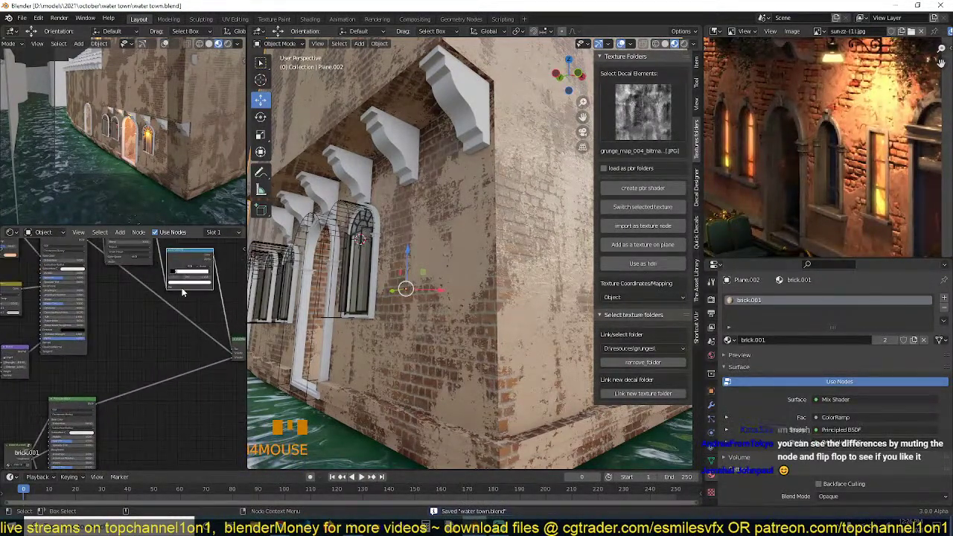
pyautogui.moveTo(182, 288); pyautogui.dragTo(121, 294, button='middle')
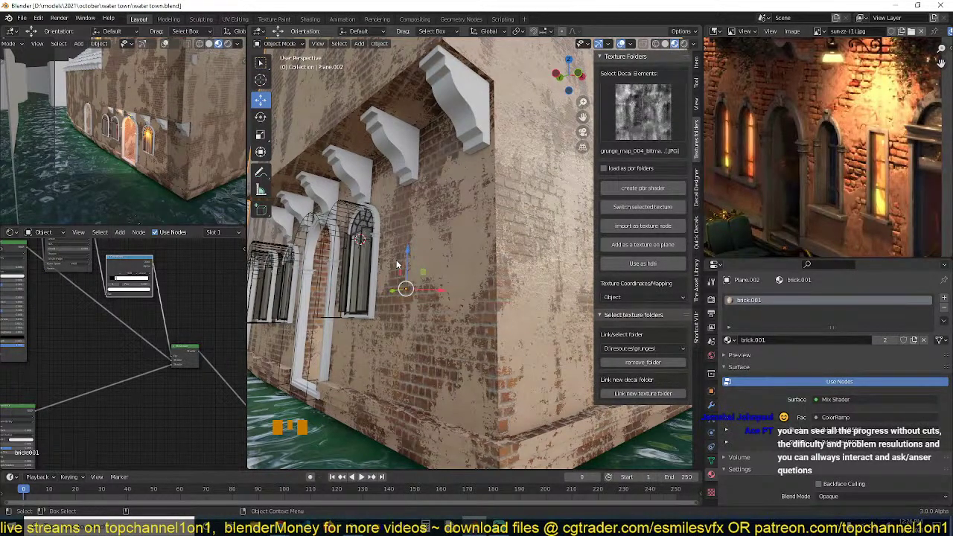
pyautogui.keyDown('shift'); pyautogui.moveTo(520, 277); pyautogui.dragTo(506, 299, button='middle'); pyautogui.keyUp('shift')
pyautogui.hotkey('ctrl', 's')
pyautogui.click(471, 197)
pyautogui.click(471, 200)
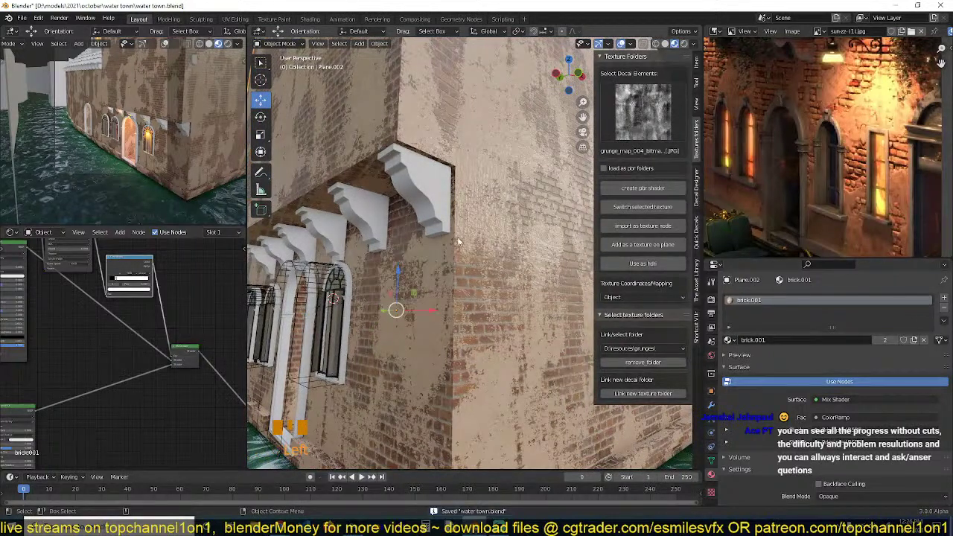
pyautogui.scroll(-4, 137, 317)
pyautogui.hotkey('ctrl', 's')
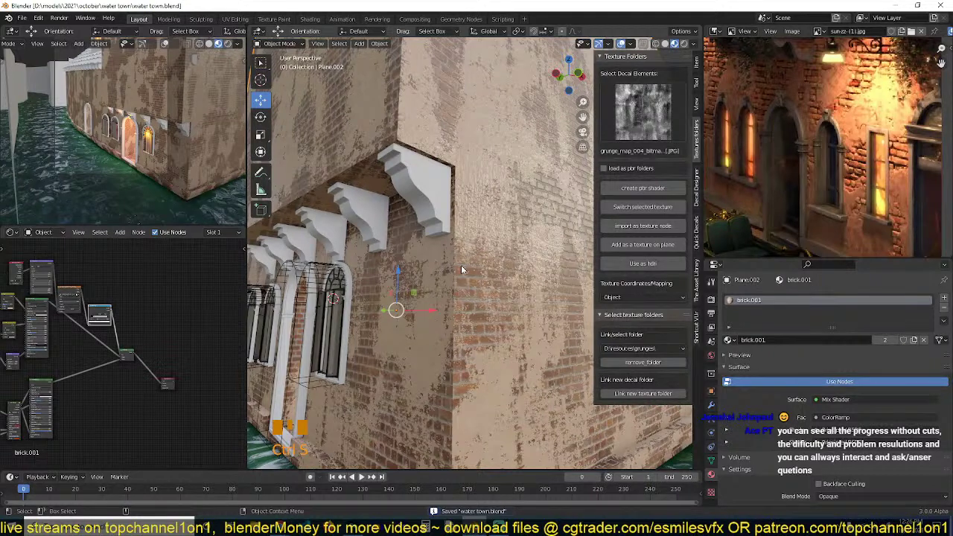
# Examine the wall's brick and plaster blend from near and far, and compare it with the whole reference image.
pyautogui.moveTo(462, 270); pyautogui.dragTo(462, 258, button='middle')
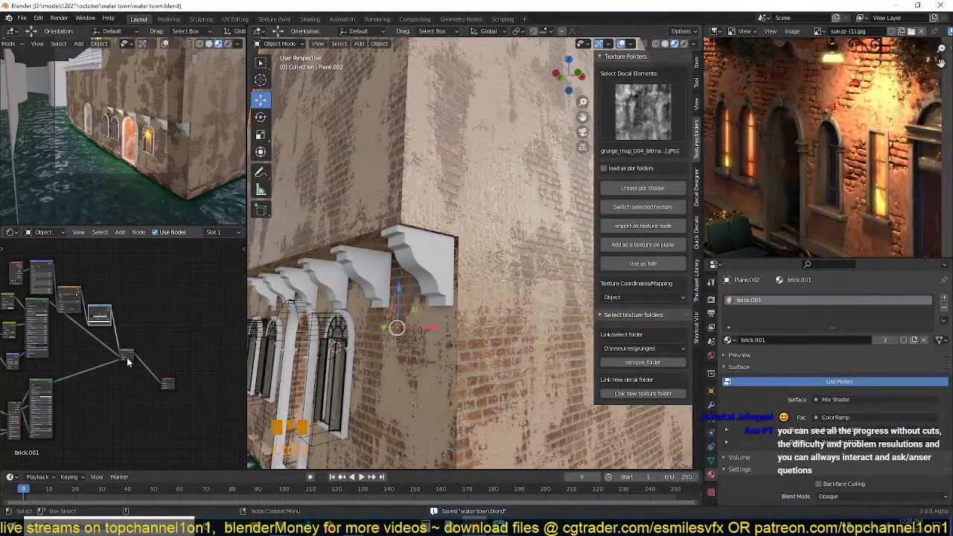
pyautogui.scroll(5, 129, 363)
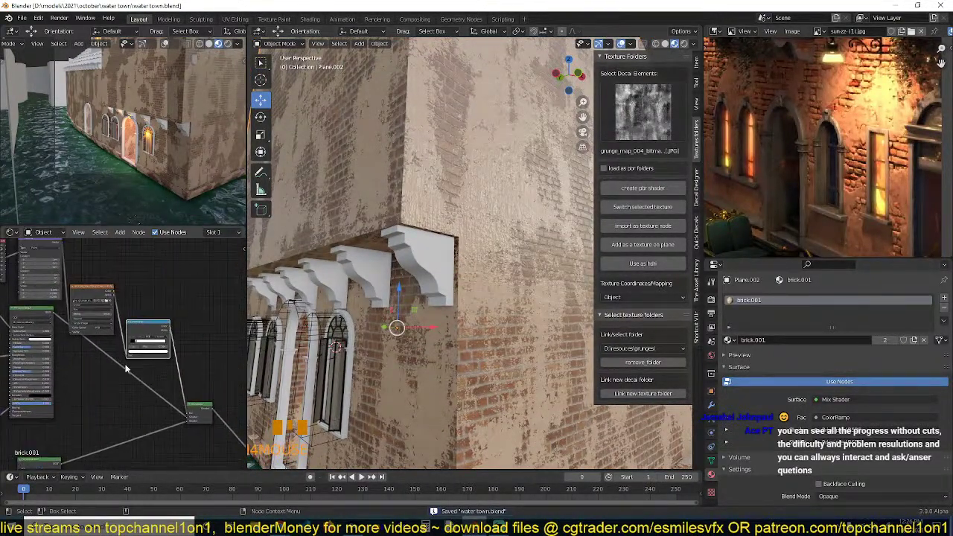
pyautogui.scroll(5, 126, 365)
pyautogui.press('`')
pyautogui.moveTo(463, 249)
pyautogui.mouseDown(button='middle')
pyautogui.moveTo(469, 273)
pyautogui.moveTo(447, 247)
pyautogui.mouseUp(button='middle')
pyautogui.scroll(3, 472, 268)
pyautogui.scroll(2, 126, 350)
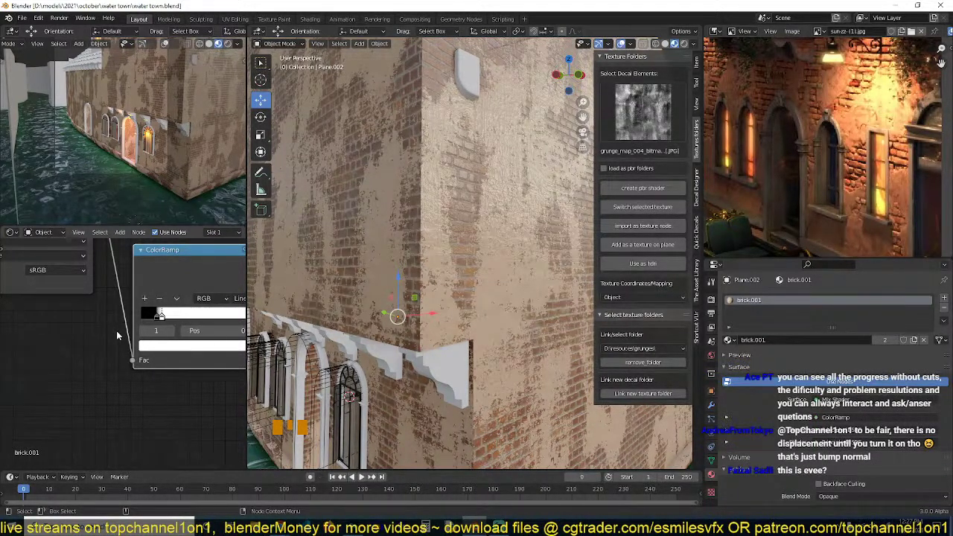
pyautogui.moveTo(417, 322); pyautogui.dragTo(386, 328, button='middle')
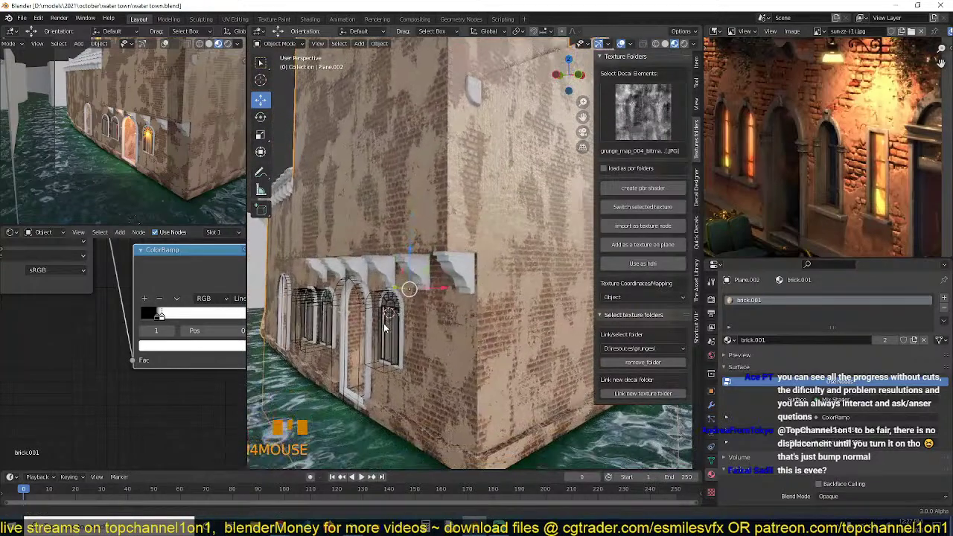
pyautogui.scroll(2, 384, 325)
pyautogui.scroll(2, 384, 324)
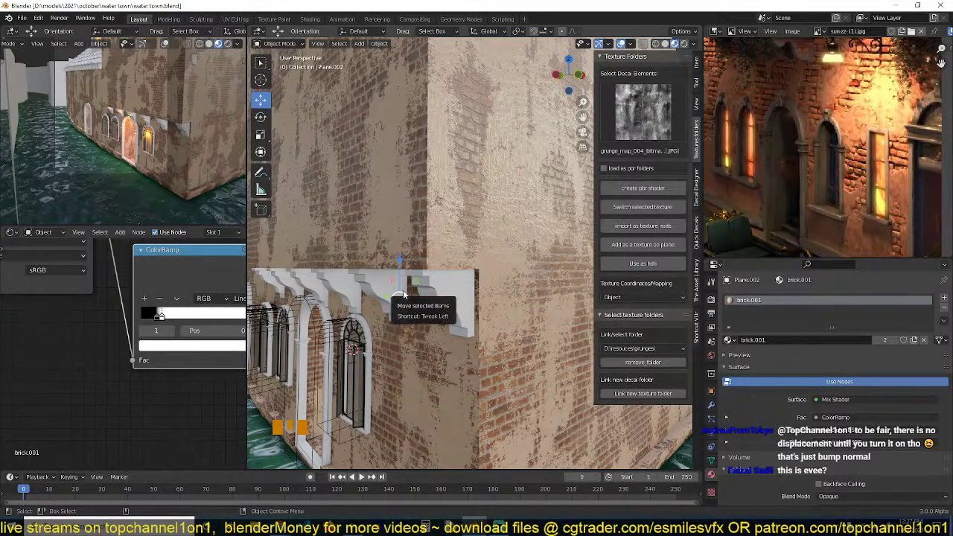
pyautogui.scroll(-2, 387, 334)
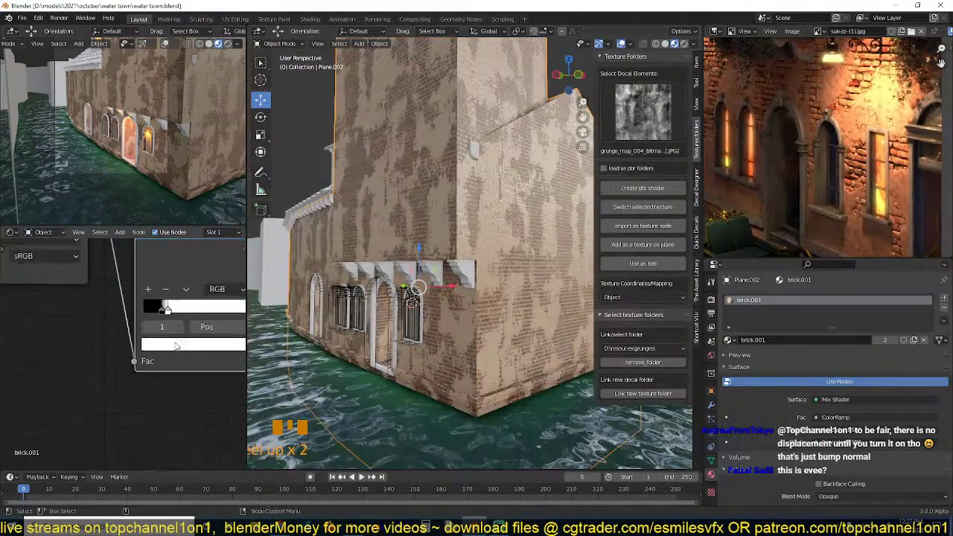
pyautogui.hotkey('shift', '`')
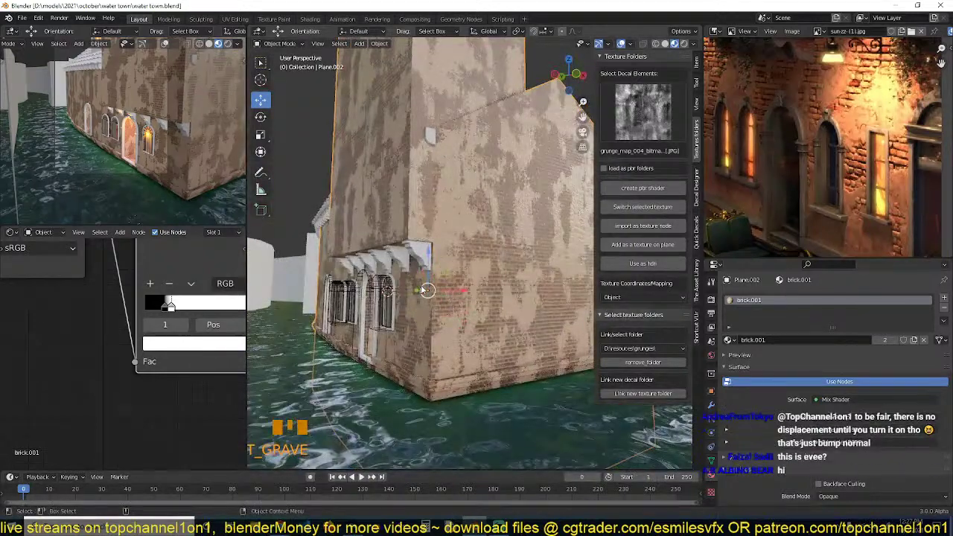
pyautogui.hotkey('shift', '`')
pyautogui.moveTo(365, 297); pyautogui.dragTo(434, 292, button='middle')
pyautogui.scroll(5, 434, 292)
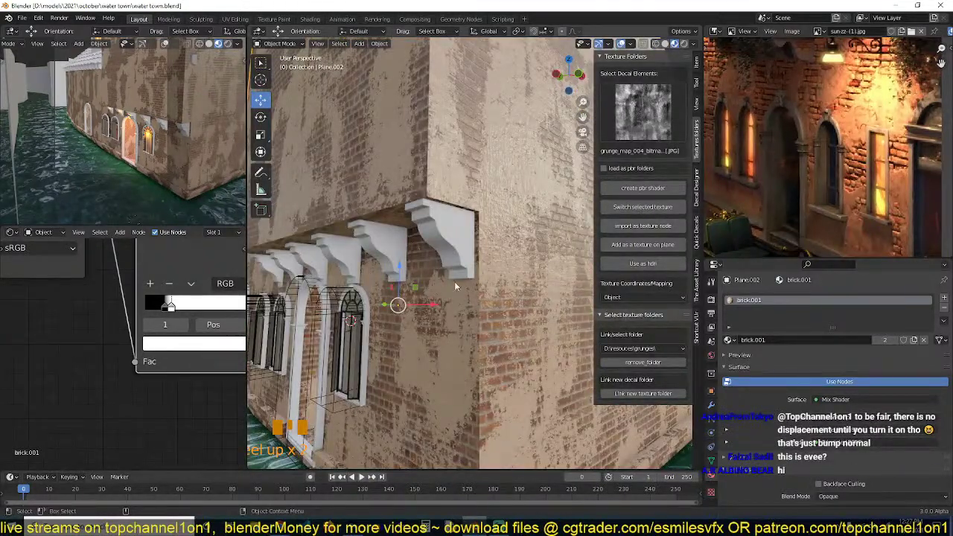
pyautogui.scroll(-3, 151, 384)
pyautogui.scroll(-3, 198, 372)
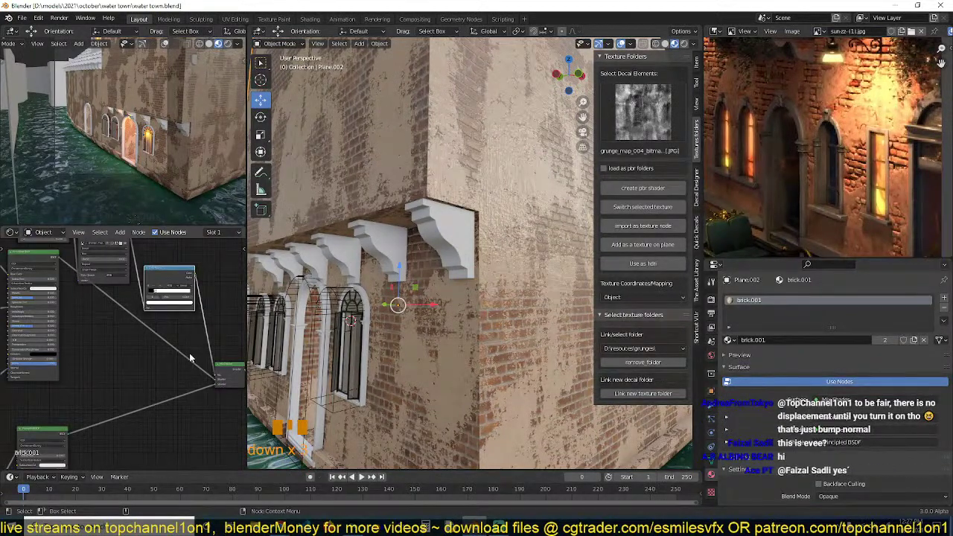
pyautogui.scroll(-3, 190, 358)
pyautogui.moveTo(195, 344); pyautogui.dragTo(208, 337, button='middle')
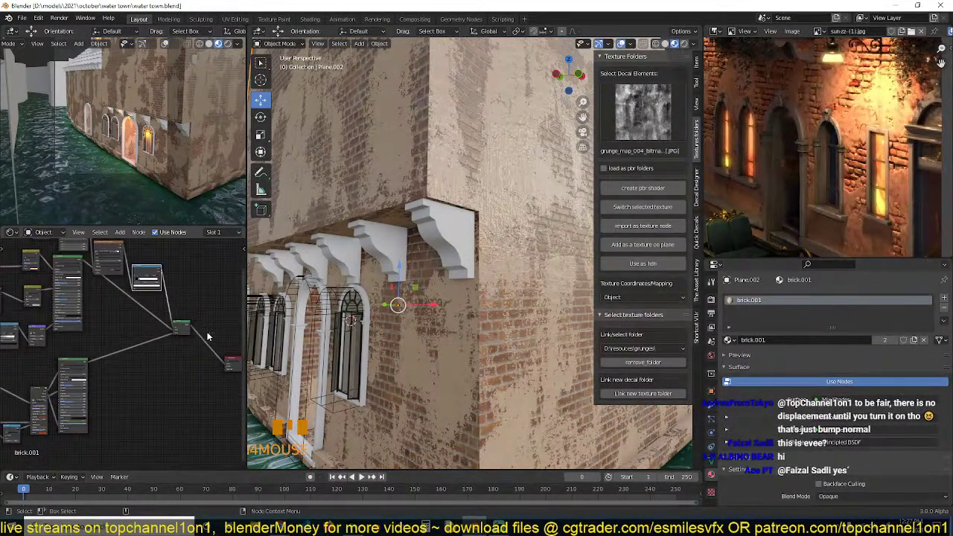
pyautogui.scroll(4, 207, 336)
pyautogui.moveTo(344, 298); pyautogui.dragTo(372, 284, button='middle')
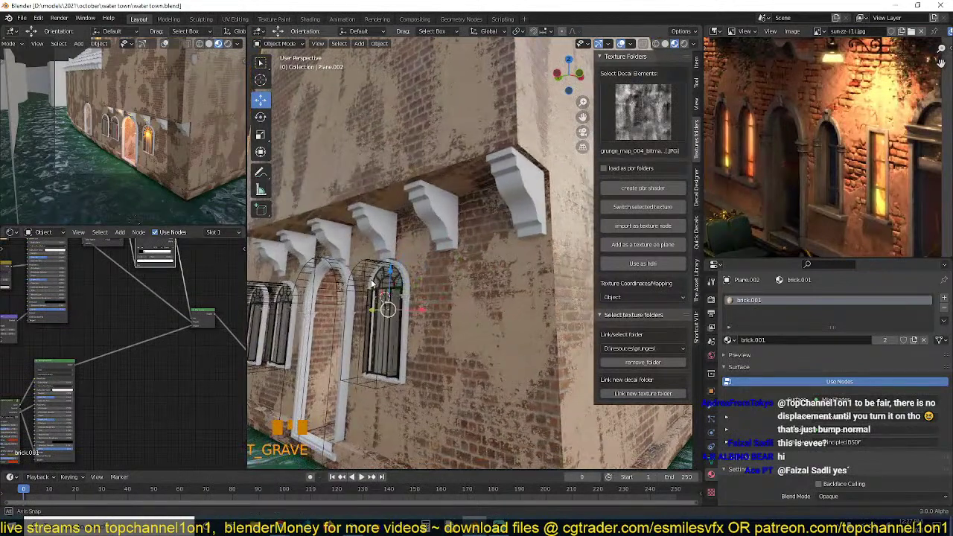
pyautogui.scroll(-3, 796, 187)
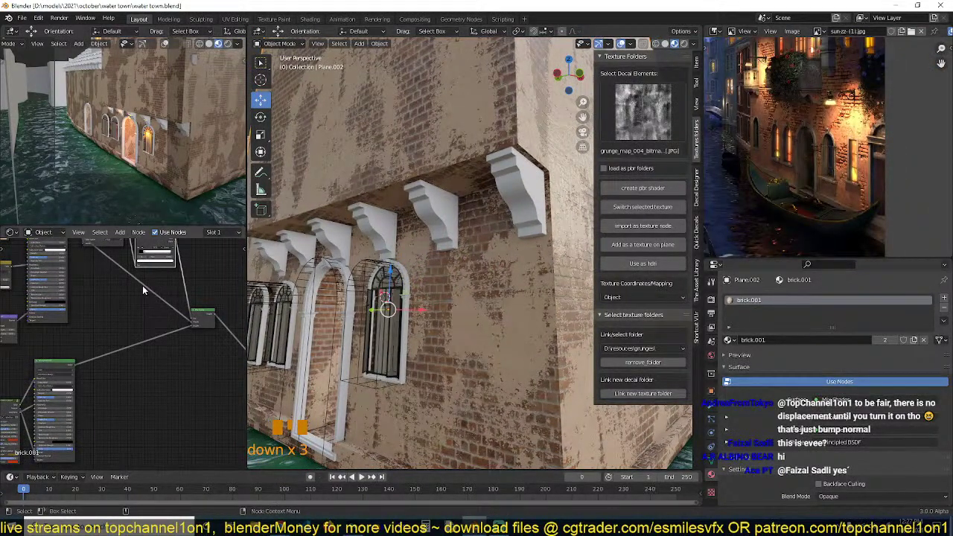
# Switch the grunge image texture node to grunge_map_16_bitmap and check the mask on both walls.
pyautogui.scroll(4, 142, 286)
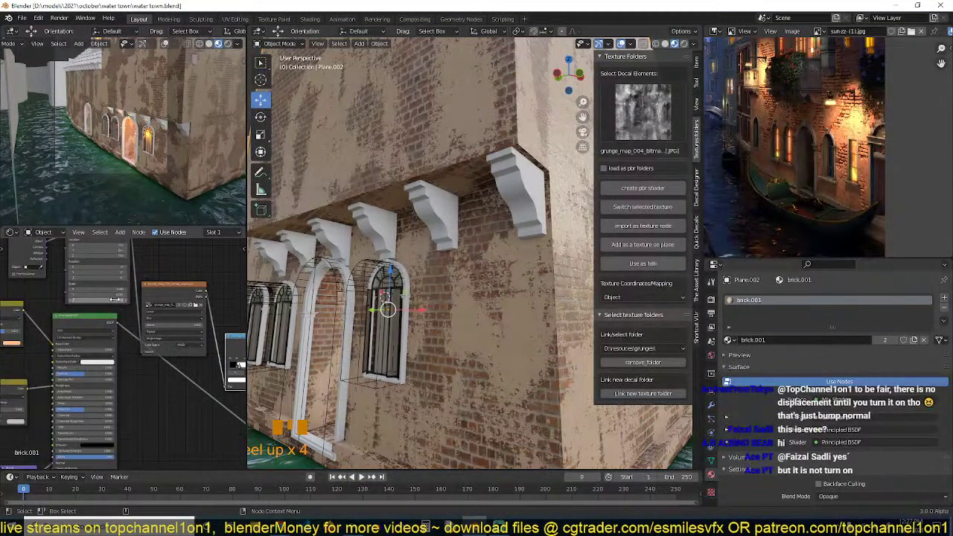
pyautogui.click(202, 292)
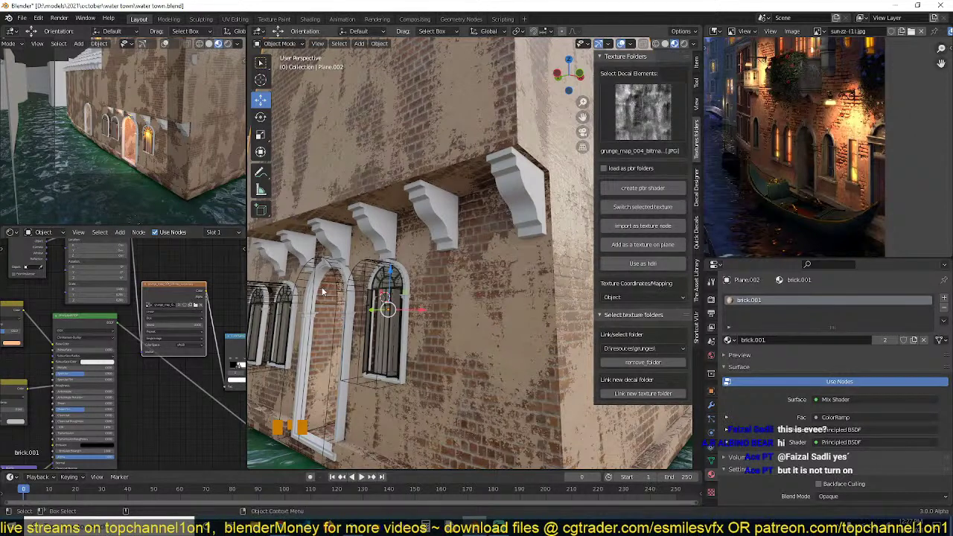
pyautogui.click(180, 306)
pyautogui.click(648, 115)
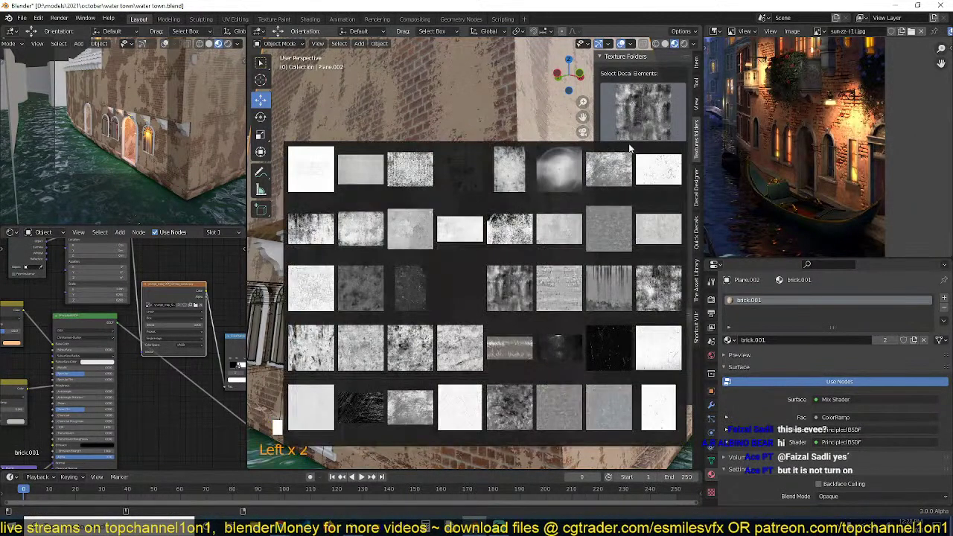
pyautogui.click(633, 302)
pyautogui.click(647, 208)
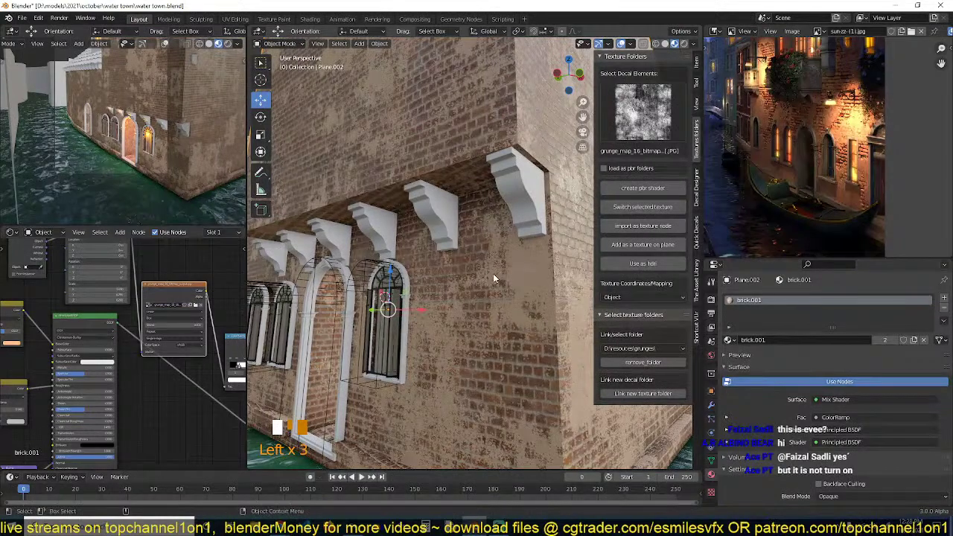
pyautogui.hotkey('shift', '`')
pyautogui.scroll(-4, 484, 293)
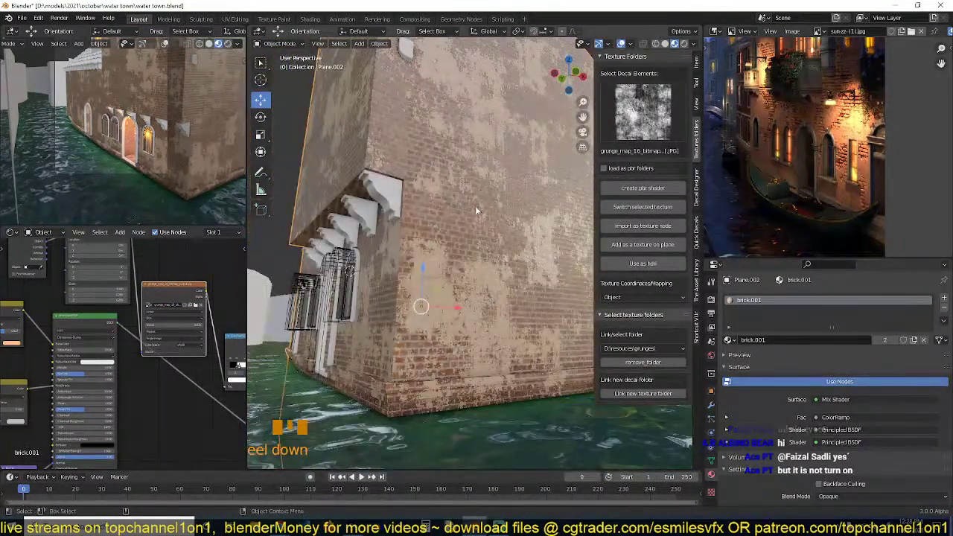
pyautogui.moveTo(475, 205)
pyautogui.mouseDown(button='middle')
pyautogui.moveTo(497, 218)
pyautogui.moveTo(488, 215)
pyautogui.mouseUp(button='middle')
# Try the Black-grunge-texture image as the wall's mask texture and view the building's corner.
pyautogui.click(624, 122)
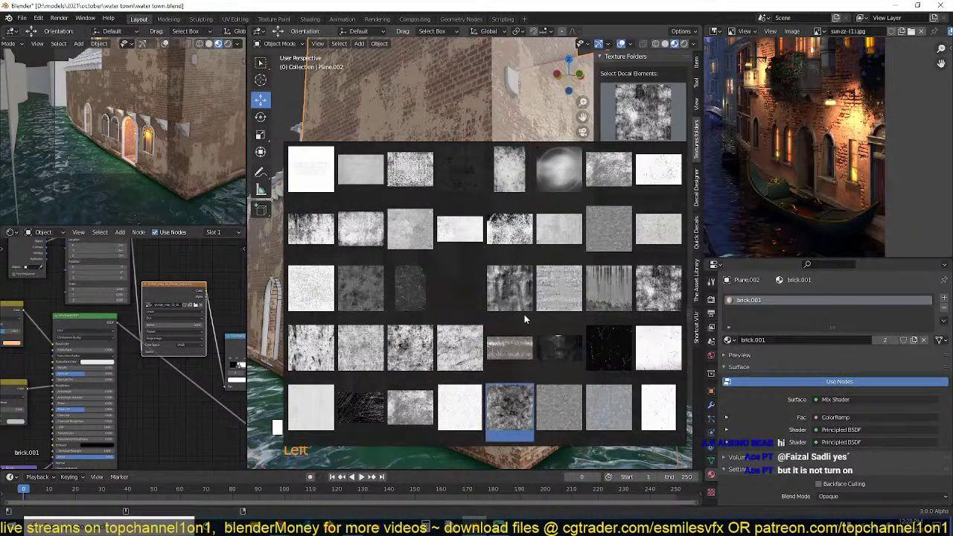
pyautogui.click(509, 229)
pyautogui.click(643, 208)
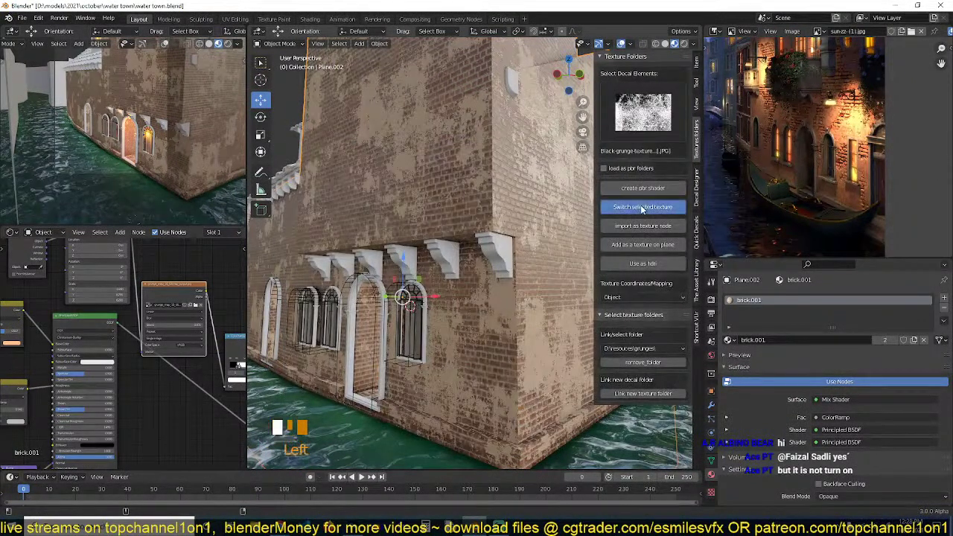
pyautogui.moveTo(502, 218); pyautogui.dragTo(492, 203, button='middle')
pyautogui.press('`')
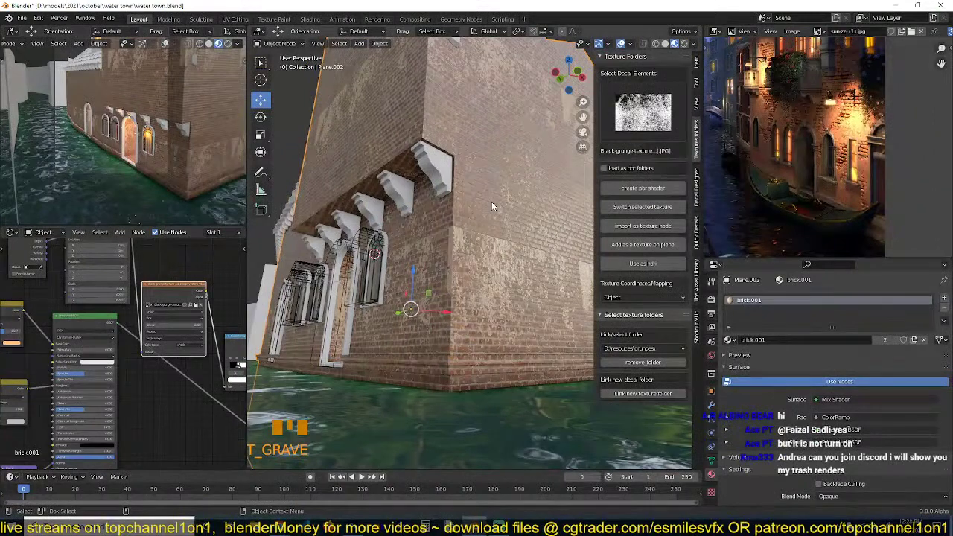
# Shift the ColorRamp's black and white stops further toward the white end to bring back more plaster.
pyautogui.scroll(9, 149, 353)
pyautogui.moveTo(204, 362); pyautogui.dragTo(122, 367, button='middle')
pyautogui.moveTo(179, 362); pyautogui.dragTo(213, 361)
# Switch the mask texture to grunge_map_17_bitmap and check it on the wall with the windows.
pyautogui.click(643, 111)
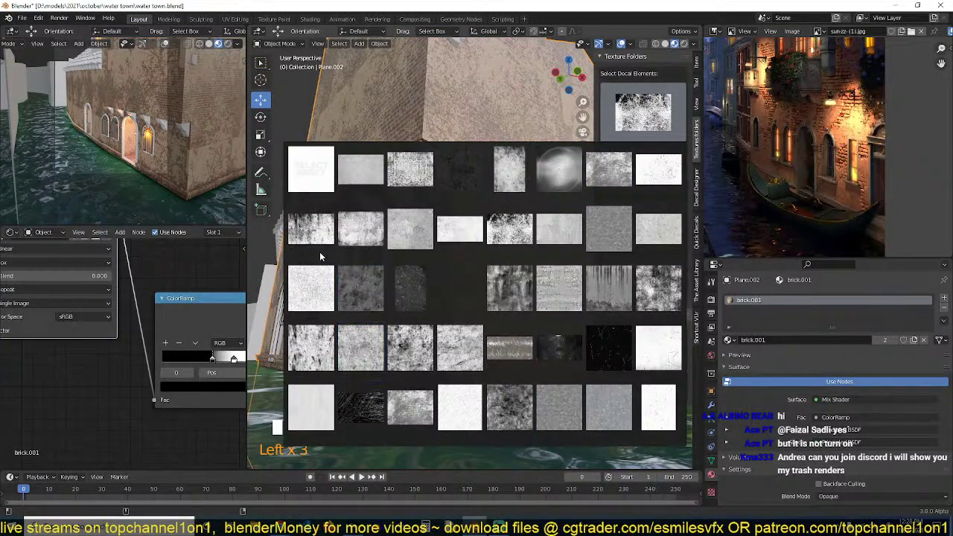
pyautogui.click(311, 341)
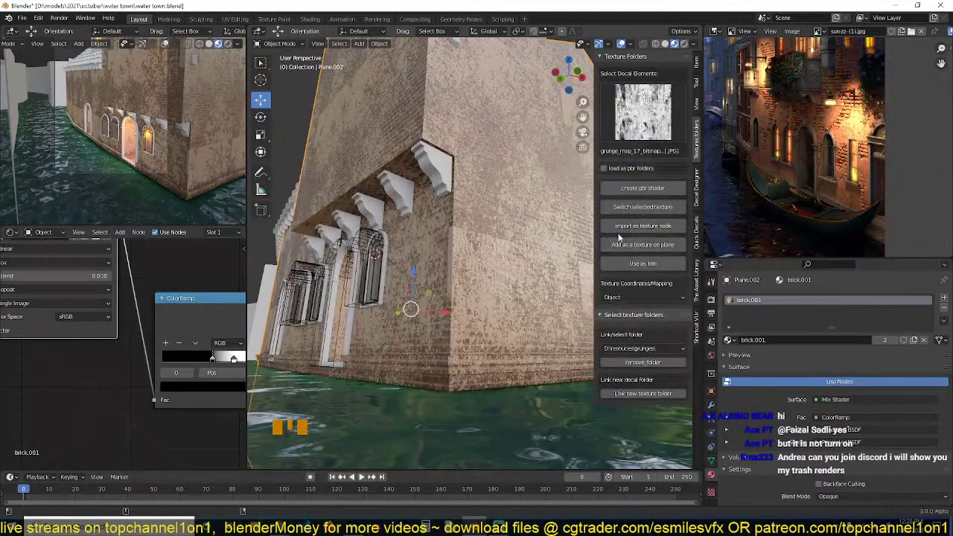
pyautogui.click(653, 207)
pyautogui.moveTo(439, 261); pyautogui.dragTo(502, 265, button='middle')
# Set the grunge texture's Mapping scale to 0.060 on X, Y and Z, and inspect the larger plaster patches up close.
pyautogui.moveTo(97, 317); pyautogui.dragTo(238, 322, button='middle')
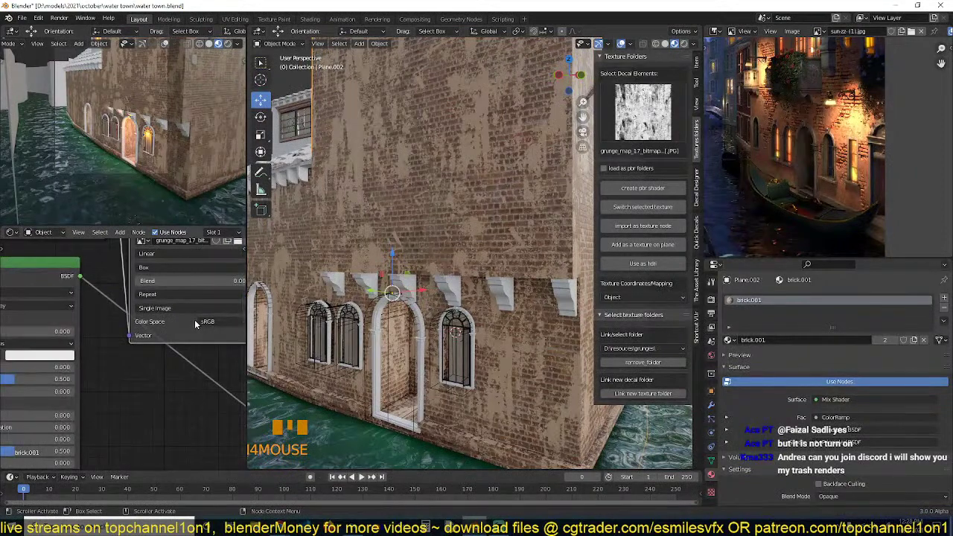
pyautogui.scroll(-4, 196, 323)
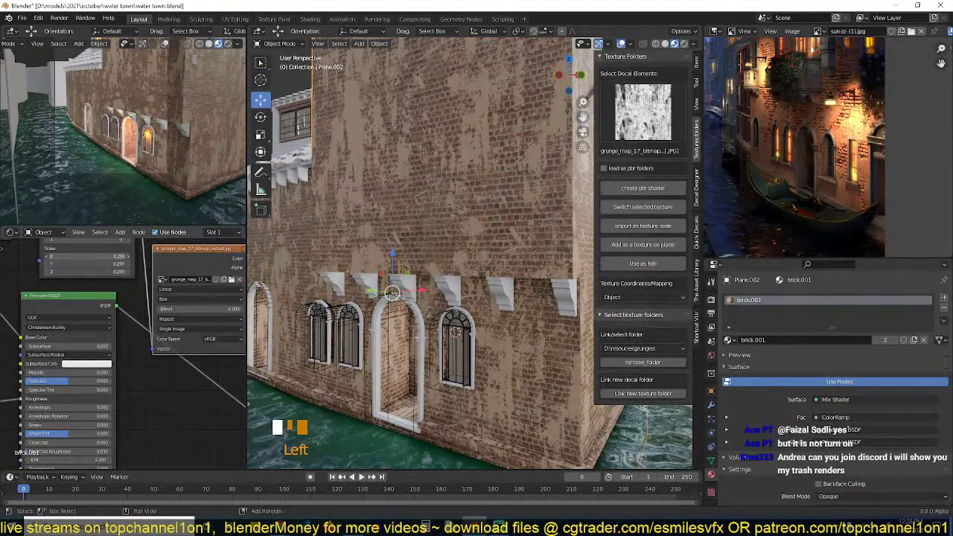
pyautogui.moveTo(88, 256); pyautogui.dragTo(77, 256)
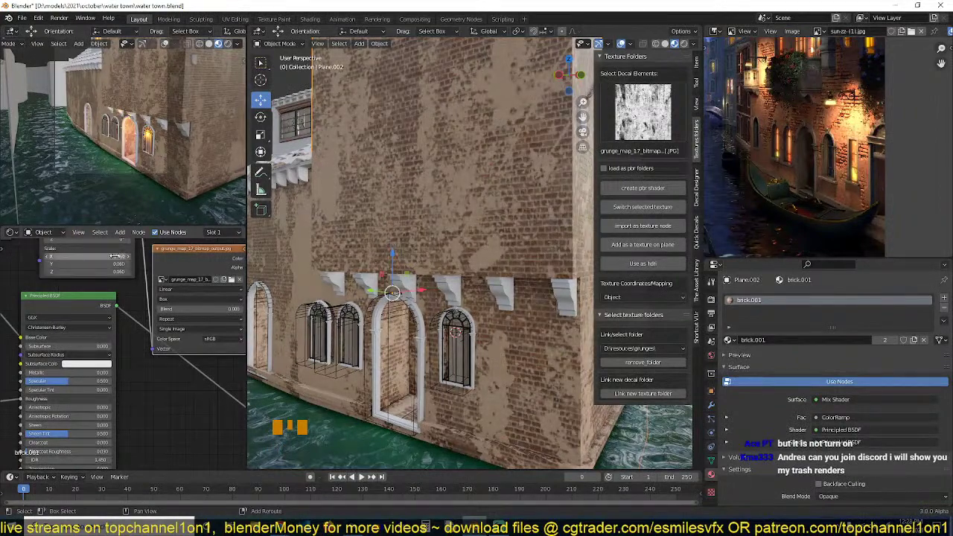
pyautogui.press('`')
pyautogui.scroll(2, 449, 305)
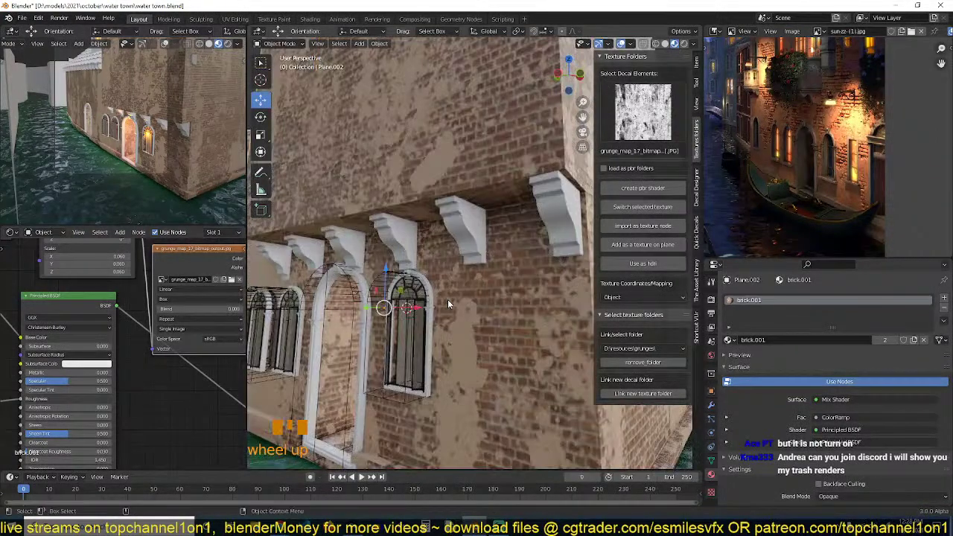
pyautogui.press('`')
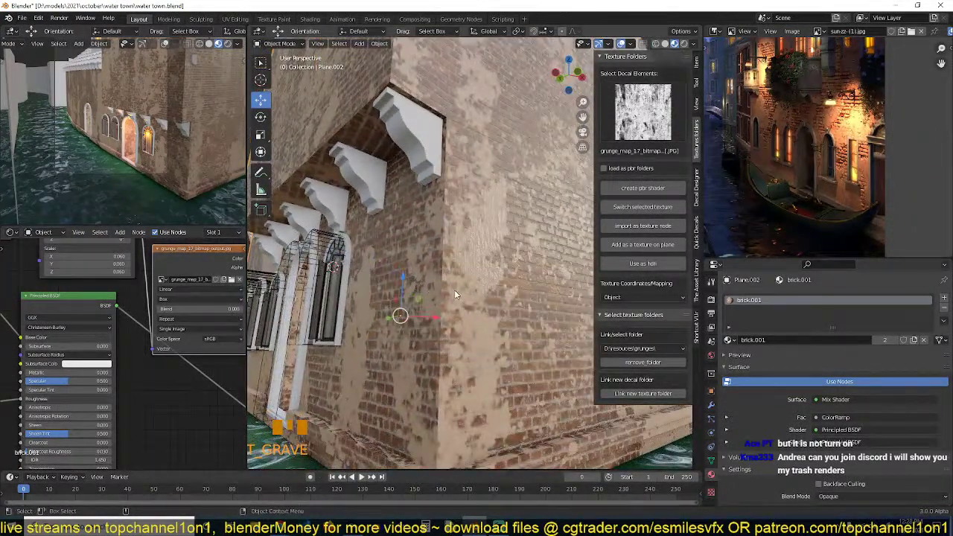
pyautogui.scroll(-1, 204, 362)
pyautogui.scroll(-5, 205, 361)
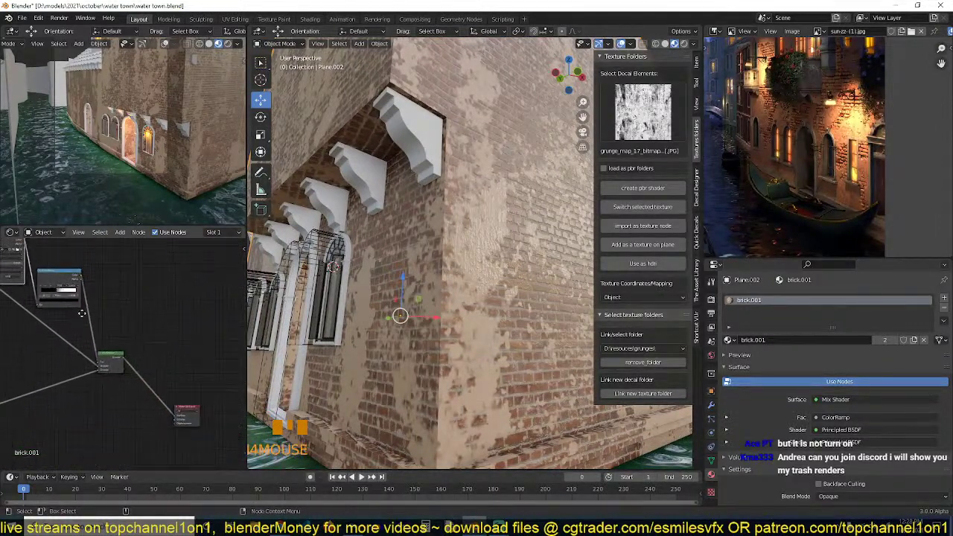
# Rearrange the Mix Shader and Material Output nodes and link the ColorRamp's color to the Material Output's Displacement input.
pyautogui.moveTo(159, 347); pyautogui.dragTo(159, 411, button='middle')
pyautogui.moveTo(186, 409); pyautogui.dragTo(233, 387)
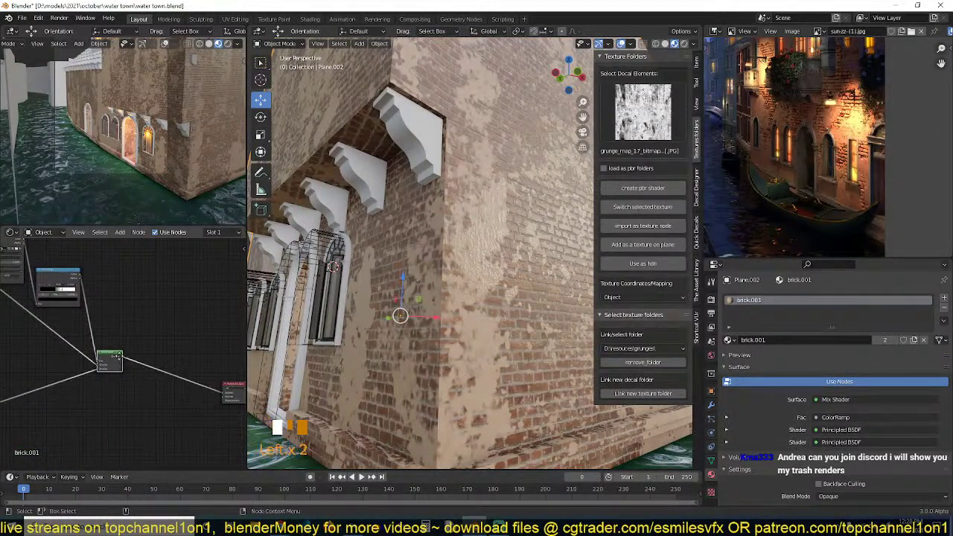
pyautogui.moveTo(111, 357); pyautogui.dragTo(192, 353)
pyautogui.moveTo(148, 355)
pyautogui.mouseDown(button='middle')
pyautogui.moveTo(223, 345)
pyautogui.moveTo(144, 355)
pyautogui.moveTo(227, 323)
pyautogui.mouseUp(button='middle')
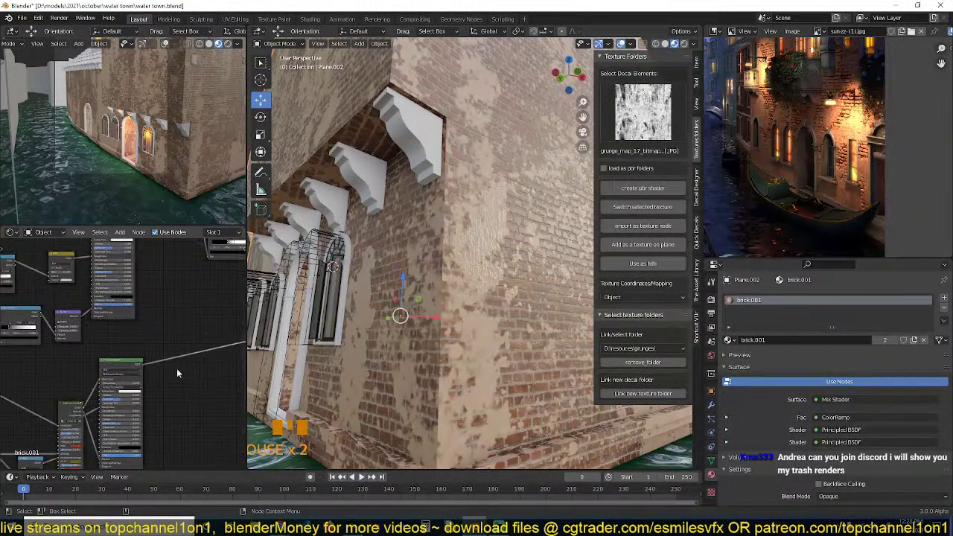
pyautogui.moveTo(164, 359); pyautogui.dragTo(55, 387, button='middle')
pyautogui.moveTo(181, 344); pyautogui.dragTo(111, 340, button='middle')
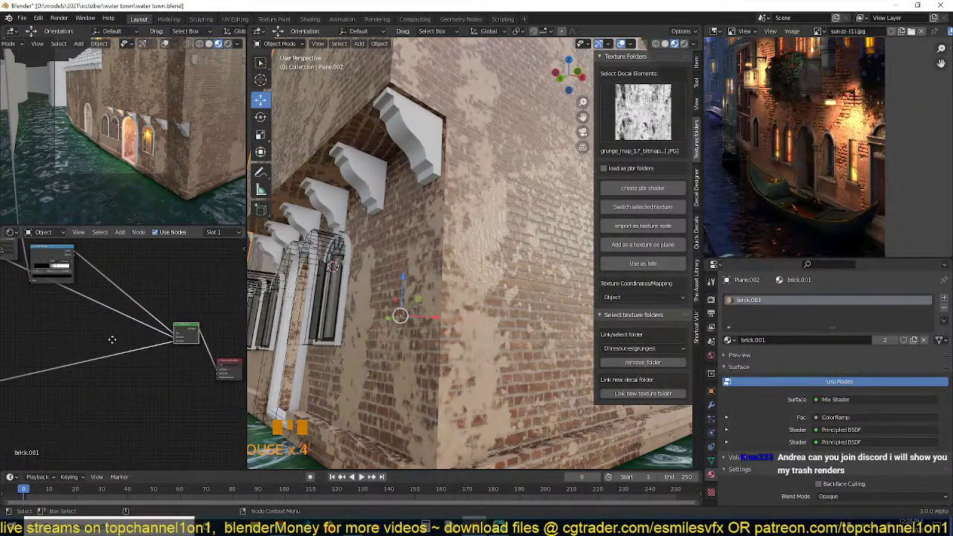
pyautogui.scroll(1, 133, 342)
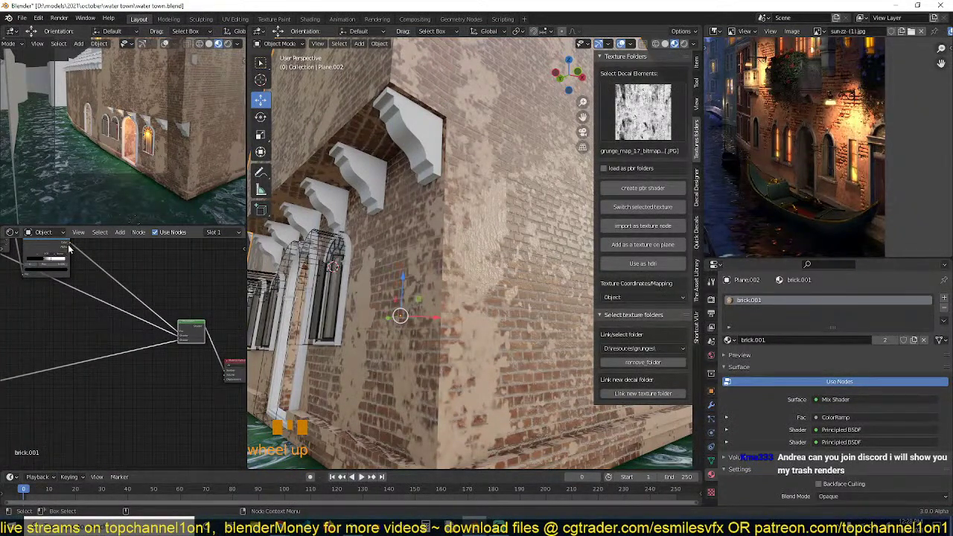
pyautogui.moveTo(69, 249); pyautogui.dragTo(225, 378)
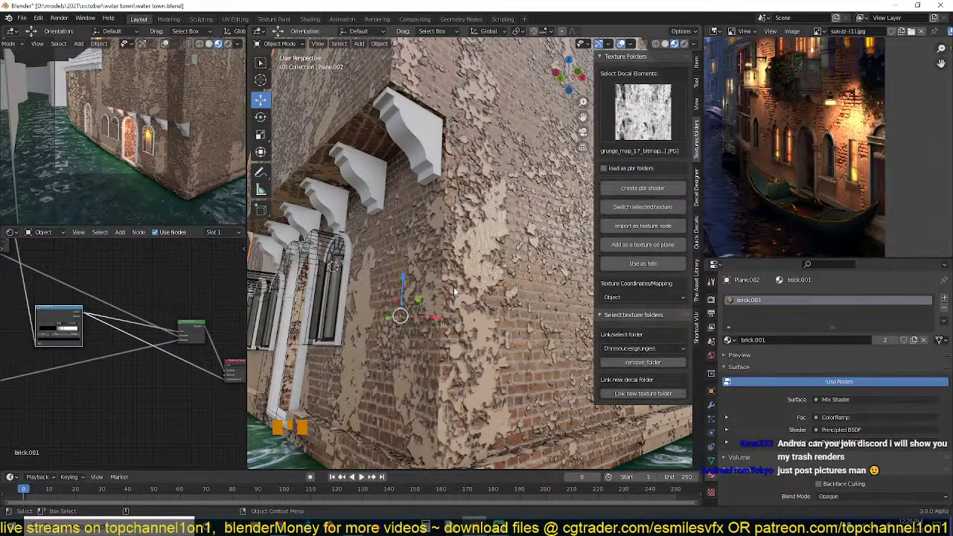
# Inspect the displaced plaster edges on the wall up close and disconnect the ColorRamp from the Material Output's Displacement input.
pyautogui.press('`')
pyautogui.moveTo(451, 296); pyautogui.dragTo(455, 295, button='middle')
pyautogui.hotkey('shift', '`')
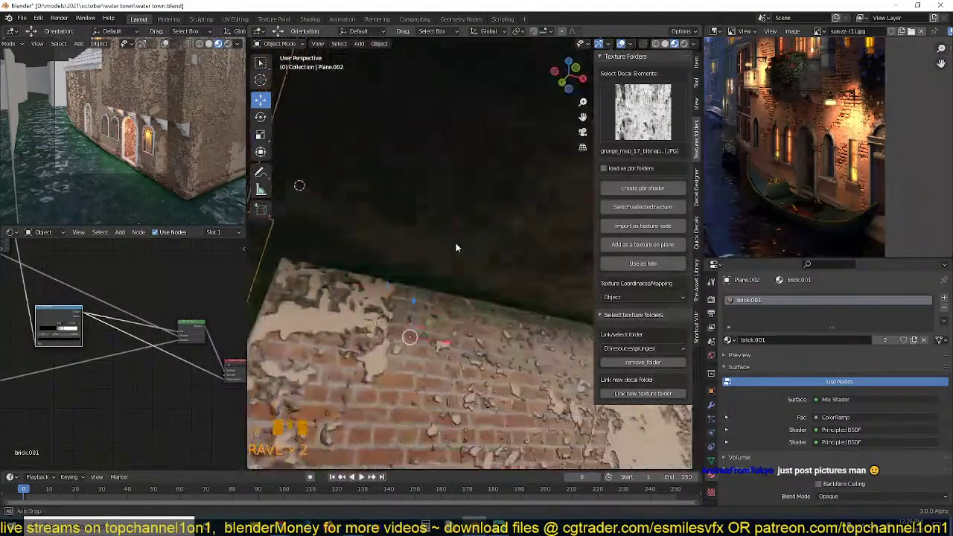
pyautogui.click(453, 261)
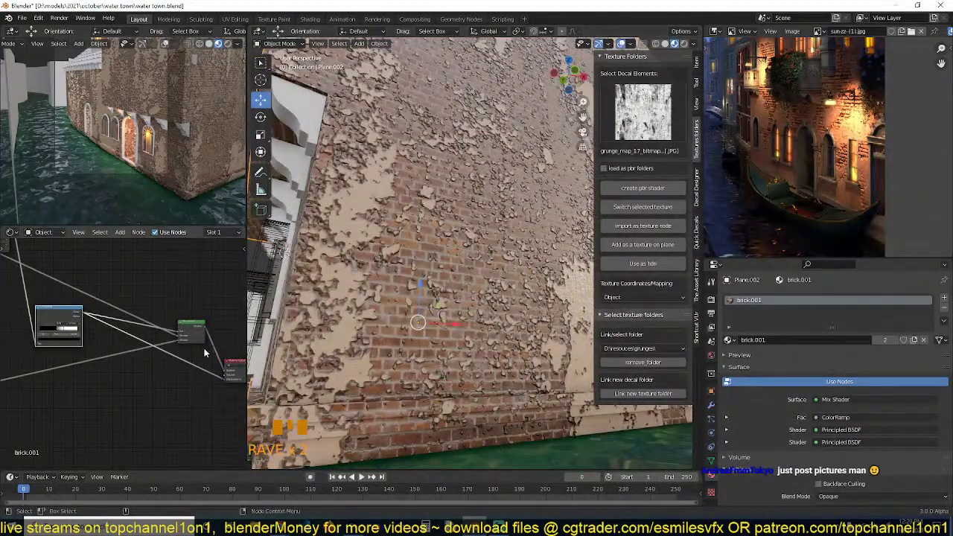
pyautogui.hotkey('shift', '`')
pyautogui.click(432, 325)
pyautogui.scroll(2, 432, 321)
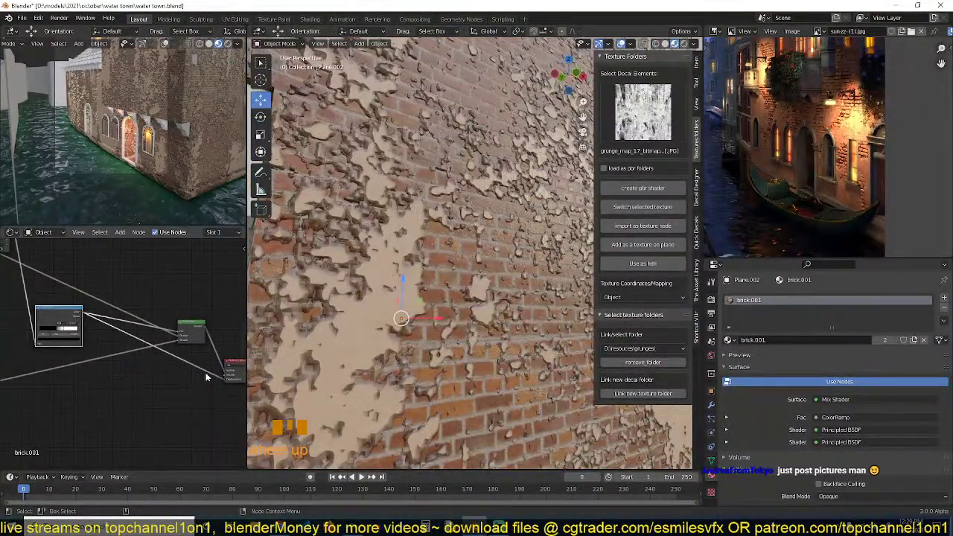
pyautogui.moveTo(225, 380); pyautogui.dragTo(198, 386)
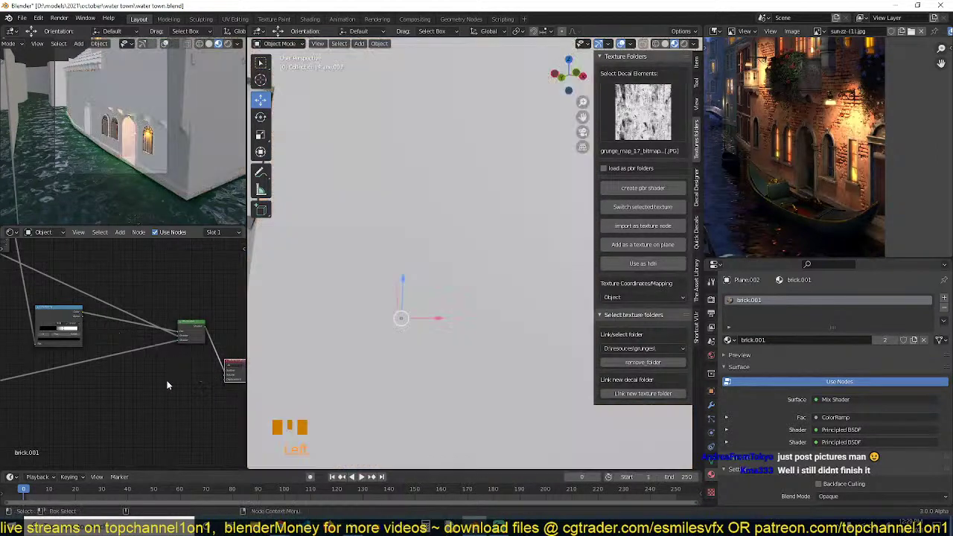
# Move the brick's Principled BSDF node farther along, beneath the Mix Shader, to free space for another node before it.
pyautogui.scroll(-5, 161, 382)
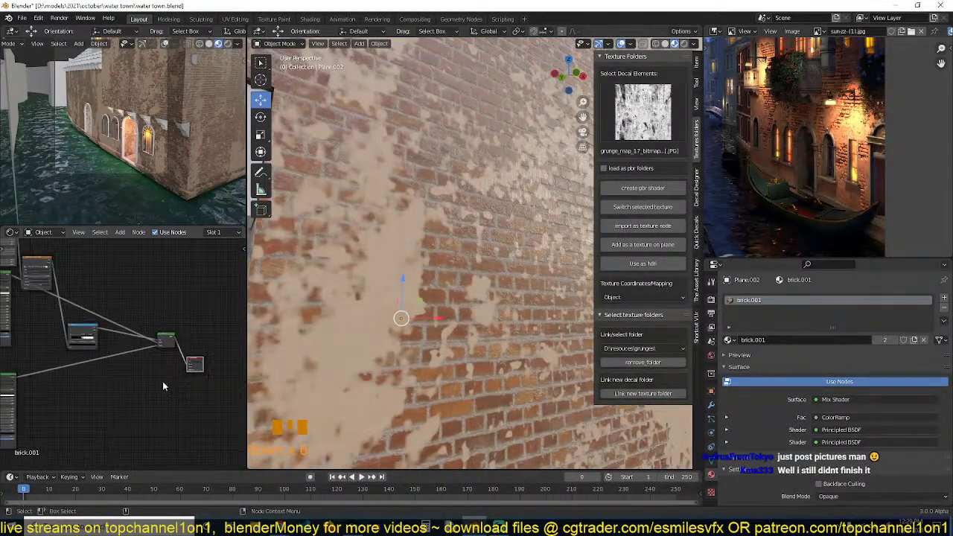
pyautogui.scroll(6, 106, 343)
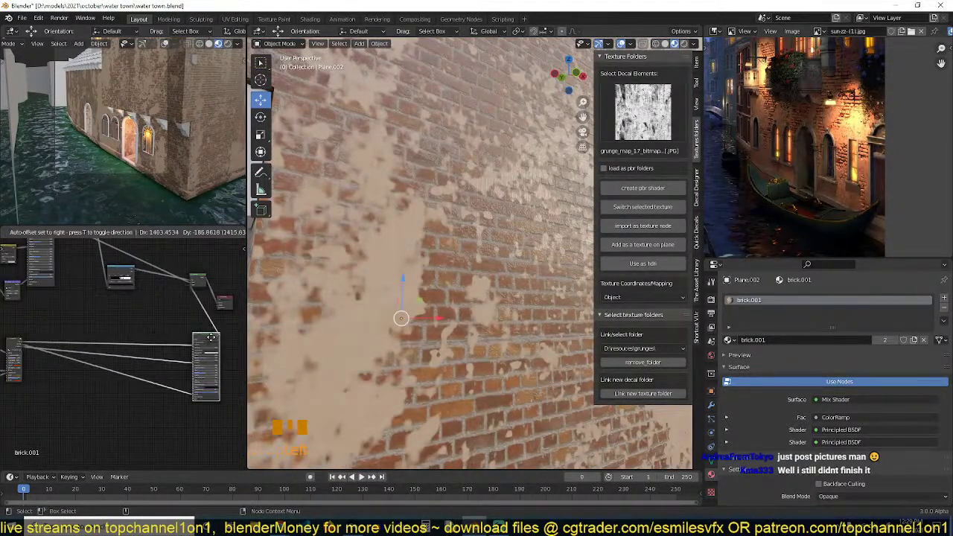
pyautogui.moveTo(124, 324); pyautogui.dragTo(125, 360, button='middle')
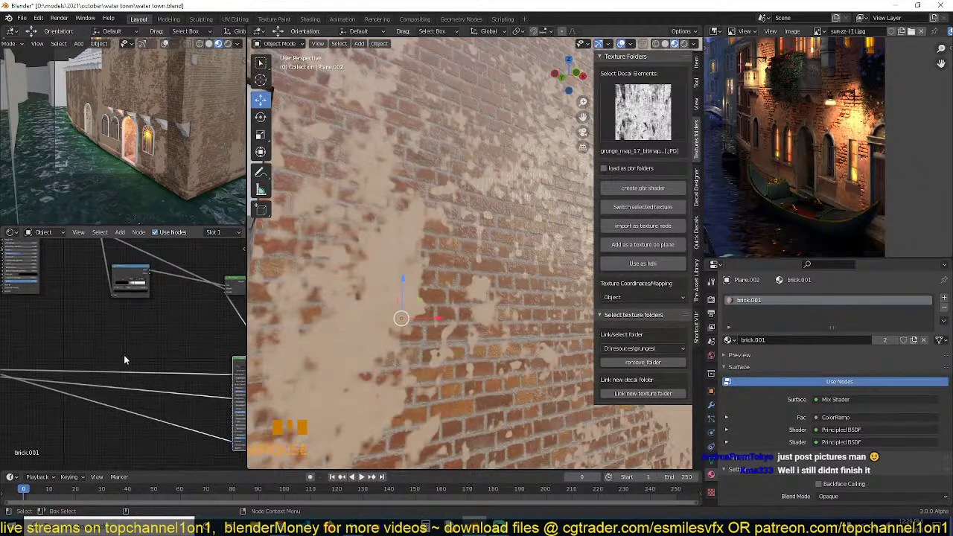
# Add a Bump node below the ColorRamp and link the ColorRamp's color to its Height input.
pyautogui.hotkey('shift', 'a')
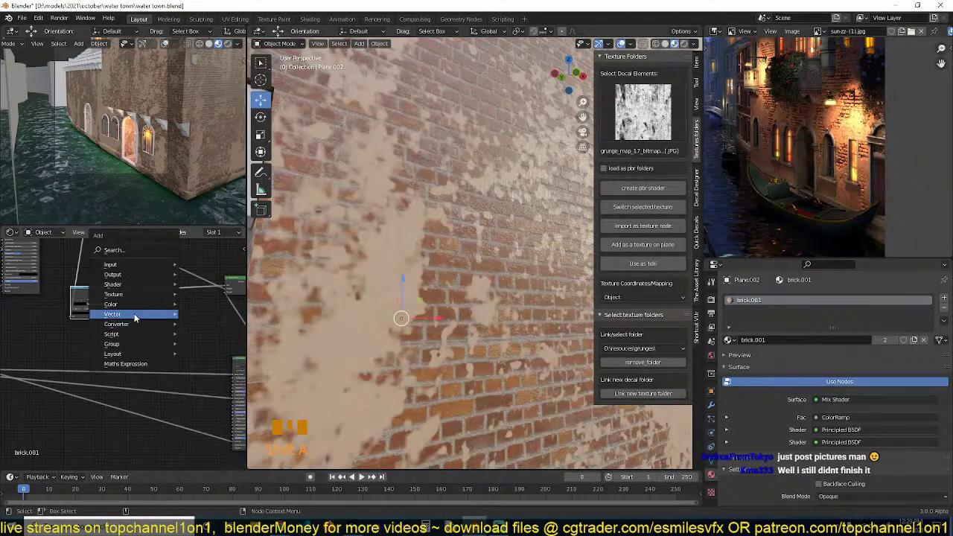
pyautogui.moveTo(146, 315)
pyautogui.click(202, 315)
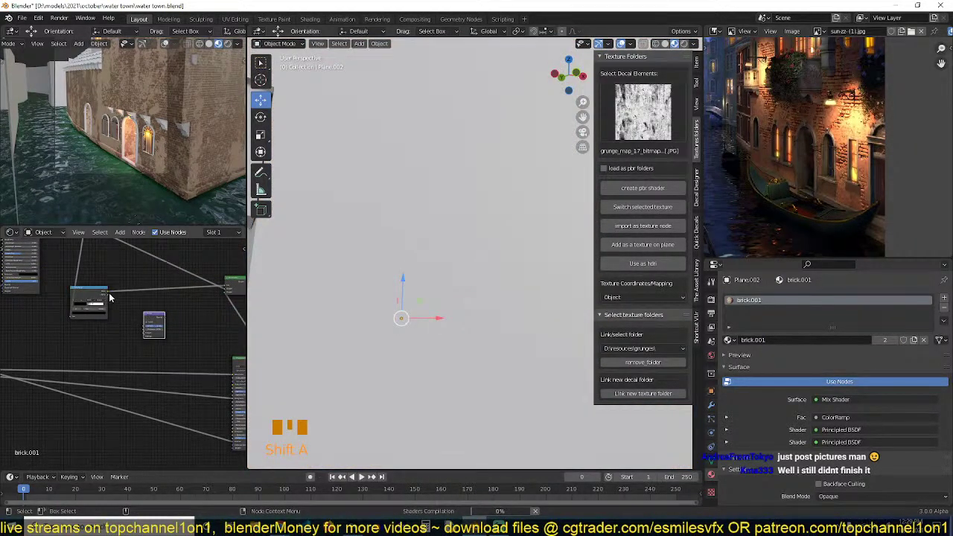
pyautogui.moveTo(110, 298); pyautogui.dragTo(146, 341)
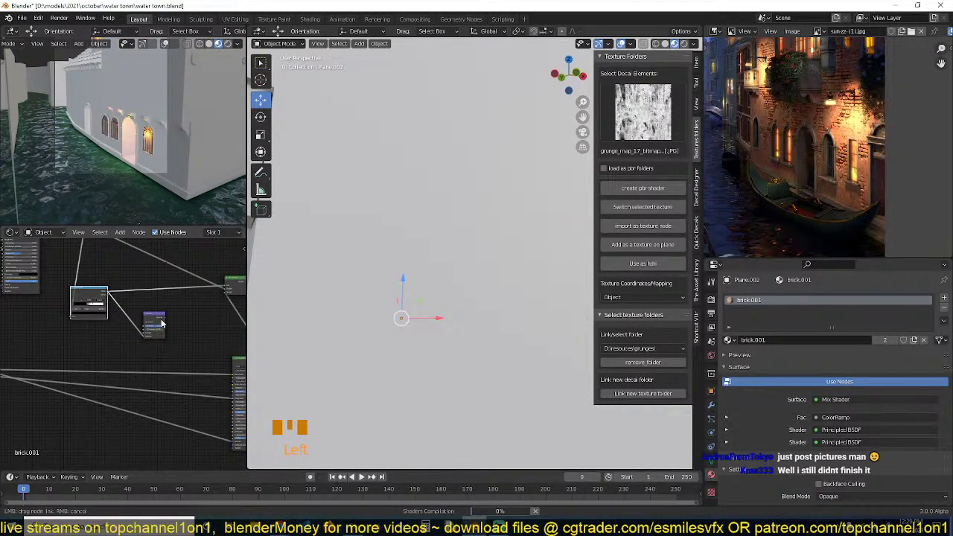
pyautogui.moveTo(158, 334); pyautogui.dragTo(149, 328)
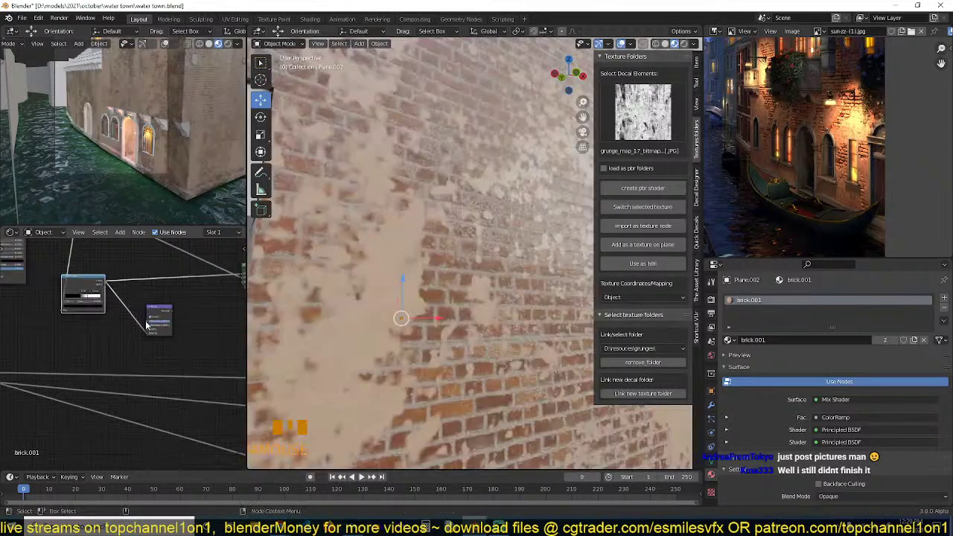
pyautogui.moveTo(169, 357); pyautogui.dragTo(144, 320, button='middle')
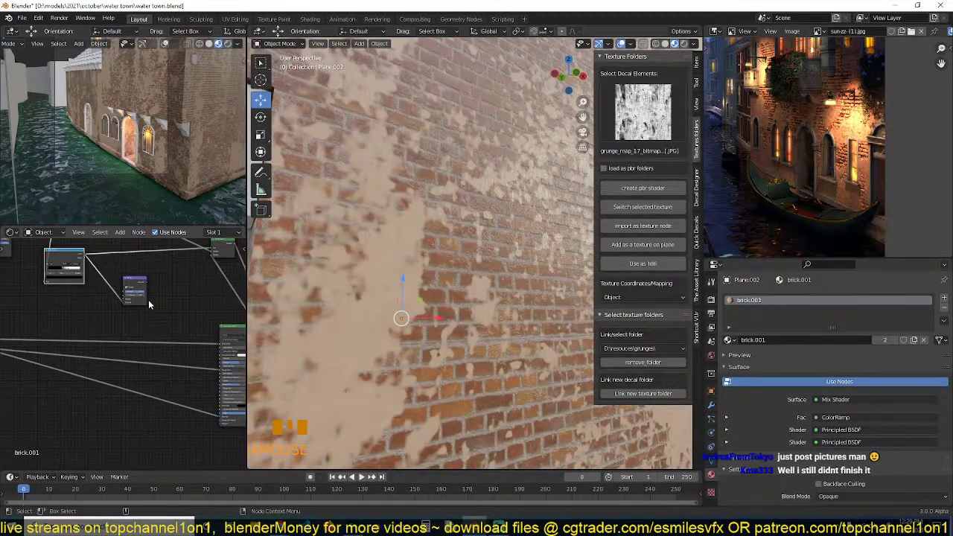
# Link the brick texture group's normal output to the Bump node's Normal input.
pyautogui.scroll(-4, 139, 380)
pyautogui.moveTo(139, 379); pyautogui.dragTo(222, 336, button='middle')
pyautogui.scroll(6, 167, 347)
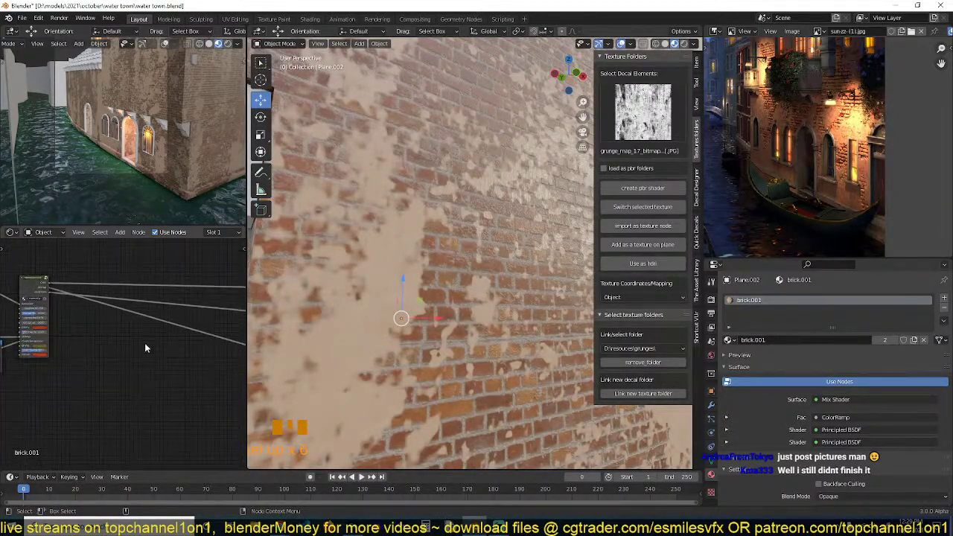
pyautogui.scroll(-1, 137, 340)
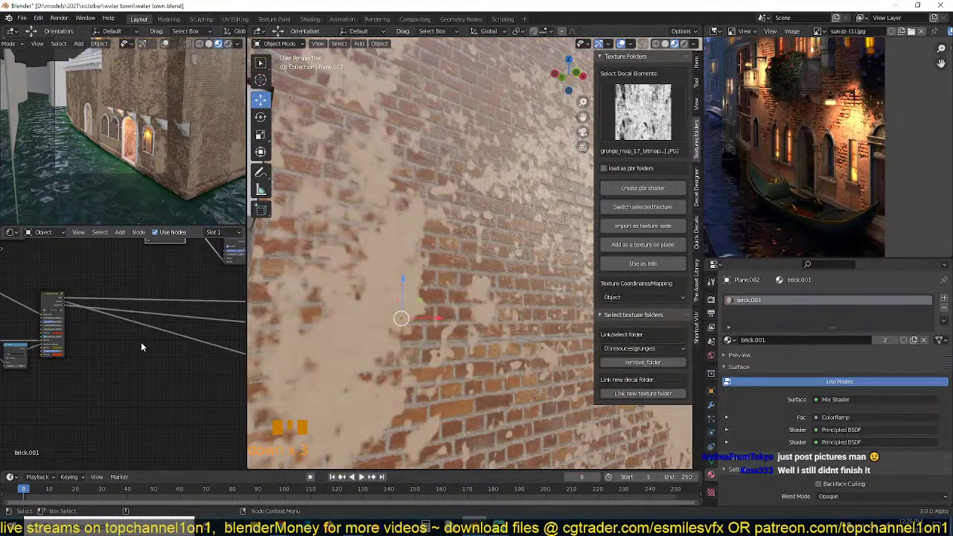
pyautogui.moveTo(142, 347); pyautogui.dragTo(57, 381, button='middle')
pyautogui.moveTo(64, 378); pyautogui.dragTo(178, 314, button='middle')
pyautogui.moveTo(177, 302); pyautogui.dragTo(177, 296)
pyautogui.moveTo(18, 343); pyautogui.dragTo(177, 301)
pyautogui.moveTo(177, 300); pyautogui.dragTo(150, 278, button='middle')
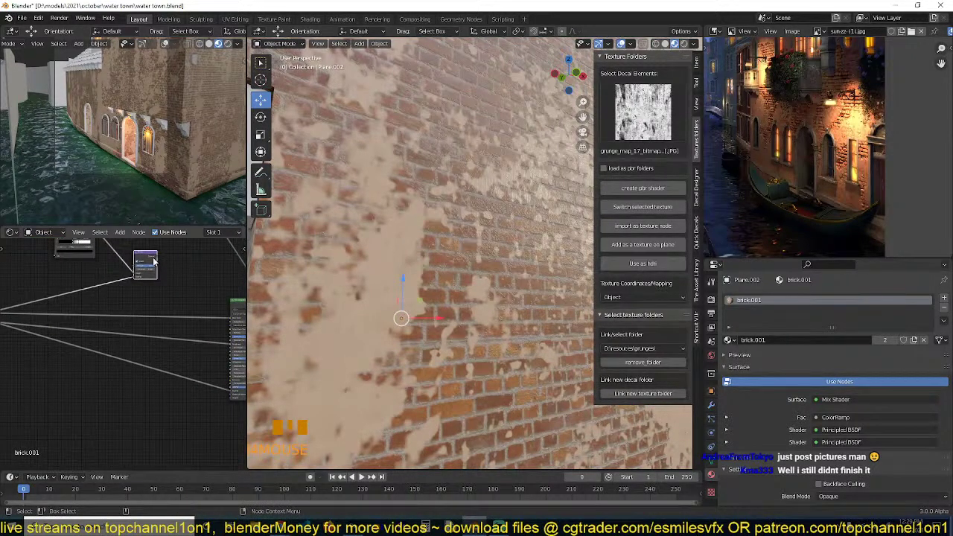
# Connect the Bump node's Normal output to the brick Principled BSDF's Normal input and check the relief on the building corner.
pyautogui.moveTo(154, 261); pyautogui.dragTo(150, 365)
pyautogui.moveTo(232, 393); pyautogui.dragTo(200, 395)
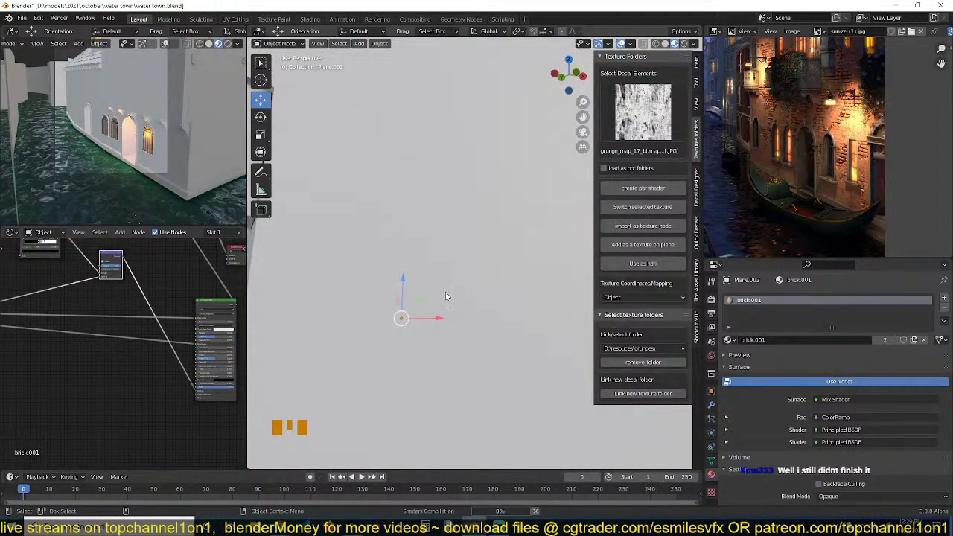
pyautogui.scroll(-2, 447, 299)
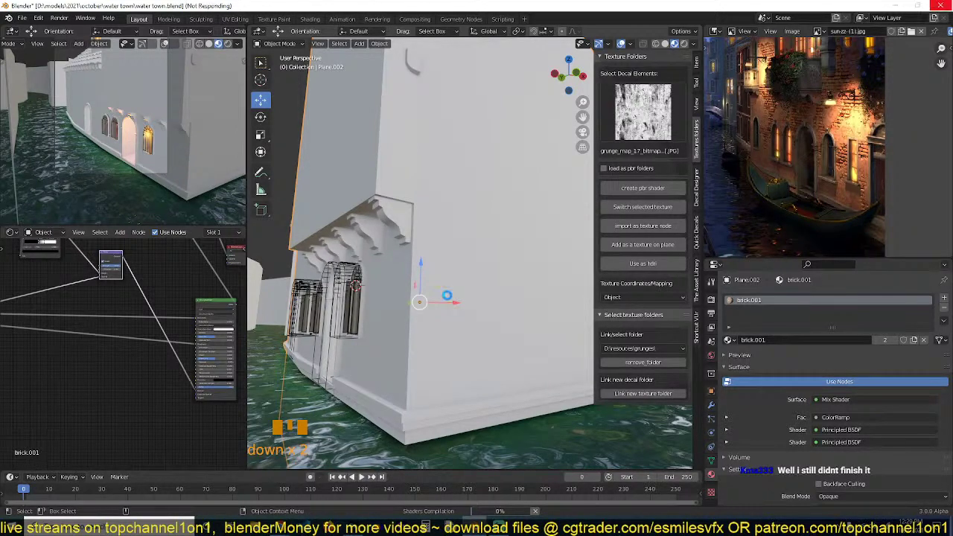
pyautogui.scroll(2, 447, 296)
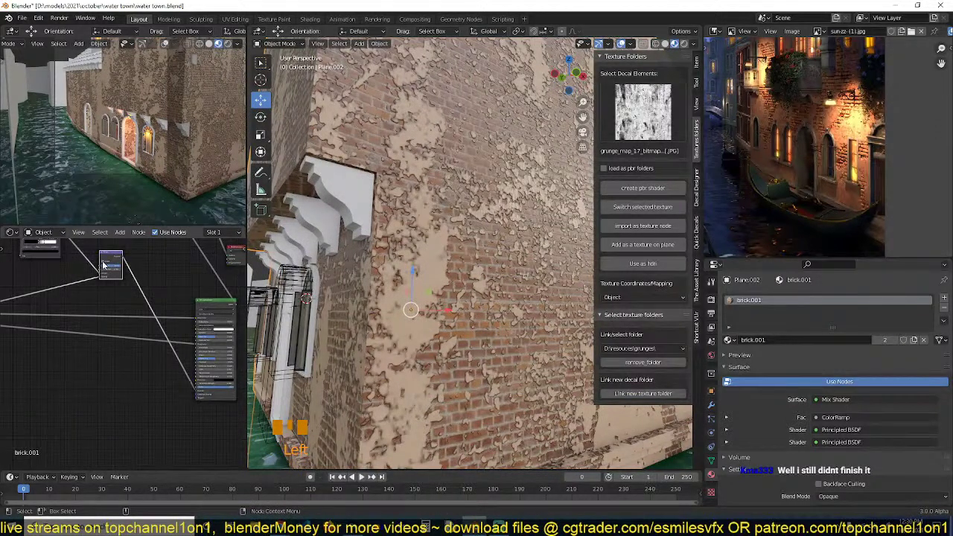
# Lower the Bump node's Strength to soften the plaster edges, check the wall, and save the file.
pyautogui.keyDown('ctrl'); pyautogui.moveTo(104, 265); pyautogui.dragTo(125, 270, button='middle'); pyautogui.keyUp('ctrl')
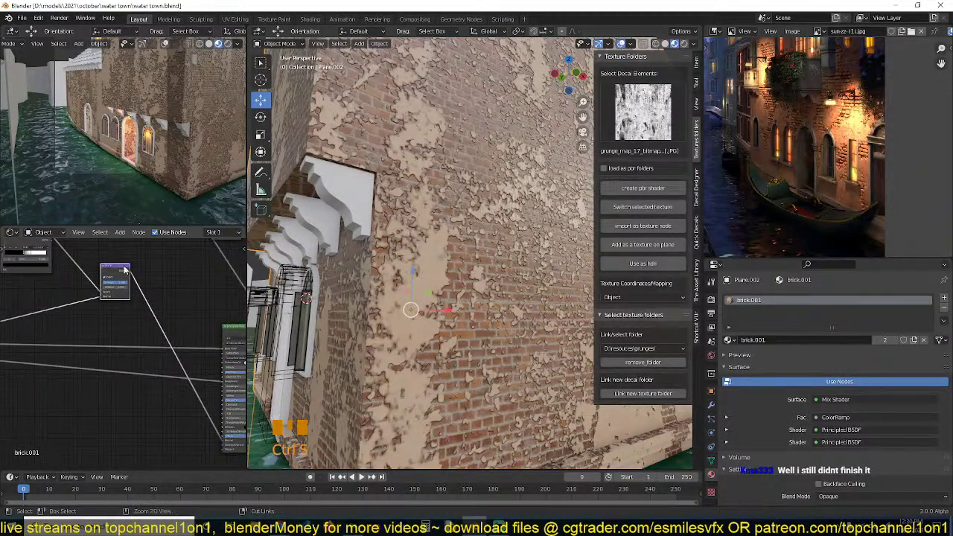
pyautogui.hotkey('ctrl', 's')
pyautogui.moveTo(117, 283); pyautogui.dragTo(105, 283)
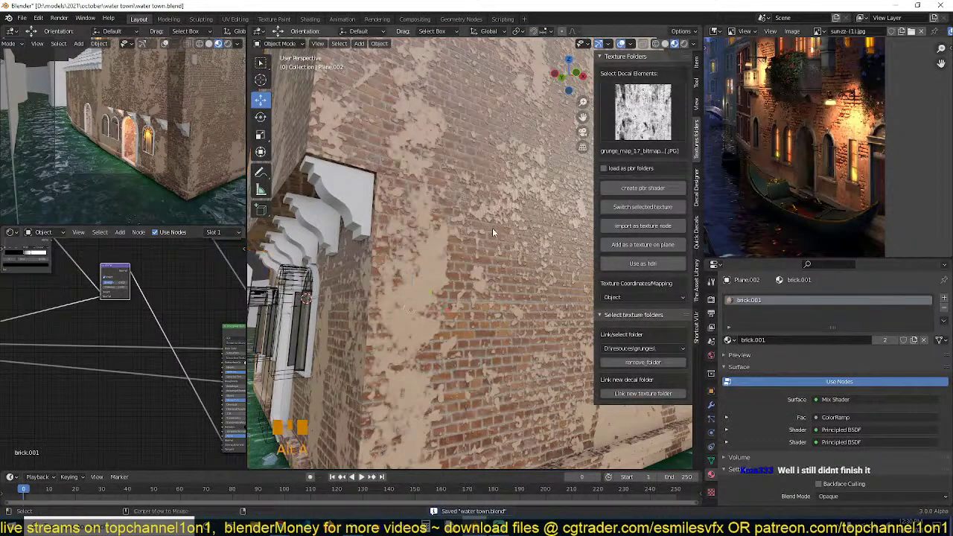
pyautogui.moveTo(492, 228); pyautogui.dragTo(501, 250, button='middle')
pyautogui.hotkey('ctrl', 's')
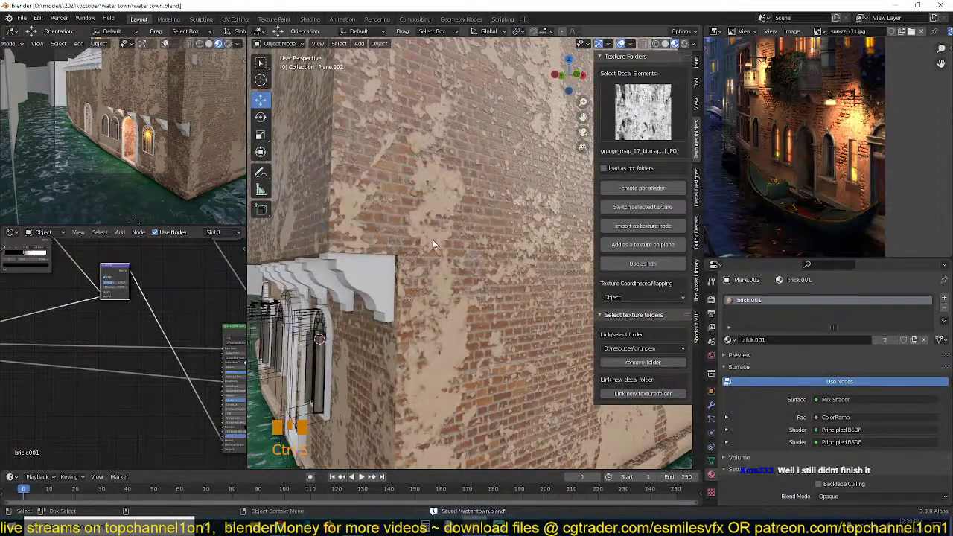
# Adjust the mask ColorRamp's stops toward the black end to expose more brick and reduce the plaster.
pyautogui.scroll(3, 89, 292)
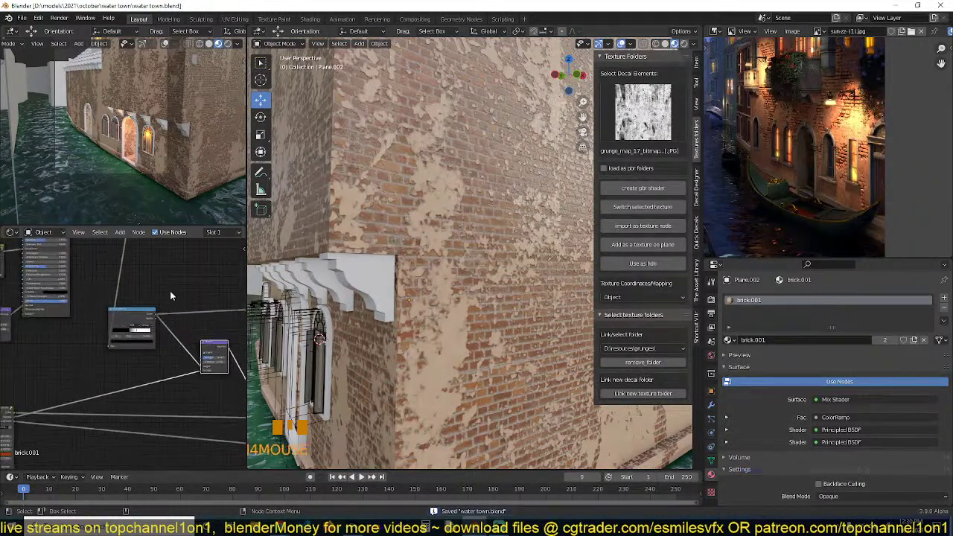
pyautogui.scroll(3, 170, 290)
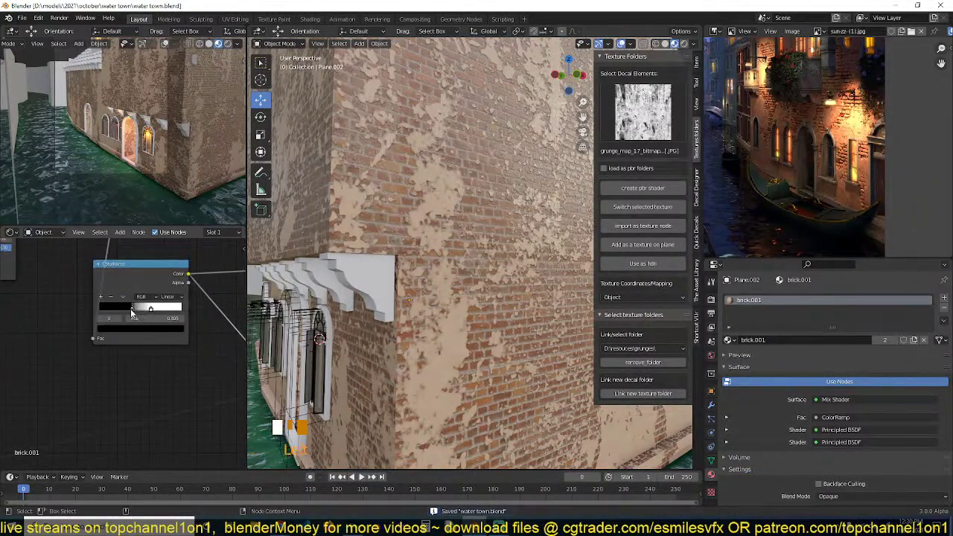
pyautogui.moveTo(132, 313)
pyautogui.mouseDown()
pyautogui.moveTo(109, 317)
pyautogui.moveTo(132, 312)
pyautogui.mouseUp()
pyautogui.scroll(-5, 160, 350)
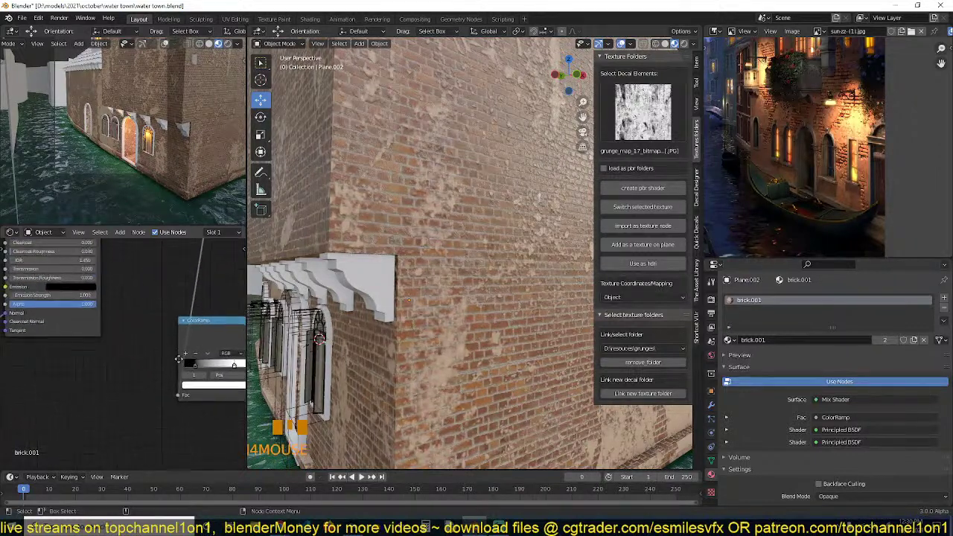
# Set the grunge texture's Mapping scale to 0.140 on X, Y and Z.
pyautogui.scroll(4, 133, 355)
pyautogui.moveTo(133, 356); pyautogui.dragTo(101, 434, button='middle')
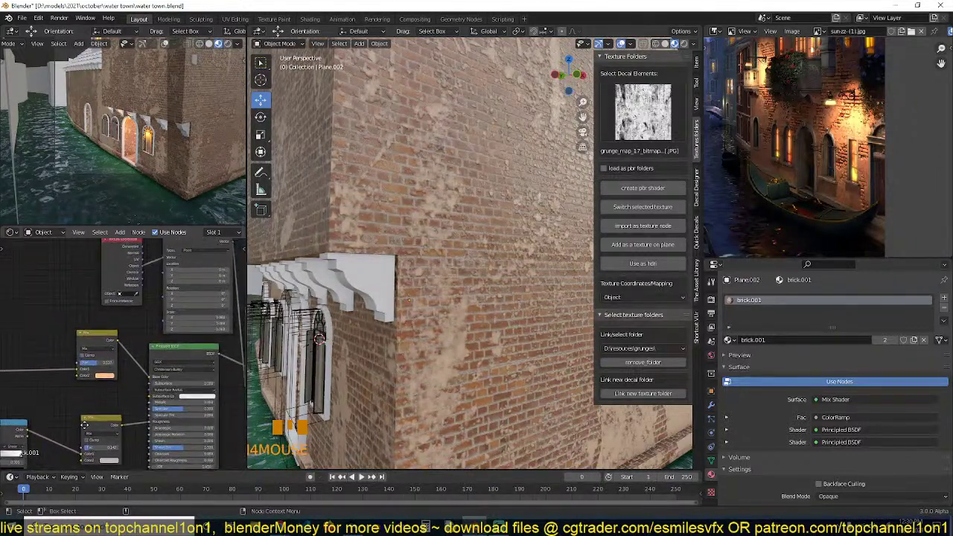
pyautogui.moveTo(210, 318)
pyautogui.mouseDown()
pyautogui.moveTo(211, 330)
pyautogui.moveTo(230, 330)
pyautogui.moveTo(209, 328)
pyautogui.moveTo(211, 318)
pyautogui.mouseUp()
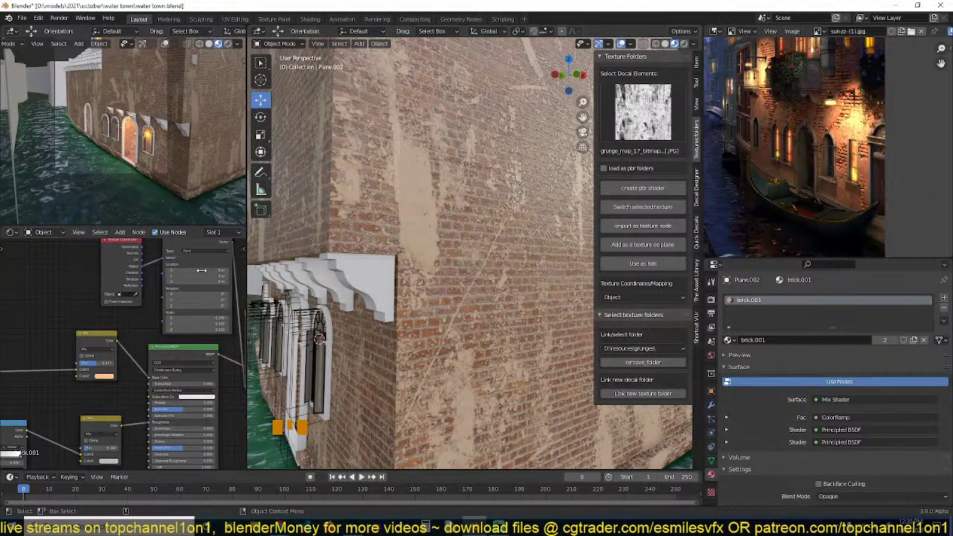
# Swap the mask's grunge image for the patchy TexturesCom_Concrete texture from the D:\resouces\walls folder and check the wall.
pyautogui.moveTo(179, 281); pyautogui.dragTo(70, 312, button='middle')
pyautogui.click(151, 348)
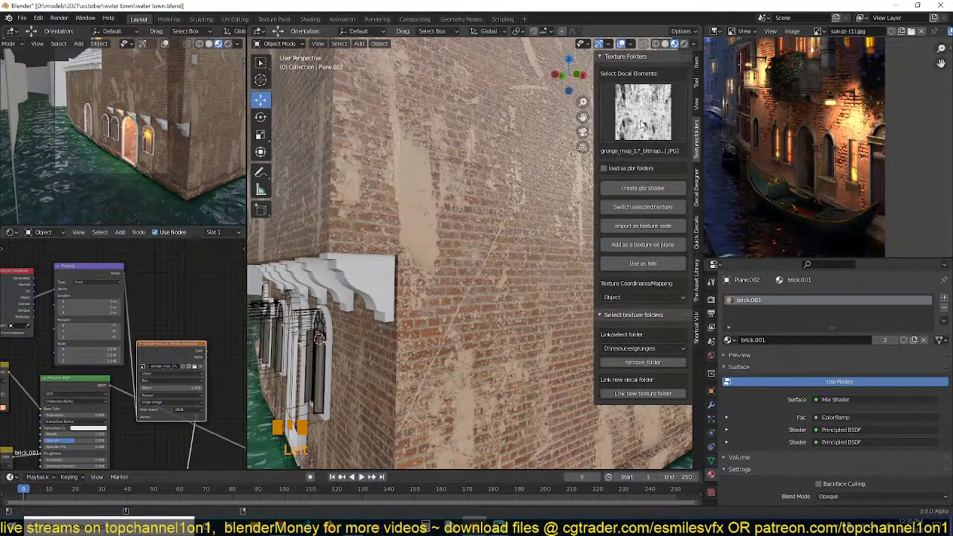
pyautogui.click(652, 349)
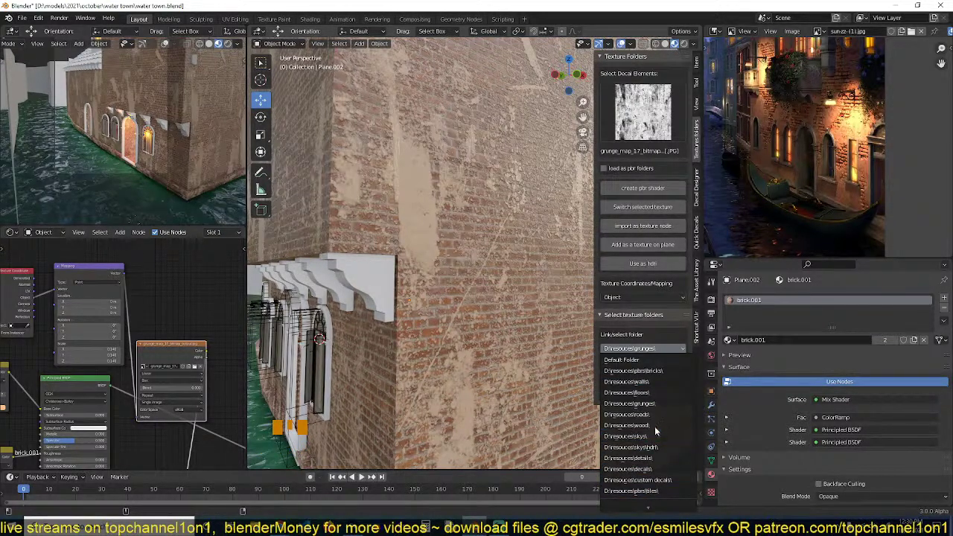
pyautogui.click(664, 383)
pyautogui.click(656, 93)
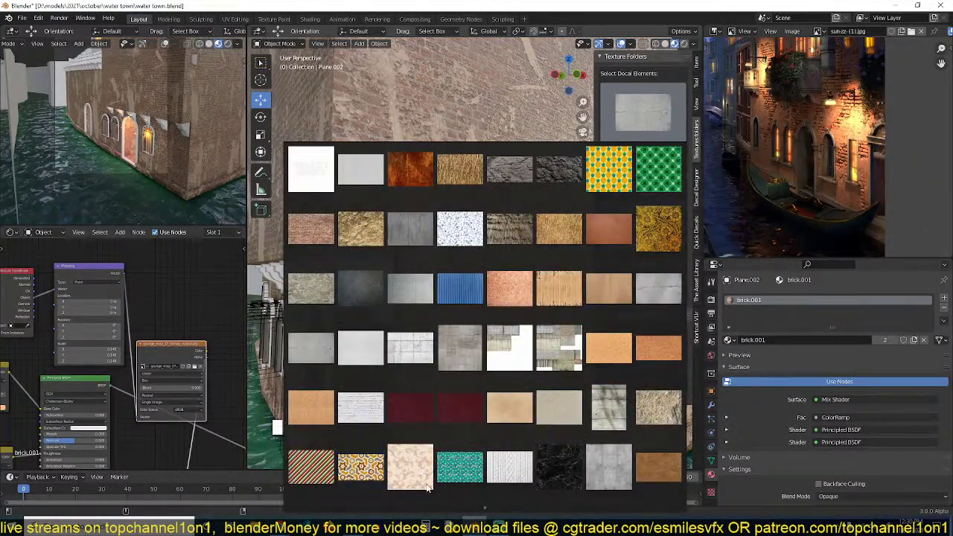
pyautogui.scroll(-5, 436, 512)
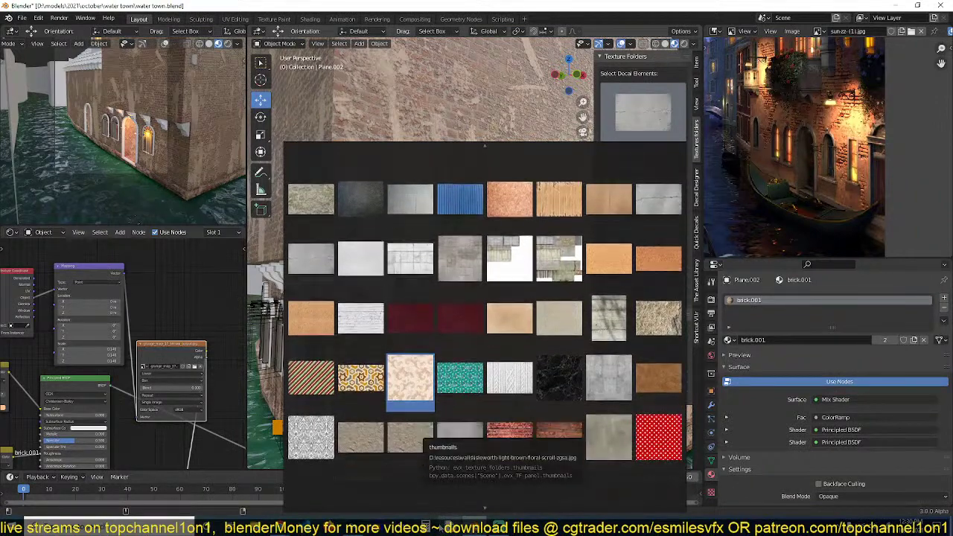
pyautogui.scroll(-4, 438, 295)
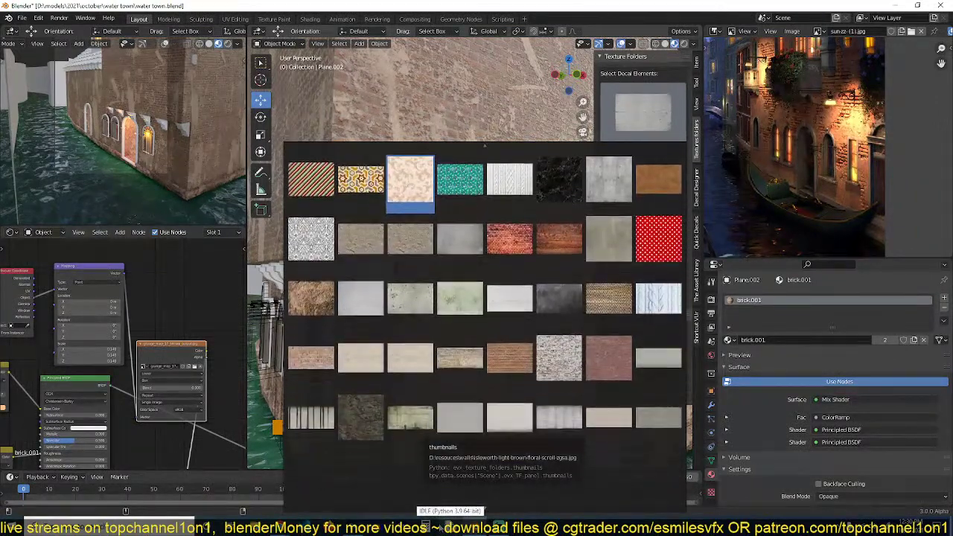
pyautogui.click(439, 292)
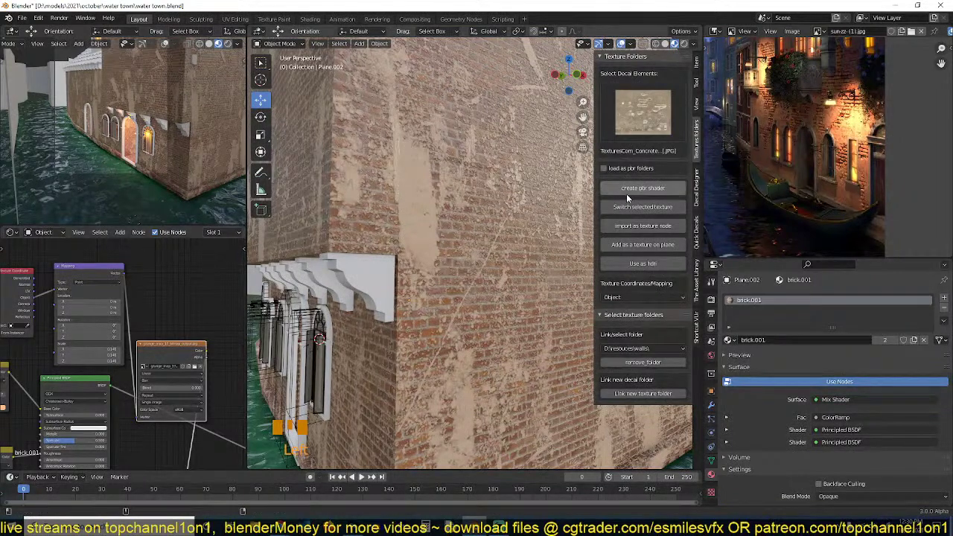
pyautogui.click(643, 206)
pyautogui.scroll(-2, 464, 250)
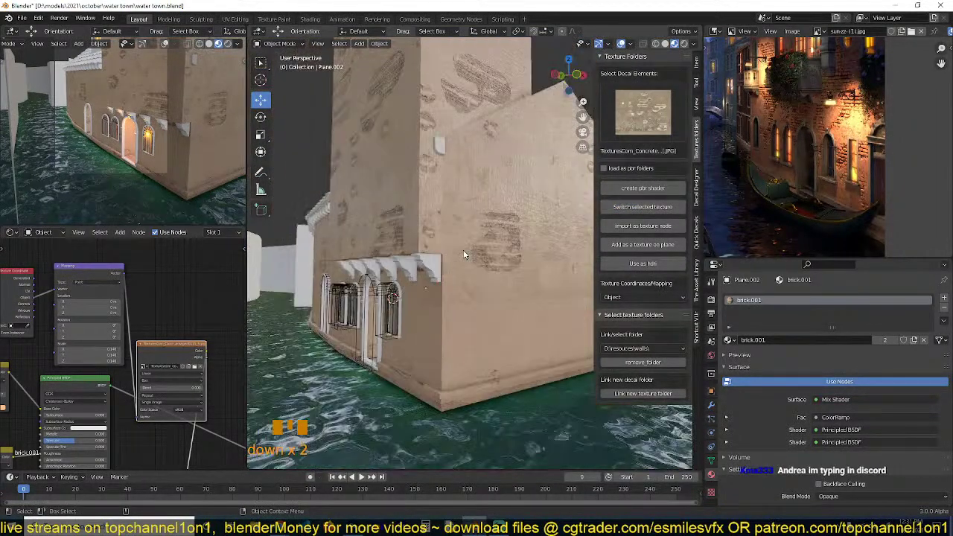
pyautogui.moveTo(463, 251)
pyautogui.mouseDown(button='middle')
pyautogui.moveTo(475, 278)
pyautogui.moveTo(487, 269)
pyautogui.moveTo(475, 246)
pyautogui.mouseUp(button='middle')
pyautogui.scroll(7, 498, 251)
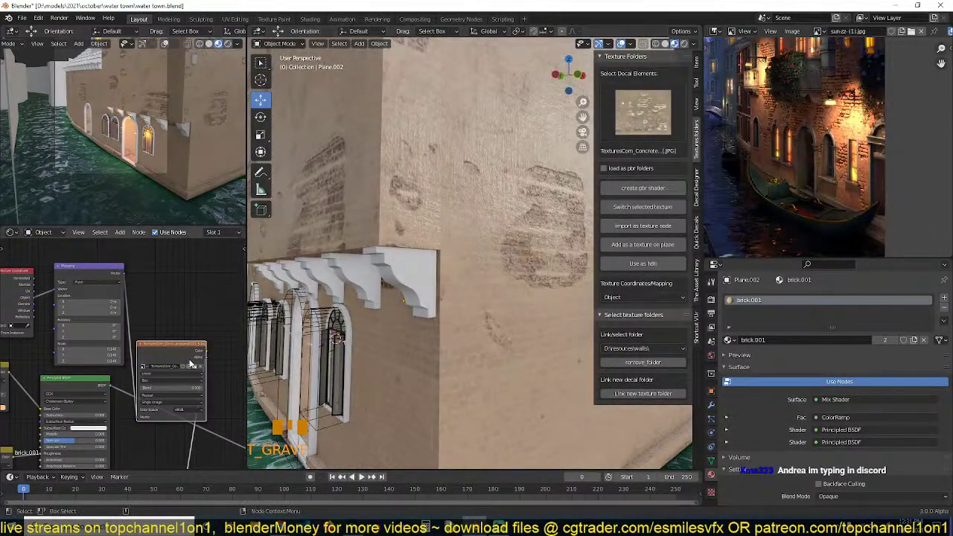
# Move the mask ColorRamp's black and white stops close together to expose more brick through the plaster.
pyautogui.moveTo(190, 362); pyautogui.dragTo(144, 278, button='middle')
pyautogui.scroll(-5, 155, 324)
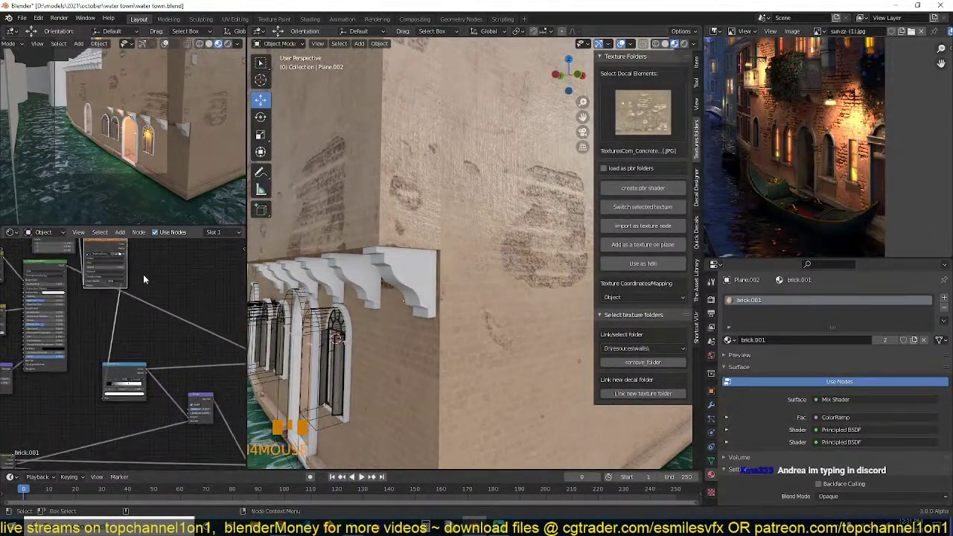
pyautogui.scroll(6, 128, 359)
pyautogui.moveTo(137, 370); pyautogui.dragTo(167, 355)
pyautogui.scroll(3, 165, 354)
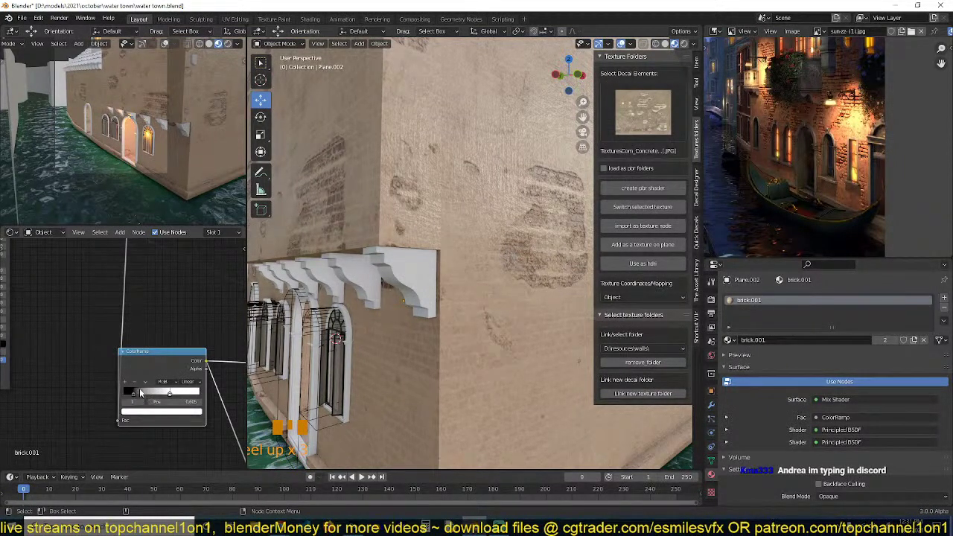
pyautogui.moveTo(134, 396); pyautogui.dragTo(149, 396)
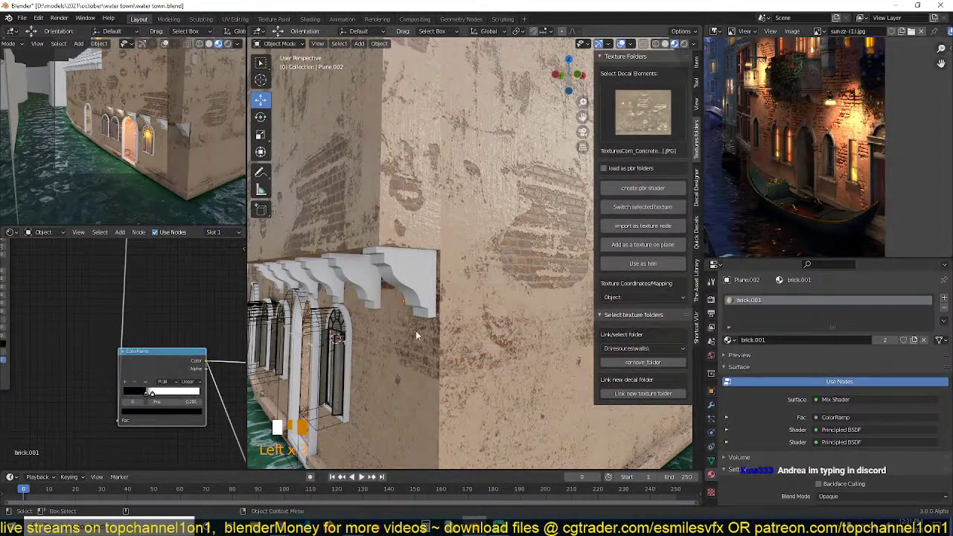
# Set the mask texture's Mapping scale to 0.070 on all axes and its location to X 0.07 m, Y 0.04 m, Z 0.1 m.
pyautogui.scroll(-2, 416, 331)
pyautogui.moveTo(186, 295); pyautogui.dragTo(206, 385, button='middle')
pyautogui.scroll(-1, 61, 295)
pyautogui.moveTo(63, 294); pyautogui.dragTo(131, 339, button='middle')
pyautogui.scroll(3, 133, 340)
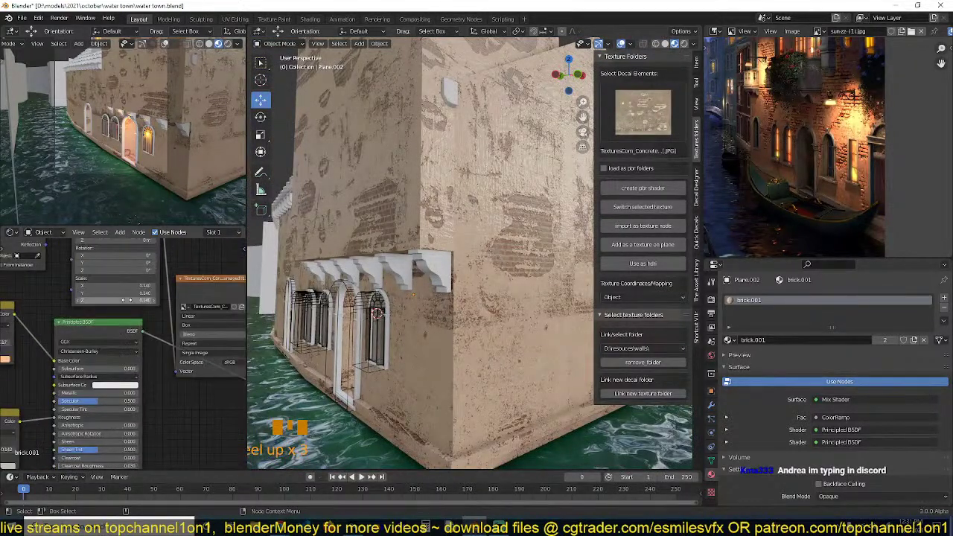
pyautogui.moveTo(136, 300); pyautogui.dragTo(99, 316, button='middle')
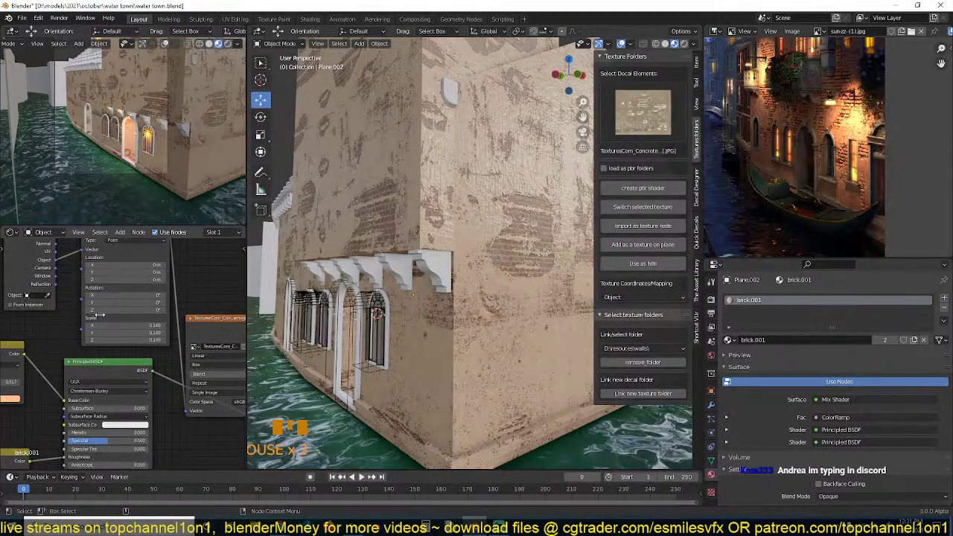
pyautogui.moveTo(140, 322); pyautogui.dragTo(90, 322)
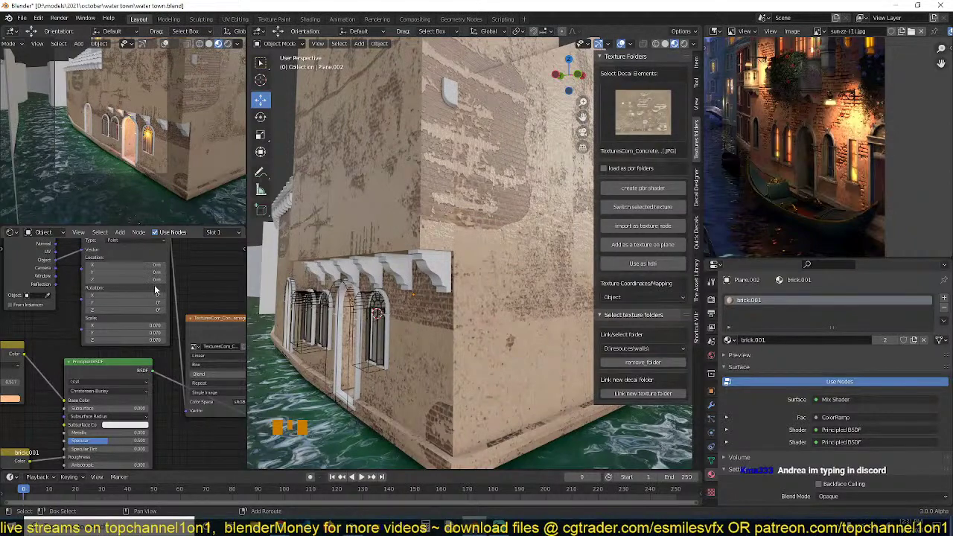
pyautogui.keyDown('shift'); pyautogui.moveTo(153, 264); pyautogui.dragTo(192, 280); pyautogui.keyUp('shift')
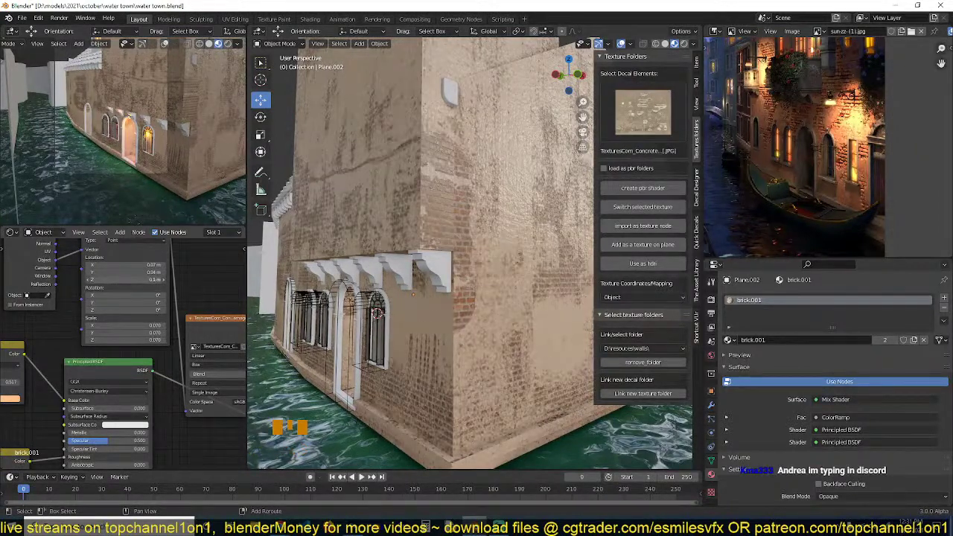
pyautogui.scroll(-3, 466, 267)
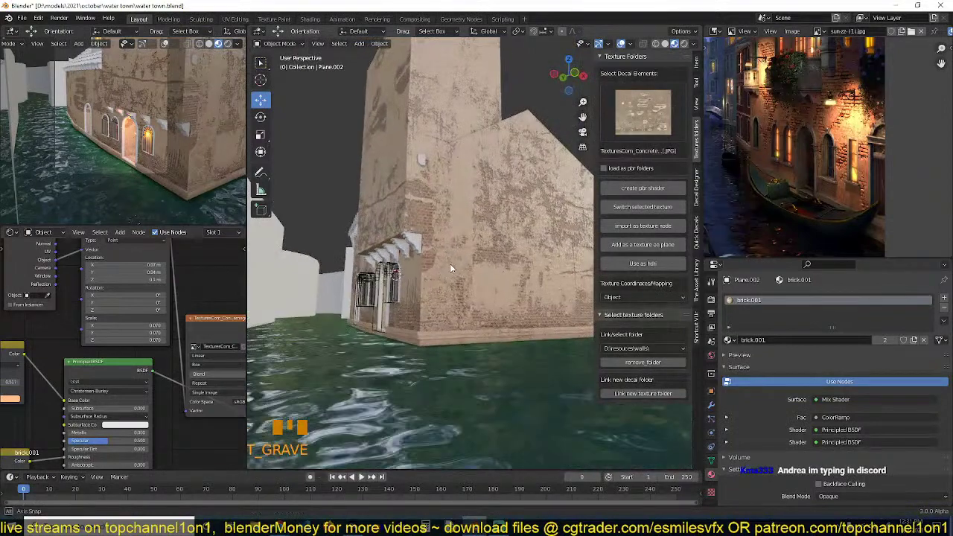
# Fine-tune the mask ColorRamp's black and white stops to balance exposed brick against plaster on the repositioned mask.
pyautogui.scroll(-1, 152, 373)
pyautogui.moveTo(225, 403); pyautogui.dragTo(147, 334, button='middle')
pyautogui.moveTo(189, 365); pyautogui.dragTo(160, 301, button='middle')
pyautogui.scroll(3, 183, 415)
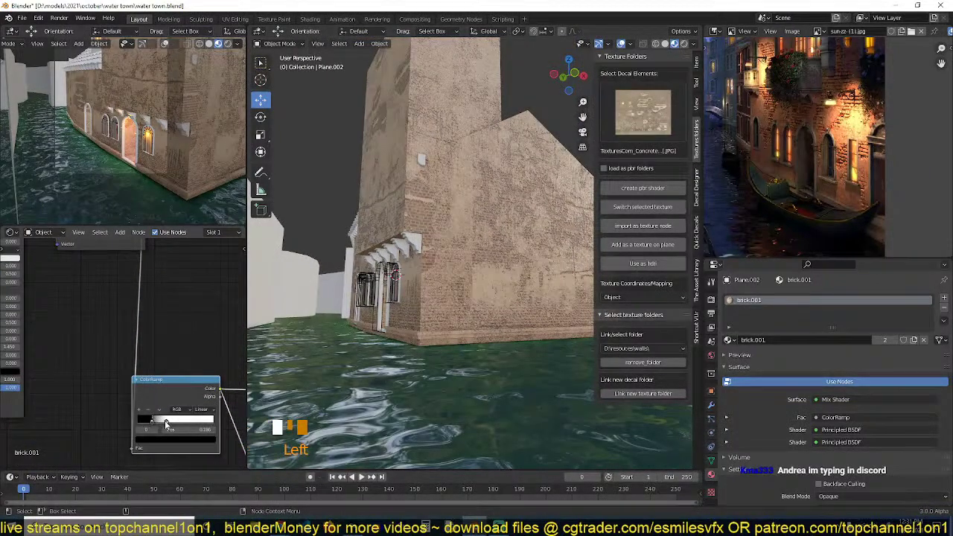
pyautogui.moveTo(165, 420)
pyautogui.mouseDown()
pyautogui.moveTo(156, 428)
pyautogui.moveTo(166, 430)
pyautogui.mouseUp()
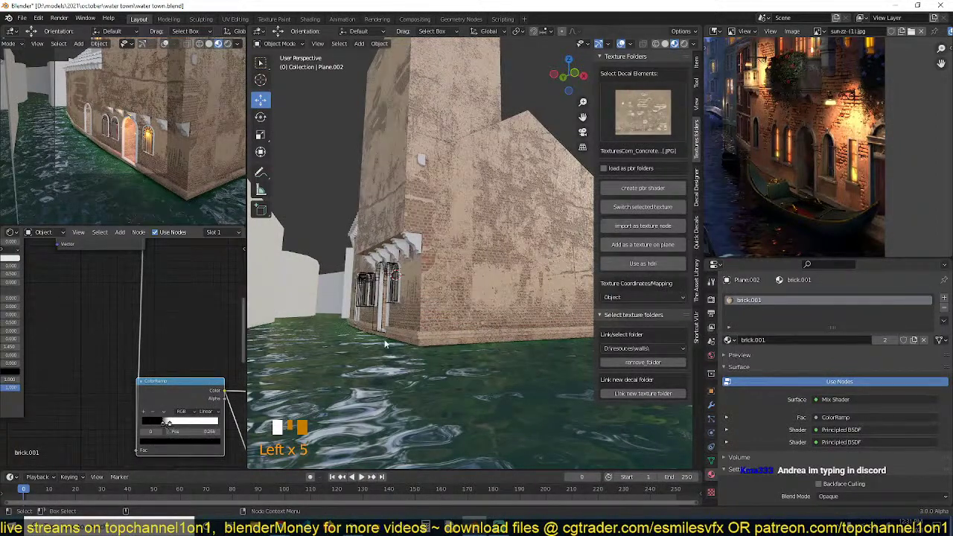
# Inspect the brick and plaster wall around the windows and building corner, and save the file.
pyautogui.moveTo(385, 344); pyautogui.dragTo(523, 274, button='middle')
pyautogui.scroll(4, 512, 283)
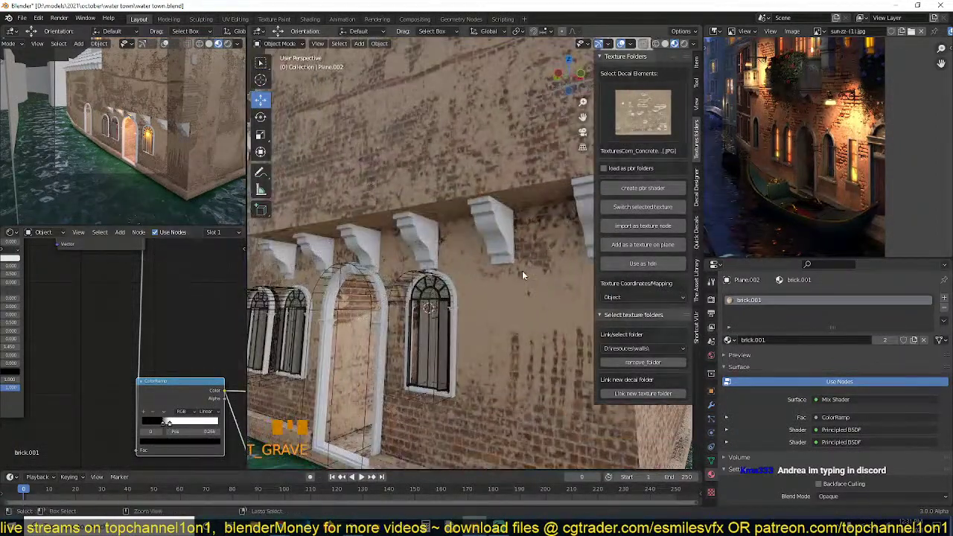
pyautogui.hotkey('ctrl', 's')
pyautogui.moveTo(429, 294); pyautogui.dragTo(411, 248, button='middle')
pyautogui.scroll(2, 434, 301)
pyautogui.press('`')
pyautogui.hotkey('ctrl', 's')
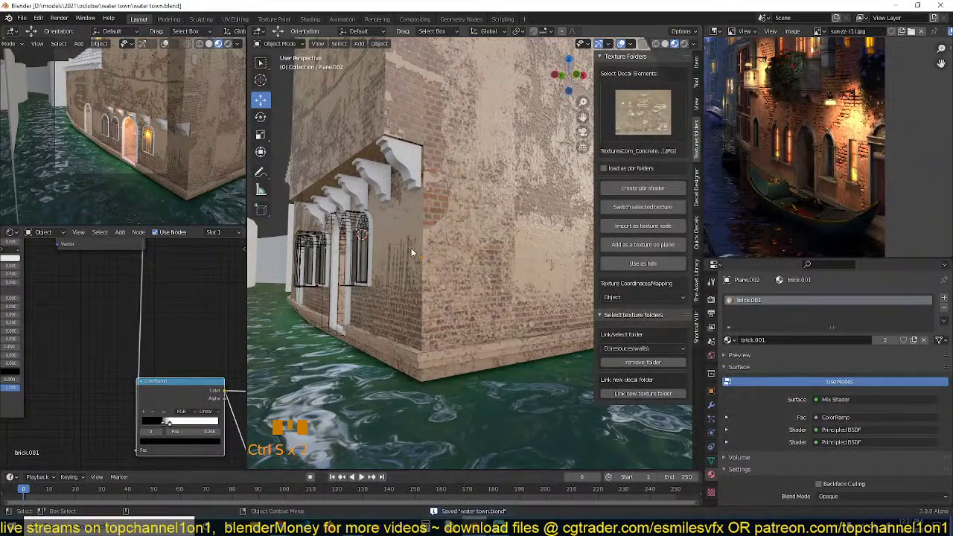
# Assign the existing concrete.001 material to the row of corbels under the overhanging upper wall.
pyautogui.scroll(-2, 411, 248)
pyautogui.press('`')
pyautogui.scroll(3, 479, 236)
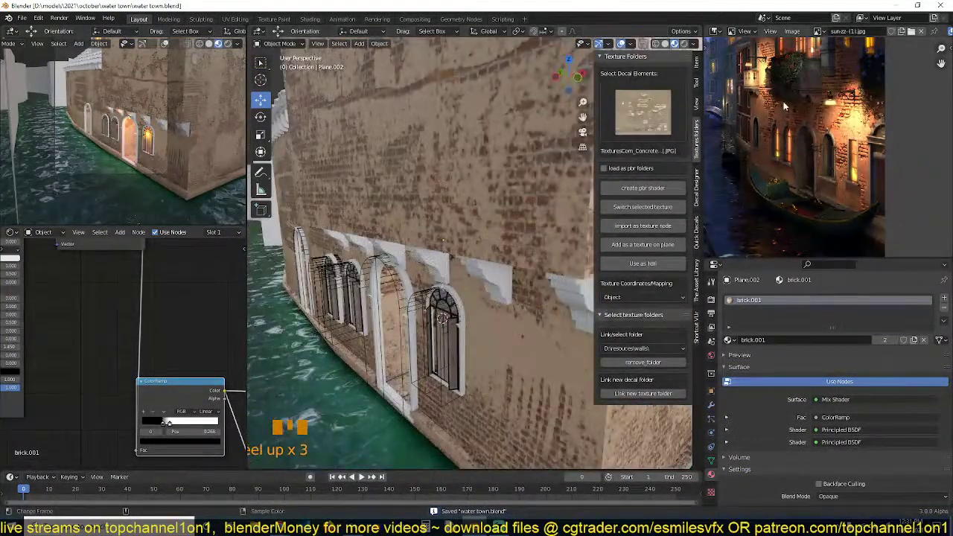
pyautogui.click(484, 297)
pyautogui.click(491, 282)
pyautogui.click(729, 339)
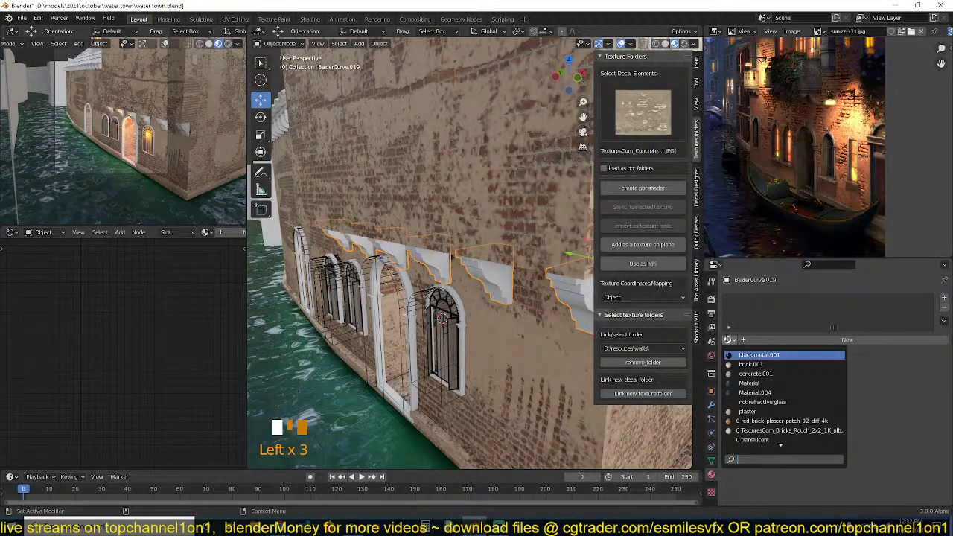
pyautogui.click(756, 374)
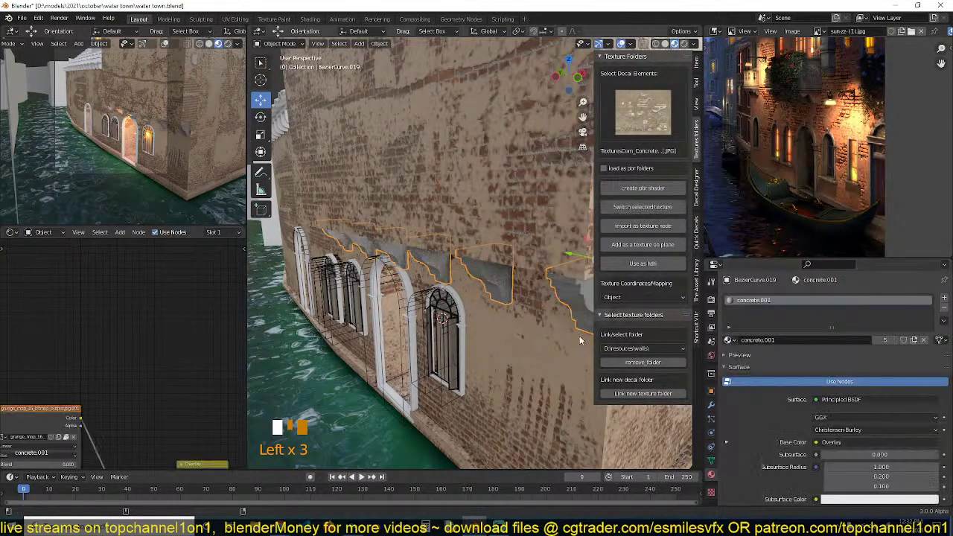
pyautogui.moveTo(580, 340); pyautogui.dragTo(466, 347, button='middle')
pyautogui.hotkey('alt', 'a')
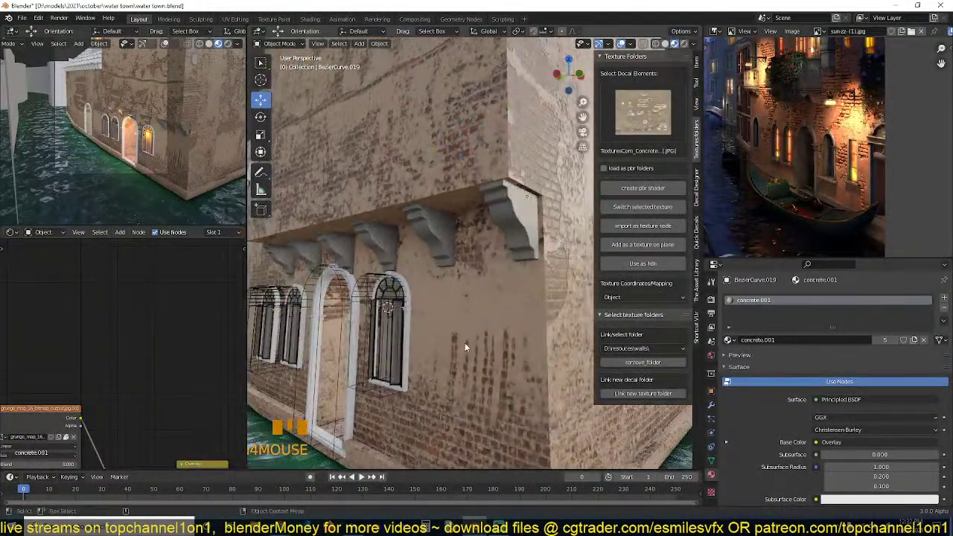
# Link the corbels' concrete.001 material to the arched window frame nearest the building corner.
pyautogui.scroll(2, 488, 314)
pyautogui.click(368, 306)
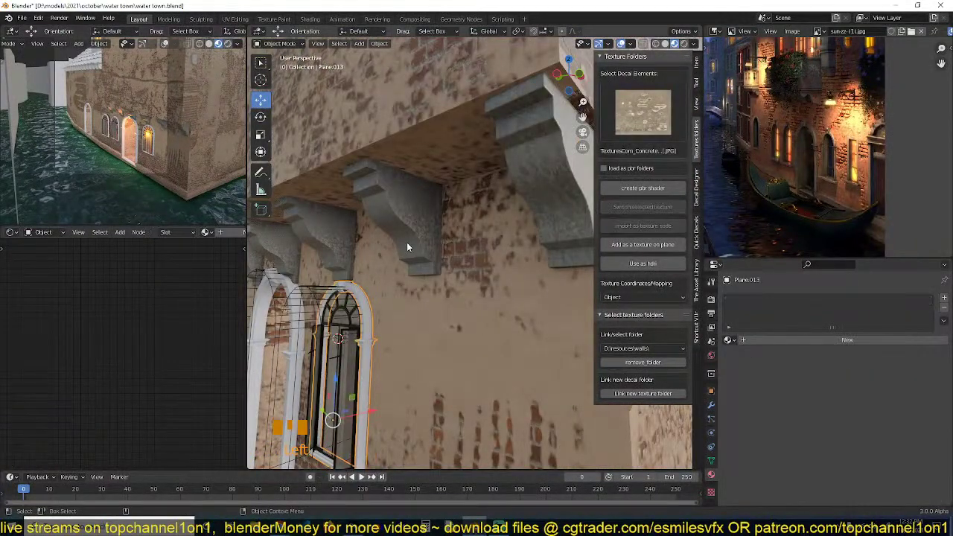
pyautogui.keyDown('shift'); pyautogui.click(407, 242); pyautogui.keyUp('shift')
pyautogui.hotkey('ctrl', 'l')
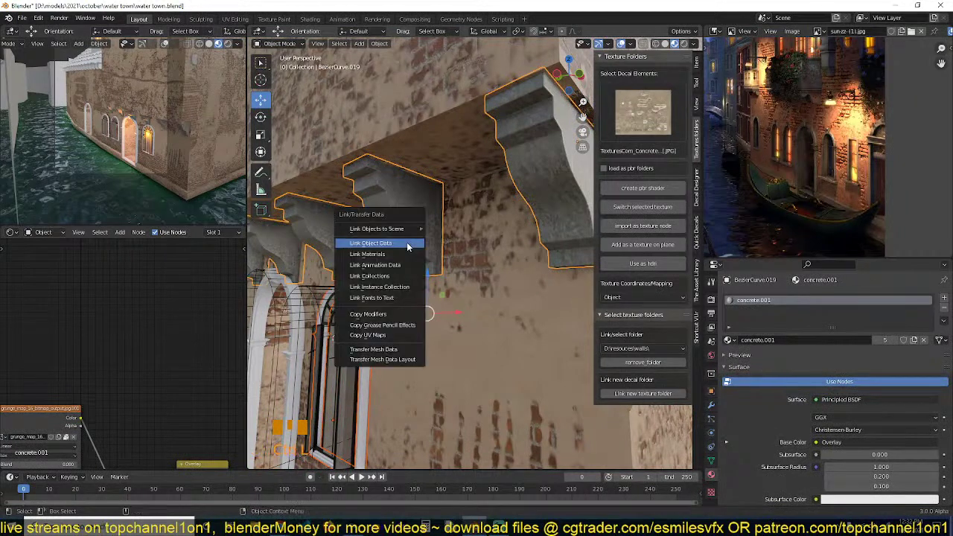
pyautogui.click(403, 243)
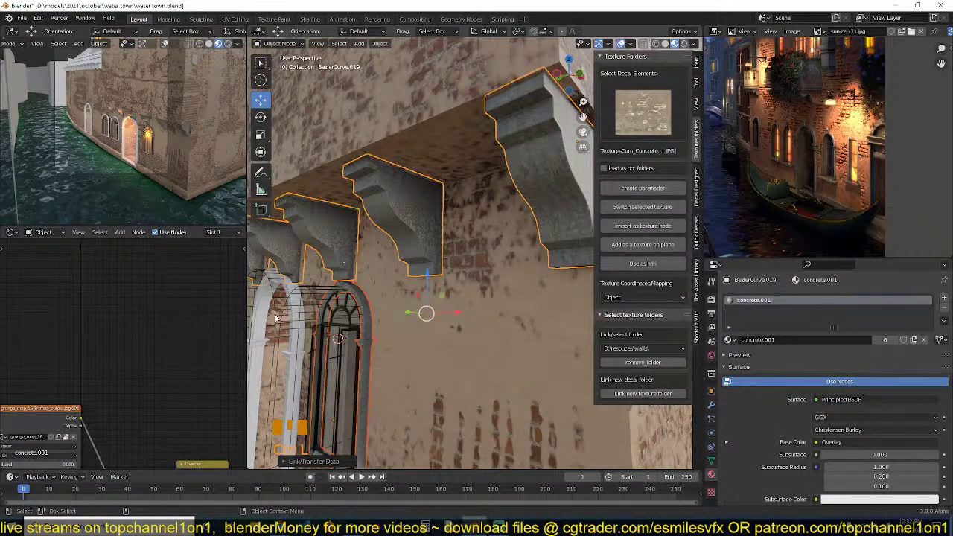
# Link the corbels' concrete.001 material to the tall arched doorway frame and look over the facade.
pyautogui.click(266, 322)
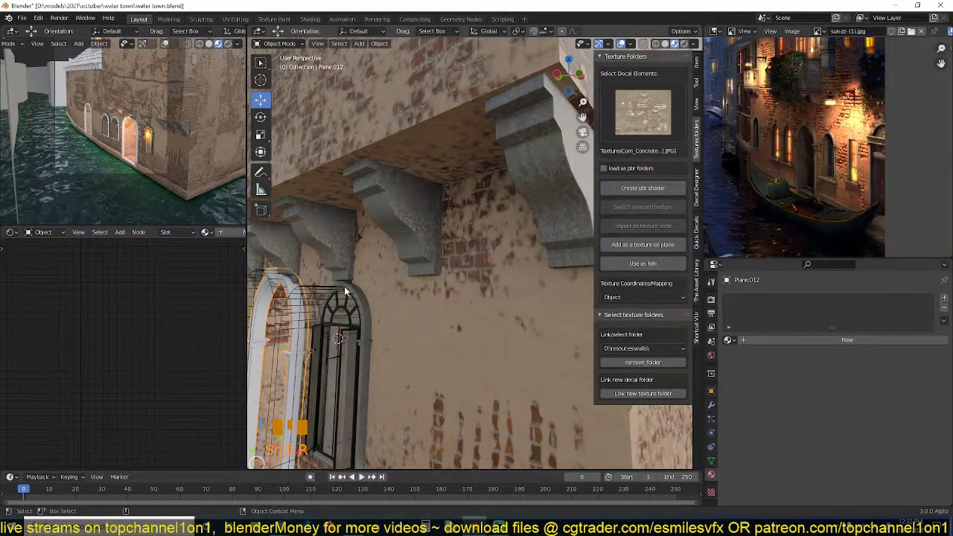
pyautogui.keyDown('shift'); pyautogui.click(342, 228); pyautogui.keyUp('shift')
pyautogui.hotkey('ctrl', 'l')
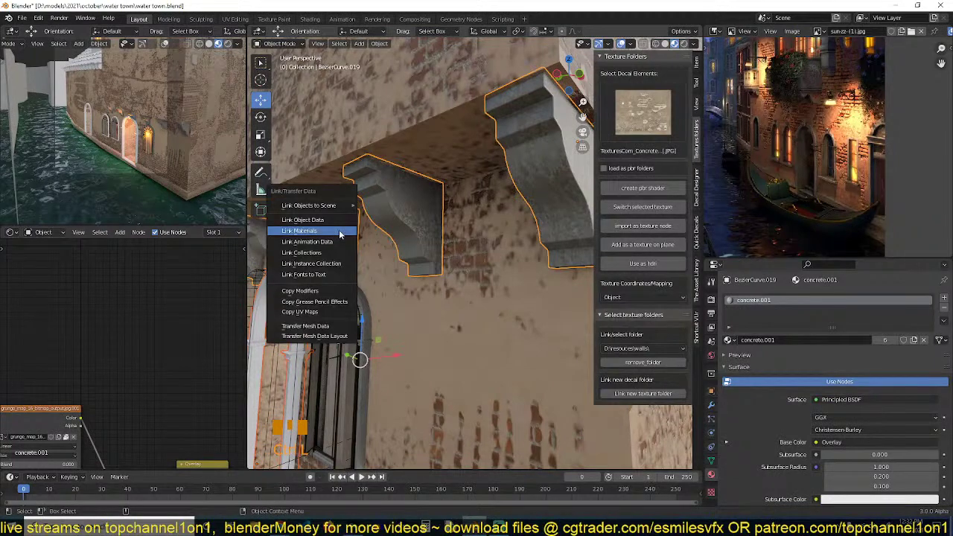
pyautogui.click(340, 234)
pyautogui.hotkey('alt', 'a')
pyautogui.scroll(-6, 421, 265)
pyautogui.moveTo(447, 276); pyautogui.dragTo(472, 309, button='middle')
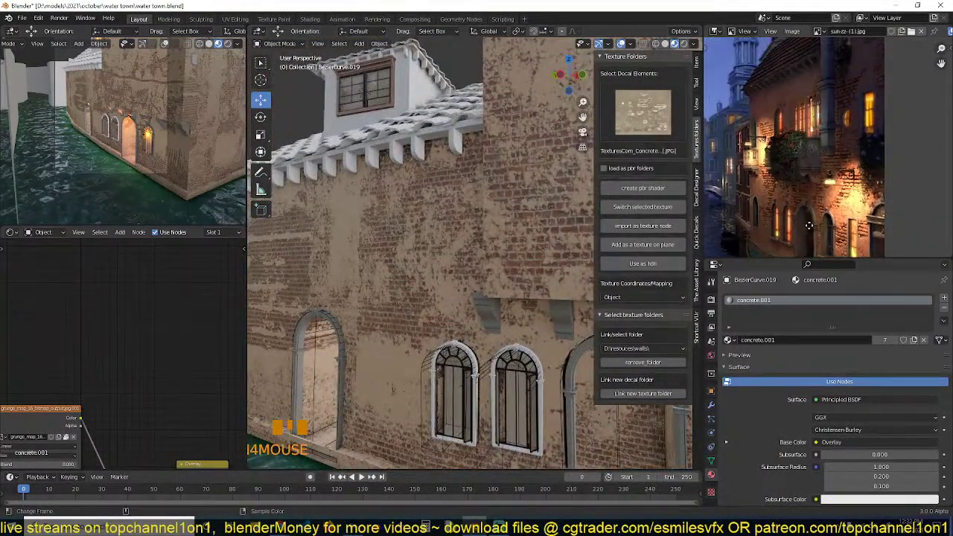
# Assign the existing concrete.001 material to the main roof's eave brackets and to the small pieces along the dormer roof's eaves.
pyautogui.click(417, 149)
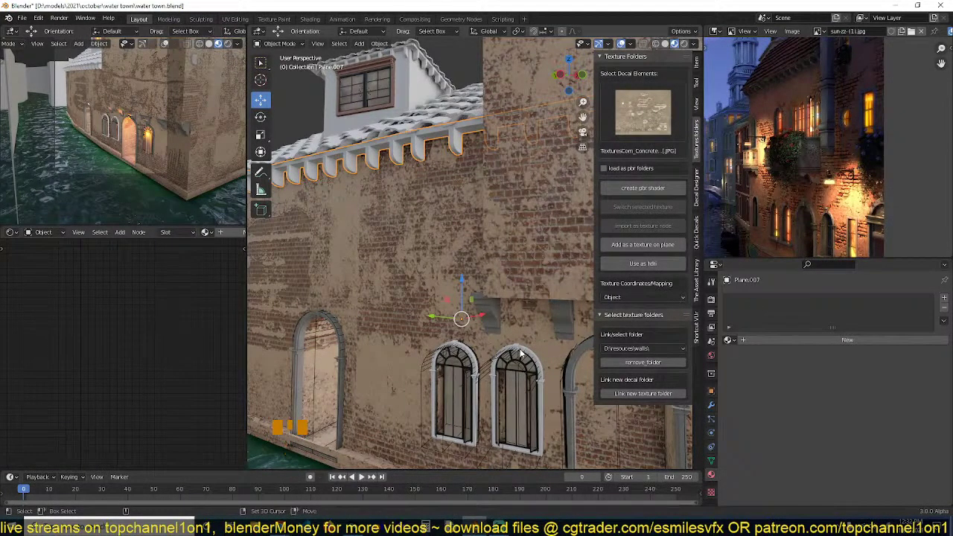
pyautogui.click(730, 340)
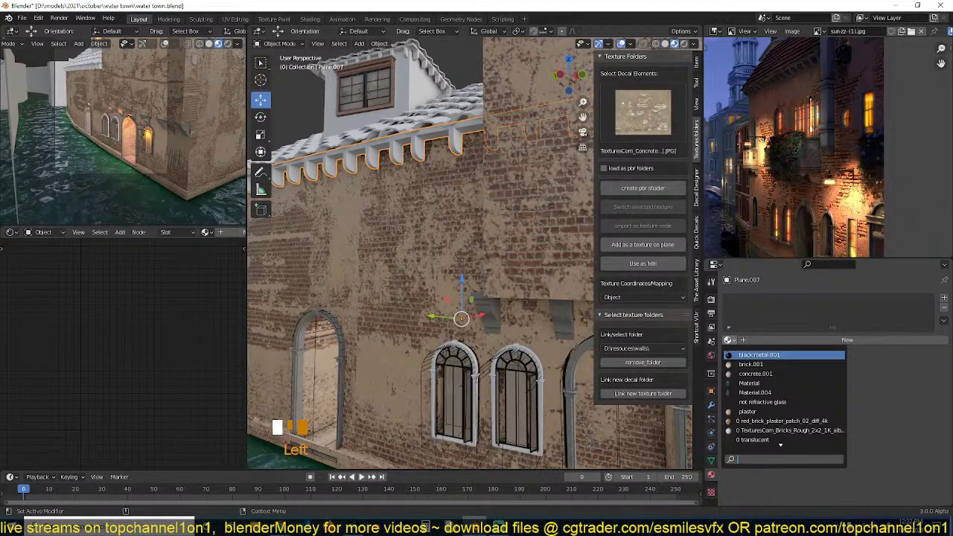
pyautogui.click(754, 375)
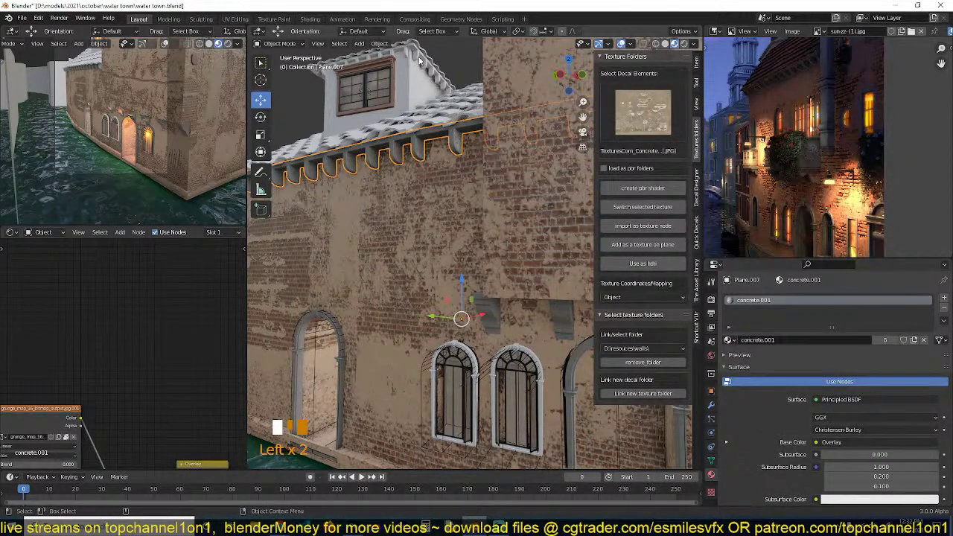
pyautogui.click(421, 62)
pyautogui.click(729, 340)
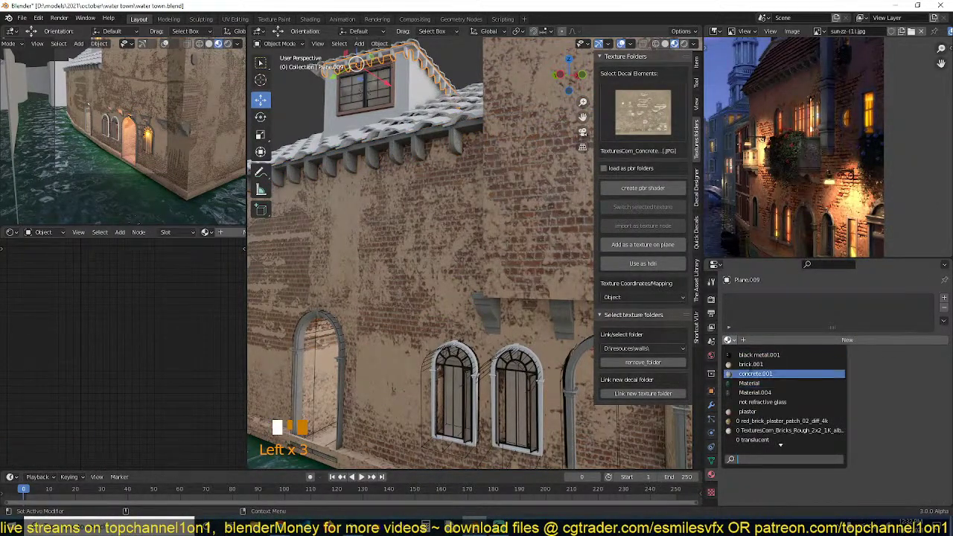
pyautogui.click(754, 374)
pyautogui.moveTo(358, 223); pyautogui.dragTo(387, 222, button='middle')
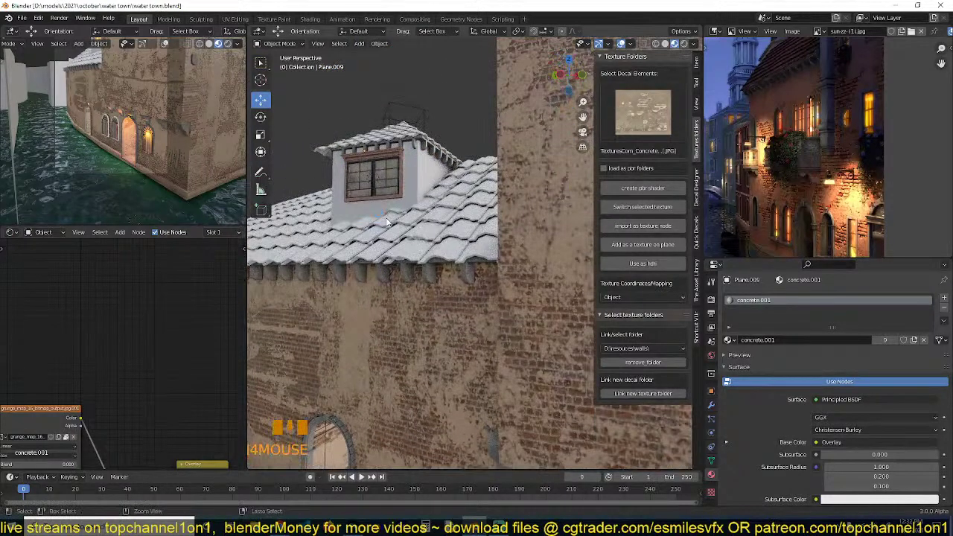
# Save the file and assign the existing concrete.001 material to the roof tile section beside the tall wall.
pyautogui.hotkey('ctrl', 's')
pyautogui.click(471, 256)
pyautogui.click(730, 339)
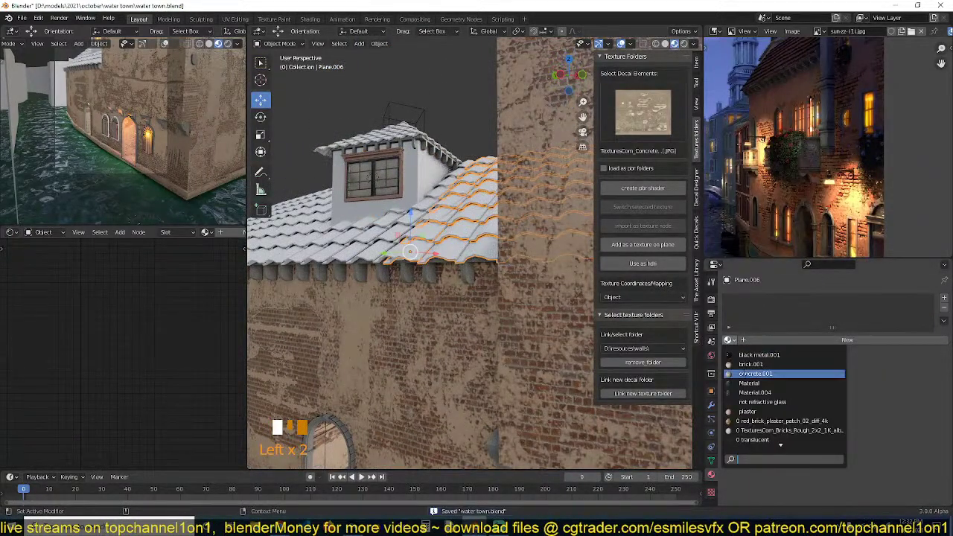
pyautogui.click(753, 374)
pyautogui.scroll(2, 458, 274)
pyautogui.moveTo(458, 274); pyautogui.dragTo(472, 296, button='middle')
pyautogui.press('`')
pyautogui.scroll(2, 487, 305)
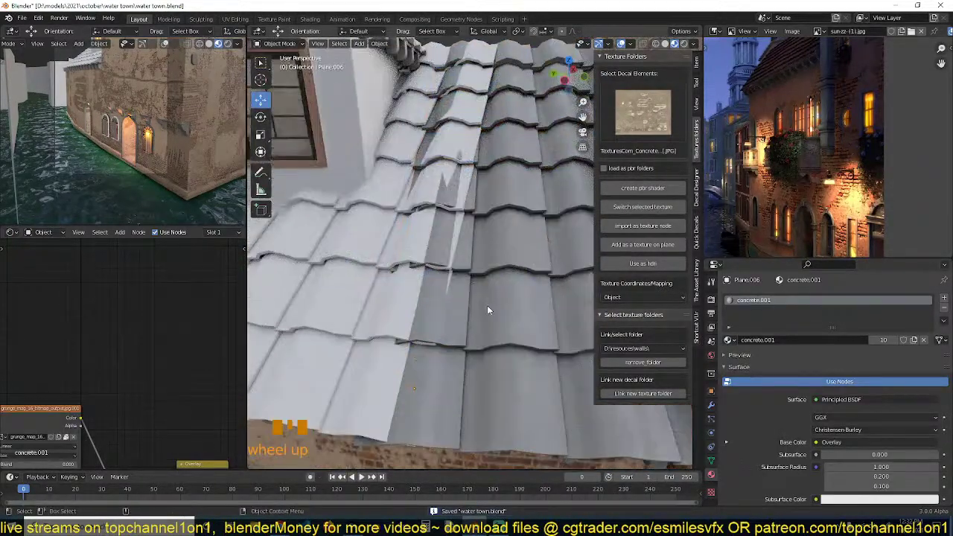
# Link the concrete.001 material from that tile section to the remaining main roof tiles and the dormer roof tiles.
pyautogui.click(324, 336)
pyautogui.moveTo(323, 336); pyautogui.dragTo(455, 315, button='middle')
pyautogui.scroll(-2, 455, 315)
pyautogui.scroll(-2, 455, 315)
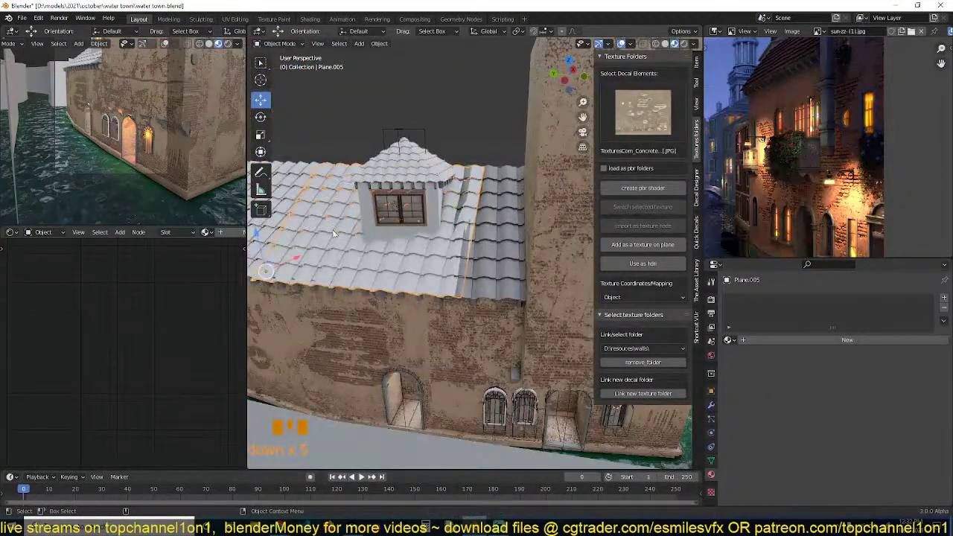
pyautogui.keyDown('shift'); pyautogui.click(303, 186); pyautogui.keyUp('shift')
pyautogui.keyDown('shift'); pyautogui.click(498, 247); pyautogui.keyUp('shift')
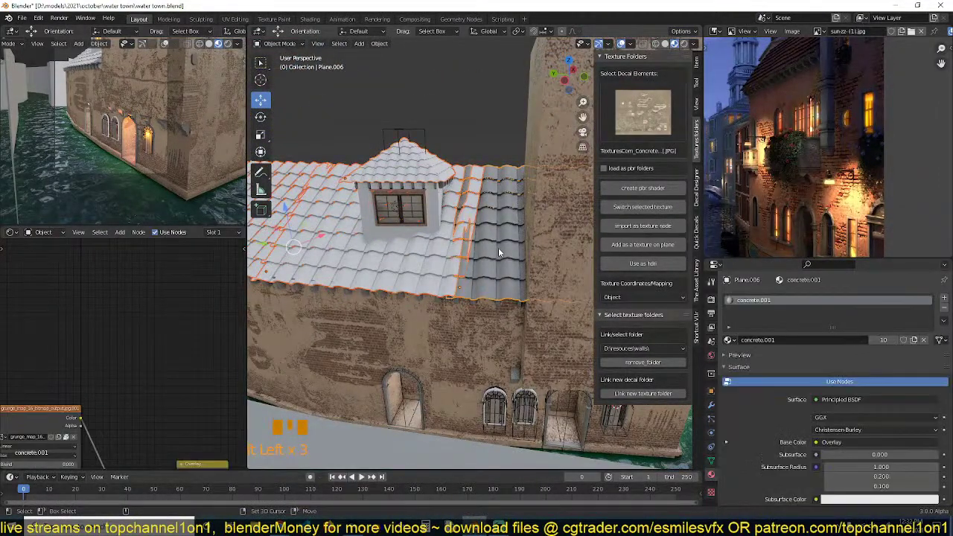
pyautogui.hotkey('ctrl', 'l')
pyautogui.click(498, 248)
pyautogui.scroll(3, 498, 248)
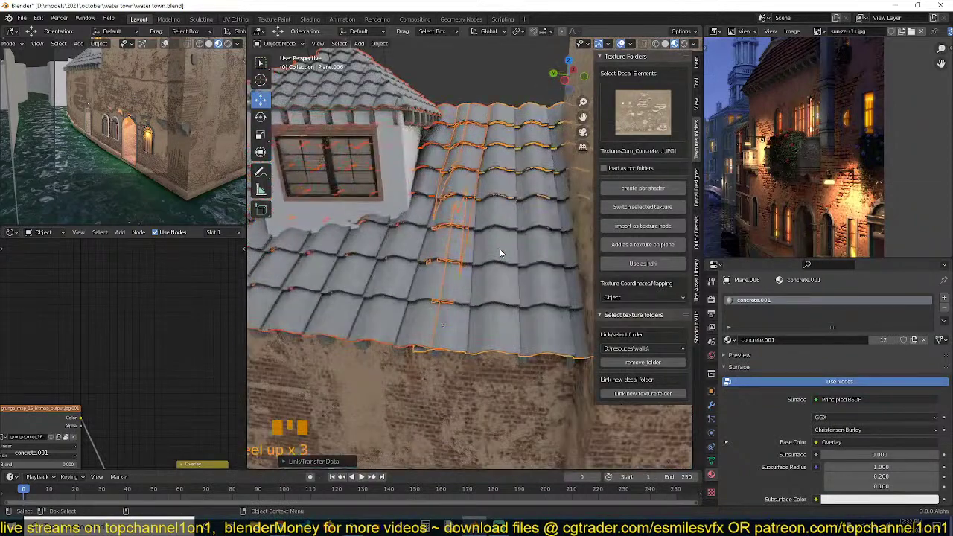
# Save the file and make the concrete material on the tile section beside the tall wall a single-user copy.
pyautogui.press('`')
pyautogui.moveTo(498, 248); pyautogui.dragTo(390, 243, button='middle')
pyautogui.hotkey('ctrl', 's')
pyautogui.click(447, 246)
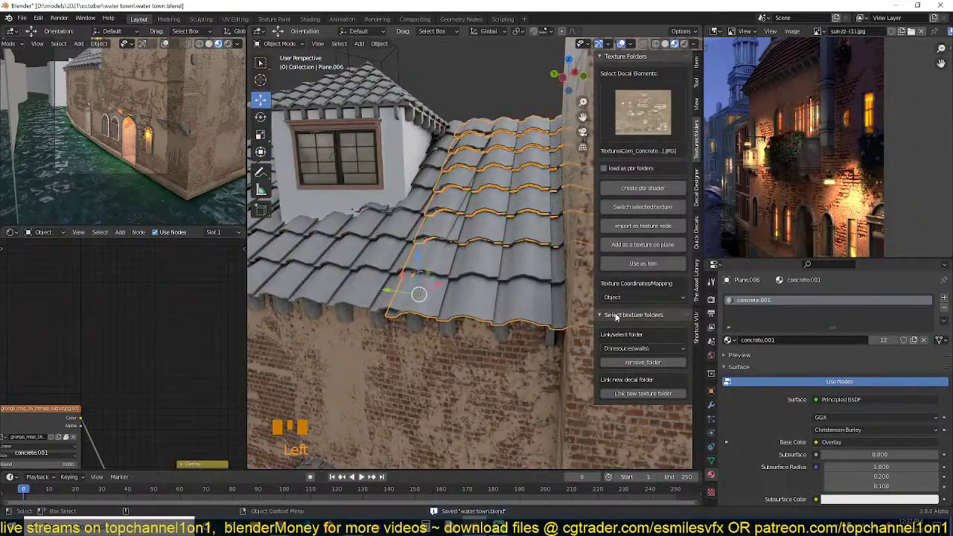
pyautogui.click(880, 342)
pyautogui.scroll(-4, 544, 311)
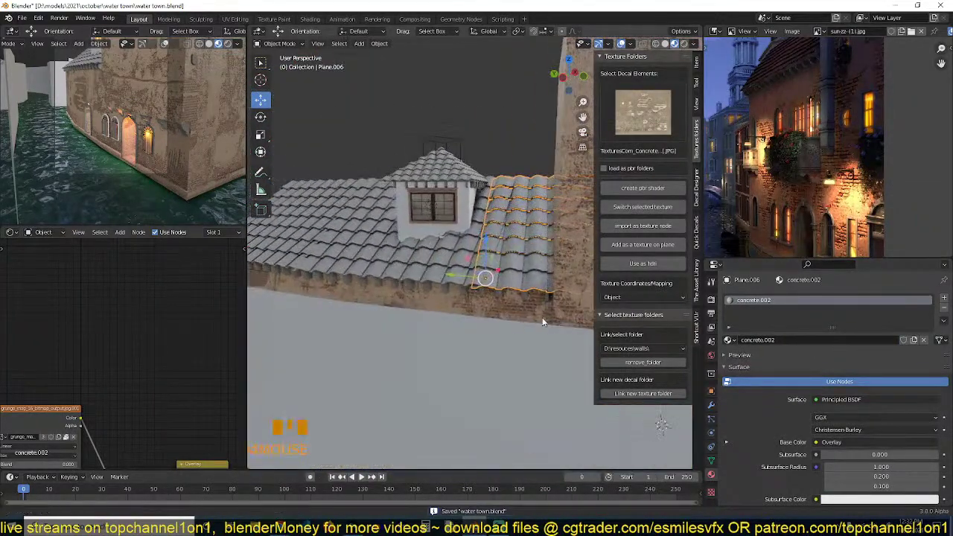
# Link the copied concrete material to all other main and dormer roof tiles and rename it roof.
pyautogui.click(326, 223)
pyautogui.keyDown('shift'); pyautogui.click(465, 266); pyautogui.keyUp('shift')
pyautogui.keyDown('shift'); pyautogui.click(521, 251); pyautogui.keyUp('shift')
pyautogui.keyDown('shift'); pyautogui.click(445, 161); pyautogui.keyUp('shift')
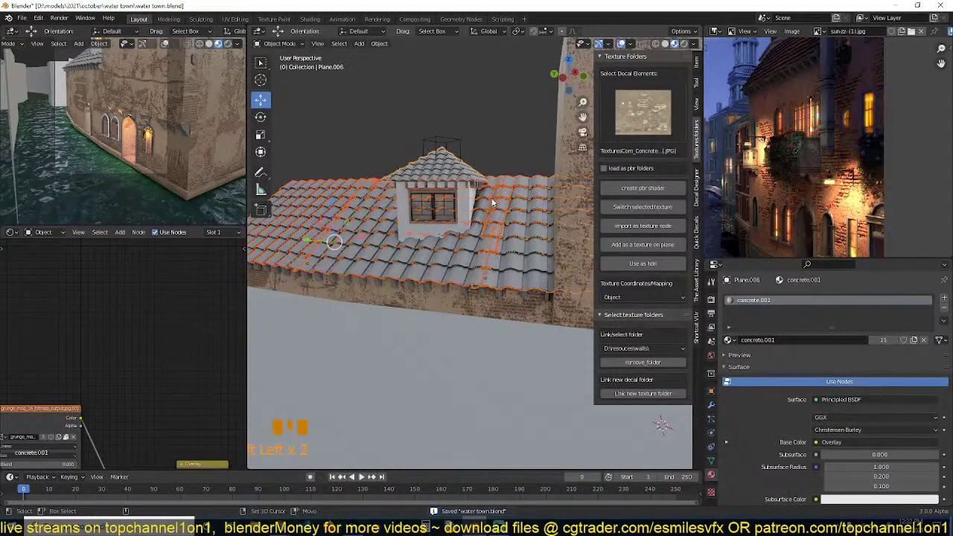
pyautogui.keyDown('shift'); pyautogui.click(541, 247); pyautogui.keyUp('shift')
pyautogui.hotkey('ctrl', 'l')
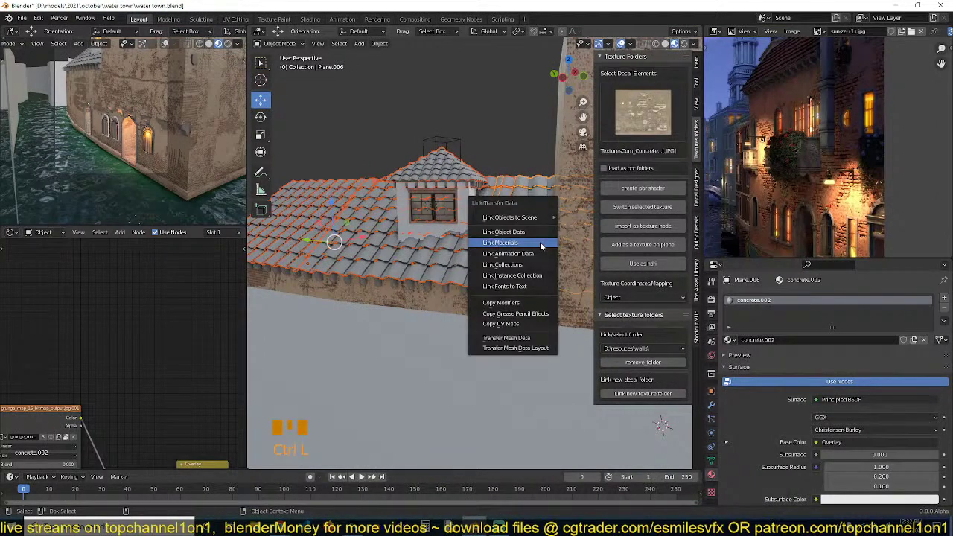
pyautogui.click(541, 247)
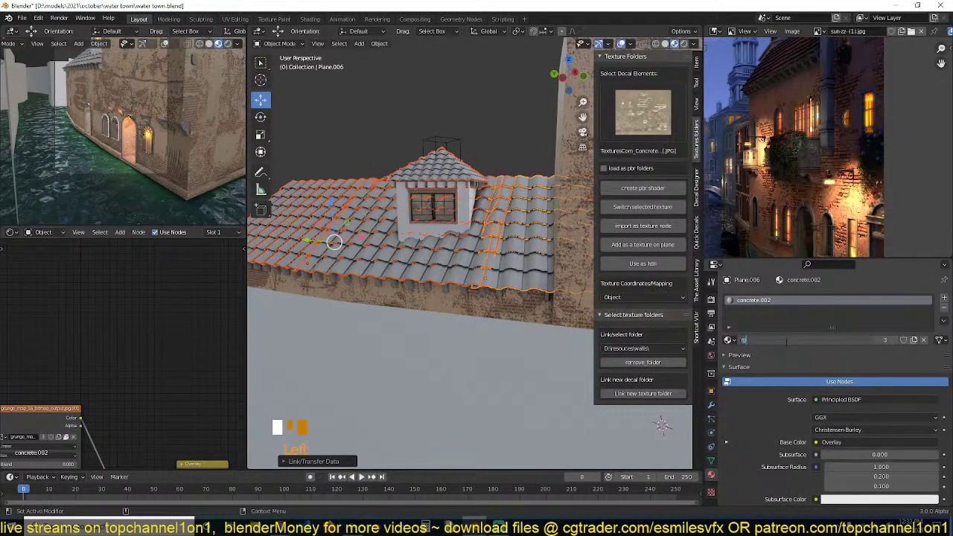
pyautogui.press('Return')
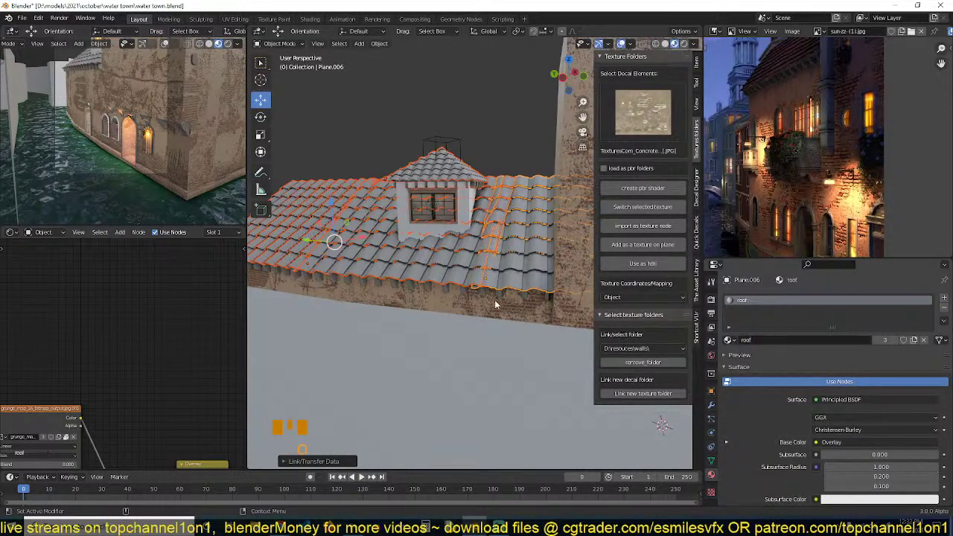
# Set the second colour of the roof material's Overlay node to orange-red.
pyautogui.scroll(-4, 110, 388)
pyautogui.moveTo(110, 388); pyautogui.dragTo(117, 275, button='middle')
pyautogui.moveTo(194, 364); pyautogui.dragTo(119, 360, button='middle')
pyautogui.scroll(4, 124, 361)
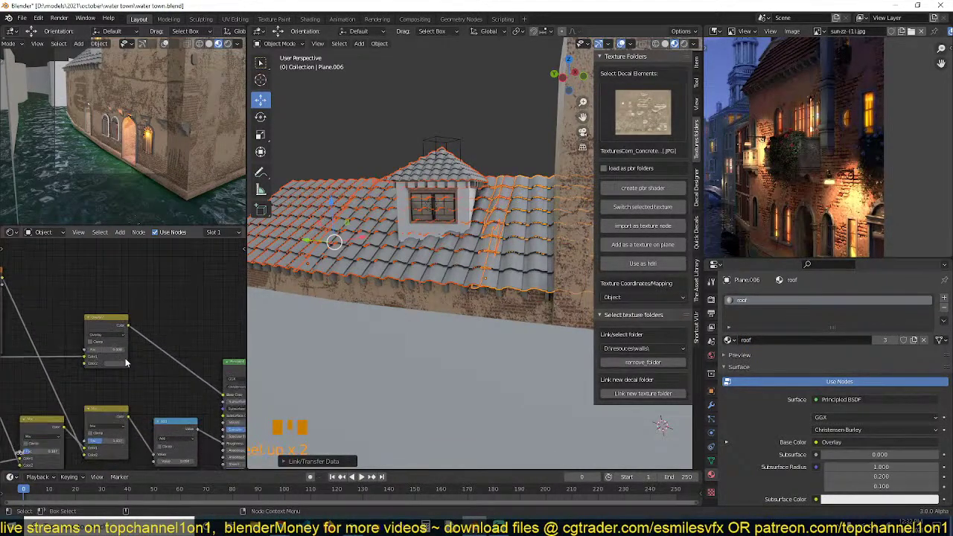
pyautogui.click(118, 366)
pyautogui.scroll(5, 135, 286)
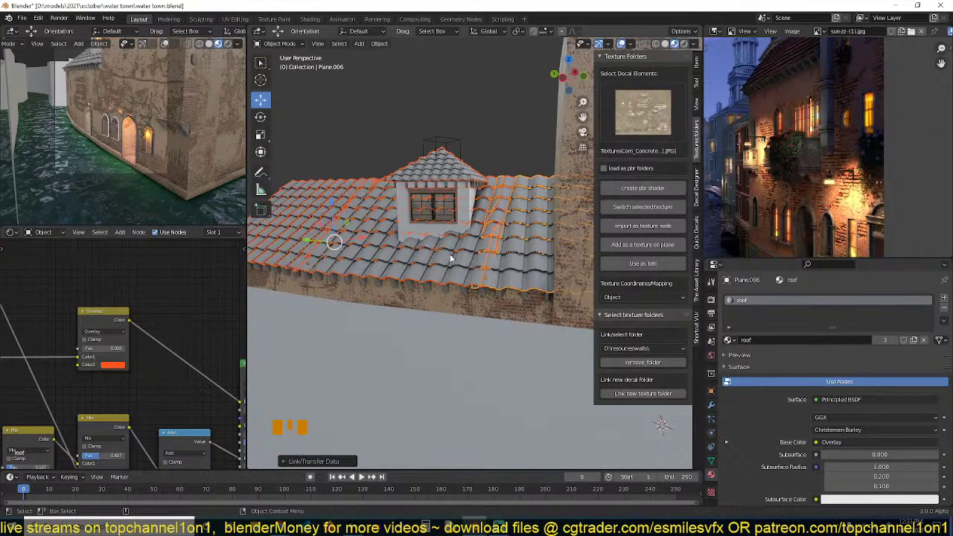
# Raise the factor of the roof material's Overlay node to 1.000 to tint the tiles red.
pyautogui.hotkey('alt', 'a')
pyautogui.click(490, 262)
pyautogui.scroll(3, 391, 299)
pyautogui.moveTo(390, 299); pyautogui.dragTo(373, 304, button='middle')
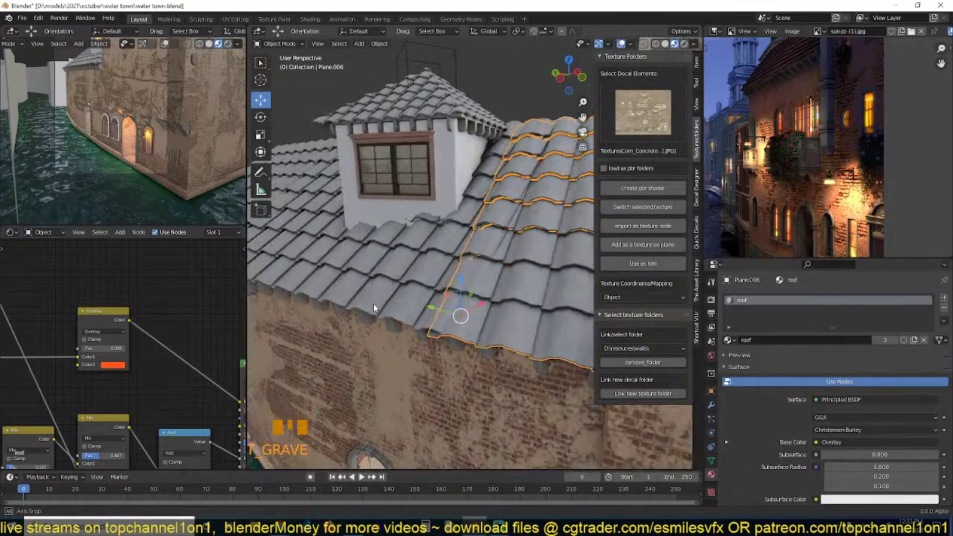
pyautogui.scroll(2, 373, 305)
pyautogui.scroll(-3, 136, 379)
pyautogui.moveTo(137, 378); pyautogui.dragTo(114, 319, button='middle')
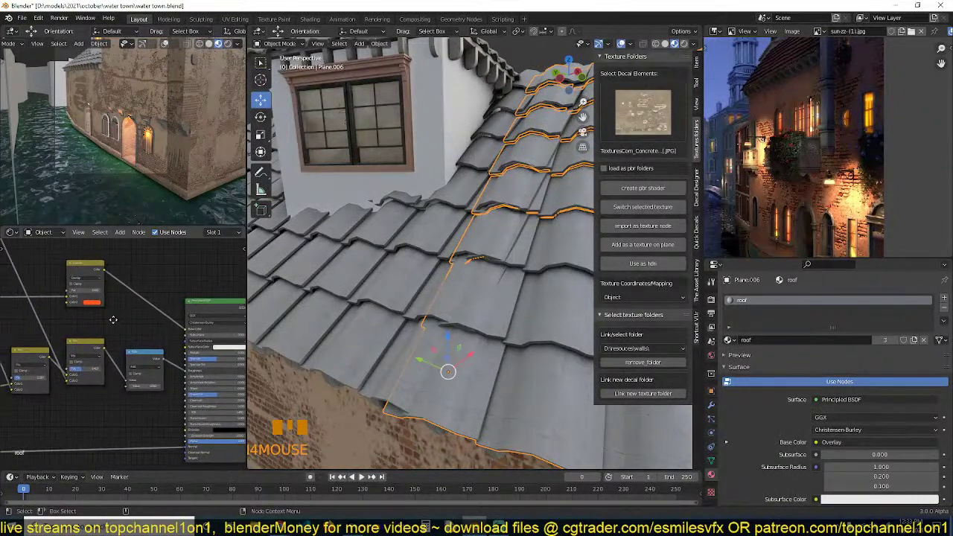
pyautogui.scroll(2, 114, 319)
pyautogui.moveTo(91, 306); pyautogui.dragTo(135, 306)
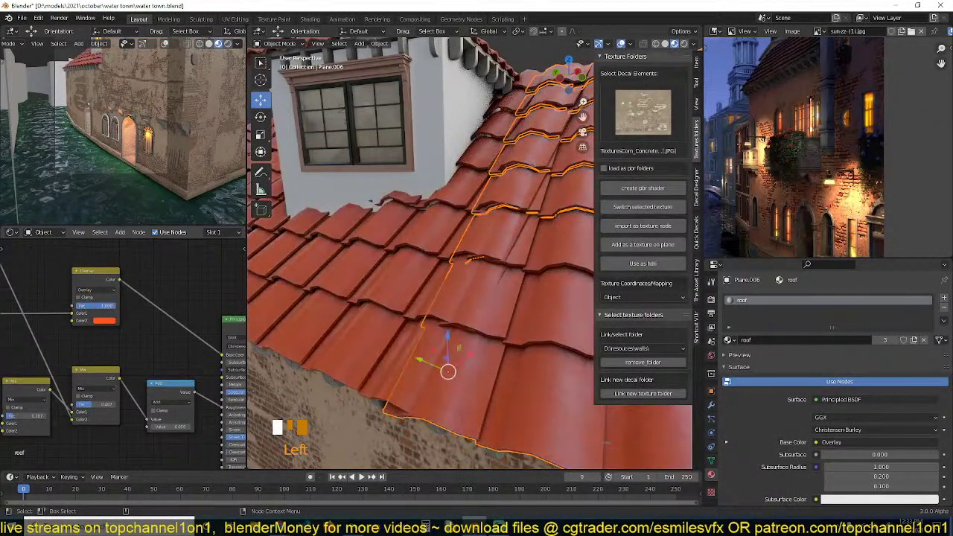
pyautogui.hotkey('alt', 'a')
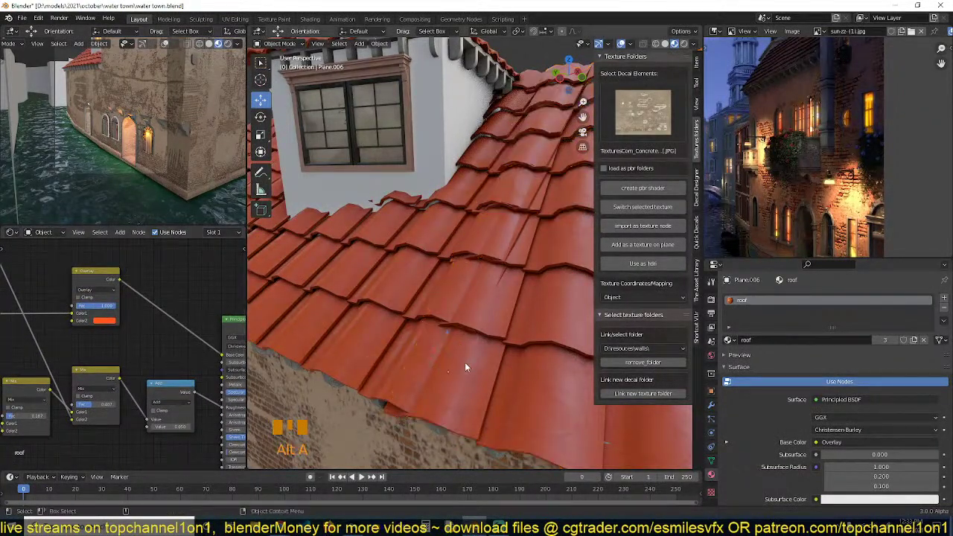
# Save the file and link the dormer window's materials, including plaster, to the dormer walls.
pyautogui.moveTo(465, 362); pyautogui.dragTo(418, 424, button='middle')
pyautogui.scroll(-4, 427, 359)
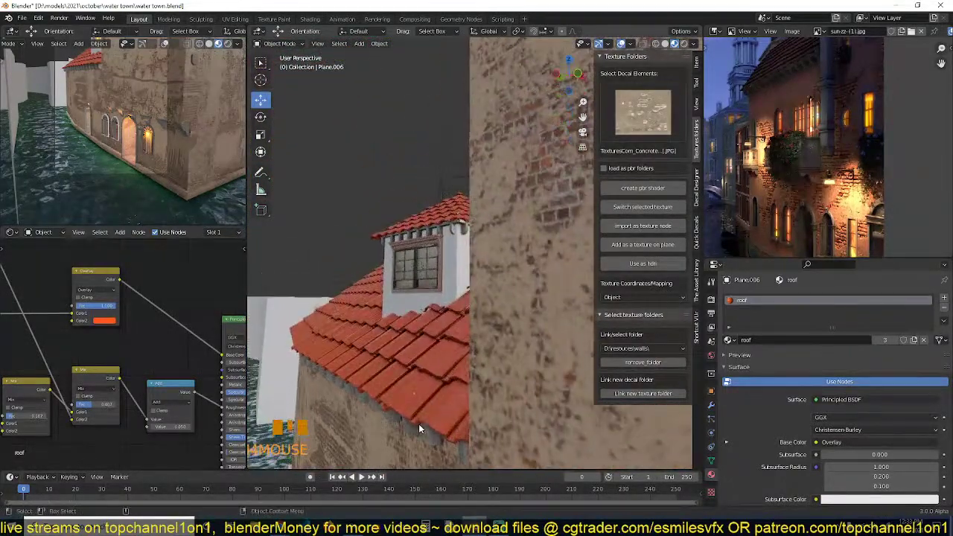
pyautogui.hotkey('ctrl', 's')
pyautogui.scroll(3, 403, 373)
pyautogui.moveTo(369, 334); pyautogui.dragTo(443, 281, button='middle')
pyautogui.scroll(2, 443, 281)
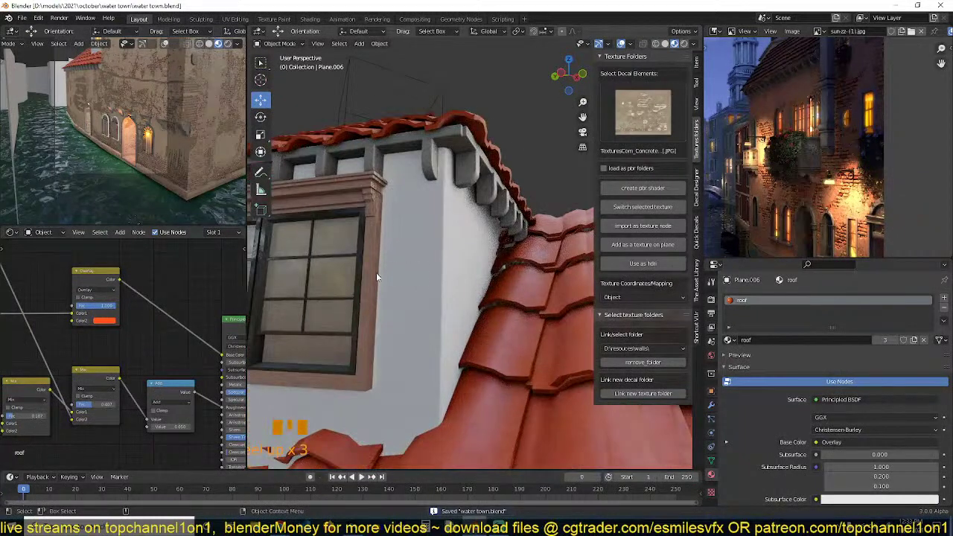
pyautogui.keyDown('shift'); pyautogui.click(376, 273); pyautogui.keyUp('shift')
pyautogui.keyDown('shift'); pyautogui.click(386, 274); pyautogui.keyUp('shift')
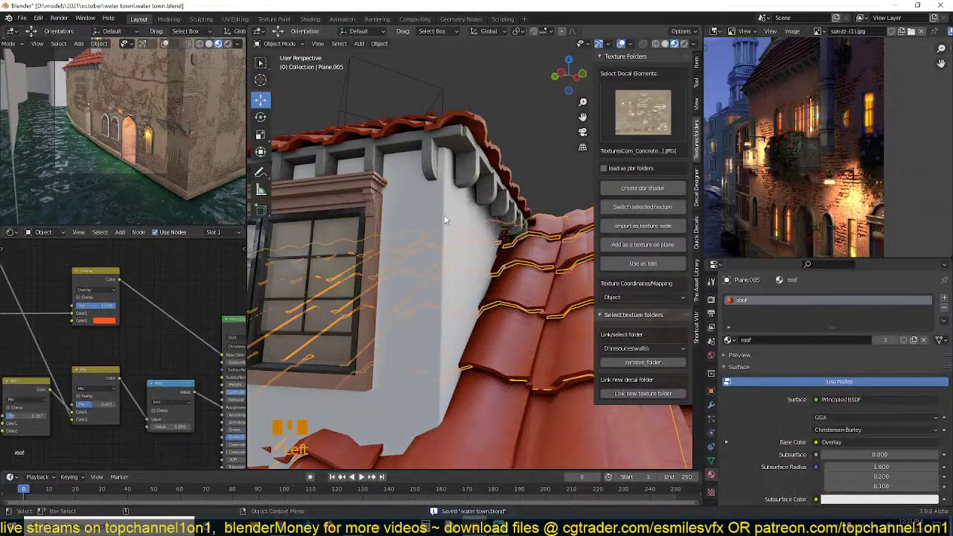
pyautogui.keyDown('shift'); pyautogui.click(380, 220); pyautogui.keyUp('shift')
pyautogui.keyDown('shift'); pyautogui.click(379, 220); pyautogui.keyUp('shift')
pyautogui.rightClick(379, 220)
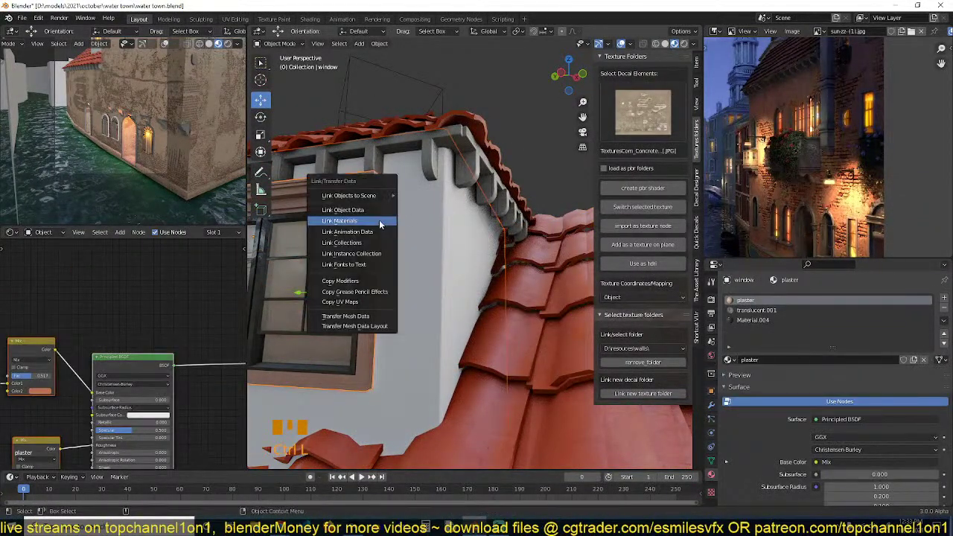
pyautogui.hotkey('alt', 'a')
# Compare the roof and dormer with the whole reference image and save the file.
pyautogui.scroll(-4, 417, 281)
pyautogui.moveTo(427, 282); pyautogui.dragTo(394, 316, button='middle')
pyautogui.scroll(3, 192, 190)
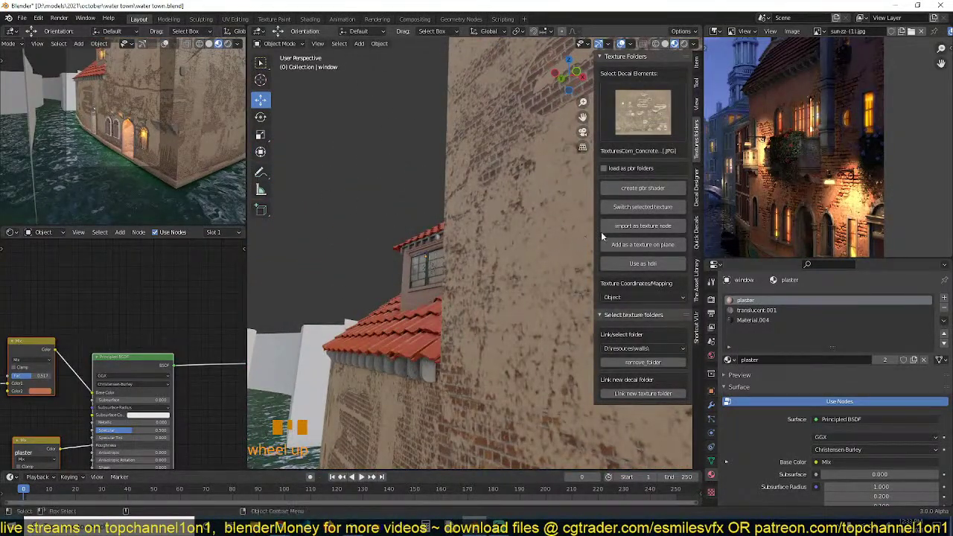
pyautogui.scroll(-2, 335, 234)
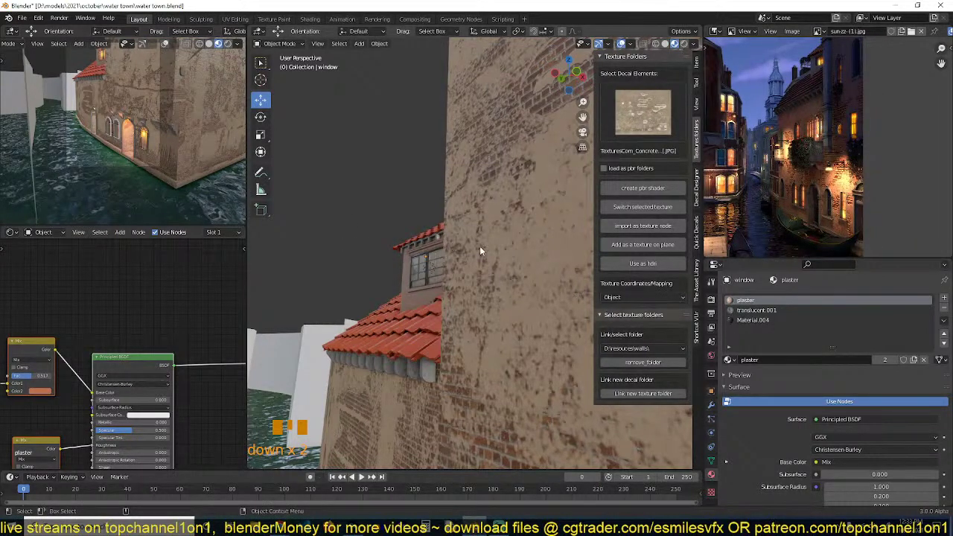
pyautogui.scroll(2, 480, 245)
pyautogui.hotkey('ctrl', 's')
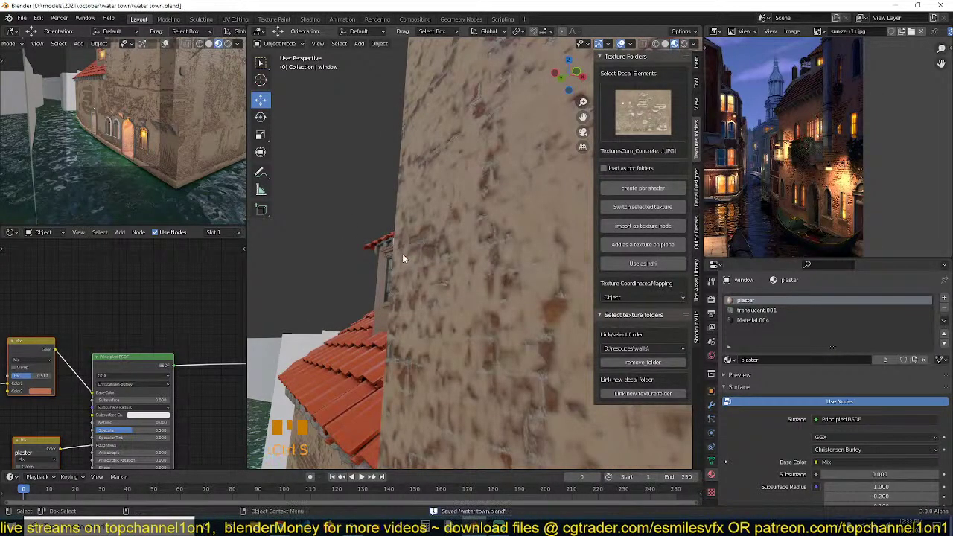
# Examine the lower facade's corbels, arched doorway and window frames up close and from farther away.
pyautogui.scroll(3, 130, 134)
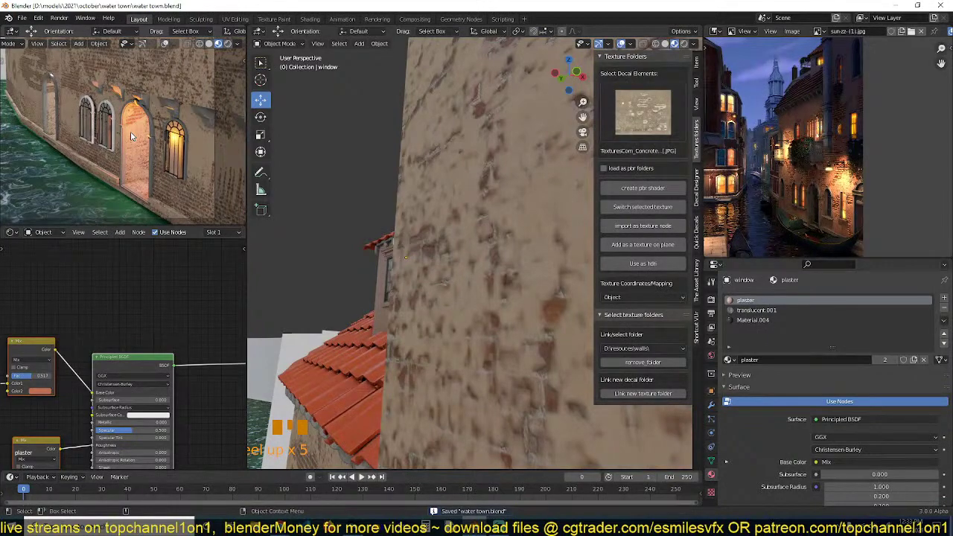
pyautogui.scroll(3, 131, 136)
pyautogui.moveTo(417, 223); pyautogui.dragTo(310, 174, button='middle')
pyautogui.scroll(3, 350, 198)
pyautogui.scroll(-2, 417, 196)
pyautogui.scroll(1, 423, 200)
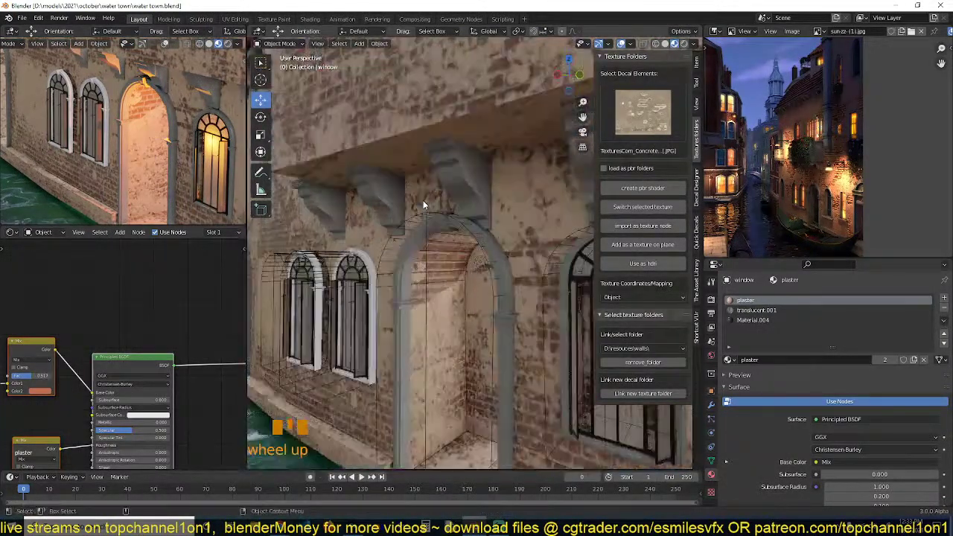
pyautogui.moveTo(423, 201); pyautogui.dragTo(396, 191, button='middle')
pyautogui.scroll(-1, 395, 196)
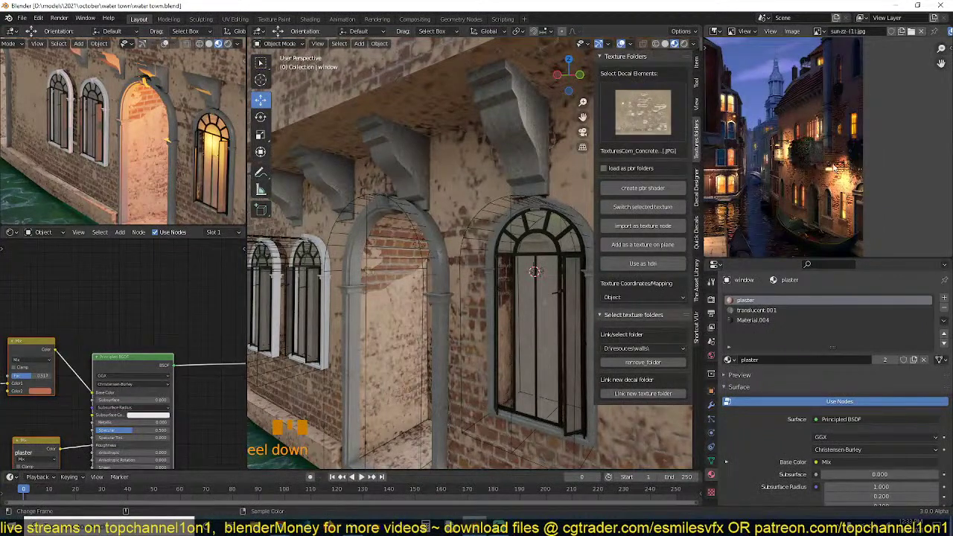
pyautogui.scroll(-2, 450, 179)
pyautogui.moveTo(451, 178); pyautogui.dragTo(458, 201, button='middle')
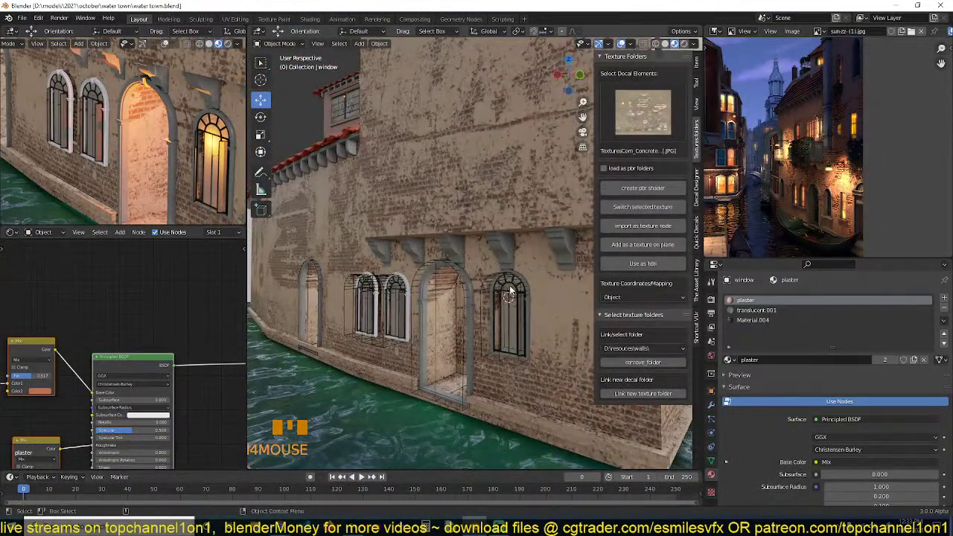
pyautogui.click(509, 257)
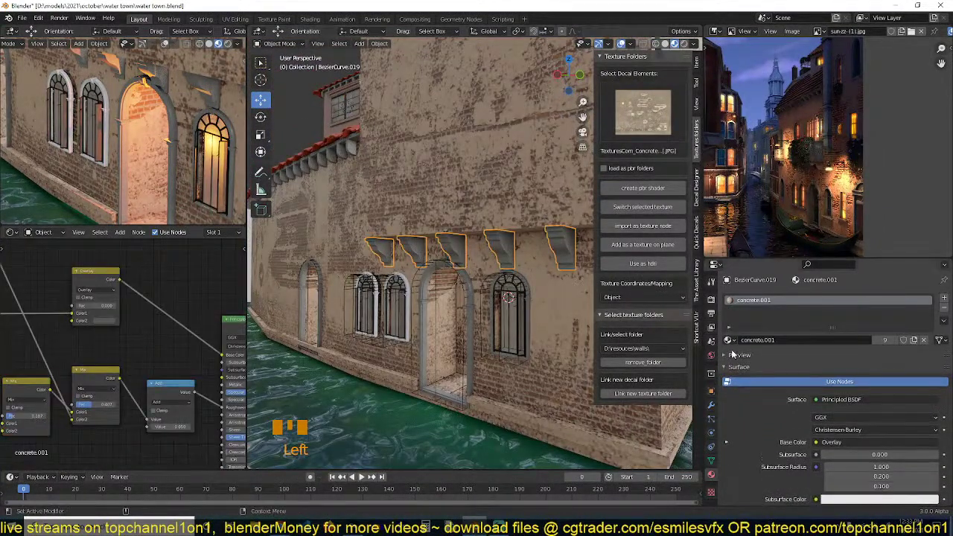
pyautogui.click(729, 339)
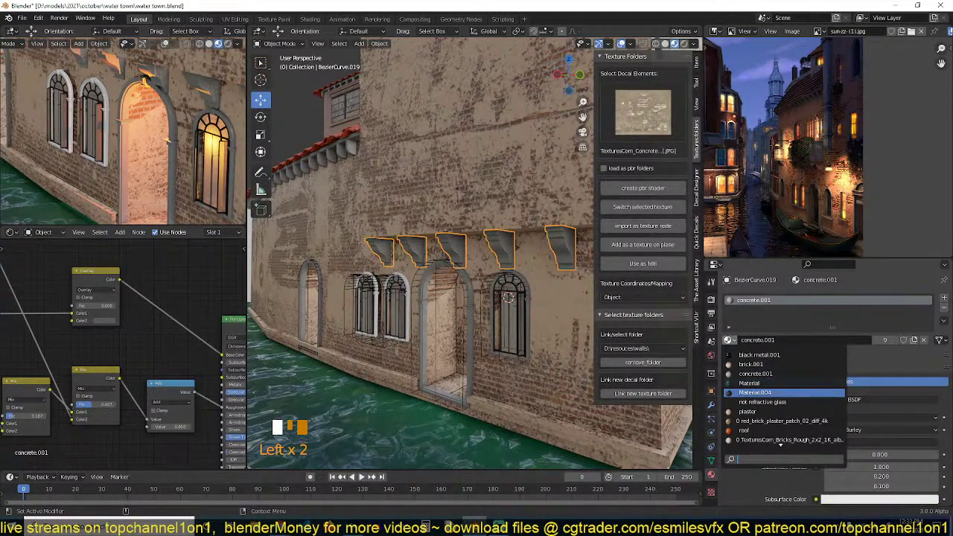
pyautogui.click(320, 121)
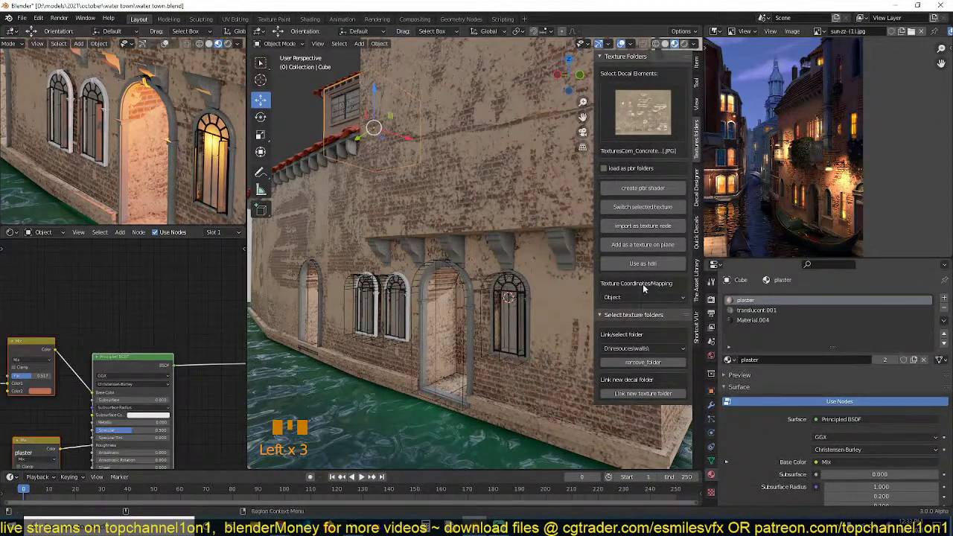
# Assign the existing plaster material to the arched window frame nearest the building corner.
pyautogui.click(529, 287)
pyautogui.click(519, 287)
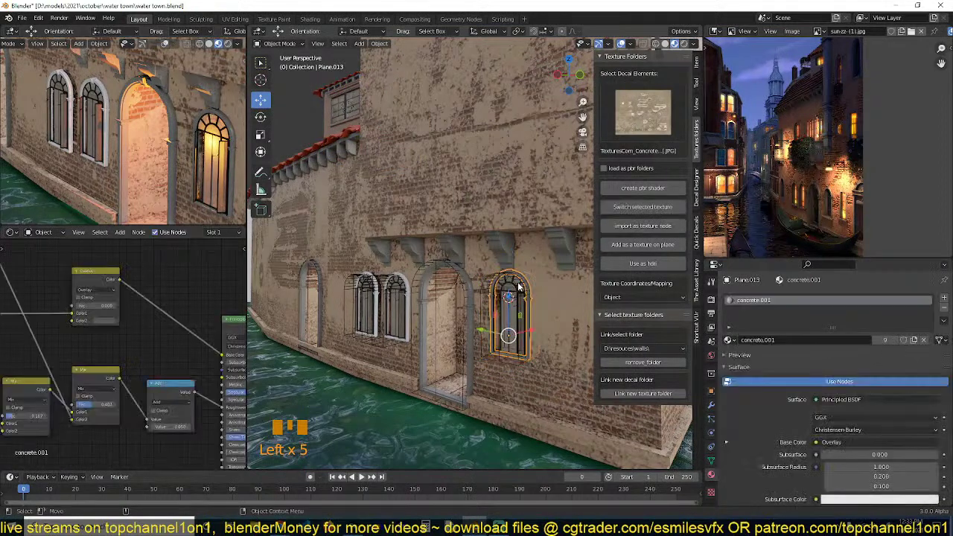
pyautogui.click(729, 341)
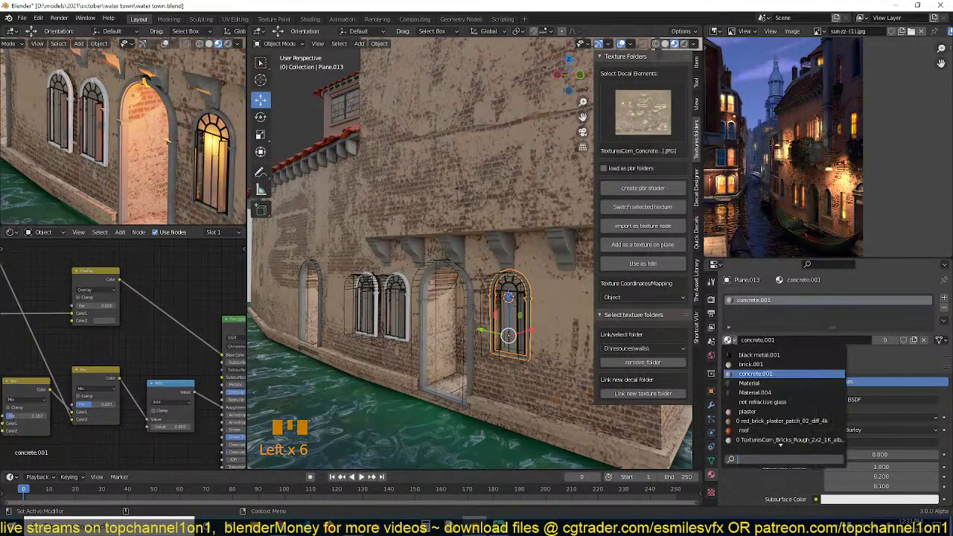
pyautogui.write('pl')
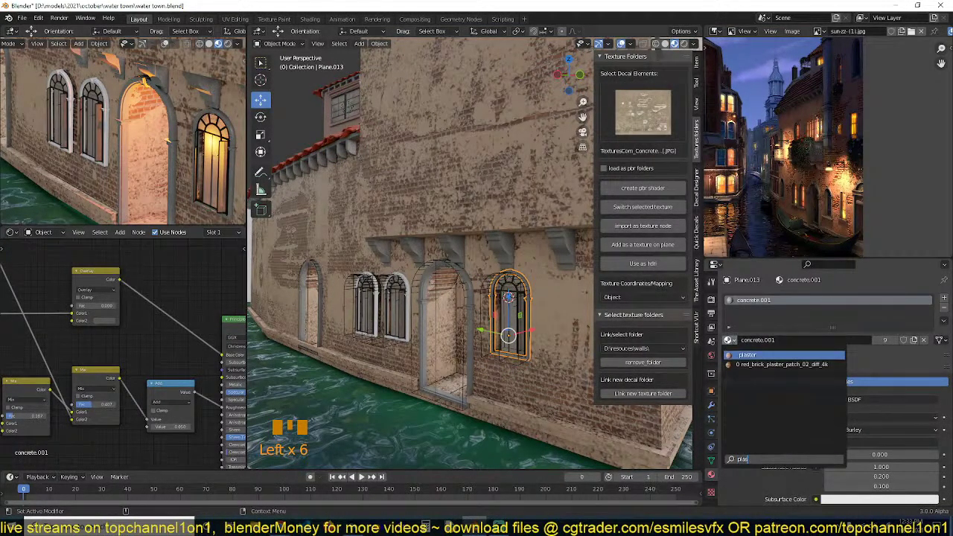
pyautogui.write('as')
pyautogui.click(746, 355)
pyautogui.scroll(5, 532, 354)
pyautogui.scroll(-2, 511, 342)
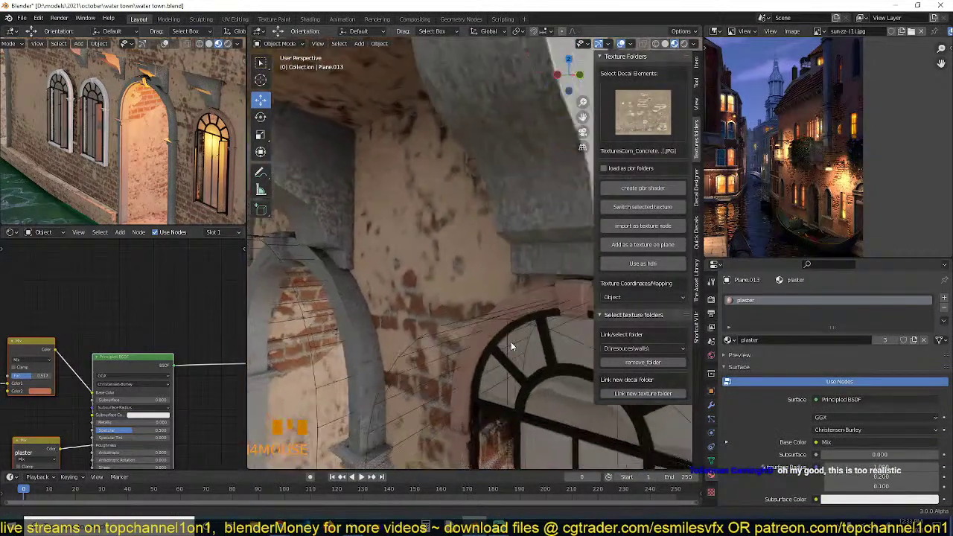
# Split the reference image area in two and turn the lower part into an Outliner.
pyautogui.click(476, 250)
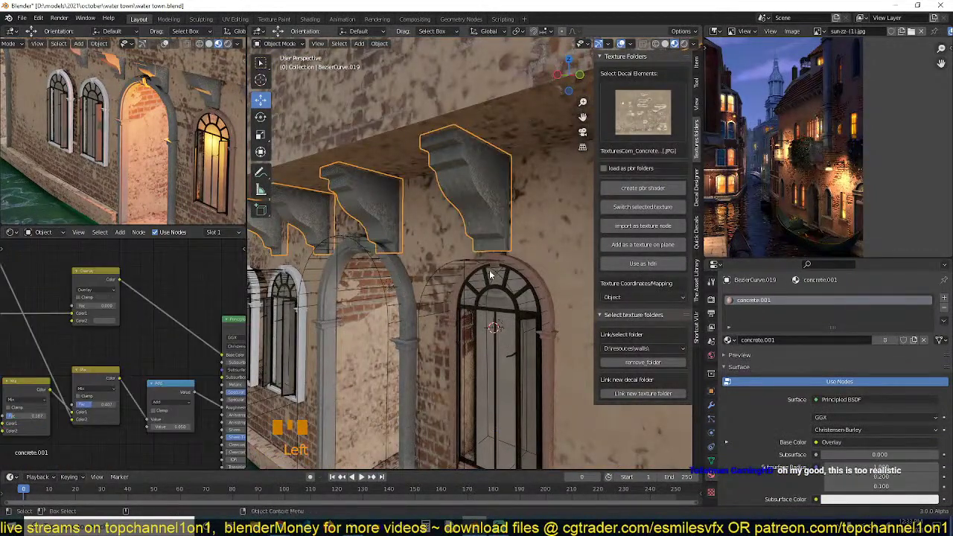
pyautogui.click(489, 269)
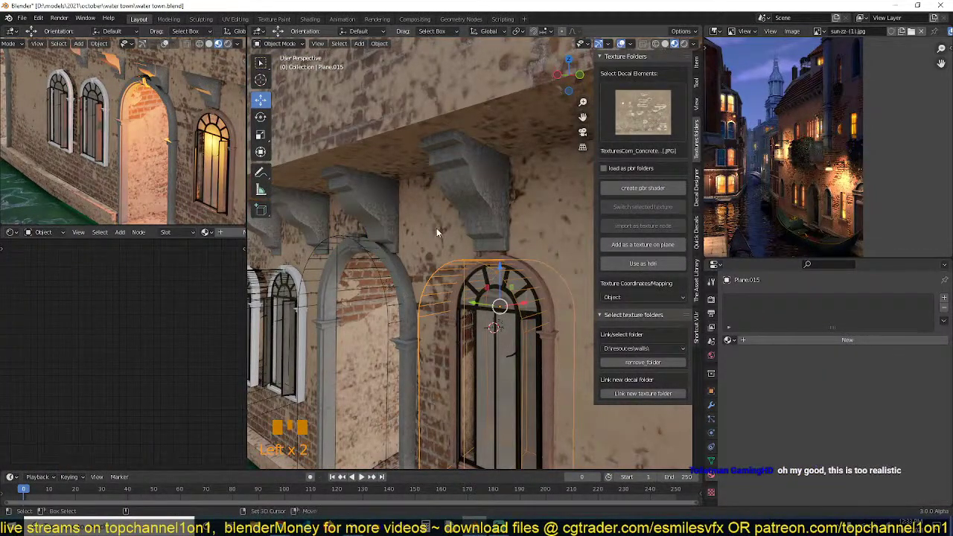
pyautogui.hotkey('shift', 'g')
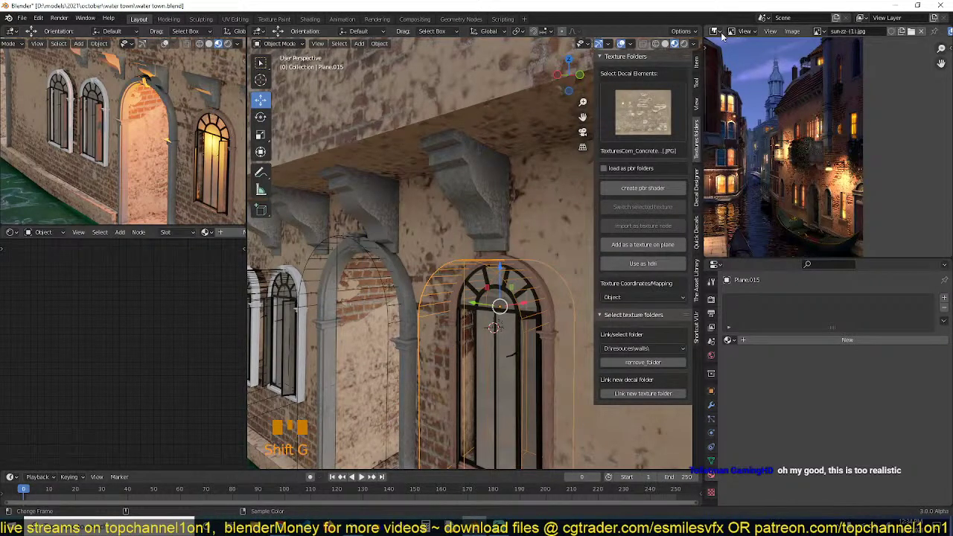
pyautogui.click(721, 34)
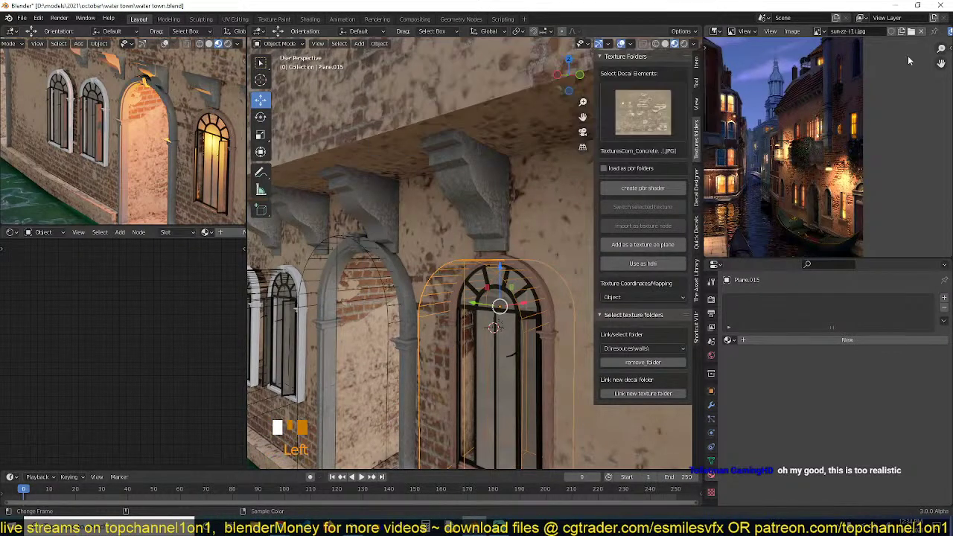
pyautogui.click(949, 26)
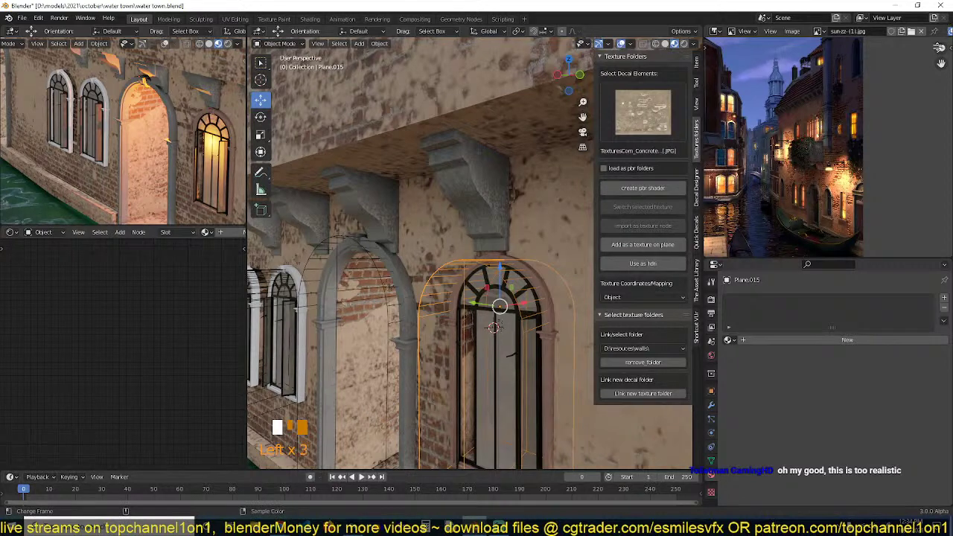
pyautogui.moveTo(939, 47); pyautogui.dragTo(857, 176)
pyautogui.click(719, 181)
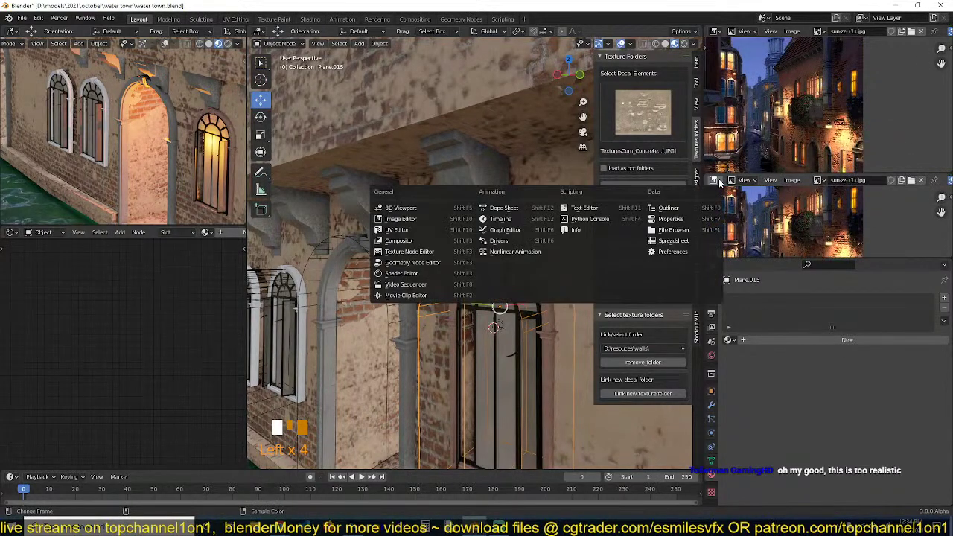
pyautogui.click(701, 209)
# Exclude the bools collection from the view layer to hide the window cutters, and save the file.
pyautogui.scroll(-20, 781, 233)
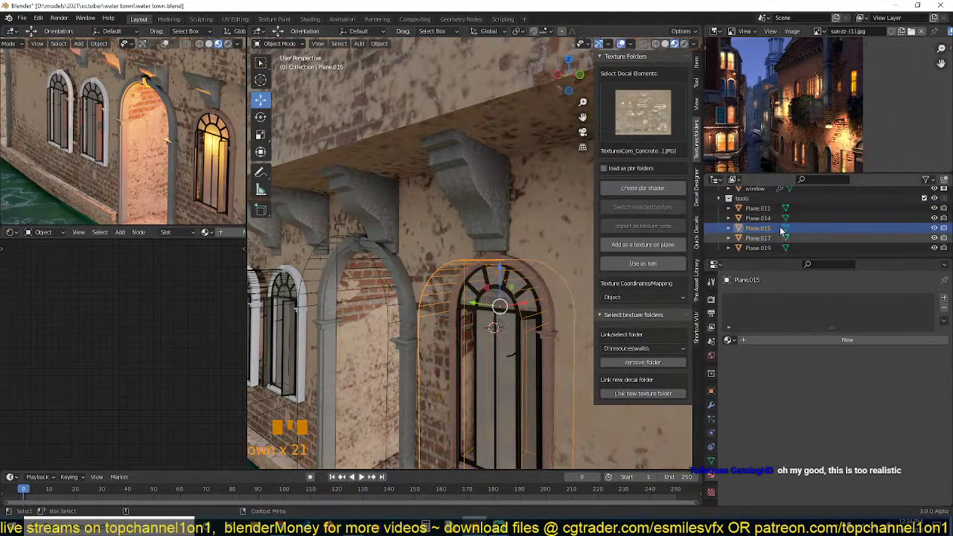
pyautogui.click(924, 198)
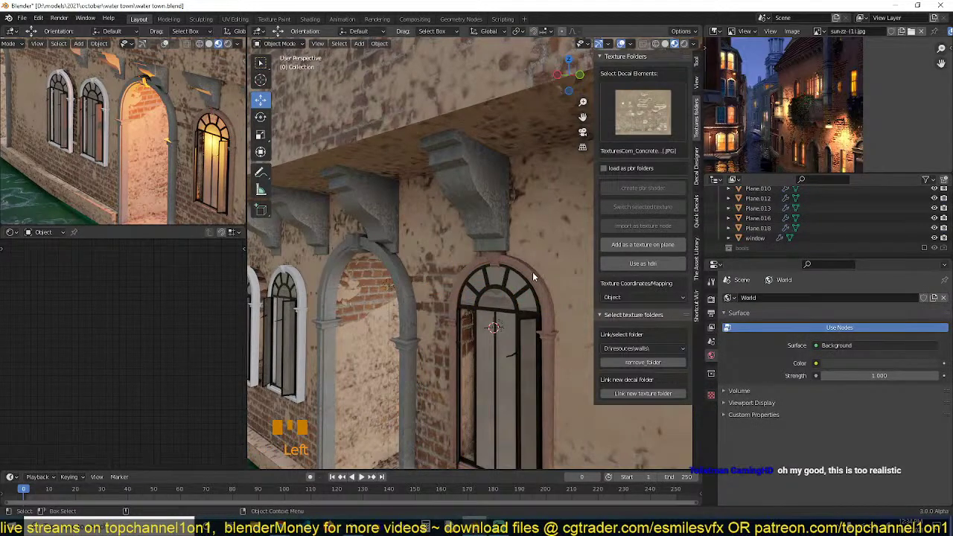
pyautogui.moveTo(533, 273); pyautogui.dragTo(456, 262, button='middle')
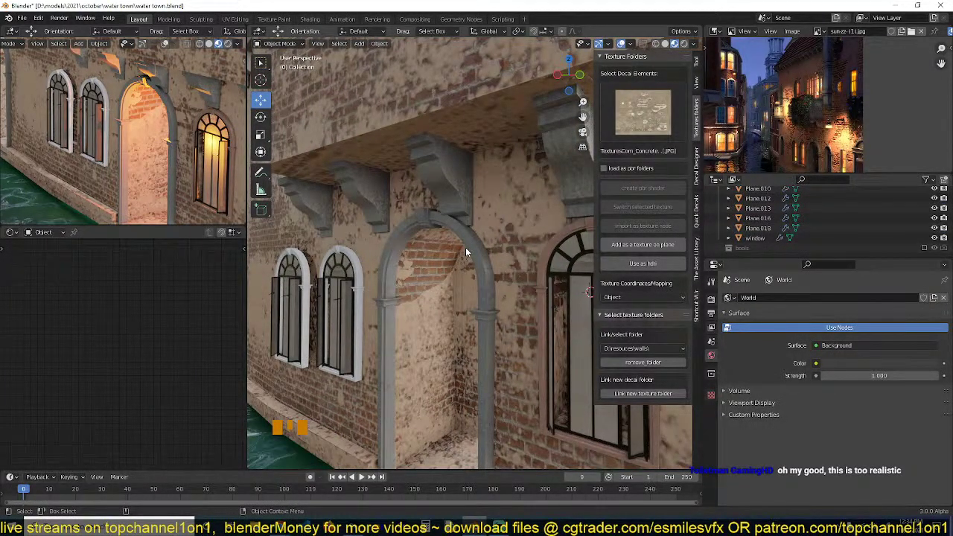
pyautogui.scroll(-7, 106, 126)
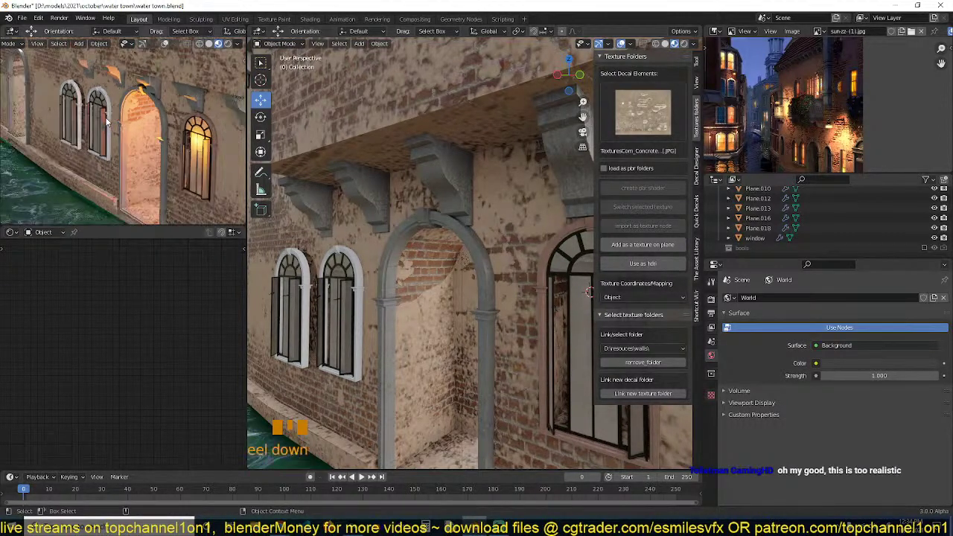
pyautogui.scroll(1, 106, 126)
pyautogui.hotkey('ctrl', 's')
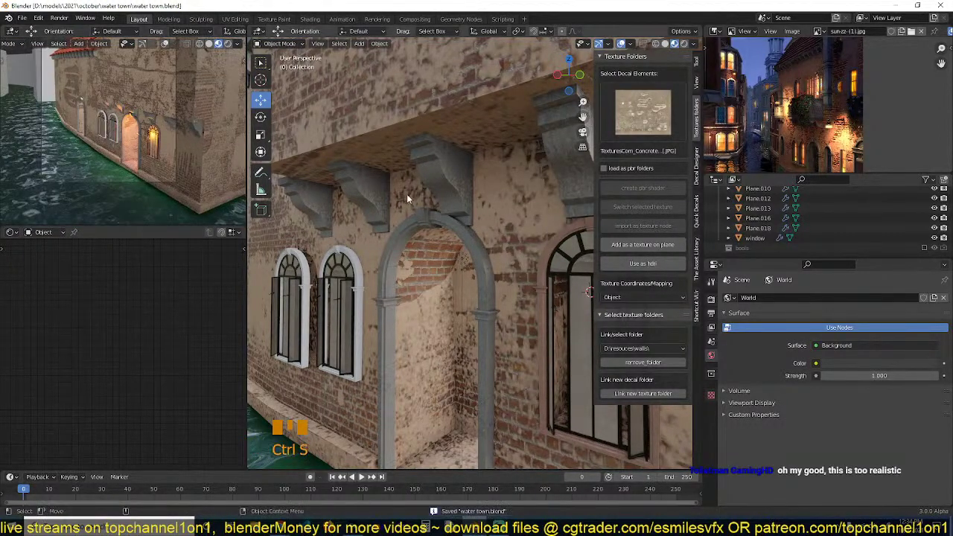
# Link the plaster material from the window frame nearest the corner to the corbels and the doorway arch.
pyautogui.click(445, 219)
pyautogui.keyDown('shift'); pyautogui.click(451, 201); pyautogui.keyUp('shift')
pyautogui.keyDown('shift'); pyautogui.click(553, 250); pyautogui.keyUp('shift')
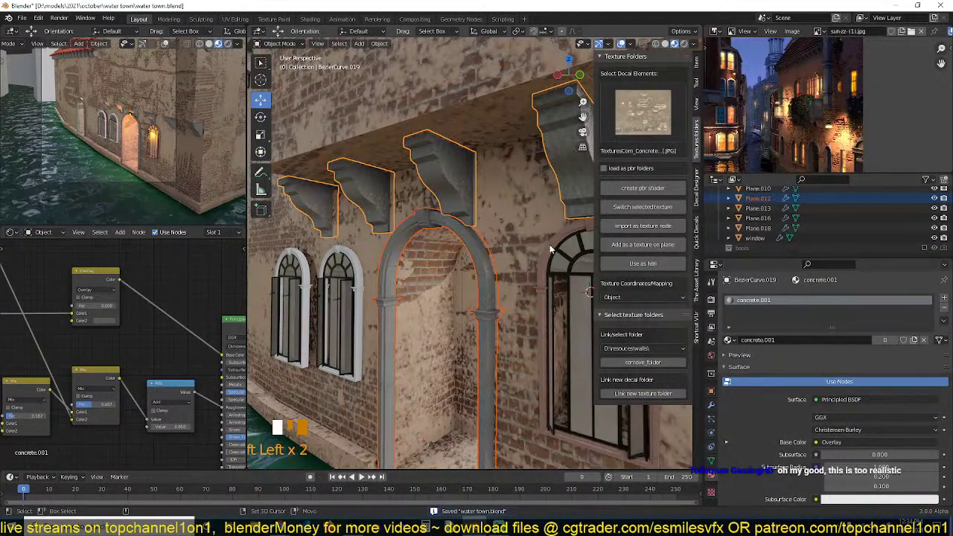
pyautogui.hotkey('ctrl', 'l')
pyautogui.click(551, 248)
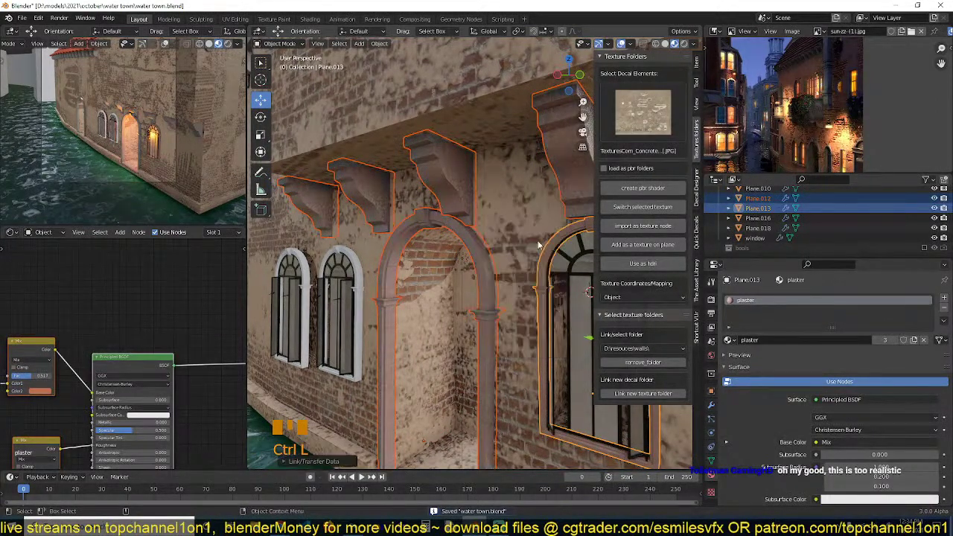
pyautogui.hotkey('alt', 'a')
pyautogui.keyDown('shift'); pyautogui.moveTo(468, 217); pyautogui.dragTo(478, 220, button='middle'); pyautogui.keyUp('shift')
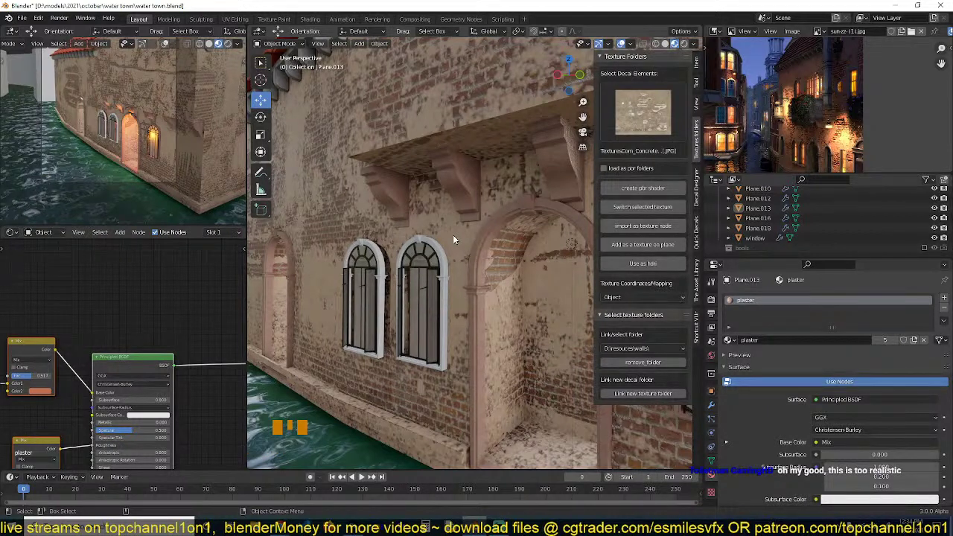
# Assign the existing concrete.001 material to the paired window's frame nearer the doorway.
pyautogui.moveTo(453, 237); pyautogui.dragTo(431, 249, button='middle')
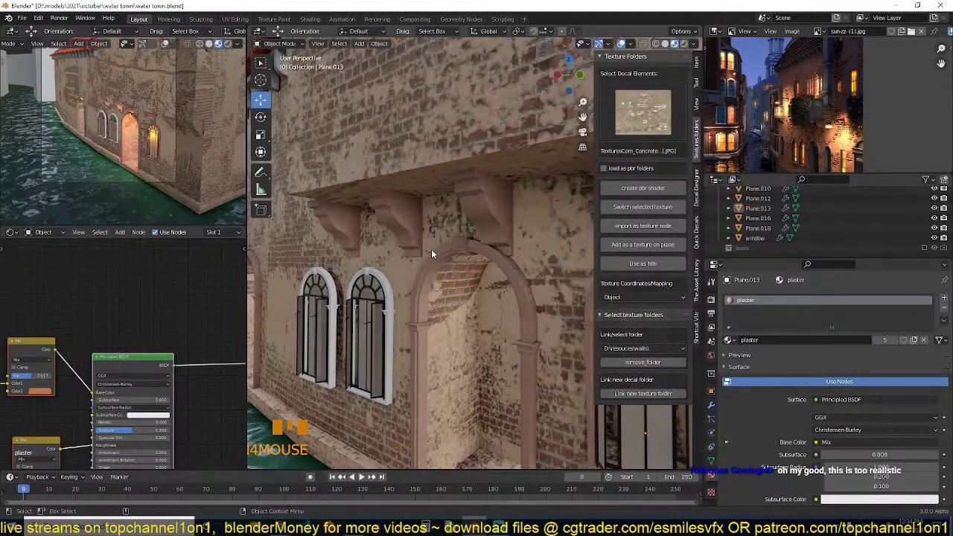
pyautogui.click(460, 244)
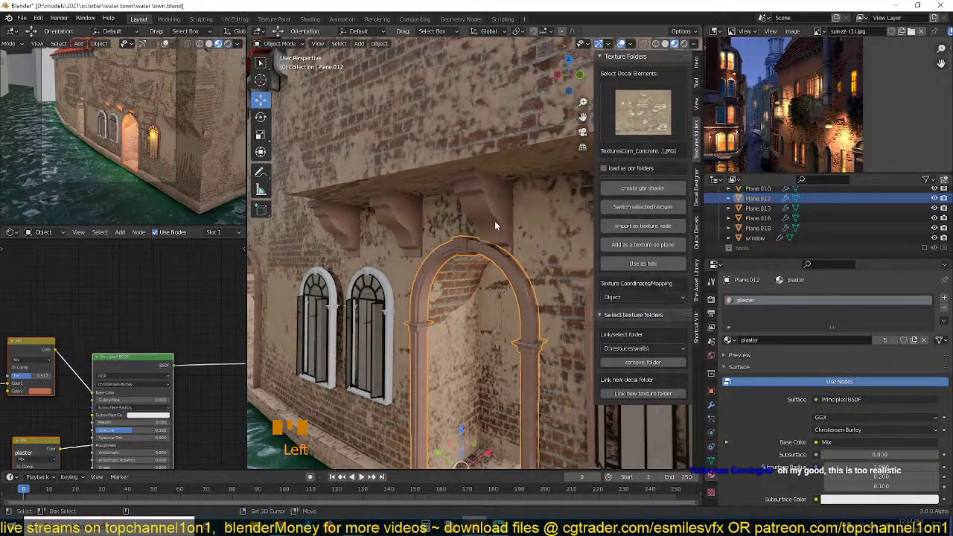
pyautogui.click(495, 221)
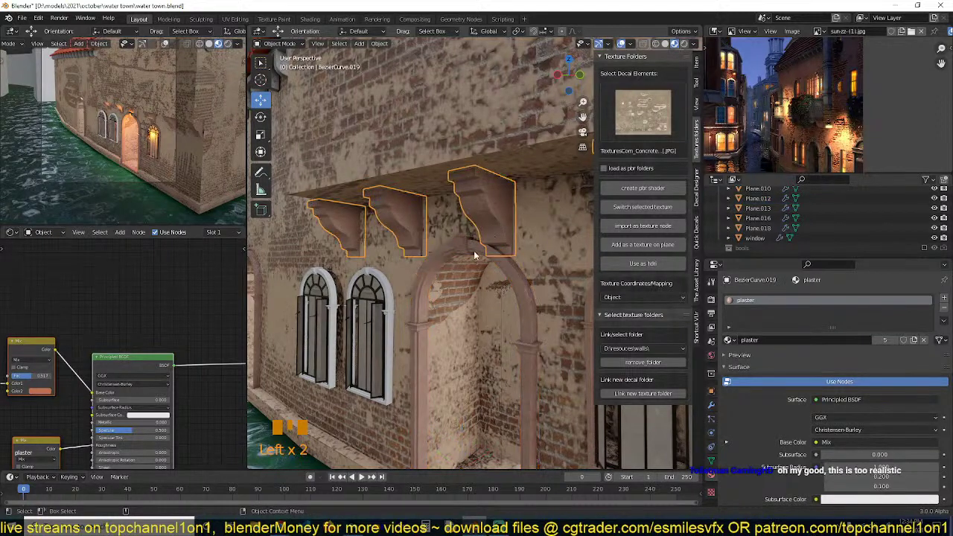
pyautogui.click(391, 286)
pyautogui.click(728, 339)
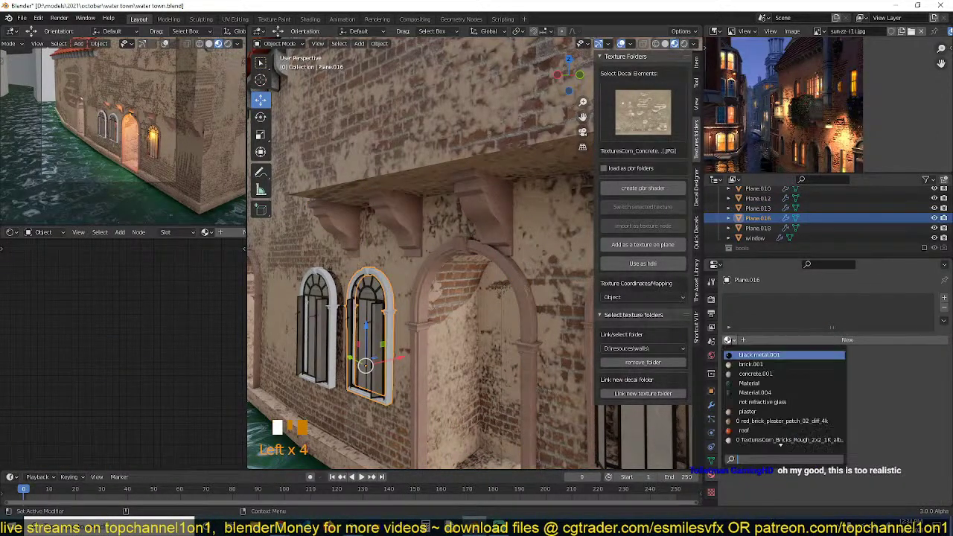
pyautogui.click(754, 374)
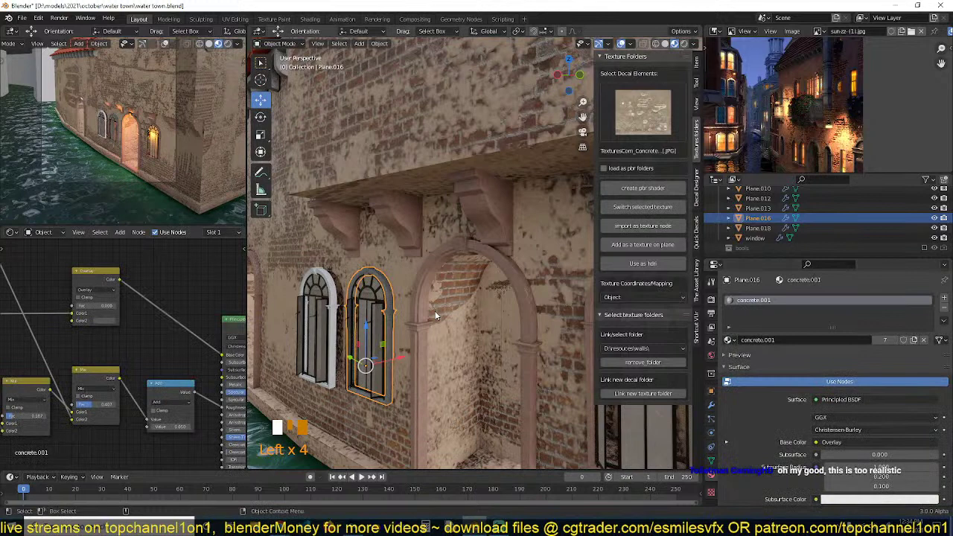
# Link the concrete.001 material from that frame to the other frame of the window pair.
pyautogui.click(331, 283)
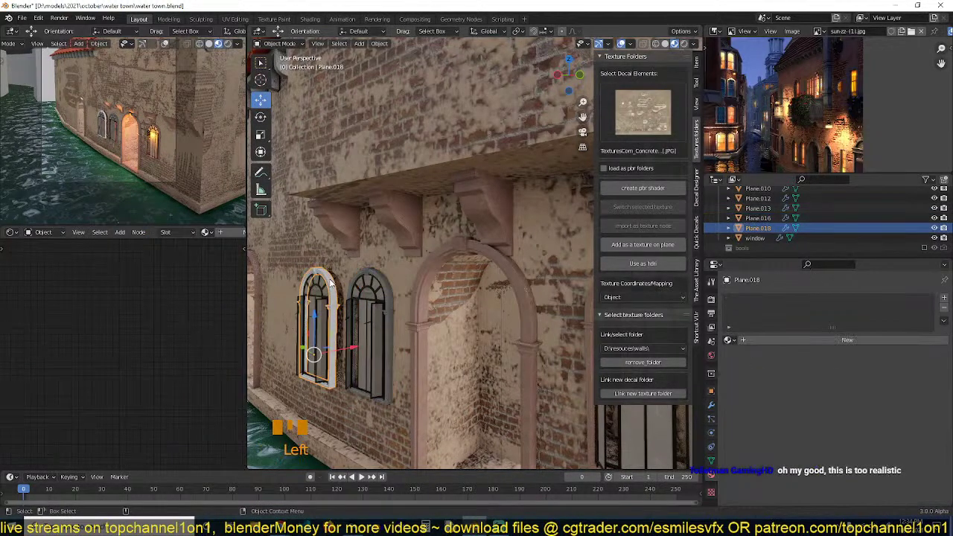
pyautogui.keyDown('shift'); pyautogui.click(391, 285); pyautogui.keyUp('shift')
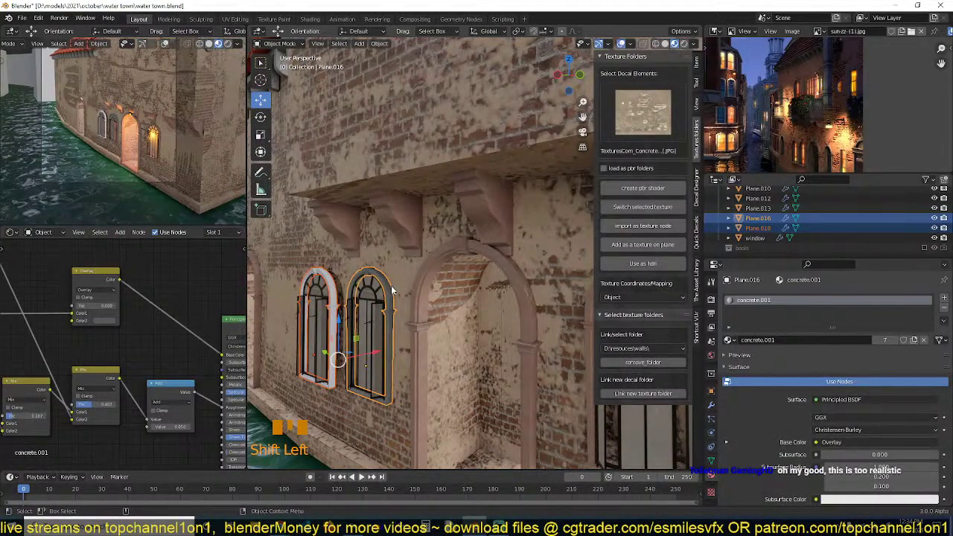
pyautogui.hotkey('ctrl', 'l')
pyautogui.click(391, 285)
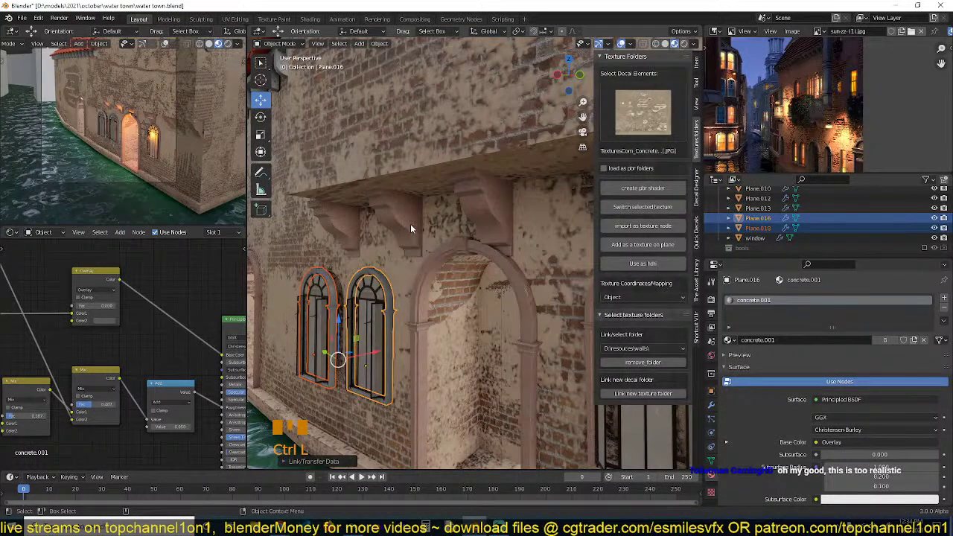
# Link the concrete.001 material from the window frame to the corbels and the doorway arch.
pyautogui.click(410, 226)
pyautogui.keyDown('shift'); pyautogui.click(445, 253); pyautogui.keyUp('shift')
pyautogui.keyDown('shift'); pyautogui.click(385, 282); pyautogui.keyUp('shift')
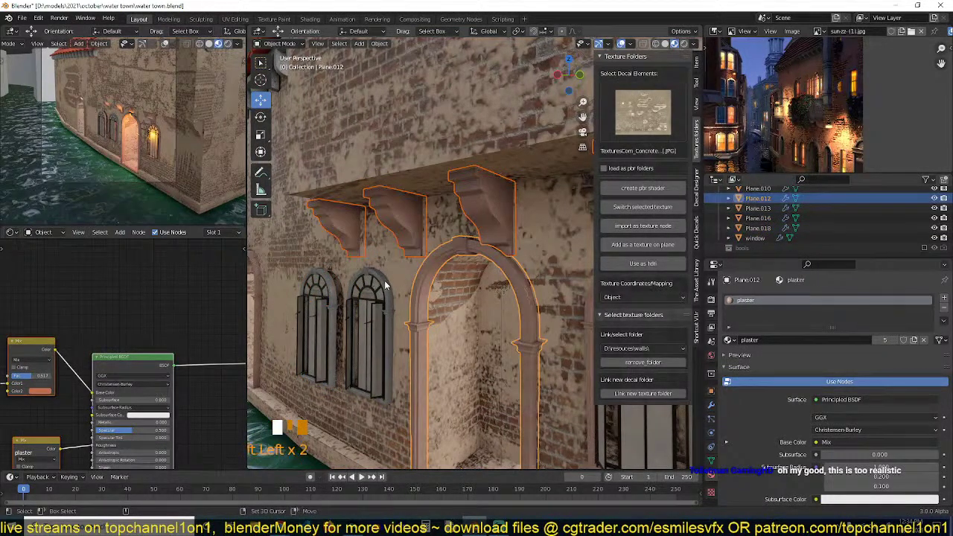
pyautogui.keyDown('shift'); pyautogui.click(385, 285); pyautogui.keyUp('shift')
pyautogui.hotkey('ctrl', 'l')
pyautogui.click(385, 285)
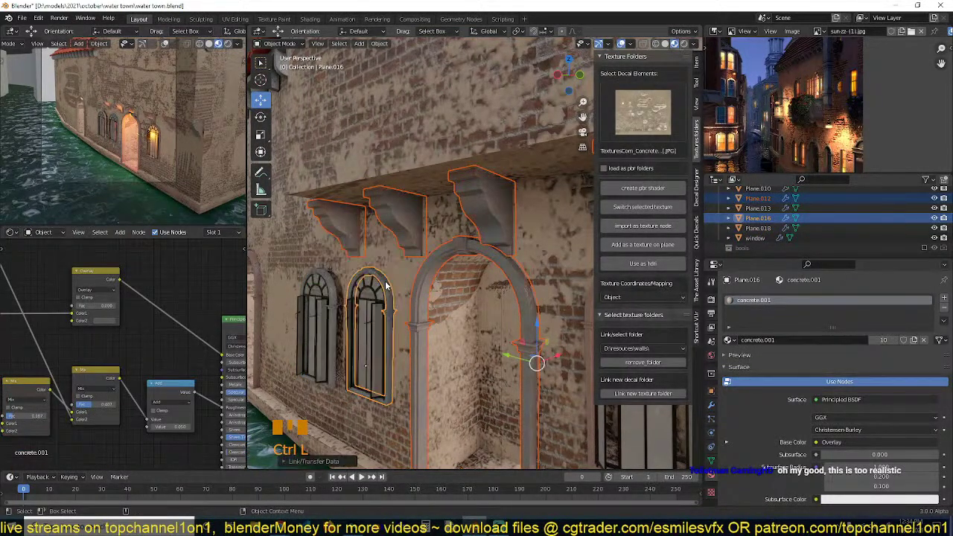
# Link the doorway arch's concrete.001 material to the arched window frame nearest the building corner.
pyautogui.moveTo(426, 280); pyautogui.dragTo(403, 286, button='middle')
pyautogui.scroll(2, 404, 285)
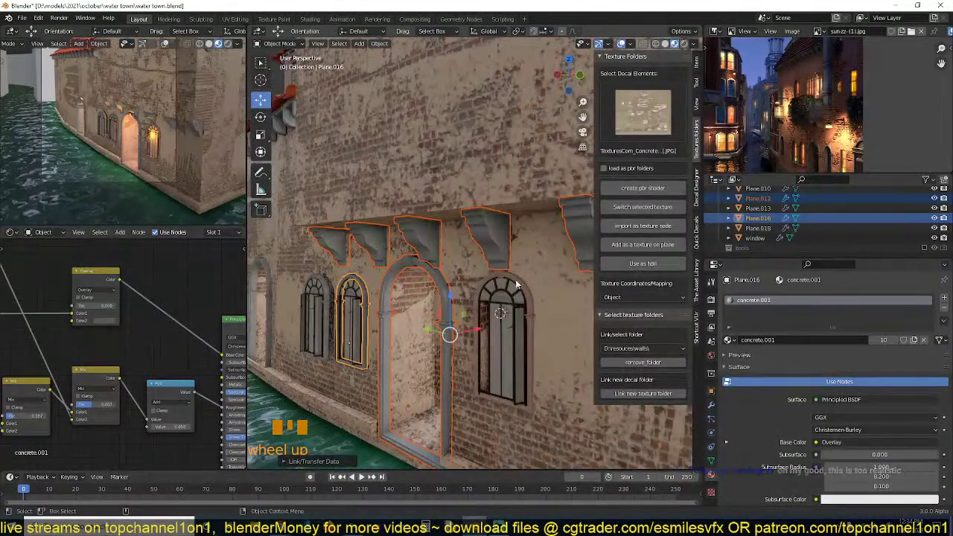
pyautogui.click(458, 284)
pyautogui.keyDown('shift'); pyautogui.click(439, 283); pyautogui.keyUp('shift')
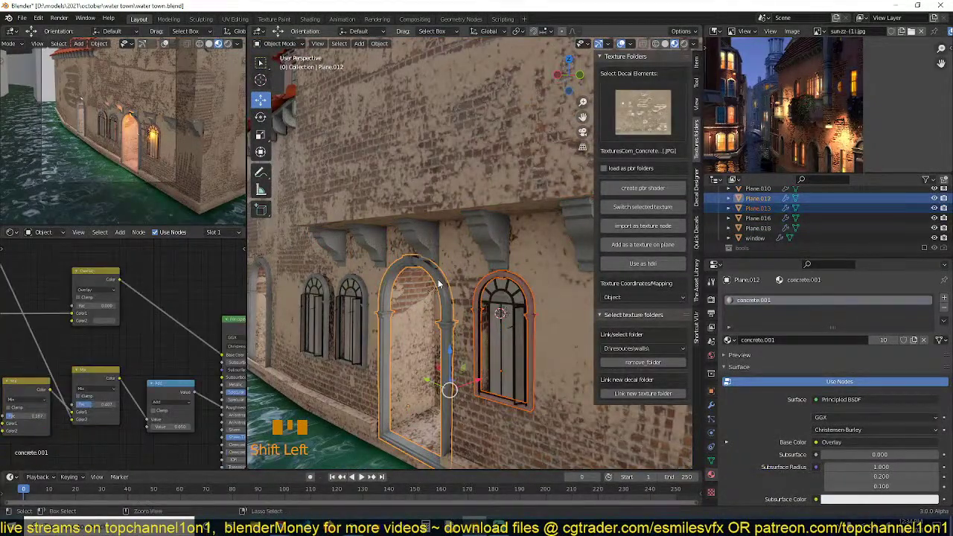
pyautogui.hotkey('ctrl', 'l')
pyautogui.click(439, 281)
pyautogui.hotkey('alt', 'a')
# Save the file and switch the camera preview to Rendered shading.
pyautogui.keyDown('shift'); pyautogui.moveTo(346, 224); pyautogui.dragTo(433, 262, button='middle'); pyautogui.keyUp('shift')
pyautogui.hotkey('ctrl', 's')
pyautogui.scroll(-3, 425, 300)
pyautogui.scroll(2, 426, 300)
pyautogui.scroll(-2, 378, 289)
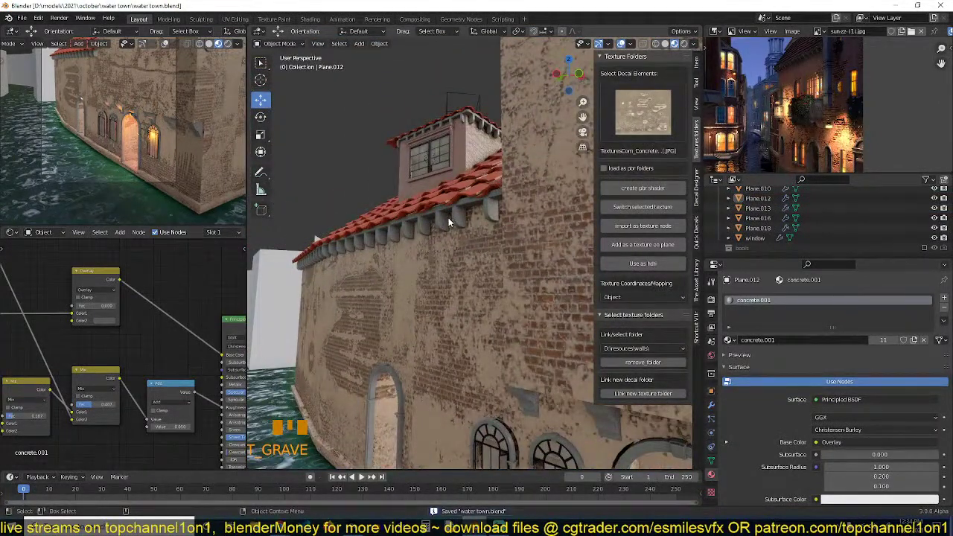
pyautogui.moveTo(167, 115); pyautogui.dragTo(169, 131, button='middle')
pyautogui.hotkey('ctrl', 's')
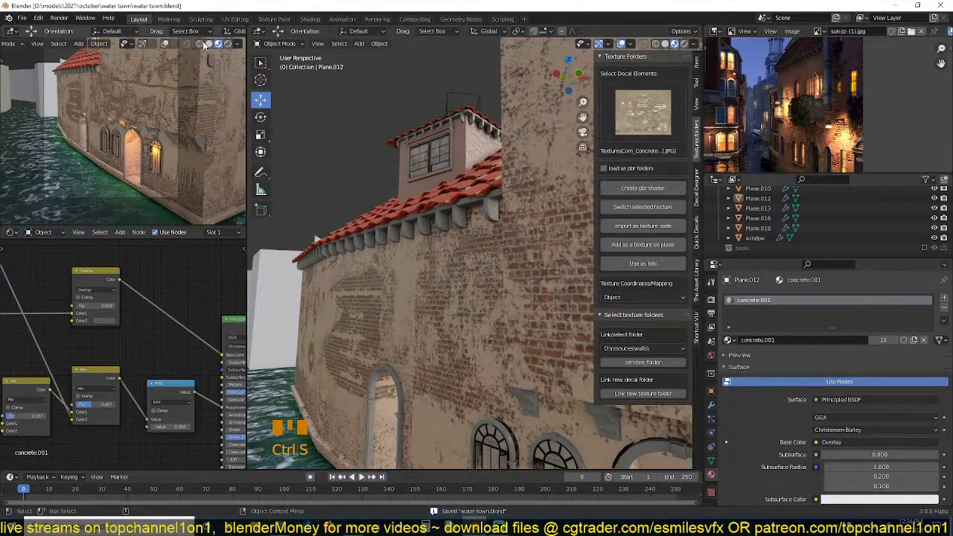
pyautogui.click(228, 43)
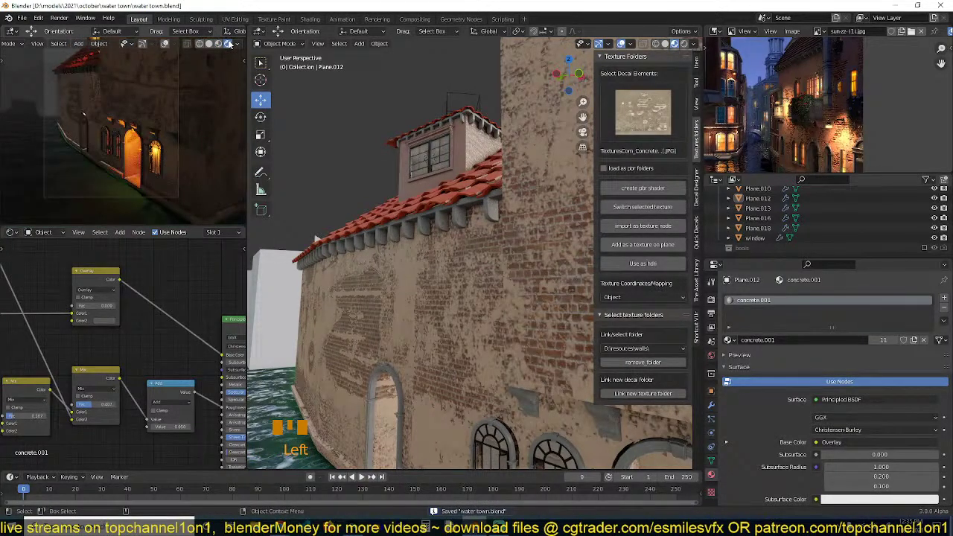
# Rotate and move the camera so the canal fills more of the shot with the building beside it.
pyautogui.scroll(-8, 408, 175)
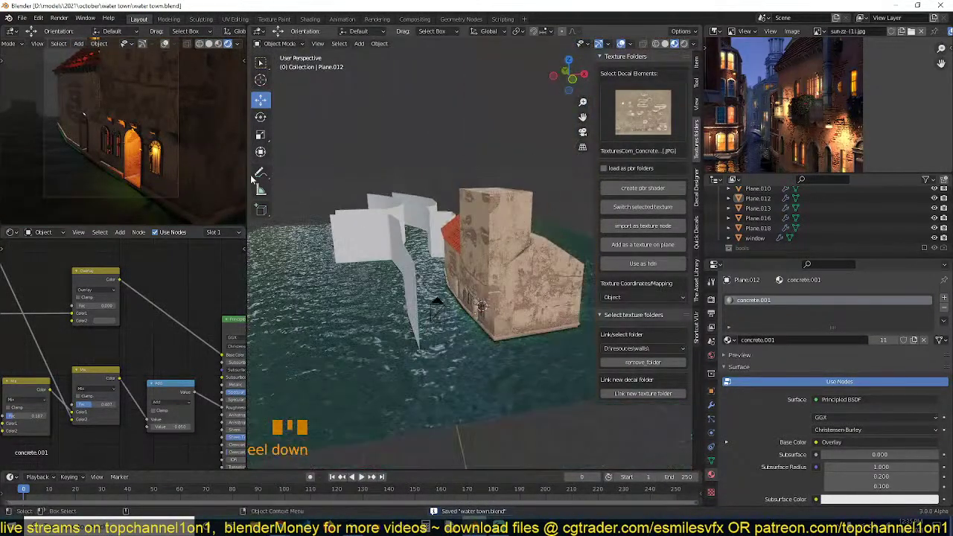
pyautogui.scroll(-4, 146, 157)
pyautogui.scroll(2, 458, 289)
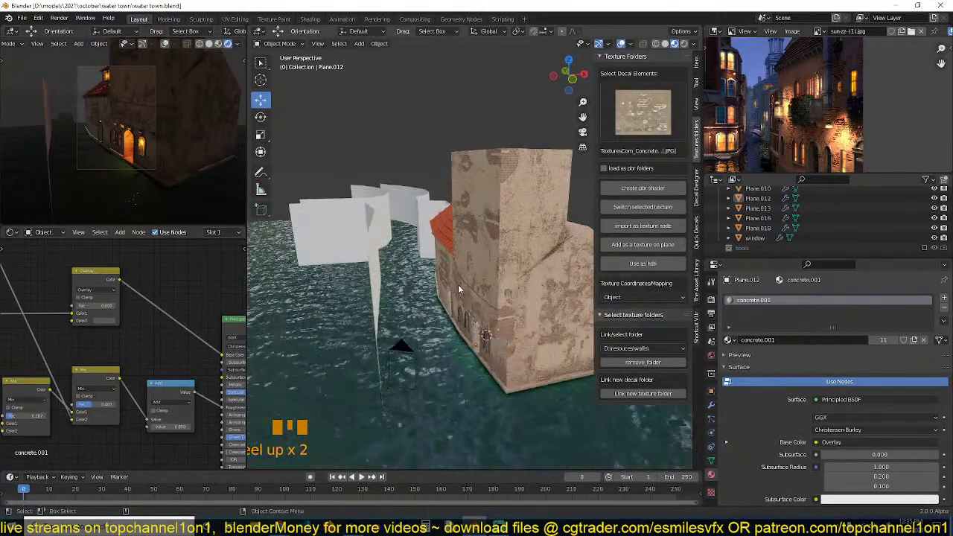
pyautogui.click(402, 348)
pyautogui.press('r')
pyautogui.press('g')
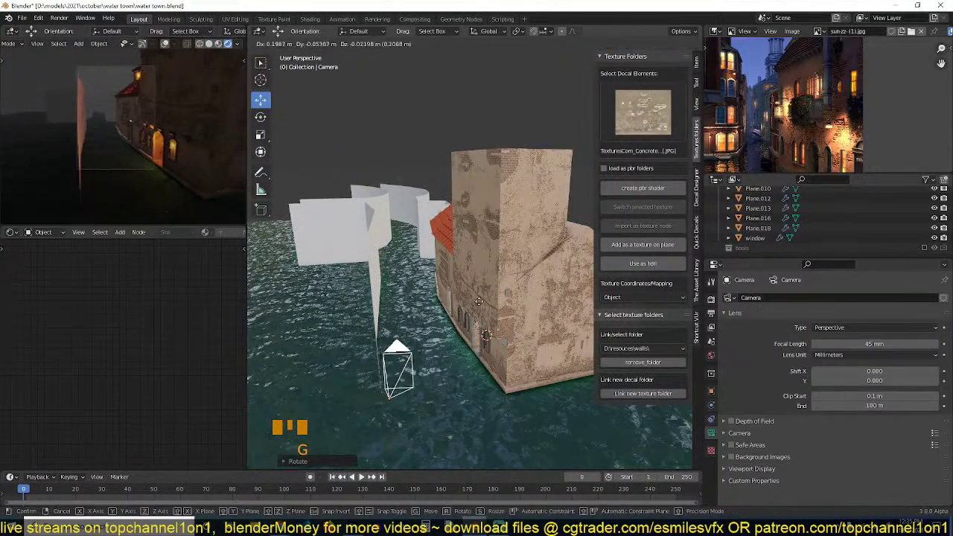
pyautogui.click(487, 302)
pyautogui.moveTo(461, 242); pyautogui.dragTo(467, 295, button='middle')
pyautogui.scroll(-4, 466, 295)
pyautogui.press('`')
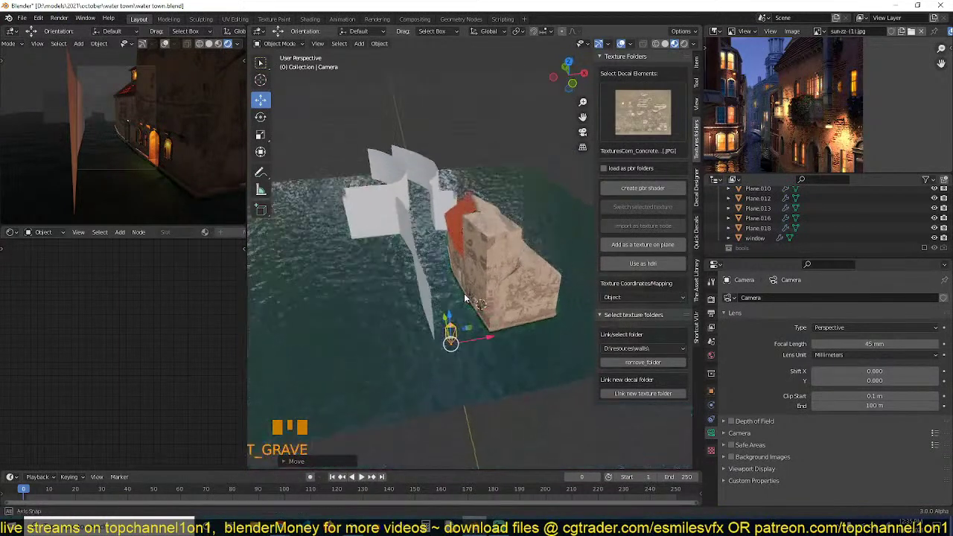
pyautogui.hotkey('alt', 'a')
# Use kloppenheim_02.jpg from the D:\resouces\skys\ folder as the world HDRI with a strength of 0.150.
pyautogui.click(711, 355)
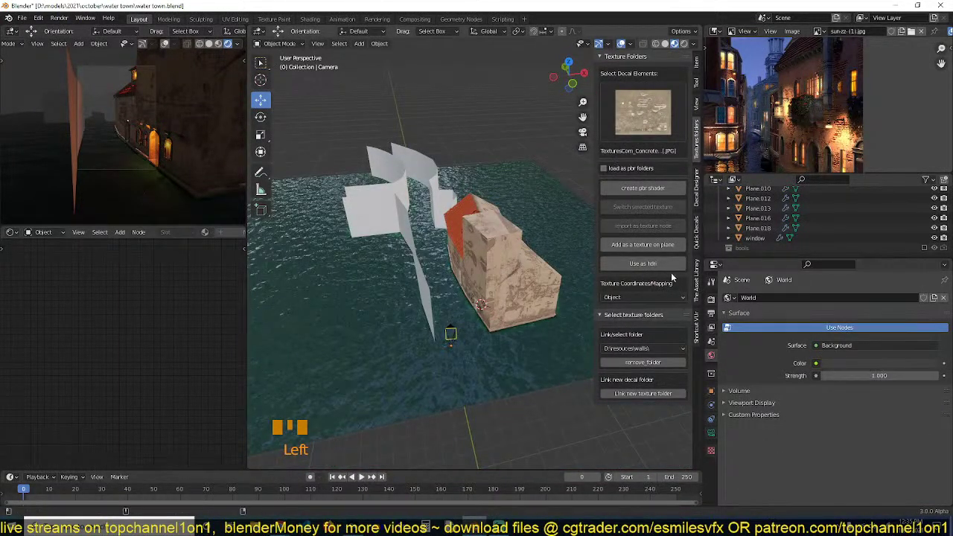
pyautogui.click(641, 349)
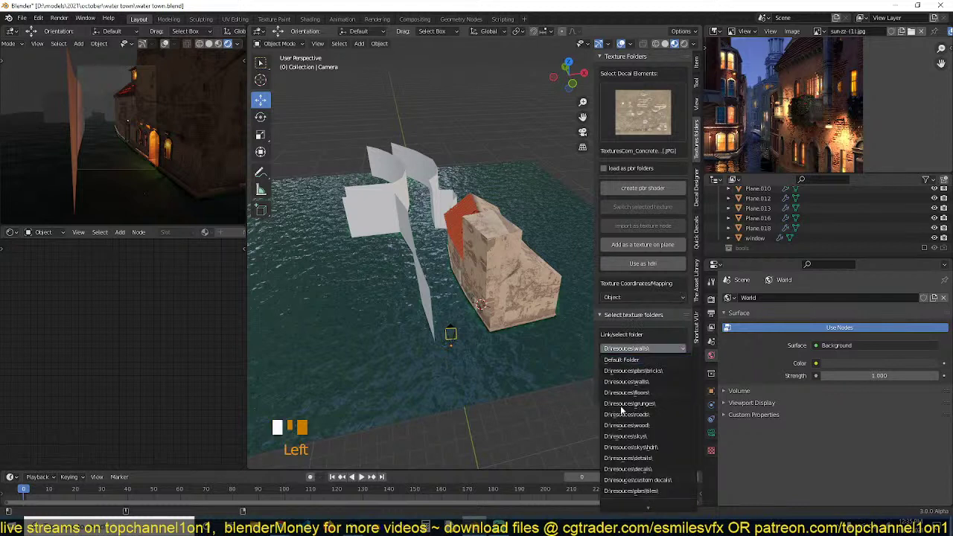
pyautogui.click(635, 449)
pyautogui.click(657, 116)
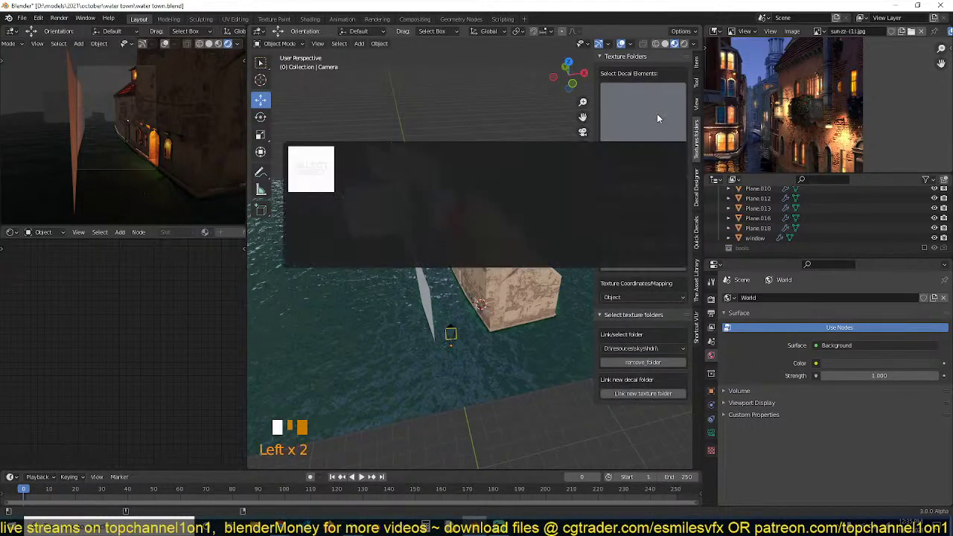
pyautogui.click(641, 349)
pyautogui.click(629, 436)
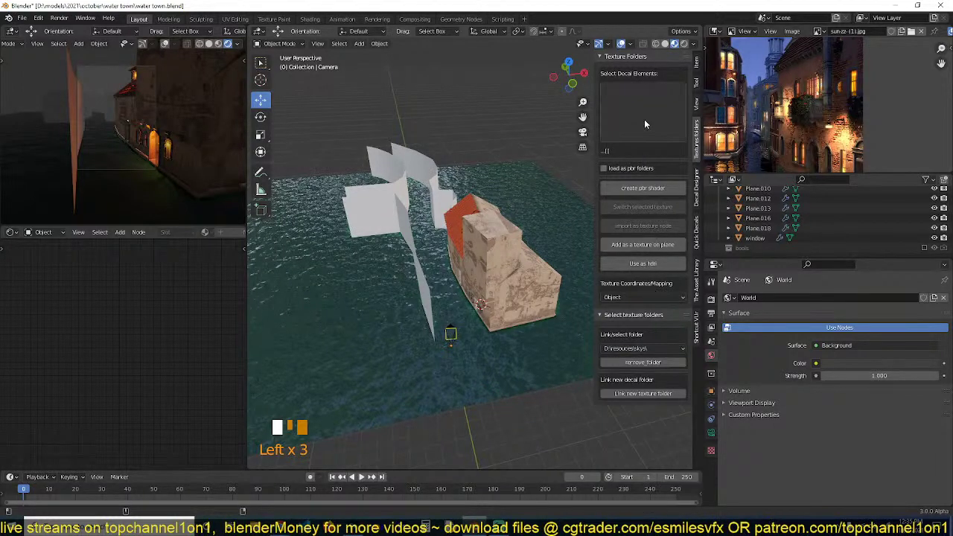
pyautogui.click(645, 119)
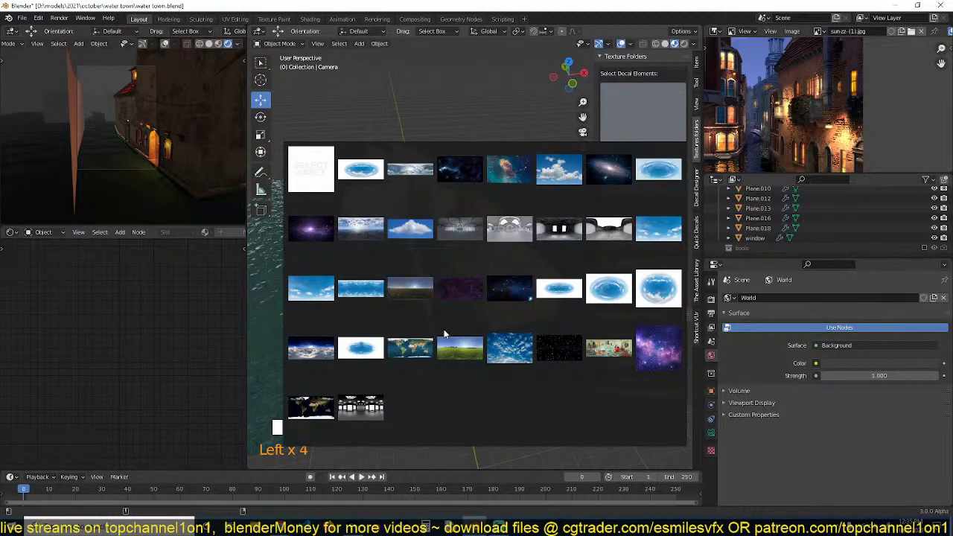
pyautogui.click(415, 298)
pyautogui.click(643, 265)
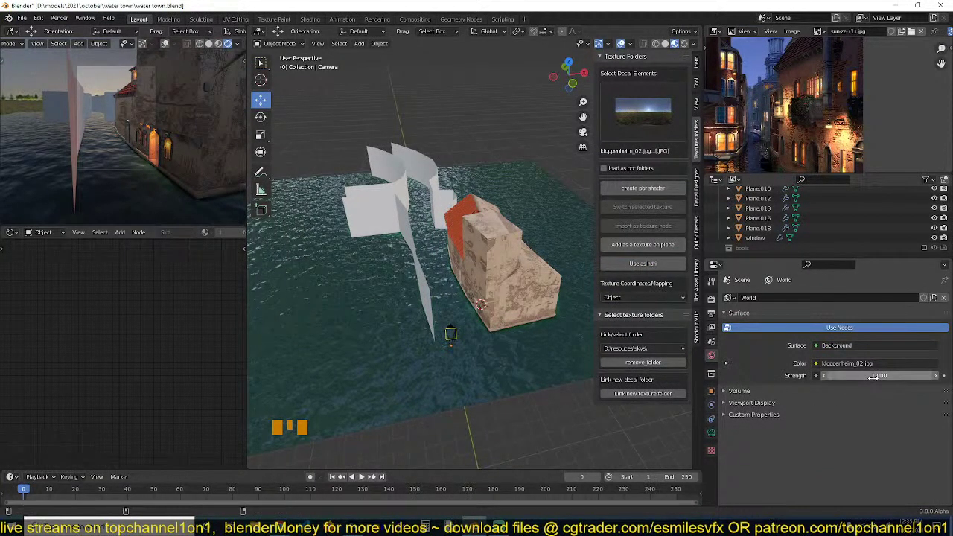
pyautogui.keyDown('shift'); pyautogui.moveTo(845, 376); pyautogui.dragTo(796, 376); pyautogui.keyUp('shift')
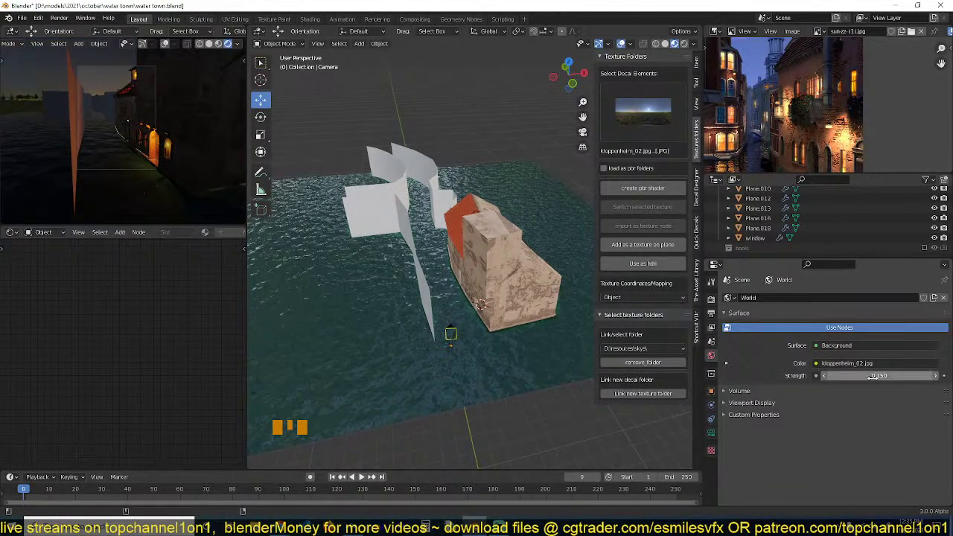
pyautogui.scroll(-2, 782, 104)
pyautogui.scroll(2, 482, 203)
# Enable Ambient Occlusion and Screen Space Reflections in the Eevee render settings.
pyautogui.click(711, 299)
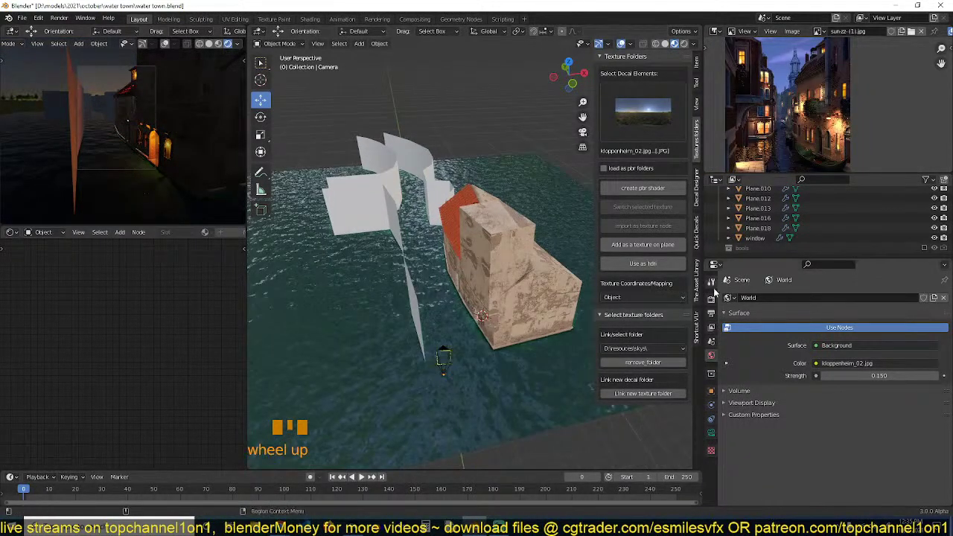
pyautogui.click(731, 365)
pyautogui.click(732, 473)
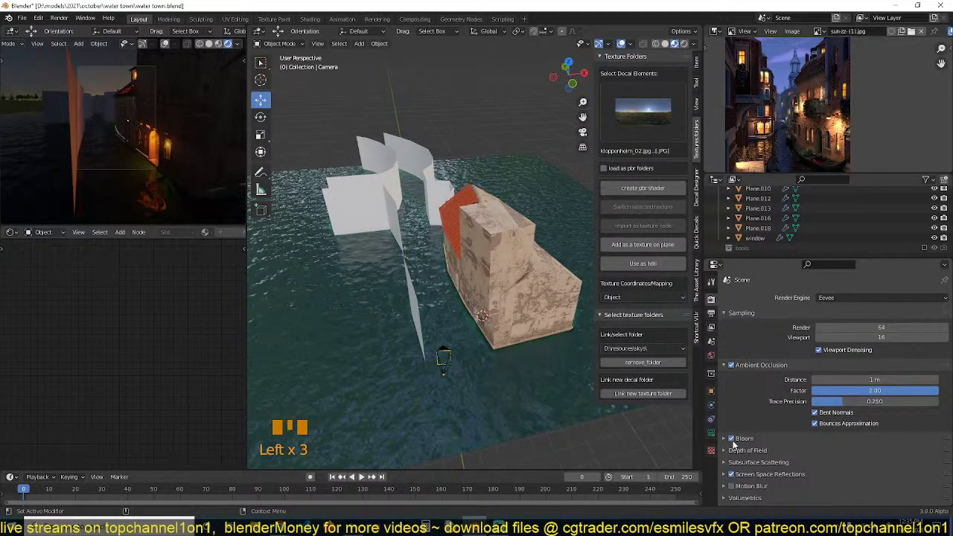
# Rotate and move the camera so the shot looks down the canal between the plain wall plane and the building.
pyautogui.click(443, 362)
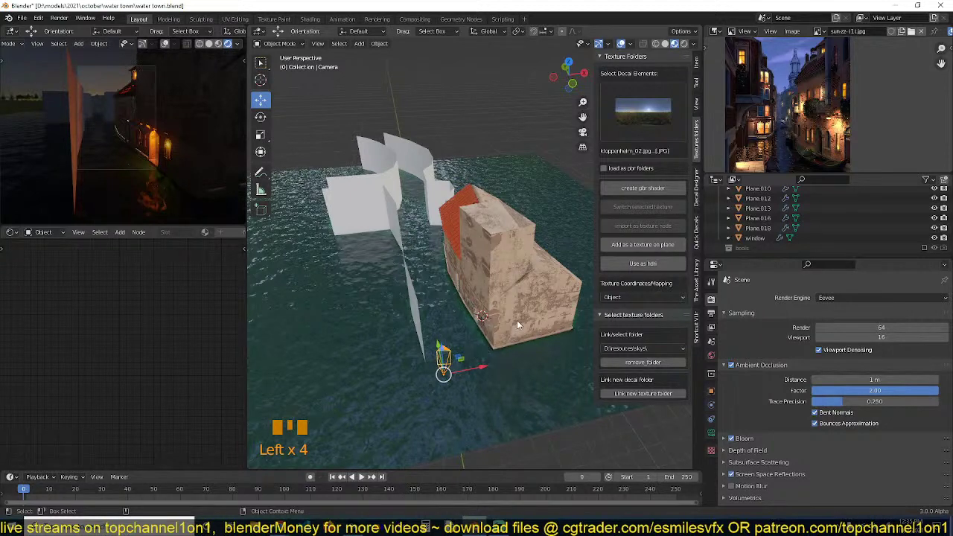
pyautogui.press('r')
pyautogui.click(440, 363)
pyautogui.press('g')
pyautogui.click(532, 322)
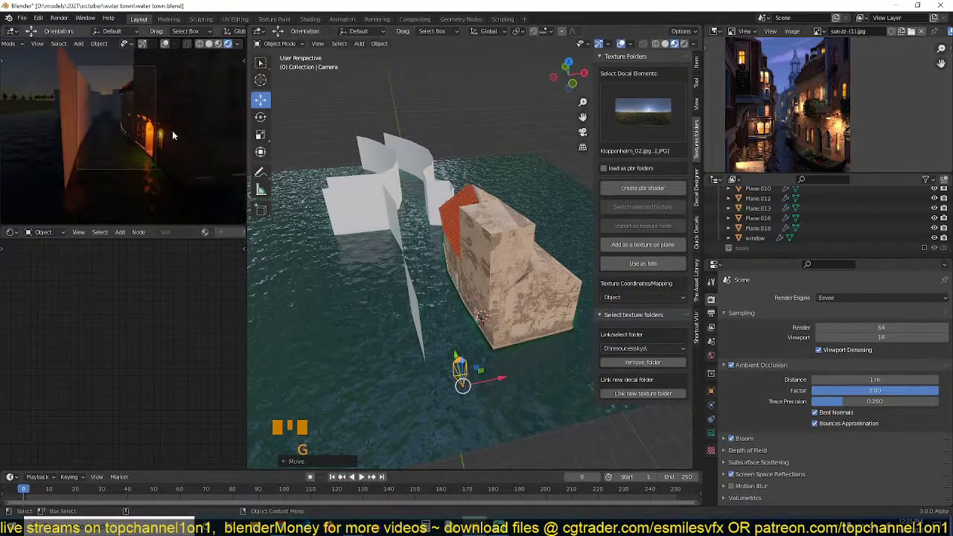
pyautogui.press('r')
pyautogui.press('r')
pyautogui.click(167, 123)
pyautogui.press('g')
pyautogui.click(167, 134)
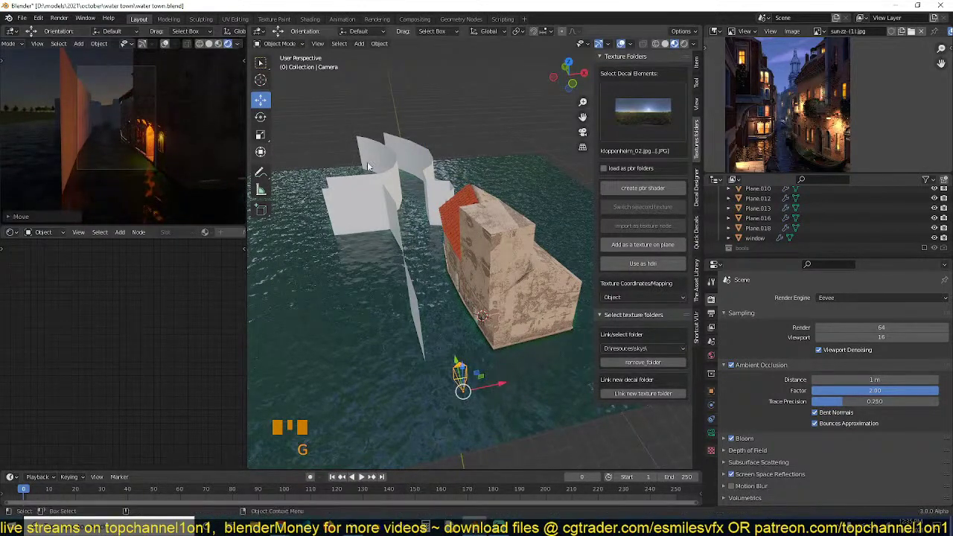
# Check the doorway closely in the camera preview, rotate the camera slightly to refine the framing, and deselect it.
pyautogui.scroll(5, 189, 154)
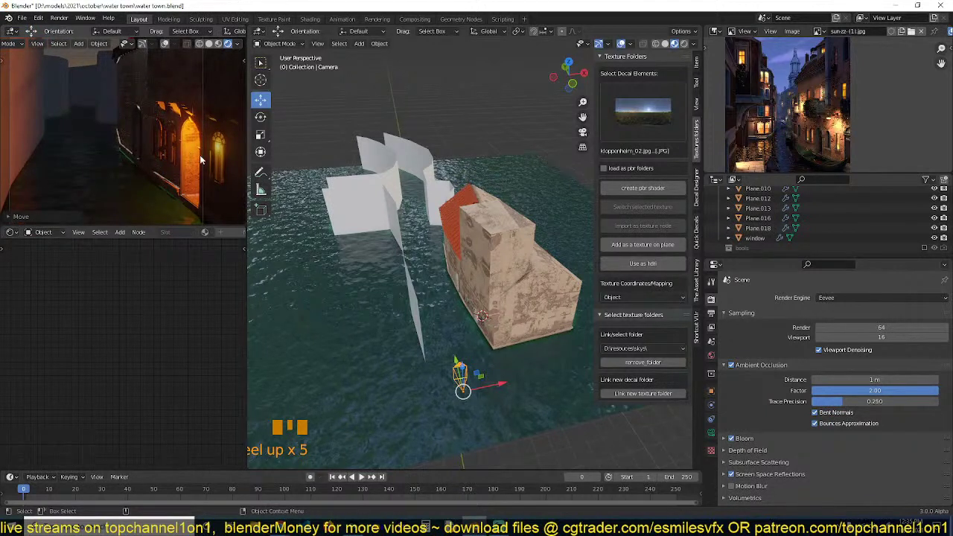
pyautogui.scroll(-2, 189, 163)
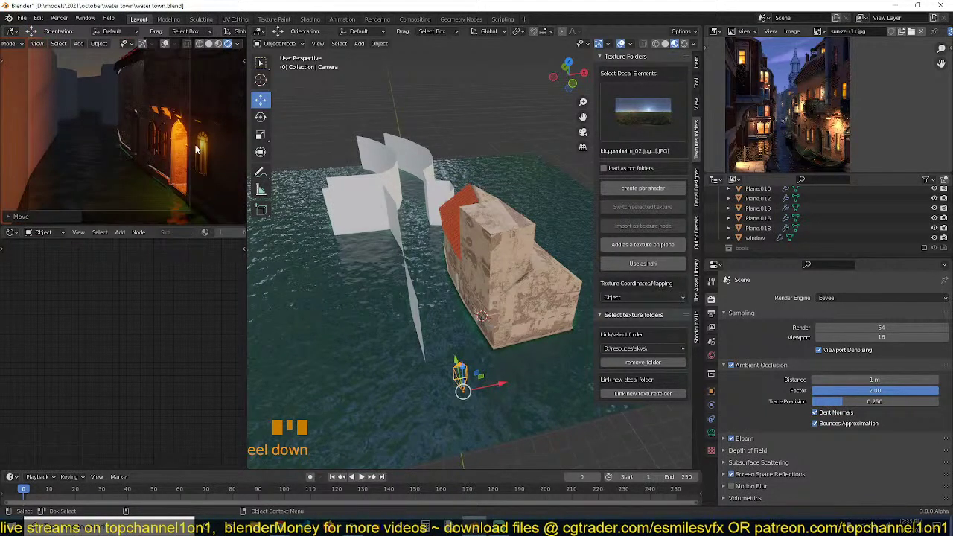
pyautogui.scroll(-1, 190, 122)
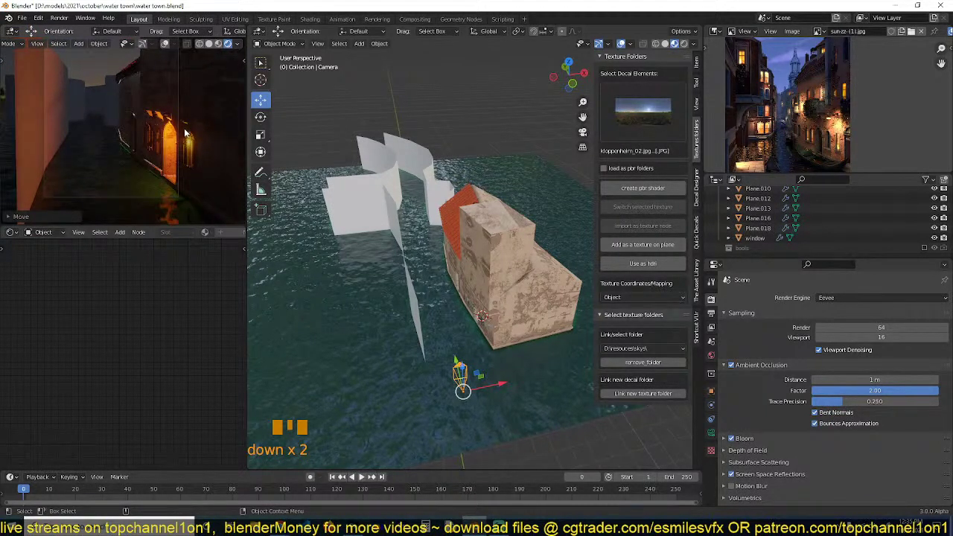
pyautogui.press('r')
pyautogui.click(524, 321)
pyautogui.hotkey('alt', 'a')
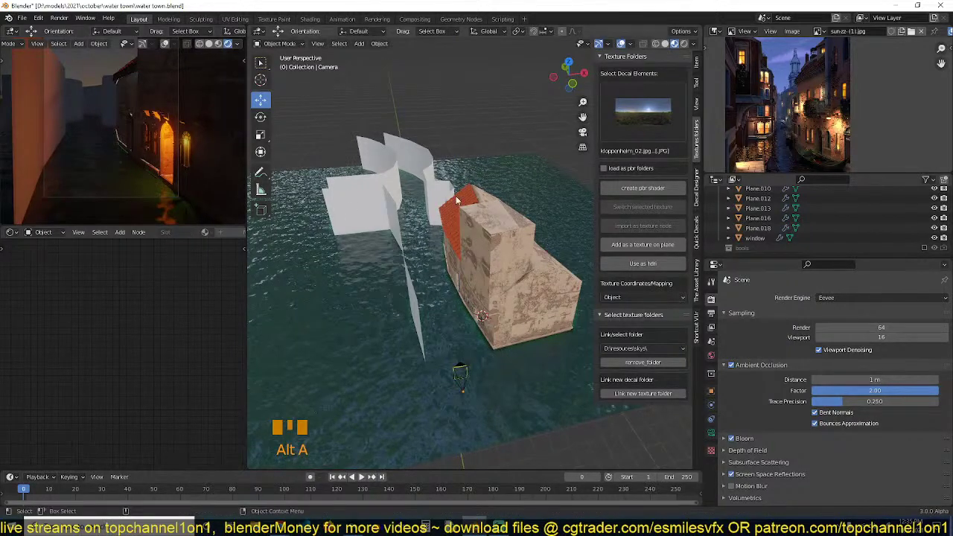
# Add an area light and raise it vertically above the canal scene.
pyautogui.scroll(-2, 457, 200)
pyautogui.press('`')
pyautogui.hotkey('shift', 'a')
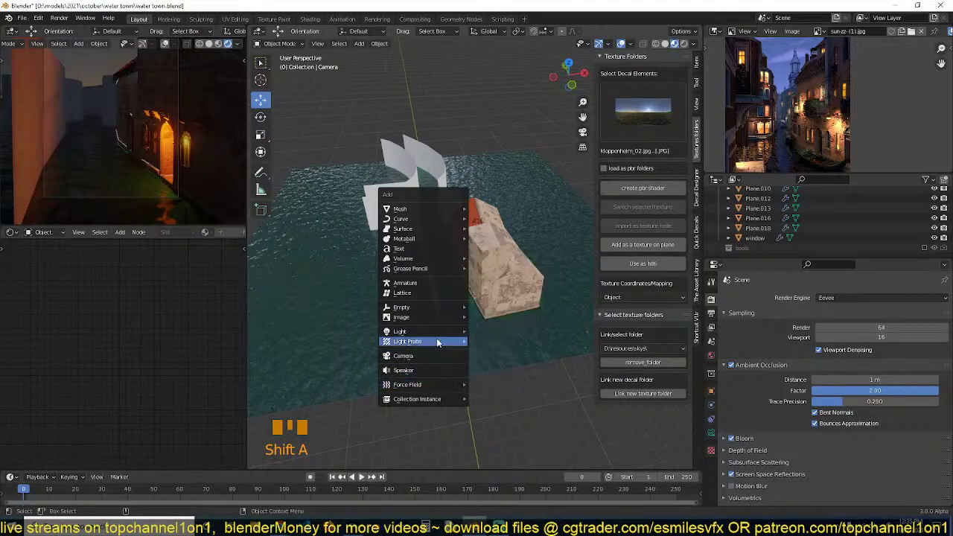
pyautogui.moveTo(441, 330)
pyautogui.click(516, 361)
pyautogui.press('`')
pyautogui.press('g')
pyautogui.press('z')
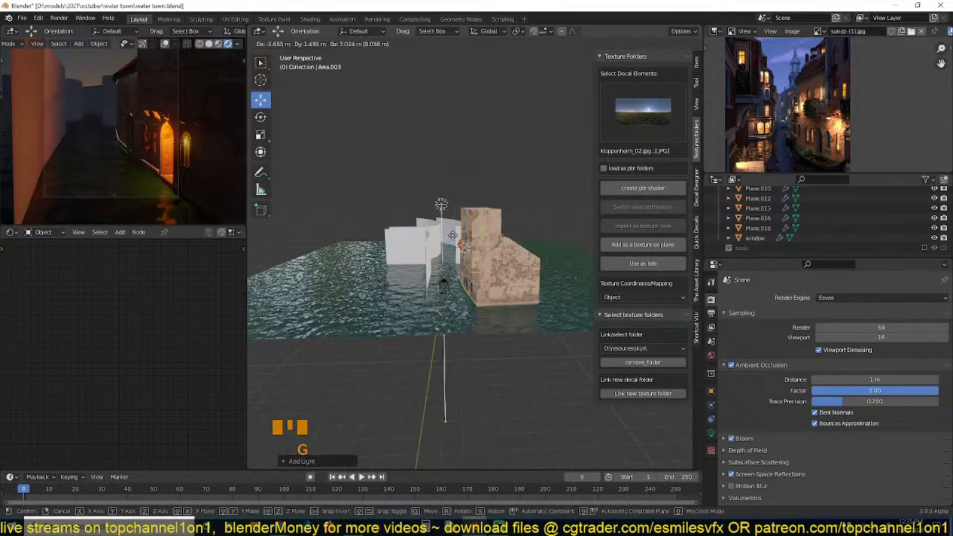
pyautogui.click(441, 216)
# Move the area light over the canal beside the building and rotate it towards the facade.
pyautogui.press('`')
pyautogui.keyDown('shift'); pyautogui.moveTo(376, 270); pyautogui.dragTo(291, 316, button='middle'); pyautogui.keyUp('shift')
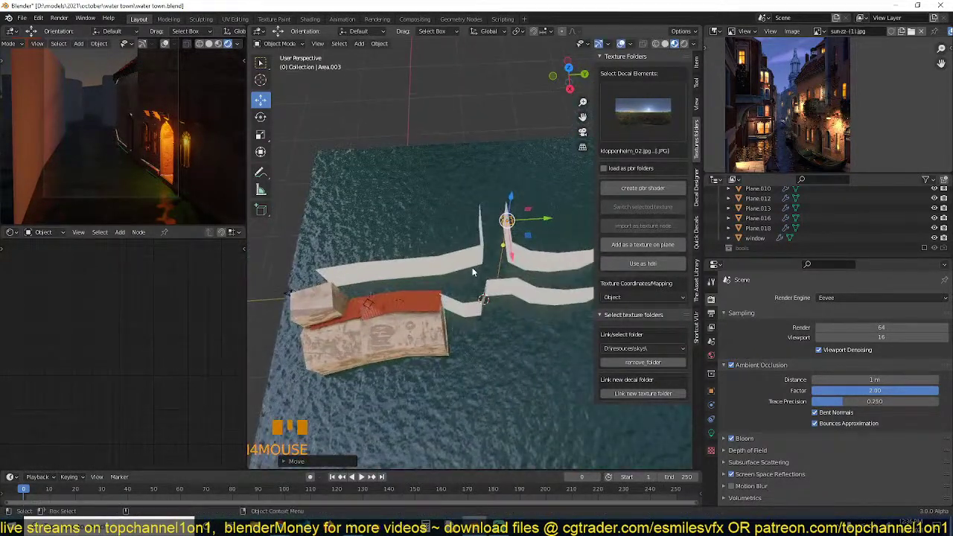
pyautogui.press('g')
pyautogui.click(335, 272)
pyautogui.press('`')
pyautogui.press('r')
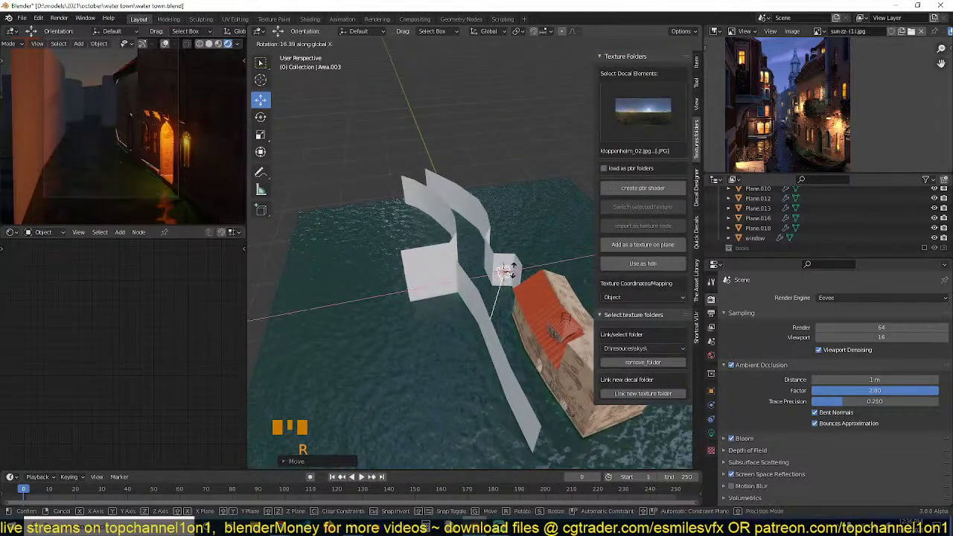
pyautogui.press('r')
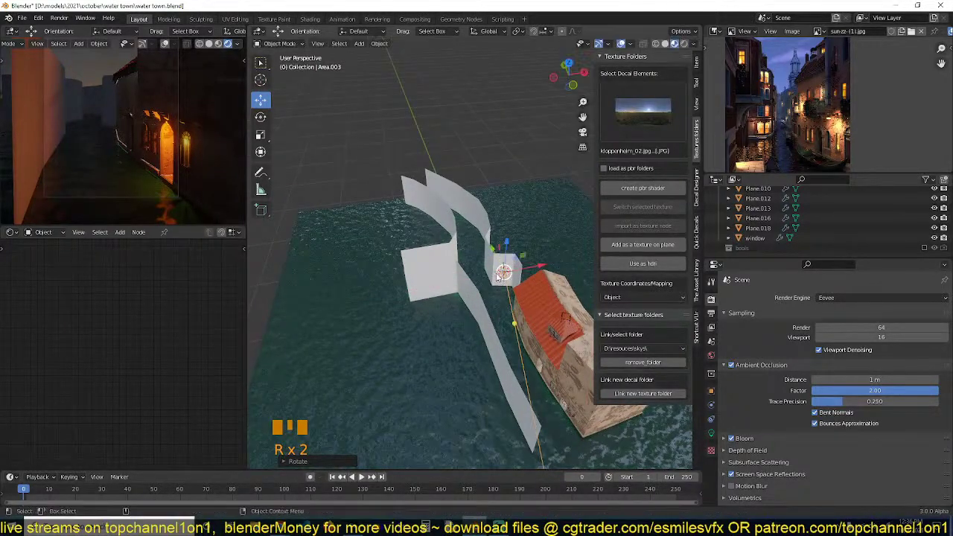
pyautogui.press('r')
pyautogui.click(428, 264)
# Set the area light's power to 1000 W.
pyautogui.click(711, 433)
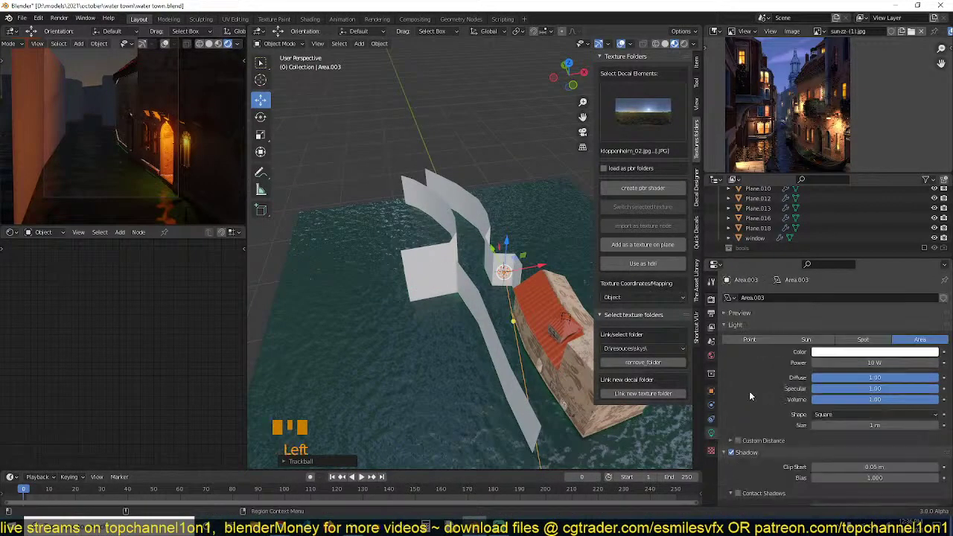
pyautogui.click(849, 362)
pyautogui.write('0')
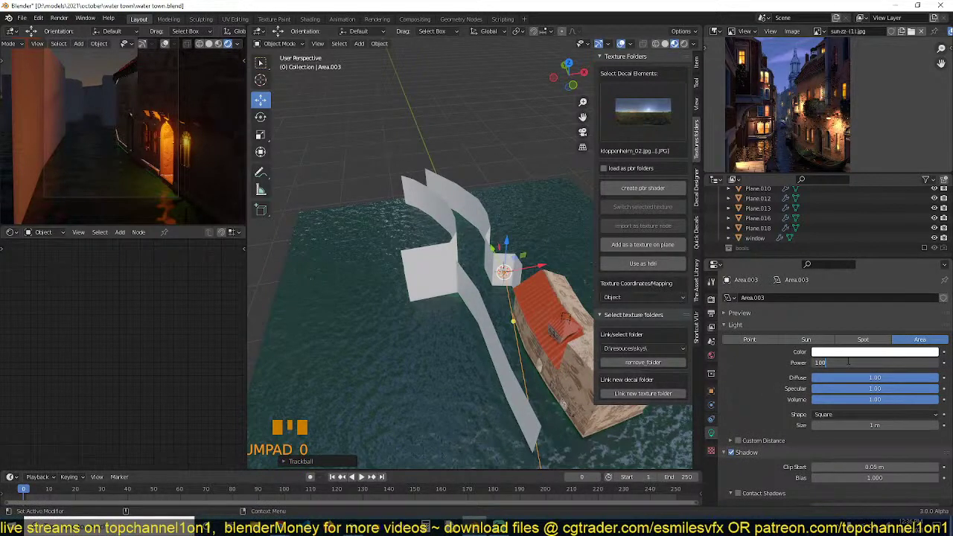
pyautogui.press('Return')
pyautogui.click(849, 362)
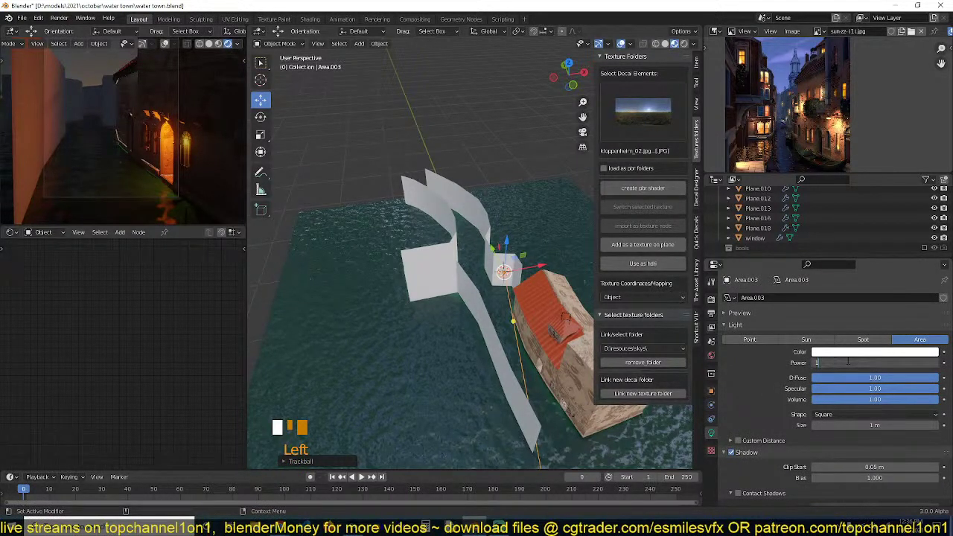
pyautogui.write('000')
pyautogui.press('Return')
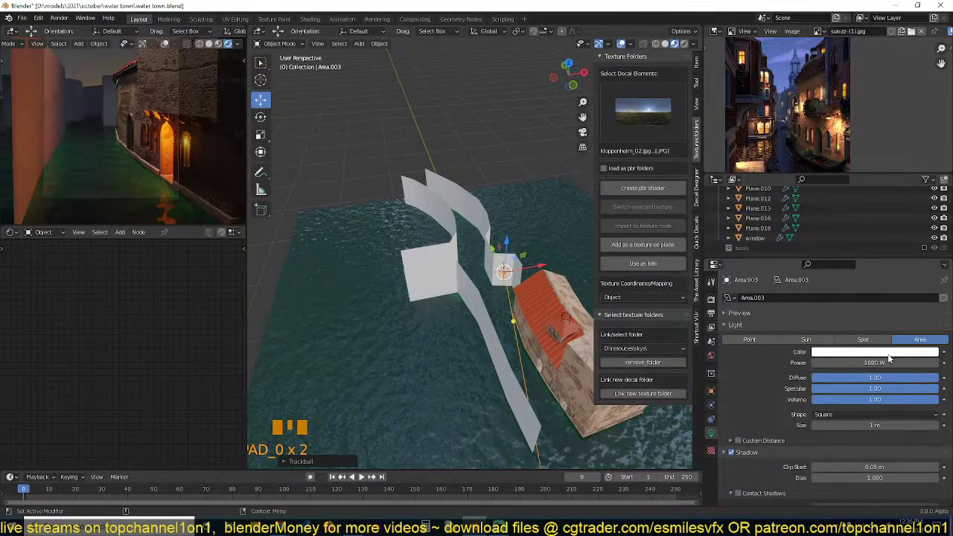
# Tint the area light pale blue and set its size to 5 m.
pyautogui.click(884, 354)
pyautogui.moveTo(886, 259)
pyautogui.mouseDown()
pyautogui.moveTo(896, 251)
pyautogui.moveTo(890, 239)
pyautogui.moveTo(881, 248)
pyautogui.mouseUp()
pyautogui.click(898, 252)
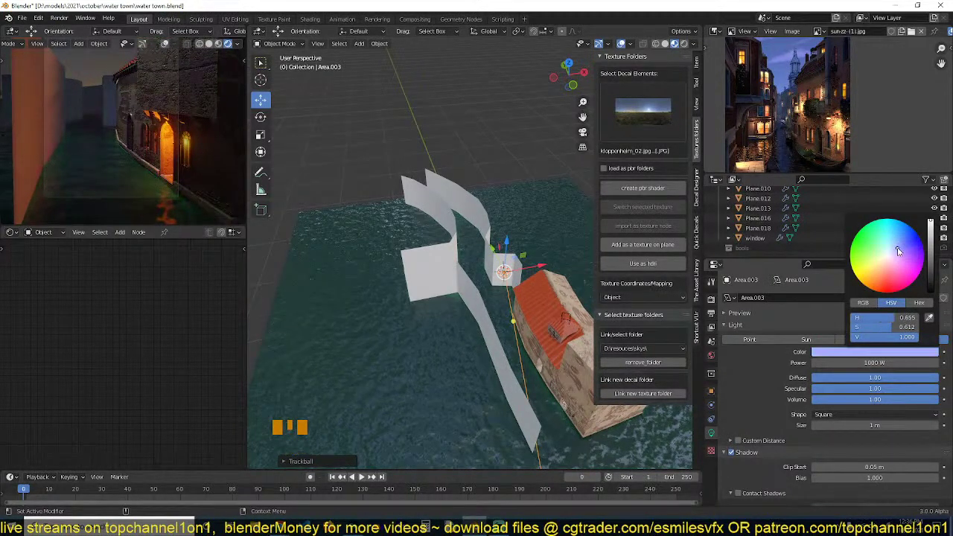
pyautogui.doubleClick(855, 429)
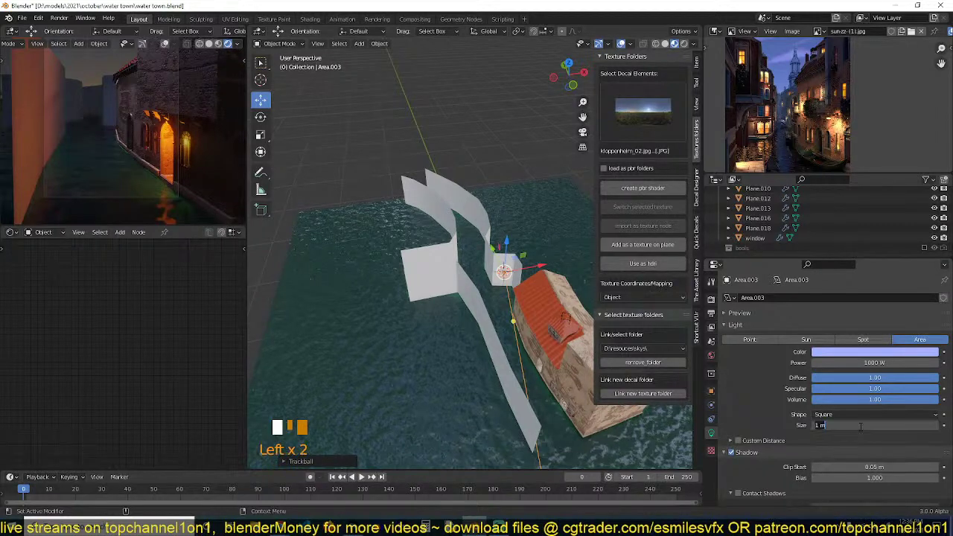
pyautogui.write('5')
pyautogui.press('Return')
# Clear the area light's rotation and tilt it slightly so it shines down over the canal.
pyautogui.scroll(-2, 528, 360)
pyautogui.scroll(3, 512, 291)
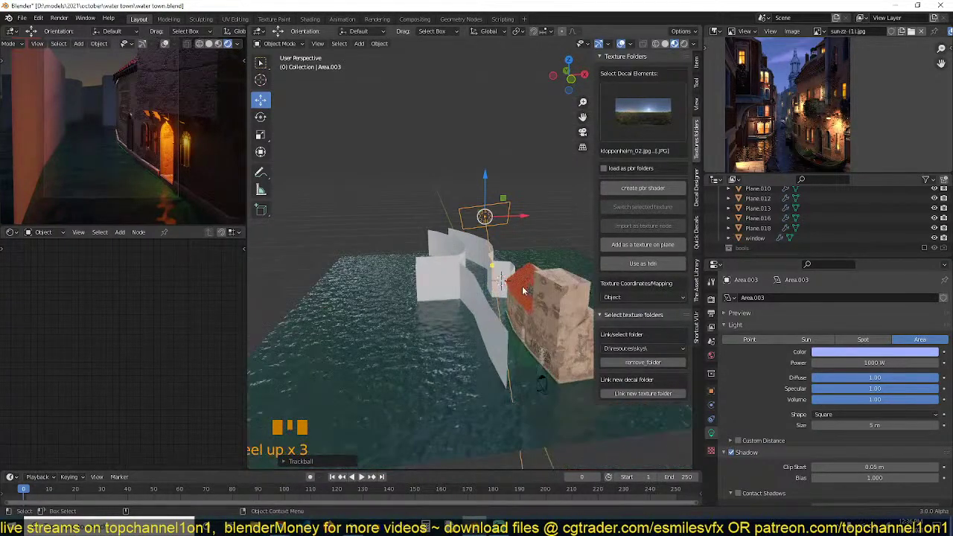
pyautogui.hotkey('alt', 'r')
pyautogui.press('r')
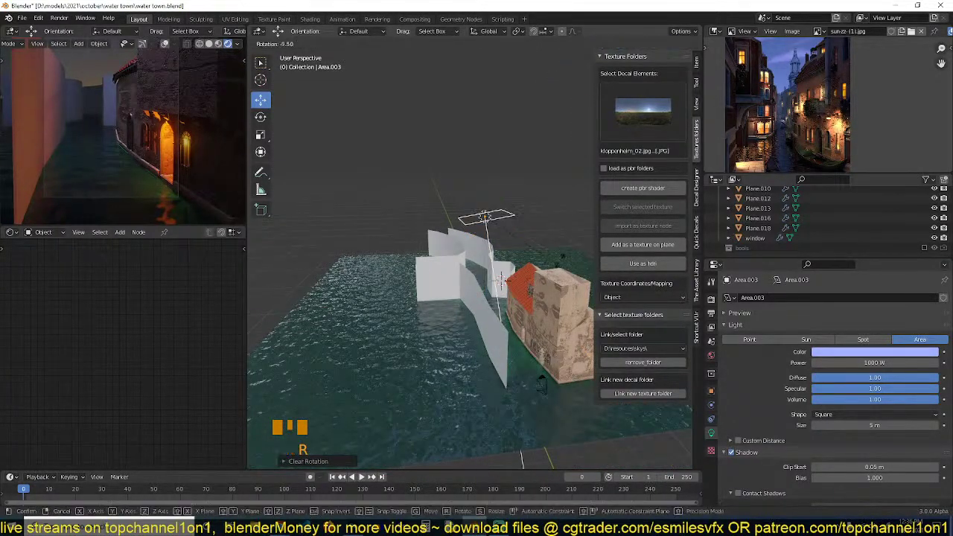
pyautogui.click(521, 275)
# Dim and desaturate the area light's blue colour to about hue 0.652, saturation 0.464 and value 0.393, deselect it and save the file.
pyautogui.click(872, 356)
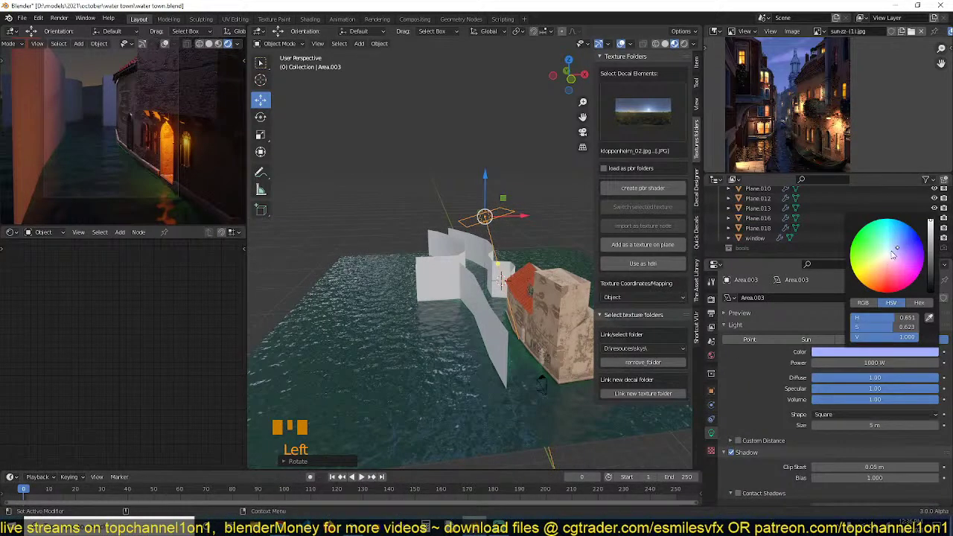
pyautogui.moveTo(893, 255); pyautogui.dragTo(894, 250)
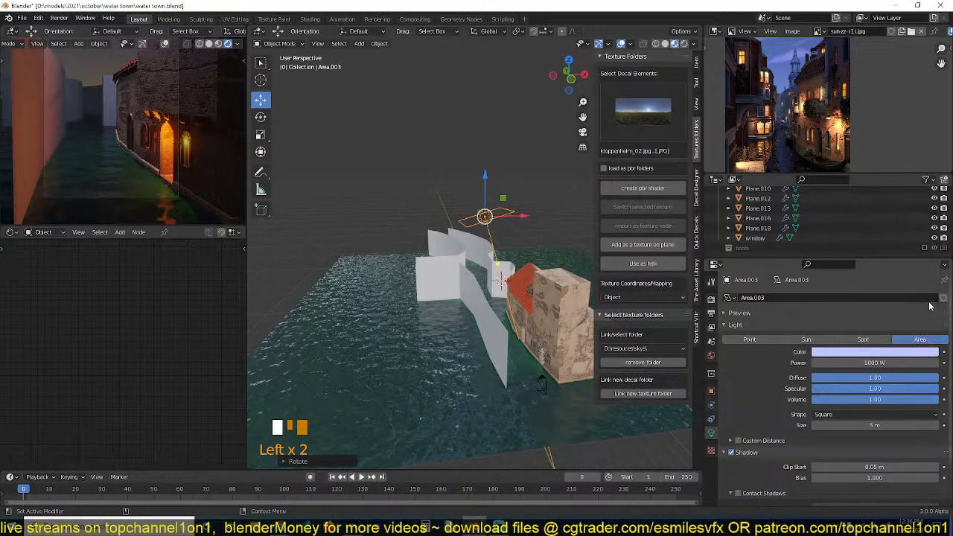
pyautogui.click(930, 356)
pyautogui.moveTo(930, 220)
pyautogui.mouseDown()
pyautogui.moveTo(931, 250)
pyautogui.moveTo(931, 241)
pyautogui.mouseUp()
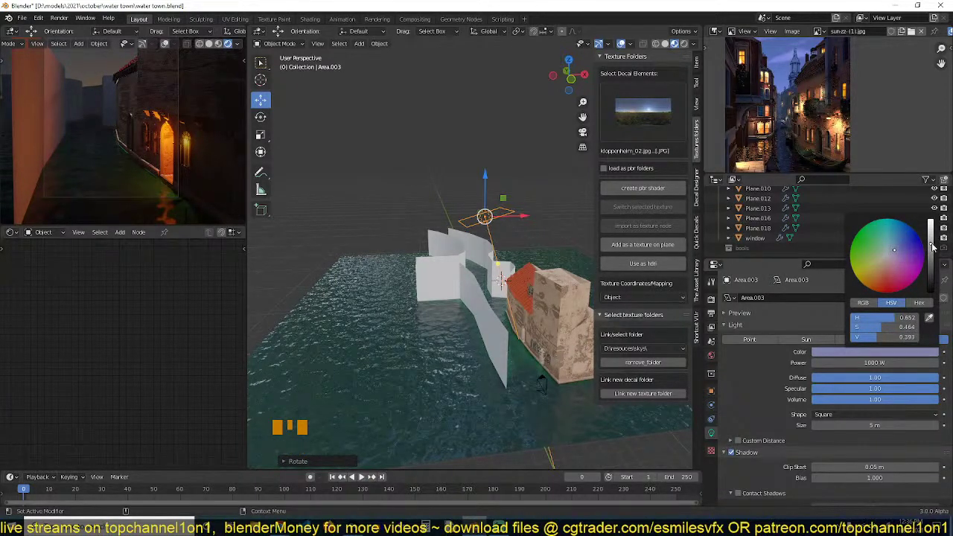
pyautogui.scroll(2, 514, 296)
pyautogui.hotkey('ctrl', 's')
pyautogui.hotkey('alt', 'a')
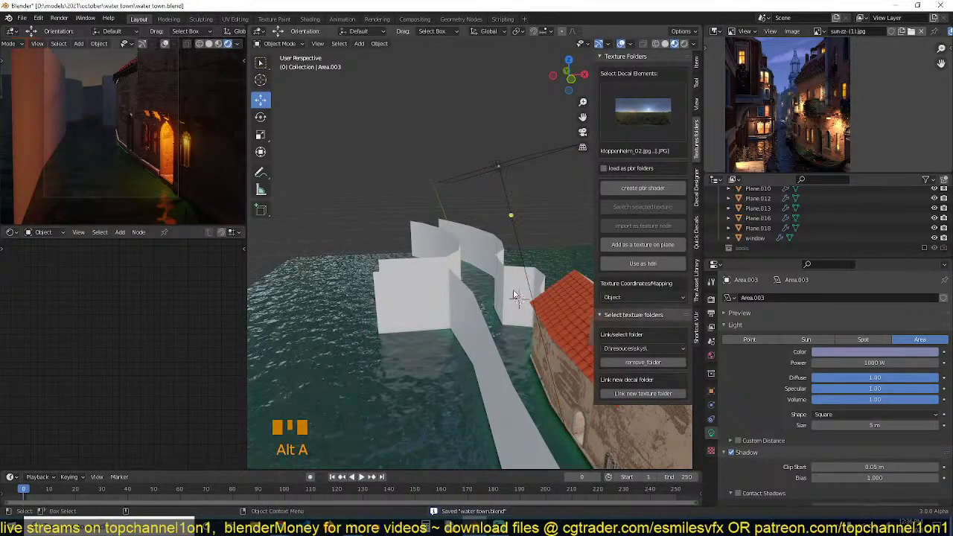
pyautogui.hotkey('ctrl', 's')
# Move the orange point light in the arched canal doorway slightly along X and change it to an area light.
pyautogui.keyDown('shift'); pyautogui.moveTo(513, 316); pyautogui.dragTo(429, 212, button='middle'); pyautogui.keyUp('shift')
pyautogui.scroll(3, 471, 179)
pyautogui.scroll(-2, 398, 221)
pyautogui.scroll(1, 460, 240)
pyautogui.click(505, 264)
pyautogui.scroll(3, 437, 237)
pyautogui.click(409, 154)
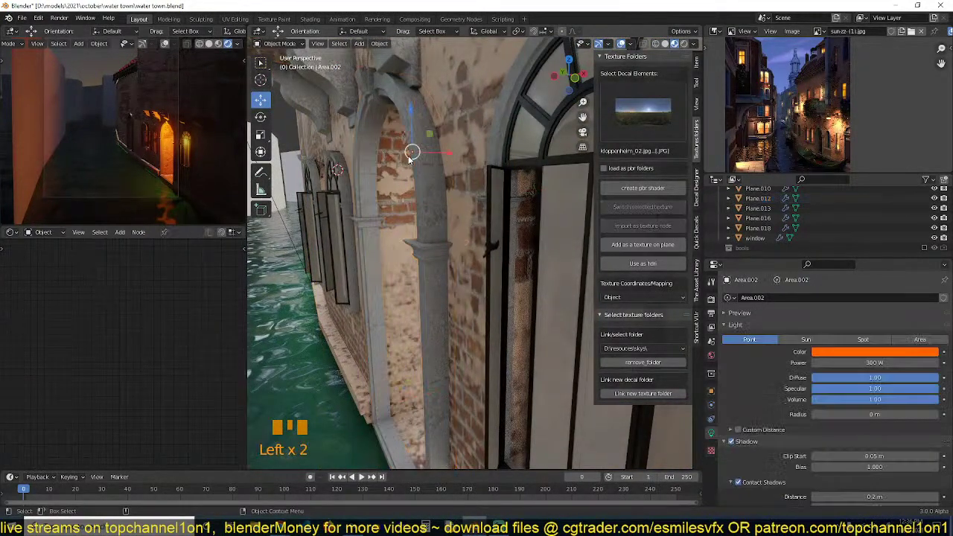
pyautogui.moveTo(437, 169); pyautogui.dragTo(390, 227, button='middle')
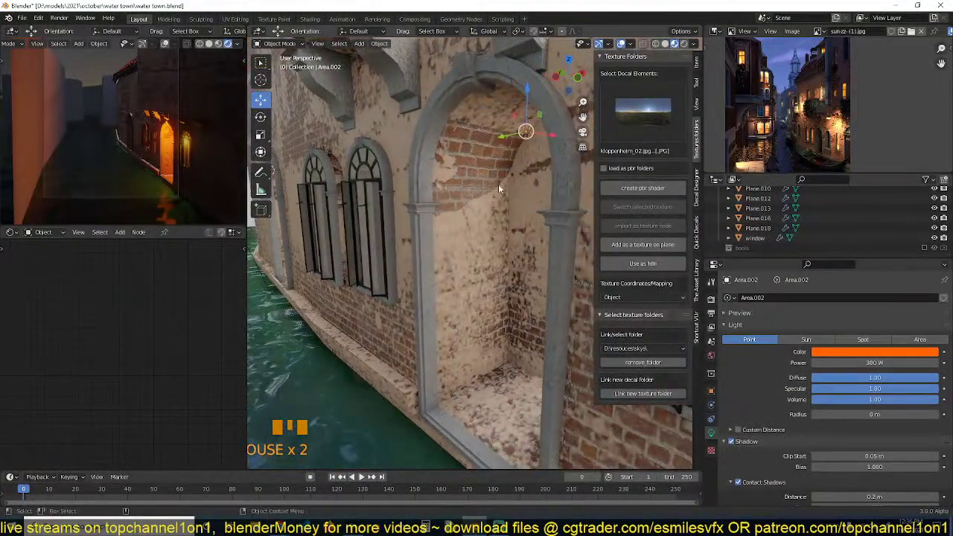
pyautogui.moveTo(545, 140); pyautogui.dragTo(554, 133)
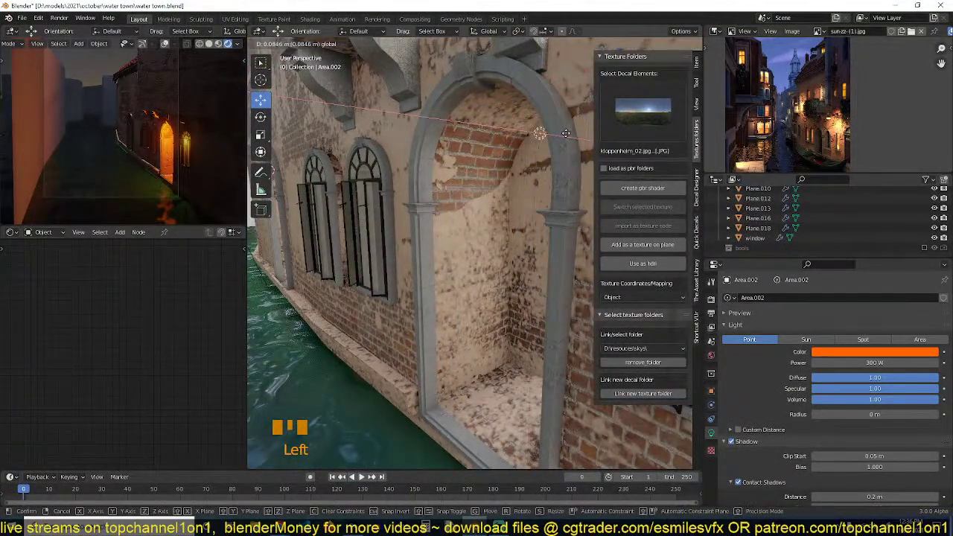
pyautogui.moveTo(567, 133); pyautogui.dragTo(569, 134)
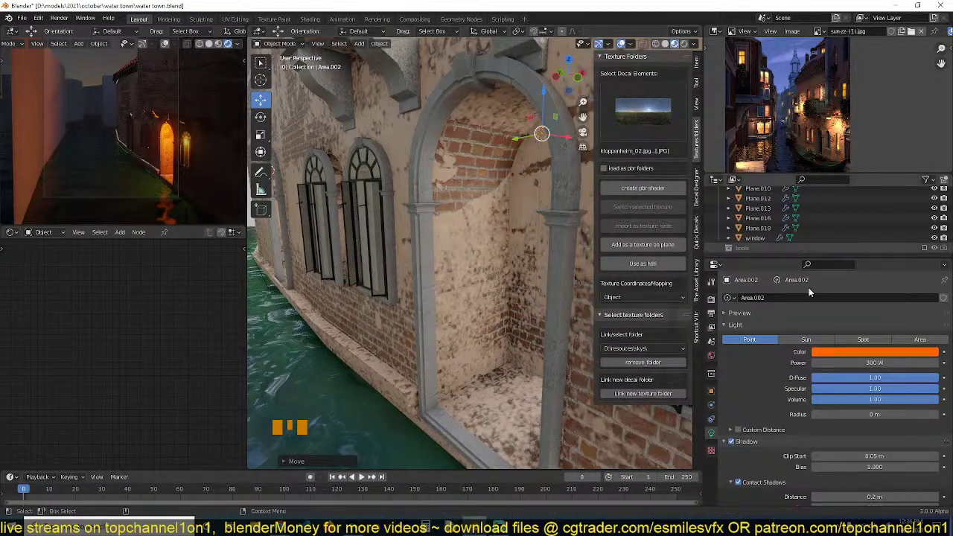
pyautogui.click(920, 340)
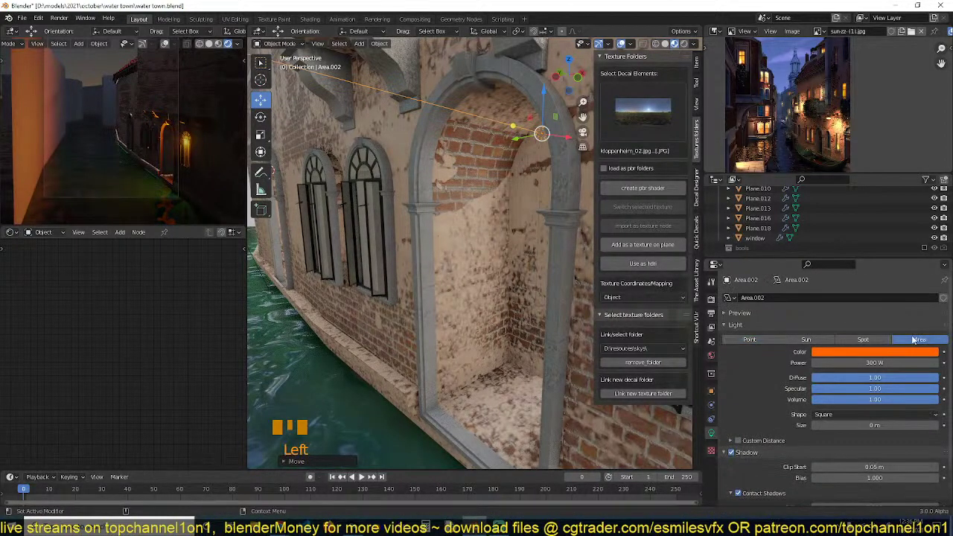
# Try to aim the doorway's orange area light by rotating it.
pyautogui.press('r')
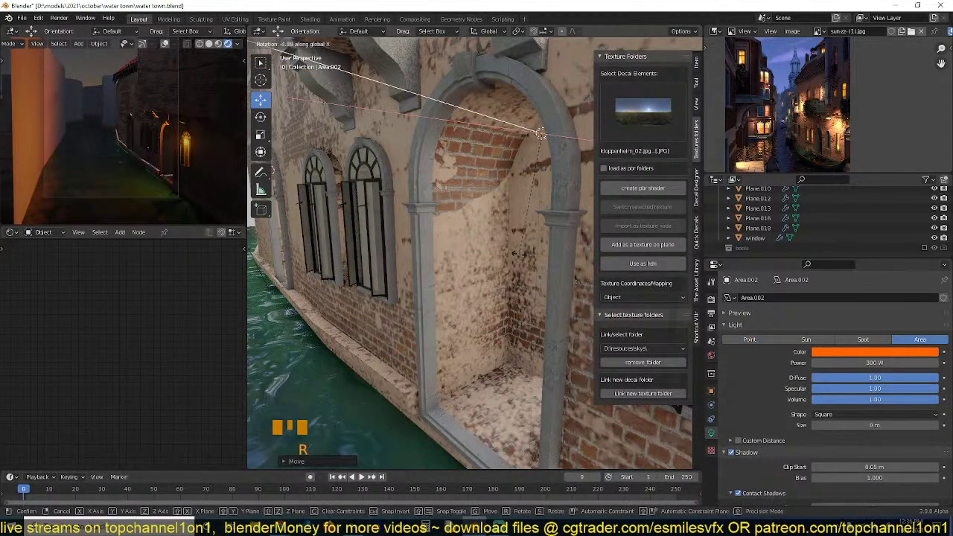
pyautogui.press('r')
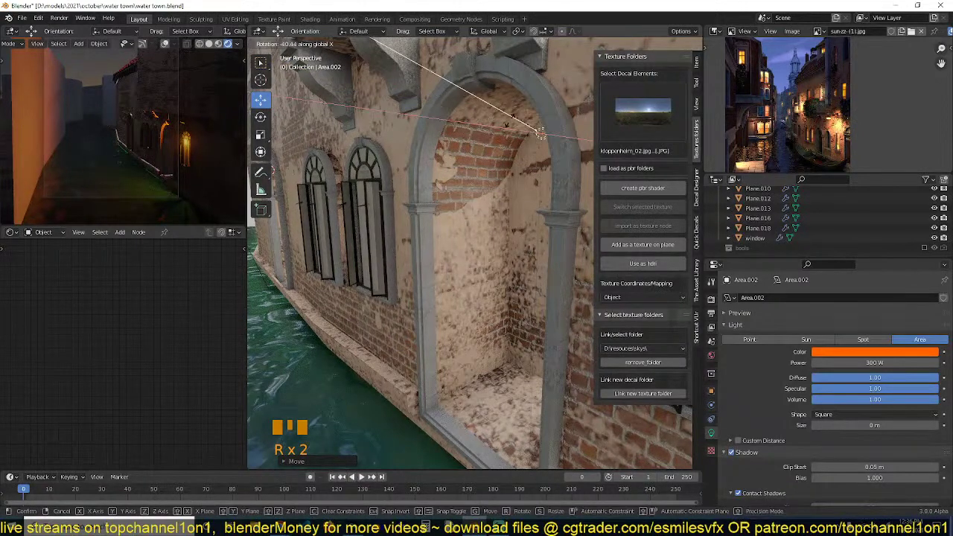
pyautogui.click(378, 128)
pyautogui.press('`')
pyautogui.moveTo(404, 135); pyautogui.dragTo(372, 197, button='middle')
pyautogui.scroll(-3, 409, 221)
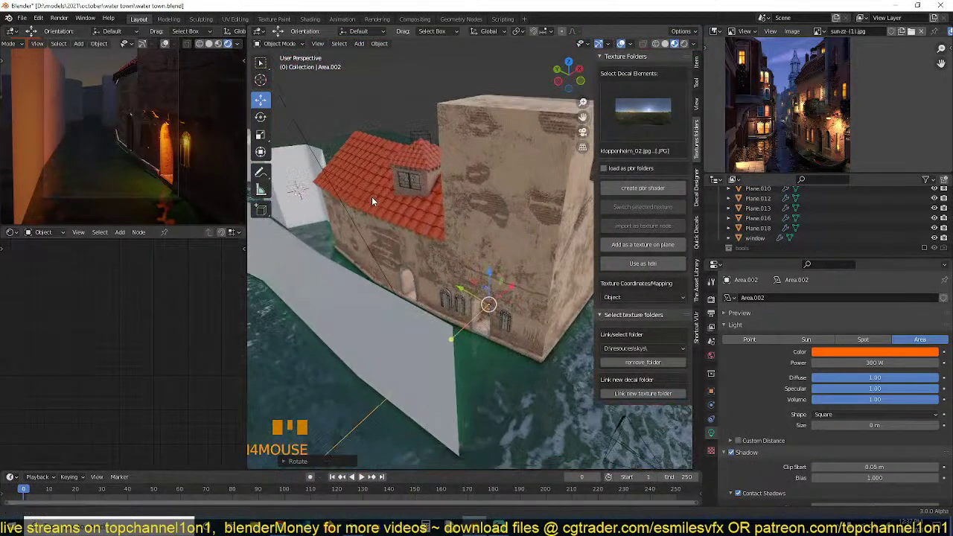
pyautogui.scroll(4, 450, 291)
pyautogui.press('`')
pyautogui.moveTo(450, 295); pyautogui.dragTo(447, 273, button='middle')
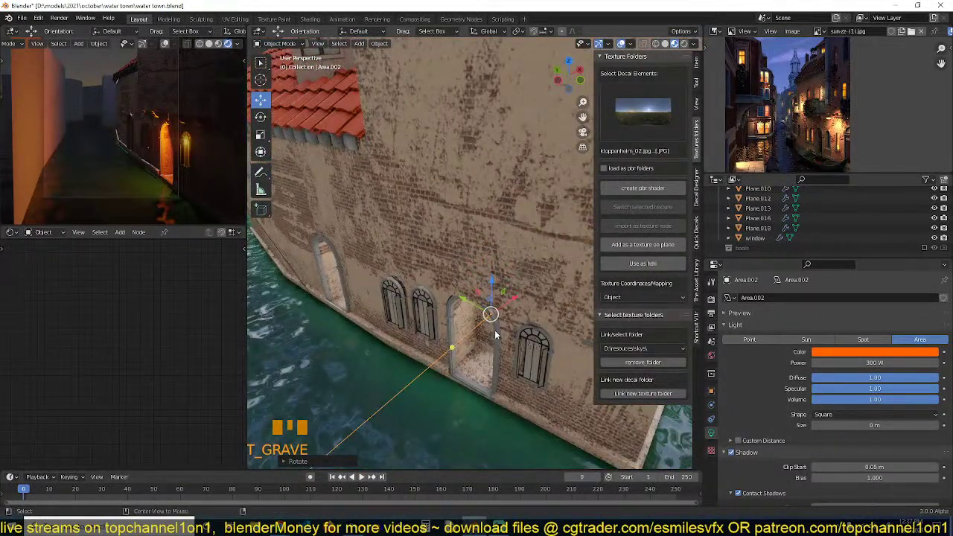
# Clear the doorway area light's rotation and rotate it about the Y axis so it shines out of the doorway.
pyautogui.hotkey('alt', 'r')
pyautogui.press('r')
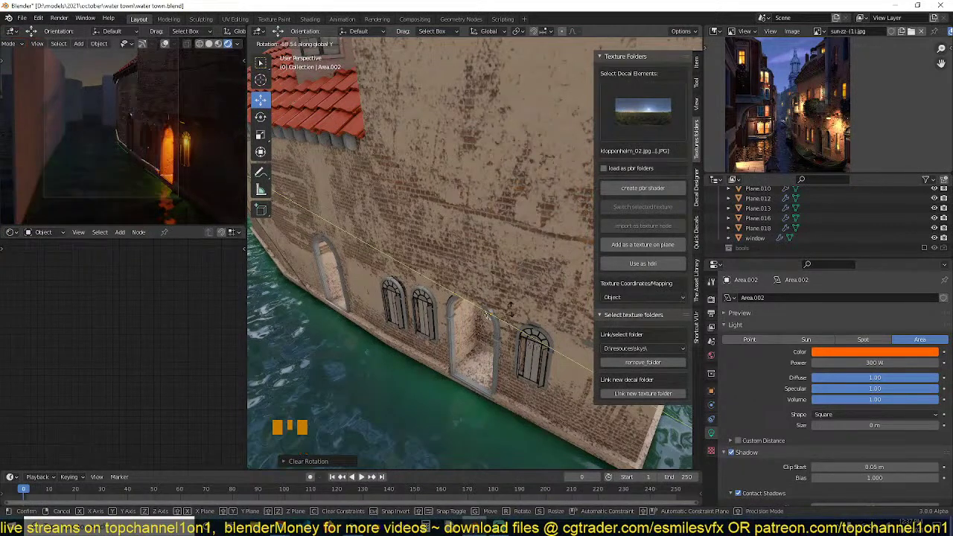
pyautogui.click(494, 350)
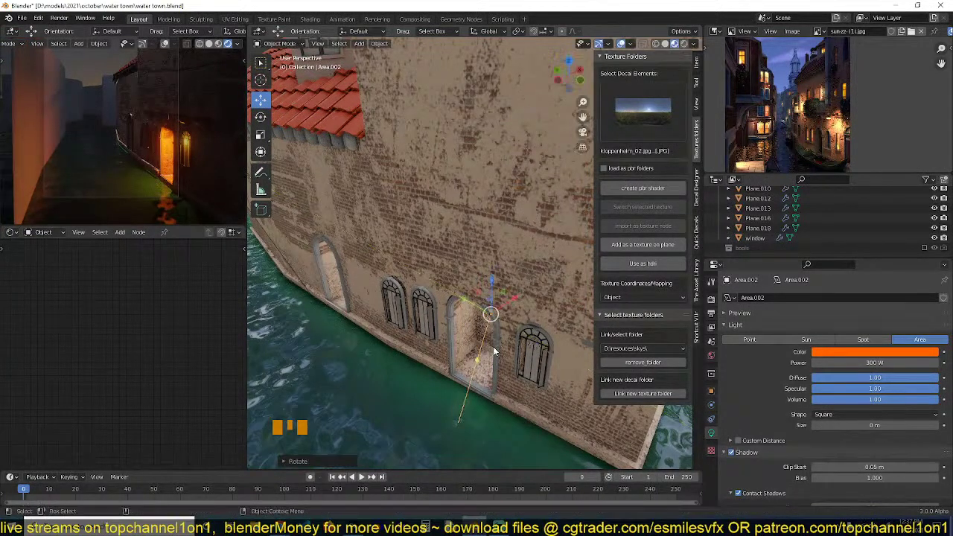
# Nudge the doorway's area light slightly along the Z axis.
pyautogui.press('`')
pyautogui.moveTo(495, 349); pyautogui.dragTo(490, 334, button='middle')
pyautogui.press('g')
pyautogui.press('z')
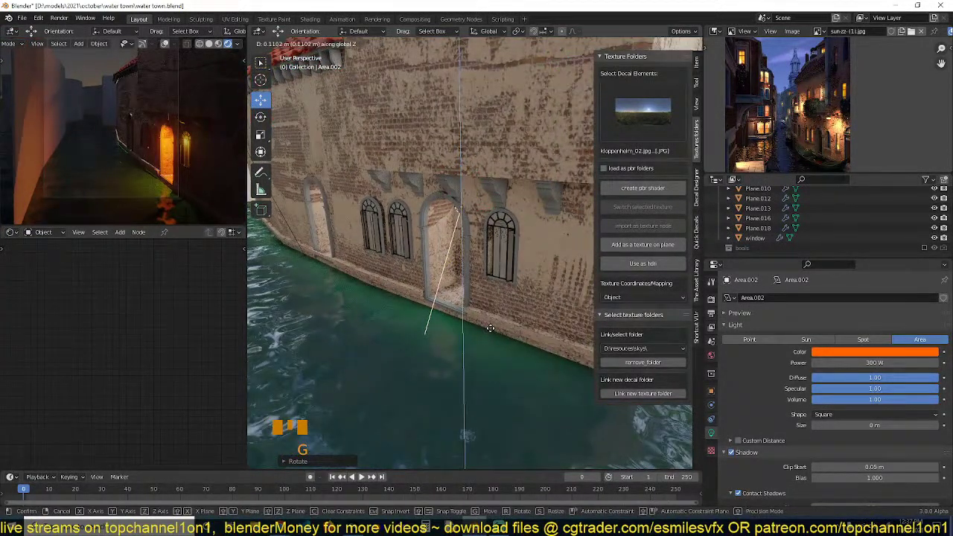
pyautogui.click(490, 336)
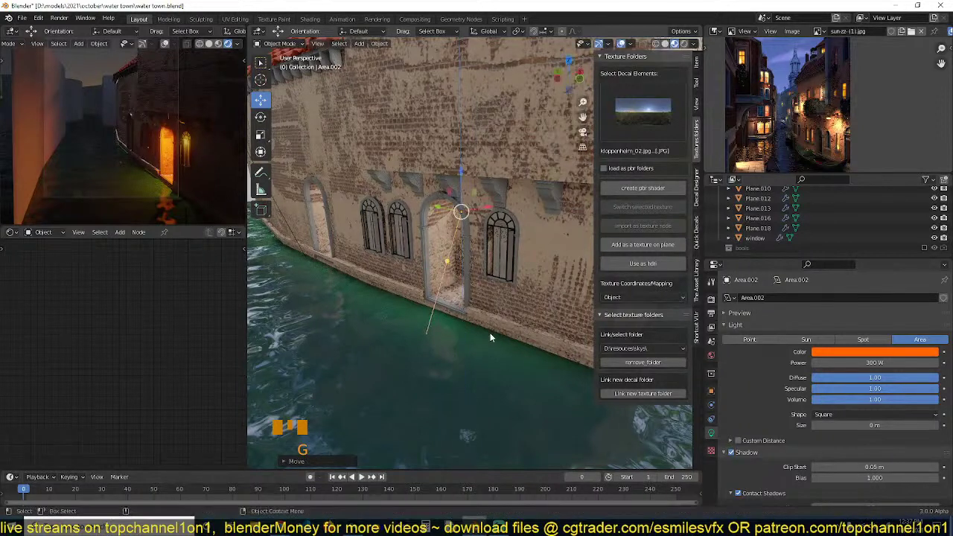
# Set the doorway area light's power to 100 W.
pyautogui.click(875, 363)
pyautogui.write('100')
pyautogui.press('Return')
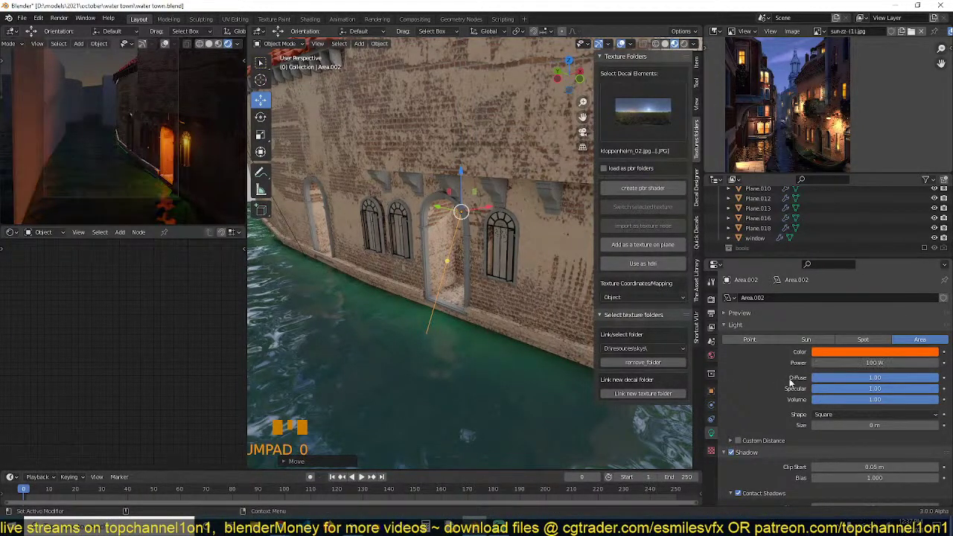
# Set the doorway area light's power to 10 W, deselect it and save the file.
pyautogui.click(866, 363)
pyautogui.write('10')
pyautogui.press('Return')
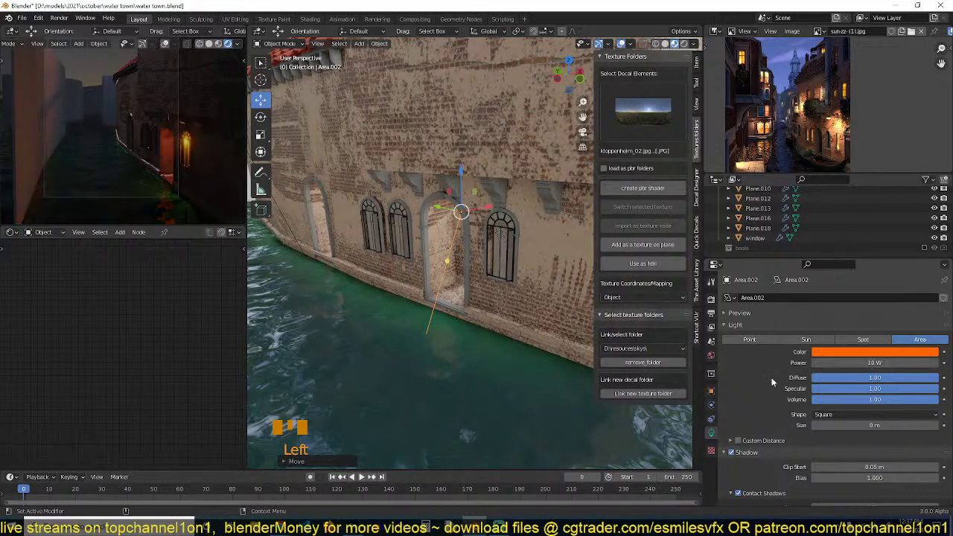
pyautogui.hotkey('ctrl', 's')
pyautogui.hotkey('alt', 'a')
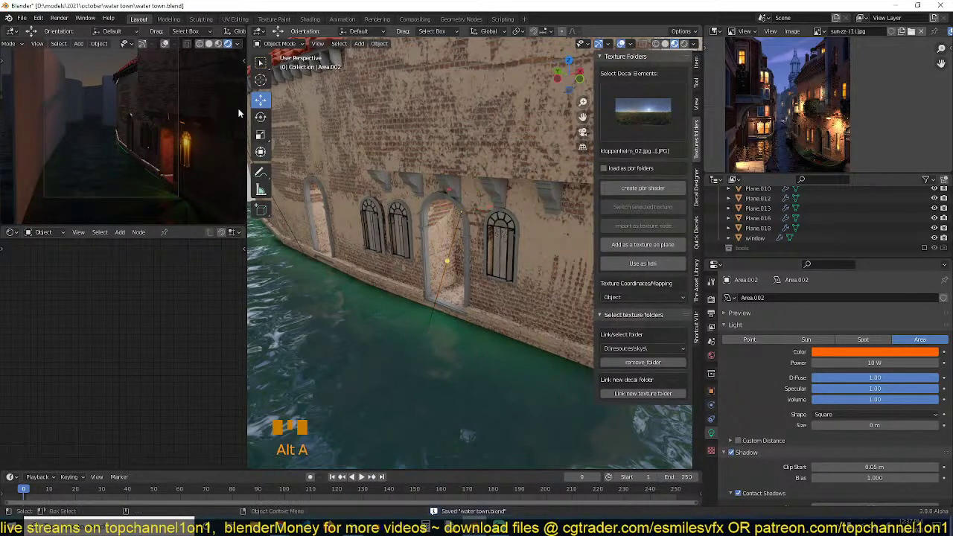
pyautogui.hotkey('ctrl', 's')
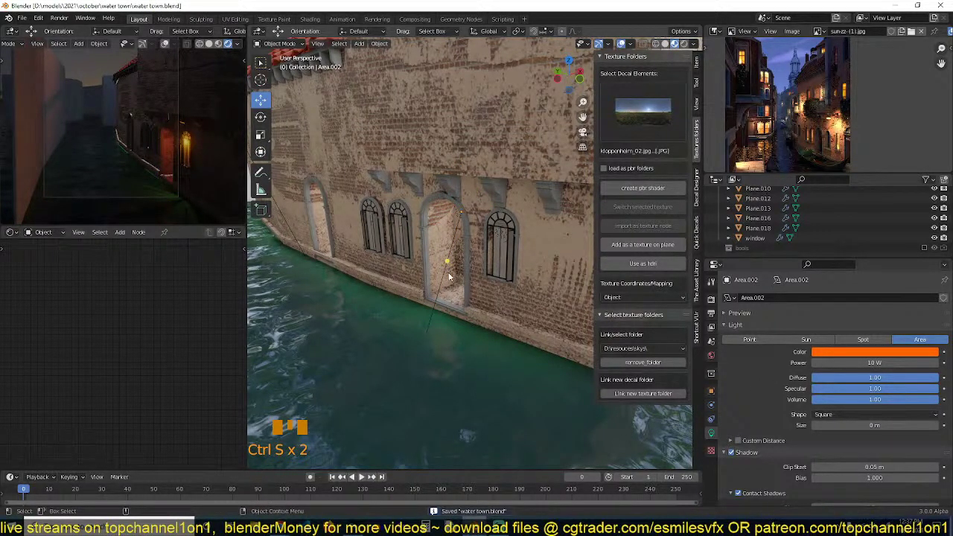
pyautogui.scroll(-5, 446, 231)
pyautogui.moveTo(445, 231); pyautogui.dragTo(427, 267, button='middle')
pyautogui.hotkey('ctrl', 's')
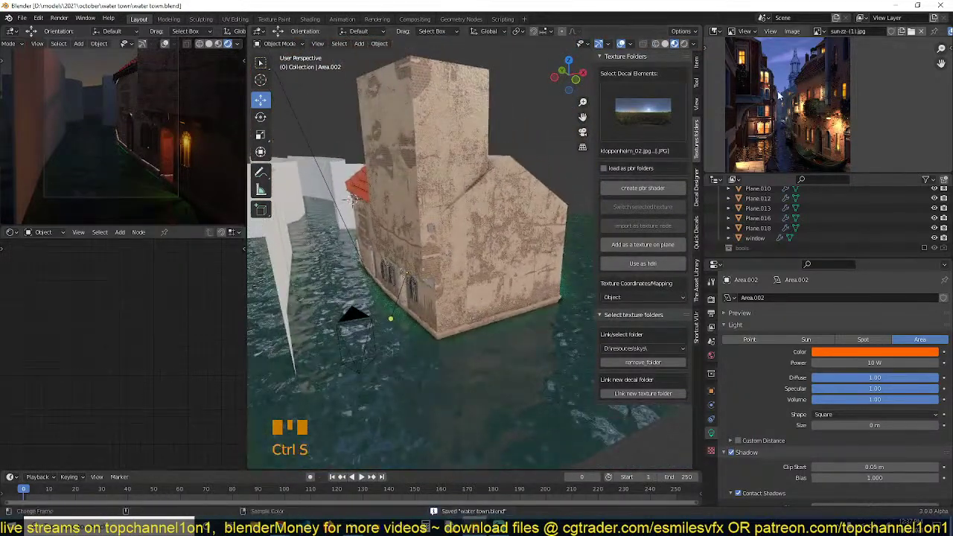
# Inspect the reference's building wall up close and browse the asset library's ceiling, decals, floors and gard rail categories for matching details.
pyautogui.scroll(5, 785, 95)
pyautogui.moveTo(785, 95); pyautogui.dragTo(821, 151, button='middle')
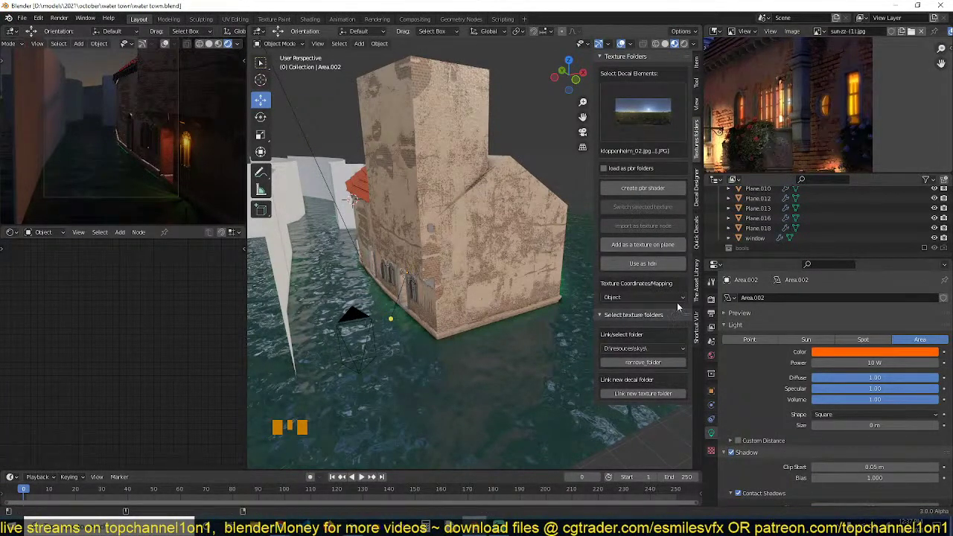
pyautogui.click(697, 282)
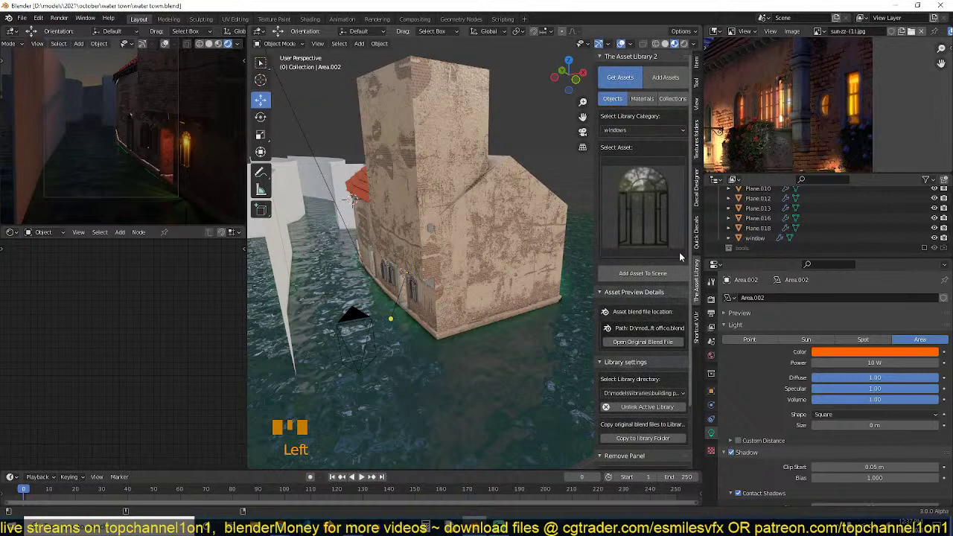
pyautogui.click(649, 129)
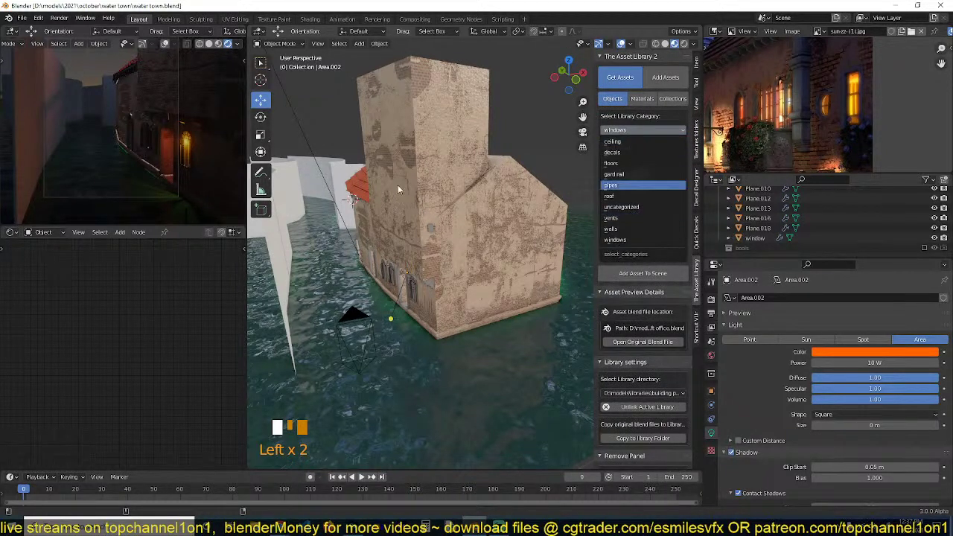
pyautogui.click(644, 132)
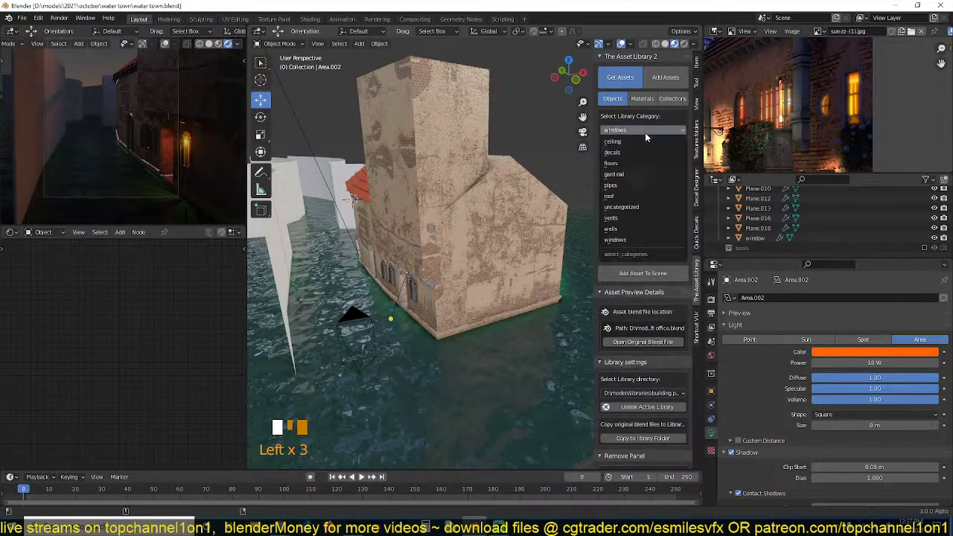
pyautogui.click(624, 140)
pyautogui.click(625, 186)
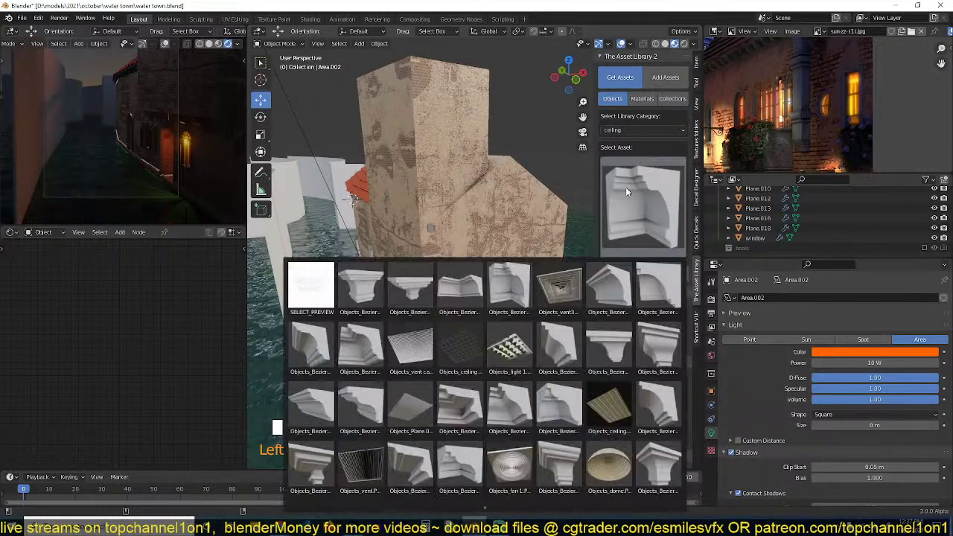
pyautogui.scroll(-1, 499, 372)
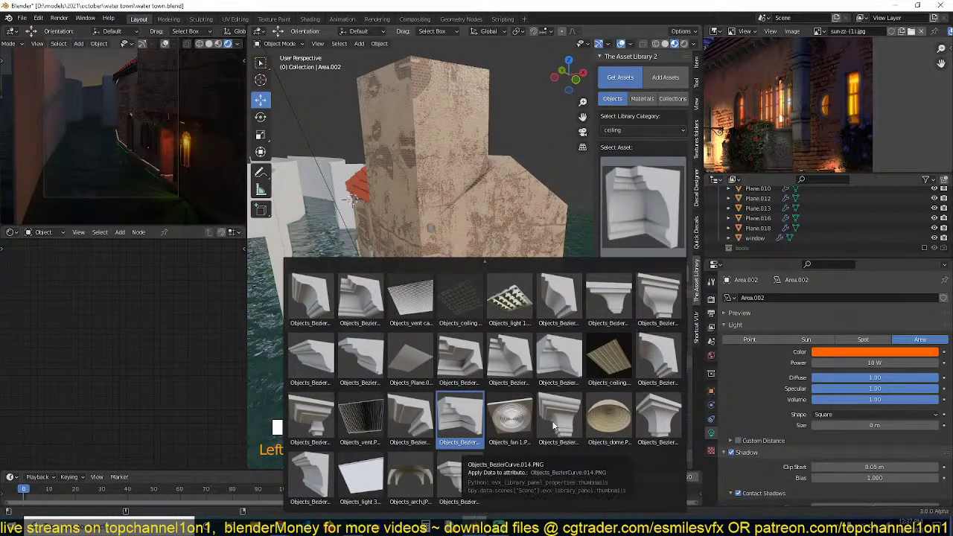
pyautogui.scroll(1, 639, 205)
pyautogui.click(635, 128)
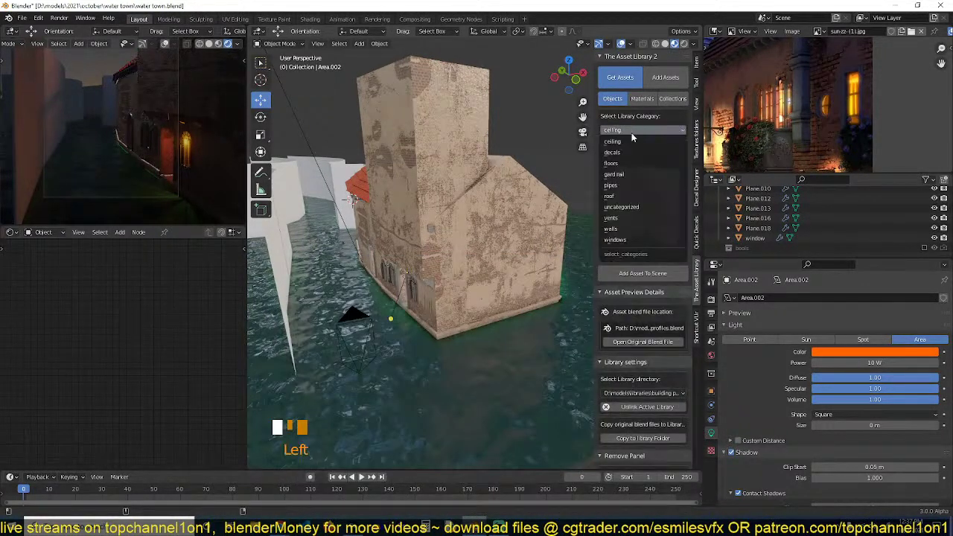
pyautogui.click(619, 153)
pyautogui.click(630, 171)
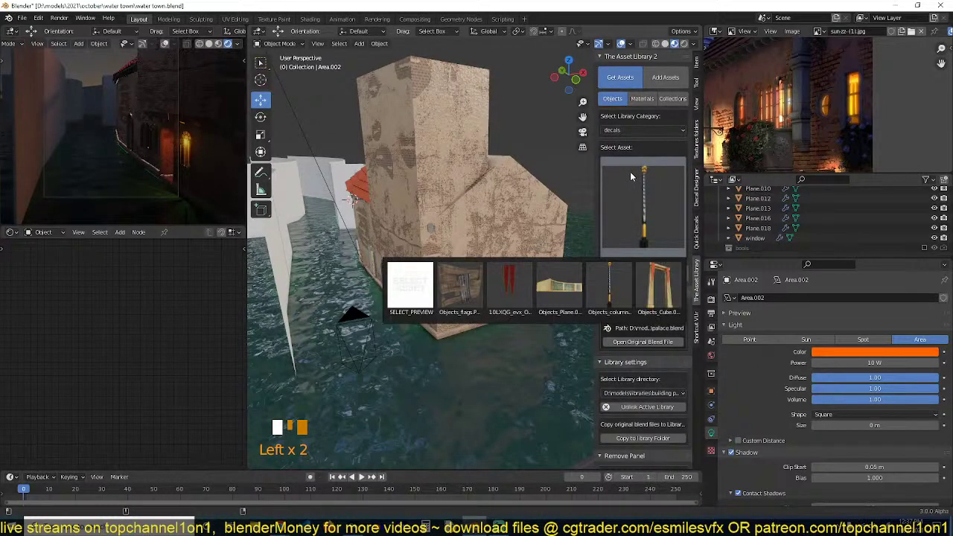
pyautogui.click(650, 128)
pyautogui.click(630, 164)
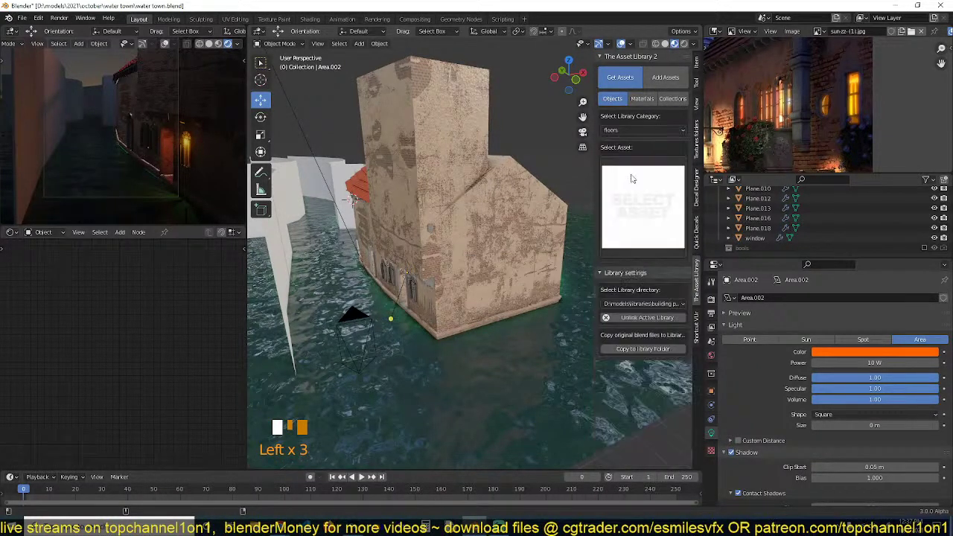
pyautogui.click(650, 131)
pyautogui.click(633, 178)
# Place the 3D cursor on the canal wall above the paired windows and add the rusty pipe from the library's pipes category there.
pyautogui.click(648, 131)
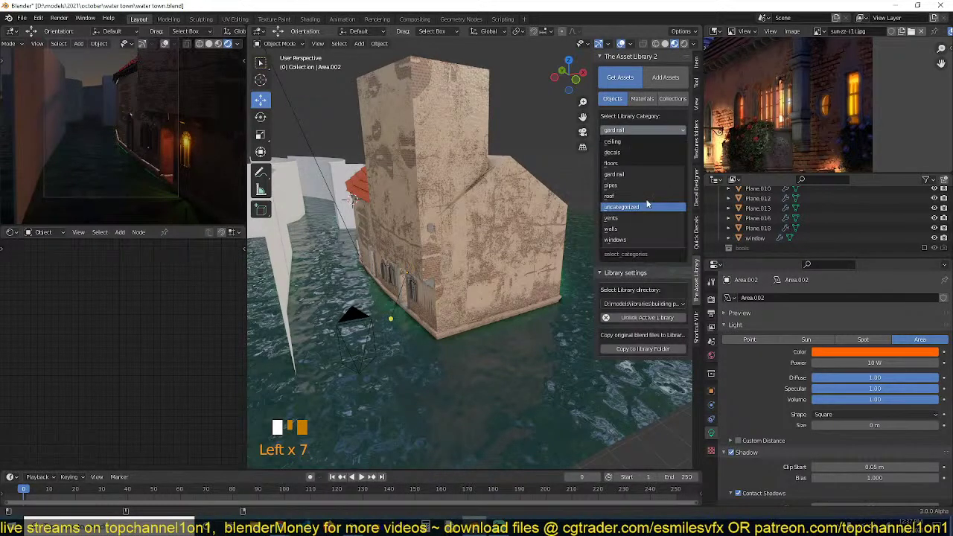
pyautogui.click(649, 185)
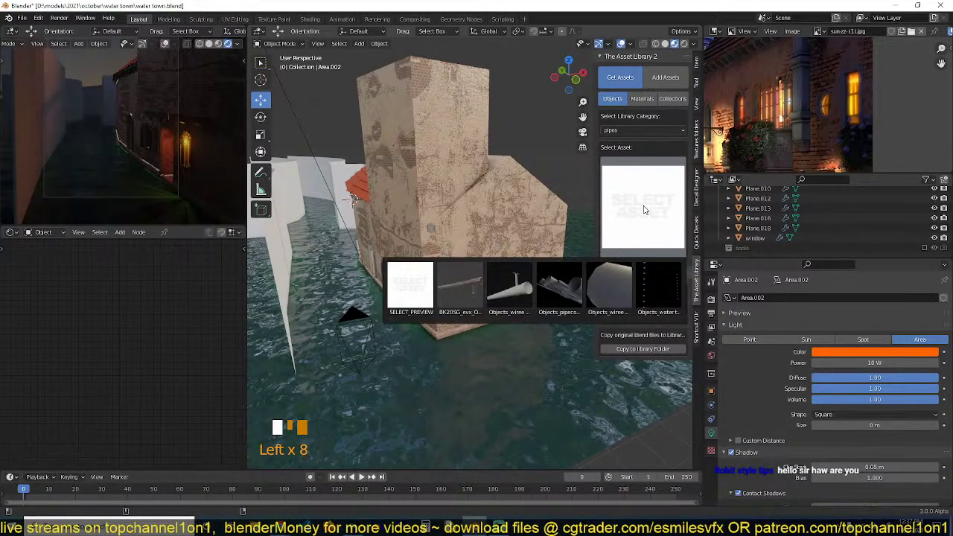
pyautogui.click(464, 289)
pyautogui.scroll(6, 446, 226)
pyautogui.press('`')
pyautogui.scroll(-4, 452, 225)
pyautogui.press('`')
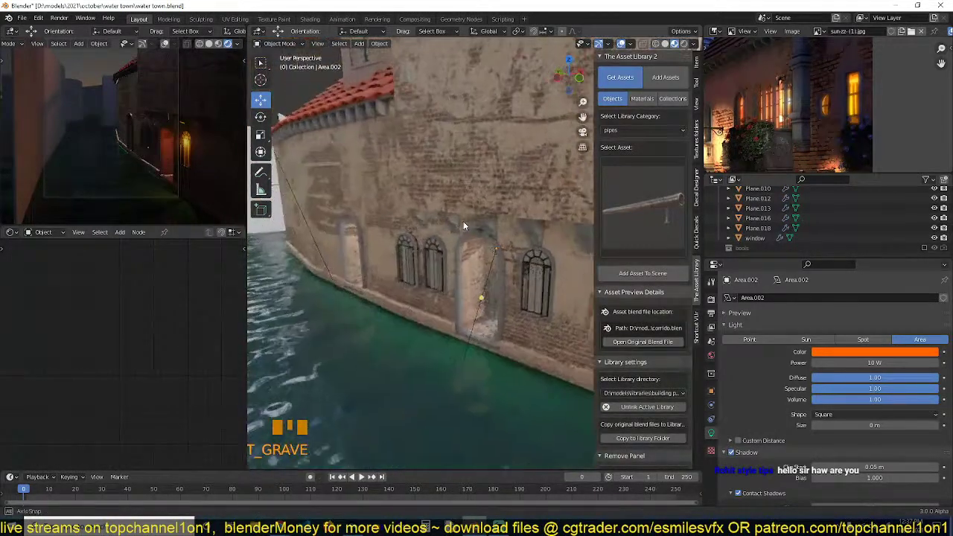
pyautogui.moveTo(463, 221); pyautogui.dragTo(412, 219, button='middle')
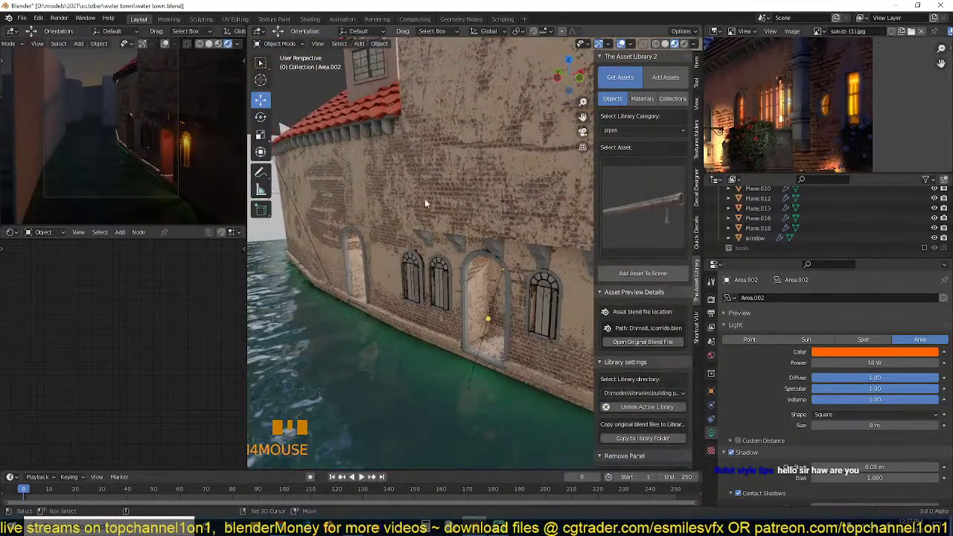
pyautogui.keyDown('shift'); pyautogui.rightClick(423, 211); pyautogui.keyUp('shift')
pyautogui.click(640, 273)
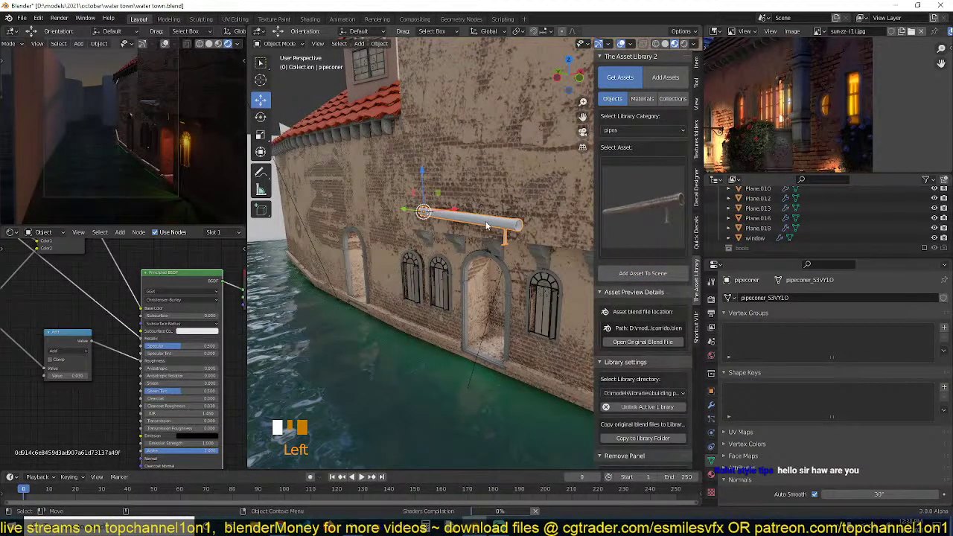
# Rotate the pipe about the Z axis by about 14 degrees so it runs parallel to the brick wall.
pyautogui.moveTo(486, 225); pyautogui.dragTo(478, 228, button='middle')
pyautogui.press('r')
pyautogui.press('z')
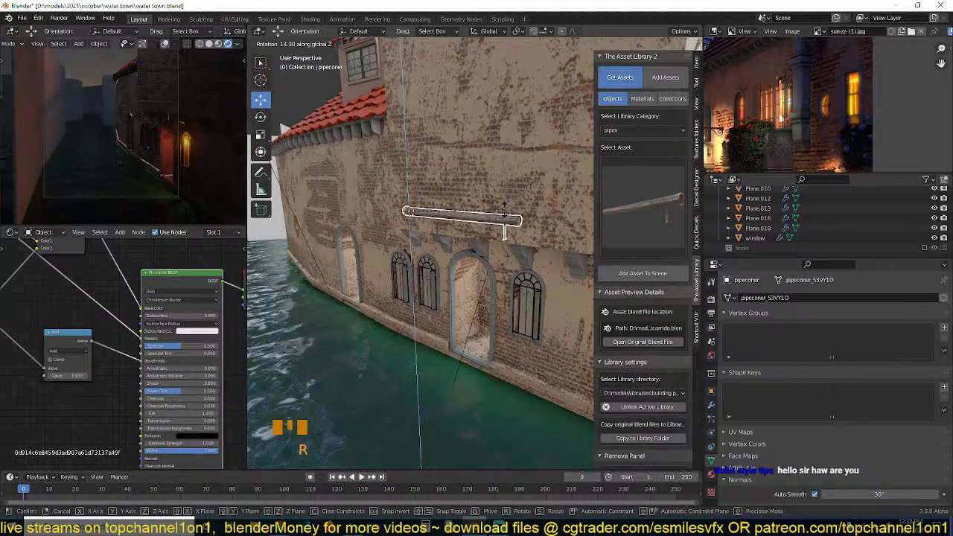
pyautogui.click(501, 213)
pyautogui.press('`')
pyautogui.press('KP_Decimal')
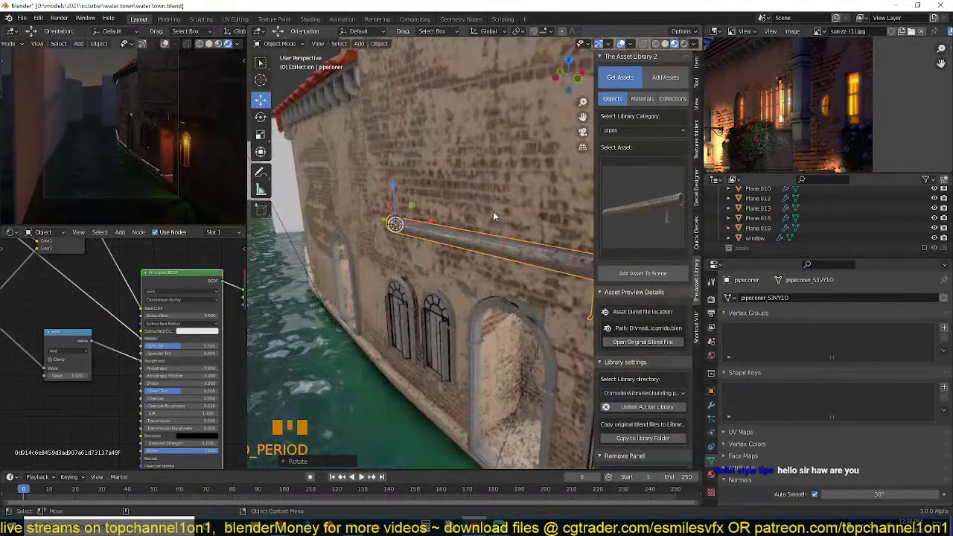
pyautogui.scroll(1, 507, 206)
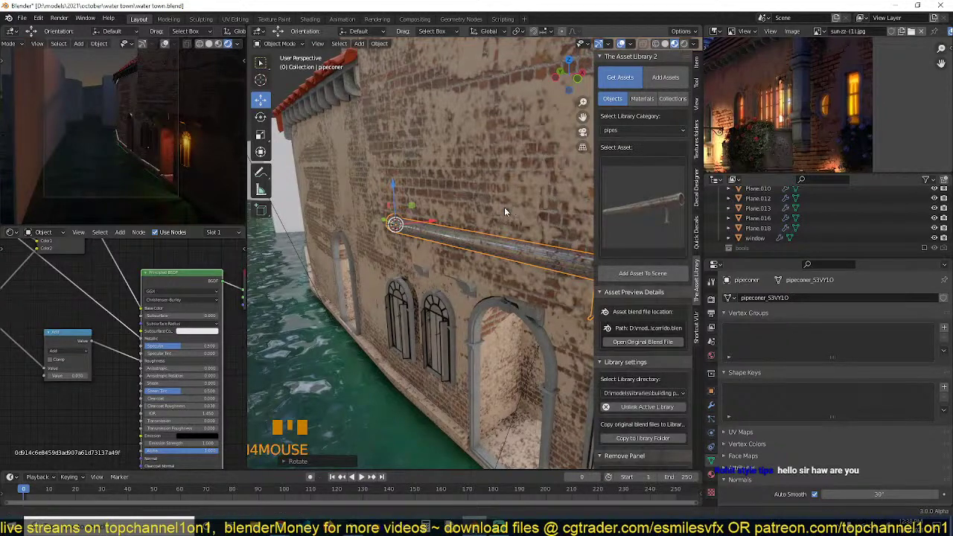
# Move the pipe in against the brick wall above the arched doorway and windows.
pyautogui.press('`')
pyautogui.press('`')
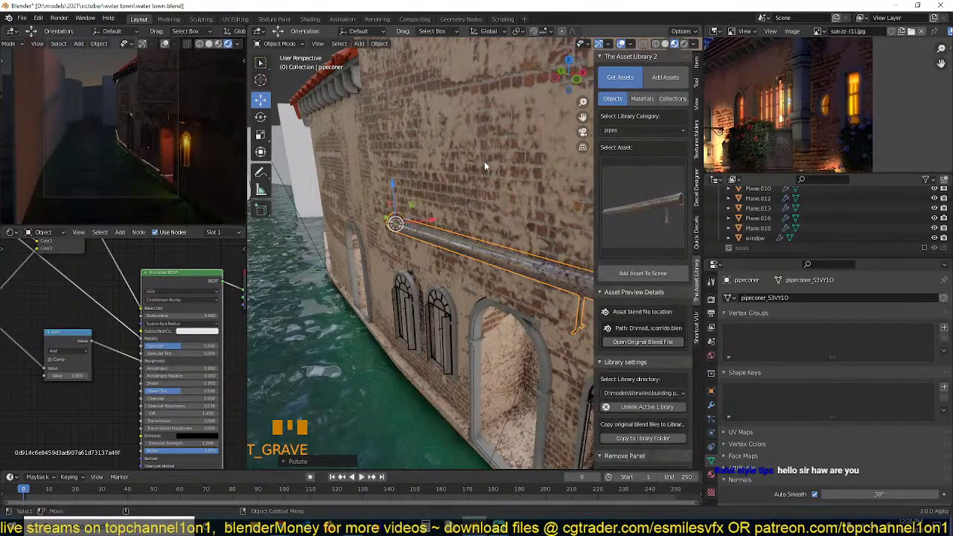
pyautogui.moveTo(408, 196); pyautogui.dragTo(394, 201)
pyautogui.press('`')
pyautogui.moveTo(443, 181); pyautogui.dragTo(371, 220, button='middle')
pyautogui.press('`')
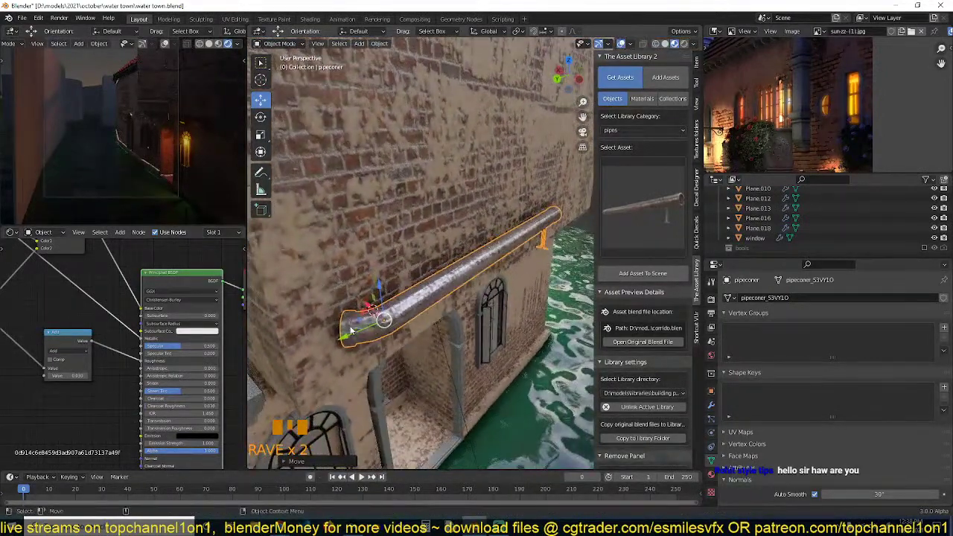
pyautogui.moveTo(366, 306); pyautogui.dragTo(360, 301)
pyautogui.press('`')
pyautogui.moveTo(466, 279); pyautogui.dragTo(412, 278, button='middle')
pyautogui.keyDown('shift'); pyautogui.moveTo(540, 272); pyautogui.dragTo(422, 262, button='middle'); pyautogui.keyUp('shift')
pyautogui.scroll(3, 409, 251)
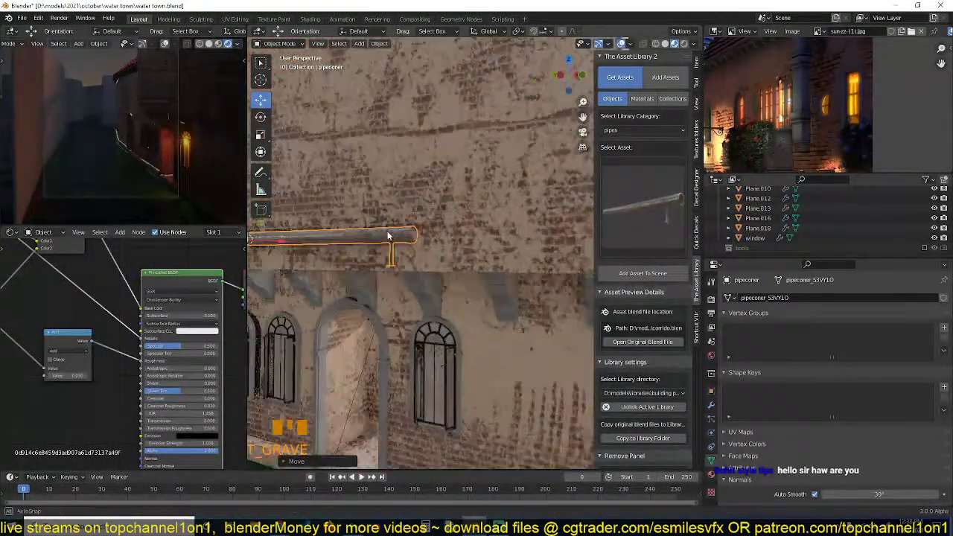
pyautogui.moveTo(387, 231); pyautogui.dragTo(417, 269, button='middle')
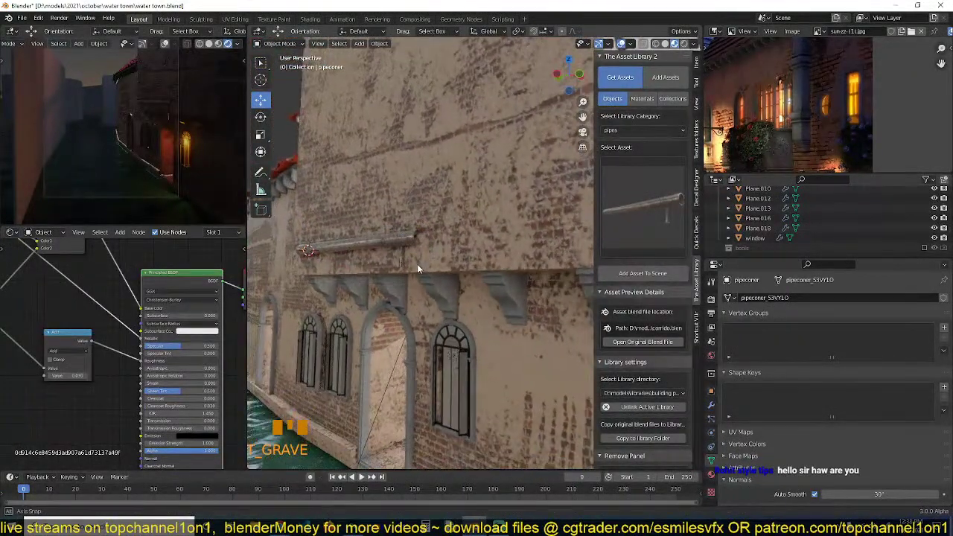
pyautogui.moveTo(410, 237); pyautogui.dragTo(393, 242, button='middle')
pyautogui.moveTo(375, 247); pyautogui.dragTo(370, 251)
pyautogui.moveTo(370, 251); pyautogui.dragTo(392, 265, button='middle')
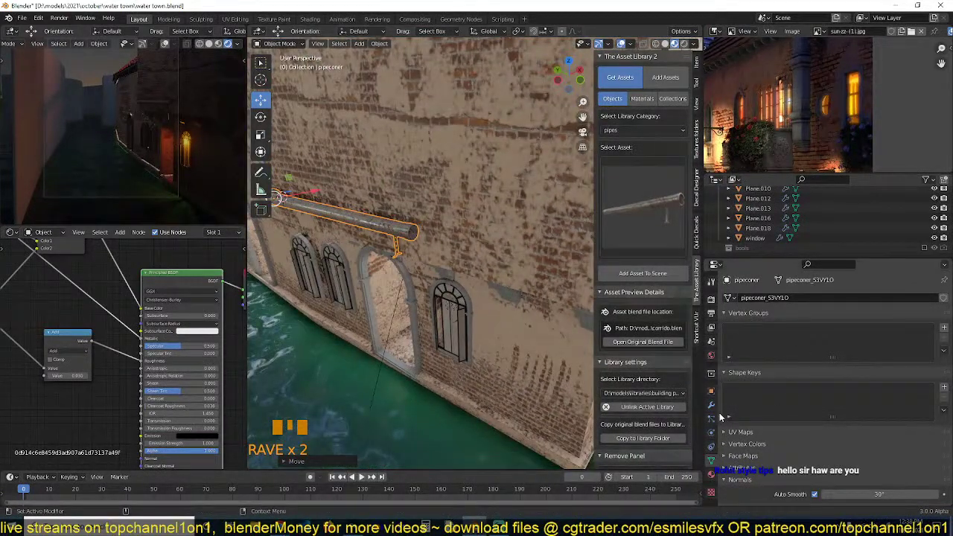
# Try a count of 2 in the pipe's Array modifier and remove that modifier, leaving the Bevel.
pyautogui.click(711, 405)
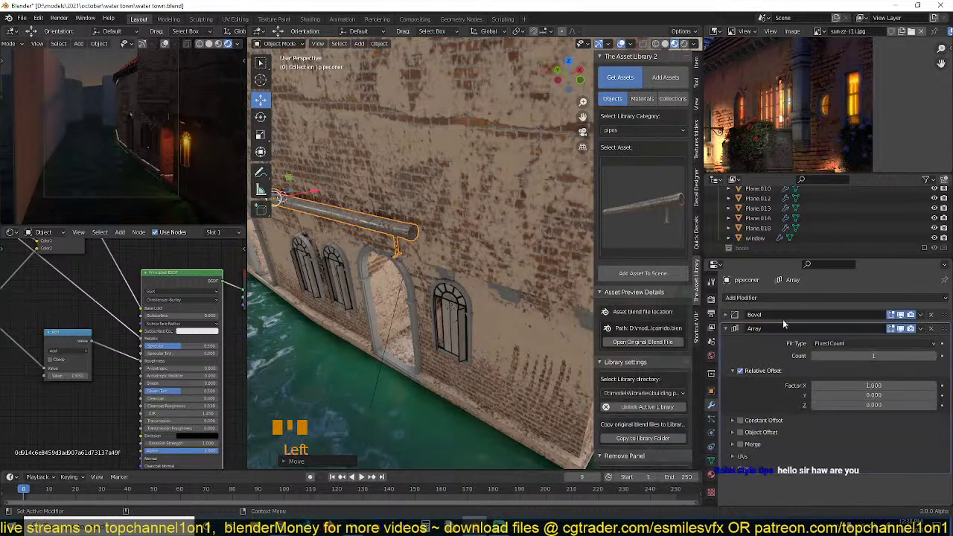
pyautogui.click(929, 356)
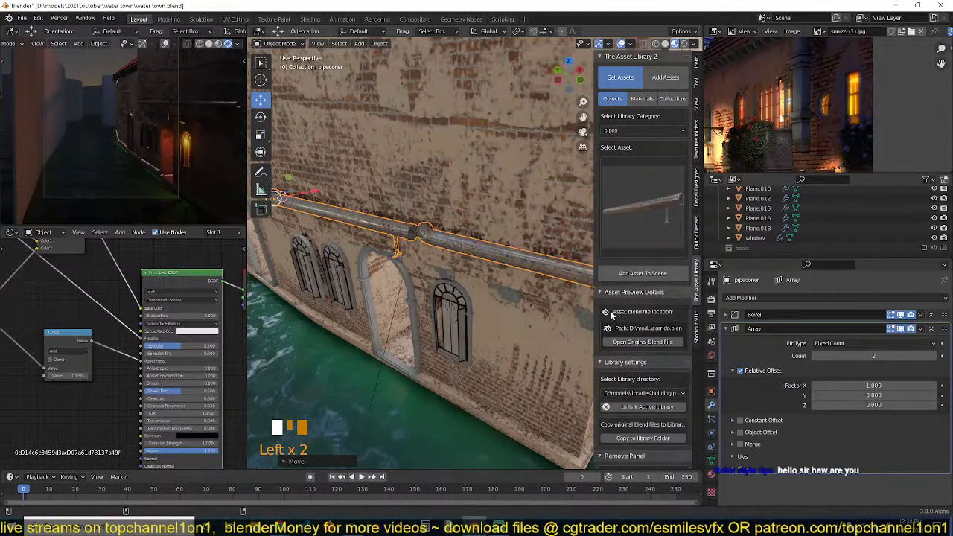
pyautogui.click(932, 329)
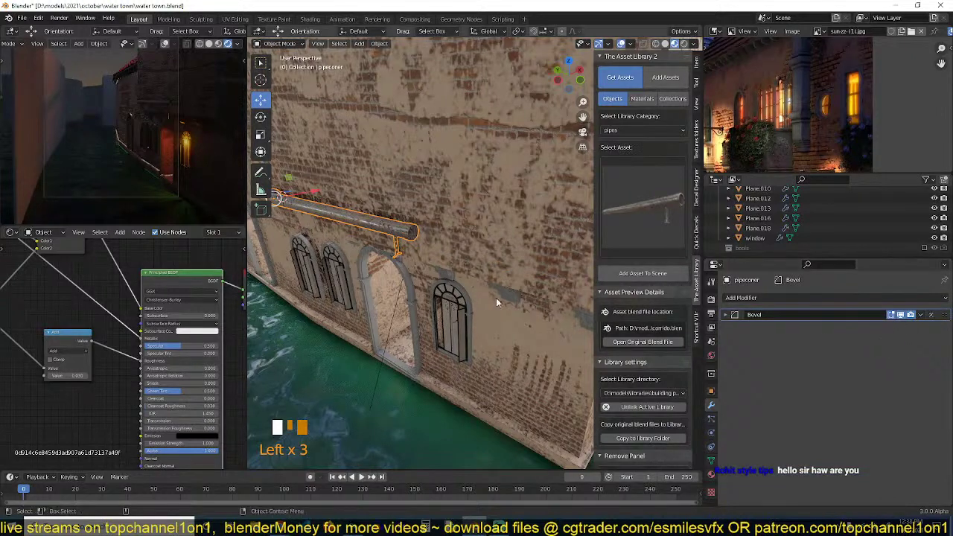
# Make a linked duplicate of the pipe in top view and turn it end for end.
pyautogui.moveTo(496, 298); pyautogui.dragTo(454, 318, button='middle')
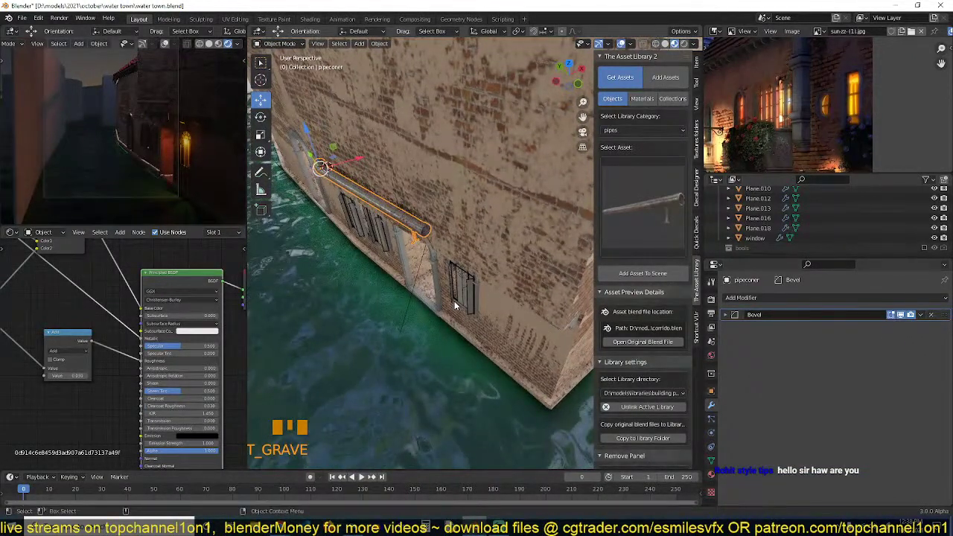
pyautogui.press('KP_7')
pyautogui.scroll(-5, 417, 208)
pyautogui.hotkey('alt', 'd')
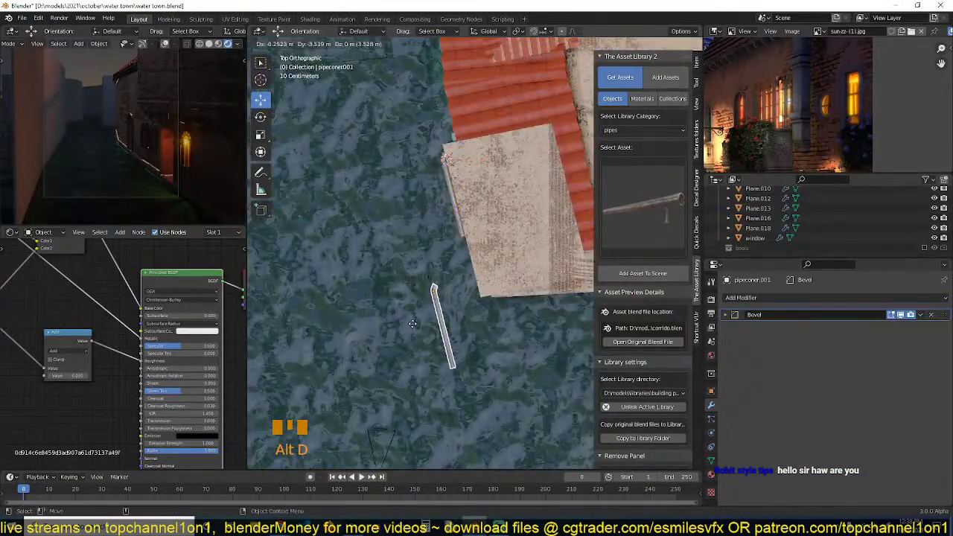
pyautogui.press('r')
pyautogui.click(413, 324)
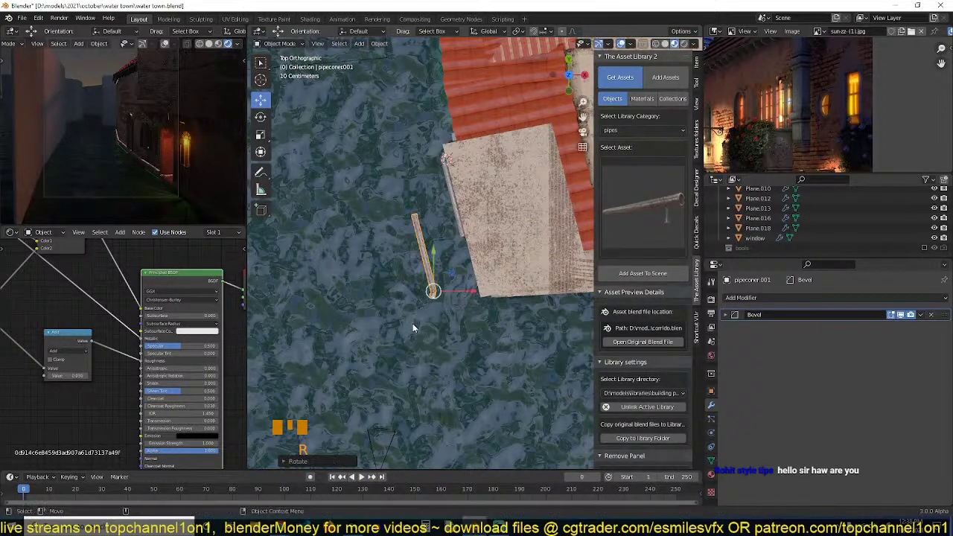
# Move the duplicate so it meets the original pipe's free end and continues along the wall to the building corner.
pyautogui.scroll(4, 414, 324)
pyautogui.press('g')
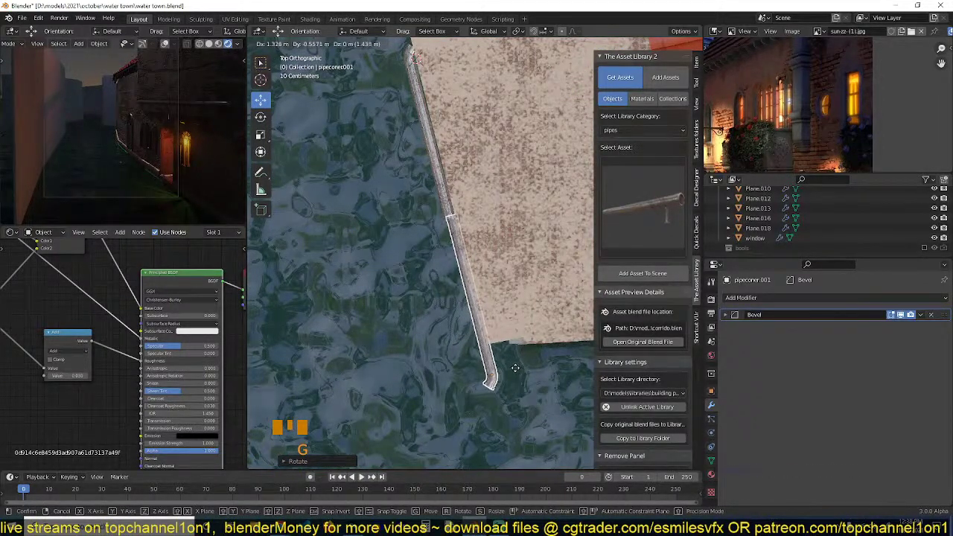
pyautogui.click(517, 366)
# Duplicate both joined pipes in place and scale the copy down to a smaller pipe pair.
pyautogui.keyDown('shift'); pyautogui.click(448, 216); pyautogui.keyUp('shift')
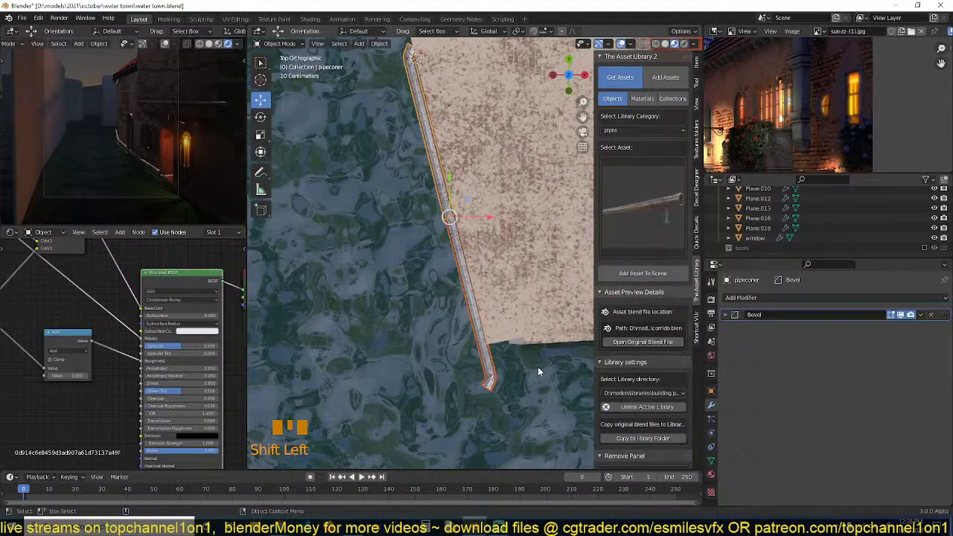
pyautogui.hotkey('shift', 'd')
pyautogui.click(537, 368)
pyautogui.press('`')
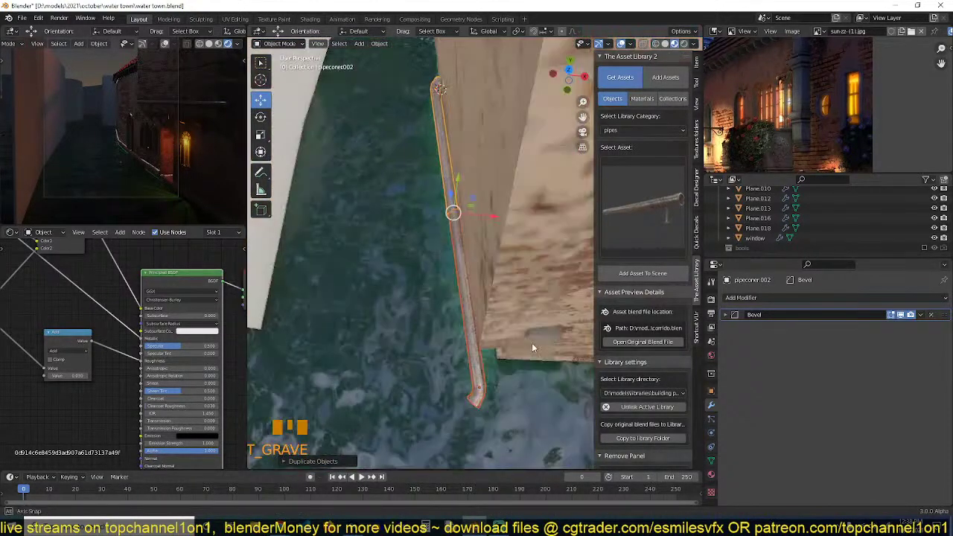
pyautogui.press('s')
pyautogui.click(481, 272)
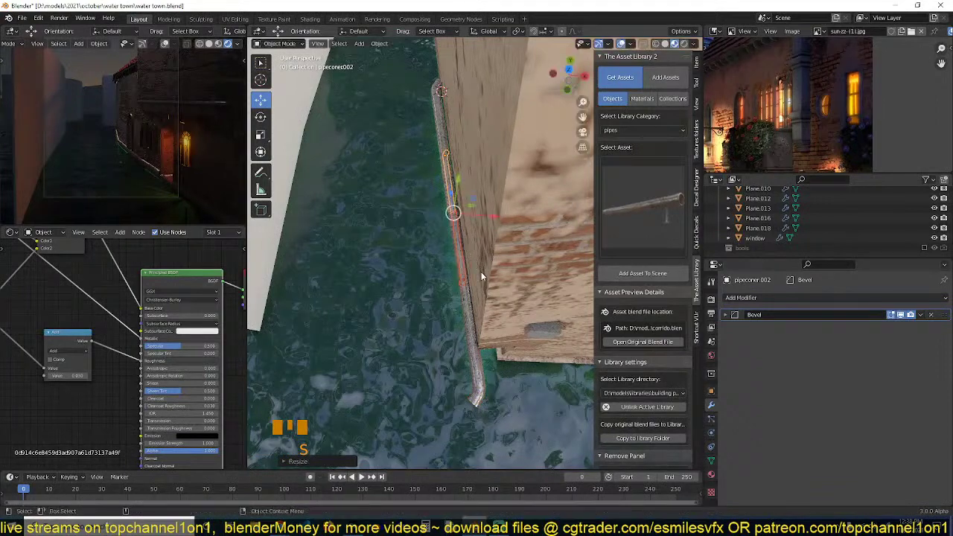
# Enlarge the small pipe pair by about 1.2 times and position it just above the large pipe.
pyautogui.press('`')
pyautogui.moveTo(446, 198); pyautogui.dragTo(450, 169)
pyautogui.press('s')
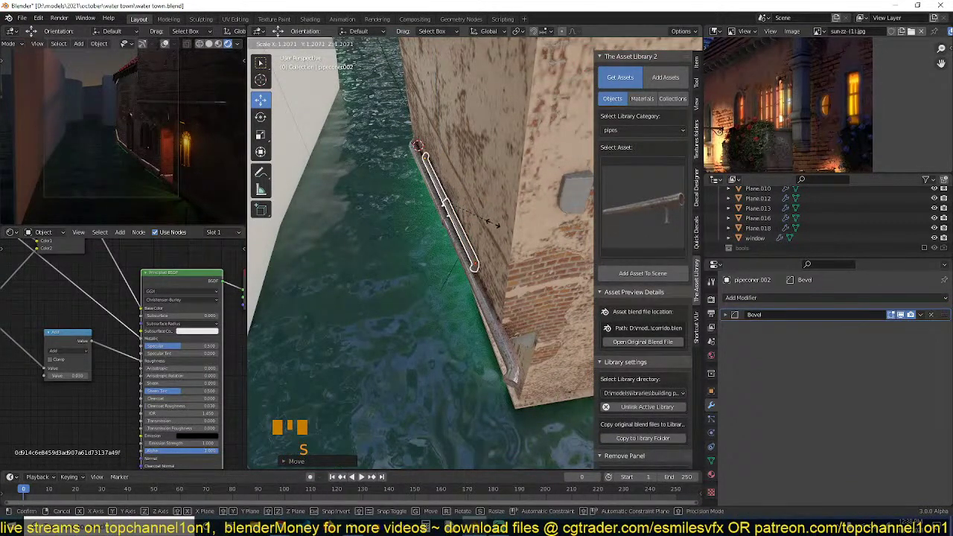
pyautogui.click(491, 222)
pyautogui.press('`')
pyautogui.press('g')
pyautogui.press('z')
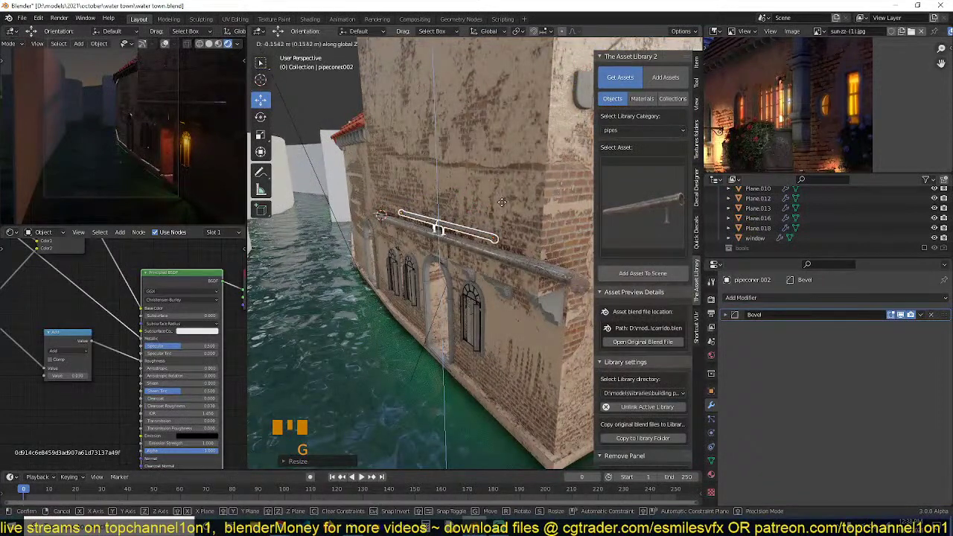
pyautogui.click(502, 201)
# Rotate the small pipe pair about the X axis to line it up with the large pipe.
pyautogui.press('e')
pyautogui.press('r')
pyautogui.press('x')
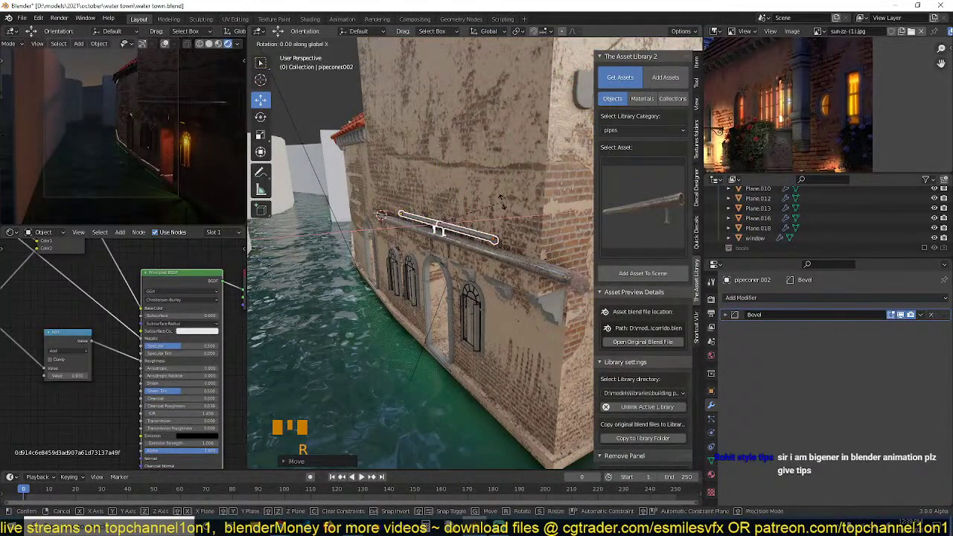
pyautogui.click(446, 185)
# Duplicate the small pipe pair in place.
pyautogui.press('`')
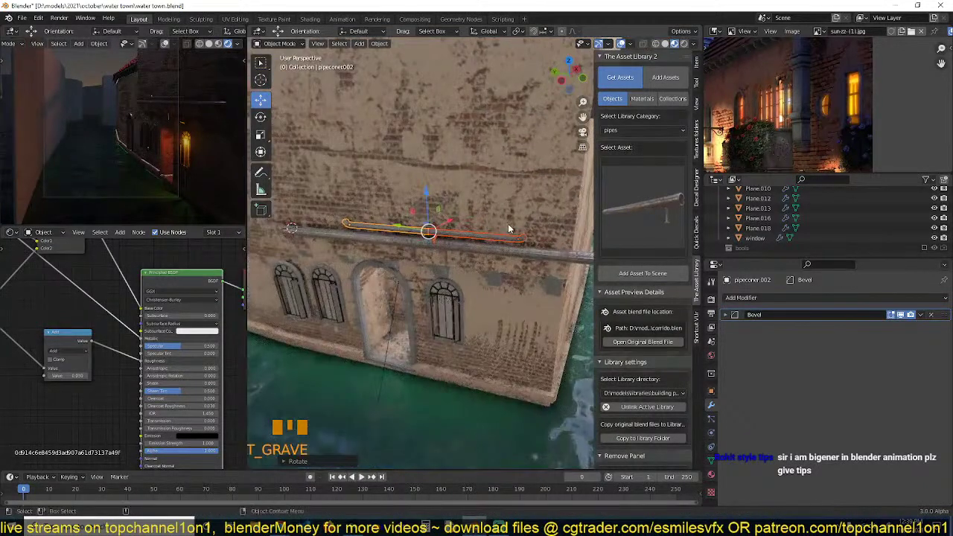
pyautogui.hotkey('shift', 'd')
pyautogui.click(511, 226)
pyautogui.press('r')
pyautogui.press('y')
pyautogui.press('y')
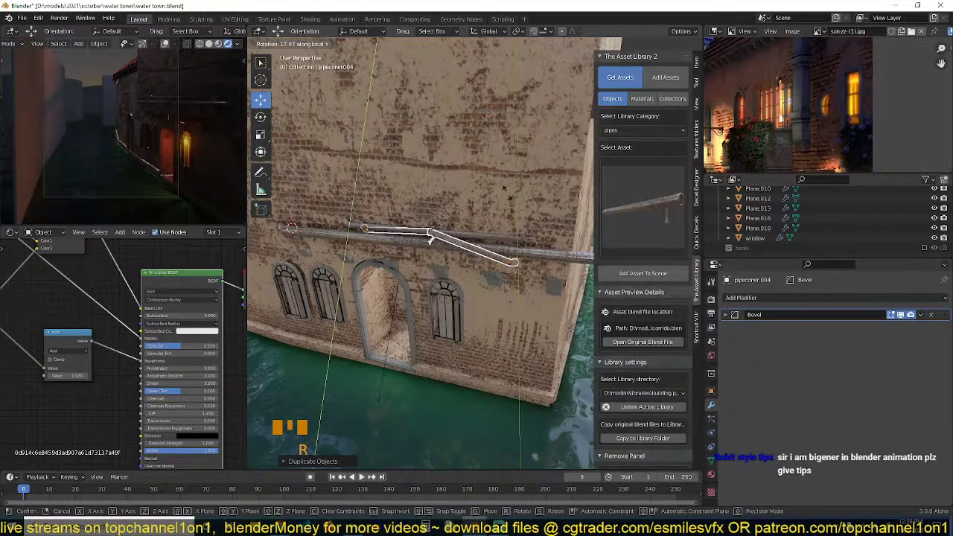
pyautogui.click(512, 218)
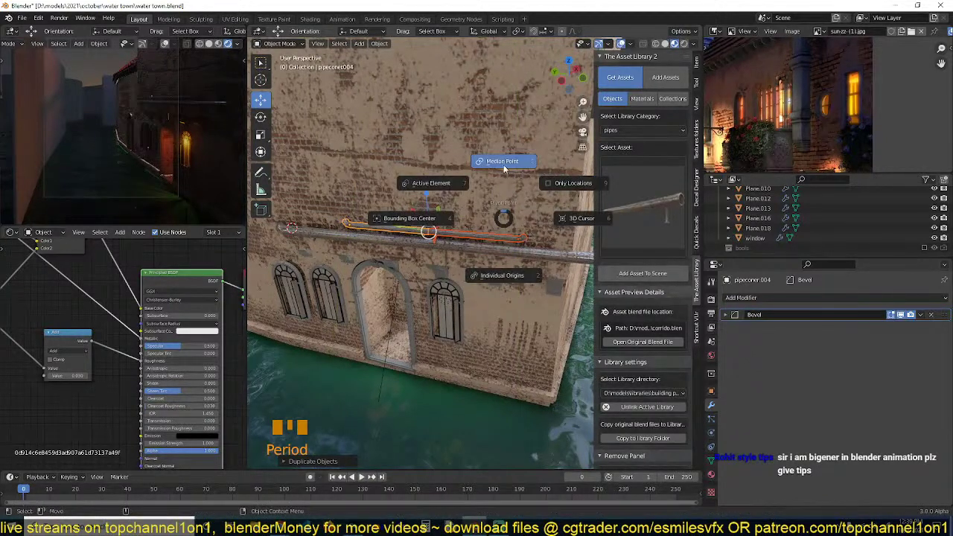
# Set the transform pivot point to Median Point for rotating the duplicated pipe pair.
pyautogui.click(504, 160)
pyautogui.press('m')
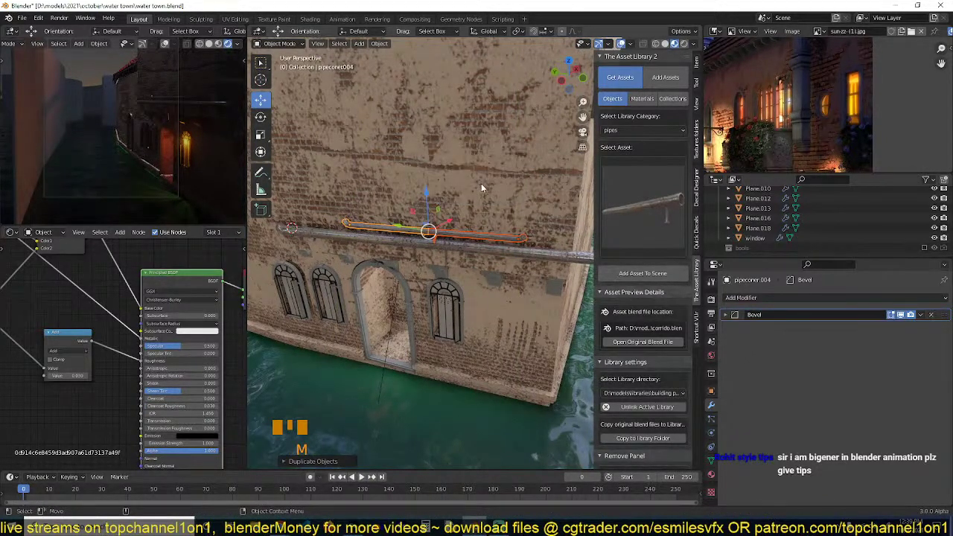
pyautogui.press('.')
pyautogui.press(',')
pyautogui.click(409, 185)
pyautogui.press('r')
pyautogui.press('y')
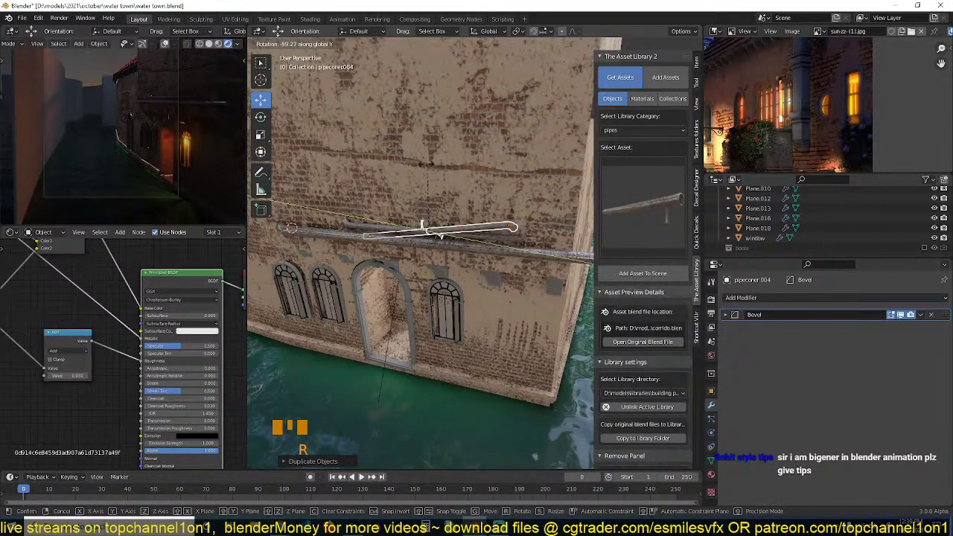
pyautogui.press('y')
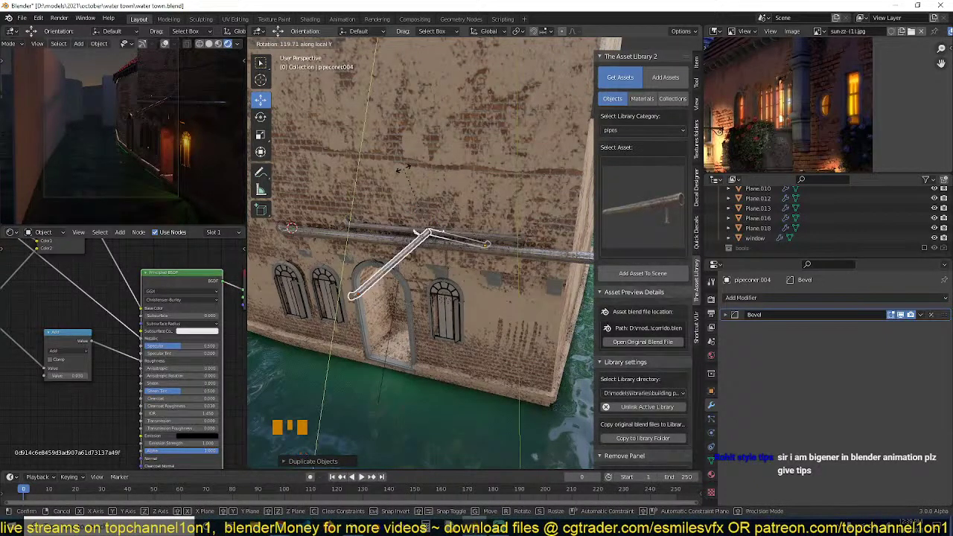
pyautogui.press('x')
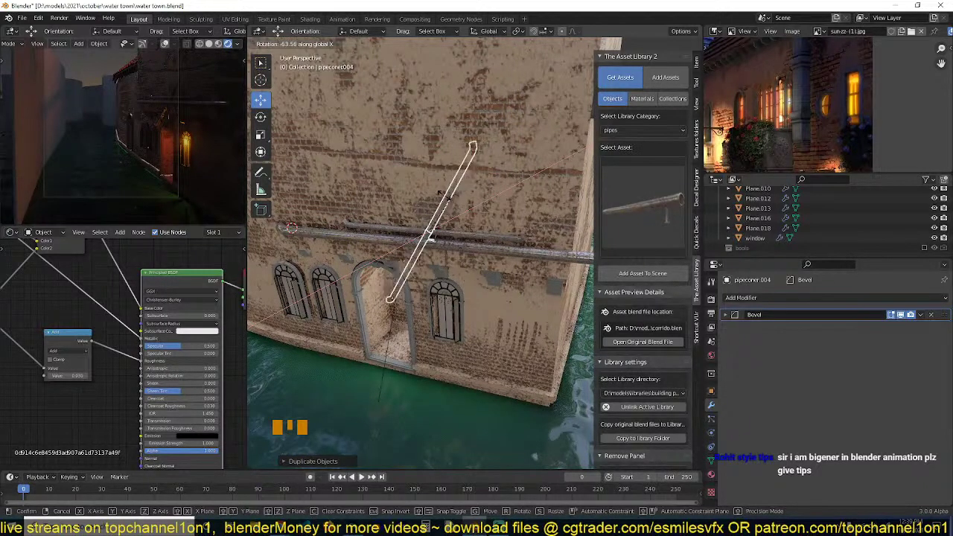
pyautogui.press('x')
pyautogui.click(441, 194)
# Rotate the duplicated small pipe pair 90 degrees about the X axis.
pyautogui.moveTo(441, 196)
pyautogui.mouseDown(button='middle')
pyautogui.moveTo(380, 171)
pyautogui.moveTo(424, 207)
pyautogui.moveTo(523, 187)
pyautogui.moveTo(456, 161)
pyautogui.moveTo(431, 192)
pyautogui.mouseUp(button='middle')
pyautogui.write('rx90')
pyautogui.press('Return')
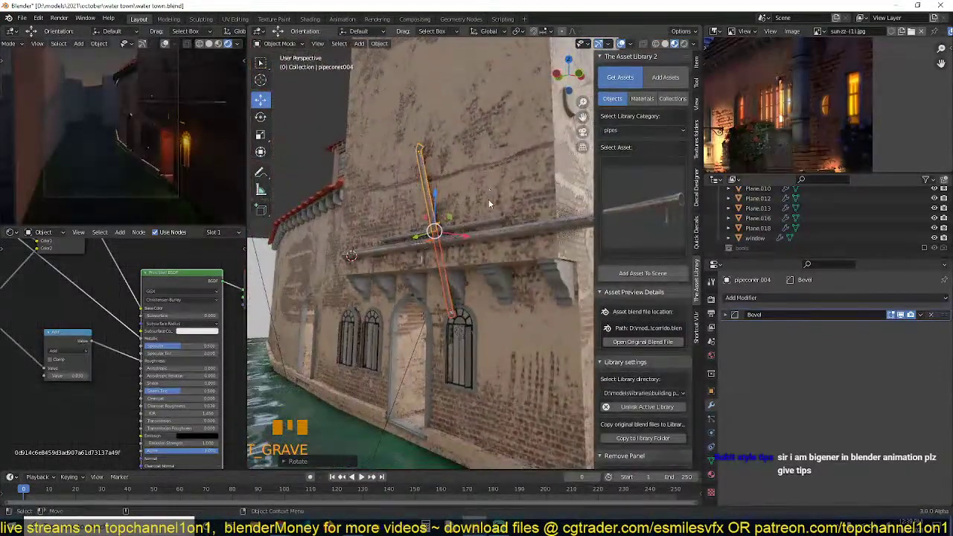
pyautogui.moveTo(488, 199); pyautogui.dragTo(469, 210, button='middle')
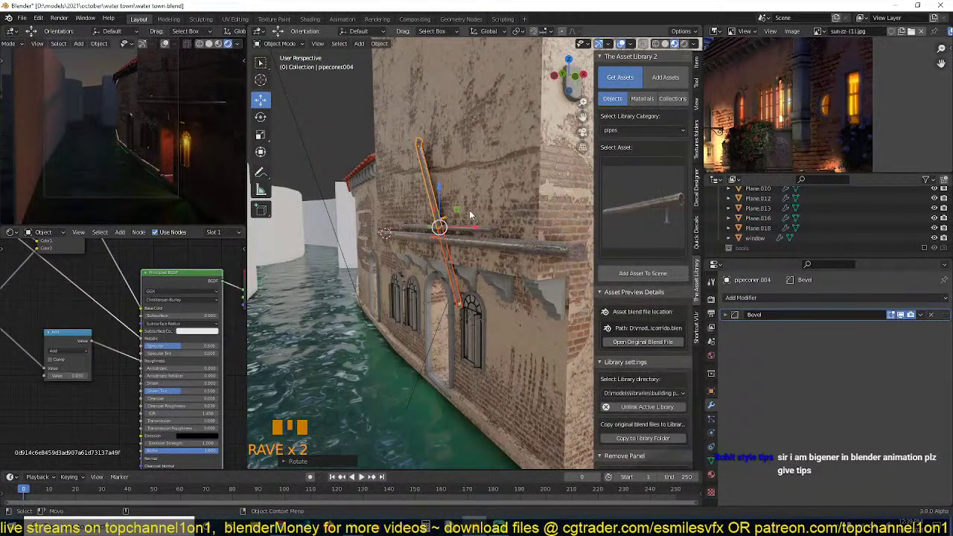
# Straighten the rotated pipe pair to vertical with a trackball rotation in wireframe top view, and turn it around its own length.
pyautogui.press('KP_3')
pyautogui.hotkey('shift', 'z')
pyautogui.press('r')
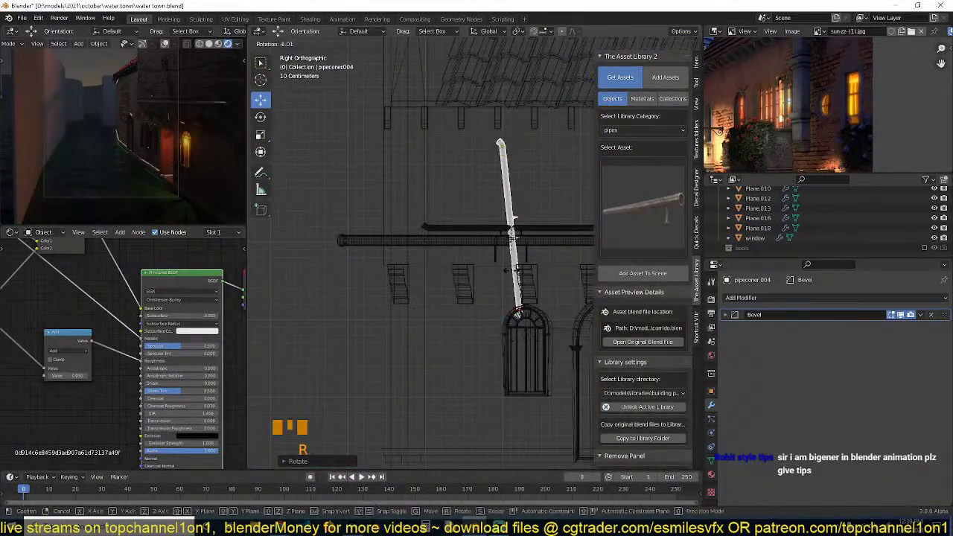
pyautogui.rightClick(510, 272)
pyautogui.press('KP_7')
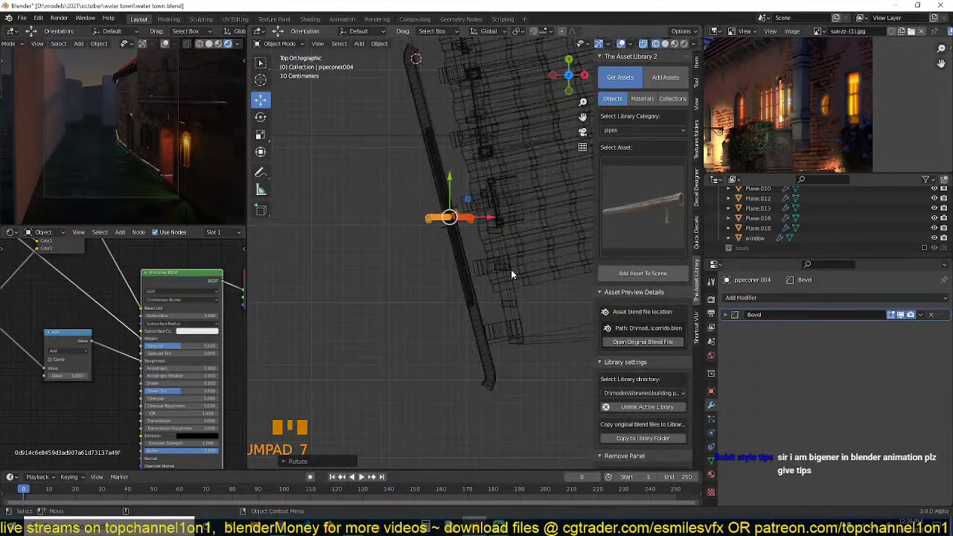
pyautogui.press('r')
pyautogui.press('r')
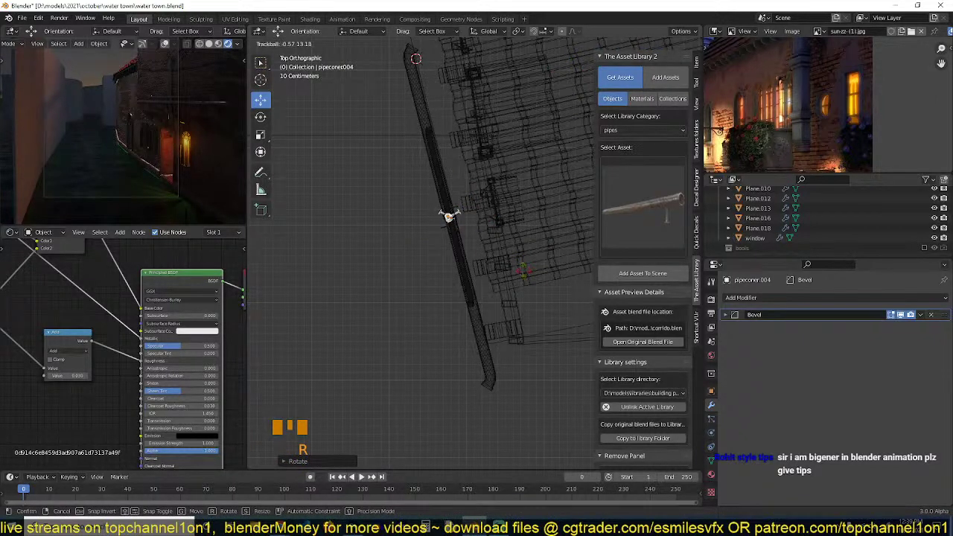
pyautogui.press('r')
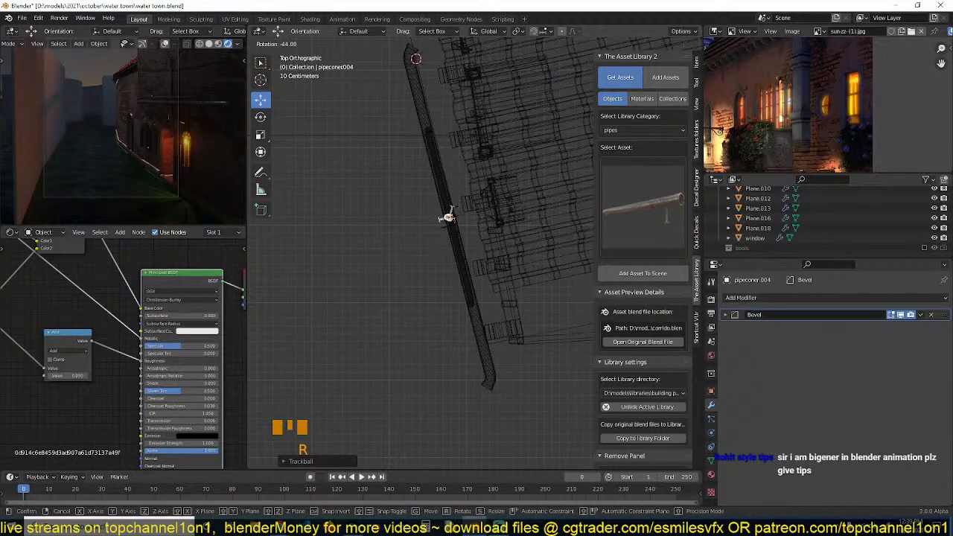
pyautogui.click(499, 204)
# Return the viewport to Material Preview shading with the upright pipe pair in close view.
pyautogui.press('`')
pyautogui.moveTo(429, 322)
pyautogui.mouseDown(button='middle')
pyautogui.moveTo(457, 258)
pyautogui.moveTo(455, 327)
pyautogui.moveTo(449, 291)
pyautogui.mouseUp(button='middle')
pyautogui.scroll(2, 455, 257)
pyautogui.press('z')
pyautogui.click(484, 275)
pyautogui.scroll(1, 455, 327)
pyautogui.click(674, 44)
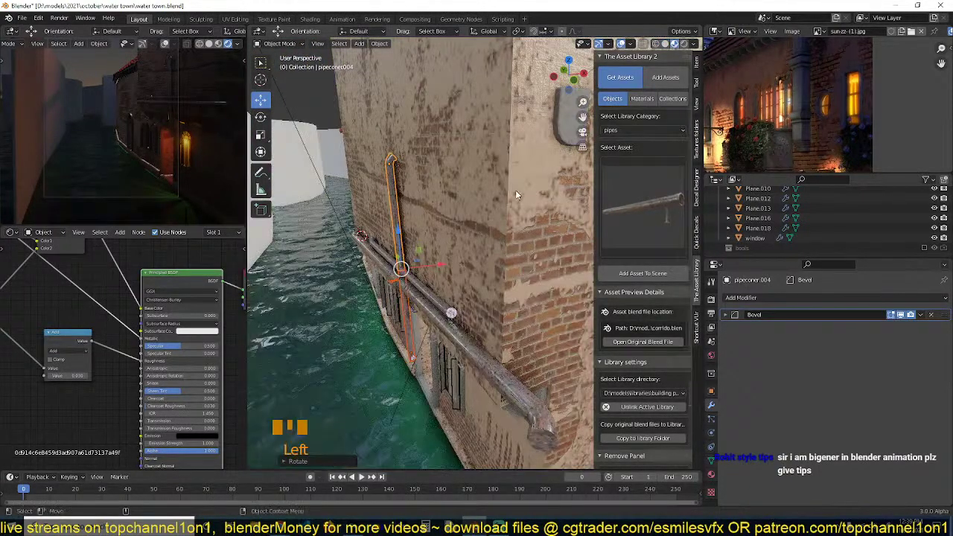
# Raise the upright pipe pair along Z until its lower end meets the horizontal pipes, deselect it, and save the file.
pyautogui.moveTo(515, 190); pyautogui.dragTo(526, 166, button='middle')
pyautogui.press('g')
pyautogui.press('z')
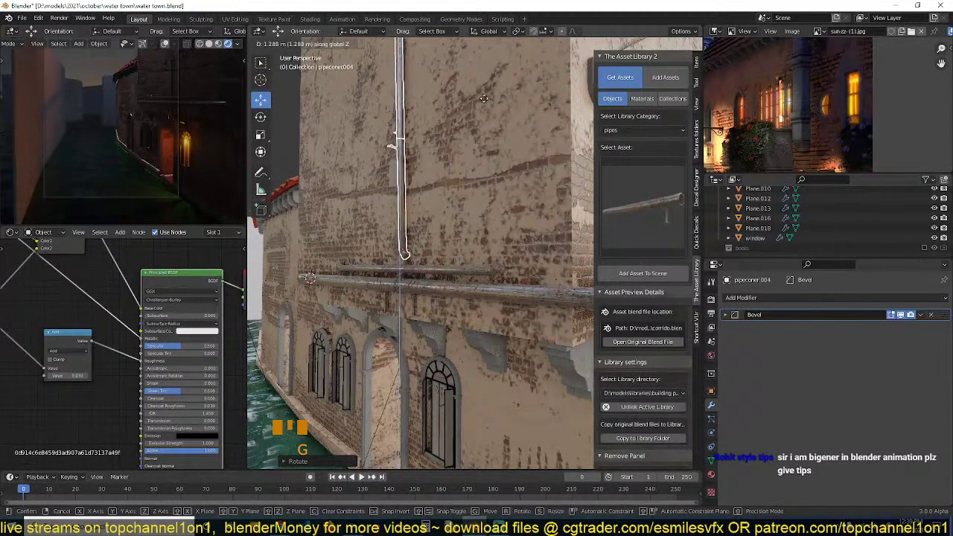
pyautogui.click(469, 123)
pyautogui.hotkey('alt', 'a')
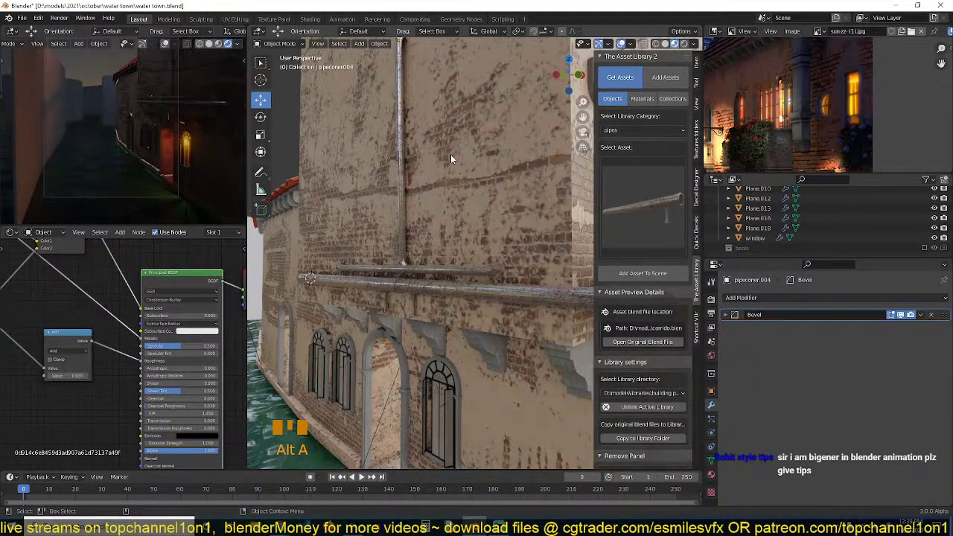
pyautogui.hotkey('ctrl', 's')
pyautogui.scroll(-6, 425, 203)
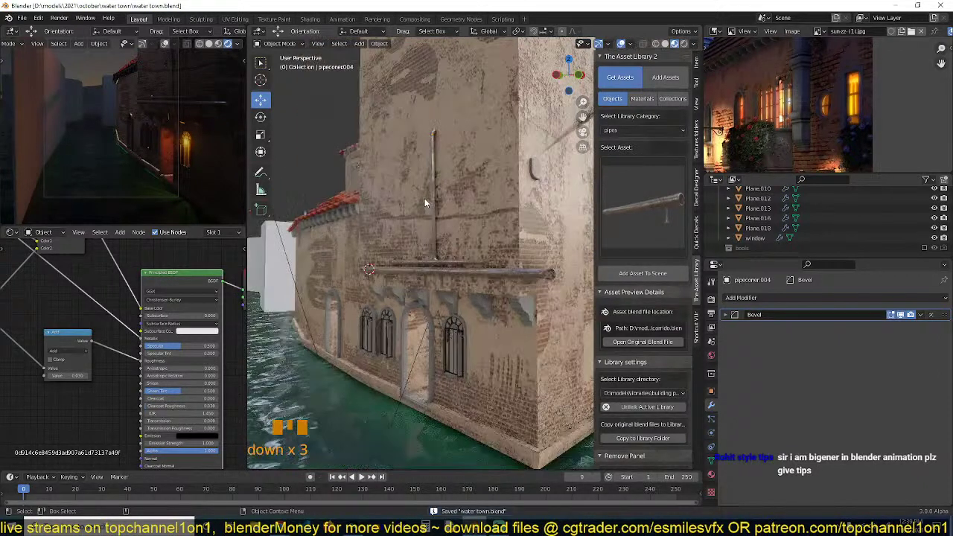
pyautogui.hotkey('ctrl', 's')
# Examine the whole canal-side building from several angles against the night canal reference photo.
pyautogui.scroll(-5, 826, 89)
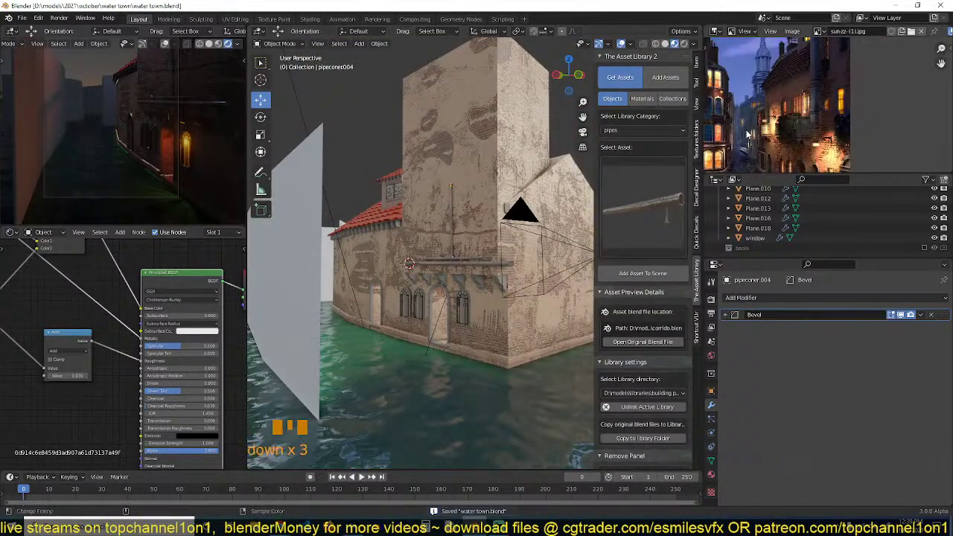
pyautogui.moveTo(826, 90); pyautogui.dragTo(881, 81, button='middle')
pyautogui.hotkey('ctrl', 's')
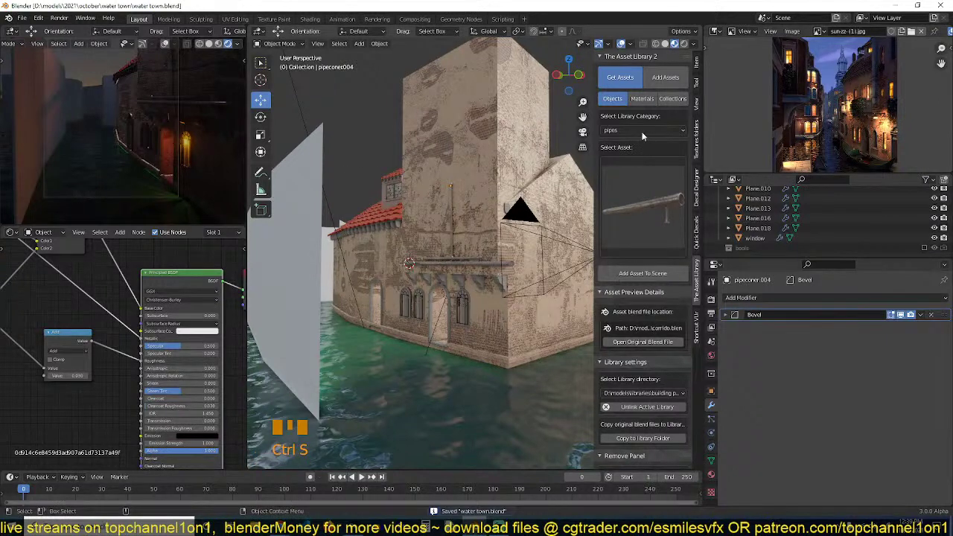
pyautogui.scroll(2, 785, 131)
pyautogui.moveTo(784, 131); pyautogui.dragTo(805, 124, button='middle')
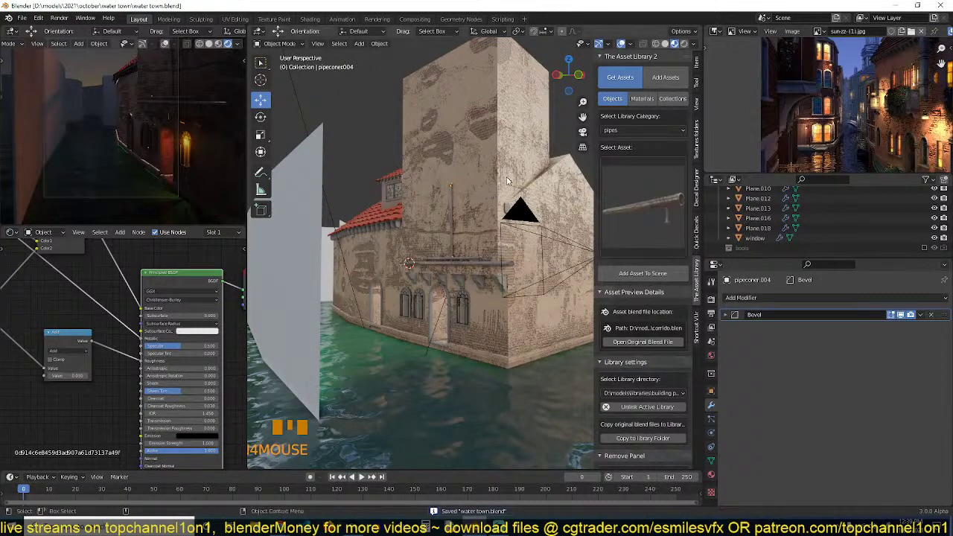
pyautogui.moveTo(315, 249); pyautogui.dragTo(289, 254, button='middle')
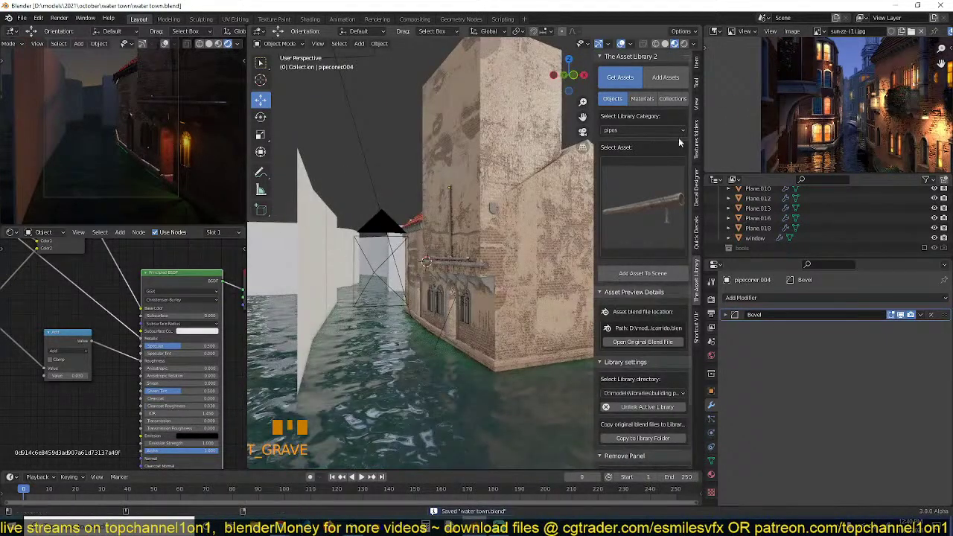
pyautogui.moveTo(742, 153); pyautogui.dragTo(740, 130, button='middle')
pyautogui.scroll(-3, 757, 119)
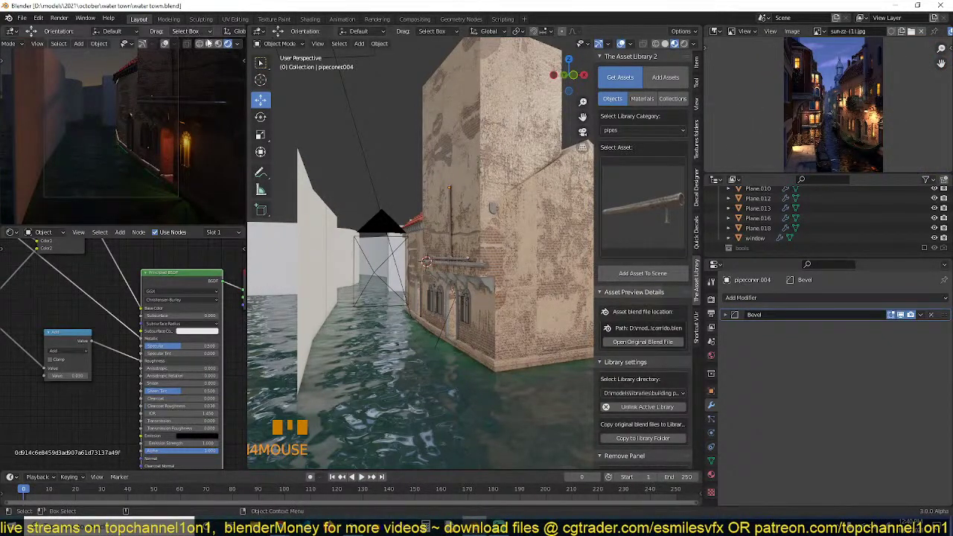
pyautogui.scroll(-2, 383, 166)
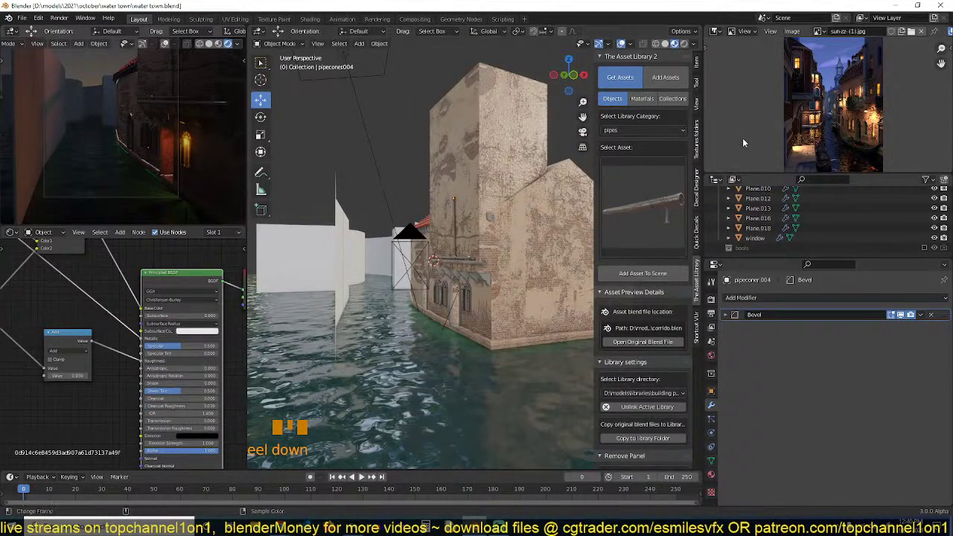
pyautogui.scroll(4, 755, 136)
pyautogui.moveTo(395, 201); pyautogui.dragTo(443, 228, button='middle')
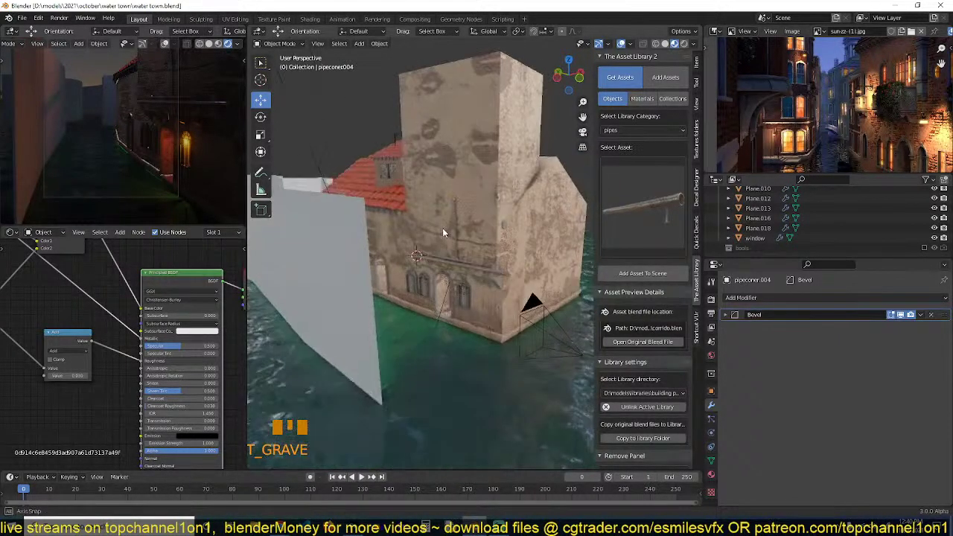
pyautogui.moveTo(379, 221); pyautogui.dragTo(476, 253, button='middle')
pyautogui.scroll(1, 468, 197)
pyautogui.moveTo(417, 231); pyautogui.dragTo(442, 219, button='middle')
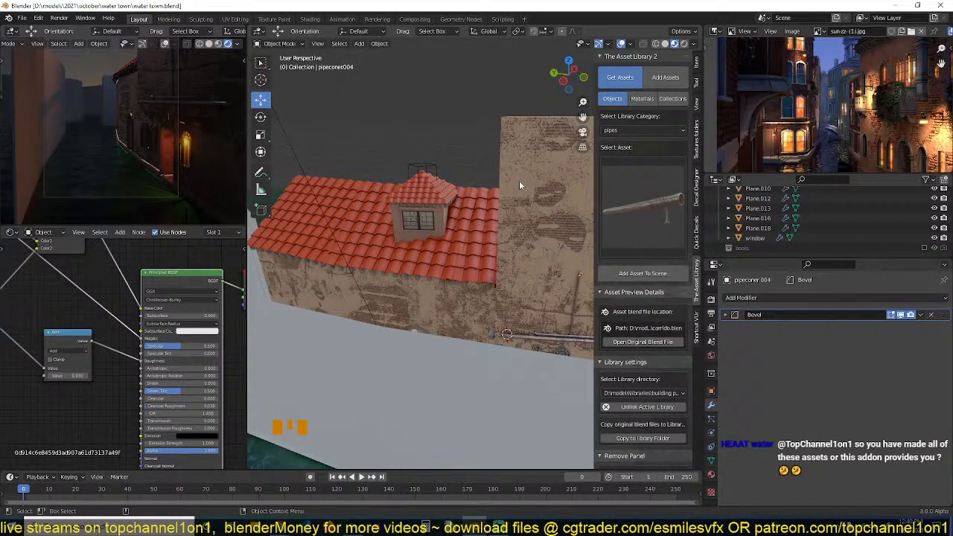
# Save the file and inspect the pipe-dressed wall, its ground-floor windows and doorway alongside the lower part of the reference photo.
pyautogui.click(655, 218)
pyautogui.click(659, 219)
pyautogui.hotkey('ctrl', 's')
pyautogui.hotkey('shift', '`')
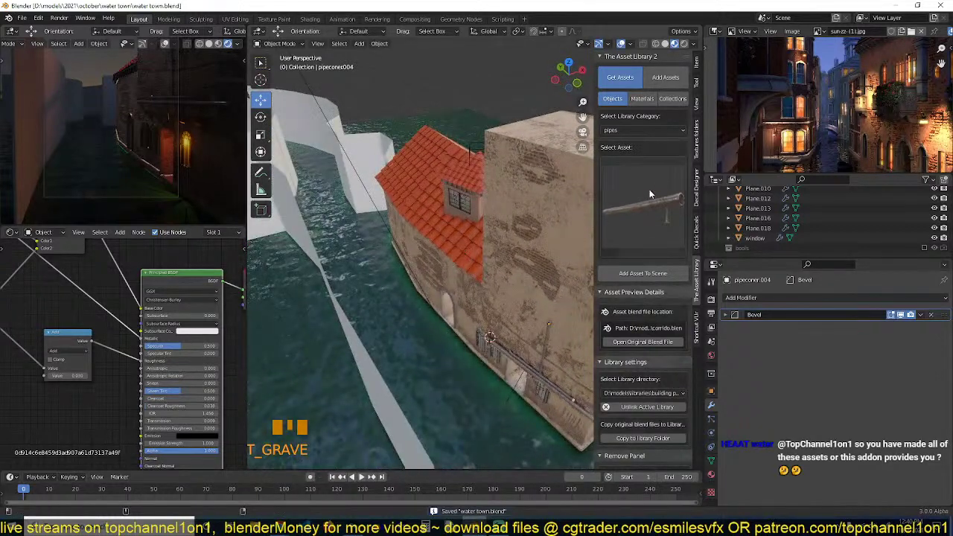
pyautogui.keyDown('shift'); pyautogui.moveTo(450, 317); pyautogui.dragTo(405, 249, button='middle'); pyautogui.keyUp('shift')
pyautogui.hotkey('ctrl', 's')
pyautogui.scroll(2, 444, 228)
pyautogui.scroll(-4, 831, 102)
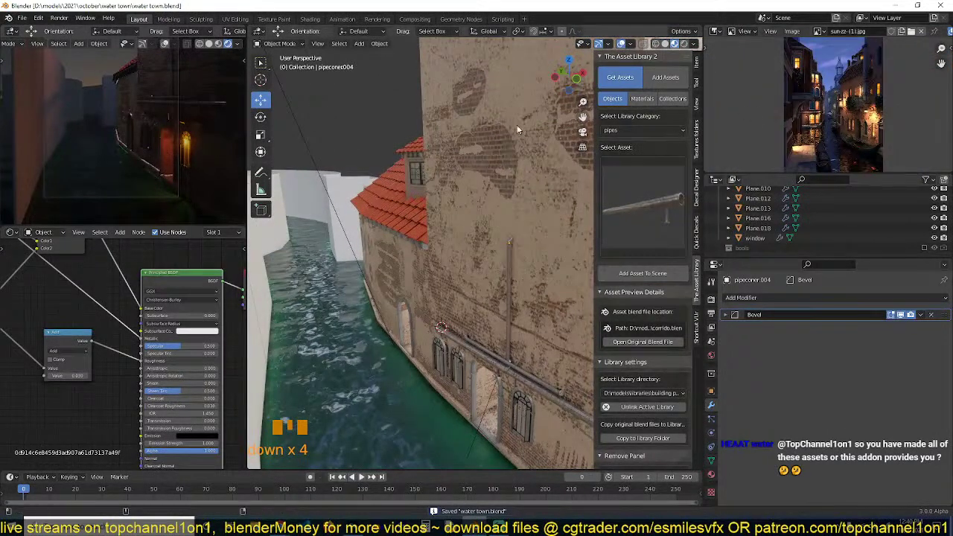
pyautogui.scroll(-1, 775, 113)
pyautogui.scroll(6, 782, 139)
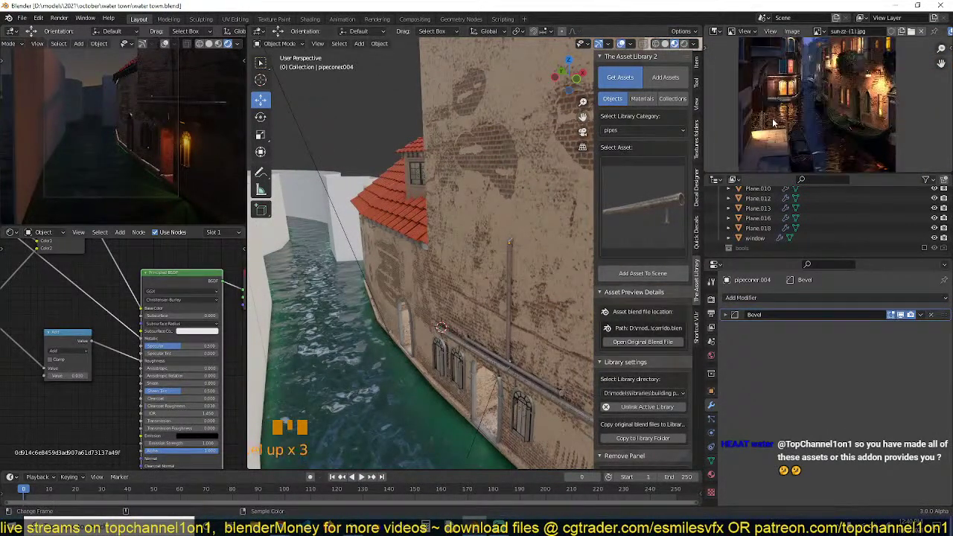
pyautogui.moveTo(424, 239); pyautogui.dragTo(406, 53, button='middle')
pyautogui.scroll(4, 462, 203)
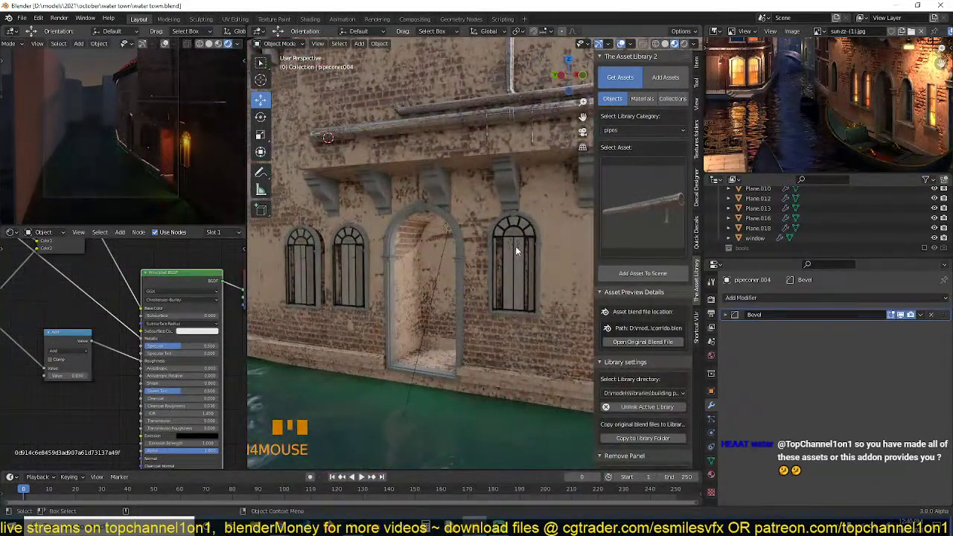
# Duplicate the orange point light behind the right-hand window to the nearest window across the doorway, and shift the copy along X into the wall.
pyautogui.click(515, 246)
pyautogui.click(515, 246)
pyautogui.hotkey('shift', '`')
pyautogui.click(536, 247)
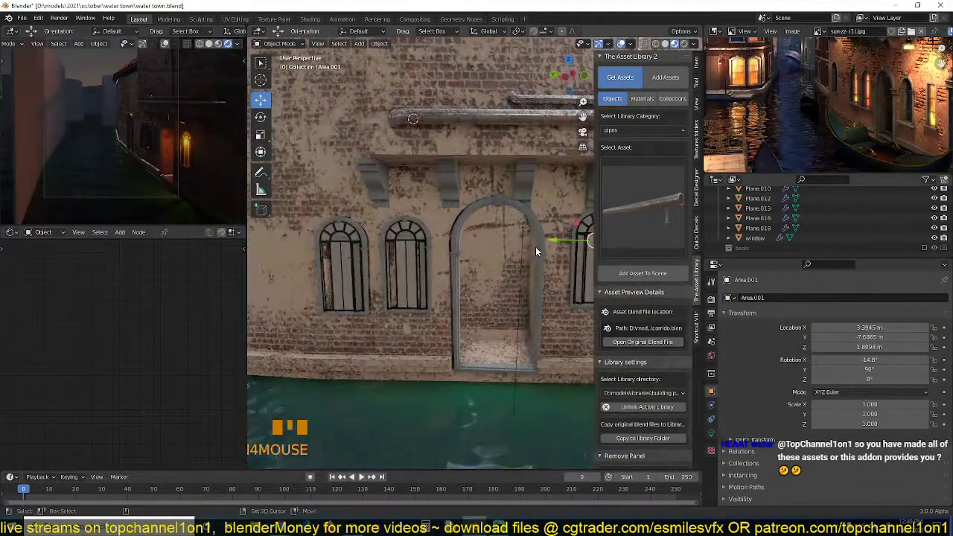
pyautogui.hotkey('shift', 'd')
pyautogui.click(346, 251)
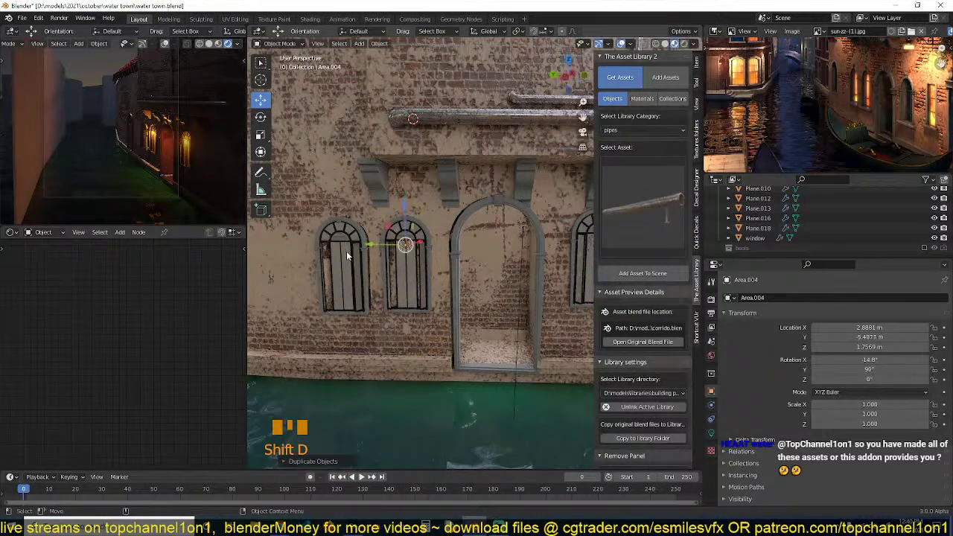
pyautogui.hotkey('shift', '`')
pyautogui.click(485, 260)
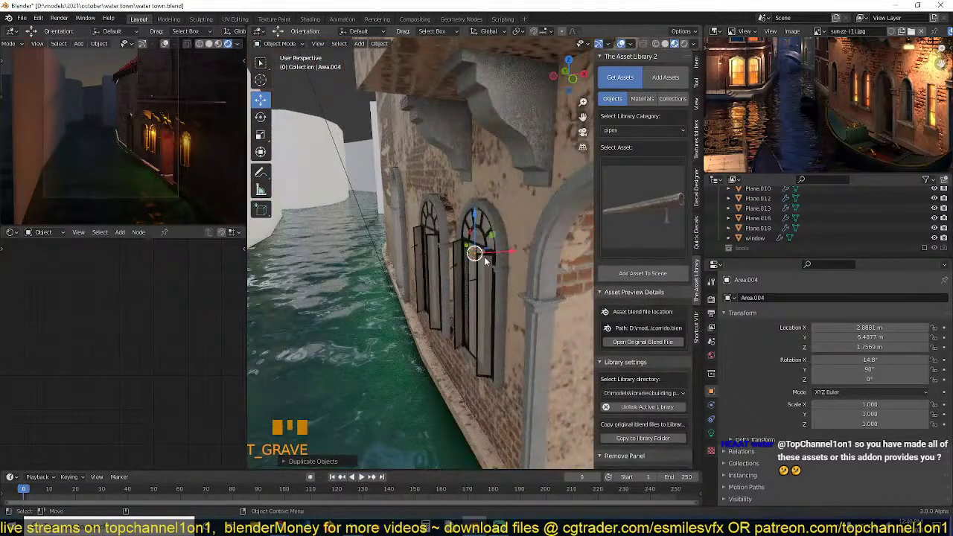
pyautogui.moveTo(516, 250); pyautogui.dragTo(528, 250)
# Set the duplicated light's power to 50 W and convert it to a square area light 0.33 m in size.
pyautogui.click(711, 432)
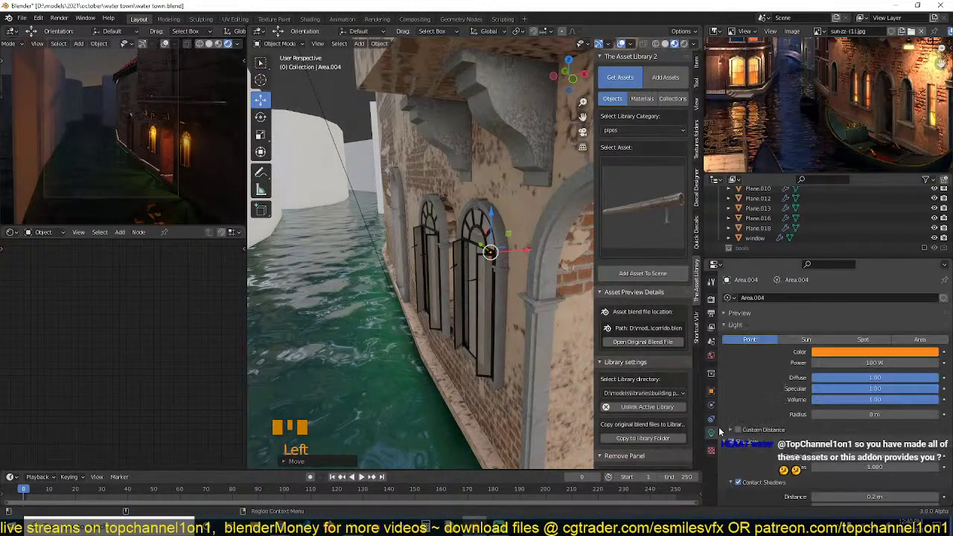
pyautogui.click(861, 362)
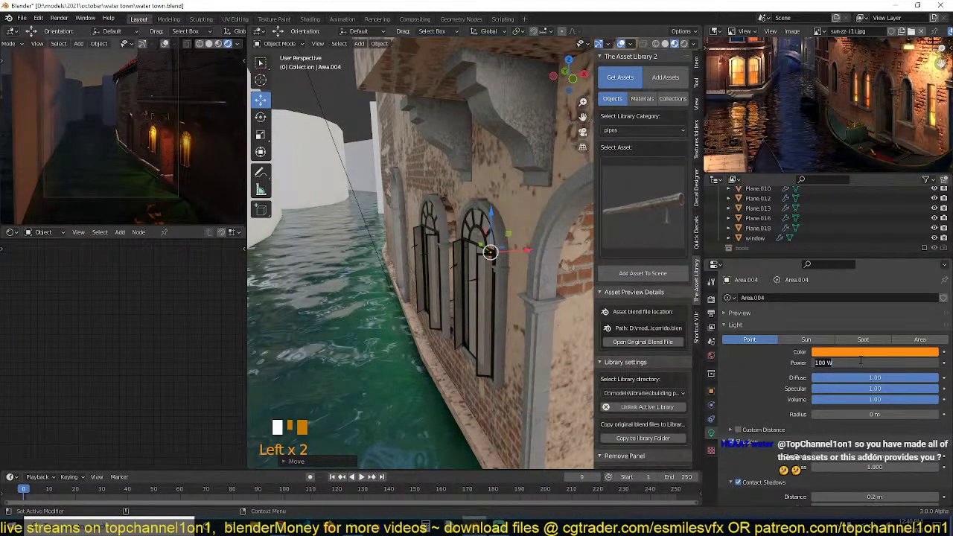
pyautogui.write('50')
pyautogui.press('Return')
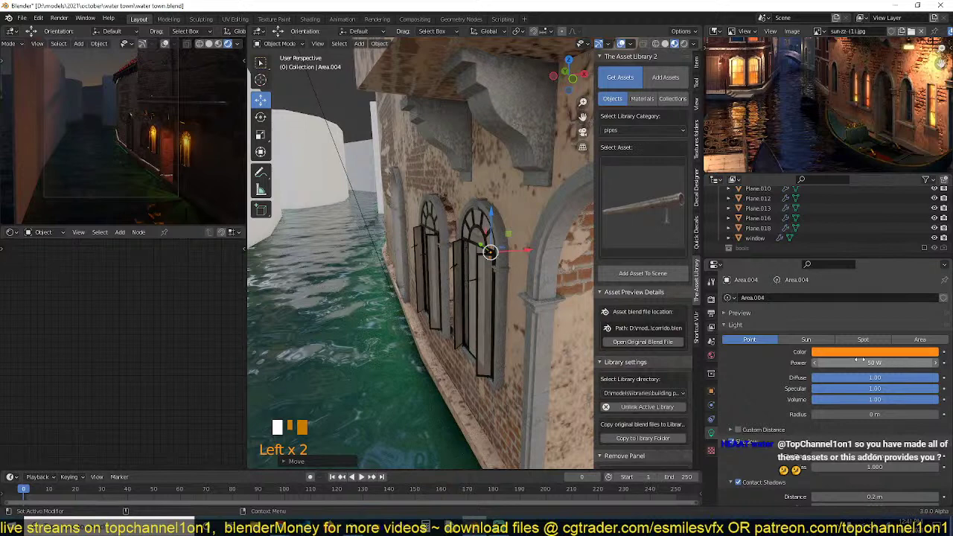
pyautogui.click(921, 339)
pyautogui.moveTo(565, 329); pyautogui.dragTo(588, 320, button='middle')
pyautogui.moveTo(876, 425); pyautogui.dragTo(894, 425)
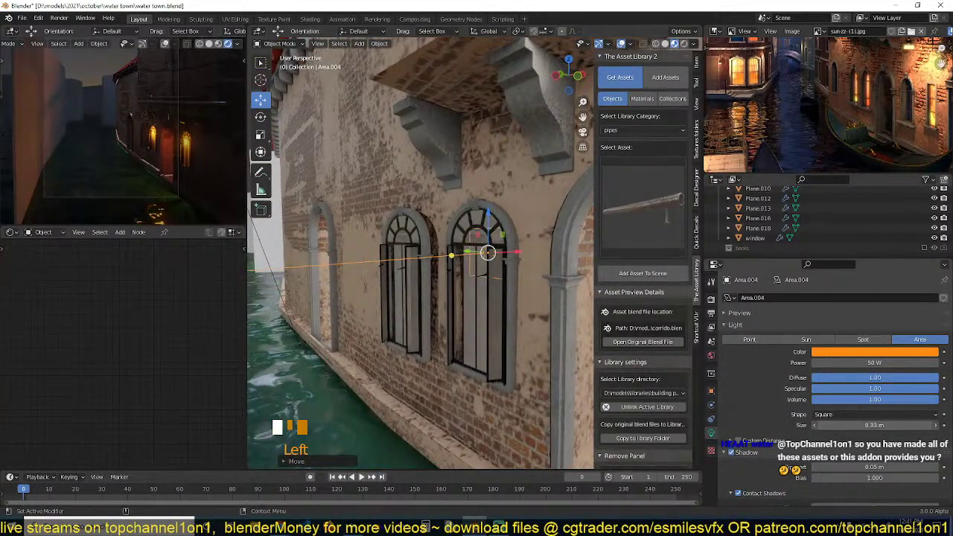
# Reposition the area light within its window and place a linked duplicate of it behind the adjacent arched window.
pyautogui.press('g')
pyautogui.click(541, 353)
pyautogui.moveTo(427, 320); pyautogui.dragTo(508, 338, button='middle')
pyautogui.hotkey('alt', 'd')
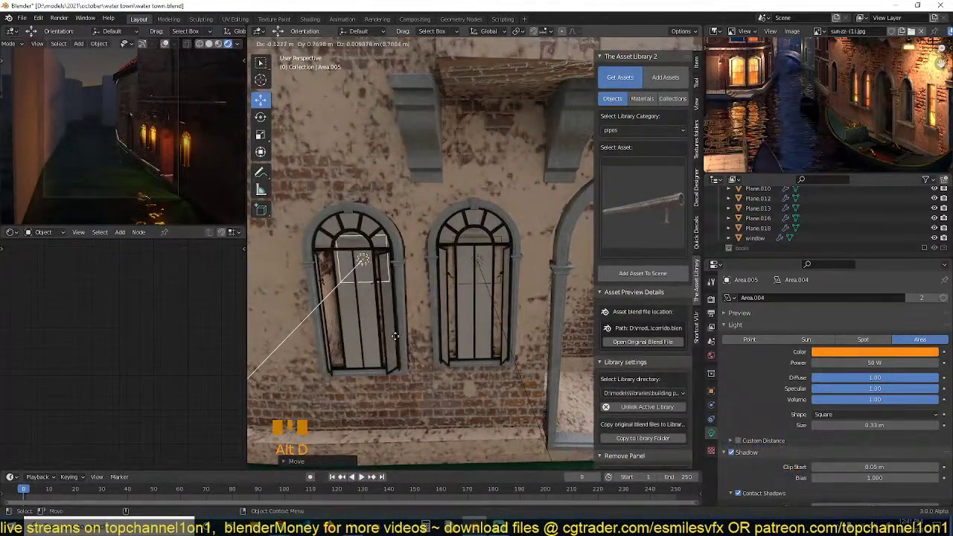
pyautogui.click(395, 336)
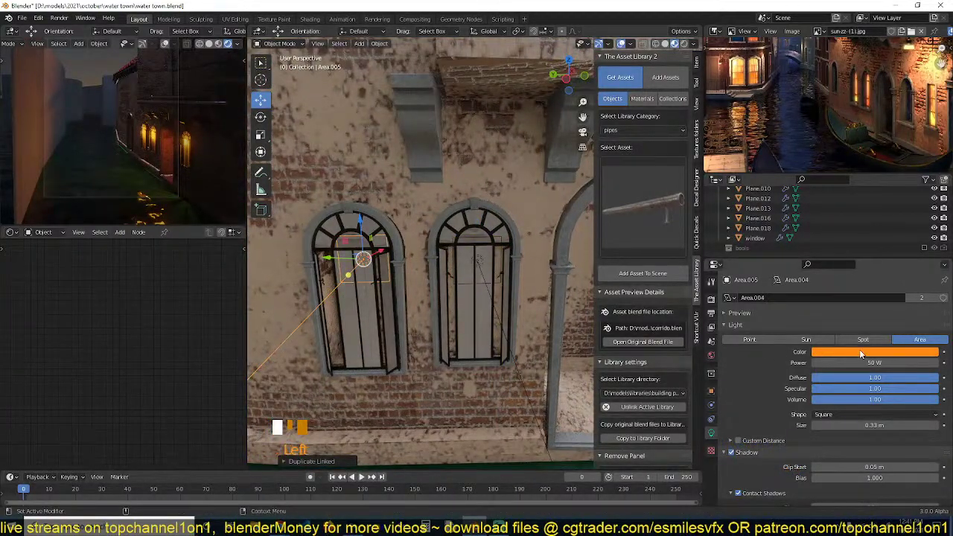
# Change the linked window area lights to a pale yellow colour and set their power to 5 W.
pyautogui.click(856, 353)
pyautogui.click(884, 253)
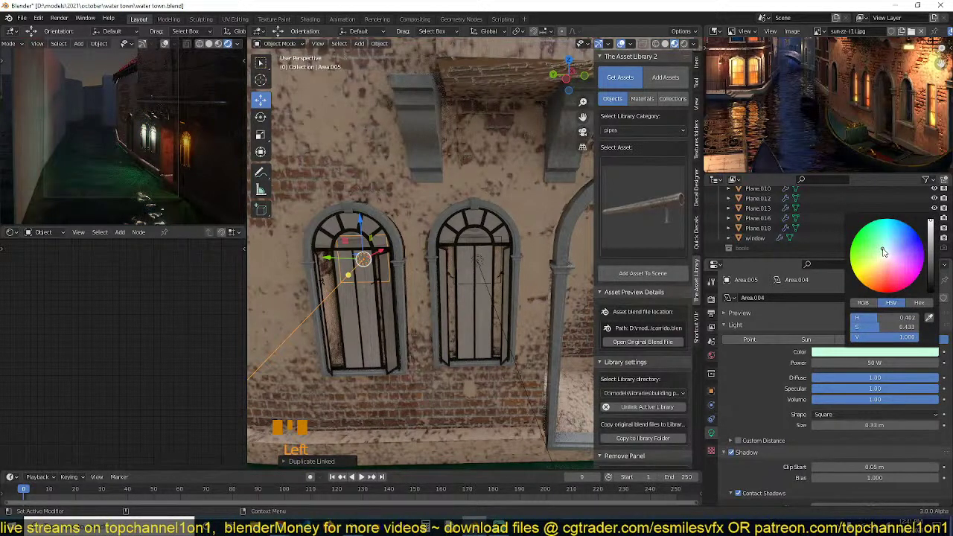
pyautogui.click(886, 256)
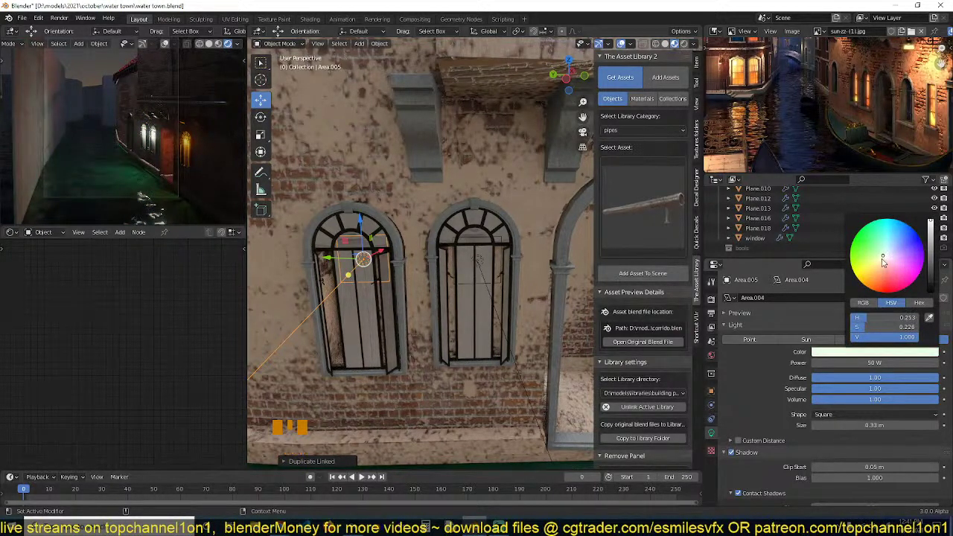
pyautogui.click(862, 363)
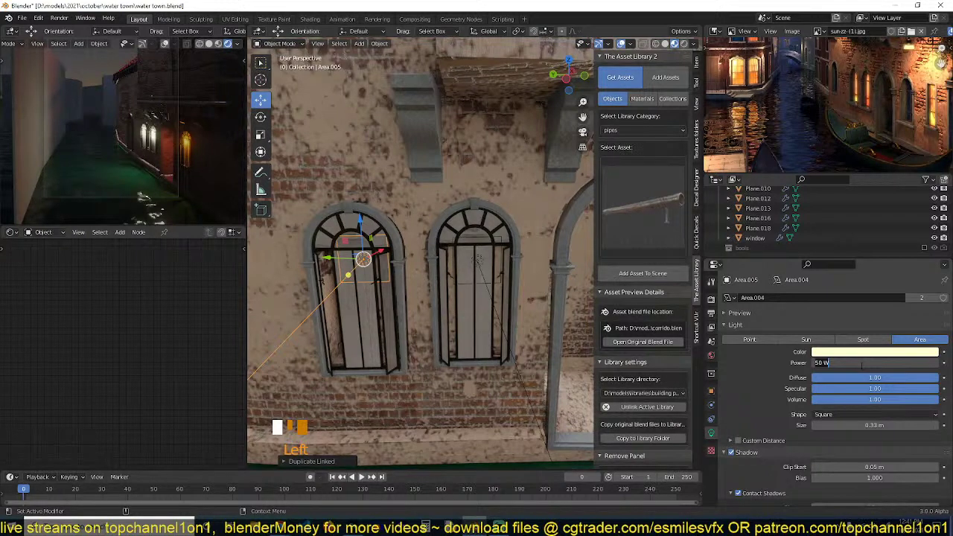
pyautogui.write('5')
pyautogui.press('Return')
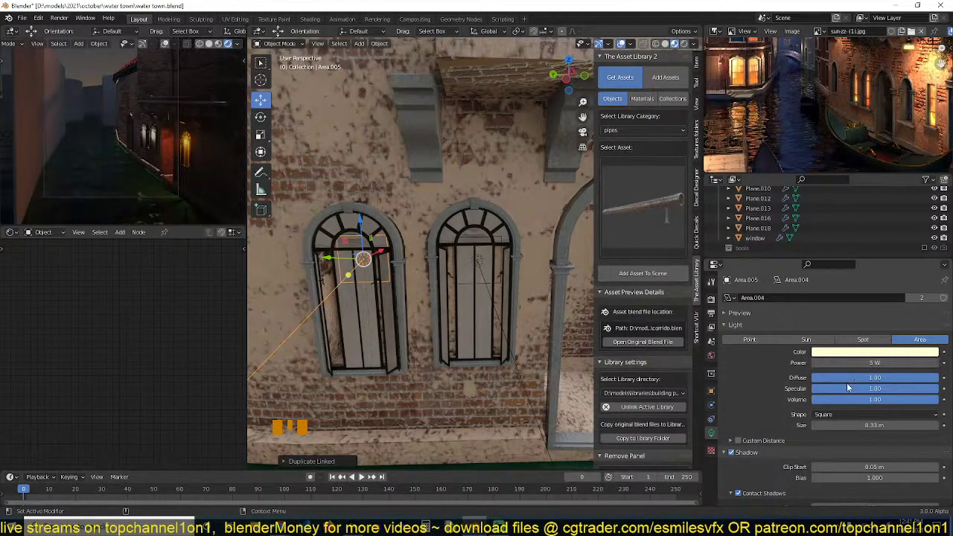
pyautogui.click(500, 325)
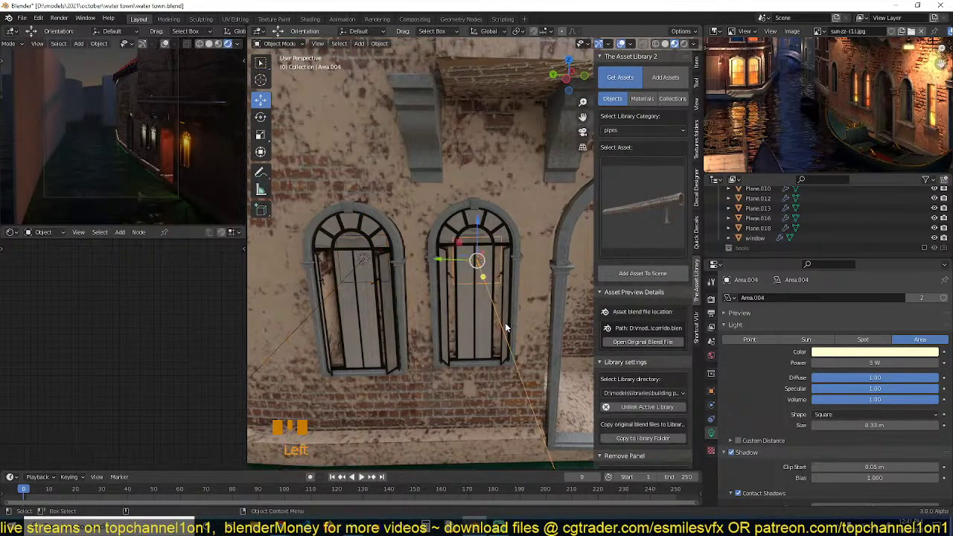
pyautogui.click(861, 363)
pyautogui.click(540, 345)
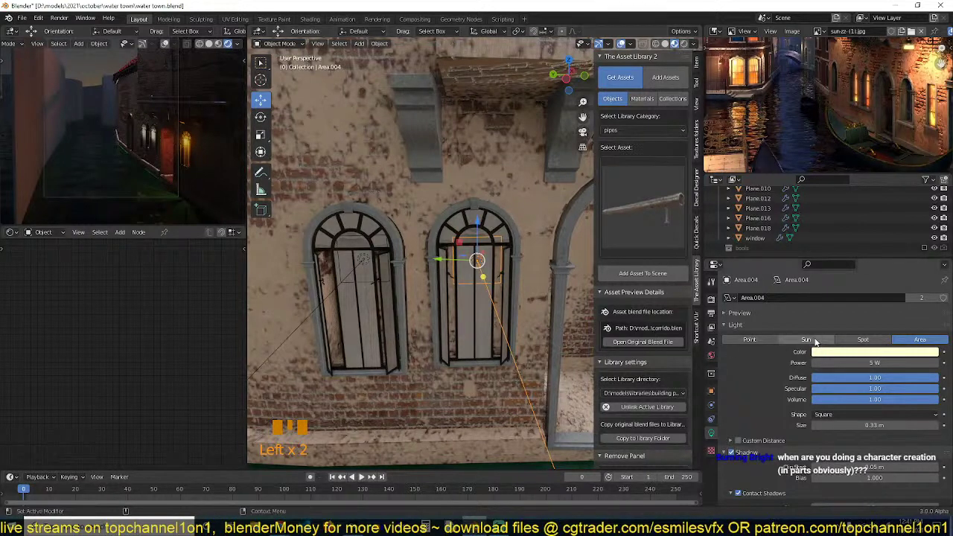
# Set the orange point light behind the window right of the doorway to 10 W, deselect everything, and save the file.
pyautogui.moveTo(587, 331); pyautogui.dragTo(449, 294, button='middle')
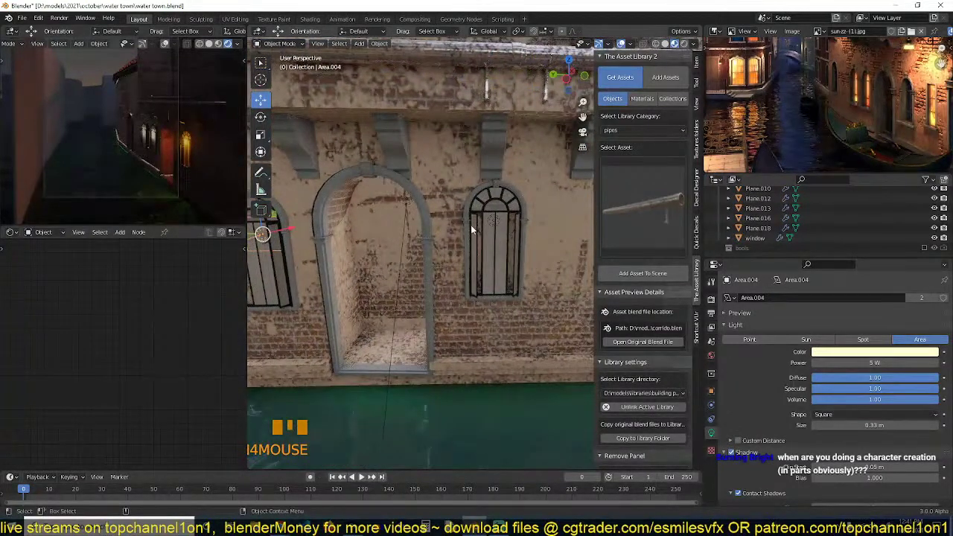
pyautogui.click(497, 228)
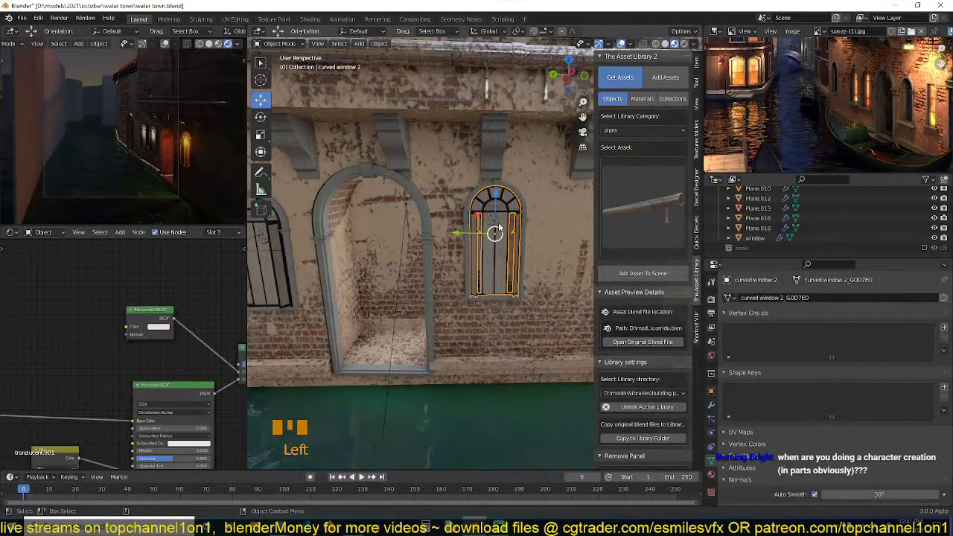
pyautogui.click(493, 220)
pyautogui.click(861, 363)
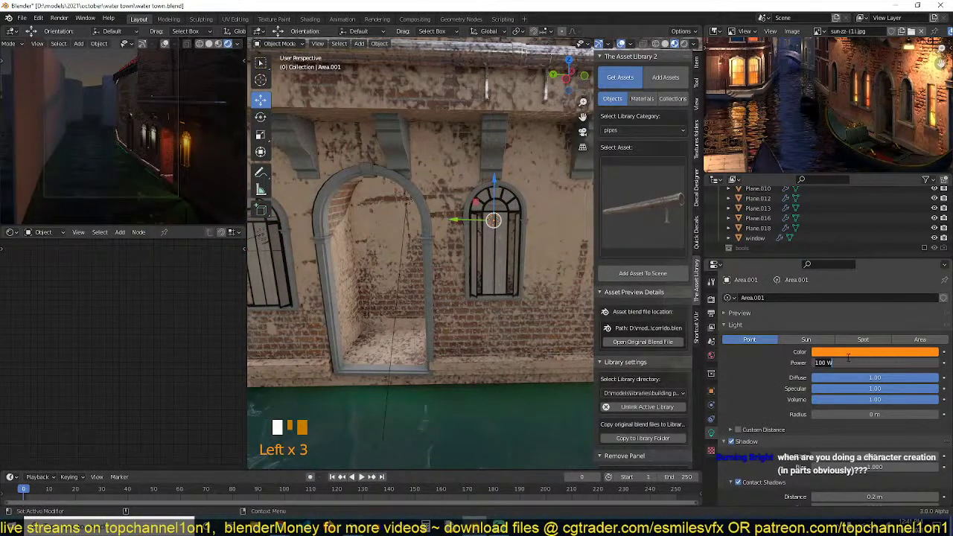
pyautogui.press('Return')
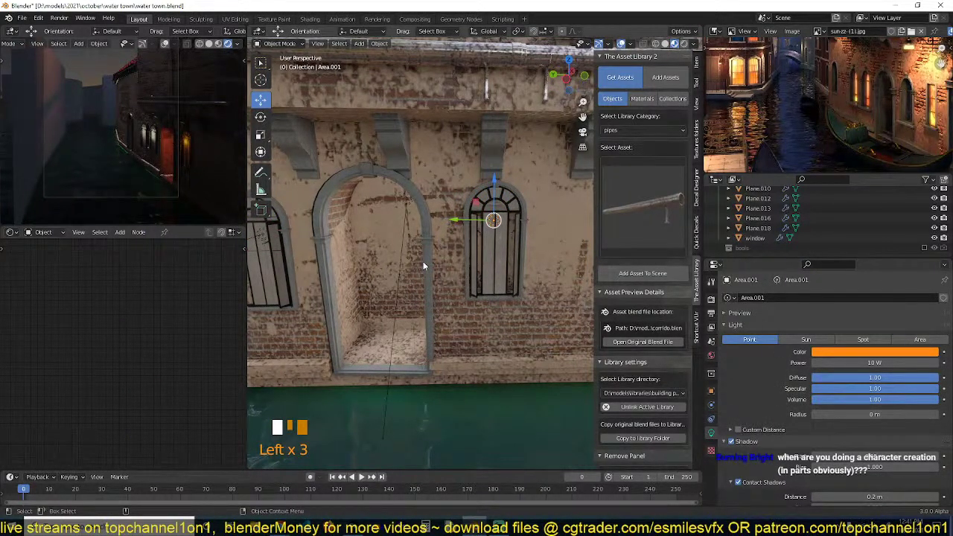
pyautogui.hotkey('ctrl', 's')
pyautogui.hotkey('alt', 'a')
pyautogui.hotkey('ctrl', 's')
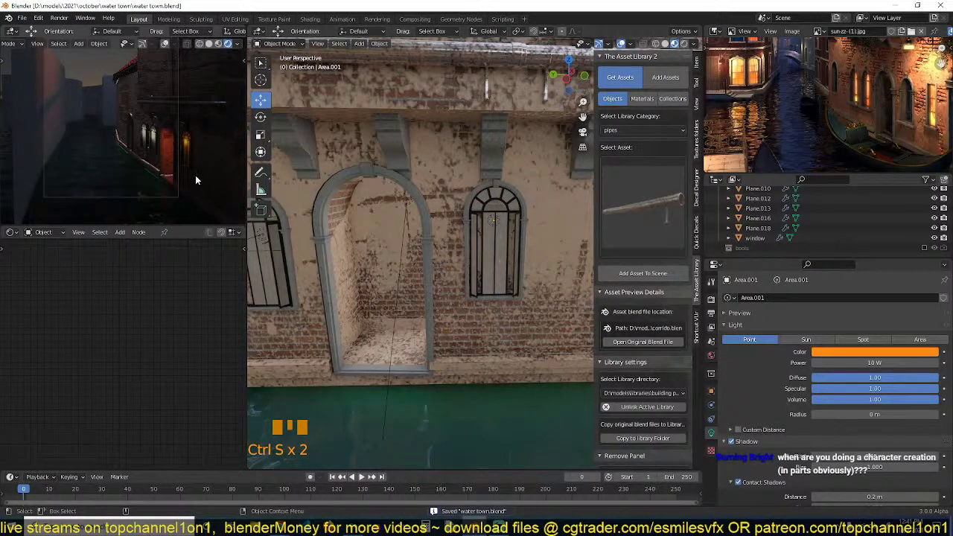
# Switch the camera preview to Material Preview shading and change its environment lighting from the forest image to the cloudy blue-sky image.
pyautogui.click(219, 44)
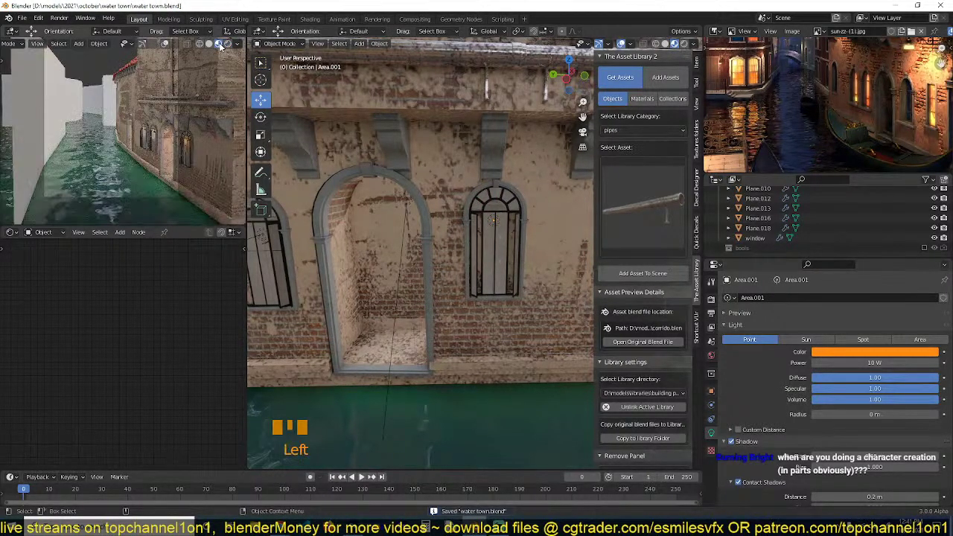
pyautogui.click(237, 44)
pyautogui.click(243, 122)
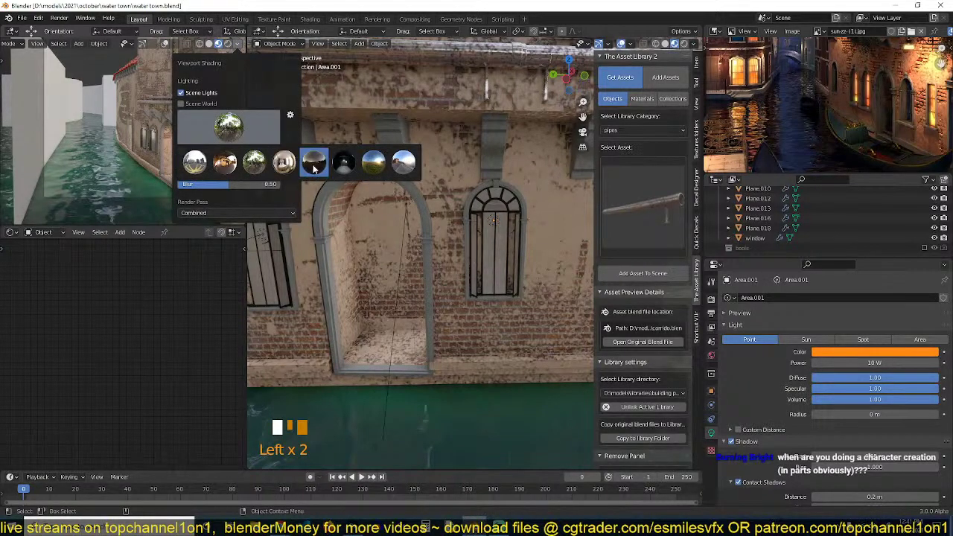
pyautogui.click(344, 165)
pyautogui.click(265, 122)
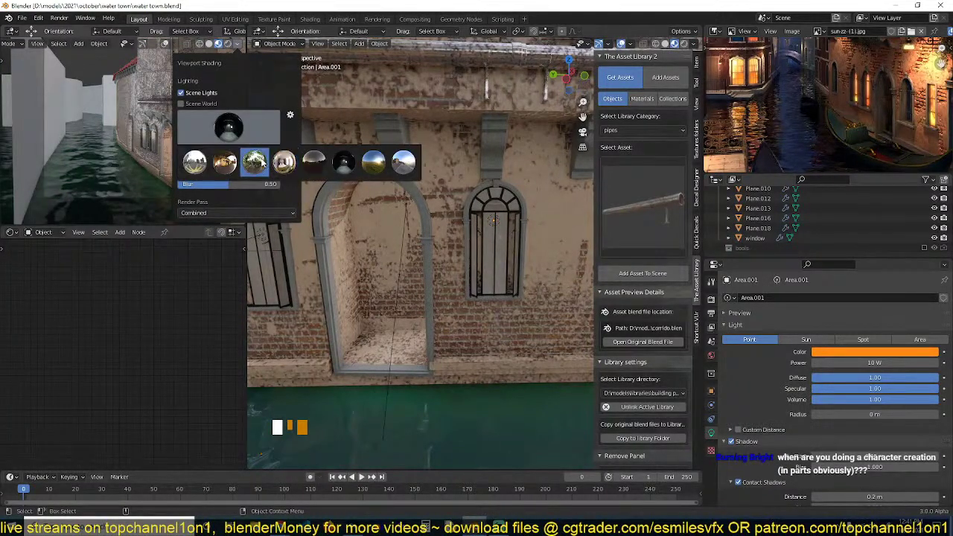
pyautogui.click(254, 162)
pyautogui.click(197, 165)
pyautogui.click(229, 125)
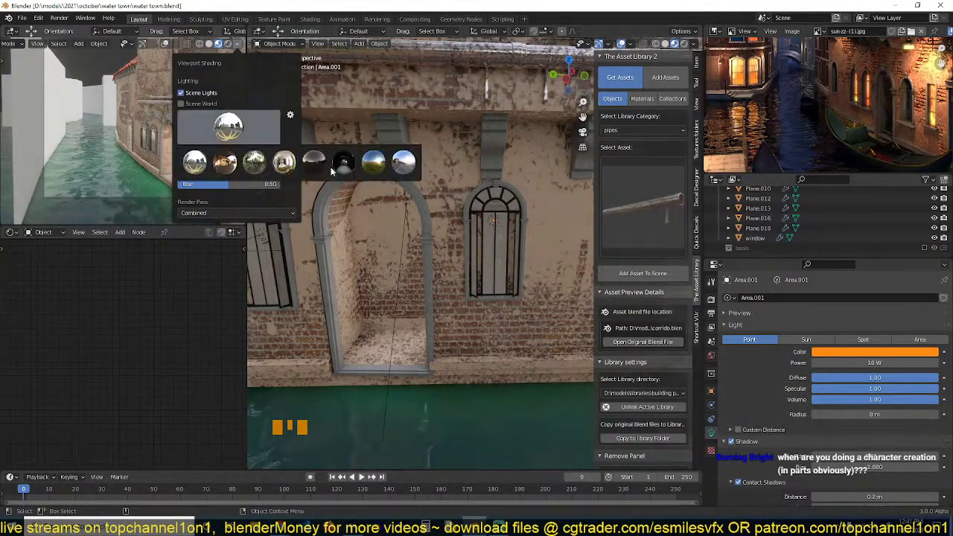
pyautogui.click(400, 160)
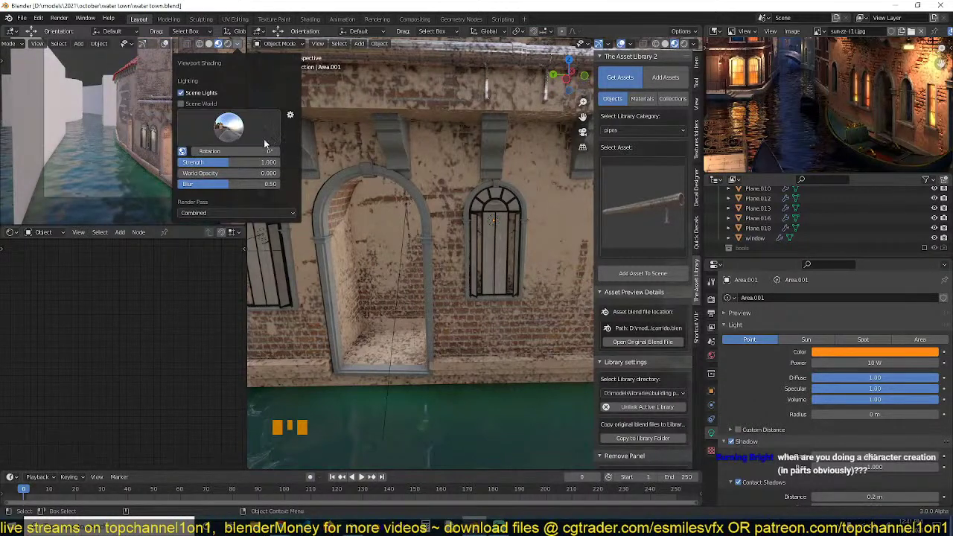
# Lower the environment lighting strength in the camera preview for a dark night look and save the file.
pyautogui.moveTo(230, 162); pyautogui.dragTo(186, 163)
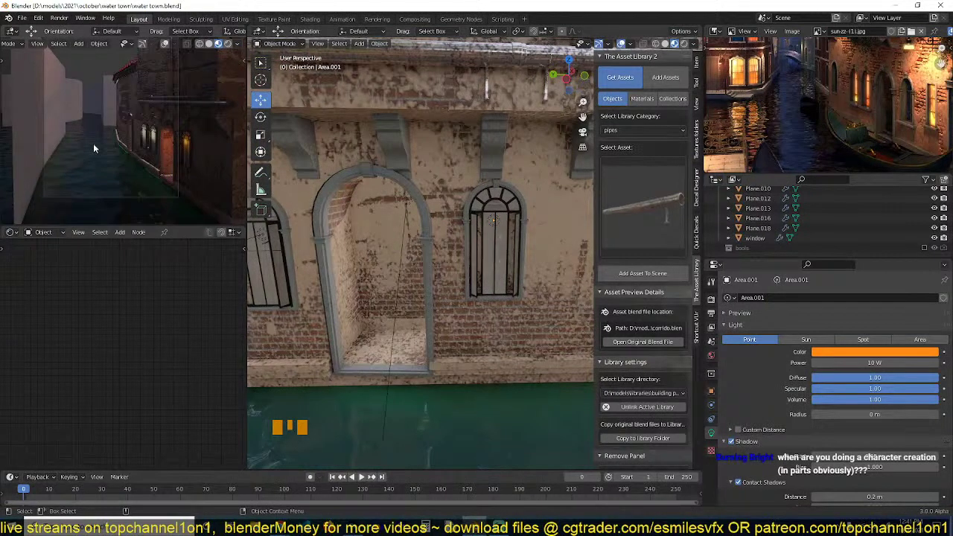
pyautogui.click(237, 45)
pyautogui.click(228, 125)
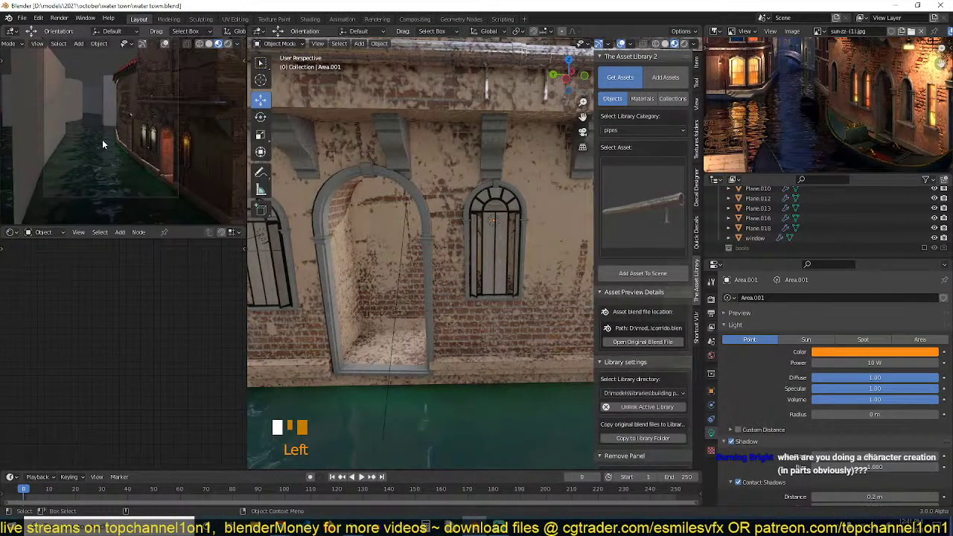
pyautogui.scroll(-3, 165, 167)
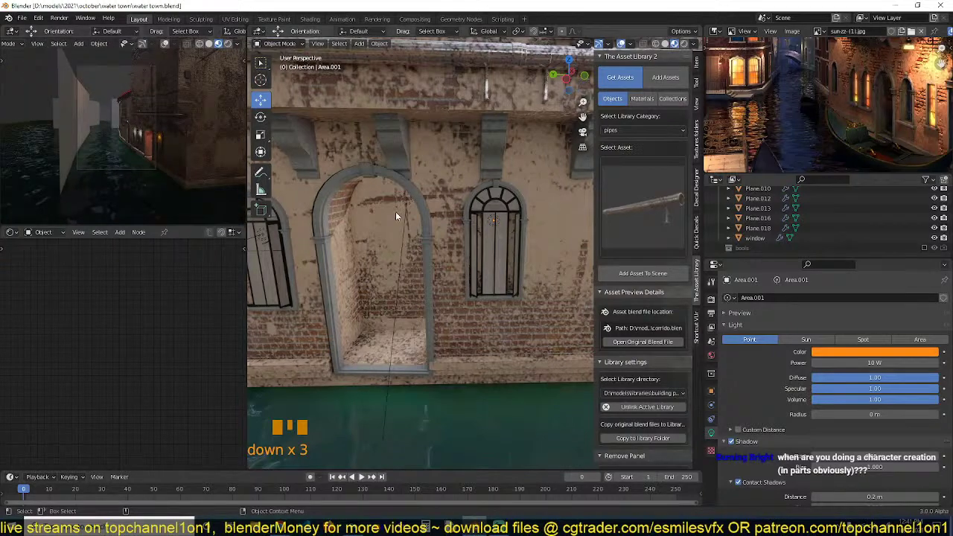
pyautogui.scroll(-2, 400, 214)
pyautogui.moveTo(403, 219); pyautogui.dragTo(332, 201, button='middle')
pyautogui.scroll(5, 403, 214)
pyautogui.moveTo(403, 215); pyautogui.dragTo(443, 183, button='middle')
pyautogui.hotkey('ctrl', 's')
# Convert the orange light behind the window right of the doorway to a 0.23 m square area light, deselect it, and save.
pyautogui.scroll(-1, 444, 188)
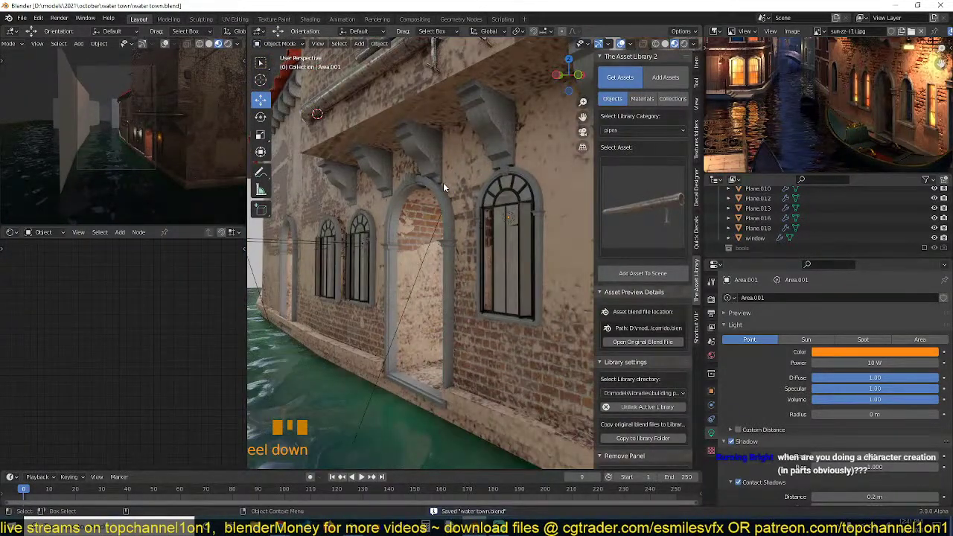
pyautogui.click(512, 218)
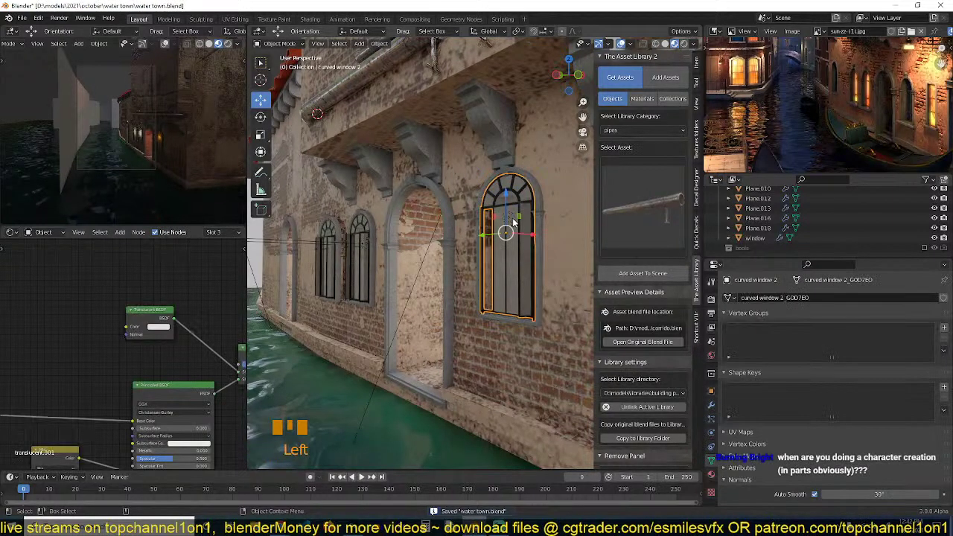
pyautogui.click(514, 218)
pyautogui.click(920, 340)
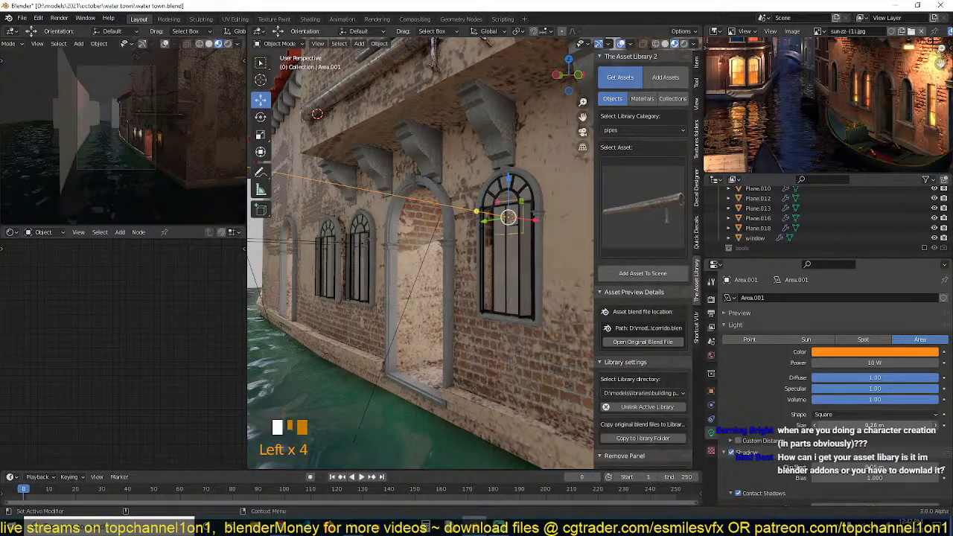
pyautogui.hotkey('ctrl', 's')
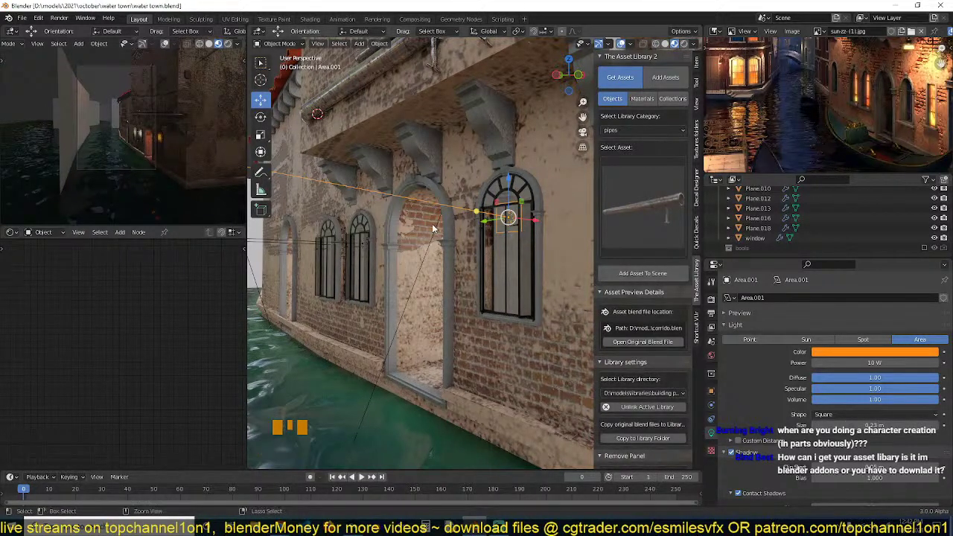
pyautogui.keyDown('shift'); pyautogui.moveTo(430, 226); pyautogui.dragTo(436, 244, button='middle'); pyautogui.keyUp('shift')
pyautogui.moveTo(477, 143); pyautogui.dragTo(541, 203, button='middle')
pyautogui.scroll(-3, 496, 165)
pyautogui.hotkey('alt', 'a')
pyautogui.scroll(-4, 827, 104)
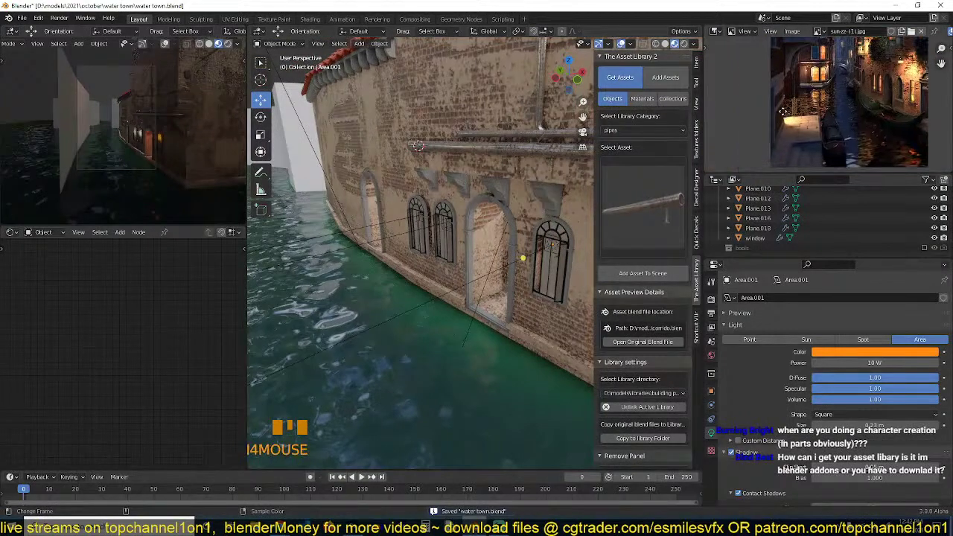
pyautogui.hotkey('ctrl', 's')
# Examine the canal-side building from farther away against the night canal reference image, saving the file along the way.
pyautogui.moveTo(428, 233); pyautogui.dragTo(381, 207, button='middle')
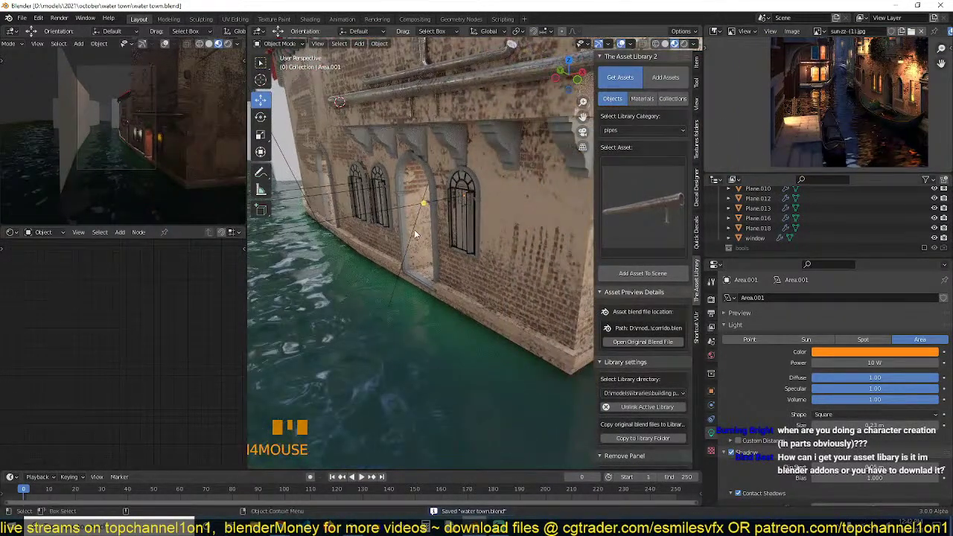
pyautogui.scroll(-3, 414, 229)
pyautogui.keyDown('shift'); pyautogui.moveTo(423, 231); pyautogui.dragTo(420, 281, button='middle'); pyautogui.keyUp('shift')
pyautogui.hotkey('ctrl', 's')
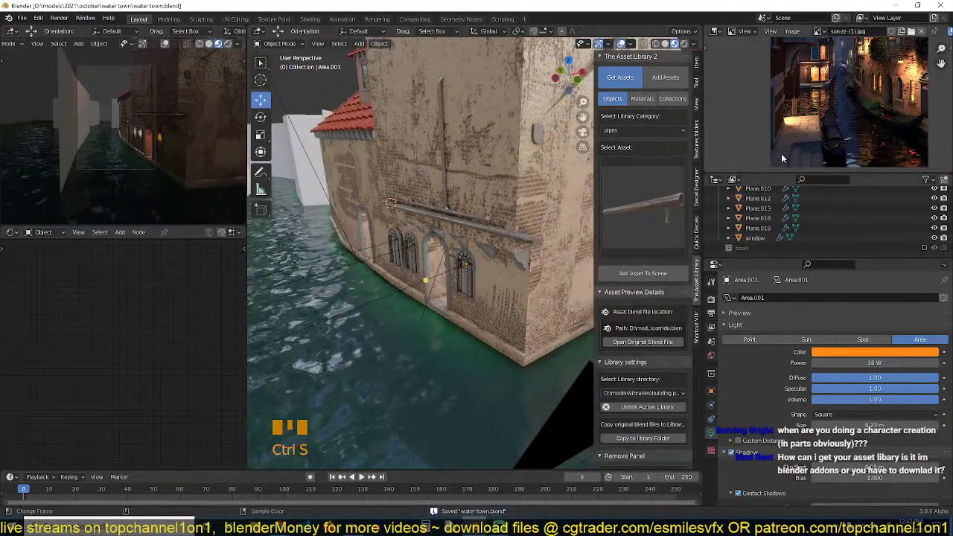
pyautogui.moveTo(781, 154); pyautogui.dragTo(748, 161, button='middle')
pyautogui.scroll(1, 748, 162)
pyautogui.scroll(2, 747, 160)
pyautogui.scroll(-1, 747, 161)
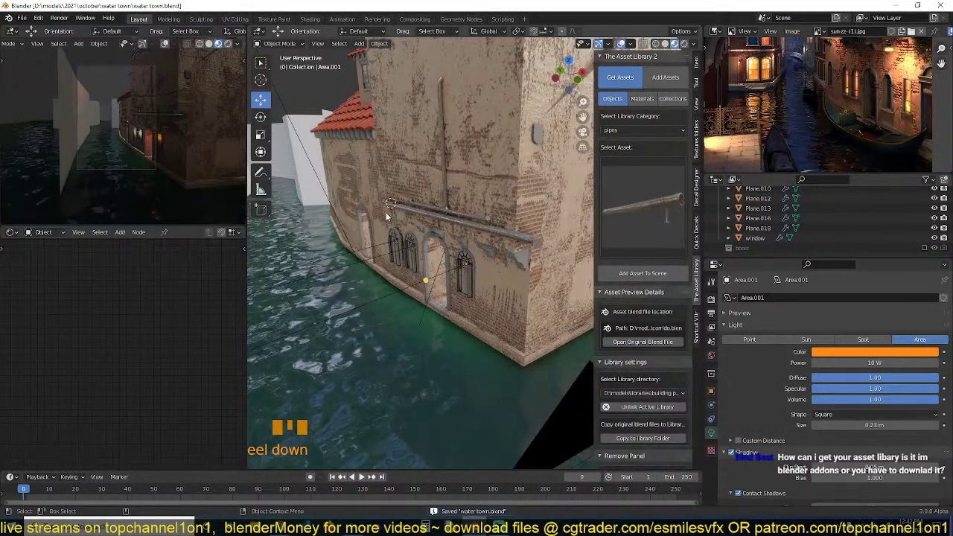
pyautogui.scroll(-2, 823, 99)
pyautogui.moveTo(823, 98); pyautogui.dragTo(869, 113, button='middle')
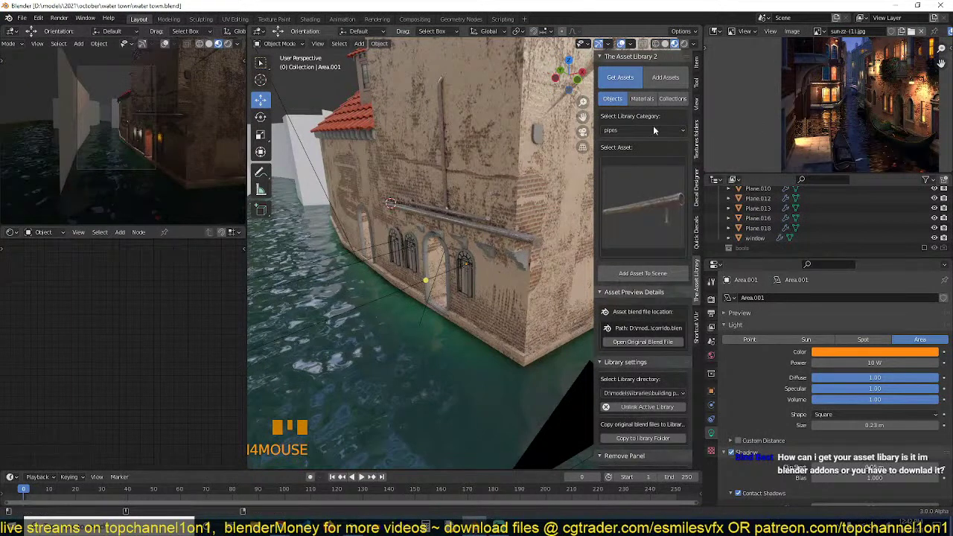
# Browse the building parts library and pick the stone balcony with balusters from the uncategorized collection assets.
pyautogui.click(659, 392)
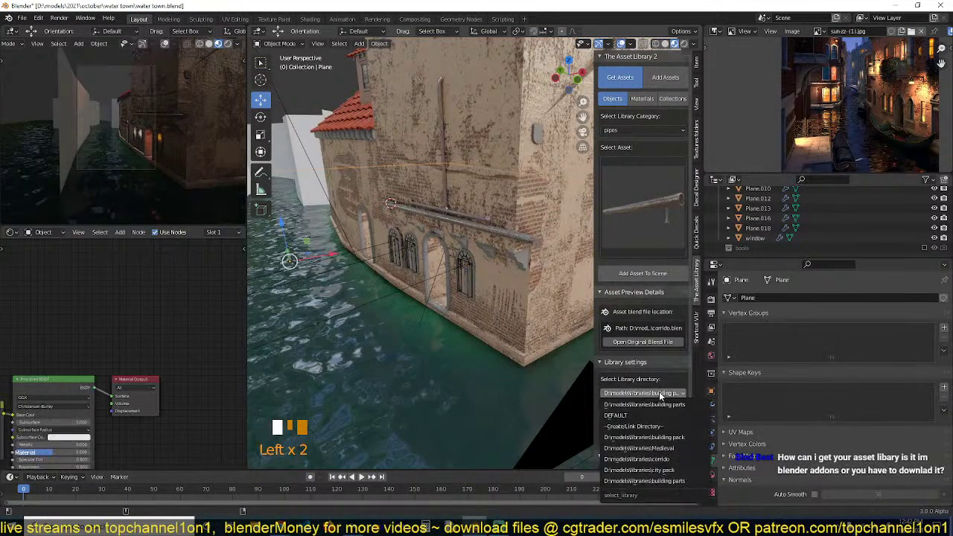
pyautogui.click(630, 131)
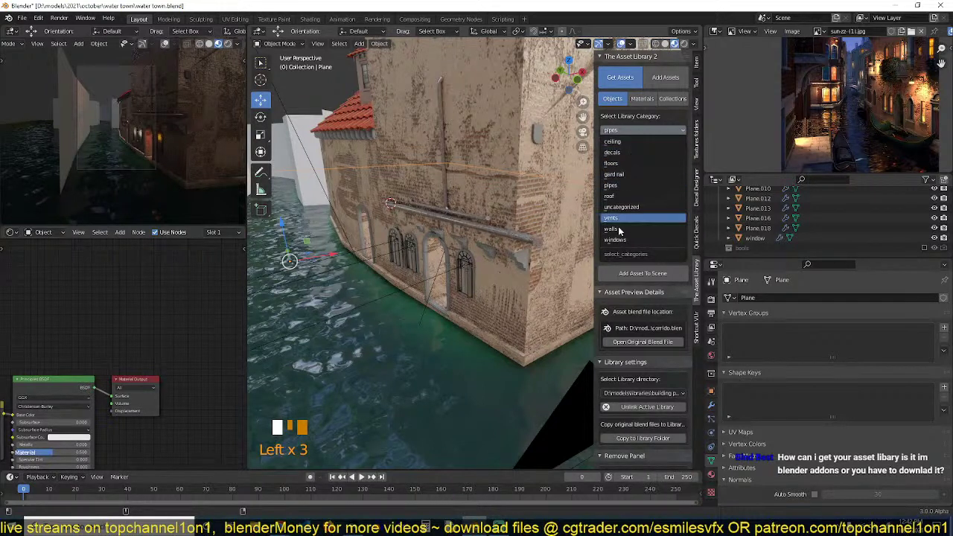
pyautogui.click(672, 99)
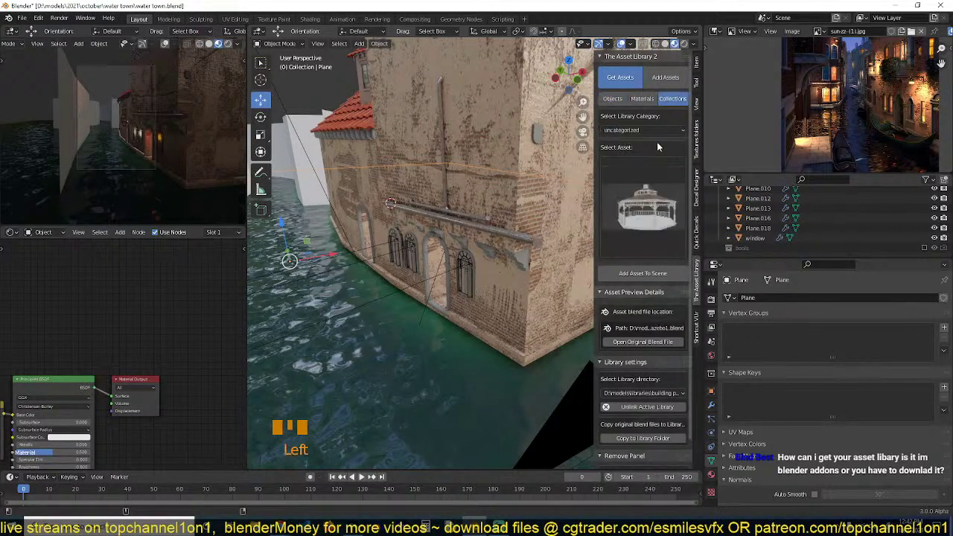
pyautogui.click(649, 194)
pyautogui.click(726, 288)
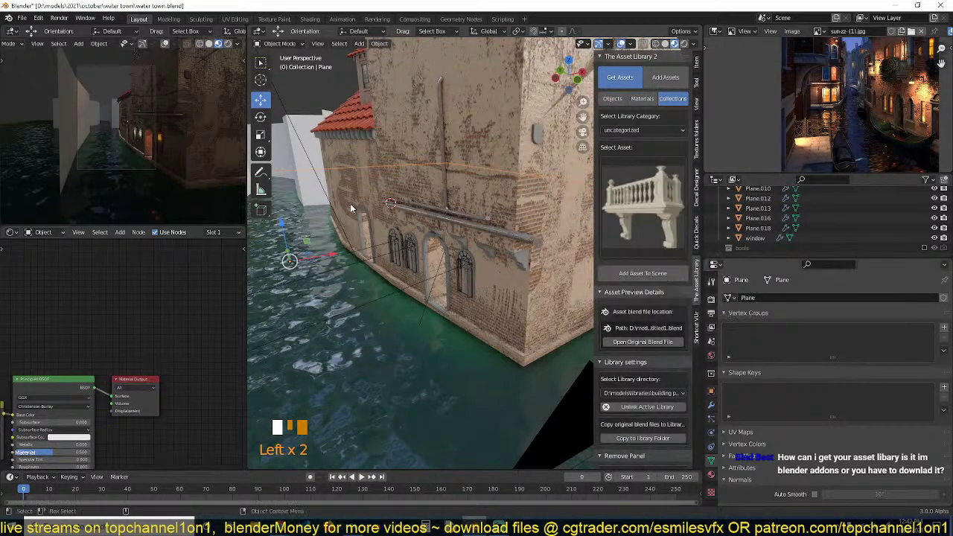
# Inspect the canal wall and the plain white building opposite, then select that building and show its material settings.
pyautogui.moveTo(374, 209); pyautogui.dragTo(421, 228, button='middle')
pyautogui.press('`')
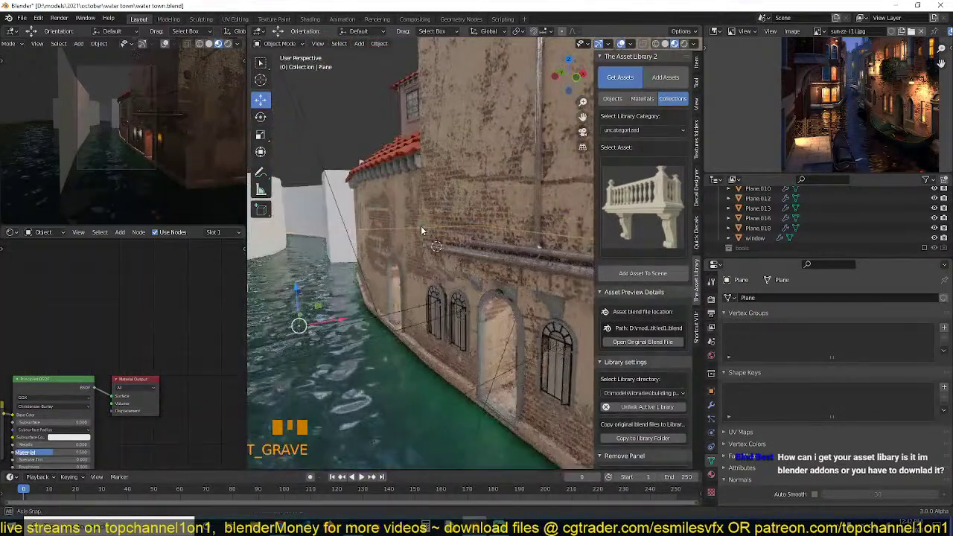
pyautogui.scroll(3, 860, 106)
pyautogui.moveTo(480, 188); pyautogui.dragTo(427, 195, button='middle')
pyautogui.press('`')
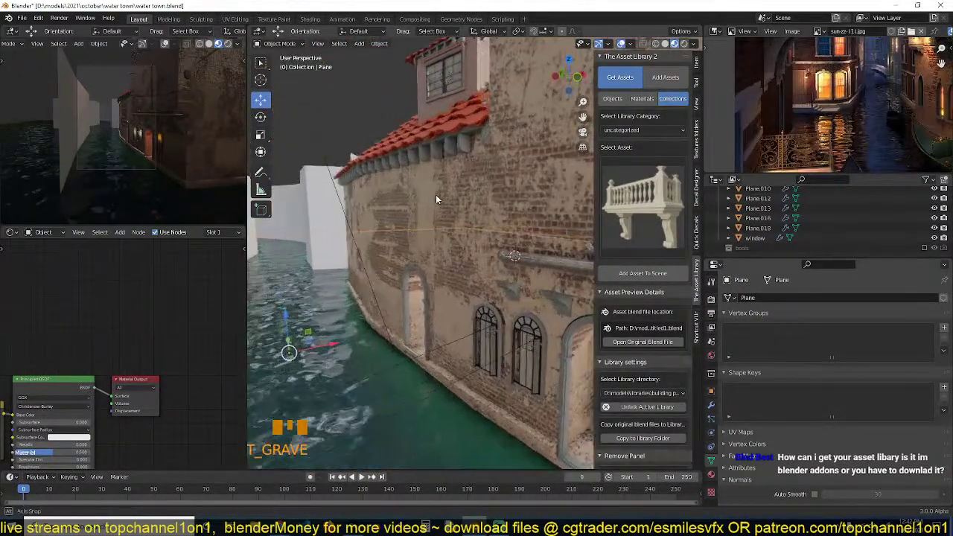
pyautogui.press('`')
pyautogui.moveTo(345, 201); pyautogui.dragTo(452, 204, button='middle')
pyautogui.click(488, 245)
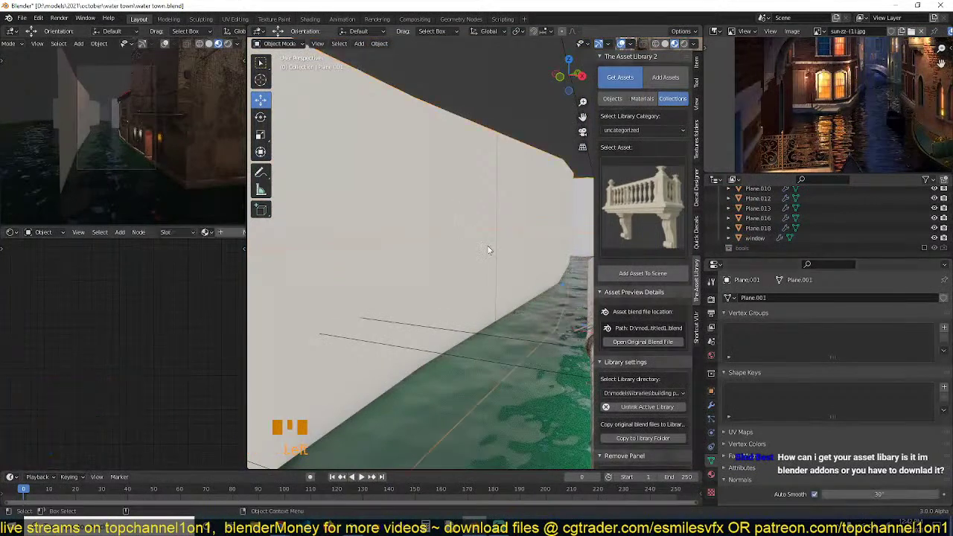
pyautogui.moveTo(487, 245); pyautogui.dragTo(499, 247, button='middle')
pyautogui.scroll(-2, 499, 246)
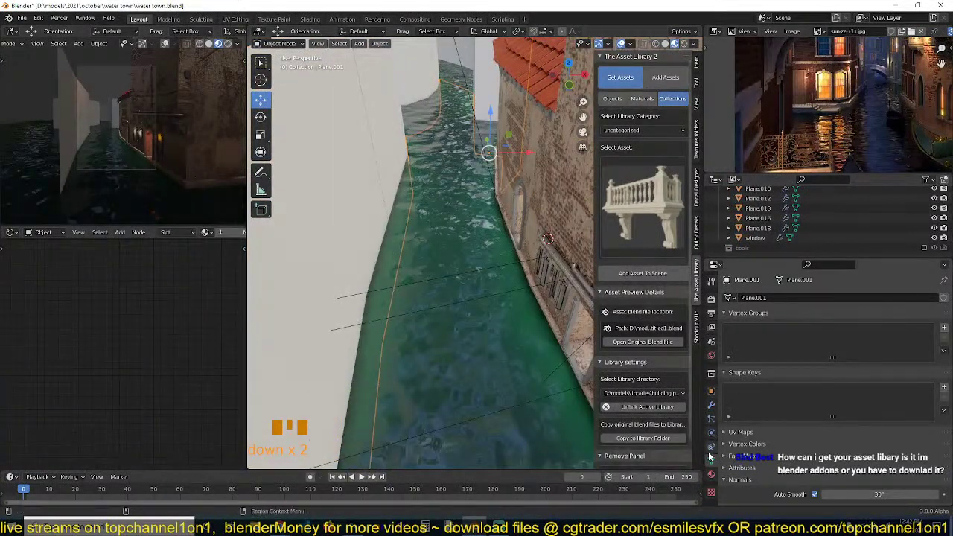
pyautogui.click(712, 474)
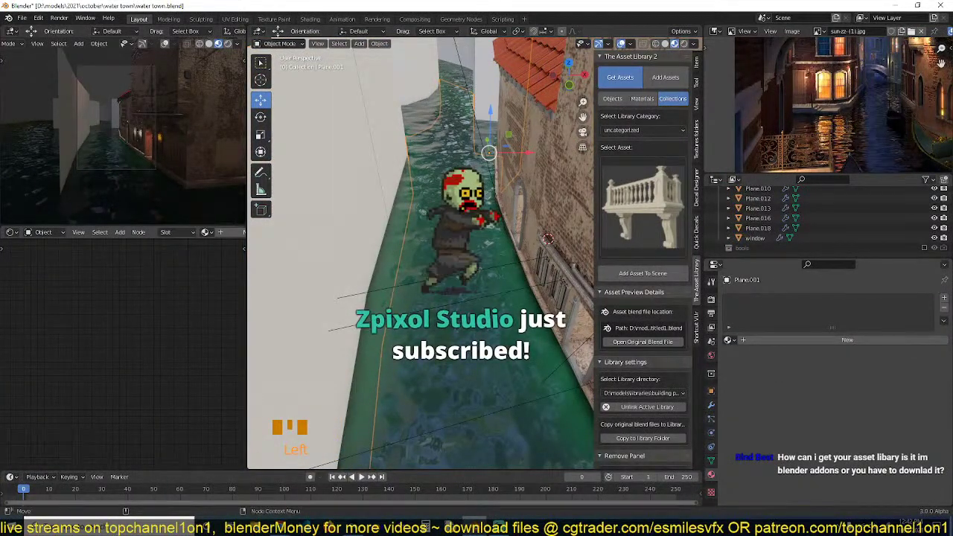
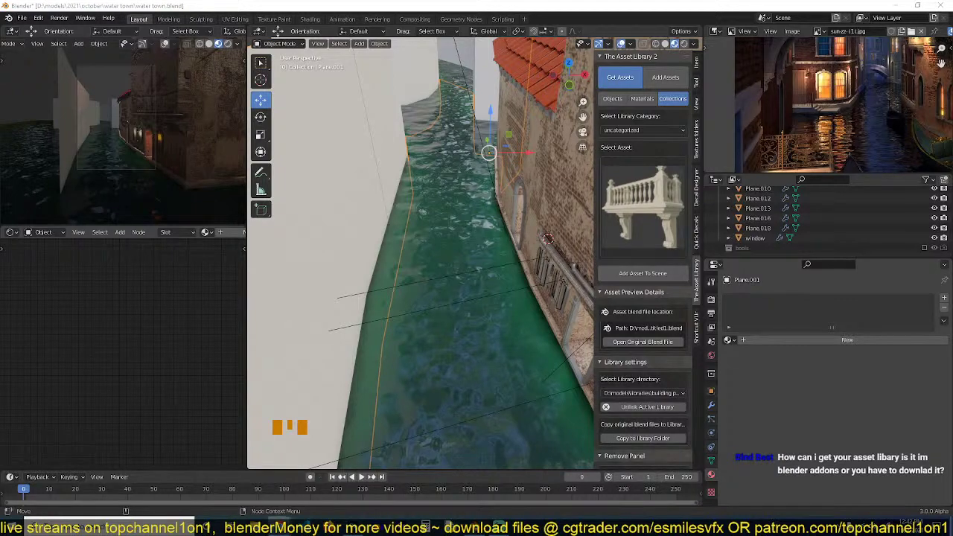
# Switch to the browser, open the topchannel1on1 store page on Blender Market, look through its products, and return to Blender.
pyautogui.click(540, 42)
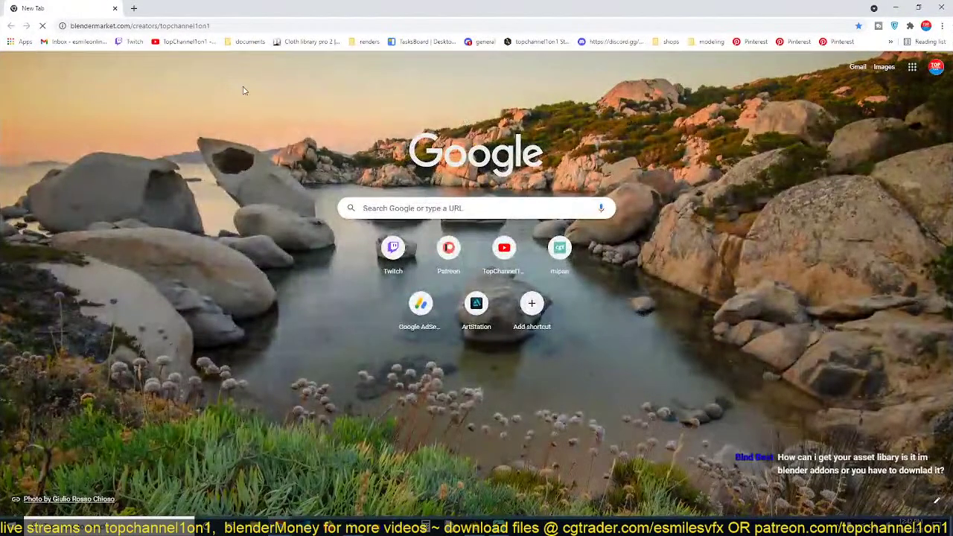
pyautogui.click(311, 30)
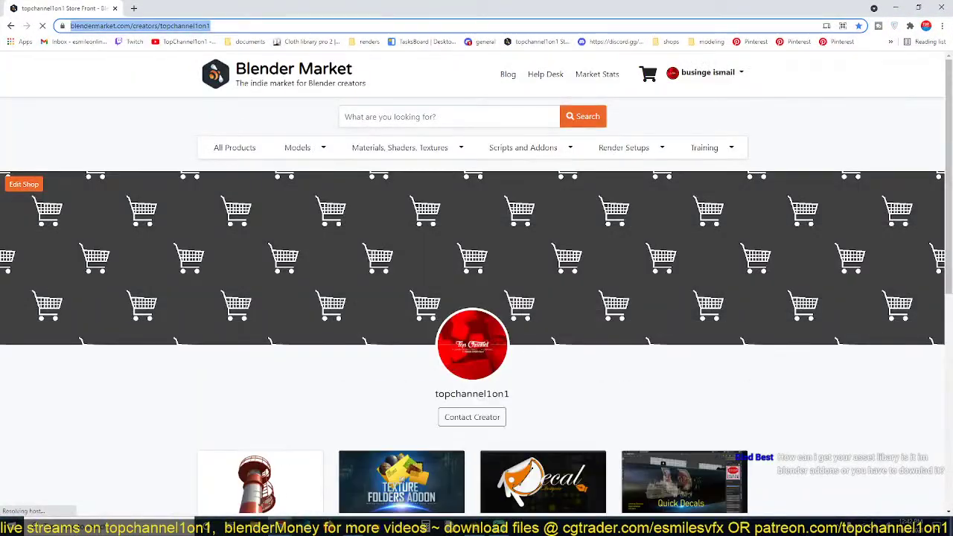
pyautogui.scroll(-3, 347, 436)
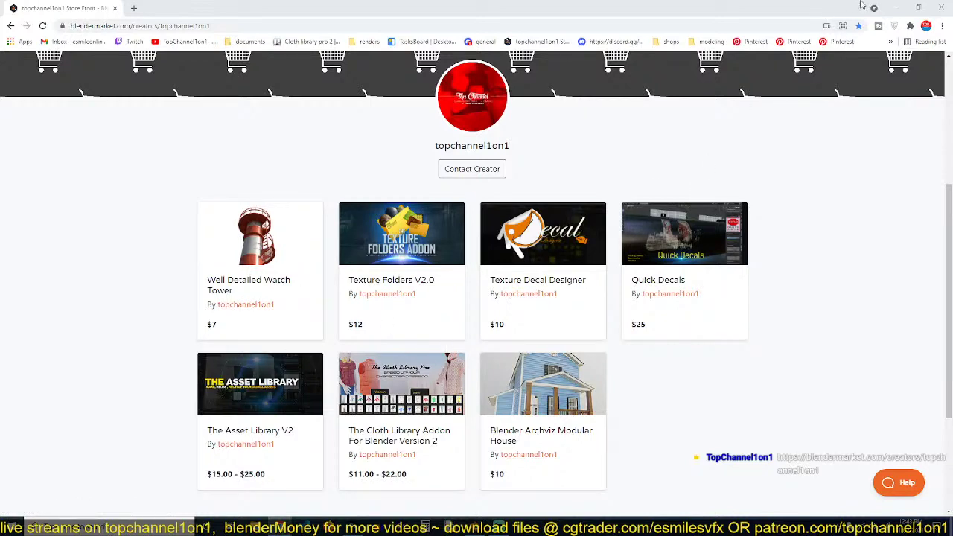
pyautogui.click(926, 7)
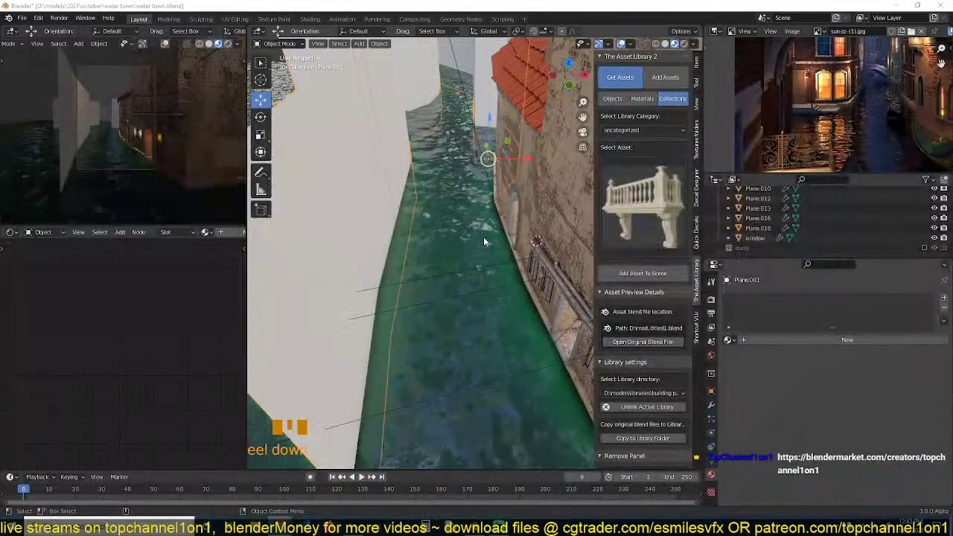
# Place the 3D cursor high on the canal-side building's brick wall above the pipes and add the stone balcony asset there.
pyautogui.moveTo(480, 237); pyautogui.dragTo(505, 184, button='middle')
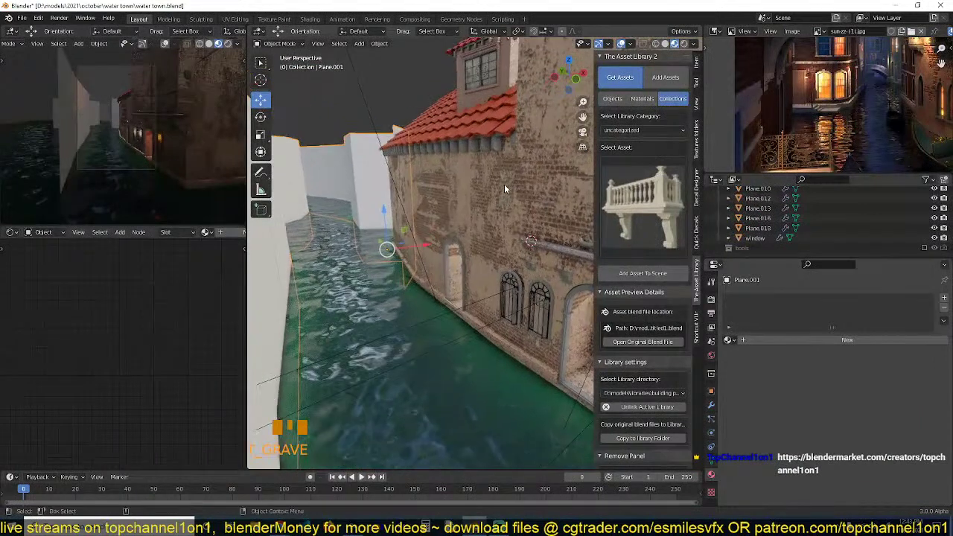
pyautogui.scroll(-1, 868, 143)
pyautogui.moveTo(874, 118); pyautogui.dragTo(859, 143, button='middle')
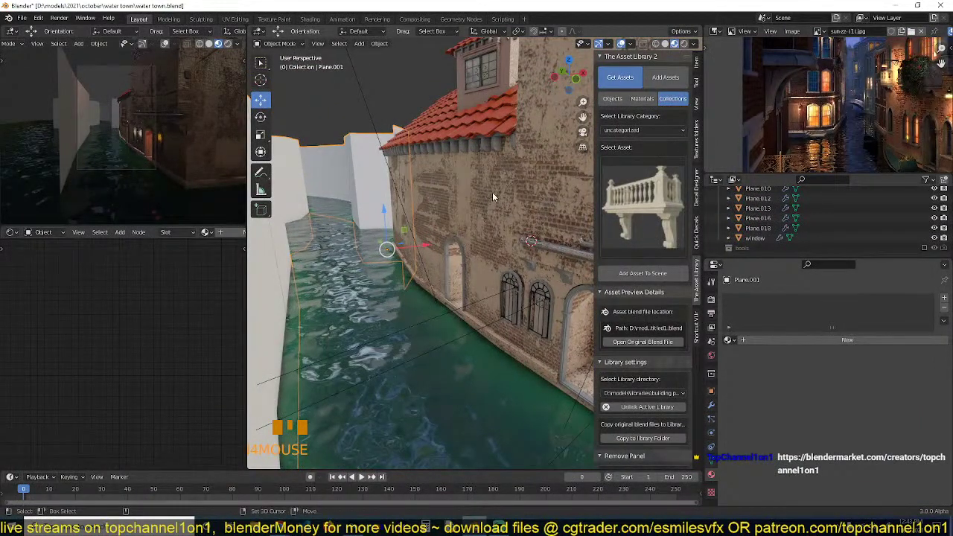
pyautogui.press('`')
pyautogui.press('`')
pyautogui.moveTo(482, 188); pyautogui.dragTo(416, 211, button='middle')
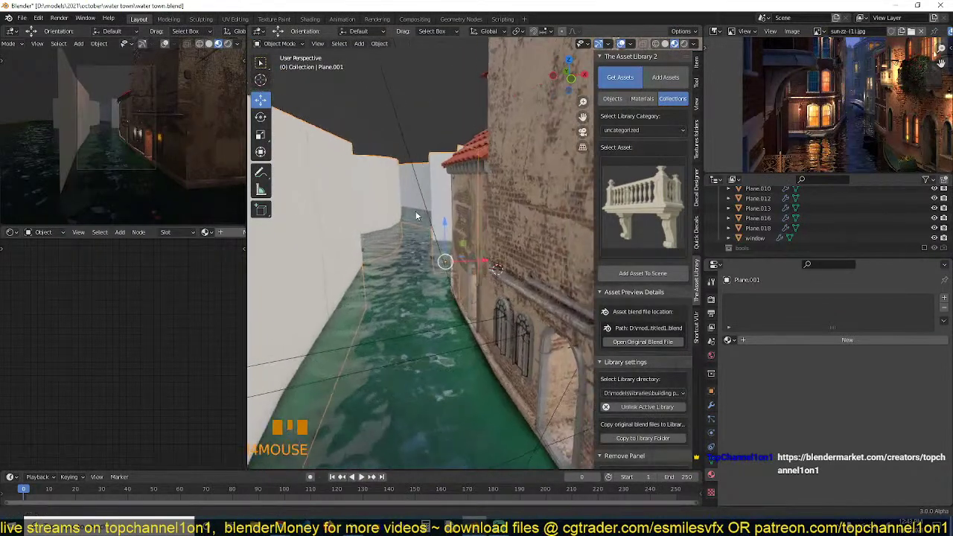
pyautogui.hotkey('shift', '`')
pyautogui.keyDown('shift'); pyautogui.rightClick(484, 180); pyautogui.keyUp('shift')
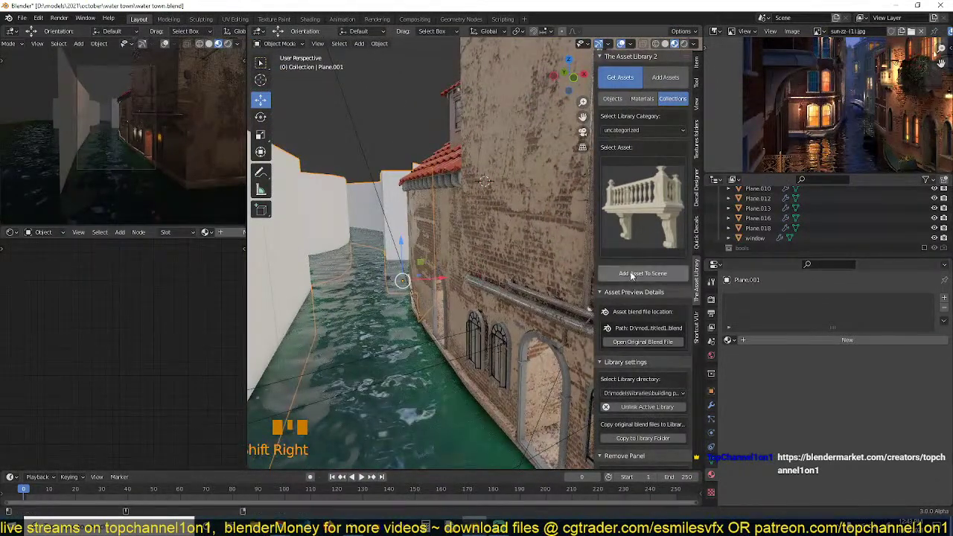
pyautogui.click(630, 273)
# Scale the balcony to suit the wall and rotate it 180 degrees about the Z axis.
pyautogui.press('s')
pyautogui.click(537, 209)
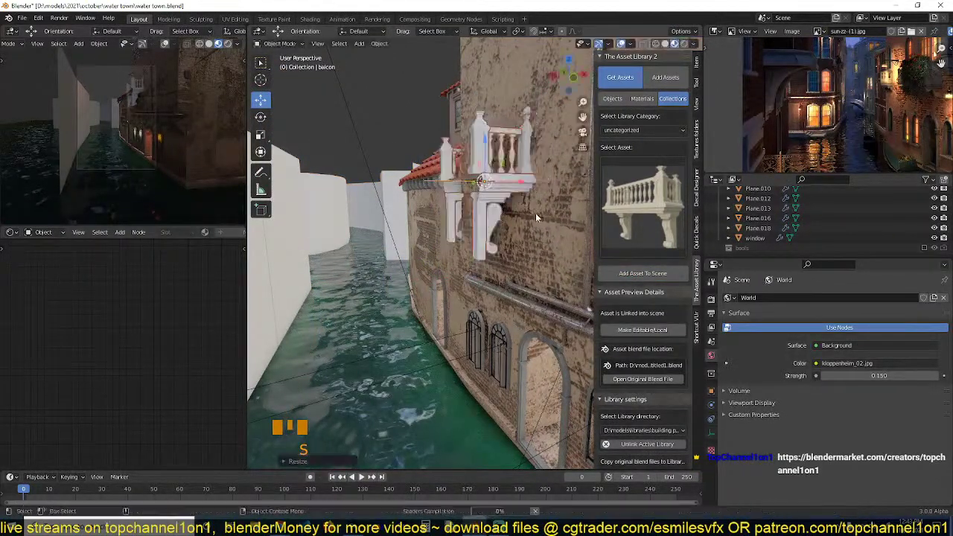
pyautogui.write('rz180')
pyautogui.click(536, 213)
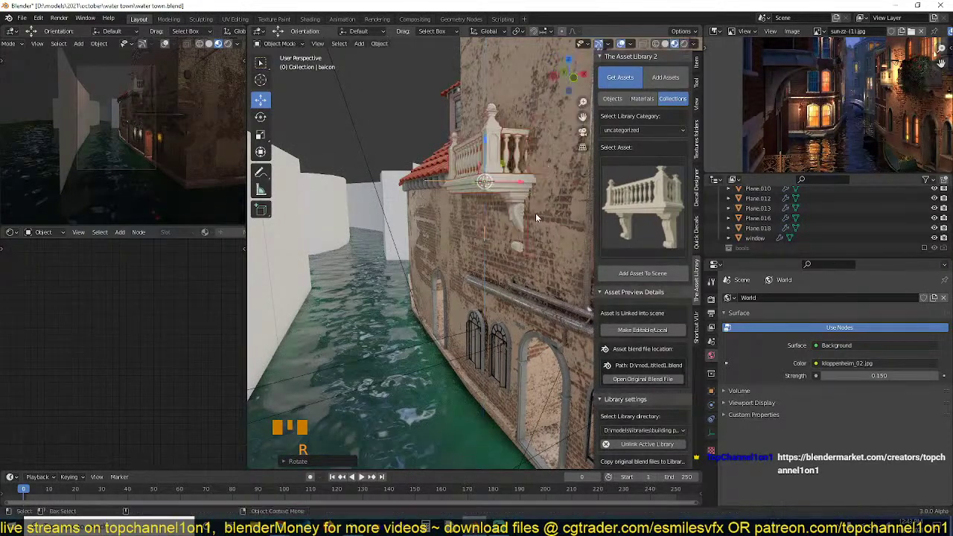
pyautogui.press('s')
pyautogui.click(539, 210)
# From the top view, rotate the balcony to follow the slanted wall and move it against the wall's edge.
pyautogui.press('`')
pyautogui.moveTo(539, 209); pyautogui.dragTo(514, 262, button='middle')
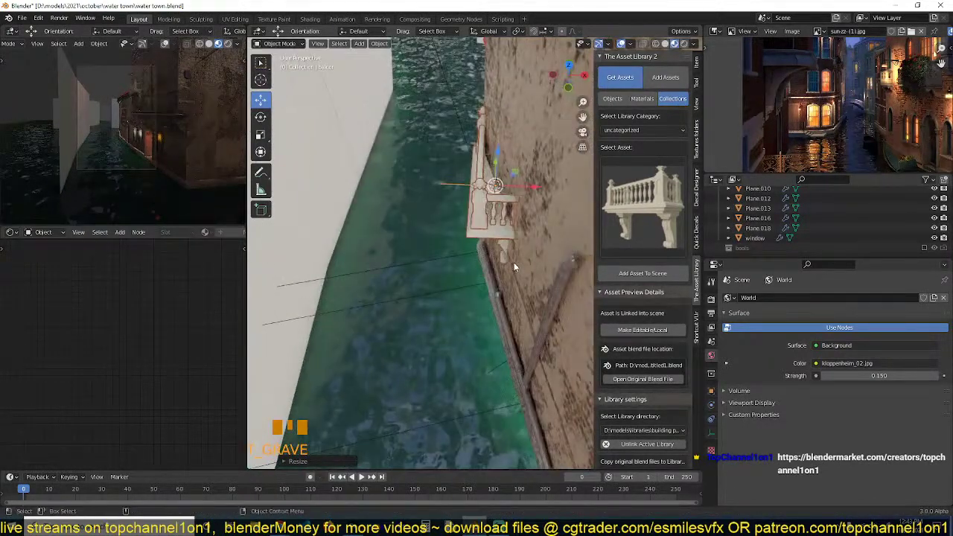
pyautogui.scroll(2, 514, 262)
pyautogui.press('KP_7')
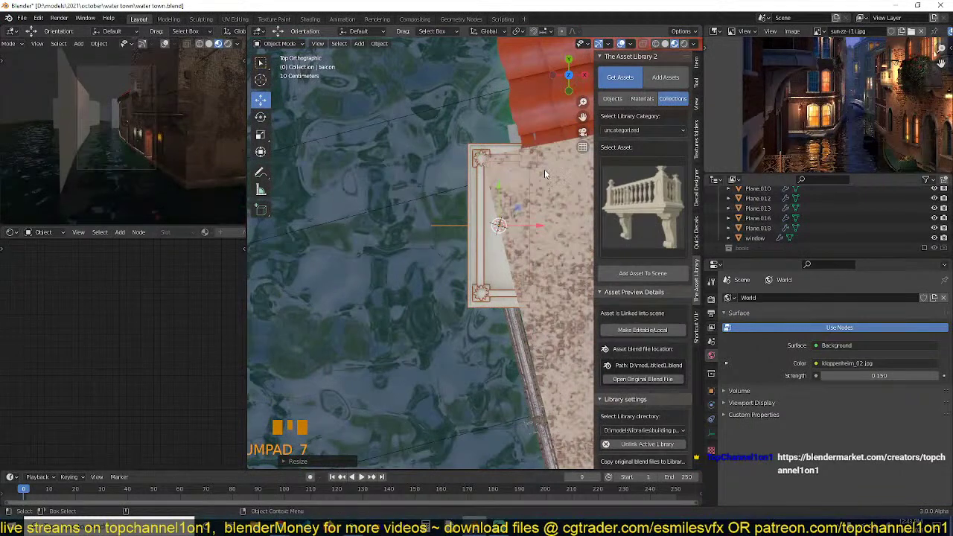
pyautogui.press('r')
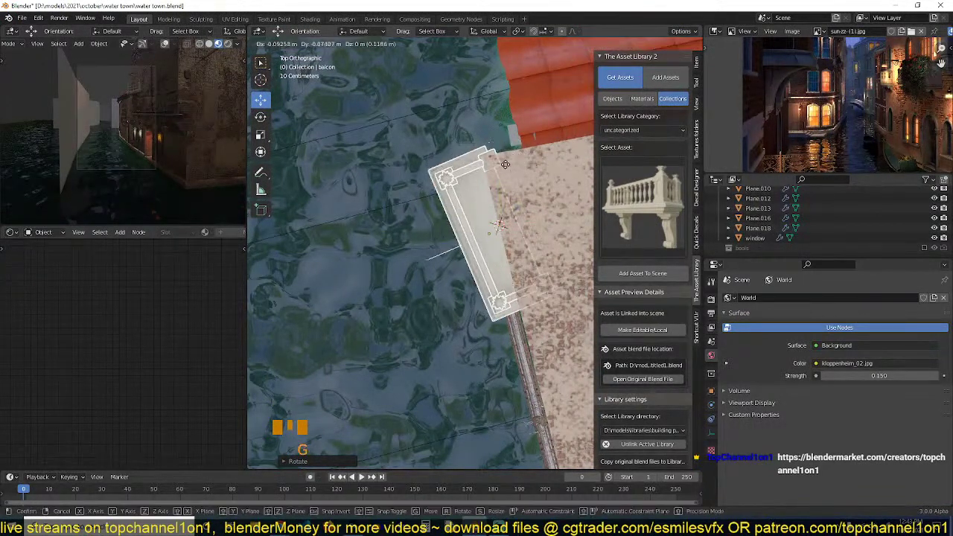
pyautogui.click(550, 185)
pyautogui.press('g')
pyautogui.click(550, 188)
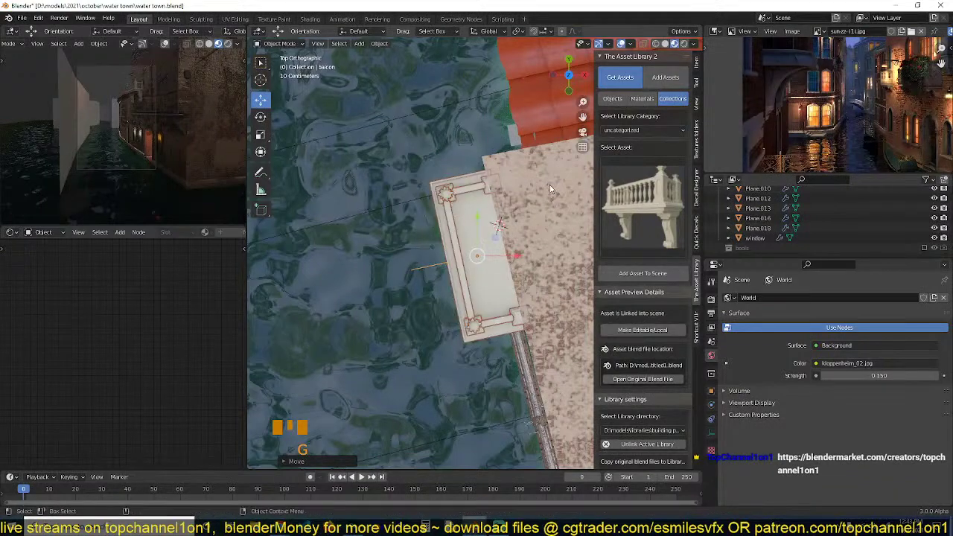
# Nudge the balcony along the X axis into the brick wall and deselect it.
pyautogui.hotkey('shift', '`')
pyautogui.hotkey('shift', '`')
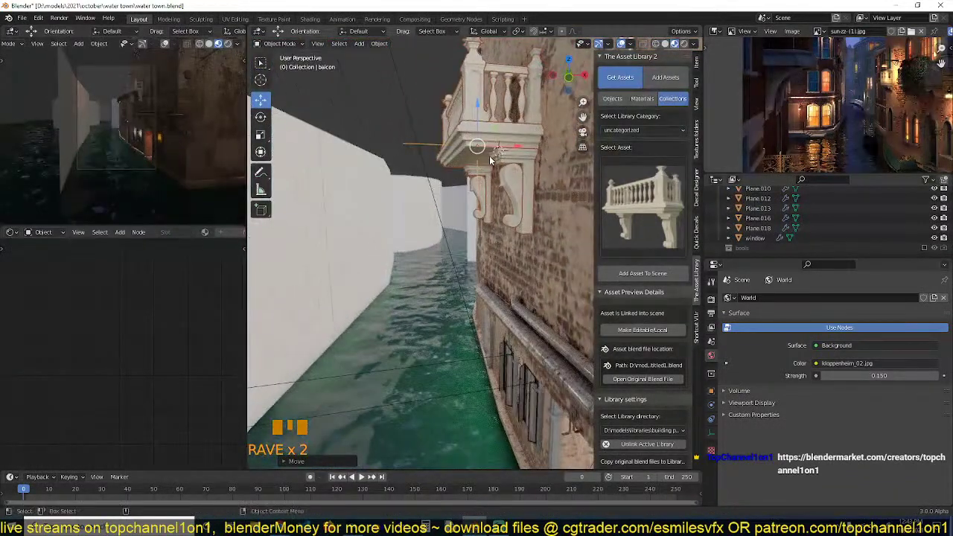
pyautogui.click(506, 152)
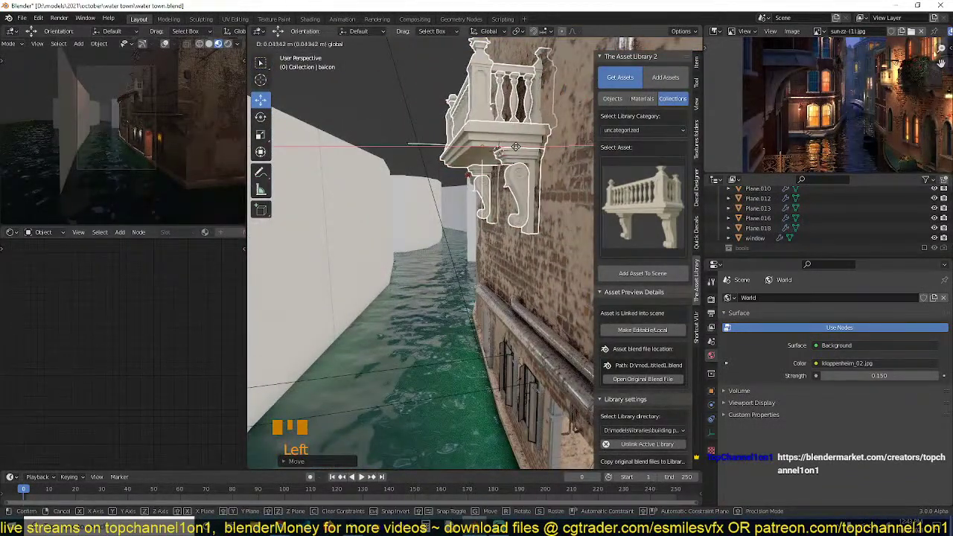
pyautogui.press('`')
pyautogui.hotkey('alt', 'a')
pyautogui.press('`')
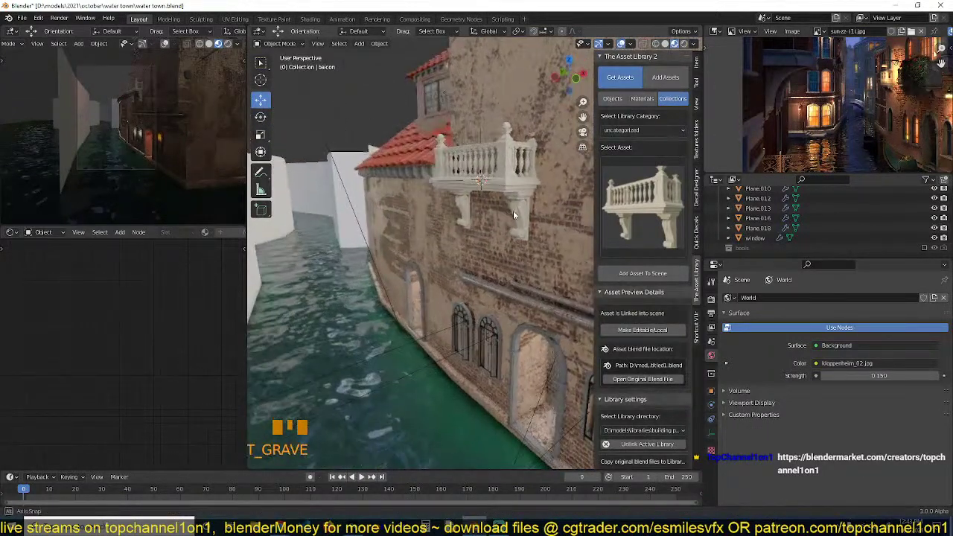
# Look through the gard rail objects and the other object categories of the building parts library.
pyautogui.click(612, 99)
pyautogui.click(635, 201)
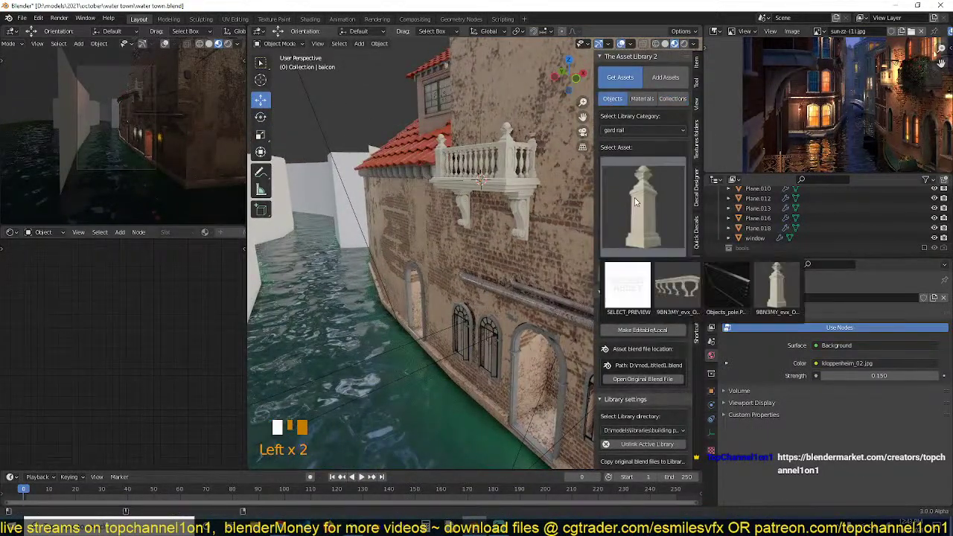
pyautogui.click(626, 130)
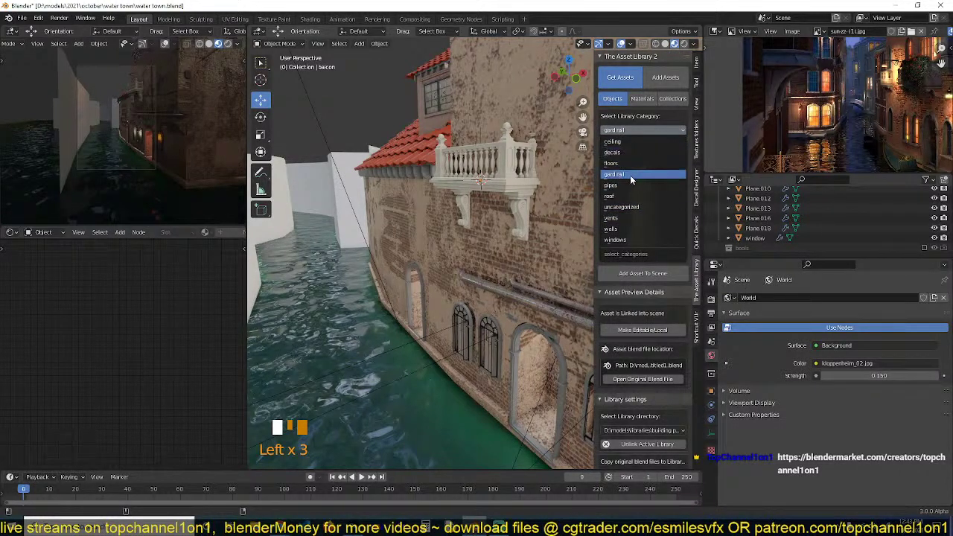
# Switch the asset library to city pack and look through its object categories and building assets.
pyautogui.click(654, 430)
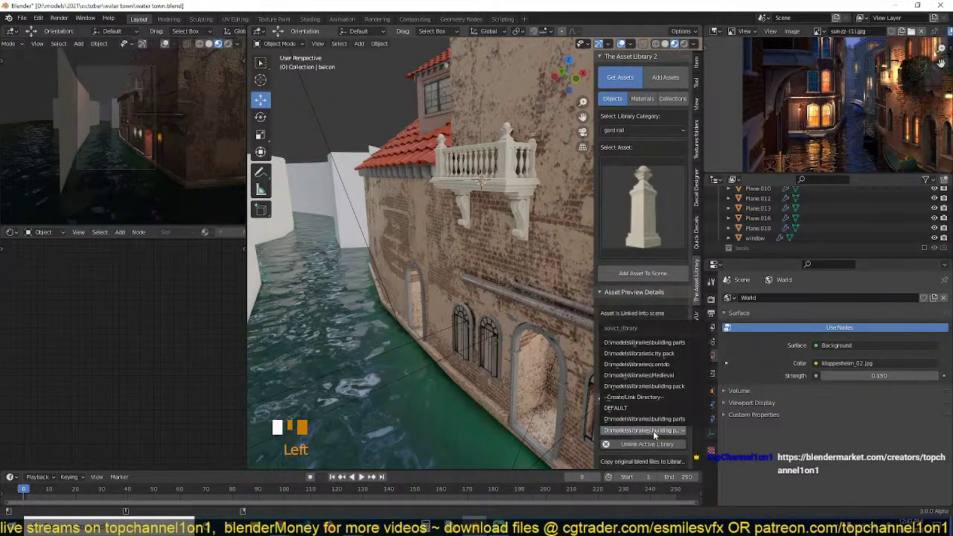
pyautogui.click(675, 353)
pyautogui.click(644, 124)
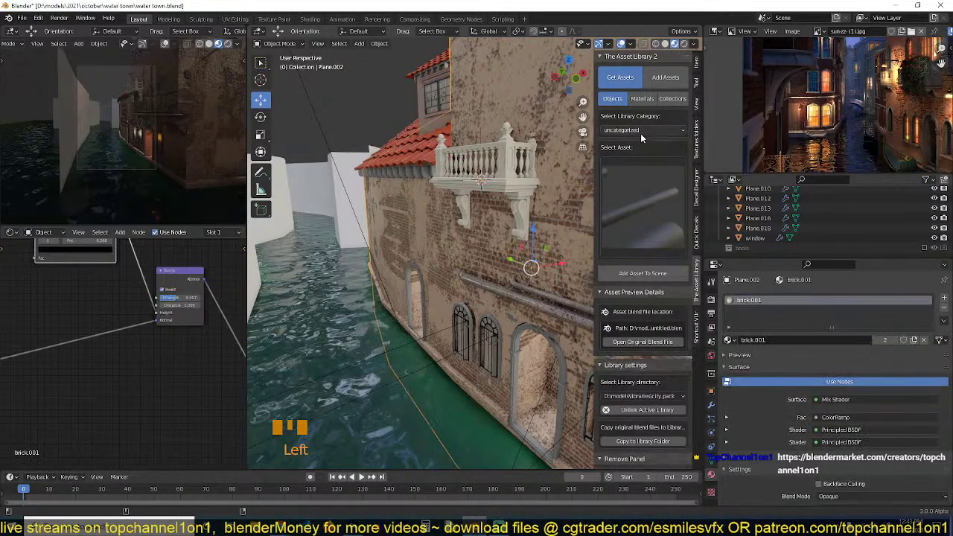
pyautogui.click(641, 133)
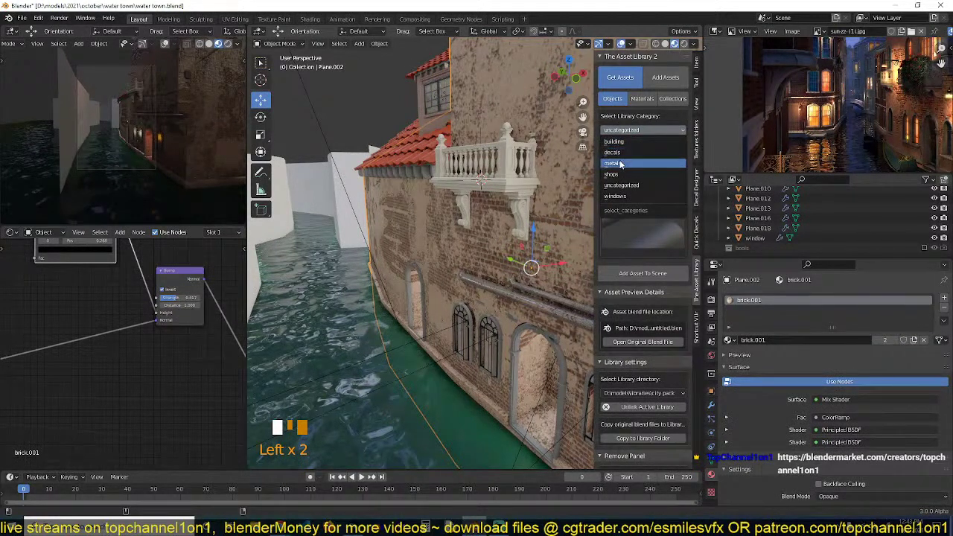
pyautogui.click(641, 130)
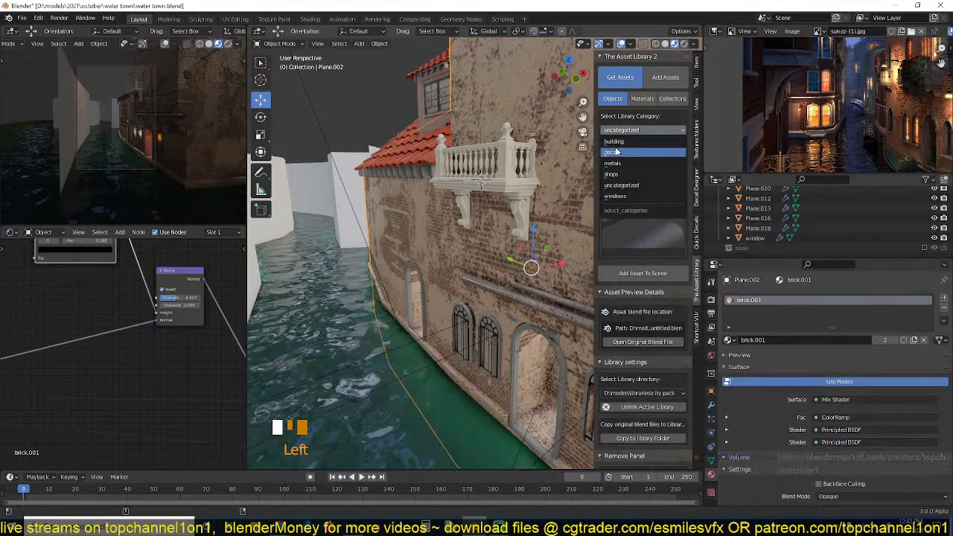
pyautogui.click(626, 152)
pyautogui.click(625, 134)
pyautogui.click(626, 141)
pyautogui.click(632, 173)
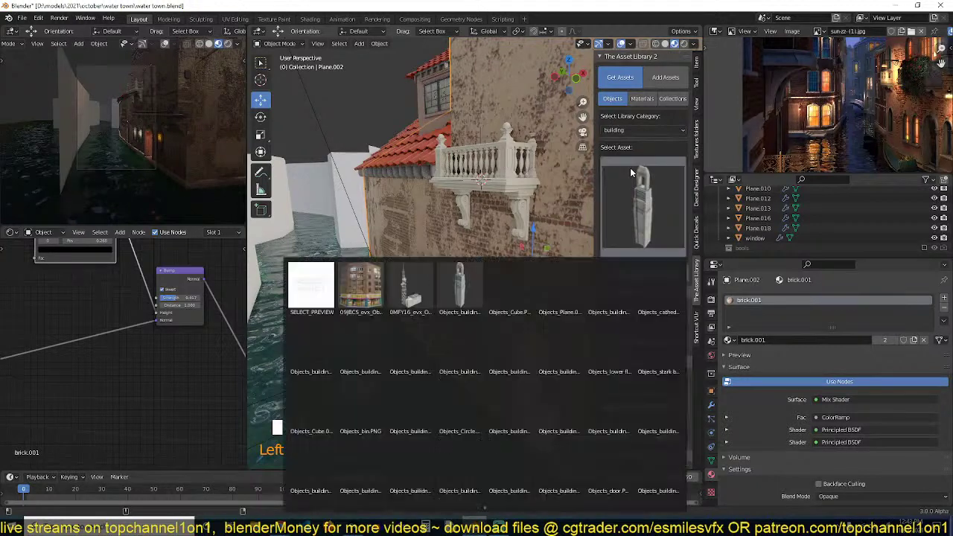
pyautogui.click(629, 175)
pyautogui.click(642, 129)
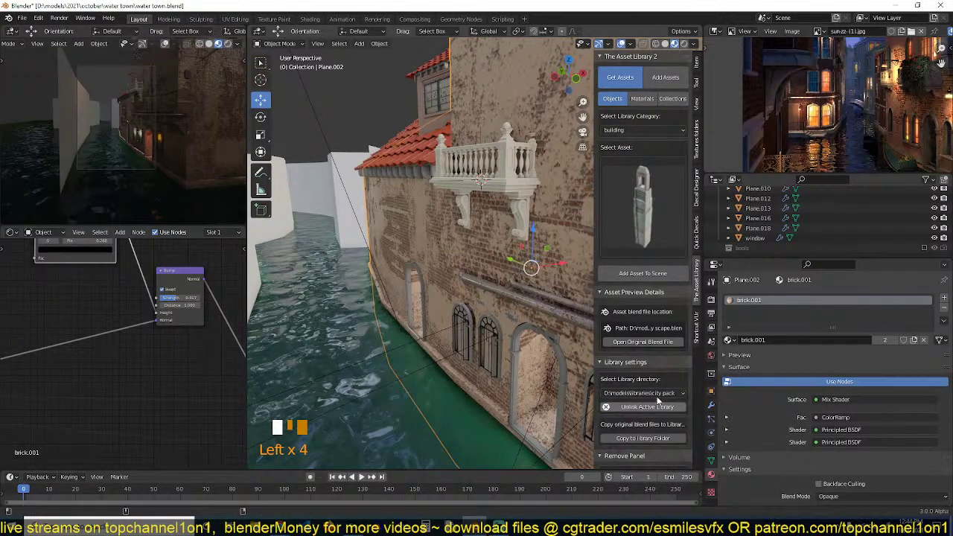
# Set the library directory option to Create/Link Directory and open the folder chooser for the library path.
pyautogui.click(659, 392)
pyautogui.click(664, 397)
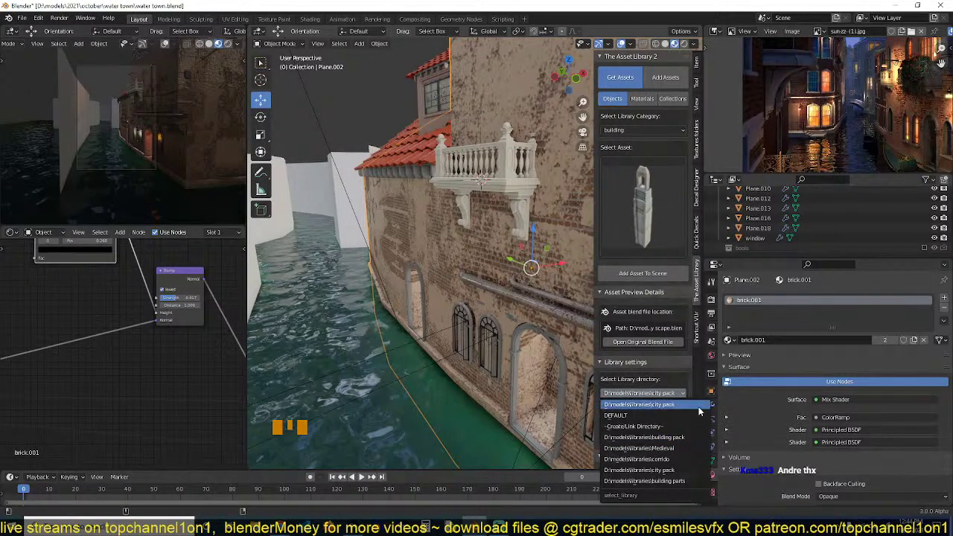
pyautogui.click(645, 405)
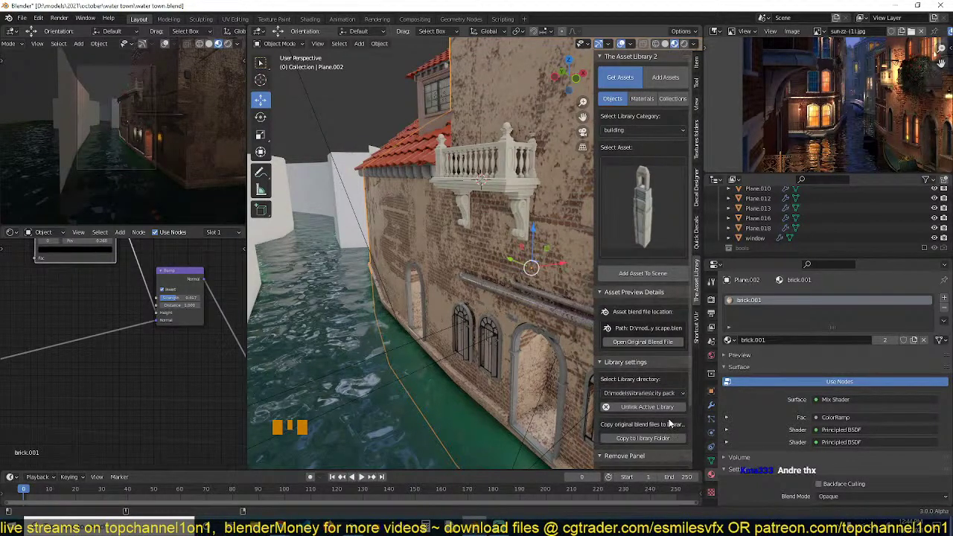
pyautogui.scroll(-7, 670, 424)
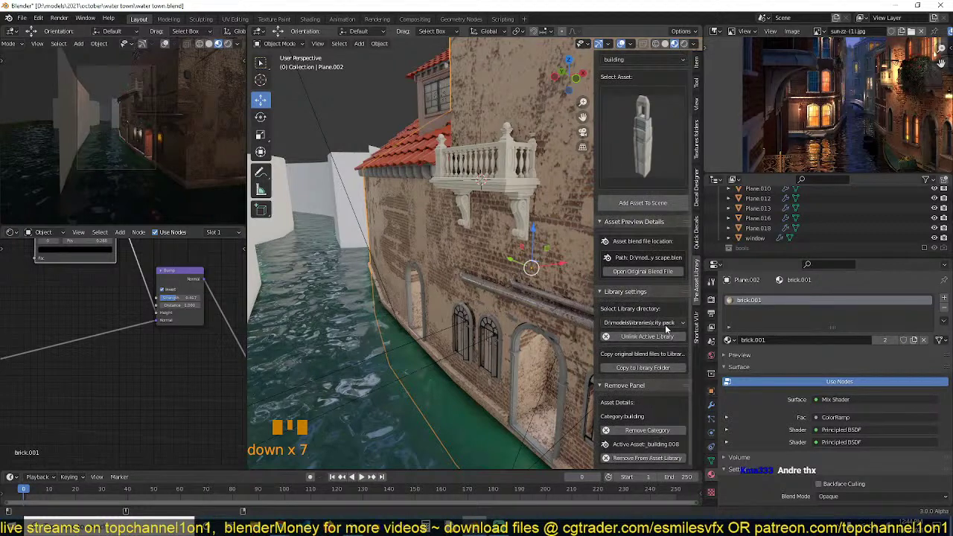
pyautogui.click(667, 325)
pyautogui.click(654, 349)
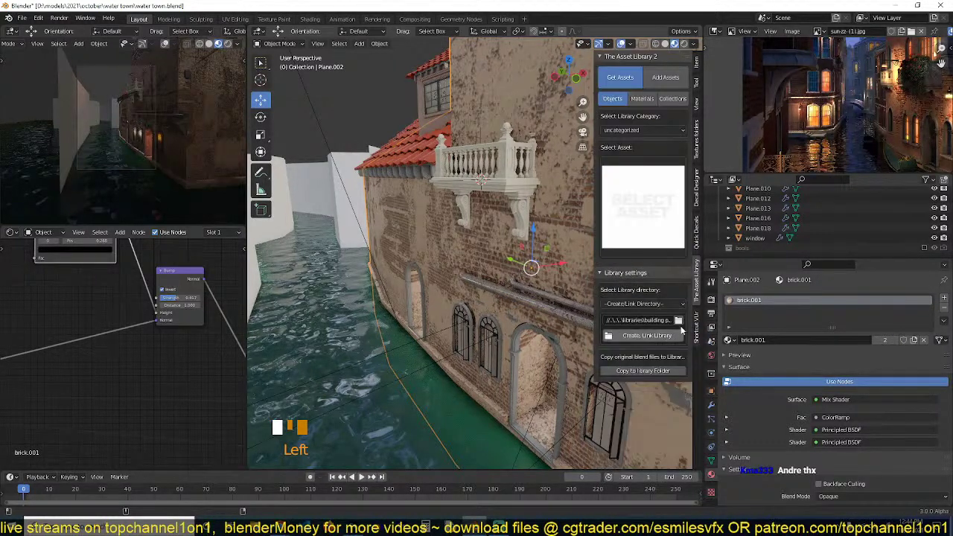
pyautogui.click(680, 321)
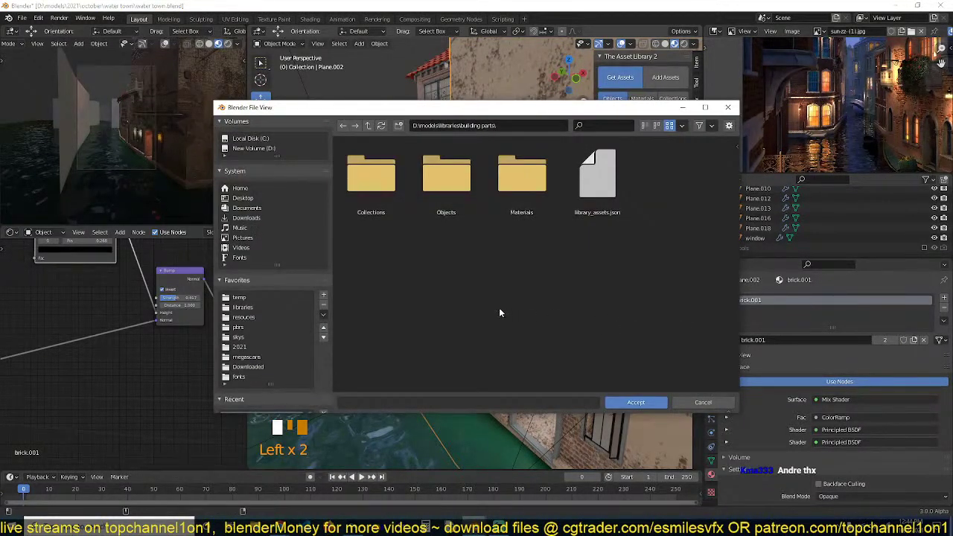
# Choose the building folder inside D:\models\libraries and link it as an asset library.
pyautogui.click(244, 307)
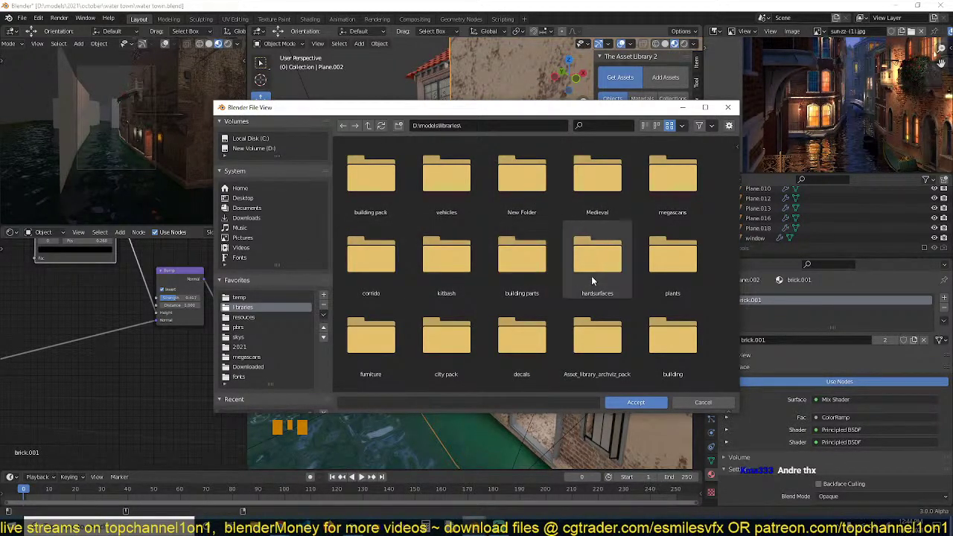
pyautogui.scroll(-1, 591, 276)
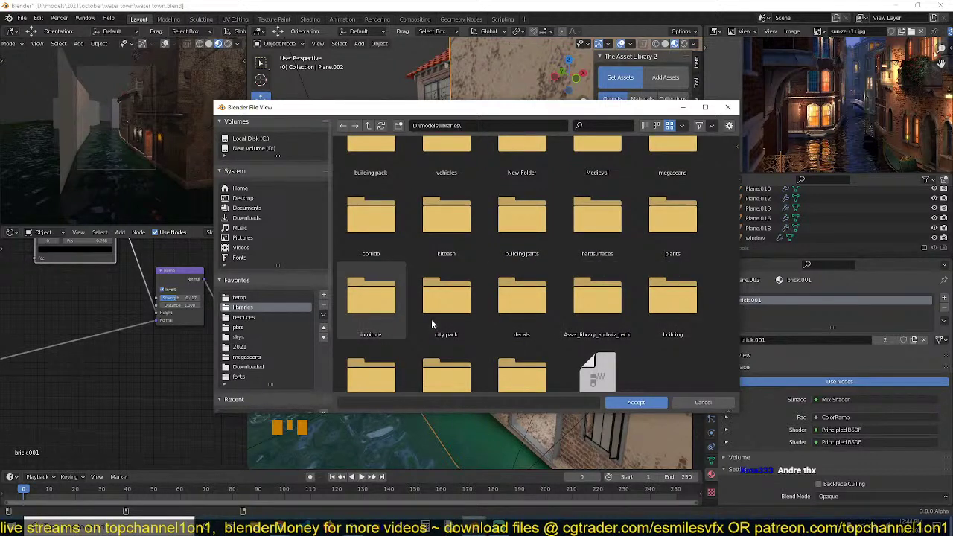
pyautogui.scroll(-1, 531, 328)
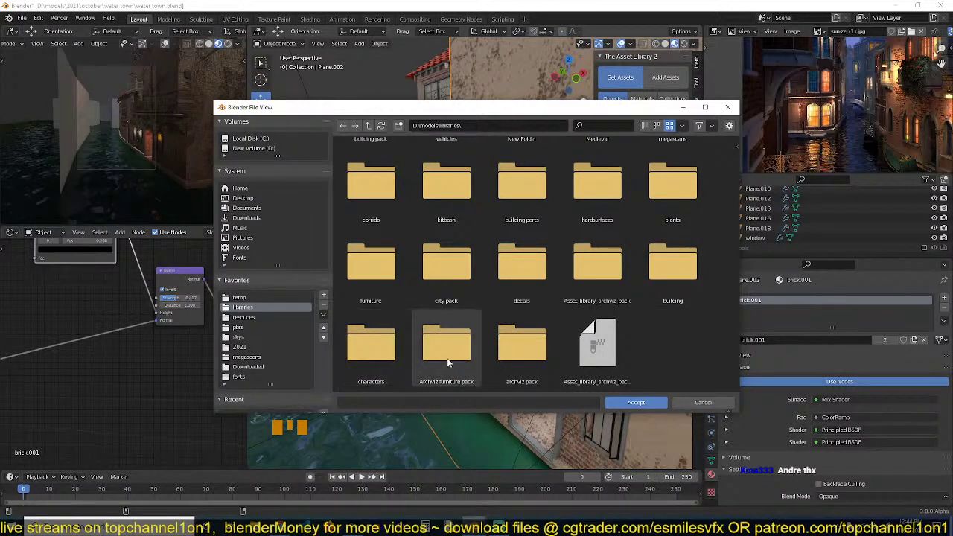
pyautogui.doubleClick(686, 266)
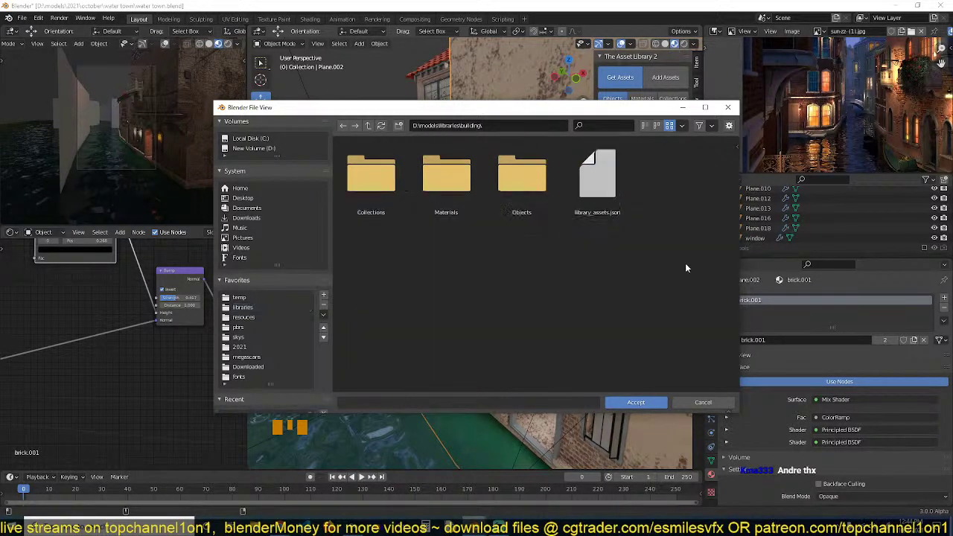
pyautogui.click(634, 403)
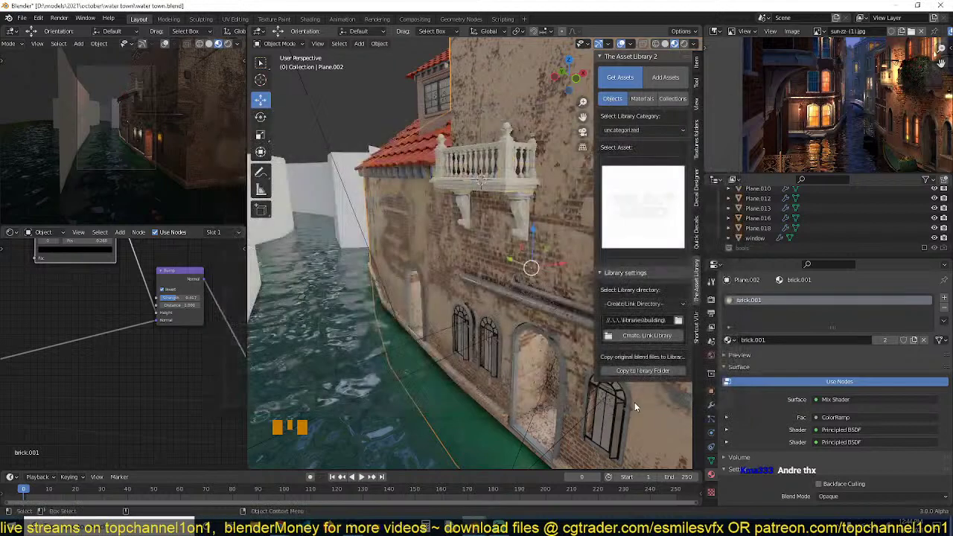
pyautogui.click(667, 334)
# Look through the doors assets of the building library and unlink that library.
pyautogui.click(642, 213)
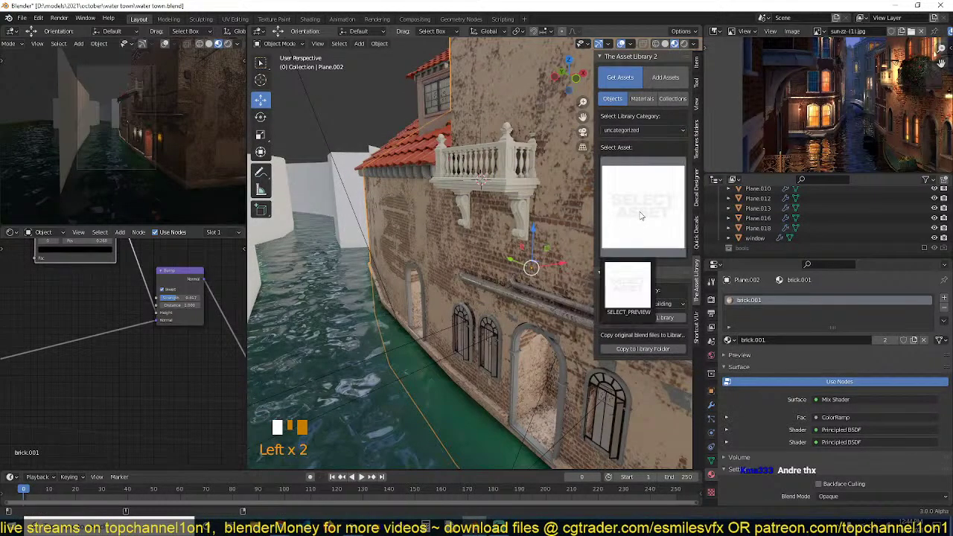
pyautogui.click(639, 131)
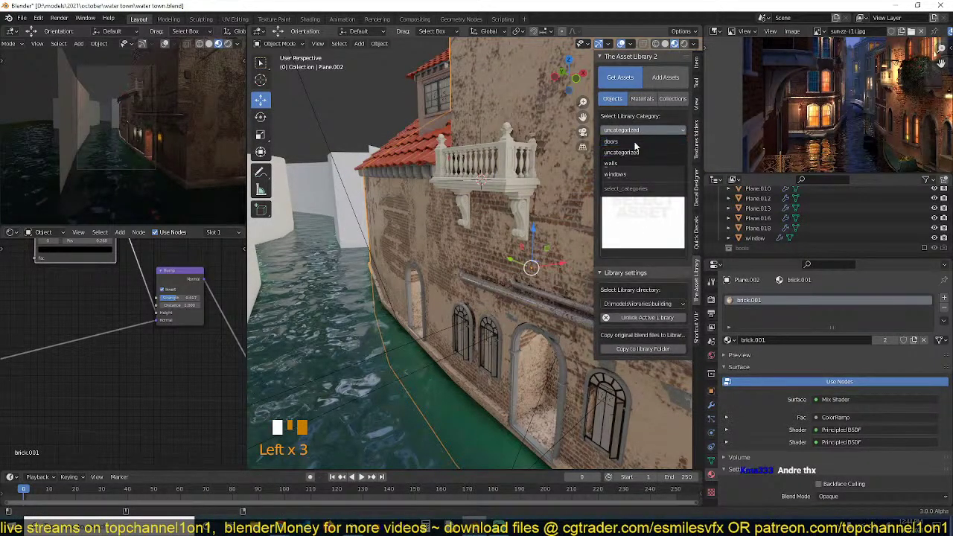
pyautogui.click(635, 142)
pyautogui.click(640, 192)
pyautogui.click(639, 193)
pyautogui.click(640, 197)
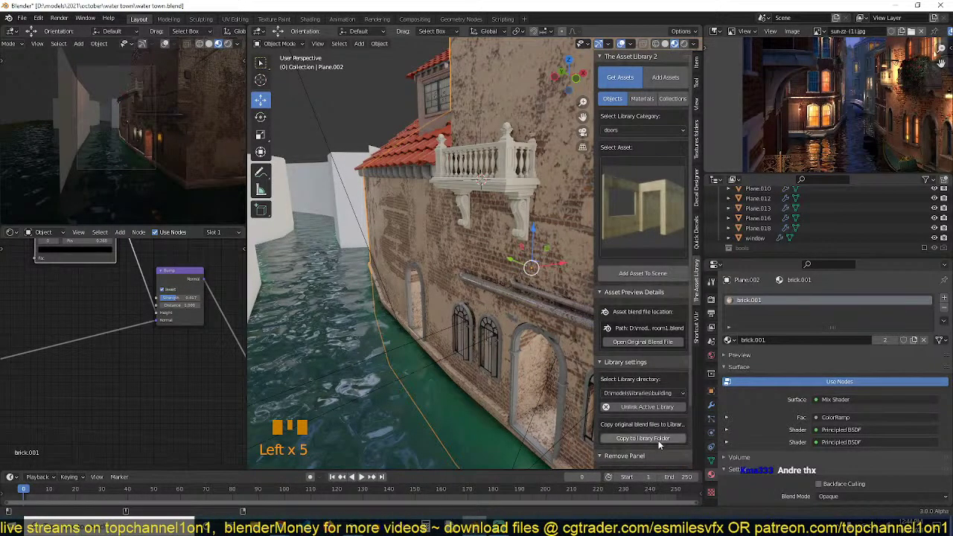
pyautogui.click(647, 407)
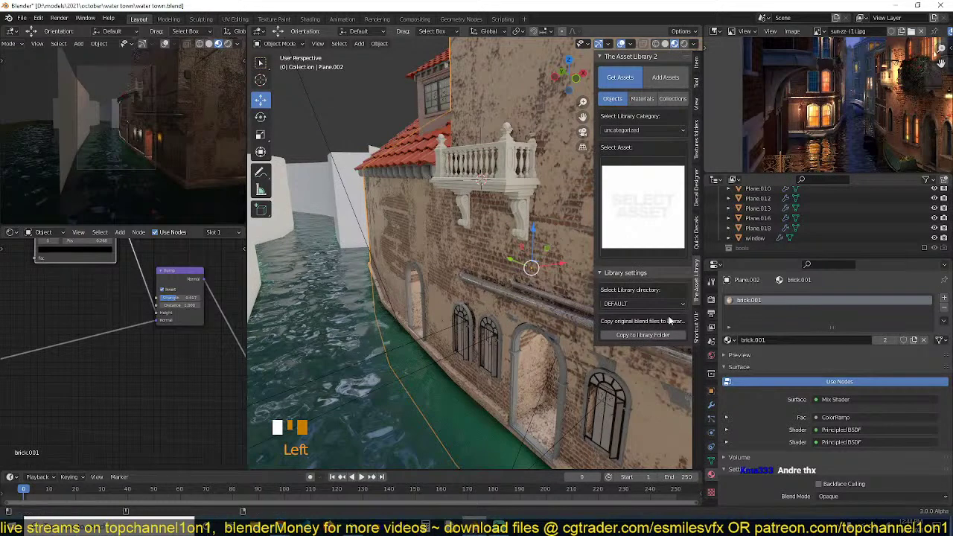
# Link the decals folder inside D:\models\libraries as an asset library using the Create/Link Directory option.
pyautogui.click(672, 304)
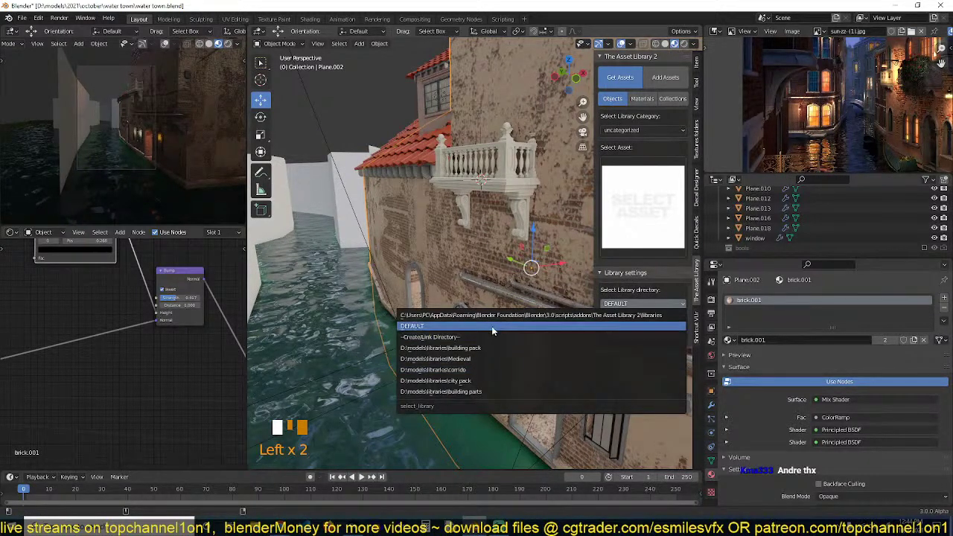
pyautogui.click(490, 338)
pyautogui.click(679, 321)
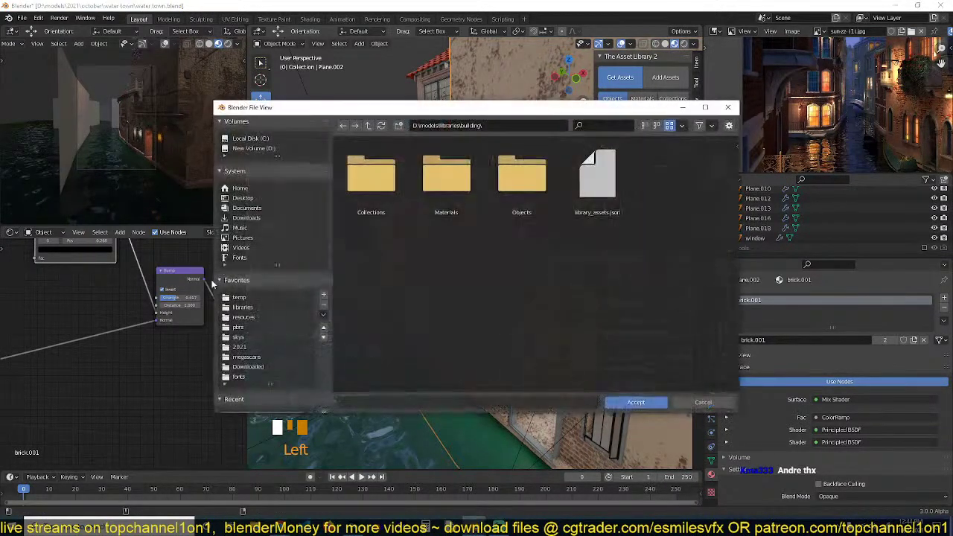
pyautogui.click(368, 125)
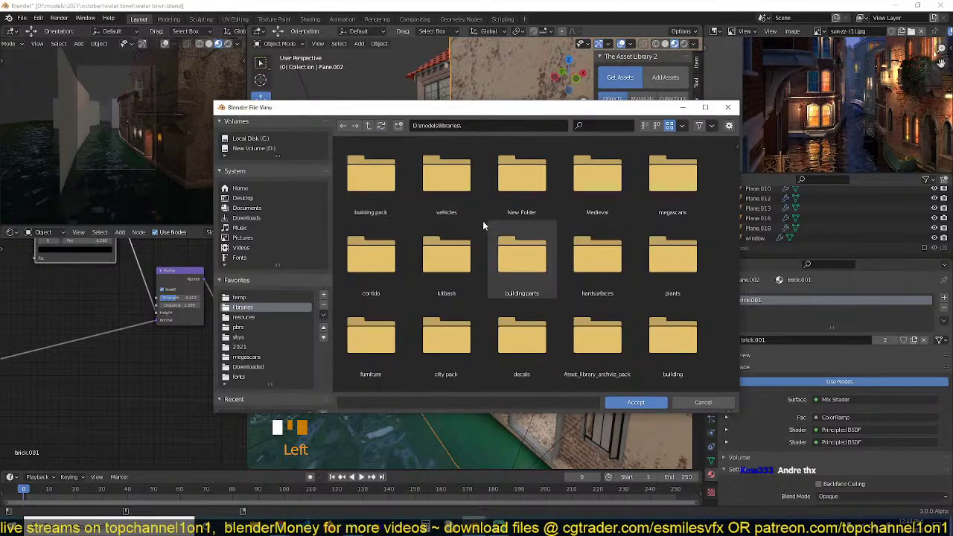
pyautogui.scroll(-2, 488, 340)
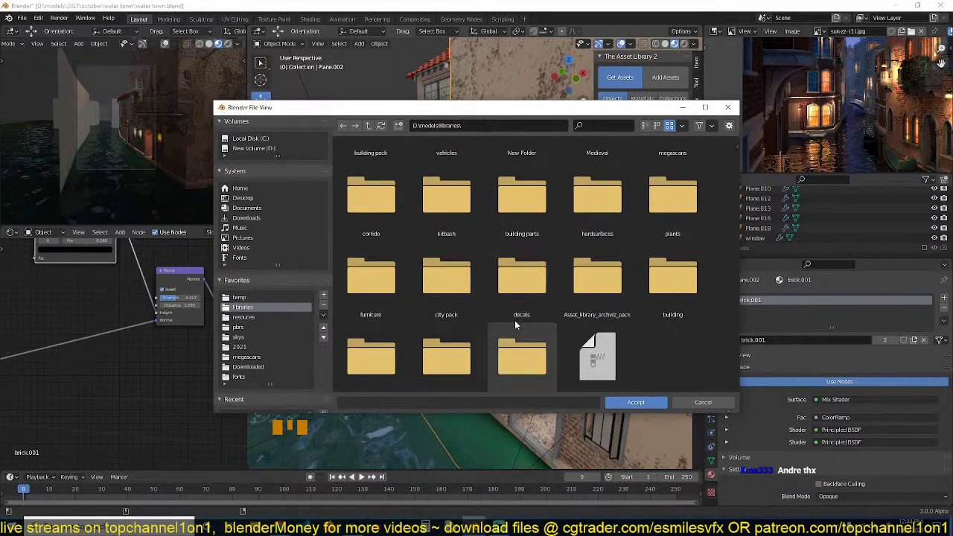
pyautogui.doubleClick(514, 317)
pyautogui.click(633, 403)
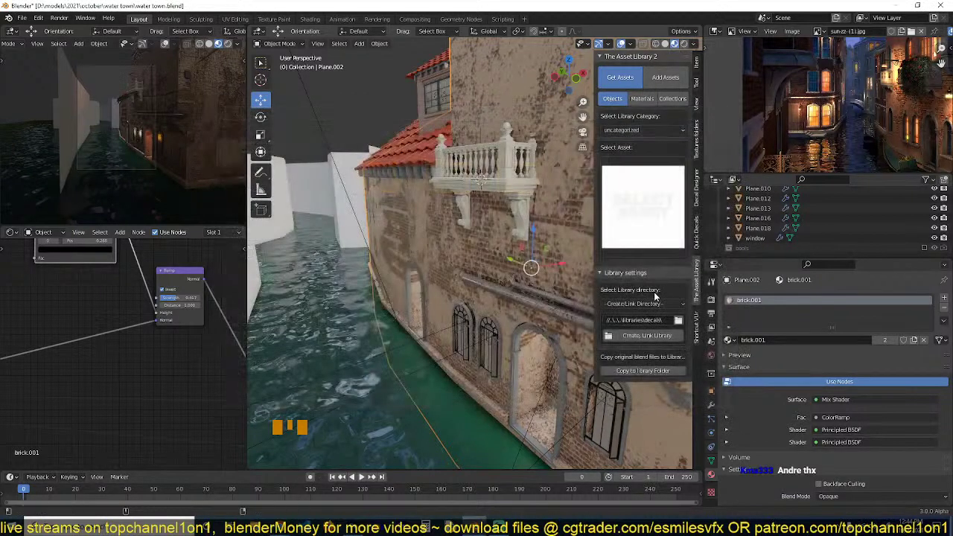
pyautogui.click(652, 336)
# Look through the uncategorized and decals object assets of the decals library.
pyautogui.click(650, 189)
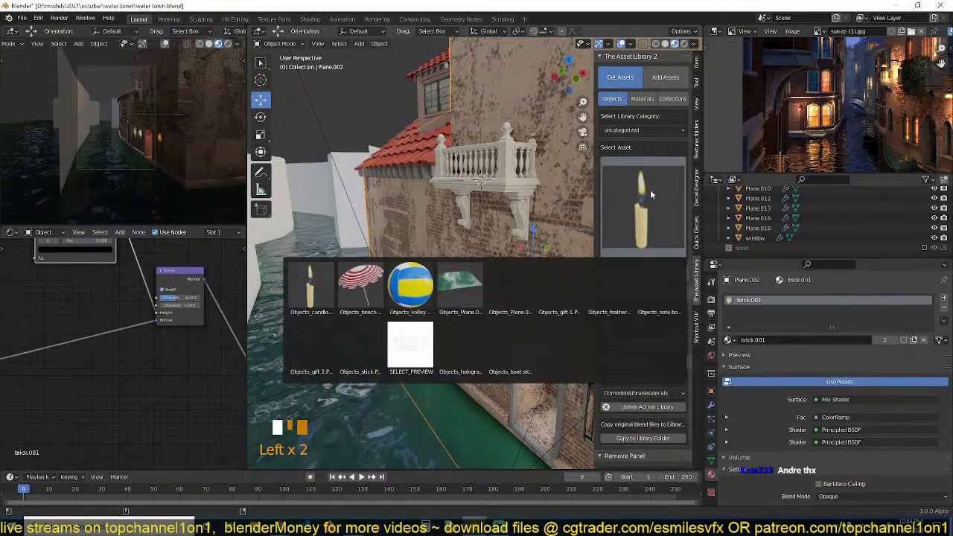
pyautogui.click(625, 131)
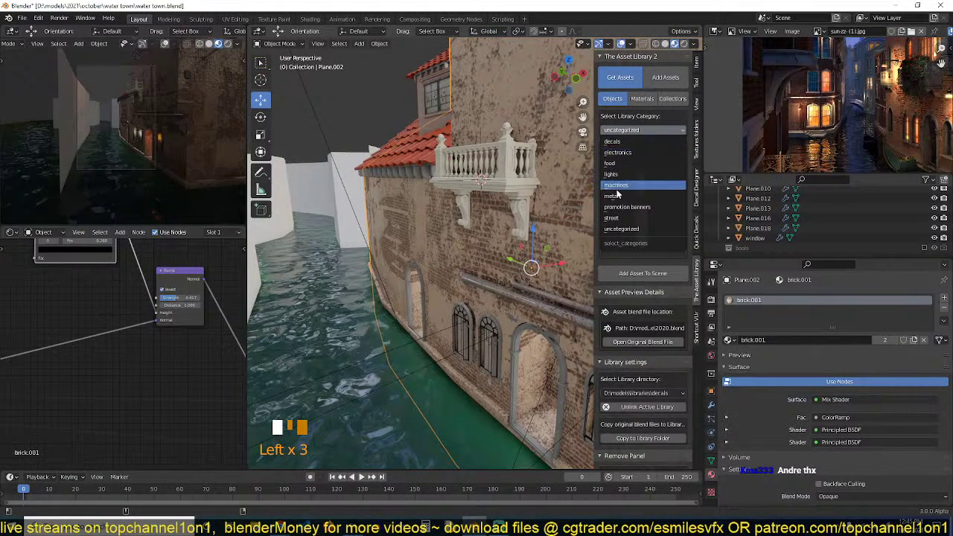
pyautogui.click(635, 143)
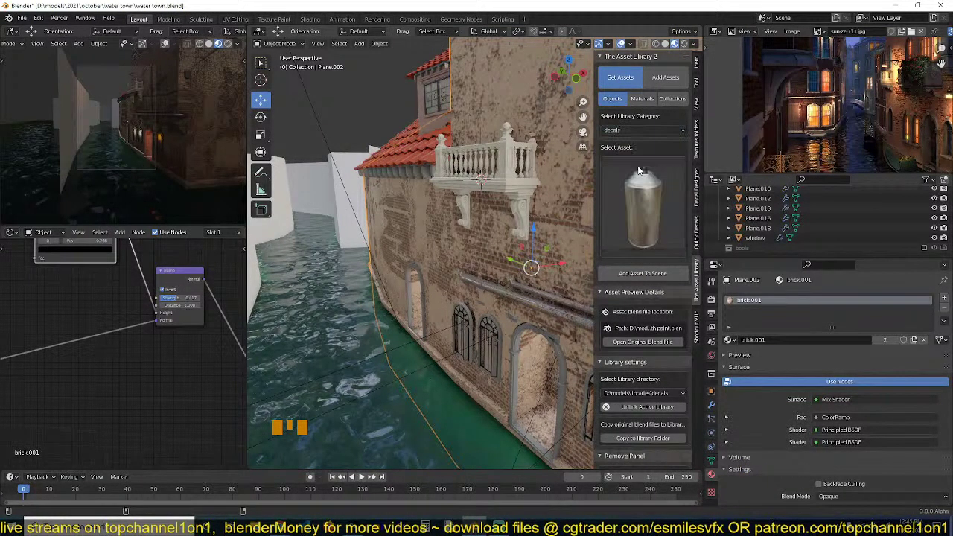
pyautogui.click(639, 172)
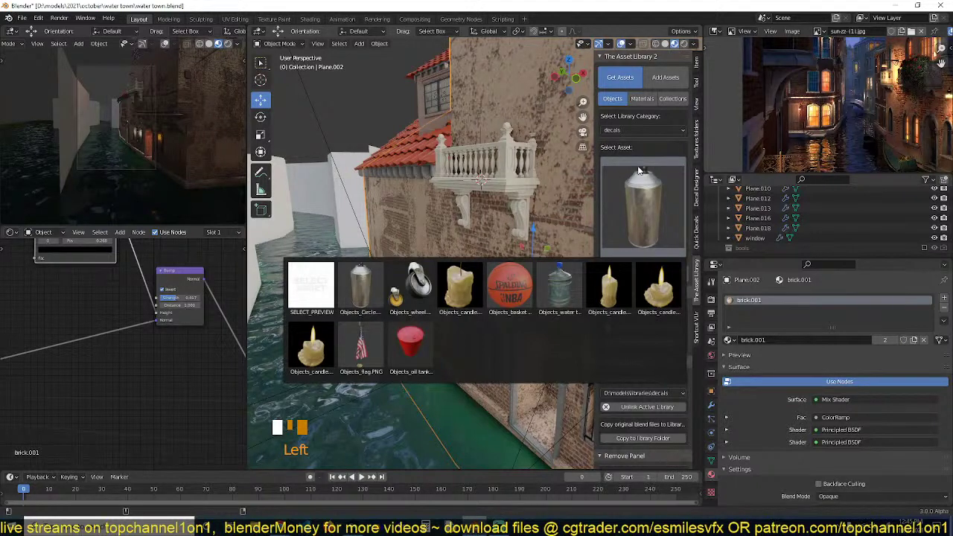
pyautogui.click(633, 130)
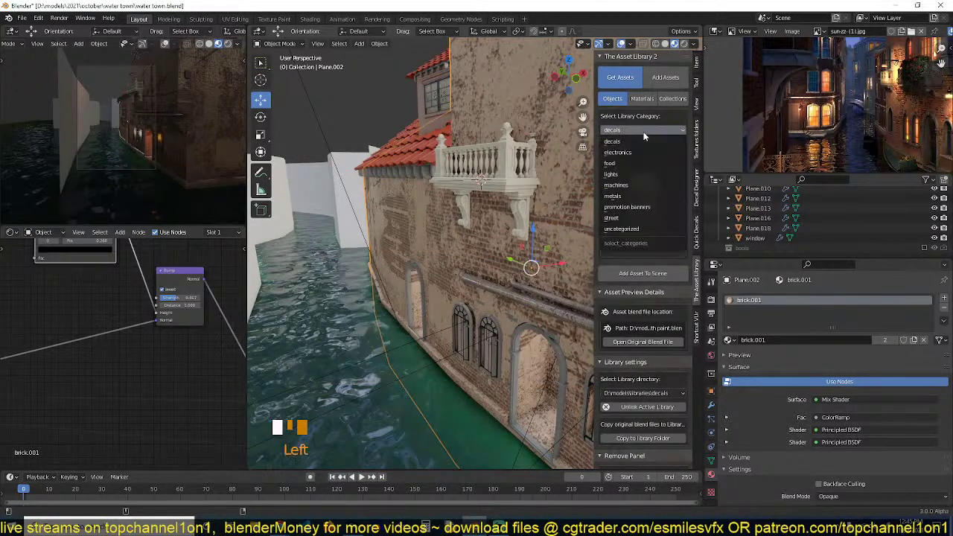
pyautogui.click(621, 229)
pyautogui.click(620, 229)
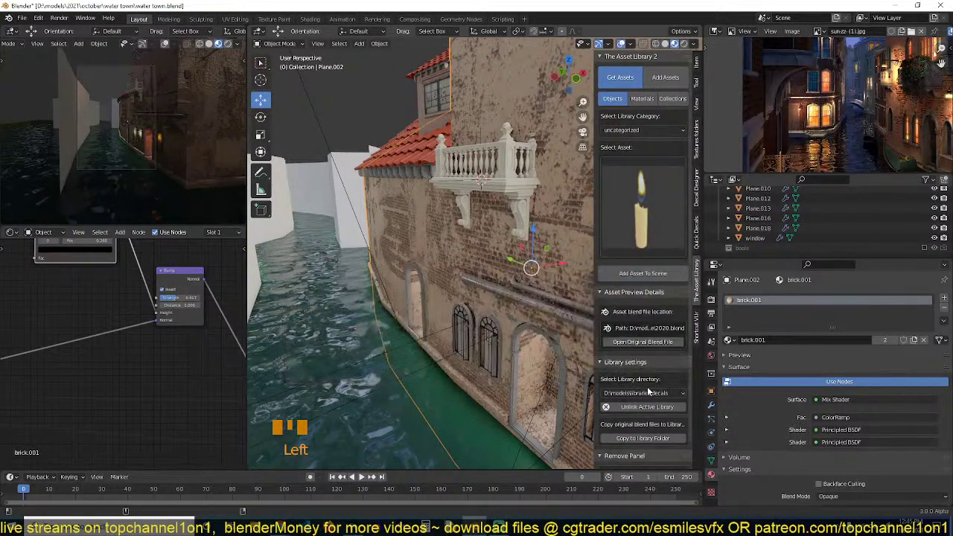
# Add the wooden beach lounger from the uncategorized assets to the canal water beside the white wall.
pyautogui.click(666, 244)
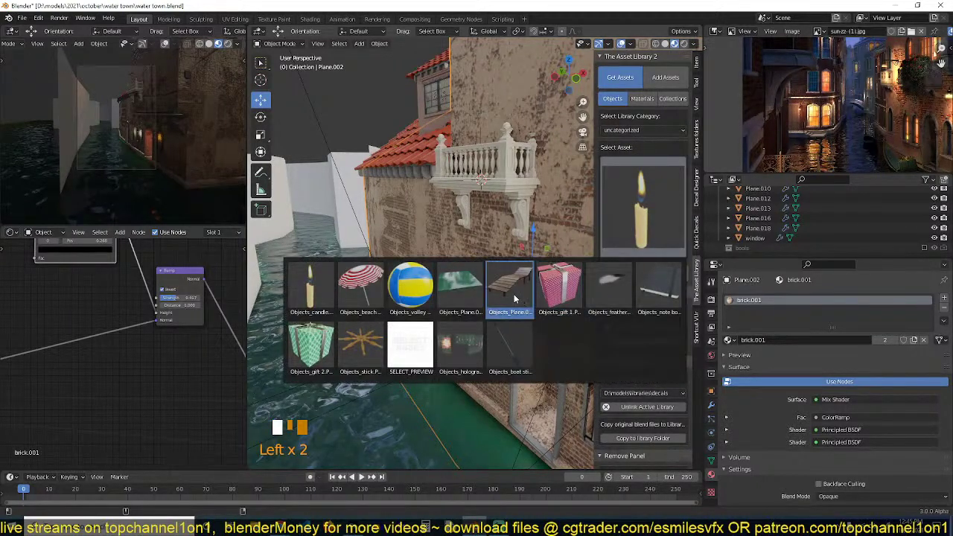
pyautogui.click(514, 298)
pyautogui.hotkey('shift', '`')
pyautogui.press('s')
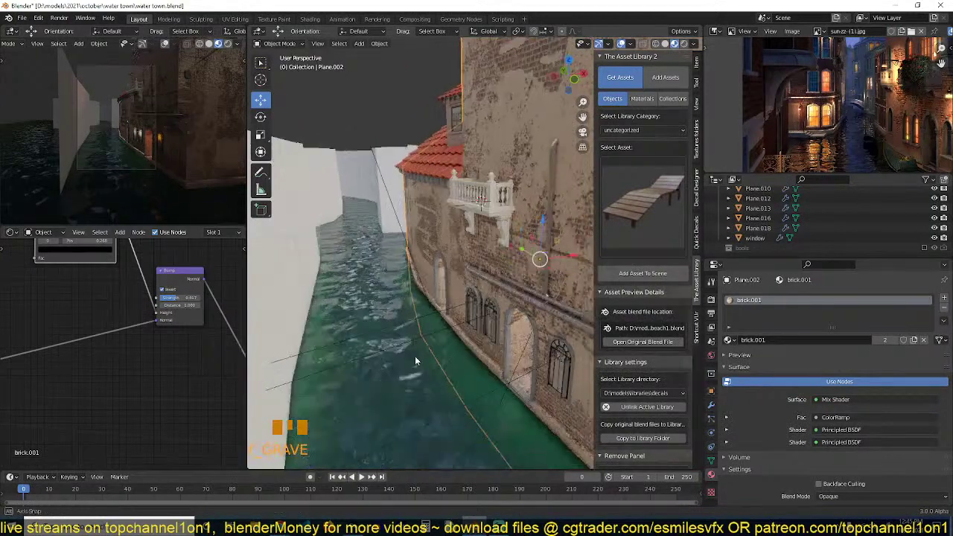
pyautogui.keyDown('shift'); pyautogui.moveTo(413, 353); pyautogui.dragTo(444, 322, button='middle'); pyautogui.keyUp('shift')
pyautogui.keyDown('shift'); pyautogui.rightClick(425, 319); pyautogui.keyUp('shift')
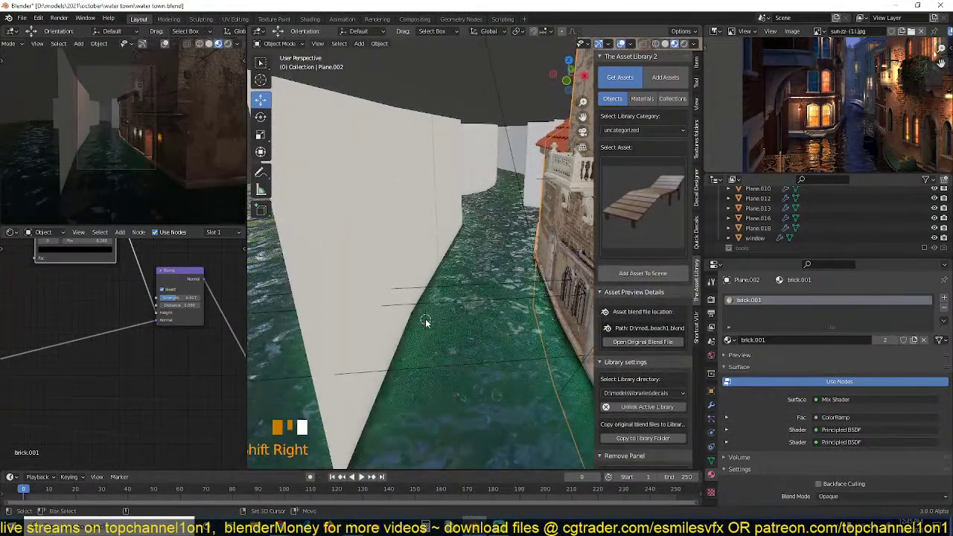
pyautogui.click(646, 278)
# Raise the lounger about 0.29 m along Z above the water and delete it.
pyautogui.hotkey('shift', '`')
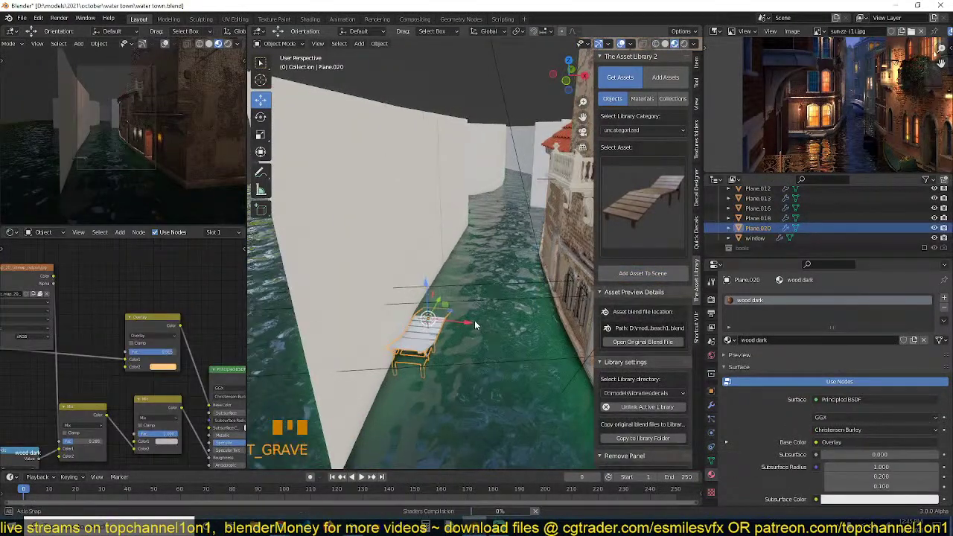
pyautogui.press('g')
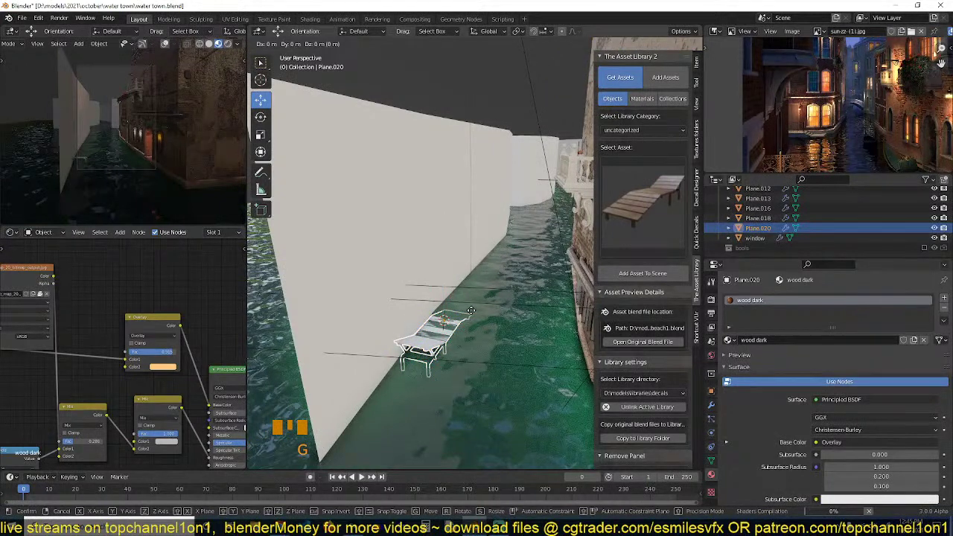
pyautogui.click(470, 309)
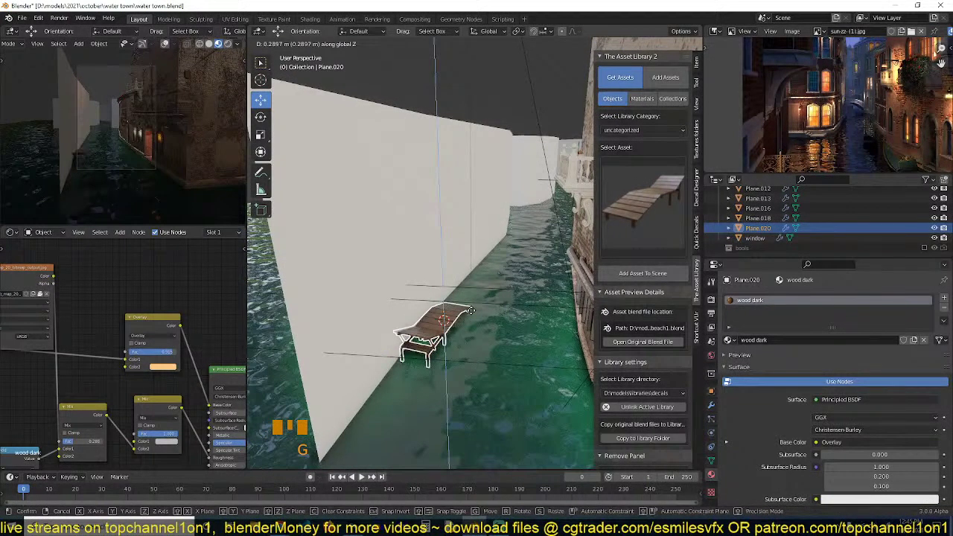
pyautogui.press('x')
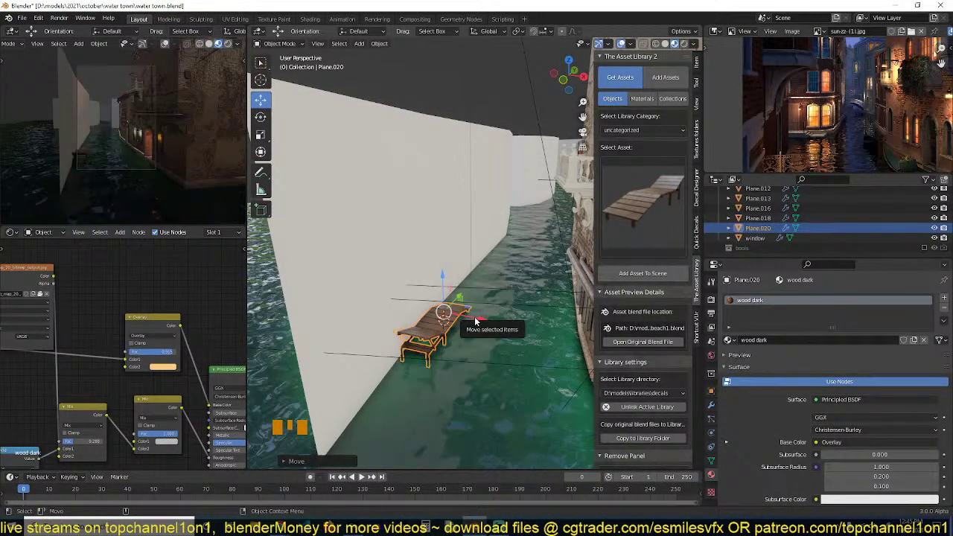
pyautogui.click(479, 328)
# Switch the asset library to building pack and look at its building category assets.
pyautogui.click(662, 203)
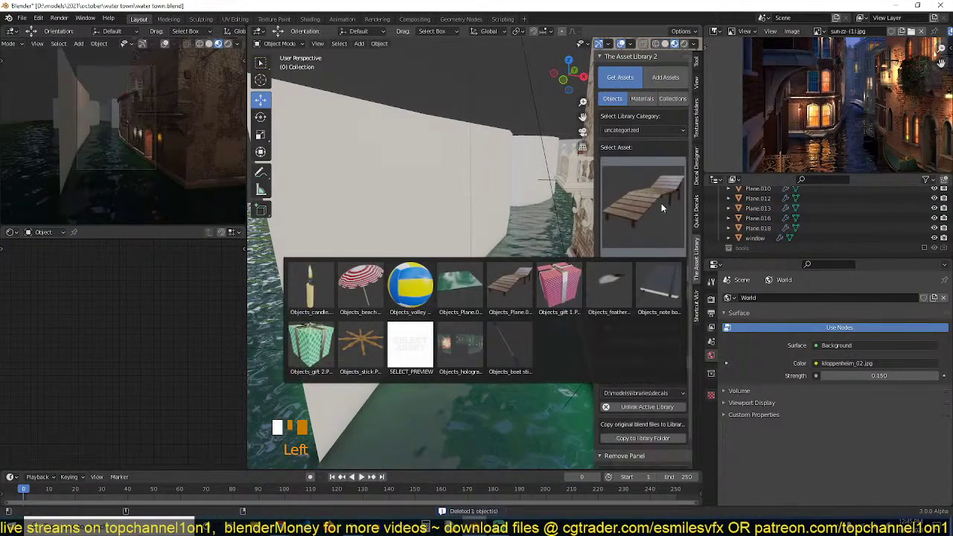
pyautogui.click(660, 394)
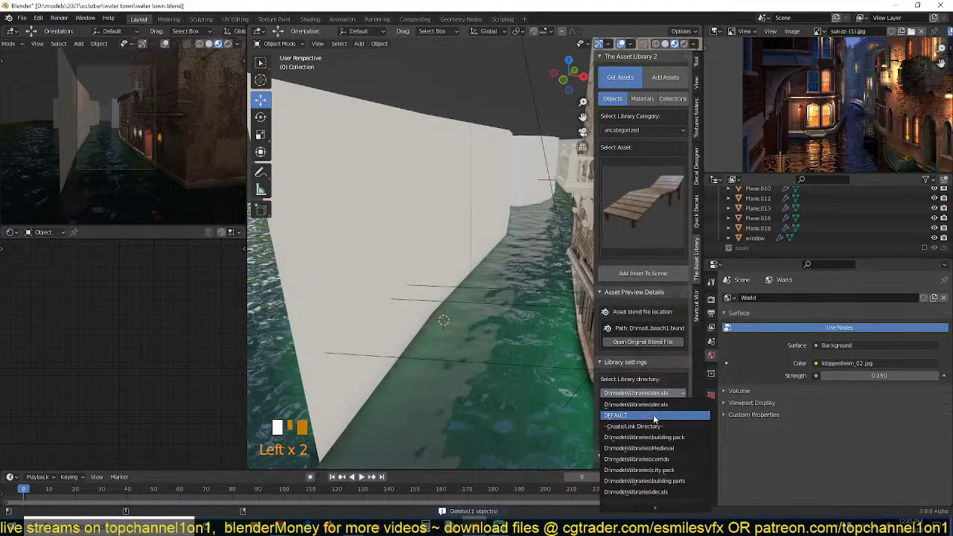
pyautogui.click(645, 438)
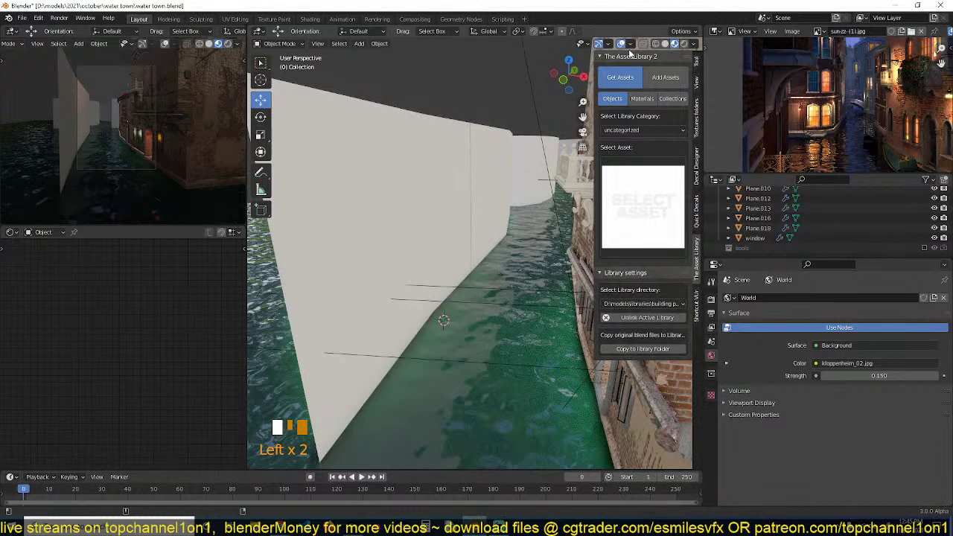
pyautogui.click(628, 134)
pyautogui.click(627, 147)
pyautogui.click(639, 197)
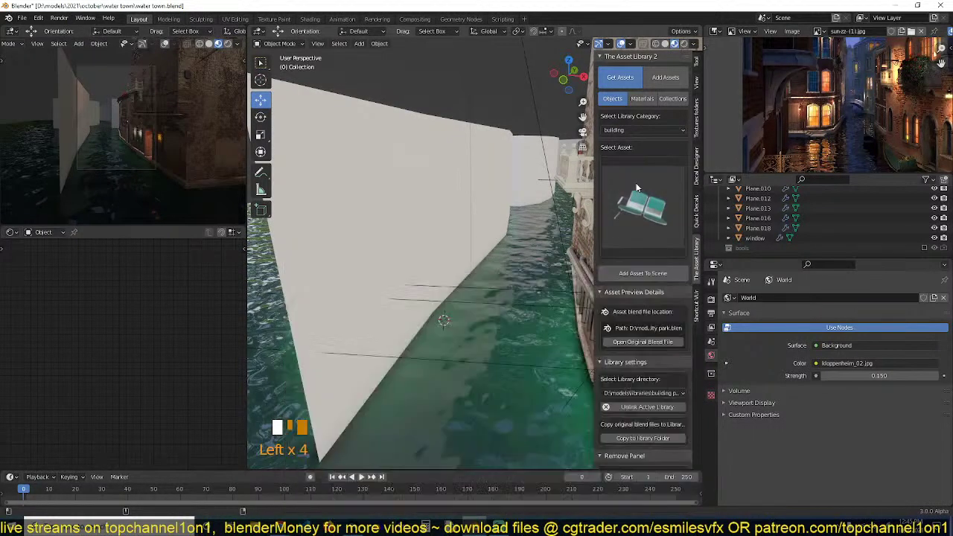
# Switch the asset library to building parts and look through its uncategorized and ceiling assets.
pyautogui.click(659, 393)
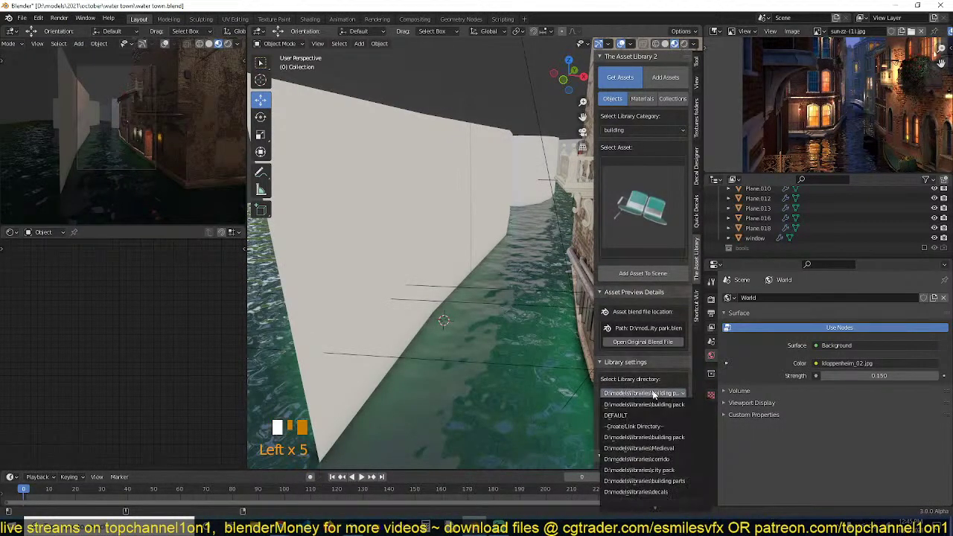
pyautogui.click(645, 481)
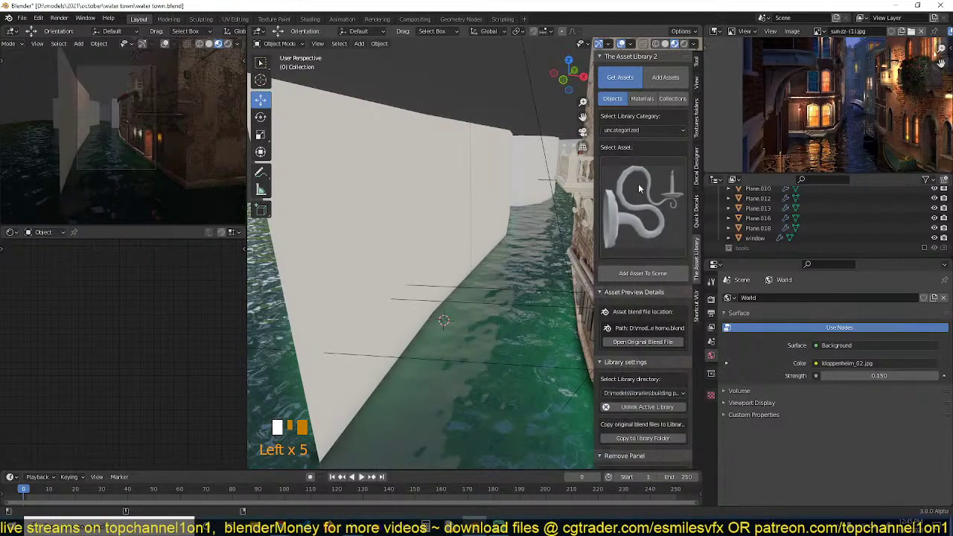
pyautogui.click(643, 179)
pyautogui.click(649, 127)
pyautogui.click(652, 137)
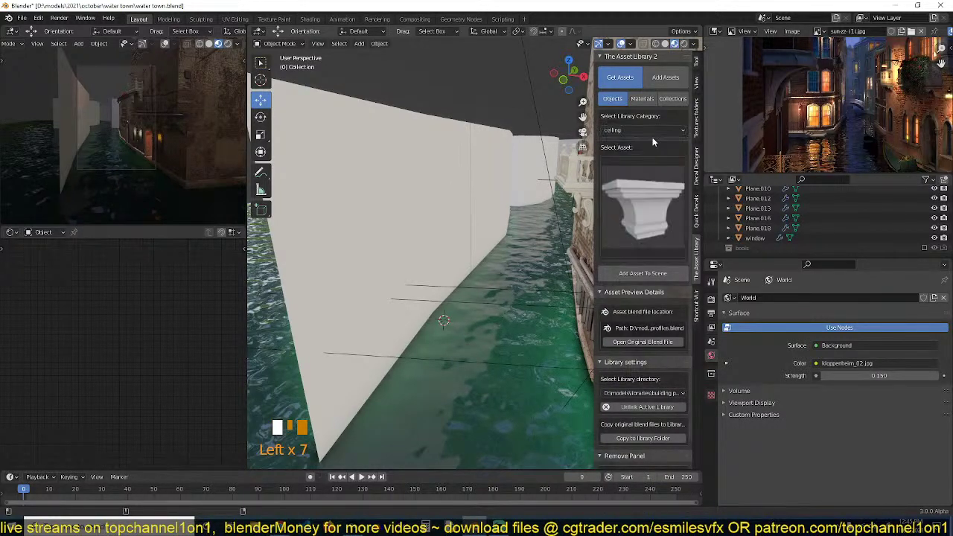
pyautogui.click(648, 213)
# Look through the decals, floors and pipes assets of the building parts library.
pyautogui.click(641, 128)
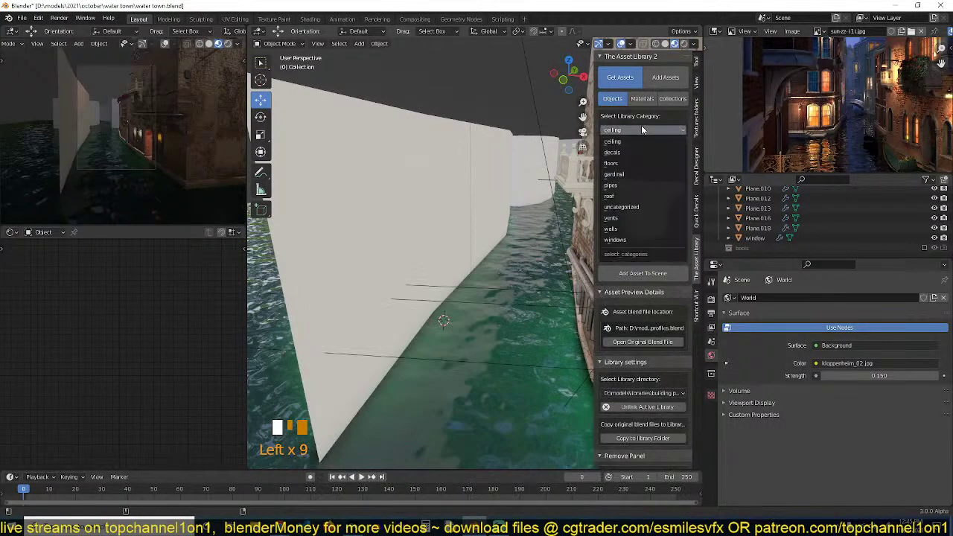
pyautogui.click(641, 168)
pyautogui.click(641, 173)
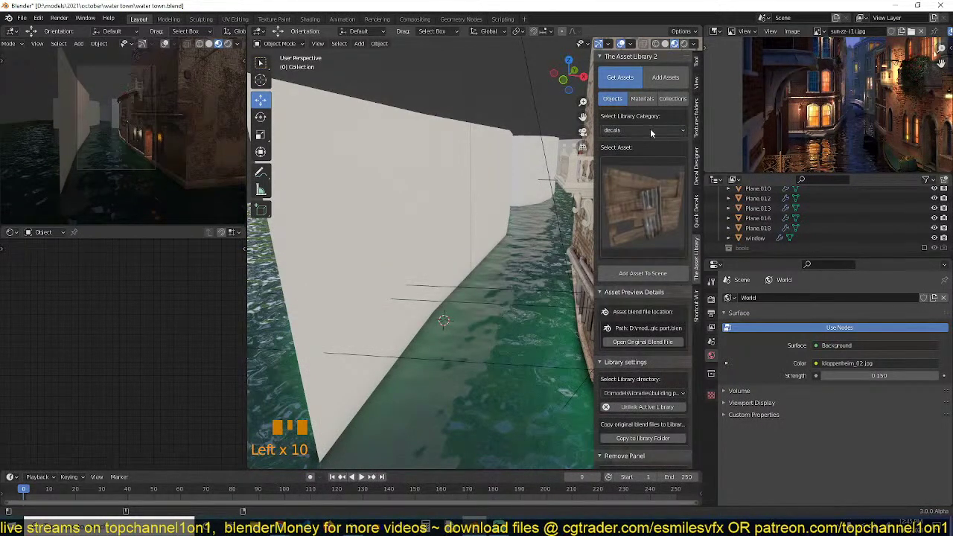
pyautogui.click(648, 129)
pyautogui.click(638, 166)
pyautogui.moveTo(638, 188)
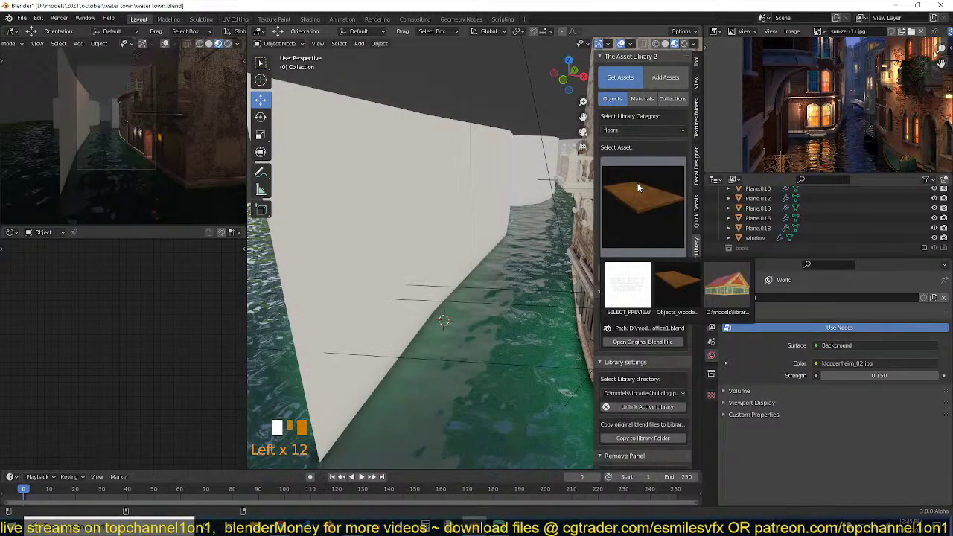
pyautogui.click(651, 131)
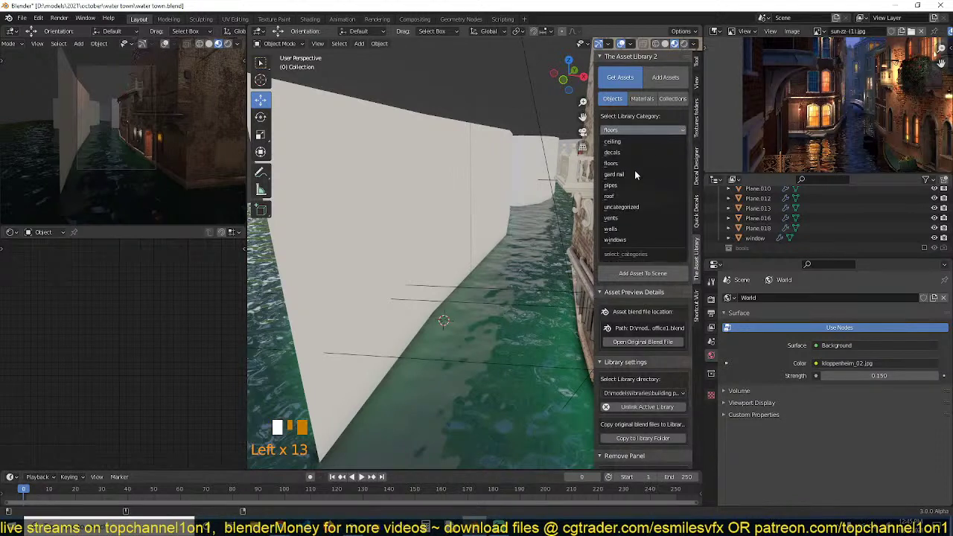
pyautogui.click(633, 186)
pyautogui.click(633, 189)
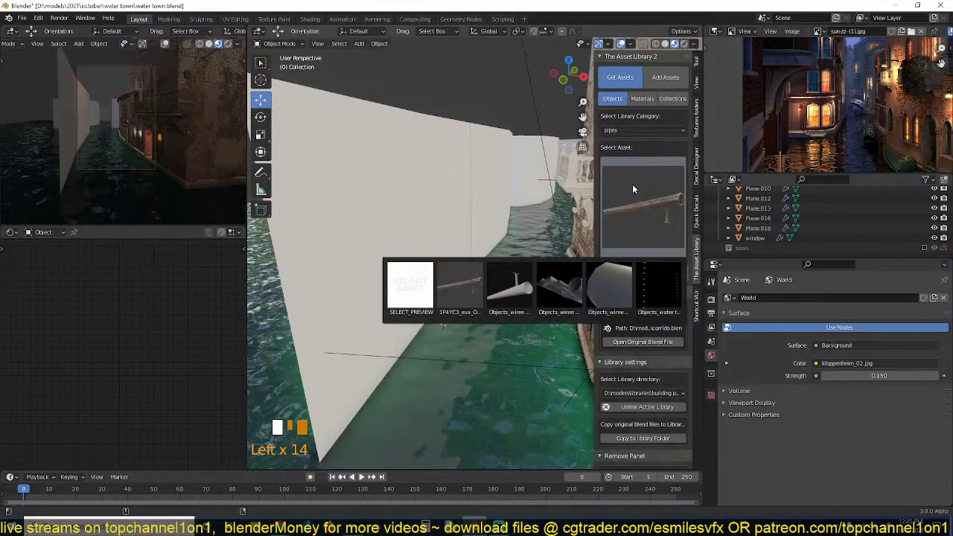
# Look through the windows assets and reopen the floors assets of the building parts library.
pyautogui.click(647, 130)
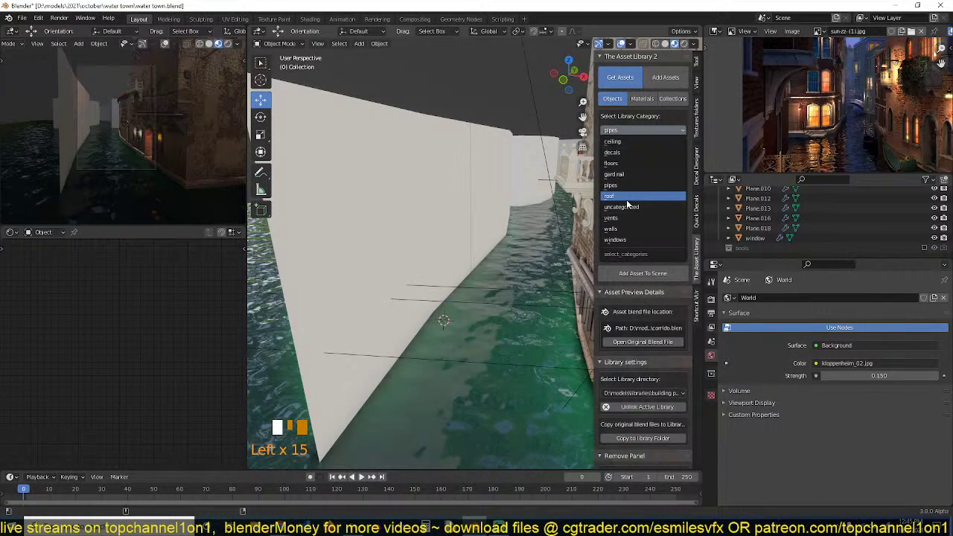
pyautogui.click(622, 240)
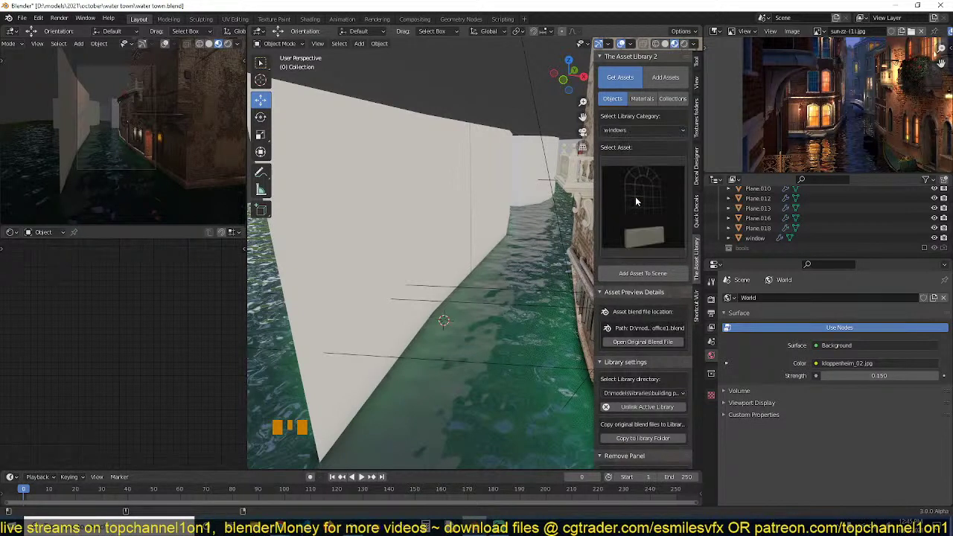
pyautogui.click(635, 197)
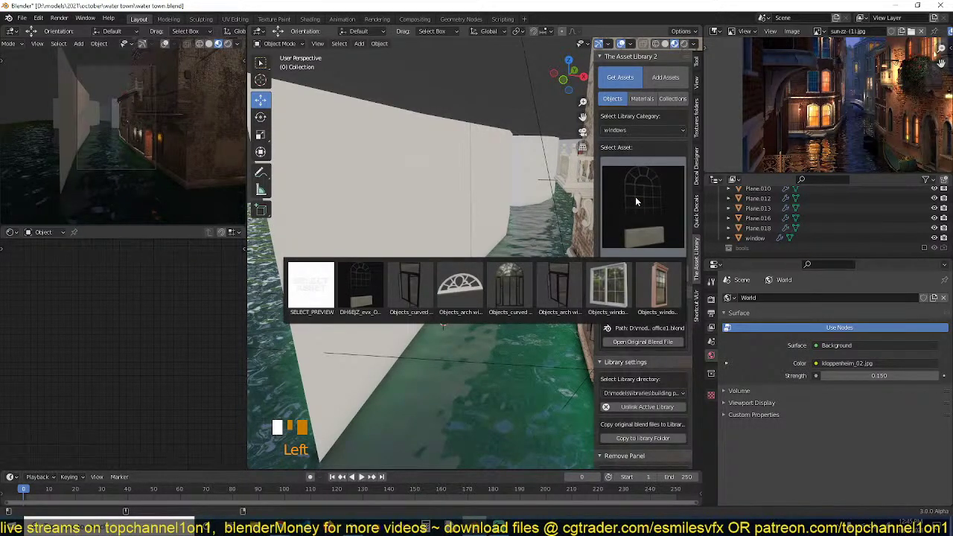
pyautogui.click(658, 133)
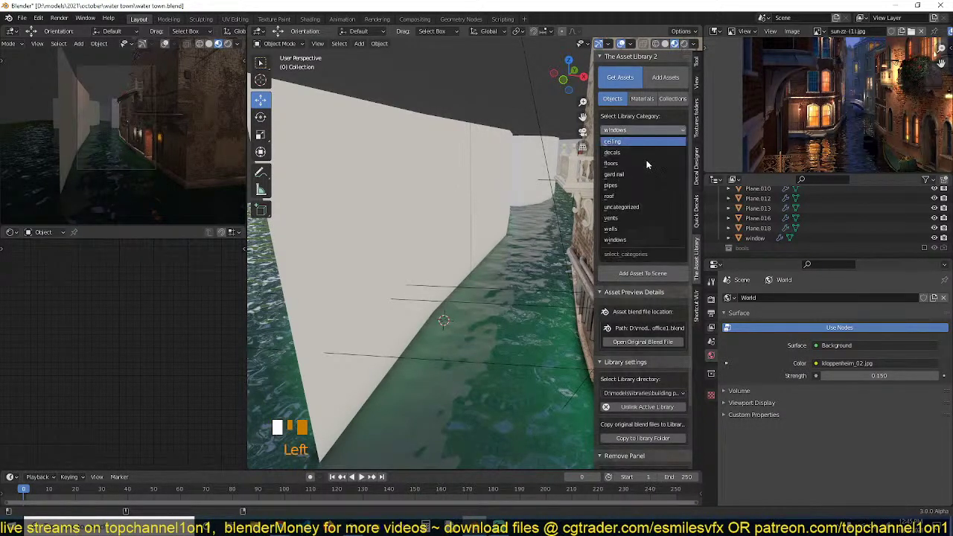
pyautogui.click(625, 166)
pyautogui.click(629, 191)
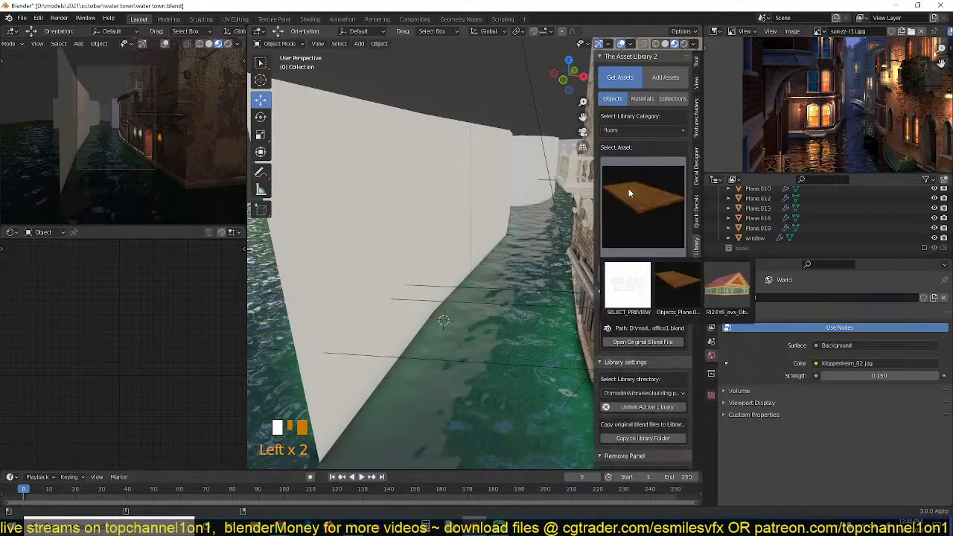
# Choose the stone balustrade from the gard rail category and add it to the scene with the 3D cursor on the blank wall.
pyautogui.click(642, 130)
pyautogui.click(629, 172)
pyautogui.click(628, 175)
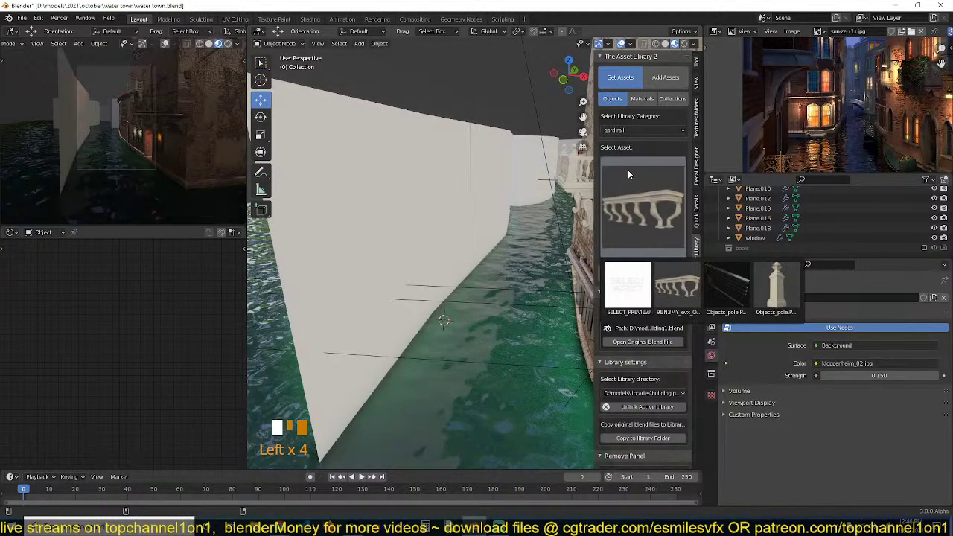
pyautogui.moveTo(524, 190); pyautogui.dragTo(506, 316, button='middle')
pyautogui.scroll(-3, 822, 112)
pyautogui.moveTo(782, 105); pyautogui.dragTo(791, 114, button='middle')
pyautogui.moveTo(570, 154); pyautogui.dragTo(640, 161, button='middle')
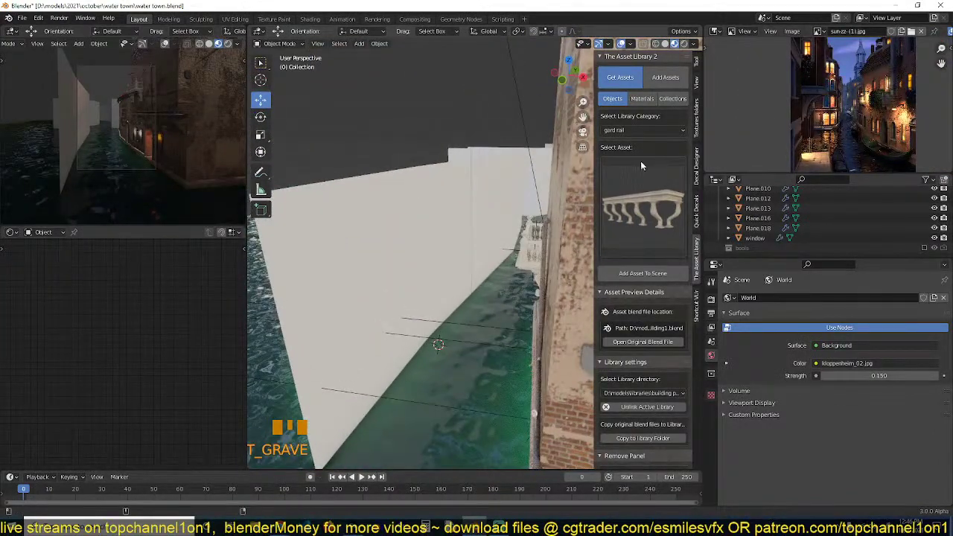
pyautogui.click(641, 165)
pyautogui.click(641, 166)
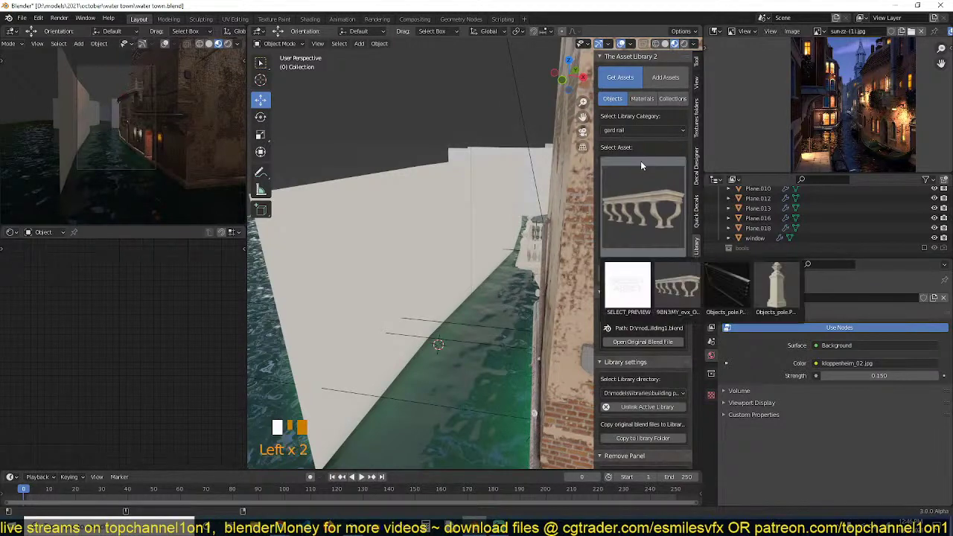
pyautogui.keyDown('shift'); pyautogui.rightClick(411, 258); pyautogui.keyUp('shift')
pyautogui.click(638, 272)
# Select the imported rail in wireframe and snap it to the 3D cursor on the wall.
pyautogui.scroll(3, 443, 266)
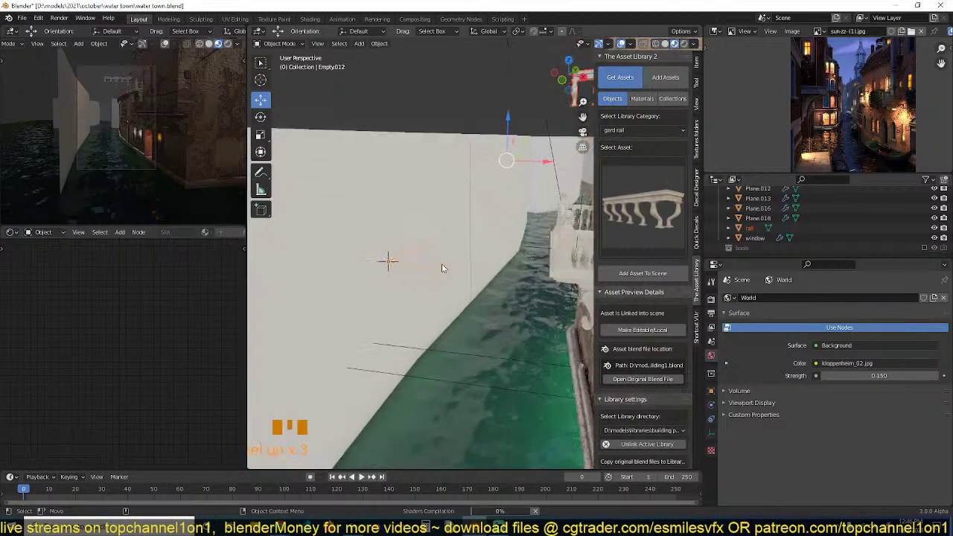
pyautogui.scroll(-7, 443, 266)
pyautogui.moveTo(443, 266); pyautogui.dragTo(495, 280, button='middle')
pyautogui.hotkey('shift', 'z')
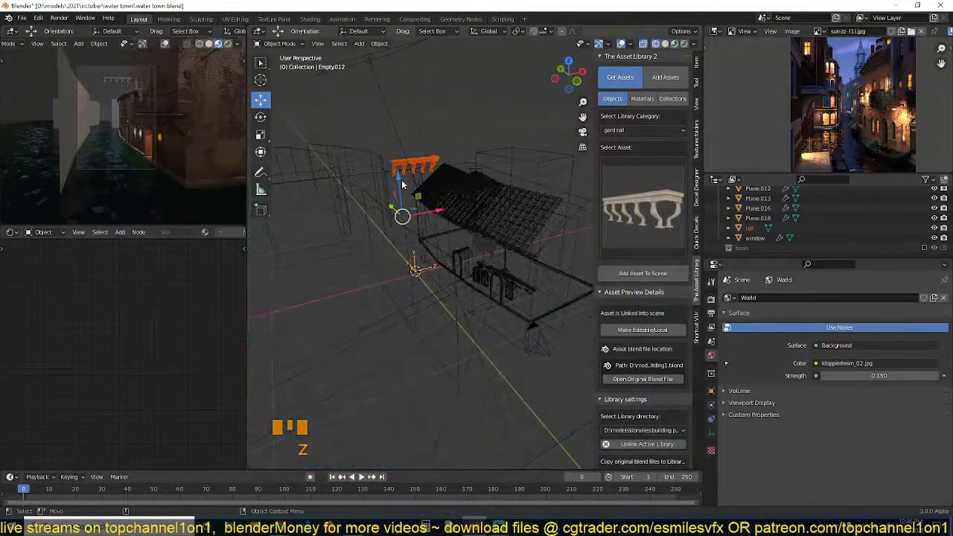
pyautogui.click(419, 164)
pyautogui.press('`')
pyautogui.scroll(5, 382, 277)
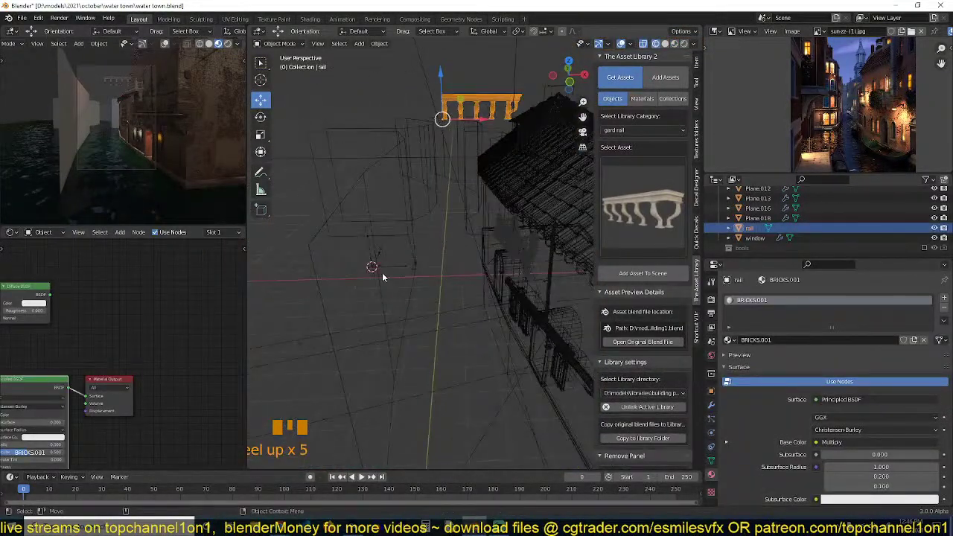
pyautogui.hotkey('shift', 's')
pyautogui.click(418, 97)
pyautogui.click(535, 136)
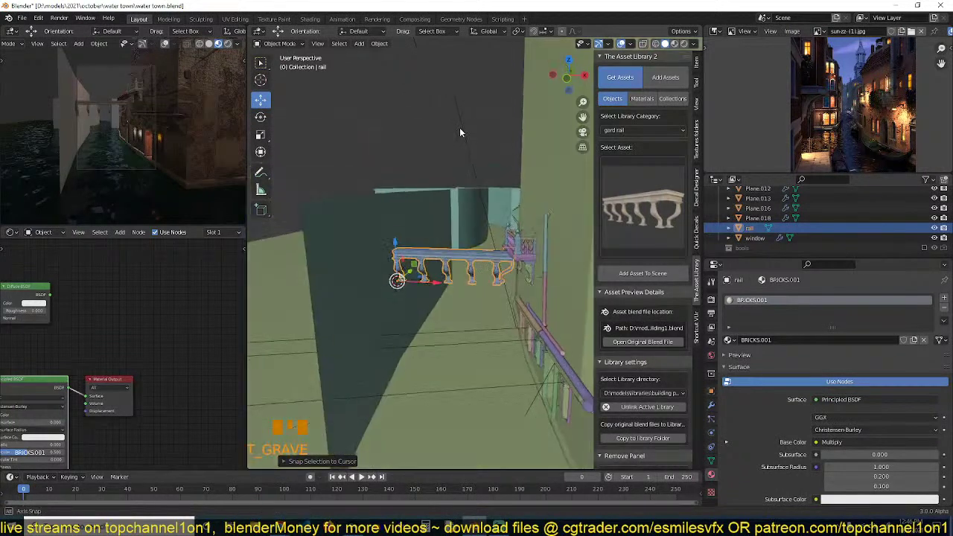
# Rotate the rail 90° about the Z axis and move it to its place along the blank wall.
pyautogui.scroll(2, 461, 128)
pyautogui.write('rz90')
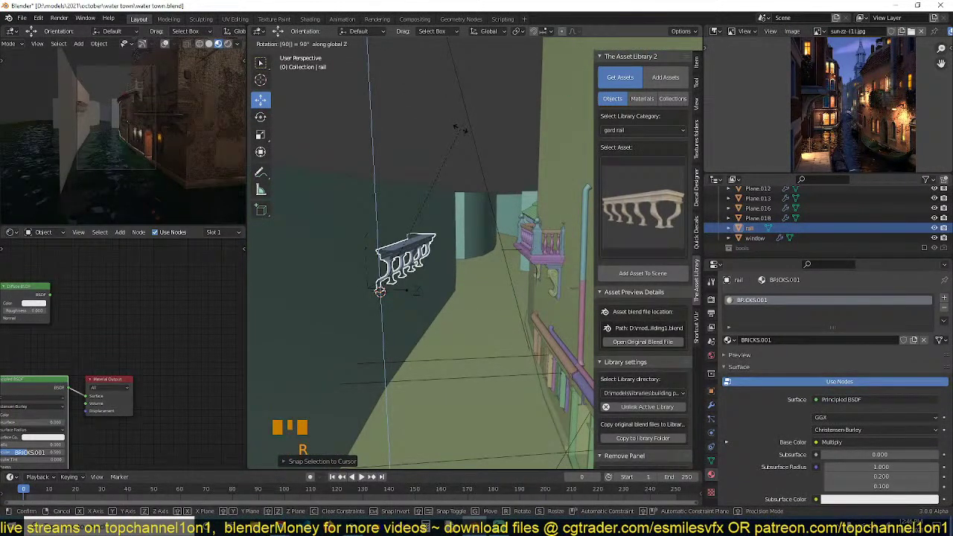
pyautogui.press('Return')
pyautogui.scroll(3, 444, 228)
pyautogui.moveTo(398, 248); pyautogui.dragTo(394, 312)
pyautogui.moveTo(393, 312); pyautogui.dragTo(369, 306, button='middle')
pyautogui.press('`')
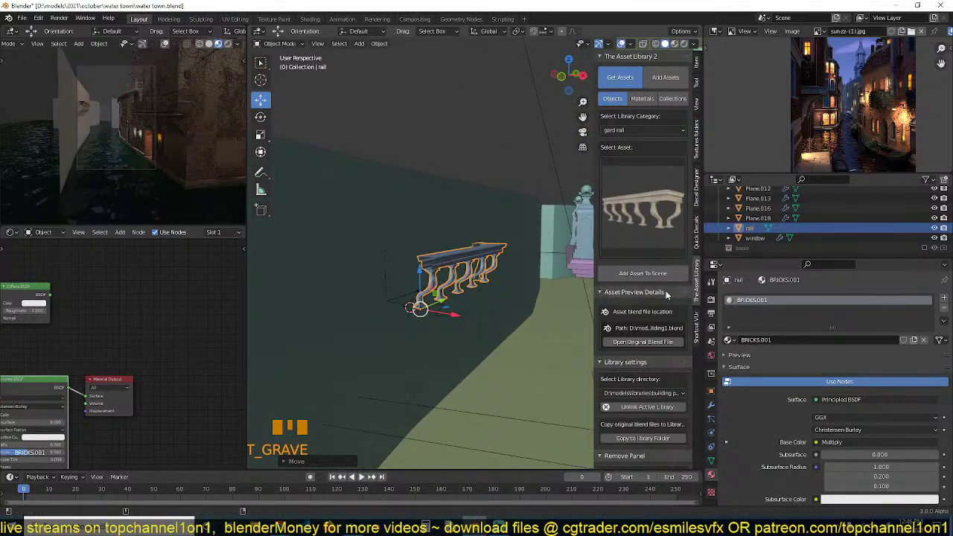
# Add a Mirror modifier on the X axis to the rail to complete its other half.
pyautogui.click(712, 404)
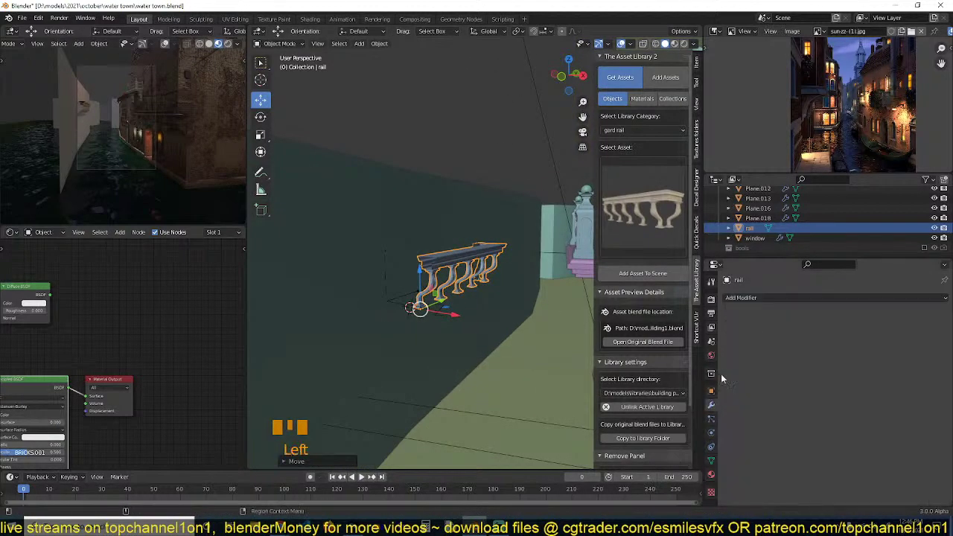
pyautogui.click(768, 297)
pyautogui.click(764, 178)
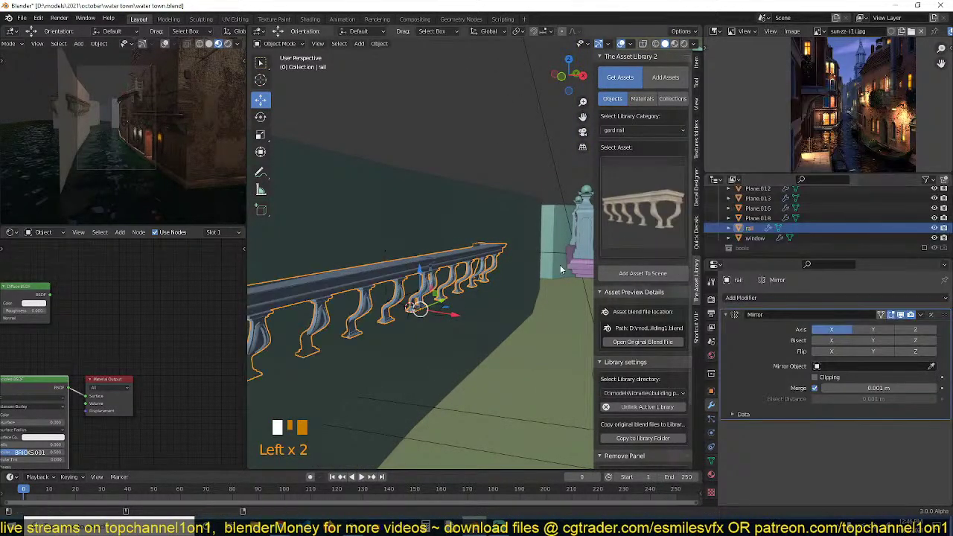
# From the top view, rotate the mirrored rail to follow the wall's angle and shift it against the wall.
pyautogui.press('`')
pyautogui.press('KP_7')
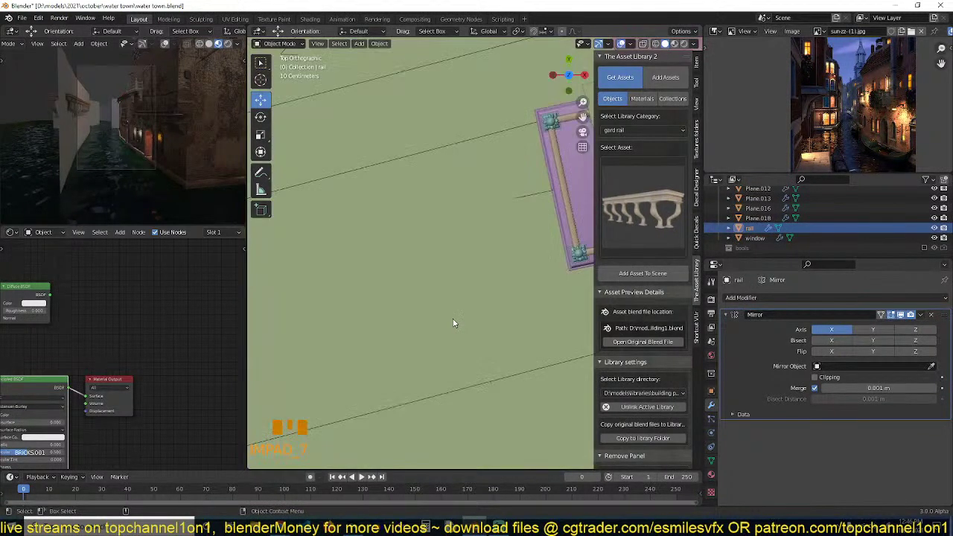
pyautogui.scroll(-7, 452, 317)
pyautogui.press('z')
pyautogui.keyDown('shift'); pyautogui.moveTo(396, 236); pyautogui.dragTo(395, 285, button='middle'); pyautogui.keyUp('shift')
pyautogui.press('r')
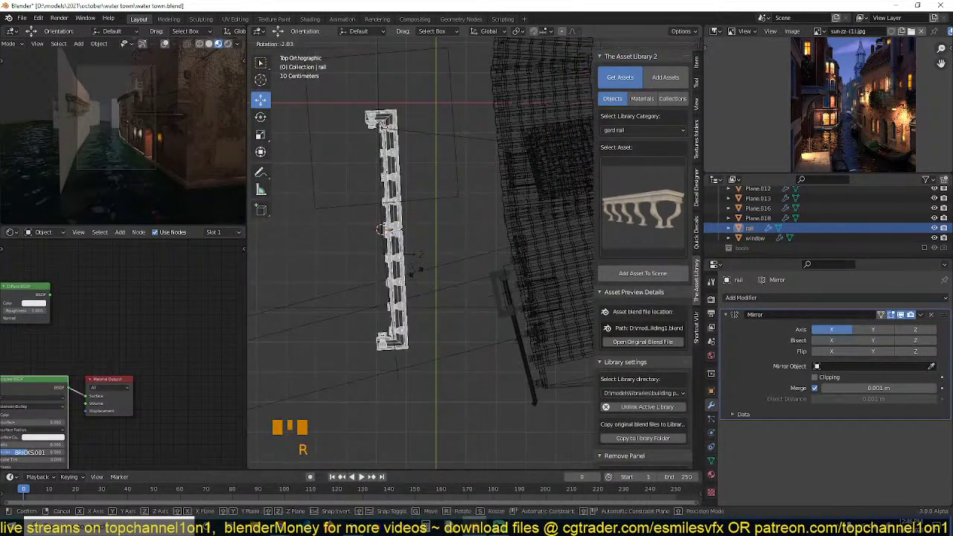
pyautogui.click(420, 273)
pyautogui.press('g')
pyautogui.click(428, 269)
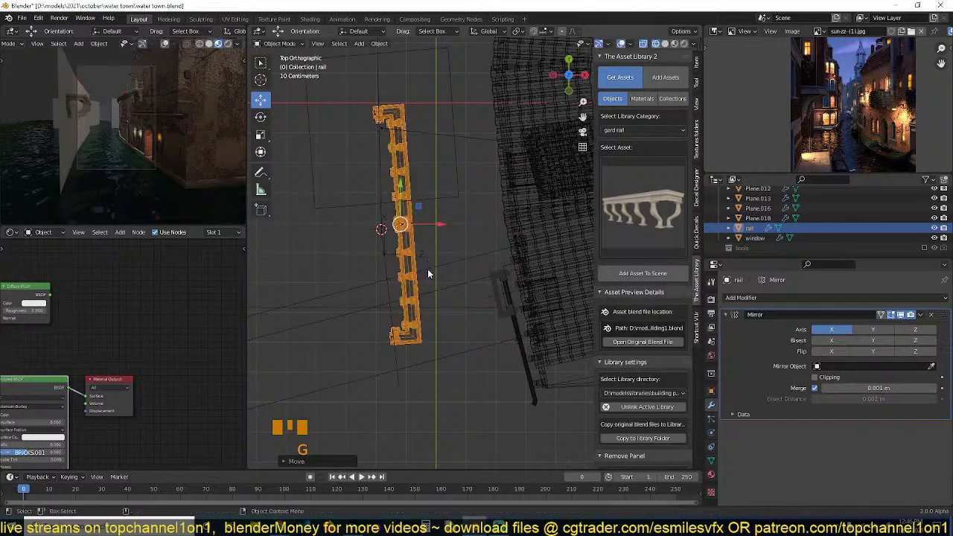
# Examine the mirrored rail on the wall and the balcony across the canal in solid and material shading.
pyautogui.moveTo(429, 281)
pyautogui.mouseDown(button='middle')
pyautogui.moveTo(393, 186)
pyautogui.moveTo(477, 215)
pyautogui.moveTo(521, 169)
pyautogui.moveTo(549, 219)
pyautogui.moveTo(517, 251)
pyautogui.mouseUp(button='middle')
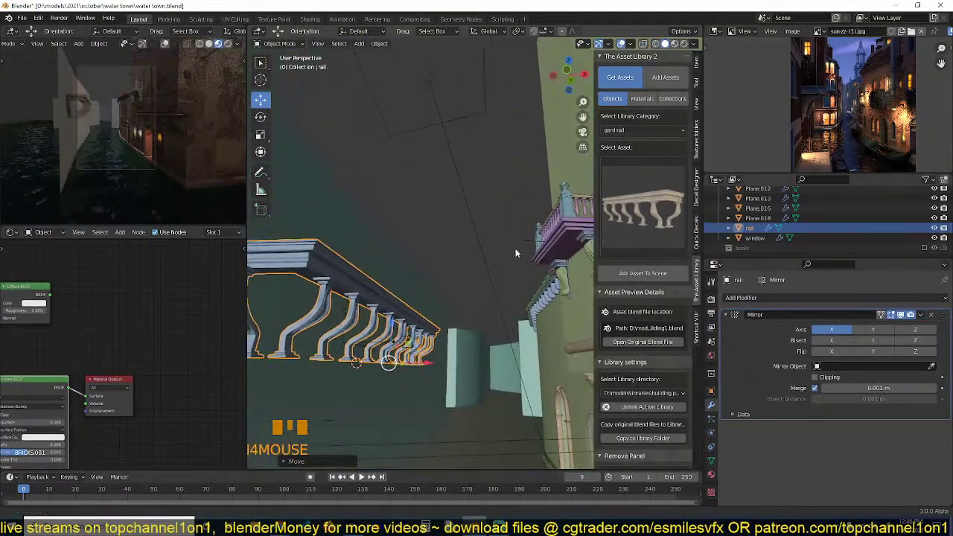
pyautogui.click(559, 241)
pyautogui.moveTo(516, 299); pyautogui.dragTo(521, 318, button='middle')
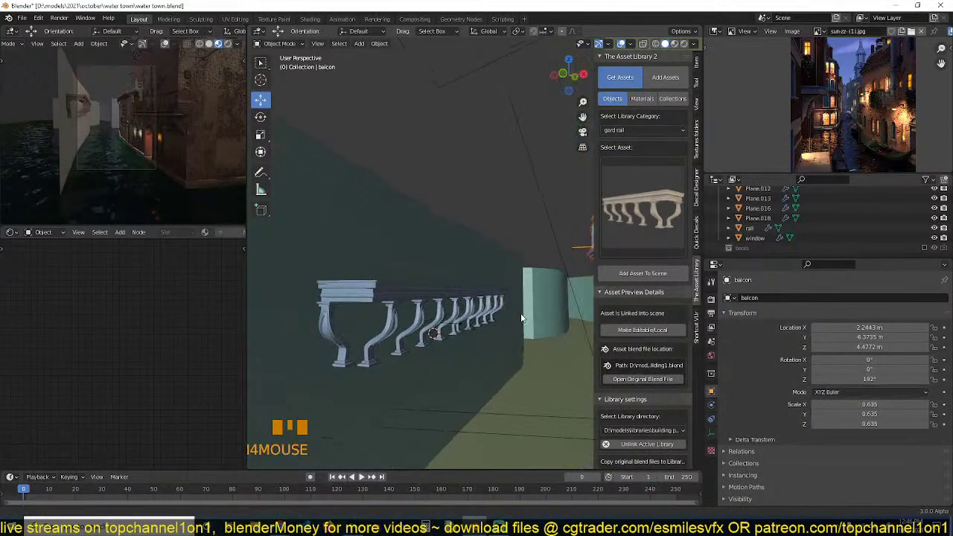
pyautogui.hotkey('alt', 'a')
pyautogui.click(674, 44)
pyautogui.moveTo(506, 220); pyautogui.dragTo(469, 235, button='middle')
pyautogui.press('z')
pyautogui.press('`')
# Link the rail's brick material to the blank wall plane behind it.
pyautogui.click(509, 268)
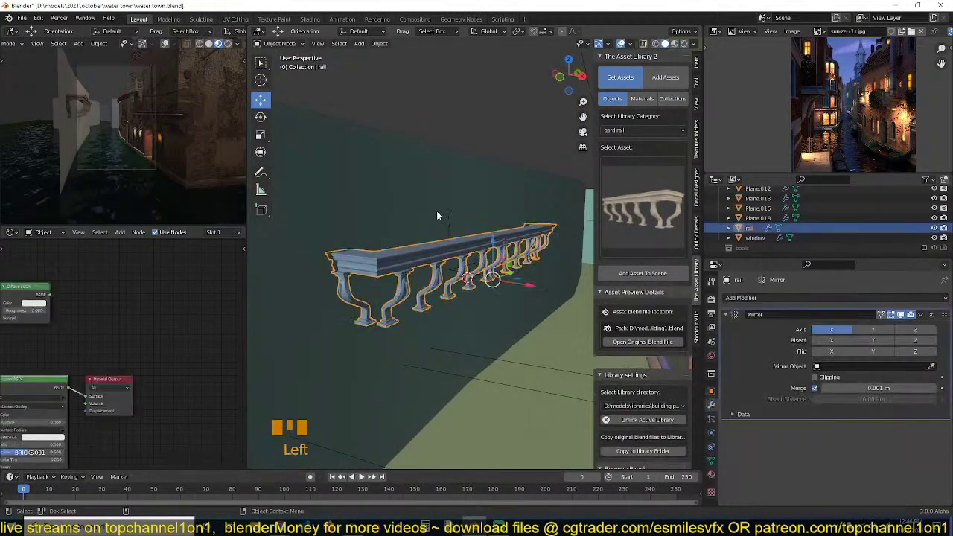
pyautogui.keyDown('shift'); pyautogui.click(438, 206); pyautogui.keyUp('shift')
pyautogui.click(438, 206)
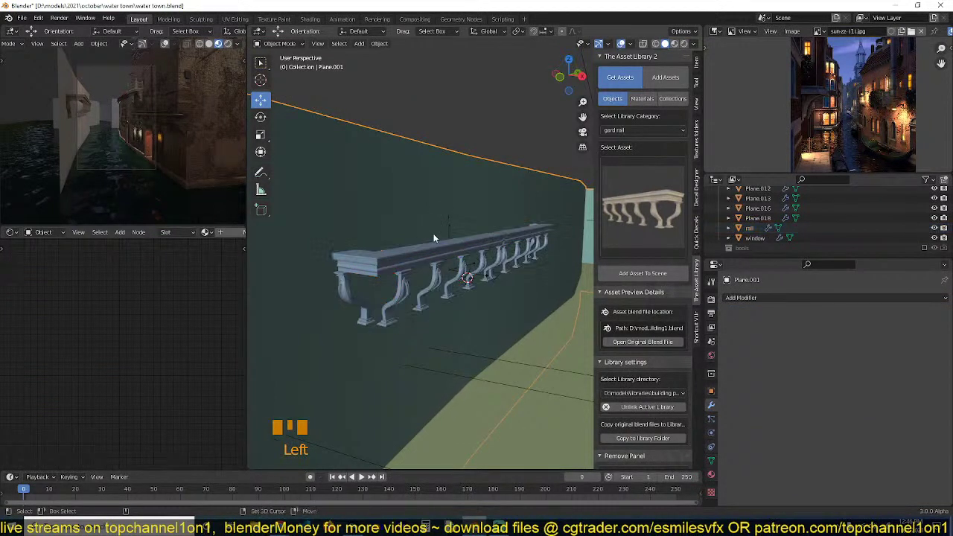
pyautogui.keyDown('shift'); pyautogui.click(433, 245); pyautogui.keyUp('shift')
pyautogui.hotkey('ctrl', 'l')
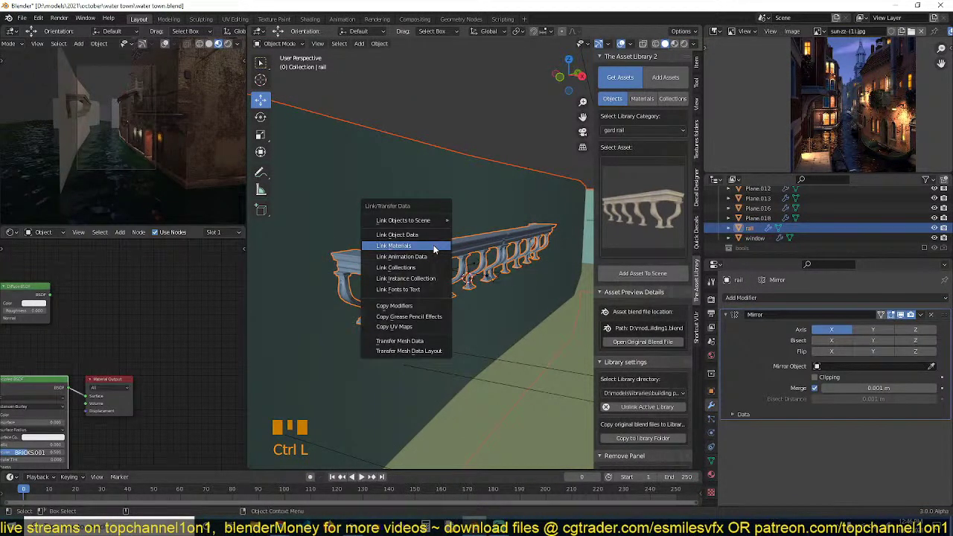
pyautogui.click(433, 245)
pyautogui.hotkey('alt', 'a')
# Apply the wall plane's rotation and its remaining object transforms.
pyautogui.click(459, 193)
pyautogui.hotkey('ctrl', 'a')
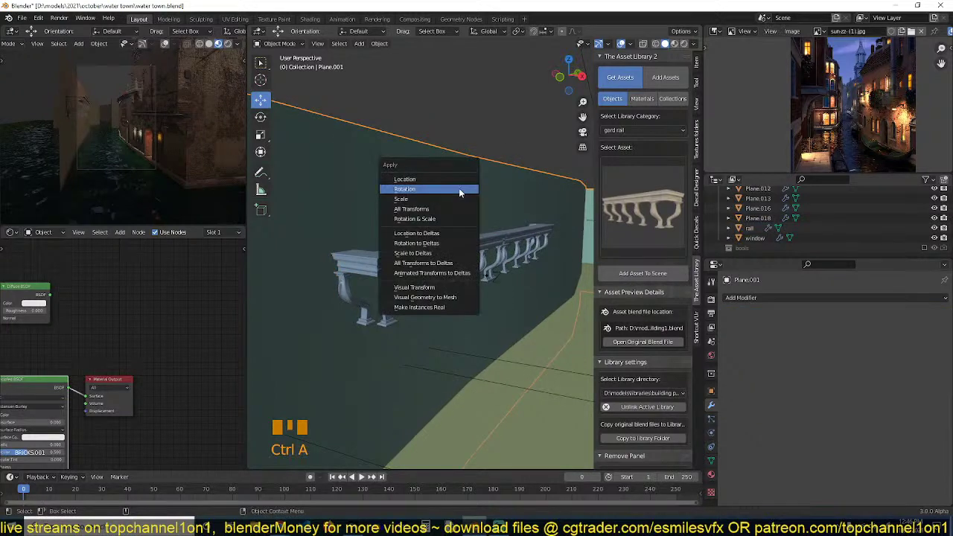
pyautogui.click(459, 192)
pyautogui.hotkey('ctrl', 'a')
pyautogui.click(437, 212)
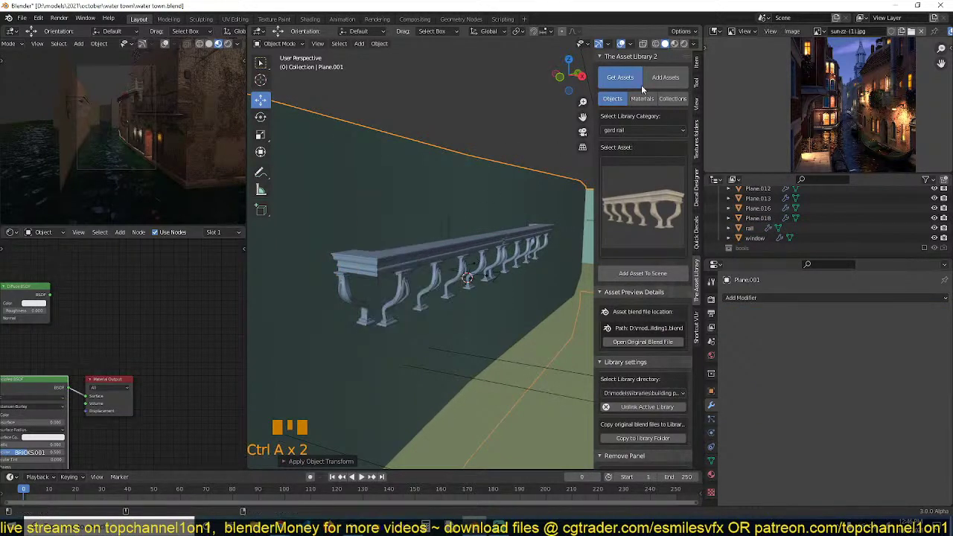
# Unwrap the wall plane's UVs in material preview so the brick texture maps evenly across it.
pyautogui.click(684, 43)
pyautogui.click(675, 43)
pyautogui.press('Tab')
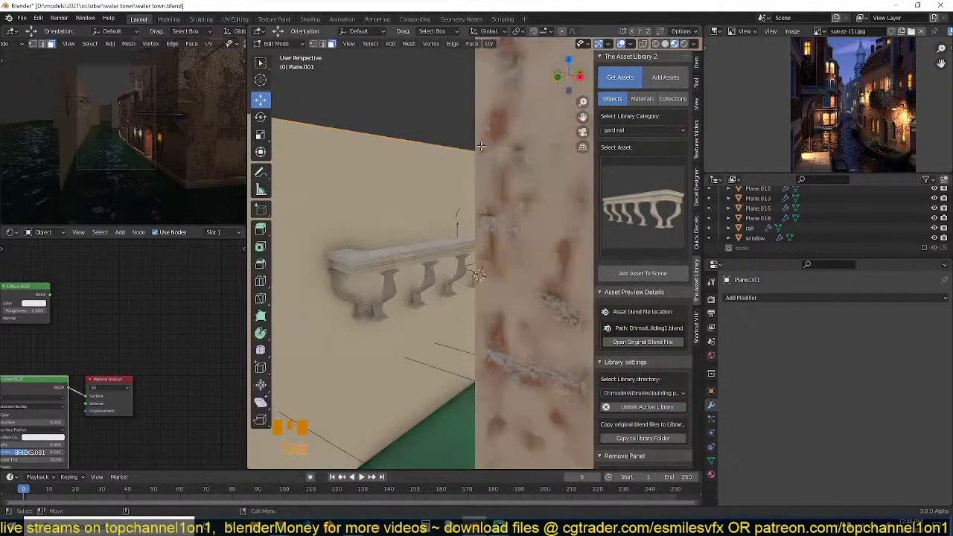
pyautogui.press('u')
pyautogui.click(456, 148)
pyautogui.press('Tab')
pyautogui.moveTo(359, 174); pyautogui.dragTo(385, 191, button='middle')
pyautogui.hotkey('alt', 'a')
pyautogui.moveTo(397, 236); pyautogui.dragTo(402, 215, button='middle')
# Cut a horizontal edge loop along the wall just below the rail.
pyautogui.press('Tab')
pyautogui.press('`')
pyautogui.scroll(-1, 321, 337)
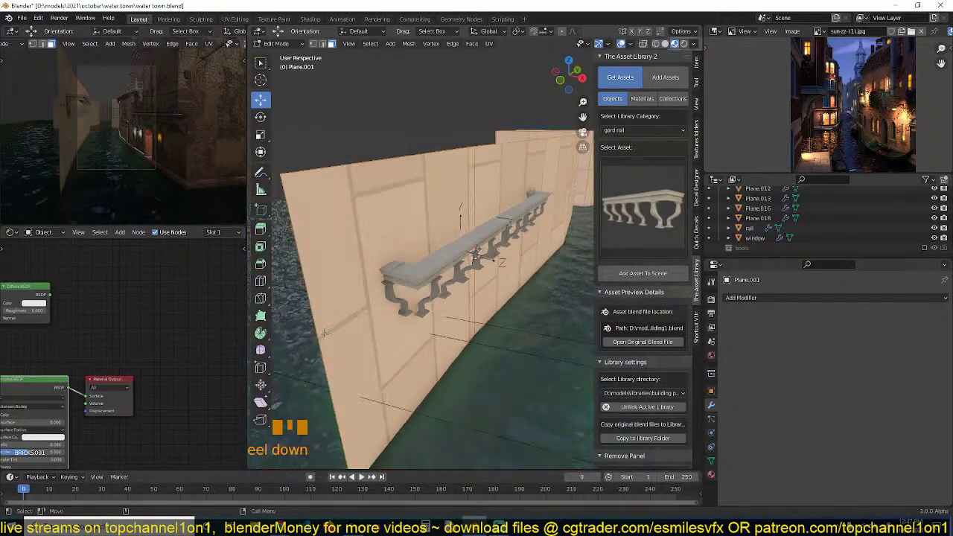
pyautogui.hotkey('ctrl', 'r')
pyautogui.click(320, 337)
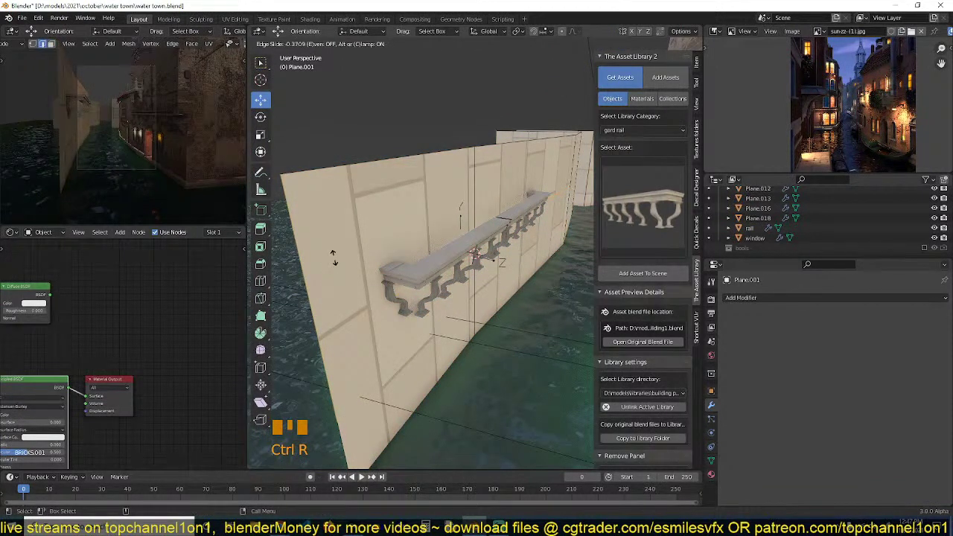
pyautogui.click(335, 276)
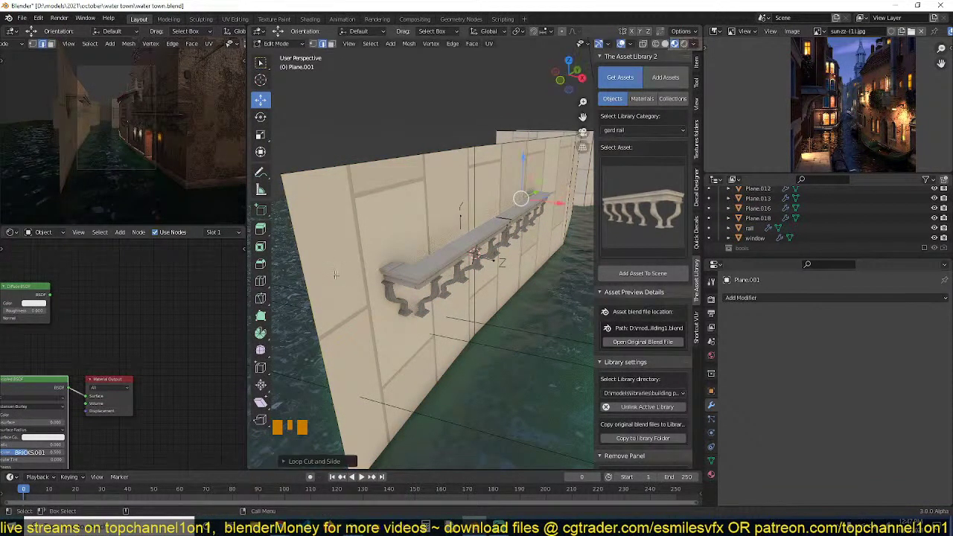
# Cut two vertical edge loops into the wall, one near each end of the rail.
pyautogui.hotkey('ctrl', 'r')
pyautogui.click(356, 176)
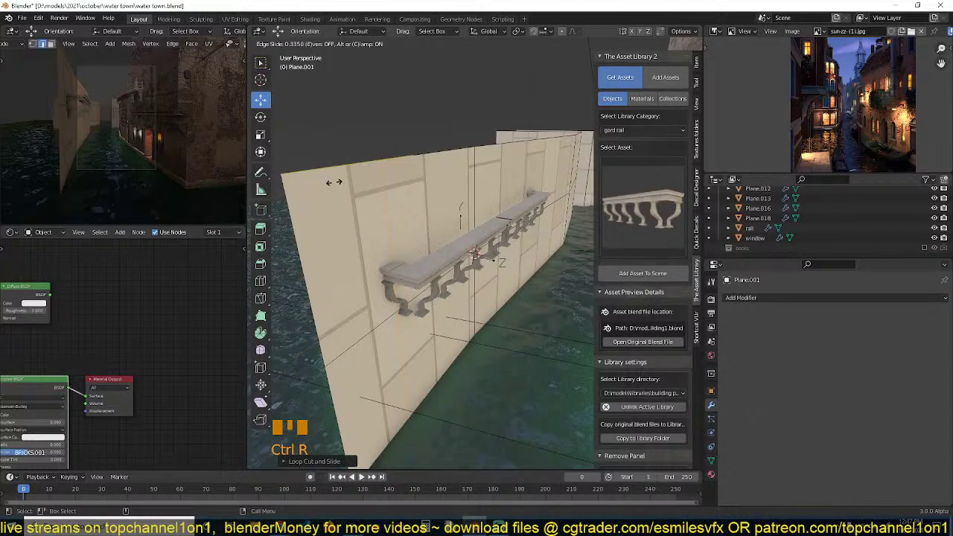
pyautogui.click(334, 181)
pyautogui.hotkey('ctrl', 'r')
pyautogui.click(466, 139)
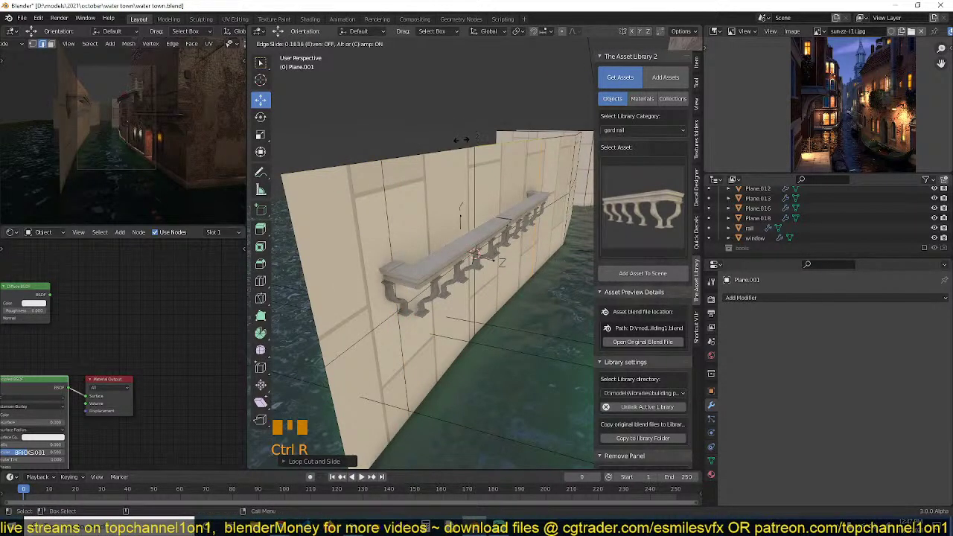
pyautogui.click(466, 140)
# Select the wall's upper edge and raise it about 1.47 m along the Z axis.
pyautogui.press('3')
pyautogui.click(456, 169)
pyautogui.scroll(-1, 477, 174)
pyautogui.press('1')
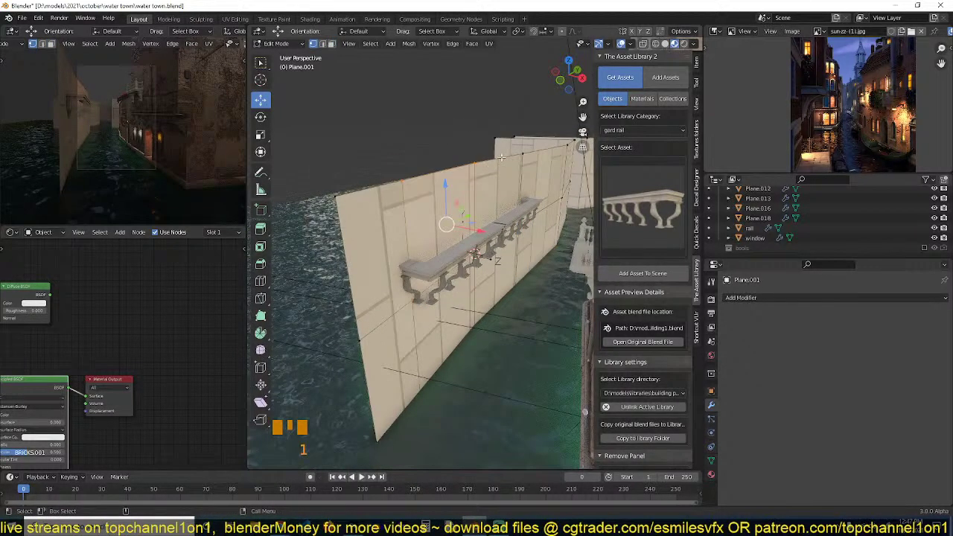
pyautogui.keyDown('alt'); pyautogui.click(491, 197); pyautogui.keyUp('alt')
pyautogui.press('g')
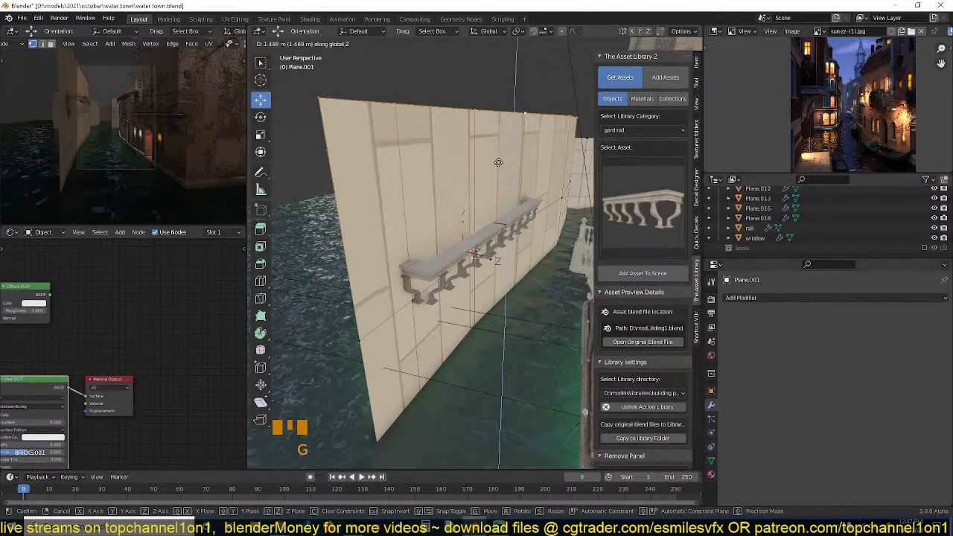
pyautogui.click(458, 142)
# Cut a horizontal loop above the rail and extrude the two faces behind the rail inward a little over 1.1 m.
pyautogui.hotkey('ctrl', 'r')
pyautogui.click(458, 139)
pyautogui.click(460, 117)
pyautogui.press('3')
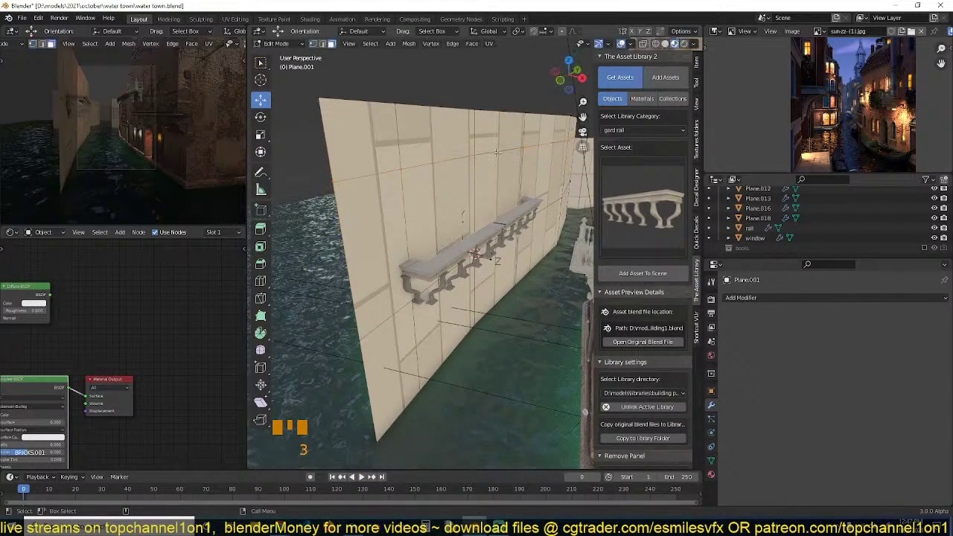
pyautogui.click(495, 190)
pyautogui.keyDown('shift'); pyautogui.click(450, 200); pyautogui.keyUp('shift')
pyautogui.press('e')
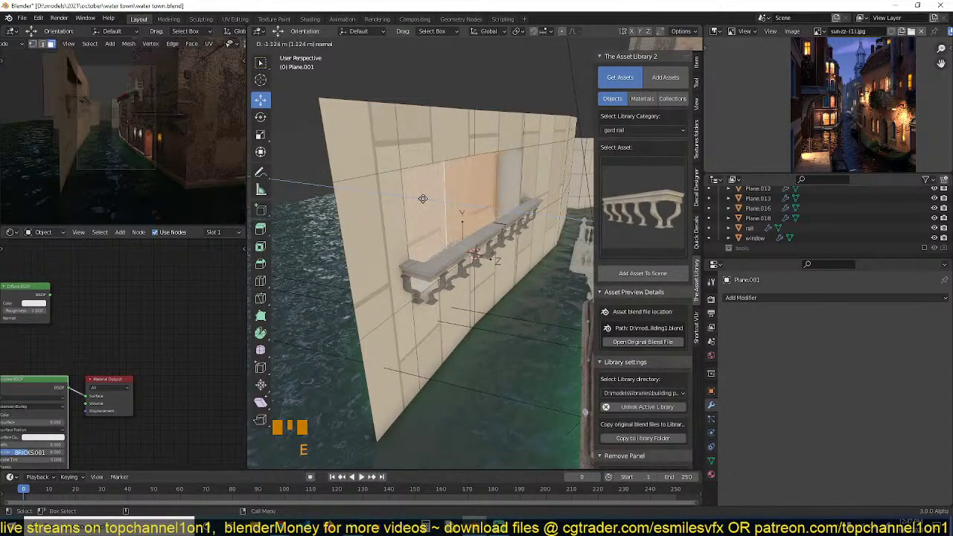
pyautogui.click(415, 196)
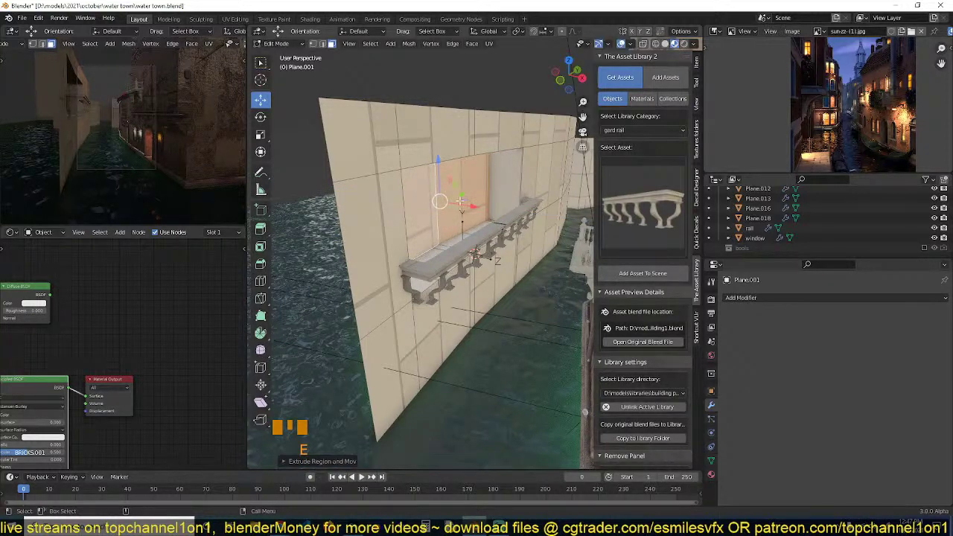
# Cut another horizontal edge loop in the wall slightly below the rail's feet to outline a narrow strip.
pyautogui.moveTo(417, 211); pyautogui.dragTo(462, 198, button='middle')
pyautogui.press('`')
pyautogui.moveTo(477, 240); pyautogui.dragTo(402, 298, button='middle')
pyautogui.hotkey('ctrl', 'r')
pyautogui.click(361, 319)
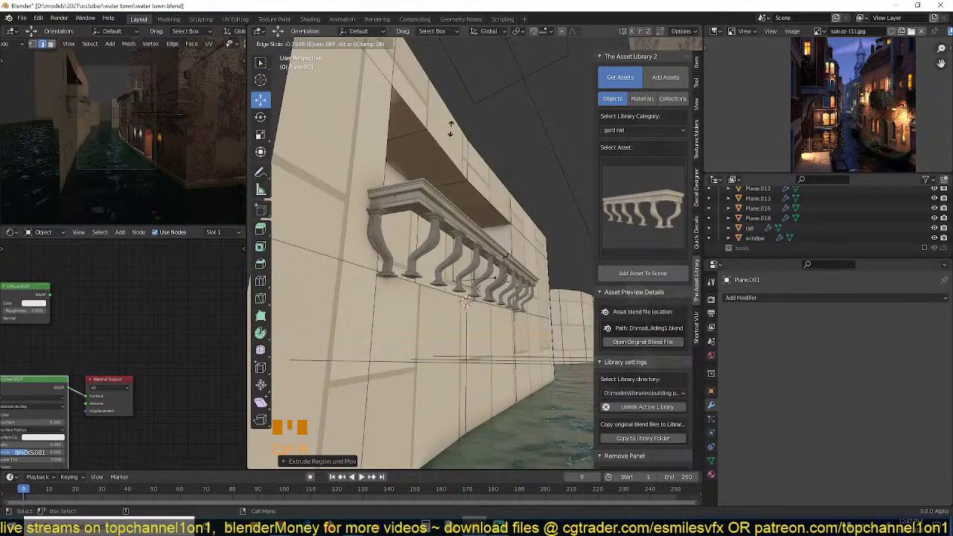
pyautogui.click(474, 104)
# Extrude the two narrow strip faces beneath the balustrade outward about 0.62 m to form a ledge.
pyautogui.press('3')
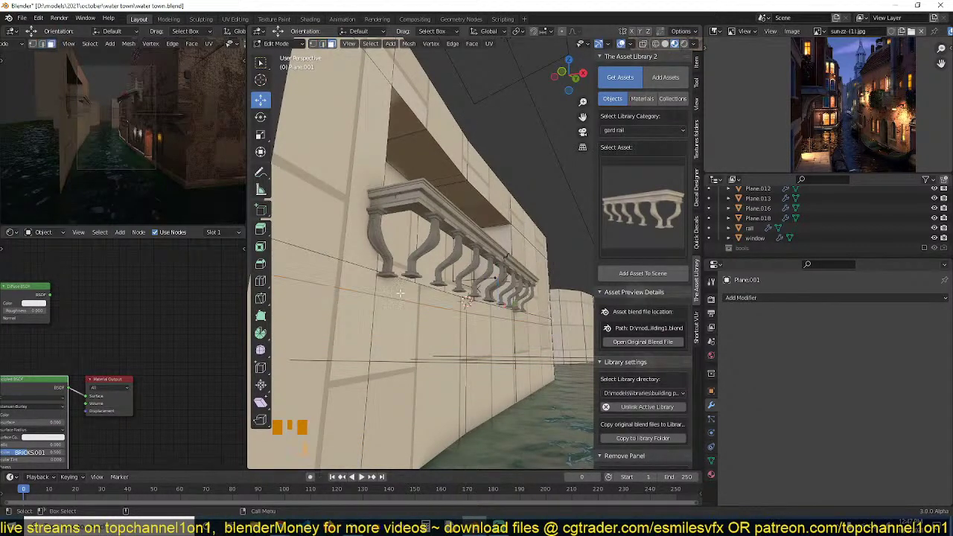
pyautogui.click(402, 294)
pyautogui.keyDown('shift'); pyautogui.click(484, 314); pyautogui.keyUp('shift')
pyautogui.press('`')
pyautogui.press('e')
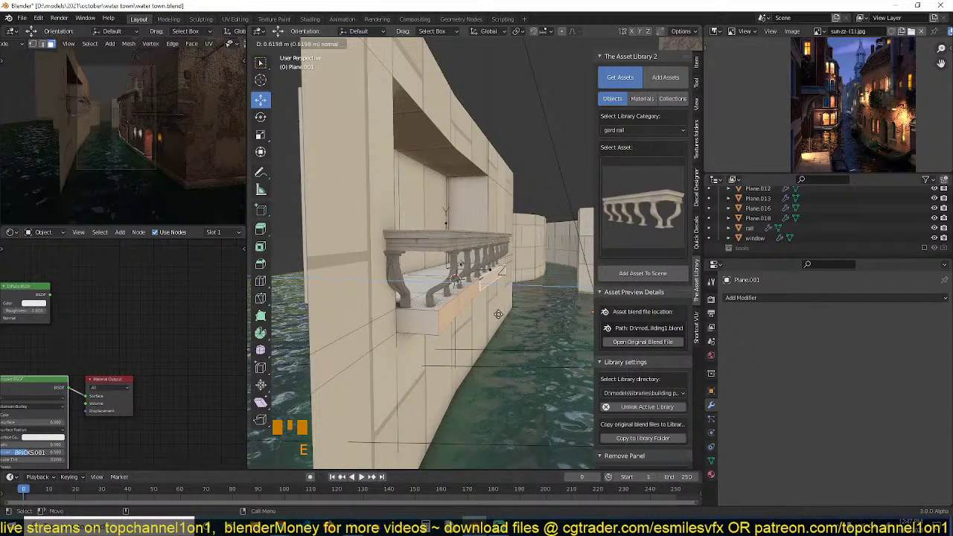
pyautogui.click(499, 314)
pyautogui.press('`')
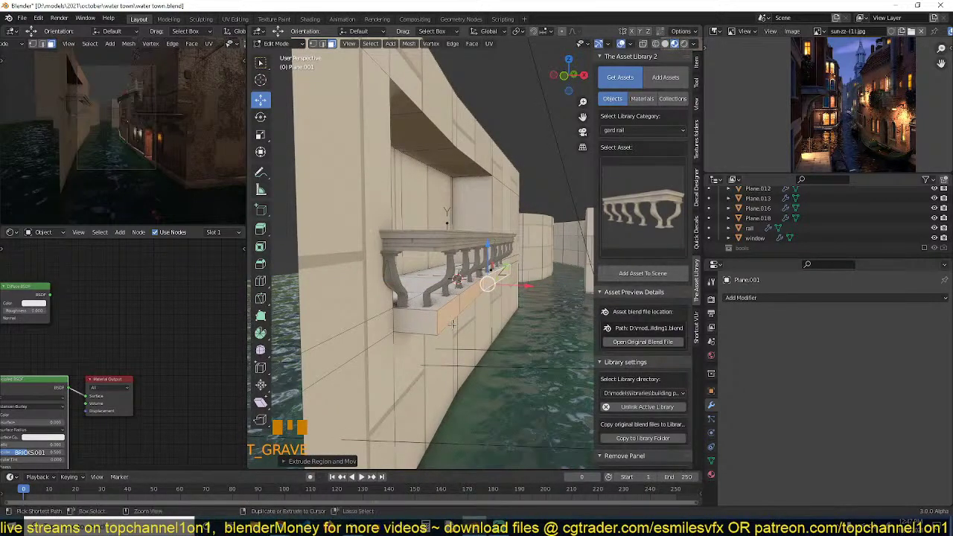
# Split the canal wall mesh into separate objects and reopen them for mesh editing.
pyautogui.press('ctrl+KP_Add')
pyautogui.press('p')
pyautogui.click(451, 326)
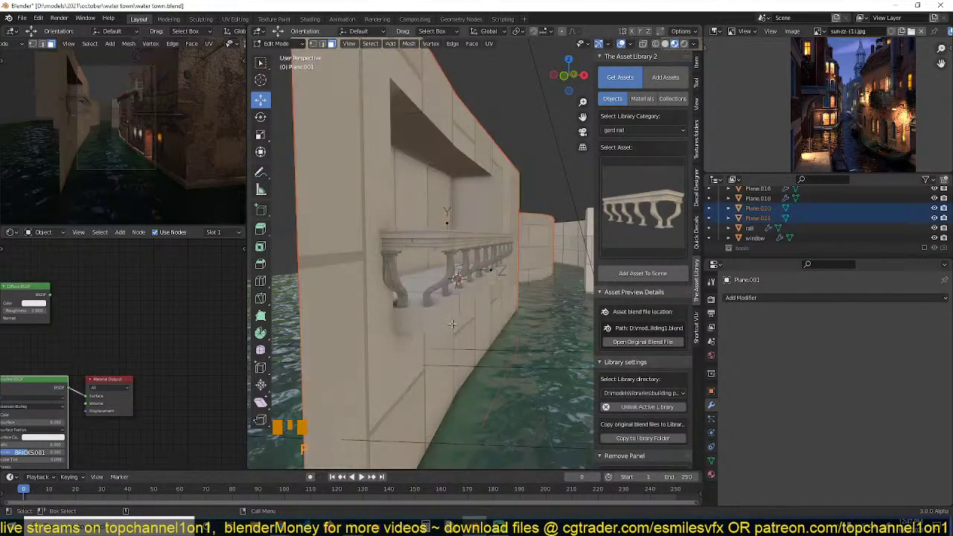
pyautogui.press('Tab')
pyautogui.press('Tab')
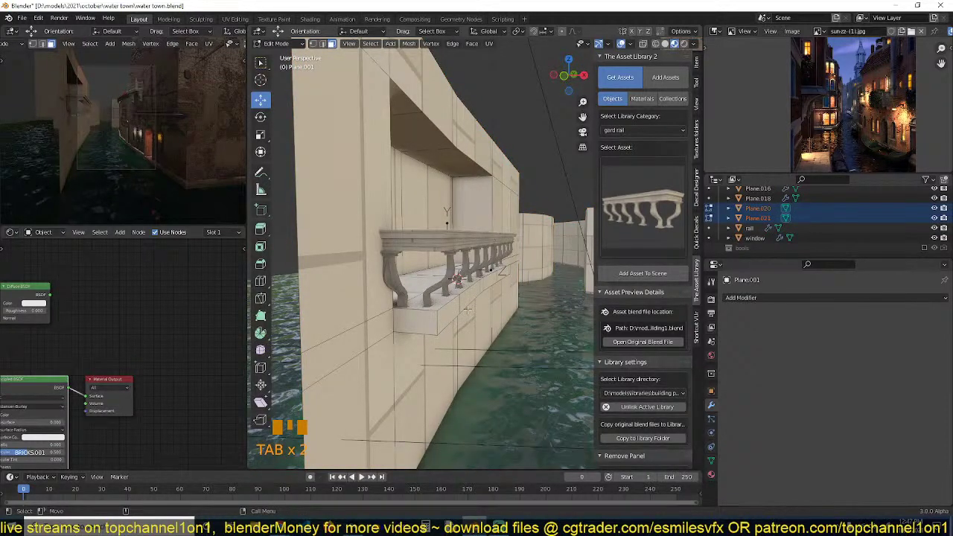
# Select all the outer faces of the ledge beneath the balustrade and separate them into their own object.
pyautogui.click(494, 283)
pyautogui.click(467, 291)
pyautogui.keyDown('shift'); pyautogui.click(464, 292); pyautogui.keyUp('shift')
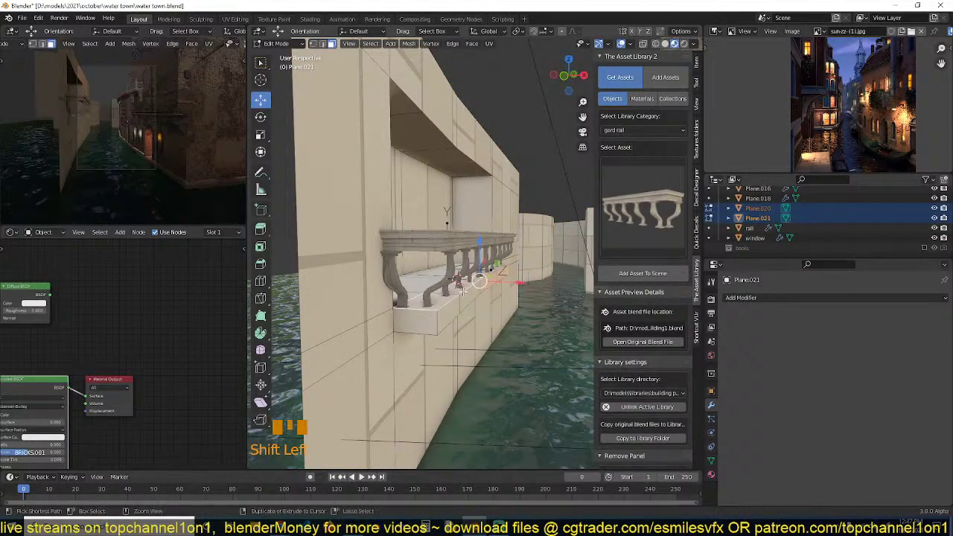
pyautogui.press('ctrl+KP_Add')
pyautogui.click(429, 312)
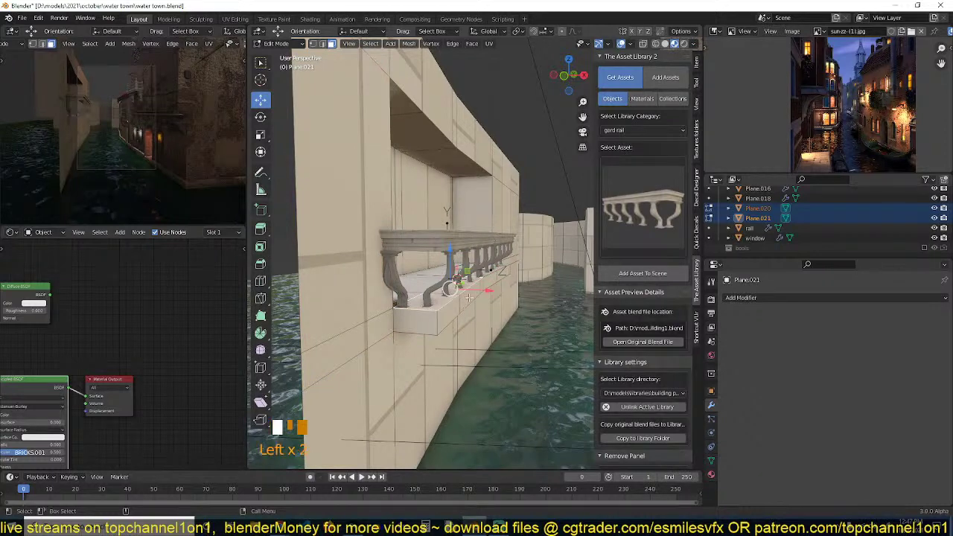
pyautogui.moveTo(469, 297); pyautogui.dragTo(507, 283, button='middle')
pyautogui.press('ctrl+KP_Add')
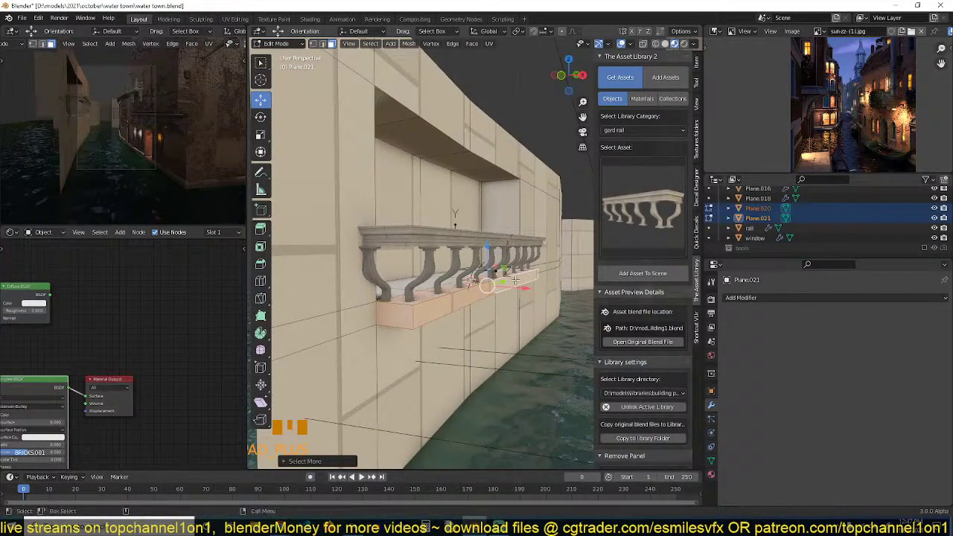
pyautogui.press('p')
pyautogui.click(499, 258)
pyautogui.press('Tab')
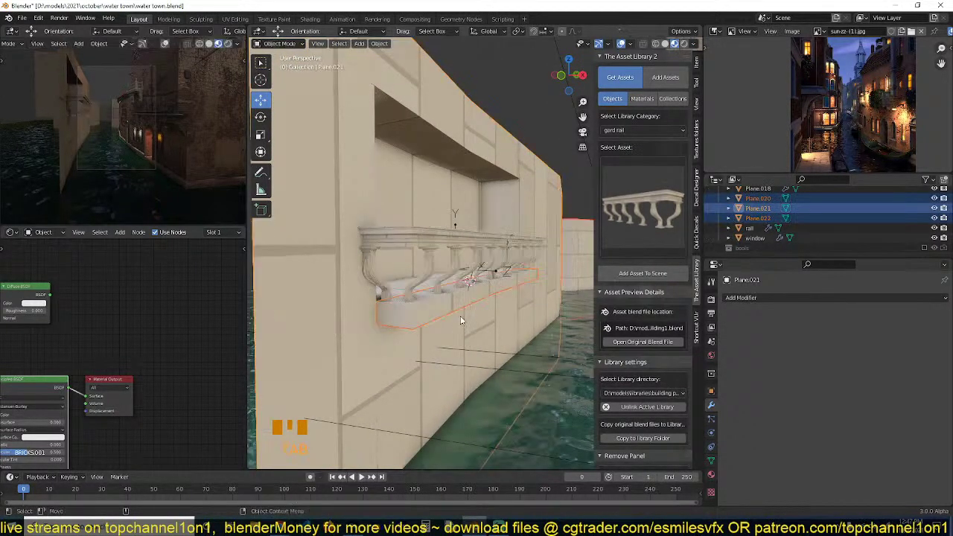
# Cut a horizontal edge loop in the upper part of the separated ledge and extrude the band above it outward as a lip.
pyautogui.click(460, 302)
pyautogui.scroll(4, 459, 305)
pyautogui.keyDown('shift'); pyautogui.moveTo(457, 322); pyautogui.dragTo(506, 287, button='middle'); pyautogui.keyUp('shift')
pyautogui.press('Tab')
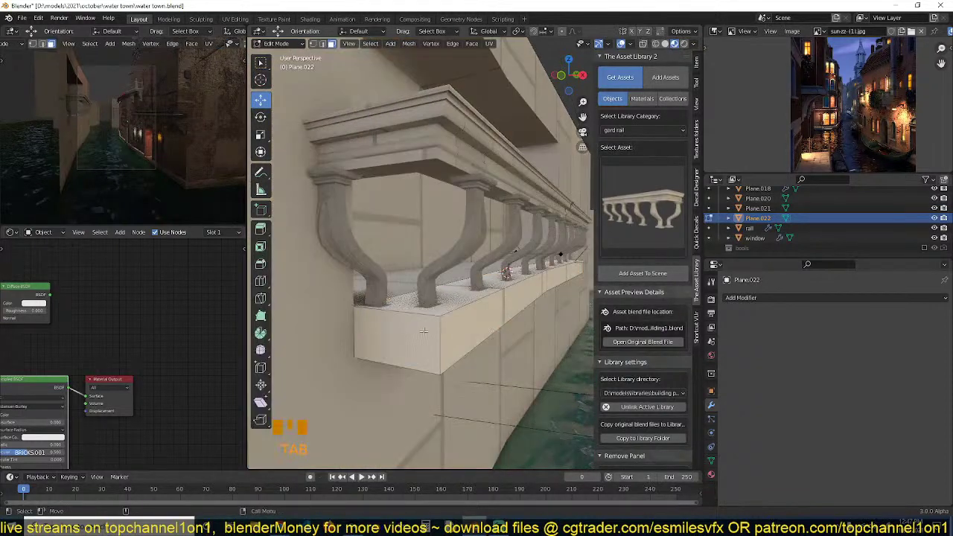
pyautogui.hotkey('ctrl', 'r')
pyautogui.click(442, 329)
pyautogui.click(443, 318)
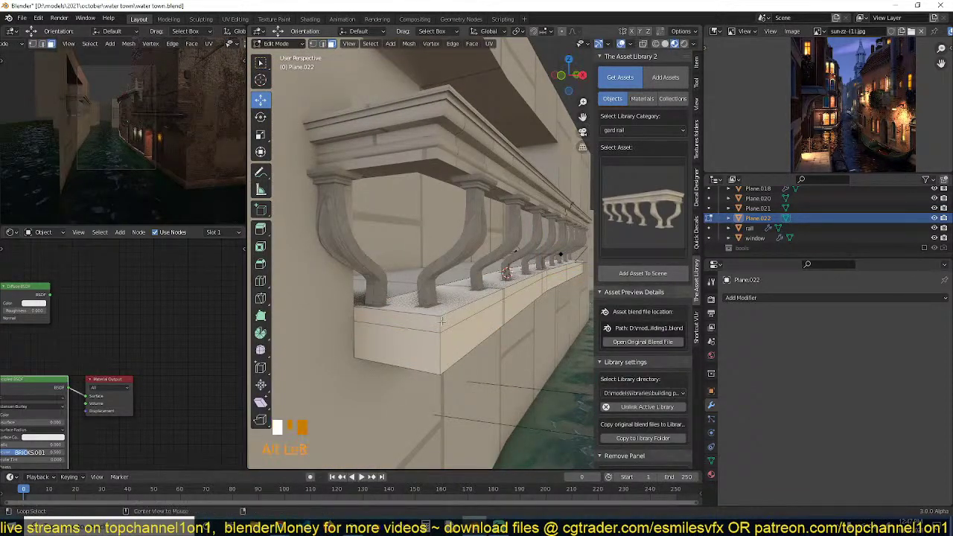
pyautogui.hotkey('alt', 'e')
pyautogui.click(505, 331)
pyautogui.click(507, 321)
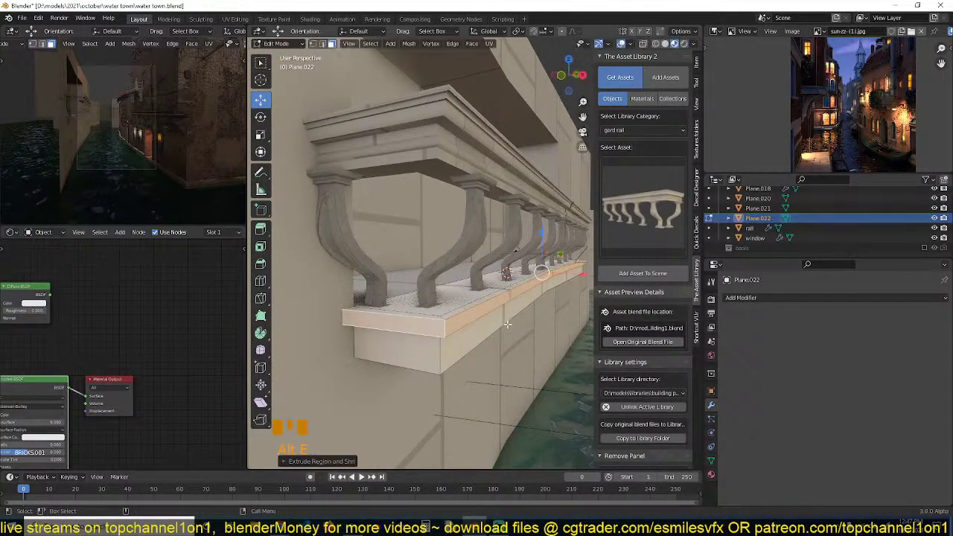
# Bevel the edge loop beneath the ledge's lip with 4 segments and a width of about 0.046 m.
pyautogui.moveTo(445, 324); pyautogui.dragTo(432, 276, button='middle')
pyautogui.press('2')
pyautogui.keyDown('alt'); pyautogui.click(441, 262); pyautogui.keyUp('alt')
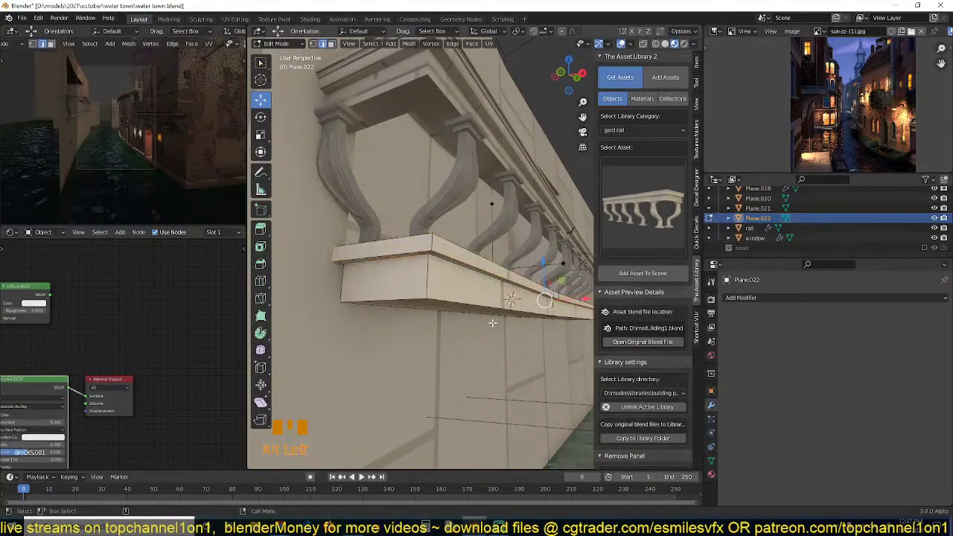
pyautogui.hotkey('ctrl', 'b')
pyautogui.scroll(1, 492, 333)
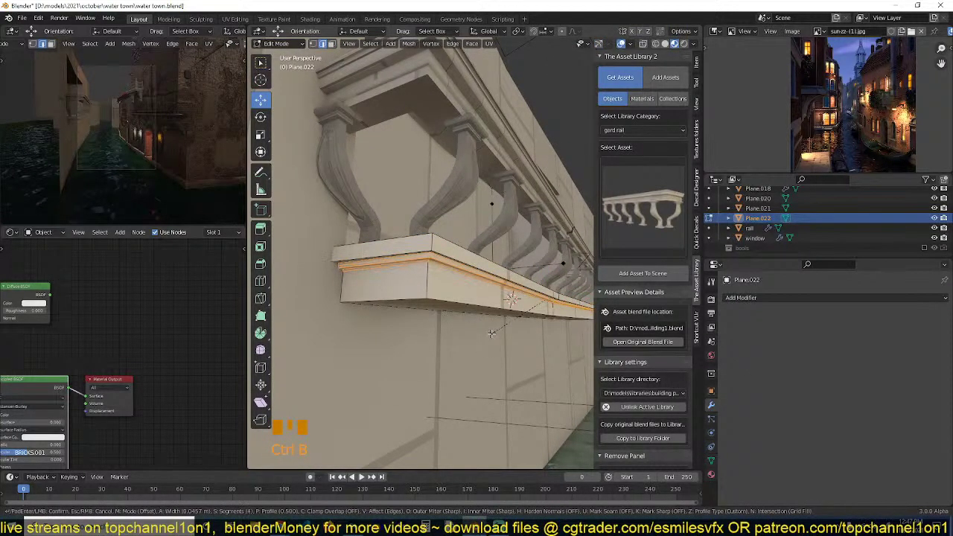
pyautogui.click(492, 334)
pyautogui.press('`')
# Review the finished ledge and balustrade in object mode and save the water town file.
pyautogui.scroll(-3, 493, 337)
pyautogui.moveTo(493, 337); pyautogui.dragTo(486, 318, button='middle')
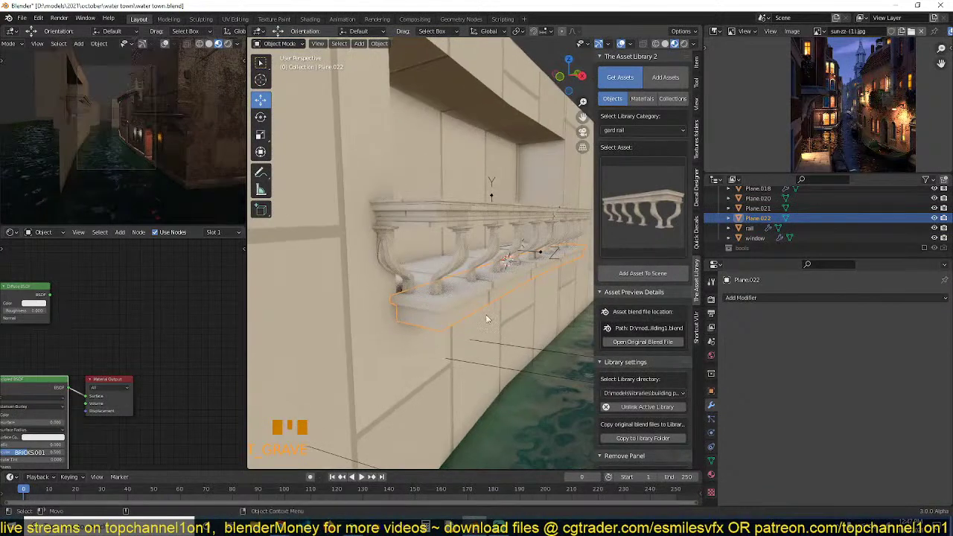
pyautogui.moveTo(462, 276); pyautogui.dragTo(464, 288, button='middle')
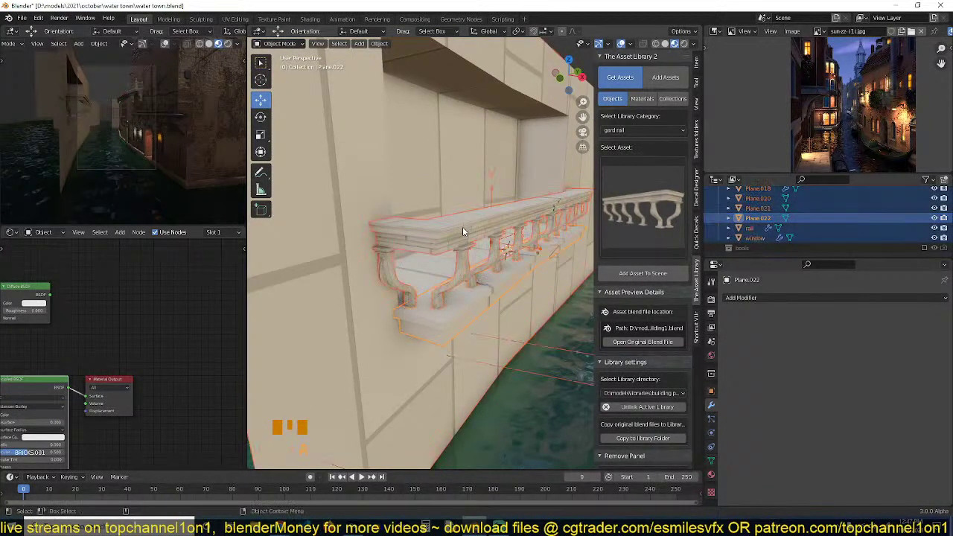
pyautogui.moveTo(463, 226); pyautogui.dragTo(460, 288, button='middle')
pyautogui.hotkey('ctrl', 's')
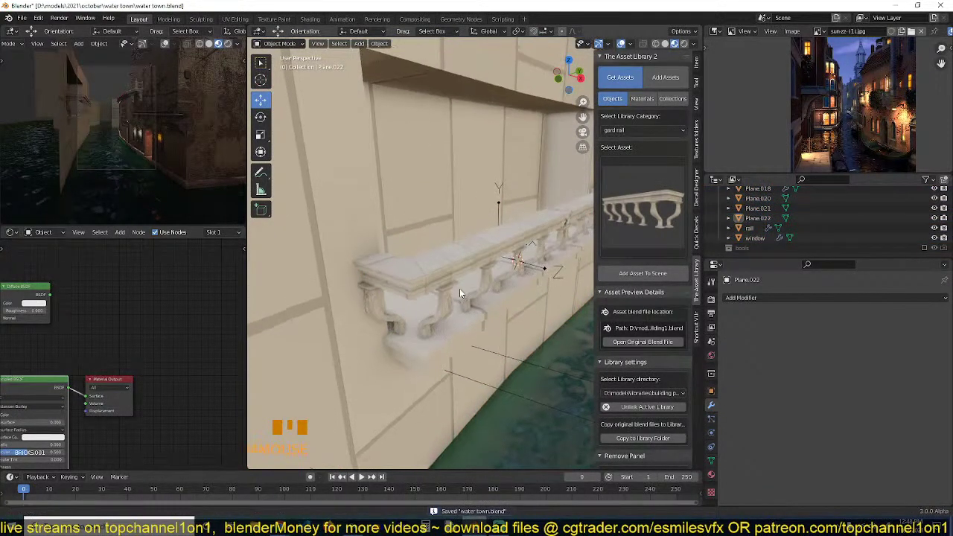
# Try a painted bricks material from the asset library's walls category on the recessed wall.
pyautogui.scroll(-2, 441, 207)
pyautogui.click(439, 154)
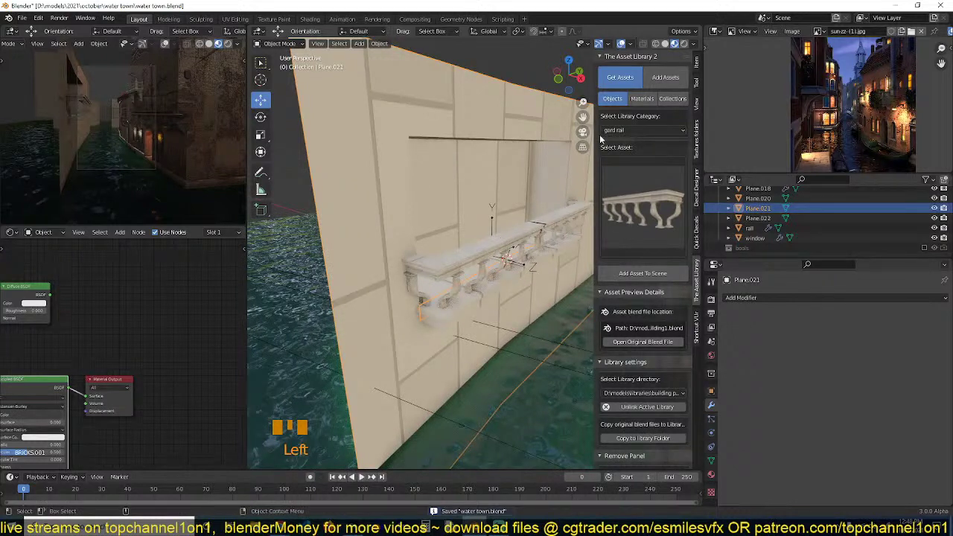
pyautogui.click(637, 99)
pyautogui.click(645, 131)
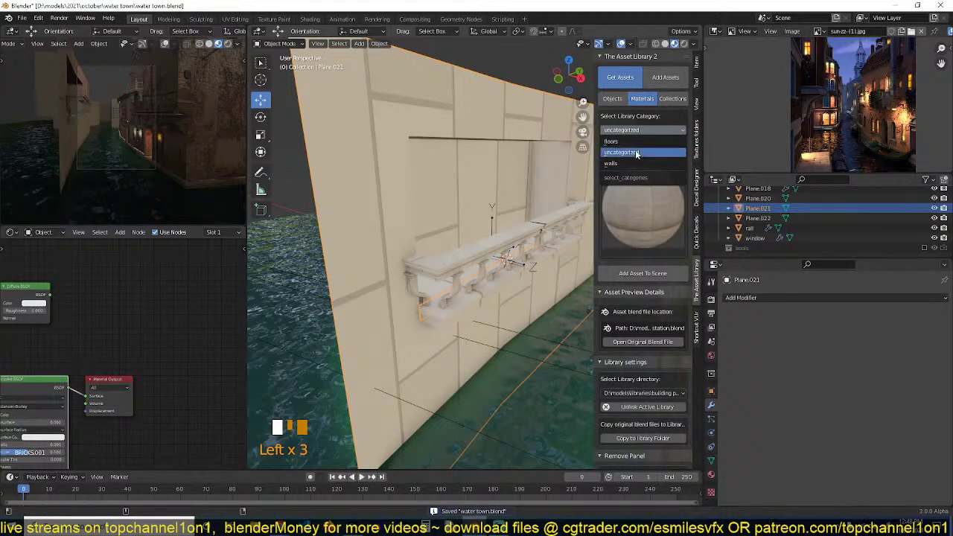
pyautogui.click(635, 162)
pyautogui.click(647, 187)
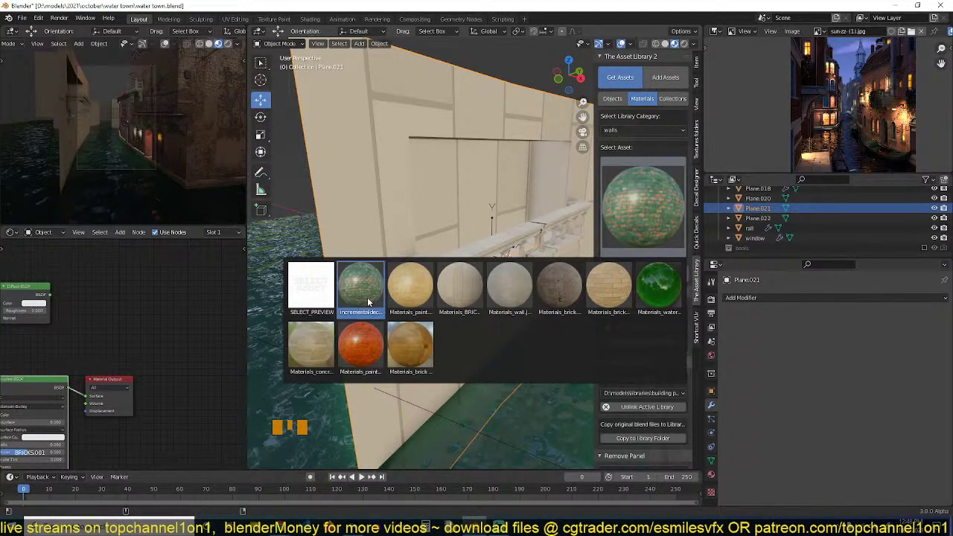
pyautogui.click(417, 290)
pyautogui.click(621, 276)
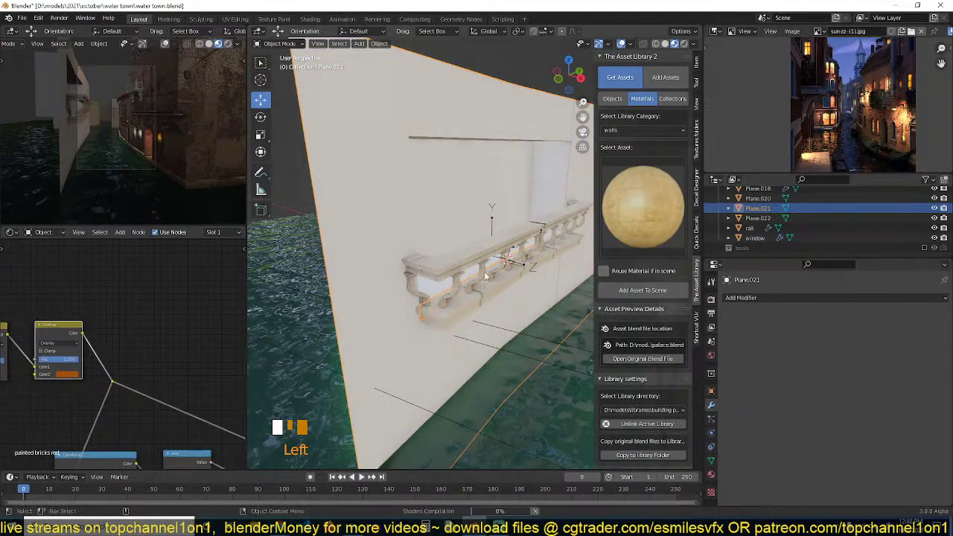
pyautogui.scroll(2, 462, 288)
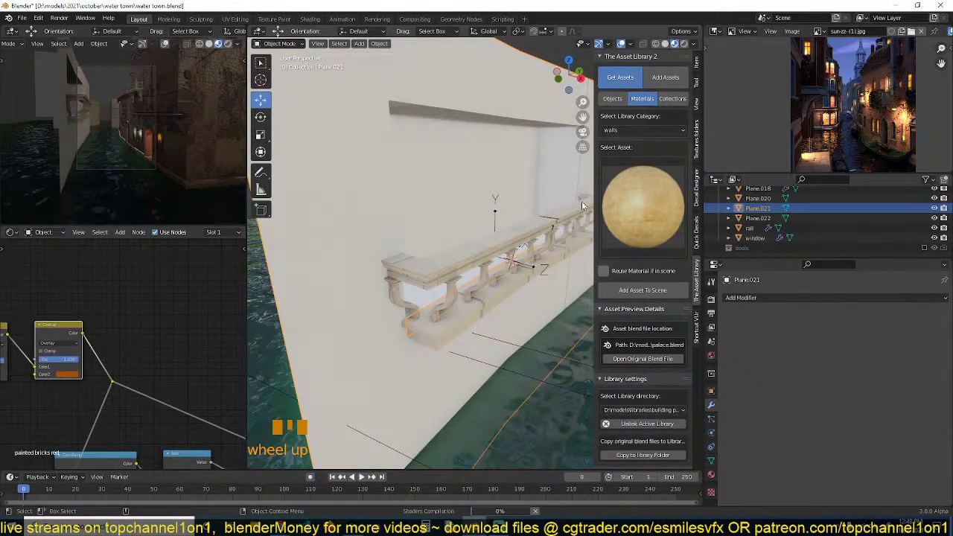
# Replace the recessed wall's material with the red brick material from the asset library's floors category.
pyautogui.click(642, 133)
pyautogui.moveTo(478, 190)
pyautogui.mouseDown(button='middle')
pyautogui.moveTo(486, 186)
pyautogui.moveTo(449, 170)
pyautogui.moveTo(476, 173)
pyautogui.mouseUp(button='middle')
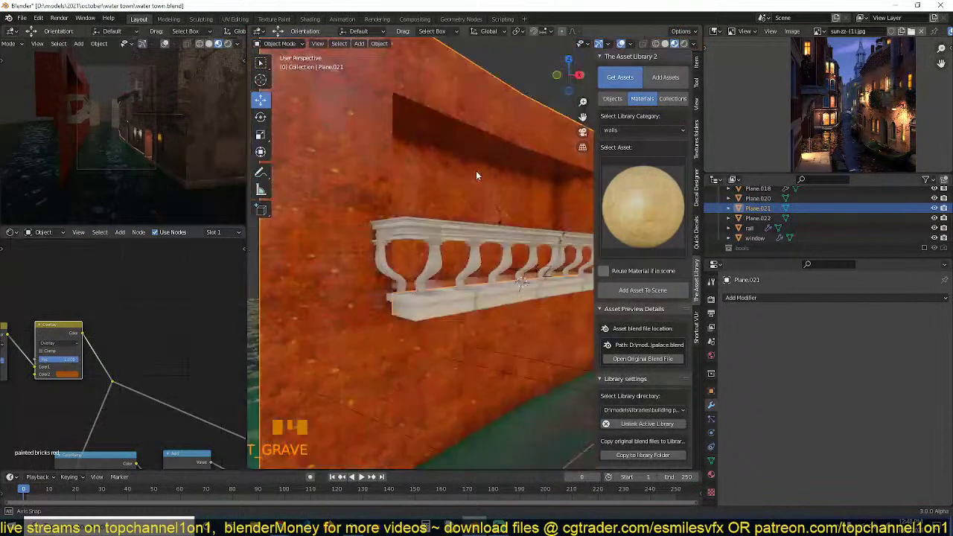
pyautogui.click(647, 131)
pyautogui.click(615, 203)
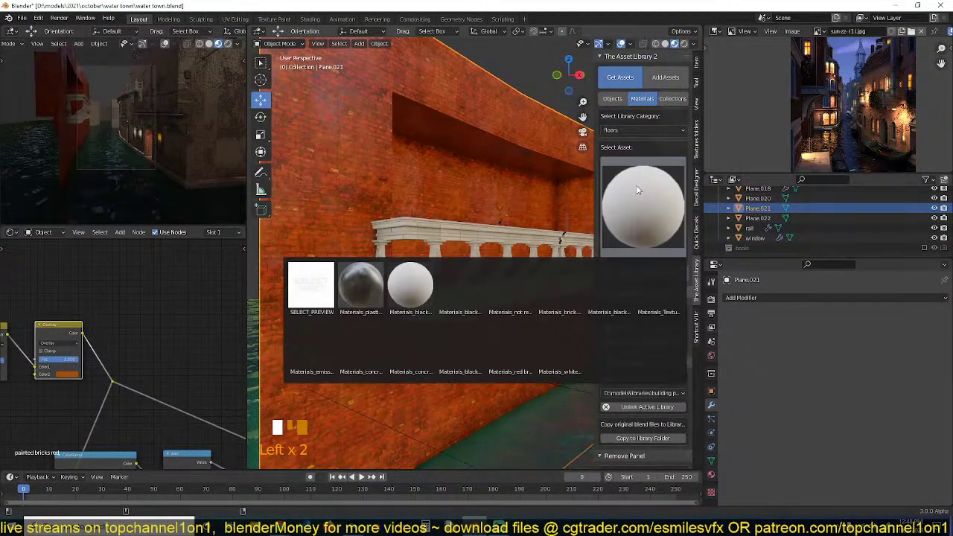
pyautogui.click(559, 286)
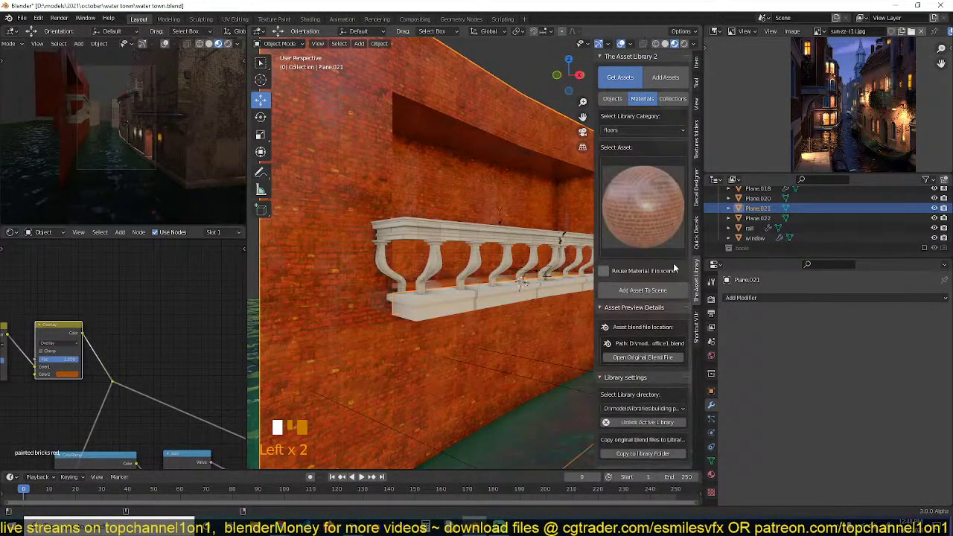
pyautogui.click(658, 293)
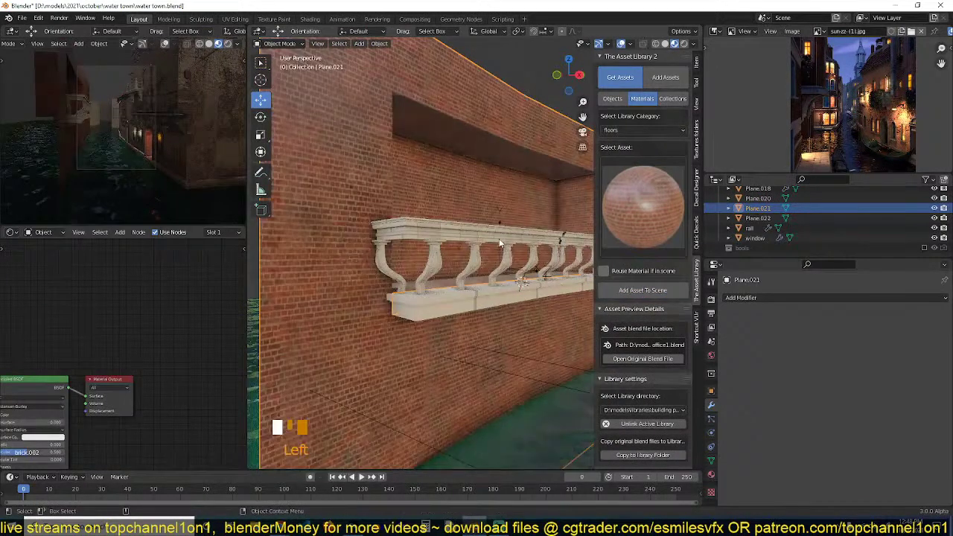
# Assign the existing concrete.001 material to the ledge beneath the balustrade.
pyautogui.moveTo(498, 239)
pyautogui.mouseDown(button='middle')
pyautogui.moveTo(514, 257)
pyautogui.moveTo(531, 234)
pyautogui.moveTo(514, 224)
pyautogui.moveTo(508, 242)
pyautogui.mouseUp(button='middle')
pyautogui.scroll(2, 516, 255)
pyautogui.scroll(1, 530, 234)
pyautogui.click(502, 317)
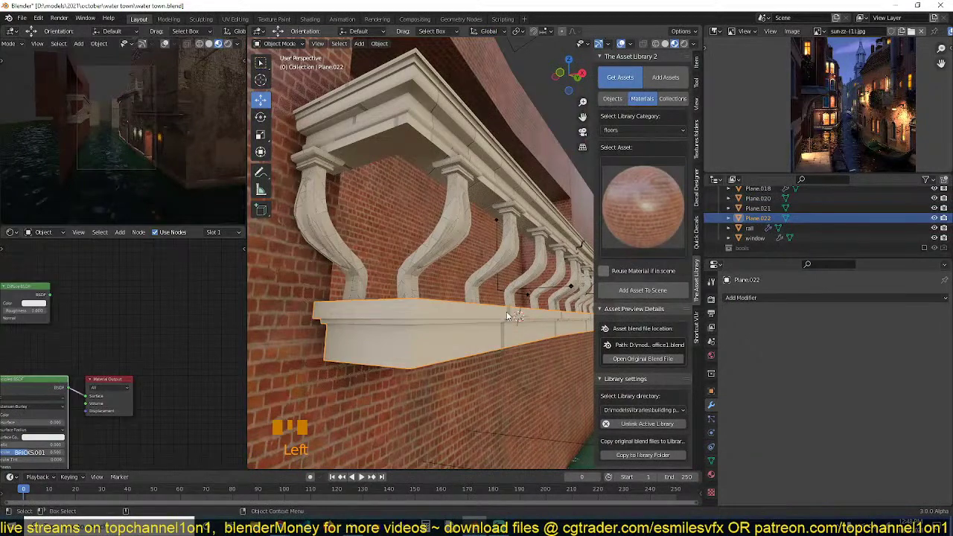
pyautogui.scroll(-4, 508, 312)
pyautogui.moveTo(508, 312); pyautogui.dragTo(531, 335, button='middle')
pyautogui.click(712, 473)
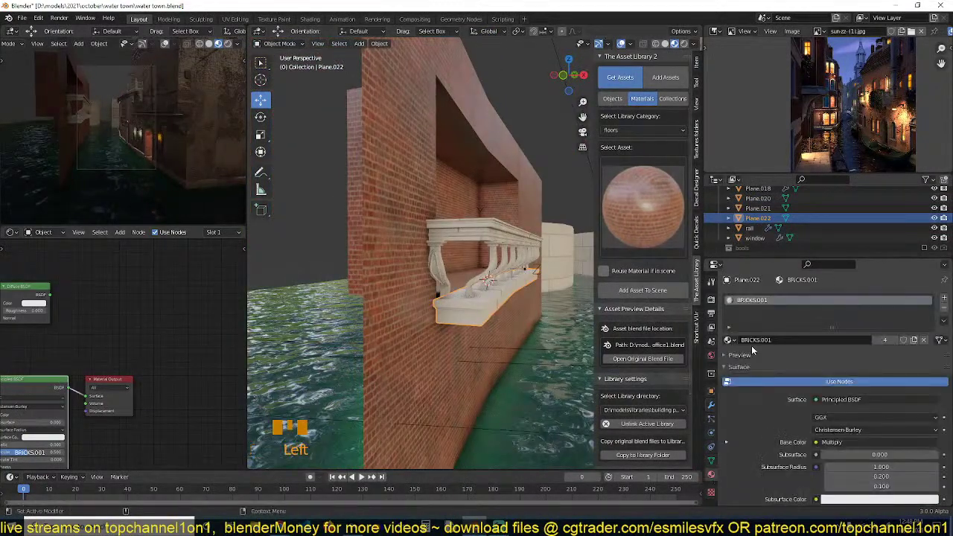
pyautogui.click(729, 340)
pyautogui.click(755, 355)
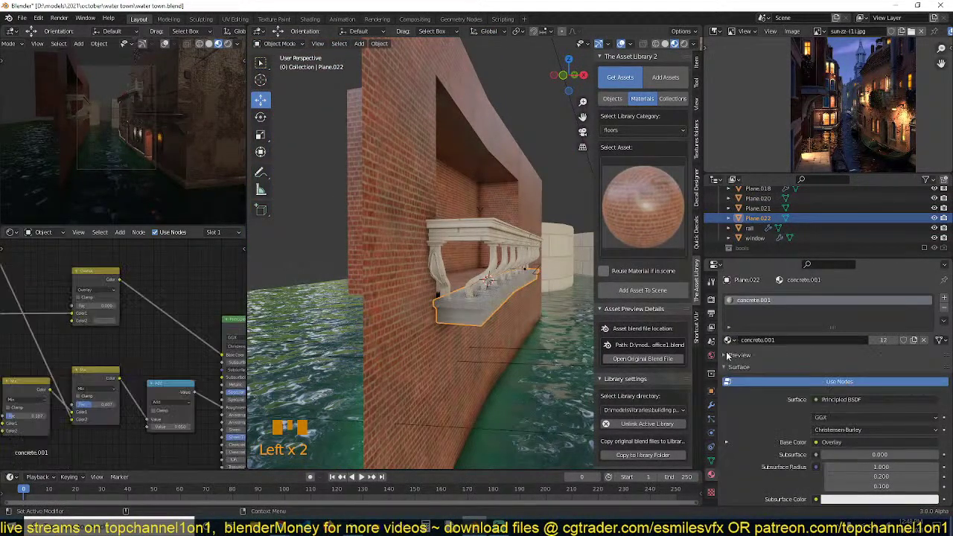
# Examine the concrete ledge, the balustrade and the brick recess from several angles.
pyautogui.press('`')
pyautogui.moveTo(498, 272); pyautogui.dragTo(510, 244, button='middle')
pyautogui.scroll(3, 510, 245)
pyautogui.click(502, 228)
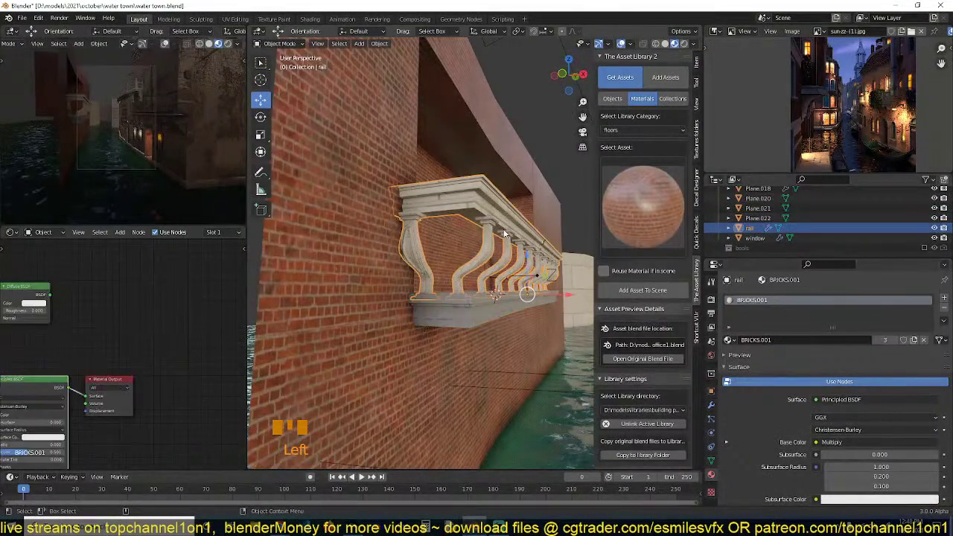
pyautogui.press('`')
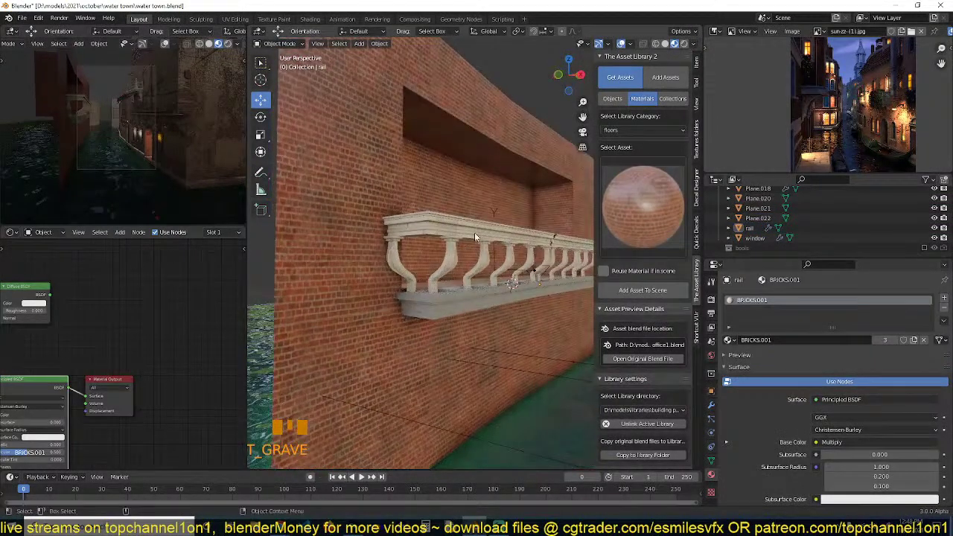
pyautogui.moveTo(474, 232); pyautogui.dragTo(473, 276, button='middle')
pyautogui.press('`')
pyautogui.scroll(2, 478, 257)
pyautogui.press('`')
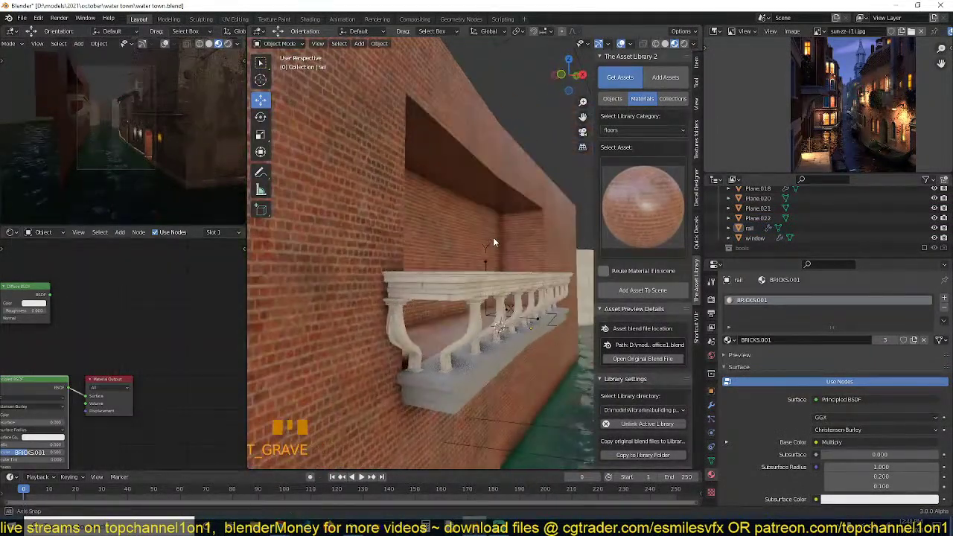
pyautogui.press('`')
# Select the edge loop around the wall's recess opening, duplicate it in place and fill the copy with a face.
pyautogui.press('Tab')
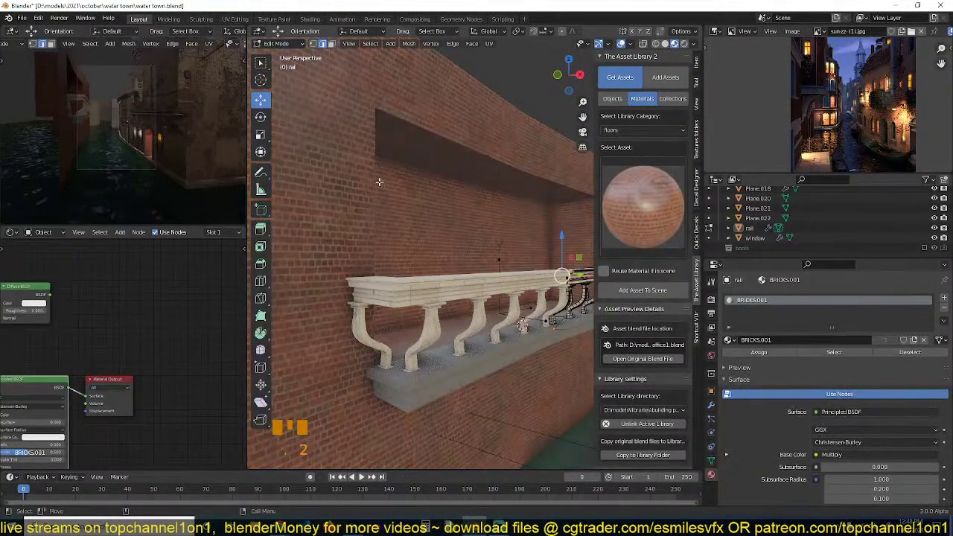
pyautogui.keyDown('alt'); pyautogui.click(443, 106); pyautogui.keyUp('alt')
pyautogui.press('2')
pyautogui.keyDown('alt'); pyautogui.click(421, 131); pyautogui.keyUp('alt')
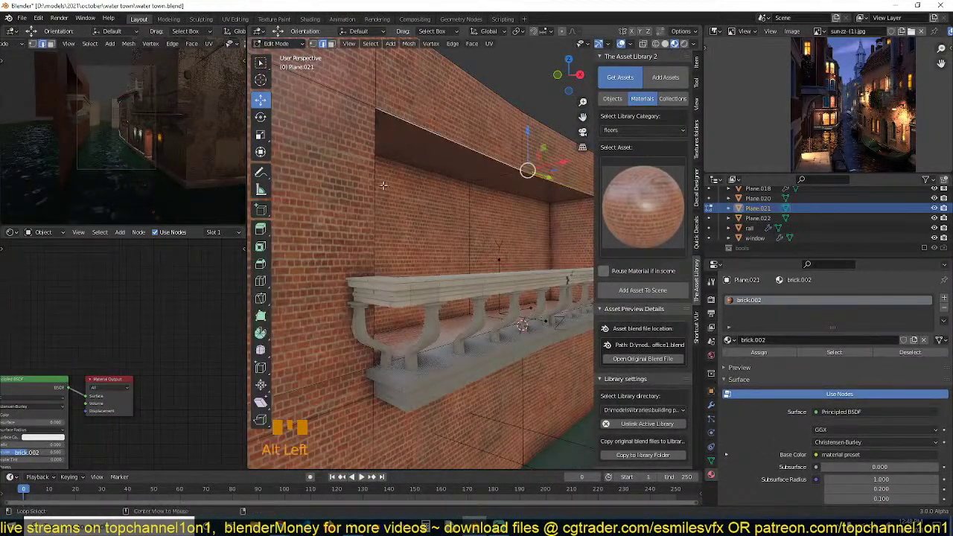
pyautogui.hotkey('shift', '`')
pyautogui.keyDown('alt'); pyautogui.keyDown('shift'); pyautogui.click(560, 232); pyautogui.keyUp('shift'); pyautogui.keyUp('alt')
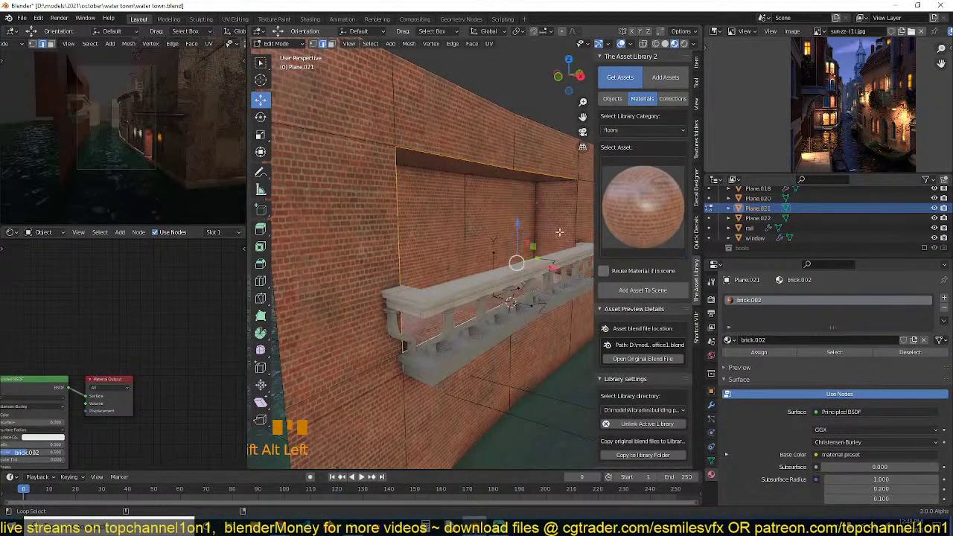
pyautogui.hotkey('shift', 'd')
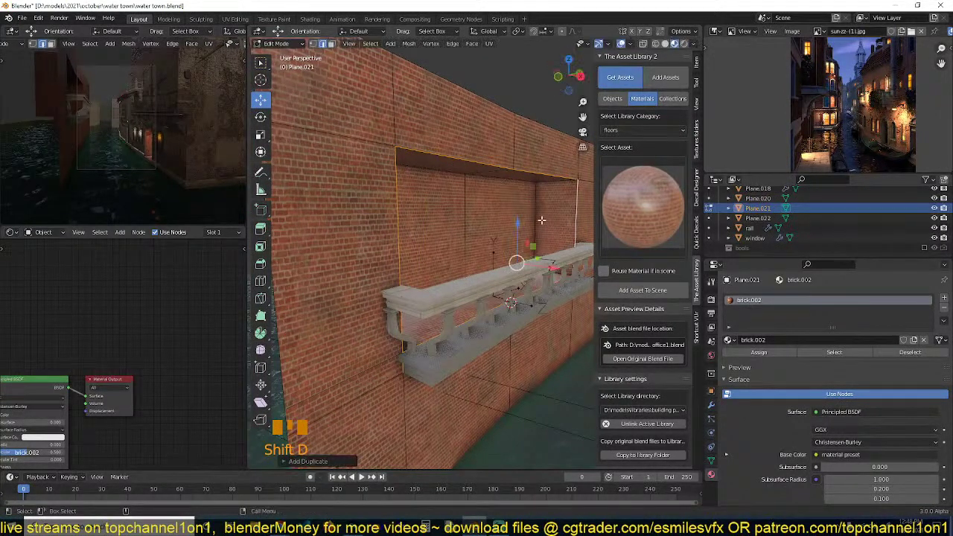
pyautogui.press('f')
pyautogui.press('`')
pyautogui.moveTo(531, 226); pyautogui.dragTo(533, 233, button='middle')
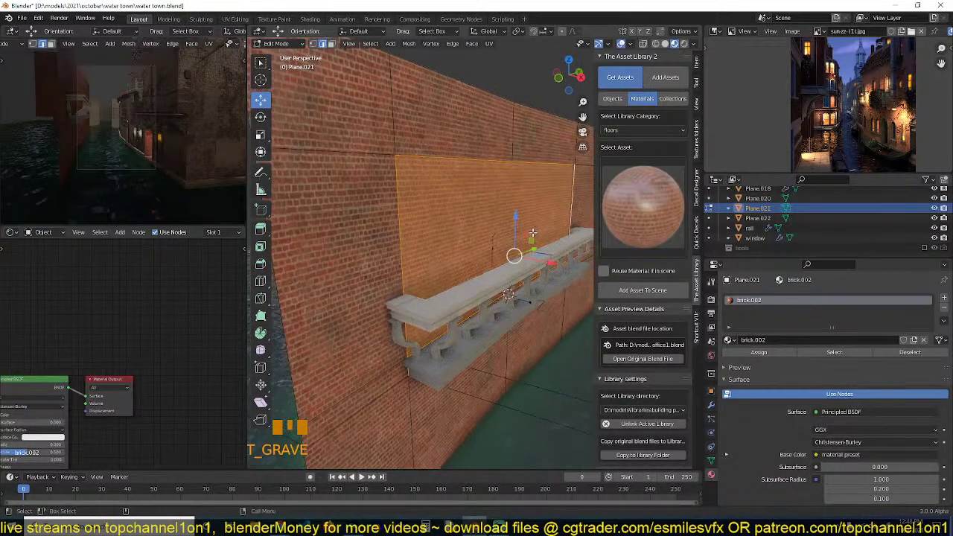
# Try extruding the face covering the recess outward, first normally and again along its normals.
pyautogui.press('e')
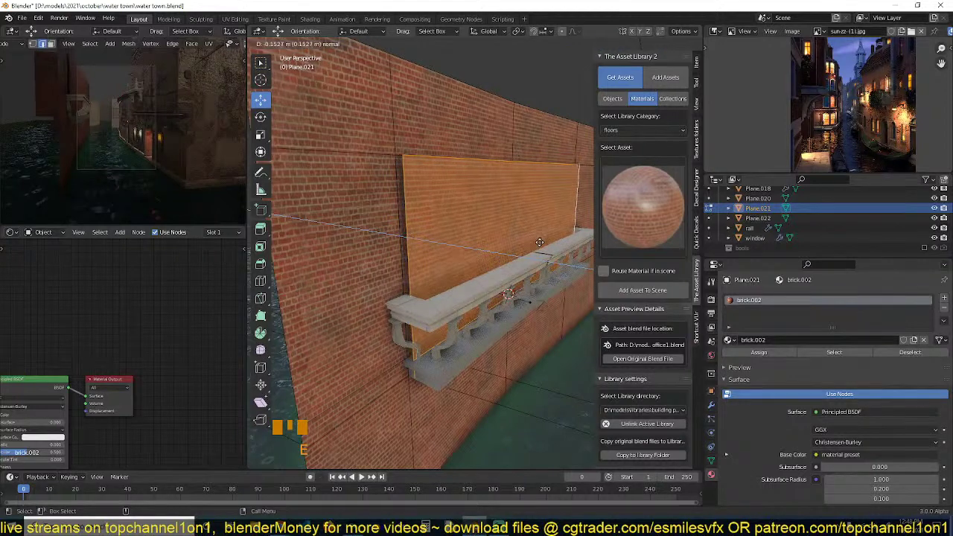
pyautogui.click(527, 218)
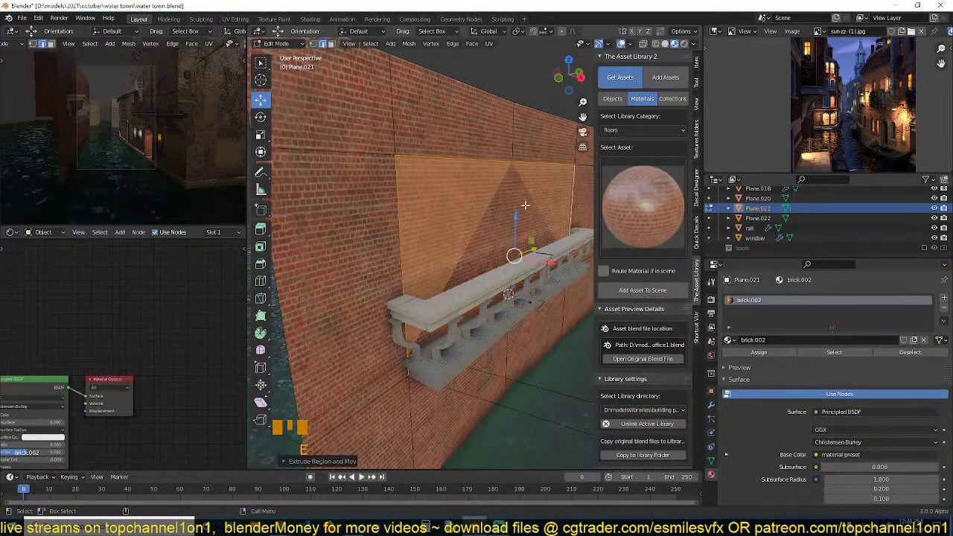
pyautogui.hotkey('ctrl', 'z')
pyautogui.hotkey('alt', 'e')
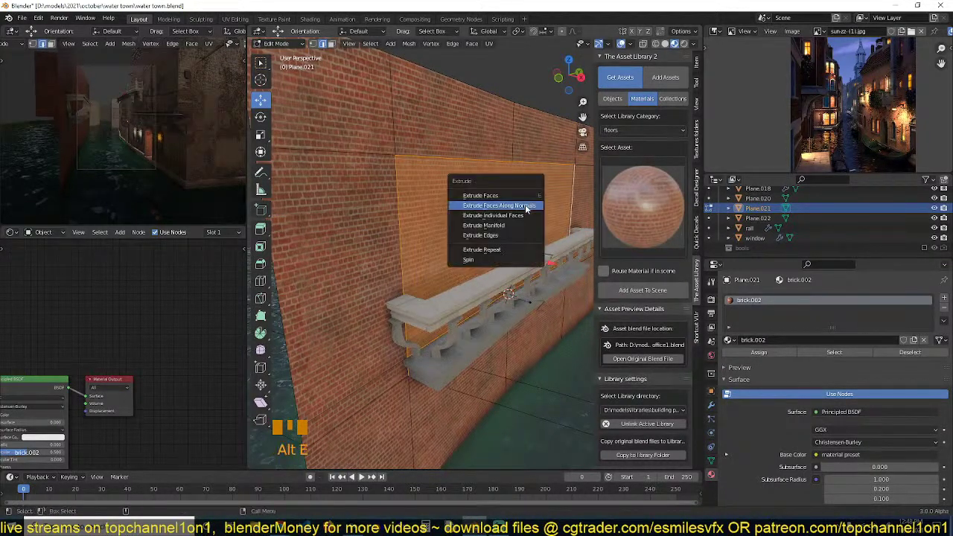
pyautogui.click(525, 205)
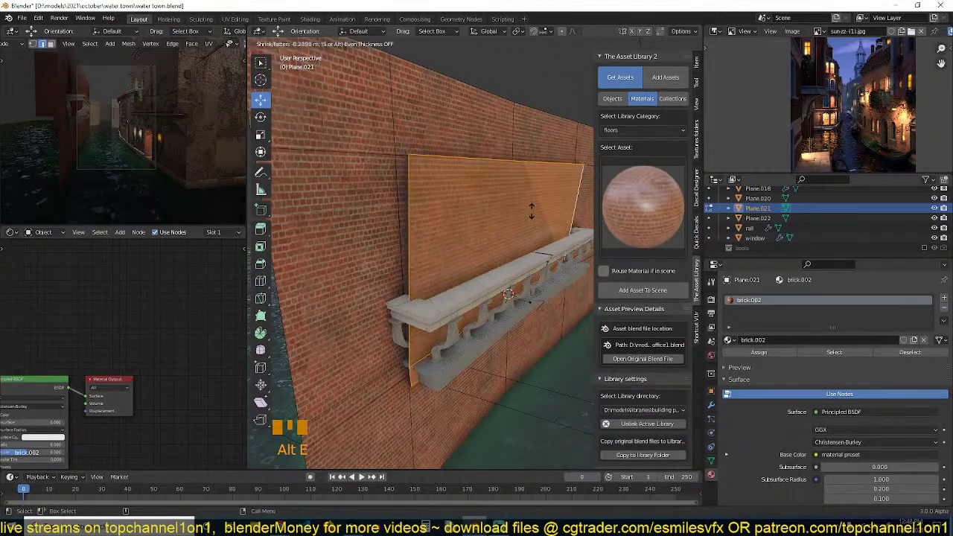
pyautogui.rightClick(531, 211)
# Isolate the brick wall in local view and separate the selected recess cover into its own object.
pyautogui.press('`')
pyautogui.moveTo(502, 228); pyautogui.dragTo(513, 257, button='middle')
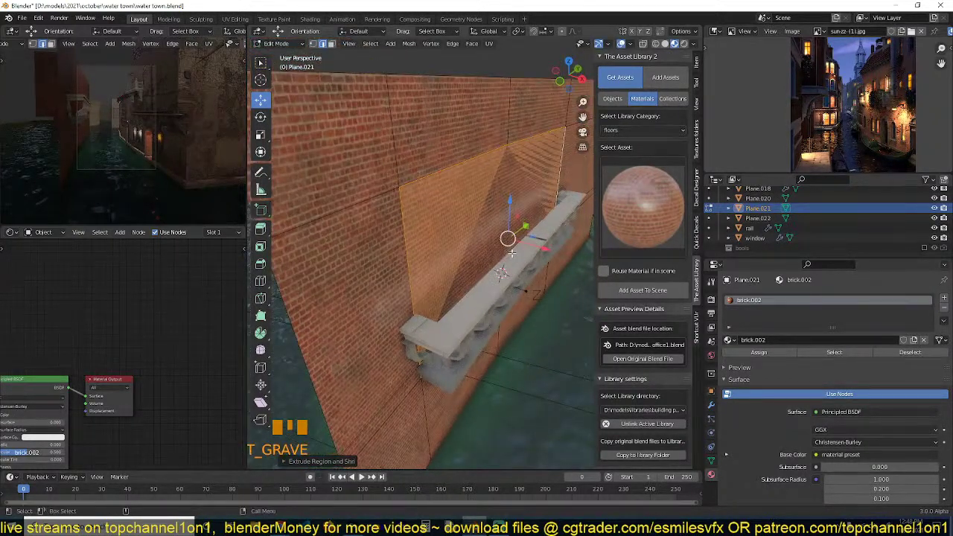
pyautogui.press('KP_Divide')
pyautogui.scroll(6, 512, 255)
pyautogui.press('p')
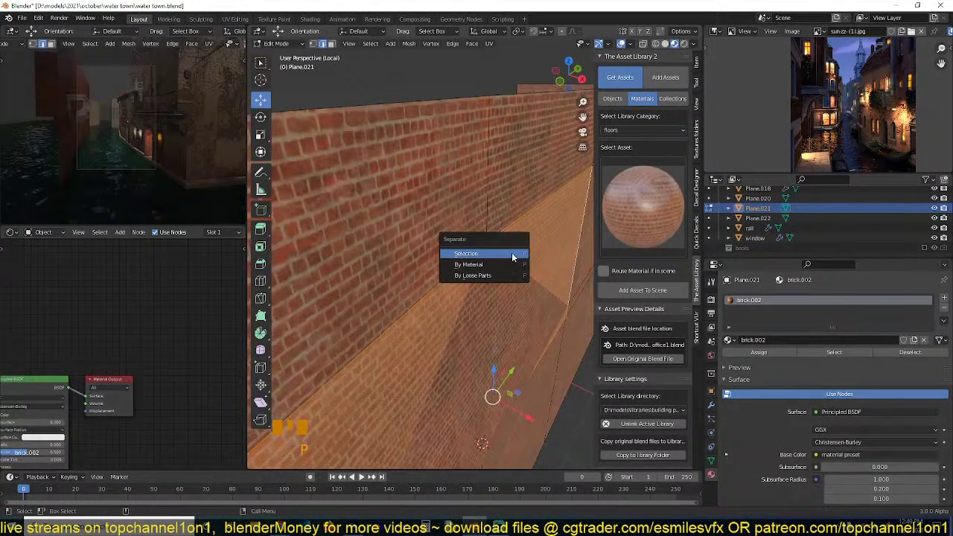
pyautogui.click(513, 254)
pyautogui.press('Tab')
pyautogui.scroll(-3, 509, 260)
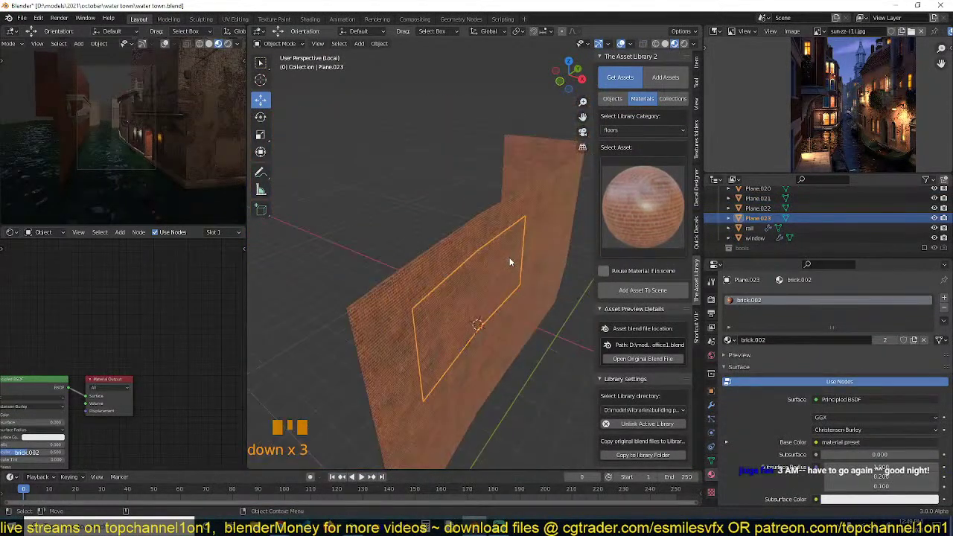
# Delete the leftover faces that still cover the recess opening in the original wall mesh.
pyautogui.click(491, 262)
pyautogui.press('Tab')
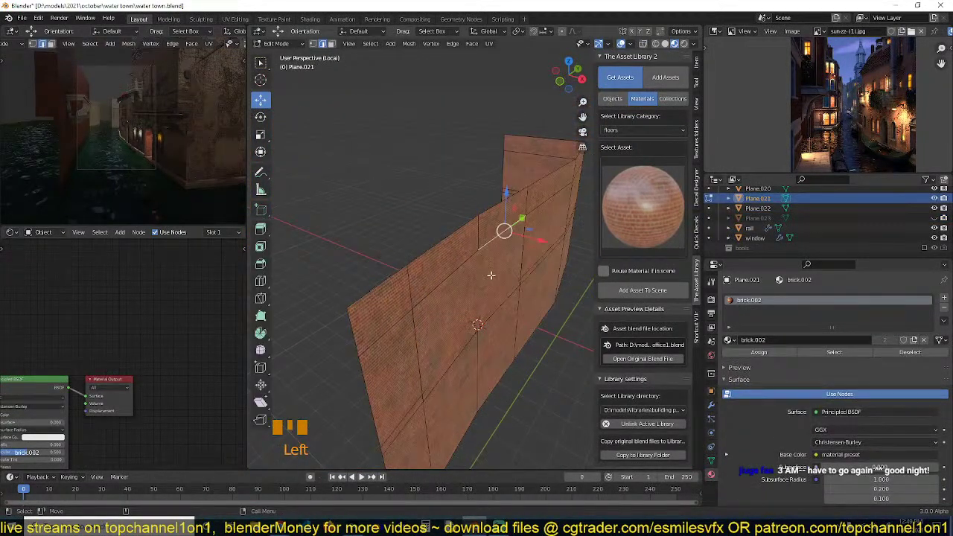
pyautogui.press('3')
pyautogui.click(484, 275)
pyautogui.press('x')
pyautogui.click(485, 278)
pyautogui.click(488, 282)
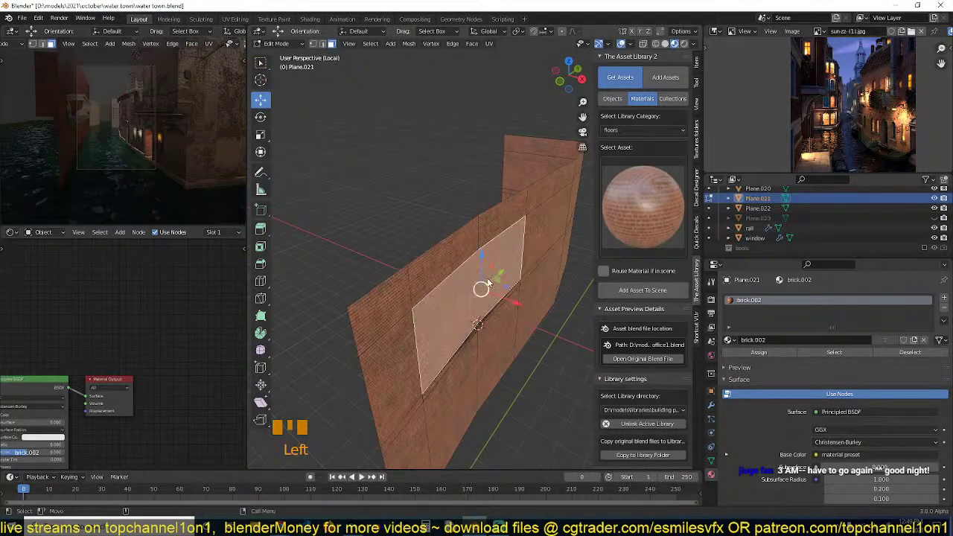
pyautogui.press('x')
pyautogui.click(487, 279)
pyautogui.press('`')
pyautogui.scroll(2, 511, 266)
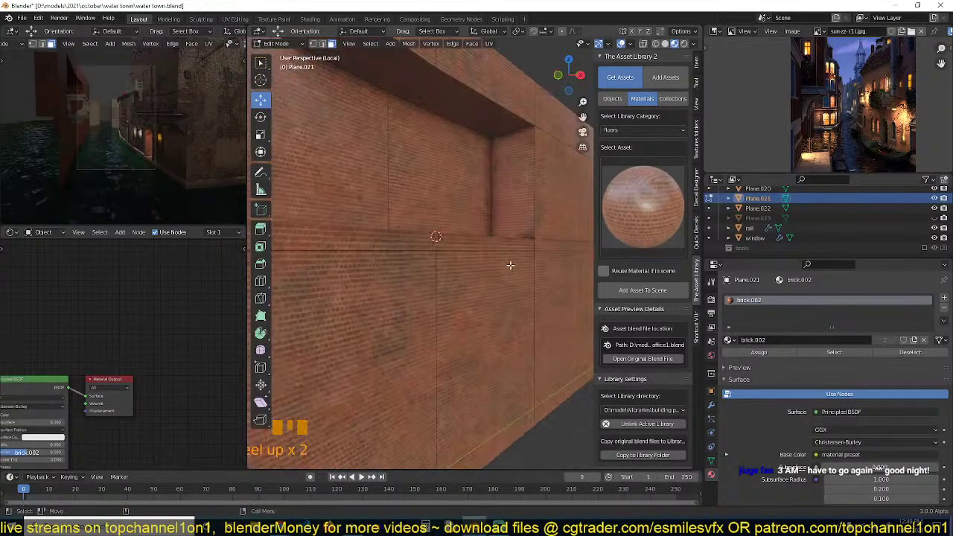
# Recalculate the normals of the whole wall mesh and merge its vertices by distance.
pyautogui.press('`')
pyautogui.press('a')
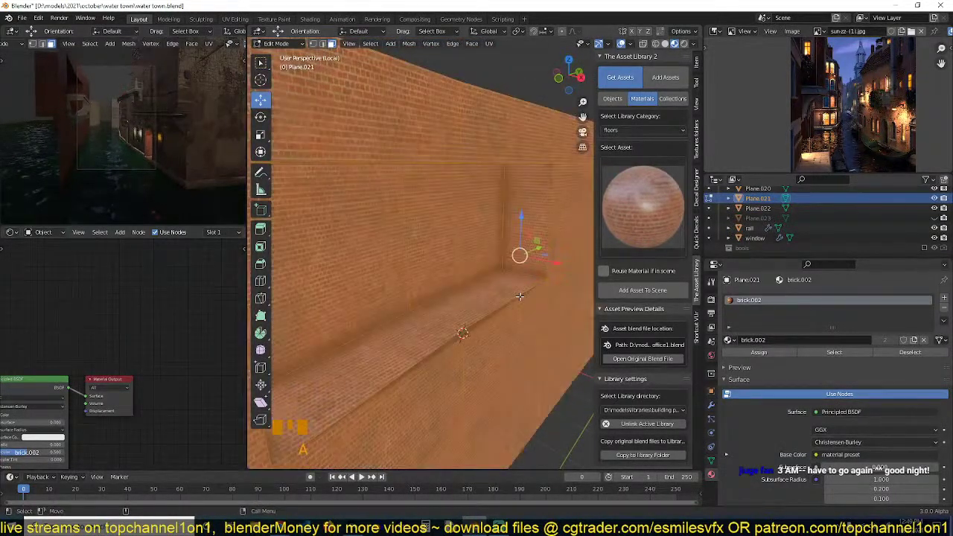
pyautogui.hotkey('shift', 'n')
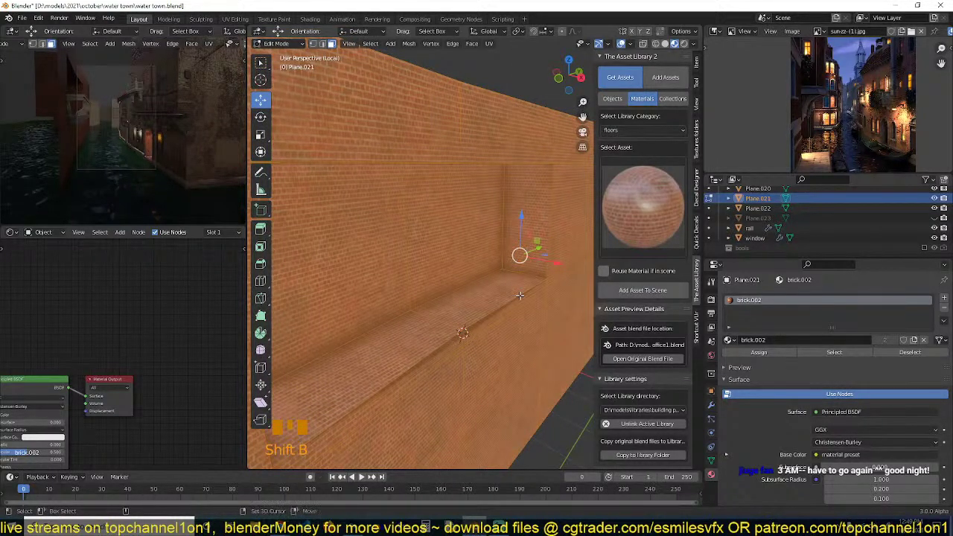
pyautogui.press('m')
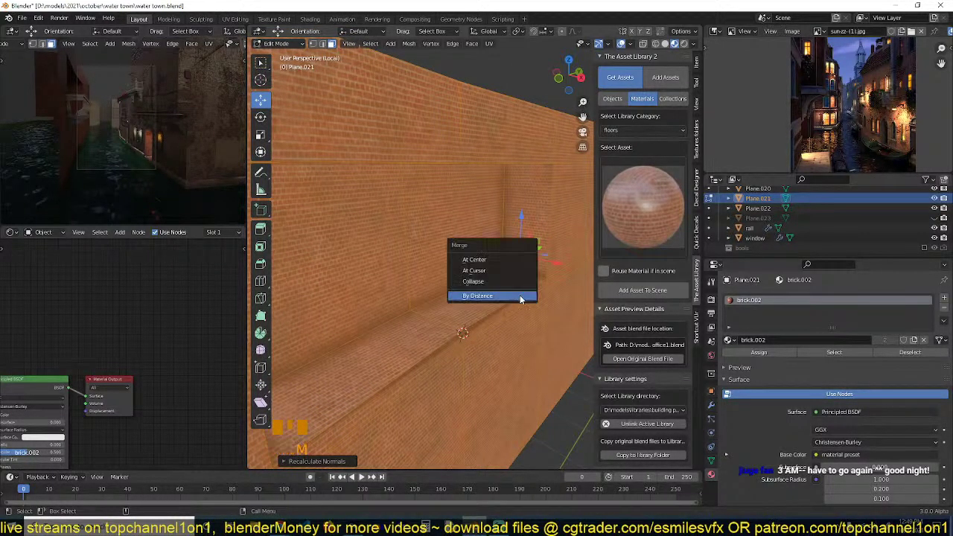
pyautogui.click(521, 297)
pyautogui.moveTo(477, 305); pyautogui.dragTo(456, 314, button='middle')
pyautogui.scroll(2, 456, 314)
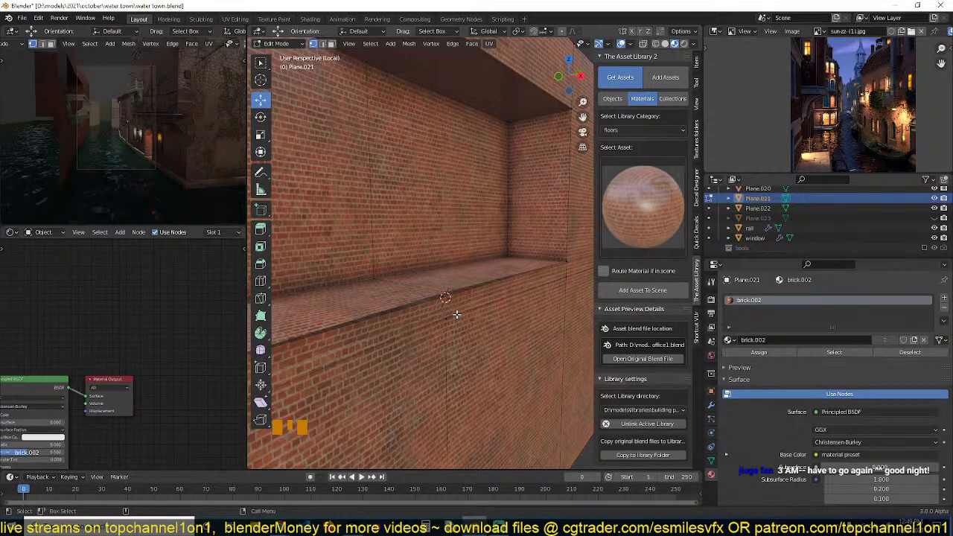
# Try moving the two middle vertices along the recess's lower edge in solid shading.
pyautogui.scroll(-2, 456, 314)
pyautogui.scroll(2, 463, 328)
pyautogui.press('z')
pyautogui.press('`')
pyautogui.moveTo(521, 297); pyautogui.dragTo(513, 302, button='middle')
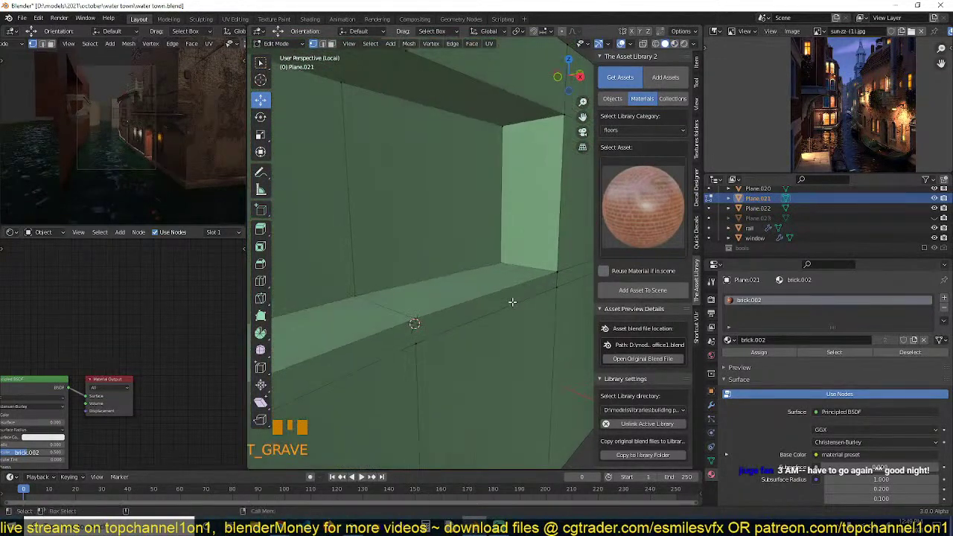
pyautogui.click(420, 318)
pyautogui.keyDown('shift'); pyautogui.click(422, 340); pyautogui.keyUp('shift')
pyautogui.press('g')
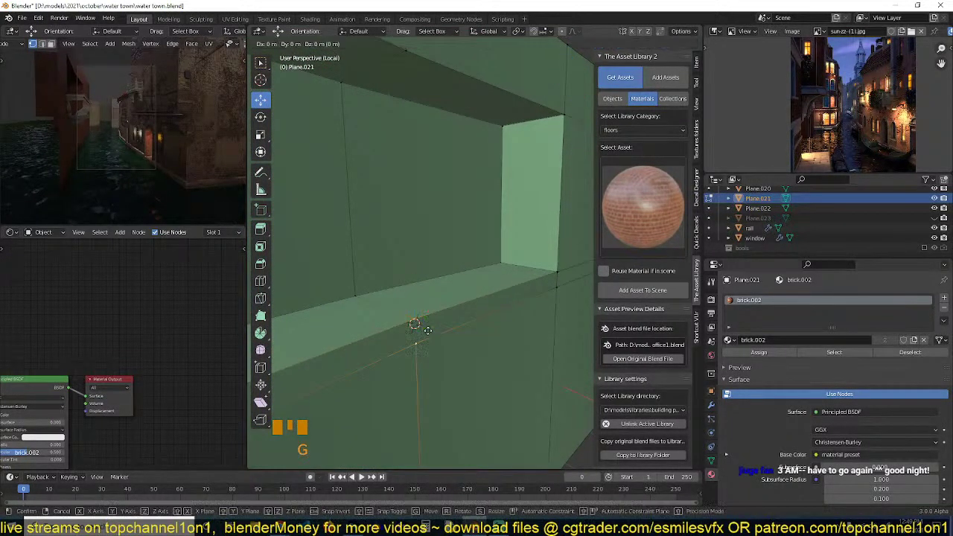
pyautogui.rightClick(428, 330)
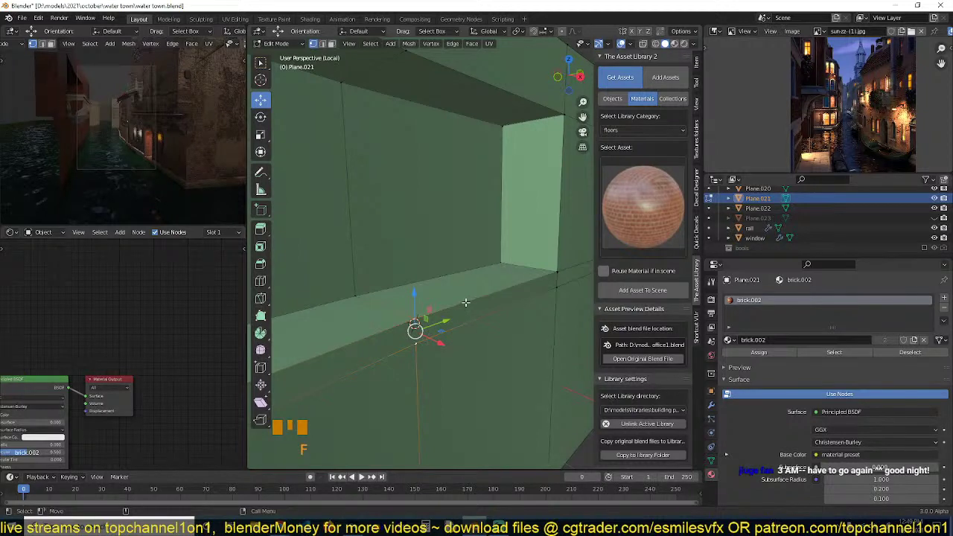
# Leave mesh editing, reveal the hidden recess panel and restore material preview shading.
pyautogui.press('Tab')
pyautogui.scroll(-2, 458, 315)
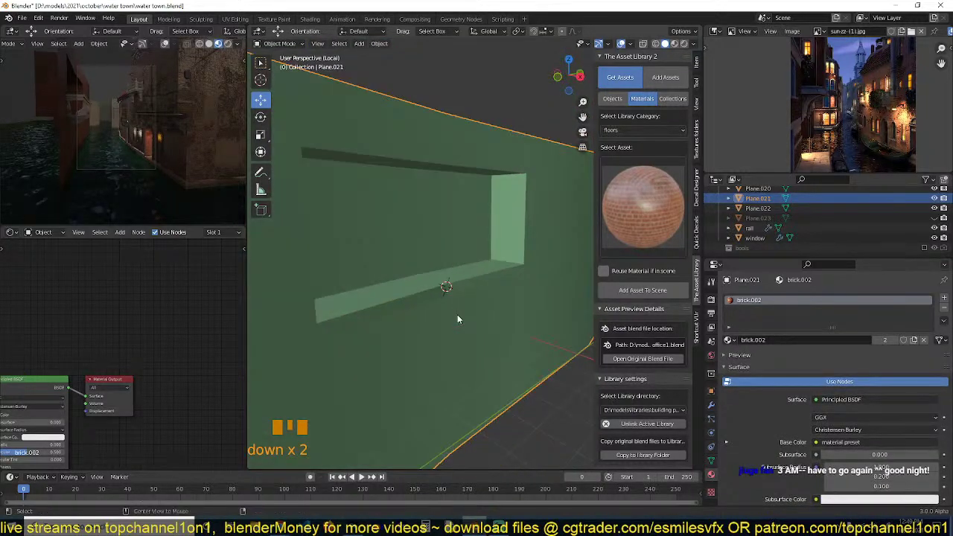
pyautogui.hotkey('alt', 'h')
pyautogui.click(676, 44)
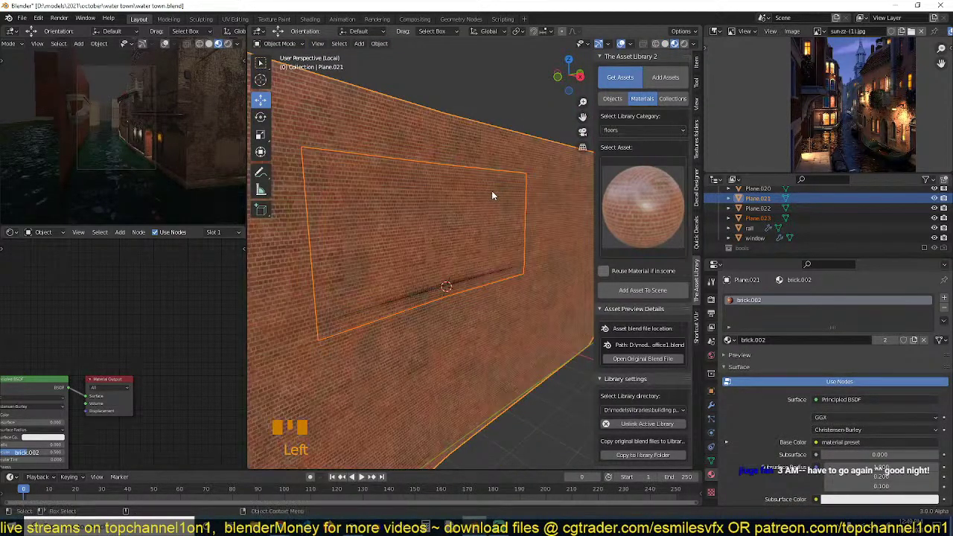
# Try dissolving the selected edges along the lower part of the separated brick panel.
pyautogui.click(492, 191)
pyautogui.press('Tab')
pyautogui.moveTo(492, 190); pyautogui.dragTo(534, 175, button='middle')
pyautogui.press('`')
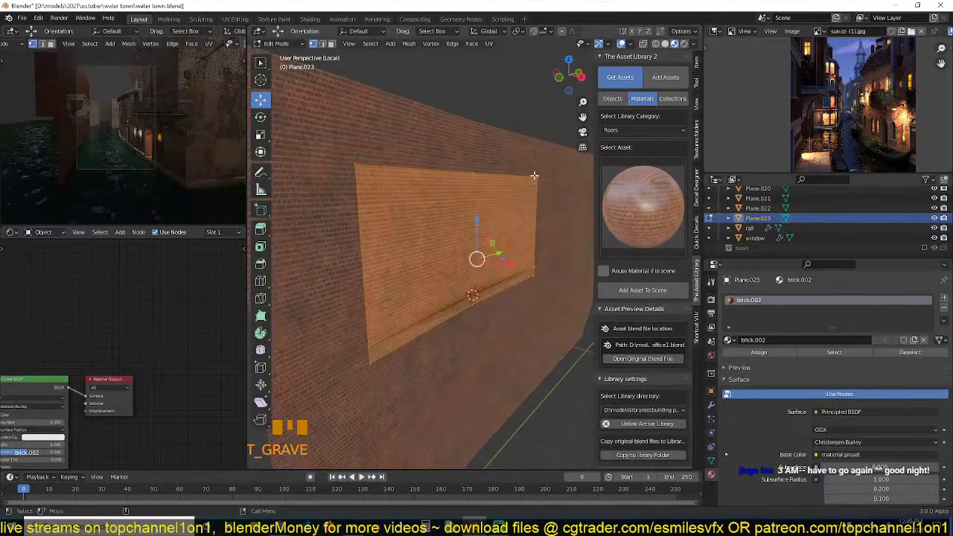
pyautogui.keyDown('alt'); pyautogui.click(487, 297); pyautogui.keyUp('alt')
pyautogui.press('x')
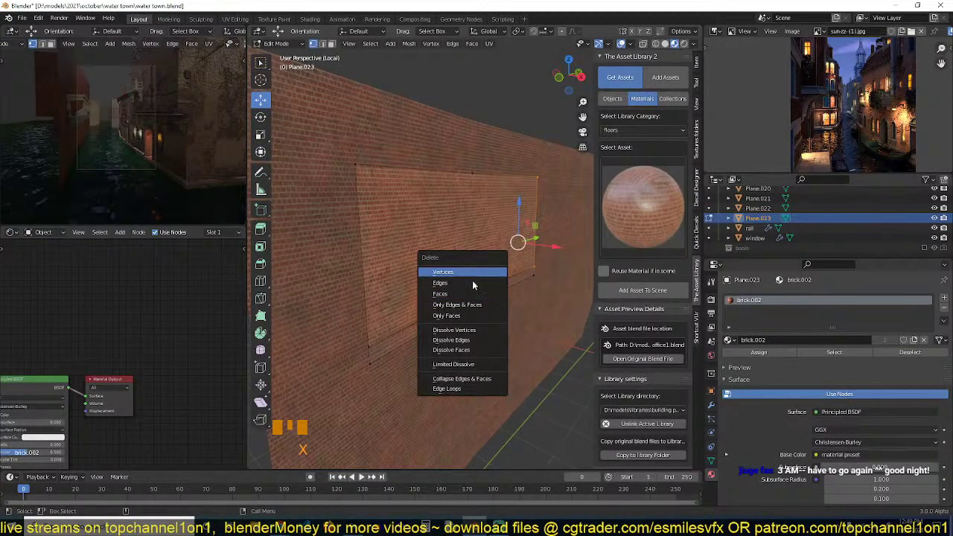
pyautogui.press('Escape')
pyautogui.press('2')
pyautogui.hotkey('ctrl', 'x')
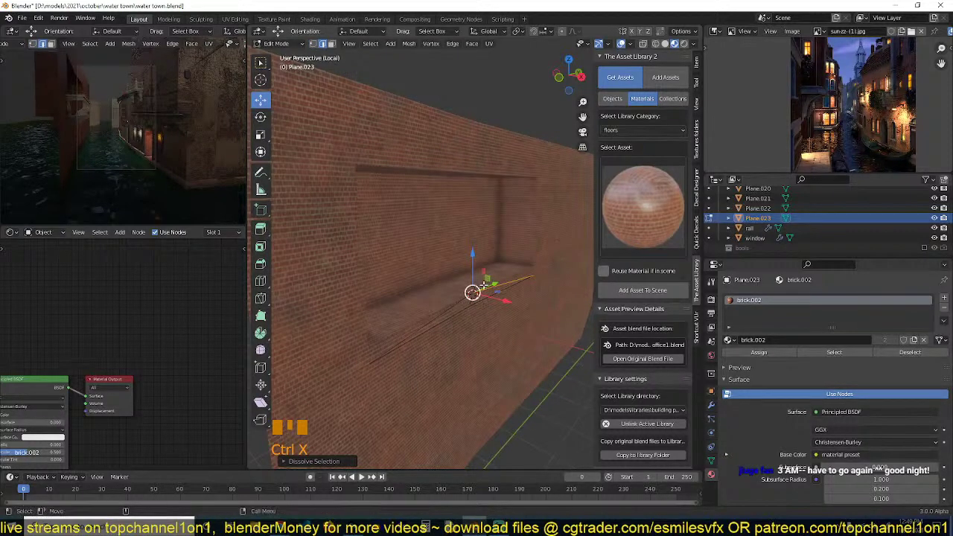
pyautogui.hotkey('ctrl', 'z')
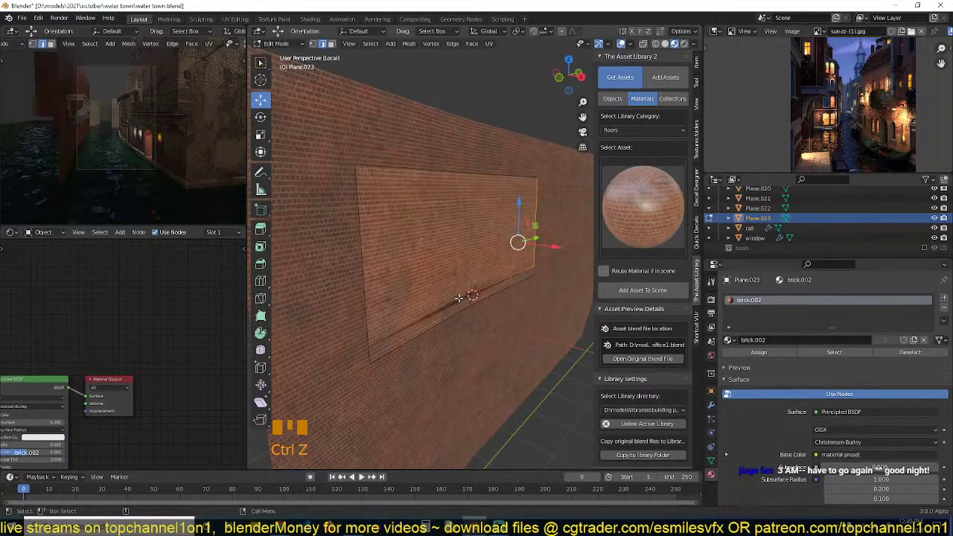
# Isolate the separated brick panel on its own and open its mesh for editing.
pyautogui.press('Tab')
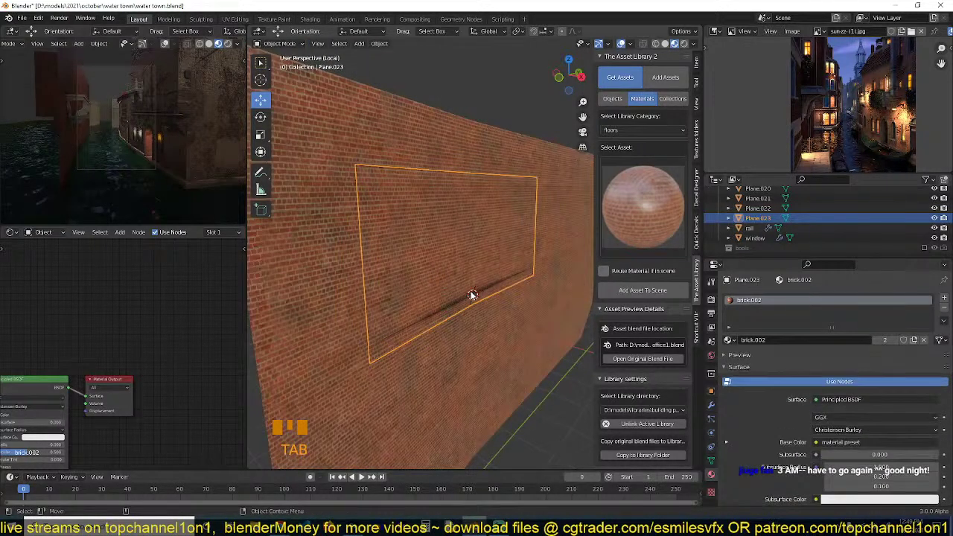
pyautogui.press('KP_Divide')
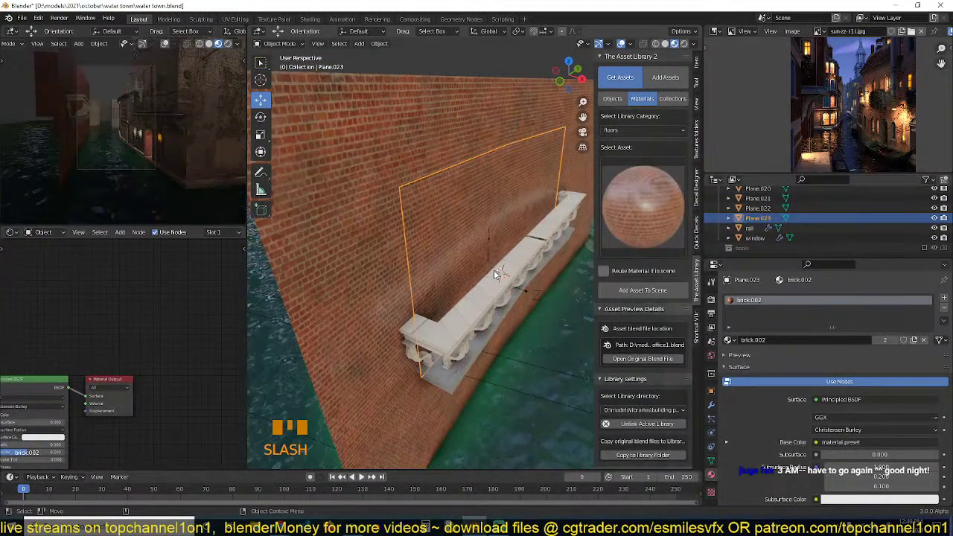
pyautogui.press('/')
pyautogui.scroll(3, 492, 273)
pyautogui.press('`')
pyautogui.moveTo(491, 273)
pyautogui.mouseDown(button='middle')
pyautogui.moveTo(456, 211)
pyautogui.moveTo(478, 232)
pyautogui.moveTo(485, 266)
pyautogui.moveTo(506, 279)
pyautogui.mouseUp(button='middle')
pyautogui.press('Tab')
# Try deleting the selected vertices along the isolated panel's lower edge.
pyautogui.press('alt')
pyautogui.press('x')
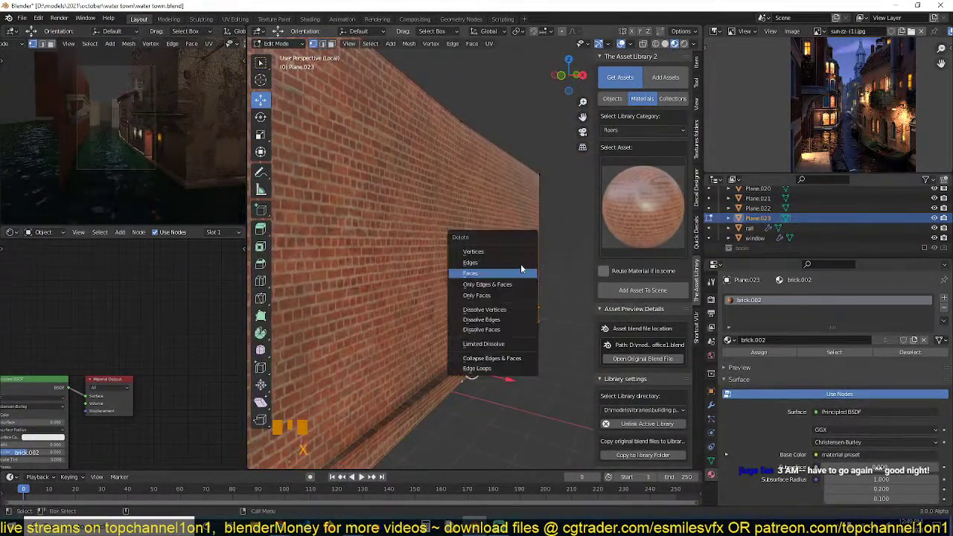
pyautogui.click(516, 248)
pyautogui.hotkey('ctrl', 'z')
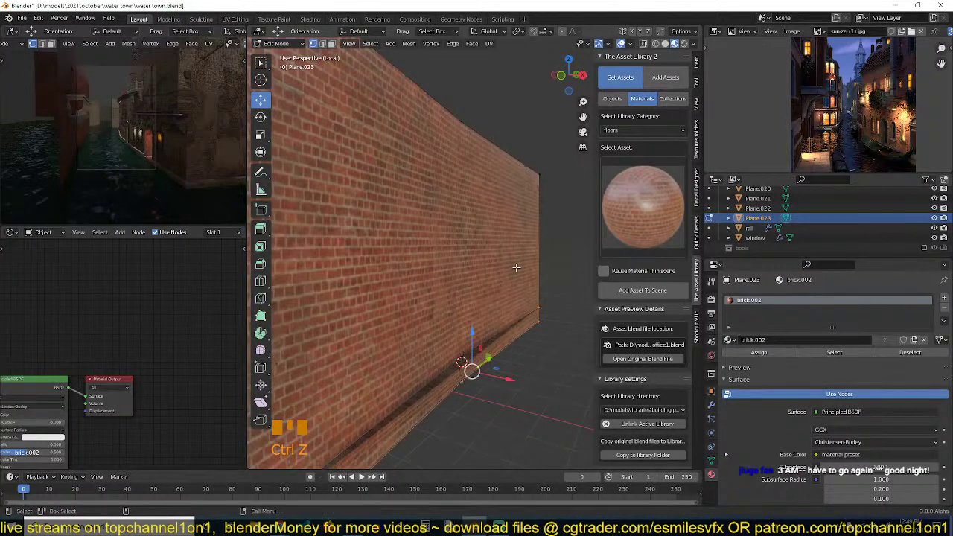
# Select the isolated panel's large face and lower strip, delete only those faces and return to vertex selection.
pyautogui.scroll(-1, 516, 268)
pyautogui.moveTo(476, 271); pyautogui.dragTo(470, 266, button='middle')
pyautogui.press('3')
pyautogui.click(470, 275)
pyautogui.click(475, 337)
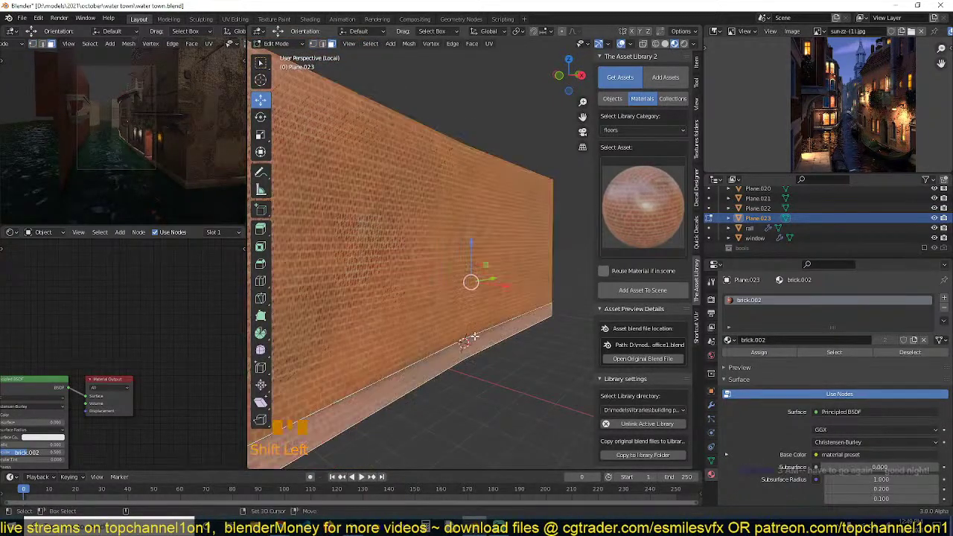
pyautogui.press('x')
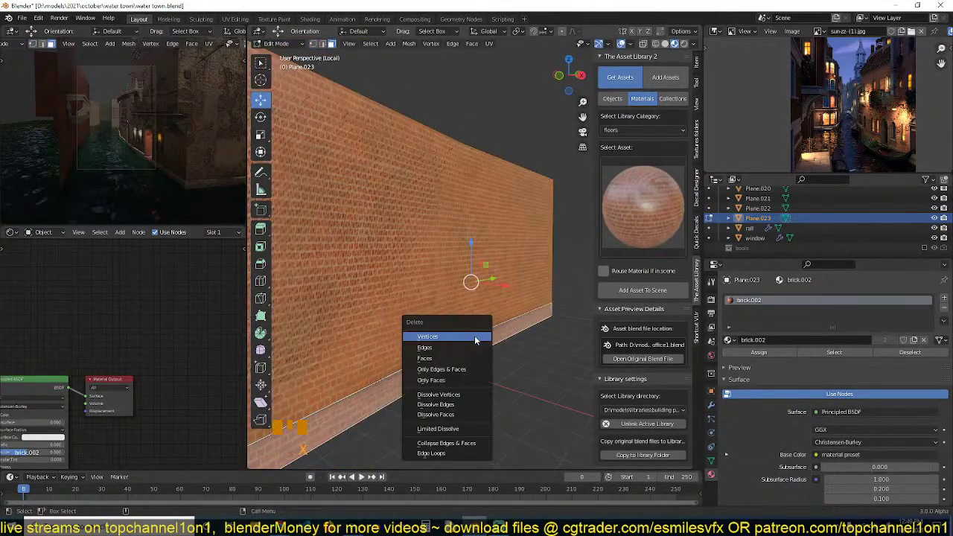
pyautogui.click(451, 381)
pyautogui.press('1')
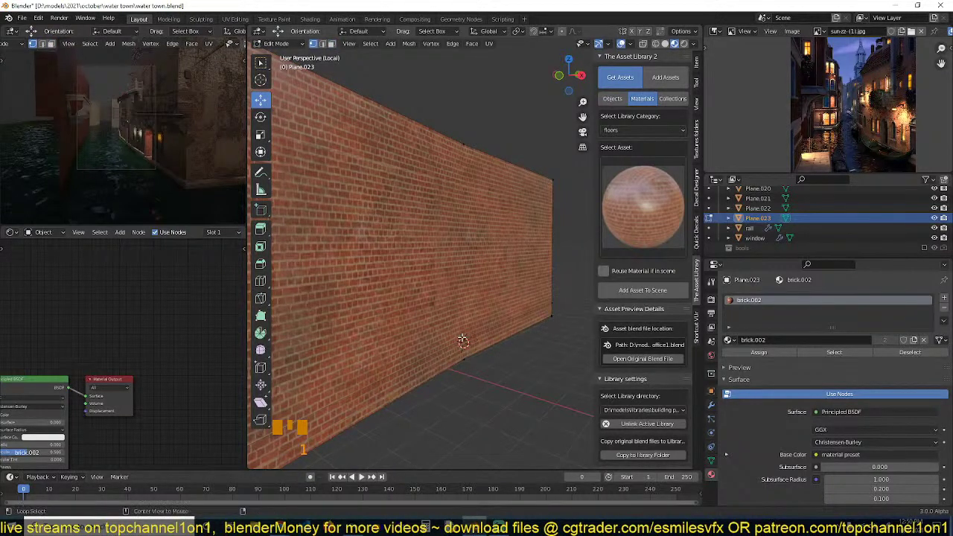
# Try dissolving the horizontal line of vertices and edges near the brick panel's lower edge.
pyautogui.keyDown('alt'); pyautogui.click(463, 339); pyautogui.keyUp('alt')
pyautogui.press('g')
pyautogui.rightClick(481, 330)
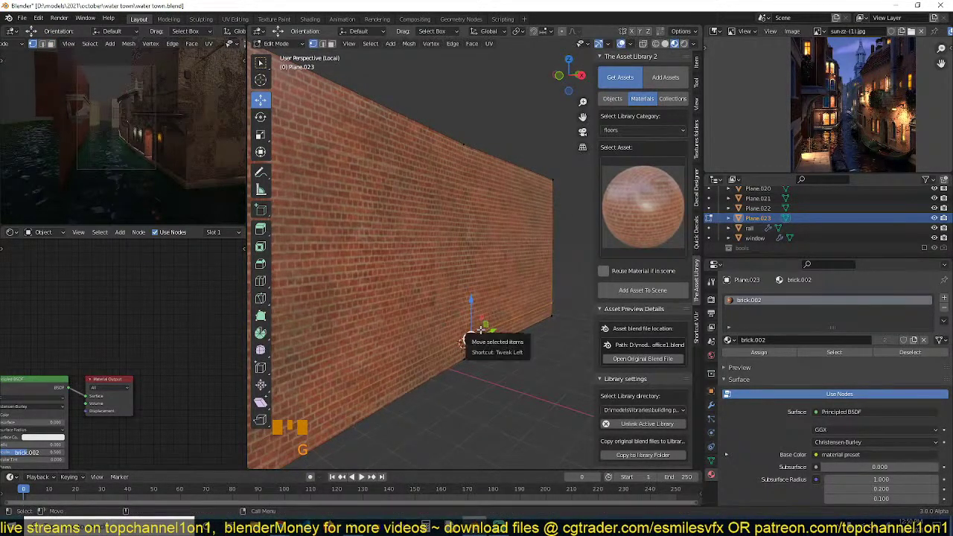
pyautogui.hotkey('ctrl', 'x')
pyautogui.press('x')
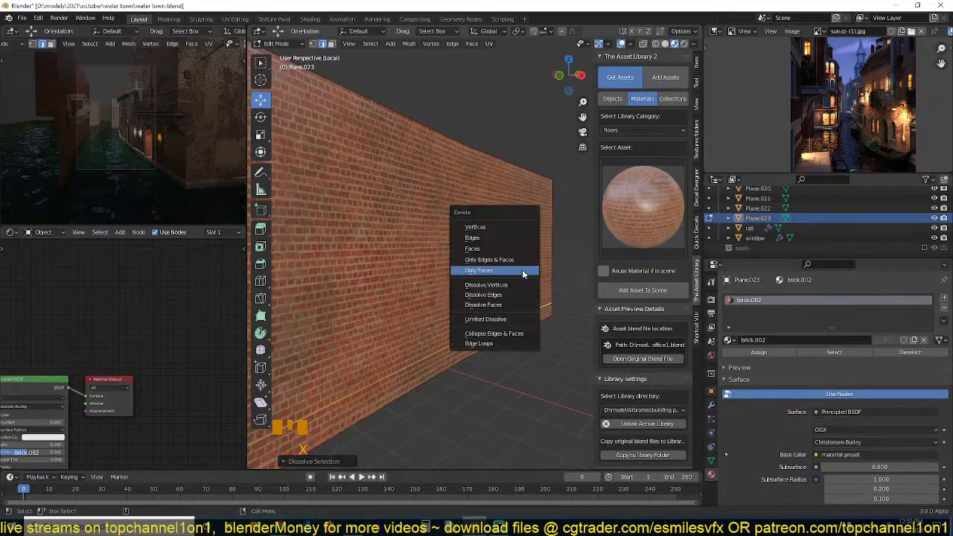
pyautogui.hotkey('ctrl', 'x')
pyautogui.press('`')
pyautogui.moveTo(490, 195); pyautogui.dragTo(436, 259, button='middle')
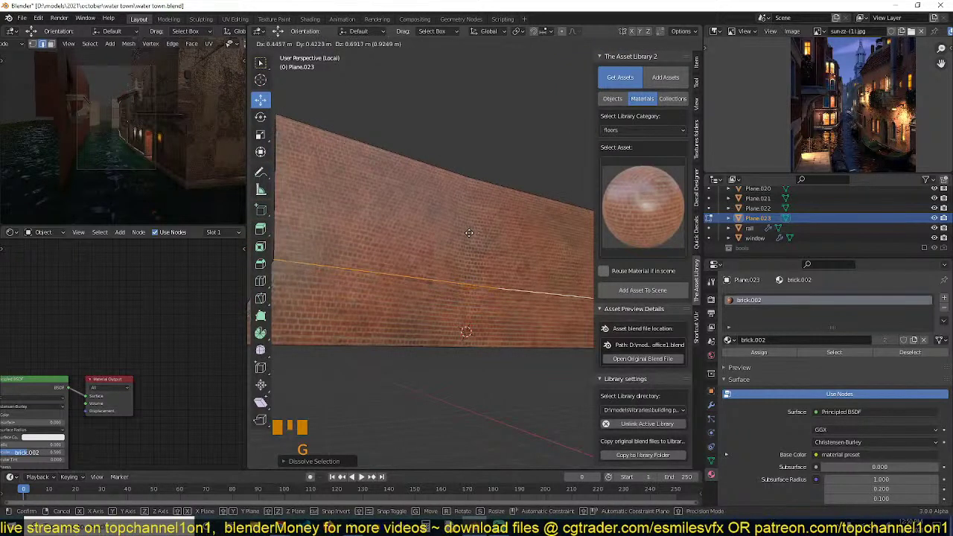
pyautogui.hotkey('ctrl', 'x')
pyautogui.moveTo(478, 276); pyautogui.dragTo(460, 293, button='middle')
pyautogui.press('`')
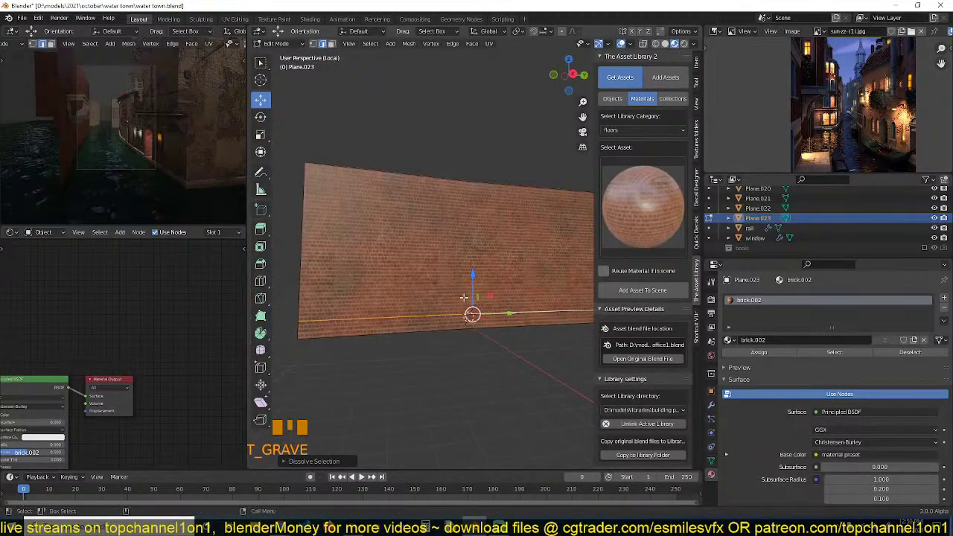
# Dissolve the middle vertex of the panel's lower horizontal line, then dissolve the remaining edge.
pyautogui.press('1')
pyautogui.click(456, 313)
pyautogui.hotkey('ctrl', 'x')
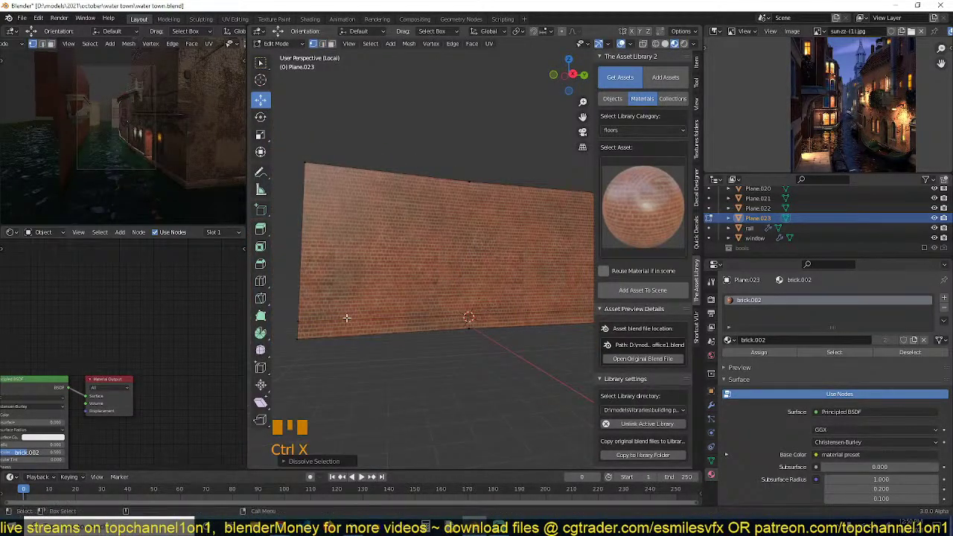
pyautogui.click(380, 319)
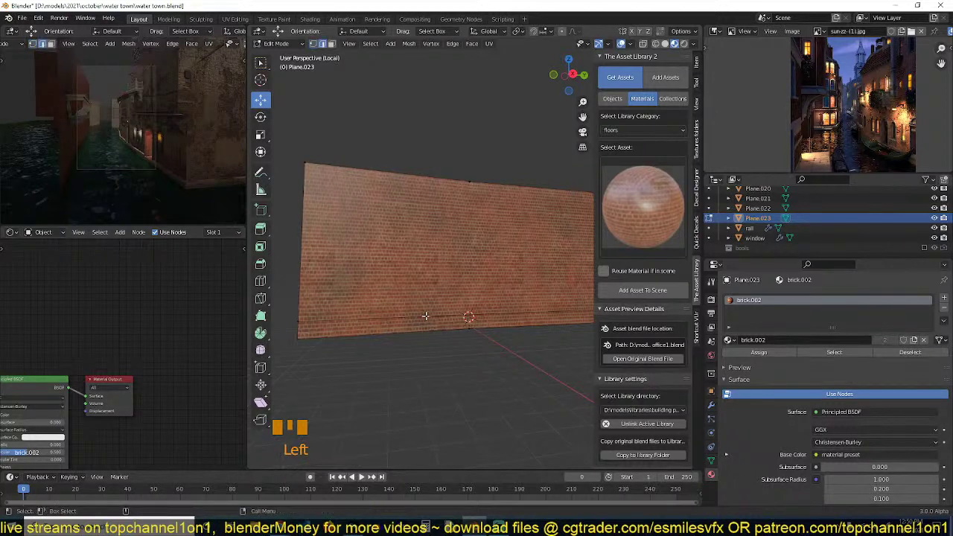
pyautogui.press('2')
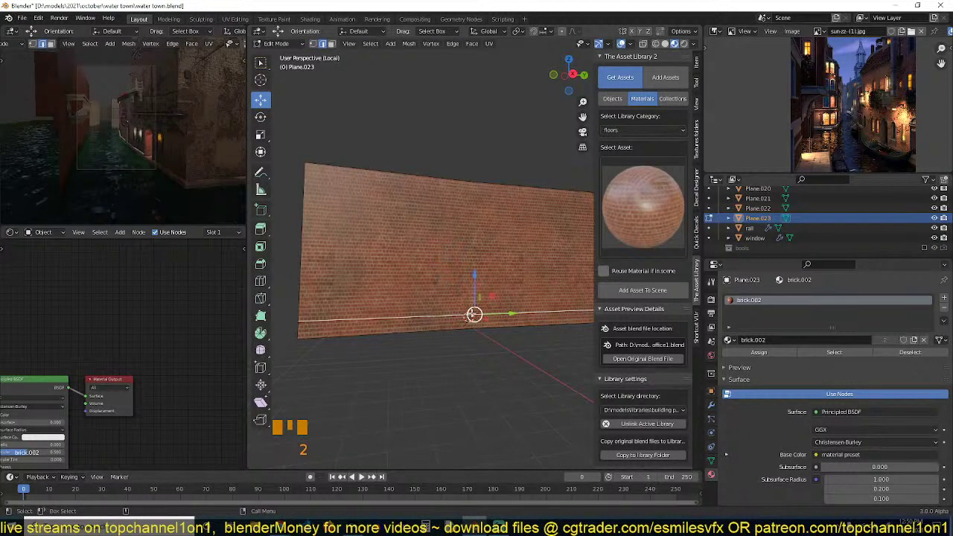
pyautogui.hotkey('ctrl', 'x')
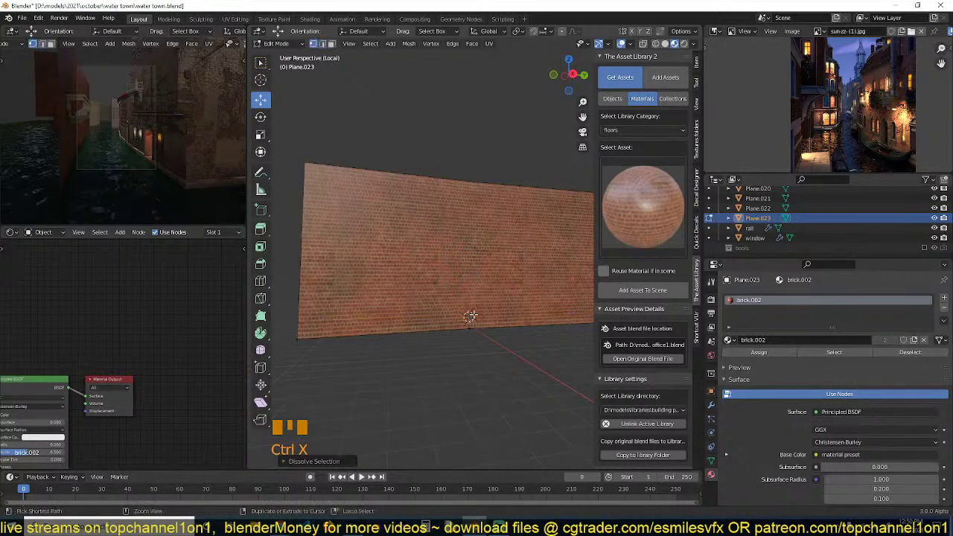
# Inset the entire brick panel slightly and delete the inner faces, leaving a thin rectangular frame.
pyautogui.press('`')
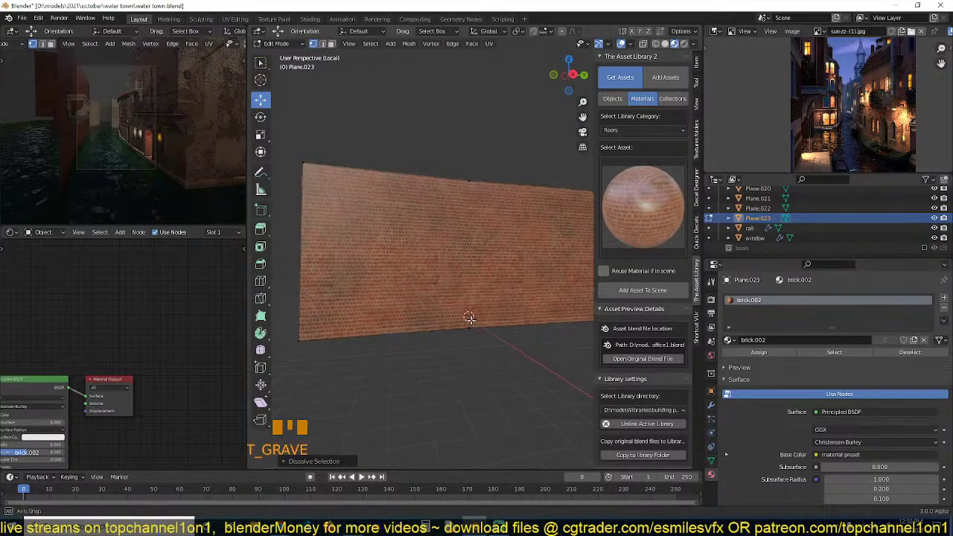
pyautogui.press('a')
pyautogui.press('`')
pyautogui.scroll(2, 525, 208)
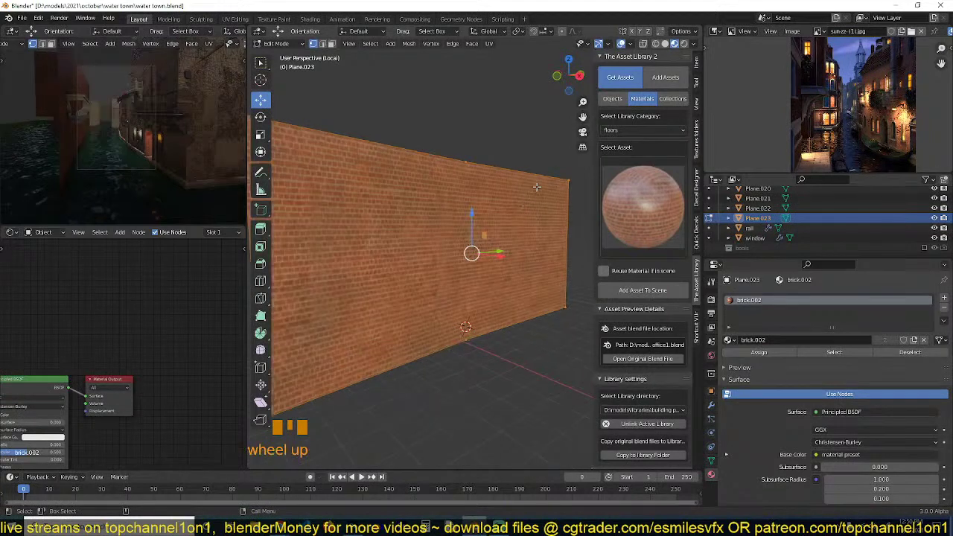
pyautogui.press('i')
pyautogui.click(530, 195)
pyautogui.press('x')
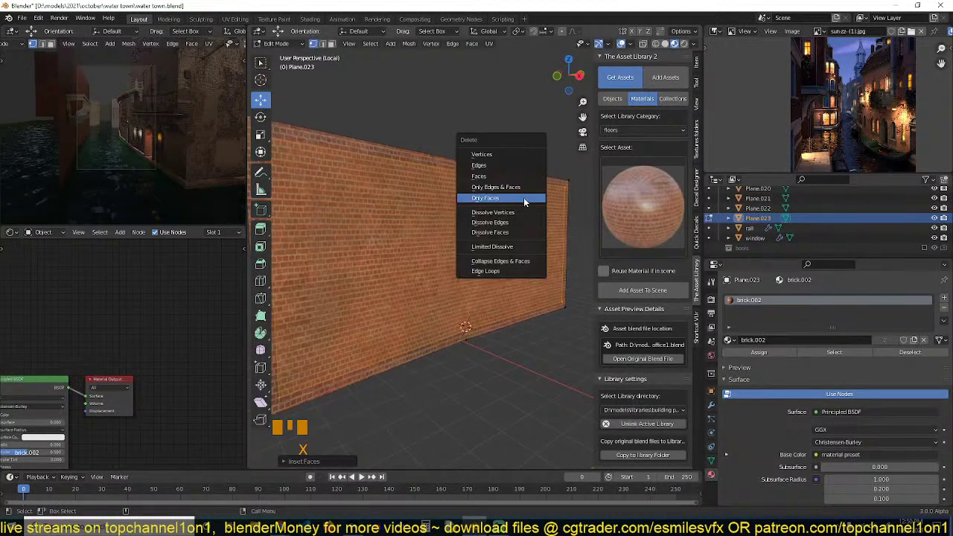
pyautogui.click(526, 177)
# Extrude the whole frame along its normals to give it thickness, then return to object mode.
pyautogui.press('a')
pyautogui.press('`')
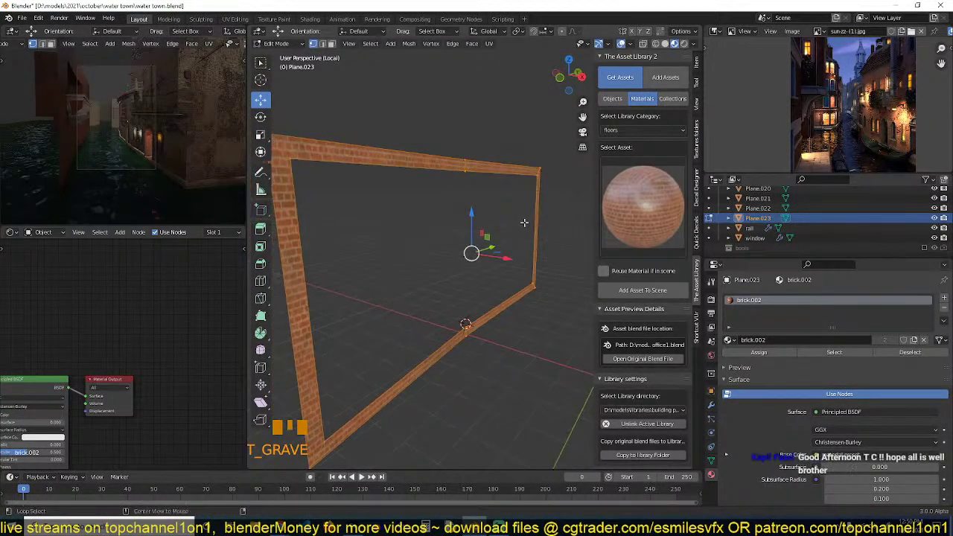
pyautogui.hotkey('alt', 'e')
pyautogui.click(526, 224)
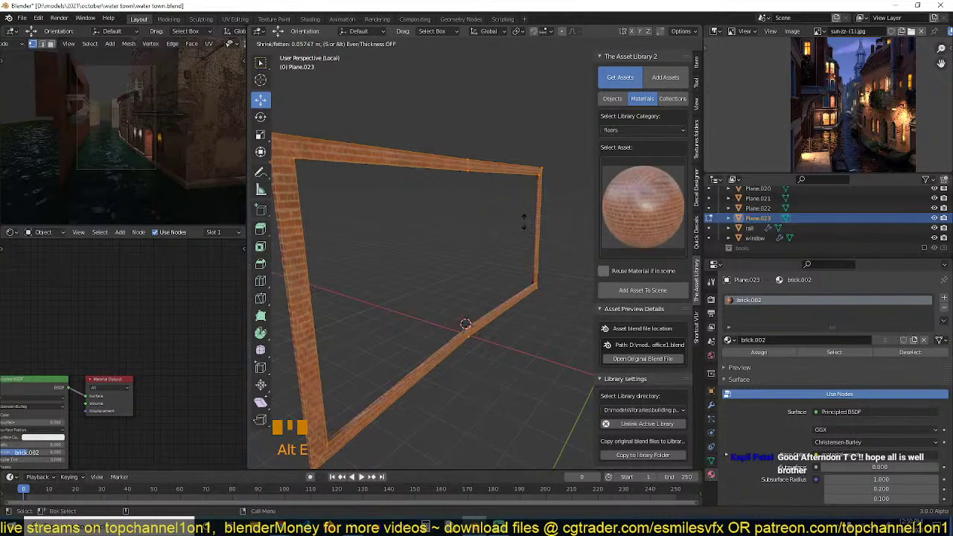
pyautogui.click(531, 227)
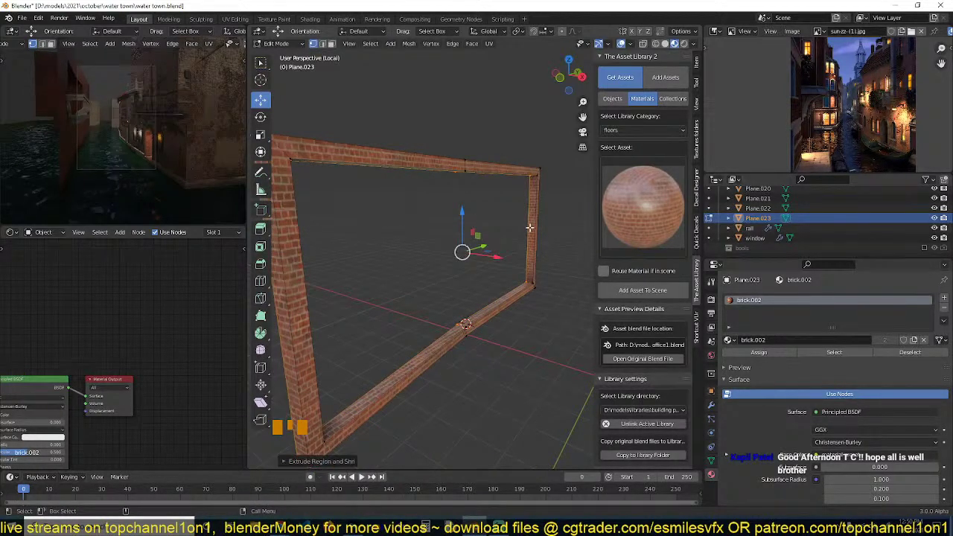
pyautogui.press('Tab')
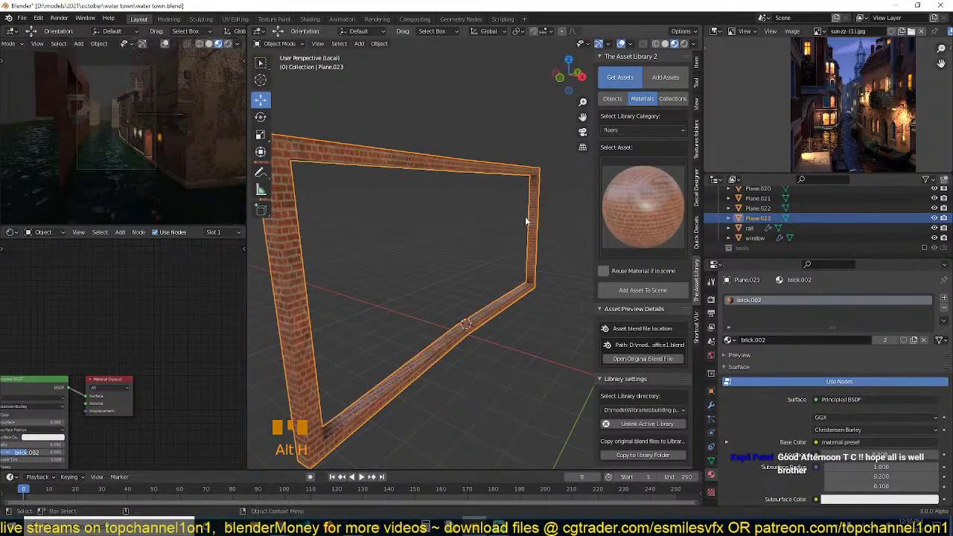
# Leave the isolated view and shift the frame's entire mesh slightly at the balcony recess opening.
pyautogui.press('/')
pyautogui.press('`')
pyautogui.moveTo(521, 193)
pyautogui.mouseDown(button='middle')
pyautogui.moveTo(511, 165)
pyautogui.moveTo(524, 198)
pyautogui.mouseUp(button='middle')
pyautogui.press('Tab')
pyautogui.press('a')
pyautogui.moveTo(537, 216); pyautogui.dragTo(531, 227)
pyautogui.press('Tab')
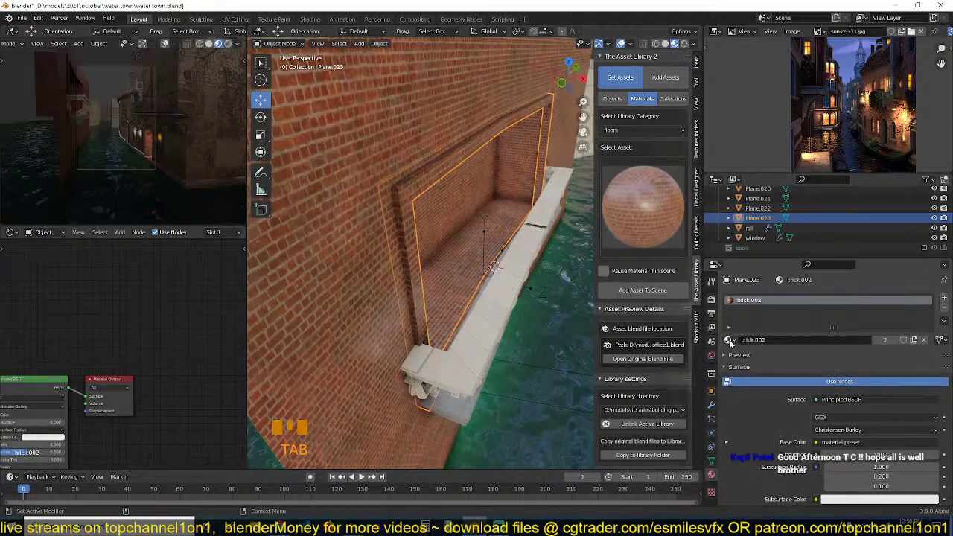
# Replace the recess frame's brick material with concrete.001 and save the file.
pyautogui.click(730, 342)
pyautogui.click(768, 357)
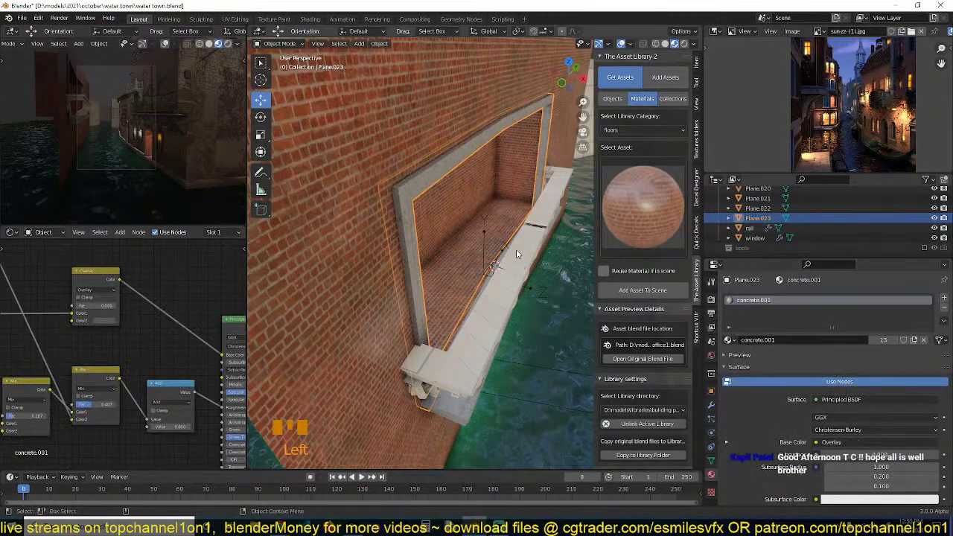
pyautogui.press('`')
pyautogui.moveTo(517, 251); pyautogui.dragTo(489, 173, button='middle')
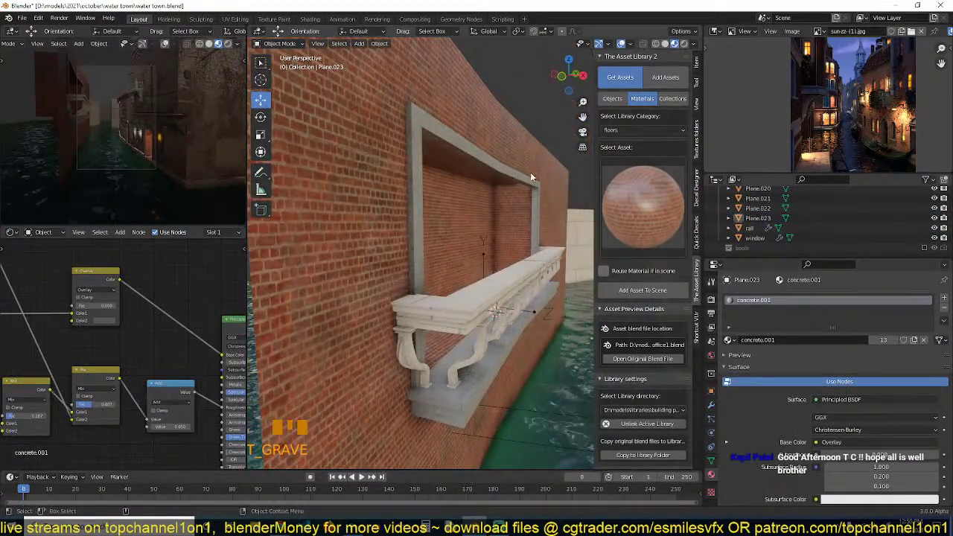
pyautogui.scroll(3, 806, 72)
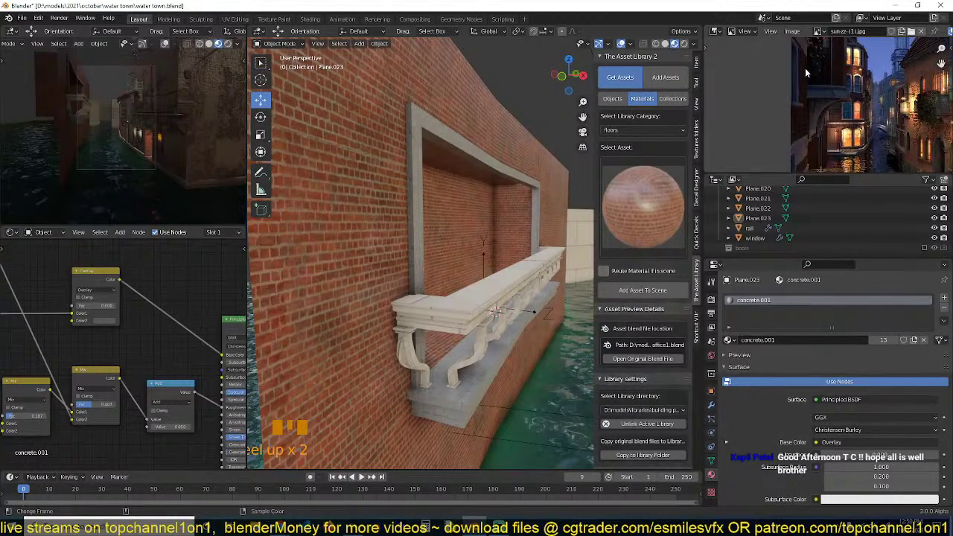
pyautogui.hotkey('ctrl', 's')
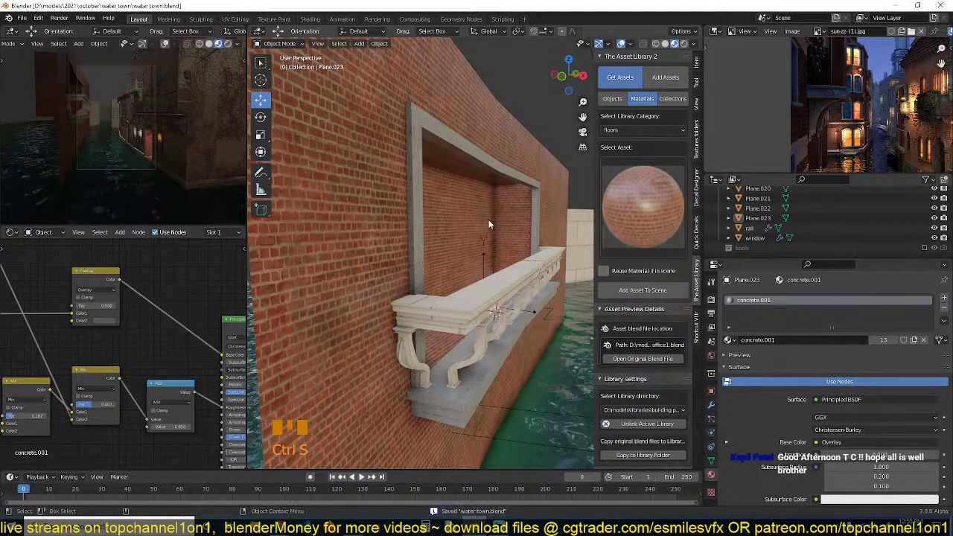
# Open the brick wall with the balcony recess for editing and select the recess's back, ceiling, side and floor faces.
pyautogui.press('Tab')
pyautogui.press('Tab')
pyautogui.click(463, 227)
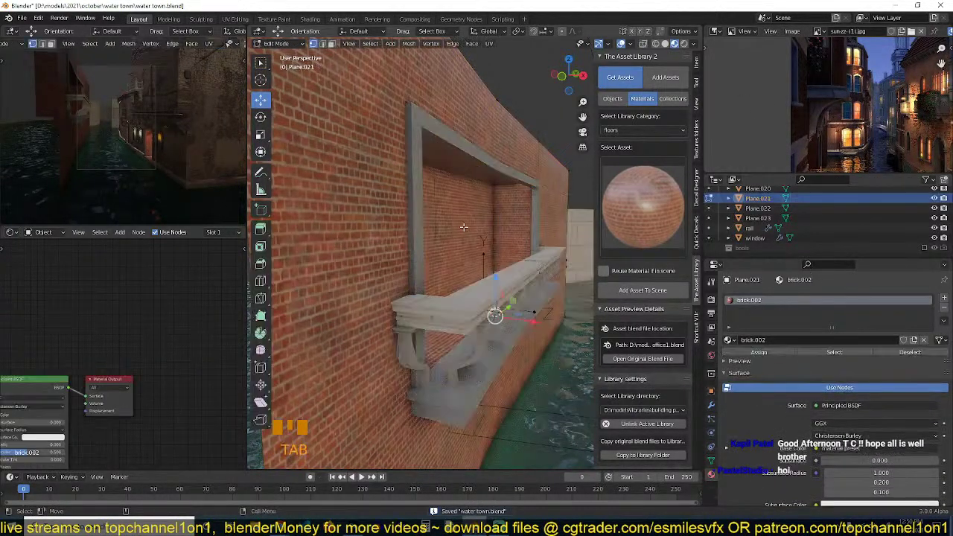
pyautogui.press('Tab')
pyautogui.click(461, 227)
pyautogui.keyDown('shift'); pyautogui.click(430, 222); pyautogui.keyUp('shift')
pyautogui.press('`')
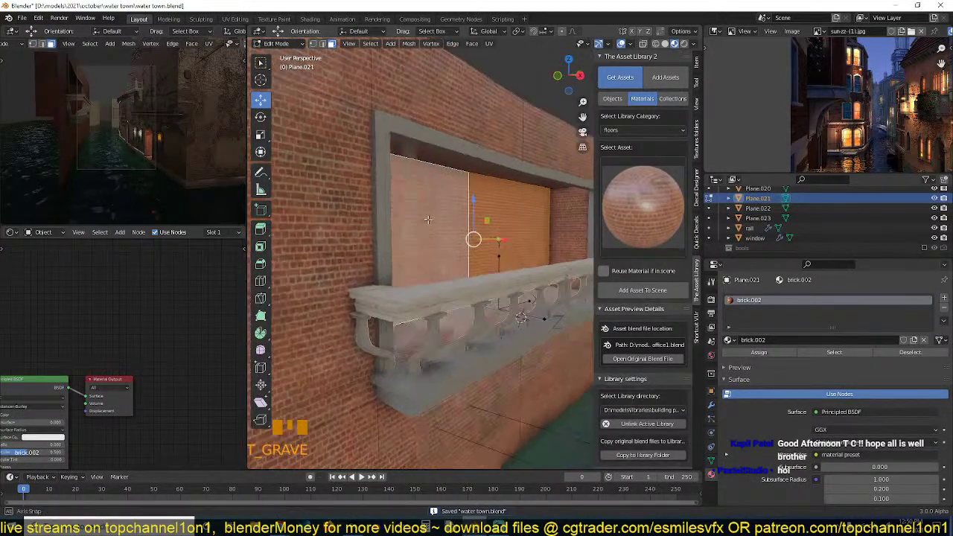
pyautogui.keyDown('shift'); pyautogui.click(452, 161); pyautogui.keyUp('shift')
pyautogui.keyDown('shift'); pyautogui.click(517, 178); pyautogui.keyUp('shift')
pyautogui.press('`')
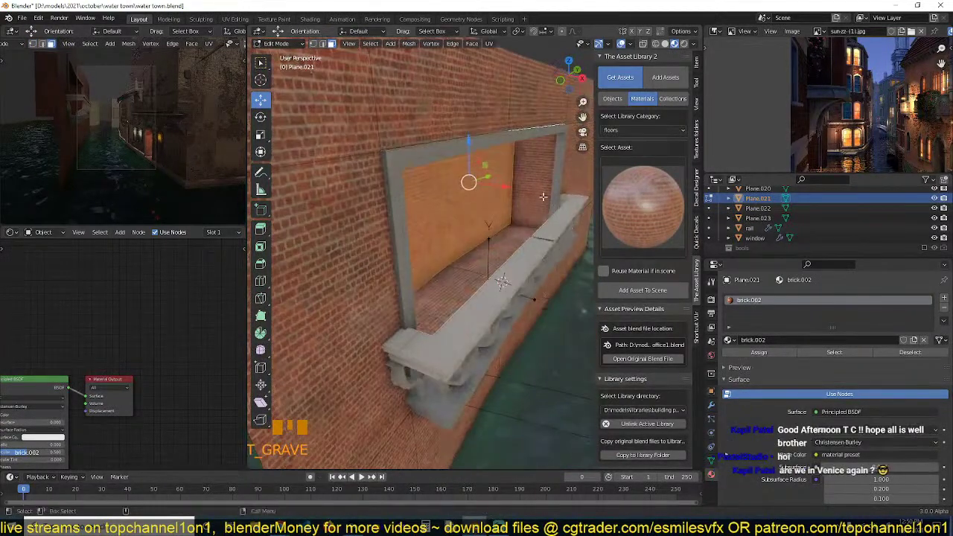
pyautogui.keyDown('shift'); pyautogui.click(538, 192); pyautogui.keyUp('shift')
pyautogui.keyDown('shift'); pyautogui.click(500, 247); pyautogui.keyUp('shift')
pyautogui.keyDown('shift'); pyautogui.click(442, 297); pyautogui.keyUp('shift')
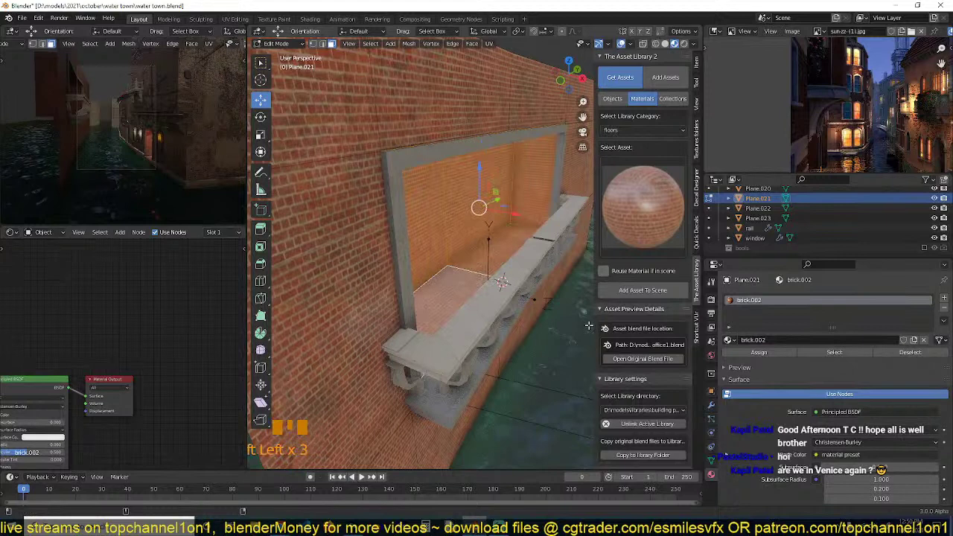
# Add a second material slot with concrete.001, assign it to the selected recess faces and save the file.
pyautogui.click(729, 340)
pyautogui.click(945, 299)
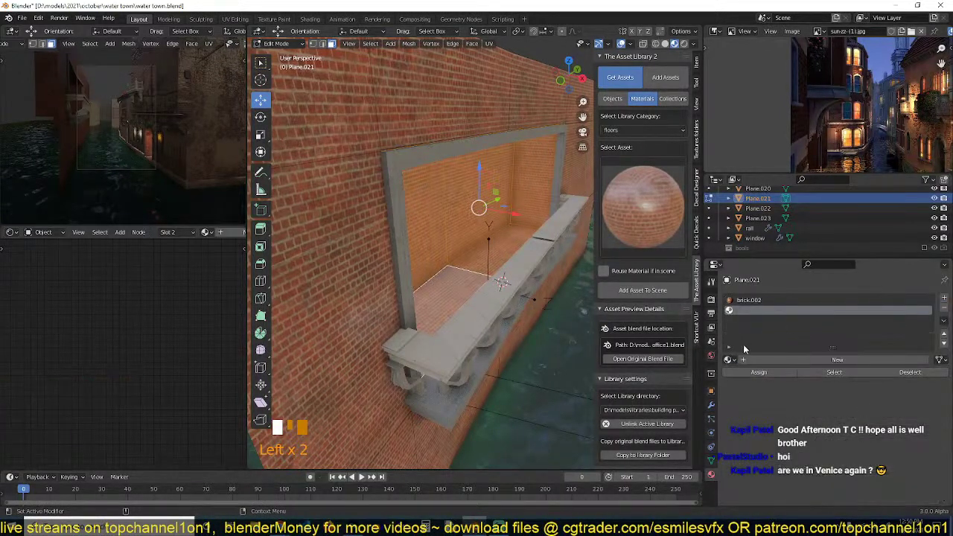
pyautogui.click(729, 360)
pyautogui.click(750, 378)
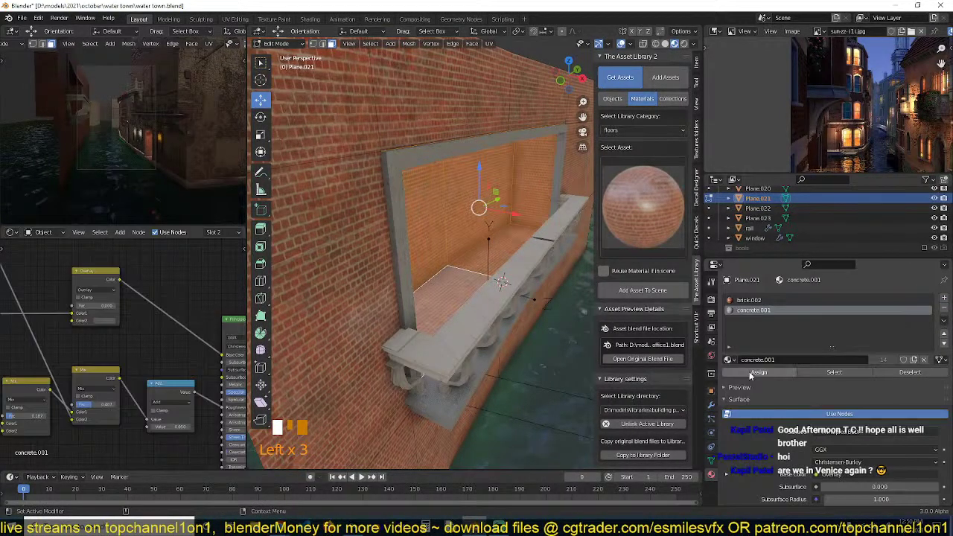
pyautogui.click(753, 374)
pyautogui.press('Tab')
pyautogui.press('`')
pyautogui.hotkey('alt', 'a')
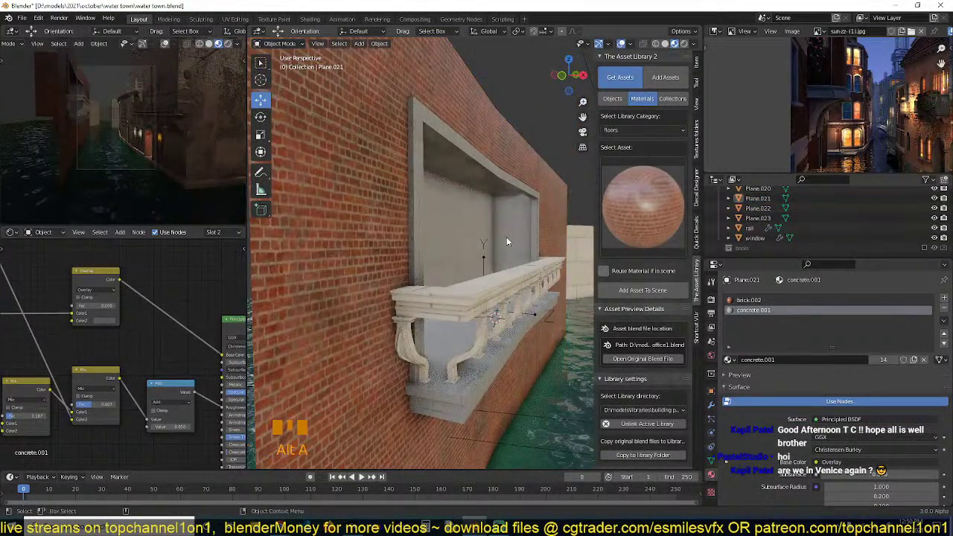
pyautogui.hotkey('ctrl', 's')
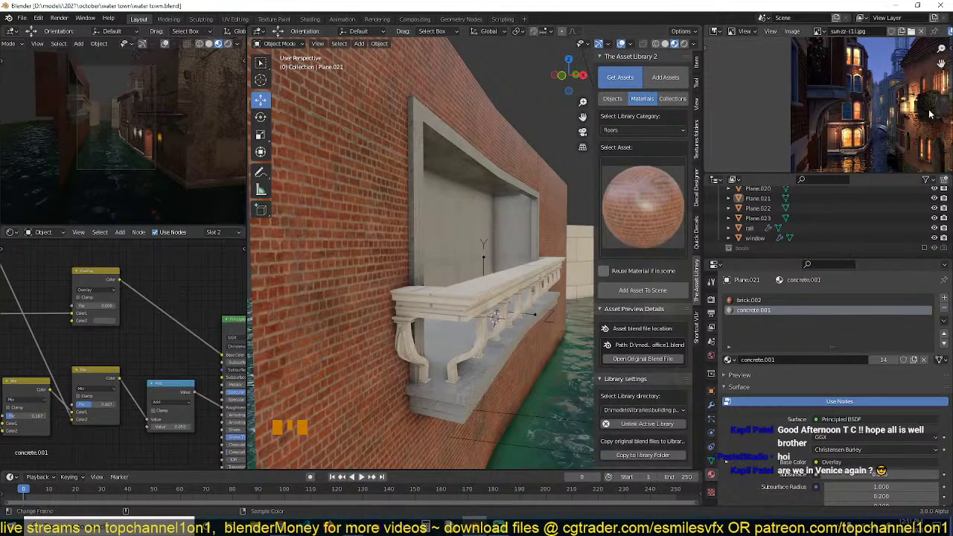
# Compare the night canal reference with the camera view and the plastered building across the canal, saving the file.
pyautogui.scroll(3, 866, 97)
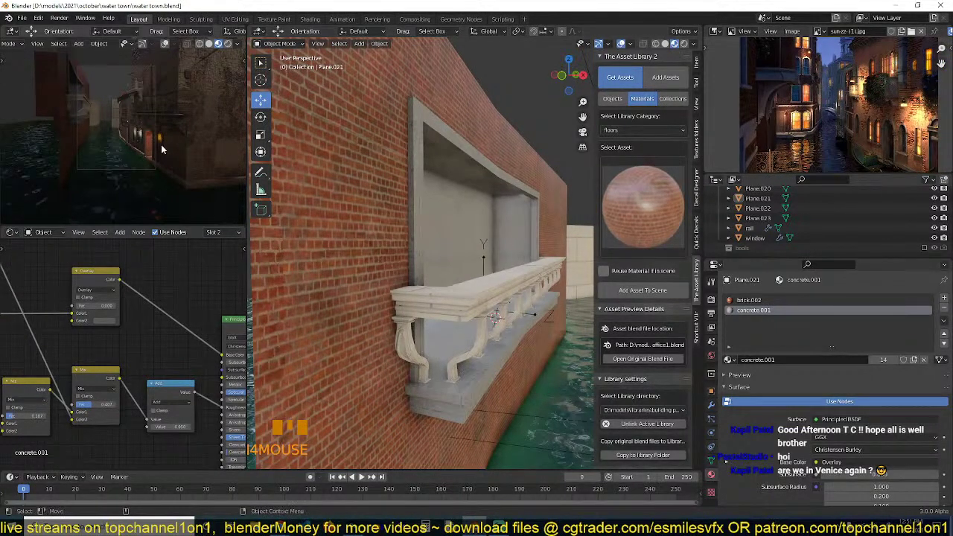
pyautogui.scroll(2, 162, 146)
pyautogui.keyDown('shift'); pyautogui.moveTo(161, 147); pyautogui.dragTo(160, 162, button='middle'); pyautogui.keyUp('shift')
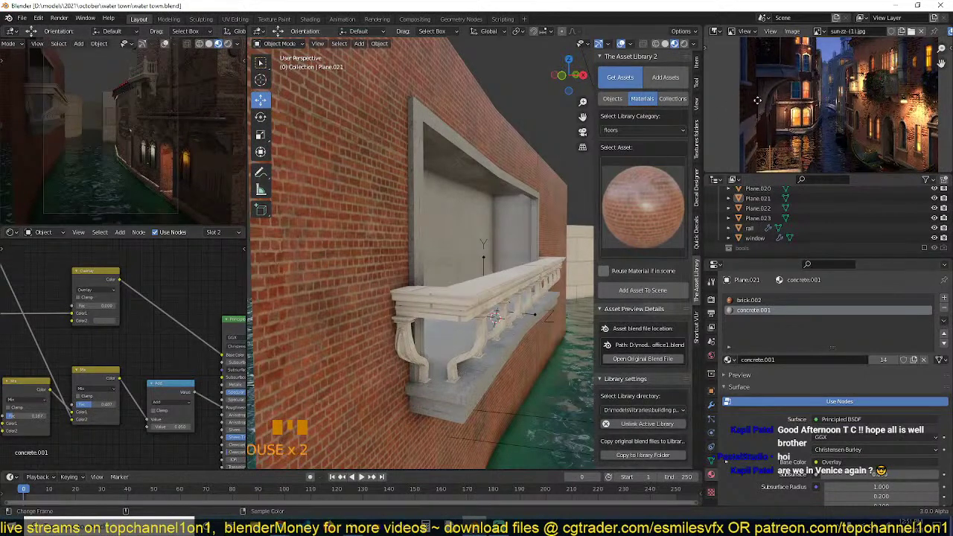
pyautogui.moveTo(758, 109); pyautogui.dragTo(780, 90, button='middle')
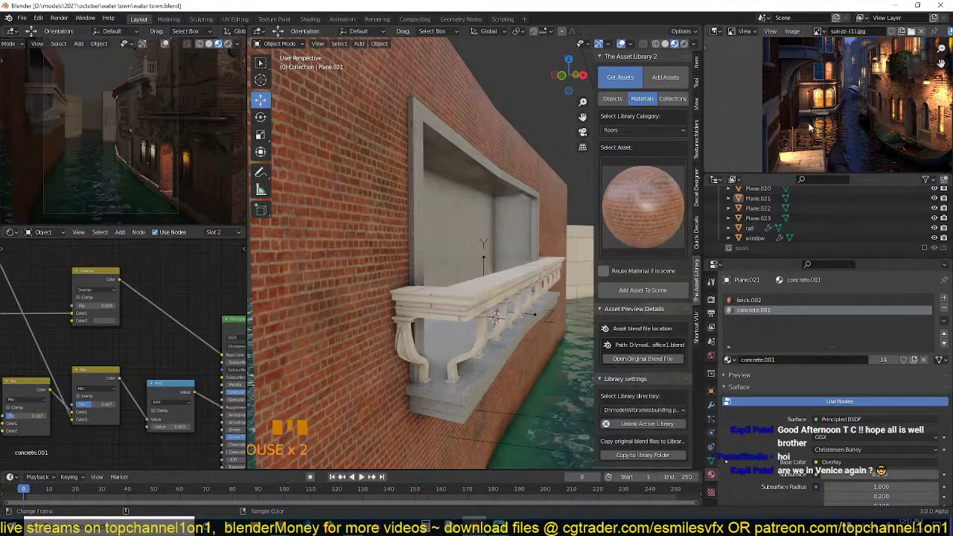
pyautogui.moveTo(814, 130); pyautogui.dragTo(894, 115, button='middle')
pyautogui.hotkey('ctrl', 's')
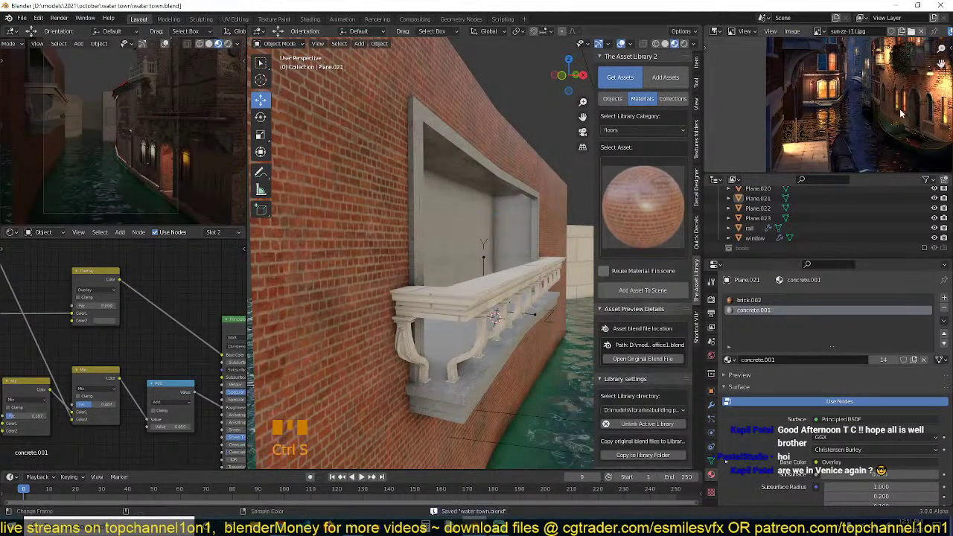
pyautogui.scroll(-3, 834, 127)
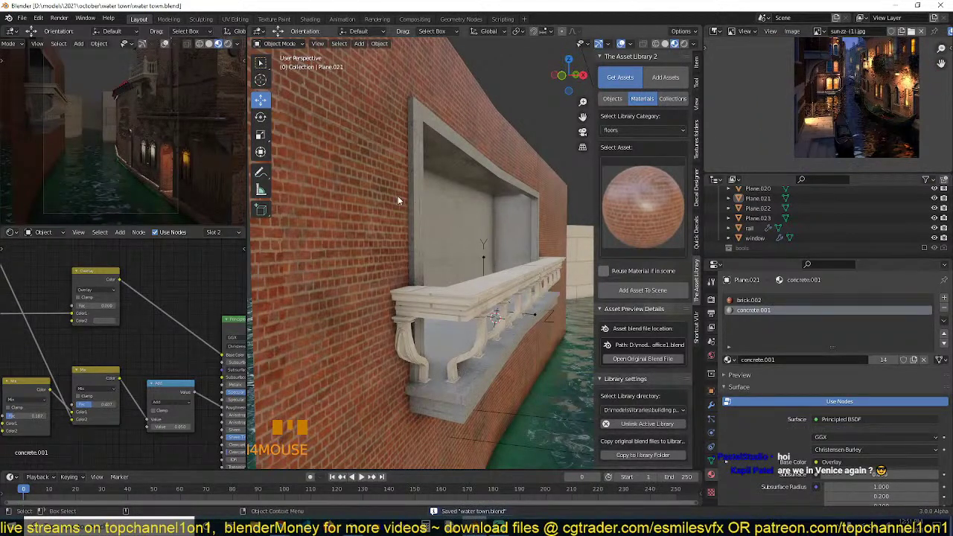
pyautogui.scroll(-2, 215, 177)
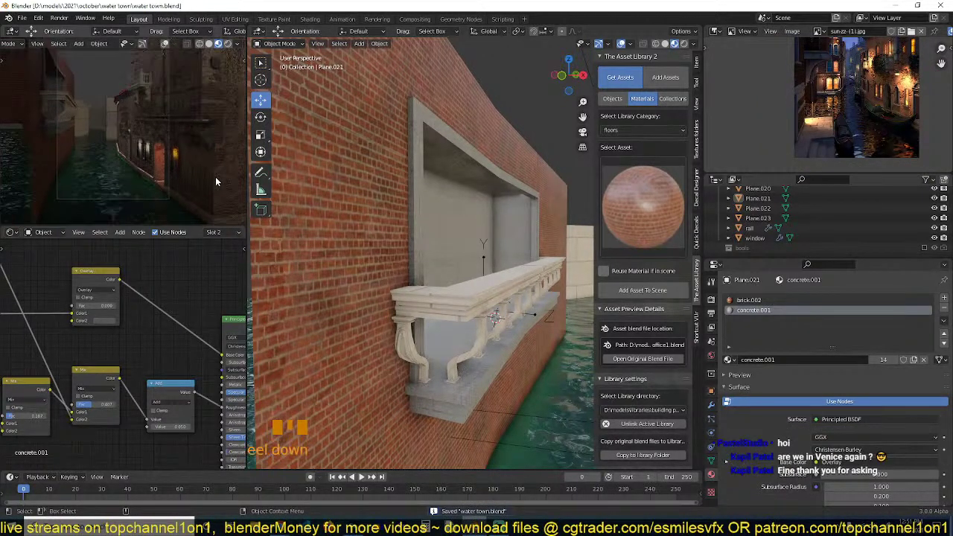
pyautogui.moveTo(425, 196); pyautogui.dragTo(416, 301, button='middle')
pyautogui.scroll(-3, 418, 250)
pyautogui.press('`')
pyautogui.press('`')
pyautogui.scroll(3, 474, 280)
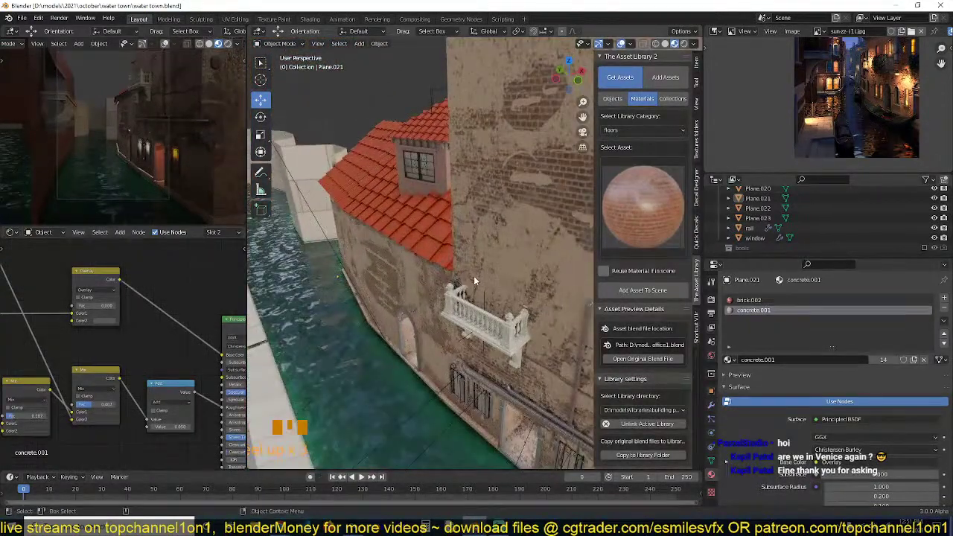
# Browse the asset library's window objects and uncategorized collections for something to fit the balcony of the plastered building.
pyautogui.moveTo(472, 279); pyautogui.dragTo(491, 277, button='middle')
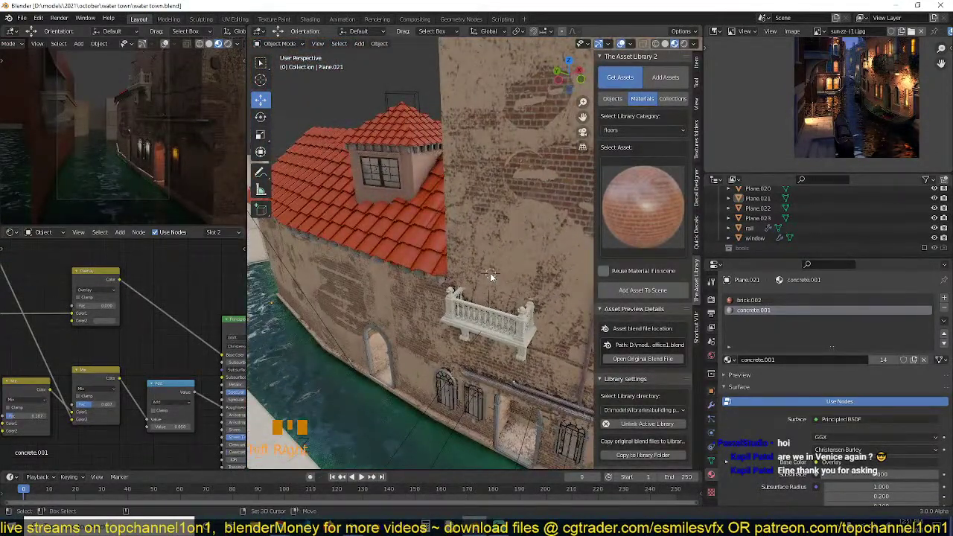
pyautogui.click(613, 98)
pyautogui.click(643, 129)
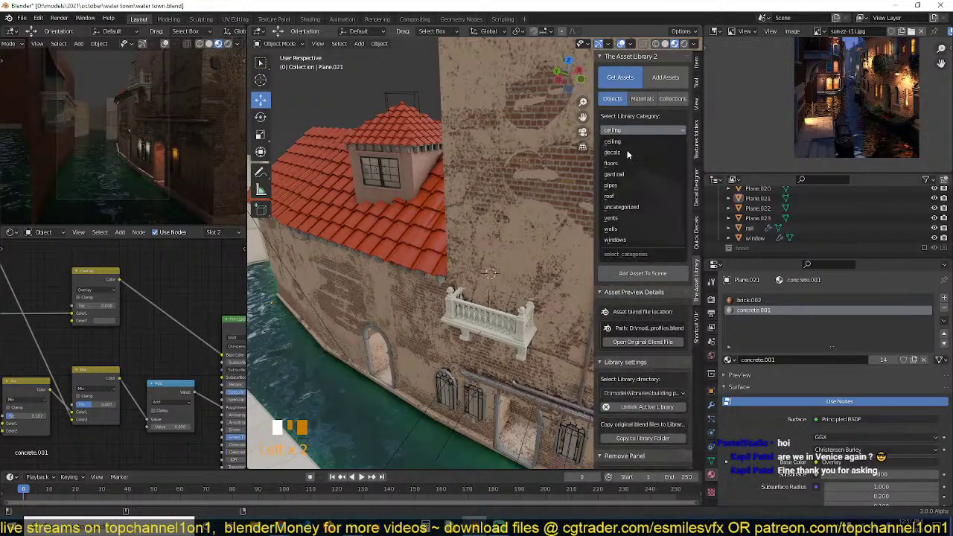
pyautogui.click(630, 239)
pyautogui.click(637, 233)
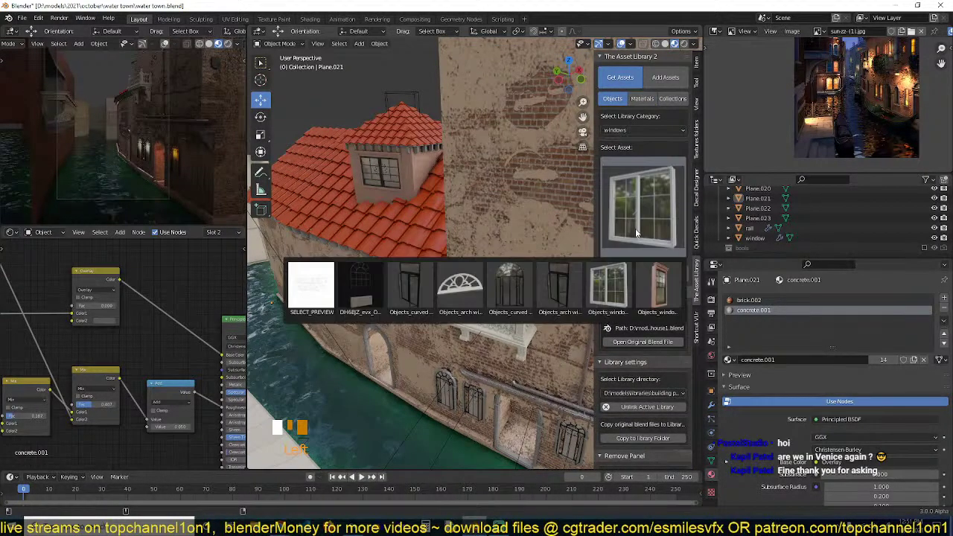
pyautogui.click(638, 130)
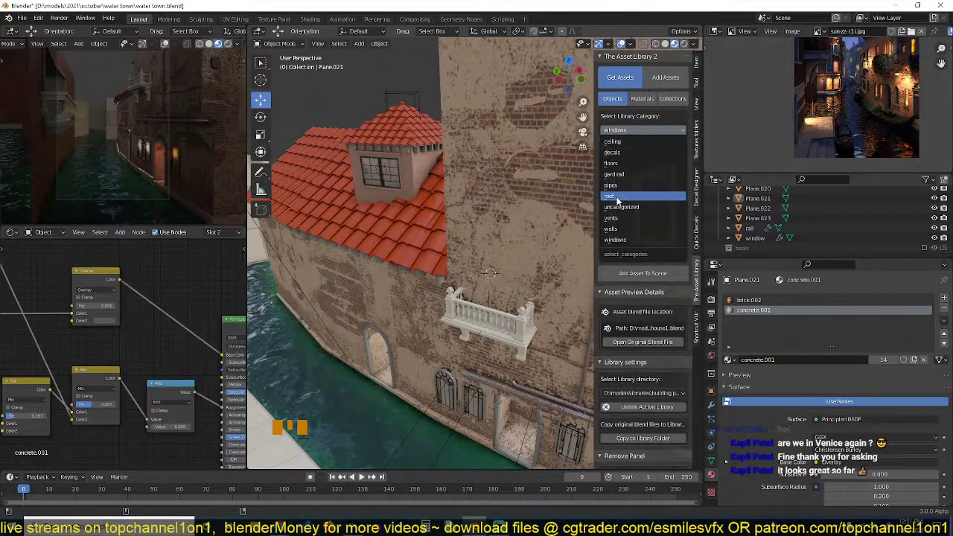
pyautogui.click(671, 100)
pyautogui.click(645, 181)
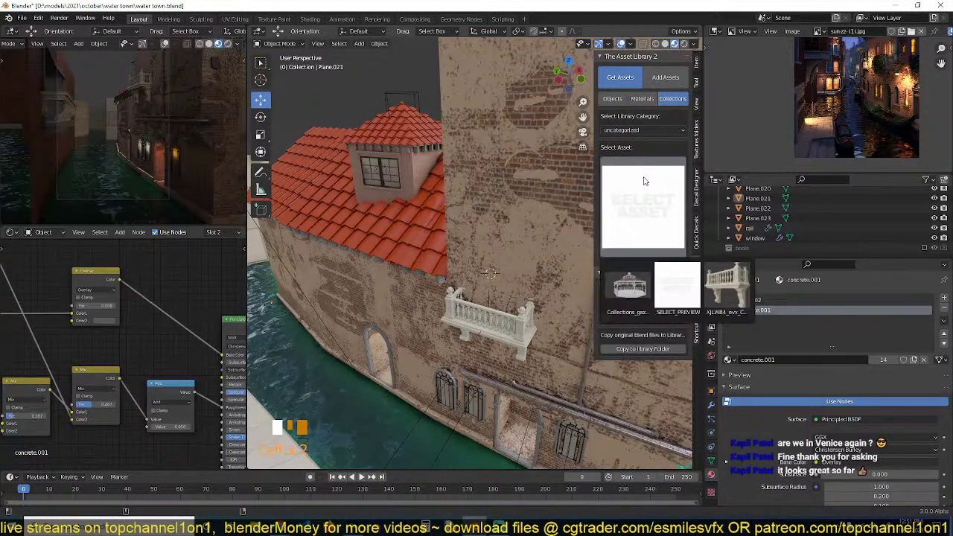
pyautogui.click(645, 181)
# Add the glass wall door collection from the library's doors category at the 3D cursor, placed at the brick wall's balcony recess.
pyautogui.click(645, 130)
pyautogui.click(637, 153)
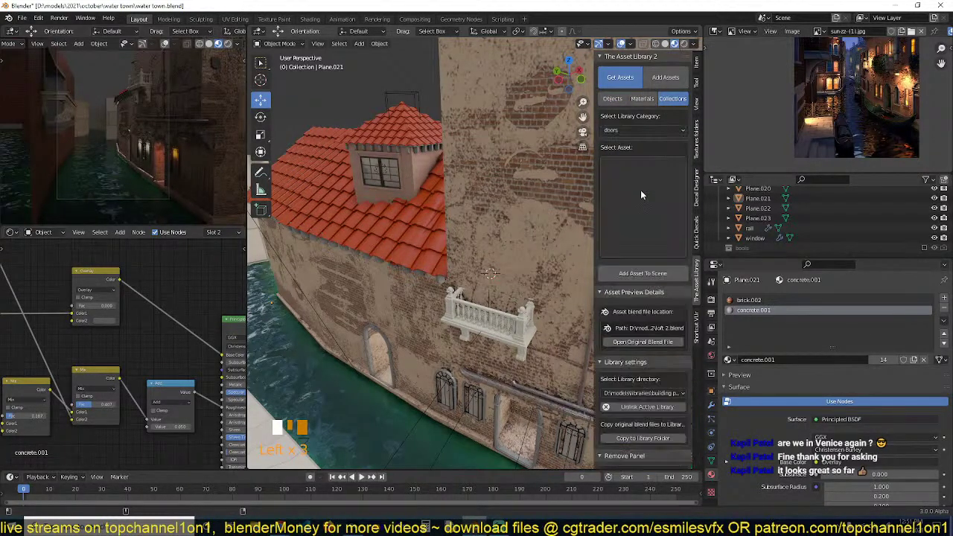
pyautogui.click(641, 190)
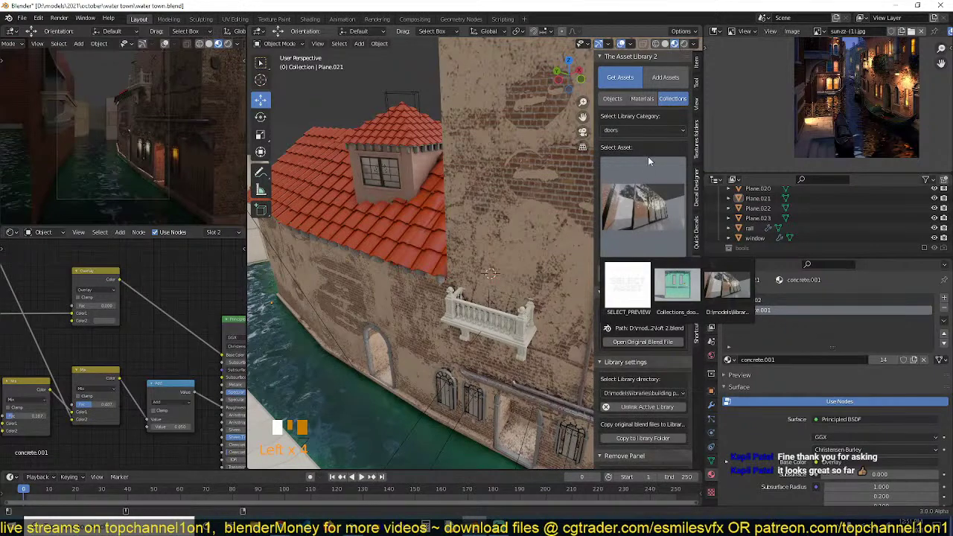
pyautogui.click(721, 298)
pyautogui.scroll(5, 550, 282)
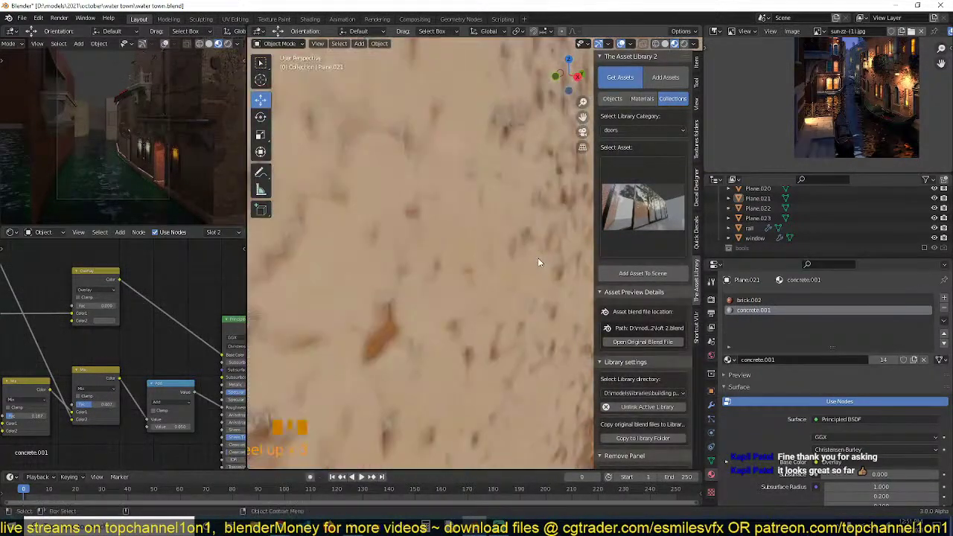
pyautogui.press('`')
pyautogui.keyDown('shift'); pyautogui.rightClick(509, 326); pyautogui.keyUp('shift')
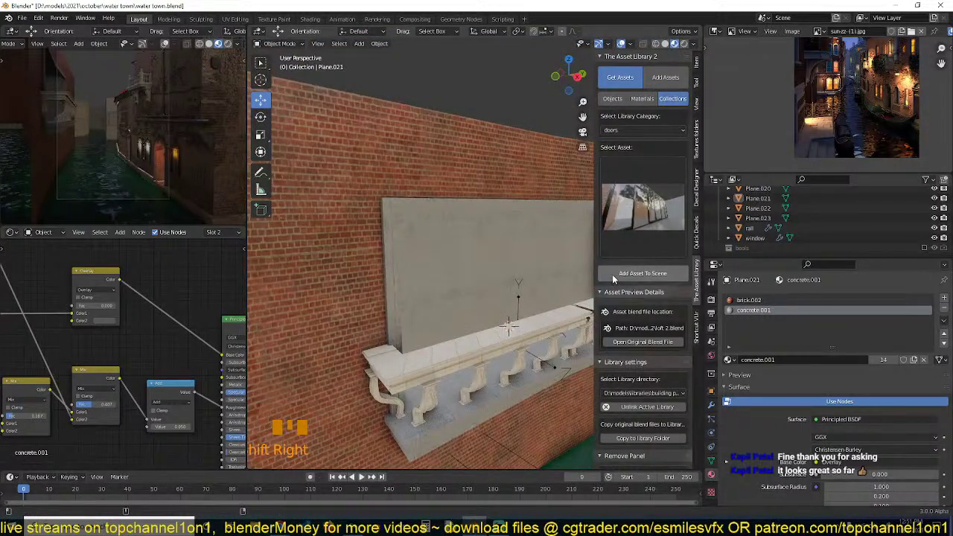
pyautogui.click(615, 275)
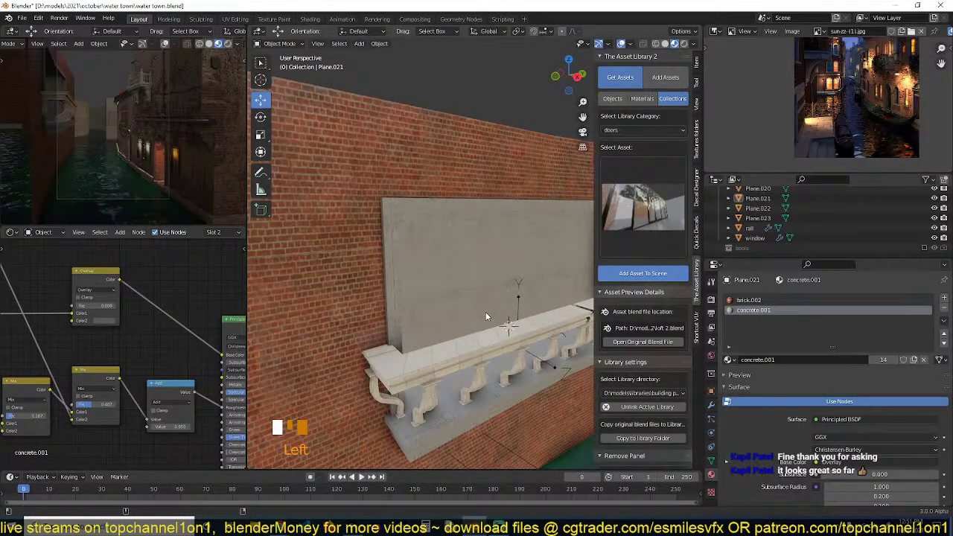
# Delete the imported glass wall door collection with its roof and truss structure from the scene.
pyautogui.scroll(-8, 485, 316)
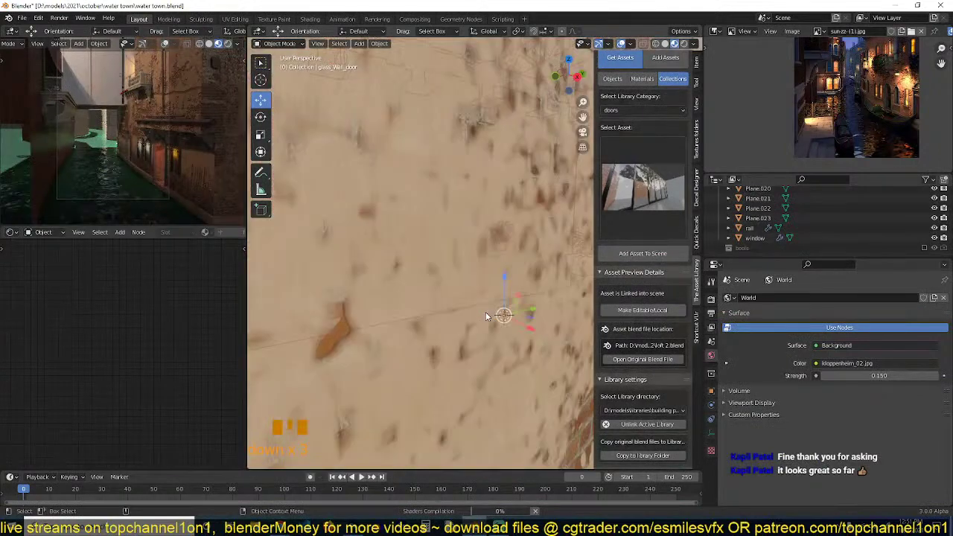
pyautogui.scroll(-6, 486, 316)
pyautogui.hotkey('shift', '`')
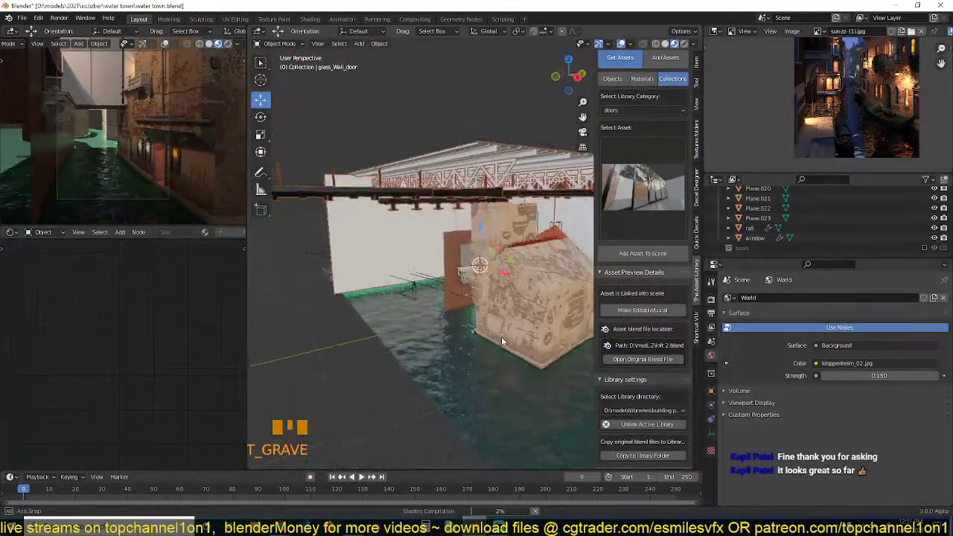
pyautogui.moveTo(517, 335); pyautogui.dragTo(538, 302, button='middle')
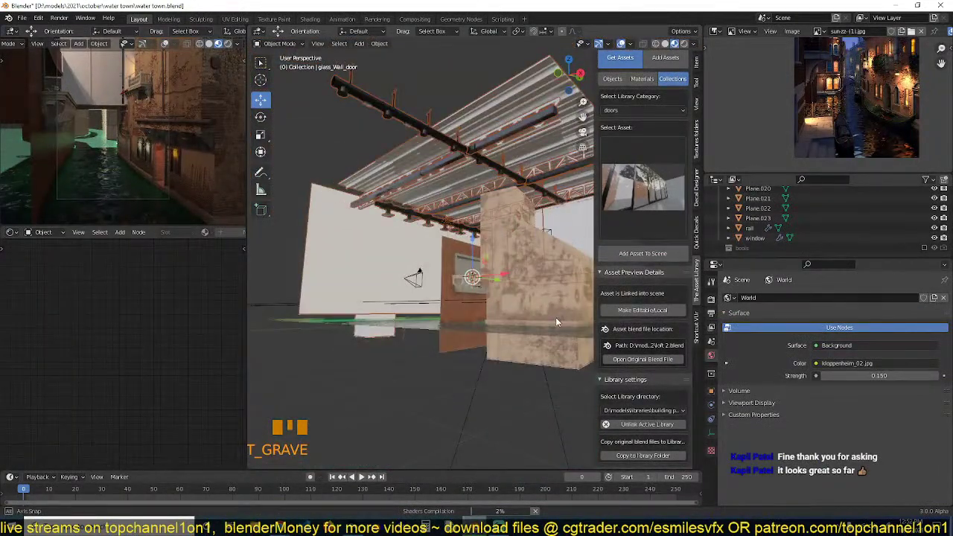
pyautogui.scroll(3, 517, 303)
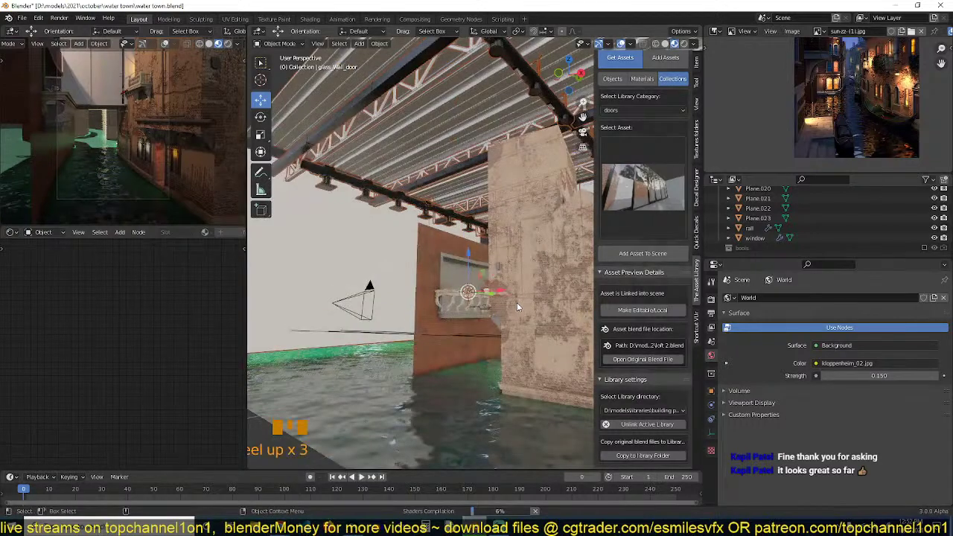
pyautogui.hotkey('shift', '`')
pyautogui.hotkey('shift', '`')
pyautogui.moveTo(521, 315); pyautogui.dragTo(493, 355, button='middle')
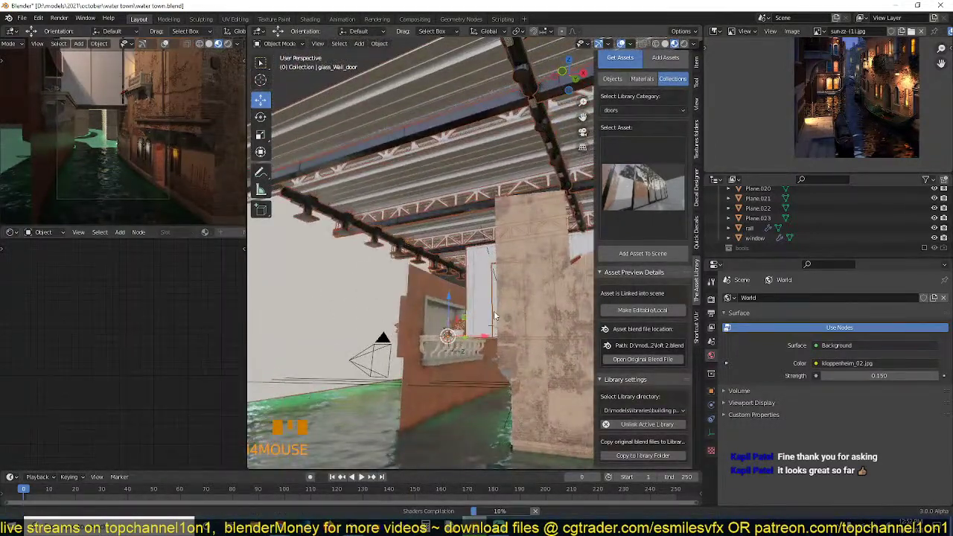
pyautogui.moveTo(495, 308); pyautogui.dragTo(454, 306, button='middle')
pyautogui.press('x')
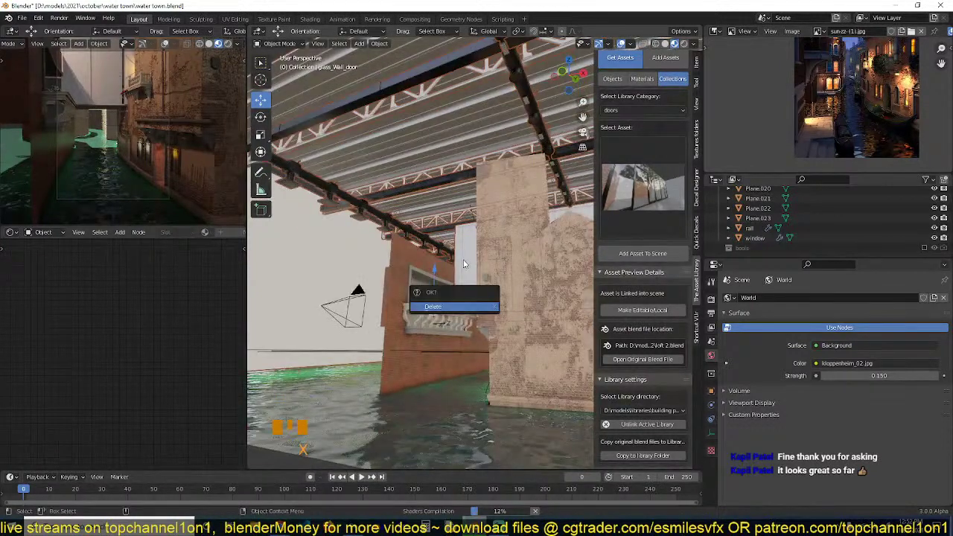
pyautogui.press('x')
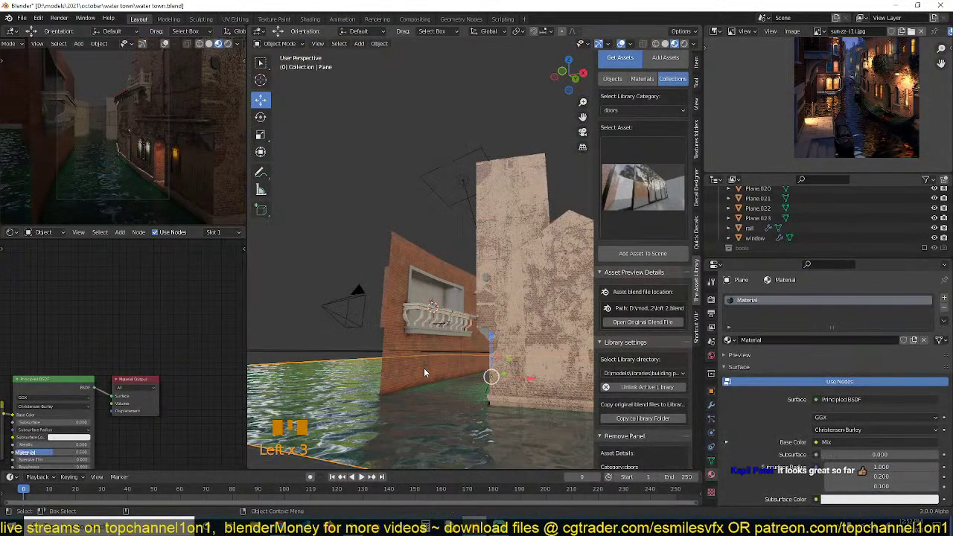
# Save the file and open the plastered building across the canal for editing.
pyautogui.scroll(3, 424, 372)
pyautogui.hotkey('shift', '`')
pyautogui.moveTo(424, 372); pyautogui.dragTo(443, 249, button='middle')
pyautogui.press('w')
pyautogui.scroll(-3, 447, 386)
pyautogui.hotkey('ctrl', 's')
pyautogui.click(501, 225)
pyautogui.press('Tab')
# Cut one horizontal edge loop above the plastered building's balcony and two vertical loops to outline a doorway's top and sides.
pyautogui.press('`')
pyautogui.hotkey('ctrl', 'r')
pyautogui.click(437, 205)
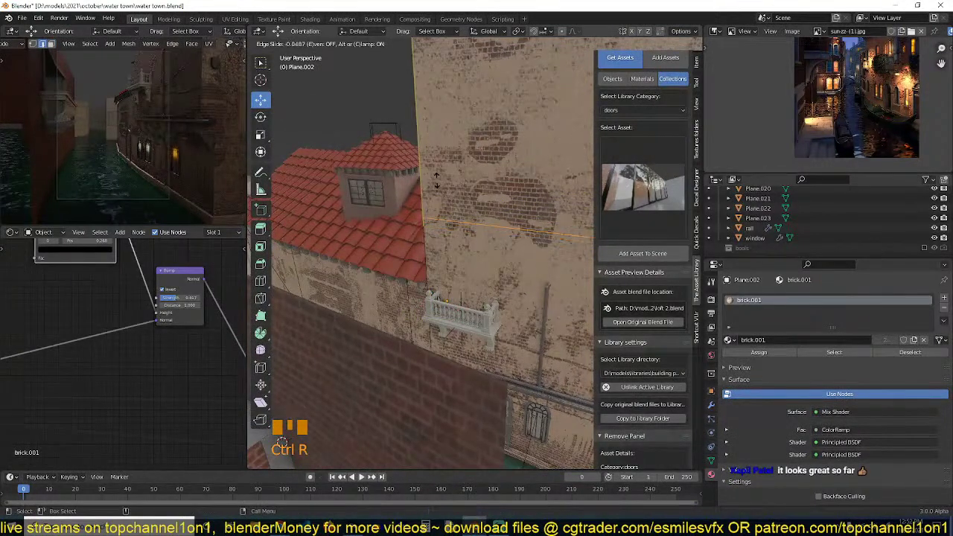
pyautogui.click(437, 181)
pyautogui.hotkey('ctrl', 'r')
pyautogui.click(454, 210)
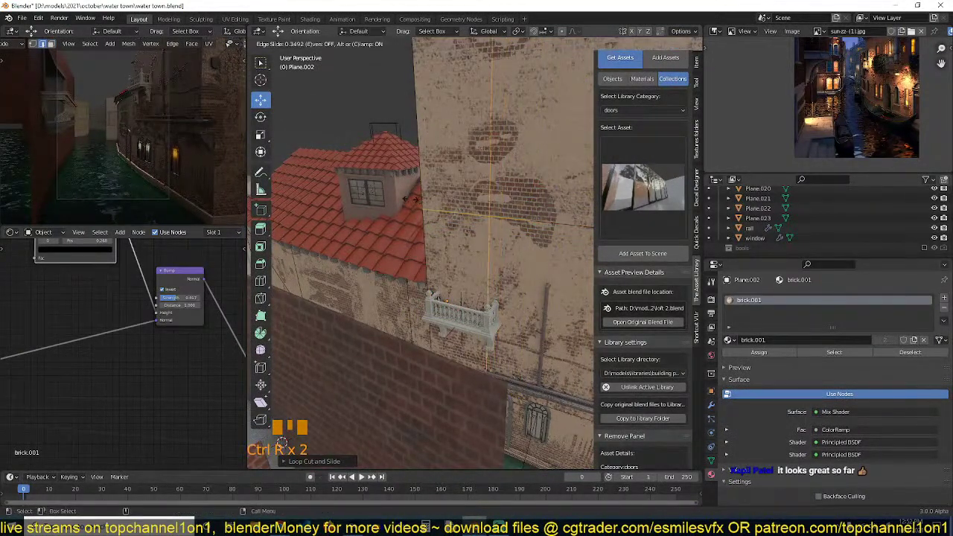
pyautogui.click(410, 199)
pyautogui.hotkey('ctrl', 'r')
pyautogui.click(451, 209)
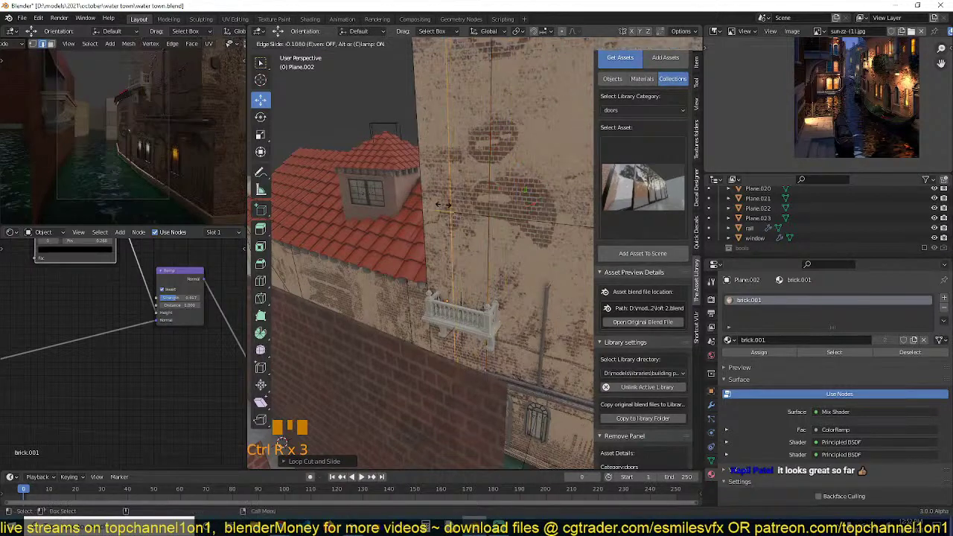
pyautogui.click(437, 208)
# Add a horizontal edge loop at the balcony's floor level to close off the bottom of the doorway outline.
pyautogui.click(461, 248)
pyautogui.moveTo(461, 248); pyautogui.dragTo(447, 277, button='middle')
pyautogui.press('`')
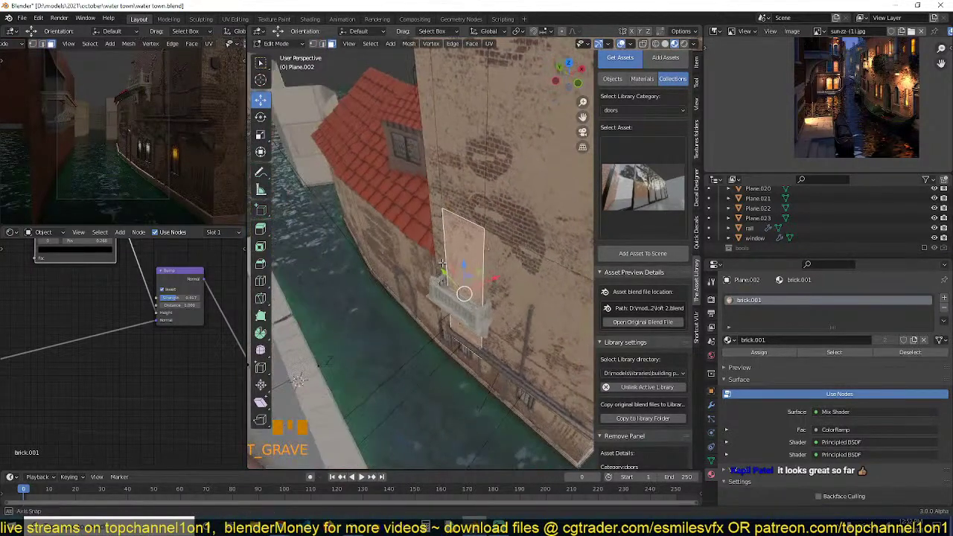
pyautogui.scroll(2, 445, 272)
pyautogui.hotkey('ctrl', 'r')
pyautogui.click(441, 266)
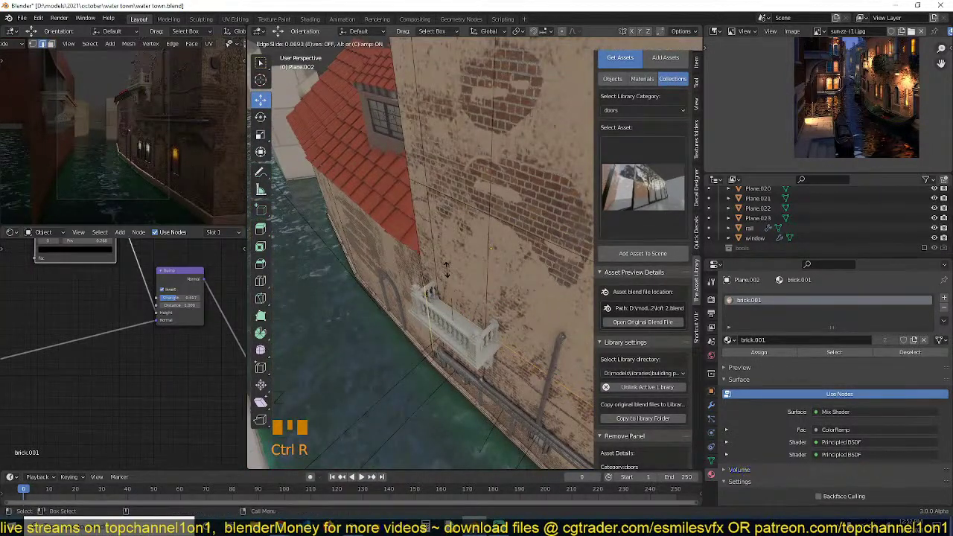
pyautogui.click(444, 282)
# Extrude the doorway face behind the balcony about 0.5 m into the plastered wall to form a recess.
pyautogui.press('3')
pyautogui.click(452, 255)
pyautogui.press('`')
pyautogui.press('e')
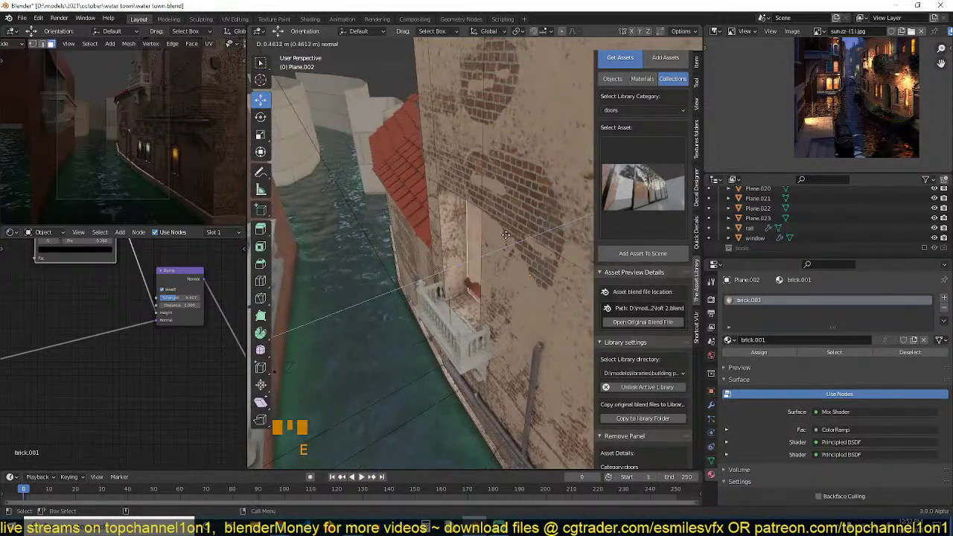
pyautogui.click(510, 224)
pyautogui.press('Tab')
pyautogui.press('`')
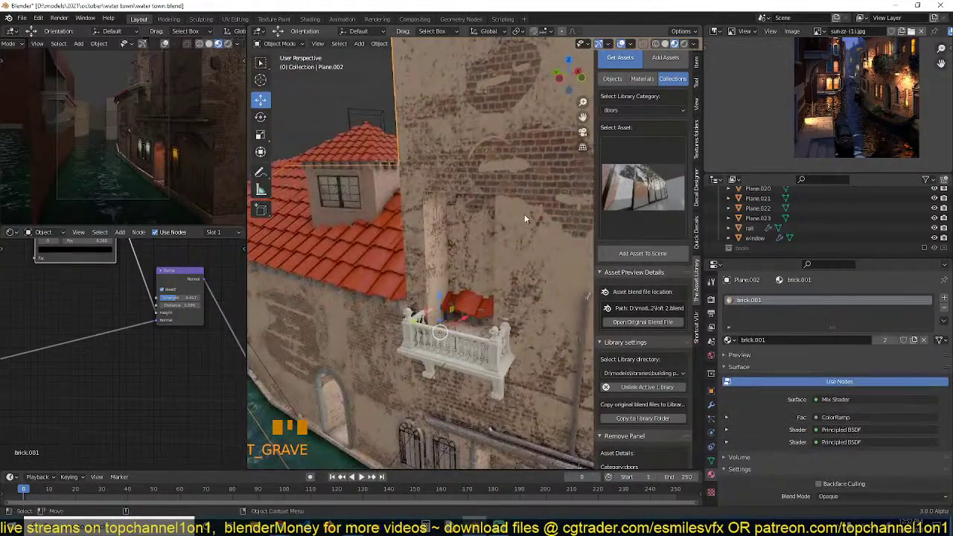
pyautogui.press('`')
pyautogui.press('`')
# Extend the selection to all recess faces, assign them concrete.001 in a second material slot, and save the file.
pyautogui.press('Tab')
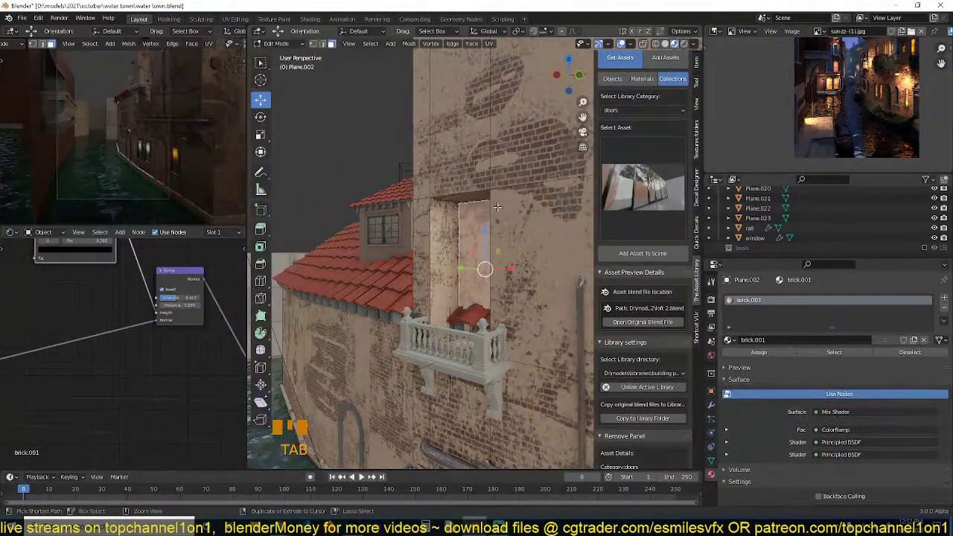
pyautogui.press('ctrl+KP_Add')
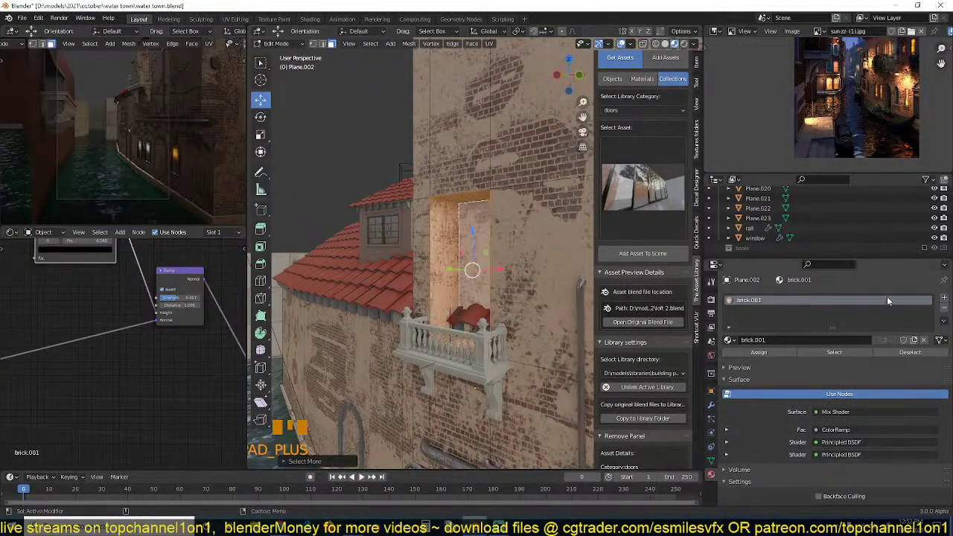
pyautogui.click(942, 298)
pyautogui.click(733, 361)
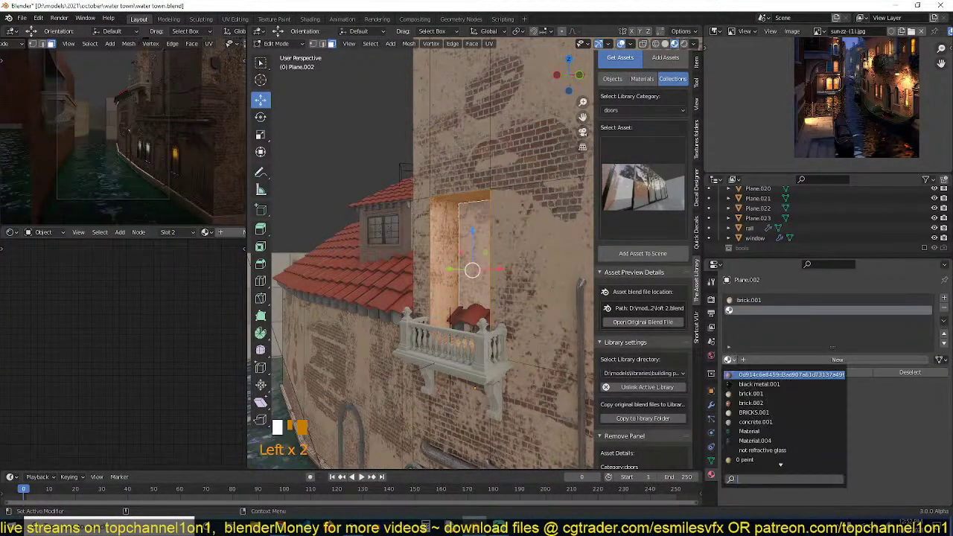
pyautogui.write('c')
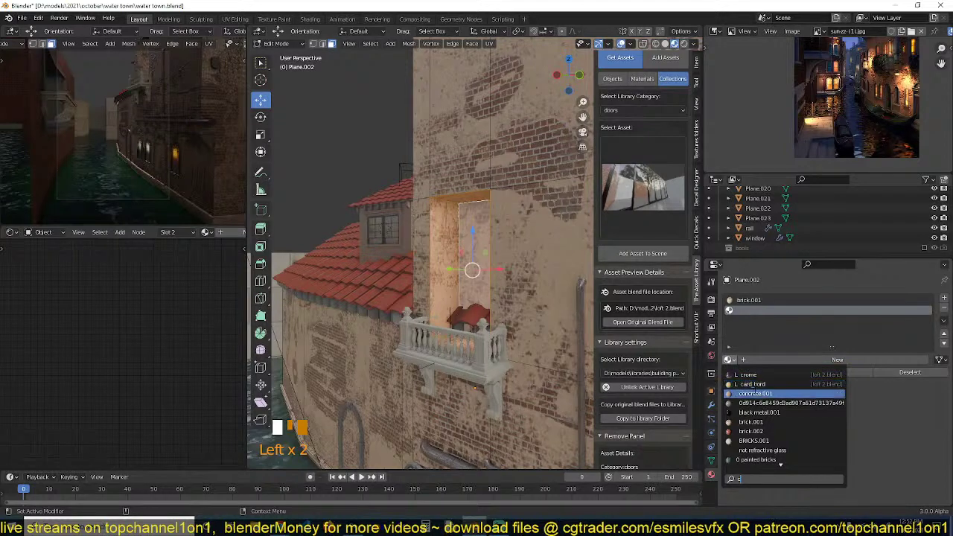
pyautogui.click(755, 393)
pyautogui.click(750, 375)
pyautogui.press('Tab')
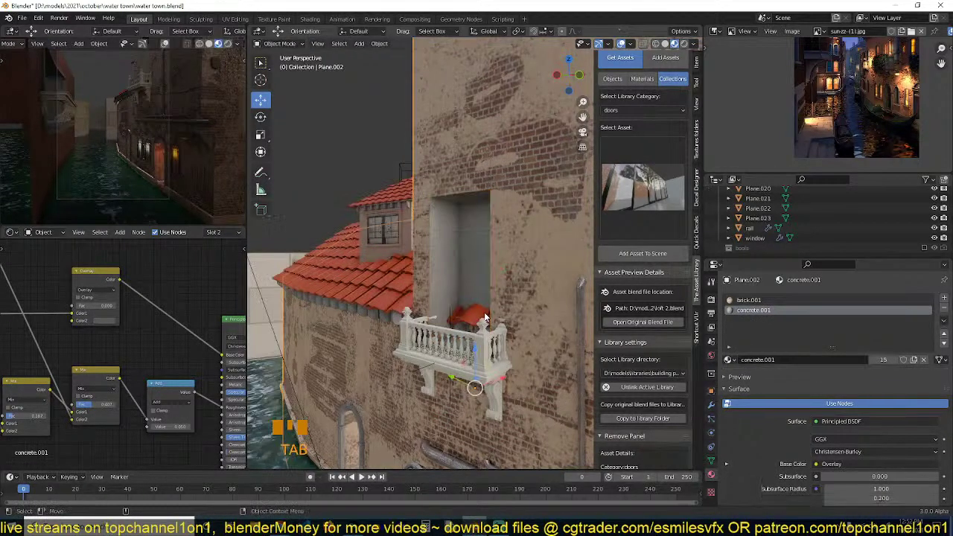
pyautogui.moveTo(476, 350); pyautogui.dragTo(484, 366, button='middle')
pyautogui.hotkey('alt', 'a')
pyautogui.press('`')
pyautogui.hotkey('ctrl', 's')
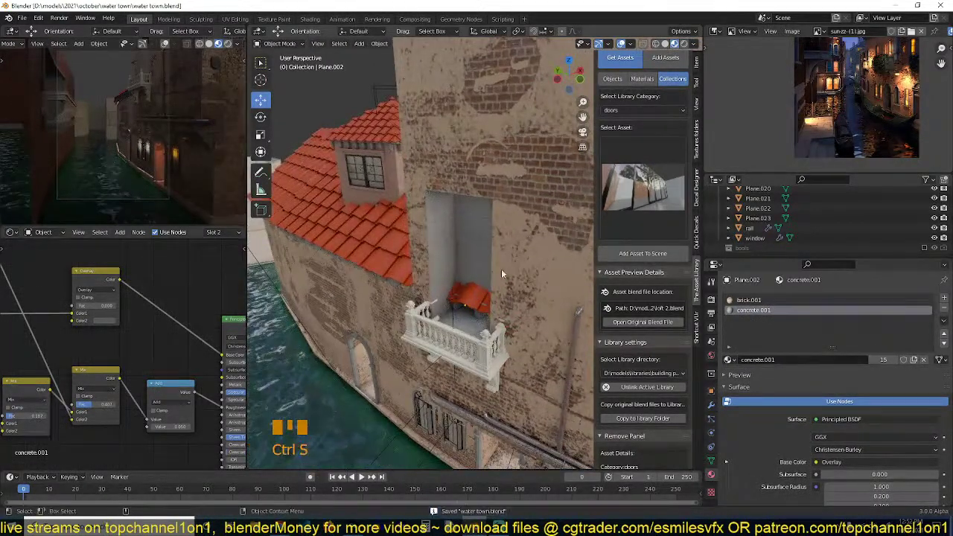
# Add the pink-framed sash window from the library's windows category with the 3D cursor placed on the new recess floor.
pyautogui.click(613, 79)
pyautogui.click(642, 186)
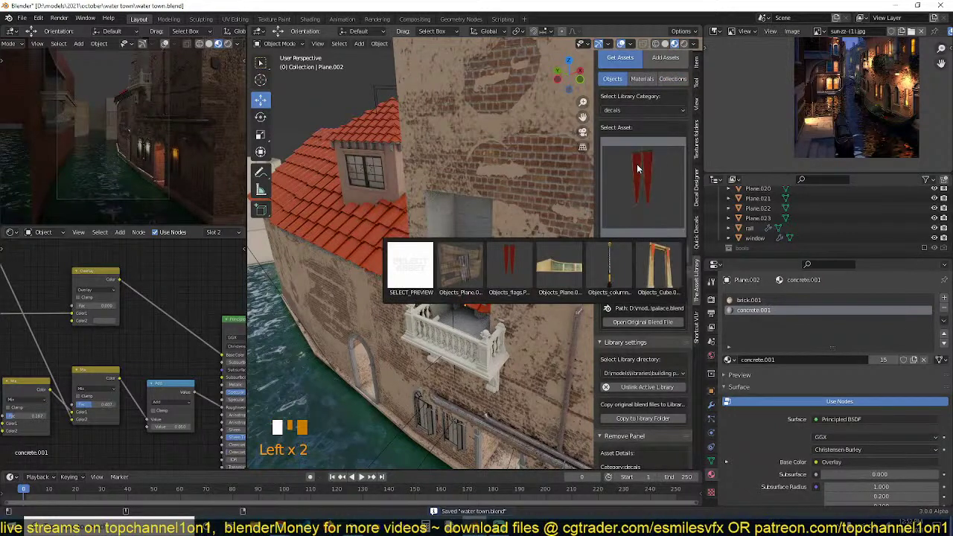
pyautogui.click(643, 110)
pyautogui.click(615, 220)
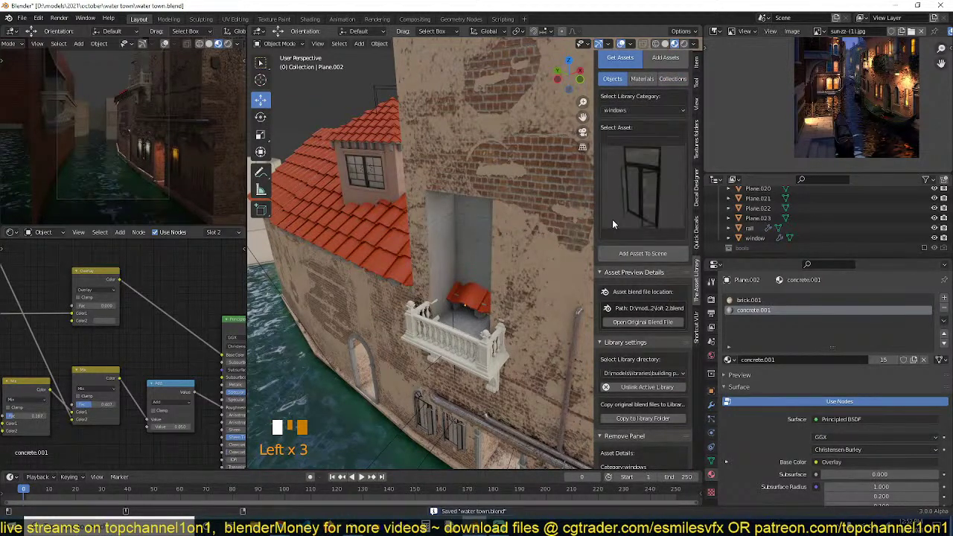
pyautogui.click(623, 212)
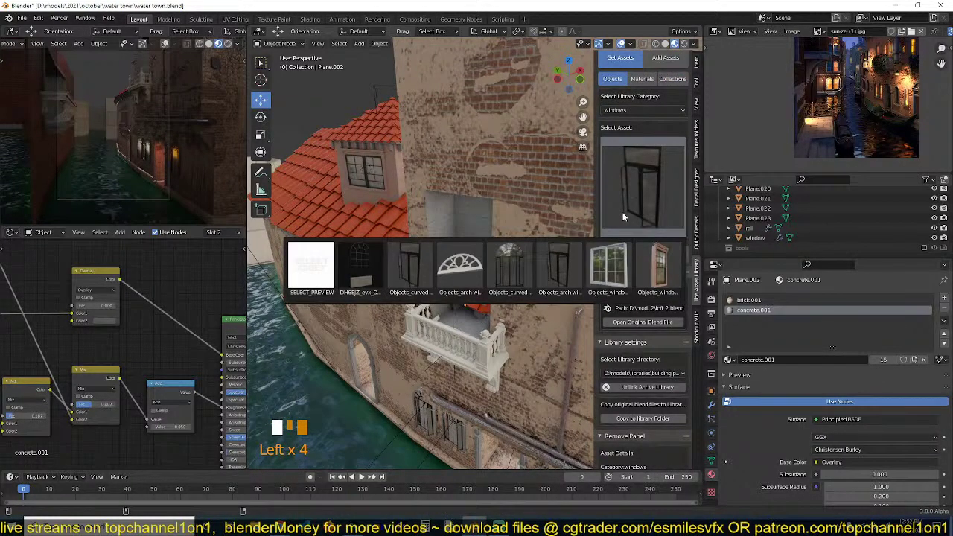
pyautogui.click(656, 264)
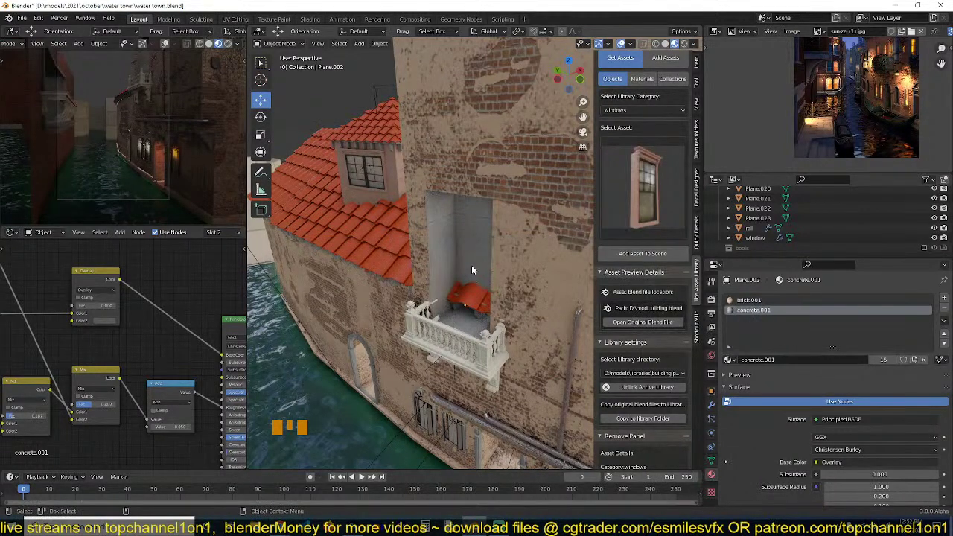
pyautogui.keyDown('shift'); pyautogui.rightClick(471, 335); pyautogui.keyUp('shift')
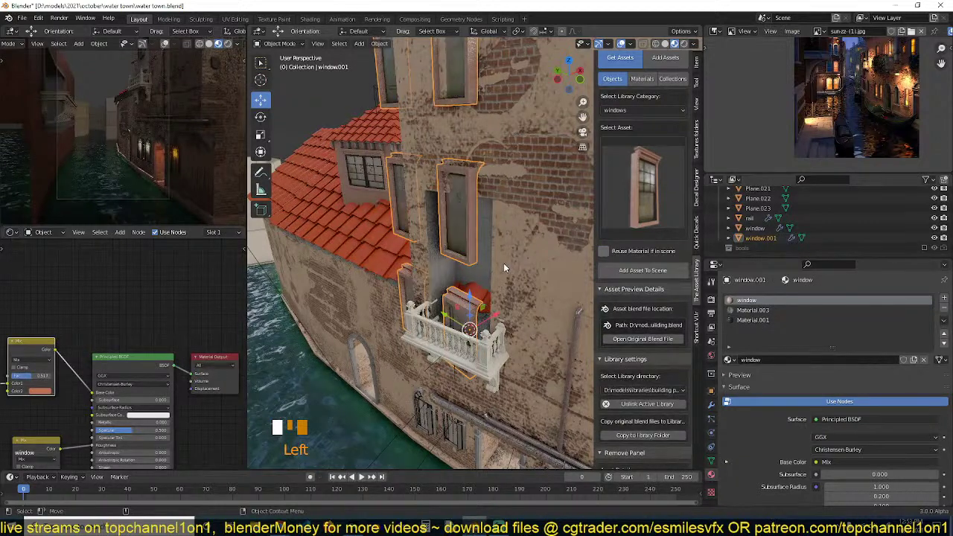
# Remove the Array modifiers from the newly added window, keeping only its Bevel modifier.
pyautogui.click(438, 292)
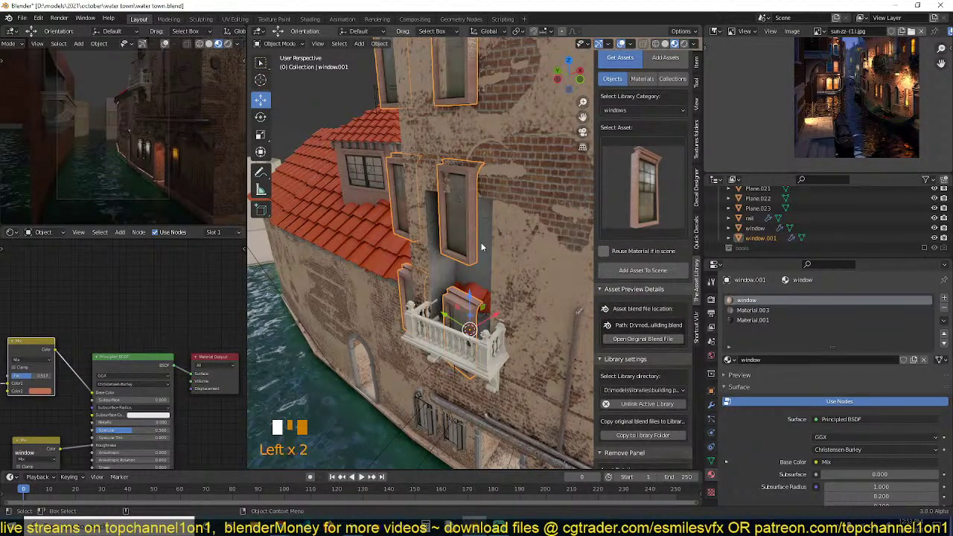
pyautogui.click(463, 228)
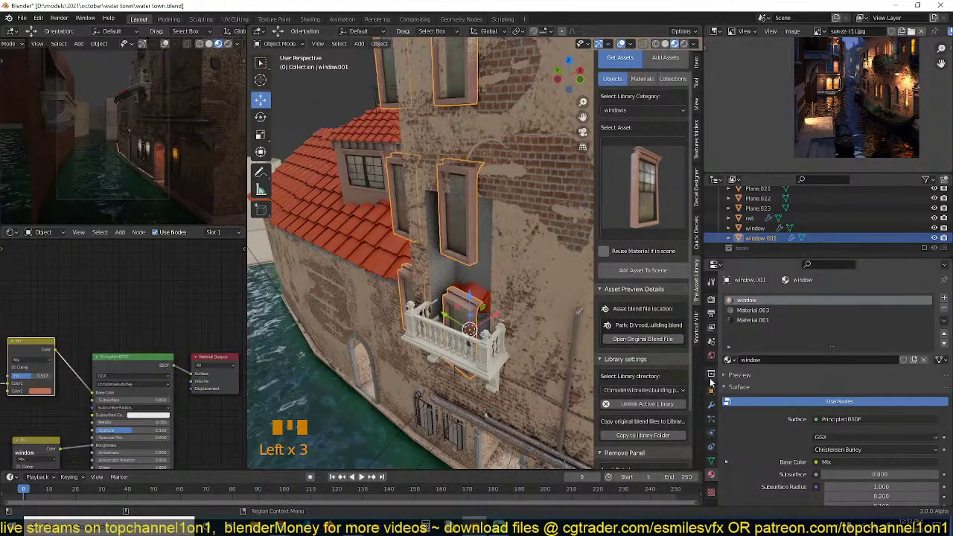
pyautogui.click(712, 406)
pyautogui.click(931, 343)
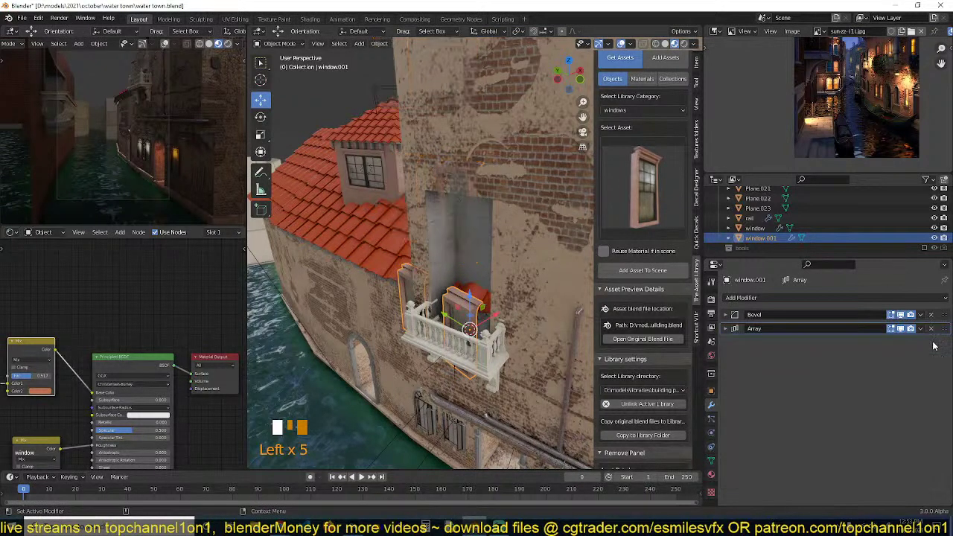
pyautogui.click(931, 328)
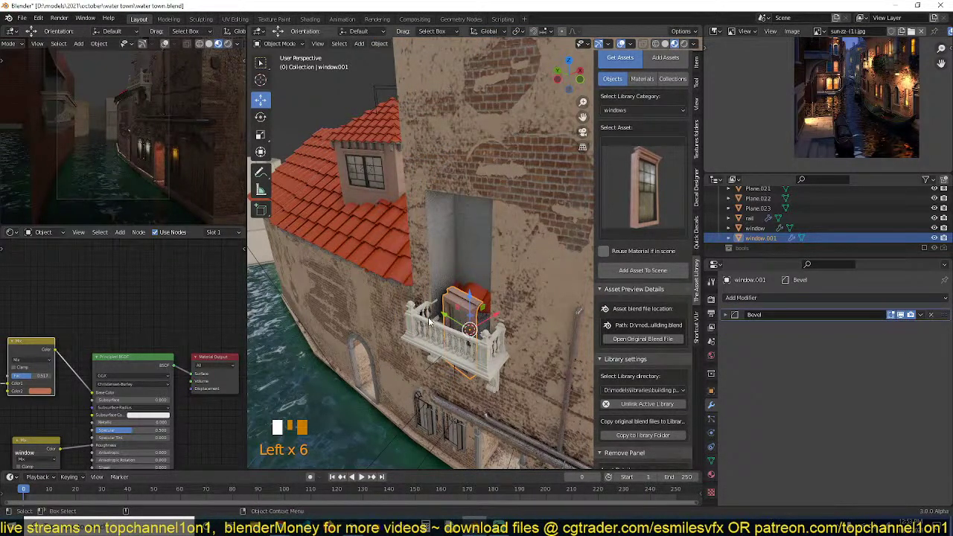
# In wireframe top view, rotate the window about 189° to match the angled wall and move it into line with the balcony recess.
pyautogui.press('KP_7')
pyautogui.hotkey('shift', 'z')
pyautogui.scroll(2, 350, 333)
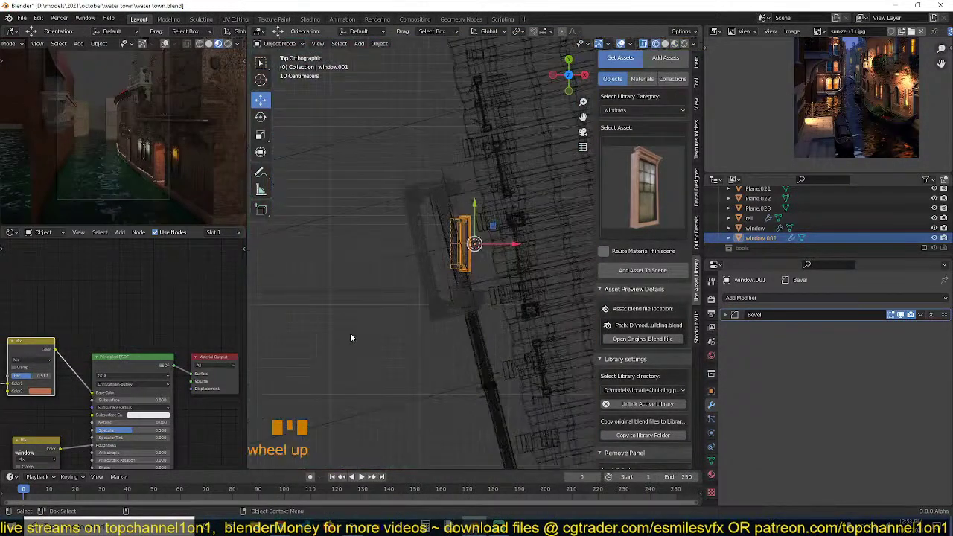
pyautogui.press('r')
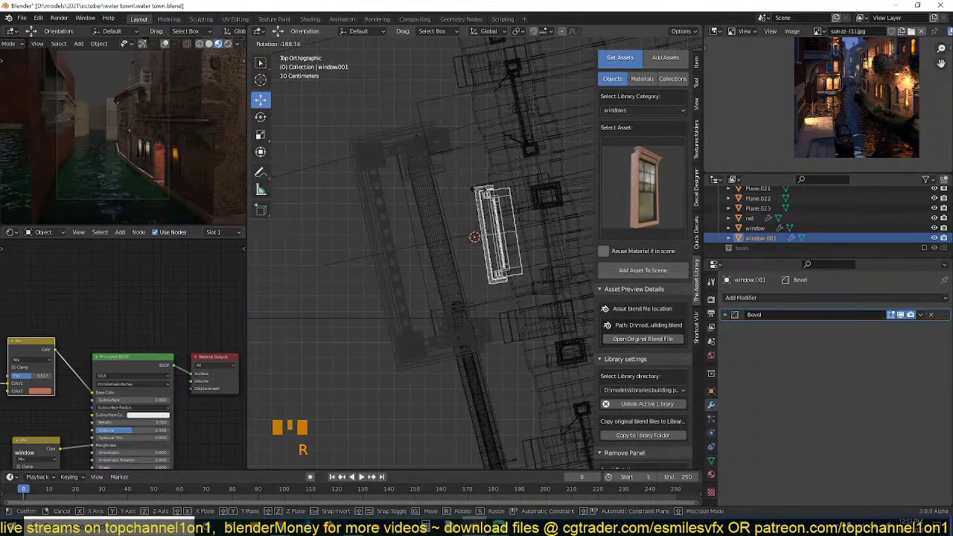
pyautogui.press('g')
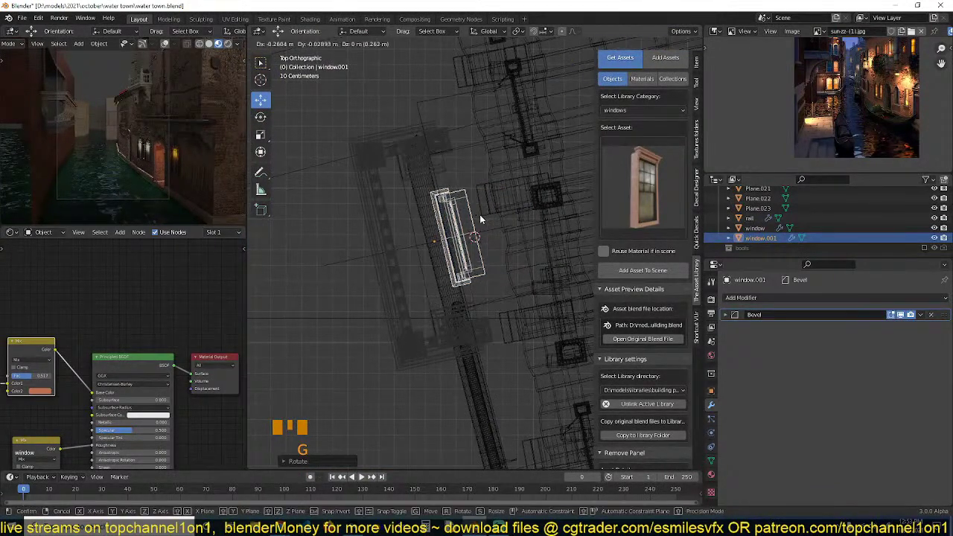
pyautogui.click(480, 215)
pyautogui.press('r')
pyautogui.click(484, 241)
# Raise the window vertically above the balcony floor, then scale it up and reposition it to fill the recess like a door.
pyautogui.press('`')
pyautogui.moveTo(481, 271); pyautogui.dragTo(481, 248, button='middle')
pyautogui.scroll(-2, 476, 338)
pyautogui.press('g')
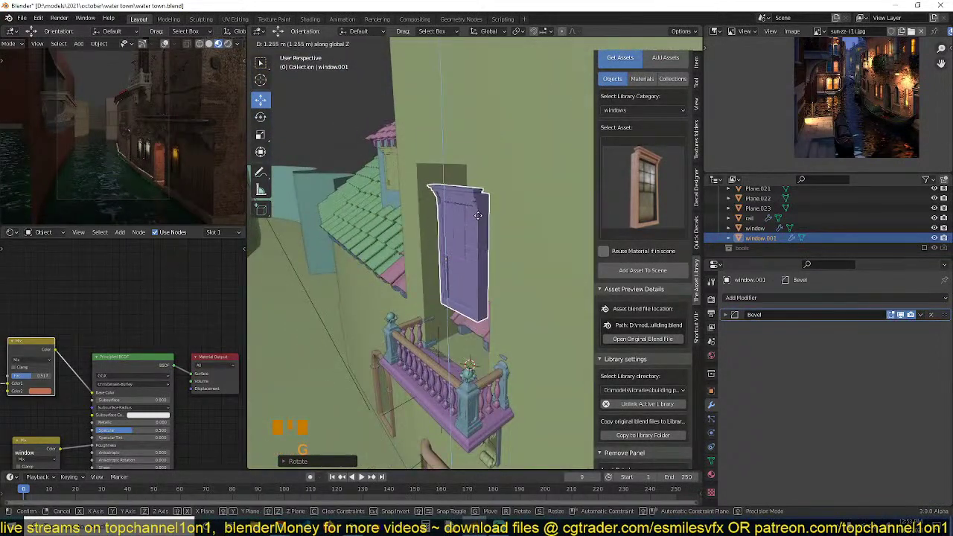
pyautogui.click(505, 243)
pyautogui.press('s')
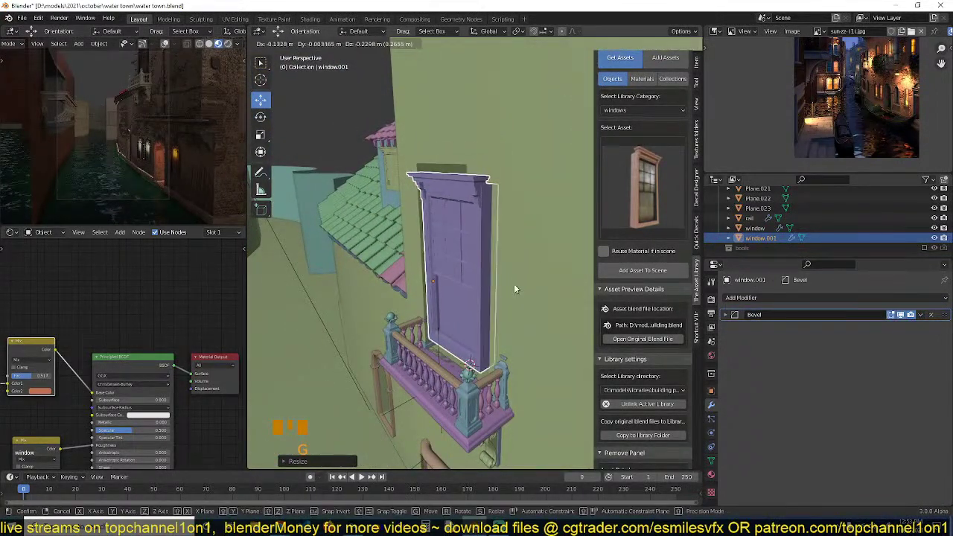
pyautogui.click(528, 274)
pyautogui.press('`')
pyautogui.moveTo(529, 274)
pyautogui.mouseDown(button='middle')
pyautogui.moveTo(562, 287)
pyautogui.moveTo(453, 295)
pyautogui.moveTo(469, 275)
pyautogui.moveTo(522, 266)
pyautogui.mouseUp(button='middle')
pyautogui.scroll(2, 522, 266)
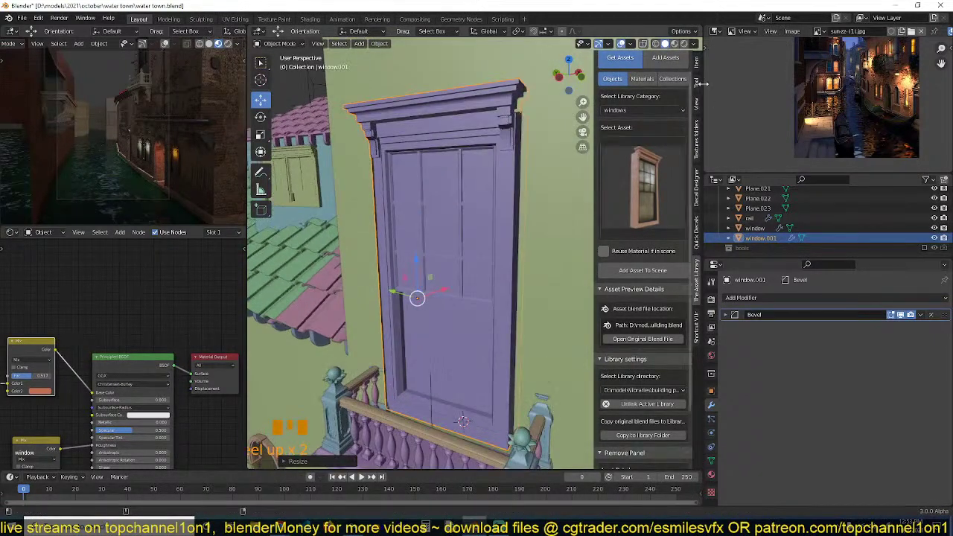
# Show the viewport in material preview and fine-tune the window's scale against the recess opening.
pyautogui.click(675, 44)
pyautogui.press('`')
pyautogui.moveTo(560, 194); pyautogui.dragTo(528, 202, button='middle')
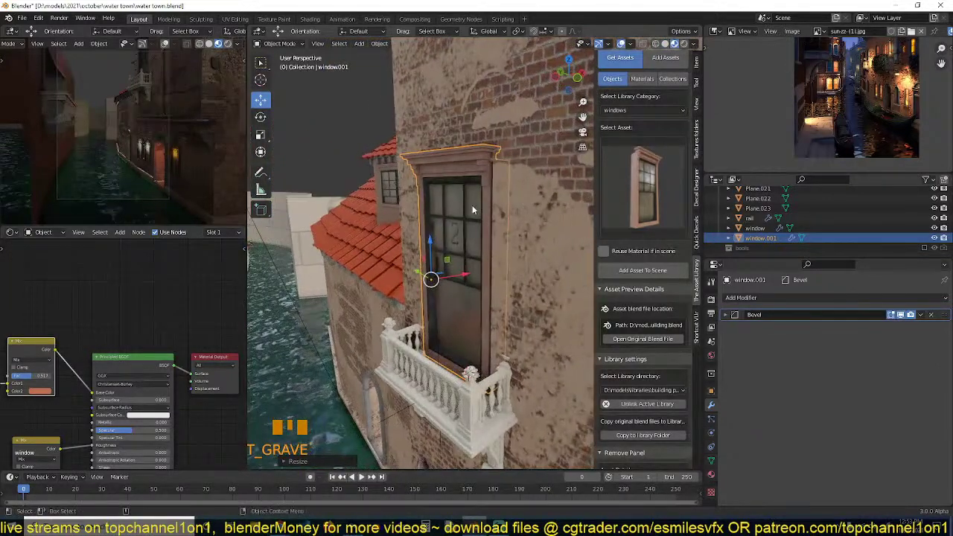
pyautogui.press('`')
pyautogui.press('s')
pyautogui.click(540, 201)
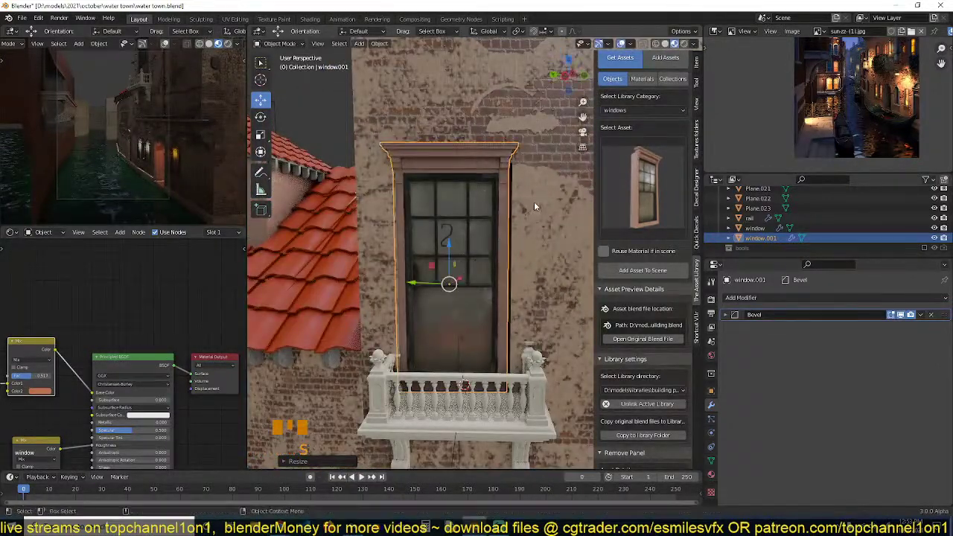
pyautogui.press('`')
pyautogui.moveTo(534, 202); pyautogui.dragTo(448, 234, button='middle')
pyautogui.scroll(-2, 488, 210)
pyautogui.press('`')
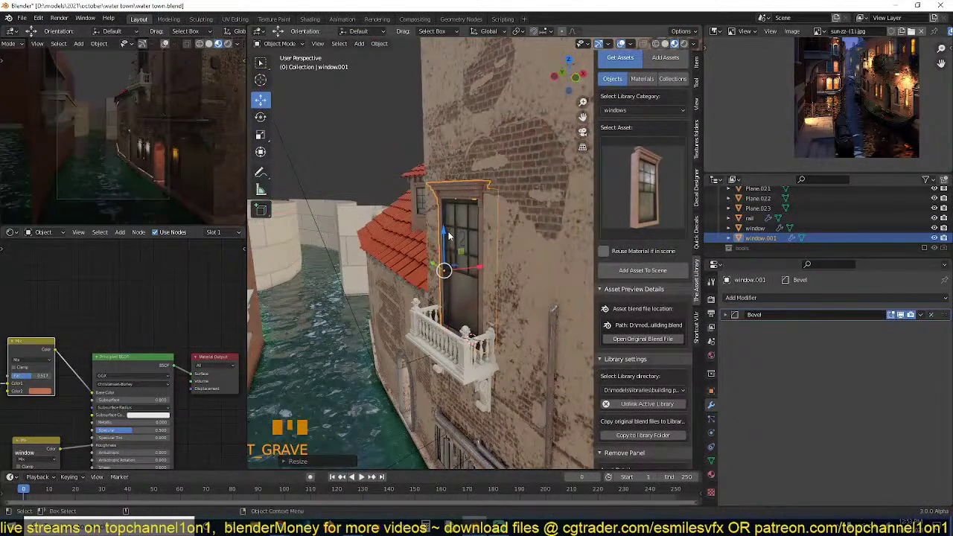
pyautogui.scroll(2, 449, 235)
# Replace the window's first material with concrete.001 and save the file.
pyautogui.click(711, 474)
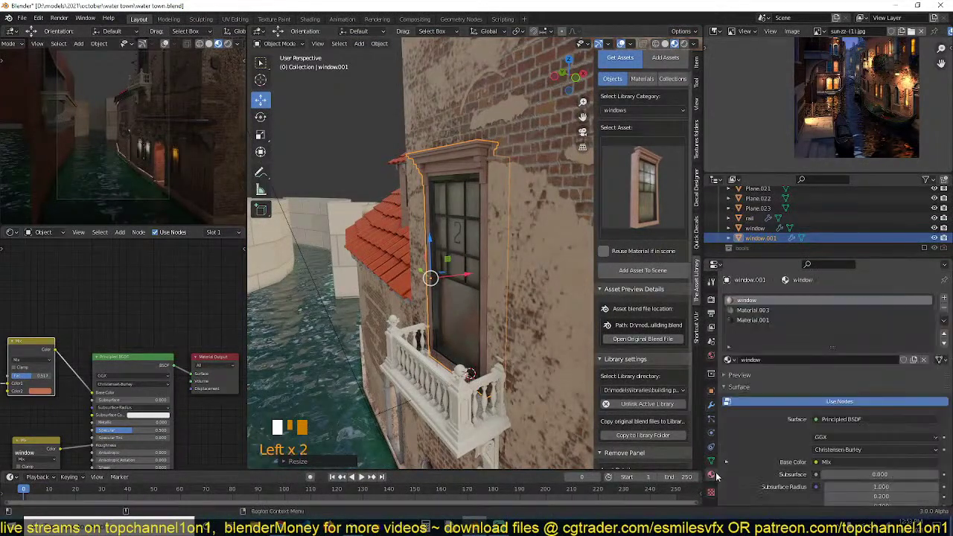
pyautogui.click(734, 359)
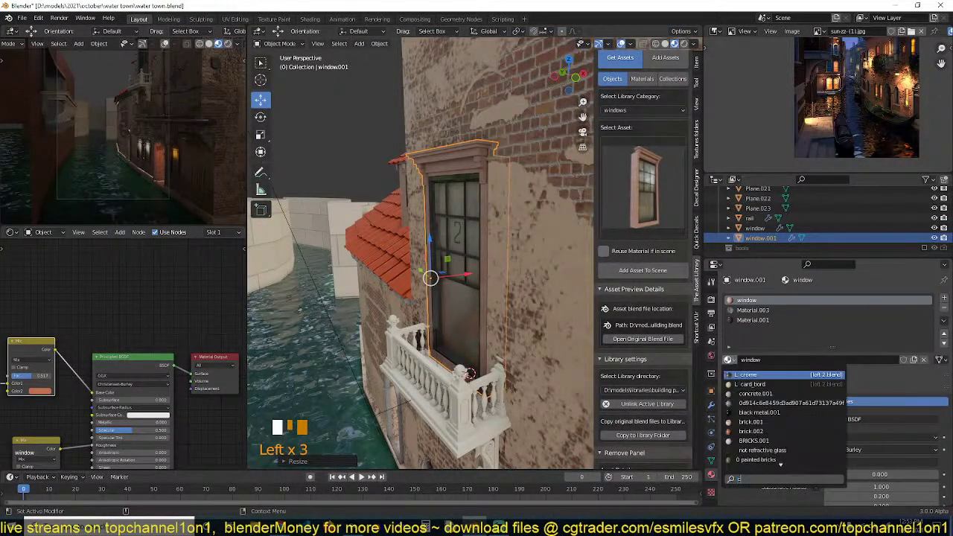
pyautogui.click(767, 390)
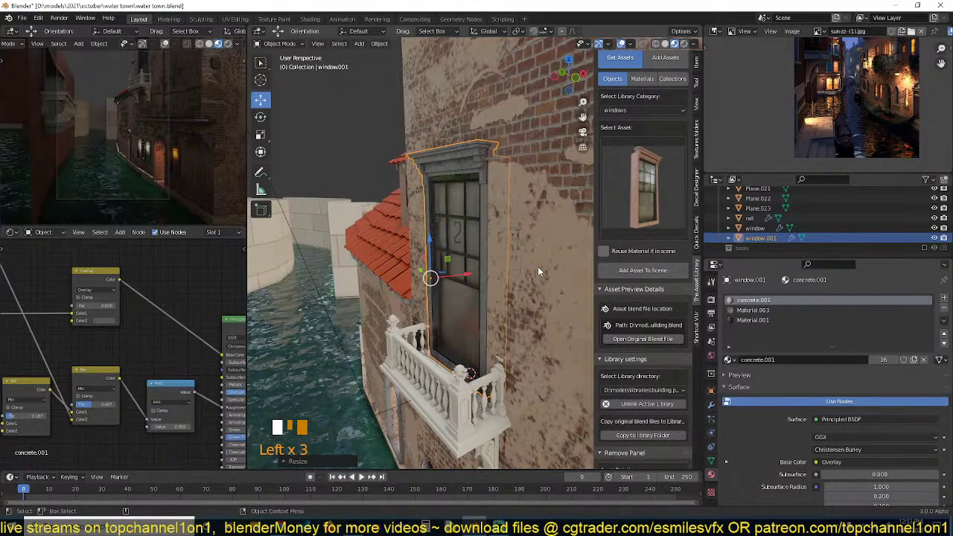
pyautogui.scroll(1, 452, 318)
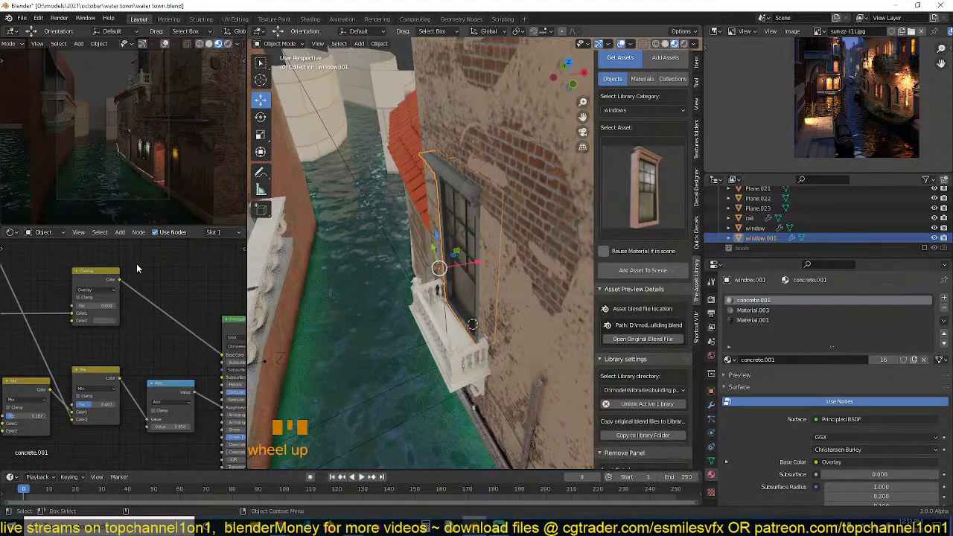
pyautogui.click(105, 322)
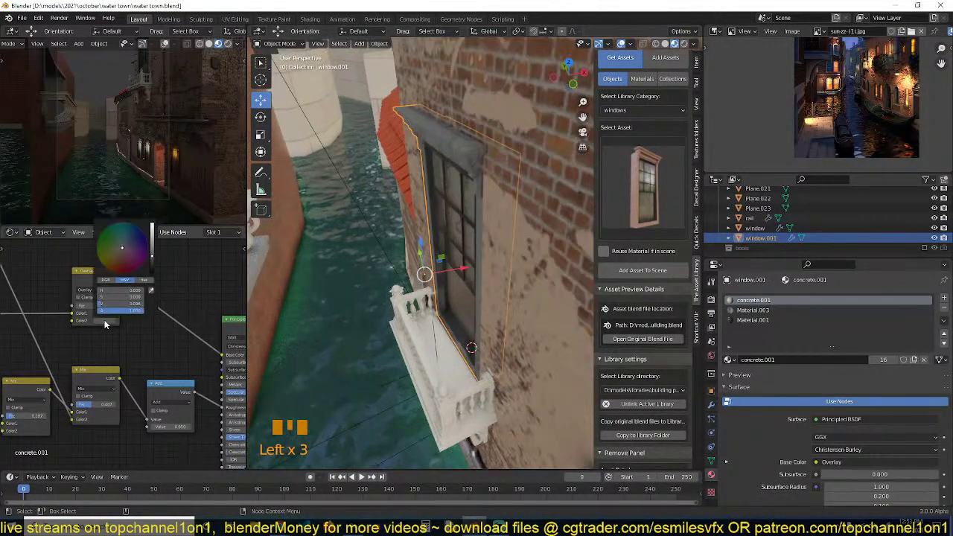
pyautogui.hotkey('ctrl', 's')
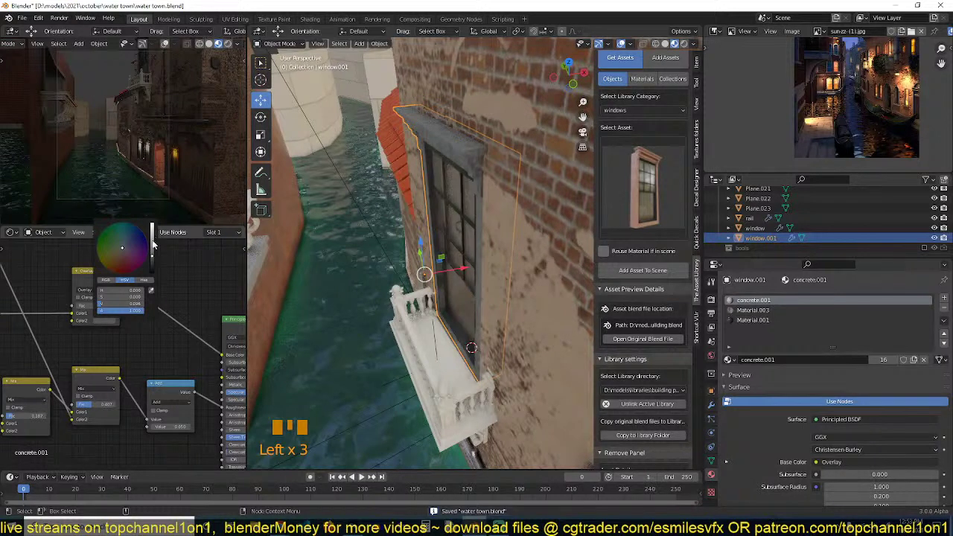
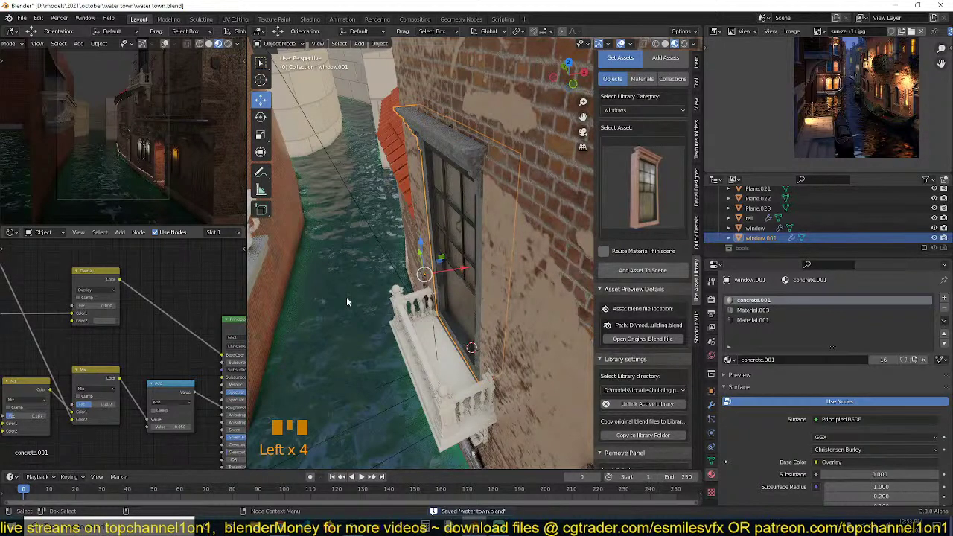
pyautogui.click(353, 326)
pyautogui.scroll(-5, 353, 326)
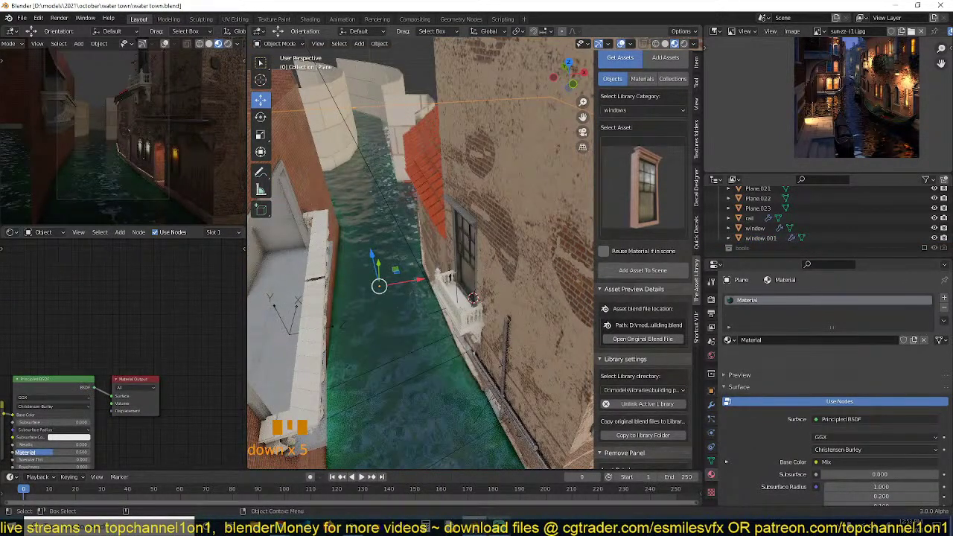
pyautogui.scroll(3, 472, 298)
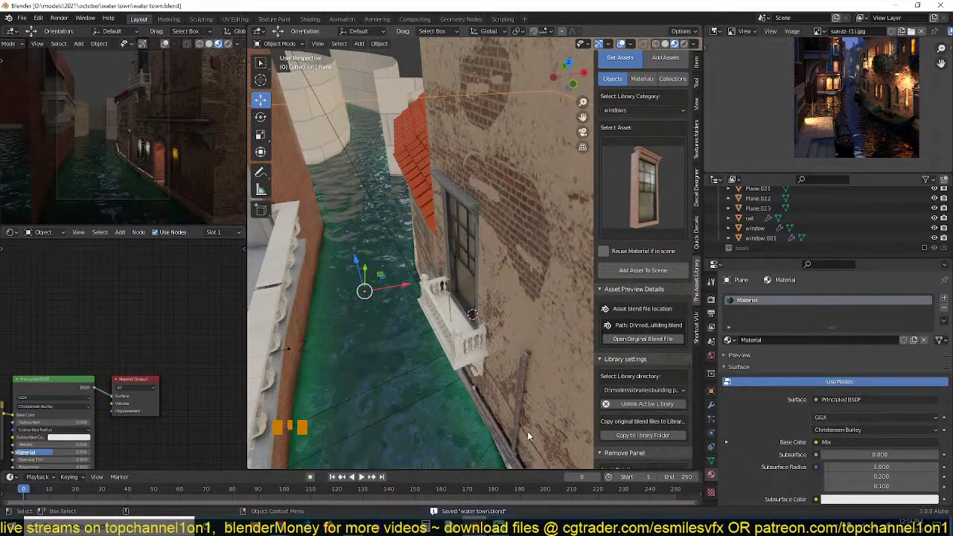
# Switch to Photoshop and quit it to return to the Blender scene.
pyautogui.moveTo(499, 530)
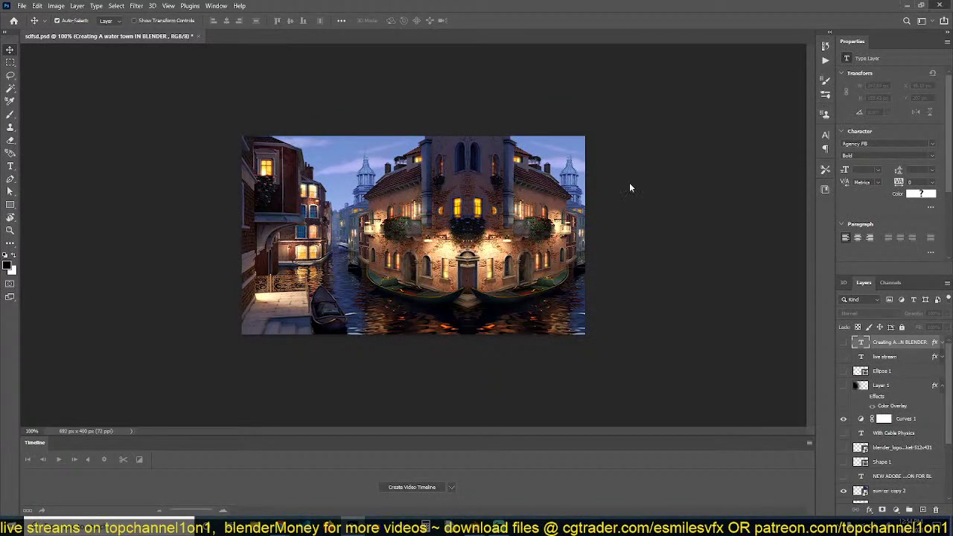
pyautogui.hotkey('ctrl', 'q')
pyautogui.click(474, 196)
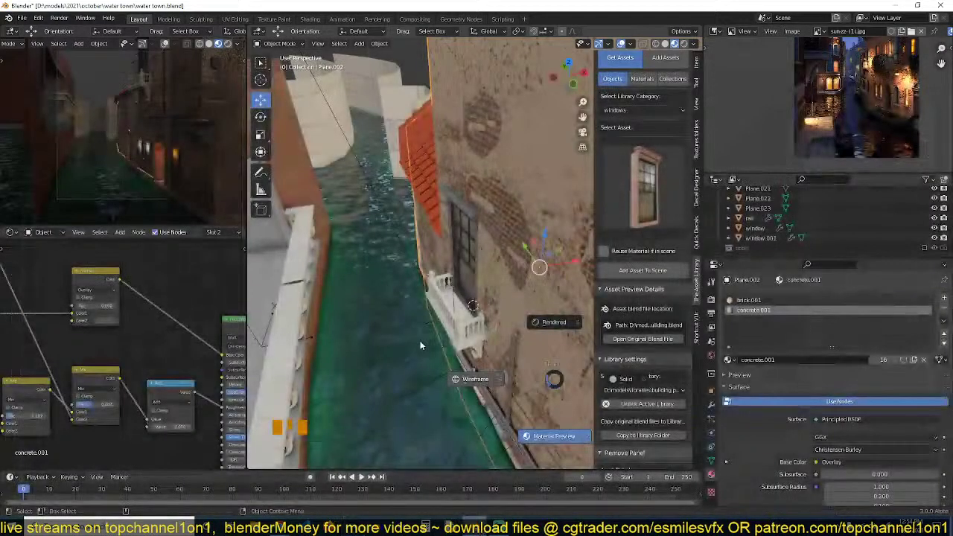
# Brighten the second color of concrete.001's Overlay node to near white, set its factor to 1.000, and save the file.
pyautogui.moveTo(403, 352); pyautogui.dragTo(455, 257, button='middle')
pyautogui.press('`')
pyautogui.scroll(3, 417, 310)
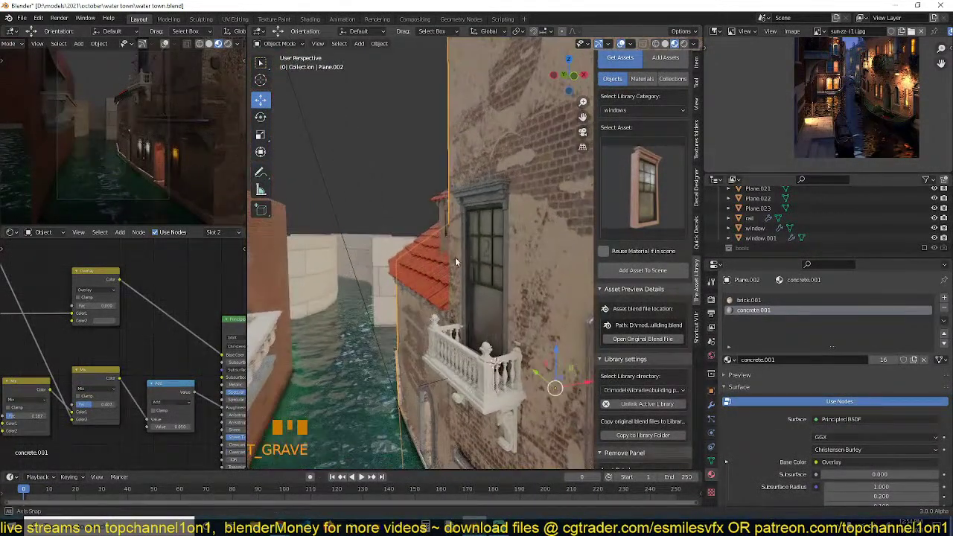
pyautogui.click(481, 186)
pyautogui.click(109, 324)
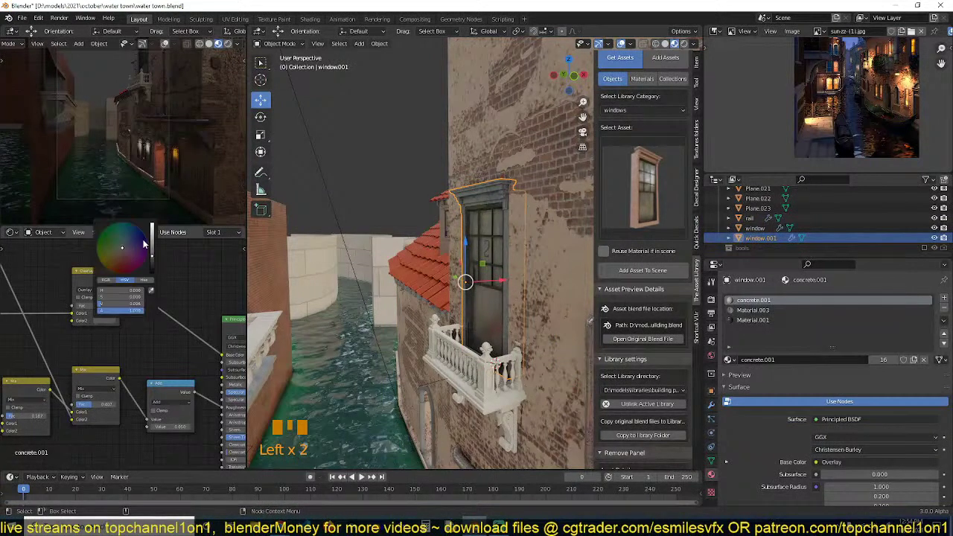
pyautogui.moveTo(152, 256); pyautogui.dragTo(152, 230)
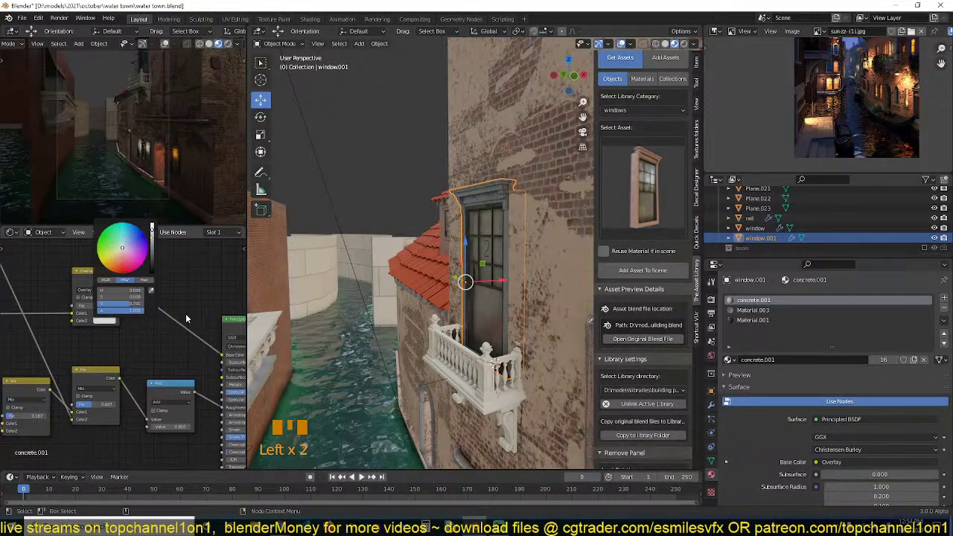
pyautogui.moveTo(95, 306); pyautogui.dragTo(112, 306)
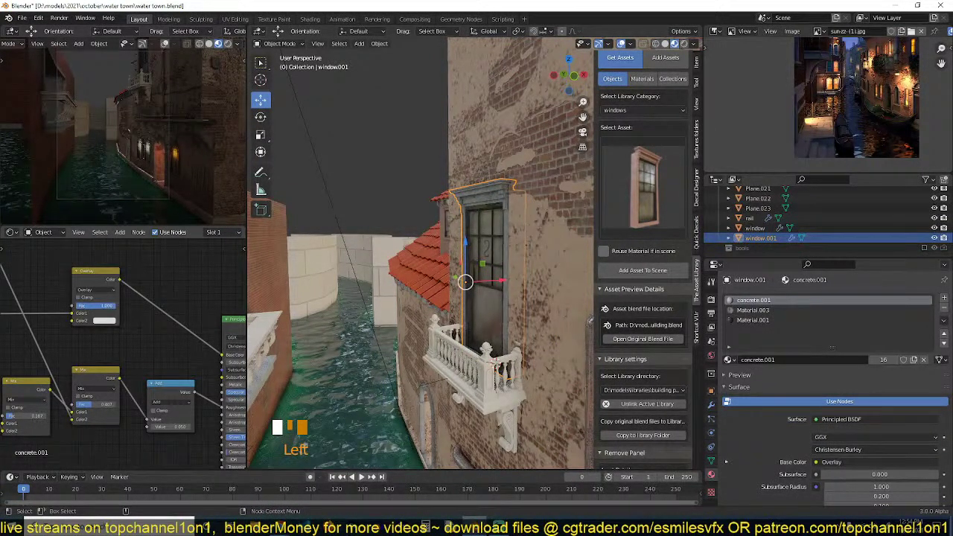
pyautogui.scroll(-4, 387, 285)
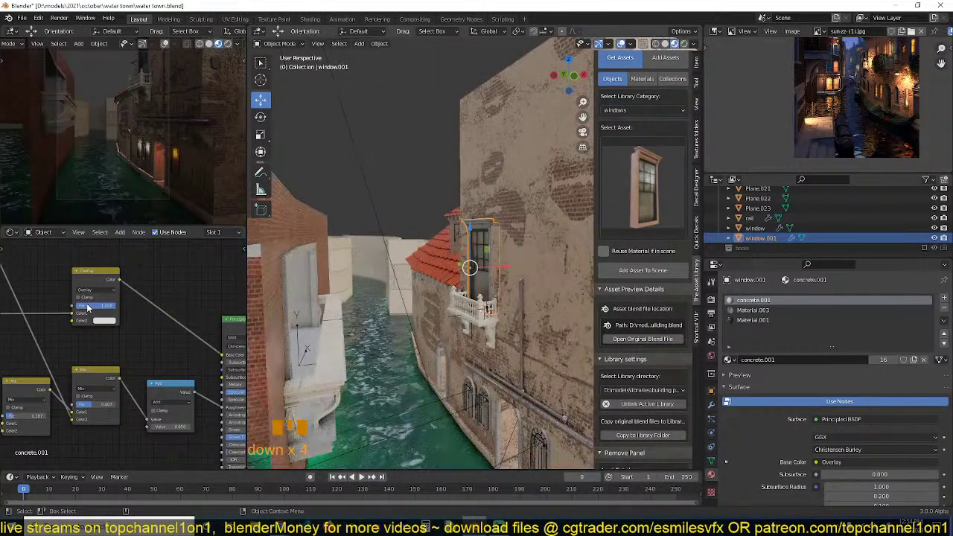
pyautogui.scroll(-3, 44, 319)
pyautogui.moveTo(44, 322); pyautogui.dragTo(160, 324, button='middle')
pyautogui.hotkey('ctrl', 's')
pyautogui.hotkey('alt', 'a')
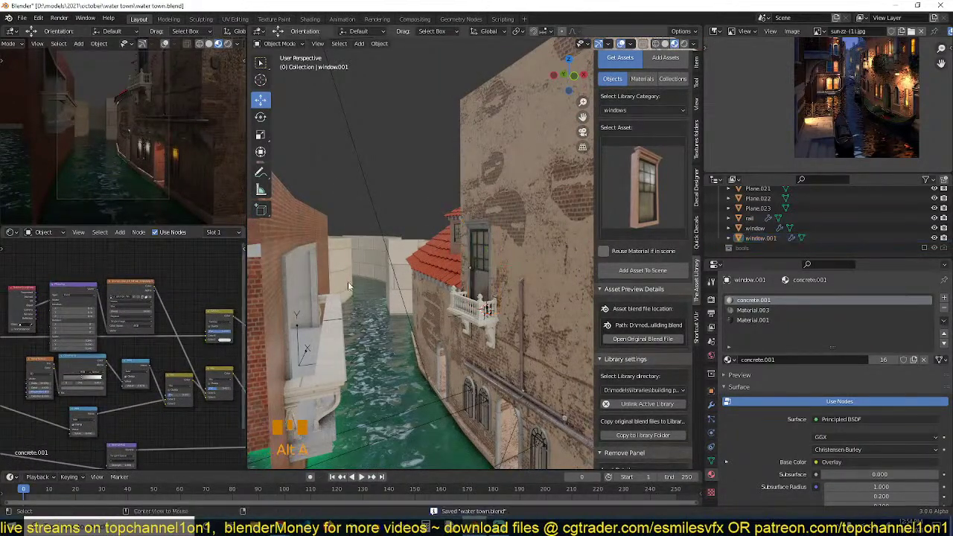
# Save the file again and enter Edit Mode on the balcony window to select part of its glazing grid.
pyautogui.moveTo(392, 288); pyautogui.dragTo(492, 271, button='middle')
pyautogui.scroll(7, 430, 300)
pyautogui.hotkey('ctrl', 's')
pyautogui.scroll(3, 465, 299)
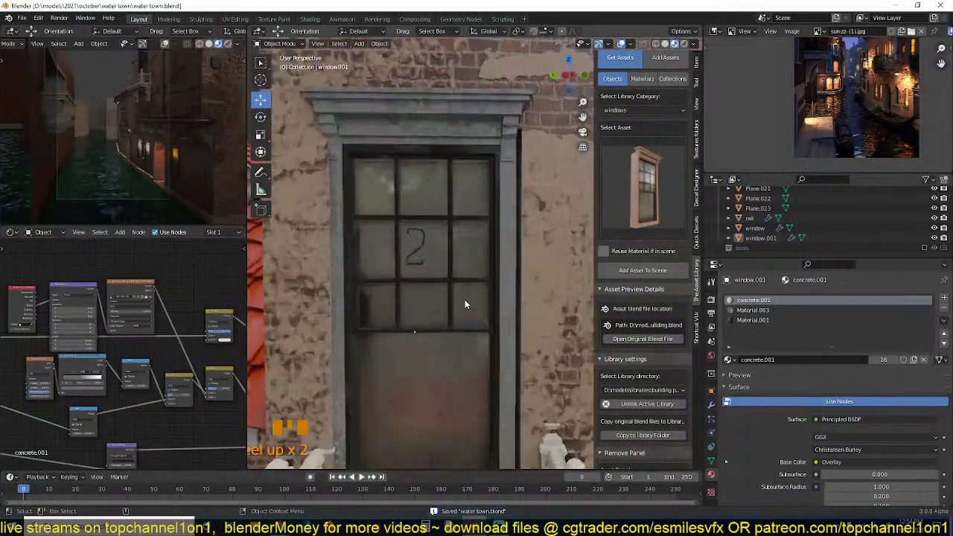
pyautogui.press('Tab')
pyautogui.click(447, 283)
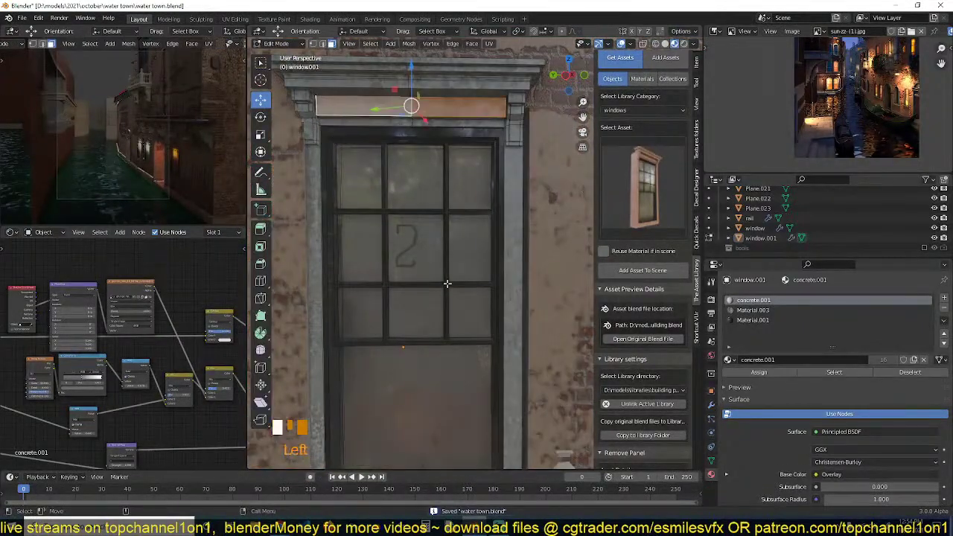
# Stretch the upper sash grid of the grey window down to its sill by moving its lower vertices along Z.
pyautogui.press('1')
pyautogui.keyDown('alt'); pyautogui.click(438, 345); pyautogui.keyUp('alt')
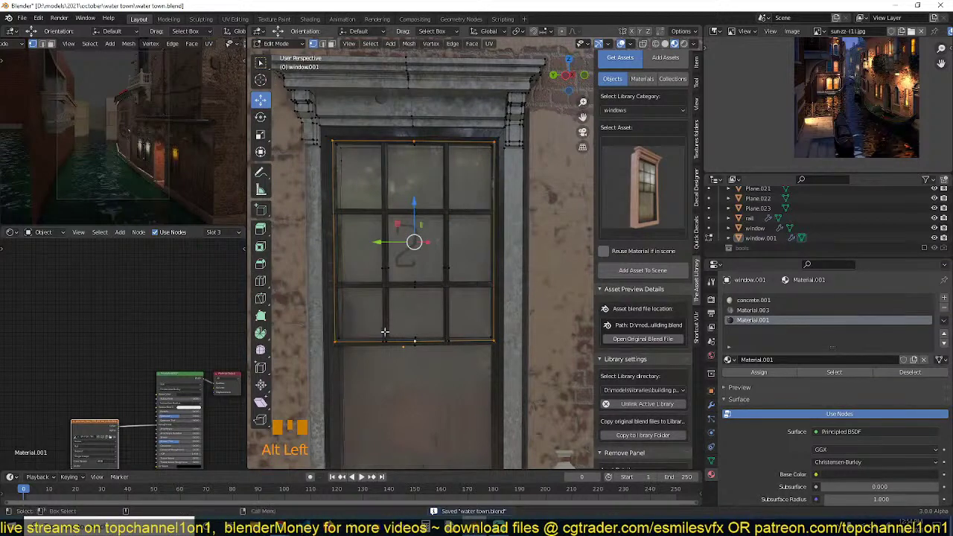
pyautogui.hotkey('alt', 'z')
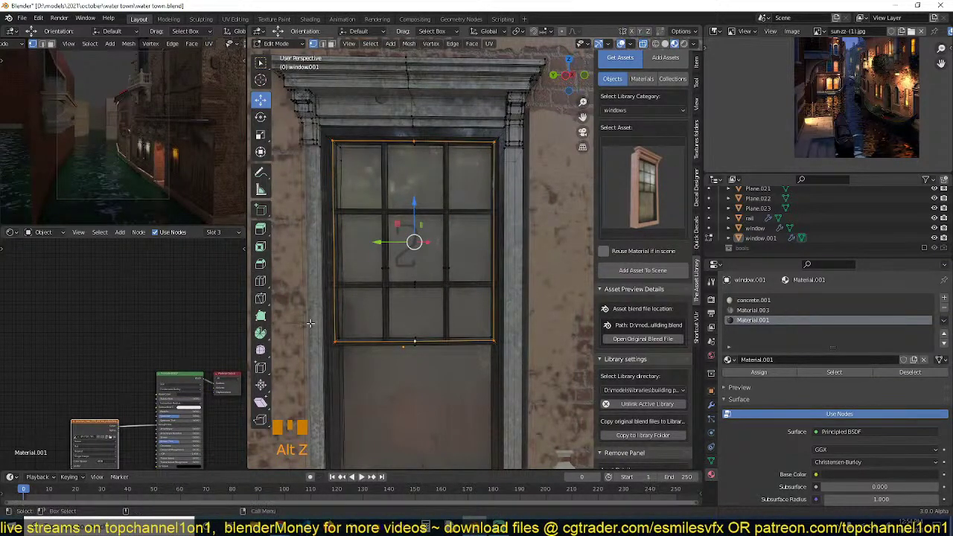
pyautogui.moveTo(310, 322); pyautogui.dragTo(537, 351)
pyautogui.scroll(-1, 538, 350)
pyautogui.moveTo(537, 350); pyautogui.dragTo(484, 307, button='middle')
pyautogui.press('`')
pyautogui.press('g')
pyautogui.press('z')
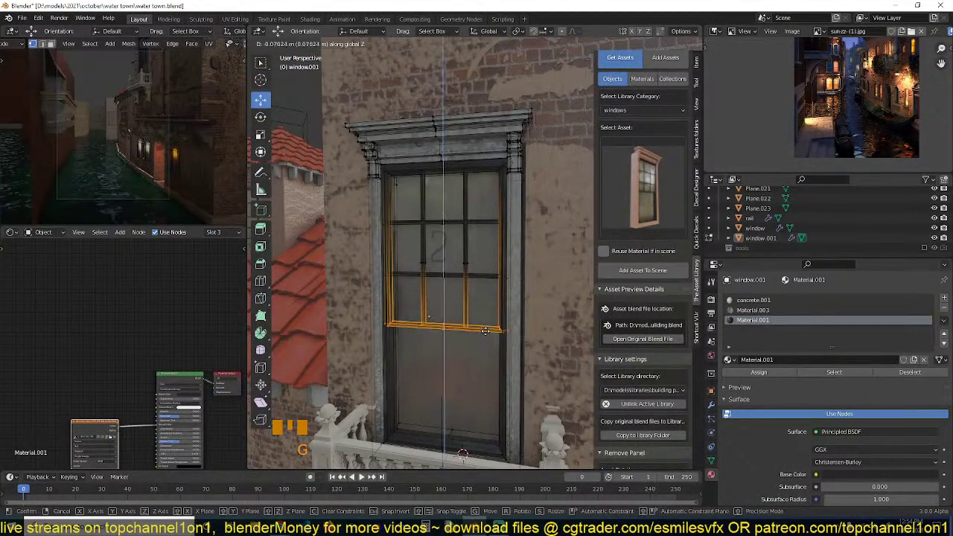
pyautogui.click(481, 418)
pyautogui.press('Tab')
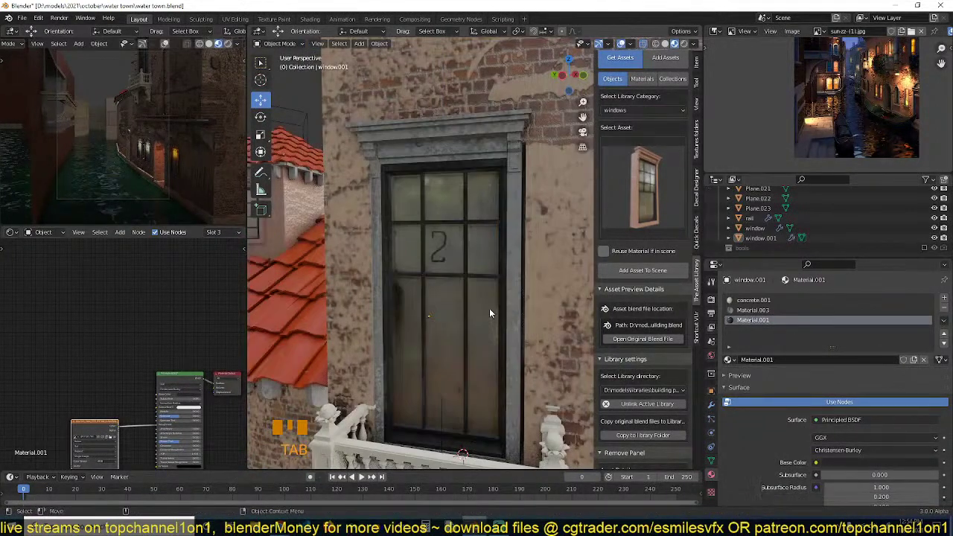
# Save the water town file.
pyautogui.scroll(-2, 489, 308)
pyautogui.moveTo(490, 308); pyautogui.dragTo(425, 353, button='middle')
pyautogui.scroll(-4, 448, 321)
pyautogui.scroll(-4, 432, 342)
pyautogui.hotkey('ctrl', 's')
pyautogui.scroll(3, 425, 353)
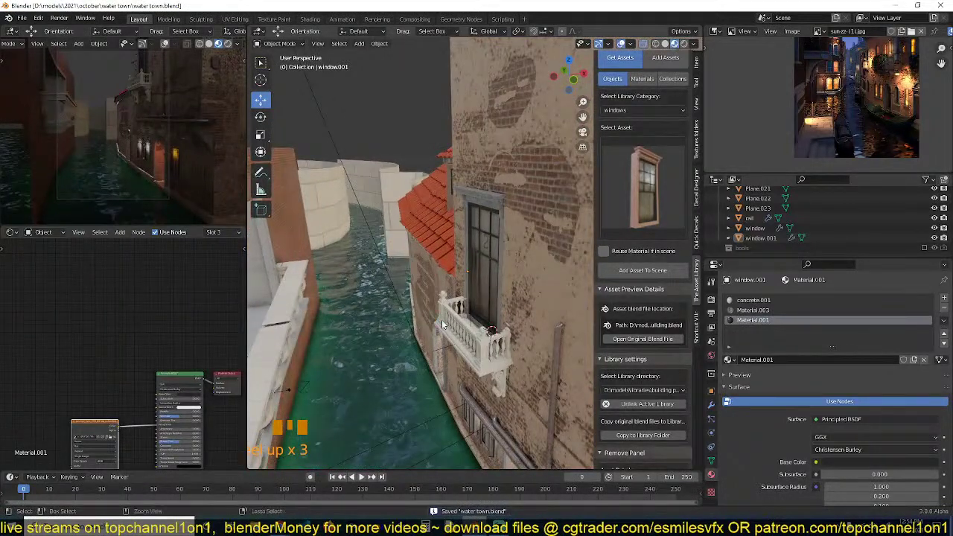
pyautogui.hotkey('ctrl', 's')
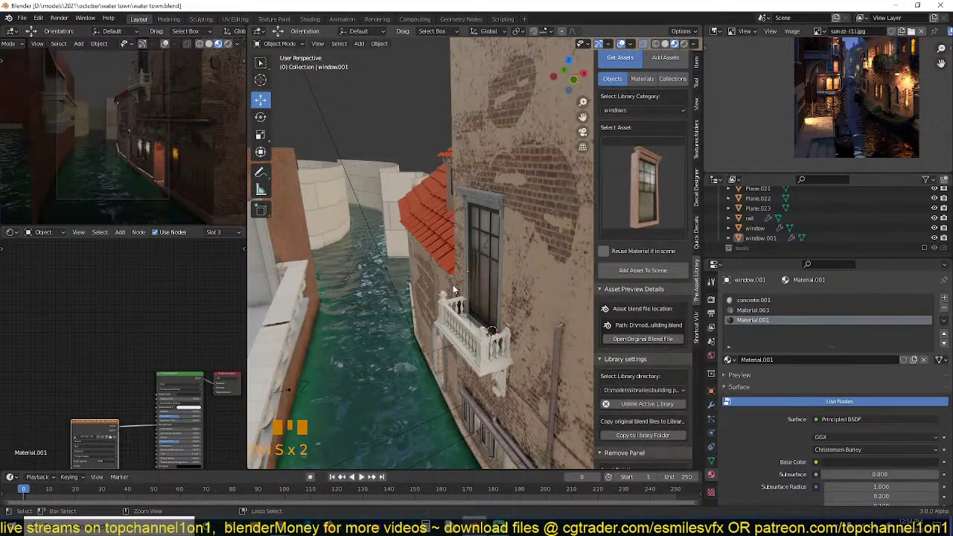
# Add a point light and place it inside the balcony recess in the brick wall.
pyautogui.moveTo(446, 283); pyautogui.dragTo(397, 253, button='middle')
pyautogui.press('`')
pyautogui.scroll(3, 450, 263)
pyautogui.scroll(2, 397, 253)
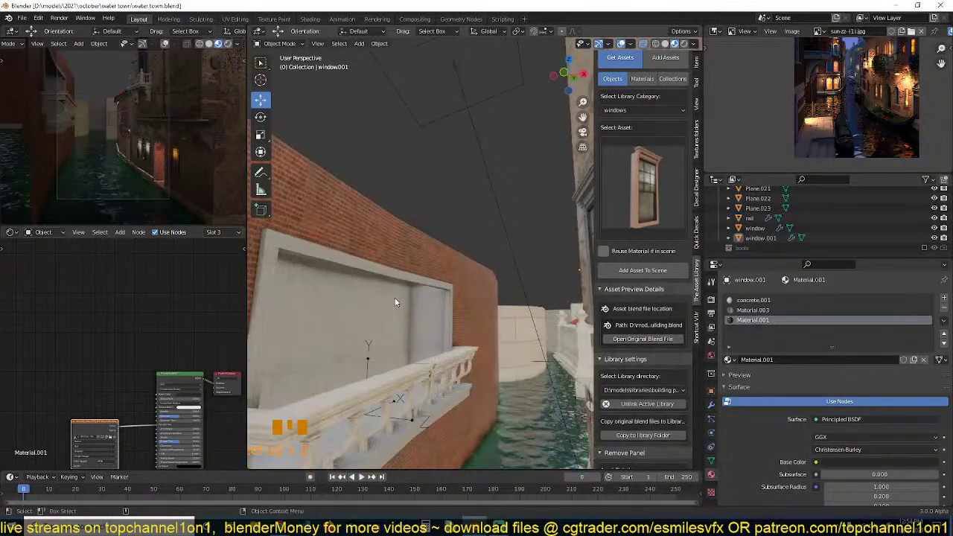
pyautogui.keyDown('shift'); pyautogui.moveTo(397, 297); pyautogui.dragTo(417, 267, button='middle'); pyautogui.keyUp('shift')
pyautogui.hotkey('shift', 'a')
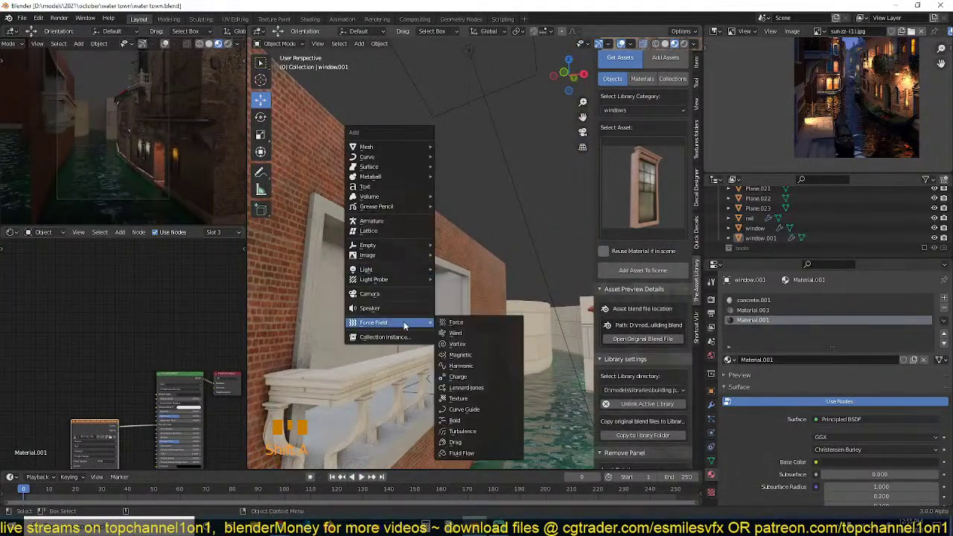
pyautogui.moveTo(395, 270)
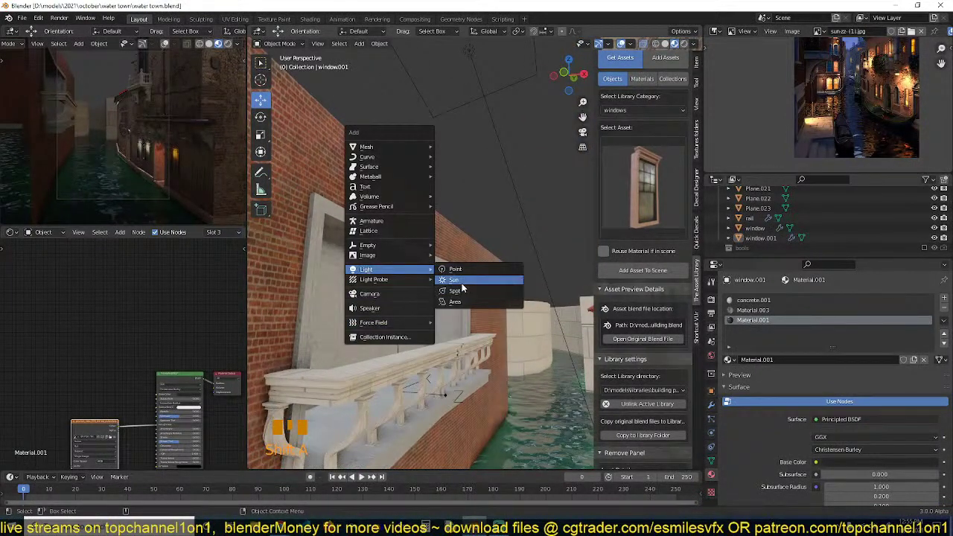
pyautogui.click(469, 271)
pyautogui.press('g')
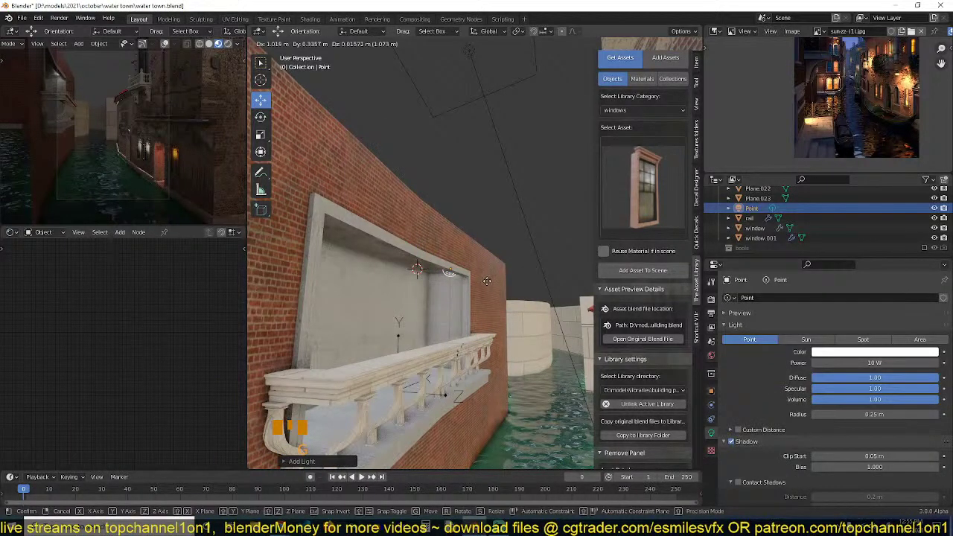
pyautogui.click(483, 283)
# Set the point light's power to 100 W and its colour to a warm pale orange.
pyautogui.click(863, 363)
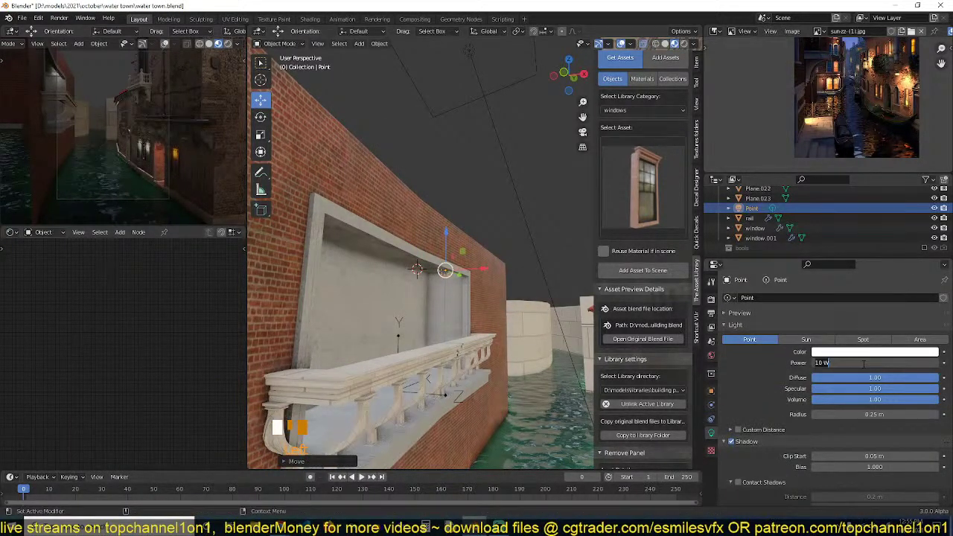
pyautogui.write('100')
pyautogui.press('Return')
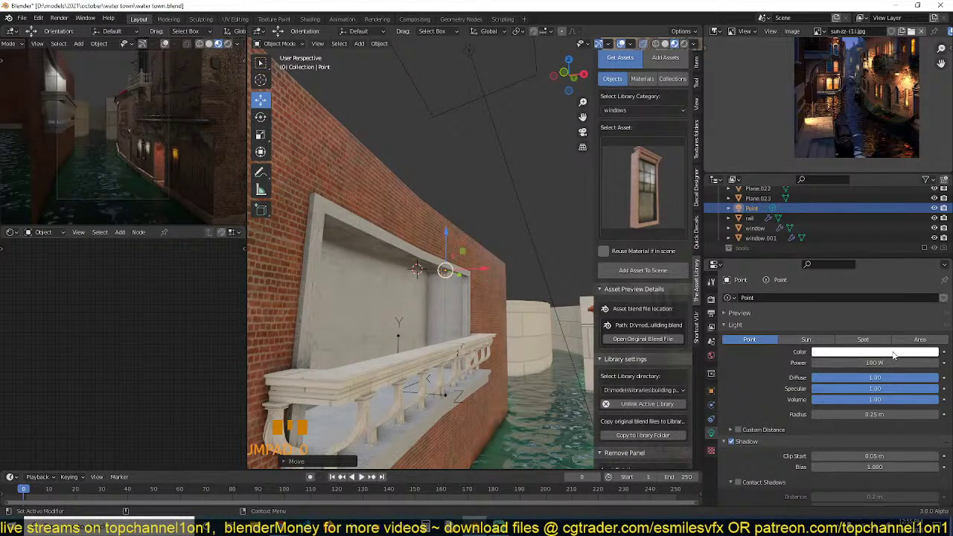
pyautogui.click(877, 353)
pyautogui.click(896, 249)
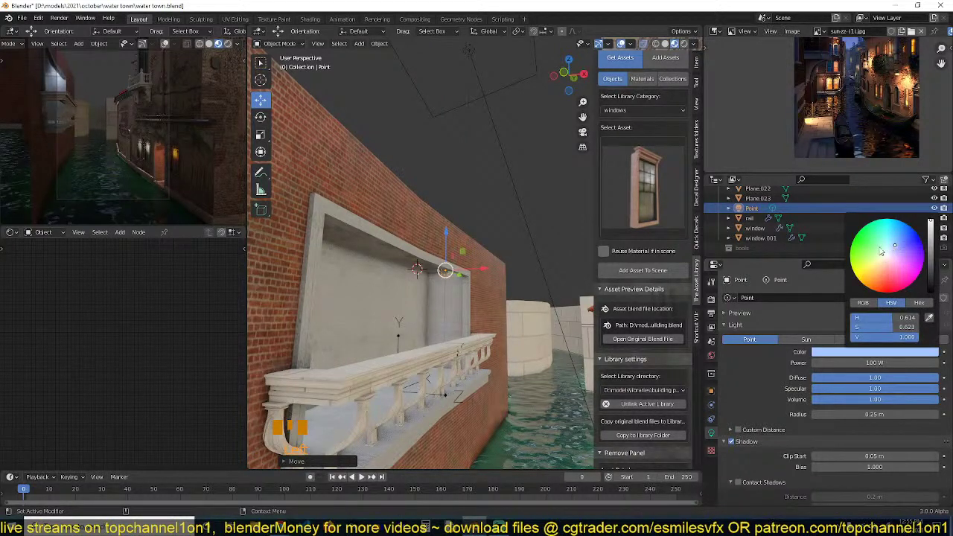
pyautogui.moveTo(881, 250); pyautogui.dragTo(878, 269)
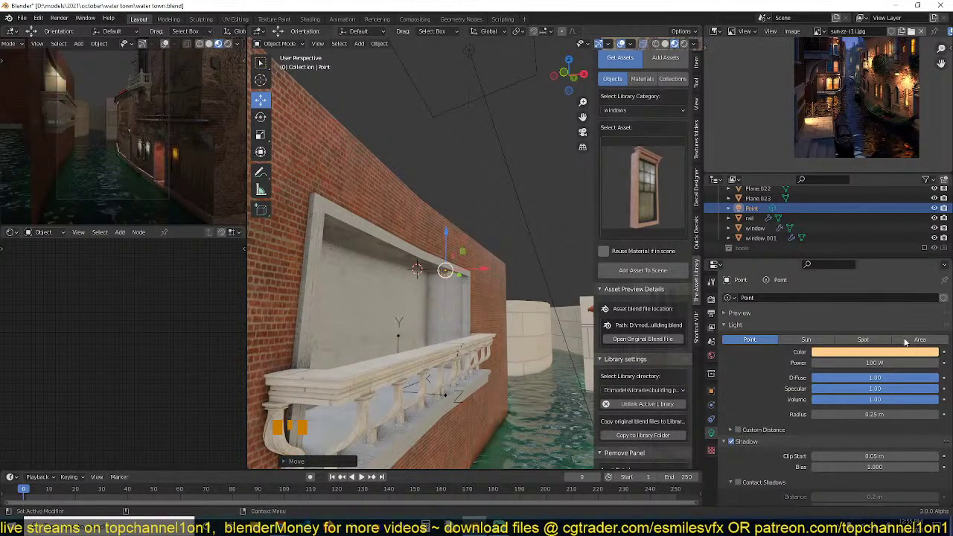
# Convert the light to an Area light, reposition it near the recess ceiling, and deselect it.
pyautogui.click(914, 339)
pyautogui.scroll(3, 423, 286)
pyautogui.press('g')
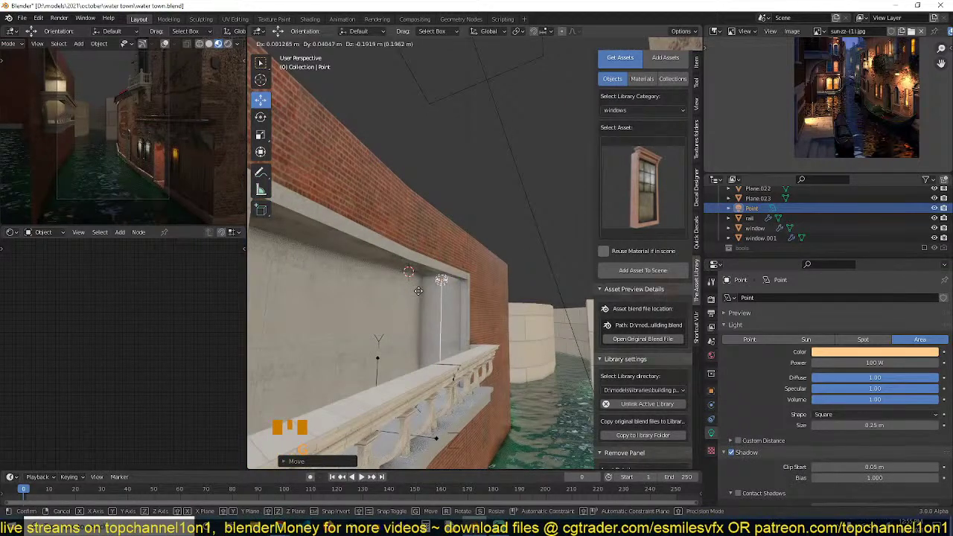
pyautogui.click(441, 278)
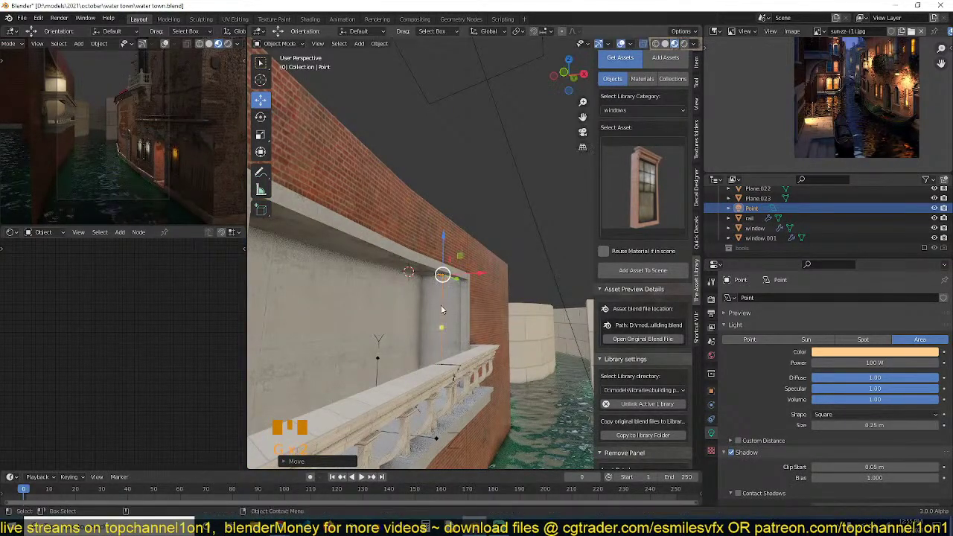
pyautogui.moveTo(445, 314); pyautogui.dragTo(477, 297, button='middle')
pyautogui.hotkey('alt', 'a')
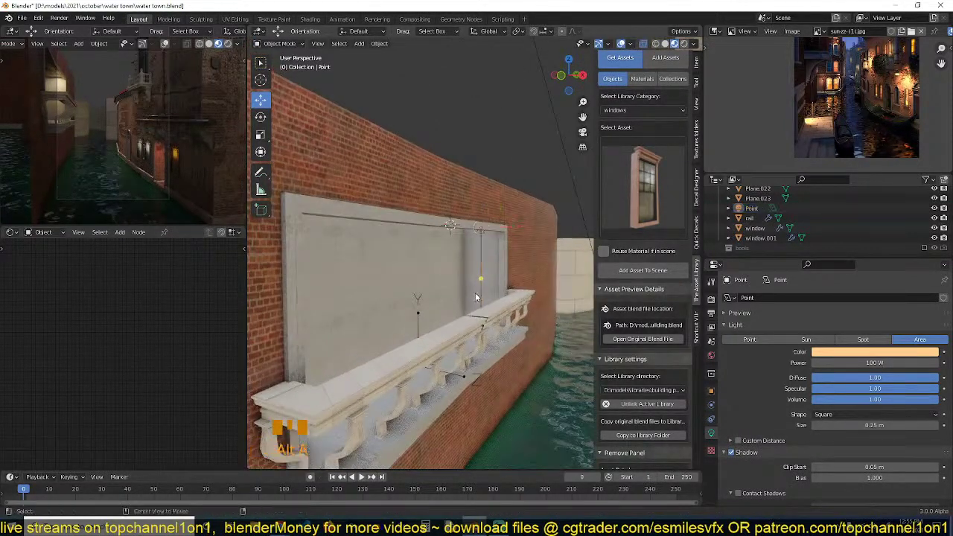
# Set the origin of the window behind the small balcony to a vertex at its base using the 3D cursor.
pyautogui.hotkey('shift', '`')
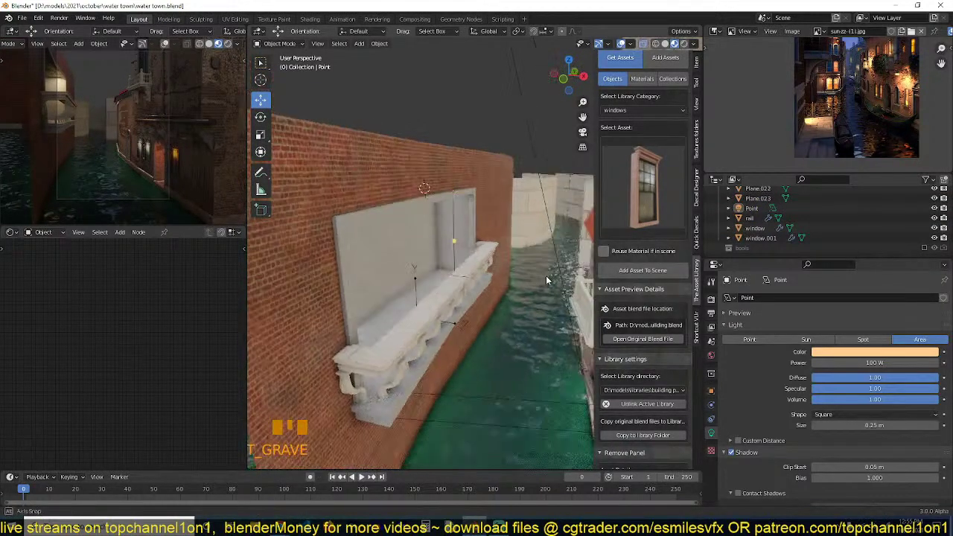
pyautogui.click(556, 199)
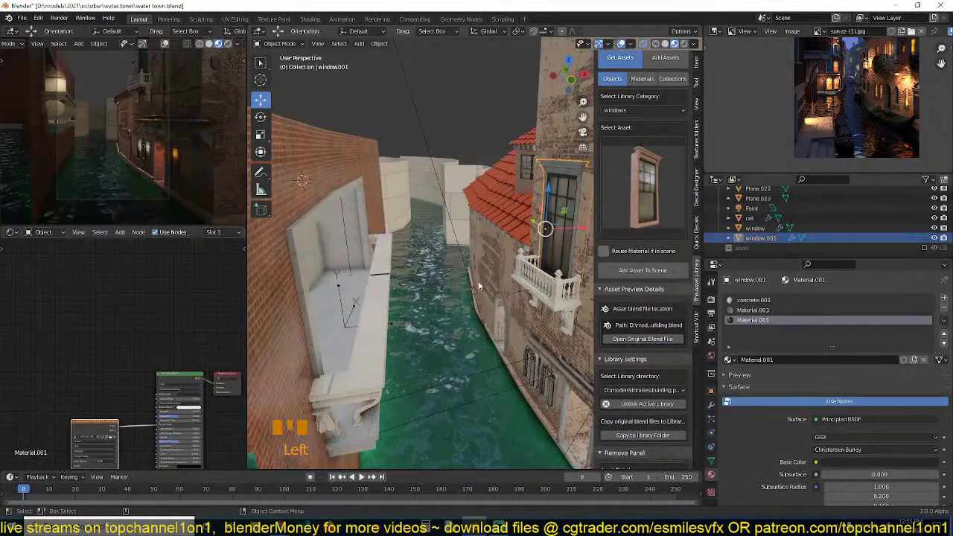
pyautogui.press('Tab')
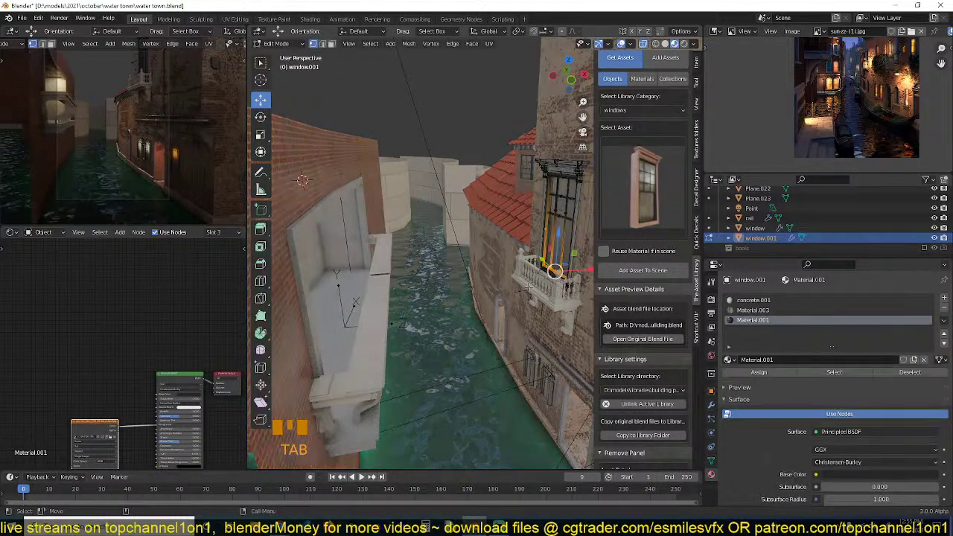
pyautogui.click(534, 281)
pyautogui.hotkey('shift', 's')
pyautogui.click(533, 328)
pyautogui.press('Tab')
pyautogui.rightClick(468, 266)
pyautogui.moveTo(468, 266)
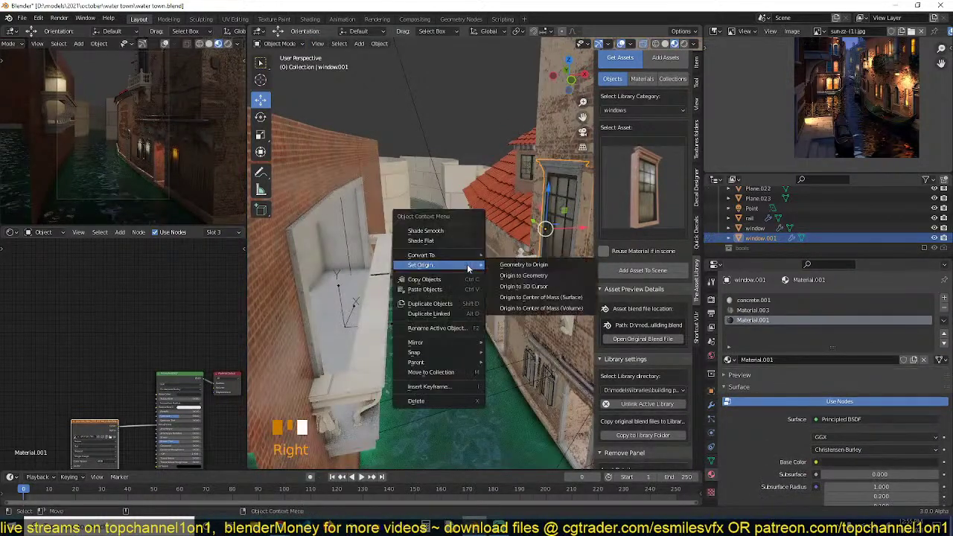
pyautogui.click(514, 285)
# Duplicate the window and snap the copy to the 3D cursor placed in the opposite balcony recess.
pyautogui.hotkey('shift', 'd')
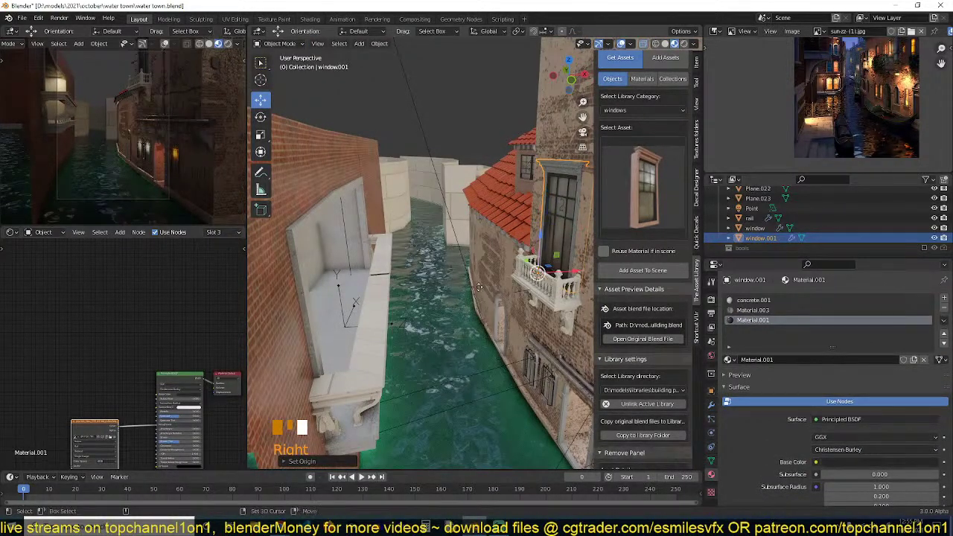
pyautogui.rightClick(382, 305)
pyautogui.keyDown('shift'); pyautogui.rightClick(354, 305); pyautogui.keyUp('shift')
pyautogui.hotkey('shift', 'd')
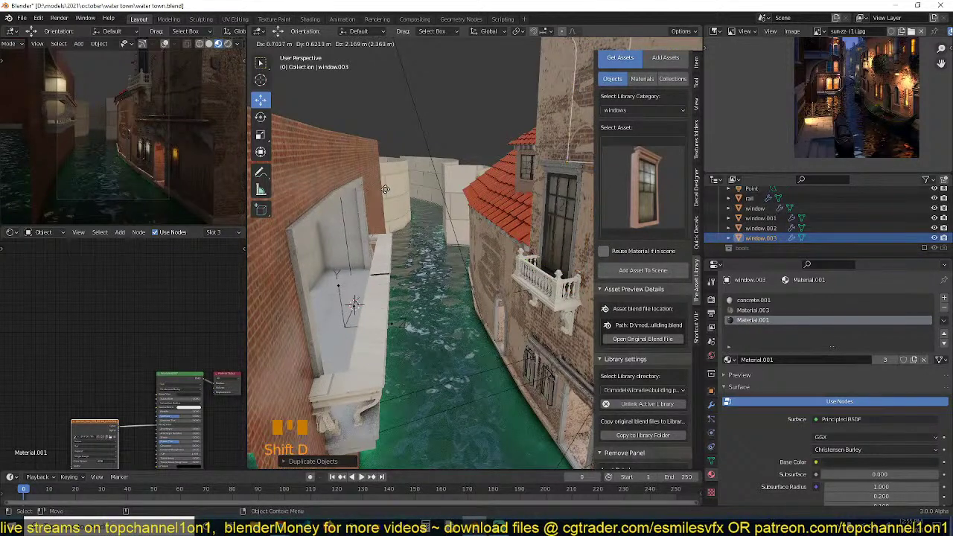
pyautogui.rightClick(382, 205)
pyautogui.hotkey('shift', 's')
pyautogui.click(392, 84)
# Rotate the window copy 180 degrees about the Z axis.
pyautogui.press('r')
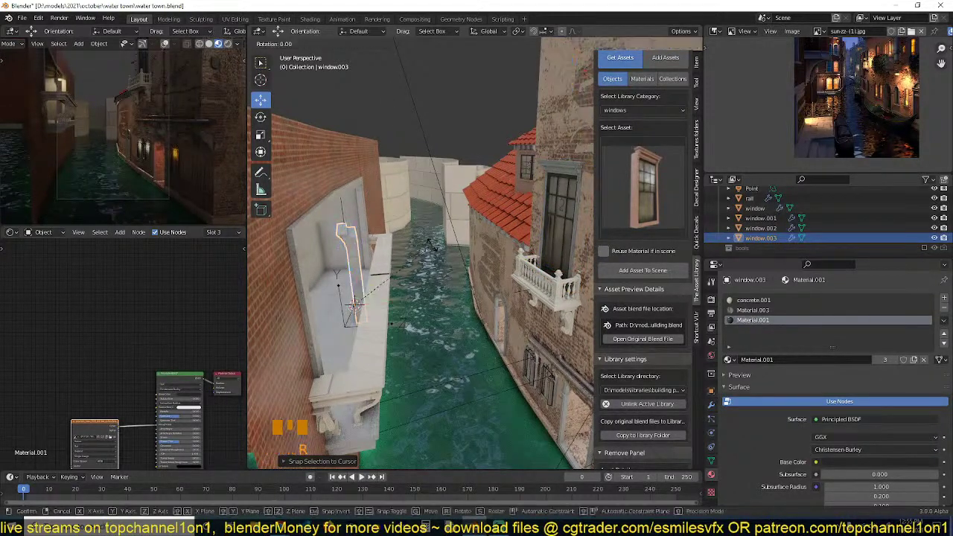
pyautogui.press('z')
pyautogui.press('1')
pyautogui.press('8')
pyautogui.press('0')
pyautogui.press('Return')
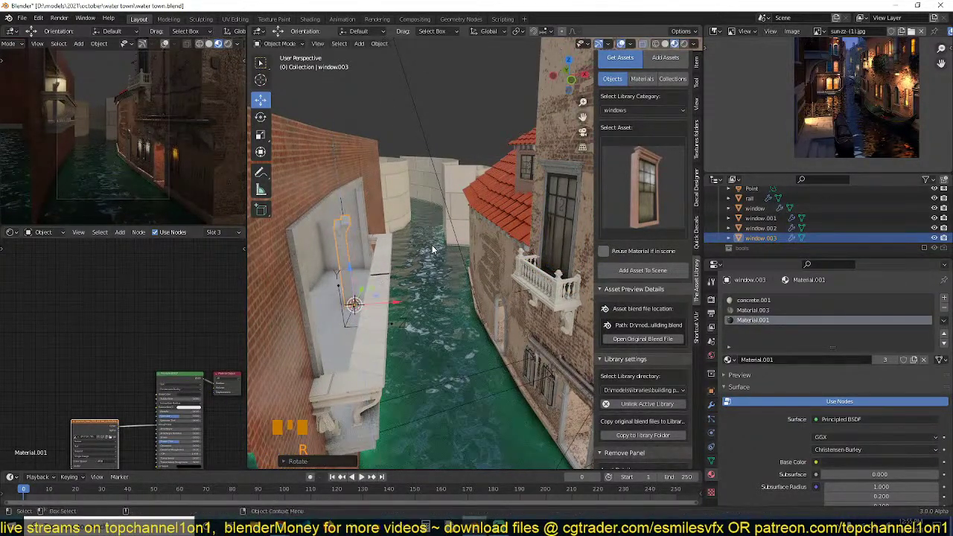
# Move and slightly rotate the window copy in top wireframe view to align it with the slanted balcony wall.
pyautogui.press('KP_7')
pyautogui.hotkey('shift', 'z')
pyautogui.scroll(3, 388, 225)
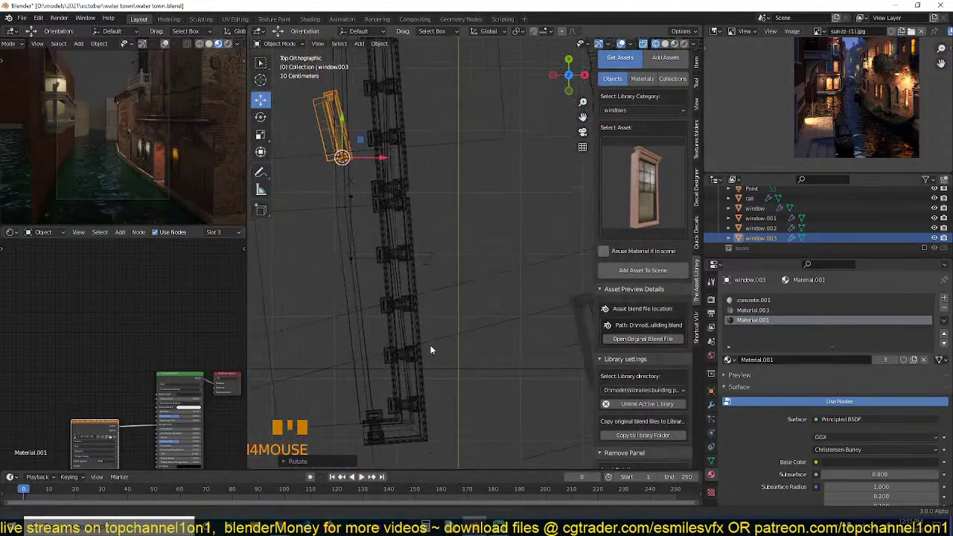
pyautogui.press('g')
pyautogui.click(428, 276)
pyautogui.press('r')
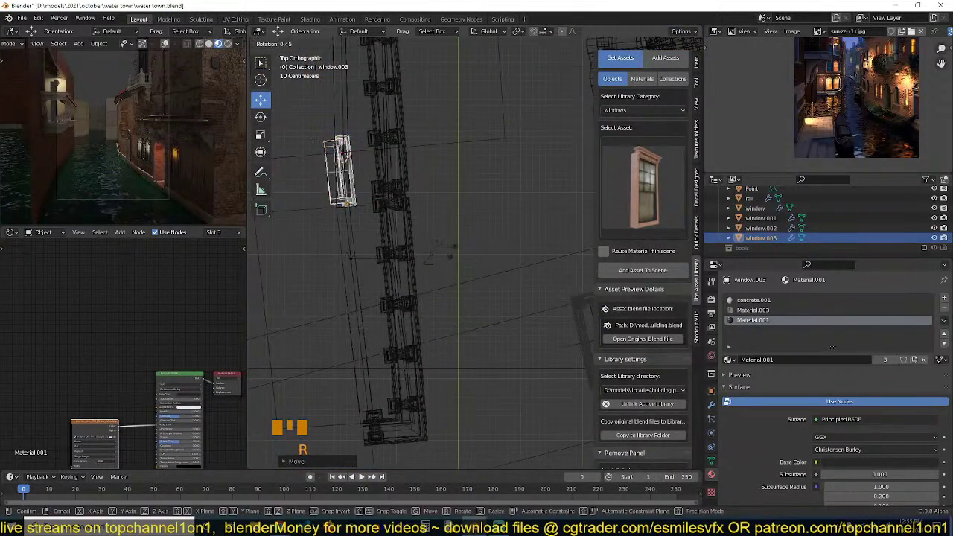
pyautogui.click(450, 262)
# Show the scene in Material Preview shading without X-ray, framing the window copy behind the balustrade.
pyautogui.press('`')
pyautogui.hotkey('shift', 'z')
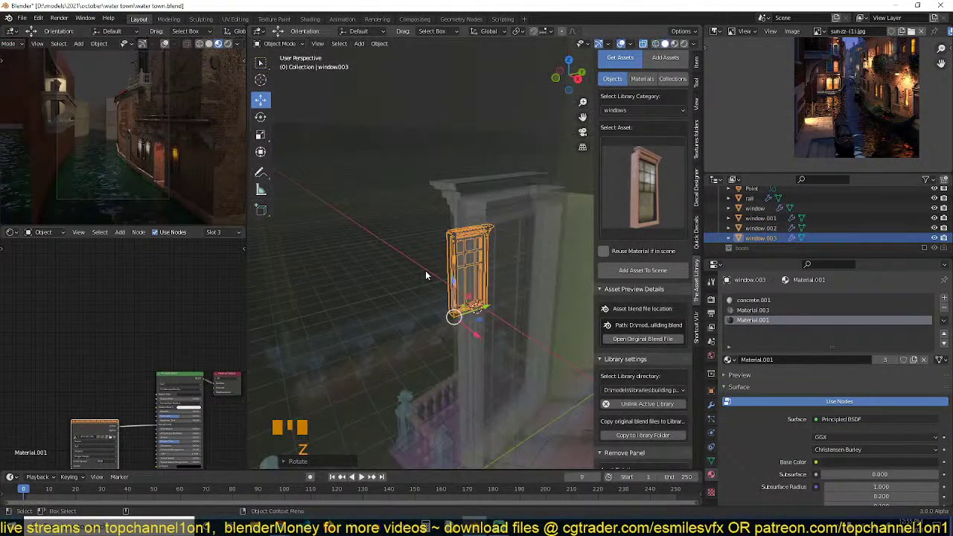
pyautogui.scroll(2, 425, 270)
pyautogui.hotkey('alt', 'z')
pyautogui.moveTo(456, 263); pyautogui.dragTo(511, 173, button='middle')
pyautogui.press('`')
pyautogui.click(652, 81)
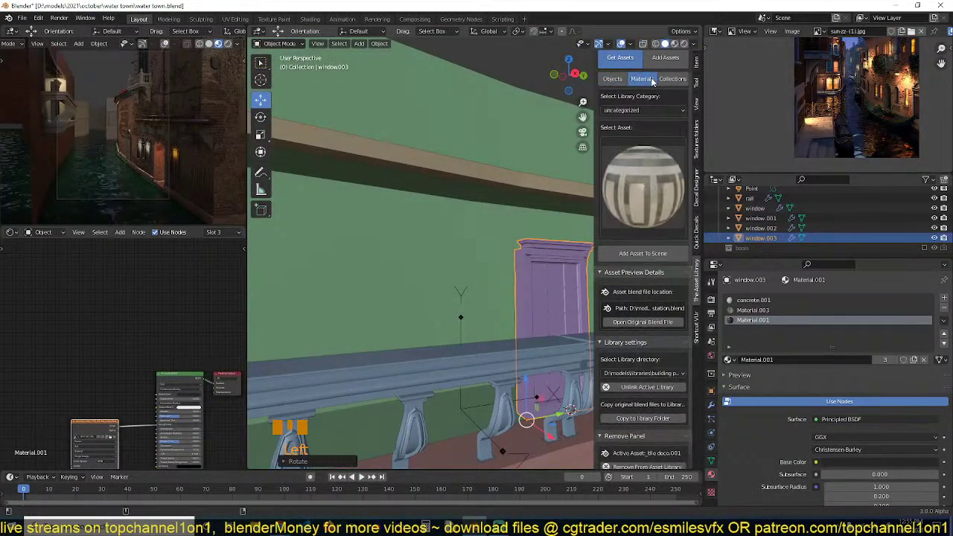
pyautogui.click(619, 79)
pyautogui.click(674, 47)
pyautogui.moveTo(566, 178)
pyautogui.mouseDown(button='middle')
pyautogui.moveTo(540, 209)
pyautogui.moveTo(452, 176)
pyautogui.moveTo(431, 207)
pyautogui.moveTo(473, 219)
pyautogui.moveTo(324, 235)
pyautogui.moveTo(425, 261)
pyautogui.moveTo(504, 249)
pyautogui.moveTo(487, 249)
pyautogui.mouseUp(button='middle')
# Add a loop cut across the recess frame's upper beam above the window copy.
pyautogui.click(471, 84)
pyautogui.press('Tab')
pyautogui.moveTo(471, 85); pyautogui.dragTo(508, 113, button='middle')
pyautogui.hotkey('ctrl', 'r')
pyautogui.click(495, 110)
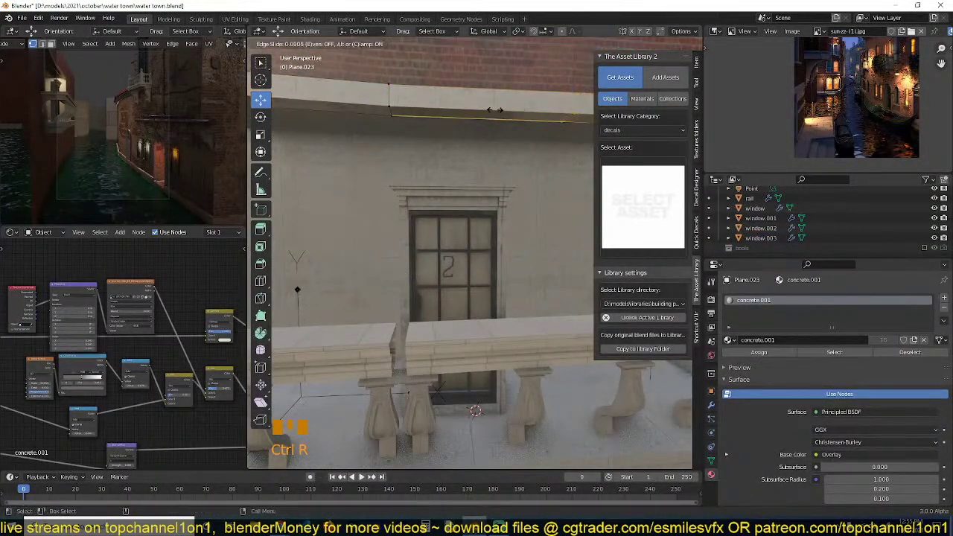
pyautogui.click(496, 111)
# Extrude the beam's underside face above the window straight down to the balcony floor as a pillar.
pyautogui.press('3')
pyautogui.click(482, 111)
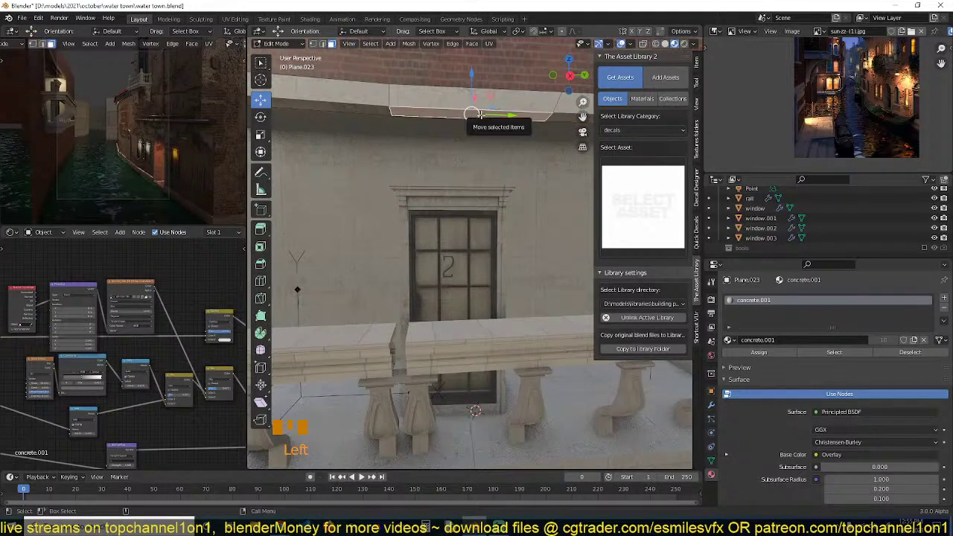
pyautogui.press('e')
pyautogui.press('z')
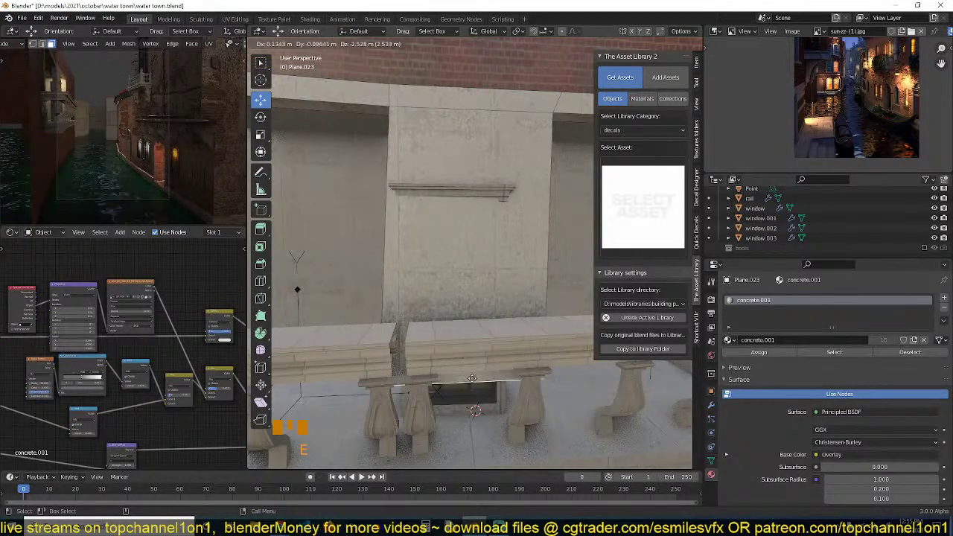
pyautogui.click(474, 421)
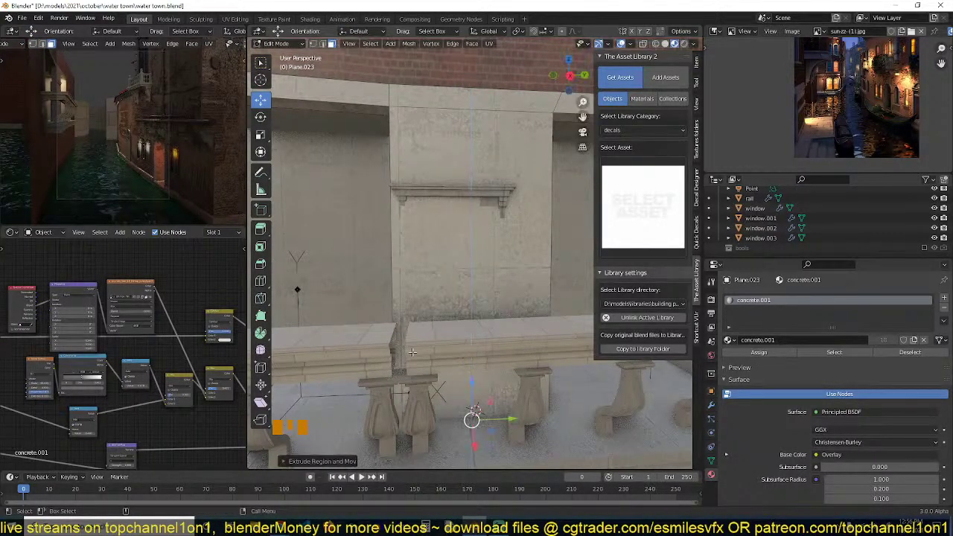
# Extrude the selected inner faces of the pillar back towards the rear wall of the recess.
pyautogui.moveTo(475, 417); pyautogui.dragTo(465, 131, button='middle')
pyautogui.keyDown('shift'); pyautogui.click(484, 242); pyautogui.keyUp('shift')
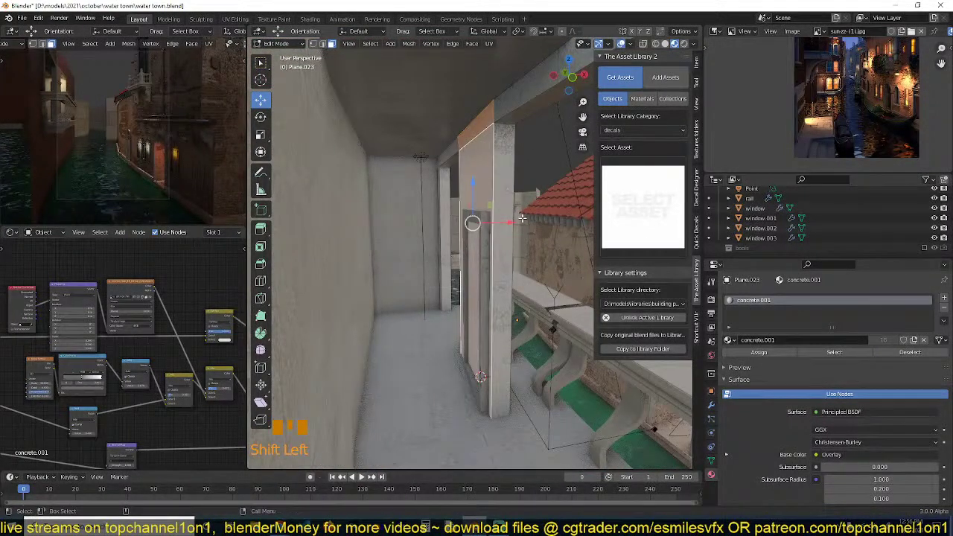
pyautogui.press('e')
pyautogui.click(396, 226)
pyautogui.press('Tab')
# Slide the window copy along Y to centre it on the new pillar behind the balustrade.
pyautogui.press('`')
pyautogui.moveTo(474, 227); pyautogui.dragTo(390, 216, button='middle')
pyautogui.click(488, 207)
pyautogui.moveTo(488, 208); pyautogui.dragTo(507, 238, button='middle')
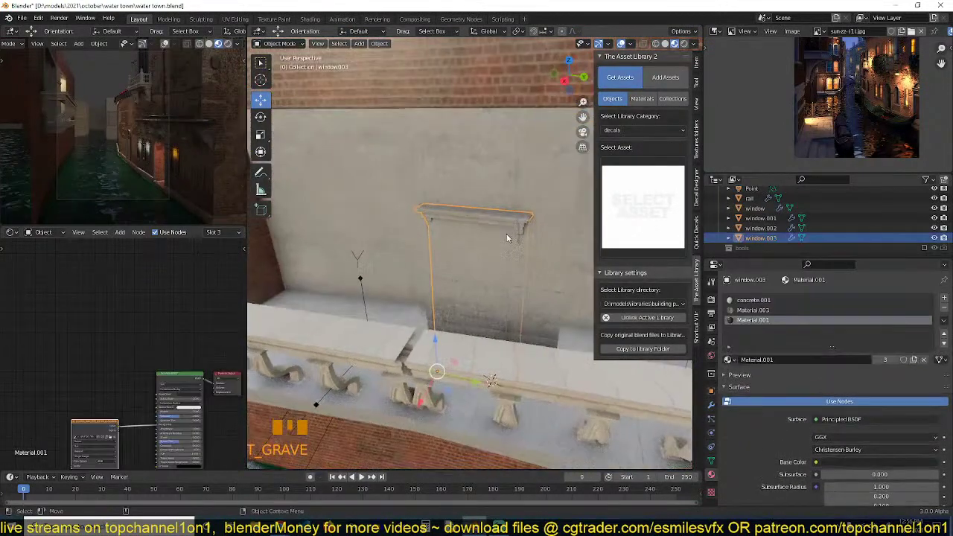
pyautogui.moveTo(478, 383); pyautogui.dragTo(497, 387)
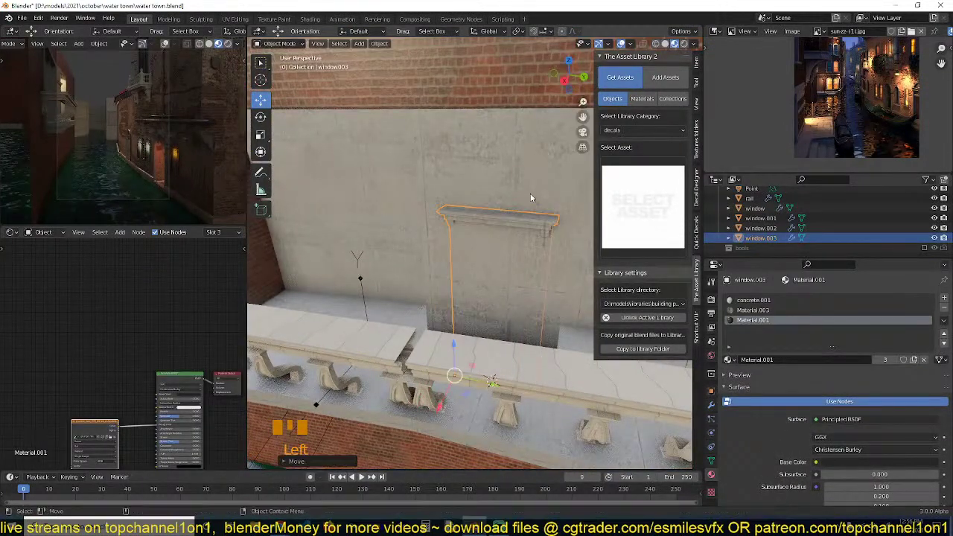
# Add a horizontal loop cut around the pillar just above the window's cornice.
pyautogui.click(535, 183)
pyautogui.moveTo(535, 182); pyautogui.dragTo(528, 160, button='middle')
pyautogui.press('`')
pyautogui.hotkey('ctrl', 'r')
pyautogui.click(574, 189)
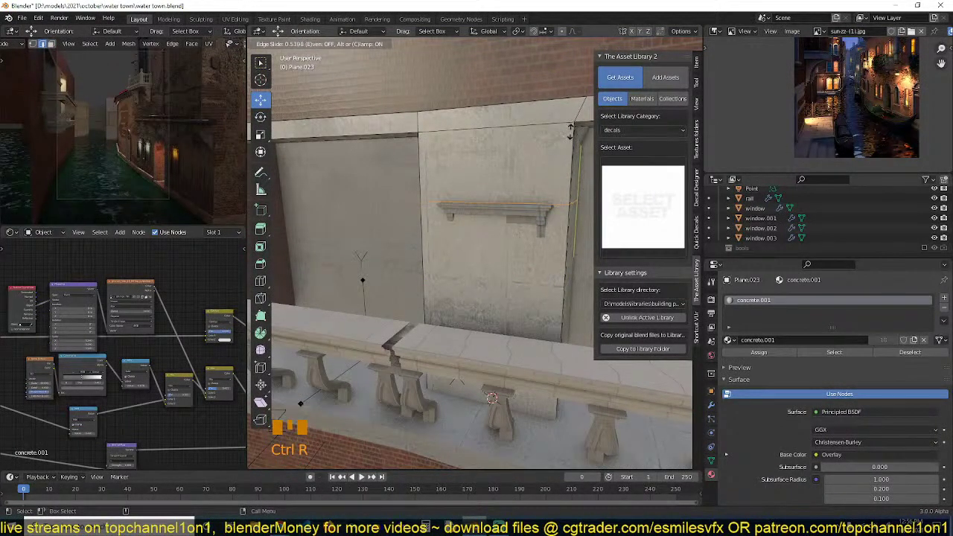
pyautogui.click(572, 104)
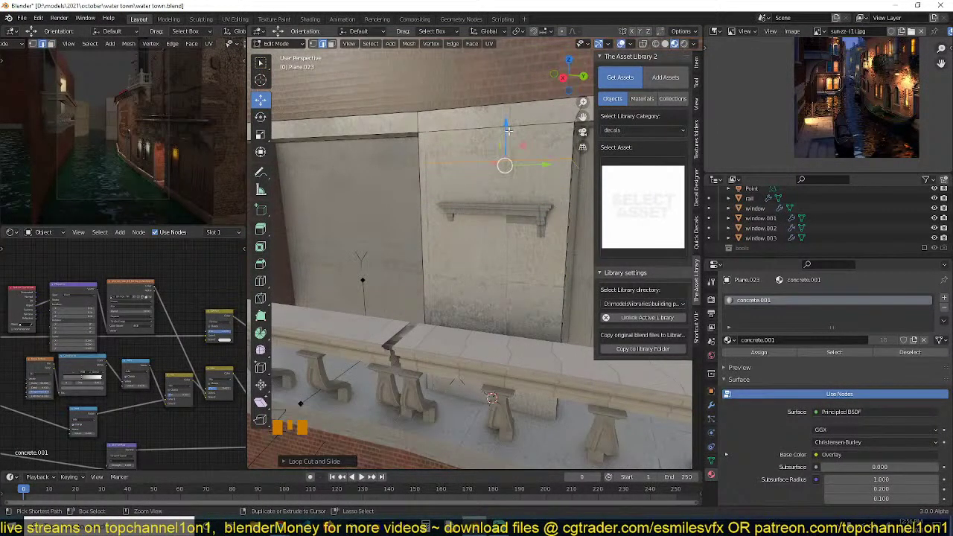
# Add a vertical loop cut at the pillar's centre and bevel it into a wide strip matching the window opening.
pyautogui.hotkey('ctrl', 'r')
pyautogui.click(510, 133)
pyautogui.rightClick(510, 132)
pyautogui.hotkey('ctrl', 'b')
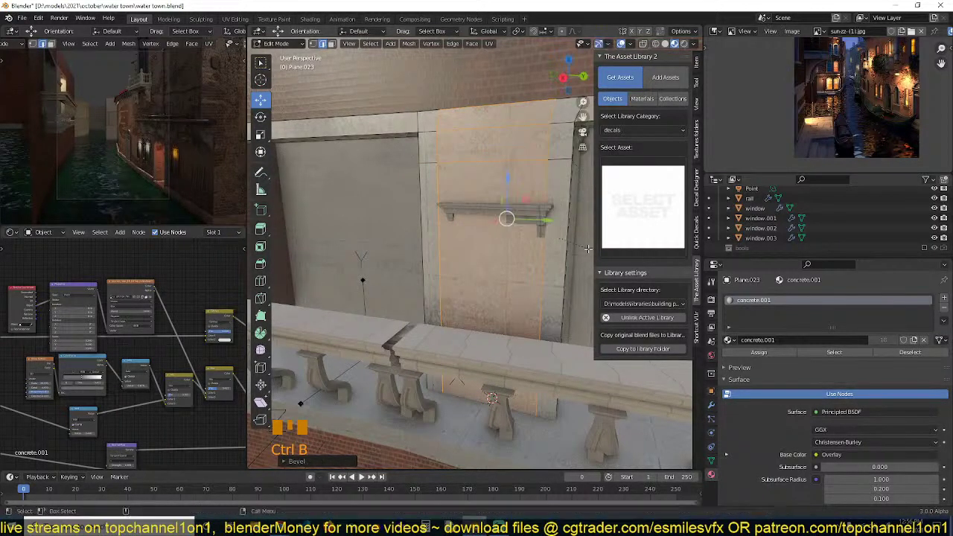
# Scale the window up about 1.14 times and reposition it against the pillar.
pyautogui.press('Tab')
pyautogui.click(531, 208)
pyautogui.press('s')
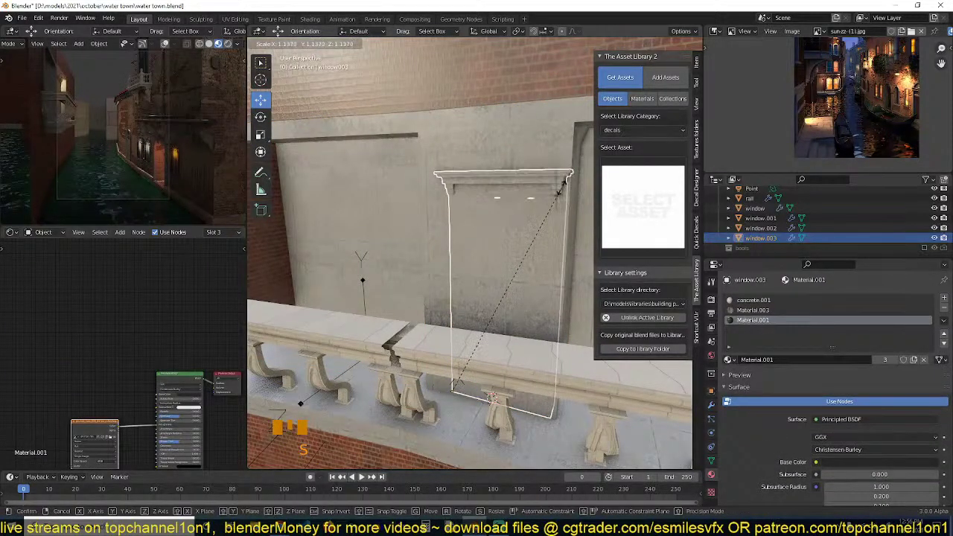
pyautogui.click(562, 186)
pyautogui.press('g')
pyautogui.click(544, 223)
# Rotate the window to line up with the pillar face, pull it forward and nudge it sideways to centre it.
pyautogui.moveTo(561, 254); pyautogui.dragTo(532, 272, button='middle')
pyautogui.press('r')
pyautogui.click(553, 265)
pyautogui.moveTo(438, 366); pyautogui.dragTo(436, 377)
pyautogui.moveTo(436, 377); pyautogui.dragTo(474, 288, button='middle')
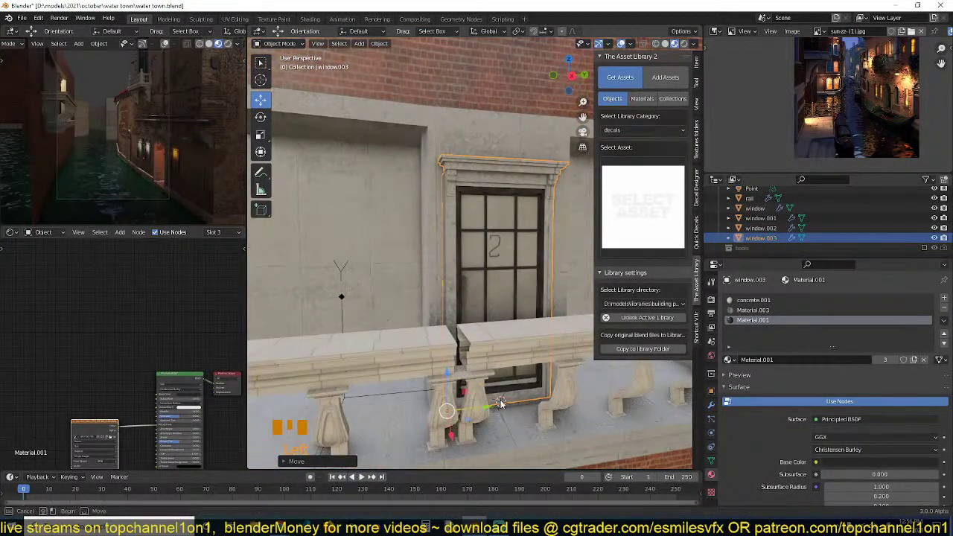
pyautogui.moveTo(489, 407); pyautogui.dragTo(492, 406)
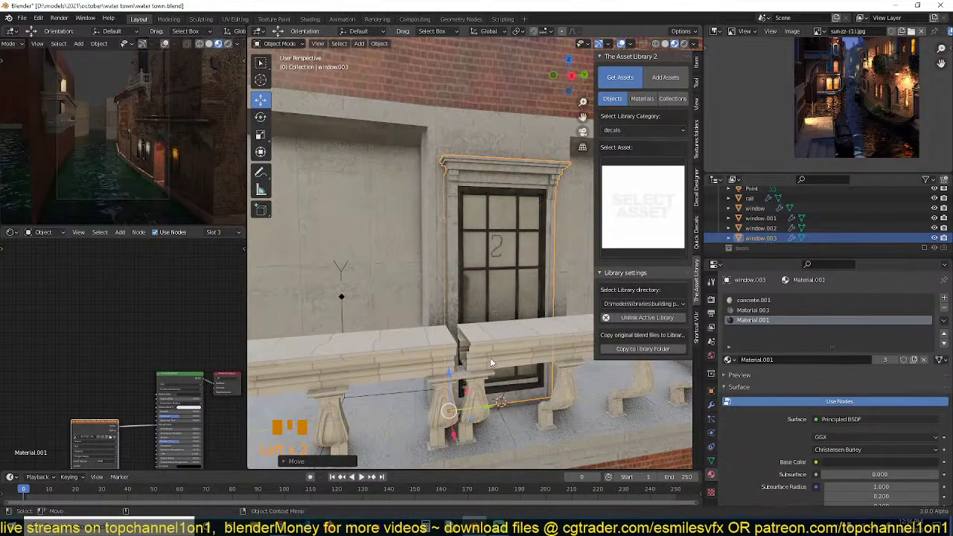
pyautogui.moveTo(490, 363); pyautogui.dragTo(464, 314, button='middle')
# Extrude the pillar's front face behind the window panes inwards to hollow out the opening.
pyautogui.click(527, 148)
pyautogui.moveTo(528, 148); pyautogui.dragTo(506, 154, button='middle')
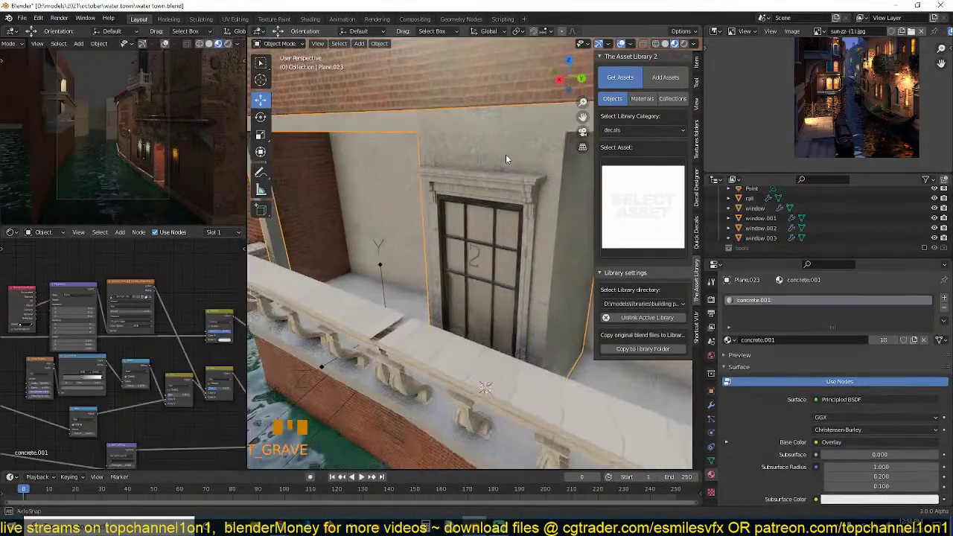
pyautogui.press('Tab')
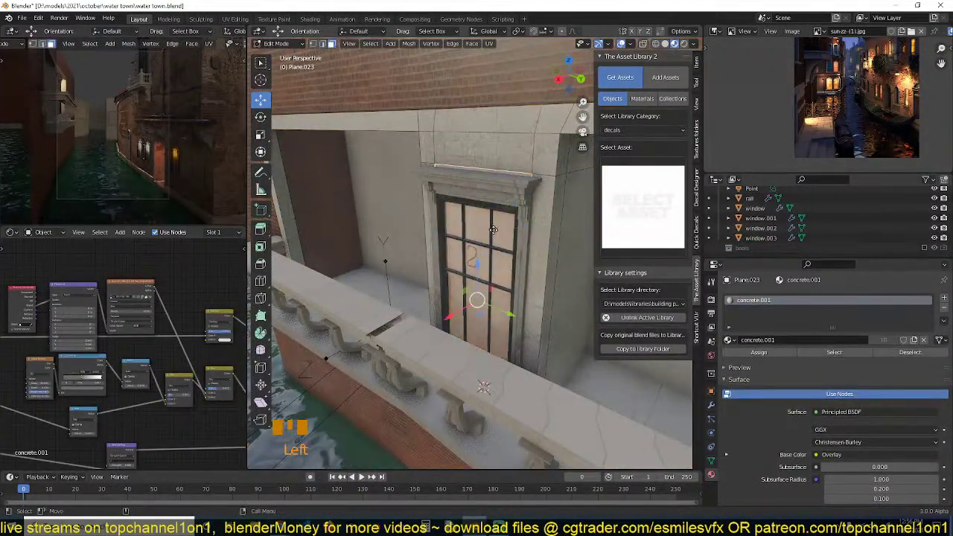
pyautogui.press('e')
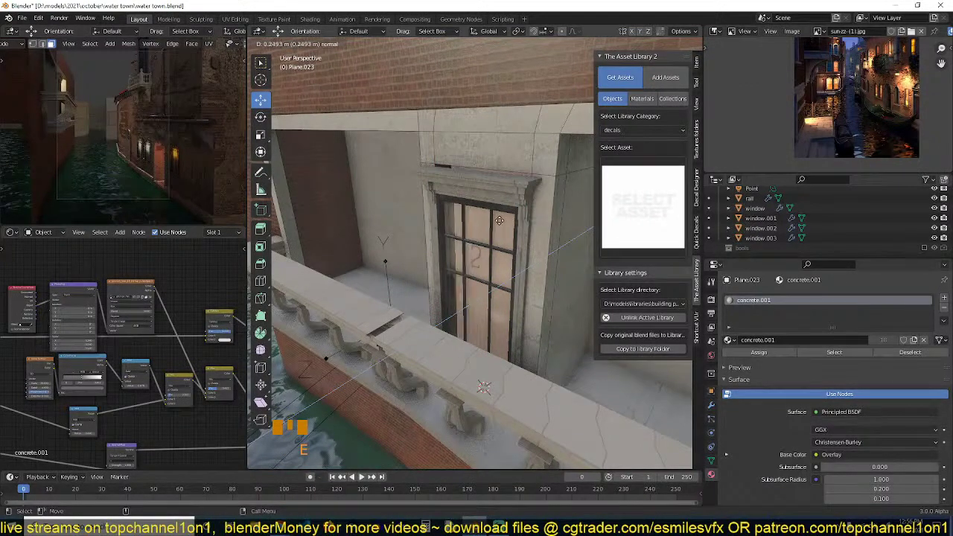
pyautogui.click(531, 210)
pyautogui.moveTo(530, 210); pyautogui.dragTo(559, 216, button='middle')
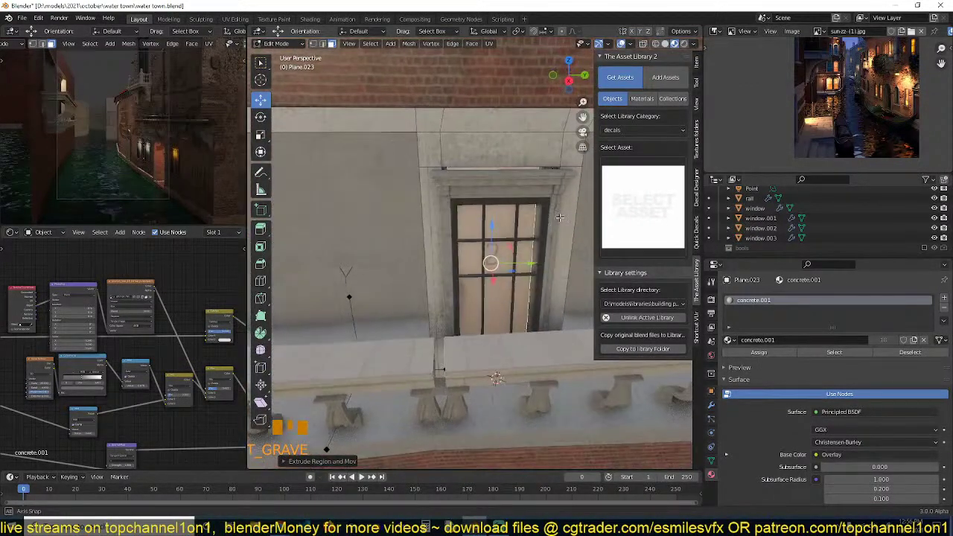
# Undo the latest changes, clear the selection and save the file.
pyautogui.moveTo(520, 245); pyautogui.dragTo(506, 187, button='middle')
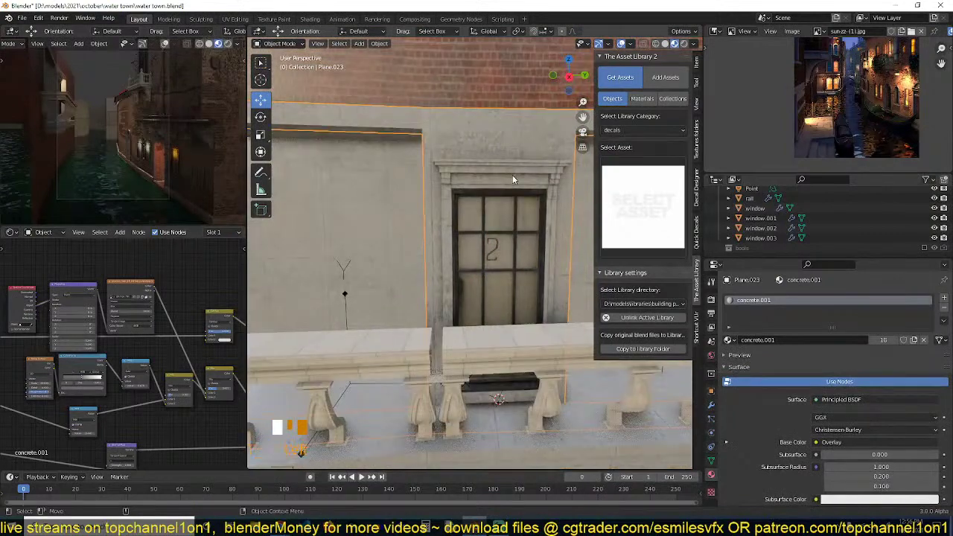
pyautogui.hotkey('ctrl', 'z')
pyautogui.hotkey('ctrl', 'z')
pyautogui.hotkey('ctrl', 'z')
pyautogui.hotkey('ctrl', 'z')
pyautogui.hotkey('alt', 'a')
pyautogui.moveTo(514, 281); pyautogui.dragTo(539, 286, button='middle')
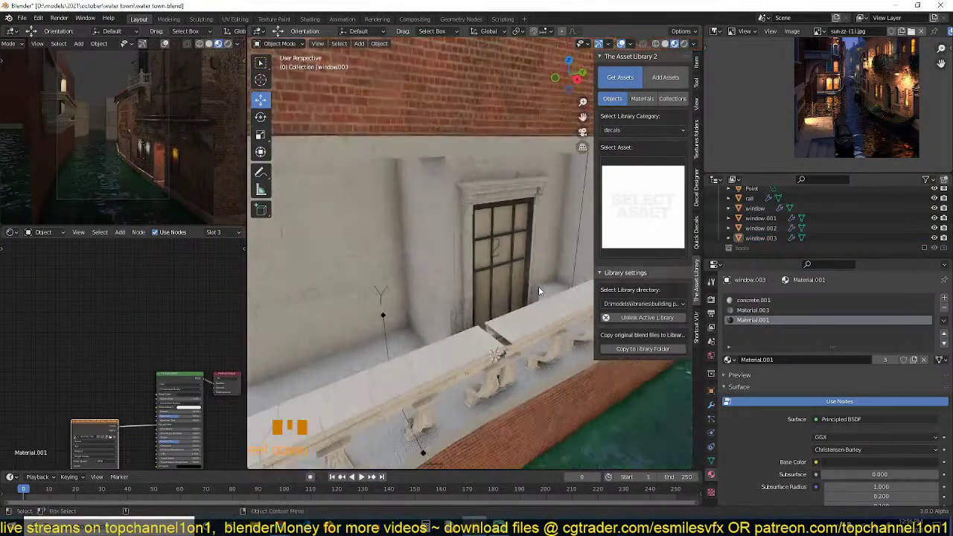
pyautogui.scroll(-4, 539, 285)
pyautogui.hotkey('ctrl', 's')
pyautogui.scroll(4, 499, 303)
# Duplicate the pillar's window and snap the copy to the 3D cursor in the open bay beside the pillar.
pyautogui.moveTo(467, 294); pyautogui.dragTo(447, 258, button='middle')
pyautogui.click(412, 242)
pyautogui.hotkey('shift', 'd')
pyautogui.rightClick(447, 261)
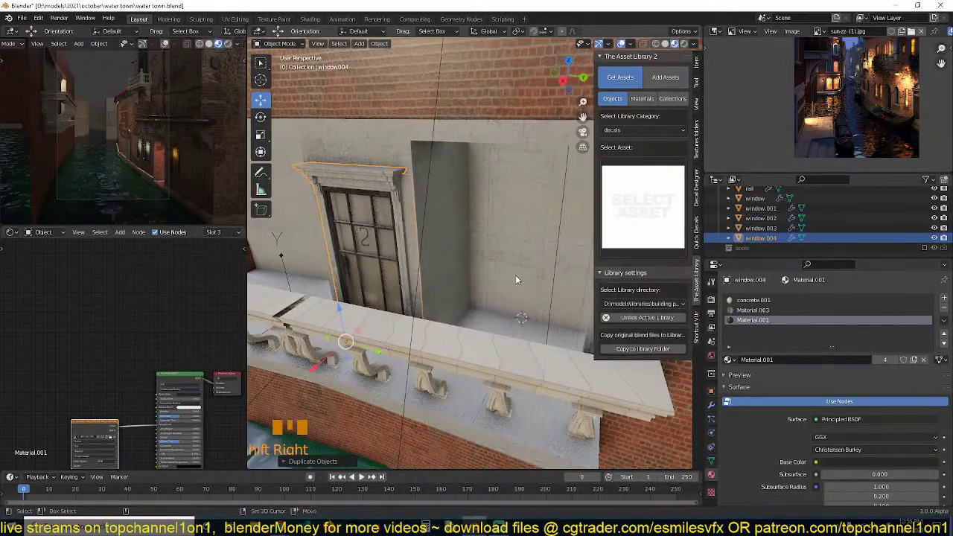
pyautogui.moveTo(523, 264); pyautogui.dragTo(492, 279, button='middle')
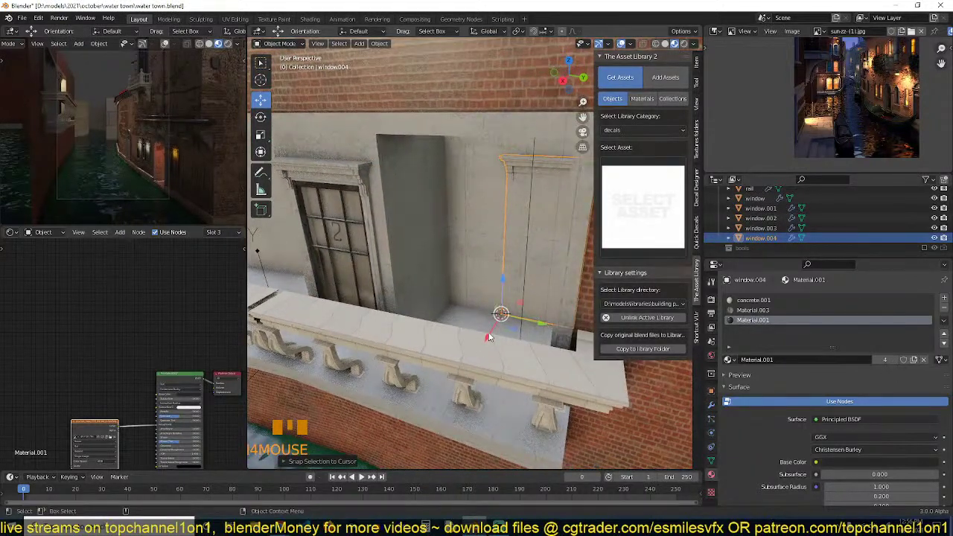
# Pull the new window out of the recess's rear wall and scale it to fit the bay.
pyautogui.moveTo(496, 318)
pyautogui.mouseDown()
pyautogui.moveTo(514, 329)
pyautogui.moveTo(490, 325)
pyautogui.mouseUp()
pyautogui.press('s')
pyautogui.click(542, 325)
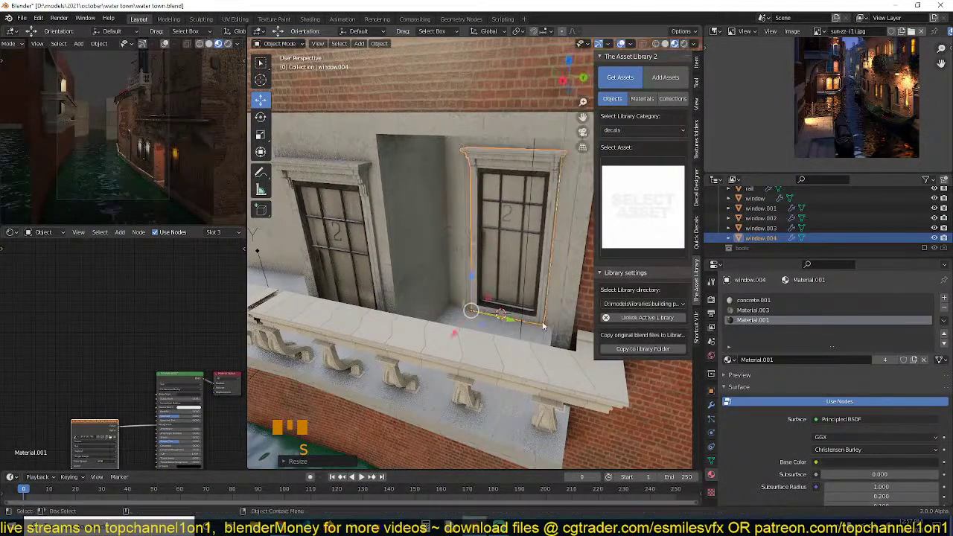
# Duplicate the rear-wall window along Y into the bay on the opposite side of the pillar.
pyautogui.moveTo(542, 326); pyautogui.dragTo(561, 305, button='middle')
pyautogui.scroll(-3, 438, 340)
pyautogui.moveTo(438, 341); pyautogui.dragTo(478, 356, button='middle')
pyautogui.scroll(3, 469, 347)
pyautogui.hotkey('shift', 'd')
pyautogui.press('x')
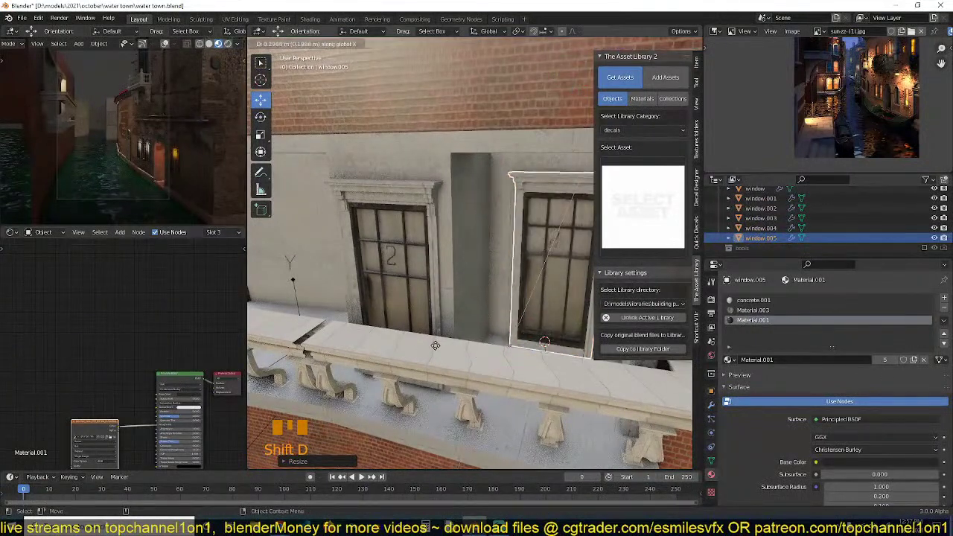
pyautogui.press('y')
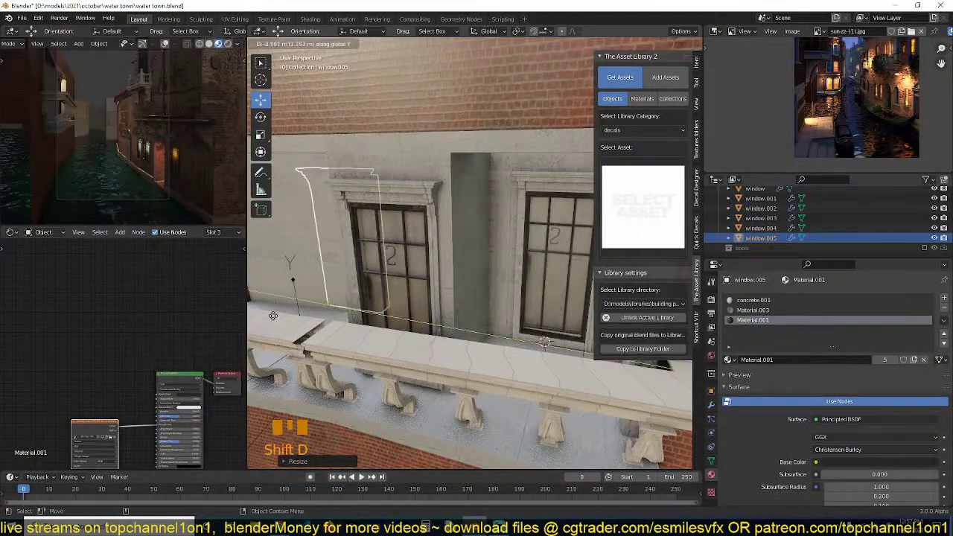
pyautogui.click(254, 313)
pyautogui.moveTo(254, 313); pyautogui.dragTo(387, 330, button='middle')
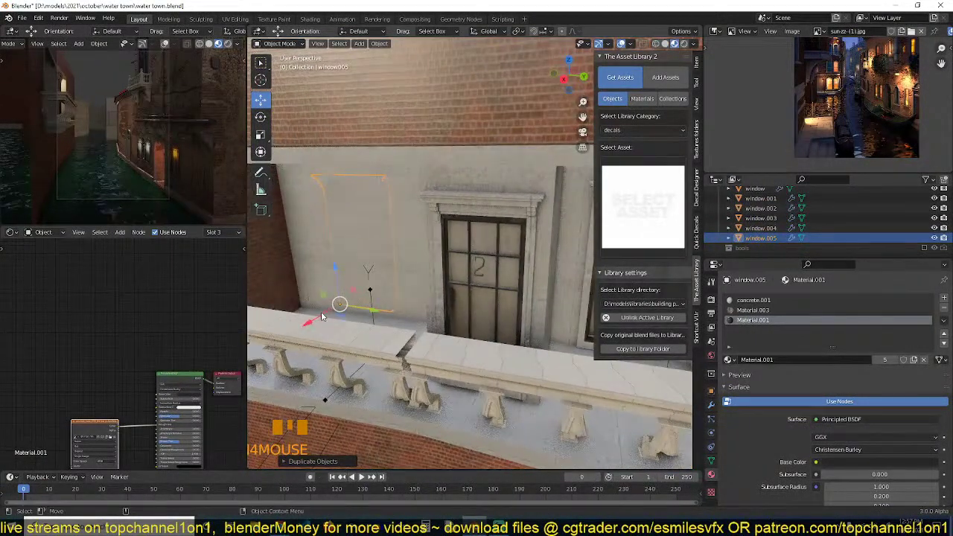
# Bring the new window forward from the rear wall, rotate it slightly about Z to align it, and save the file.
pyautogui.moveTo(322, 317); pyautogui.dragTo(316, 318)
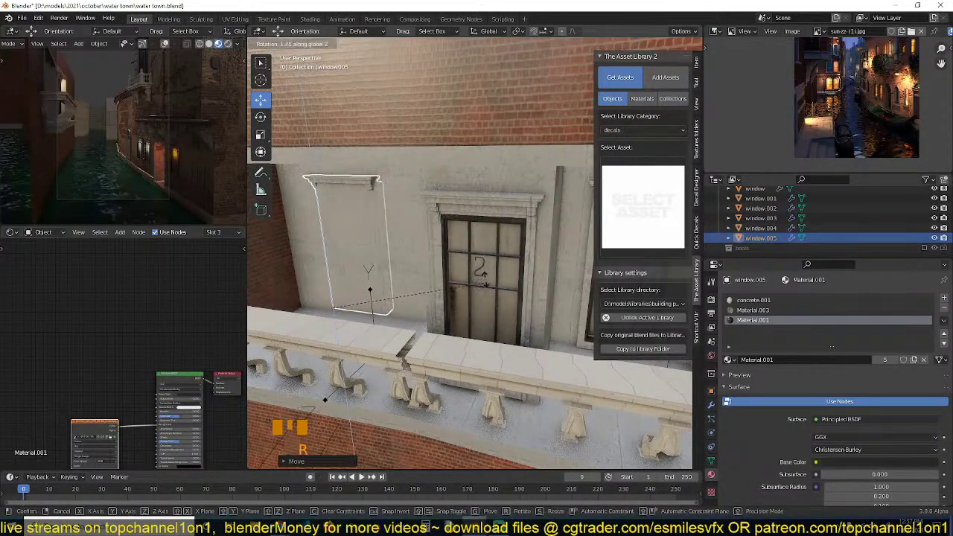
pyautogui.click(477, 284)
pyautogui.moveTo(306, 323); pyautogui.dragTo(300, 326)
pyautogui.press('`')
pyautogui.moveTo(502, 284); pyautogui.dragTo(433, 267, button='middle')
pyautogui.hotkey('ctrl', 's')
pyautogui.press('`')
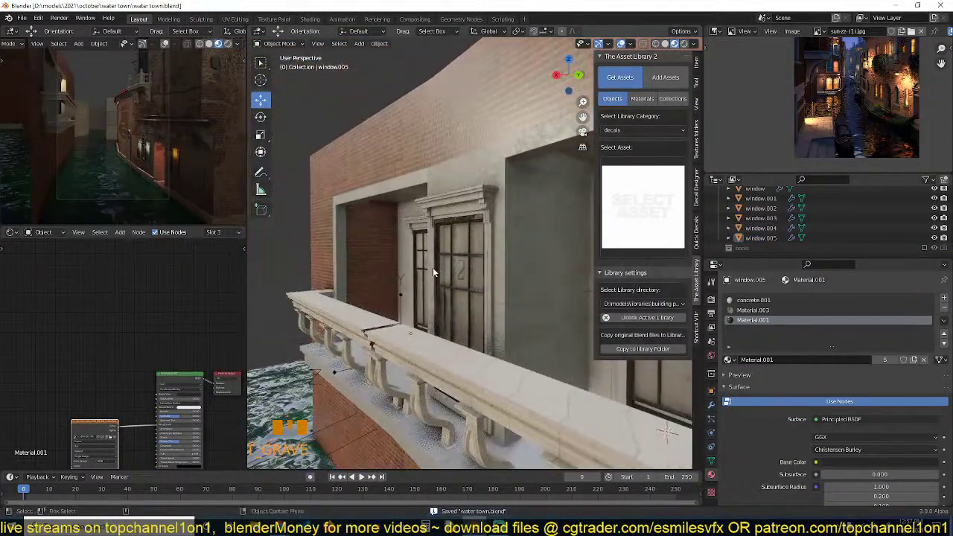
# Assign the concrete.001 material to the brick side wall of the balcony recess.
pyautogui.click(370, 233)
pyautogui.press('Tab')
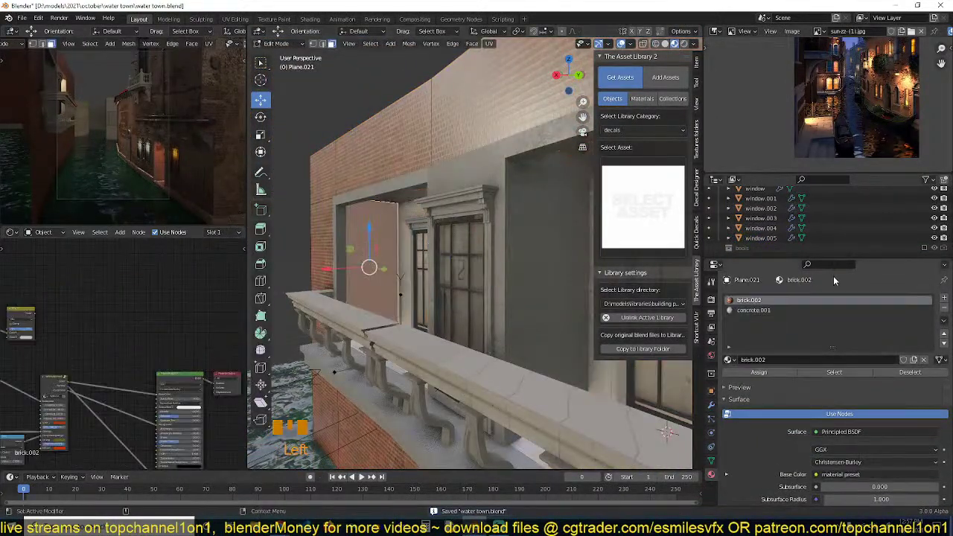
pyautogui.click(775, 311)
pyautogui.click(761, 372)
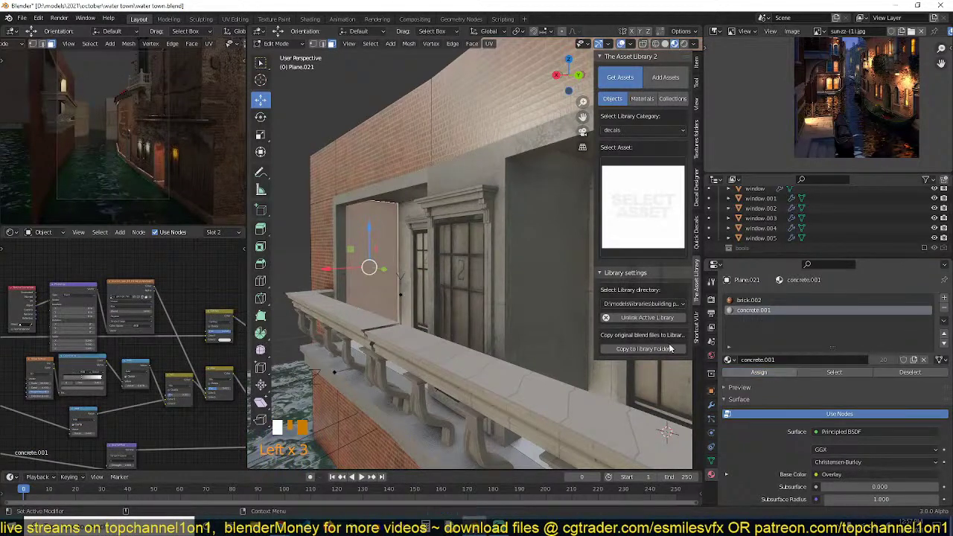
# Assign the brick.002 material to the recess's rear wall faces on both sides of the pillar.
pyautogui.press('`')
pyautogui.click(372, 199)
pyautogui.keyDown('shift'); pyautogui.moveTo(548, 261); pyautogui.dragTo(492, 251, button='middle'); pyautogui.keyUp('shift')
pyautogui.keyDown('shift'); pyautogui.click(492, 251); pyautogui.keyUp('shift')
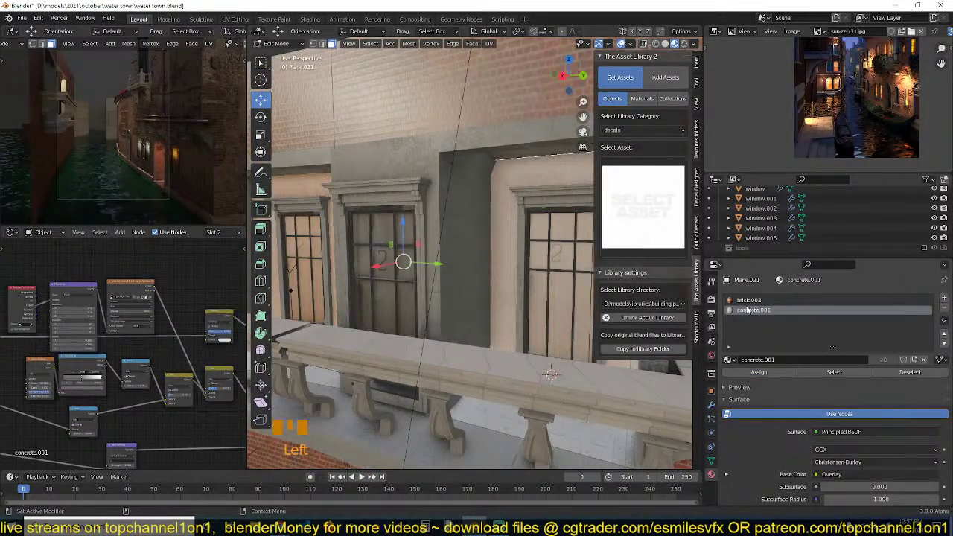
pyautogui.click(749, 301)
pyautogui.click(753, 370)
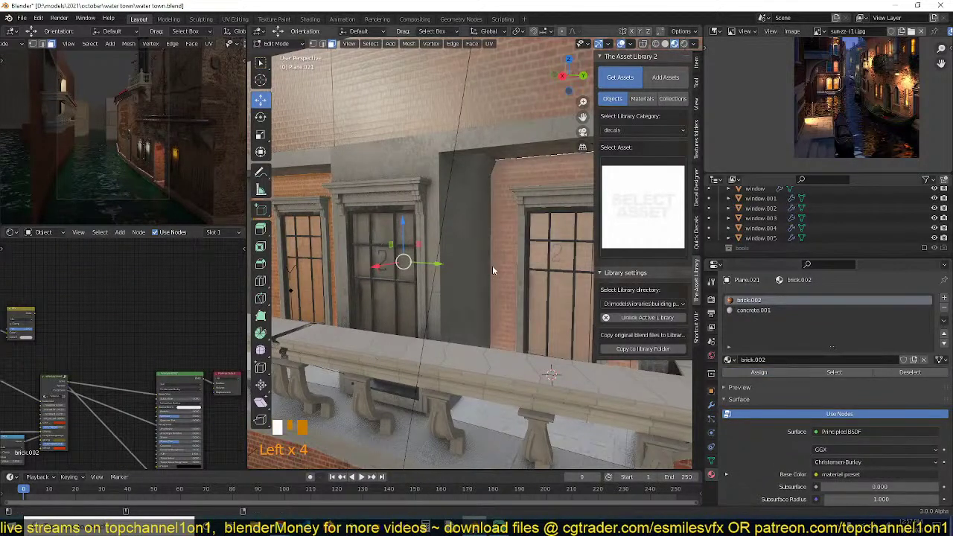
pyautogui.press('Tab')
pyautogui.moveTo(509, 274)
pyautogui.mouseDown(button='middle')
pyautogui.moveTo(523, 271)
pyautogui.moveTo(453, 274)
pyautogui.moveTo(540, 277)
pyautogui.moveTo(503, 295)
pyautogui.moveTo(522, 283)
pyautogui.mouseUp(button='middle')
pyautogui.press('Tab')
pyautogui.hotkey('alt', 'a')
# Add a brick.002 material slot to the pillar object and assign it to the front faces surrounding the window.
pyautogui.press('`')
pyautogui.press('`')
pyautogui.click(461, 164)
pyautogui.press('Tab')
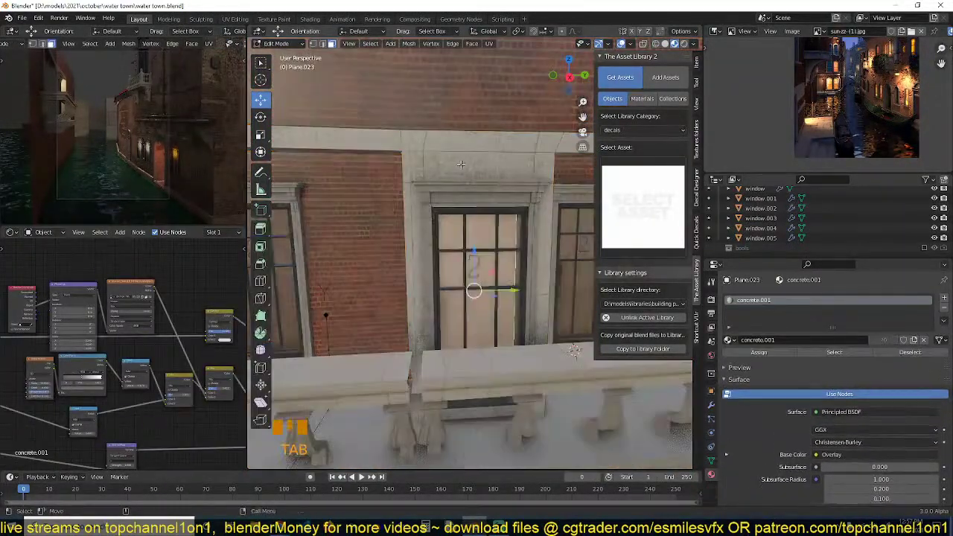
pyautogui.click(420, 174)
pyautogui.keyDown('shift'); pyautogui.click(420, 294); pyautogui.keyUp('shift')
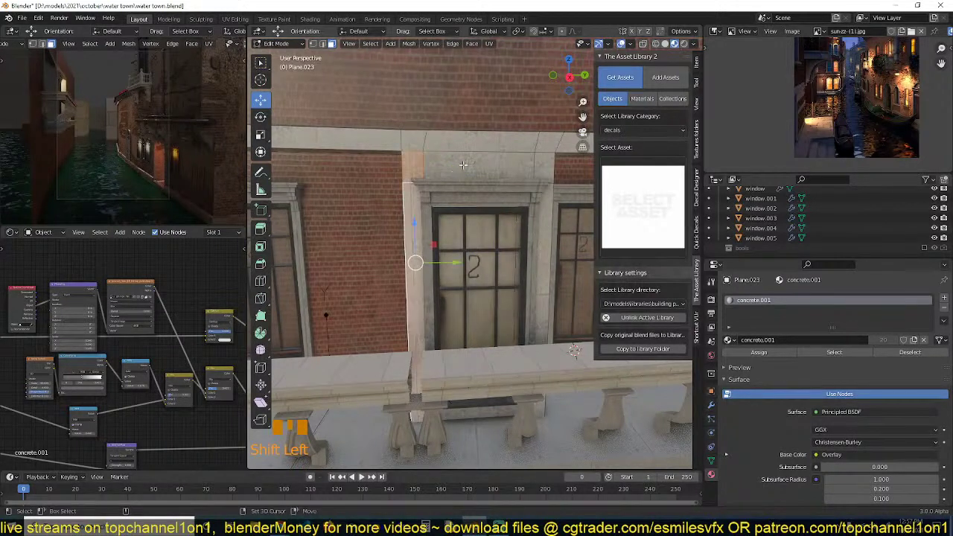
pyautogui.keyDown('shift'); pyautogui.click(535, 172); pyautogui.keyUp('shift')
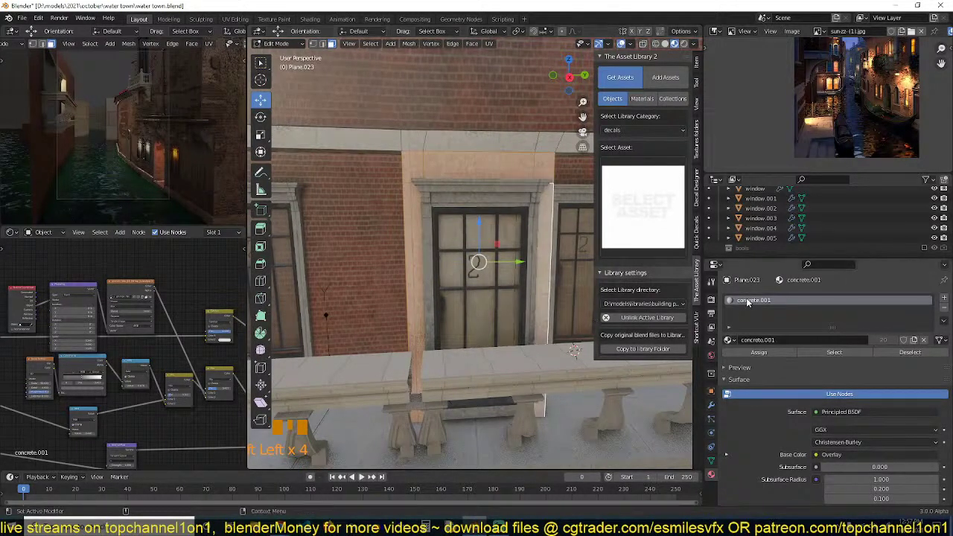
pyautogui.click(944, 299)
pyautogui.click(729, 360)
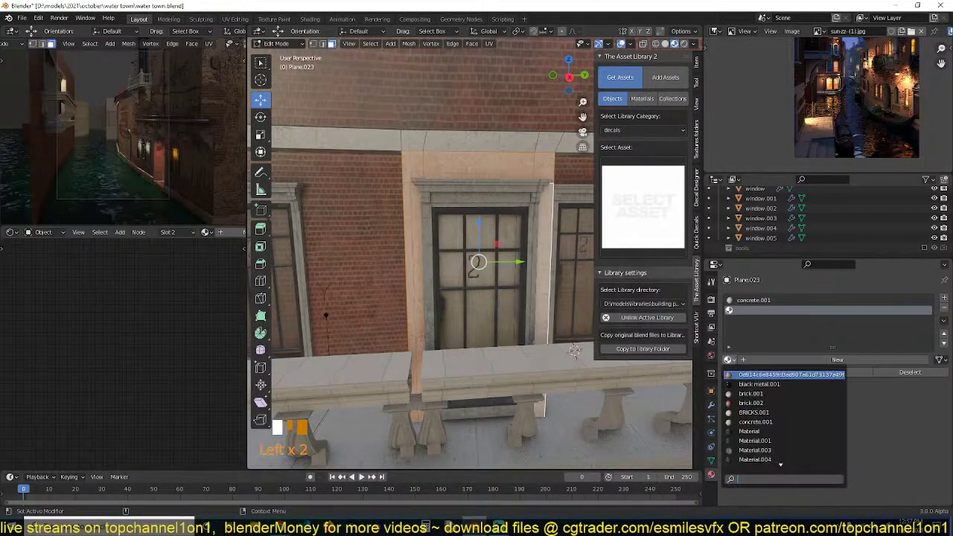
pyautogui.click(736, 384)
pyautogui.click(748, 372)
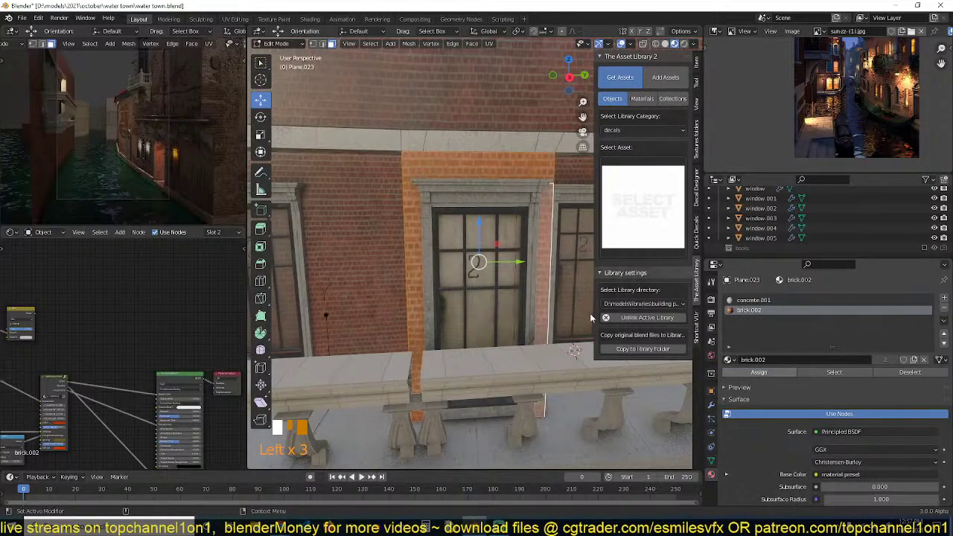
pyautogui.press('Tab')
# Enable bisecting on the X axis in the balcony railing's Mirror modifier, trying the X flip and leaving it off.
pyautogui.moveTo(452, 248); pyautogui.dragTo(528, 348, button='middle')
pyautogui.click(443, 342)
pyautogui.press('`')
pyautogui.click(712, 406)
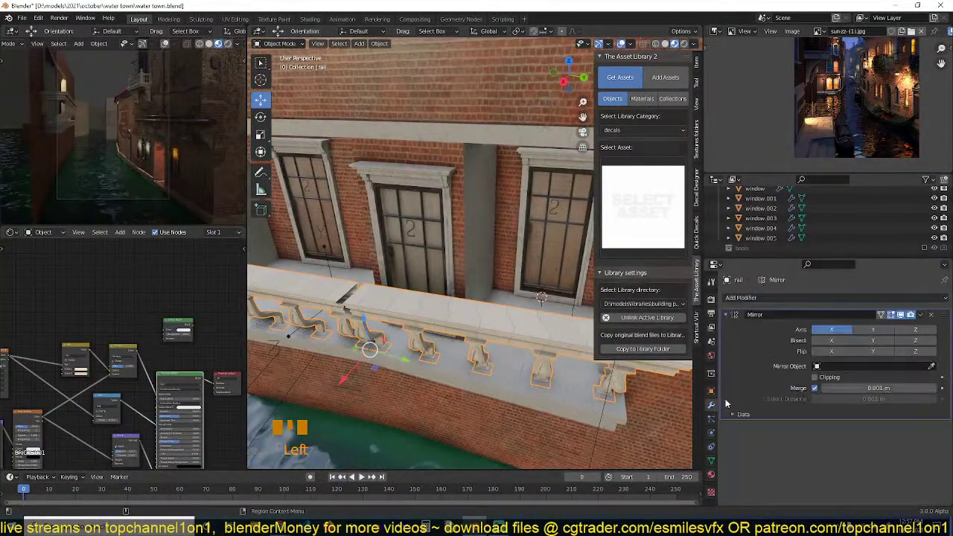
pyautogui.click(836, 341)
pyautogui.click(835, 351)
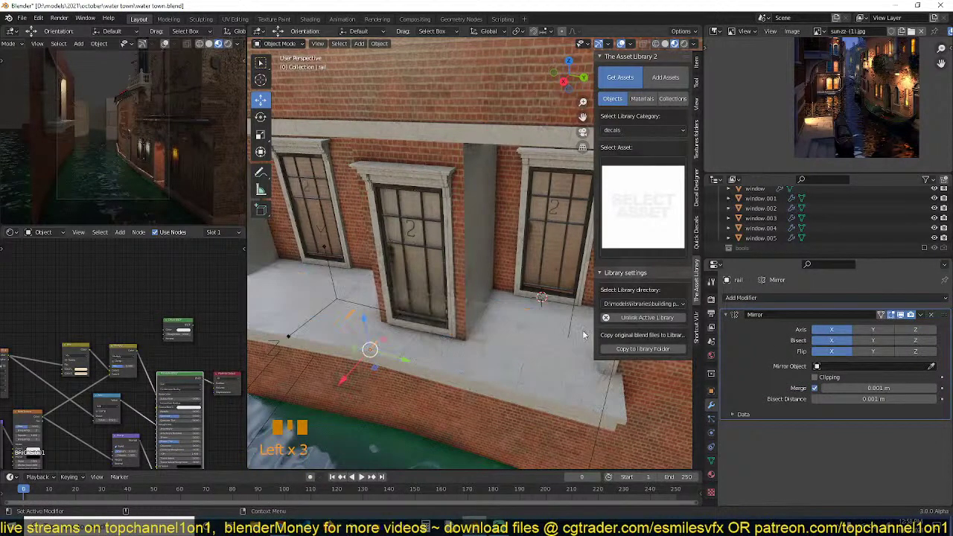
pyautogui.click(832, 351)
# Shift the railing's entire mesh along the balcony to shorten the mirrored balustrade.
pyautogui.press('Tab')
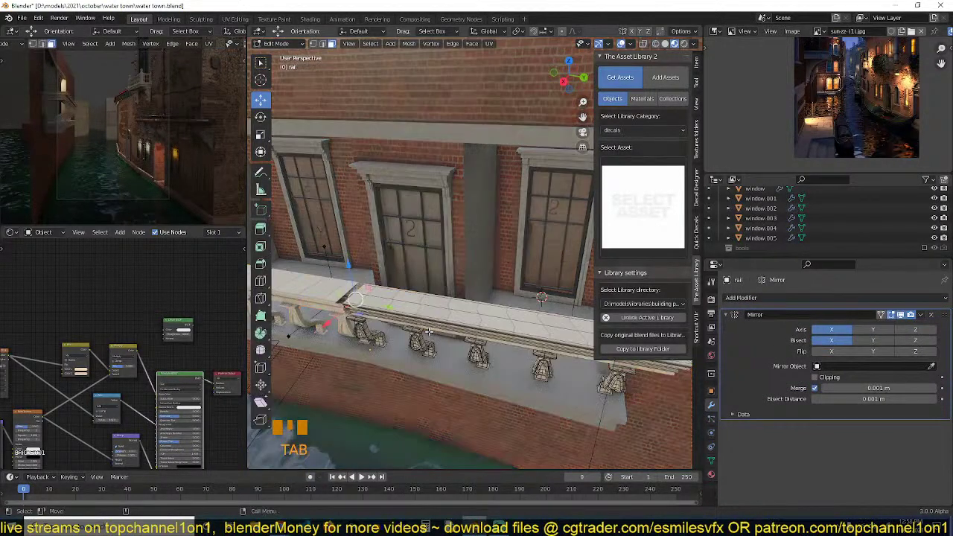
pyautogui.press('a')
pyautogui.moveTo(541, 360); pyautogui.dragTo(374, 342)
pyautogui.press('Tab')
# Move the shortened railing along the balcony towards the end bay beside the pillar.
pyautogui.moveTo(407, 345); pyautogui.dragTo(383, 332, button='middle')
pyautogui.hotkey('shift', '`')
pyautogui.moveTo(382, 334); pyautogui.dragTo(532, 362)
pyautogui.press('`')
pyautogui.moveTo(532, 362); pyautogui.dragTo(497, 357, button='middle')
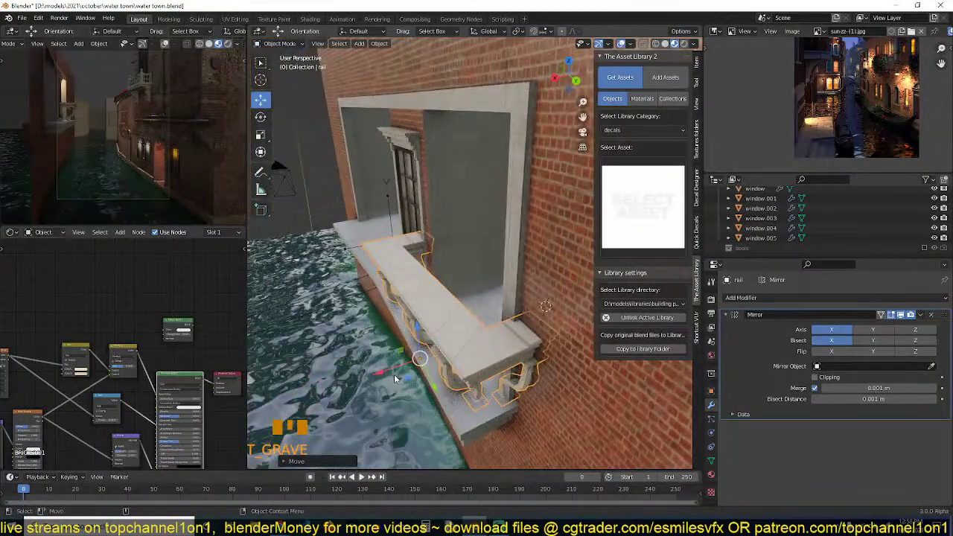
# Nudge the shortened balcony railing into position in the bay at the end of the ledge.
pyautogui.moveTo(386, 373); pyautogui.dragTo(429, 393)
pyautogui.press('`')
pyautogui.moveTo(429, 392); pyautogui.dragTo(503, 341, button='middle')
pyautogui.press('`')
pyautogui.hotkey('alt', 'd')
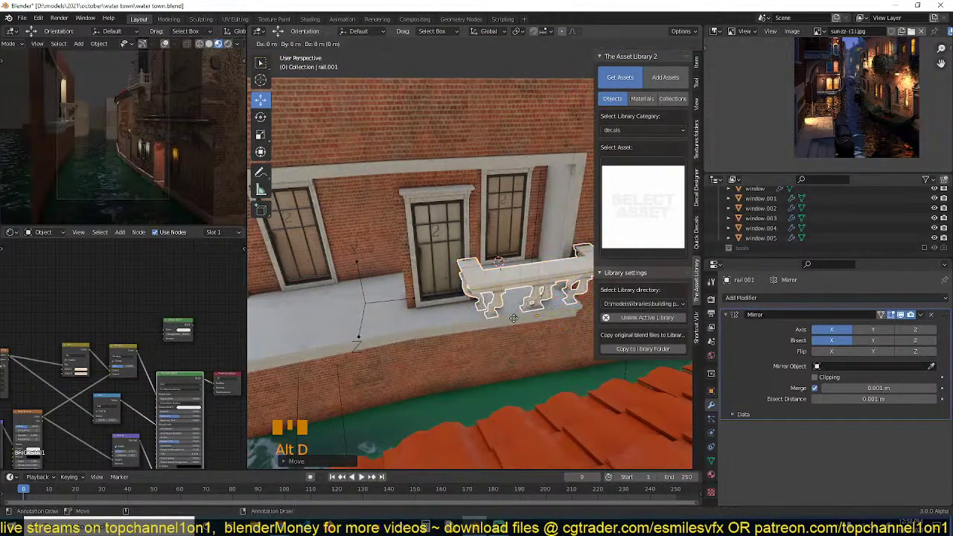
pyautogui.moveTo(359, 355); pyautogui.dragTo(360, 356)
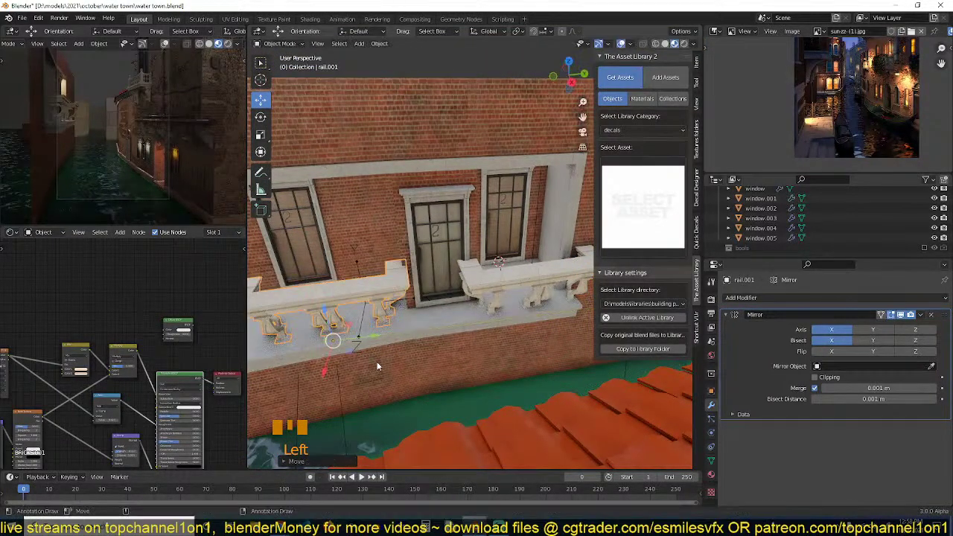
pyautogui.press('`')
pyautogui.moveTo(378, 366); pyautogui.dragTo(417, 359, button='middle')
pyautogui.press('x')
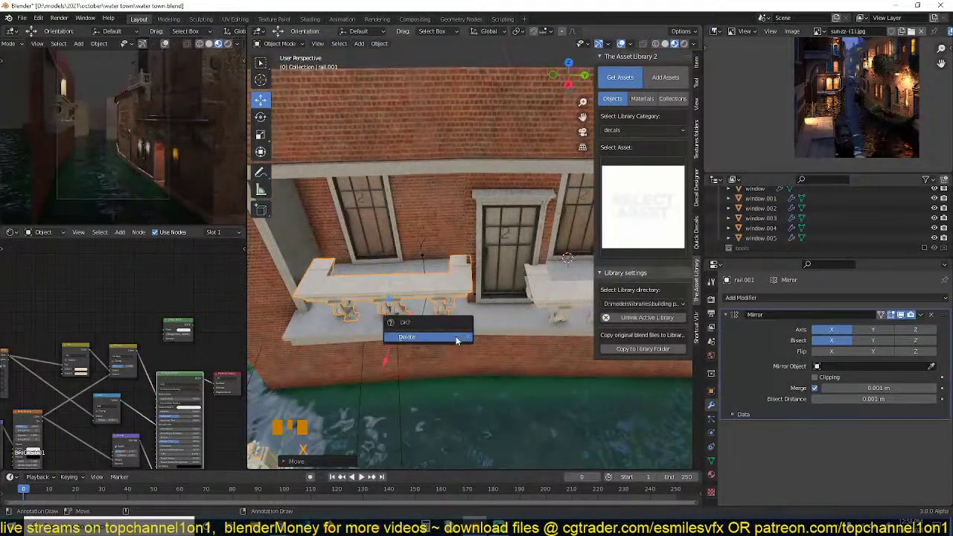
pyautogui.click(414, 333)
# Duplicate the railing as an independent copy along Y into the other balcony bay and shift the copy's mesh to lengthen it.
pyautogui.click(579, 295)
pyautogui.hotkey('shift', 'd')
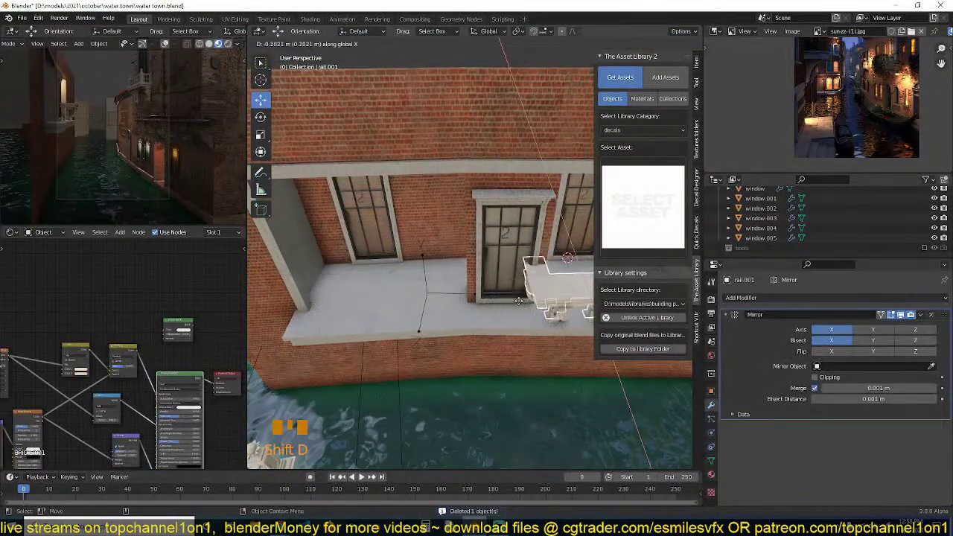
pyautogui.press('y')
pyautogui.click(327, 310)
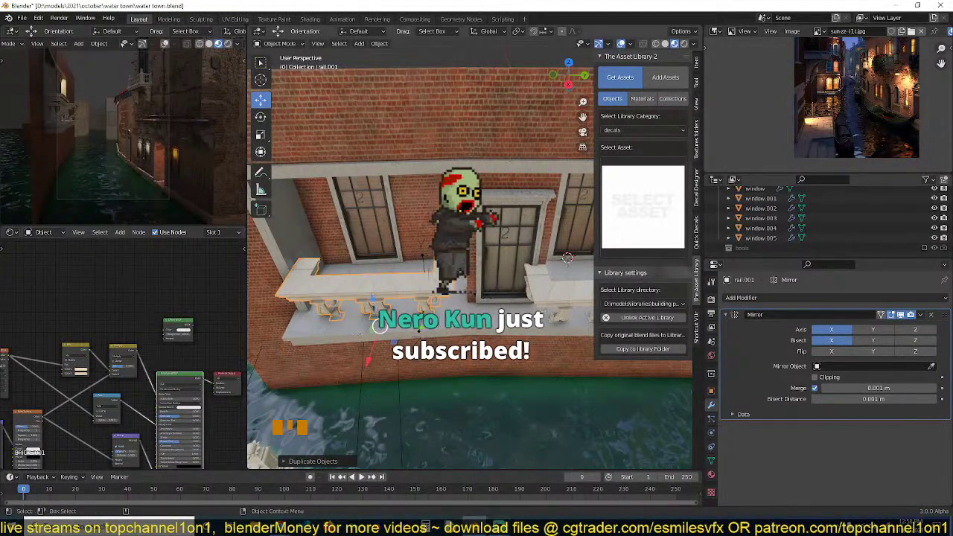
pyautogui.press('Tab')
pyautogui.moveTo(396, 306); pyautogui.dragTo(417, 307)
pyautogui.press('Tab')
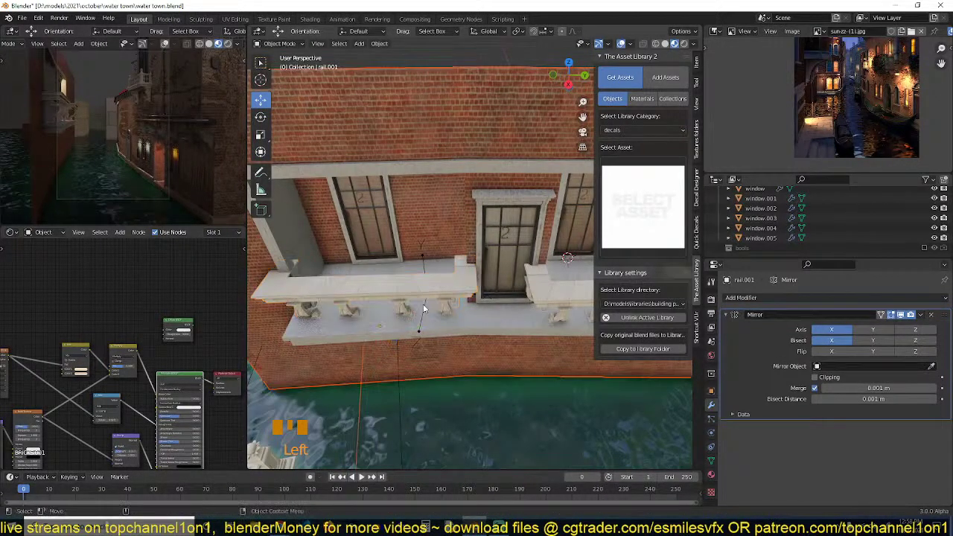
# Move the two side windows together out of the balcony recess towards the railings.
pyautogui.hotkey('shift', '`')
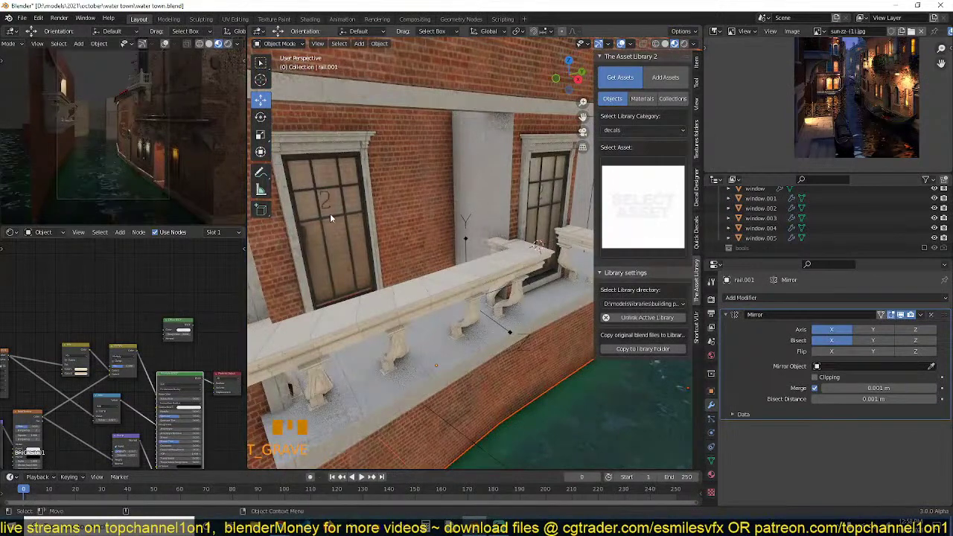
pyautogui.click(329, 213)
pyautogui.moveTo(330, 213); pyautogui.dragTo(401, 332, button='middle')
pyautogui.keyDown('shift'); pyautogui.click(521, 212); pyautogui.keyUp('shift')
pyautogui.scroll(-2, 400, 333)
pyautogui.moveTo(420, 332); pyautogui.dragTo(440, 368)
# Make the balcony recess shallower by moving the brick wall's rear vertices about 1.1 m along X towards the canal.
pyautogui.click(418, 254)
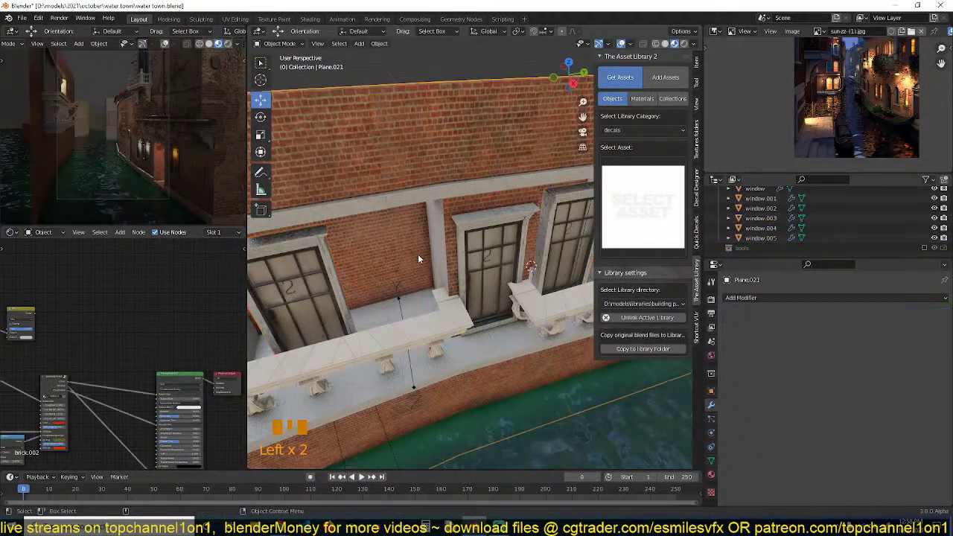
pyautogui.press('Tab')
pyautogui.hotkey('shift', '`')
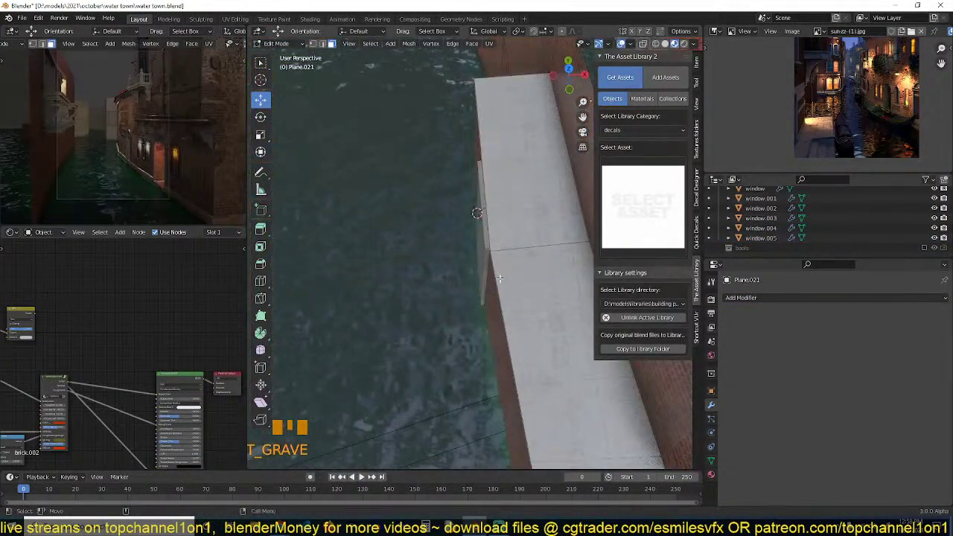
pyautogui.press('KP_7')
pyautogui.press('z')
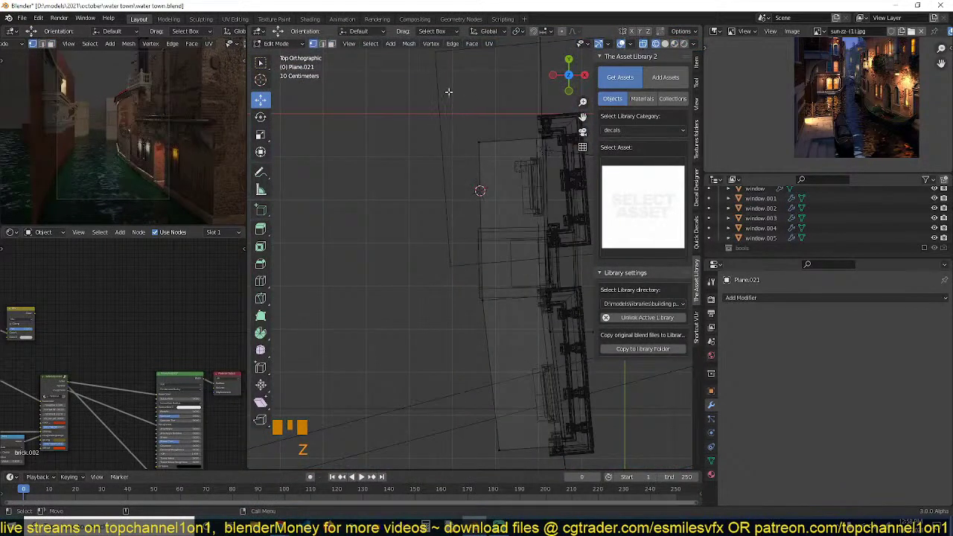
pyautogui.moveTo(448, 96); pyautogui.dragTo(517, 463)
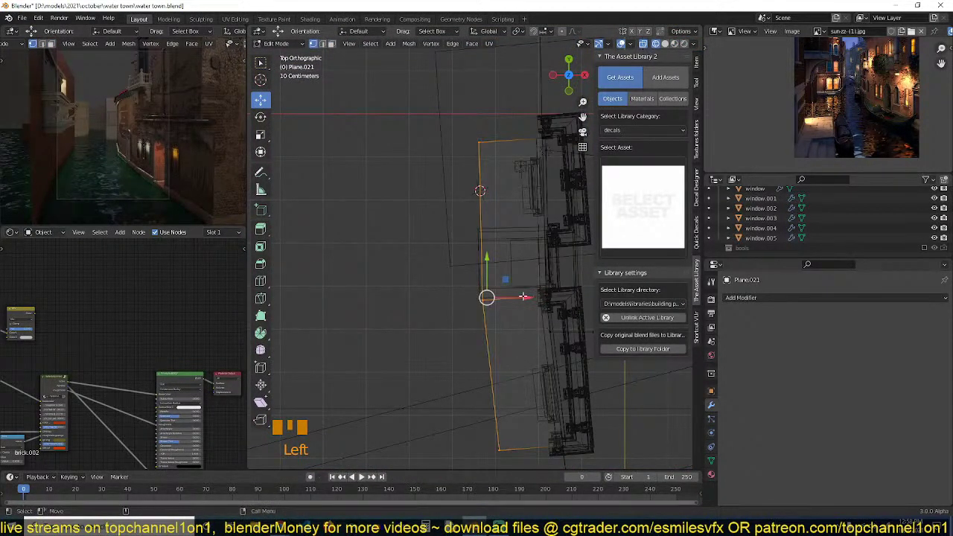
pyautogui.moveTo(525, 297); pyautogui.dragTo(564, 300)
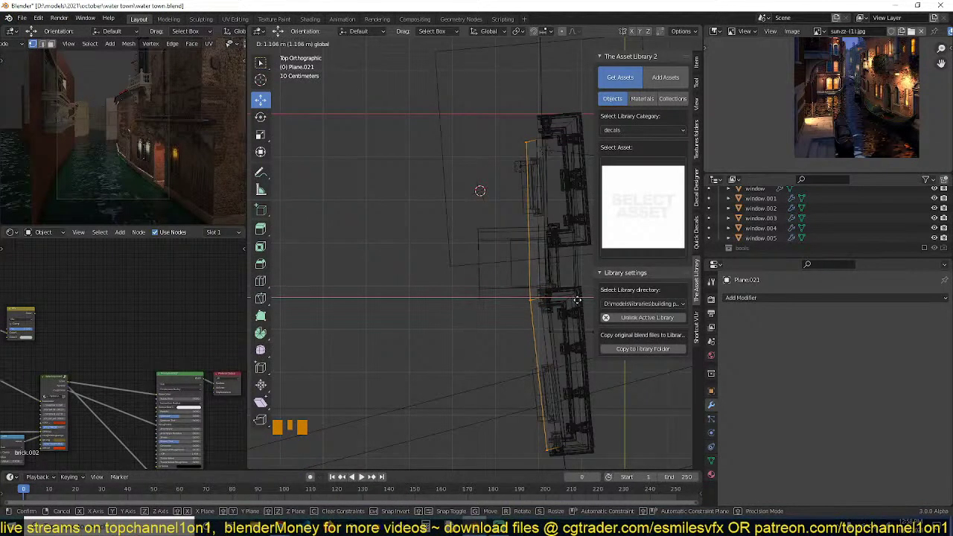
pyautogui.moveTo(577, 300); pyautogui.dragTo(578, 300)
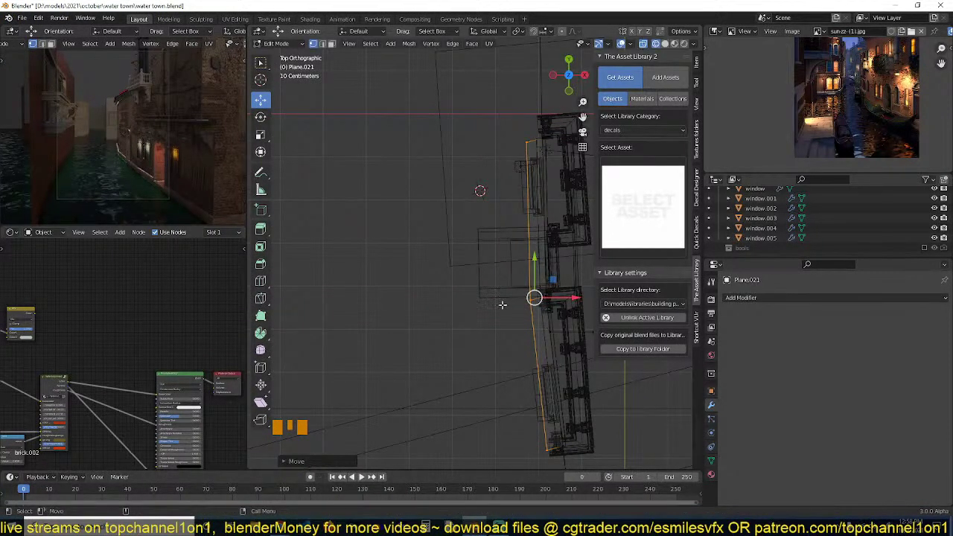
# Flatten the rear part of the central pillar along X and shift it forward to match the shallower recess.
pyautogui.press('Tab')
pyautogui.click(485, 262)
pyautogui.moveTo(457, 200); pyautogui.dragTo(521, 319)
pyautogui.press('s')
pyautogui.press('x')
pyautogui.click(504, 262)
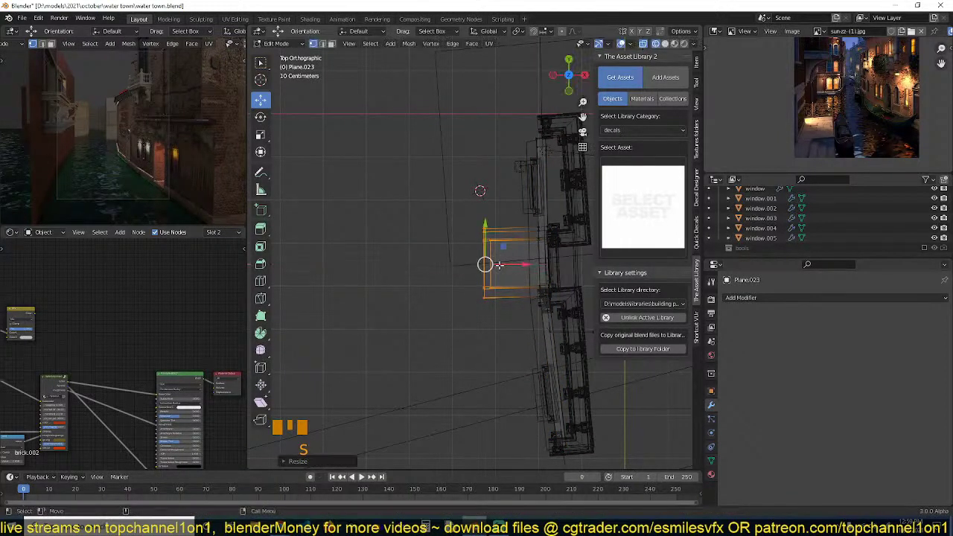
pyautogui.moveTo(485, 264); pyautogui.dragTo(554, 271)
pyautogui.press('Tab')
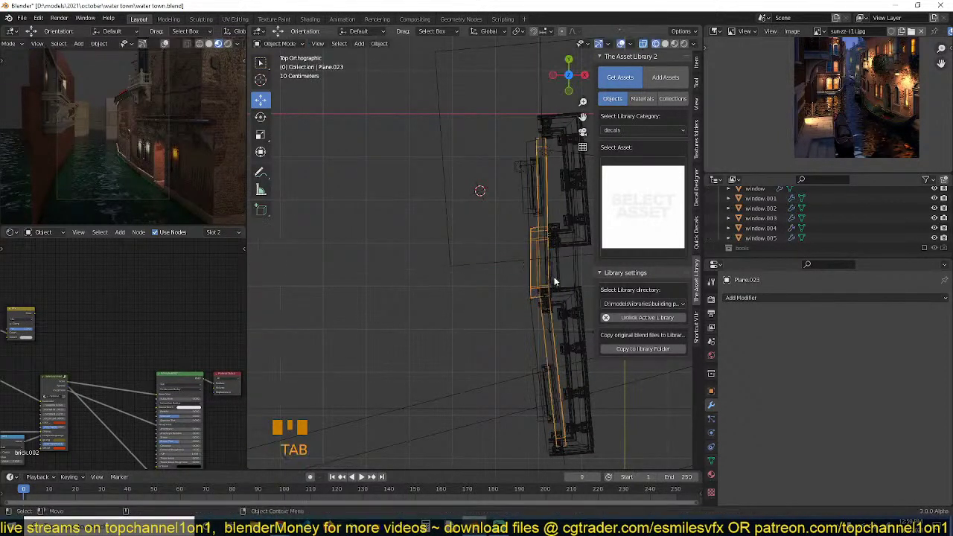
# Restore the material preview and nudge the duplicated railing into place on the balcony ledge.
pyautogui.moveTo(554, 279); pyautogui.dragTo(457, 220, button='middle')
pyautogui.press('`')
pyautogui.moveTo(489, 254)
pyautogui.mouseDown(button='middle')
pyautogui.moveTo(517, 231)
pyautogui.moveTo(525, 257)
pyautogui.mouseUp(button='middle')
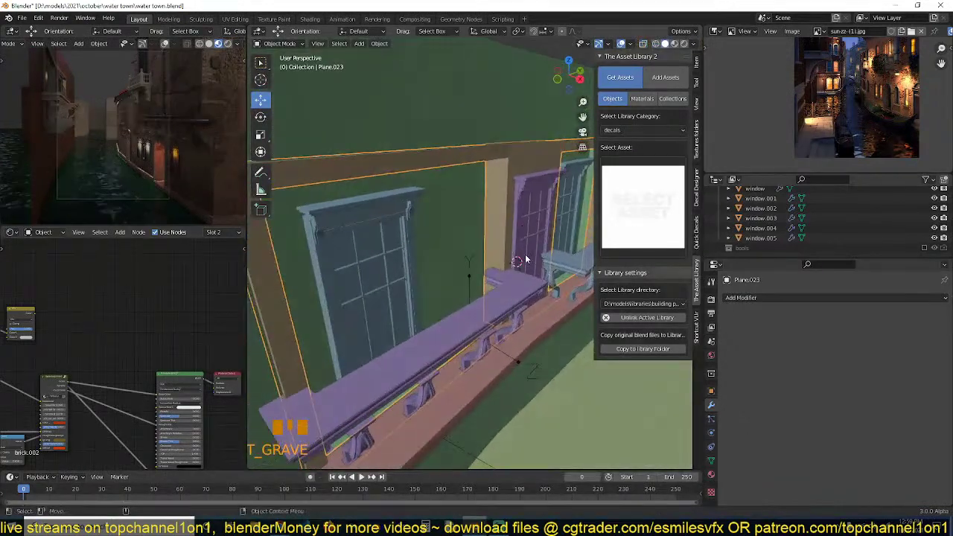
pyautogui.click(676, 44)
pyautogui.moveTo(549, 203)
pyautogui.mouseDown(button='middle')
pyautogui.moveTo(525, 173)
pyautogui.moveTo(520, 186)
pyautogui.moveTo(496, 192)
pyautogui.moveTo(525, 196)
pyautogui.moveTo(538, 264)
pyautogui.moveTo(531, 306)
pyautogui.mouseUp(button='middle')
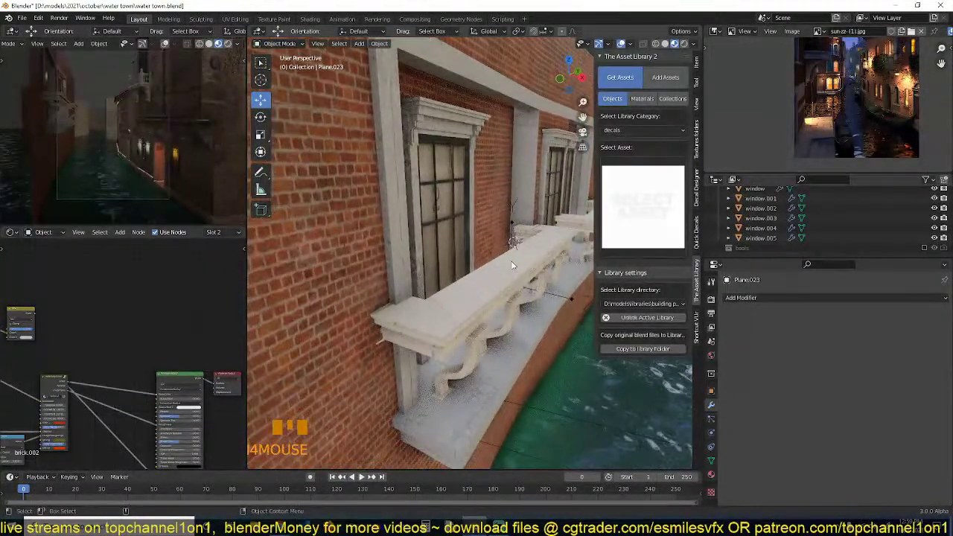
pyautogui.click(531, 309)
pyautogui.moveTo(563, 355); pyautogui.dragTo(582, 360)
pyautogui.hotkey('alt', 'a')
pyautogui.moveTo(515, 294); pyautogui.dragTo(507, 326, button='middle')
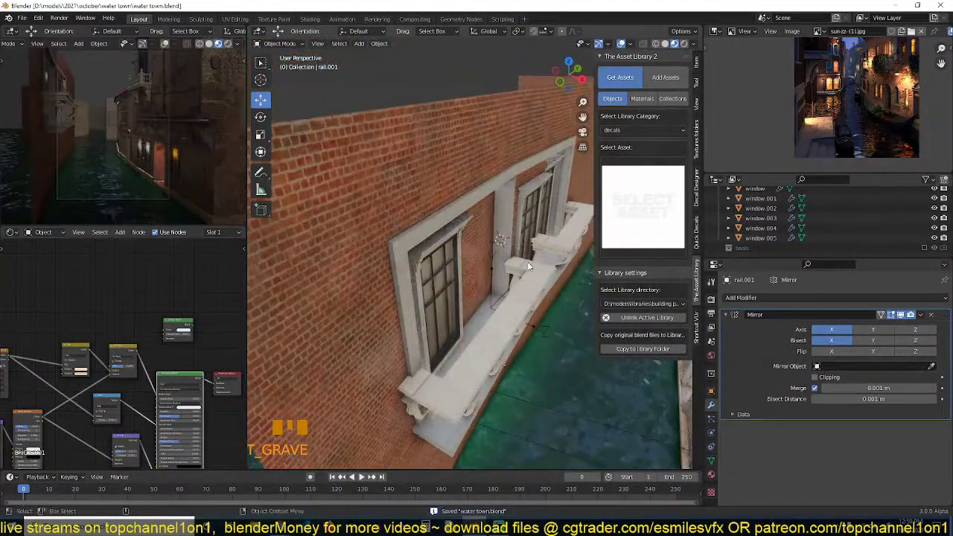
pyautogui.moveTo(528, 266)
pyautogui.mouseDown(button='middle')
pyautogui.moveTo(469, 308)
pyautogui.moveTo(517, 253)
pyautogui.mouseUp(button='middle')
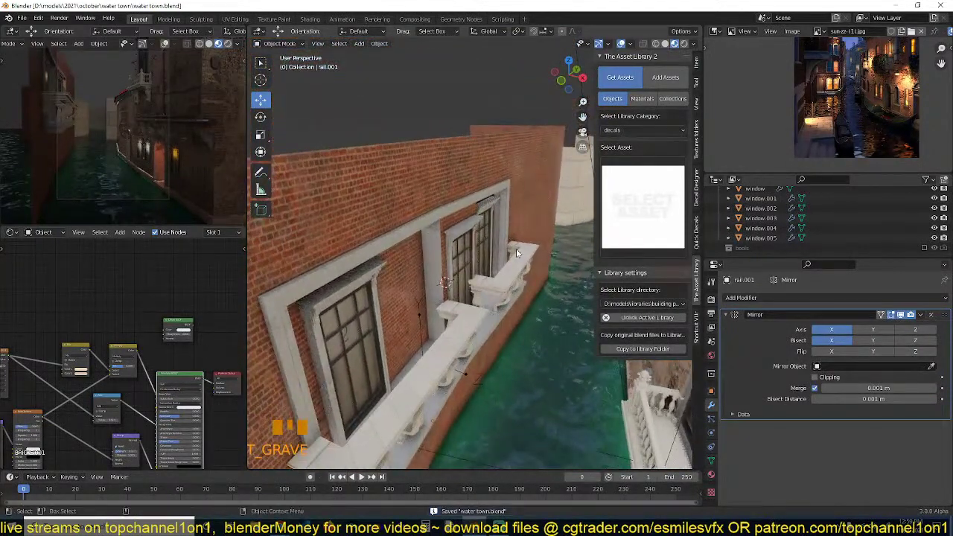
pyautogui.scroll(-2, 835, 119)
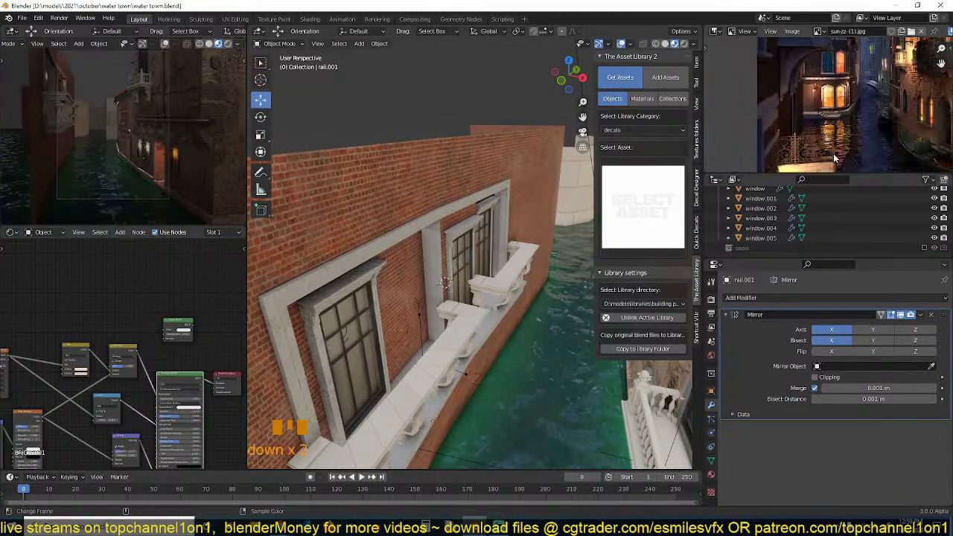
# Select the far section of the brick canal wall in top wireframe view and scale it down along Y.
pyautogui.moveTo(535, 231); pyautogui.dragTo(488, 248, button='middle')
pyautogui.press('`')
pyautogui.click(502, 218)
pyautogui.press('`')
pyautogui.press('KP_7')
pyautogui.scroll(-3, 485, 246)
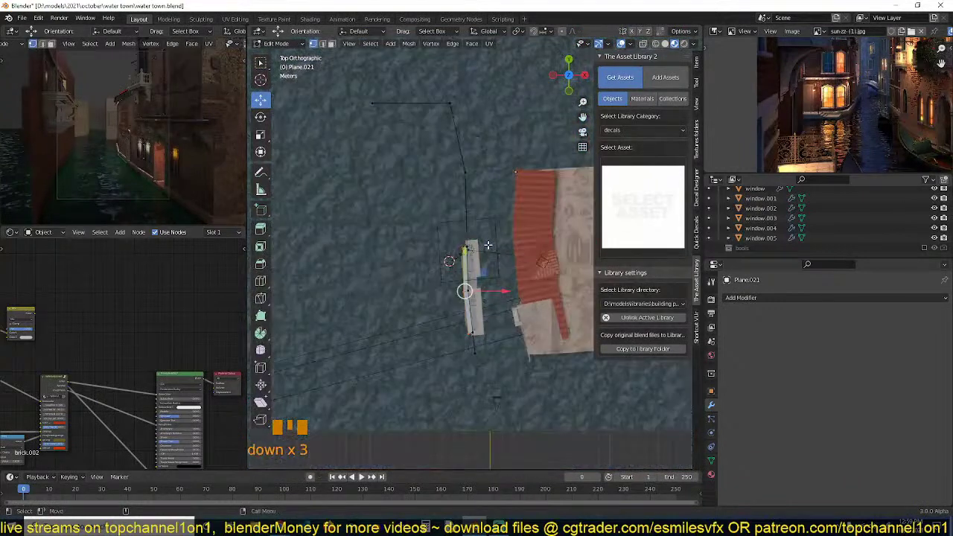
pyautogui.press('Tab')
pyautogui.click(287, 160)
pyautogui.moveTo(349, 133); pyautogui.dragTo(510, 245)
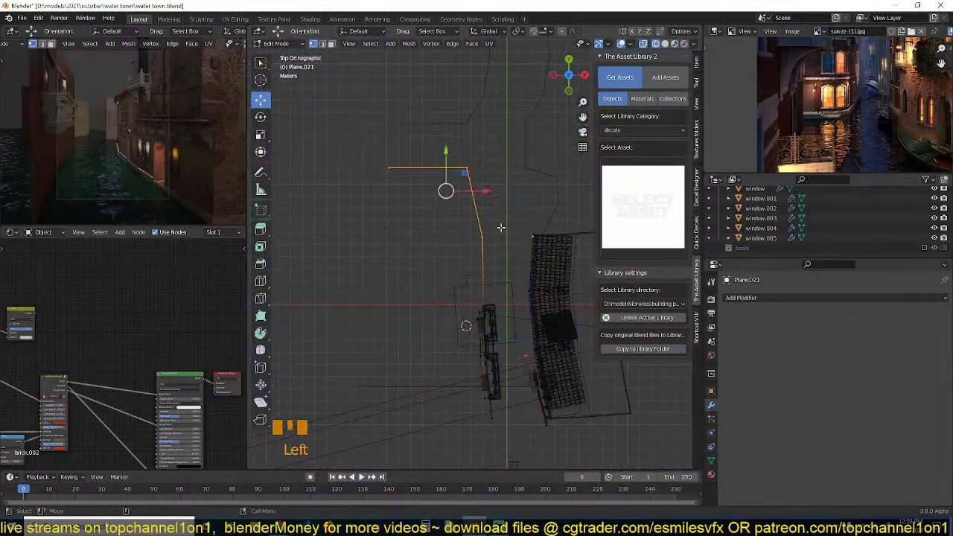
pyautogui.press('s')
pyautogui.press('y')
pyautogui.press('y')
pyautogui.click(466, 246)
# Move the wall's far section about 6.2 m back along Y towards the balcony and save the file.
pyautogui.press('g')
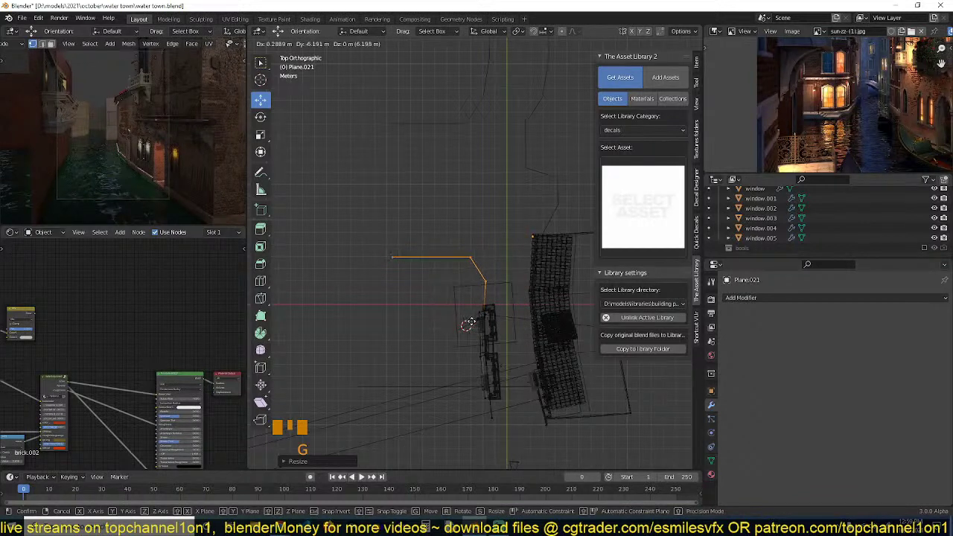
pyautogui.click(466, 323)
pyautogui.press('Tab')
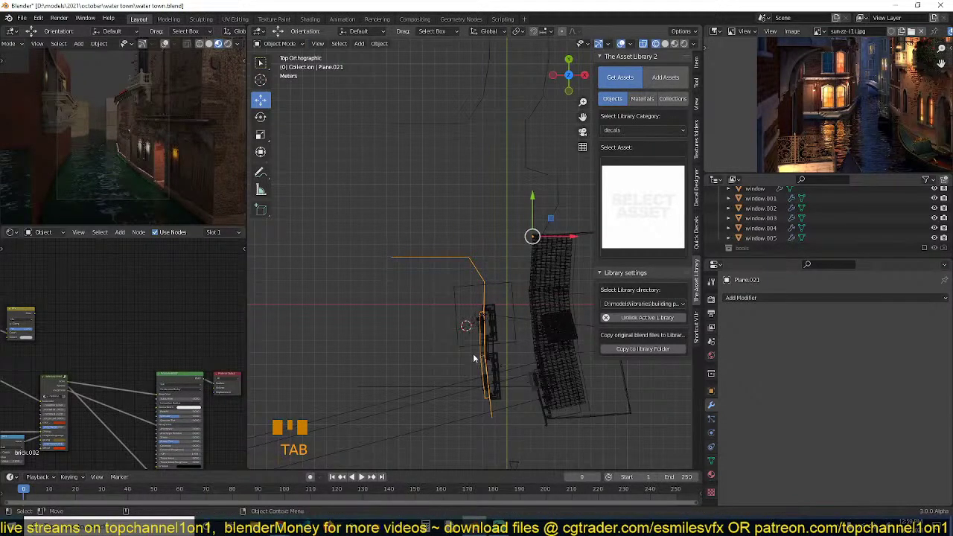
pyautogui.hotkey('alt', 'a')
pyautogui.hotkey('ctrl', 's')
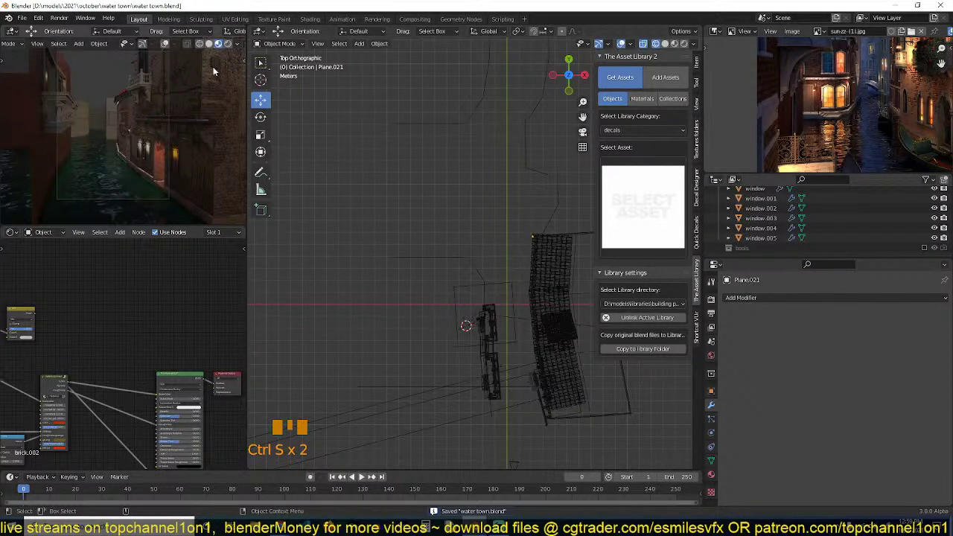
# Return the viewport to material preview and examine the overall layout of the canal buildings.
pyautogui.scroll(-3, 475, 271)
pyautogui.moveTo(474, 270); pyautogui.dragTo(482, 211, button='middle')
pyautogui.press('`')
pyautogui.press('z')
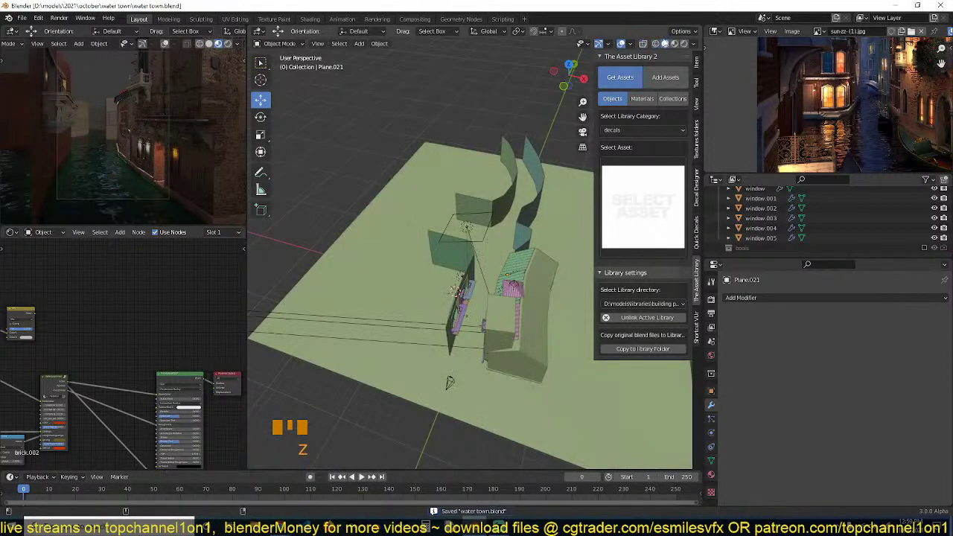
pyautogui.click(675, 44)
pyautogui.scroll(2, 452, 299)
pyautogui.moveTo(472, 234); pyautogui.dragTo(605, 195, button='middle')
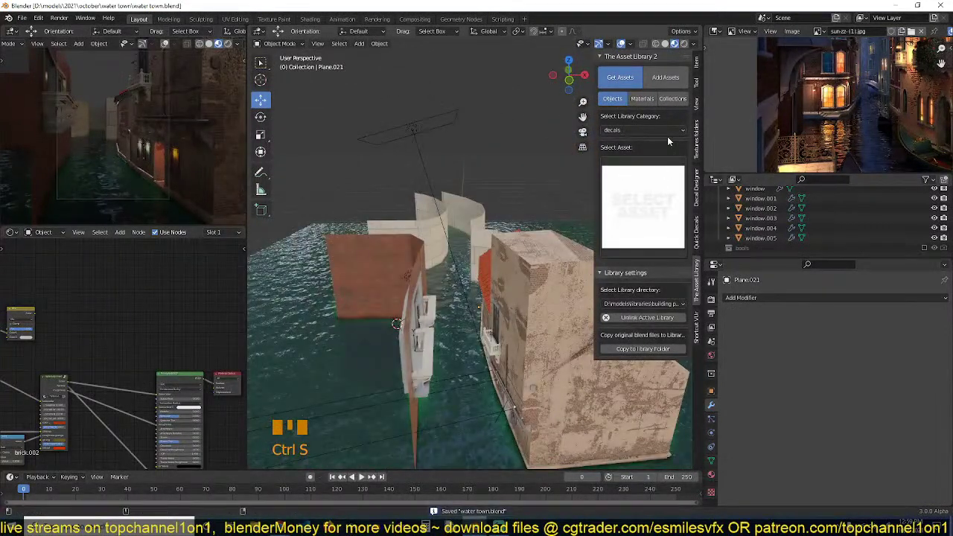
# Browse the asset library's collections in the doors, ceiling and steps categories.
pyautogui.click(659, 193)
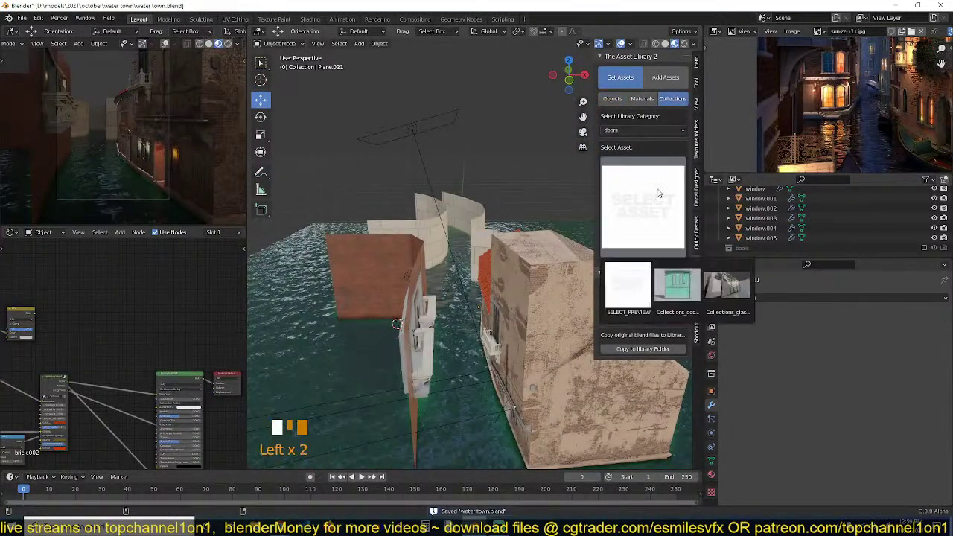
pyautogui.click(658, 129)
pyautogui.click(657, 122)
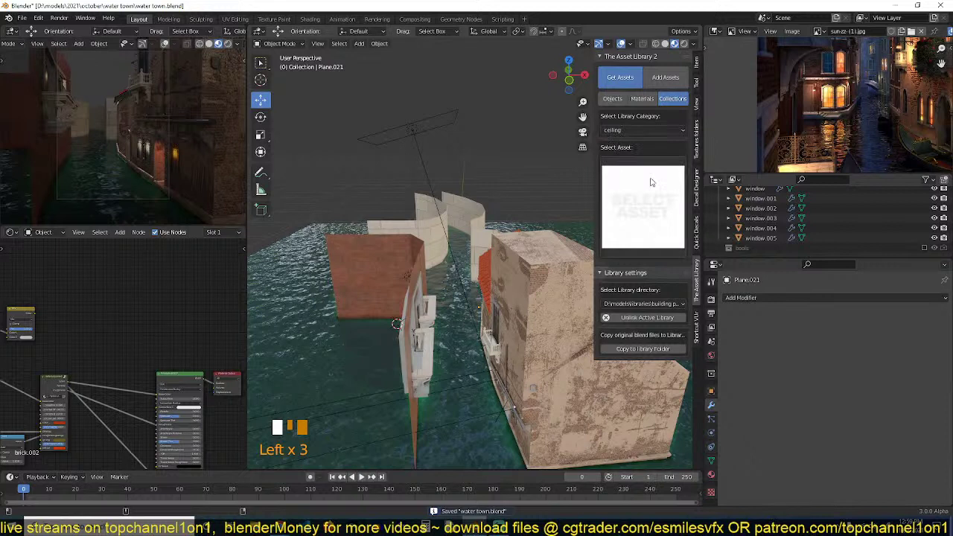
pyautogui.click(658, 128)
pyautogui.click(658, 145)
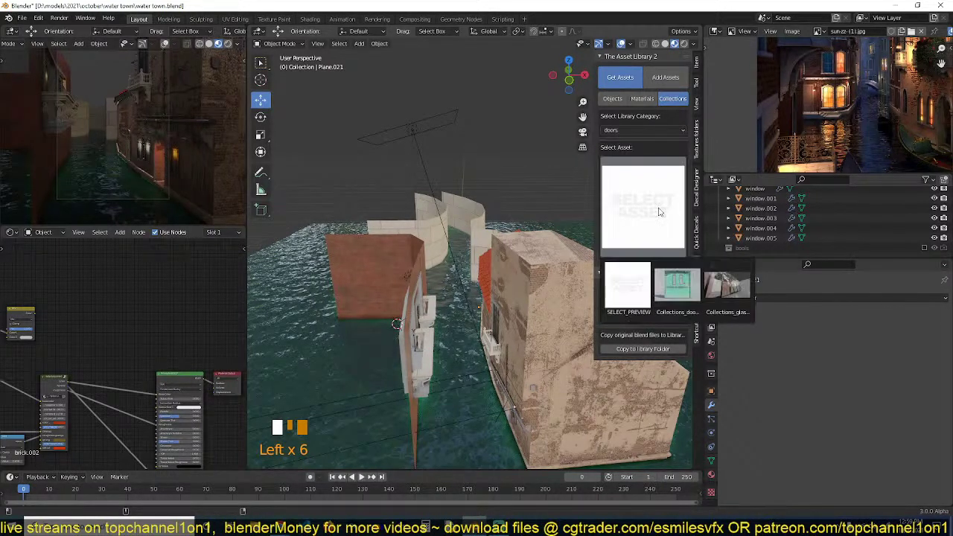
pyautogui.click(649, 131)
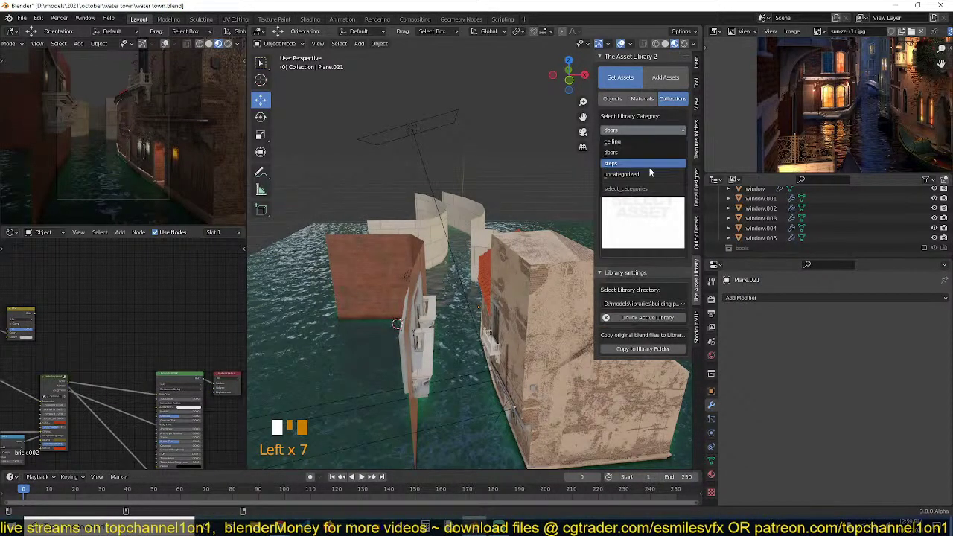
pyautogui.click(647, 163)
pyautogui.moveTo(652, 205)
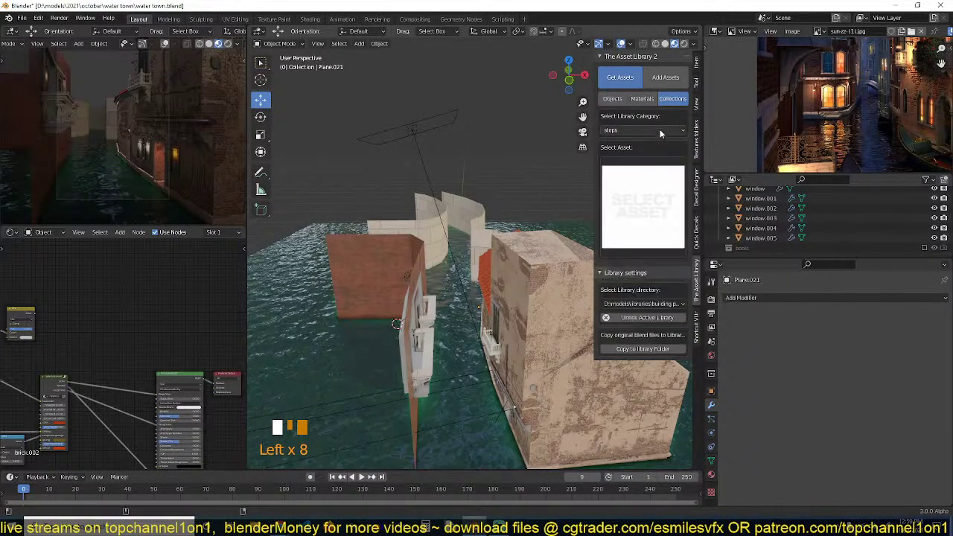
# Choose the gazebo collection from the asset library's uncategorized category.
pyautogui.moveTo(660, 127); pyautogui.dragTo(671, 176)
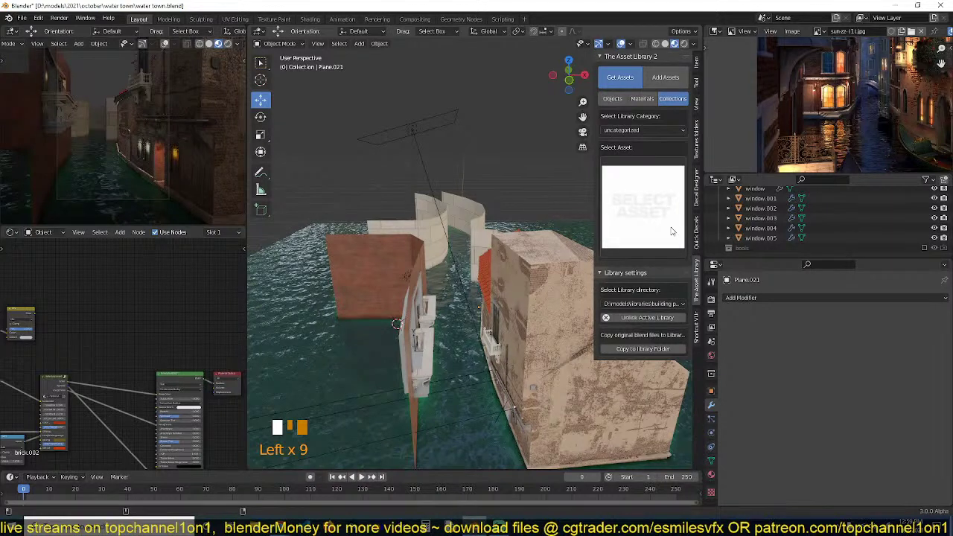
pyautogui.click(672, 232)
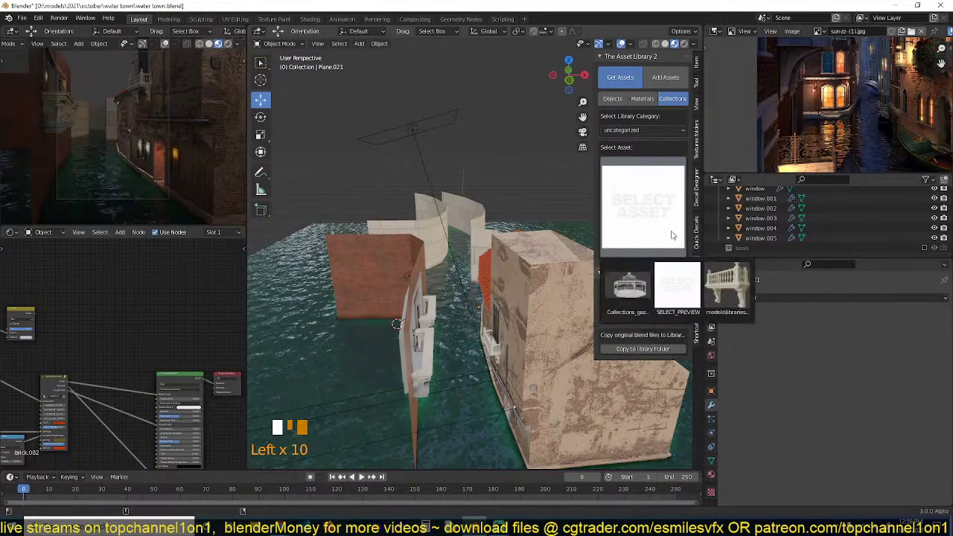
pyautogui.click(646, 290)
pyautogui.moveTo(507, 268); pyautogui.dragTo(499, 313, button='middle')
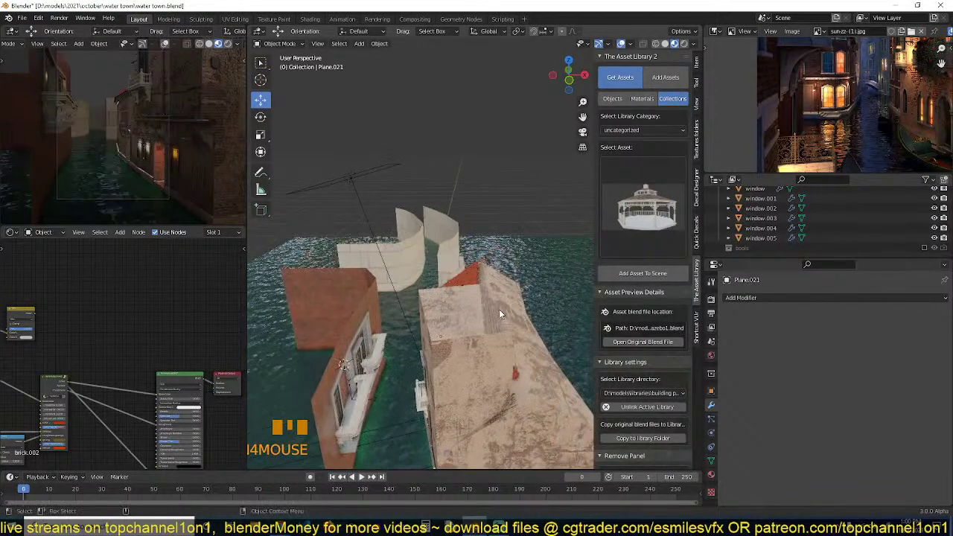
# Add the gazebo collection at the far end of the plaster building's roof and scale it to about 0.32.
pyautogui.keyDown('shift'); pyautogui.rightClick(477, 277); pyautogui.keyUp('shift')
pyautogui.click(642, 274)
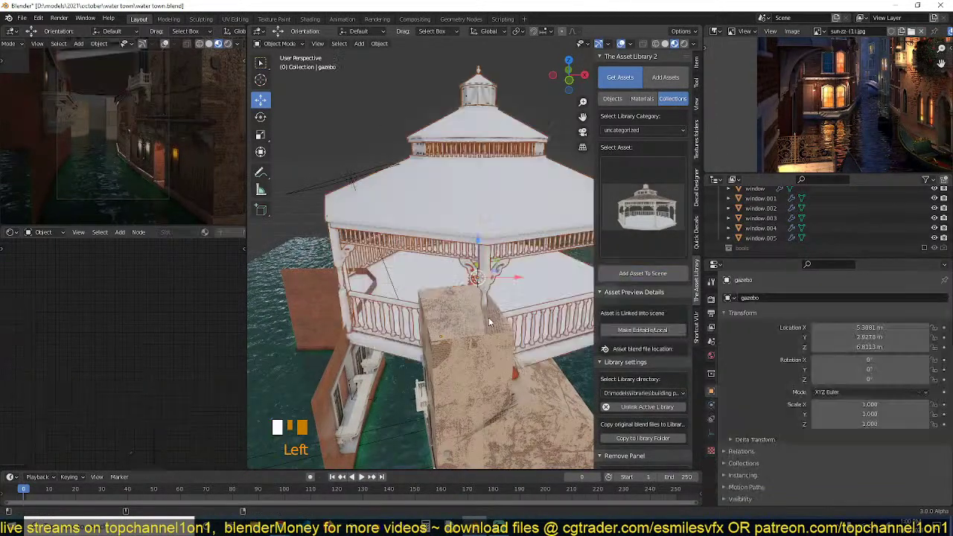
pyautogui.press('s')
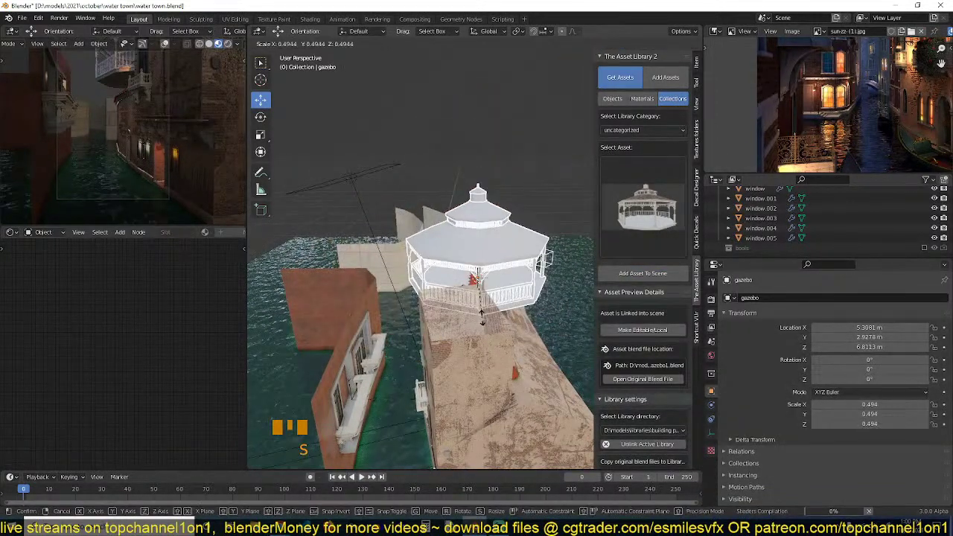
pyautogui.click(502, 337)
pyautogui.hotkey('shift', '`')
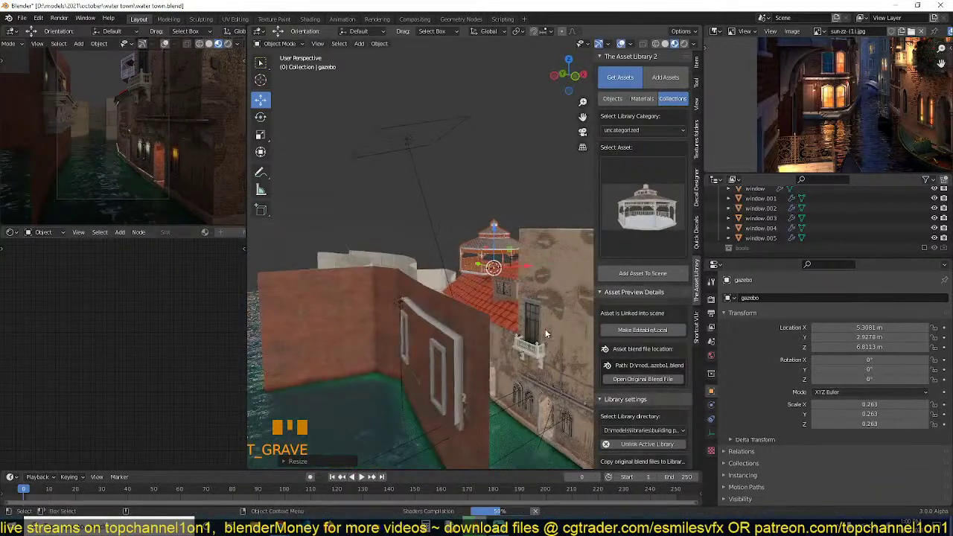
pyautogui.click(544, 282)
pyautogui.press('s')
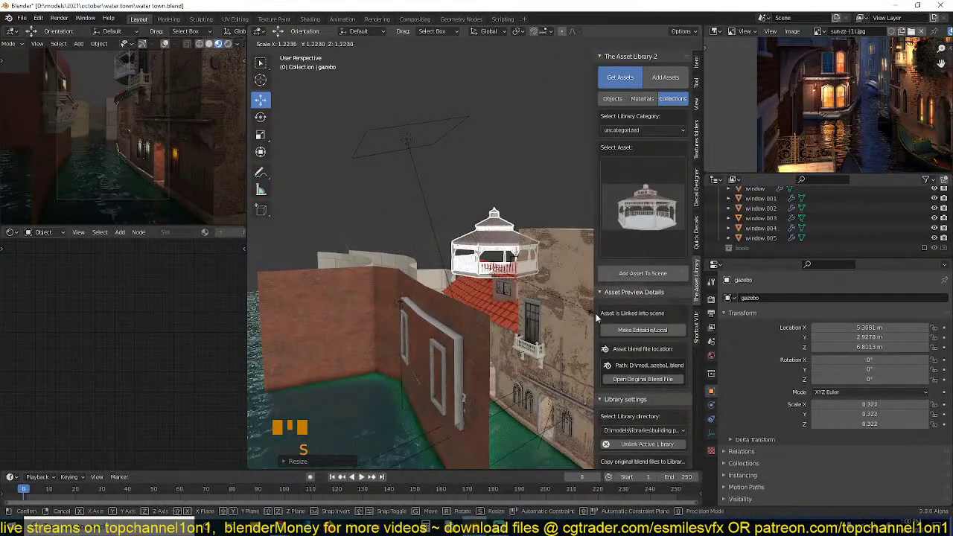
pyautogui.click(578, 303)
# Lower the gazebo along Z to about 4.1 m so it sinks into the tiled roof.
pyautogui.press('g')
pyautogui.press('z')
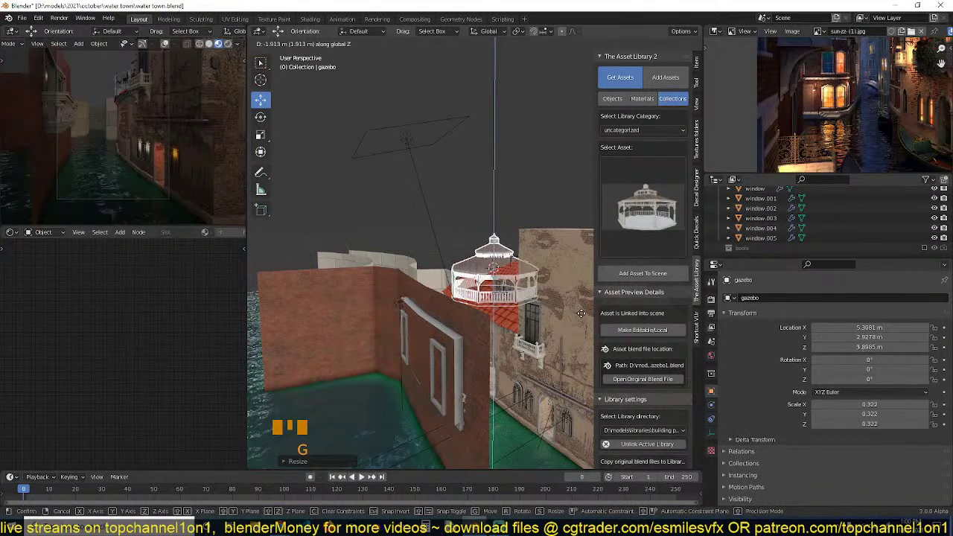
pyautogui.click(583, 318)
pyautogui.press('g')
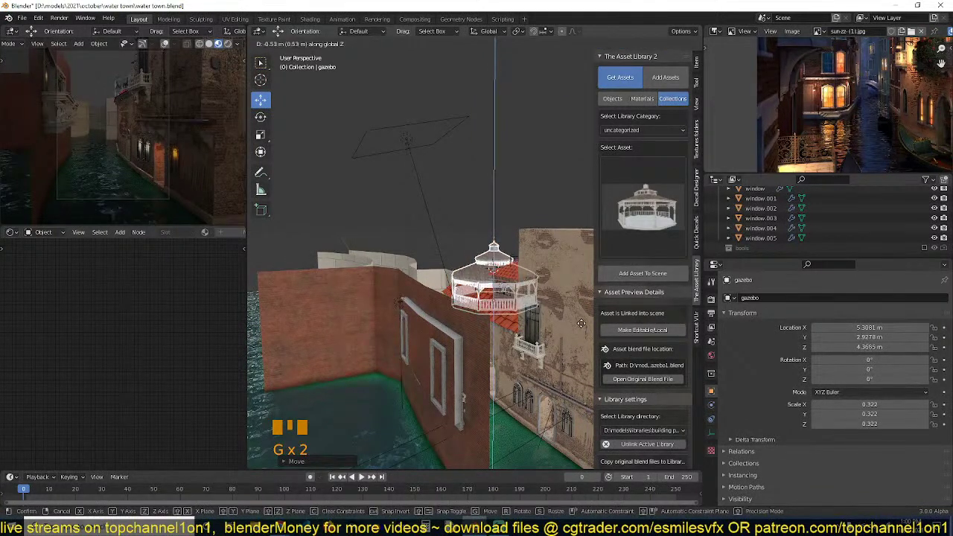
pyautogui.click(581, 322)
pyautogui.press('s')
pyautogui.rightClick(552, 346)
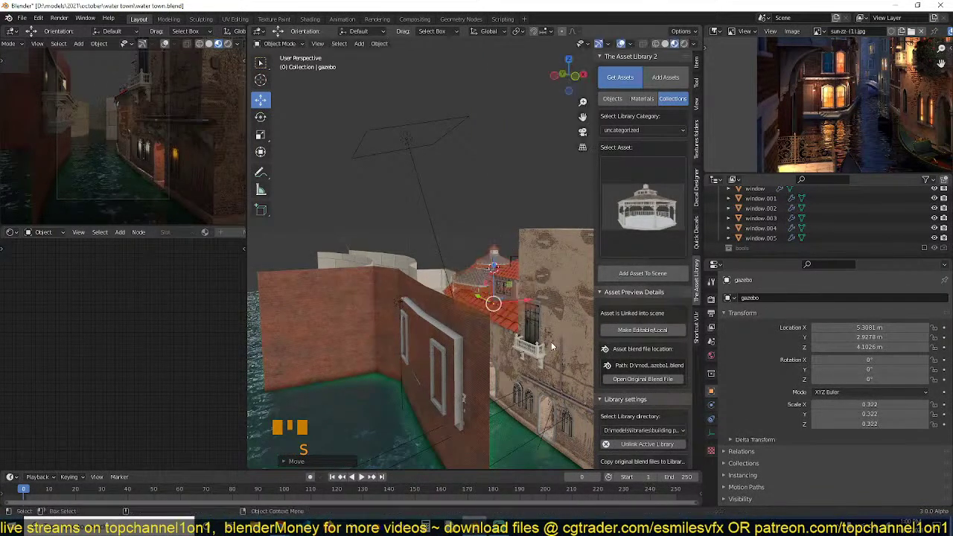
# Duplicate the roof gazebo and move the copy to about X 6.2 m, Y 29.9 m, near the curved stone walls.
pyautogui.moveTo(544, 356); pyautogui.dragTo(535, 375, button='middle')
pyautogui.scroll(-2, 534, 375)
pyautogui.hotkey('shift', 'd')
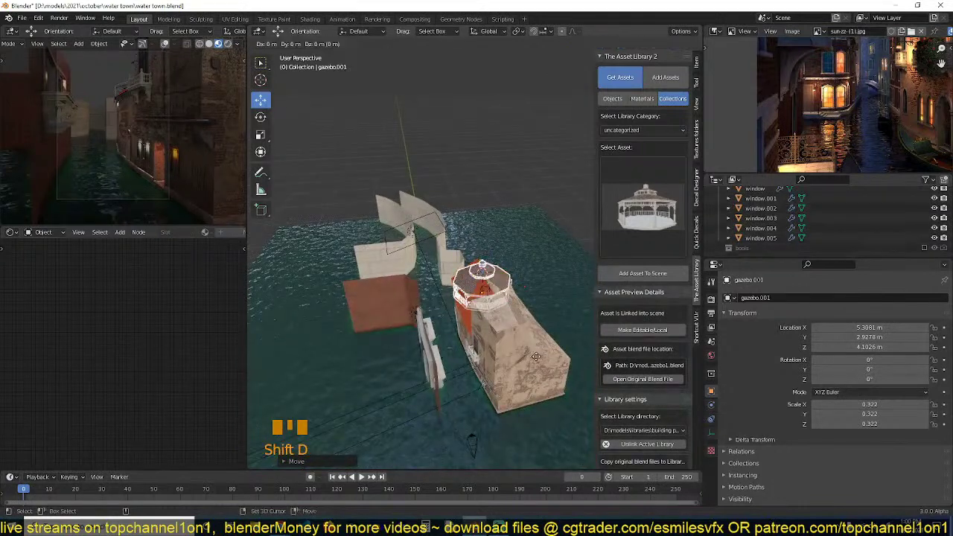
pyautogui.rightClick(540, 357)
pyautogui.press('`')
pyautogui.press('g')
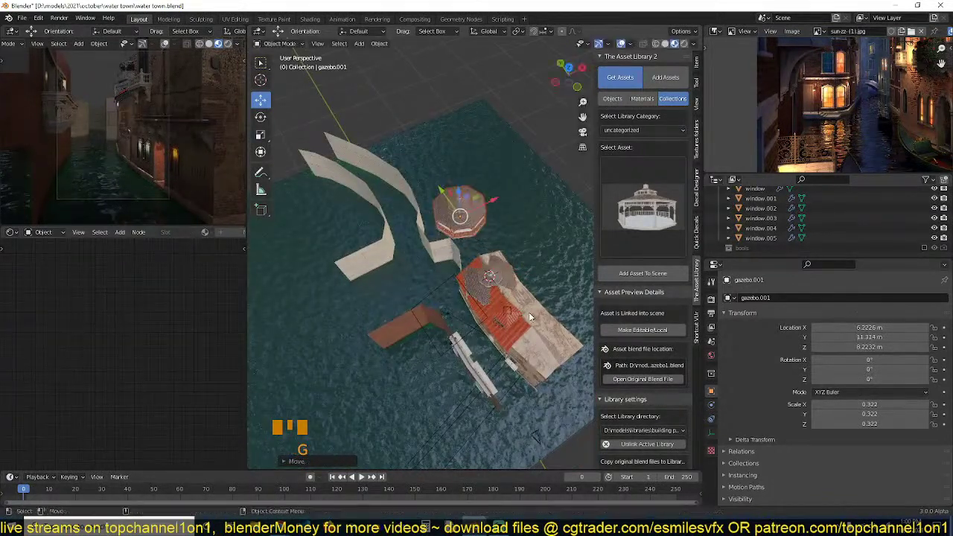
pyautogui.click(495, 326)
pyautogui.press('`')
pyautogui.moveTo(495, 326); pyautogui.dragTo(485, 275, button='middle')
pyautogui.moveTo(430, 228); pyautogui.dragTo(281, 190)
# Set the distant gazebo copy's height to about Z 13.3 m and scale it to about 0.341.
pyautogui.press('`')
pyautogui.press('g')
pyautogui.press('z')
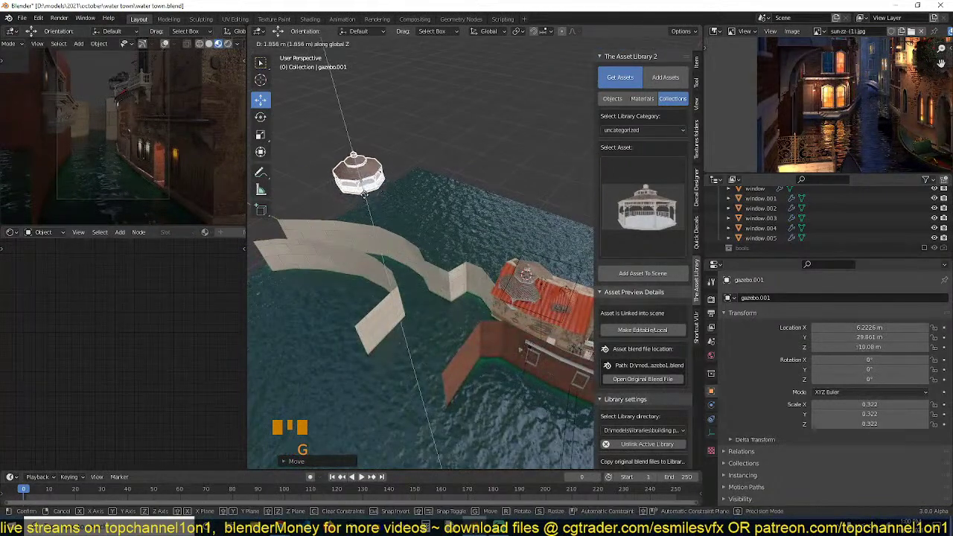
pyautogui.click(360, 164)
pyautogui.press('`')
pyautogui.moveTo(360, 164); pyautogui.dragTo(417, 186, button='middle')
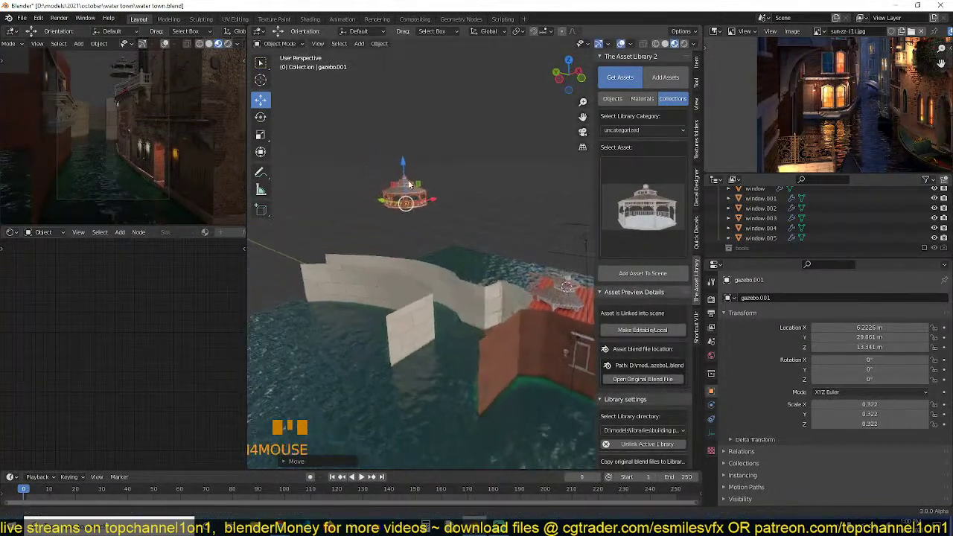
pyautogui.scroll(4, 419, 186)
pyautogui.press('s')
pyautogui.click(421, 187)
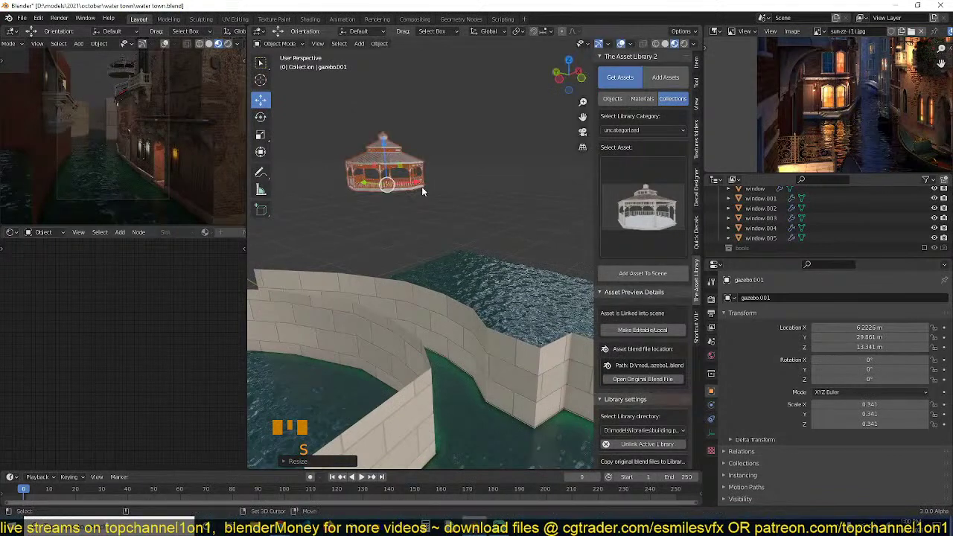
# Try stacking a duplicate of the distant gazebo just beneath it, and delete that duplicate.
pyautogui.hotkey('shift', 'd')
pyautogui.press('z')
pyautogui.click(430, 200)
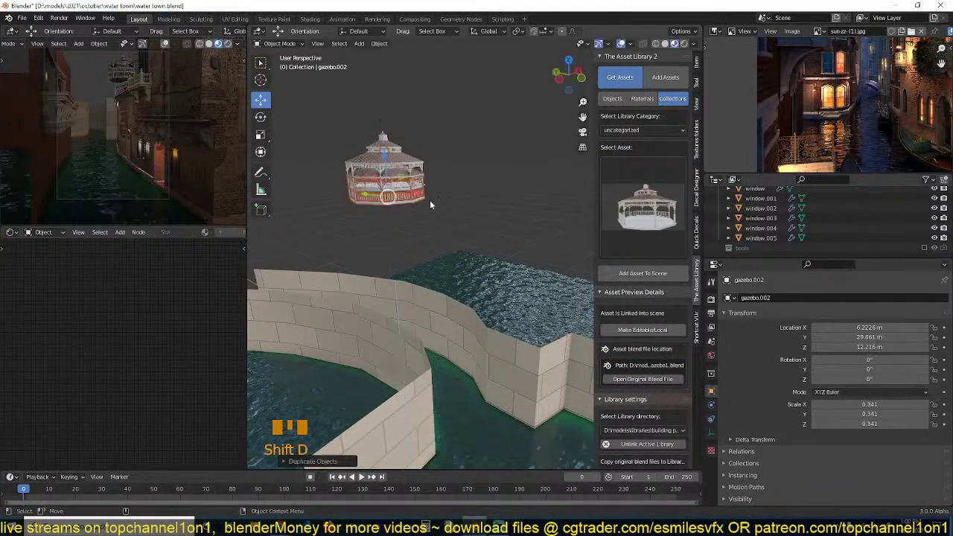
pyautogui.press('s')
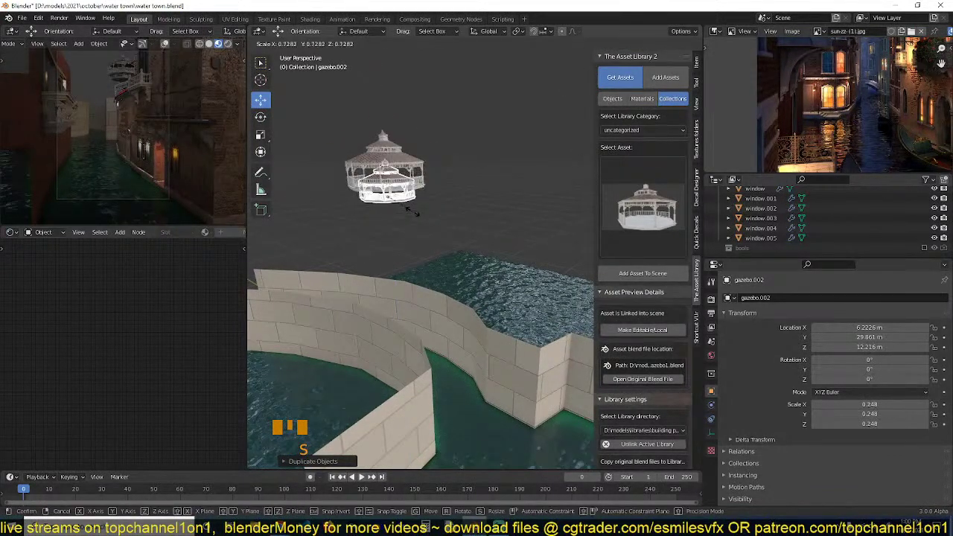
pyautogui.press('z')
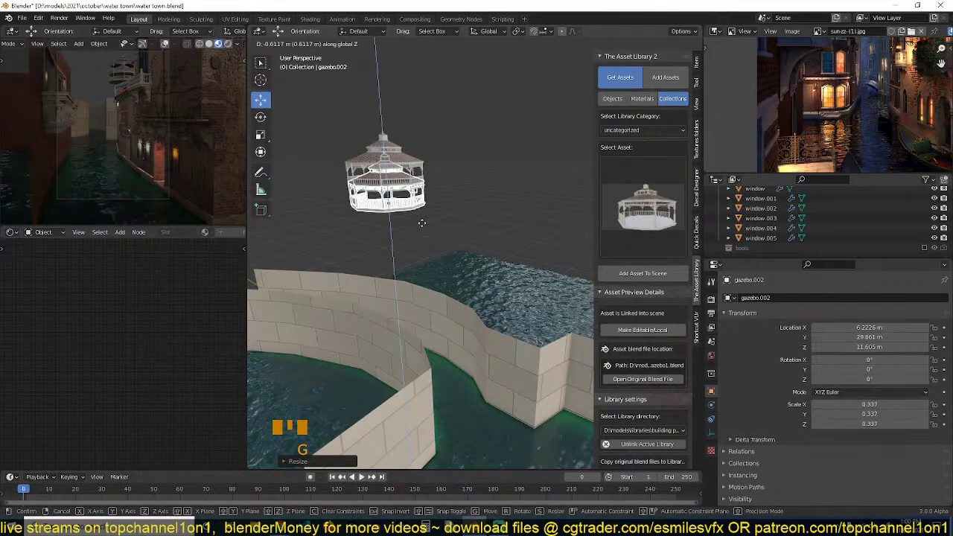
pyautogui.click(422, 222)
pyautogui.press('x')
pyautogui.click(421, 222)
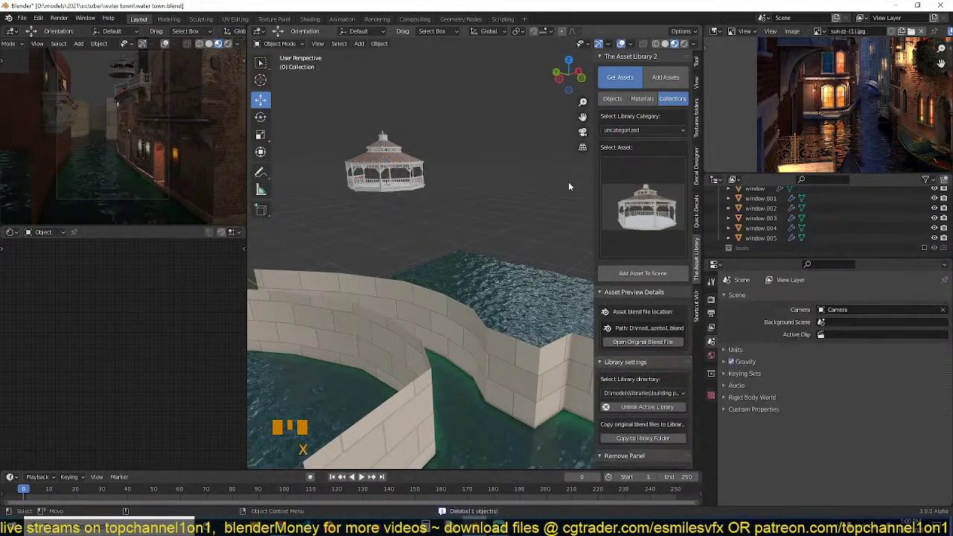
# Browse the asset library's ceiling, doors, steps and uncategorized collections for a structure to support the distant gazebo.
pyautogui.click(665, 131)
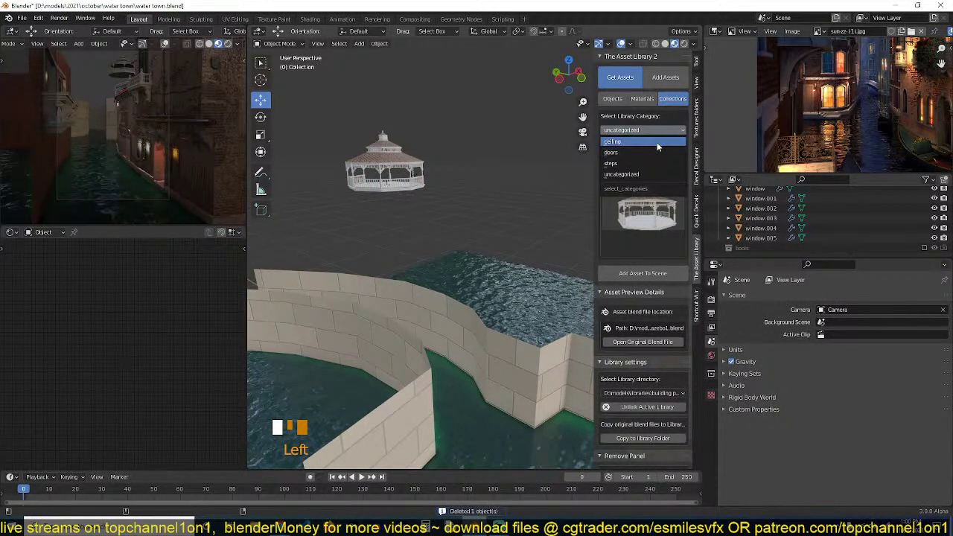
pyautogui.click(657, 147)
pyautogui.click(650, 182)
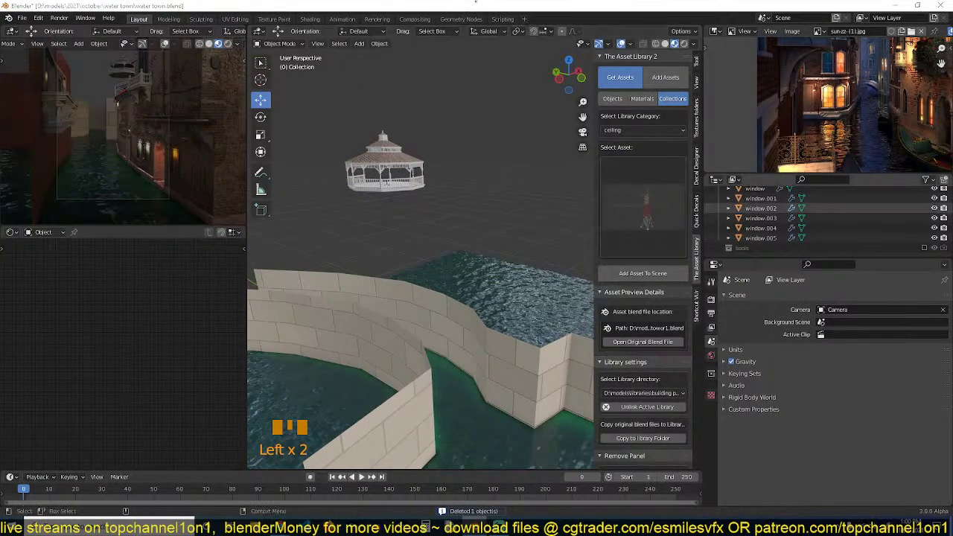
pyautogui.click(614, 178)
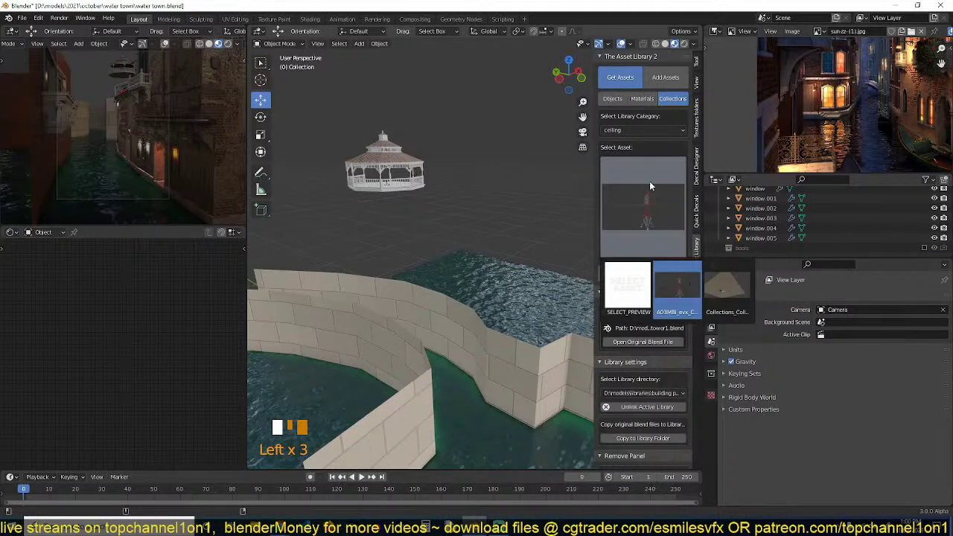
pyautogui.moveTo(665, 133); pyautogui.dragTo(641, 175)
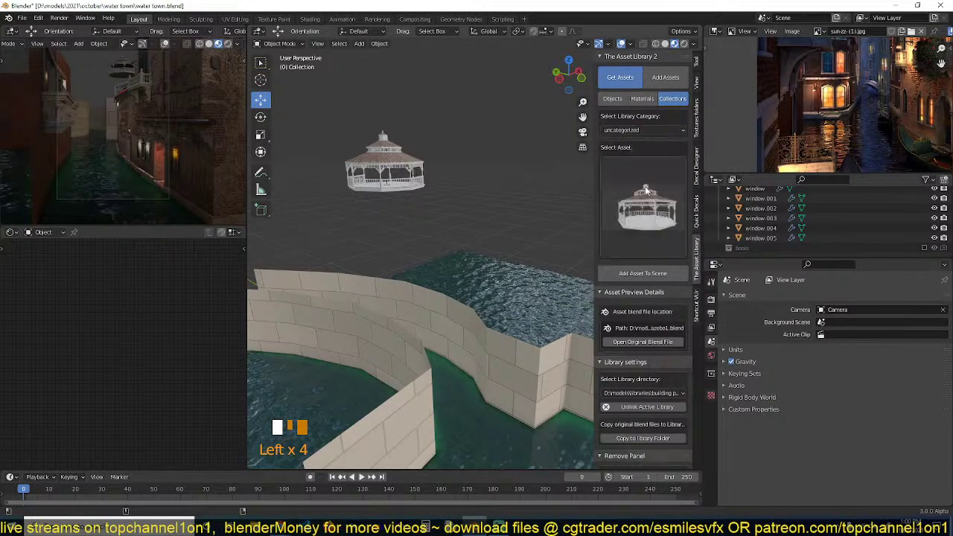
pyautogui.click(645, 190)
pyautogui.click(658, 133)
pyautogui.click(648, 154)
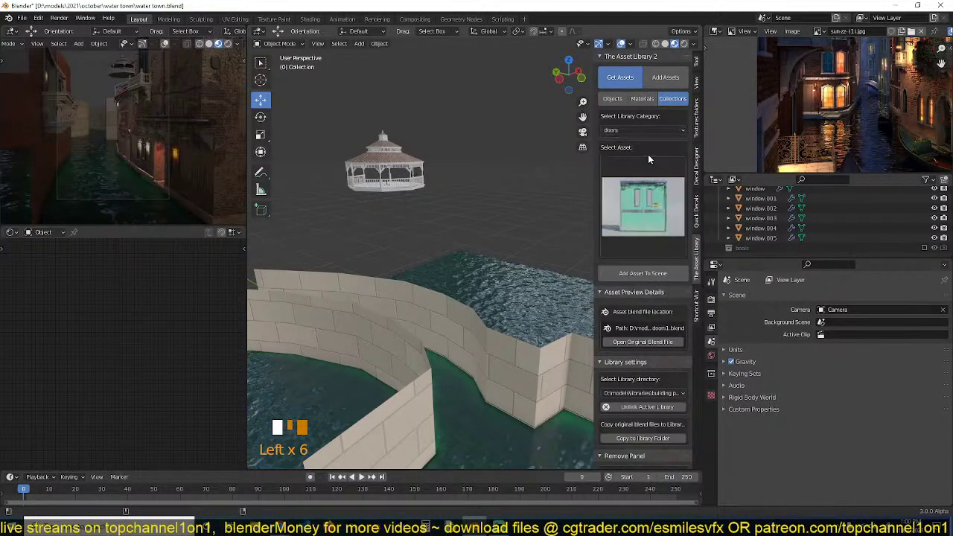
pyautogui.moveTo(659, 132); pyautogui.dragTo(633, 141)
pyautogui.click(649, 176)
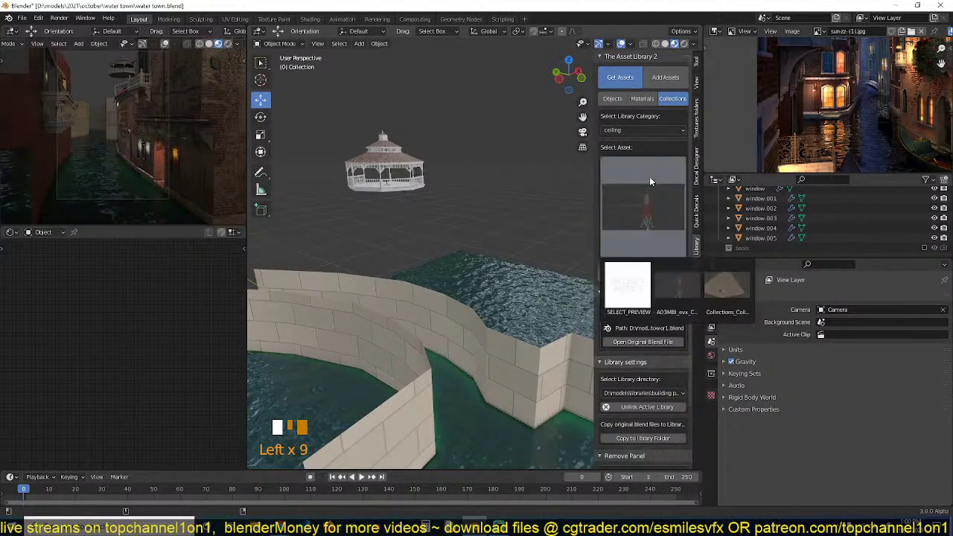
pyautogui.click(655, 131)
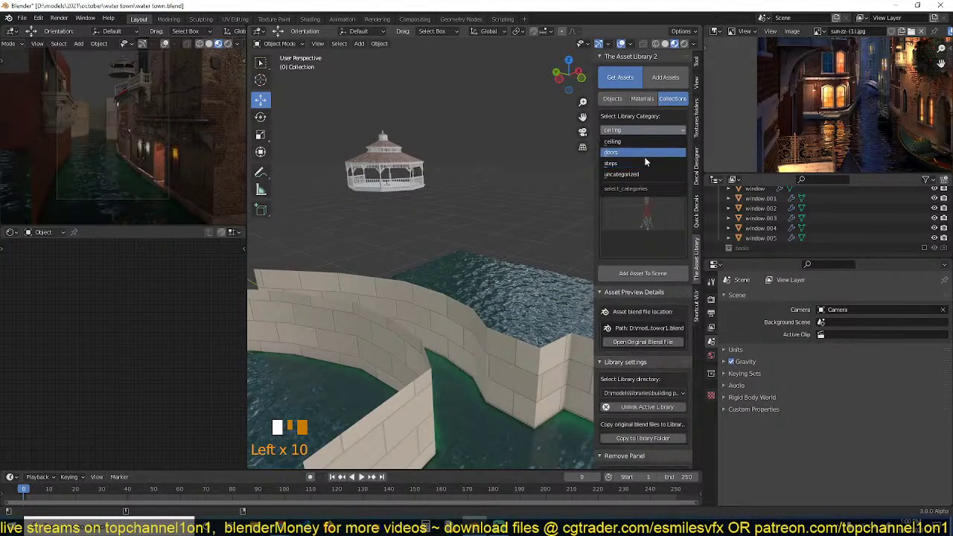
pyautogui.click(645, 162)
pyautogui.moveTo(663, 129); pyautogui.dragTo(648, 174)
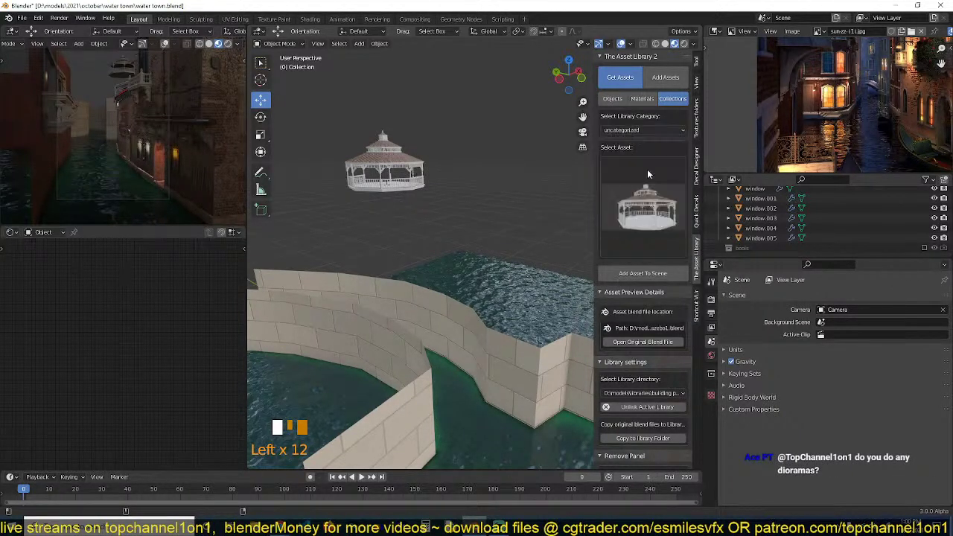
pyautogui.click(647, 174)
pyautogui.click(664, 132)
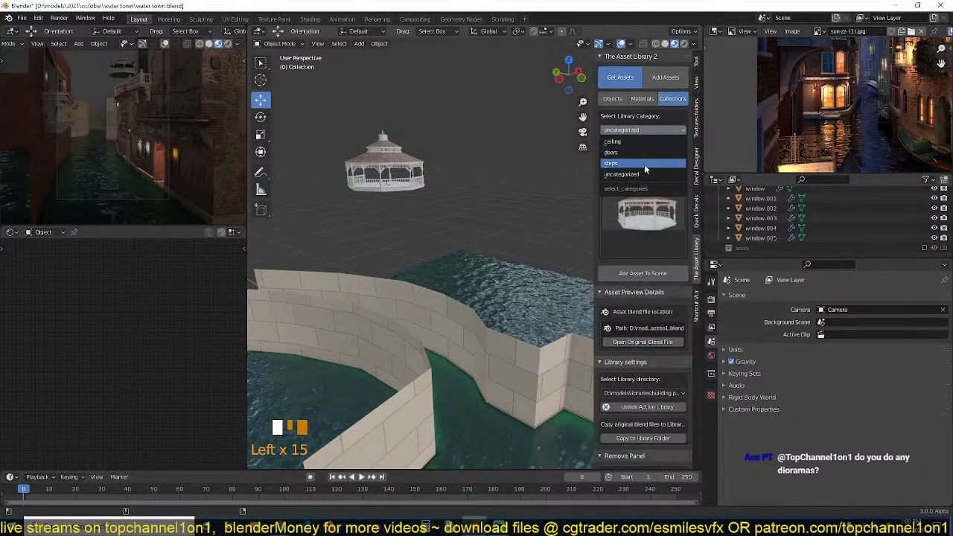
# Save the file and add the tower collection from the steps category at the distant gazebo.
pyautogui.click(644, 164)
pyautogui.click(644, 164)
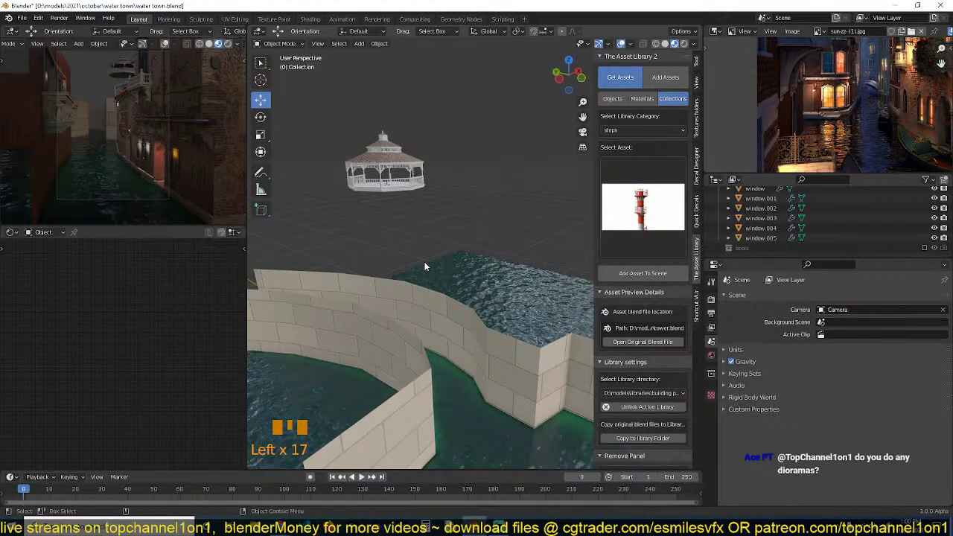
pyautogui.rightClick(382, 182)
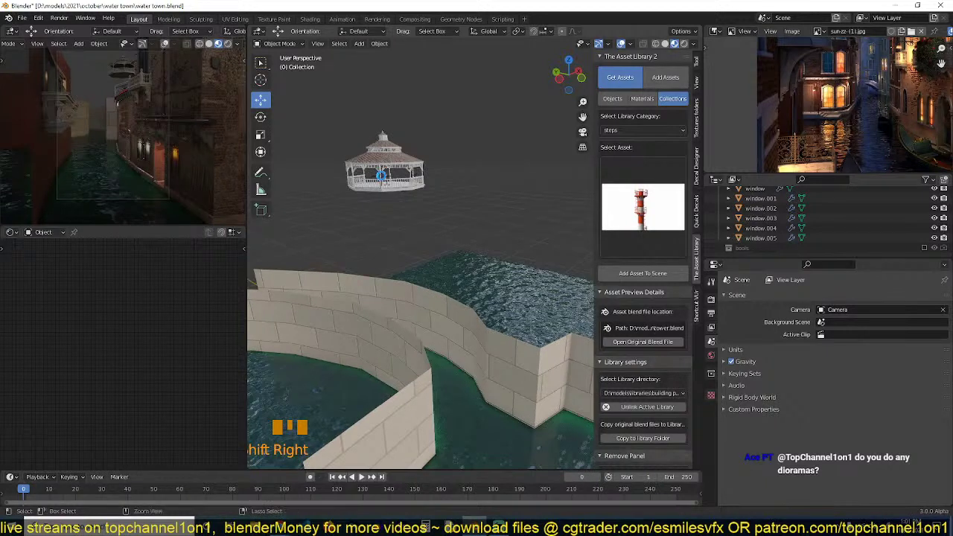
pyautogui.hotkey('ctrl', 's')
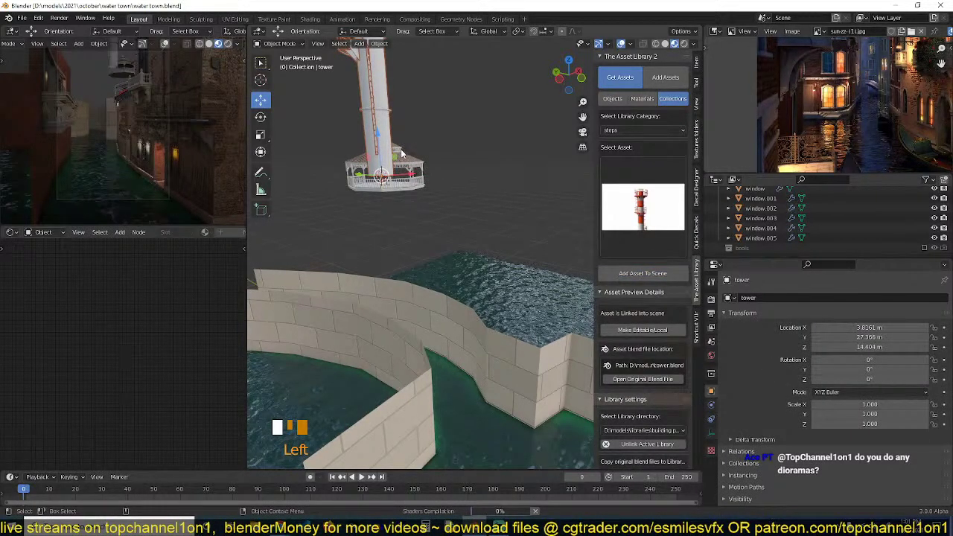
# Snap the 3D cursor to the distant gazebo and scale the tower up to about 1.366.
pyautogui.click(402, 152)
pyautogui.hotkey('shift', 's')
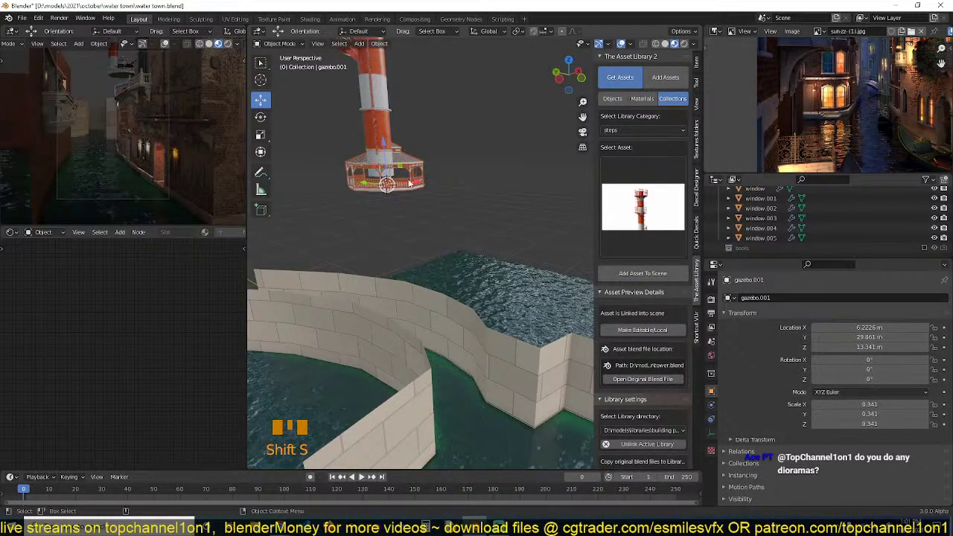
pyautogui.keyDown('shift'); pyautogui.moveTo(410, 183); pyautogui.dragTo(476, 325, button='middle'); pyautogui.keyUp('shift')
pyautogui.scroll(-4, 477, 325)
pyautogui.click(446, 141)
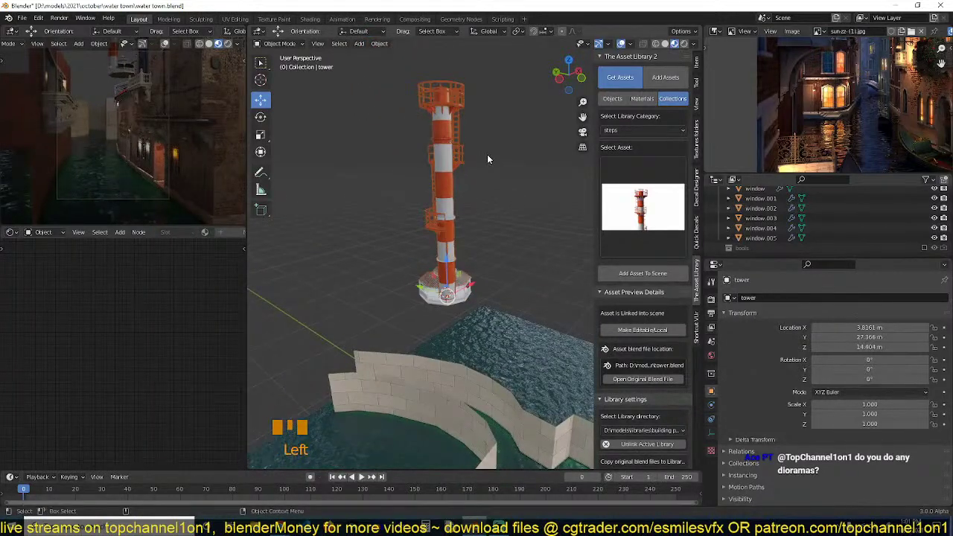
pyautogui.press('s')
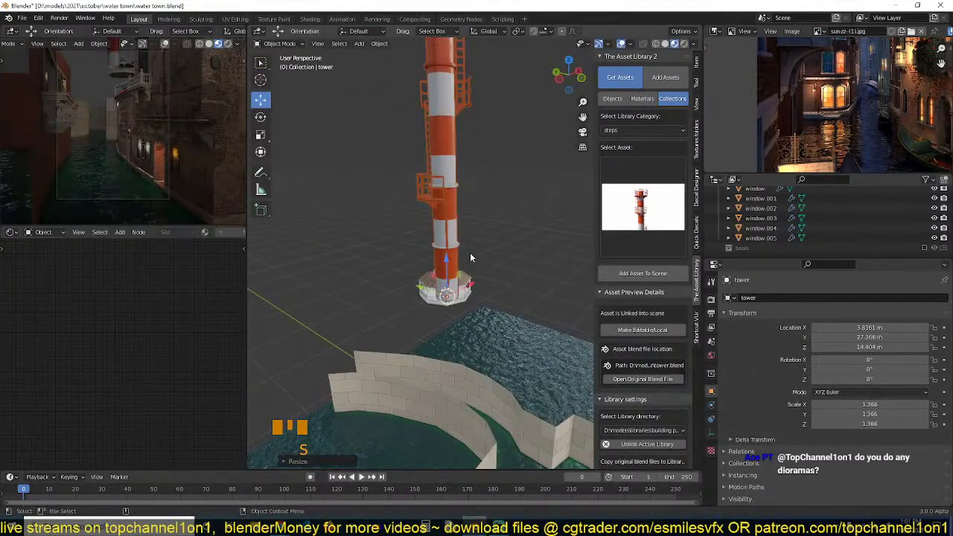
pyautogui.click(471, 258)
# Try snapping the distant gazebo to the 3D cursor and lowering it along Z.
pyautogui.click(458, 285)
pyautogui.hotkey('shift', 's')
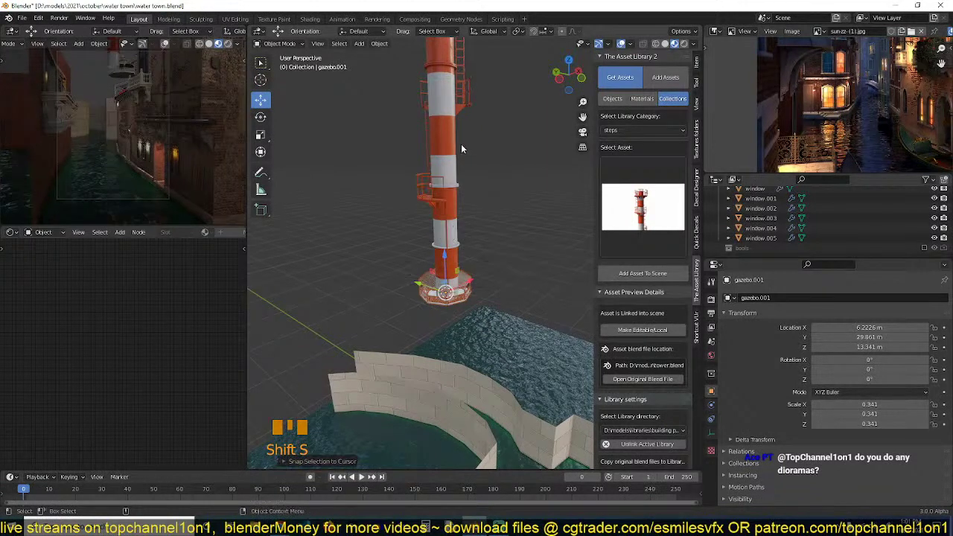
pyautogui.press('g')
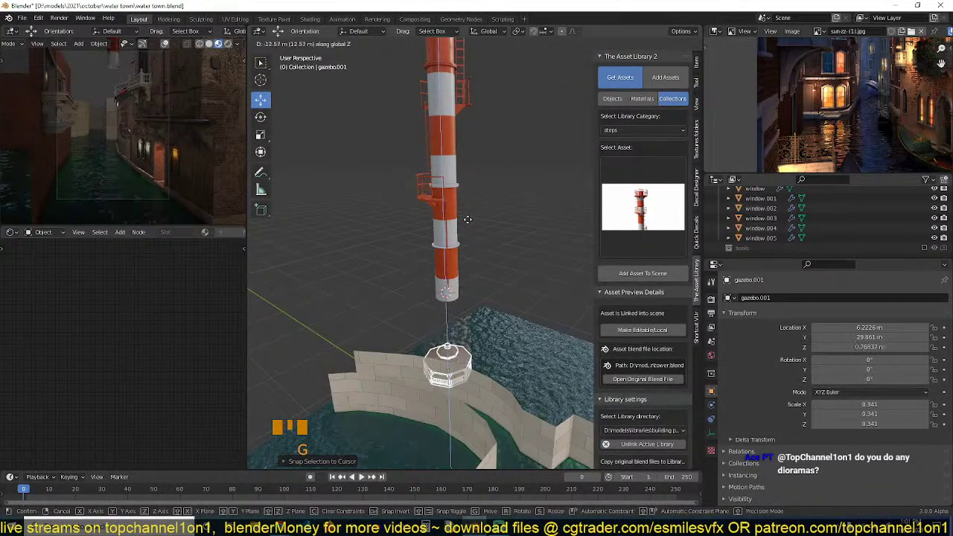
pyautogui.rightClick(445, 130)
# Lower the tower along Z to about -17.3 m, bringing its upper platform around the gazebo.
pyautogui.click(444, 131)
pyautogui.press('g')
pyautogui.press('z')
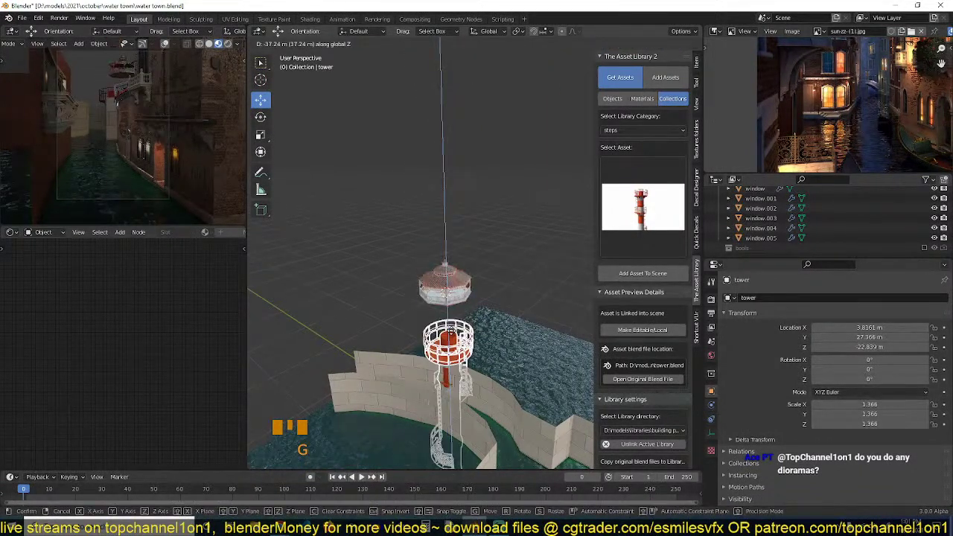
pyautogui.click(465, 307)
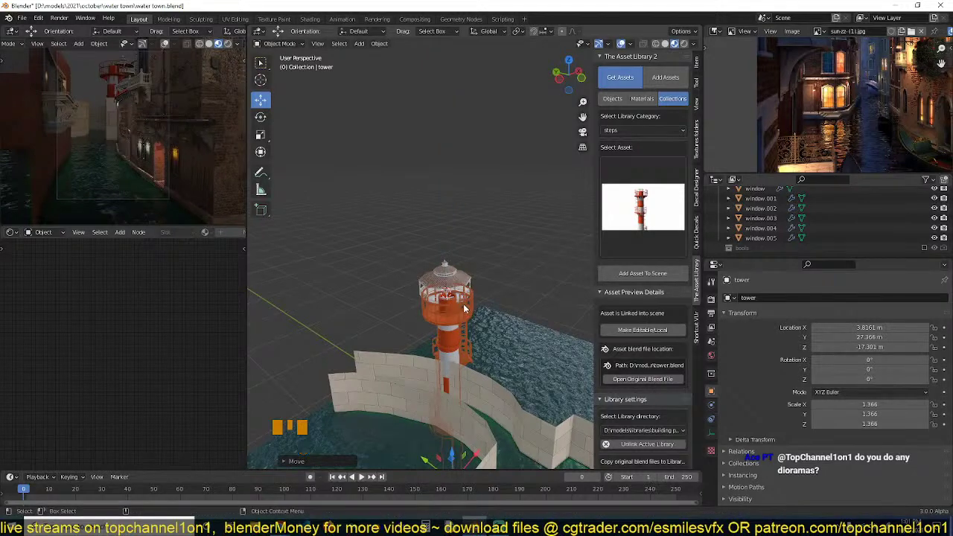
# Align the tower with the distant gazebo in top view and scale it up to about 1.509.
pyautogui.press('KP_7')
pyautogui.press('g')
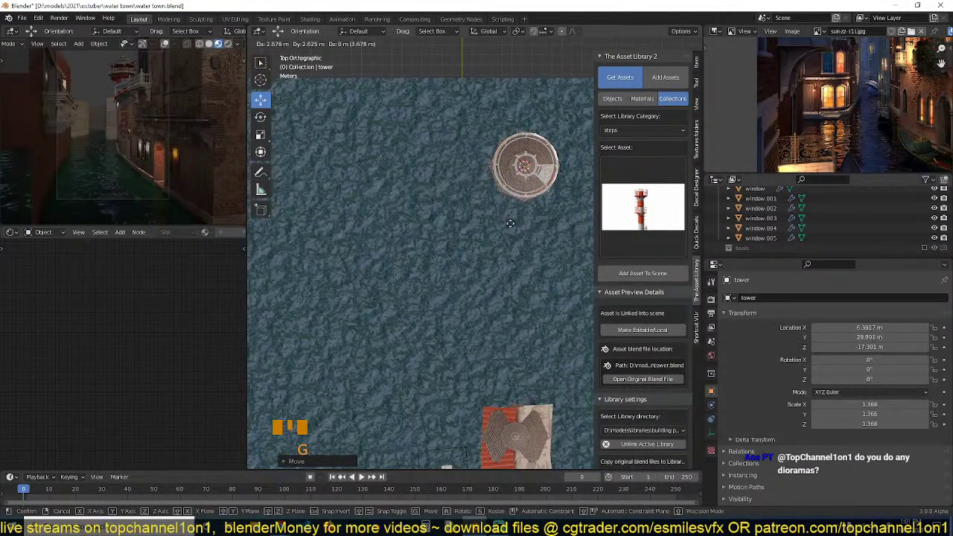
pyautogui.click(509, 223)
pyautogui.press('s')
pyautogui.click(522, 235)
pyautogui.press('g')
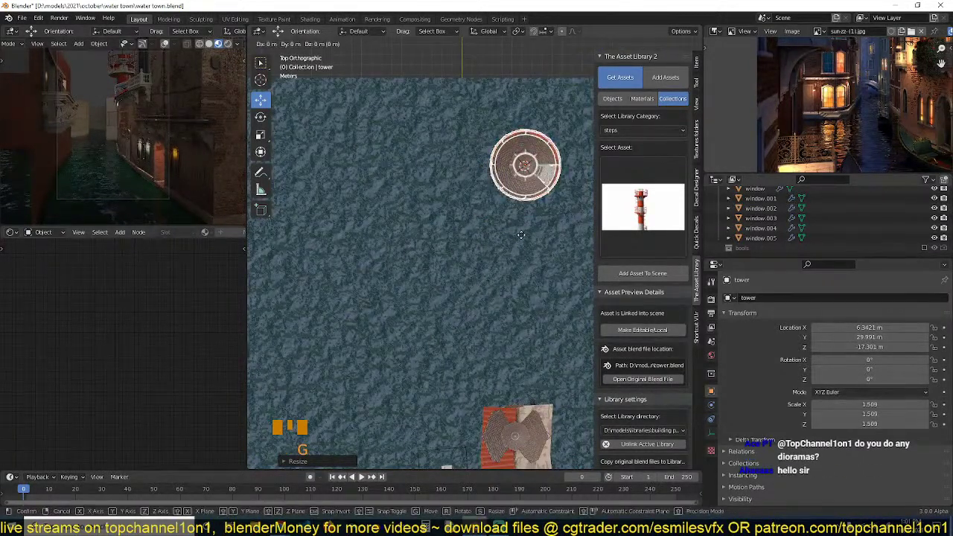
pyautogui.press('`')
pyautogui.press('Escape')
# Lower the tower along Z to about -19.55 m beneath the gazebo and save the file.
pyautogui.moveTo(521, 235); pyautogui.dragTo(530, 180, button='middle')
pyautogui.press('g')
pyautogui.press('z')
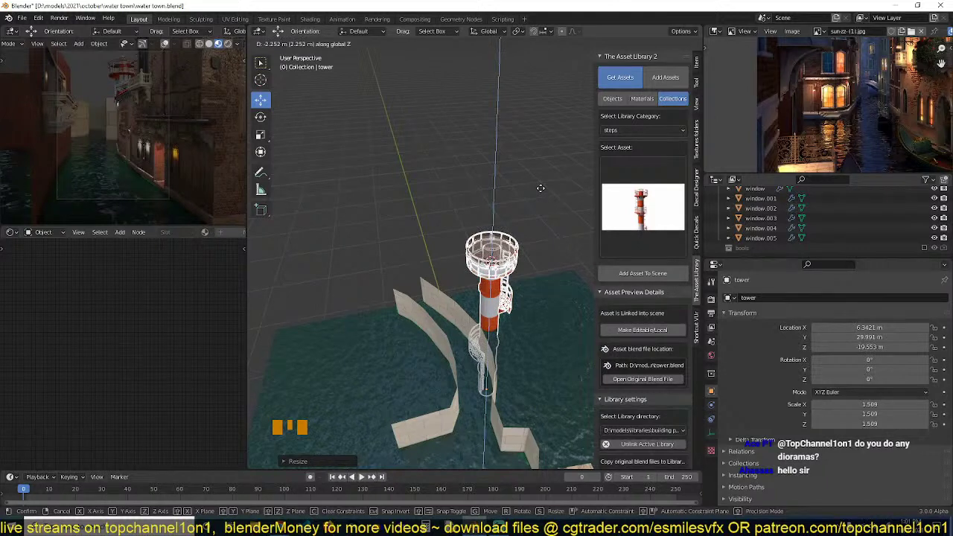
pyautogui.click(540, 189)
pyautogui.moveTo(541, 189); pyautogui.dragTo(524, 217, button='middle')
pyautogui.hotkey('ctrl', 's')
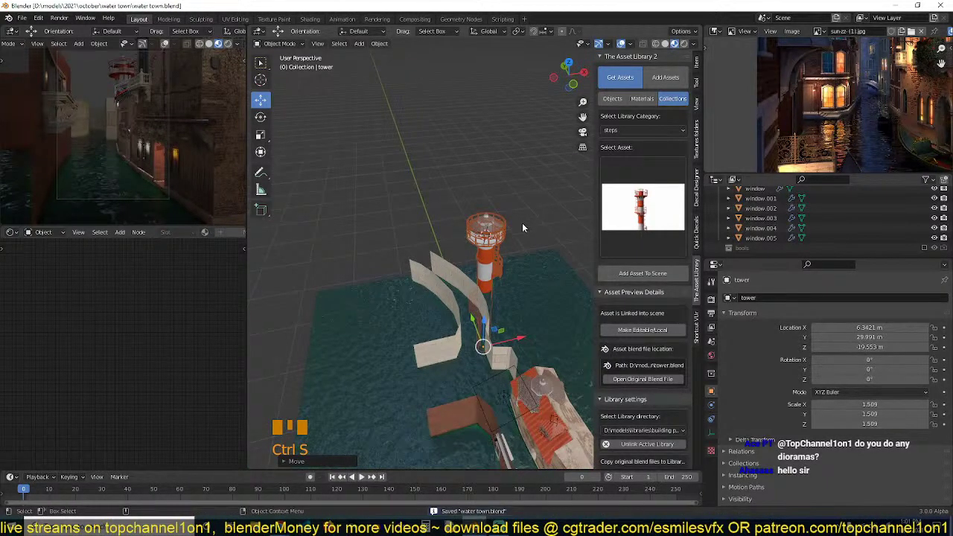
# Choose the orange windowed building from the uncategorized objects in the asset library.
pyautogui.click(612, 98)
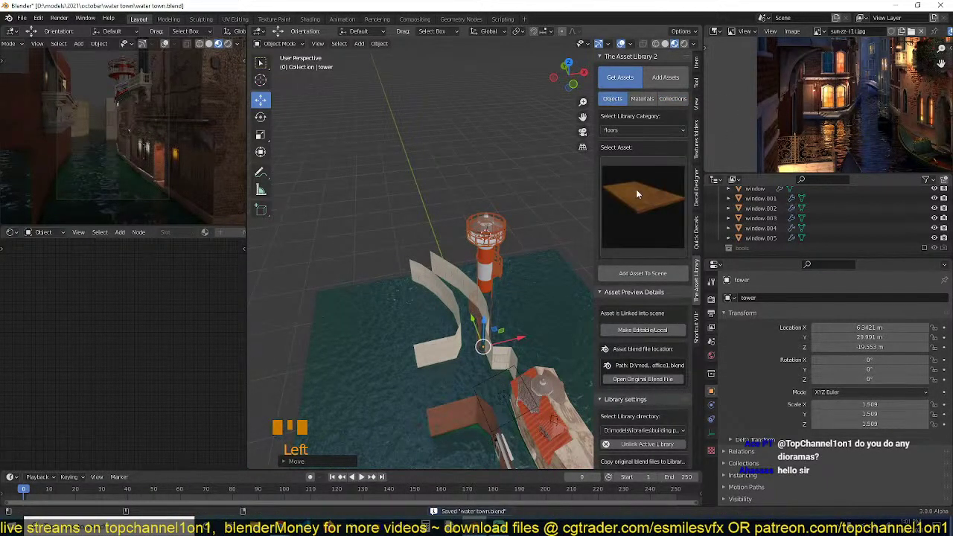
pyautogui.click(637, 194)
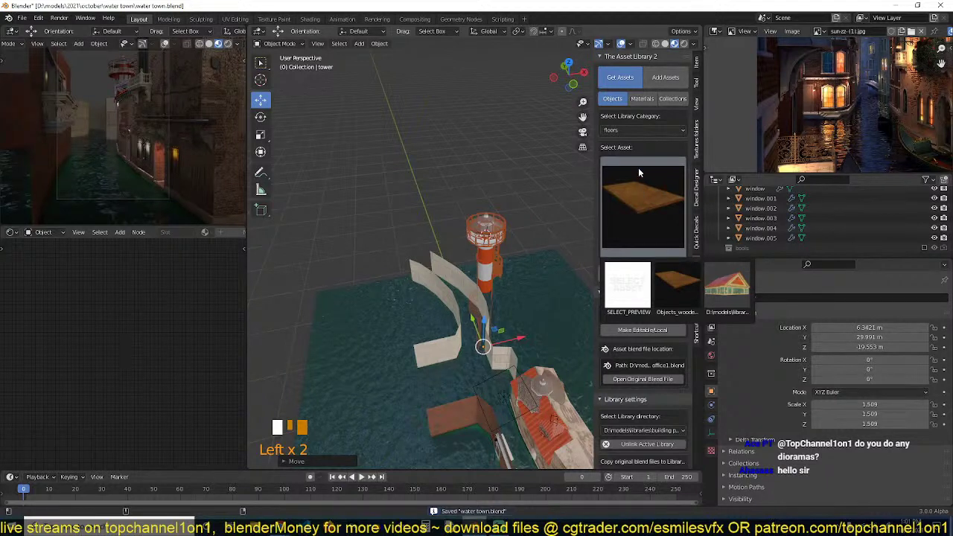
pyautogui.click(641, 130)
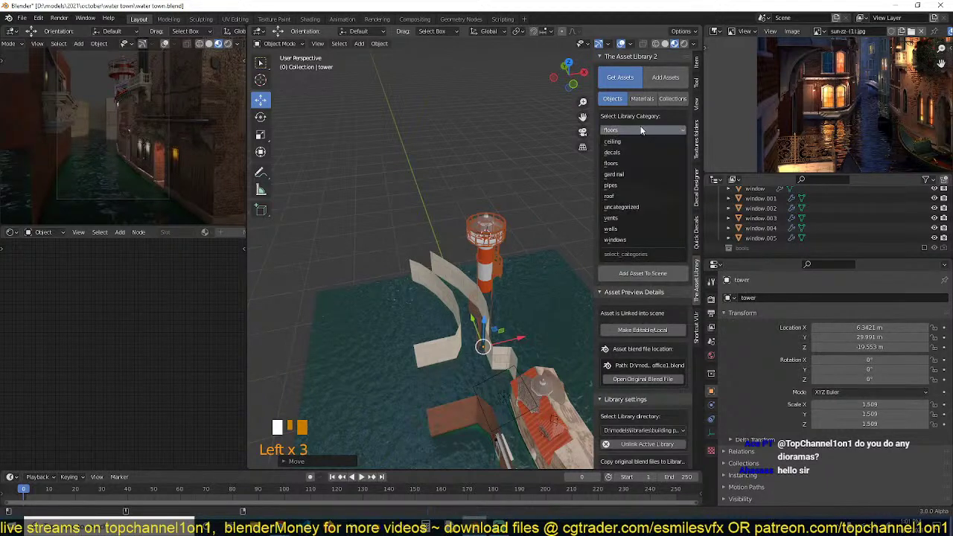
pyautogui.click(631, 207)
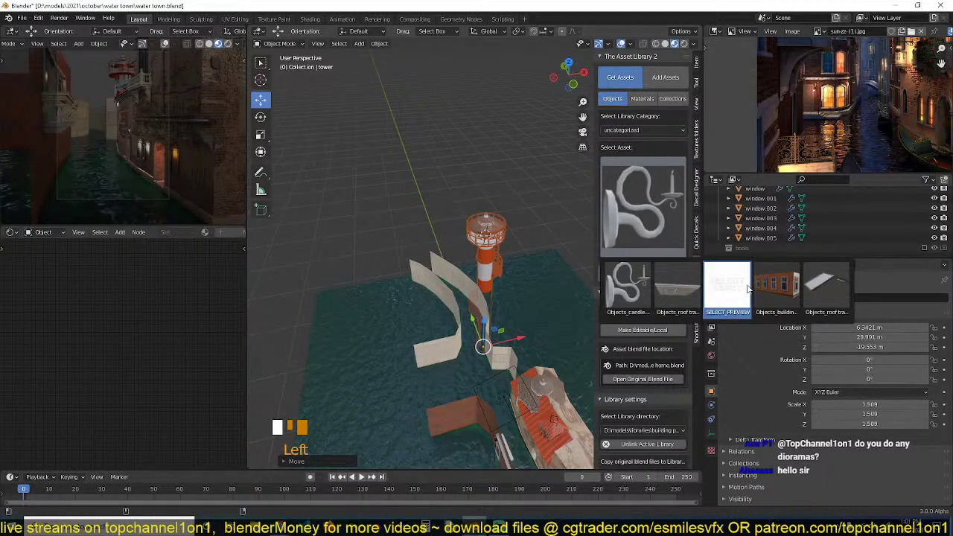
pyautogui.click(772, 287)
# Place the 3D cursor on the canal wall's corner, add the orange building there and scale it to about 3.03.
pyautogui.scroll(3, 454, 255)
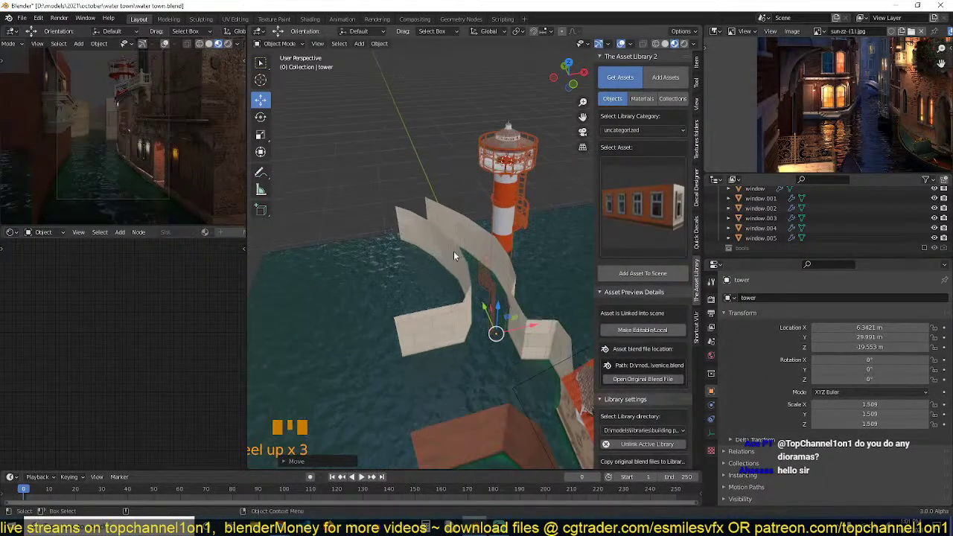
pyautogui.press('`')
pyautogui.hotkey('alt', 'a')
pyautogui.keyDown('shift'); pyautogui.rightClick(515, 297); pyautogui.keyUp('shift')
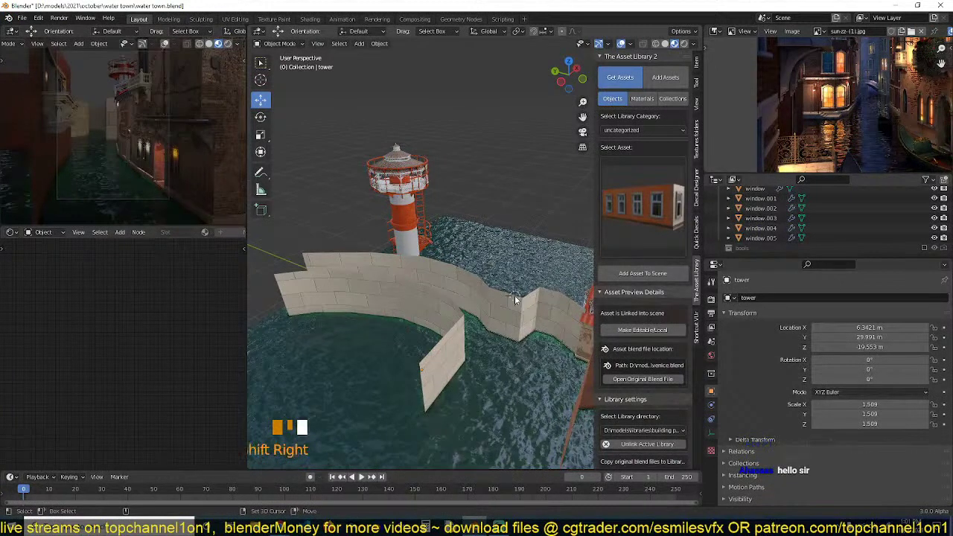
pyautogui.click(656, 274)
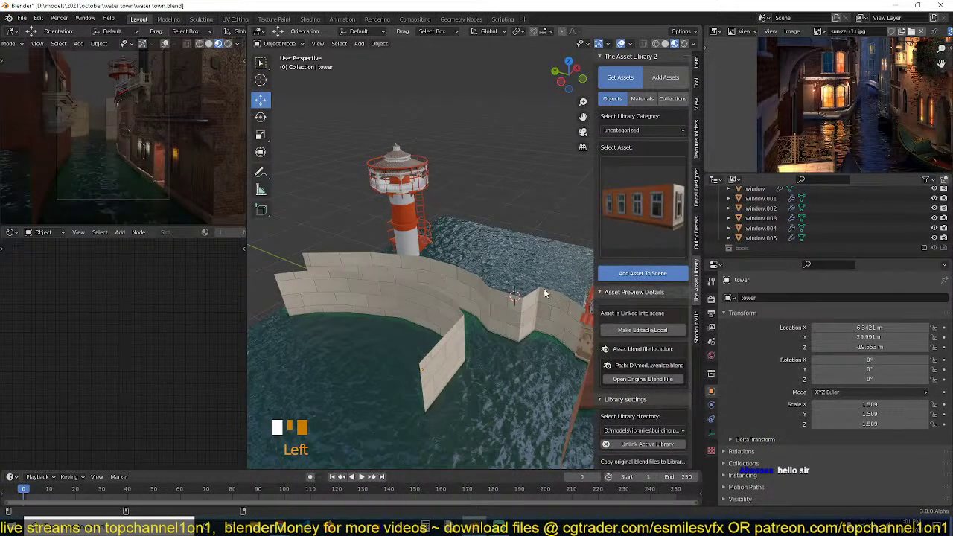
pyautogui.press('s')
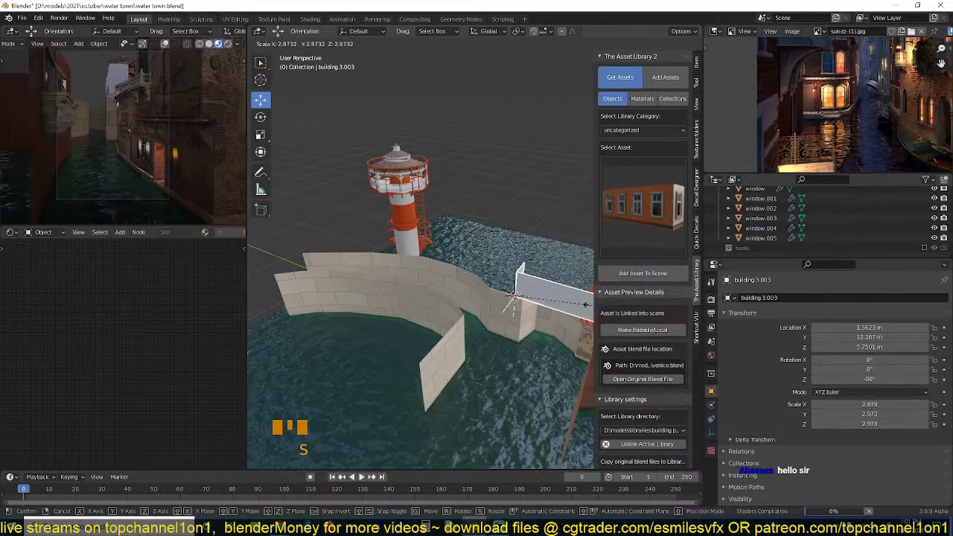
pyautogui.click(575, 305)
# Duplicate the orange building storey and lower the copy along Z to about 3.09 m, directly beneath the original.
pyautogui.keyDown('shift'); pyautogui.moveTo(512, 293); pyautogui.dragTo(537, 260, button='middle'); pyautogui.keyUp('shift')
pyautogui.hotkey('shift', 'd')
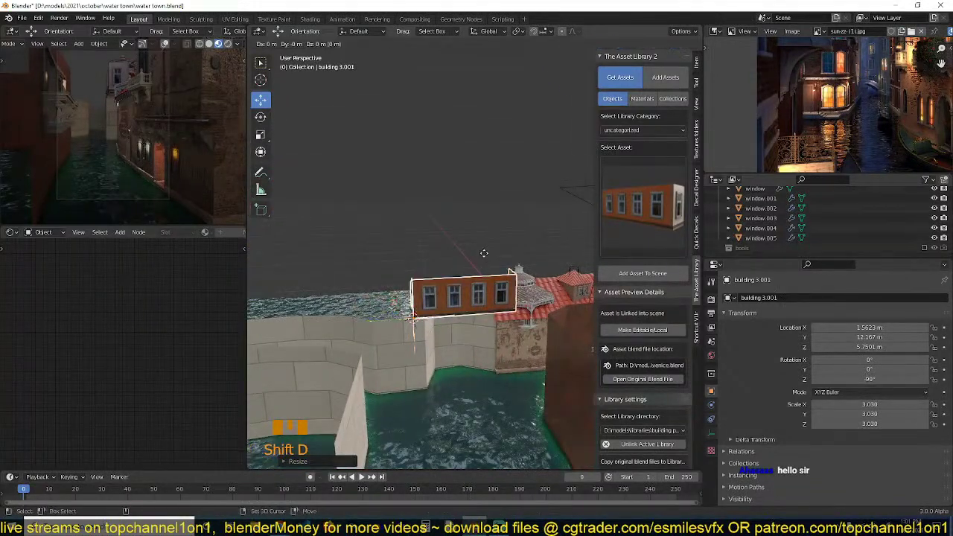
pyautogui.press('z')
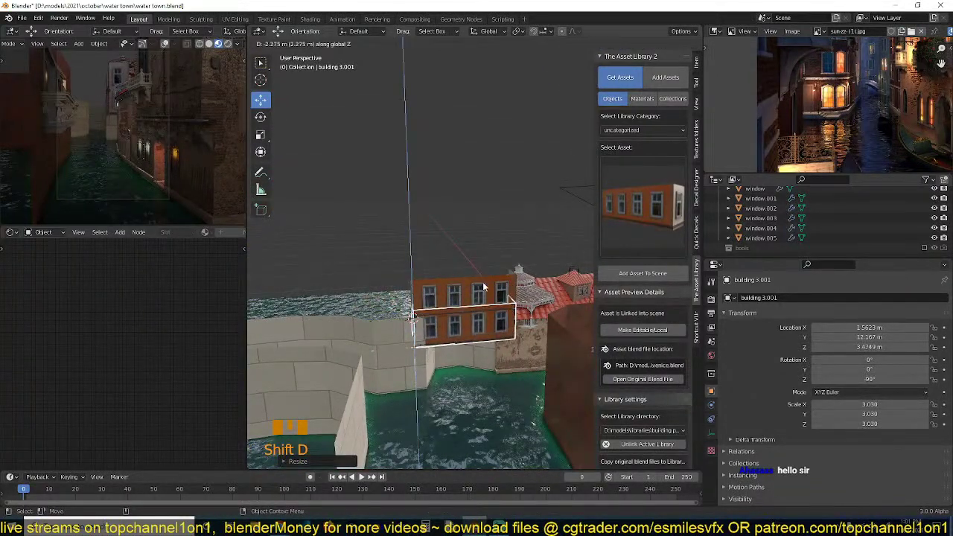
pyautogui.click(484, 288)
pyautogui.moveTo(484, 288); pyautogui.dragTo(481, 234, button='middle')
pyautogui.scroll(3, 480, 289)
pyautogui.press('g')
pyautogui.press('z')
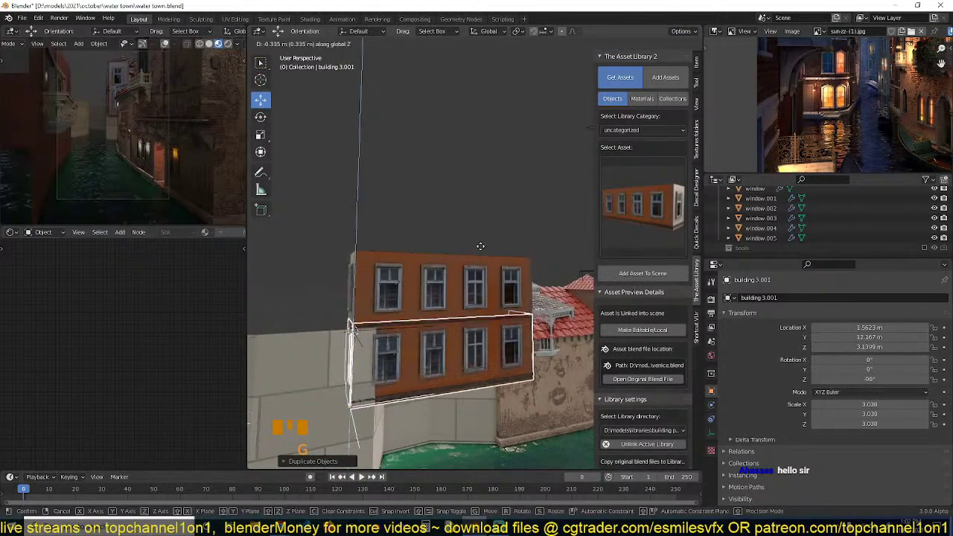
pyautogui.click(481, 250)
# Duplicate the two orange storeys and place the copies about 3.2 m lower along Z.
pyautogui.hotkey('shift', 'd')
pyautogui.press('z')
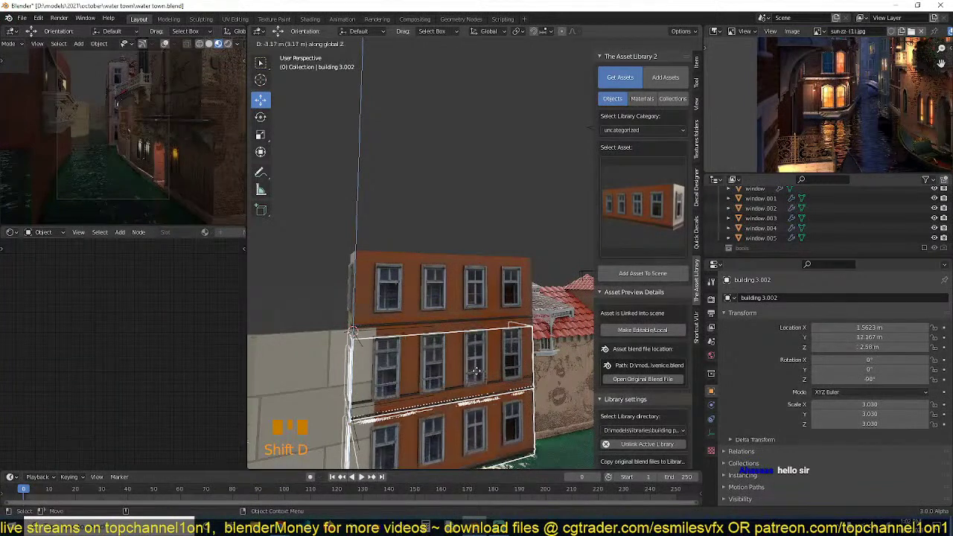
pyautogui.click(477, 370)
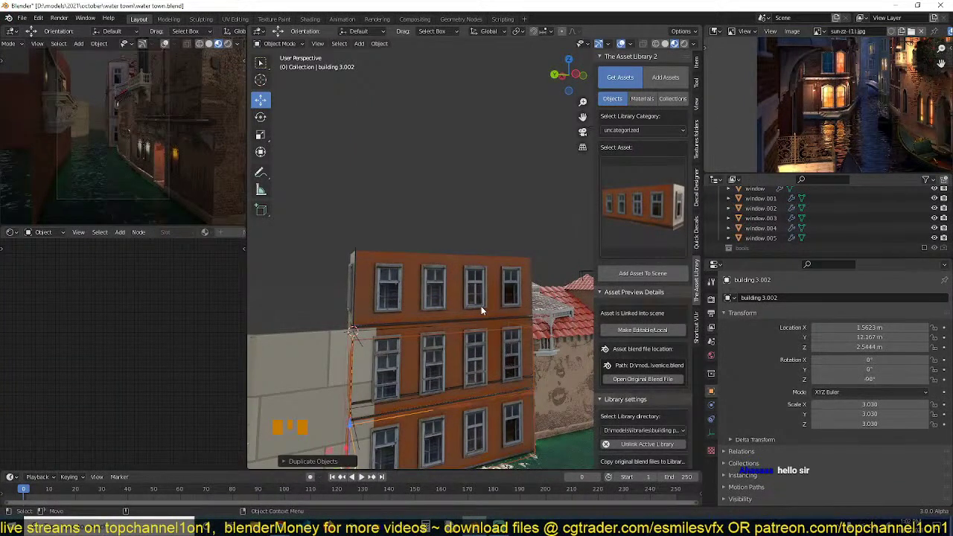
# Raise the original two storeys about 2.4 m along Z so they stack above the duplicated ones.
pyautogui.click(479, 334)
pyautogui.keyDown('shift'); pyautogui.click(469, 353); pyautogui.keyUp('shift')
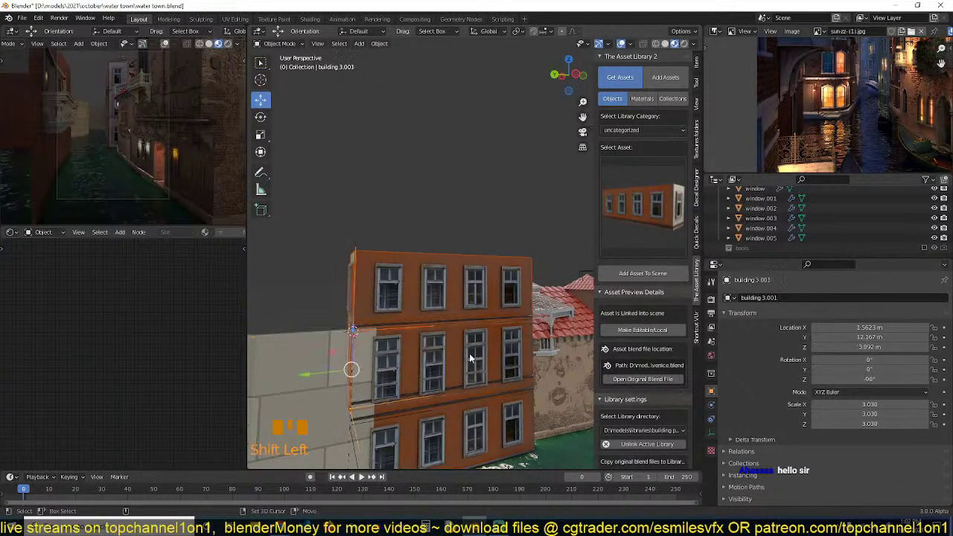
pyautogui.press('g')
pyautogui.press('z')
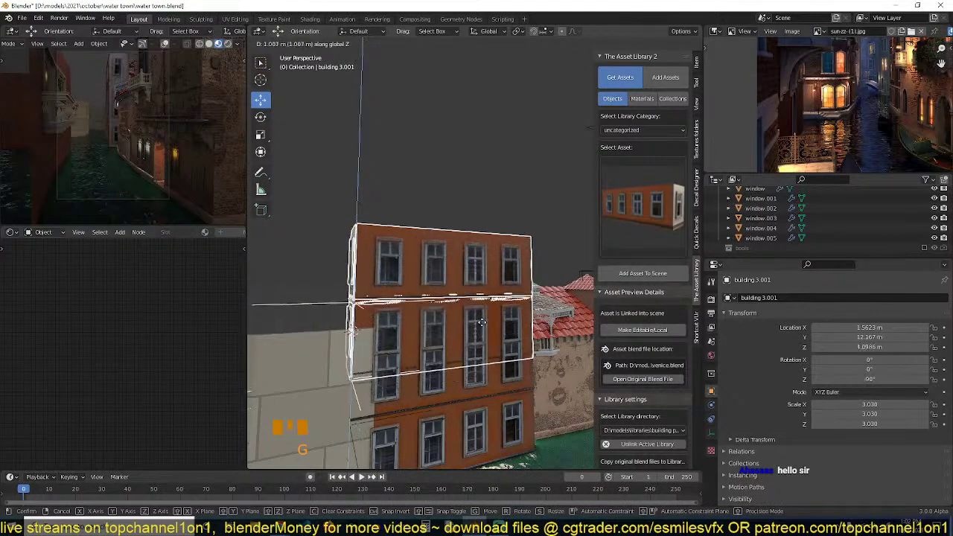
pyautogui.click(488, 284)
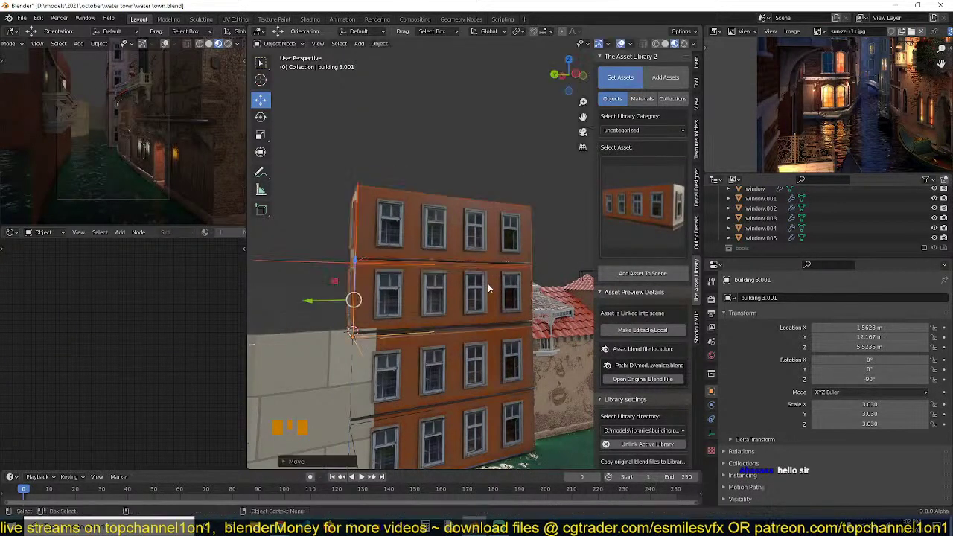
# Delete the topmost storey of the orange building.
pyautogui.moveTo(467, 312); pyautogui.dragTo(436, 239, button='middle')
pyautogui.click(409, 343)
pyautogui.scroll(-3, 441, 337)
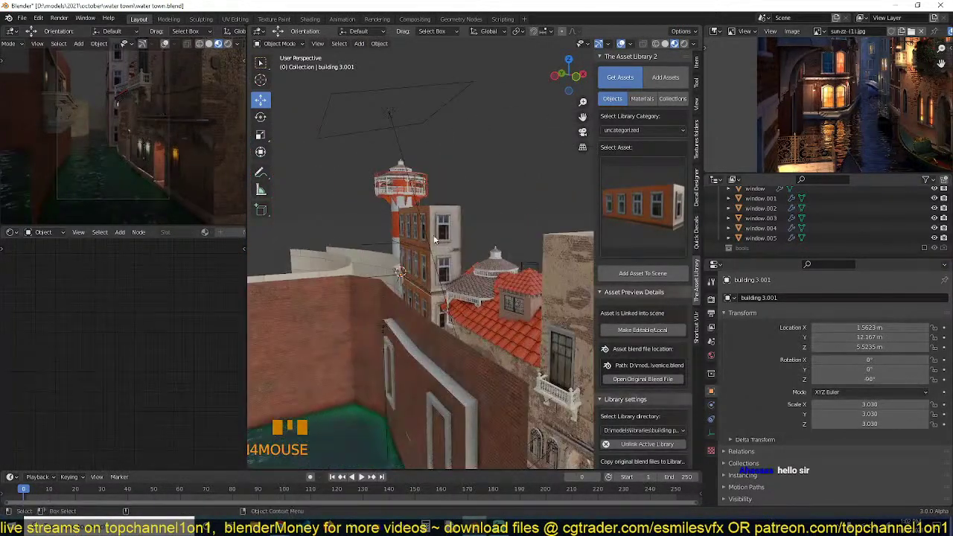
pyautogui.press('g')
pyautogui.click(444, 226)
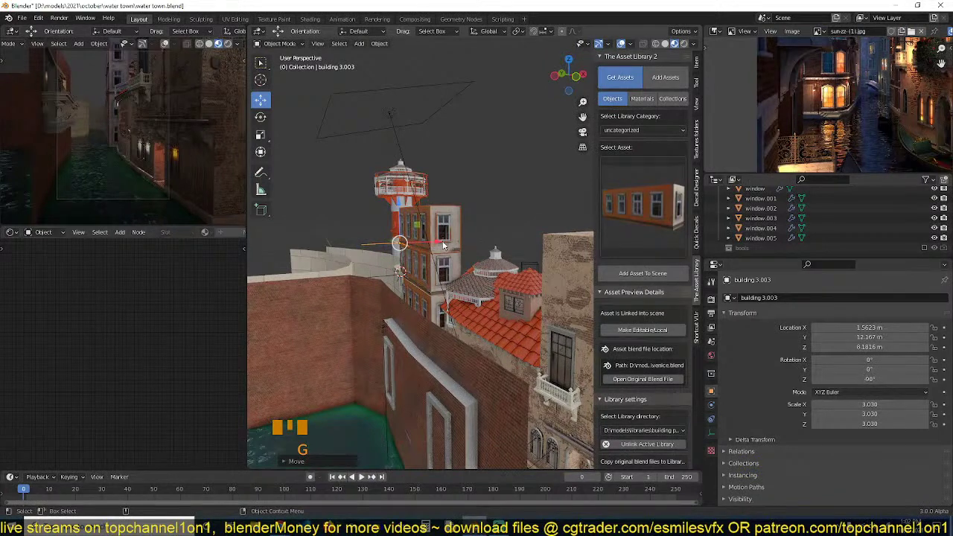
pyautogui.press('x')
pyautogui.click(444, 245)
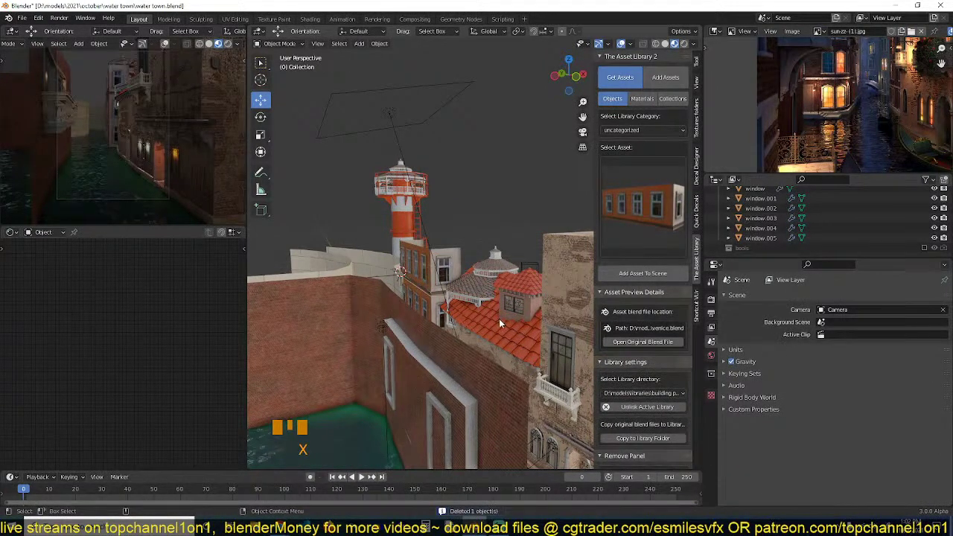
# Duplicate the neighbouring building's red tiled roof and move the copy over the orange building.
pyautogui.click(499, 318)
pyautogui.moveTo(505, 324); pyautogui.dragTo(509, 327, button='middle')
pyautogui.hotkey('shift', 'd')
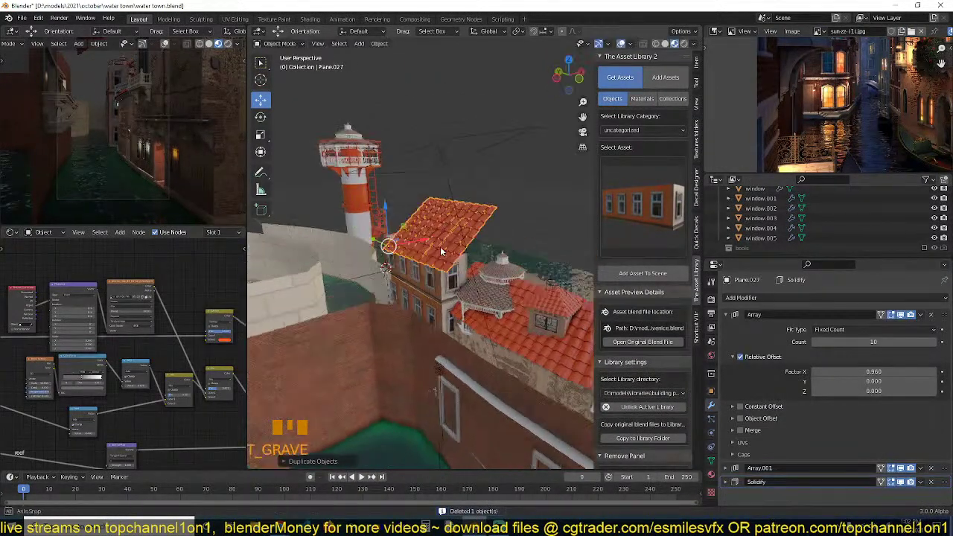
pyautogui.moveTo(440, 249); pyautogui.dragTo(527, 289, button='middle')
pyautogui.scroll(3, 514, 286)
pyautogui.press('g')
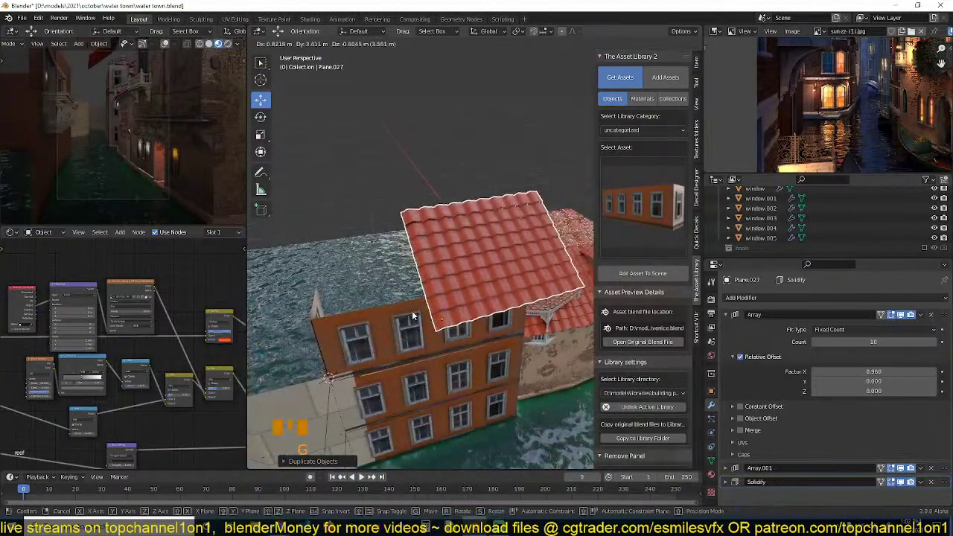
pyautogui.click(412, 314)
# Position the duplicated roof's lower edge along the top of the orange building's canal-side facade.
pyautogui.press('`')
pyautogui.moveTo(412, 311); pyautogui.dragTo(531, 291, button='middle')
pyautogui.scroll(3, 396, 259)
pyautogui.press('g')
pyautogui.click(432, 265)
pyautogui.press('`')
pyautogui.scroll(3, 487, 277)
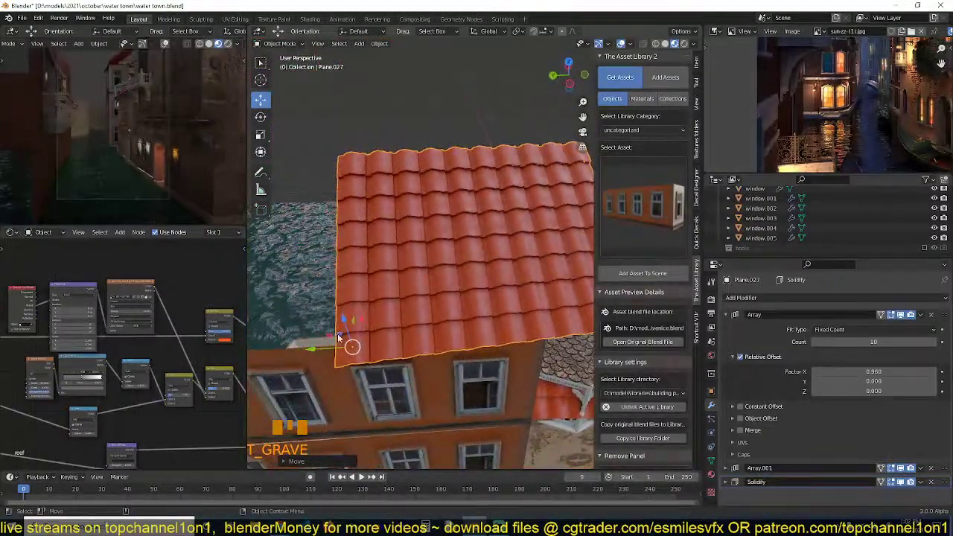
pyautogui.scroll(-4, 339, 339)
pyautogui.moveTo(339, 339); pyautogui.dragTo(420, 327, button='middle')
pyautogui.moveTo(447, 302); pyautogui.dragTo(330, 335)
# Rotate the duplicated roof about 2.5° in top view and set its first Array modifier count to 14.
pyautogui.press('KP_7')
pyautogui.press('r')
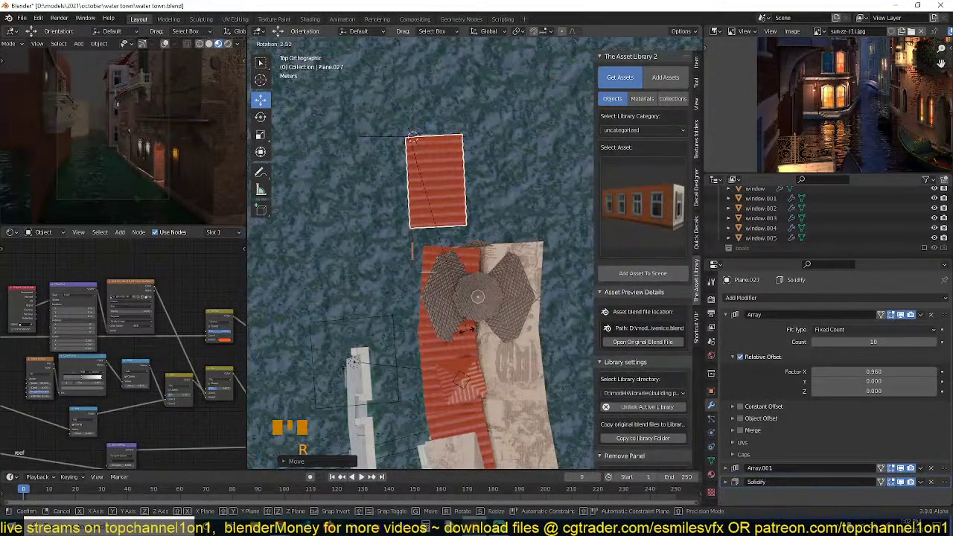
pyautogui.click(412, 138)
pyautogui.moveTo(839, 341); pyautogui.dragTo(892, 342)
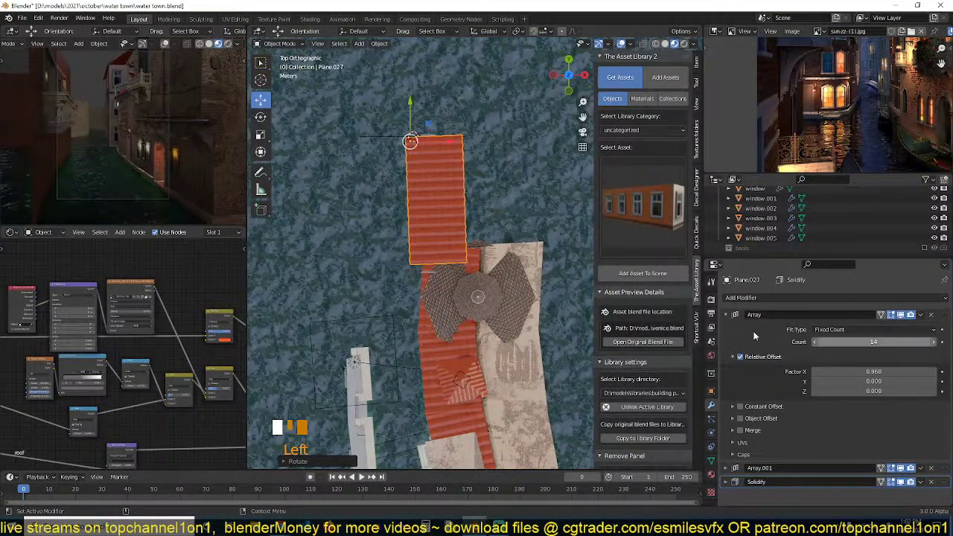
# Add a cube empty at the orange building's roof as a mirror reference.
pyautogui.hotkey('shift', 'a')
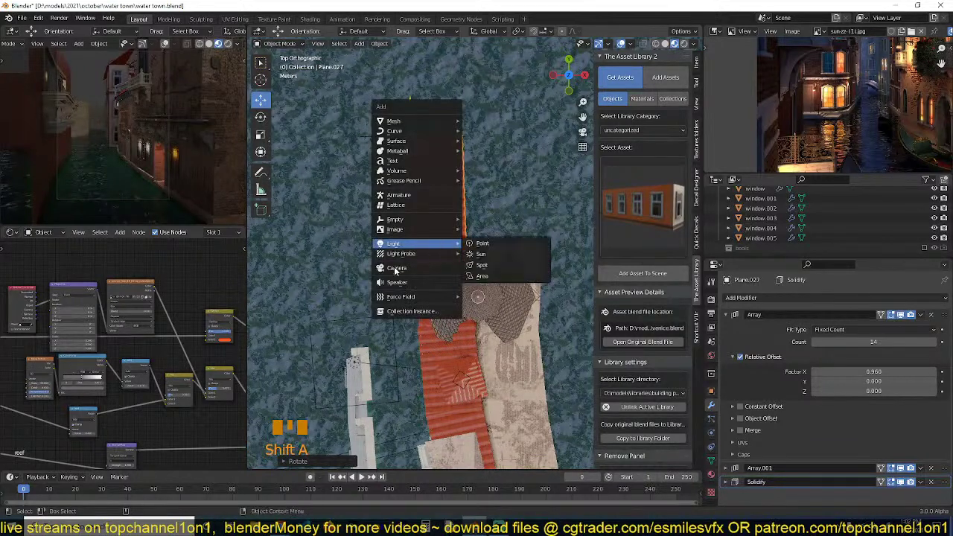
pyautogui.moveTo(403, 246)
pyautogui.moveTo(412, 221)
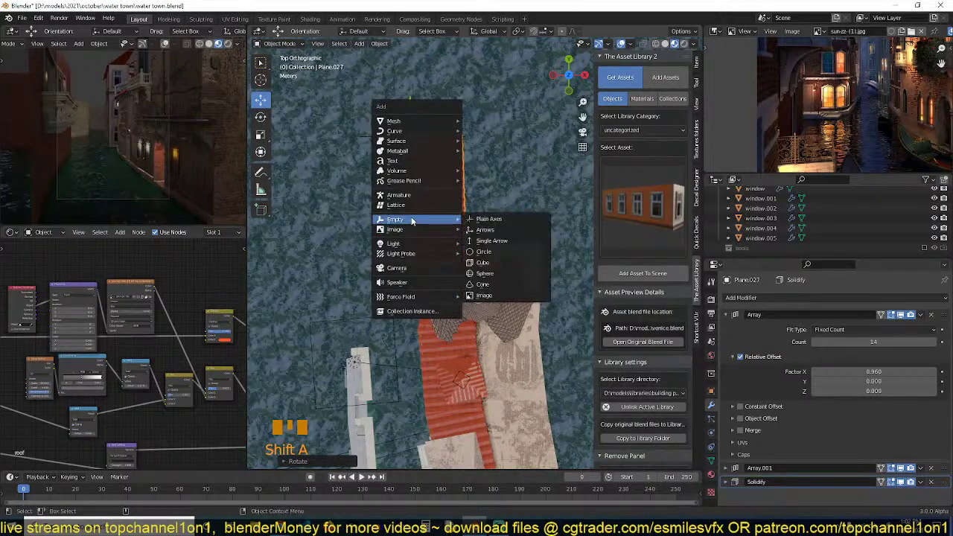
pyautogui.click(507, 267)
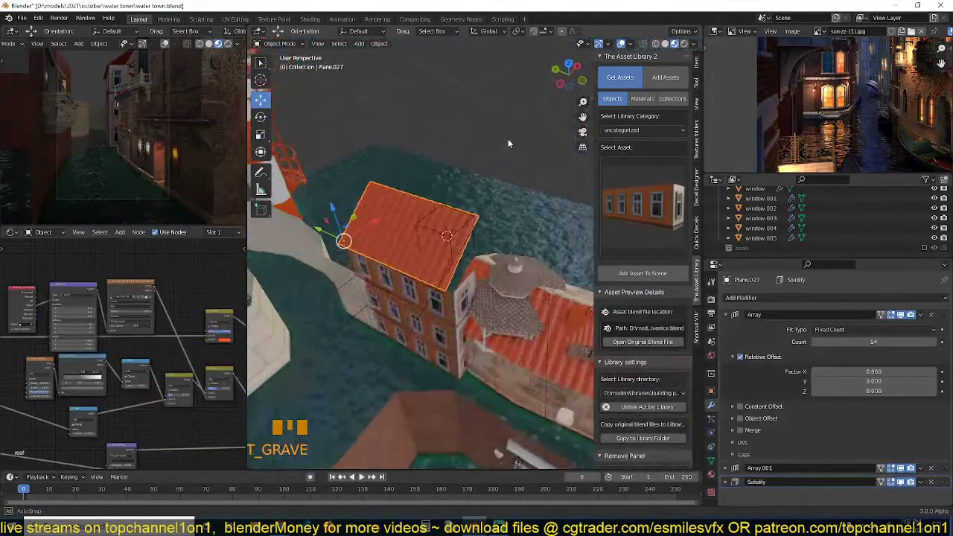
# Add a Mirror modifier to the orange building's tiled roof with the empty as its mirror object.
pyautogui.scroll(3, 508, 139)
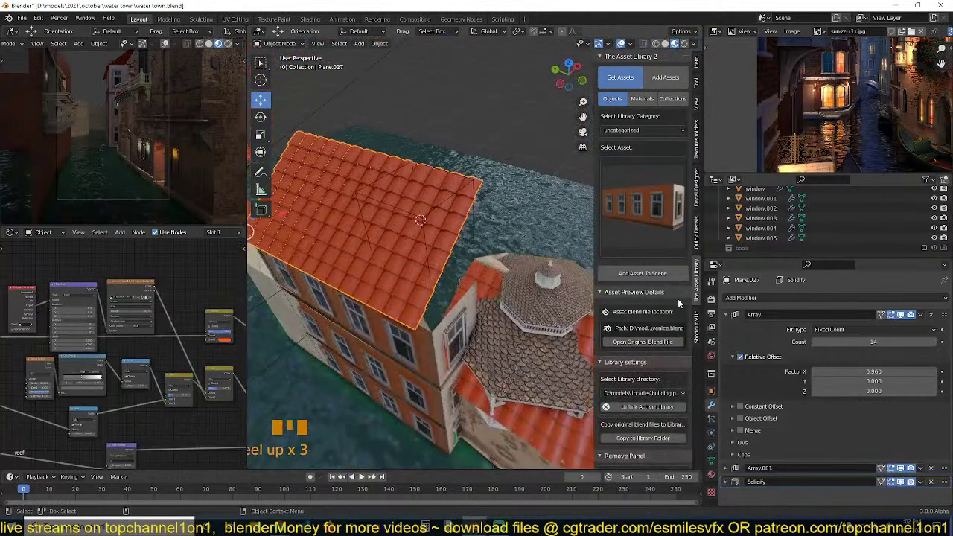
pyautogui.doubleClick(803, 290)
pyautogui.click(804, 294)
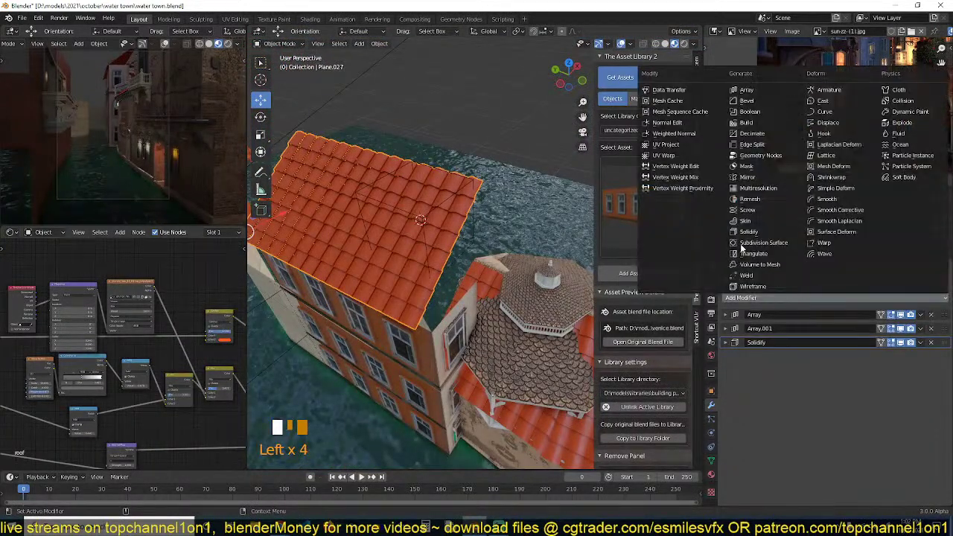
pyautogui.click(775, 177)
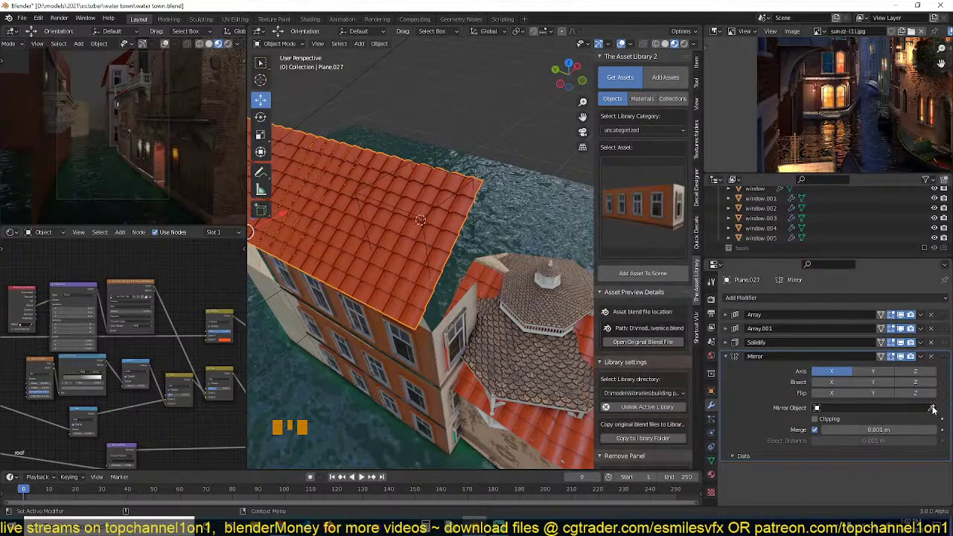
pyautogui.click(427, 212)
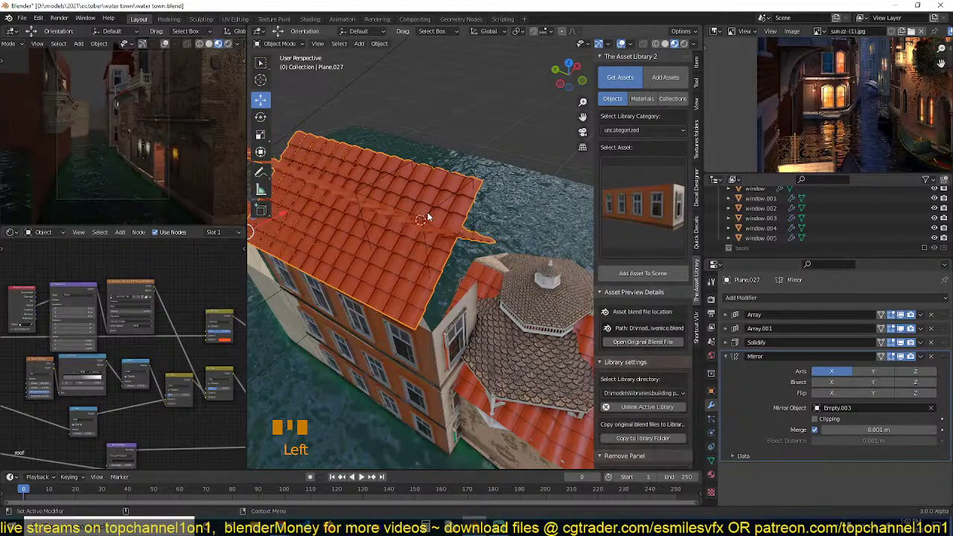
# Enable Bisect and Flip on the X axis of the orange building roof's Mirror modifier.
pyautogui.click(831, 382)
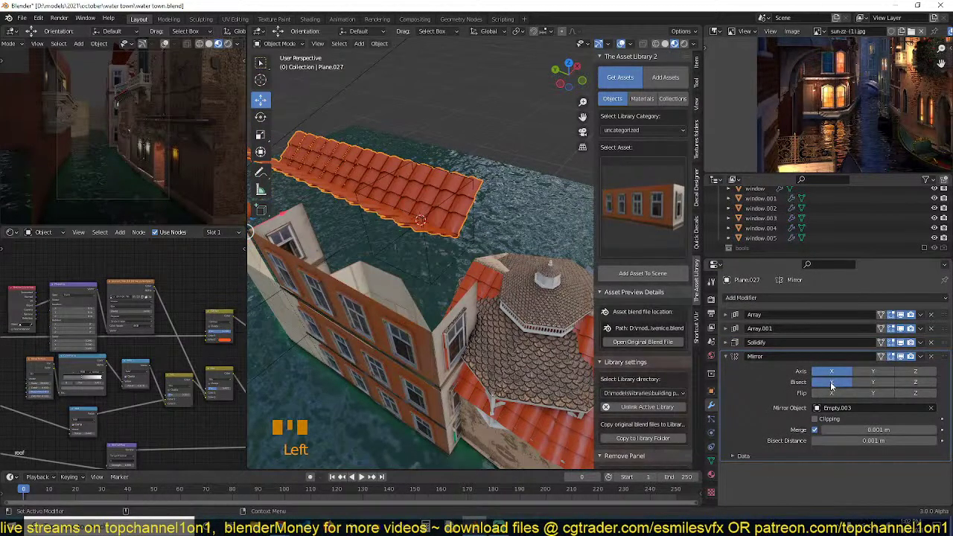
pyautogui.click(836, 392)
pyautogui.press('`')
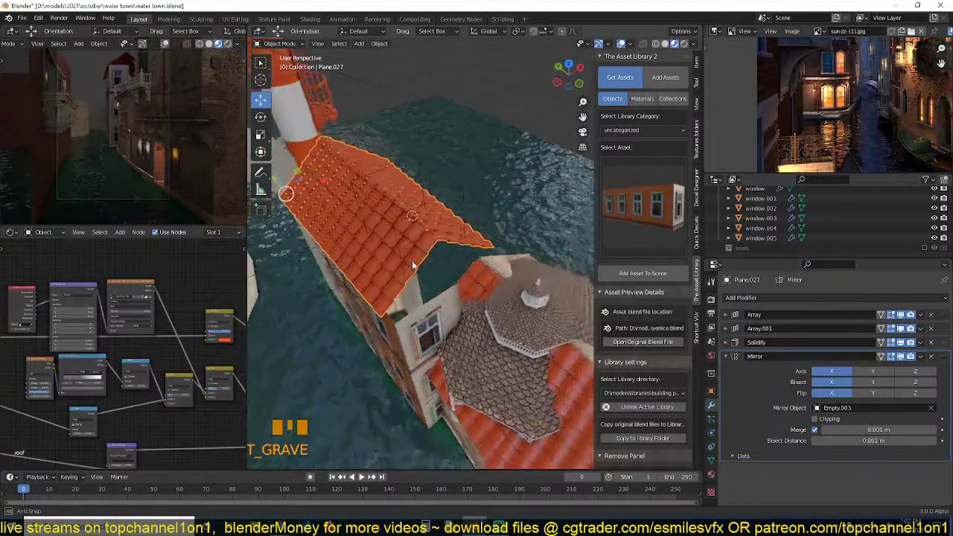
# Rotate the roof's mirror empty to about -44° around Z in top view and shift it so the mirrored roof forms an L-shaped corner.
pyautogui.moveTo(412, 260); pyautogui.dragTo(433, 204, button='middle')
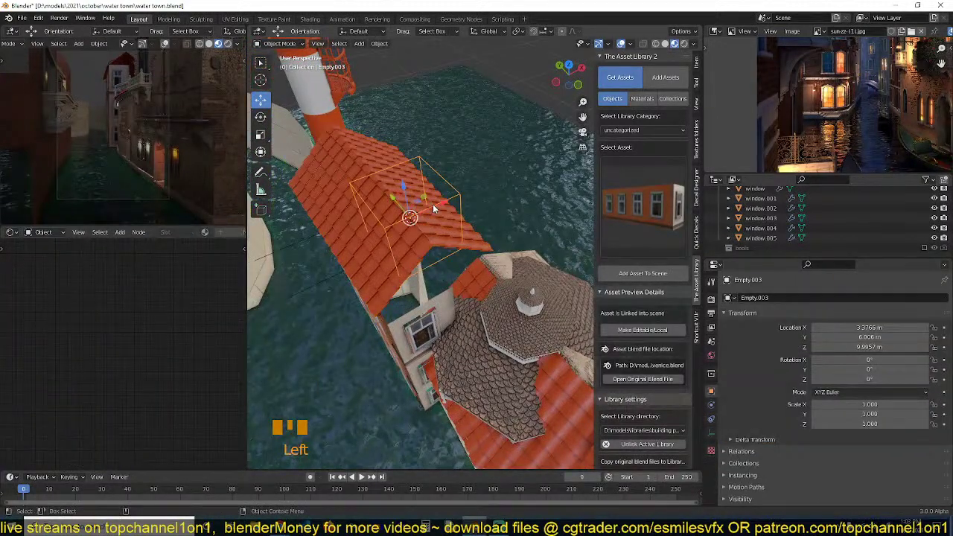
pyautogui.press('KP_7')
pyautogui.press('r')
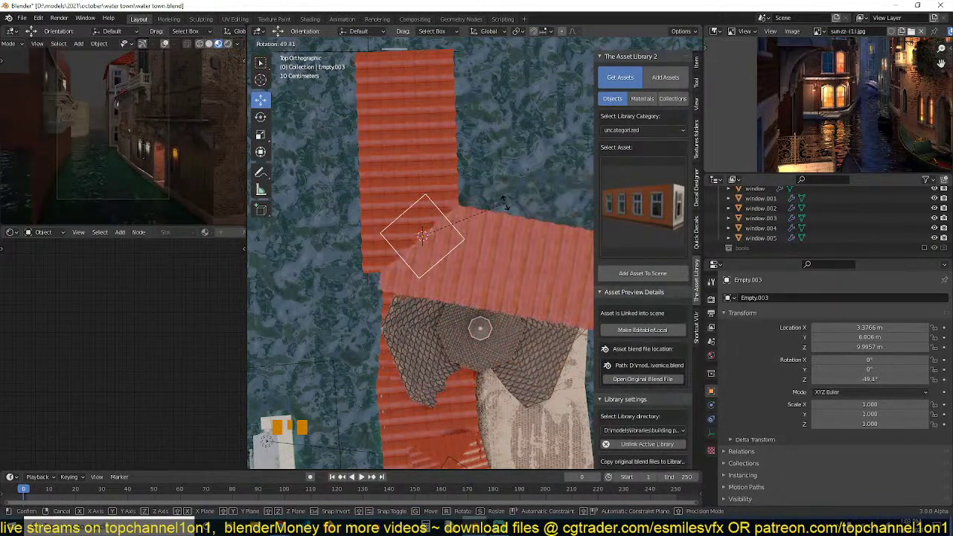
pyautogui.click(505, 202)
pyautogui.press('g')
pyautogui.click(490, 200)
pyautogui.press('r')
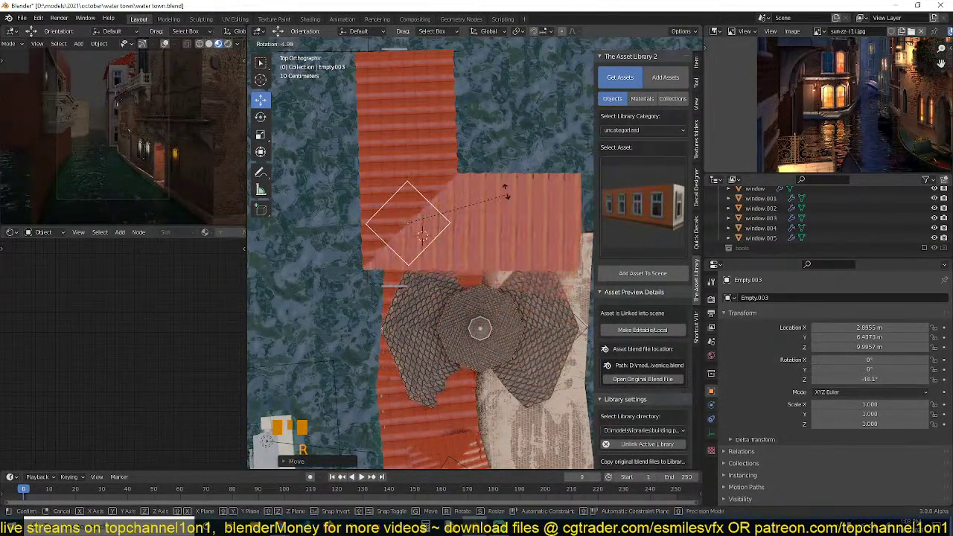
pyautogui.click(427, 176)
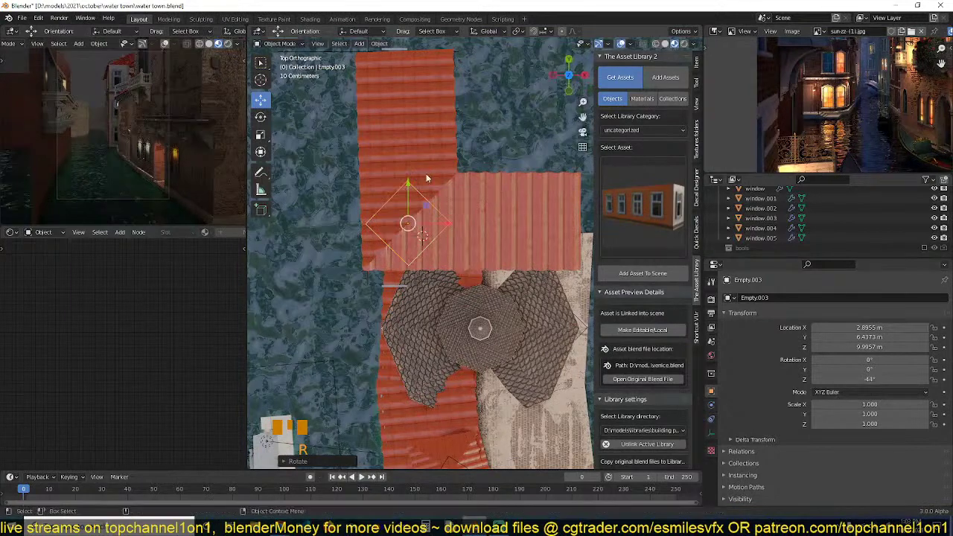
# Reposition the tiled roof together with its mirror empty, adjusting height and top-view placement so it sits over the orange building's walls.
pyautogui.keyDown('shift'); pyautogui.click(427, 176); pyautogui.keyUp('shift')
pyautogui.moveTo(428, 178); pyautogui.dragTo(466, 130, button='middle')
pyautogui.press('g')
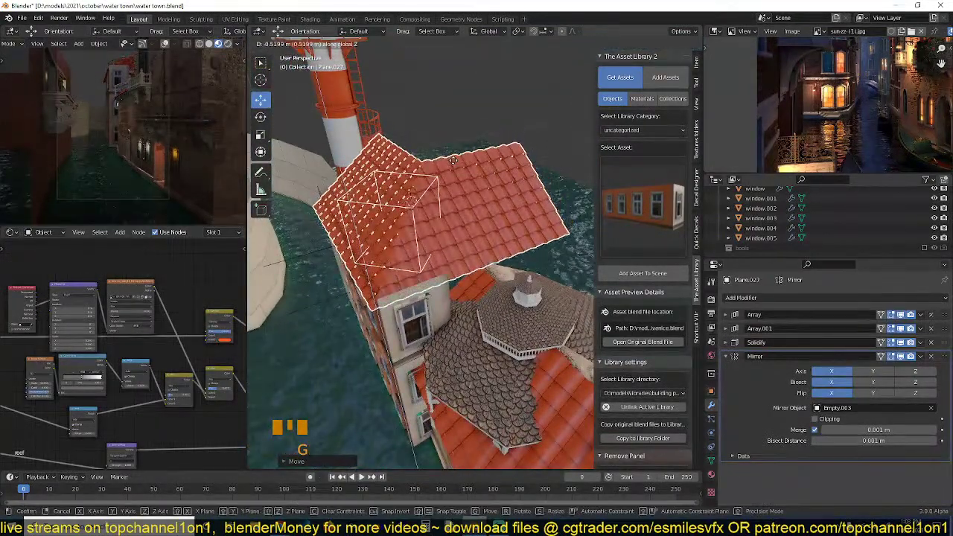
pyautogui.click(453, 159)
pyautogui.press('KP_7')
pyautogui.press('g')
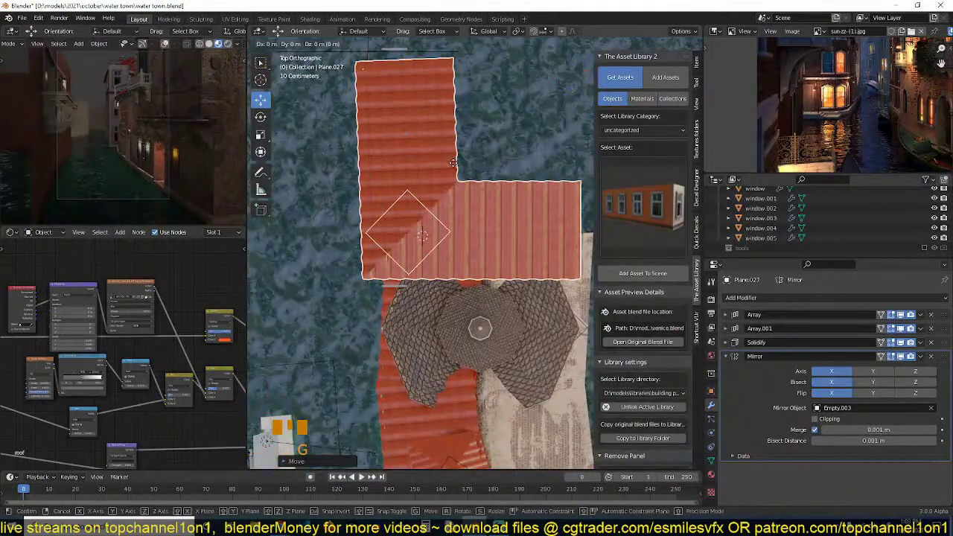
pyautogui.click(451, 181)
pyautogui.moveTo(450, 181); pyautogui.dragTo(463, 155, button='middle')
pyautogui.press('g')
pyautogui.press('z')
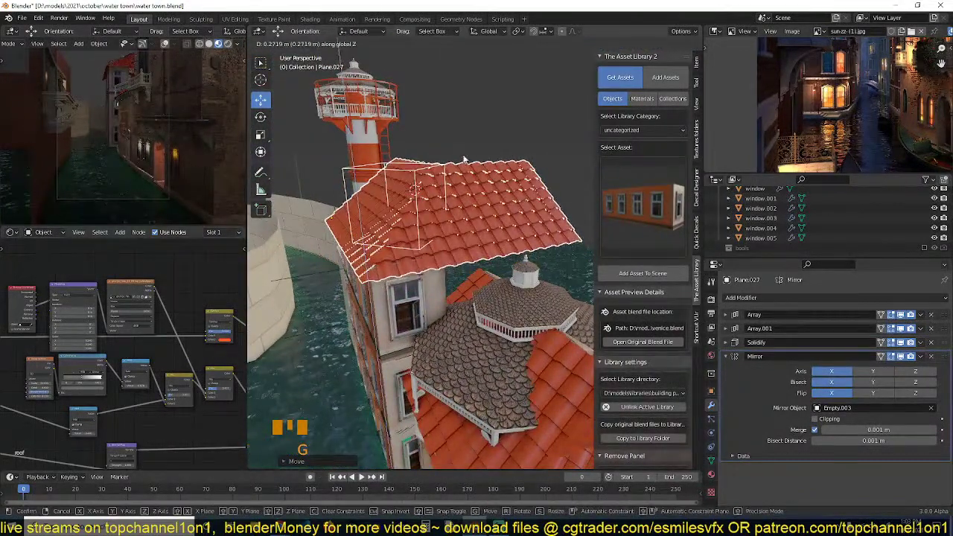
pyautogui.click(463, 157)
# Give the orange building's tiled roof its own separate copy of the roof material.
pyautogui.click(316, 290)
pyautogui.scroll(-5, 187, 234)
pyautogui.scroll(-2, 187, 232)
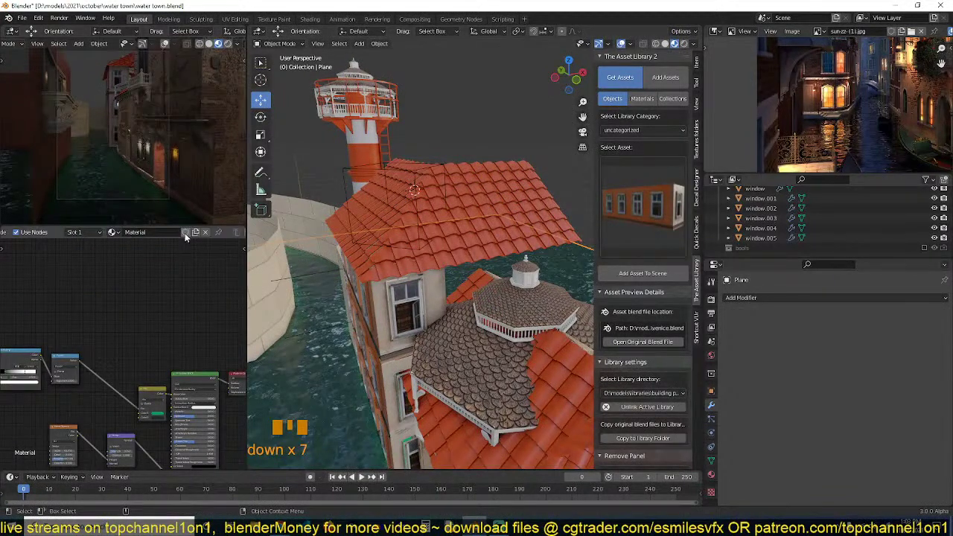
pyautogui.click(369, 226)
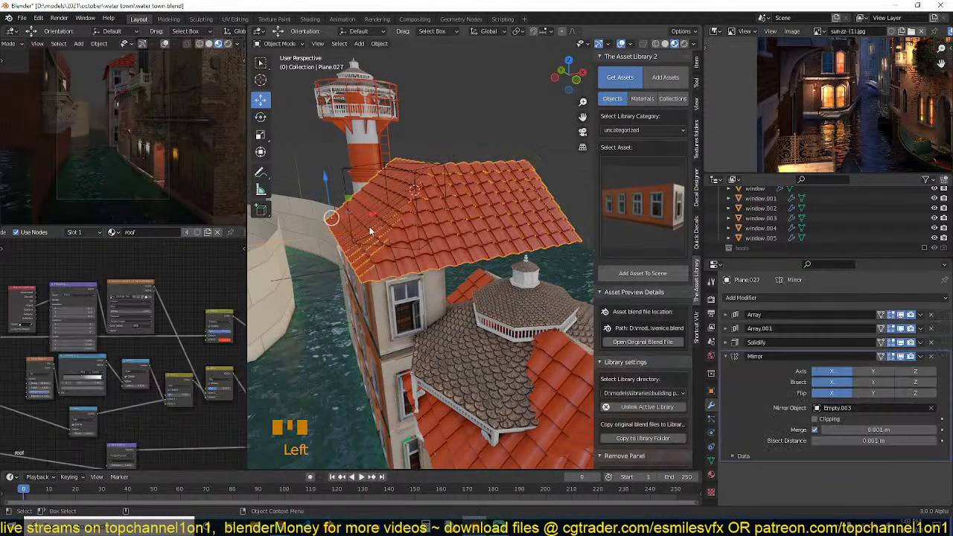
pyautogui.click(196, 232)
# Set the second colour of the roof material's Overlay node to light blue and deselect the roof.
pyautogui.moveTo(164, 328); pyautogui.dragTo(136, 338, button='middle')
pyautogui.scroll(3, 136, 338)
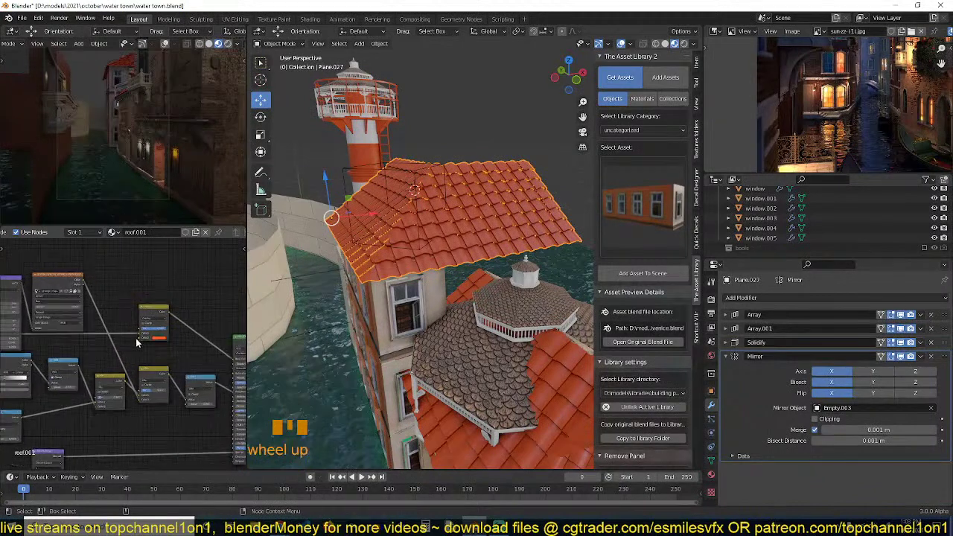
pyautogui.click(164, 336)
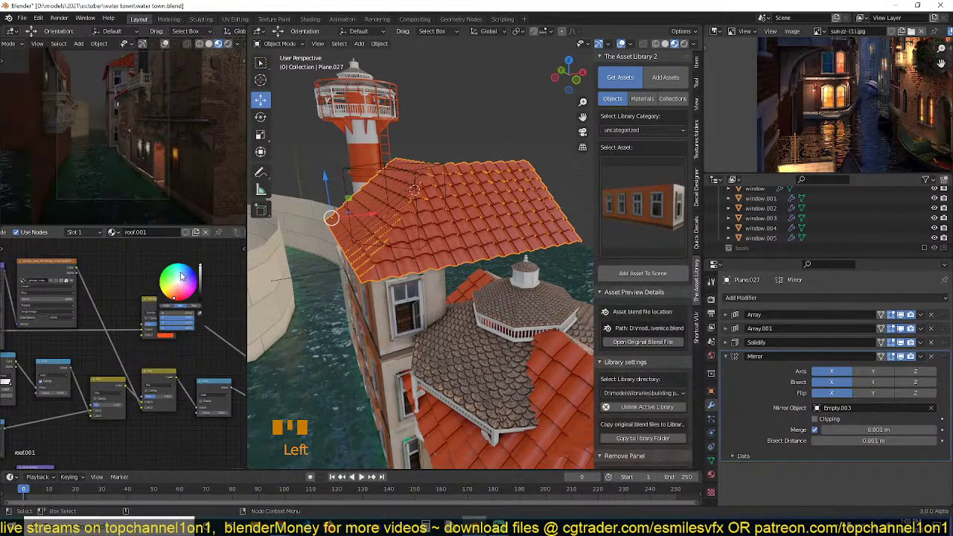
pyautogui.click(181, 275)
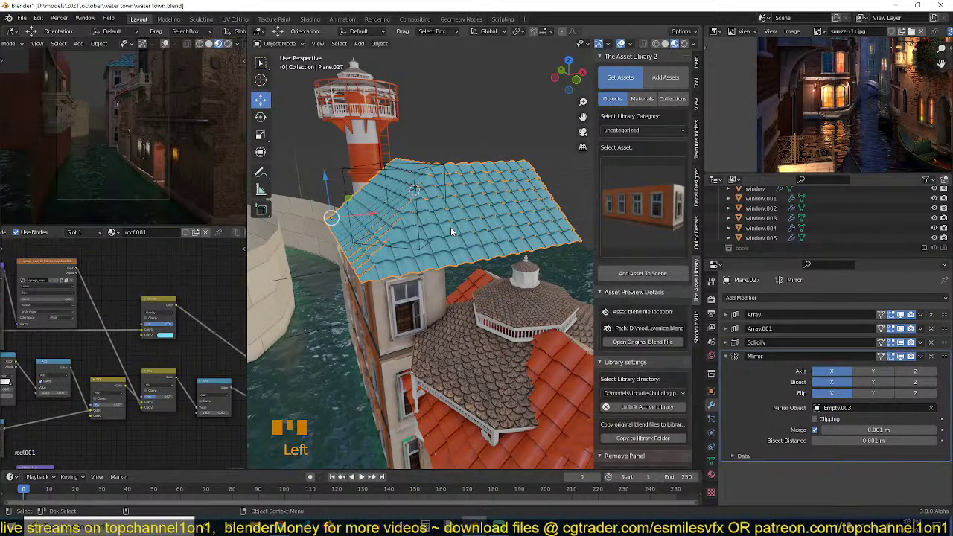
pyautogui.moveTo(450, 227); pyautogui.dragTo(515, 253, button='middle')
pyautogui.hotkey('alt', 'a')
# Switch the asset library to its collections and inspect the building facades along the canal.
pyautogui.moveTo(439, 326); pyautogui.dragTo(522, 246, button='middle')
pyautogui.click(668, 199)
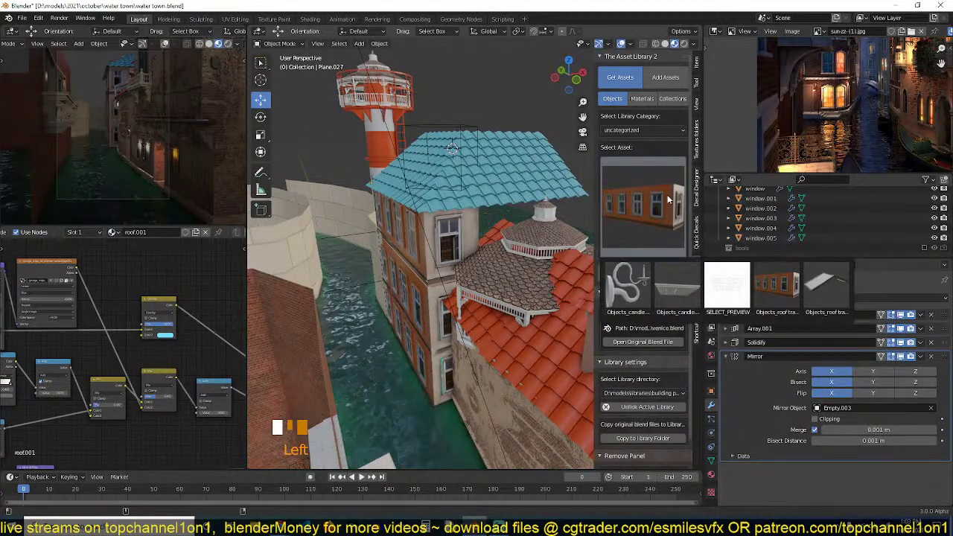
pyautogui.click(663, 99)
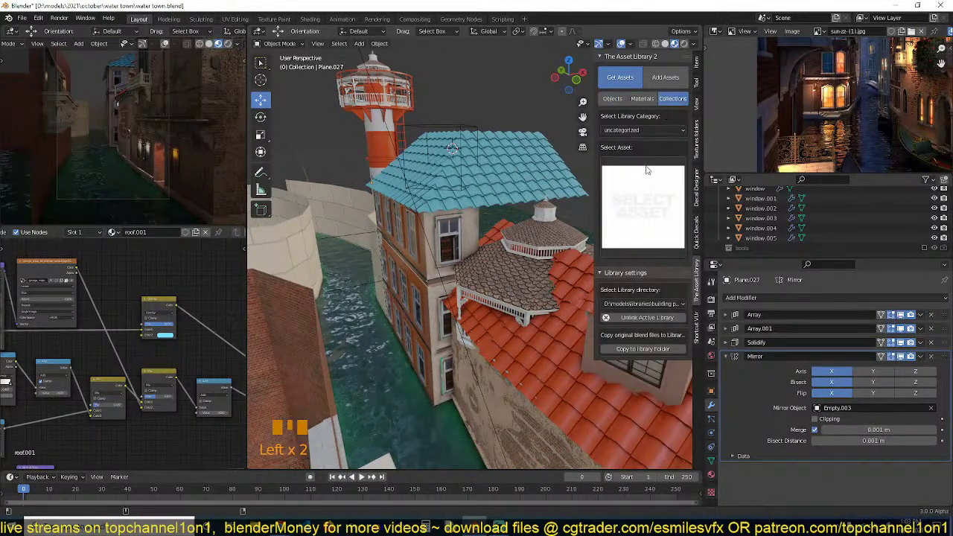
pyautogui.hotkey('shift', '`')
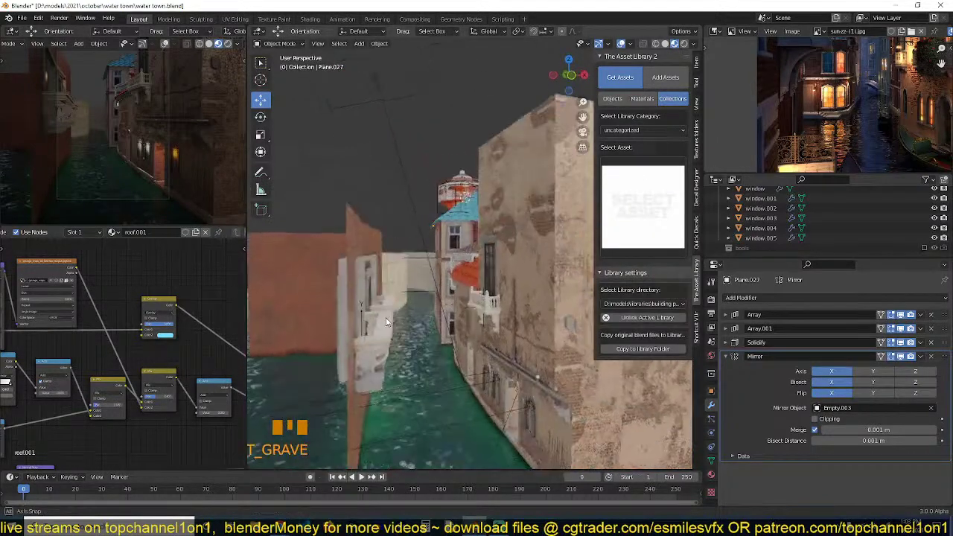
pyautogui.scroll(6, 386, 322)
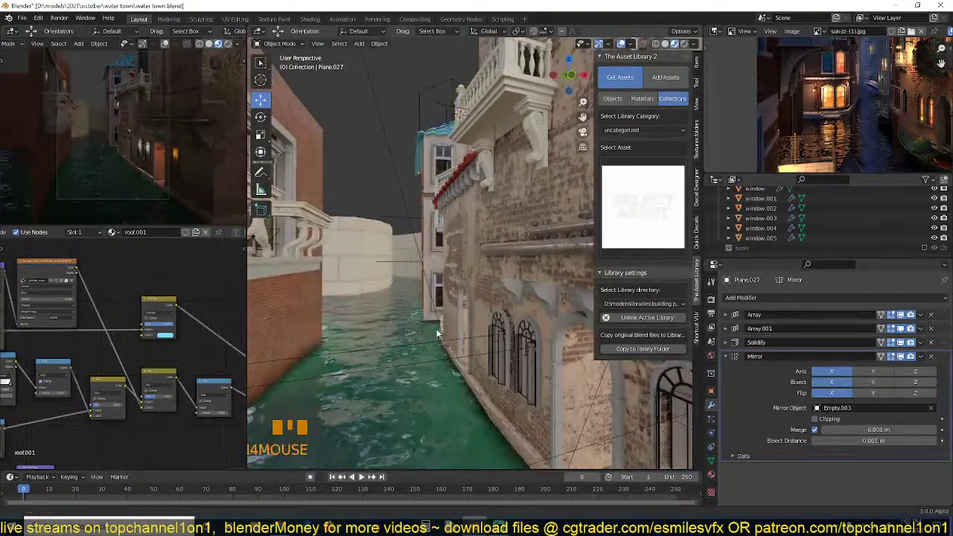
pyautogui.click(432, 330)
pyautogui.hotkey('shift', '`')
pyautogui.click(418, 350)
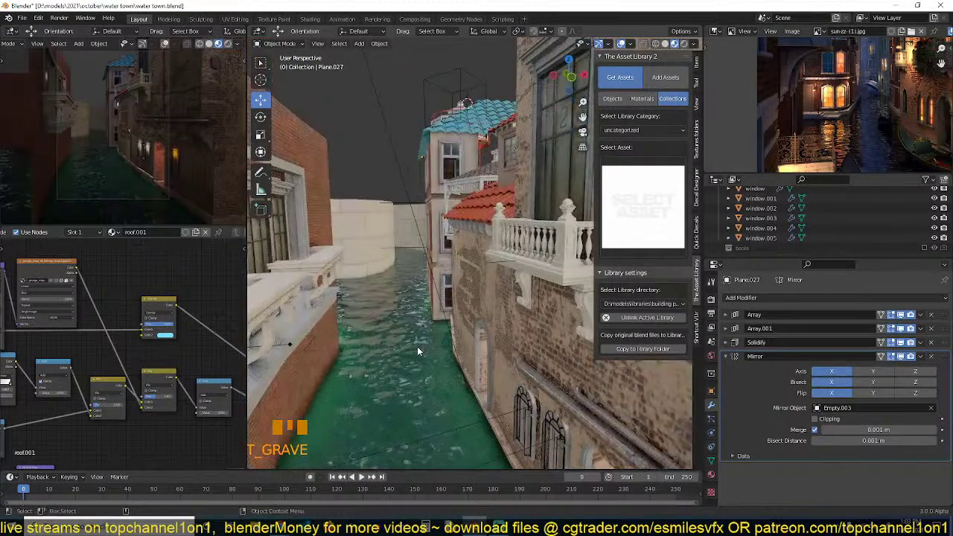
pyautogui.moveTo(417, 347); pyautogui.dragTo(384, 348, button='middle')
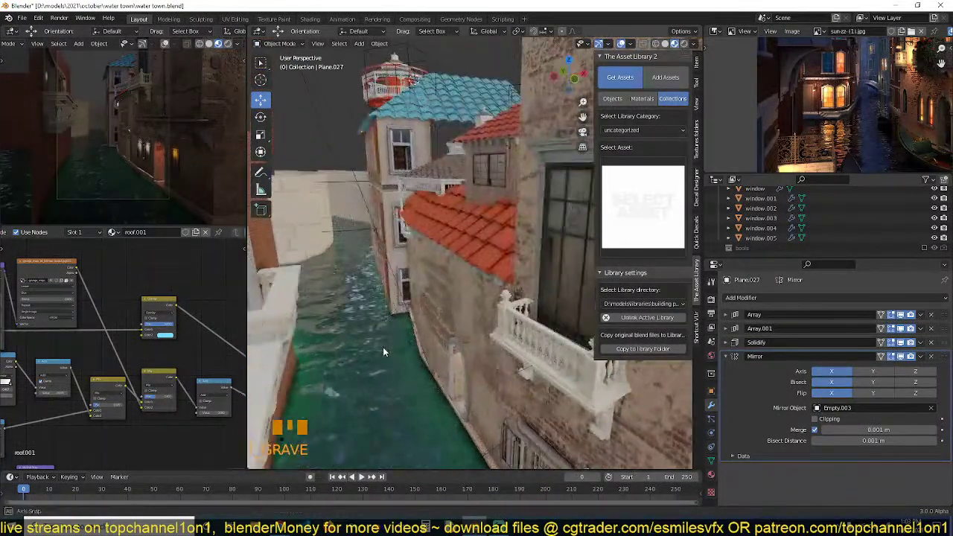
# Duplicate the tall window and its balustraded balcony on the nearby canal-side building.
pyautogui.click(512, 293)
pyautogui.click(544, 297)
pyautogui.keyDown('shift'); pyautogui.click(534, 339); pyautogui.keyUp('shift')
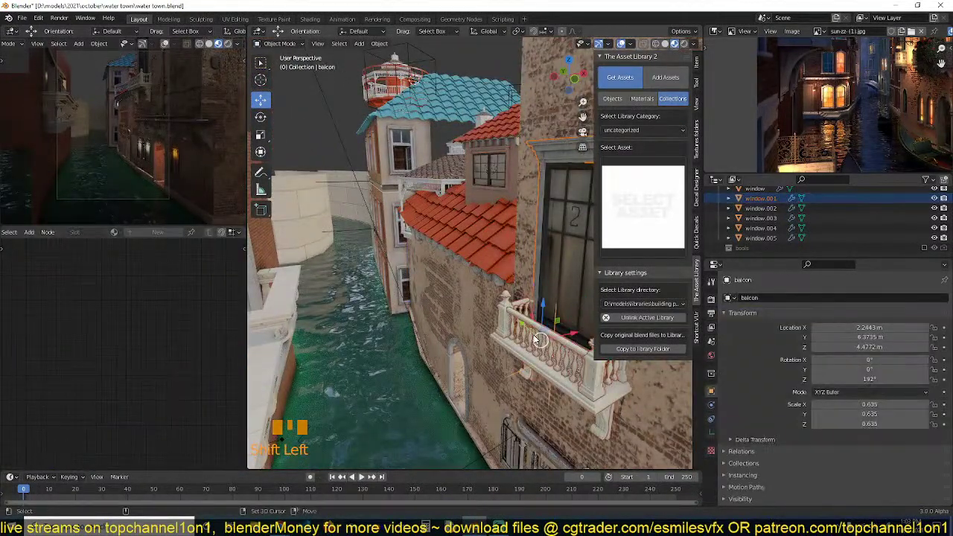
pyautogui.hotkey('shift', 'd')
# Place the 3D cursor on the curved brick wall above the arched doorway and snap the duplicated window and balcony there with Offset enabled.
pyautogui.keyDown('shift'); pyautogui.rightClick(536, 339); pyautogui.keyUp('shift')
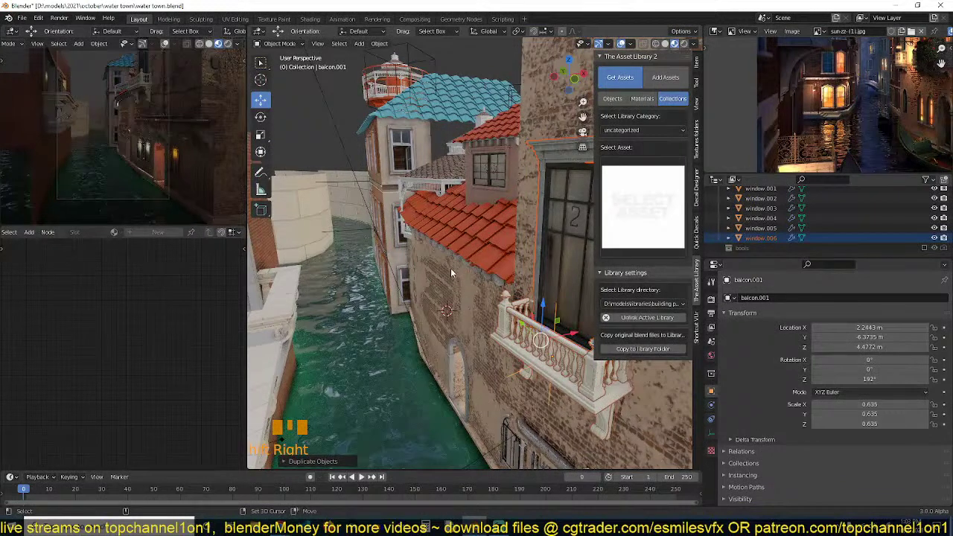
pyautogui.hotkey('shift', 's')
pyautogui.click(456, 180)
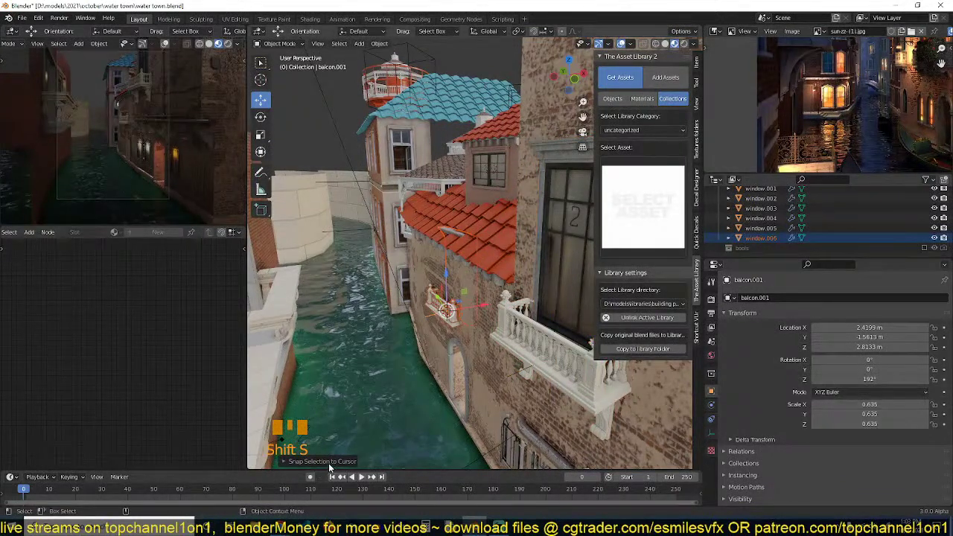
pyautogui.click(327, 461)
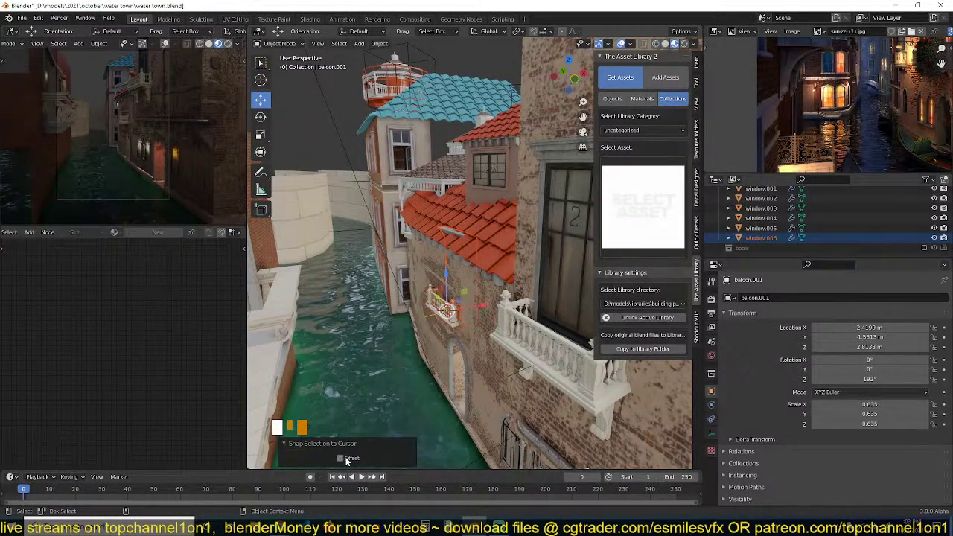
pyautogui.click(350, 459)
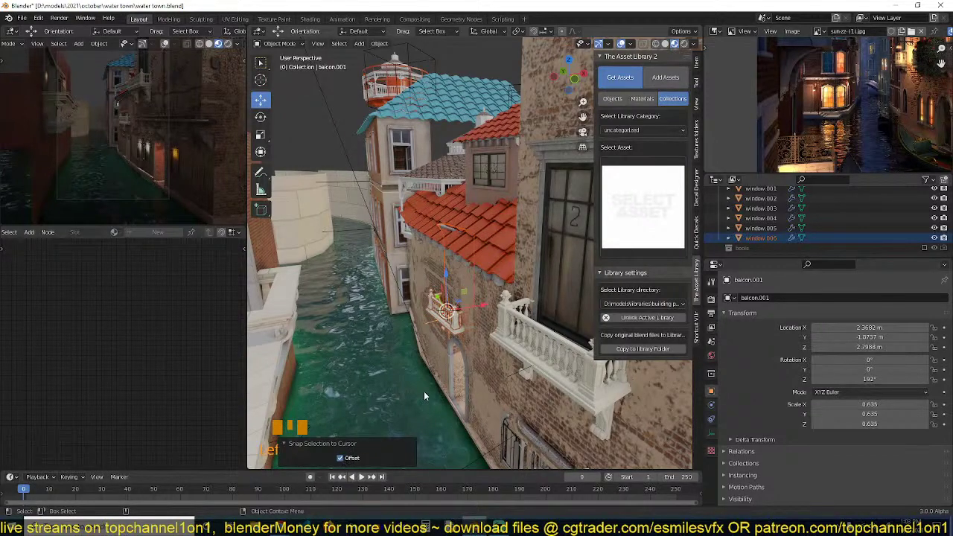
# Move the duplicated window and balcony about -0.3 m along X so they protrude from the curved wall.
pyautogui.scroll(3, 423, 391)
pyautogui.moveTo(431, 396); pyautogui.dragTo(435, 357, button='middle')
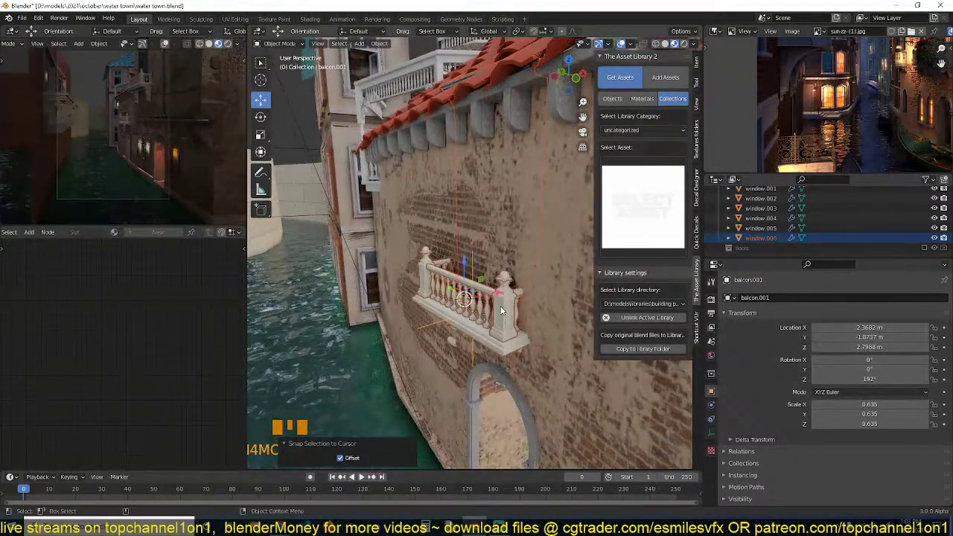
pyautogui.press('g')
pyautogui.press('x')
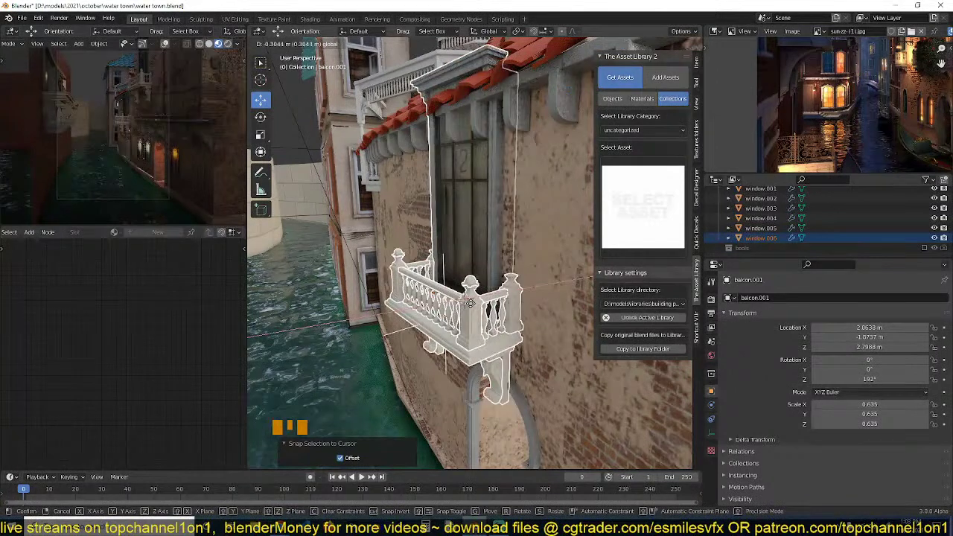
pyautogui.click(544, 201)
# Scale the duplicated window and balcony to about 0.71 and lower them beneath the roof's eaves.
pyautogui.press('s')
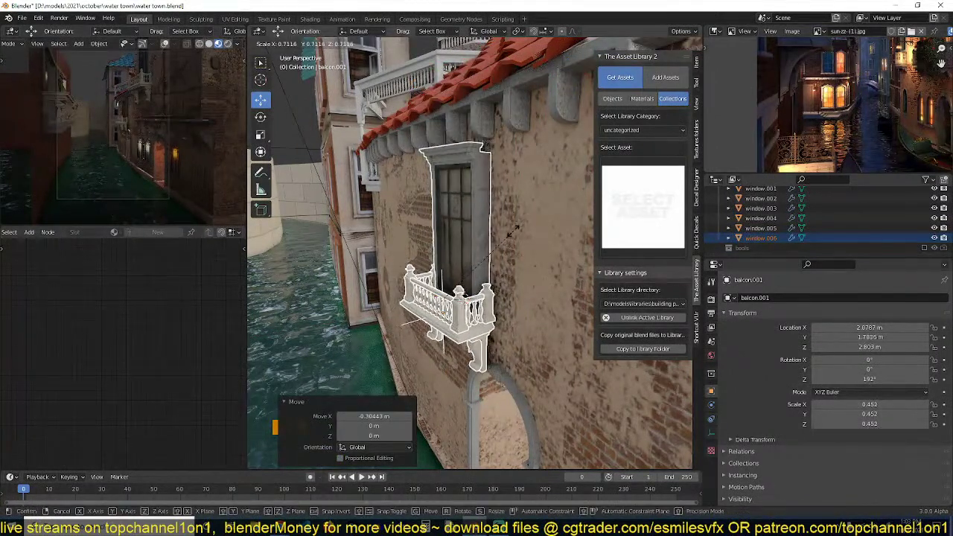
pyautogui.click(514, 237)
pyautogui.press('g')
pyautogui.press('z')
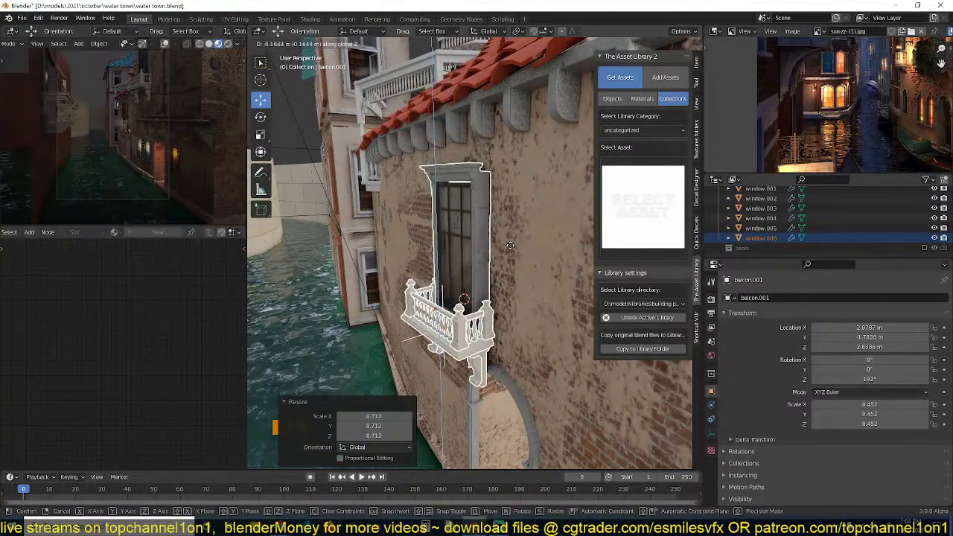
pyautogui.click(480, 333)
# Nudge the duplicated balcony relative to its window, and move both about 0.34 m along Y along the curved wall.
pyautogui.click(455, 338)
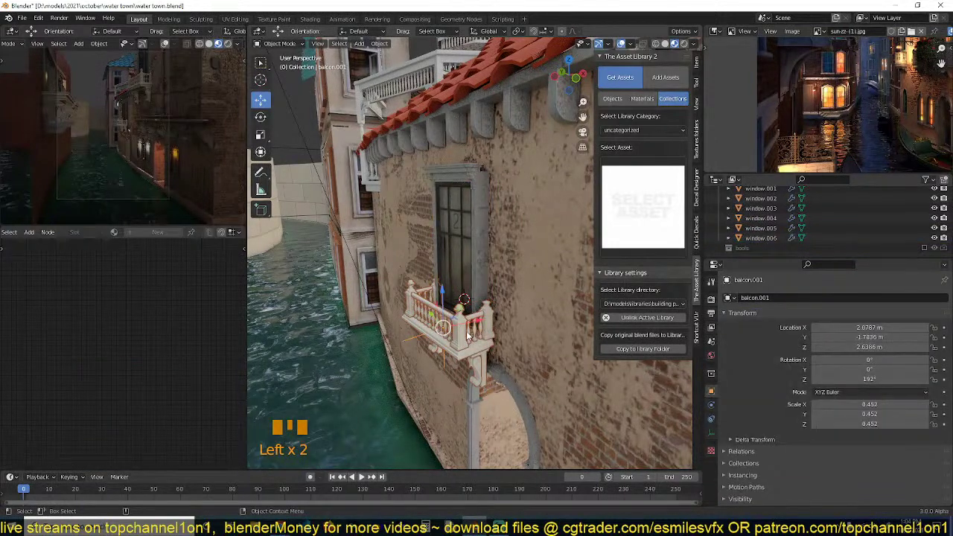
pyautogui.press('g')
pyautogui.moveTo(490, 321); pyautogui.dragTo(485, 322)
pyautogui.moveTo(485, 319); pyautogui.dragTo(507, 314, button='middle')
pyautogui.keyDown('shift'); pyautogui.click(513, 306); pyautogui.keyUp('shift')
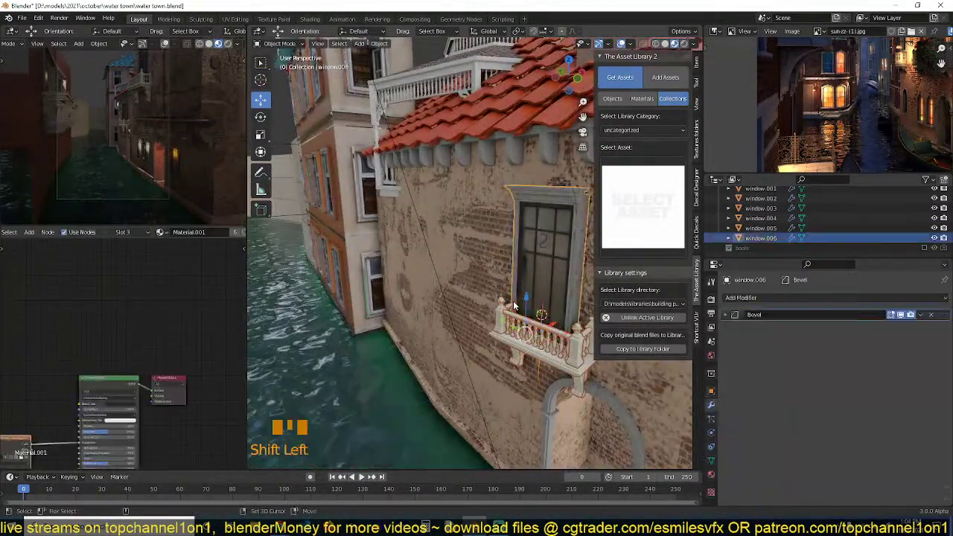
pyautogui.moveTo(508, 329); pyautogui.dragTo(476, 313)
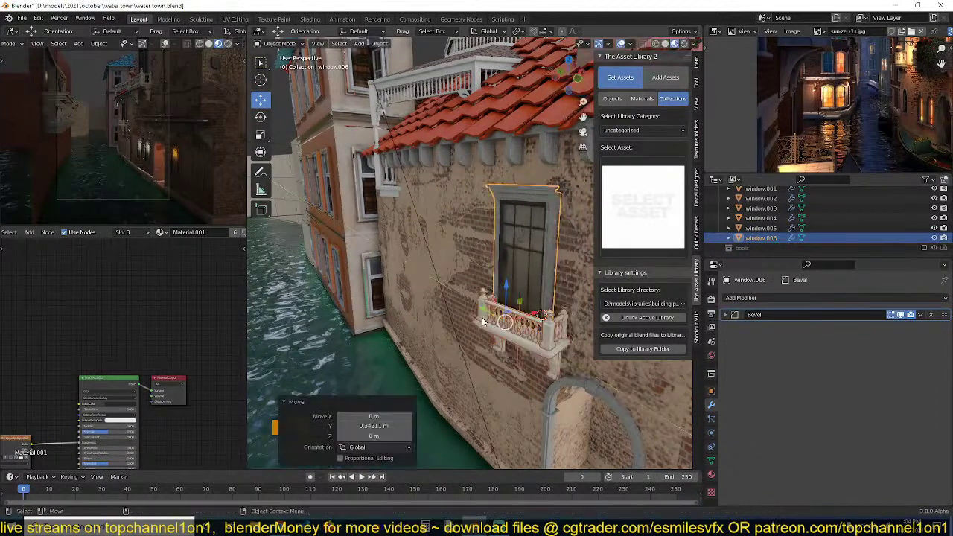
# Duplicate the balcony window about 2.4 m straight down, placing the copy beside the arched doorway at water level.
pyautogui.moveTo(482, 317); pyautogui.dragTo(409, 296, button='middle')
pyautogui.scroll(-4, 472, 327)
pyautogui.scroll(3, 405, 314)
pyautogui.scroll(2, 390, 298)
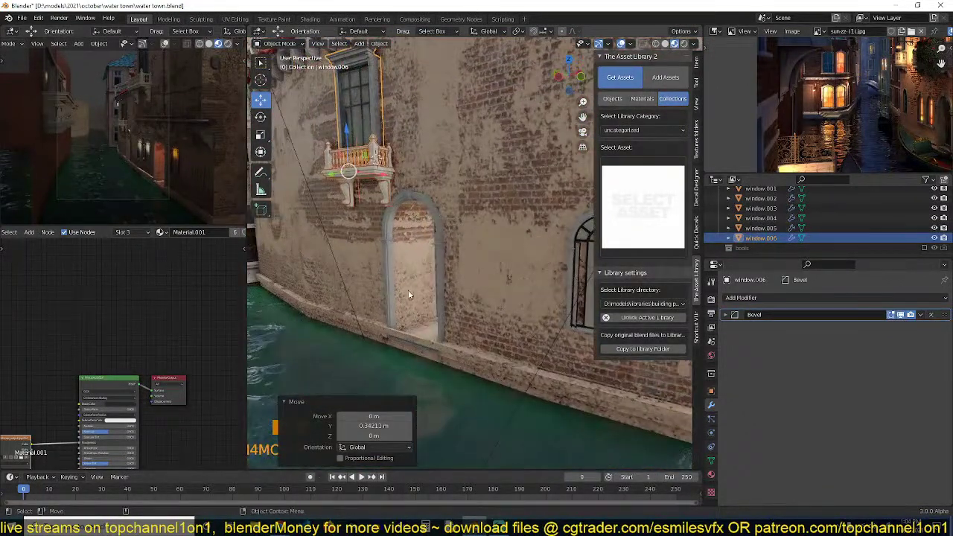
pyautogui.click(374, 115)
pyautogui.click(374, 111)
pyautogui.hotkey('shift', 'd')
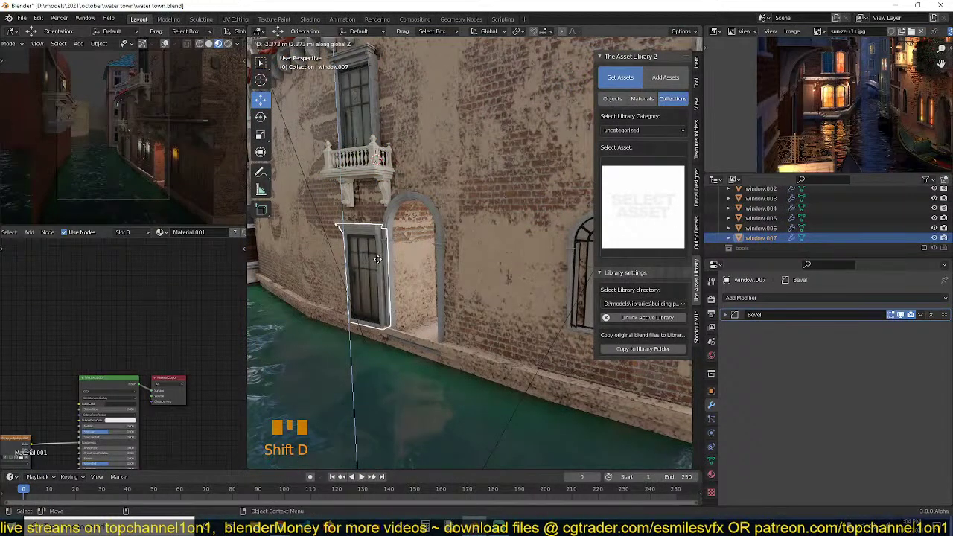
pyautogui.click(378, 262)
# Make a linked duplicate of both windows and the balcony, placed about 1.98 m along Y on the curved wall.
pyautogui.moveTo(380, 280); pyautogui.dragTo(435, 337, button='middle')
pyautogui.keyDown('shift'); pyautogui.click(495, 249); pyautogui.keyUp('shift')
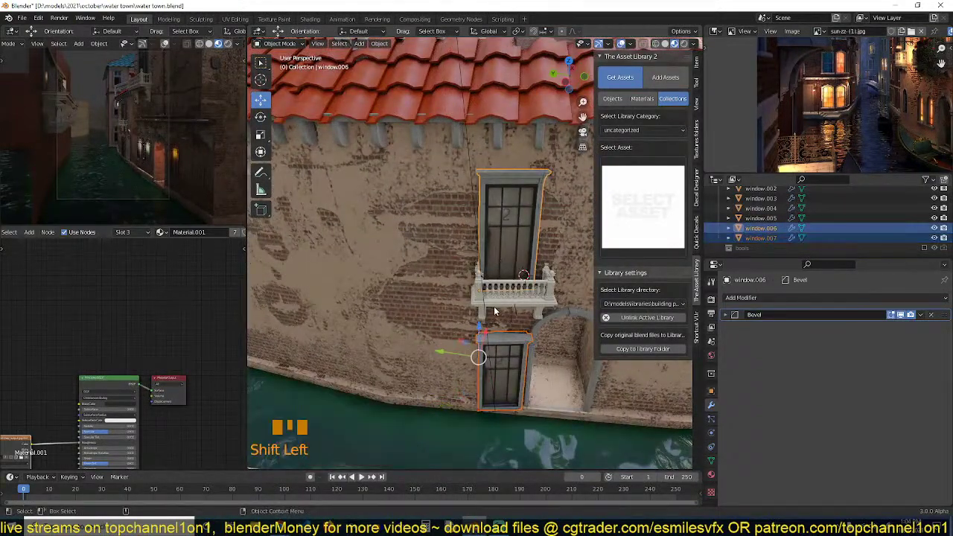
pyautogui.keyDown('shift'); pyautogui.click(504, 309); pyautogui.keyUp('shift')
pyautogui.press('KP_7')
pyautogui.hotkey('shift', 'z')
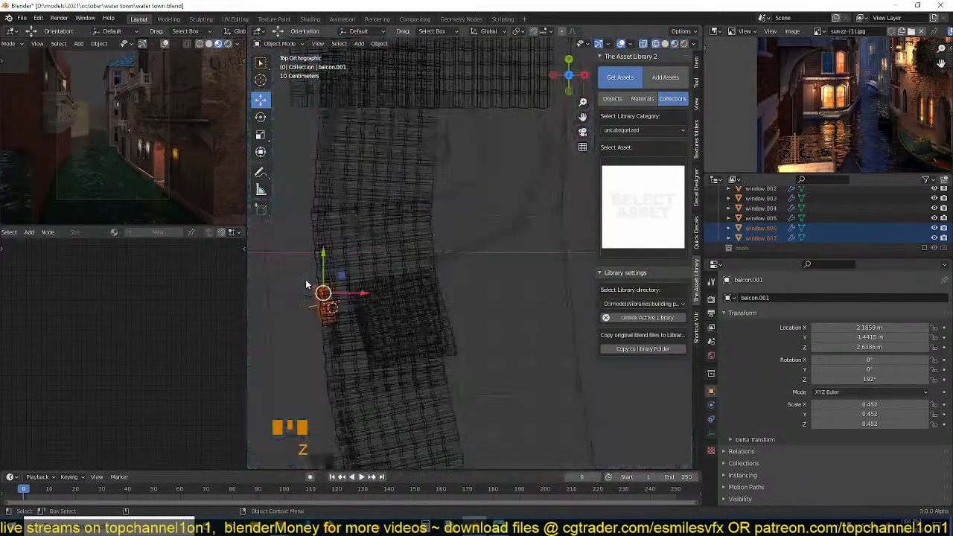
pyautogui.scroll(3, 399, 335)
pyautogui.hotkey('alt', 'd')
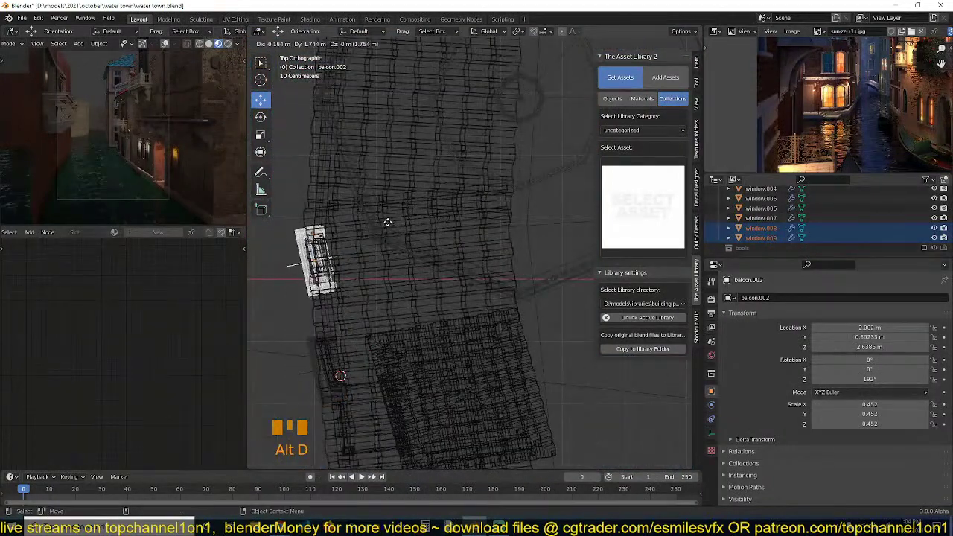
pyautogui.click(395, 211)
# Rotate the duplicated windows and balcony about 12° to follow the wall, and shift them about -0.056 m along Y.
pyautogui.press('r')
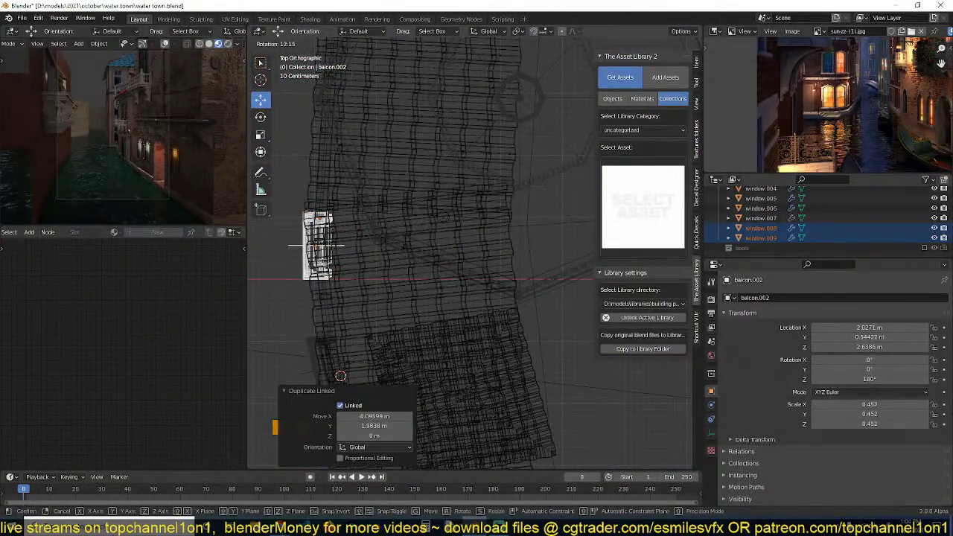
pyautogui.click(403, 248)
pyautogui.press('g')
pyautogui.click(405, 248)
pyautogui.moveTo(405, 248)
pyautogui.mouseDown(button='middle')
pyautogui.moveTo(431, 261)
pyautogui.moveTo(464, 244)
pyautogui.mouseUp(button='middle')
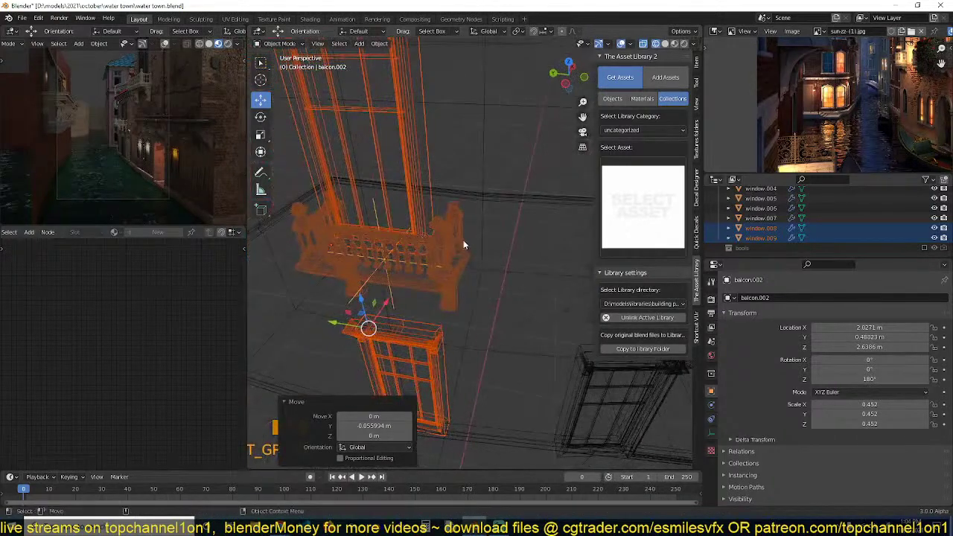
# Return the viewport to material preview and nudge the duplicated lower window slightly along X toward the wall.
pyautogui.hotkey('shift', 'z')
pyautogui.moveTo(461, 310); pyautogui.dragTo(430, 281, button='middle')
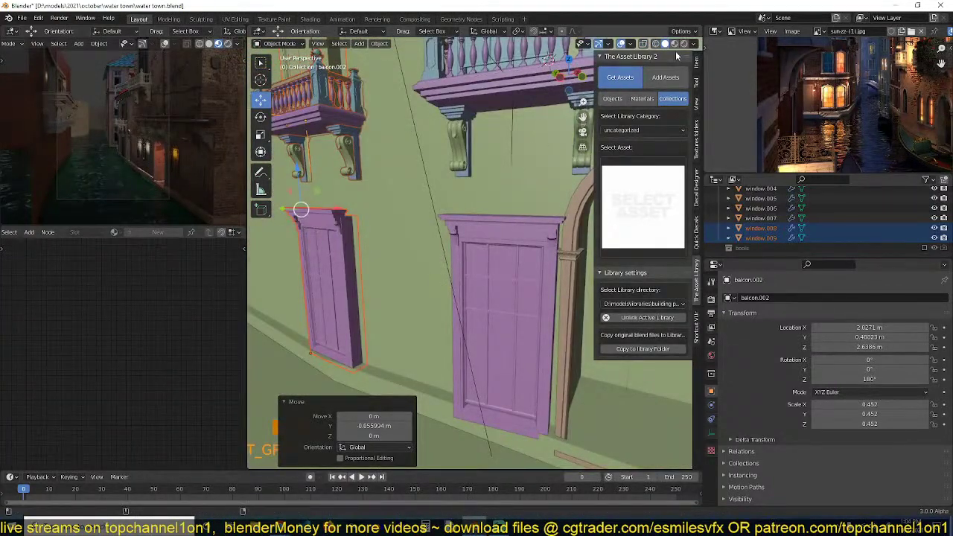
pyautogui.click(674, 44)
pyautogui.hotkey('alt', 'a')
pyautogui.click(346, 250)
pyautogui.press('`')
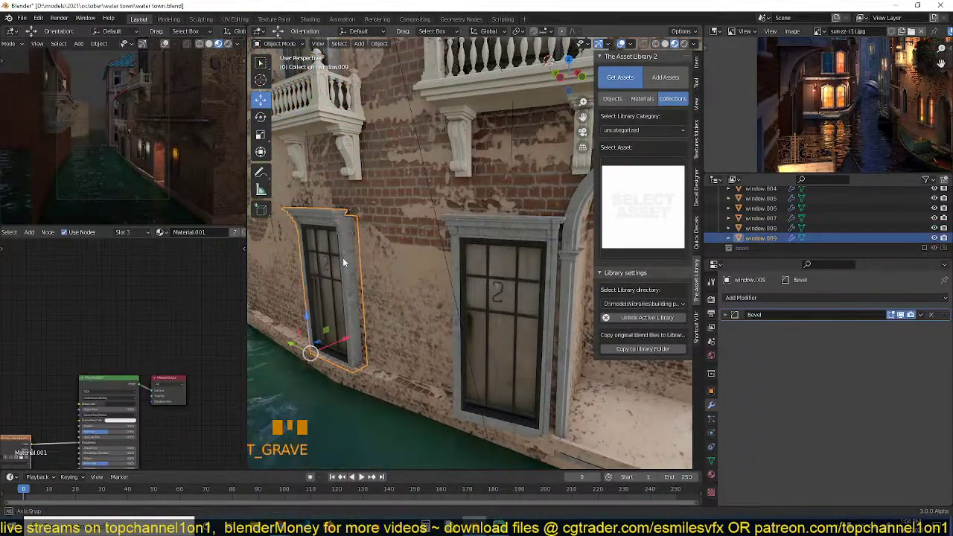
pyautogui.press('g')
pyautogui.rightClick(345, 357)
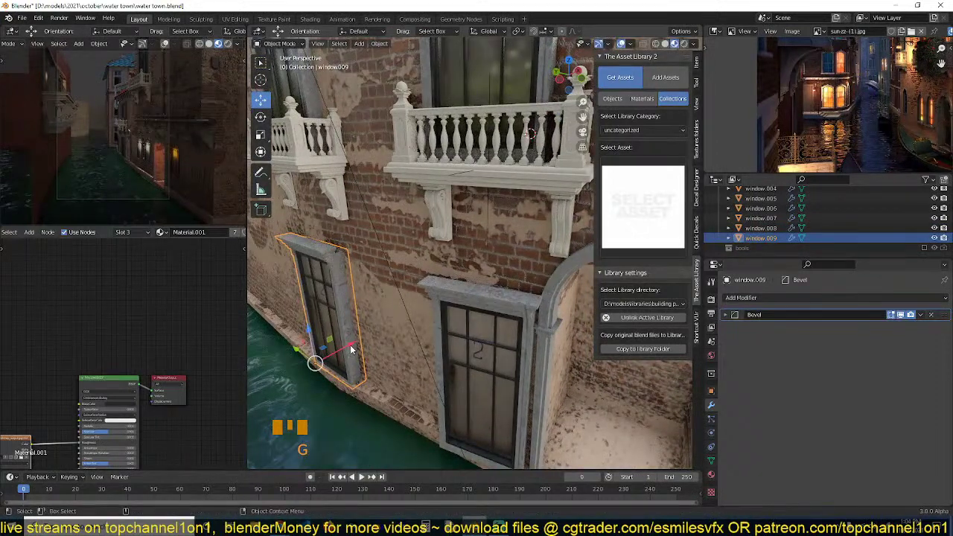
pyautogui.moveTo(352, 349); pyautogui.dragTo(356, 347)
pyautogui.hotkey('alt', 'a')
# Save the file and examine the canal and its building walls from water level.
pyautogui.scroll(-4, 400, 358)
pyautogui.press('`')
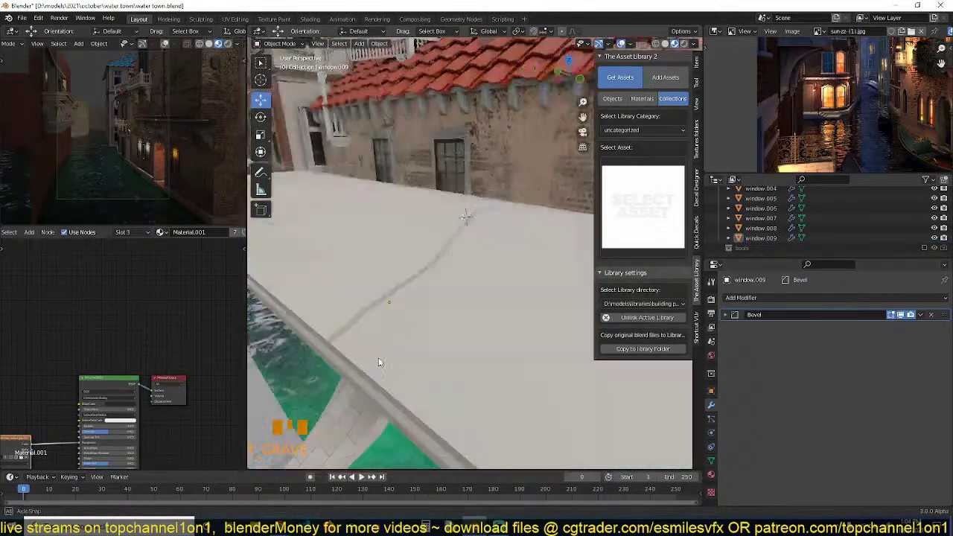
pyautogui.scroll(-2, 341, 284)
pyautogui.hotkey('ctrl', 's')
pyautogui.scroll(-4, 427, 339)
pyautogui.press('`')
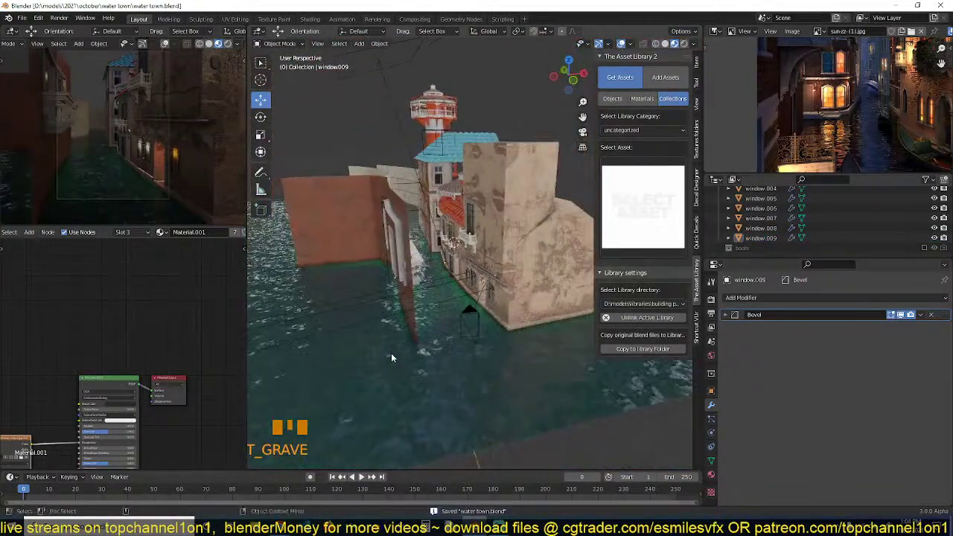
pyautogui.scroll(5, 391, 353)
pyautogui.moveTo(389, 352); pyautogui.dragTo(392, 334, button='middle')
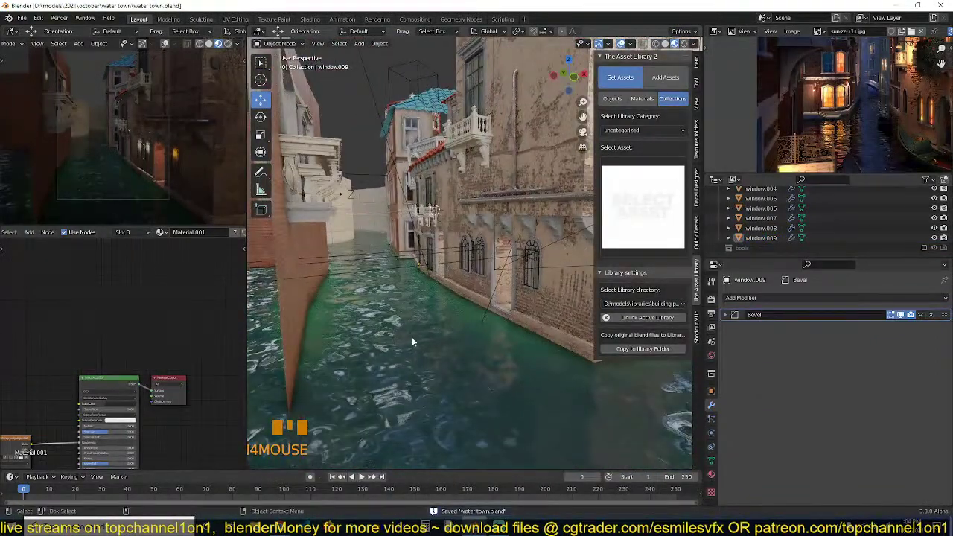
pyautogui.press('`')
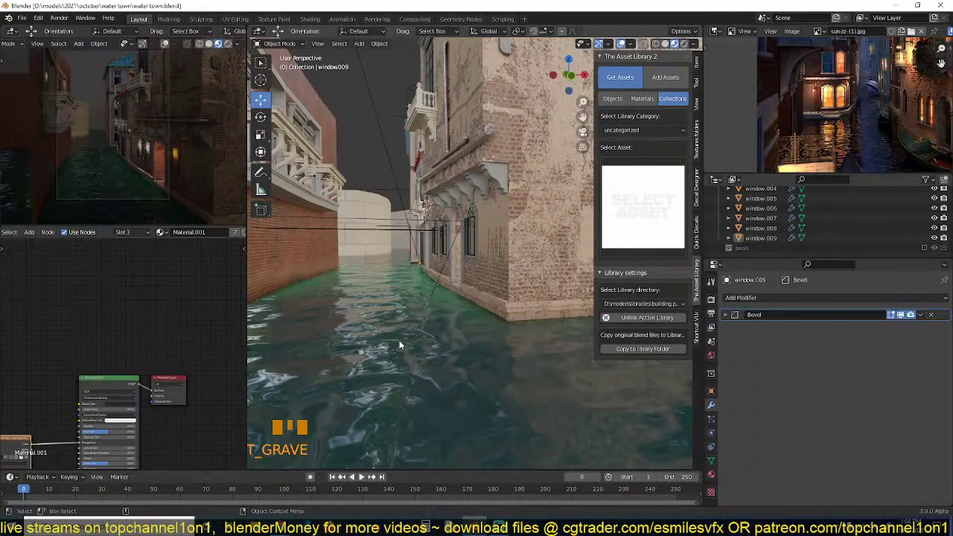
pyautogui.scroll(2, 400, 344)
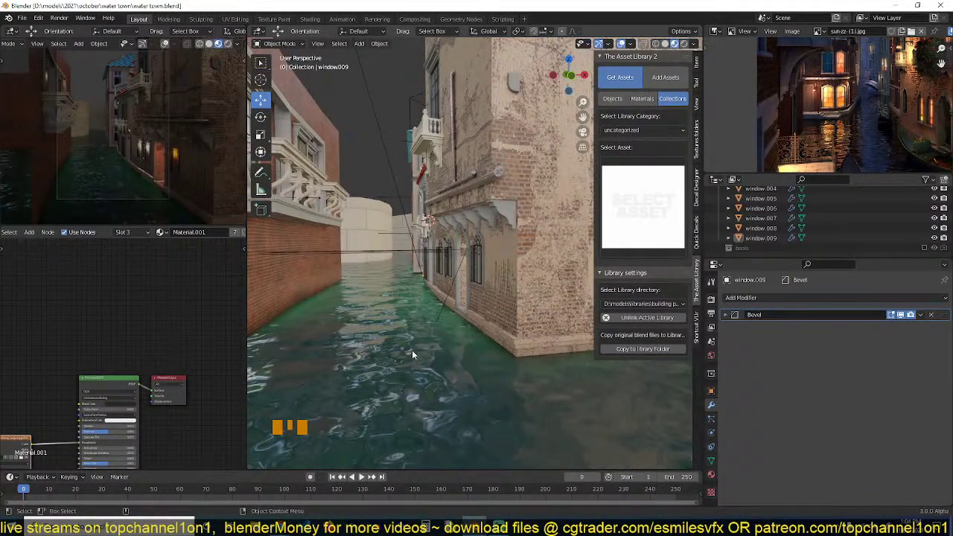
pyautogui.scroll(2, 410, 347)
pyautogui.hotkey('ctrl', 's')
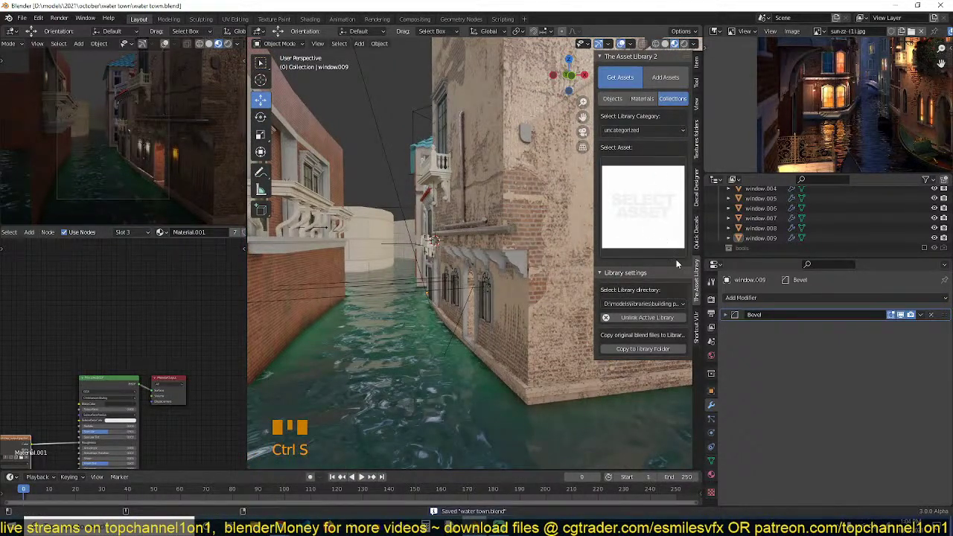
# Browse the building parts object library, checking the gard rail and ceiling categories.
pyautogui.click(655, 303)
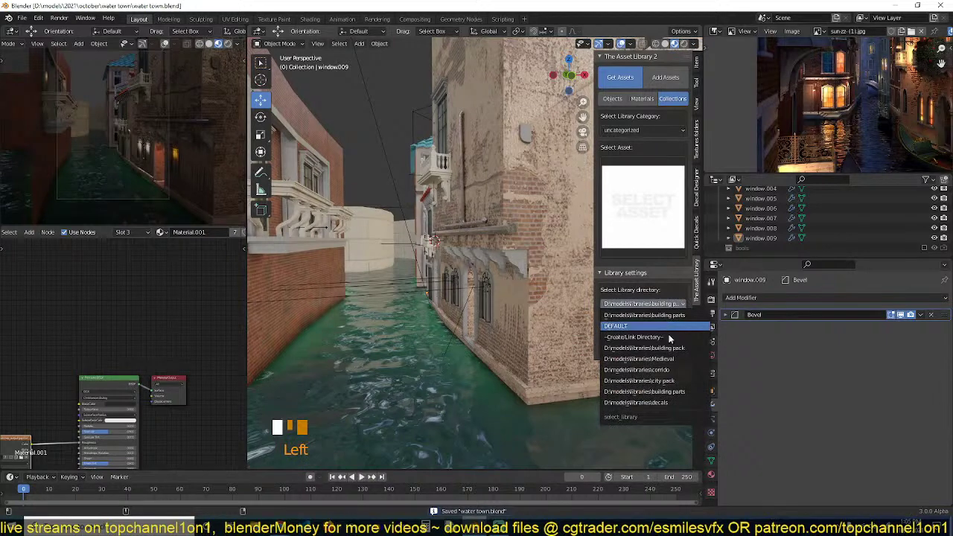
pyautogui.click(659, 392)
pyautogui.click(615, 100)
pyautogui.click(642, 181)
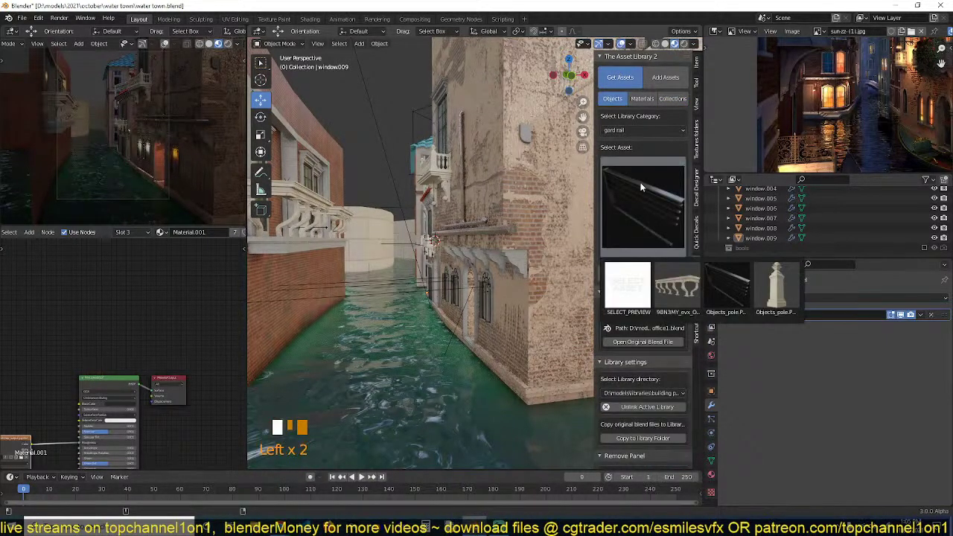
pyautogui.click(640, 130)
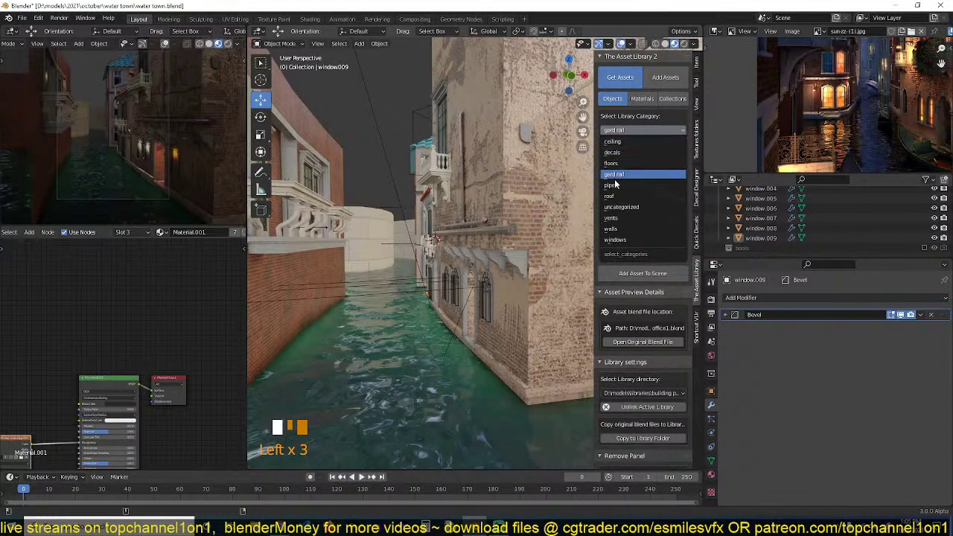
pyautogui.click(628, 141)
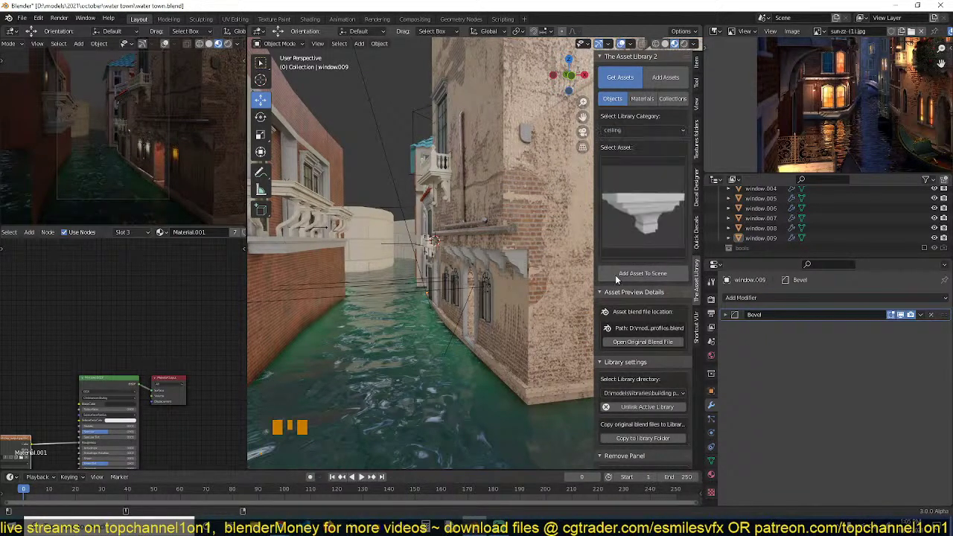
# Switch the asset library directory to city pack and browse the assets in its decals category.
pyautogui.click(653, 397)
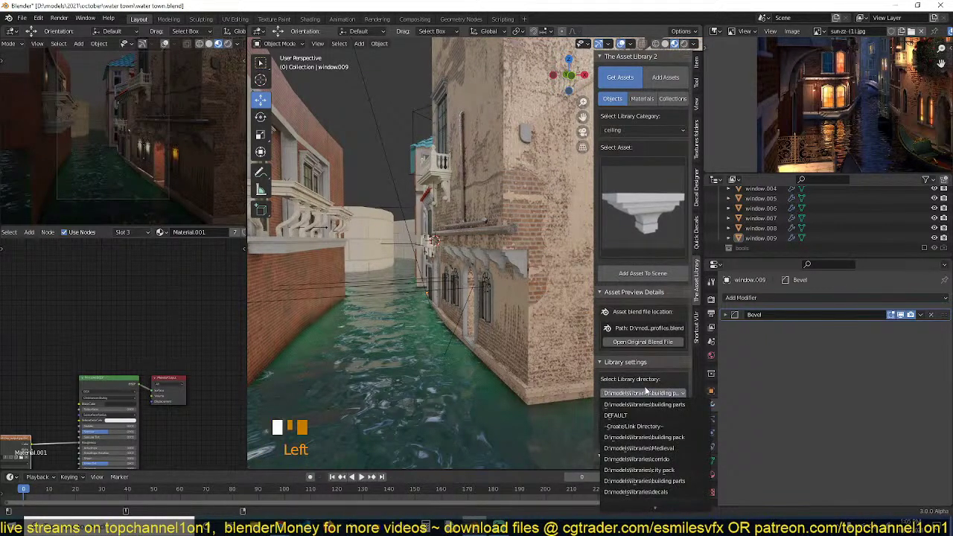
pyautogui.click(639, 470)
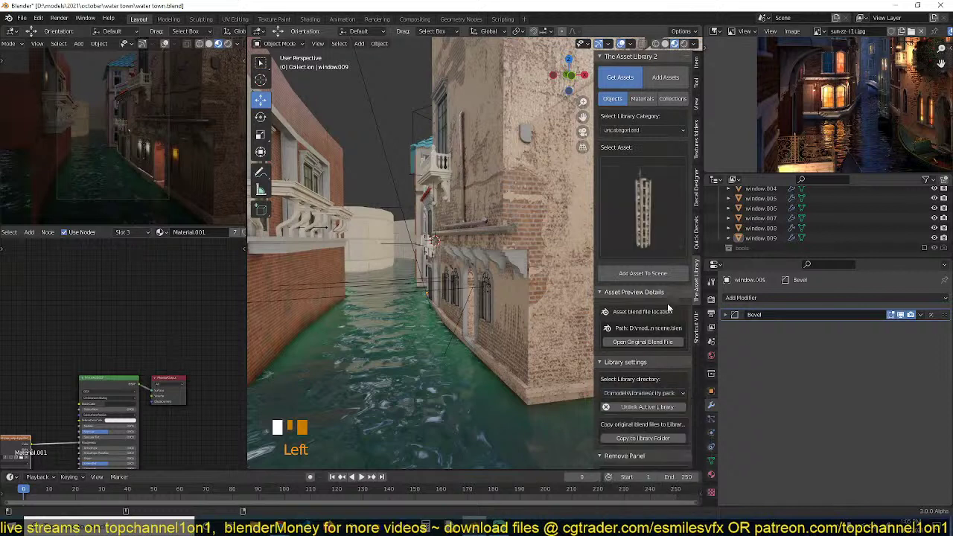
pyautogui.click(634, 130)
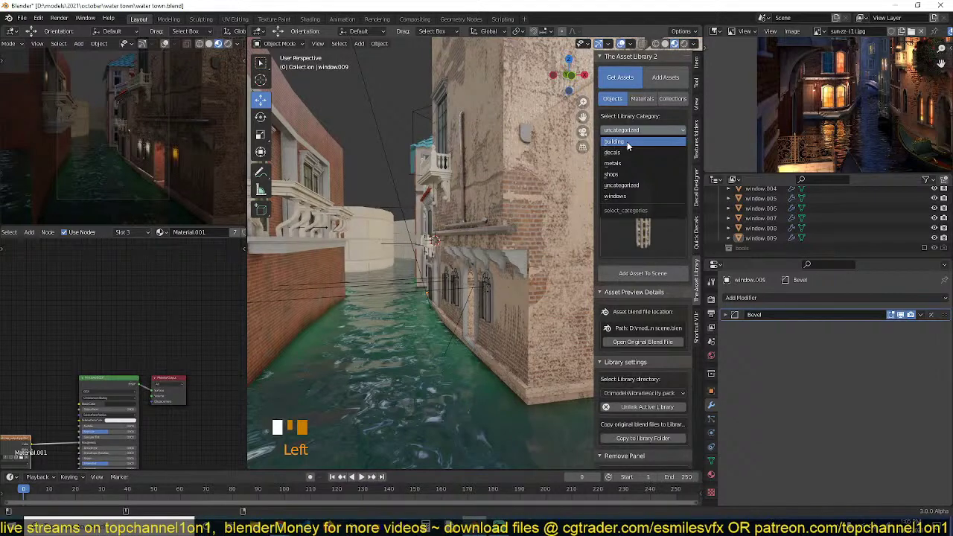
pyautogui.click(623, 153)
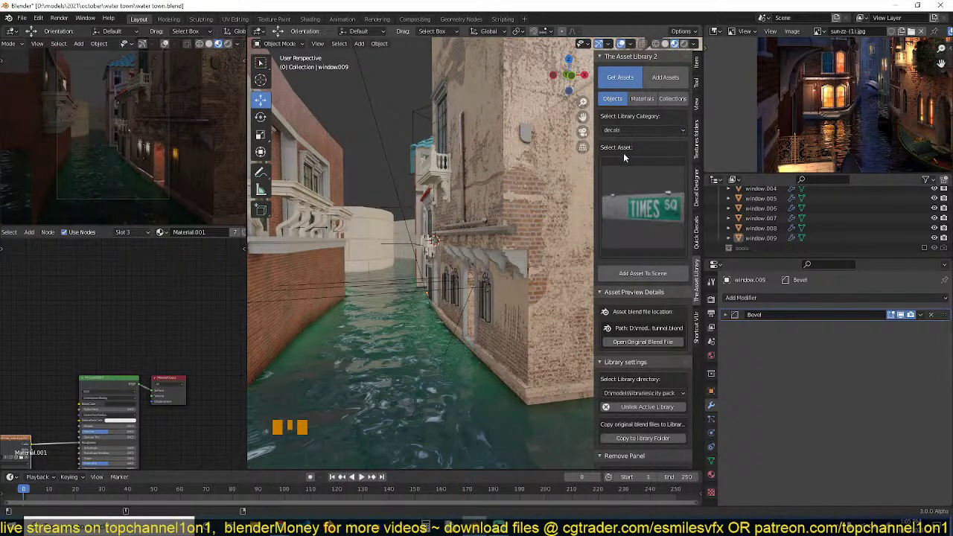
pyautogui.click(629, 189)
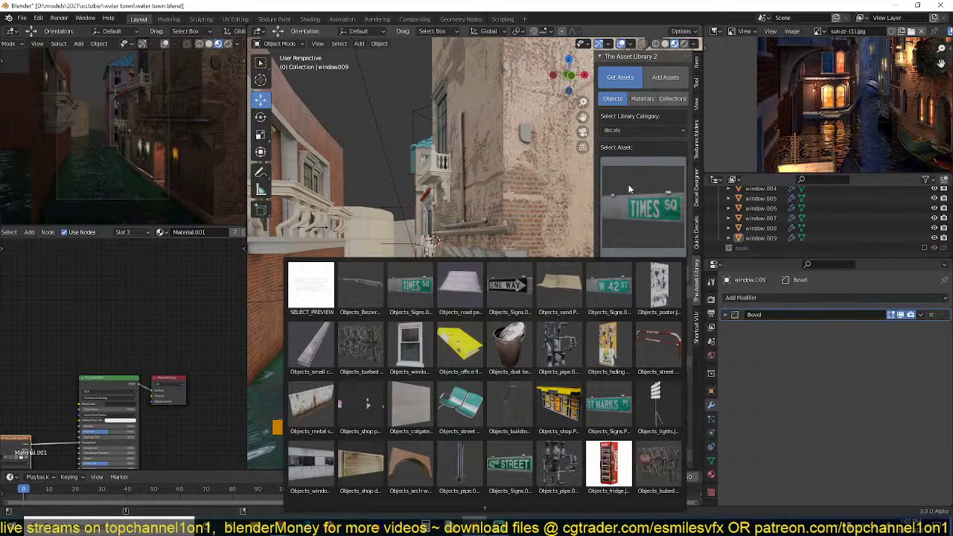
pyautogui.click(629, 189)
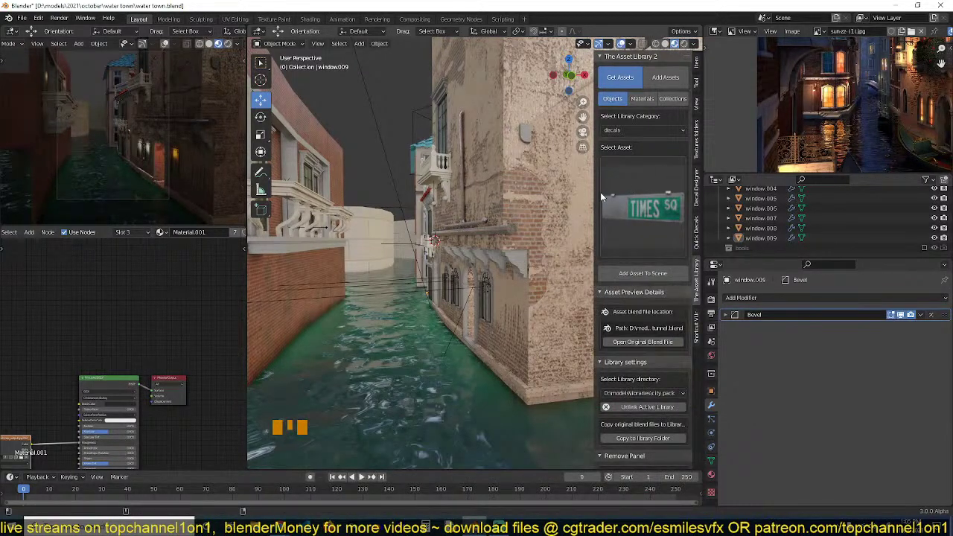
# Show the camera view in rendered shading with a render region around the frame, and save the file.
pyautogui.click(228, 43)
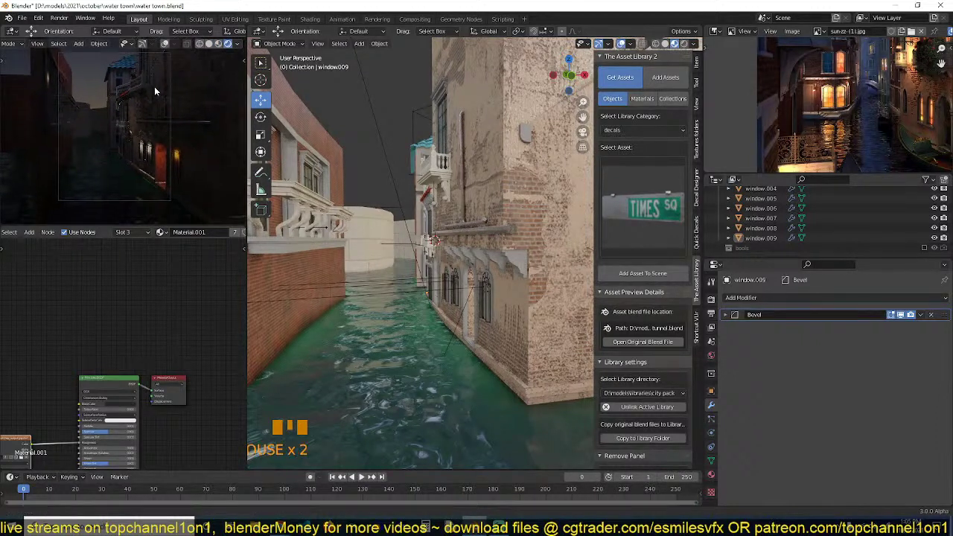
pyautogui.hotkey('ctrl', 'b')
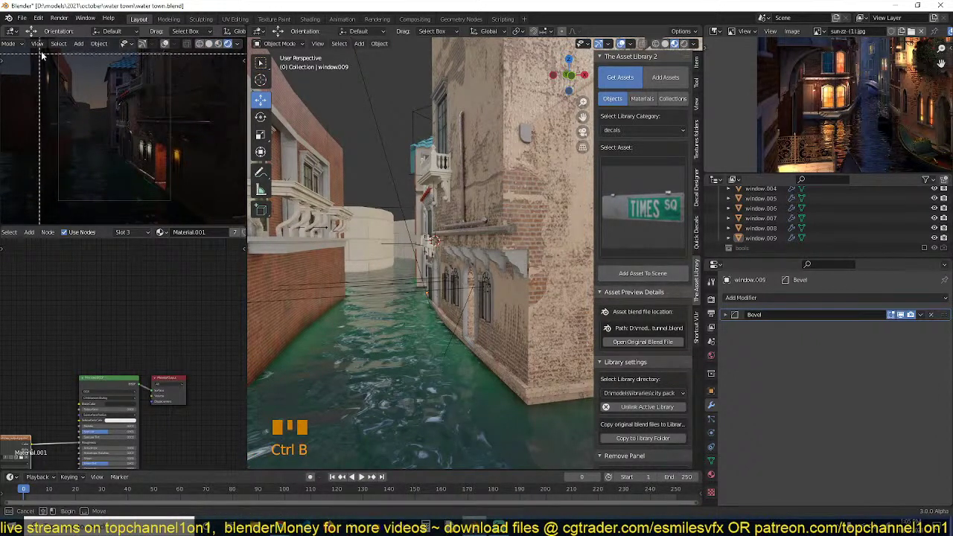
pyautogui.moveTo(45, 49); pyautogui.dragTo(206, 211)
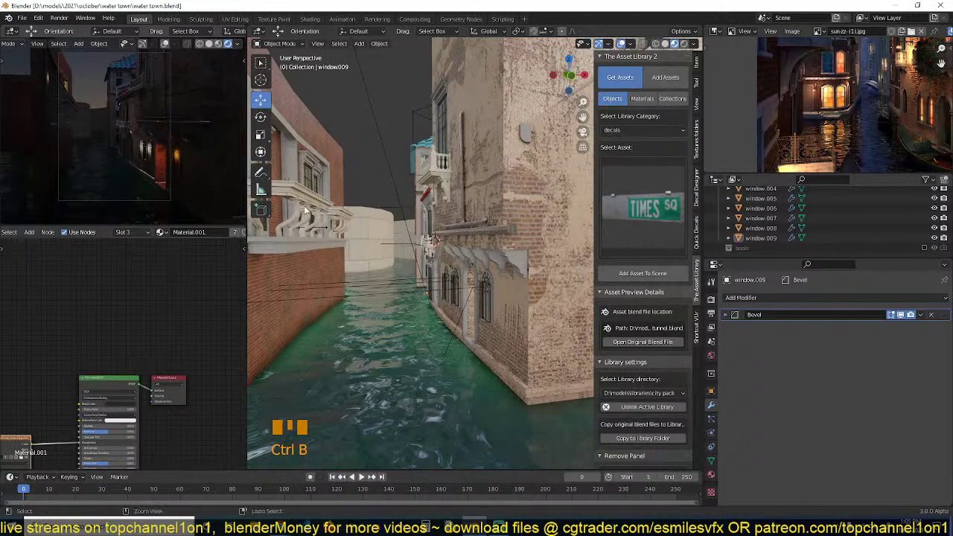
pyautogui.hotkey('ctrl', 's')
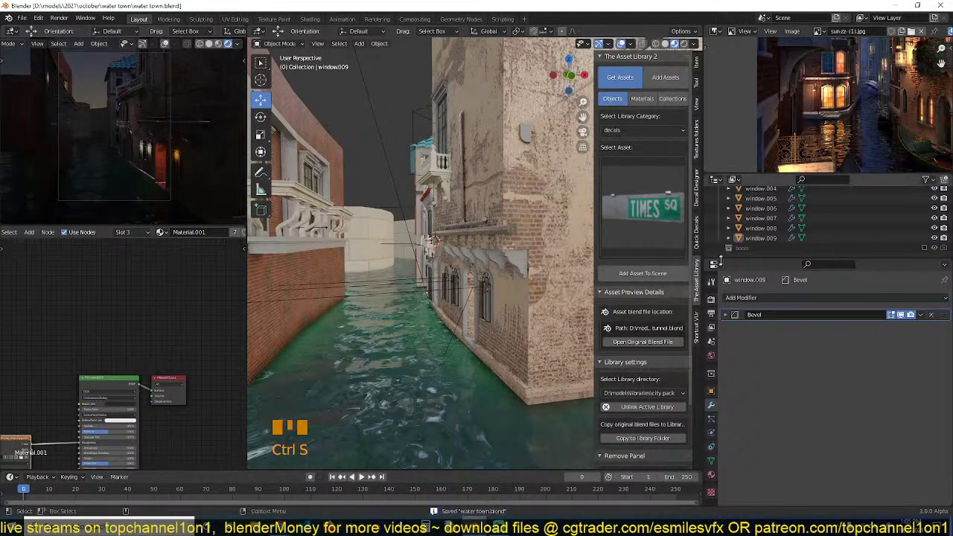
# Preview the camera view in Cycles, restore Eevee as the render engine, and save the file.
pyautogui.click(711, 300)
pyautogui.moveTo(826, 301); pyautogui.dragTo(833, 330)
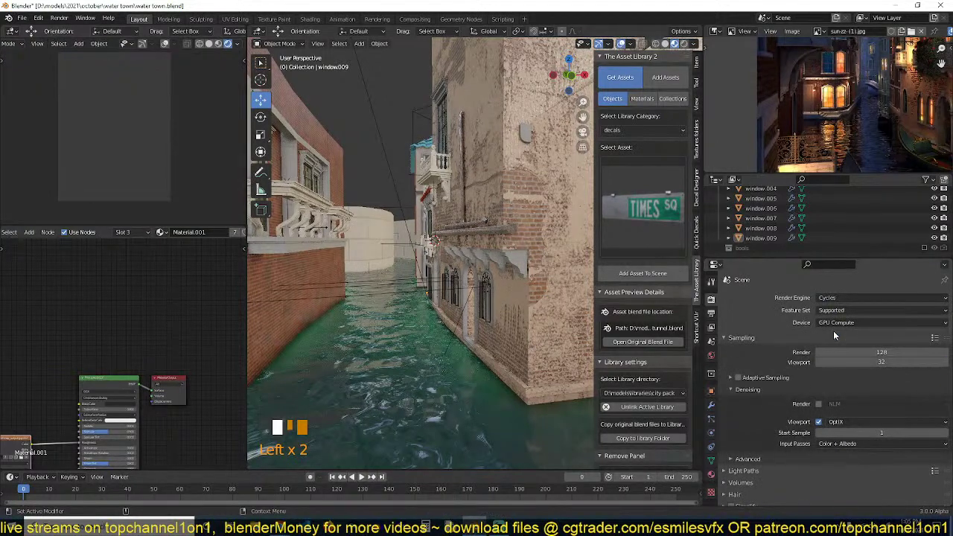
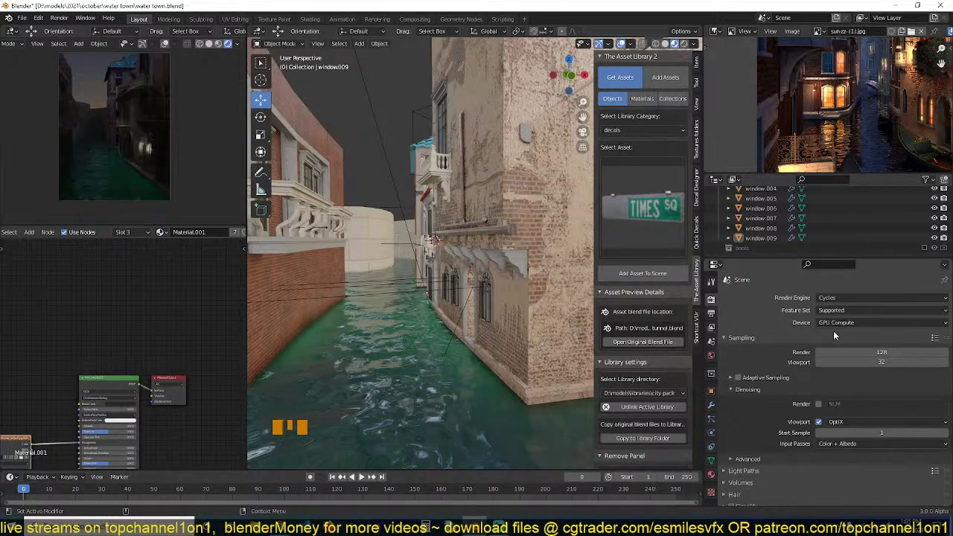
pyautogui.click(834, 299)
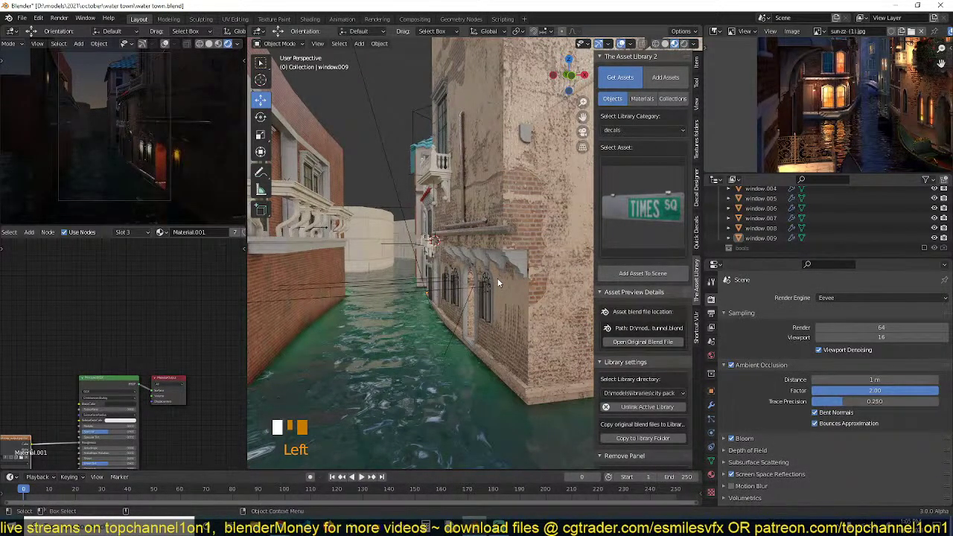
pyautogui.hotkey('ctrl', 's')
# Select the plain curved block at the canal's far end and switch the city pack library to the building category.
pyautogui.moveTo(370, 267); pyautogui.dragTo(499, 238, button='middle')
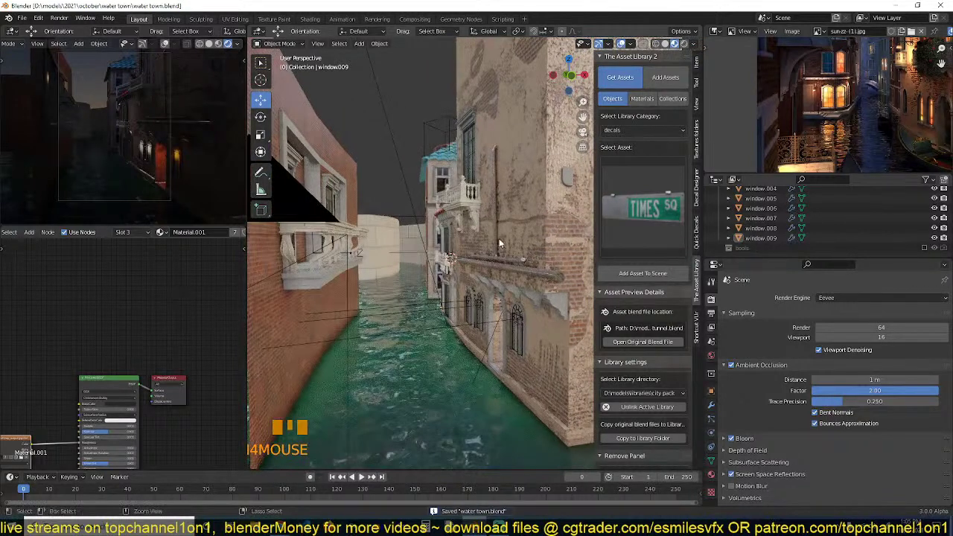
pyautogui.click(384, 246)
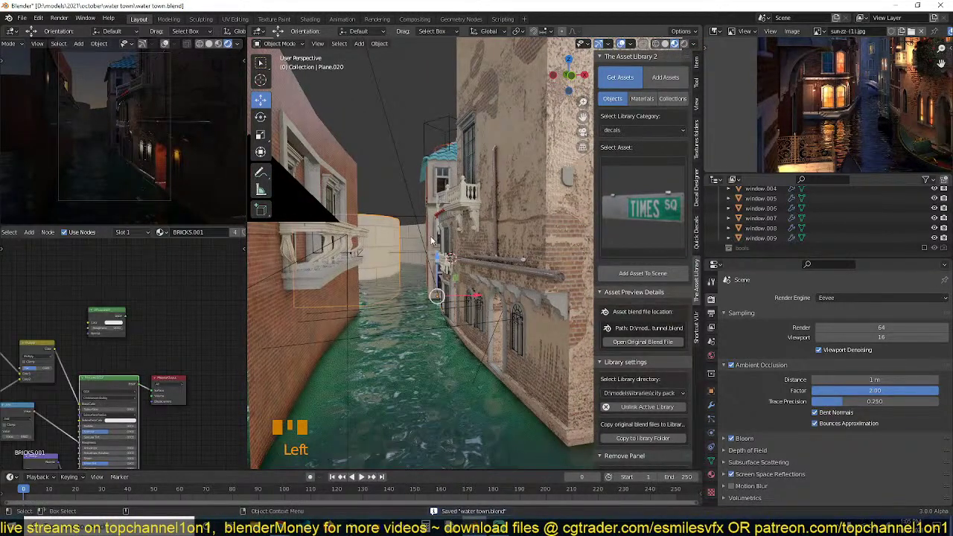
pyautogui.click(645, 213)
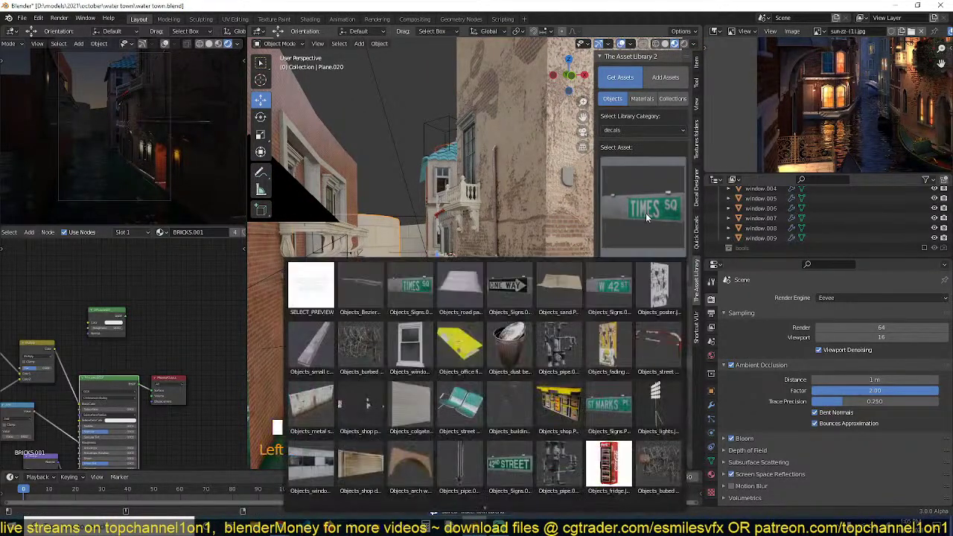
pyautogui.click(614, 130)
pyautogui.click(613, 140)
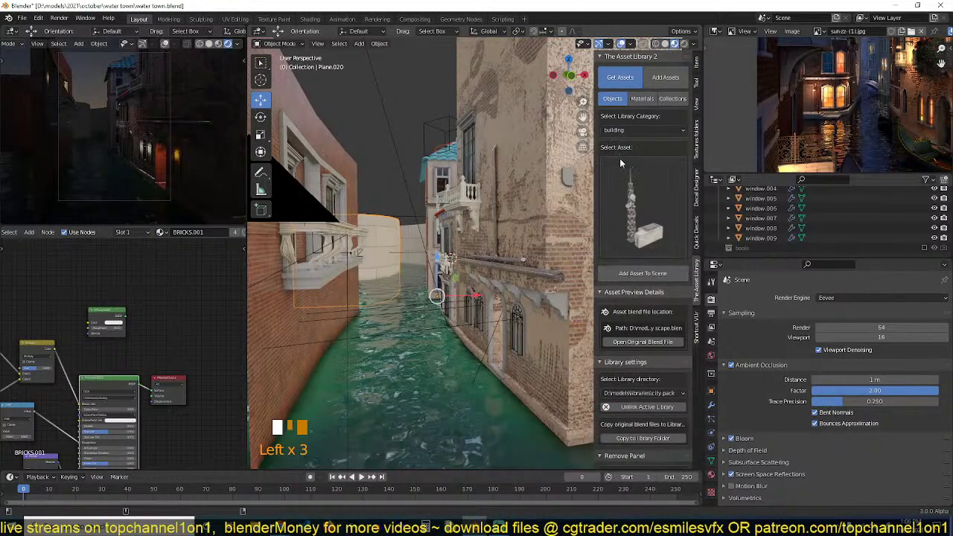
# Browse the city pack library's building objects and building collections for a background building.
pyautogui.click(621, 159)
pyautogui.scroll(-2, 511, 341)
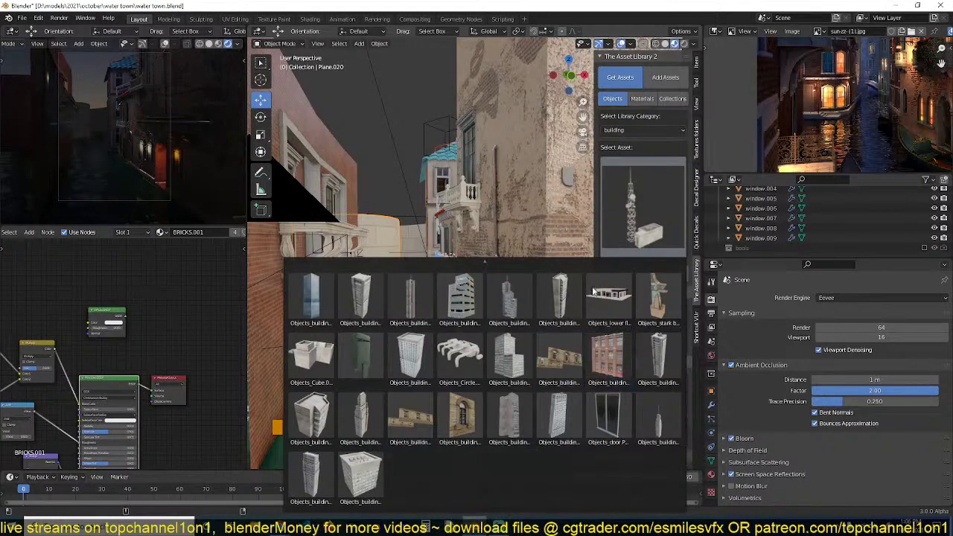
pyautogui.scroll(2, 641, 320)
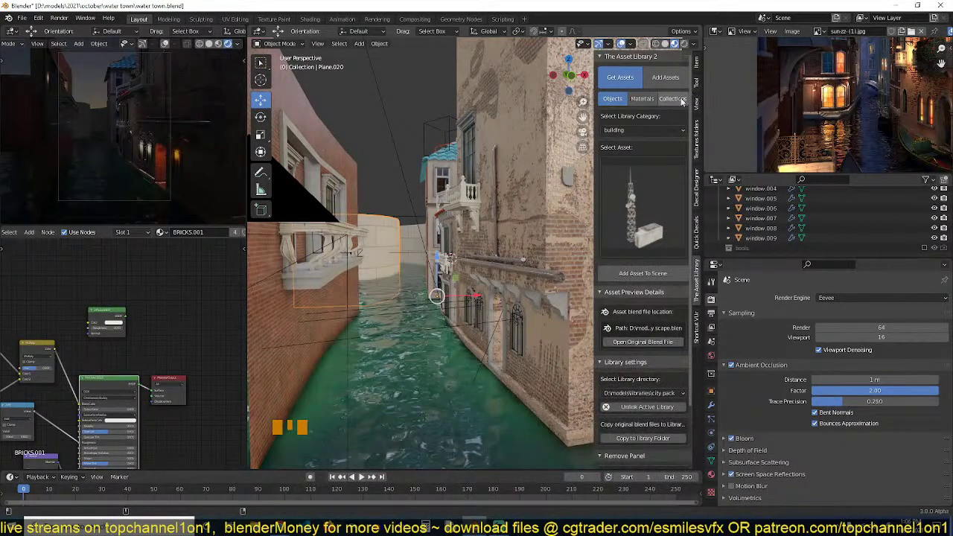
pyautogui.click(679, 100)
pyautogui.click(648, 200)
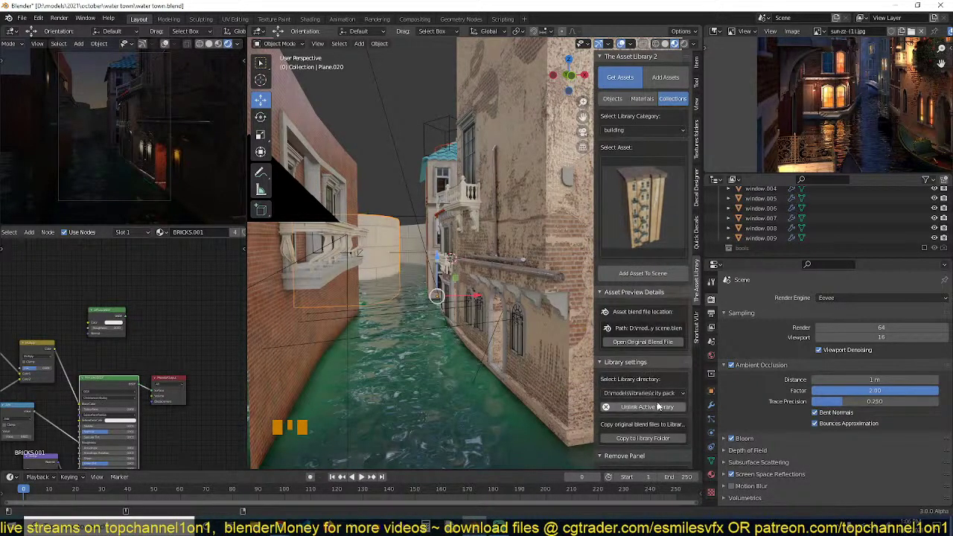
# Switch the asset library directory to building pack and choose the lit-window tower from its building objects.
pyautogui.click(656, 393)
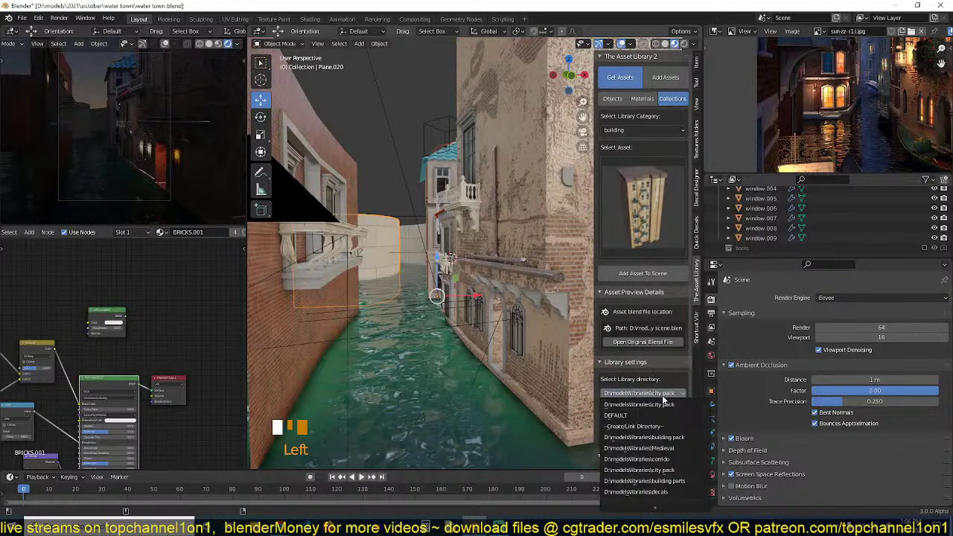
pyautogui.click(655, 437)
pyautogui.click(665, 217)
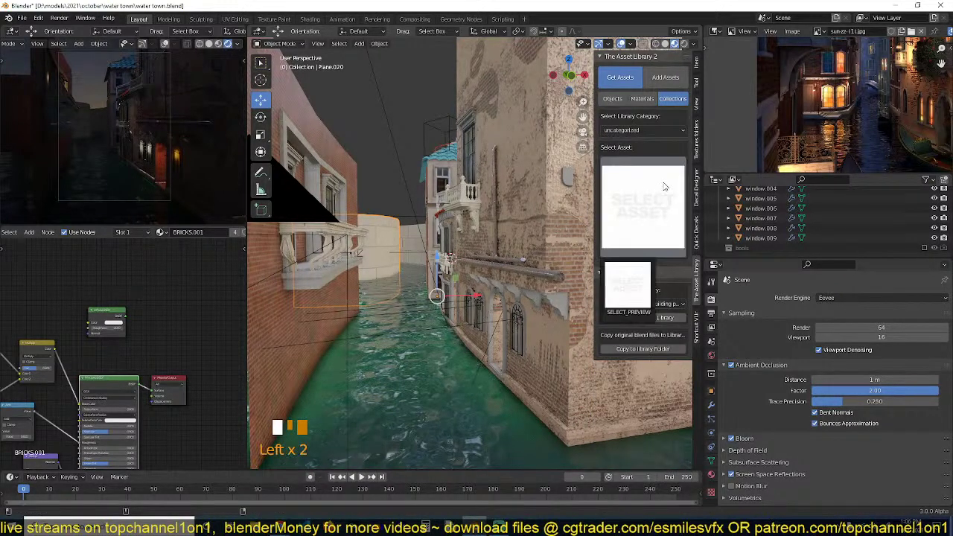
pyautogui.click(612, 98)
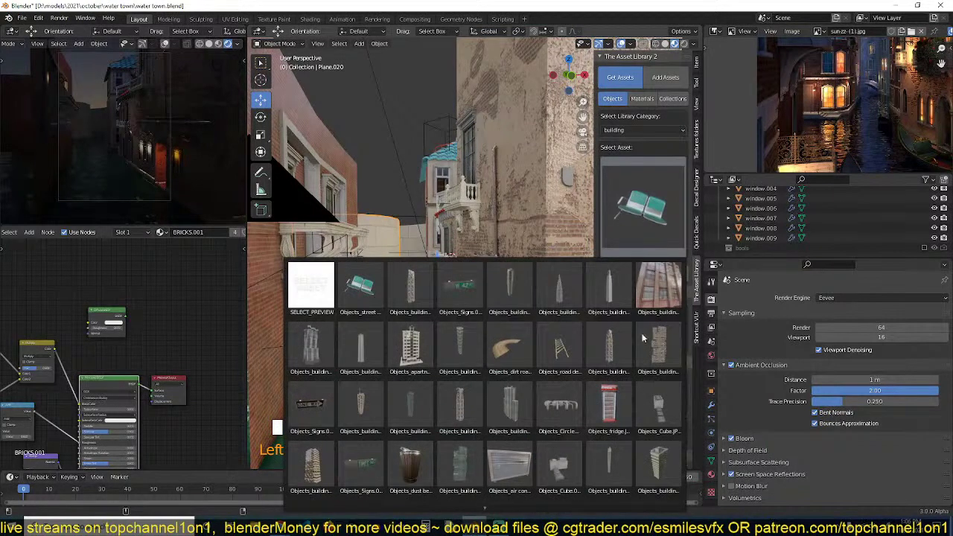
pyautogui.moveTo(494, 511)
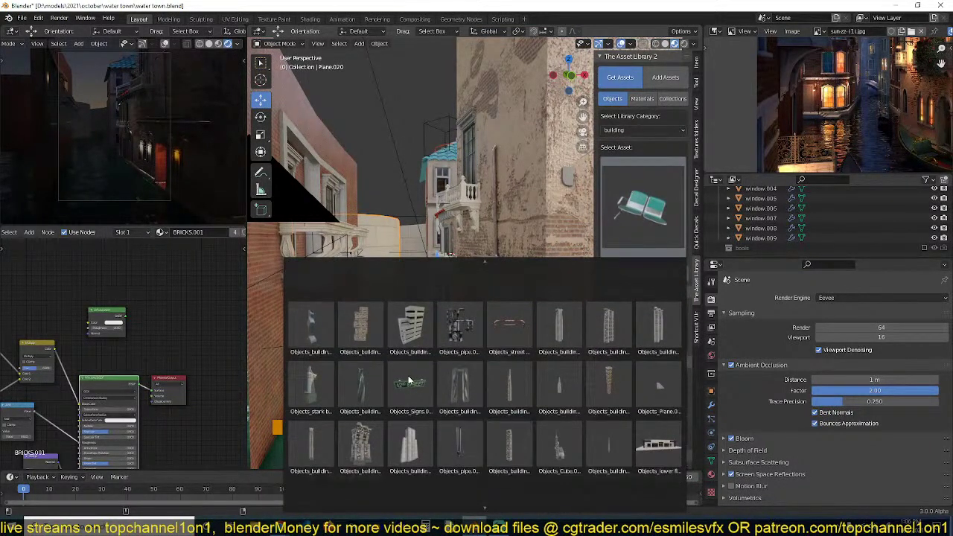
pyautogui.click(365, 439)
# Add the lit-window tower beyond the far ends of the curved walls and scale it up about 1.43 times.
pyautogui.scroll(-3, 384, 272)
pyautogui.moveTo(384, 272); pyautogui.dragTo(417, 328, button='middle')
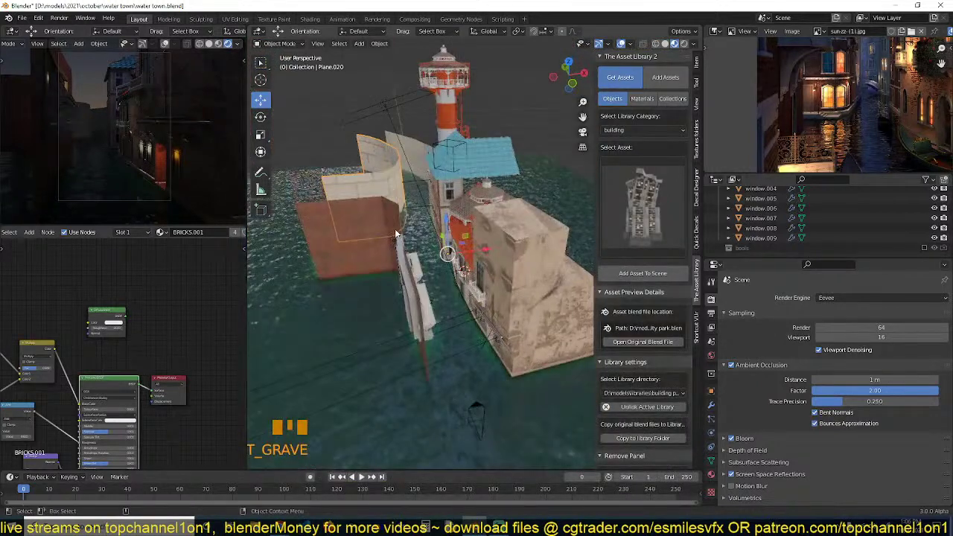
pyautogui.keyDown('shift'); pyautogui.moveTo(396, 246); pyautogui.dragTo(491, 445, button='middle'); pyautogui.keyUp('shift')
pyautogui.keyDown('shift'); pyautogui.rightClick(424, 220); pyautogui.keyUp('shift')
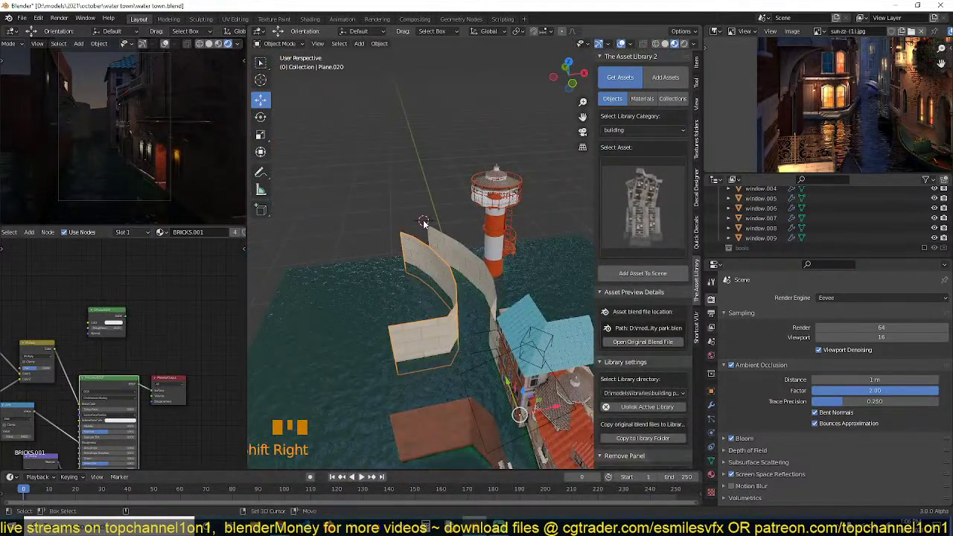
pyautogui.click(649, 275)
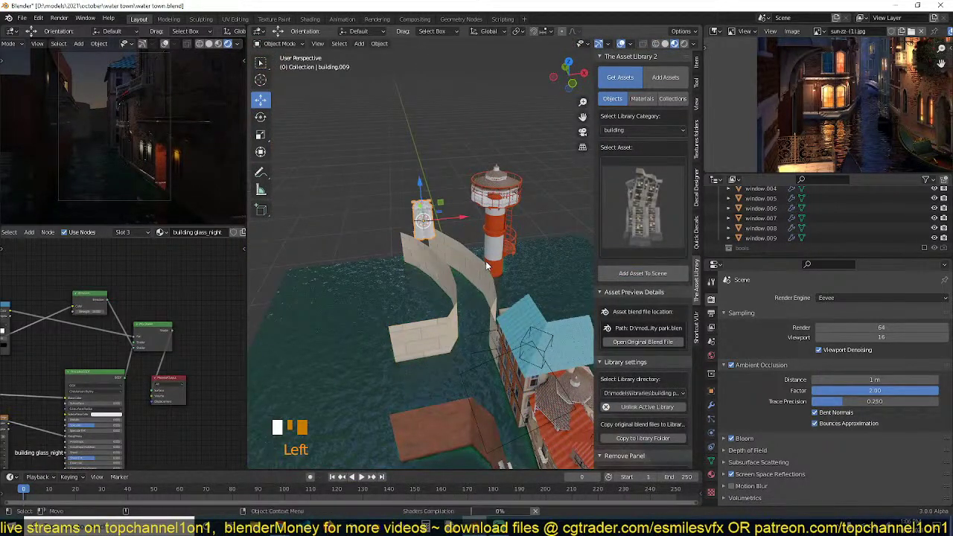
pyautogui.press('s')
pyautogui.click(499, 301)
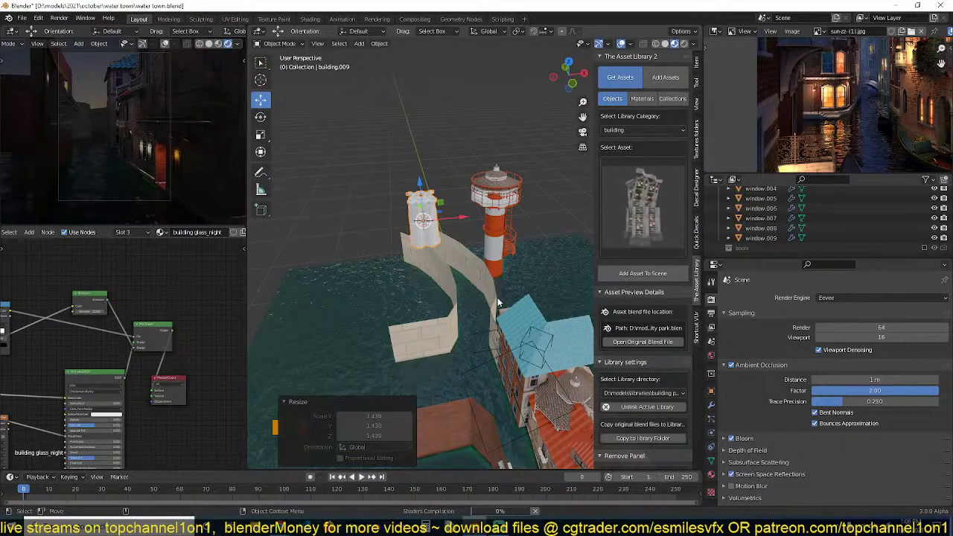
# Lower the tower into the camera frame over the canal's far end and scale it up about 1.46 times.
pyautogui.press('KP_0')
pyautogui.scroll(-2, 476, 268)
pyautogui.press('g')
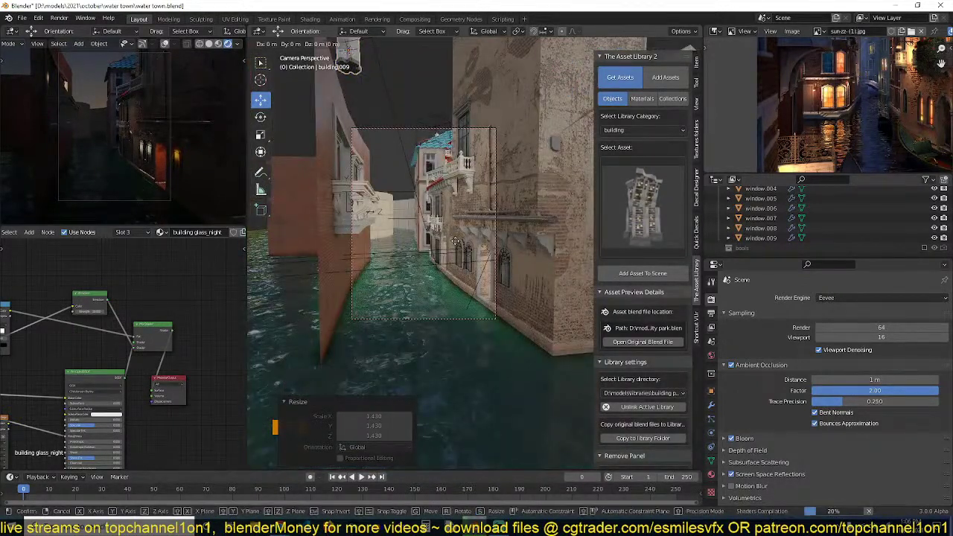
pyautogui.press('z')
pyautogui.click(479, 283)
pyautogui.press('g')
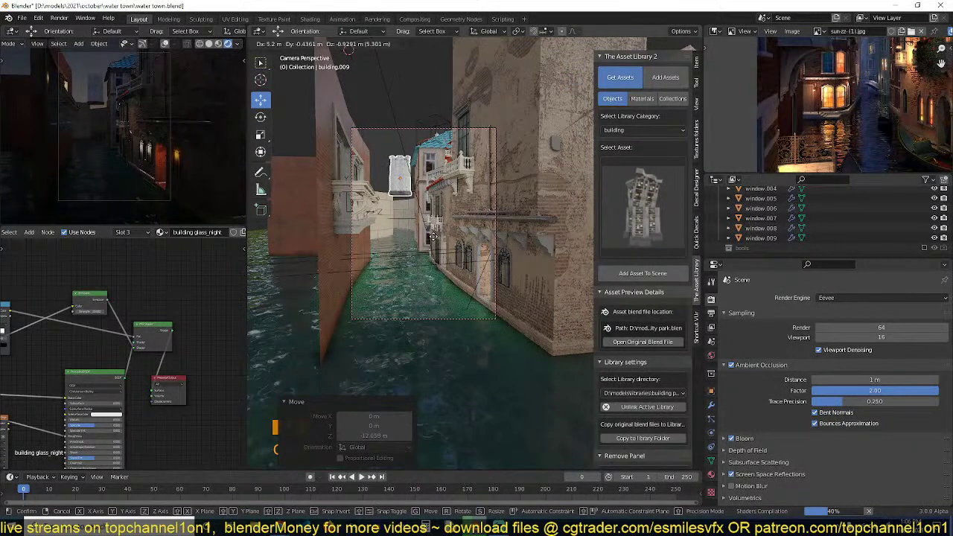
pyautogui.press('s')
pyautogui.click(435, 272)
# Lower the tower about 3.8 m onto the water, enlarge it further, and raise it about 1.5 m.
pyautogui.press('g')
pyautogui.press('z')
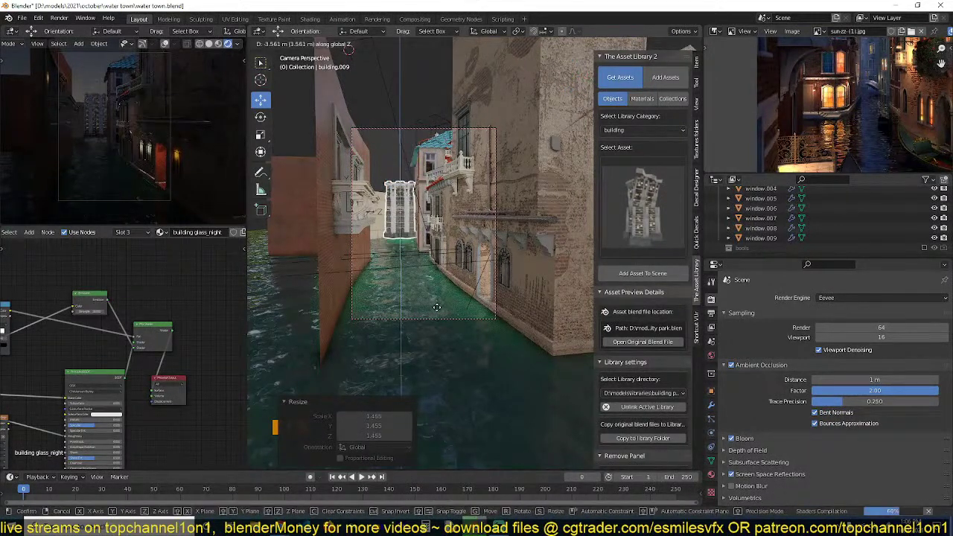
pyautogui.click(436, 315)
pyautogui.press('s')
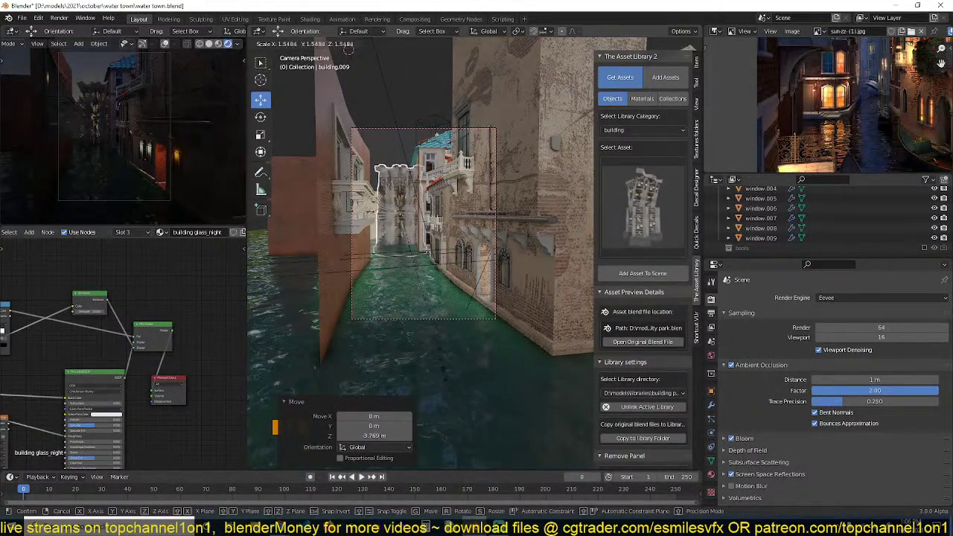
pyautogui.click(446, 367)
pyautogui.press('g')
pyautogui.press('z')
pyautogui.click(448, 349)
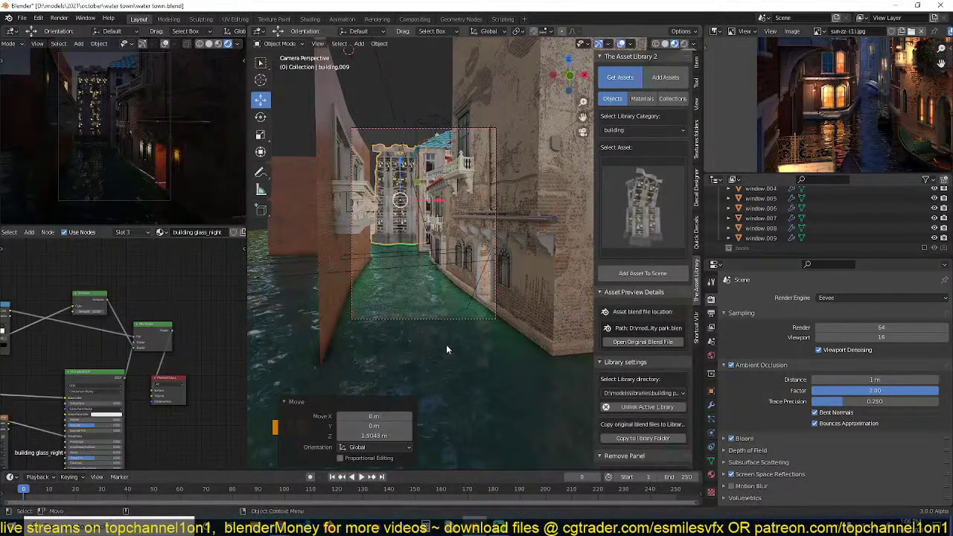
# Move the lit-window tower about 50.7 m along Y, well beyond the water plane, in the top view.
pyautogui.press('KP_7')
pyautogui.scroll(-6, 403, 219)
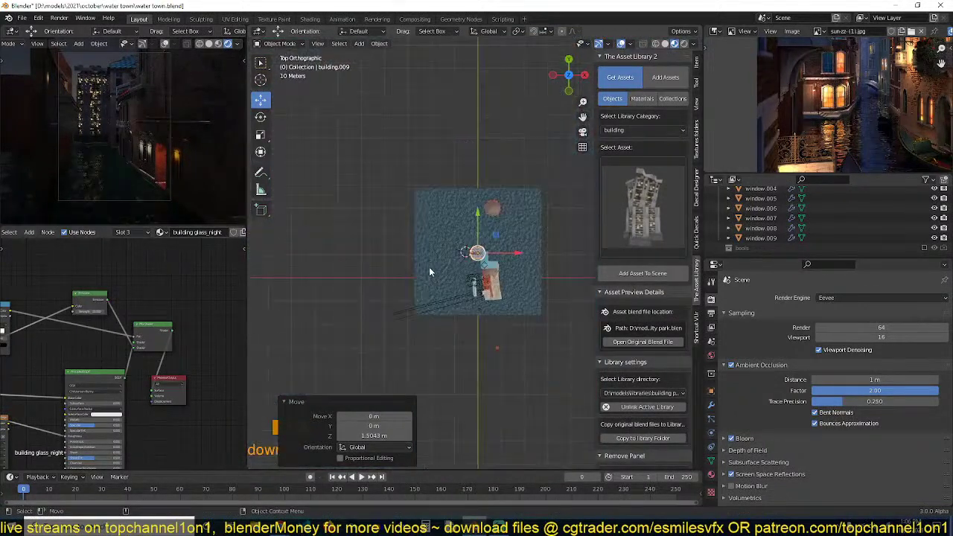
pyautogui.press('g')
pyautogui.click(431, 152)
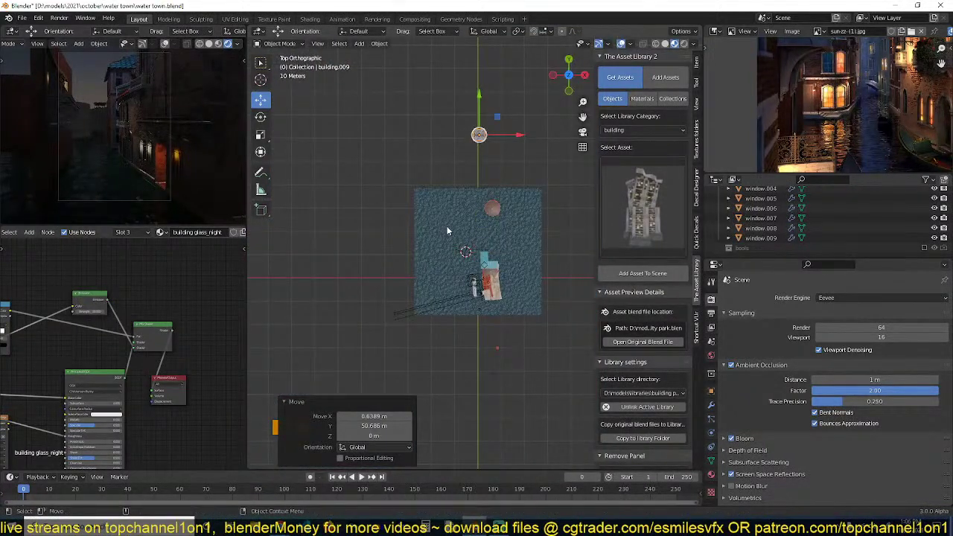
# Stretch the distant tower about 2.21 times along Z and raise it about 6 m in the camera view.
pyautogui.press('KP_0')
pyautogui.press('s')
pyautogui.press('z')
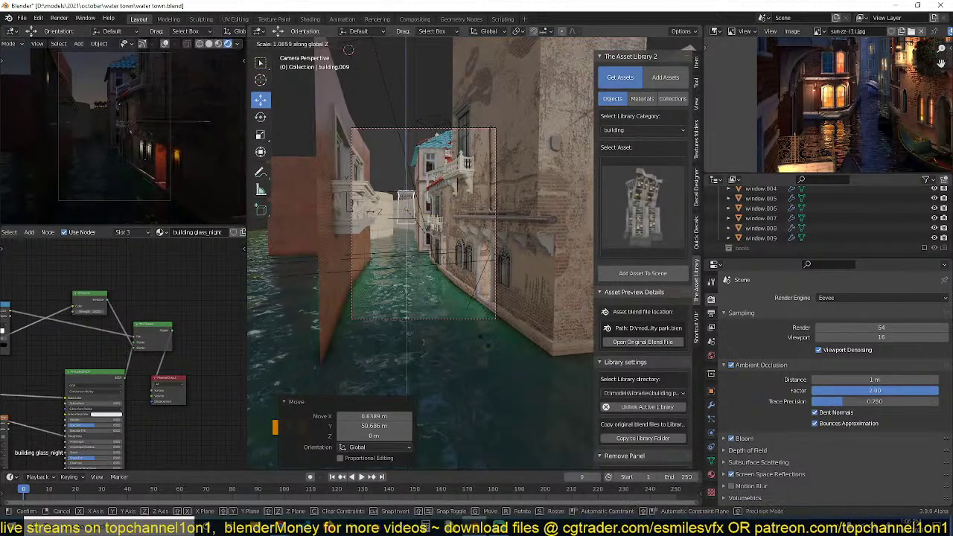
pyautogui.click(458, 440)
pyautogui.press('g')
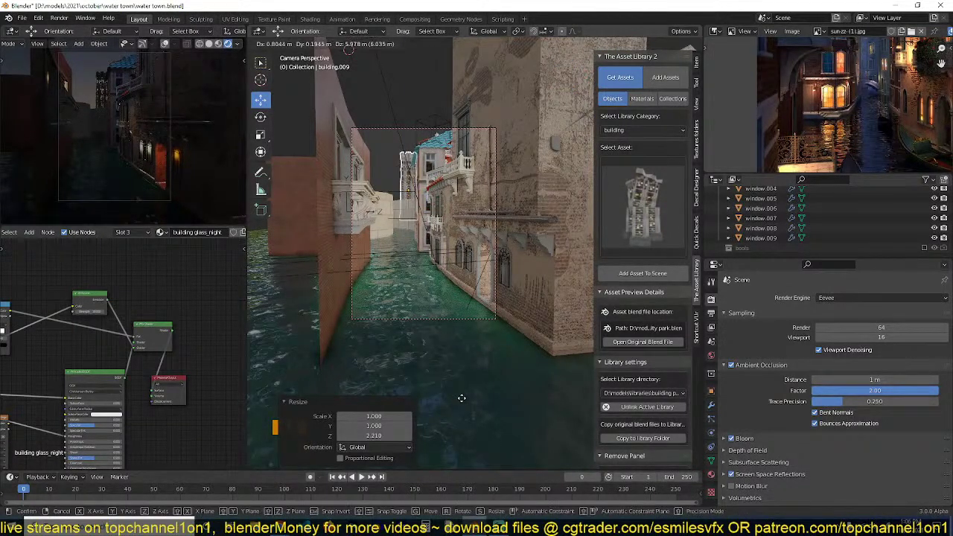
pyautogui.rightClick(459, 399)
# Add the twisted glass tower from the building pack near the lighthouse and scale it up about 4.83 times.
pyautogui.click(650, 220)
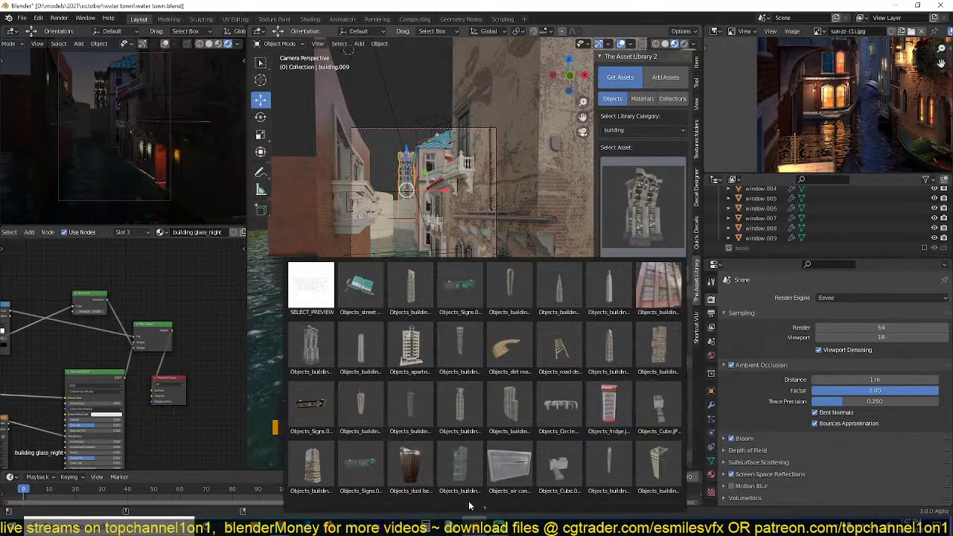
pyautogui.moveTo(488, 511)
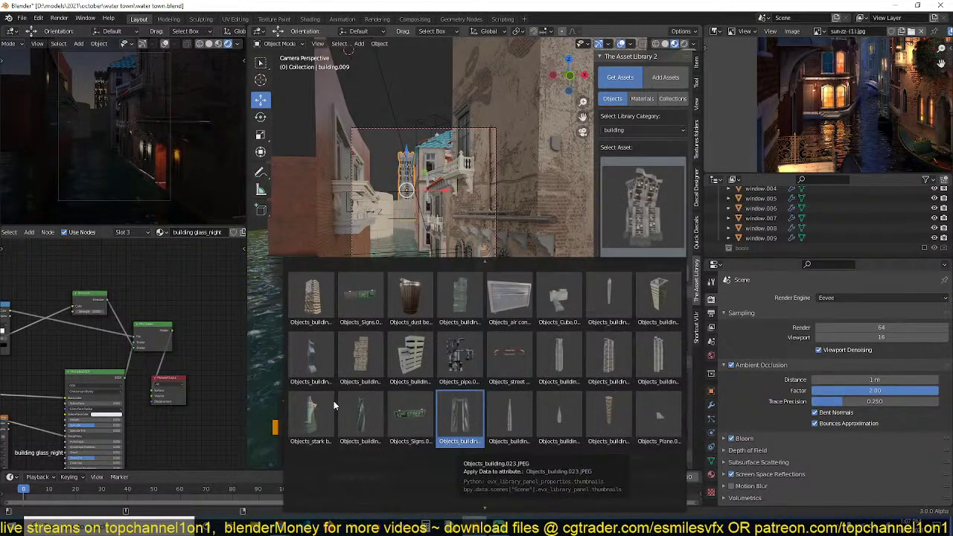
pyautogui.click(320, 359)
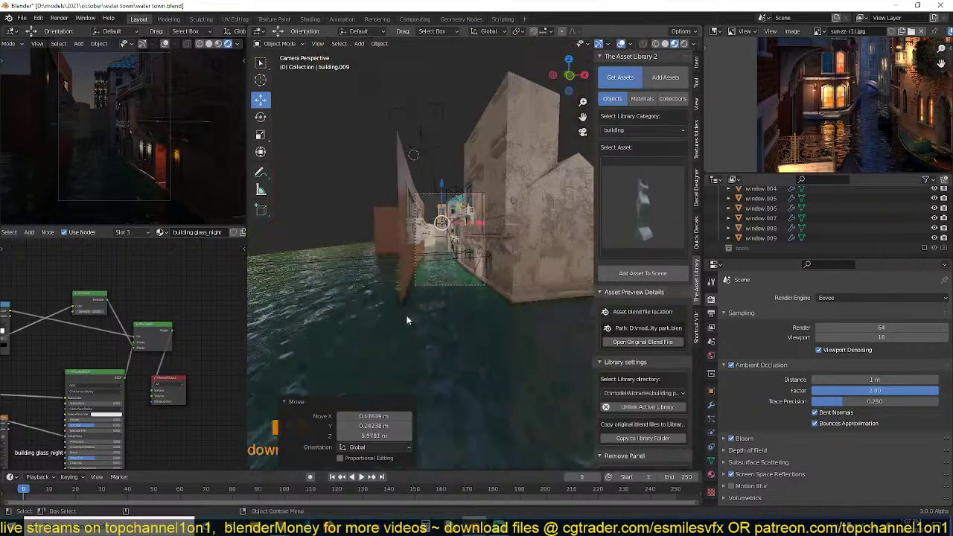
pyautogui.moveTo(407, 320); pyautogui.dragTo(497, 332, button='middle')
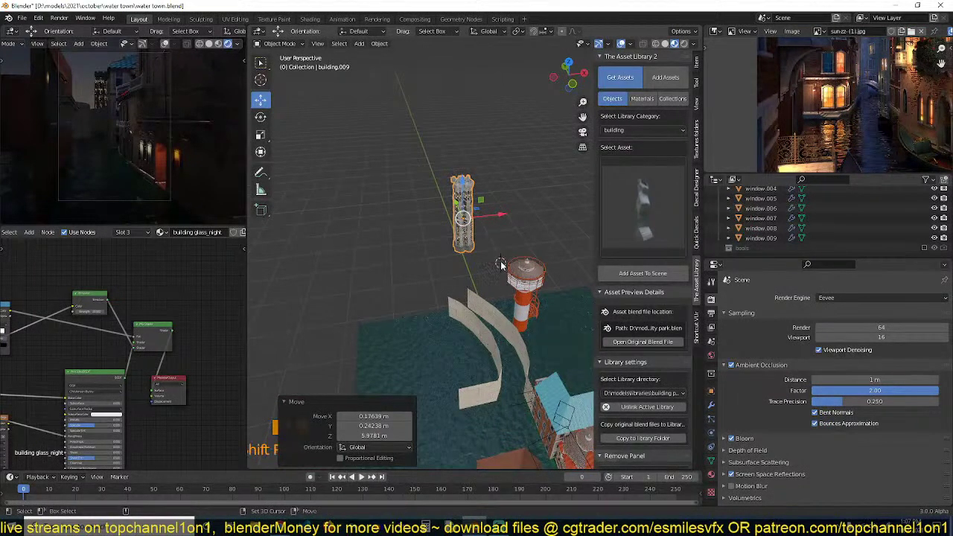
pyautogui.click(674, 273)
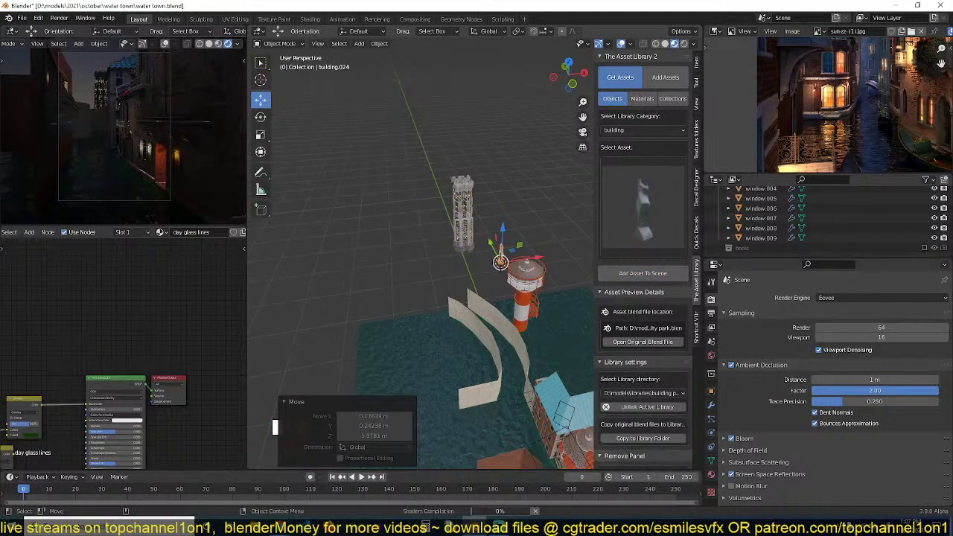
pyautogui.press('s')
pyautogui.click(657, 90)
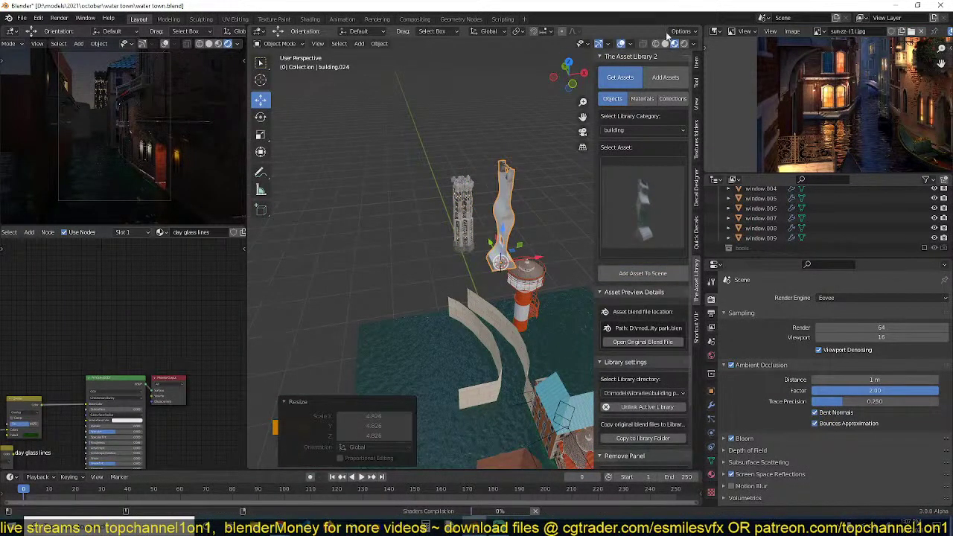
# Snap the twisted tower to the 3D cursor at the lighthouse's base and scale it up about 1.63 times.
pyautogui.scroll(5, 480, 185)
pyautogui.moveTo(480, 184); pyautogui.dragTo(412, 175, button='middle')
pyautogui.scroll(-5, 419, 212)
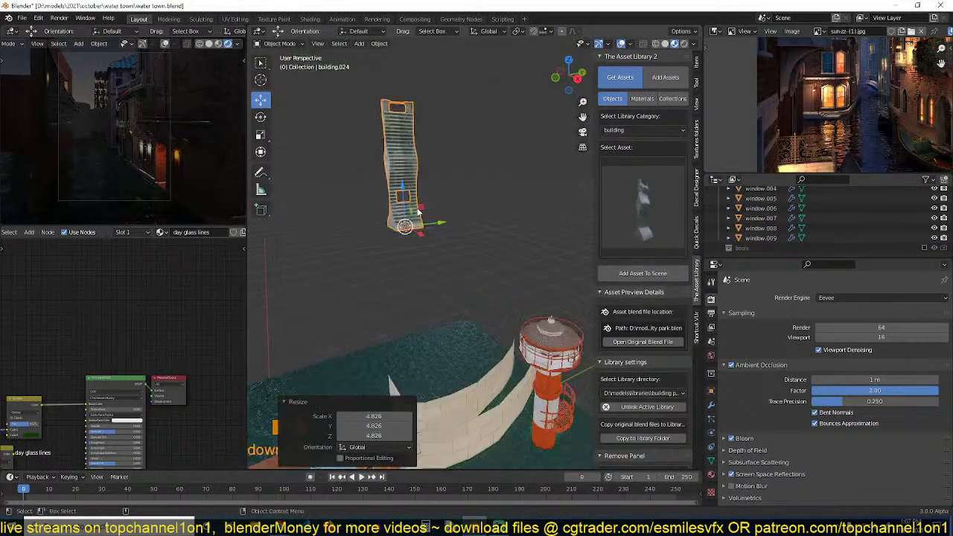
pyautogui.moveTo(418, 212); pyautogui.dragTo(499, 363, button='middle')
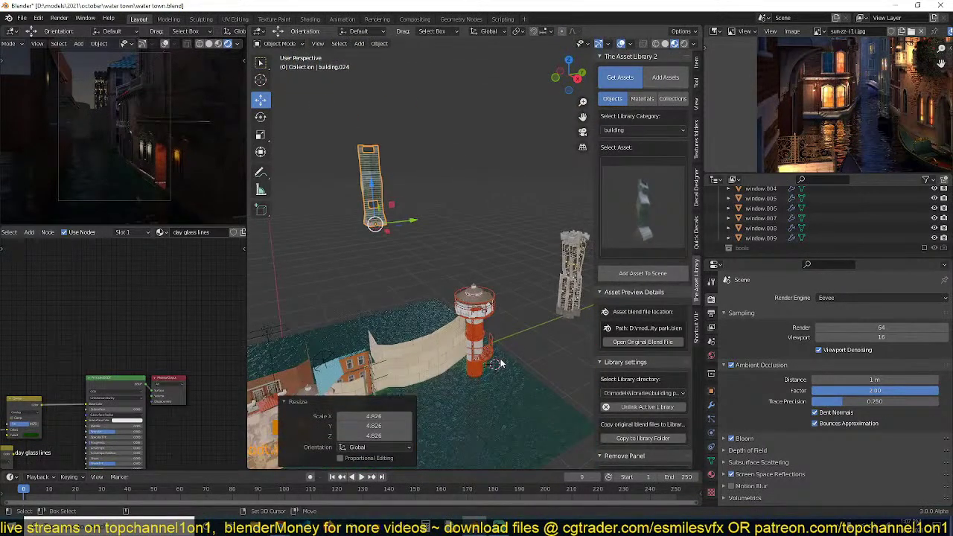
pyautogui.hotkey('shift', 's')
pyautogui.click(510, 262)
pyautogui.press('s')
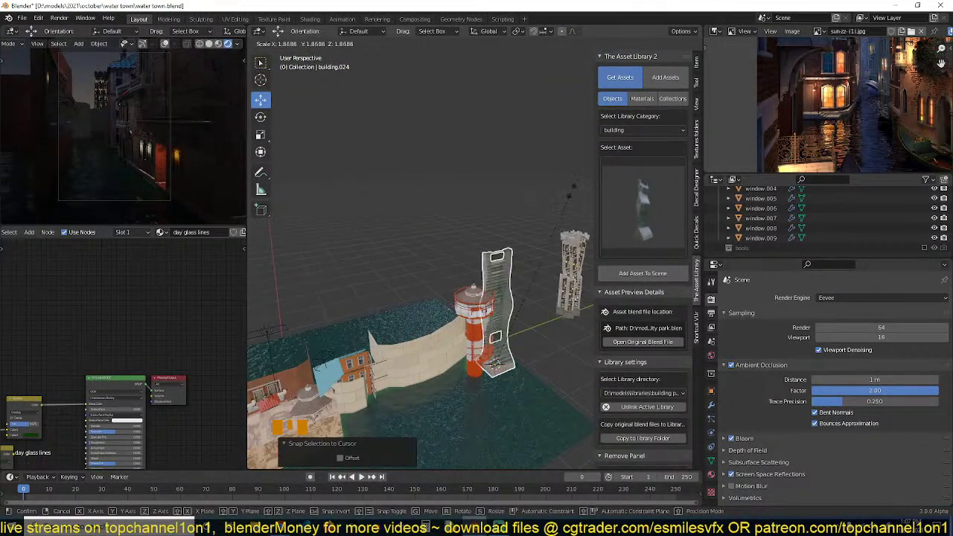
pyautogui.click(547, 247)
# Move the twisted tower horizontally by about -10.5 m in X and 6 m in Y, behind the curved walls.
pyautogui.moveTo(547, 247); pyautogui.dragTo(565, 340, button='middle')
pyautogui.rightClick(563, 336)
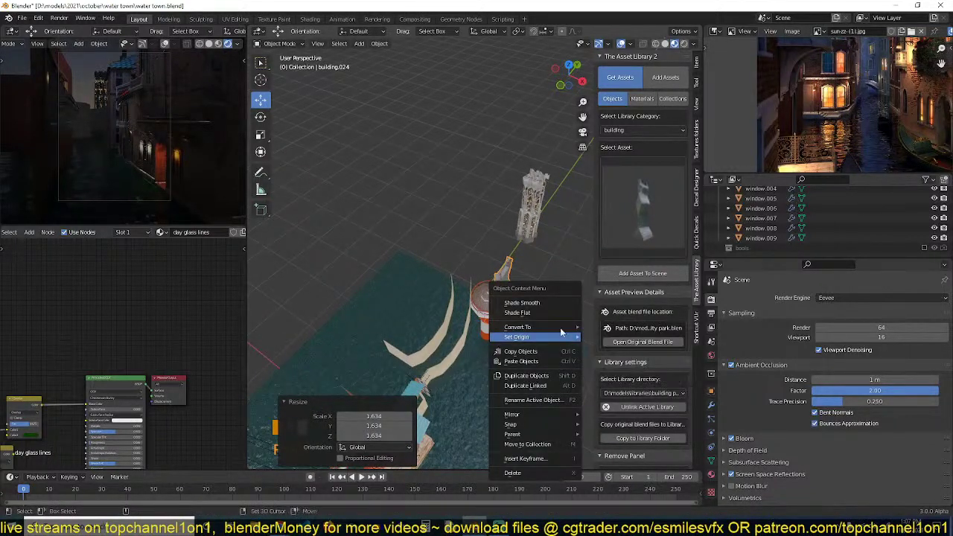
pyautogui.press('g')
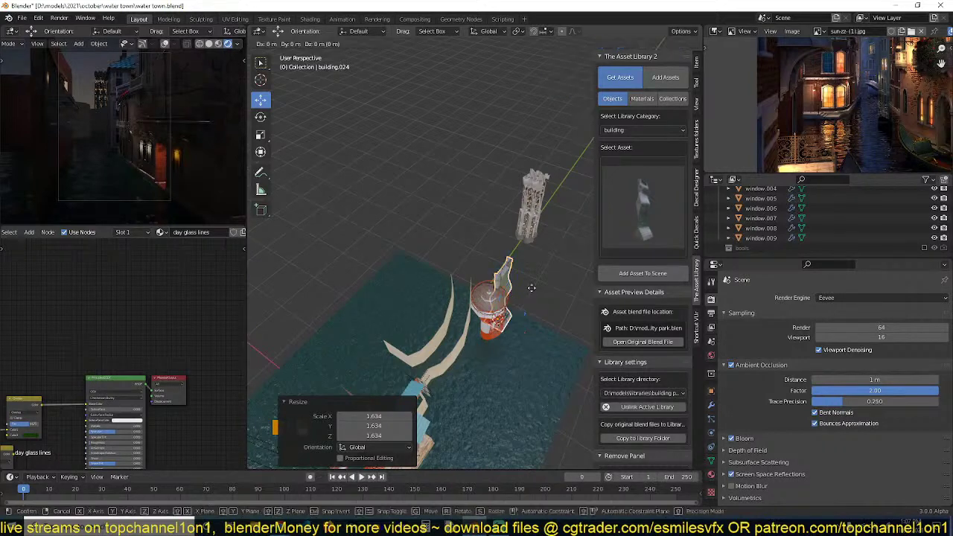
pyautogui.hotkey('shift', 'z')
pyautogui.click(493, 217)
# Rotate the twisted tower about -6° around Z, deselect it, and save the file.
pyautogui.press('r')
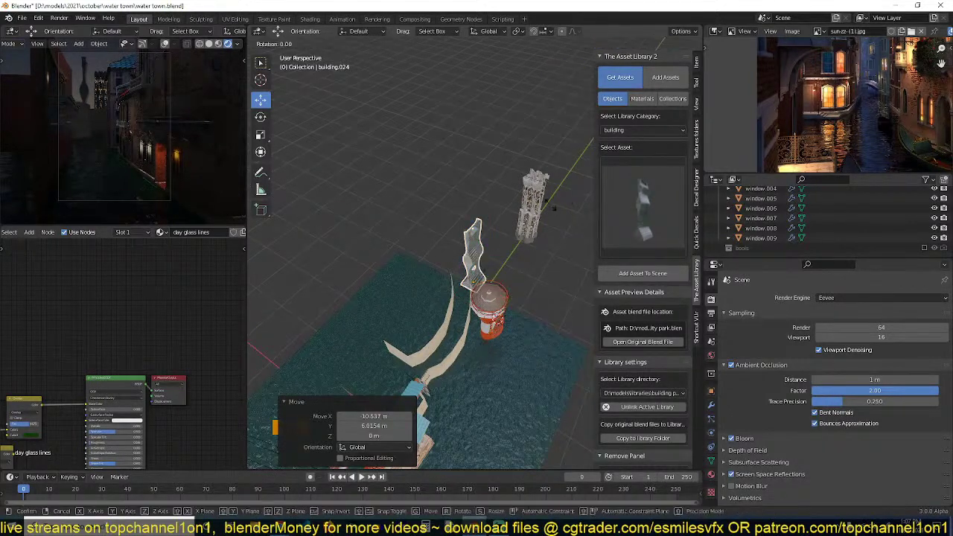
pyautogui.press('z')
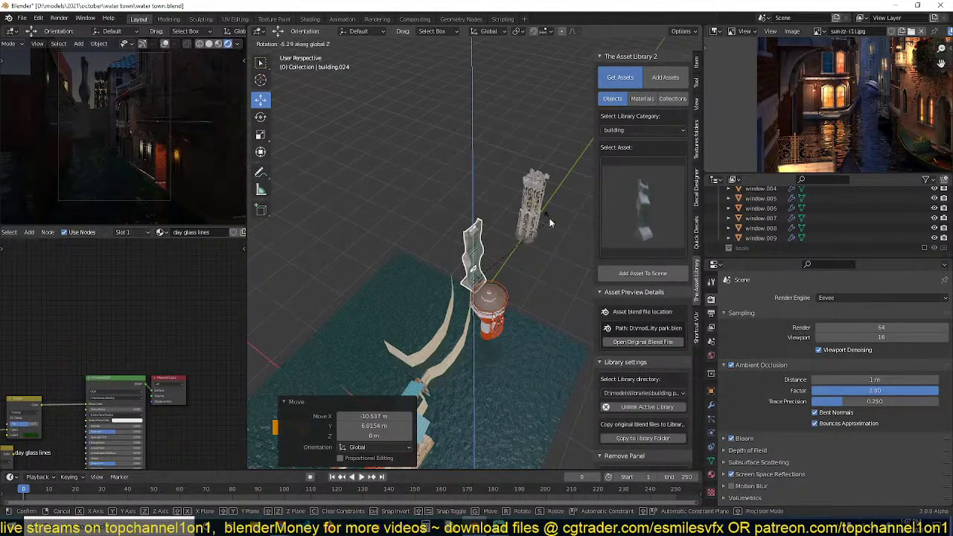
pyautogui.click(550, 218)
pyautogui.hotkey('alt', 'a')
pyautogui.hotkey('ctrl', 's')
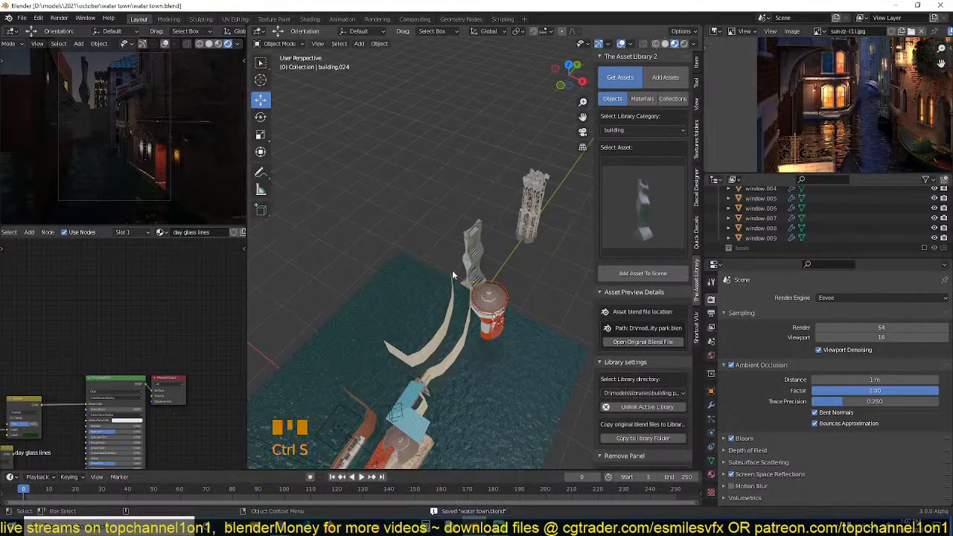
pyautogui.moveTo(452, 269); pyautogui.dragTo(468, 269, button='middle')
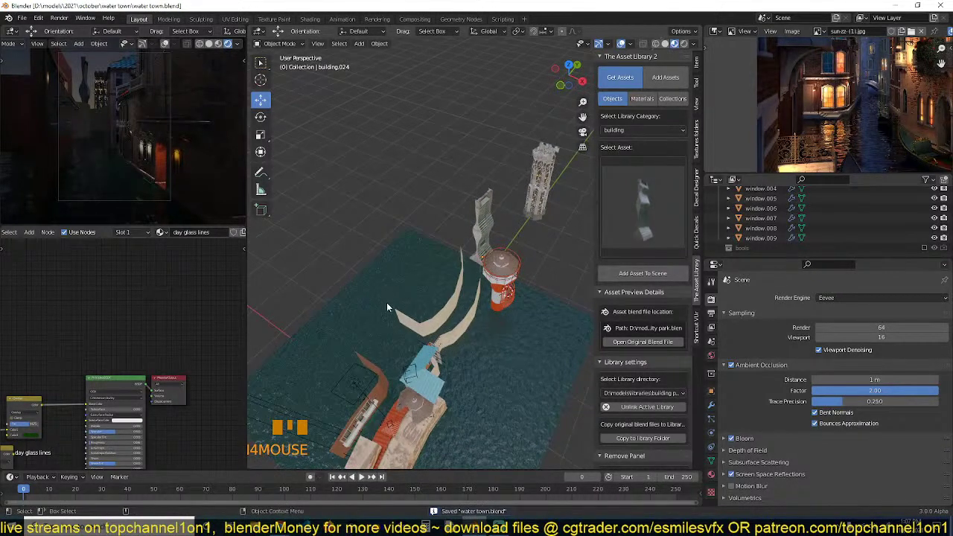
# Display the World shader nodes and add a Principled Volume node below the Background node.
pyautogui.hotkey('ctrl', 's')
pyautogui.scroll(5, 82, 237)
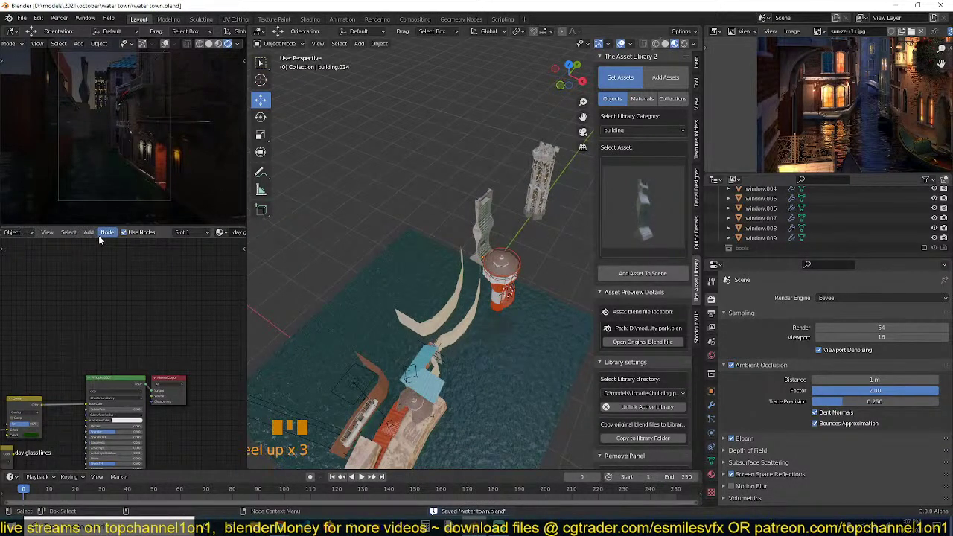
pyautogui.click(43, 233)
pyautogui.click(45, 255)
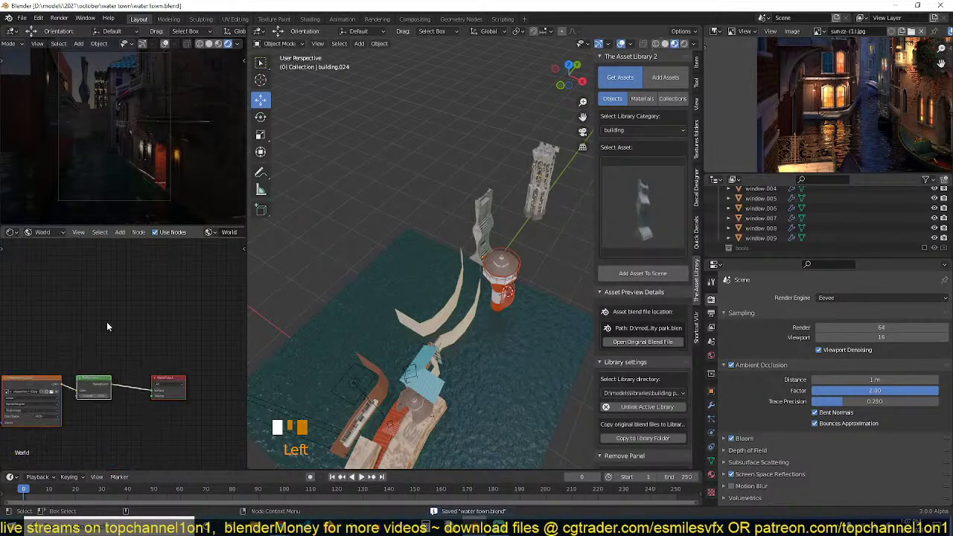
pyautogui.scroll(-2, 134, 306)
pyautogui.hotkey('shift', 'a')
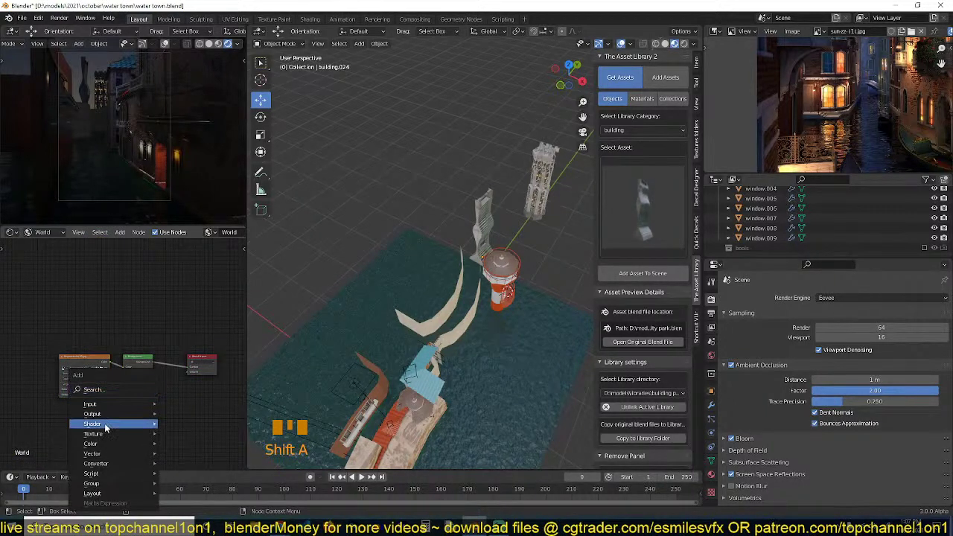
pyautogui.moveTo(141, 424)
pyautogui.click(196, 468)
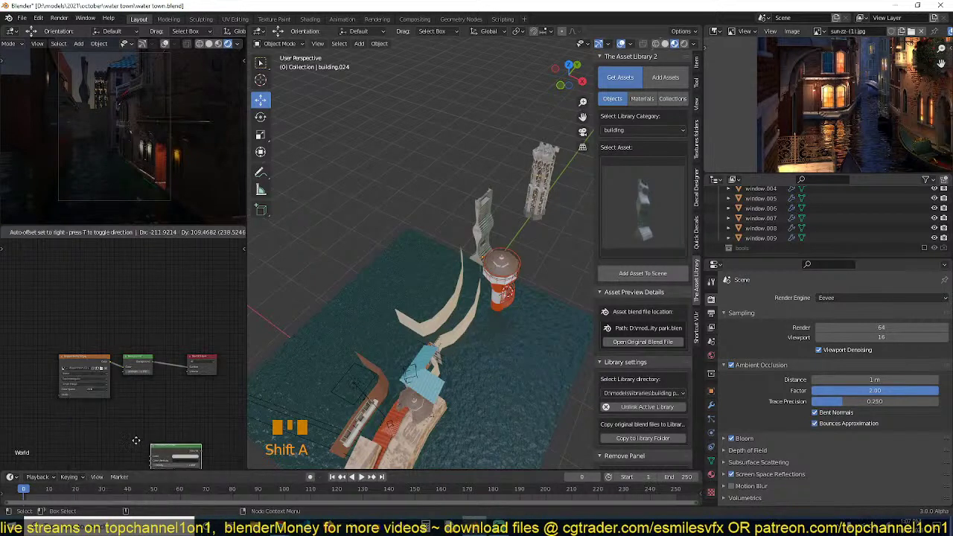
pyautogui.click(131, 343)
# Connect the Principled Volume to the World Output's volume input and set its density to 0.
pyautogui.scroll(3, 131, 335)
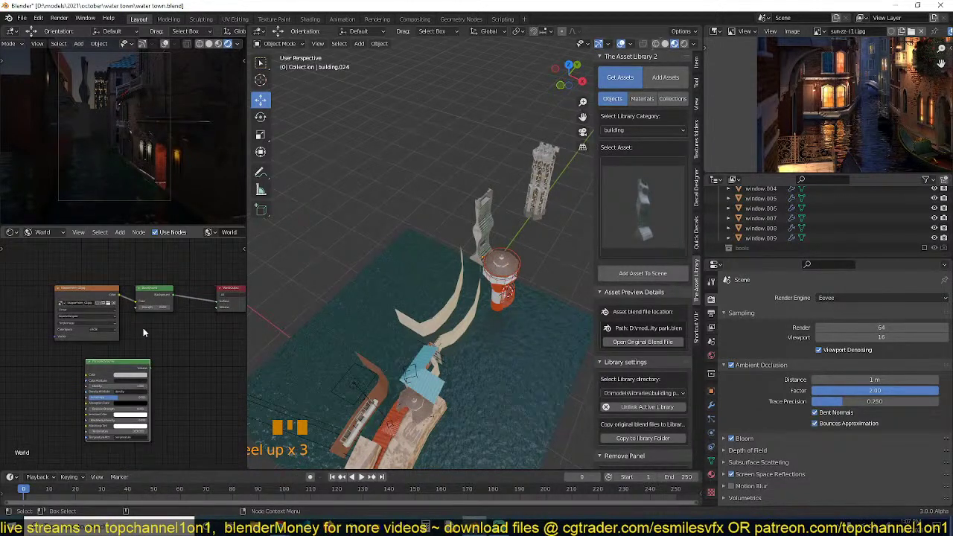
pyautogui.scroll(3, 144, 332)
pyautogui.moveTo(159, 371); pyautogui.dragTo(186, 300)
pyautogui.moveTo(74, 393); pyautogui.dragTo(132, 388, button='middle')
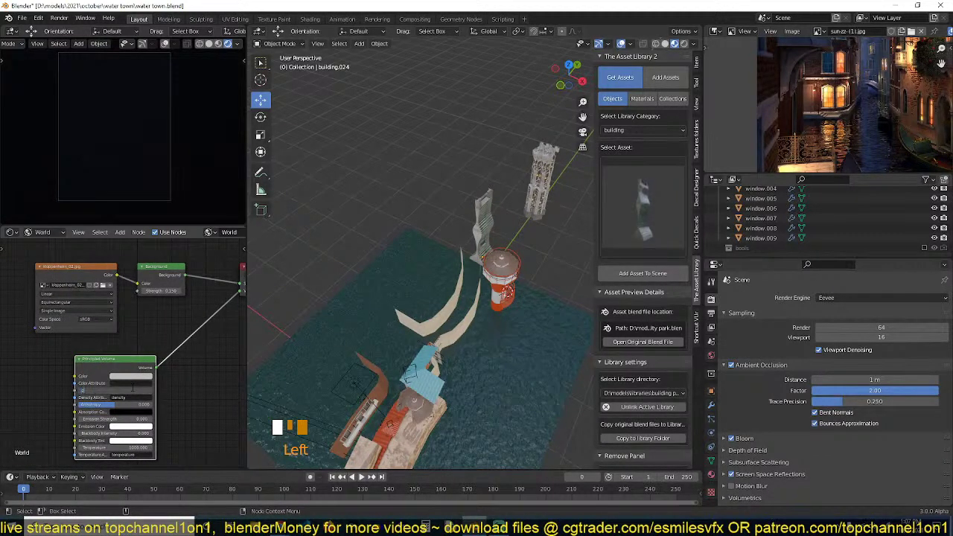
pyautogui.press('Return')
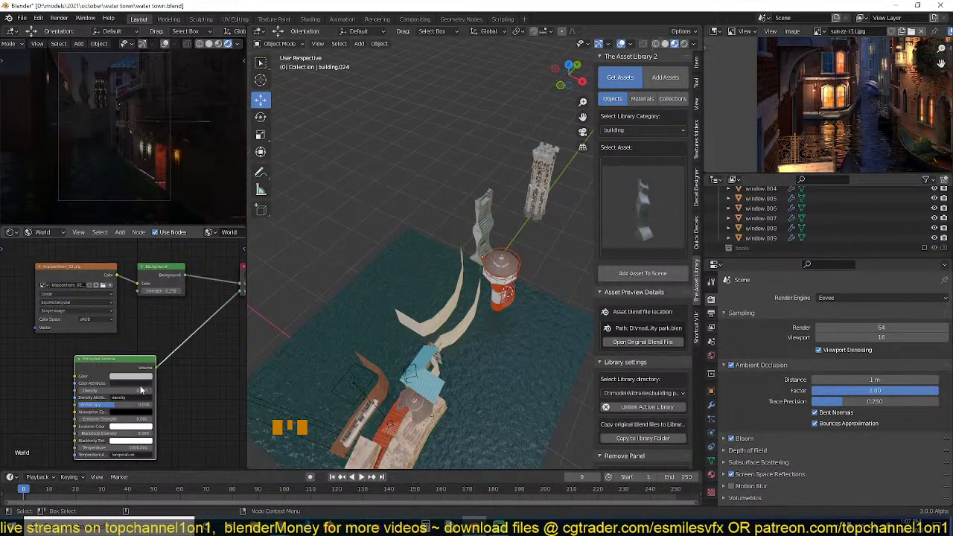
pyautogui.press('Return')
# Give the Principled Volume an emission strength of 0.001 and a pale cyan emission color, and save the file.
pyautogui.keyDown('shift'); pyautogui.moveTo(118, 419); pyautogui.dragTo(134, 419); pyautogui.keyUp('shift')
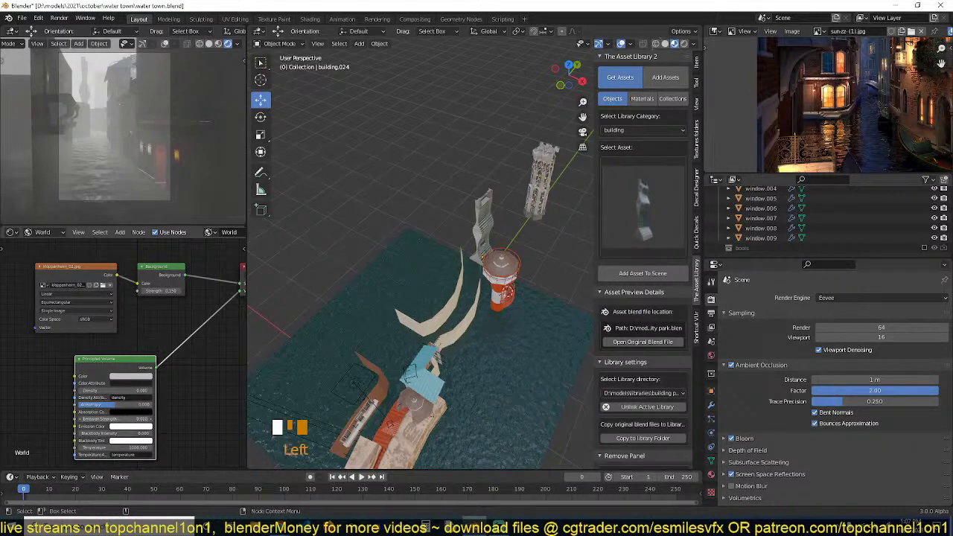
pyautogui.write('0.001')
pyautogui.press('Return')
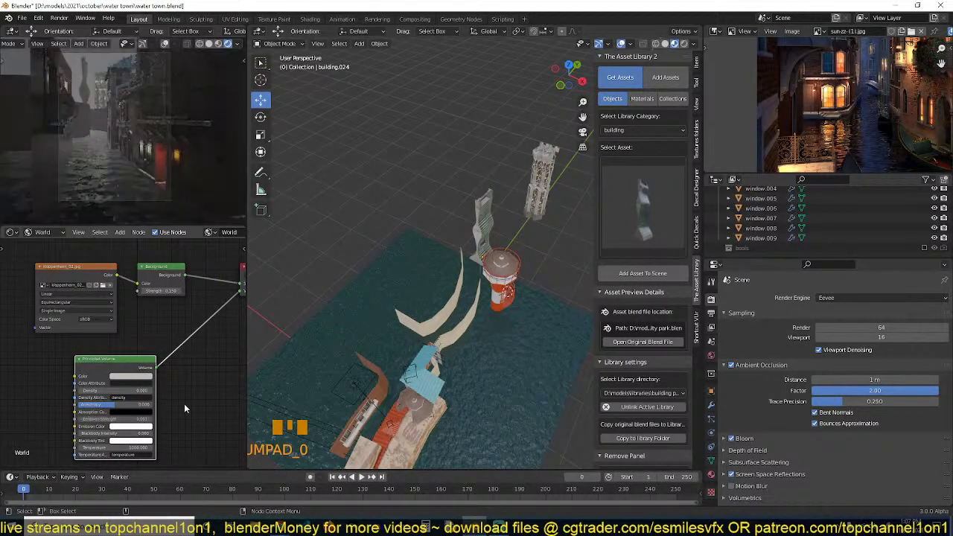
pyautogui.moveTo(167, 402); pyautogui.dragTo(173, 384, button='middle')
pyautogui.scroll(3, 172, 383)
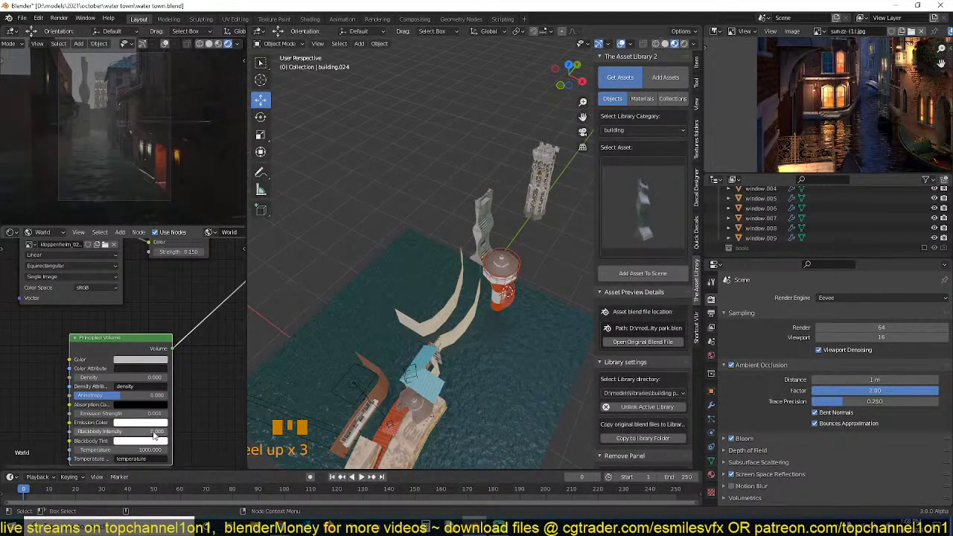
pyautogui.click(158, 361)
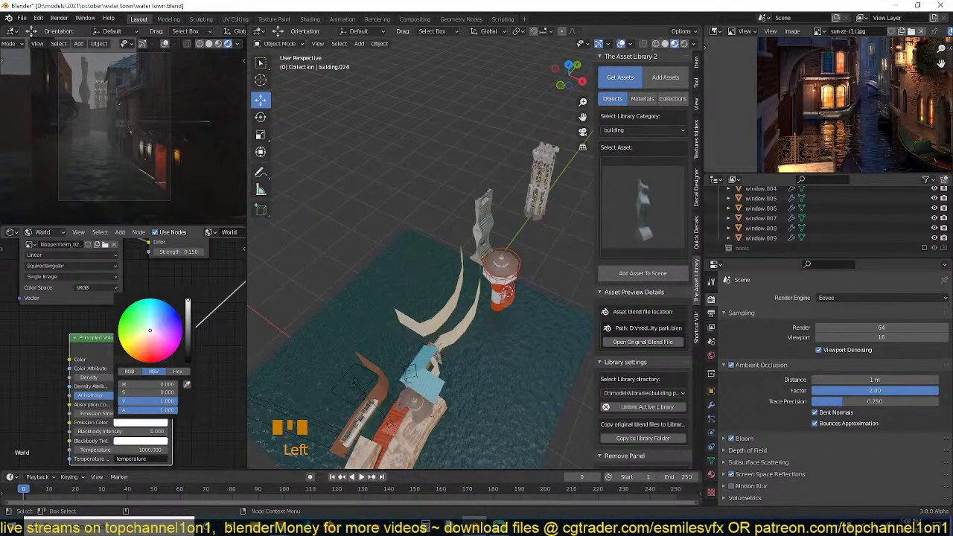
pyautogui.click(156, 322)
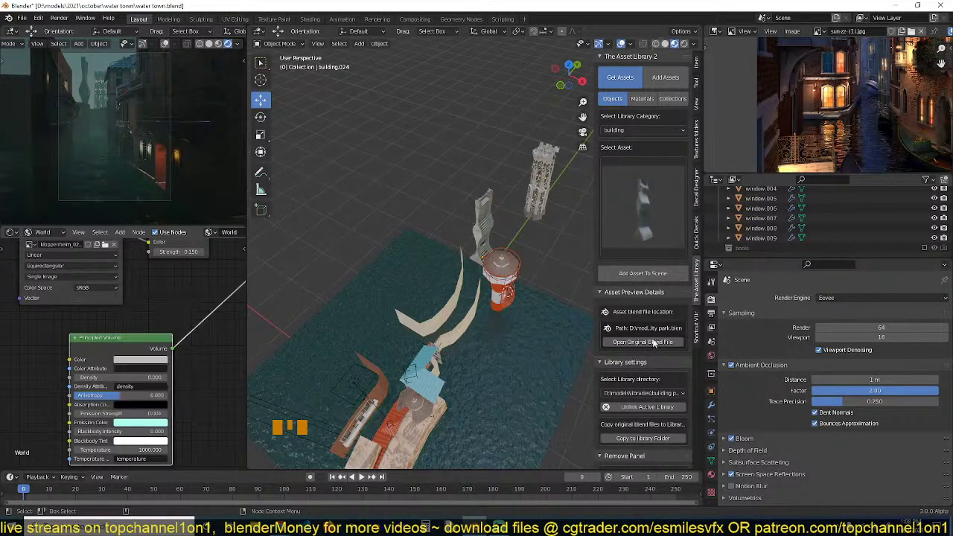
pyautogui.hotkey('ctrl', 's')
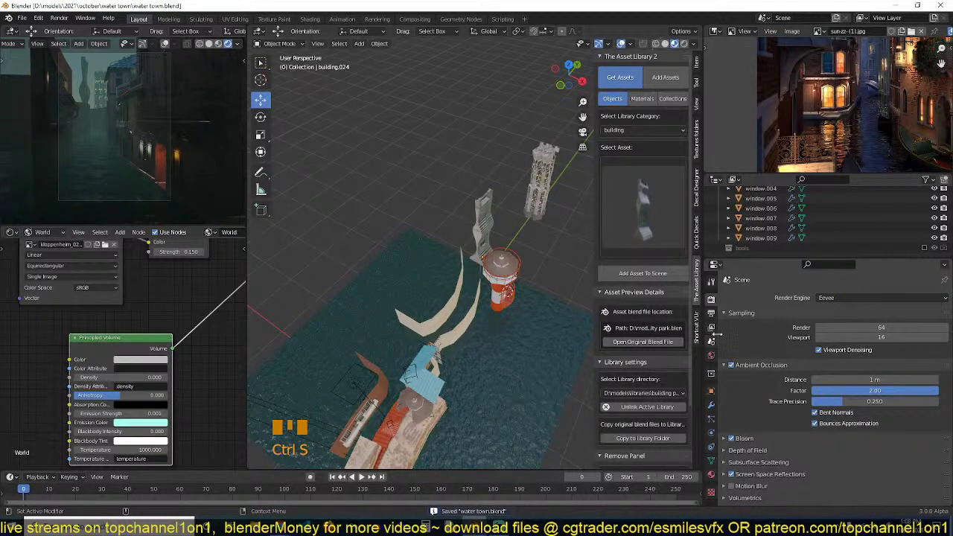
# Set the camera's passepartout opacity to 1 so the area outside the frame is black, and save the file.
pyautogui.scroll(-2, 466, 340)
pyautogui.moveTo(466, 340); pyautogui.dragTo(443, 342, button='middle')
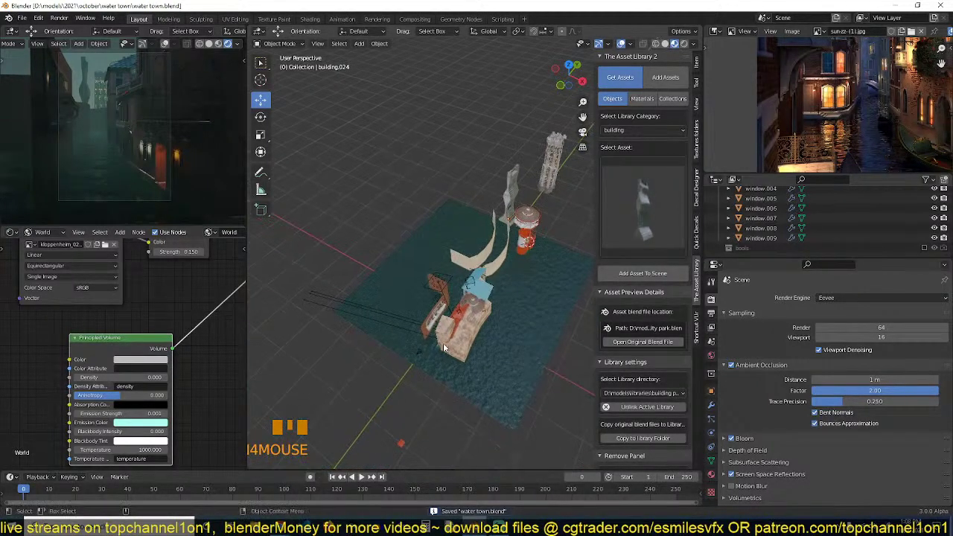
pyautogui.click(420, 349)
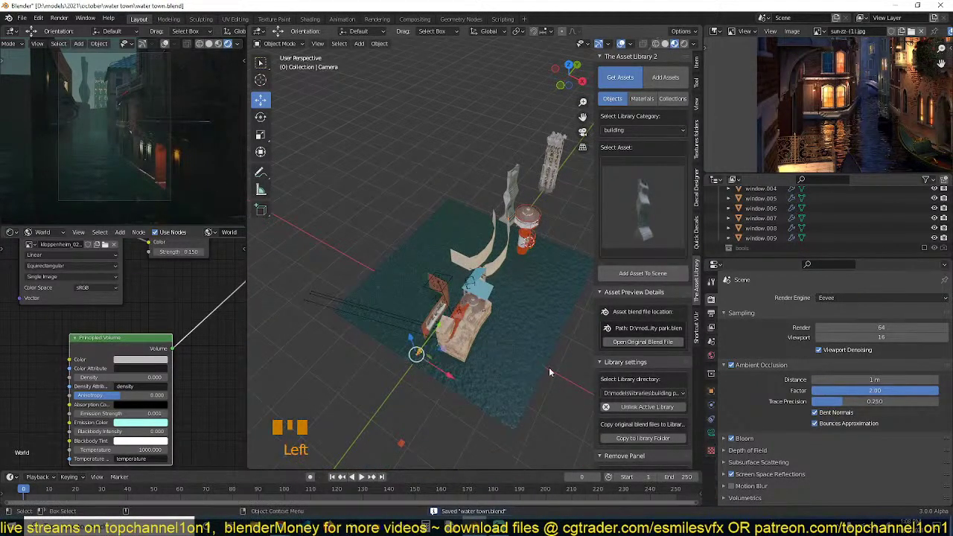
pyautogui.click(712, 434)
pyautogui.click(754, 468)
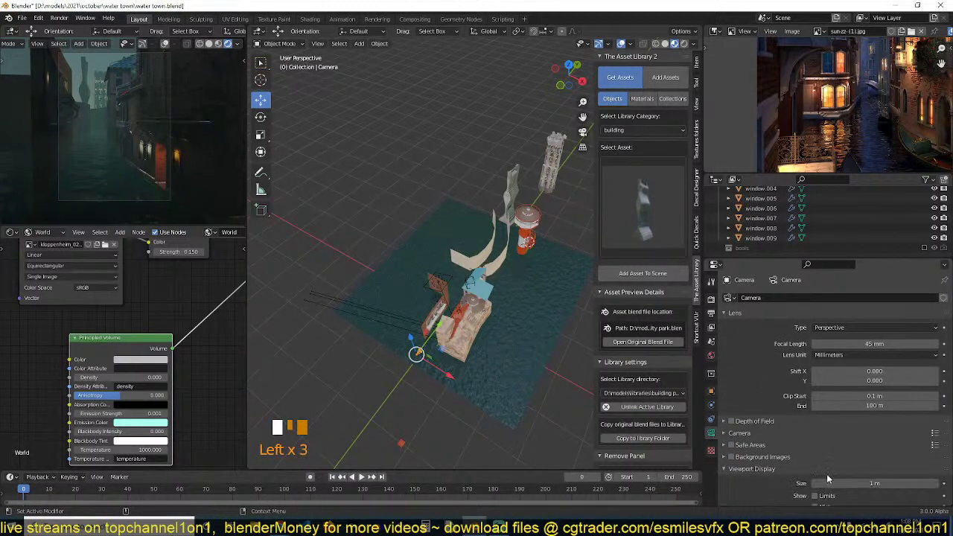
pyautogui.scroll(-5, 827, 477)
pyautogui.click(826, 474)
pyautogui.write('1')
pyautogui.press('Return')
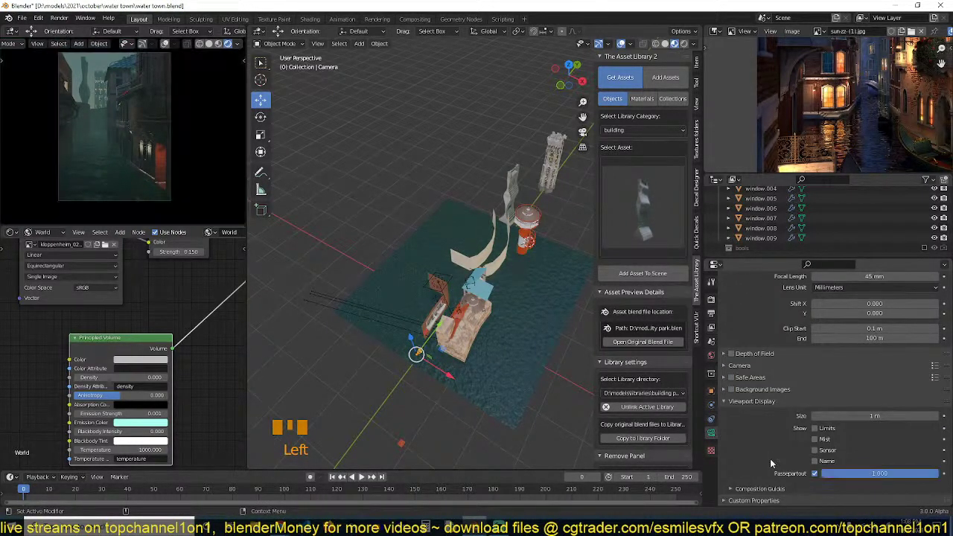
pyautogui.hotkey('ctrl', 's')
pyautogui.hotkey('ctrl', 's')
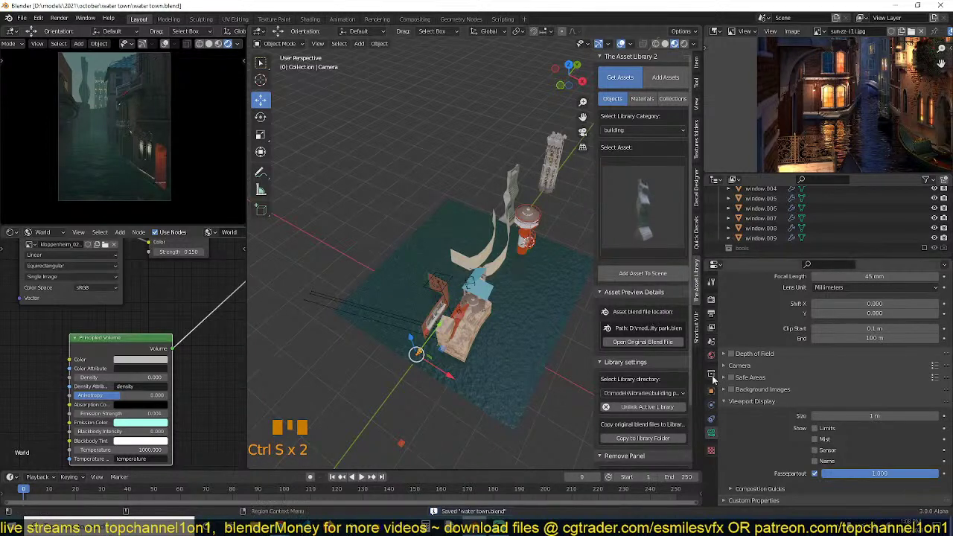
# Expand the render's Volumetrics settings and try a start distance of 10 m and of 0 m.
pyautogui.scroll(3, 482, 244)
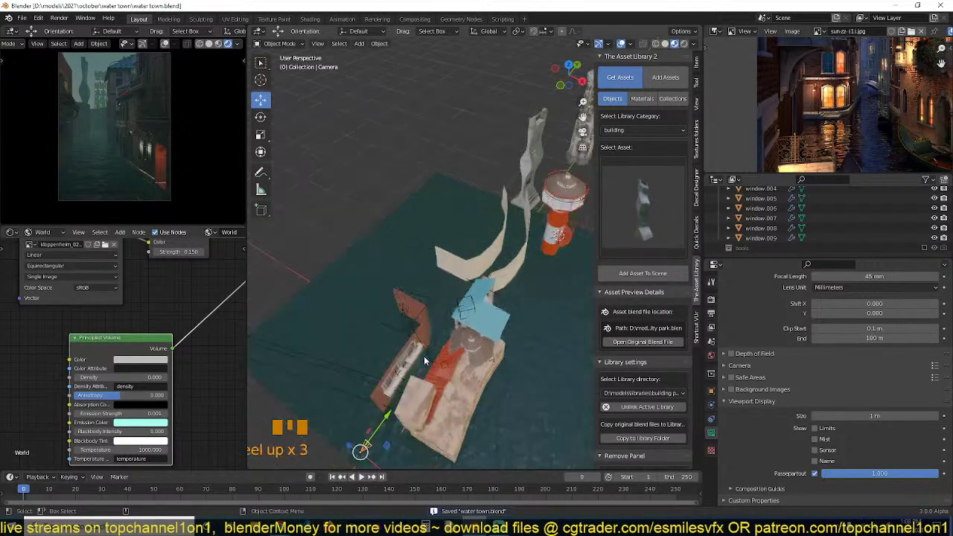
pyautogui.click(711, 299)
pyautogui.click(755, 432)
pyautogui.scroll(-4, 834, 439)
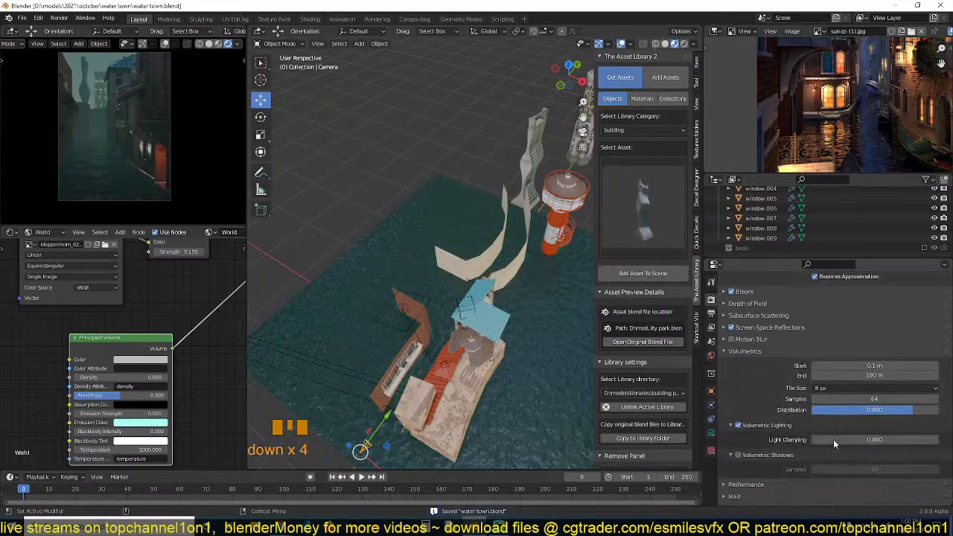
pyautogui.scroll(-4, 867, 456)
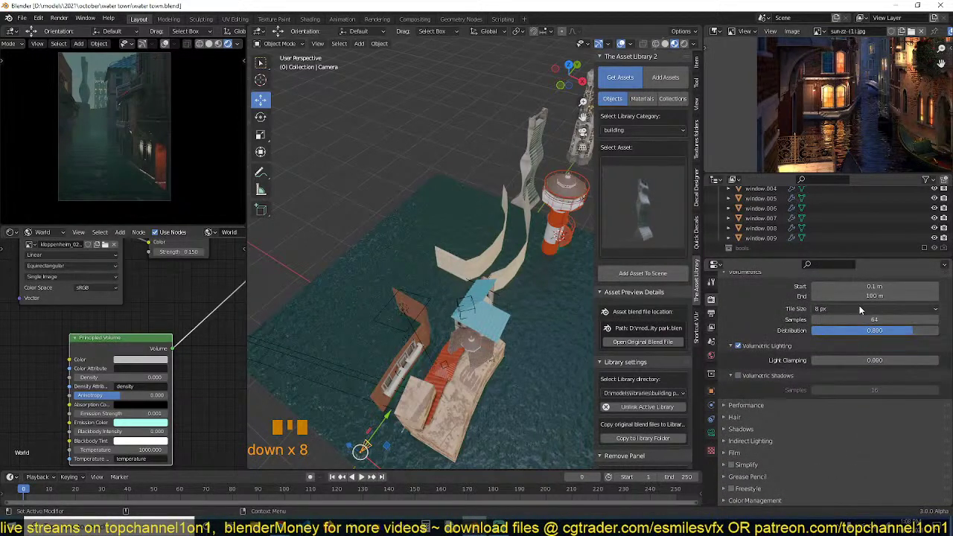
pyautogui.click(875, 286)
pyautogui.write('10')
pyautogui.press('Return')
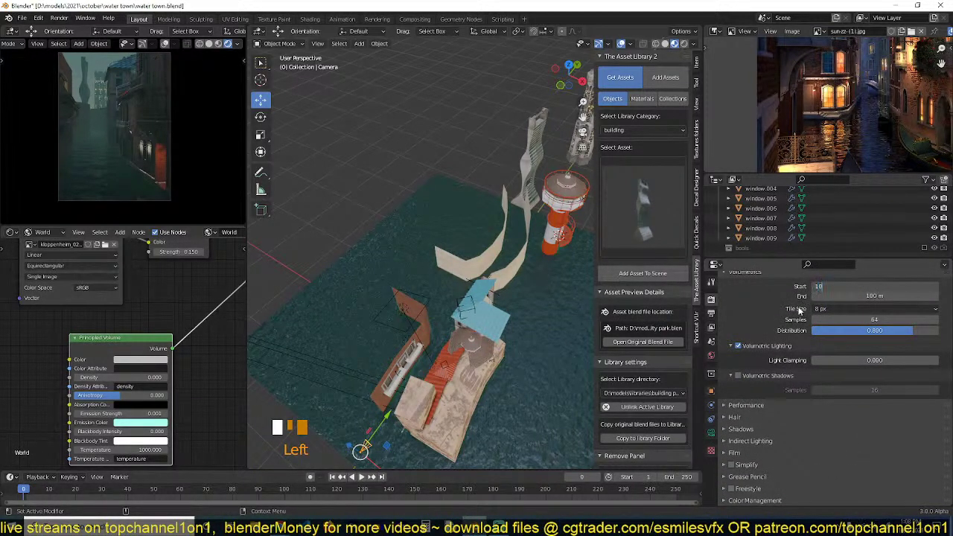
pyautogui.click(872, 284)
pyautogui.write('0')
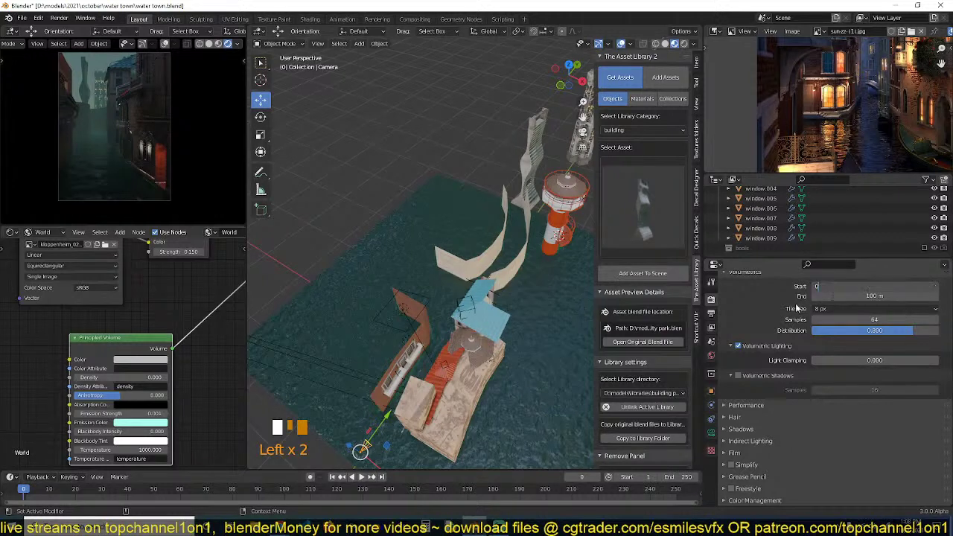
pyautogui.press('Return')
# Set the volumetrics start distance to 20 m and save the file with nothing selected.
pyautogui.click(890, 286)
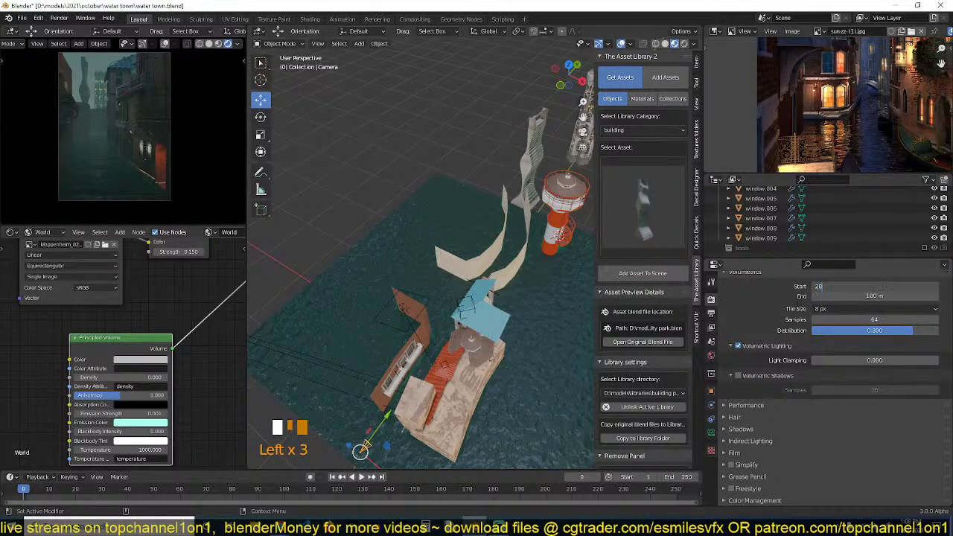
pyautogui.press('Return')
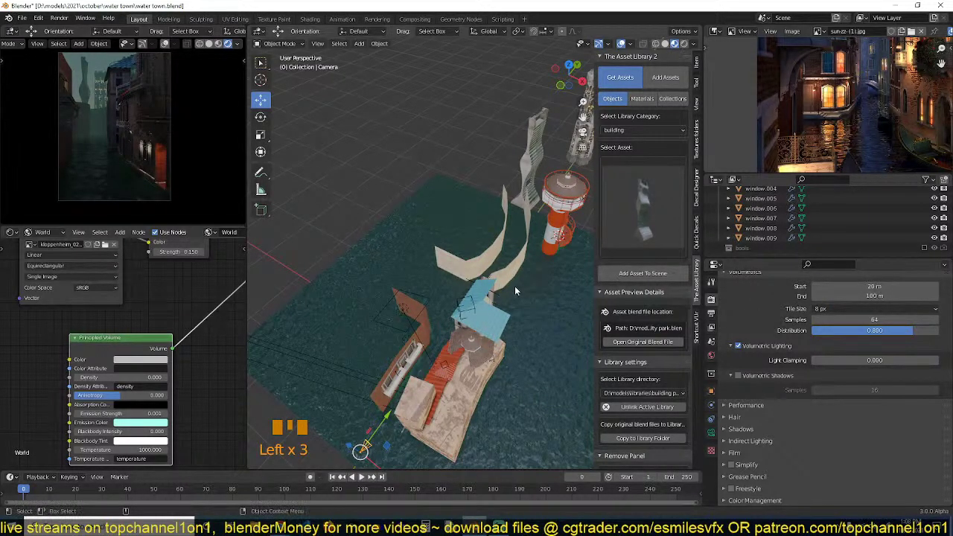
pyautogui.moveTo(514, 286); pyautogui.dragTo(507, 308, button='middle')
pyautogui.hotkey('ctrl', 's')
pyautogui.hotkey('alt', 'a')
pyautogui.hotkey('ctrl', 's')
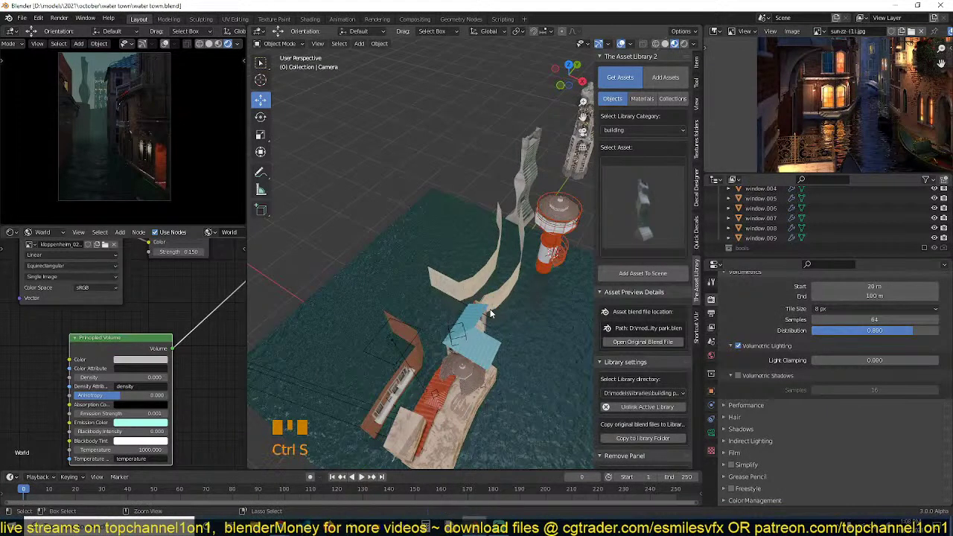
# Hide the two pale curved walls standing in the water in front of the background towers.
pyautogui.scroll(3, 489, 311)
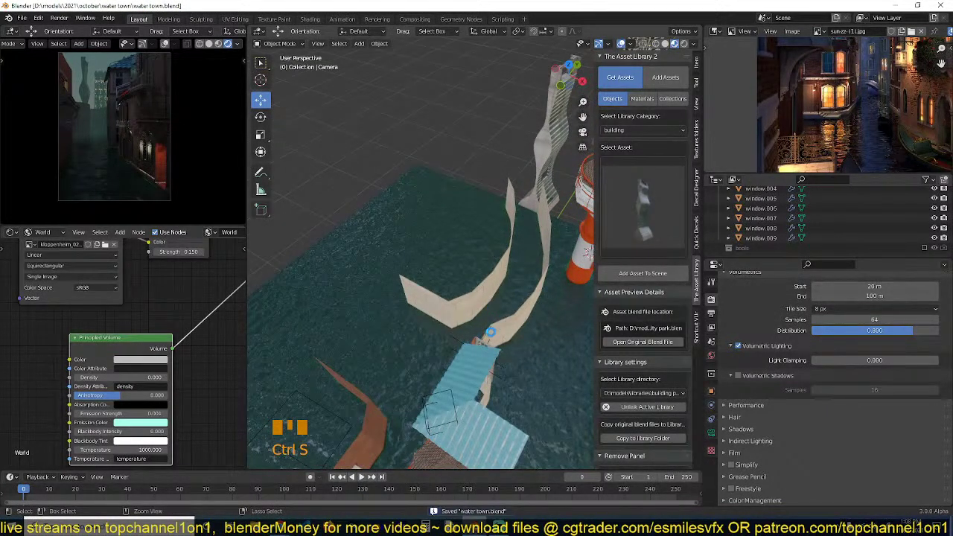
pyautogui.moveTo(600, 221); pyautogui.dragTo(497, 271, button='middle')
pyautogui.hotkey('ctrl', 's')
pyautogui.click(507, 268)
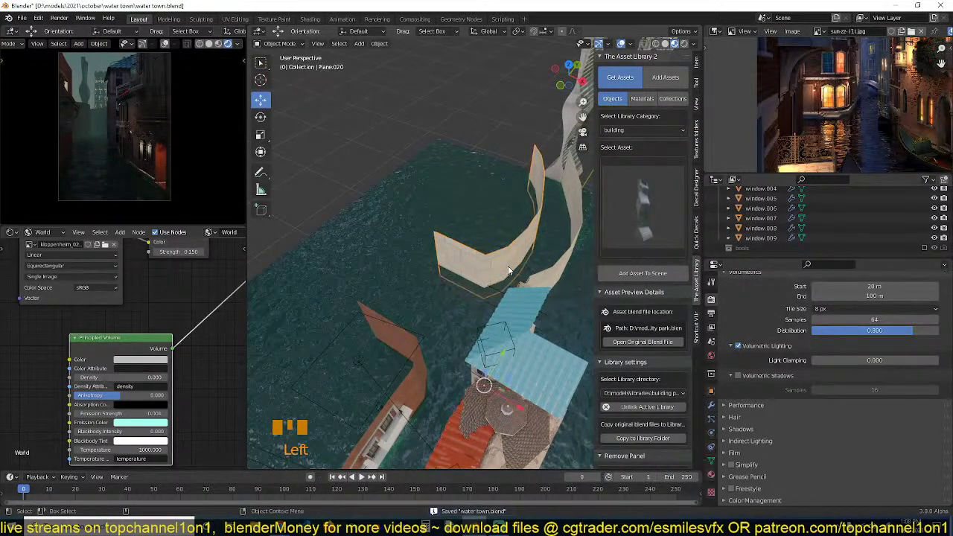
pyautogui.press('h')
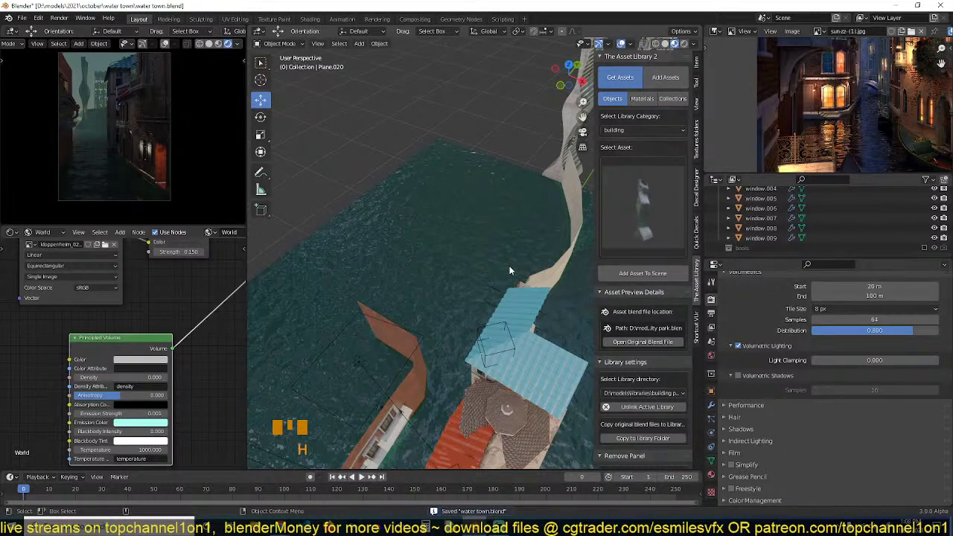
pyautogui.press('`')
pyautogui.moveTo(514, 269); pyautogui.dragTo(578, 263, button='middle')
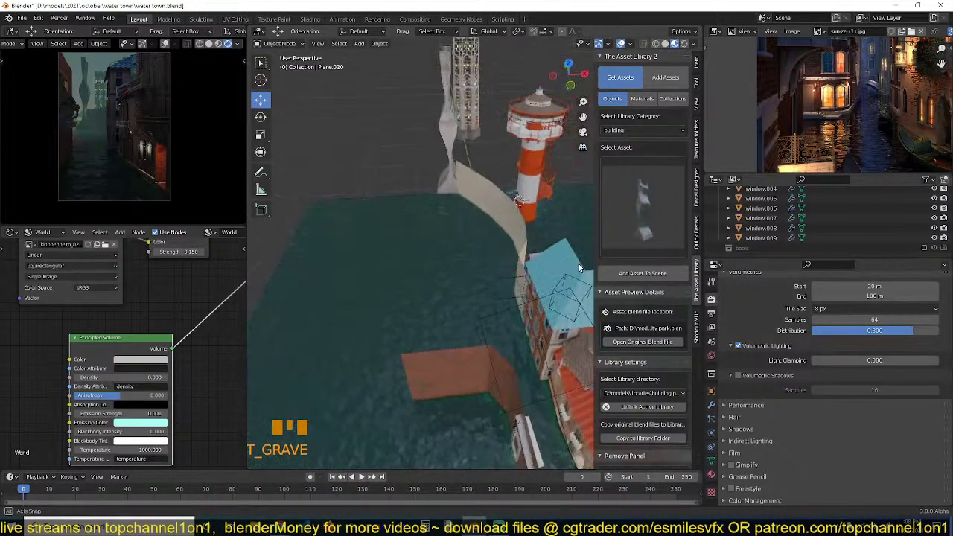
pyautogui.click(527, 229)
pyautogui.press('h')
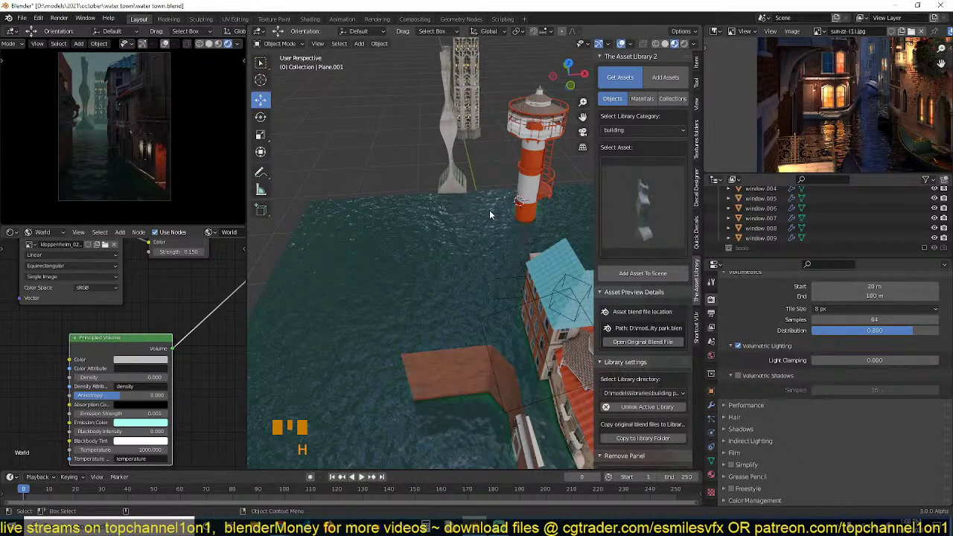
# Place the 3D cursor on the water near the lighthouse, add a plane there, and scale it up.
pyautogui.keyDown('shift'); pyautogui.moveTo(489, 210); pyautogui.dragTo(468, 259, button='middle'); pyautogui.keyUp('shift')
pyautogui.keyDown('shift'); pyautogui.rightClick(463, 232); pyautogui.keyUp('shift')
pyautogui.hotkey('shift', 'a')
pyautogui.moveTo(463, 232)
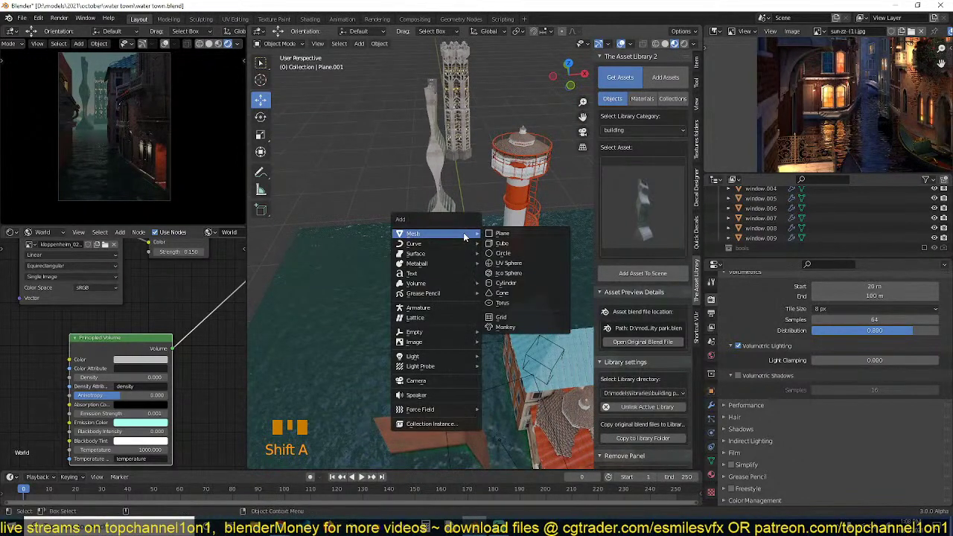
pyautogui.click(517, 234)
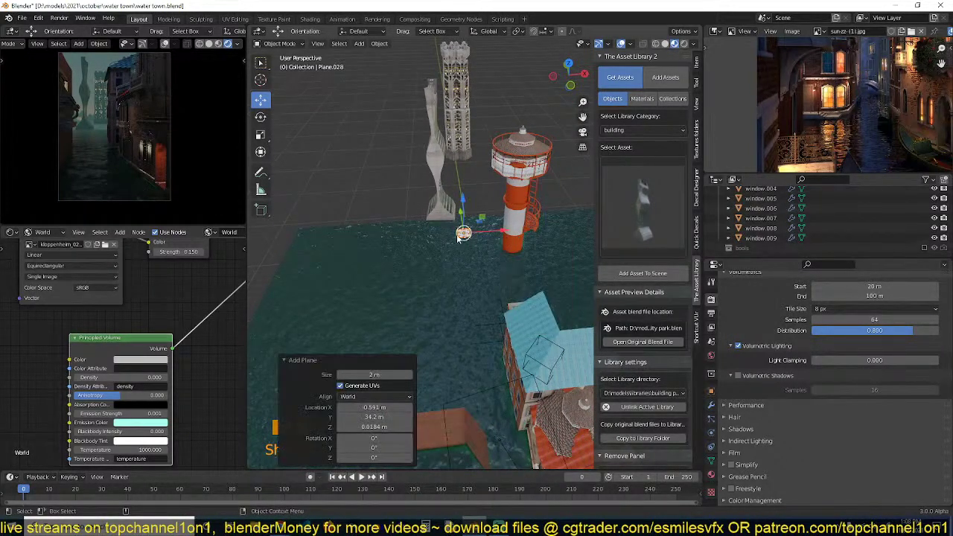
pyautogui.press('s')
pyautogui.click(591, 261)
# Scale the new plane up by another 1.77 times or so, and save the file in solid shading.
pyautogui.moveTo(512, 260)
pyautogui.mouseDown(button='middle')
pyautogui.moveTo(496, 263)
pyautogui.moveTo(507, 253)
pyautogui.mouseUp(button='middle')
pyautogui.press('s')
pyautogui.click(531, 258)
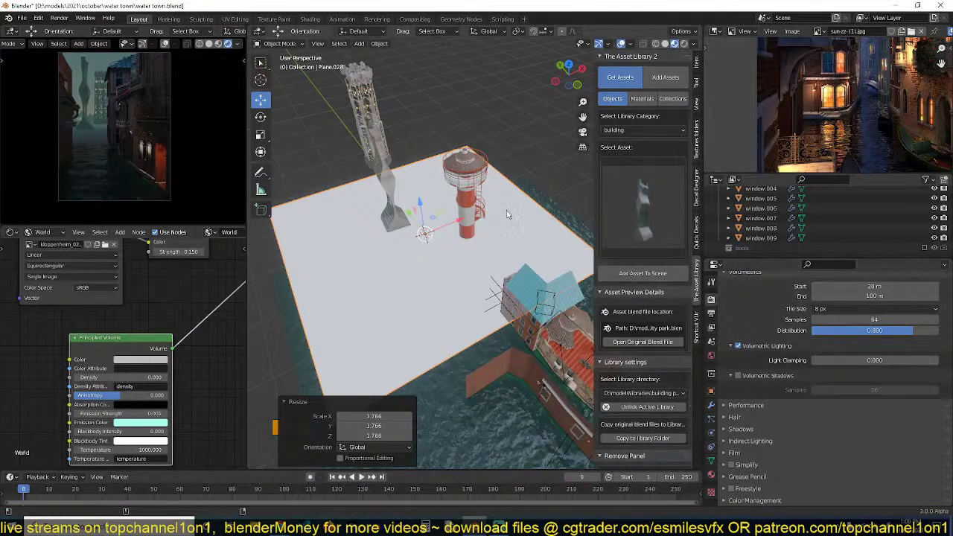
pyautogui.press('z')
pyautogui.hotkey('ctrl', 's')
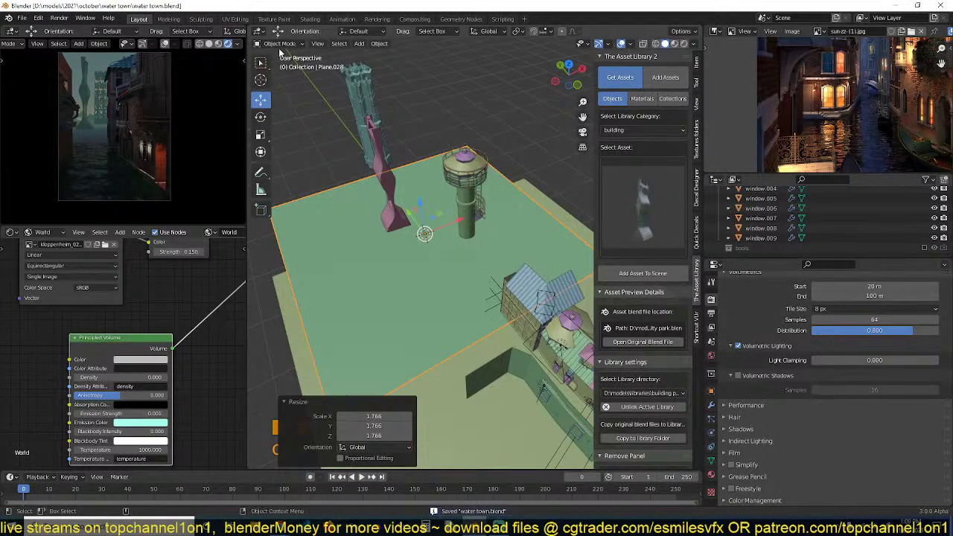
# Switch the new plane to Sculpt Mode and enable Dyntopo for the Draw brush.
pyautogui.click(279, 44)
pyautogui.click(280, 77)
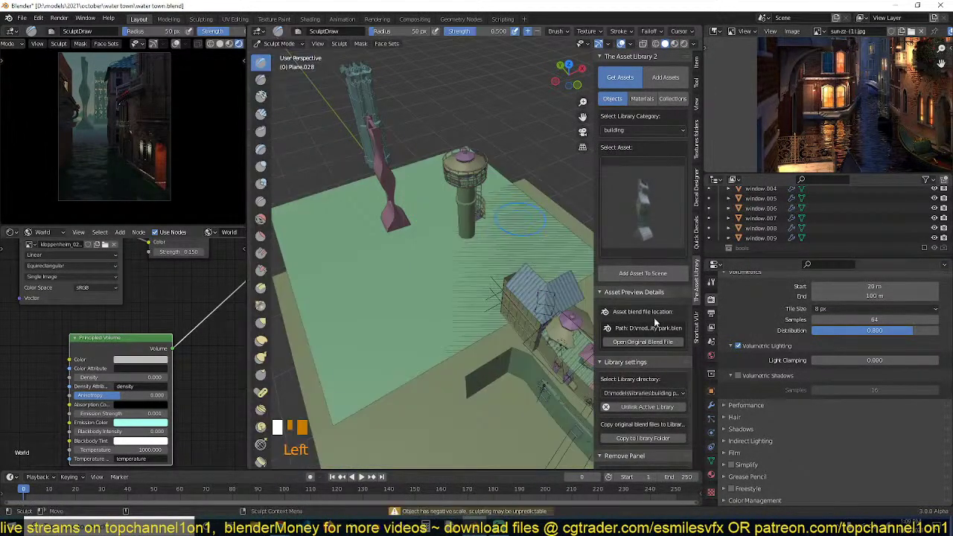
pyautogui.click(711, 391)
pyautogui.click(713, 277)
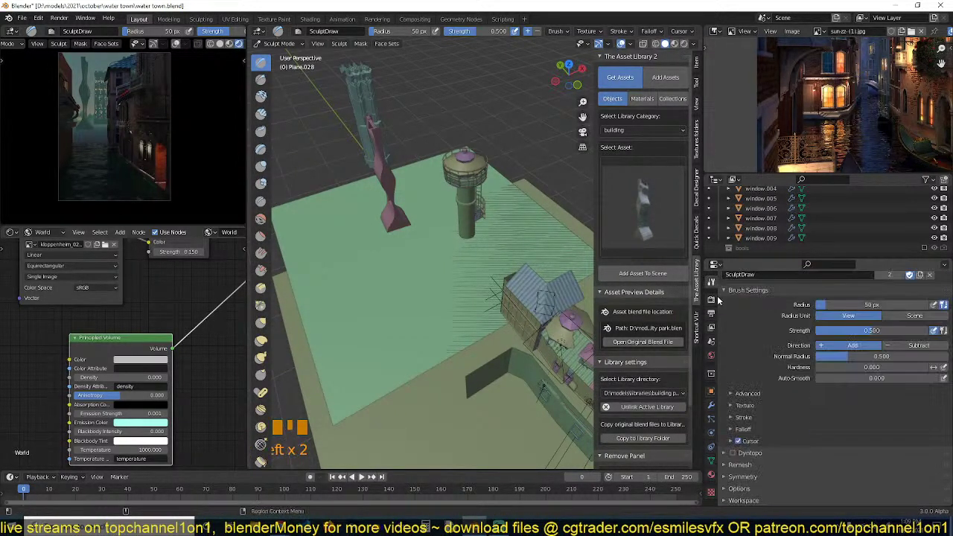
pyautogui.click(734, 453)
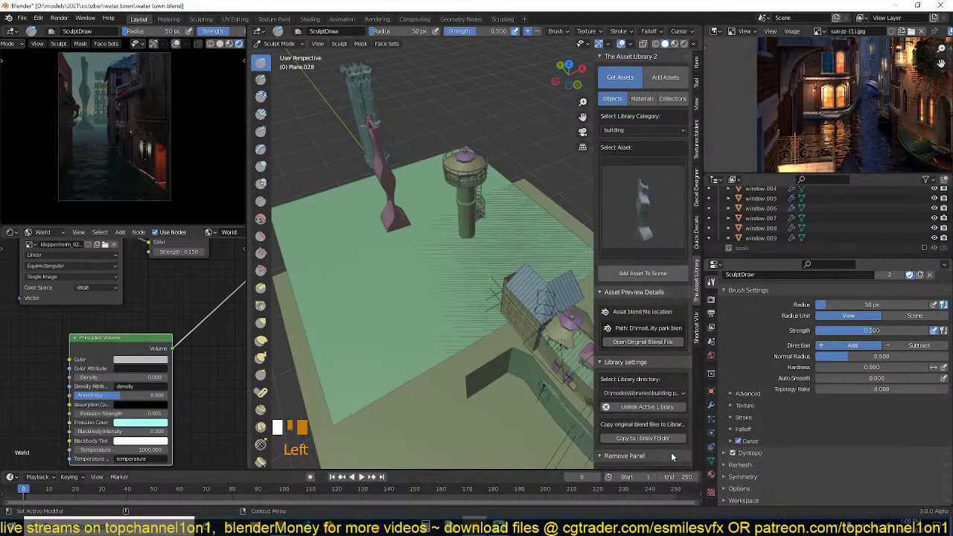
# Sculpt raised hills across the far half of the plane around the towers, and return to Object Mode.
pyautogui.moveTo(412, 186)
pyautogui.mouseDown()
pyautogui.moveTo(313, 207)
pyautogui.moveTo(524, 217)
pyautogui.mouseUp()
pyautogui.moveTo(445, 164); pyautogui.dragTo(383, 180)
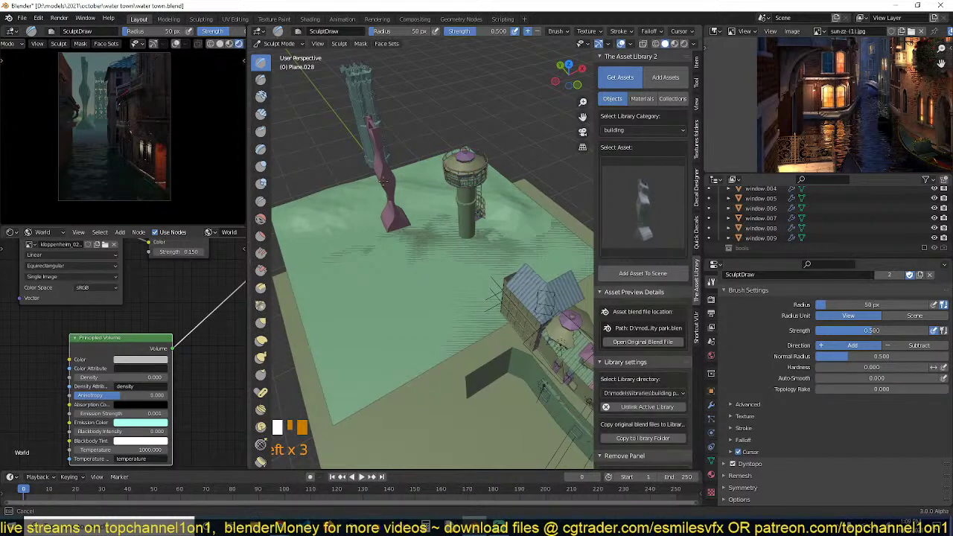
pyautogui.moveTo(405, 218)
pyautogui.mouseDown()
pyautogui.moveTo(371, 231)
pyautogui.moveTo(477, 246)
pyautogui.moveTo(440, 216)
pyautogui.mouseUp()
pyautogui.moveTo(477, 211)
pyautogui.mouseDown()
pyautogui.moveTo(498, 201)
pyautogui.moveTo(549, 228)
pyautogui.moveTo(471, 166)
pyautogui.mouseUp()
pyautogui.moveTo(416, 208); pyautogui.dragTo(372, 237)
pyautogui.moveTo(376, 242)
pyautogui.mouseDown()
pyautogui.moveTo(417, 279)
pyautogui.moveTo(403, 269)
pyautogui.mouseUp()
pyautogui.moveTo(325, 216)
pyautogui.mouseDown()
pyautogui.moveTo(491, 173)
pyautogui.moveTo(536, 253)
pyautogui.moveTo(514, 223)
pyautogui.mouseUp()
pyautogui.click(274, 43)
pyautogui.click(274, 50)
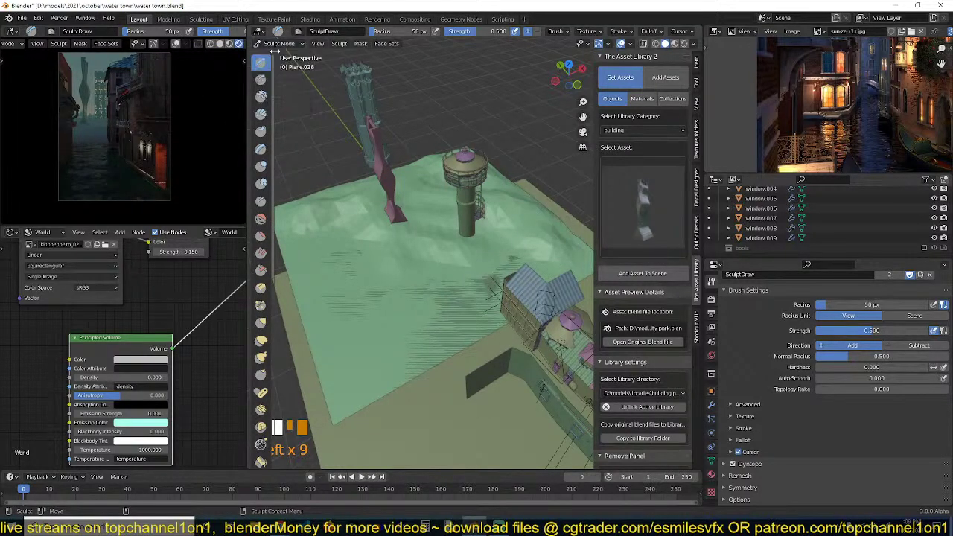
pyautogui.click(282, 46)
pyautogui.click(281, 52)
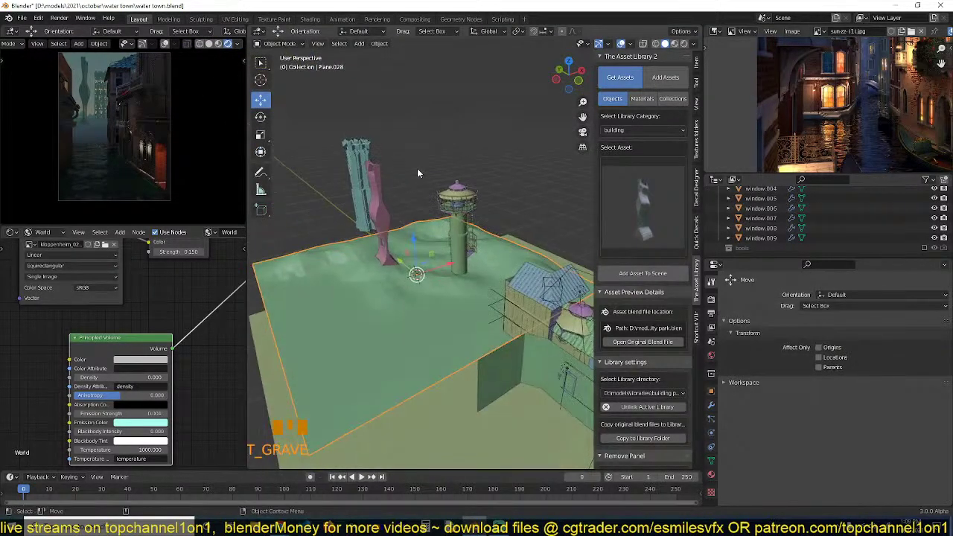
# Lower the sculpted terrain along Z until its flat part sinks below the water and only the hills stay above.
pyautogui.press('g')
pyautogui.press('z')
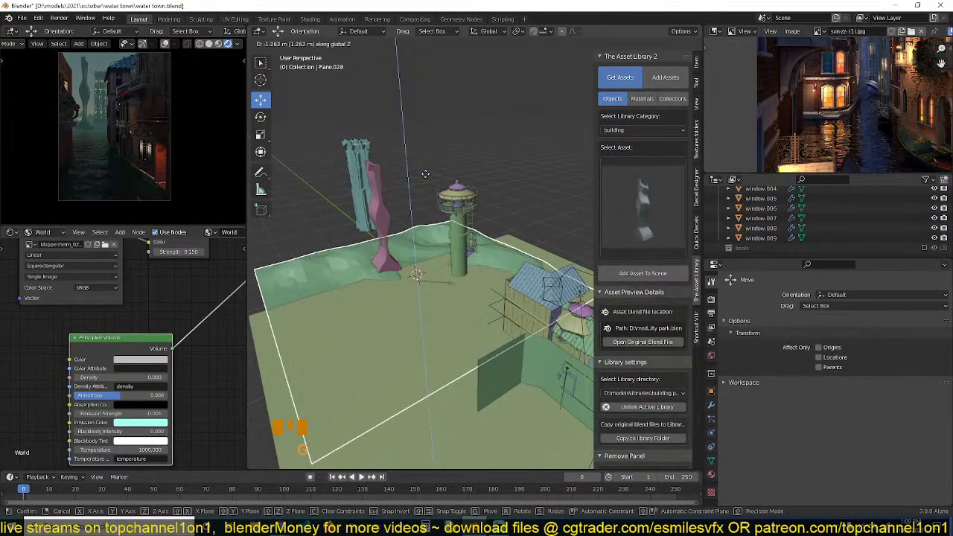
pyautogui.click(419, 189)
pyautogui.click(404, 250)
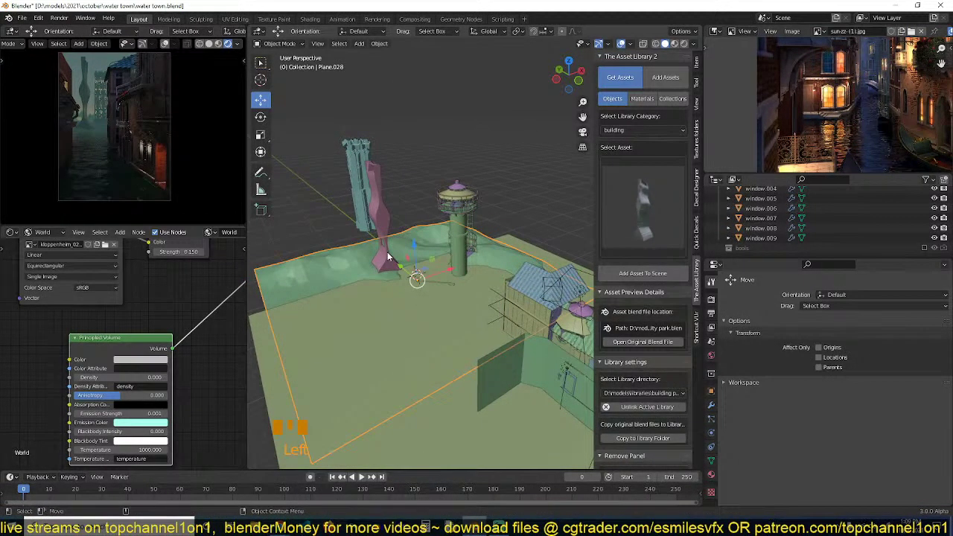
# Place the 3D cursor on the hill behind the pink twisted tower and snap the tower to it.
pyautogui.click(388, 251)
pyautogui.keyDown('shift'); pyautogui.rightClick(385, 266); pyautogui.keyUp('shift')
pyautogui.hotkey('shift', 's')
pyautogui.click(372, 179)
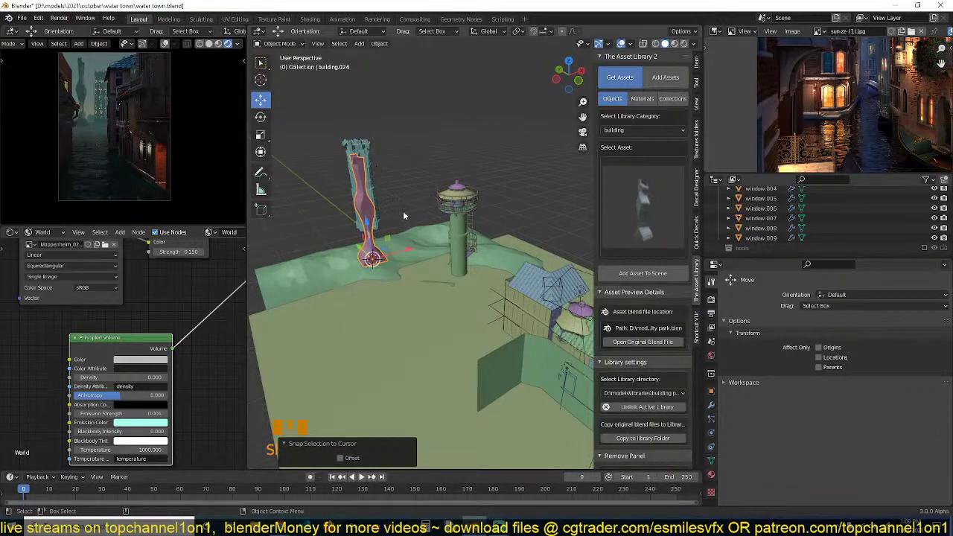
# Delete both objects that make up the lighthouse tower.
pyautogui.moveTo(403, 215); pyautogui.dragTo(454, 239, button='middle')
pyautogui.click(438, 252)
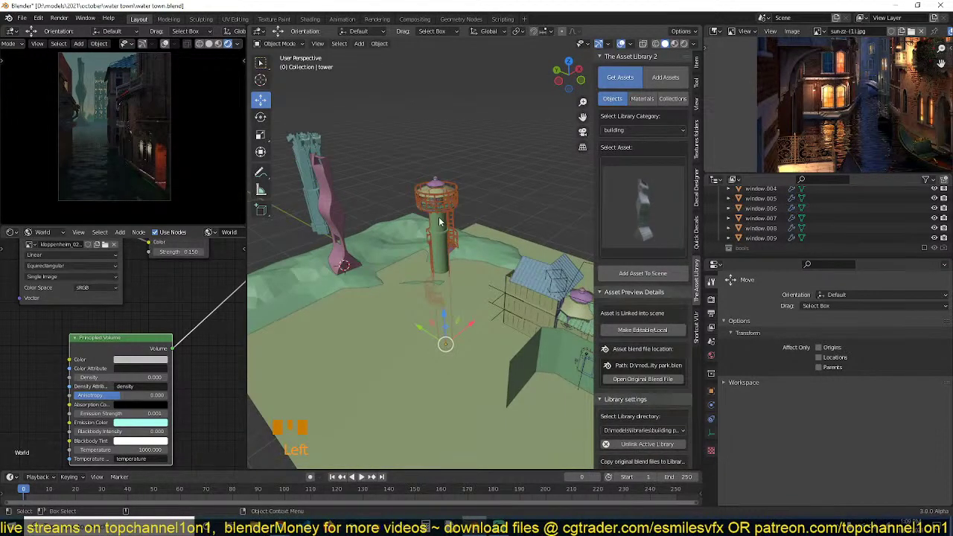
pyautogui.keyDown('shift'); pyautogui.click(454, 195); pyautogui.keyUp('shift')
pyautogui.press('x')
pyautogui.click(413, 187)
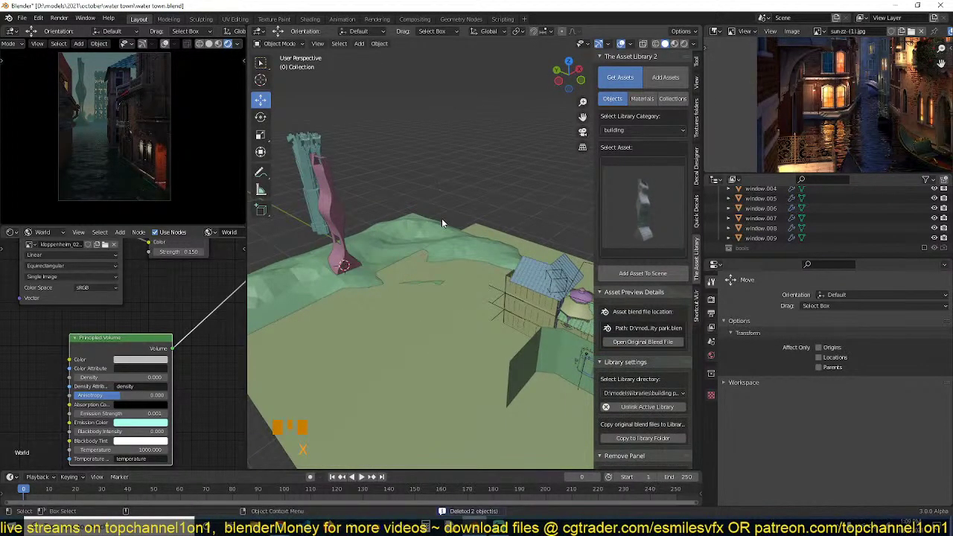
# Select the storeys, tiled roof and empty of the canal's farthest building and move them about 0.53 m along X.
pyautogui.scroll(-2, 503, 292)
pyautogui.moveTo(504, 292); pyautogui.dragTo(404, 262, button='middle')
pyautogui.scroll(3, 389, 248)
pyautogui.scroll(3, 404, 262)
pyautogui.scroll(3, 447, 277)
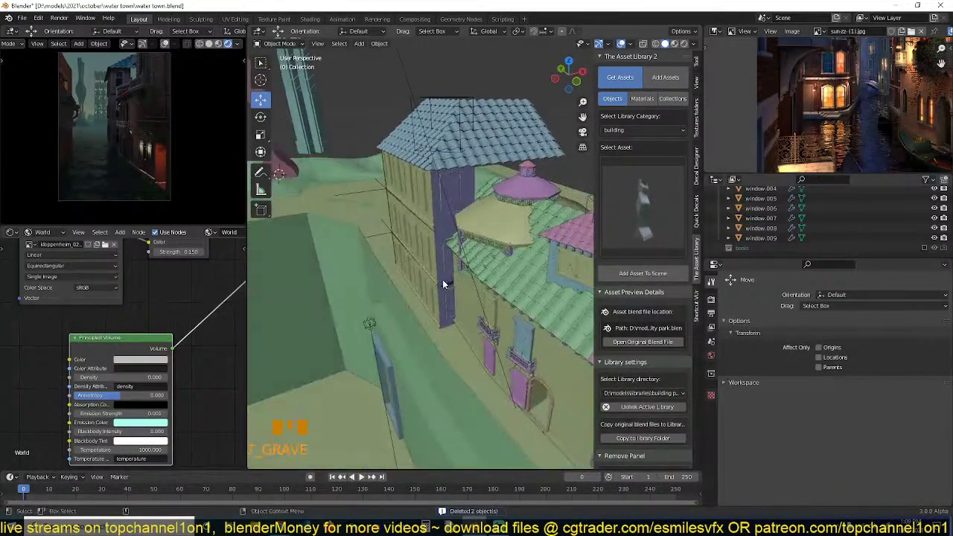
pyautogui.click(428, 298)
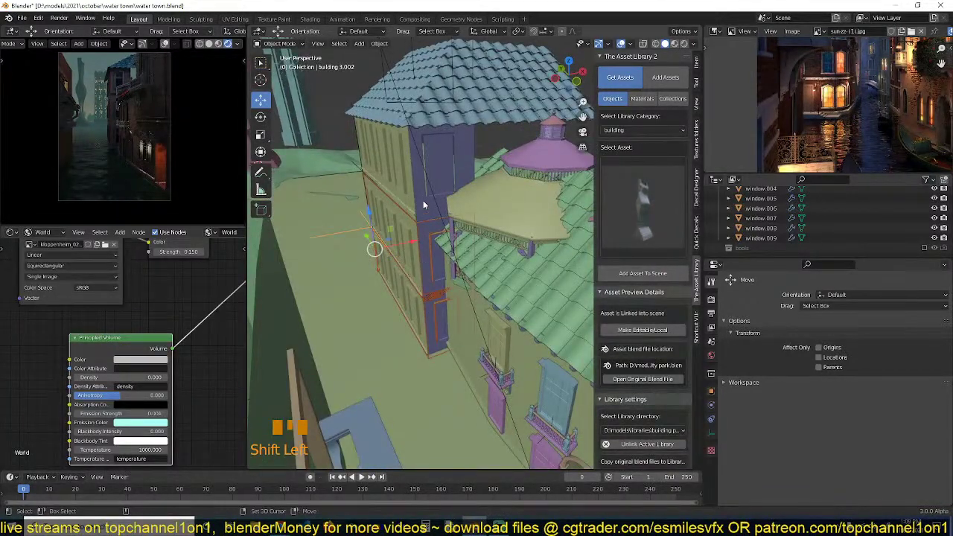
pyautogui.keyDown('shift'); pyautogui.click(401, 170); pyautogui.keyUp('shift')
pyautogui.keyDown('shift'); pyautogui.click(430, 109); pyautogui.keyUp('shift')
pyautogui.moveTo(429, 108); pyautogui.dragTo(408, 56, button='middle')
pyautogui.keyDown('shift'); pyautogui.click(410, 72); pyautogui.keyUp('shift')
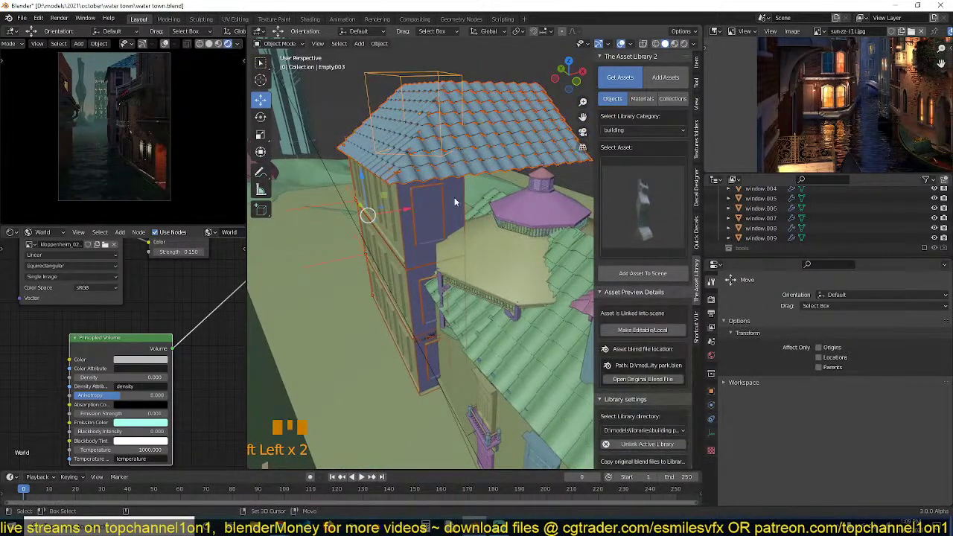
pyautogui.press('g')
pyautogui.press('x')
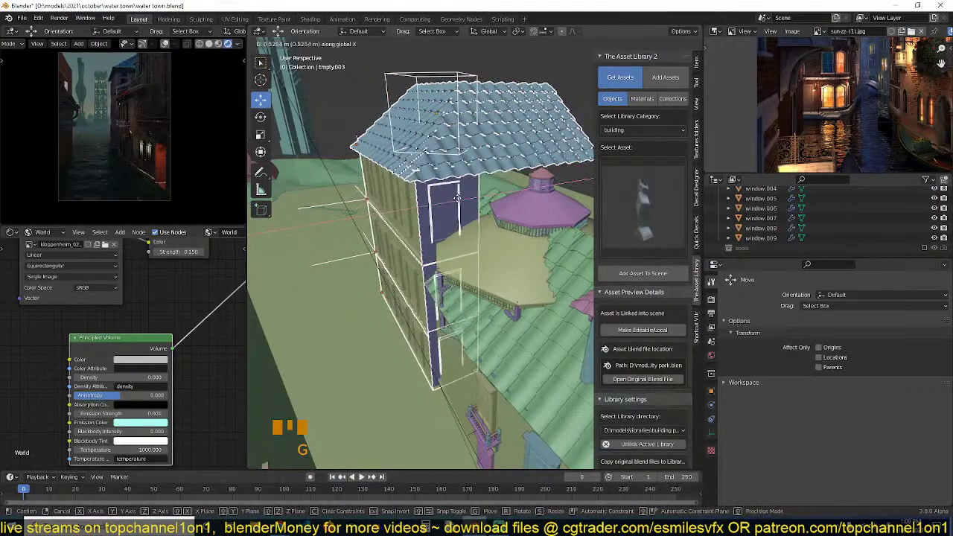
pyautogui.click(457, 198)
pyautogui.press('r')
pyautogui.press('r')
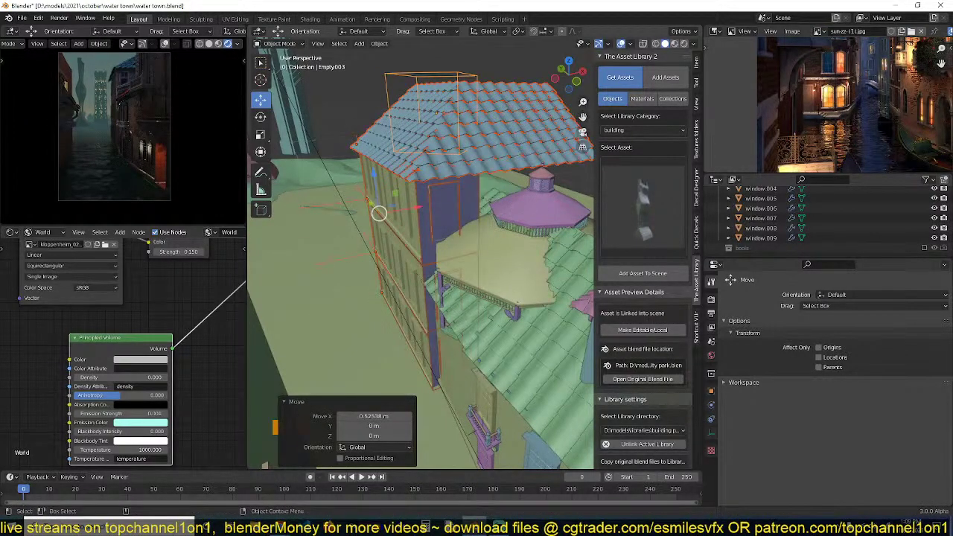
pyautogui.press('z')
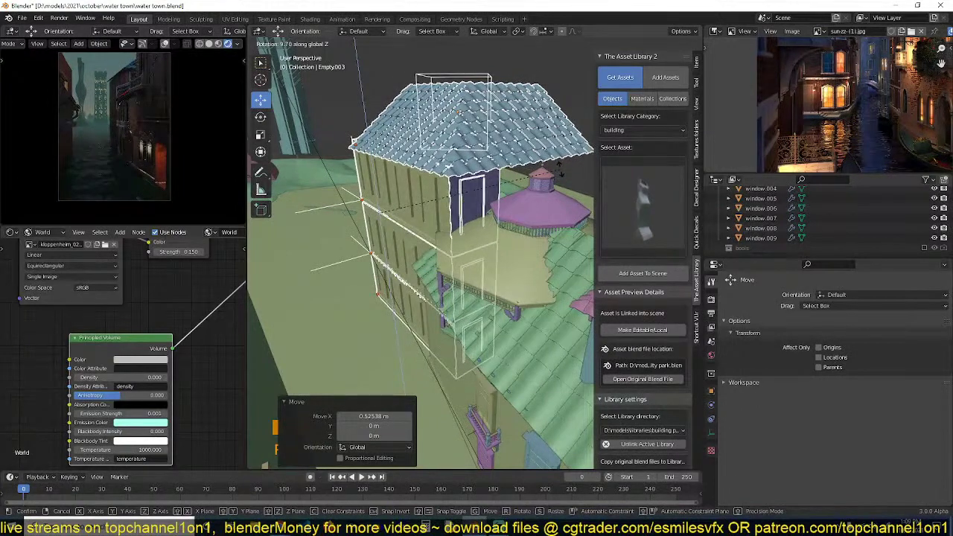
pyautogui.rightClick(504, 211)
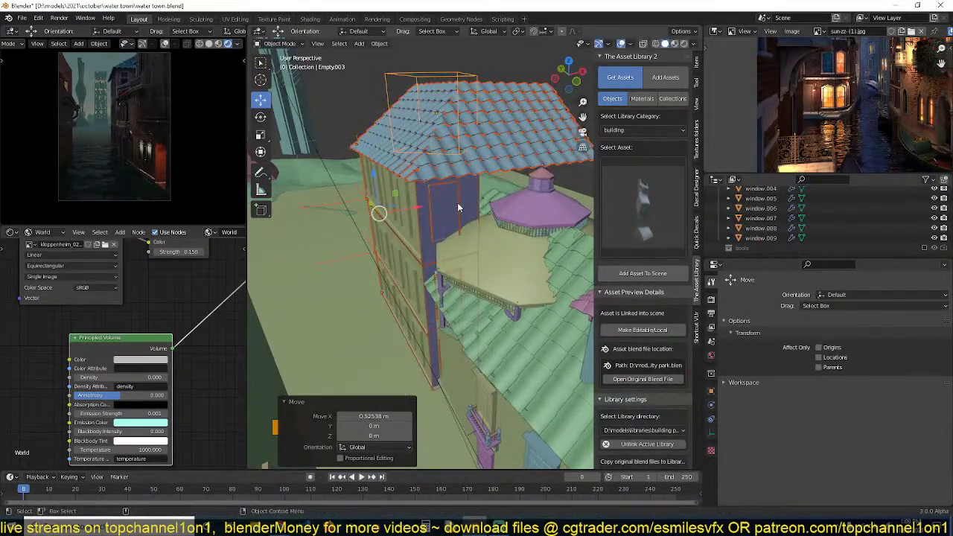
# Duplicate the top storey of the farthest building and offset the copy about 2.02 m along X.
pyautogui.click(430, 285)
pyautogui.keyDown('shift'); pyautogui.click(422, 334); pyautogui.keyUp('shift')
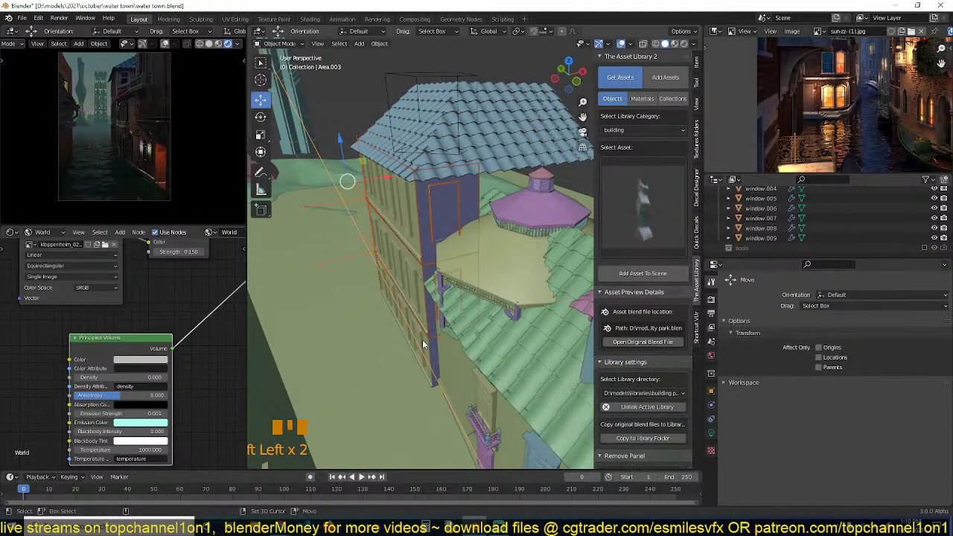
pyautogui.click(421, 371)
pyautogui.click(427, 335)
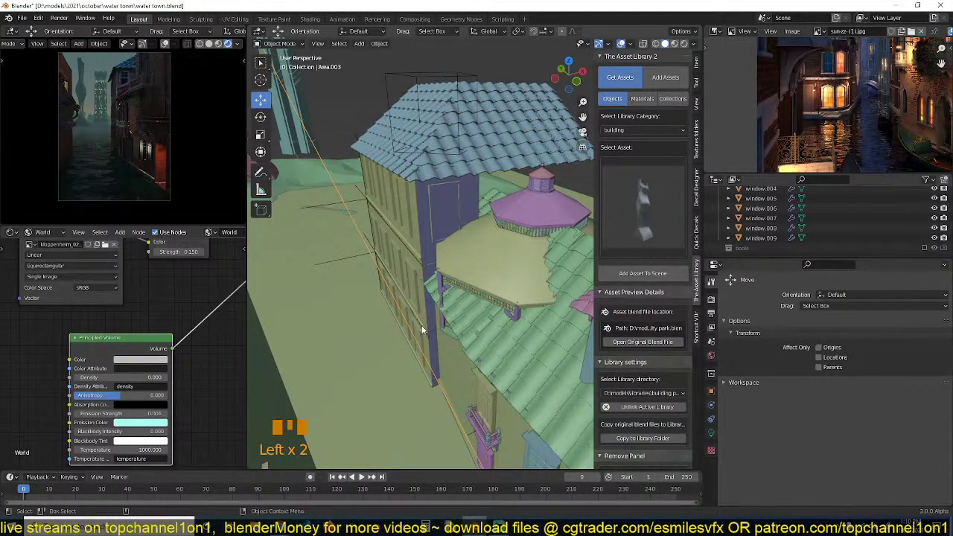
pyautogui.click(422, 325)
pyautogui.click(423, 321)
pyautogui.keyDown('shift'); pyautogui.click(420, 201); pyautogui.keyUp('shift')
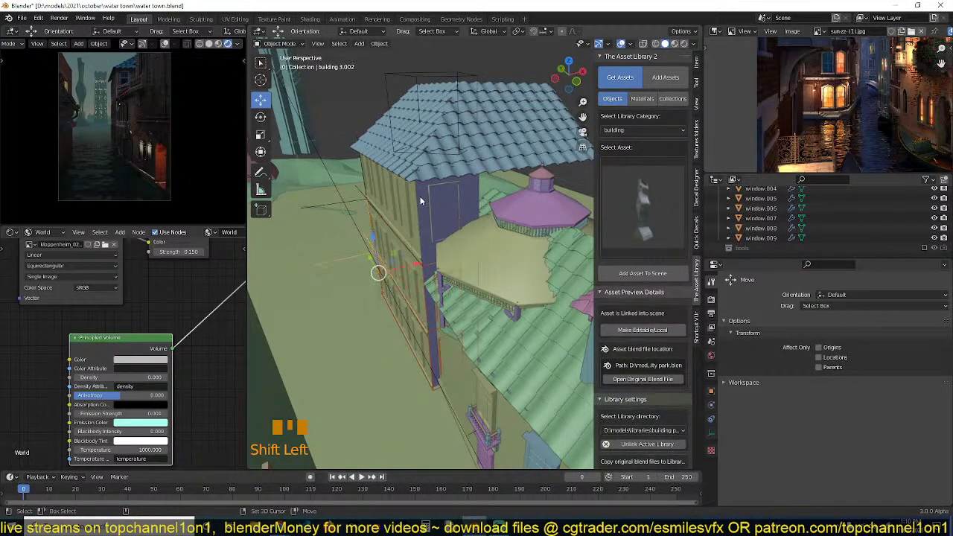
pyautogui.keyDown('shift'); pyautogui.click(425, 243); pyautogui.keyUp('shift')
pyautogui.click(425, 242)
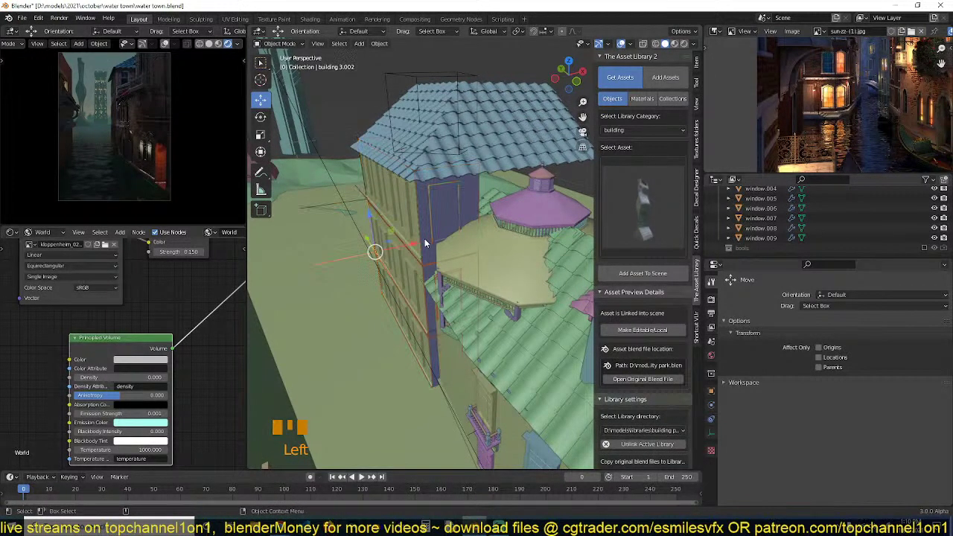
pyautogui.click(426, 242)
pyautogui.hotkey('shift', 'd')
pyautogui.press('x')
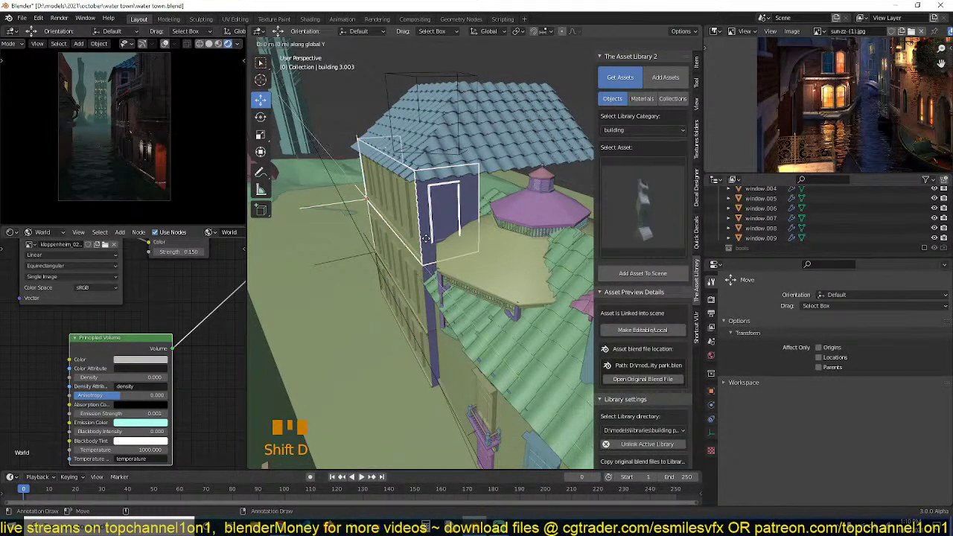
pyautogui.click(462, 240)
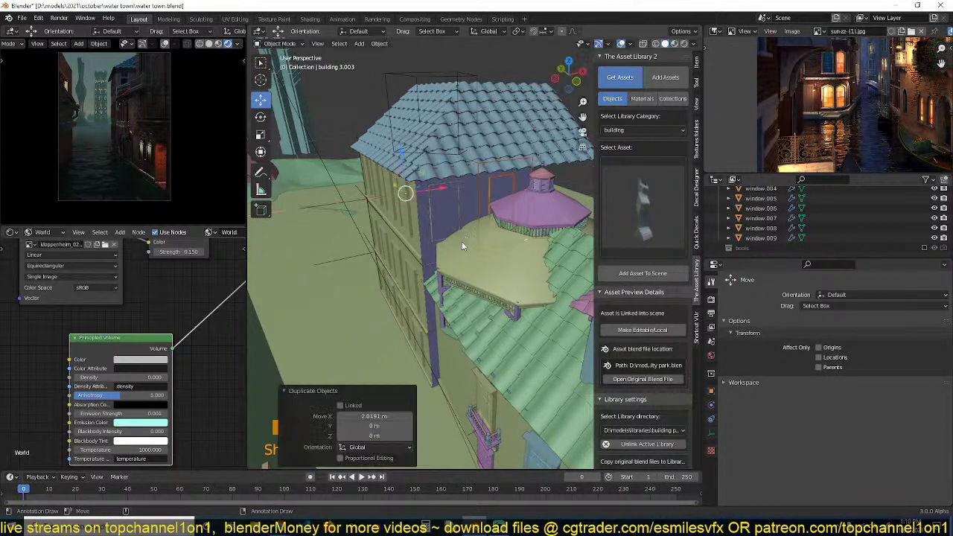
# Deselect everything and save the file.
pyautogui.hotkey('alt', 'a')
pyautogui.hotkey('ctrl', 's')
pyautogui.hotkey('ctrl', 's')
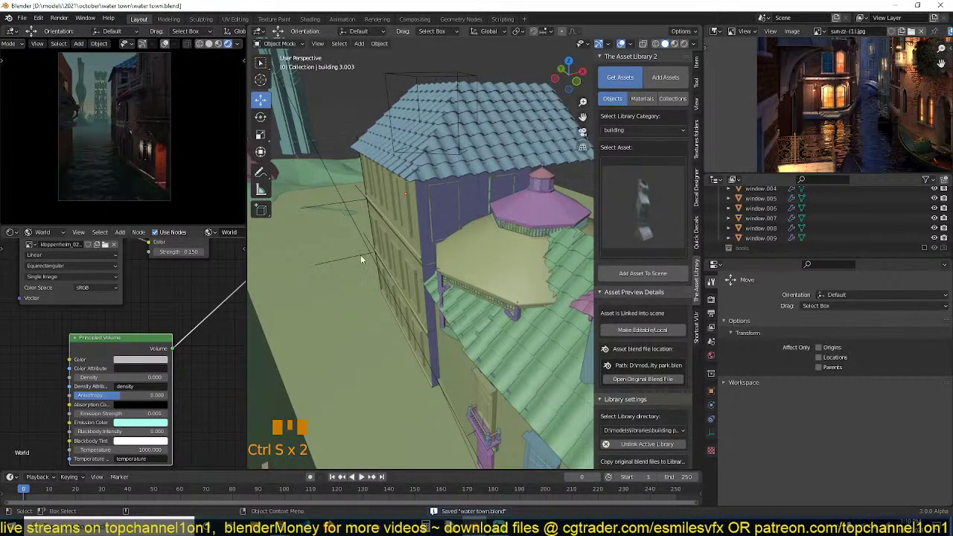
# Duplicate the pink twisted tower in place and rotate the copy about -85.4° around Z.
pyautogui.scroll(-2, 376, 206)
pyautogui.keyDown('shift'); pyautogui.moveTo(376, 205); pyautogui.dragTo(432, 218, button='middle'); pyautogui.keyUp('shift')
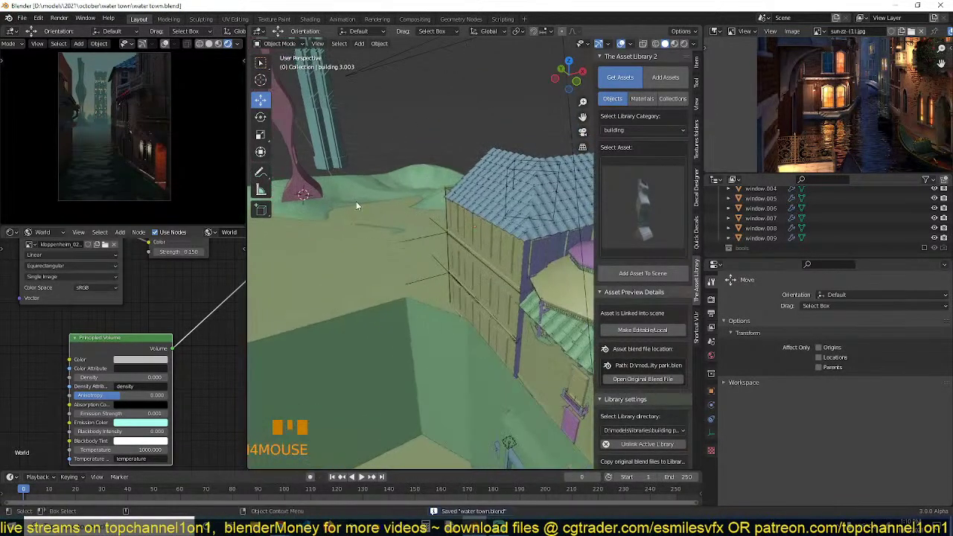
pyautogui.click(322, 194)
pyautogui.hotkey('shift', 'd')
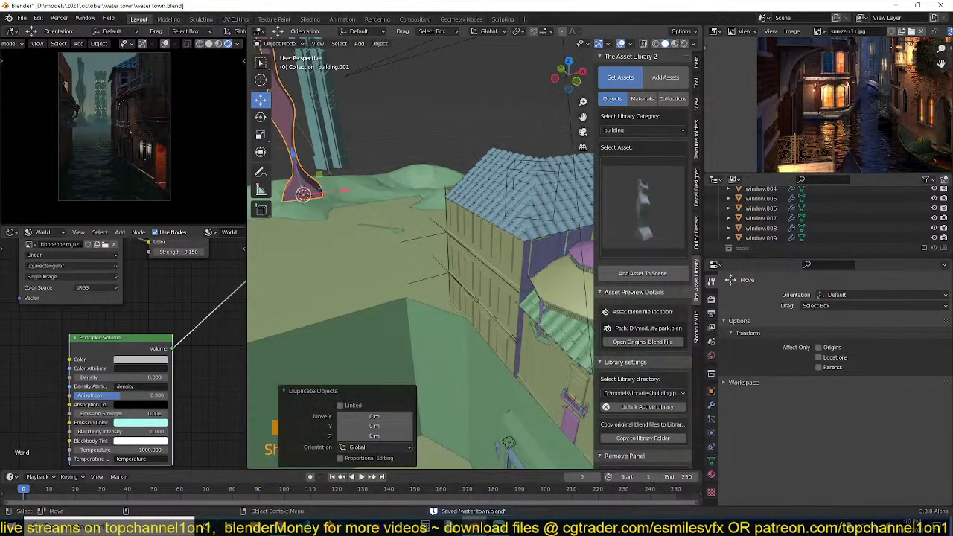
pyautogui.press('r')
pyautogui.press('z')
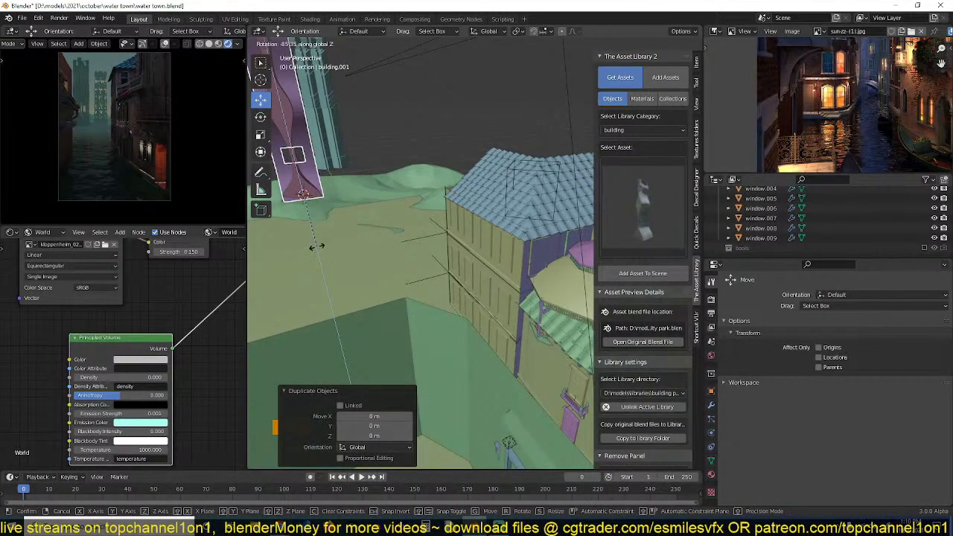
pyautogui.click(315, 246)
# Move the tower copy about 5.89 m along X and -2.27 m along Y, and scale it to about 0.64.
pyautogui.press('s')
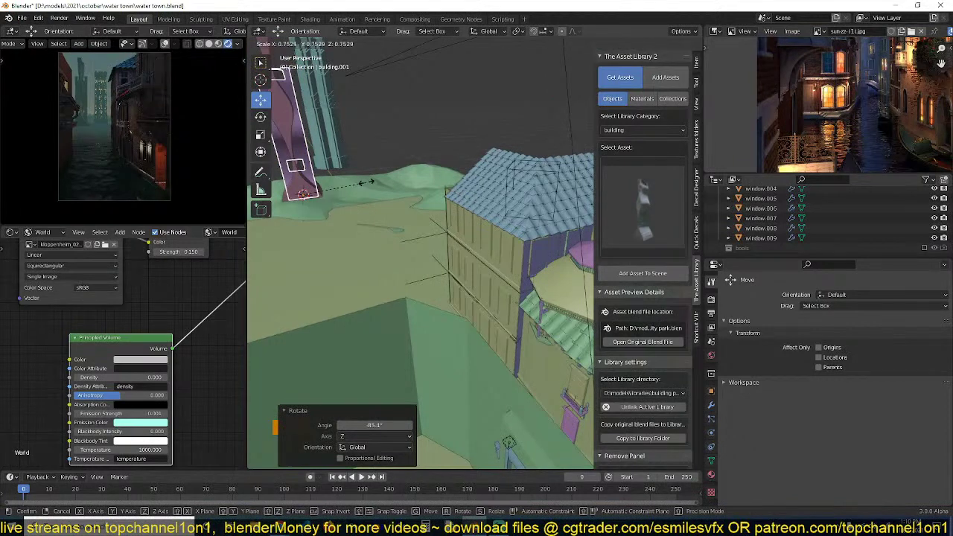
pyautogui.moveTo(367, 182); pyautogui.dragTo(431, 215, button='middle')
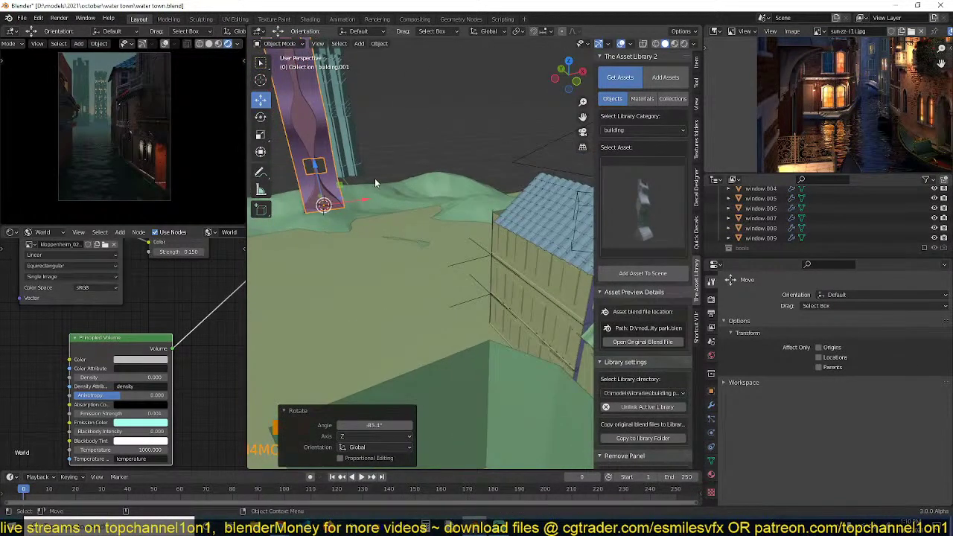
pyautogui.press('g')
pyautogui.click(473, 178)
pyautogui.press('s')
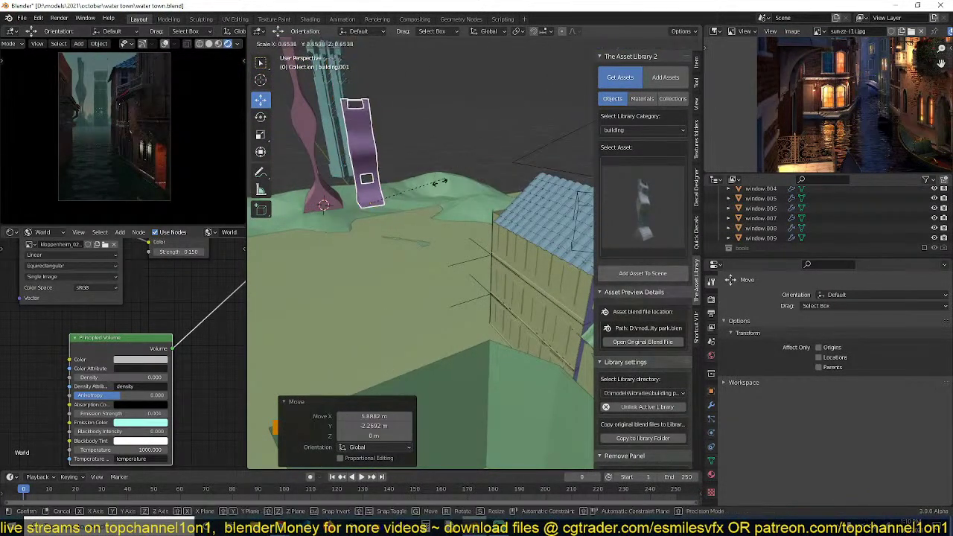
pyautogui.click(444, 193)
# Lower the tower copy about 1.96 m and the original twisted tower about 1.14 m along Z.
pyautogui.press('g')
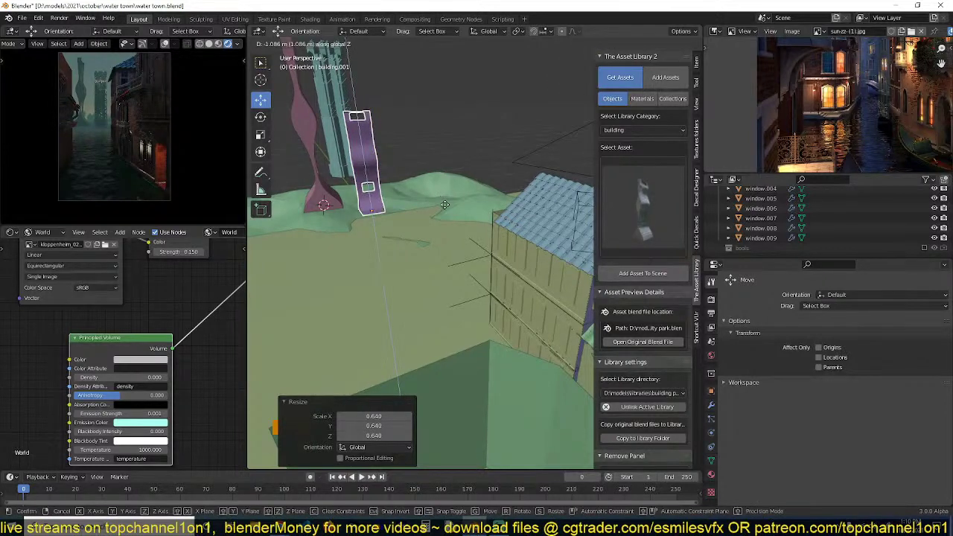
pyautogui.press('z')
pyautogui.click(447, 208)
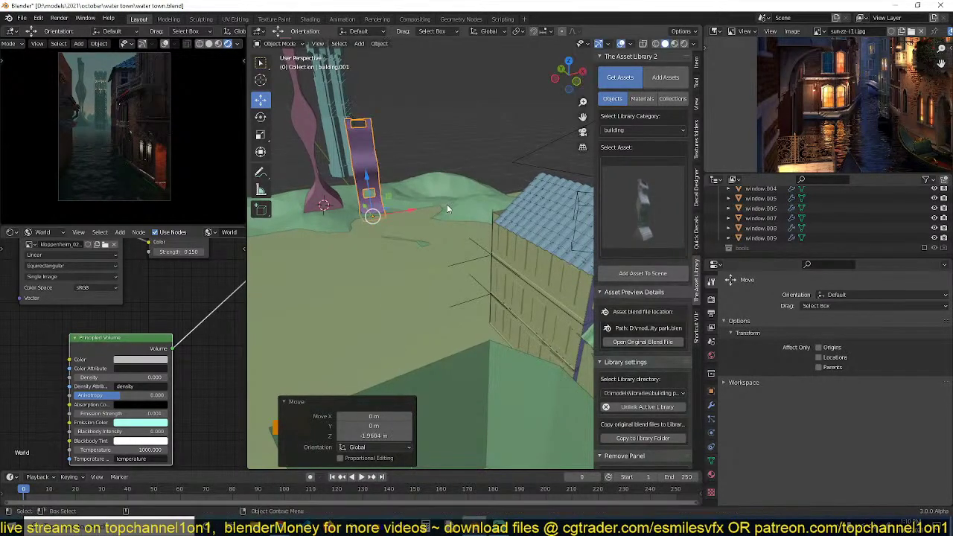
pyautogui.click(333, 197)
pyautogui.press('g')
pyautogui.press('z')
pyautogui.click(337, 210)
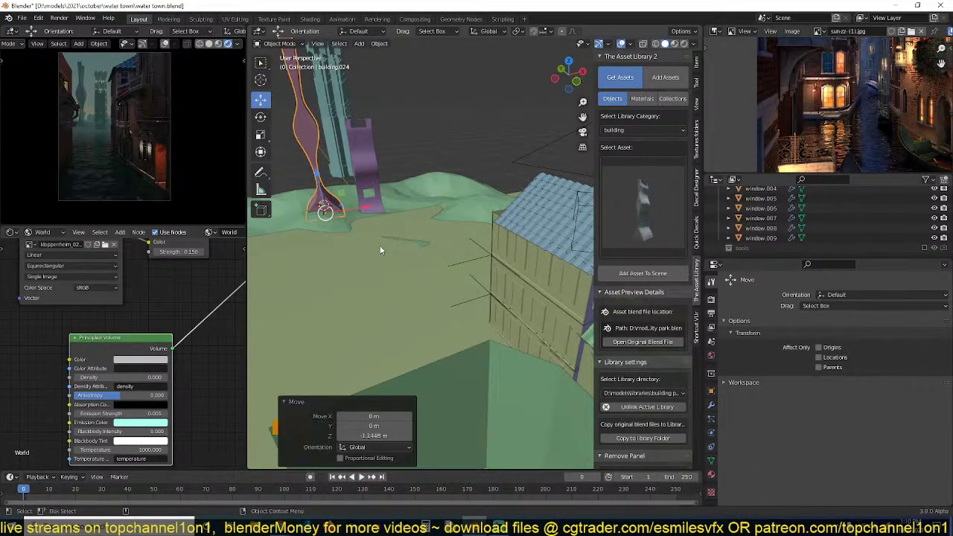
# Select the hills plane, switch the node editor to object shading and create a new material for it.
pyautogui.hotkey('alt', 'a')
pyautogui.click(408, 216)
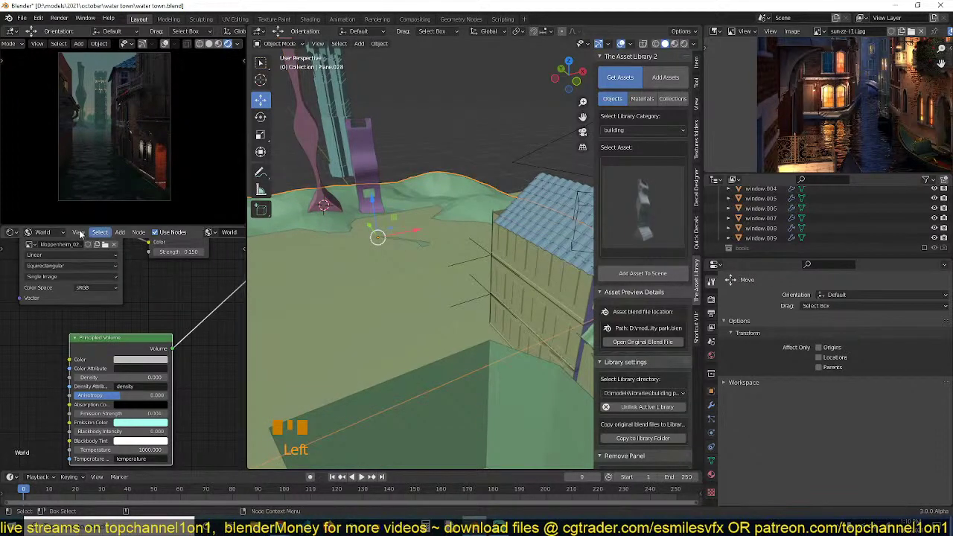
pyautogui.click(41, 233)
pyautogui.click(44, 244)
pyautogui.click(226, 234)
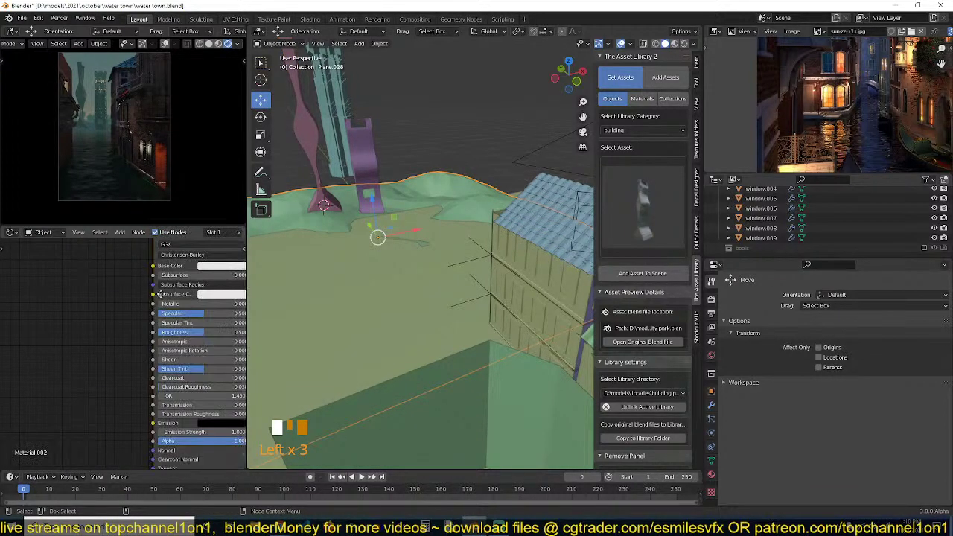
# Darken the hills material's base colour to a near-black grey and save the file.
pyautogui.moveTo(225, 236); pyautogui.dragTo(176, 273, button='middle')
pyautogui.click(157, 274)
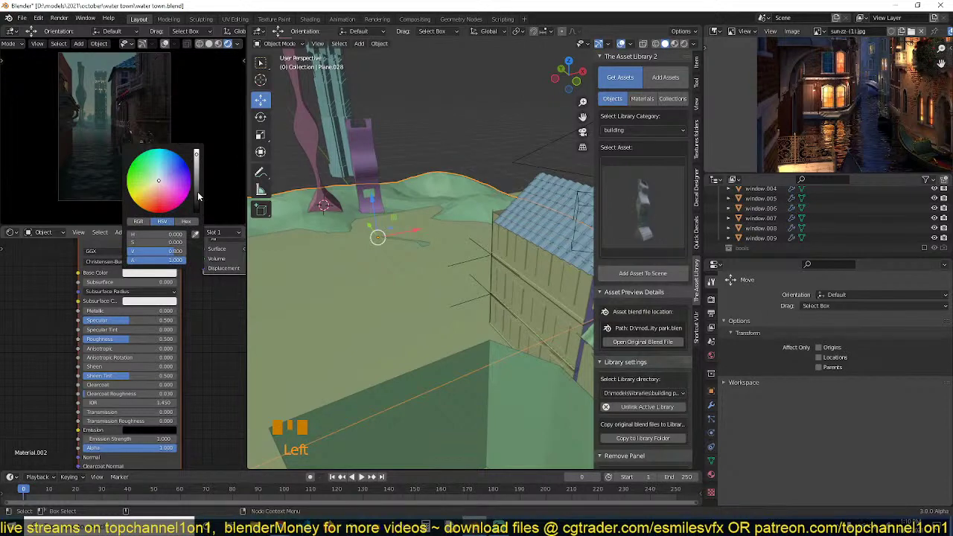
pyautogui.moveTo(198, 196); pyautogui.dragTo(198, 213)
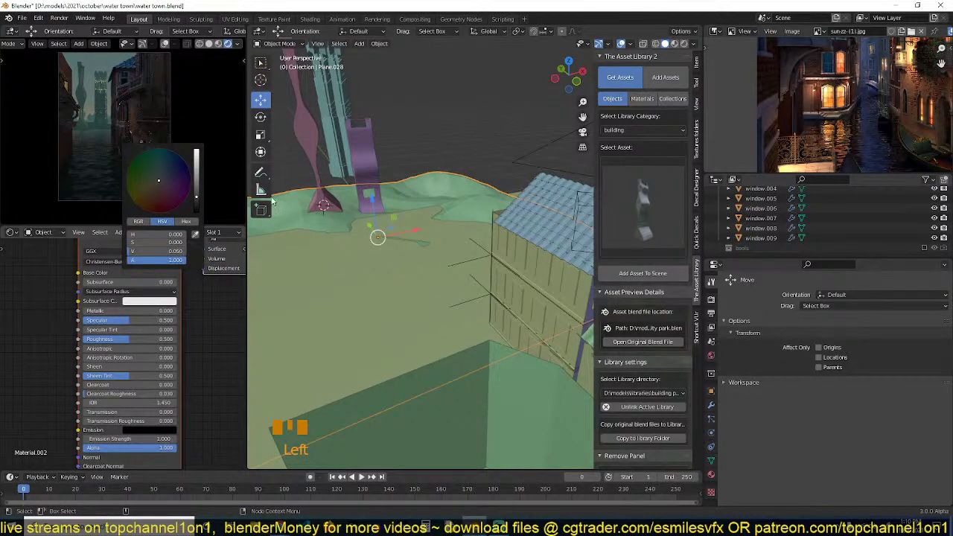
pyautogui.moveTo(335, 219); pyautogui.dragTo(399, 230, button='middle')
pyautogui.hotkey('ctrl', 's')
# Select the hills plane and scale it up uniformly by a factor of about 2.247.
pyautogui.rightClick(406, 225)
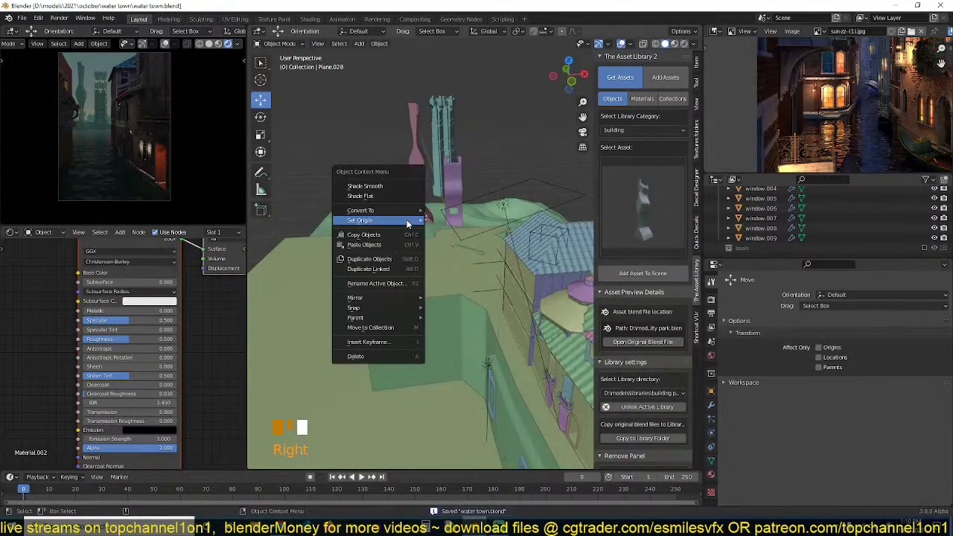
pyautogui.click(500, 207)
pyautogui.click(406, 227)
pyautogui.scroll(-3, 436, 236)
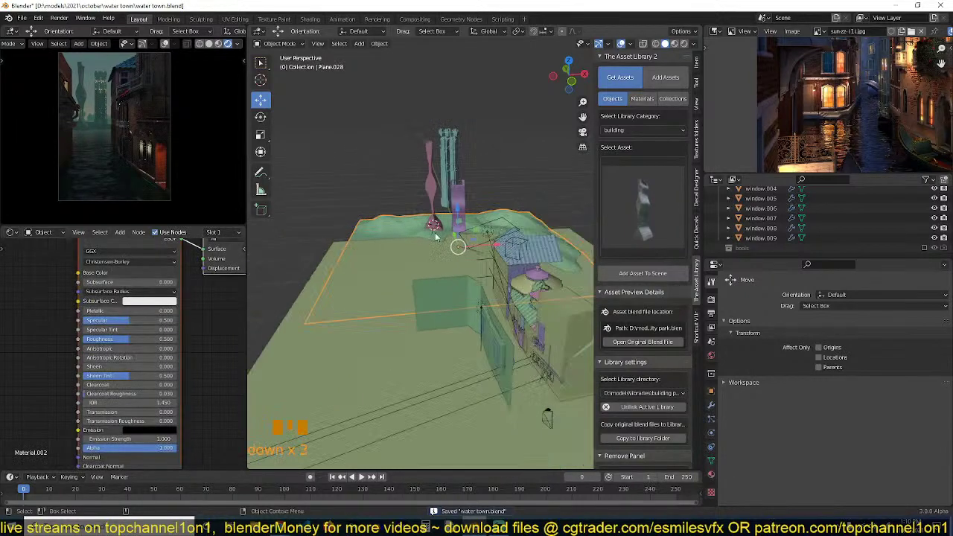
pyautogui.press('s')
pyautogui.click(505, 230)
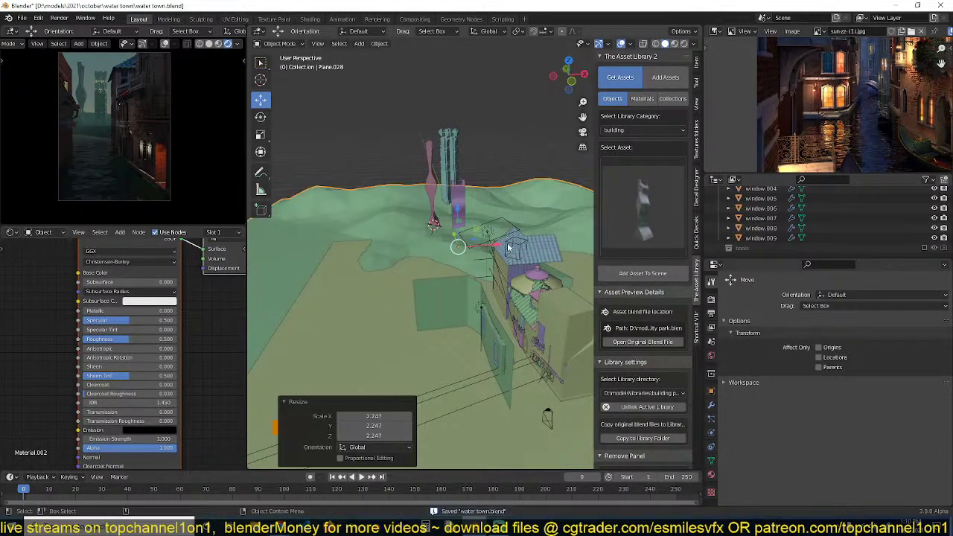
# Move the hills plane horizontally, with height locked, farther back behind the canal's flat plane, deselect it and save.
pyautogui.moveTo(508, 246); pyautogui.dragTo(506, 313, button='middle')
pyautogui.scroll(-4, 506, 316)
pyautogui.press('g')
pyautogui.press('z')
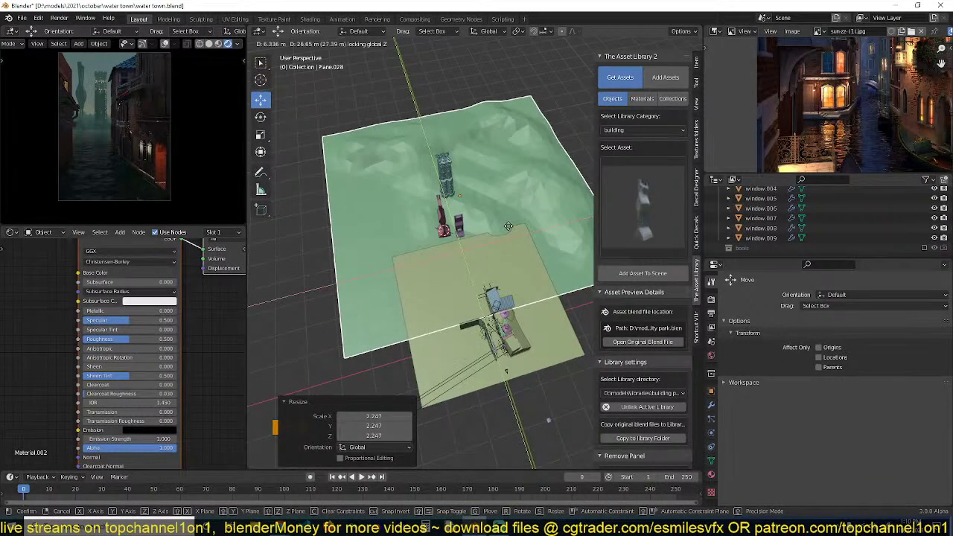
pyautogui.click(497, 247)
pyautogui.hotkey('alt', 'a')
pyautogui.press('`')
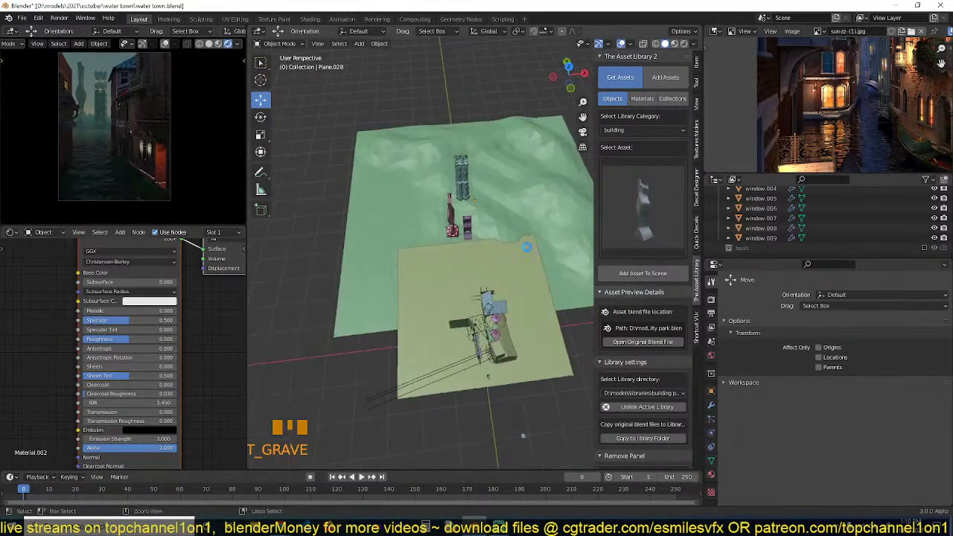
pyautogui.hotkey('ctrl', 's')
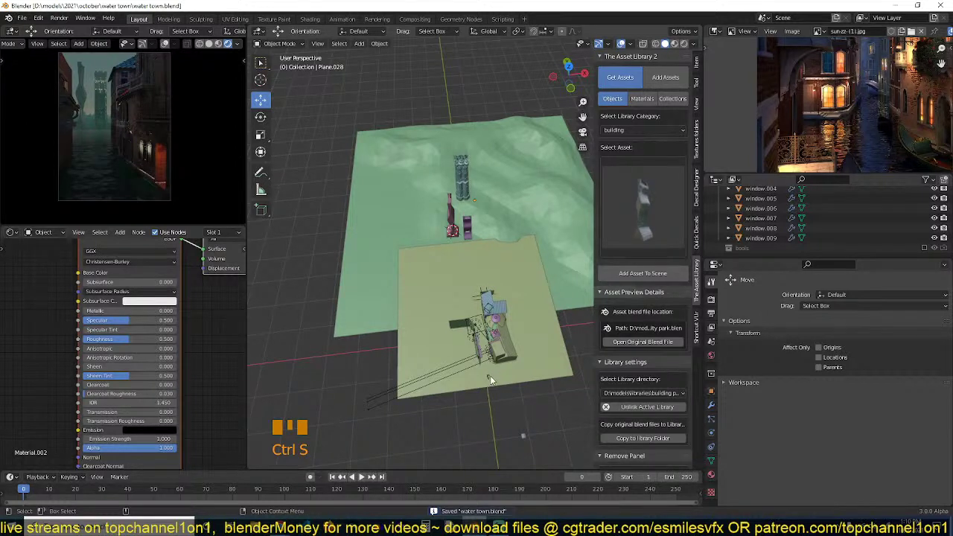
# Set the camera's clip end distance to 200 m and save the file.
pyautogui.click(490, 375)
pyautogui.click(711, 433)
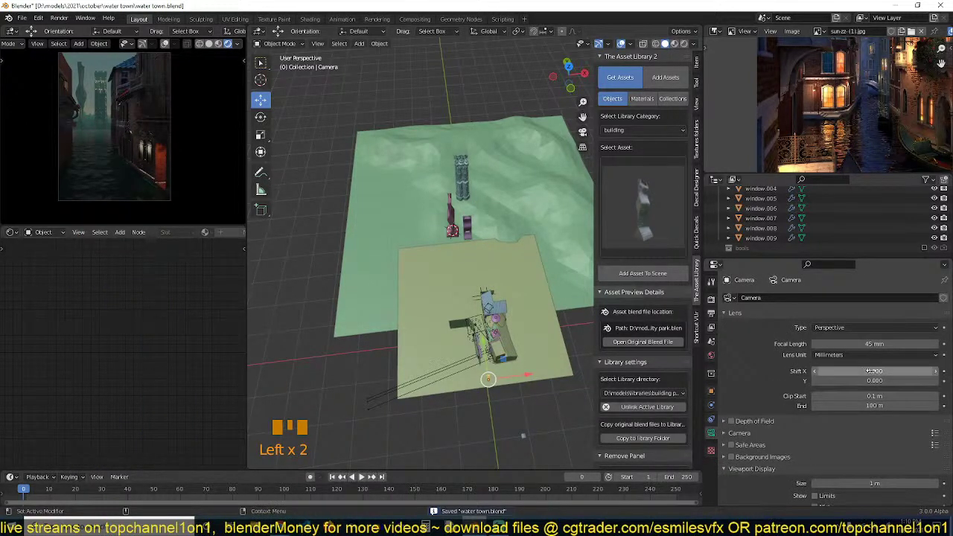
pyautogui.click(867, 408)
pyautogui.write('200')
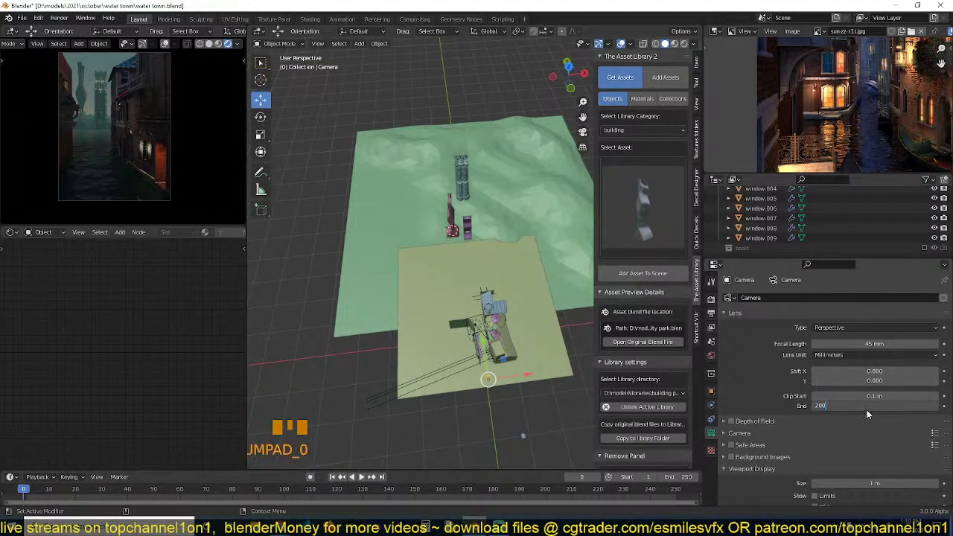
pyautogui.press('Return')
pyautogui.hotkey('ctrl', 's')
pyautogui.hotkey('ctrl', 's')
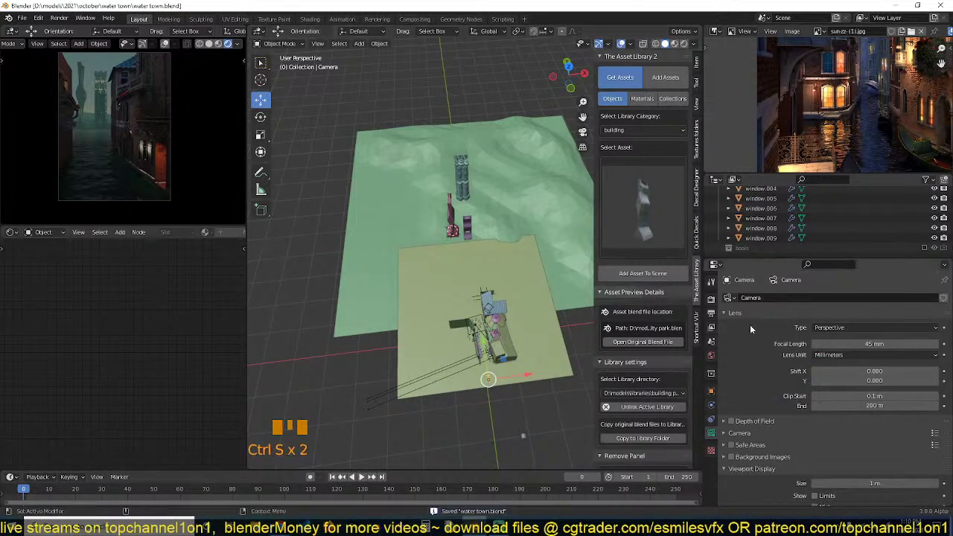
# Try a volumetrics end distance of 200 m in the render settings and save the file.
pyautogui.click(711, 298)
pyautogui.scroll(-7, 757, 440)
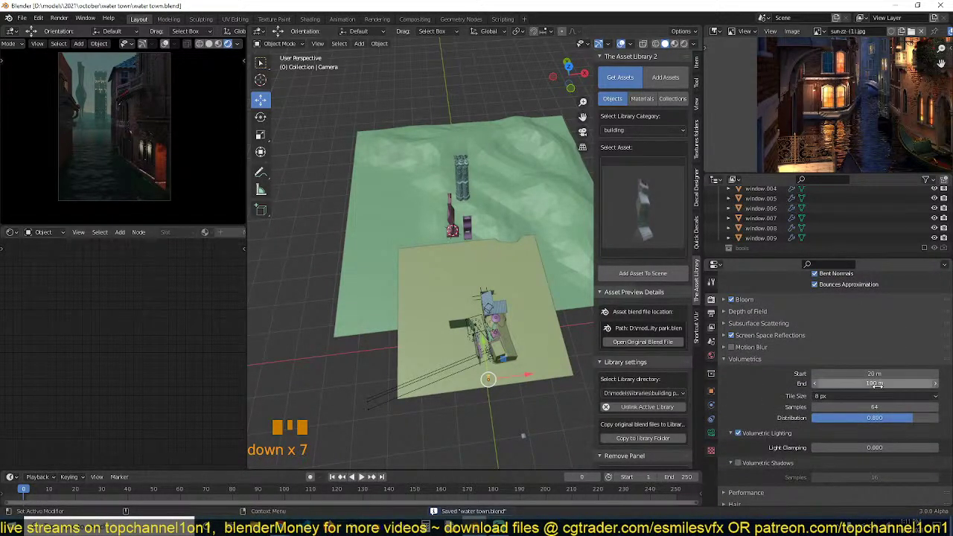
pyautogui.click(877, 384)
pyautogui.write('200')
pyautogui.press('Return')
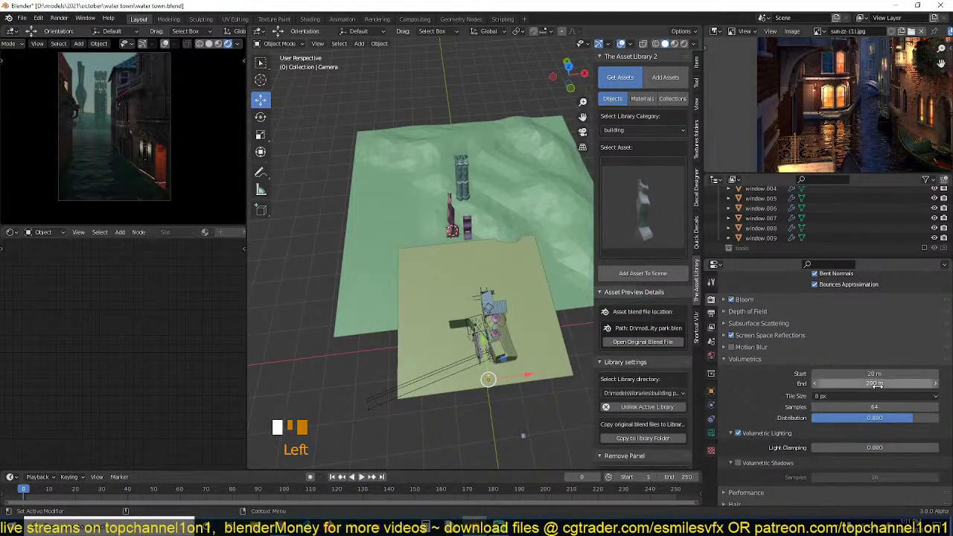
pyautogui.hotkey('ctrl', 's')
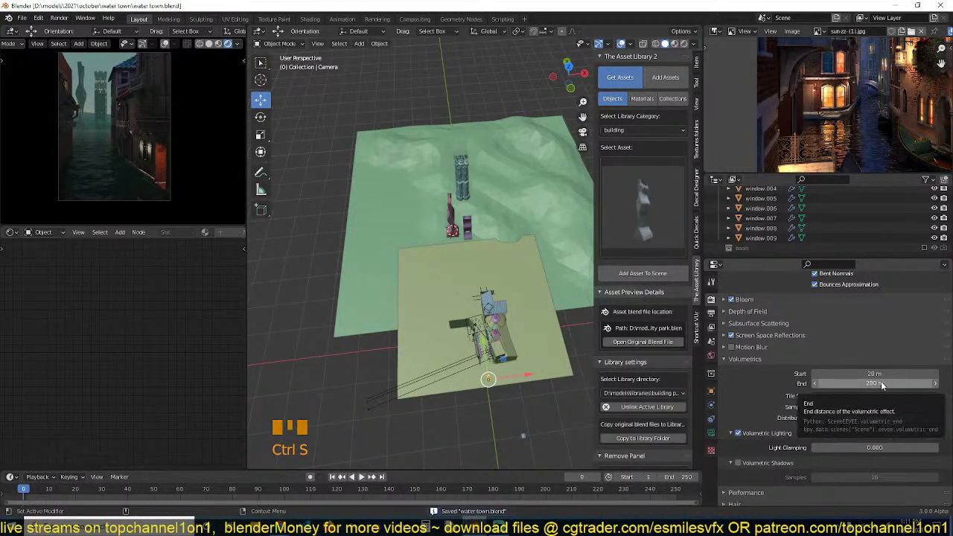
# Set the volumetrics end distance to 100 m and save the file.
pyautogui.click(875, 385)
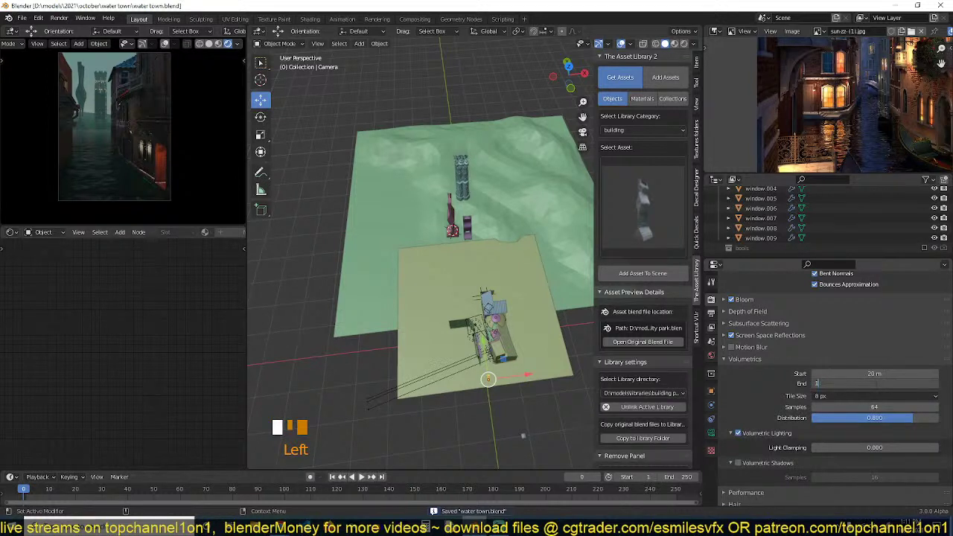
pyautogui.write('100')
pyautogui.press('Return')
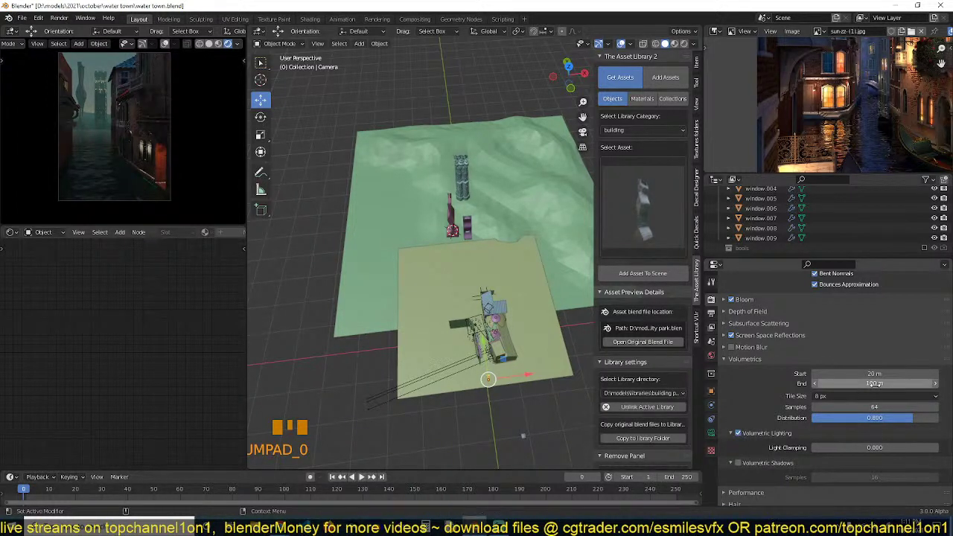
pyautogui.hotkey('ctrl', 's')
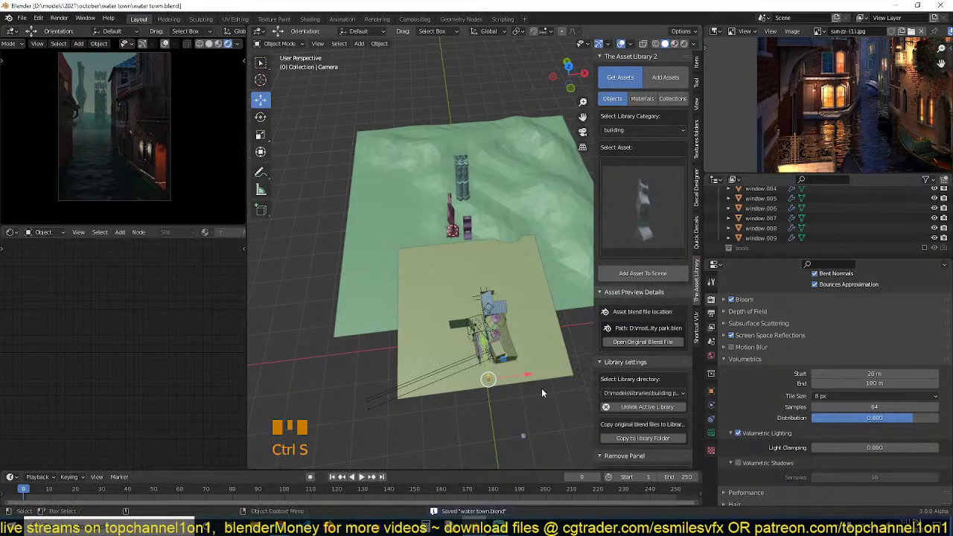
# Shade the hills plane smooth, save the file and deselect everything.
pyautogui.click(542, 388)
pyautogui.hotkey('ctrl', 's')
pyautogui.press('`')
pyautogui.click(583, 233)
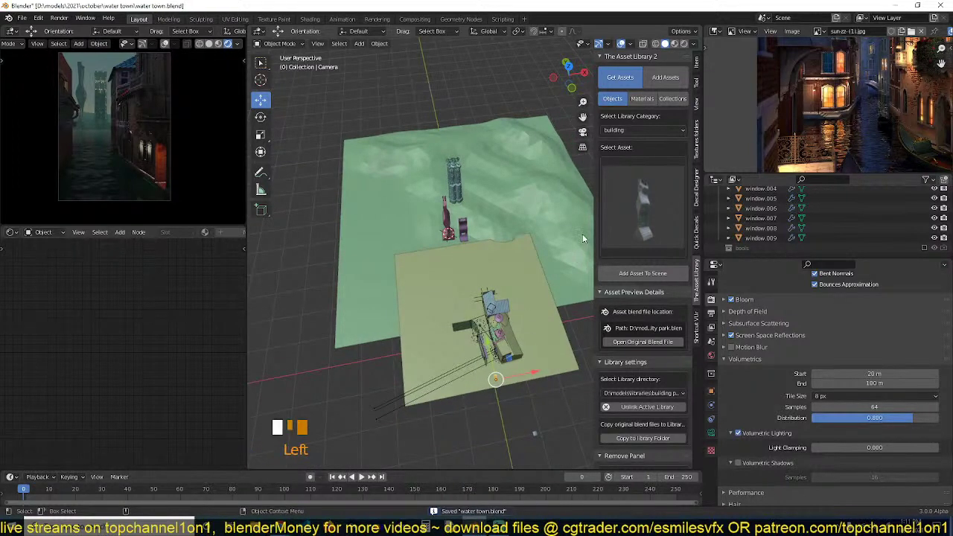
pyautogui.rightClick(563, 229)
pyautogui.click(546, 195)
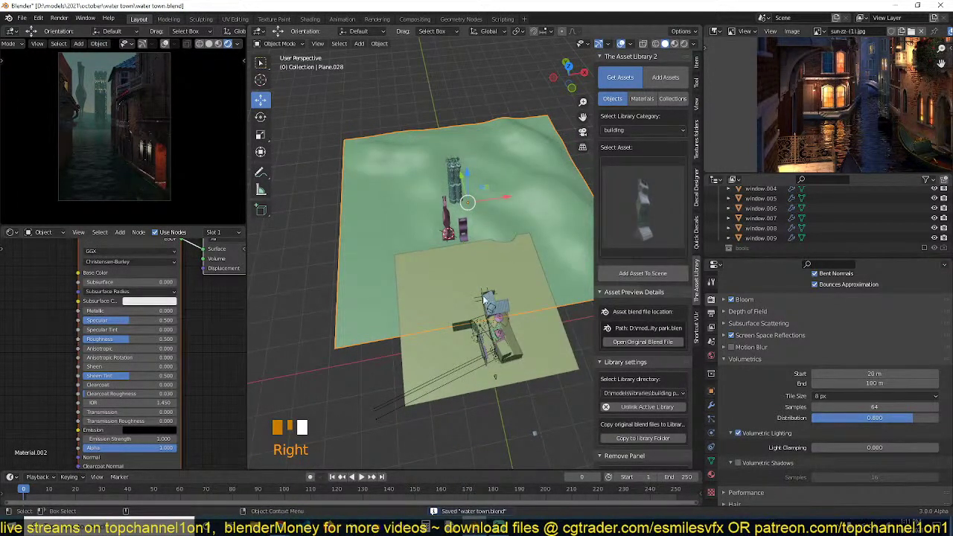
pyautogui.hotkey('ctrl', 's')
pyautogui.hotkey('alt', 'a')
pyautogui.press('`')
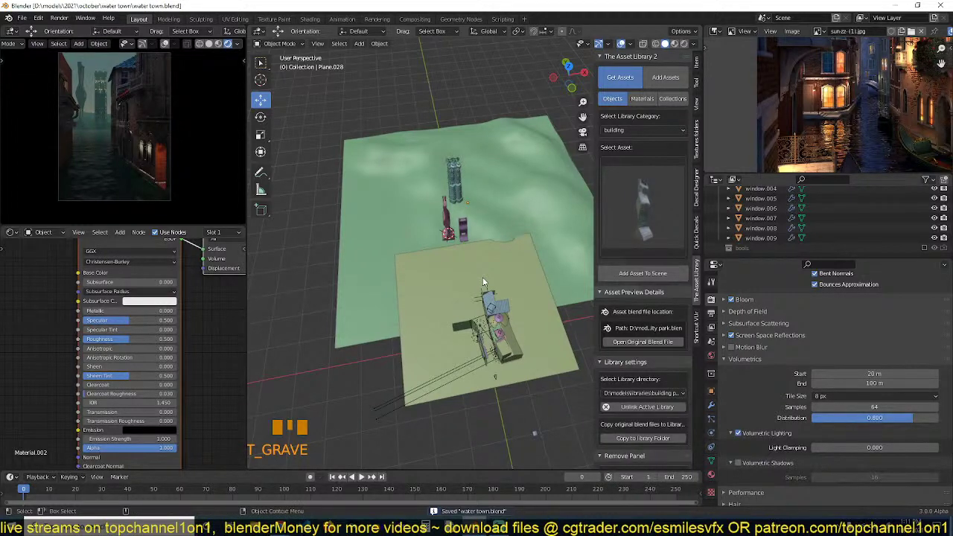
pyautogui.scroll(5, 414, 232)
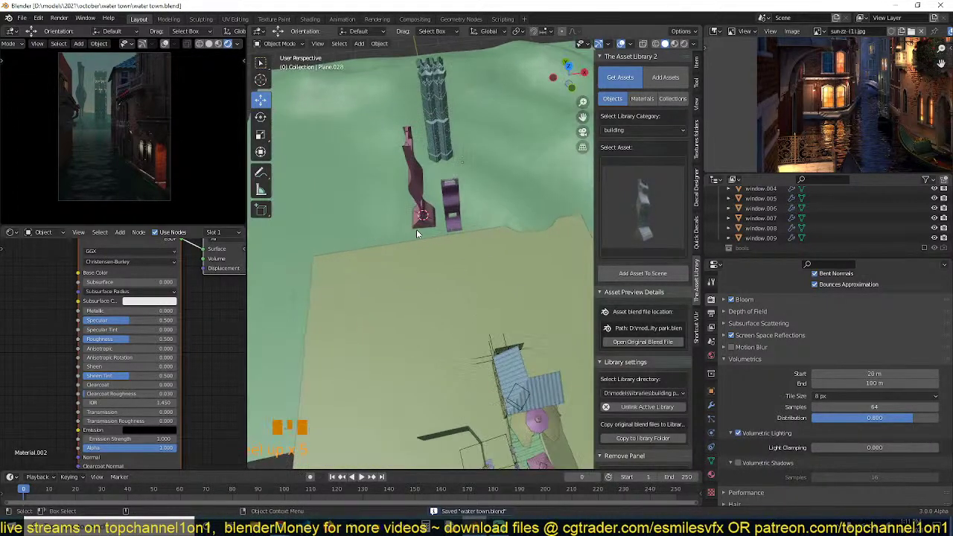
pyautogui.moveTo(474, 209); pyautogui.dragTo(474, 188, button='middle')
pyautogui.click(539, 228)
pyautogui.scroll(-2, 537, 252)
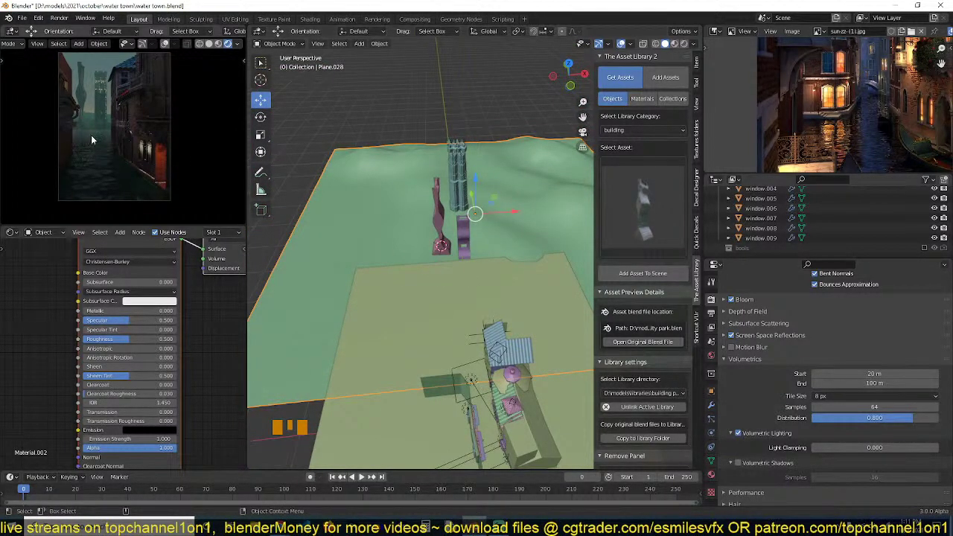
pyautogui.scroll(2, 450, 197)
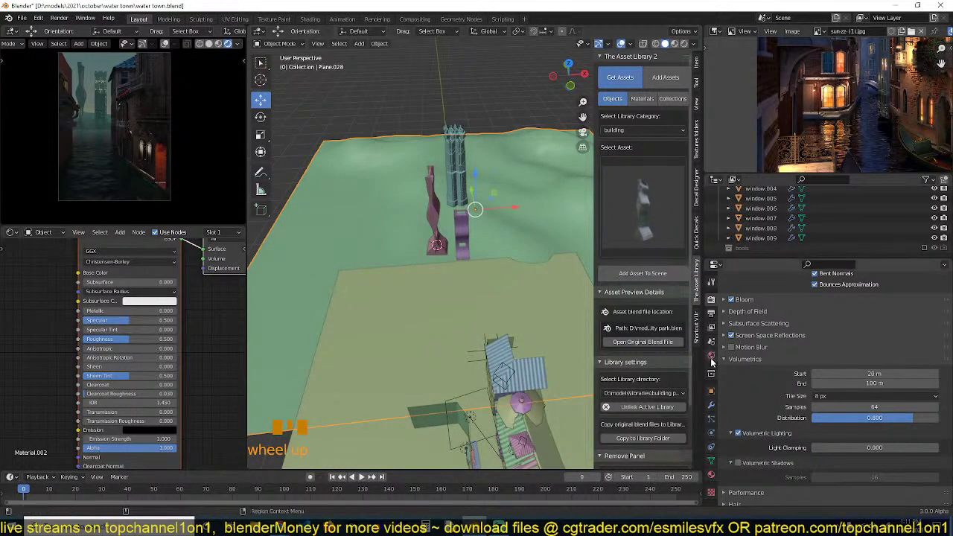
# Link the materials of the tall lattice tower to the terrain plane.
pyautogui.click(713, 473)
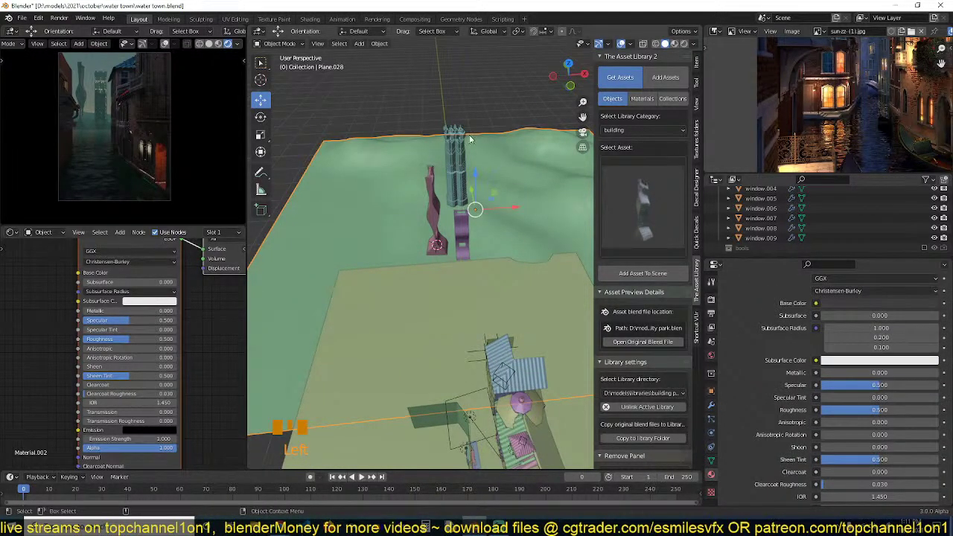
pyautogui.click(673, 45)
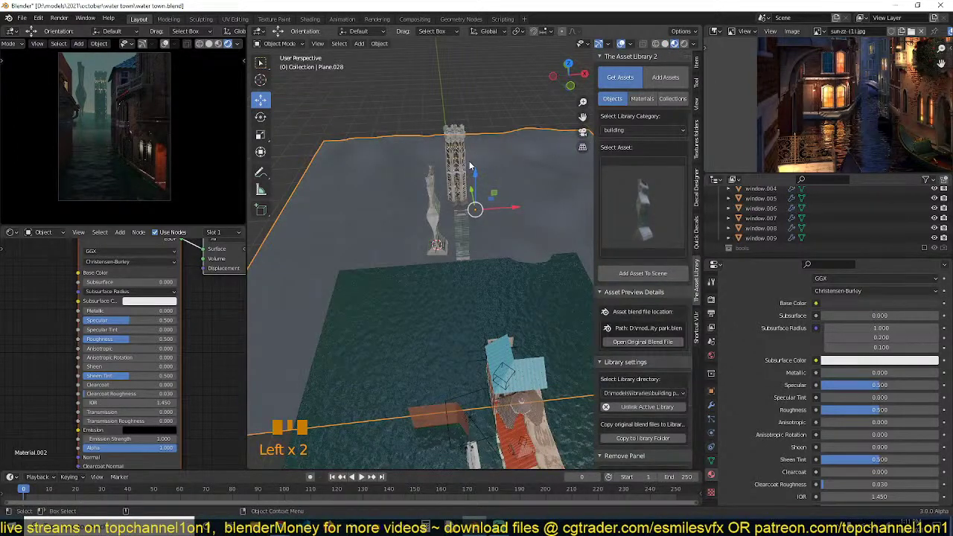
pyautogui.scroll(3, 666, 48)
pyautogui.click(666, 44)
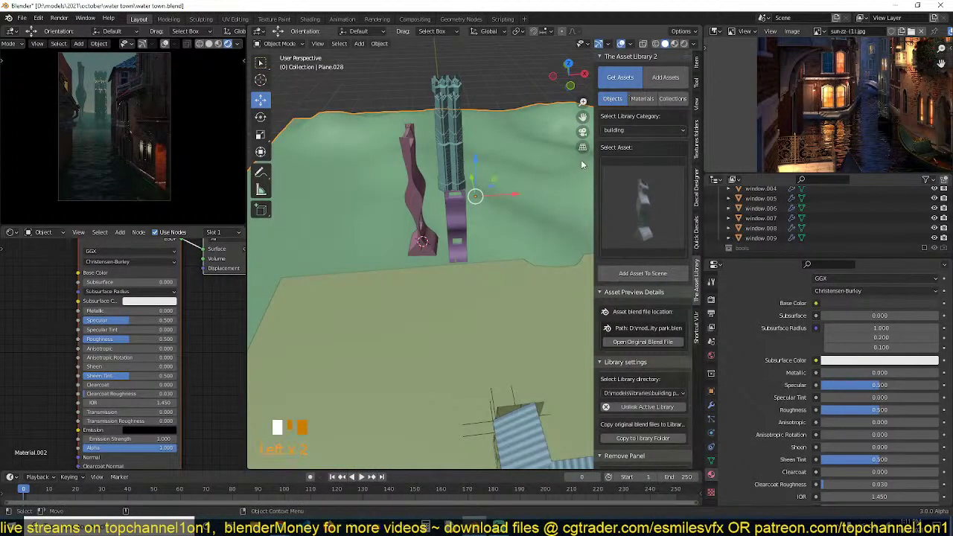
pyautogui.scroll(9, 715, 447)
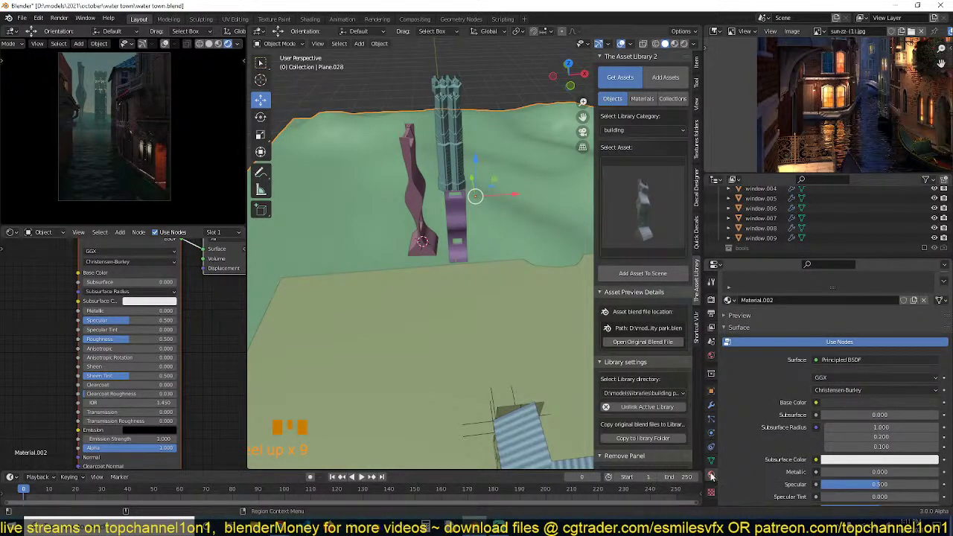
pyautogui.scroll(4, 732, 408)
pyautogui.keyDown('shift'); pyautogui.click(451, 139); pyautogui.keyUp('shift')
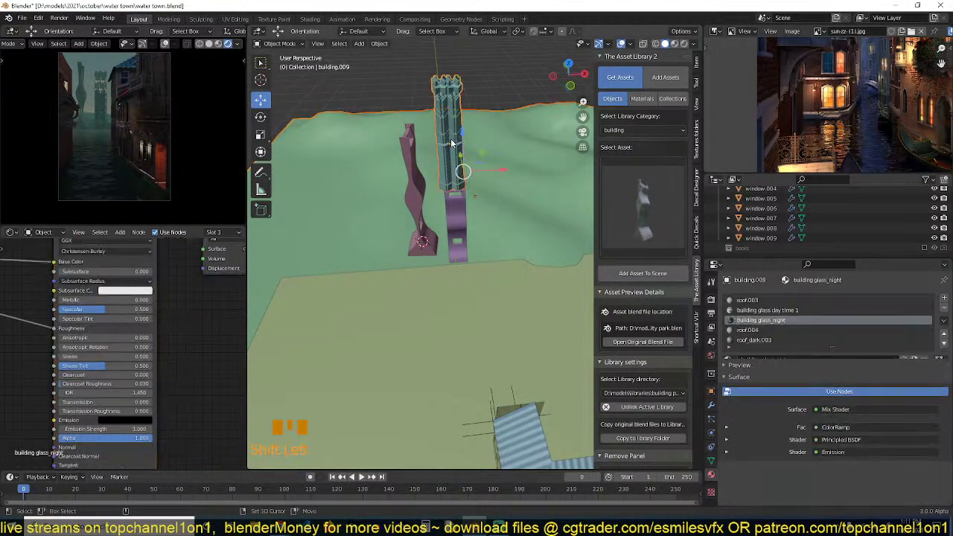
pyautogui.hotkey('ctrl', 'l')
pyautogui.click(451, 140)
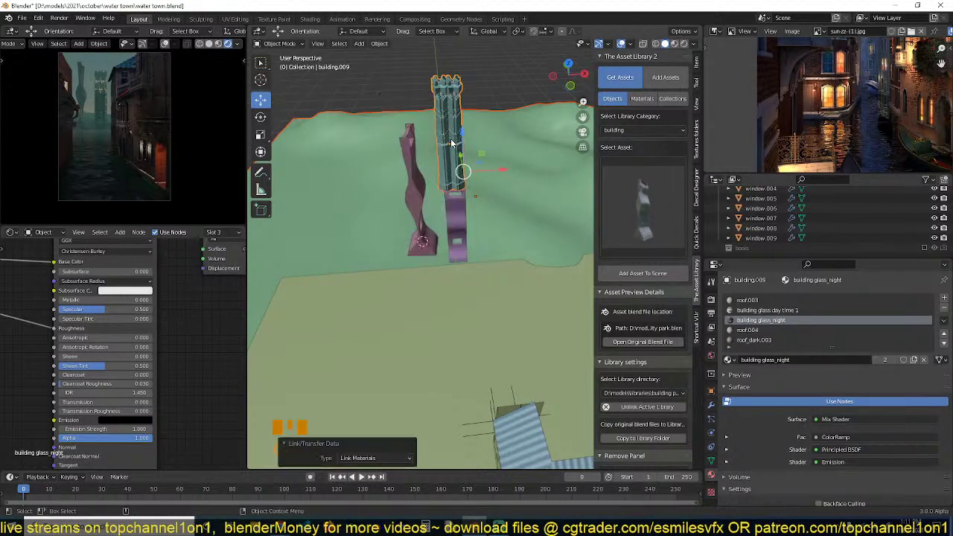
pyautogui.click(541, 223)
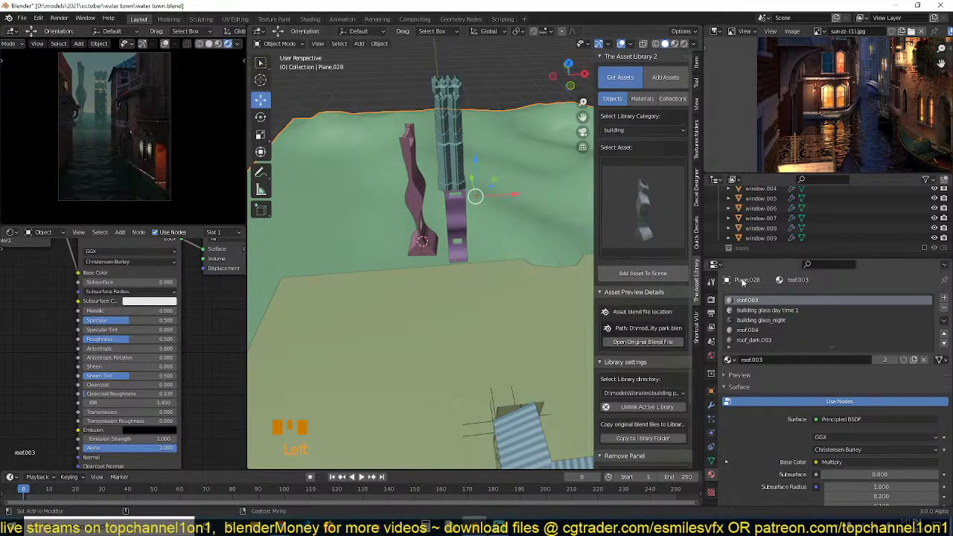
# Remove the roof.003, building glass day time 1, roof.004 and roof_dark.003 material slots from the terrain plane.
pyautogui.click(944, 313)
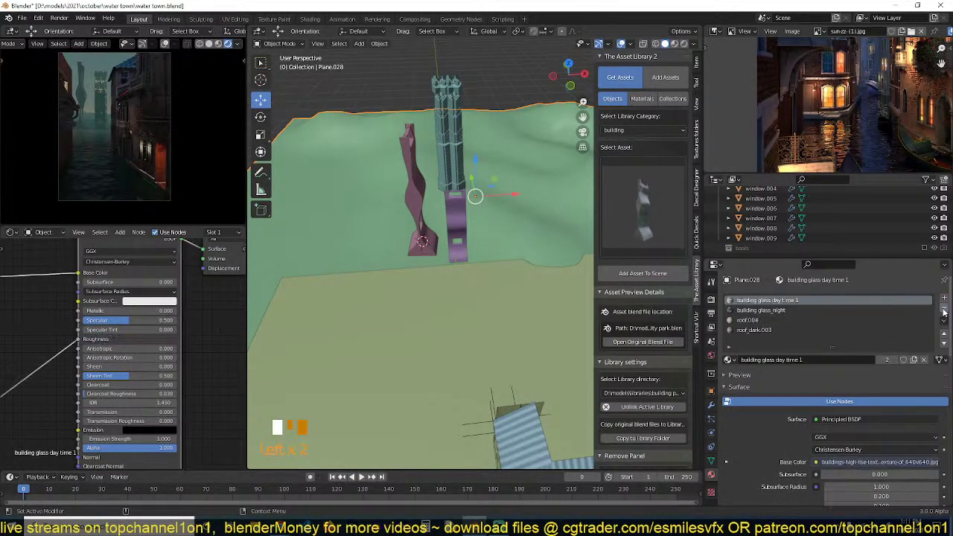
pyautogui.click(674, 45)
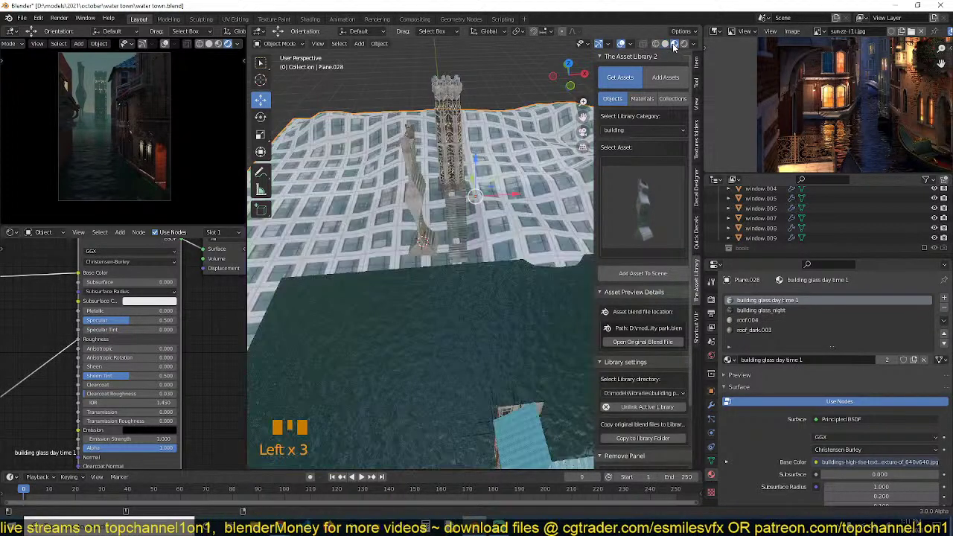
pyautogui.moveTo(339, 229); pyautogui.dragTo(420, 224, button='middle')
pyautogui.scroll(-1, 386, 228)
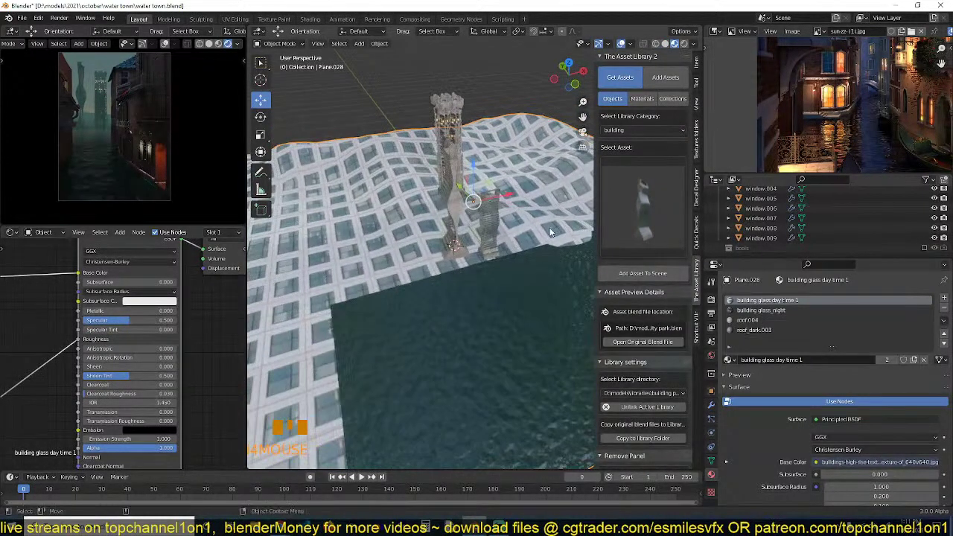
pyautogui.click(944, 308)
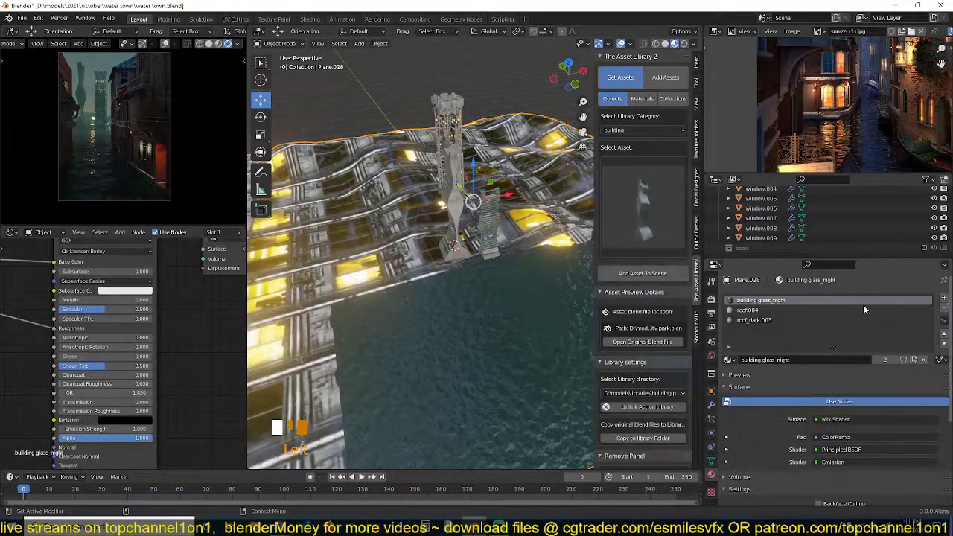
pyautogui.click(776, 310)
pyautogui.click(944, 308)
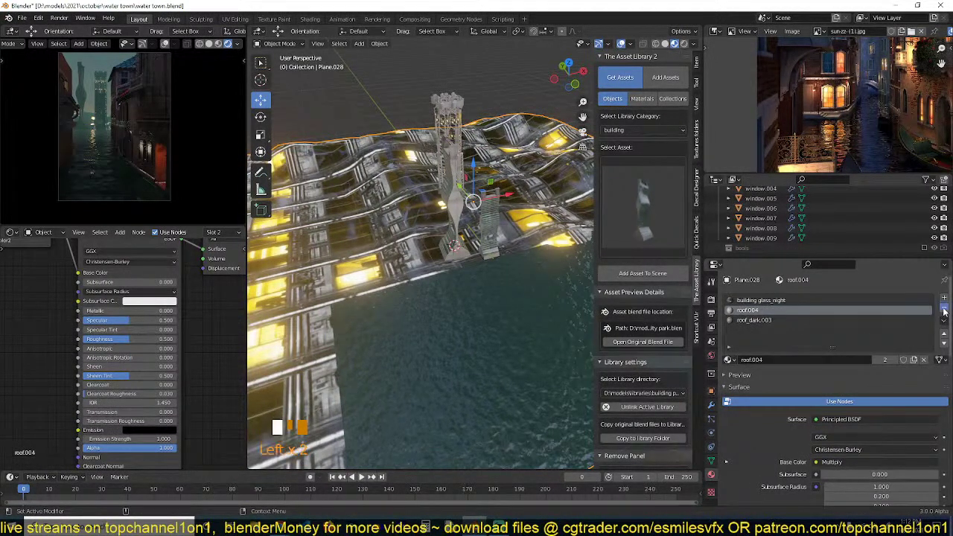
pyautogui.click(944, 309)
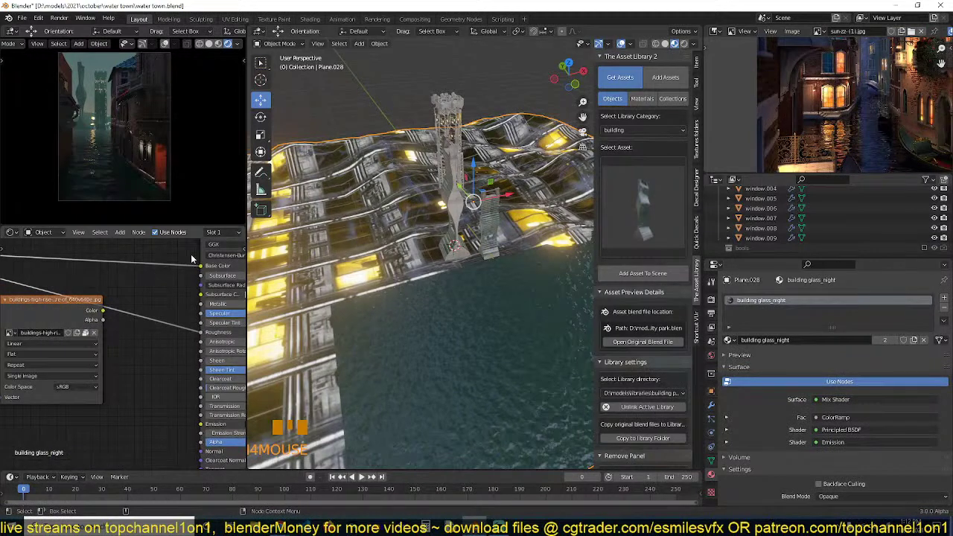
# Make the terrain's building glass_night material single-user and increase its Mapping node scale on all three axes.
pyautogui.scroll(-6, 157, 233)
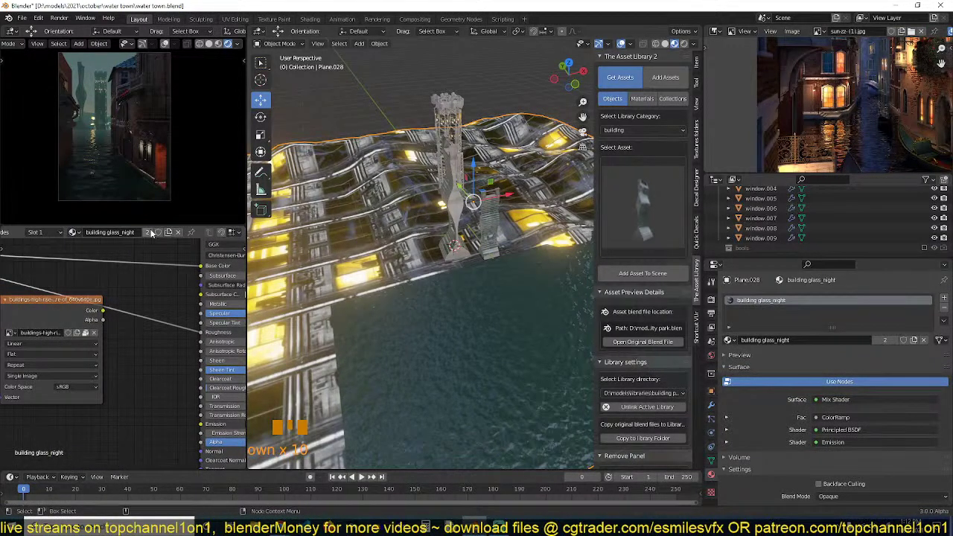
pyautogui.click(150, 234)
pyautogui.scroll(-2, 139, 312)
pyautogui.moveTo(138, 311); pyautogui.dragTo(103, 313, button='middle')
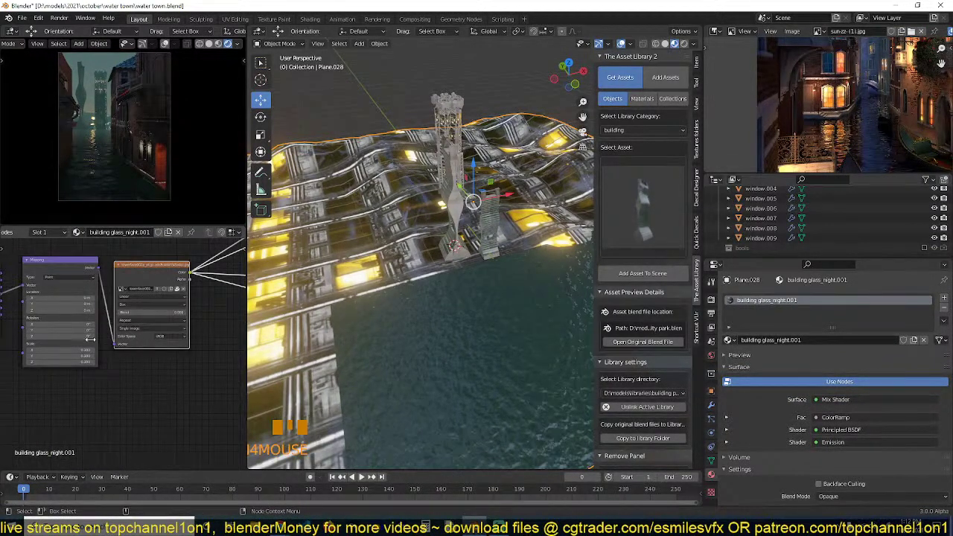
pyautogui.moveTo(88, 349); pyautogui.dragTo(122, 361)
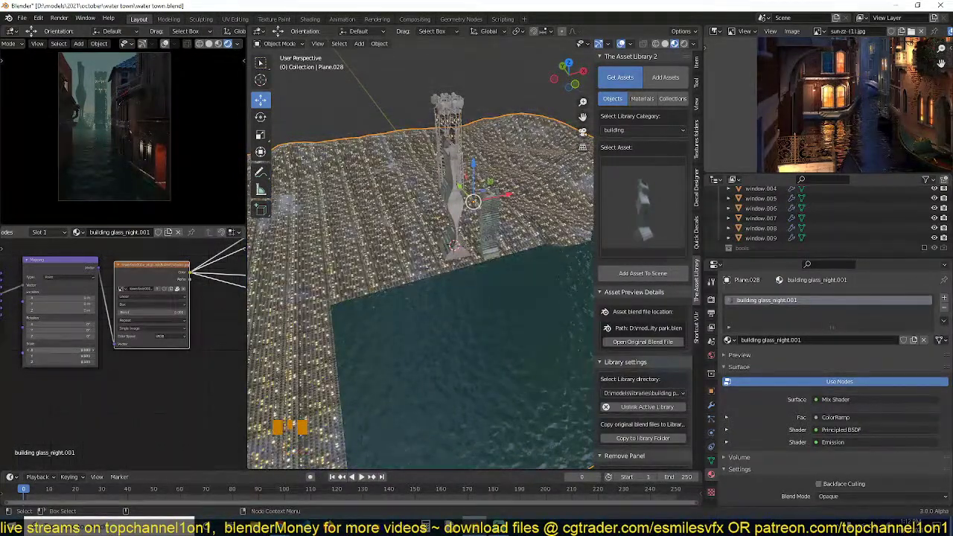
# Replace the terrain's material with a new one that has a near-black base color, and save the file.
pyautogui.click(944, 308)
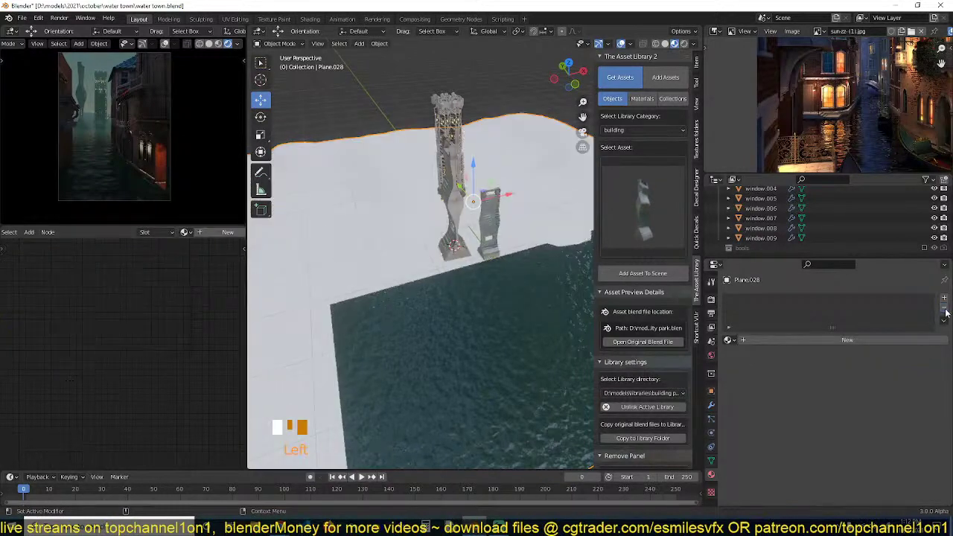
pyautogui.click(729, 340)
pyautogui.click(848, 339)
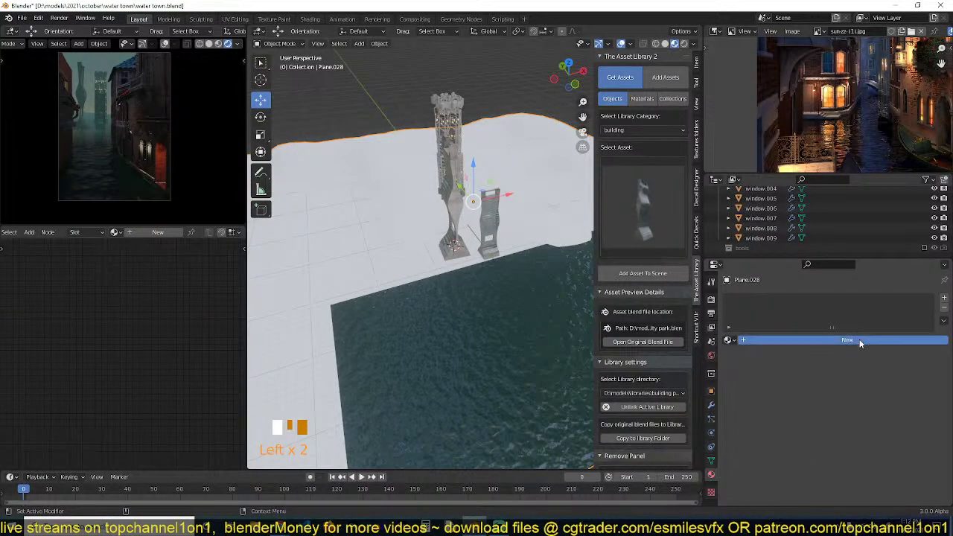
pyautogui.click(861, 443)
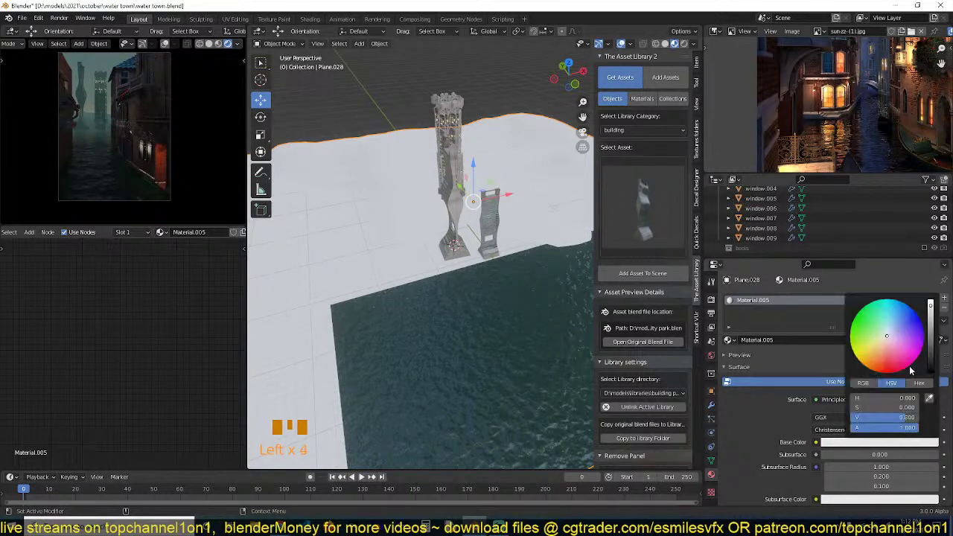
pyautogui.moveTo(886, 417); pyautogui.dragTo(857, 417)
pyautogui.hotkey('alt', 'a')
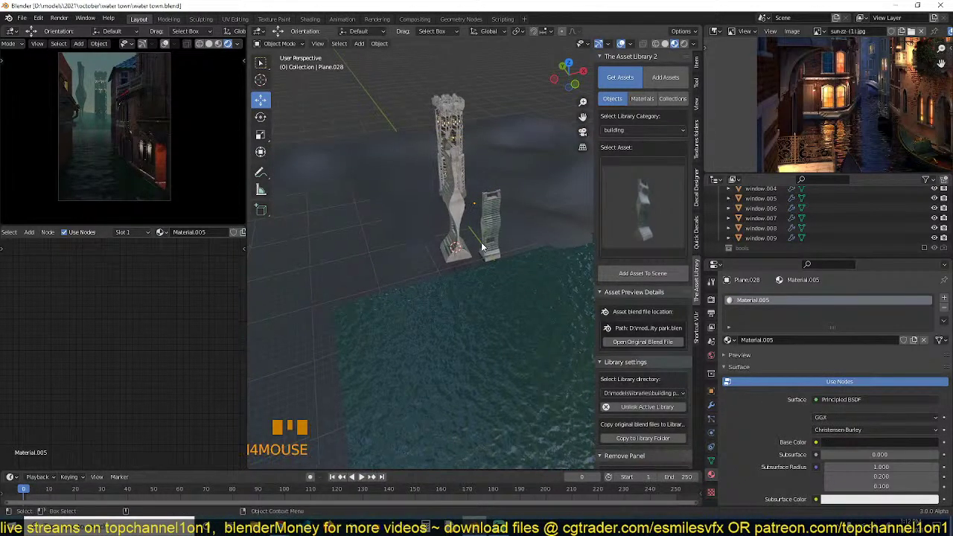
pyautogui.hotkey('ctrl', 's')
# Move the terrain plane into a new collection named city.
pyautogui.click(527, 190)
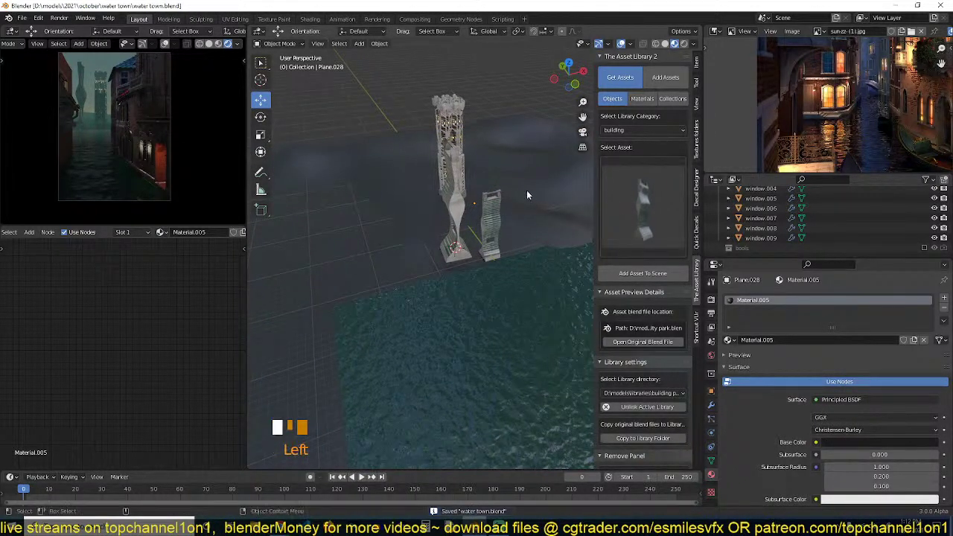
pyautogui.press('m')
pyautogui.click(395, 189)
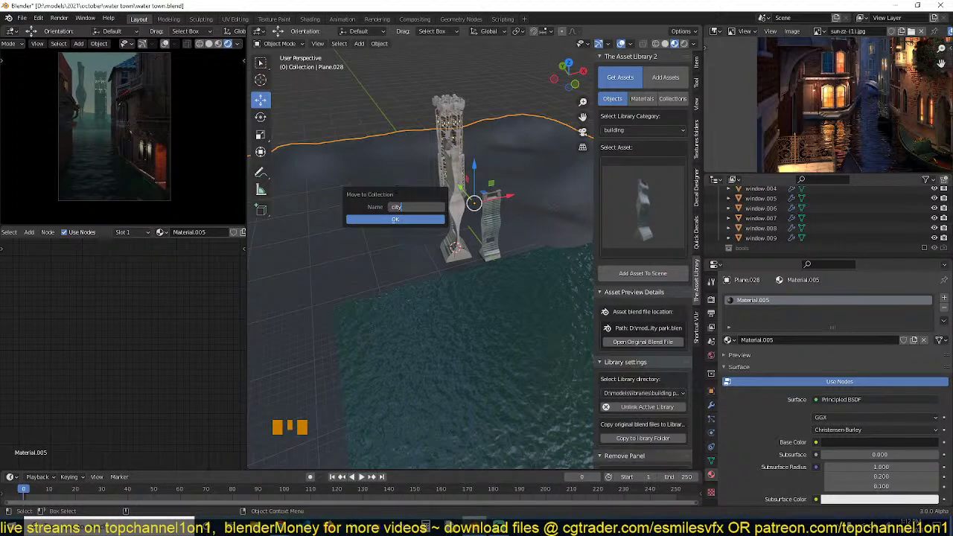
pyautogui.press('Return')
pyautogui.press('Return')
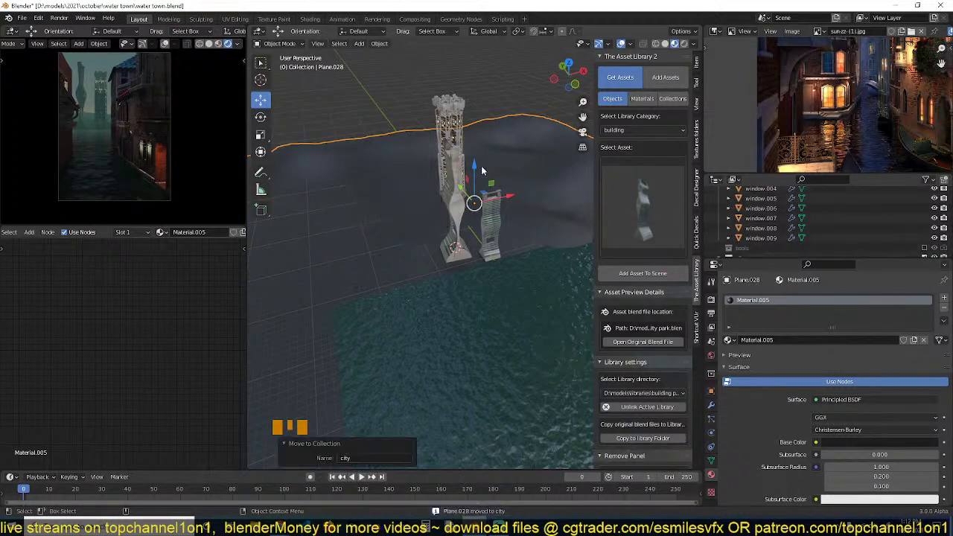
pyautogui.click(533, 181)
pyautogui.scroll(-2, 532, 181)
pyautogui.moveTo(532, 181); pyautogui.dragTo(446, 202, button='middle')
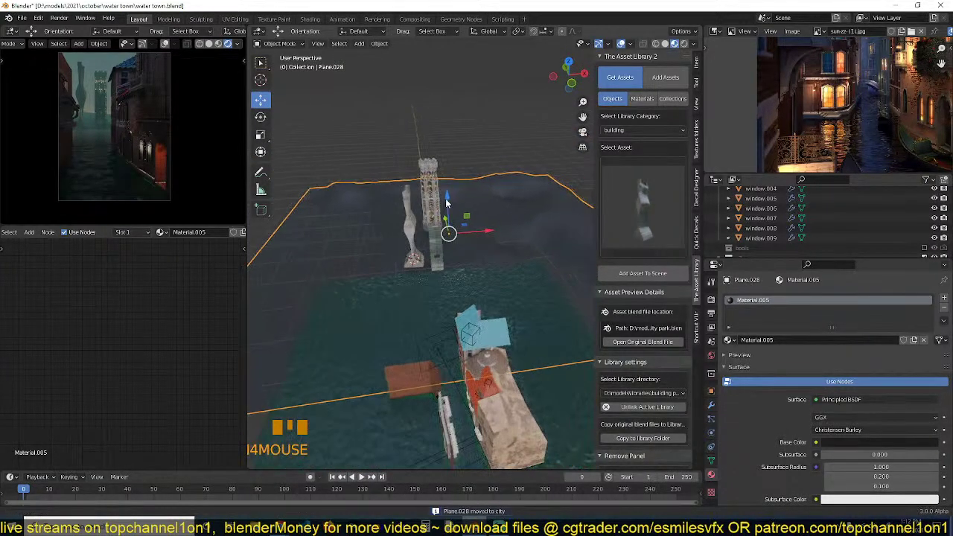
pyautogui.keyDown('shift'); pyautogui.click(412, 235); pyautogui.keyUp('shift')
pyautogui.keyDown('shift'); pyautogui.click(428, 220); pyautogui.keyUp('shift')
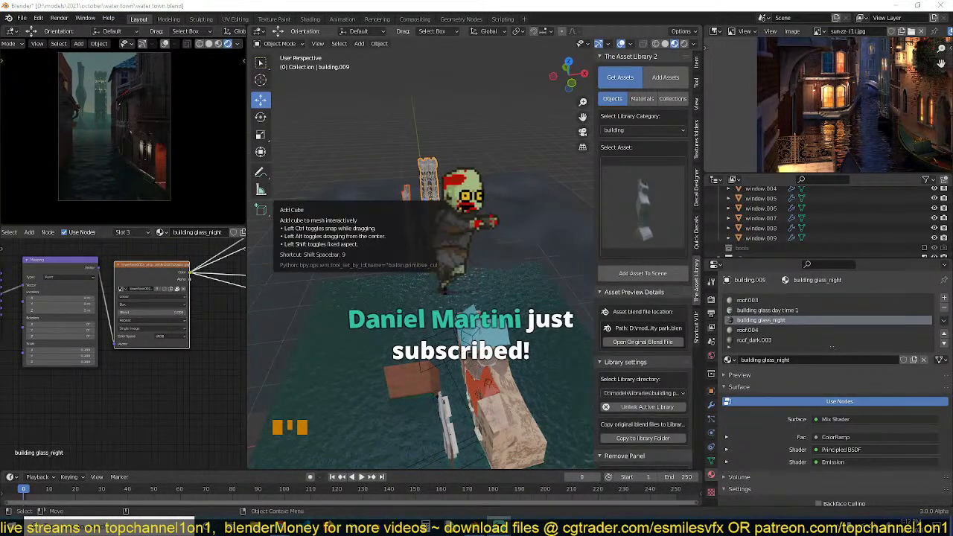
pyautogui.scroll(2, 495, 232)
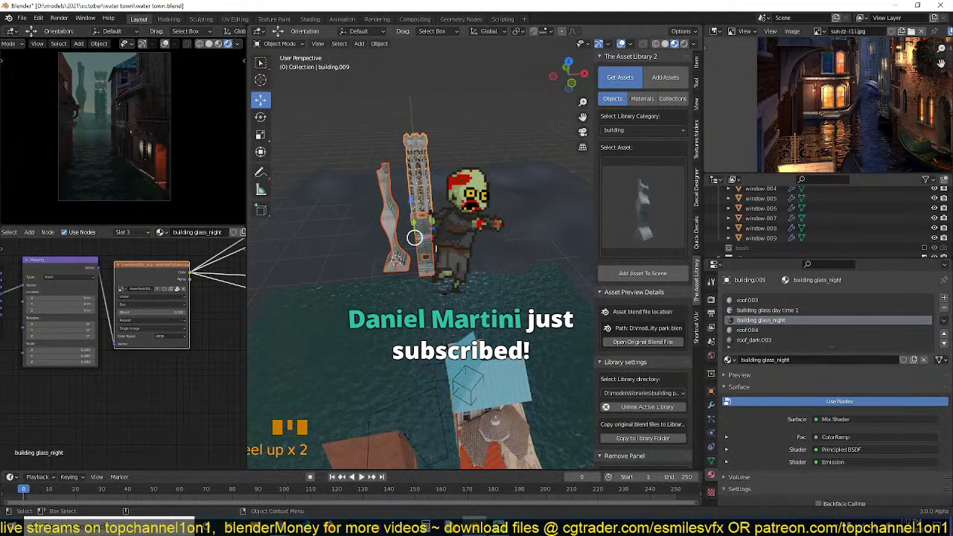
pyautogui.click(495, 237)
# Choose the stacked-block high-rise from the building assets and place the 3D cursor on the terrain beside the existing towers.
pyautogui.click(636, 195)
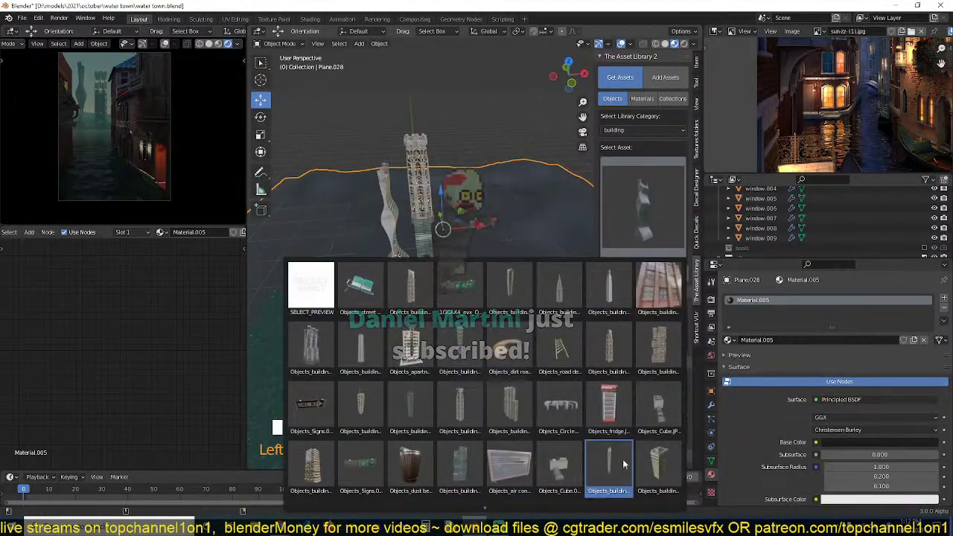
pyautogui.click(665, 339)
pyautogui.keyDown('shift'); pyautogui.rightClick(519, 242); pyautogui.keyUp('shift')
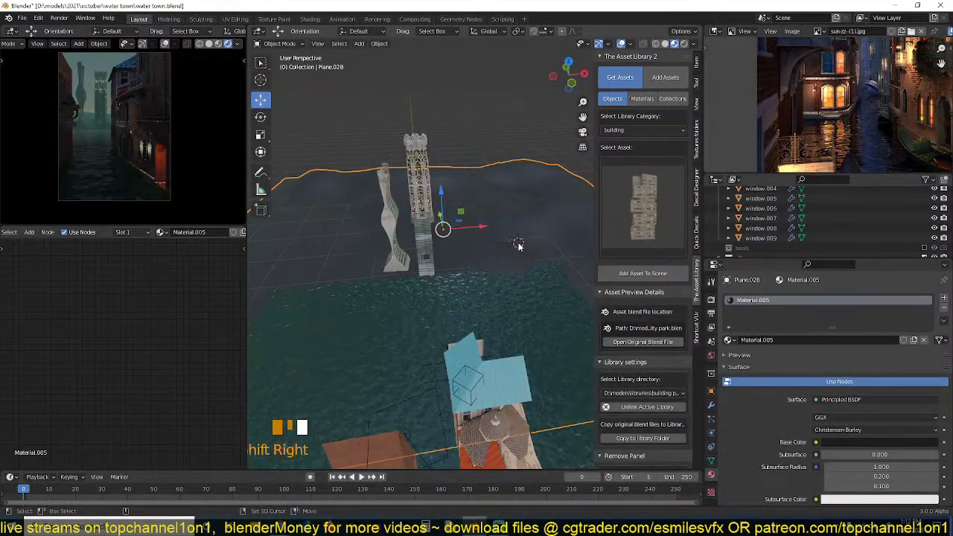
# Move the terrain plane to the Scene Collection and add the chosen high-rise asset to the city collection.
pyautogui.scroll(-3, 795, 246)
pyautogui.scroll(-3, 795, 246)
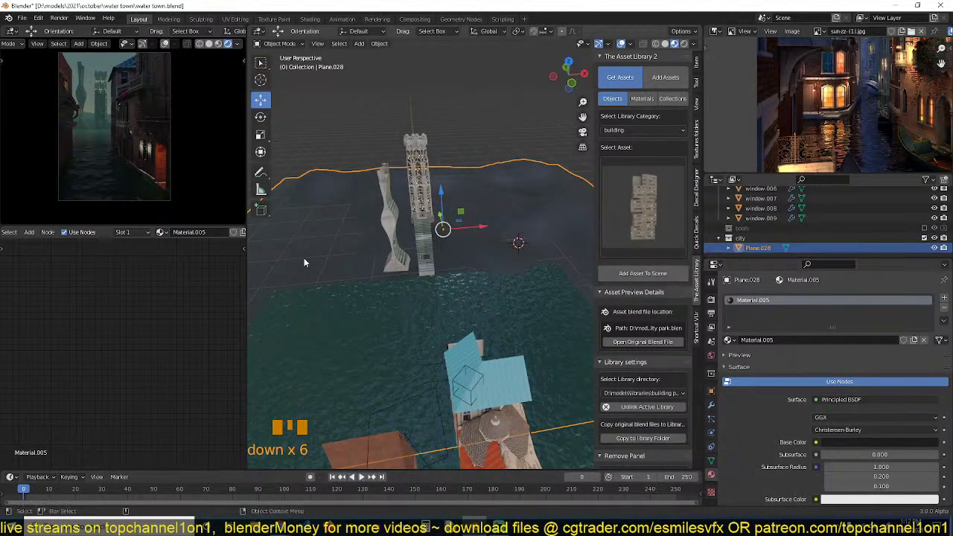
pyautogui.press('m')
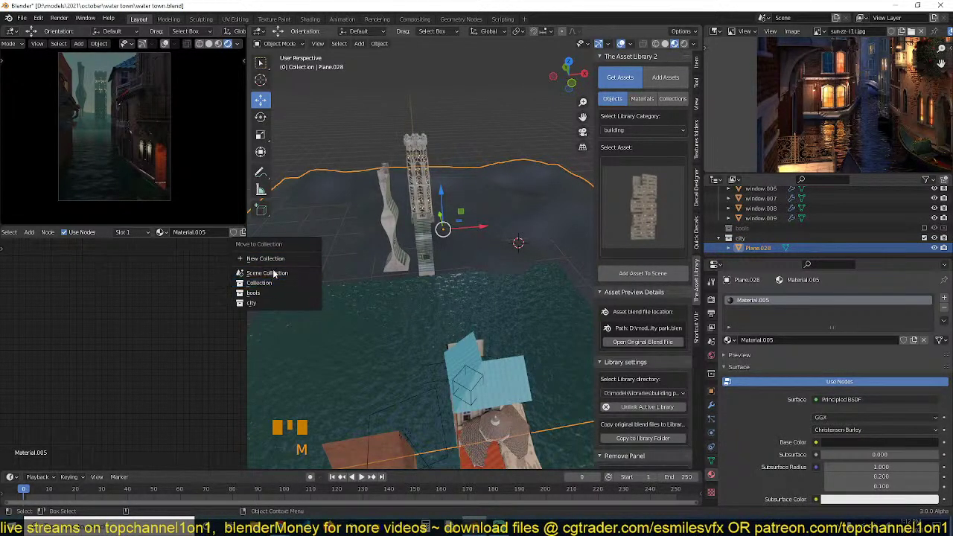
pyautogui.click(277, 273)
pyautogui.press('Left')
pyautogui.press('Left')
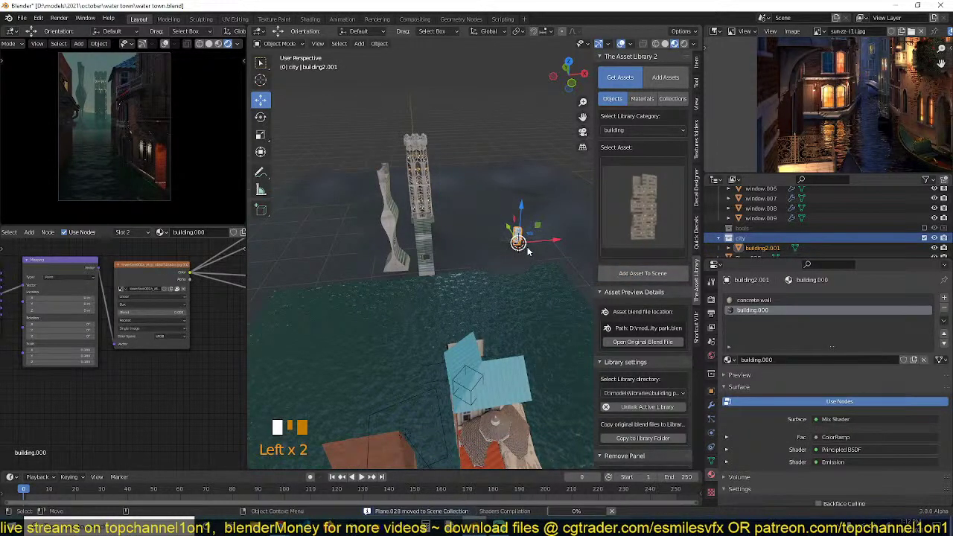
# Scale the added high-rise by about 1.059 and raise it slightly along the Z axis.
pyautogui.press('KP_Decimal')
pyautogui.press('`')
pyautogui.moveTo(481, 223)
pyautogui.mouseDown(button='middle')
pyautogui.moveTo(469, 216)
pyautogui.moveTo(487, 232)
pyautogui.mouseUp(button='middle')
pyautogui.scroll(-4, 469, 216)
pyautogui.press('s')
pyautogui.click(508, 233)
pyautogui.press('g')
pyautogui.press('z')
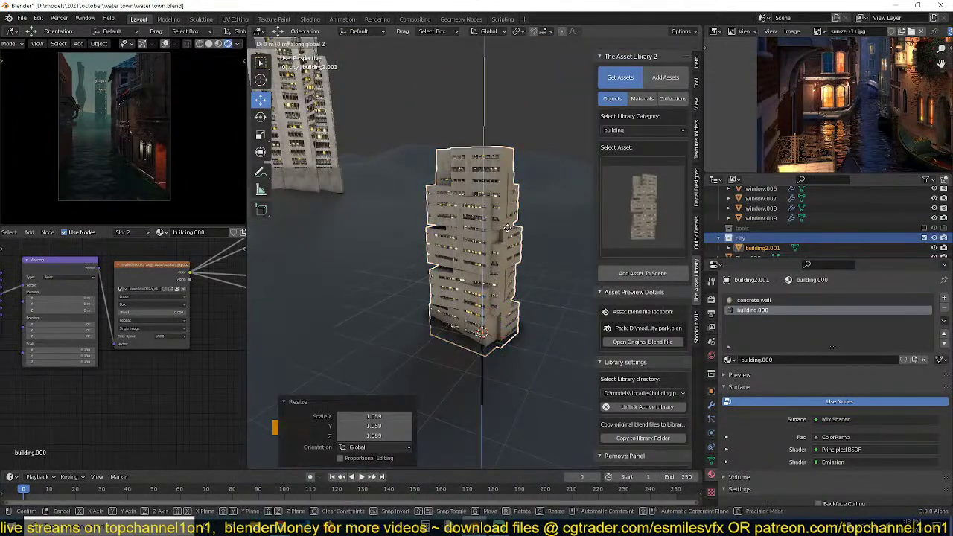
pyautogui.click(517, 236)
# Add a particle system of type Hair to the terrain plane.
pyautogui.click(552, 262)
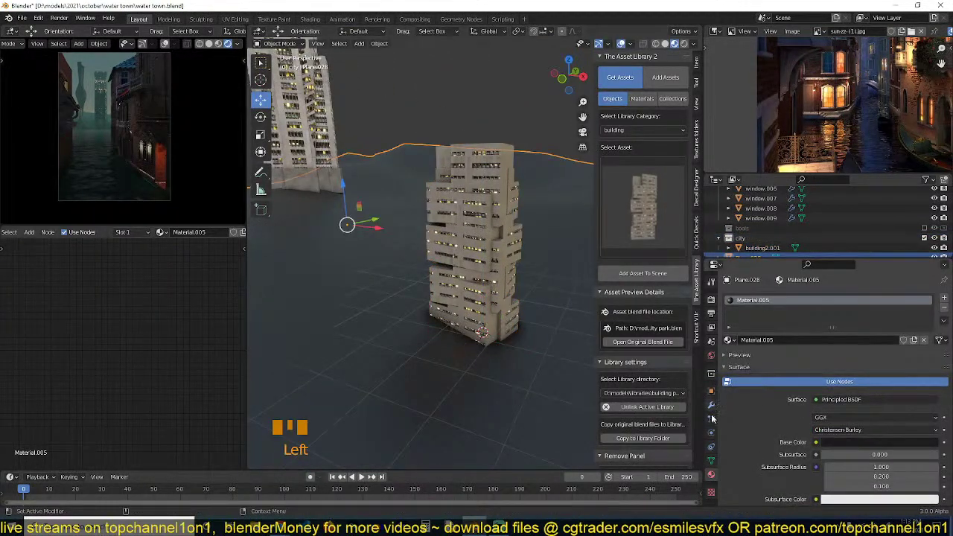
pyautogui.click(712, 420)
pyautogui.click(945, 298)
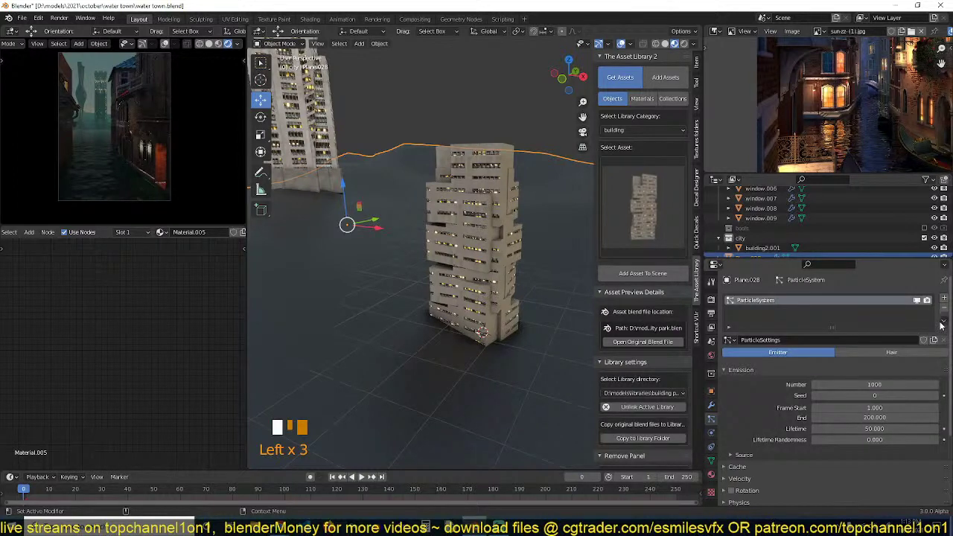
pyautogui.click(913, 352)
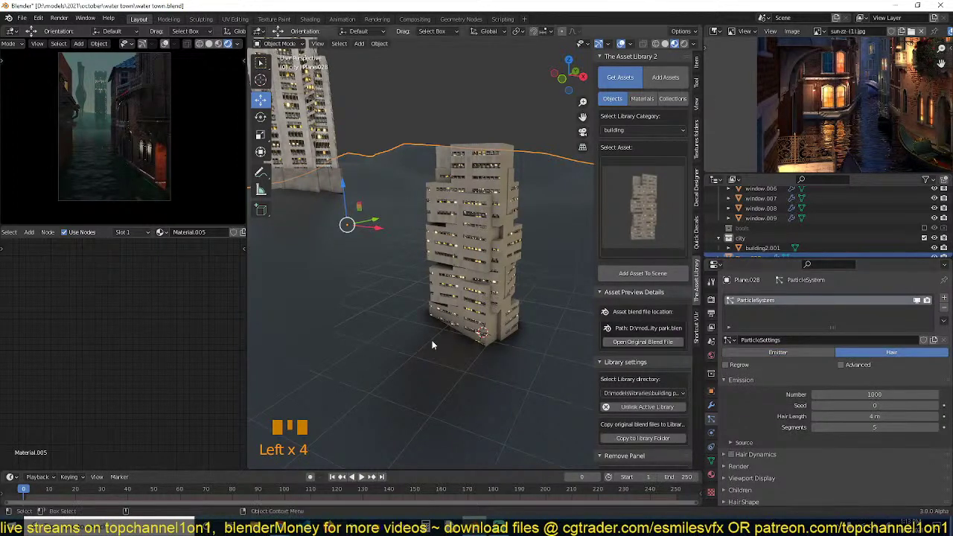
# Select the terrain plane's entire mesh in Edit Mode and recalculate its normals with the Inside option off.
pyautogui.scroll(-7, 424, 323)
pyautogui.hotkey('shift', '`')
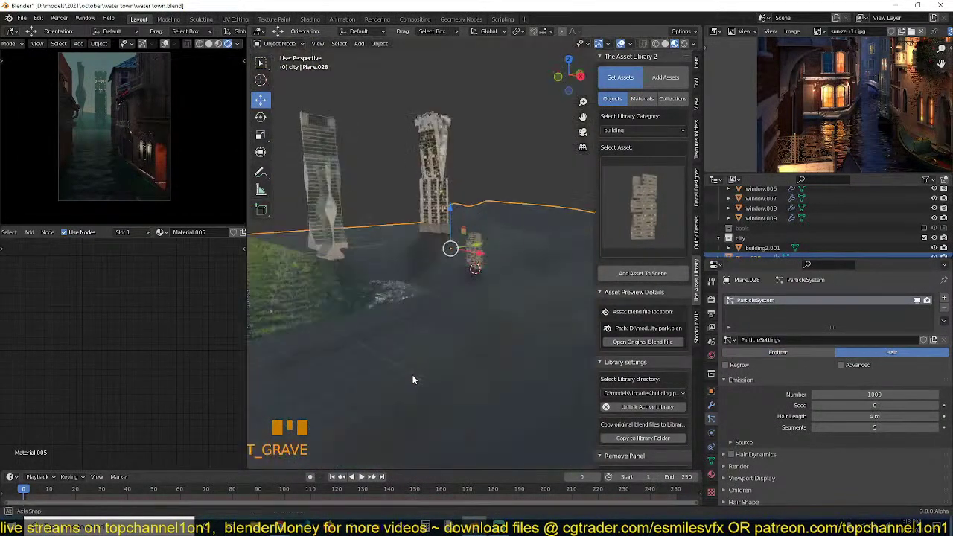
pyautogui.press('Tab')
pyautogui.press('a')
pyautogui.press('Tab')
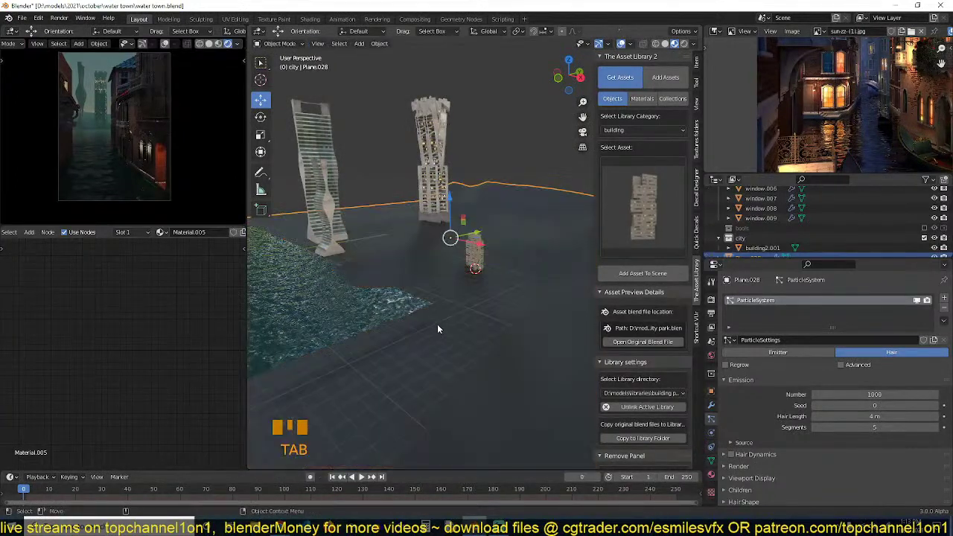
pyautogui.hotkey('shift', '`')
pyautogui.moveTo(454, 285); pyautogui.dragTo(451, 304, button='middle')
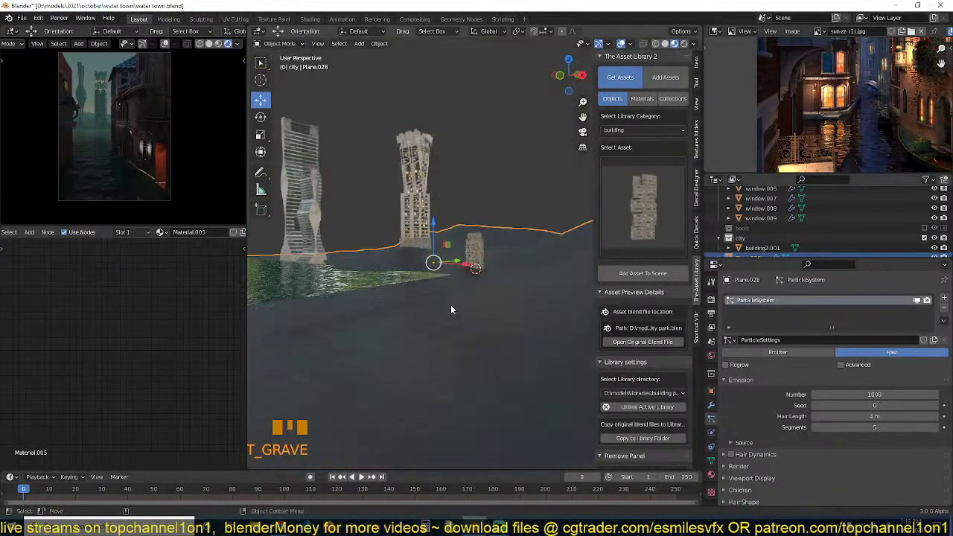
pyautogui.click(870, 416)
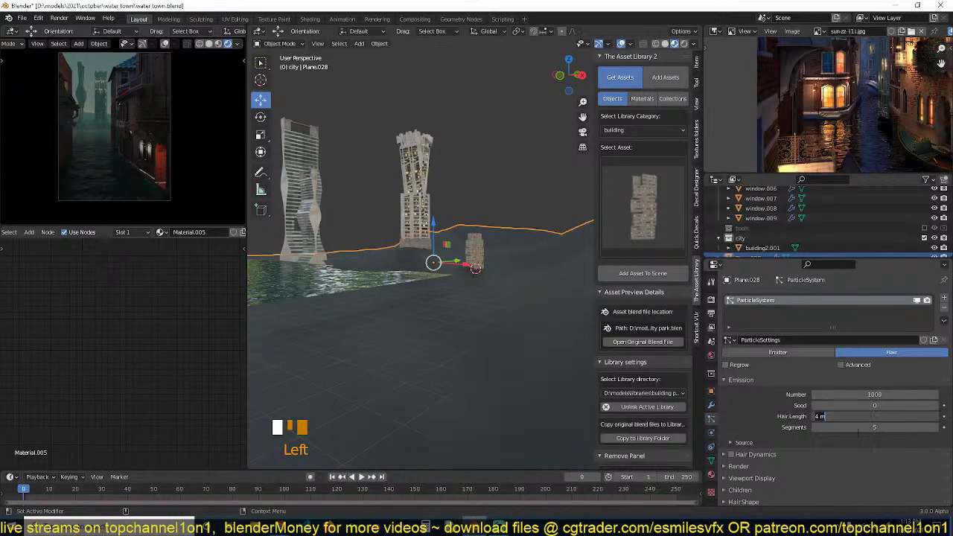
pyautogui.click(528, 363)
pyautogui.press('Tab')
pyautogui.hotkey('shift', 'n')
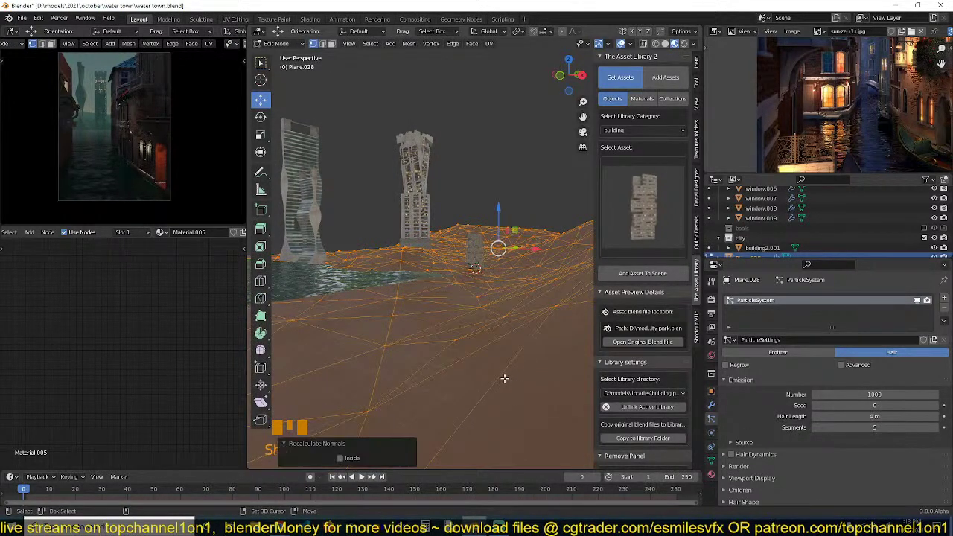
pyautogui.press('Tab')
pyautogui.press('Tab')
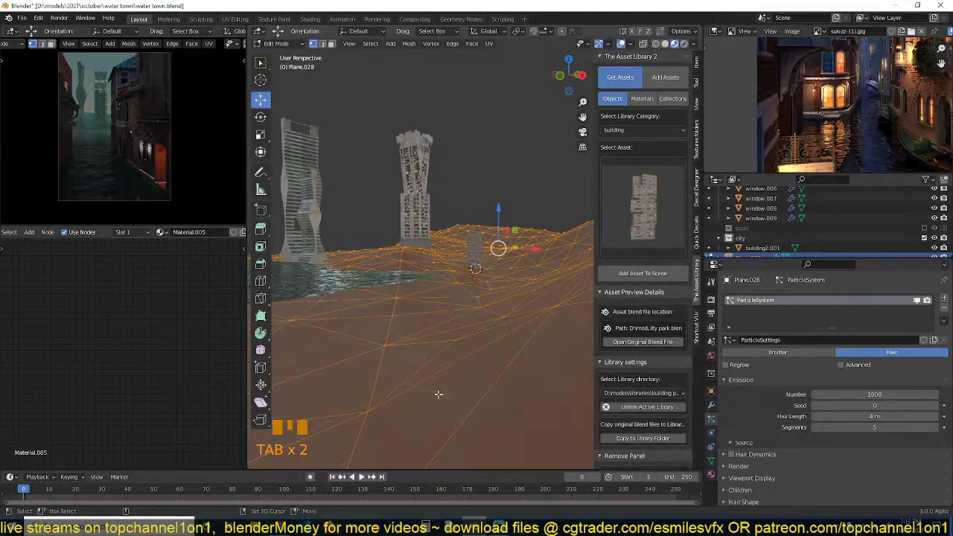
pyautogui.hotkey('shift', 'n')
pyautogui.press('Tab')
pyautogui.scroll(-2, 459, 287)
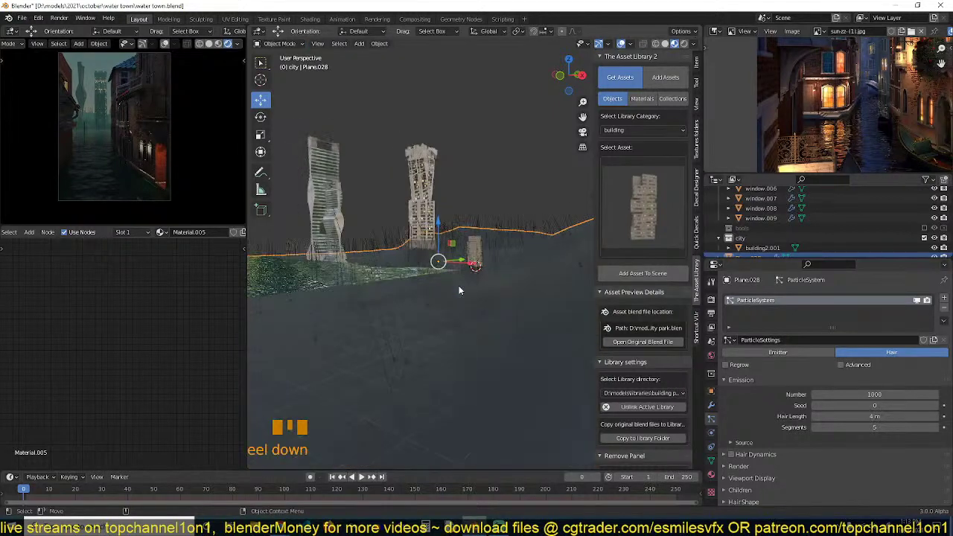
# Save the water town file.
pyautogui.press('`')
pyautogui.moveTo(459, 288); pyautogui.dragTo(510, 338, button='middle')
pyautogui.hotkey('ctrl', 's')
pyautogui.scroll(-3, 519, 305)
pyautogui.press('`')
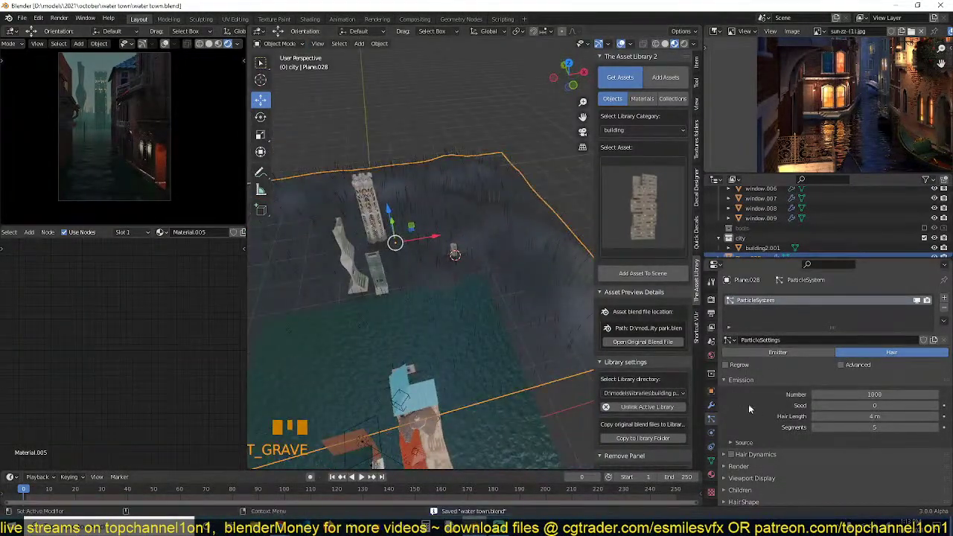
# Set the hair particles to render as a Collection, using the city collection as the instances.
pyautogui.scroll(-9, 776, 431)
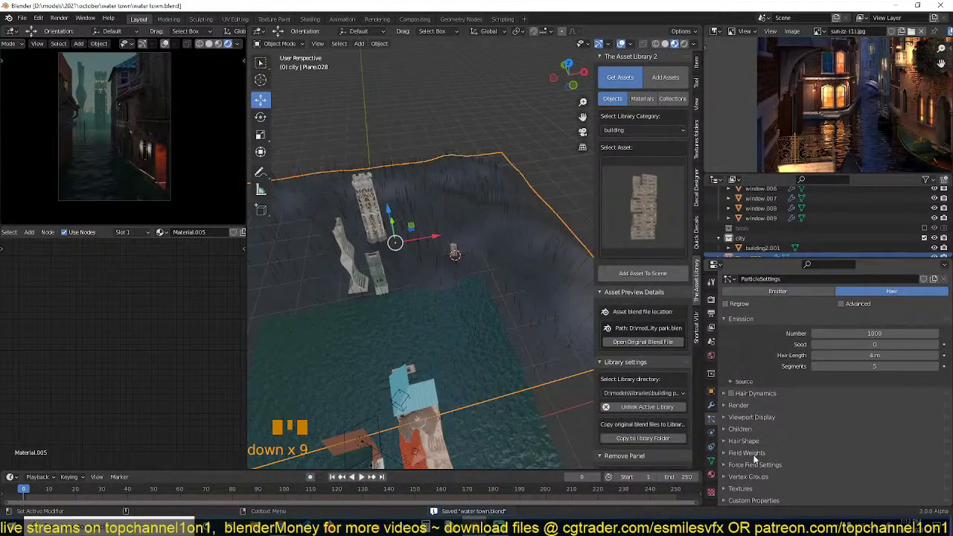
pyautogui.click(755, 408)
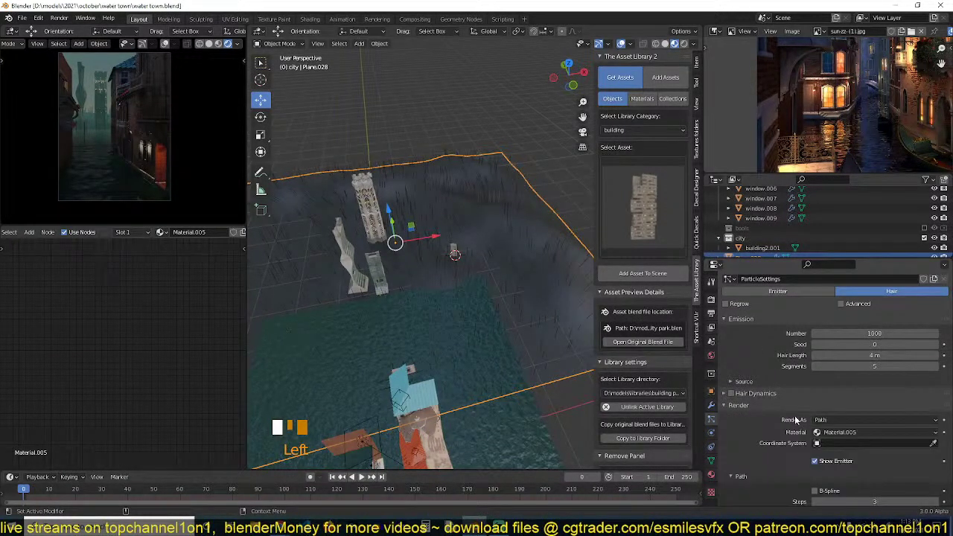
pyautogui.click(848, 417)
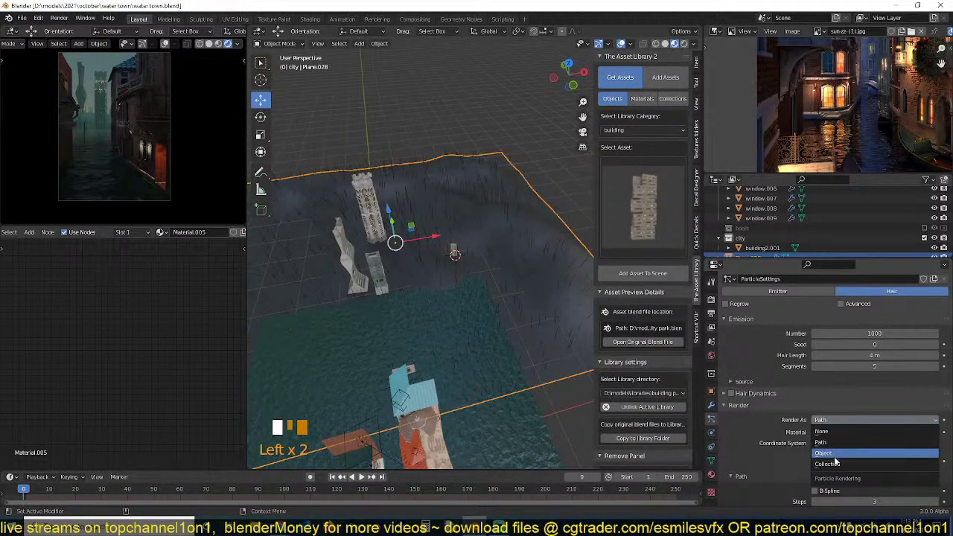
pyautogui.click(826, 463)
pyautogui.click(864, 493)
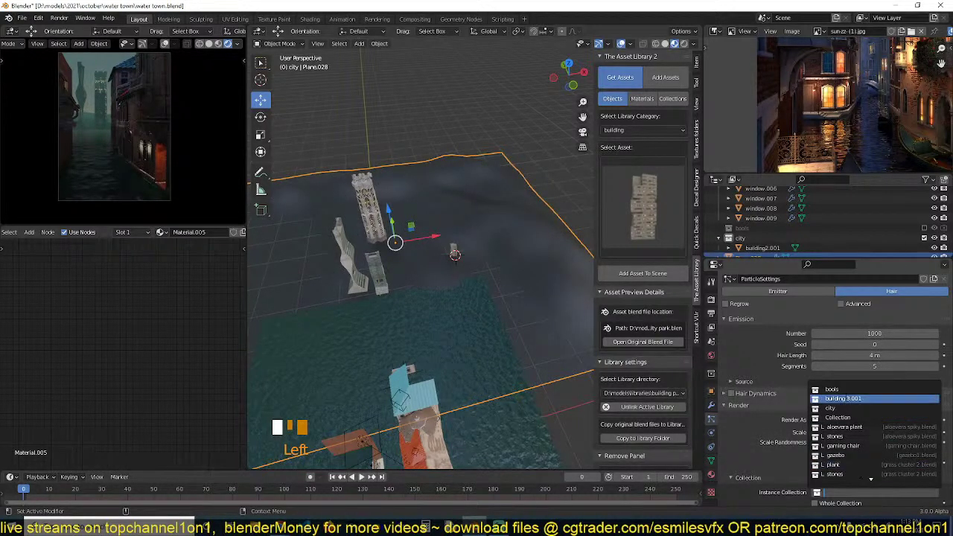
pyautogui.click(830, 408)
pyautogui.scroll(5, 412, 271)
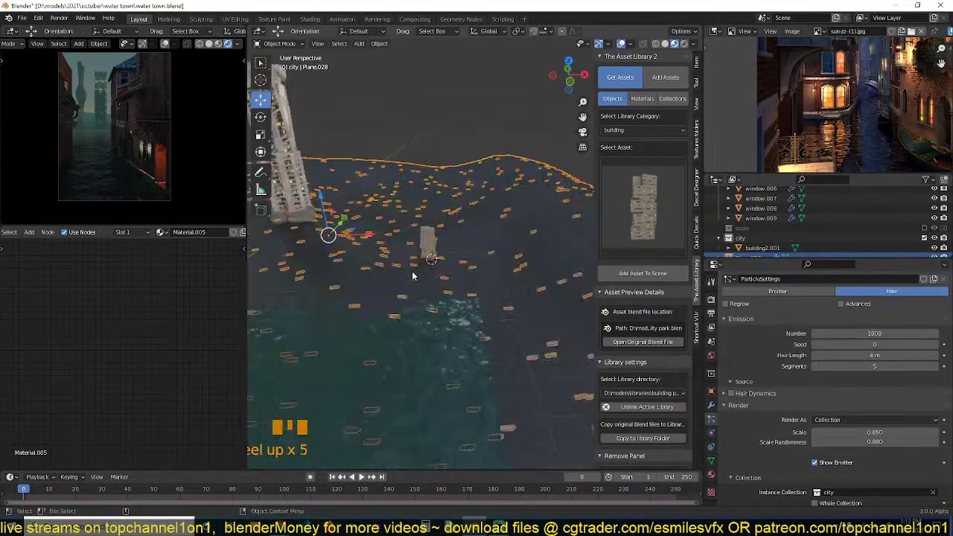
pyautogui.scroll(3, 413, 275)
# Turn on the advanced hair settings and particle rotation, and set the orientation axis to Global X.
pyautogui.click(757, 406)
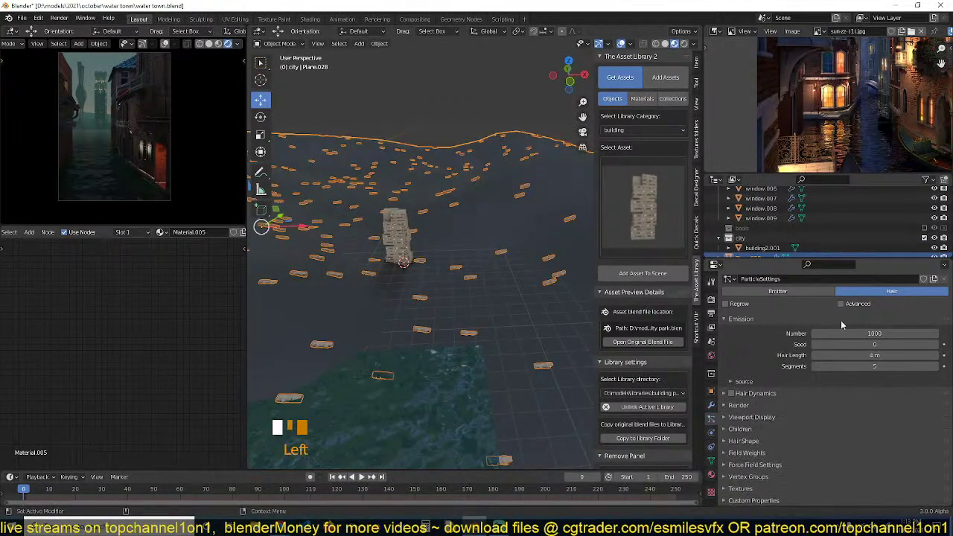
pyautogui.click(846, 306)
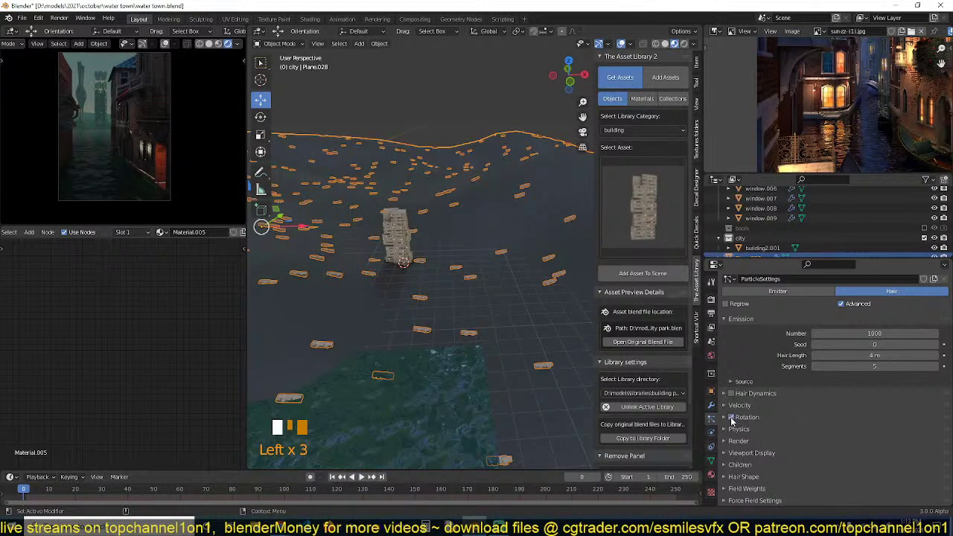
pyautogui.click(723, 418)
pyautogui.click(849, 432)
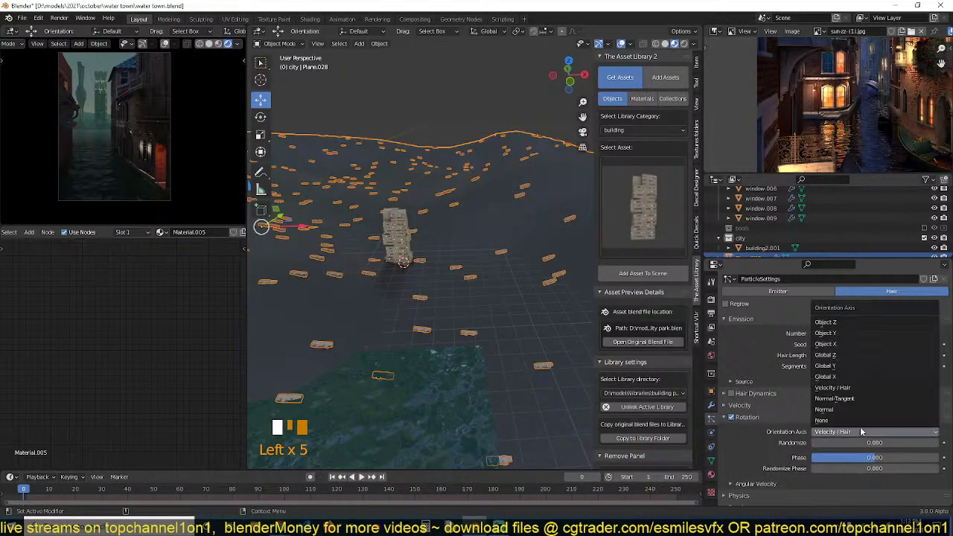
pyautogui.click(844, 410)
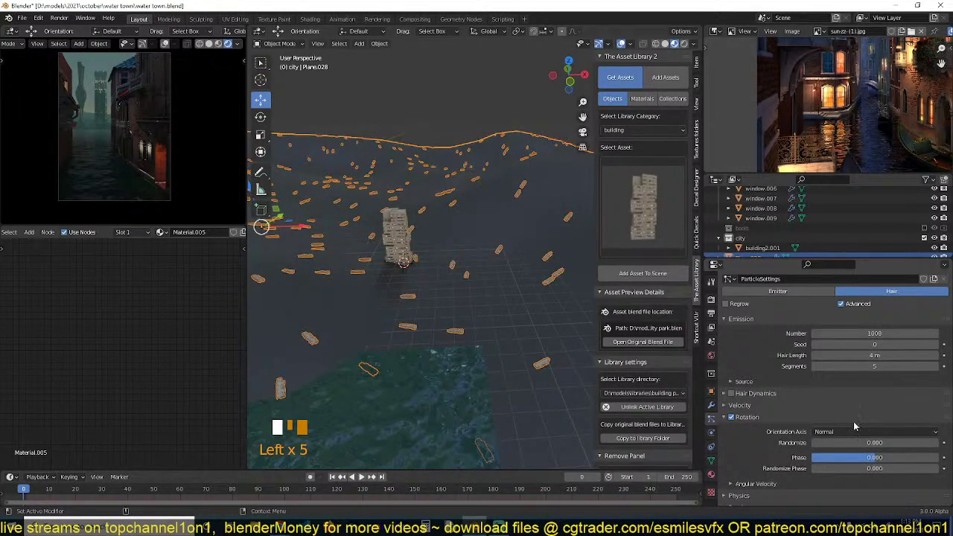
pyautogui.click(858, 433)
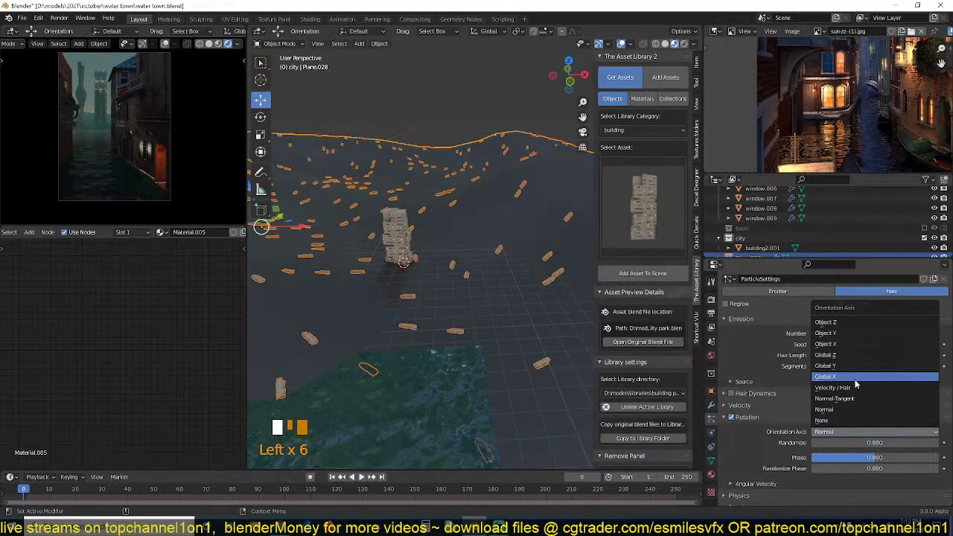
pyautogui.click(846, 377)
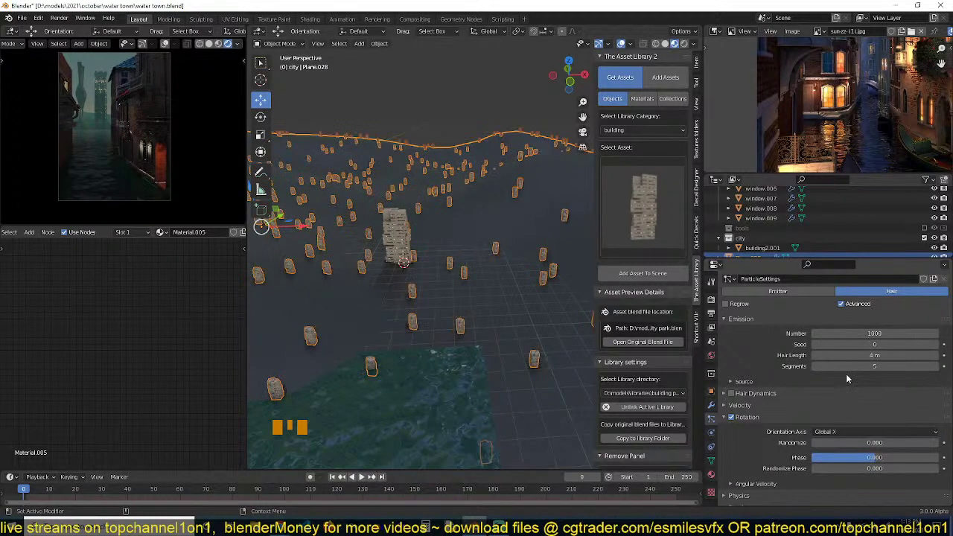
pyautogui.moveTo(447, 335); pyautogui.dragTo(458, 327, button='middle')
pyautogui.scroll(2, 459, 328)
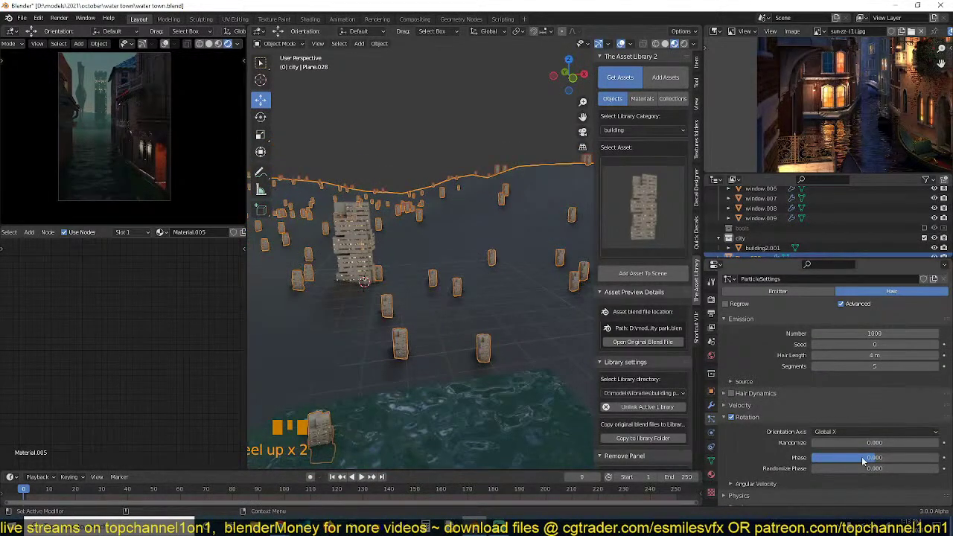
# Set the particle rotation phase to -0.062 and keep the rotation Randomize value at 0.
pyautogui.moveTo(875, 443); pyautogui.dragTo(890, 443)
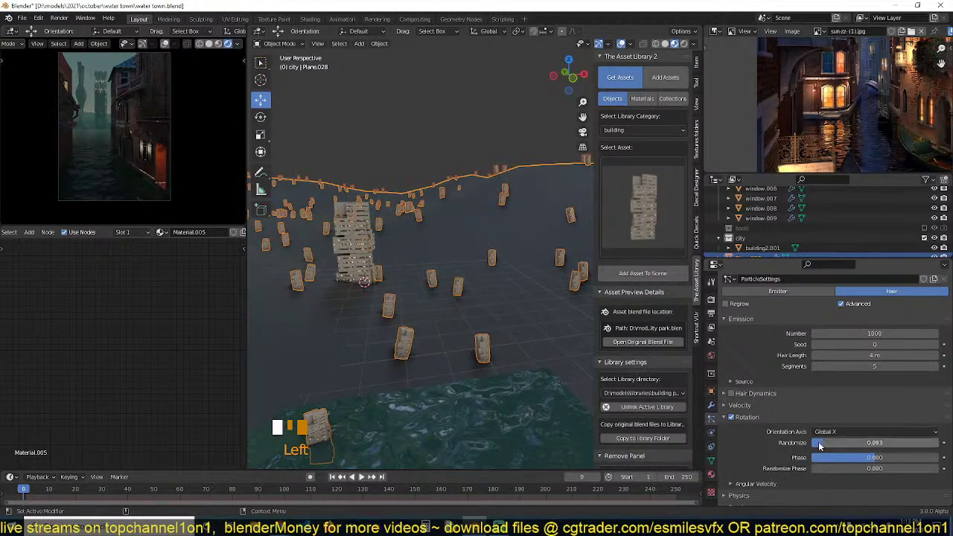
pyautogui.moveTo(820, 443); pyautogui.dragTo(869, 457)
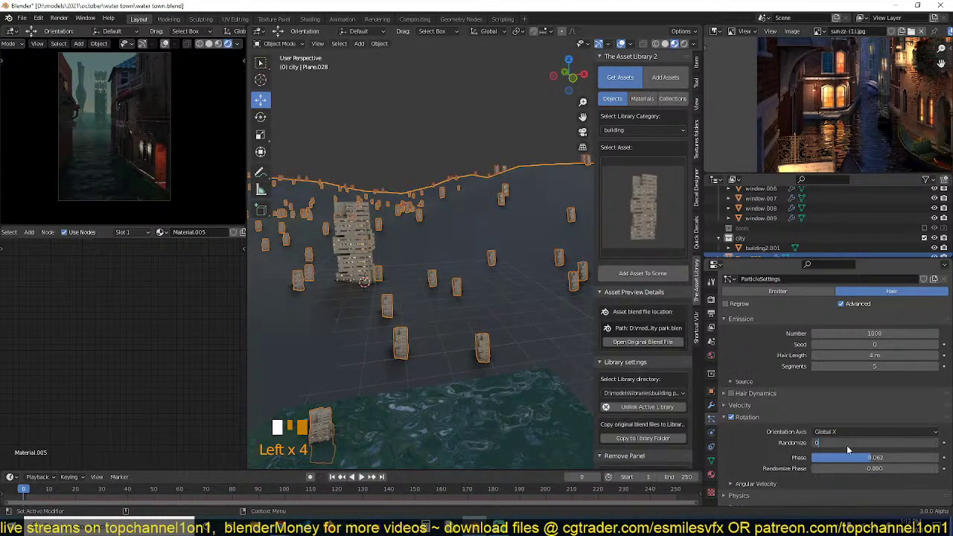
pyautogui.press('Return')
pyautogui.hotkey('shift', '`')
pyautogui.press('s')
pyautogui.click(398, 386)
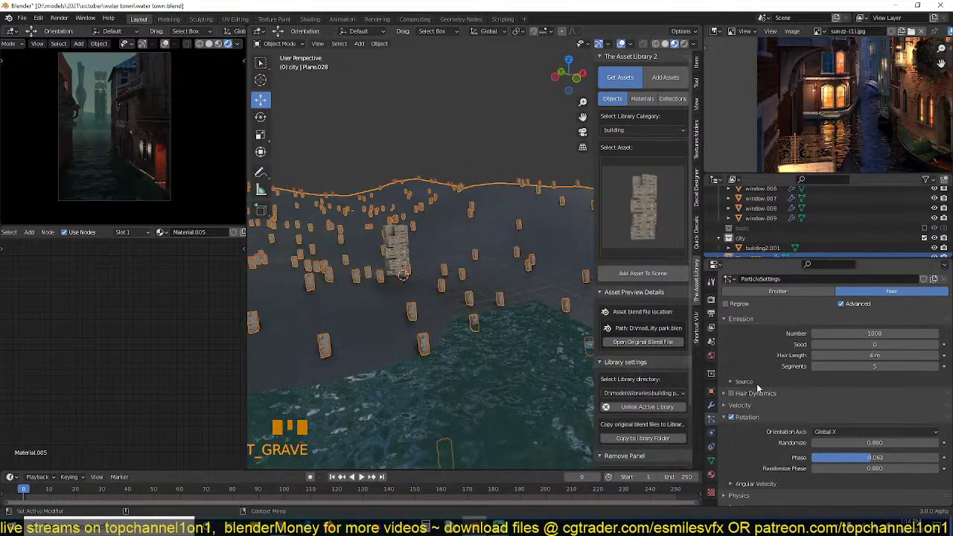
# Set the particle render scale to 0.180 and the scale randomness to 0.213.
pyautogui.scroll(-7, 758, 388)
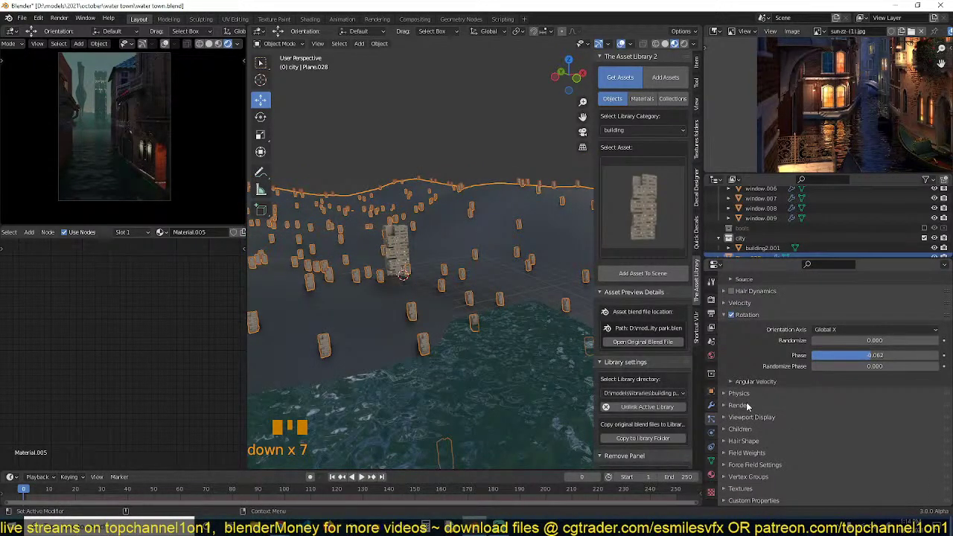
pyautogui.click(748, 405)
pyautogui.moveTo(866, 443); pyautogui.dragTo(919, 432)
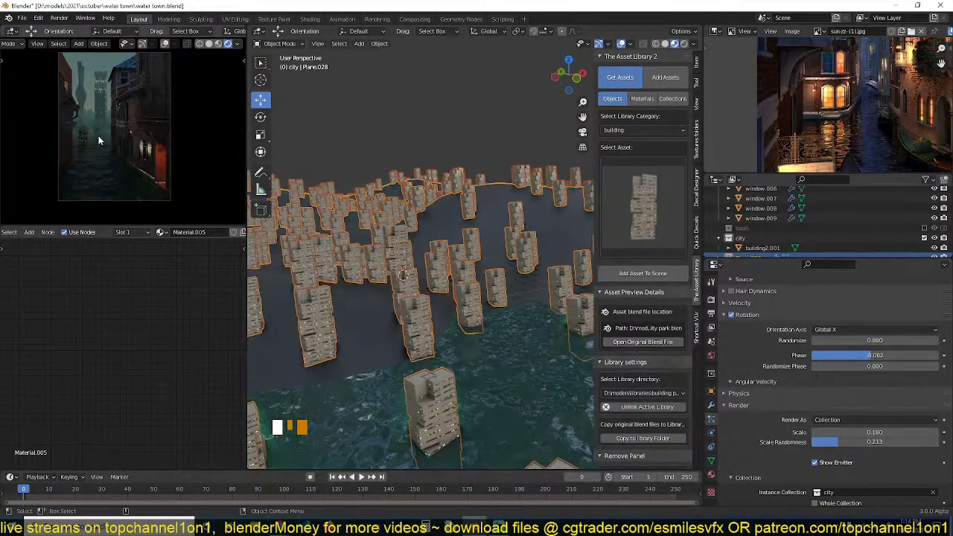
pyautogui.scroll(-4, 470, 312)
pyautogui.moveTo(470, 312); pyautogui.dragTo(509, 411, button='middle')
pyautogui.scroll(-3, 461, 330)
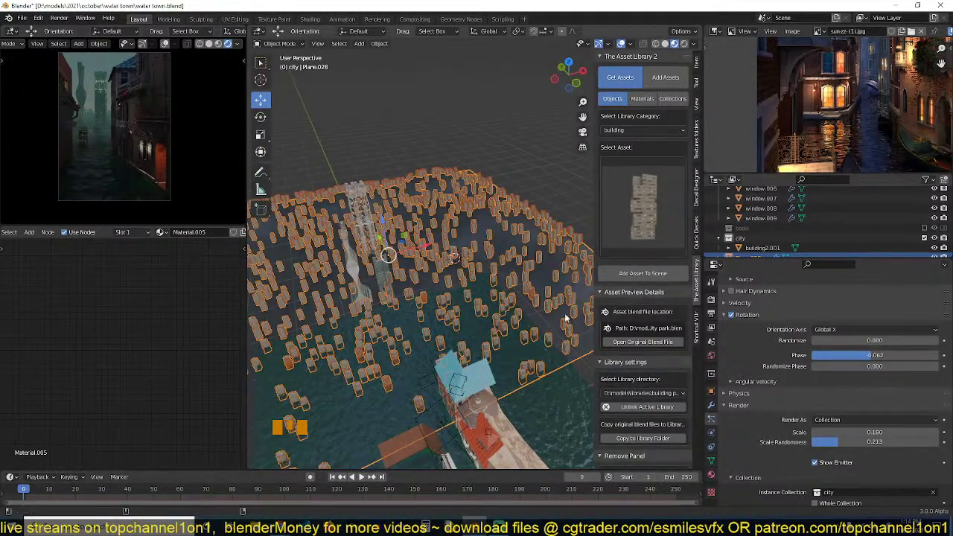
# Add a vertex group to the terrain plane and switch the plane to Weight Paint mode.
pyautogui.click(712, 461)
pyautogui.scroll(10, 796, 348)
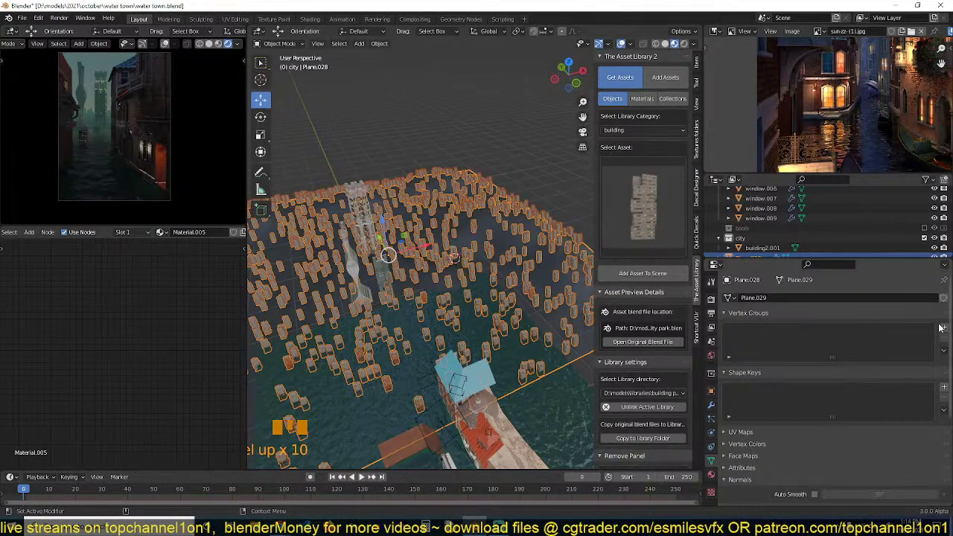
pyautogui.click(944, 328)
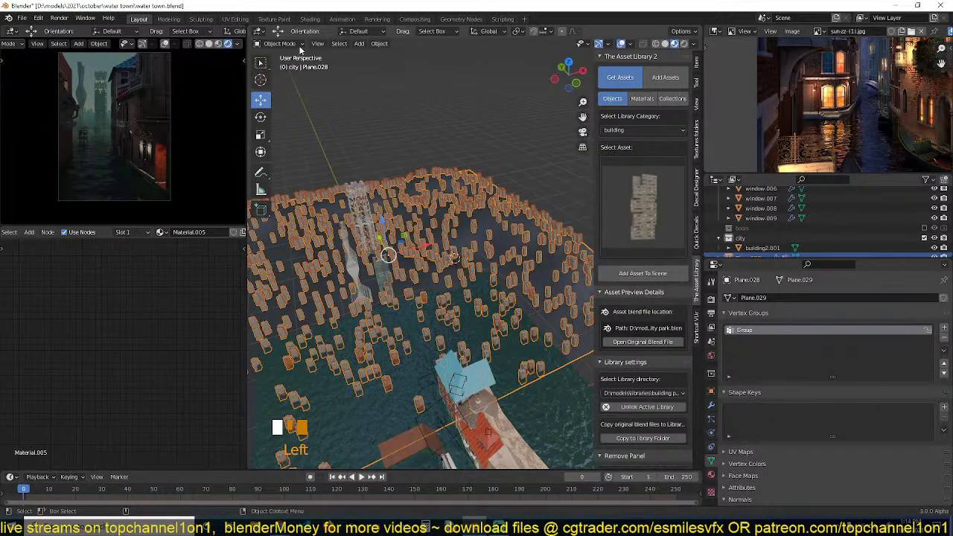
pyautogui.click(280, 43)
pyautogui.click(283, 98)
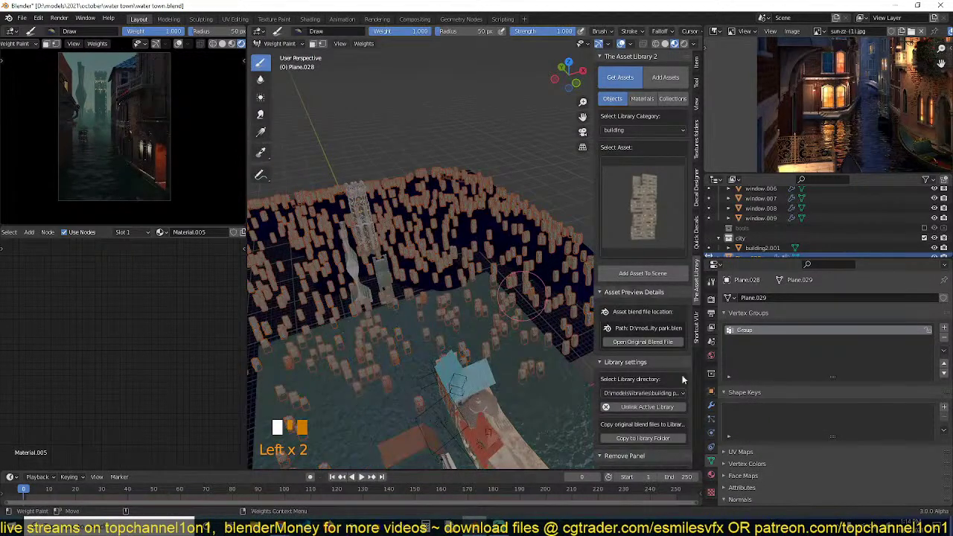
# Assign the terrain's vertex group Group as the density control of the hair particle system.
pyautogui.click(712, 406)
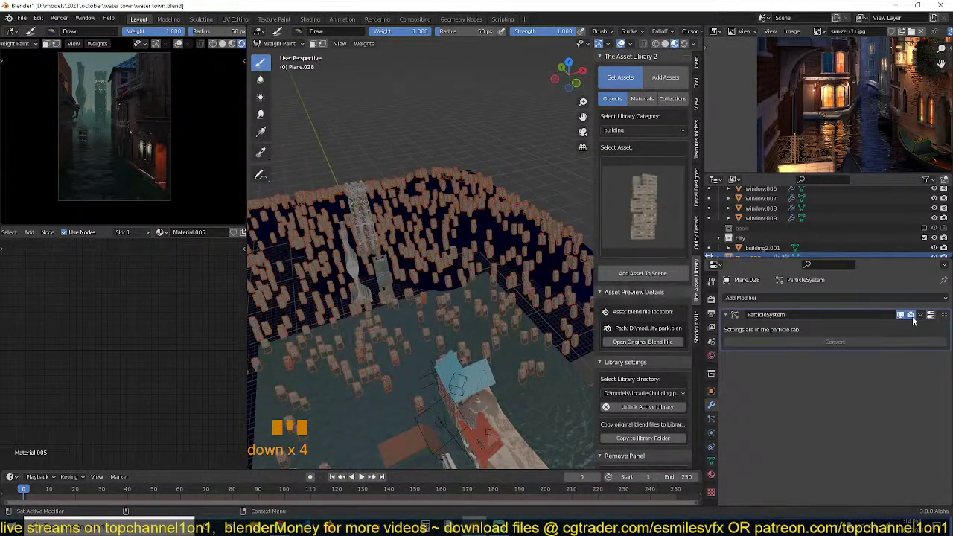
pyautogui.click(711, 419)
pyautogui.scroll(-19, 850, 435)
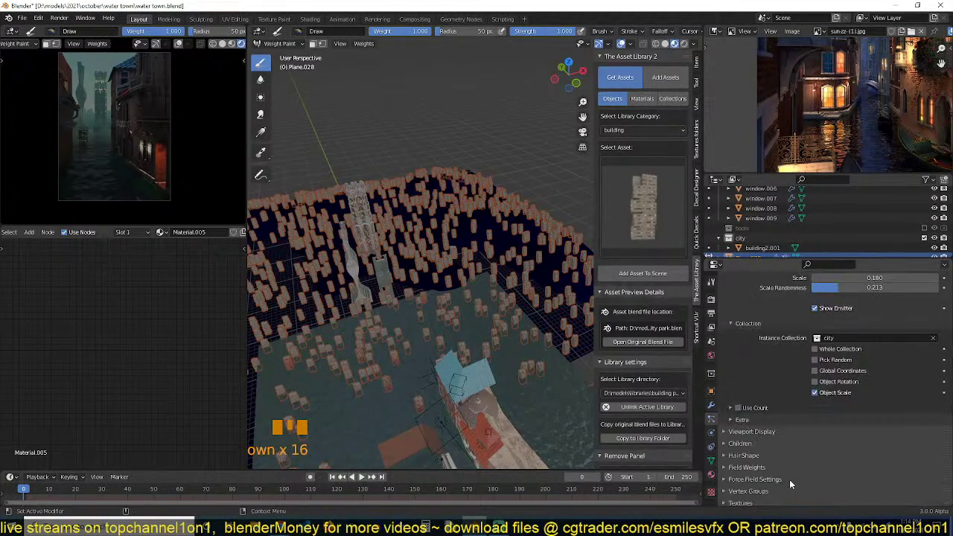
pyautogui.click(747, 453)
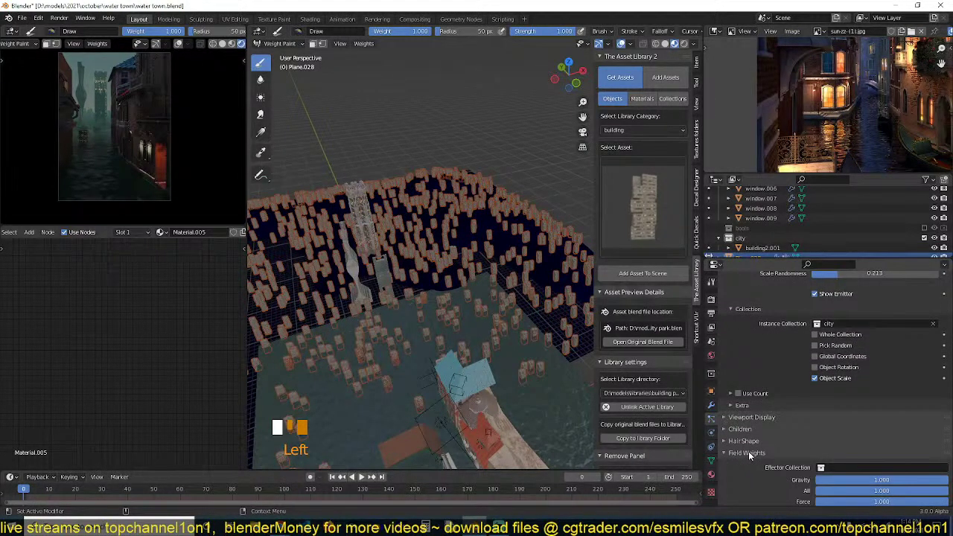
pyautogui.click(749, 453)
pyautogui.click(754, 477)
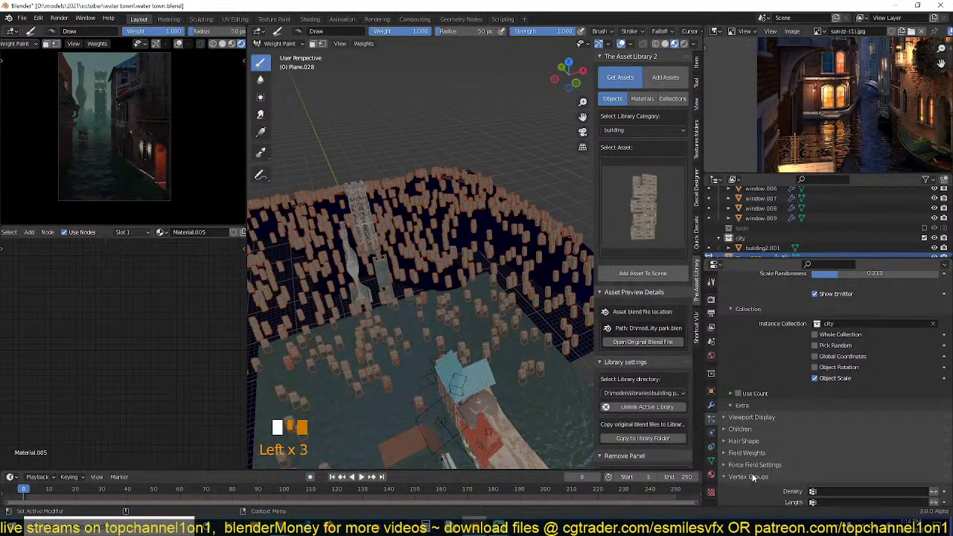
pyautogui.click(829, 485)
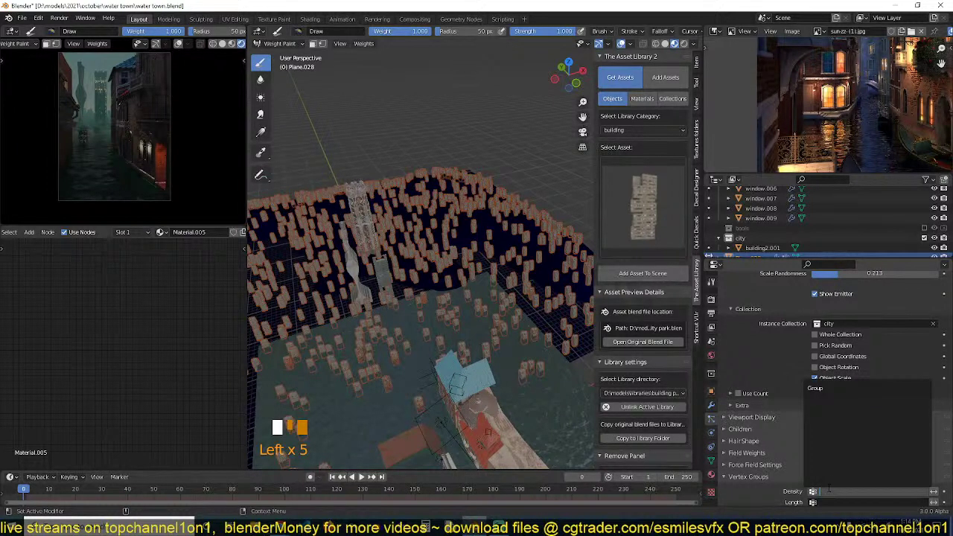
pyautogui.click(856, 388)
# Paint weight 1.000 along the terrain's shoreline around the towers and turn off the viewport overlays.
pyautogui.moveTo(477, 258)
pyautogui.mouseDown()
pyautogui.moveTo(335, 274)
pyautogui.moveTo(257, 302)
pyautogui.moveTo(311, 307)
pyautogui.mouseUp()
pyautogui.moveTo(311, 307); pyautogui.dragTo(366, 296, button='middle')
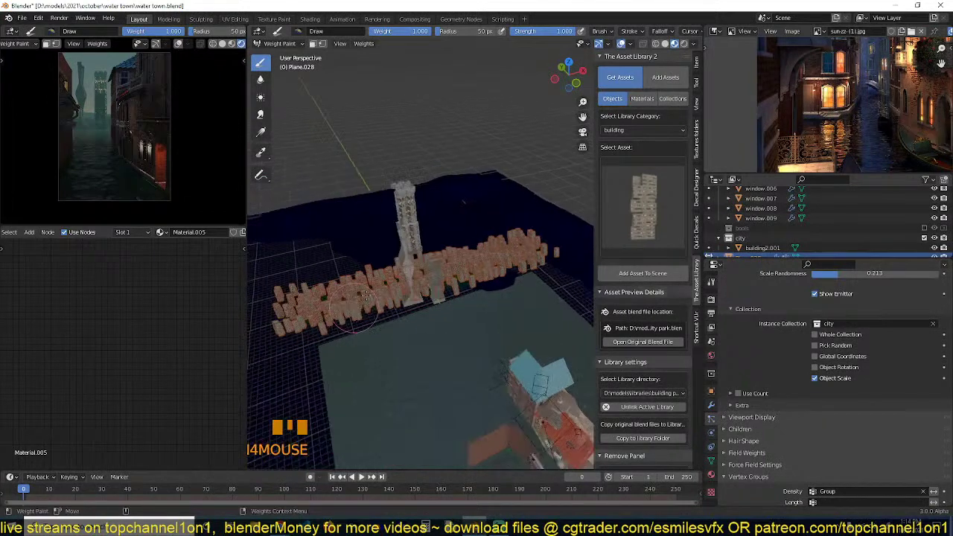
pyautogui.click(621, 44)
pyautogui.moveTo(477, 215); pyautogui.dragTo(432, 246, button='middle')
pyautogui.scroll(3, 428, 249)
pyautogui.moveTo(428, 287)
pyautogui.mouseDown(button='middle')
pyautogui.moveTo(440, 257)
pyautogui.moveTo(422, 255)
pyautogui.moveTo(423, 287)
pyautogui.mouseUp(button='middle')
pyautogui.moveTo(417, 299)
pyautogui.mouseDown()
pyautogui.moveTo(533, 347)
pyautogui.moveTo(275, 302)
pyautogui.mouseUp()
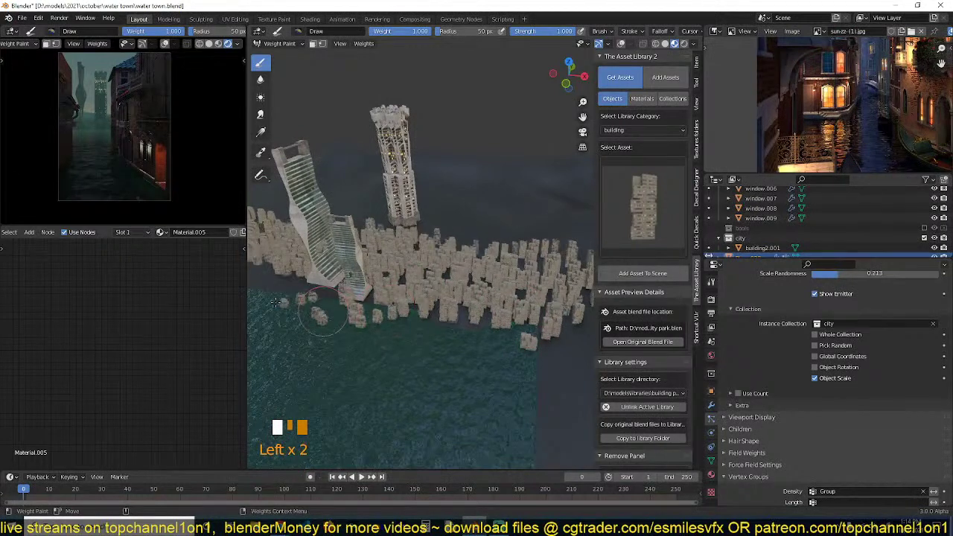
# Paint weight 1.000 across the hillside behind and beside the towers to spread the city buildings further inland.
pyautogui.moveTo(276, 302); pyautogui.dragTo(536, 278, button='middle')
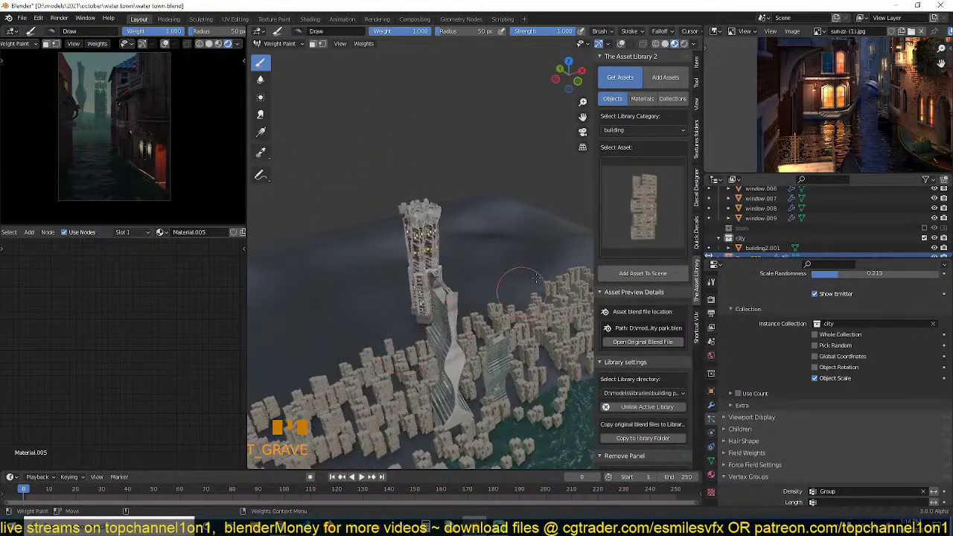
pyautogui.moveTo(536, 278)
pyautogui.mouseDown()
pyautogui.moveTo(380, 302)
pyautogui.moveTo(302, 344)
pyautogui.moveTo(406, 310)
pyautogui.mouseUp()
pyautogui.moveTo(389, 267)
pyautogui.mouseDown()
pyautogui.moveTo(304, 280)
pyautogui.moveTo(464, 192)
pyautogui.moveTo(518, 222)
pyautogui.mouseUp()
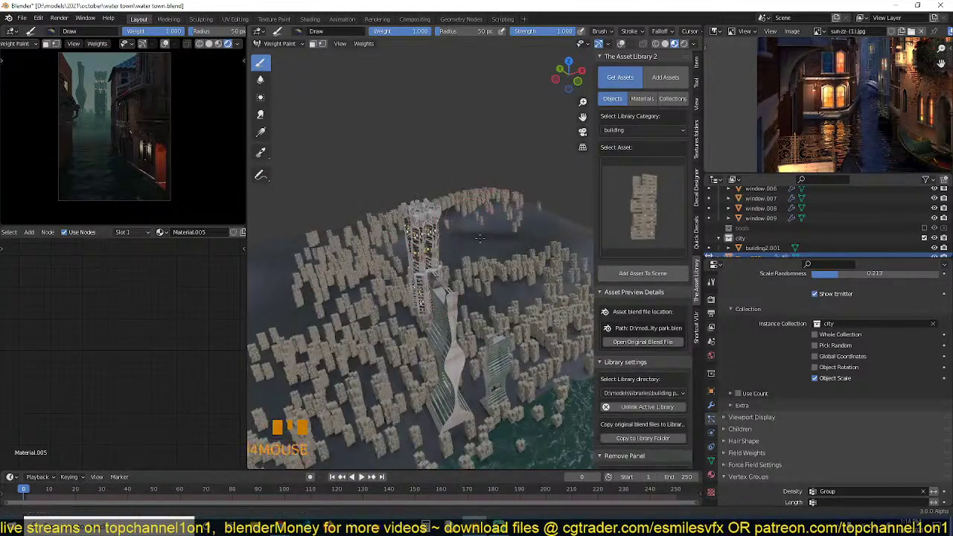
pyautogui.keyDown('shift'); pyautogui.moveTo(439, 246); pyautogui.dragTo(521, 247, button='middle'); pyautogui.keyUp('shift')
pyautogui.moveTo(362, 246)
pyautogui.mouseDown()
pyautogui.moveTo(334, 247)
pyautogui.moveTo(307, 298)
pyautogui.mouseUp()
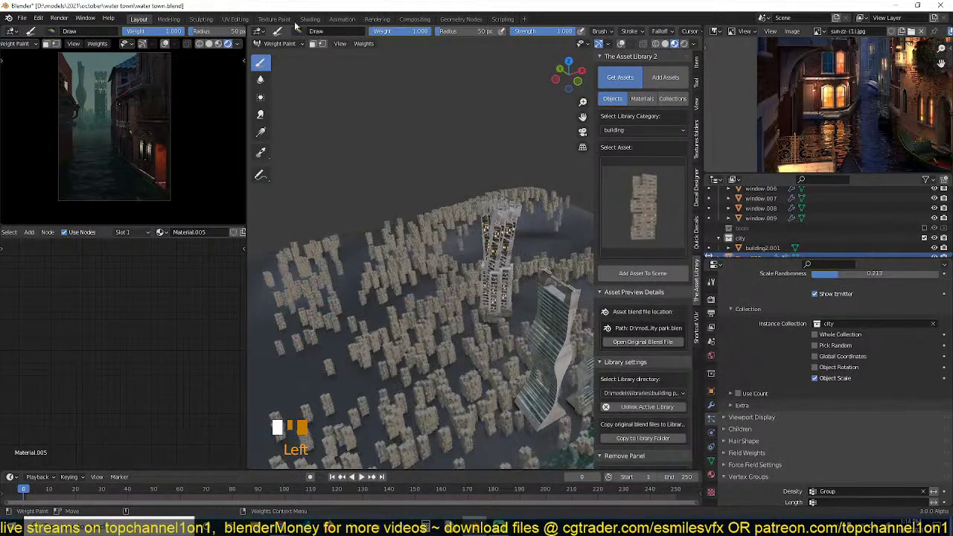
# Return the terrain plane to Object Mode and save the file.
pyautogui.click(279, 43)
pyautogui.click(283, 58)
pyautogui.scroll(-2, 408, 215)
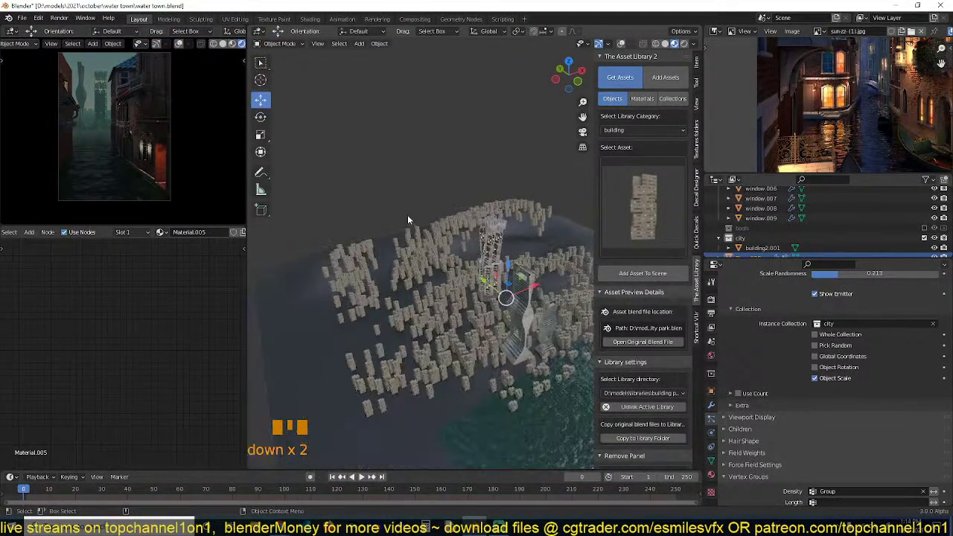
pyautogui.press('`')
pyautogui.hotkey('ctrl', 's')
# Scale the water plane up by 1.532 and lower it about 0.23 m along the Z axis.
pyautogui.click(553, 391)
pyautogui.press('s')
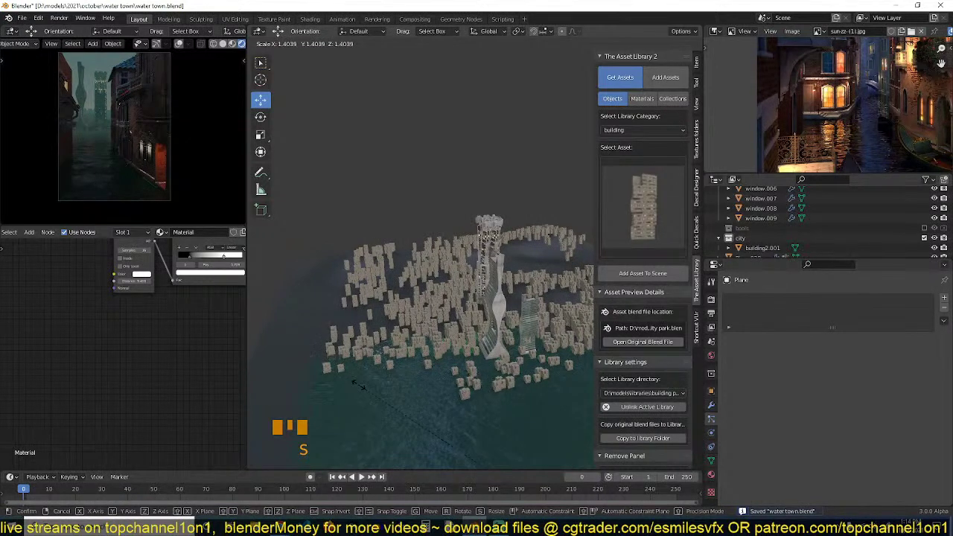
pyautogui.click(301, 385)
pyautogui.press('g')
pyautogui.press('z')
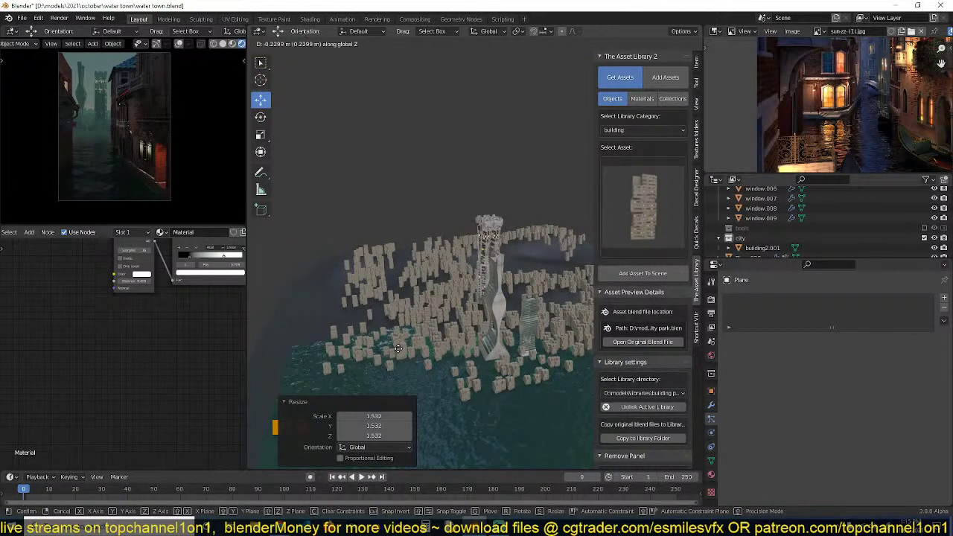
pyautogui.click(399, 348)
pyautogui.scroll(5, 465, 326)
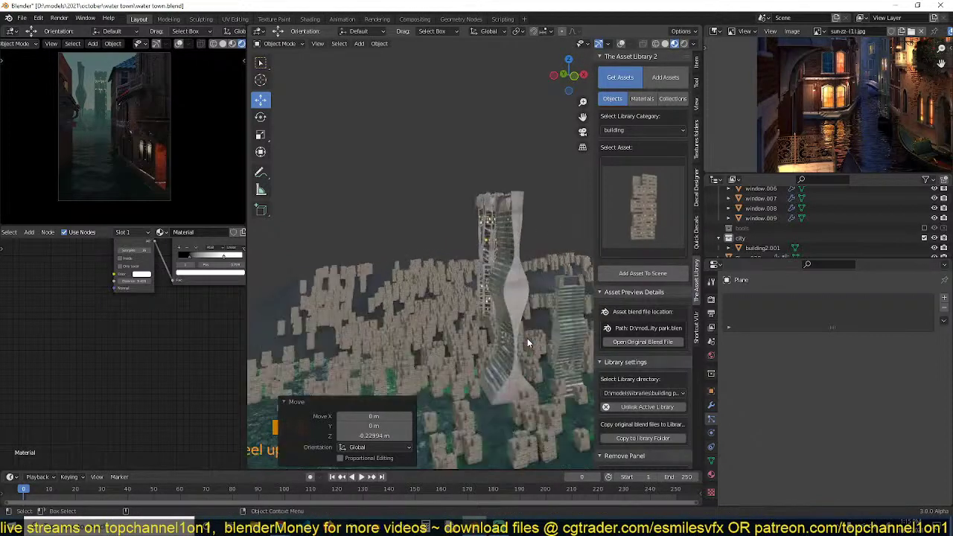
pyautogui.moveTo(528, 338); pyautogui.dragTo(436, 380, button='middle')
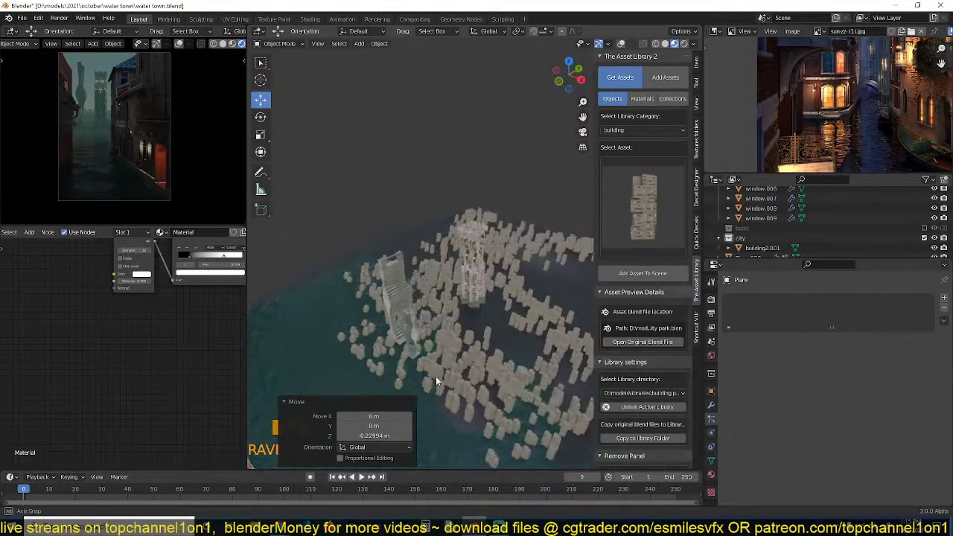
# Move the terrain plane with the scattered buildings about 2.94 m along the Y axis.
pyautogui.click(490, 342)
pyautogui.press('g')
pyautogui.press('y')
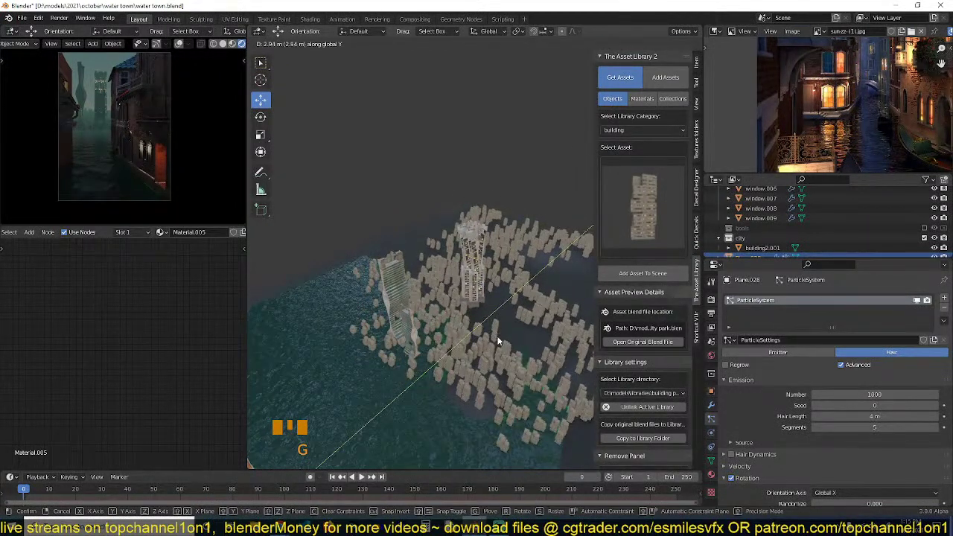
pyautogui.click(499, 341)
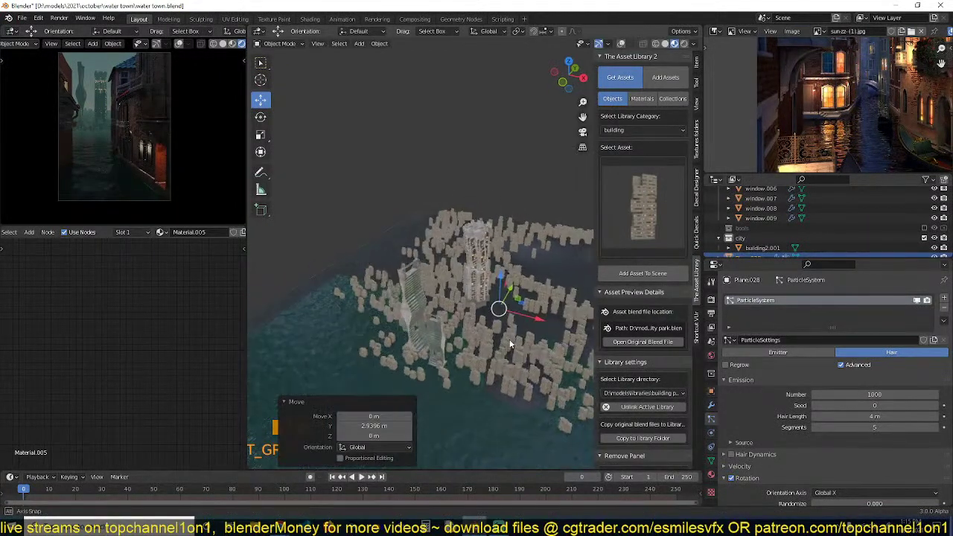
# Erase buildings near the waterline by weight painting the terrain with weight 0.000, and return to Object Mode.
pyautogui.click(289, 44)
pyautogui.click(288, 96)
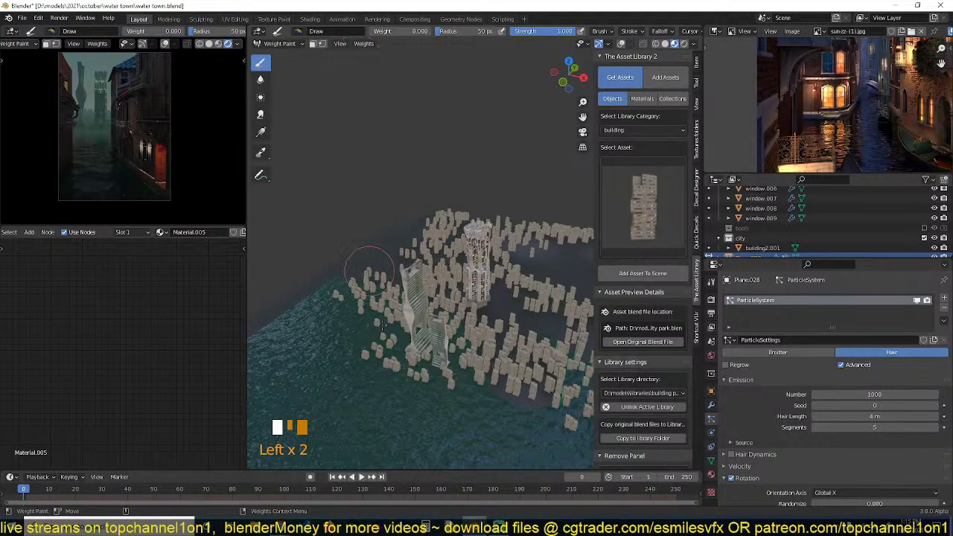
pyautogui.moveTo(342, 313)
pyautogui.mouseDown()
pyautogui.moveTo(365, 328)
pyautogui.moveTo(398, 386)
pyautogui.moveTo(424, 365)
pyautogui.moveTo(410, 350)
pyautogui.moveTo(441, 384)
pyautogui.moveTo(380, 362)
pyautogui.moveTo(338, 322)
pyautogui.mouseUp()
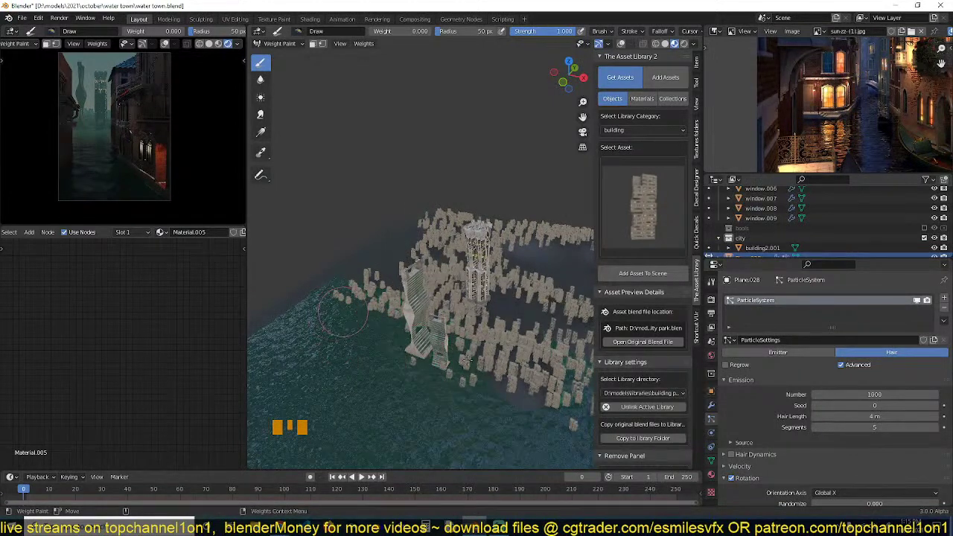
pyautogui.moveTo(587, 434)
pyautogui.mouseDown()
pyautogui.moveTo(373, 340)
pyautogui.moveTo(347, 291)
pyautogui.moveTo(445, 282)
pyautogui.mouseUp()
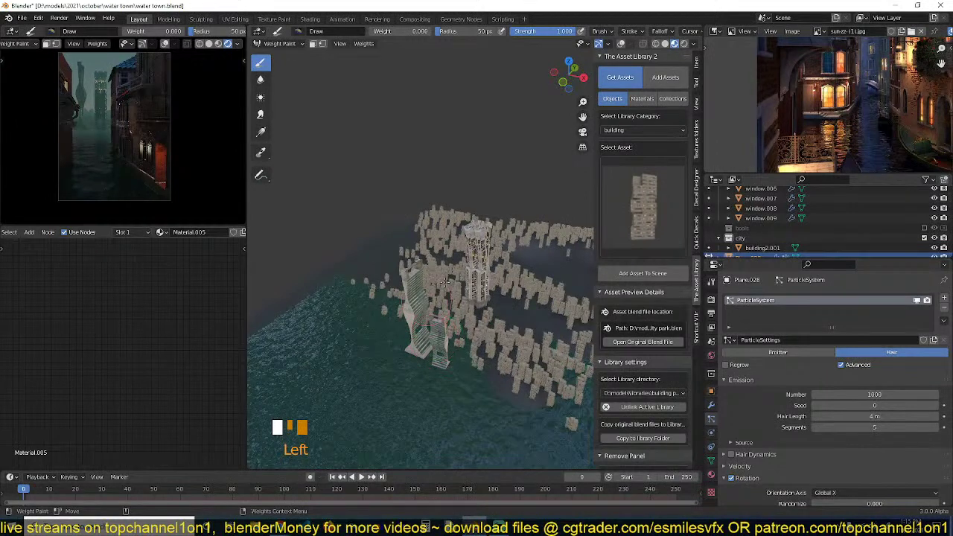
pyautogui.click(286, 43)
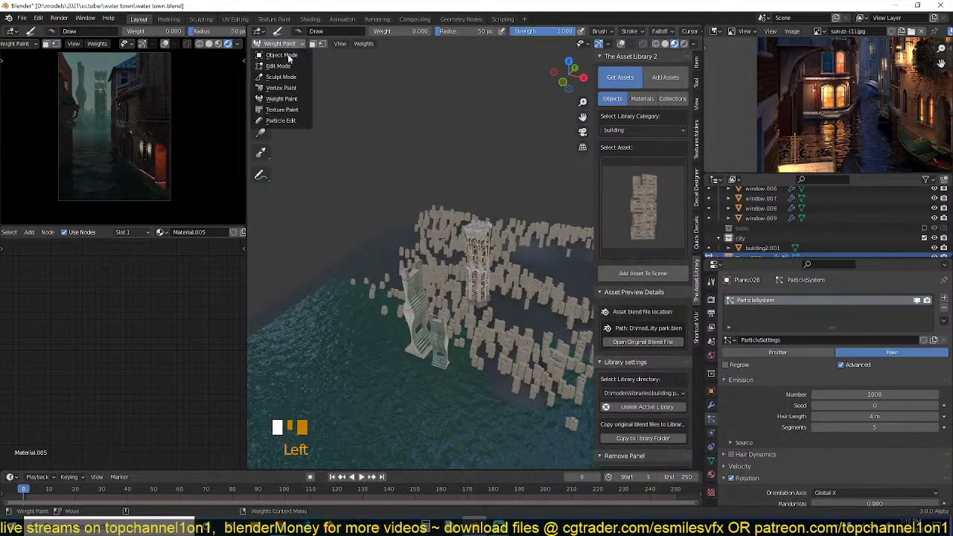
pyautogui.click(282, 58)
# Move the short glass tower by the shore back among the city buildings and scale it up to roughly twice its size.
pyautogui.click(438, 344)
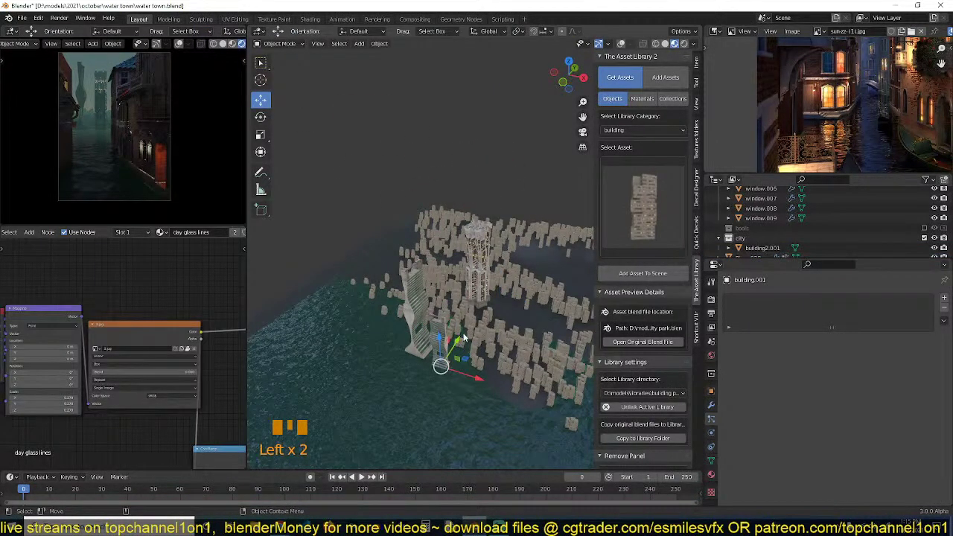
pyautogui.moveTo(463, 333); pyautogui.dragTo(492, 320)
pyautogui.press('g')
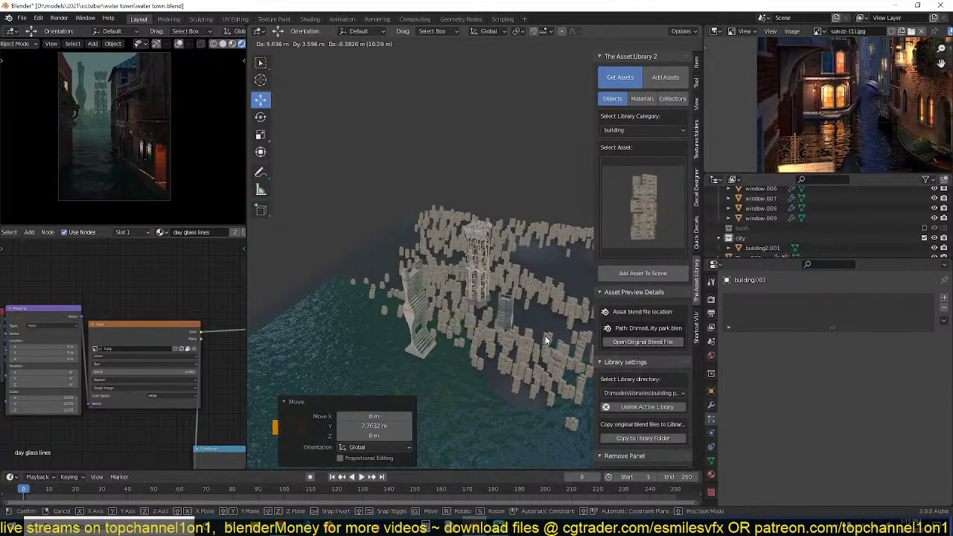
pyautogui.click(512, 316)
pyautogui.press('s')
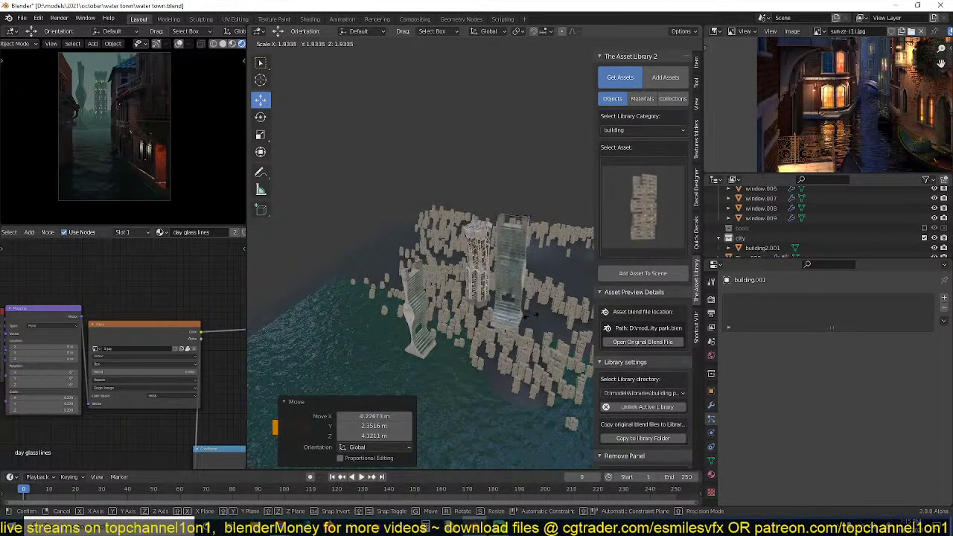
pyautogui.click(438, 341)
# Show the overlays, place the 3D cursor on the far shore and snap the twisted glass tower to it.
pyautogui.click(417, 339)
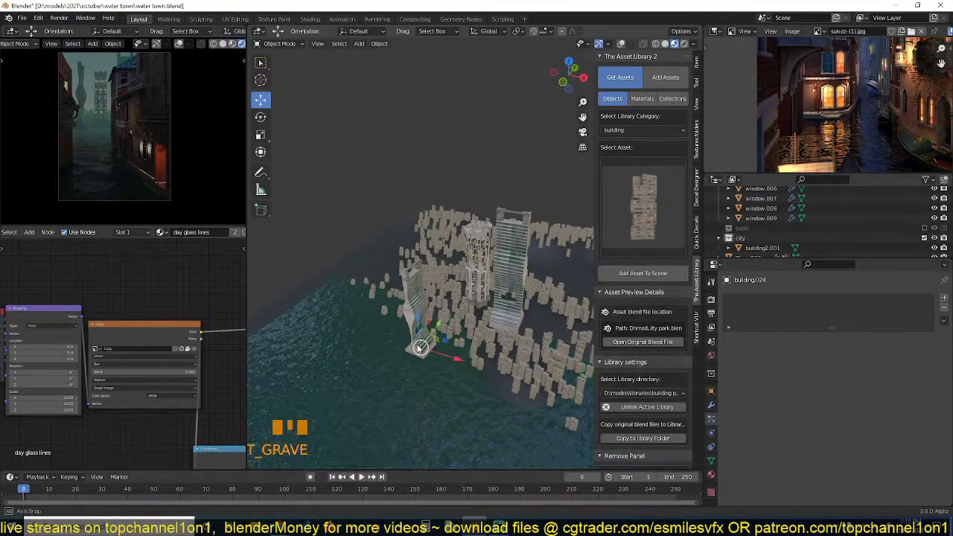
pyautogui.moveTo(418, 344); pyautogui.dragTo(407, 291, button='middle')
pyautogui.keyDown('shift'); pyautogui.rightClick(400, 276); pyautogui.keyUp('shift')
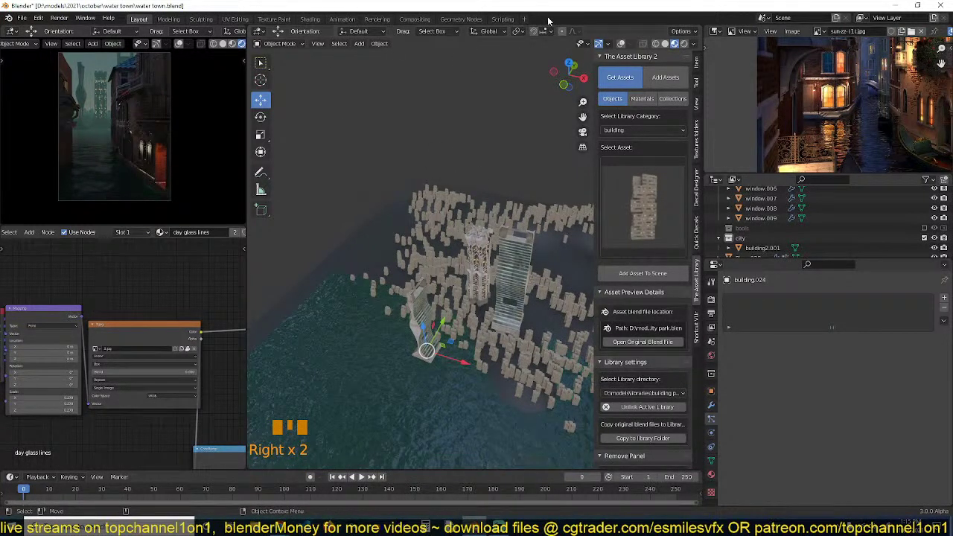
pyautogui.click(622, 44)
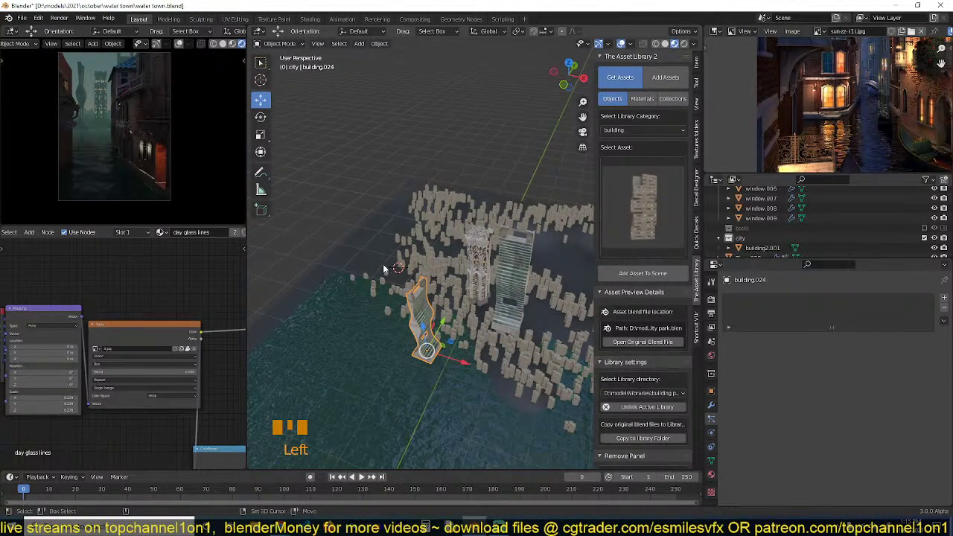
pyautogui.keyDown('shift'); pyautogui.rightClick(405, 271); pyautogui.keyUp('shift')
pyautogui.keyDown('shift'); pyautogui.rightClick(403, 267); pyautogui.keyUp('shift')
pyautogui.hotkey('shift', 's')
pyautogui.click(418, 204)
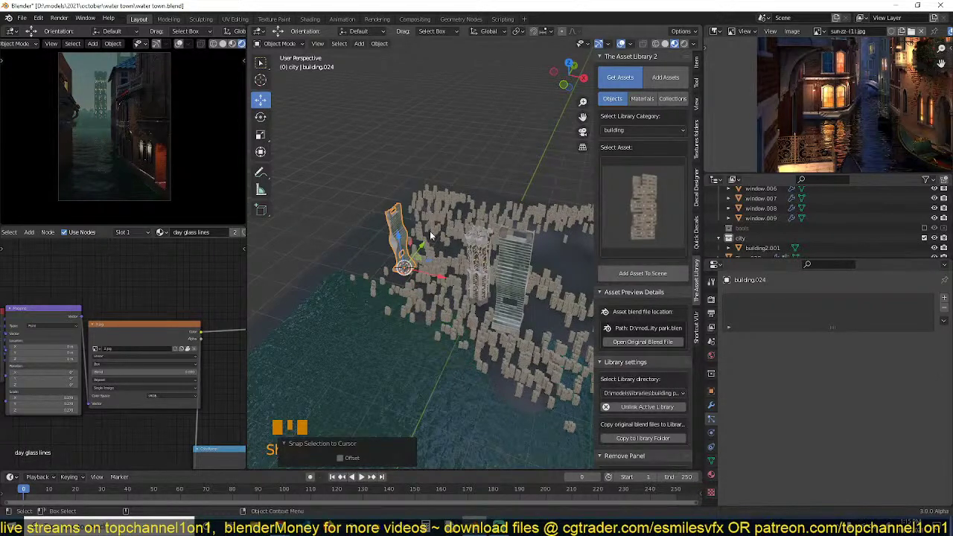
# Scale the twisted tower by 1.021 and move it 14.844 m along the X axis.
pyautogui.press('s')
pyautogui.click(428, 256)
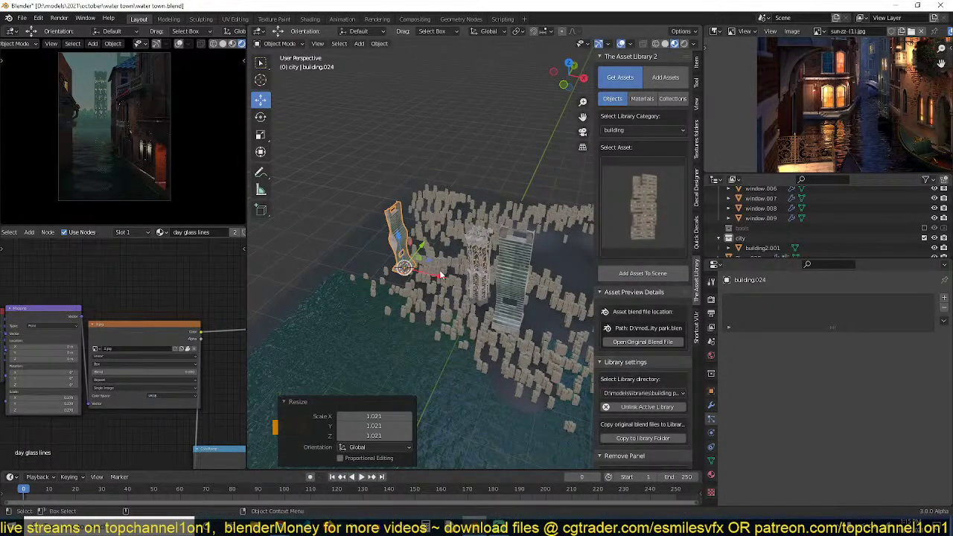
pyautogui.press('g')
pyautogui.press('x')
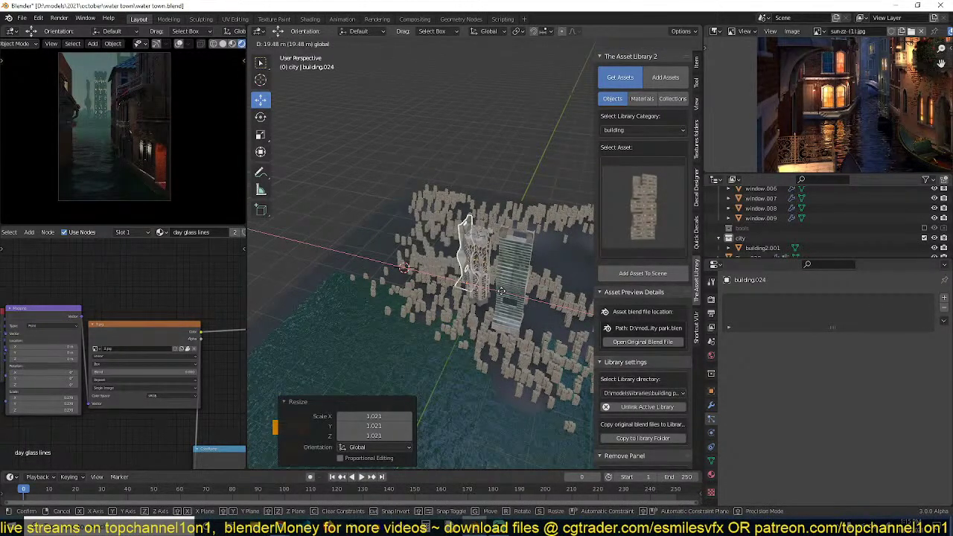
pyautogui.click(505, 291)
# Rotate the twisted tower -4.76° about the Z axis, deselect everything and save the file.
pyautogui.press('r')
pyautogui.press('z')
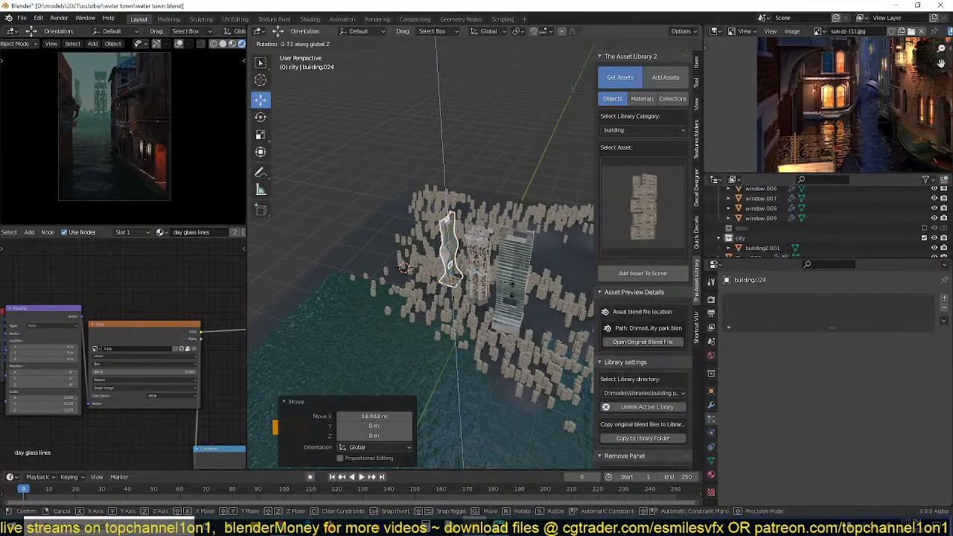
pyautogui.click(510, 307)
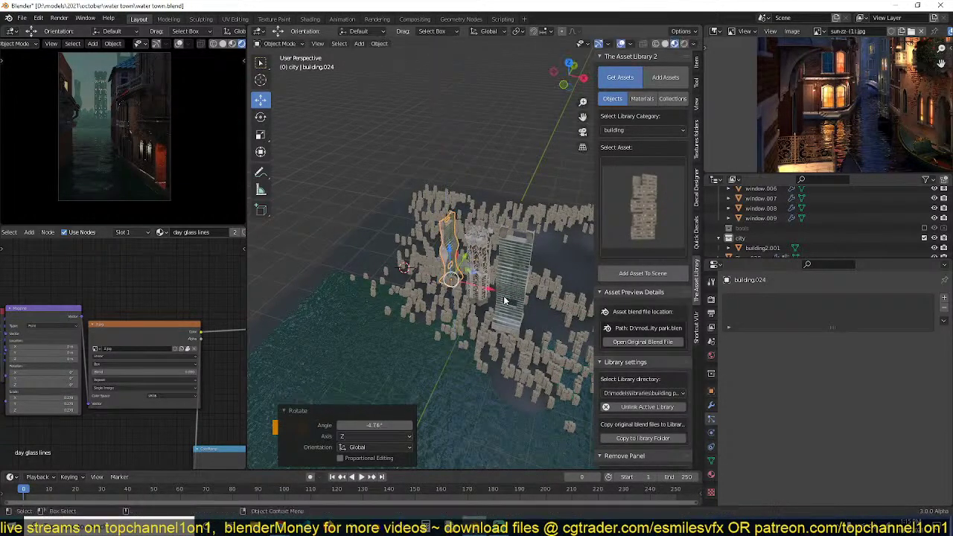
pyautogui.hotkey('alt', 'a')
pyautogui.hotkey('ctrl', 's')
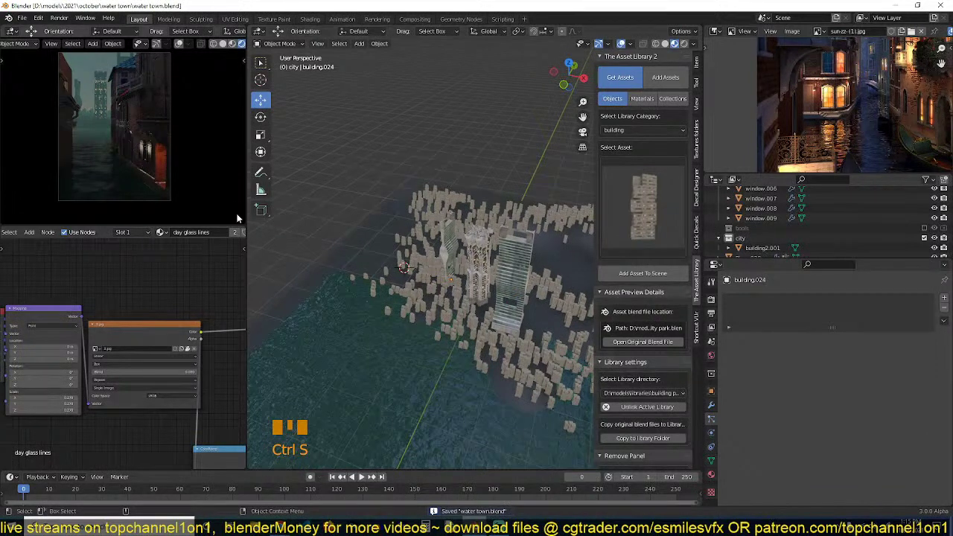
pyautogui.hotkey('ctrl', 's')
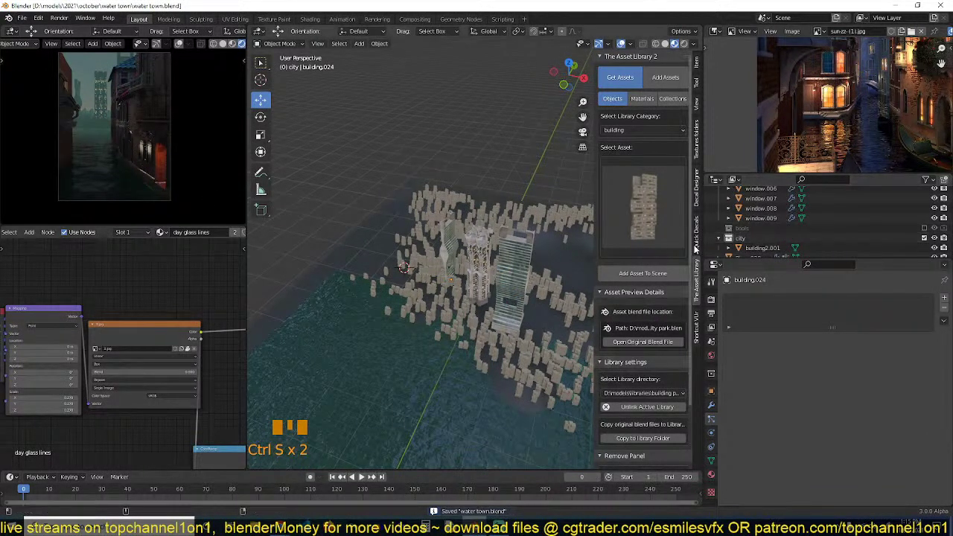
# Choose the building asset with stacked beige balconies from the building category of the asset library.
pyautogui.click(653, 222)
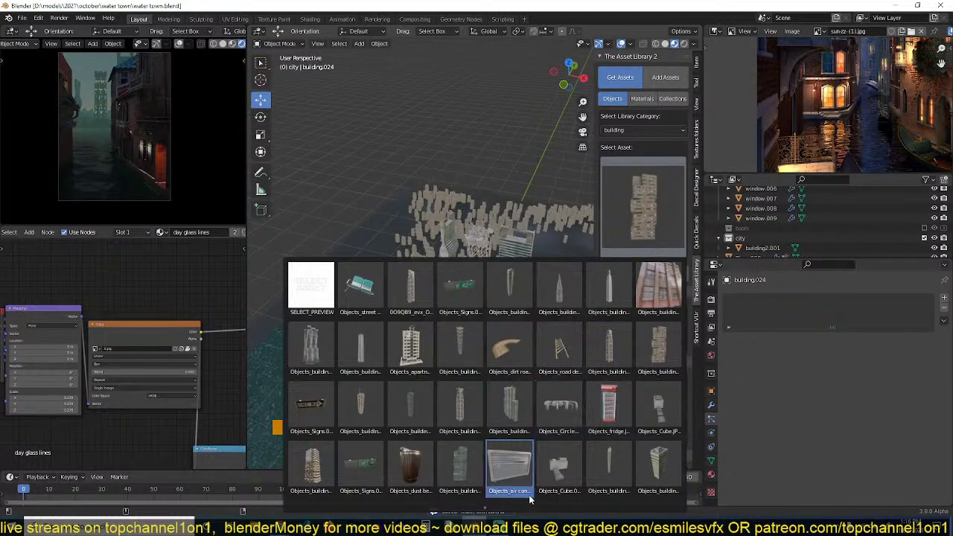
pyautogui.scroll(-2, 504, 506)
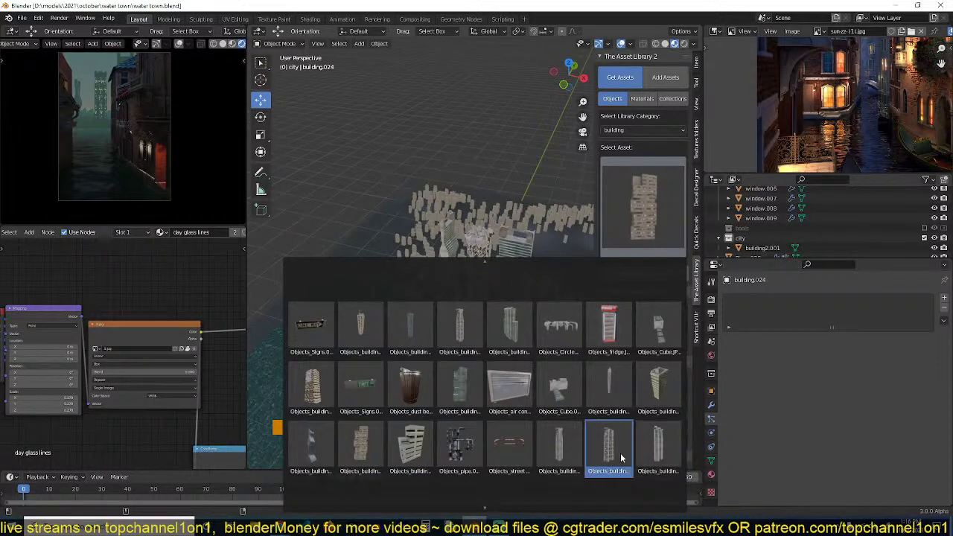
pyautogui.click(322, 384)
# Place the 3D cursor beside the large glass tower and add the chosen building asset to the city collection.
pyautogui.keyDown('shift'); pyautogui.rightClick(535, 323); pyautogui.keyUp('shift')
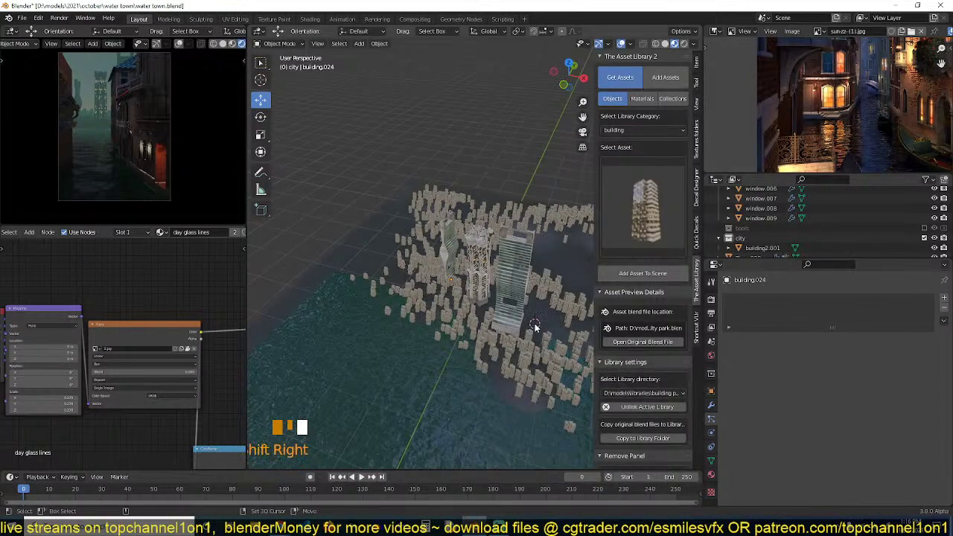
pyautogui.scroll(-3, 767, 226)
pyautogui.click(768, 228)
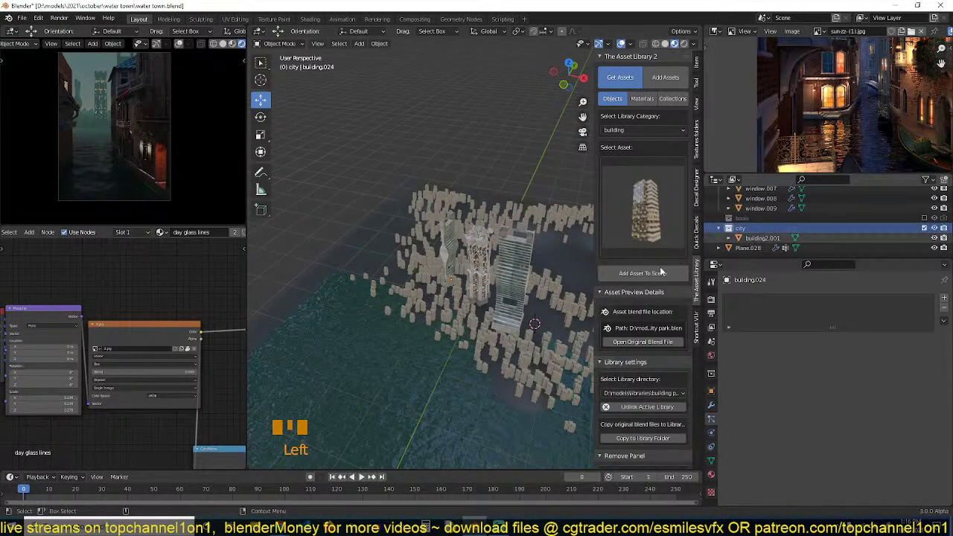
pyautogui.click(642, 274)
pyautogui.scroll(3, 546, 291)
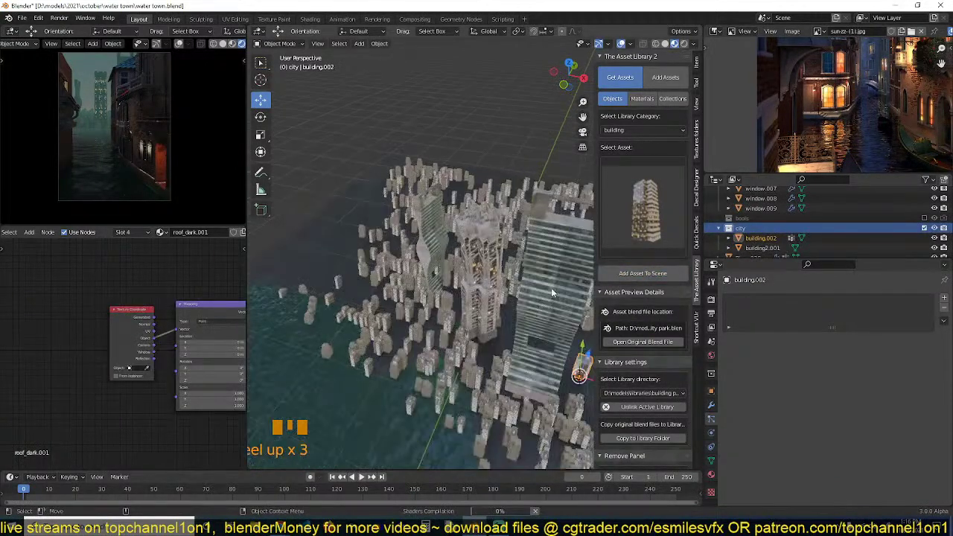
pyautogui.press('`')
pyautogui.scroll(2, 535, 333)
pyautogui.moveTo(535, 332); pyautogui.dragTo(531, 344, button='middle')
pyautogui.scroll(-2, 532, 344)
pyautogui.press('`')
pyautogui.scroll(-2, 493, 336)
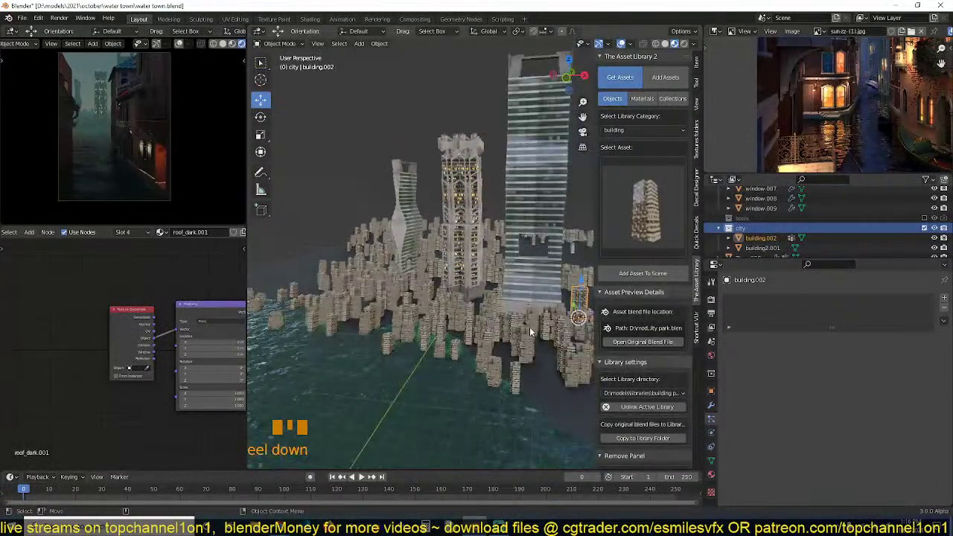
# Scale the newly added balcony building by 1.654 along the Z axis.
pyautogui.press('s')
pyautogui.press('s')
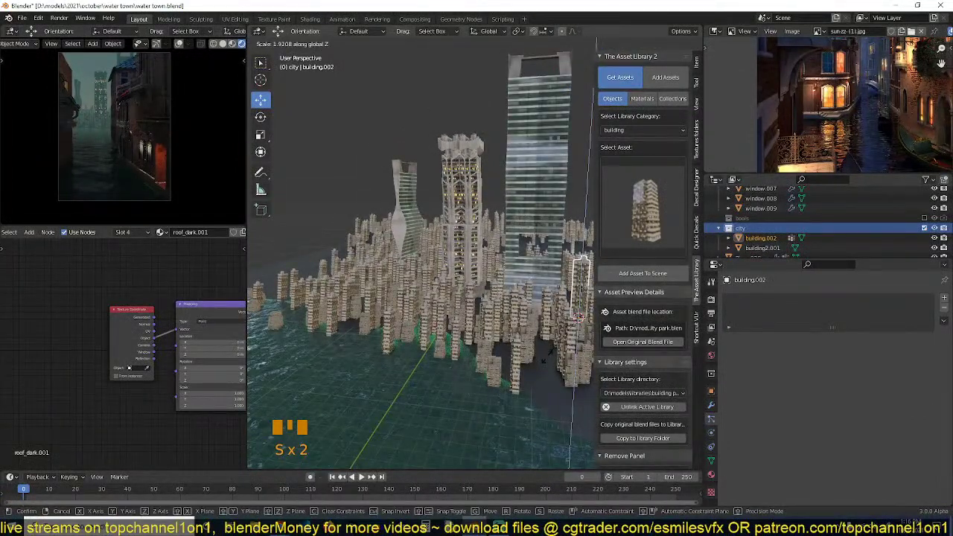
pyautogui.click(601, 243)
# Choose the slender beige tower asset with stacked flared segments from the building category of the asset library.
pyautogui.click(603, 241)
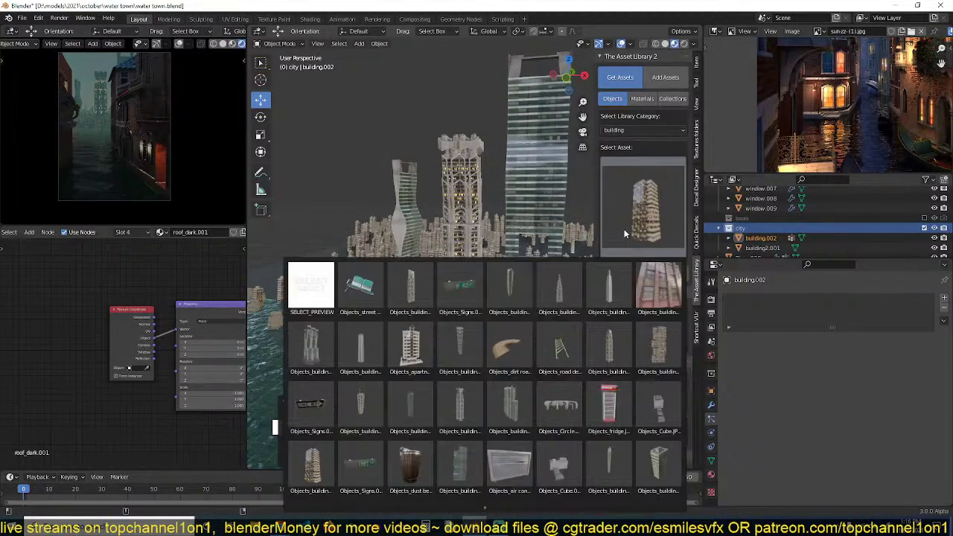
pyautogui.click(560, 287)
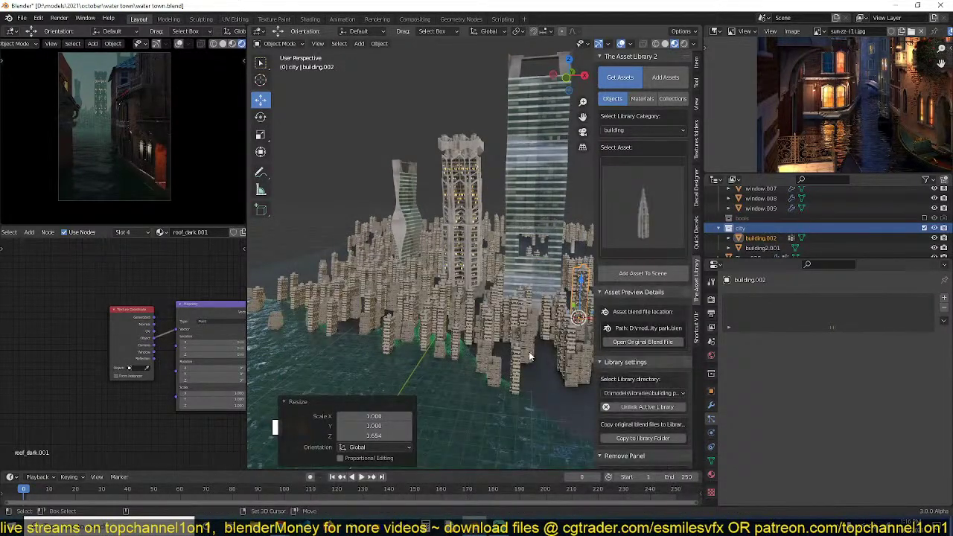
pyautogui.click(648, 210)
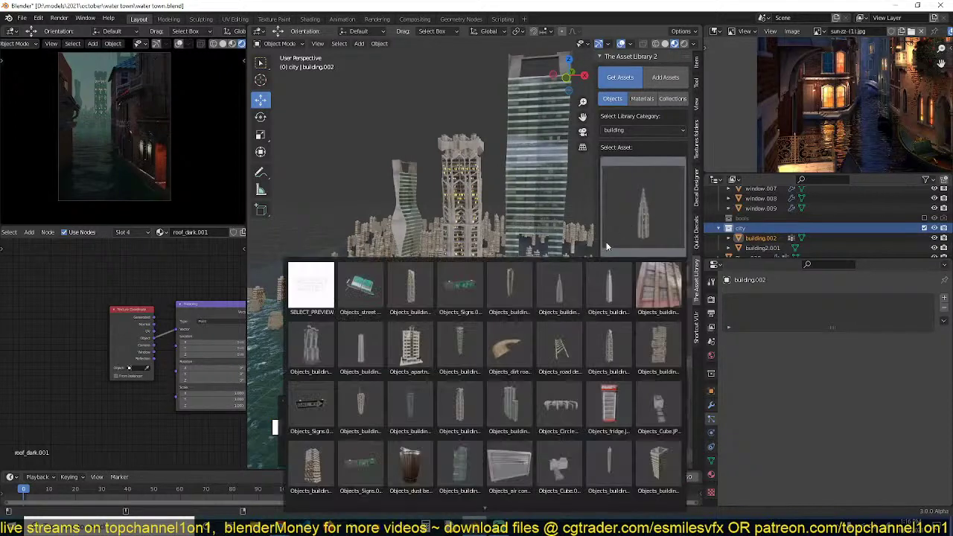
pyautogui.scroll(-3, 506, 509)
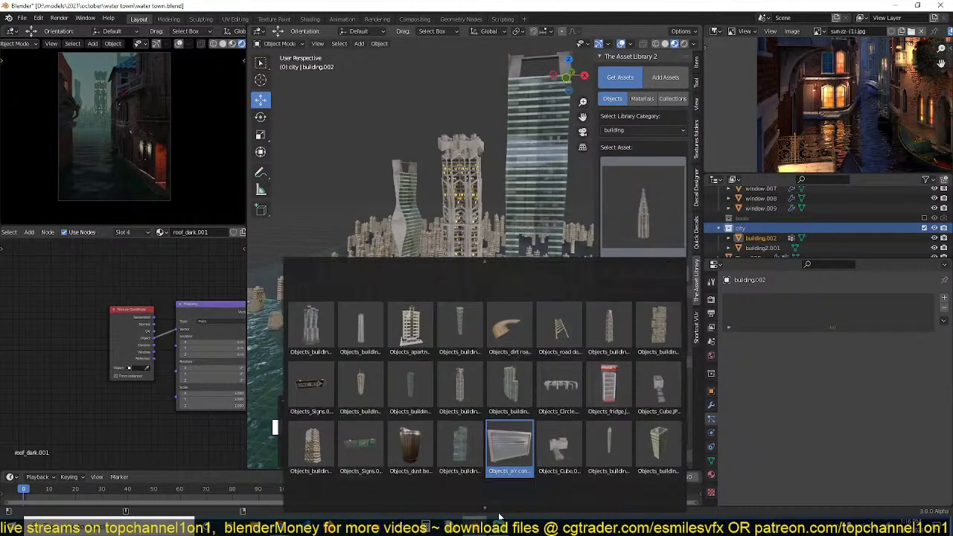
pyautogui.scroll(-1, 502, 511)
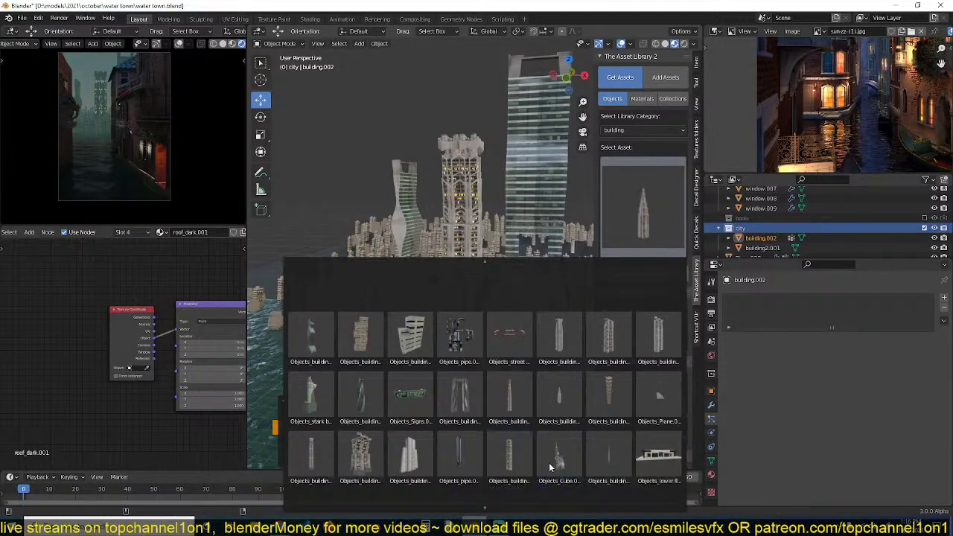
pyautogui.click(600, 399)
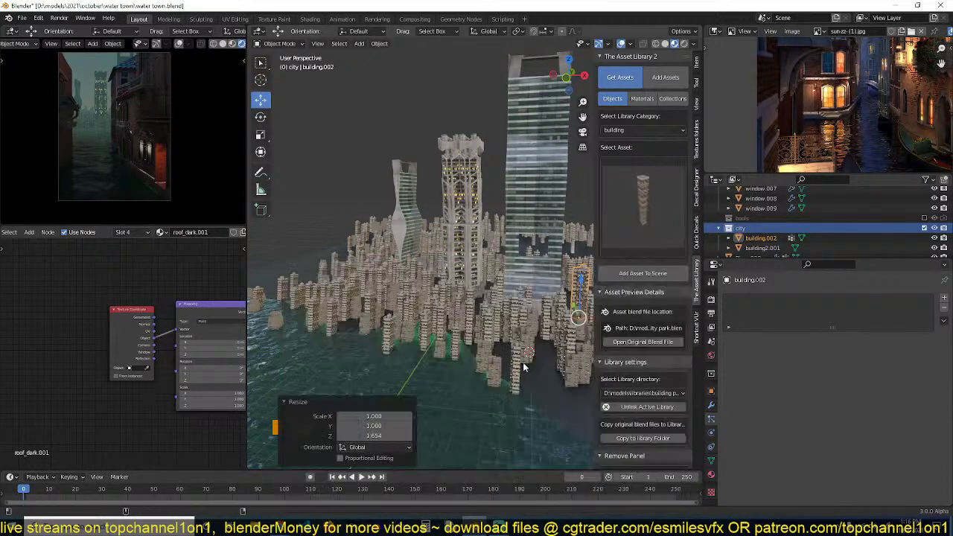
# Add the chosen tower to the city collection at a 3D cursor near the waterfront and scale it by about 1.057.
pyautogui.keyDown('shift'); pyautogui.rightClick(552, 375); pyautogui.keyUp('shift')
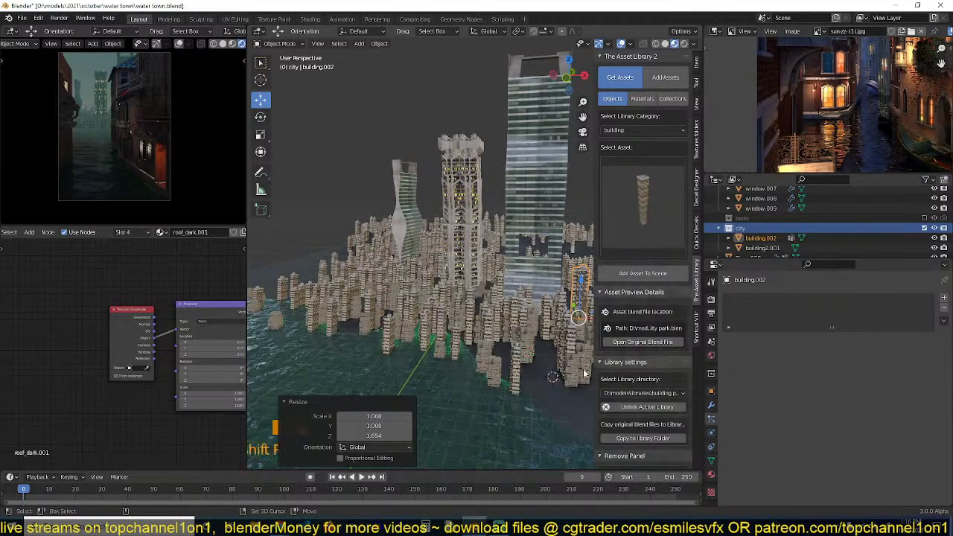
pyautogui.click(643, 273)
pyautogui.moveTo(554, 322); pyautogui.dragTo(517, 316, button='middle')
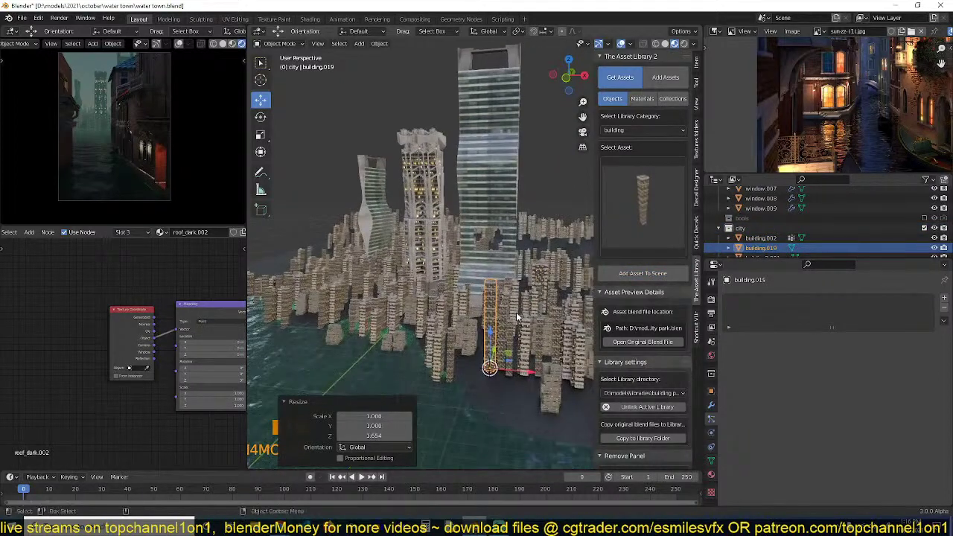
pyautogui.press('s')
pyautogui.press('Escape')
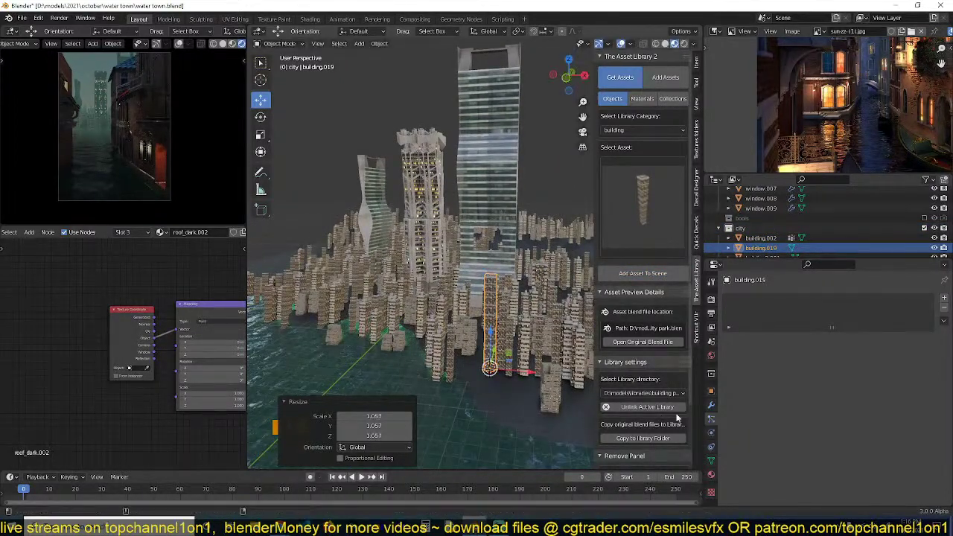
# Select the plane with the scattered buildings and increase the scale randomness of its particle render.
pyautogui.click(503, 390)
pyautogui.scroll(-7, 819, 446)
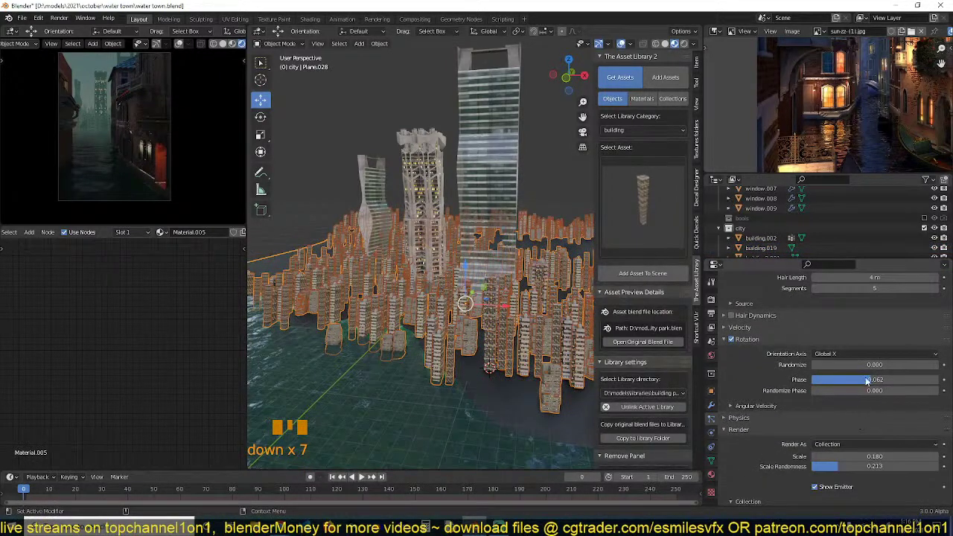
pyautogui.moveTo(845, 466); pyautogui.dragTo(875, 455)
# Narrow the lattice tower horizontally by a factor of about 0.47 with Z locked and enlarge it uniformly by 1.128.
pyautogui.click(435, 172)
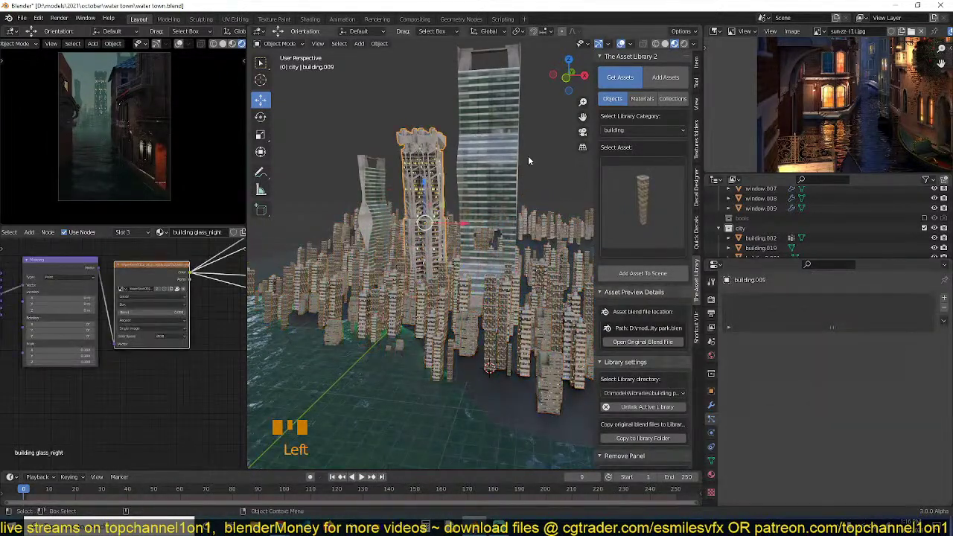
pyautogui.press('s')
pyautogui.hotkey('shift', 'z')
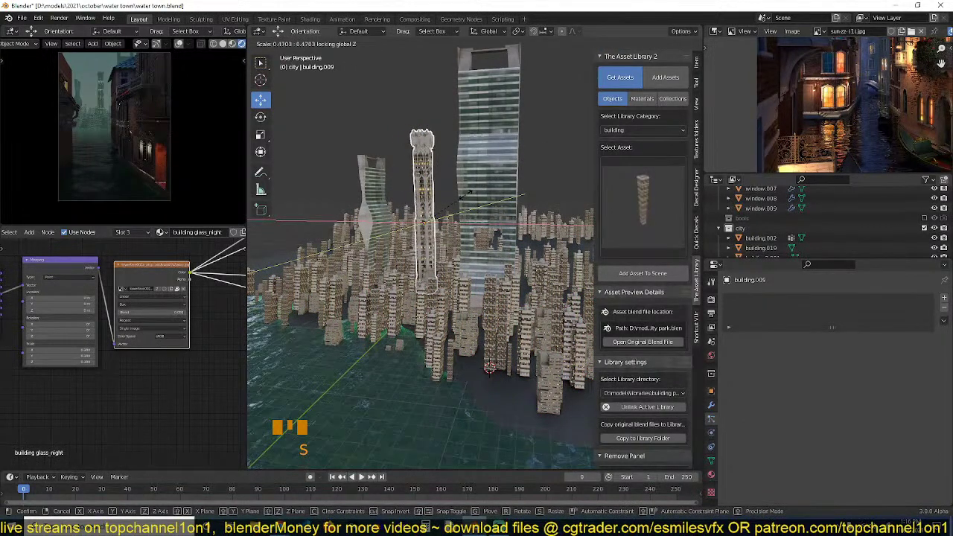
pyautogui.click(465, 195)
pyautogui.moveTo(465, 196); pyautogui.dragTo(536, 246, button='middle')
pyautogui.press('s')
pyautogui.click(508, 242)
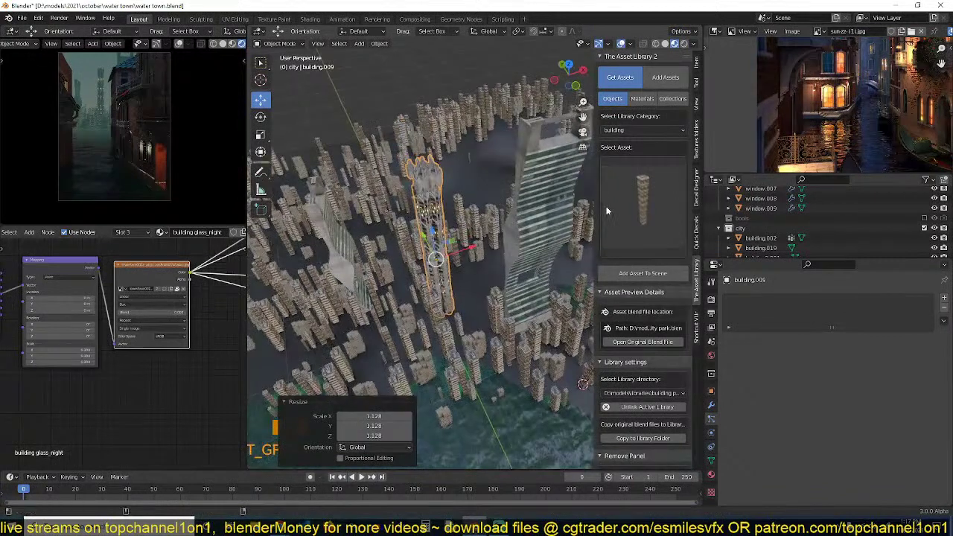
# Make the first collection under Scene Collection, named Collection, the active one for new objects.
pyautogui.click(764, 237)
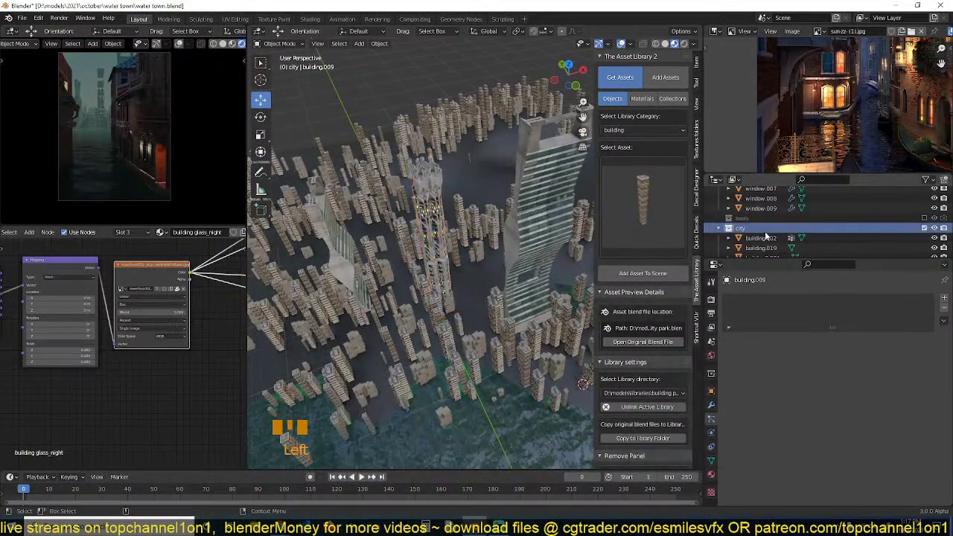
pyautogui.scroll(19, 764, 233)
pyautogui.scroll(20, 765, 234)
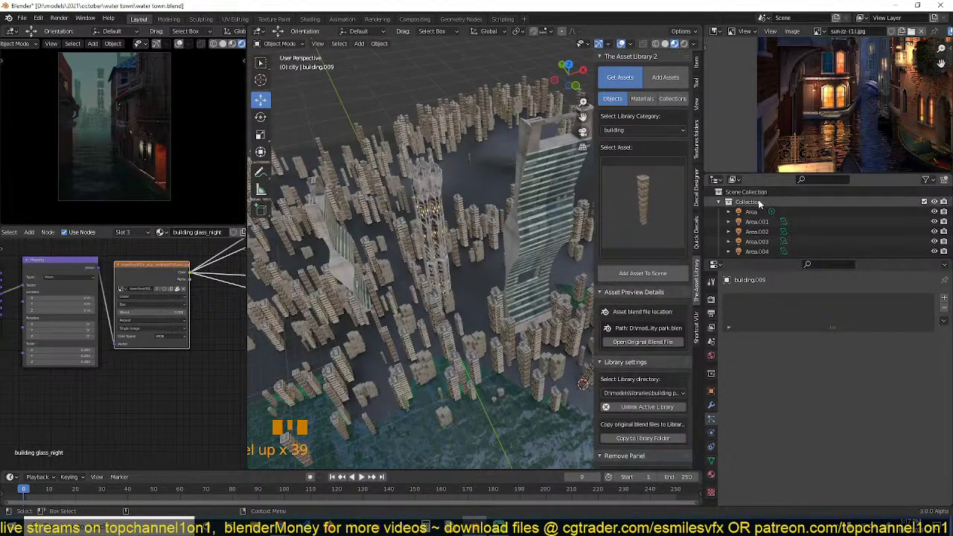
pyautogui.click(768, 202)
# Choose the slim pointed tower asset and add it at a 3D cursor between the lattice tower and the large glass tower.
pyautogui.click(632, 185)
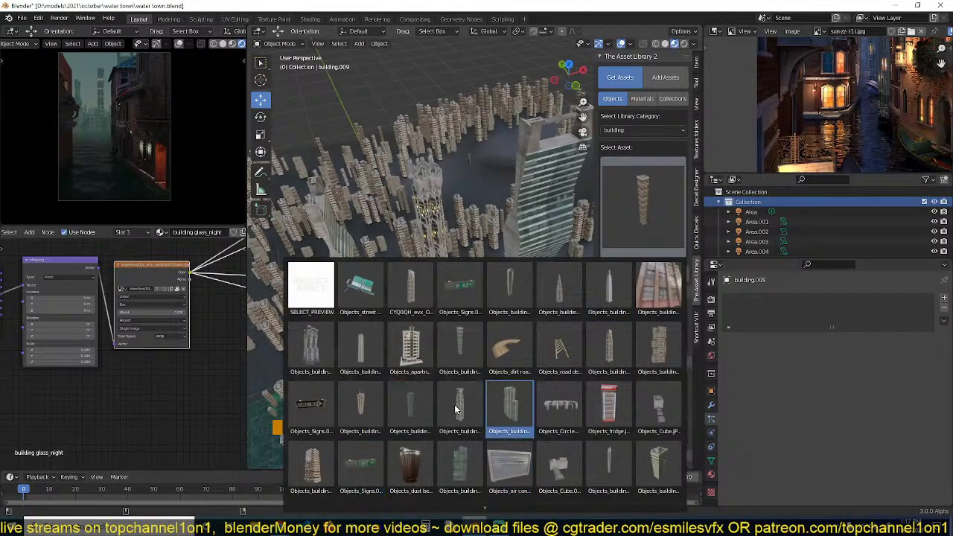
pyautogui.click(618, 467)
pyautogui.keyDown('shift'); pyautogui.rightClick(470, 291); pyautogui.keyUp('shift')
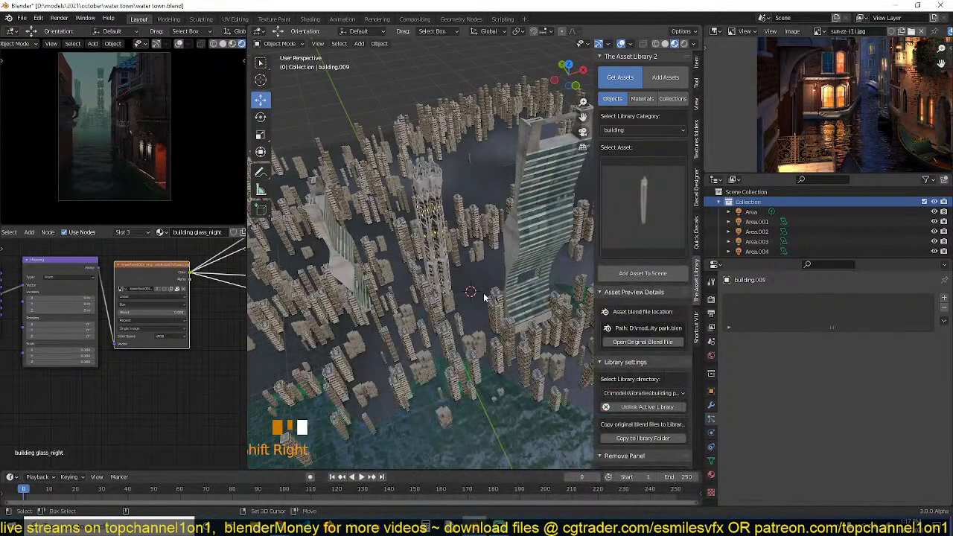
pyautogui.click(638, 274)
# Scale the slim pointed tower uniformly by 3.187 and adjust it by a further factor of about 0.96.
pyautogui.hotkey('shift', '`')
pyautogui.press('s')
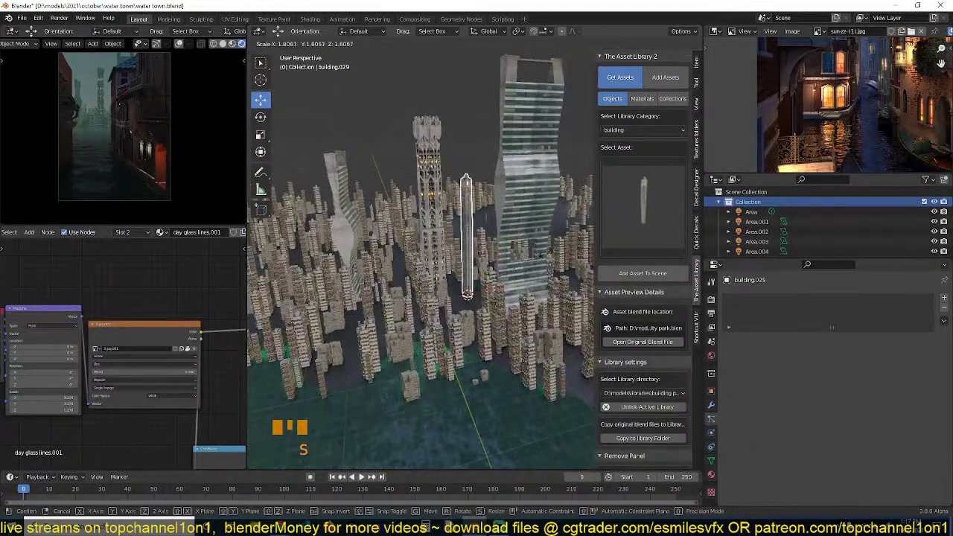
pyautogui.click(575, 245)
pyautogui.moveTo(575, 244); pyautogui.dragTo(456, 269, button='middle')
pyautogui.press('s')
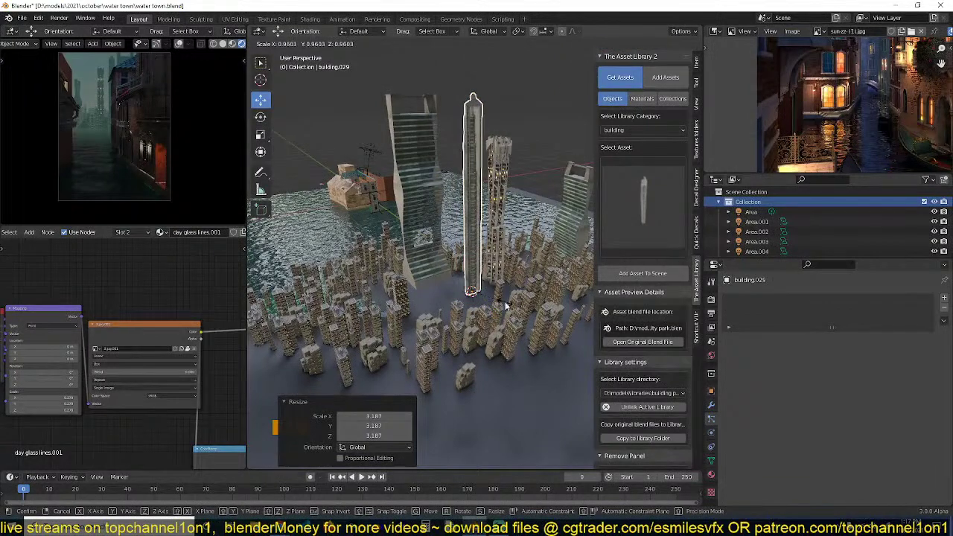
pyautogui.click(505, 305)
# Duplicate the slim pointed tower and place the copy in front of the twisted tower, about -8.96 m along X.
pyautogui.moveTo(506, 305); pyautogui.dragTo(641, 260, button='middle')
pyautogui.hotkey('shift', 'd')
pyautogui.click(467, 270)
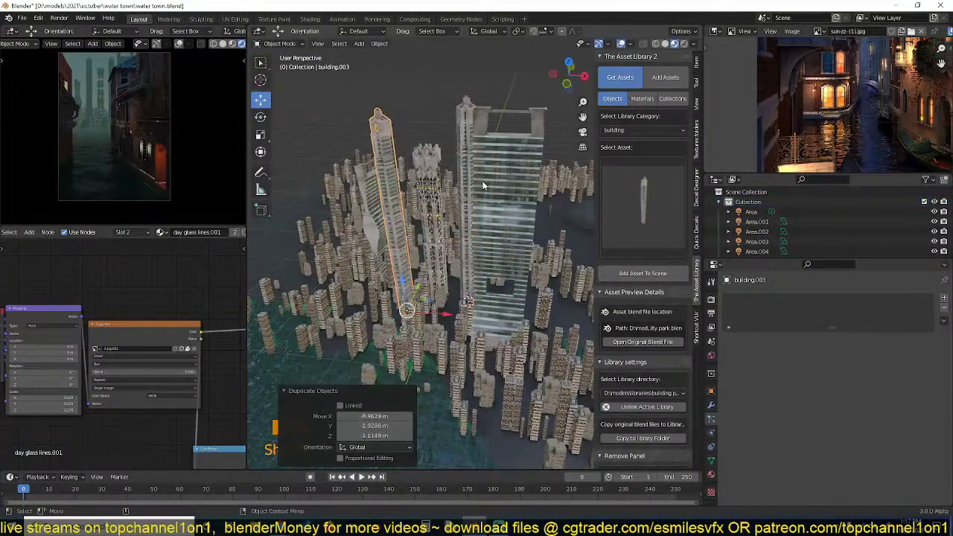
# Shorten the duplicated tower along Z by a factor of about 0.49 and enlarge it uniformly by 1.182.
pyautogui.press('s')
pyautogui.press('z')
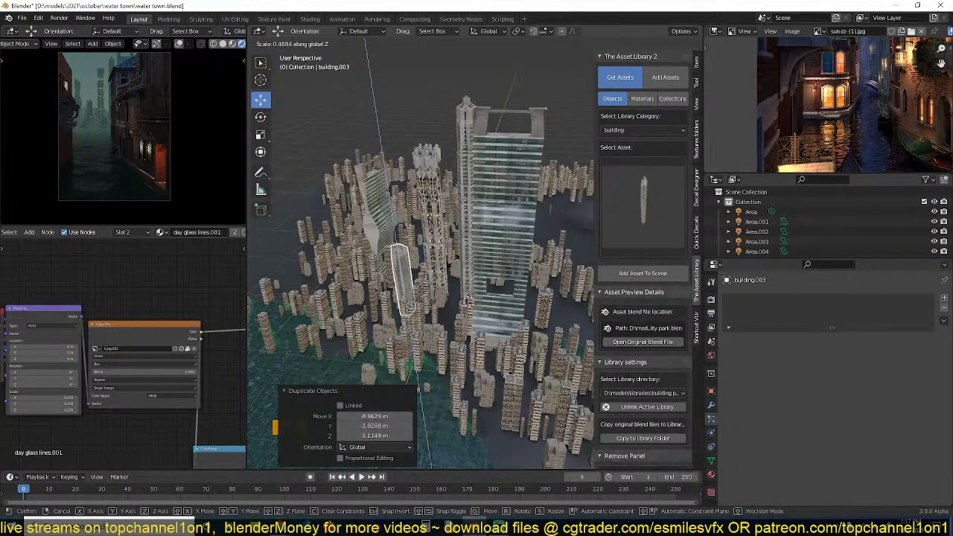
pyautogui.click(457, 267)
pyautogui.press('s')
pyautogui.click(469, 258)
# Move the duplicated tower -1.7519 m in X, -0.79979 m in Y and -0.86703 m in Z, save the file and deselect everything.
pyautogui.press('g')
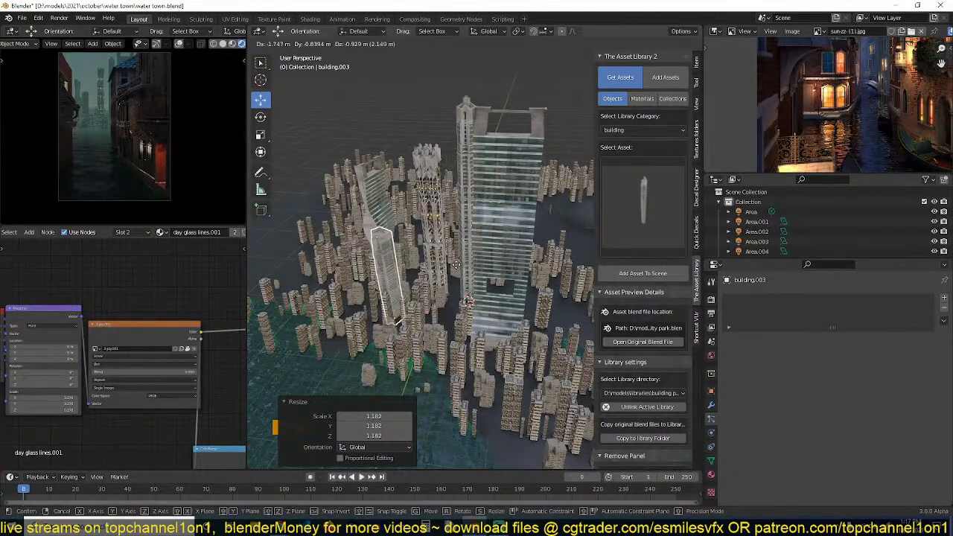
pyautogui.click(457, 266)
pyautogui.hotkey('ctrl', 's')
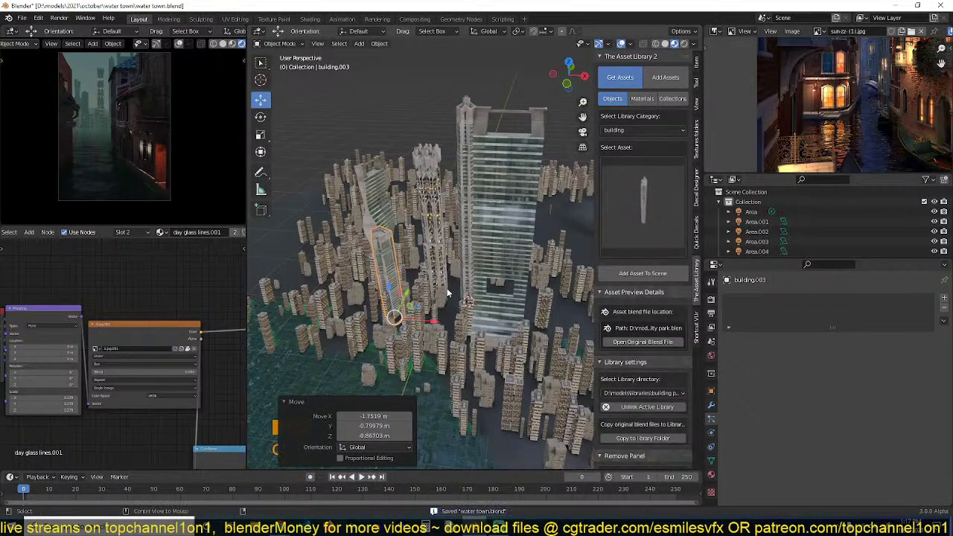
pyautogui.hotkey('alt', 'a')
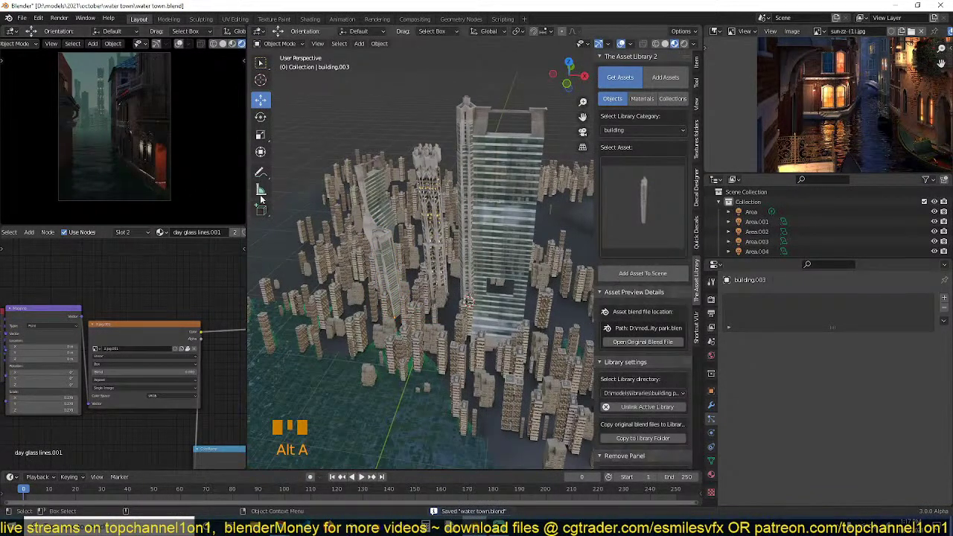
# Switch the asset library directory to D:\models\libraries\decals and choose the pipes asset from the street category.
pyautogui.scroll(-2, 388, 362)
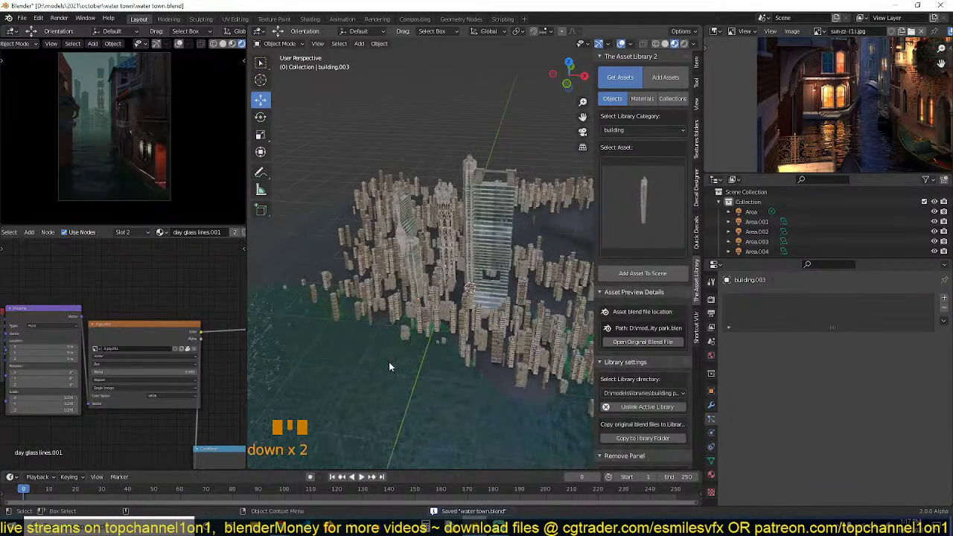
pyautogui.press('`')
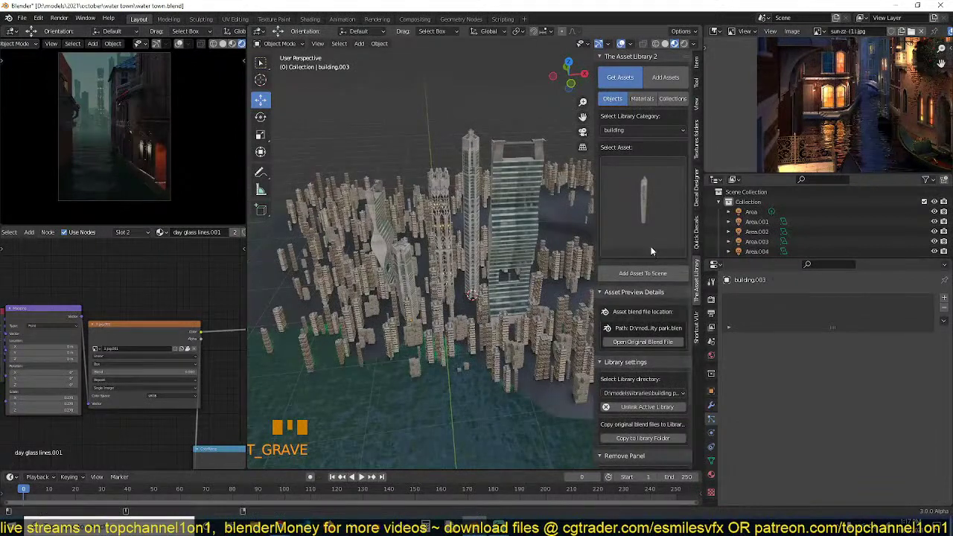
pyautogui.click(618, 130)
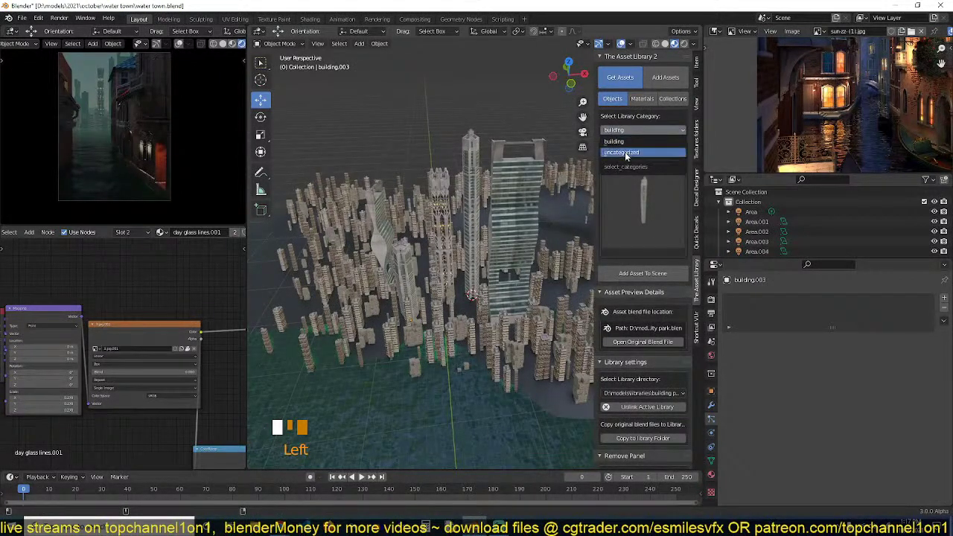
pyautogui.click(654, 393)
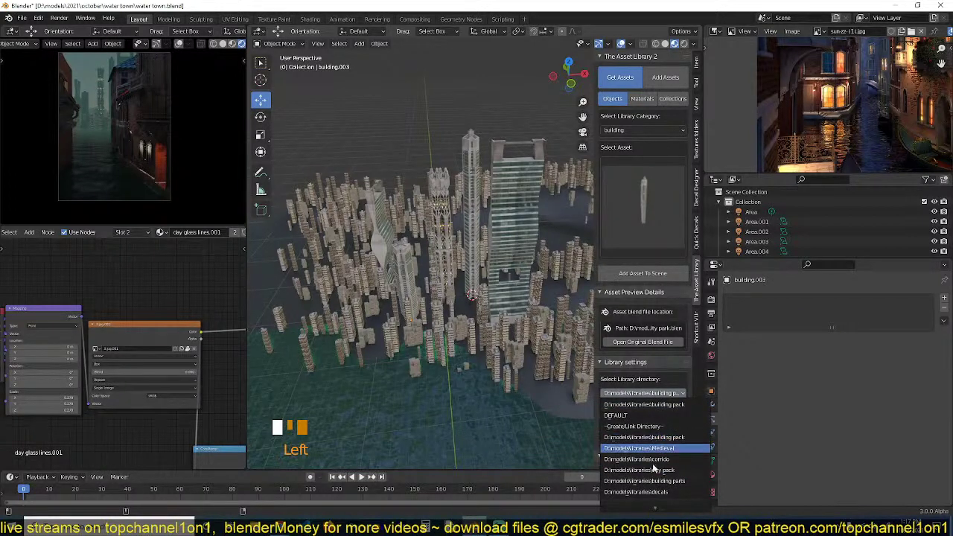
pyautogui.click(639, 493)
pyautogui.click(654, 228)
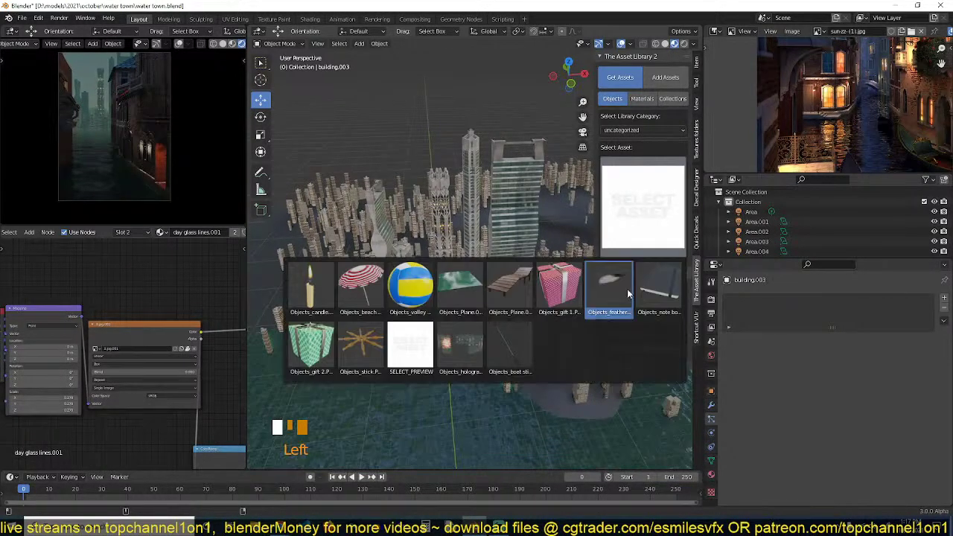
pyautogui.click(621, 130)
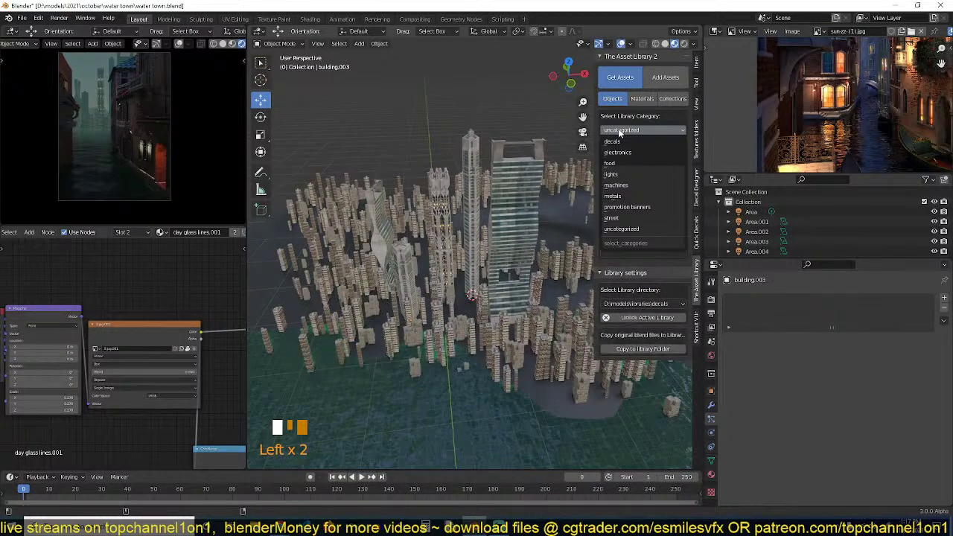
pyautogui.click(629, 219)
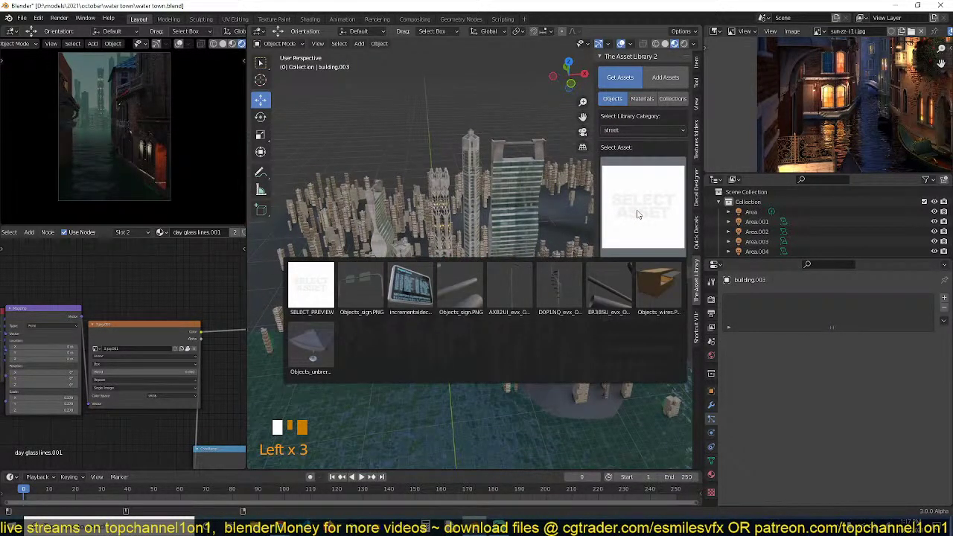
pyautogui.click(609, 287)
# Examine the background city and the canal buildings from a distance and through the scene camera.
pyautogui.scroll(-3, 493, 336)
pyautogui.moveTo(493, 336); pyautogui.dragTo(507, 304, button='middle')
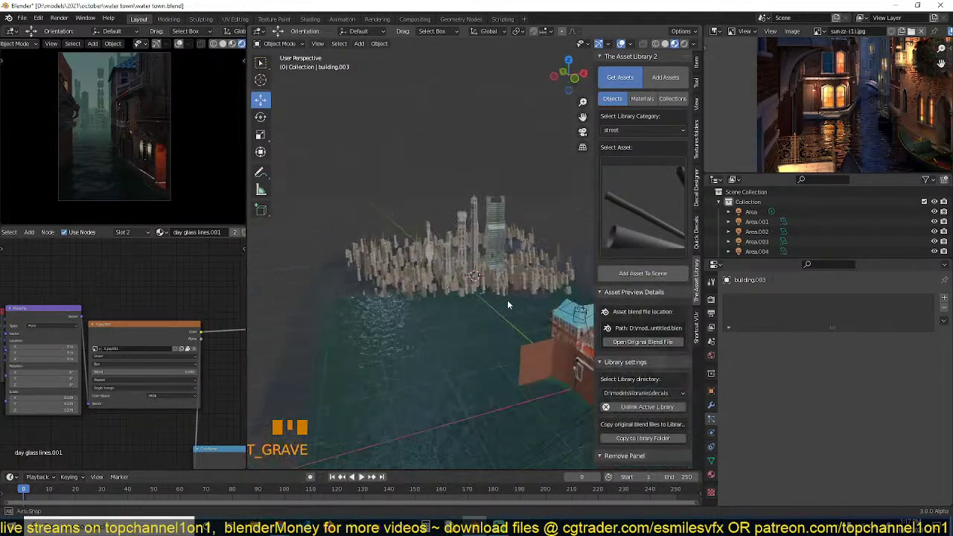
pyautogui.hotkey('shift', '`')
pyautogui.scroll(2, 473, 290)
pyautogui.press('KP_0')
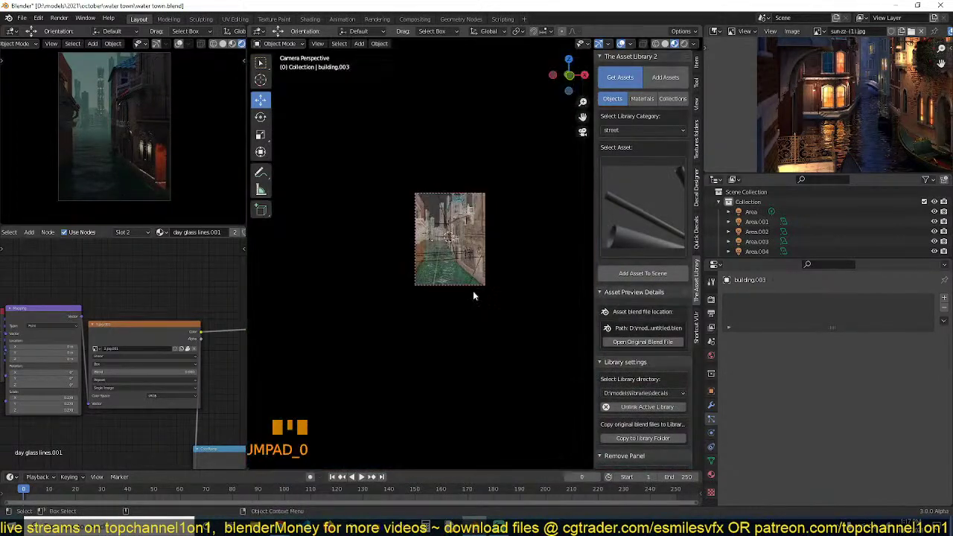
pyautogui.press('KP_0')
pyautogui.scroll(-4, 473, 292)
pyautogui.scroll(2, 472, 292)
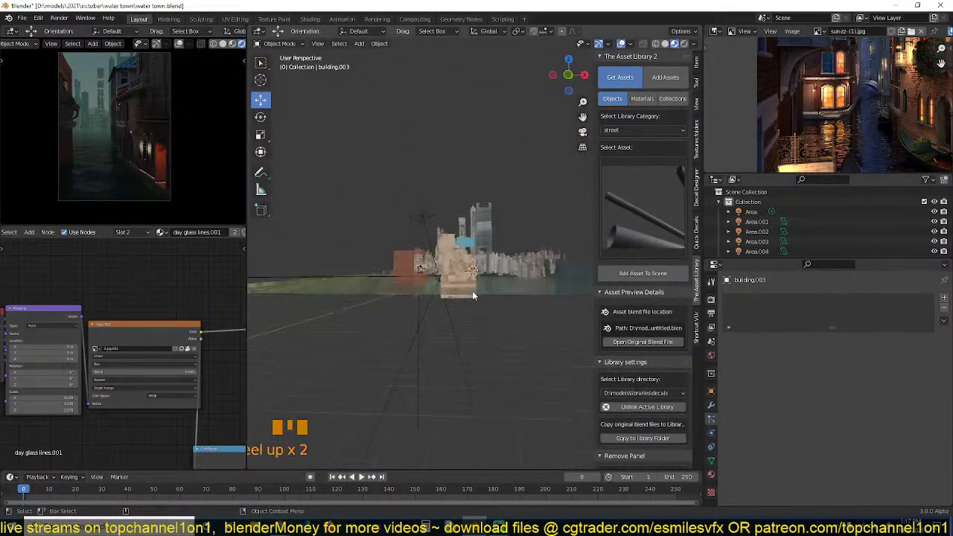
# Examine the stray roof plane lying in front of the water, and return to the canal buildings.
pyautogui.hotkey('shift', '`')
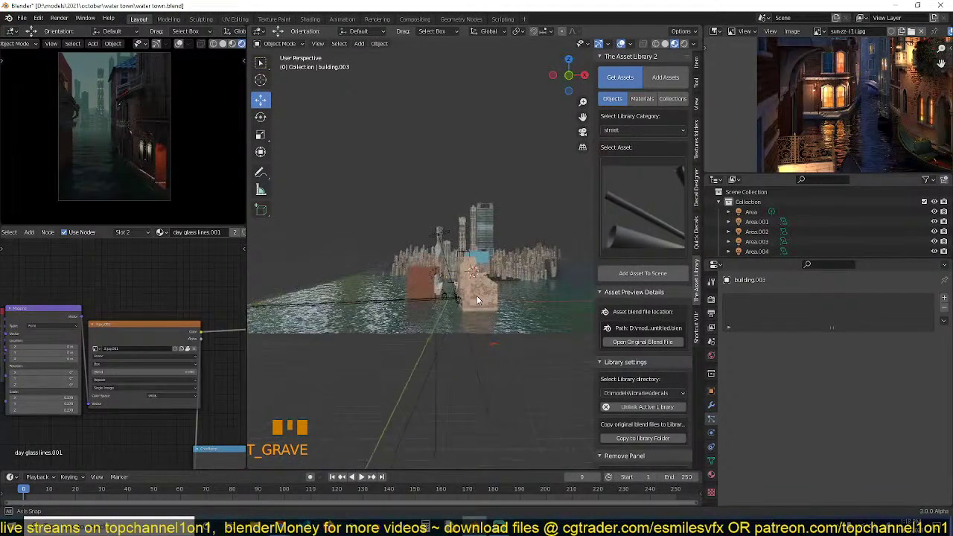
pyautogui.click(477, 295)
pyautogui.click(493, 345)
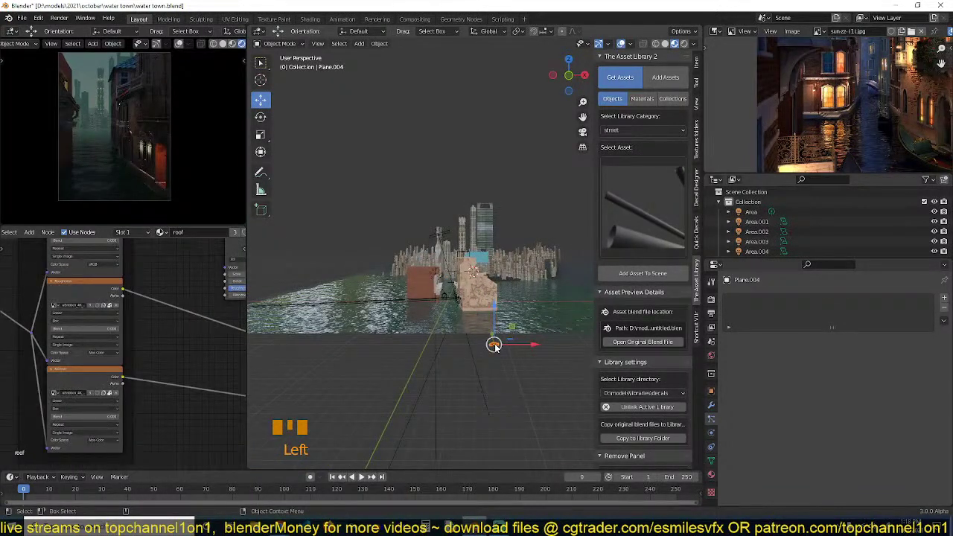
pyautogui.press('KP_Decimal')
pyautogui.hotkey('shift', '`')
pyautogui.scroll(-8, 476, 400)
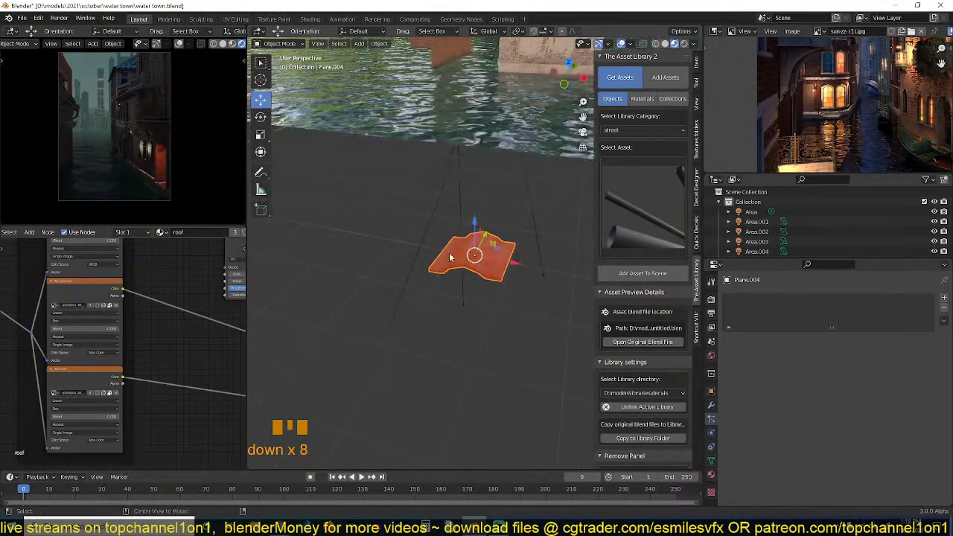
pyautogui.scroll(-5, 448, 242)
pyautogui.keyDown('shift'); pyautogui.moveTo(449, 242); pyautogui.dragTo(468, 465, button='middle'); pyautogui.keyUp('shift')
pyautogui.moveTo(506, 141); pyautogui.dragTo(450, 188, button='middle')
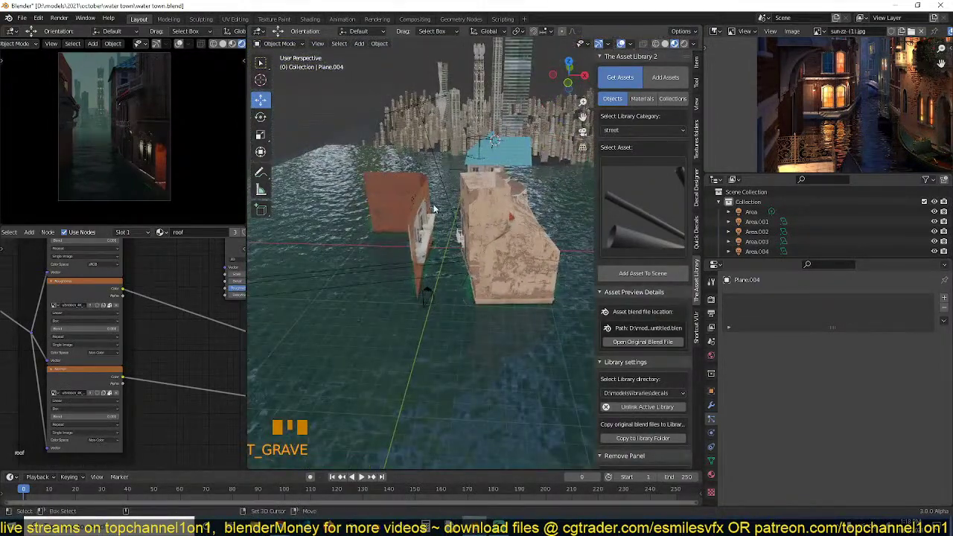
# Add wires at the brick canal wall, scale them to 0.468 and move them 2.1424 m in X, -0.087506 m in Y and -0.37243 m in Z.
pyautogui.keyDown('shift'); pyautogui.rightClick(423, 201); pyautogui.keyUp('shift')
pyautogui.click(440, 205)
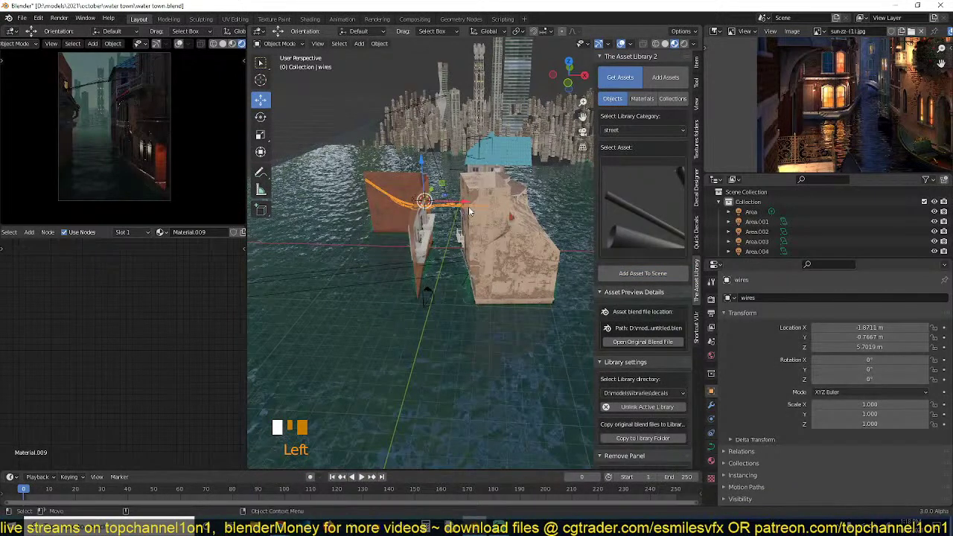
pyautogui.scroll(3, 469, 212)
pyautogui.press('s')
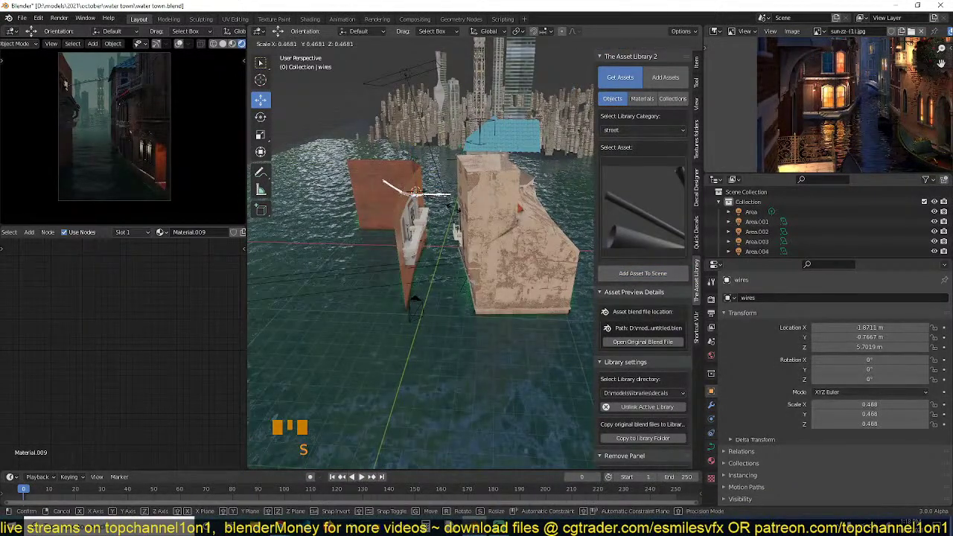
pyautogui.click(450, 206)
pyautogui.press('g')
pyautogui.click(479, 216)
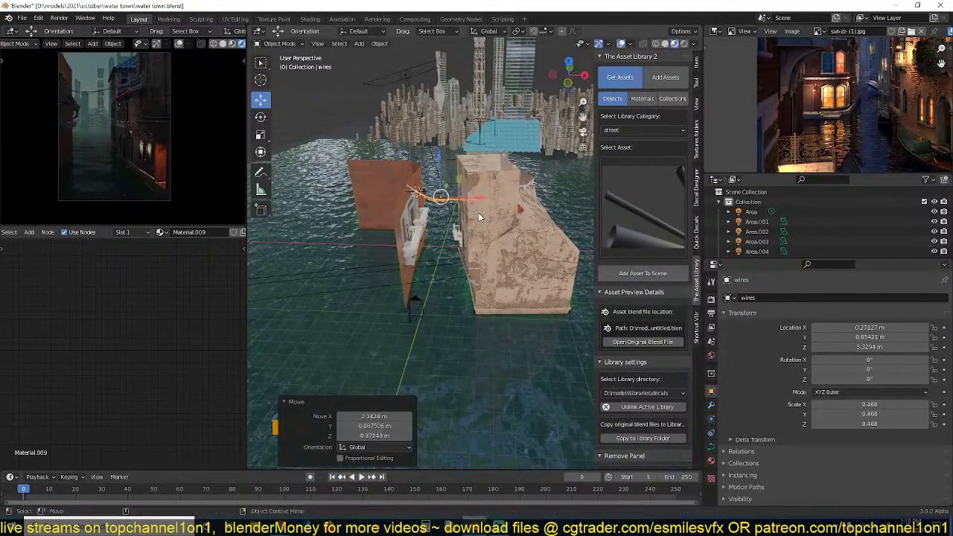
# Duplicate the wires with an offset of 0.20214 m in X, -0.41033 m in Y and -0.89837 m in Z, and scale the copy to 0.731.
pyautogui.moveTo(479, 216); pyautogui.dragTo(476, 201, button='middle')
pyautogui.hotkey('shift', 'd')
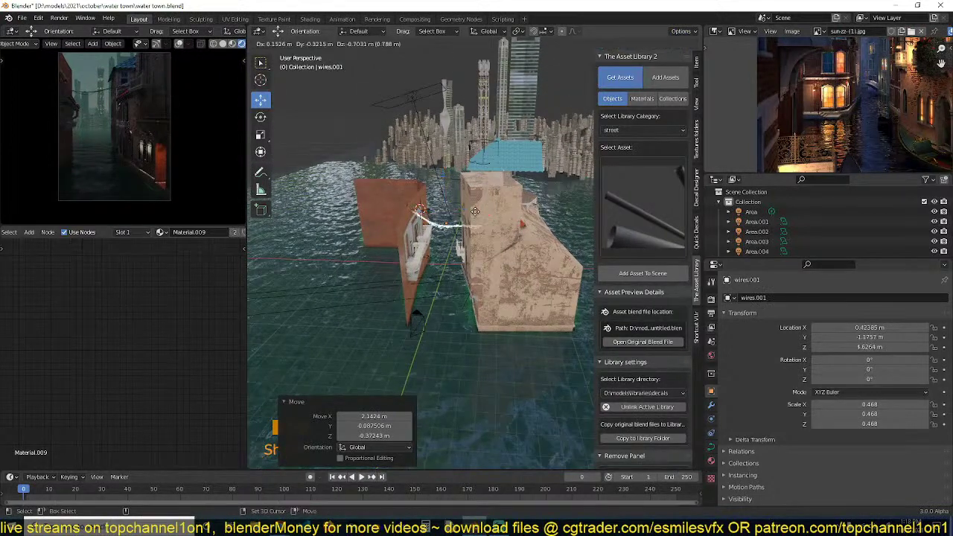
pyautogui.click(476, 216)
pyautogui.press('s')
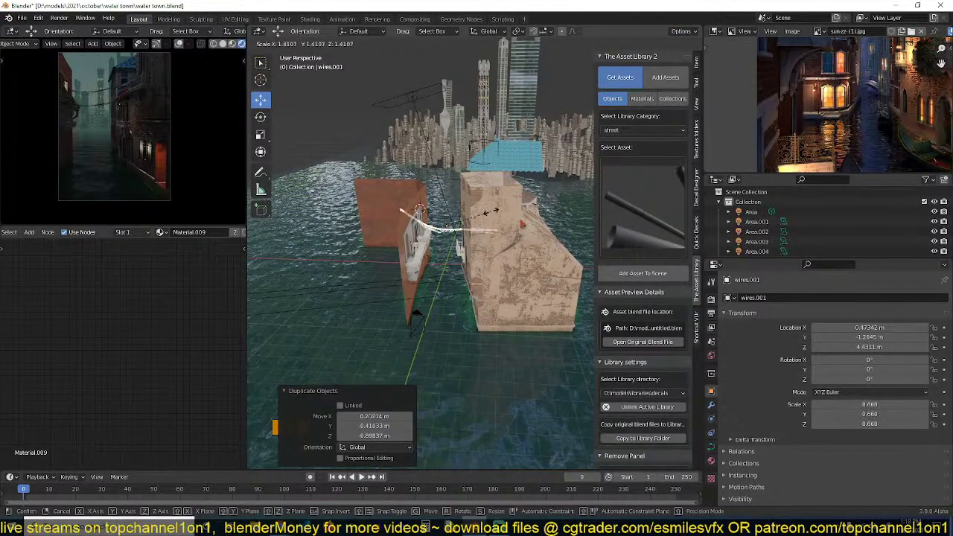
pyautogui.click(492, 209)
# Move the duplicated wires 0.72337 m in X, 0.78956 m in Y and 1.5624 m in Z, and deselect everything.
pyautogui.press('g')
pyautogui.click(503, 216)
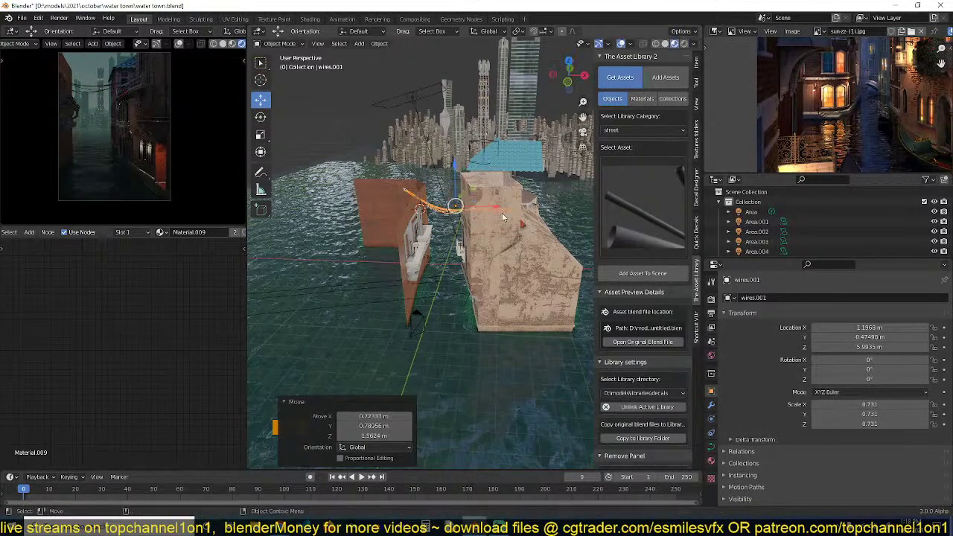
pyautogui.hotkey('alt', 'a')
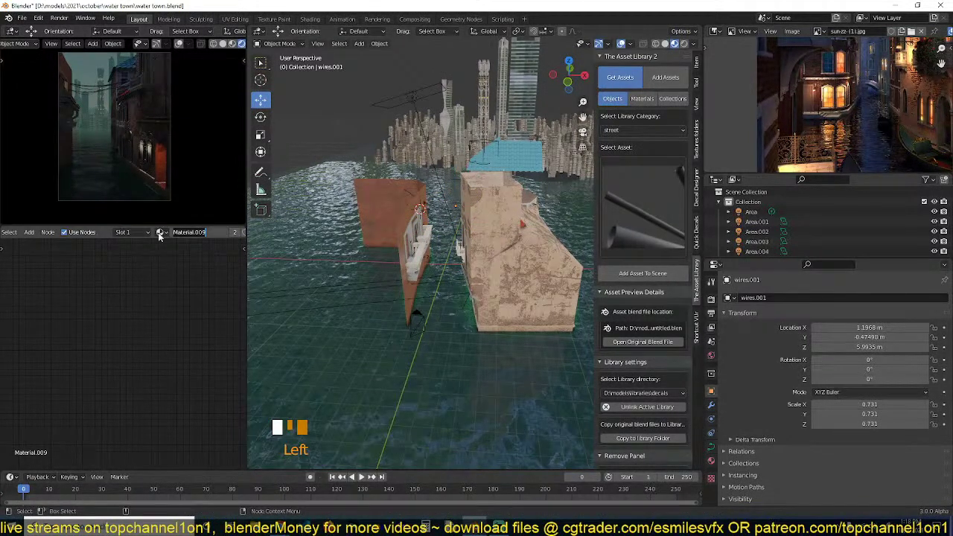
# Show the world shader nodes, set the Principled Volume's emission strength to 0.011 and save the file.
pyautogui.scroll(9, 38, 236)
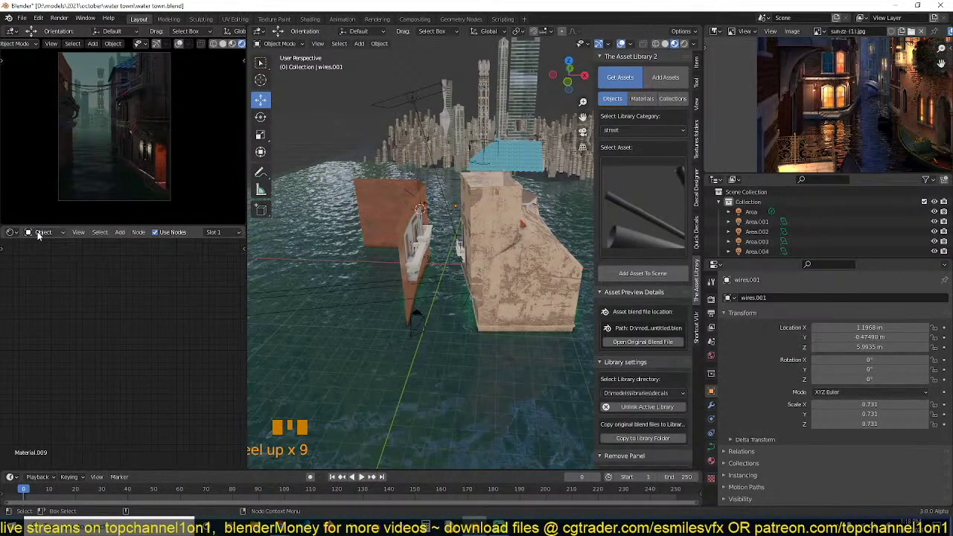
pyautogui.click(41, 232)
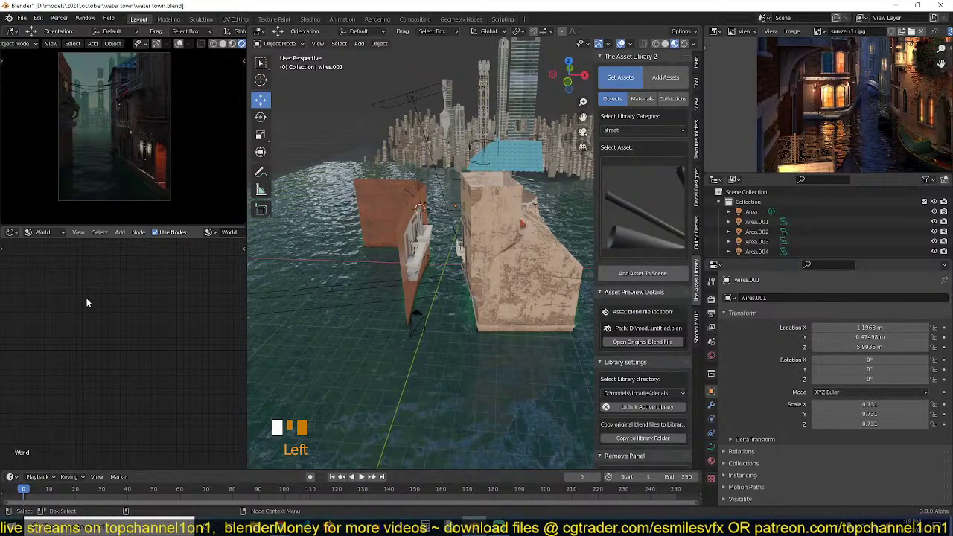
pyautogui.press('.')
pyautogui.scroll(3, 144, 341)
pyautogui.scroll(10, 130, 353)
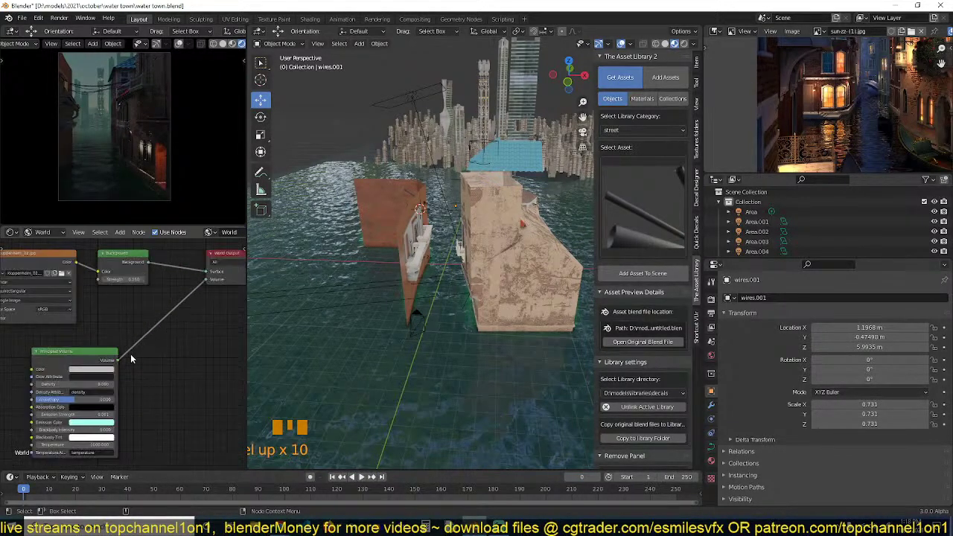
pyautogui.moveTo(72, 415); pyautogui.dragTo(84, 380, button='middle')
pyautogui.moveTo(76, 395)
pyautogui.keyDown('shift'); pyautogui.mouseDown()
pyautogui.moveTo(91, 395)
pyautogui.moveTo(79, 395)
pyautogui.mouseUp(); pyautogui.keyUp('shift')
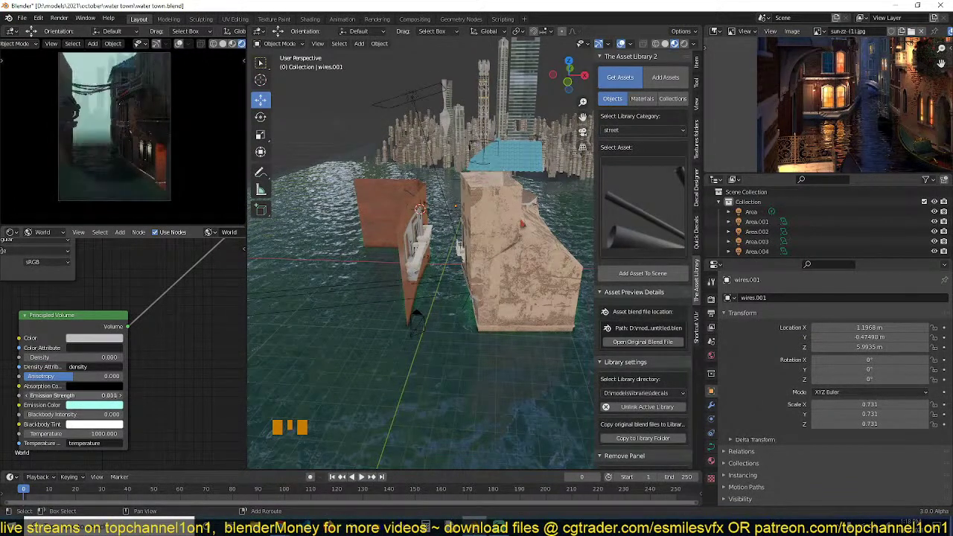
pyautogui.hotkey('ctrl', 's')
# Enter a new density value for the world's Principled Volume.
pyautogui.moveTo(441, 272); pyautogui.dragTo(423, 263, button='middle')
pyautogui.click(109, 358)
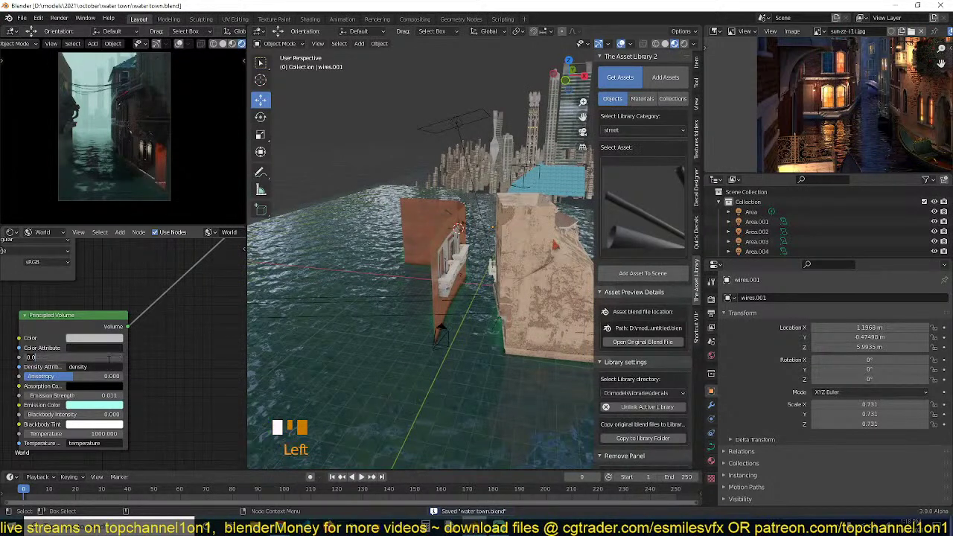
pyautogui.press('Return')
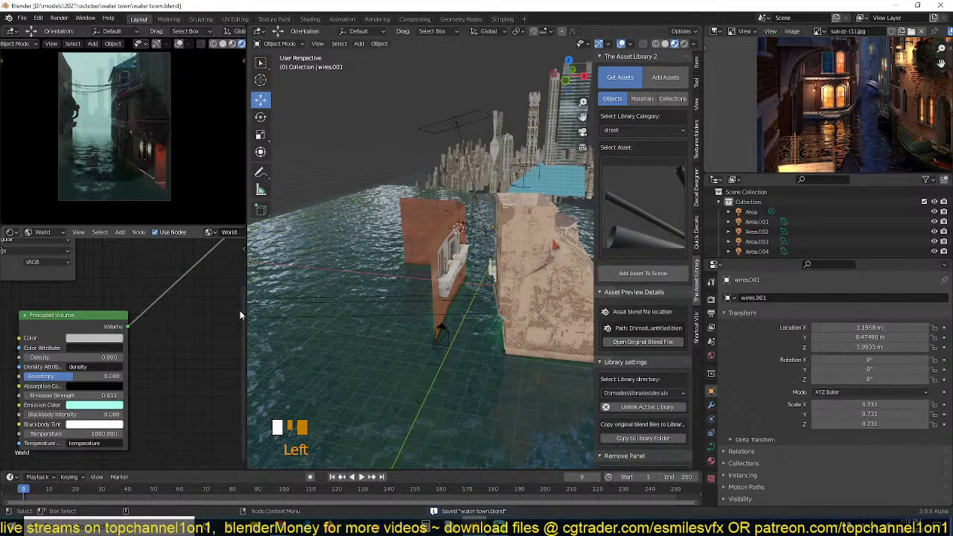
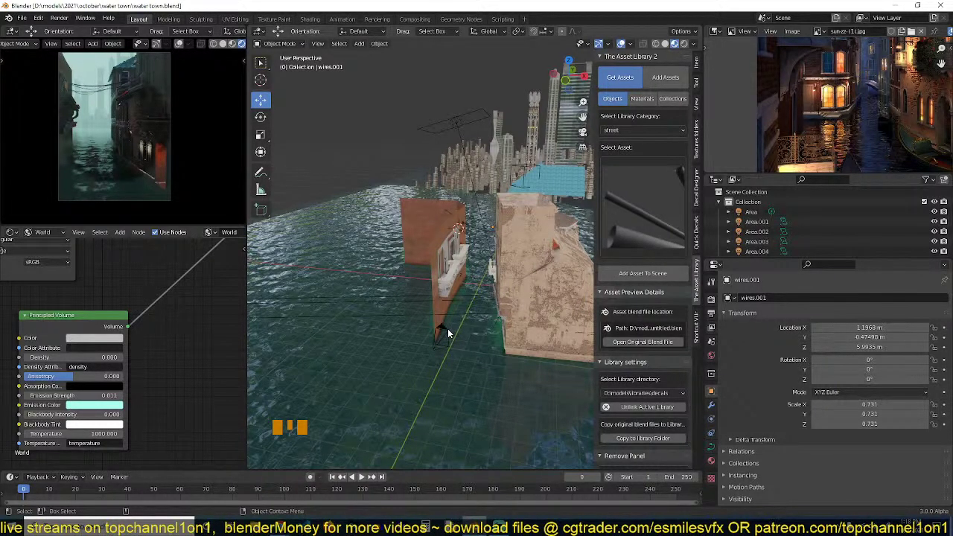
# Try volumetrics start distances of 0 and 10 m in the render settings, and settle on 15 m.
pyautogui.click(711, 300)
pyautogui.scroll(-4, 826, 421)
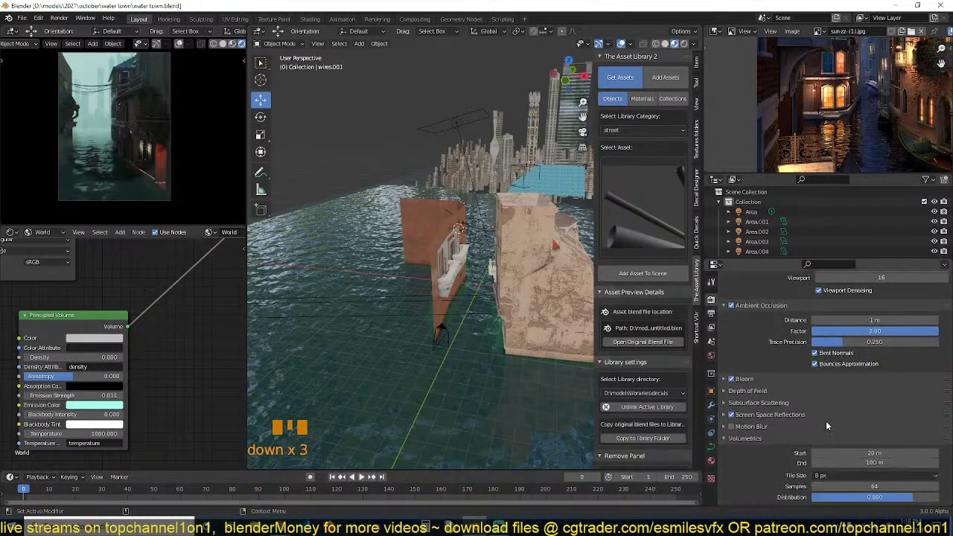
pyautogui.click(868, 435)
pyautogui.write('0')
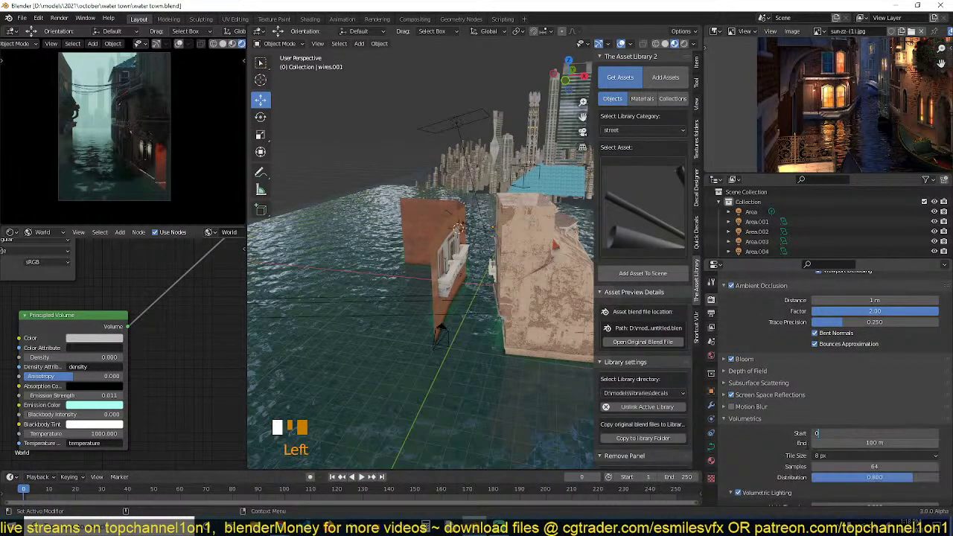
pyautogui.click(797, 451)
pyautogui.click(868, 433)
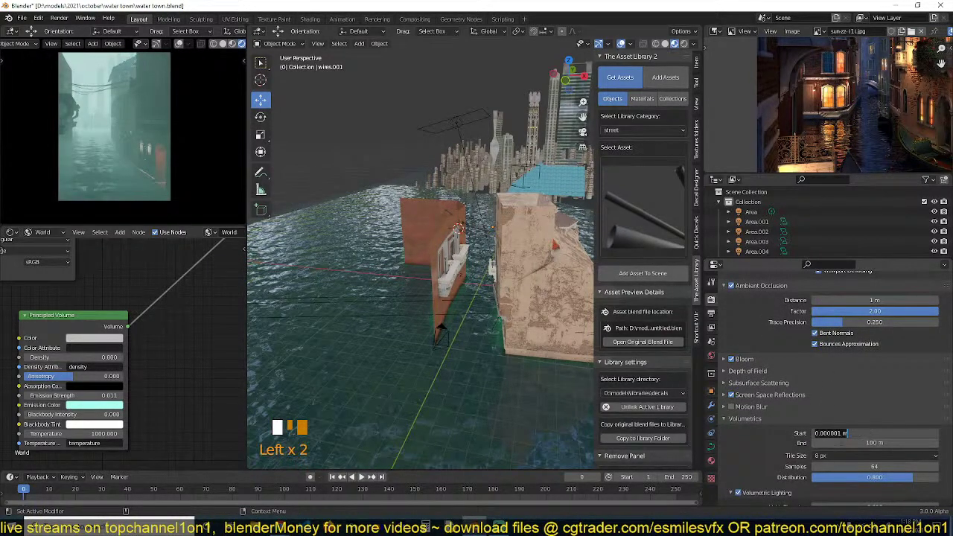
pyautogui.write('10')
pyautogui.click(803, 444)
pyautogui.click(872, 434)
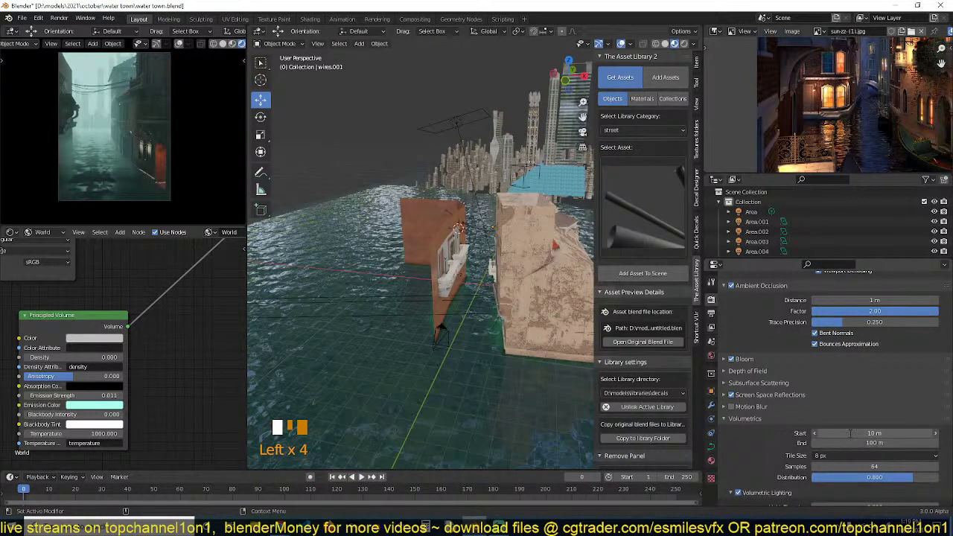
pyautogui.write('15')
pyautogui.click(798, 446)
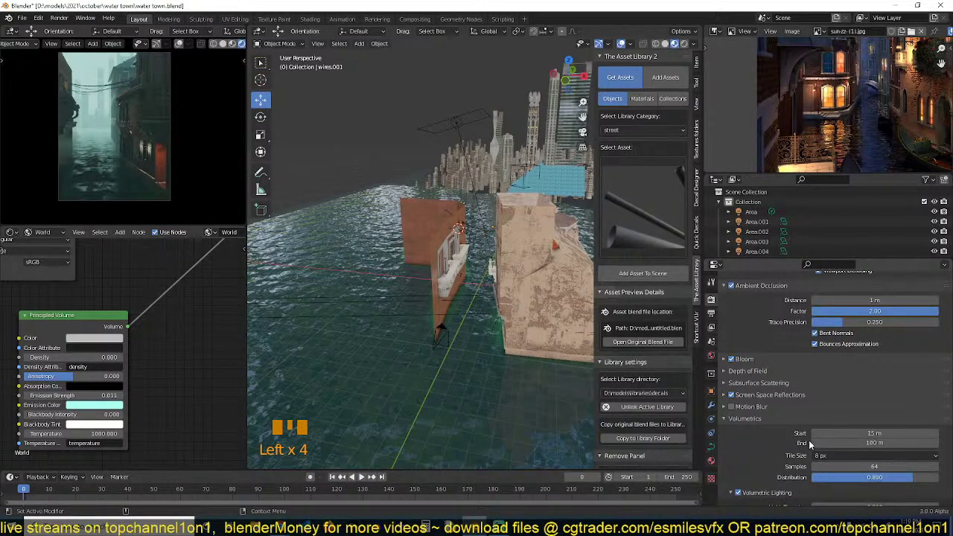
# Set the color management look to Medium High Contrast.
pyautogui.scroll(-10, 806, 436)
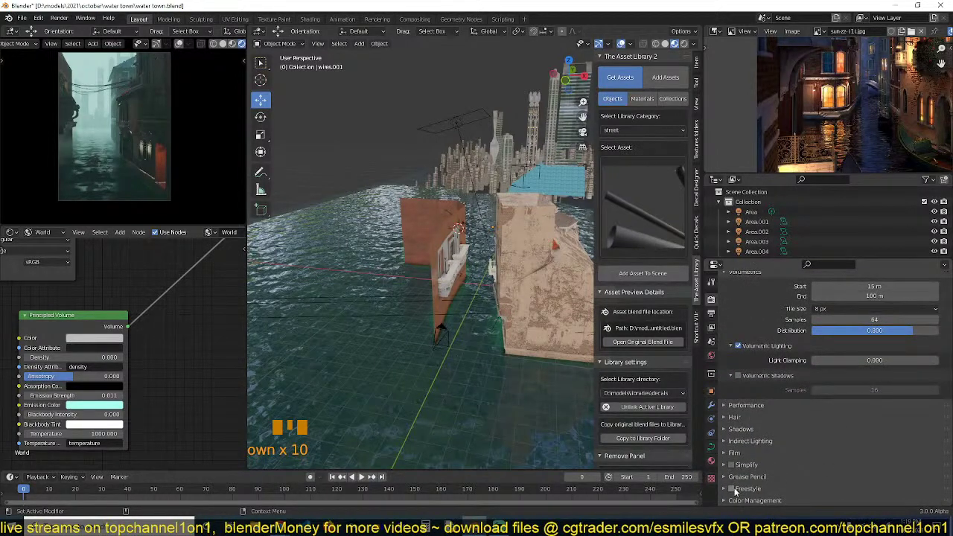
pyautogui.click(735, 502)
pyautogui.scroll(-6, 798, 463)
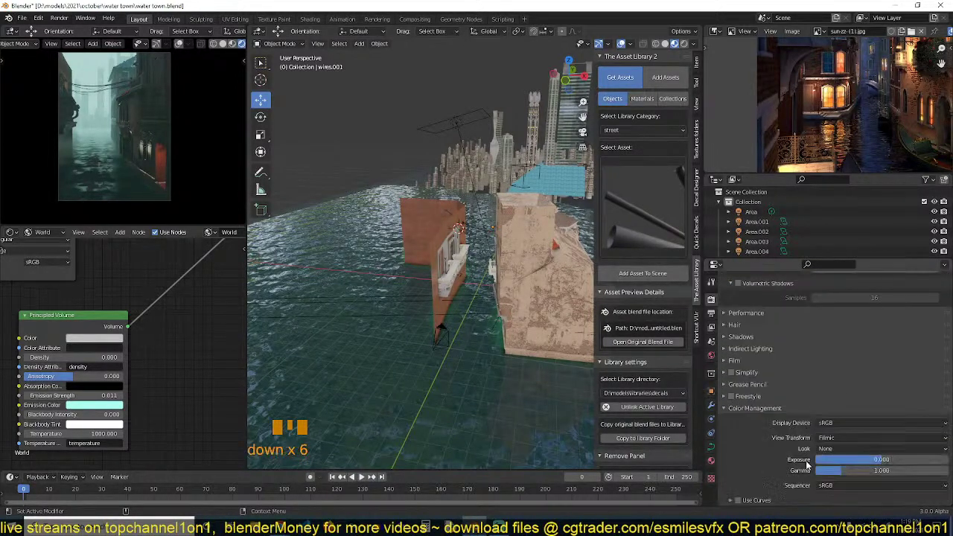
pyautogui.click(852, 447)
pyautogui.click(857, 409)
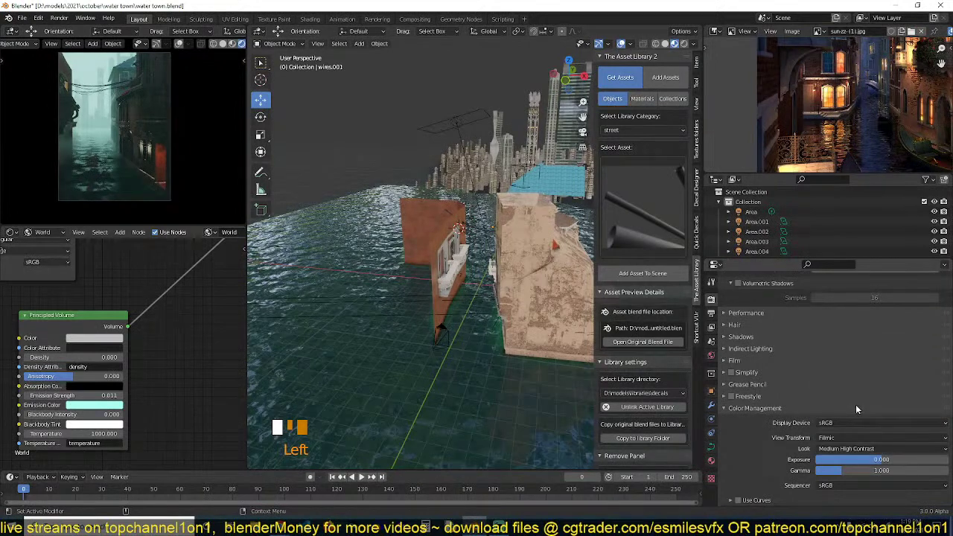
pyautogui.scroll(-3, 844, 463)
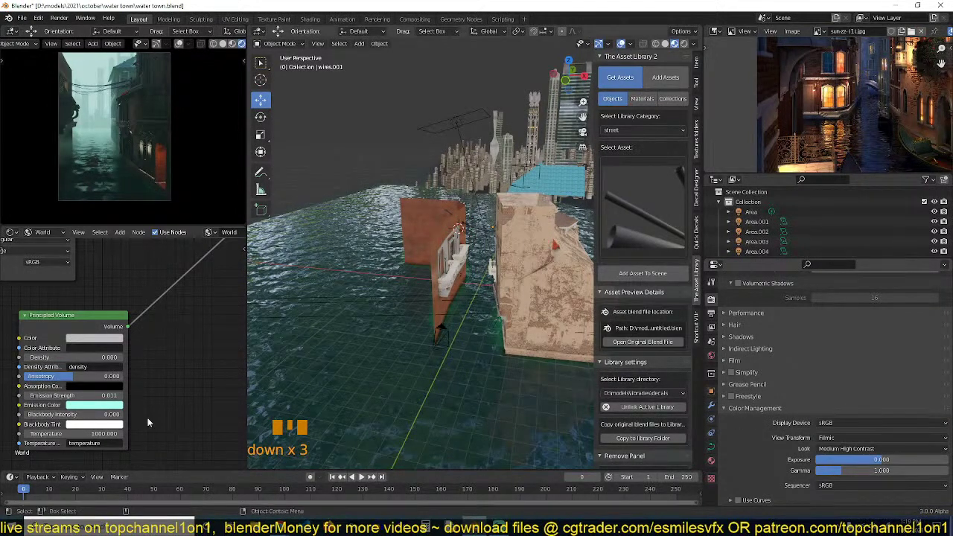
# Set the Principled Volume's emission strength to 0.005 and save the file.
pyautogui.click(102, 395)
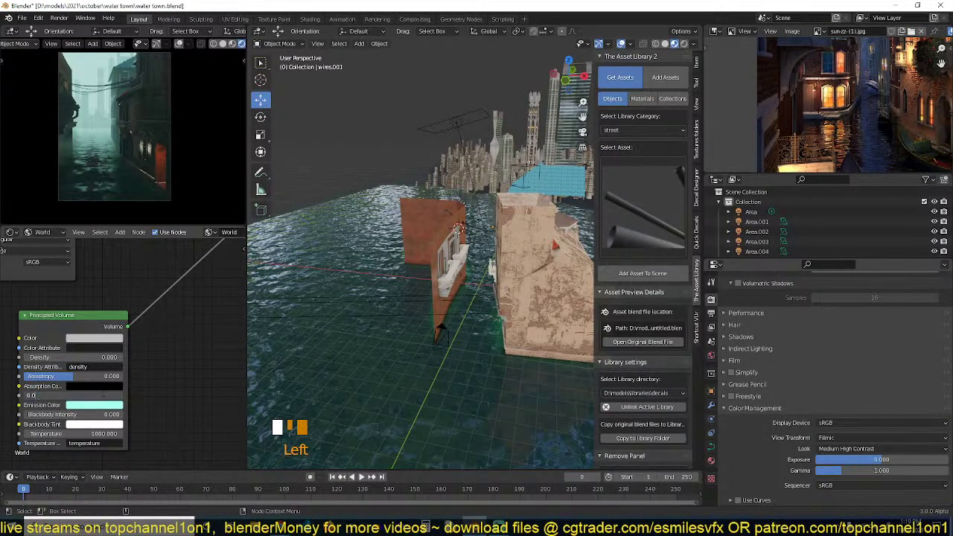
pyautogui.write('0.005')
pyautogui.press('Return')
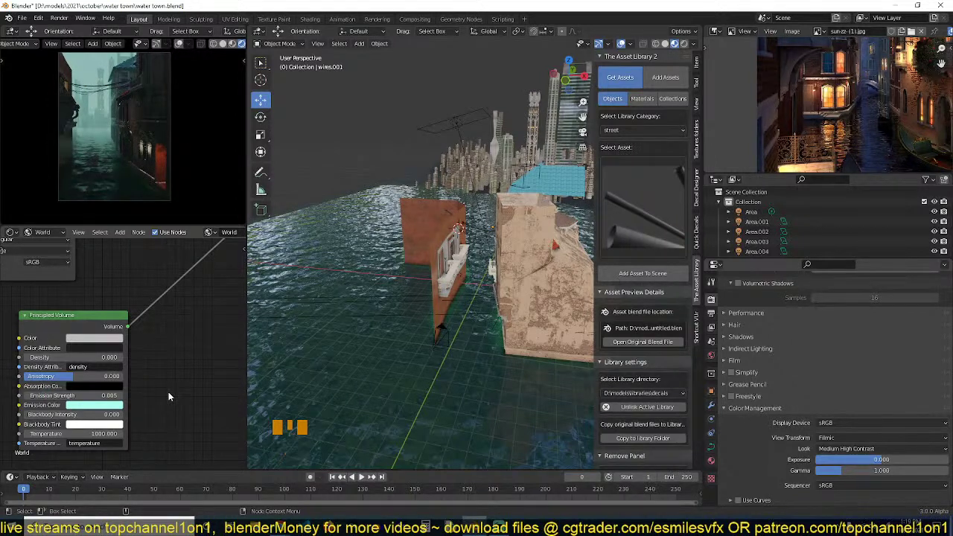
pyautogui.hotkey('ctrl', 's')
# Enable the color management curves and shape a combined S-curve with points at about (0.32, 0.26) and (0.65, 0.74).
pyautogui.scroll(-3, 827, 467)
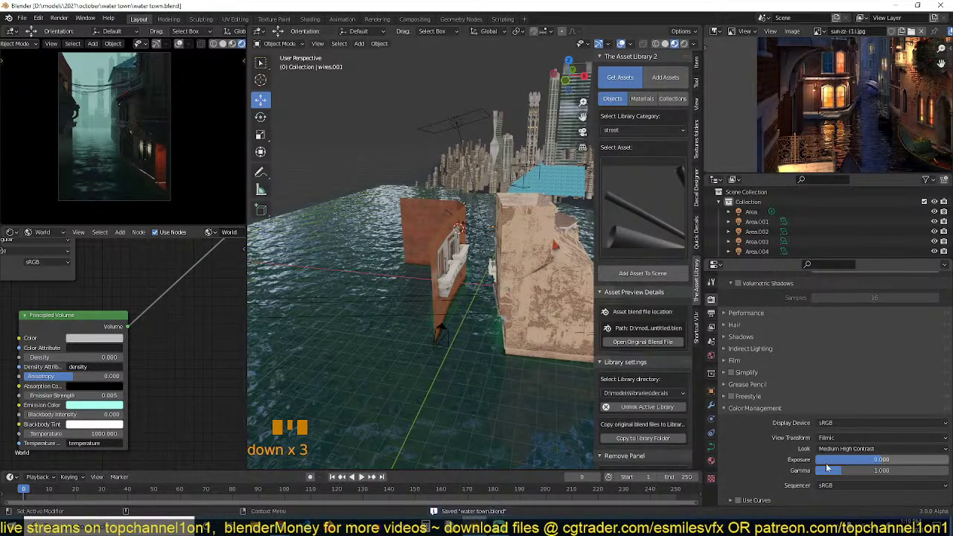
pyautogui.click(758, 501)
pyautogui.click(738, 500)
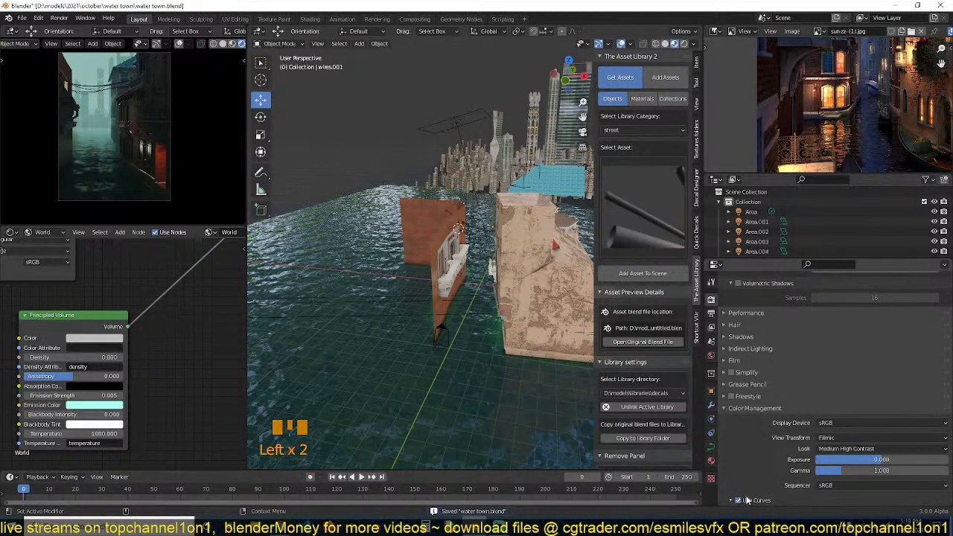
pyautogui.scroll(-9, 763, 487)
pyautogui.click(797, 427)
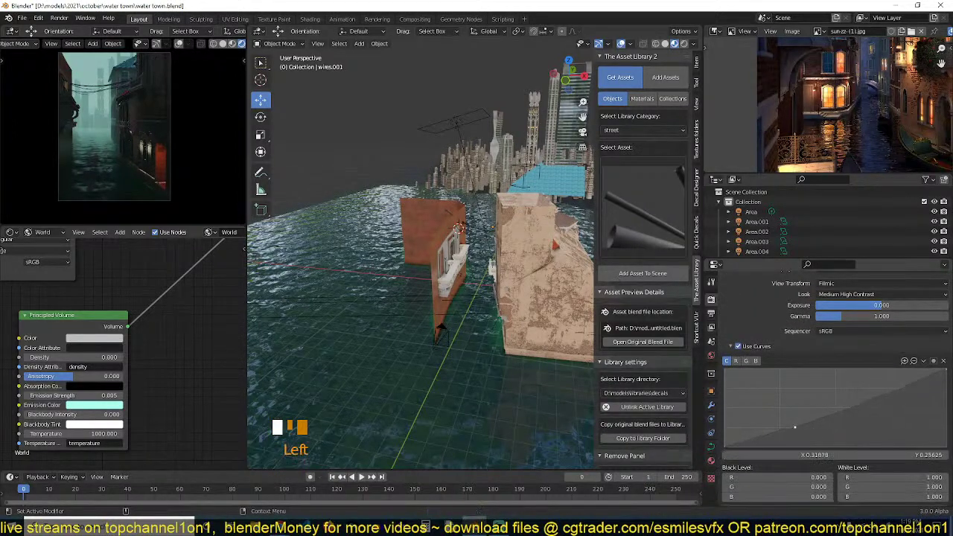
pyautogui.moveTo(870, 393); pyautogui.dragTo(869, 387)
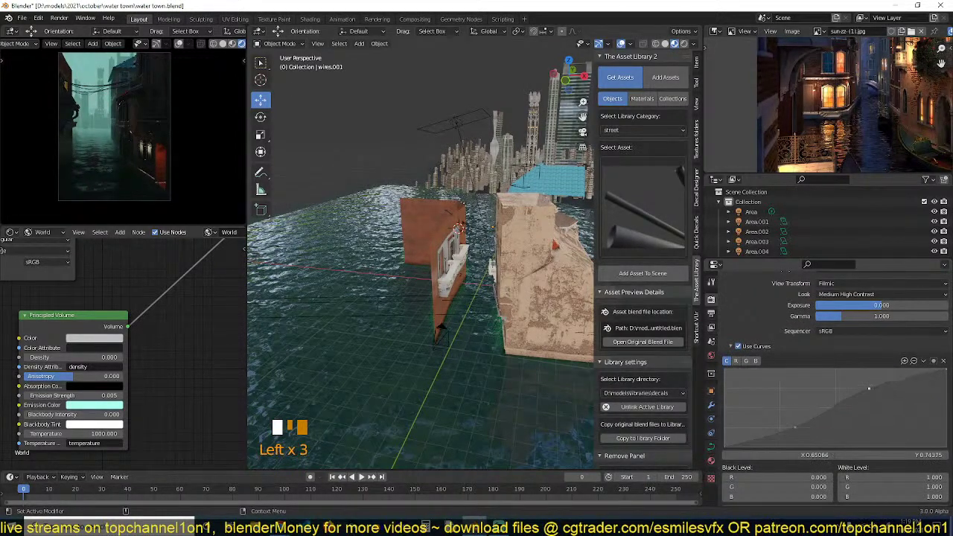
# Raise the blue curve's midtones with a point at about (0.47, 0.57), and save the file.
pyautogui.click(755, 361)
pyautogui.click(829, 412)
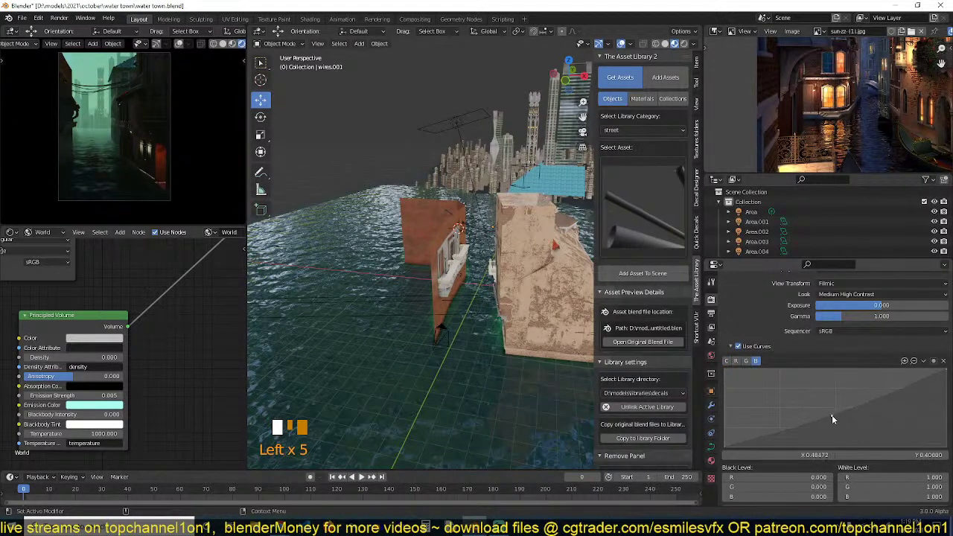
pyautogui.moveTo(832, 415); pyautogui.dragTo(828, 401)
pyautogui.hotkey('ctrl', 's')
pyautogui.hotkey('alt', 'a')
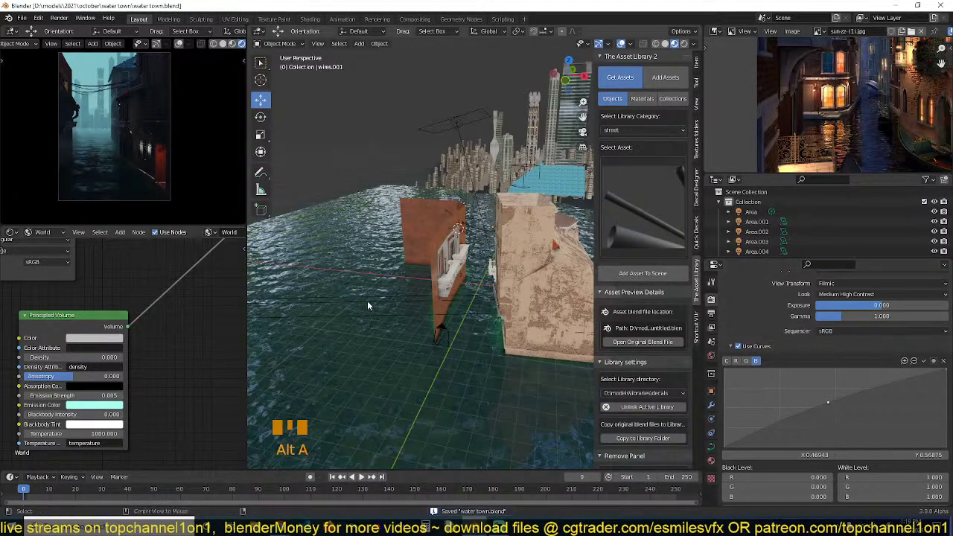
# Try a 15 mm focal length on the camera together with a move along the global Y axis.
pyautogui.scroll(-2, 398, 270)
pyautogui.click(447, 320)
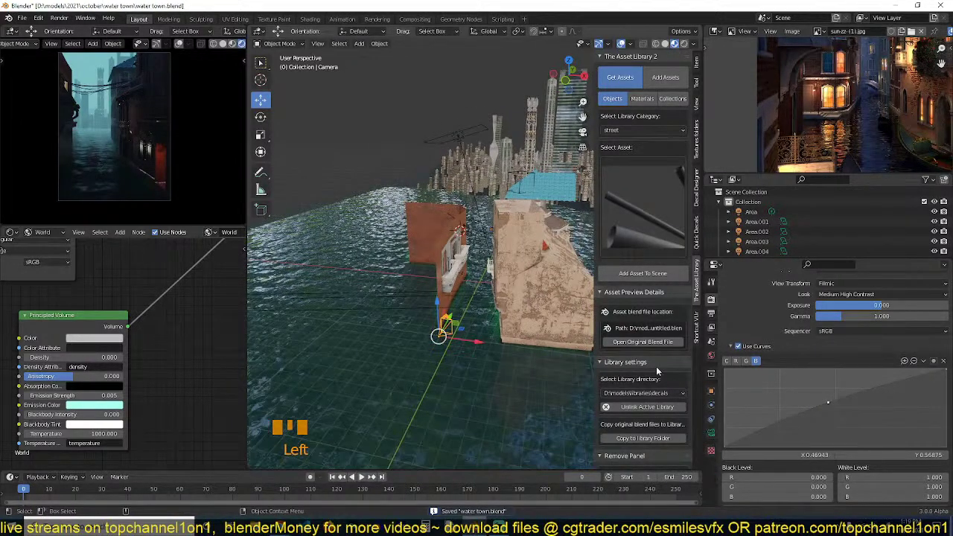
pyautogui.click(711, 432)
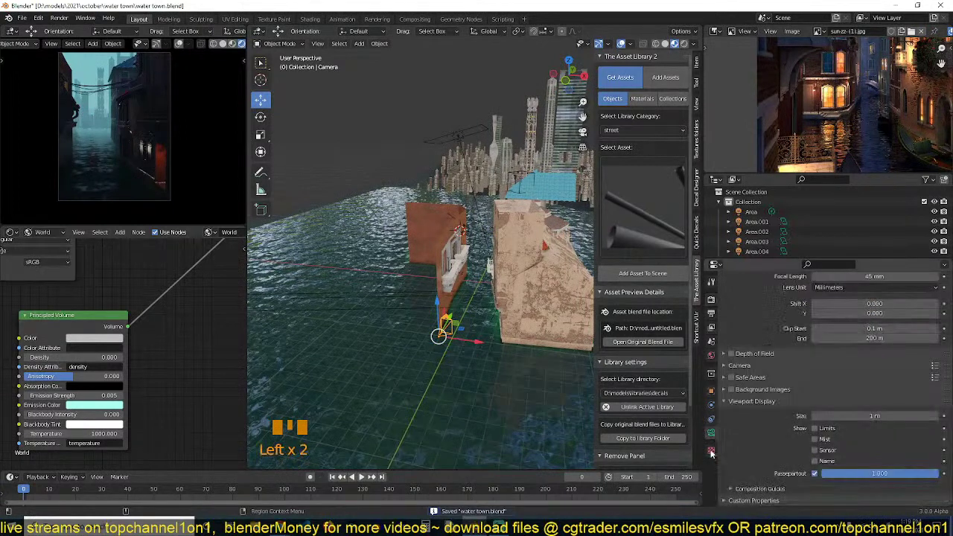
pyautogui.scroll(3, 844, 351)
pyautogui.click(873, 336)
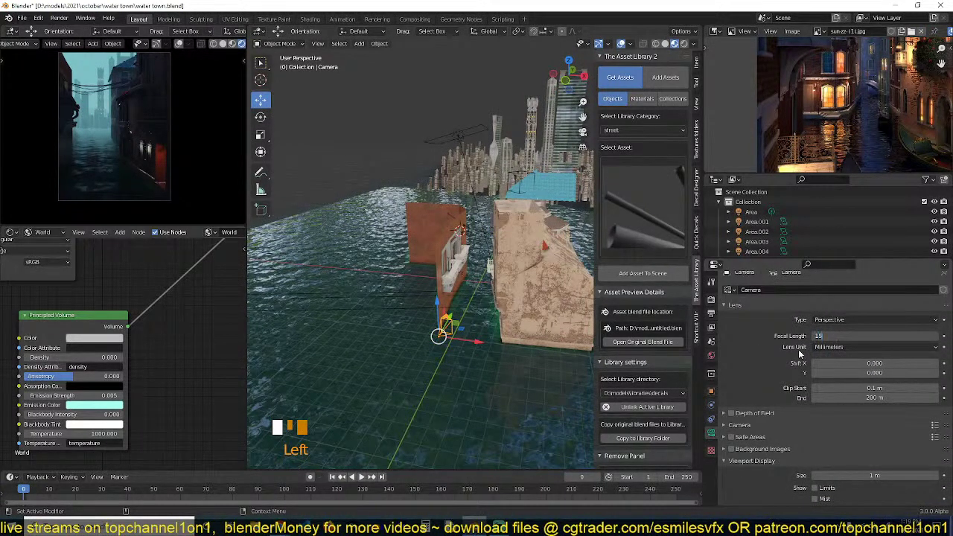
pyautogui.write('15')
pyautogui.press('Return')
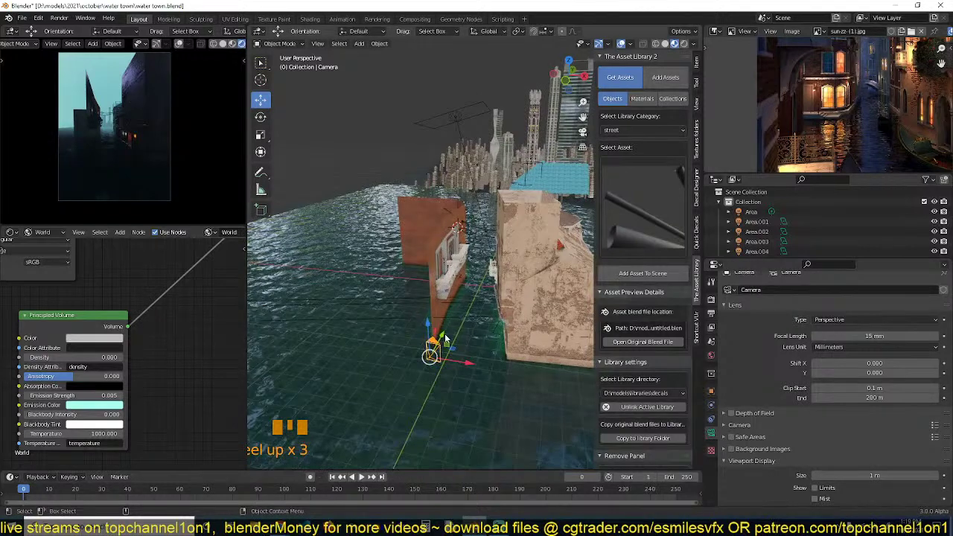
pyautogui.press('g')
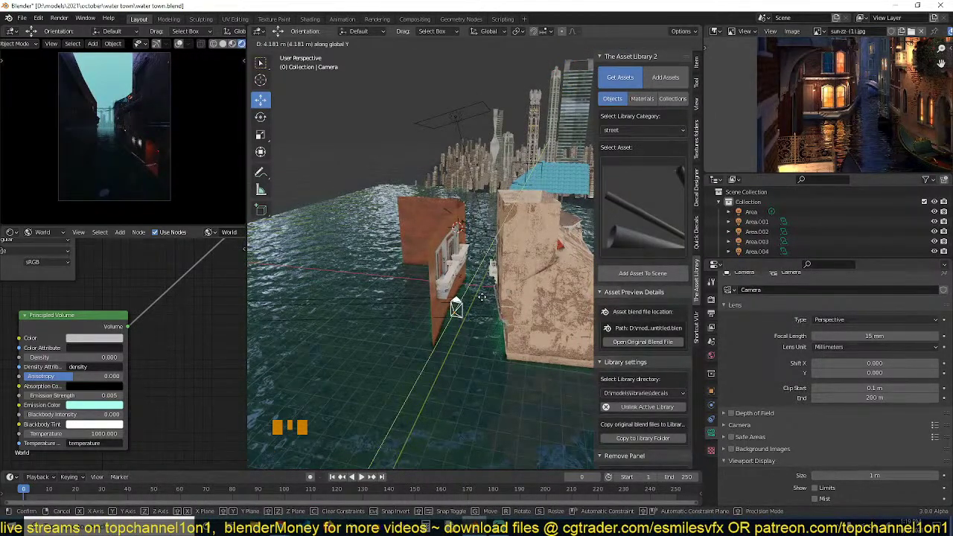
pyautogui.press('Escape')
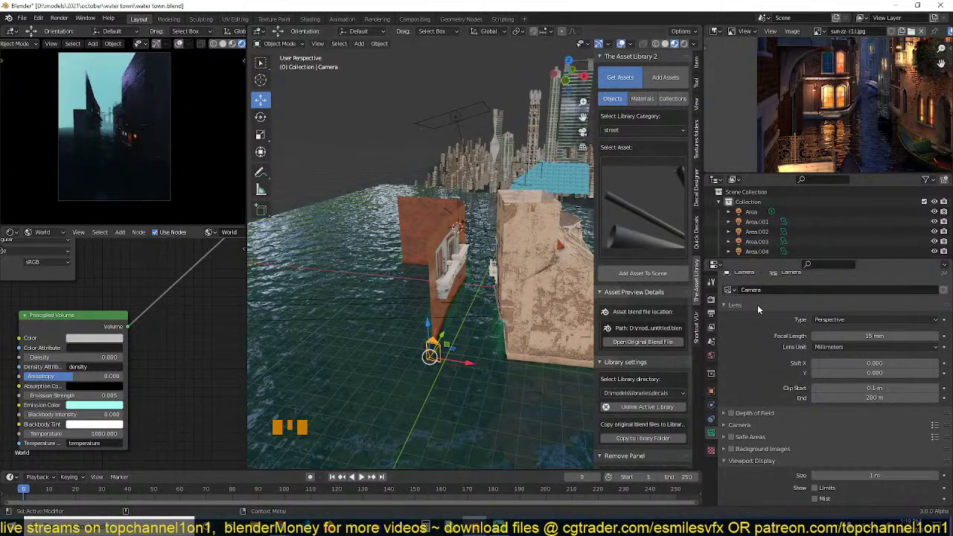
# Set the camera's focal length to 25 mm and move it about 2.73 m along Y.
pyautogui.doubleClick(873, 336)
pyautogui.press('Return')
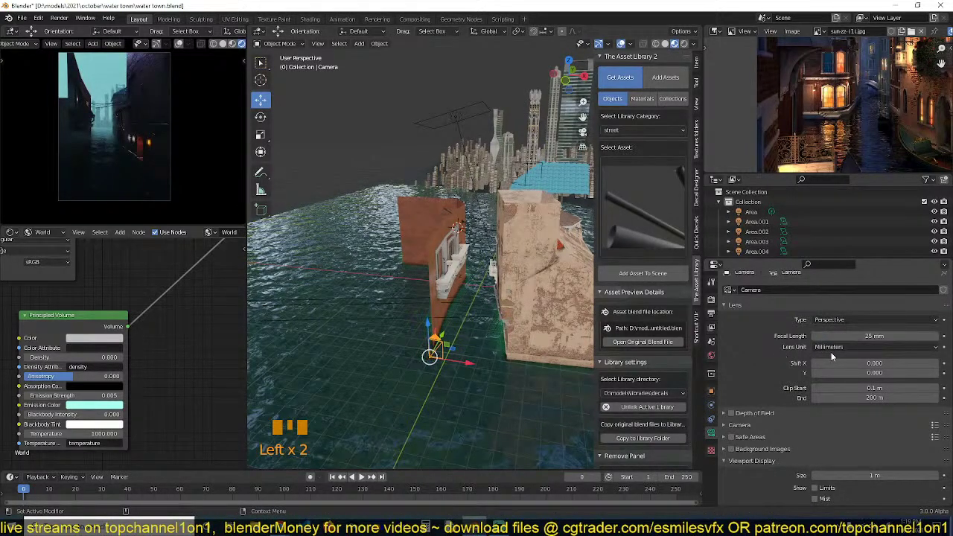
pyautogui.moveTo(448, 339); pyautogui.dragTo(480, 311)
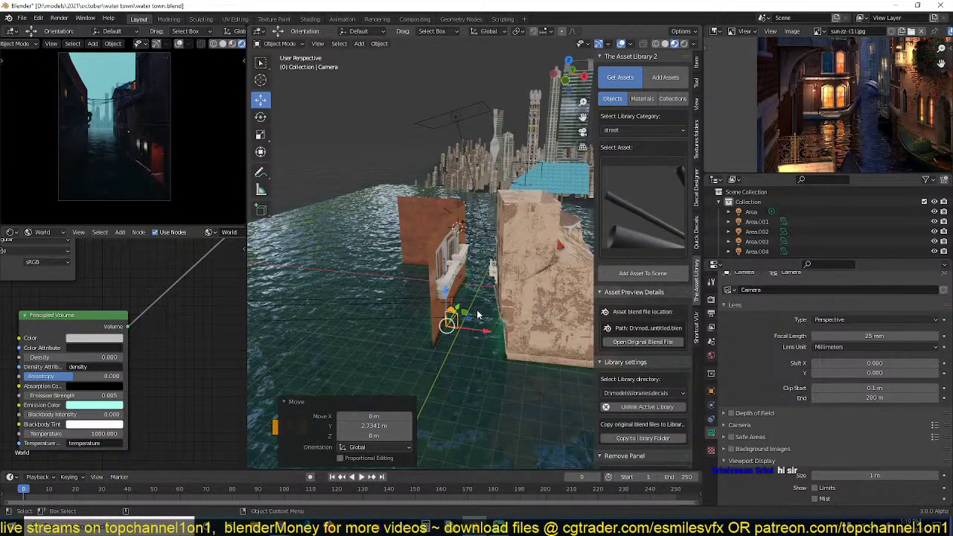
# Set the camera's focal length to 45 mm and move it about -3.27 m along Y.
pyautogui.moveTo(513, 273); pyautogui.dragTo(535, 290, button='middle')
pyautogui.moveTo(514, 234); pyautogui.dragTo(514, 262, button='middle')
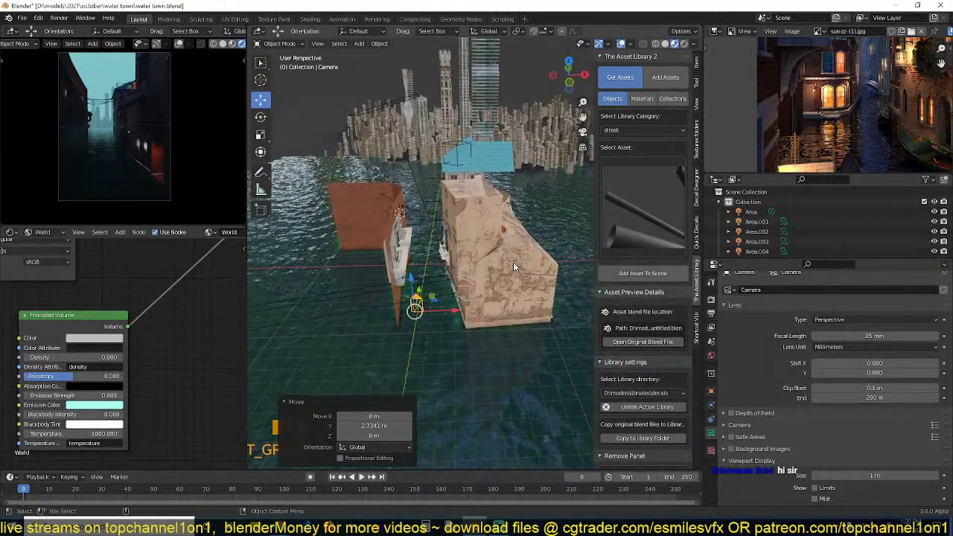
pyautogui.click(885, 336)
pyautogui.press('Return')
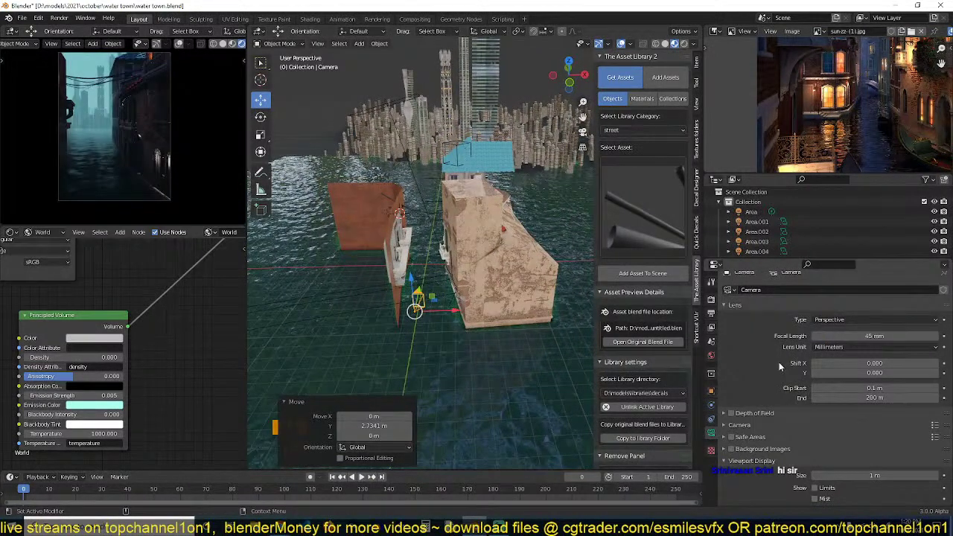
pyautogui.moveTo(476, 350); pyautogui.dragTo(373, 248, button='middle')
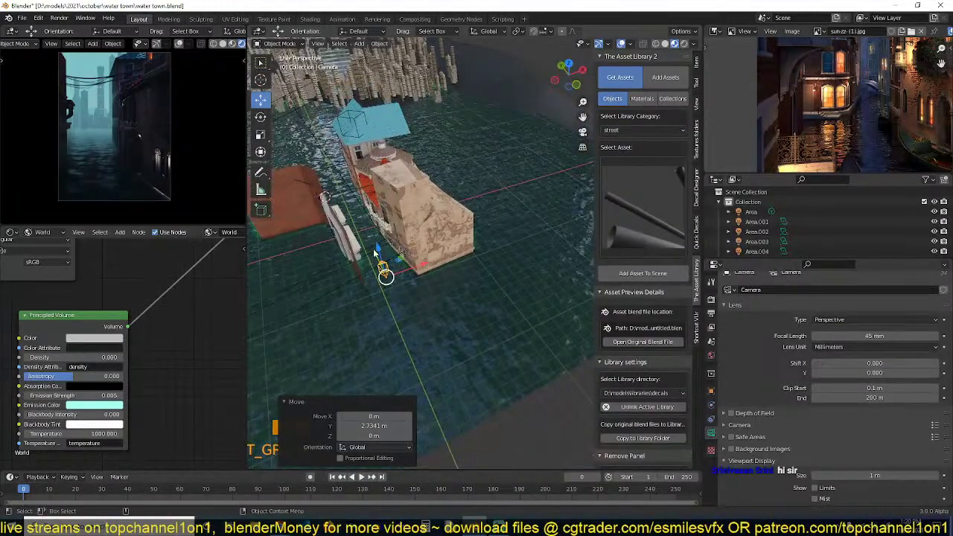
pyautogui.press('g')
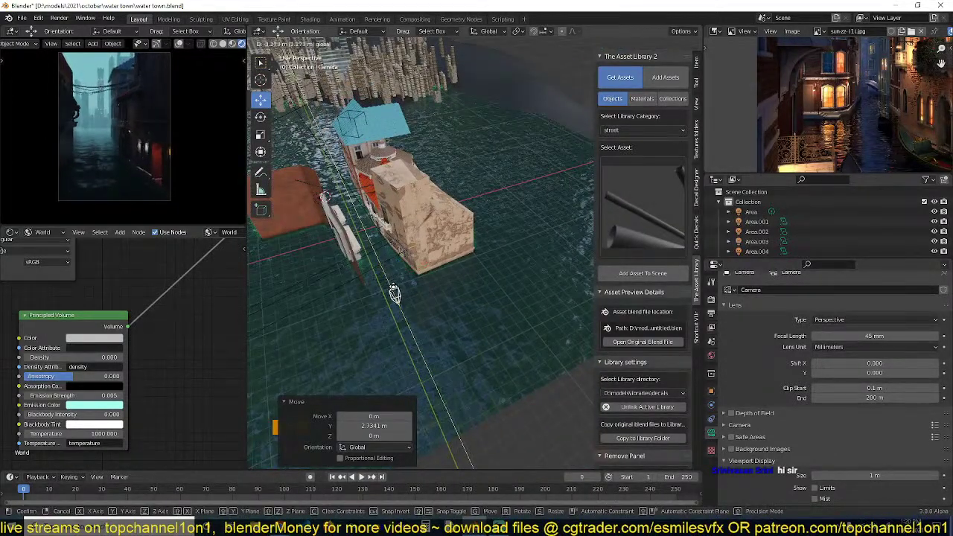
pyautogui.click(395, 298)
# Rotate the camera about 8.21° around the global X axis and lower it to reframe the canal.
pyautogui.press('r')
pyautogui.press('x')
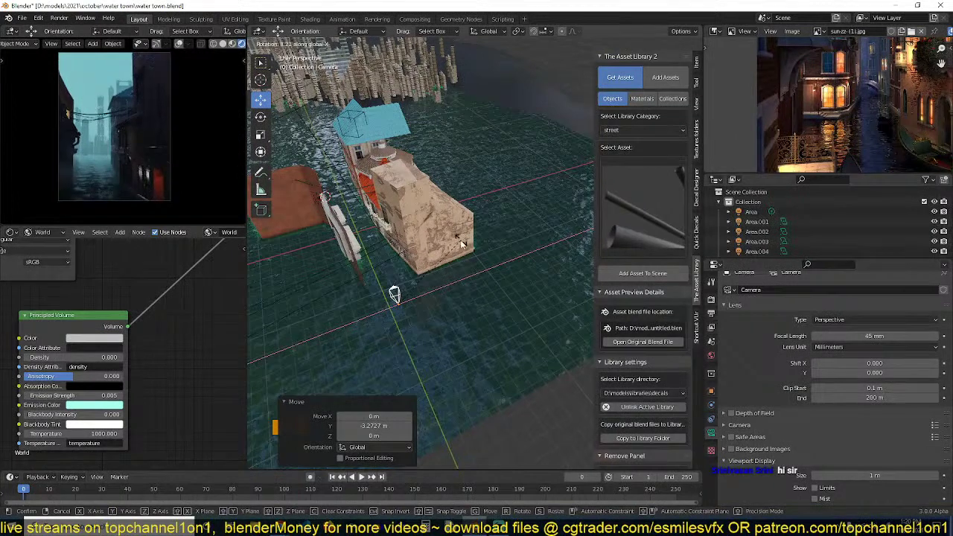
pyautogui.click(149, 134)
pyautogui.press('g')
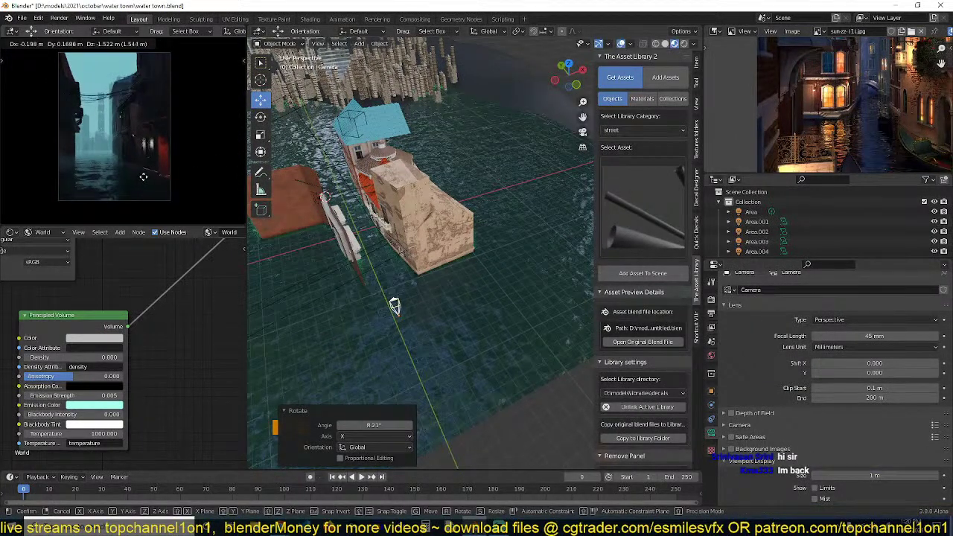
pyautogui.click(137, 179)
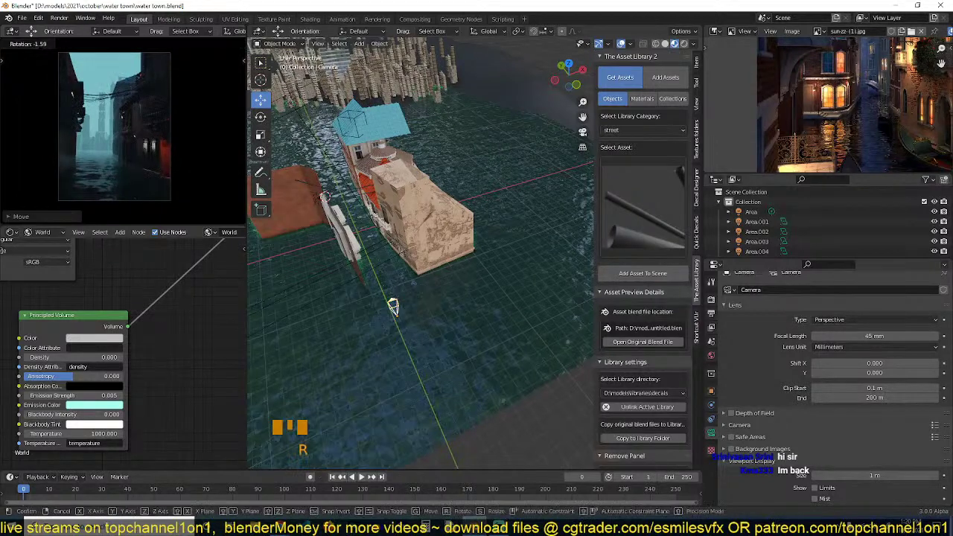
# Turn the camera around the global Z axis and shift it about 0.96 m horizontally with Z locked.
pyautogui.press('r')
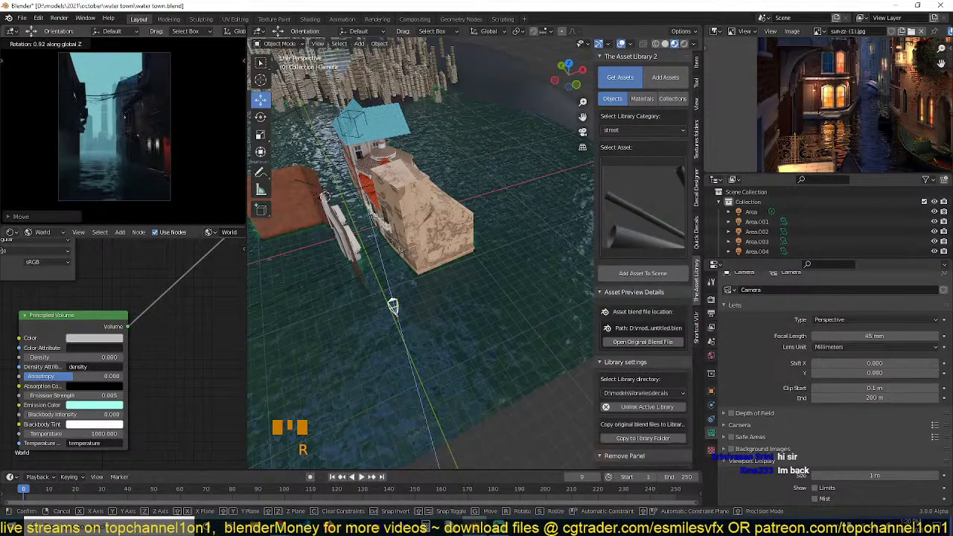
pyautogui.click(173, 179)
pyautogui.press('r')
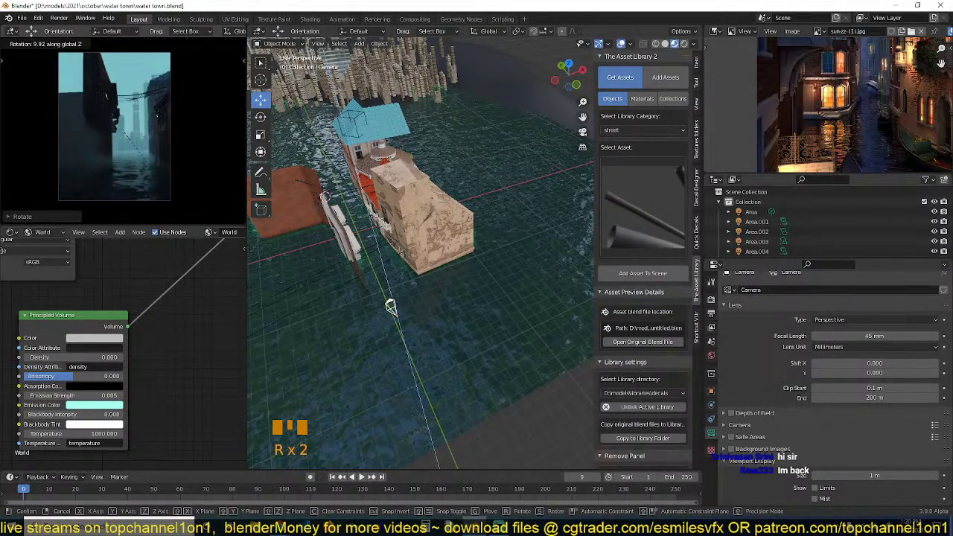
pyautogui.click(166, 192)
pyautogui.press('g')
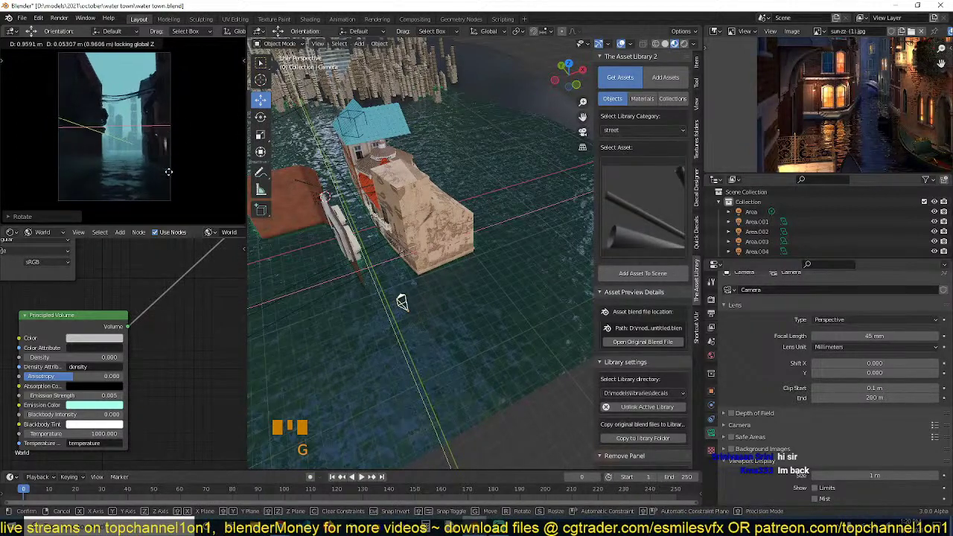
pyautogui.click(169, 172)
# Browse the asset library's object categories, including decals, electronics, food, machines, metals, promotion banners and uncategorized, for scene props.
pyautogui.moveTo(447, 283); pyautogui.dragTo(410, 227, button='middle')
pyautogui.scroll(2, 454, 255)
pyautogui.press('`')
pyautogui.moveTo(395, 170); pyautogui.dragTo(395, 286, button='middle')
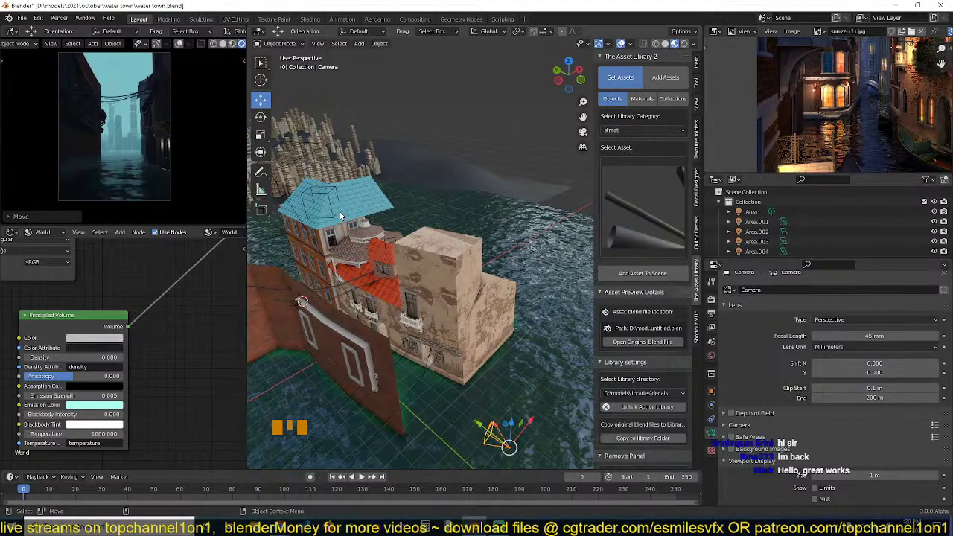
pyautogui.click(638, 132)
pyautogui.click(631, 142)
pyautogui.click(633, 170)
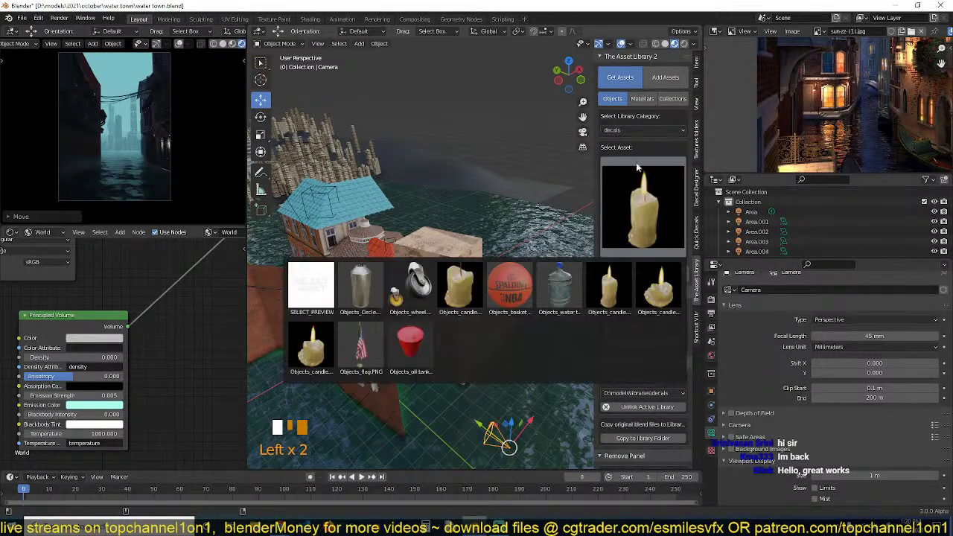
pyautogui.click(640, 131)
pyautogui.click(635, 147)
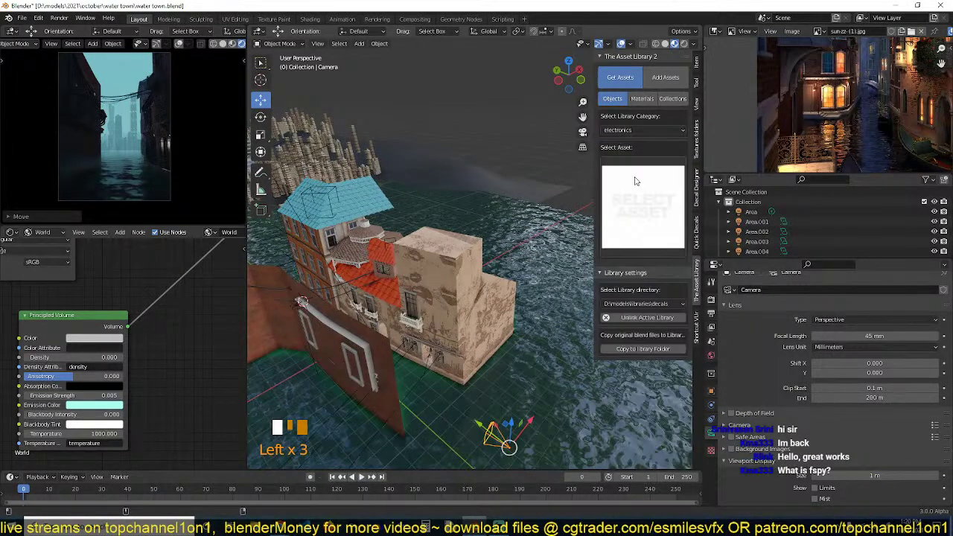
pyautogui.click(642, 132)
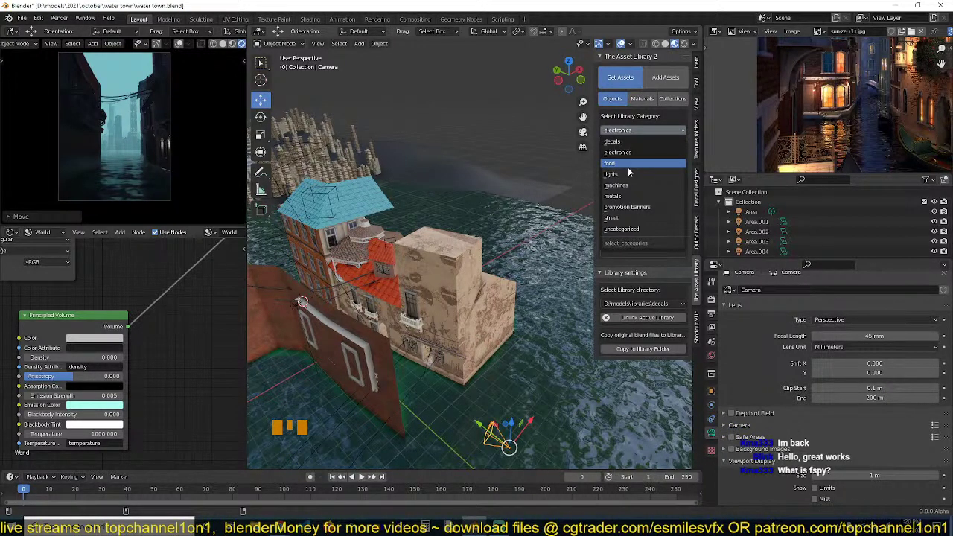
pyautogui.click(628, 167)
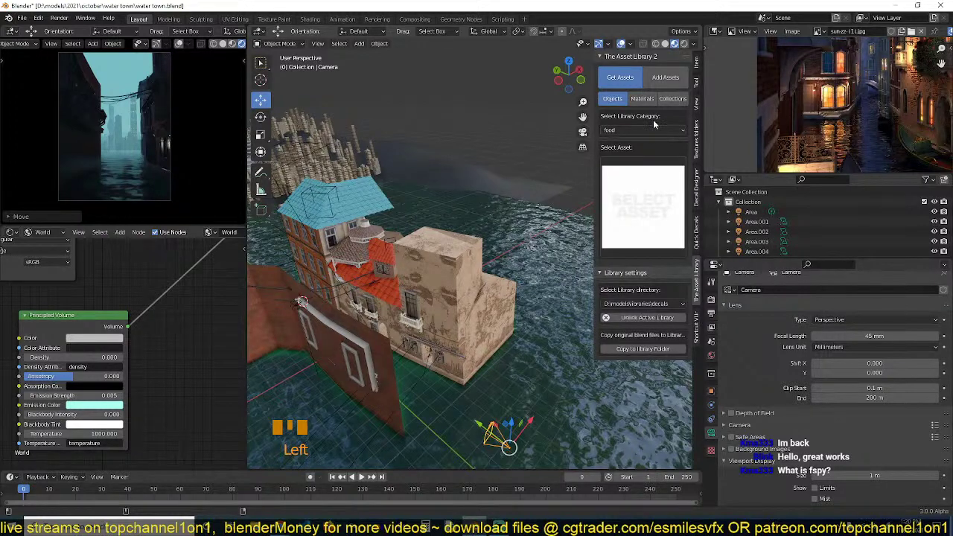
pyautogui.click(653, 130)
pyautogui.click(632, 183)
pyautogui.click(642, 193)
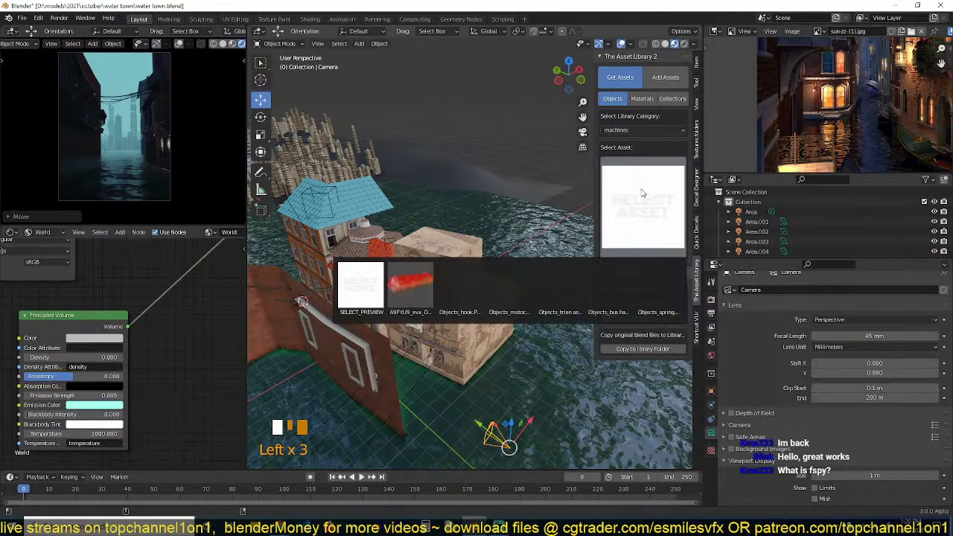
pyautogui.click(645, 125)
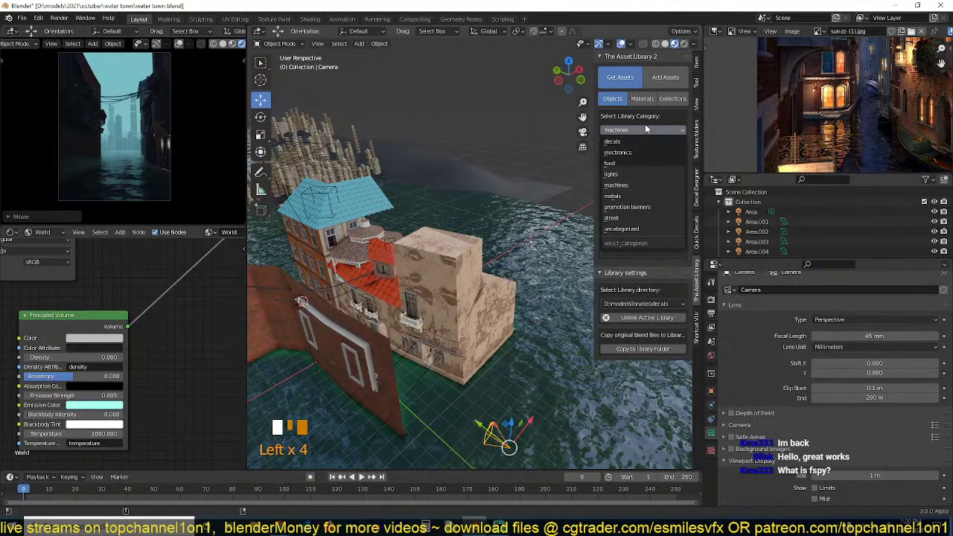
pyautogui.click(637, 196)
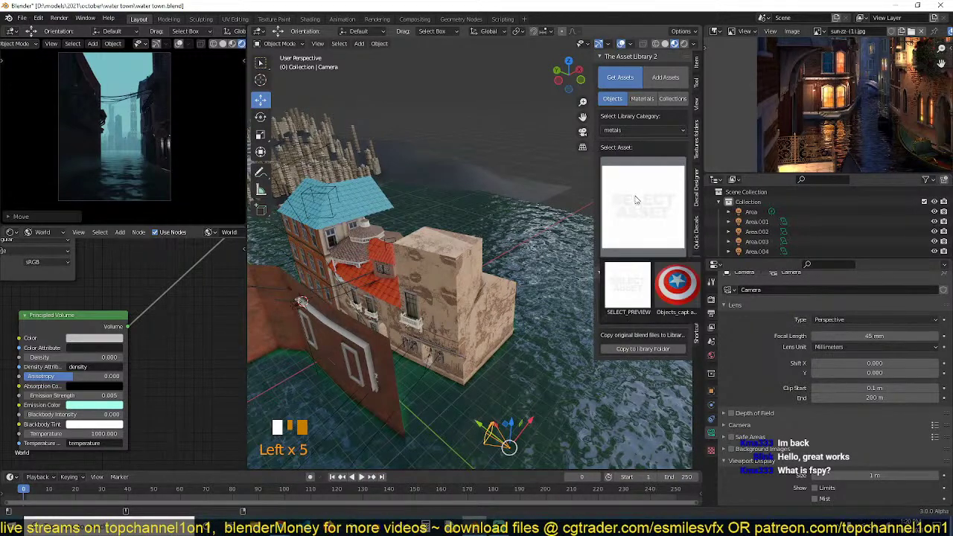
pyautogui.click(627, 194)
pyautogui.click(627, 207)
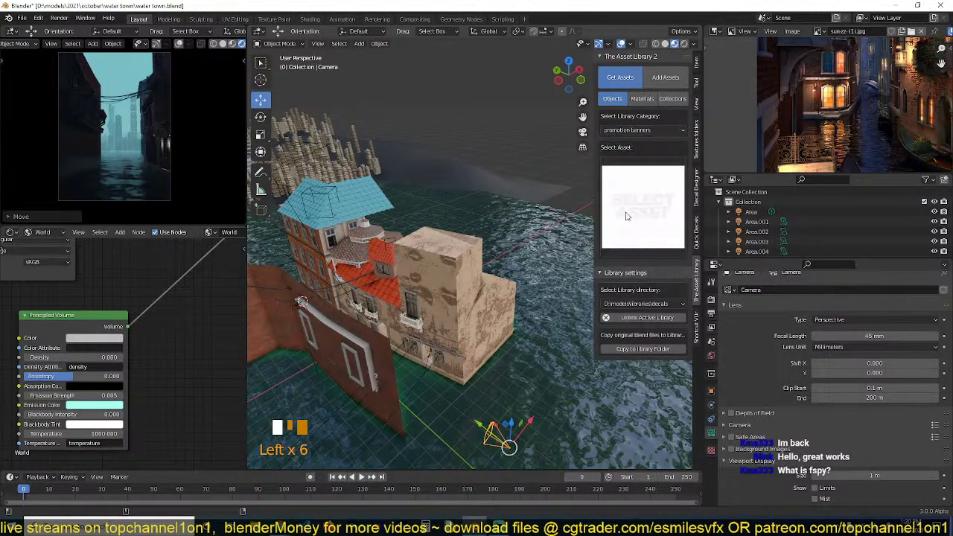
pyautogui.click(638, 199)
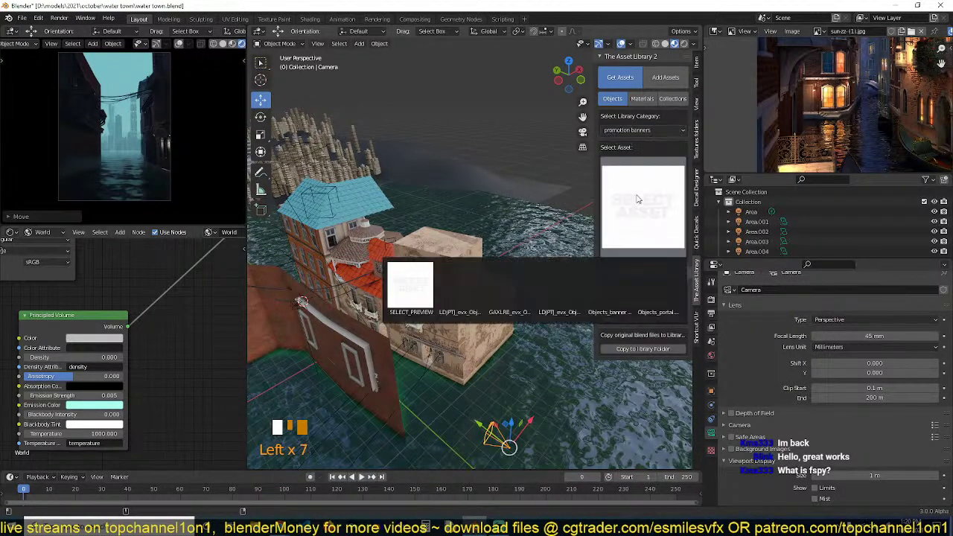
pyautogui.click(668, 130)
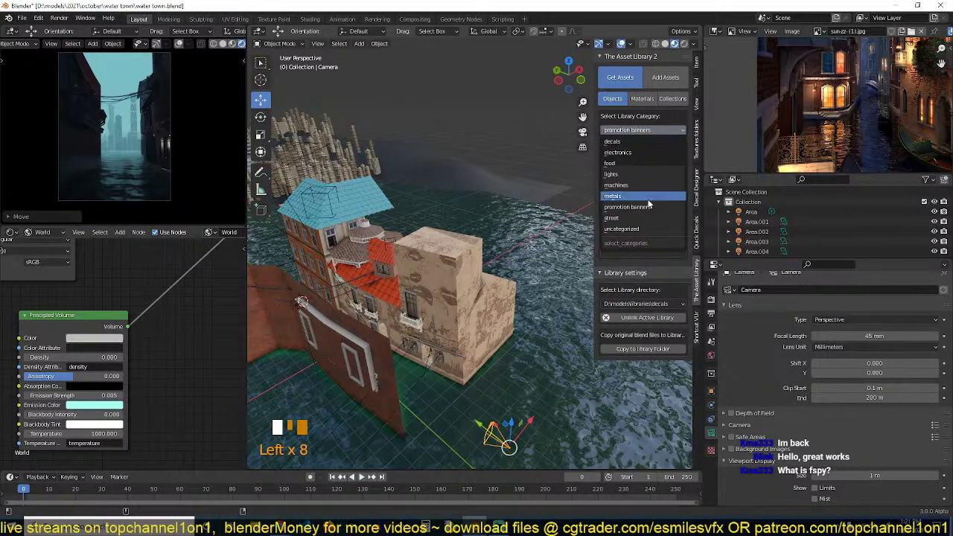
pyautogui.click(648, 230)
pyautogui.click(651, 217)
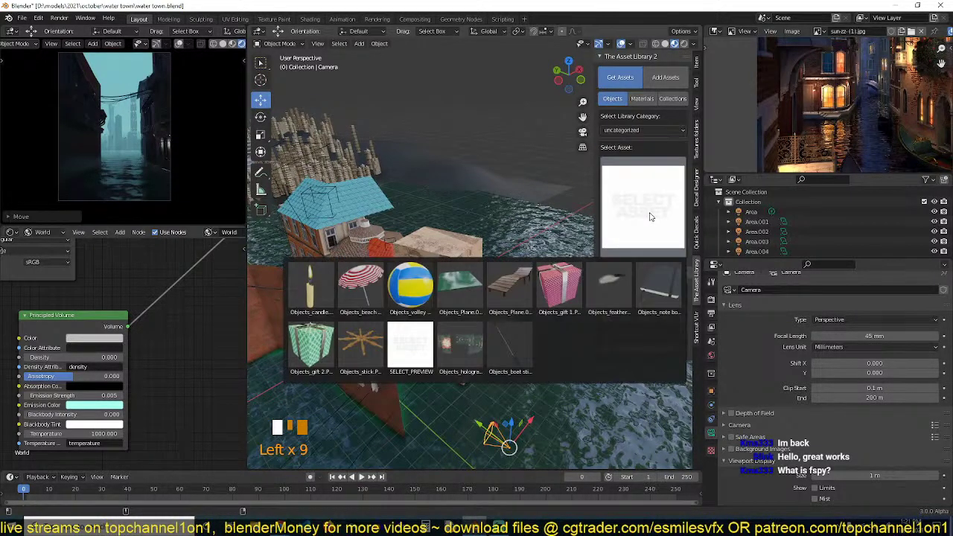
# Choose the fence gate asset from the walls category of the asset library's collections.
pyautogui.click(671, 99)
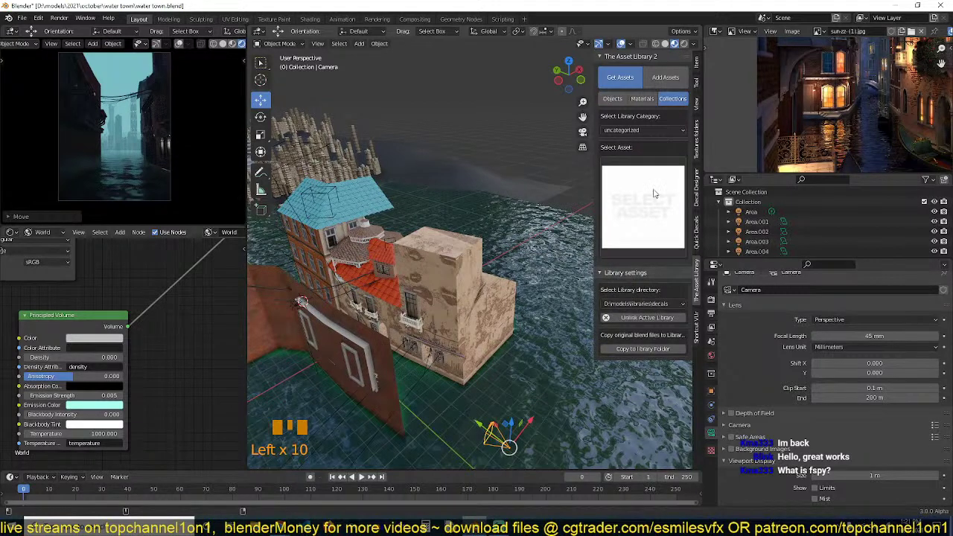
pyautogui.click(654, 194)
pyautogui.click(663, 128)
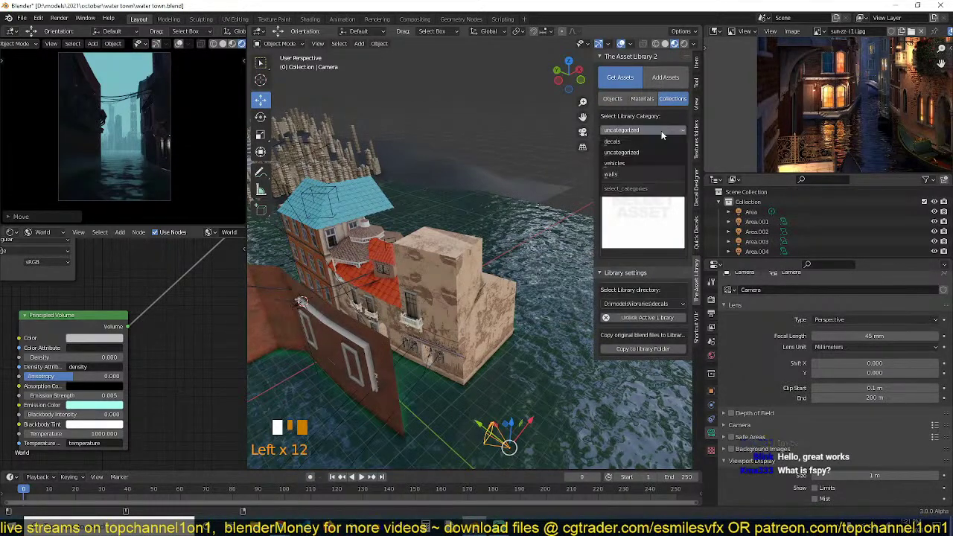
pyautogui.click(652, 153)
pyautogui.click(652, 184)
pyautogui.click(656, 128)
pyautogui.click(637, 176)
pyautogui.click(629, 187)
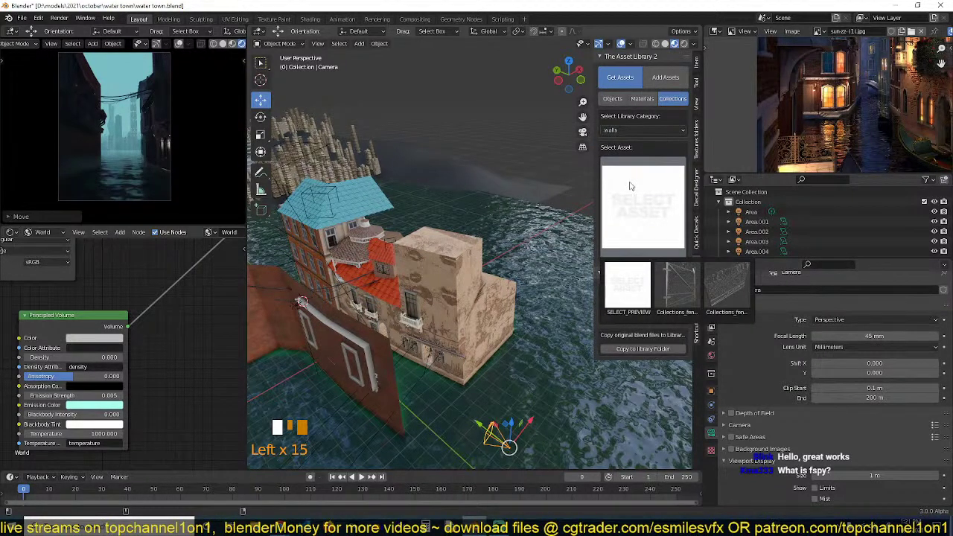
pyautogui.click(677, 286)
# Deselect everything, place the 3D cursor between the canal buildings, and add the fence gate asset there.
pyautogui.moveTo(434, 267); pyautogui.dragTo(390, 260, button='middle')
pyautogui.hotkey('alt', 'a')
pyautogui.keyDown('shift'); pyautogui.rightClick(441, 296); pyautogui.keyUp('shift')
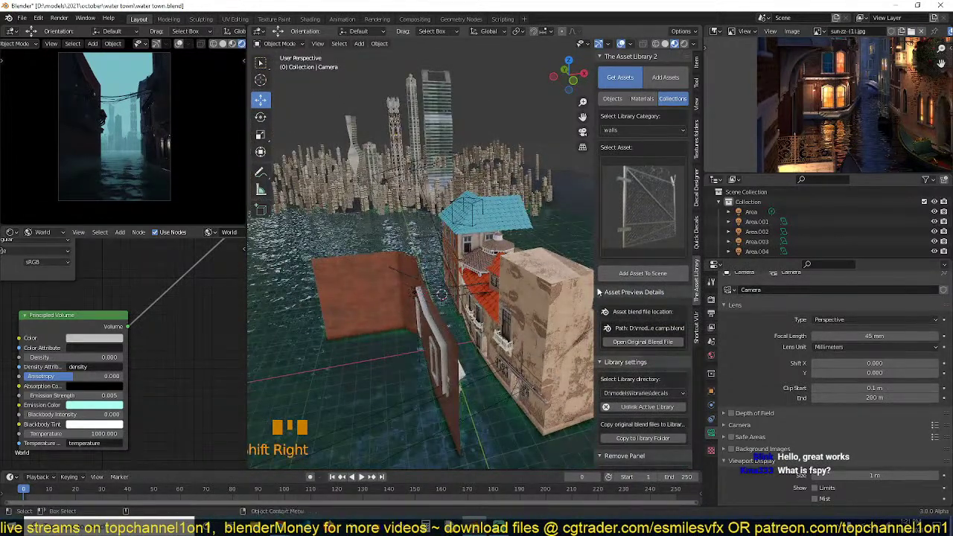
pyautogui.click(629, 274)
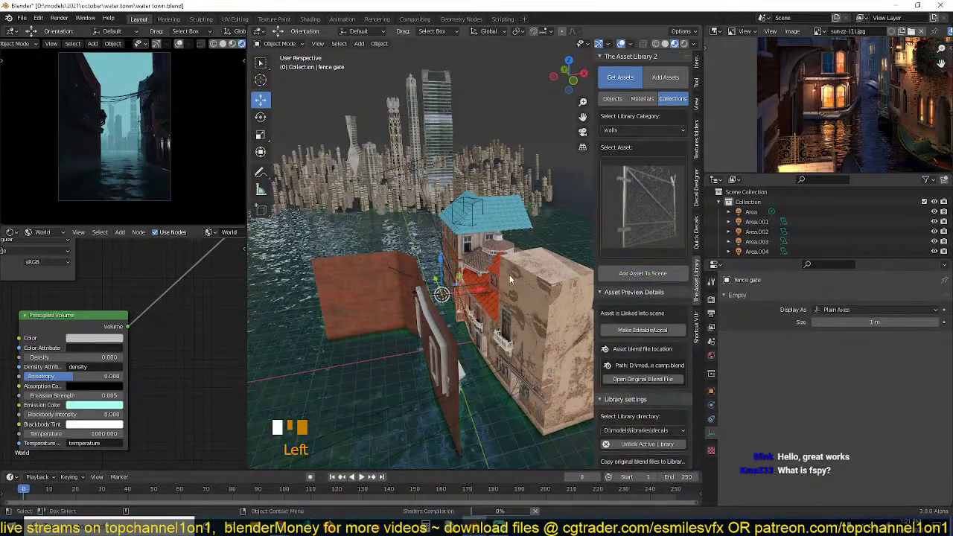
# Turn the fence gate to face down the canal and move it about -3.79 m along global X.
pyautogui.press('.')
pyautogui.scroll(-2, 497, 280)
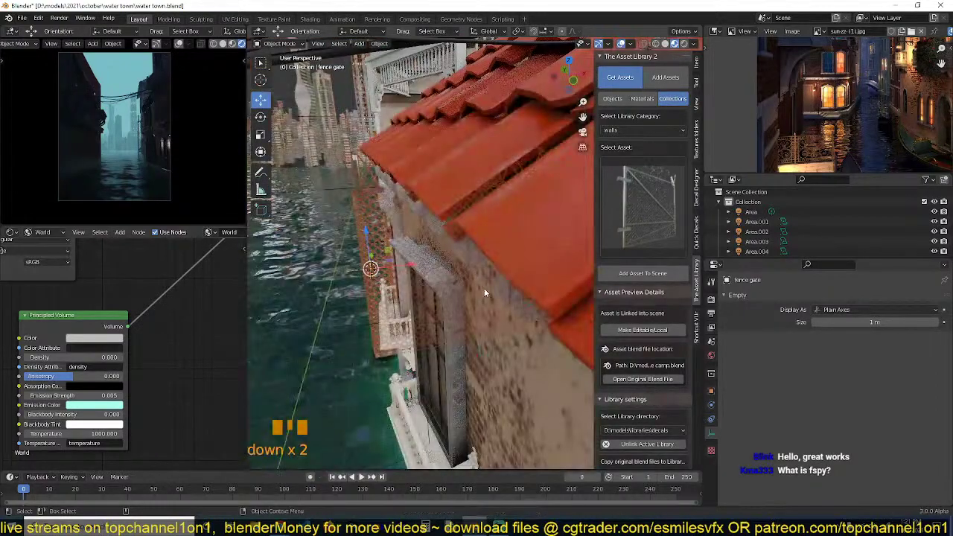
pyautogui.press('r')
pyautogui.click(500, 279)
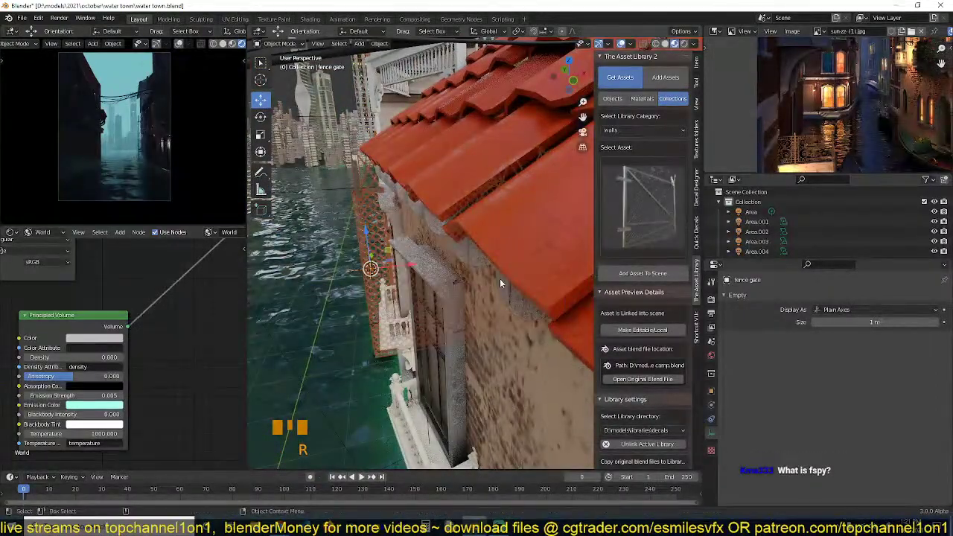
pyautogui.press('g')
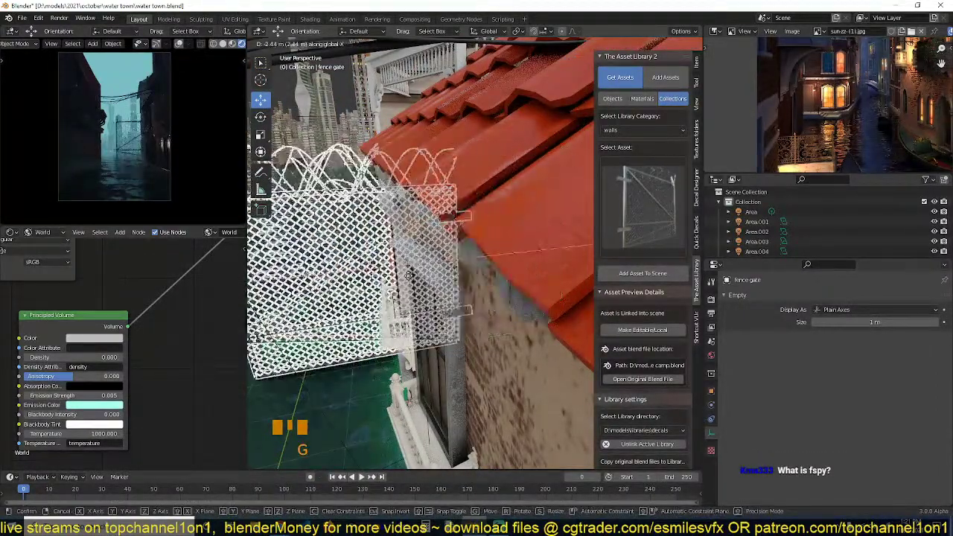
pyautogui.click(357, 274)
# Scale the fence gate by about 0.648 and move it about 1.3 m in X toward the tiled-roof building.
pyautogui.press('s')
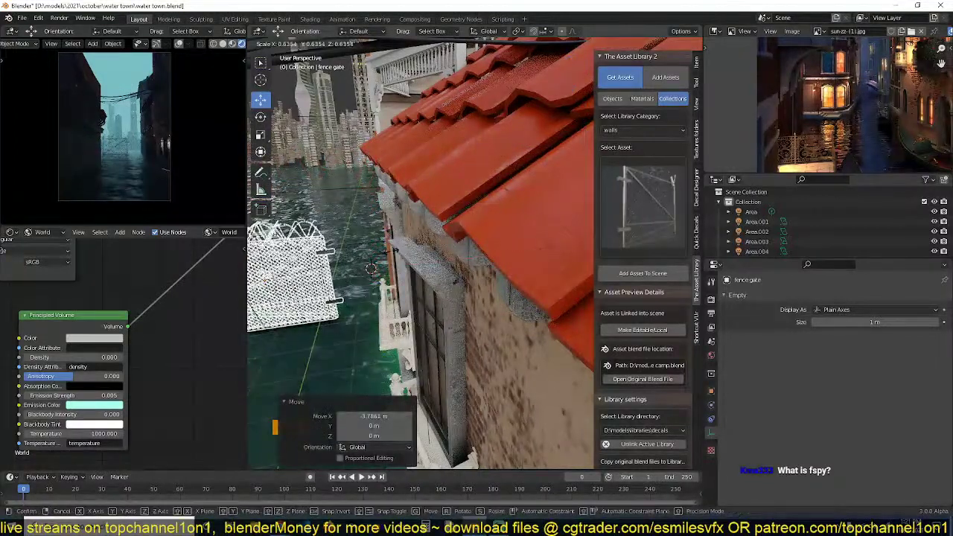
pyautogui.click(371, 268)
pyautogui.press('g')
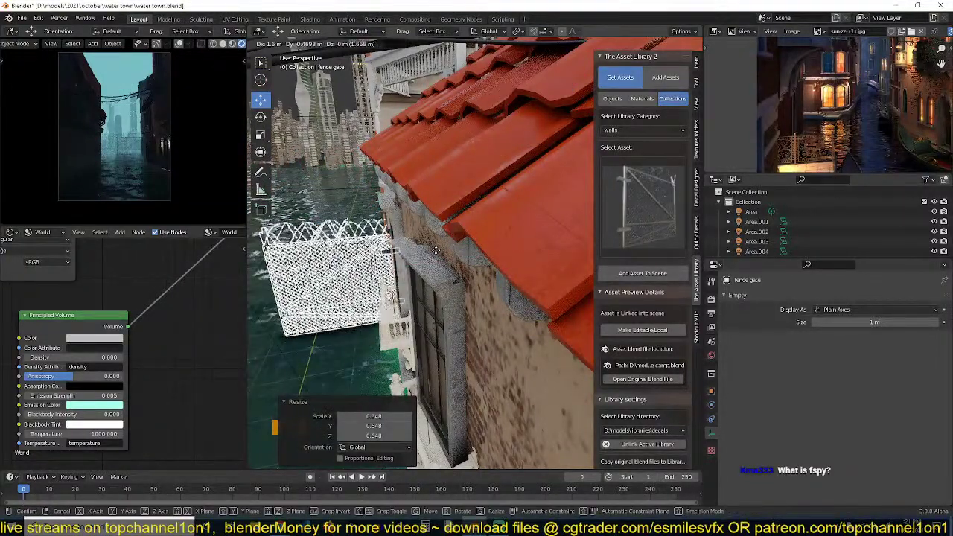
pyautogui.click(429, 251)
pyautogui.moveTo(402, 256); pyautogui.dragTo(451, 240, button='middle')
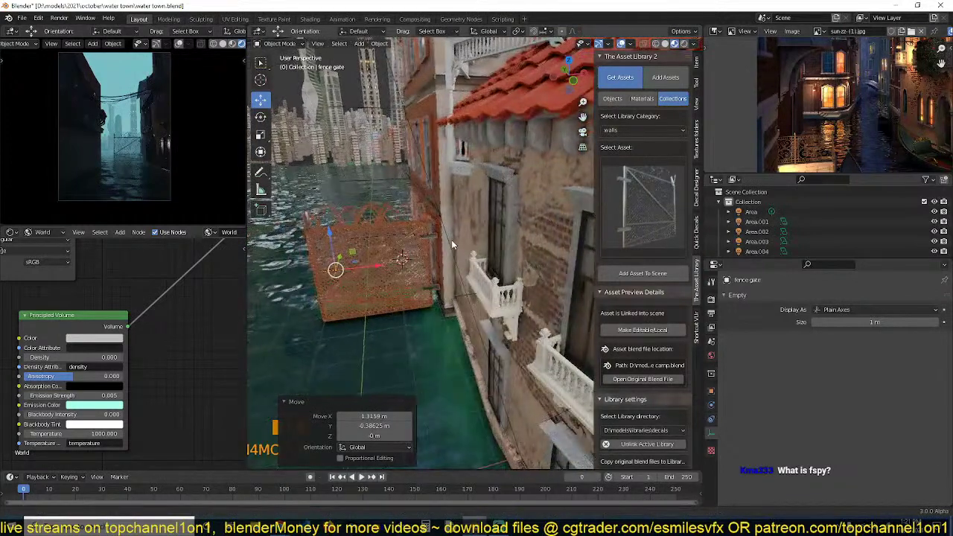
pyautogui.press('r')
pyautogui.press('z')
pyautogui.rightClick(432, 278)
pyautogui.scroll(-1, 429, 279)
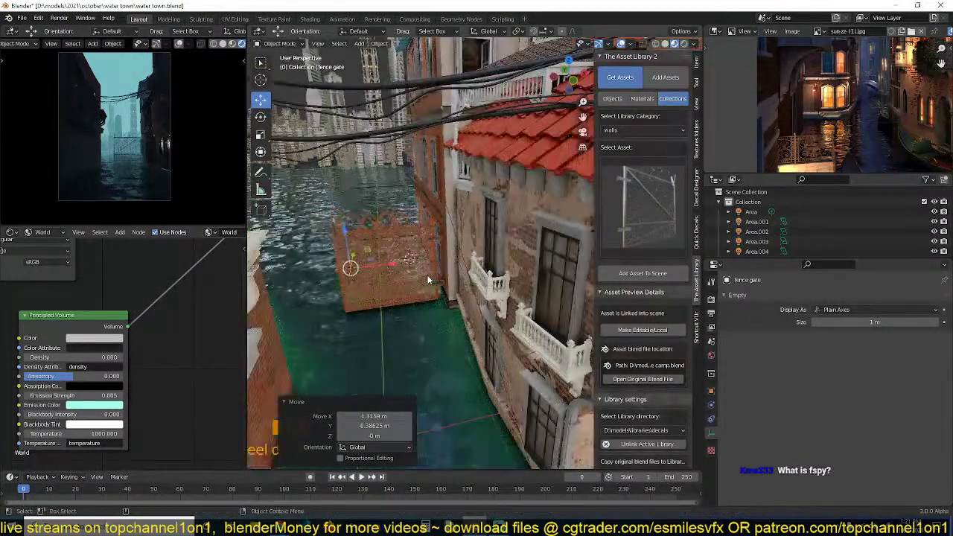
pyautogui.press('r')
pyautogui.press('z')
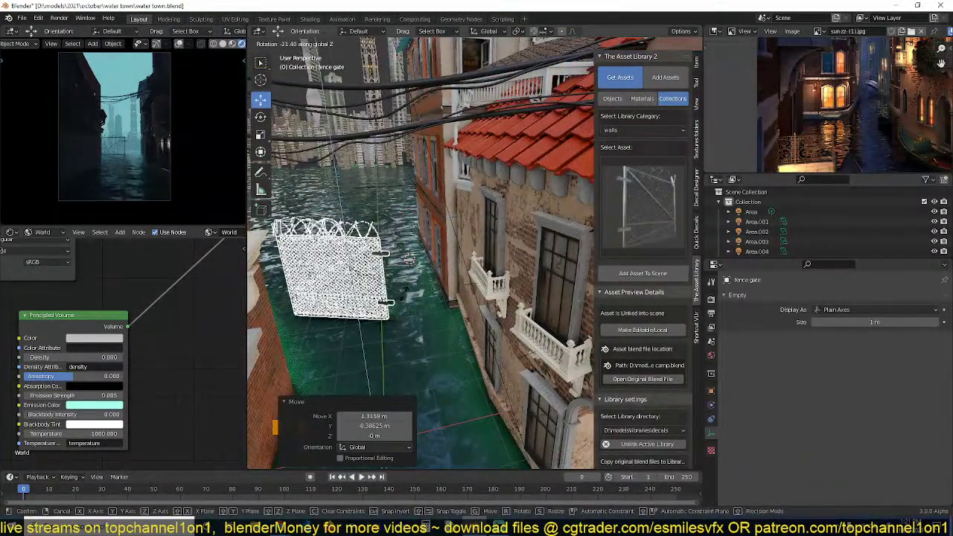
pyautogui.rightClick(404, 296)
# Shift the fence gate against the tiled-roof building's wall and enlarge it by a factor of about 1.68.
pyautogui.press('g')
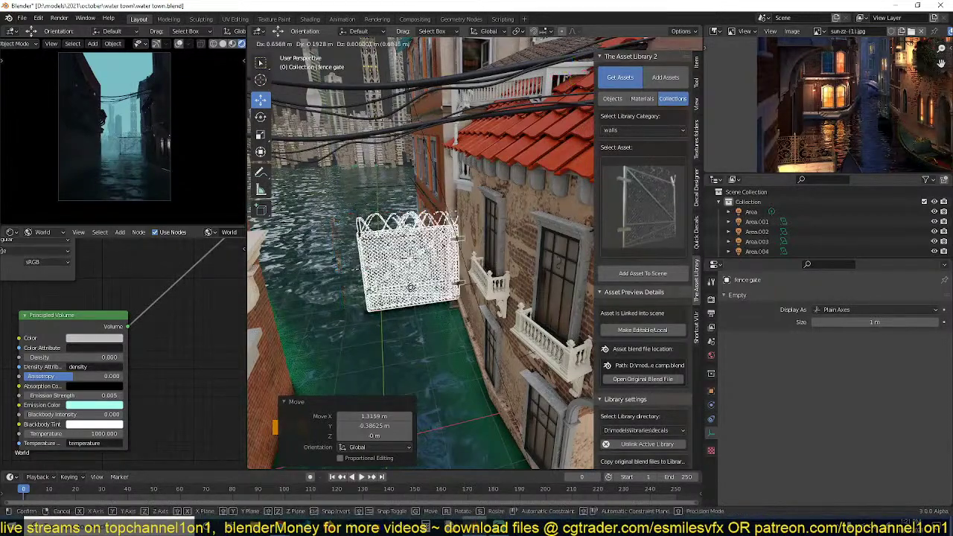
pyautogui.click(412, 290)
pyautogui.press('s')
pyautogui.click(445, 290)
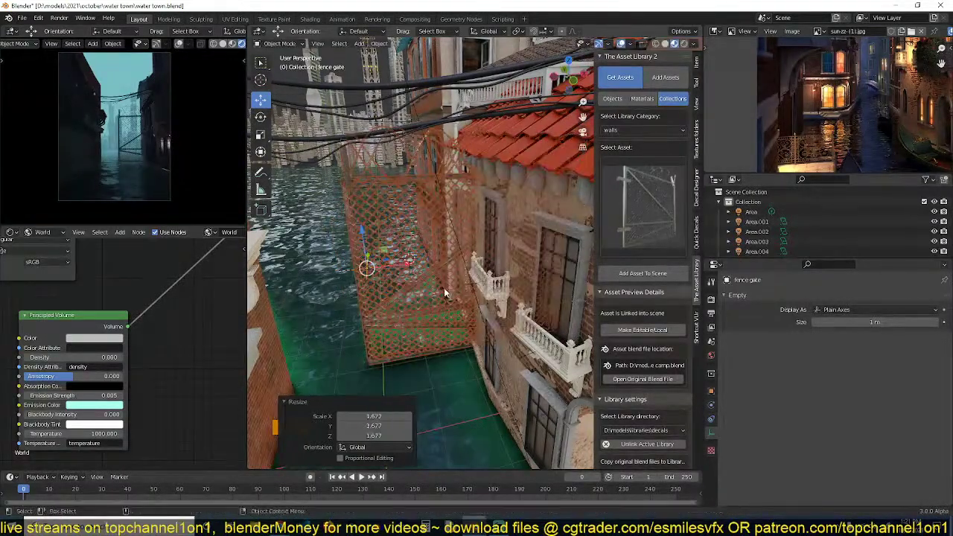
# Scale the fence gate by about 0.7 and reposition it beside the canal wall, finishing with a move of about -1.18 m in X and -0.56 m in Z.
pyautogui.press('g')
pyautogui.click(483, 293)
pyautogui.press('s')
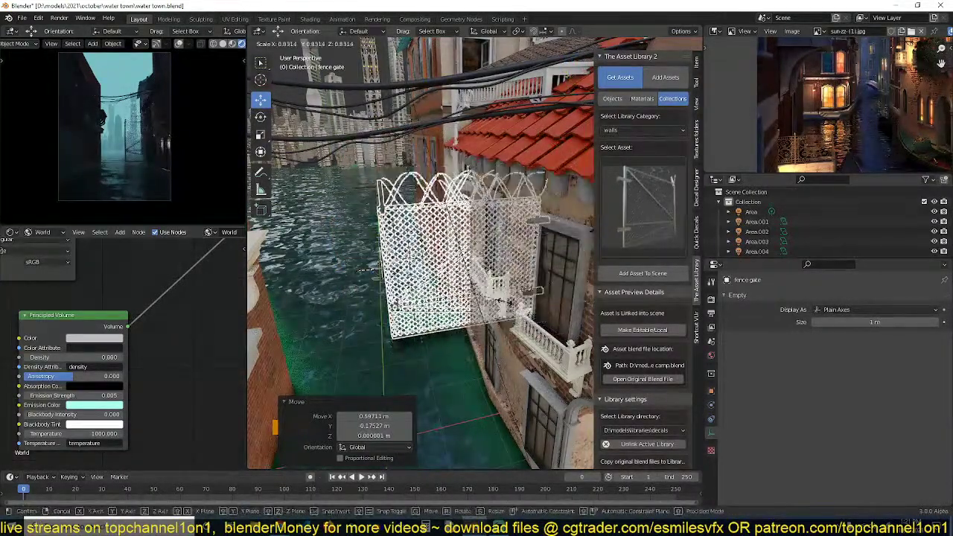
pyautogui.click(487, 307)
pyautogui.press('g')
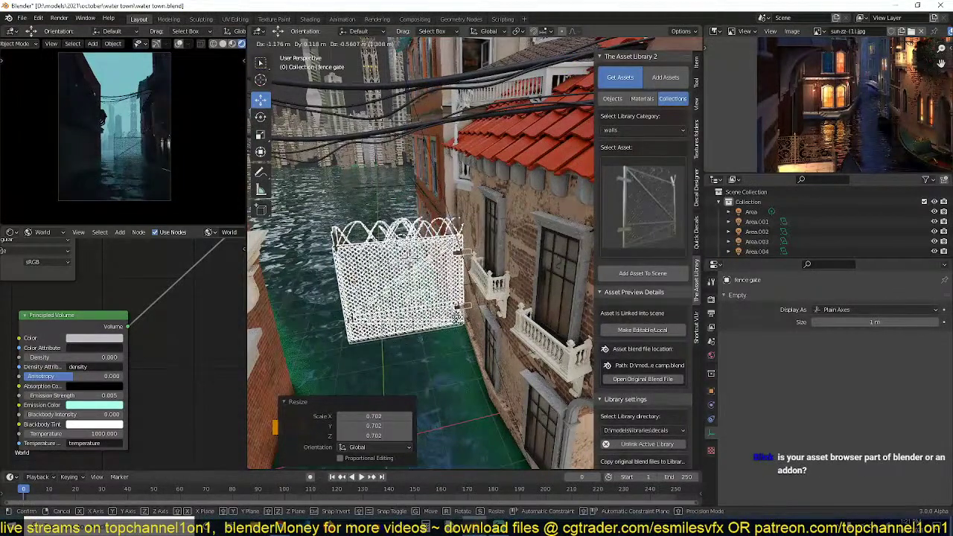
pyautogui.click(507, 311)
# Duplicate the fence gate, place the copy by the opposite brick building, and turn it slightly around the global Z axis.
pyautogui.hotkey('shift', 'd')
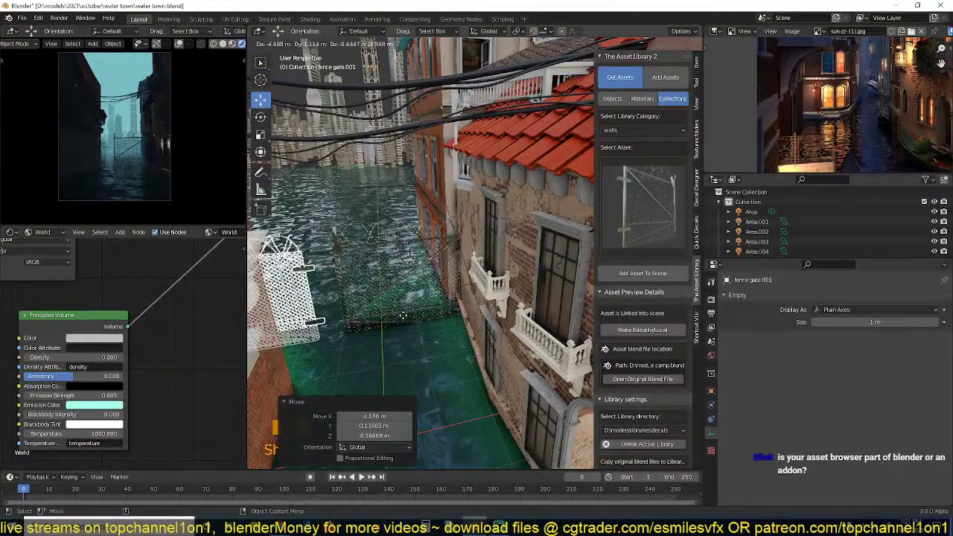
pyautogui.click(416, 302)
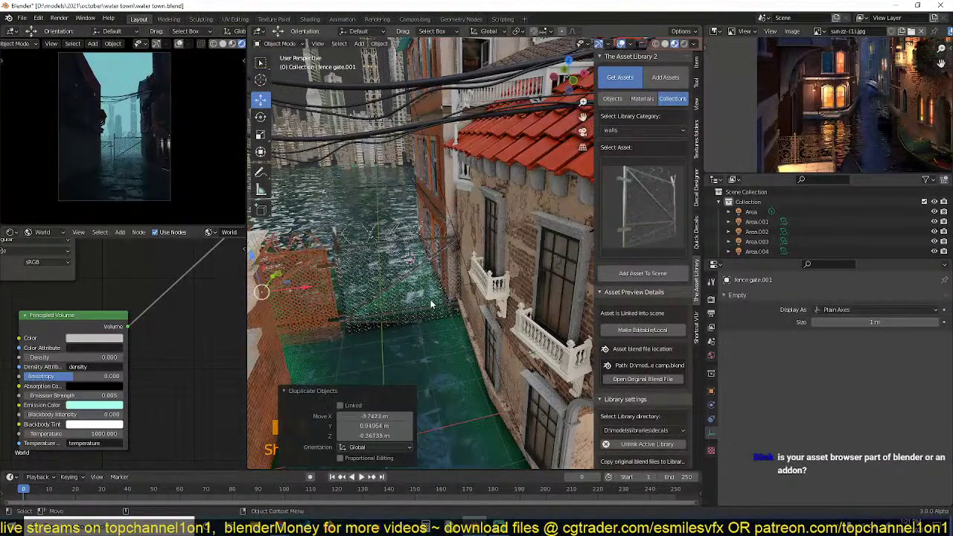
pyautogui.press('r')
pyautogui.press('z')
pyautogui.click(421, 319)
# Move the gate copy about 0.9 m in X and 0.54 m in Z to line up with the first gate, and save the file.
pyautogui.press('g')
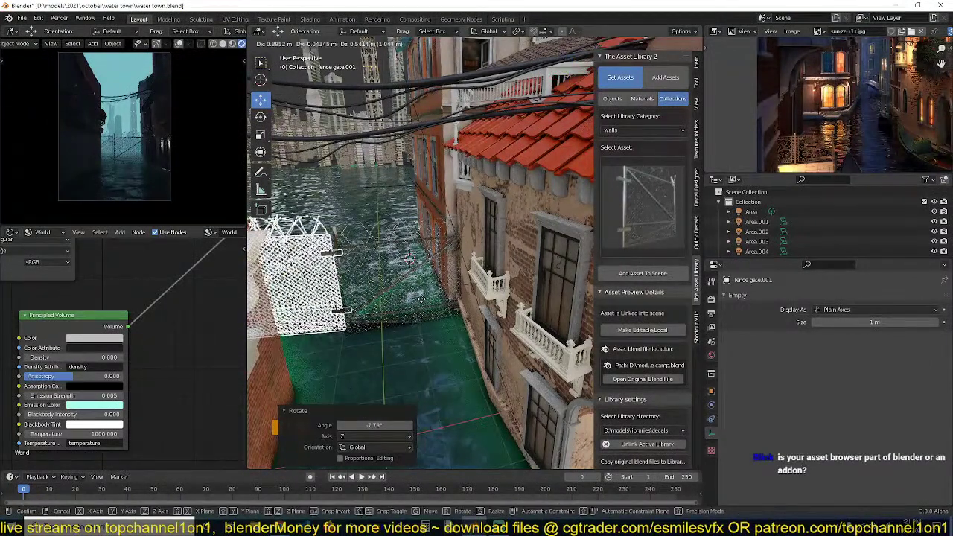
pyautogui.click(422, 302)
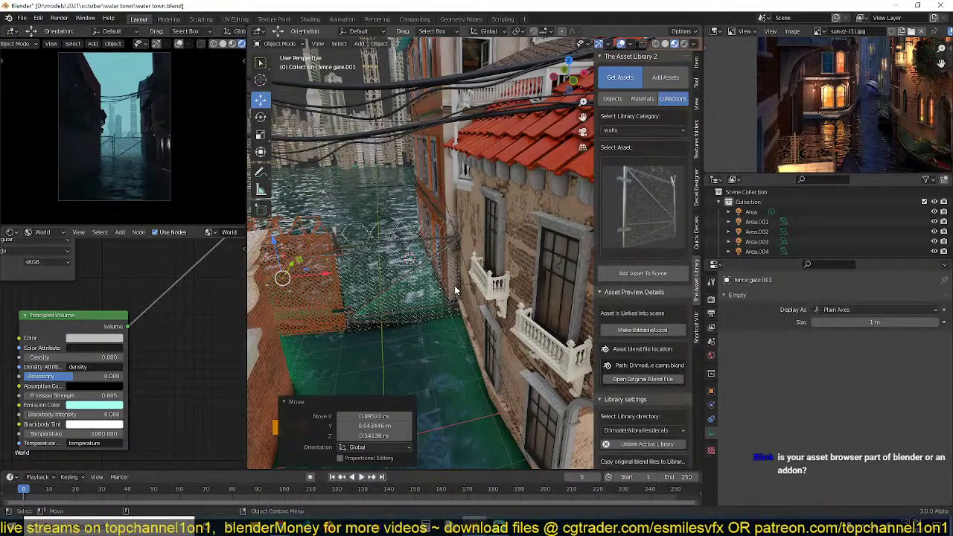
pyautogui.hotkey('ctrl', 's')
pyautogui.click(639, 214)
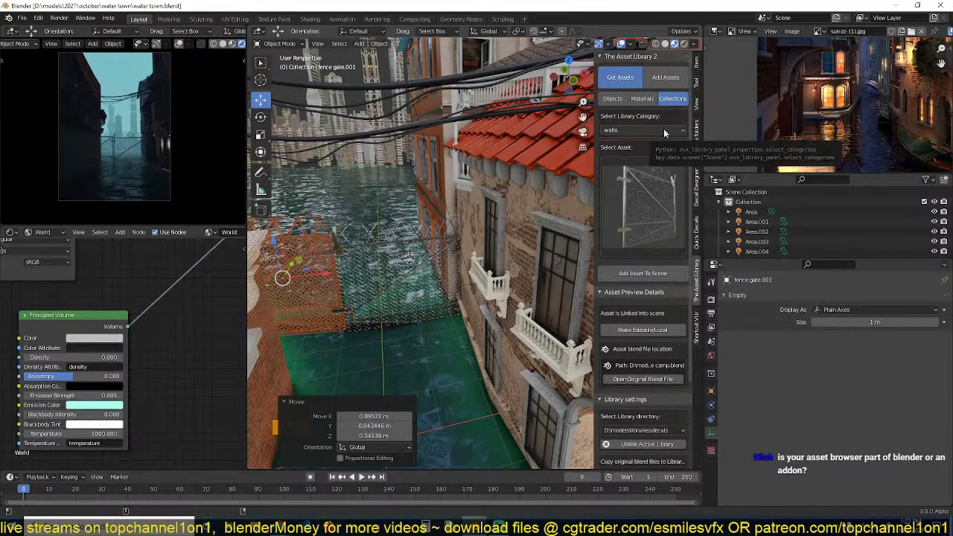
# Duplicate the blue tiled roof together with its cube empty and place the copy near the opposite brick building in top view.
pyautogui.scroll(-4, 530, 200)
pyautogui.moveTo(525, 207); pyautogui.dragTo(512, 155, button='middle')
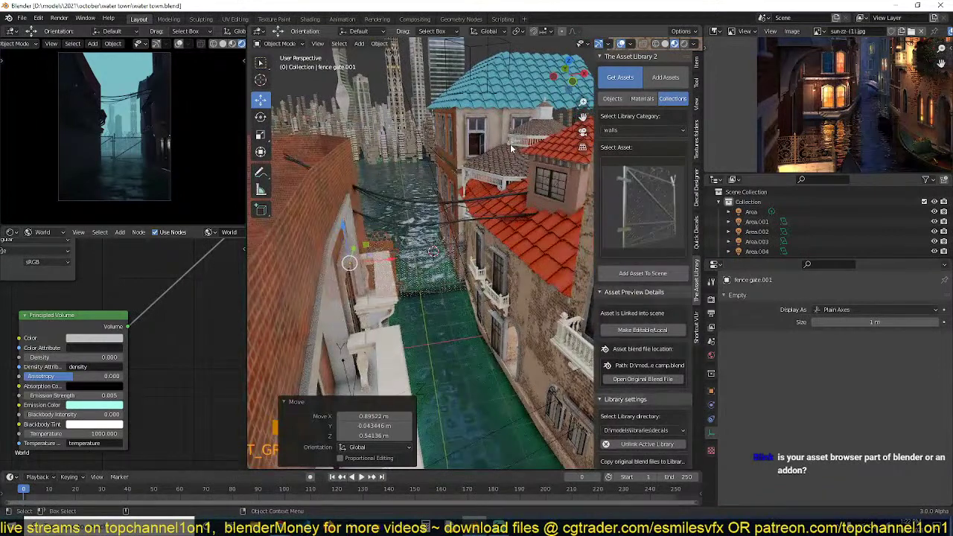
pyautogui.click(510, 91)
pyautogui.moveTo(505, 110); pyautogui.dragTo(497, 78, button='middle')
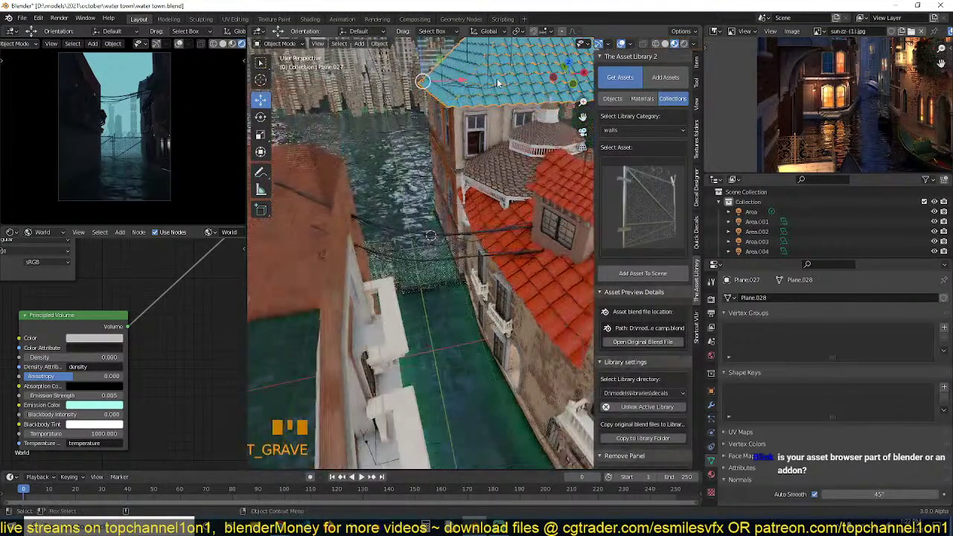
pyautogui.scroll(-2, 496, 79)
pyautogui.keyDown('shift'); pyautogui.click(479, 66); pyautogui.keyUp('shift')
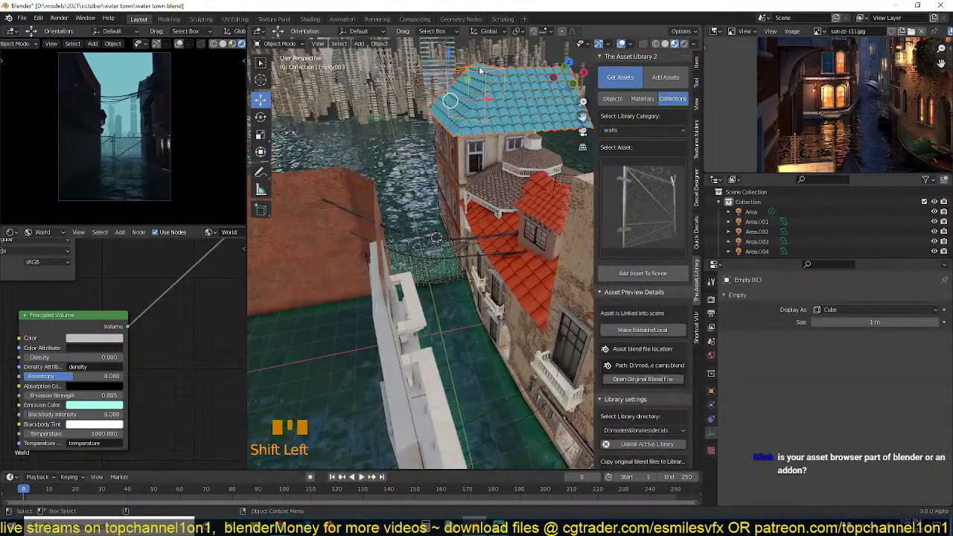
pyautogui.press('KP_7')
pyautogui.scroll(-2, 479, 65)
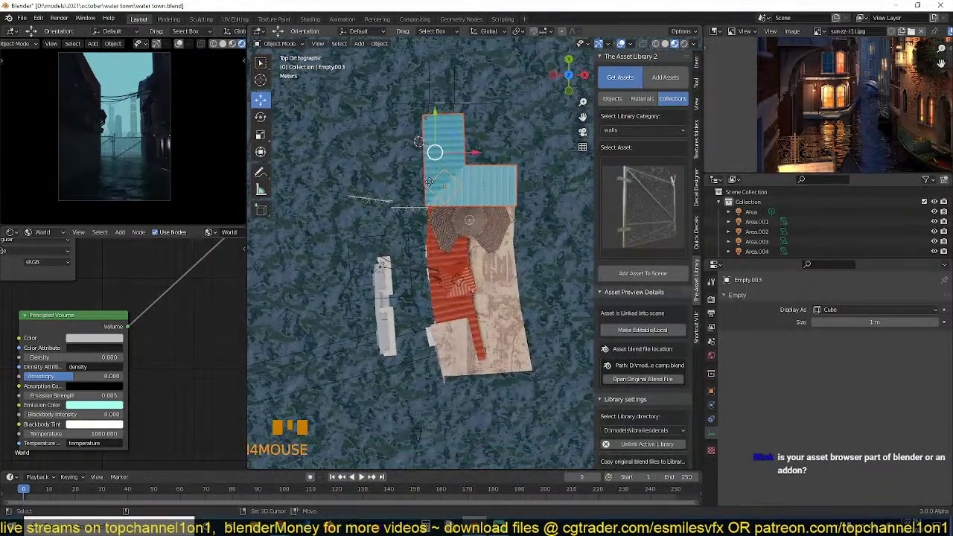
pyautogui.hotkey('shift', 'd')
pyautogui.click(390, 251)
# Rotate the roof copy about -151° plus a smaller correction until it parallels the brick building, and position it over that building.
pyautogui.press('r')
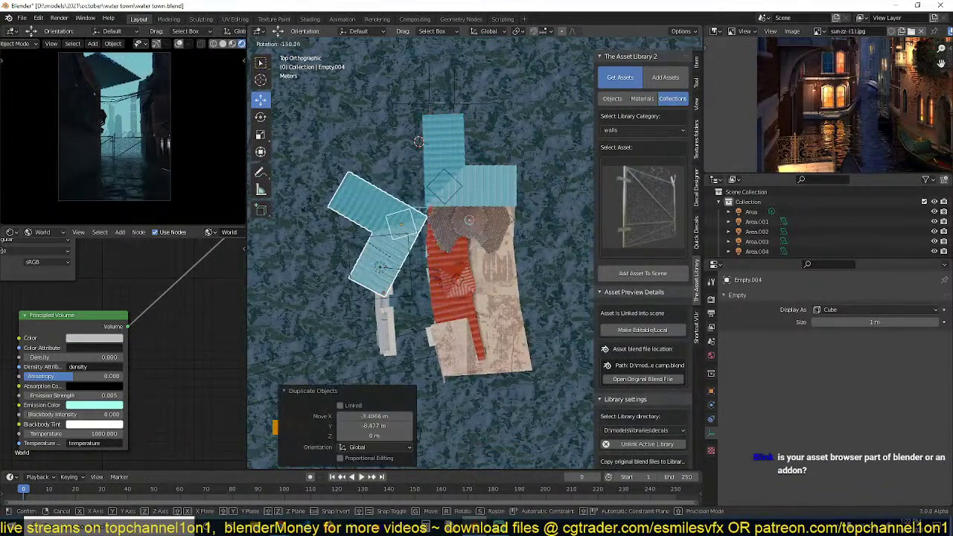
pyautogui.click(368, 240)
pyautogui.press('r')
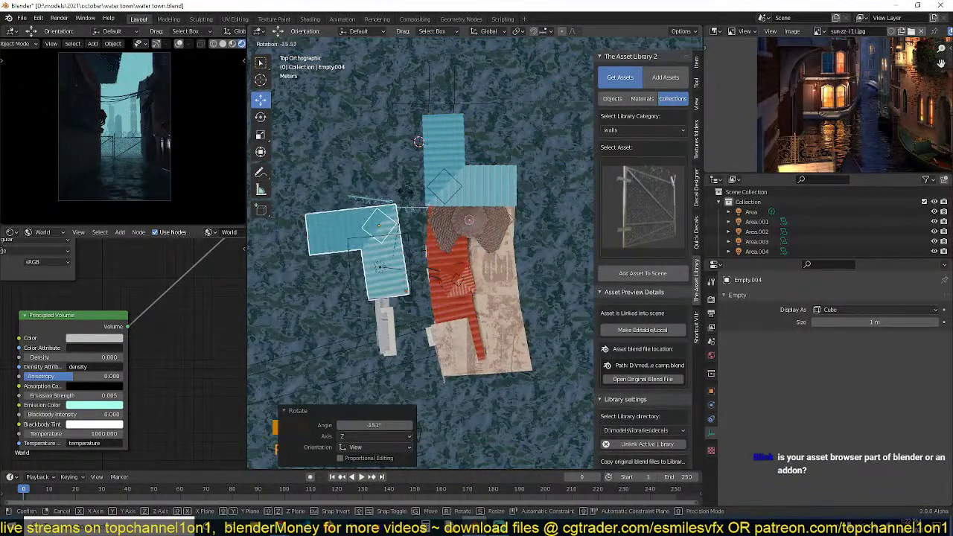
pyautogui.click(442, 204)
pyautogui.press('g')
pyautogui.click(426, 228)
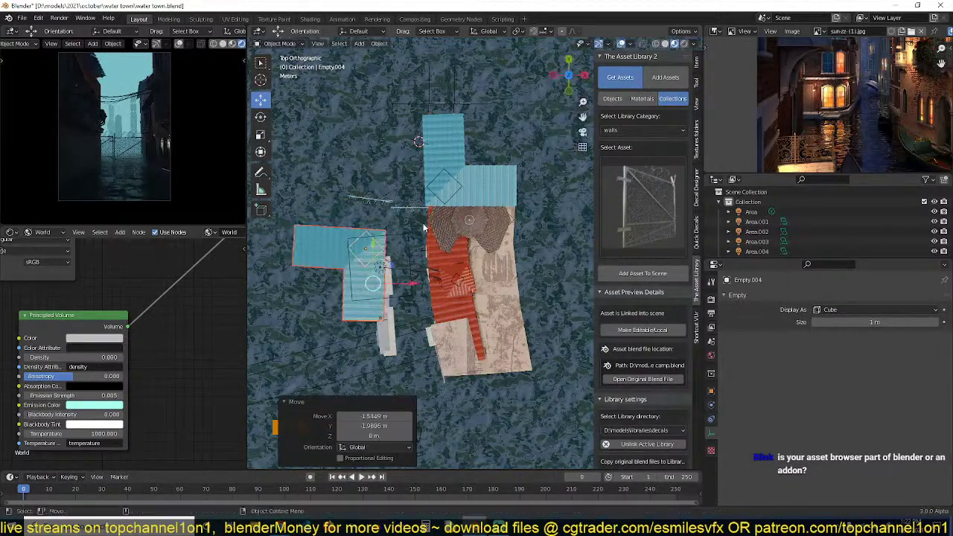
# Lower the roof copy about 1.46 m along Z onto the brick building and fine-tune its height by about 0.08 m.
pyautogui.moveTo(425, 228); pyautogui.dragTo(402, 164, button='middle')
pyautogui.press('g')
pyautogui.press('z')
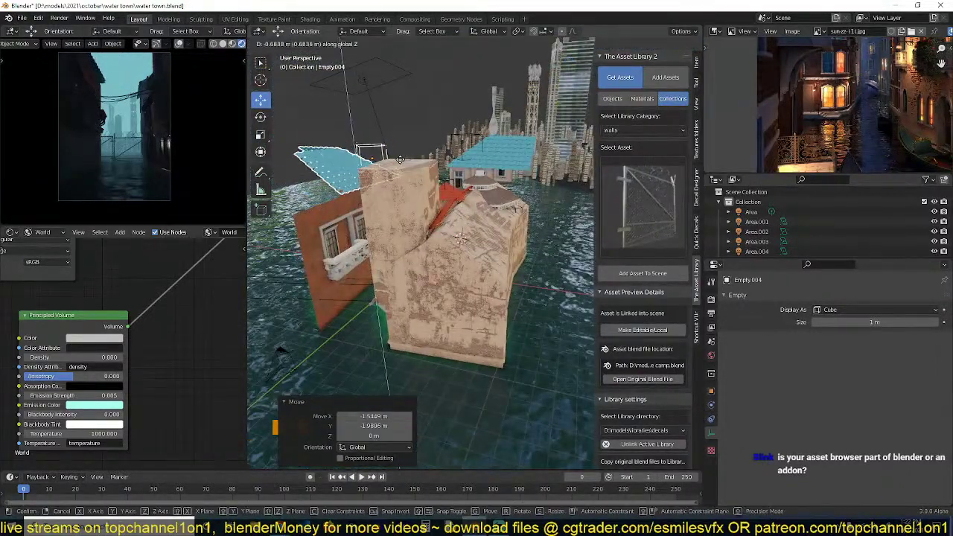
pyautogui.click(392, 170)
pyautogui.moveTo(392, 170); pyautogui.dragTo(442, 177, button='middle')
pyautogui.press('g')
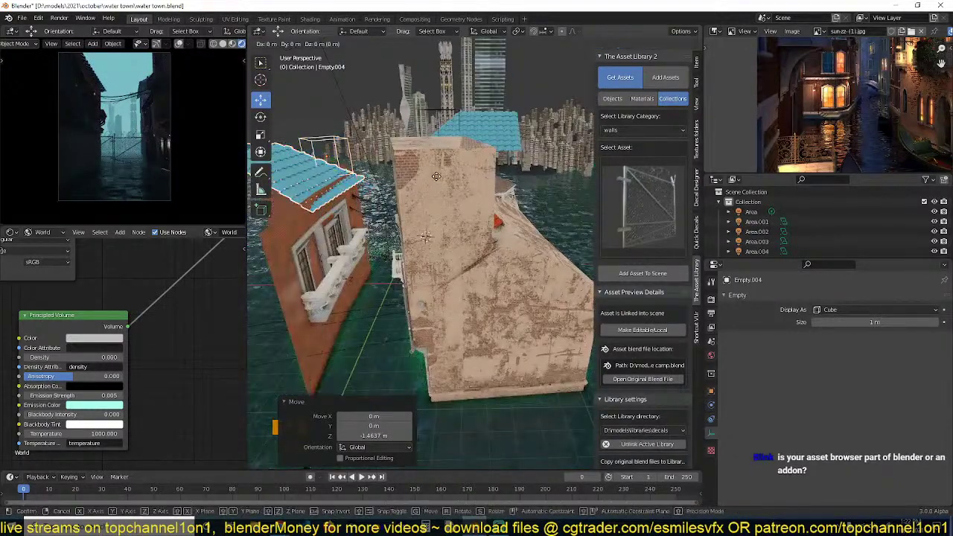
pyautogui.press('z')
pyautogui.click(436, 175)
# Enable contact shadows on the area light above the brick building, with distance 1 m and bias 2.
pyautogui.scroll(-3, 392, 132)
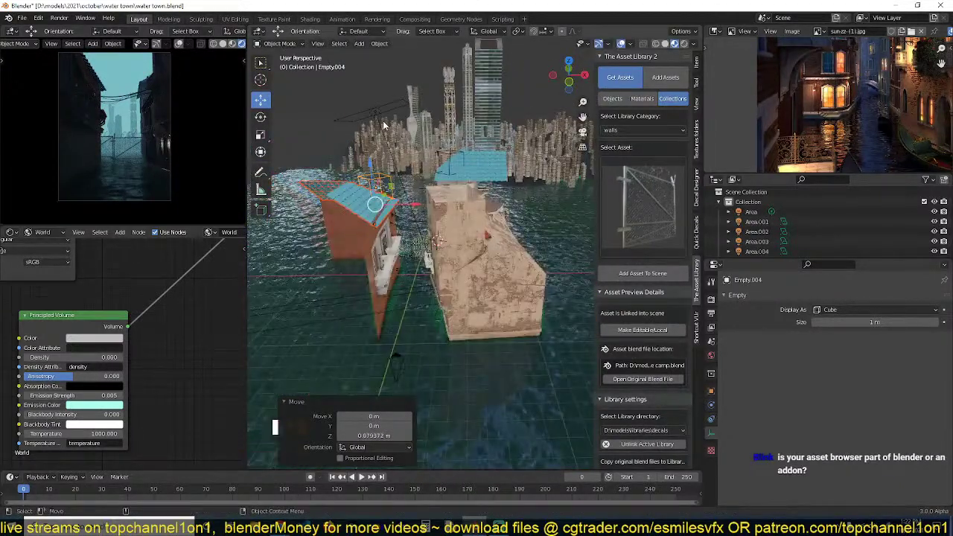
pyautogui.click(384, 126)
pyautogui.click(377, 112)
pyautogui.scroll(-4, 743, 457)
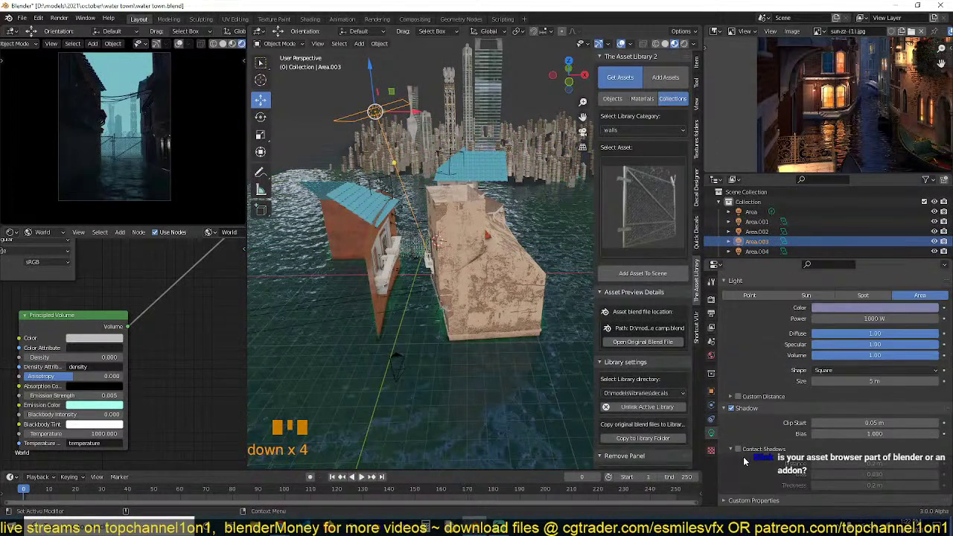
pyautogui.click(738, 450)
pyautogui.click(825, 467)
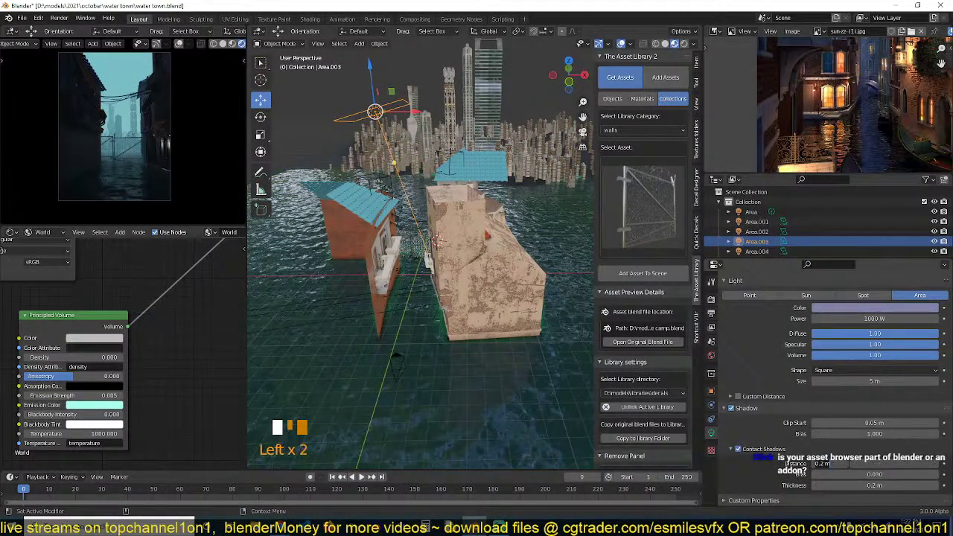
pyautogui.write('1')
pyautogui.press('Return')
pyautogui.click(838, 475)
pyautogui.write('2')
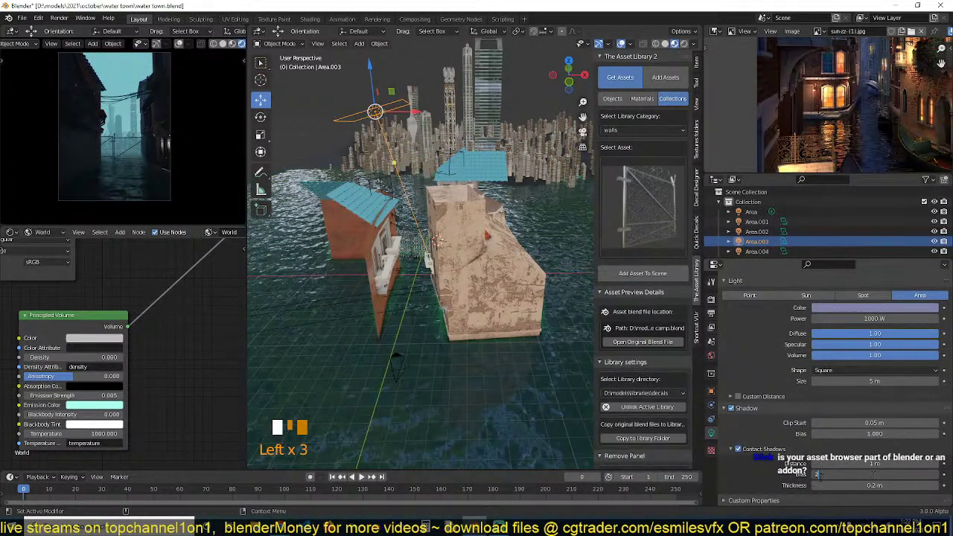
pyautogui.press('Return')
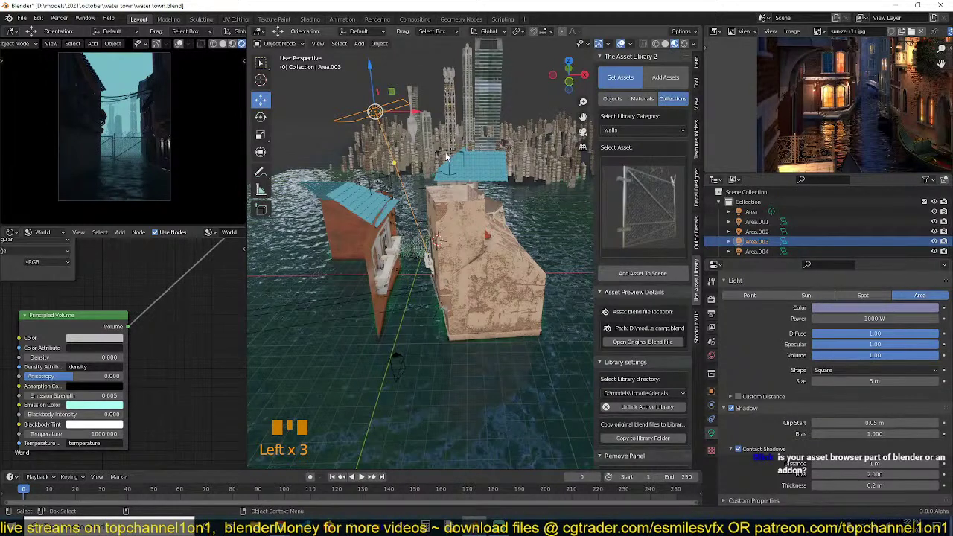
# Hide the area light temporarily and bring back all hidden objects in the scene.
pyautogui.press('h')
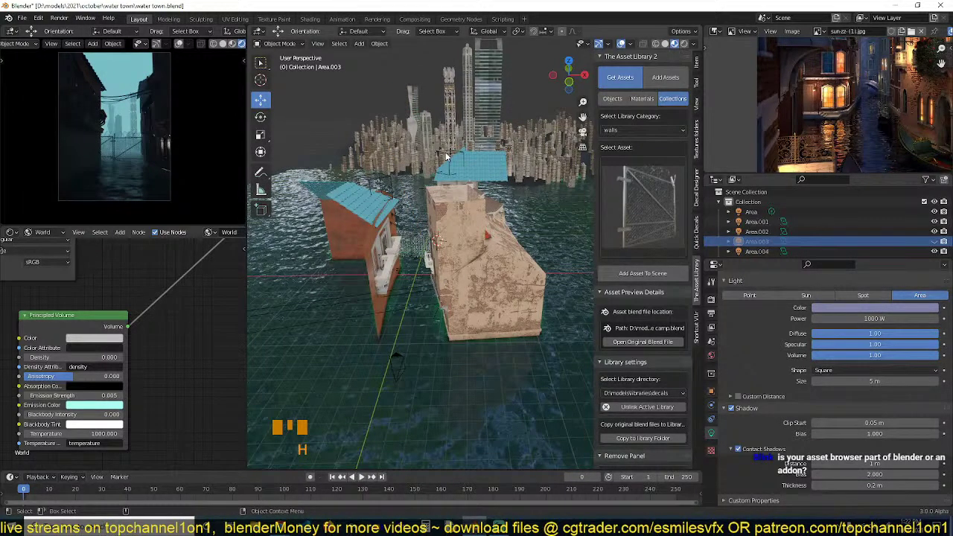
pyautogui.hotkey('alt', 'g')
pyautogui.hotkey('alt', 'h')
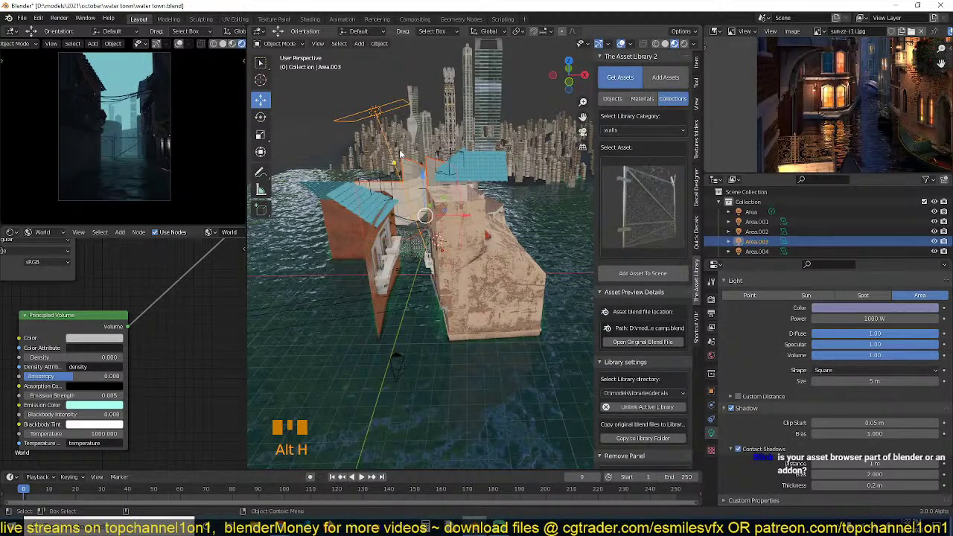
# Delete the unhidden beige building standing between the brick house and the plaster building.
pyautogui.click(420, 190)
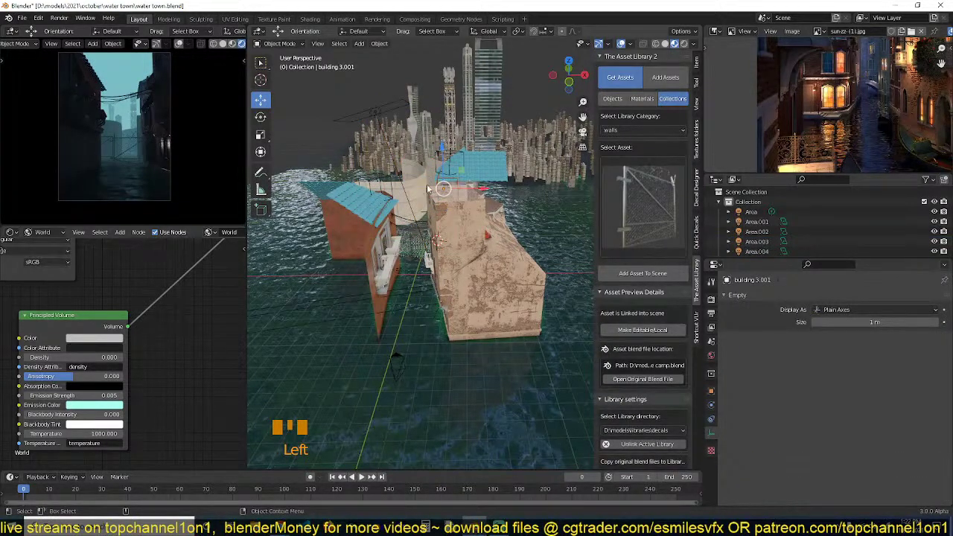
pyautogui.click(427, 184)
pyautogui.press('x')
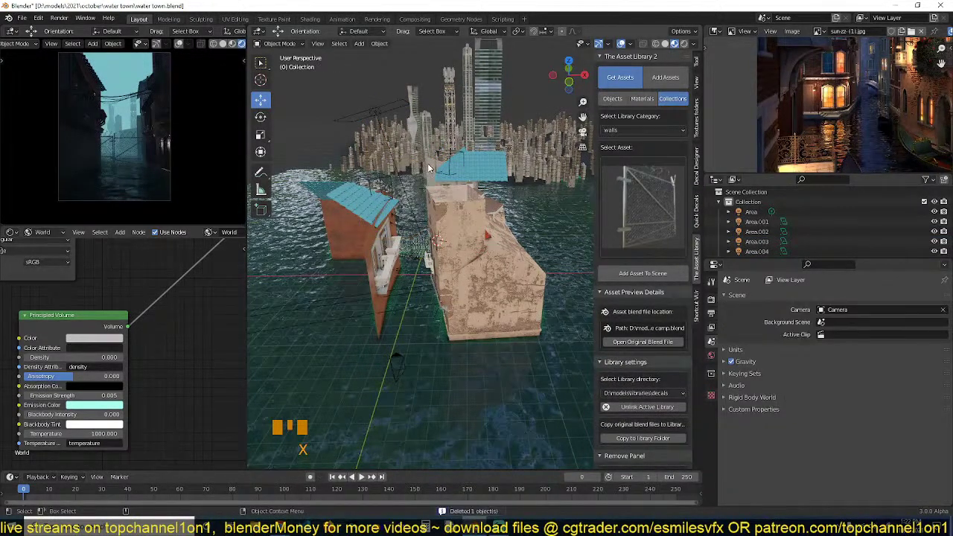
# Save the current state of the water town scene file.
pyautogui.click(430, 170)
pyautogui.press('x')
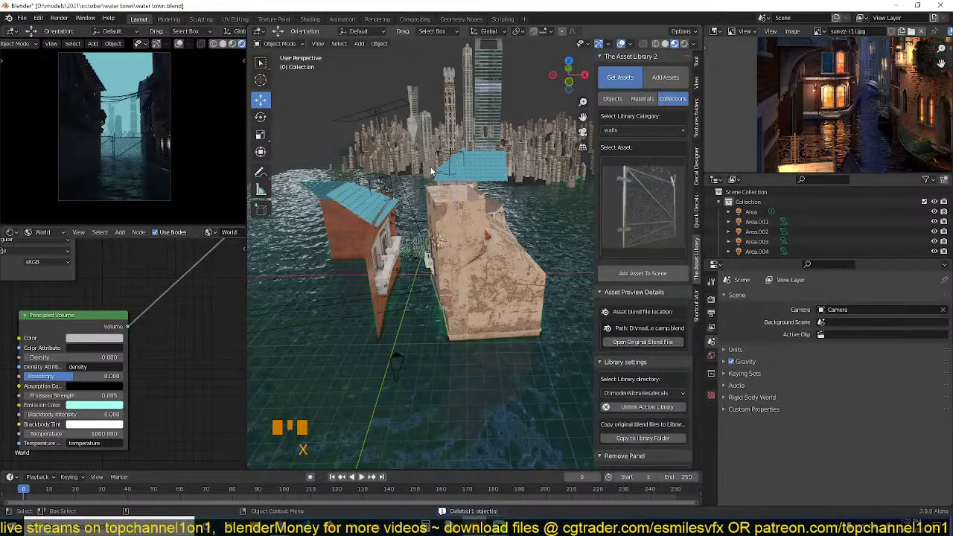
pyautogui.hotkey('ctrl', 's')
# Move the overhead area light by about 0.74 m X, -1.70 m Y and -3.60 m Z, and reduce its size to 2.68 m.
pyautogui.press('`')
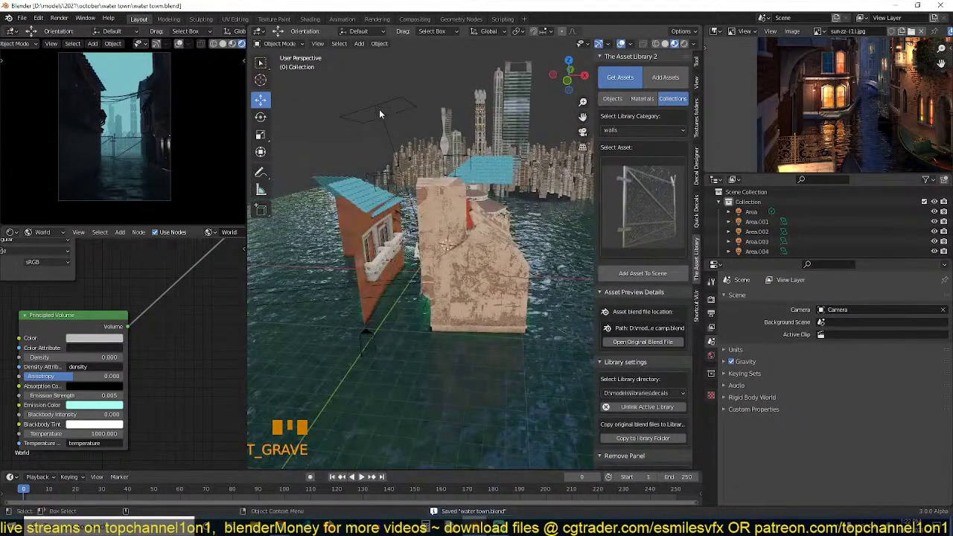
pyautogui.click(379, 108)
pyautogui.press('`')
pyautogui.press('g')
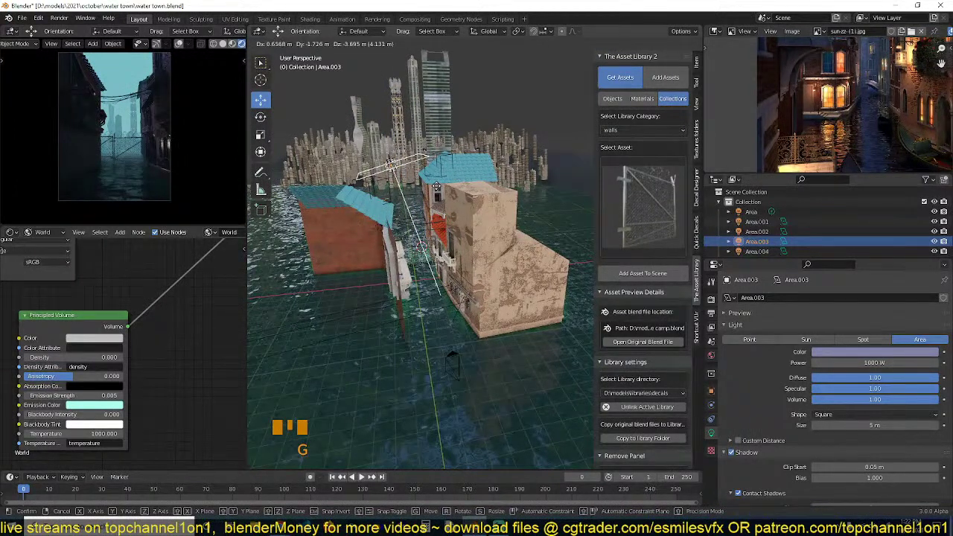
pyautogui.click(426, 150)
pyautogui.moveTo(431, 154); pyautogui.dragTo(411, 158)
# Set the Solidify thickness of the brick building's tiled roof to 0.495 m and save the file.
pyautogui.scroll(6, 453, 254)
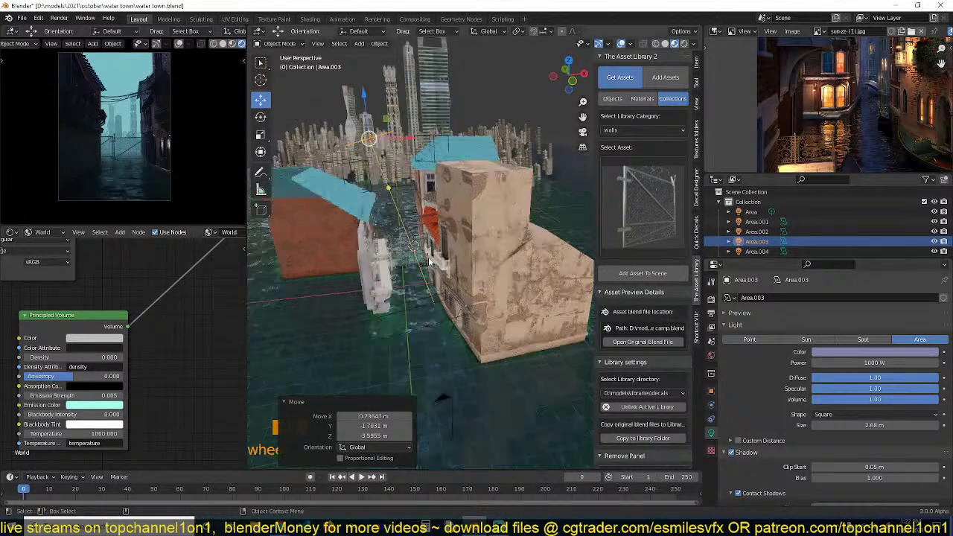
pyautogui.keyDown('shift'); pyautogui.moveTo(453, 254); pyautogui.dragTo(438, 206, button='middle'); pyautogui.keyUp('shift')
pyautogui.click(437, 206)
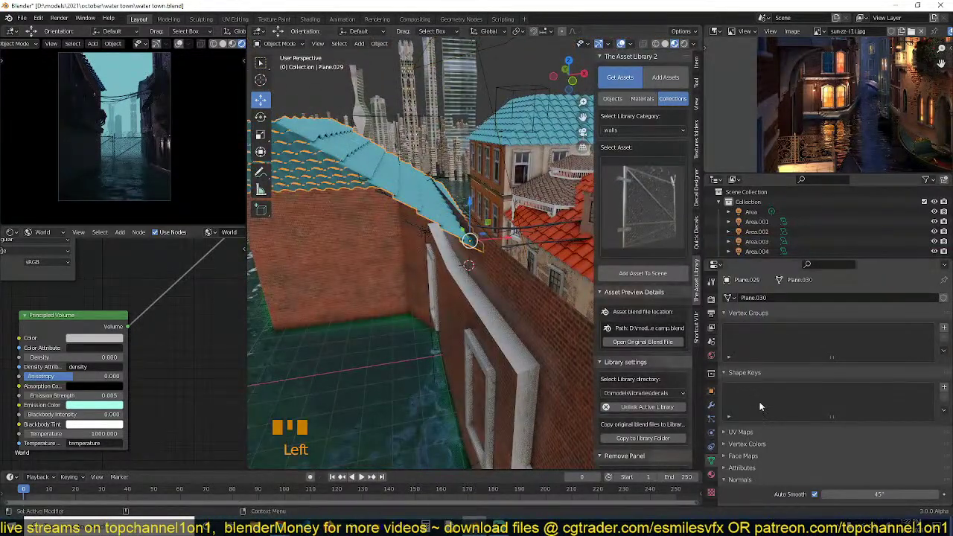
pyautogui.click(712, 405)
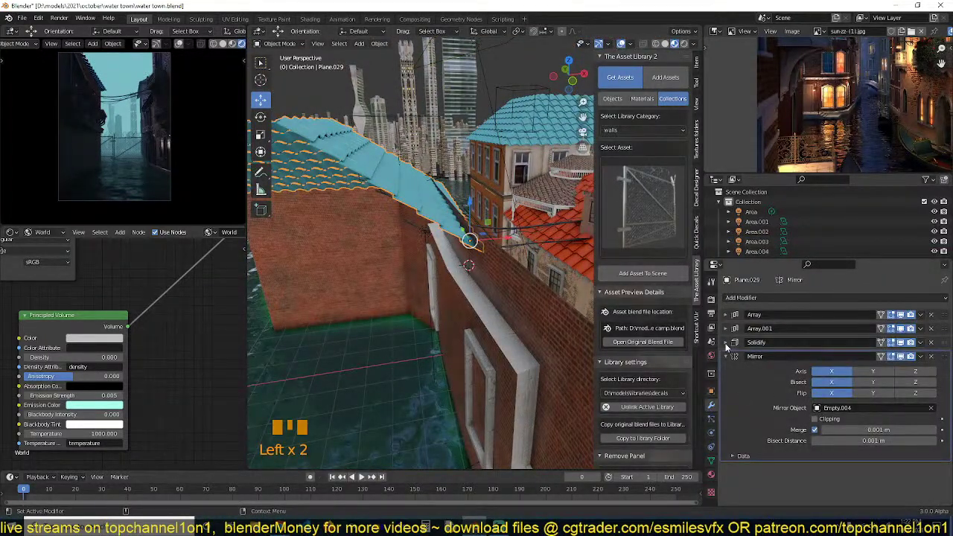
pyautogui.click(726, 343)
pyautogui.click(819, 370)
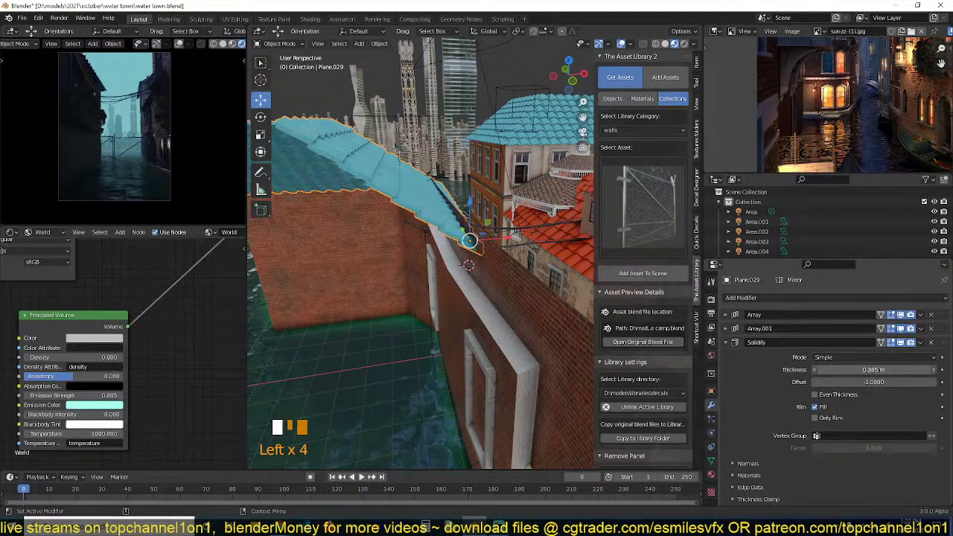
pyautogui.moveTo(874, 369); pyautogui.dragTo(886, 369)
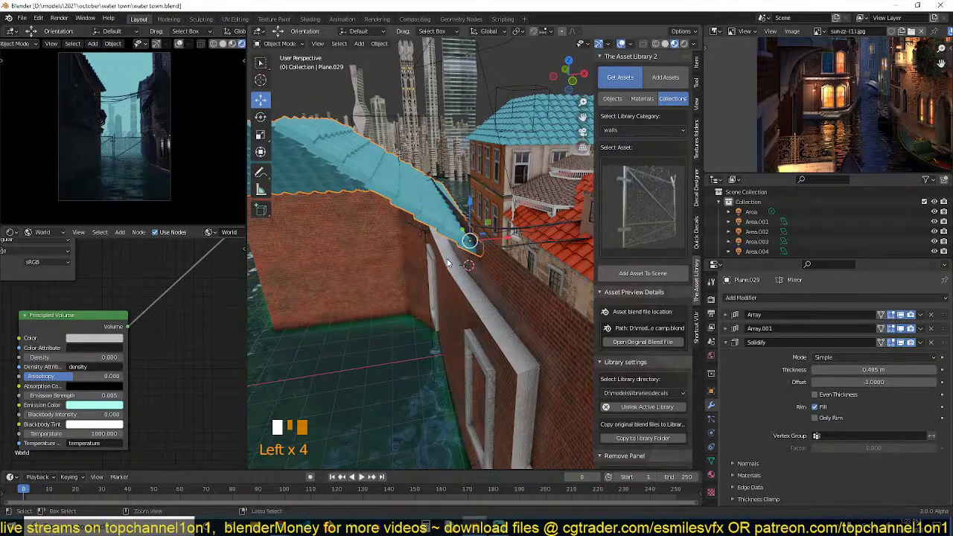
pyautogui.hotkey('alt', 'a')
pyautogui.hotkey('ctrl', 's')
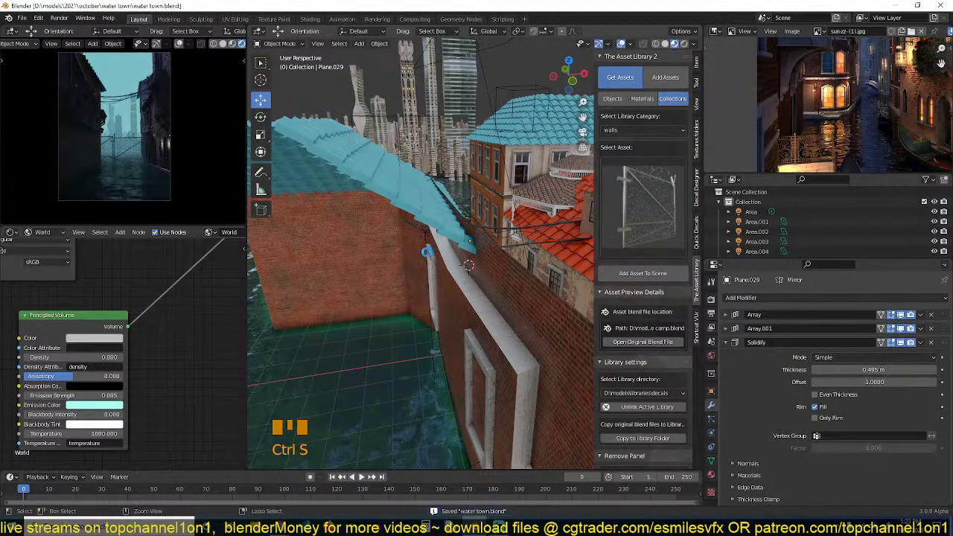
pyautogui.hotkey('ctrl', 's')
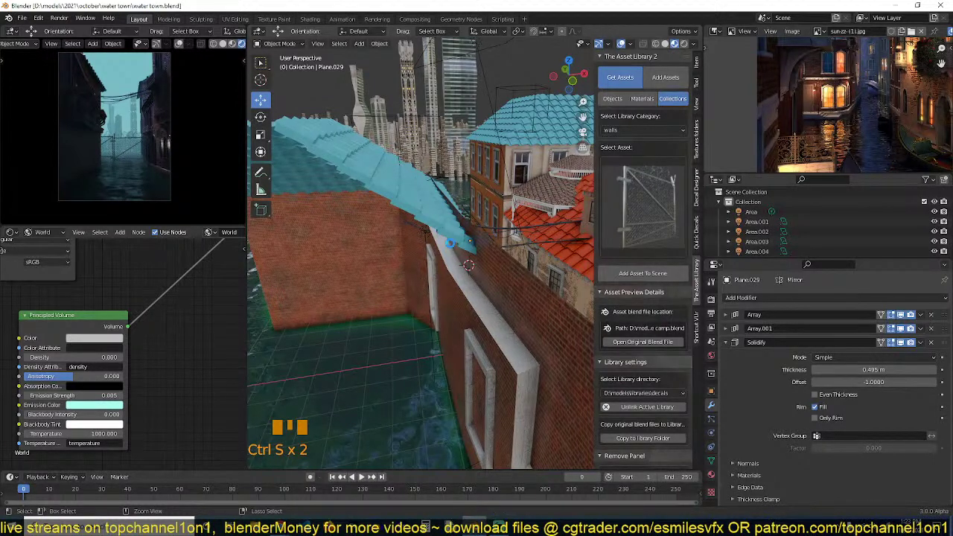
pyautogui.click(451, 248)
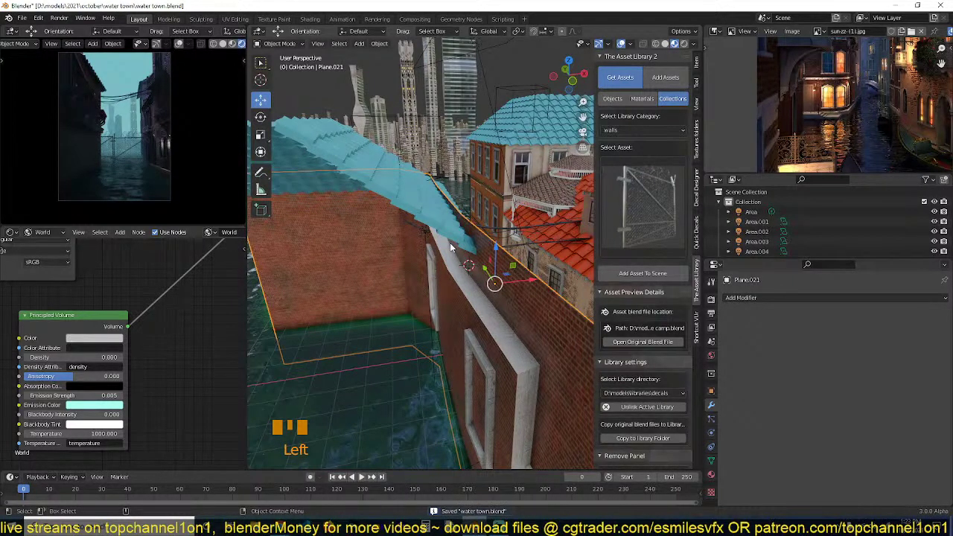
pyautogui.hotkey('ctrl', 's')
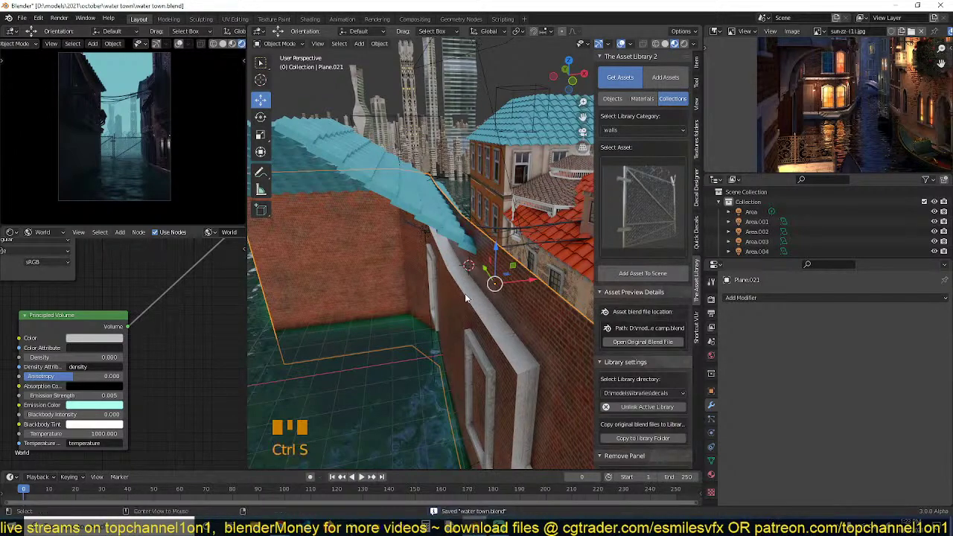
# Link the characters folder from D:\models\libraries as a new asset library directory.
pyautogui.moveTo(462, 277); pyautogui.dragTo(417, 280, button='middle')
pyautogui.hotkey('shift', '`')
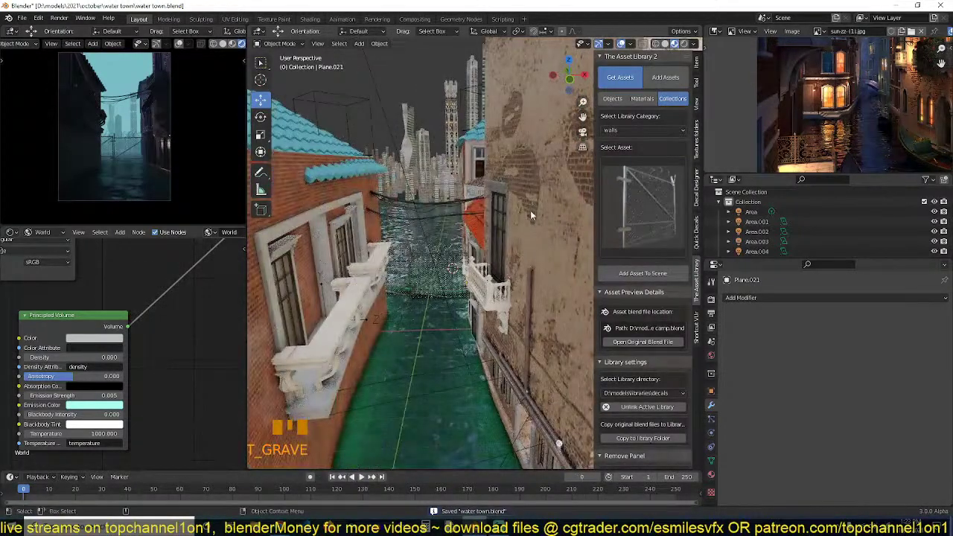
pyautogui.scroll(-4, 668, 457)
pyautogui.scroll(-3, 668, 444)
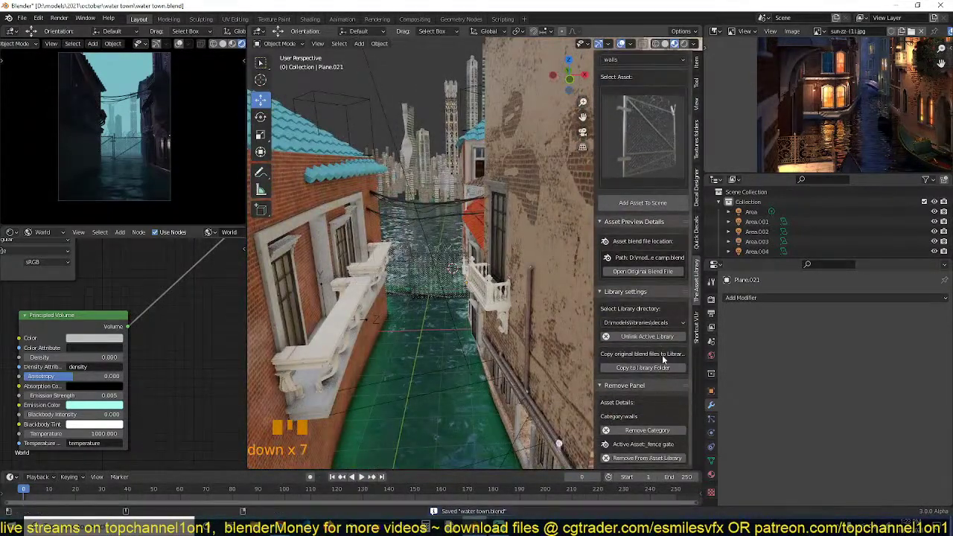
pyautogui.click(678, 323)
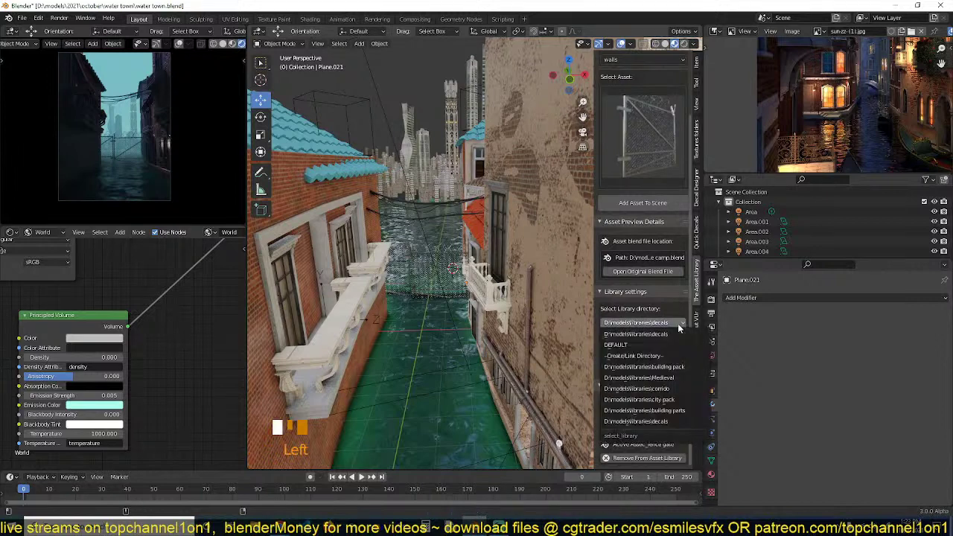
pyautogui.click(657, 355)
pyautogui.click(678, 380)
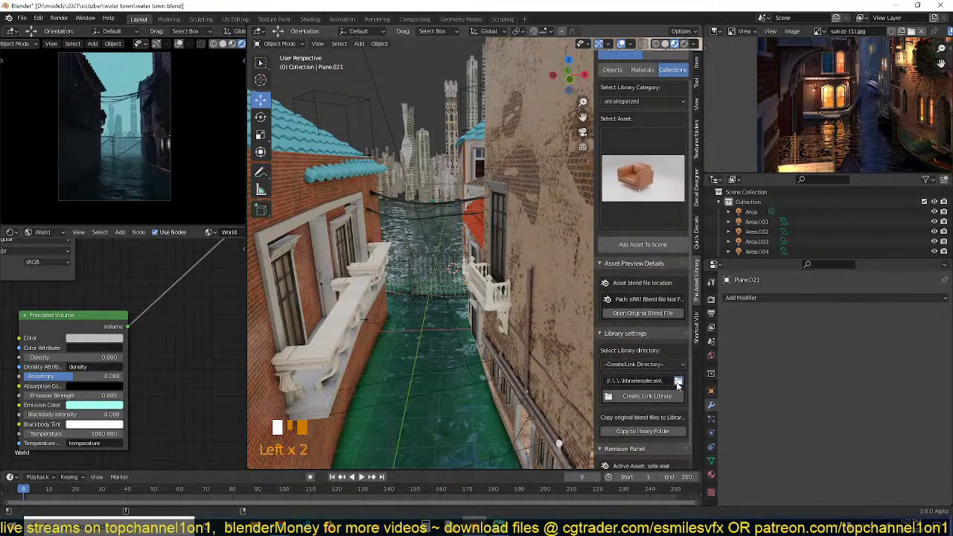
pyautogui.click(246, 307)
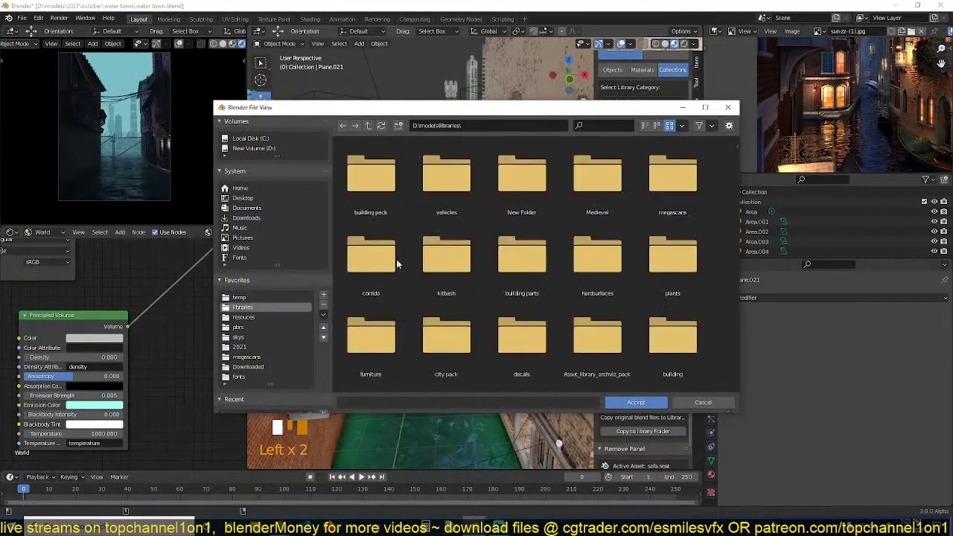
pyautogui.scroll(-2, 620, 353)
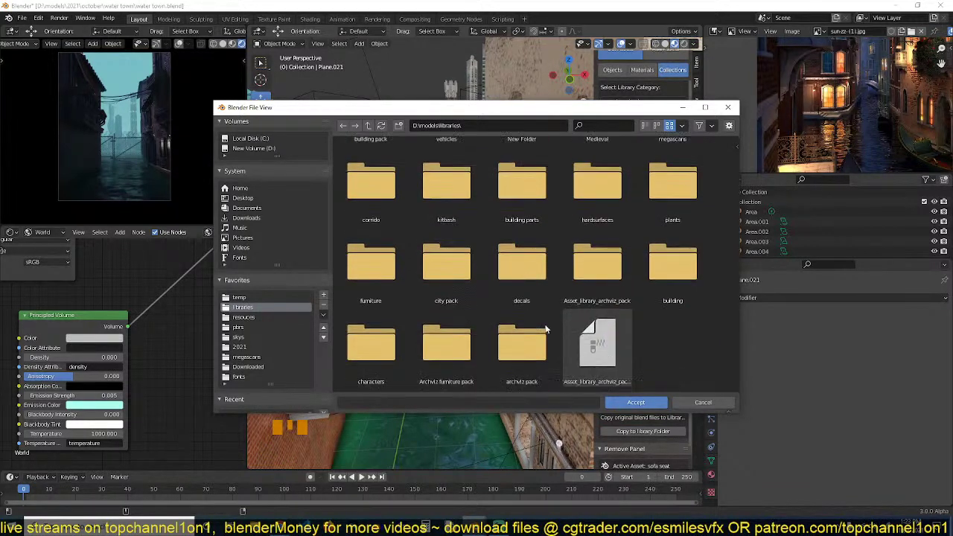
pyautogui.doubleClick(401, 343)
pyautogui.click(635, 402)
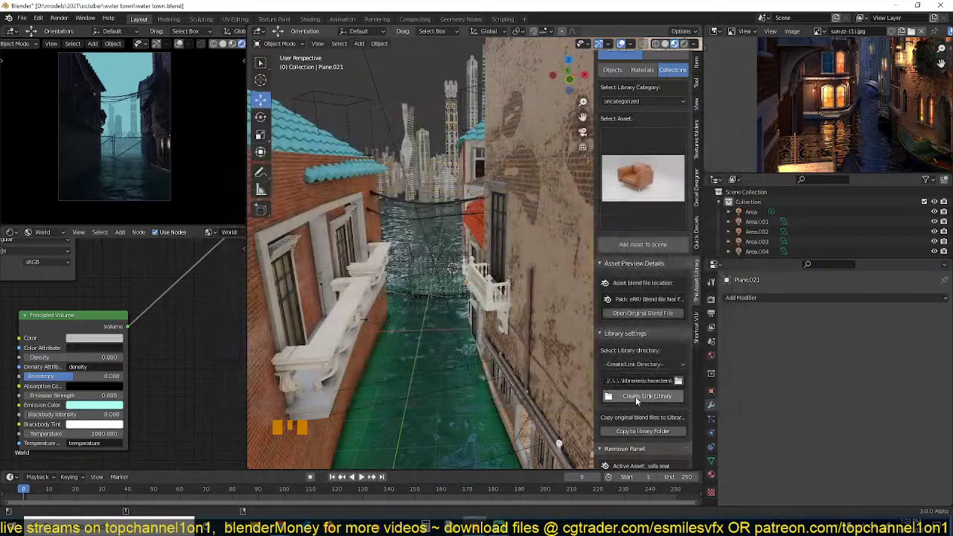
pyautogui.press('Left')
# Check the assets offered by the characters library and unlink it.
pyautogui.press('Left')
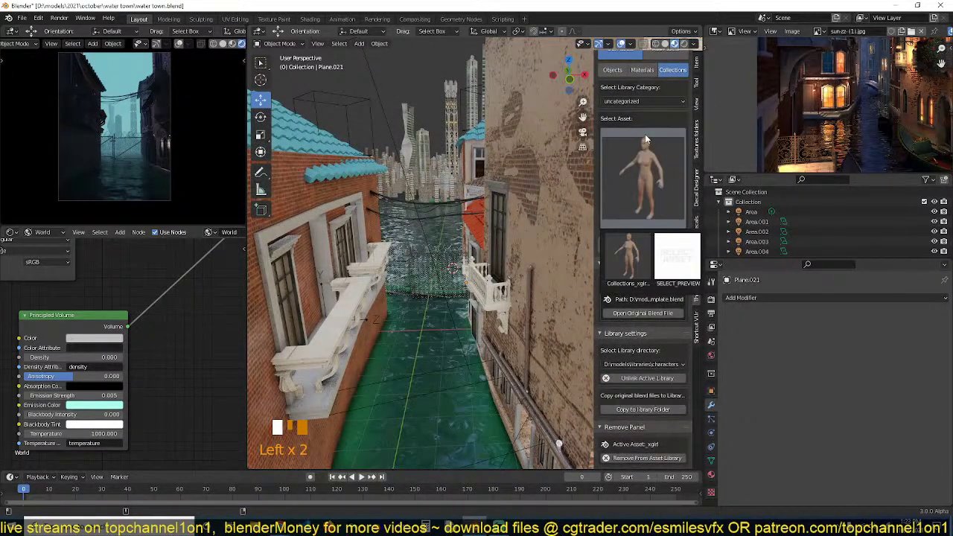
pyautogui.press('Left')
pyautogui.press('Left')
pyautogui.press('Left')
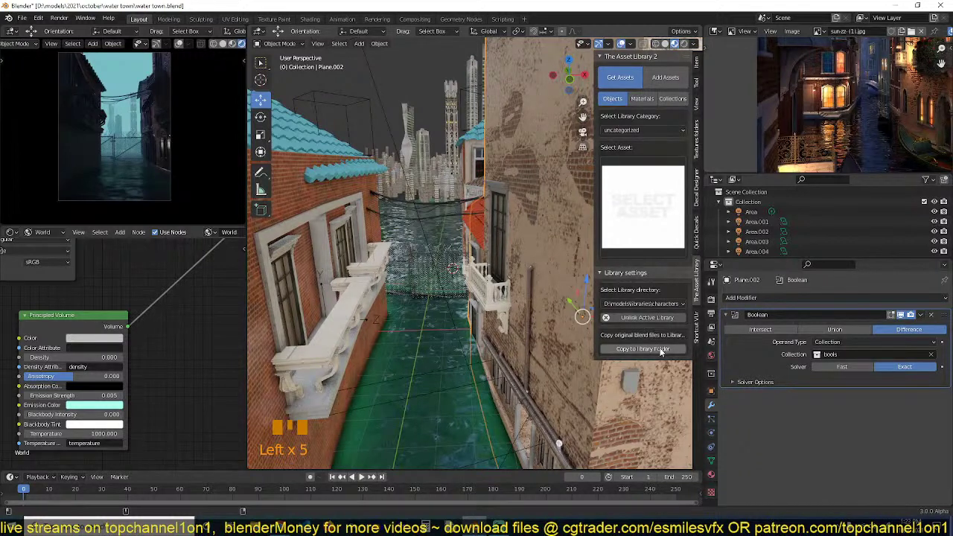
pyautogui.click(665, 319)
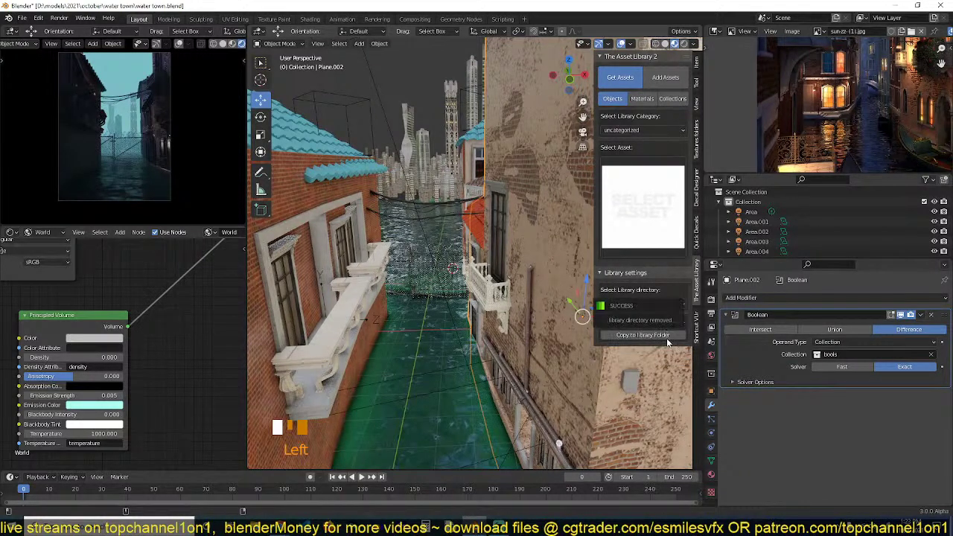
# Set up a new library directory link and choose the megascans folder in D:\models\libraries as its path.
pyautogui.click(646, 303)
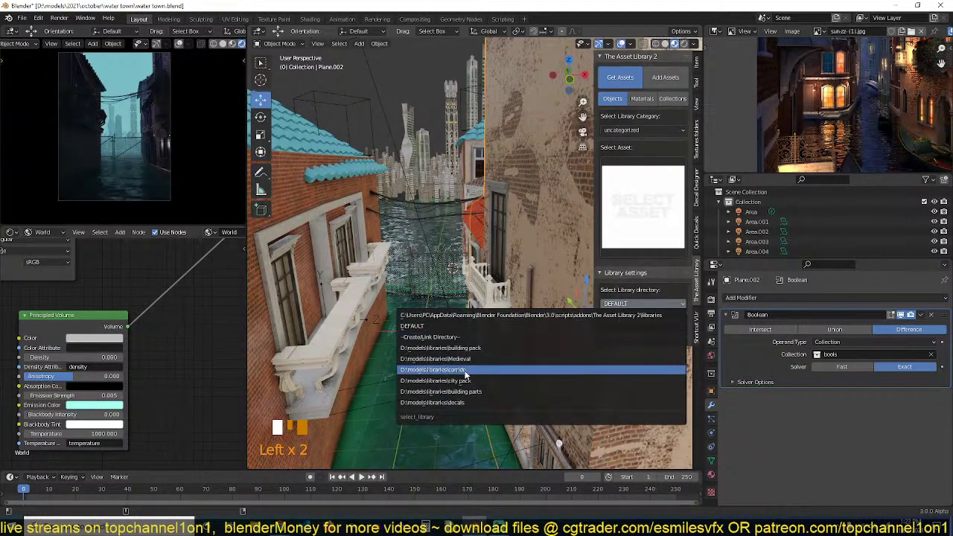
pyautogui.click(645, 304)
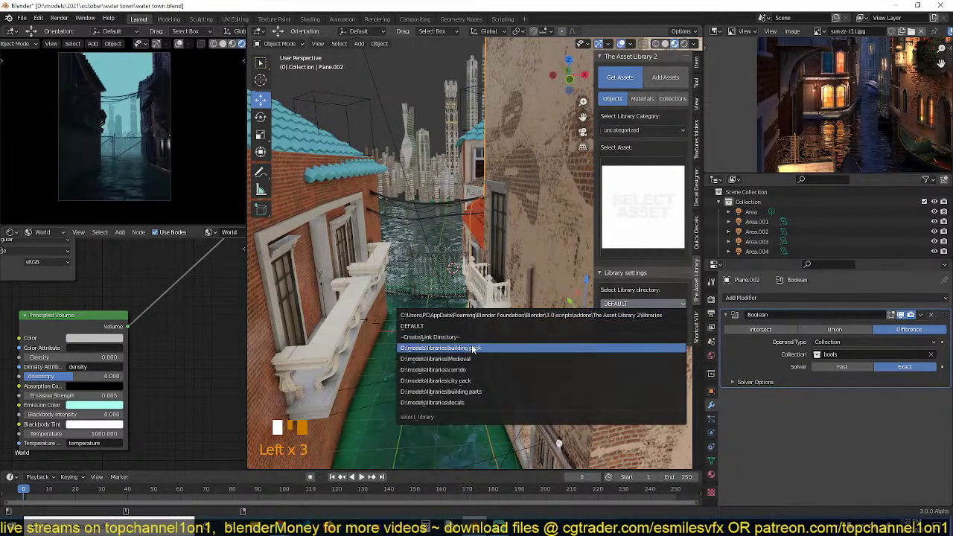
pyautogui.click(648, 337)
pyautogui.click(678, 321)
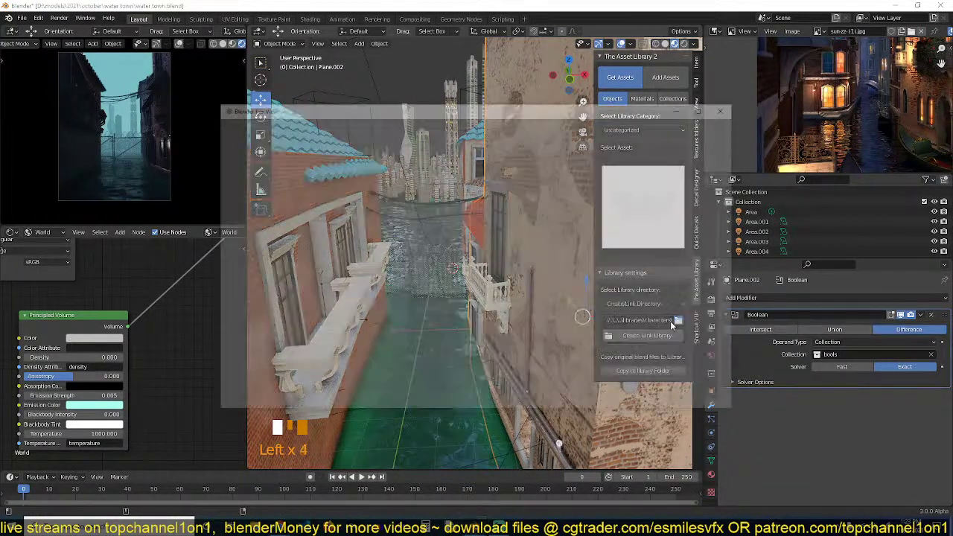
pyautogui.click(274, 306)
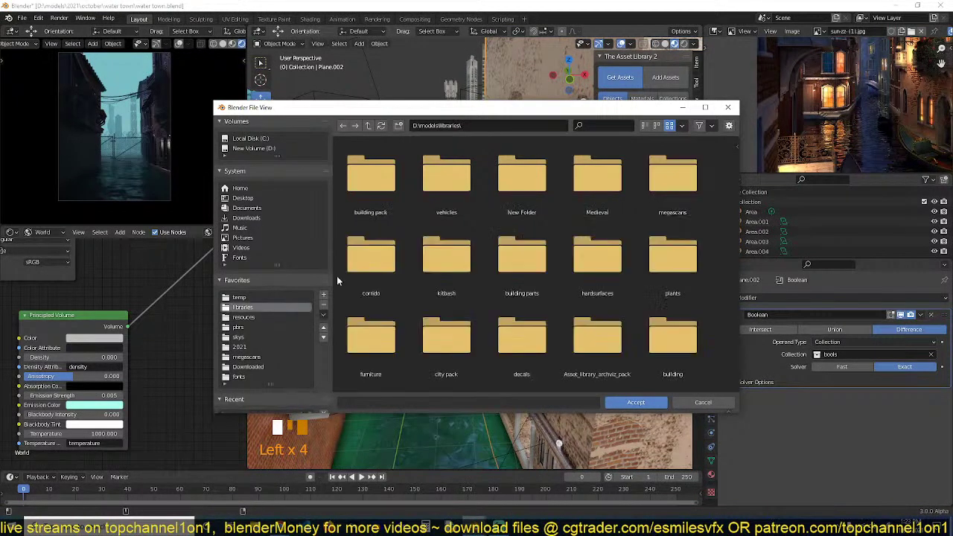
pyautogui.doubleClick(657, 192)
pyautogui.click(635, 402)
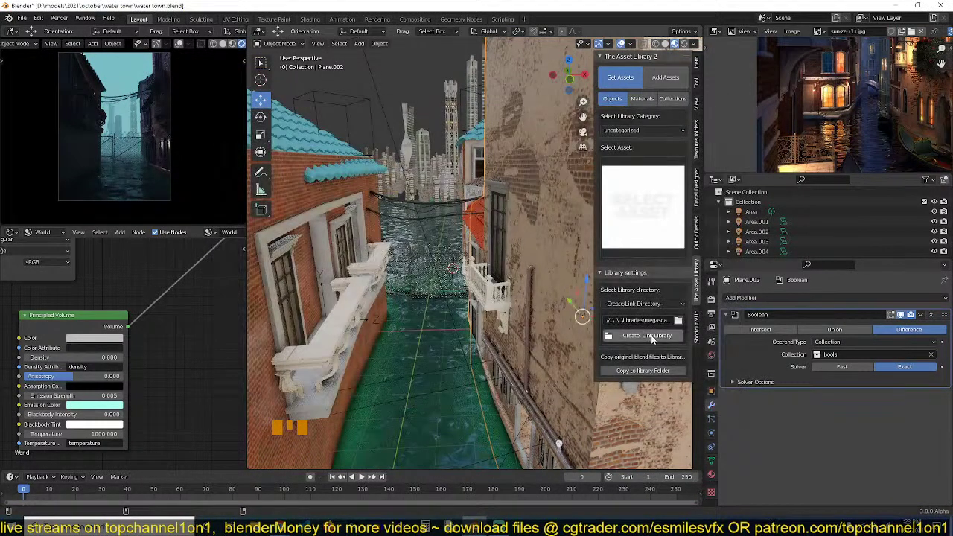
# Link the inner folder D:\models\libraries\megascans\megascans as the active asset library.
pyautogui.click(650, 335)
pyautogui.click(658, 335)
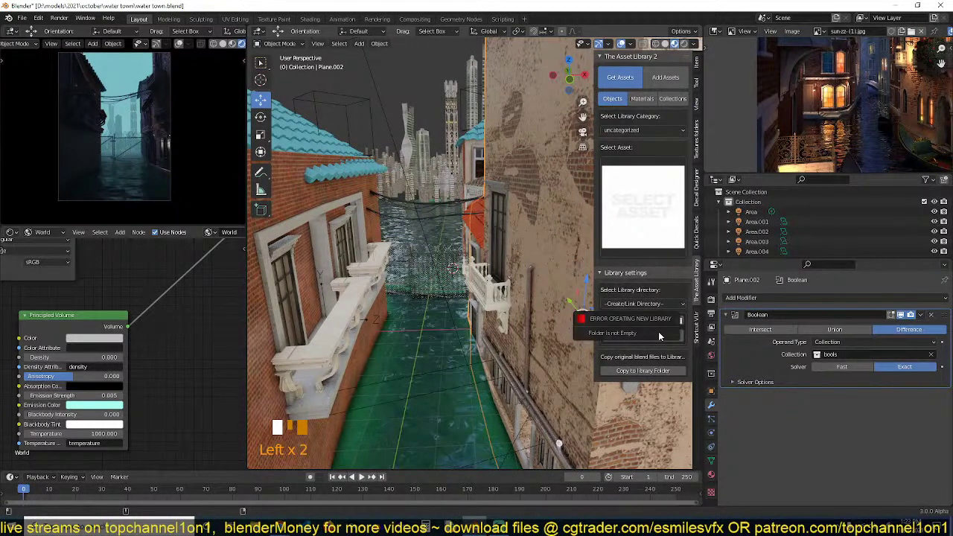
pyautogui.click(678, 320)
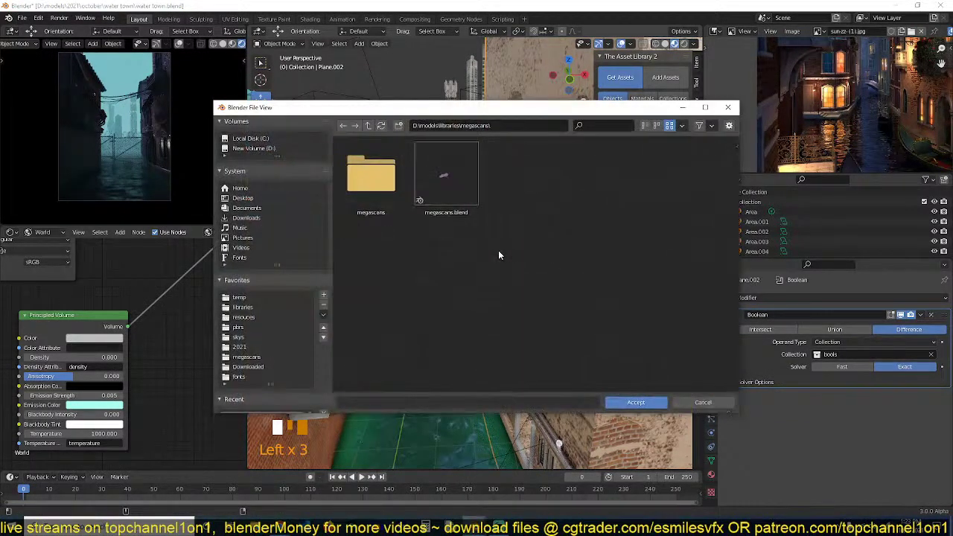
pyautogui.doubleClick(378, 189)
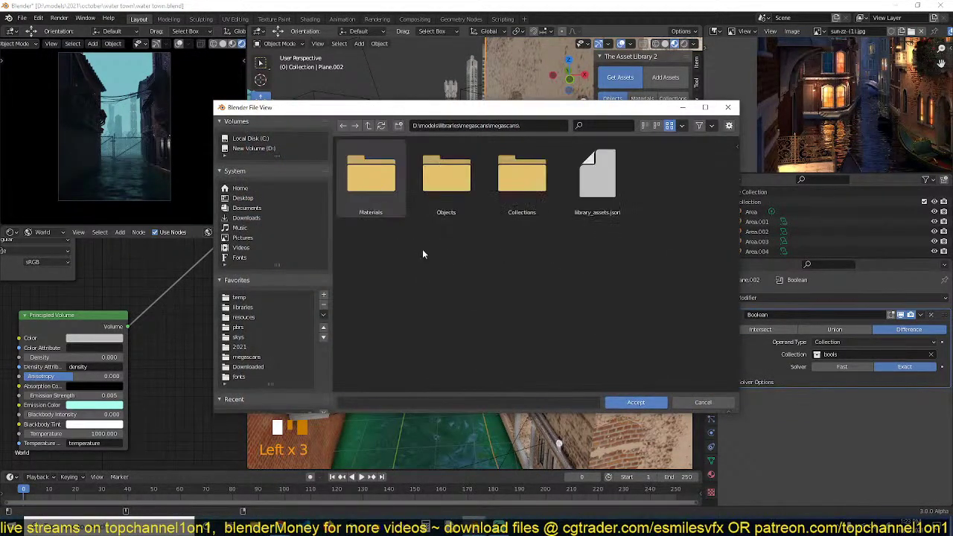
pyautogui.click(634, 402)
pyautogui.click(650, 336)
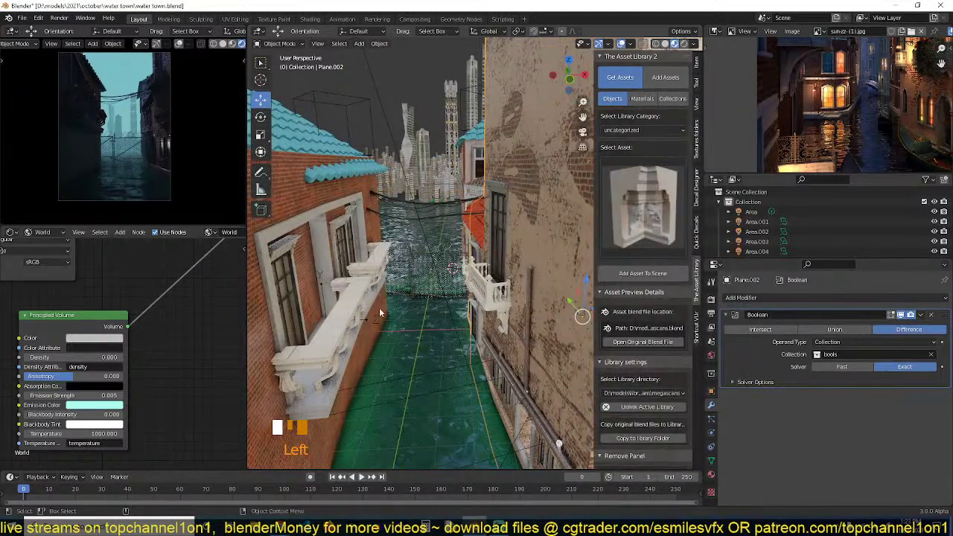
# Place the 3D cursor on the canal water between the buildings and add the white-clothed person from the library's collections there.
pyautogui.click(654, 199)
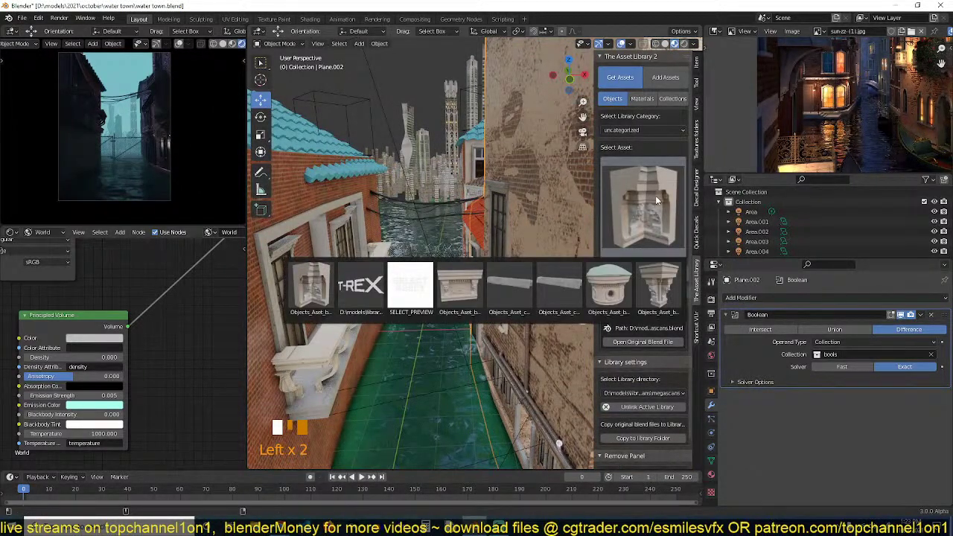
pyautogui.click(673, 99)
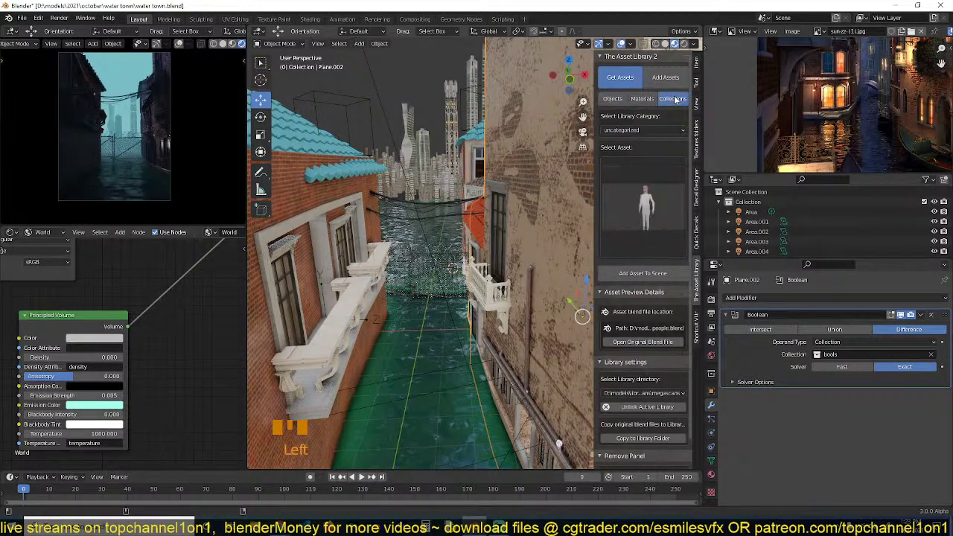
pyautogui.click(668, 205)
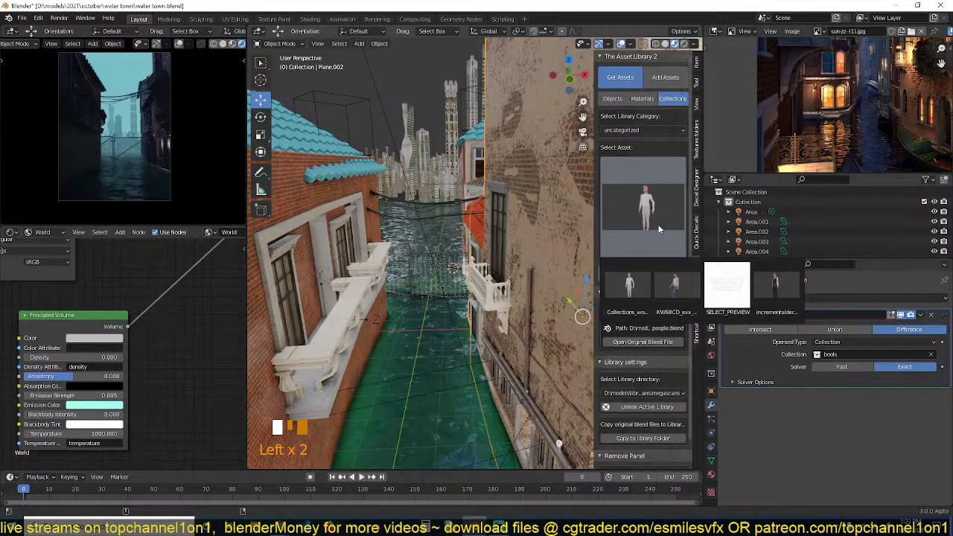
pyautogui.keyDown('shift'); pyautogui.rightClick(424, 350); pyautogui.keyUp('shift')
pyautogui.click(639, 273)
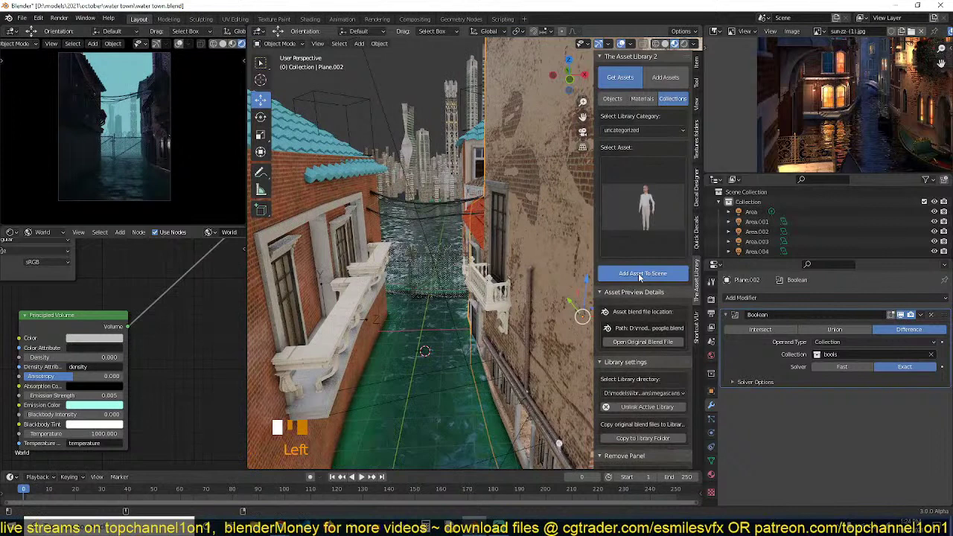
# Scale the added woman figure on the canal up by a factor of about 1.31.
pyautogui.press('s')
pyautogui.click(480, 320)
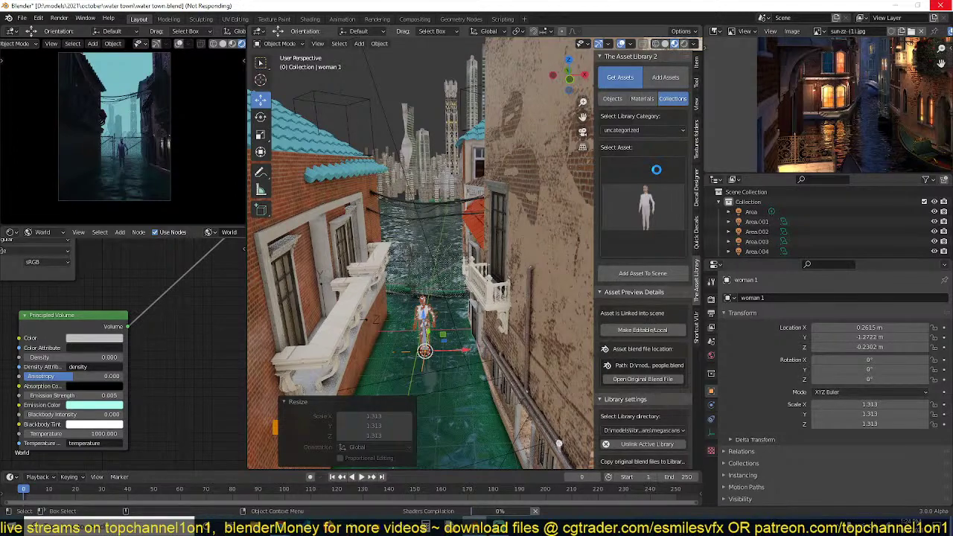
pyautogui.press('r')
pyautogui.press('z')
pyautogui.press('z')
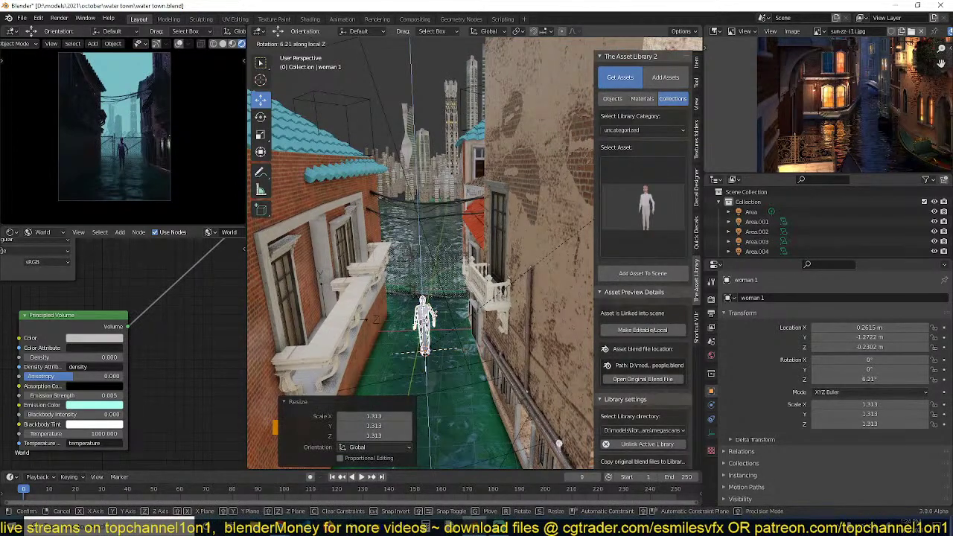
pyautogui.rightClick(628, 227)
# Rotate the woman 180° about the global Z axis and lower her about 1.44 m into the canal.
pyautogui.scroll(4, 514, 313)
pyautogui.moveTo(508, 317); pyautogui.dragTo(520, 264, button='middle')
pyautogui.scroll(3, 521, 264)
pyautogui.write('rz1')
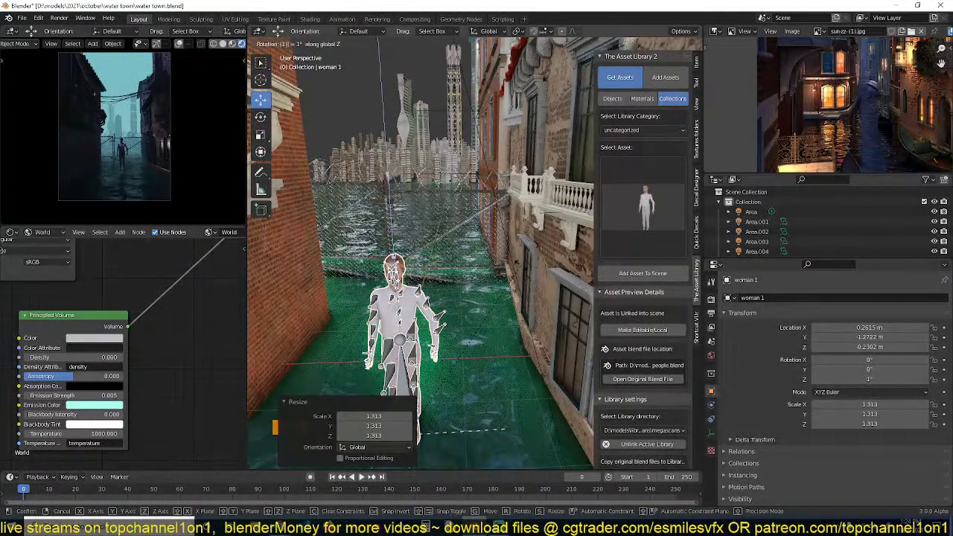
pyautogui.write('80')
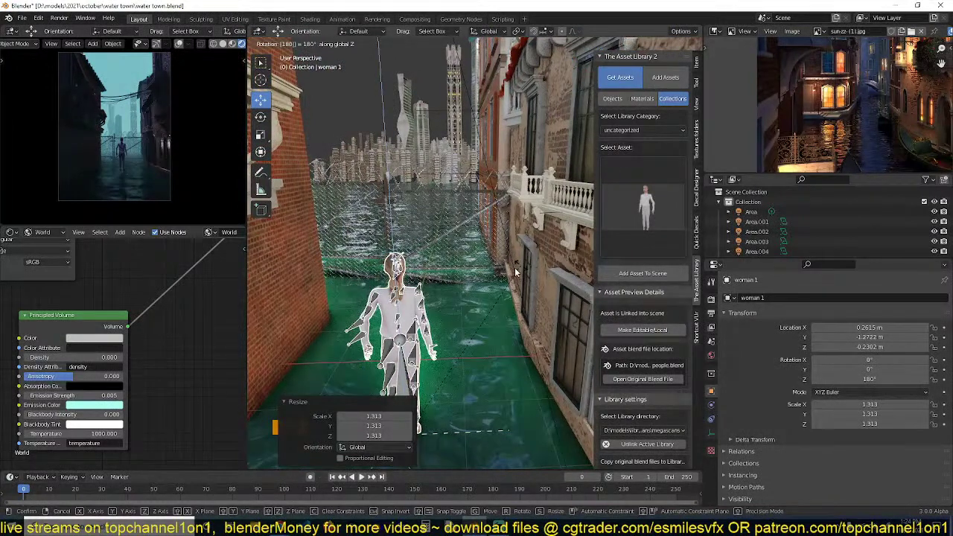
pyautogui.press('Return')
pyautogui.press('g')
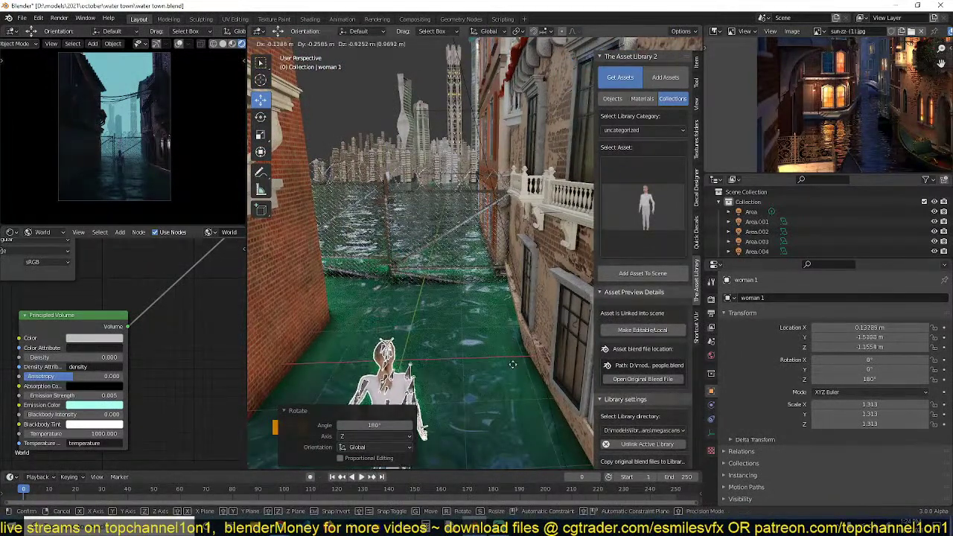
pyautogui.click(514, 388)
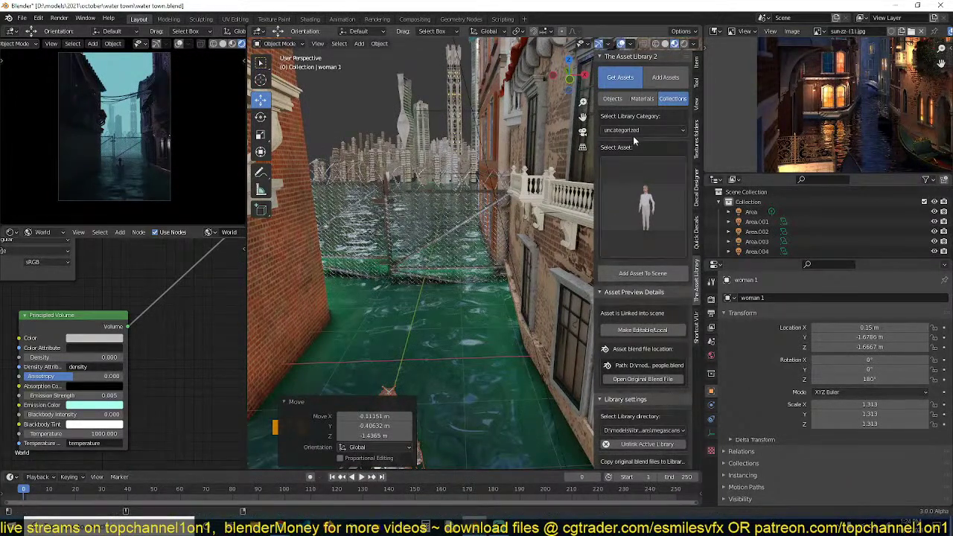
# Set up a new library directory link and browse to the D:\models\libraries folder for its path.
pyautogui.click(652, 431)
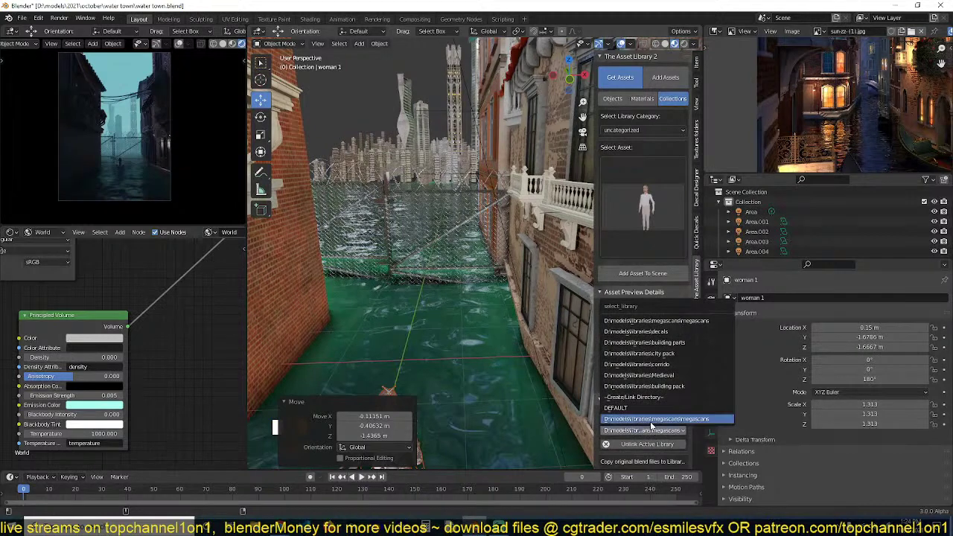
pyautogui.click(650, 422)
pyautogui.scroll(-2, 637, 424)
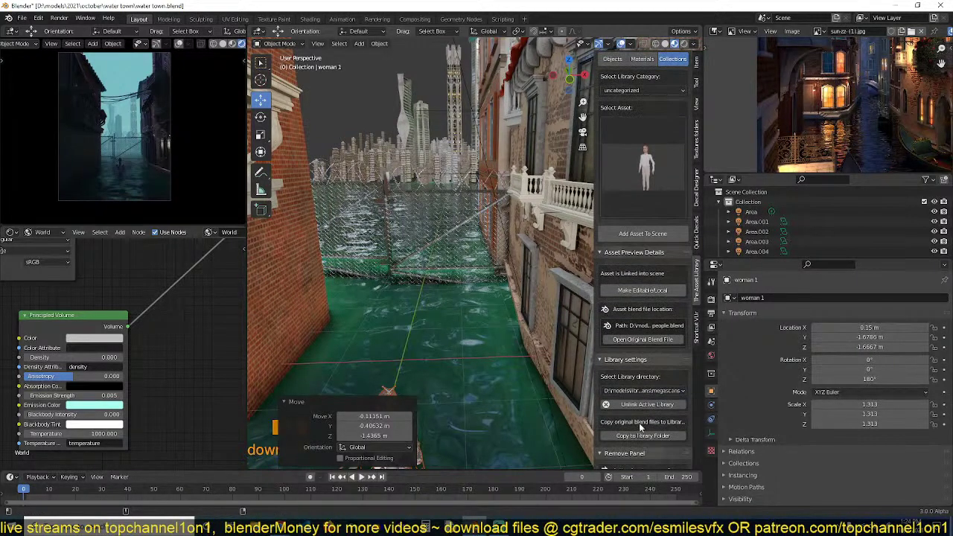
pyautogui.scroll(-1, 652, 438)
pyautogui.click(653, 365)
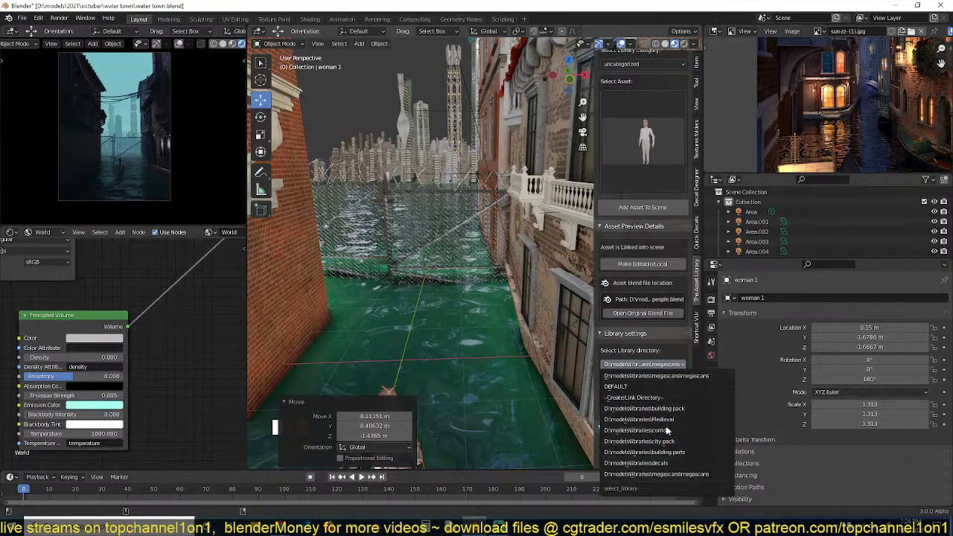
pyautogui.click(674, 400)
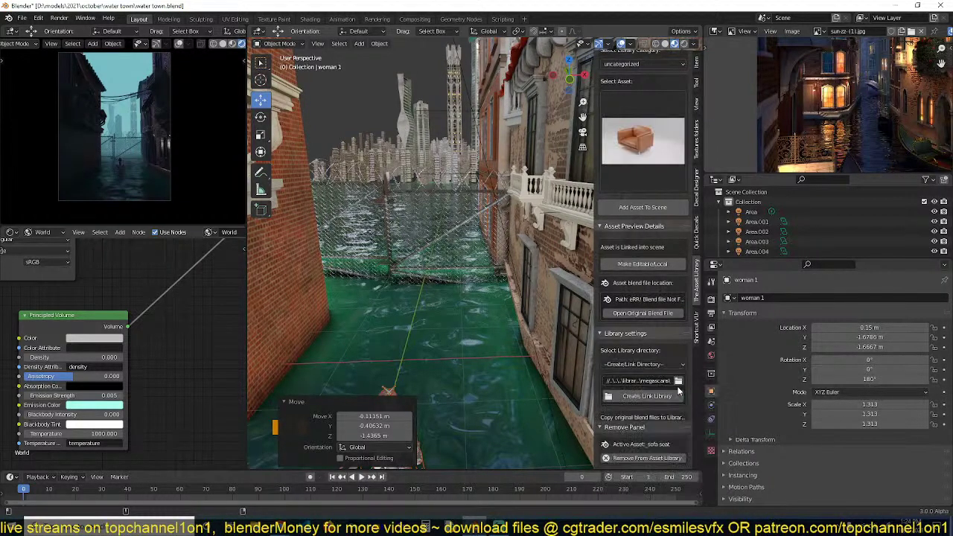
pyautogui.click(678, 381)
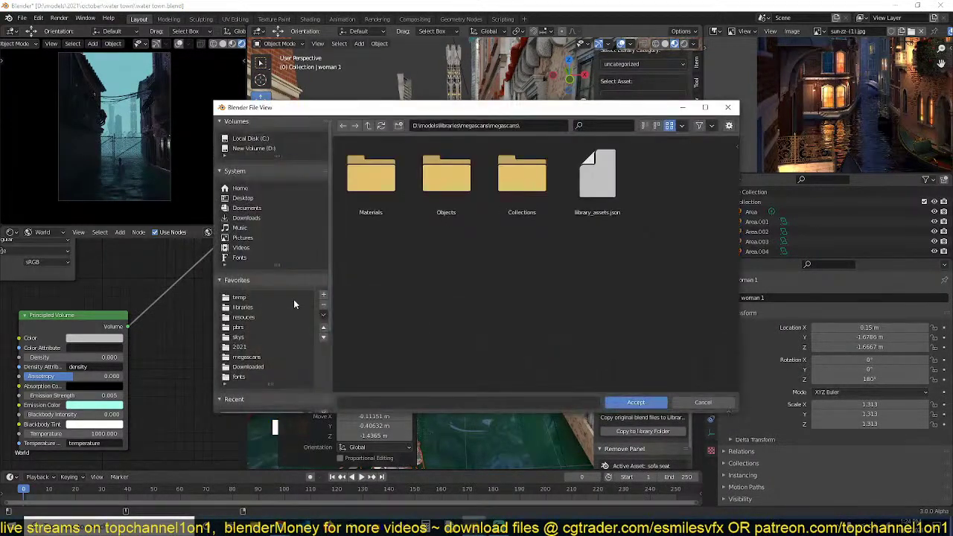
pyautogui.click(251, 307)
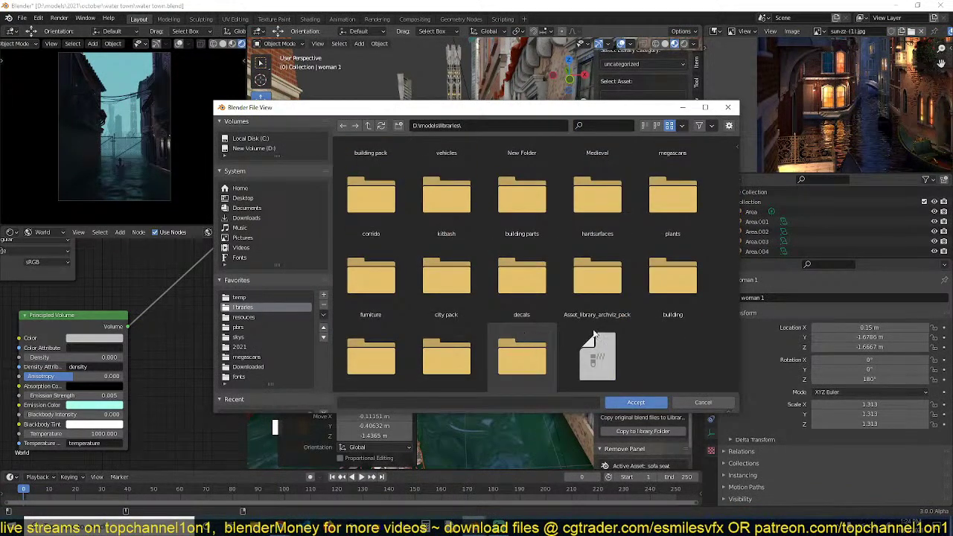
# Look through the library folders and sort them by name.
pyautogui.scroll(-2, 454, 356)
pyautogui.scroll(2, 397, 363)
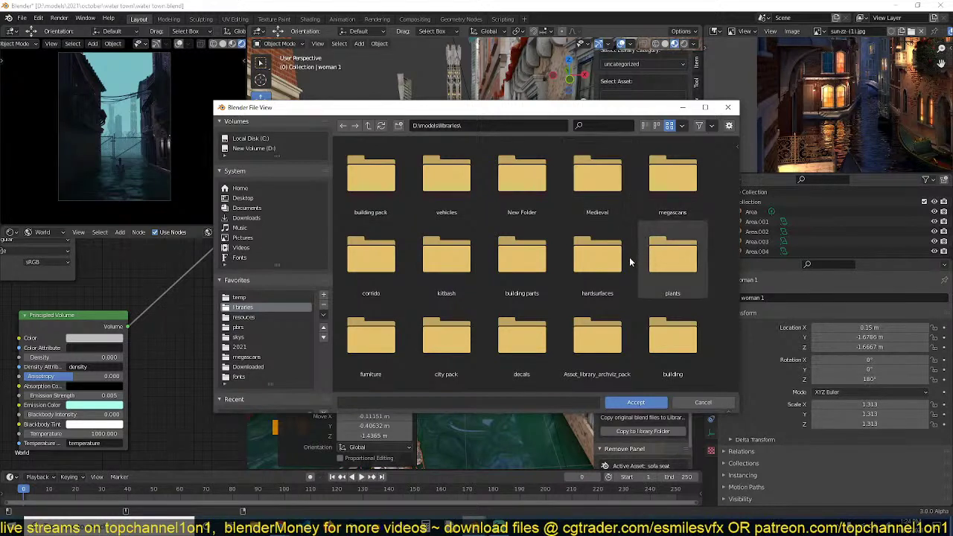
pyautogui.scroll(-2, 592, 325)
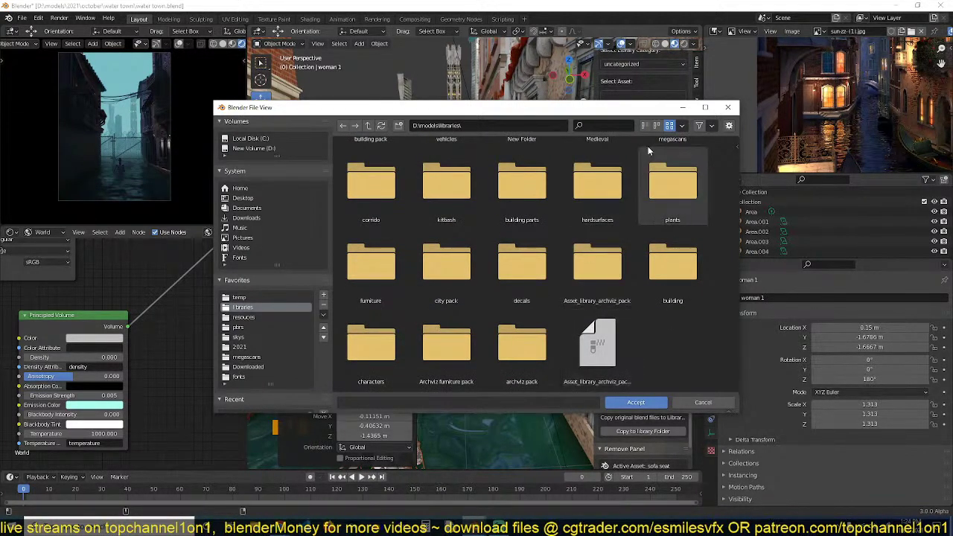
pyautogui.click(681, 126)
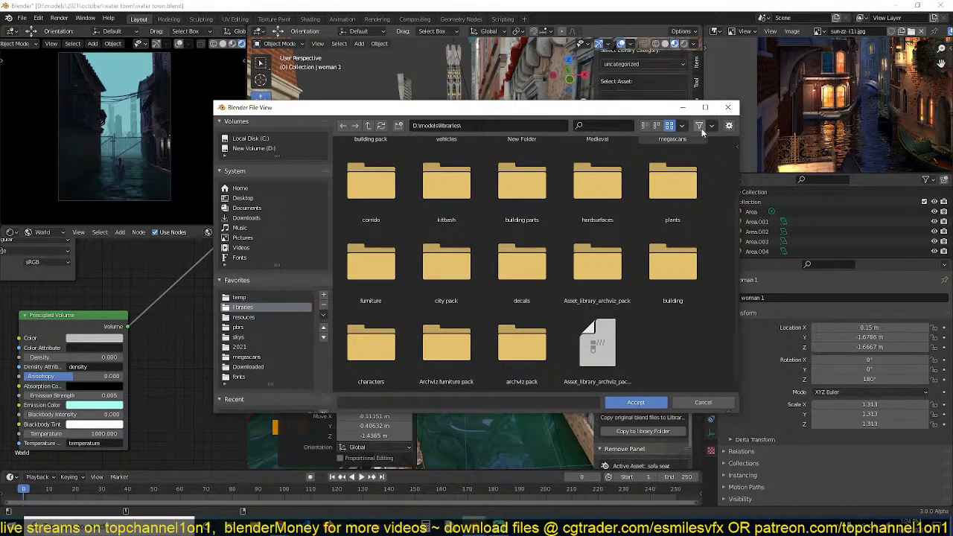
pyautogui.click(683, 127)
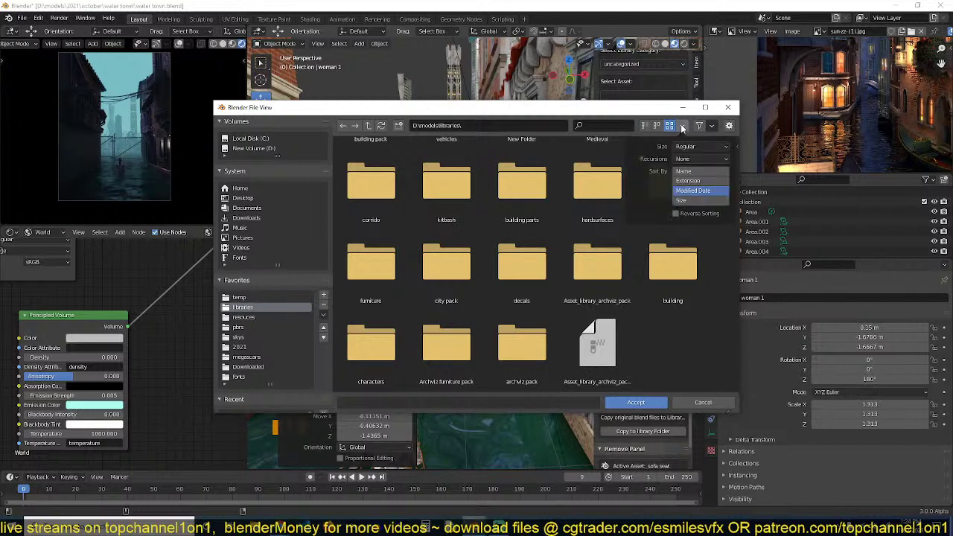
pyautogui.click(684, 171)
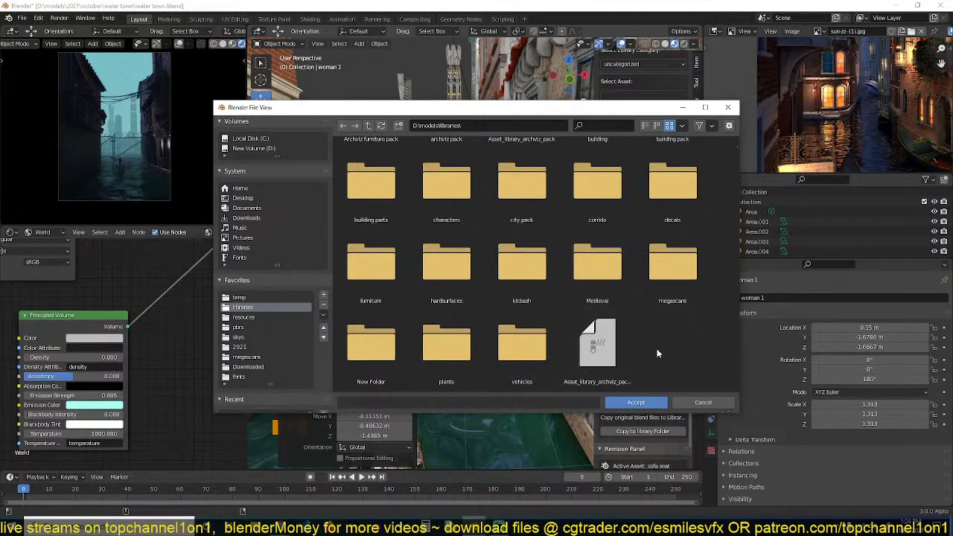
# Choose the vehicles folder as the path and link it as the active asset library.
pyautogui.doubleClick(525, 350)
pyautogui.click(629, 402)
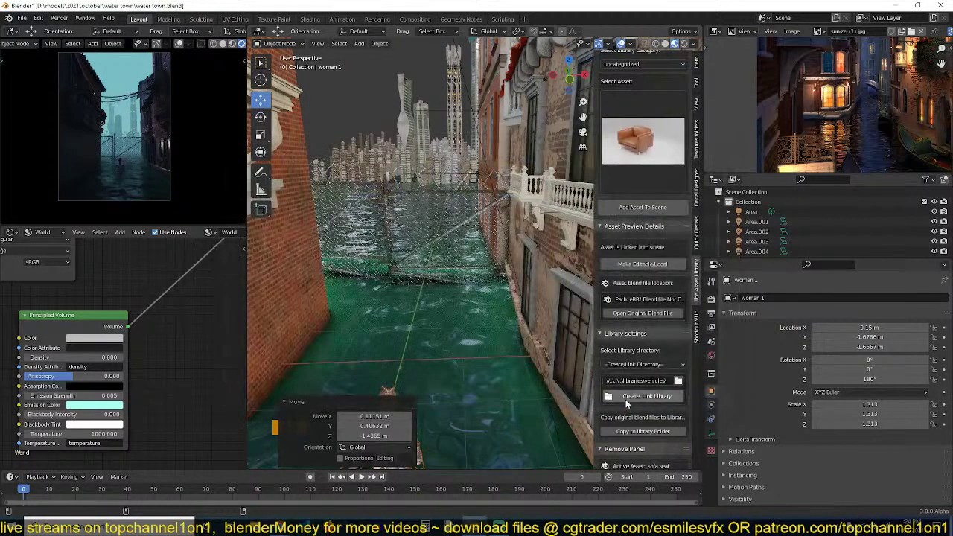
pyautogui.click(657, 399)
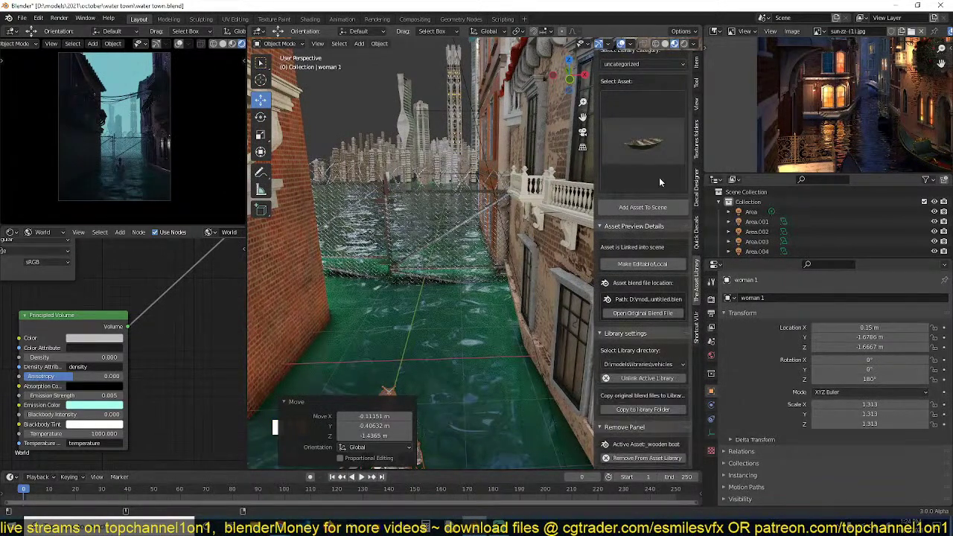
# Place the 3D cursor on the water beside the woman and add the wooden boat from the vehicles library.
pyautogui.click(662, 146)
pyautogui.click(617, 211)
pyautogui.scroll(-5, 493, 349)
pyautogui.keyDown('shift'); pyautogui.moveTo(493, 349); pyautogui.dragTo(541, 321, button='middle'); pyautogui.keyUp('shift')
pyautogui.keyDown('shift'); pyautogui.rightClick(471, 342); pyautogui.keyUp('shift')
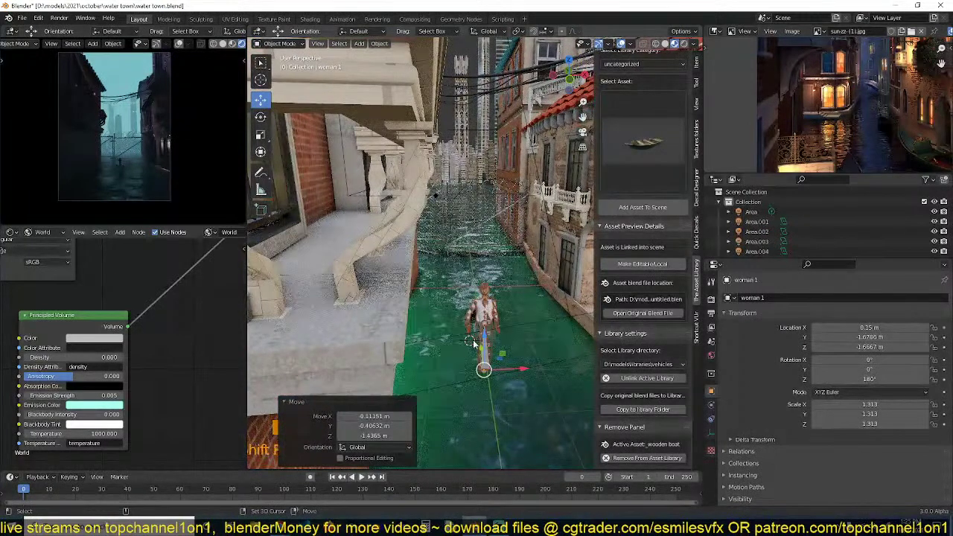
pyautogui.click(643, 210)
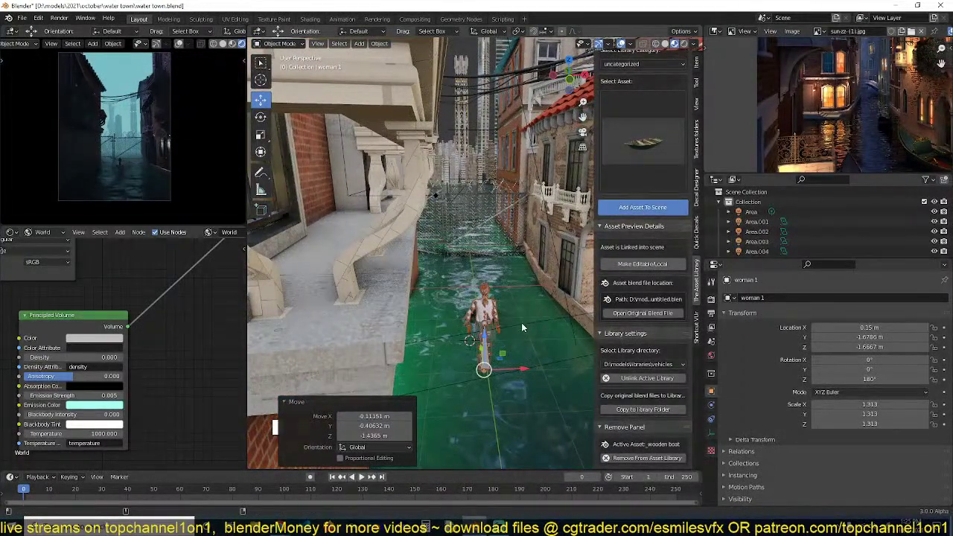
# Scale the wooden boat down to about 0.155 and lower it about 0.24 m along Z onto the water.
pyautogui.press('s')
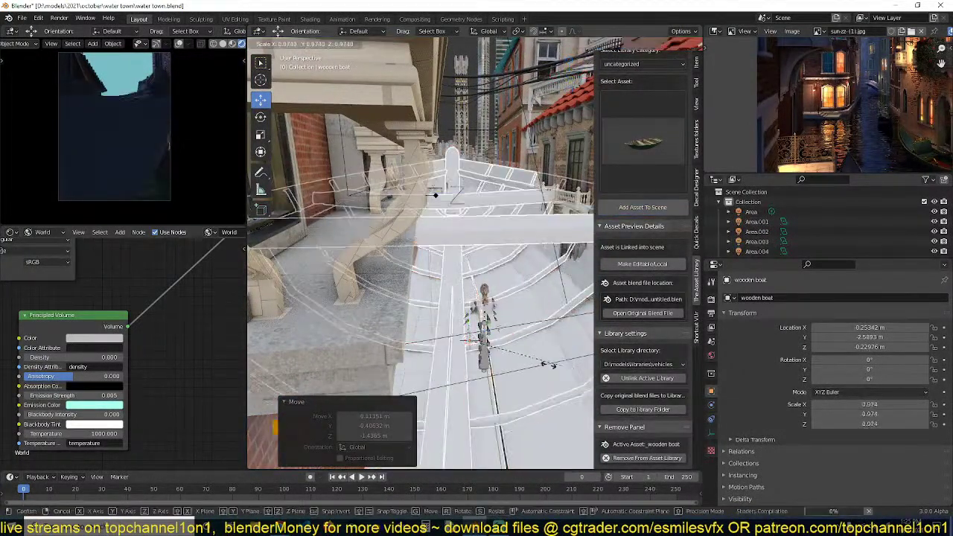
pyautogui.click(538, 340)
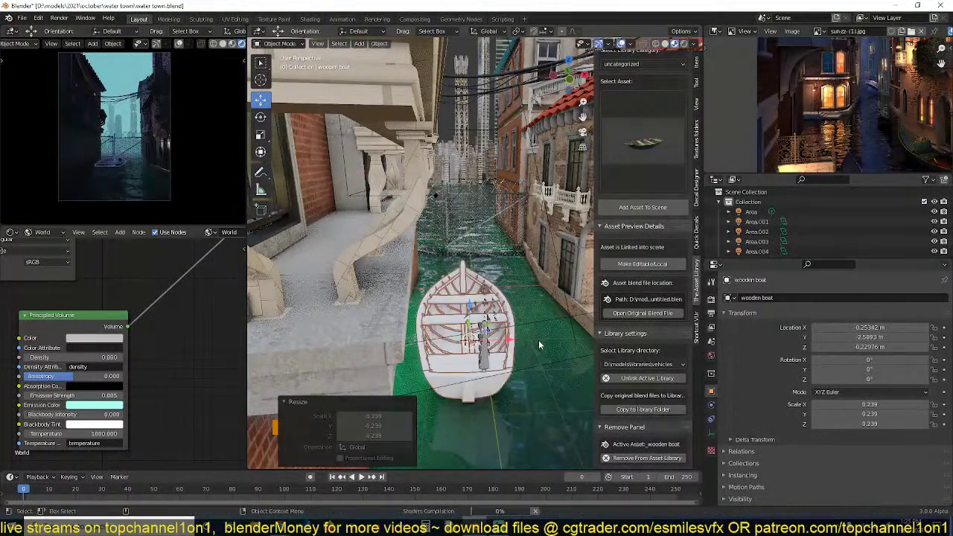
pyautogui.press('s')
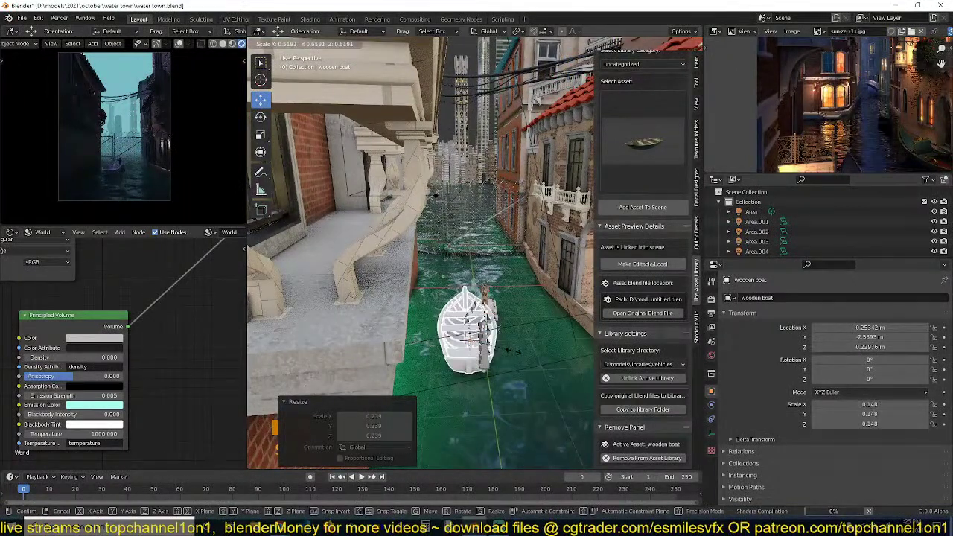
pyautogui.click(513, 350)
pyautogui.press('g')
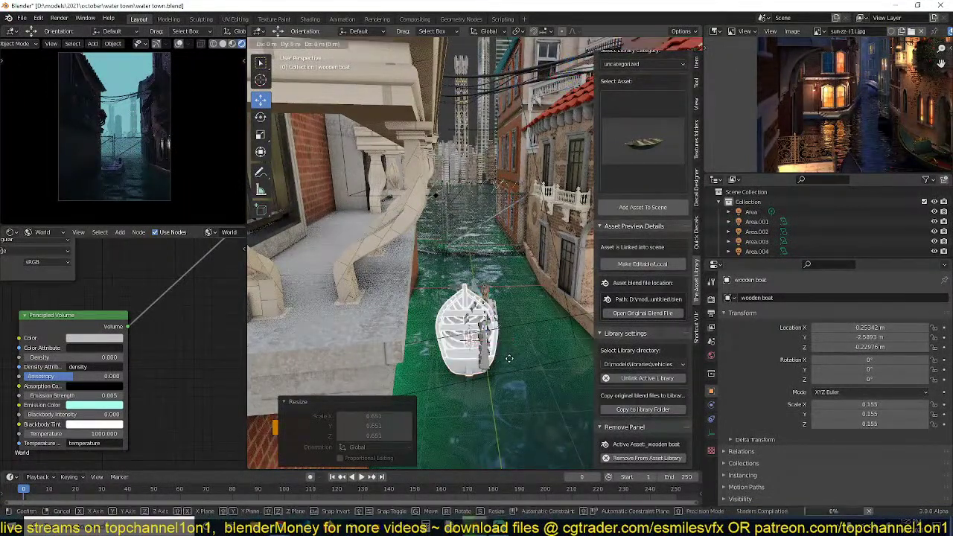
pyautogui.press('z')
pyautogui.click(509, 362)
# Move the woman about 0.43 m along negative X to line her up with the boat and raise her about 0.19 m.
pyautogui.moveTo(488, 325); pyautogui.dragTo(477, 296, button='middle')
pyautogui.scroll(3, 473, 337)
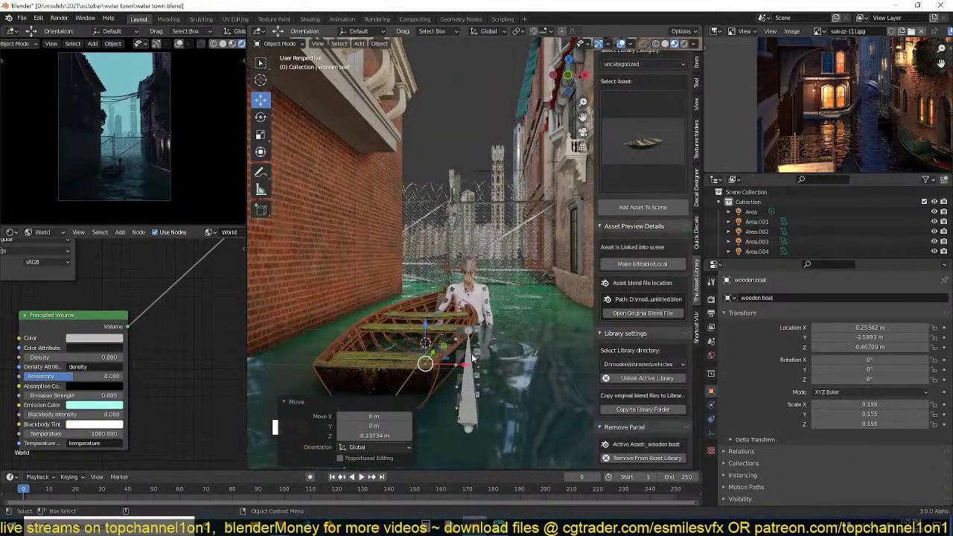
pyautogui.click(472, 359)
pyautogui.press('g')
pyautogui.click(443, 328)
pyautogui.press('g')
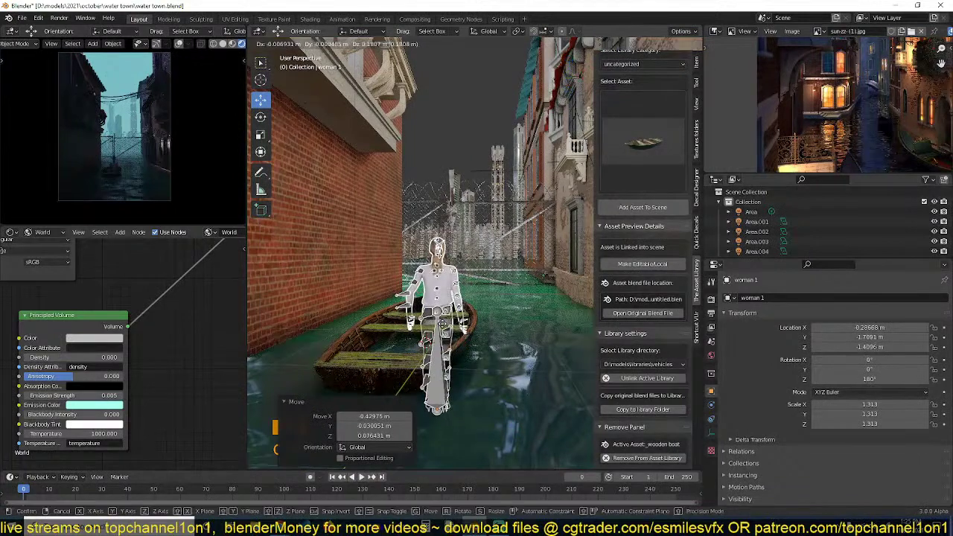
pyautogui.click(435, 329)
# From a side view, shift the woman about 0.61 m along negative Y and 0.38 m along negative X into the boat.
pyautogui.press('KP_Decimal')
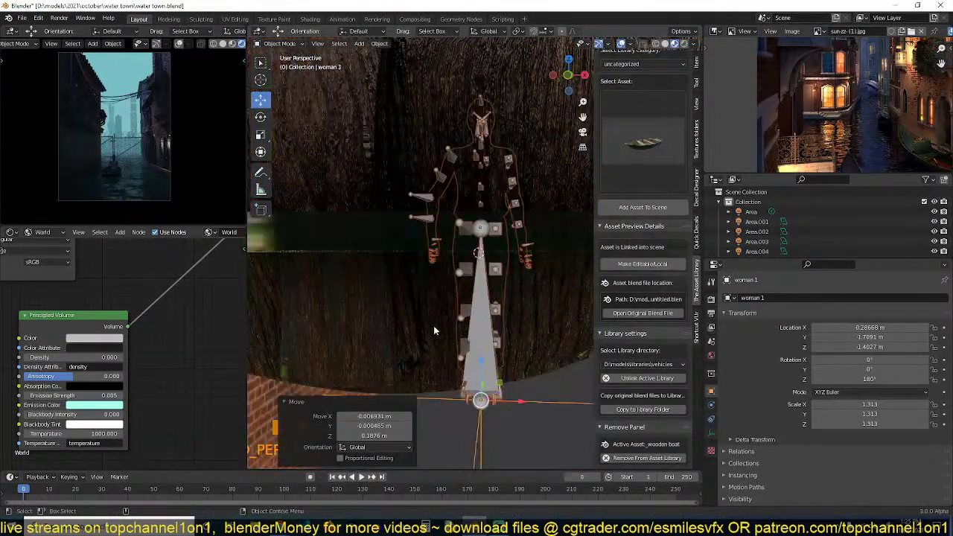
pyautogui.press('`')
pyautogui.moveTo(435, 330)
pyautogui.mouseDown(button='middle')
pyautogui.moveTo(419, 342)
pyautogui.moveTo(370, 344)
pyautogui.moveTo(436, 346)
pyautogui.mouseUp(button='middle')
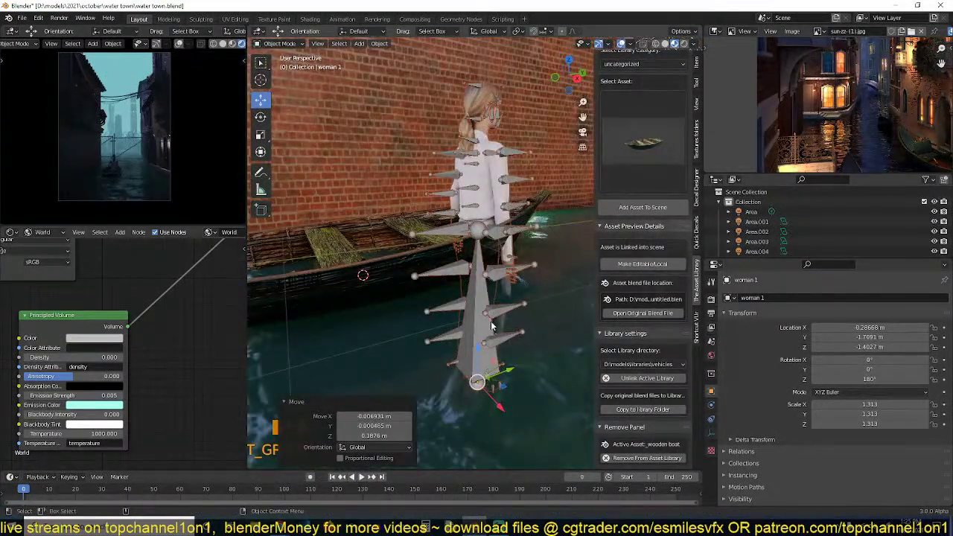
pyautogui.press('g')
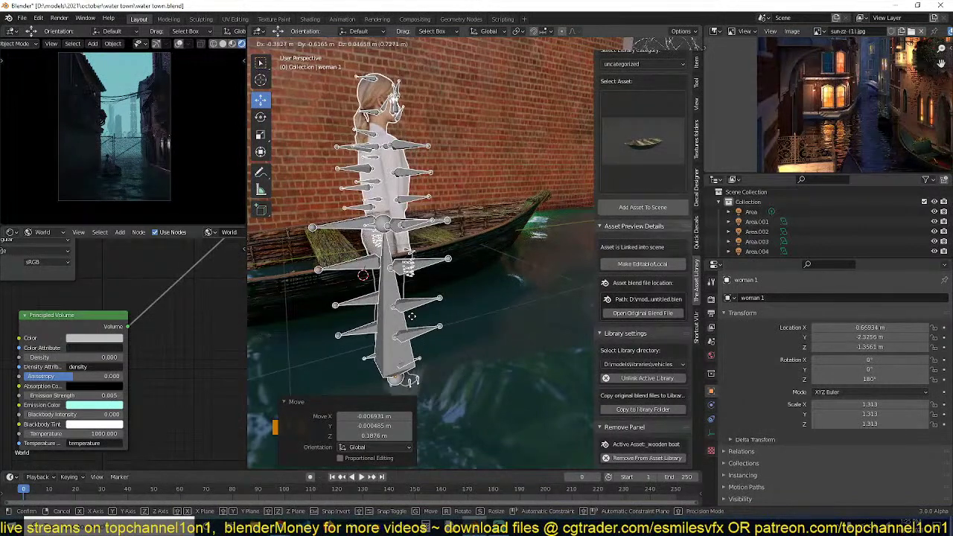
pyautogui.click(415, 321)
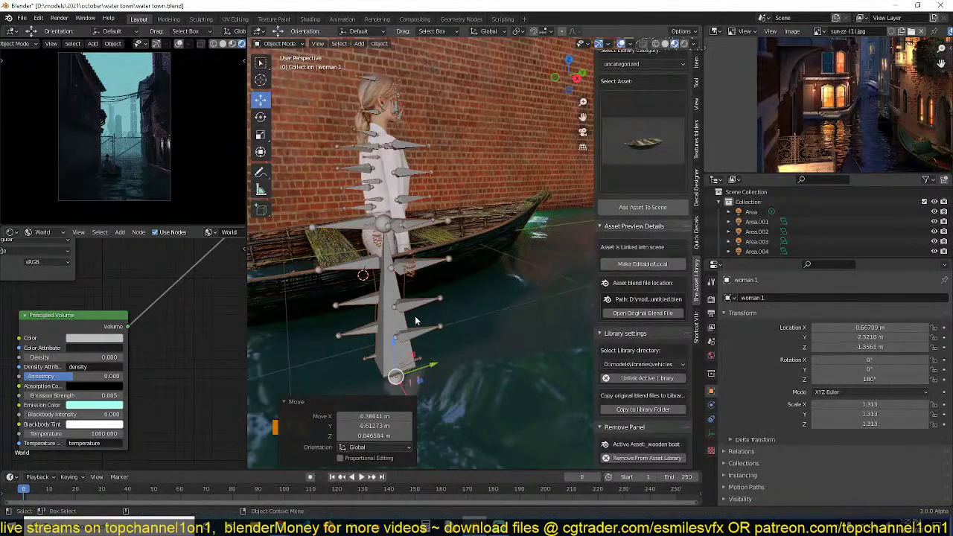
# Make the linked woman asset editable and switch her armature to Pose Mode.
pyautogui.click(634, 265)
pyautogui.click(388, 257)
pyautogui.hotkey('ctrl', 'Tab')
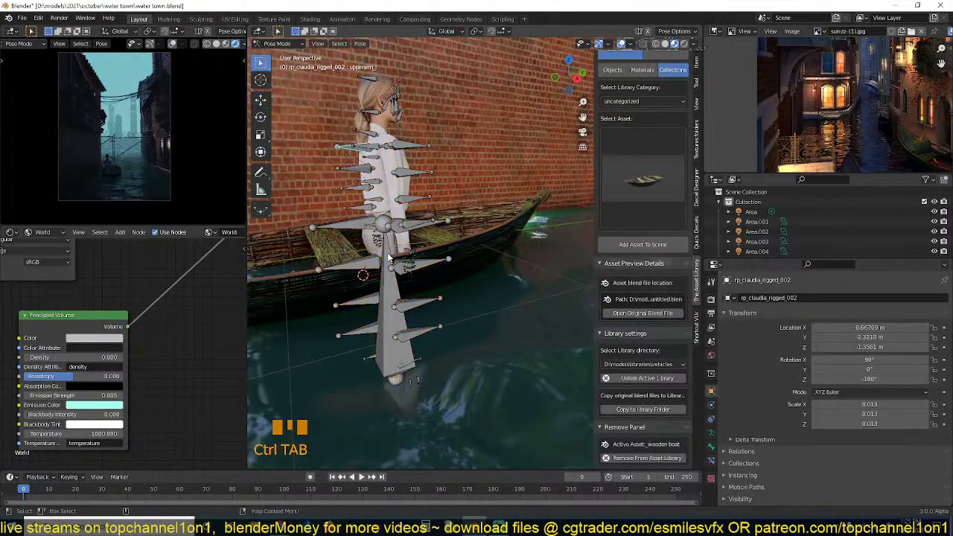
pyautogui.click(427, 262)
pyautogui.click(424, 235)
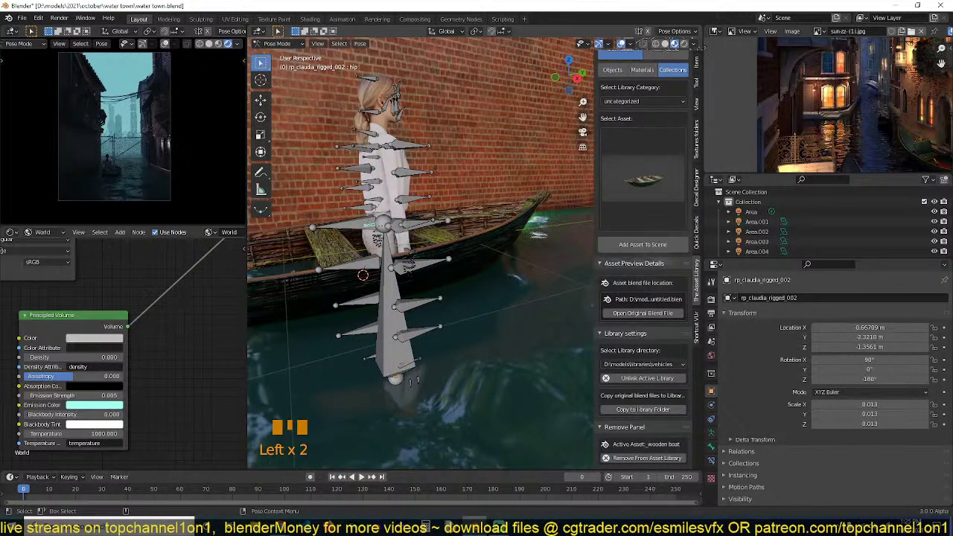
pyautogui.press('r')
pyautogui.rightClick(442, 193)
# Rotate the woman's right upper leg forward into a seated position and bend its lower leg down by about 128°.
pyautogui.press('`')
pyautogui.scroll(3, 395, 244)
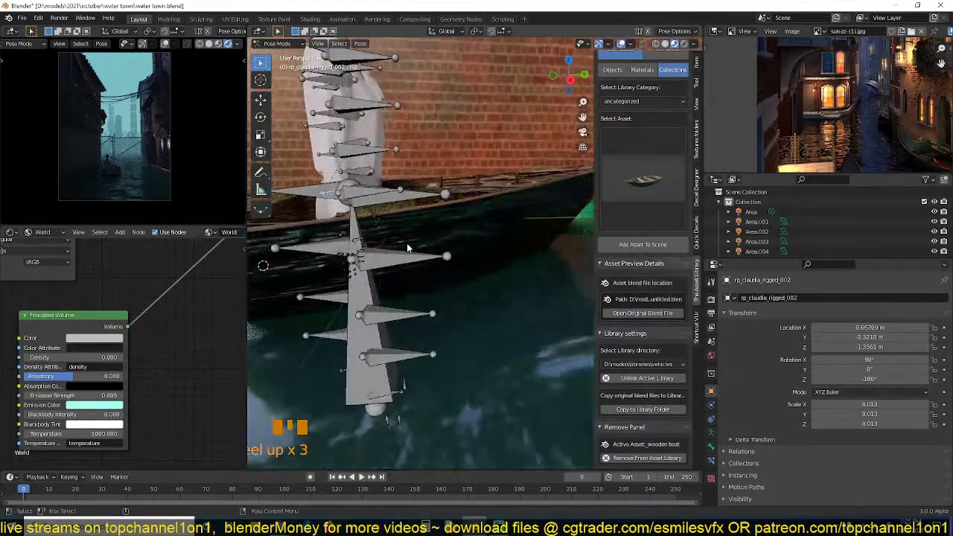
pyautogui.press('r')
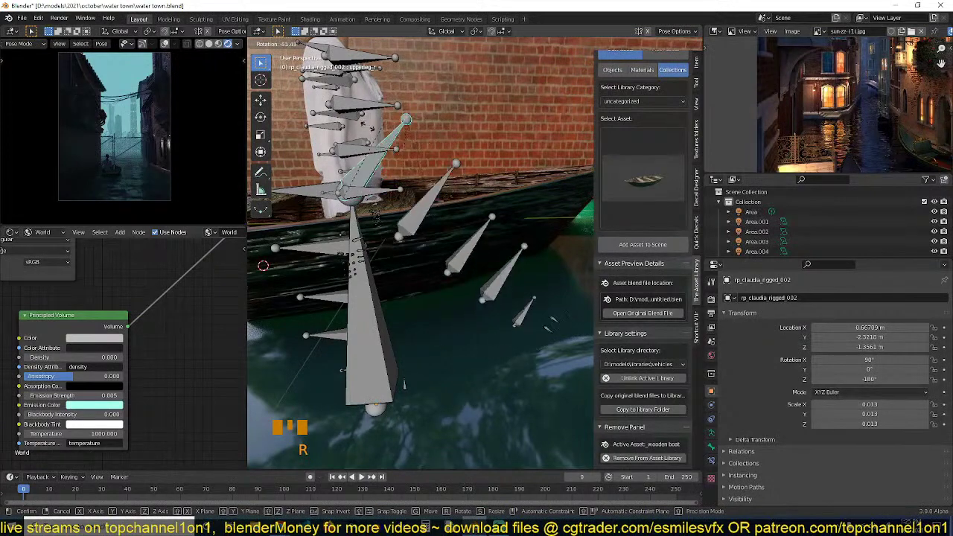
pyautogui.click(432, 163)
pyautogui.click(534, 214)
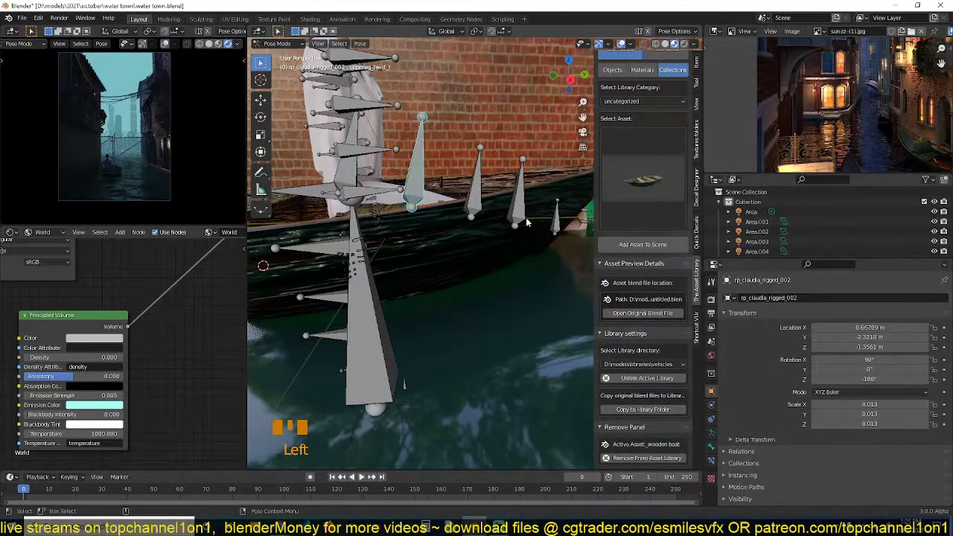
pyautogui.click(477, 198)
pyautogui.press('r')
pyautogui.click(423, 261)
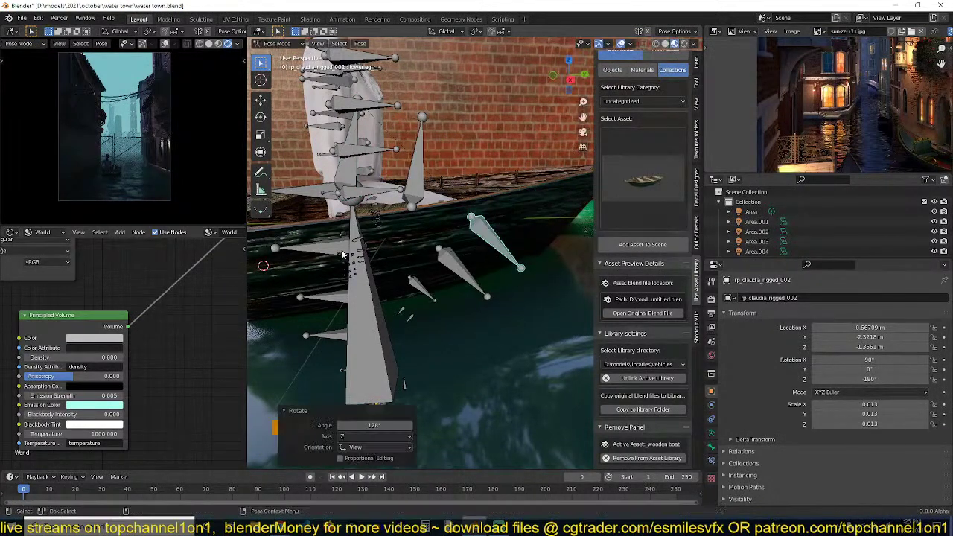
# Rotate the woman's other upper leg freely to match the seated pose and return the armature to Object Mode.
pyautogui.moveTo(417, 257); pyautogui.dragTo(583, 301, button='middle')
pyautogui.press('r')
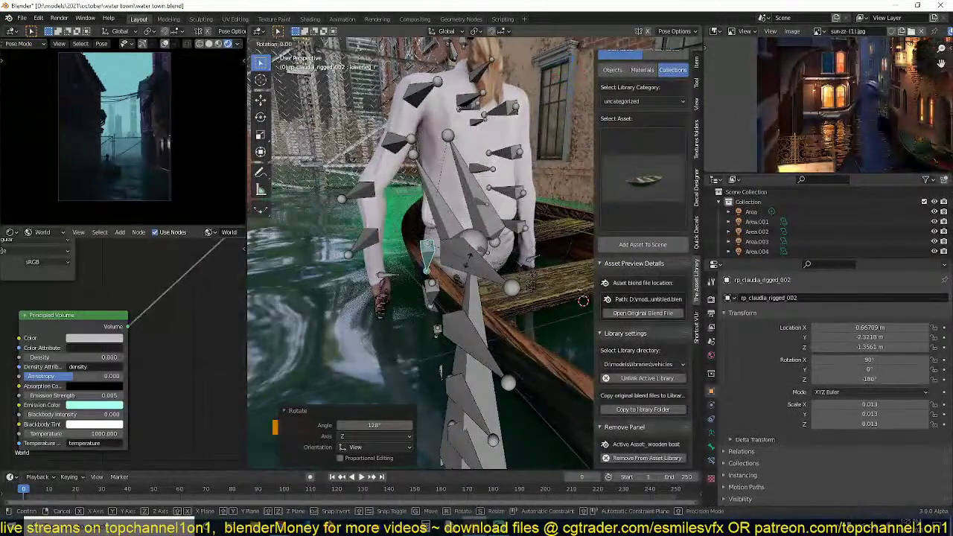
pyautogui.rightClick(464, 263)
pyautogui.click(461, 267)
pyautogui.press('r')
pyautogui.press('r')
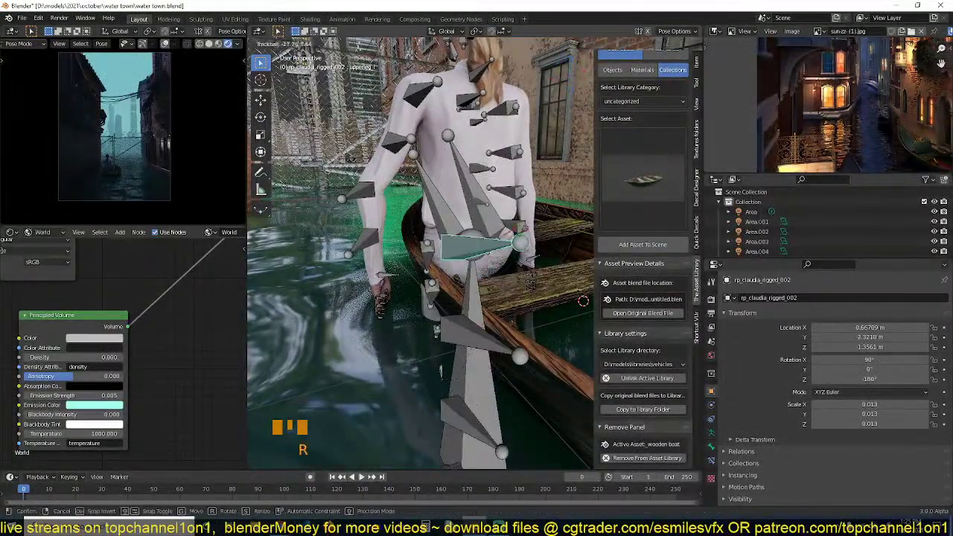
pyautogui.click(539, 302)
pyautogui.hotkey('ctrl', 'Tab')
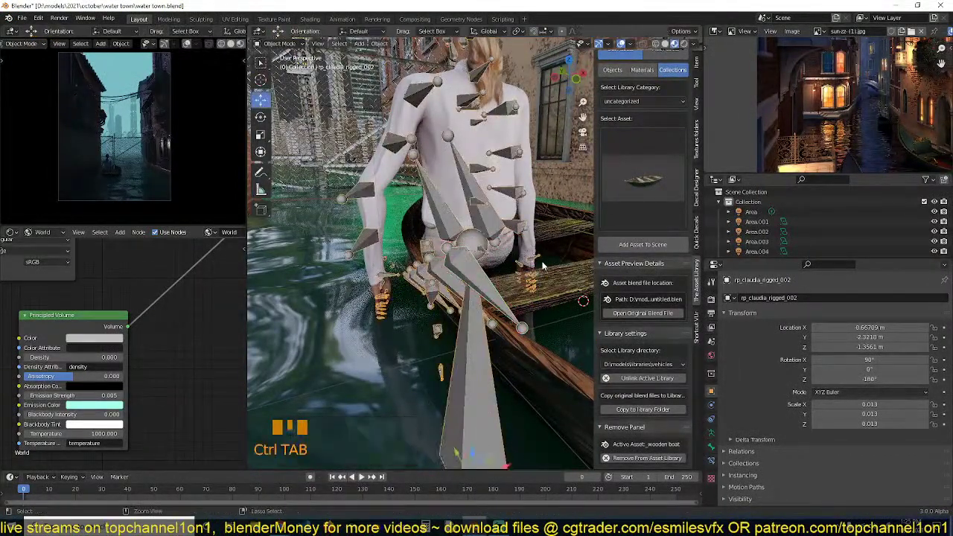
# Lower the woman's armature and body mesh together about 0.08 m onto the boat seat, deselect them and save the file.
pyautogui.press('`')
pyautogui.moveTo(543, 266); pyautogui.dragTo(468, 238, button='middle')
pyautogui.press('g')
pyautogui.rightClick(405, 197)
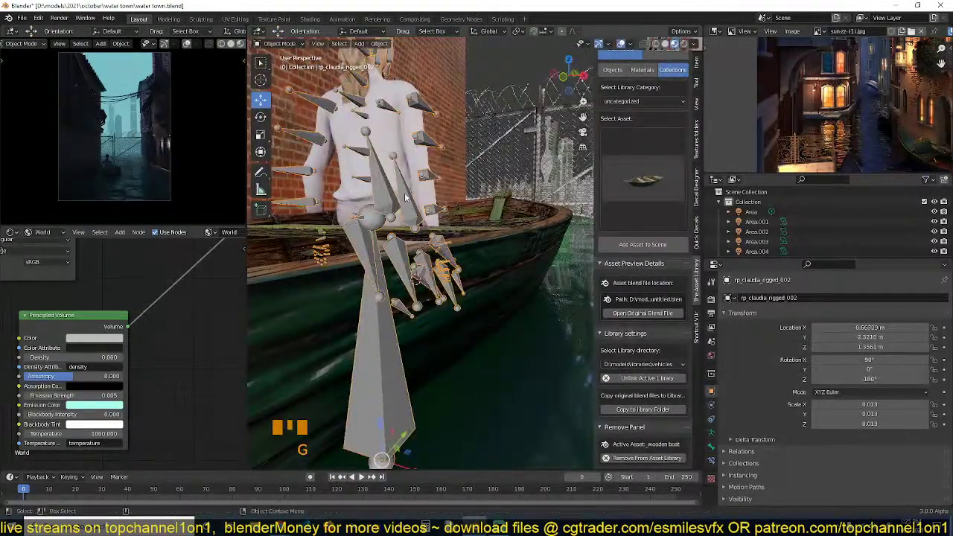
pyautogui.keyDown('shift'); pyautogui.click(397, 164); pyautogui.keyUp('shift')
pyautogui.press('g')
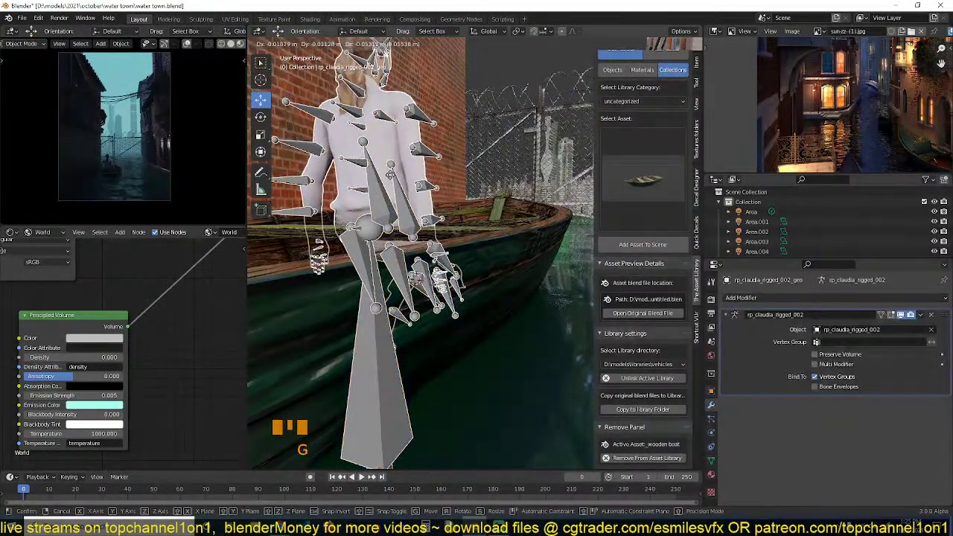
pyautogui.click(398, 176)
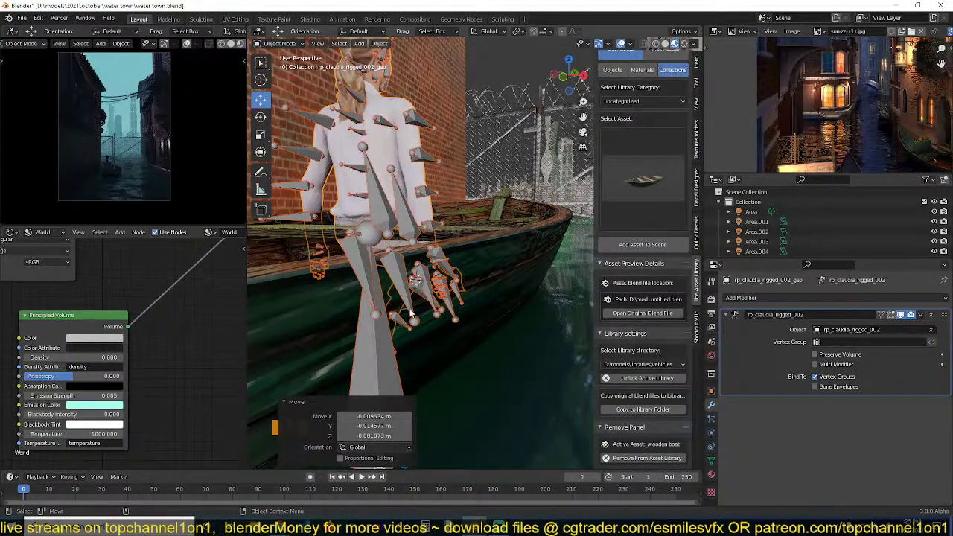
pyautogui.hotkey('alt', 'a')
pyautogui.press('`')
pyautogui.scroll(-2, 463, 283)
pyautogui.hotkey('ctrl', 's')
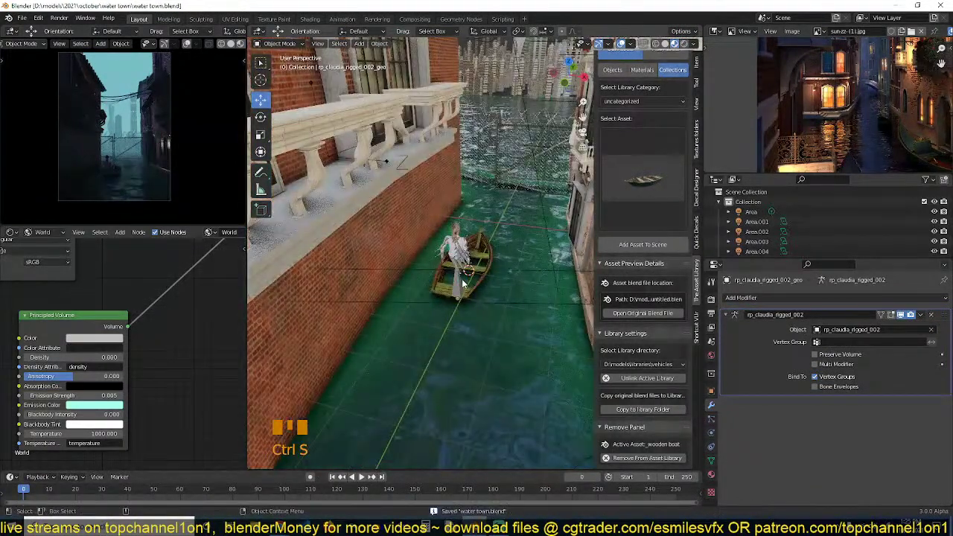
# Hide the area light above the canal buildings and unhide it again to check its effect.
pyautogui.scroll(-2, 463, 283)
pyautogui.scroll(-1, 477, 256)
pyautogui.moveTo(478, 256); pyautogui.dragTo(480, 308, button='middle')
pyautogui.scroll(-2, 455, 228)
pyautogui.moveTo(455, 227); pyautogui.dragTo(476, 269, button='middle')
pyautogui.scroll(2, 438, 259)
pyautogui.scroll(1, 438, 259)
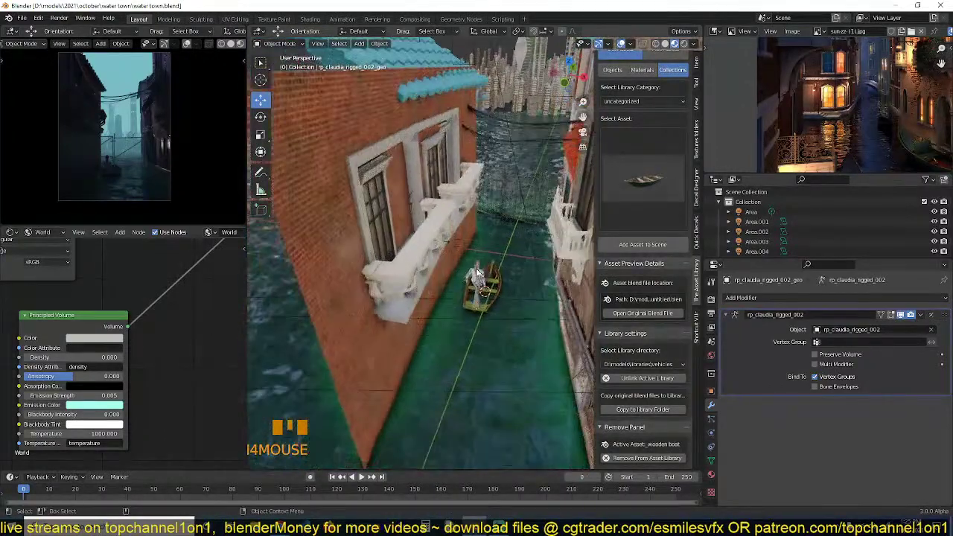
pyautogui.scroll(3, 476, 268)
pyautogui.scroll(-6, 475, 269)
pyautogui.scroll(-3, 476, 268)
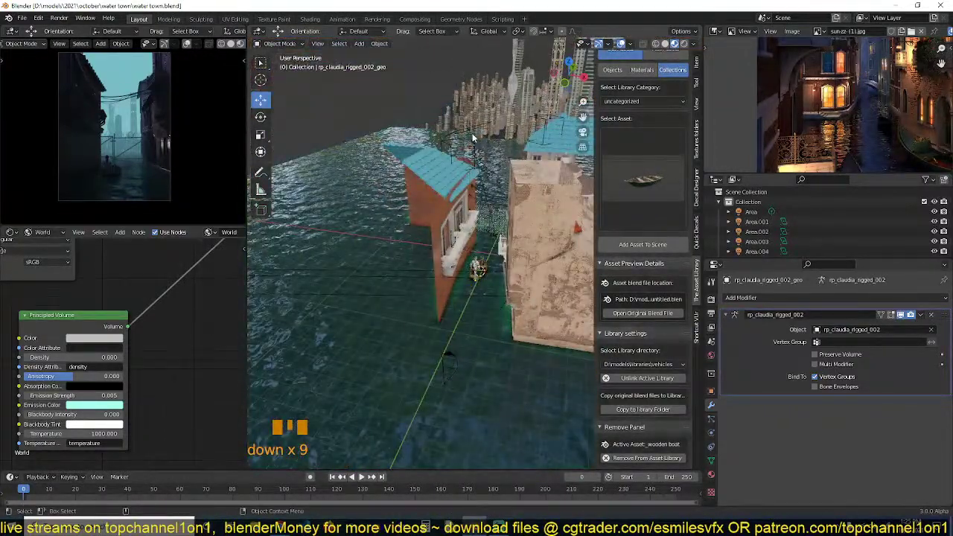
pyautogui.click(469, 131)
pyautogui.press('h')
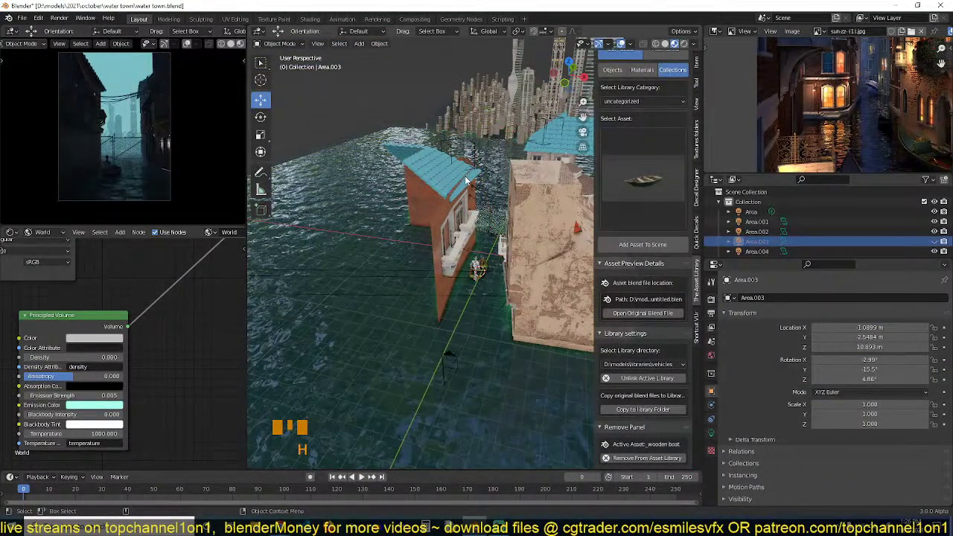
pyautogui.hotkey('alt', 'h')
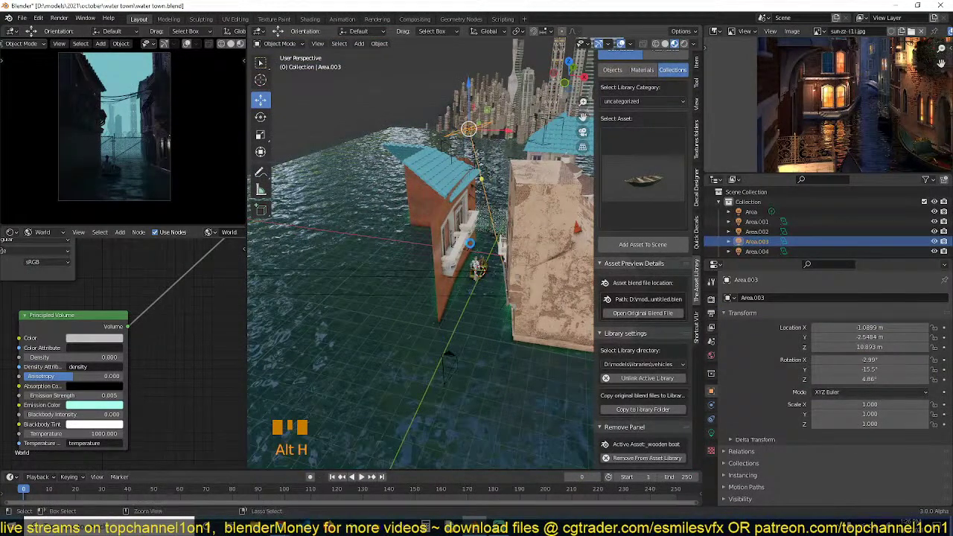
# Adjust the world background strength, trying 1 before settling on 0.340, and save the file.
pyautogui.scroll(5, 467, 266)
pyautogui.moveTo(444, 271); pyautogui.dragTo(460, 211, button='middle')
pyautogui.click(712, 356)
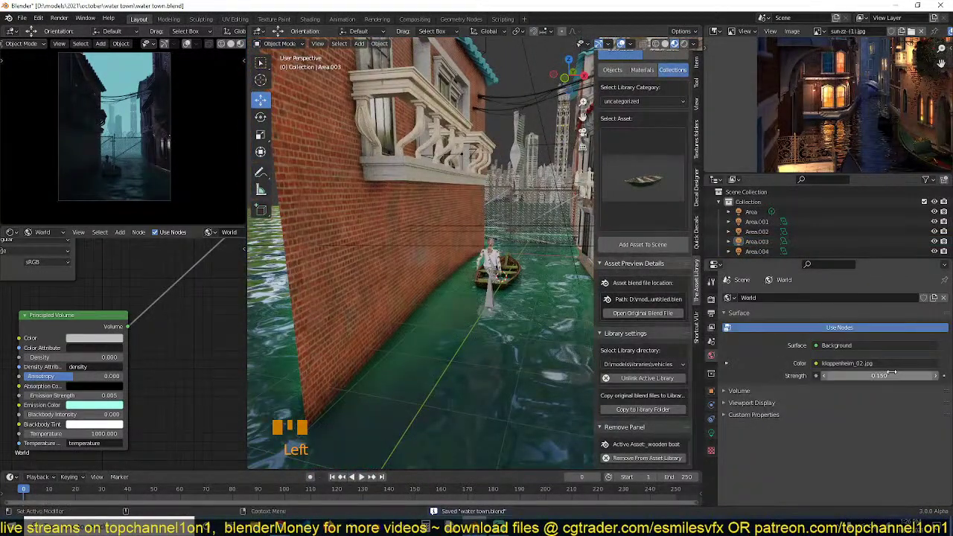
pyautogui.moveTo(891, 375)
pyautogui.mouseDown()
pyautogui.moveTo(868, 378)
pyautogui.moveTo(891, 377)
pyautogui.mouseUp()
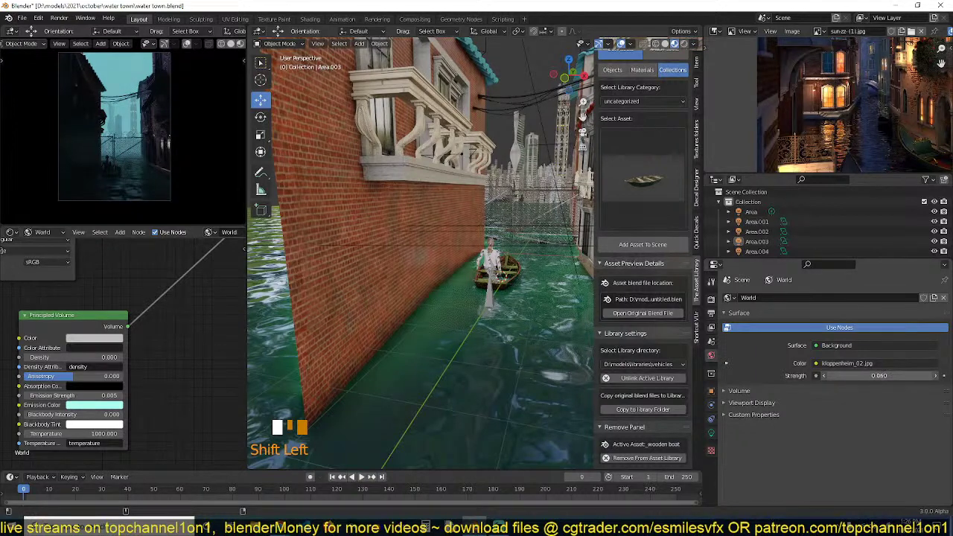
pyautogui.click(882, 376)
pyautogui.write('1')
pyautogui.press('Return')
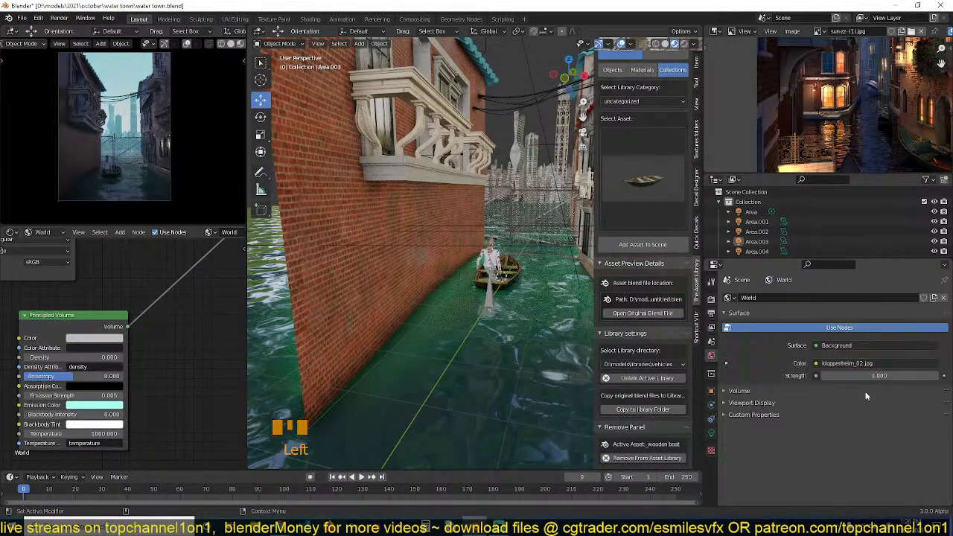
pyautogui.moveTo(869, 381); pyautogui.dragTo(860, 380)
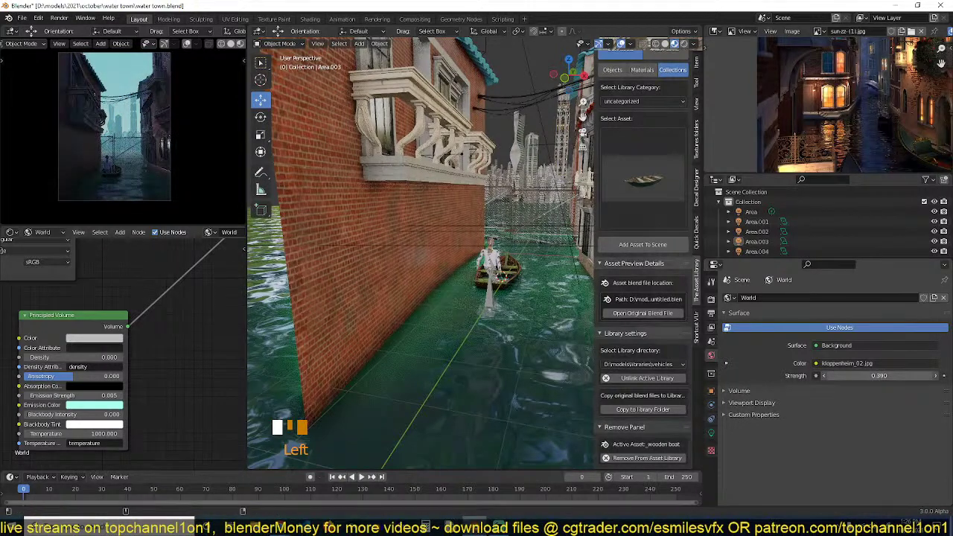
pyautogui.click(868, 419)
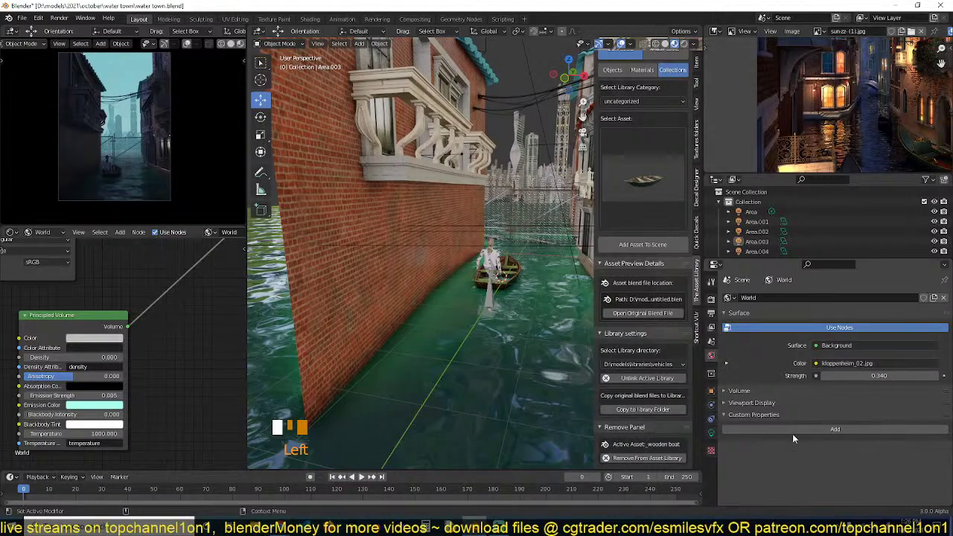
pyautogui.scroll(5, 493, 404)
pyautogui.hotkey('ctrl', 's')
# Place the 3D cursor at the woman's head and add a point light there.
pyautogui.hotkey('shift', '`')
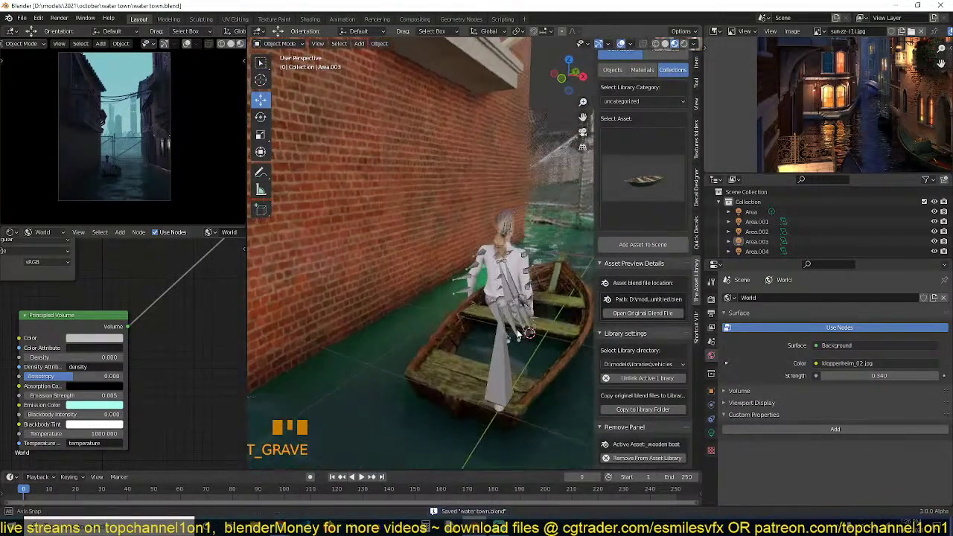
pyautogui.scroll(2, 528, 329)
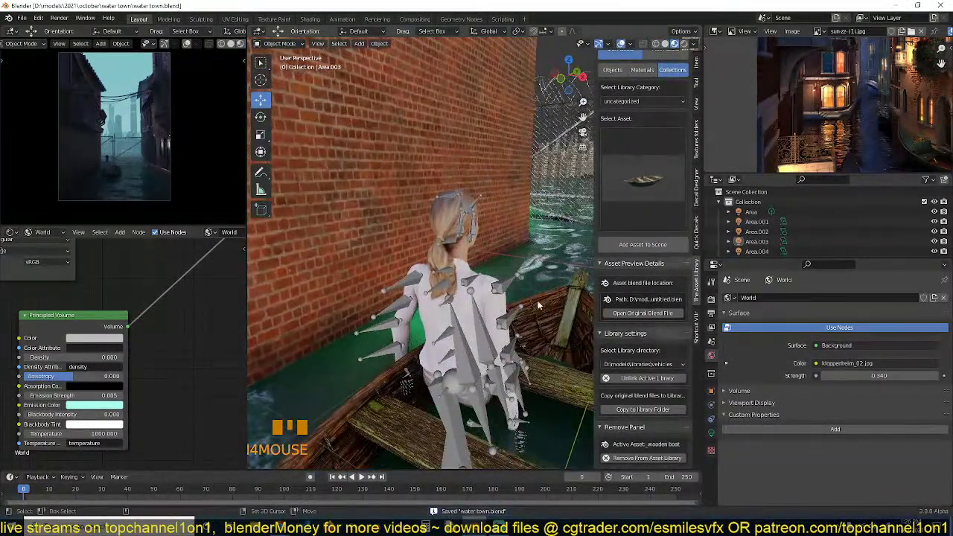
pyautogui.hotkey('shift', 'a')
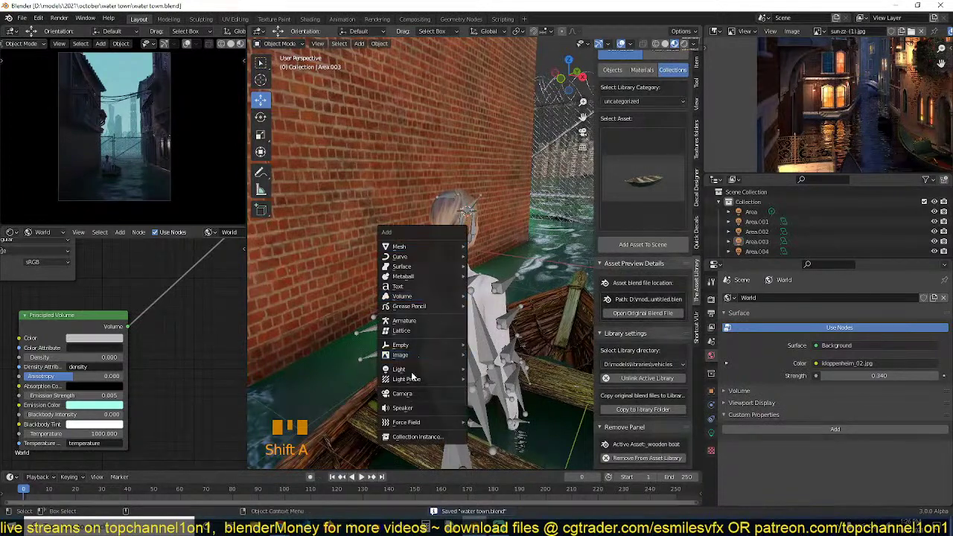
pyautogui.moveTo(417, 369)
pyautogui.click(487, 369)
# Move the point light in front of the woman, over the water near the boat's bow.
pyautogui.hotkey('shift', '`')
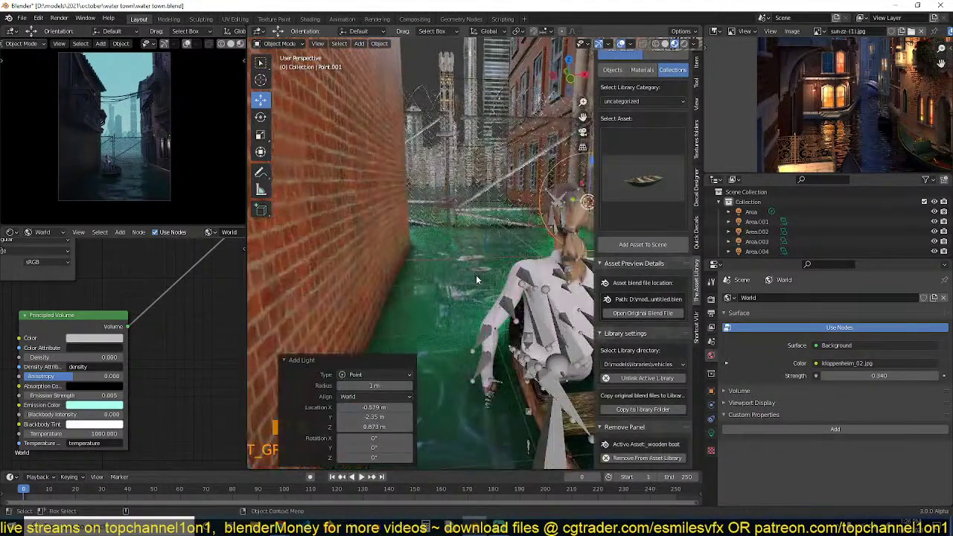
pyautogui.moveTo(374, 303); pyautogui.dragTo(381, 300, button='middle')
pyautogui.moveTo(408, 229); pyautogui.dragTo(515, 208)
pyautogui.moveTo(477, 231); pyautogui.dragTo(519, 338, button='middle')
pyautogui.press('g')
pyautogui.click(552, 262)
pyautogui.press('g')
pyautogui.click(542, 268)
# Inspect the lit boat in the rendered camera preview, deselect the point light and save the file.
pyautogui.scroll(-4, 570, 334)
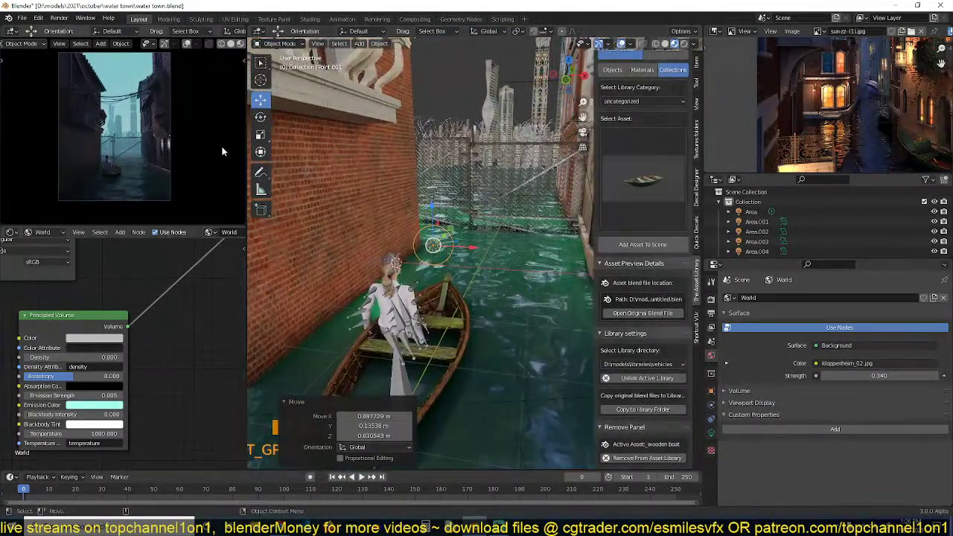
pyautogui.scroll(3, 222, 151)
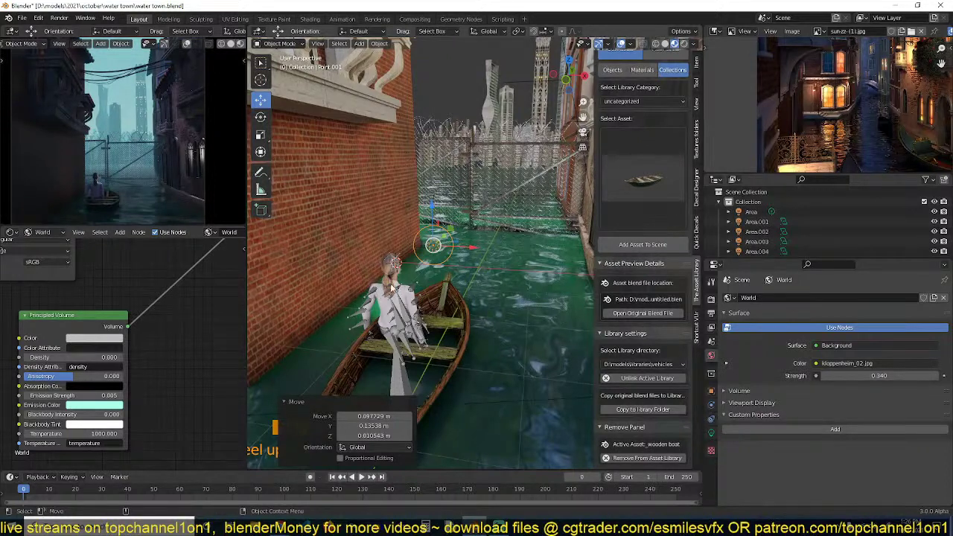
pyautogui.hotkey('ctrl', 's')
pyautogui.scroll(-2, 59, 140)
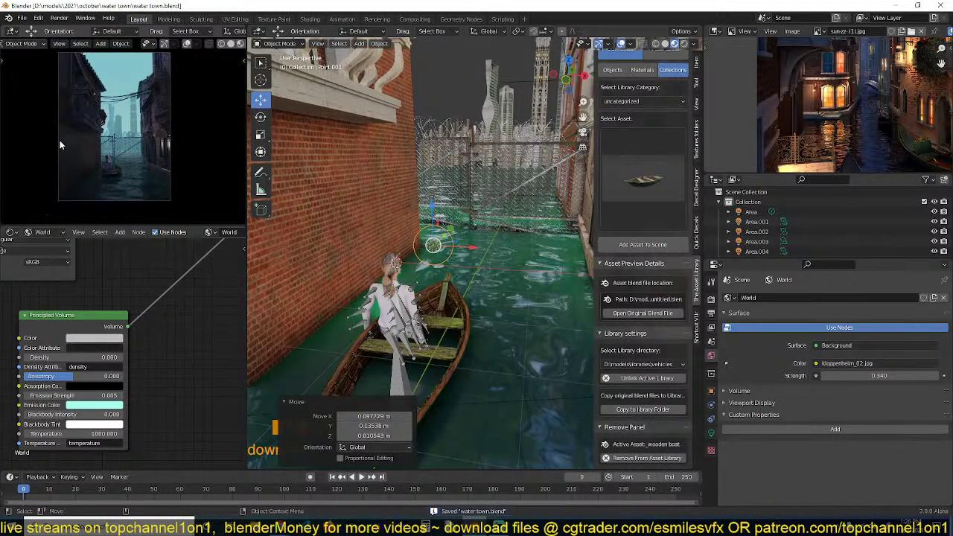
pyautogui.hotkey('alt', 'a')
pyautogui.hotkey('ctrl', 's')
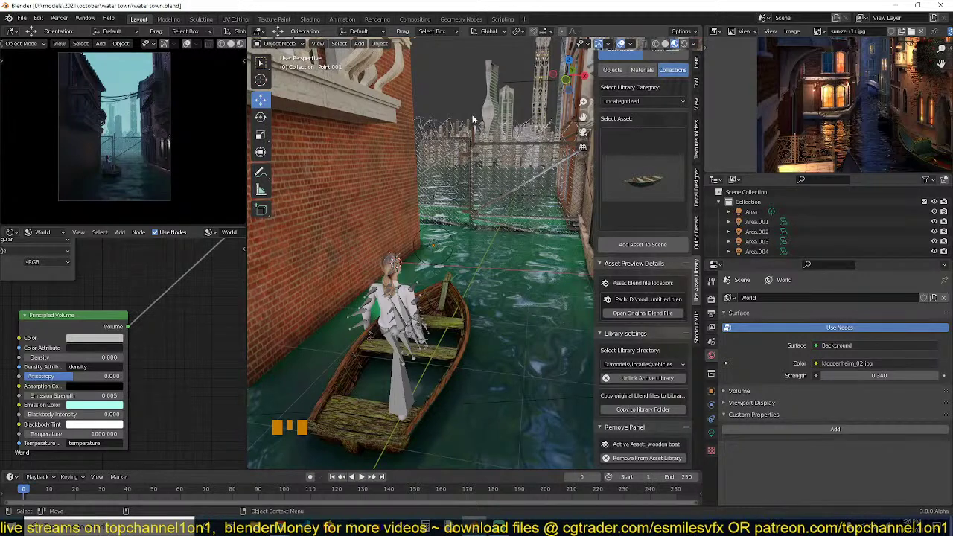
# Set the background city plane's particle number to 500 and its hair length to 6.17 m.
pyautogui.hotkey('shift', '`')
pyautogui.click(533, 183)
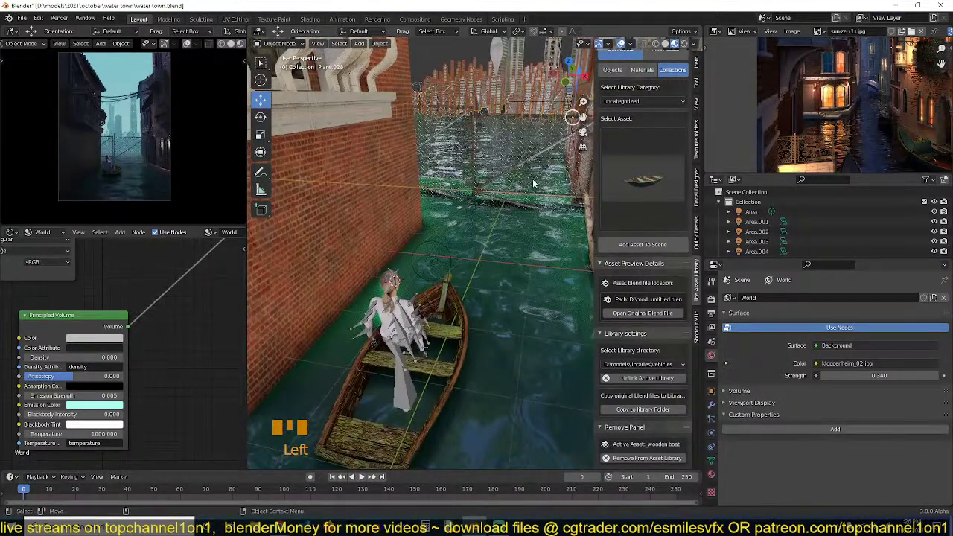
pyautogui.click(711, 420)
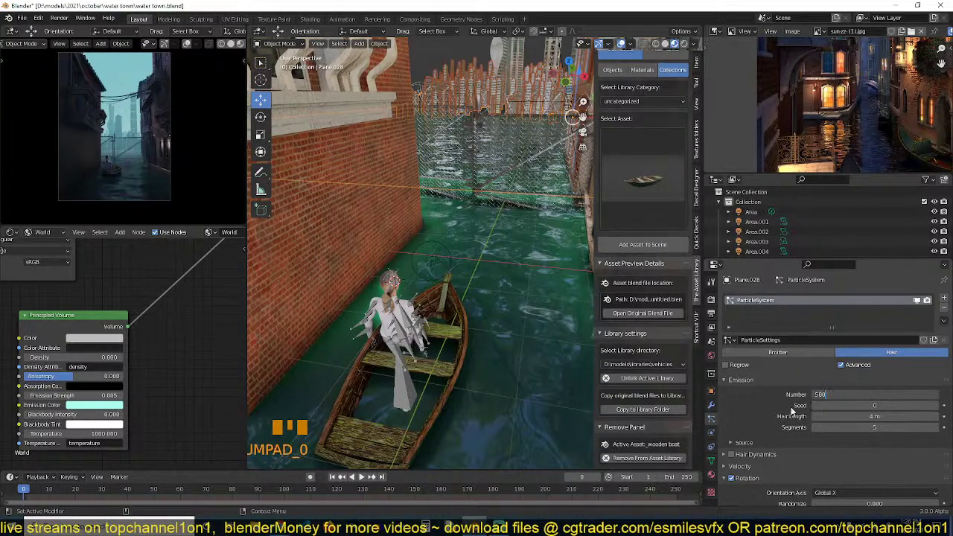
pyautogui.press('Return')
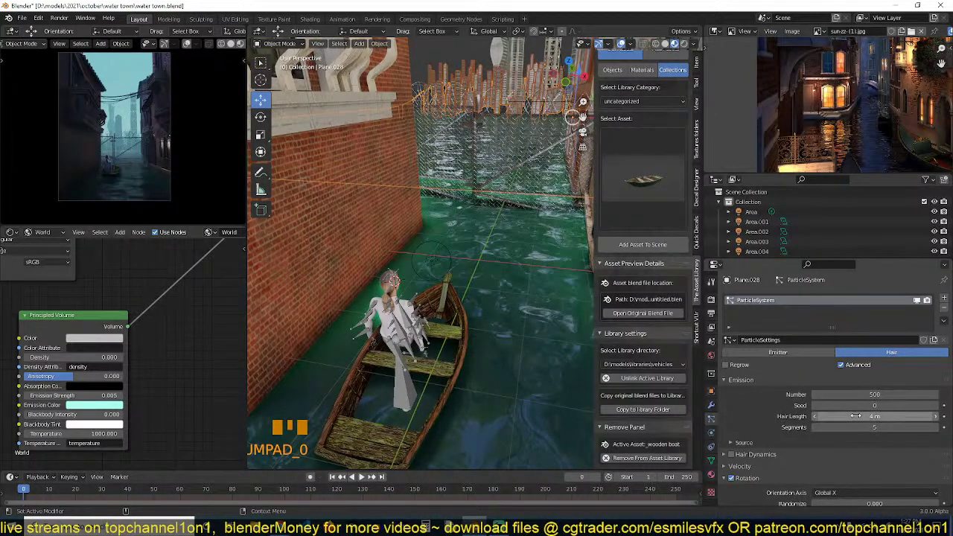
pyautogui.moveTo(856, 416)
pyautogui.mouseDown()
pyautogui.moveTo(873, 416)
pyautogui.moveTo(844, 417)
pyautogui.moveTo(854, 417)
pyautogui.mouseUp()
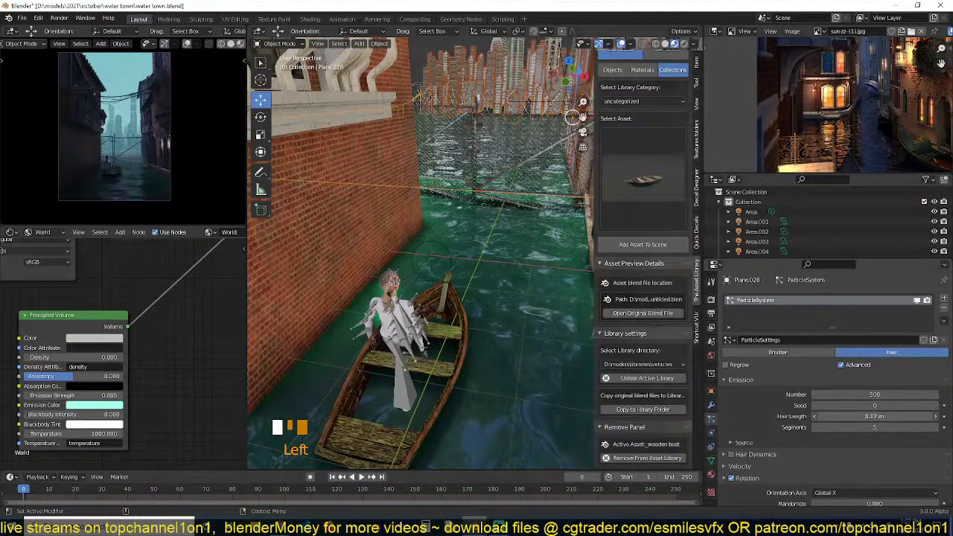
# Scale the background city plane along the Y axis by about 1.835 to spread its buildings out.
pyautogui.scroll(-6, 477, 257)
pyautogui.moveTo(462, 257); pyautogui.dragTo(398, 272, button='middle')
pyautogui.scroll(-8, 447, 256)
pyautogui.keyDown('shift'); pyautogui.moveTo(564, 283); pyautogui.dragTo(327, 334, button='middle'); pyautogui.keyUp('shift')
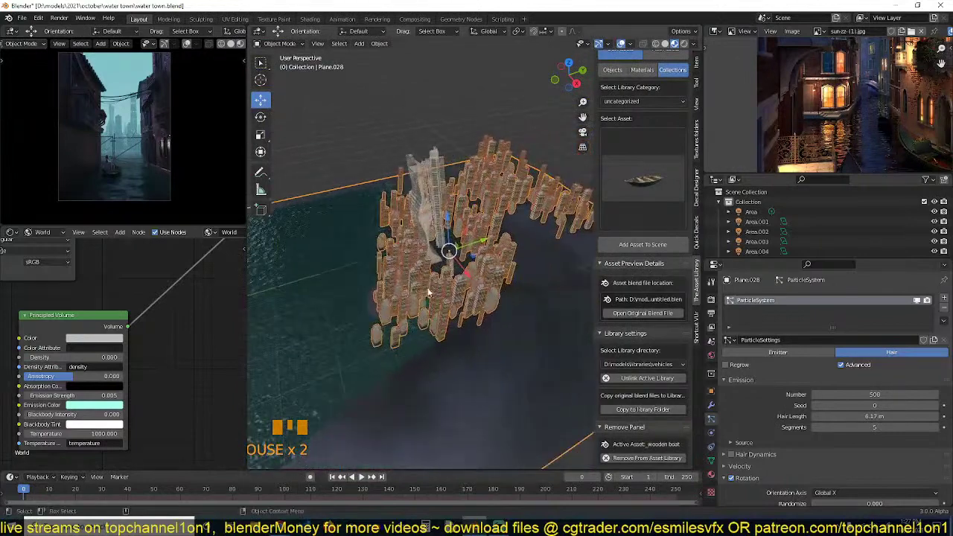
pyautogui.press('s')
pyautogui.press('x')
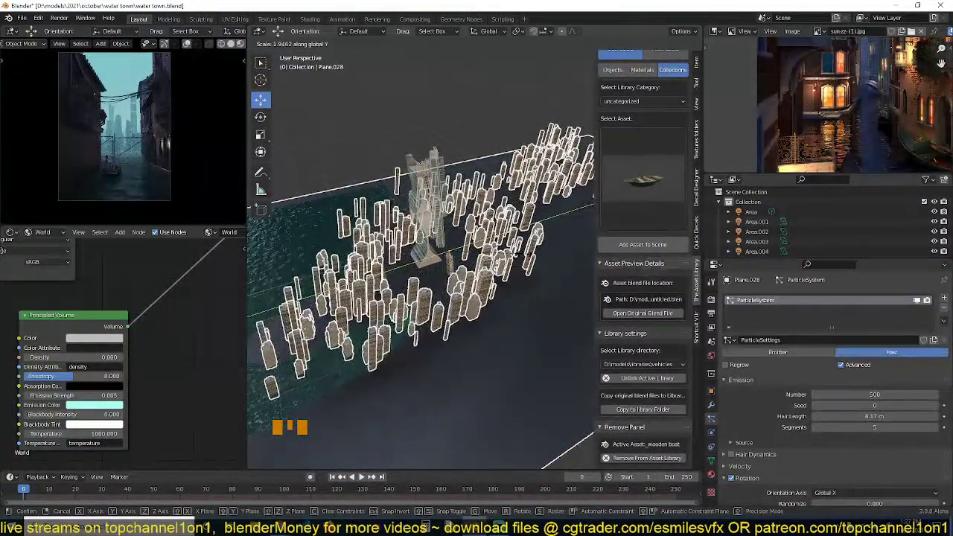
pyautogui.click(509, 257)
pyautogui.moveTo(499, 282); pyautogui.dragTo(507, 271, button='middle')
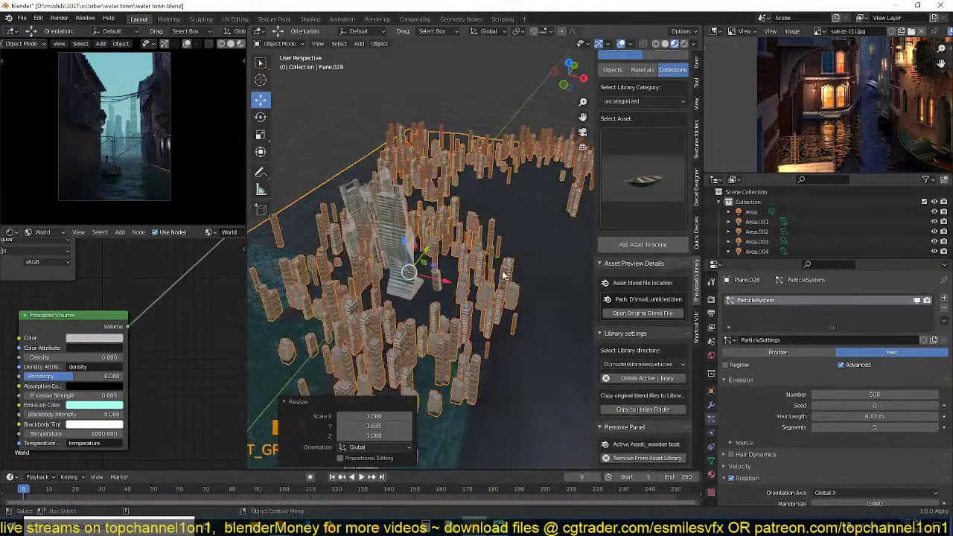
# Scale the background city plane along the X axis by about 1.336 to widen the spread of buildings.
pyautogui.press('s')
pyautogui.press('x')
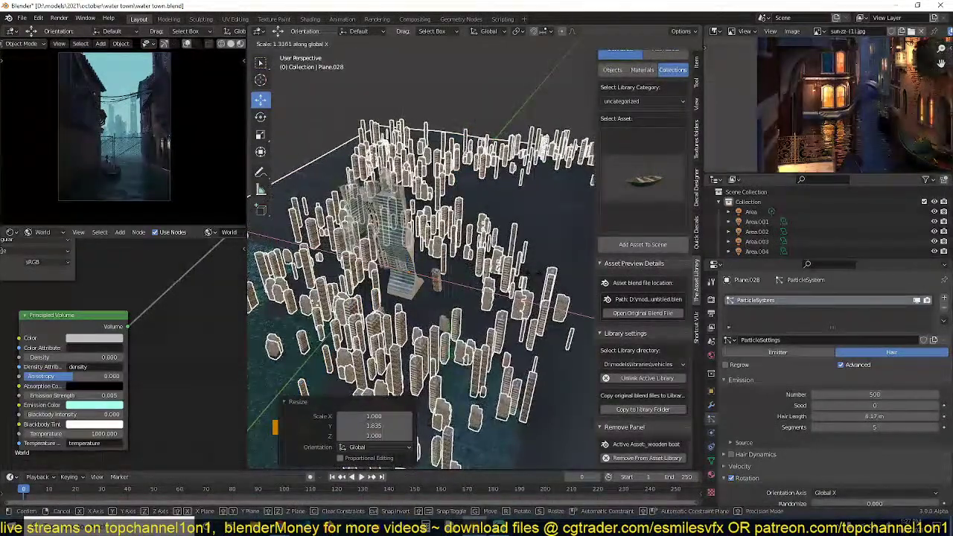
pyautogui.click(521, 274)
pyautogui.moveTo(520, 271); pyautogui.dragTo(525, 280, button='middle')
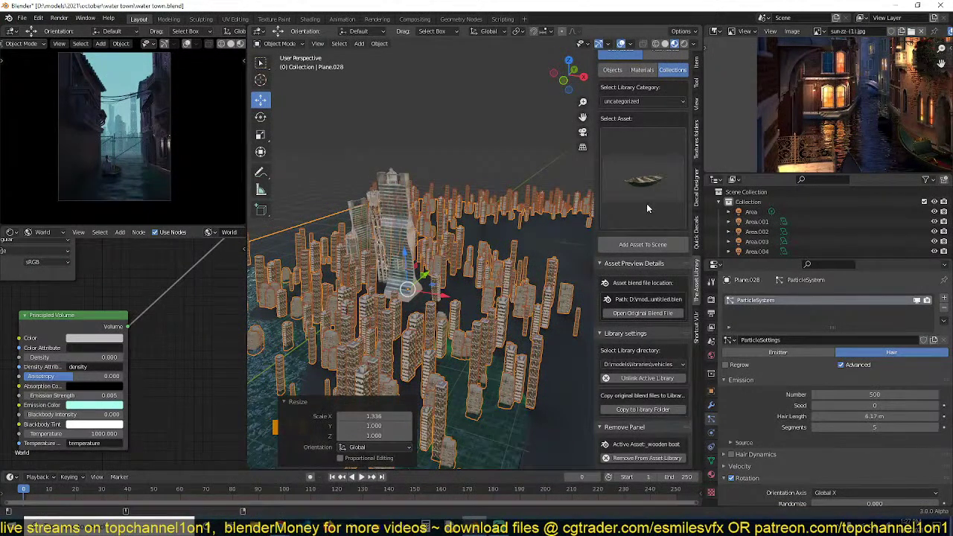
# Choose the wooden pier with four posts from the asset library's objects.
pyautogui.click(612, 70)
pyautogui.click(637, 151)
pyautogui.click(637, 254)
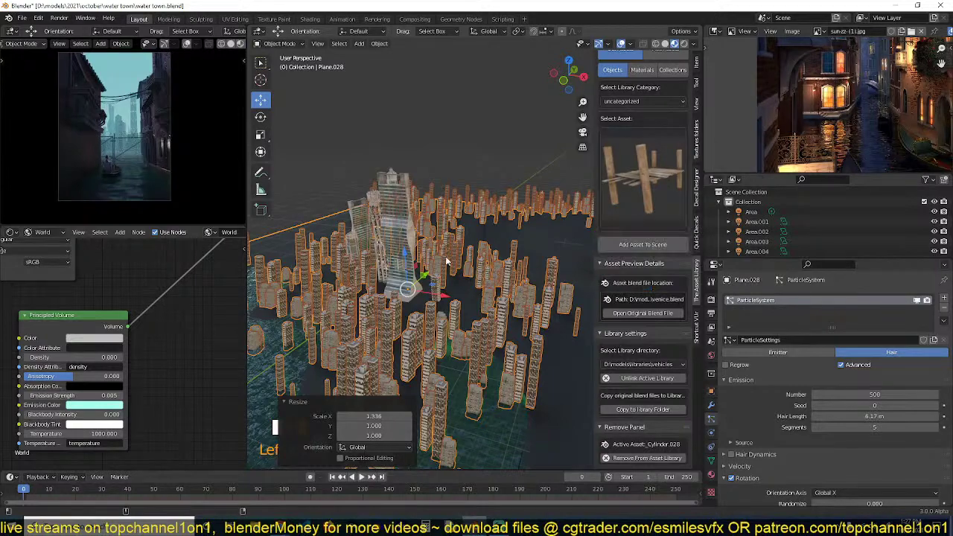
# Place the 3D cursor on the water between the brick wall and the boat and add the wooden pier there.
pyautogui.scroll(-5, 445, 261)
pyautogui.keyDown('shift'); pyautogui.moveTo(398, 291); pyautogui.dragTo(512, 248, button='middle'); pyautogui.keyUp('shift')
pyautogui.scroll(-2, 536, 230)
pyautogui.scroll(4, 536, 233)
pyautogui.scroll(3, 464, 278)
pyautogui.press('`')
pyautogui.scroll(4, 512, 248)
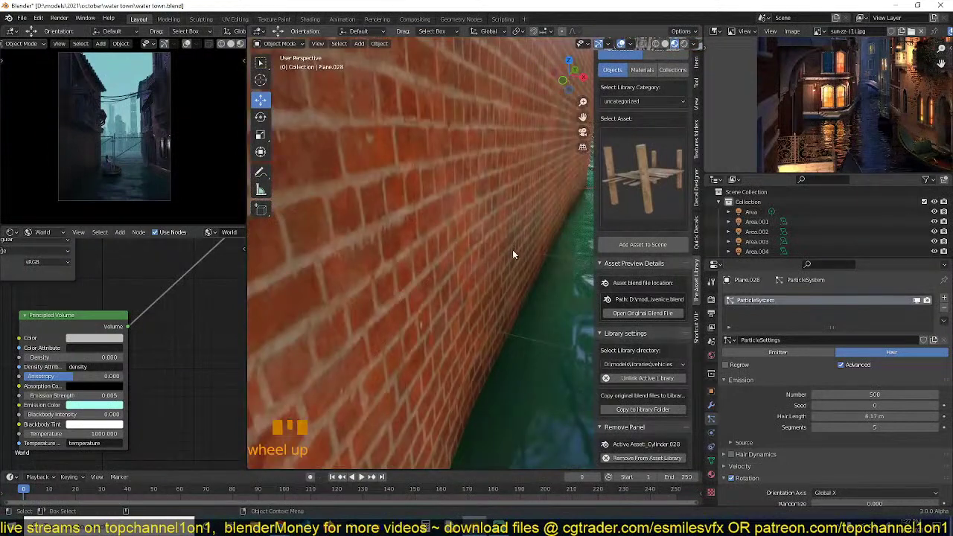
pyautogui.scroll(-4, 513, 251)
pyautogui.keyDown('shift'); pyautogui.rightClick(439, 326); pyautogui.keyUp('shift')
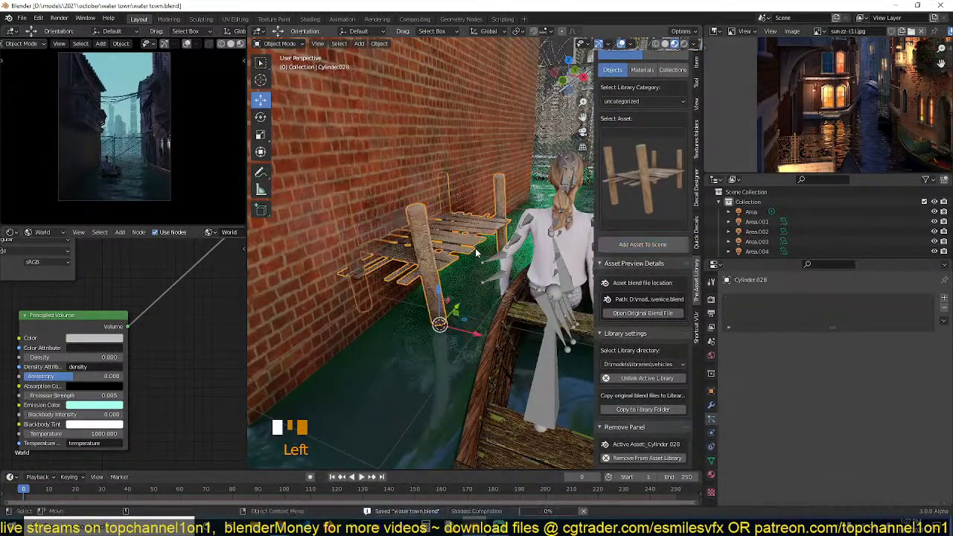
# Scale the pier up by about 1.567 and reposition it low over the water between the wall and the boat.
pyautogui.press('g')
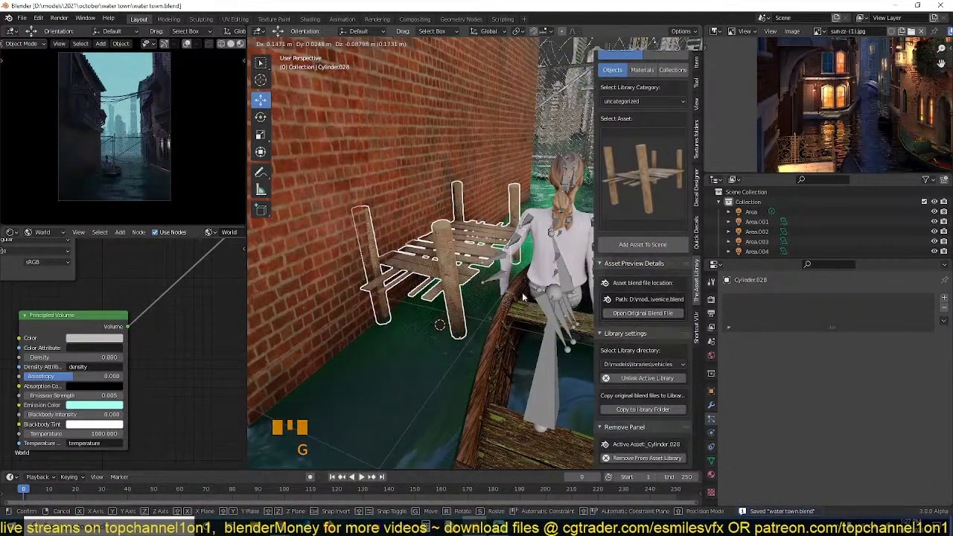
pyautogui.click(523, 297)
pyautogui.press('s')
pyautogui.click(528, 296)
pyautogui.press('g')
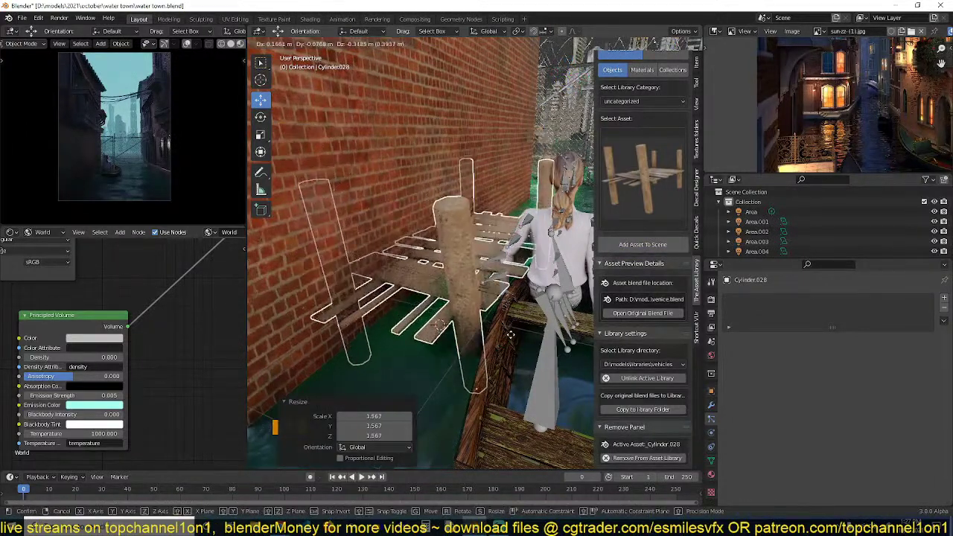
pyautogui.click(512, 338)
# Check the pier against the wall and boat in solid view, and move it about 0.25 m along X away from the wall.
pyautogui.hotkey('shift', '`')
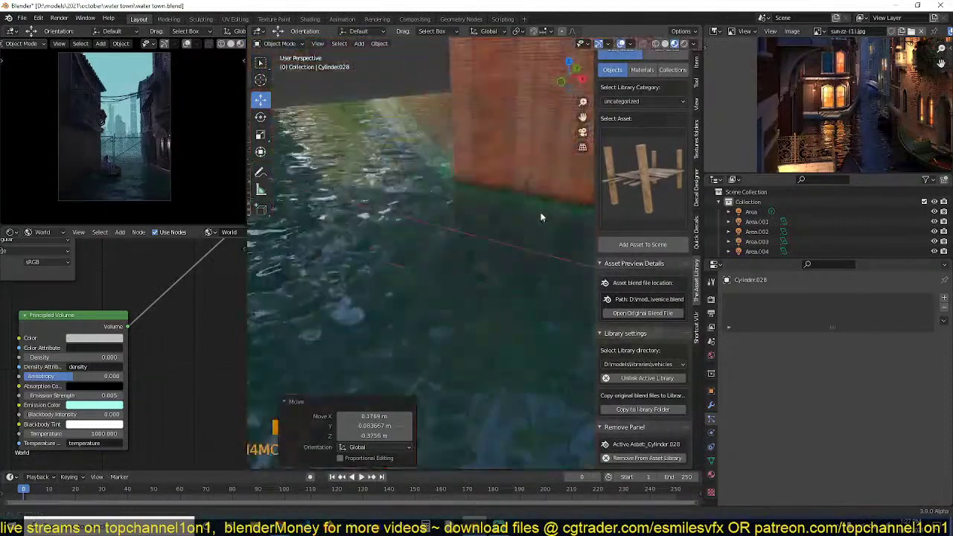
pyautogui.scroll(-5, 516, 230)
pyautogui.press('KP_7')
pyautogui.press('KP_Decimal')
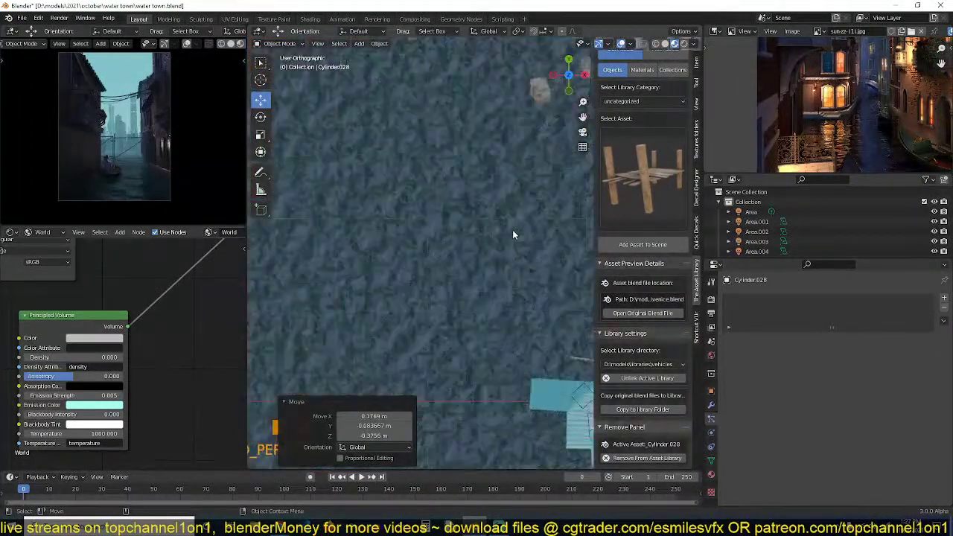
pyautogui.scroll(-4, 512, 234)
pyautogui.press('z')
pyautogui.press('z')
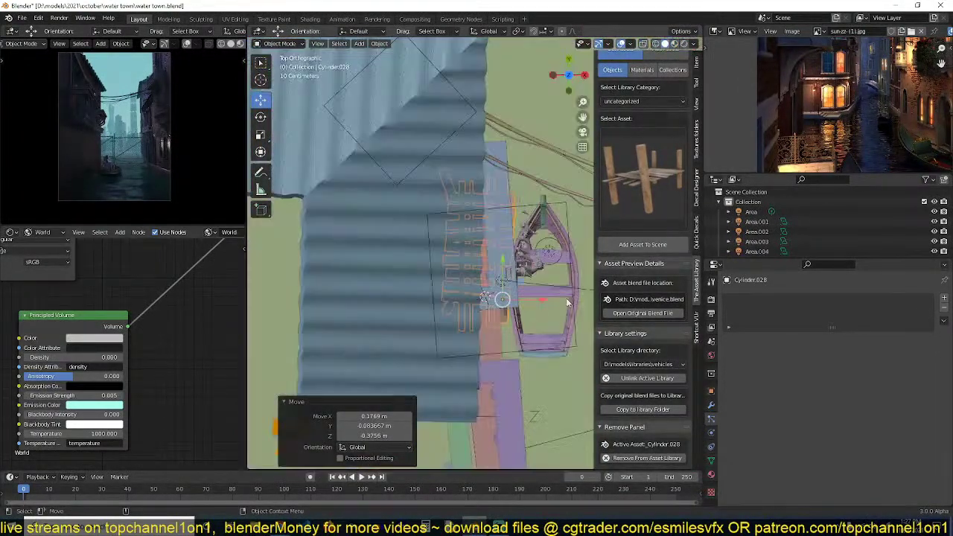
pyautogui.moveTo(567, 303); pyautogui.dragTo(480, 343, button='middle')
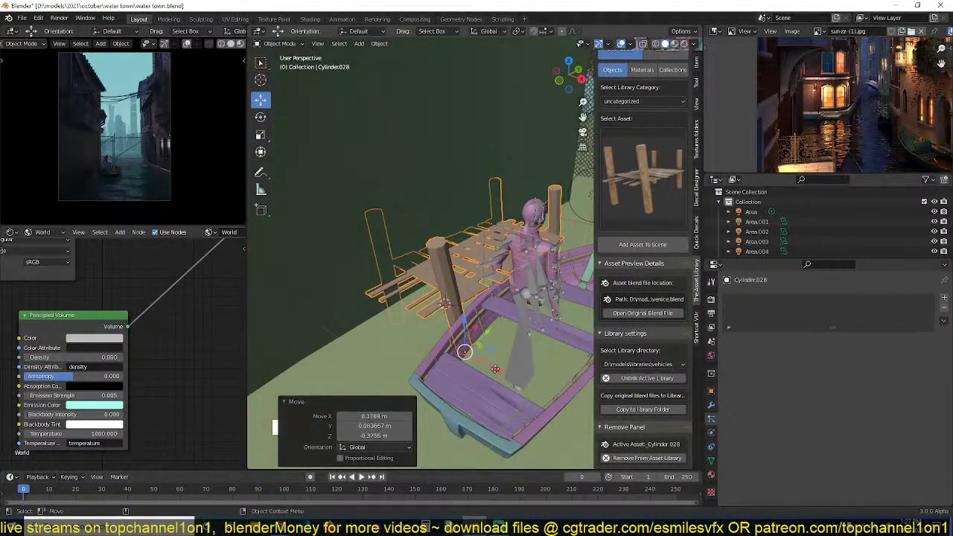
pyautogui.press('g')
pyautogui.moveTo(505, 383); pyautogui.dragTo(505, 383)
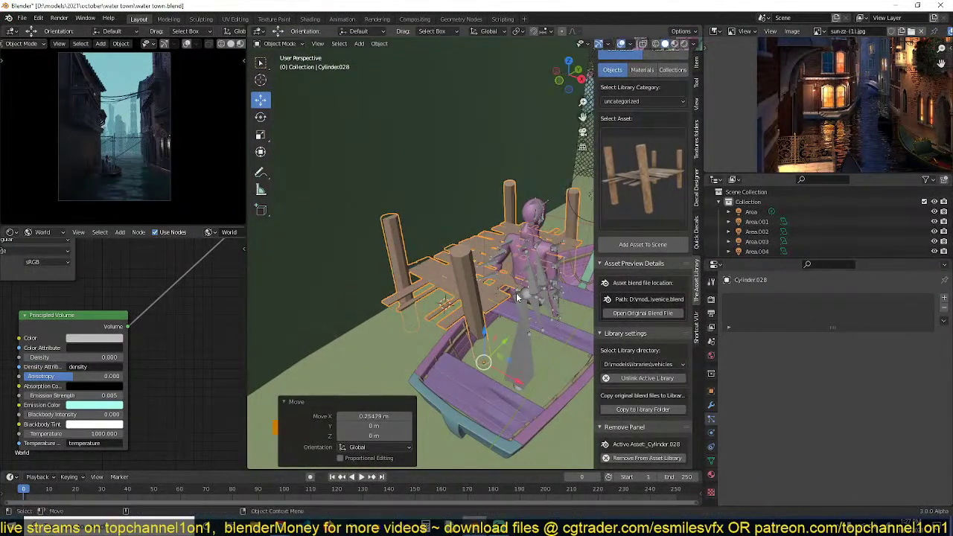
# Make a linked duplicate of the pier about 2.22 m along negative Y, behind the boat.
pyautogui.scroll(-2, 518, 297)
pyautogui.hotkey('shift', 'd')
pyautogui.press('y')
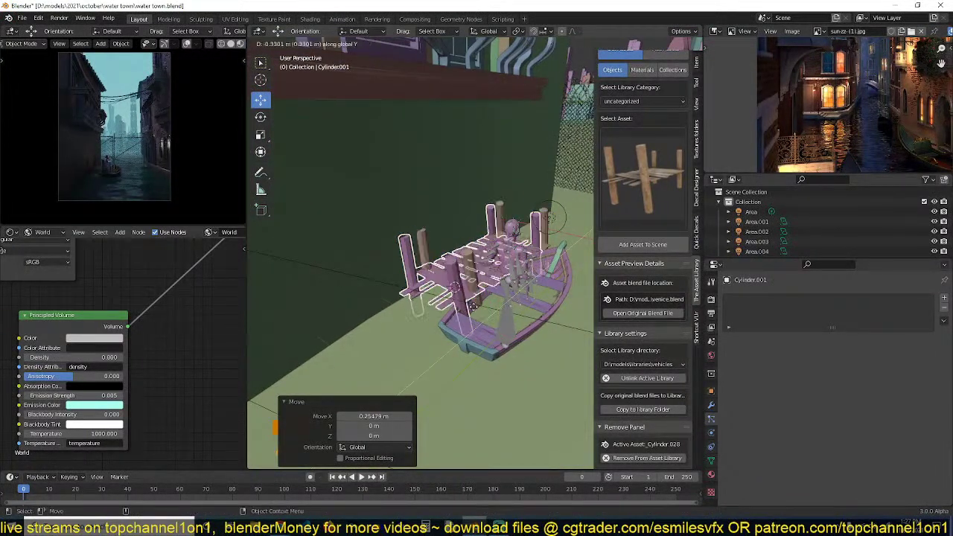
pyautogui.click(526, 301)
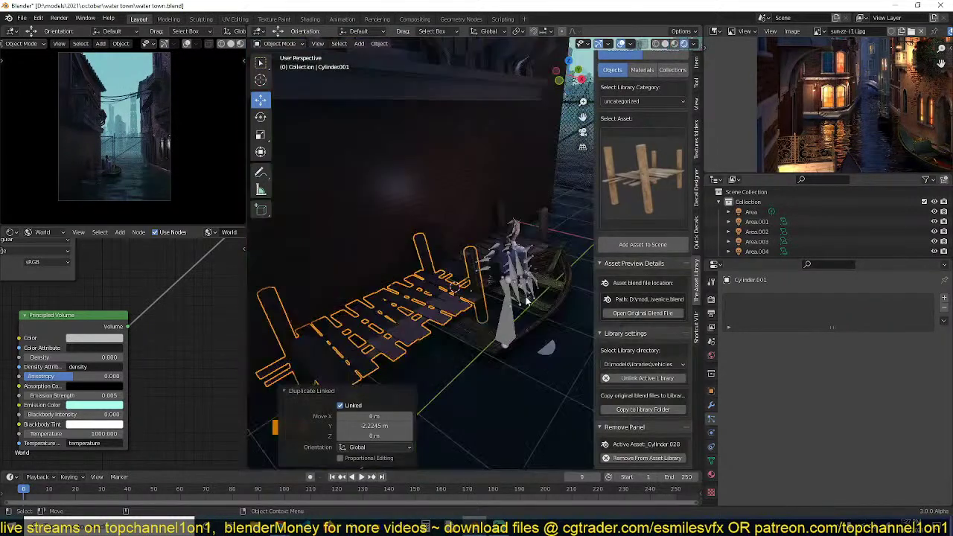
# Rotate the second pier section around Z and shift it about 0.37 m along X to continue the first section.
pyautogui.moveTo(446, 311); pyautogui.dragTo(485, 274, button='middle')
pyautogui.press('r')
pyautogui.press('z')
pyautogui.click(484, 267)
pyautogui.press('g')
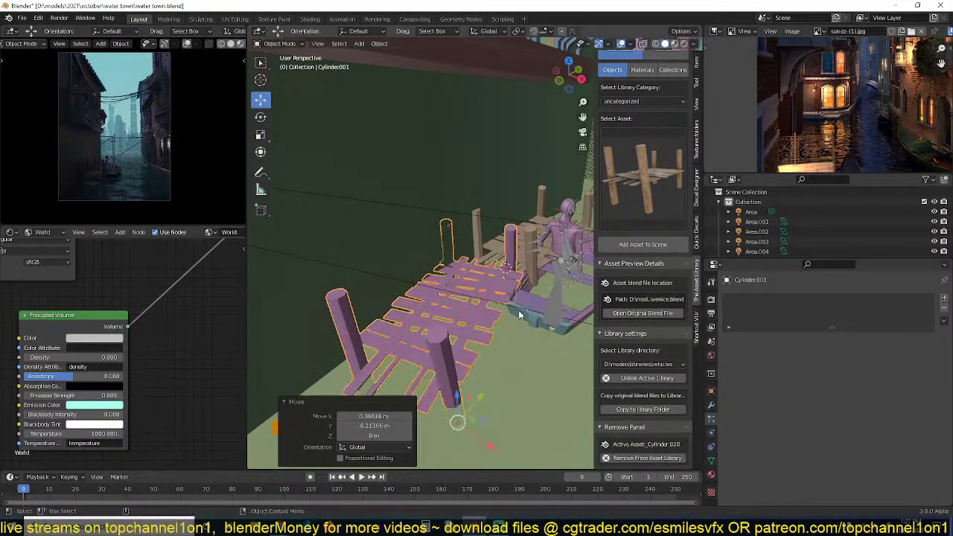
pyautogui.click(530, 300)
# Make a linked duplicate of the second pier section and move it about 2.16 m along negative Y.
pyautogui.scroll(-3, 530, 301)
pyautogui.hotkey('alt', 'd')
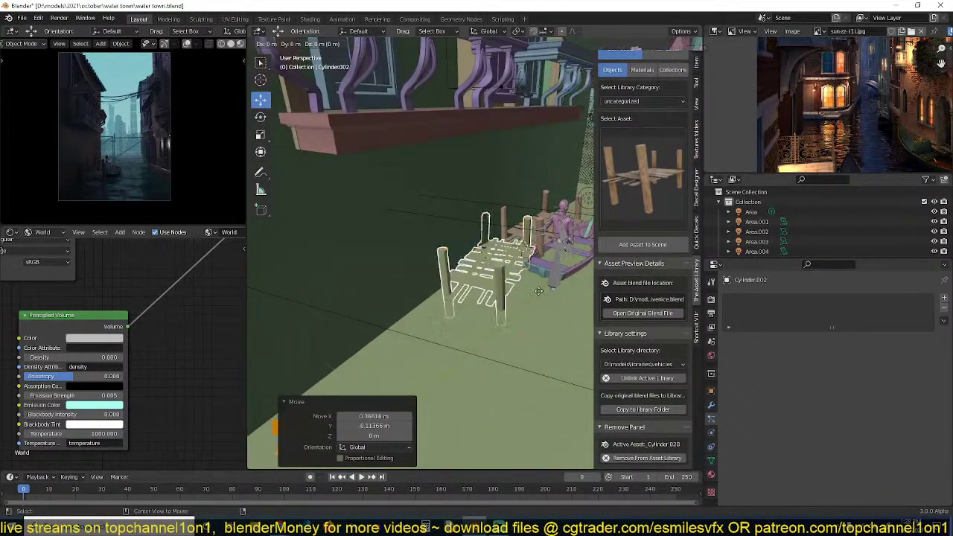
pyautogui.rightClick(531, 302)
pyautogui.moveTo(518, 307); pyautogui.dragTo(437, 388)
# Rotate the third pier section around Z, scale it by about 1.099 and move it to meet the second section.
pyautogui.press('r')
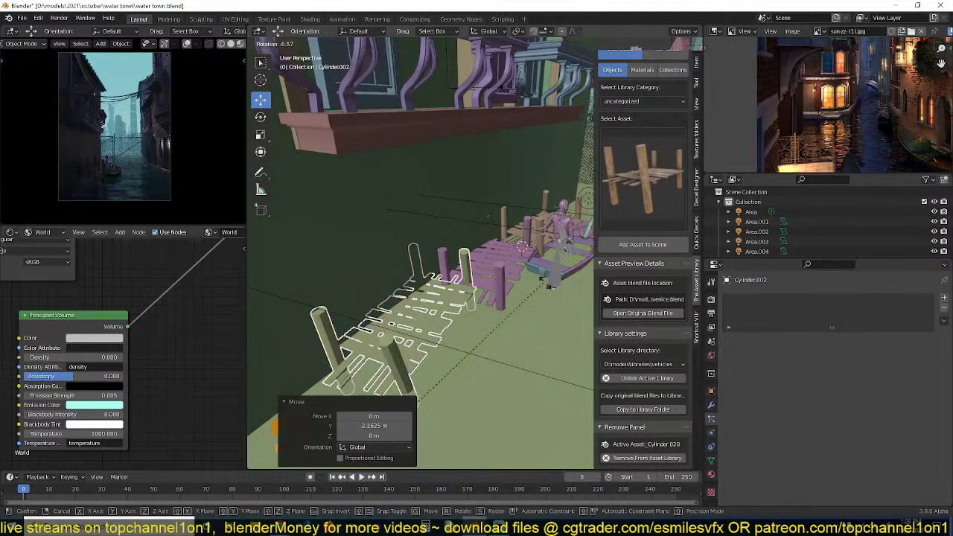
pyautogui.press('z')
pyautogui.click(544, 305)
pyautogui.press('s')
pyautogui.click(555, 296)
pyautogui.press('g')
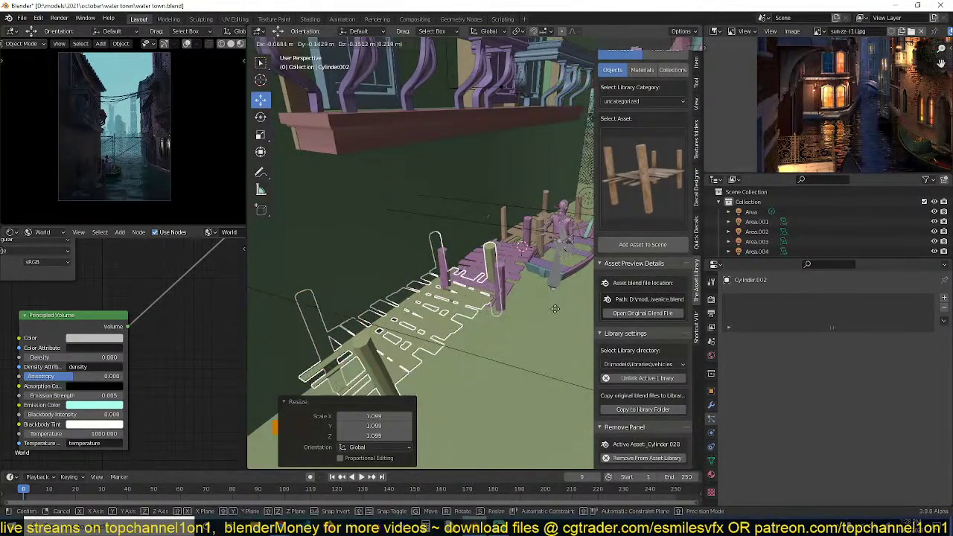
pyautogui.click(553, 314)
# Duplicate the third pier section toward the camera and scale the copy up by about 1.39.
pyautogui.scroll(-2, 547, 307)
pyautogui.hotkey('shift', 'd')
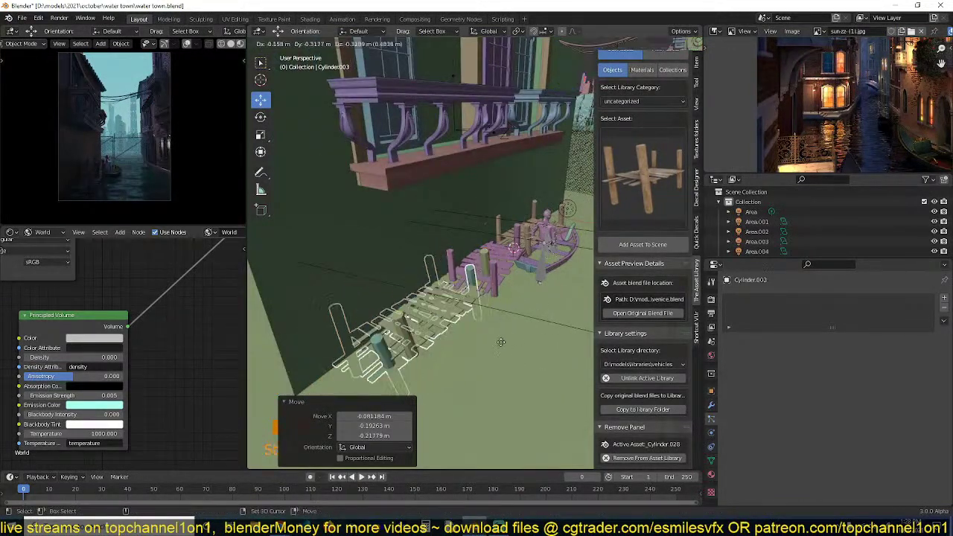
pyautogui.click(509, 352)
pyautogui.press('s')
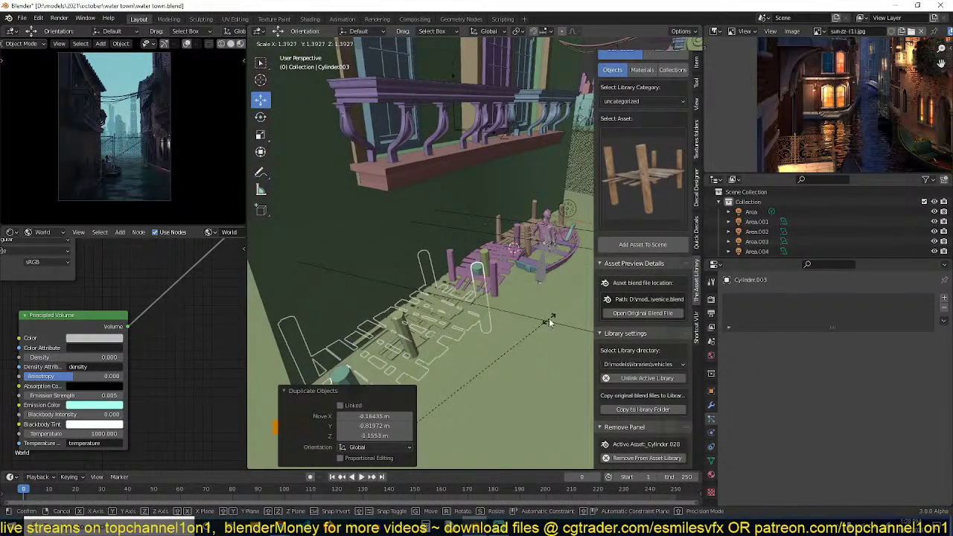
pyautogui.click(549, 320)
# Rotate the nearest pier section 11.6° around Z, move it beside the wall's end and raise it about 1.32 m.
pyautogui.press('r')
pyautogui.press('g')
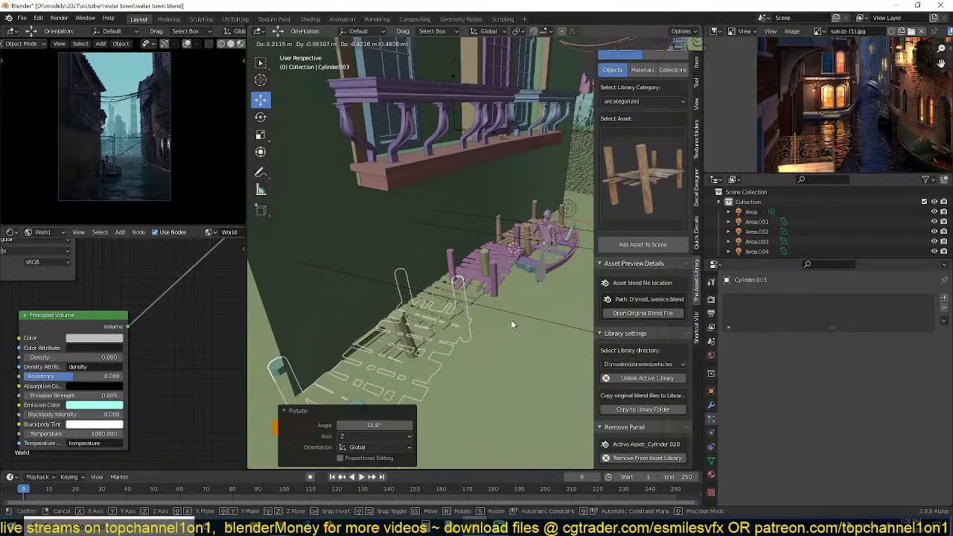
pyautogui.click(514, 311)
pyautogui.press('g')
pyautogui.press('z')
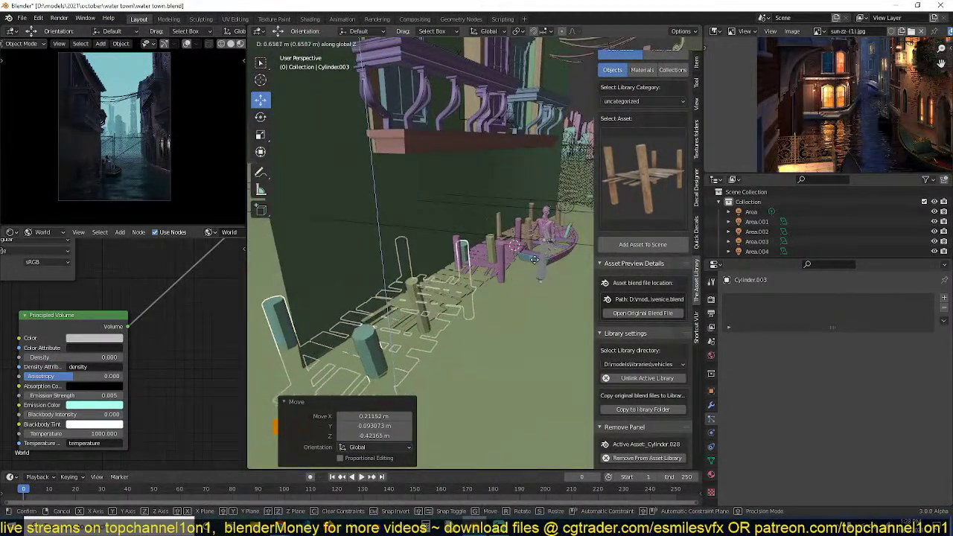
pyautogui.click(545, 233)
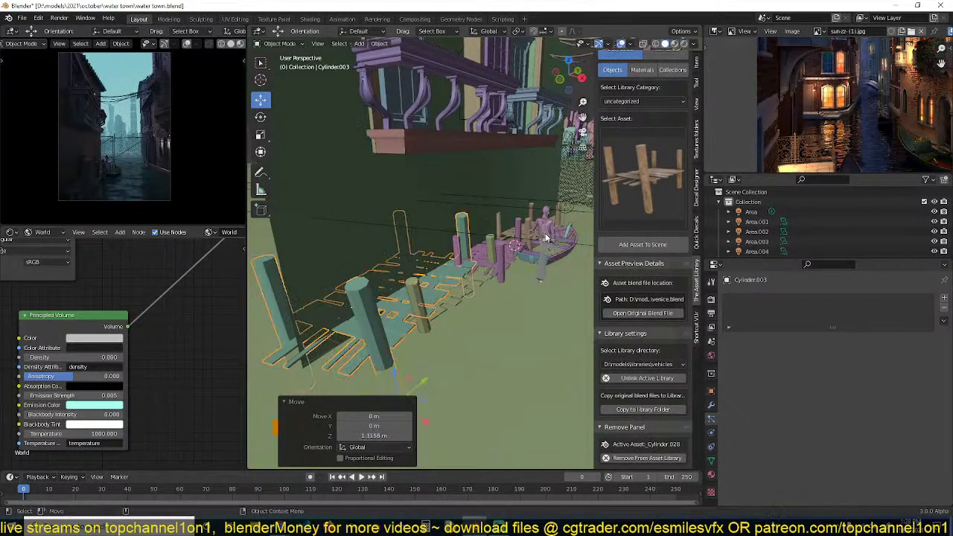
# Duplicate the nearest pier section about 4.19 m along X toward the opposite canal wall and scale the copy down.
pyautogui.scroll(-5, 545, 233)
pyautogui.moveTo(526, 238); pyautogui.dragTo(482, 246, button='middle')
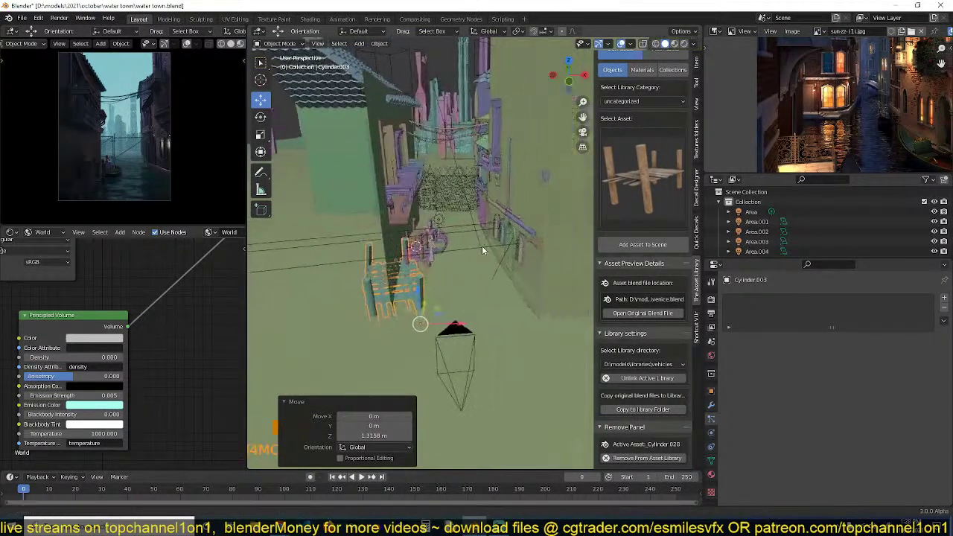
pyautogui.hotkey('shift', 'd')
pyautogui.press('x')
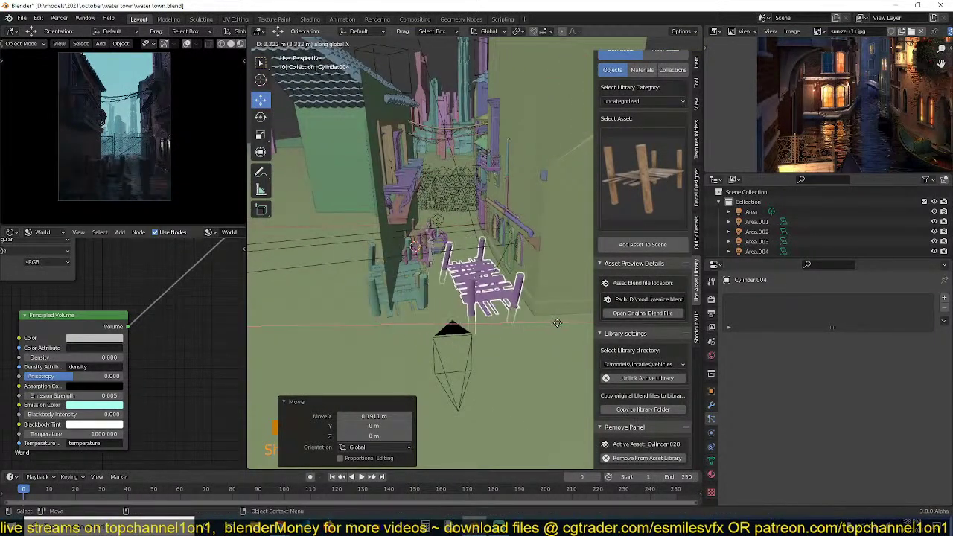
pyautogui.click(566, 322)
pyautogui.press('s')
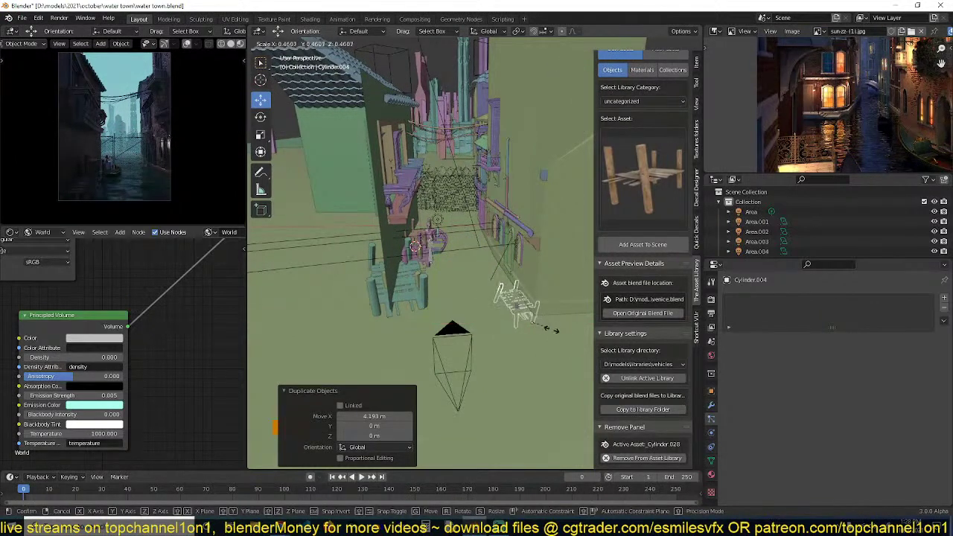
# Shrink the duplicated wooden dock to about 0.46, raise it slightly, and stretch it along Z by about 1.35.
pyautogui.click(551, 331)
pyautogui.moveTo(535, 290); pyautogui.dragTo(542, 270)
pyautogui.press('s')
pyautogui.press('z')
pyautogui.click(552, 257)
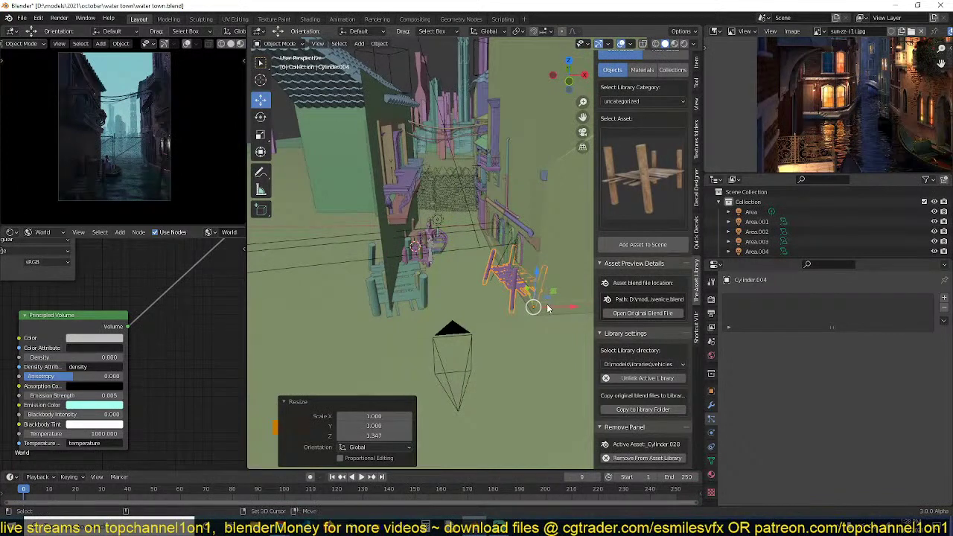
# Duplicate the dock in place and shift the copy horizontally along the wall so it extends the first one.
pyautogui.hotkey('shift', 'd')
pyautogui.rightClick(536, 312)
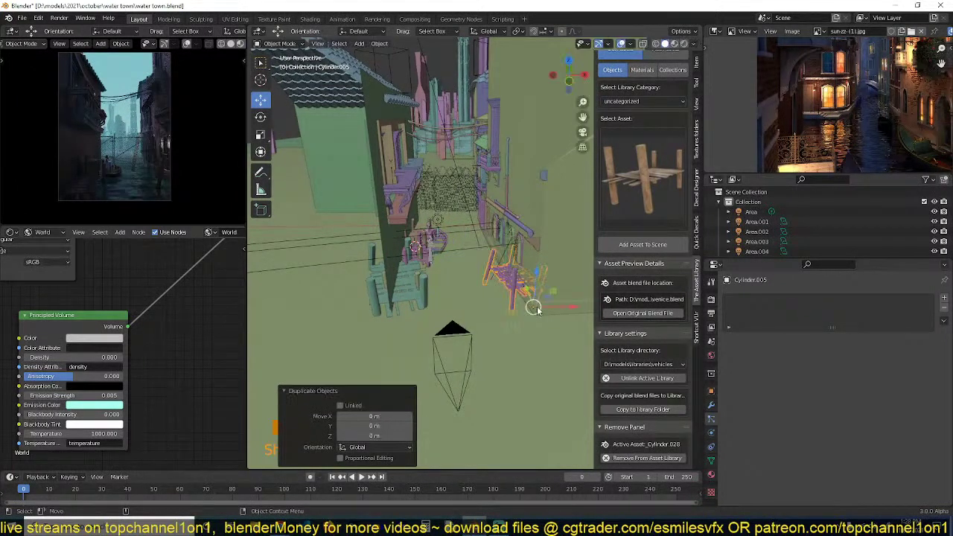
pyautogui.scroll(6, 541, 315)
pyautogui.moveTo(545, 319); pyautogui.dragTo(589, 368, button='middle')
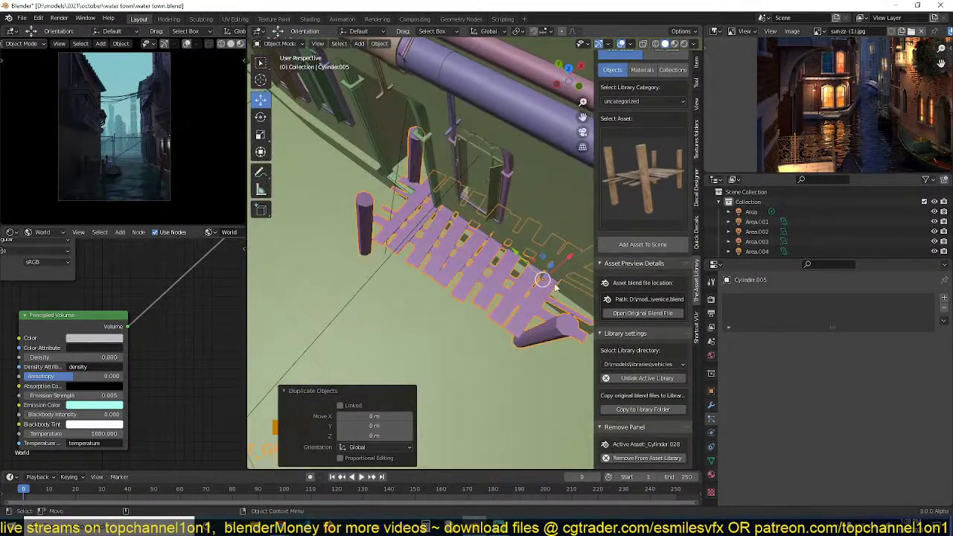
pyautogui.press('g')
pyautogui.hotkey('shift', 'z')
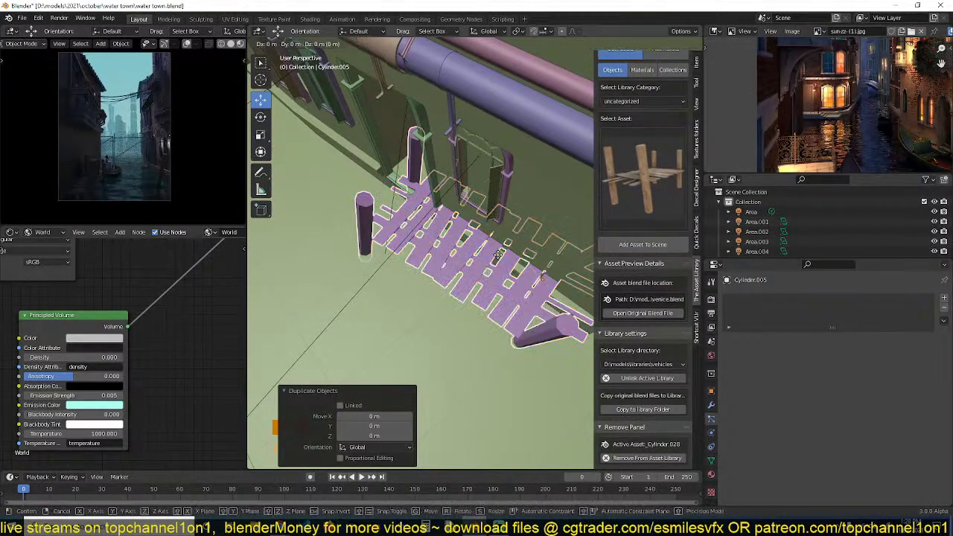
pyautogui.click(421, 216)
# Scale the second dock to 0.763 and save the file.
pyautogui.moveTo(420, 216); pyautogui.dragTo(441, 182, button='middle')
pyautogui.press('s')
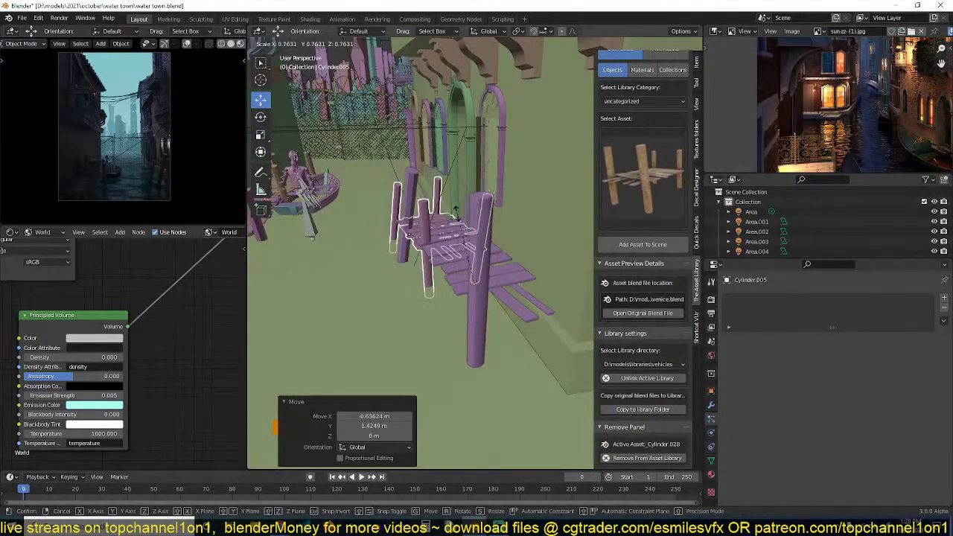
pyautogui.click(483, 241)
pyautogui.moveTo(482, 239); pyautogui.dragTo(504, 270, button='middle')
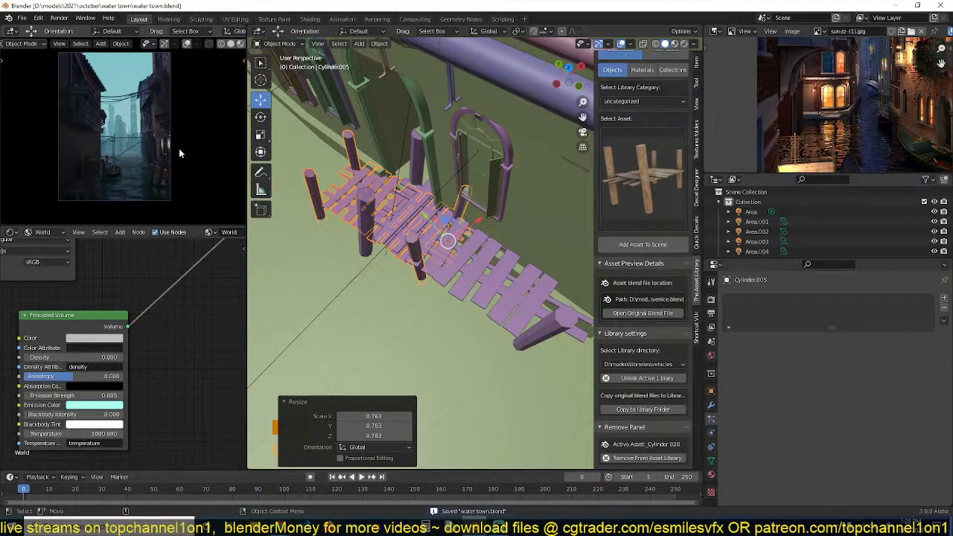
# Examine the rendered camera preview alongside the full canal reference image.
pyautogui.keyDown('shift'); pyautogui.moveTo(179, 148); pyautogui.dragTo(175, 164, button='middle'); pyautogui.keyUp('shift')
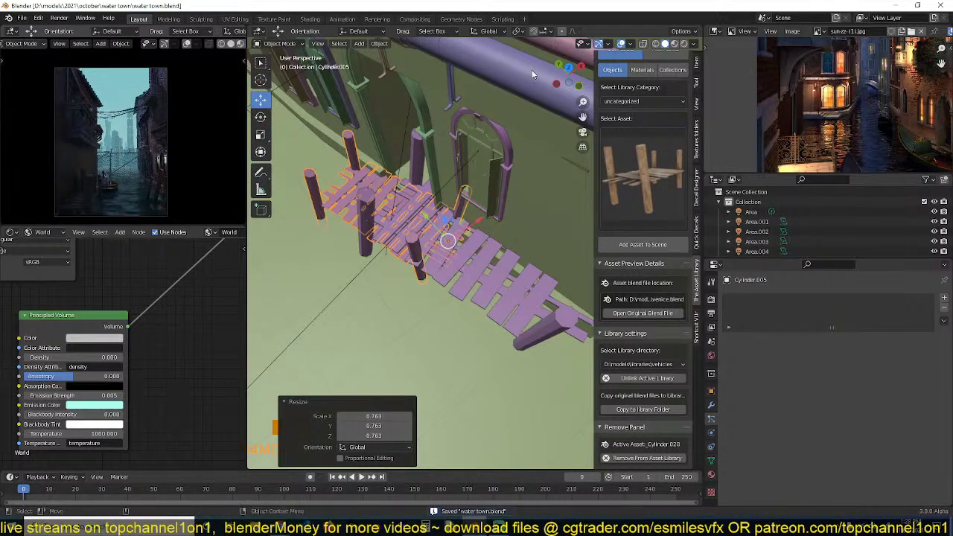
pyautogui.scroll(-3, 783, 104)
pyautogui.scroll(-3, 782, 106)
pyautogui.moveTo(782, 106); pyautogui.dragTo(765, 107, button='middle')
pyautogui.scroll(3, 771, 107)
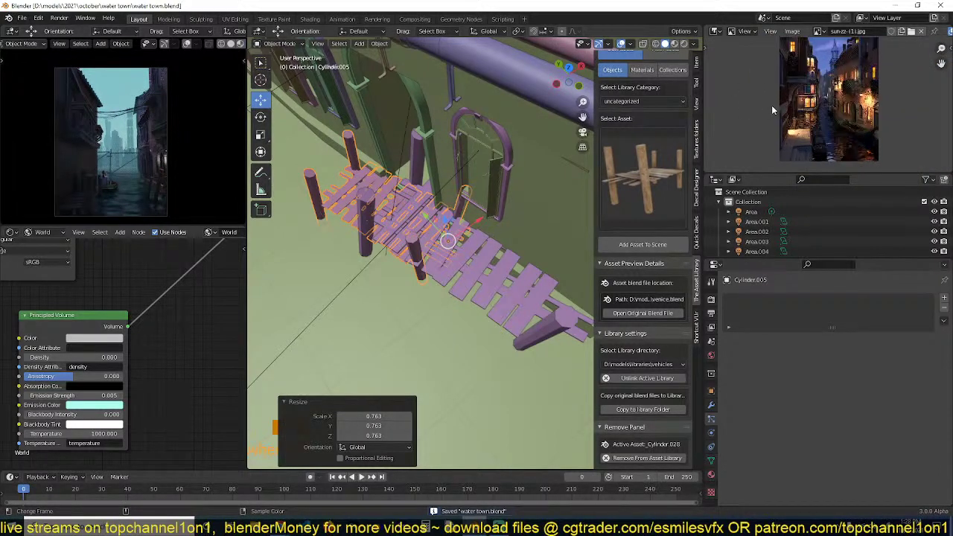
pyautogui.scroll(-2, 802, 102)
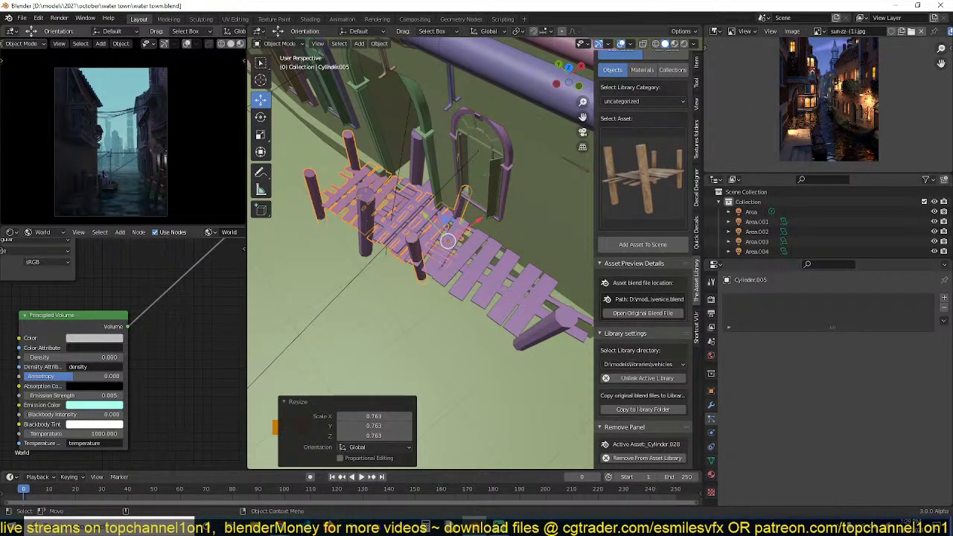
# Switch to Chrome, open blendermarket.com/creators/topchannel1on1 and copy the page address.
pyautogui.moveTo(0, 161); pyautogui.dragTo(529, 116)
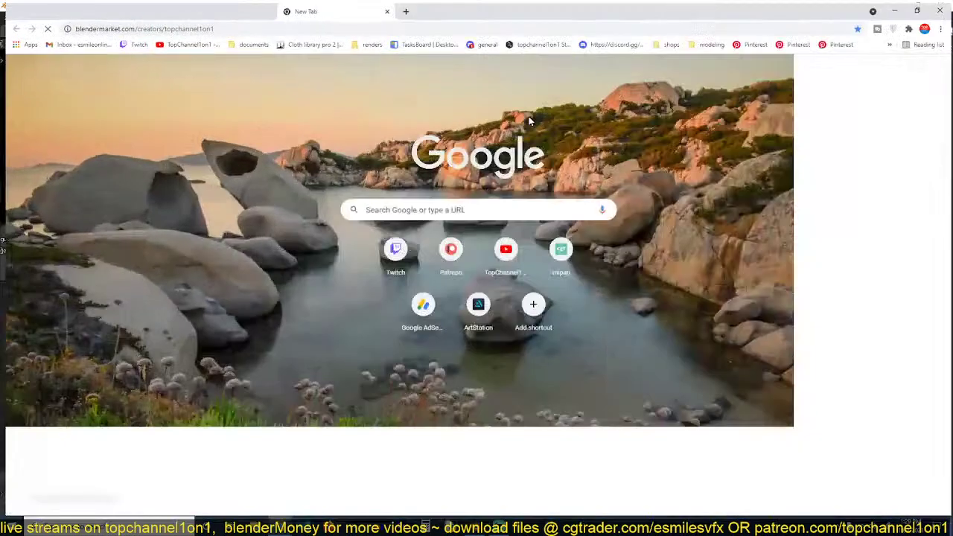
pyautogui.click(233, 26)
pyautogui.rightClick(233, 26)
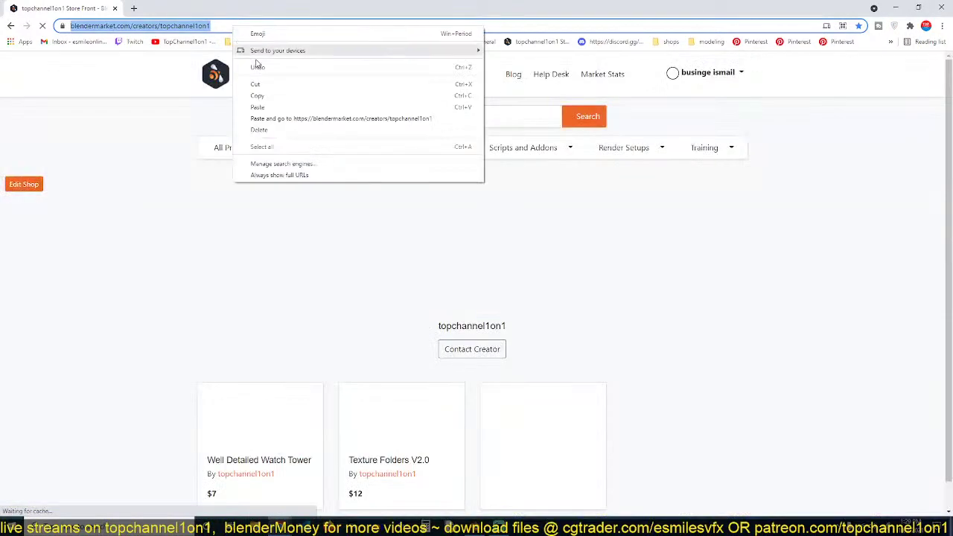
pyautogui.click(292, 95)
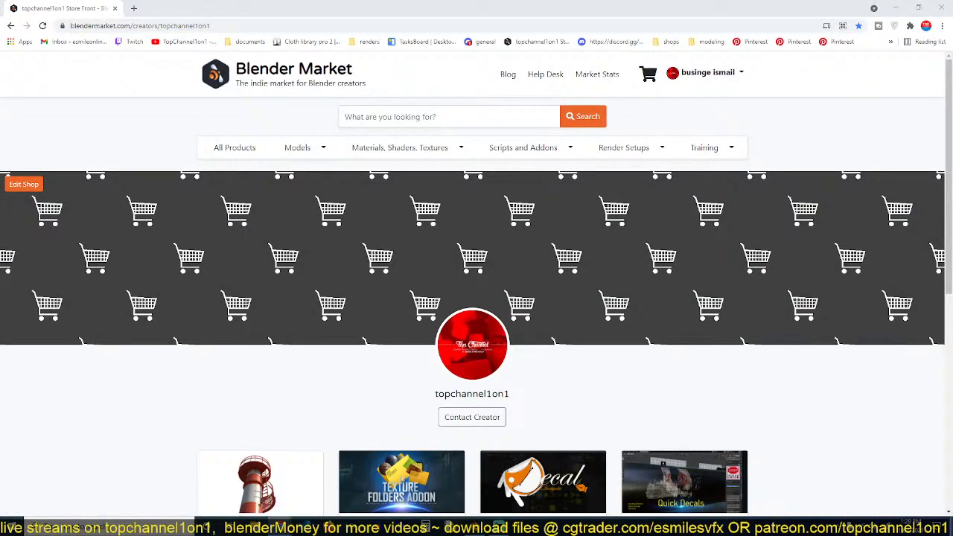
# Open The Asset Library V2 product from the storefront and read through its feature description.
pyautogui.scroll(-4, 84, 419)
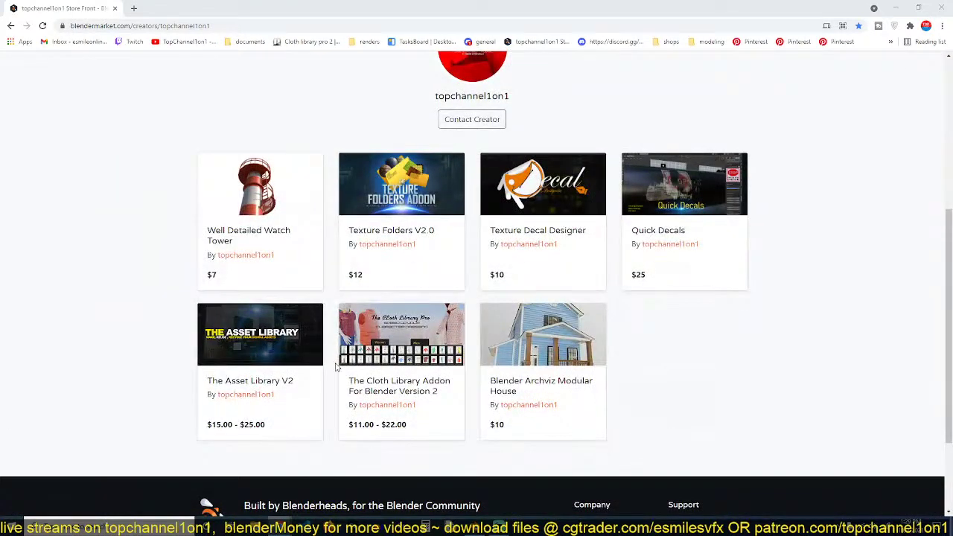
pyautogui.click(291, 348)
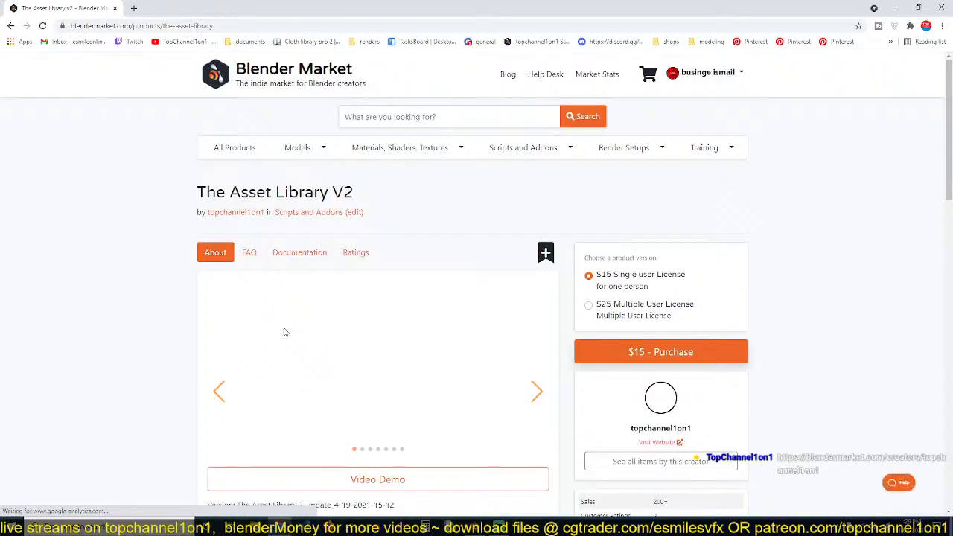
pyautogui.scroll(-3, 231, 332)
pyautogui.scroll(-15, 231, 332)
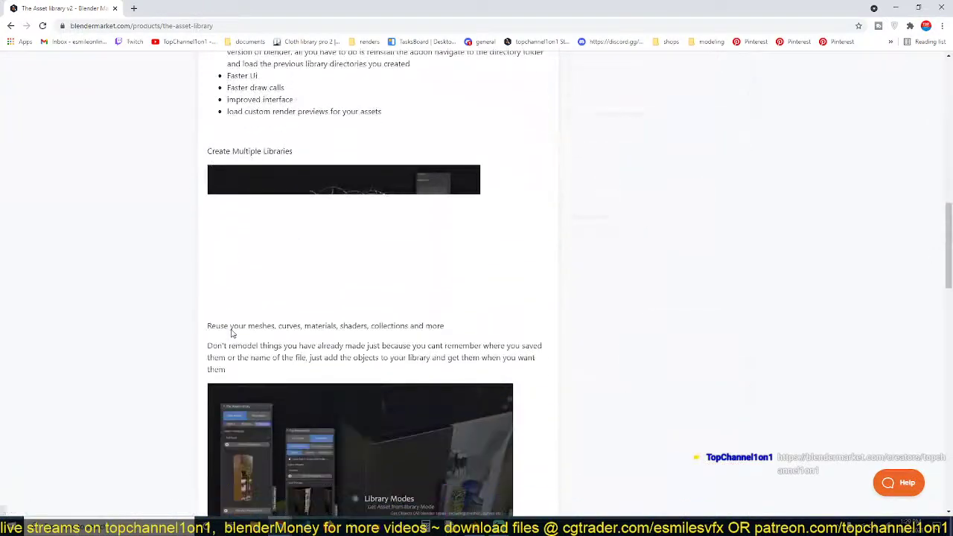
pyautogui.scroll(-6, 232, 333)
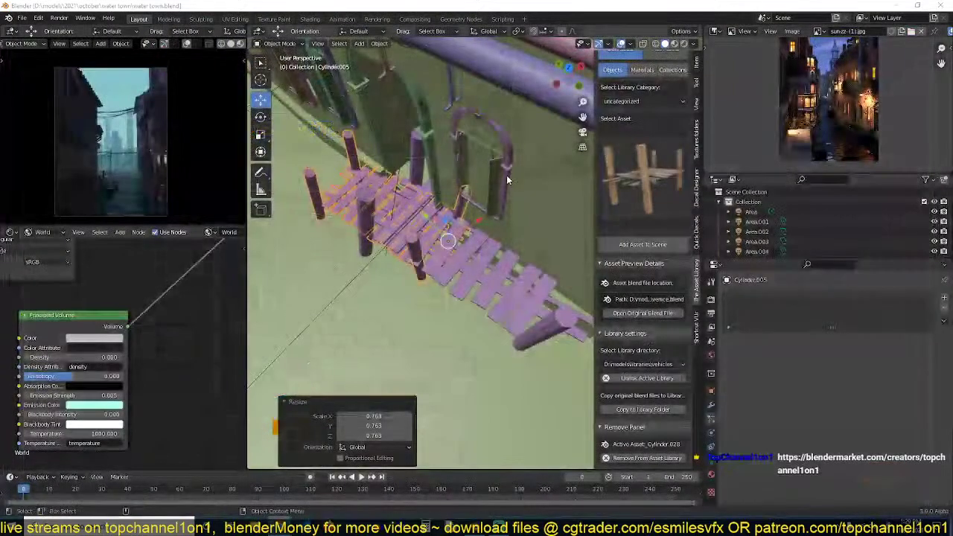
# Return to Blender, add the kayak from the library's collections beside the dock, and scale it to 0.358.
pyautogui.click(661, 168)
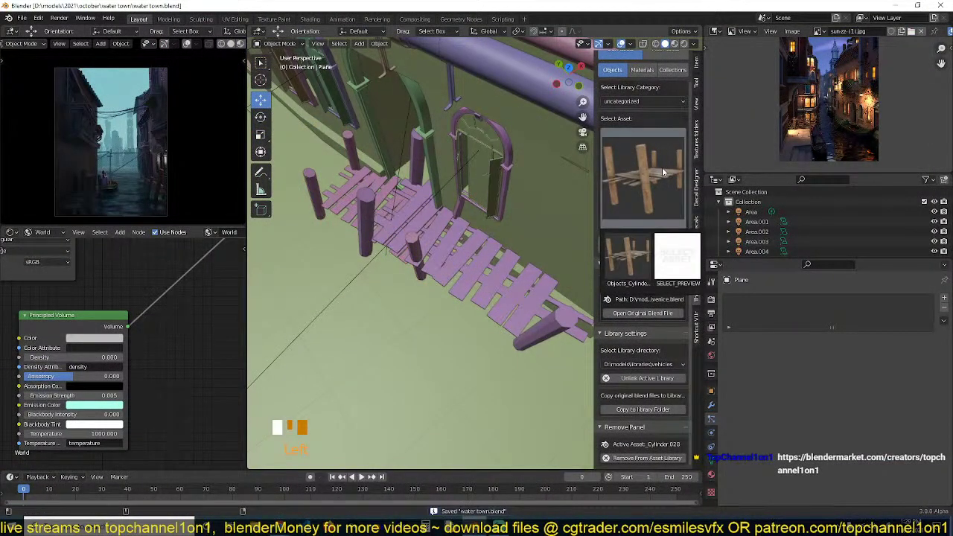
pyautogui.click(662, 167)
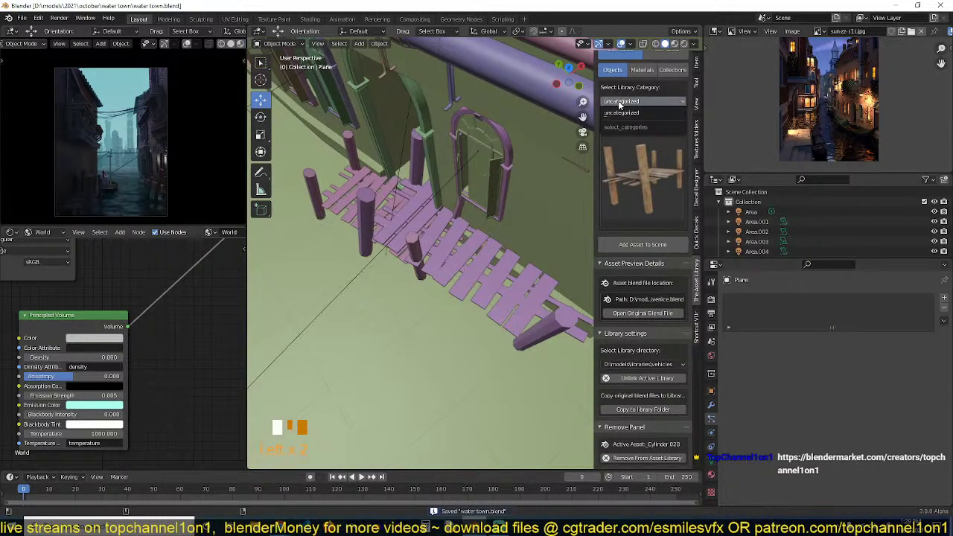
pyautogui.scroll(1, 624, 186)
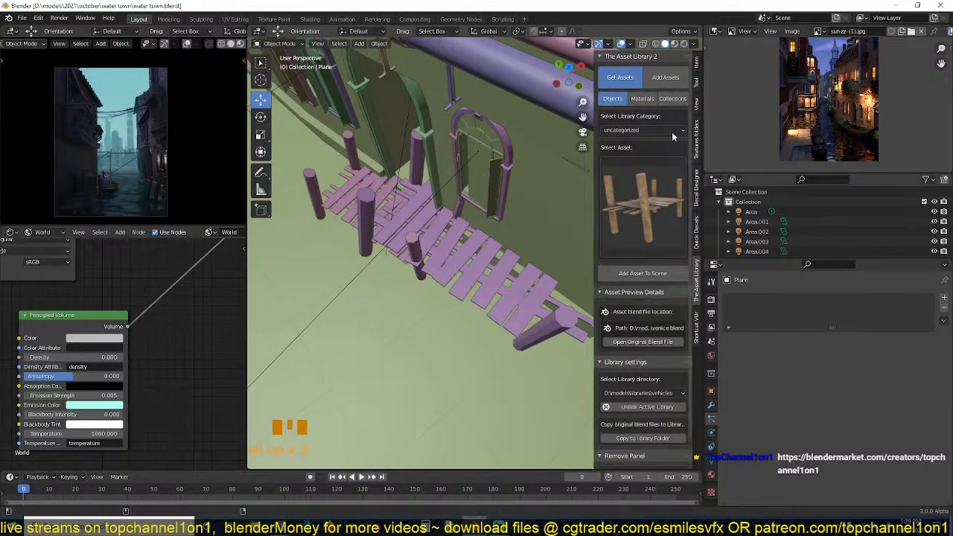
pyautogui.click(672, 99)
pyautogui.click(659, 177)
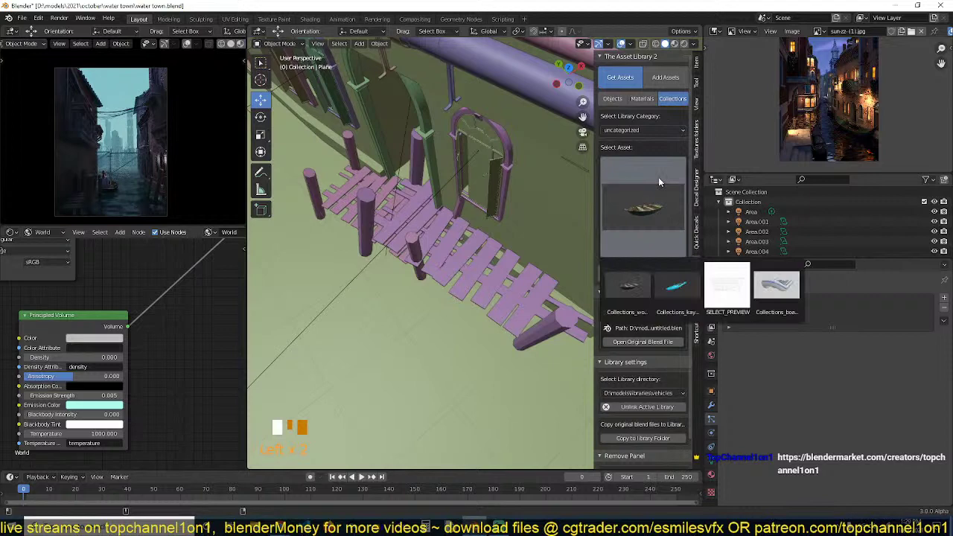
pyautogui.click(659, 287)
pyautogui.moveTo(495, 262); pyautogui.dragTo(453, 274, button='middle')
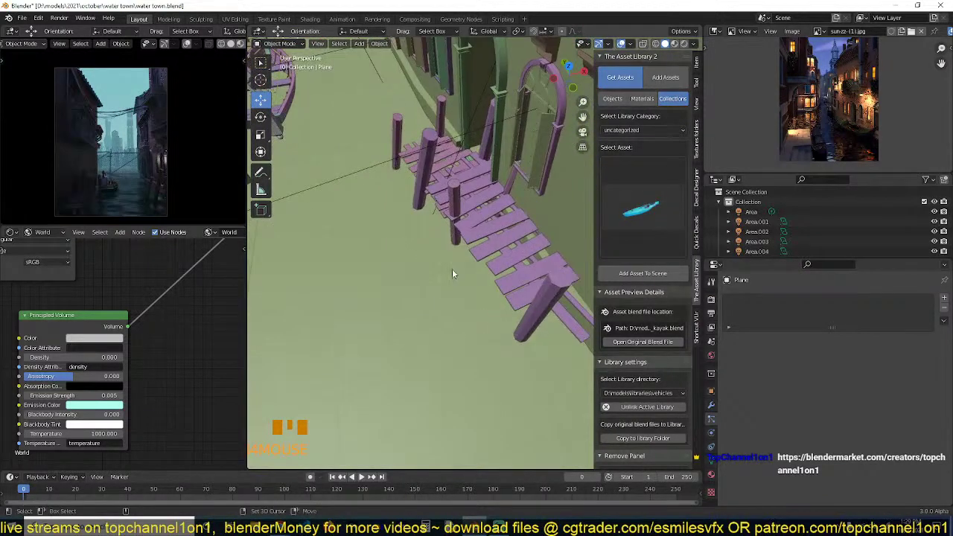
pyautogui.click(629, 274)
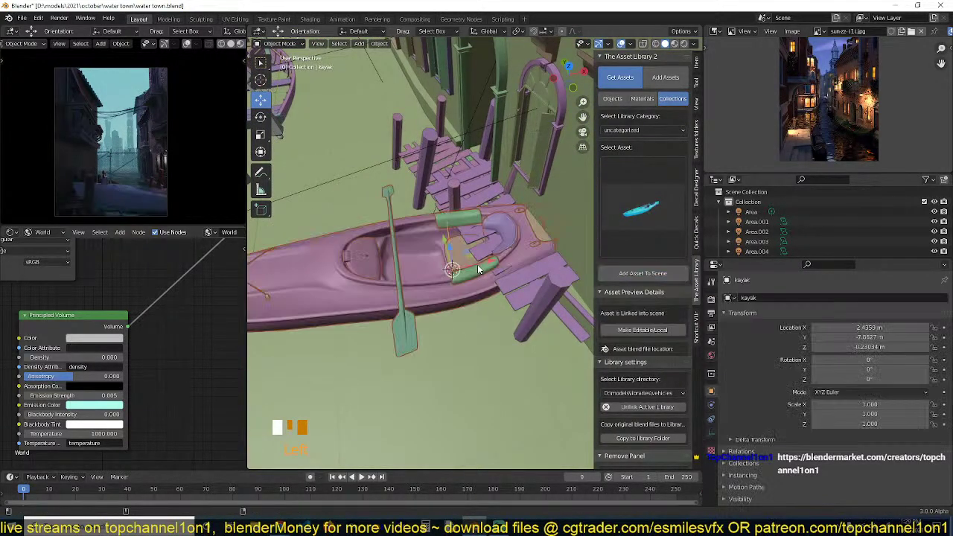
pyautogui.press('s')
pyautogui.click(469, 291)
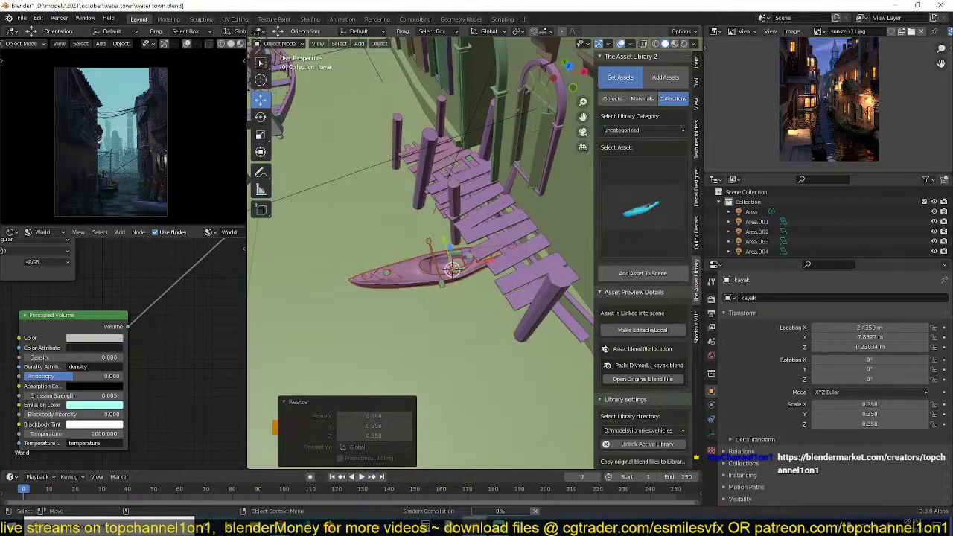
# Try rotating the kayak 90 degrees in the view plane, and clear its rotation.
pyautogui.press('r')
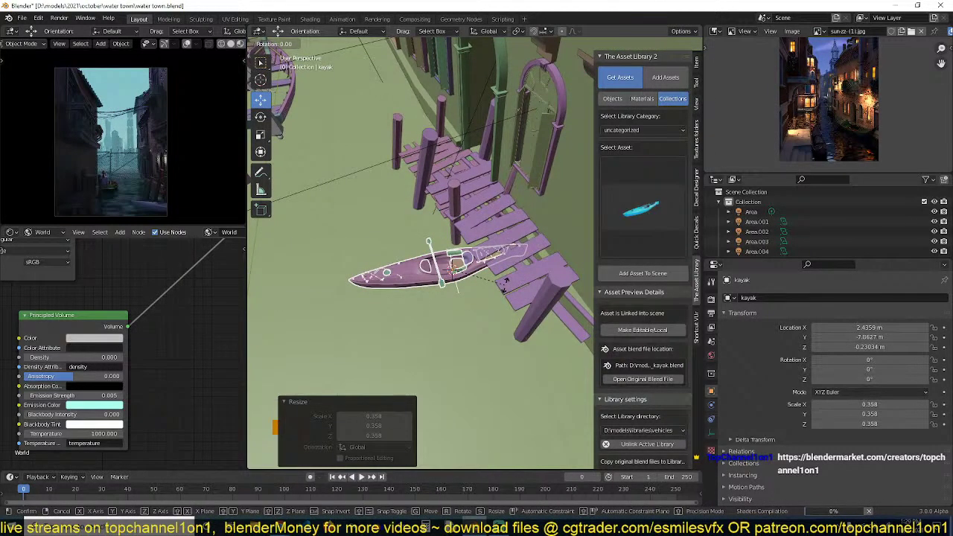
pyautogui.write('90')
pyautogui.press('Return')
pyautogui.moveTo(506, 289); pyautogui.dragTo(525, 244, button='middle')
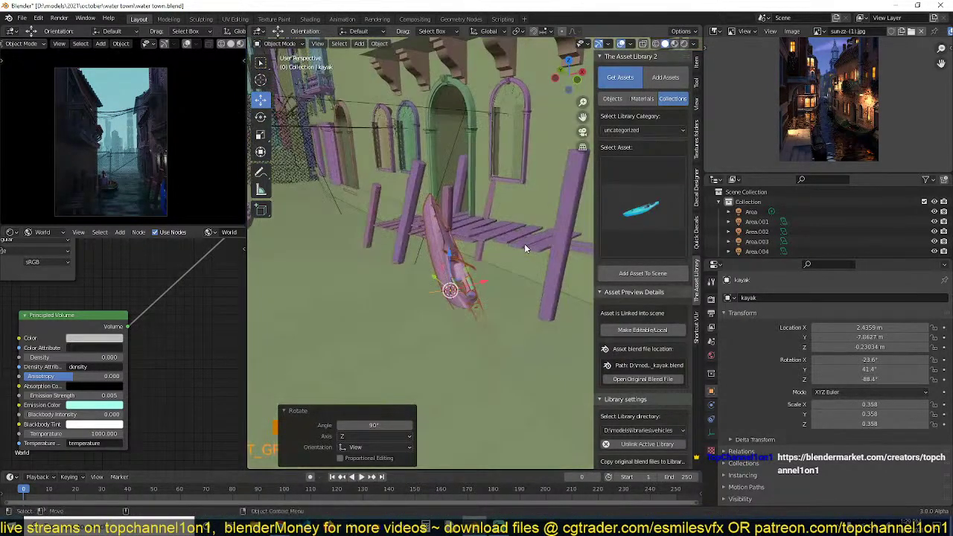
pyautogui.hotkey('alt', 'r')
# Rotate the kayak about -43.8° around the global Z axis and enlarge it to a scale of about 0.438.
pyautogui.press('r')
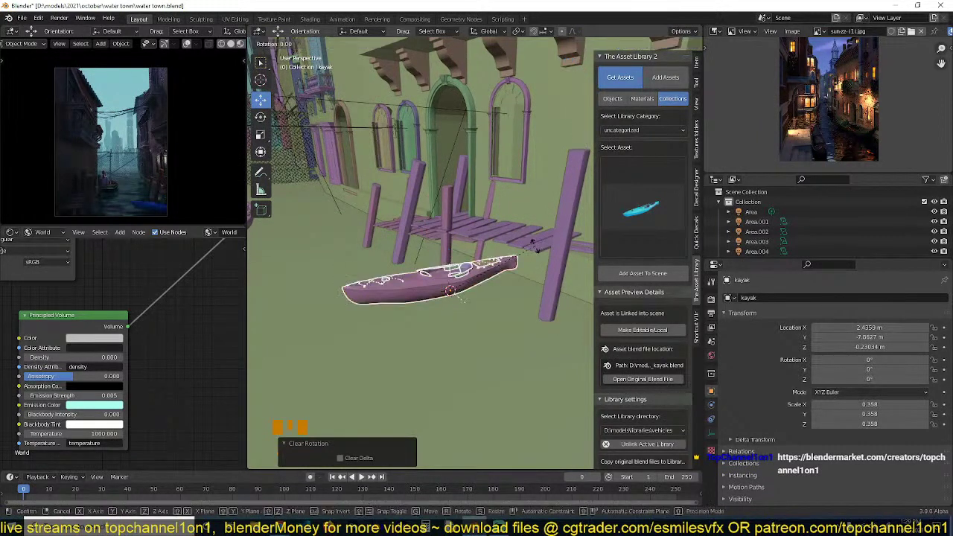
pyautogui.press('z')
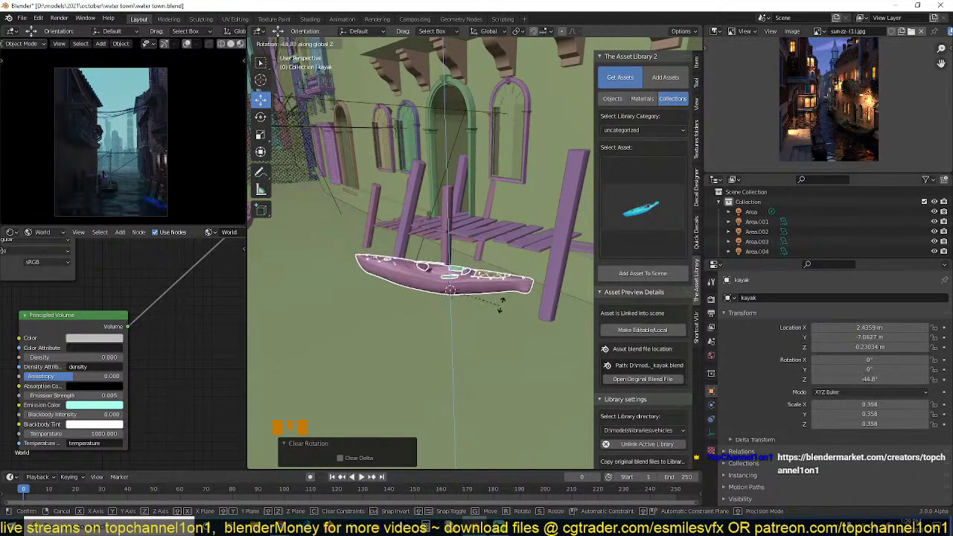
pyautogui.click(503, 306)
pyautogui.press('s')
pyautogui.click(505, 309)
# Move the kayak slightly down and forward next to the dock posts, deselect it, and save the file.
pyautogui.press('g')
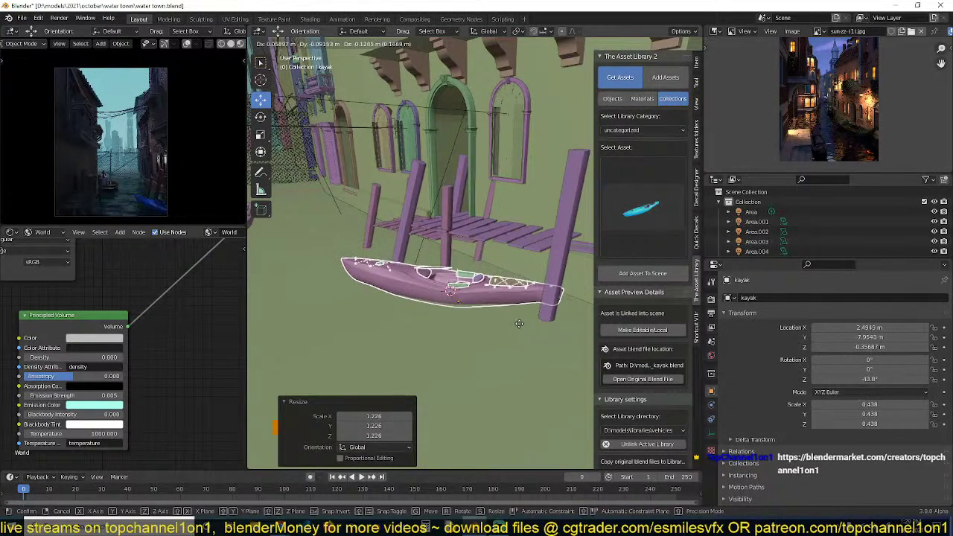
pyautogui.click(520, 327)
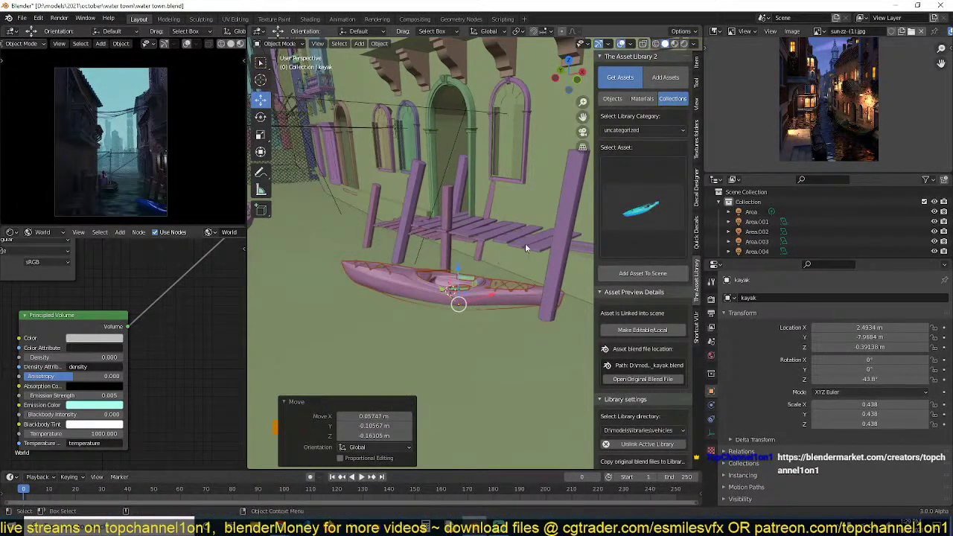
pyautogui.hotkey('alt', 'a')
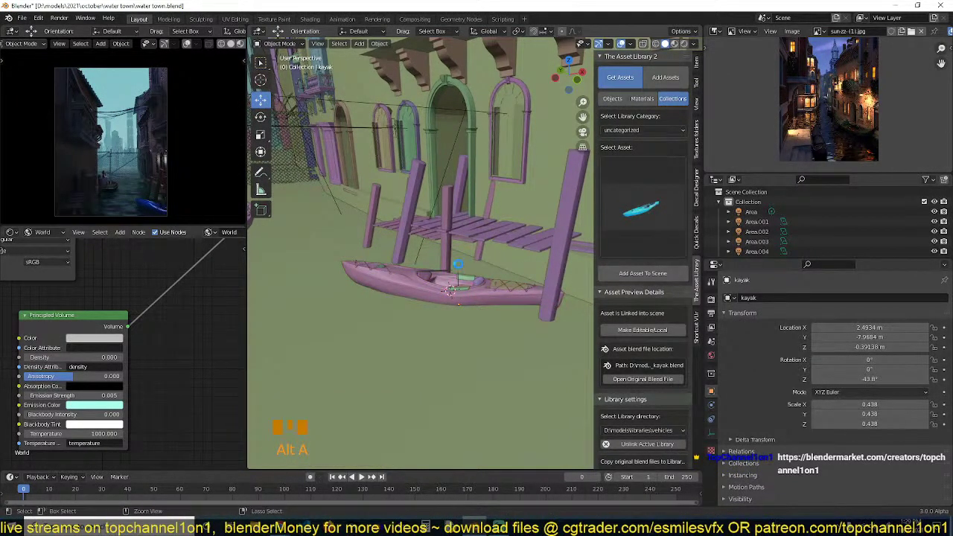
pyautogui.hotkey('ctrl', 's')
pyautogui.hotkey('ctrl', 's')
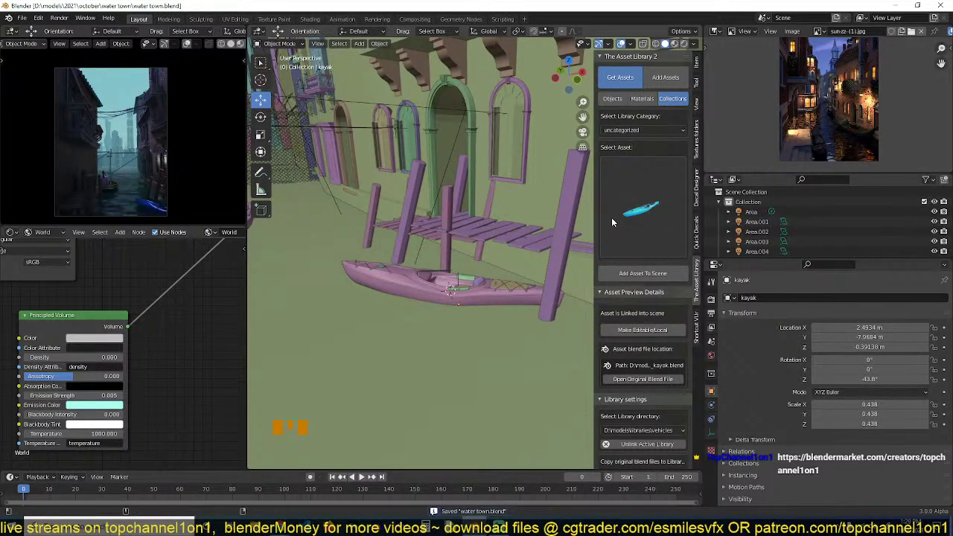
# Switch the asset library to object assets and set its directory to the city pack library.
pyautogui.click(647, 211)
pyautogui.click(642, 130)
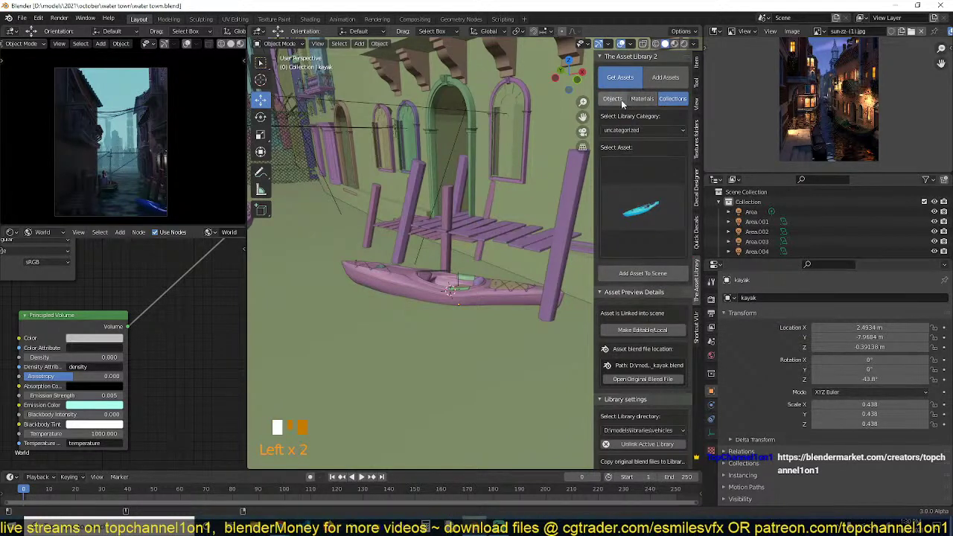
pyautogui.click(622, 102)
pyautogui.click(648, 185)
pyautogui.click(651, 130)
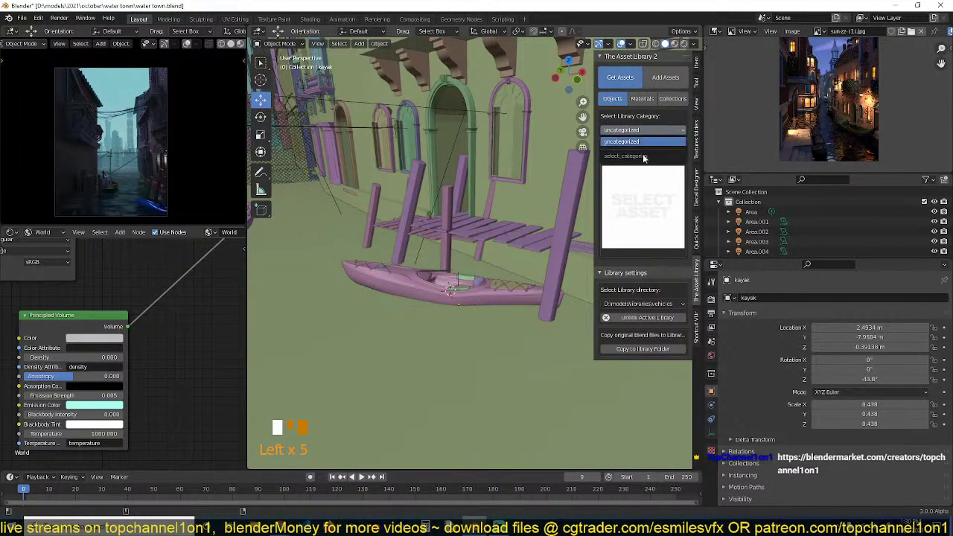
pyautogui.click(659, 304)
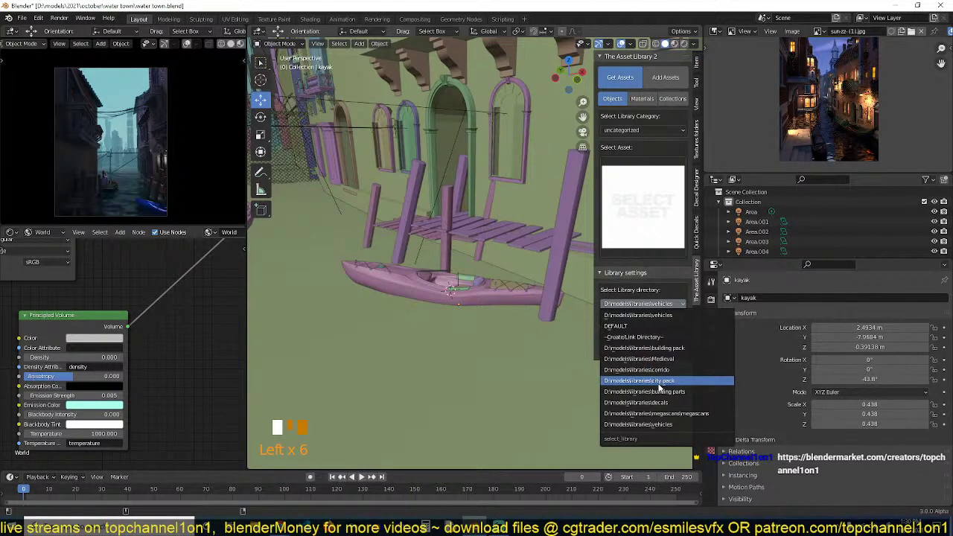
pyautogui.click(659, 382)
# Choose the lattice antenna tower with the box from the building category and add it on the blue tiled roof.
pyautogui.click(629, 188)
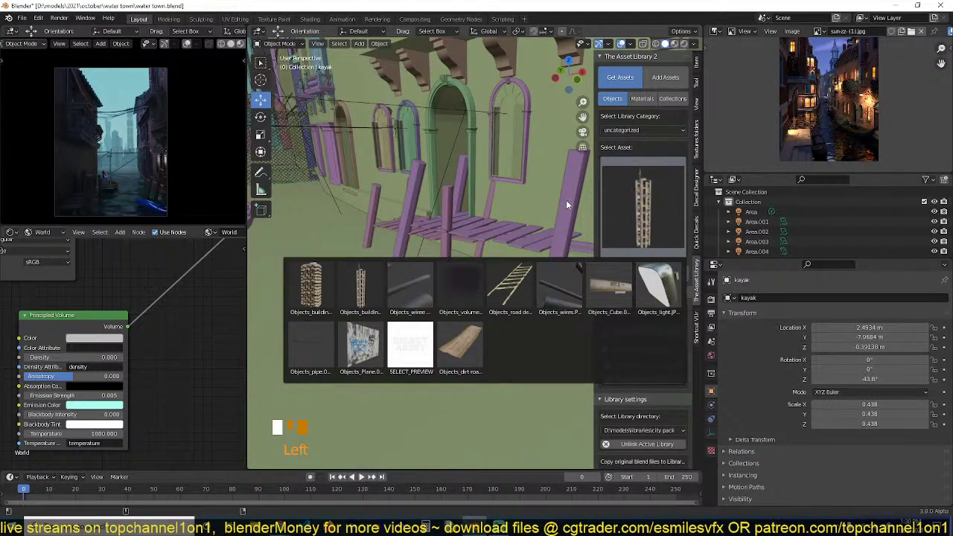
pyautogui.click(618, 130)
pyautogui.click(614, 141)
pyautogui.click(638, 199)
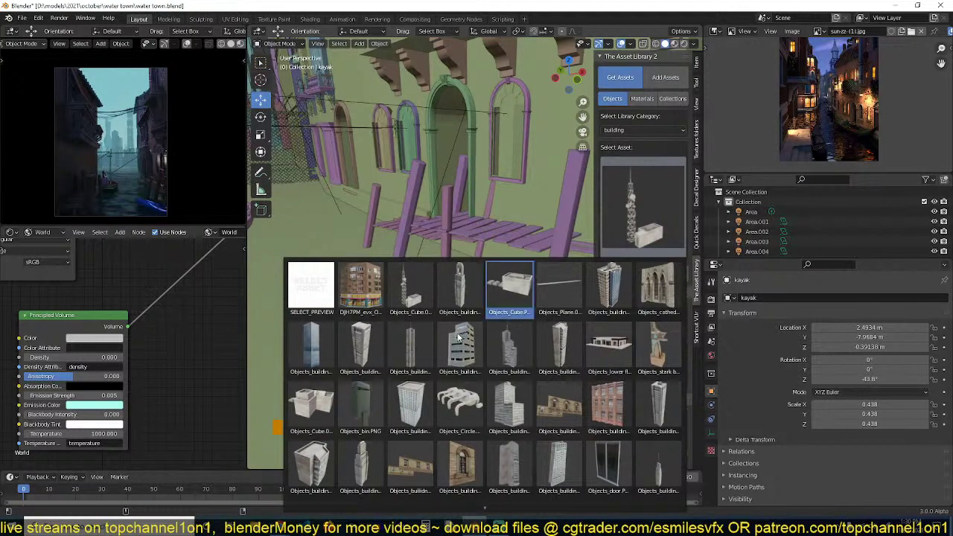
pyautogui.scroll(-4, 452, 200)
pyautogui.moveTo(452, 199); pyautogui.dragTo(405, 201, button='middle')
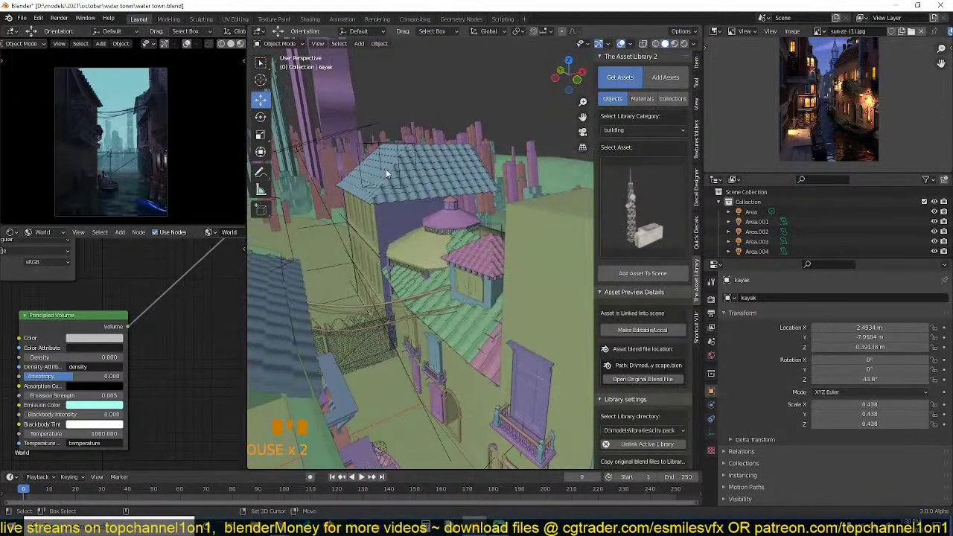
pyautogui.keyDown('shift'); pyautogui.rightClick(386, 169); pyautogui.keyUp('shift')
pyautogui.click(637, 274)
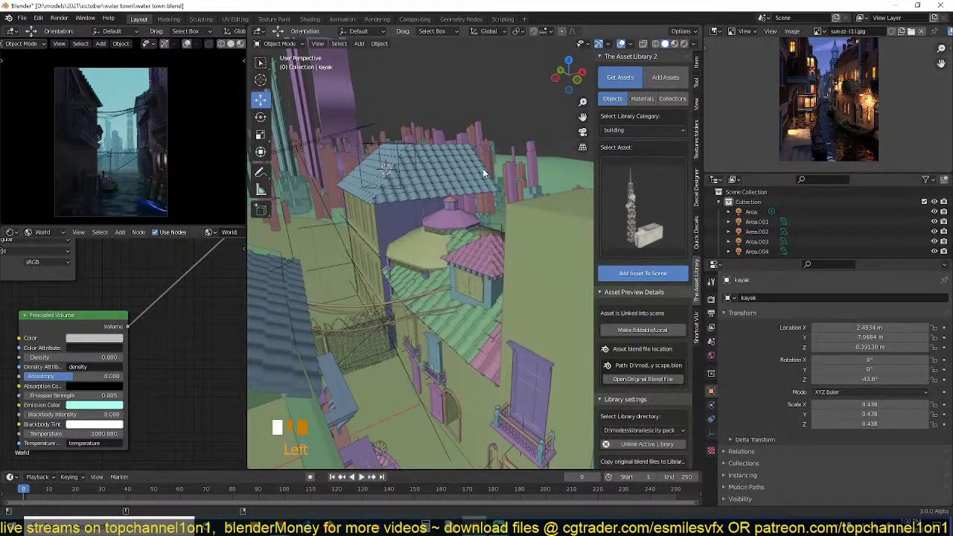
# Shrink the antenna tower, shift it slightly along the roof, and scale it up by a factor of 1.281.
pyautogui.press('s')
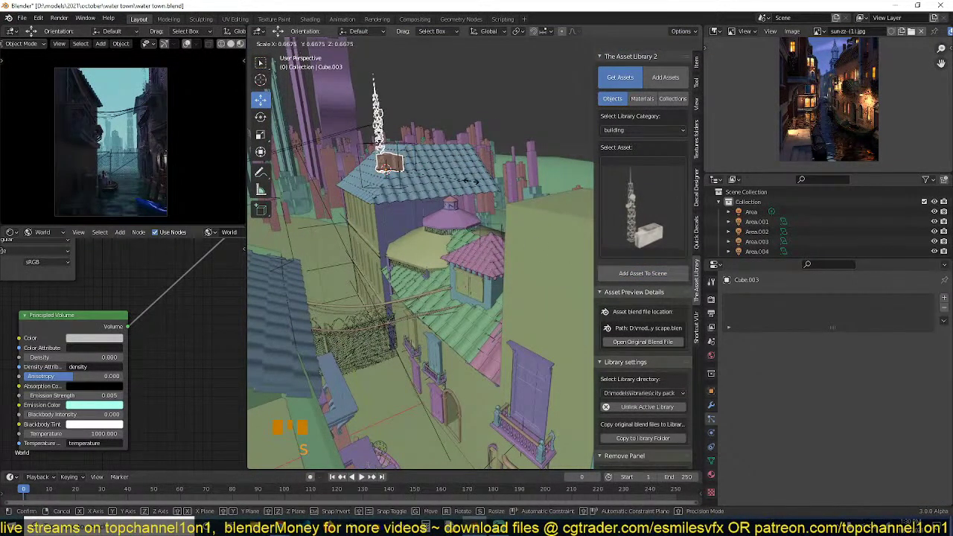
pyautogui.click(455, 170)
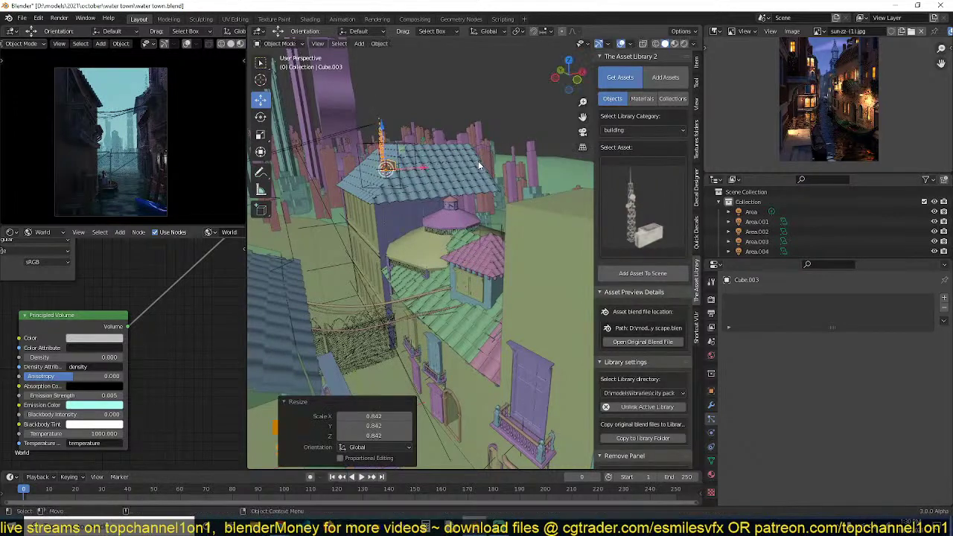
pyautogui.press('g')
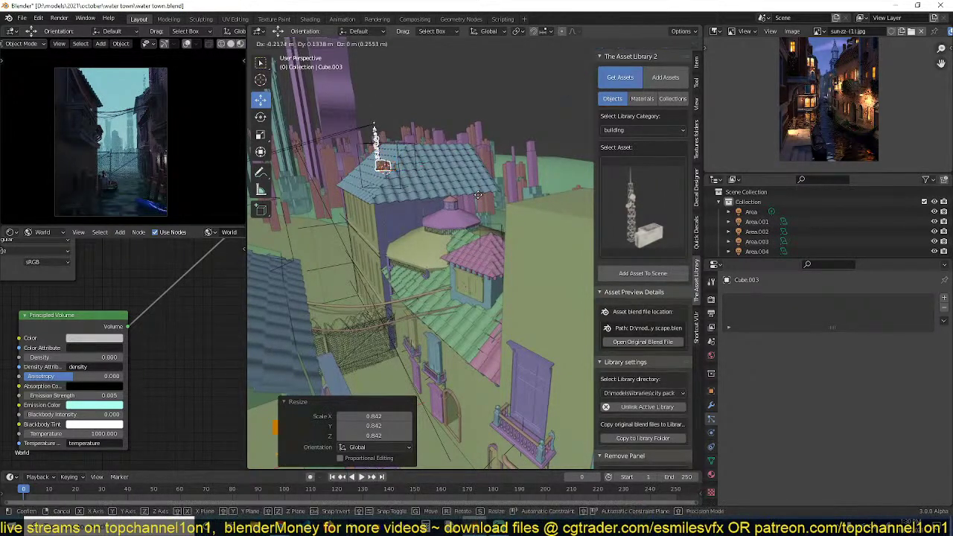
pyautogui.click(504, 203)
pyautogui.press('s')
pyautogui.click(506, 208)
# Move the antenna tower down toward the roof's front corner, scale it by 1.03, save the file, and deselect the tower.
pyautogui.press('g')
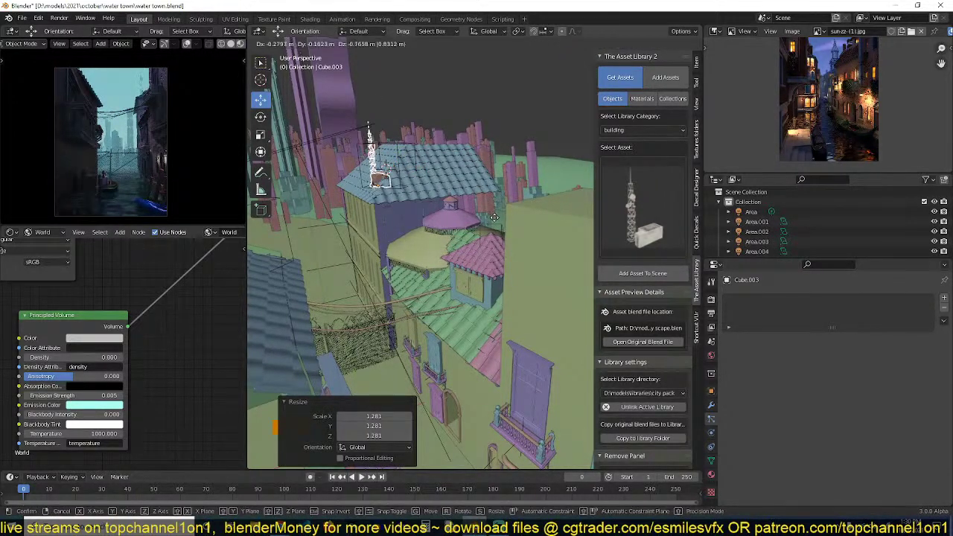
pyautogui.click(495, 221)
pyautogui.press('s')
pyautogui.click(494, 214)
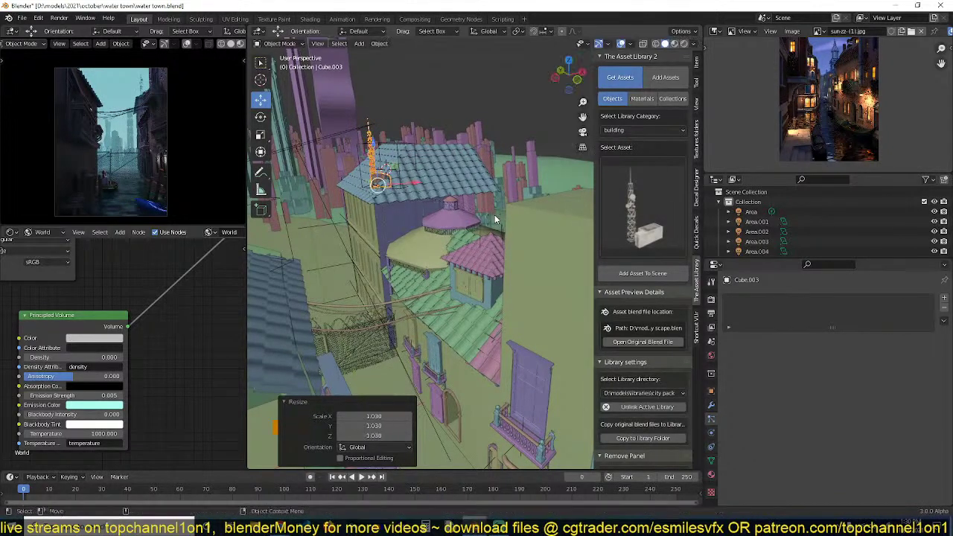
pyautogui.hotkey('ctrl', 's')
pyautogui.hotkey('alt', 'a')
# Switch the object assets to the decals category and choose the cluster of industrial pipes.
pyautogui.click(645, 224)
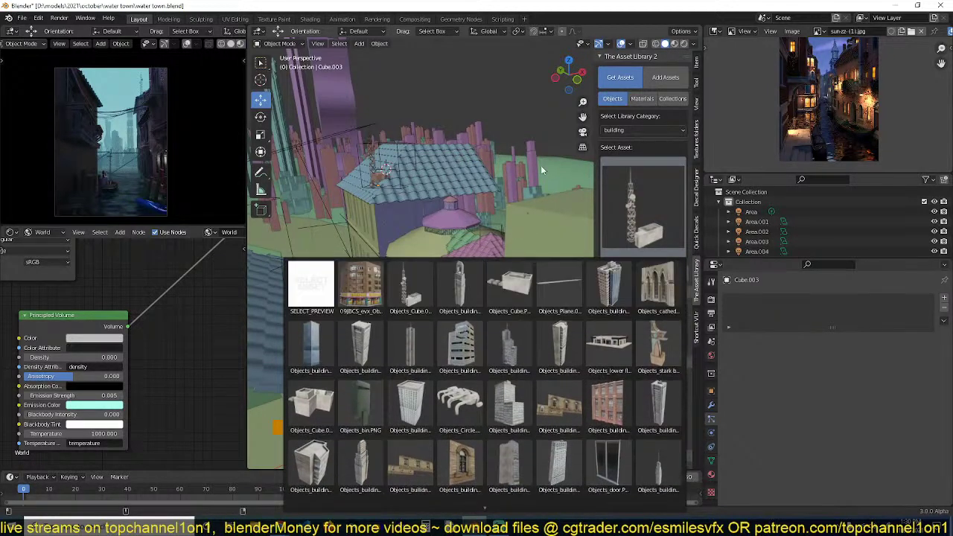
pyautogui.click(544, 134)
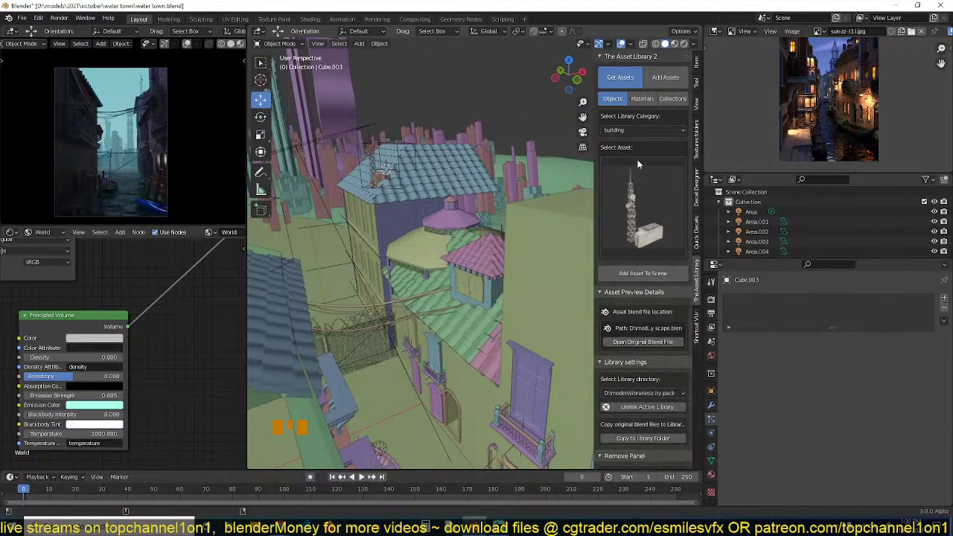
pyautogui.click(639, 131)
pyautogui.click(631, 186)
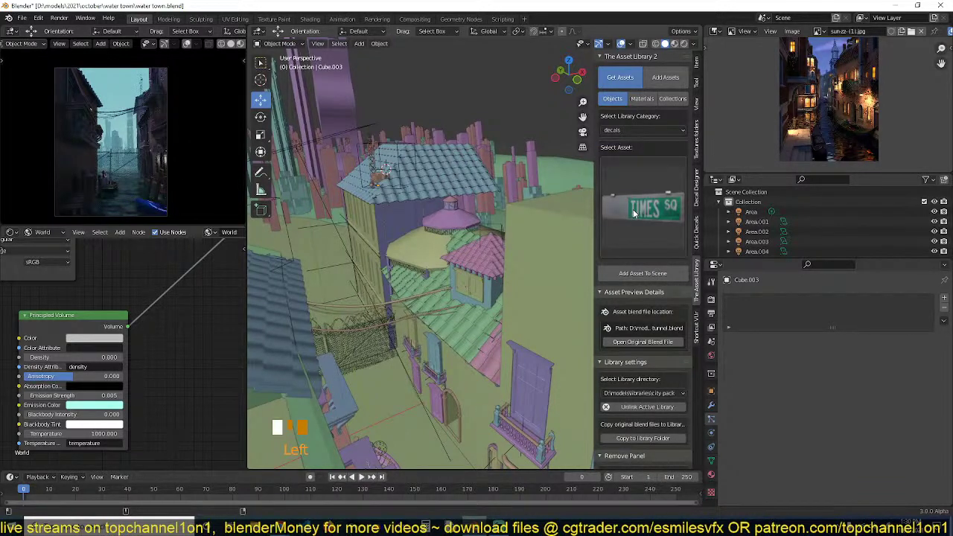
pyautogui.click(634, 214)
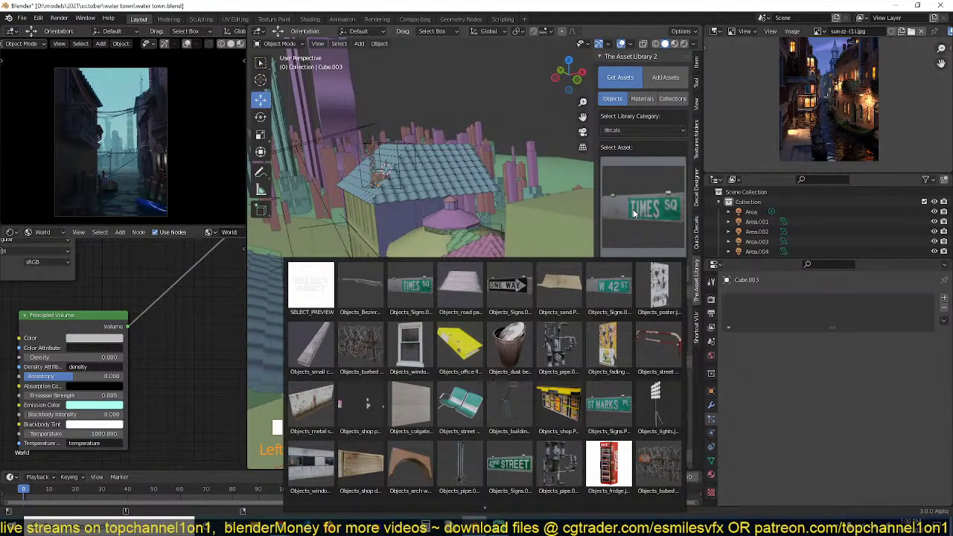
pyautogui.click(551, 347)
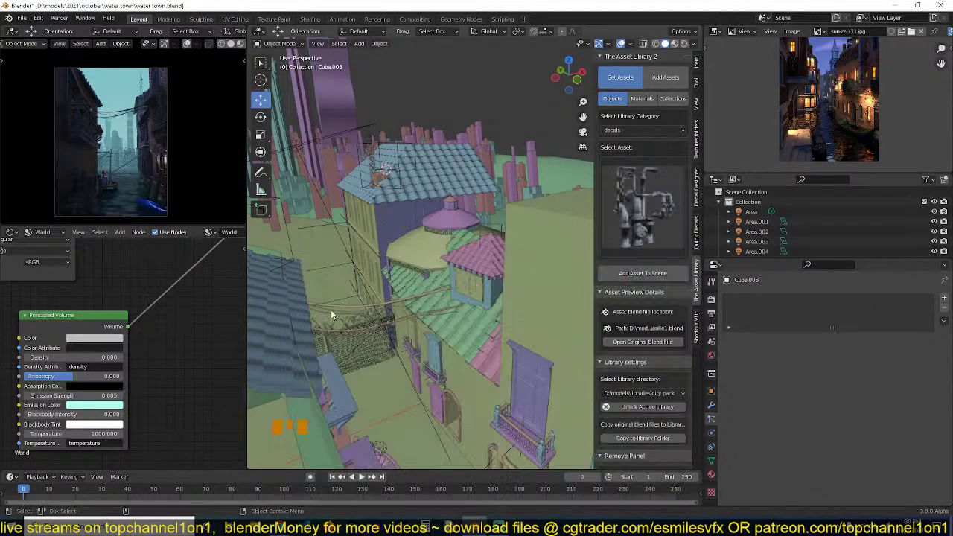
# Add the pipe cluster over the wooden walkway below the balcony and scale it up by a factor of 1.518.
pyautogui.moveTo(310, 321); pyautogui.dragTo(428, 345, button='middle')
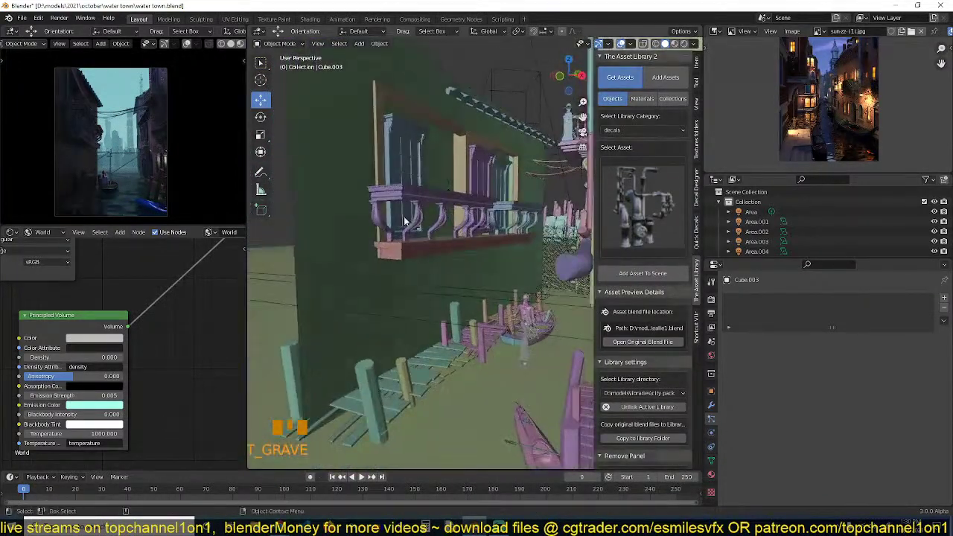
pyautogui.keyDown('shift'); pyautogui.rightClick(428, 345); pyautogui.keyUp('shift')
pyautogui.click(622, 273)
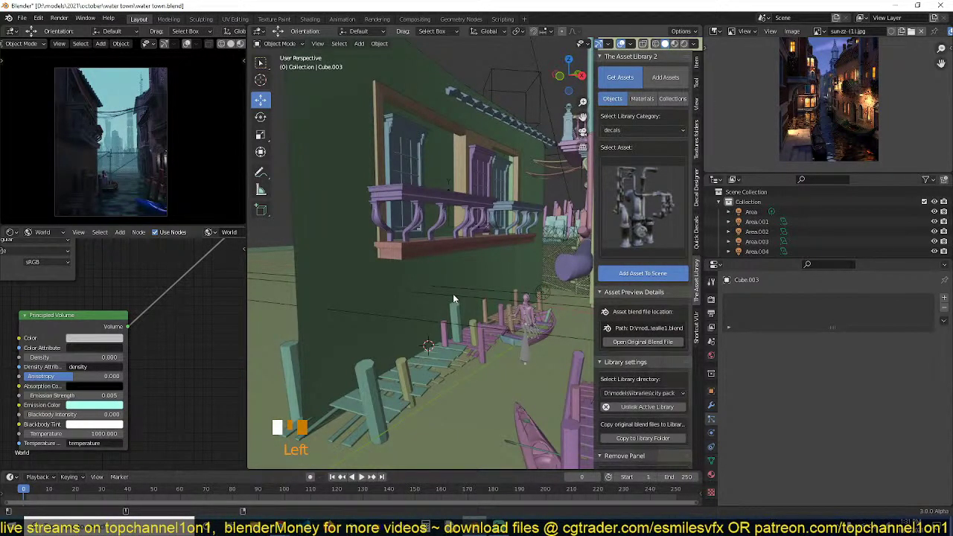
pyautogui.press('s')
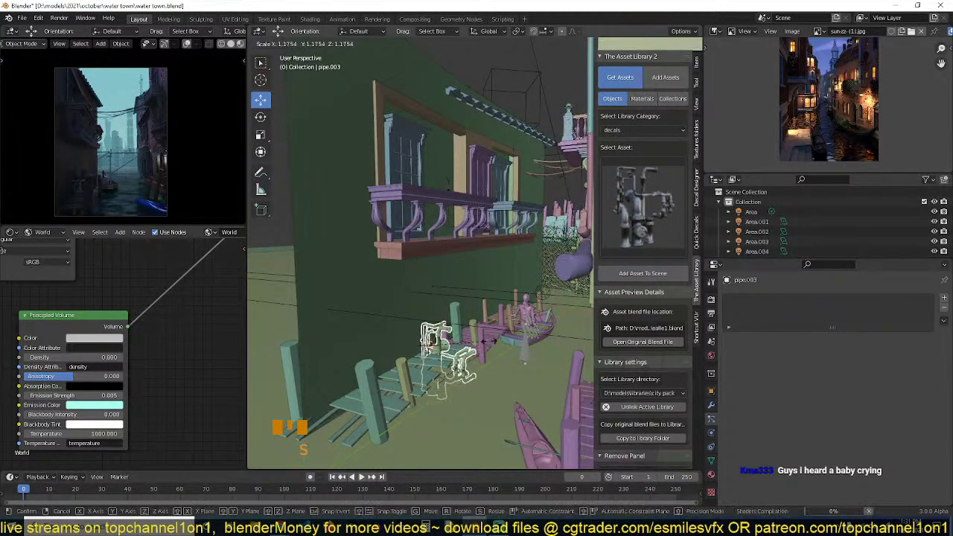
pyautogui.click(430, 345)
# Rotate the pipe cluster about 82° around the global Z axis and raise it about 1.02 m.
pyautogui.press('r')
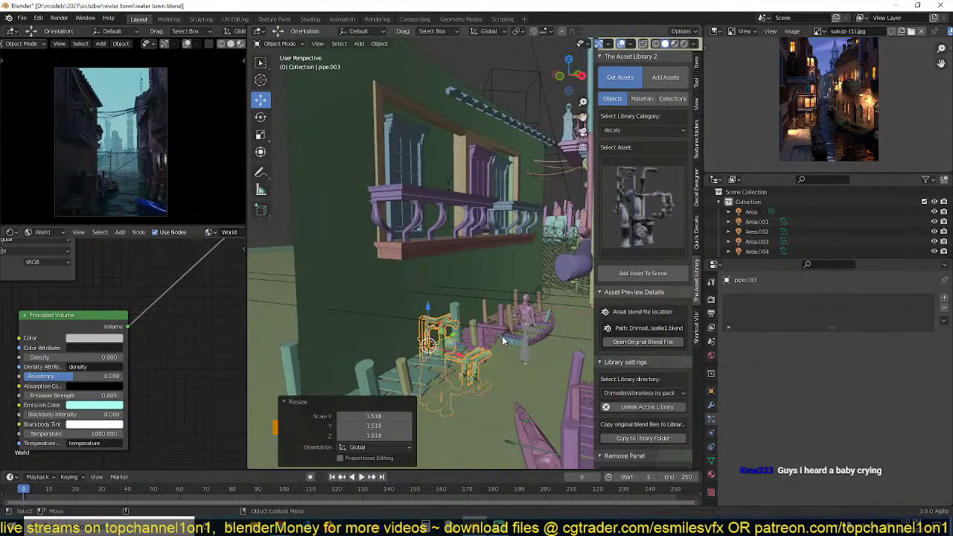
pyautogui.press('z')
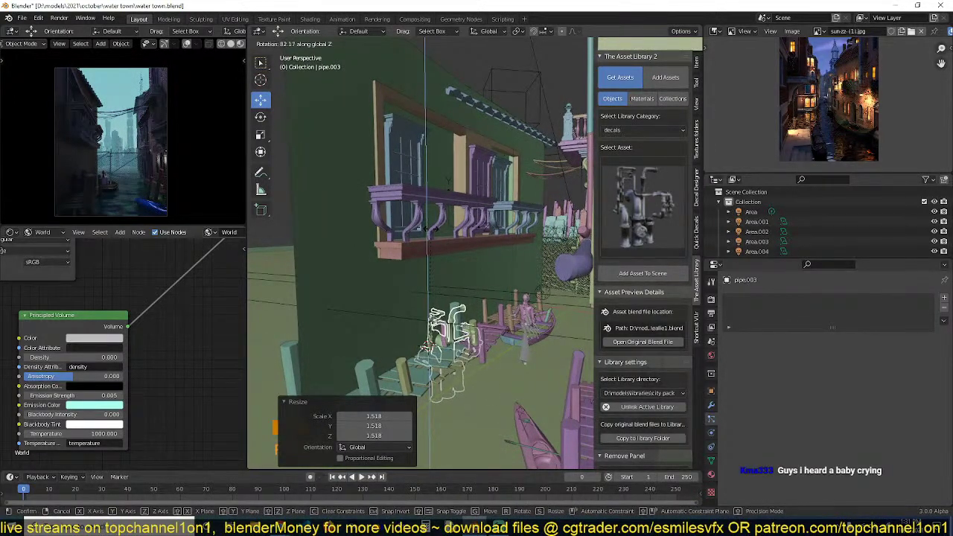
pyautogui.click(430, 341)
pyautogui.press('g')
pyautogui.press('z')
pyautogui.click(443, 190)
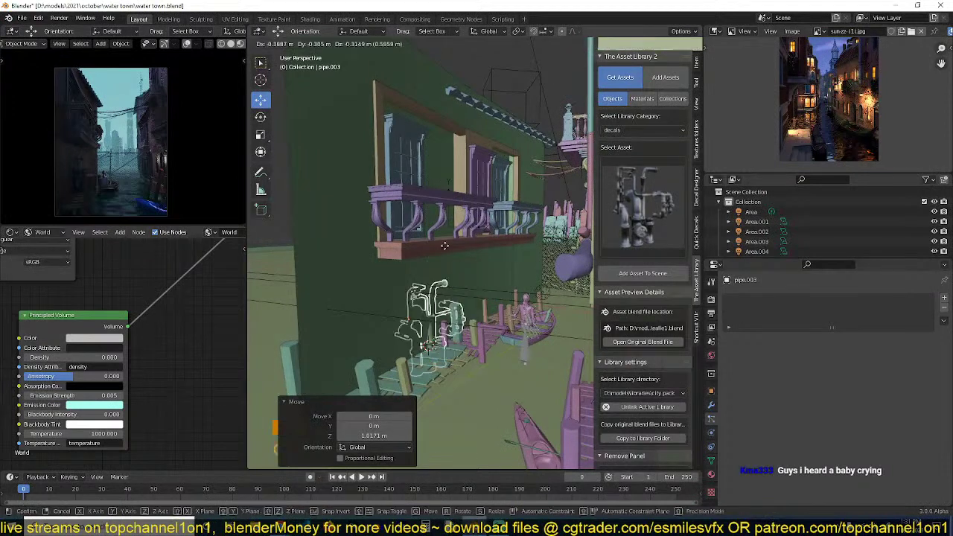
# Move the pipe cluster horizontally against the green wall near its front corner and rotate it 18.8° around global Z.
pyautogui.press('g')
pyautogui.hotkey('shift', 'z')
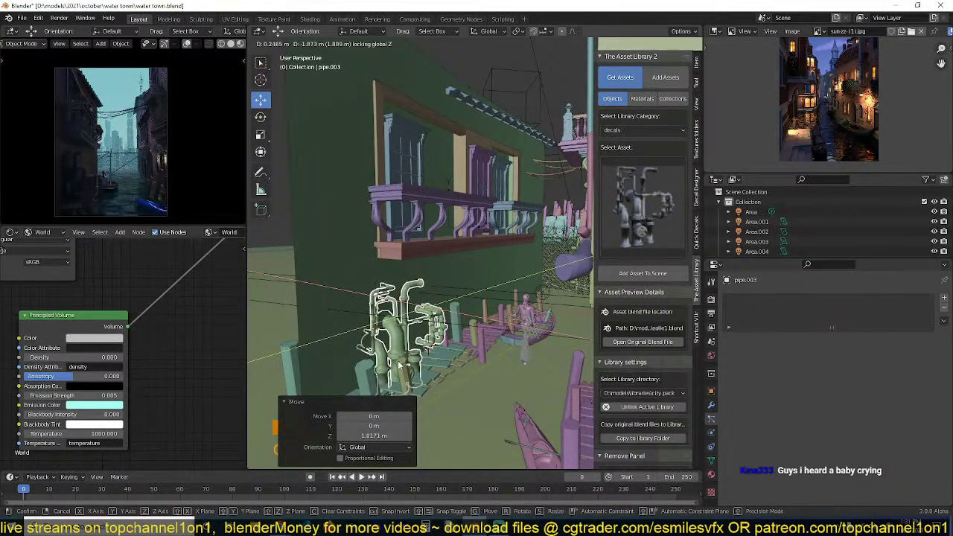
pyautogui.click(392, 365)
pyautogui.press('r')
pyautogui.press('z')
pyautogui.click(428, 344)
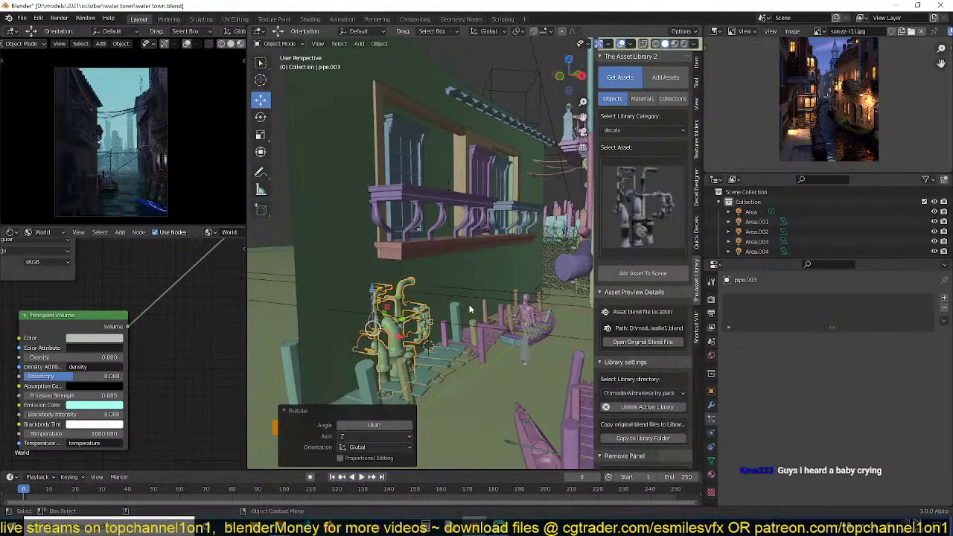
pyautogui.press('g')
pyautogui.hotkey('shift', 'z')
pyautogui.click(467, 332)
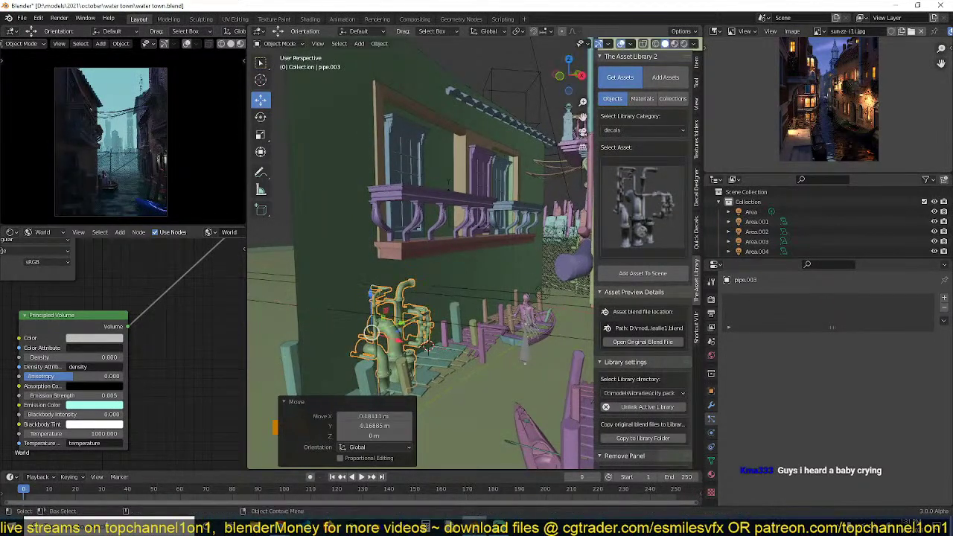
# Scale down the pipe cluster, lower it about 0.42 m onto the walkway, and deselect it.
pyautogui.press('s')
pyautogui.click(447, 326)
pyautogui.press('g')
pyautogui.press('z')
pyautogui.click(448, 344)
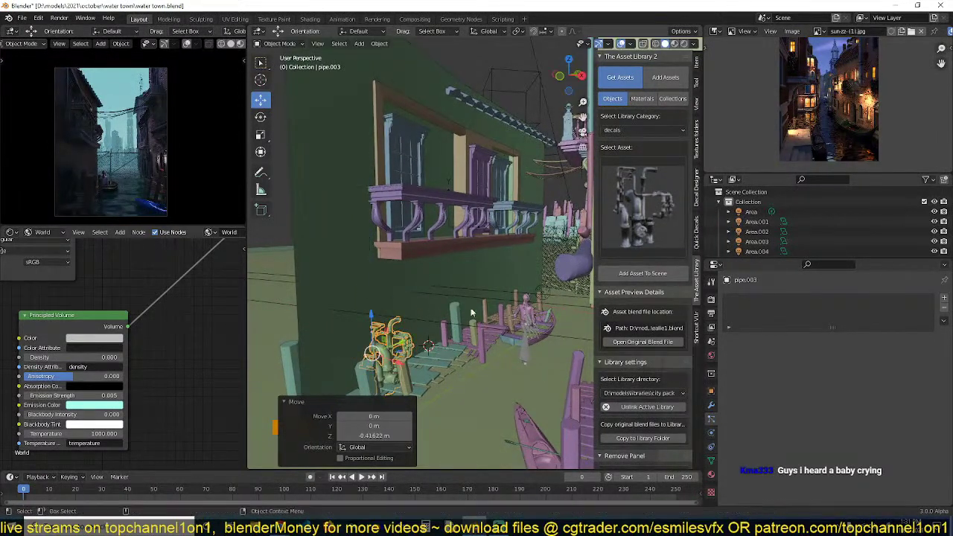
pyautogui.hotkey('alt', 'a')
# Duplicate the corner pipe from the opposite wall and place the copy beside the pipe cluster on the walkway.
pyautogui.scroll(-2, 488, 292)
pyautogui.moveTo(497, 301); pyautogui.dragTo(477, 301, button='middle')
pyautogui.click(538, 262)
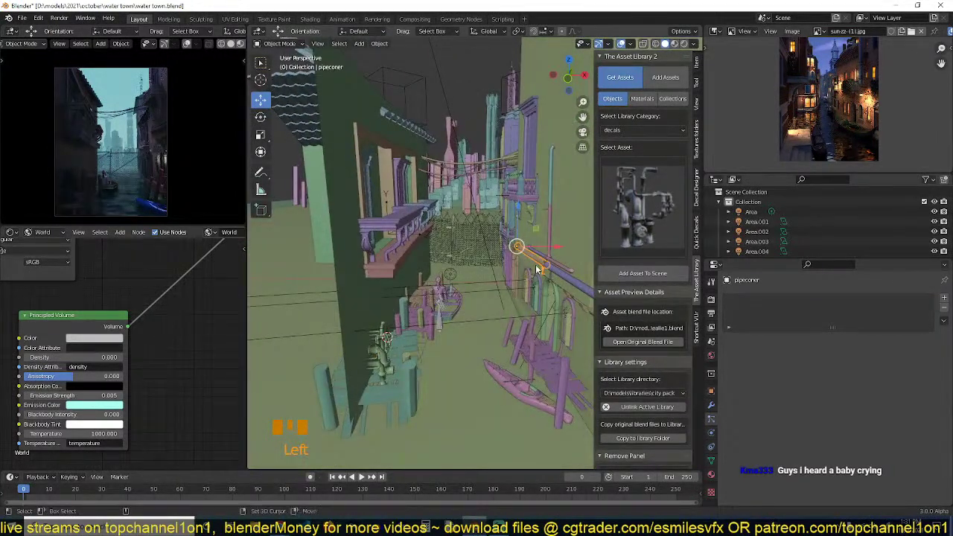
pyautogui.hotkey('shift', 'd')
pyautogui.click(394, 349)
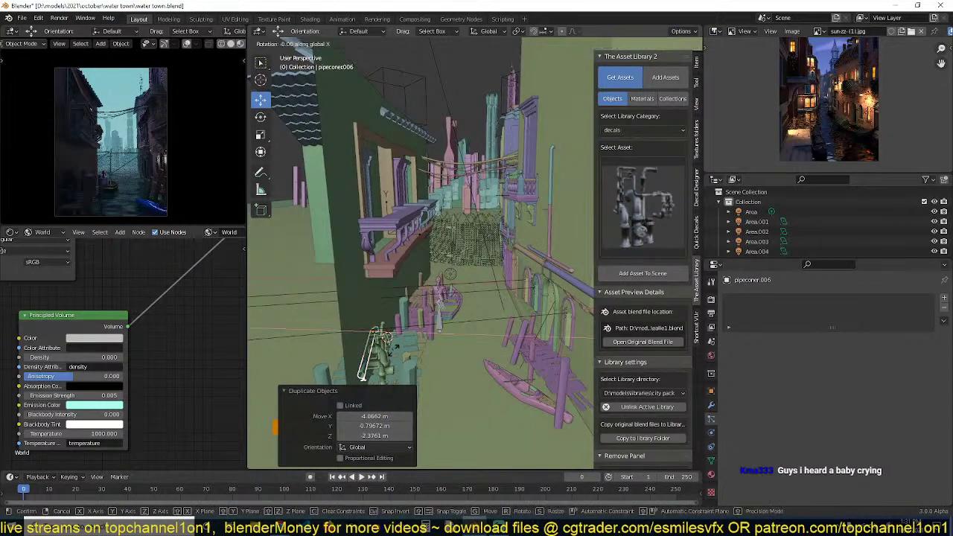
# Clear the duplicated pipe's rotation and rotate it 90° around the global Y axis to stand upright.
pyautogui.hotkey('alt', 'r')
pyautogui.press('r')
pyautogui.write('x')
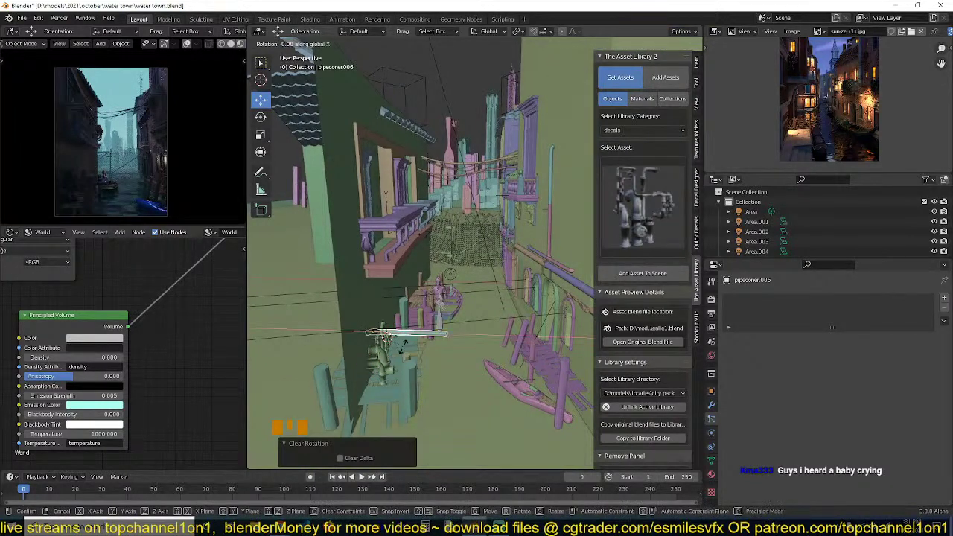
pyautogui.write('y90')
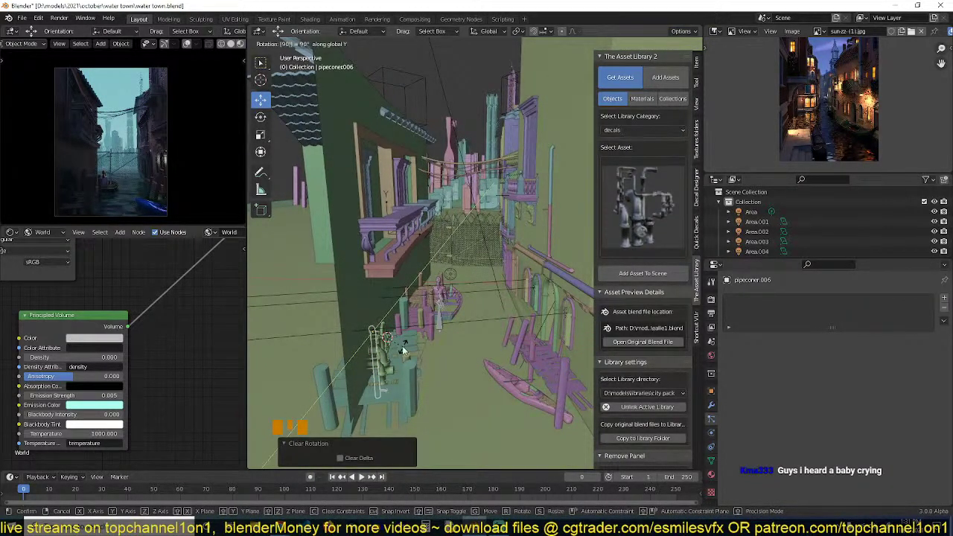
pyautogui.press('Return')
# Raise the upright pipe about 2.17 m and shift it about 0.32 m along global X by the balcony wall.
pyautogui.press('g')
pyautogui.press('z')
pyautogui.click(443, 269)
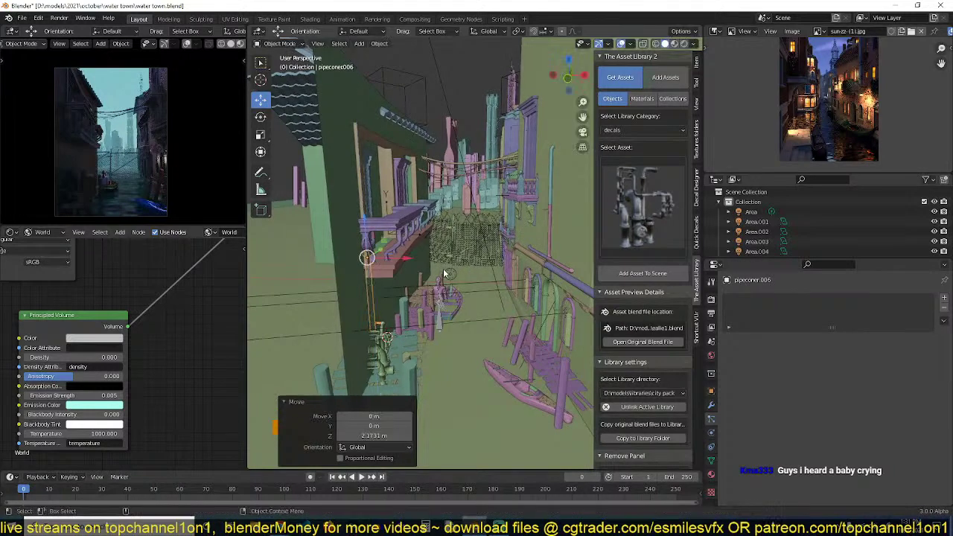
pyautogui.moveTo(443, 268); pyautogui.dragTo(365, 245, button='middle')
pyautogui.press('g')
pyautogui.press('x')
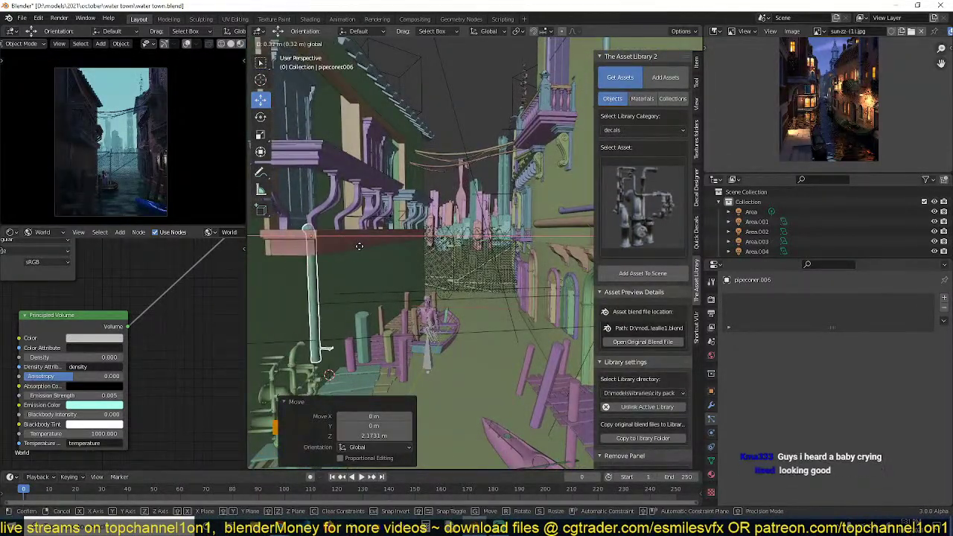
pyautogui.click(362, 245)
# Scale the upright pipe by 0.564 and lower it about 0.44 m below the balcony.
pyautogui.press('s')
pyautogui.click(349, 209)
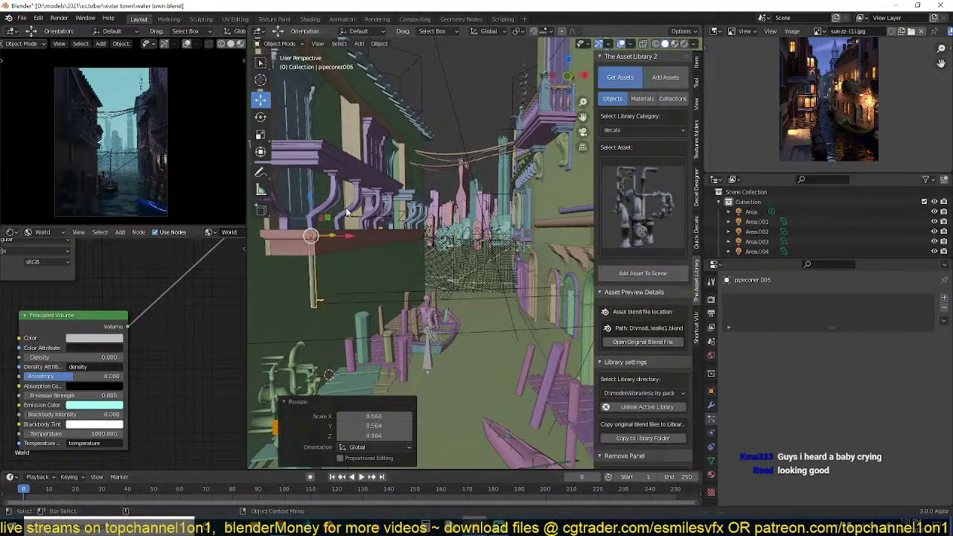
pyautogui.press('g')
pyautogui.press('z')
pyautogui.click(345, 239)
# Stretch the upright pipe below the balcony by 1.624 along global Z and save the file.
pyautogui.press('s')
pyautogui.press('z')
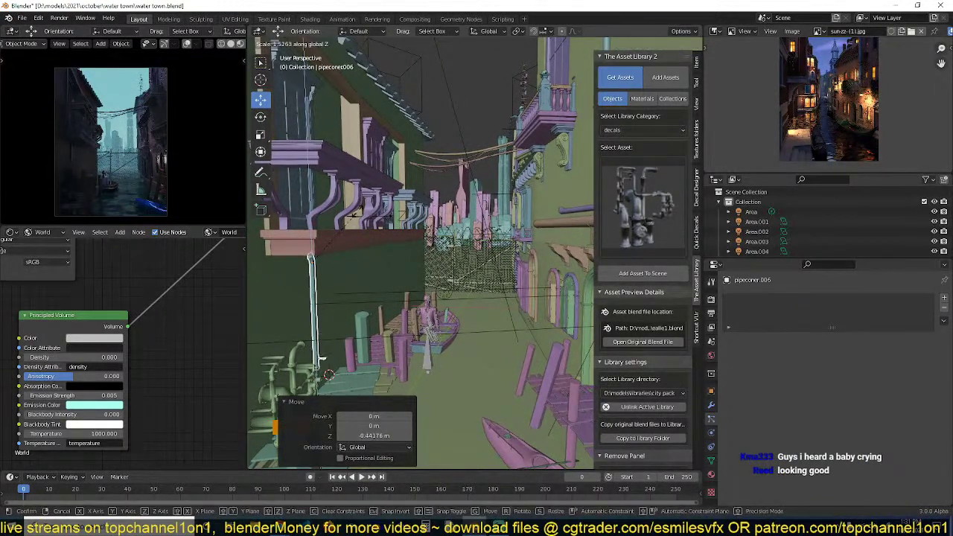
pyautogui.click(358, 239)
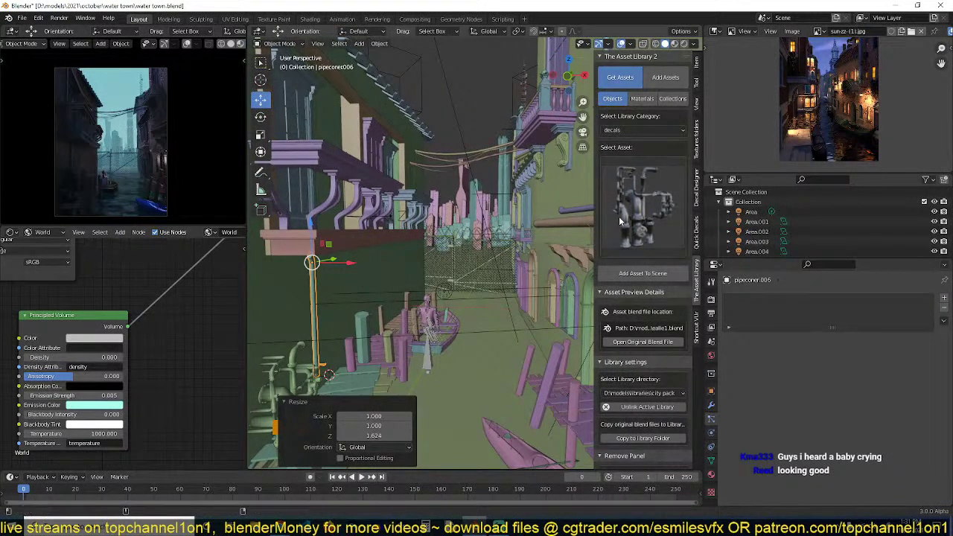
pyautogui.keyDown('shift'); pyautogui.moveTo(395, 267); pyautogui.dragTo(409, 263, button='middle'); pyautogui.keyUp('shift')
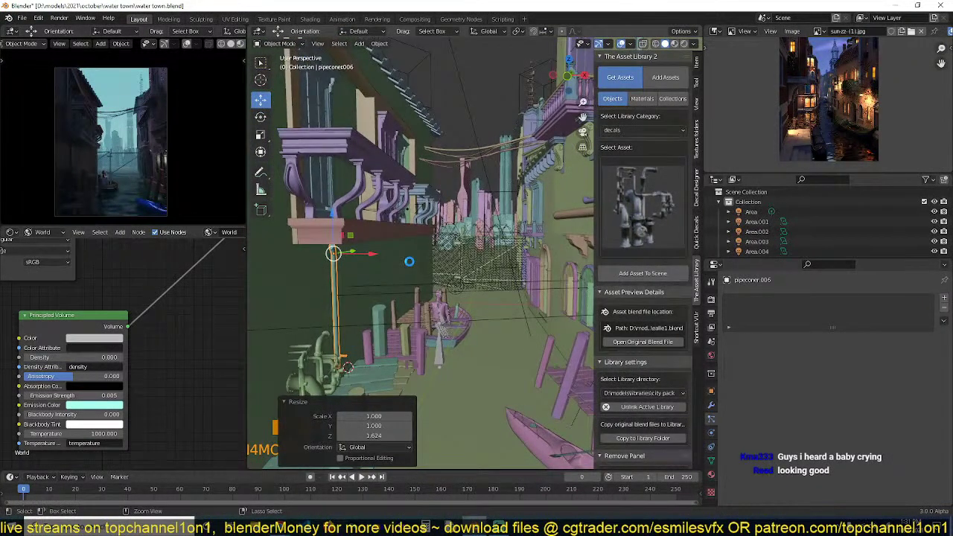
pyautogui.hotkey('ctrl', 's')
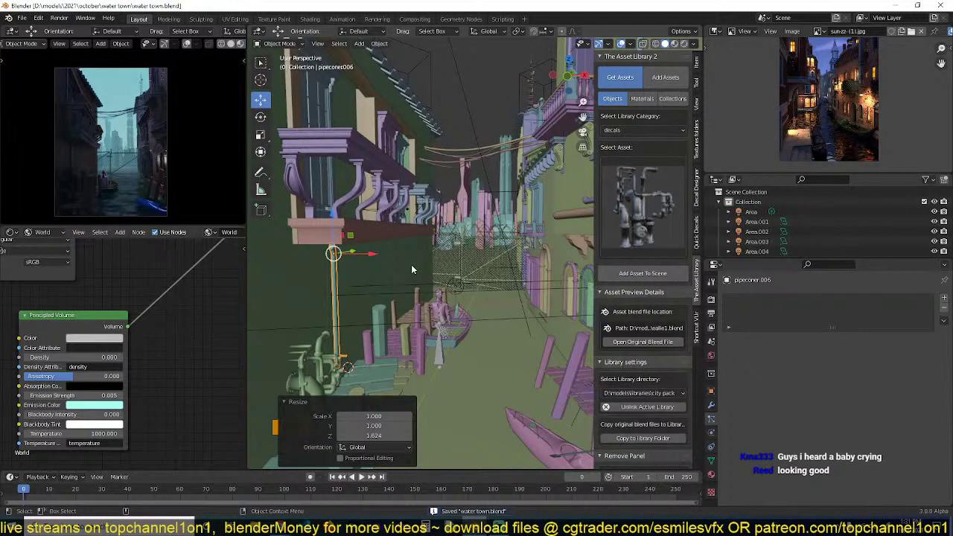
pyautogui.hotkey('ctrl', 's')
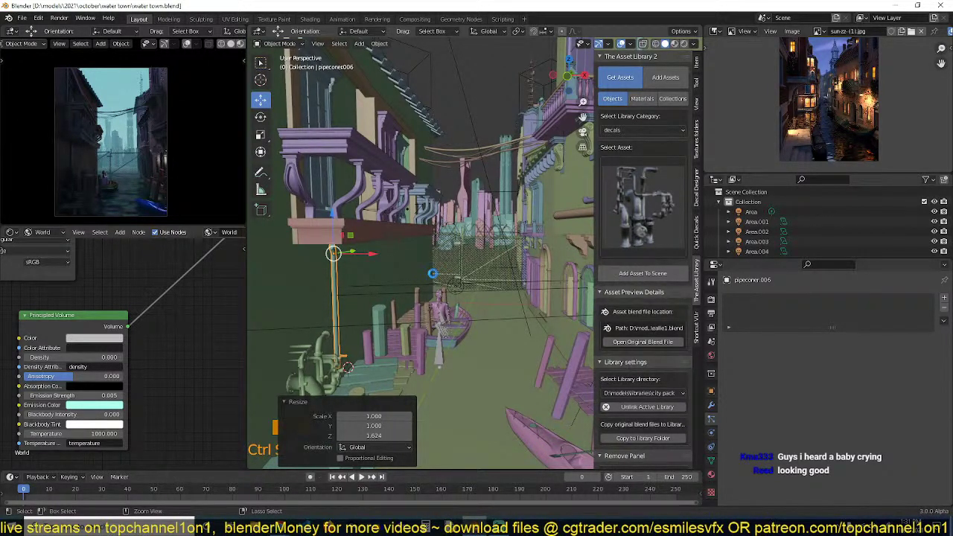
# Add the tall multi-pipe asset from the decals category at the wall's outer end, beside the balcony base.
pyautogui.click(642, 197)
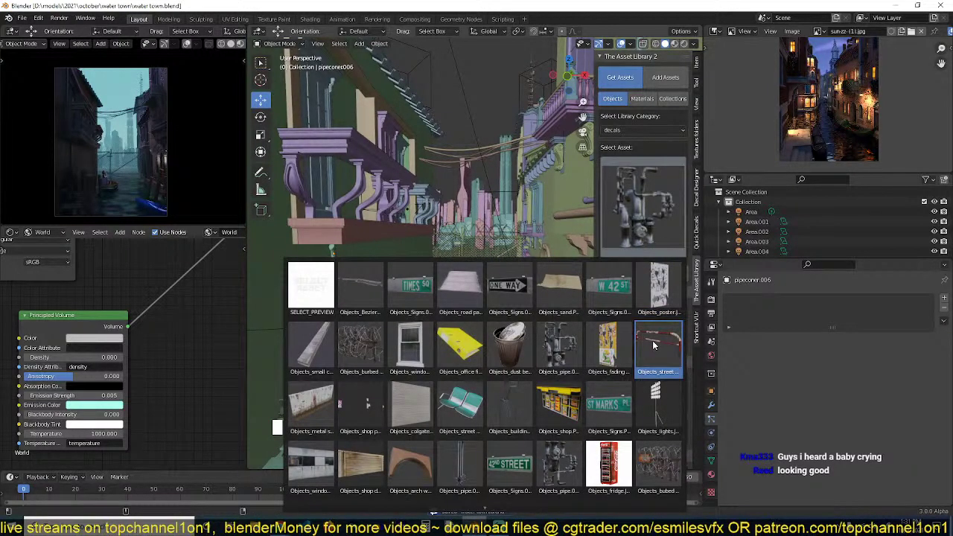
pyautogui.click(450, 459)
pyautogui.scroll(-3, 438, 265)
pyautogui.hotkey('shift', '`')
pyautogui.keyDown('shift'); pyautogui.moveTo(436, 265); pyautogui.dragTo(478, 276, button='middle'); pyautogui.keyUp('shift')
pyautogui.scroll(3, 469, 271)
pyautogui.keyDown('shift'); pyautogui.rightClick(448, 251); pyautogui.keyUp('shift')
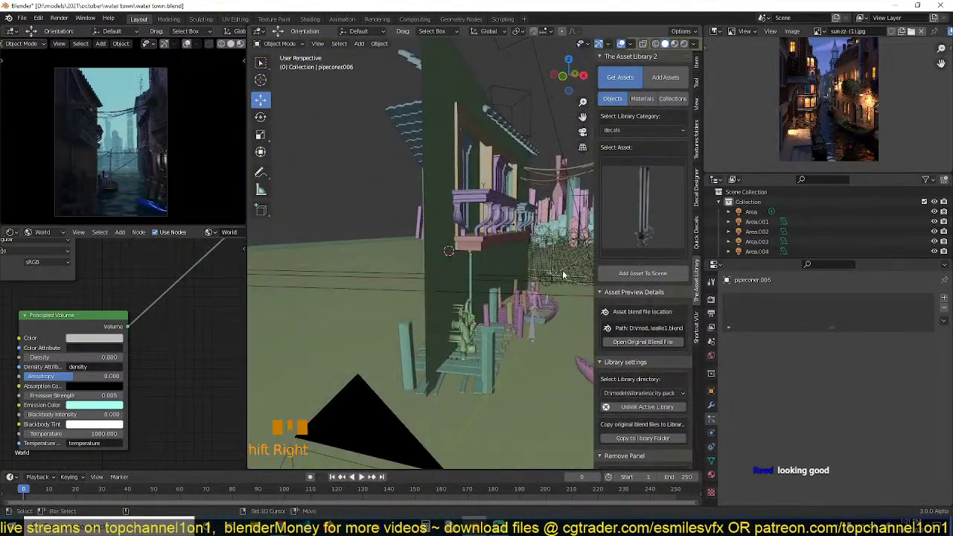
pyautogui.click(613, 274)
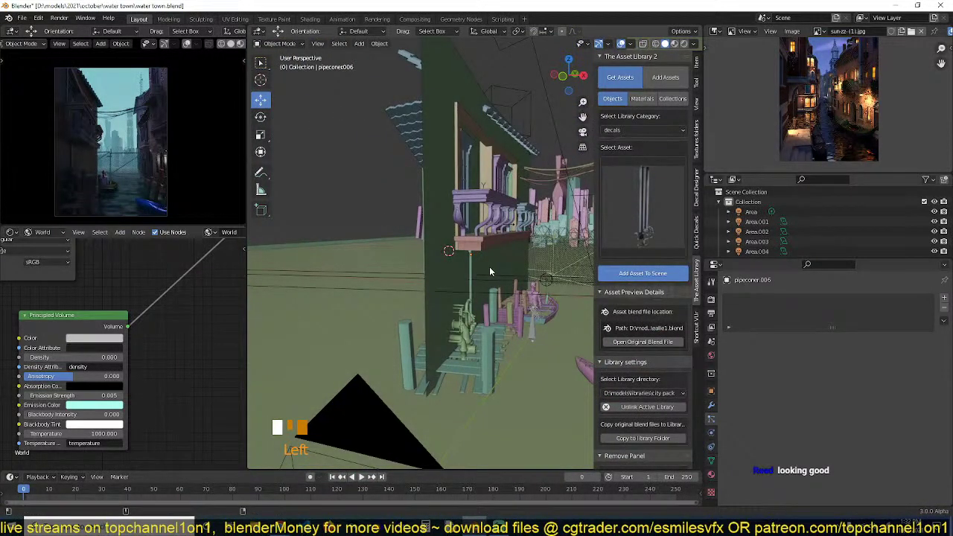
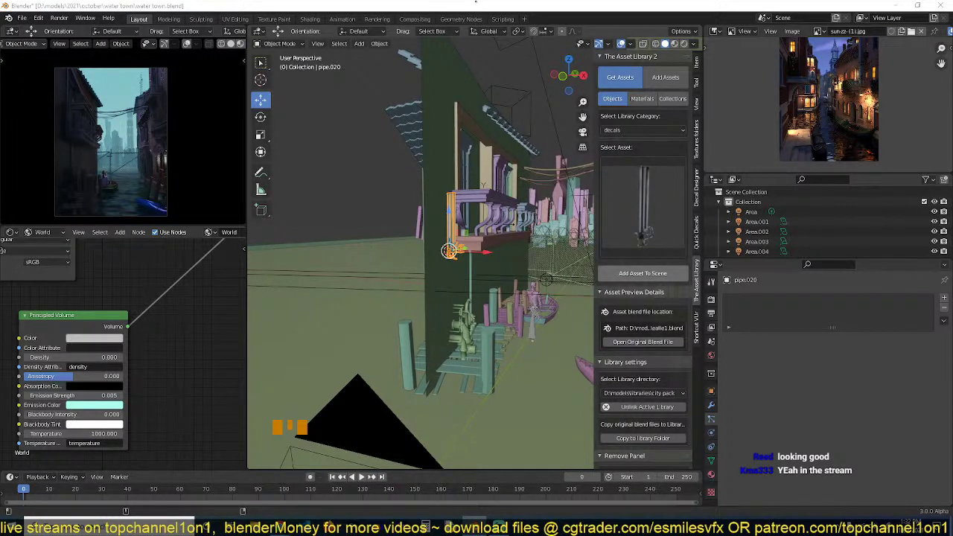
# Scale the tall pipe assembly by 1.683, rotate it 90° around global Z, and scale it again by 1.362.
pyautogui.scroll(2, 521, 193)
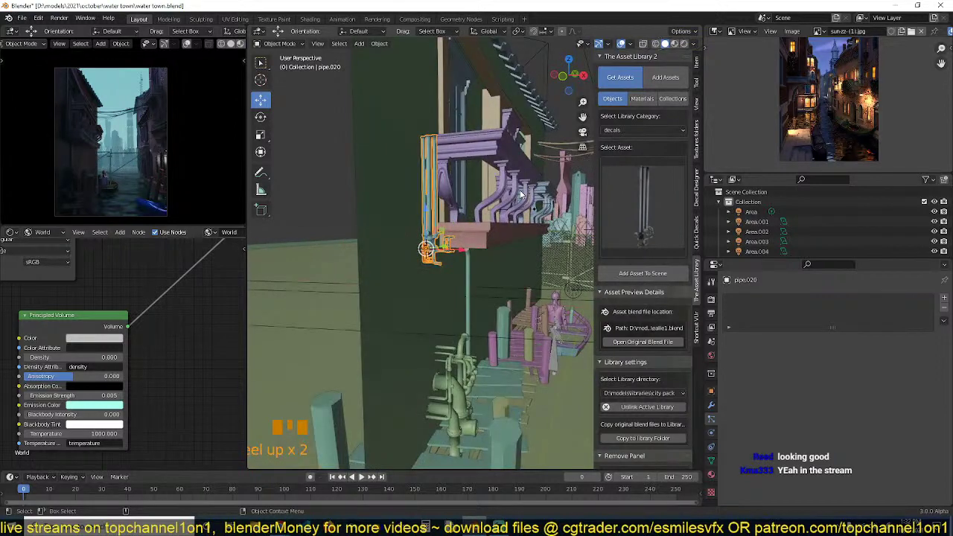
pyautogui.press('`')
pyautogui.press('s')
pyautogui.click(564, 170)
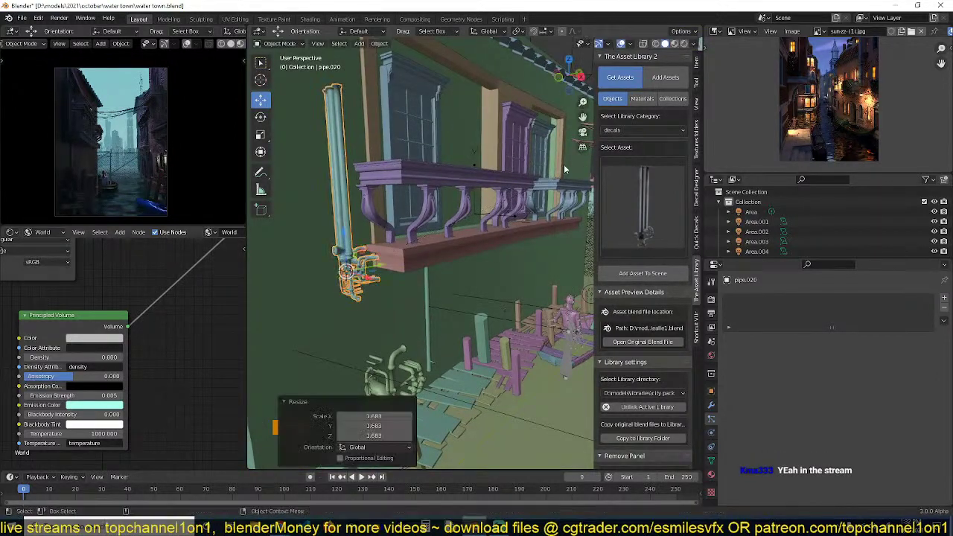
pyautogui.write('rz90')
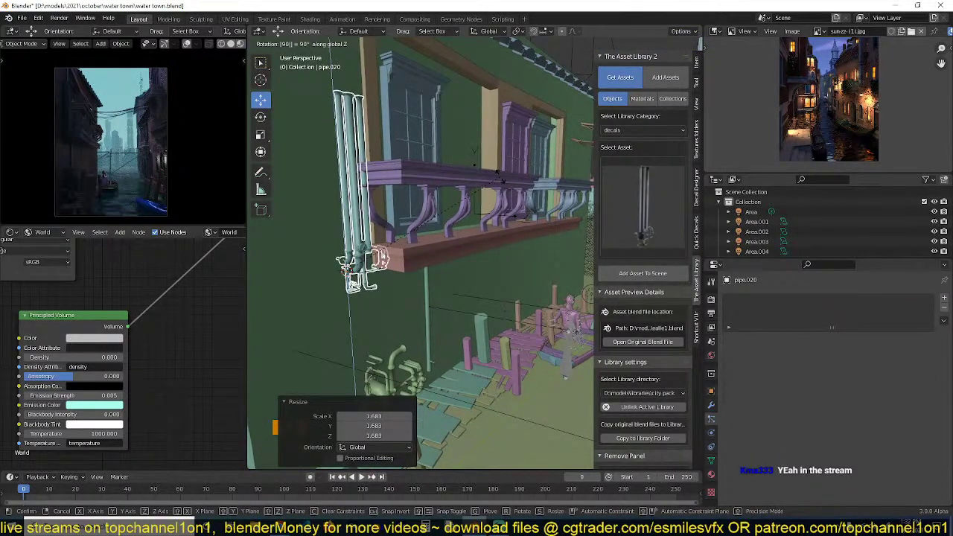
pyautogui.press('Return')
pyautogui.press('s')
pyautogui.click(573, 175)
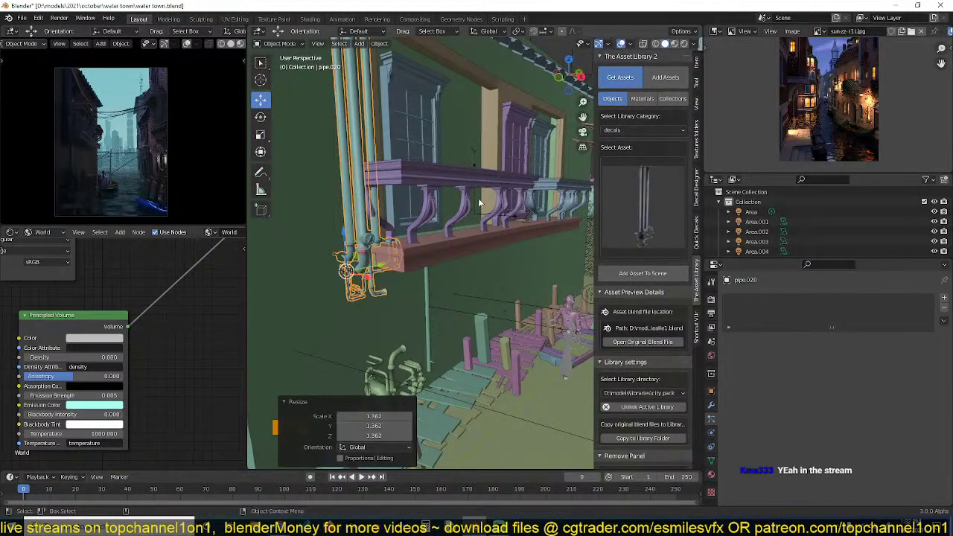
# Shift the pipe assembly about 0.21 m along global X, move it back about 0.20 m against the wall, and save the file.
pyautogui.moveTo(439, 214); pyautogui.dragTo(525, 218, button='middle')
pyautogui.scroll(3, 526, 220)
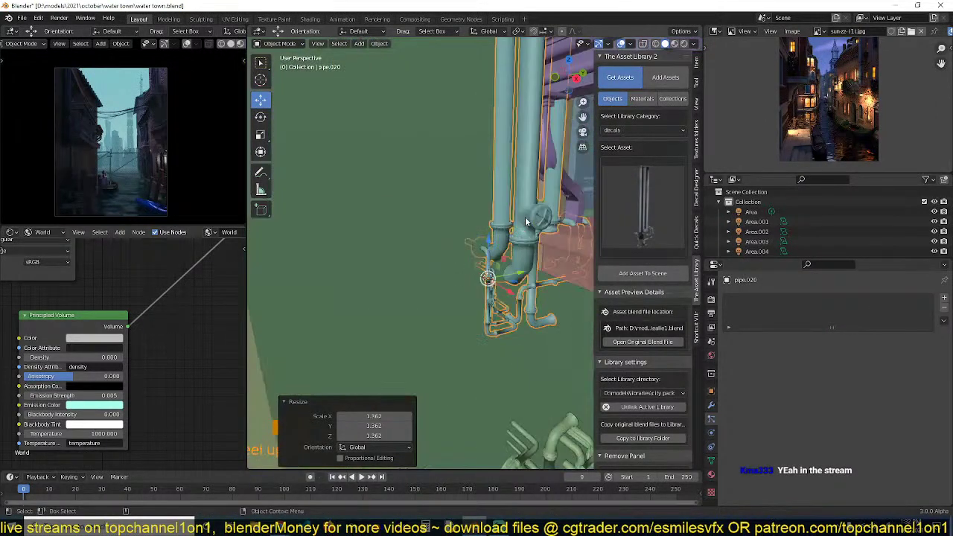
pyautogui.press('g')
pyautogui.press('x')
pyautogui.click(523, 270)
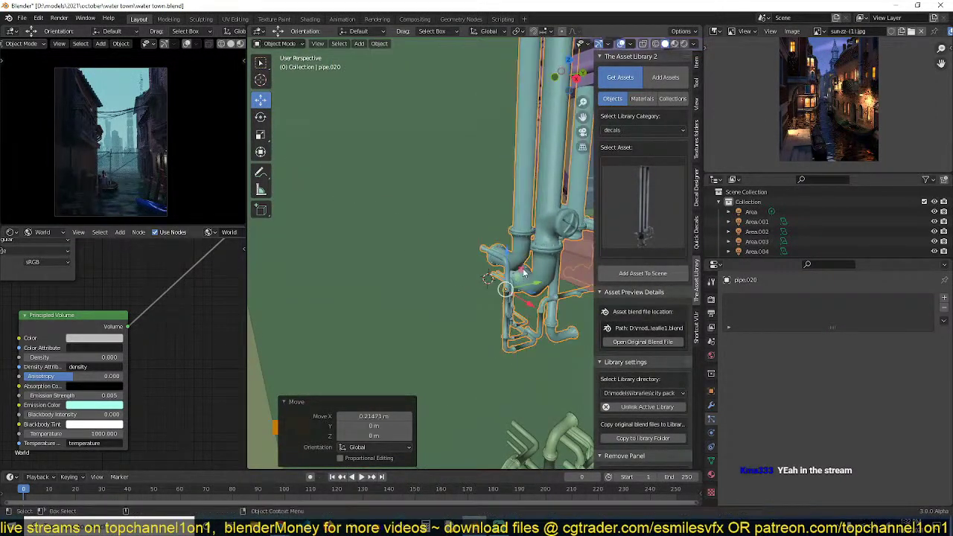
pyautogui.keyDown('shift'); pyautogui.moveTo(523, 273); pyautogui.dragTo(502, 273, button='middle'); pyautogui.keyUp('shift')
pyautogui.press('g')
pyautogui.press('x')
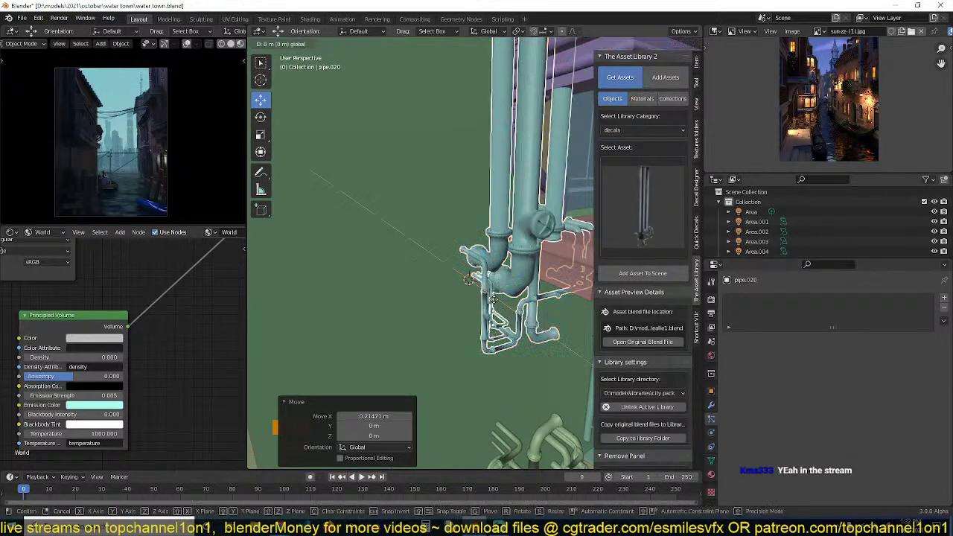
pyautogui.click(485, 296)
pyautogui.hotkey('ctrl', 's')
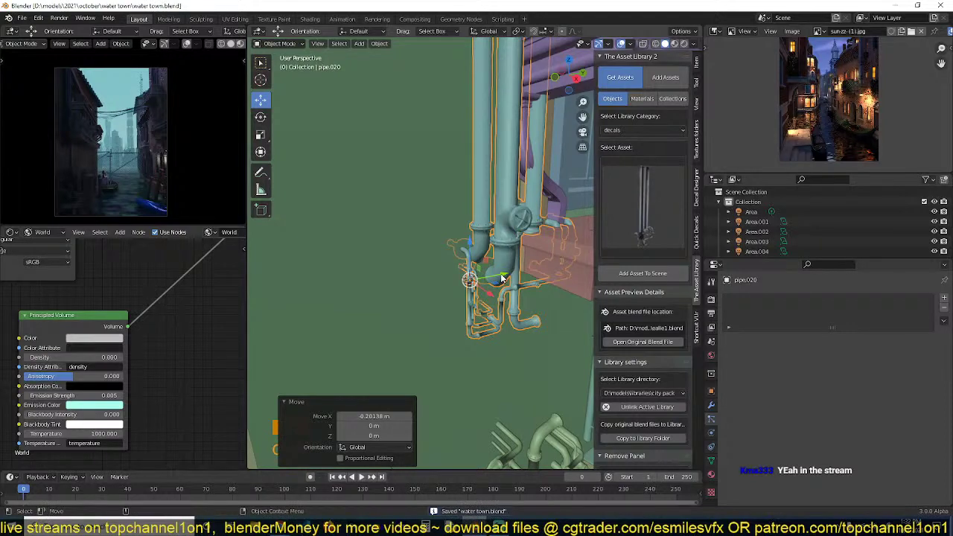
# Add an area light above the nearest balcony window and offset it about 0.16 m in X, 0.13 m in Y and -0.14 m in Z.
pyautogui.moveTo(489, 284); pyautogui.dragTo(402, 223, button='middle')
pyautogui.hotkey('alt', 'a')
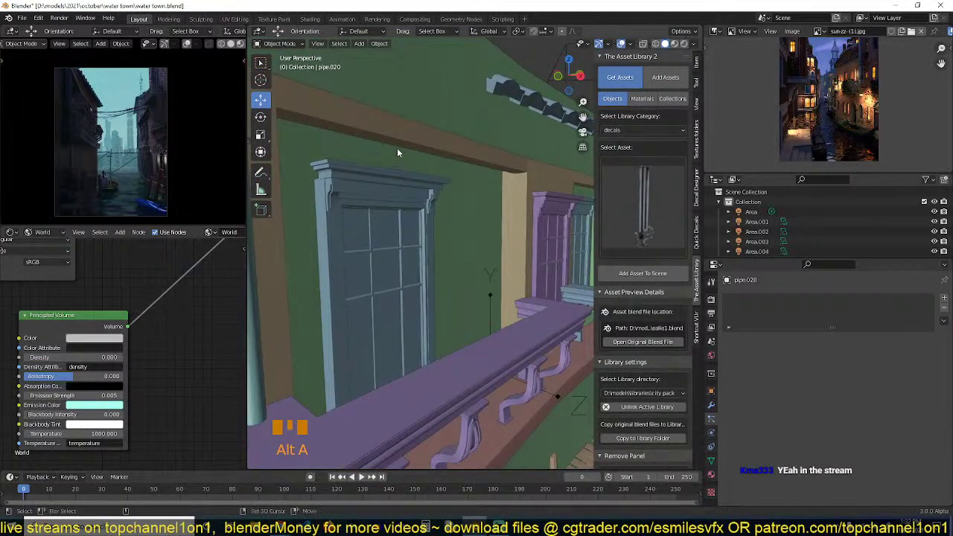
pyautogui.hotkey('shift', 'a')
pyautogui.moveTo(386, 169)
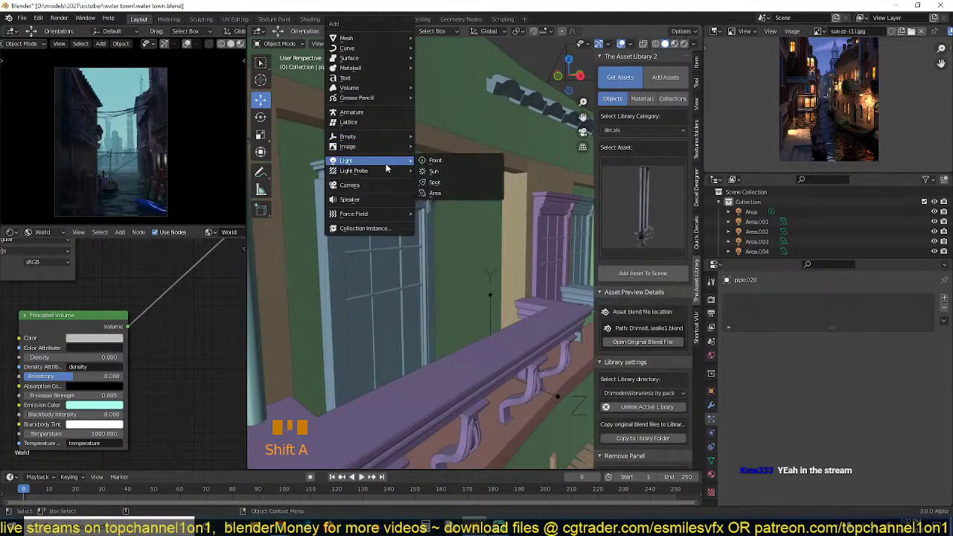
pyautogui.click(440, 193)
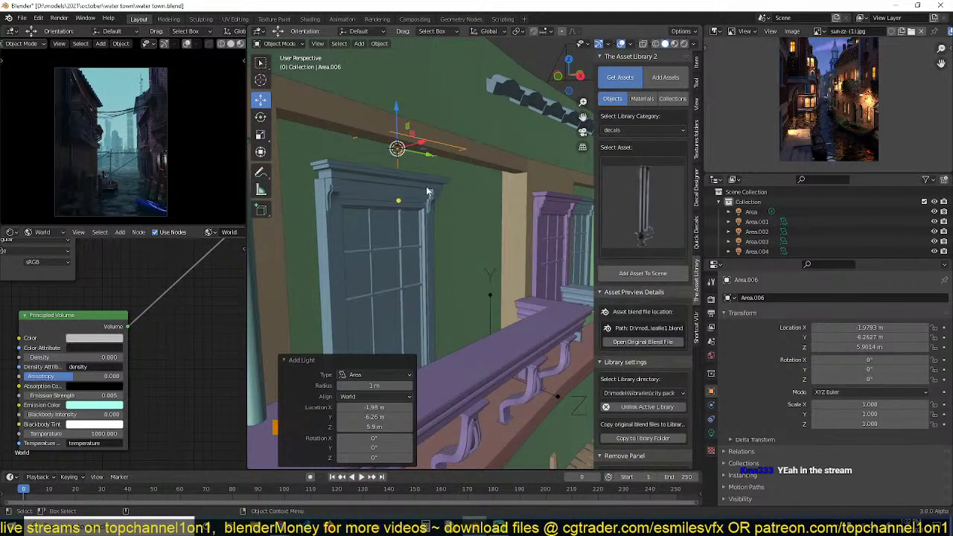
pyautogui.press('g')
pyautogui.click(445, 200)
pyautogui.moveTo(445, 200); pyautogui.dragTo(449, 207, button='middle')
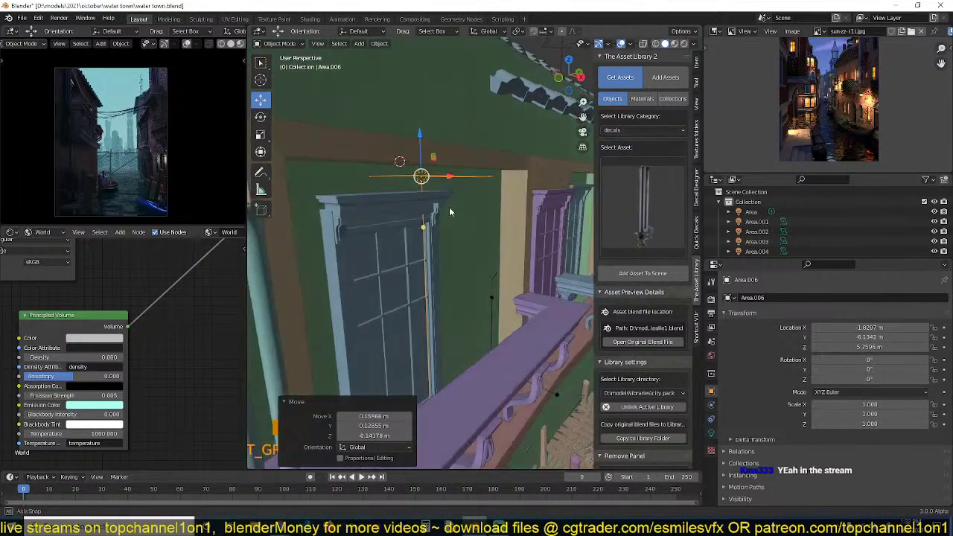
# Make the area light a rectangle of about 0.296 × 1.44 m and move it about 0.14 m along global X.
pyautogui.click(712, 432)
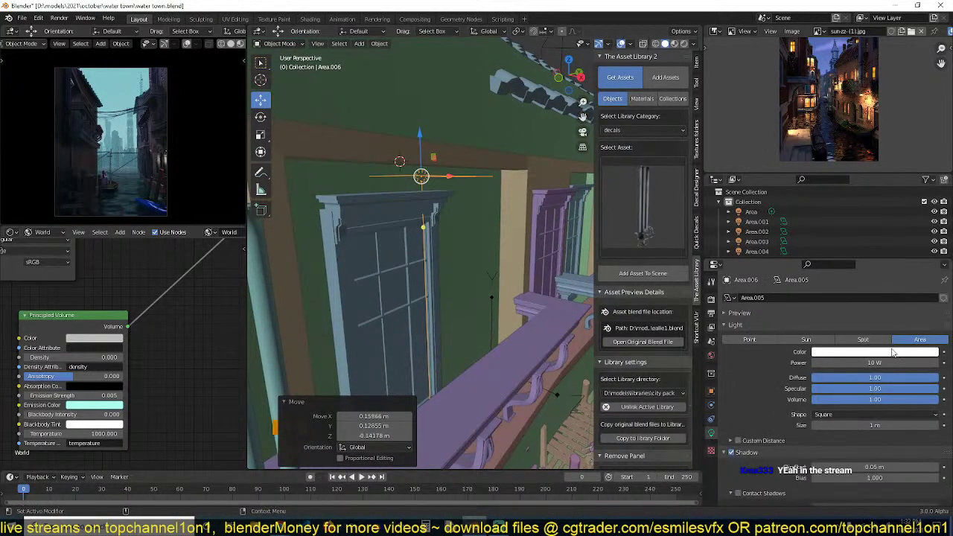
pyautogui.click(890, 414)
pyautogui.moveTo(395, 182); pyautogui.dragTo(402, 160, button='middle')
pyautogui.moveTo(485, 165); pyautogui.dragTo(484, 173)
pyautogui.moveTo(484, 172); pyautogui.dragTo(509, 160, button='middle')
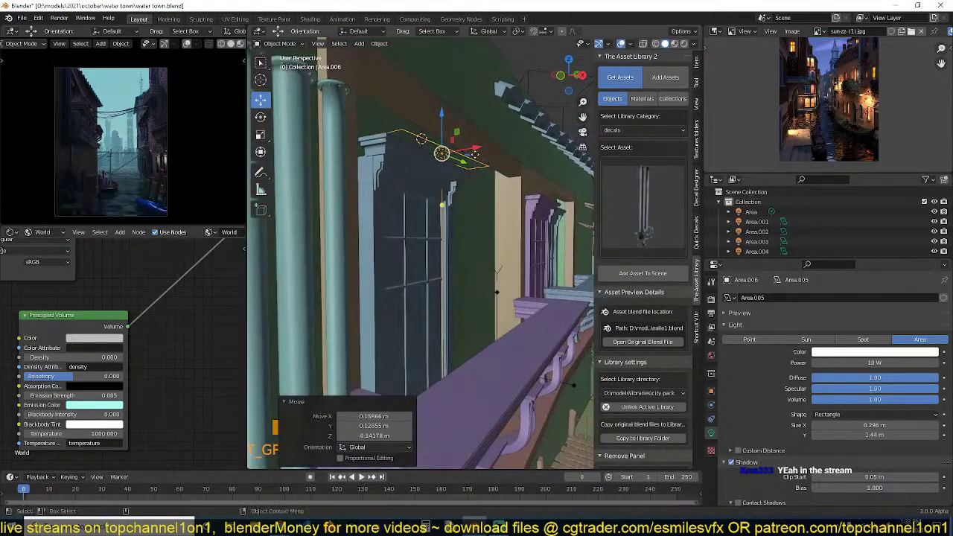
pyautogui.moveTo(477, 147); pyautogui.dragTo(489, 147)
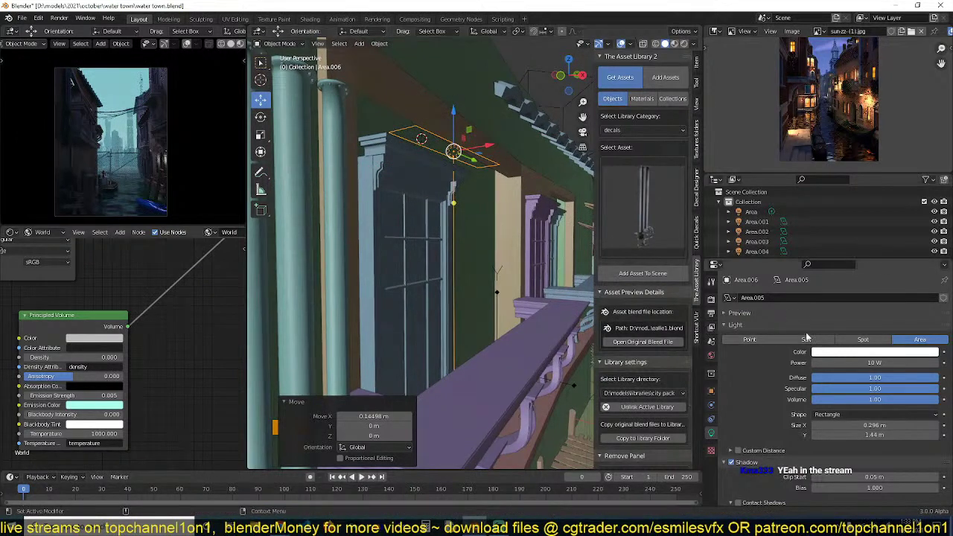
# Set the area light's power to 100 W and its colour to orange.
pyautogui.click(854, 363)
pyautogui.write('100')
pyautogui.press('Return')
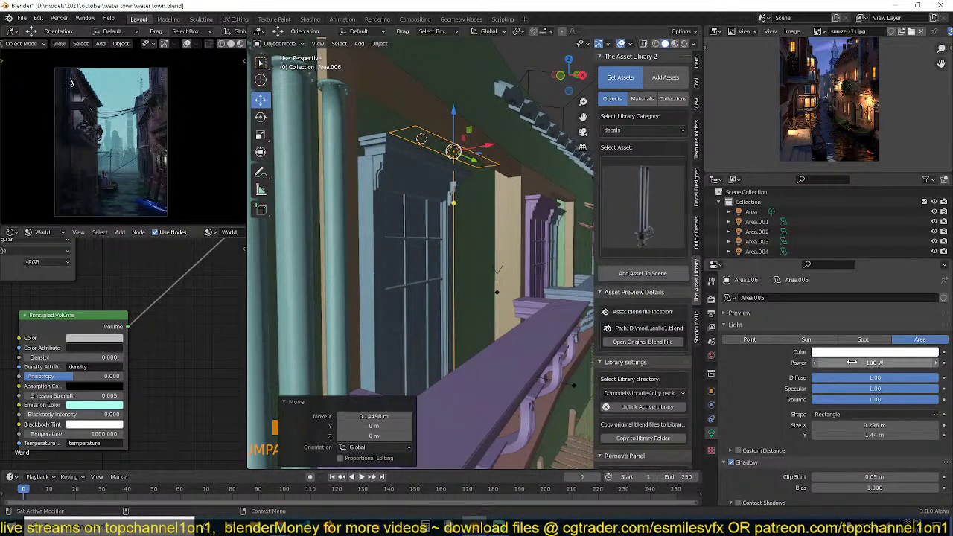
pyautogui.click(857, 352)
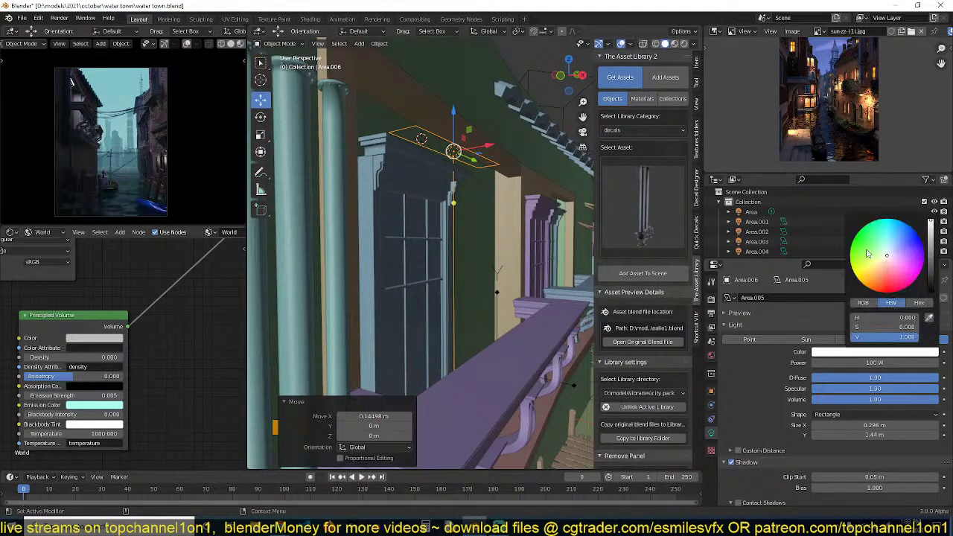
pyautogui.click(875, 275)
pyautogui.click(876, 279)
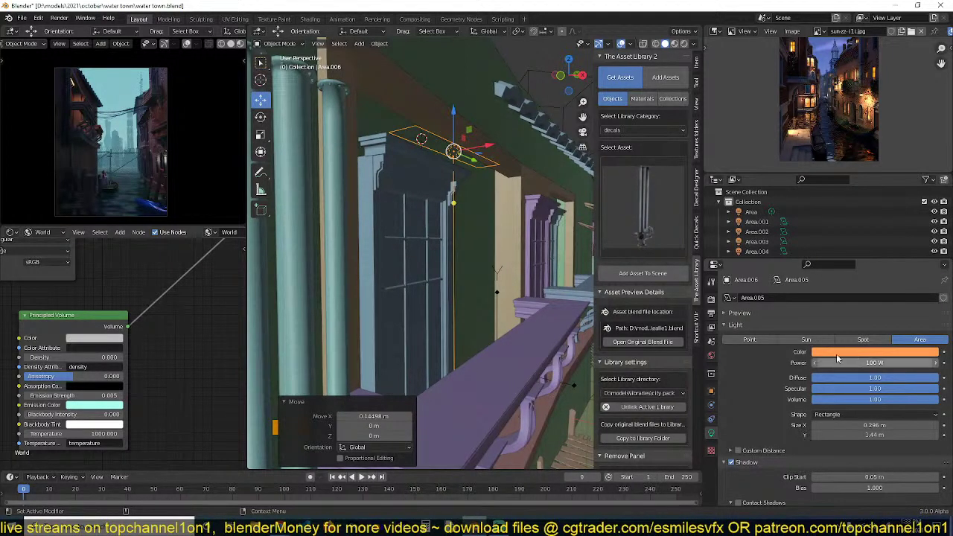
# Shrink the area light to about 0.26 × 0.824 m, try 50 W, and set its power to 10 W.
pyautogui.moveTo(498, 164); pyautogui.dragTo(467, 153)
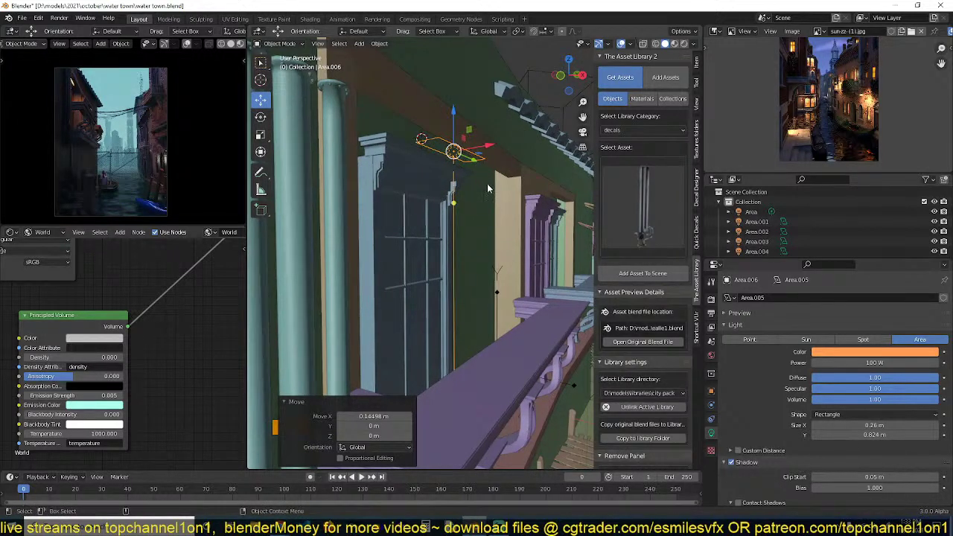
pyautogui.click(875, 362)
pyautogui.write('5')
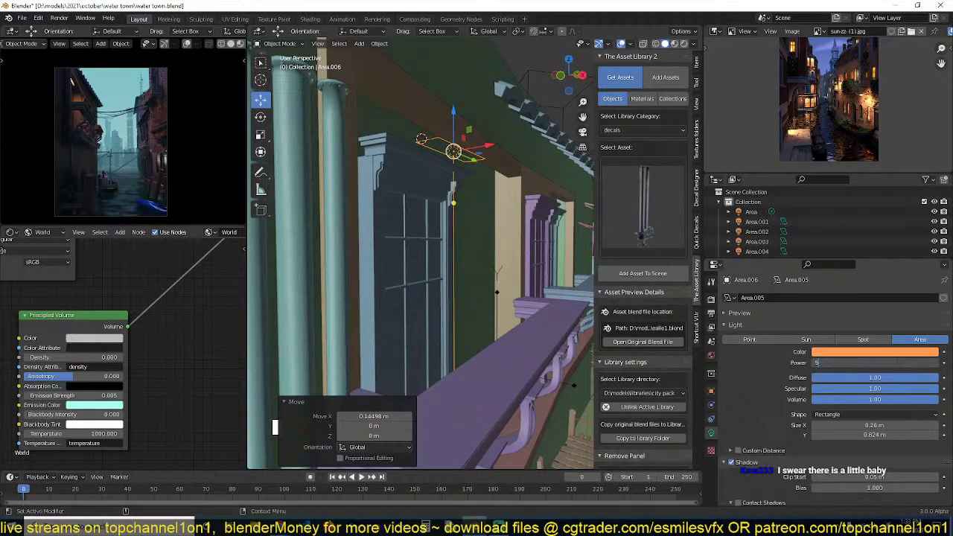
pyautogui.write('0')
pyautogui.press('Return')
pyautogui.click(893, 362)
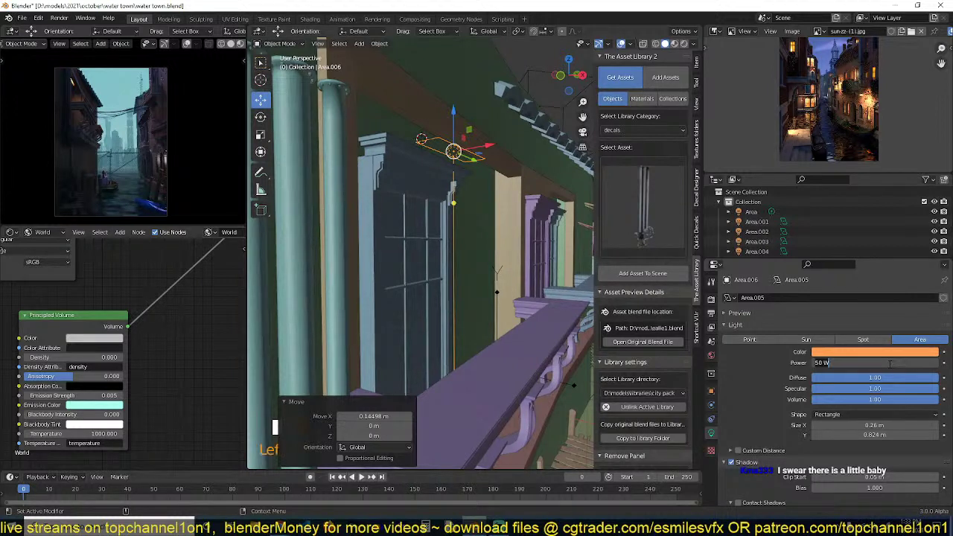
pyautogui.write('10')
pyautogui.press('Return')
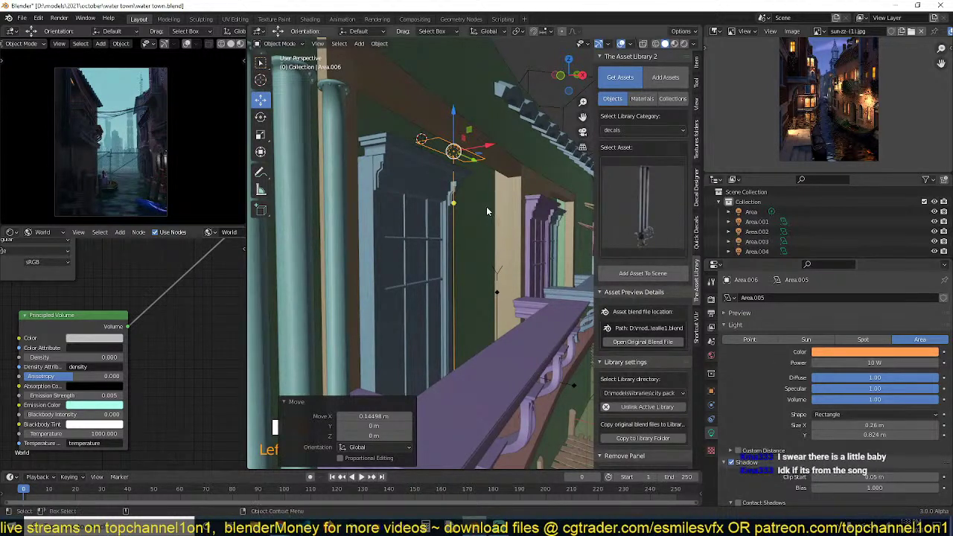
# Move the area light about 0.13 m along global X, rotate it 7.5° around Z, and save the file.
pyautogui.moveTo(483, 135); pyautogui.dragTo(497, 153)
pyautogui.hotkey('ctrl', 's')
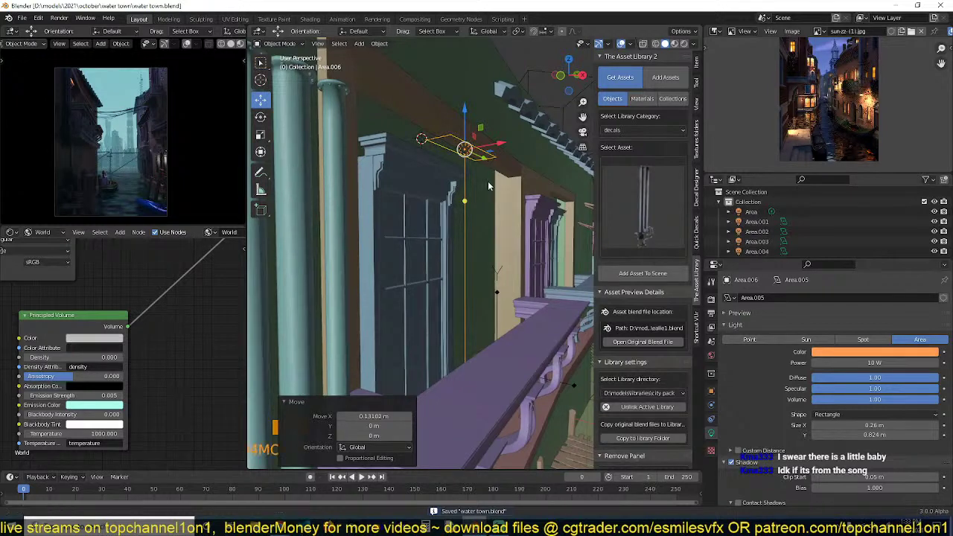
pyautogui.scroll(2, 539, 195)
pyautogui.press('r')
pyautogui.press('z')
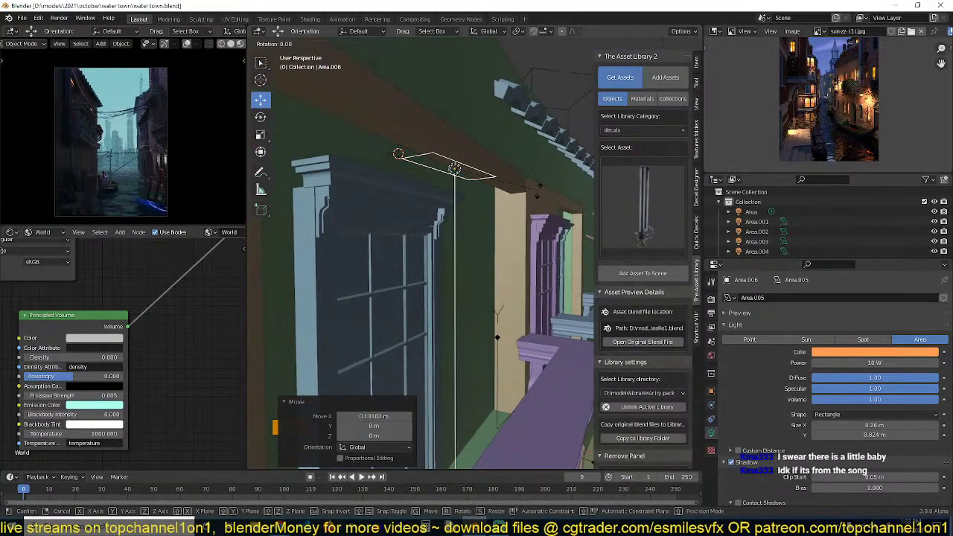
pyautogui.press('Return')
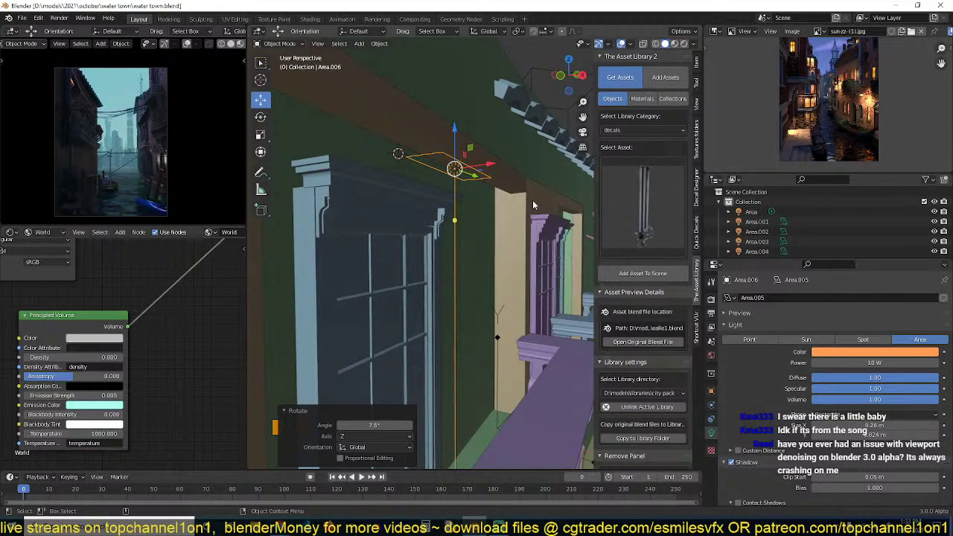
pyautogui.hotkey('ctrl', 's')
pyautogui.press('KP_Decimal')
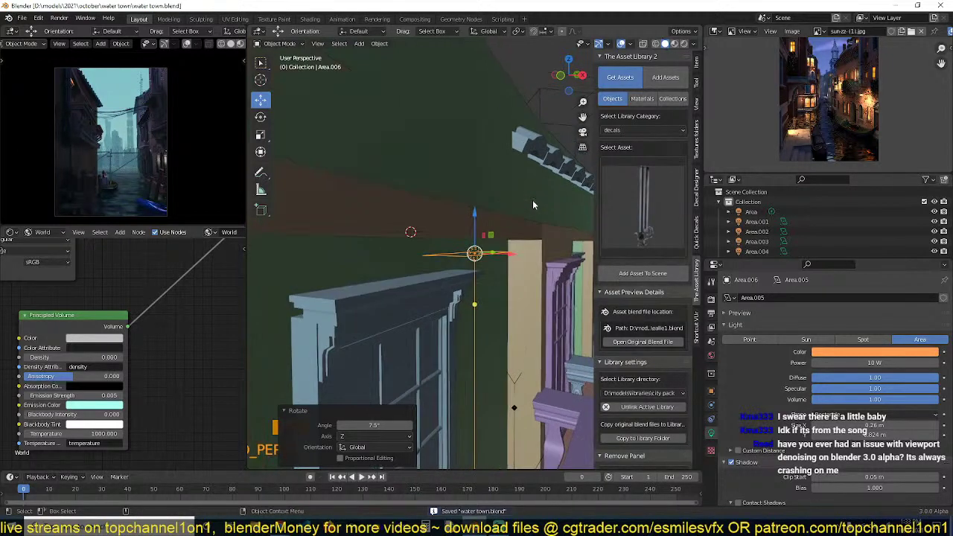
# Set the power of the area light above the window to 50 W.
pyautogui.scroll(2, 532, 199)
pyautogui.moveTo(532, 199); pyautogui.dragTo(543, 126, button='middle')
pyautogui.moveTo(503, 252); pyautogui.dragTo(511, 305, button='middle')
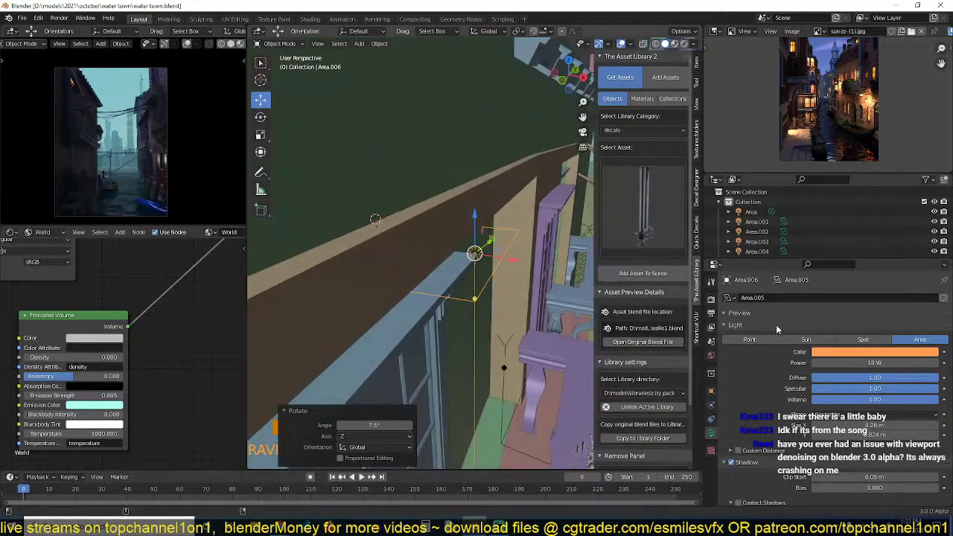
pyautogui.click(874, 364)
pyautogui.write('5')
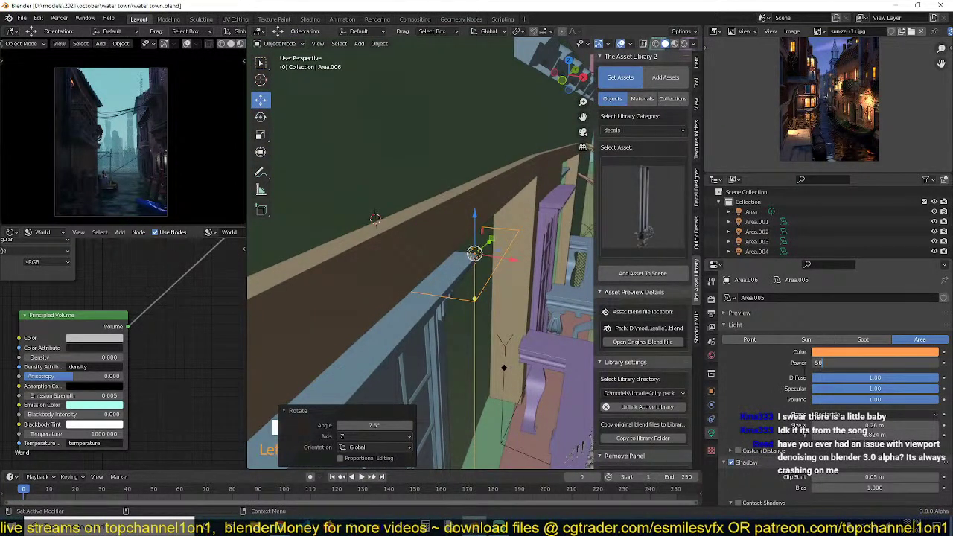
pyautogui.write('0')
pyautogui.press('Return')
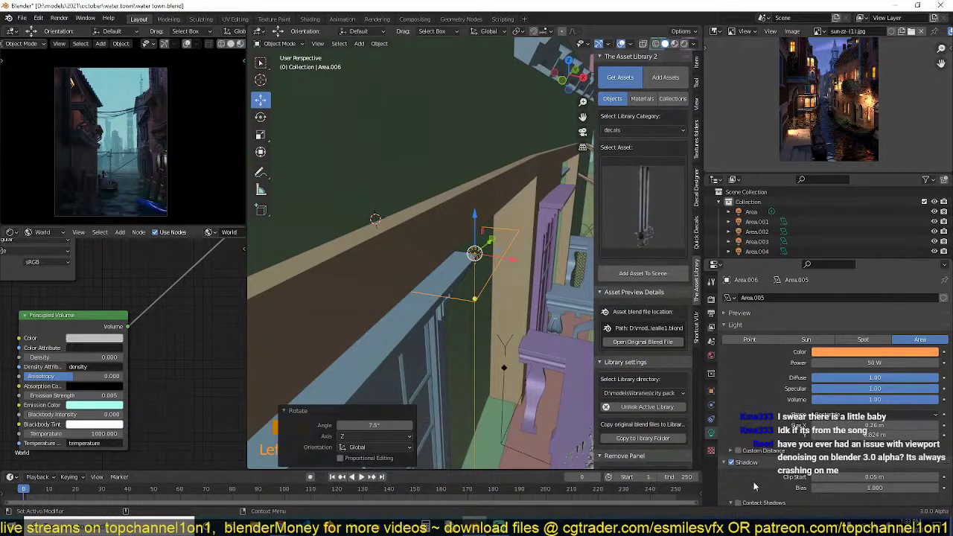
# Enable the area light's contact shadows with a thickness of 5 m, and set its power to 10 W.
pyautogui.scroll(-2, 767, 480)
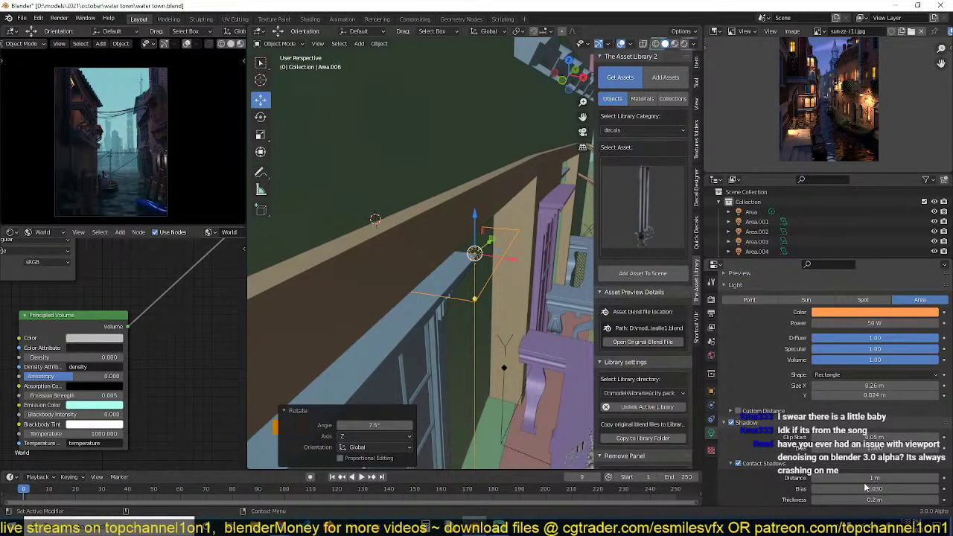
pyautogui.scroll(-1, 866, 488)
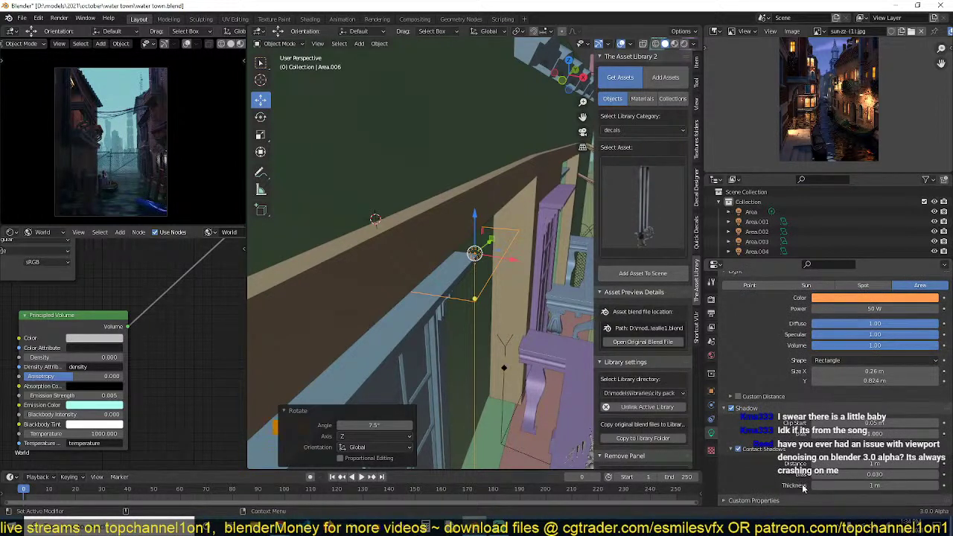
pyautogui.click(864, 486)
pyautogui.write('5')
pyautogui.press('Return')
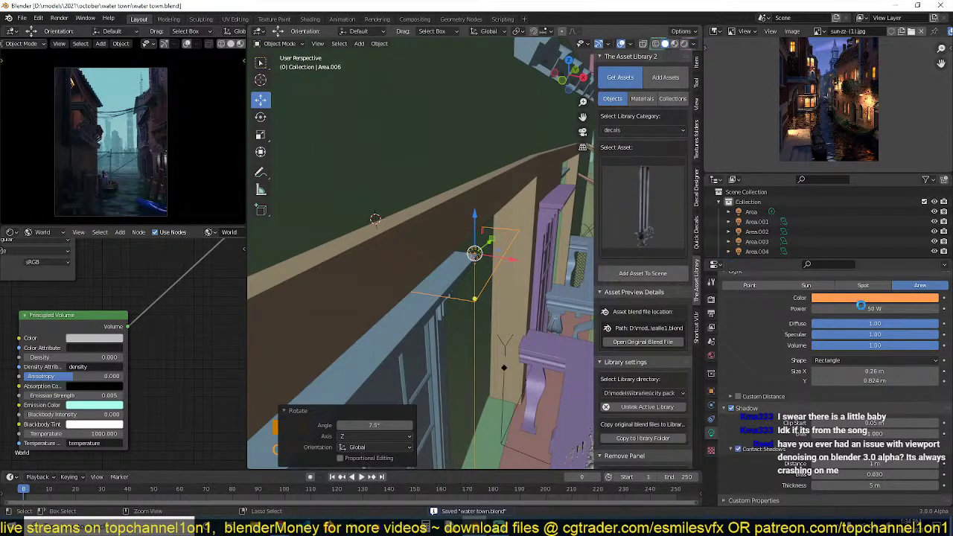
pyautogui.click(863, 308)
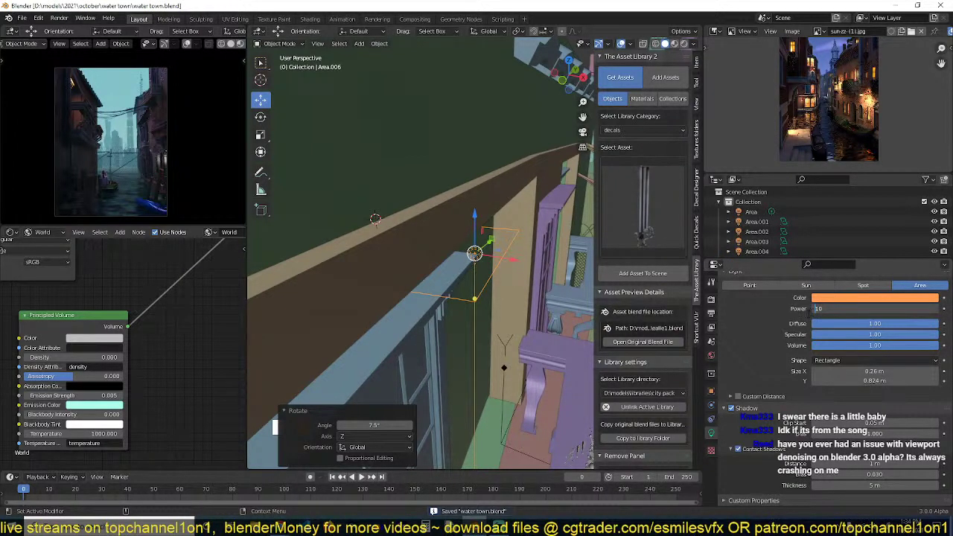
pyautogui.write('10')
pyautogui.press('Return')
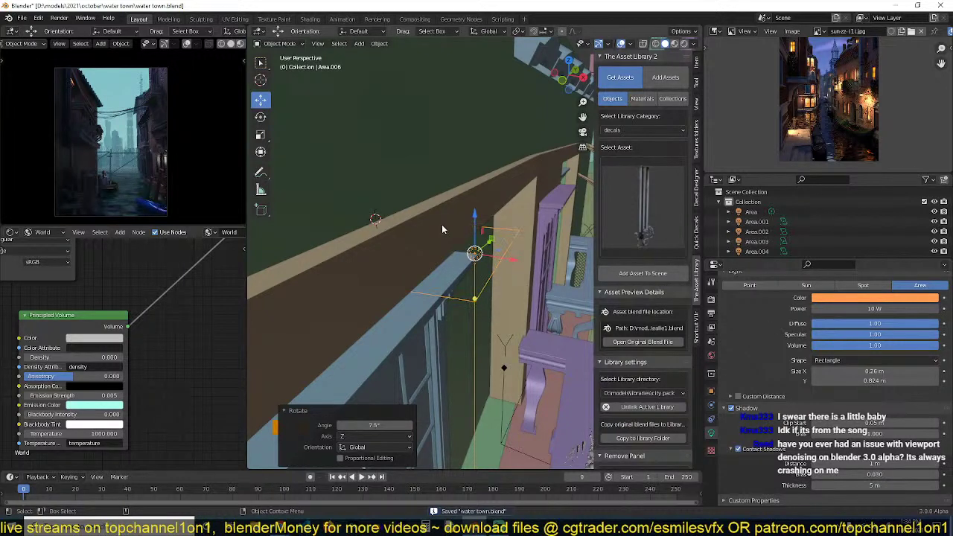
# Move the area light away from the blue window's cornice to the underside of the neighbouring tan wall beam.
pyautogui.moveTo(442, 224); pyautogui.dragTo(443, 199, button='middle')
pyautogui.press('g')
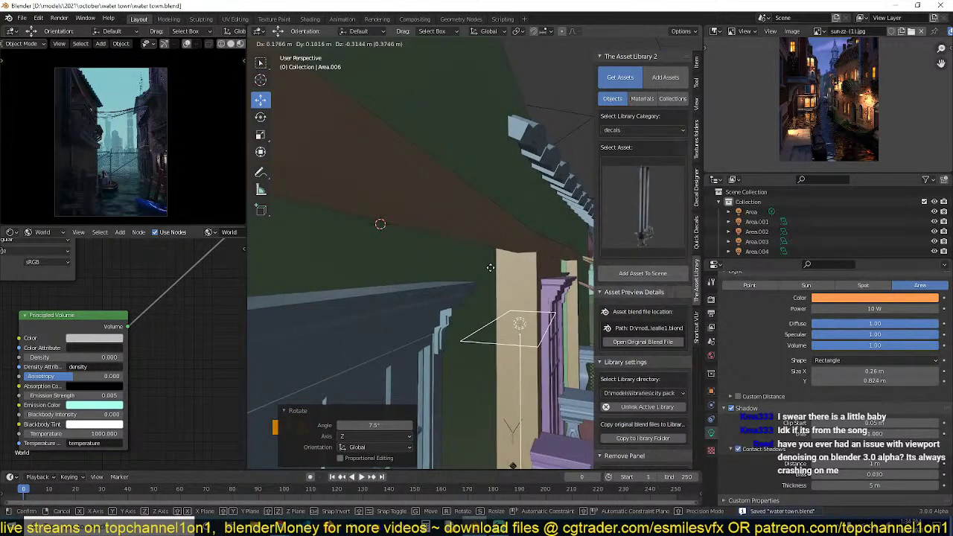
pyautogui.click(494, 220)
pyautogui.moveTo(494, 221); pyautogui.dragTo(347, 234, button='middle')
pyautogui.press('g')
pyautogui.click(434, 243)
pyautogui.moveTo(434, 243); pyautogui.dragTo(341, 250, button='middle')
pyautogui.keyDown('shift'); pyautogui.moveTo(453, 279); pyautogui.dragTo(366, 277, button='middle'); pyautogui.keyUp('shift')
pyautogui.press('g')
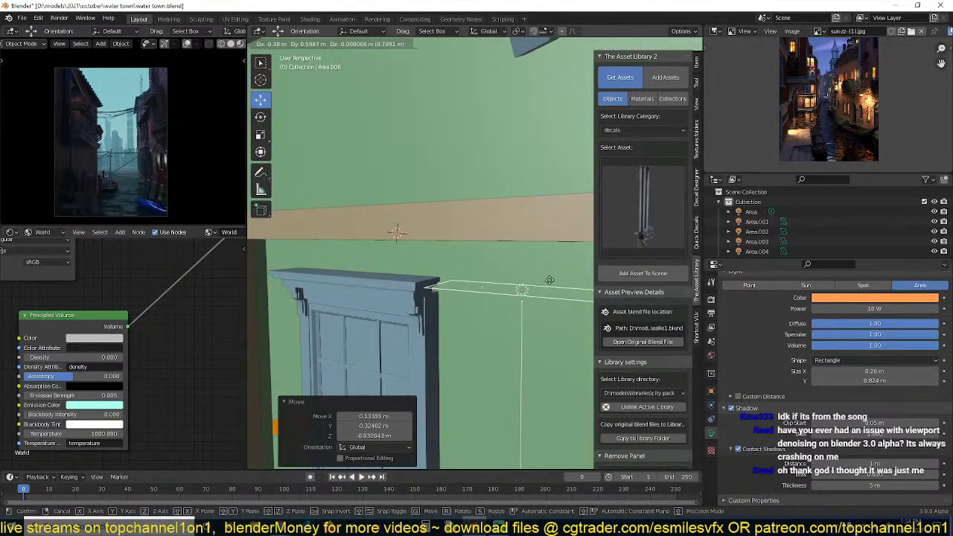
pyautogui.click(555, 240)
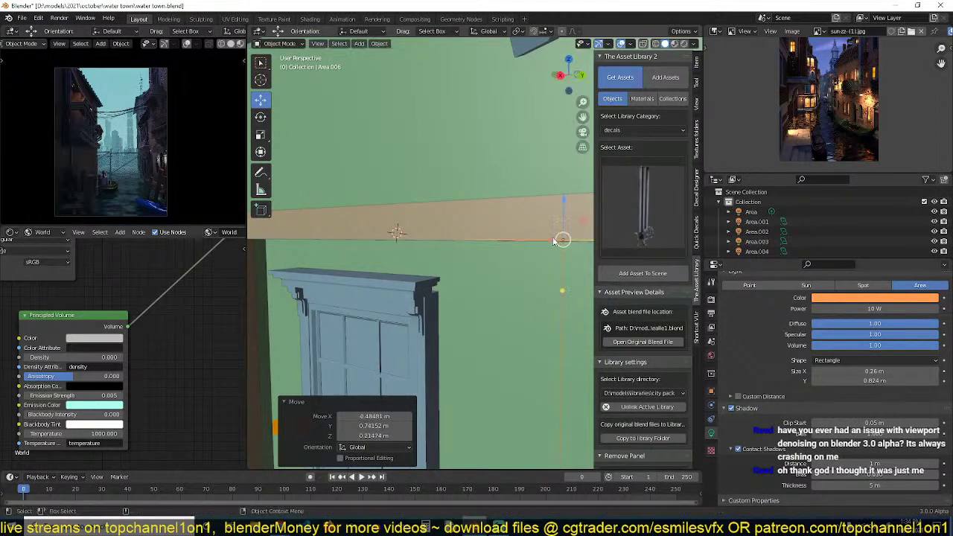
# Nudge the area light slightly down so it sits under the tan beam, and save the file.
pyautogui.moveTo(555, 240); pyautogui.dragTo(434, 236, button='middle')
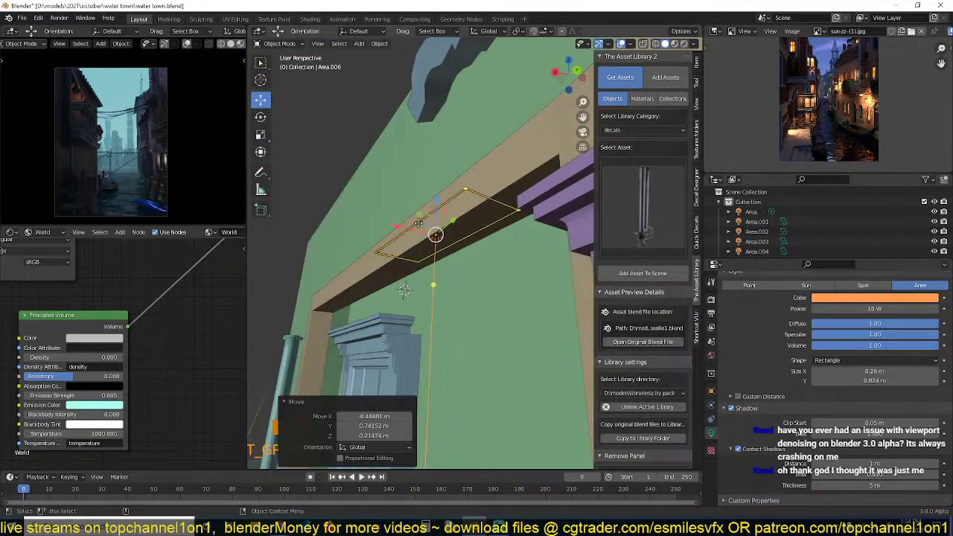
pyautogui.press('g')
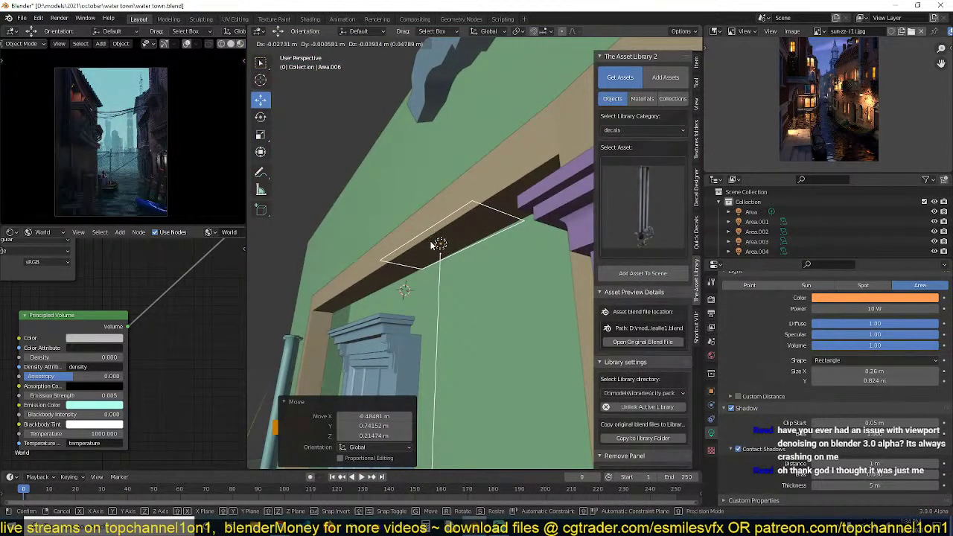
pyautogui.click(432, 246)
pyautogui.moveTo(432, 245); pyautogui.dragTo(484, 270, button='middle')
pyautogui.hotkey('ctrl', 's')
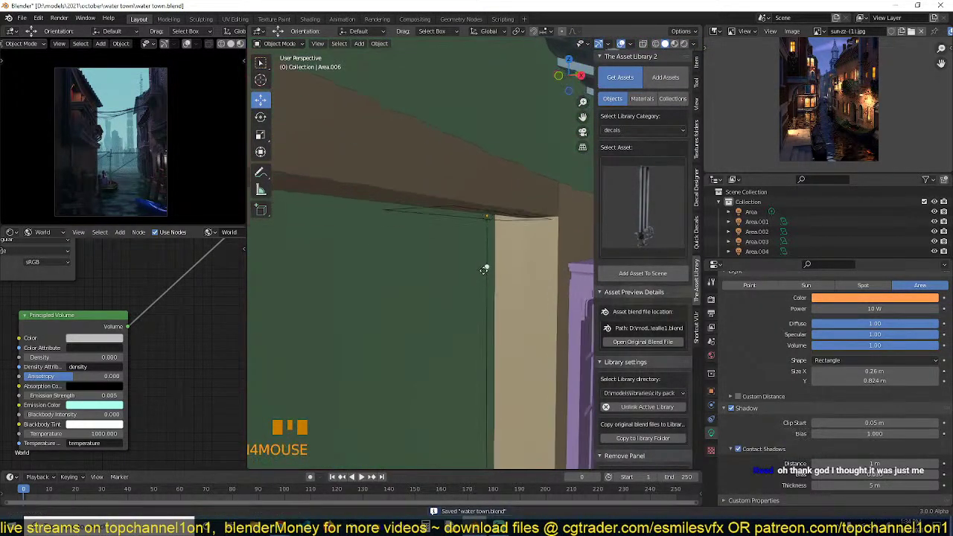
# Link the Archviz furniture pack folder as an asset library directory.
pyautogui.click(689, 210)
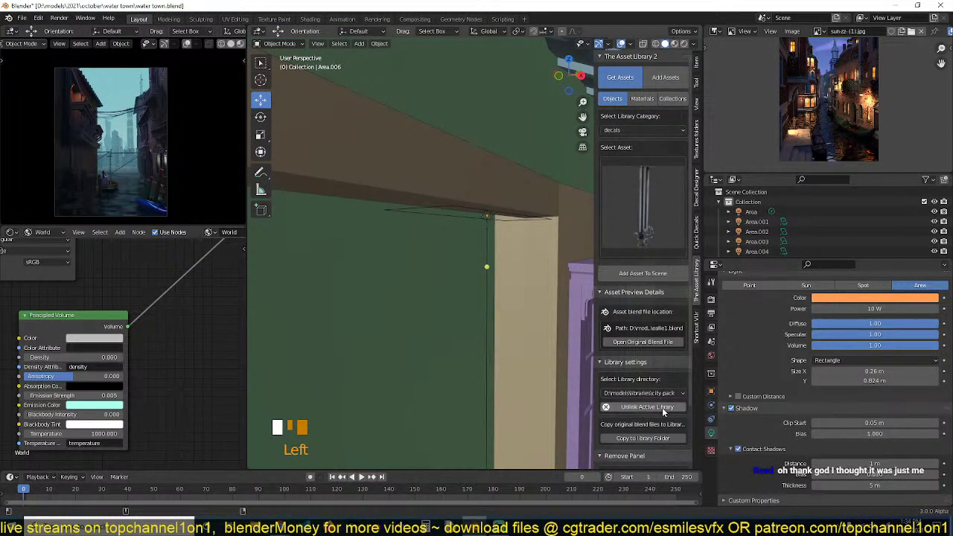
pyautogui.scroll(-4, 659, 459)
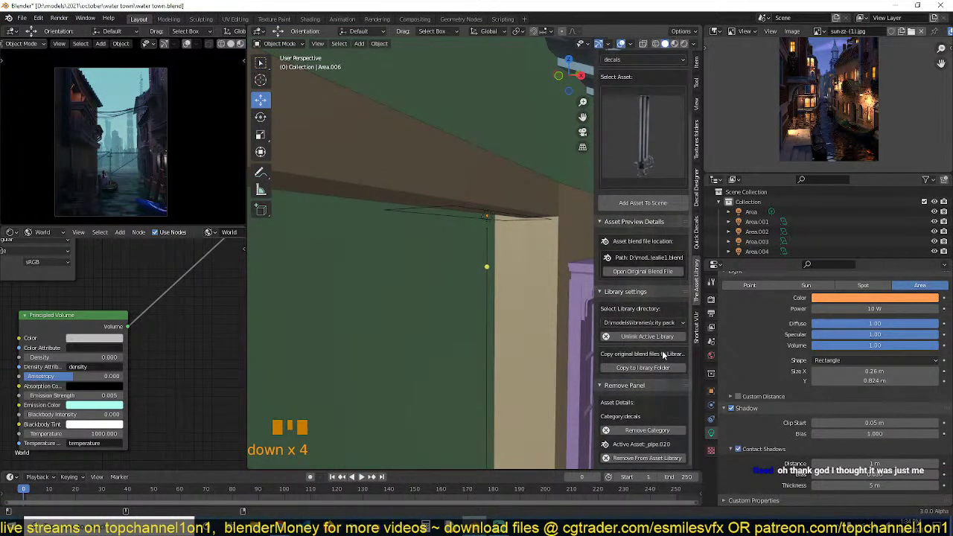
pyautogui.click(668, 323)
pyautogui.click(648, 400)
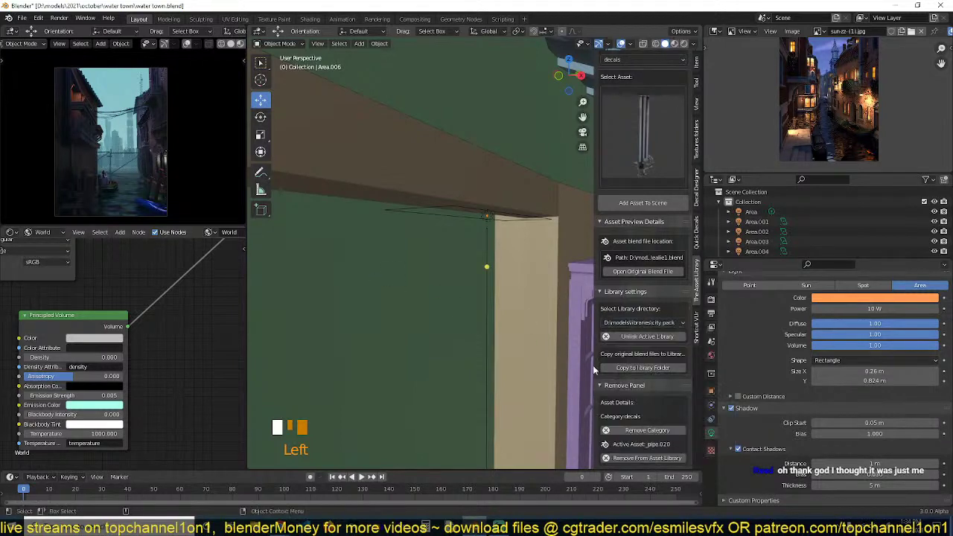
pyautogui.click(640, 323)
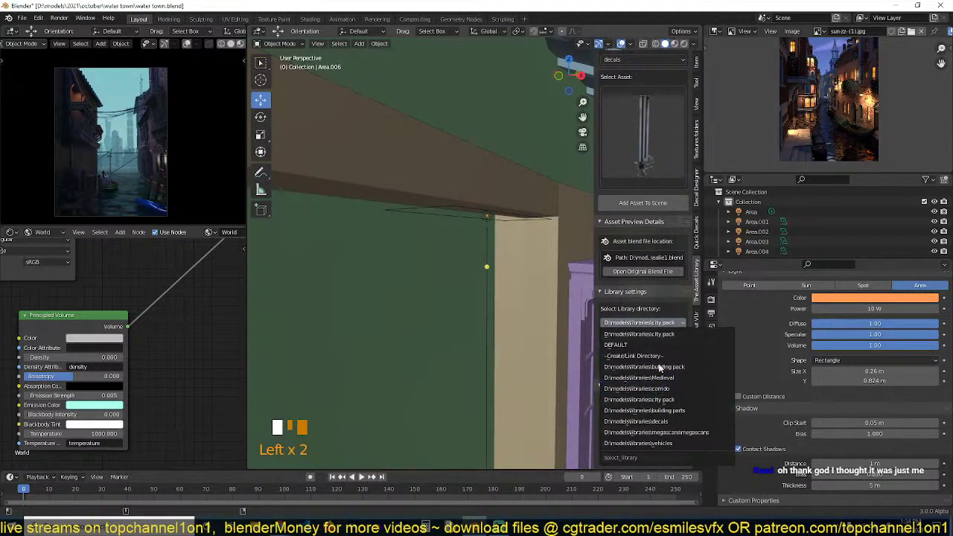
pyautogui.click(663, 356)
pyautogui.click(677, 320)
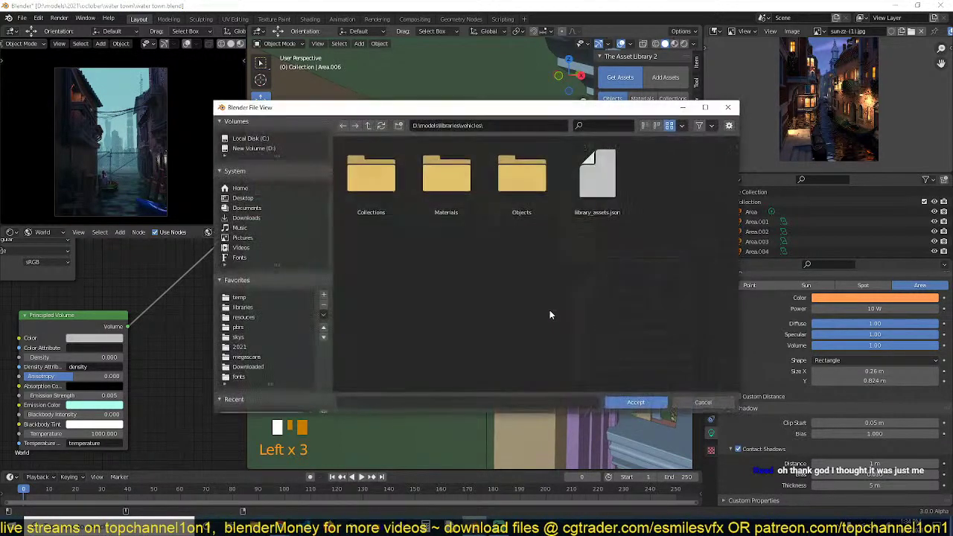
pyautogui.click(368, 125)
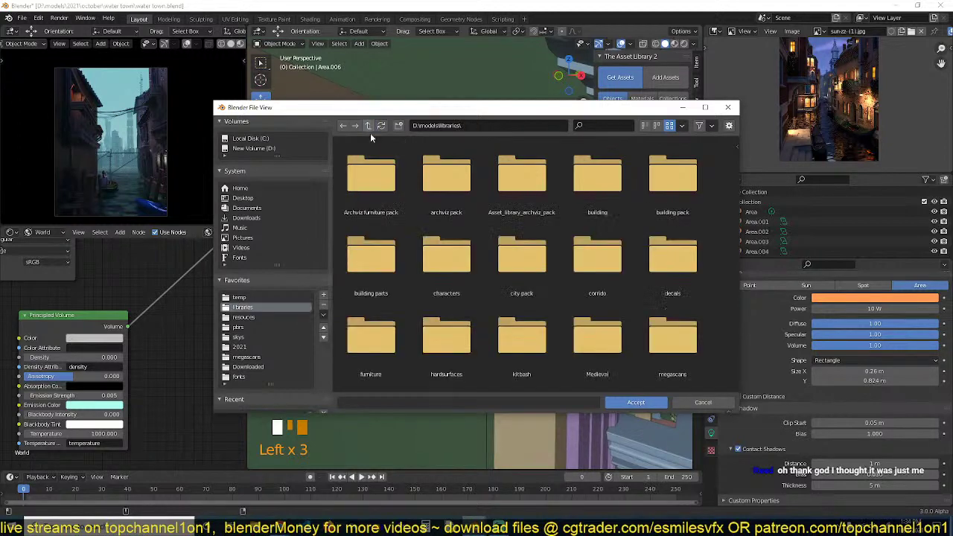
pyautogui.doubleClick(386, 214)
pyautogui.click(643, 403)
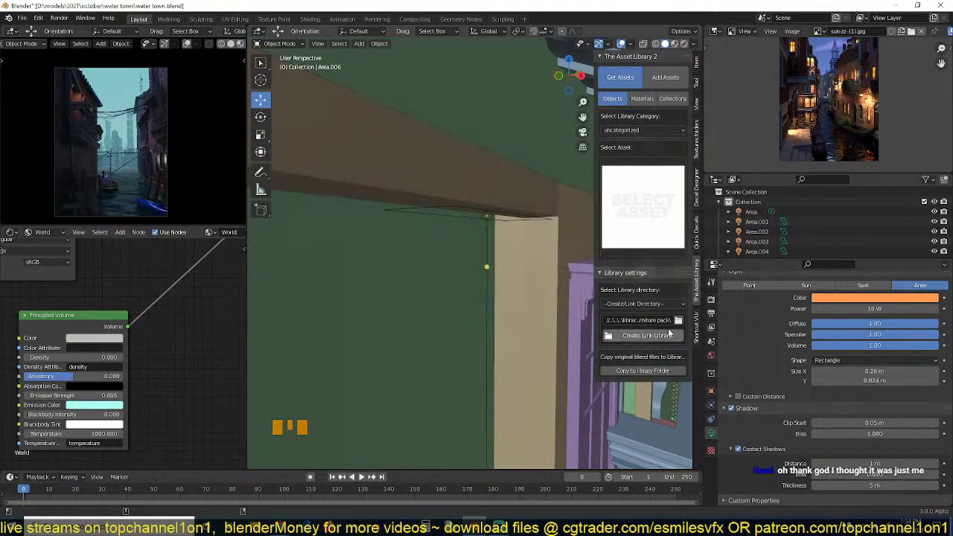
# Browse the bathroom category of the Archviz furniture pack, and unlink that library.
pyautogui.click(635, 192)
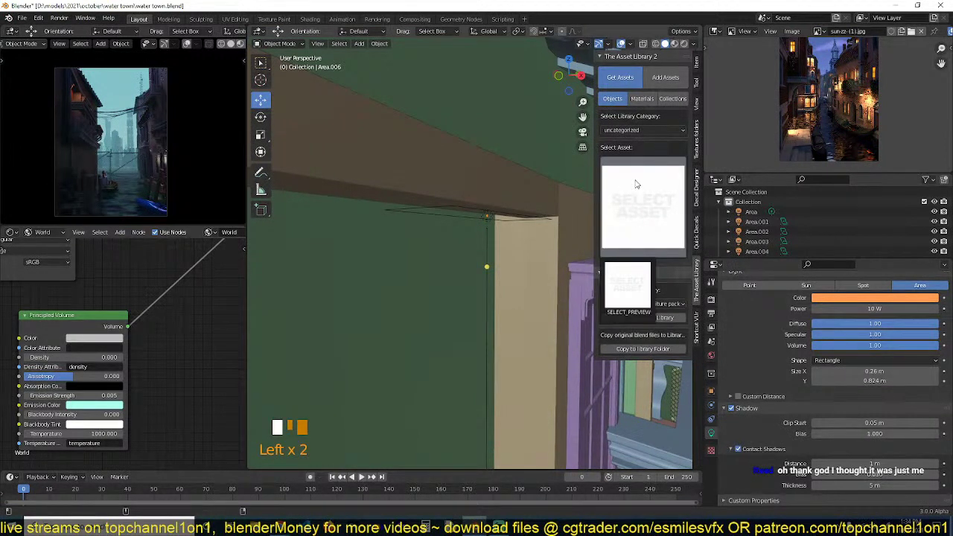
pyautogui.click(624, 130)
pyautogui.click(623, 148)
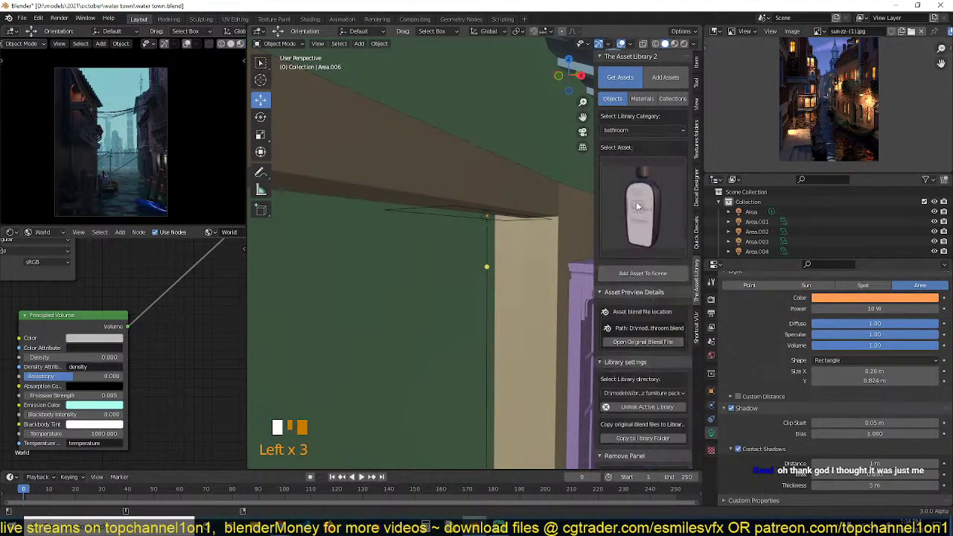
pyautogui.click(636, 201)
pyautogui.scroll(-3, 647, 398)
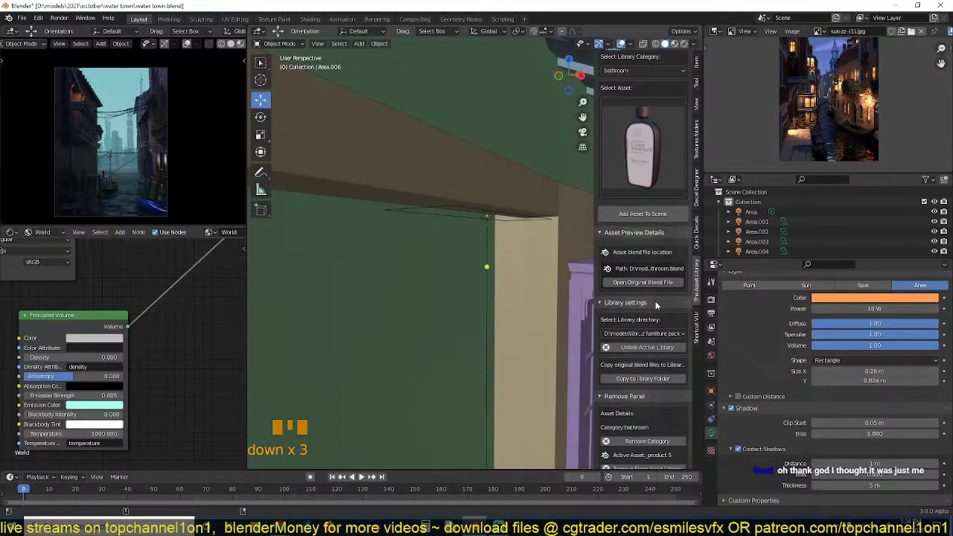
pyautogui.click(660, 347)
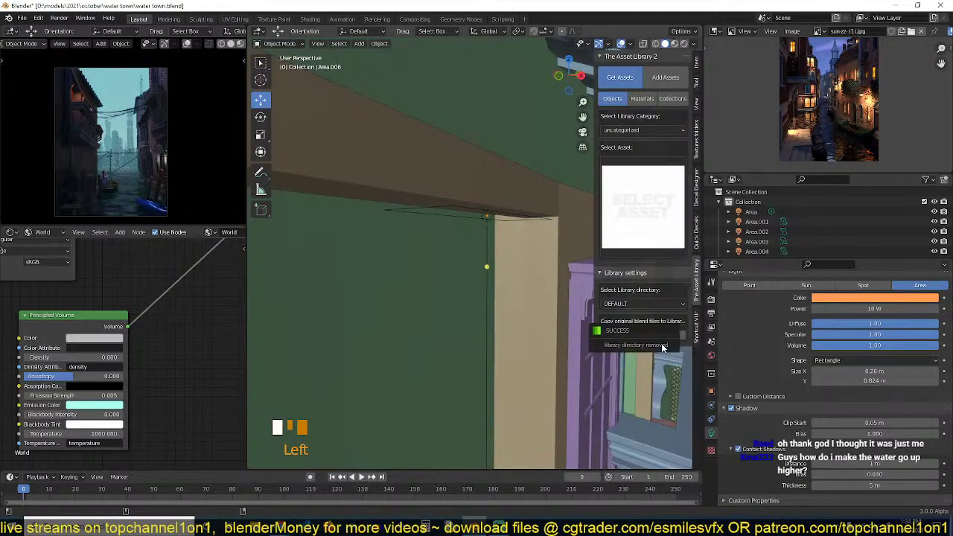
# Link the D:\models\libraries\furniture folder as an asset library directory.
pyautogui.click(646, 303)
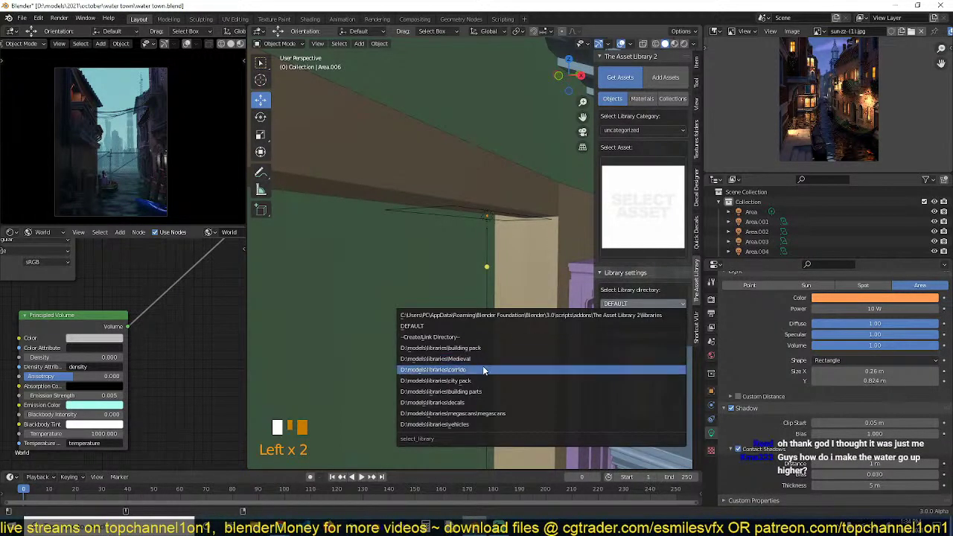
pyautogui.click(454, 336)
pyautogui.click(677, 322)
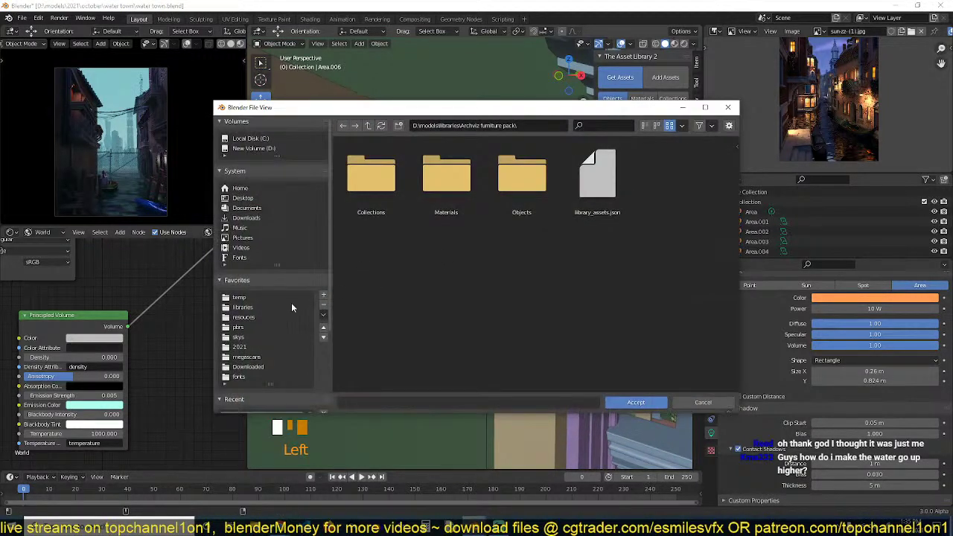
pyautogui.click(368, 125)
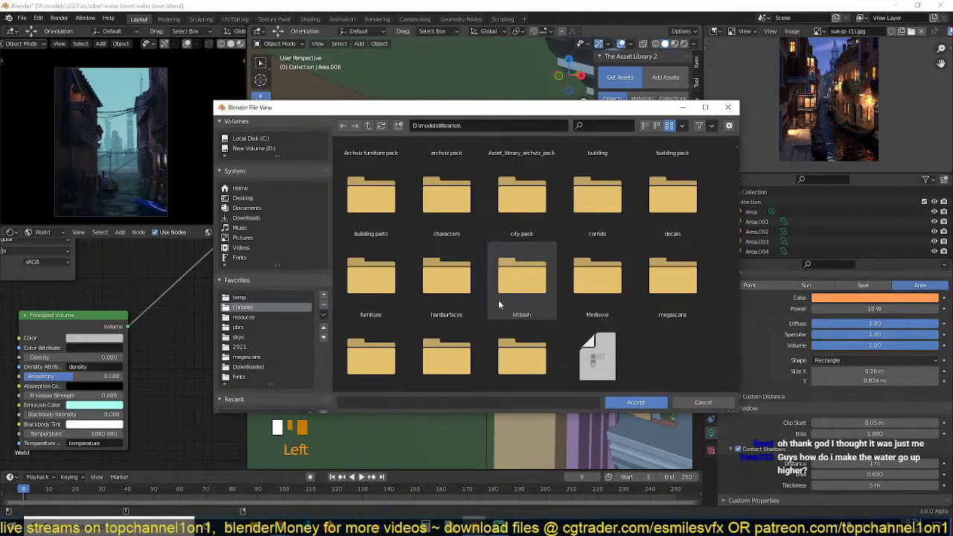
pyautogui.doubleClick(375, 289)
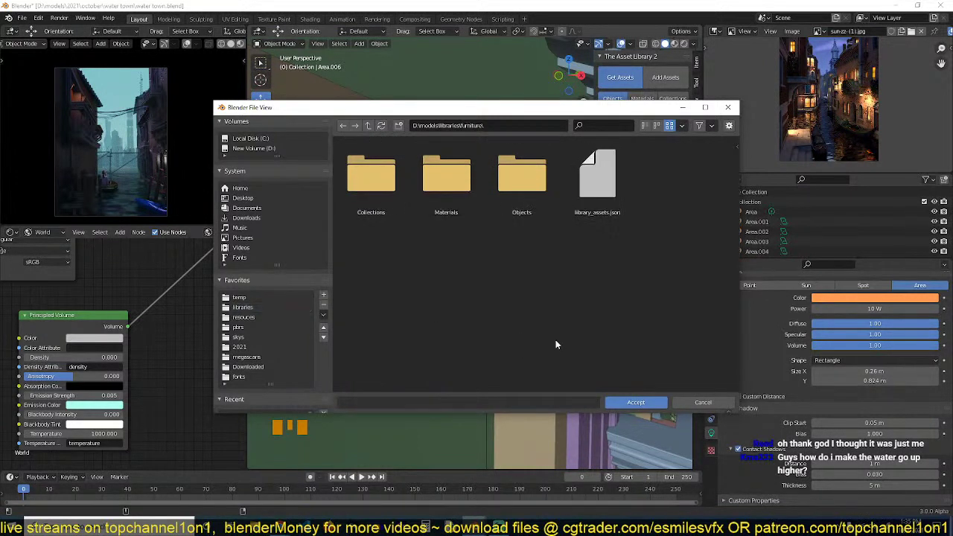
pyautogui.click(628, 398)
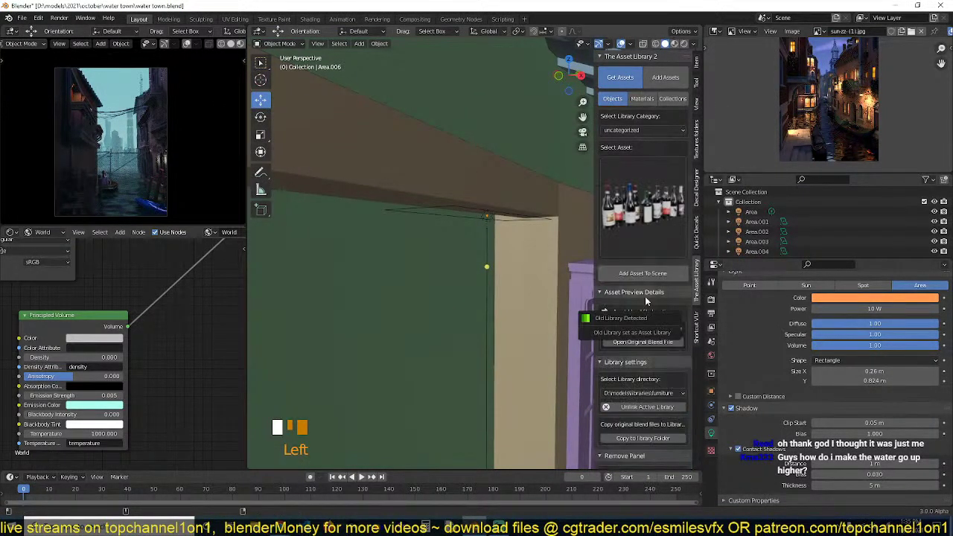
# Check the list of linked libraries and look through the furniture library's uncategorized assets.
pyautogui.click(651, 392)
pyautogui.click(652, 394)
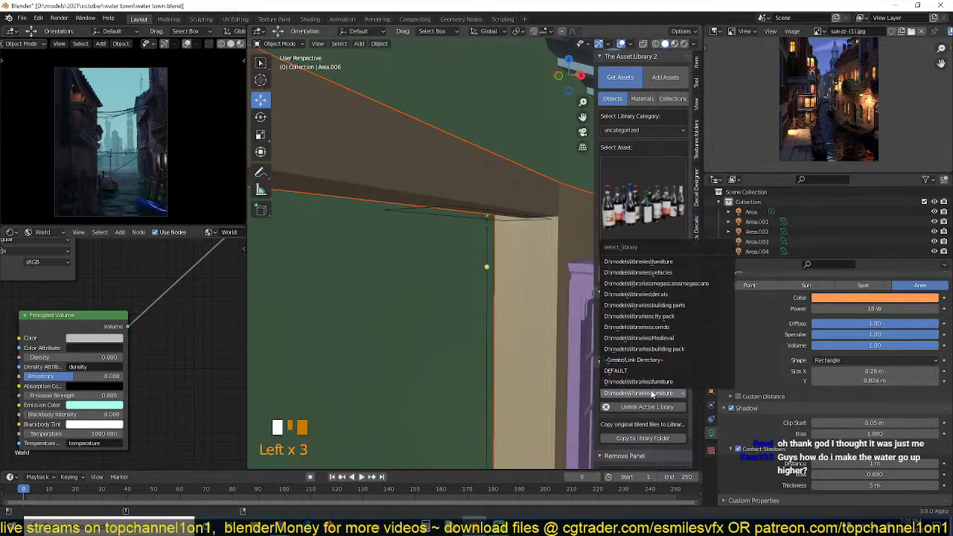
pyautogui.click(574, 319)
pyautogui.click(648, 205)
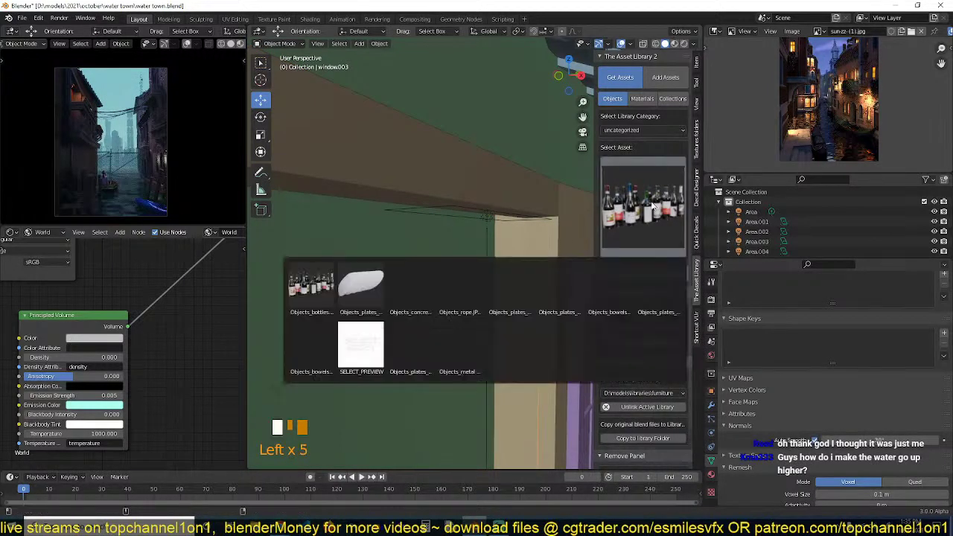
pyautogui.click(652, 206)
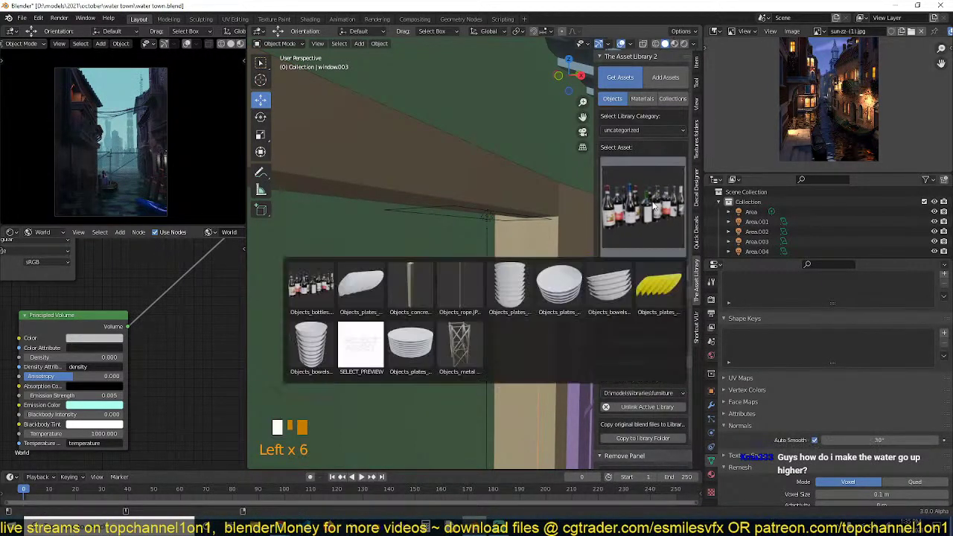
# Switch the furniture library to the bed parts category and browse its asset previews.
pyautogui.click(624, 130)
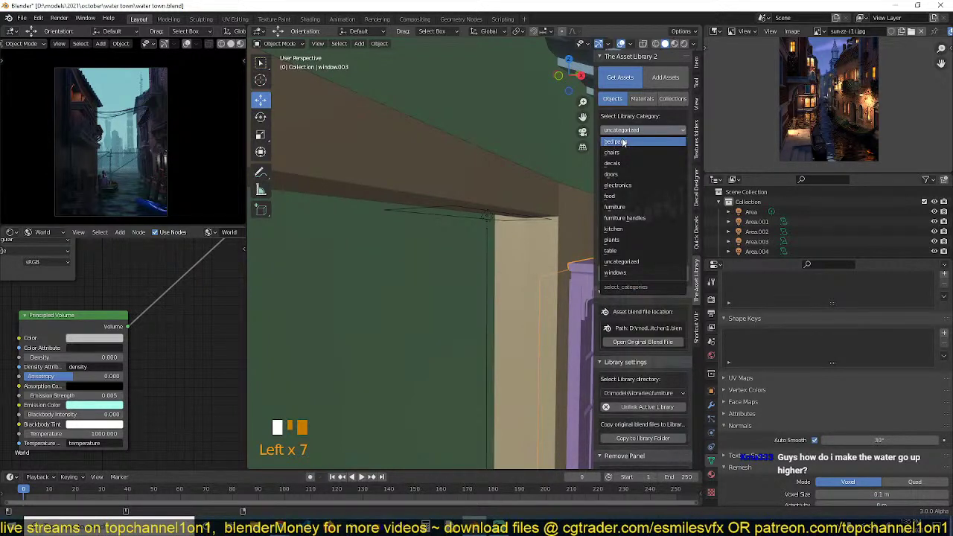
pyautogui.click(624, 142)
pyautogui.click(628, 235)
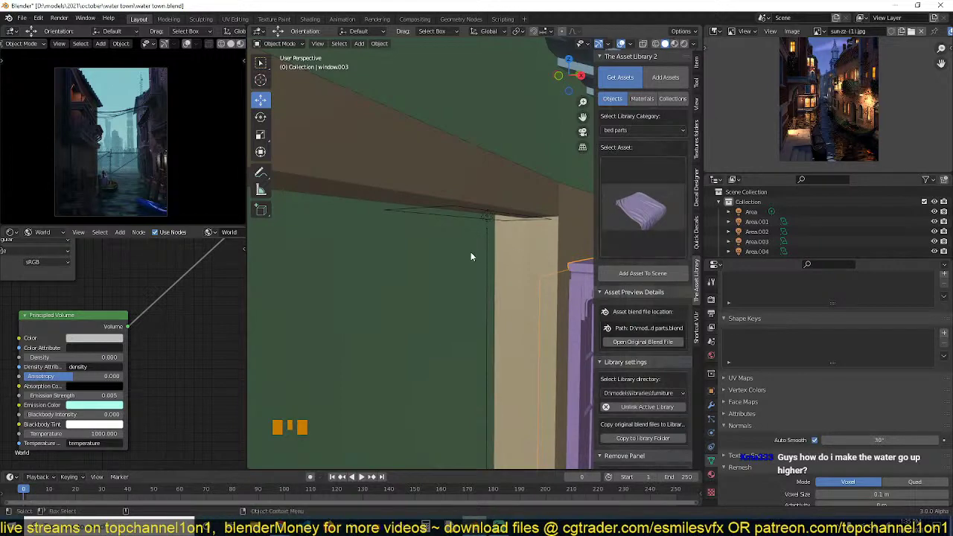
# Try moving the canal's large water plane to a different level.
pyautogui.scroll(-5, 470, 255)
pyautogui.moveTo(469, 254); pyautogui.dragTo(441, 150, button='middle')
pyautogui.scroll(-4, 494, 340)
pyautogui.scroll(-3, 490, 212)
pyautogui.click(320, 153)
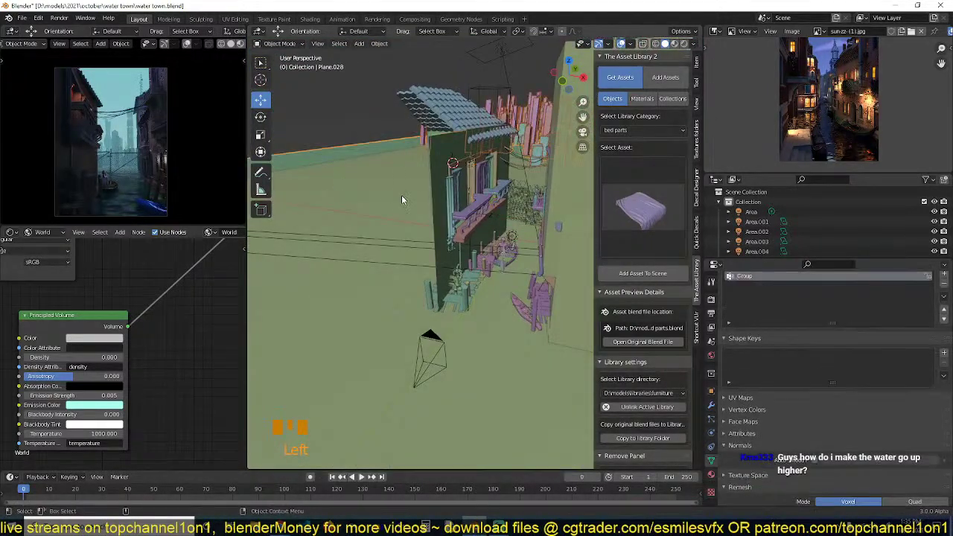
pyautogui.press('g')
pyautogui.rightClick(408, 196)
pyautogui.click(403, 222)
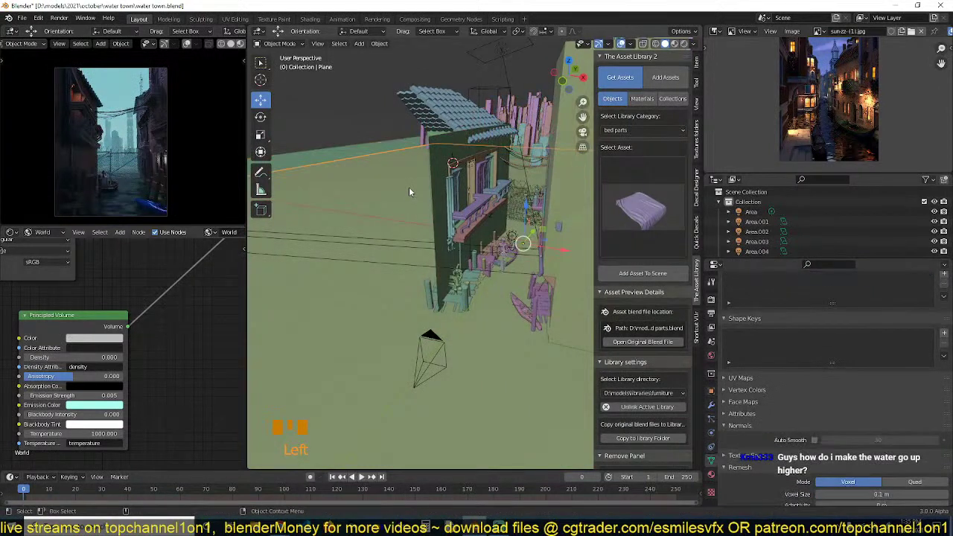
pyautogui.press('g')
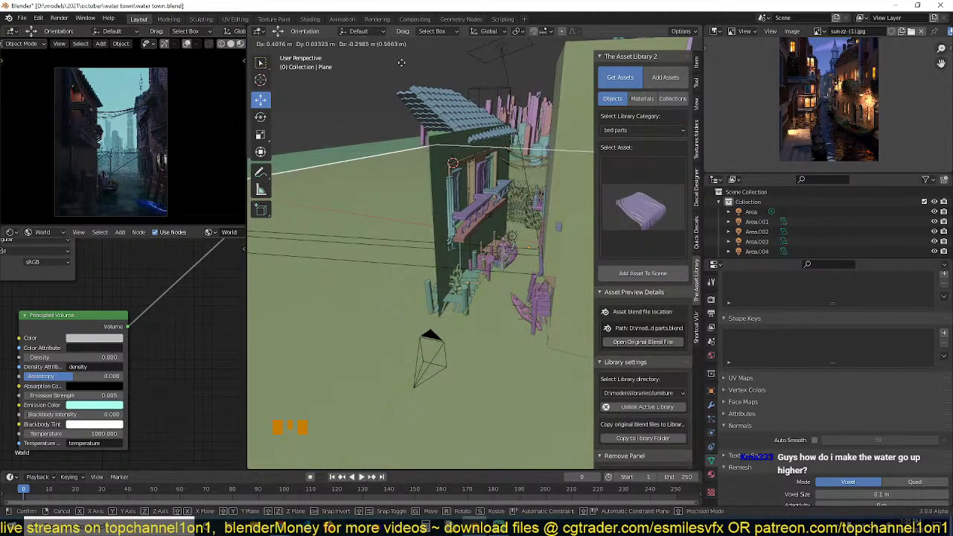
pyautogui.click(412, 466)
# Rotate the scene camera about -8.15° around the global Z axis.
pyautogui.scroll(-2, 472, 448)
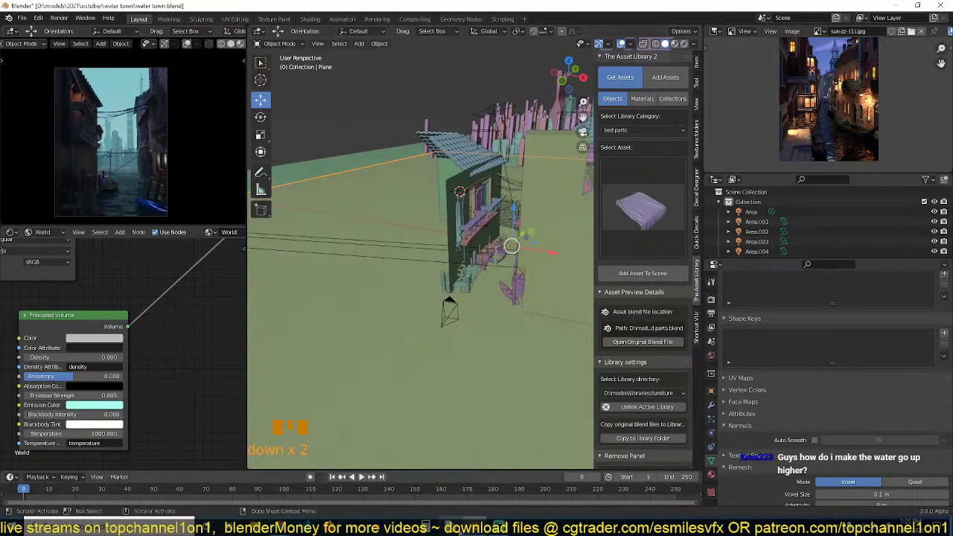
pyautogui.click(451, 309)
pyautogui.press('r')
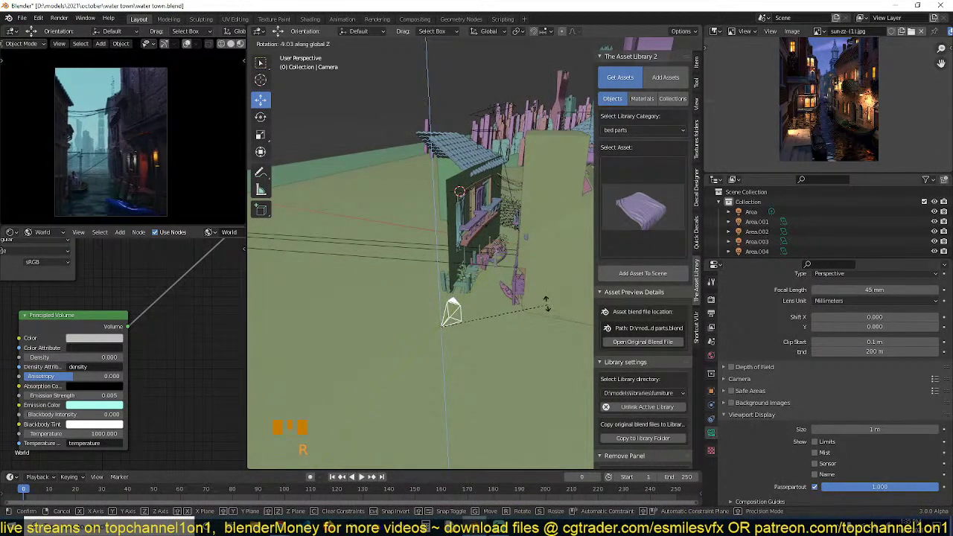
pyautogui.click(546, 302)
# Move the camera about -0.41 m along the global X axis, and save the file.
pyautogui.press('g')
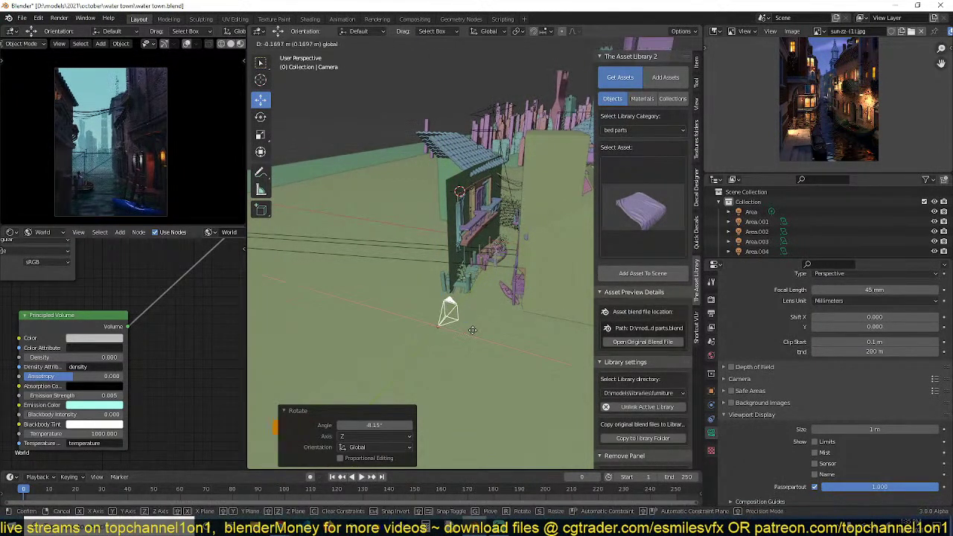
pyautogui.click(471, 327)
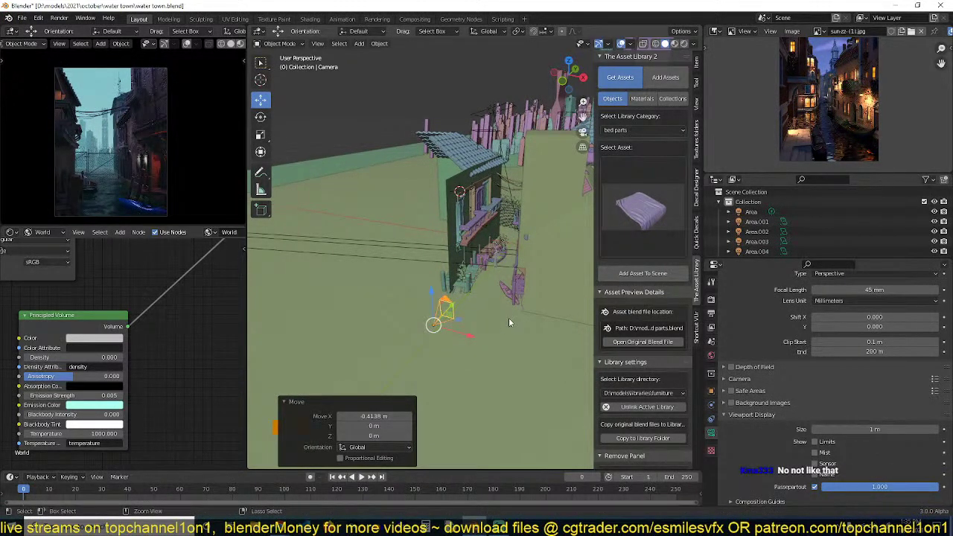
pyautogui.hotkey('ctrl', 's')
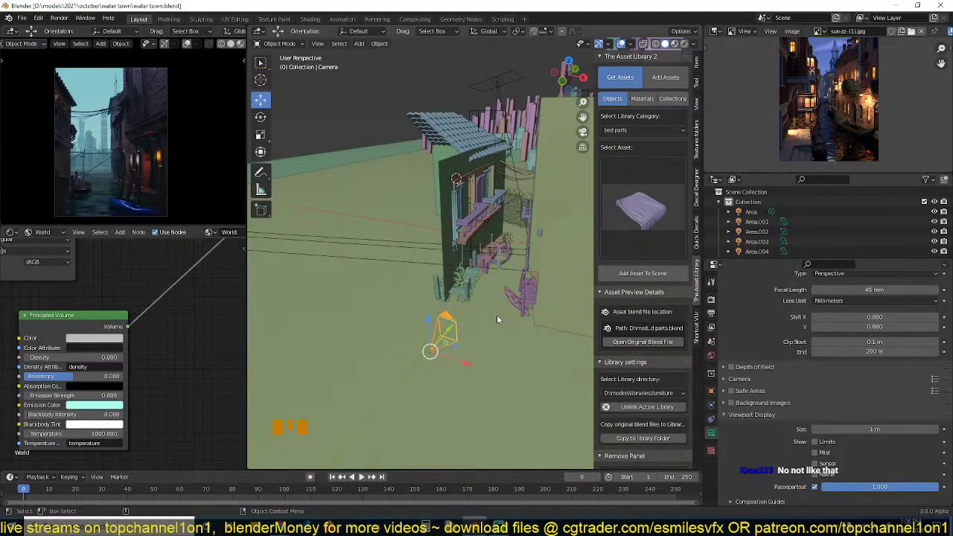
pyautogui.hotkey('ctrl', 's')
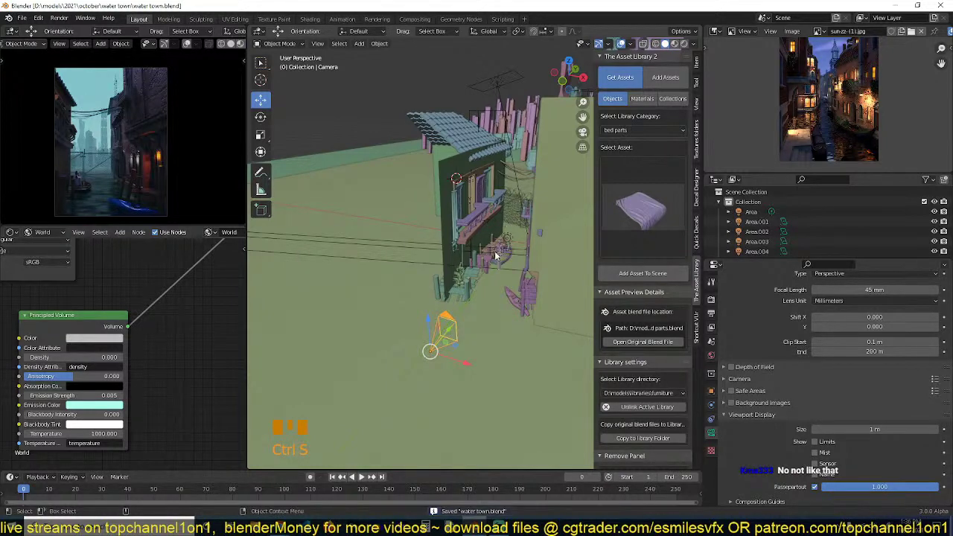
# Check the doors category of the furniture library, and switch to the furniture category to view its asset previews.
pyautogui.moveTo(497, 255); pyautogui.dragTo(494, 263, button='middle')
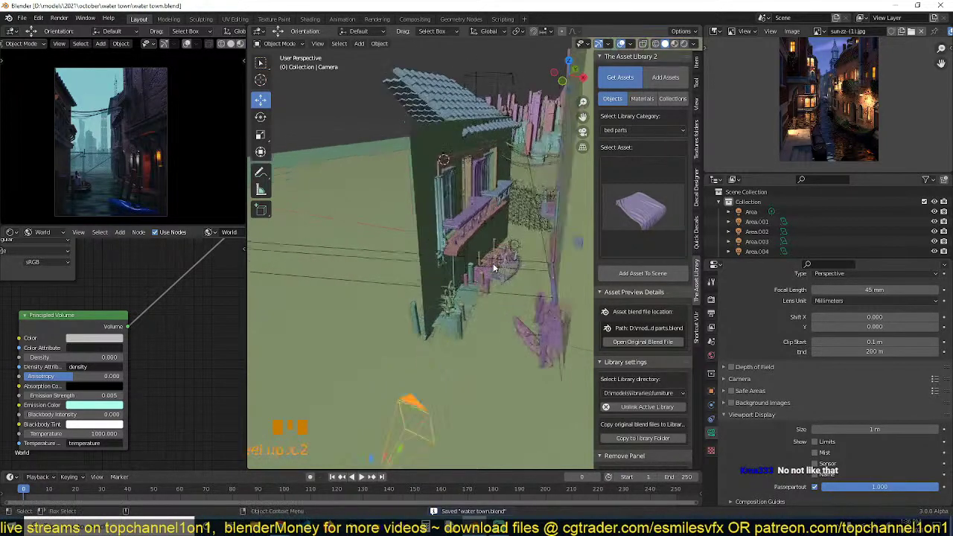
pyautogui.click(633, 215)
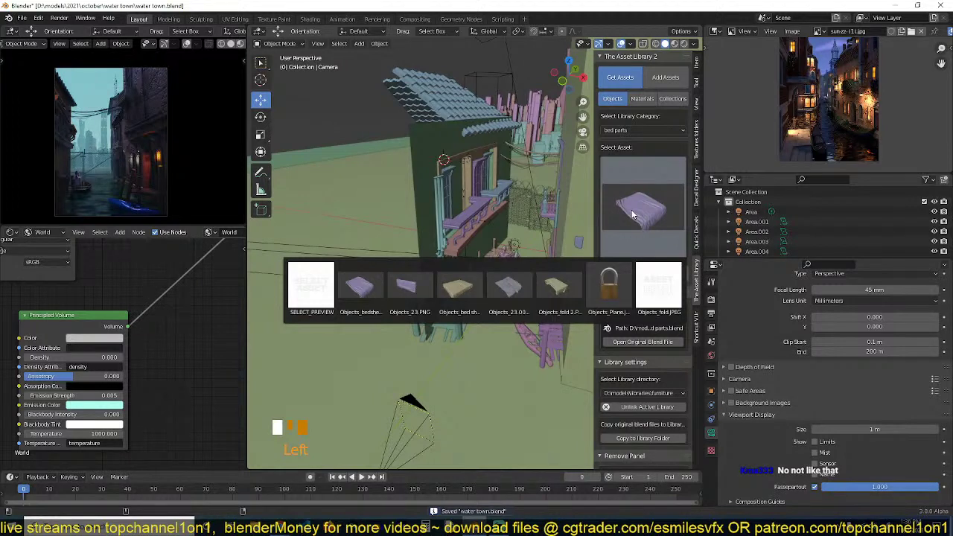
pyautogui.click(650, 131)
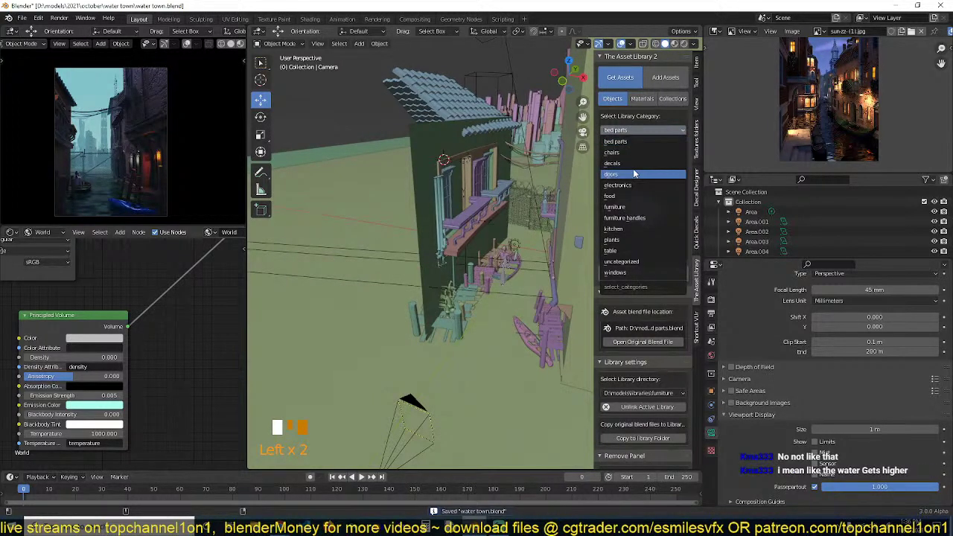
pyautogui.click(634, 173)
pyautogui.click(645, 205)
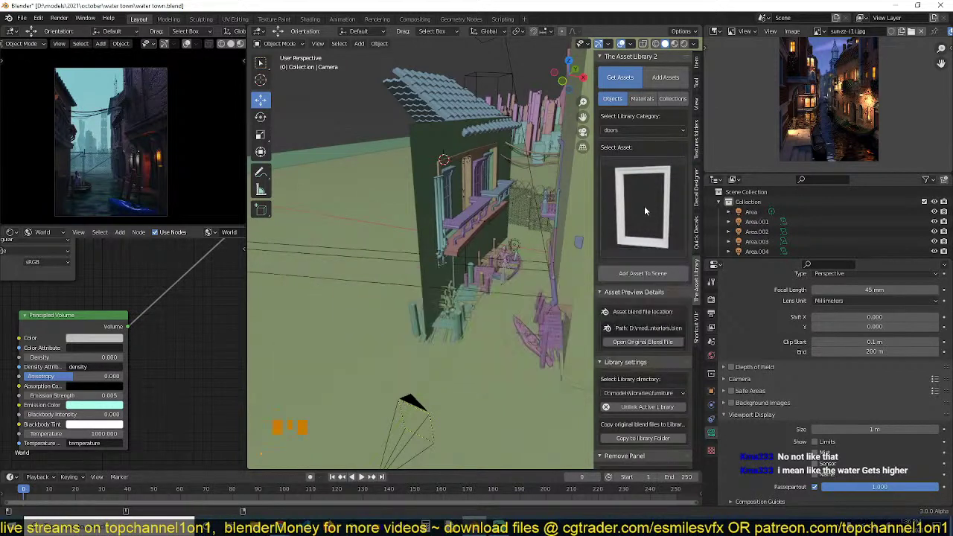
pyautogui.click(660, 130)
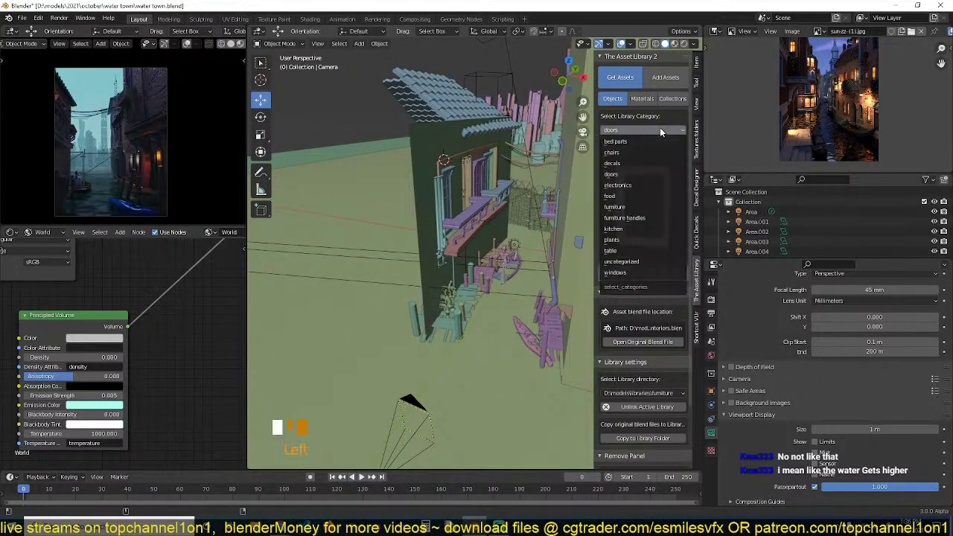
pyautogui.click(637, 206)
pyautogui.click(636, 206)
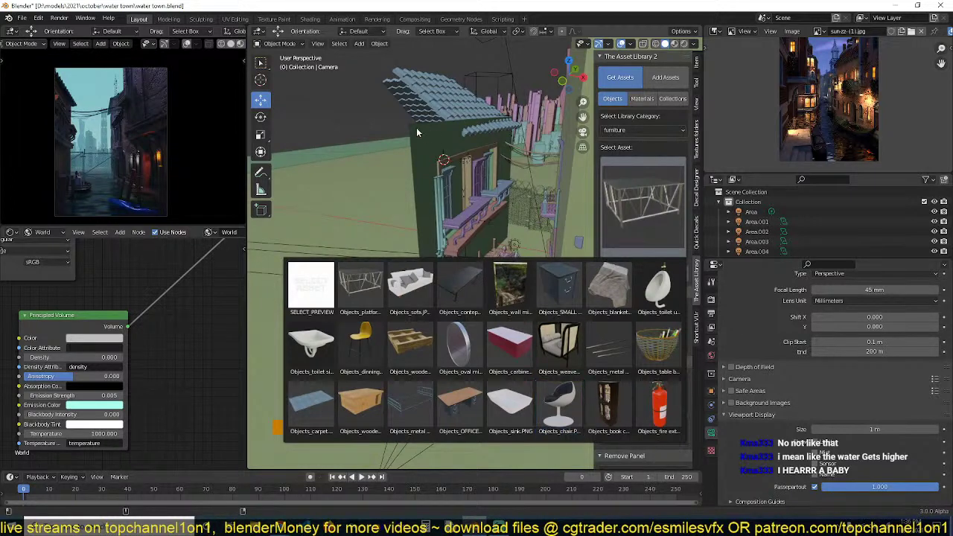
# Rotate the camera about 3.73° around the global Z axis and set its focal length to 40 mm.
pyautogui.click(409, 414)
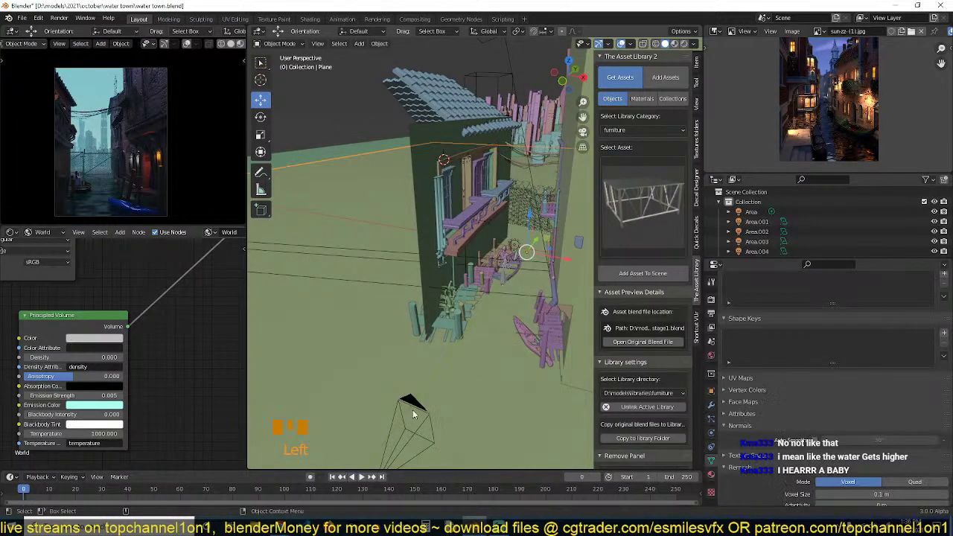
pyautogui.click(415, 412)
pyautogui.press('r')
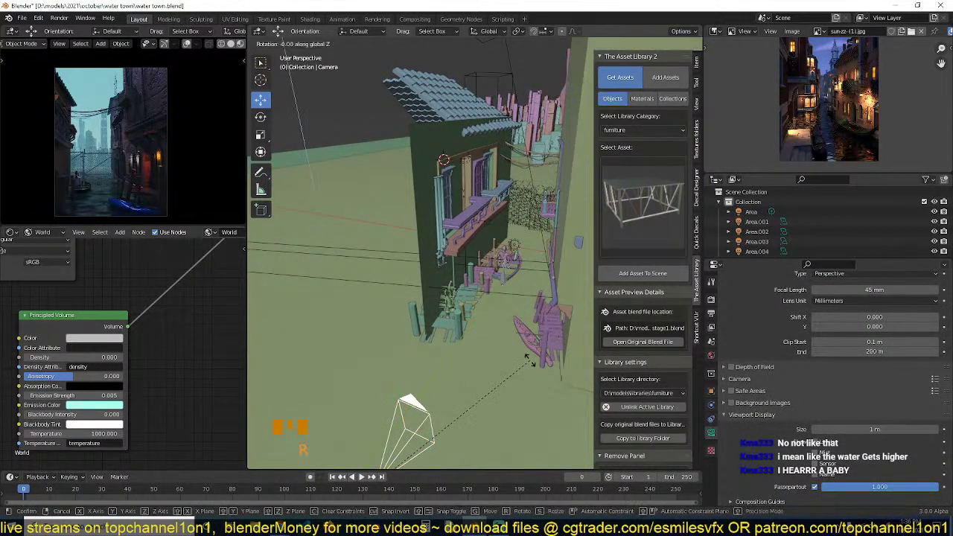
pyautogui.click(517, 348)
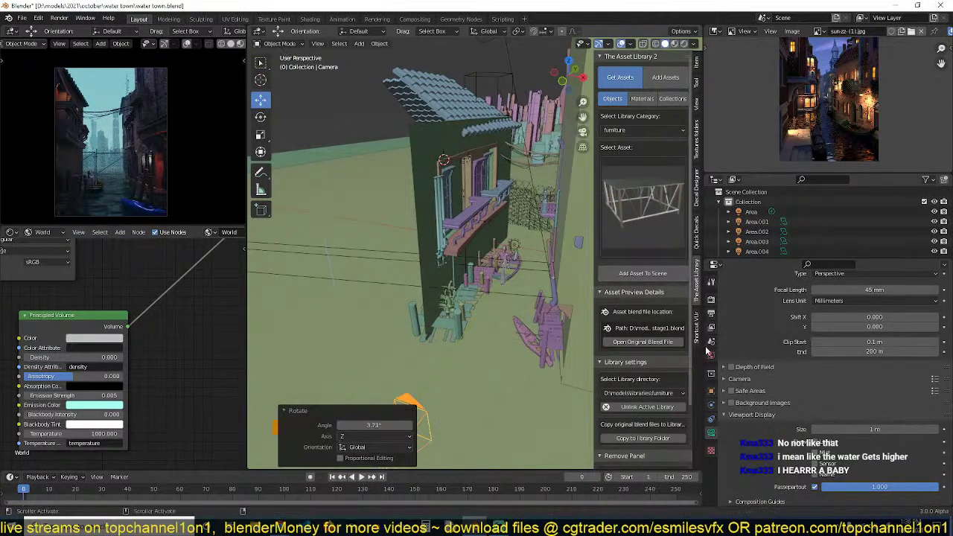
pyautogui.write('4')
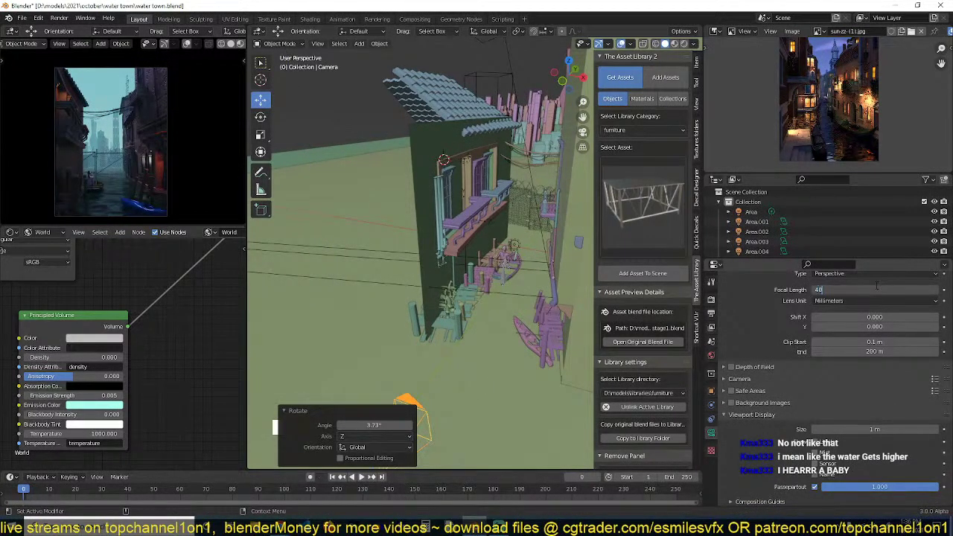
pyautogui.write('0')
pyautogui.press('Return')
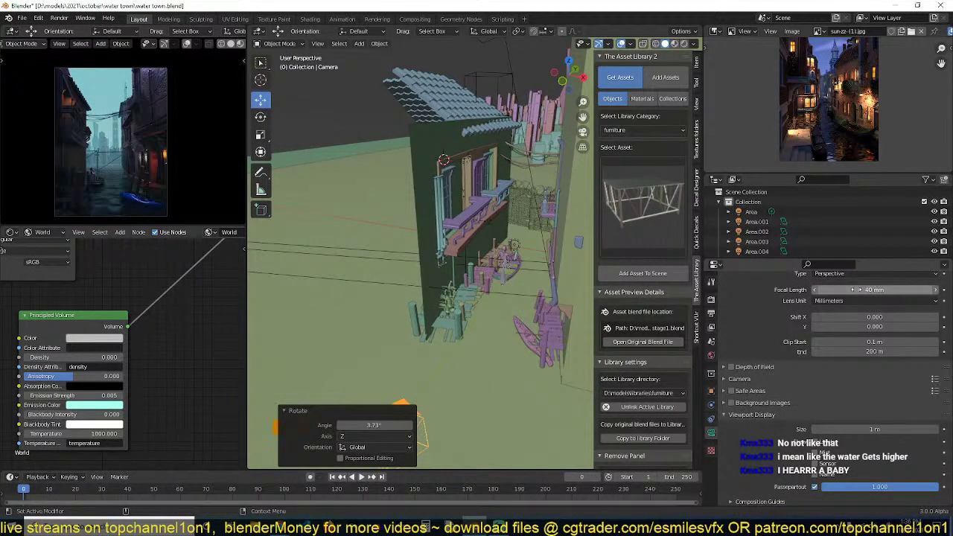
# Raise the tiled roof above the balcony house about 0.34 m and shift it about -0.88 m along the global Y axis.
pyautogui.moveTo(500, 194); pyautogui.dragTo(492, 134, button='middle')
pyautogui.click(490, 126)
pyautogui.click(491, 125)
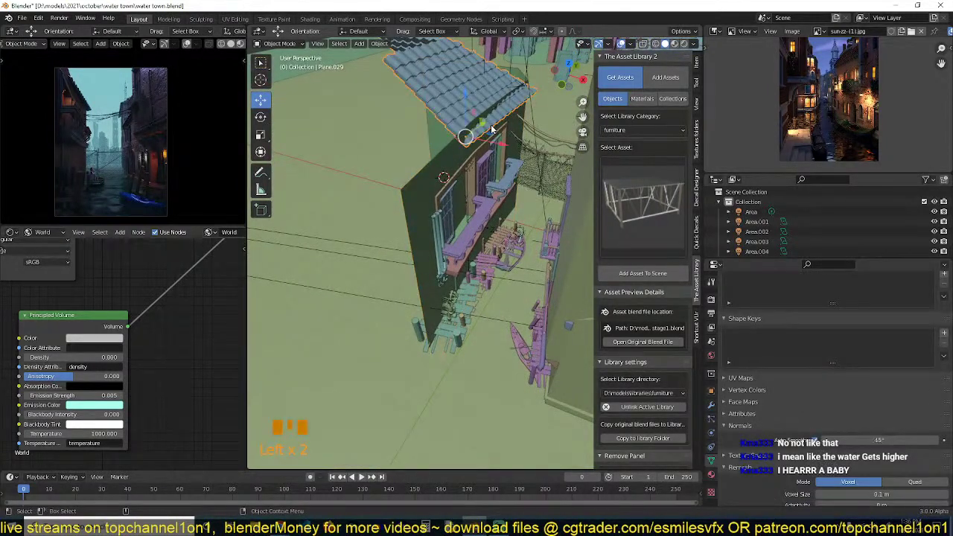
pyautogui.press('g')
pyautogui.press('z')
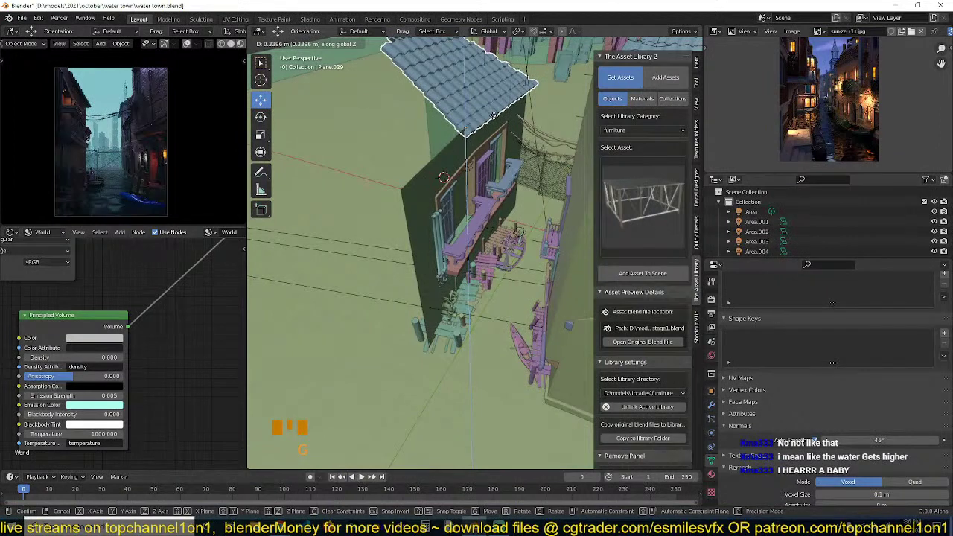
pyautogui.click(493, 117)
pyautogui.moveTo(494, 117); pyautogui.dragTo(511, 125, button='middle')
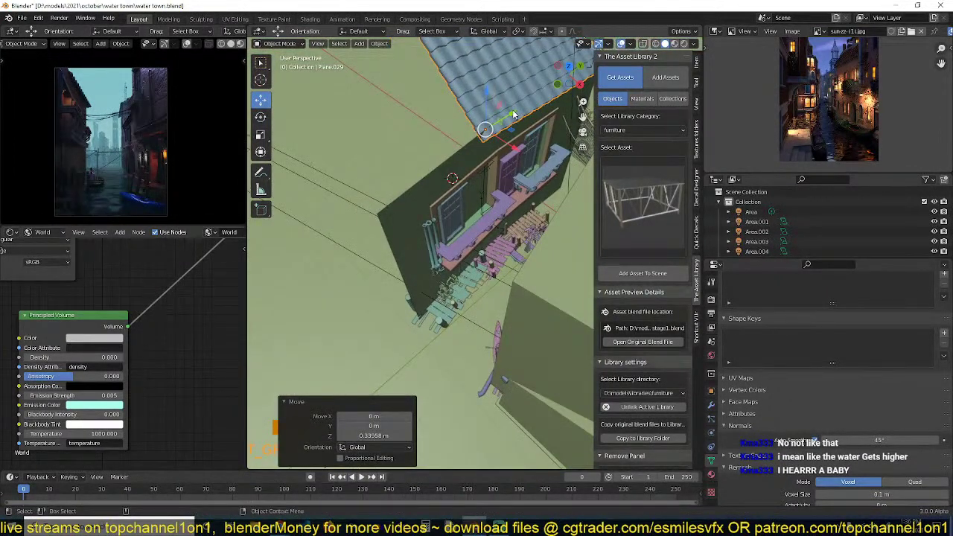
pyautogui.moveTo(513, 116); pyautogui.dragTo(493, 127)
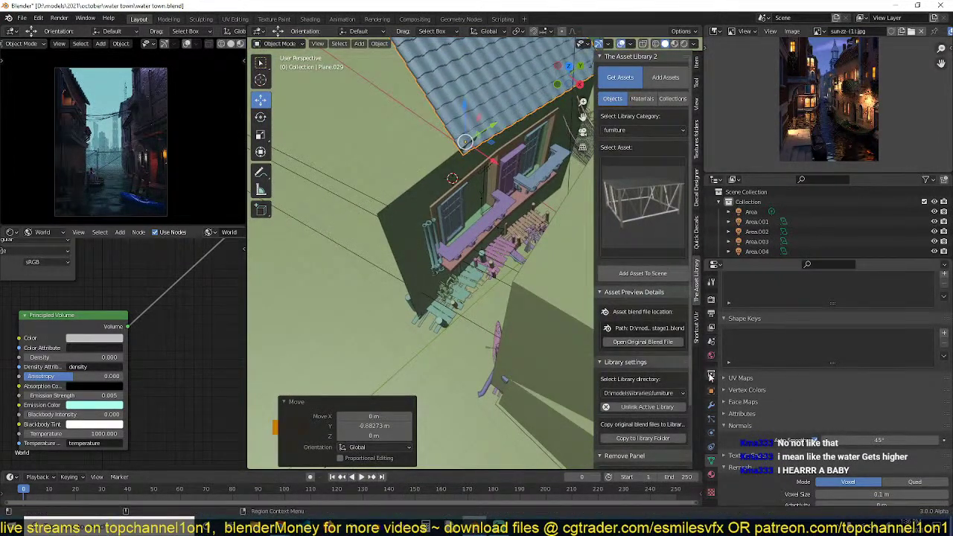
# Set the count of the roof's Array.001 modifier to 11, and save the file.
pyautogui.click(712, 405)
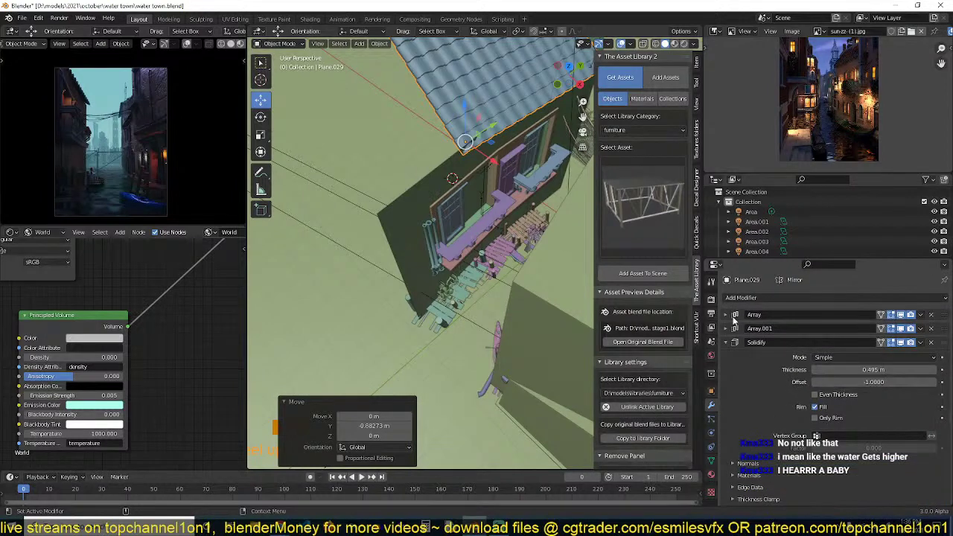
pyautogui.click(730, 341)
pyautogui.click(726, 328)
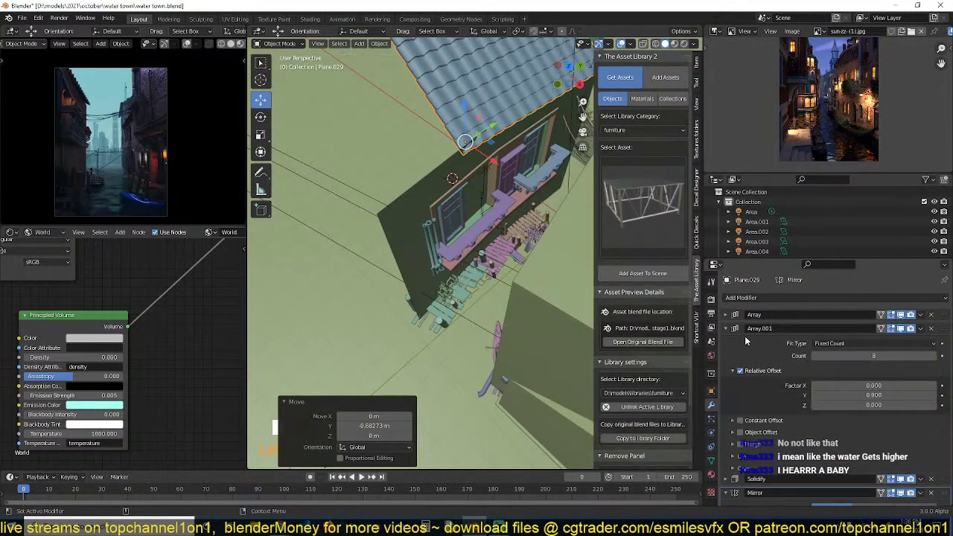
pyautogui.click(935, 356)
pyautogui.click(935, 356)
pyautogui.click(935, 356)
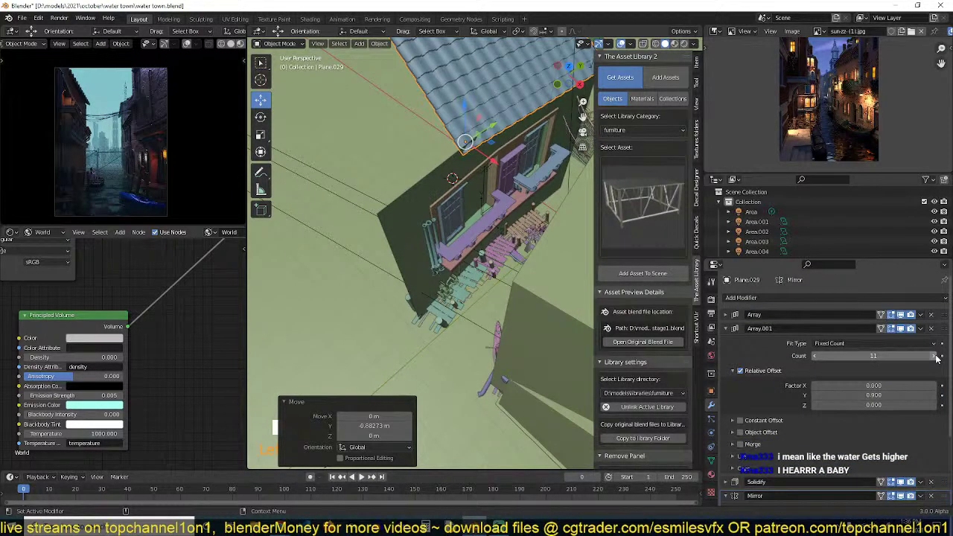
pyautogui.scroll(1, 470, 262)
pyautogui.hotkey('ctrl', 's')
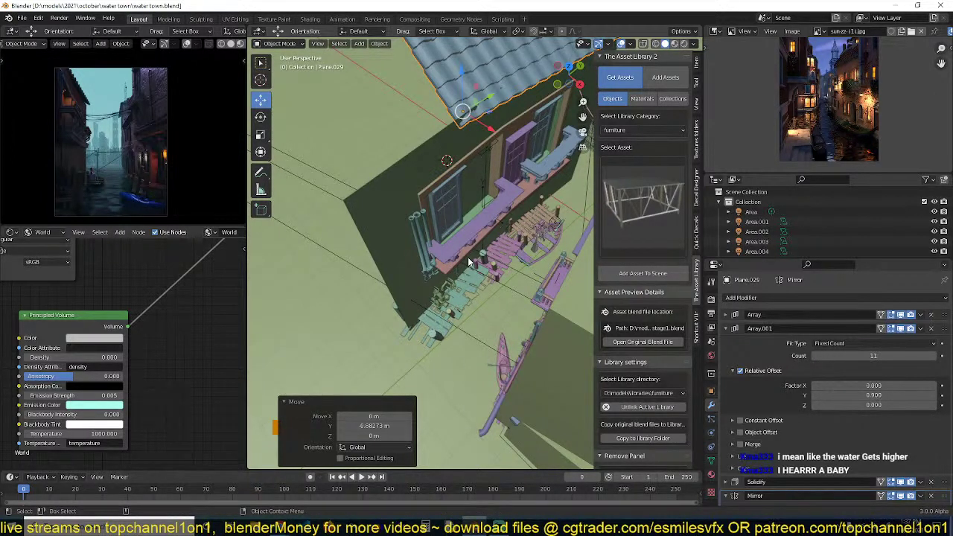
pyautogui.moveTo(487, 259); pyautogui.dragTo(425, 279, button='middle')
pyautogui.hotkey('ctrl', 's')
# Look through the furniture category's asset previews for props that suit the opposite canal facade.
pyautogui.scroll(-4, 453, 264)
pyautogui.hotkey('alt', 'a')
pyautogui.scroll(2, 436, 267)
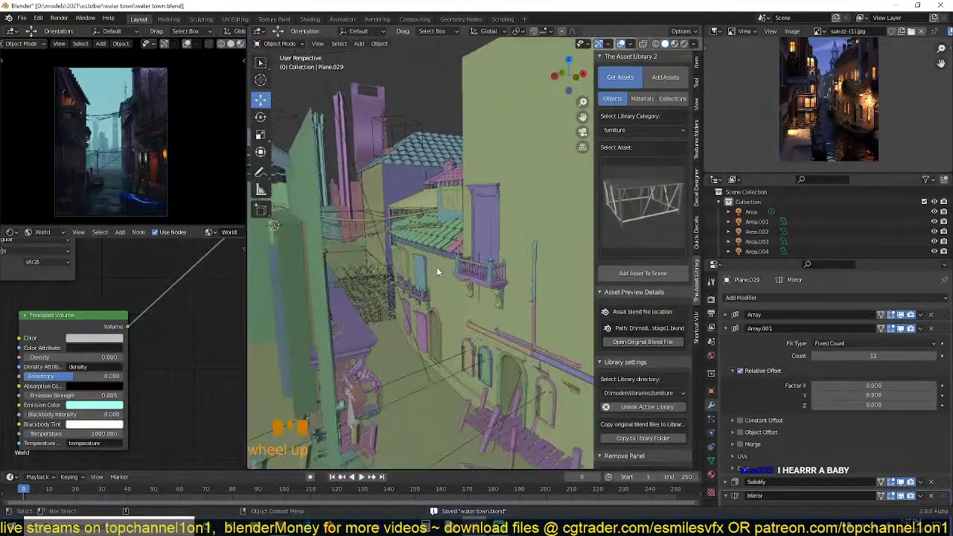
pyautogui.click(626, 197)
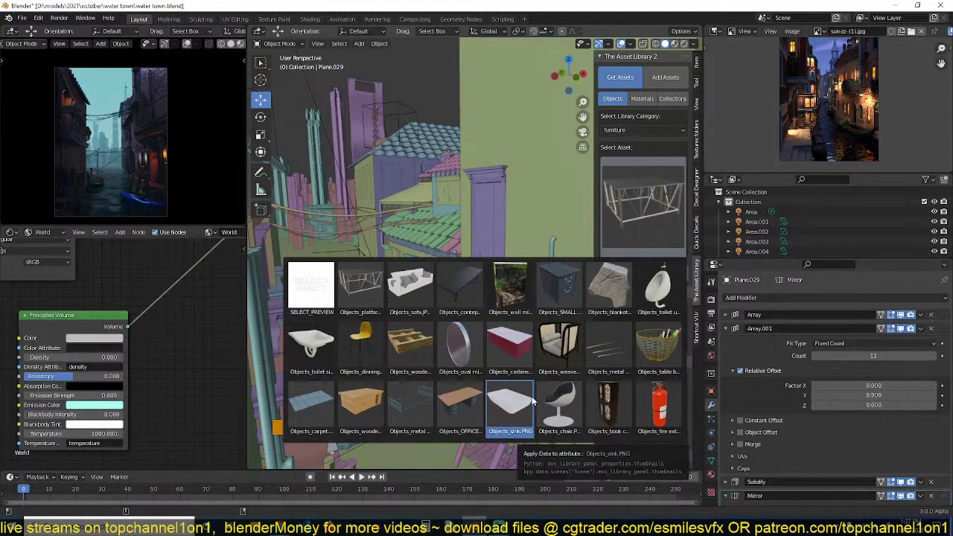
pyautogui.click(633, 209)
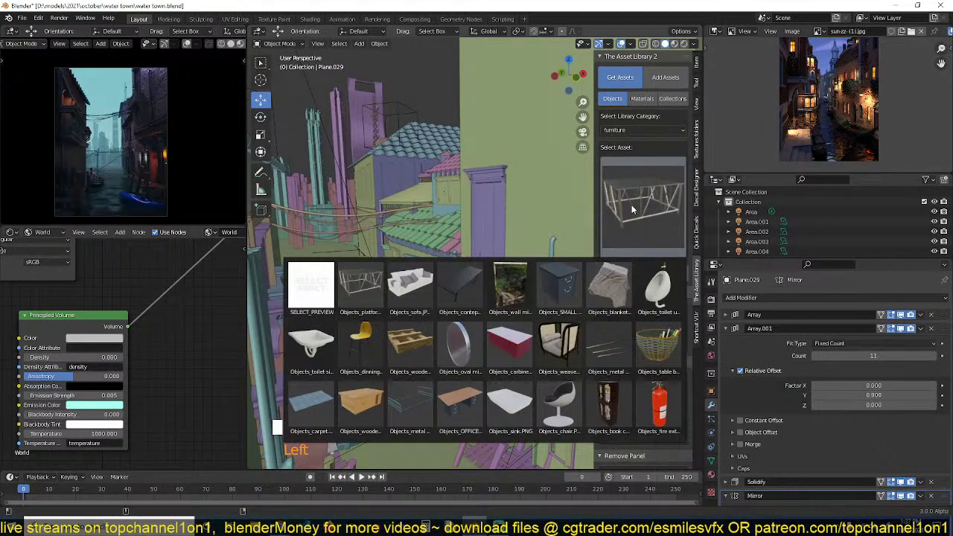
pyautogui.click(632, 204)
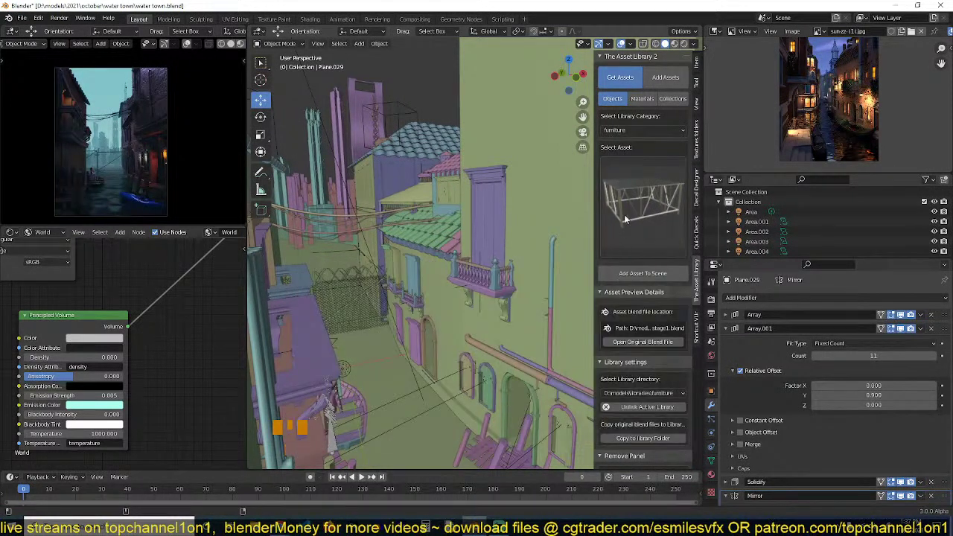
# Look through the windows and bed parts categories of the asset library for suitable props.
pyautogui.click(659, 130)
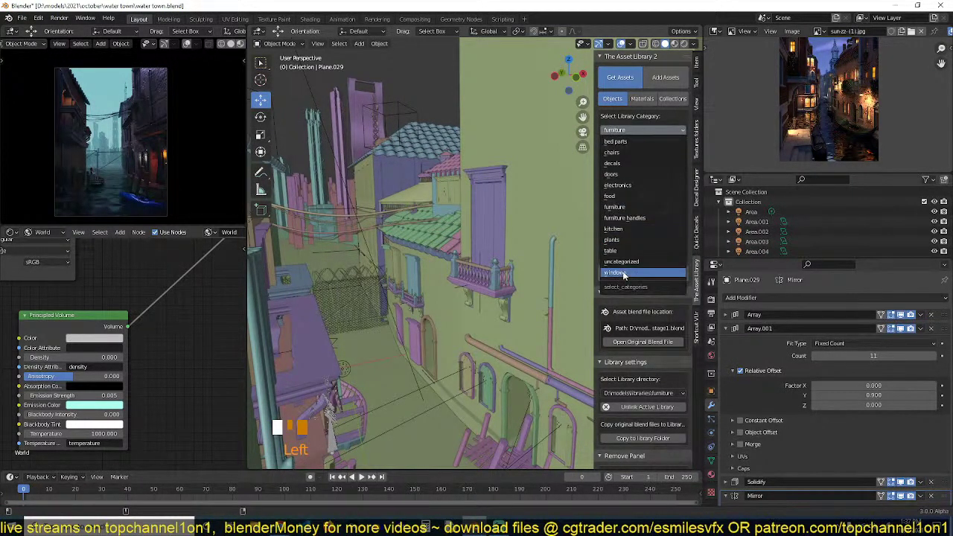
pyautogui.click(645, 204)
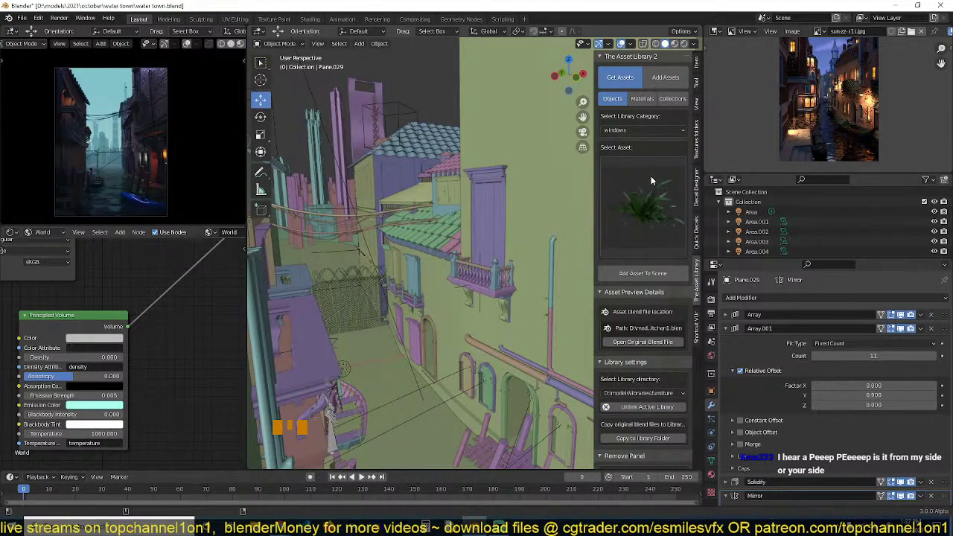
pyautogui.click(641, 200)
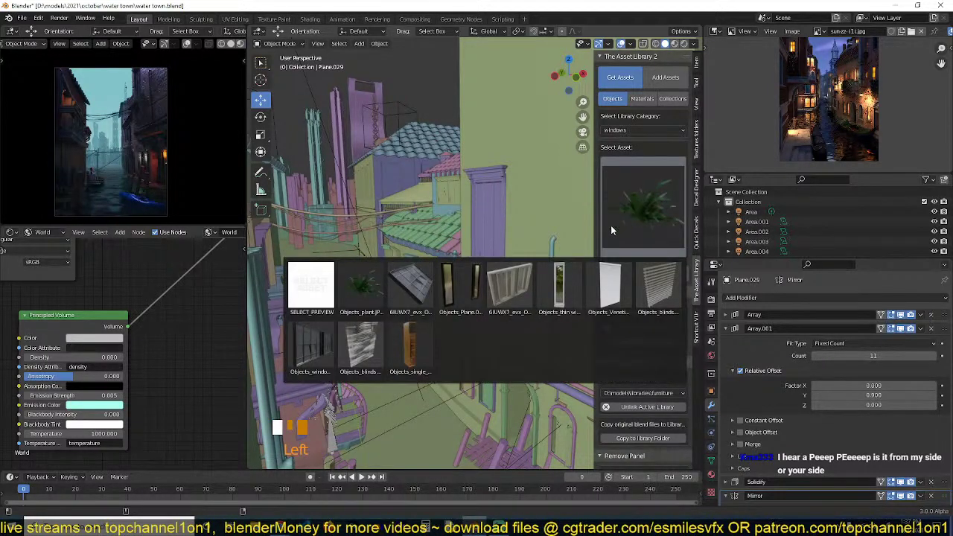
pyautogui.click(667, 130)
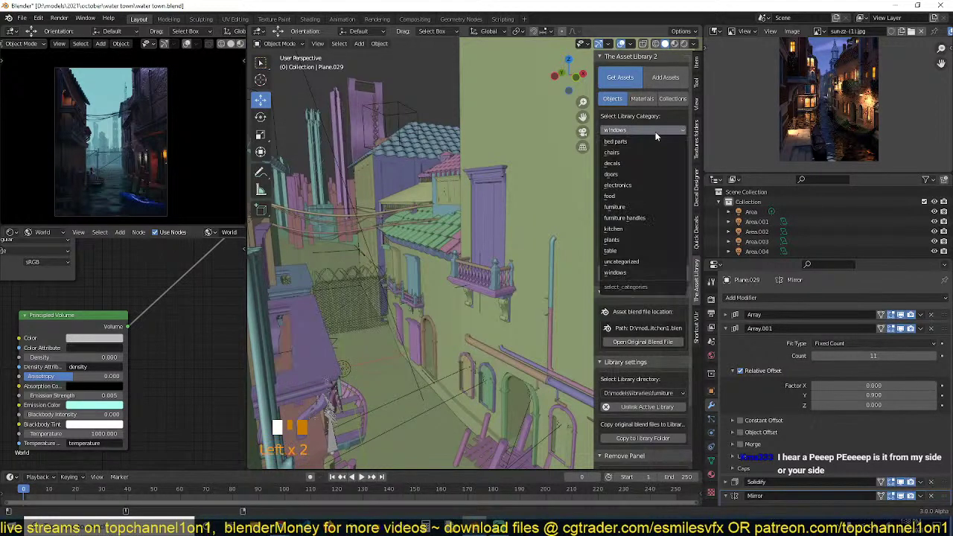
pyautogui.click(636, 203)
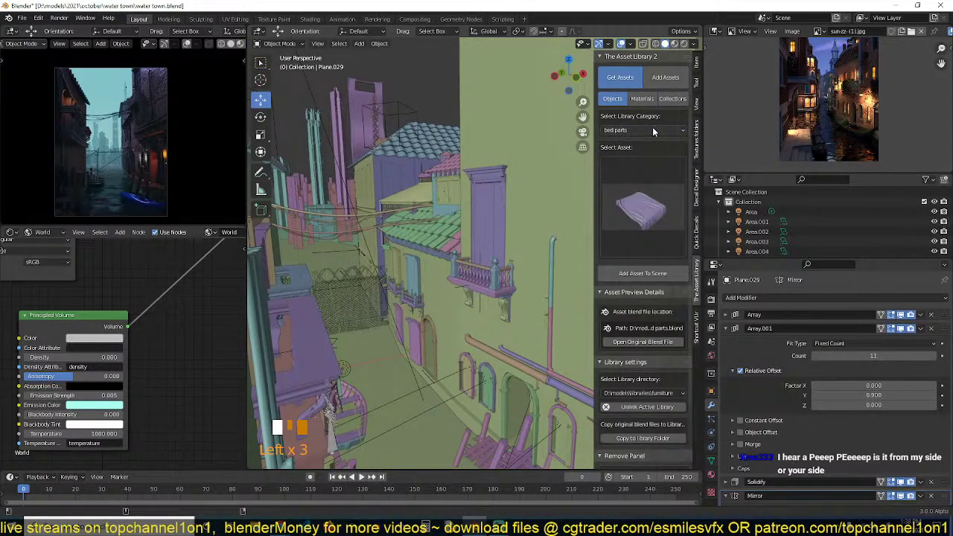
# Add the wooden chair from the chairs category to the scene, placed on the wooden dock in front of the arched doorway.
pyautogui.click(652, 130)
pyautogui.click(637, 154)
pyautogui.click(639, 193)
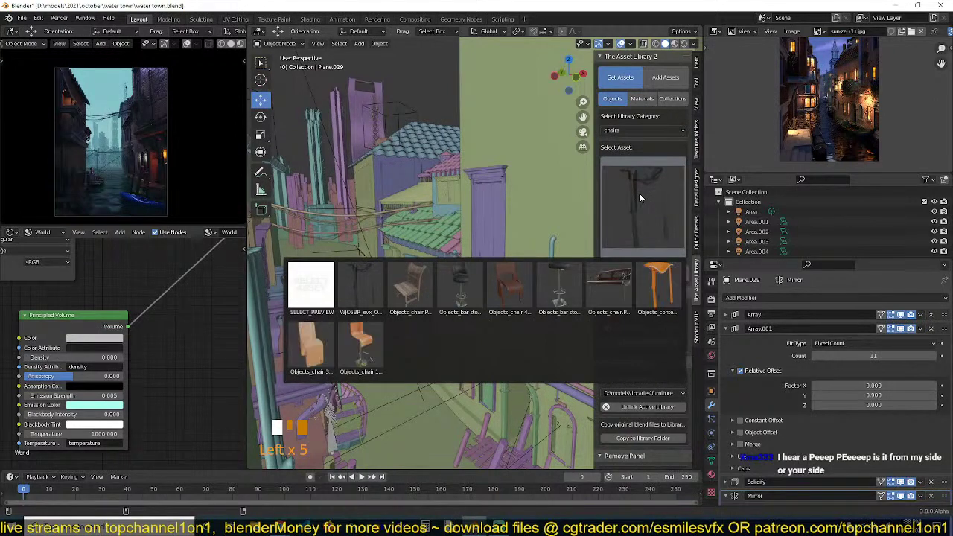
pyautogui.click(408, 268)
pyautogui.moveTo(473, 343); pyautogui.dragTo(408, 245, button='middle')
pyautogui.scroll(2, 422, 285)
pyautogui.keyDown('shift'); pyautogui.rightClick(411, 377); pyautogui.keyUp('shift')
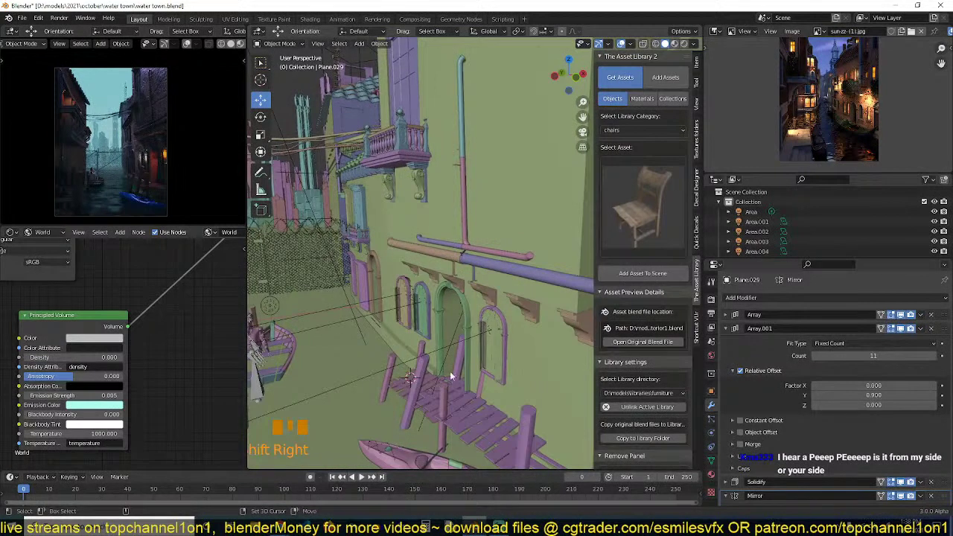
pyautogui.click(637, 274)
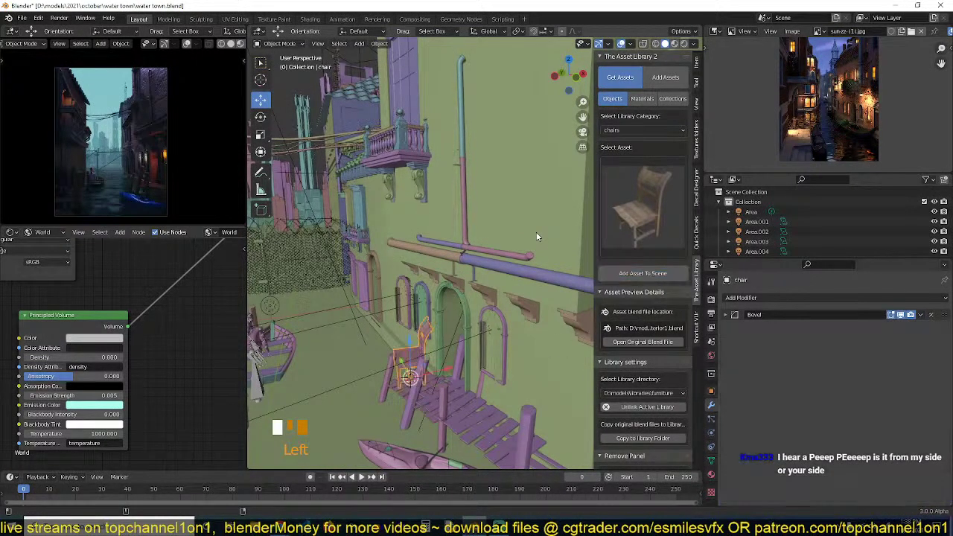
# Shrink the chair by factors of 0.852 and 0.858, sliding it horizontally along the dock toward the doorway.
pyautogui.press('s')
pyautogui.click(509, 263)
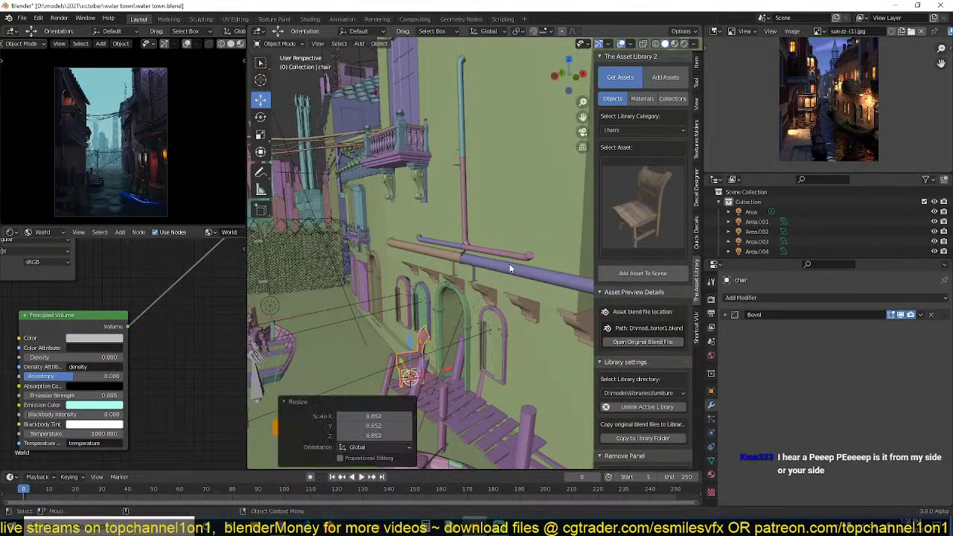
pyautogui.press('g')
pyautogui.hotkey('shift', 'z')
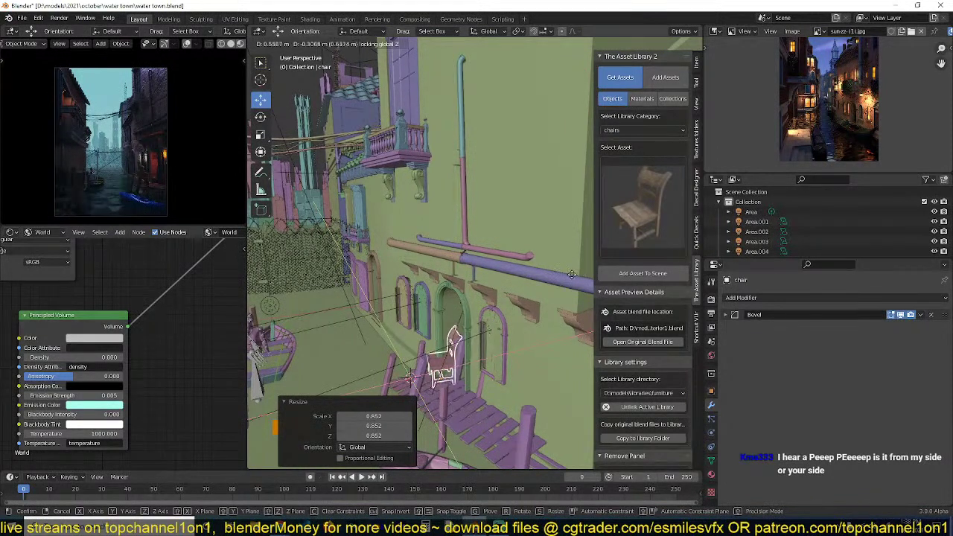
pyautogui.click(562, 282)
pyautogui.press('s')
pyautogui.click(545, 286)
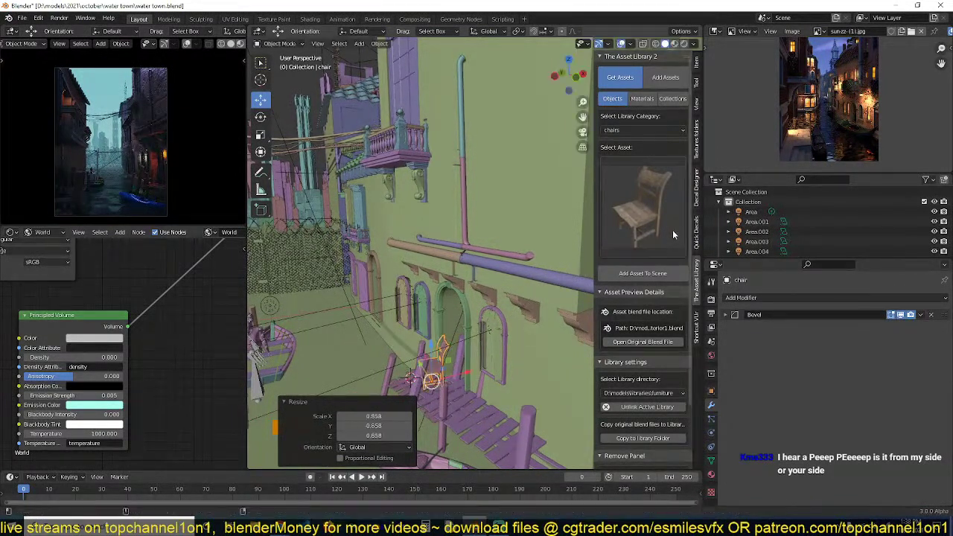
# Look through the decals category's asset previews for further props.
pyautogui.click(672, 230)
pyautogui.click(670, 130)
pyautogui.click(644, 163)
pyautogui.click(646, 204)
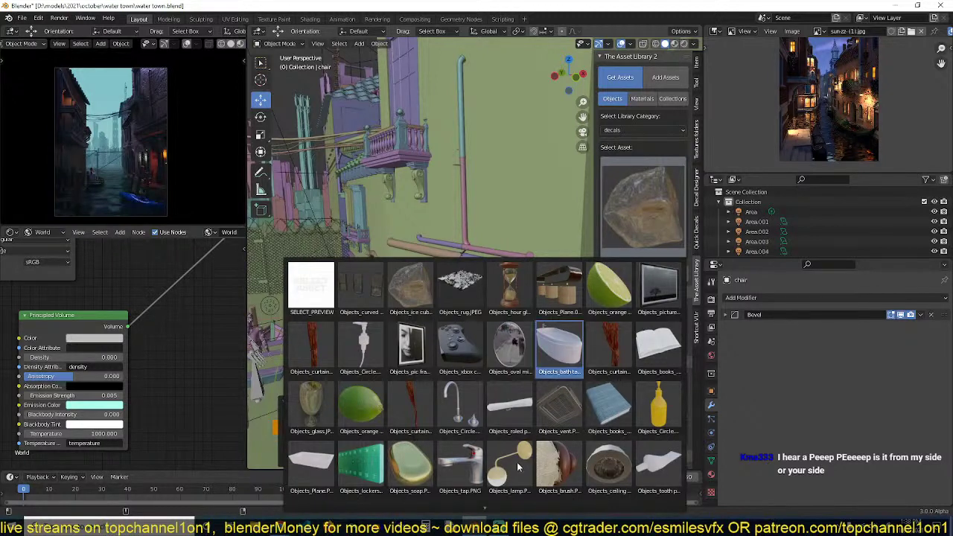
pyautogui.moveTo(493, 510)
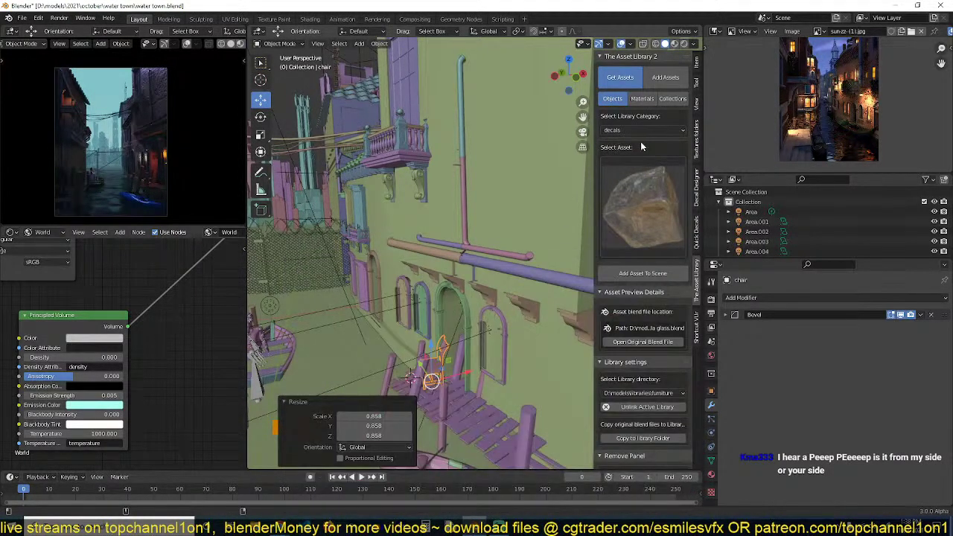
# Add the wall light from the electronics category to the upper canal facade left of the large pipe, saving the file before inserting it.
pyautogui.click(651, 130)
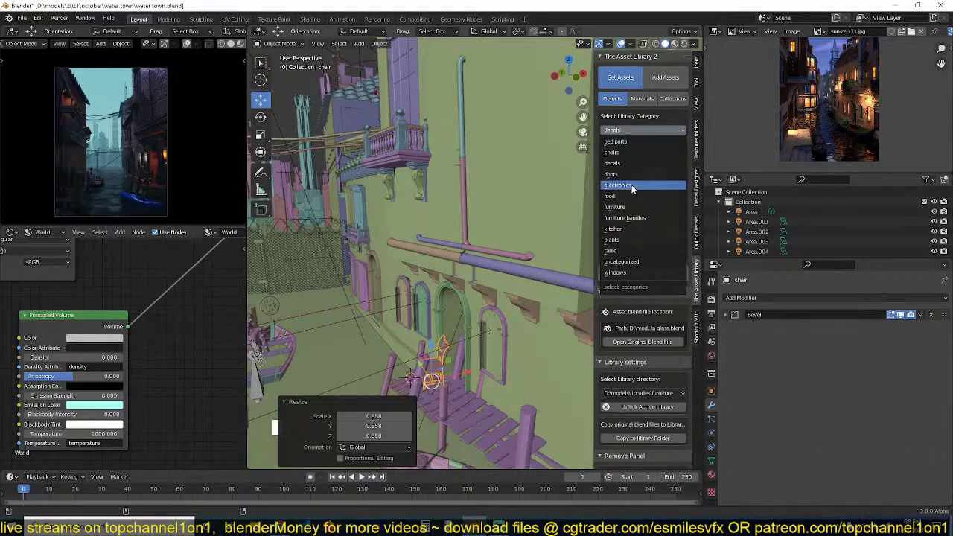
pyautogui.click(632, 186)
pyautogui.click(632, 201)
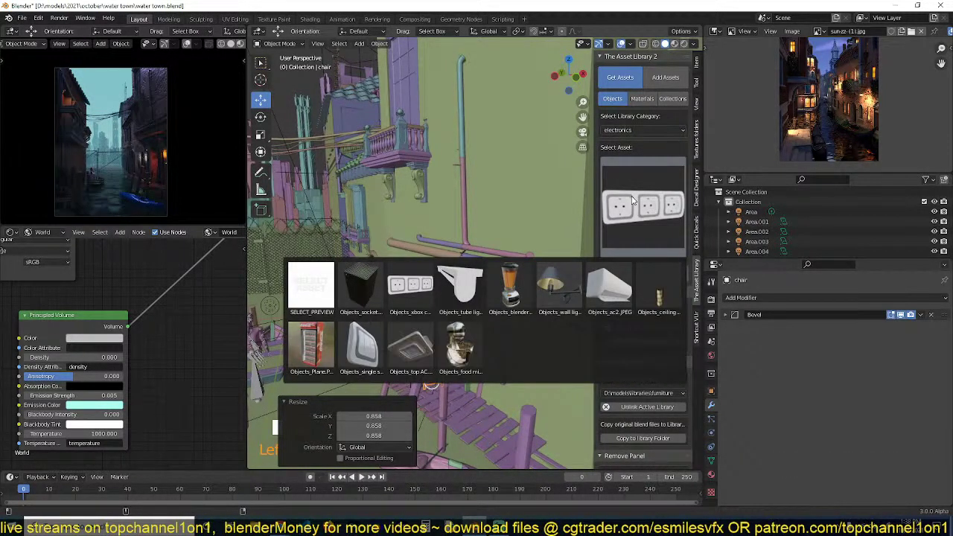
pyautogui.click(637, 128)
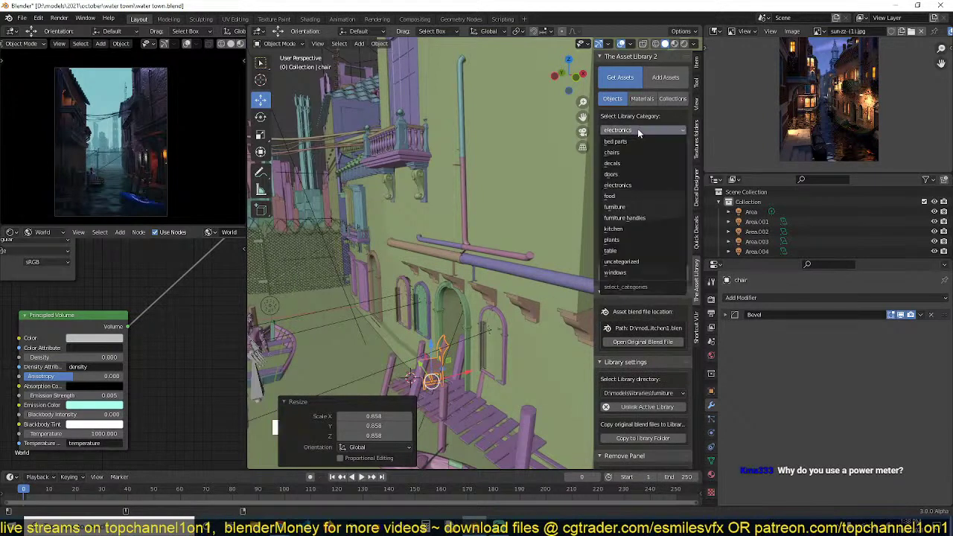
pyautogui.click(632, 184)
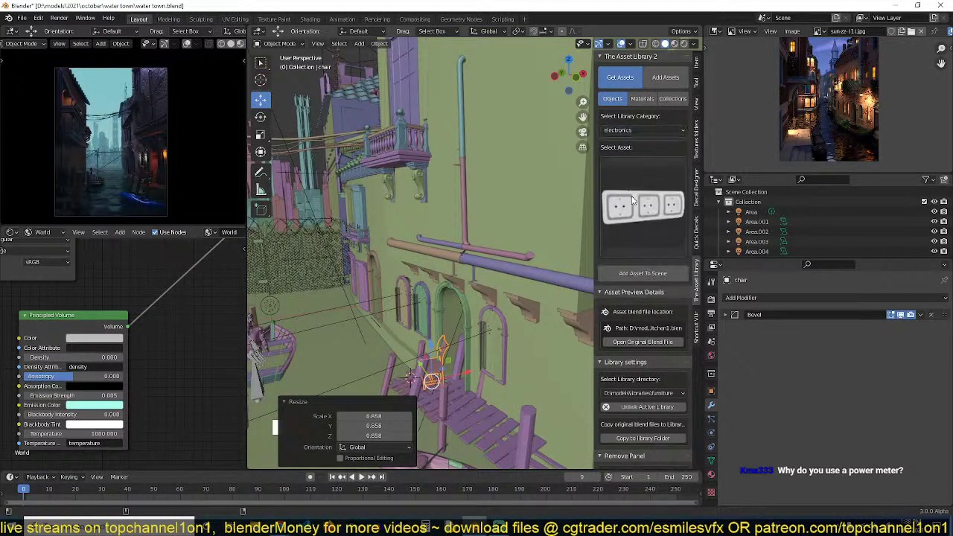
pyautogui.click(633, 200)
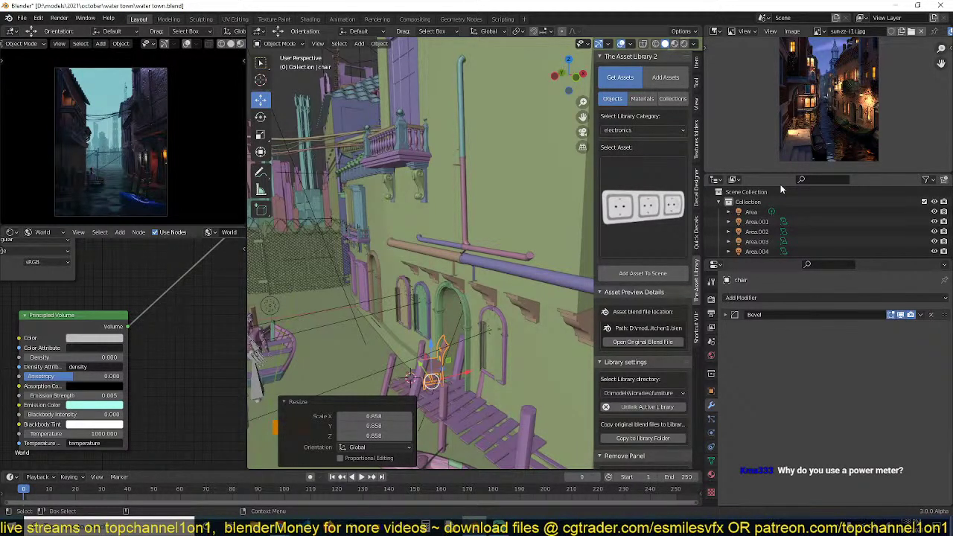
pyautogui.click(670, 204)
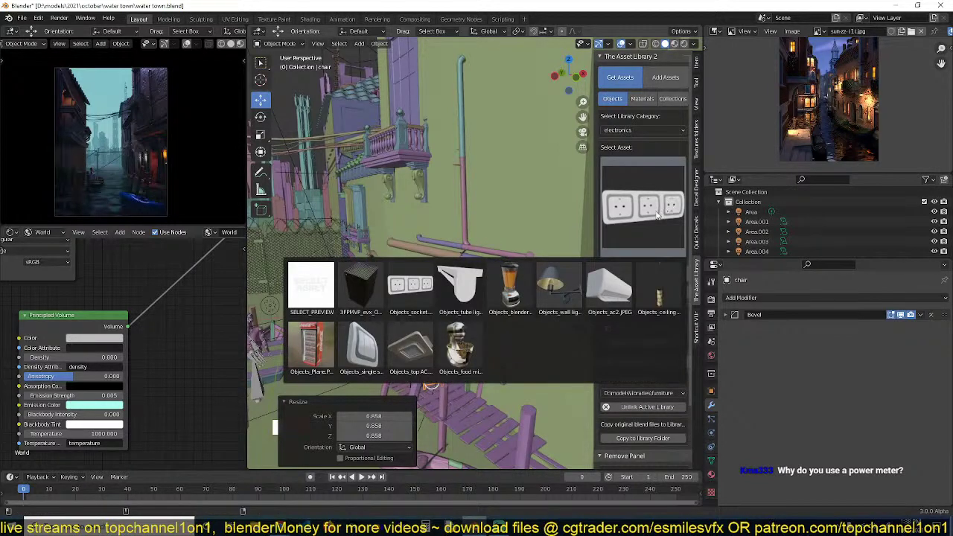
pyautogui.click(562, 283)
pyautogui.moveTo(359, 232); pyautogui.dragTo(425, 206, button='middle')
pyautogui.hotkey('ctrl', 's')
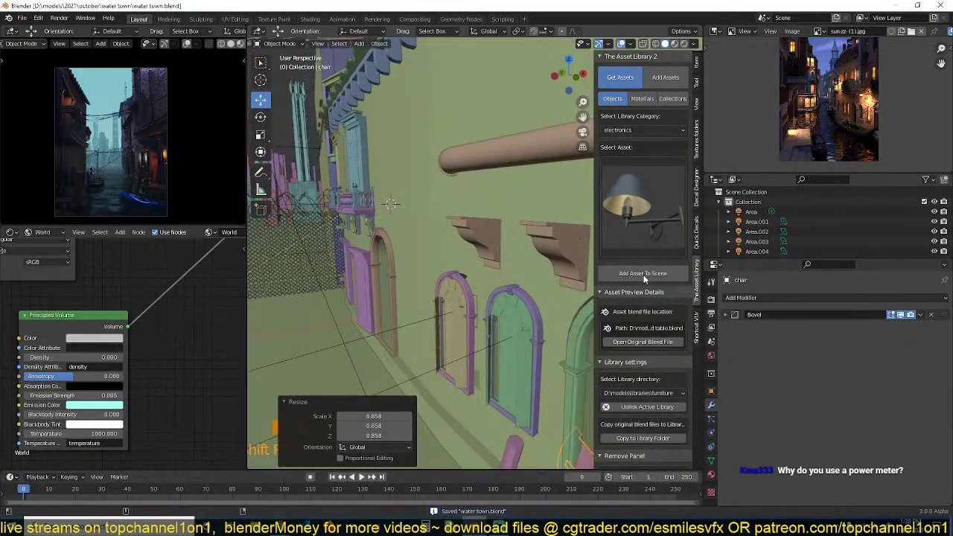
pyautogui.click(643, 274)
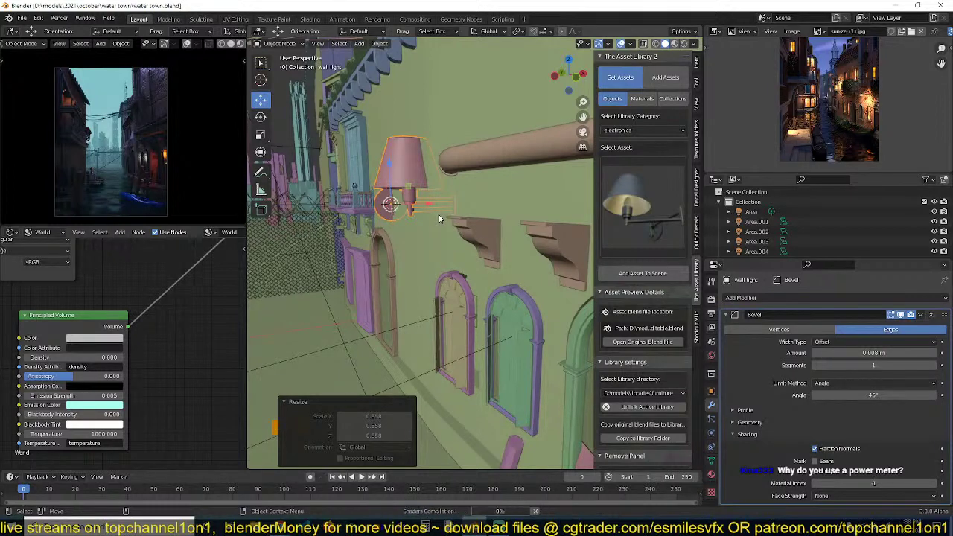
# Save the file, rotate the wall light -90° around the global Z axis and scale it by 0.530.
pyautogui.press('KP_Decimal')
pyautogui.scroll(-6, 454, 210)
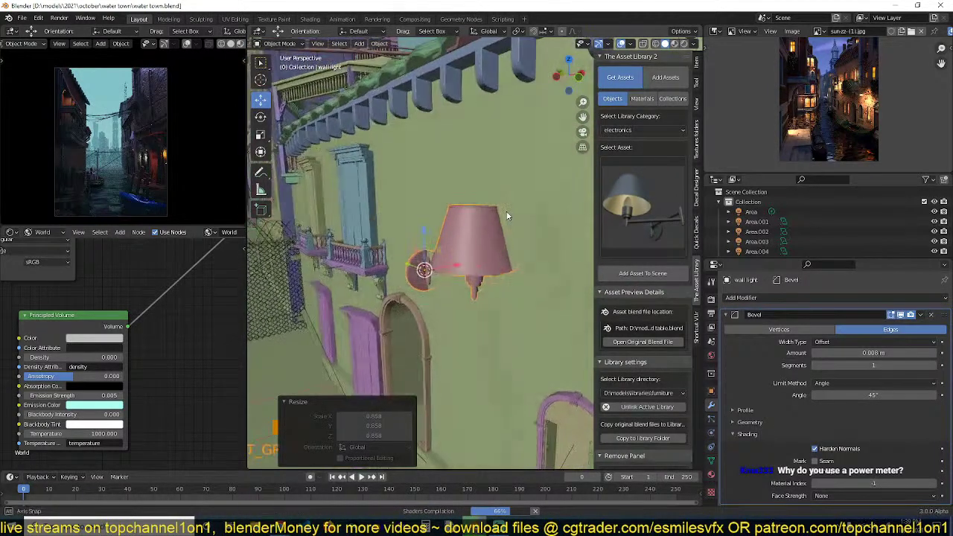
pyautogui.scroll(1, 506, 212)
pyautogui.hotkey('ctrl', 's')
pyautogui.write('rz')
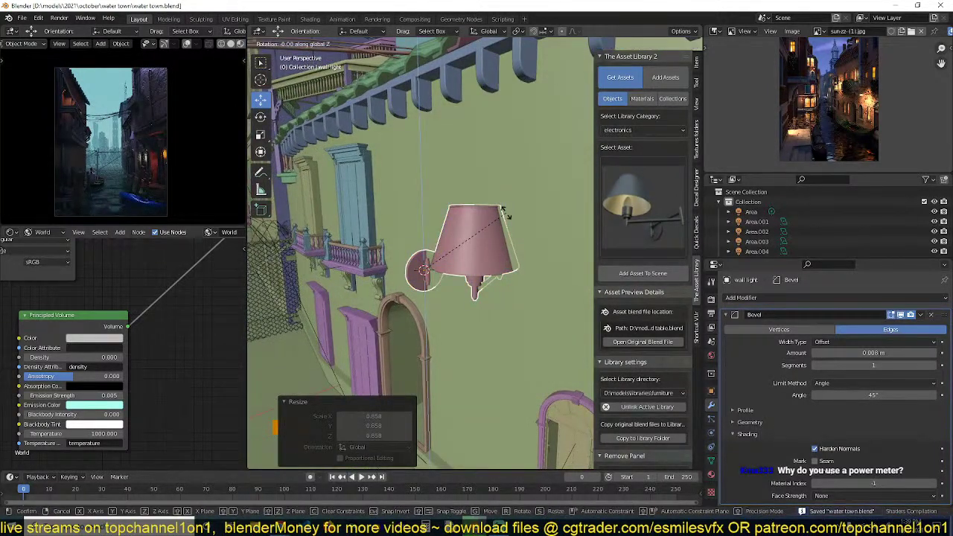
pyautogui.write('-90')
pyautogui.press('Return')
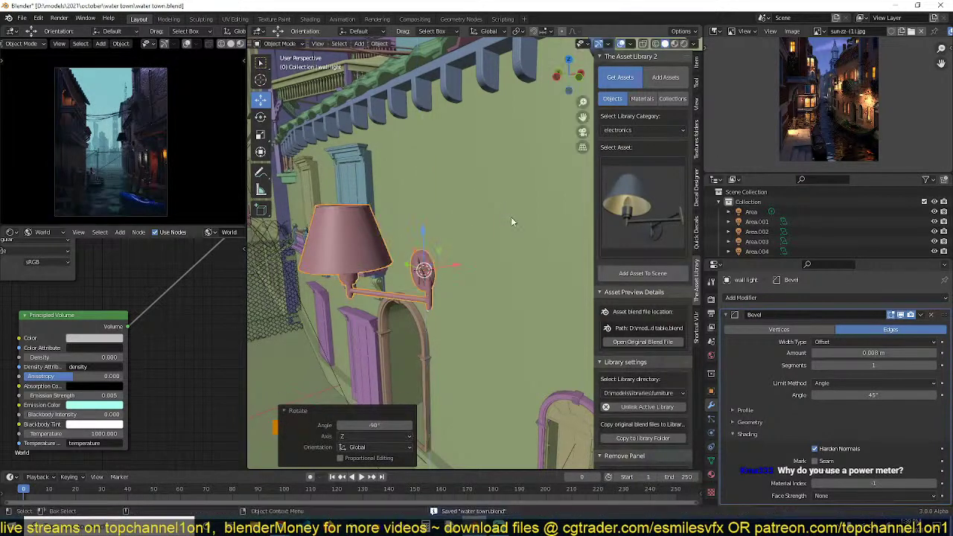
pyautogui.press('s')
pyautogui.click(471, 245)
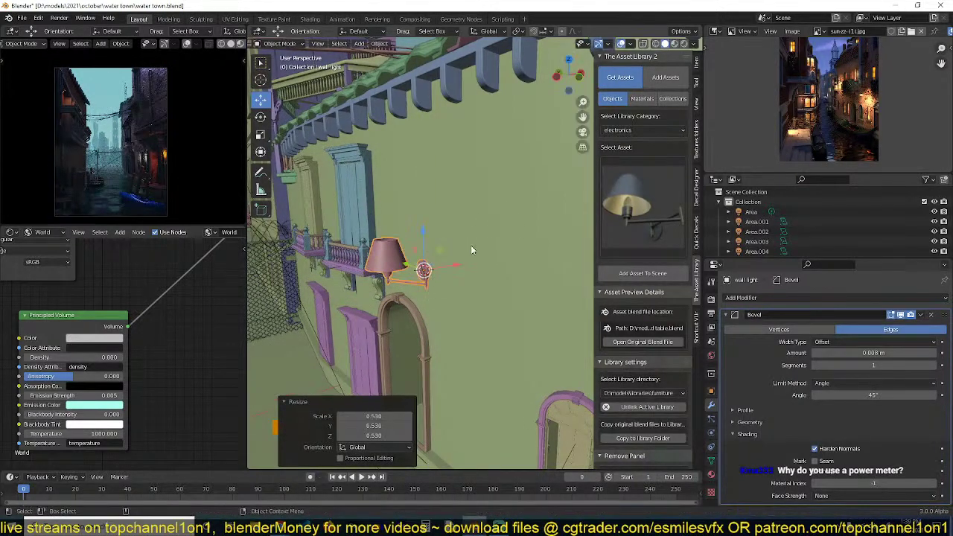
# Save the file, add a point light at the bulb inside the lampshade and raise it about 0.074 m along global Z.
pyautogui.press('KP_Decimal')
pyautogui.scroll(-1, 471, 245)
pyautogui.moveTo(470, 242); pyautogui.dragTo(472, 194, button='middle')
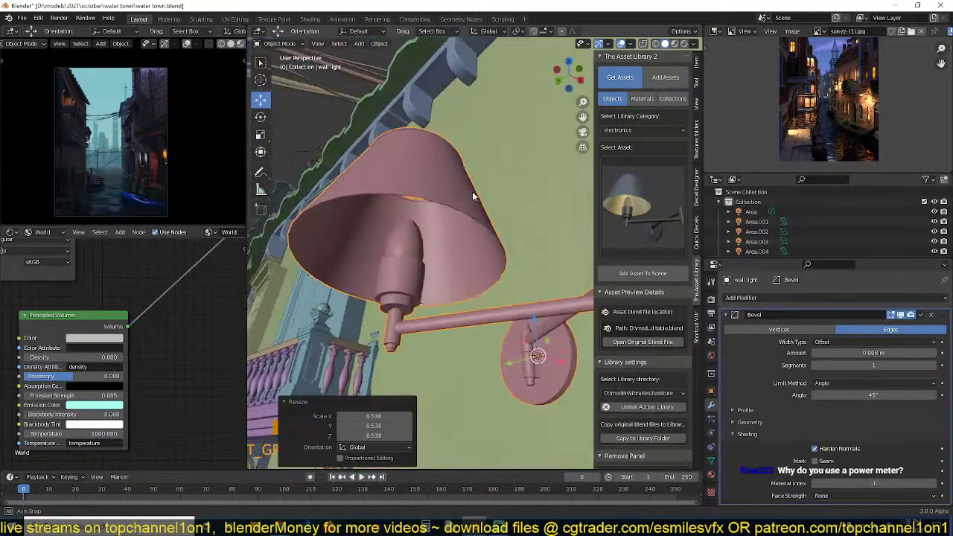
pyautogui.hotkey('ctrl', 's')
pyautogui.hotkey('shift', 'a')
pyautogui.moveTo(415, 237)
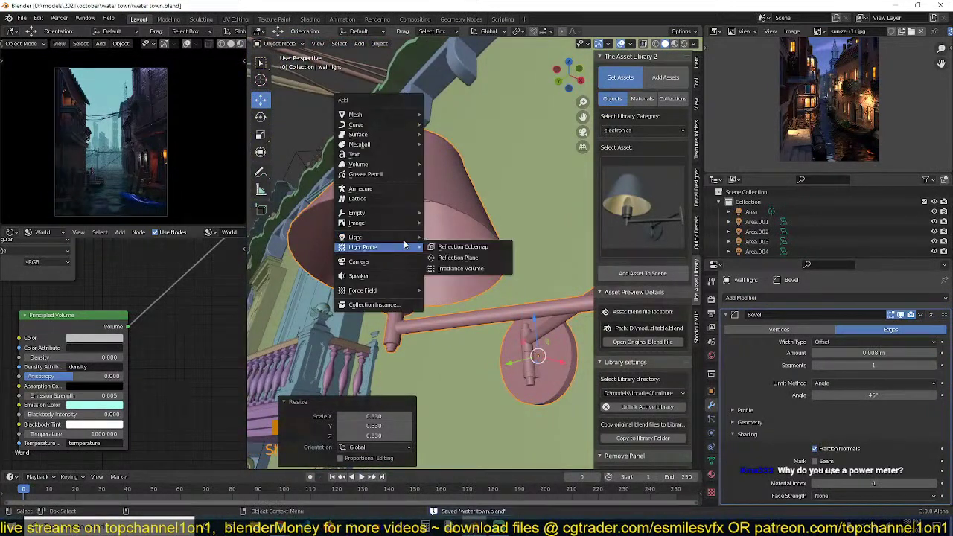
pyautogui.click(446, 238)
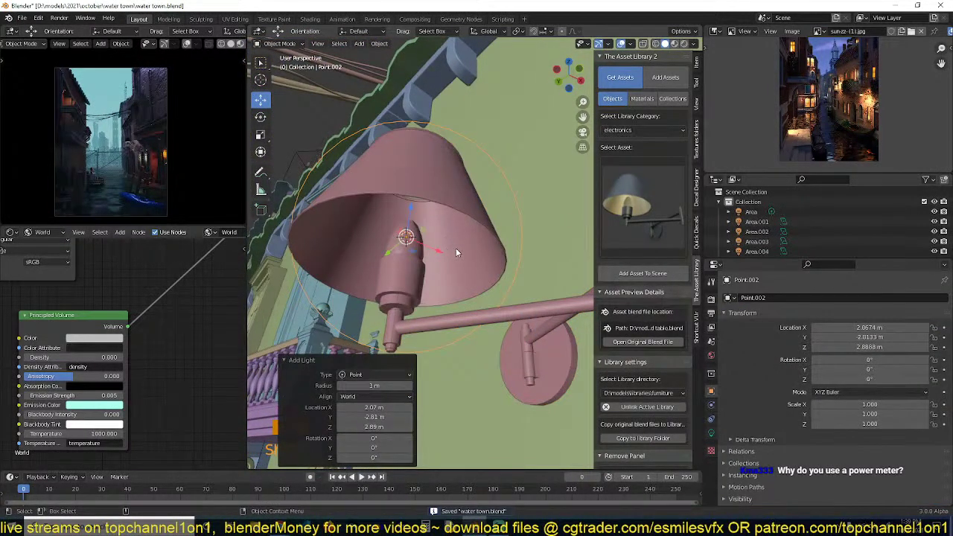
pyautogui.press('g')
pyautogui.press('z')
pyautogui.click(453, 221)
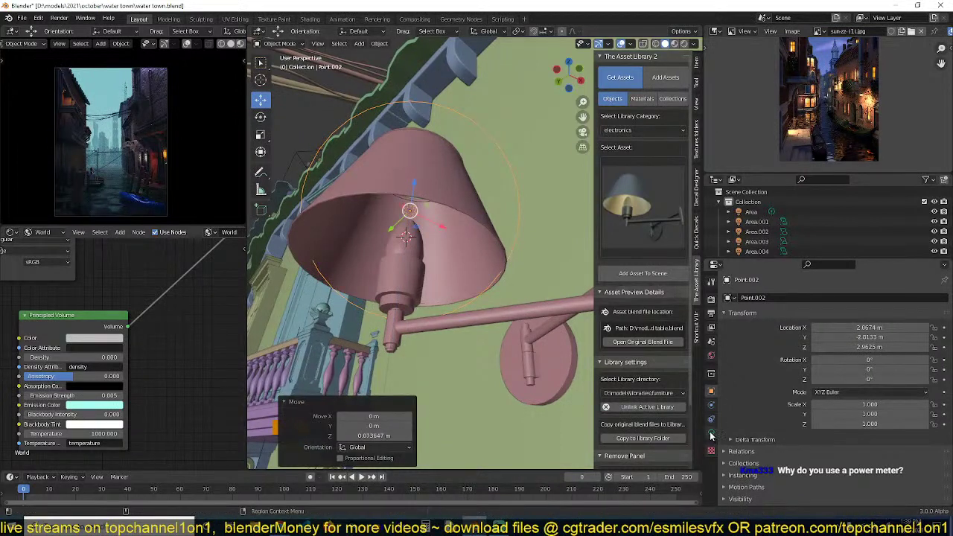
# Set the point light's power to 100 W and its color to a warm orange, and save the file.
pyautogui.click(711, 433)
pyautogui.click(876, 362)
pyautogui.write('100')
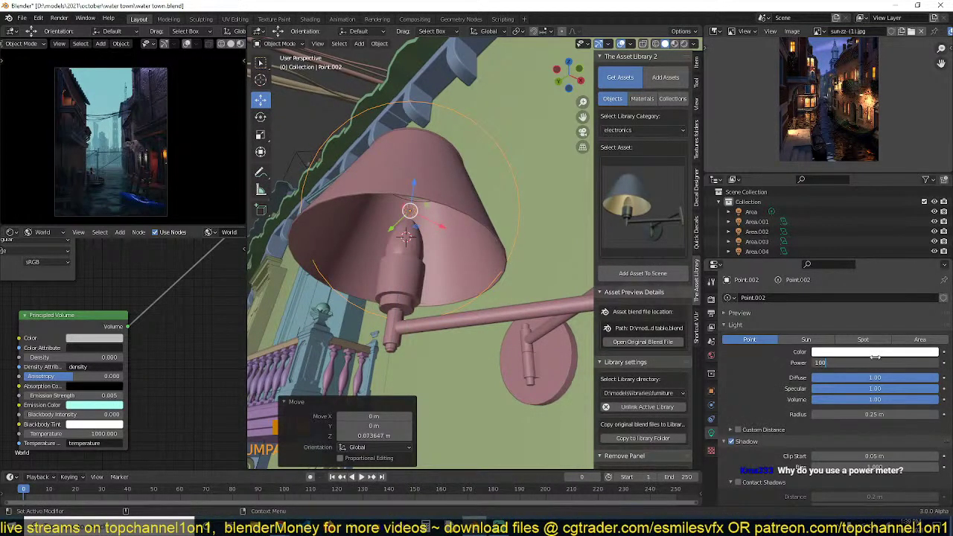
pyautogui.press('Return')
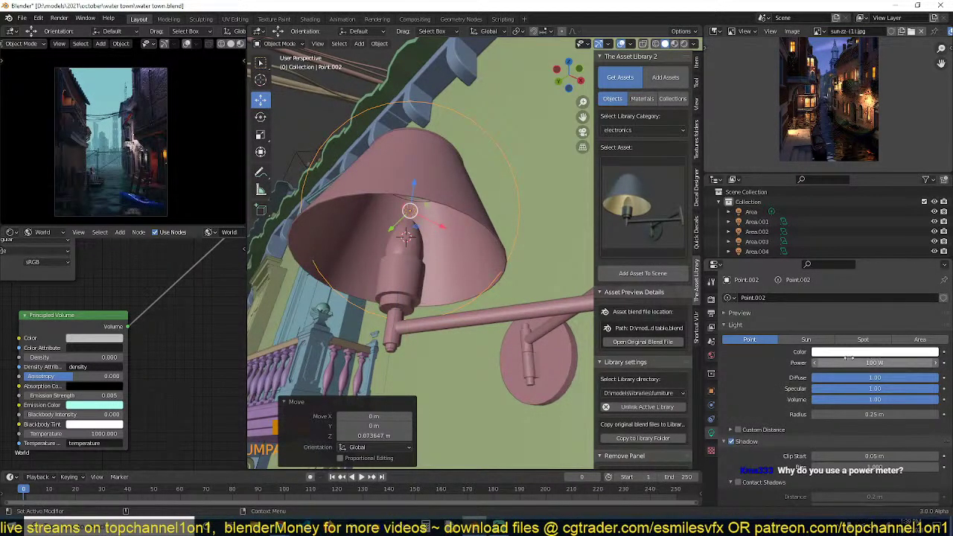
pyautogui.click(861, 353)
pyautogui.click(879, 269)
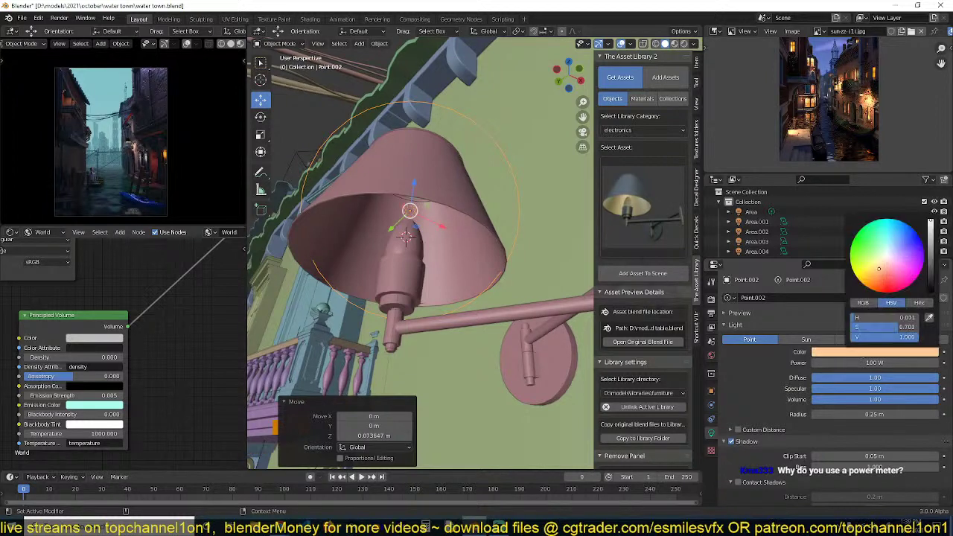
pyautogui.click(882, 276)
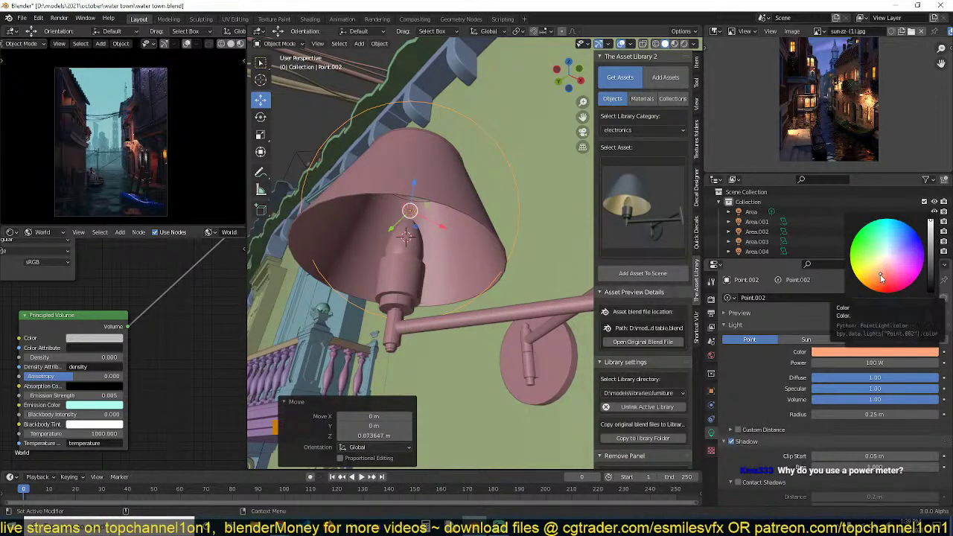
pyautogui.click(882, 277)
pyautogui.moveTo(450, 237); pyautogui.dragTo(444, 270, button='middle')
pyautogui.hotkey('ctrl', 's')
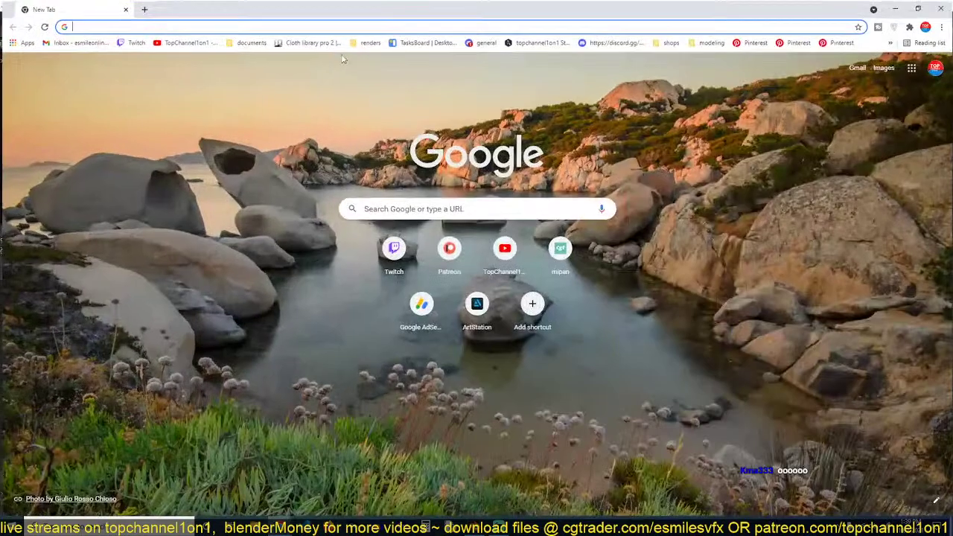
# Switch to the web browser and open the topchannel1on1 storefront on Blender Market.
pyautogui.click(538, 41)
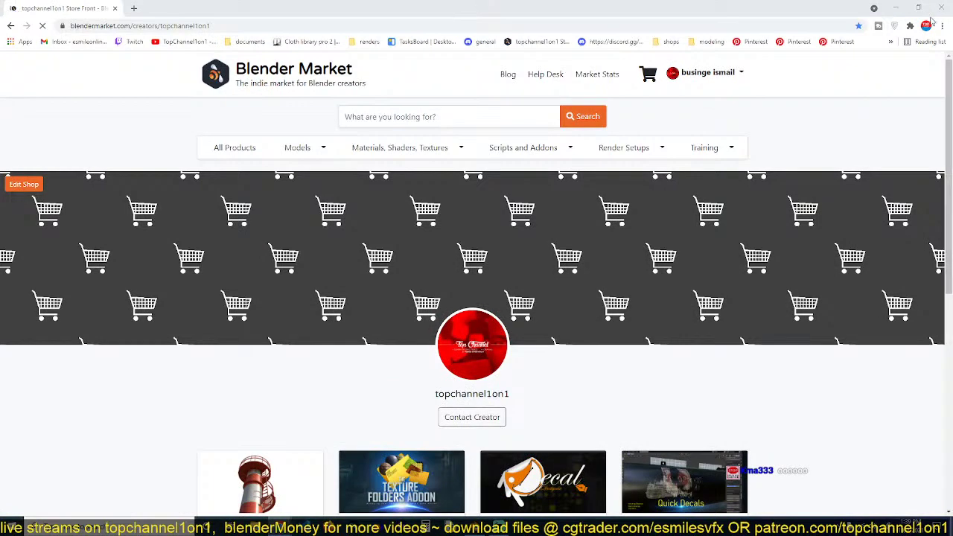
# Switch back to Blender and lower the lampshade's point light about 0.076 m along global Z.
pyautogui.click(896, 7)
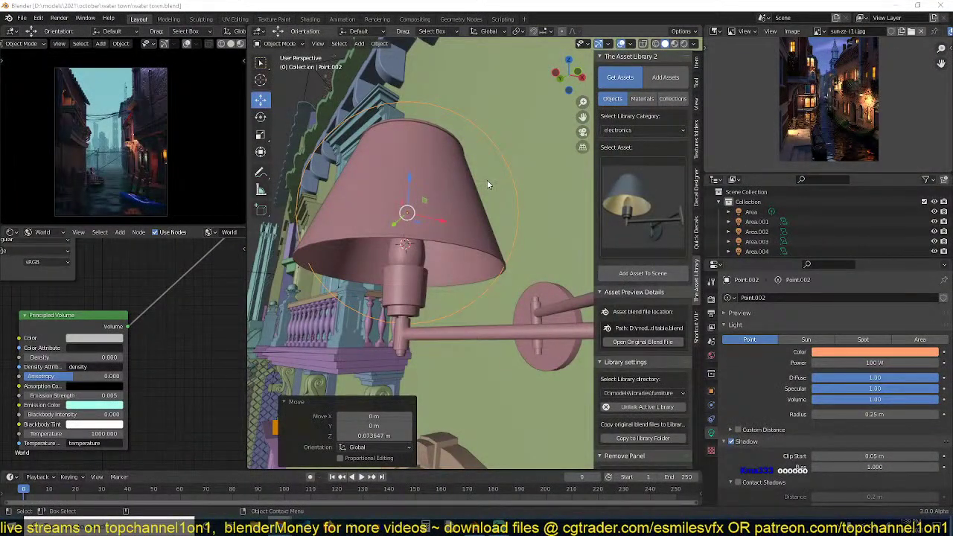
pyautogui.click(460, 118)
pyautogui.click(461, 117)
pyautogui.click(461, 118)
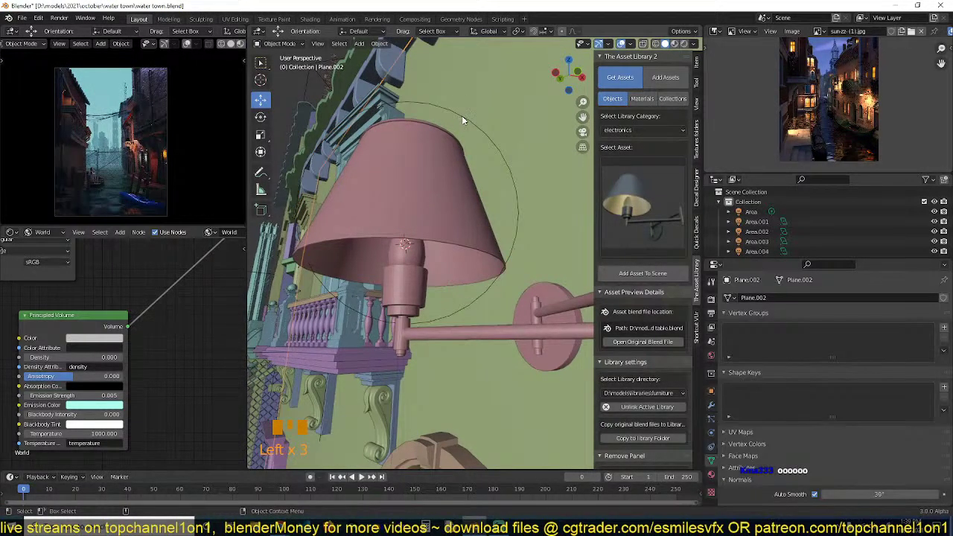
pyautogui.click(462, 116)
pyautogui.press('g')
pyautogui.press('z')
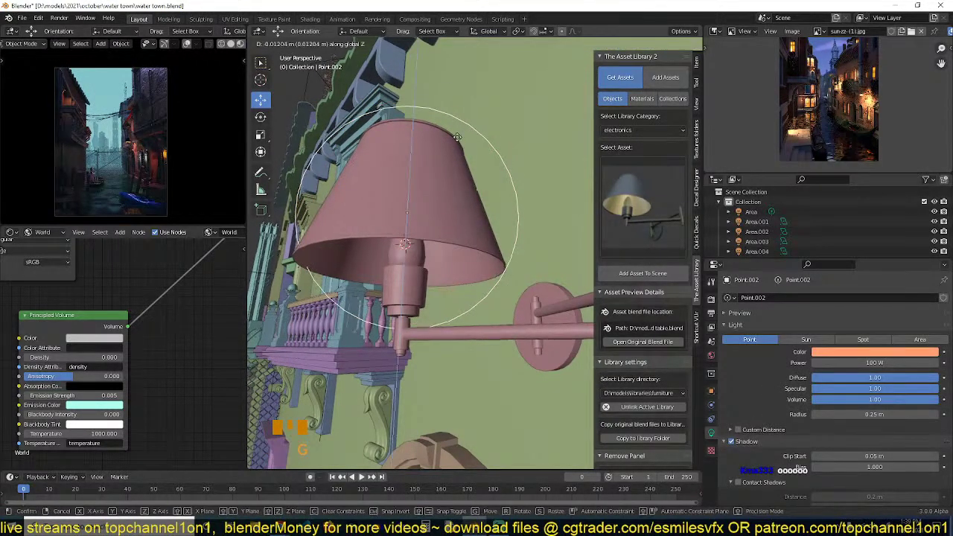
pyautogui.click(458, 155)
# Move the point light about -0.060 m in X, 0.044 m in Y and -0.012 m in Z, save, and set its radius to 0.056 m.
pyautogui.press('g')
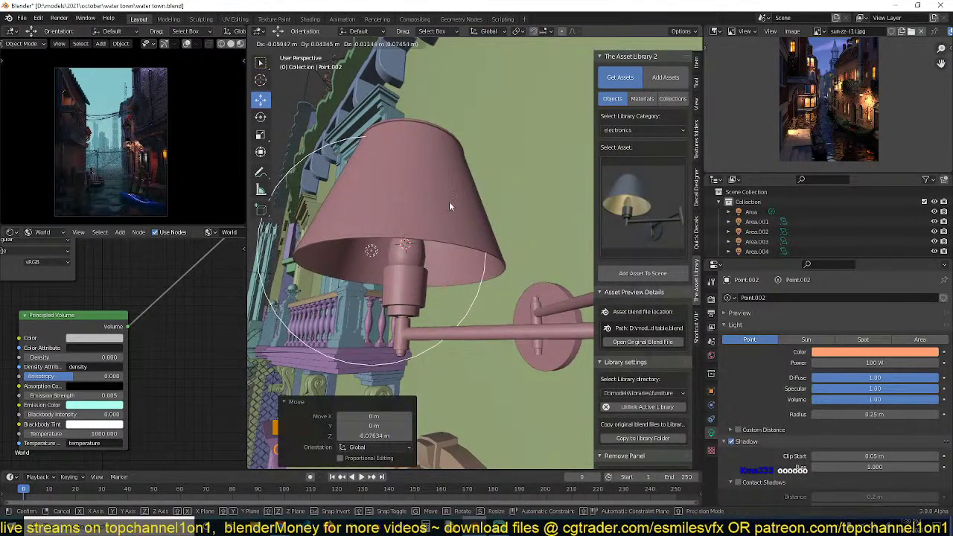
pyautogui.click(450, 206)
pyautogui.hotkey('ctrl', 's')
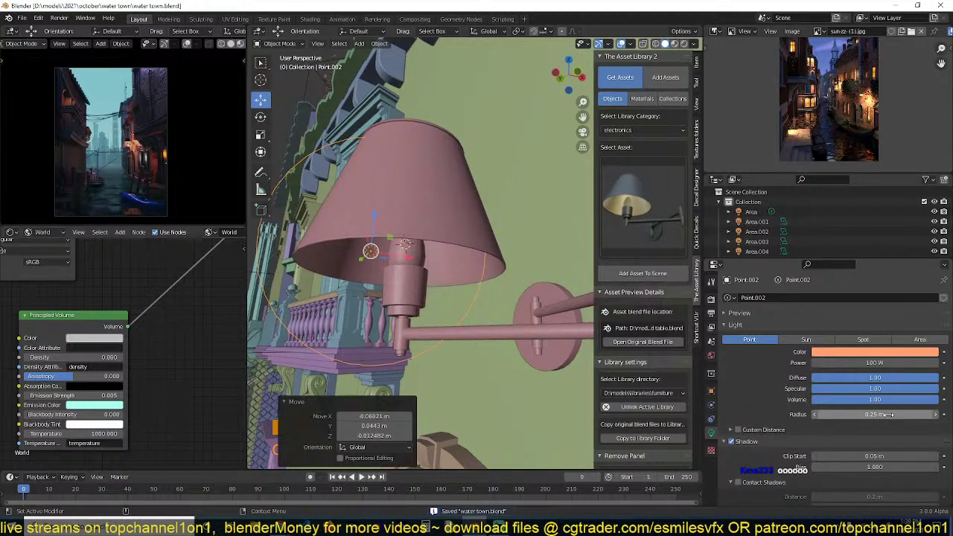
pyautogui.moveTo(888, 415); pyautogui.dragTo(841, 415)
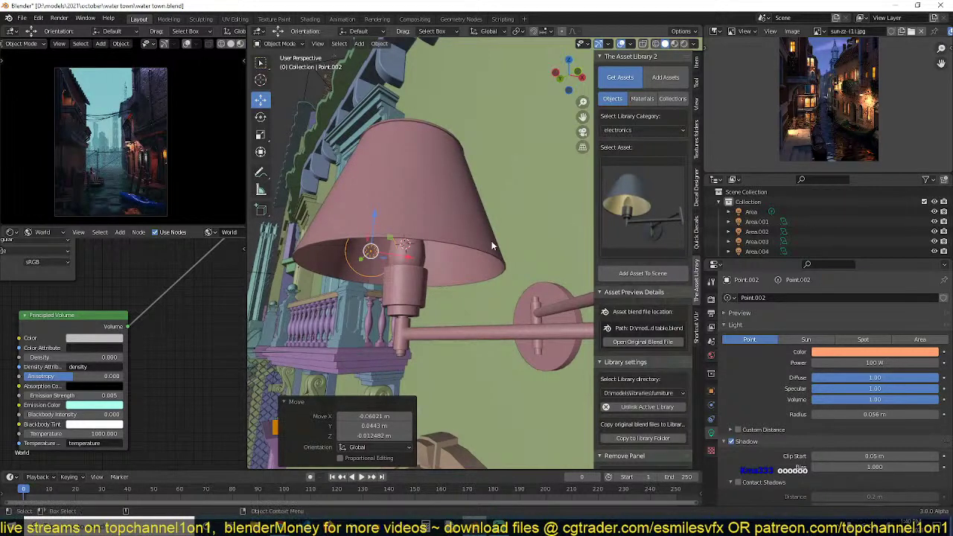
# Assign Material.008 to the ring of outer faces on the wall light's lampshade.
pyautogui.click(484, 219)
pyautogui.press('Tab')
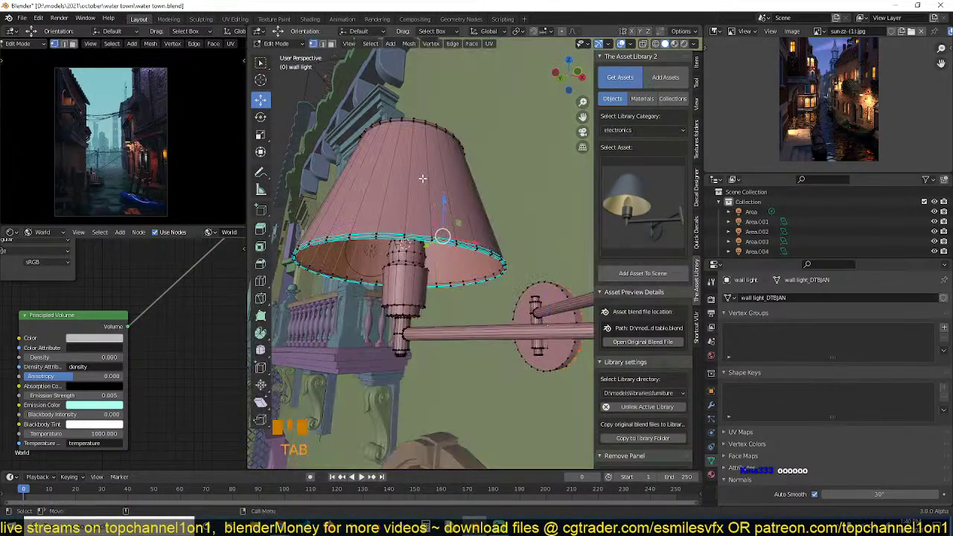
pyautogui.press('3')
pyautogui.keyDown('alt'); pyautogui.click(430, 179); pyautogui.keyUp('alt')
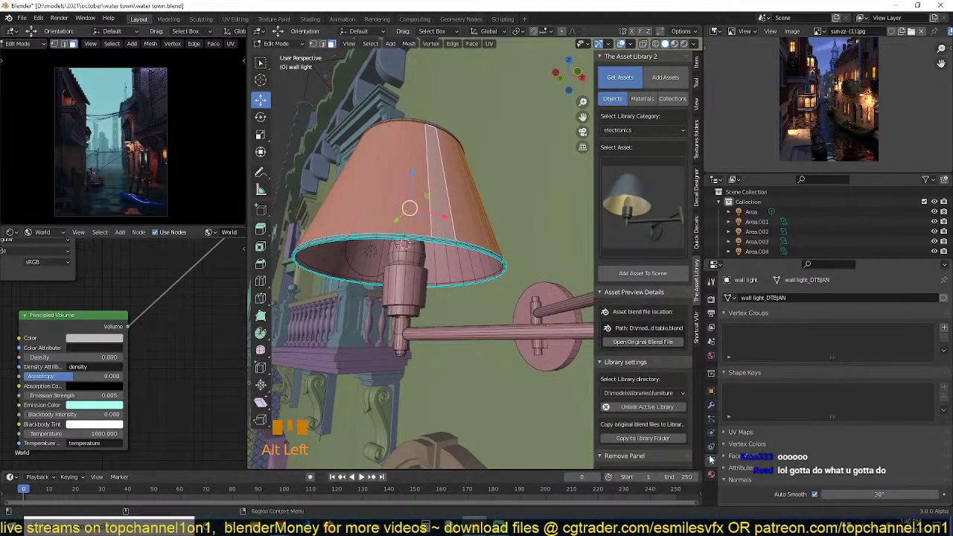
pyautogui.click(711, 475)
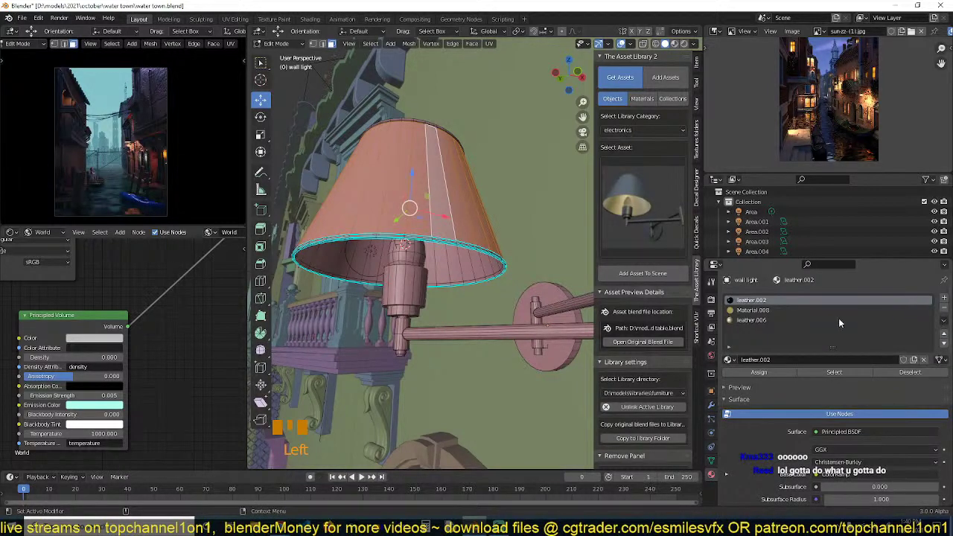
pyautogui.click(782, 309)
pyautogui.click(759, 372)
pyautogui.press('Tab')
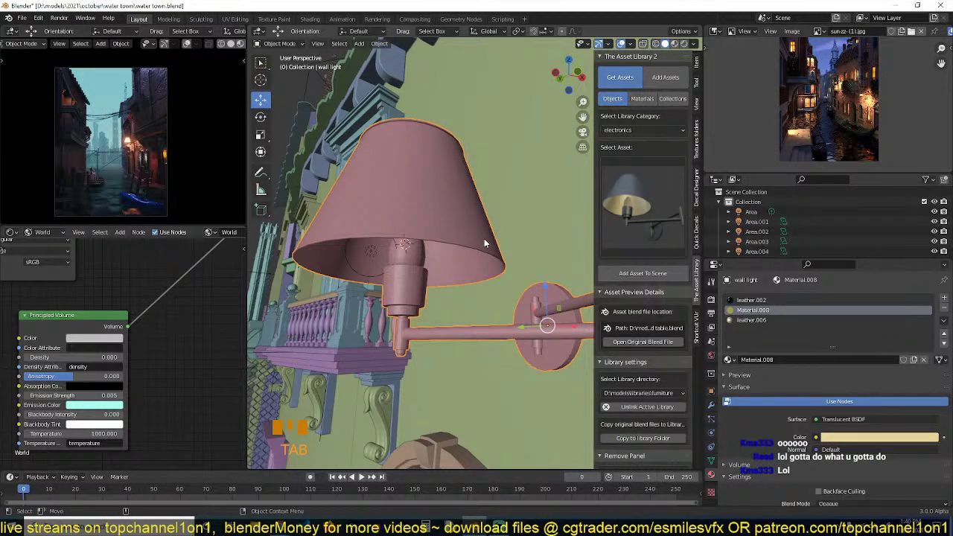
# Set the lamp's point light power to 10 W and save the file.
pyautogui.click(374, 251)
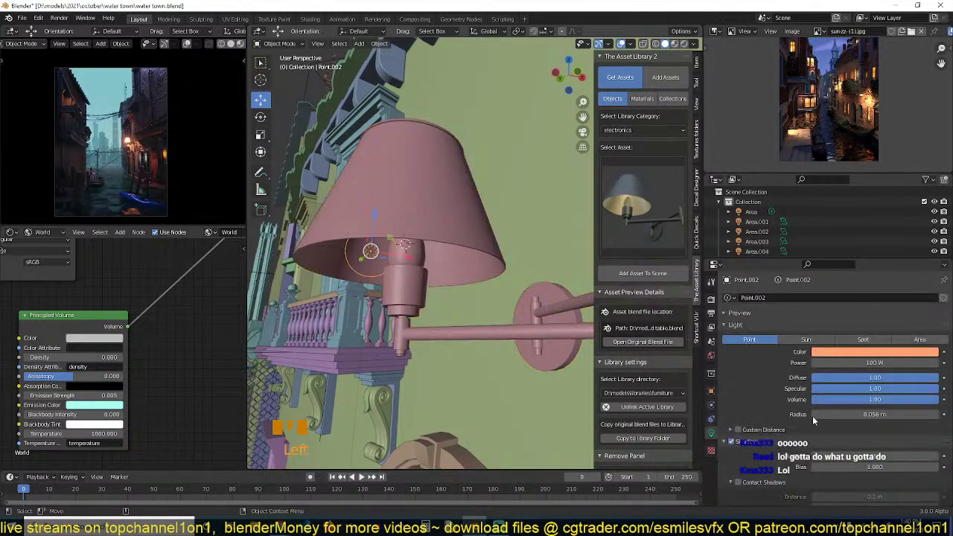
pyautogui.click(891, 363)
pyautogui.write('10')
pyautogui.press('Return')
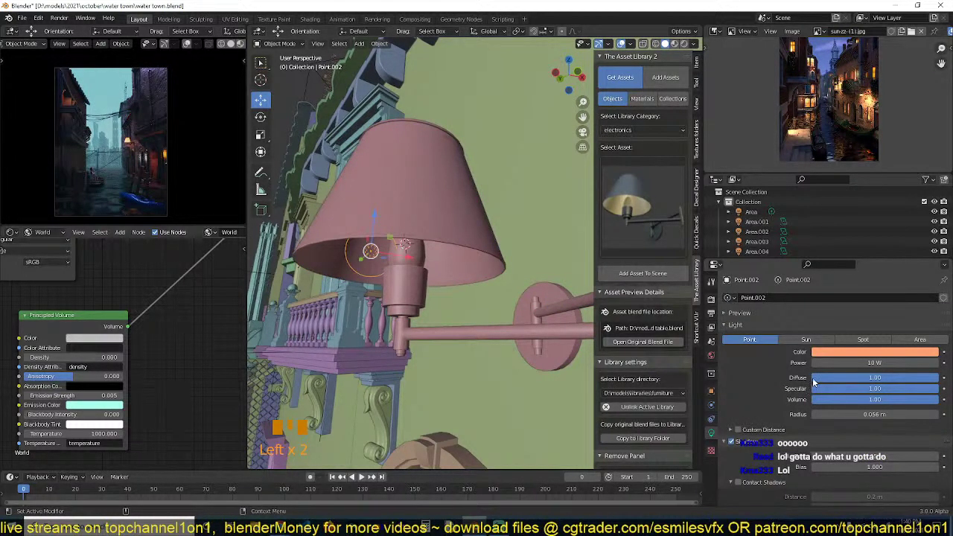
pyautogui.hotkey('ctrl', 's')
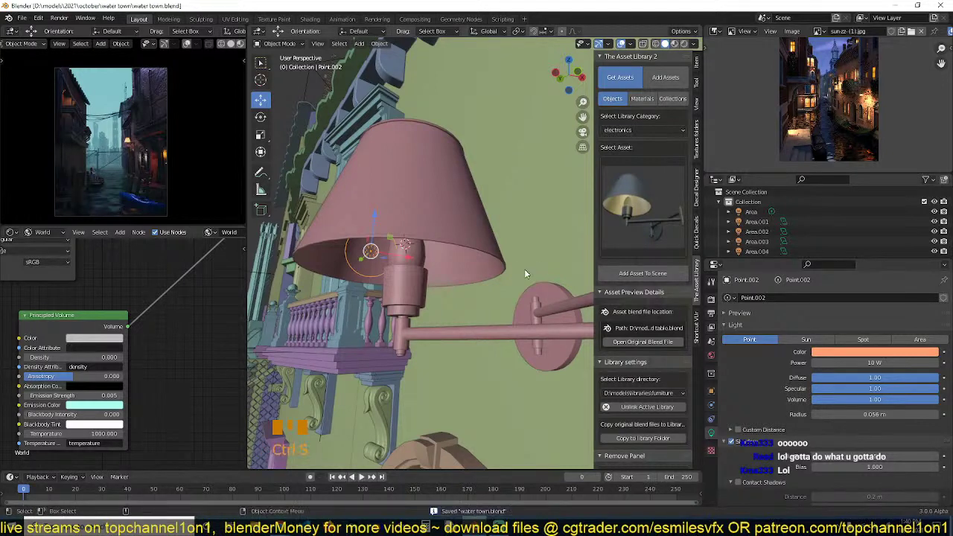
pyautogui.keyDown('shift'); pyautogui.click(538, 325); pyautogui.keyUp('shift')
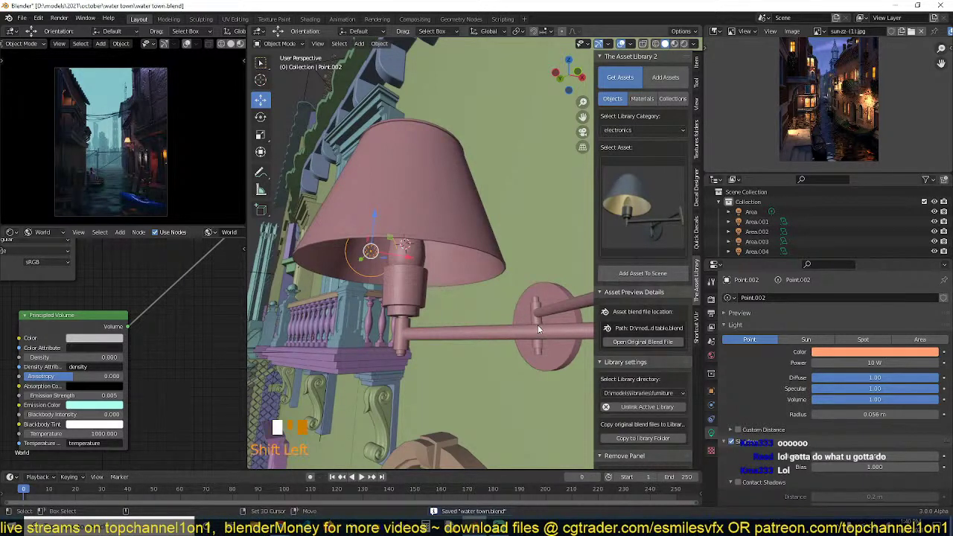
pyautogui.press('s')
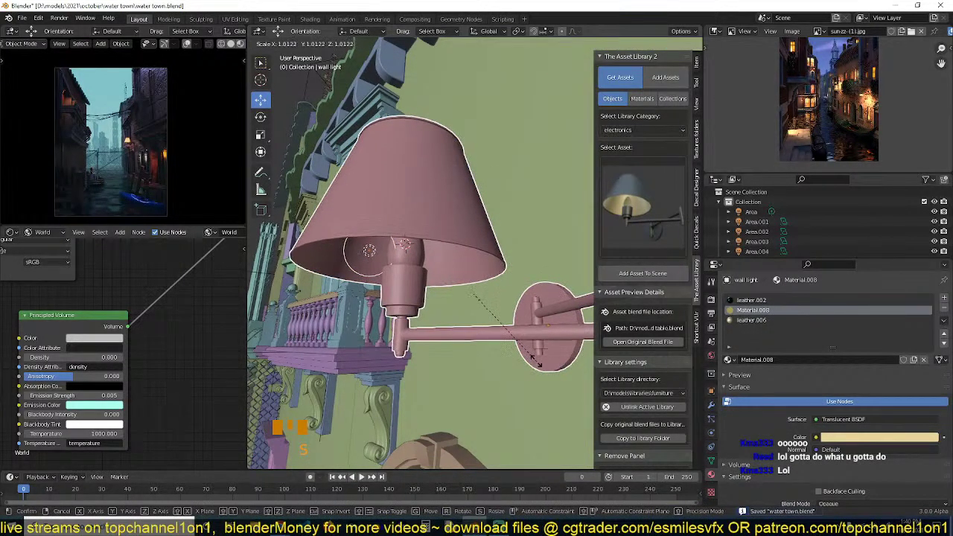
pyautogui.rightClick(520, 362)
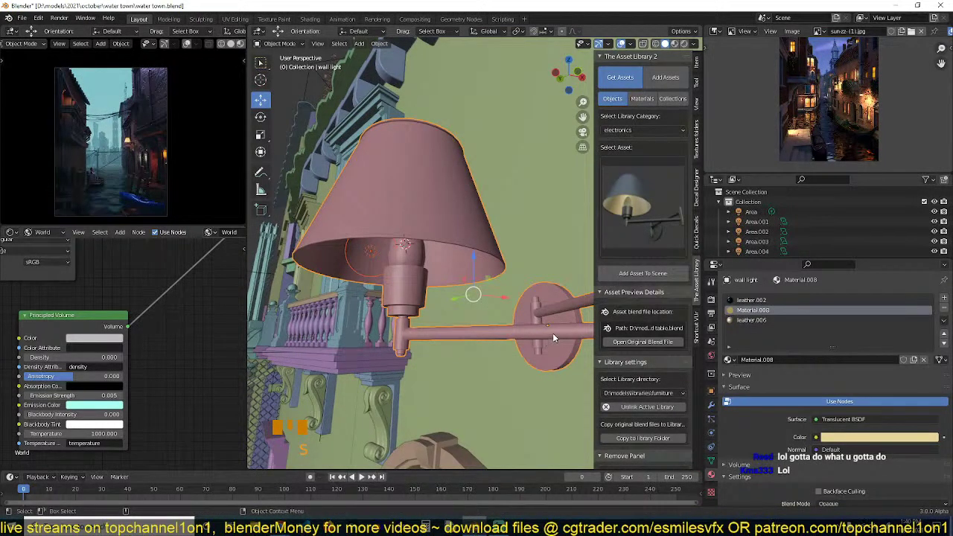
# Scale the wall light and its point light down together around the active lamp's origin, and save the file.
pyautogui.click(370, 271)
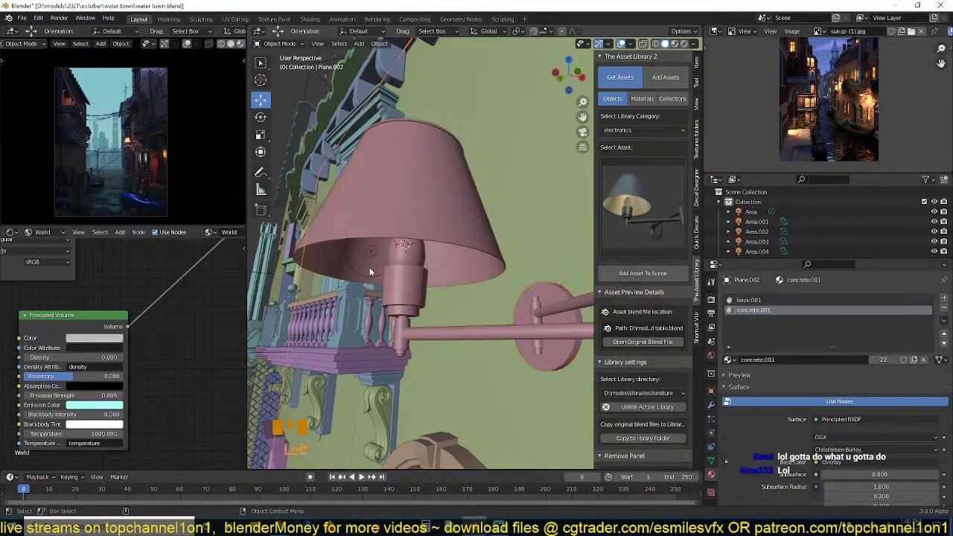
pyautogui.click(410, 220)
pyautogui.keyDown('shift'); pyautogui.click(410, 220); pyautogui.keyUp('shift')
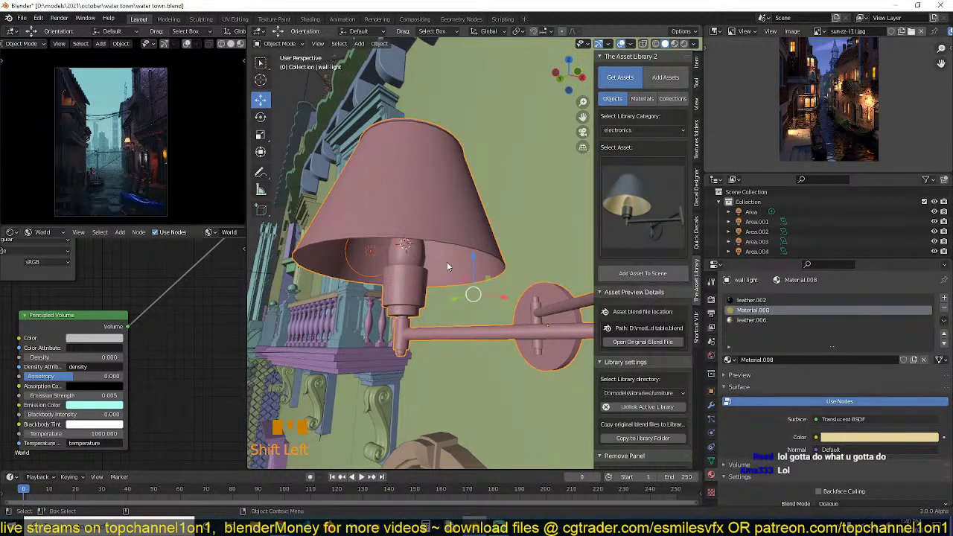
pyautogui.press('.')
pyautogui.click(372, 229)
pyautogui.press('s')
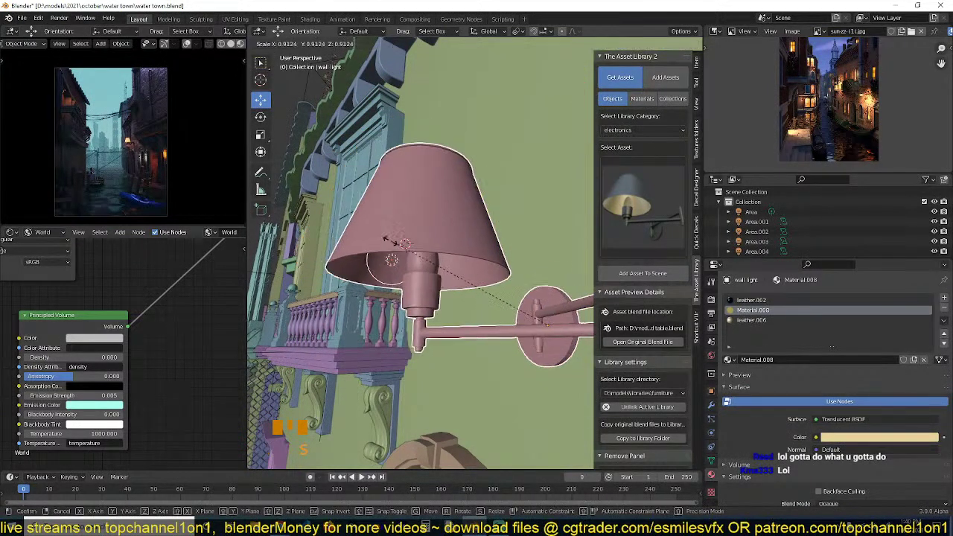
pyautogui.click(455, 279)
pyautogui.scroll(-2, 459, 281)
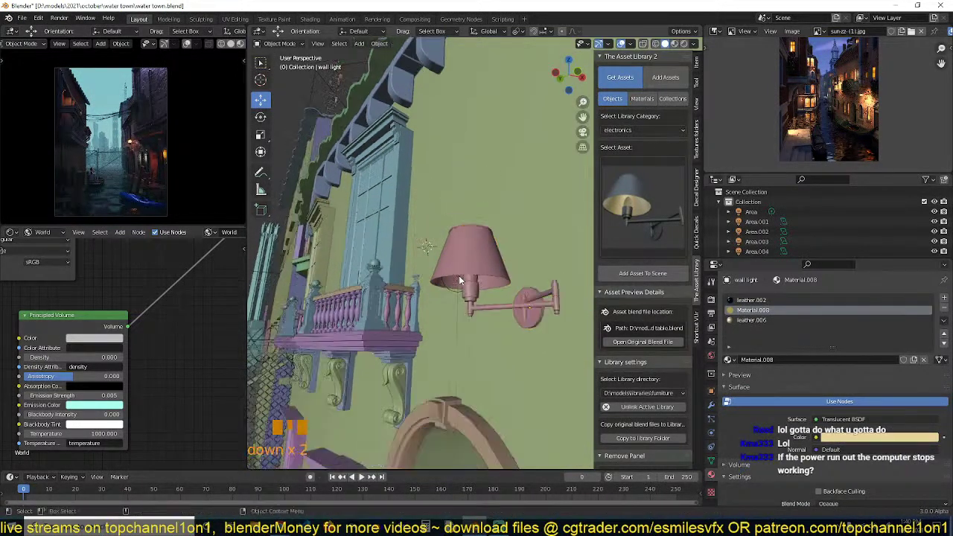
pyautogui.moveTo(459, 281); pyautogui.dragTo(445, 287, button='middle')
pyautogui.hotkey('ctrl', 's')
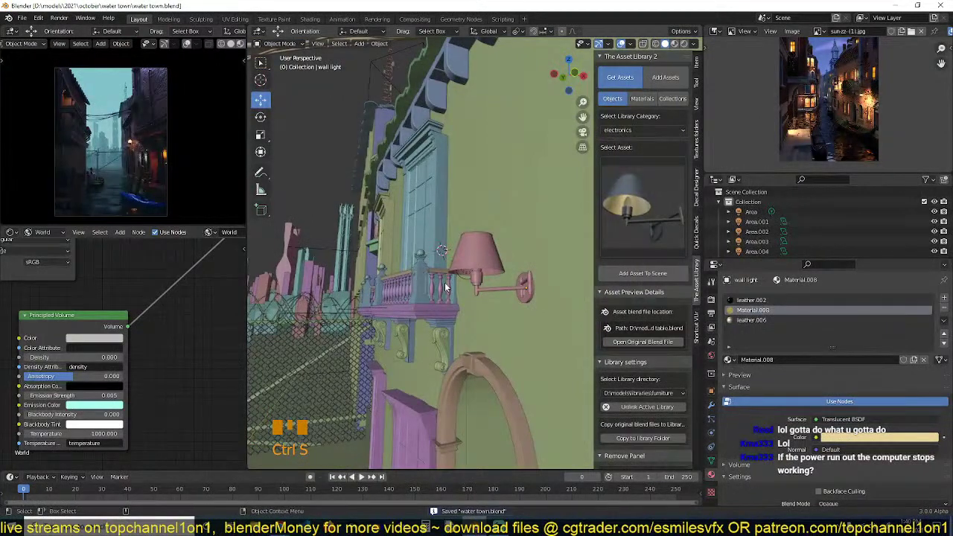
# Select the point light together with the wall light, save the file, and duplicate both in place.
pyautogui.click(468, 275)
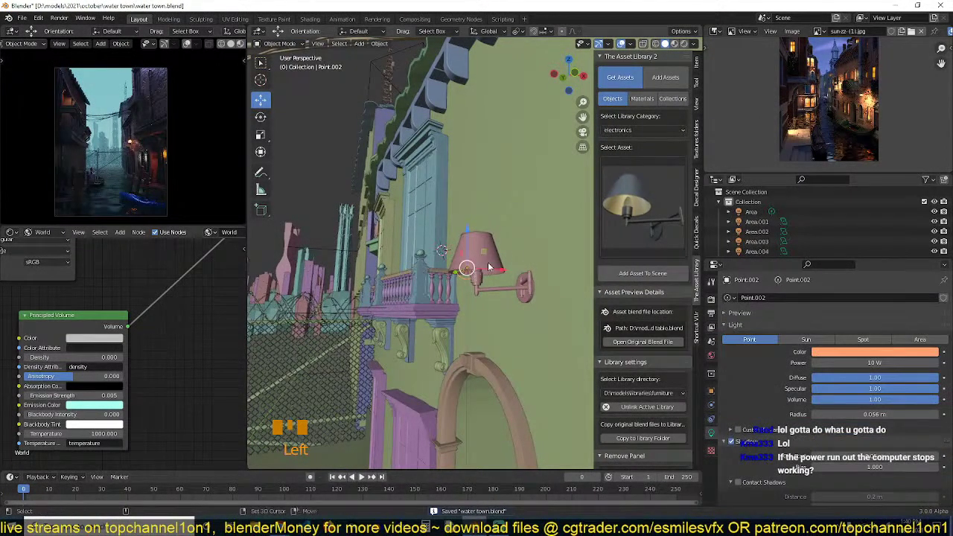
pyautogui.scroll(-3, 484, 273)
pyautogui.press('`')
pyautogui.moveTo(485, 274); pyautogui.dragTo(528, 270, button='middle')
pyautogui.keyDown('shift'); pyautogui.moveTo(402, 261); pyautogui.dragTo(475, 276, button='middle'); pyautogui.keyUp('shift')
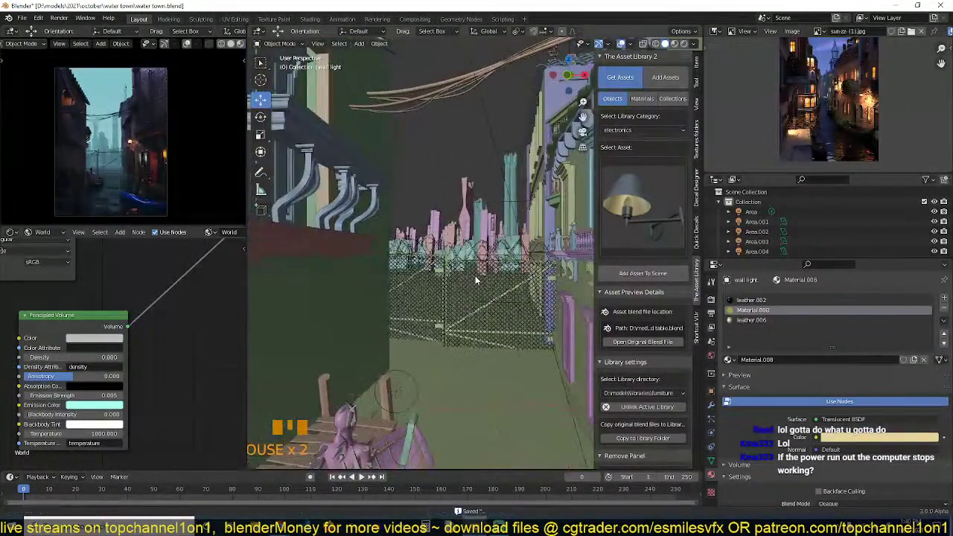
pyautogui.hotkey('ctrl', 's')
pyautogui.hotkey('ctrl', 's')
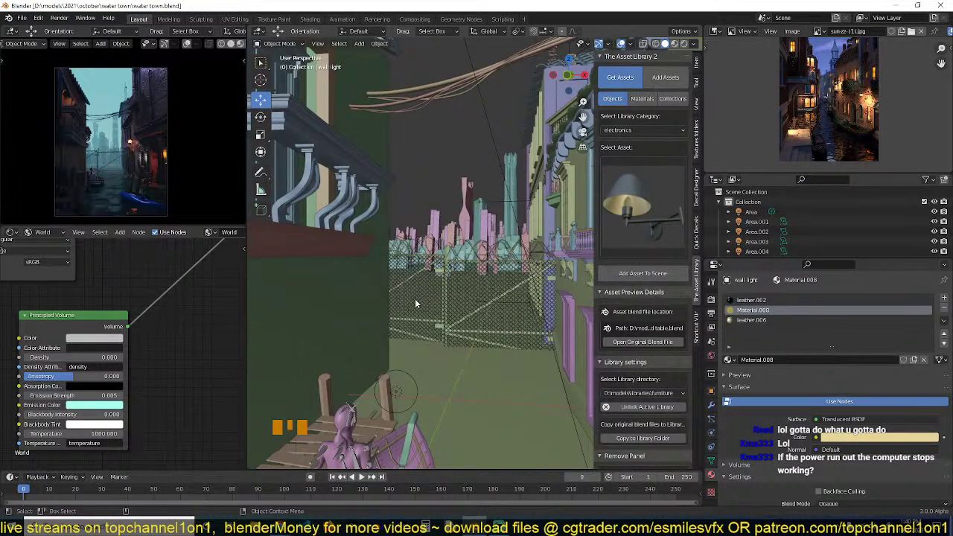
pyautogui.keyDown('shift'); pyautogui.moveTo(415, 299); pyautogui.dragTo(448, 295, button='middle'); pyautogui.keyUp('shift')
pyautogui.hotkey('ctrl', 's')
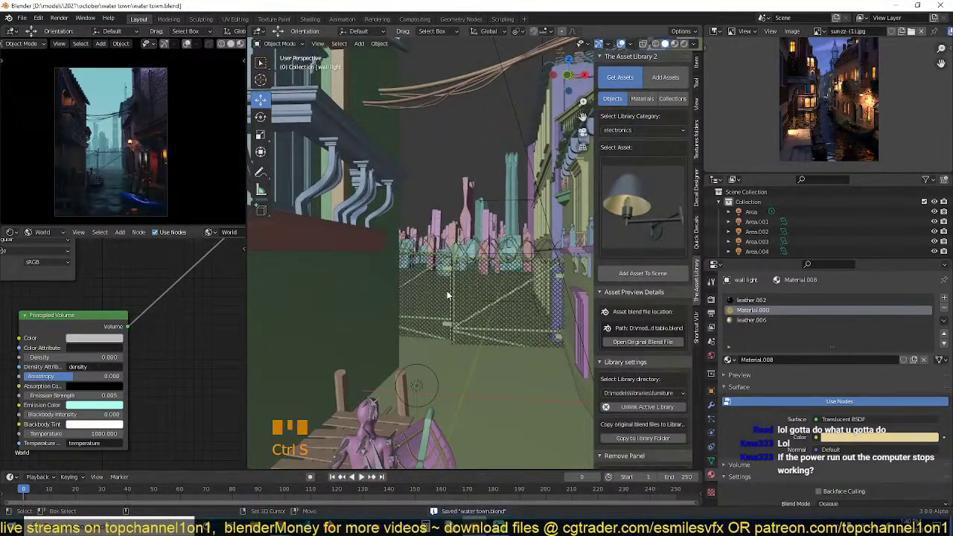
pyautogui.hotkey('shift', 'd')
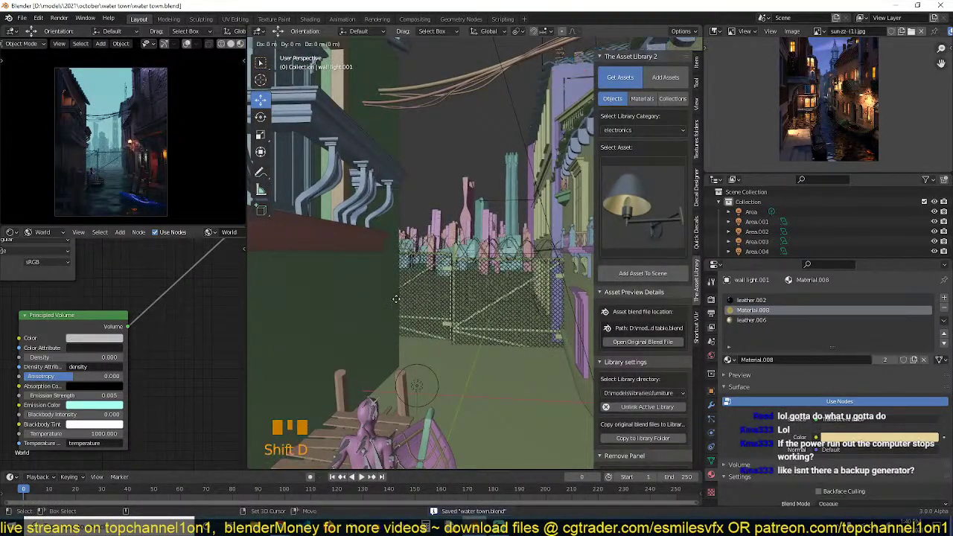
pyautogui.rightClick(396, 303)
# Place the 3D cursor on the dark green wall across the canal and snap the duplicated lamp and light to it with Offset enabled.
pyautogui.keyDown('shift'); pyautogui.rightClick(350, 295); pyautogui.keyUp('shift')
pyautogui.hotkey('shift', 's')
pyautogui.click(346, 186)
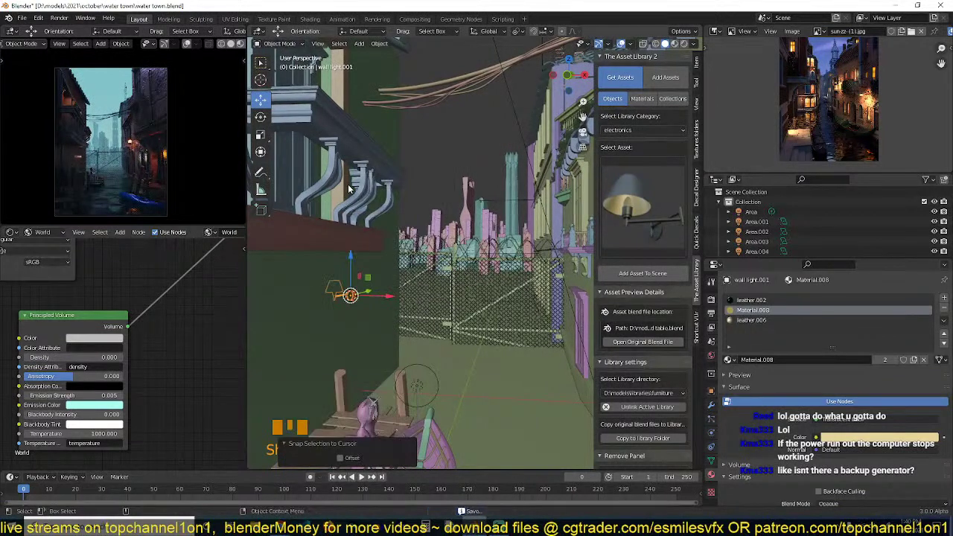
pyautogui.press('KP_Decimal')
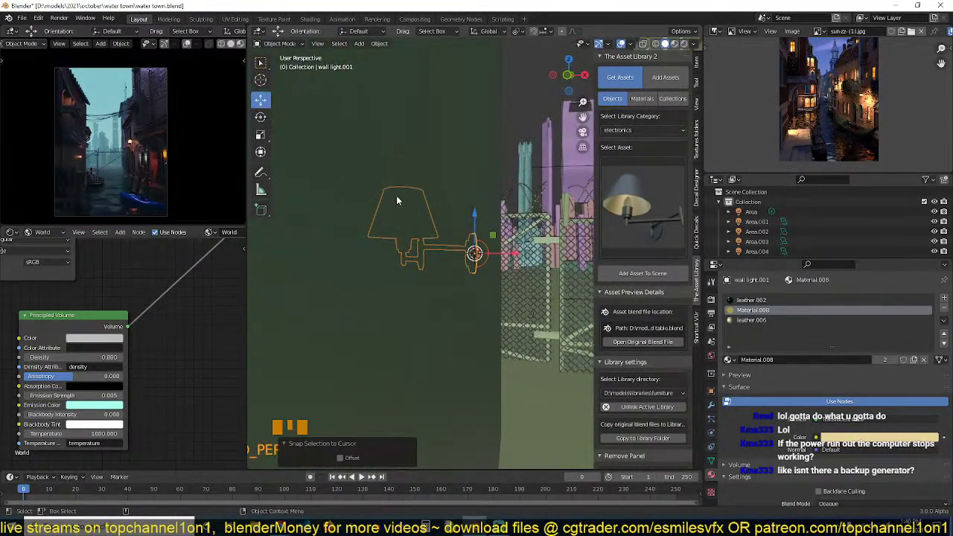
pyautogui.moveTo(397, 200); pyautogui.dragTo(424, 223, button='middle')
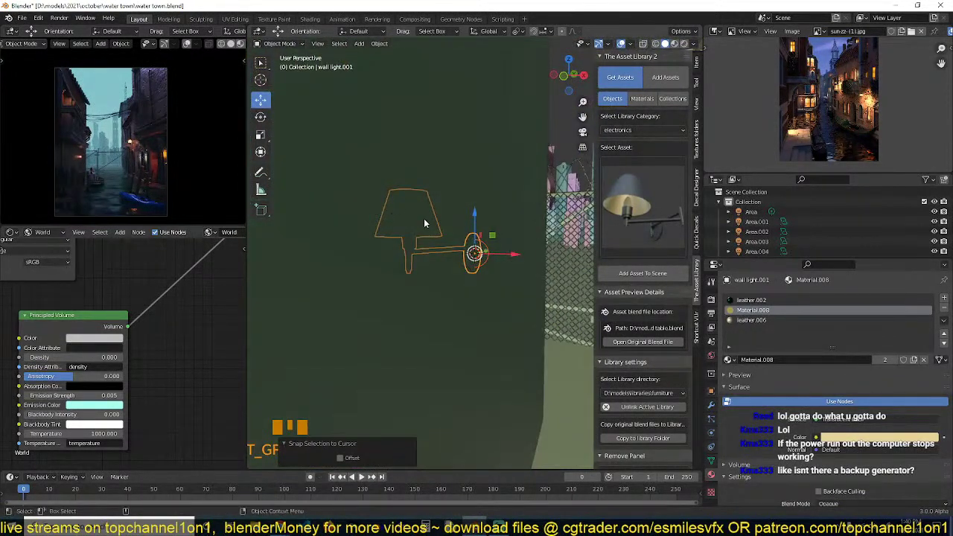
pyautogui.click(340, 458)
# Rotate the duplicated wall light and its point light 180° around global Z and save the file.
pyautogui.press('r')
pyautogui.press('z')
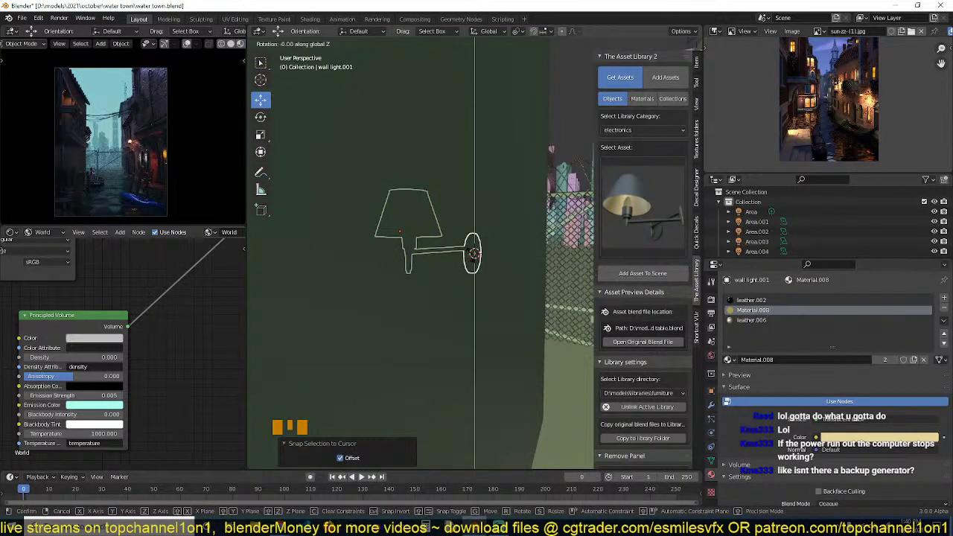
pyautogui.press('1')
pyautogui.press('8')
pyautogui.press('0')
pyautogui.press('Return')
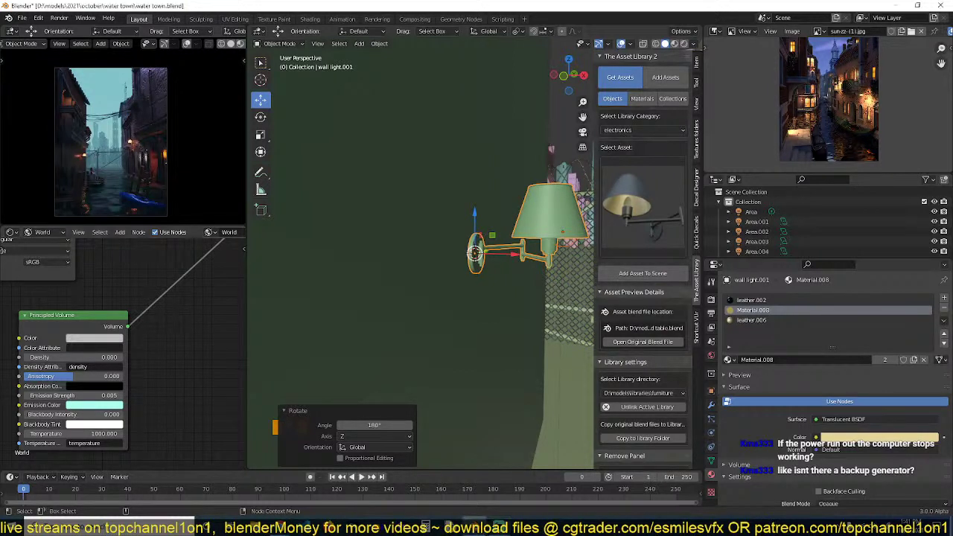
pyautogui.moveTo(438, 243); pyautogui.dragTo(477, 264, button='middle')
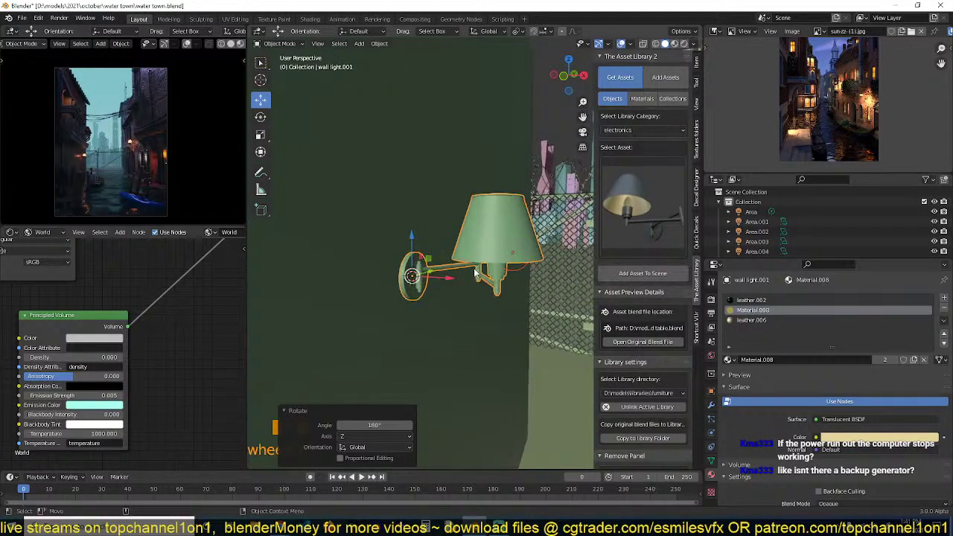
pyautogui.hotkey('ctrl', 's')
# Scale up the duplicated wall light with its point light, clear the selection and inspect the lamp from below.
pyautogui.press('s')
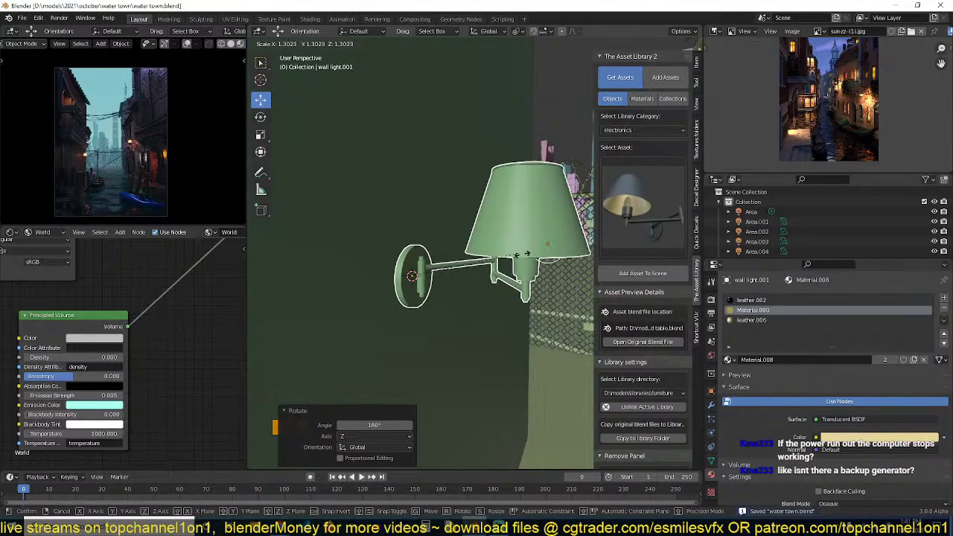
pyautogui.click(477, 236)
pyautogui.hotkey('alt', 'a')
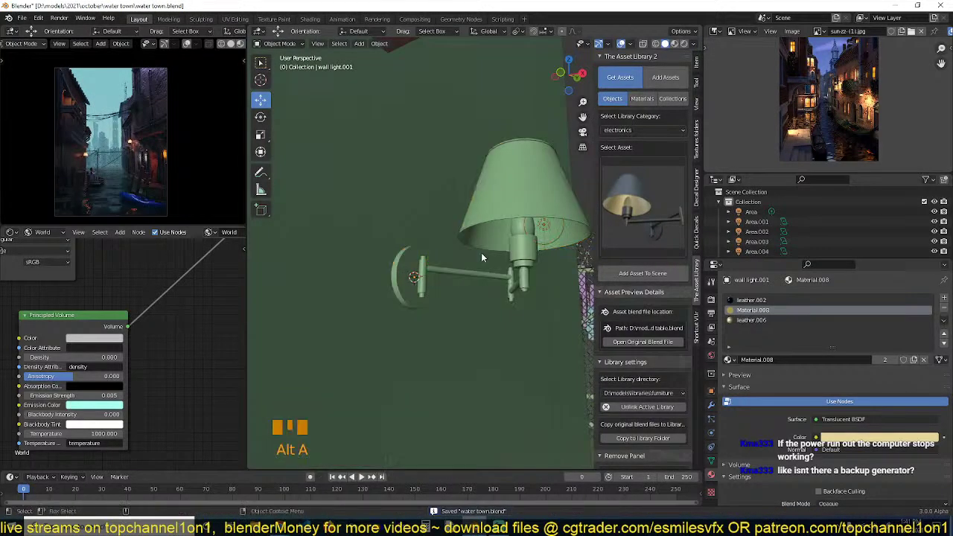
pyautogui.scroll(2, 481, 253)
pyautogui.moveTo(477, 255); pyautogui.dragTo(510, 239, button='middle')
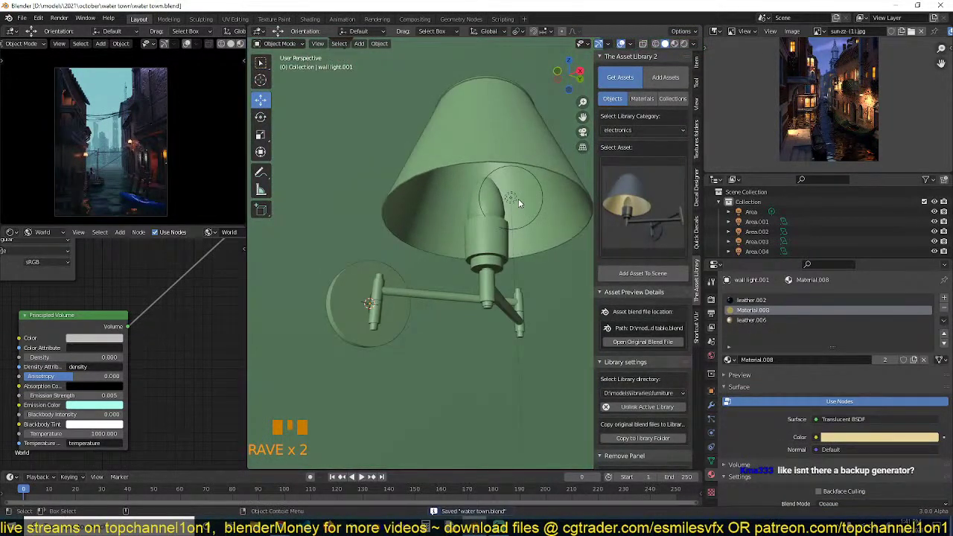
# Set the point light in the duplicated wall lamp to a 0.046 m radius and 20 W power, and save the file.
pyautogui.click(514, 198)
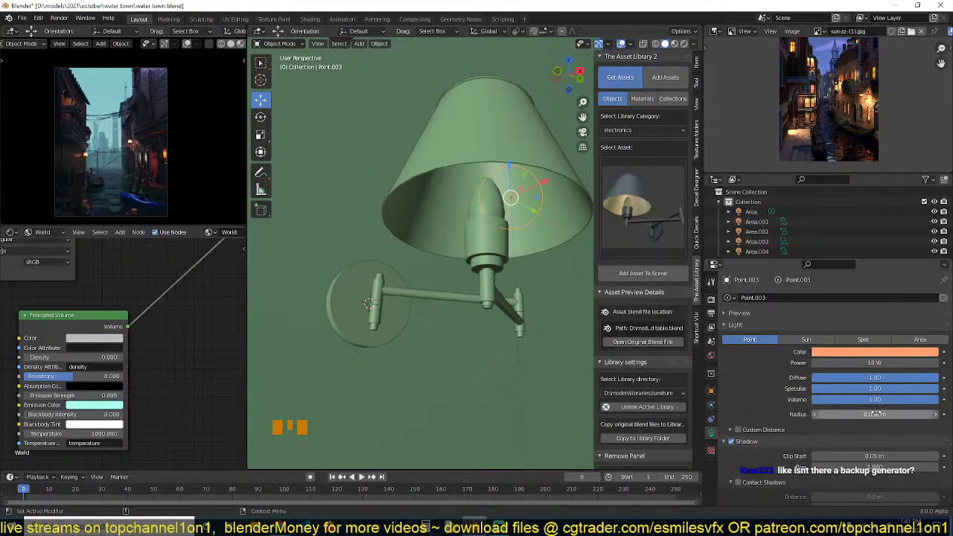
pyautogui.moveTo(875, 414)
pyautogui.mouseDown()
pyautogui.moveTo(842, 414)
pyautogui.moveTo(857, 414)
pyautogui.mouseUp()
pyautogui.click(875, 362)
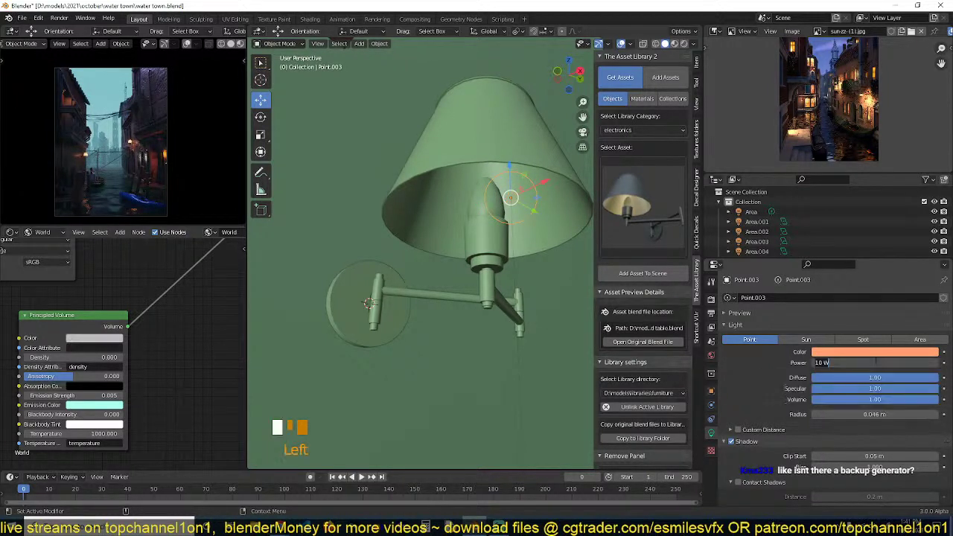
pyautogui.write('5')
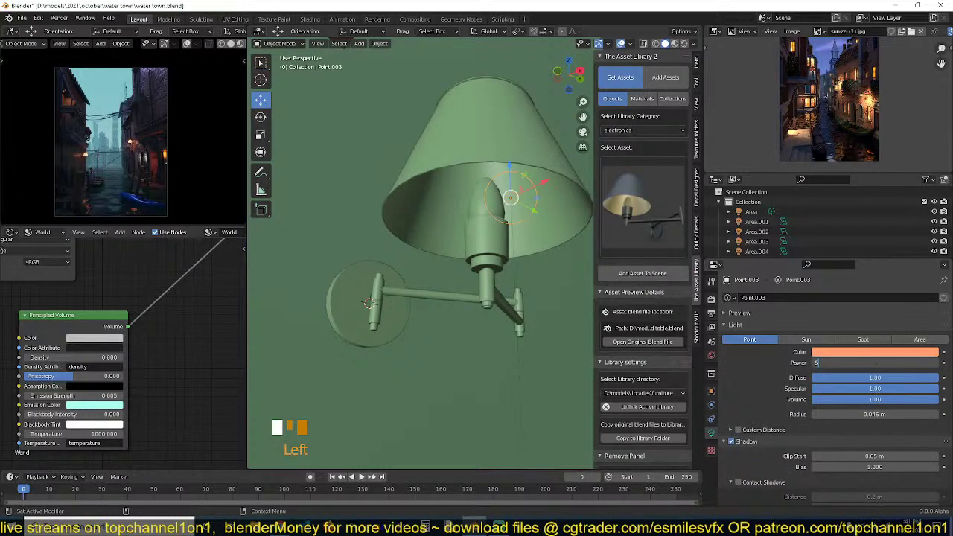
pyautogui.press('Return')
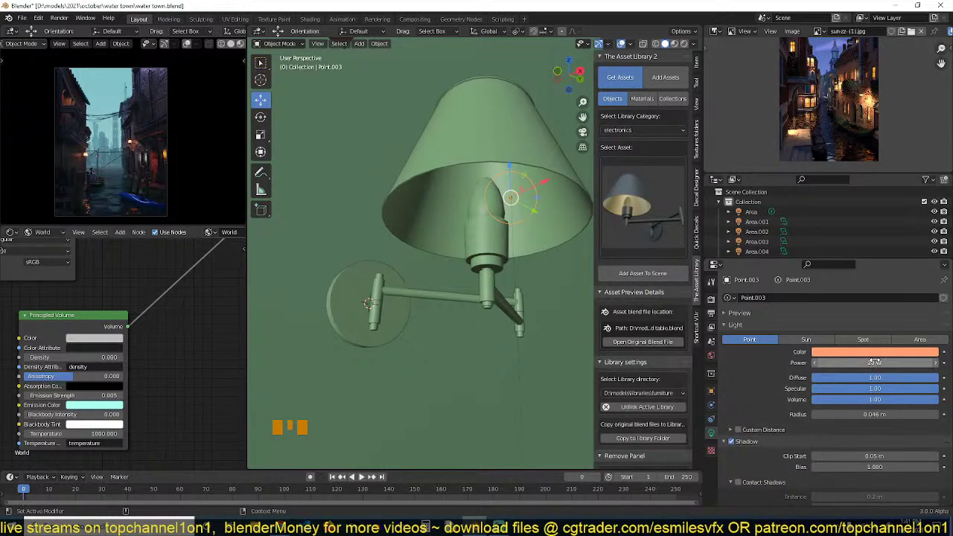
pyautogui.moveTo(498, 270); pyautogui.dragTo(488, 219, button='middle')
pyautogui.hotkey('ctrl', 's')
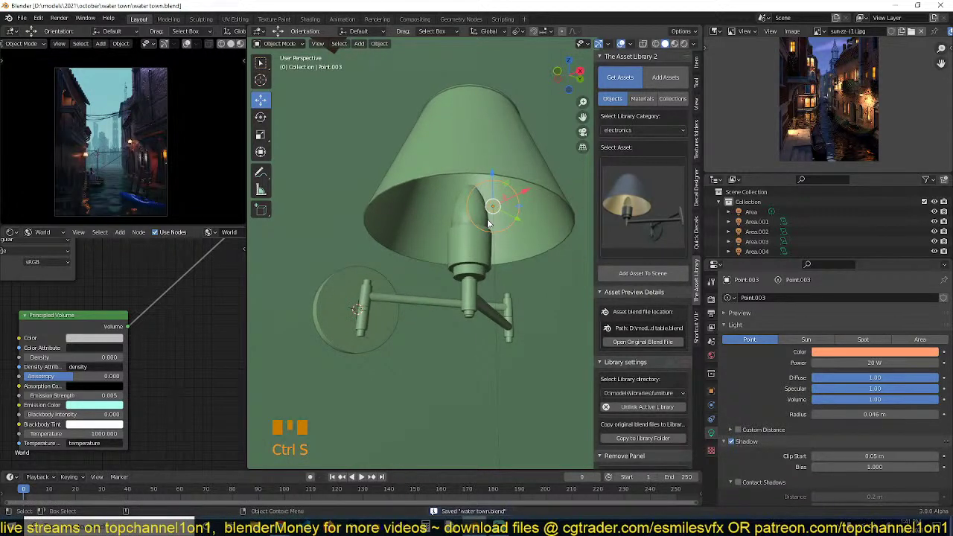
pyautogui.hotkey('ctrl', 's')
pyautogui.hotkey('ctrl', 's')
pyautogui.moveTo(485, 233); pyautogui.dragTo(489, 253, button='middle')
pyautogui.press('`')
pyautogui.hotkey('ctrl', 's')
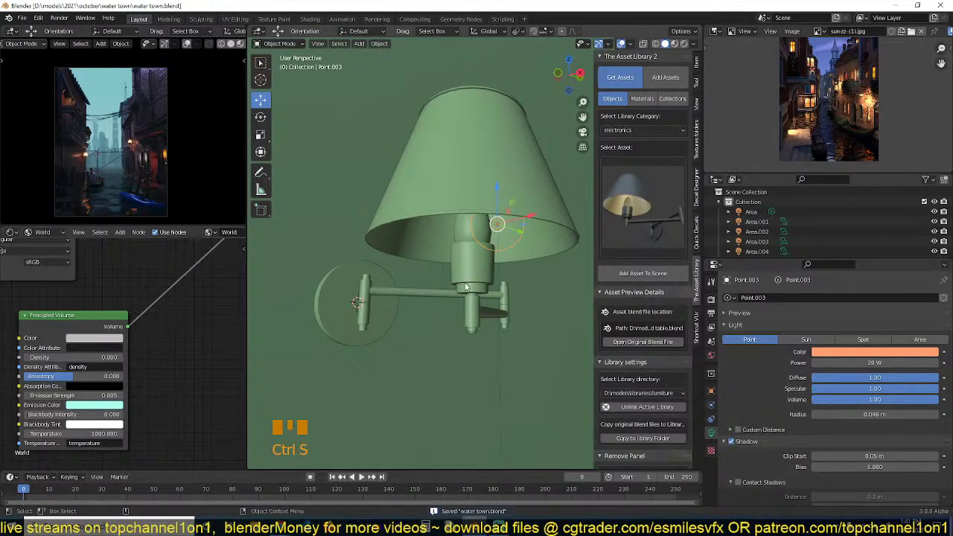
# Look through the asset library's electronics, bed parts, chairs and decals categories for another prop for the scene.
pyautogui.scroll(-2, 467, 286)
pyautogui.click(638, 181)
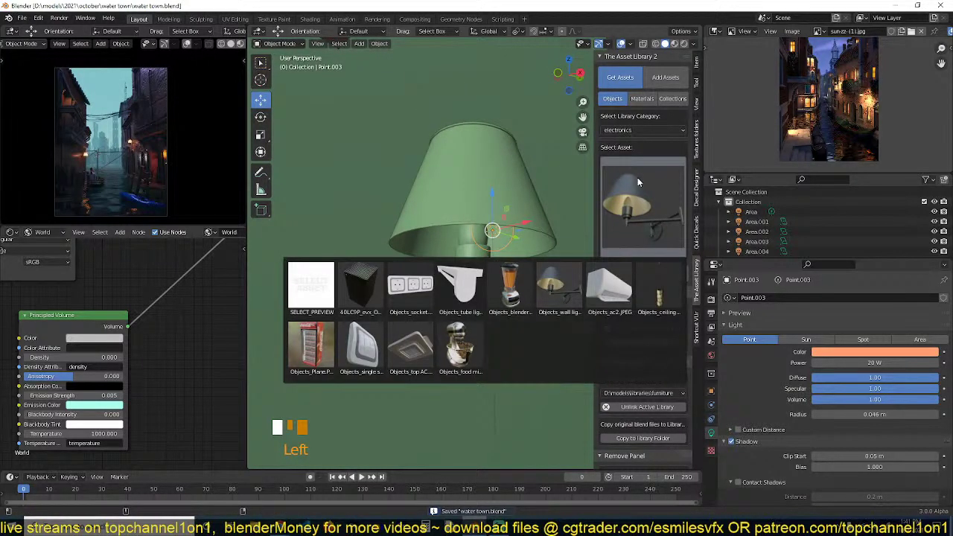
pyautogui.click(637, 178)
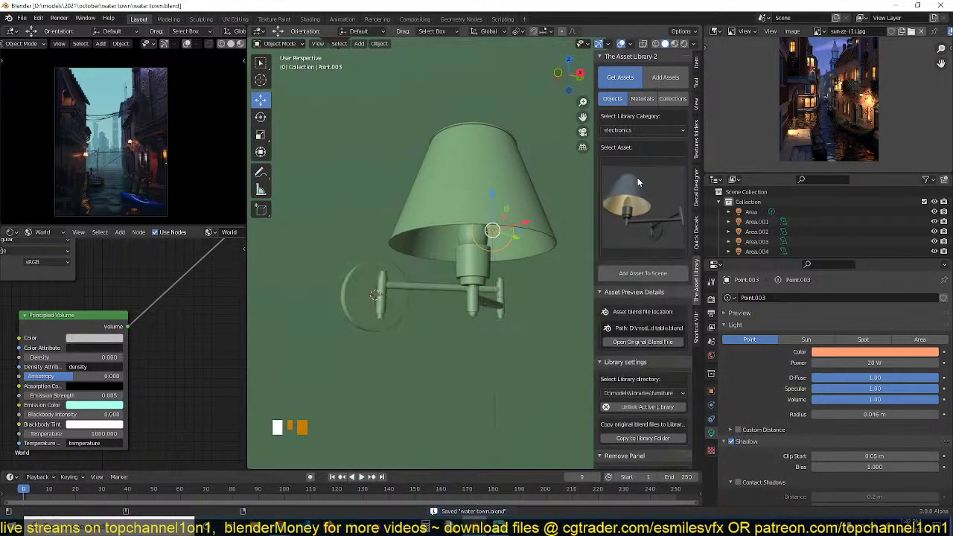
pyautogui.click(660, 129)
pyautogui.click(649, 141)
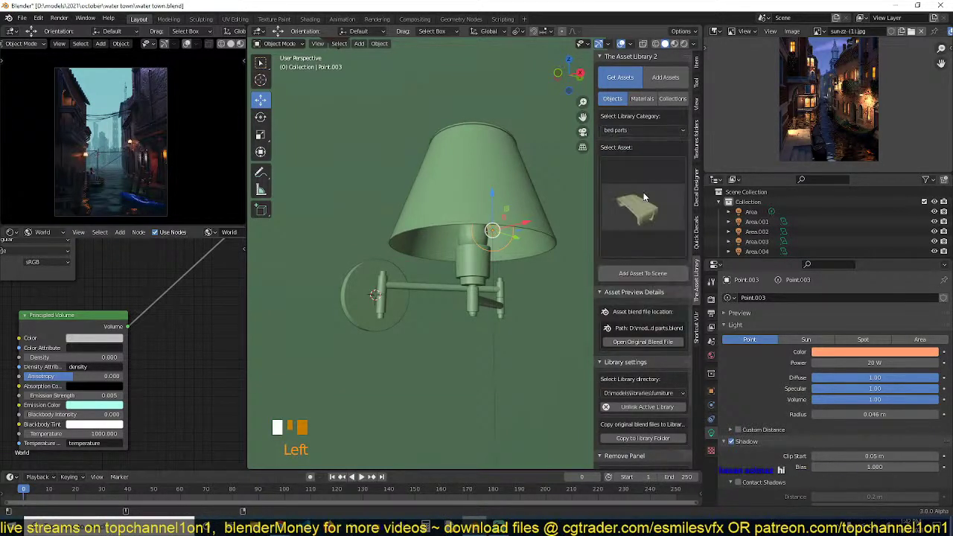
pyautogui.click(646, 152)
pyautogui.moveTo(648, 134); pyautogui.dragTo(647, 153)
pyautogui.click(644, 200)
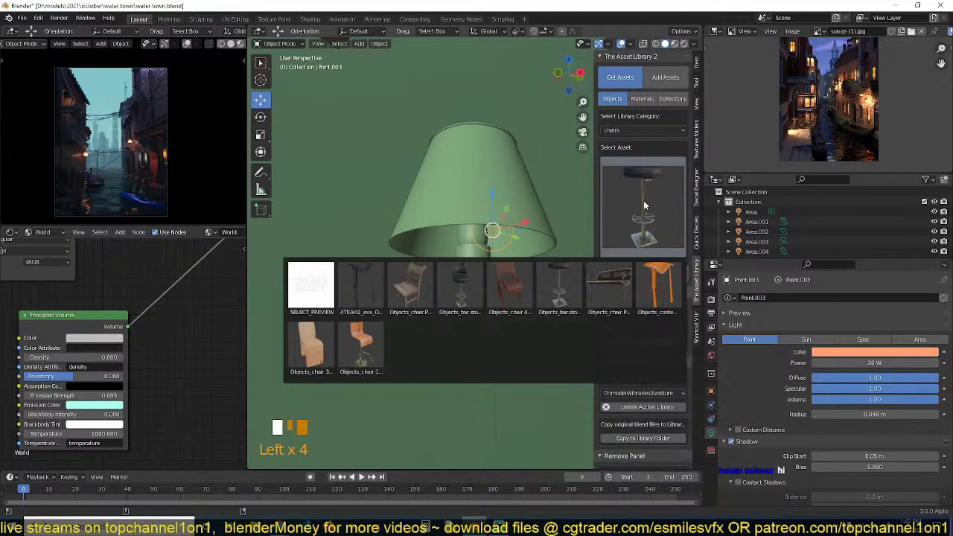
pyautogui.click(645, 130)
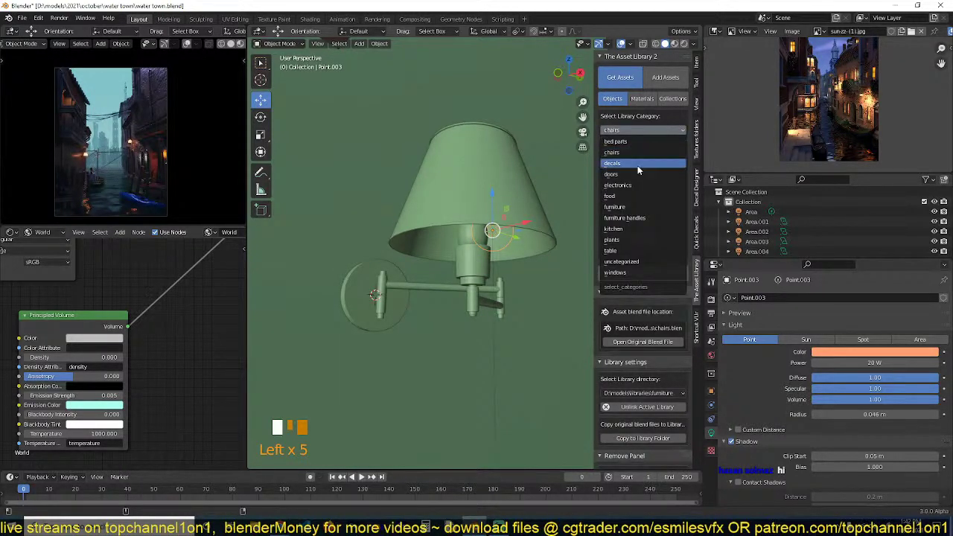
pyautogui.click(637, 164)
pyautogui.click(638, 212)
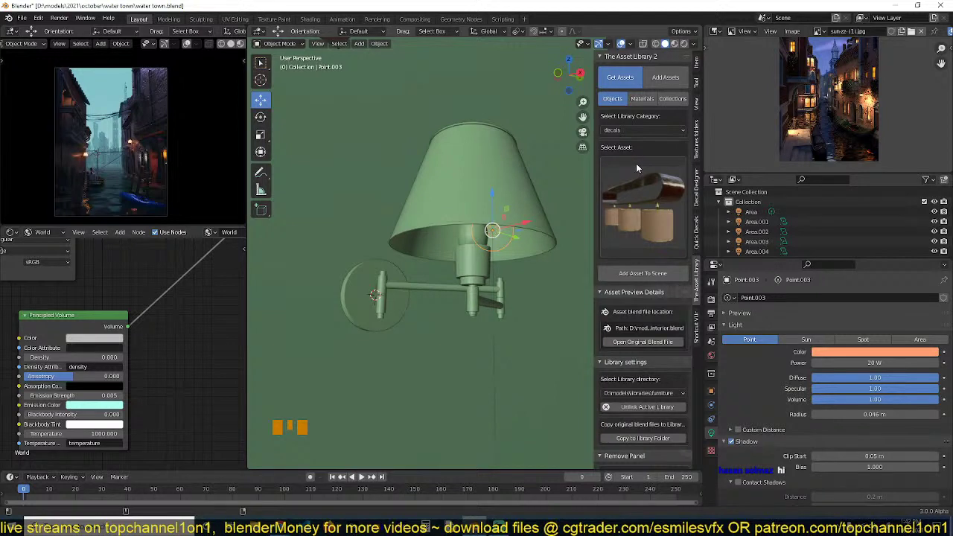
# Browse the windows and uncategorized asset categories for objects that suit the canal scene.
pyautogui.click(657, 128)
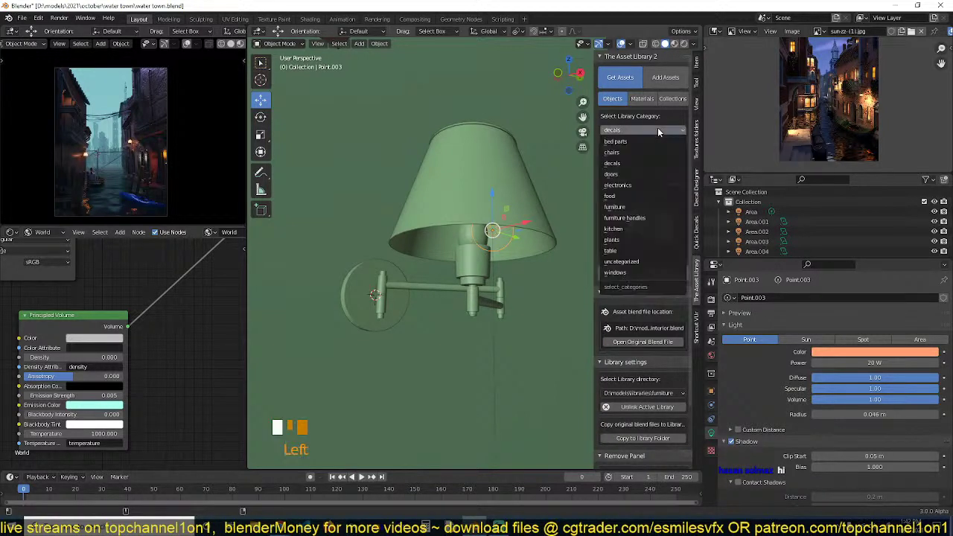
pyautogui.click(624, 273)
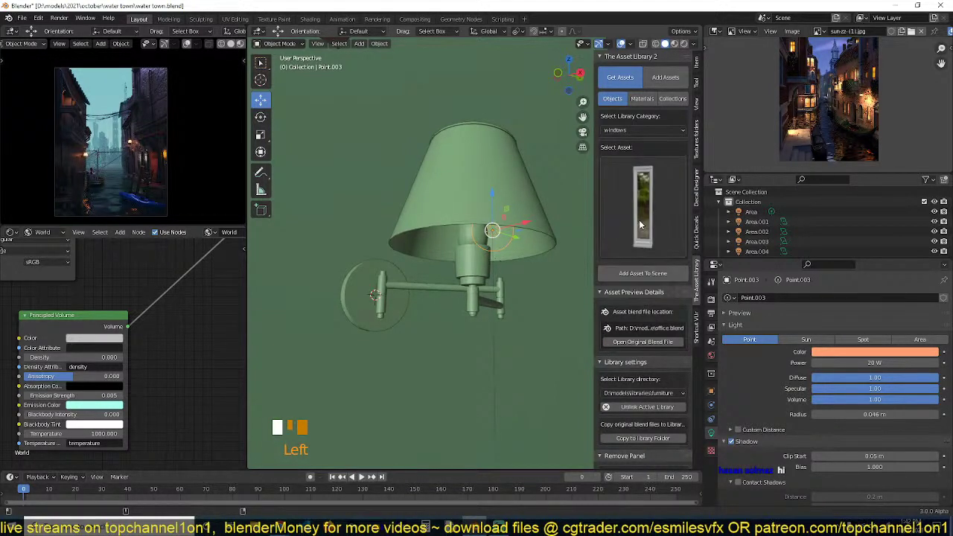
pyautogui.click(640, 223)
pyautogui.click(640, 205)
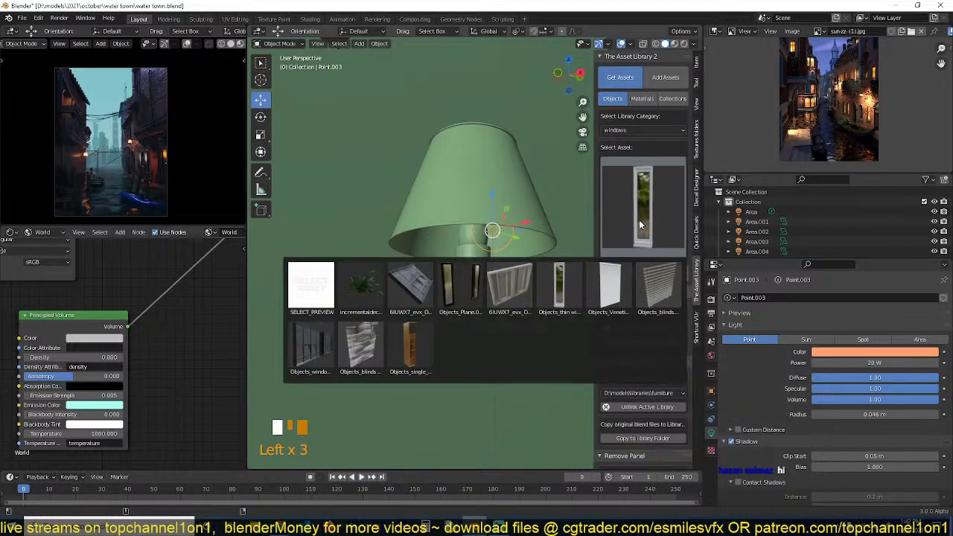
pyautogui.click(644, 128)
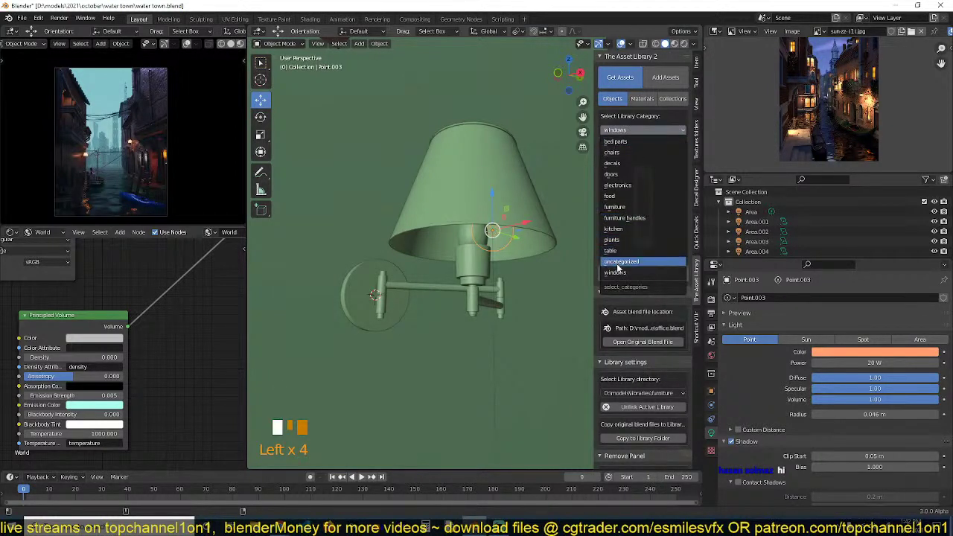
pyautogui.click(621, 259)
pyautogui.click(629, 233)
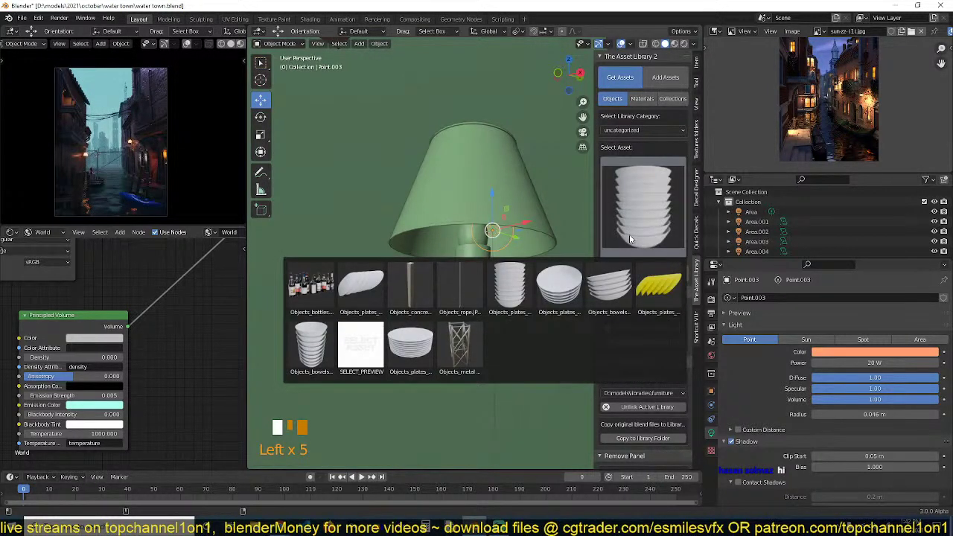
pyautogui.click(630, 234)
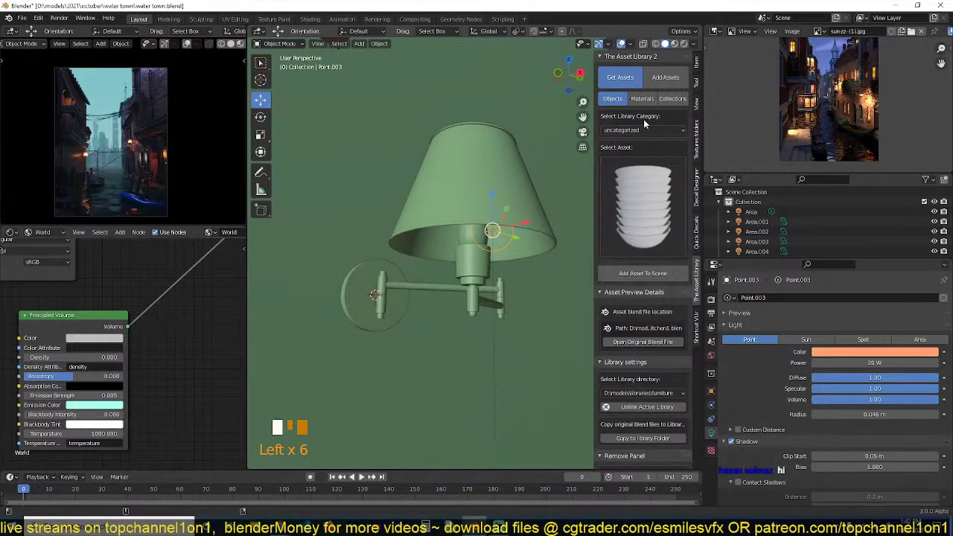
# Check the plants, kitchen, furniture handles, furniture and food asset categories for usable props.
pyautogui.moveTo(645, 131); pyautogui.dragTo(624, 241)
pyautogui.click(624, 241)
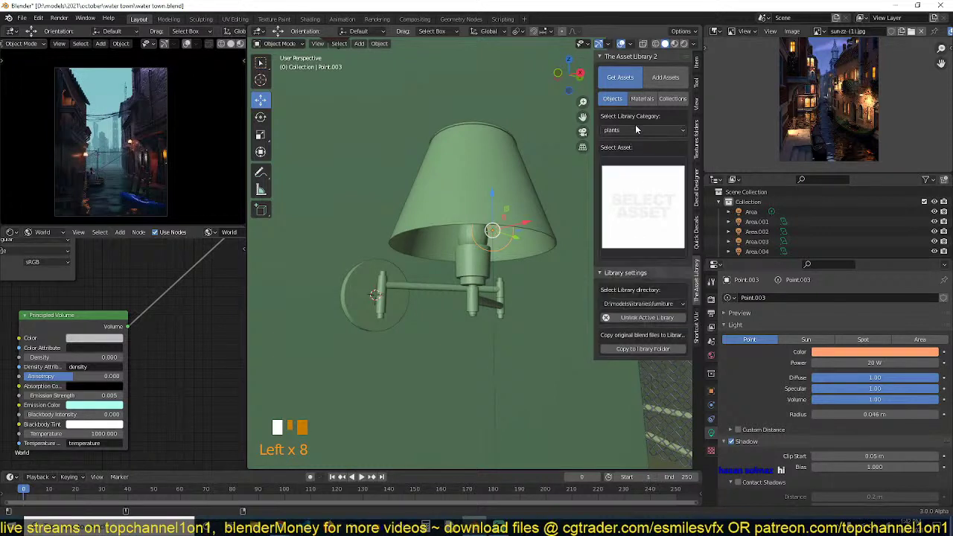
pyautogui.click(635, 128)
pyautogui.moveTo(630, 184); pyautogui.dragTo(622, 232)
pyautogui.click(638, 216)
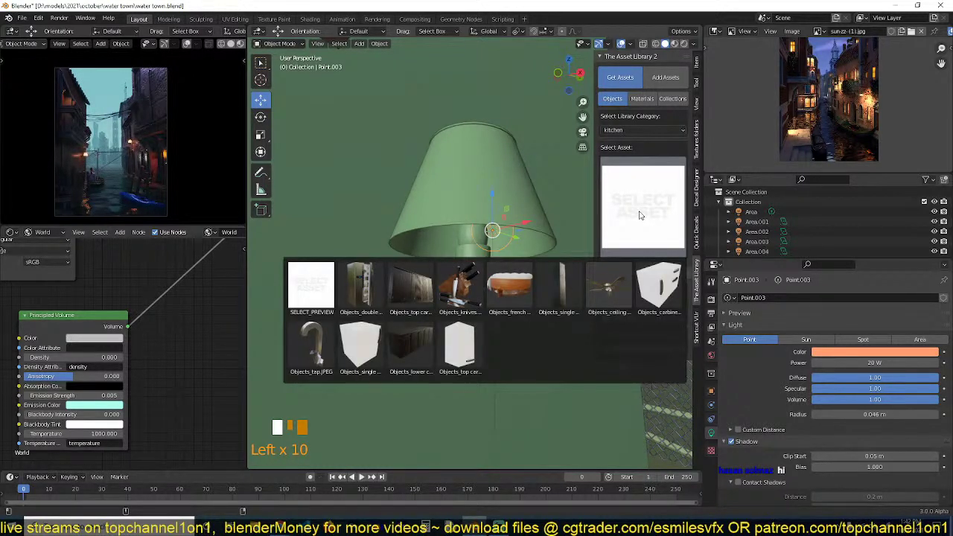
pyautogui.click(645, 131)
pyautogui.click(645, 131)
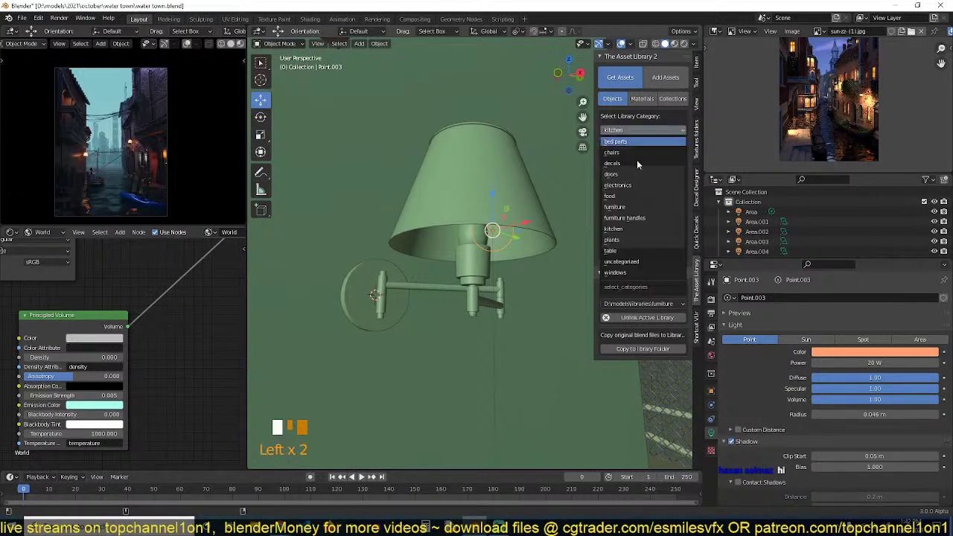
pyautogui.click(624, 217)
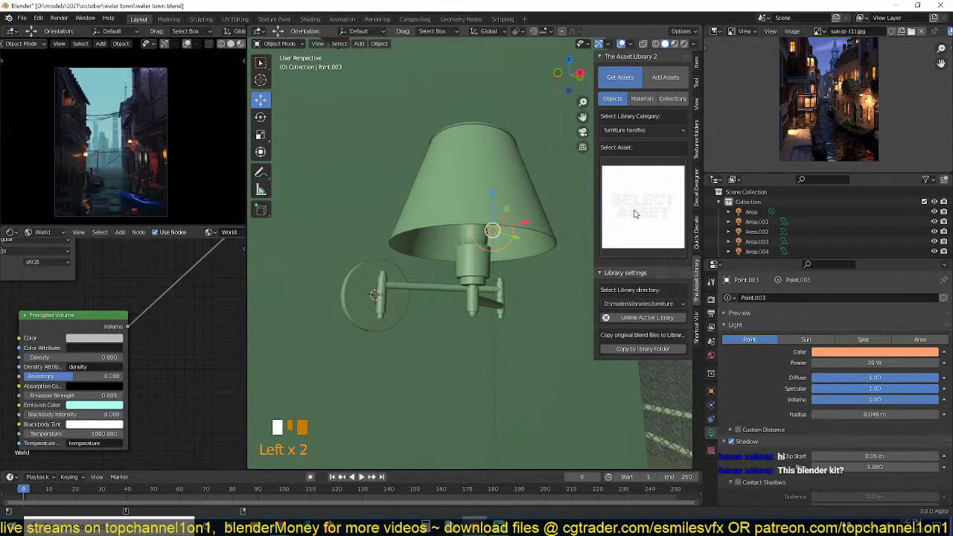
pyautogui.click(635, 132)
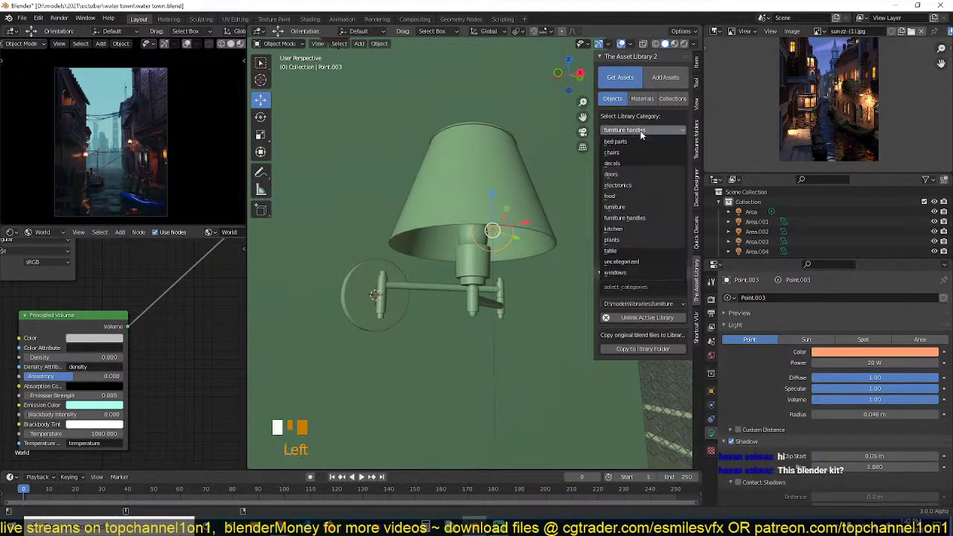
pyautogui.click(628, 209)
pyautogui.click(628, 210)
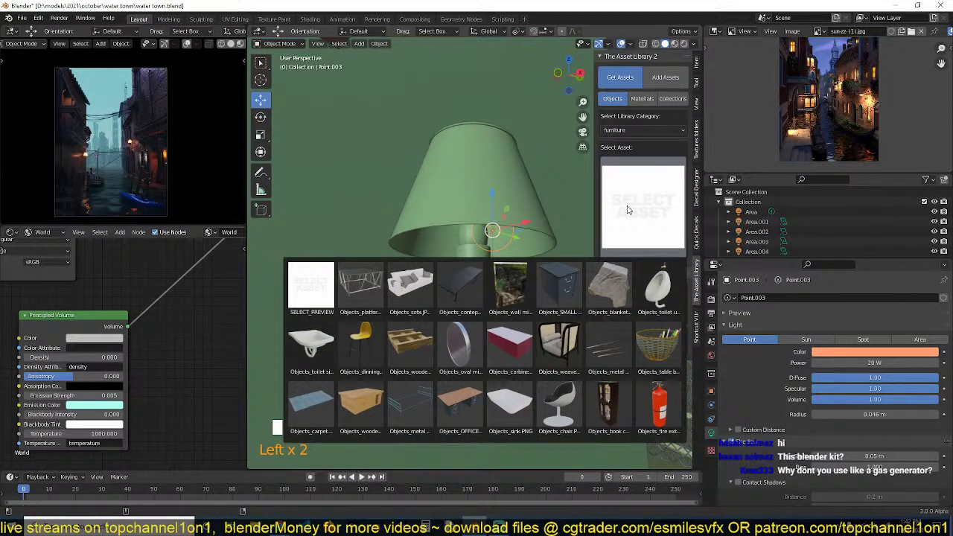
pyautogui.click(635, 131)
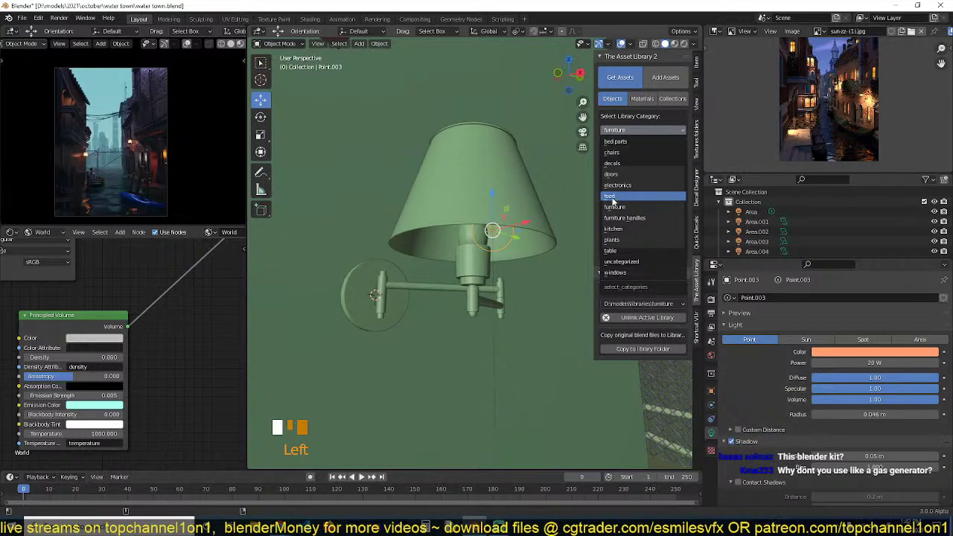
pyautogui.click(613, 198)
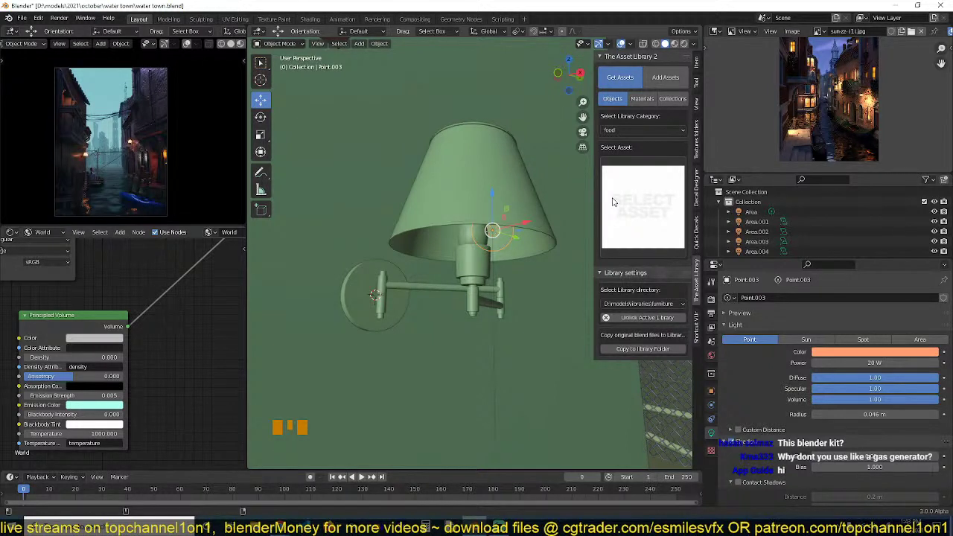
# Review the electronics and doors asset categories for suitable props, and return to the chairs category.
pyautogui.click(630, 131)
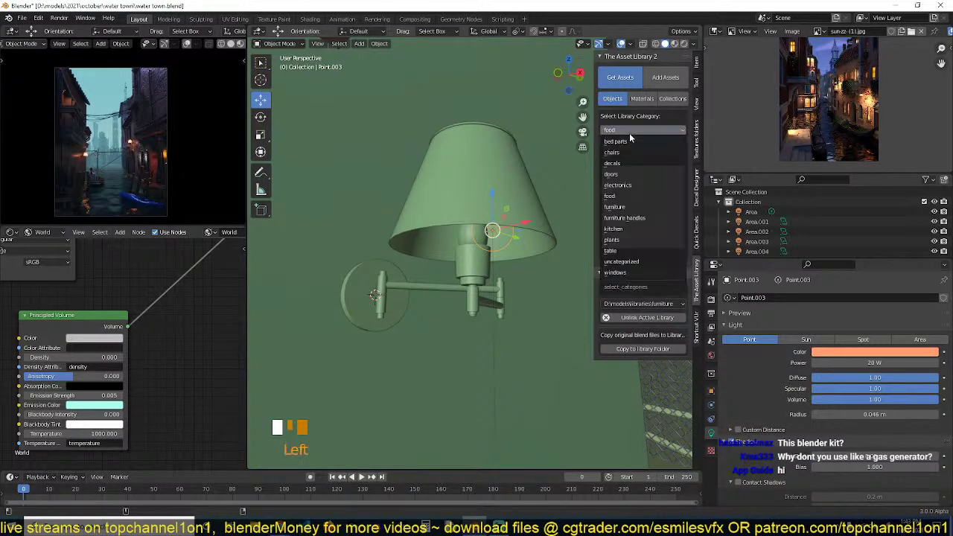
pyautogui.click(619, 185)
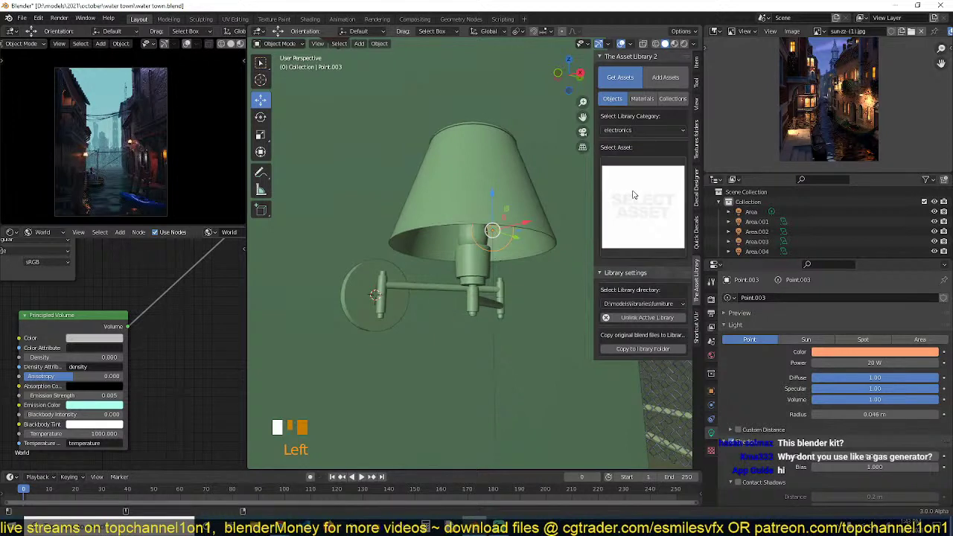
pyautogui.click(634, 195)
pyautogui.moveTo(645, 128); pyautogui.dragTo(626, 176)
pyautogui.click(635, 194)
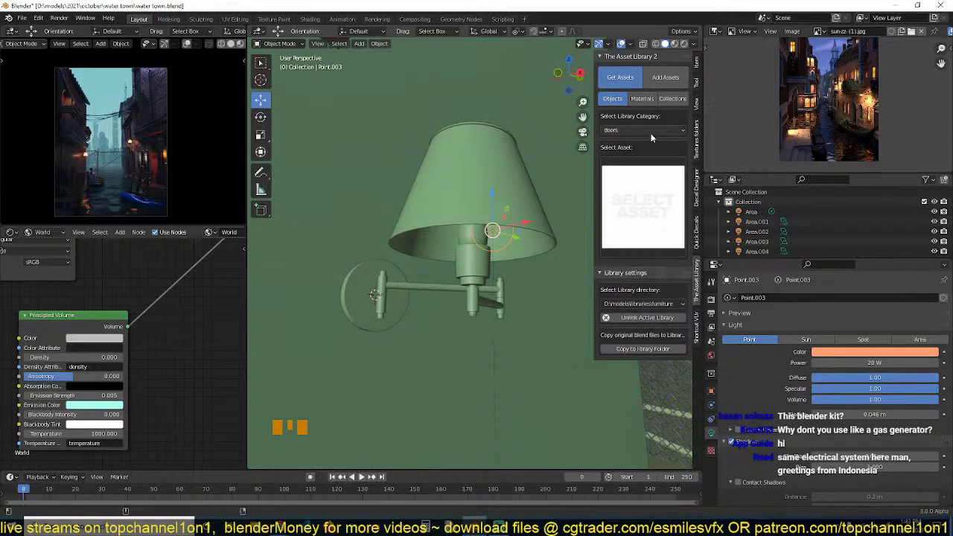
pyautogui.click(642, 131)
pyautogui.click(628, 186)
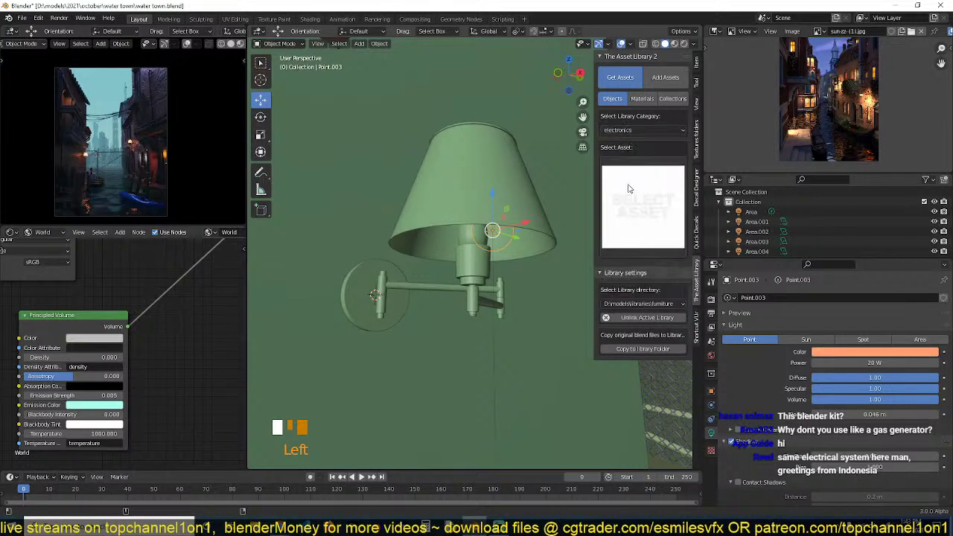
pyautogui.click(628, 189)
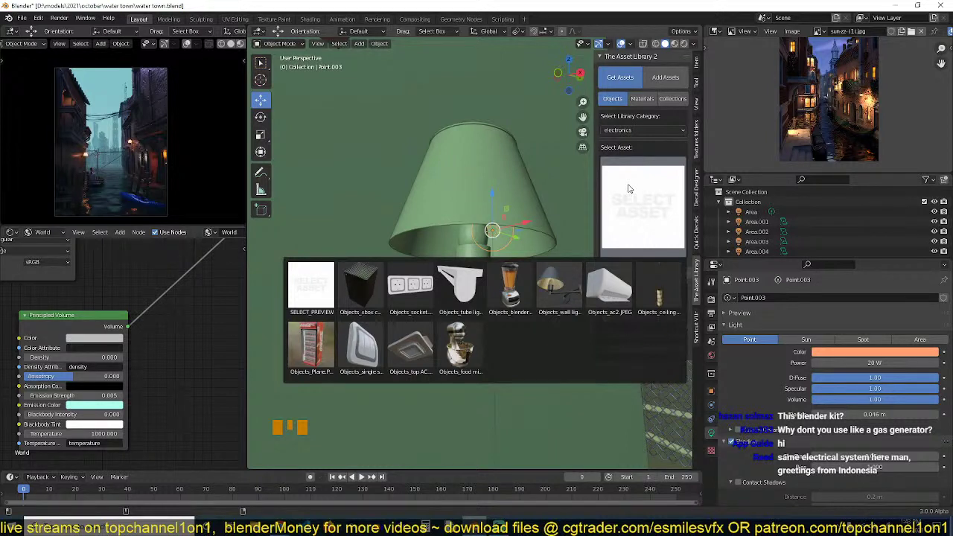
pyautogui.click(634, 131)
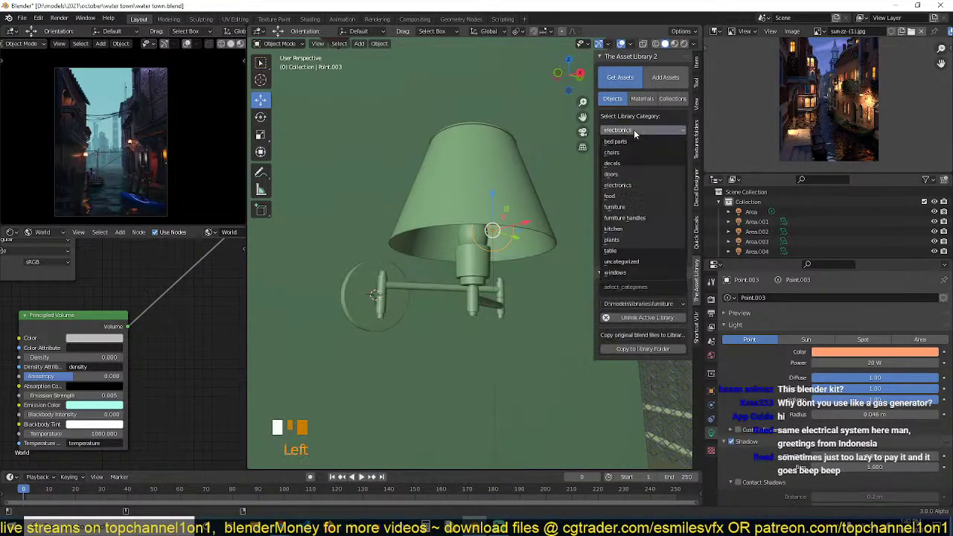
pyautogui.click(624, 153)
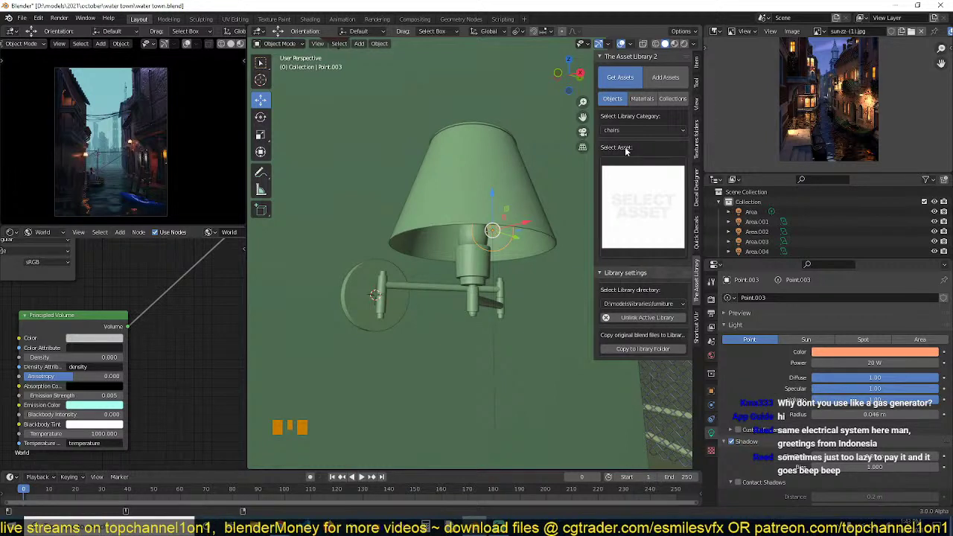
pyautogui.click(638, 181)
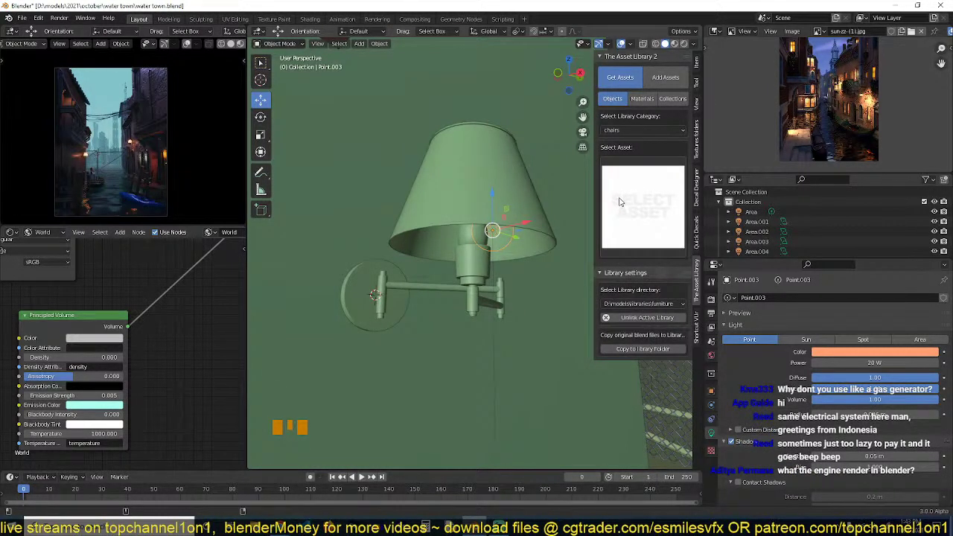
pyautogui.click(619, 201)
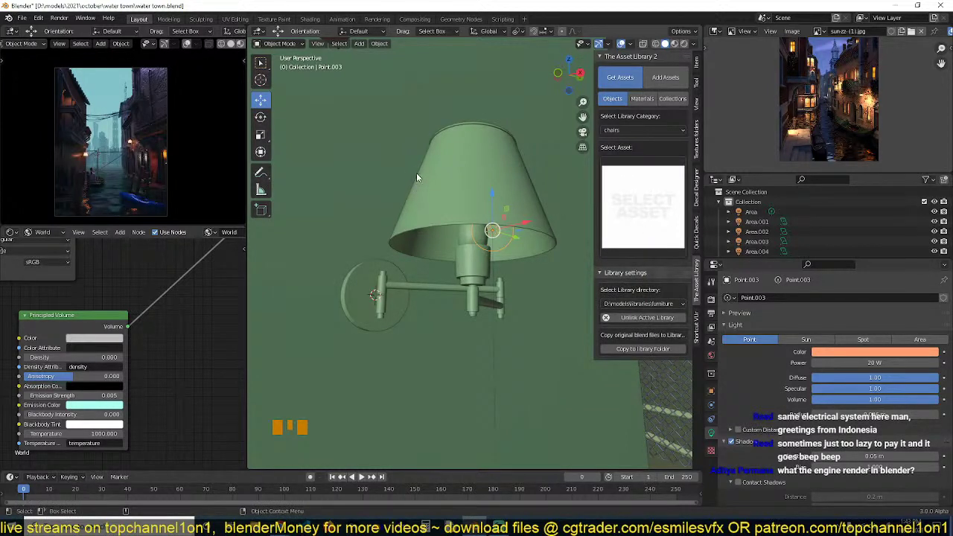
# Enable contact shadows on the wall lamp's point light and save the file.
pyautogui.hotkey('ctrl', 's')
pyautogui.keyDown('ctrl'); pyautogui.scroll(3, 395, 238); pyautogui.keyUp('ctrl')
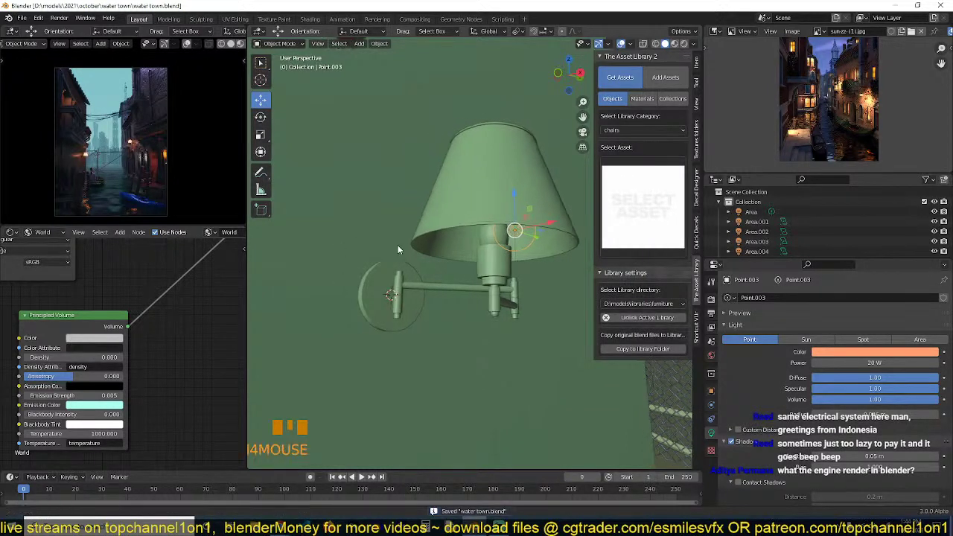
pyautogui.scroll(-3, 419, 275)
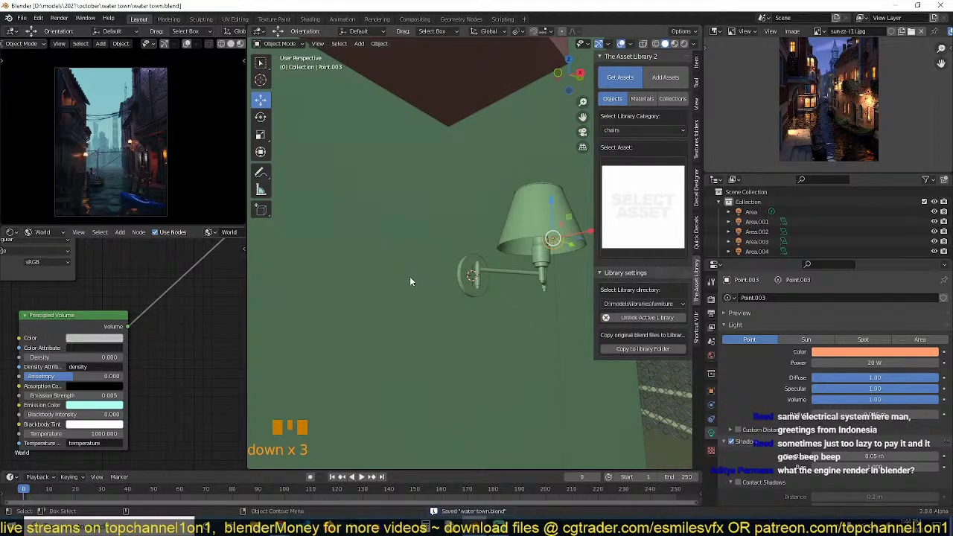
pyautogui.hotkey('ctrl', 's')
pyautogui.hotkey('alt', 'a')
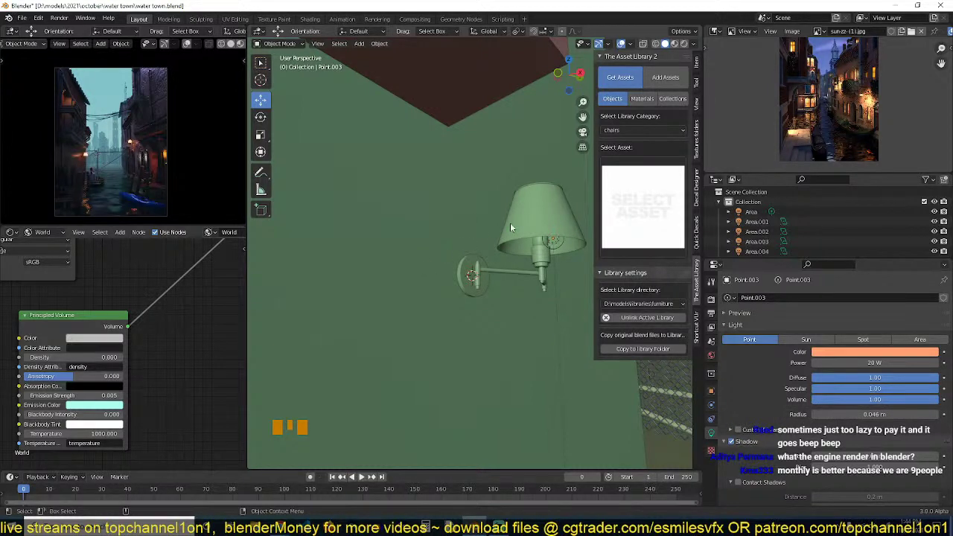
pyautogui.click(733, 326)
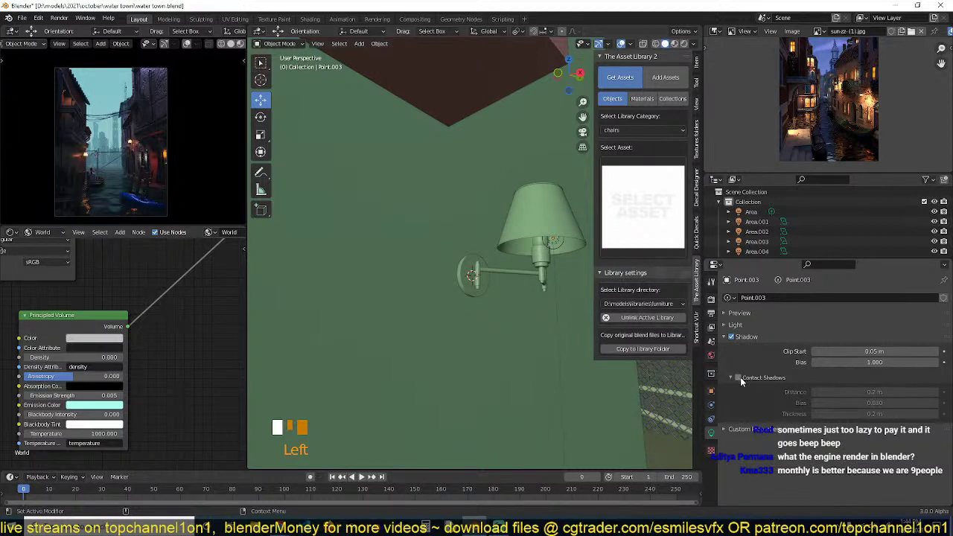
pyautogui.click(739, 377)
pyautogui.moveTo(443, 212); pyautogui.dragTo(425, 225, button='middle')
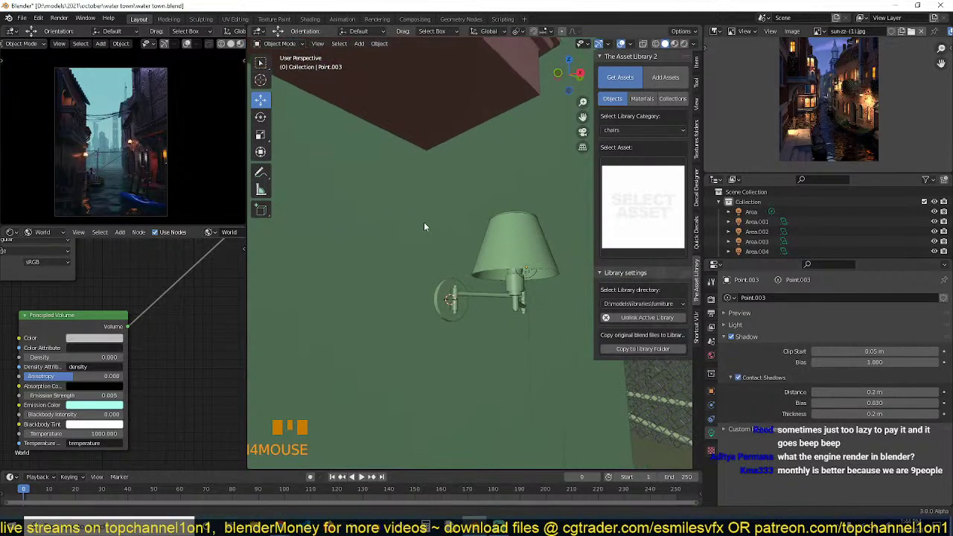
pyautogui.hotkey('ctrl', 's')
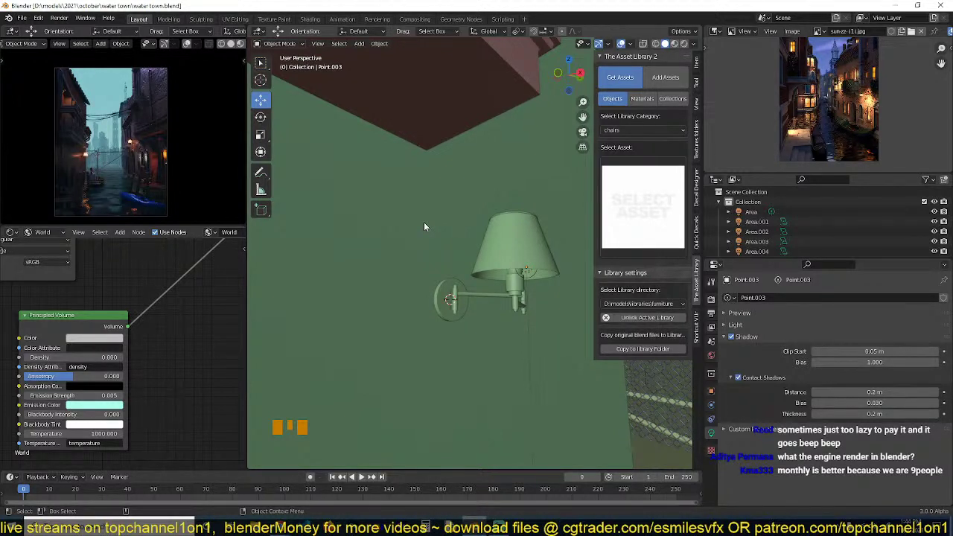
# Look over the canal scene from the lamp and boat back to the camera, saving the file.
pyautogui.scroll(-6, 424, 221)
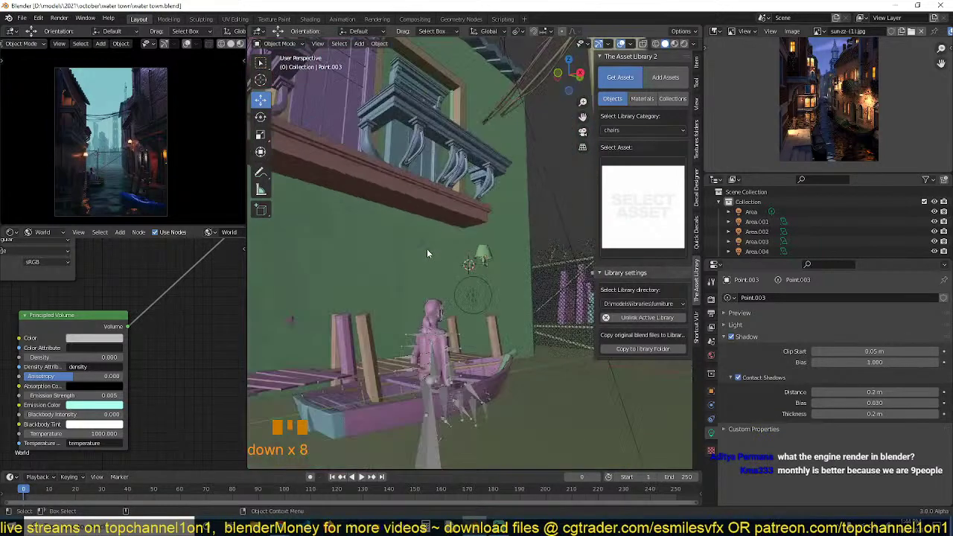
pyautogui.hotkey('ctrl', 's')
pyautogui.scroll(-3, 435, 281)
pyautogui.moveTo(458, 305); pyautogui.dragTo(467, 235, button='middle')
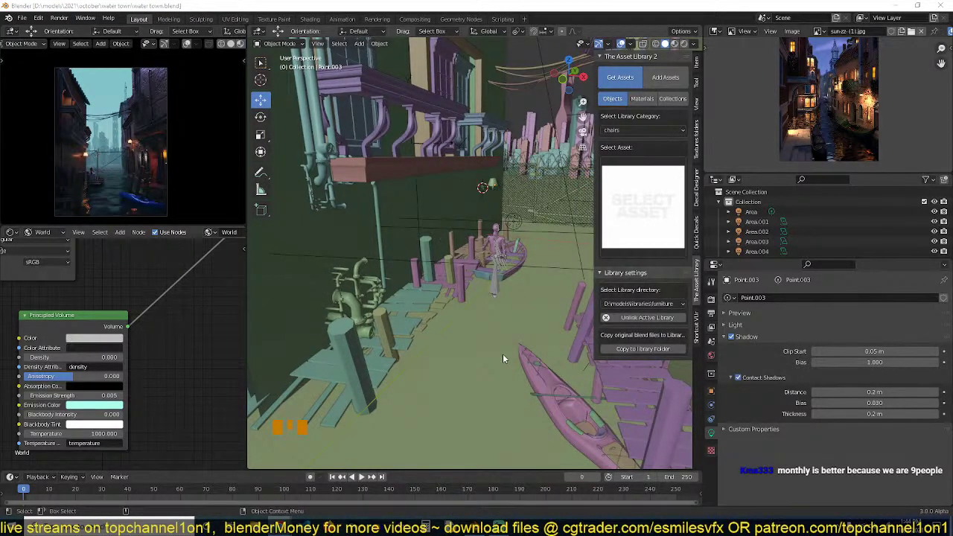
pyautogui.scroll(-3, 502, 354)
pyautogui.moveTo(498, 354); pyautogui.dragTo(458, 336, button='middle')
pyautogui.hotkey('ctrl', 's')
pyautogui.moveTo(441, 292); pyautogui.dragTo(434, 313, button='middle')
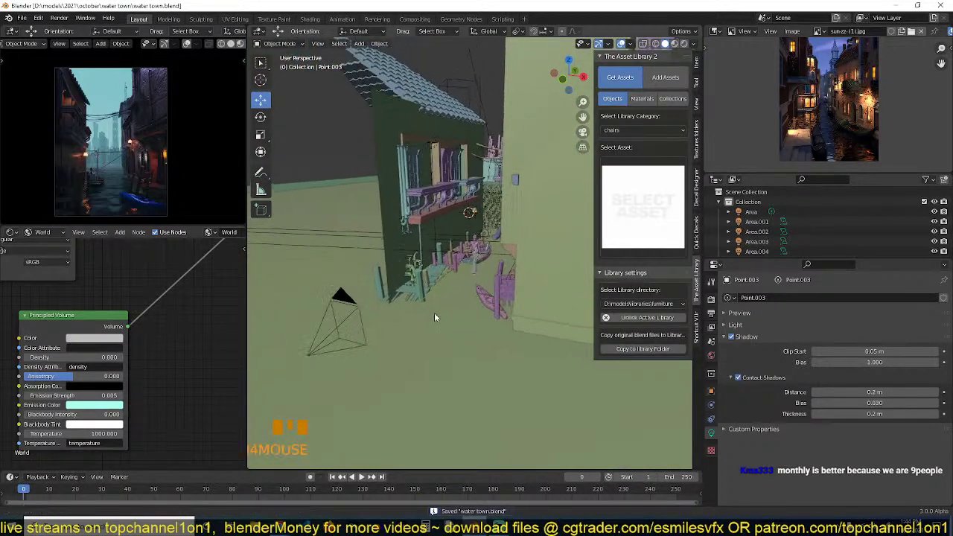
pyautogui.scroll(2, 434, 315)
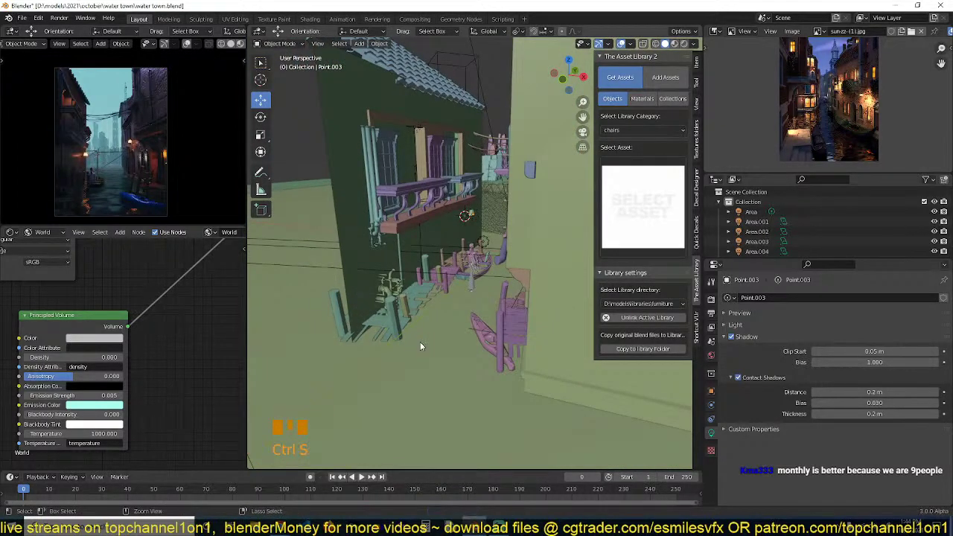
# Select the large water plane and show its object material nodes in the shader editor instead of the world nodes.
pyautogui.click(420, 342)
pyautogui.scroll(-4, 123, 358)
pyautogui.moveTo(123, 358); pyautogui.dragTo(201, 367, button='middle')
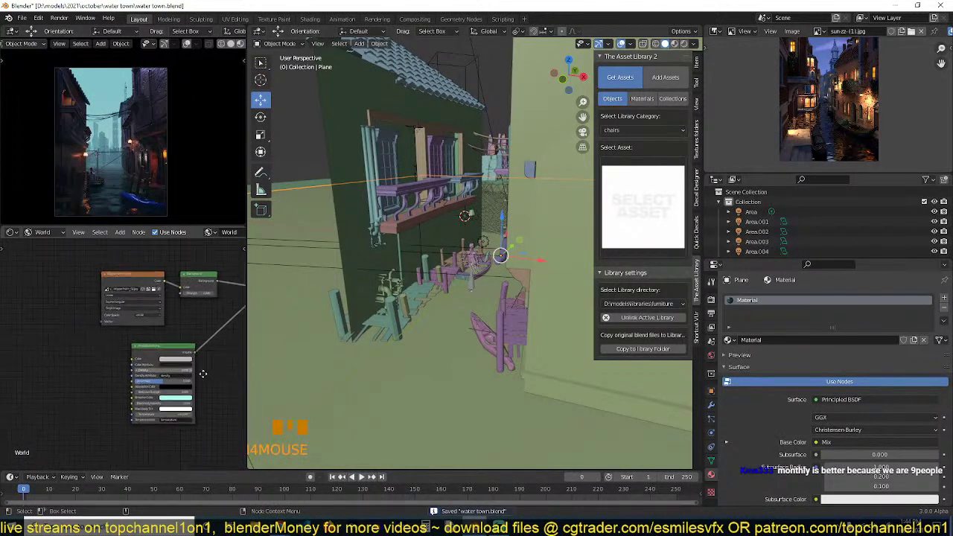
pyautogui.scroll(2, 216, 368)
pyautogui.click(55, 236)
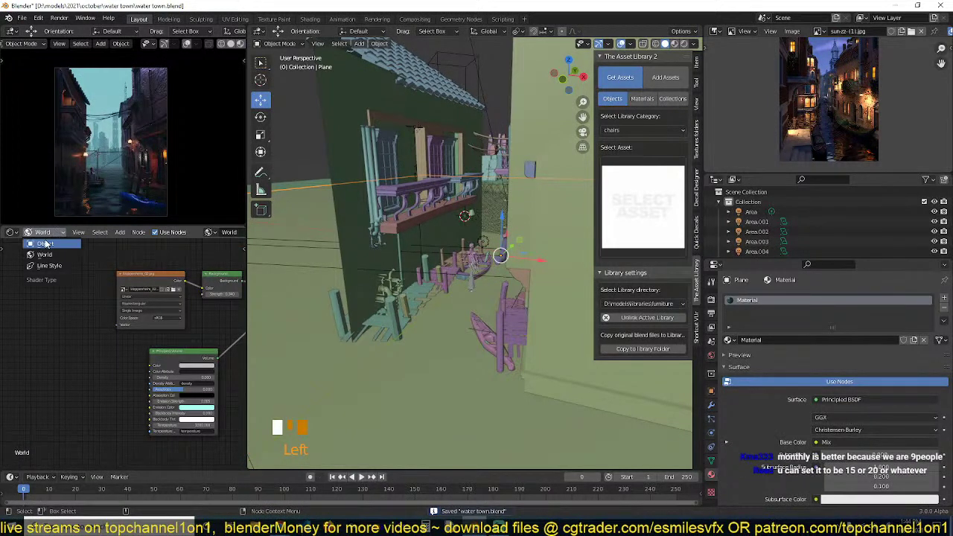
pyautogui.click(45, 244)
pyautogui.moveTo(67, 350); pyautogui.dragTo(28, 360, button='middle')
pyautogui.scroll(4, 101, 369)
pyautogui.scroll(-6, 138, 363)
pyautogui.moveTo(116, 362); pyautogui.dragTo(65, 360, button='middle')
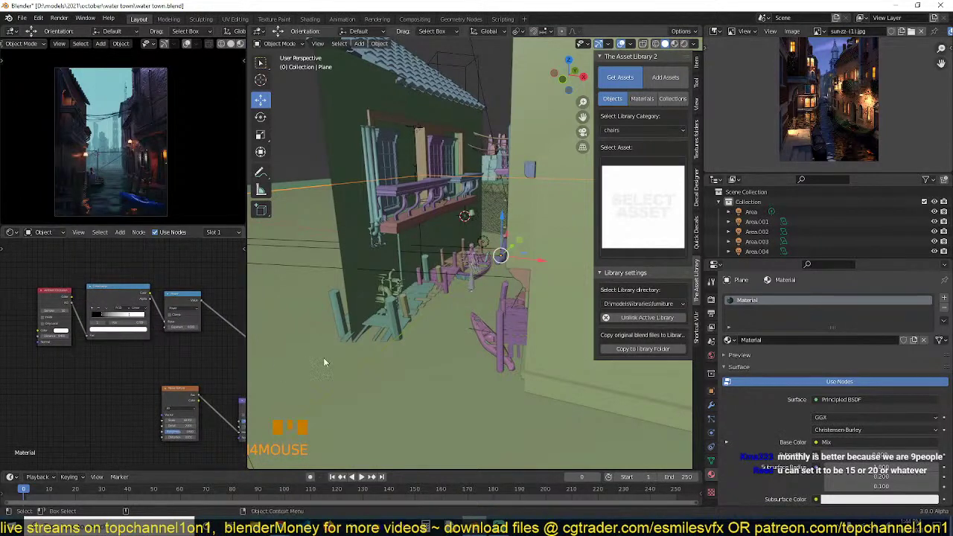
# Add mapping nodes to the water material's Noise Texture, set its scale to 120, and save the file.
pyautogui.click(305, 178)
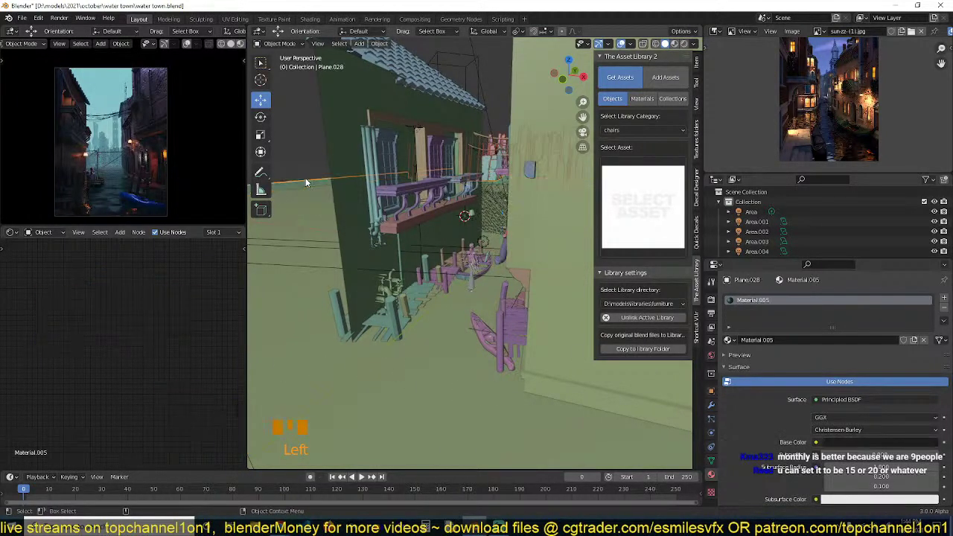
pyautogui.scroll(-6, 351, 357)
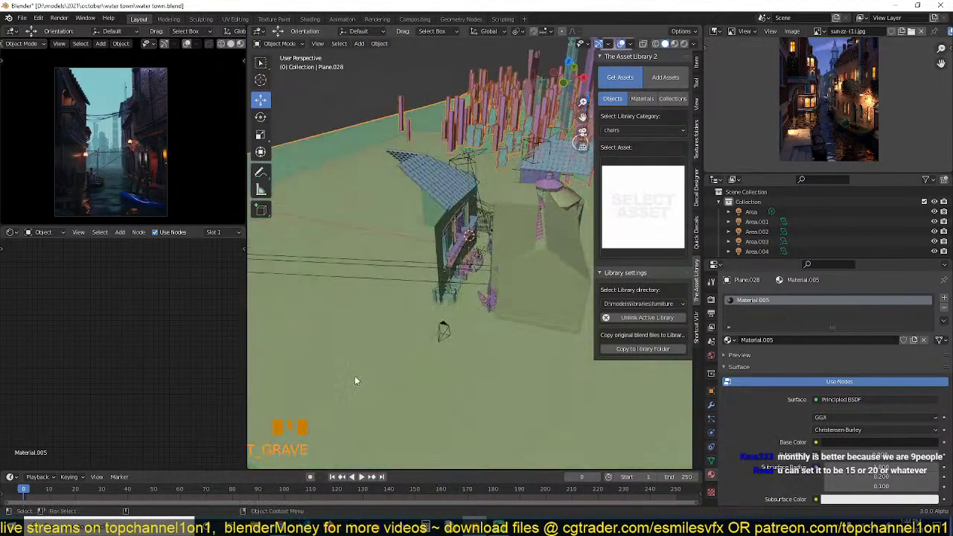
pyautogui.click(354, 376)
pyautogui.scroll(-4, 99, 271)
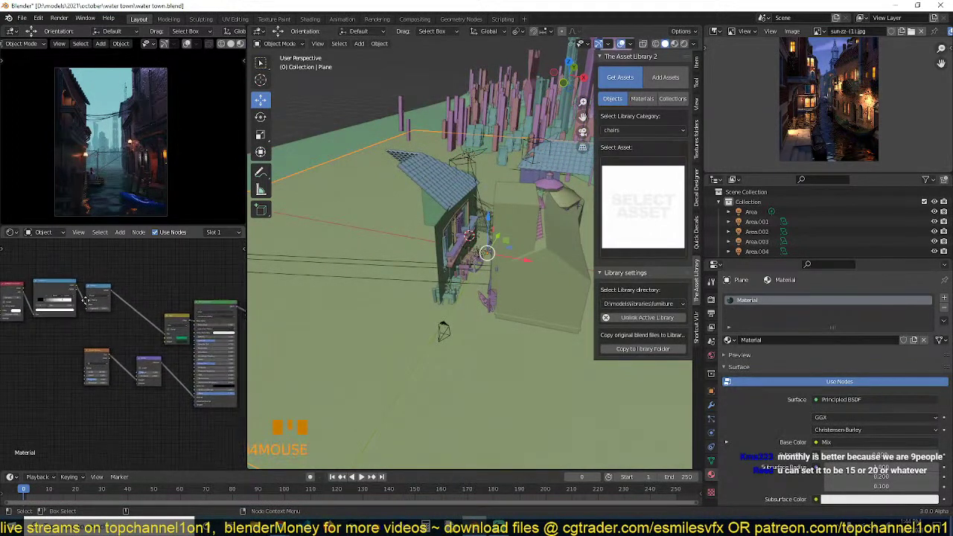
pyautogui.scroll(7, 126, 347)
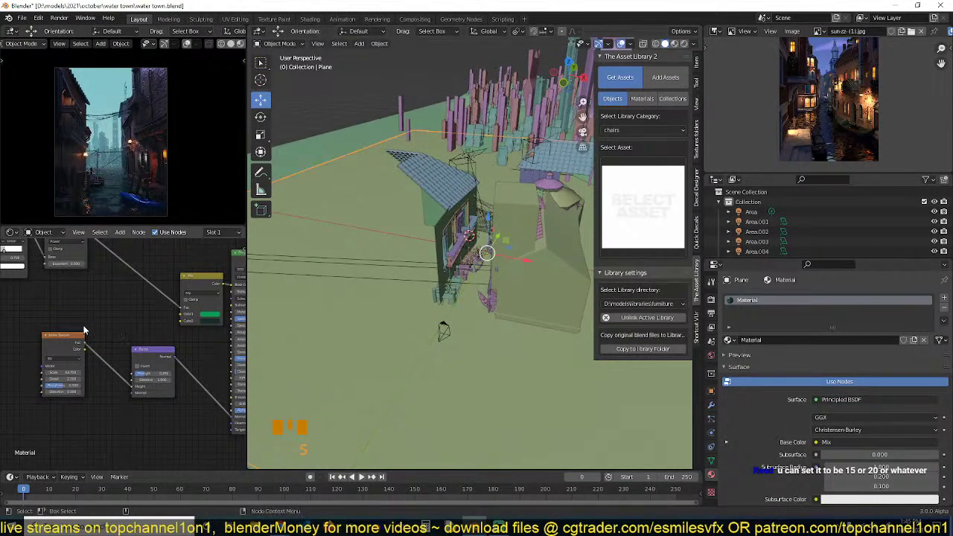
pyautogui.click(64, 345)
pyautogui.hotkey('ctrl', 't')
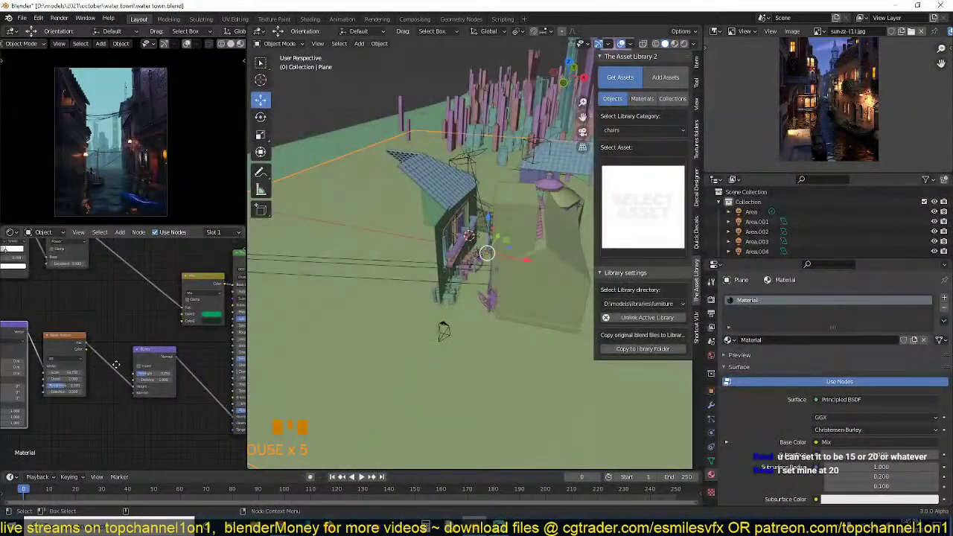
pyautogui.scroll(3, 142, 368)
pyautogui.moveTo(110, 374); pyautogui.dragTo(216, 374)
pyautogui.hotkey('ctrl', 's')
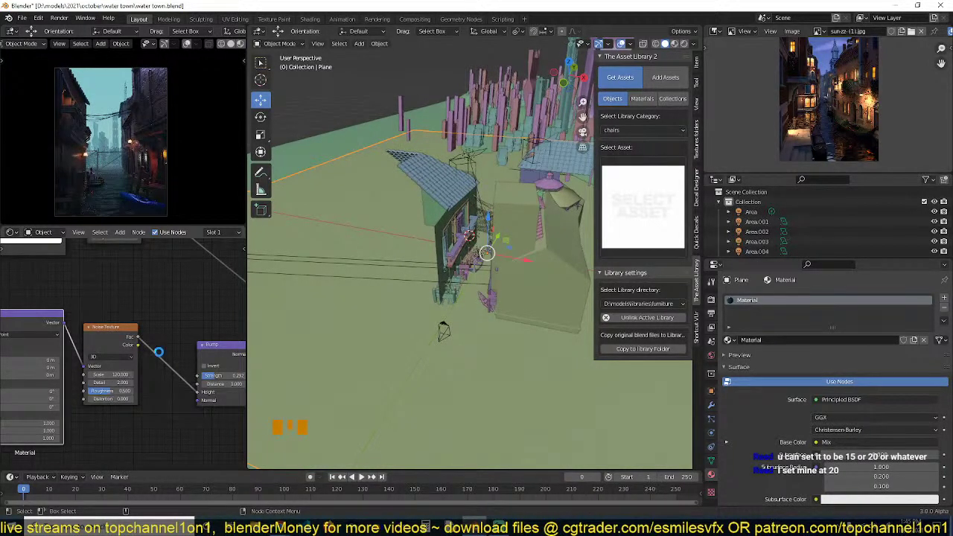
pyautogui.hotkey('alt', 'a')
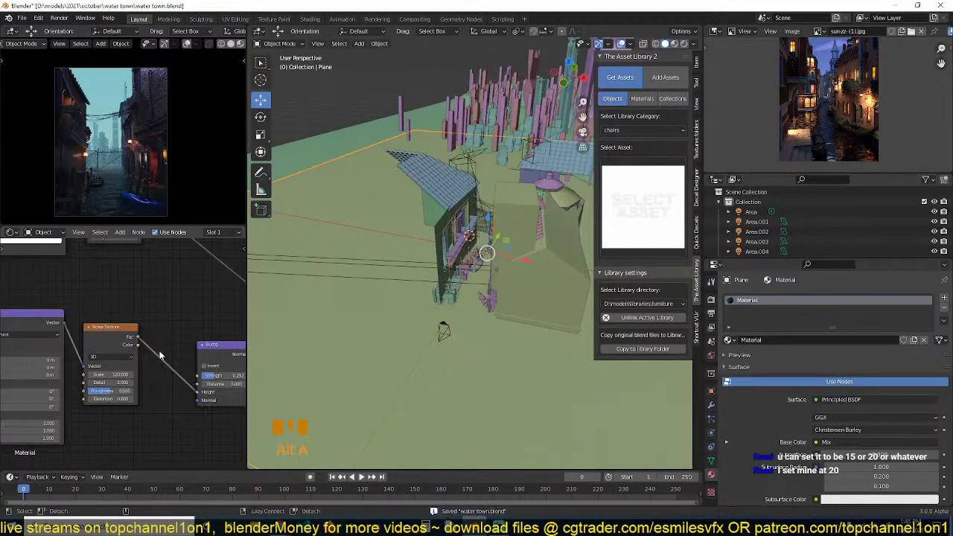
# Compare the render with and without color management curves, leave Use Curves disabled, and save the file.
pyautogui.click(711, 298)
pyautogui.scroll(-4, 789, 406)
pyautogui.scroll(-16, 744, 432)
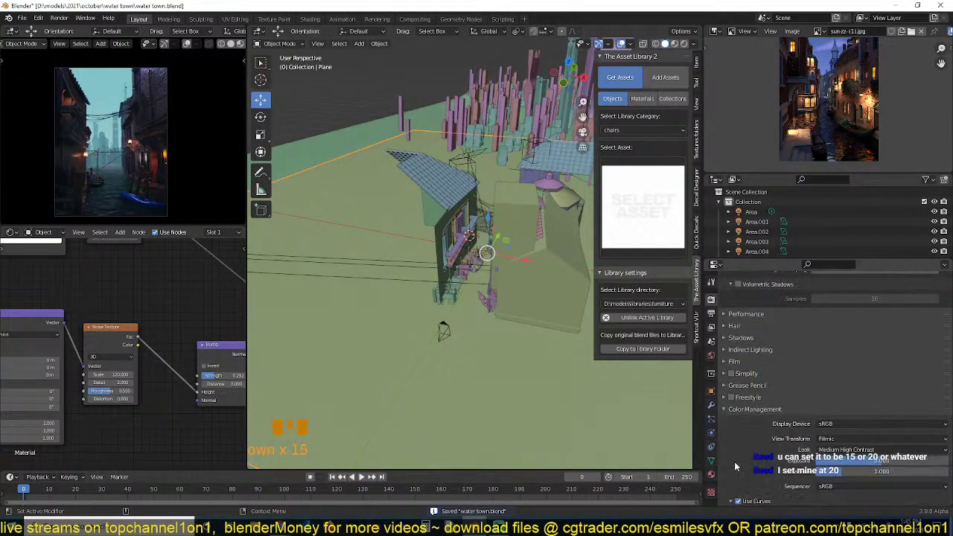
pyautogui.click(739, 423)
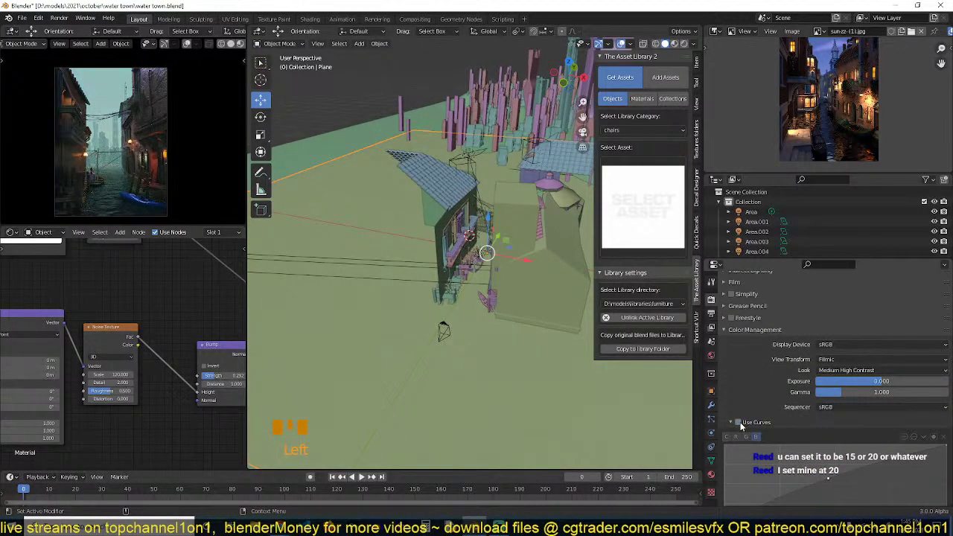
pyautogui.click(740, 423)
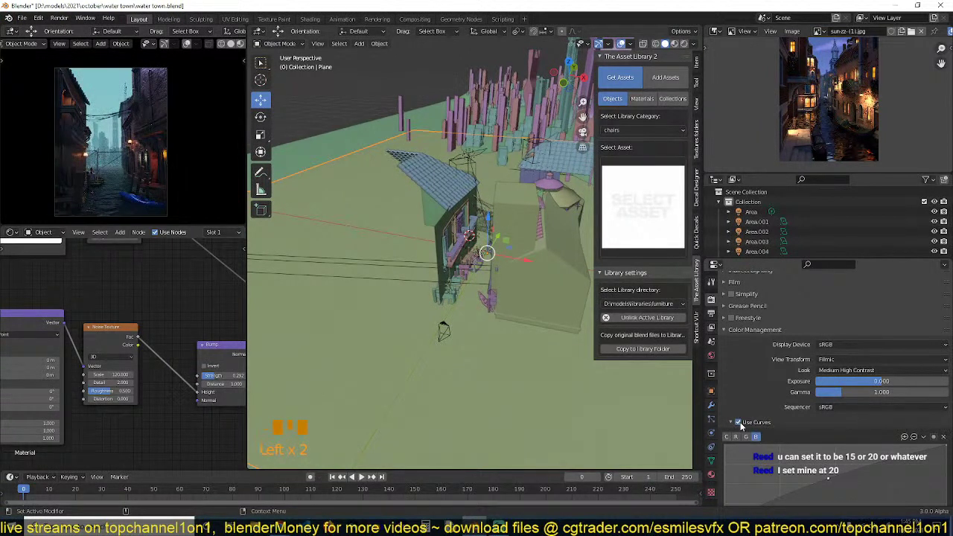
pyautogui.click(739, 423)
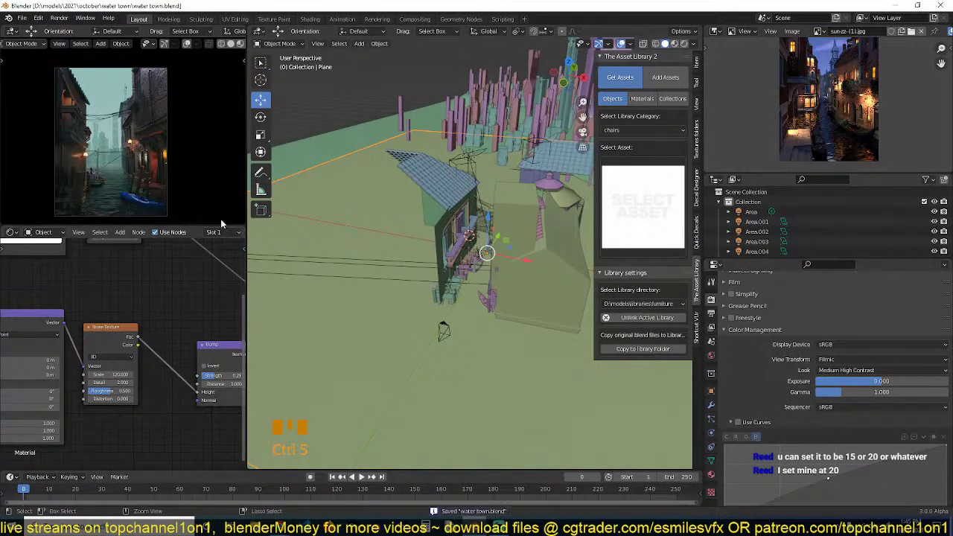
pyautogui.hotkey('ctrl', 's')
pyautogui.hotkey('ctrl', 's')
# Examine the canal layout around the balconies, docks, boats and distant city with nothing selected, saving the file.
pyautogui.moveTo(448, 201); pyautogui.dragTo(481, 221, button='middle')
pyautogui.scroll(2, 480, 220)
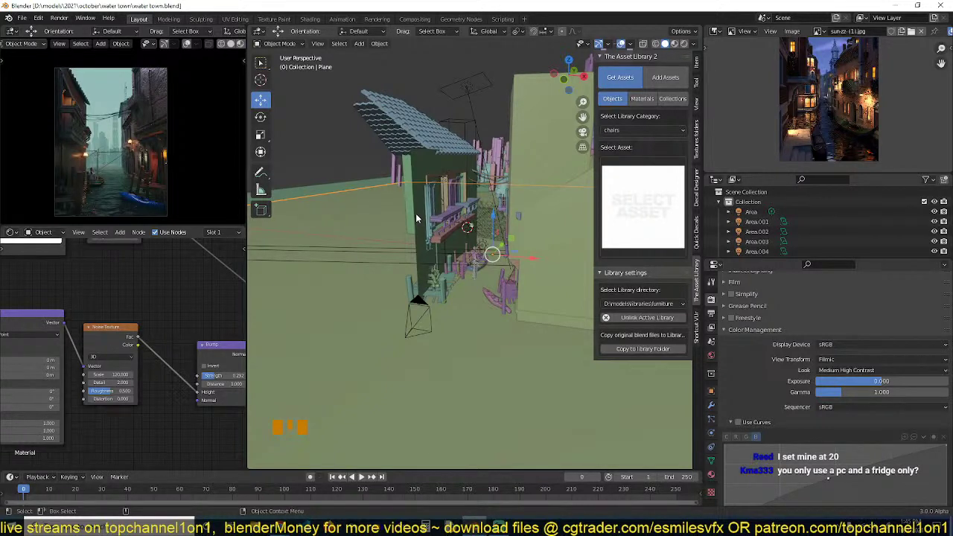
pyautogui.moveTo(415, 213); pyautogui.dragTo(438, 230, button='middle')
pyautogui.scroll(4, 406, 253)
pyautogui.hotkey('ctrl', 's')
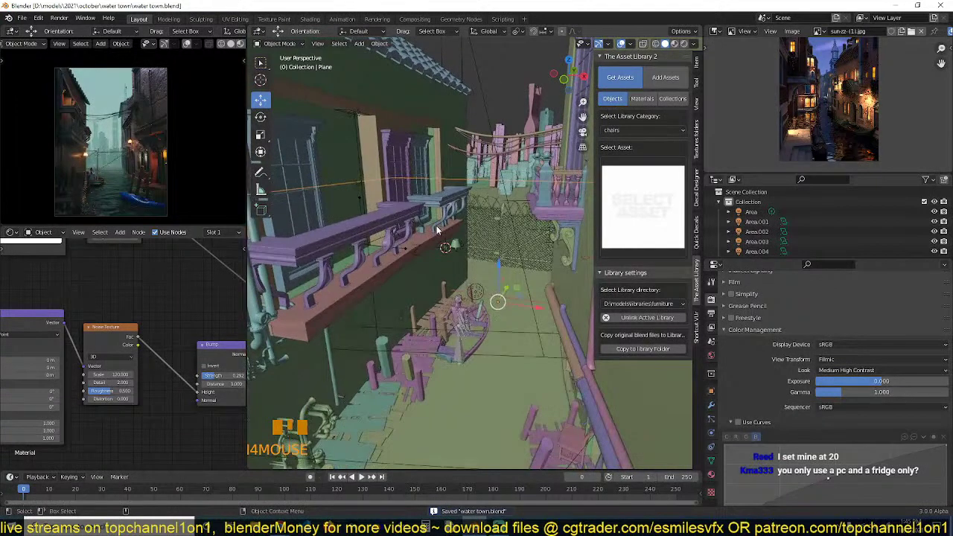
pyautogui.hotkey('ctrl', 's')
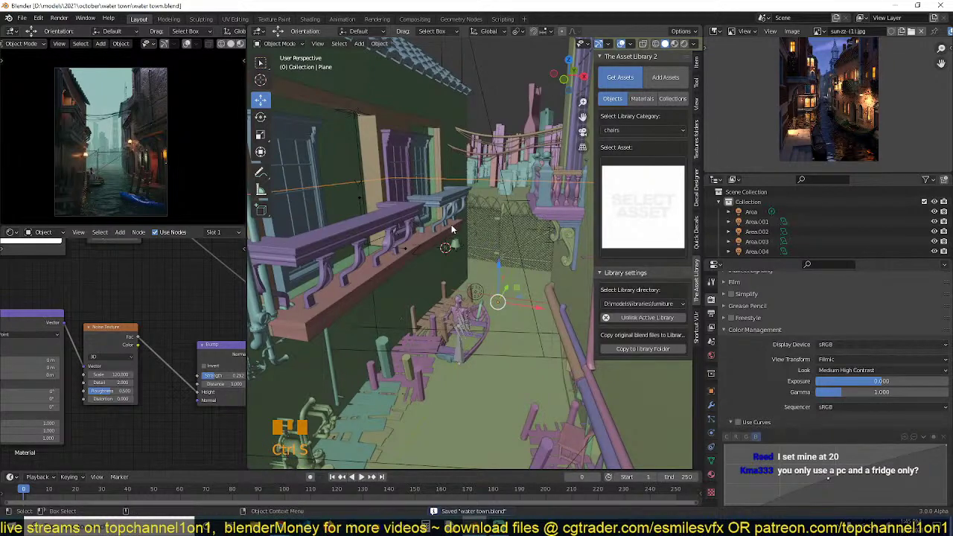
pyautogui.keyDown('shift'); pyautogui.moveTo(453, 226); pyautogui.dragTo(408, 203, button='middle'); pyautogui.keyUp('shift')
pyautogui.scroll(2, 470, 198)
pyautogui.hotkey('ctrl', 's')
pyautogui.hotkey('alt', 'a')
pyautogui.moveTo(470, 218); pyautogui.dragTo(492, 212, button='middle')
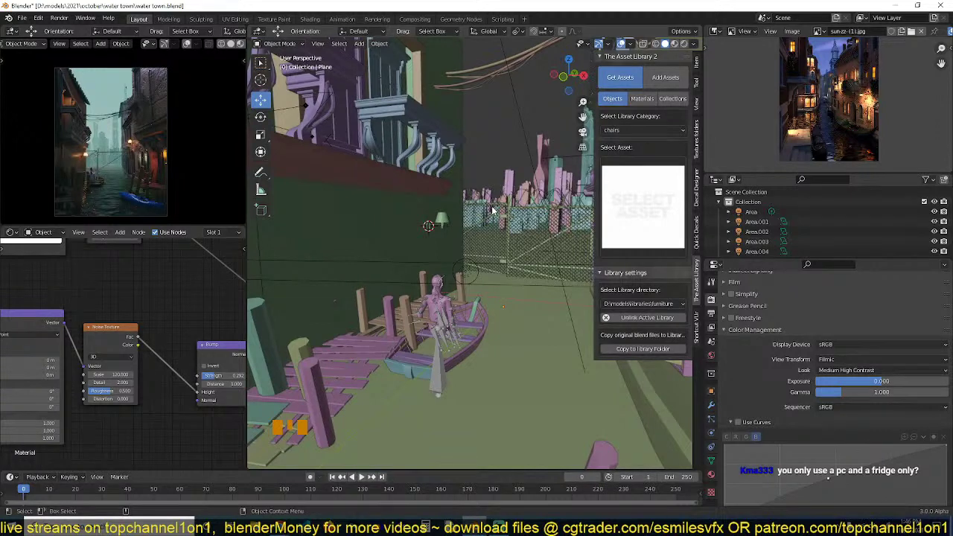
pyautogui.hotkey('ctrl', 's')
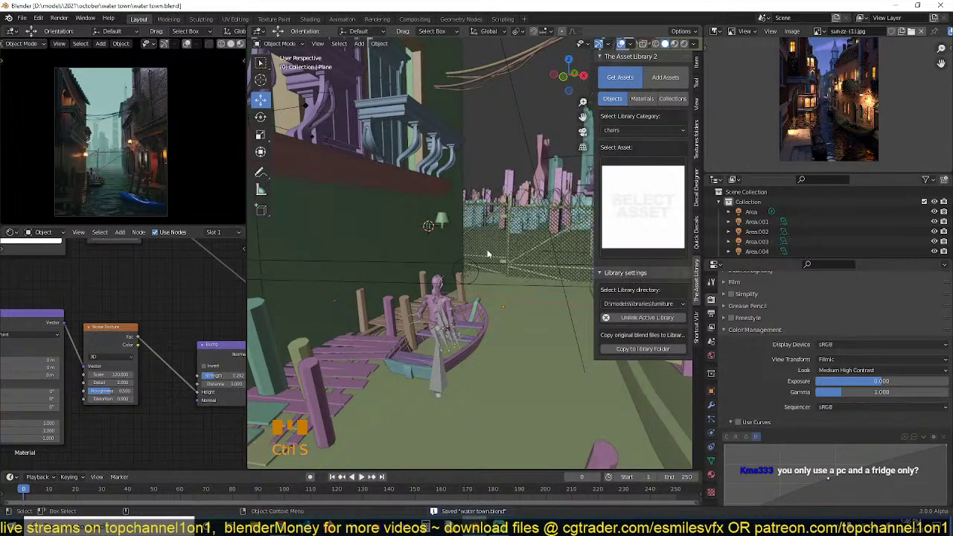
pyautogui.moveTo(488, 253); pyautogui.dragTo(508, 285, button='middle')
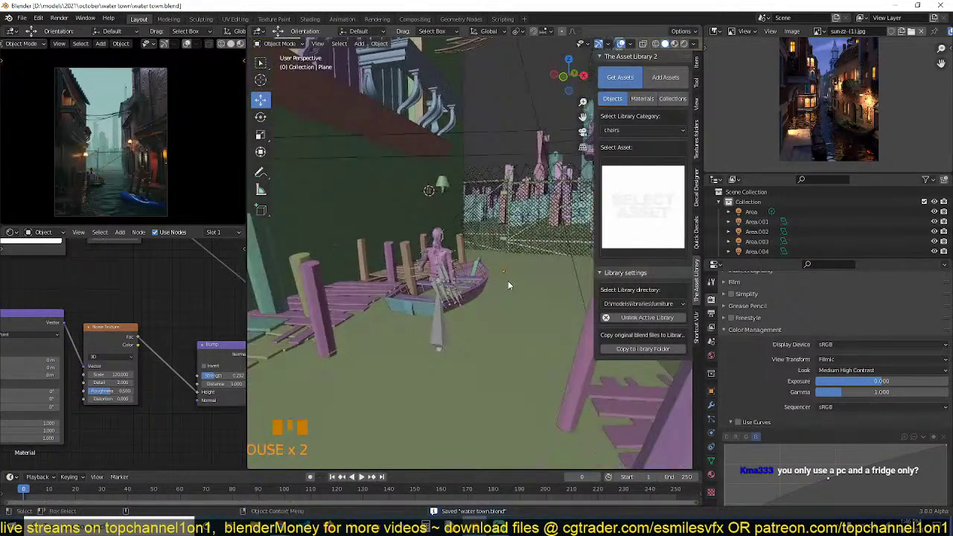
pyautogui.scroll(-2, 449, 290)
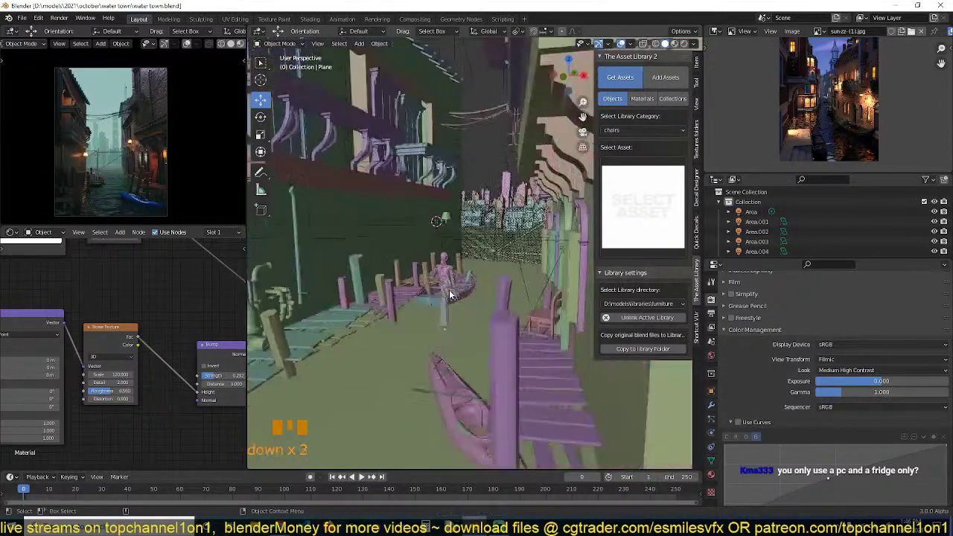
pyautogui.moveTo(449, 289); pyautogui.dragTo(476, 366, button='middle')
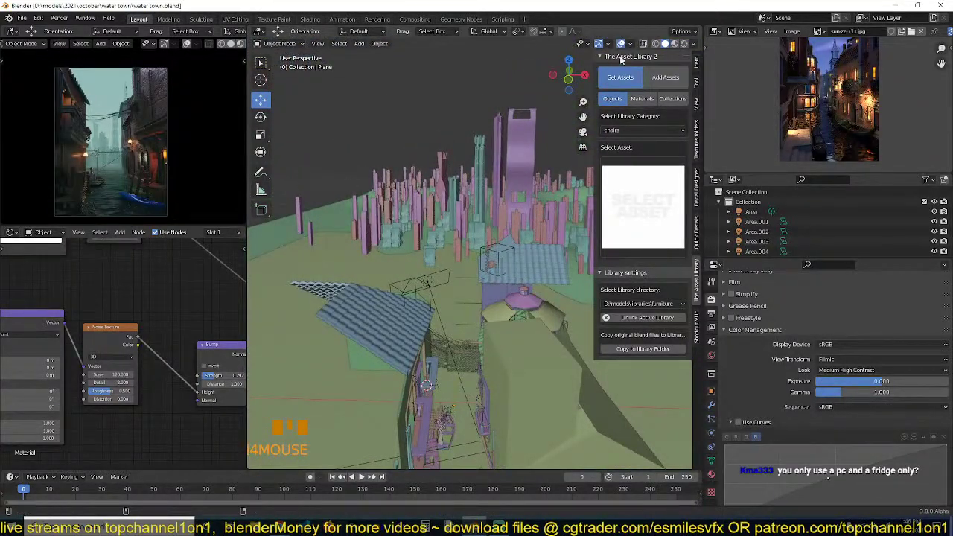
# Switch the main viewport to rendered shading without overlays and inspect the buildings and canal up close.
pyautogui.click(684, 43)
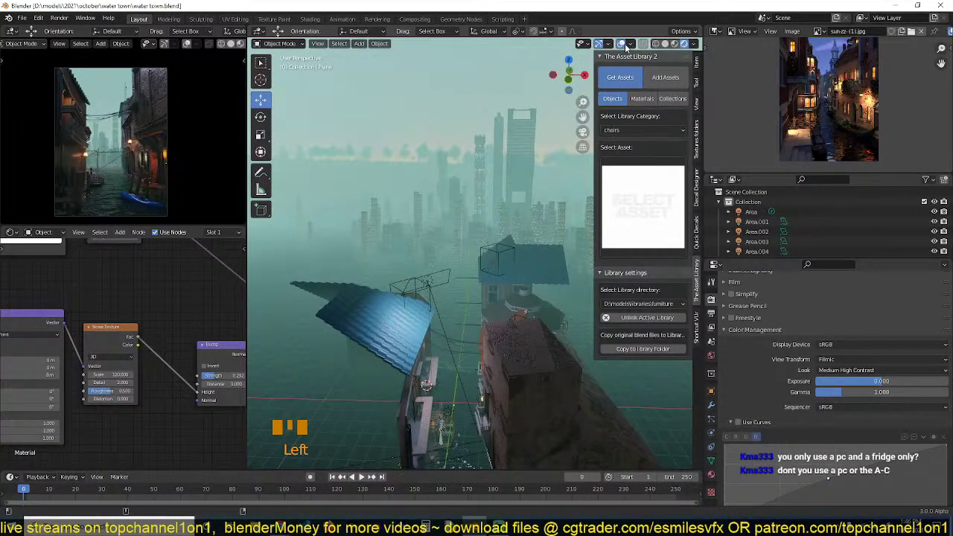
pyautogui.click(622, 43)
pyautogui.moveTo(515, 258); pyautogui.dragTo(483, 216, button='middle')
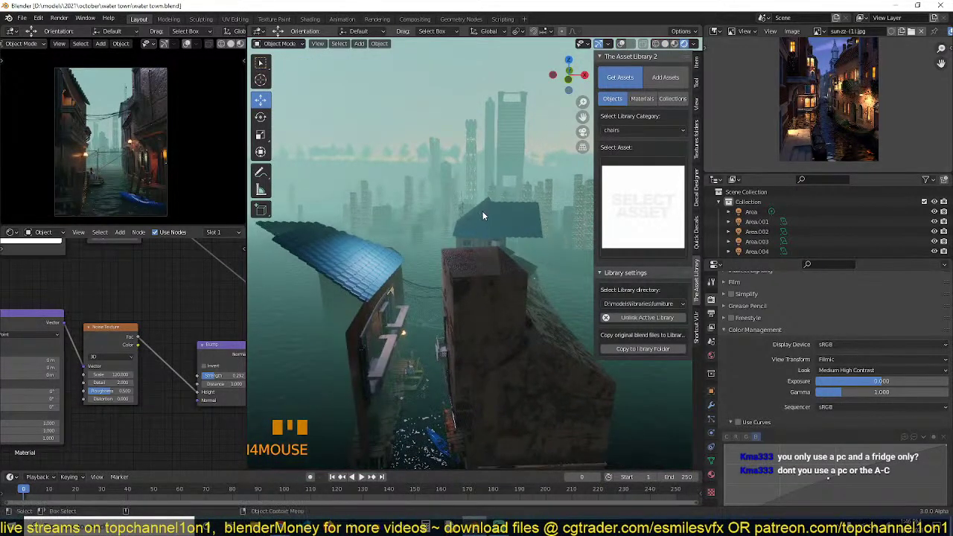
pyautogui.scroll(2, 483, 216)
pyautogui.hotkey('shift', '`')
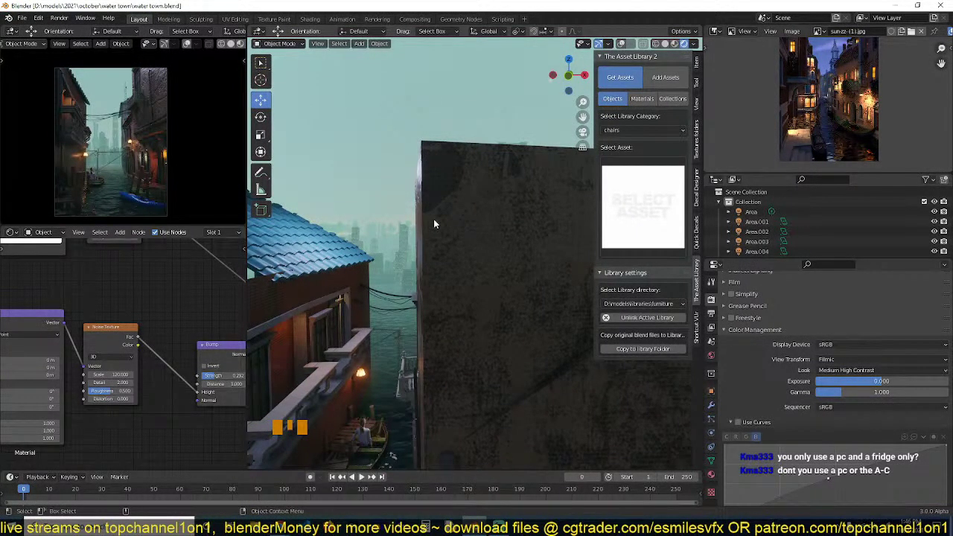
# Examine the buildings, wall lights, boats and docks along the canal in the rendered viewport, saving the file.
pyautogui.hotkey('ctrl', 's')
pyautogui.hotkey('shift', '`')
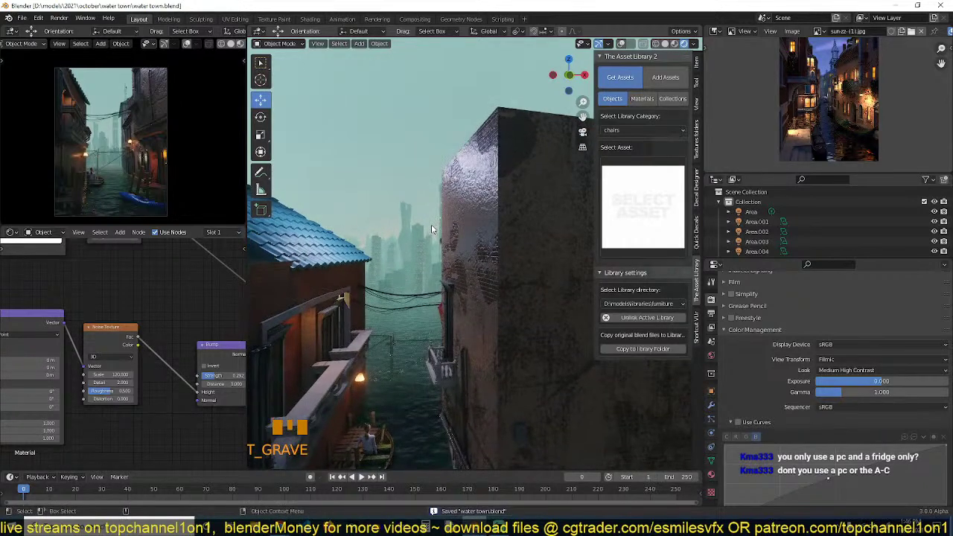
pyautogui.scroll(2, 428, 223)
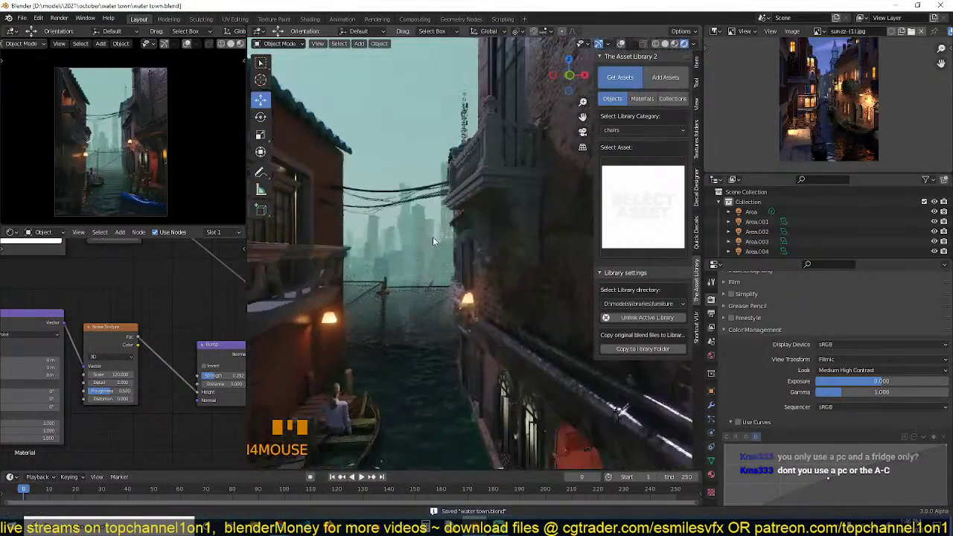
pyautogui.keyDown('shift'); pyautogui.moveTo(434, 241); pyautogui.dragTo(435, 235, button='middle'); pyautogui.keyUp('shift')
pyautogui.scroll(-1, 436, 251)
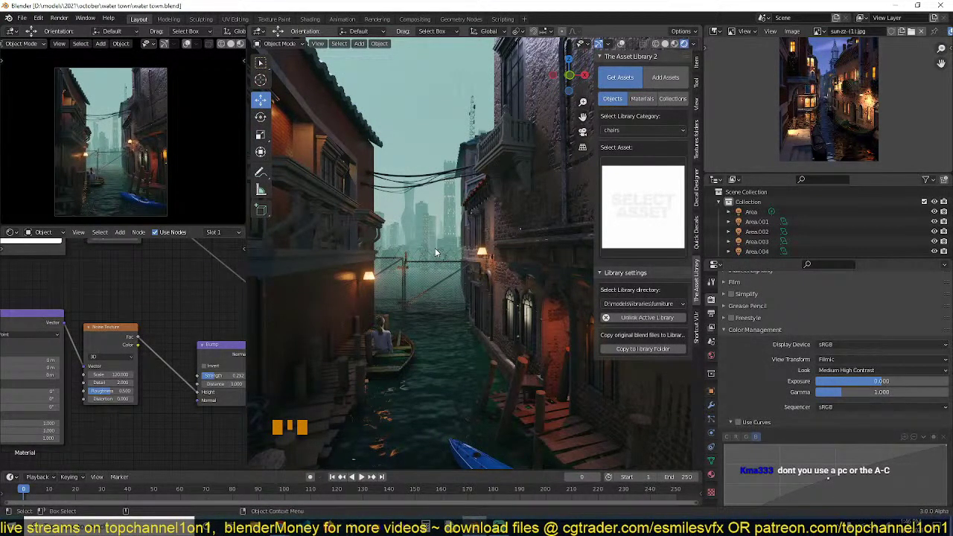
pyautogui.keyDown('shift'); pyautogui.moveTo(436, 289); pyautogui.dragTo(480, 304, button='middle'); pyautogui.keyUp('shift')
pyautogui.scroll(-1, 446, 258)
pyautogui.scroll(1, 423, 267)
pyautogui.hotkey('ctrl', 's')
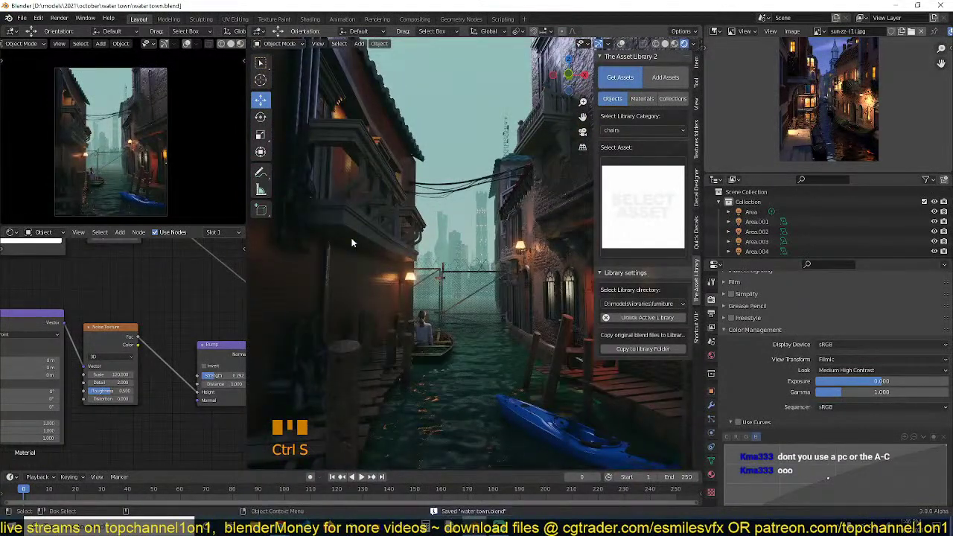
pyautogui.moveTo(401, 237); pyautogui.dragTo(373, 296, button='middle')
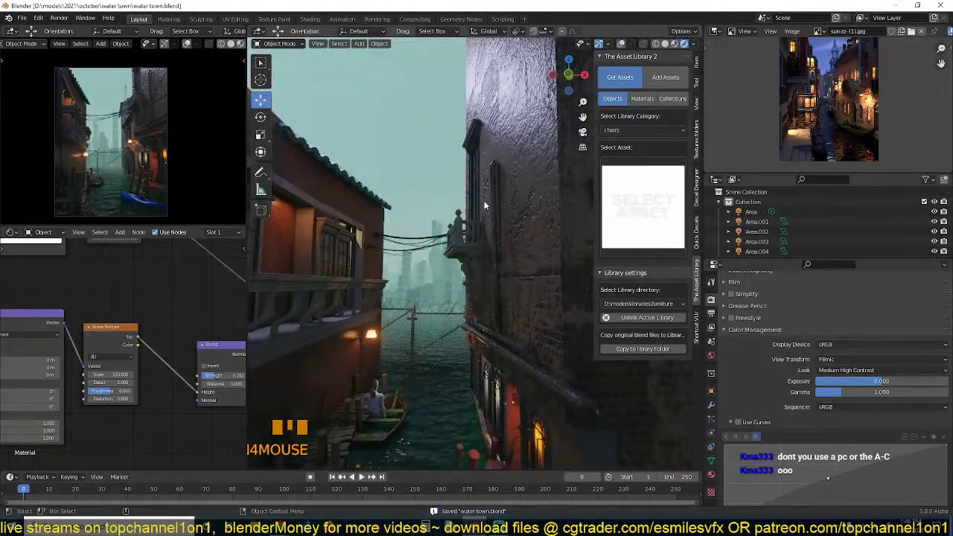
# Adjust the Add node value feeding the roughness in the tall canal-side building's concrete.001 material.
pyautogui.click(541, 175)
pyautogui.moveTo(143, 331); pyautogui.dragTo(86, 341, button='middle')
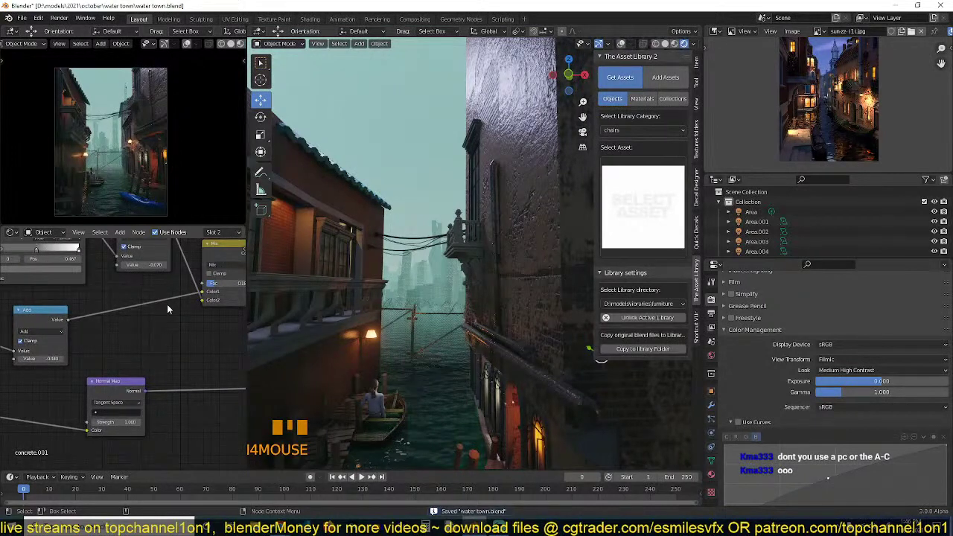
pyautogui.moveTo(167, 303); pyautogui.dragTo(74, 348, button='middle')
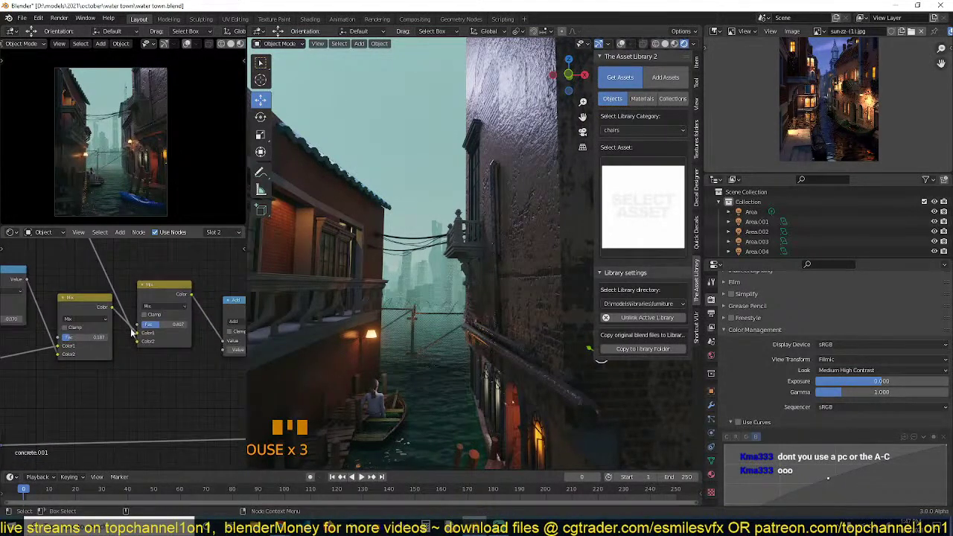
pyautogui.moveTo(158, 321); pyautogui.dragTo(103, 328, button='middle')
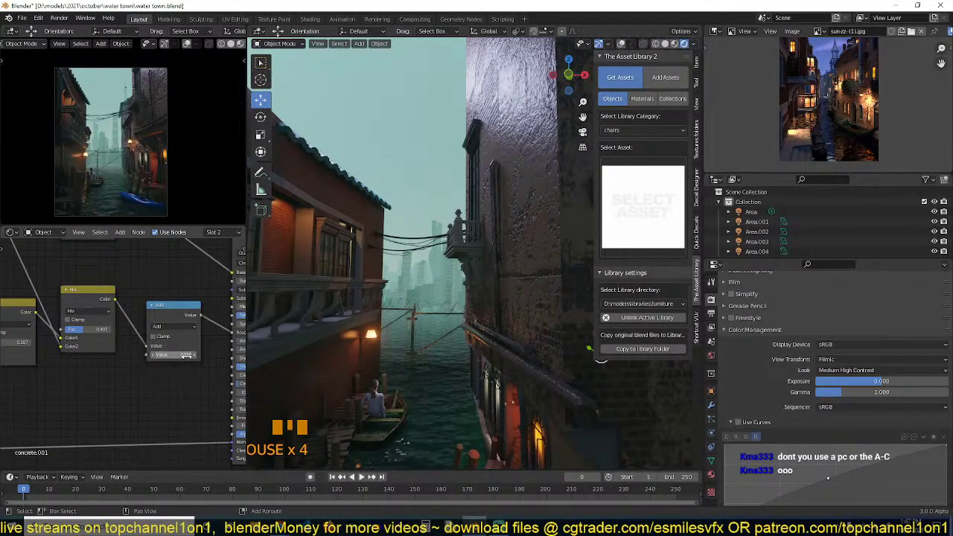
pyautogui.moveTo(173, 355)
pyautogui.keyDown('shift'); pyautogui.mouseDown()
pyautogui.moveTo(193, 355)
pyautogui.moveTo(176, 355)
pyautogui.moveTo(184, 354)
pyautogui.mouseUp(); pyautogui.keyUp('shift')
pyautogui.scroll(-12, 165, 314)
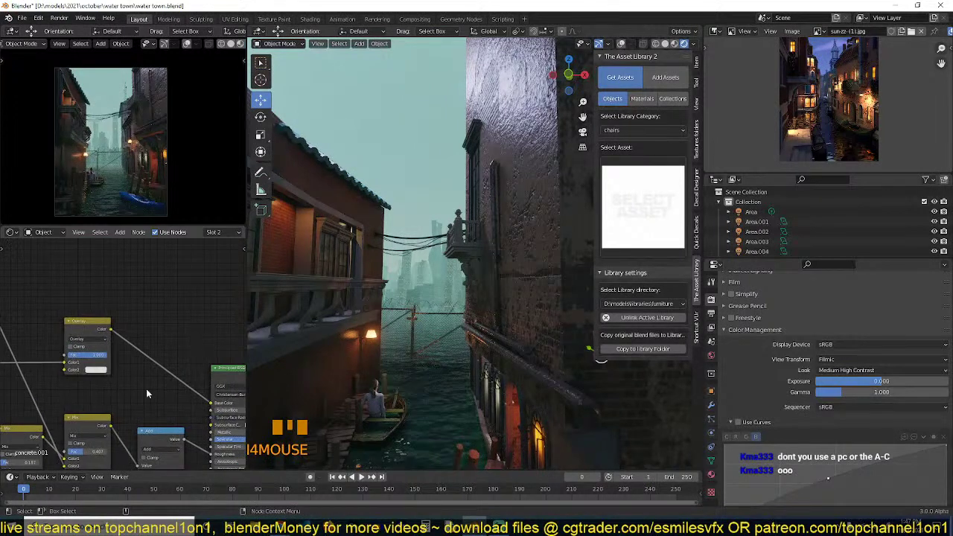
pyautogui.moveTo(92, 342); pyautogui.dragTo(102, 284, button='middle')
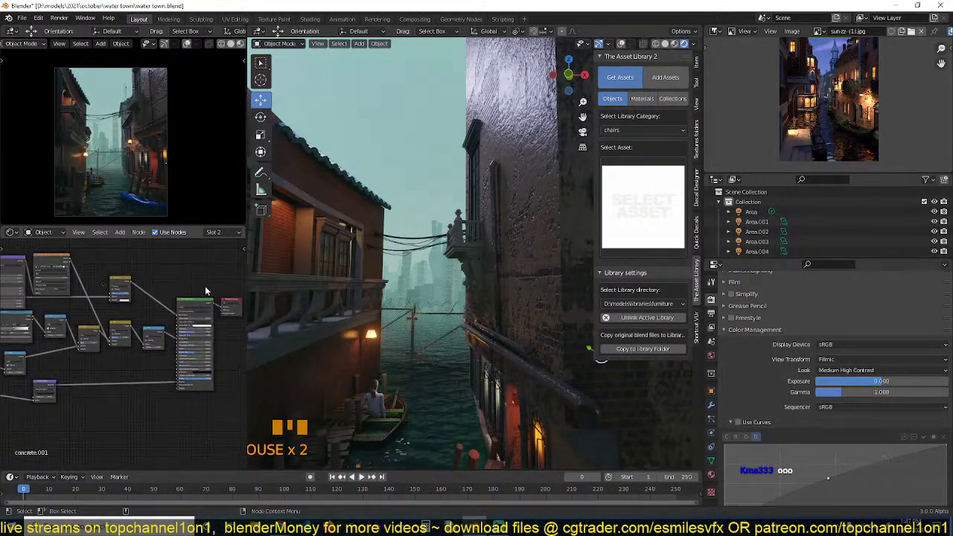
# Select the building's brick.001 material slot, inspect its Bump node, and save the file.
pyautogui.click(711, 474)
pyautogui.scroll(4, 762, 301)
pyautogui.scroll(20, 762, 301)
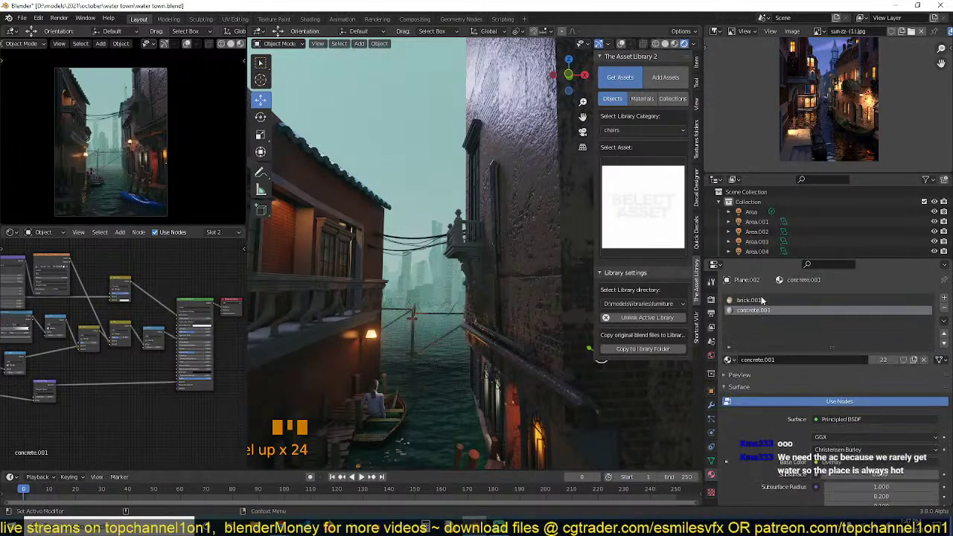
pyautogui.click(762, 301)
pyautogui.moveTo(156, 323); pyautogui.dragTo(189, 361, button='middle')
pyautogui.scroll(5, 128, 324)
pyautogui.scroll(3, 128, 324)
pyautogui.hotkey('ctrl', 's')
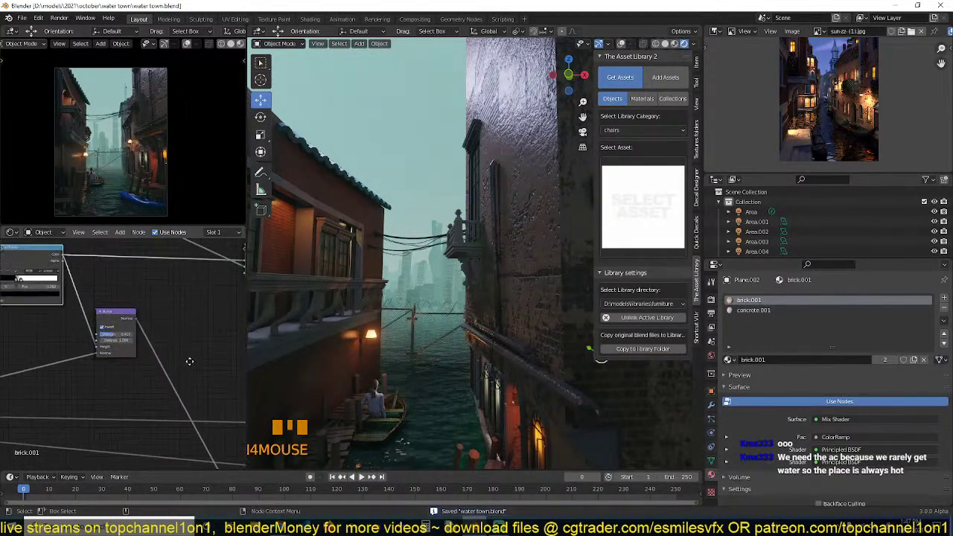
pyautogui.scroll(2, 129, 341)
pyautogui.hotkey('ctrl', 's')
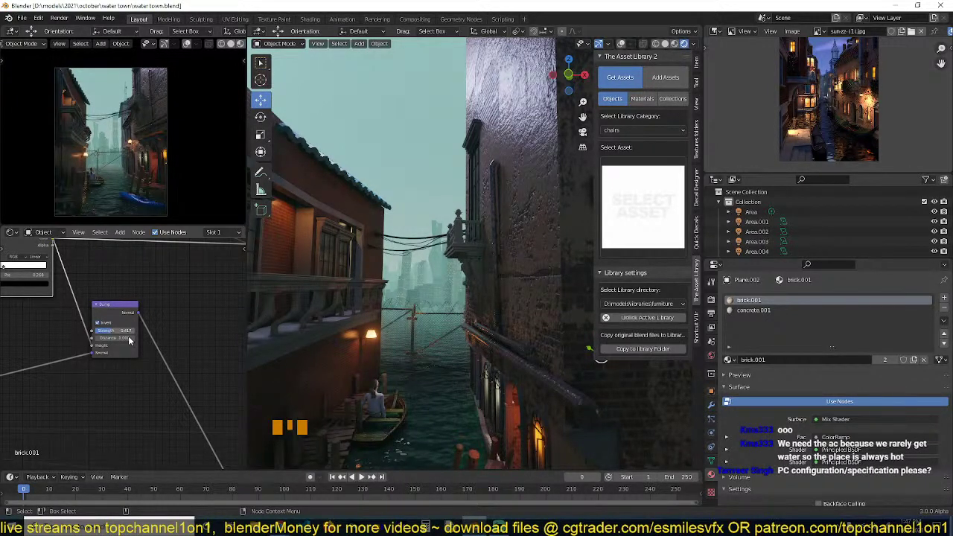
# Check the computer's CPU, memory and GPU information in Task Manager, closing it when finished.
pyautogui.rightClick(615, 527)
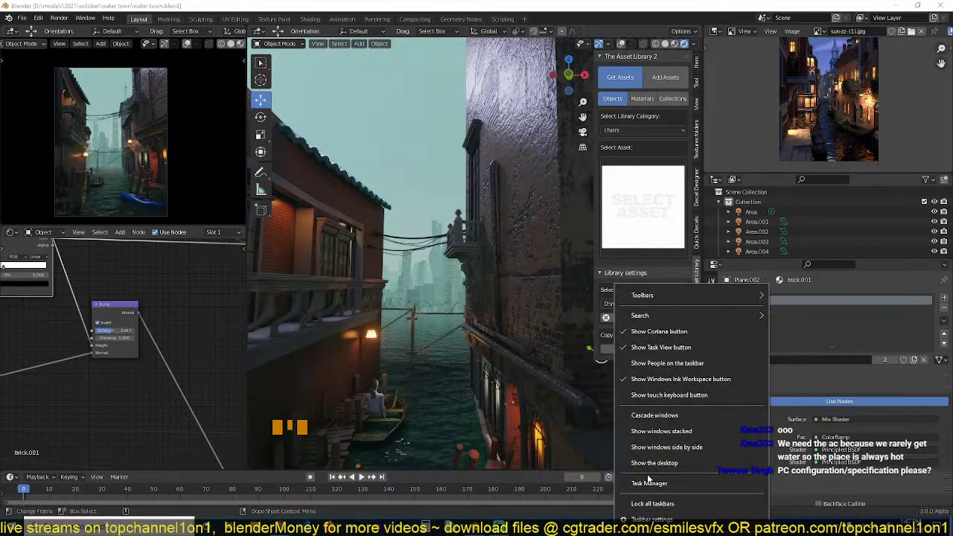
pyautogui.click(648, 482)
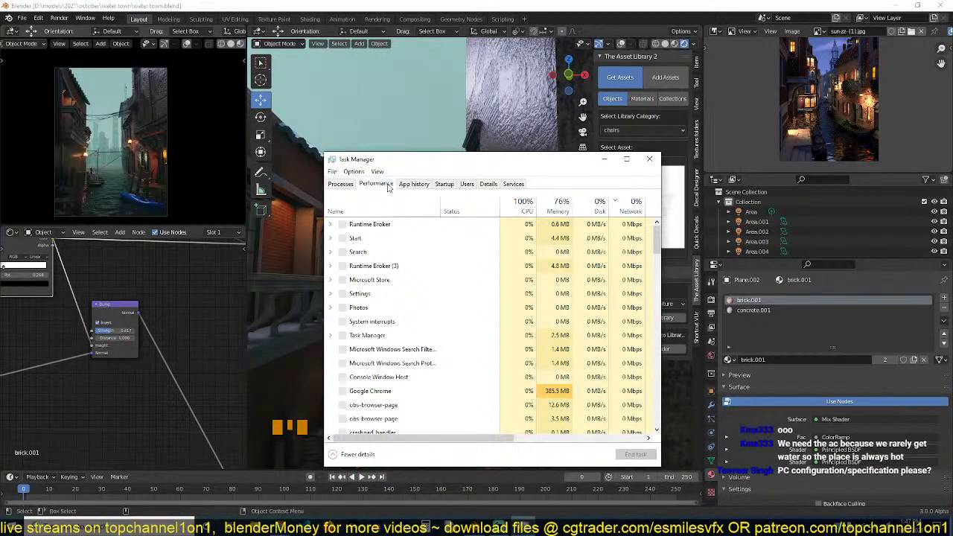
pyautogui.click(388, 187)
pyautogui.click(392, 215)
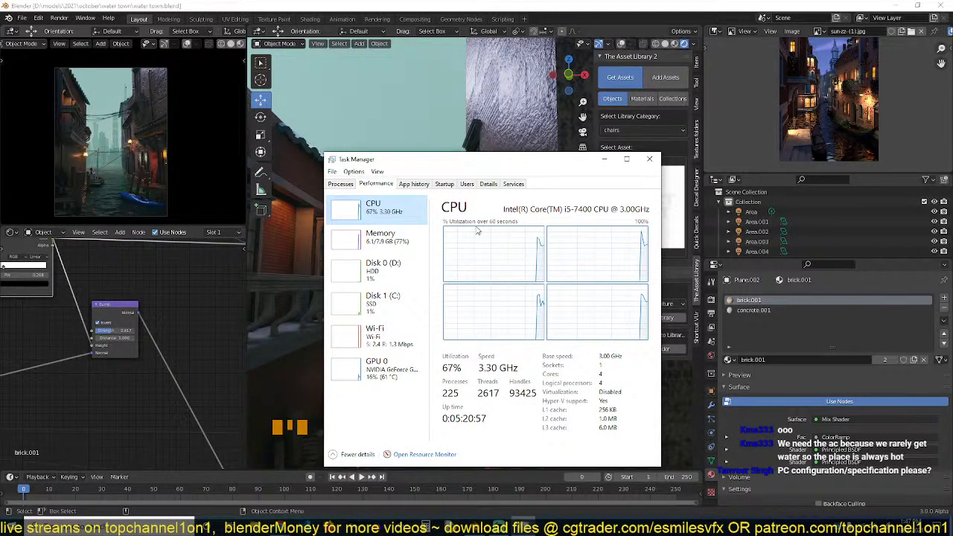
pyautogui.click(379, 237)
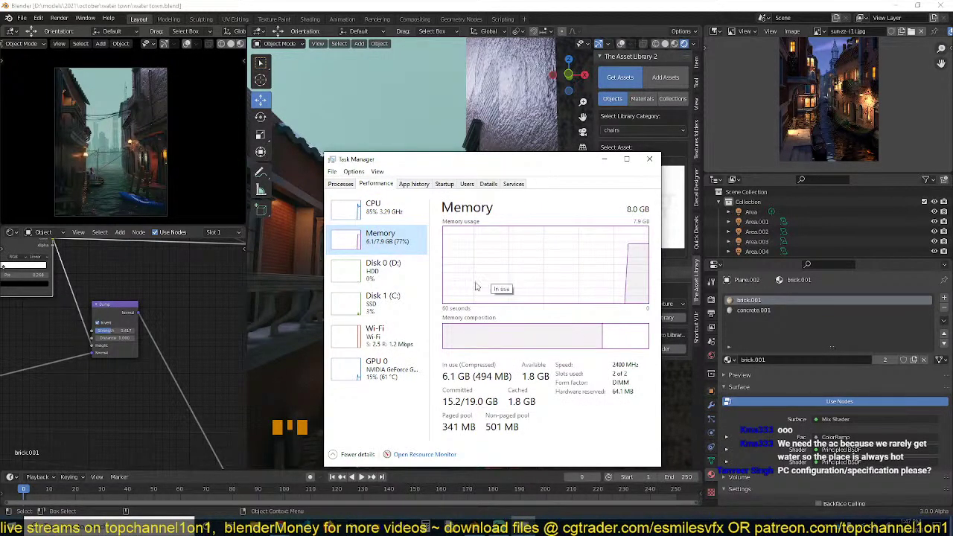
pyautogui.click(381, 363)
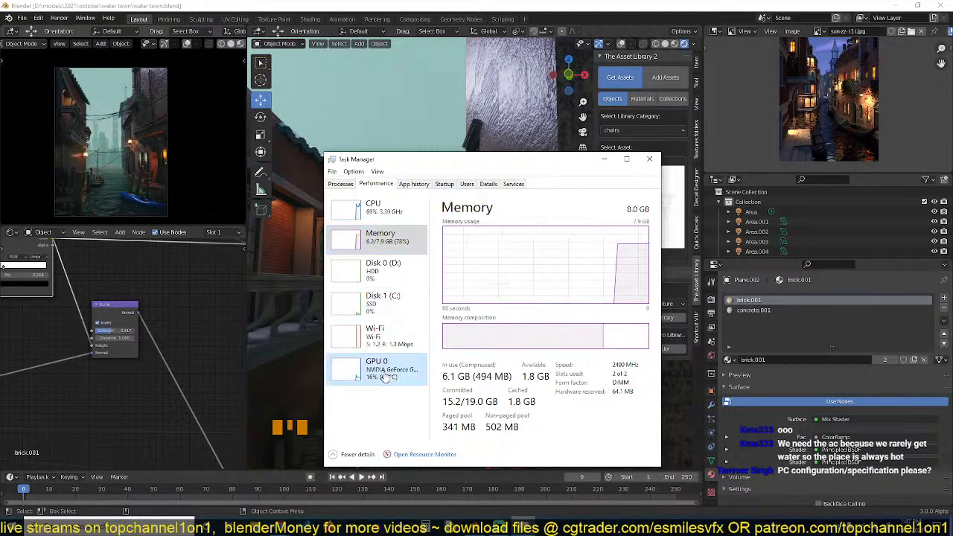
pyautogui.click(650, 159)
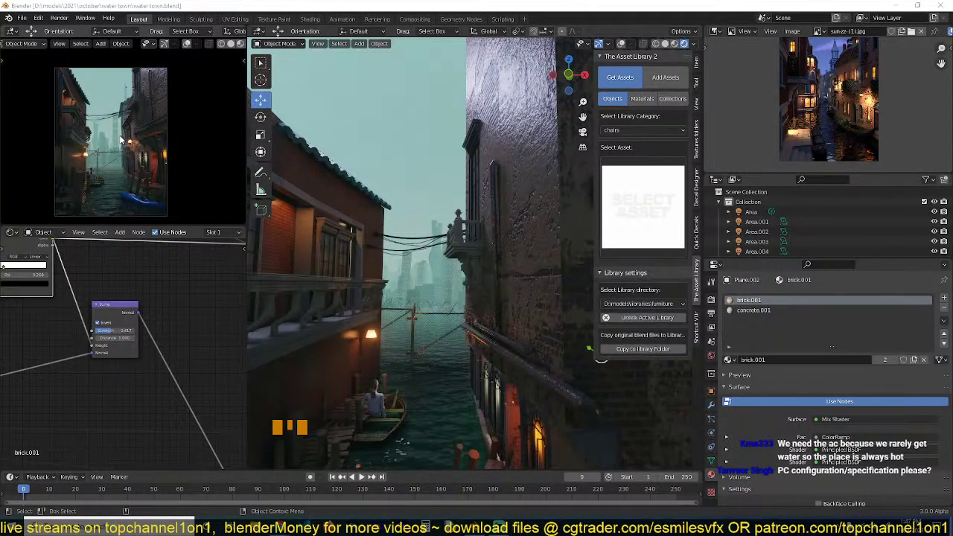
# Switch the render engine from Eevee to Cycles with the viewports in rendered shading.
pyautogui.click(711, 298)
pyautogui.click(839, 297)
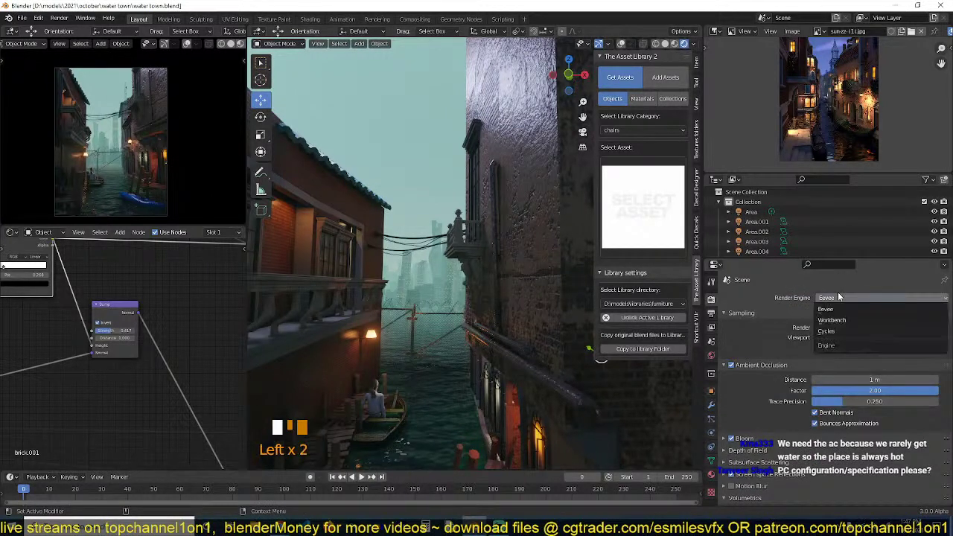
pyautogui.click(828, 331)
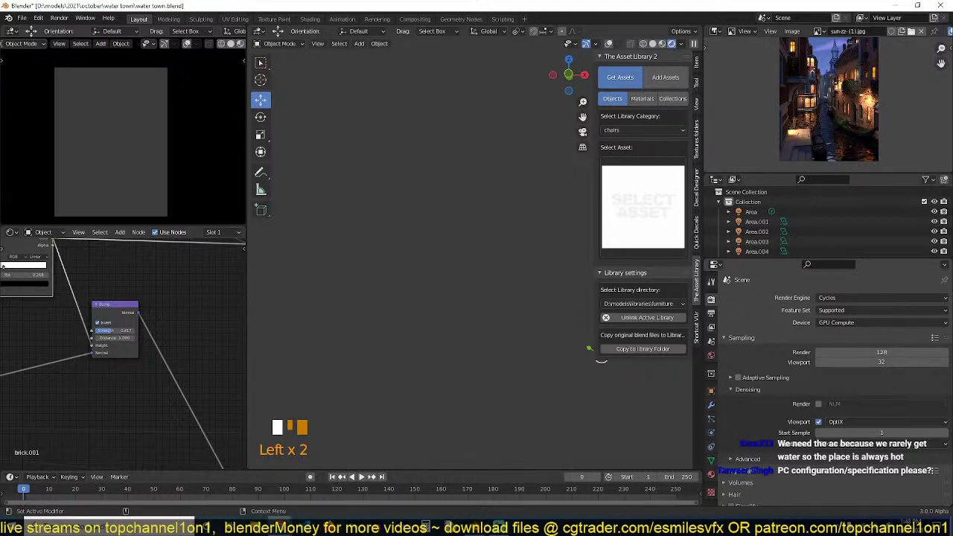
# Check the running processes in Task Manager and reopen water town.blend in a new Blender session.
pyautogui.rightClick(582, 528)
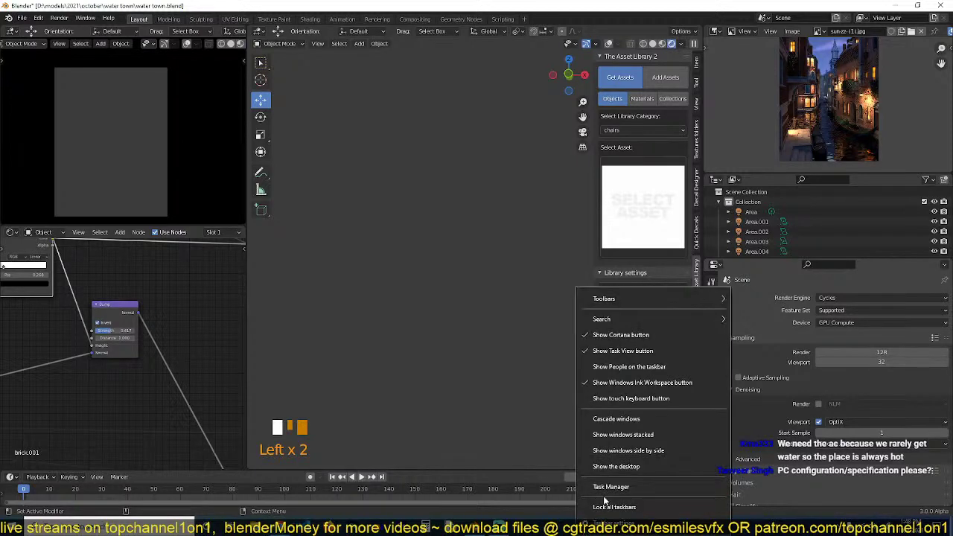
pyautogui.click(609, 487)
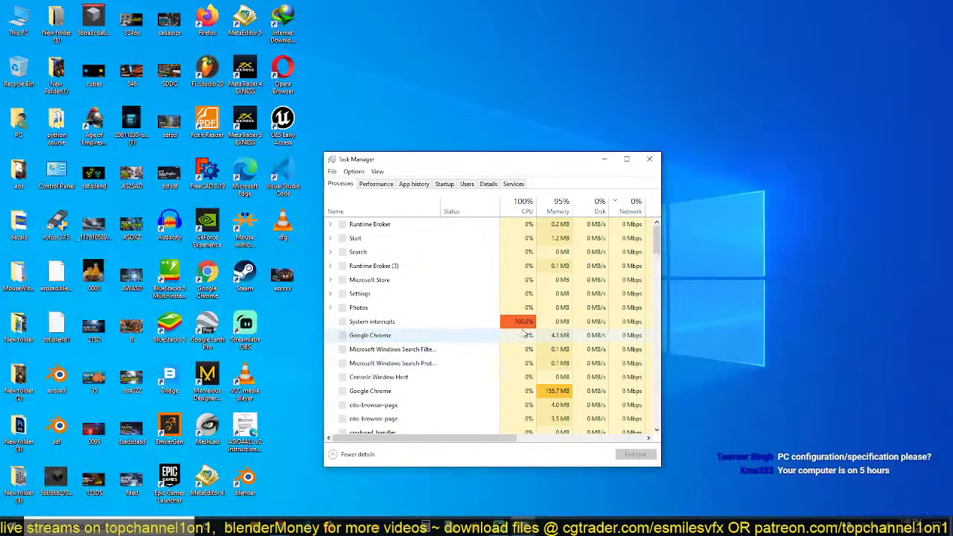
pyautogui.click(649, 159)
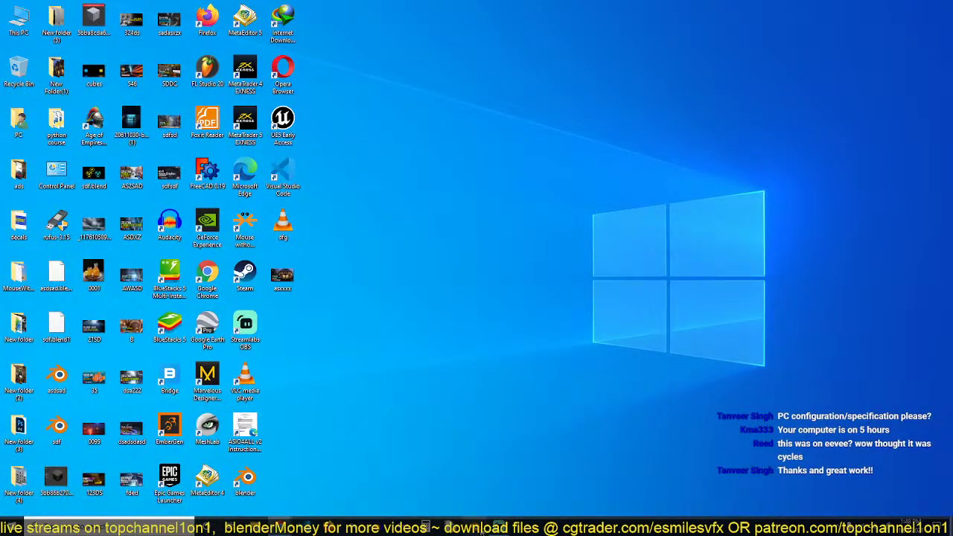
pyautogui.click(481, 529)
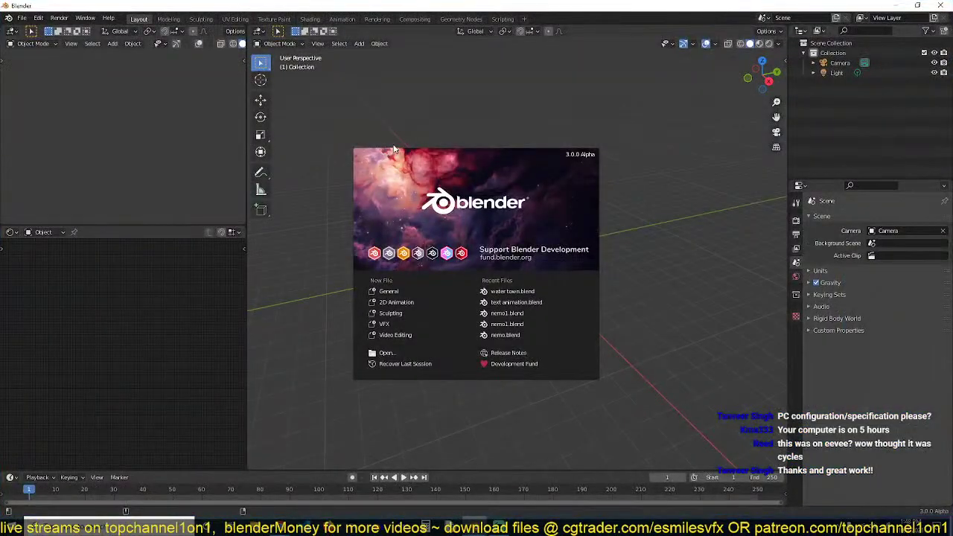
pyautogui.click(495, 292)
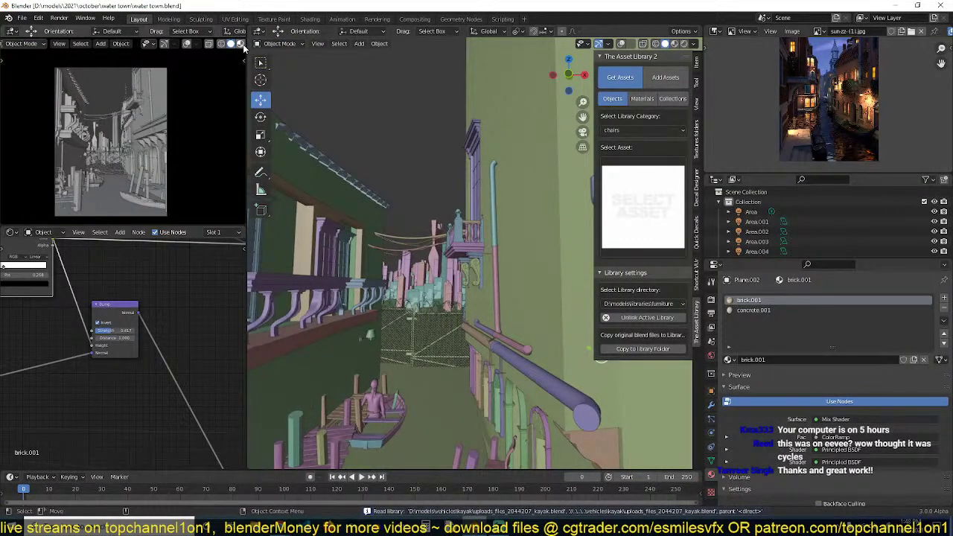
# Set the render engine to Cycles in the reopened scene.
pyautogui.click(711, 299)
pyautogui.click(829, 297)
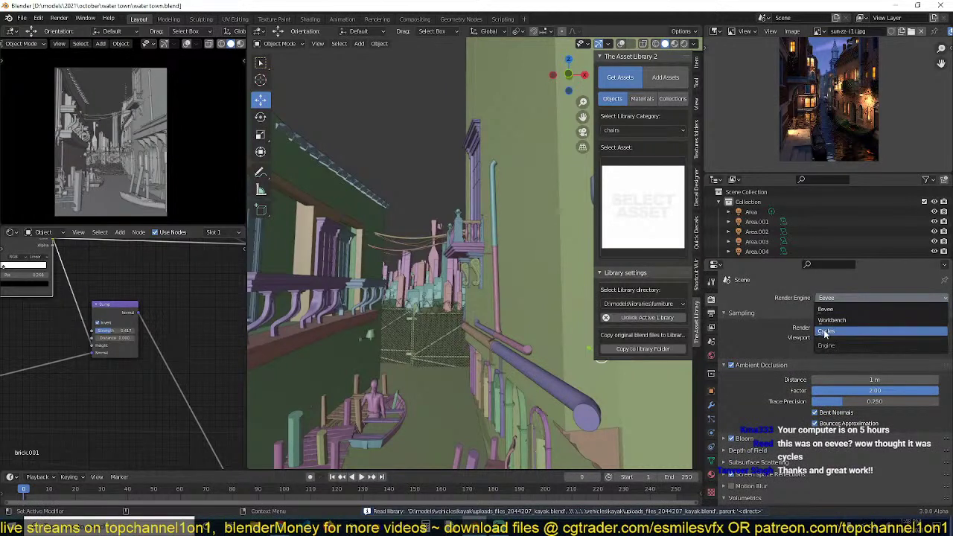
pyautogui.click(825, 332)
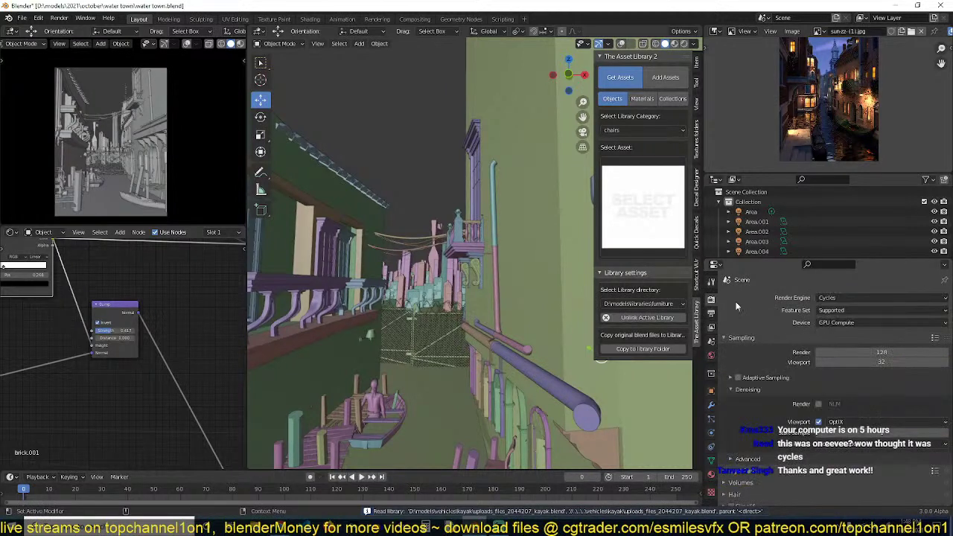
# Show the small camera viewport in material preview shading with Scene World lighting enabled.
pyautogui.click(240, 44)
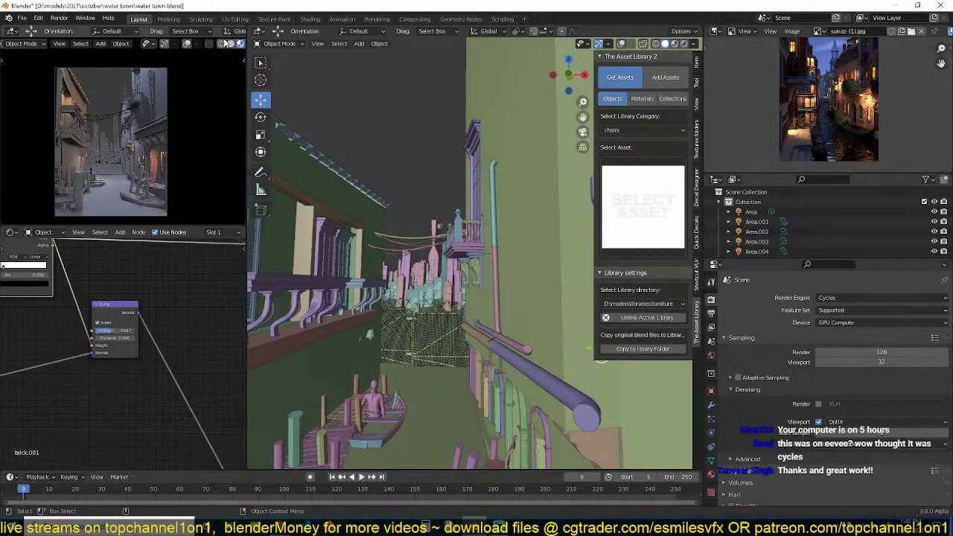
pyautogui.scroll(-2, 178, 44)
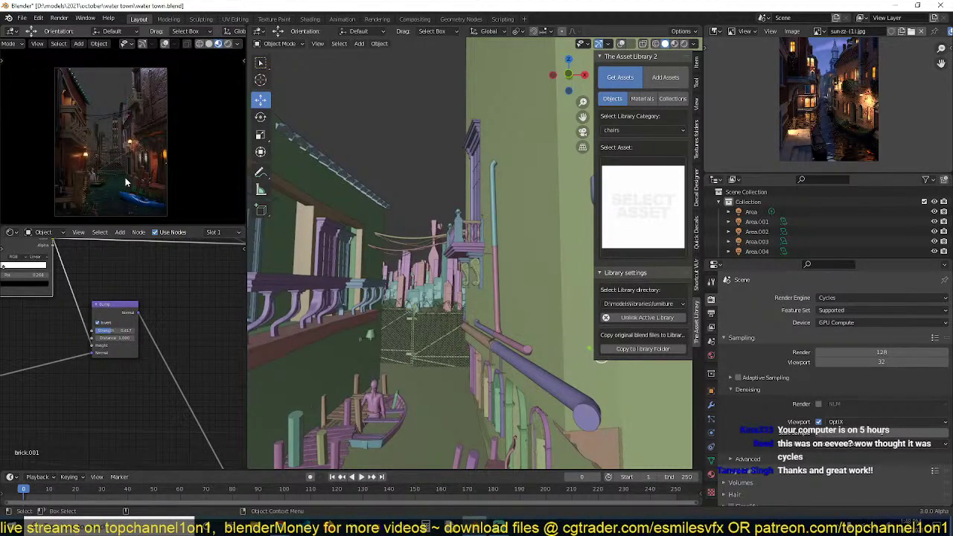
pyautogui.click(237, 44)
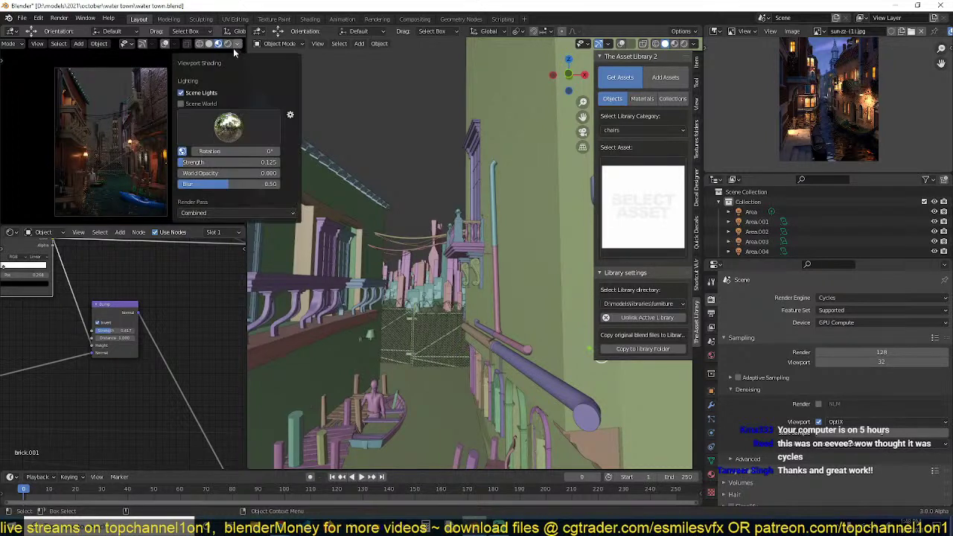
pyautogui.click(181, 104)
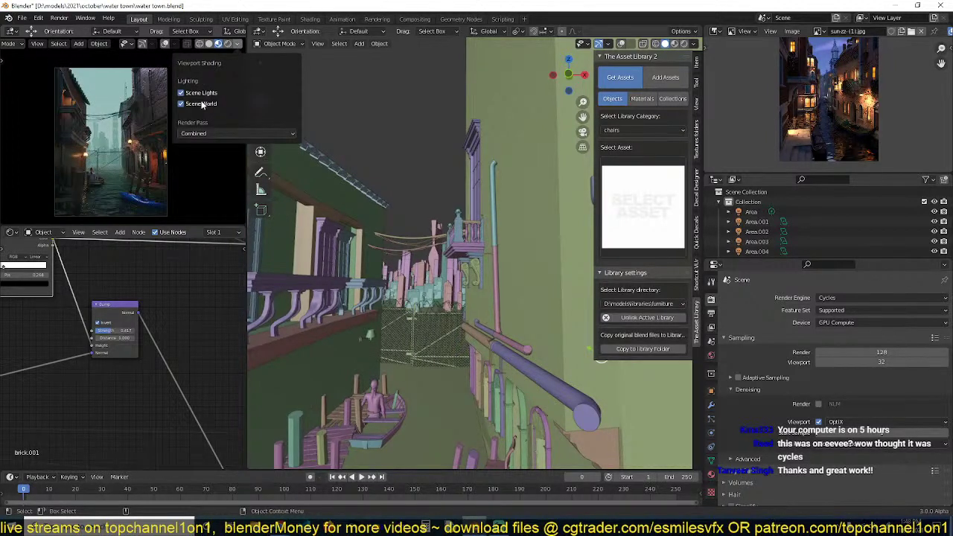
# Switch the camera viewport to rendered shading and view the whole town from outside in the main viewport.
pyautogui.click(228, 44)
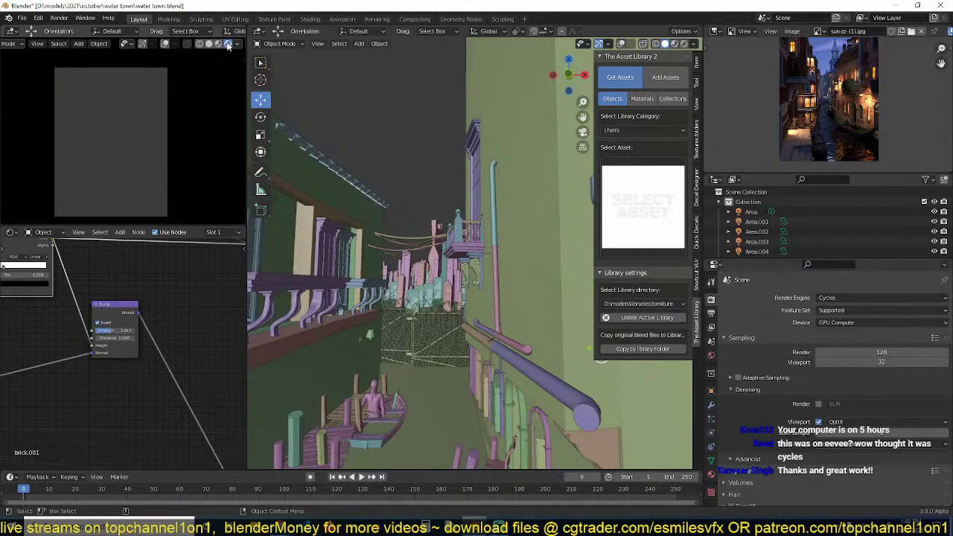
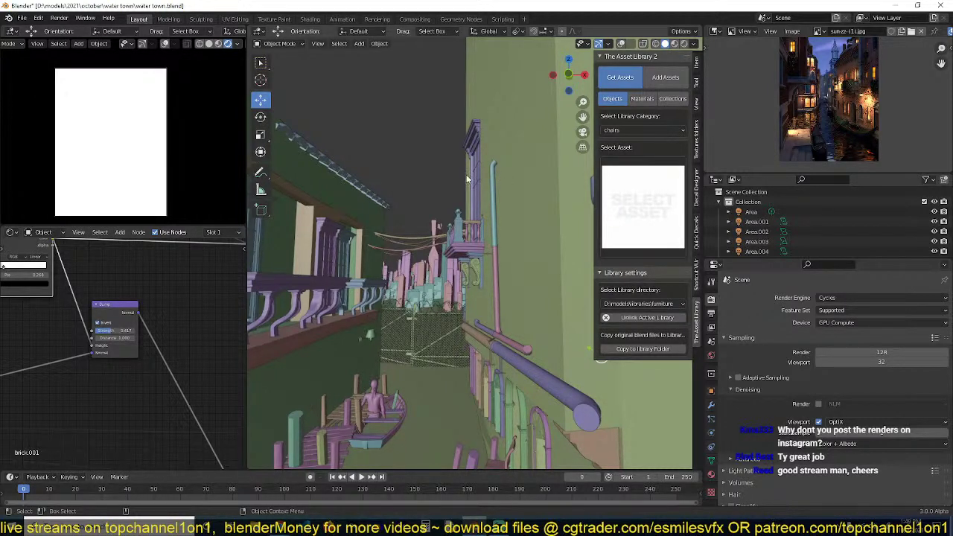
pyautogui.scroll(-6, 466, 176)
pyautogui.moveTo(463, 185); pyautogui.dragTo(460, 206, button='middle')
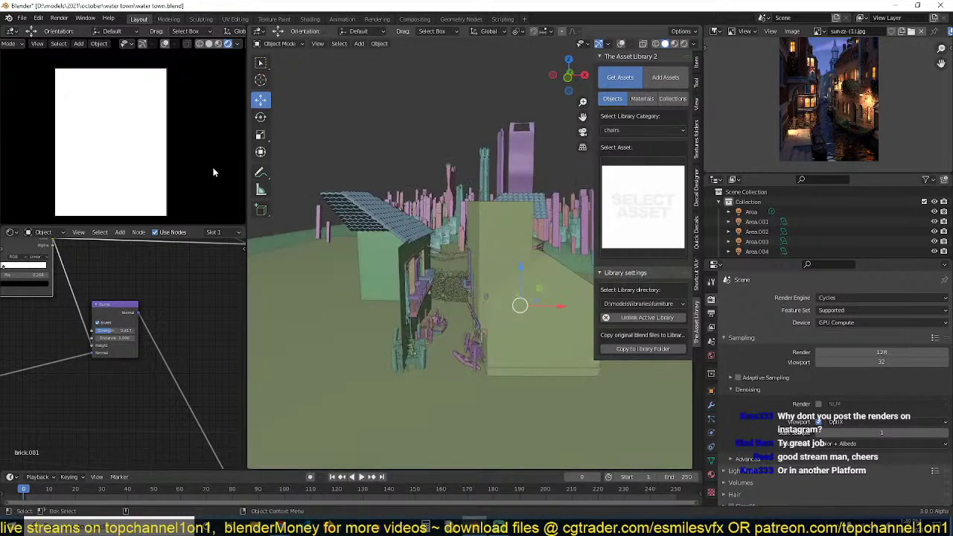
# Turn off viewport denoising while keeping the small viewport in camera view.
pyautogui.moveTo(131, 132); pyautogui.dragTo(121, 148, button='middle')
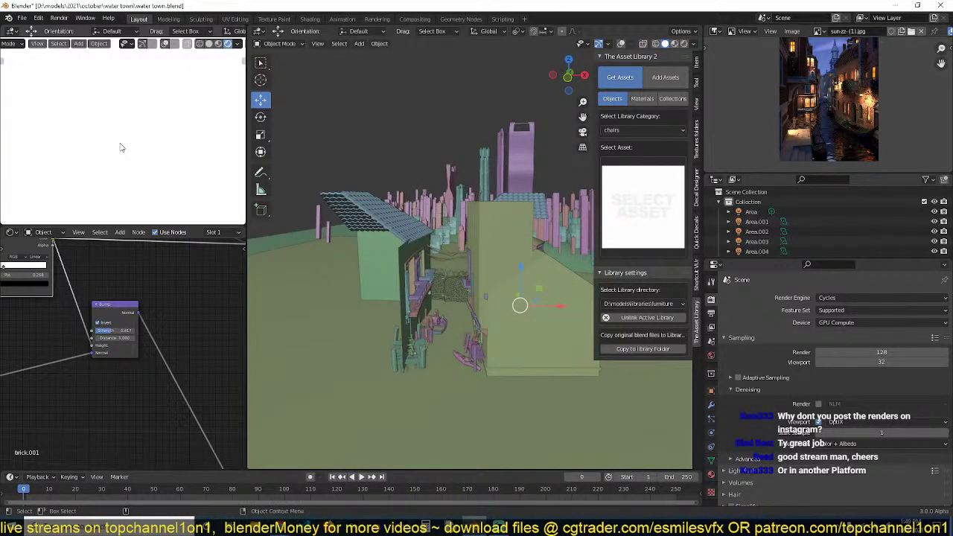
pyautogui.press('KP_0')
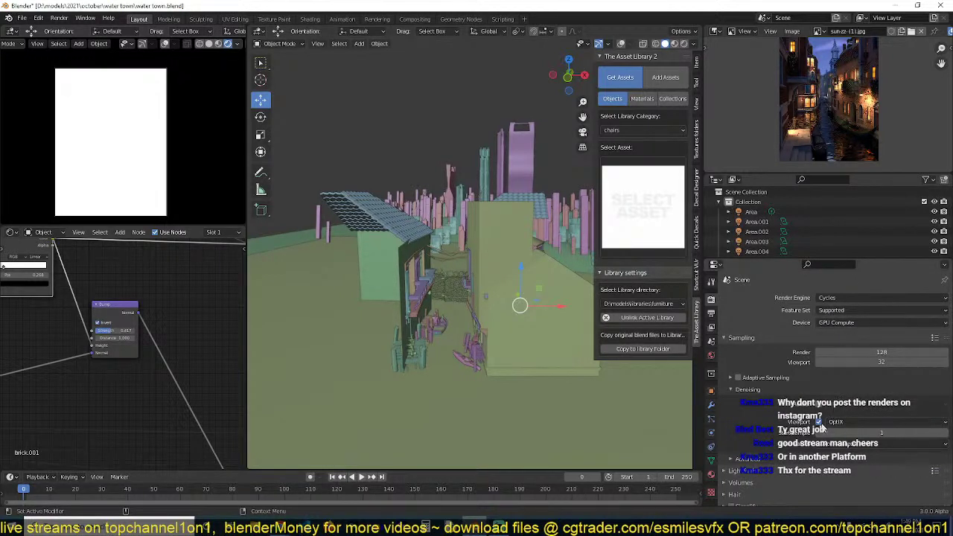
pyautogui.click(820, 410)
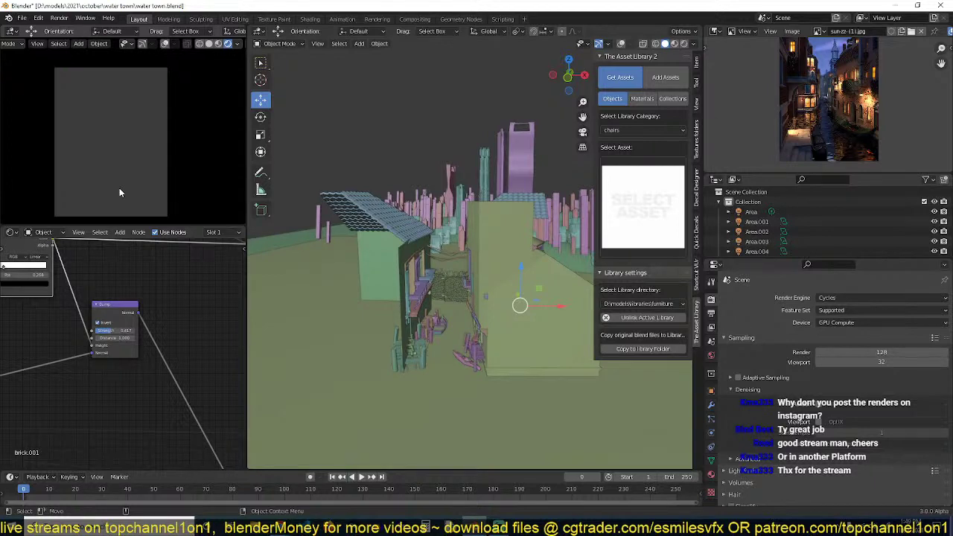
# Show the World shader nodes and examine the Principled Volume node's emission strength.
pyautogui.click(52, 234)
pyautogui.click(47, 254)
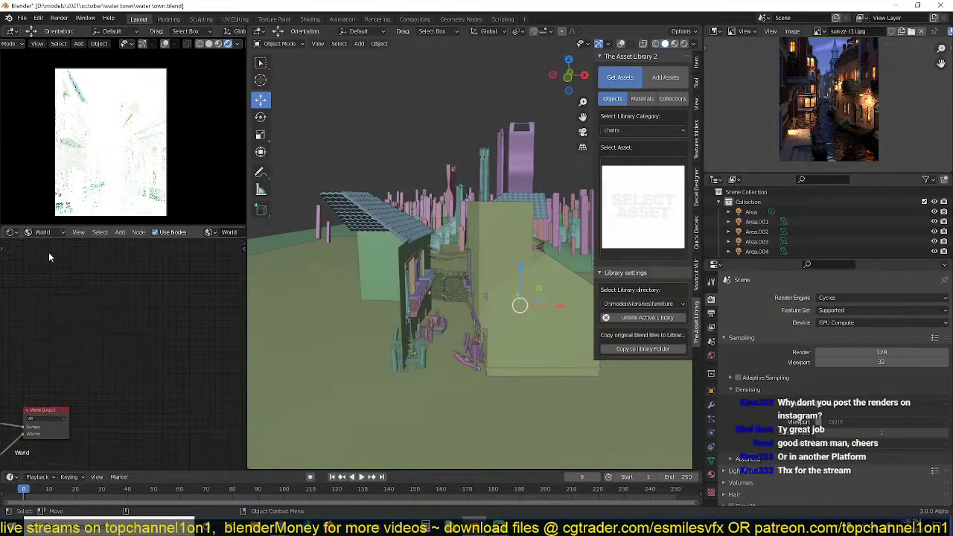
pyautogui.moveTo(109, 323); pyautogui.dragTo(234, 257, button='middle')
pyautogui.scroll(4, 156, 268)
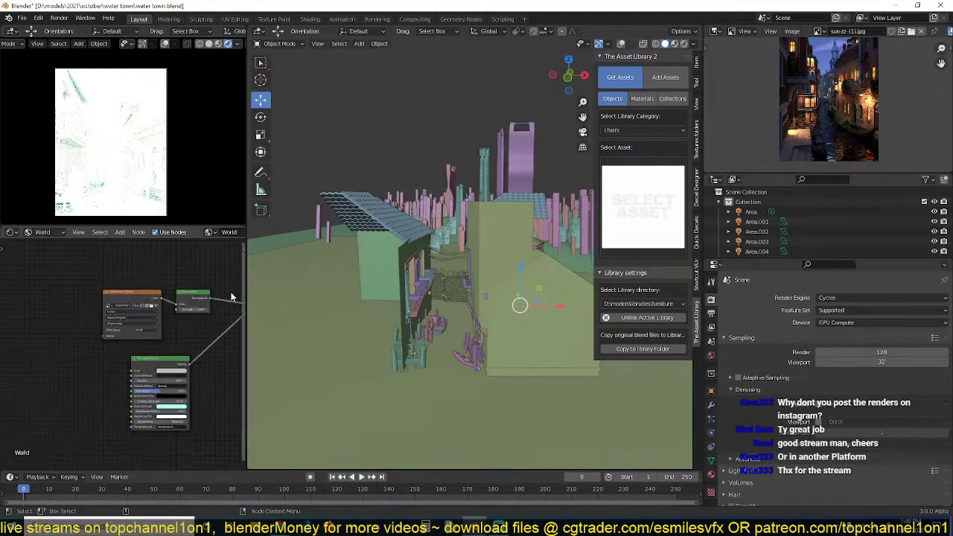
pyautogui.moveTo(161, 297); pyautogui.dragTo(148, 271, button='middle')
pyautogui.doubleClick(160, 368)
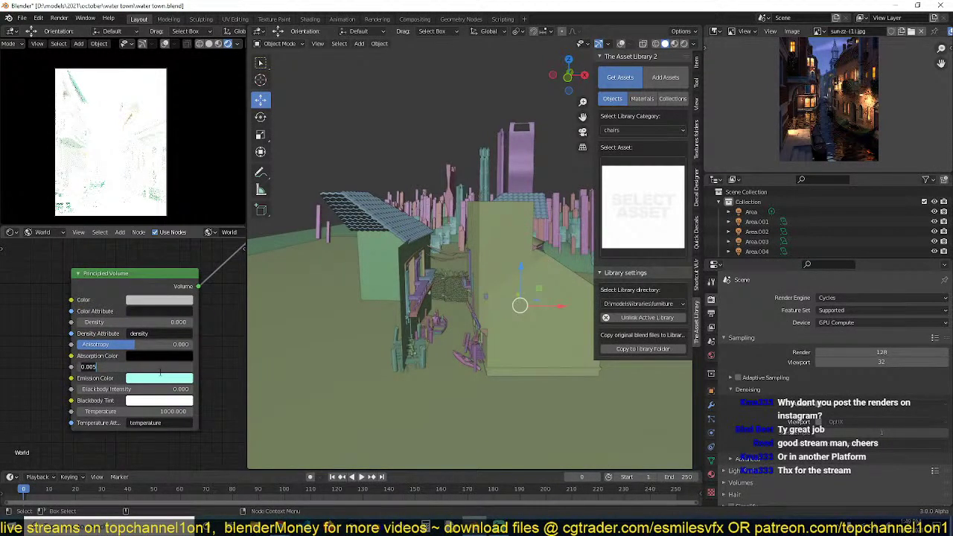
pyautogui.click(205, 360)
# Duplicate the world's Principled Volume node beside the original and disconnect the original from the World Output volume input.
pyautogui.scroll(-4, 205, 344)
pyautogui.moveTo(204, 343); pyautogui.dragTo(118, 344, button='middle')
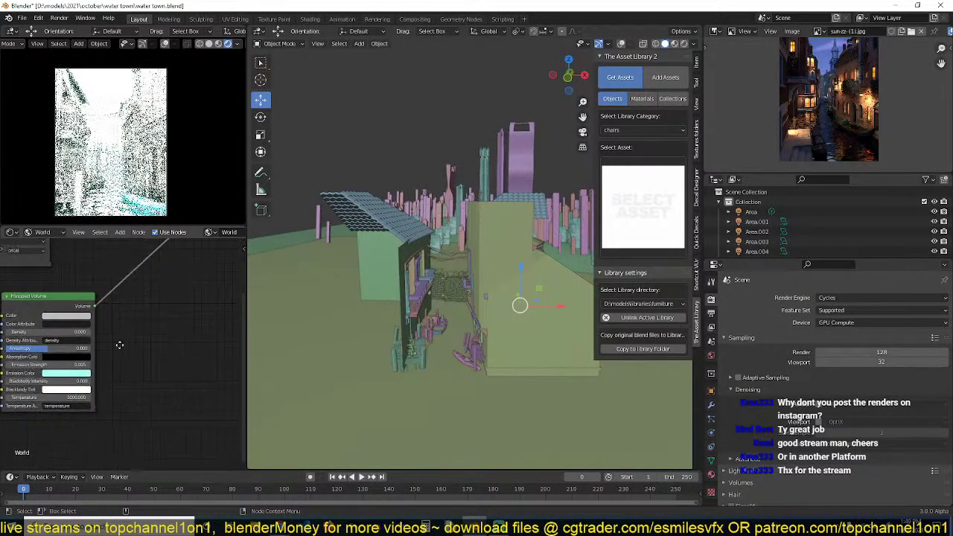
pyautogui.scroll(-2, 93, 314)
pyautogui.hotkey('shift', 'd')
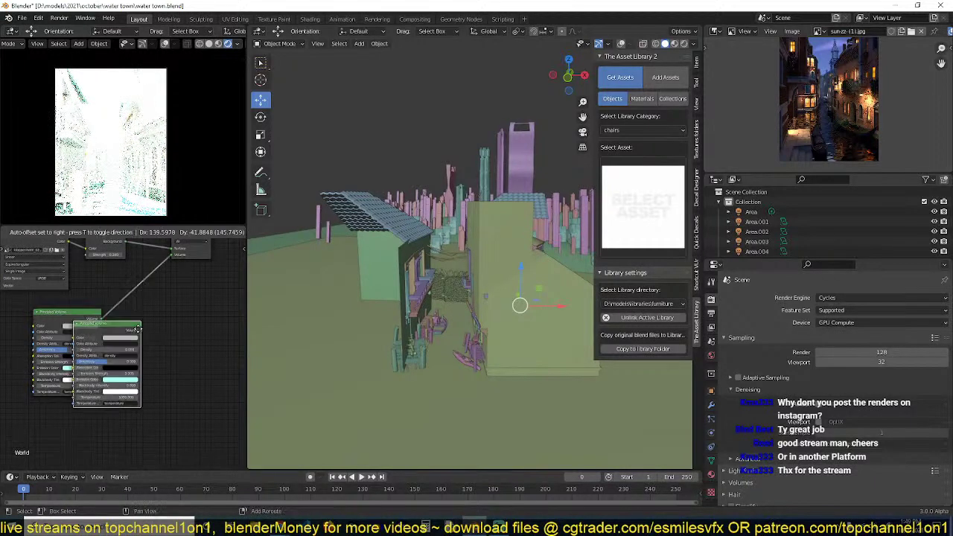
pyautogui.click(180, 320)
pyautogui.moveTo(172, 256); pyautogui.dragTo(161, 263)
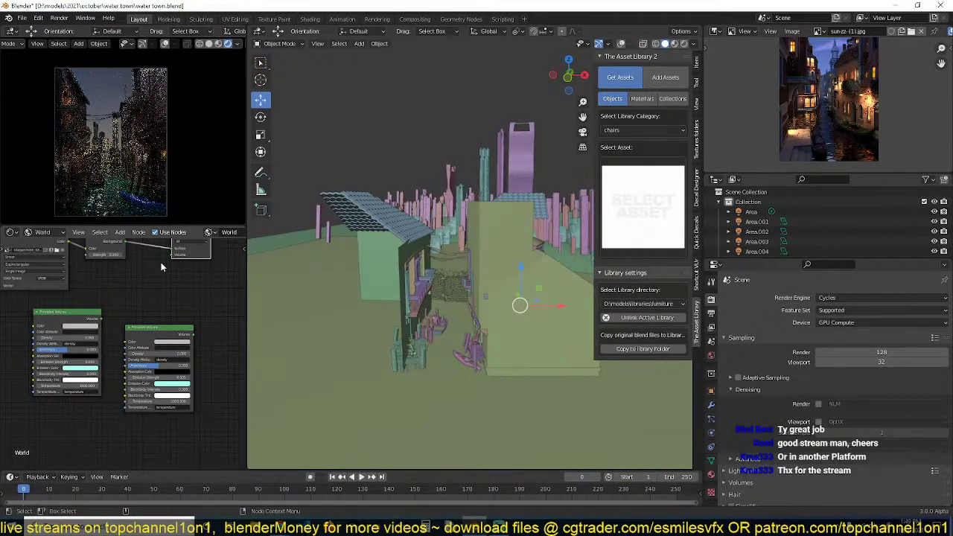
# Set the duplicated Principled Volume's emission strength to 0 and connect it to the World Output volume input.
pyautogui.click(158, 378)
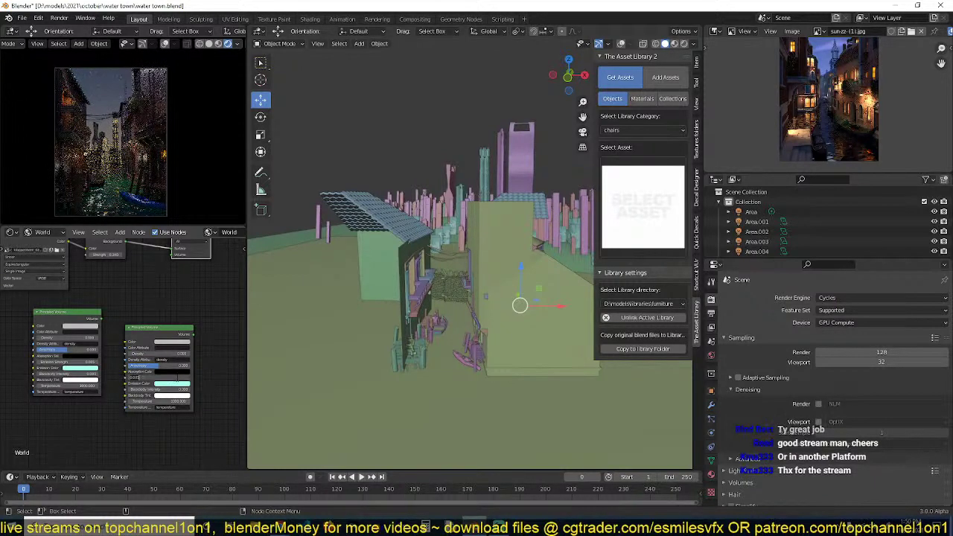
pyautogui.write('0')
pyautogui.press('Return')
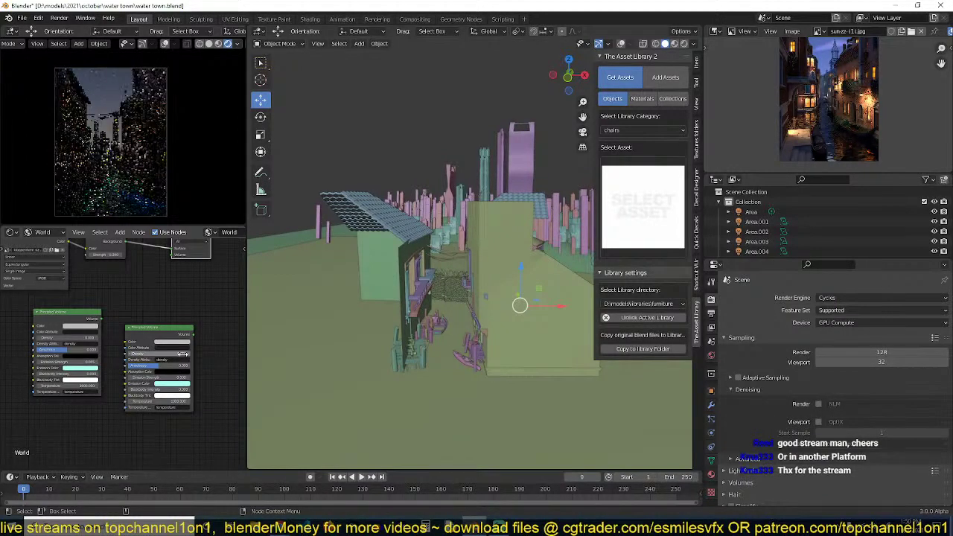
pyautogui.moveTo(191, 332); pyautogui.dragTo(173, 261)
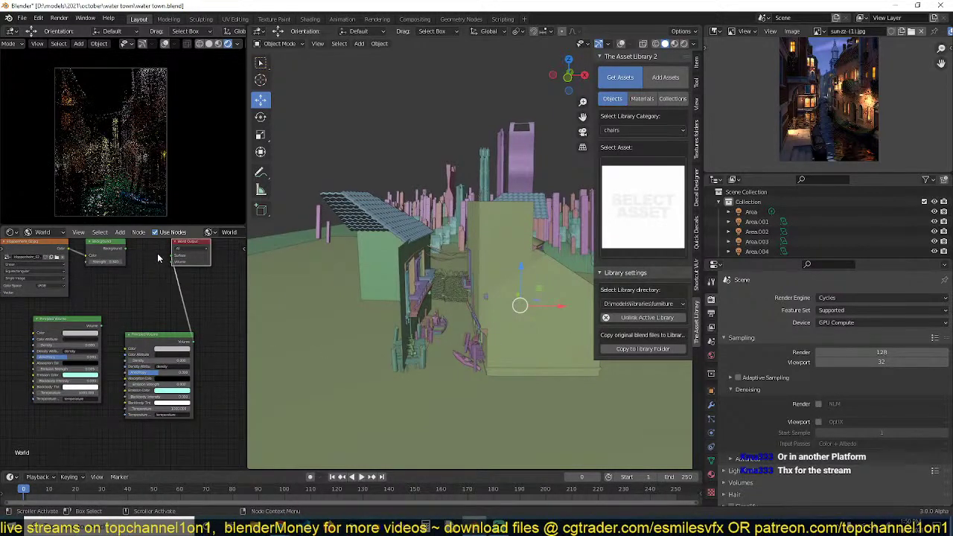
pyautogui.moveTo(193, 341); pyautogui.dragTo(172, 265)
# Set the duplicated Principled Volume's density to 0.01.
pyautogui.doubleClick(173, 372)
pyautogui.write('0.0')
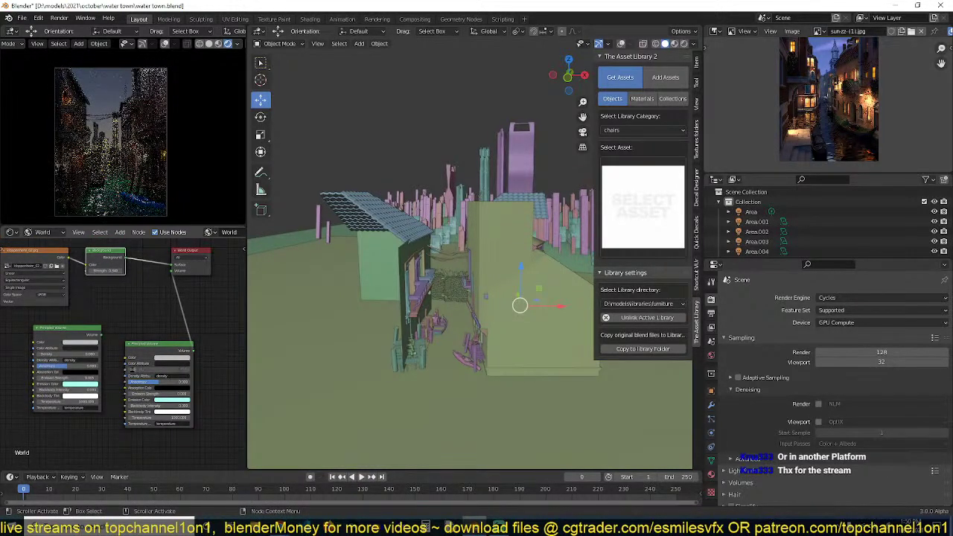
pyautogui.press('Return')
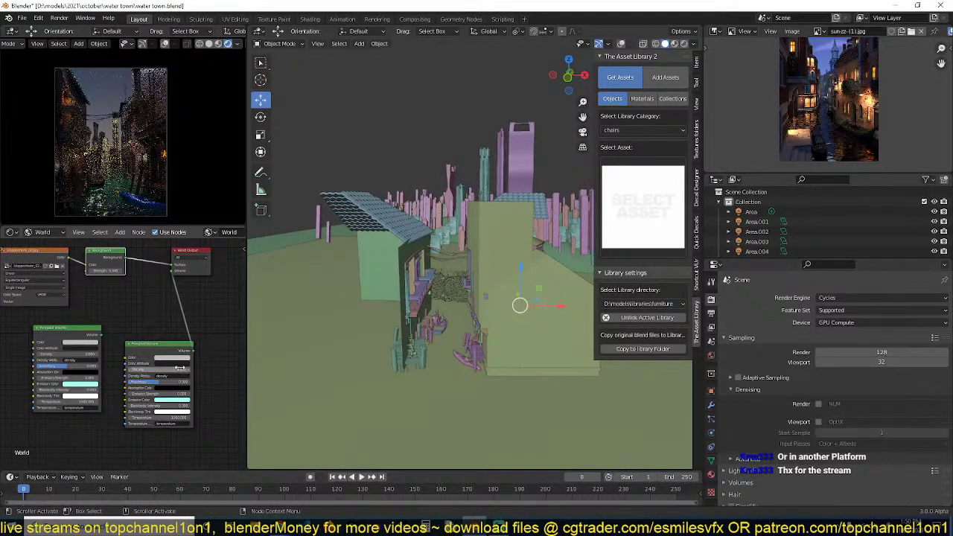
pyautogui.doubleClick(179, 370)
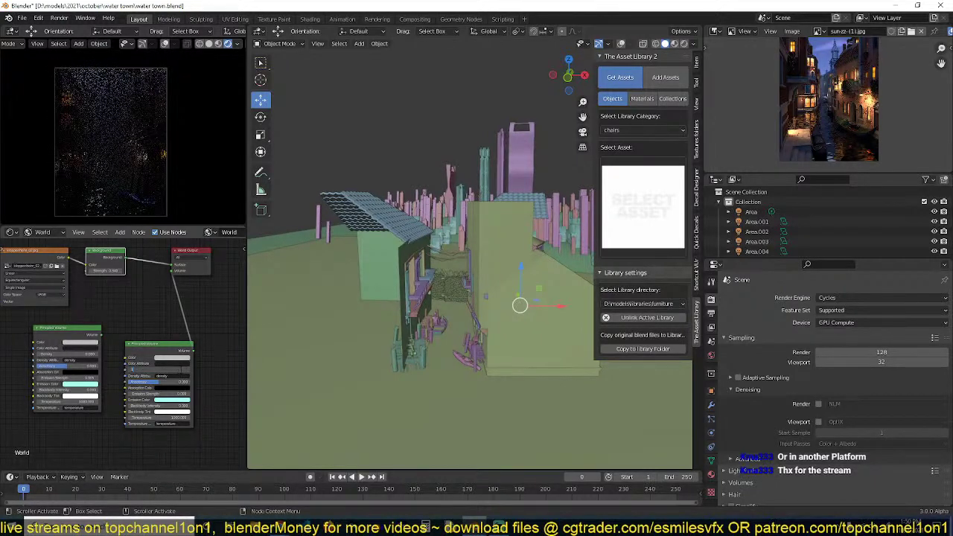
pyautogui.write('0.01')
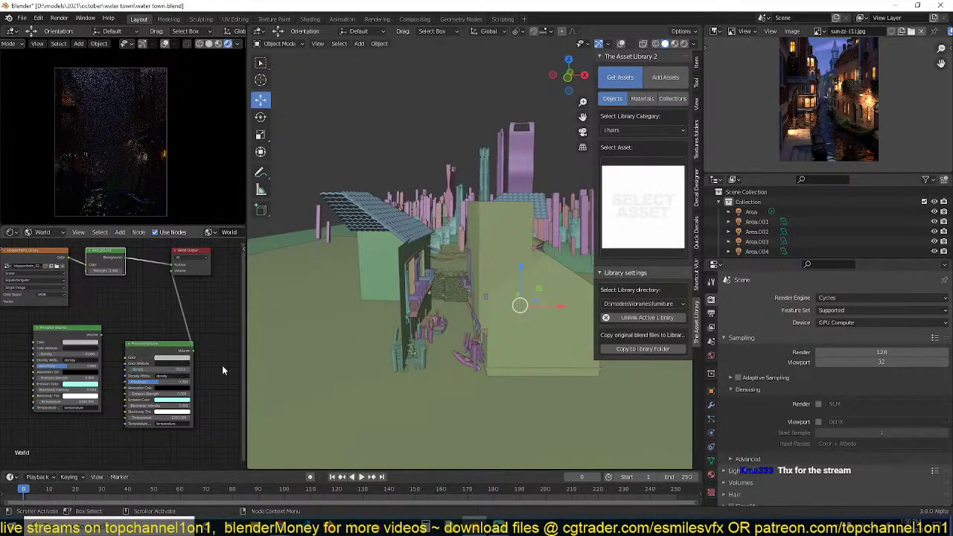
pyautogui.press('Return')
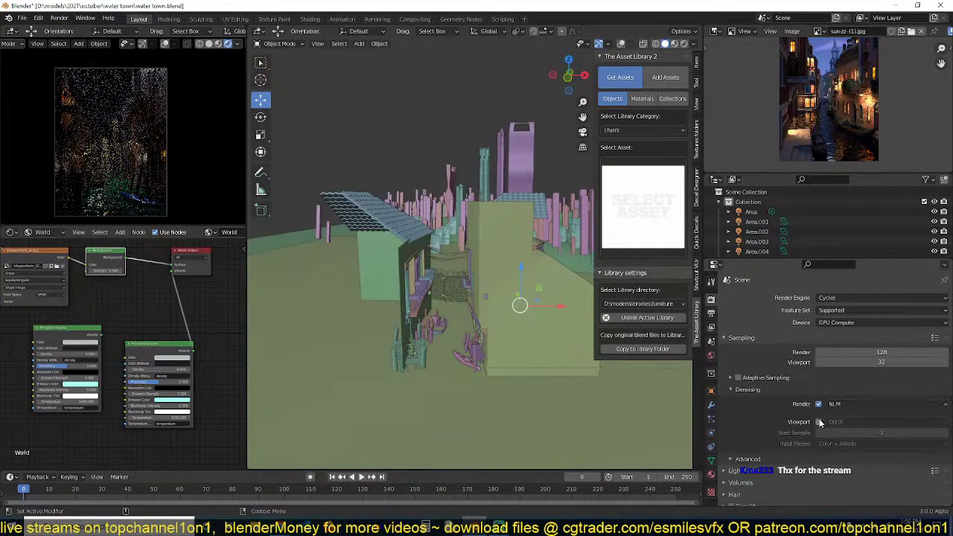
# Enable NLM denoising for the render and OptiX denoising for the viewport, briefly showing the camera viewport's overlays.
pyautogui.click(819, 423)
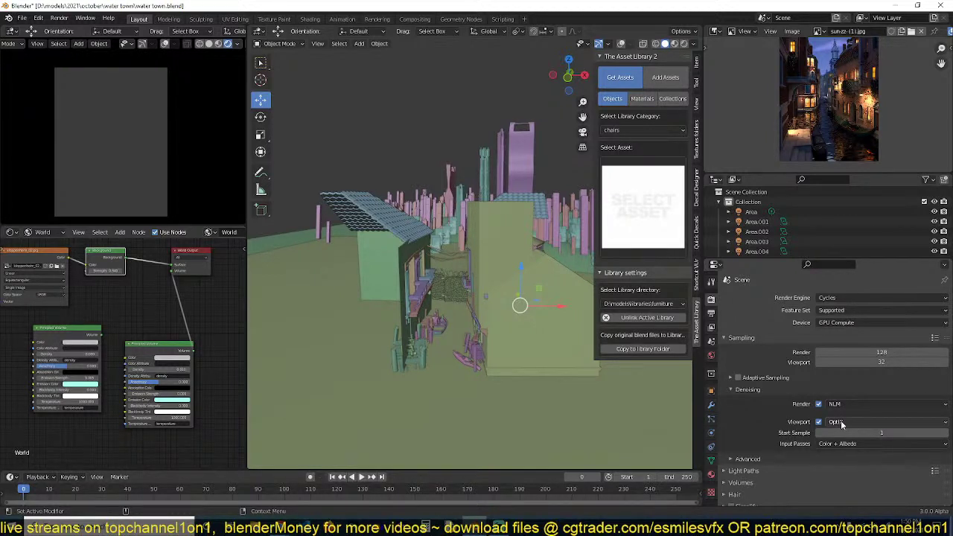
pyautogui.click(166, 45)
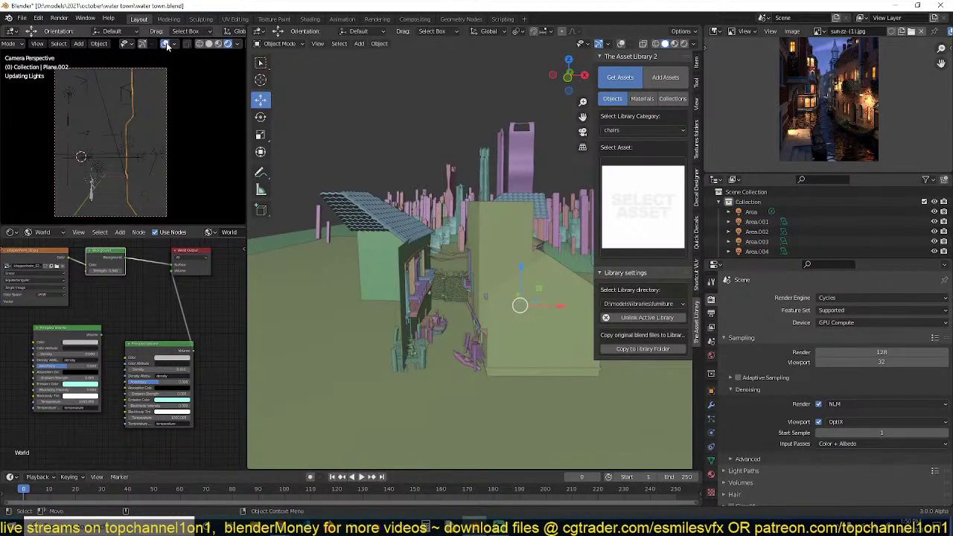
pyautogui.click(167, 45)
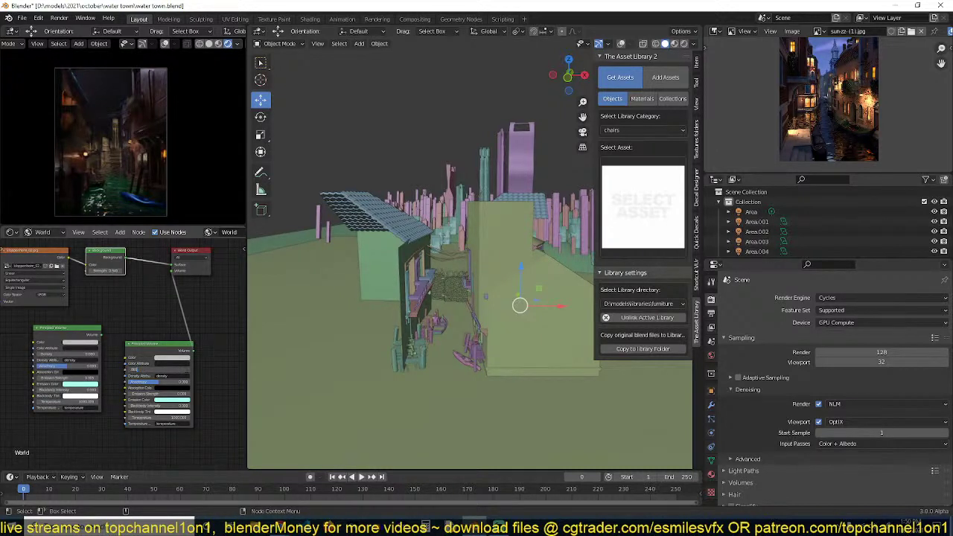
# Raise the duplicated Principled Volume's density to 0.02 and compare the denoised camera preview.
pyautogui.press('Return')
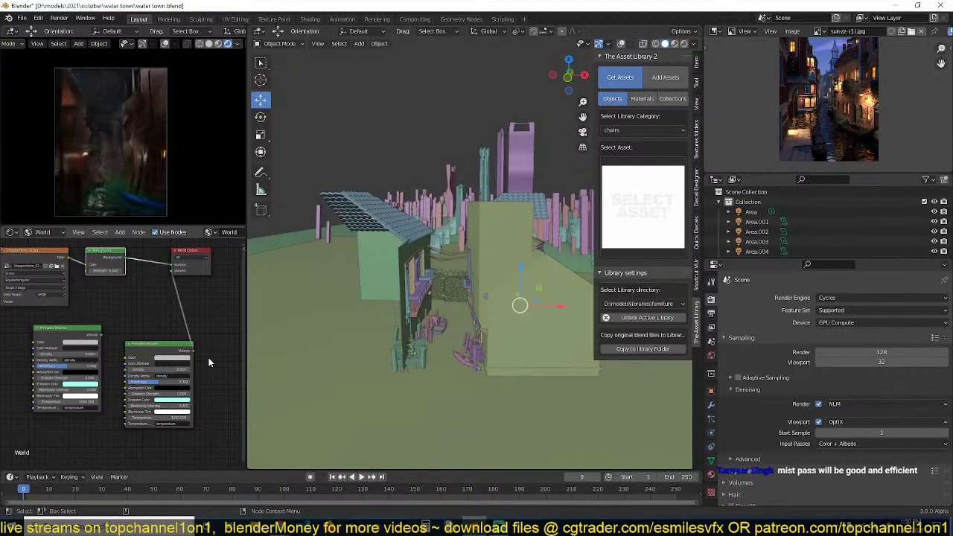
pyautogui.scroll(2, 209, 358)
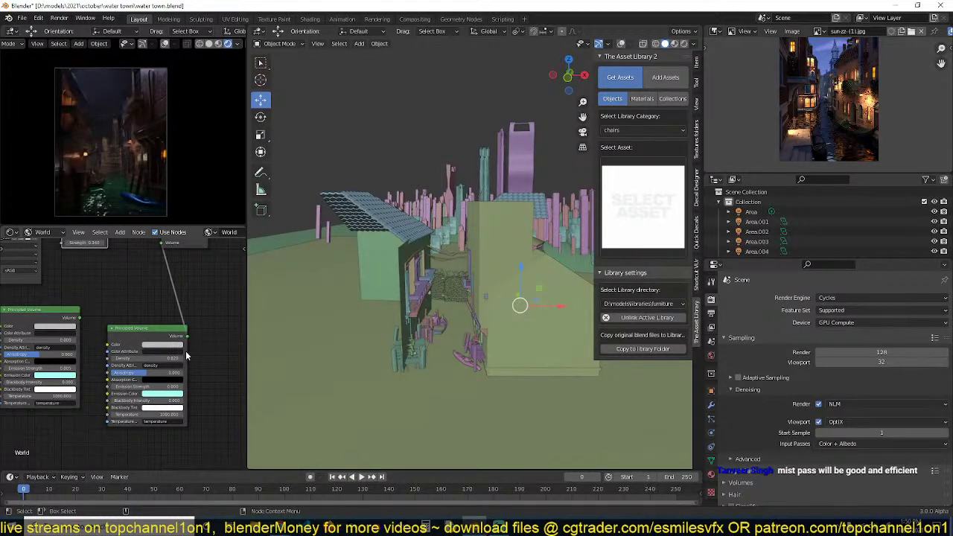
pyautogui.scroll(3, 186, 353)
pyautogui.moveTo(168, 352); pyautogui.dragTo(125, 359, button='middle')
pyautogui.scroll(-3, 126, 359)
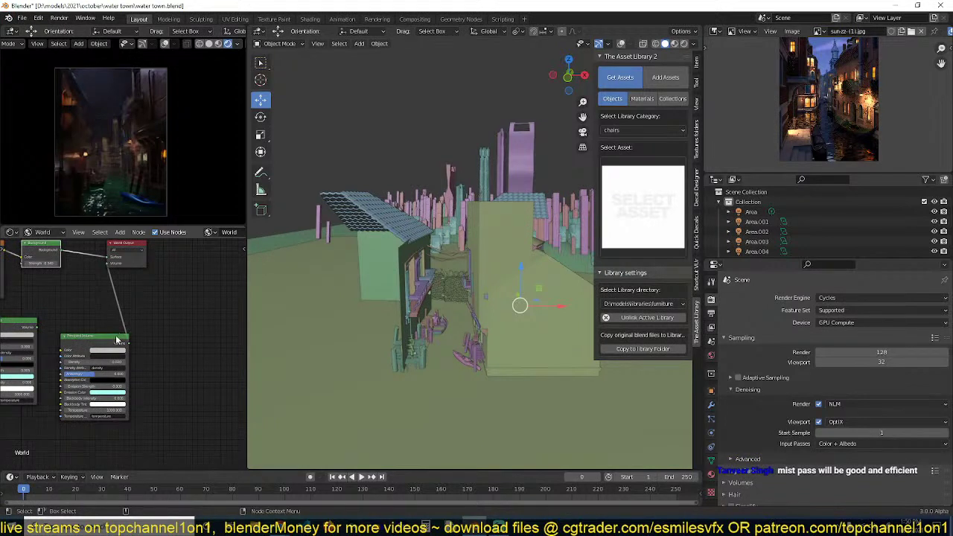
# Set the duplicated Principled Volume's density to 0 and its emission strength to 0.001.
pyautogui.press('Return')
pyautogui.scroll(4, 121, 358)
pyautogui.doubleClick(112, 397)
pyautogui.write('0.001')
pyautogui.press('Return')
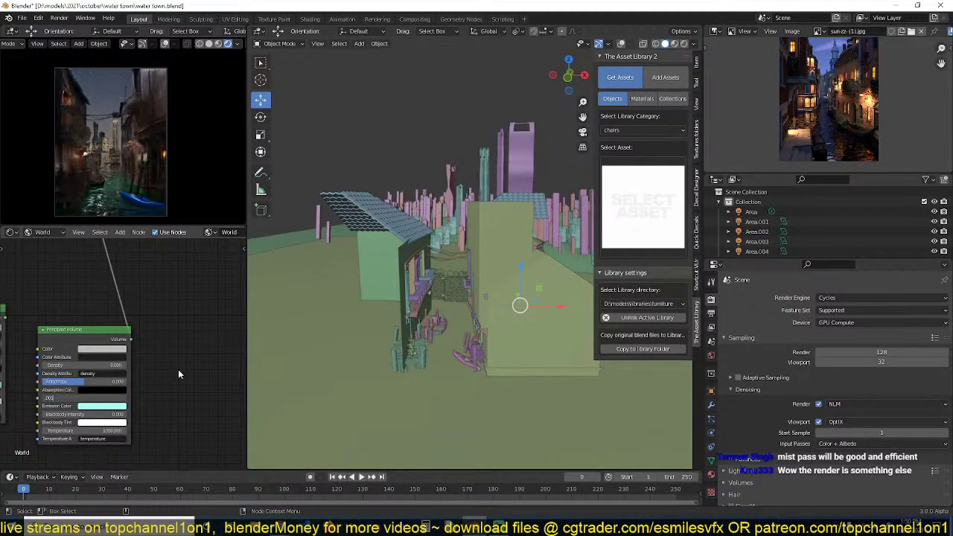
pyautogui.doubleClick(119, 398)
pyautogui.click(55, 397)
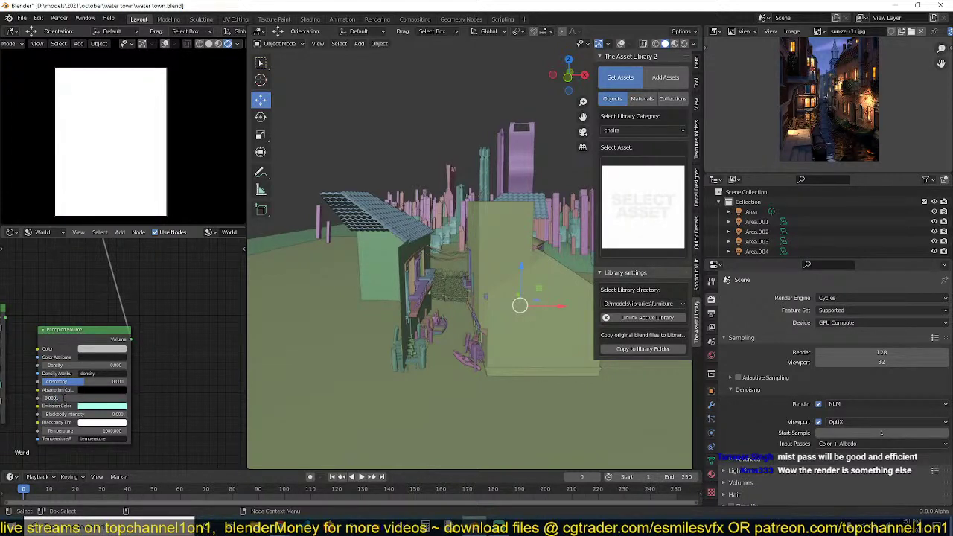
pyautogui.press('Return')
pyautogui.click(99, 399)
pyautogui.write('.001')
pyautogui.press('Return')
# Darken the duplicated Principled Volume's emission color to a muted teal.
pyautogui.click(116, 409)
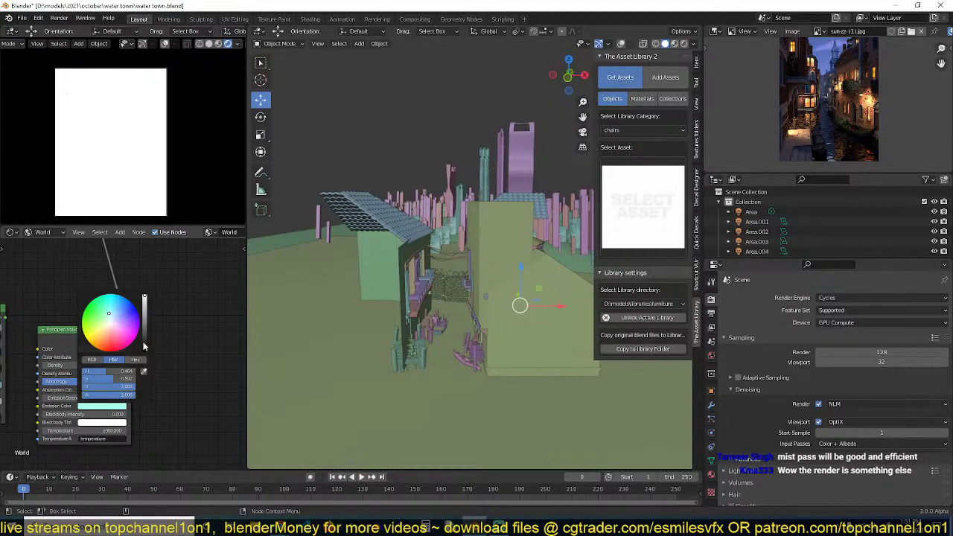
pyautogui.click(145, 345)
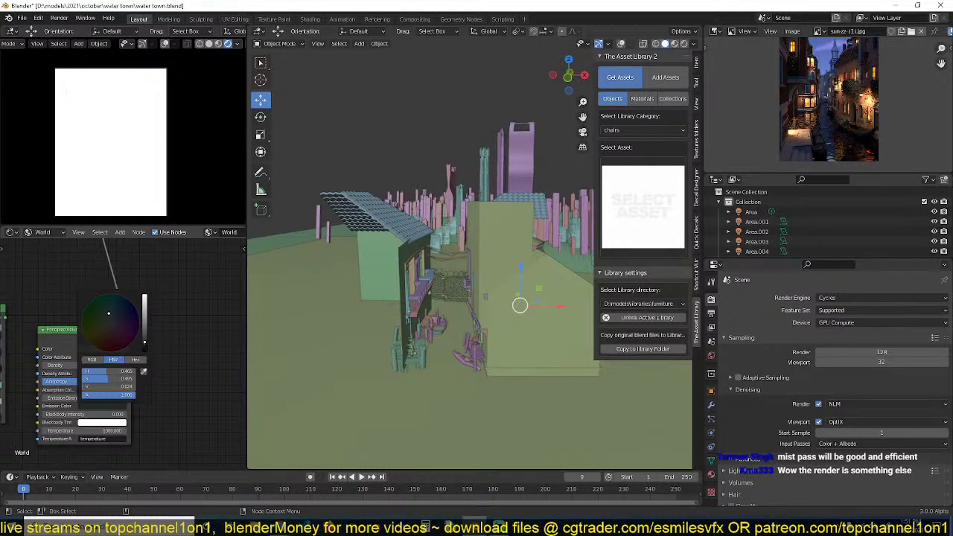
pyautogui.moveTo(144, 342); pyautogui.dragTo(144, 323)
# Disconnect the duplicated volume from the World Output and reconnect the original Principled Volume to its volume input.
pyautogui.scroll(-4, 167, 308)
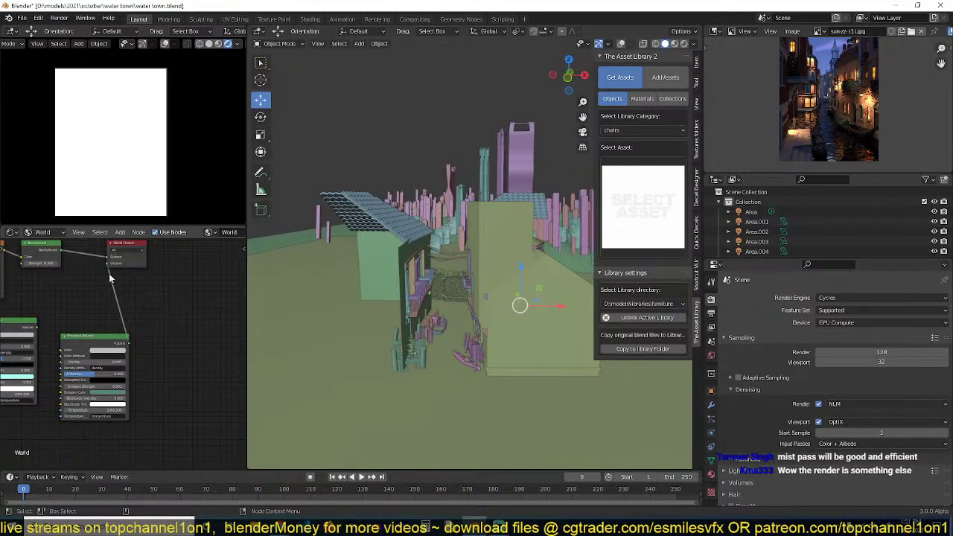
pyautogui.moveTo(108, 264); pyautogui.dragTo(101, 276)
pyautogui.moveTo(38, 325); pyautogui.dragTo(108, 263)
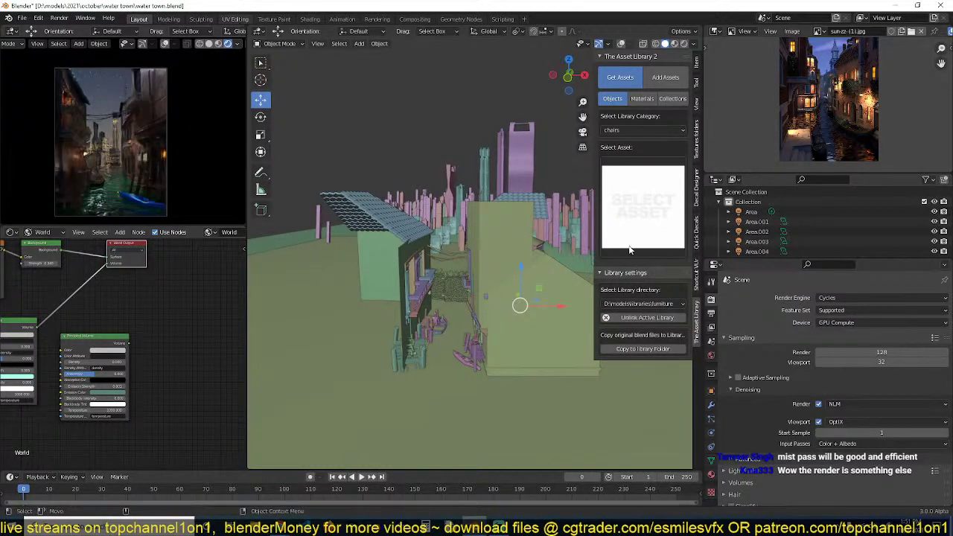
# Save water town.blend and open the render engine choices.
pyautogui.click(846, 298)
pyautogui.hotkey('ctrl', 's')
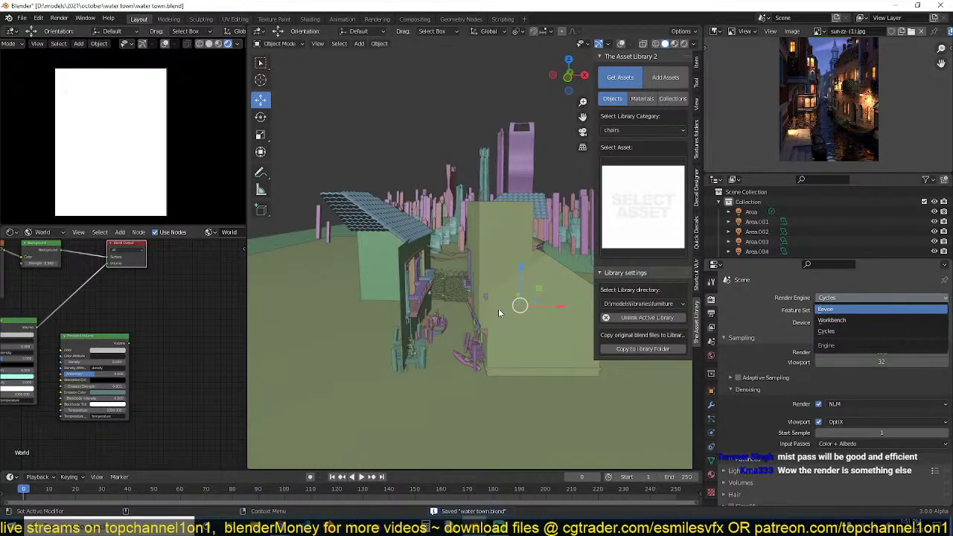